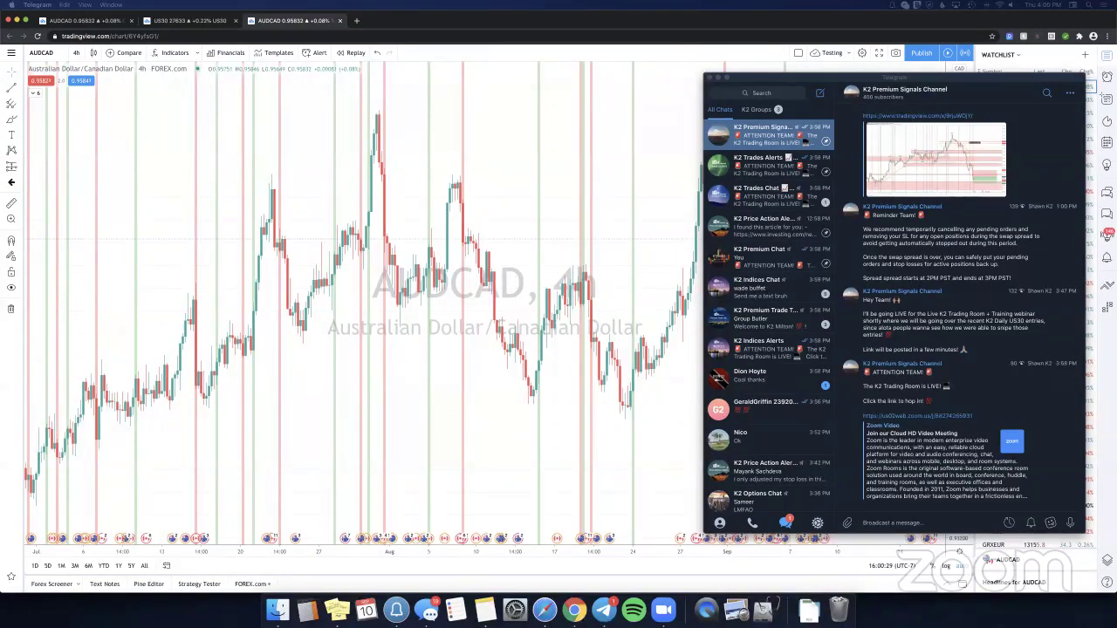
{"action": "left_click", "coordinate": [585, 305]}
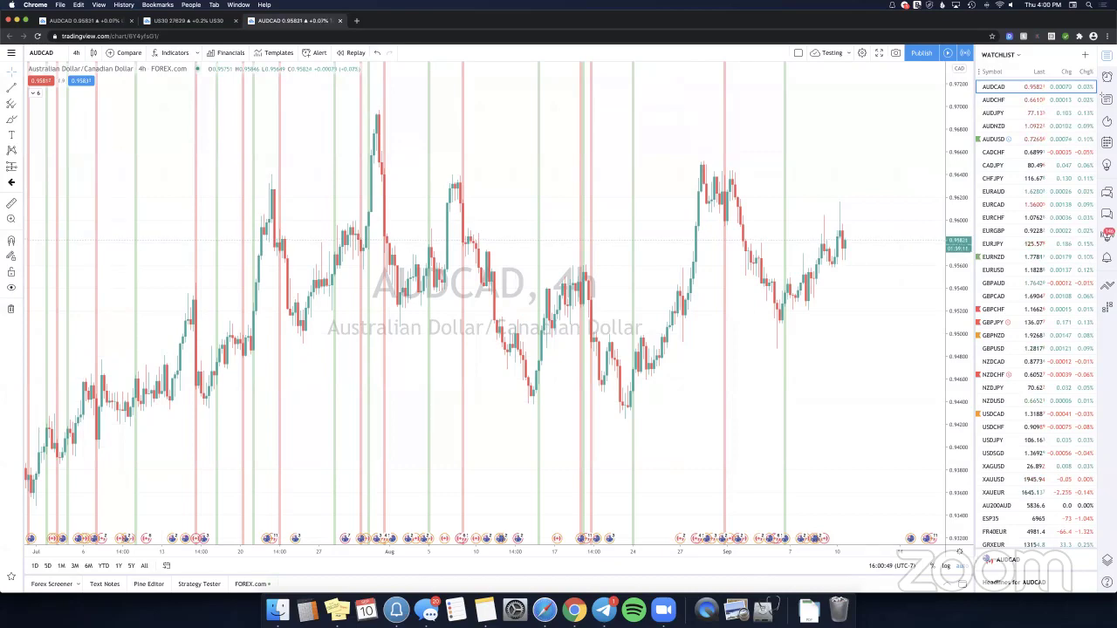
{"action": "left_click", "coordinate": [603, 609]}
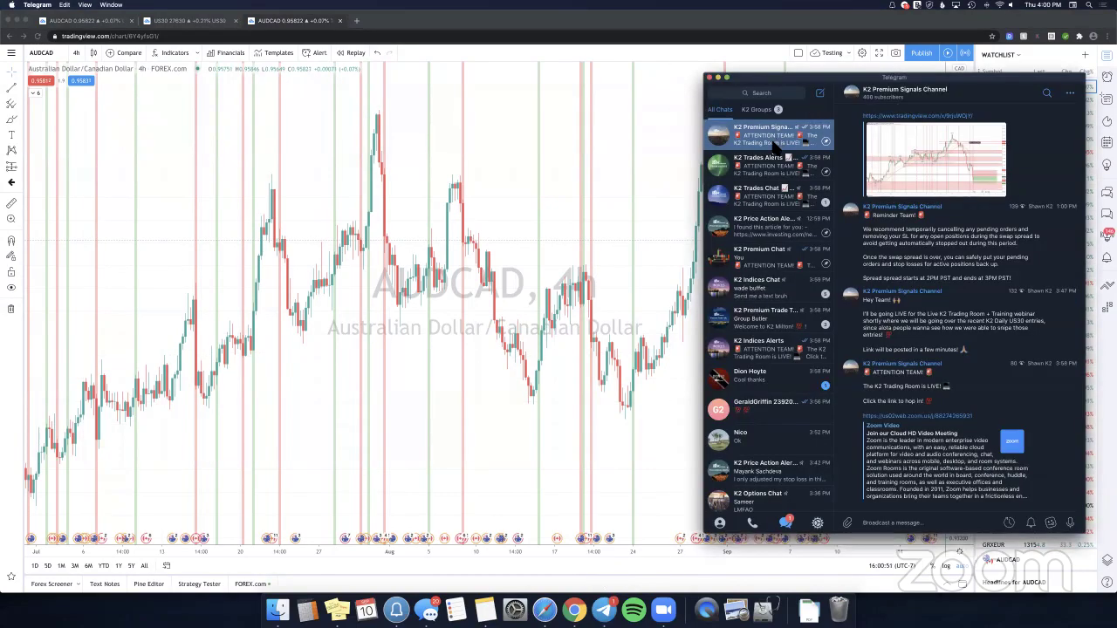
{"action": "left_click", "coordinate": [892, 521]}
{"action": "type", "text": "https://www.youtube.com/watch?v=pEe4s0Pe110"}
{"action": "key", "text": "Return"}
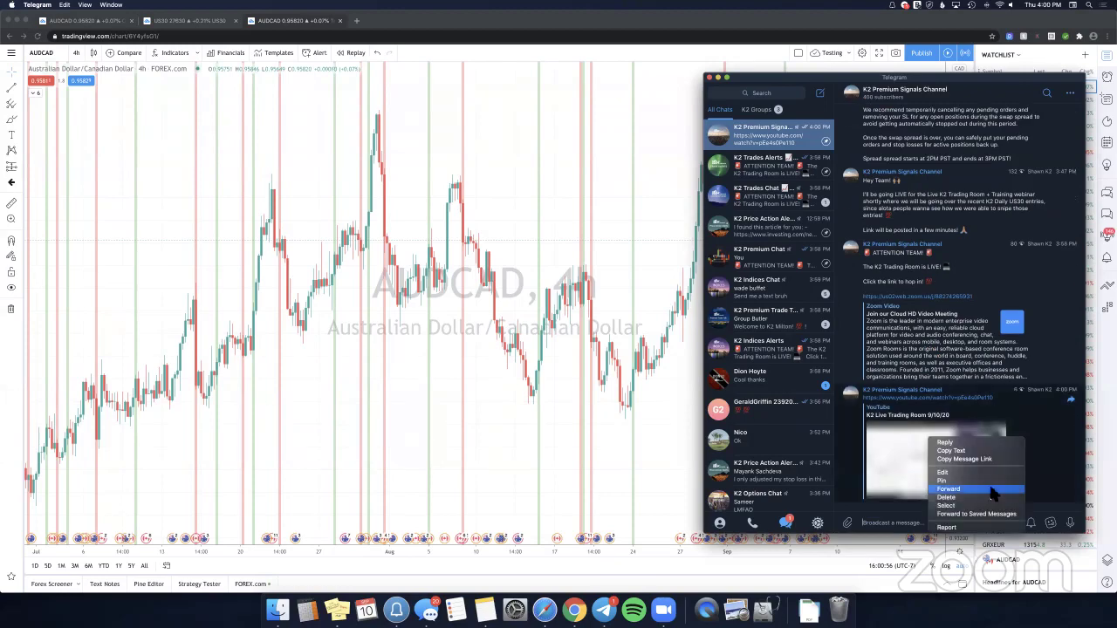
Forward the new YouTube link message to the K2 Premium Chat group.
{"action": "right_click", "coordinate": [1026, 442]}
{"action": "left_click", "coordinate": [949, 489]}
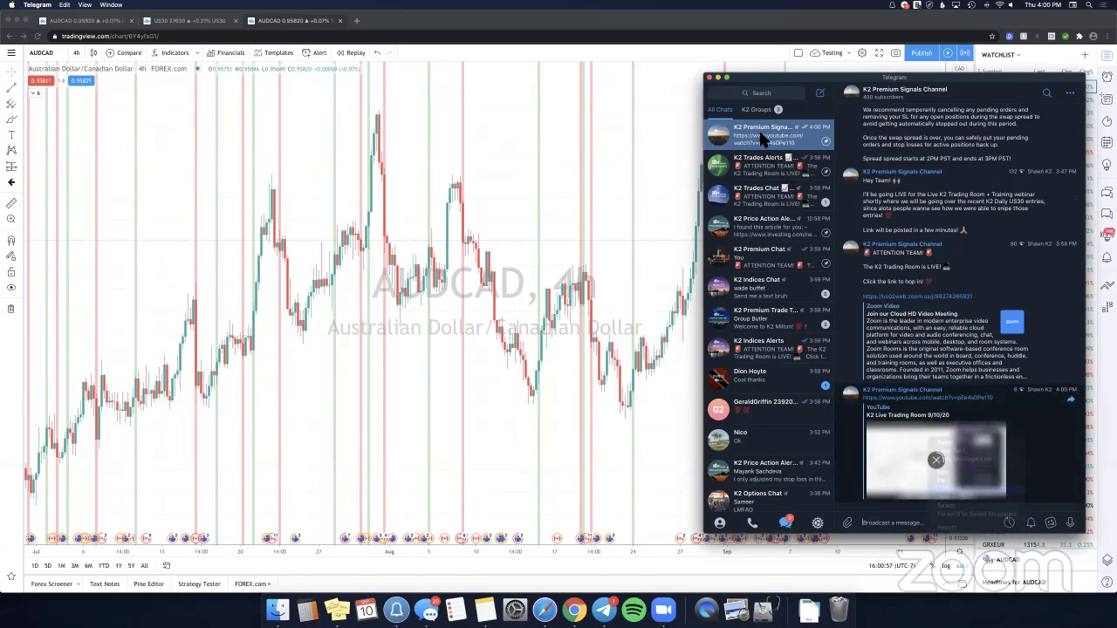
{"action": "left_click", "coordinate": [866, 241]}
{"action": "key", "text": "Return"}
Return to the K2 Premium Signals Channel and forward the YouTube link message to K2 Trades Alerts.
{"action": "left_click", "coordinate": [778, 139]}
{"action": "right_click", "coordinate": [928, 438]}
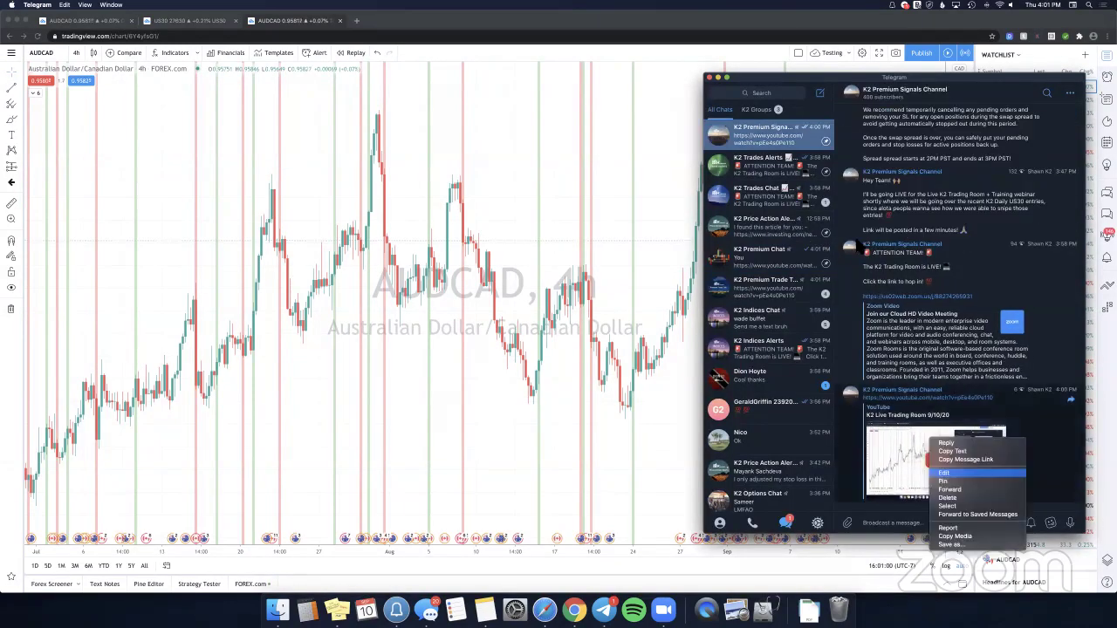
{"action": "left_click", "coordinate": [950, 488]}
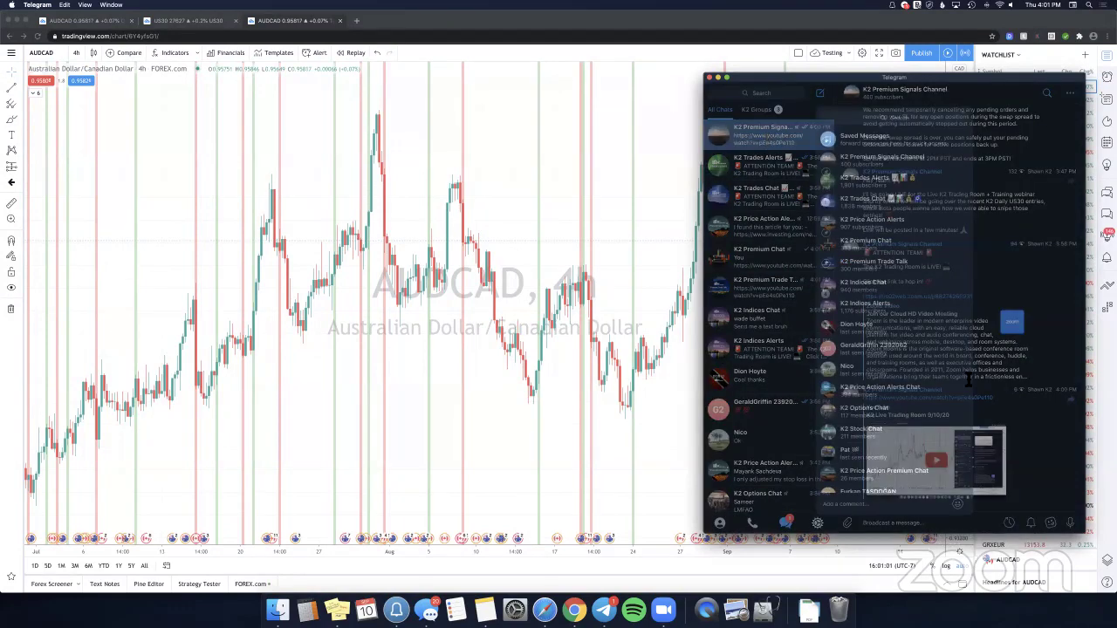
{"action": "left_click", "coordinate": [872, 176]}
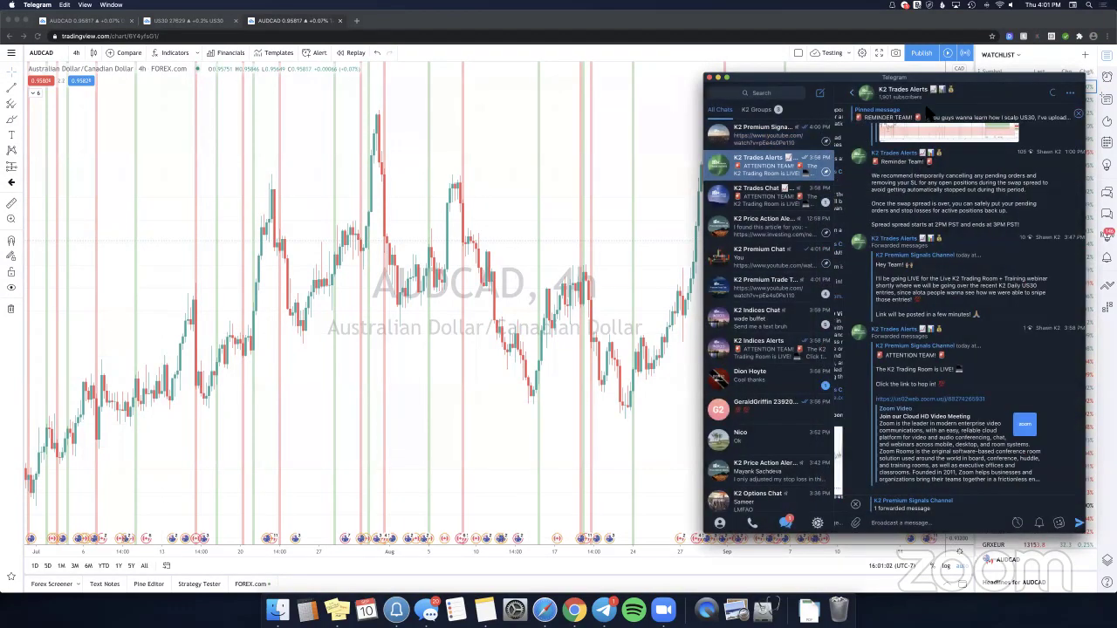
{"action": "key", "text": "Return"}
Forward the YouTube link from the K2 Premium Signals Channel to K2 Indices Alerts, filtering the recipients with "ind".
{"action": "left_click", "coordinate": [775, 135]}
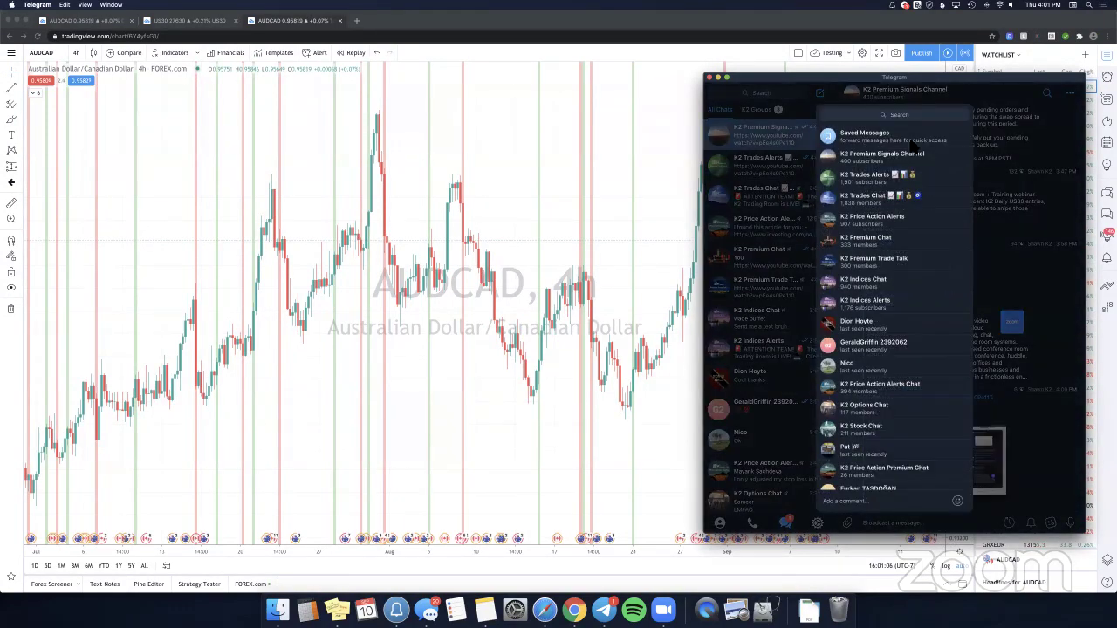
{"action": "type", "text": "ind"}
{"action": "left_click", "coordinate": [903, 156]}
{"action": "left_click", "coordinate": [901, 155]}
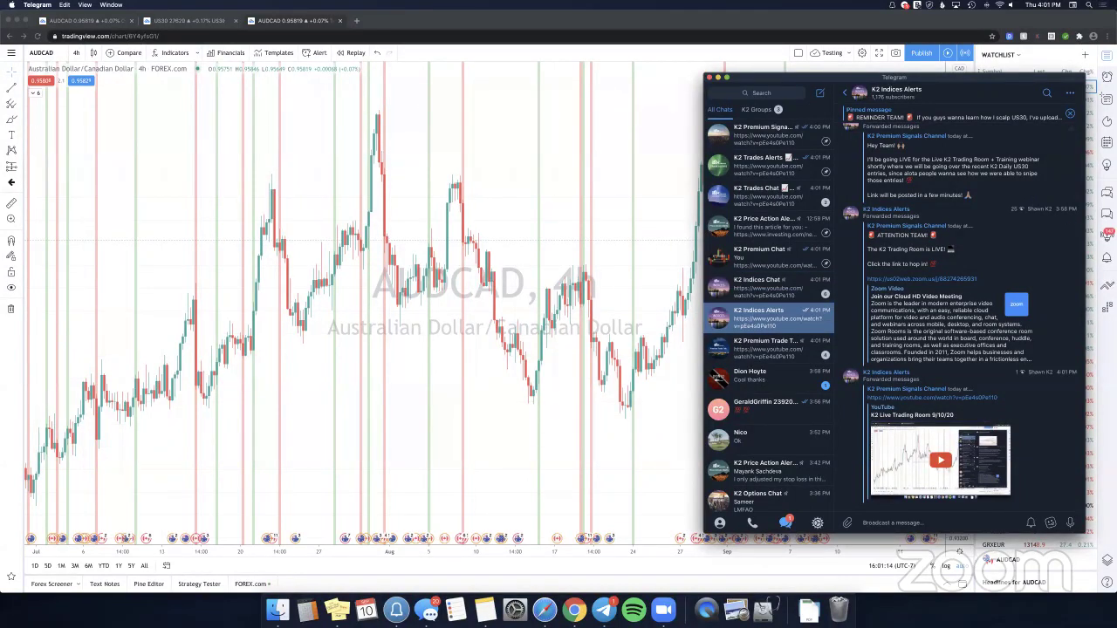
{"action": "key", "text": "super+Tab"}
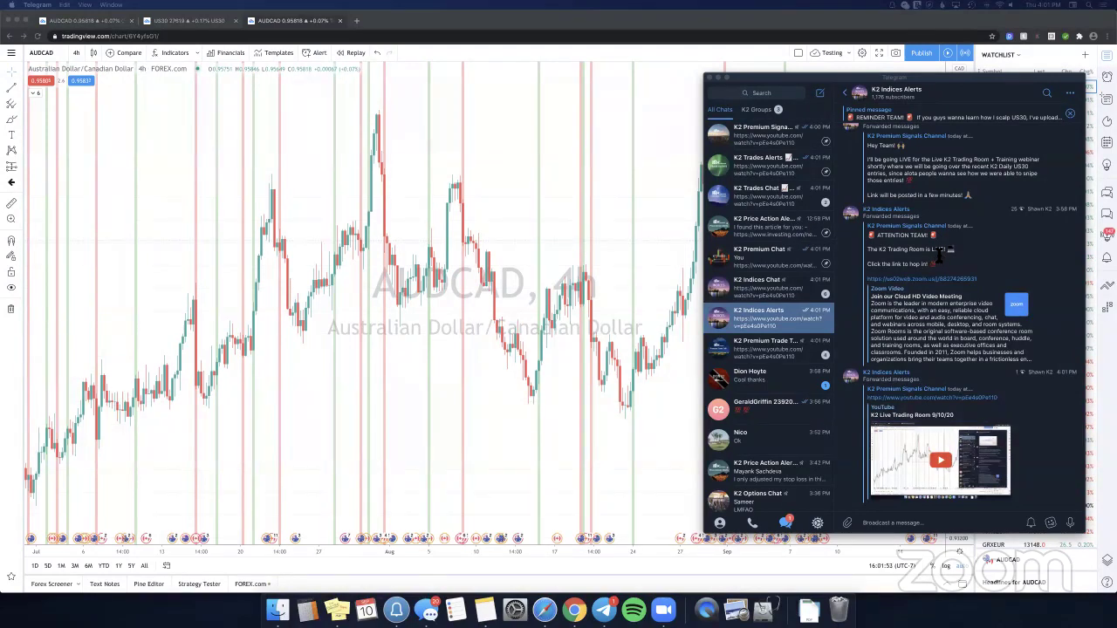
Check the shared livestream link in K2 Trades Chat and K2 Indices Chat, and return to the K2 Premium Signals Channel.
{"action": "left_click_drag", "start_coordinate": [942, 267], "coordinate": [871, 234]}
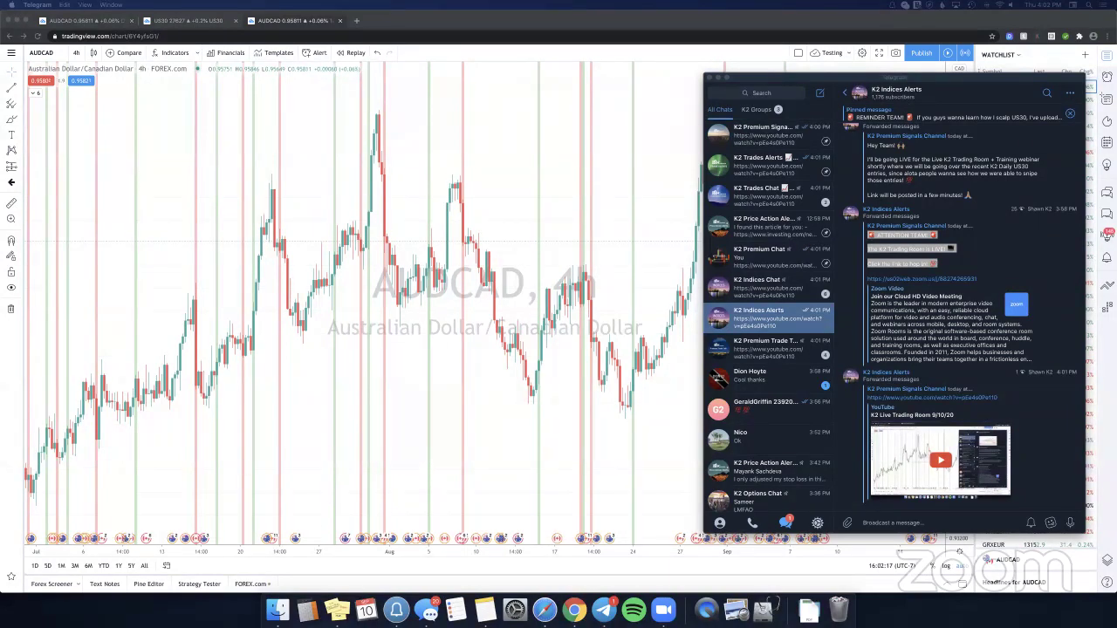
{"action": "left_click", "coordinate": [785, 199]}
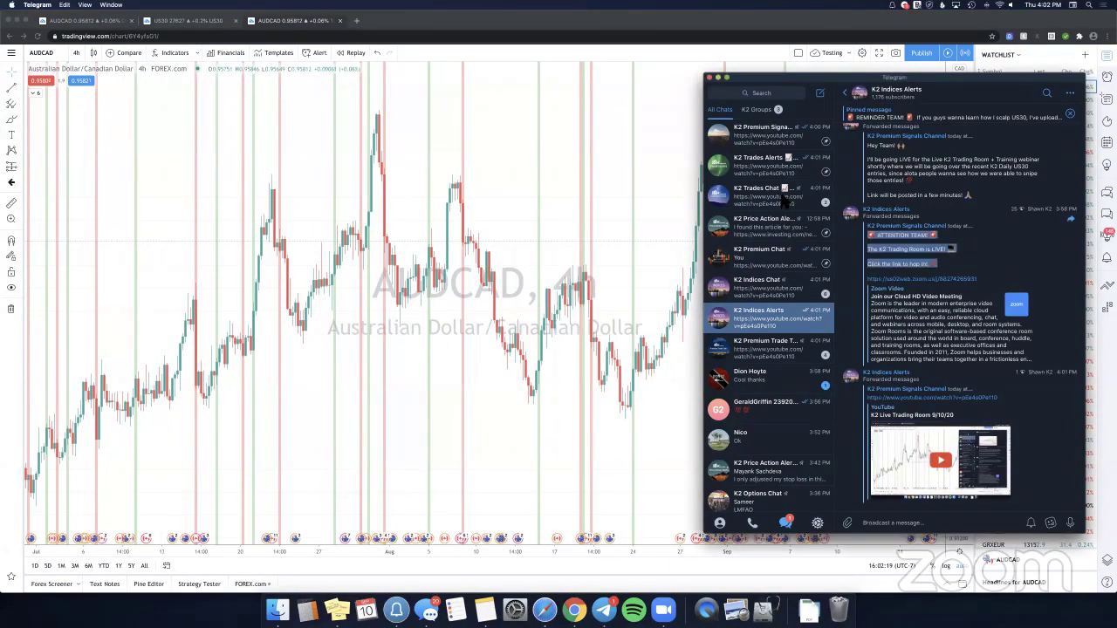
{"action": "left_click", "coordinate": [775, 295]}
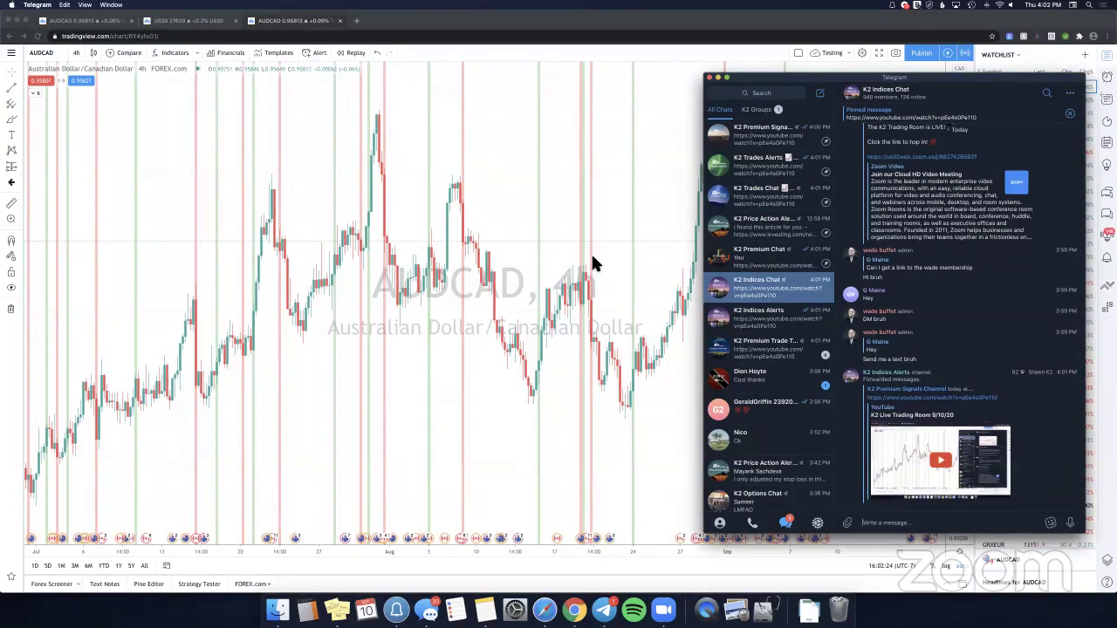
{"action": "key", "text": "super+1"}
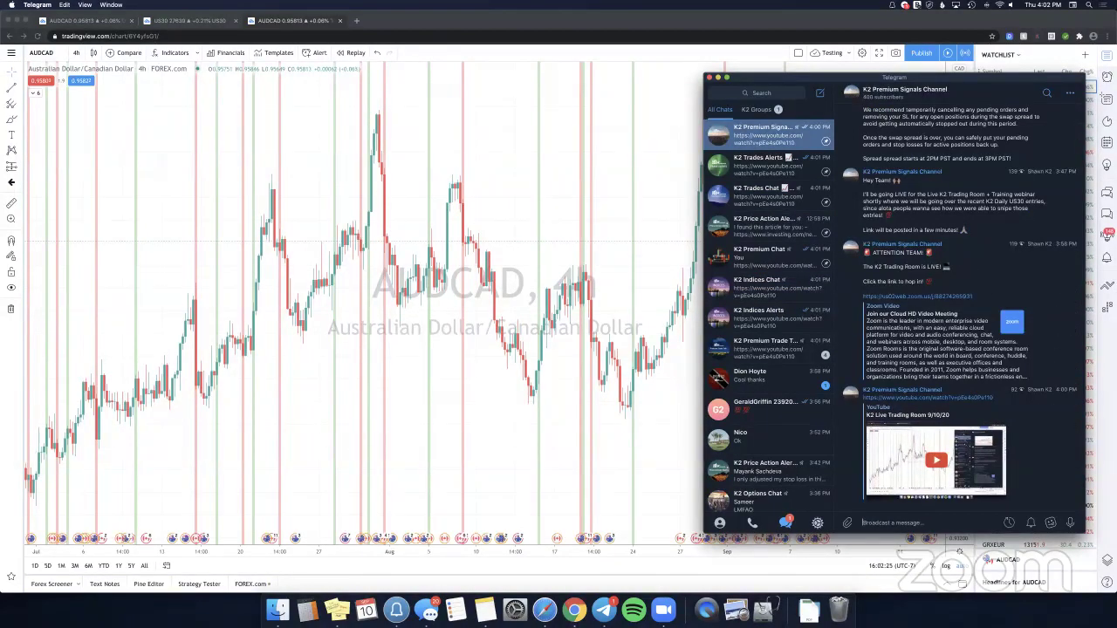
Switch to TradingView in Chrome and load the NAS100USD chart from the watchlist.
{"action": "key", "text": "super+Tab"}
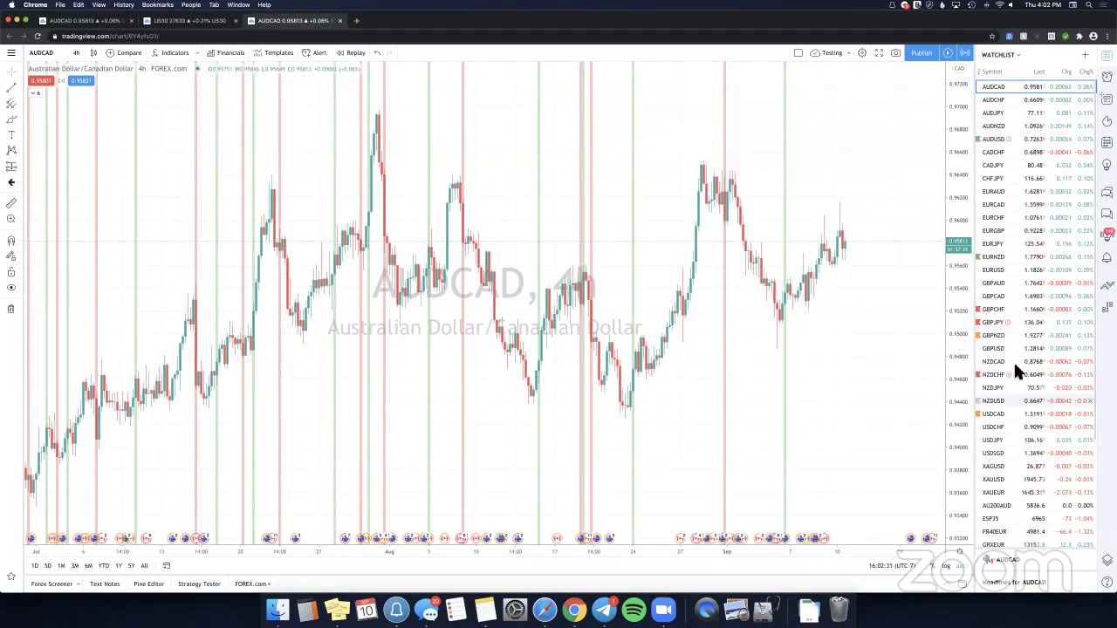
{"action": "scroll", "coordinate": [1023, 443], "scroll_direction": "down", "scroll_amount": 1}
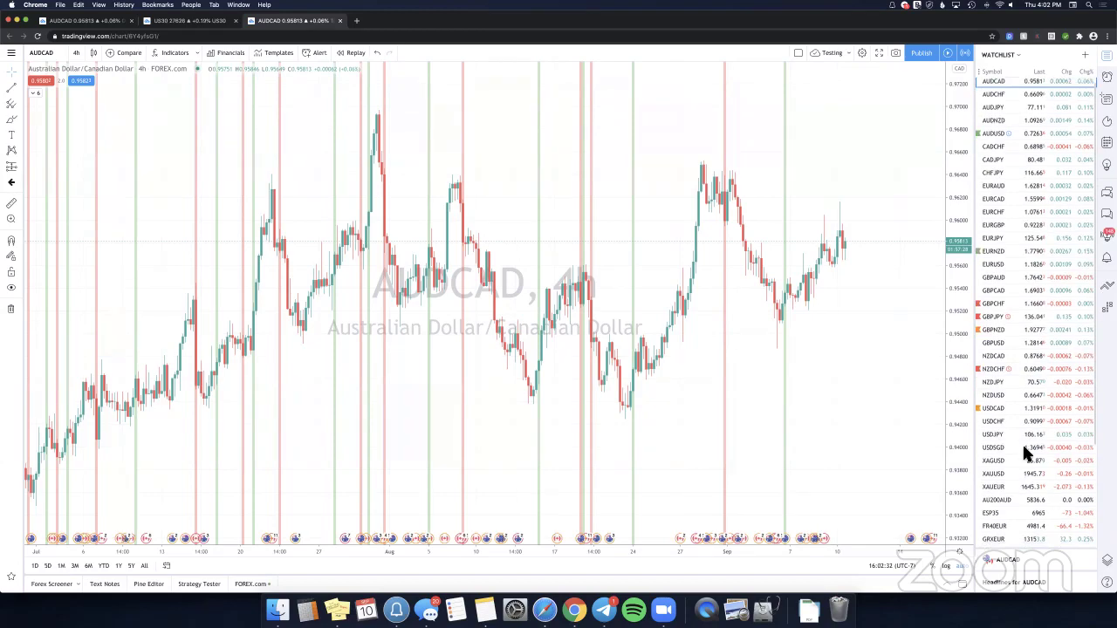
{"action": "scroll", "coordinate": [1019, 432], "scroll_direction": "down", "scroll_amount": 5}
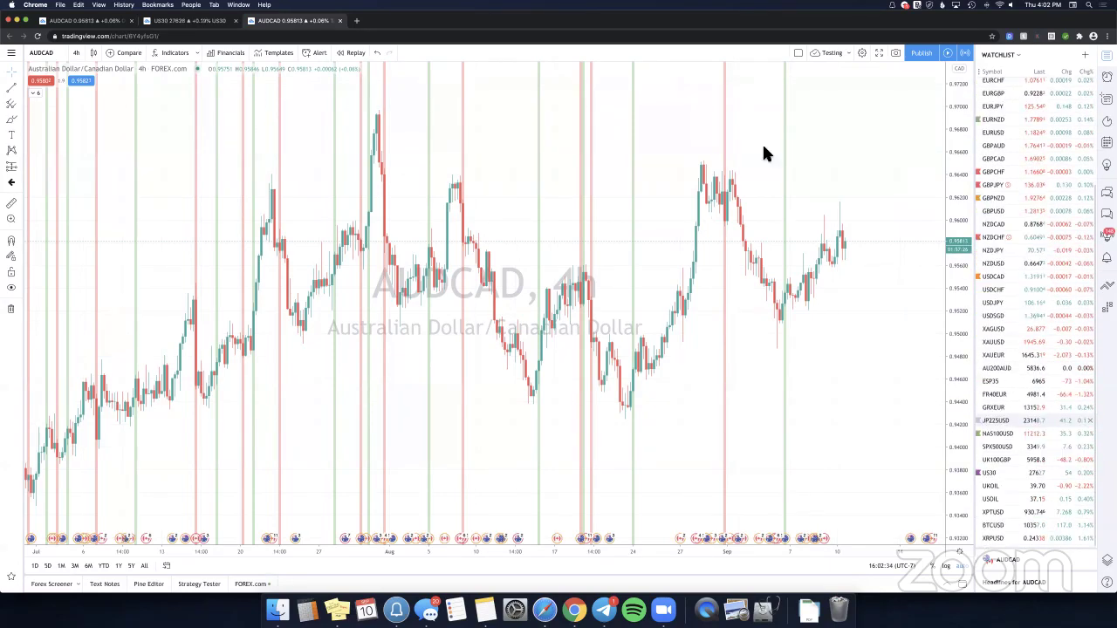
{"action": "key", "text": "Down"}
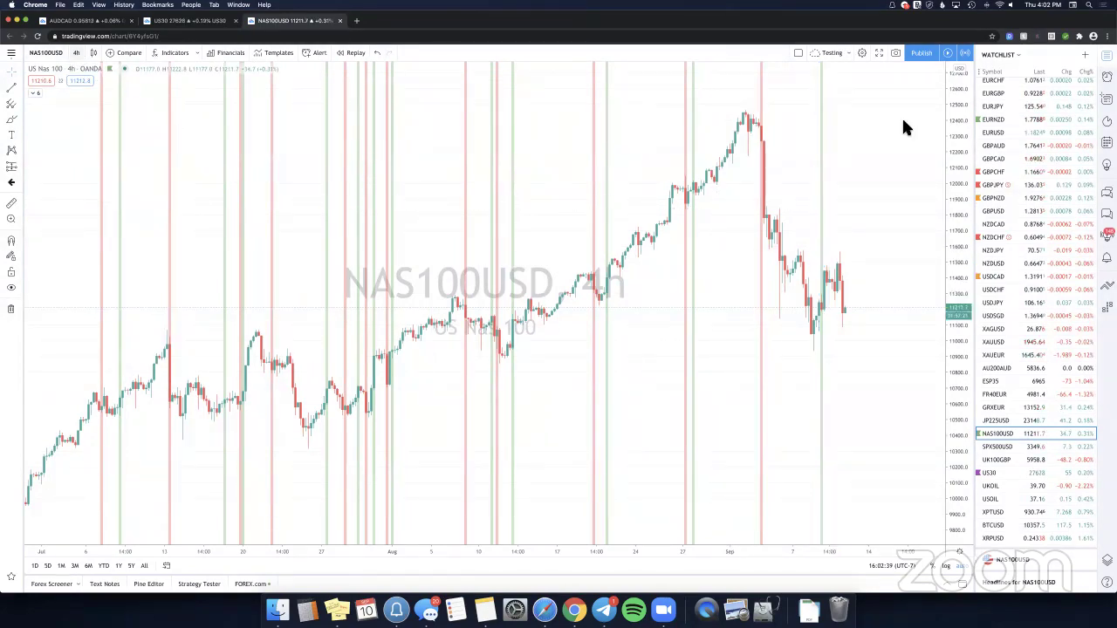
Set the NAS100USD chart to the 30-minute interval and hide the indicator that draws the vertical red and green bands.
{"action": "left_click", "coordinate": [77, 53]}
{"action": "left_click", "coordinate": [165, 146]}
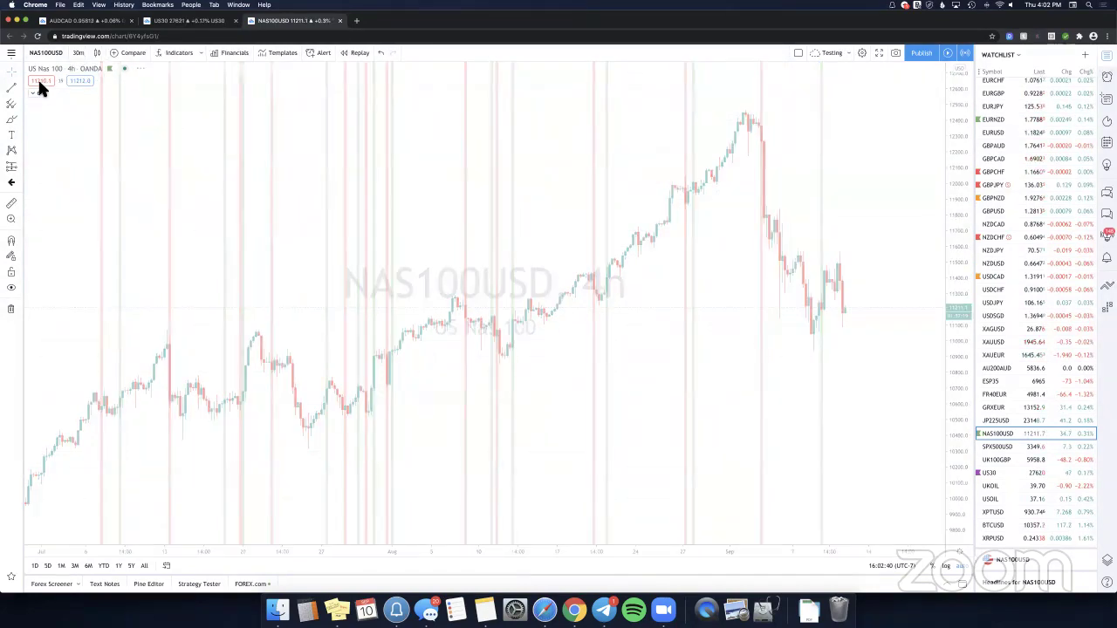
{"action": "double_click", "coordinate": [79, 113]}
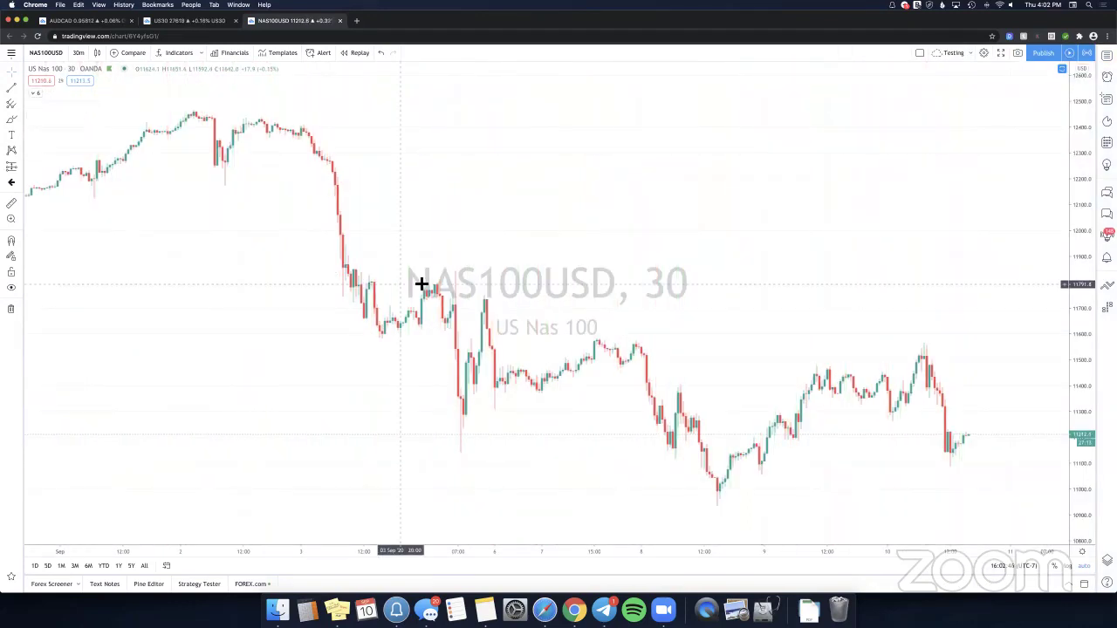
Show the indicator that draws horizontal red and green support and resistance levels on the NAS100USD chart.
{"action": "left_click_drag", "start_coordinate": [650, 292], "coordinate": [595, 288]}
{"action": "scroll", "coordinate": [542, 230], "scroll_direction": "right", "scroll_amount": 2}
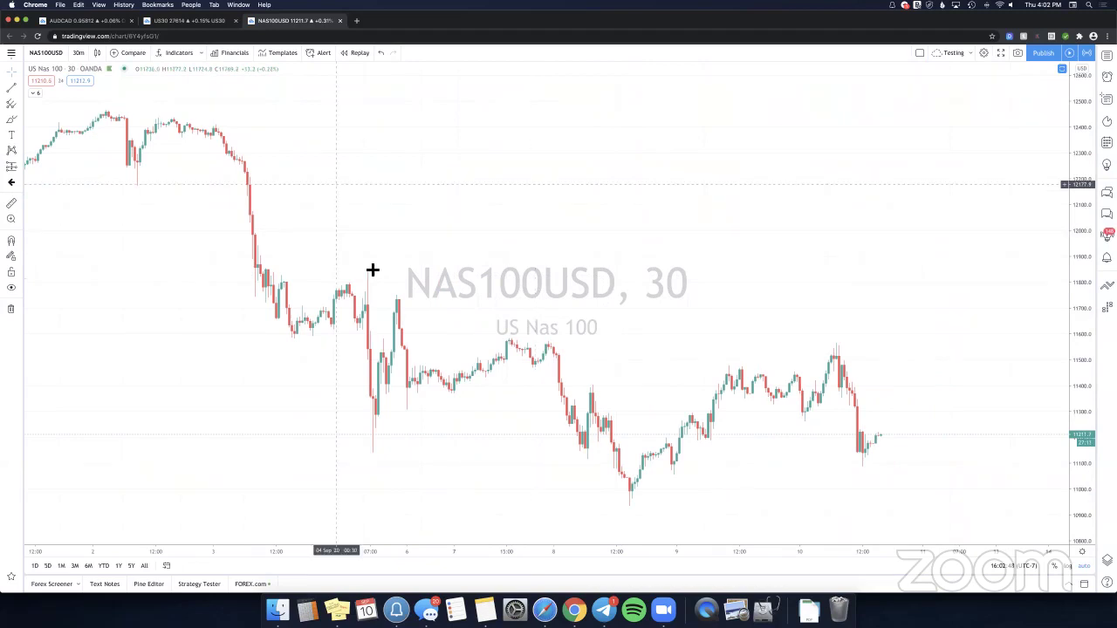
{"action": "left_click", "coordinate": [601, 526]}
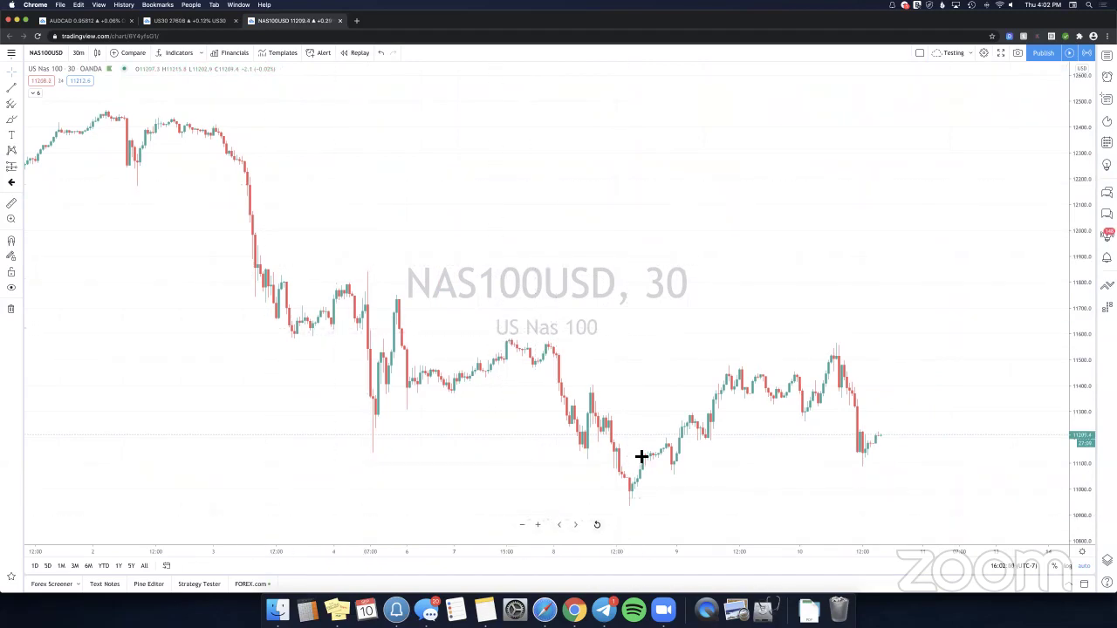
{"action": "left_click", "coordinate": [38, 93]}
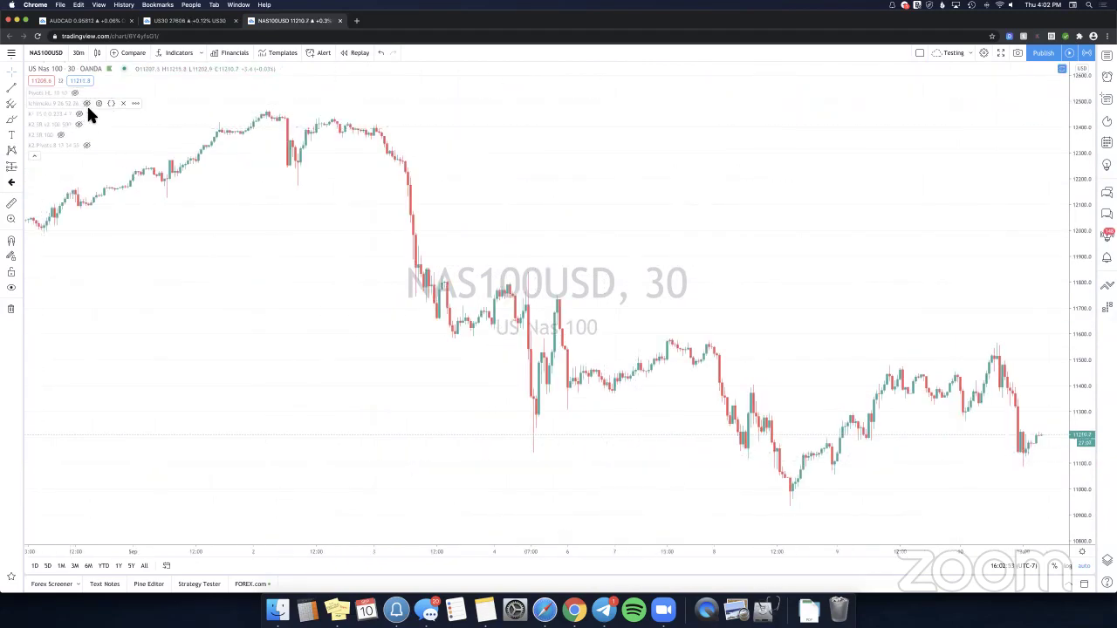
{"action": "left_click", "coordinate": [34, 156]}
Draw a rectangle zone between the two lowest green support levels at the 8 September low, from about 10,936 to 10,992.
{"action": "scroll", "coordinate": [591, 294], "scroll_direction": "right", "scroll_amount": 15}
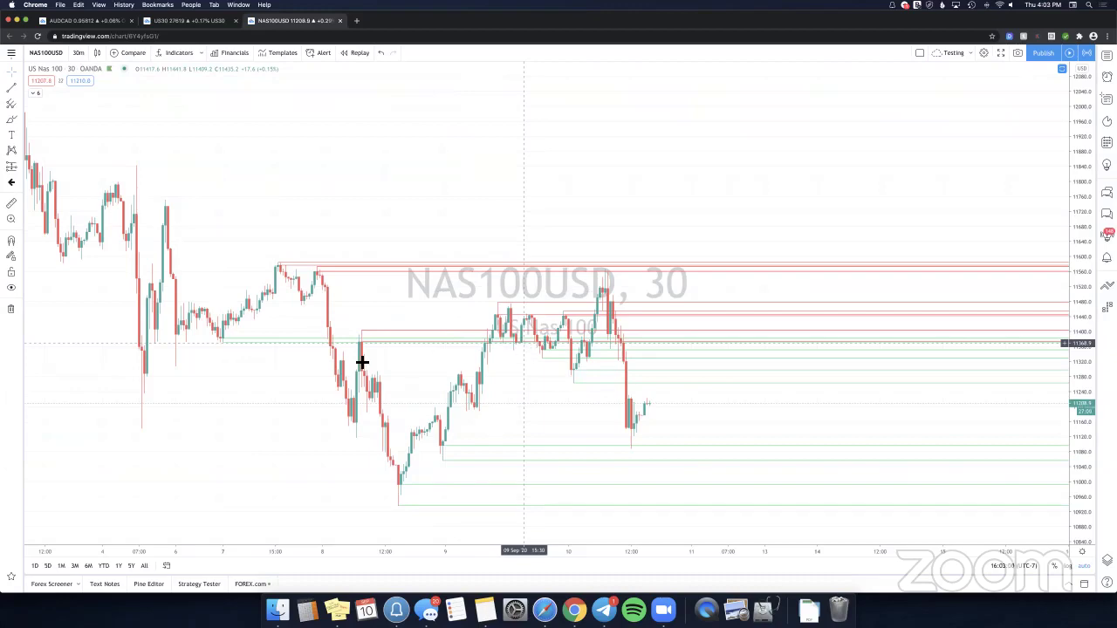
{"action": "scroll", "coordinate": [649, 366], "scroll_direction": "up", "scroll_amount": 2}
{"action": "scroll", "coordinate": [515, 362], "scroll_direction": "left", "scroll_amount": 5}
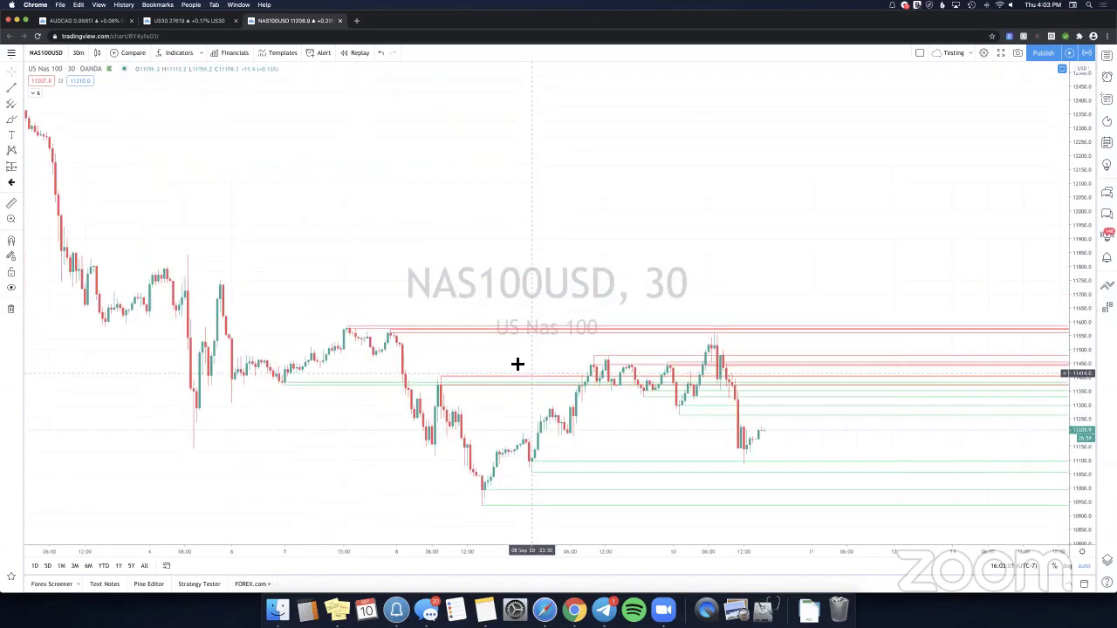
{"action": "scroll", "coordinate": [559, 364], "scroll_direction": "up", "scroll_amount": 2}
{"action": "scroll", "coordinate": [526, 335], "scroll_direction": "up", "scroll_amount": 1}
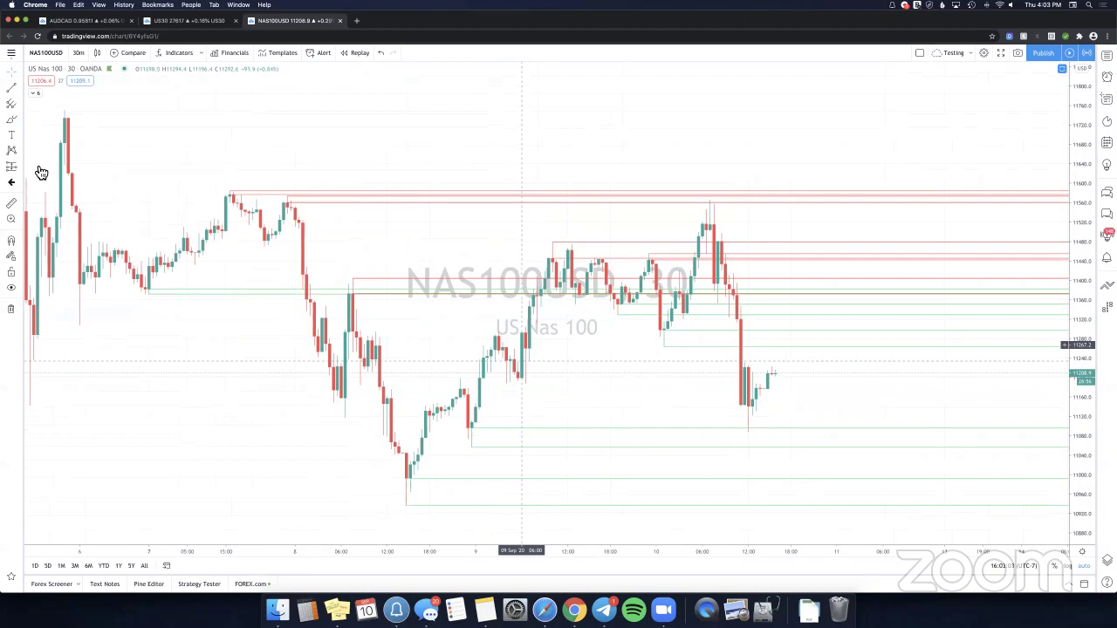
{"action": "scroll", "coordinate": [32, 169], "scroll_direction": "up", "scroll_amount": 1}
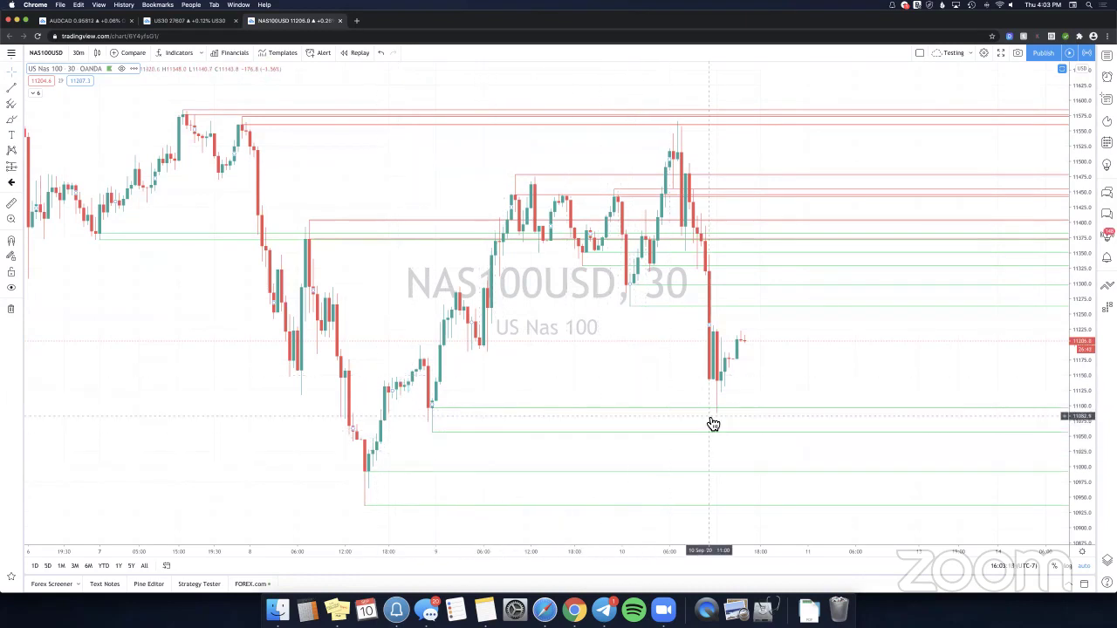
{"action": "left_click", "coordinate": [22, 121]}
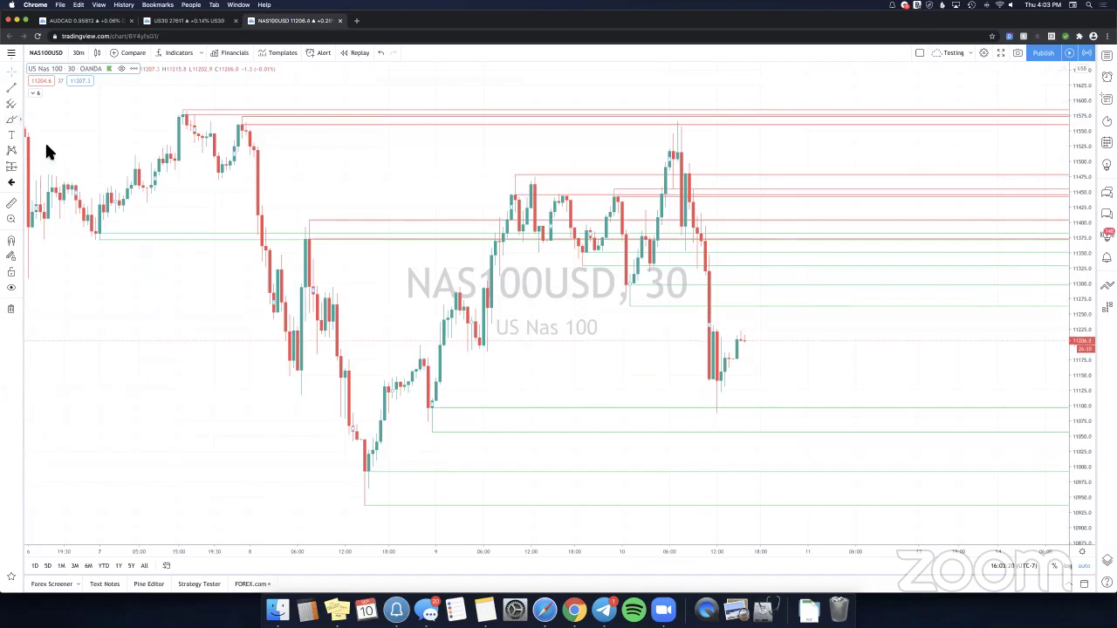
{"action": "left_click", "coordinate": [45, 137]}
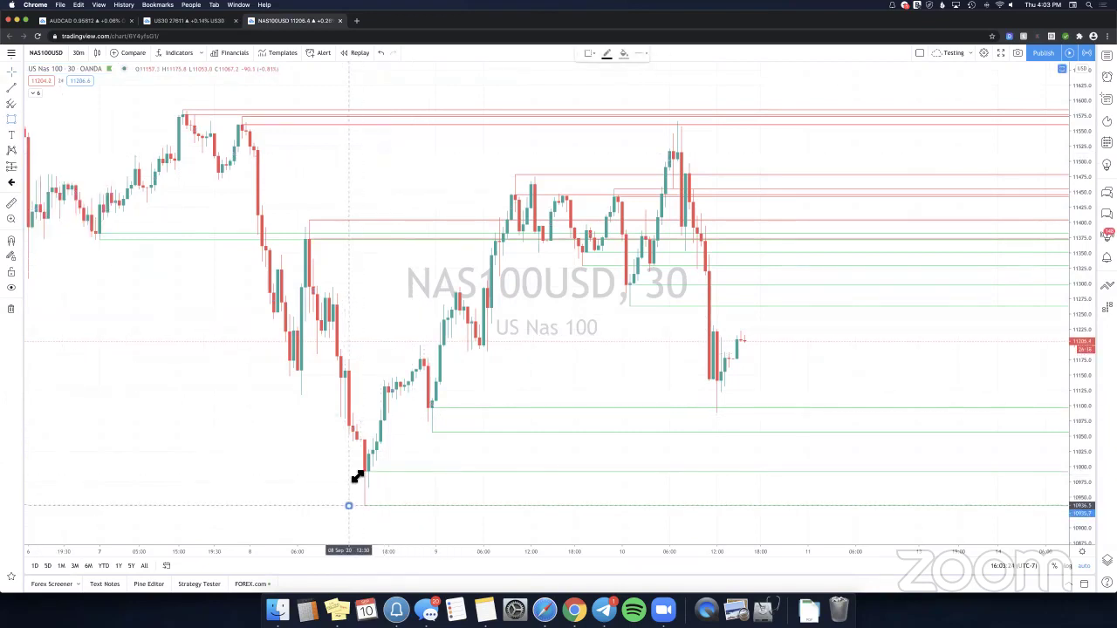
{"action": "left_click_drag", "start_coordinate": [358, 478], "coordinate": [357, 472]}
Draw two more rectangle zones over the next green support level pairs, at about 11,056 to 11,096 and 11,263 to 11,297.
{"action": "left_click", "coordinate": [11, 120]}
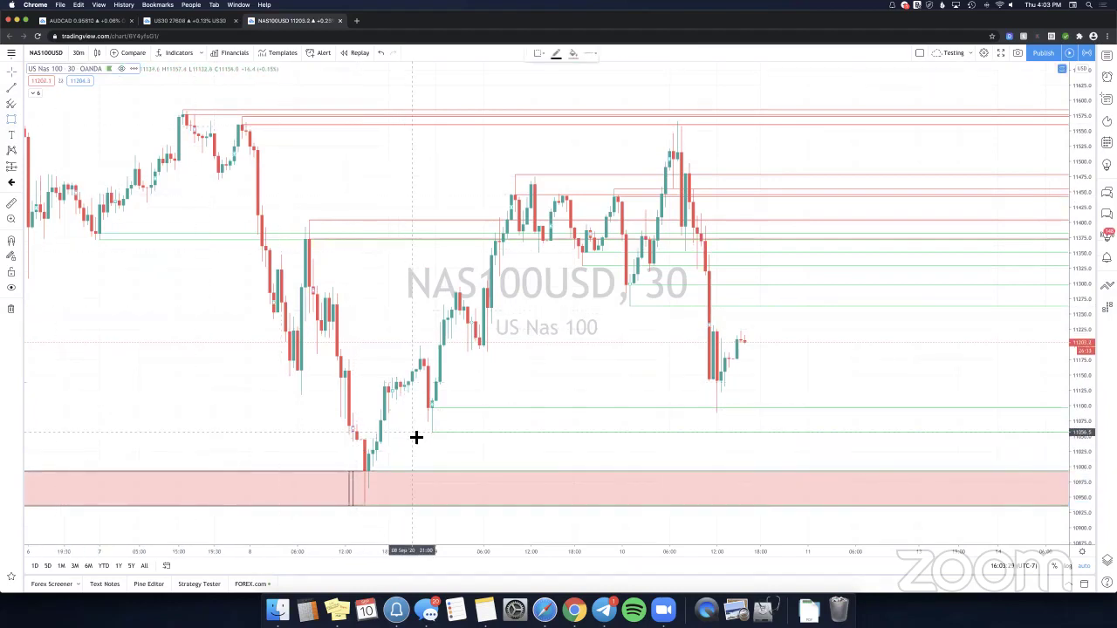
{"action": "left_click_drag", "start_coordinate": [416, 437], "coordinate": [423, 408]}
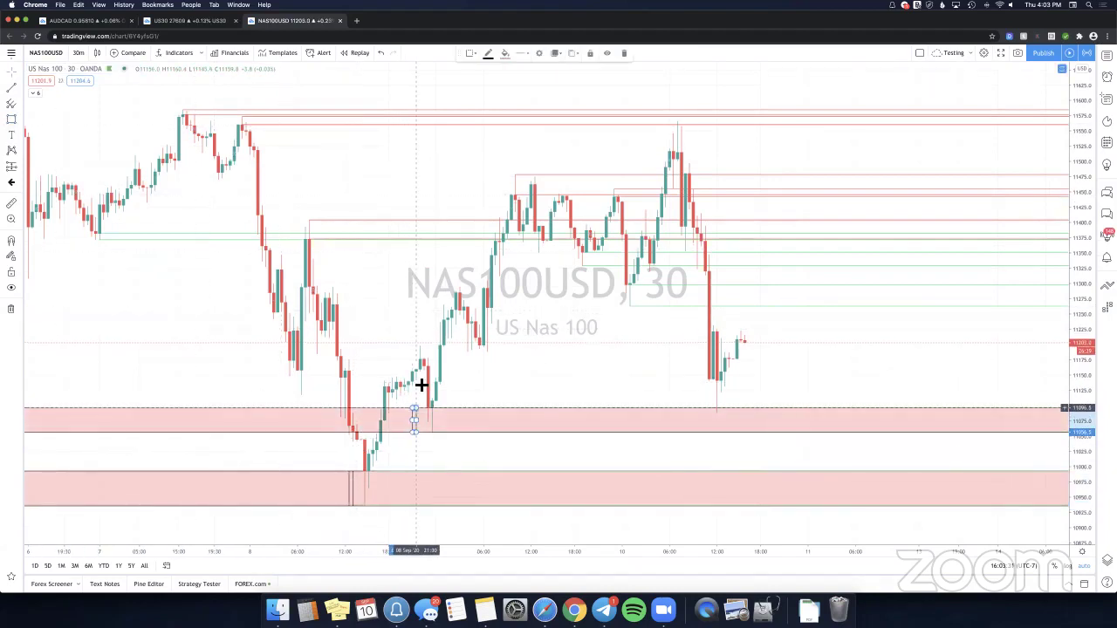
{"action": "left_click", "coordinate": [13, 118]}
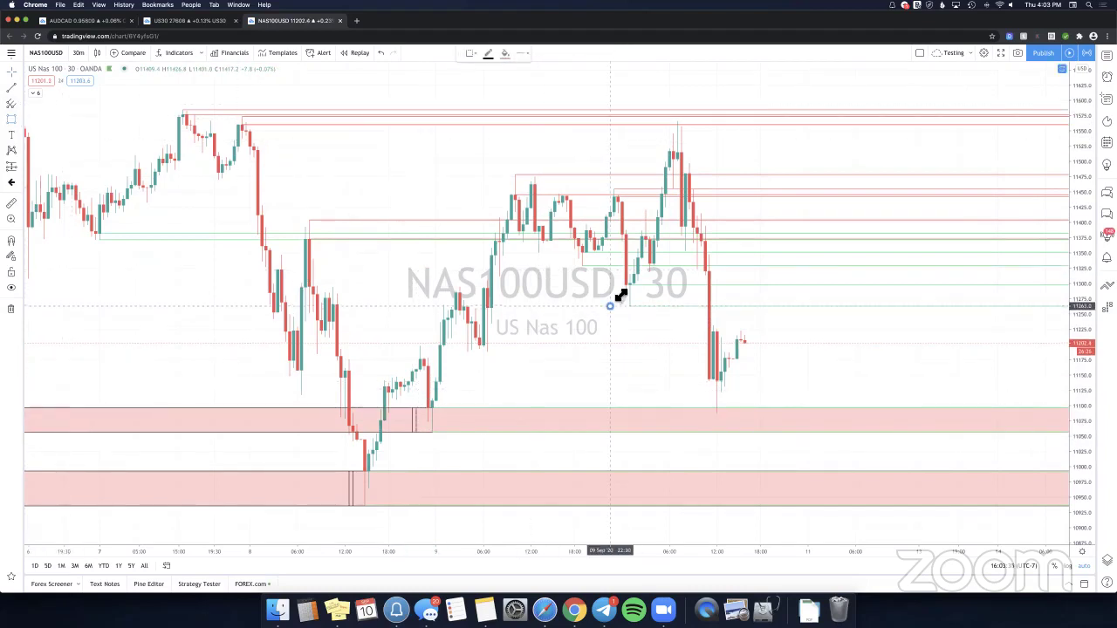
{"action": "left_click_drag", "start_coordinate": [610, 305], "coordinate": [614, 286]}
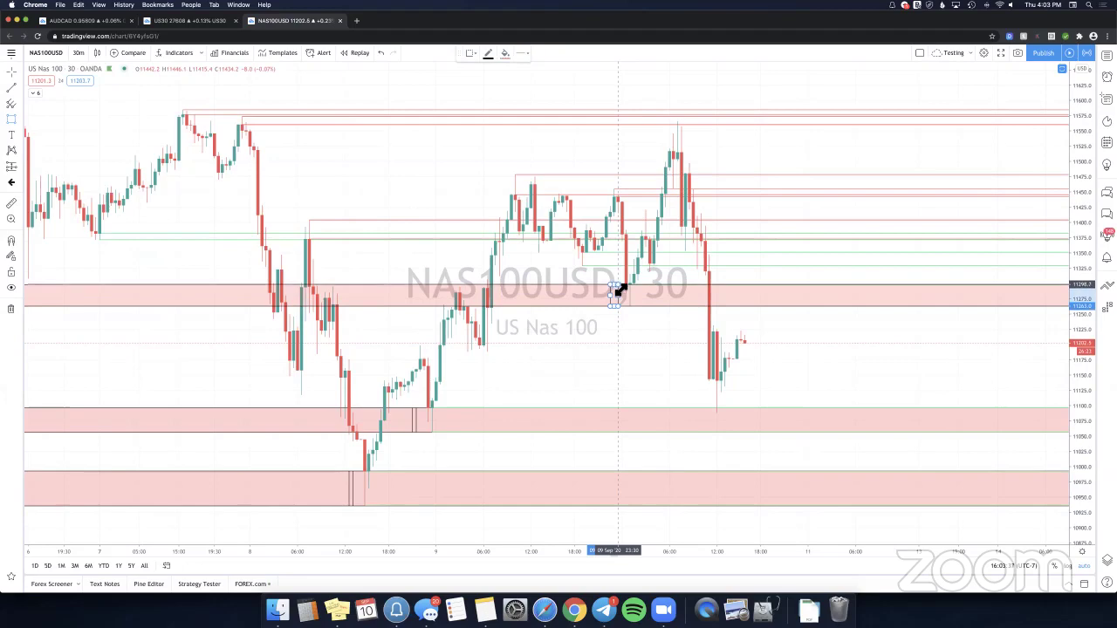
{"action": "left_click", "coordinate": [621, 288]}
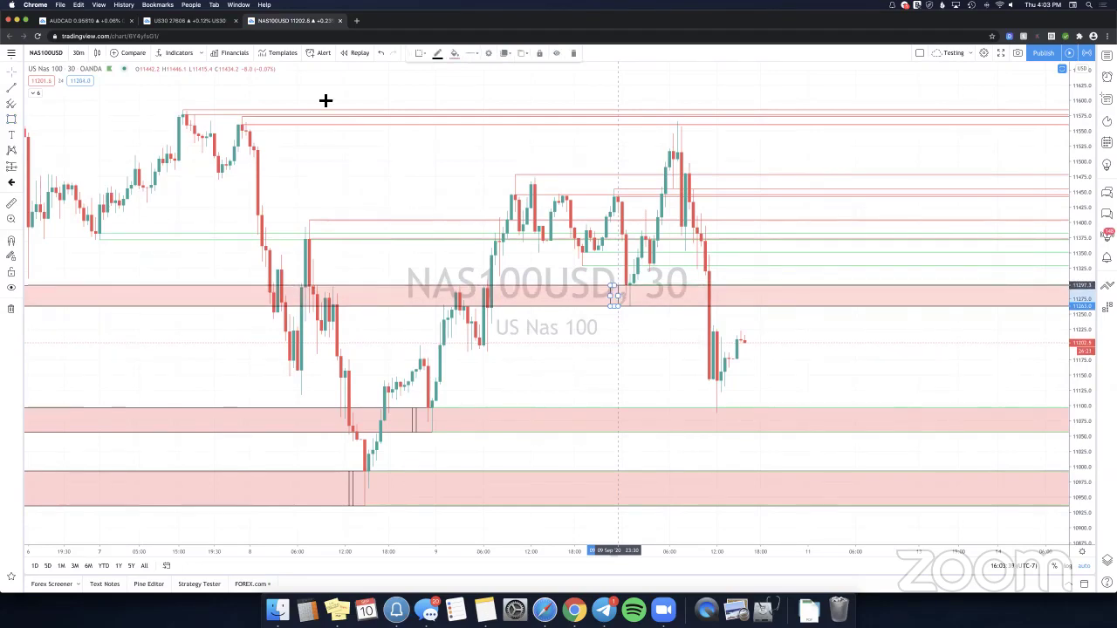
{"action": "left_click", "coordinate": [378, 107]}
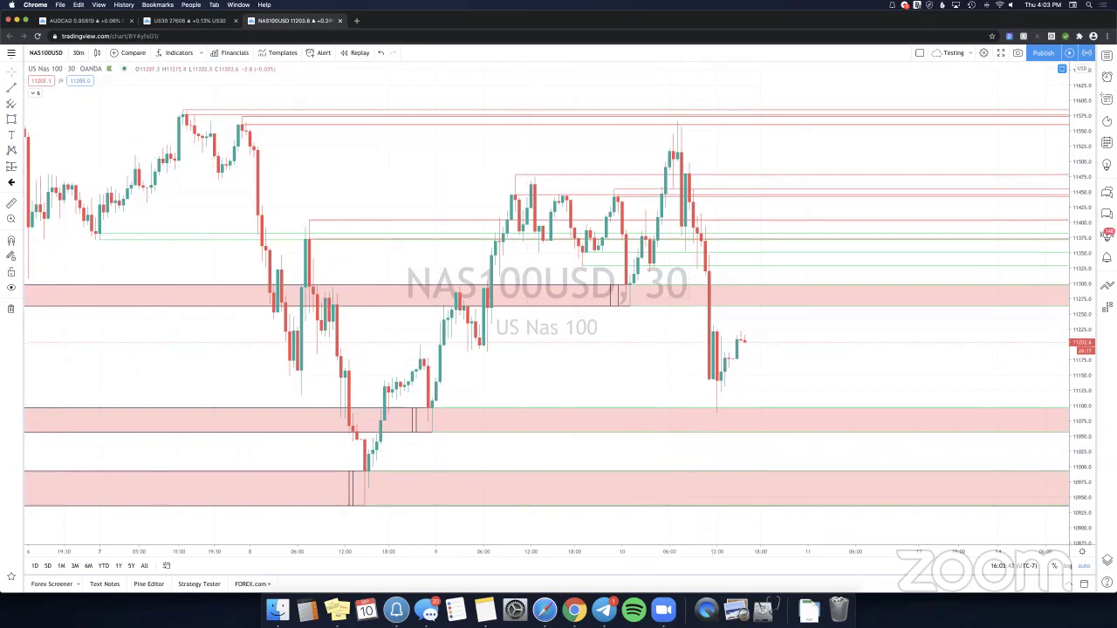
Draw two rectangle zones between the next level pairs, at about 11,329 to 11,351 and 11,371 to 11,404.
{"action": "left_click", "coordinate": [11, 119]}
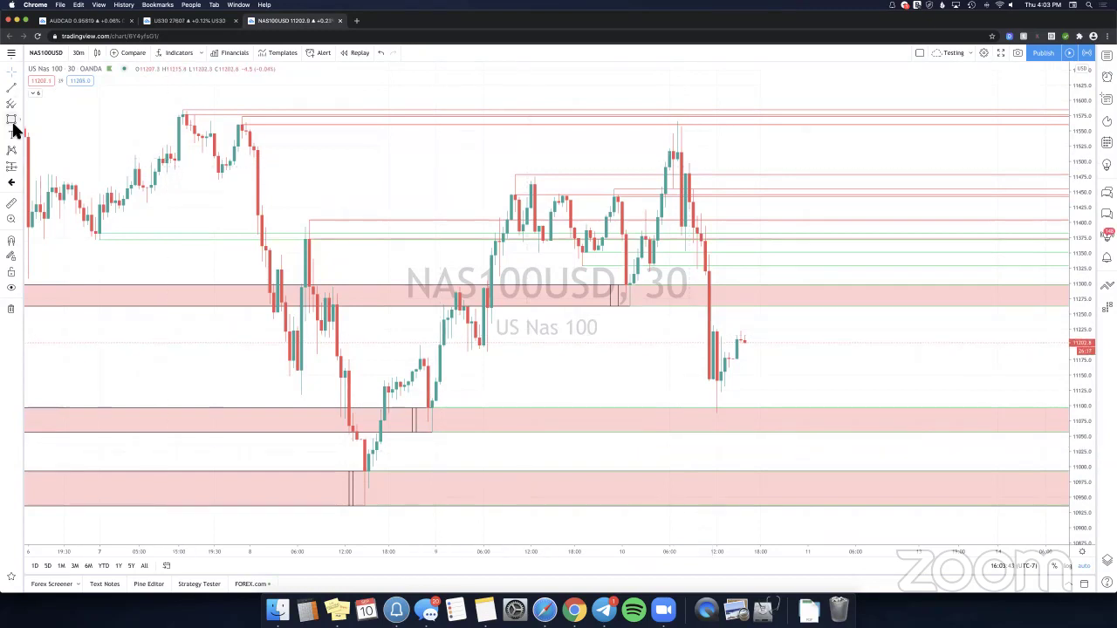
{"action": "left_click", "coordinate": [573, 267]}
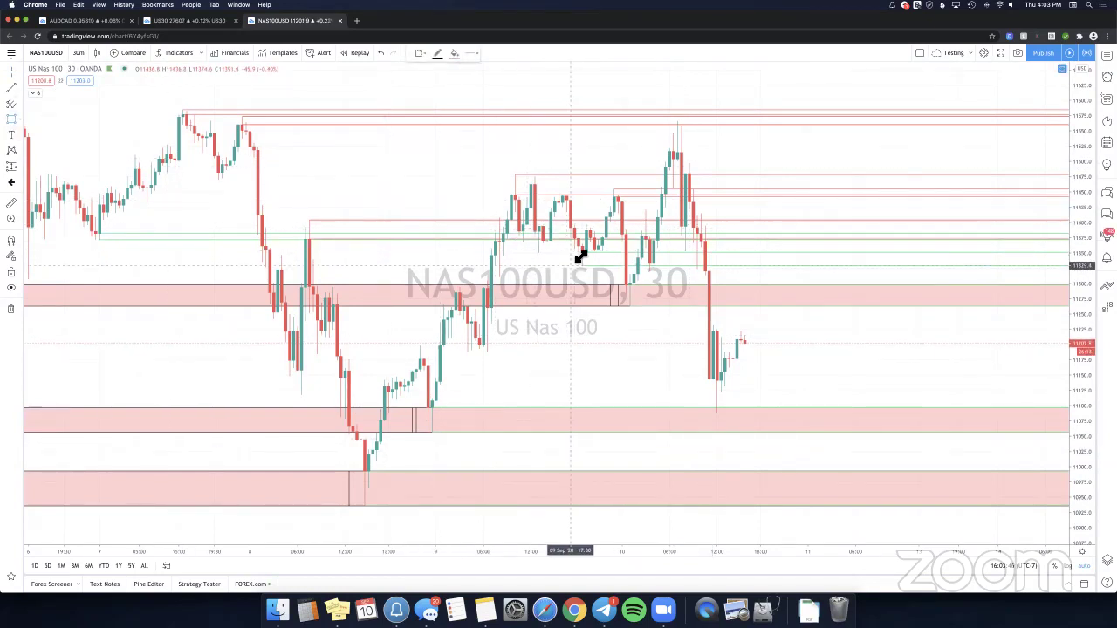
{"action": "left_click_drag", "start_coordinate": [581, 257], "coordinate": [582, 253]}
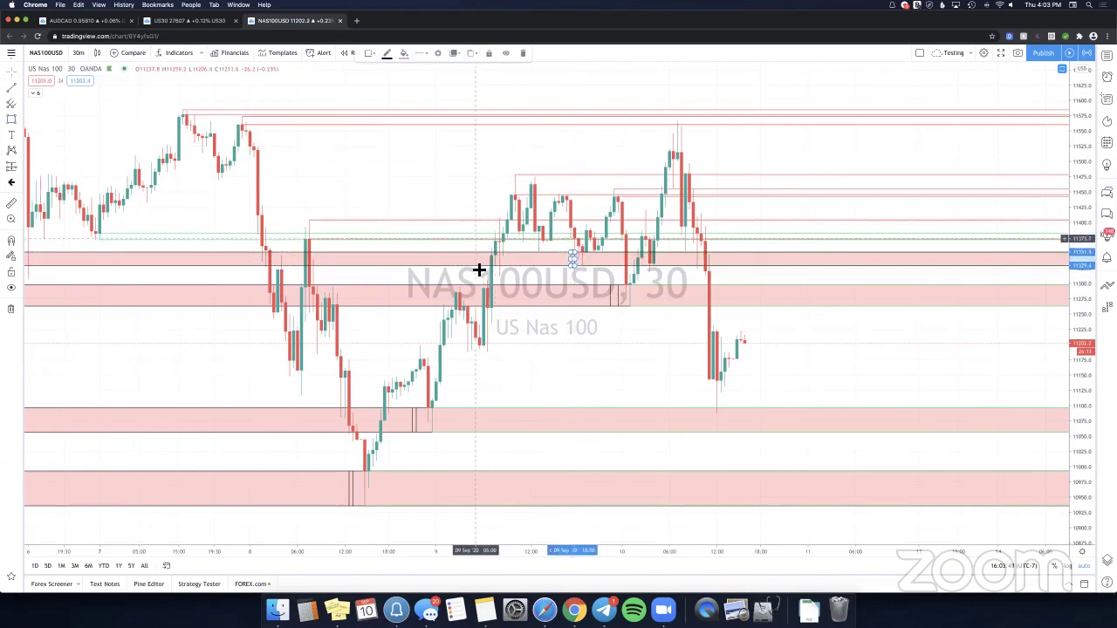
{"action": "left_click", "coordinate": [11, 119]}
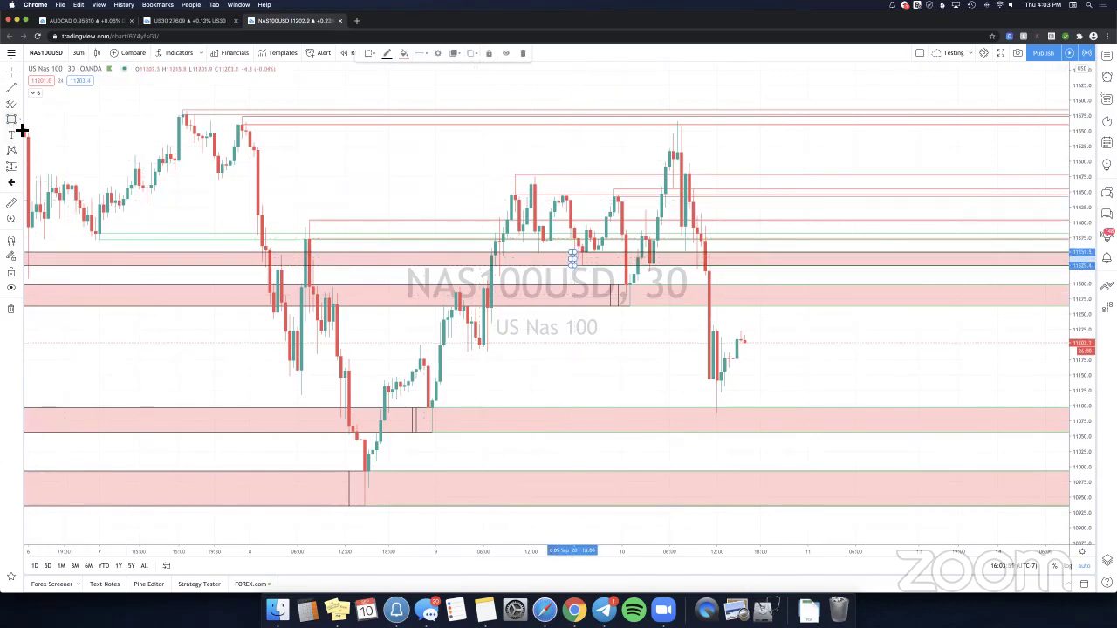
{"action": "left_click", "coordinate": [91, 239]}
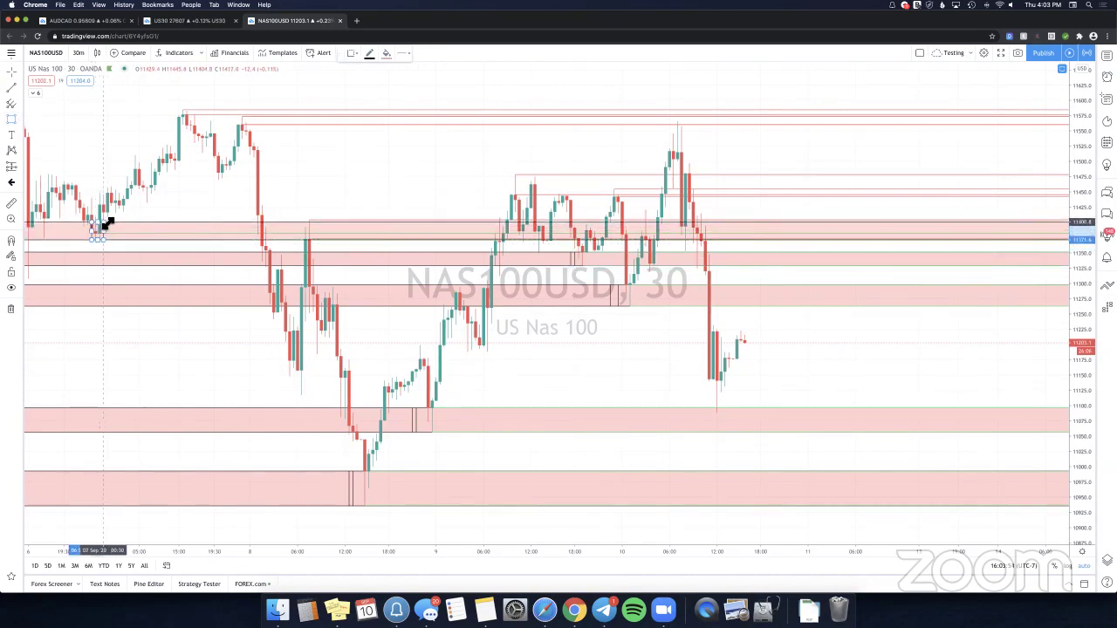
{"action": "left_click", "coordinate": [104, 219]}
{"action": "left_click", "coordinate": [355, 219]}
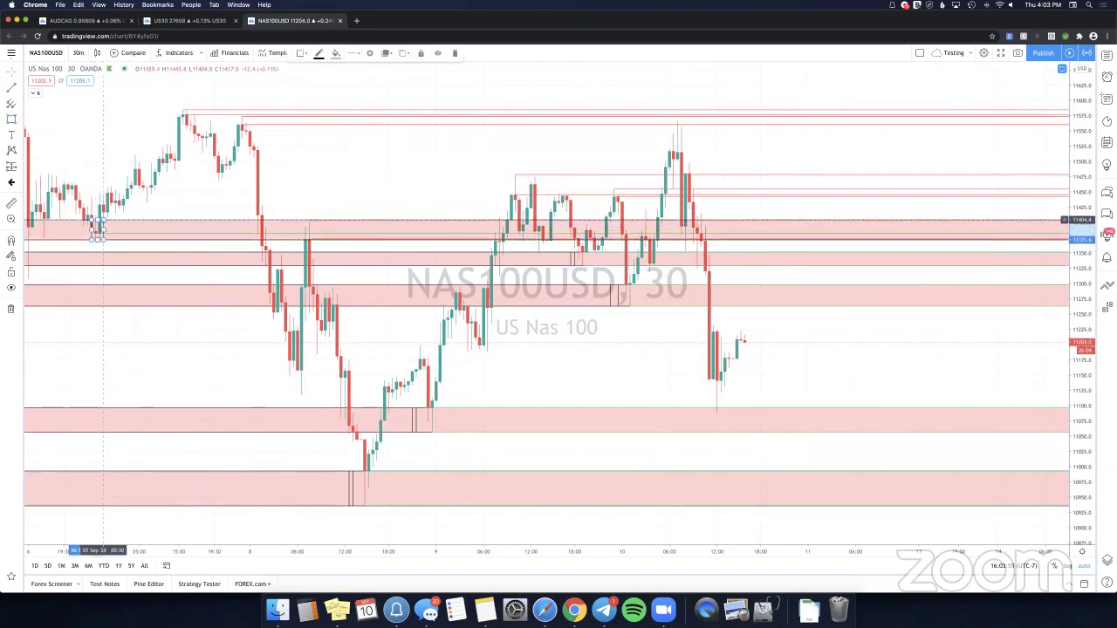
Draw two more rectangle zones over the red resistance levels, at about 11,441 to 11,478 and 11,561 to 11,584.
{"action": "left_click", "coordinate": [11, 119]}
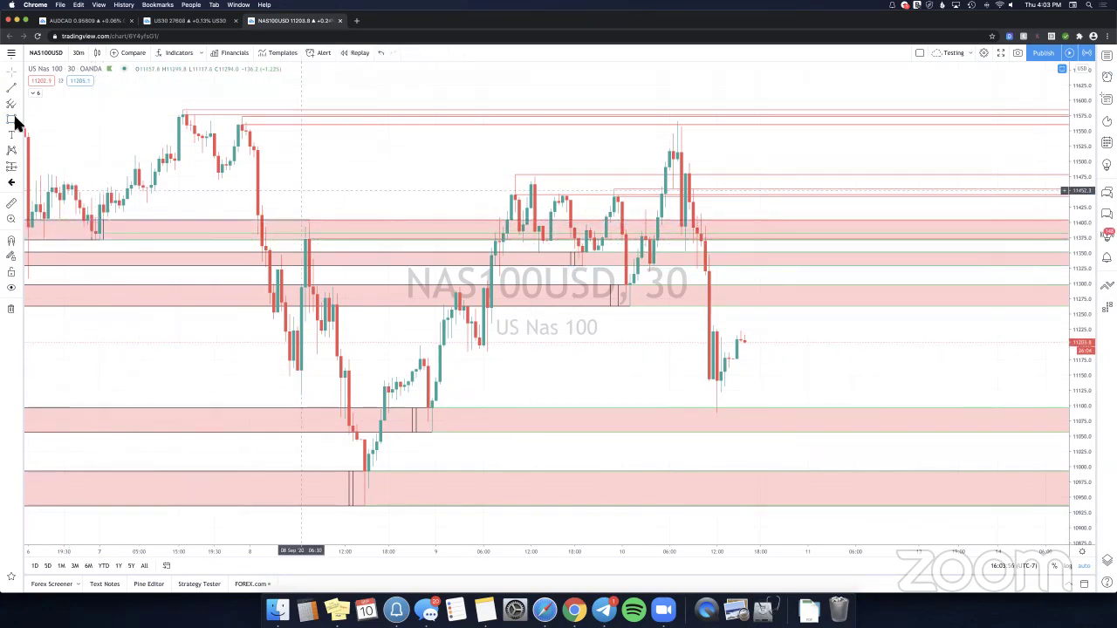
{"action": "left_click", "coordinate": [495, 197]}
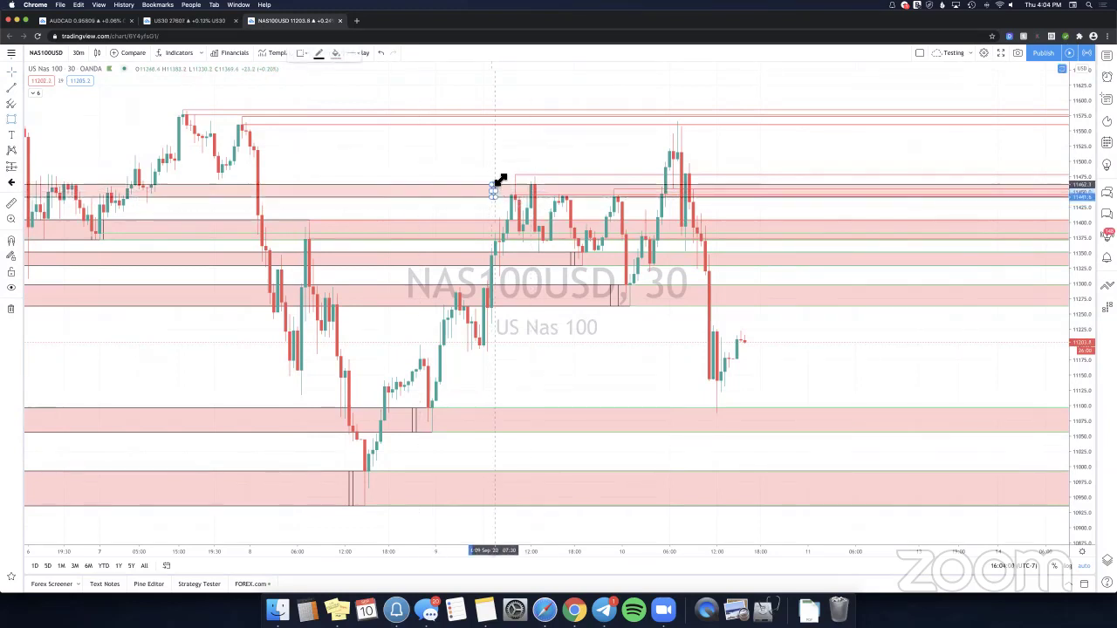
{"action": "left_click", "coordinate": [501, 179]}
{"action": "left_click", "coordinate": [474, 157]}
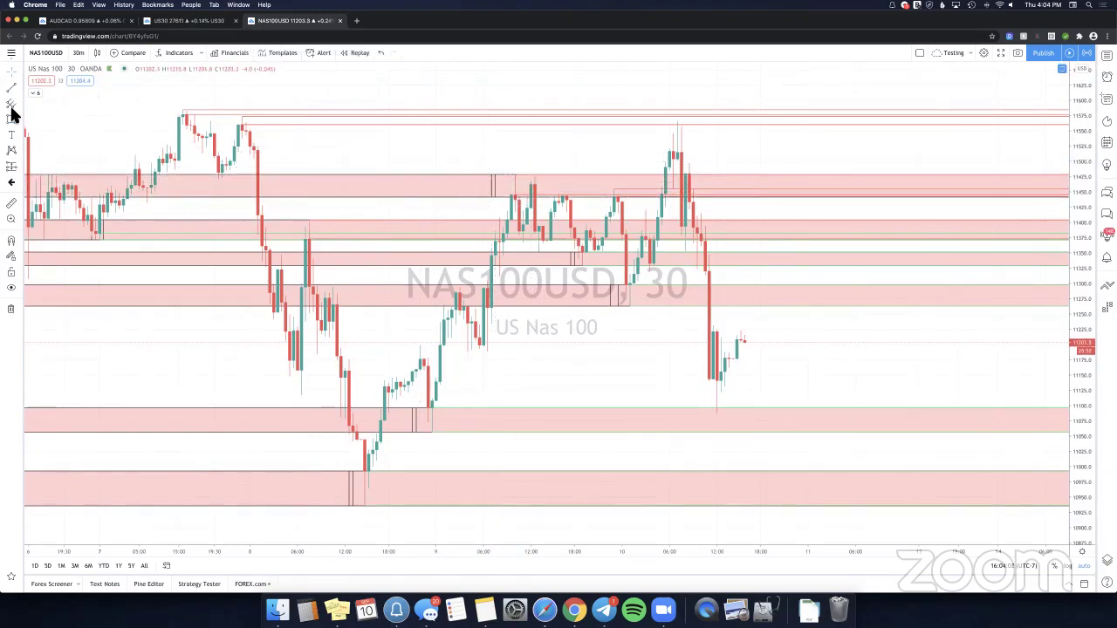
{"action": "left_click", "coordinate": [167, 114]}
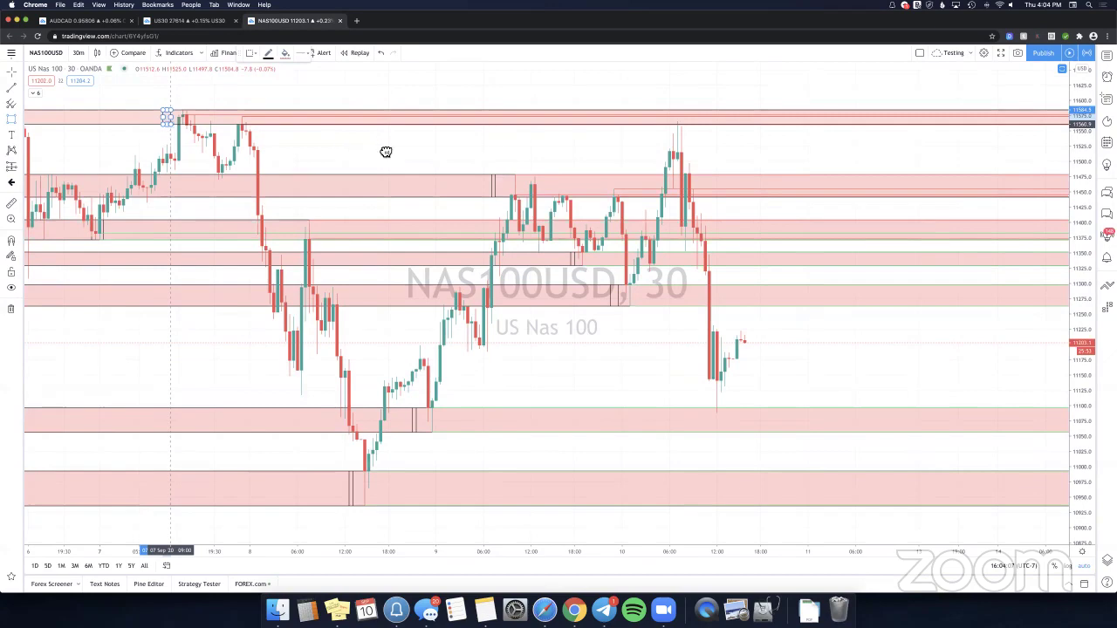
Hide the indicator drawing the horizontal red and green levels and show the Pivots HL price labels.
{"action": "left_click_drag", "start_coordinate": [299, 136], "coordinate": [369, 139]}
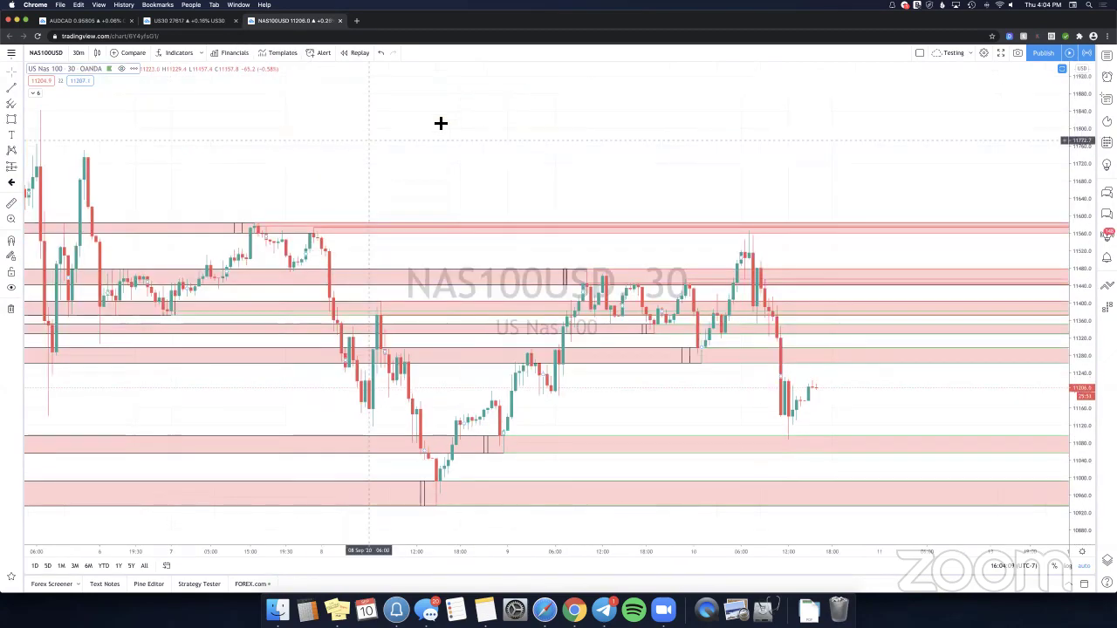
{"action": "left_click_drag", "start_coordinate": [518, 129], "coordinate": [468, 141]}
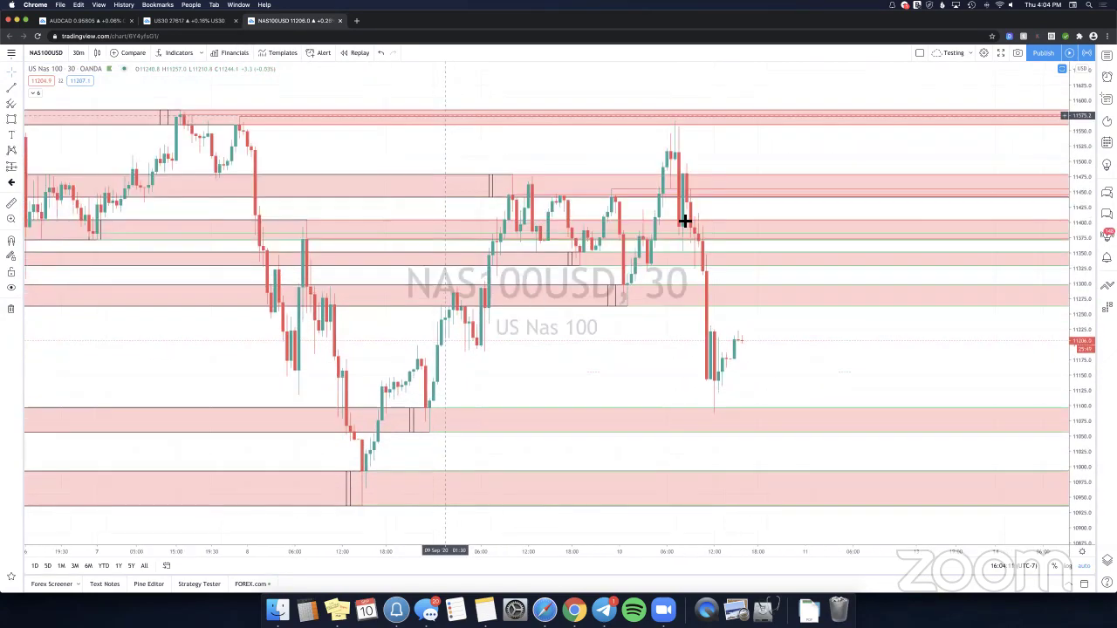
{"action": "left_click_drag", "start_coordinate": [522, 225], "coordinate": [603, 229]}
{"action": "left_click_drag", "start_coordinate": [497, 285], "coordinate": [527, 290]}
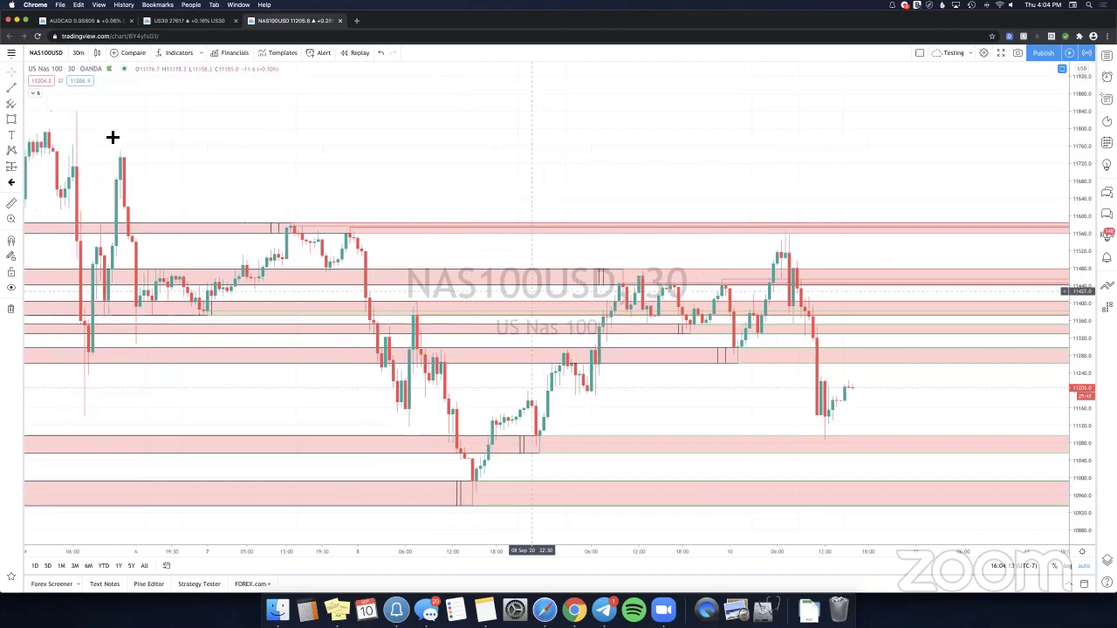
{"action": "left_click", "coordinate": [39, 92]}
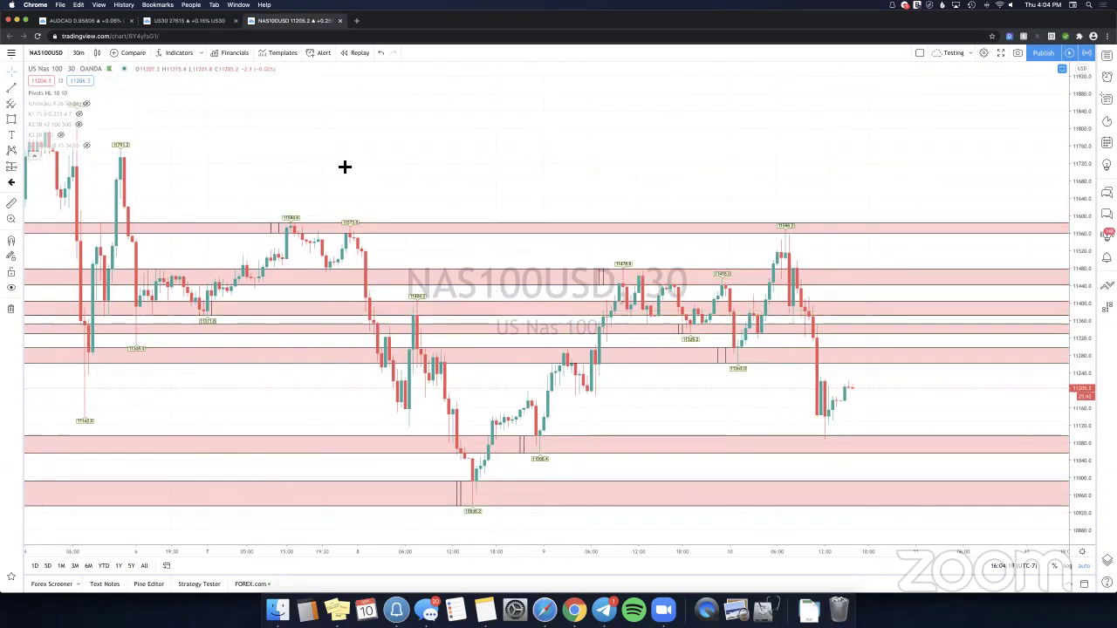
Examine the pivot highs and lows against the drawn zones, from early September through the latest 10 September candles.
{"action": "left_click_drag", "start_coordinate": [482, 181], "coordinate": [808, 190]}
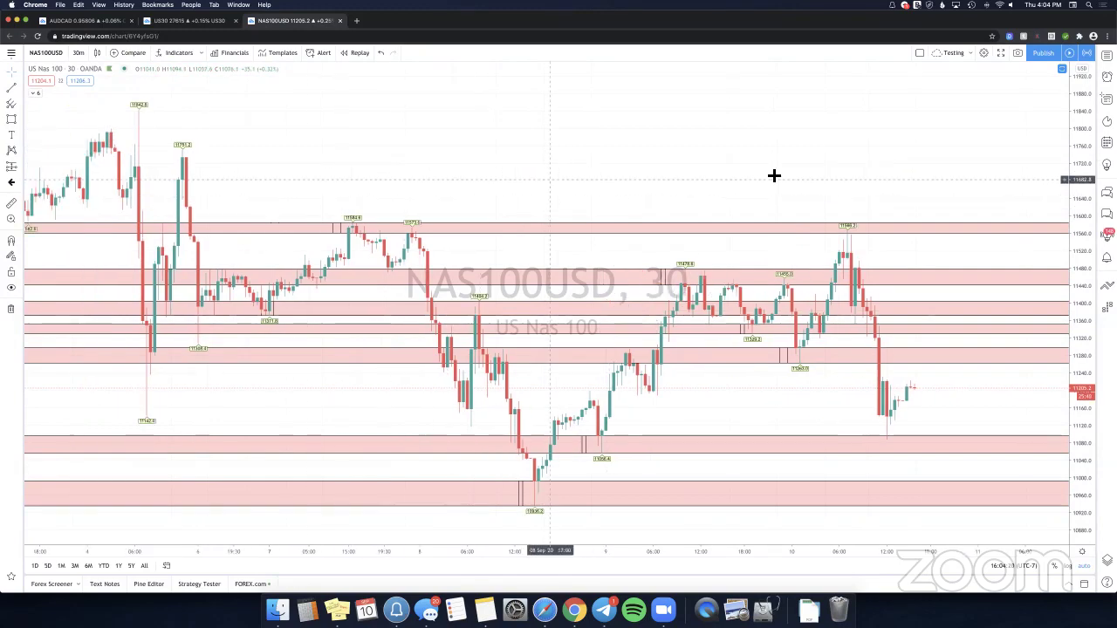
{"action": "scroll", "coordinate": [574, 550], "scroll_direction": "left", "scroll_amount": 5}
{"action": "left_click", "coordinate": [600, 525]}
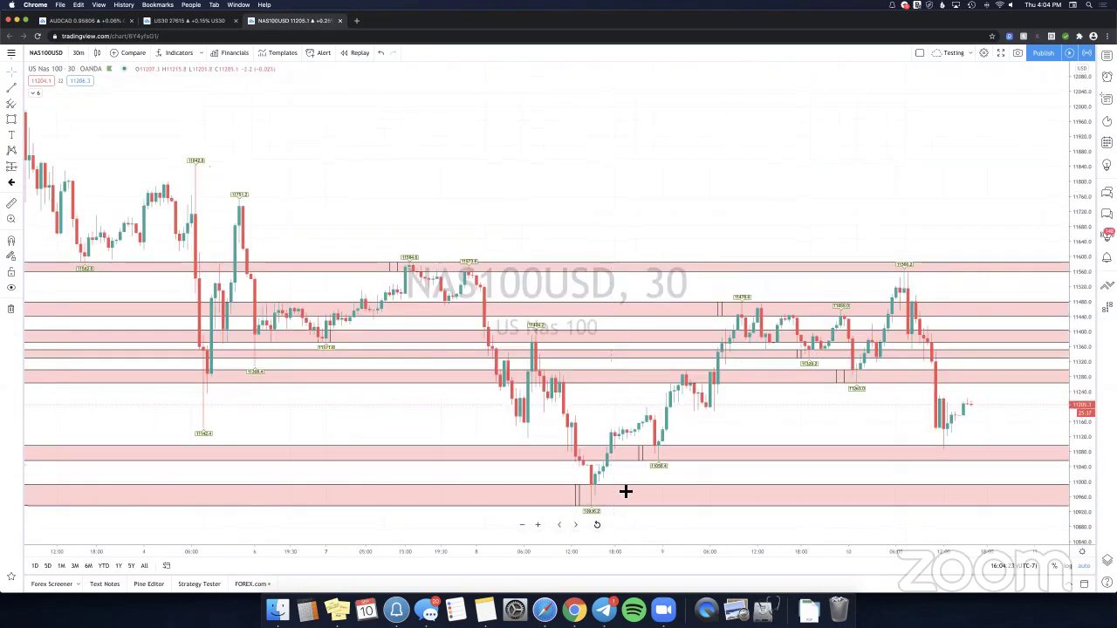
{"action": "scroll", "coordinate": [559, 232], "scroll_direction": "down", "scroll_amount": 4}
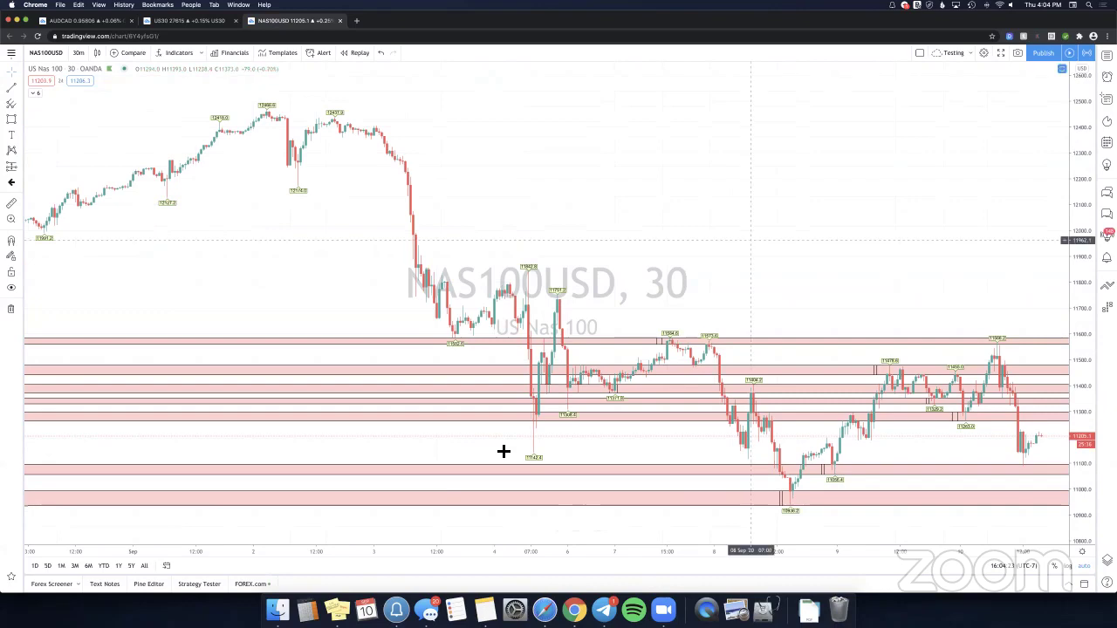
{"action": "scroll", "coordinate": [149, 367], "scroll_direction": "right", "scroll_amount": 5}
{"action": "scroll", "coordinate": [236, 404], "scroll_direction": "right", "scroll_amount": 5}
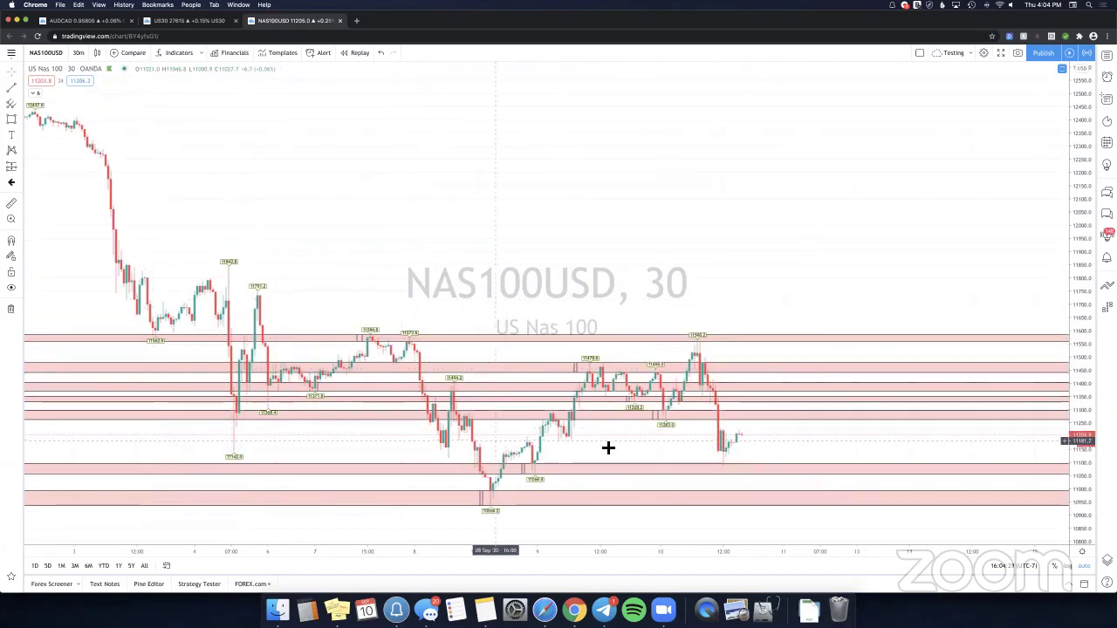
{"action": "scroll", "coordinate": [564, 461], "scroll_direction": "right", "scroll_amount": 3}
{"action": "scroll", "coordinate": [443, 453], "scroll_direction": "up", "scroll_amount": 2}
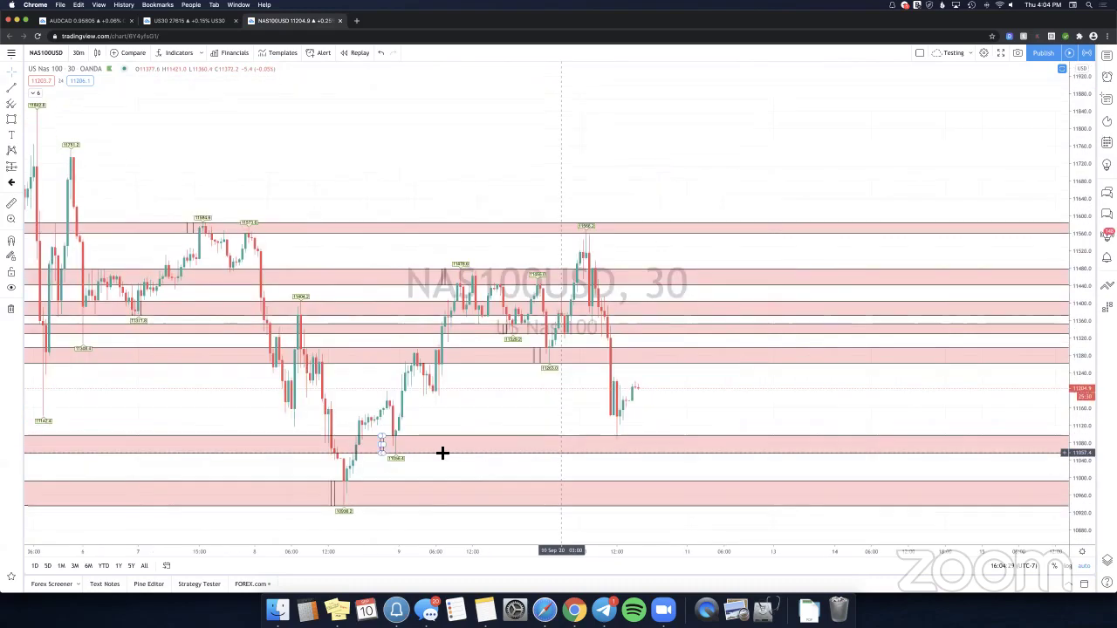
{"action": "scroll", "coordinate": [393, 456], "scroll_direction": "right", "scroll_amount": 2}
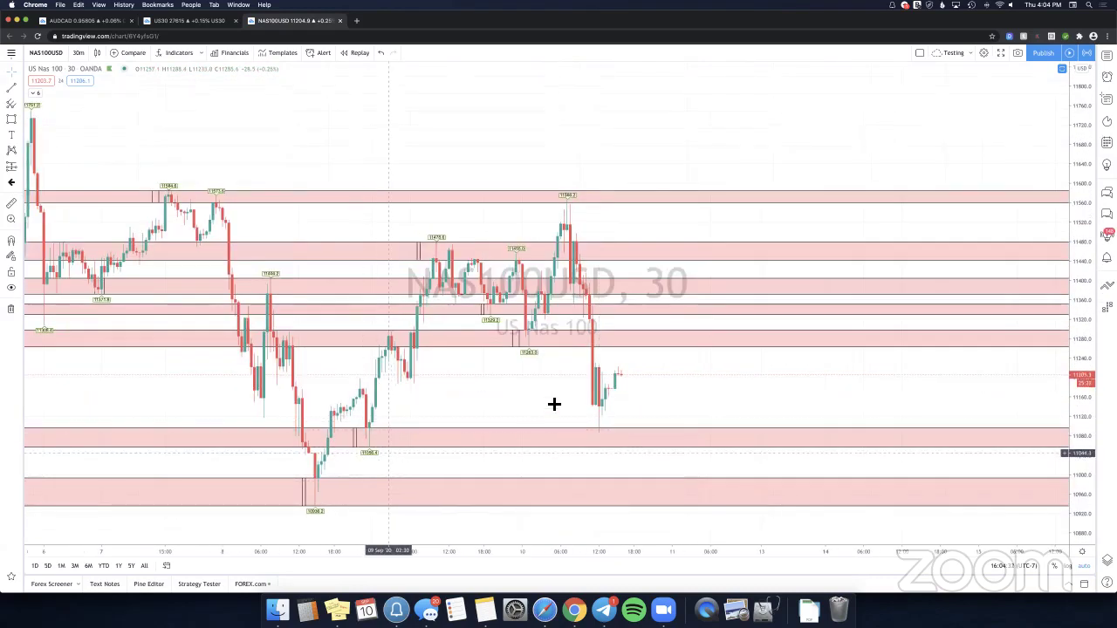
{"action": "scroll", "coordinate": [40, 177], "scroll_direction": "right", "scroll_amount": 2}
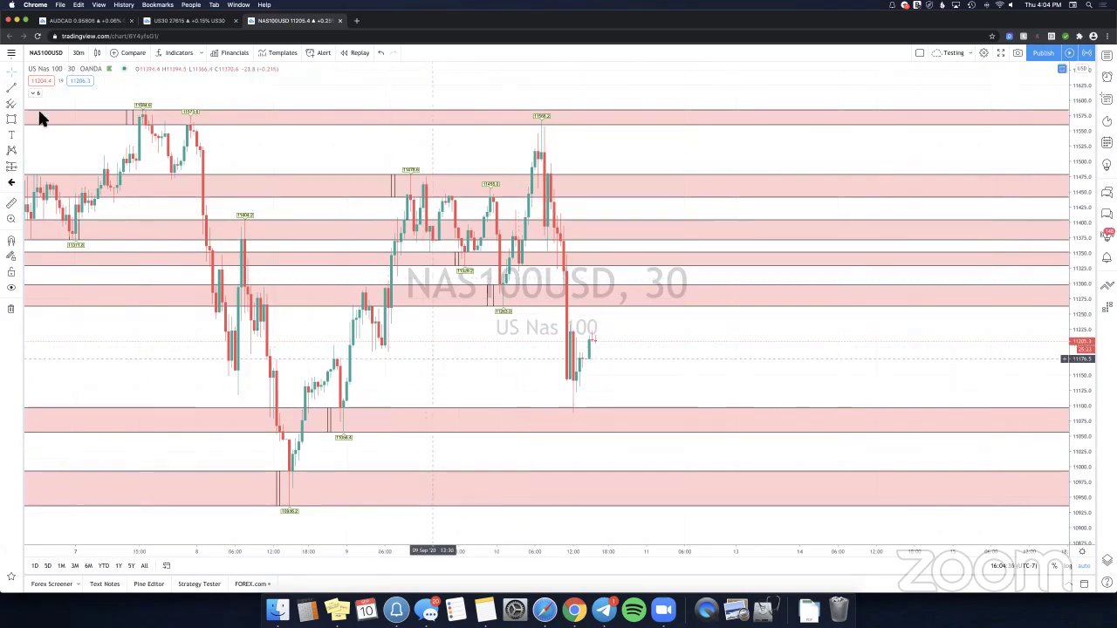
Draw a rising arrow from the 10 September low at about 11,099 to the resistance zone at about 11,267.
{"action": "scroll", "coordinate": [38, 106], "scroll_direction": "left", "scroll_amount": 1}
{"action": "left_click", "coordinate": [23, 89]}
{"action": "left_click", "coordinate": [43, 229]}
{"action": "left_click", "coordinate": [614, 430]}
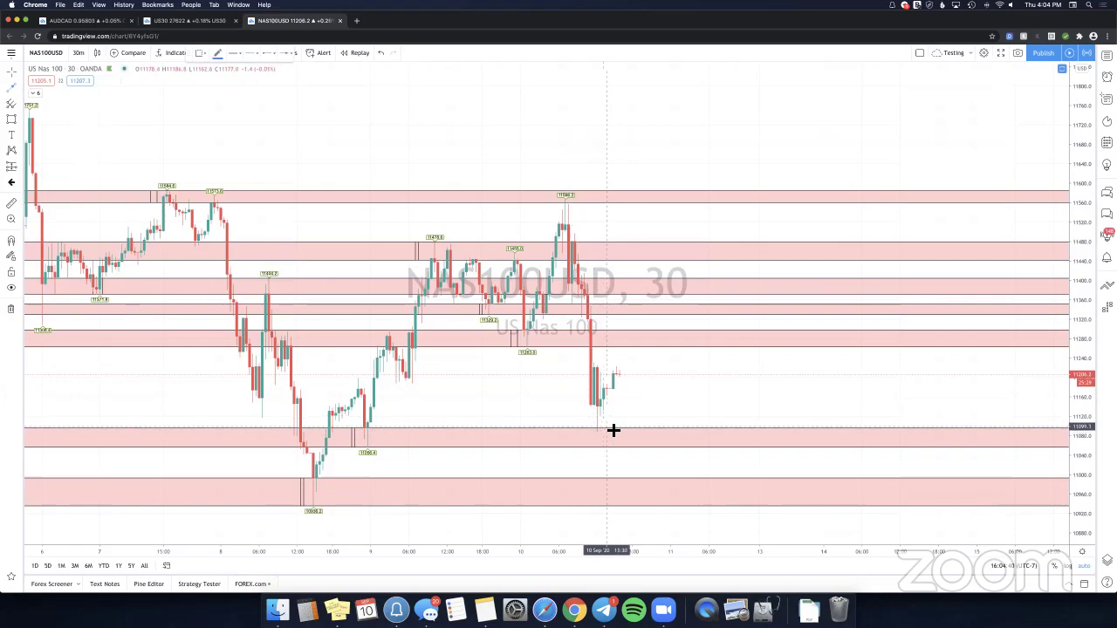
{"action": "left_click", "coordinate": [635, 348]}
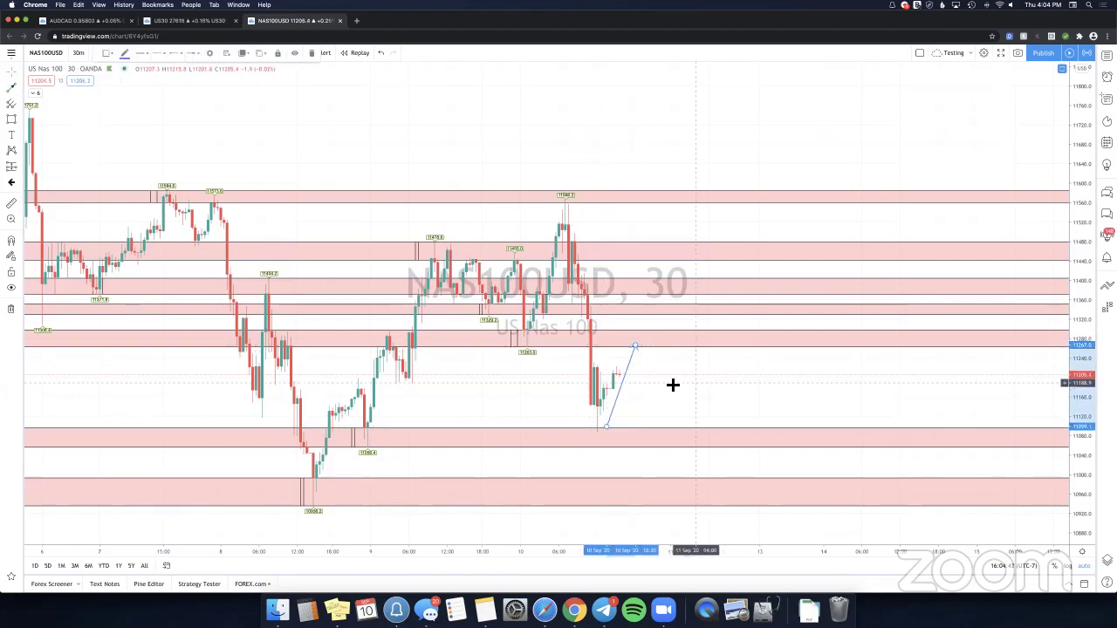
Draw a falling arrow from about 11,273 in the resistance zone down into the support zone at about 11,080.
{"action": "left_click_drag", "start_coordinate": [693, 383], "coordinate": [681, 381]}
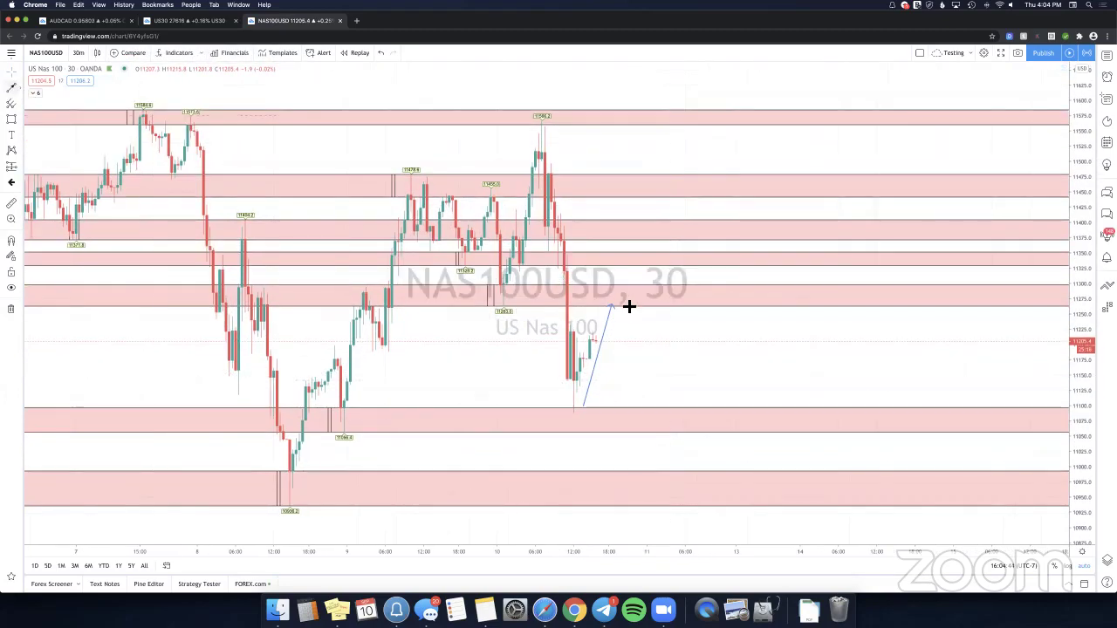
{"action": "left_click", "coordinate": [628, 306]}
{"action": "left_click", "coordinate": [663, 410]}
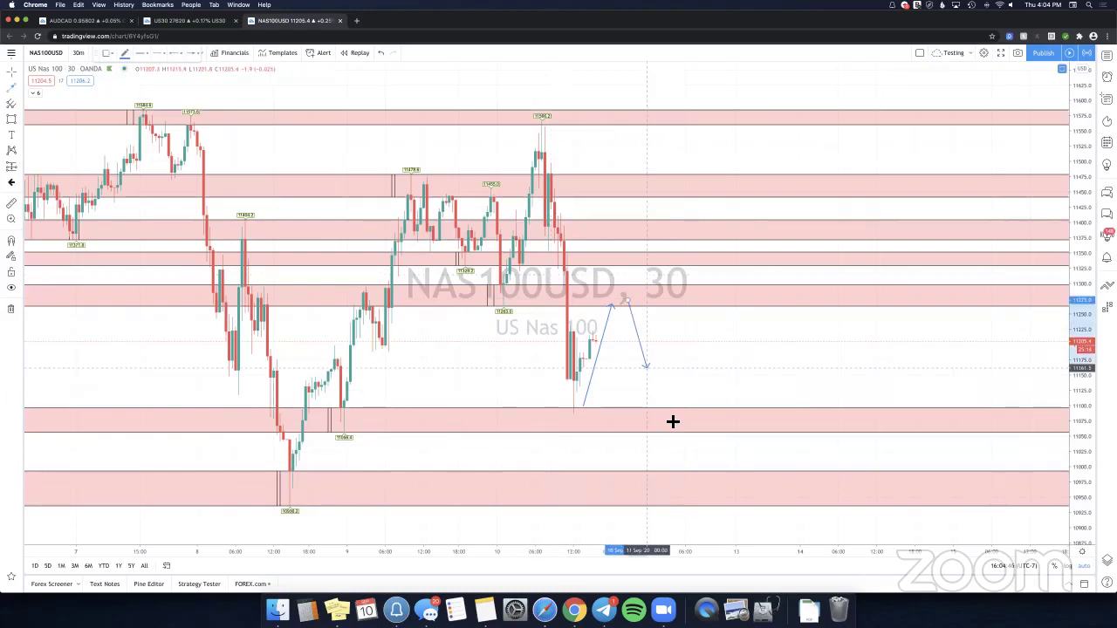
{"action": "left_click", "coordinate": [688, 378]}
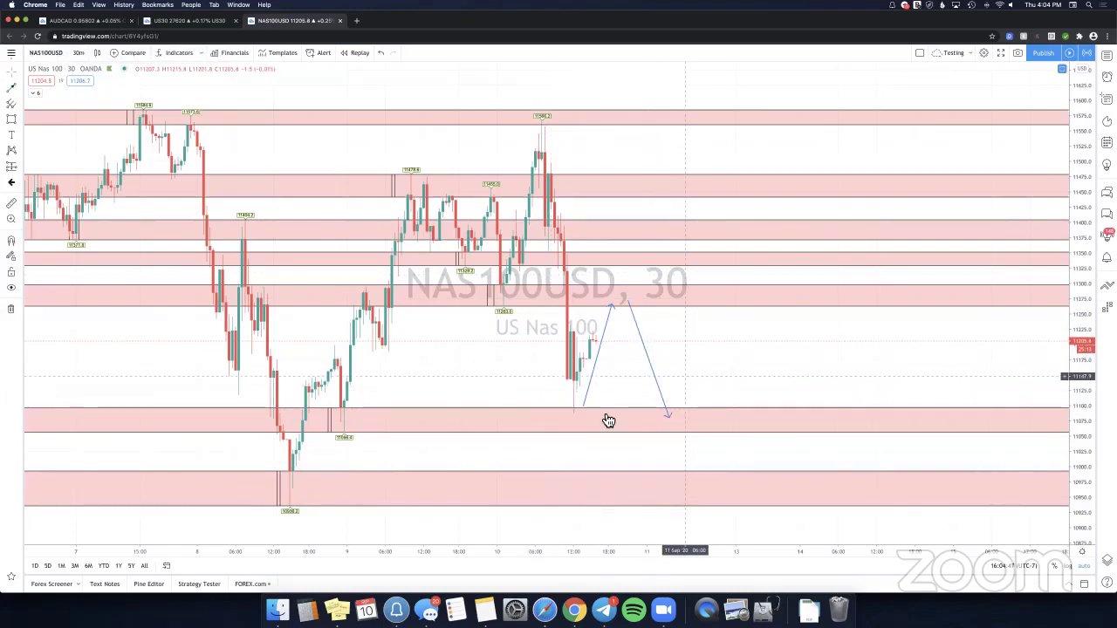
Show the indicator that draws the green, yellow, orange and red moving average lines on the chart.
{"action": "mouse_move", "coordinate": [608, 421]}
{"action": "left_mouse_down"}
{"action": "mouse_move", "coordinate": [660, 410]}
{"action": "mouse_move", "coordinate": [655, 400]}
{"action": "left_mouse_up"}
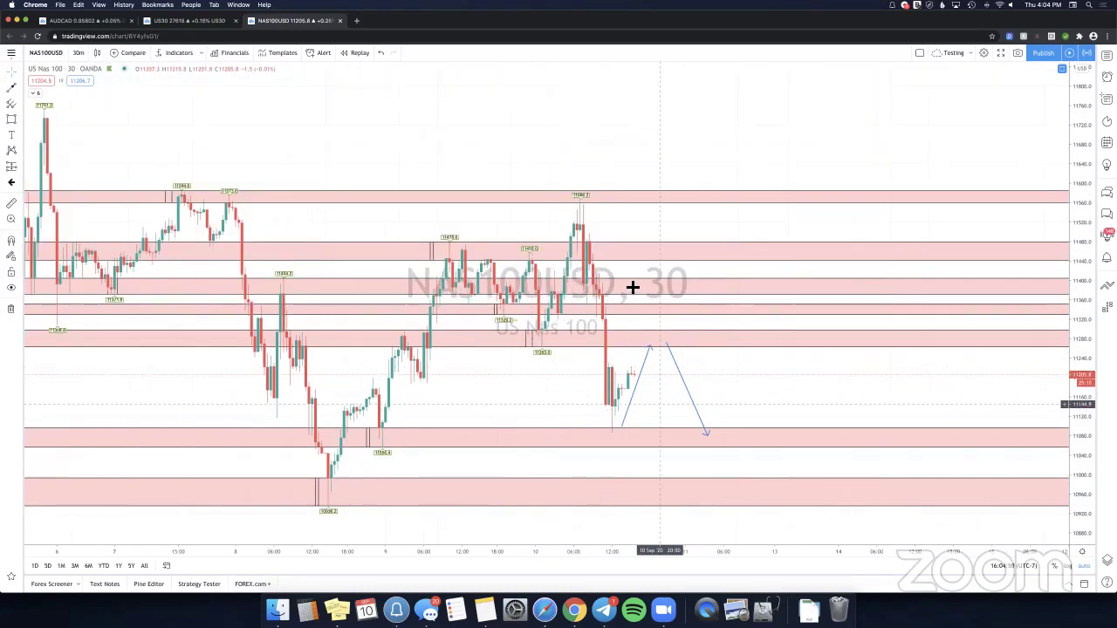
{"action": "left_click", "coordinate": [35, 93]}
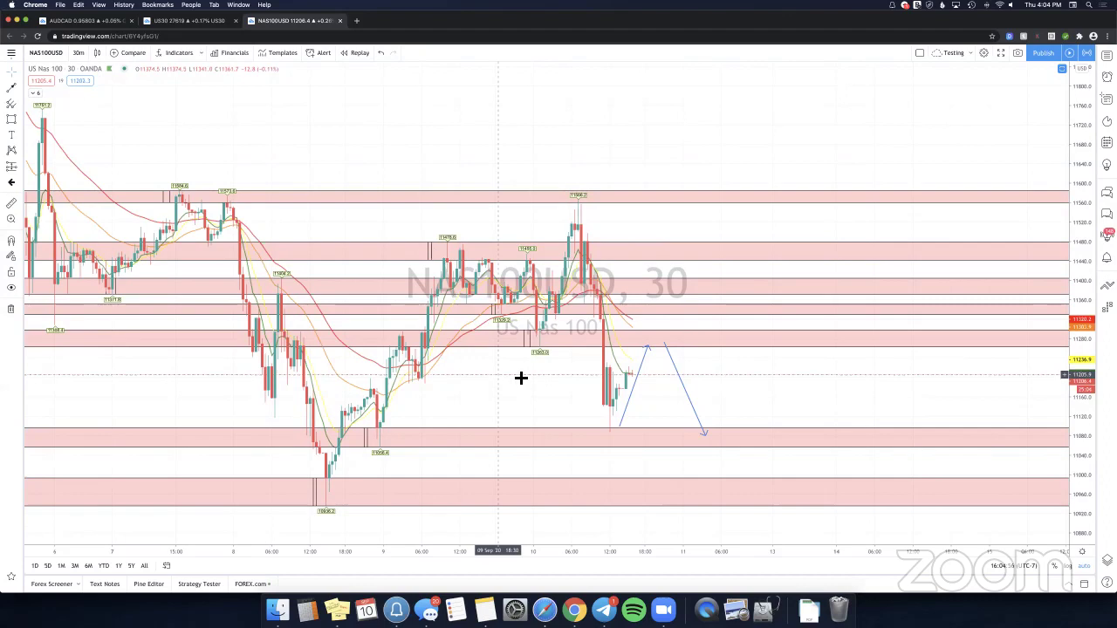
{"action": "left_click_drag", "start_coordinate": [605, 367], "coordinate": [631, 394]}
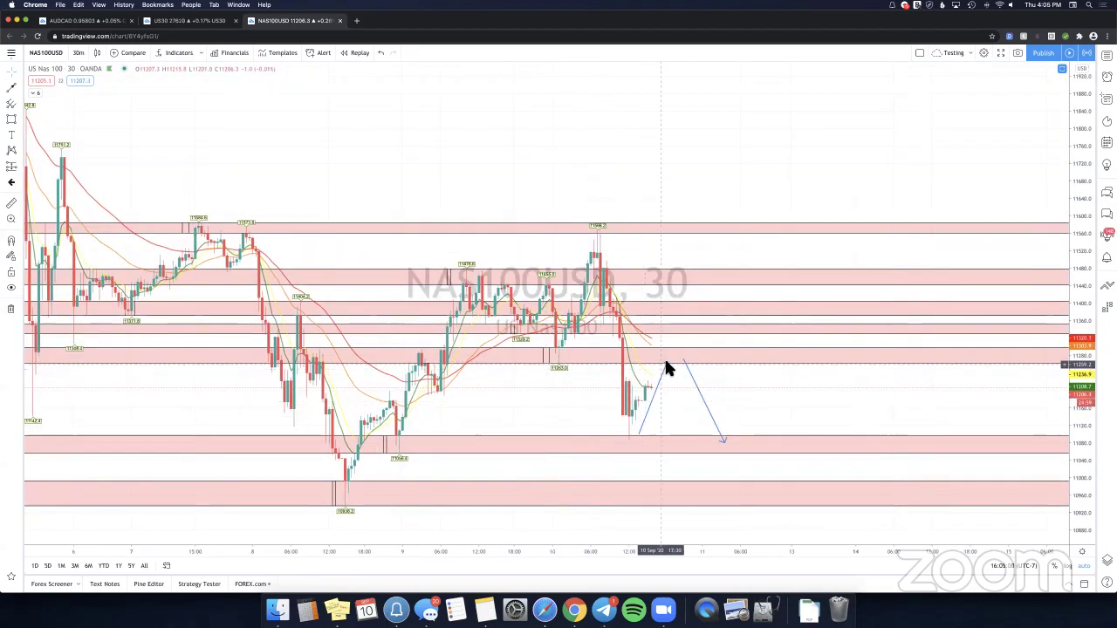
{"action": "scroll", "coordinate": [638, 392], "scroll_direction": "right", "scroll_amount": 2}
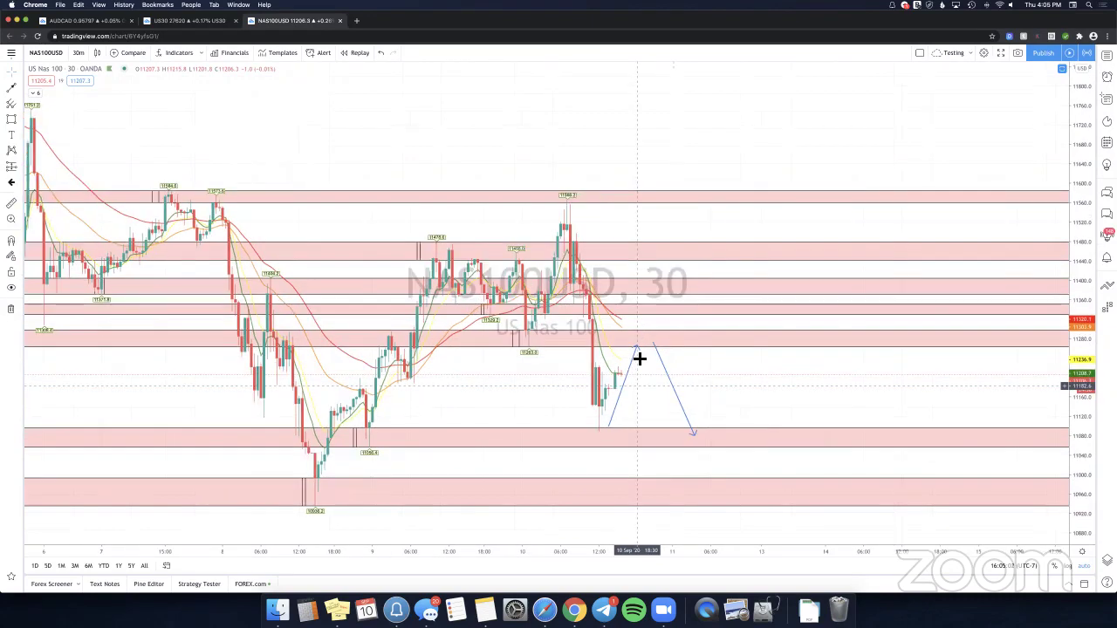
{"action": "scroll", "coordinate": [633, 359], "scroll_direction": "right", "scroll_amount": 1}
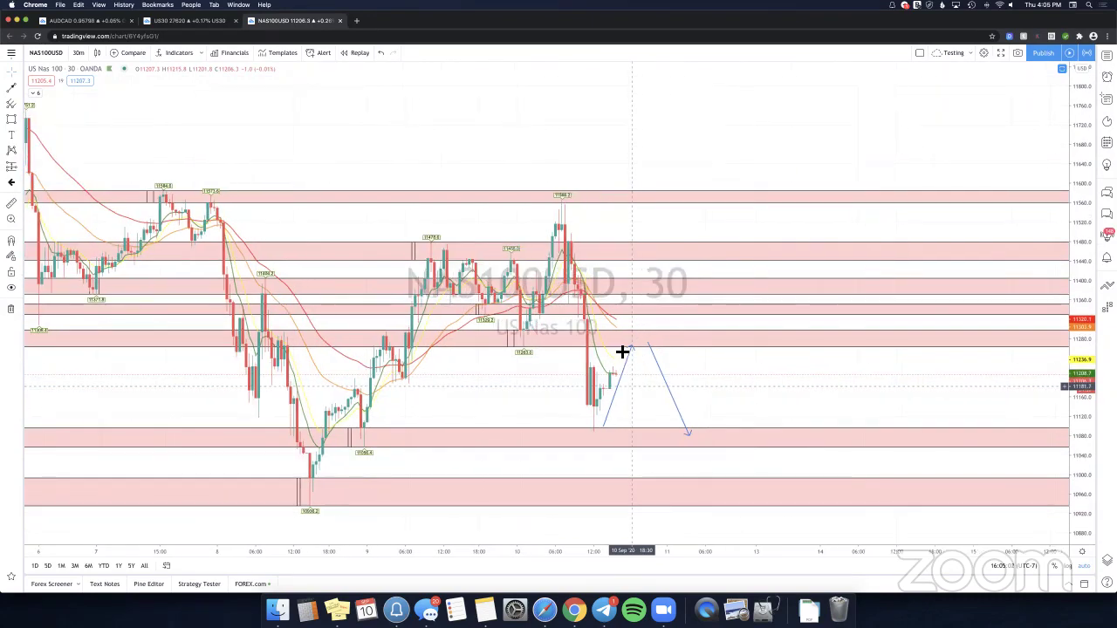
Adjust the rising arrow's tip to an earlier time in the resistance zone and move the falling arrow's start to about 11,272.
{"action": "left_click_drag", "start_coordinate": [632, 346], "coordinate": [621, 379]}
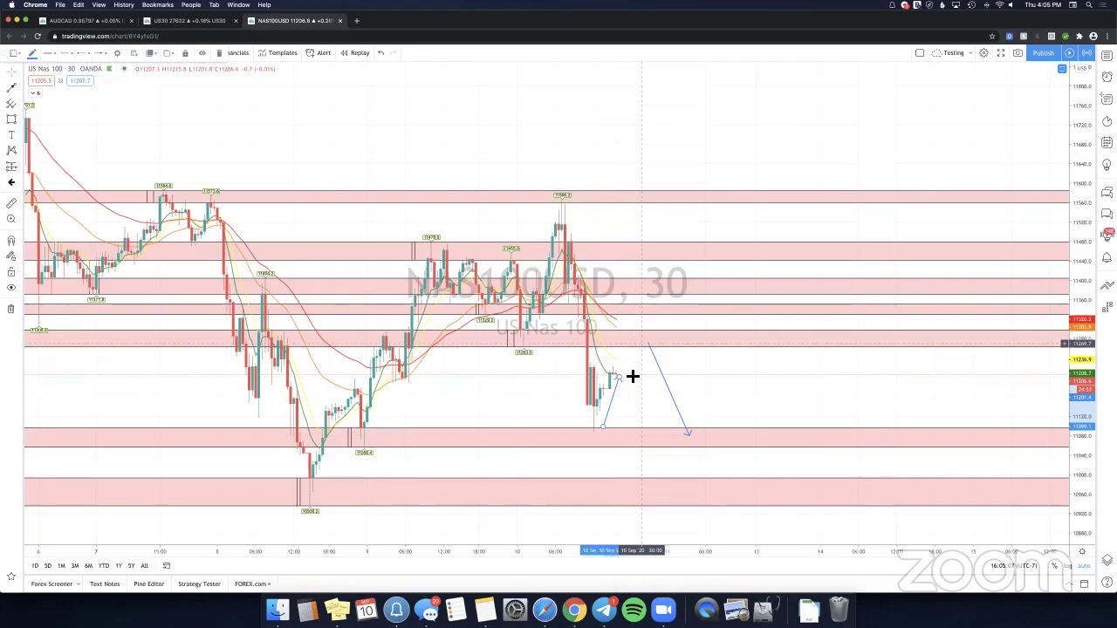
{"action": "mouse_move", "coordinate": [648, 342]}
{"action": "left_mouse_down"}
{"action": "mouse_move", "coordinate": [618, 377]}
{"action": "mouse_move", "coordinate": [641, 372]}
{"action": "mouse_move", "coordinate": [620, 361]}
{"action": "mouse_move", "coordinate": [645, 366]}
{"action": "mouse_move", "coordinate": [626, 342]}
{"action": "mouse_move", "coordinate": [647, 347]}
{"action": "left_mouse_up"}
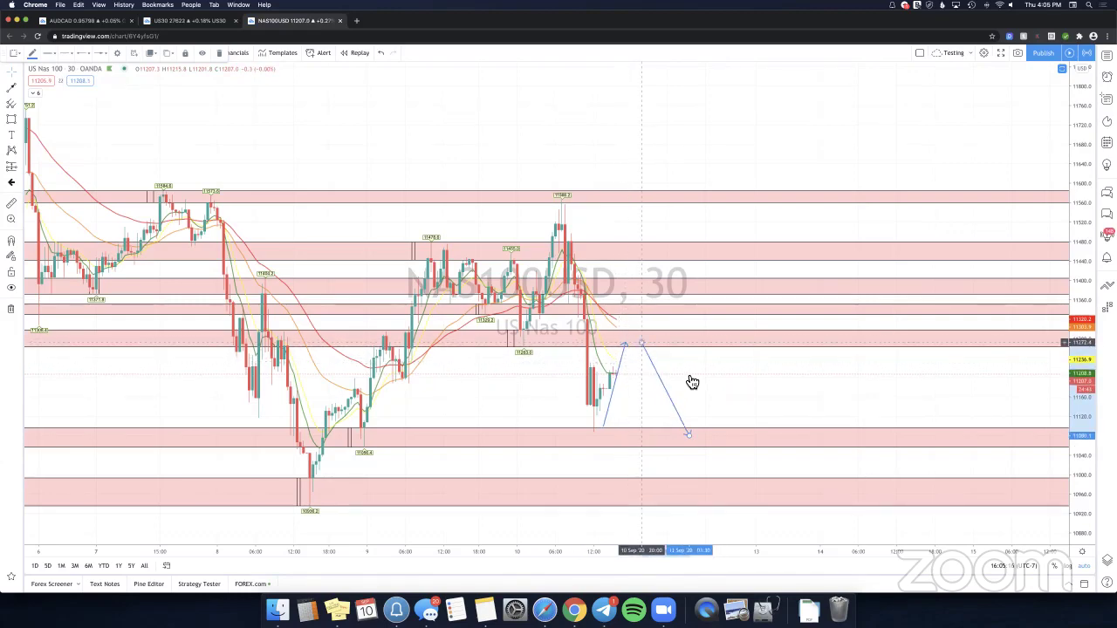
{"action": "left_click", "coordinate": [692, 383]}
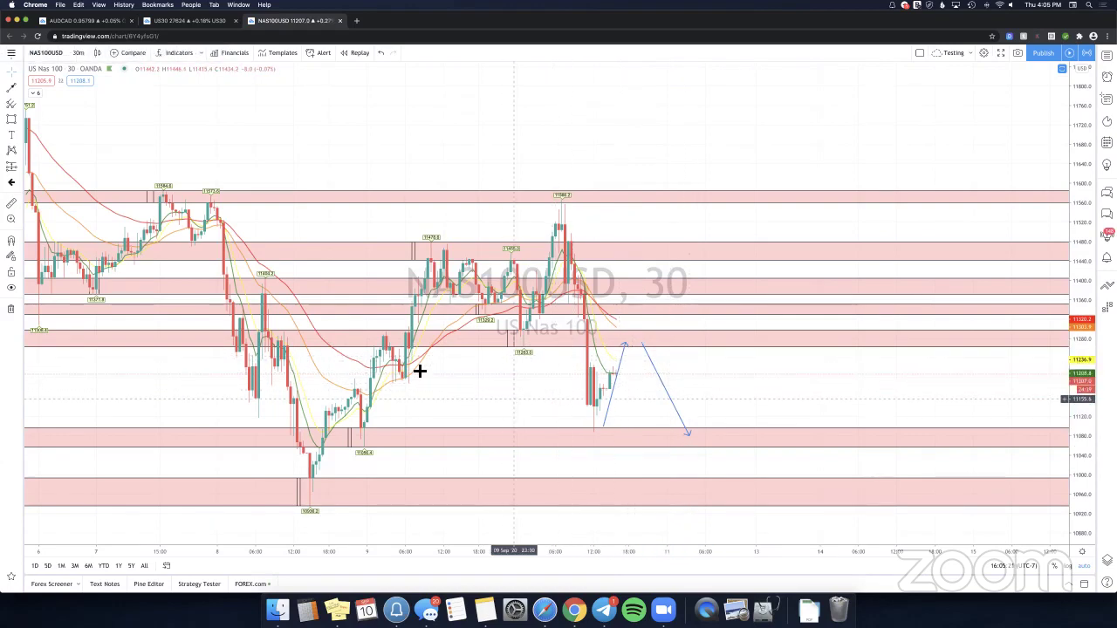
{"action": "scroll", "coordinate": [476, 375], "scroll_direction": "down", "scroll_amount": 1}
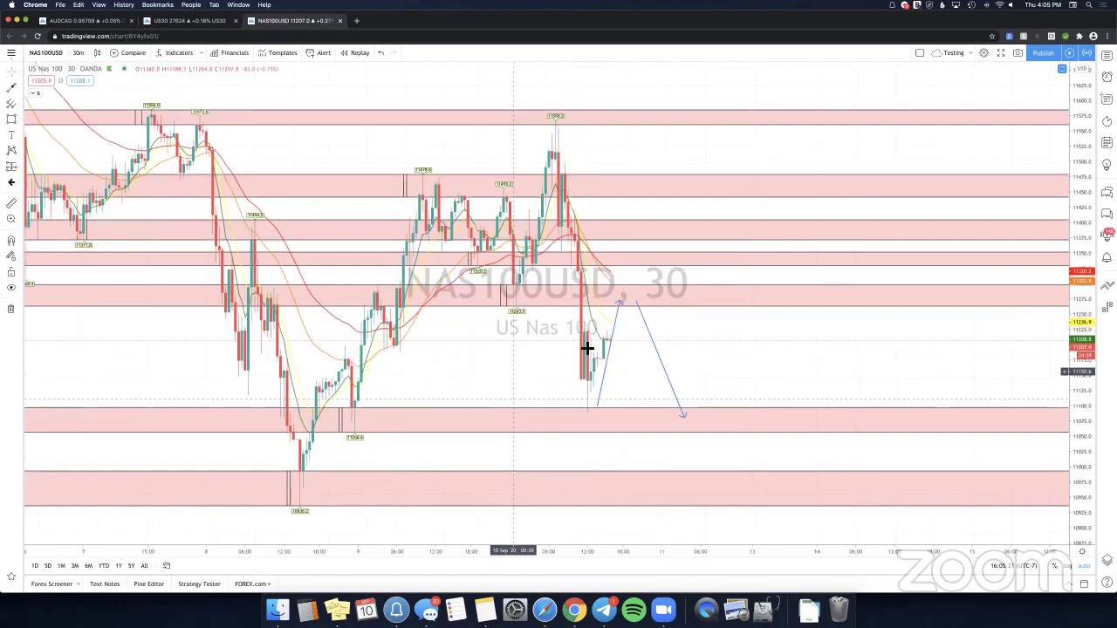
Draw a descending parallel channel from the 7 September 23:00 high to the 8 September low, and shorten it to end at the 8 September swing high.
{"action": "scroll", "coordinate": [611, 314], "scroll_direction": "up", "scroll_amount": 1}
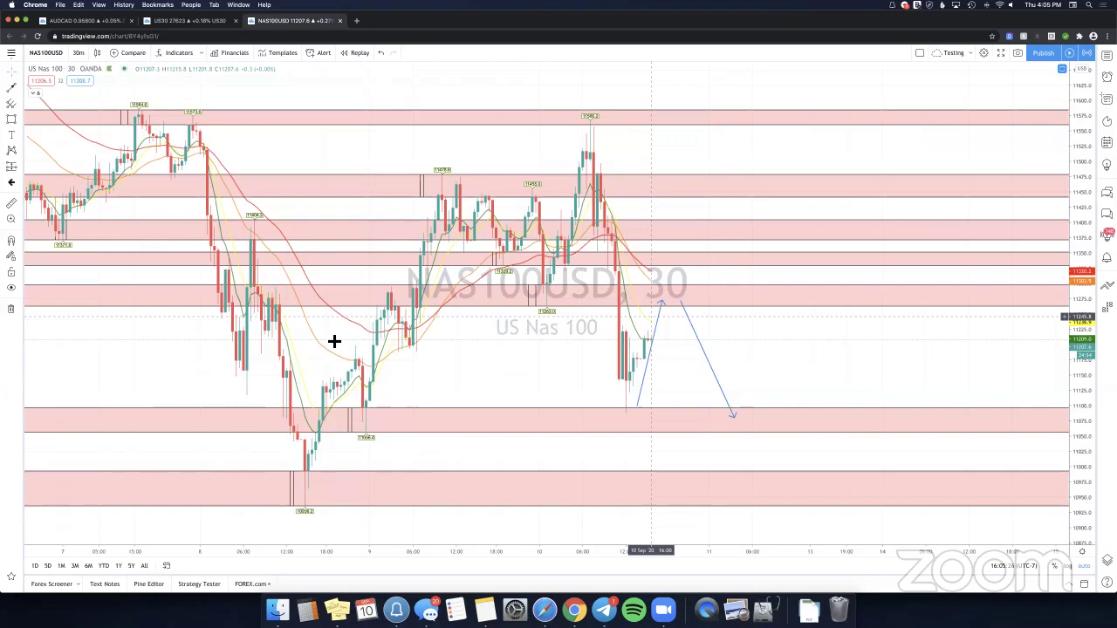
{"action": "scroll", "coordinate": [297, 327], "scroll_direction": "left", "scroll_amount": 2}
{"action": "left_click_drag", "start_coordinate": [410, 394], "coordinate": [422, 401]}
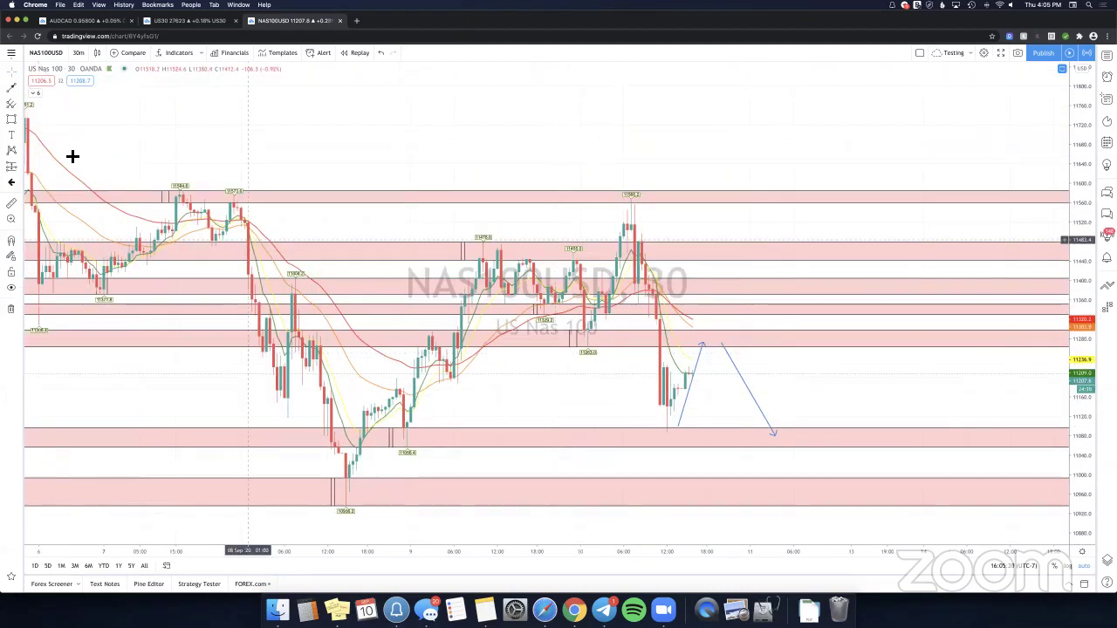
{"action": "scroll", "coordinate": [31, 122], "scroll_direction": "left", "scroll_amount": 5}
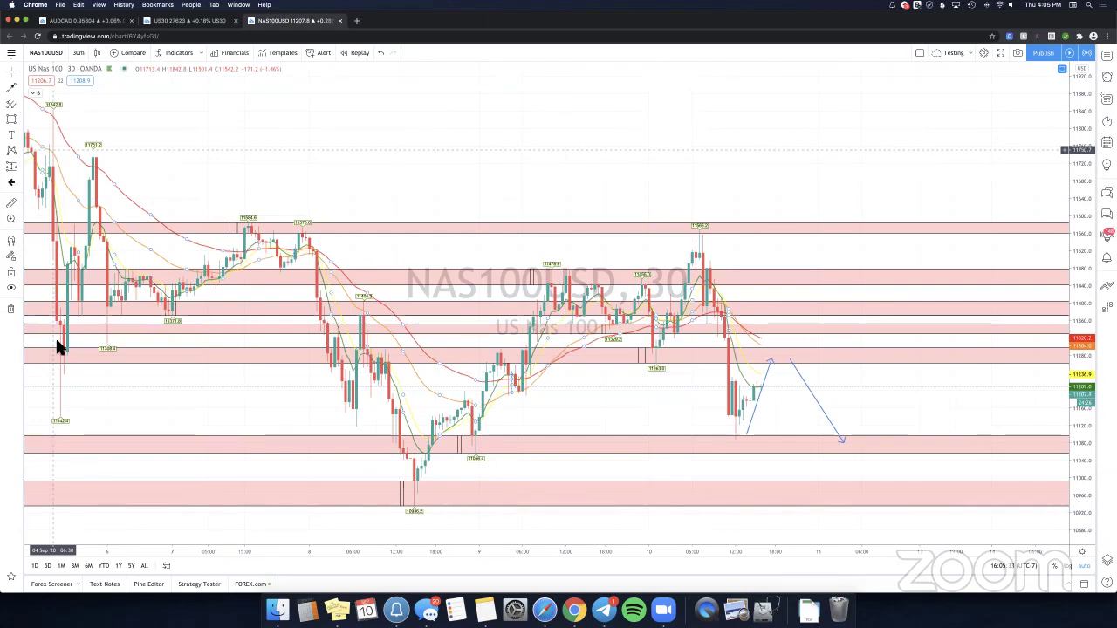
{"action": "left_click", "coordinate": [20, 102]}
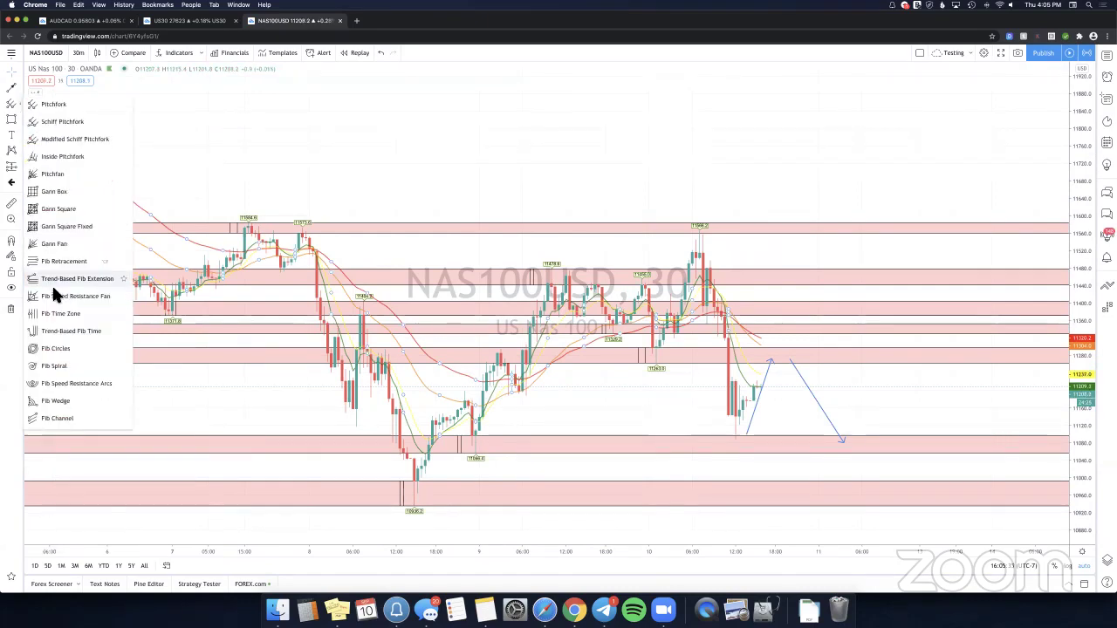
{"action": "left_click", "coordinate": [20, 88]}
{"action": "left_click", "coordinate": [64, 280]}
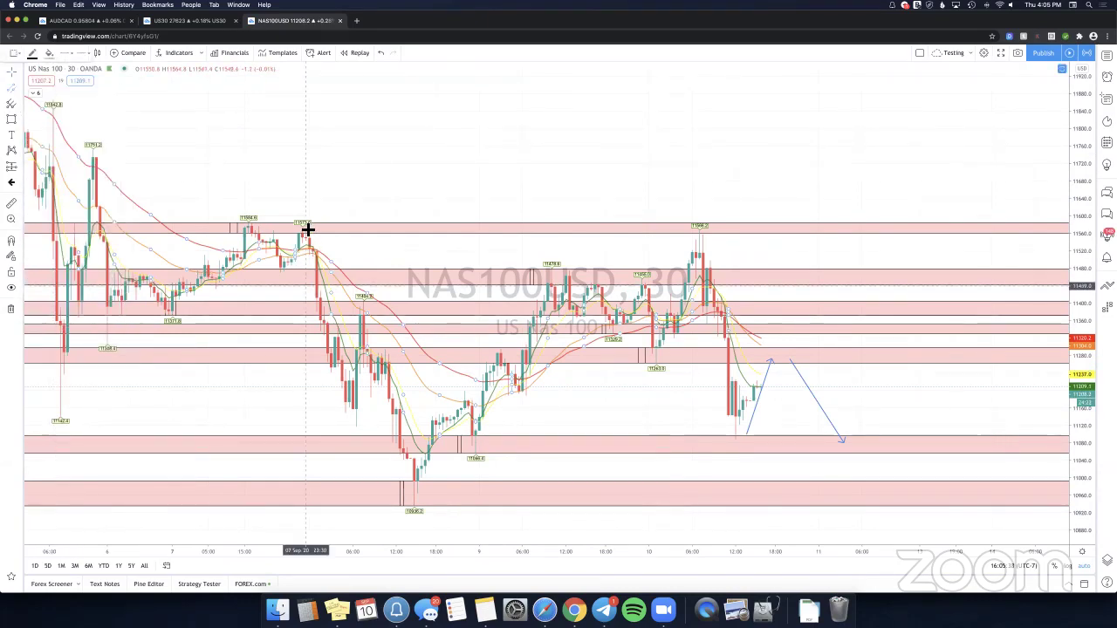
{"action": "left_click", "coordinate": [303, 226]}
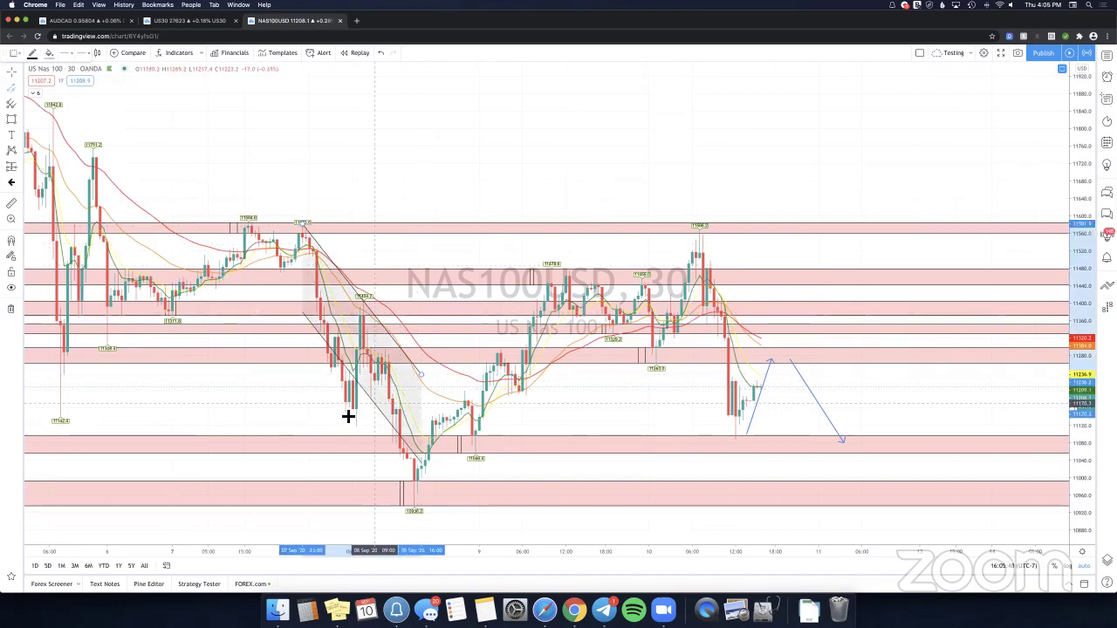
{"action": "left_click", "coordinate": [547, 410]}
{"action": "left_click", "coordinate": [105, 202]}
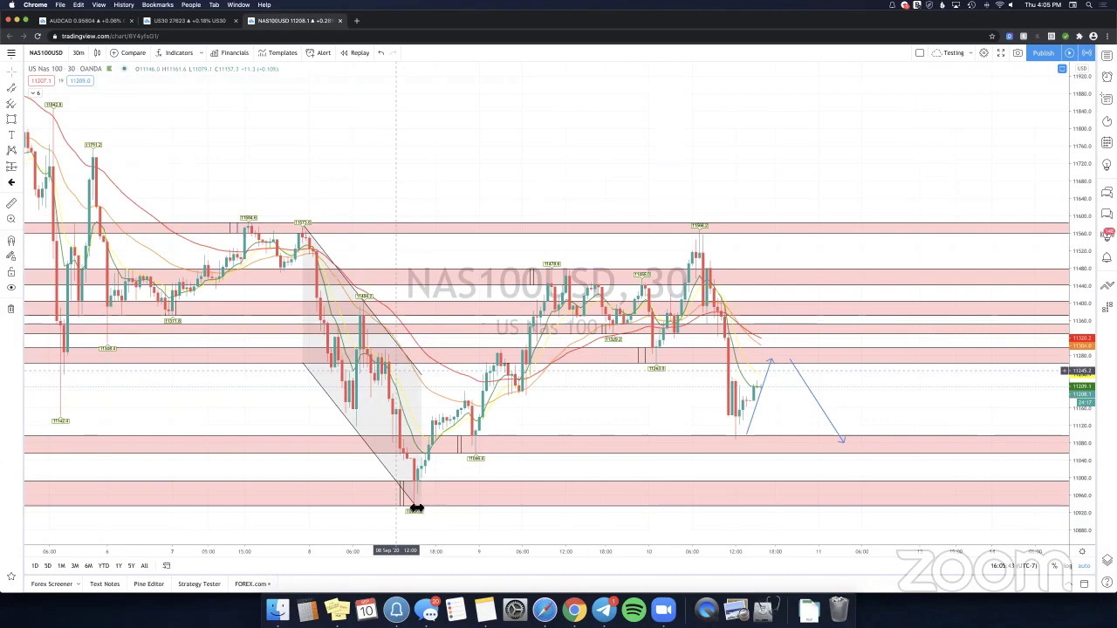
{"action": "left_click_drag", "start_coordinate": [419, 379], "coordinate": [371, 309]}
{"action": "left_click", "coordinate": [412, 330]}
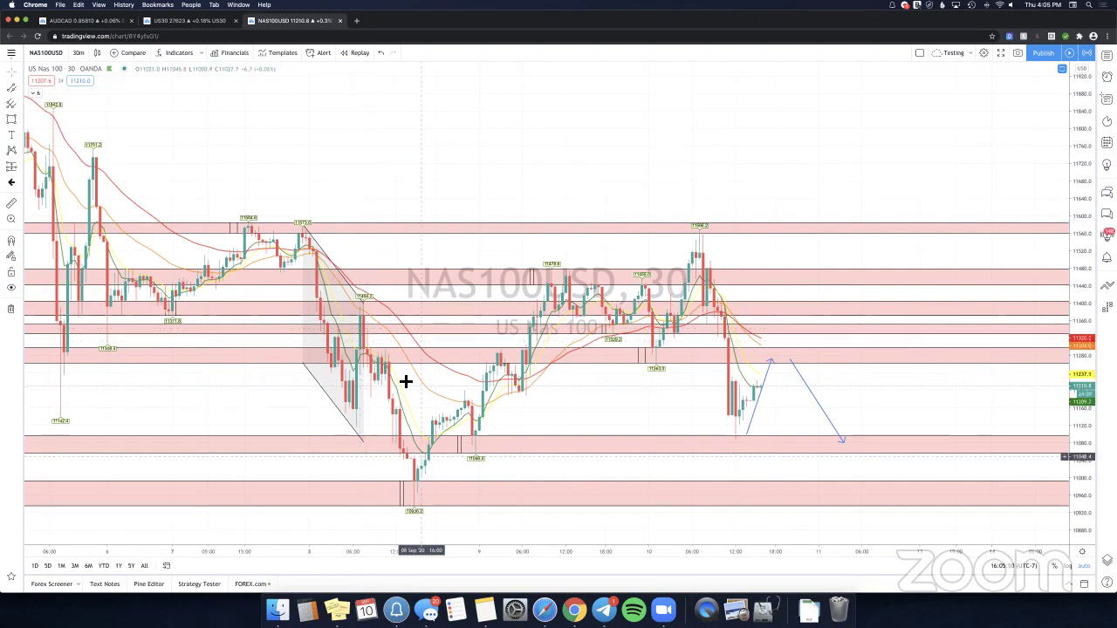
Draw a second descending parallel channel from the 10 September high at about 11,564 to about 11,243, with its lower line along the day's low.
{"action": "left_click_drag", "start_coordinate": [571, 411], "coordinate": [554, 407]}
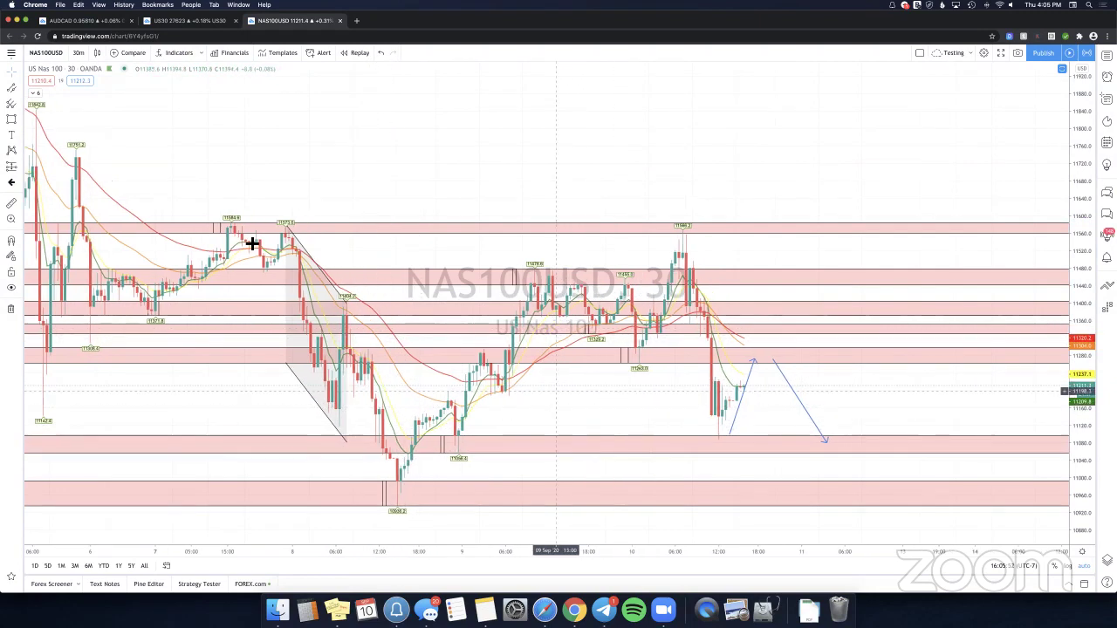
{"action": "left_click", "coordinate": [11, 103]}
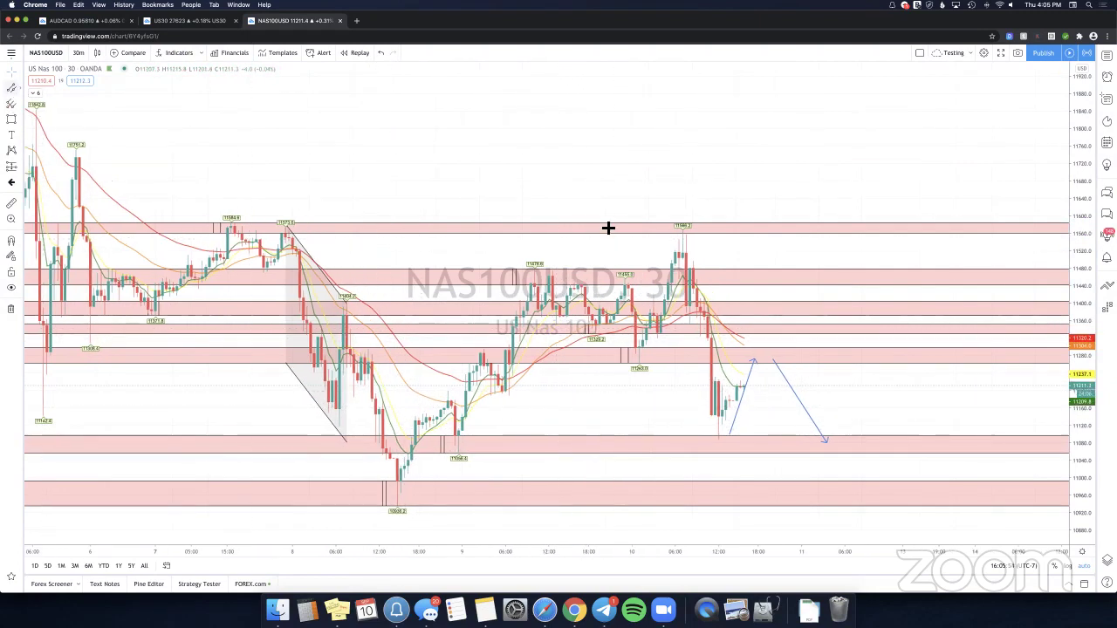
{"action": "left_click", "coordinate": [688, 232]}
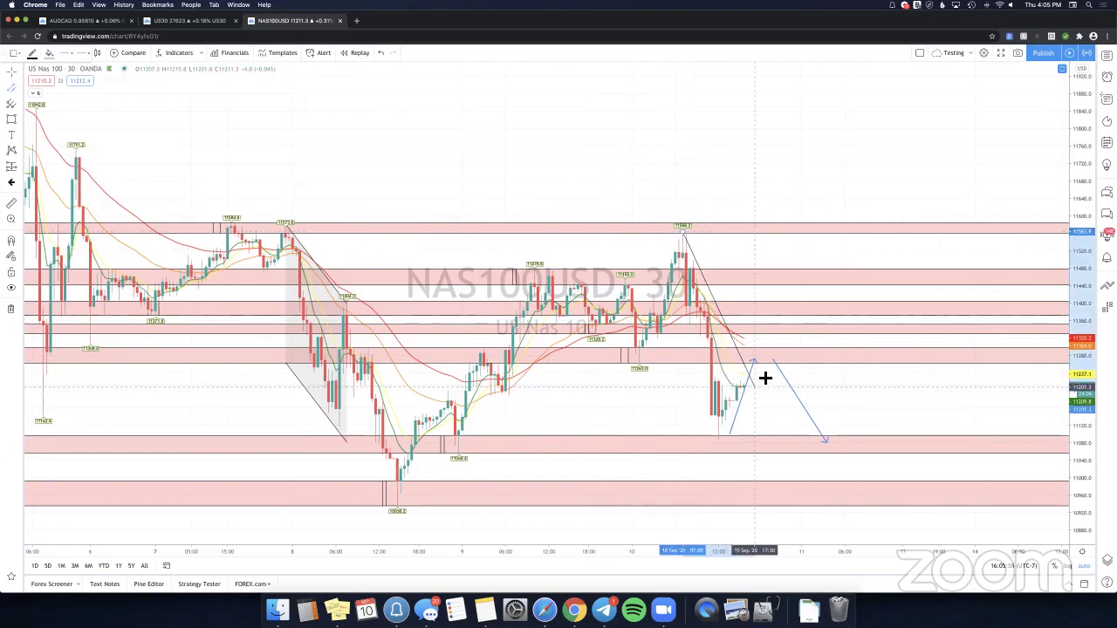
{"action": "left_click", "coordinate": [766, 375]}
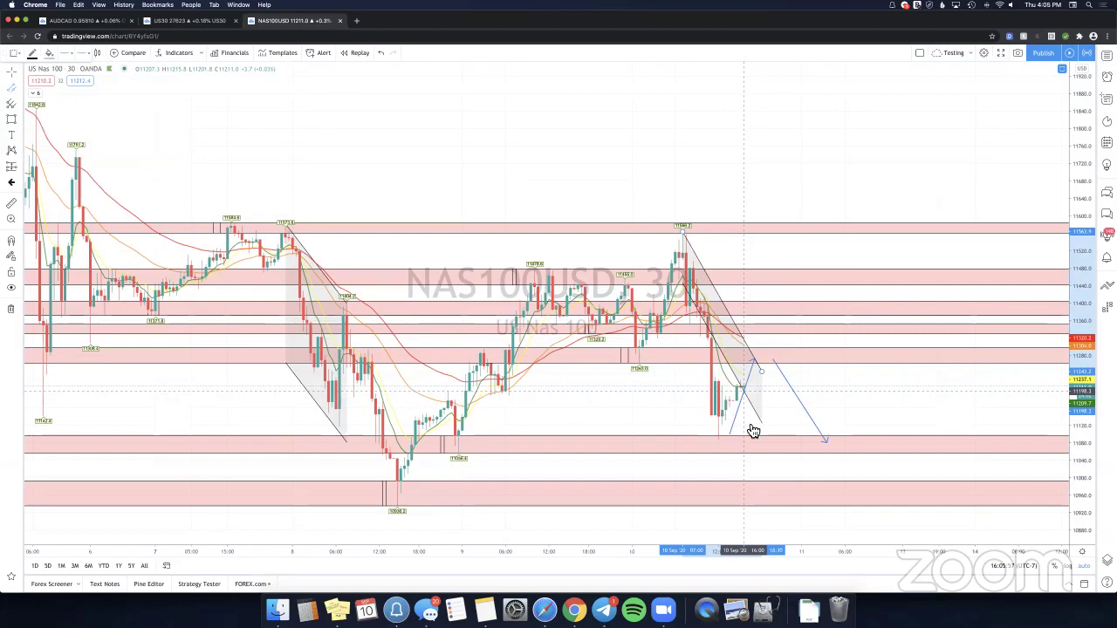
{"action": "left_click", "coordinate": [757, 511]}
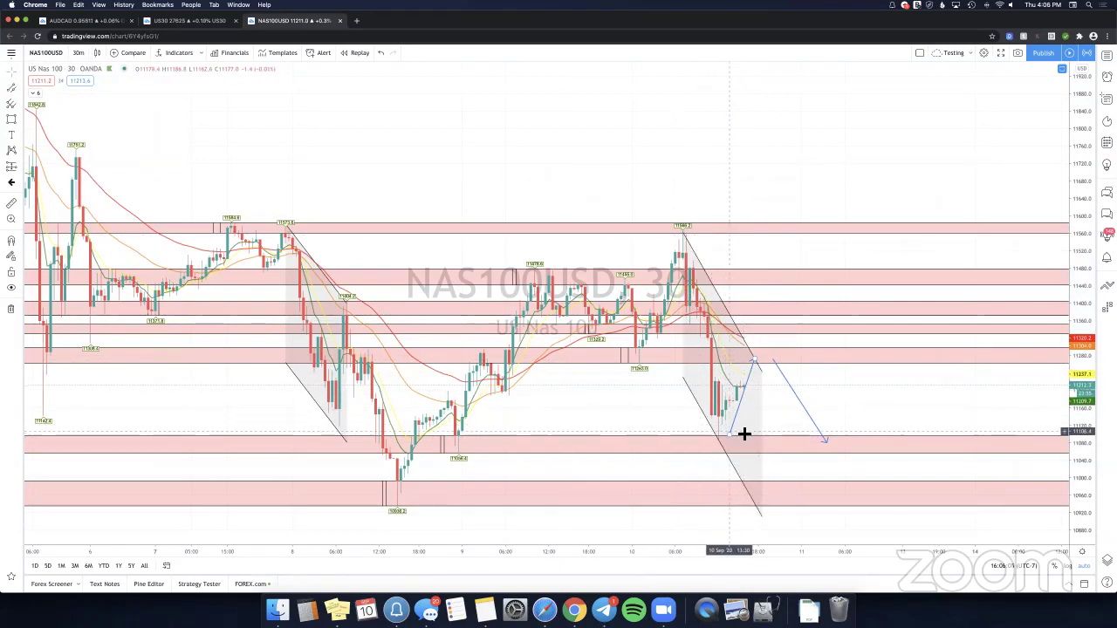
Delete the rising and falling projection arrows beside the latest candles.
{"action": "left_click", "coordinate": [774, 362]}
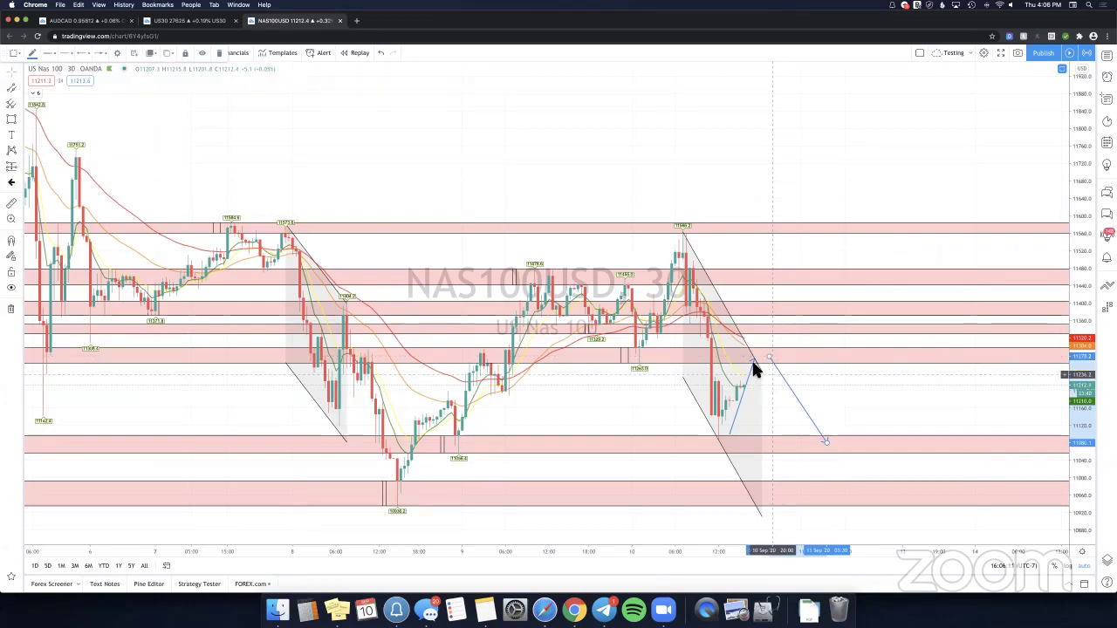
{"action": "left_click", "coordinate": [761, 366]}
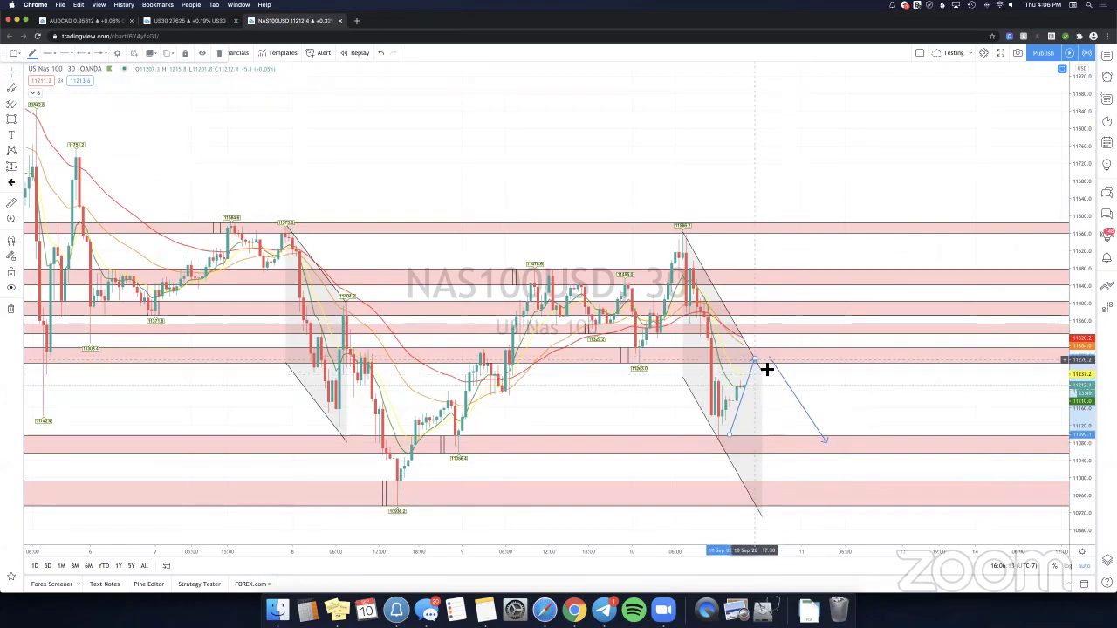
{"action": "key", "text": "Delete"}
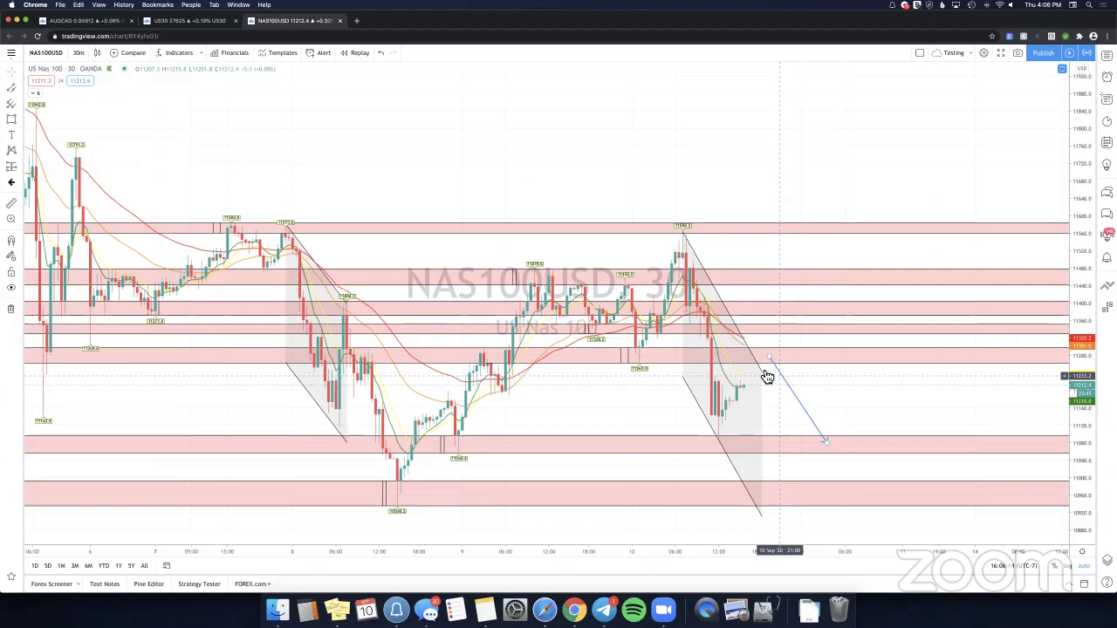
{"action": "key", "text": "Delete"}
Delete both descending parallel channels from the chart.
{"action": "left_click", "coordinate": [764, 374]}
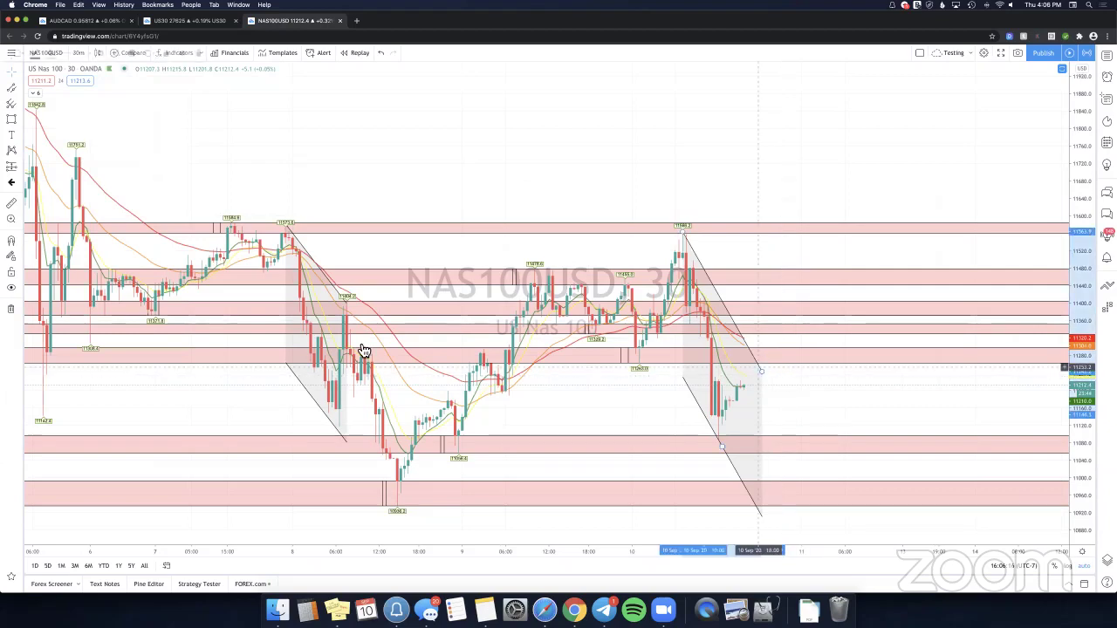
{"action": "key", "text": "Delete"}
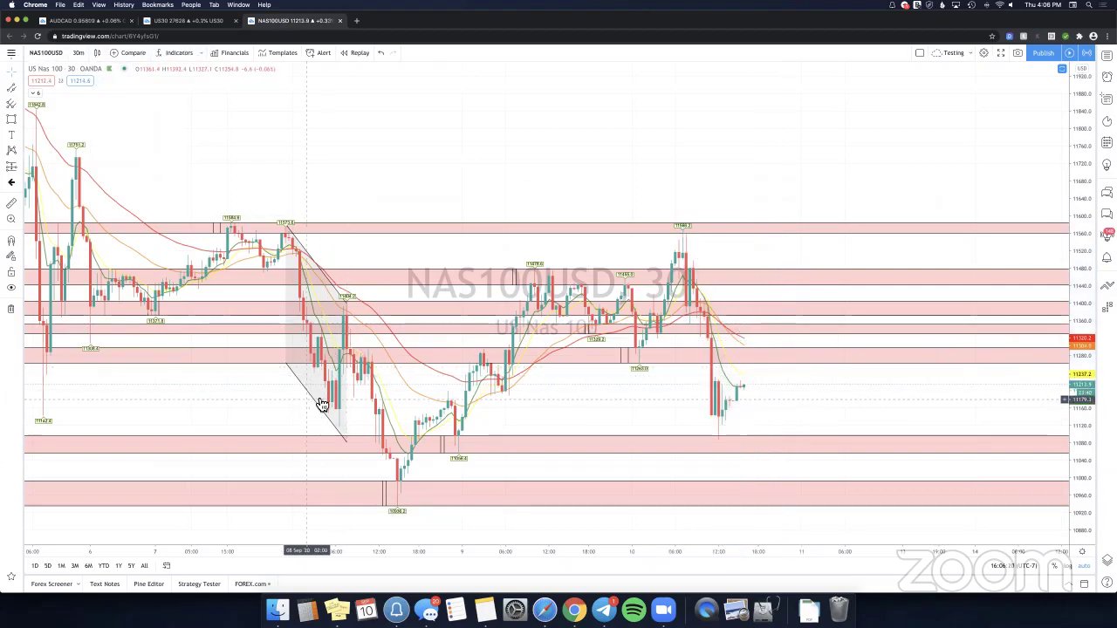
{"action": "key", "text": "Delete"}
Draw a rising arrow from the 10 September low into the resistance zone and a falling arrow from about 11,279 to about 11,072.
{"action": "left_click_drag", "start_coordinate": [602, 404], "coordinate": [594, 404]}
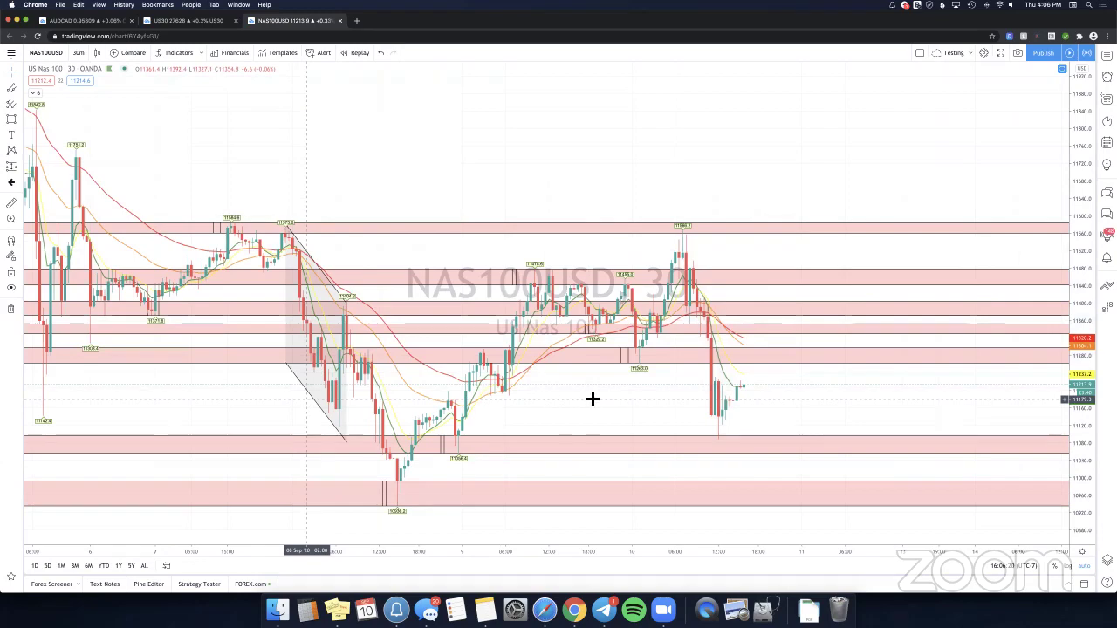
{"action": "scroll", "coordinate": [663, 375], "scroll_direction": "up", "scroll_amount": 3}
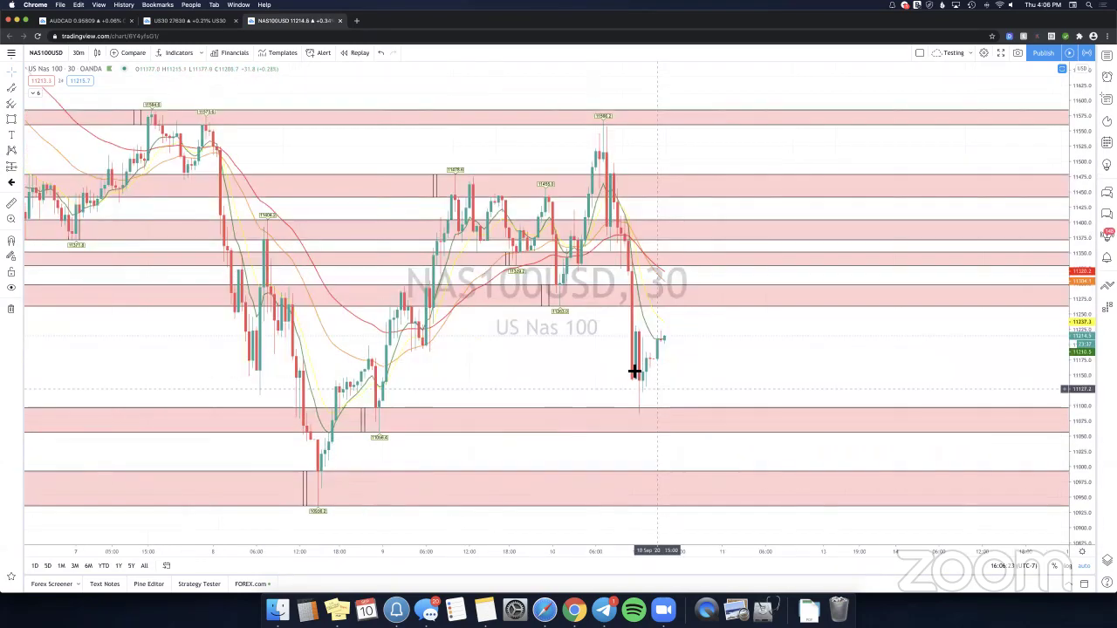
{"action": "scroll", "coordinate": [624, 369], "scroll_direction": "right", "scroll_amount": 3}
{"action": "scroll", "coordinate": [624, 369], "scroll_direction": "left", "scroll_amount": 5}
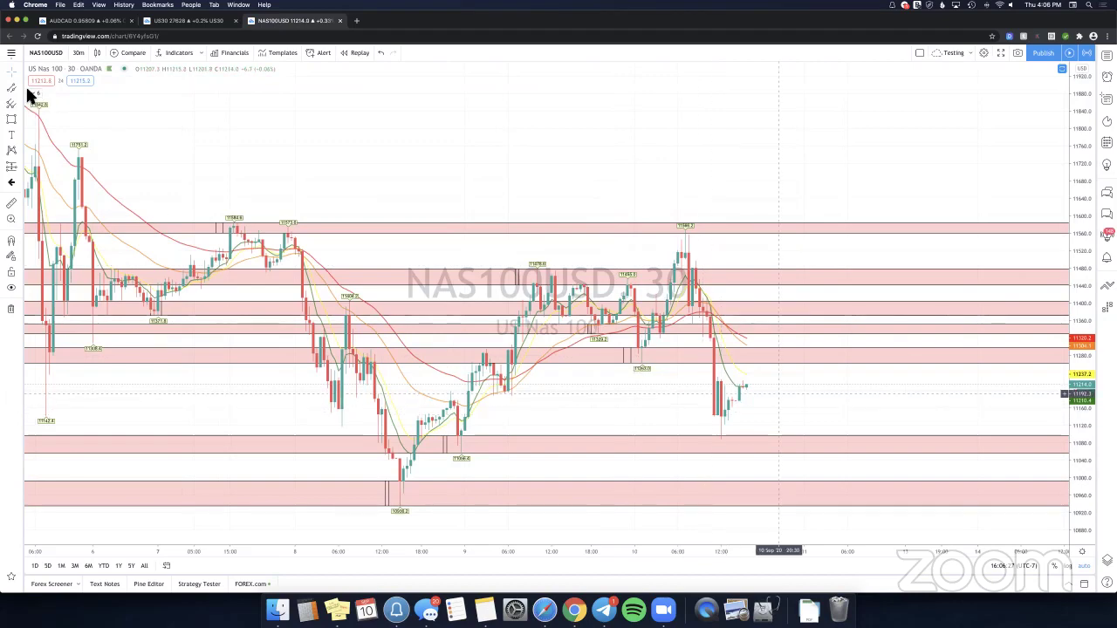
{"action": "scroll", "coordinate": [50, 219], "scroll_direction": "right", "scroll_amount": 4}
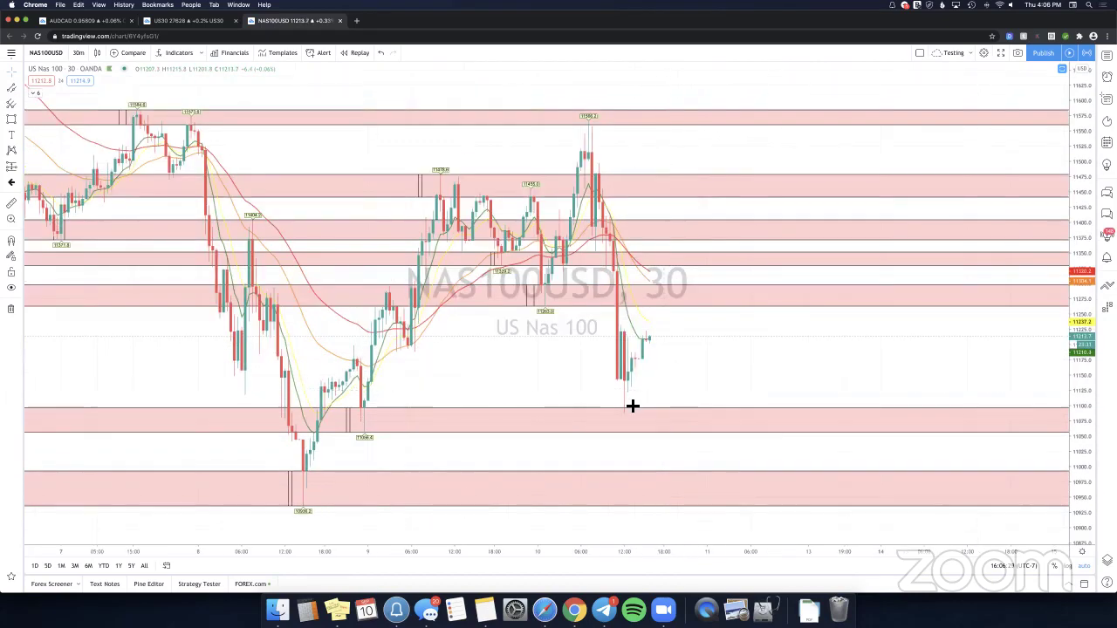
{"action": "left_click", "coordinate": [12, 87]}
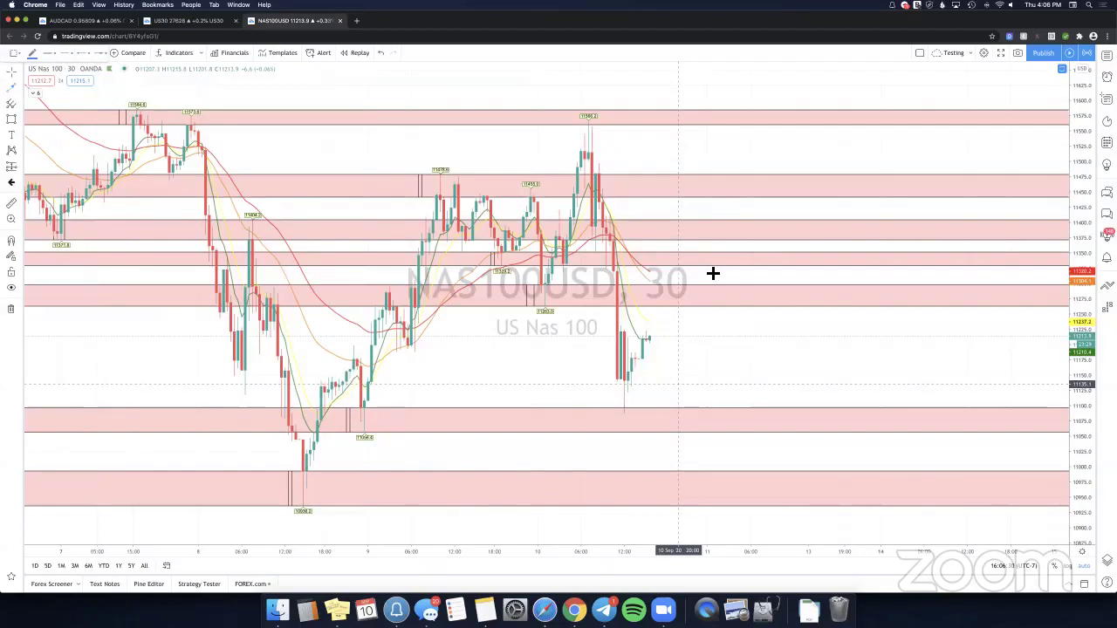
{"action": "left_click", "coordinate": [628, 401]}
{"action": "left_click", "coordinate": [672, 295]}
{"action": "left_click", "coordinate": [686, 296]}
{"action": "left_click", "coordinate": [765, 423]}
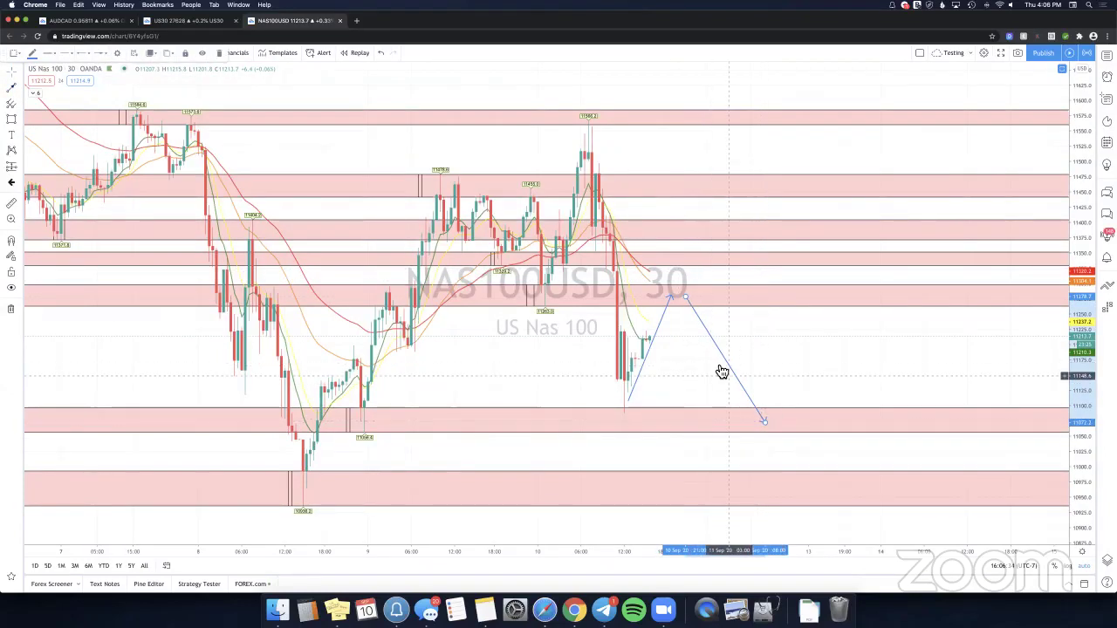
Draw a rising arrow from just above the resistance zone at about 11,310 to the uppermost zone at about 11,575.
{"action": "left_click", "coordinate": [681, 323]}
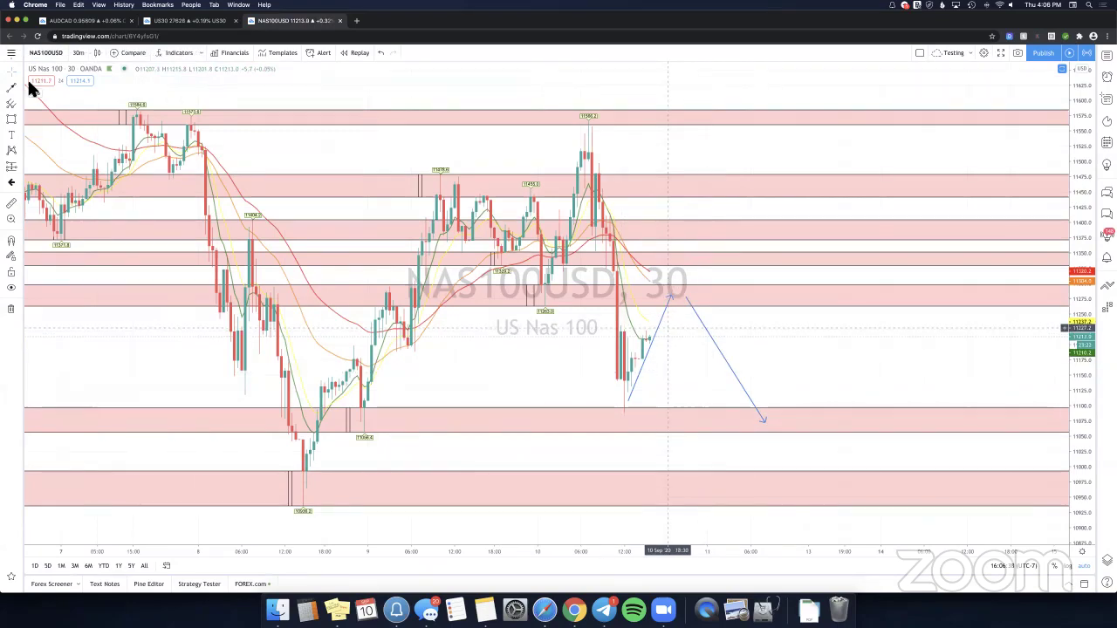
{"action": "left_click_drag", "start_coordinate": [684, 277], "coordinate": [736, 116]}
{"action": "left_click", "coordinate": [692, 366]}
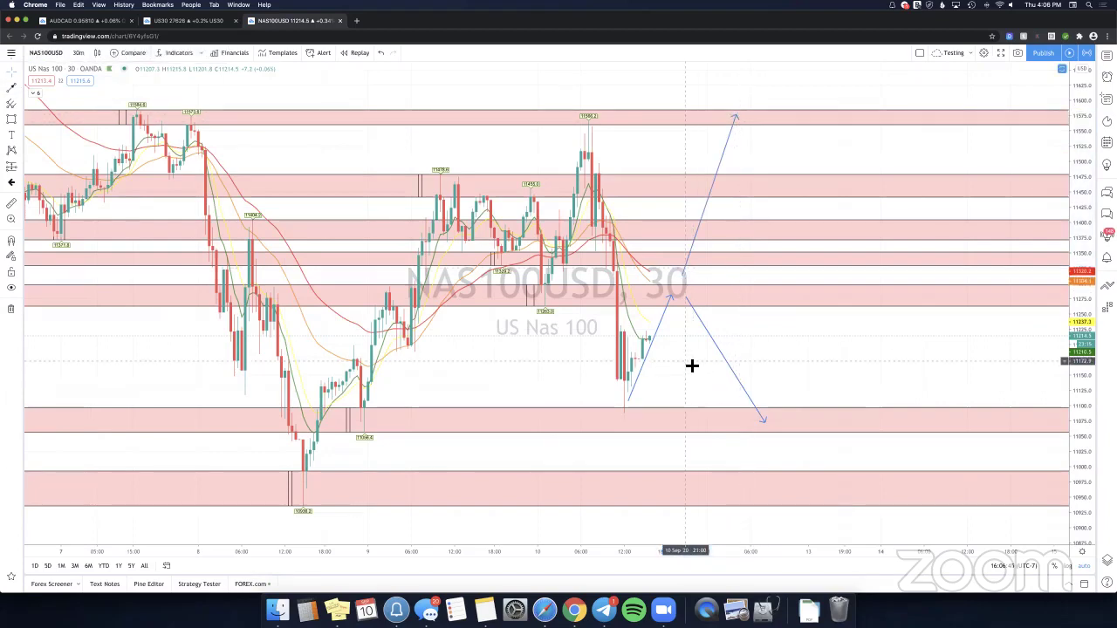
Switch to Safari, enlarge its window and open IG's US Tech 100 page from the search results to check client sentiment.
{"action": "left_click", "coordinate": [545, 610]}
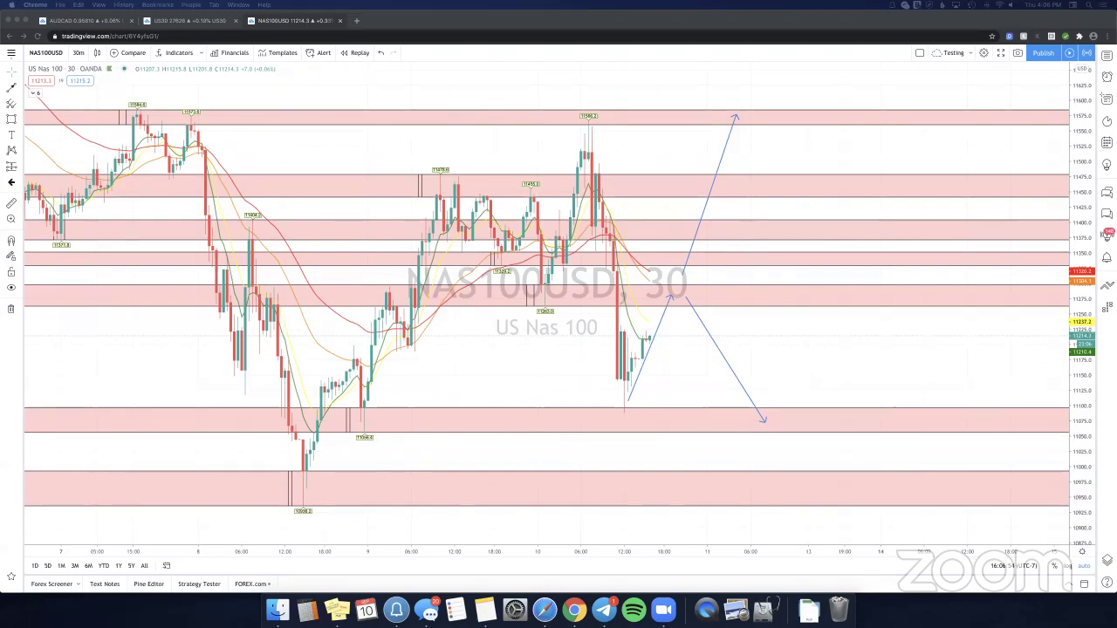
{"action": "left_click_drag", "start_coordinate": [881, 105], "coordinate": [490, 31]}
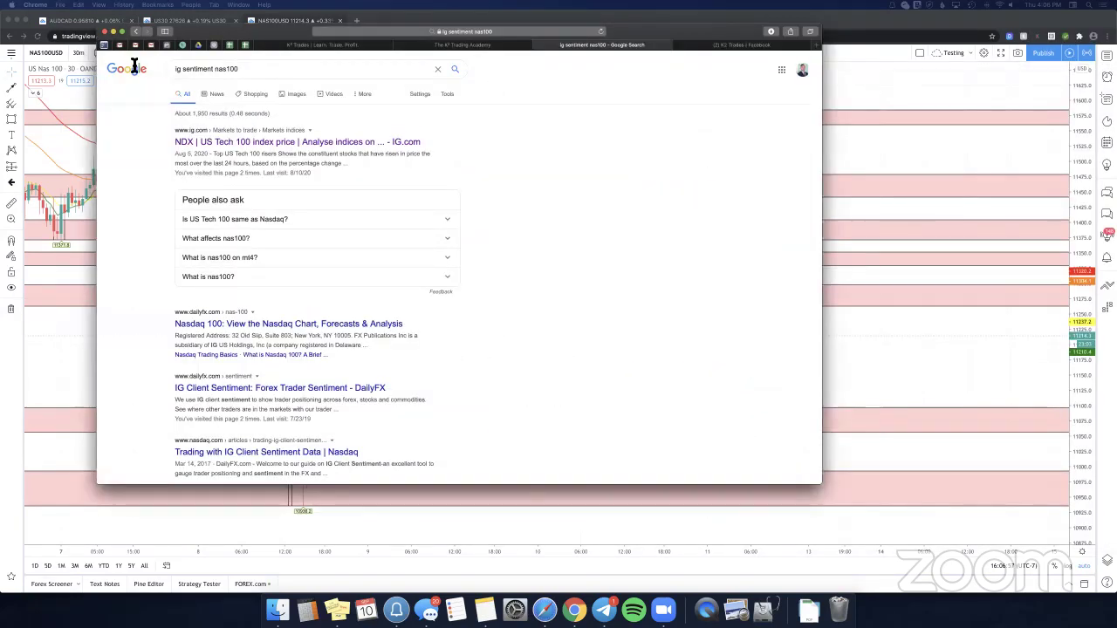
{"action": "left_click_drag", "start_coordinate": [181, 30], "coordinate": [88, 17]}
{"action": "left_click_drag", "start_coordinate": [728, 472], "coordinate": [1114, 592]}
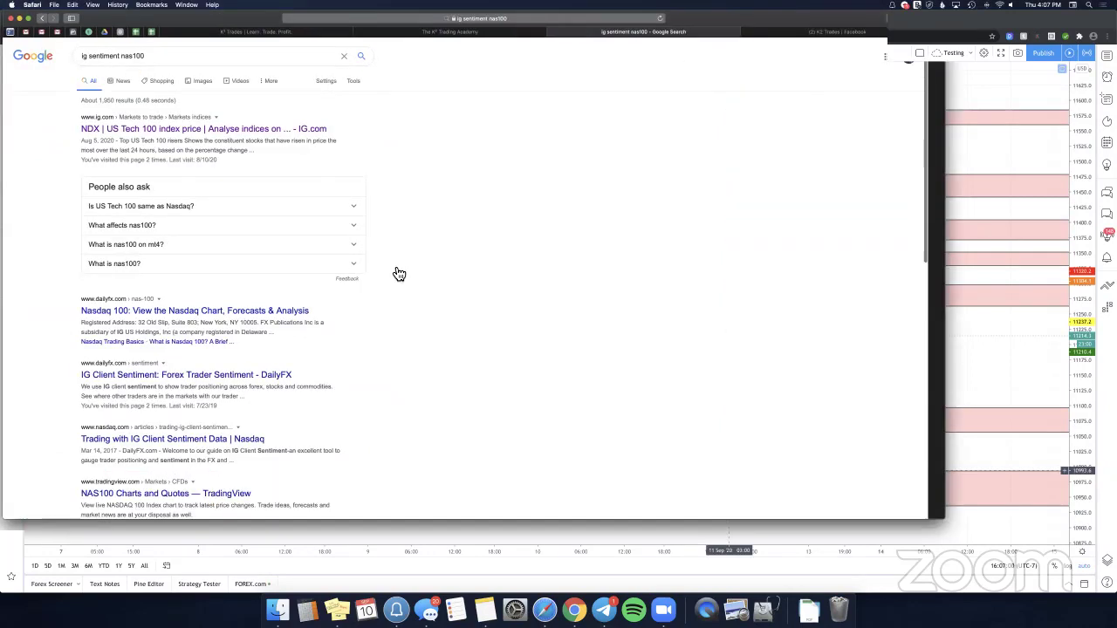
{"action": "left_click_drag", "start_coordinate": [298, 134], "coordinate": [803, 40]}
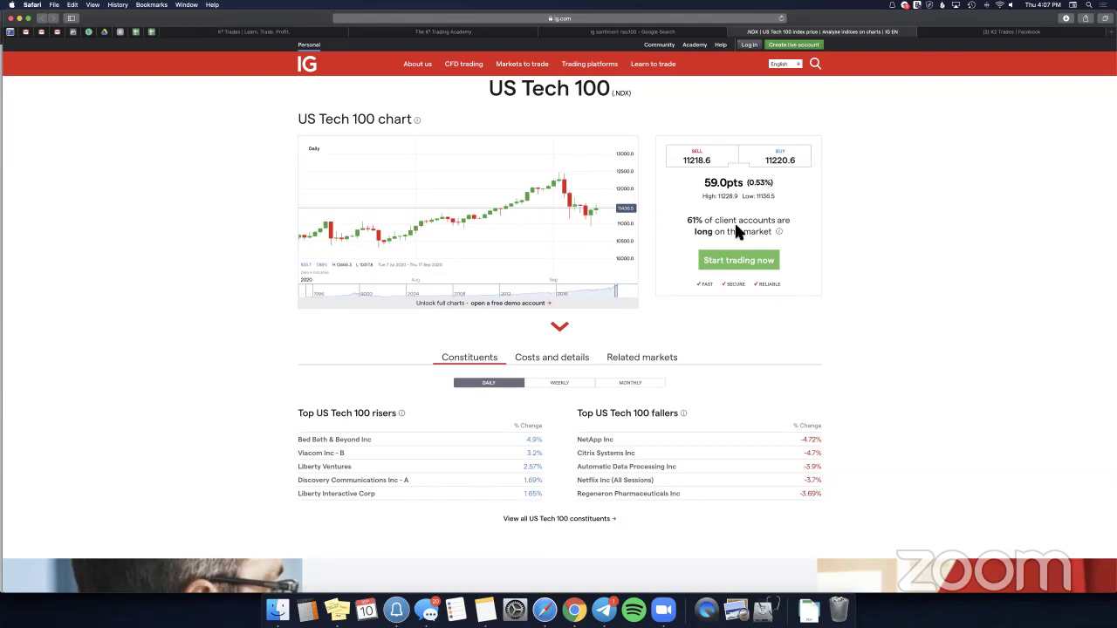
Return to the chart in Chrome, move the lower rising arrow's tip earlier, and reposition the falling arrow from about 11,277 to about 11,069.
{"action": "left_click", "coordinate": [574, 609]}
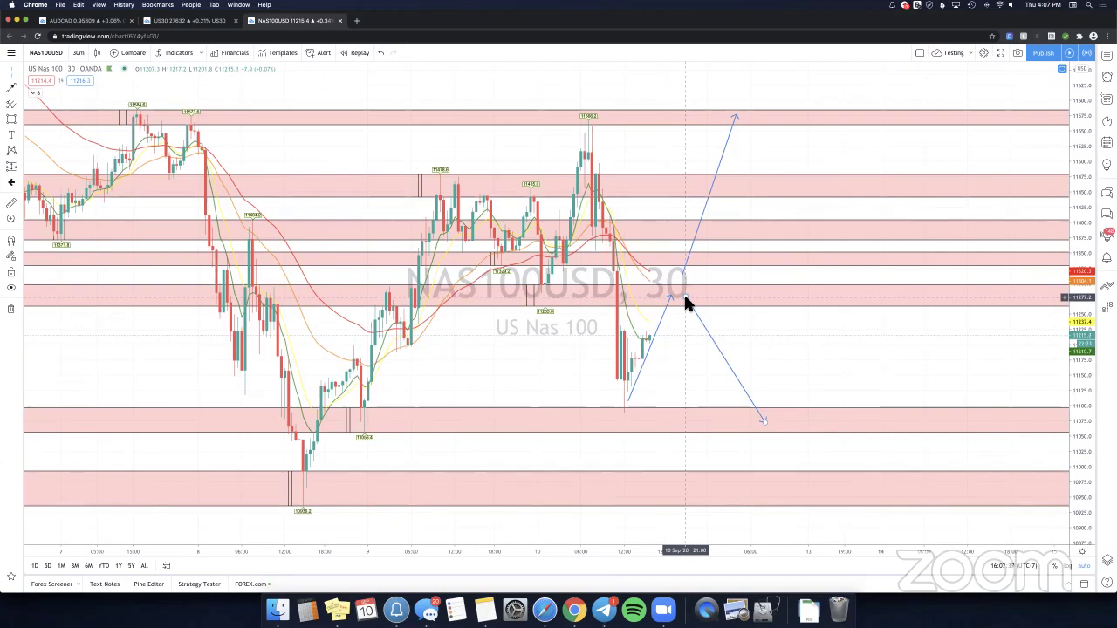
{"action": "mouse_move", "coordinate": [670, 296]}
{"action": "left_mouse_down"}
{"action": "mouse_move", "coordinate": [660, 314]}
{"action": "mouse_move", "coordinate": [670, 311]}
{"action": "left_mouse_up"}
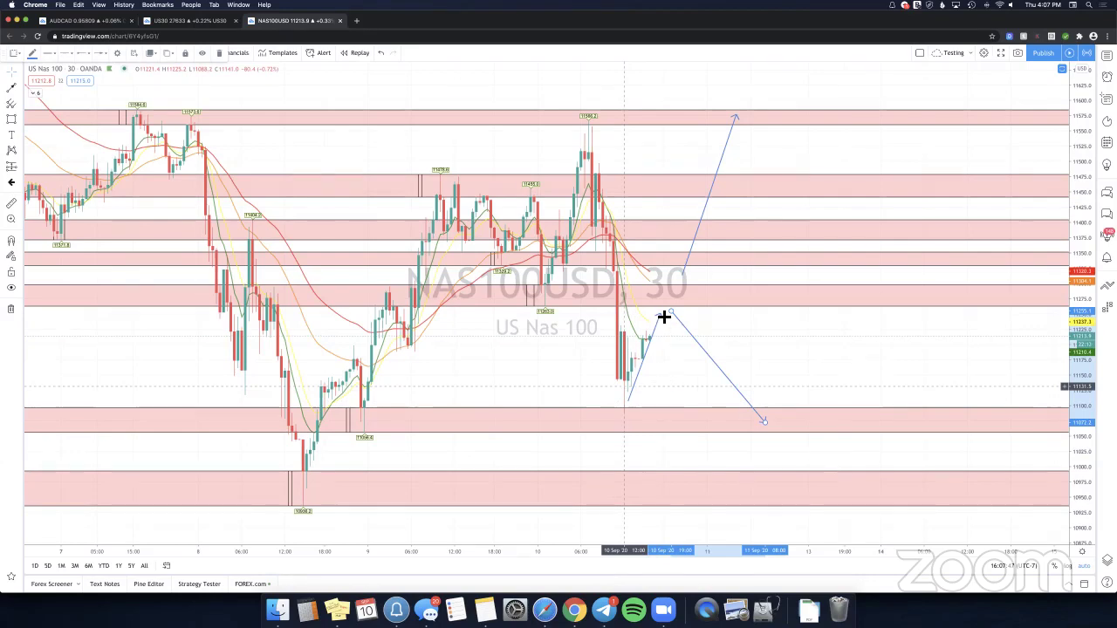
{"action": "mouse_move", "coordinate": [660, 315]}
{"action": "left_mouse_down"}
{"action": "mouse_move", "coordinate": [650, 327]}
{"action": "mouse_move", "coordinate": [654, 304]}
{"action": "mouse_move", "coordinate": [673, 308]}
{"action": "mouse_move", "coordinate": [668, 297]}
{"action": "left_mouse_up"}
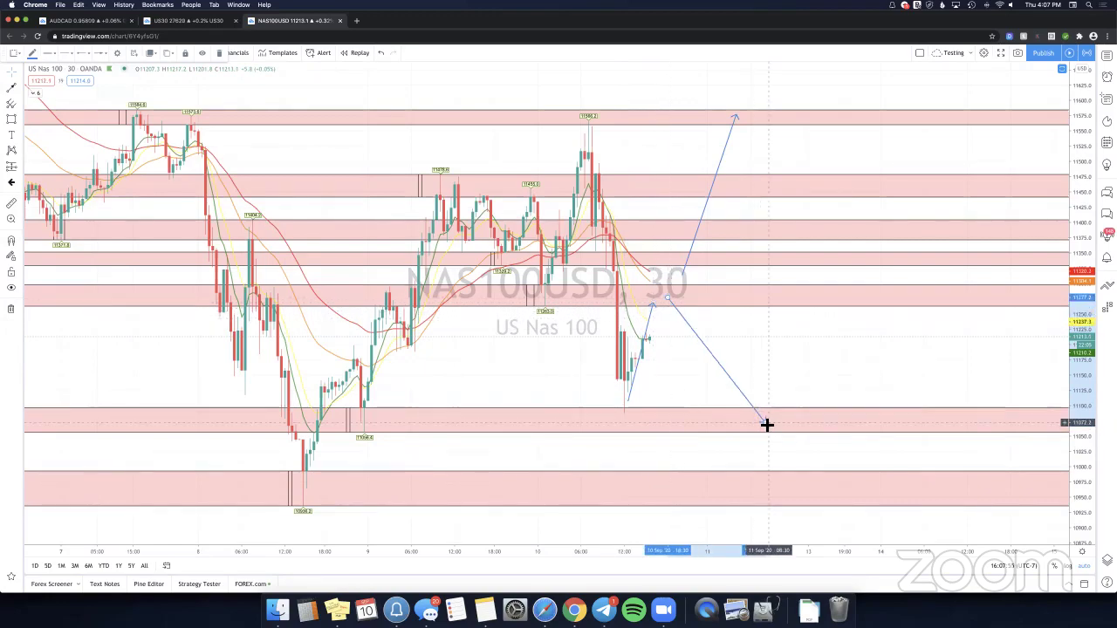
{"action": "left_click_drag", "start_coordinate": [768, 424], "coordinate": [695, 425]}
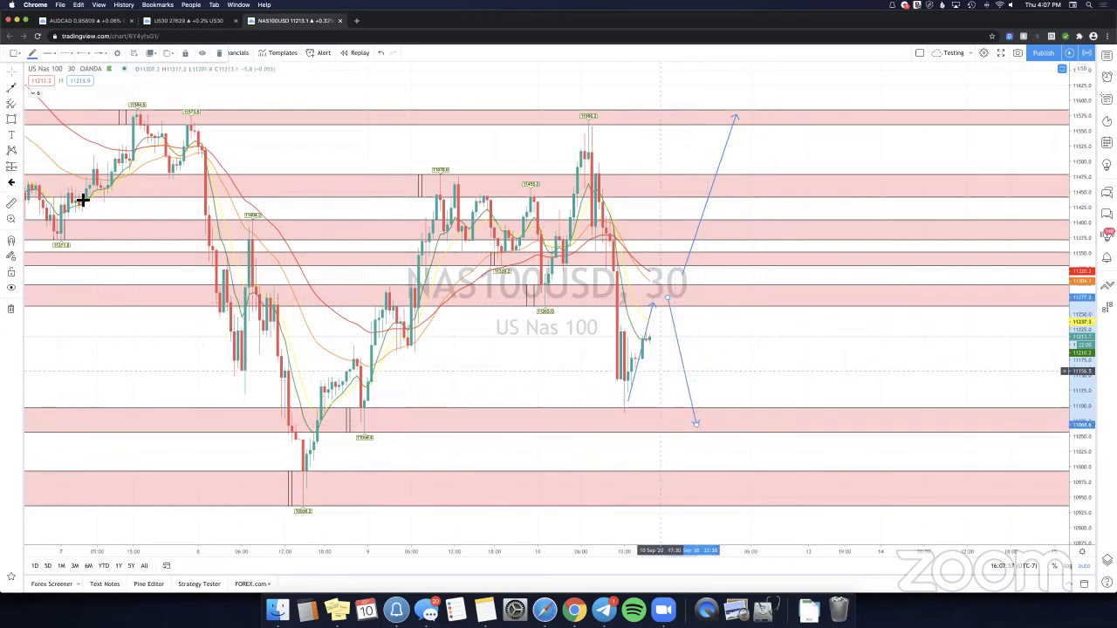
Measure the price drop from about 11,238 to the upper edge of the support zone near 11,098.
{"action": "left_click", "coordinate": [656, 325], "text": "shift"}
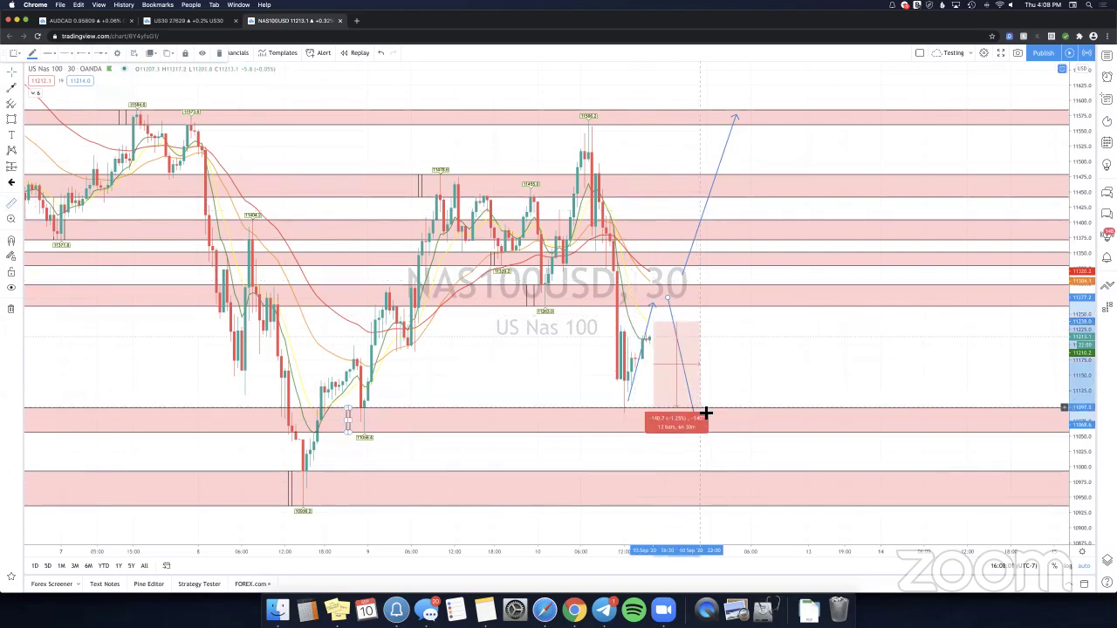
{"action": "left_click", "coordinate": [707, 411]}
{"action": "left_click", "coordinate": [716, 370]}
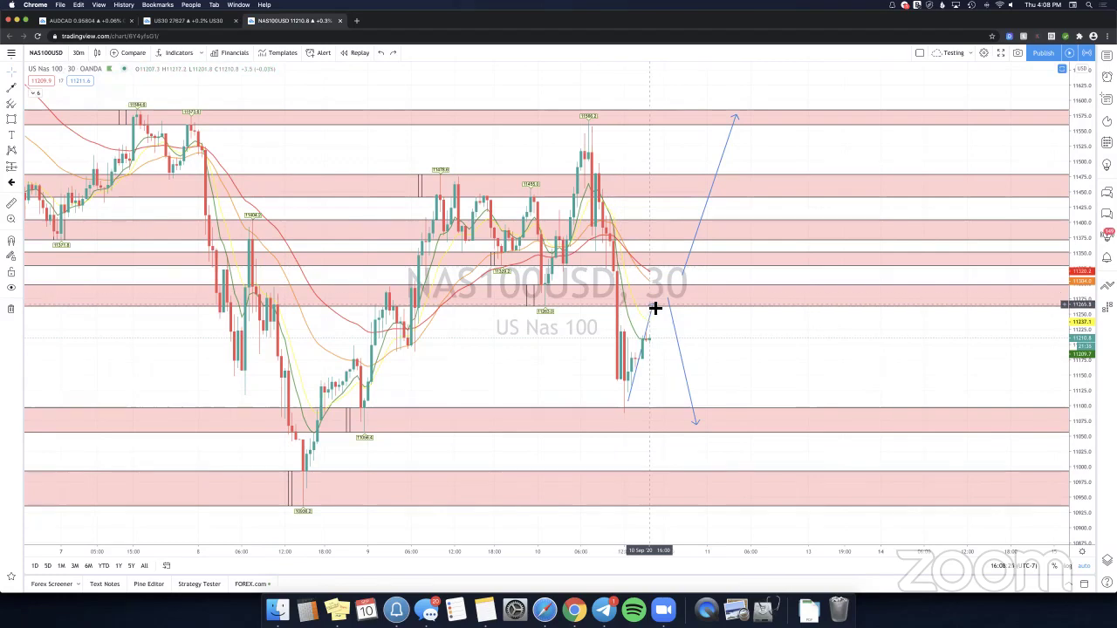
Raise the lower rising arrow's tip to about 11,294 and move the falling arrow's start later, at about 11,279.
{"action": "key", "text": "super+z"}
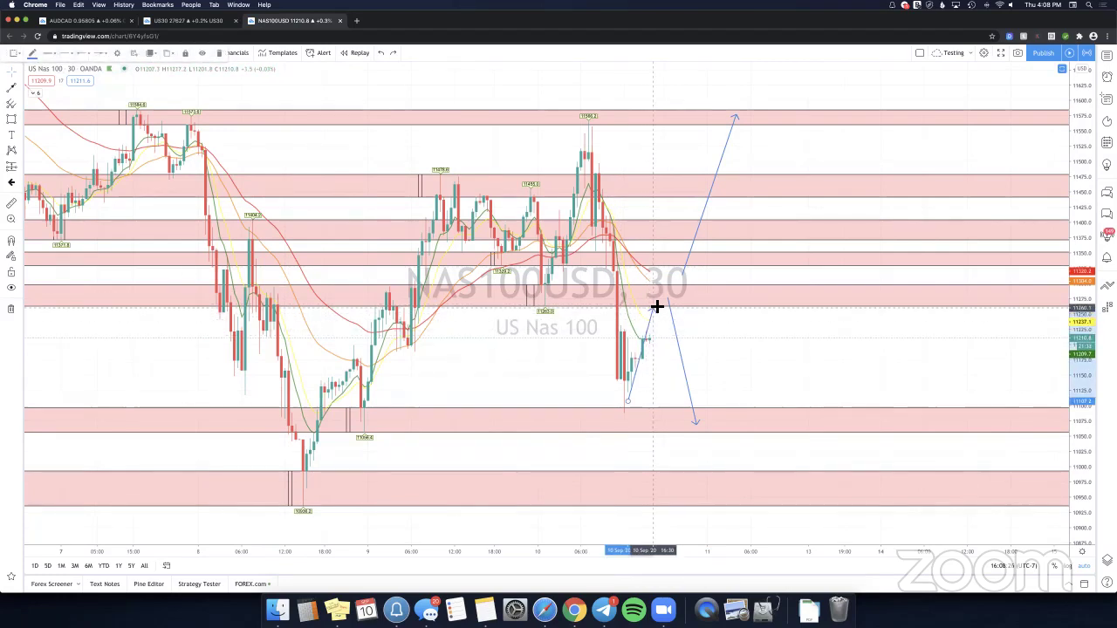
{"action": "left_click_drag", "start_coordinate": [659, 306], "coordinate": [669, 237]}
{"action": "mouse_move", "coordinate": [668, 300]}
{"action": "left_mouse_down"}
{"action": "mouse_move", "coordinate": [682, 242]}
{"action": "mouse_move", "coordinate": [689, 324]}
{"action": "mouse_move", "coordinate": [680, 300]}
{"action": "left_mouse_up"}
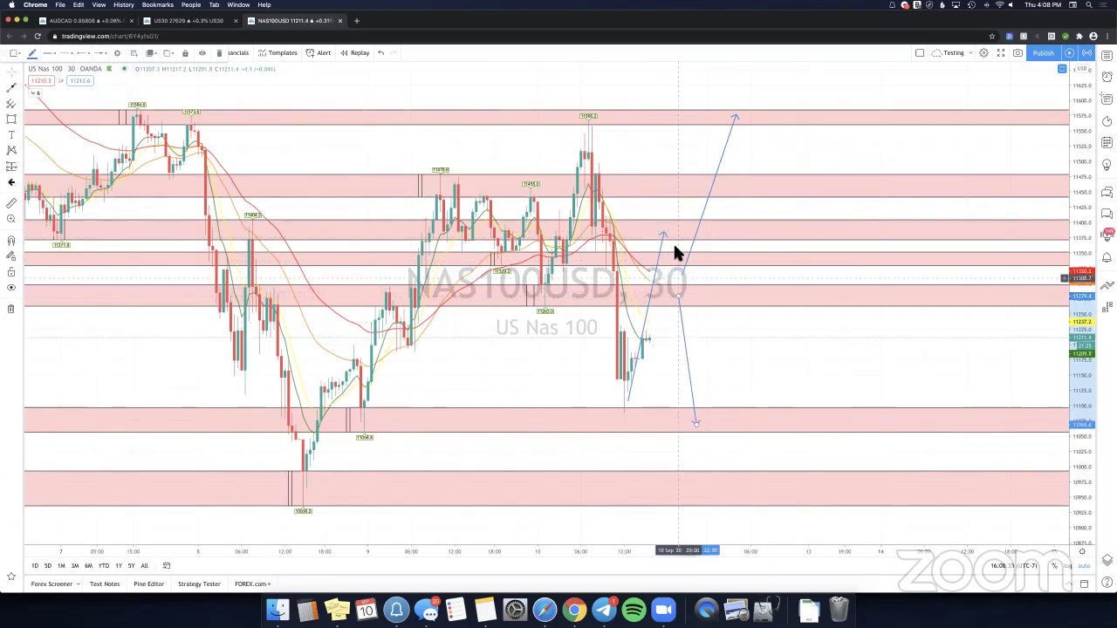
{"action": "left_click_drag", "start_coordinate": [665, 233], "coordinate": [658, 286]}
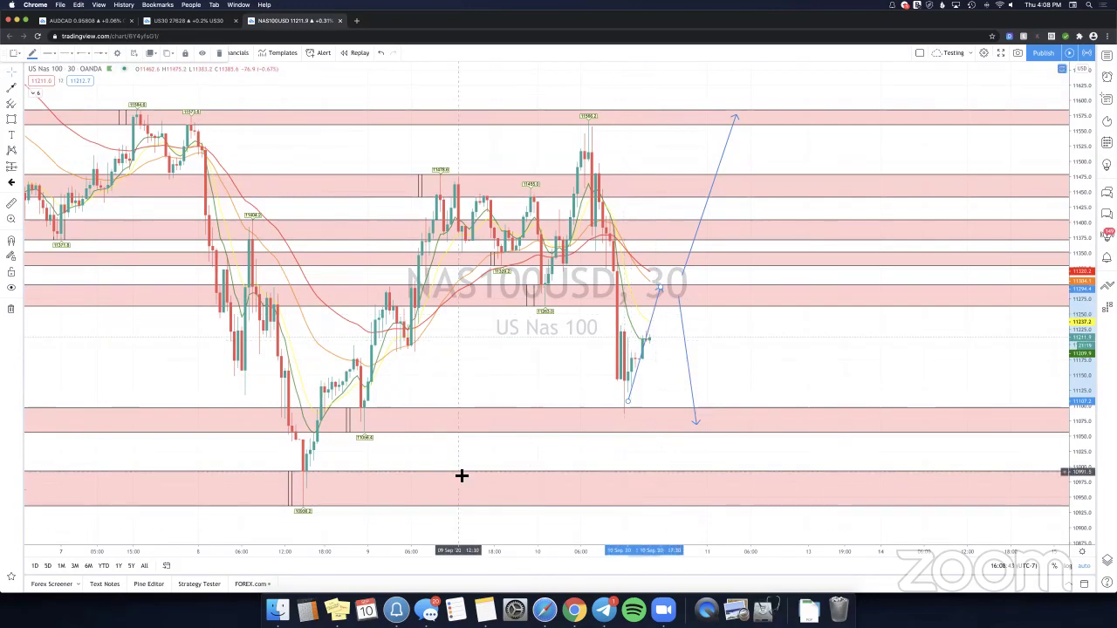
{"action": "left_click", "coordinate": [456, 387]}
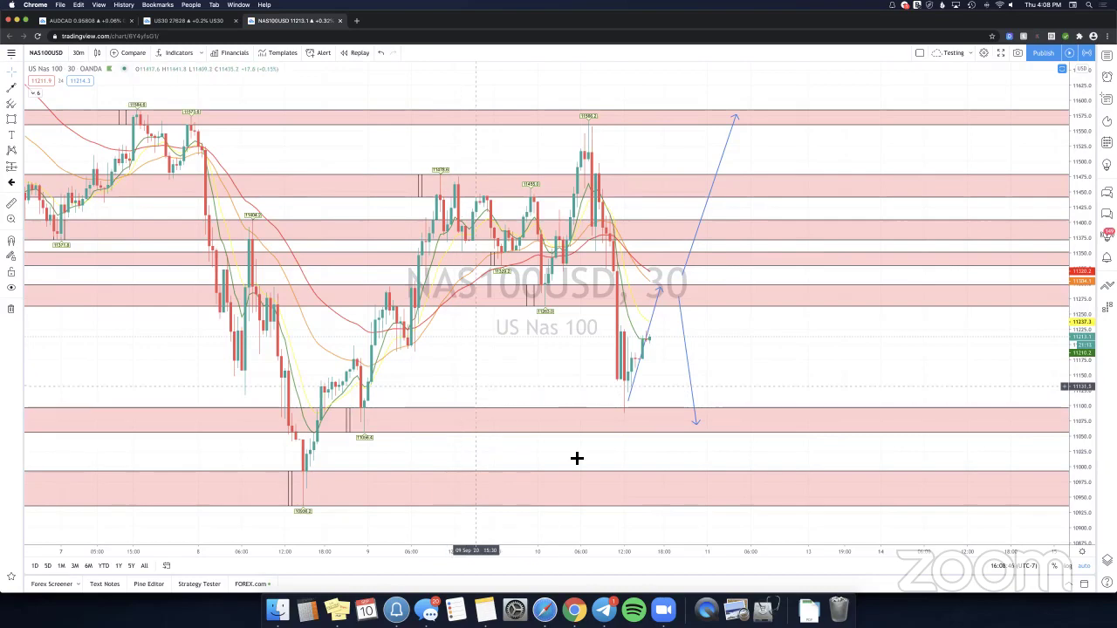
Shorten the lower rising arrow so its tip sits just above the latest candle, at about 11,233.
{"action": "scroll", "coordinate": [596, 532], "scroll_direction": "left", "scroll_amount": 3}
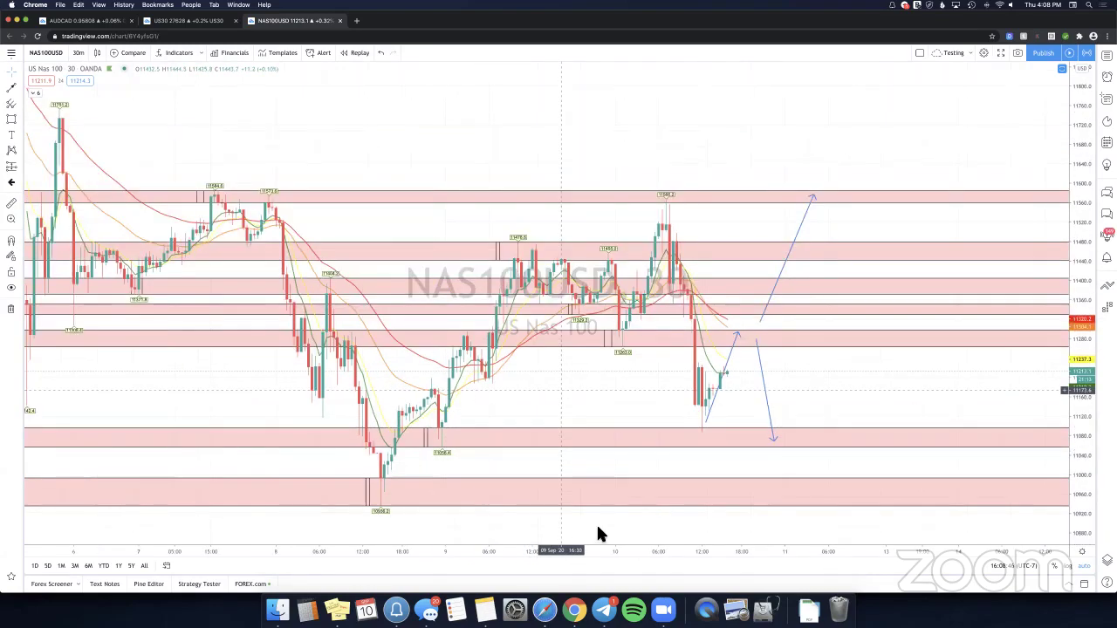
{"action": "scroll", "coordinate": [773, 200], "scroll_direction": "left", "scroll_amount": 1}
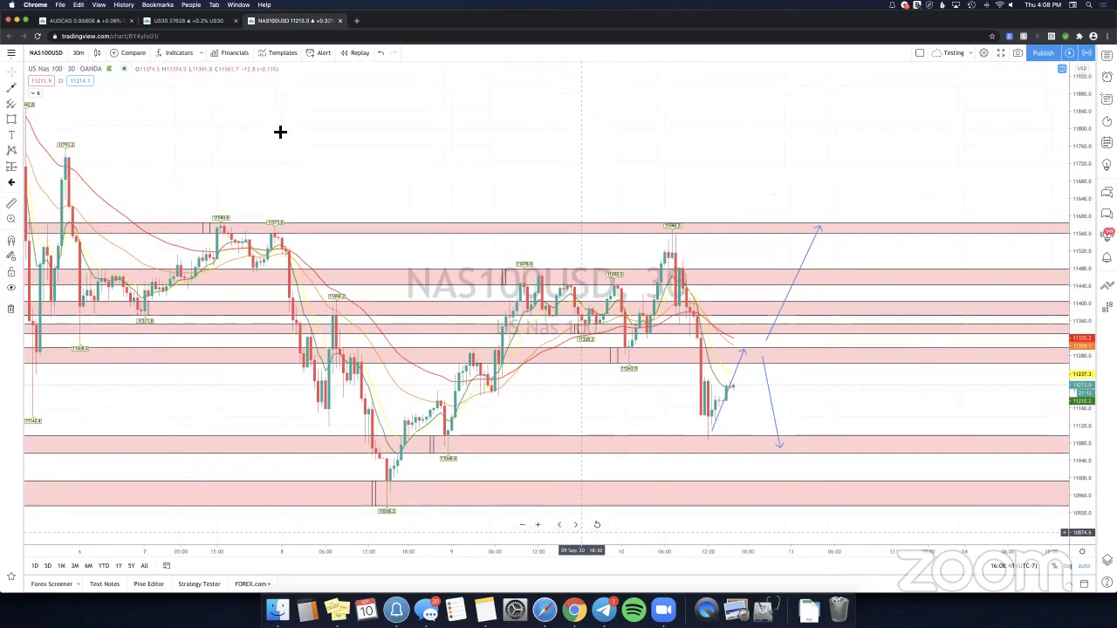
{"action": "left_click", "coordinate": [597, 525]}
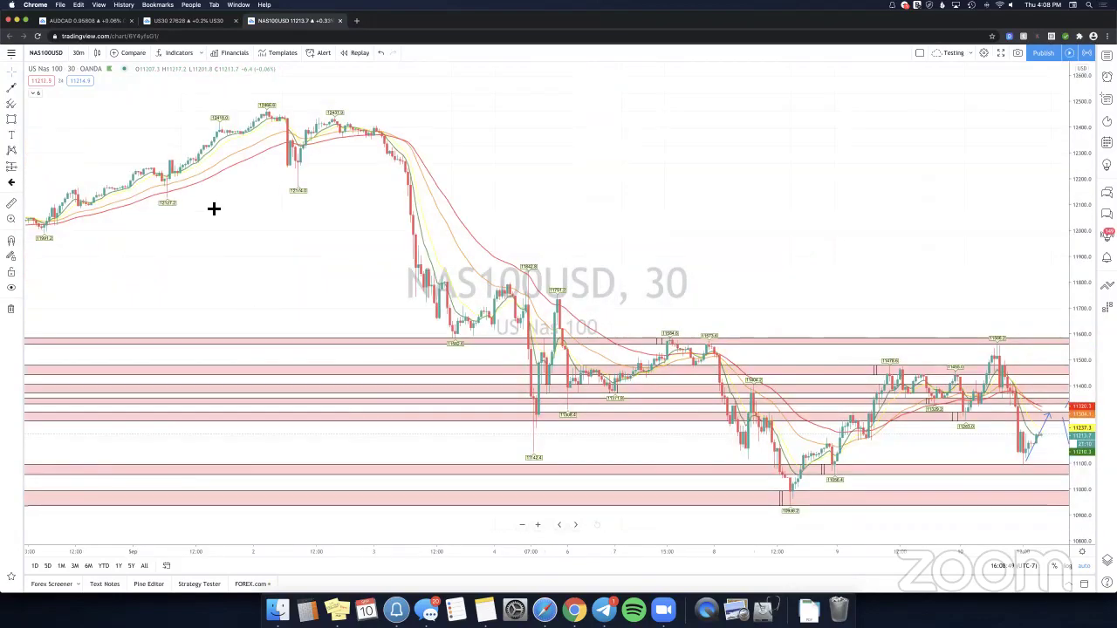
{"action": "scroll", "coordinate": [214, 209], "scroll_direction": "right", "scroll_amount": 5}
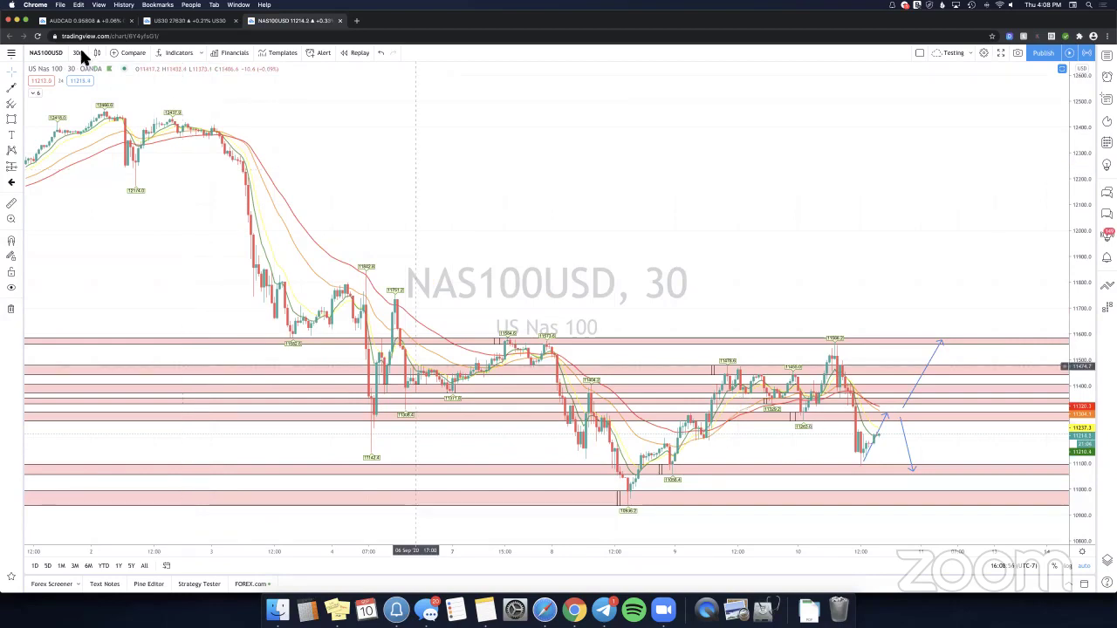
{"action": "scroll", "coordinate": [805, 423], "scroll_direction": "right", "scroll_amount": 1}
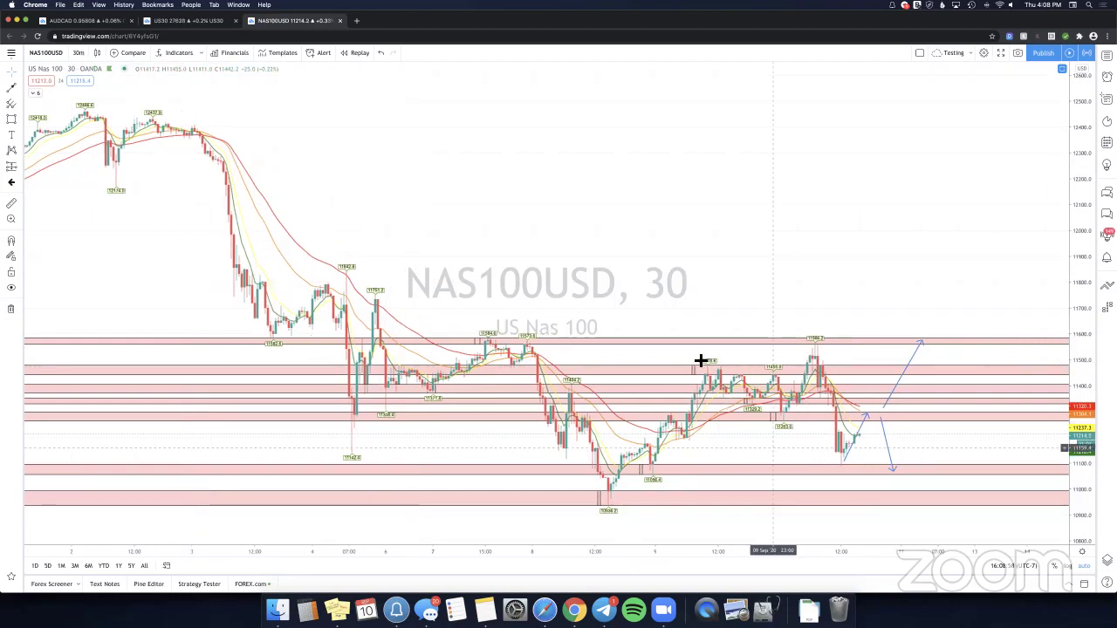
{"action": "scroll", "coordinate": [832, 438], "scroll_direction": "right", "scroll_amount": 2}
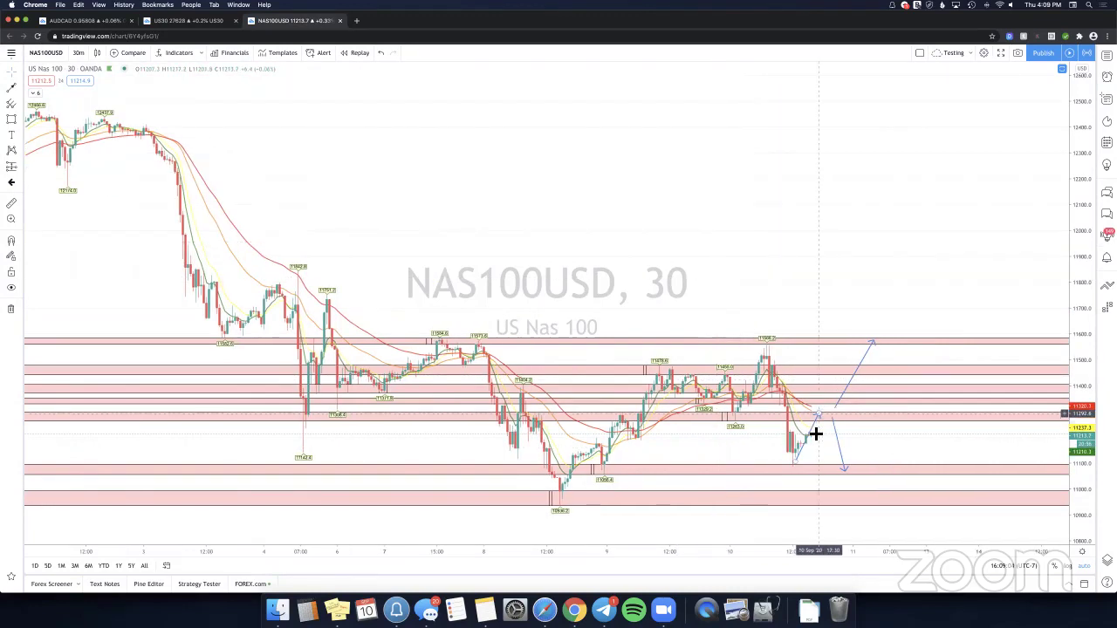
{"action": "left_click_drag", "start_coordinate": [819, 413], "coordinate": [812, 431]}
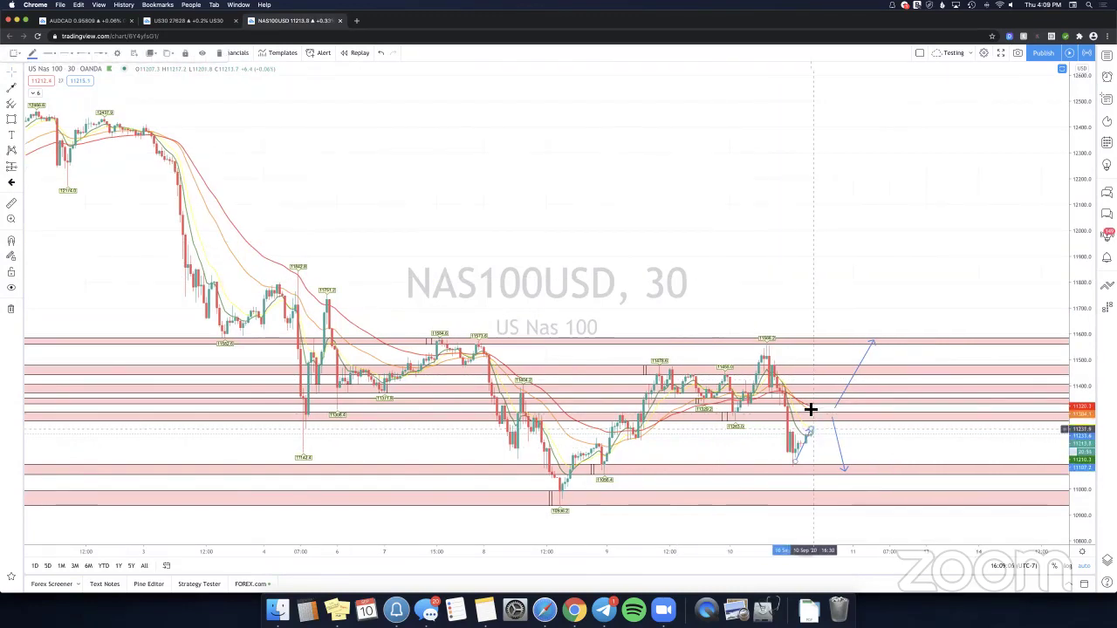
{"action": "scroll", "coordinate": [883, 342], "scroll_direction": "right", "scroll_amount": 1}
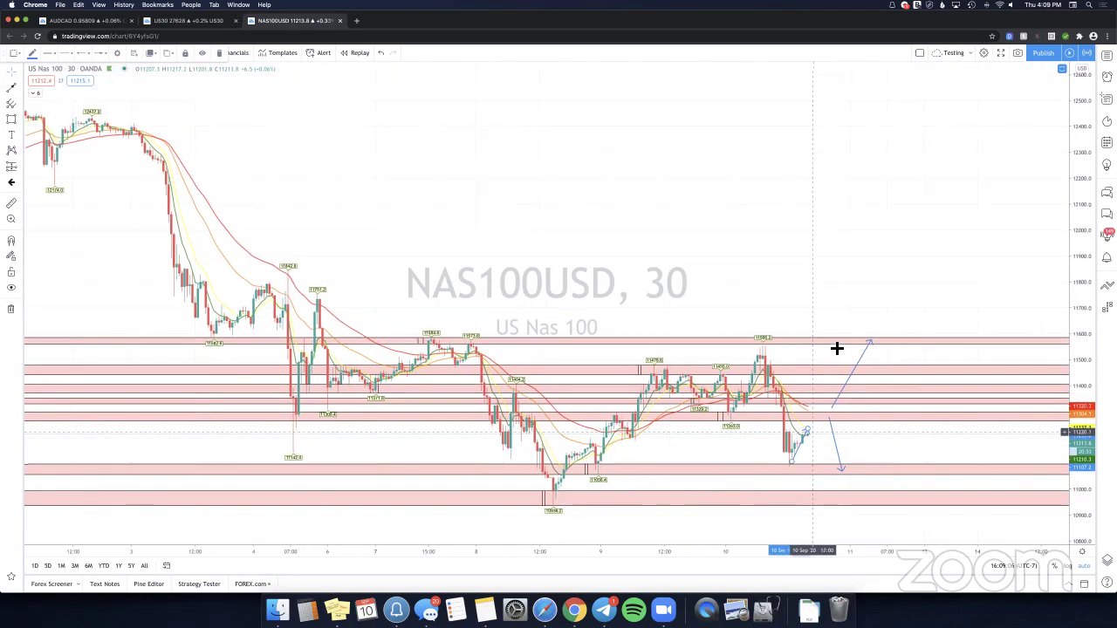
{"action": "scroll", "coordinate": [836, 348], "scroll_direction": "up", "scroll_amount": 3}
{"action": "left_click", "coordinate": [833, 350]}
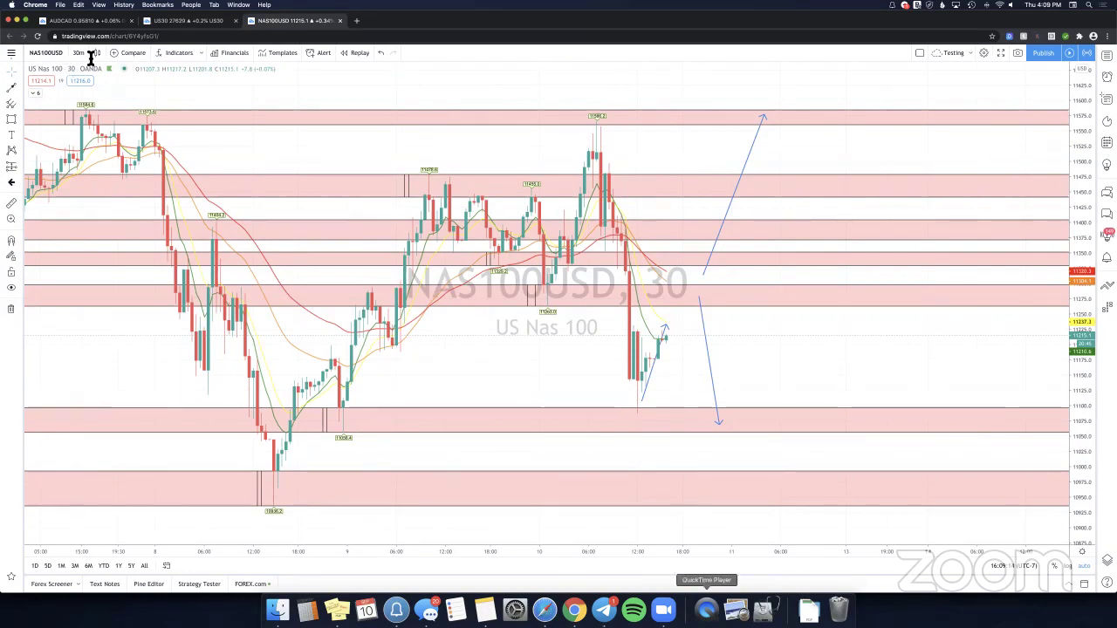
Switch to Safari and check the client sentiment on IG's US Tech 100 page.
{"action": "key", "text": "super+Tab"}
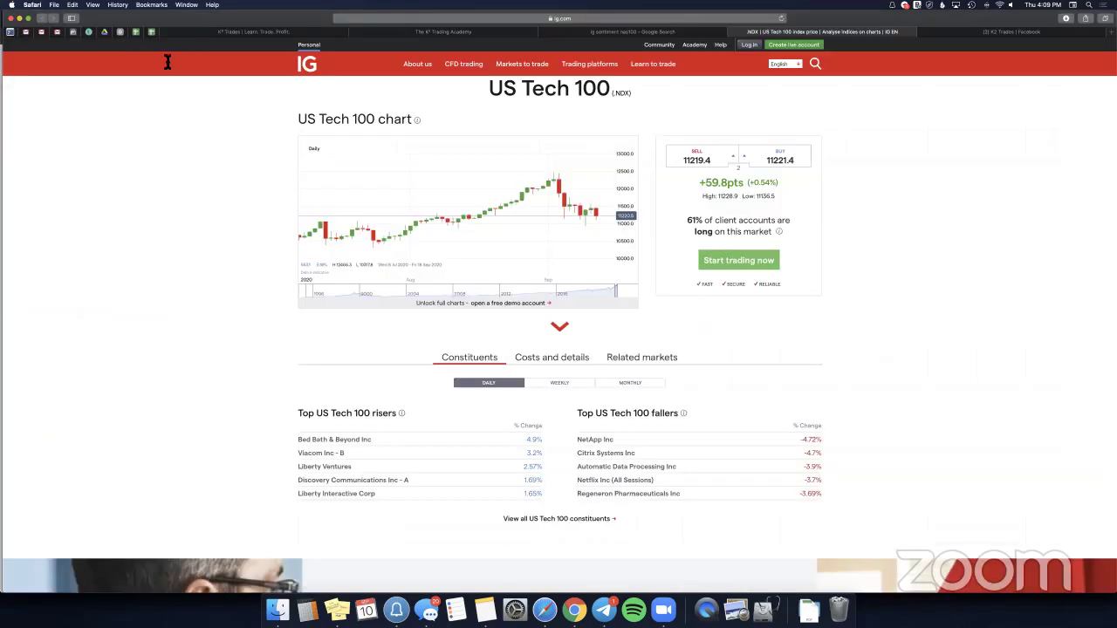
{"action": "left_click", "coordinate": [611, 31]}
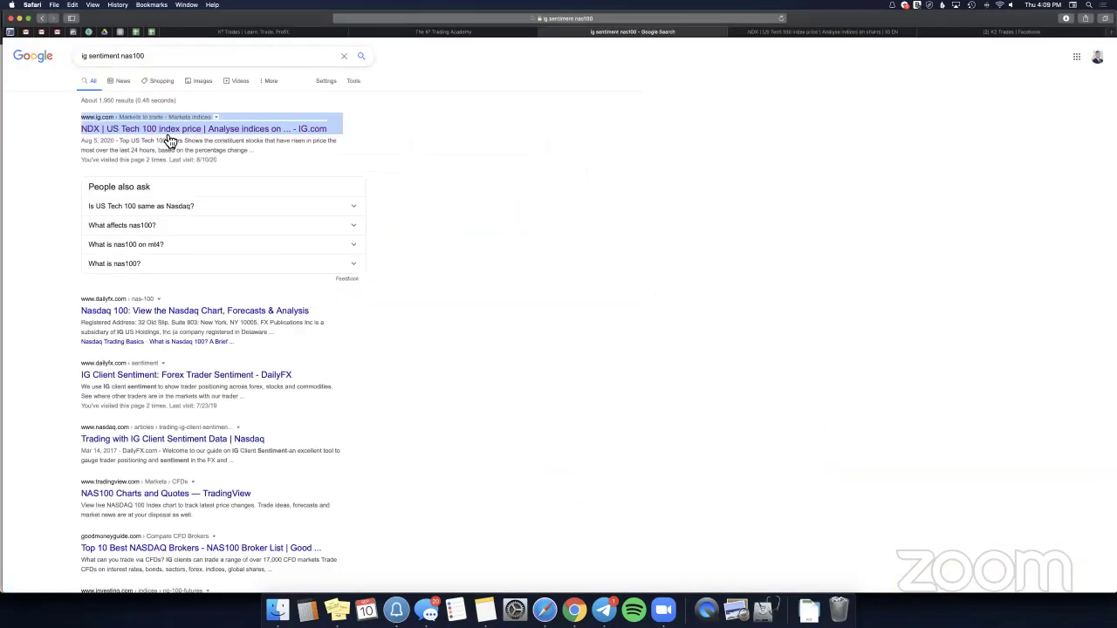
{"action": "left_click", "coordinate": [170, 56]}
{"action": "key", "text": "Escape"}
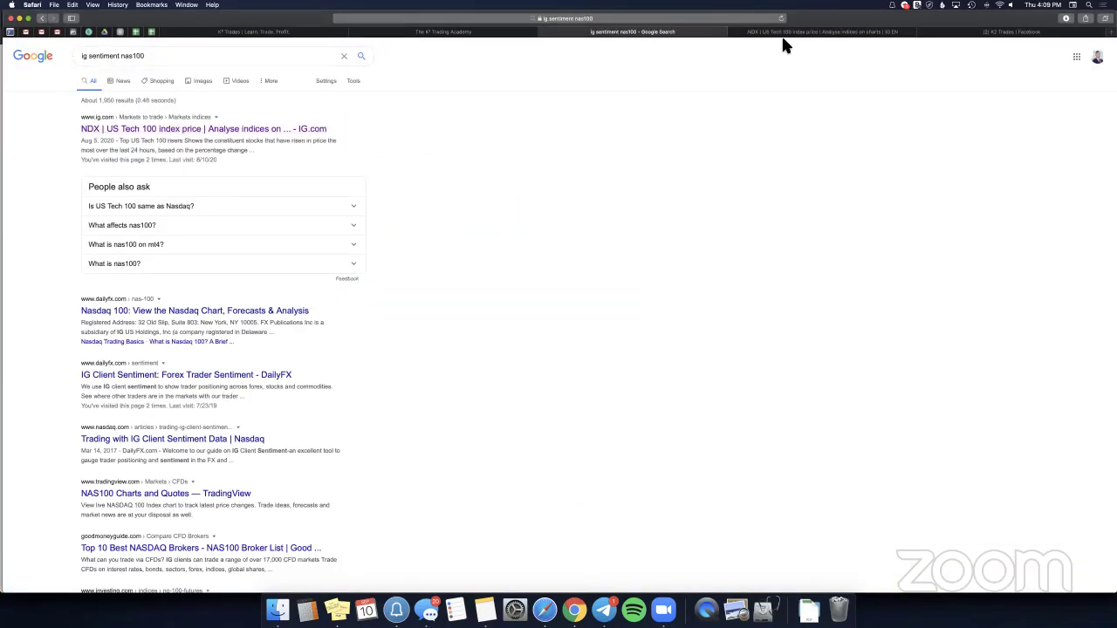
{"action": "key", "text": "ctrl+Tab"}
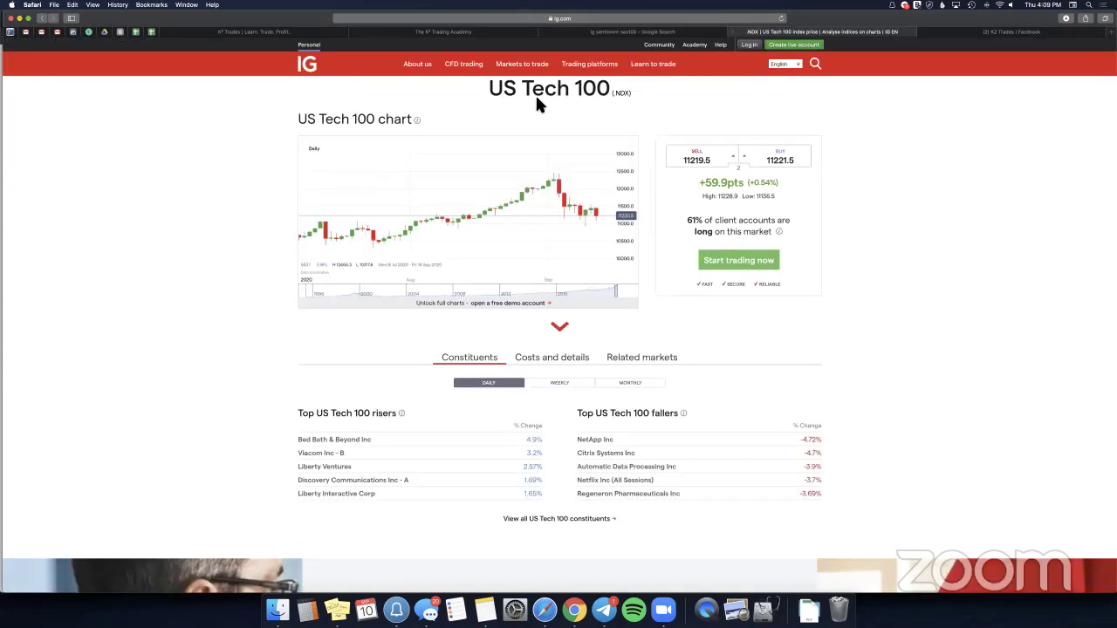
{"action": "scroll", "coordinate": [576, 188], "scroll_direction": "up", "scroll_amount": 3}
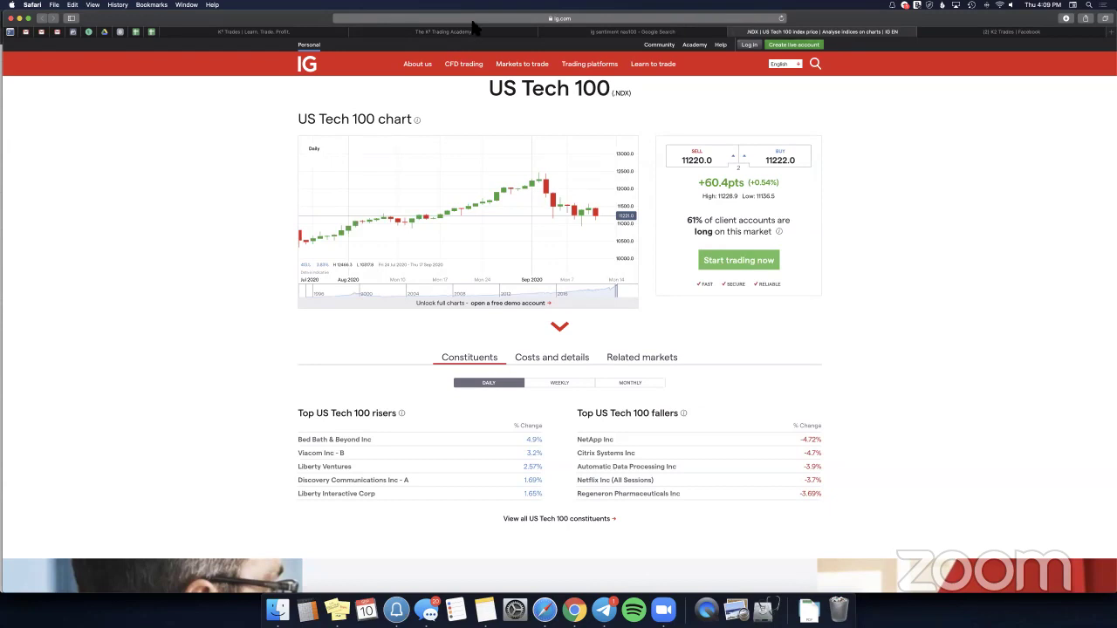
Search Google for "ig sentiment us30" and open IG's Wall Street index page in a new tab.
{"action": "key", "text": "ctrl+shift+Tab"}
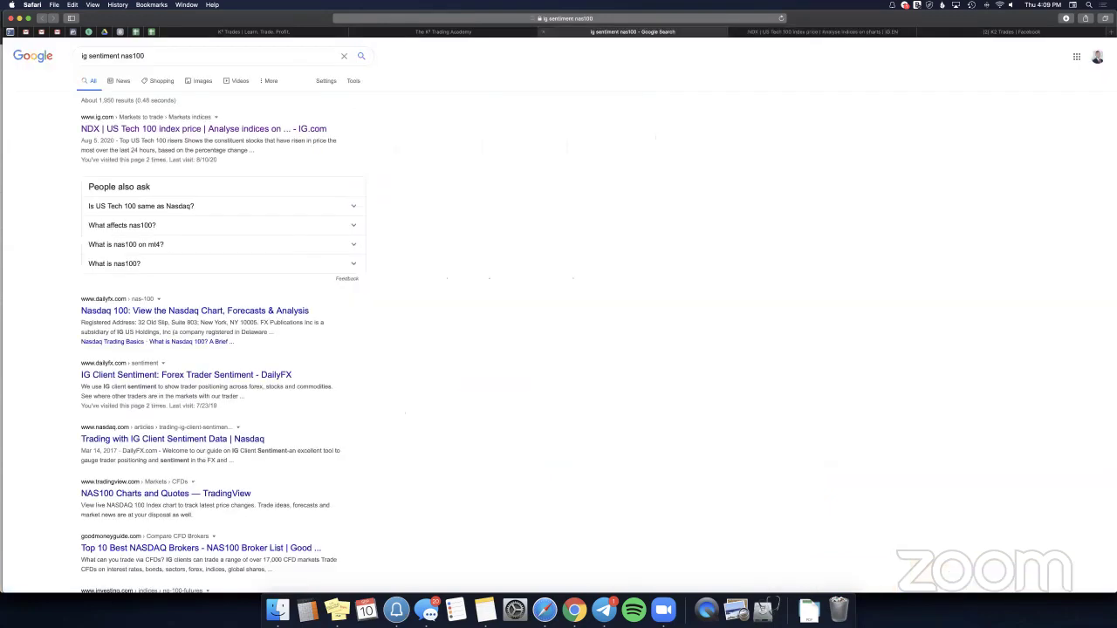
{"action": "double_click", "coordinate": [143, 55]}
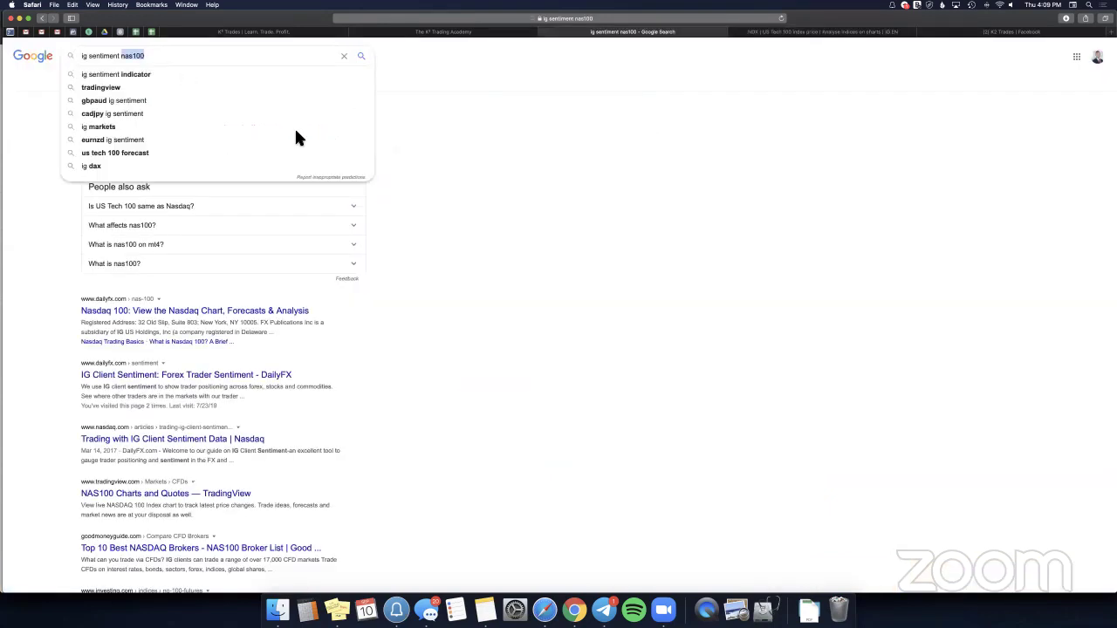
{"action": "type", "text": "us30"}
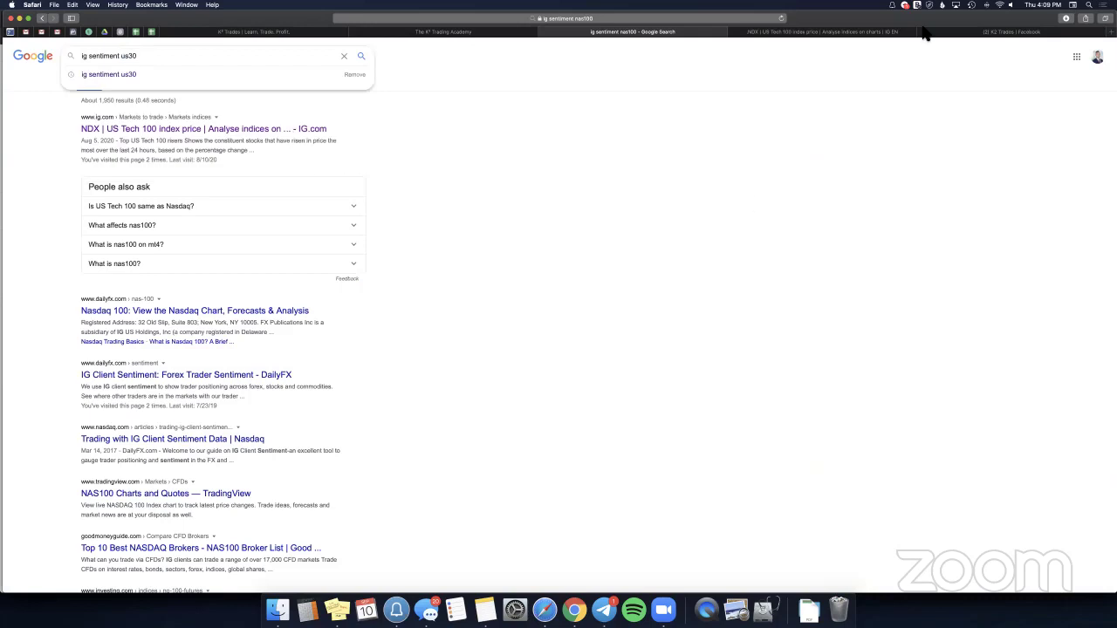
{"action": "key", "text": "Return"}
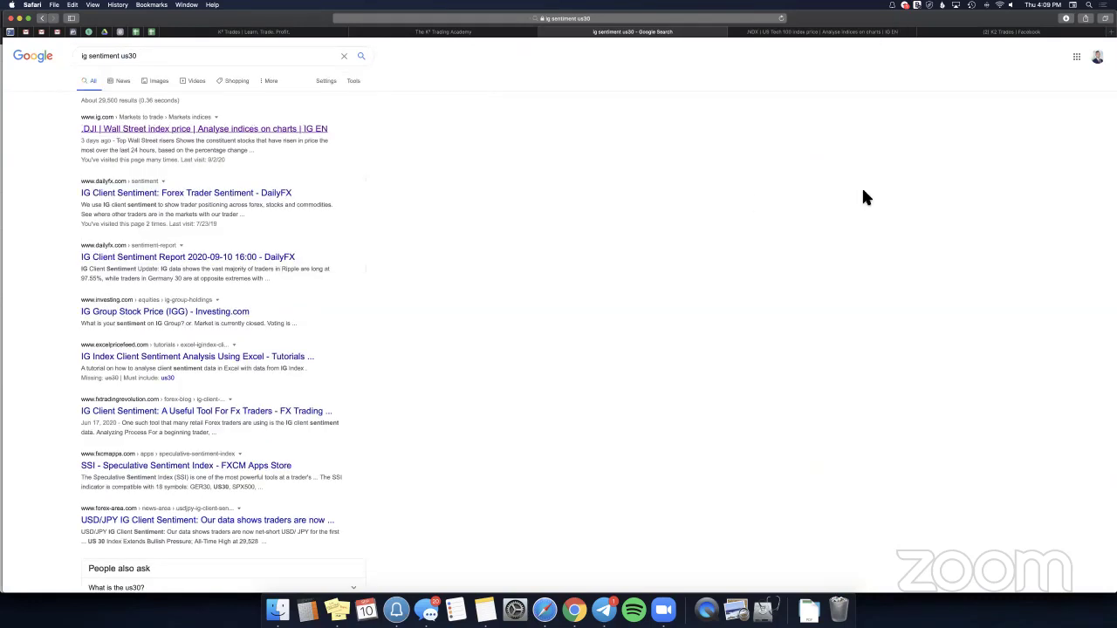
{"action": "left_click", "coordinate": [204, 129]}
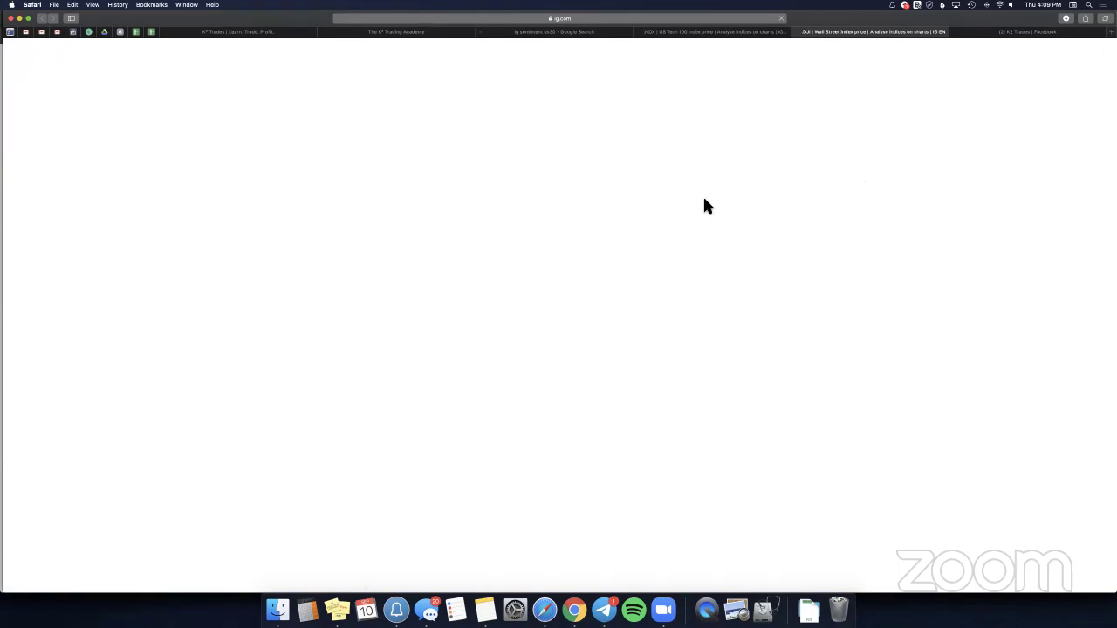
{"action": "scroll", "coordinate": [908, 231], "scroll_direction": "down", "scroll_amount": 1}
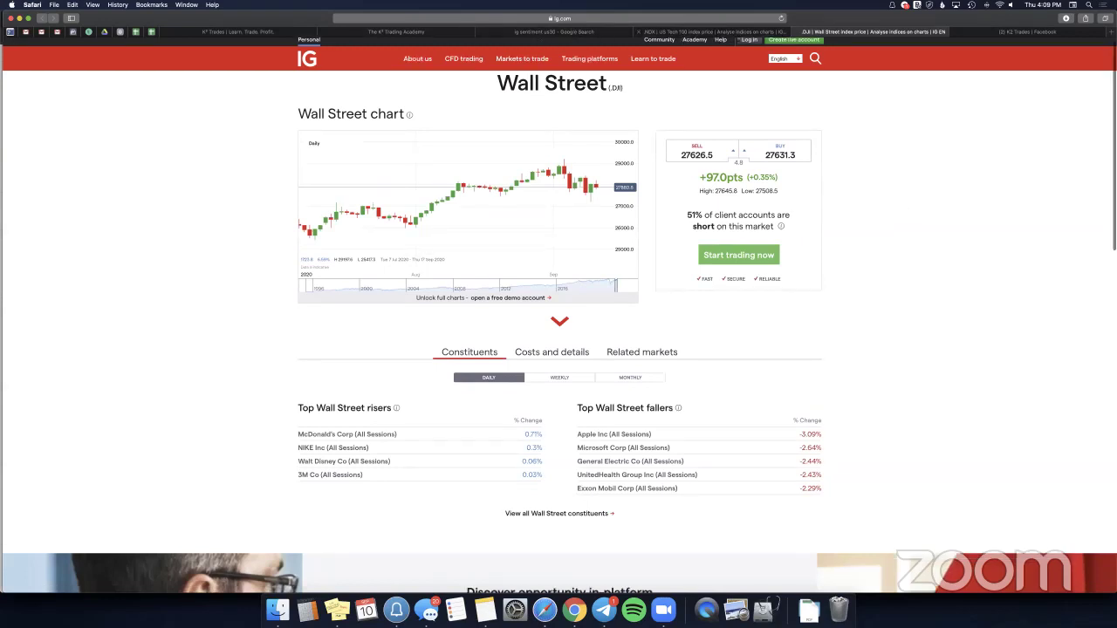
Search Google for "ig sentiment sp500" and open IG's US 500 index page in a new tab.
{"action": "left_click", "coordinate": [572, 32]}
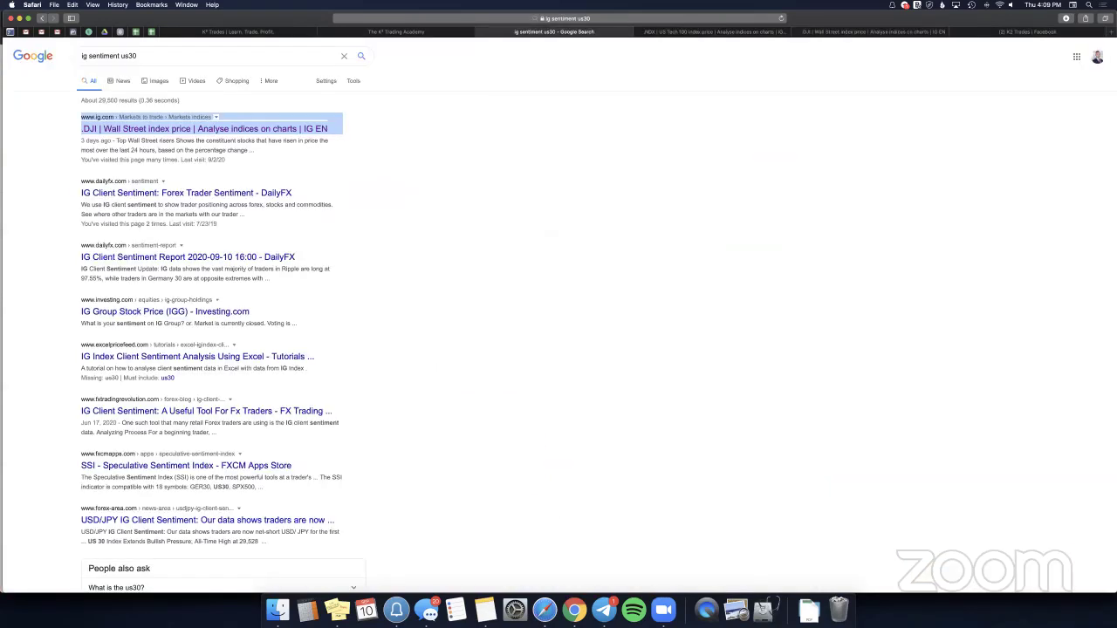
{"action": "left_click", "coordinate": [192, 54]}
{"action": "key", "text": "BackSpace"}
{"action": "key", "text": "BackSpace"}
{"action": "key", "text": "BackSpace"}
{"action": "key", "text": "BackSpace"}
{"action": "type", "text": "sp500"}
{"action": "key", "text": "Return"}
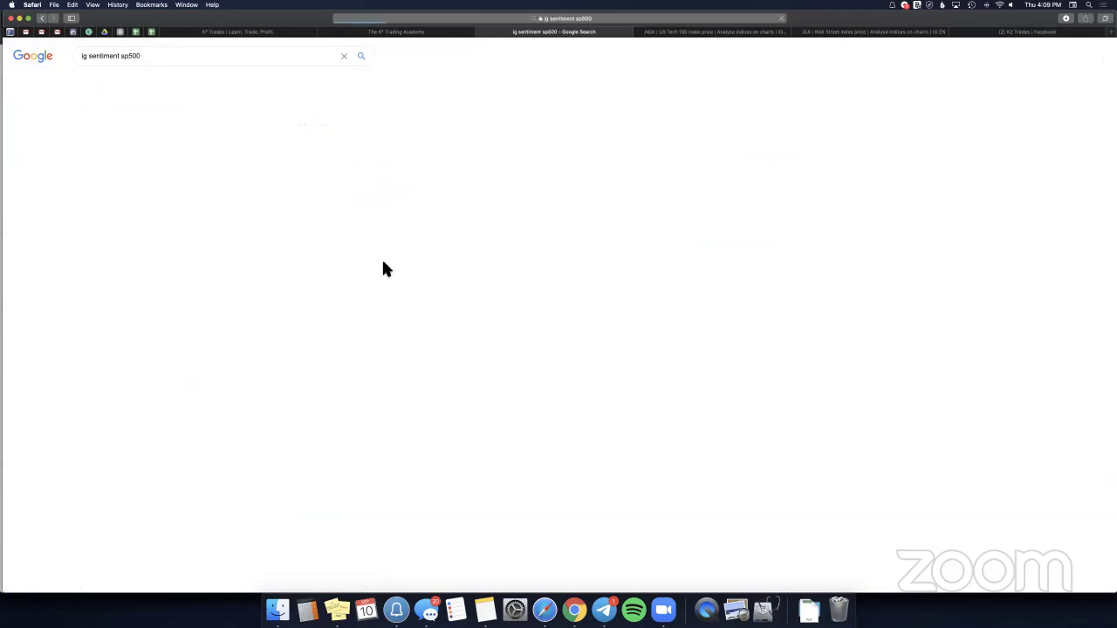
{"action": "right_click", "coordinate": [263, 127]}
{"action": "left_click", "coordinate": [302, 132]}
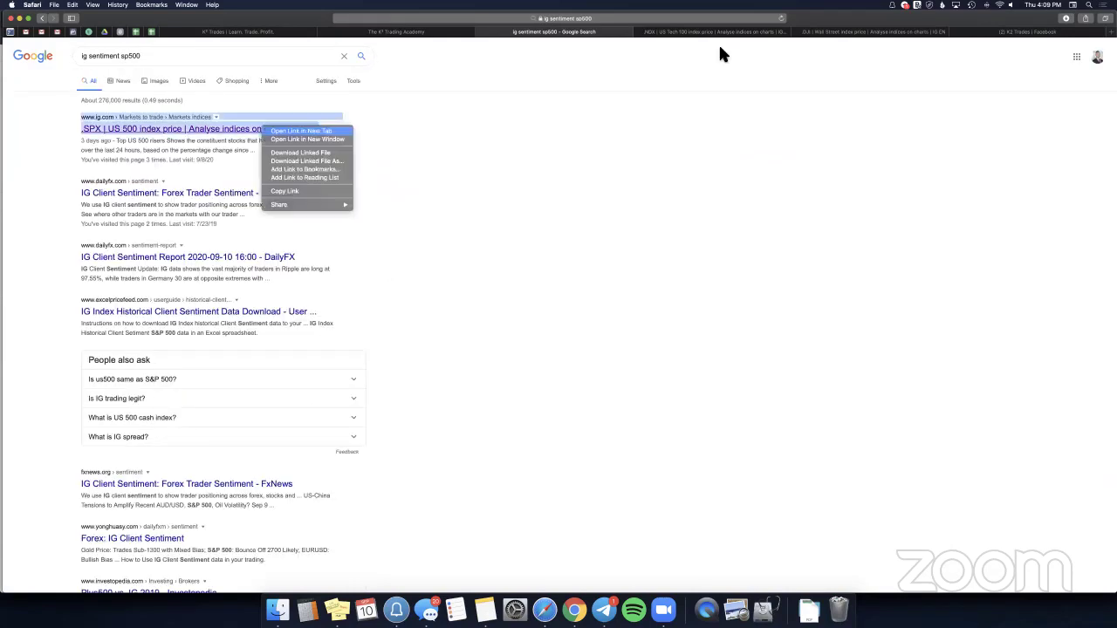
Compare client sentiment on IG's US Tech 100, Wall Street and US 500 pages, briefly revisiting the NAS100USD chart in Chrome.
{"action": "left_click", "coordinate": [637, 35]}
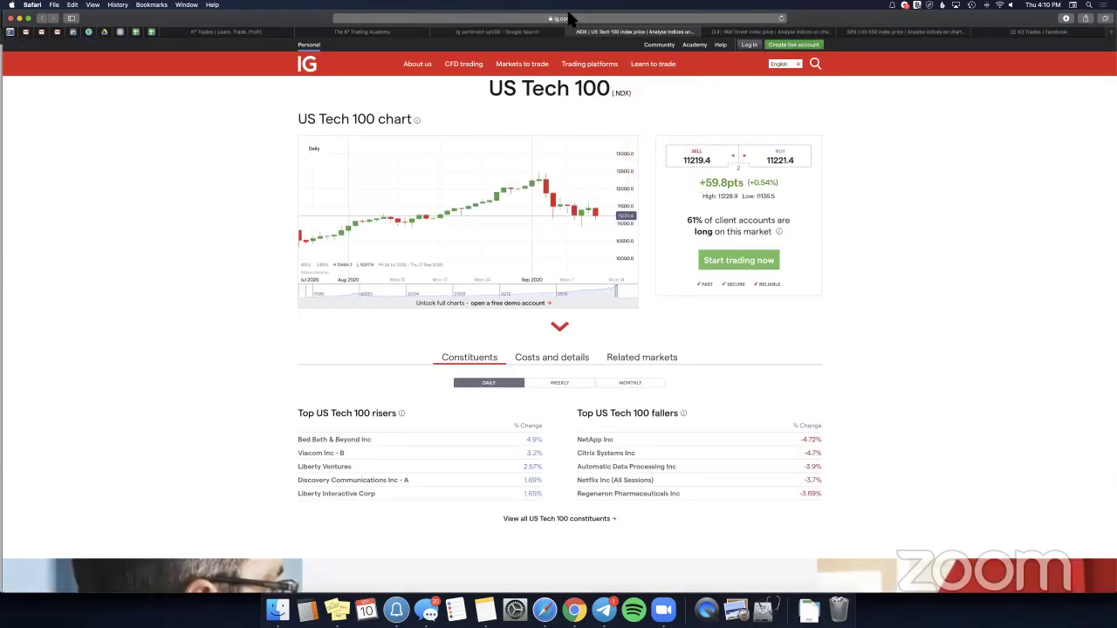
{"action": "left_click", "coordinate": [762, 33]}
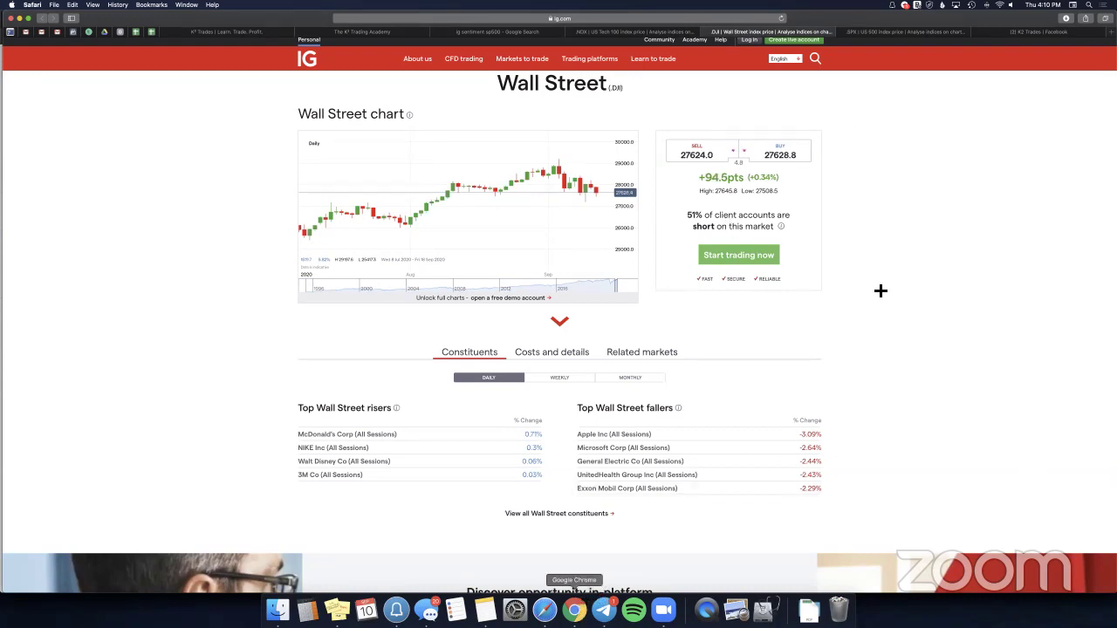
{"action": "left_click", "coordinate": [574, 609]}
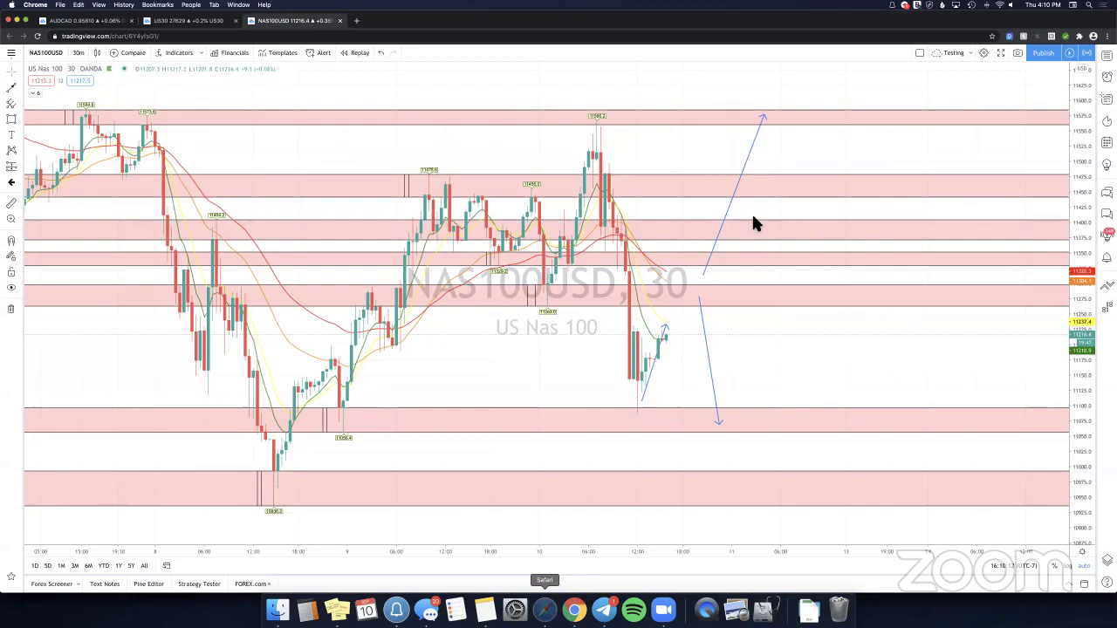
{"action": "key", "text": "super+Tab"}
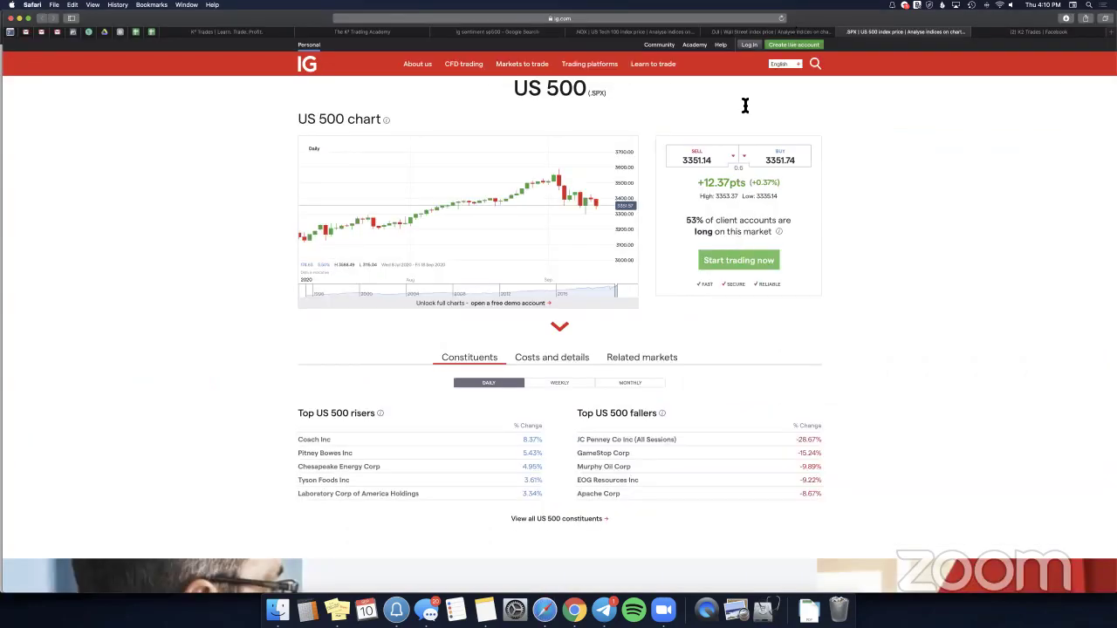
{"action": "key", "text": "ctrl+shift+Tab"}
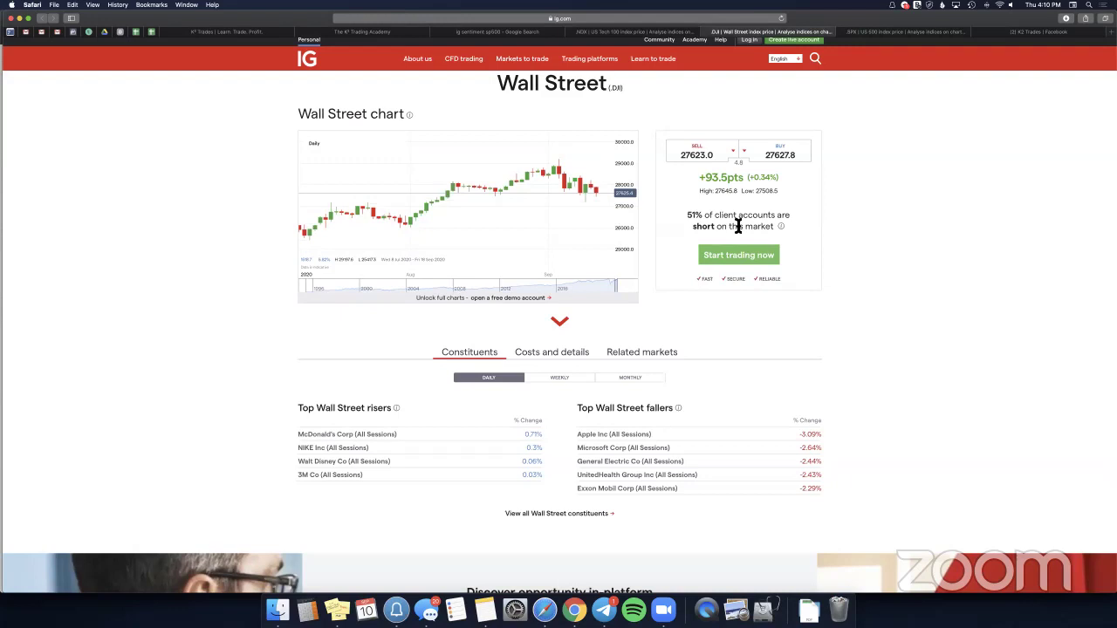
{"action": "key", "text": "ctrl+Tab"}
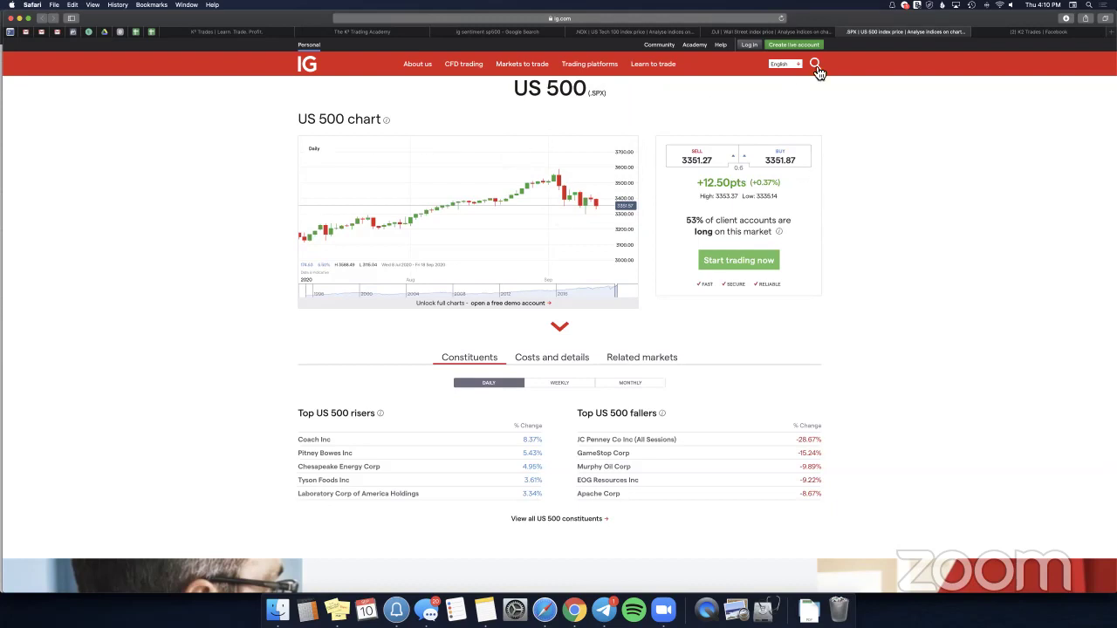
Recheck client sentiment on IG's Wall Street and US Tech 100 pages and switch back to the NAS100USD chart in Chrome.
{"action": "left_click", "coordinate": [794, 32]}
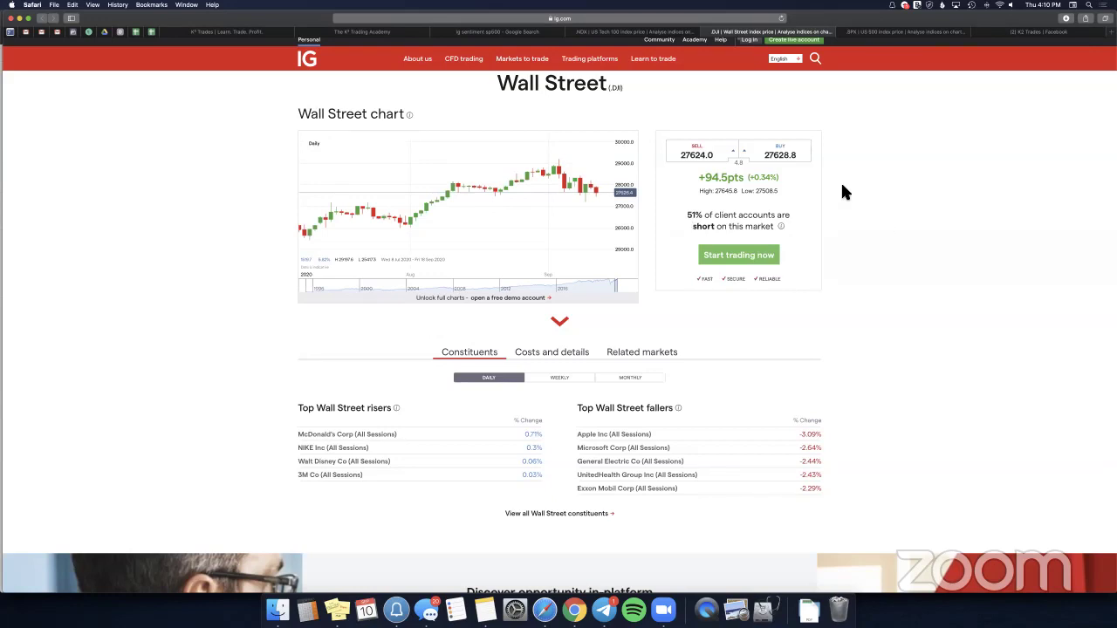
{"action": "key", "text": "ctrl+shift+Tab"}
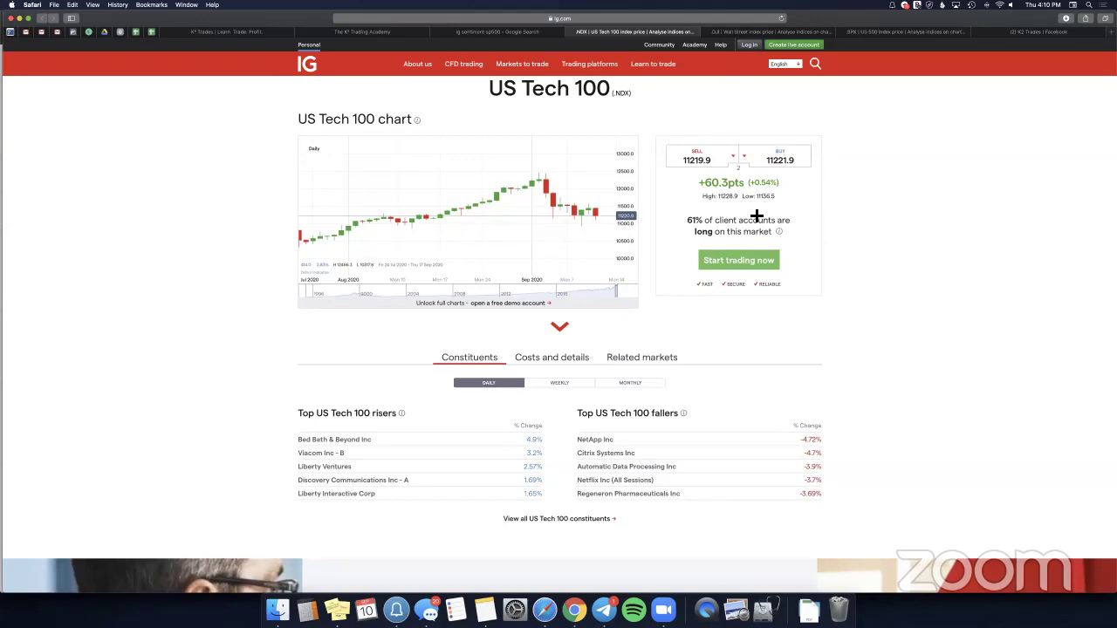
{"action": "key", "text": "super+Tab"}
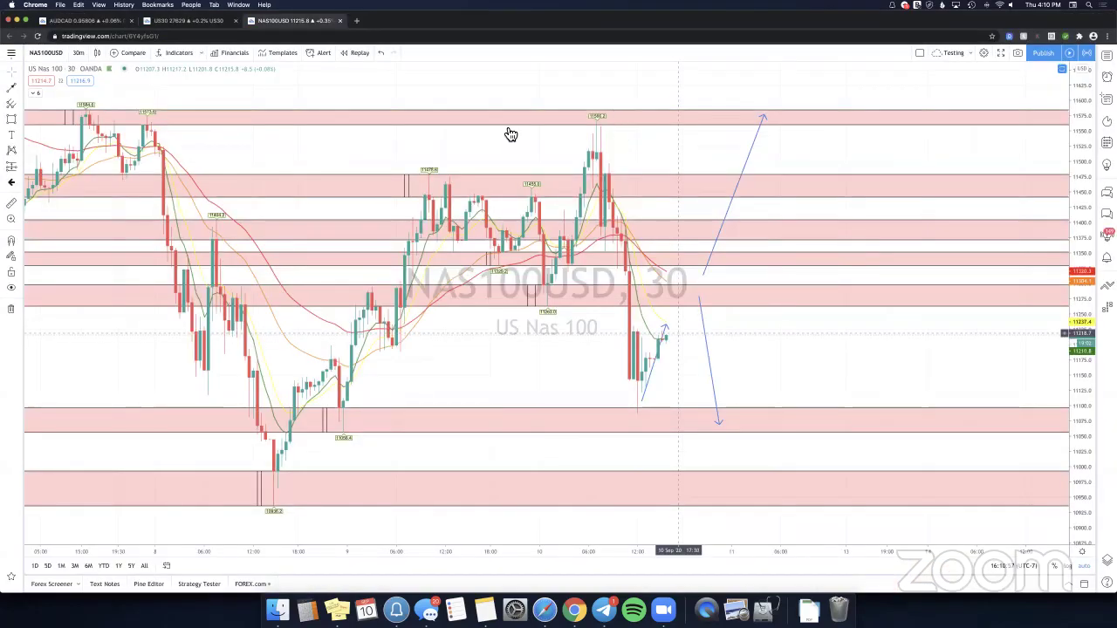
Reshape the projected path to rise to about 11,338 and fall from about 11,347, deleting the extra upward arrow.
{"action": "scroll", "coordinate": [873, 252], "scroll_direction": "down", "scroll_amount": 5}
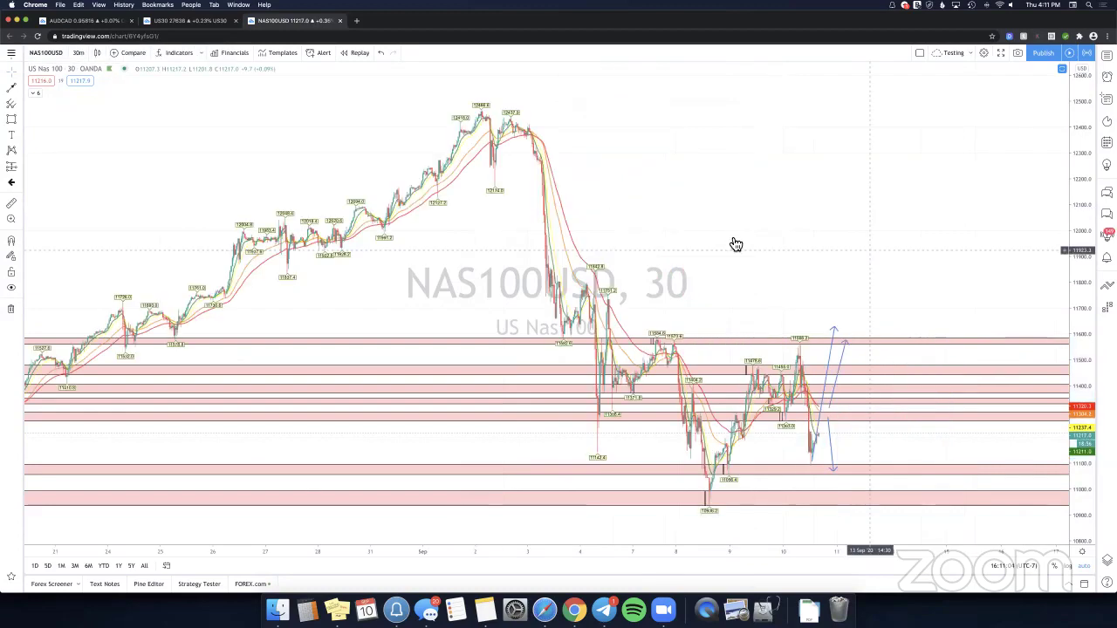
{"action": "scroll", "coordinate": [741, 212], "scroll_direction": "up", "scroll_amount": 3}
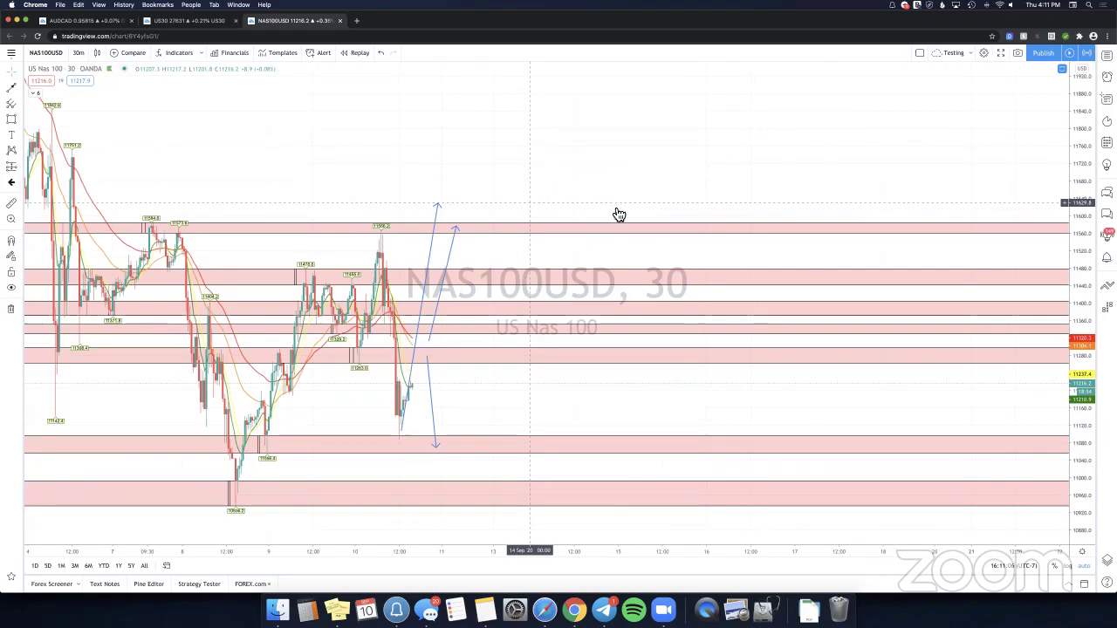
{"action": "scroll", "coordinate": [618, 214], "scroll_direction": "up", "scroll_amount": 2}
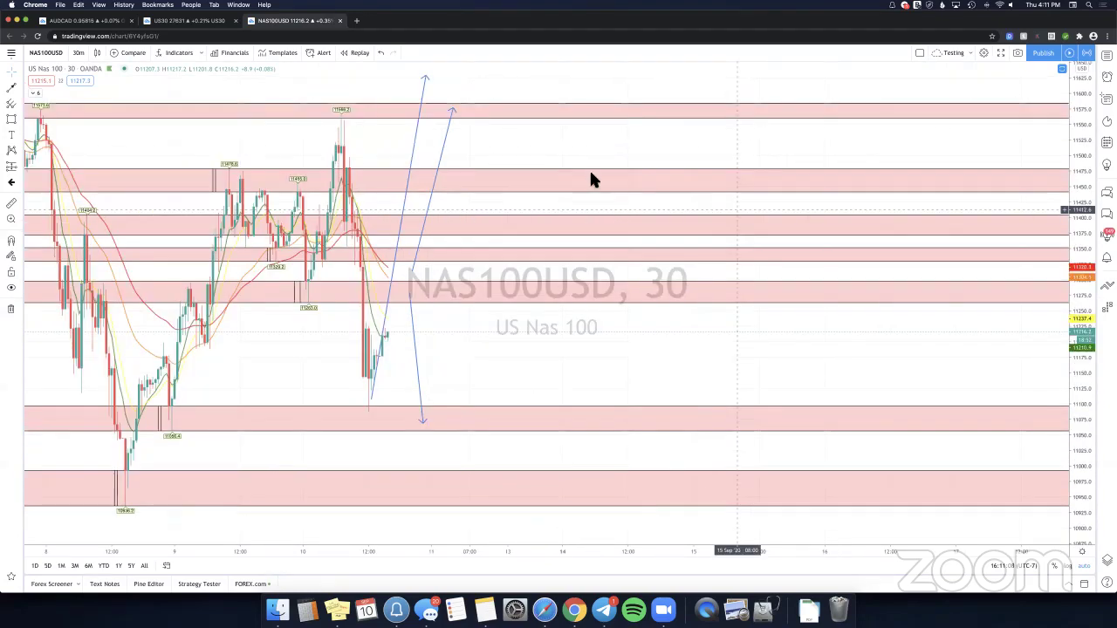
{"action": "left_click", "coordinate": [610, 205]}
{"action": "mouse_move", "coordinate": [447, 205]}
{"action": "left_mouse_down"}
{"action": "mouse_move", "coordinate": [610, 206]}
{"action": "mouse_move", "coordinate": [556, 334]}
{"action": "left_mouse_up"}
{"action": "key", "text": "Delete"}
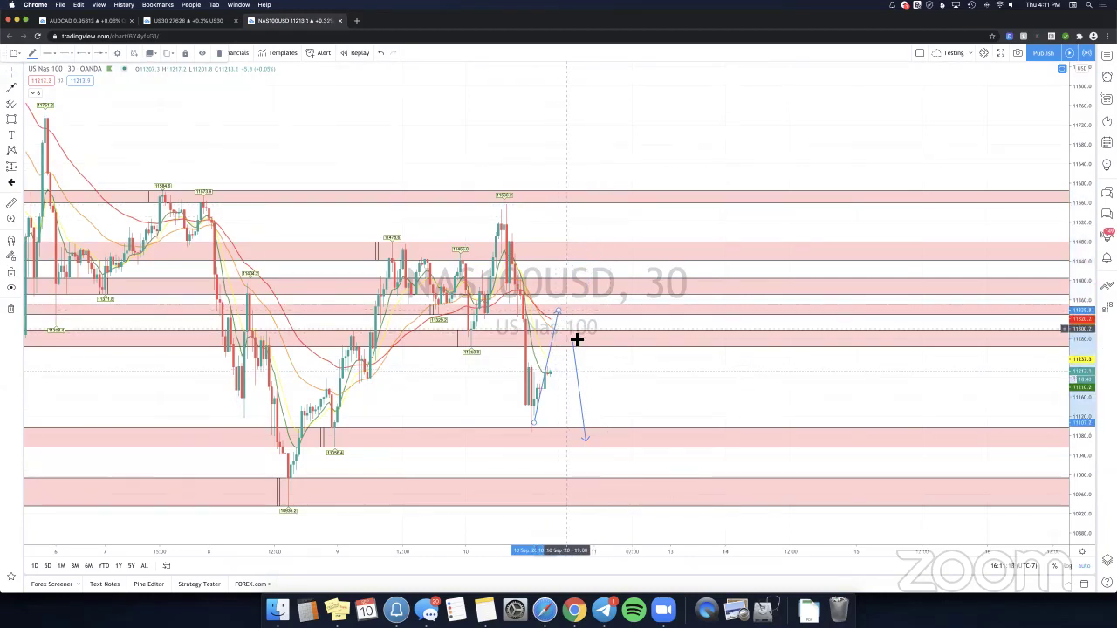
{"action": "left_click_drag", "start_coordinate": [574, 339], "coordinate": [570, 310]}
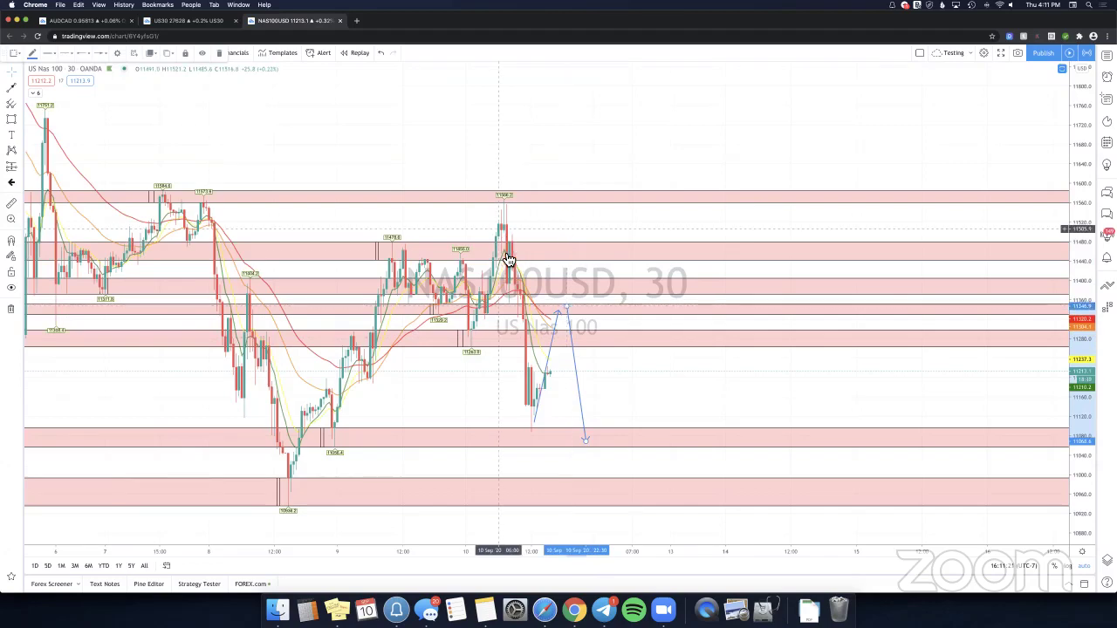
Delete the remaining upward and downward projection arrows from the chart.
{"action": "left_click", "coordinate": [560, 324]}
{"action": "key", "text": "Delete"}
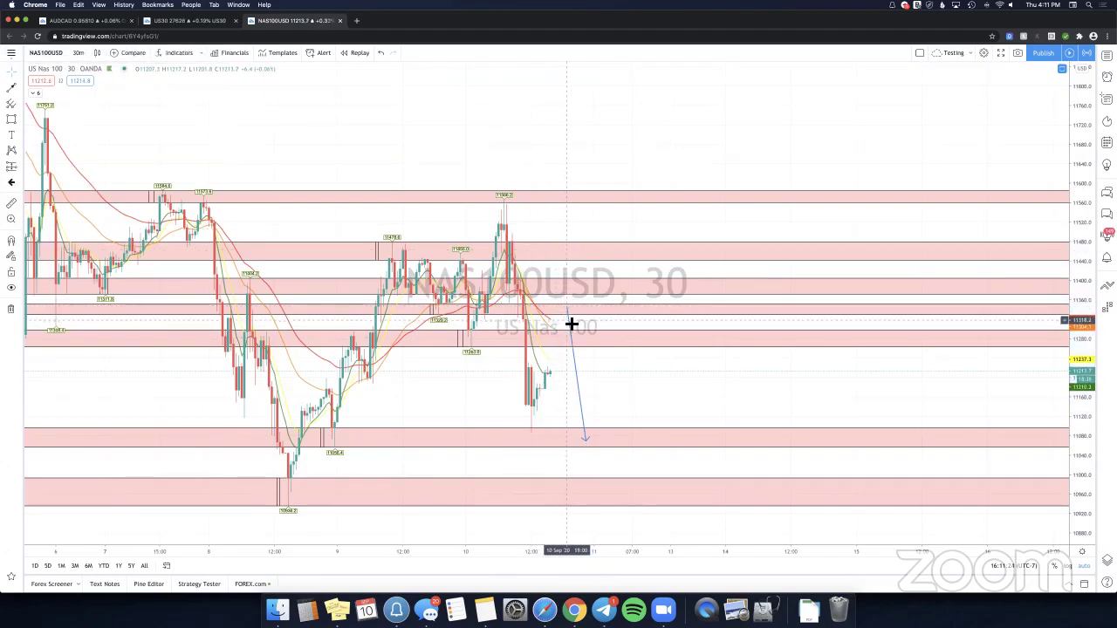
{"action": "key", "text": "Delete"}
Hide the K2 Pivots moving averages and show the indicator that marks red and green vertical bands.
{"action": "left_click", "coordinate": [40, 92]}
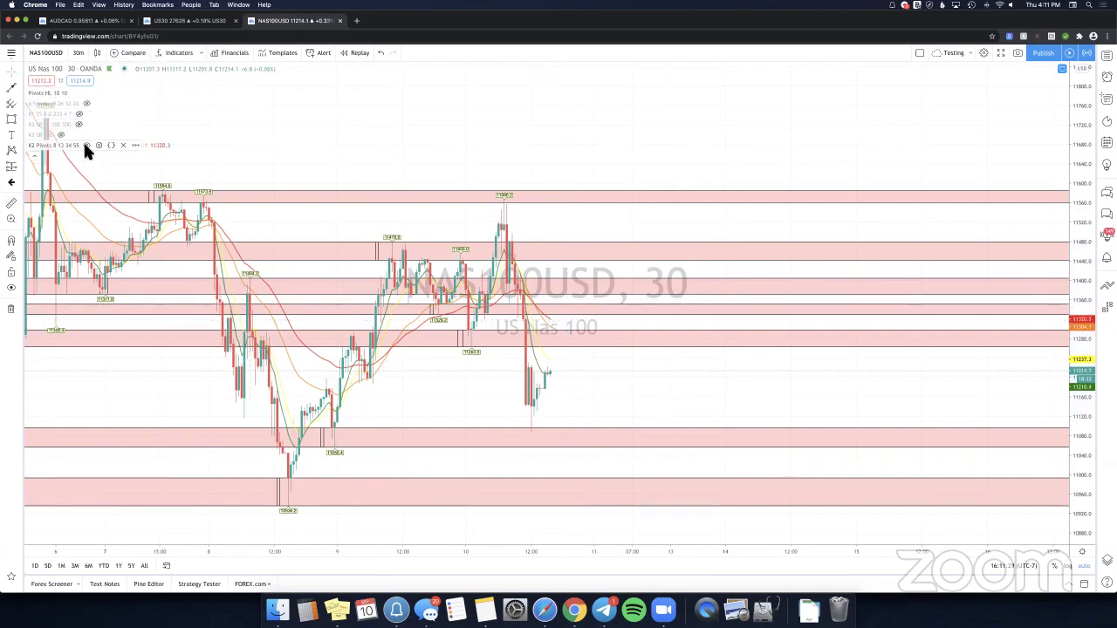
{"action": "left_click", "coordinate": [80, 113]}
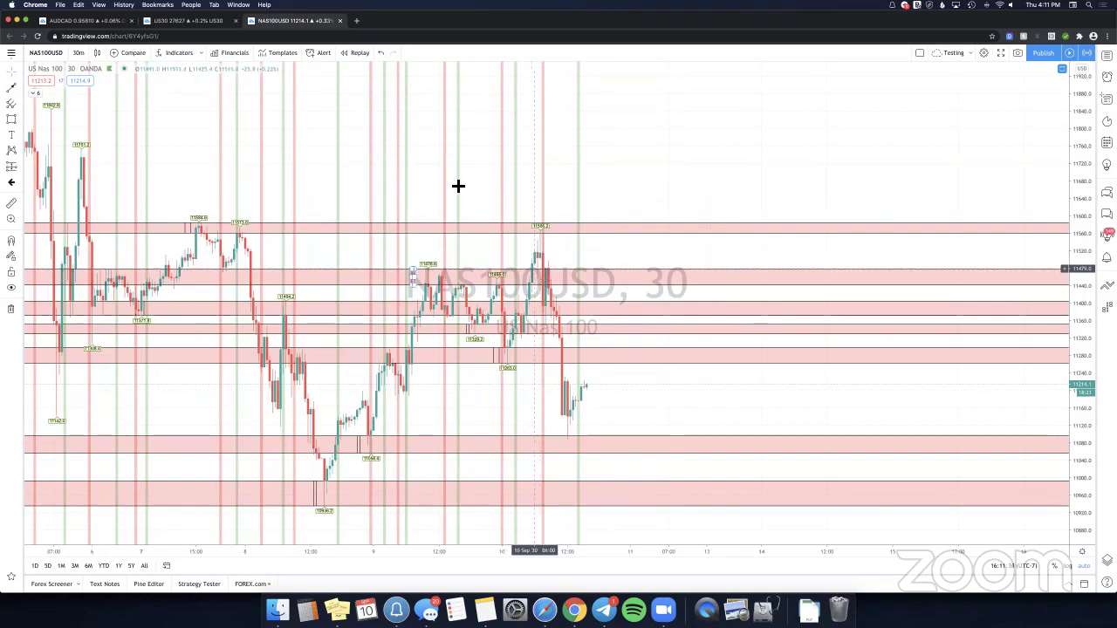
{"action": "left_click_drag", "start_coordinate": [514, 127], "coordinate": [436, 129]}
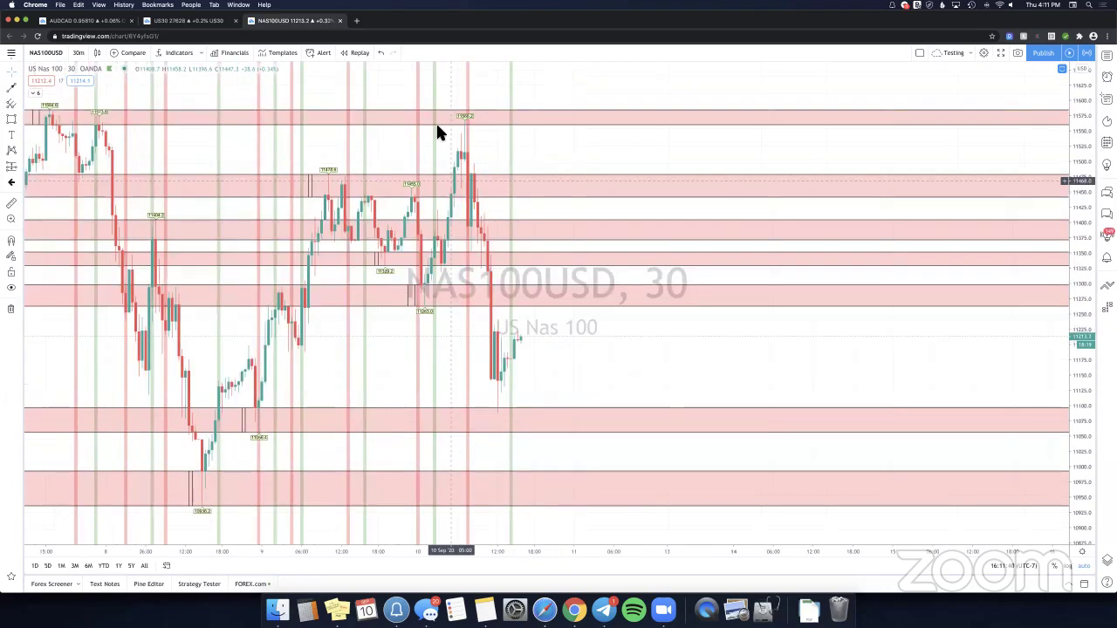
Switch the NAS100USD chart to the 10-minute timeframe.
{"action": "left_click", "coordinate": [81, 53]}
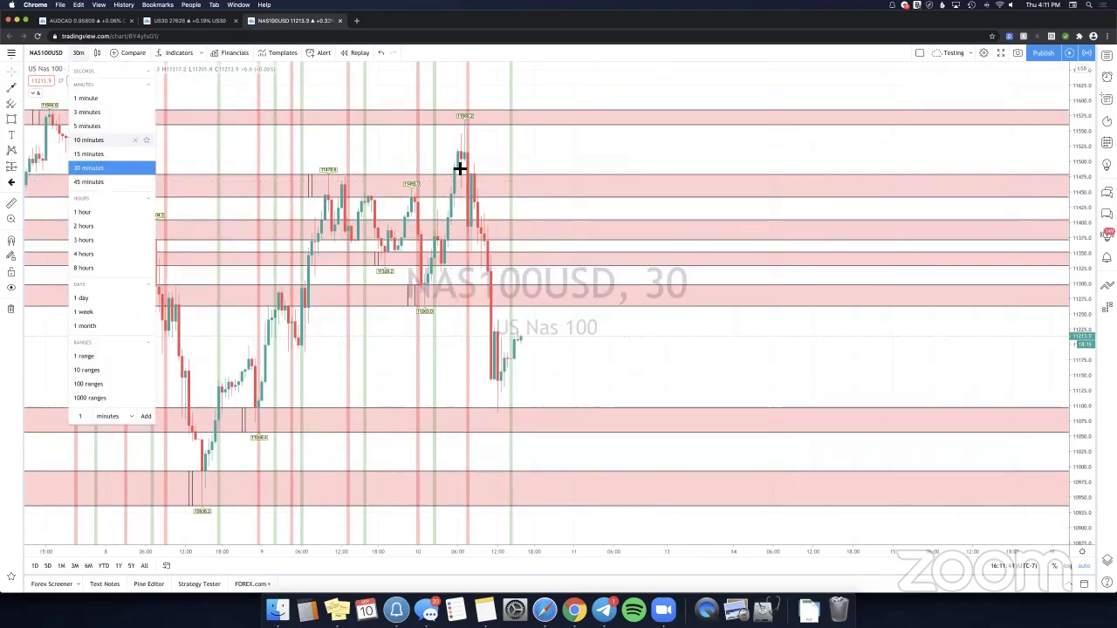
{"action": "key", "text": "Up"}
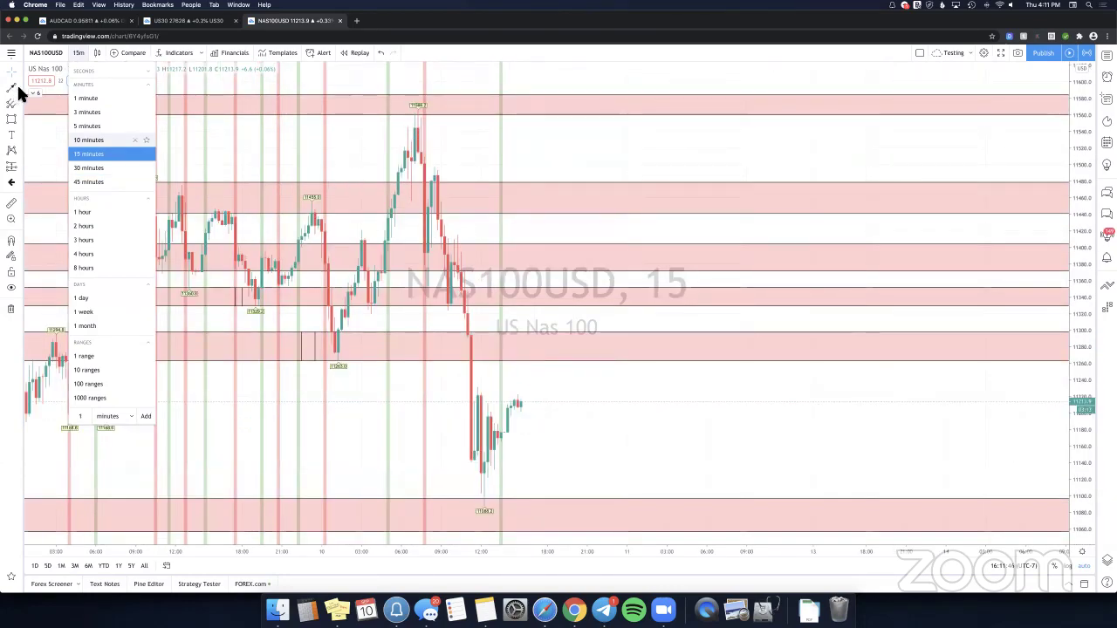
{"action": "left_click", "coordinate": [89, 140]}
Place a vertical line on the chart at 06:20 on 10 September.
{"action": "left_click", "coordinate": [18, 88]}
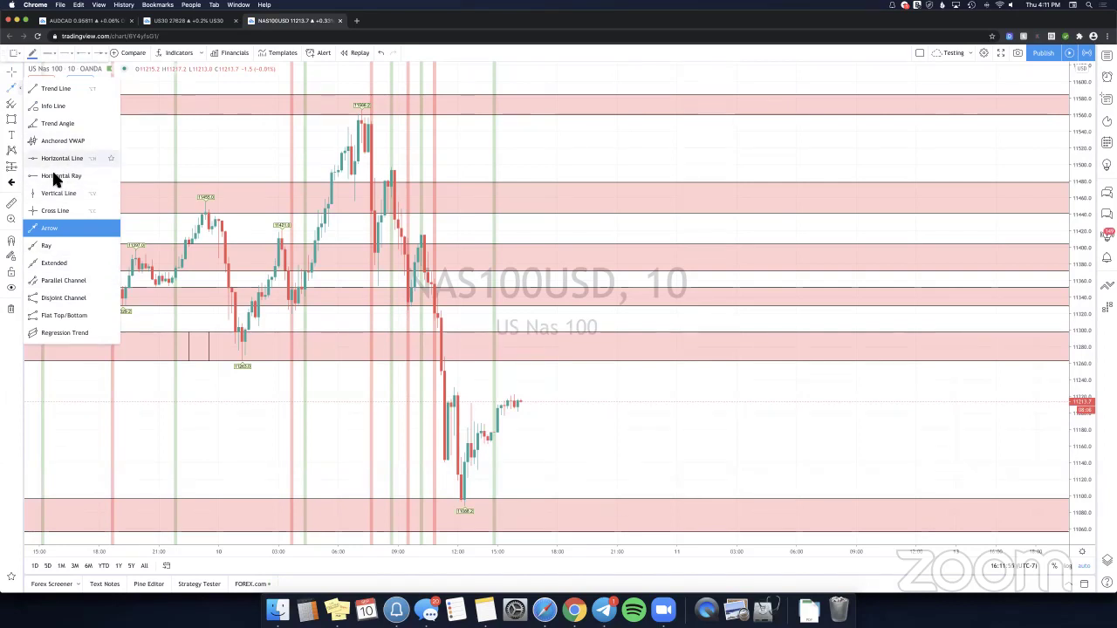
{"action": "left_click", "coordinate": [55, 193]}
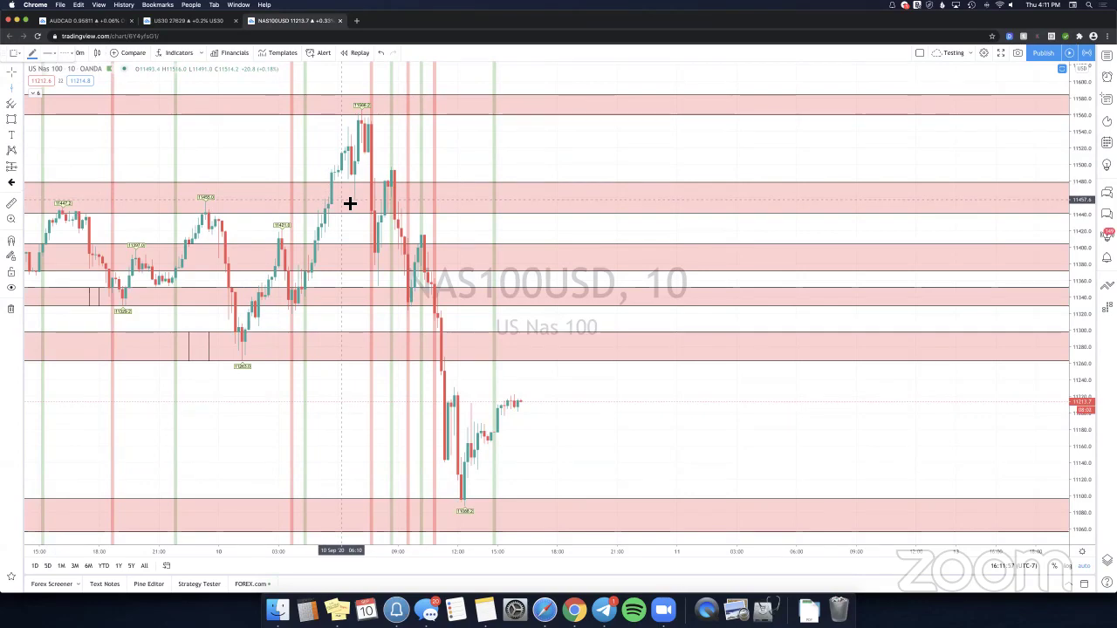
{"action": "left_click", "coordinate": [451, 390]}
{"action": "scroll", "coordinate": [449, 393], "scroll_direction": "left", "scroll_amount": 5}
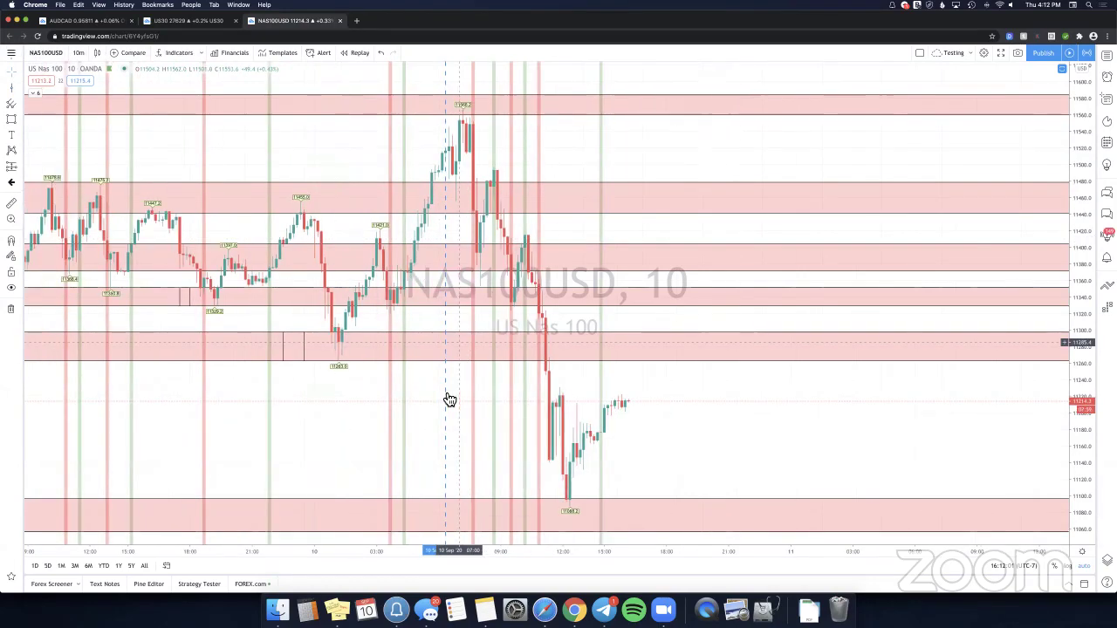
Start bar replay from the long bearish candle just after the vertical line, at about 07:50 on 10 September.
{"action": "left_click", "coordinate": [484, 172]}
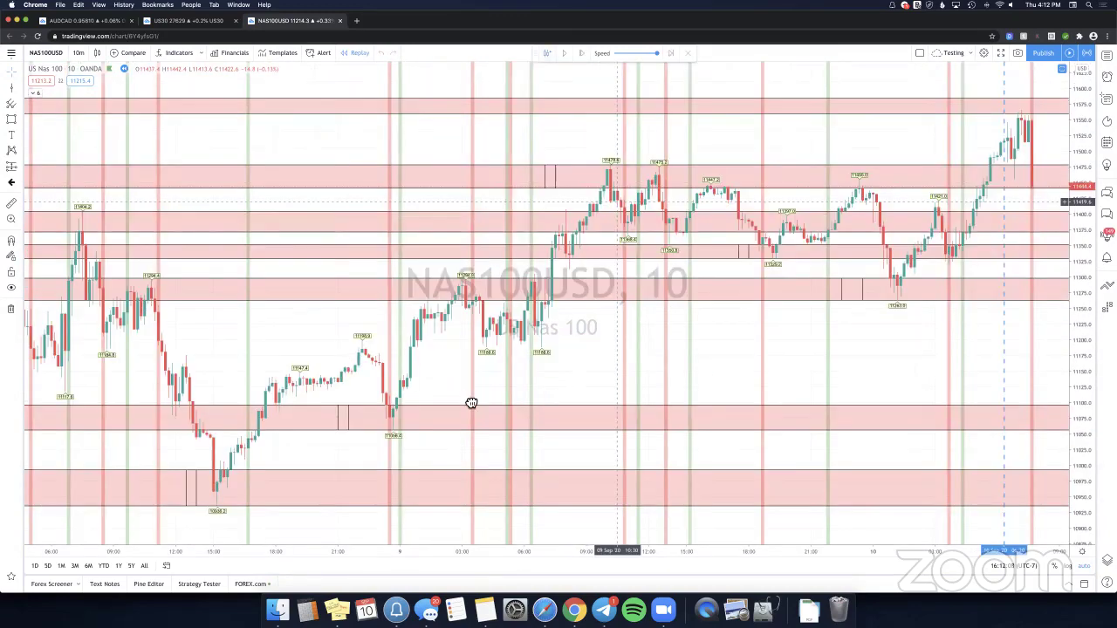
{"action": "left_click_drag", "start_coordinate": [820, 375], "coordinate": [471, 403]}
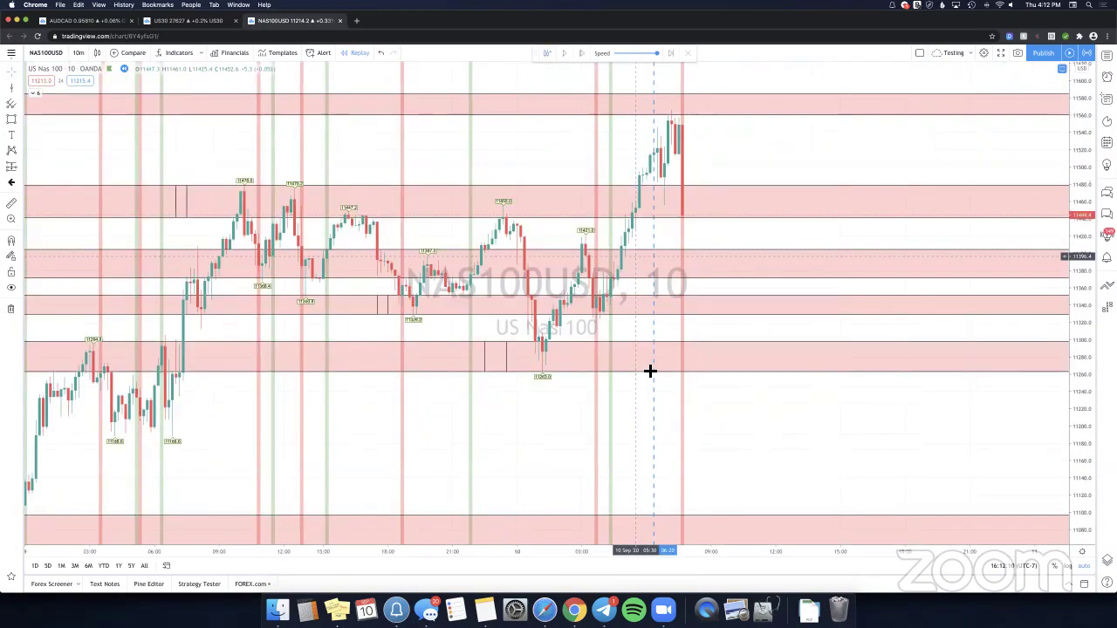
{"action": "left_click_drag", "start_coordinate": [229, 485], "coordinate": [936, 140]}
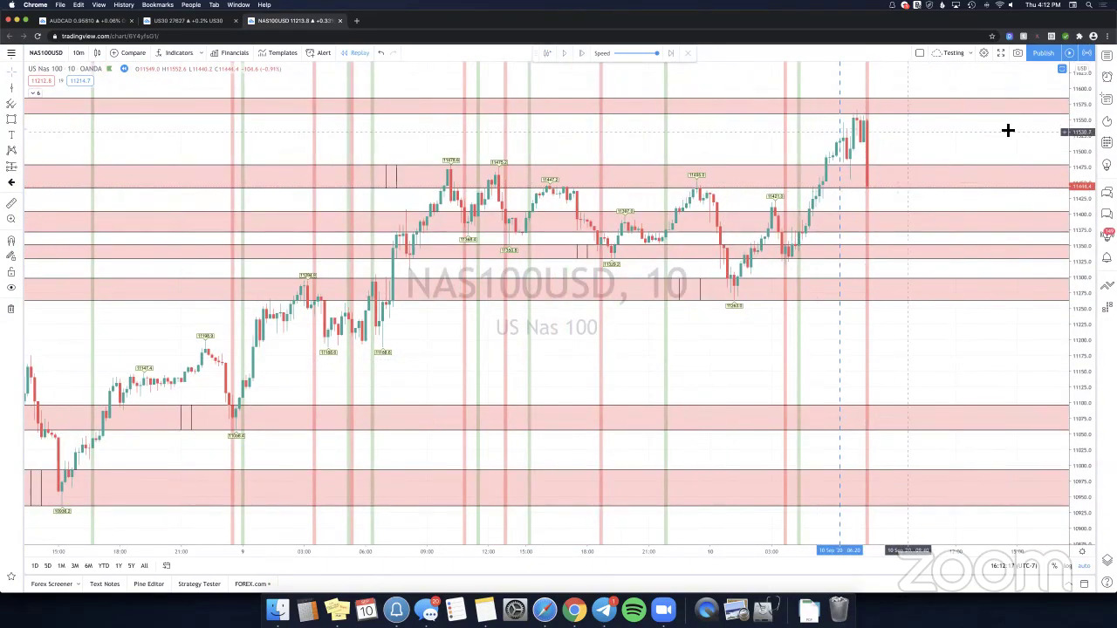
{"action": "left_click_drag", "start_coordinate": [823, 149], "coordinate": [802, 151]}
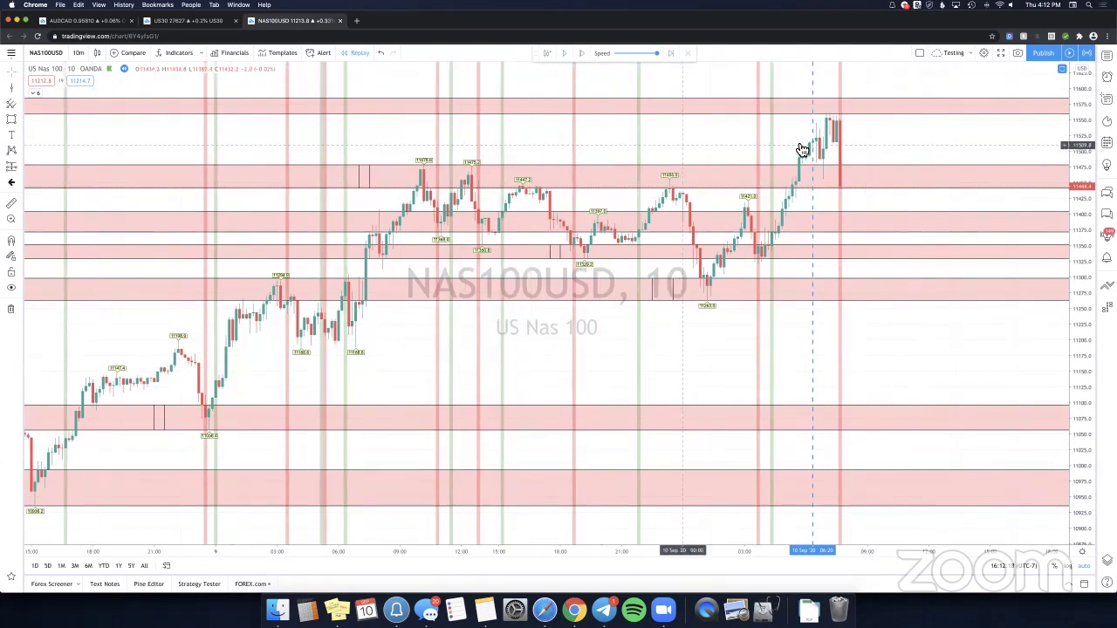
{"action": "left_click_drag", "start_coordinate": [611, 420], "coordinate": [506, 400]}
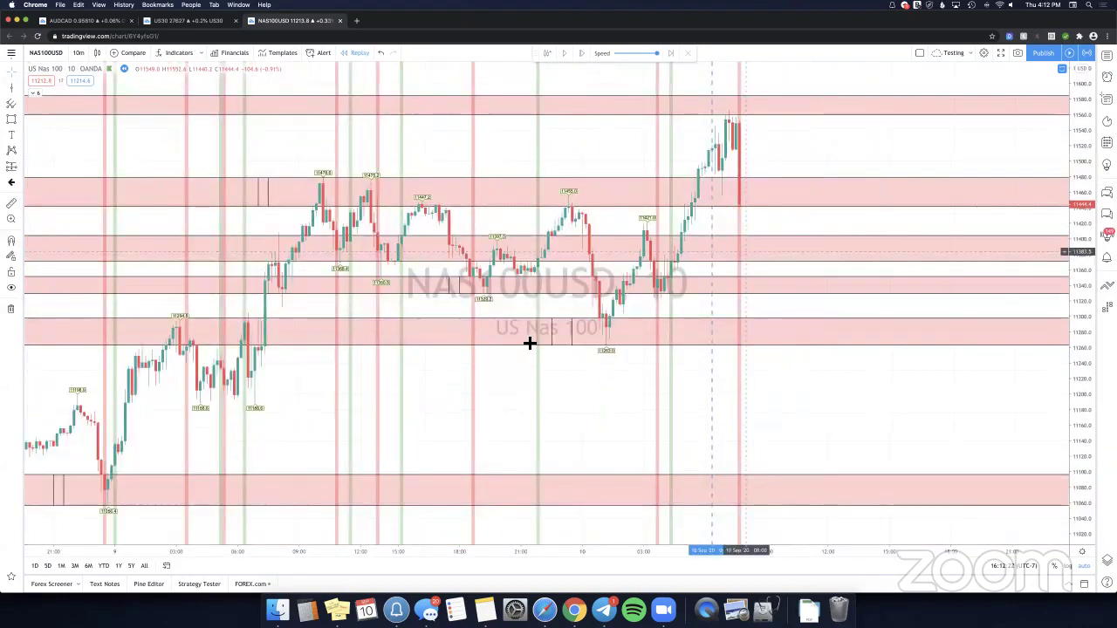
{"action": "scroll", "coordinate": [654, 279], "scroll_direction": "right", "scroll_amount": 4}
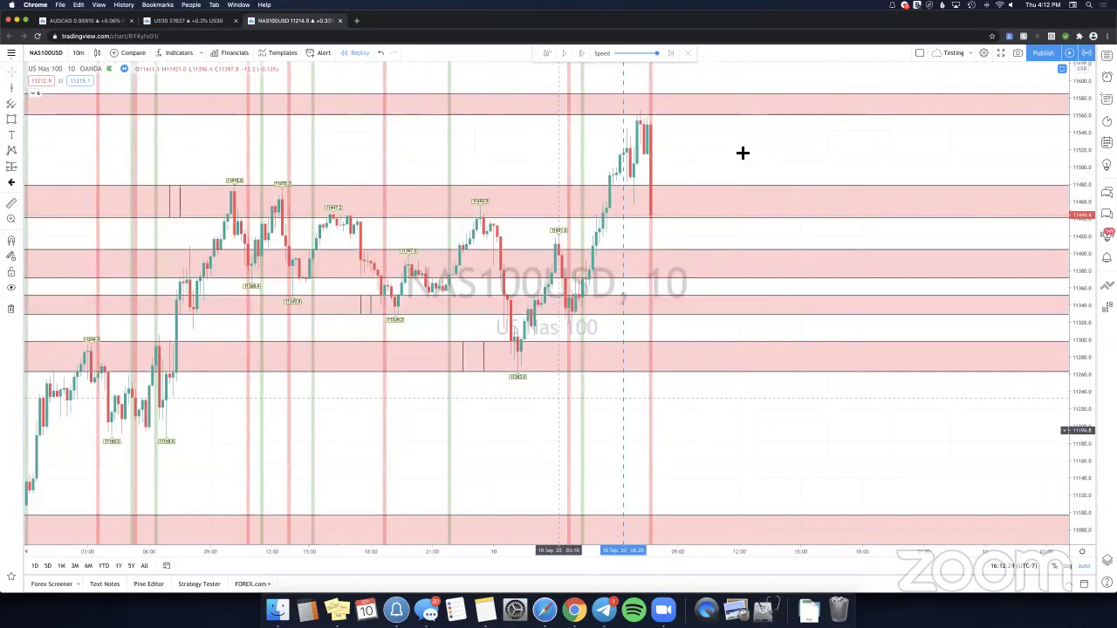
{"action": "scroll", "coordinate": [664, 194], "scroll_direction": "down", "scroll_amount": 2}
{"action": "scroll", "coordinate": [666, 197], "scroll_direction": "right", "scroll_amount": 1}
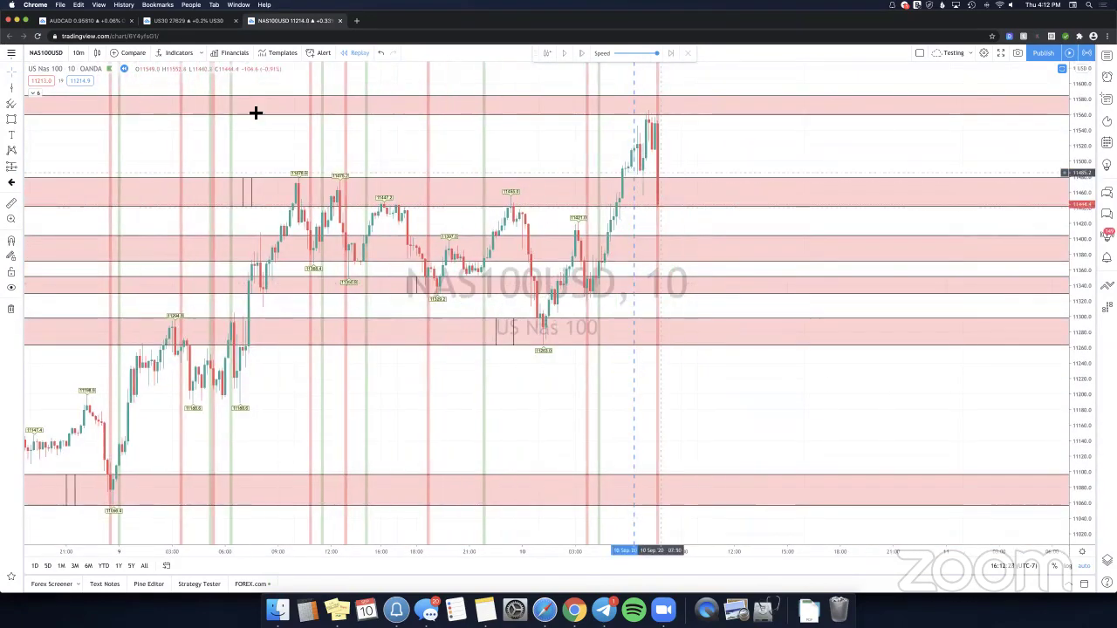
Place a short position at the replay candle's close with entry at 11444.2.
{"action": "left_click", "coordinate": [21, 168]}
{"action": "left_click", "coordinate": [47, 186]}
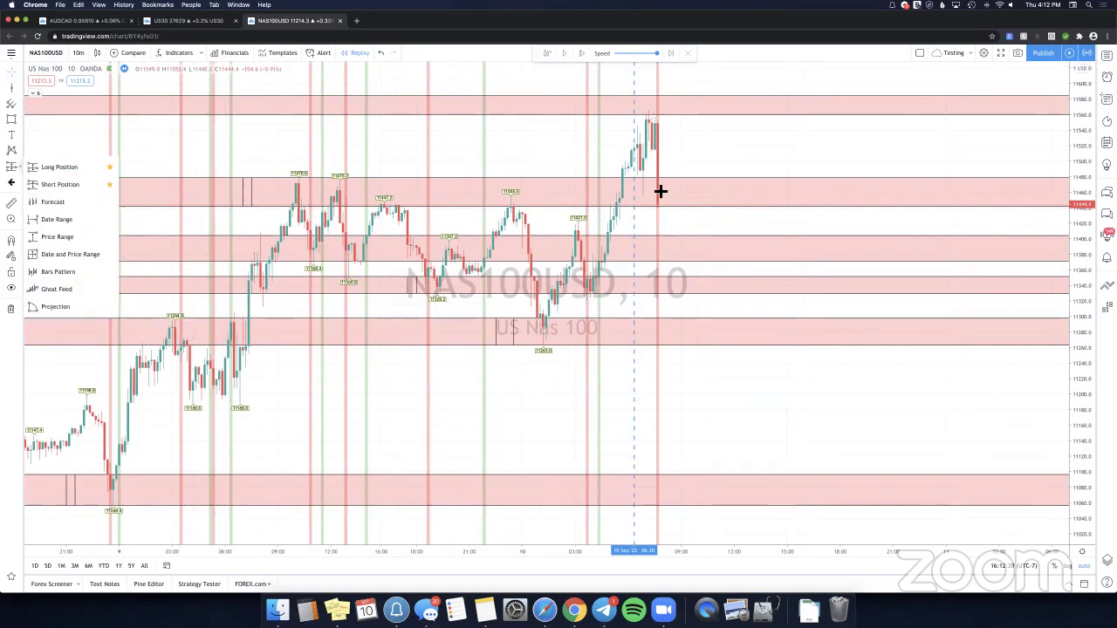
{"action": "left_click", "coordinate": [664, 191]}
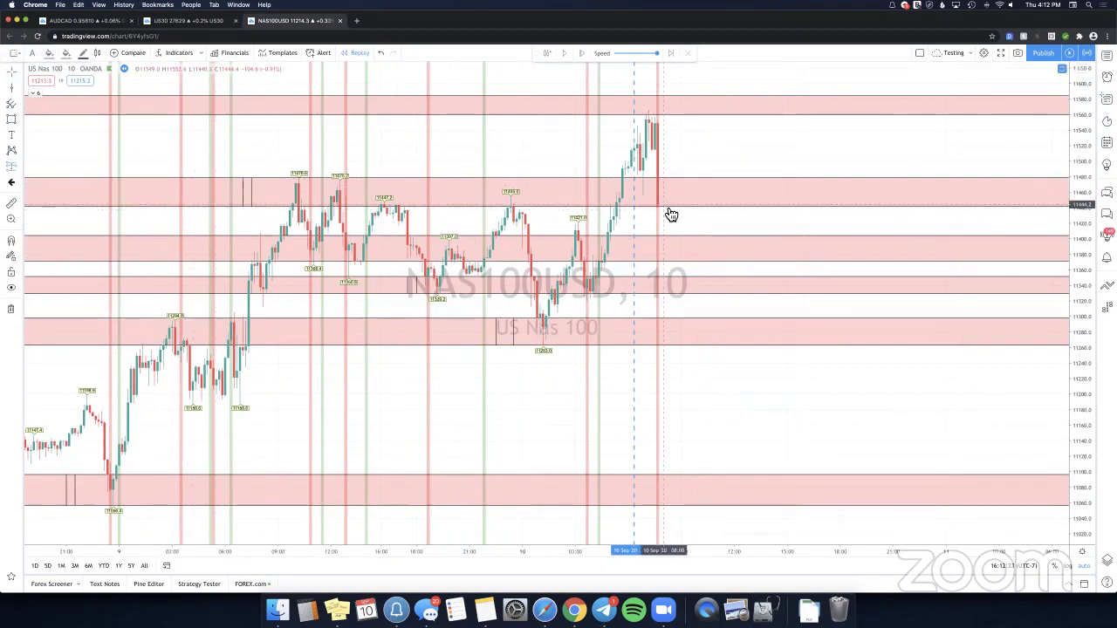
{"action": "left_click", "coordinate": [669, 214]}
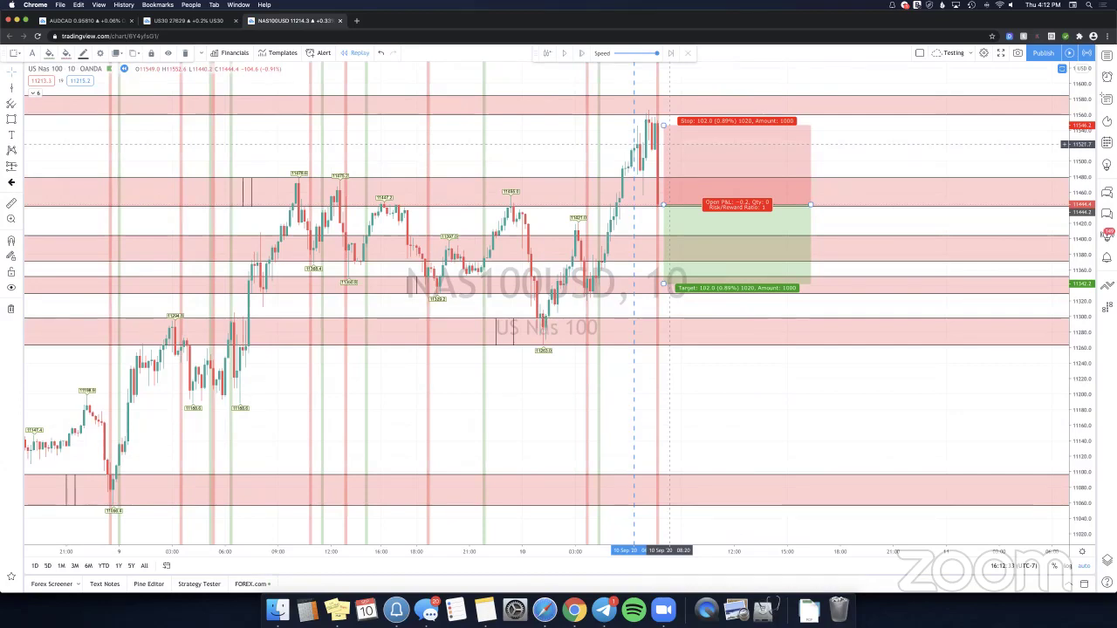
Set the short position's profit and stop levels to 1500 ticks each and play the replay forward.
{"action": "double_click", "coordinate": [670, 144]}
{"action": "double_click", "coordinate": [539, 322]}
{"action": "type", "text": "1500"}
{"action": "key", "text": "Tab"}
{"action": "key", "text": "Tab"}
{"action": "type", "text": "1500"}
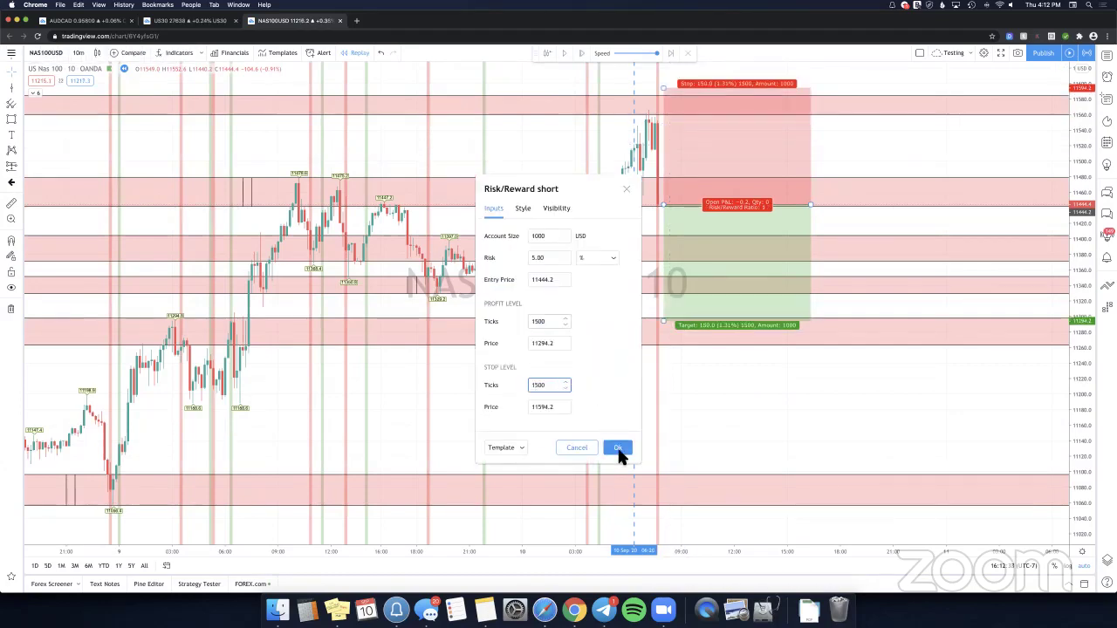
{"action": "key", "text": "Return"}
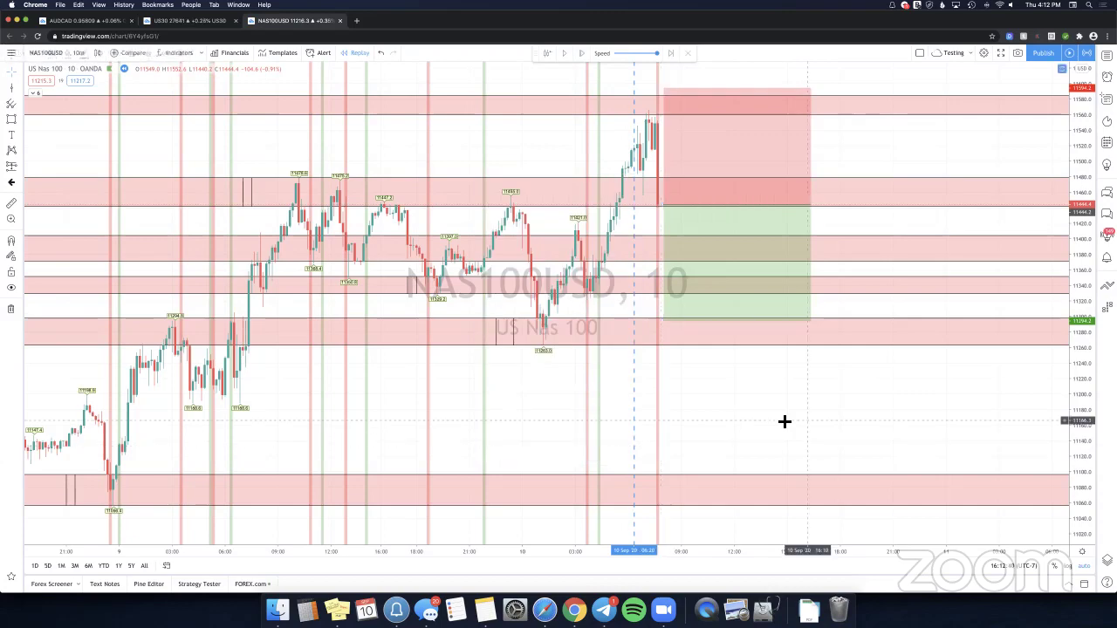
{"action": "left_click", "coordinate": [570, 57]}
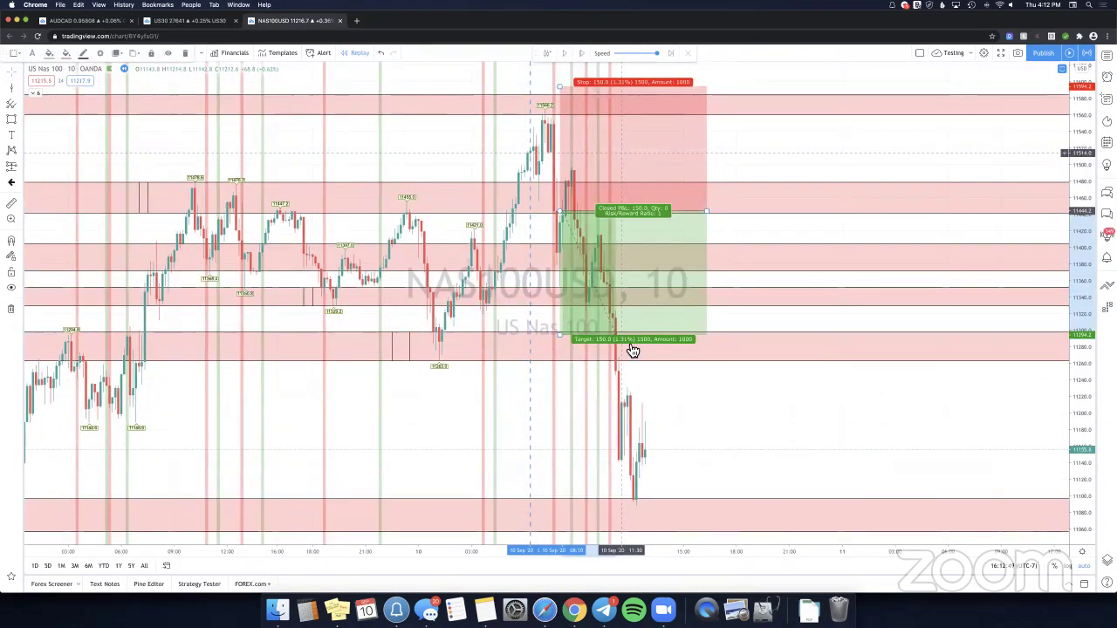
Delete the short position and exit chart replay mode.
{"action": "key", "text": "Delete"}
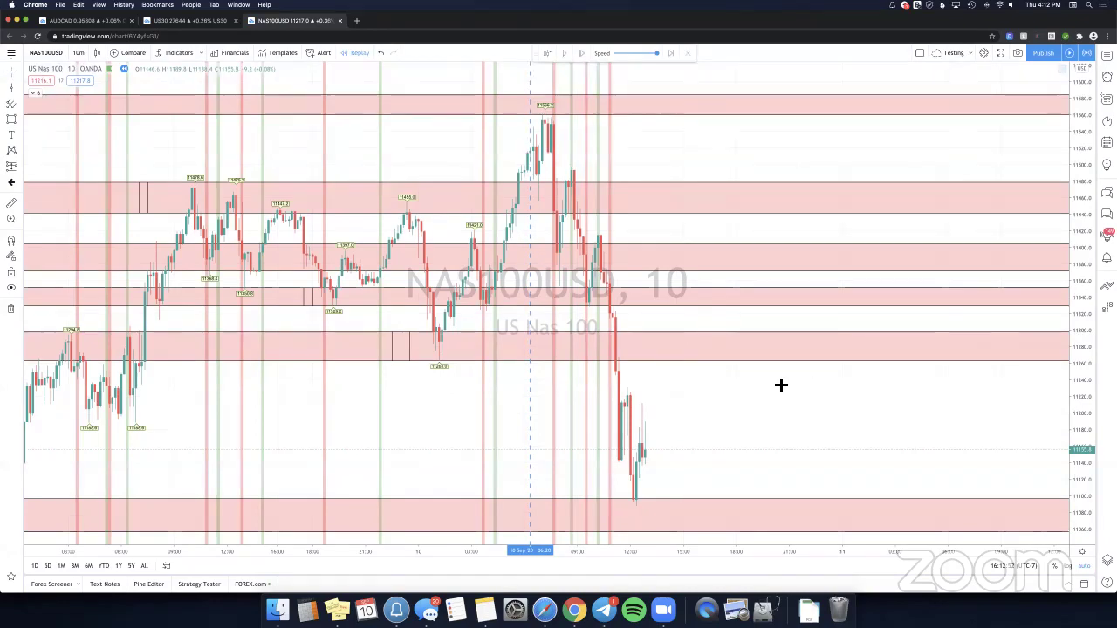
{"action": "key", "text": "Escape"}
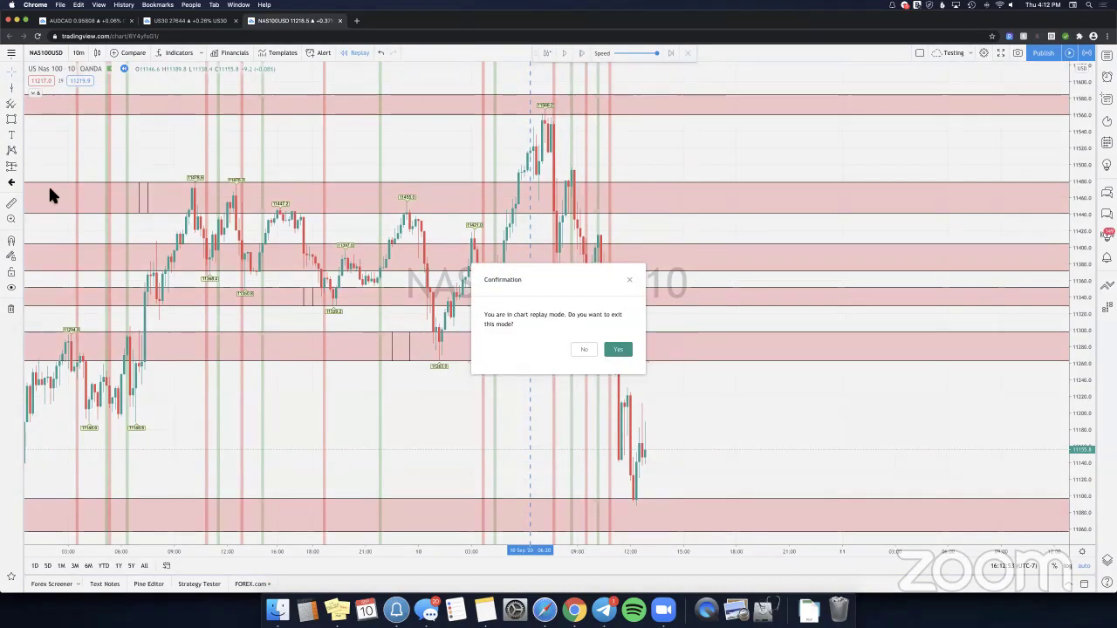
{"action": "key", "text": "Return"}
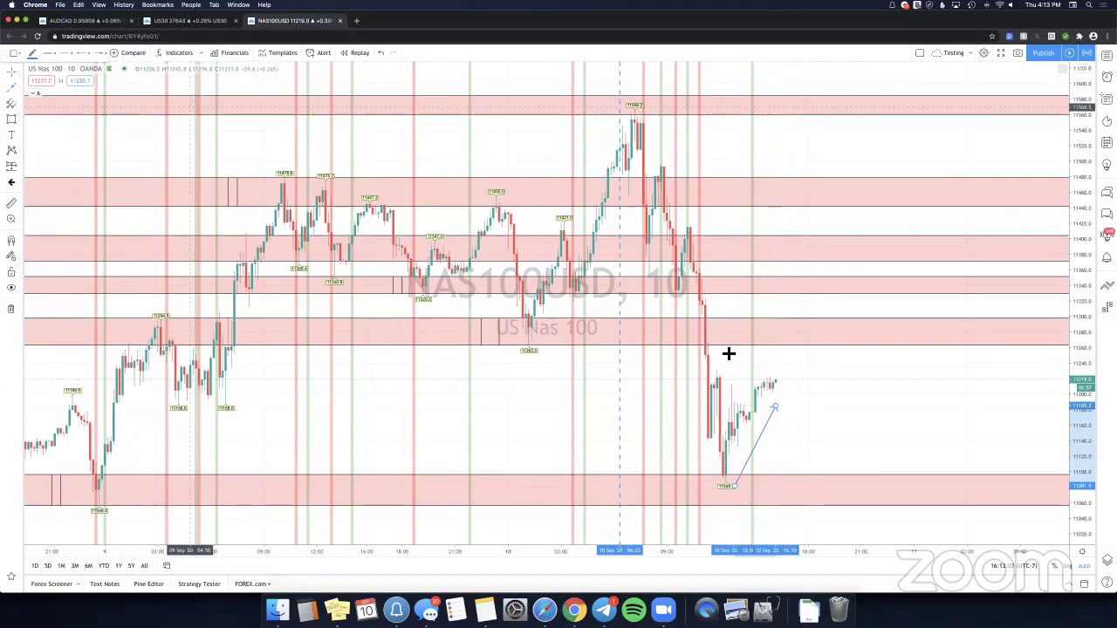
Draw a horizontal arrow pointing forward in time just above the latest candles, at about 11,234.
{"action": "left_click", "coordinate": [754, 368]}
{"action": "left_click", "coordinate": [806, 368]}
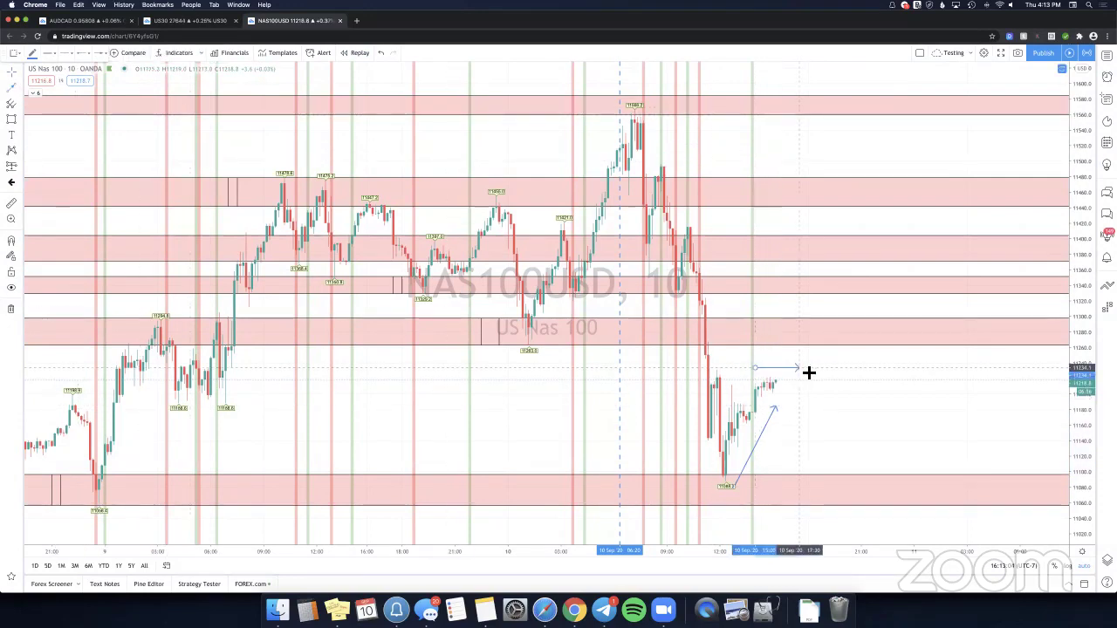
{"action": "left_click", "coordinate": [843, 382]}
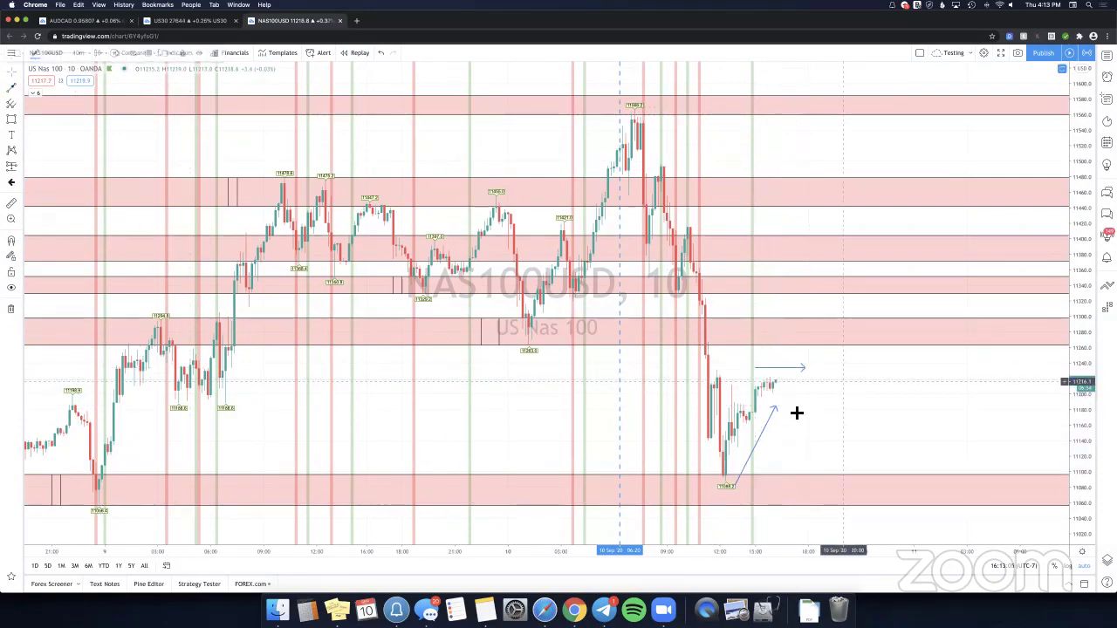
Draw a rising arrow from about 11,204 to 11,270 ahead of price, and a falling arrow from 11,272 to about 11,077.
{"action": "left_click_drag", "start_coordinate": [843, 382], "coordinate": [775, 379]}
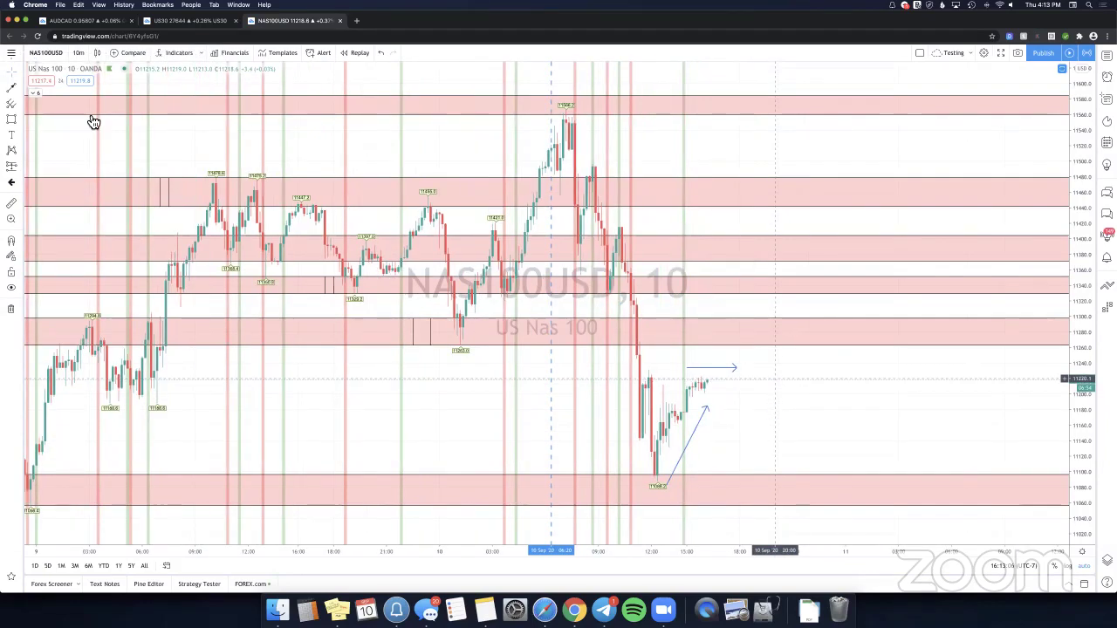
{"action": "scroll", "coordinate": [678, 385], "scroll_direction": "right", "scroll_amount": 1}
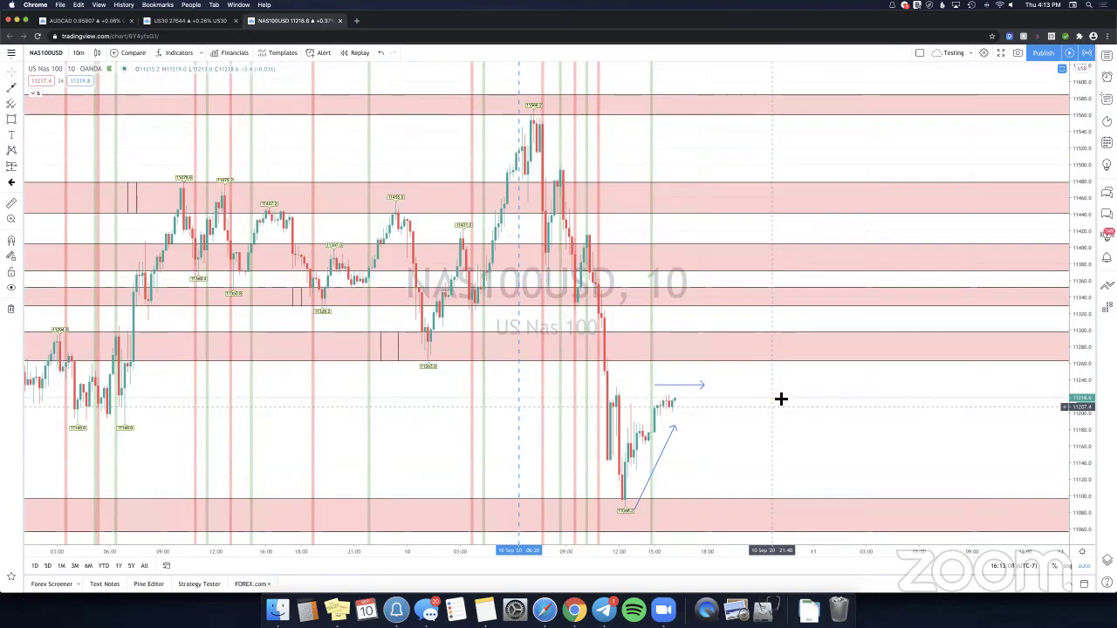
{"action": "left_click", "coordinate": [12, 88]}
{"action": "scroll", "coordinate": [537, 342], "scroll_direction": "right", "scroll_amount": 6}
{"action": "key", "text": "alt+t"}
{"action": "left_click", "coordinate": [579, 353]}
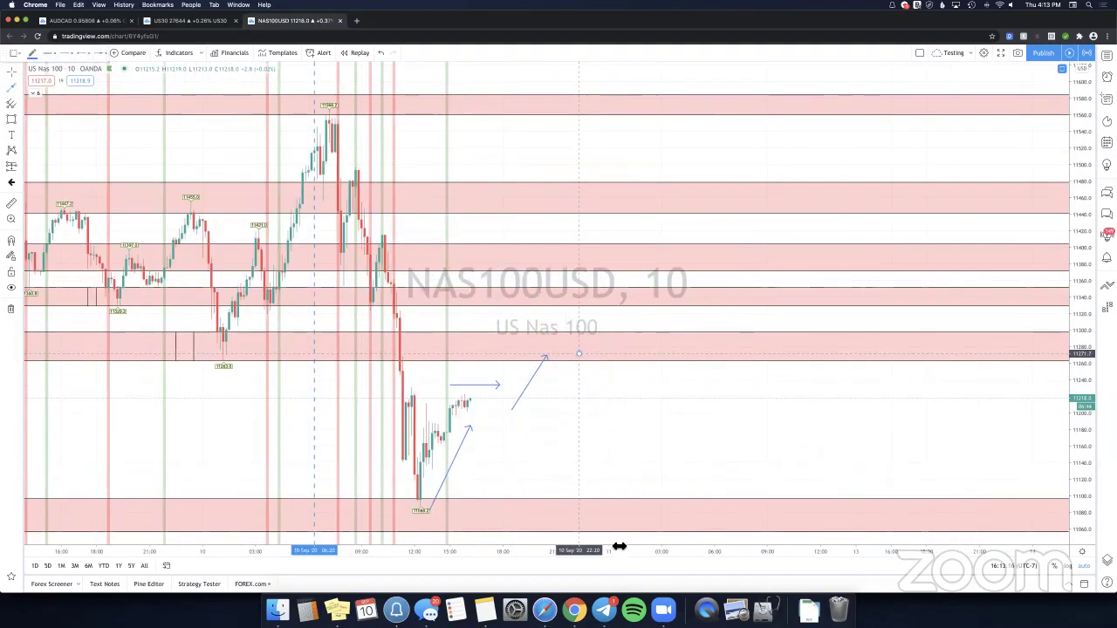
{"action": "left_click", "coordinate": [612, 515]}
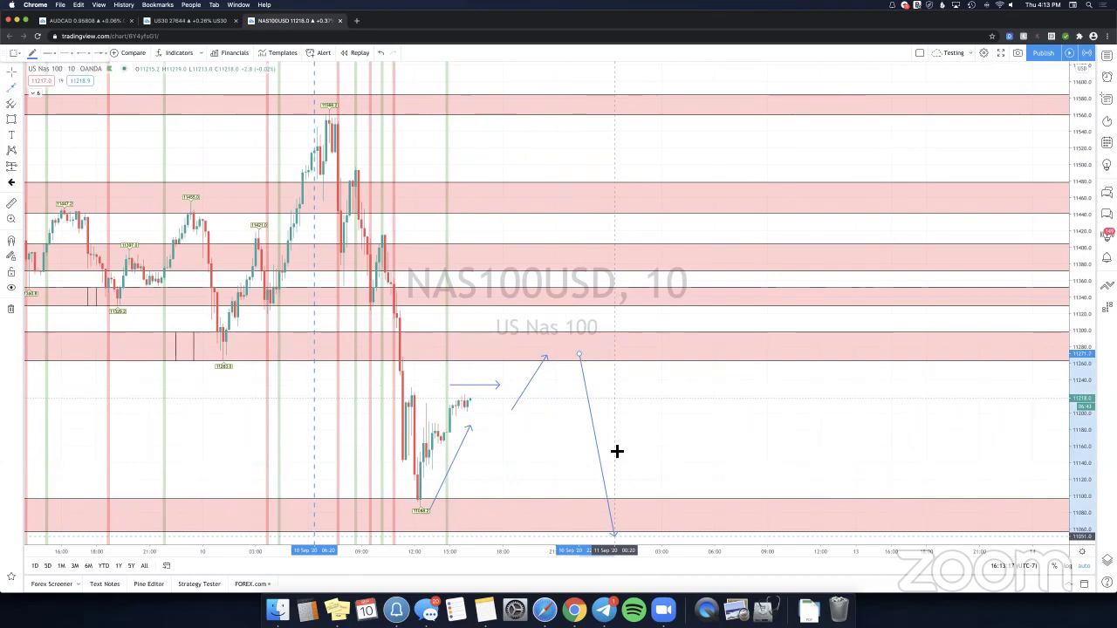
Review the sell-off from the 10 September high, compare it on the 5-minute timeframe and return to the 10-minute timeframe.
{"action": "scroll", "coordinate": [649, 457], "scroll_direction": "left", "scroll_amount": 4}
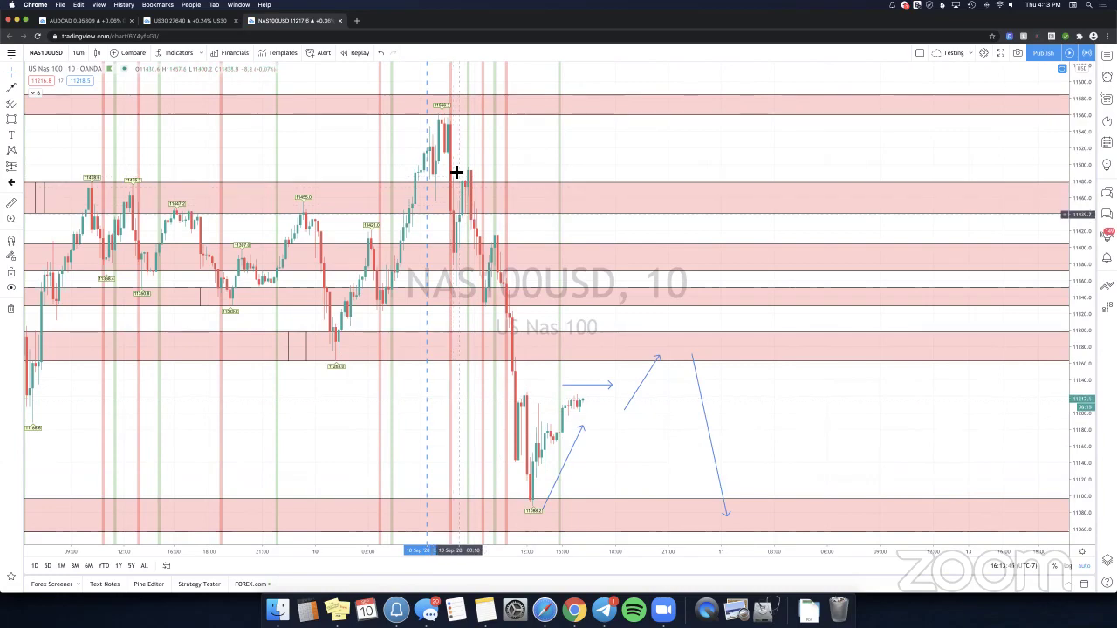
{"action": "left_click_drag", "start_coordinate": [496, 416], "coordinate": [510, 409]}
{"action": "scroll", "coordinate": [511, 410], "scroll_direction": "left", "scroll_amount": 1}
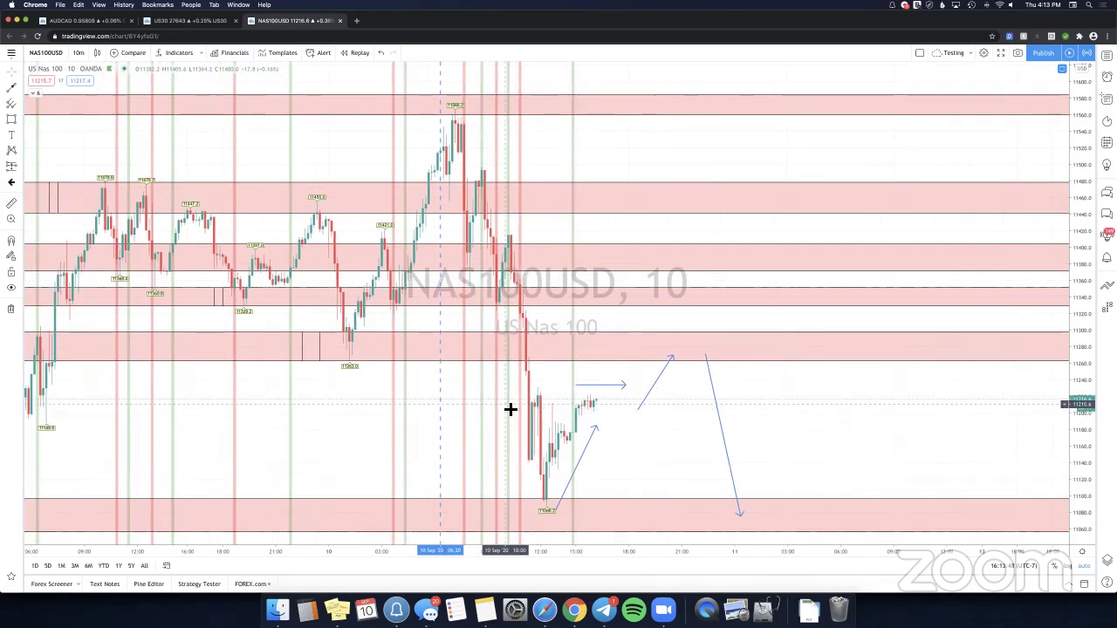
{"action": "scroll", "coordinate": [507, 412], "scroll_direction": "left", "scroll_amount": 2}
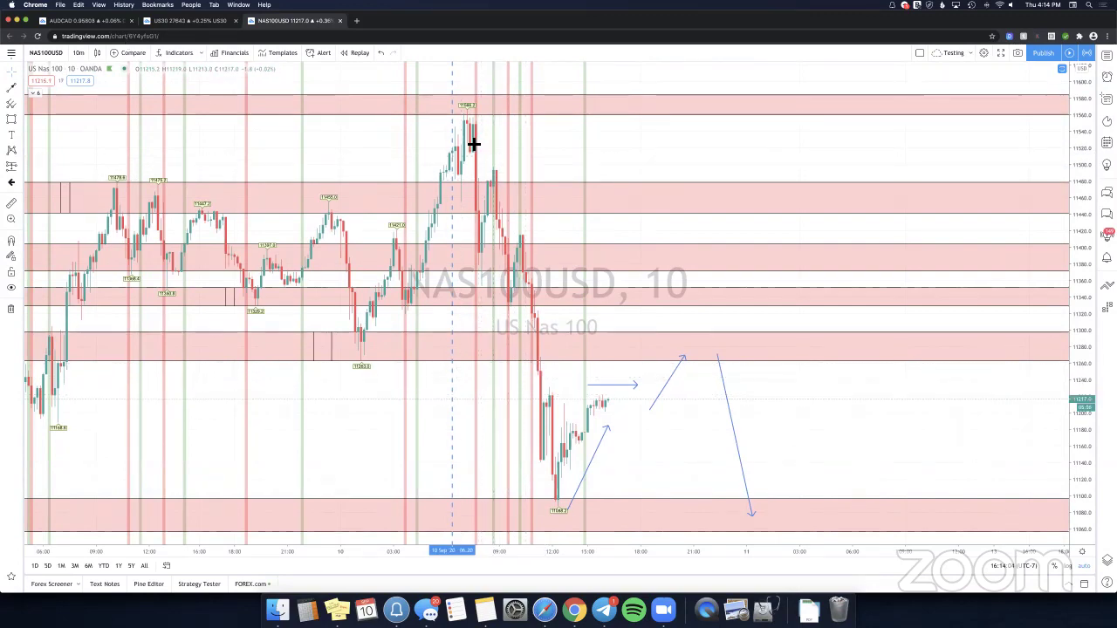
{"action": "left_click_drag", "start_coordinate": [535, 144], "coordinate": [582, 141]}
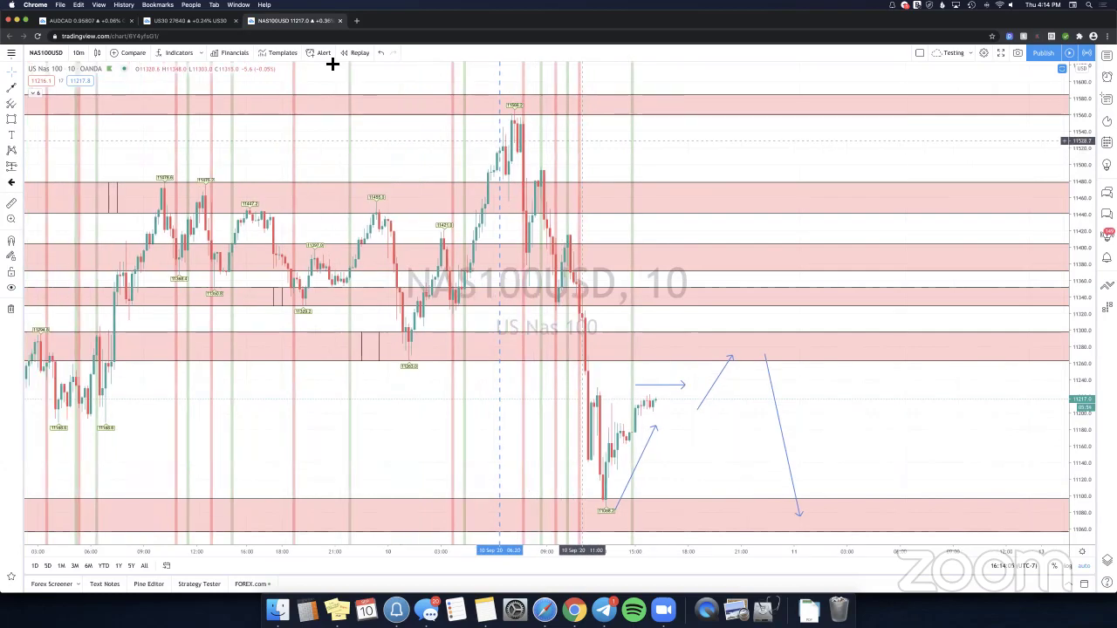
{"action": "scroll", "coordinate": [435, 151], "scroll_direction": "right", "scroll_amount": 10}
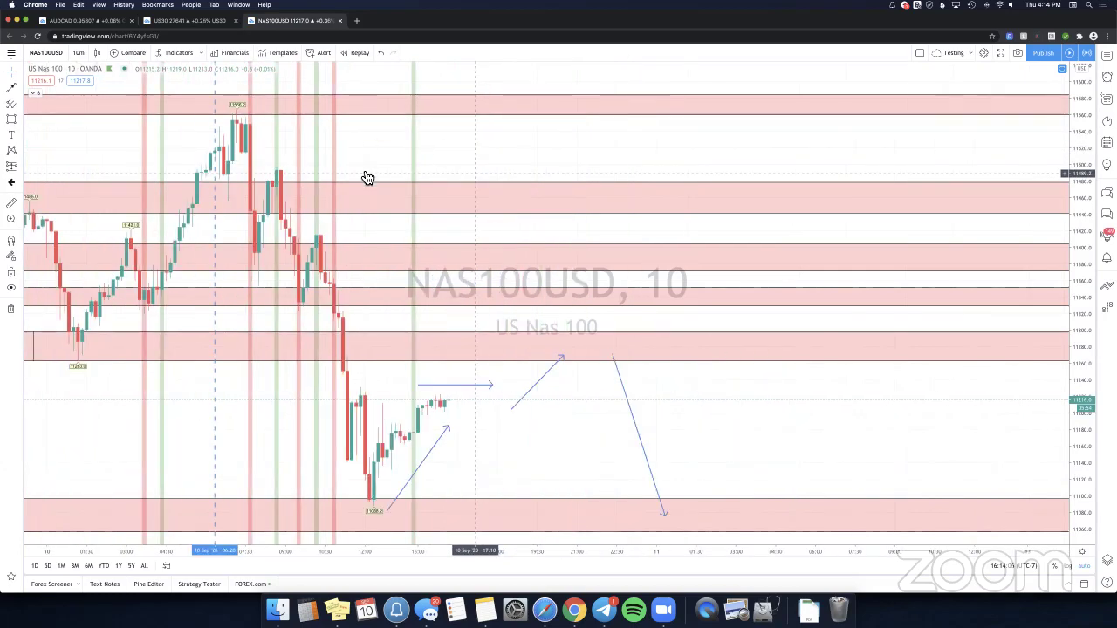
{"action": "scroll", "coordinate": [87, 135], "scroll_direction": "left", "scroll_amount": 4}
{"action": "left_click", "coordinate": [78, 52]}
{"action": "left_click", "coordinate": [88, 127]}
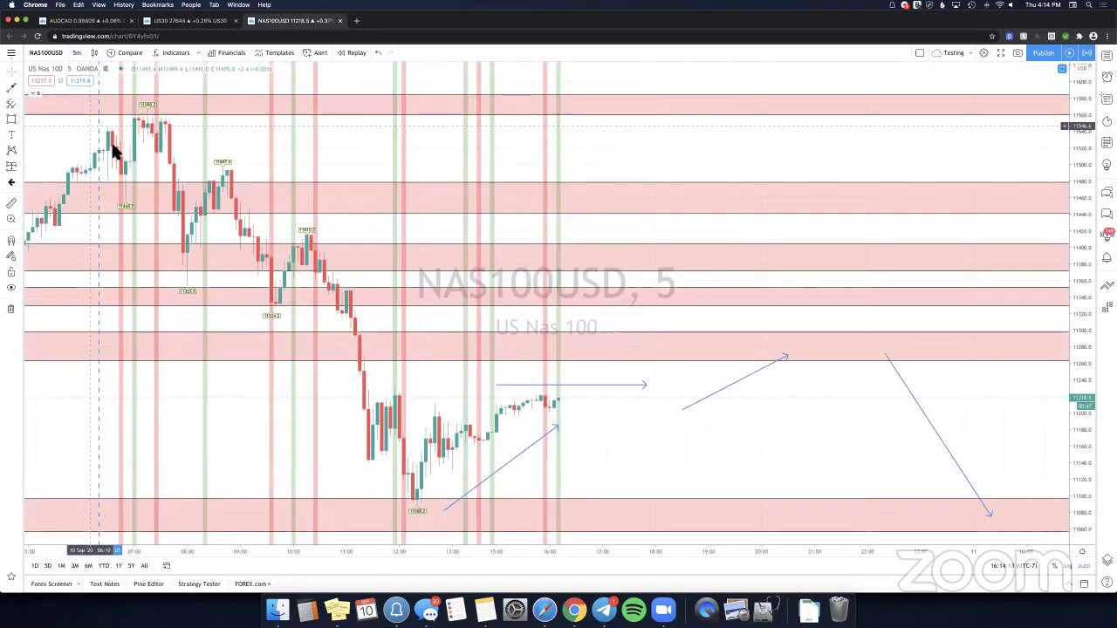
{"action": "left_click", "coordinate": [77, 53]}
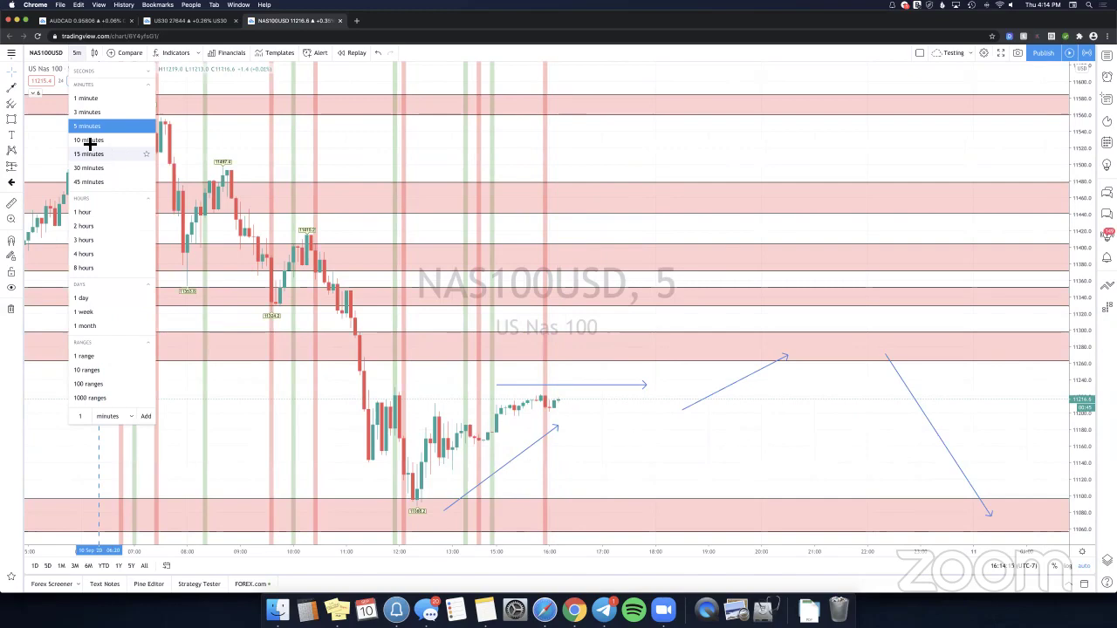
{"action": "left_click", "coordinate": [88, 140]}
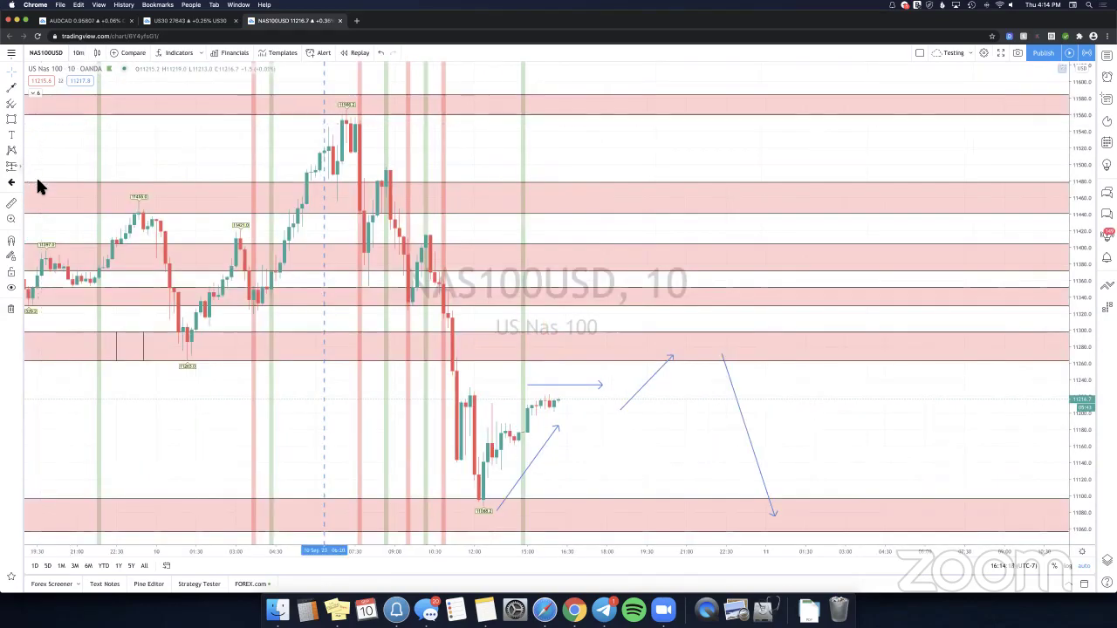
Place a short position with entry at 11444.4 on the 07:50 candle and switch the chart to the 5-minute timeframe.
{"action": "left_click", "coordinate": [22, 170]}
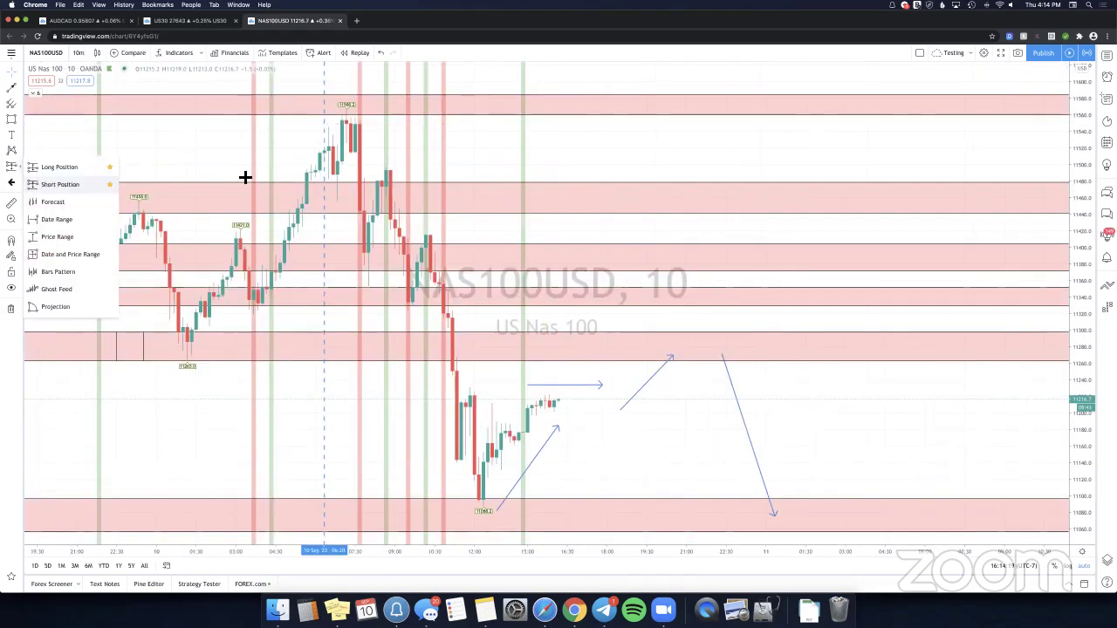
{"action": "left_click", "coordinate": [365, 211]}
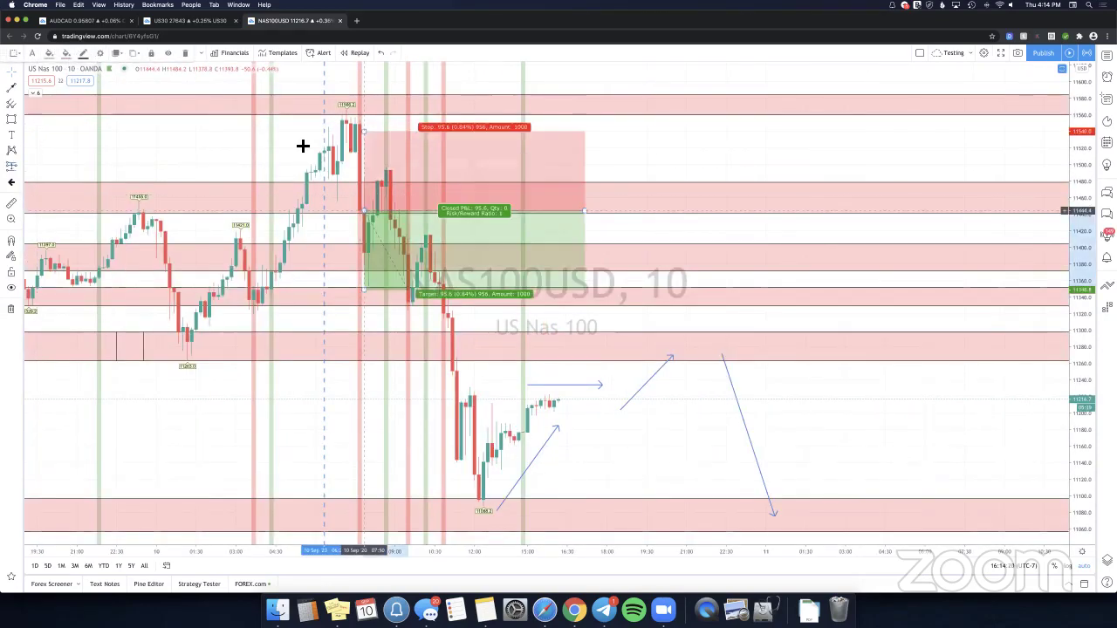
{"action": "left_click", "coordinate": [77, 52]}
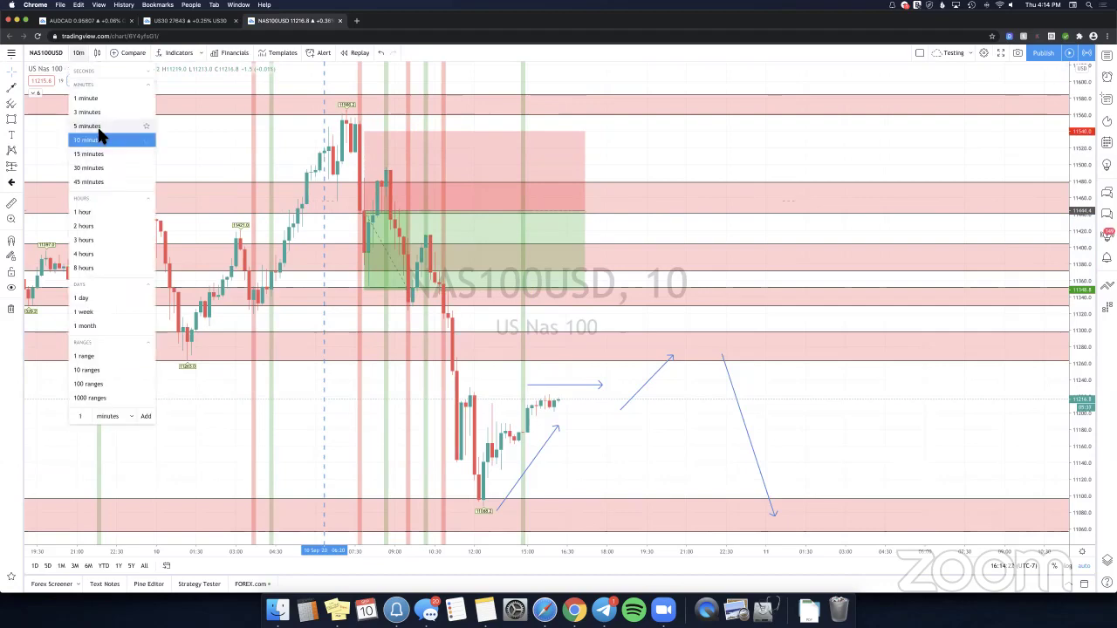
{"action": "left_click", "coordinate": [99, 126]}
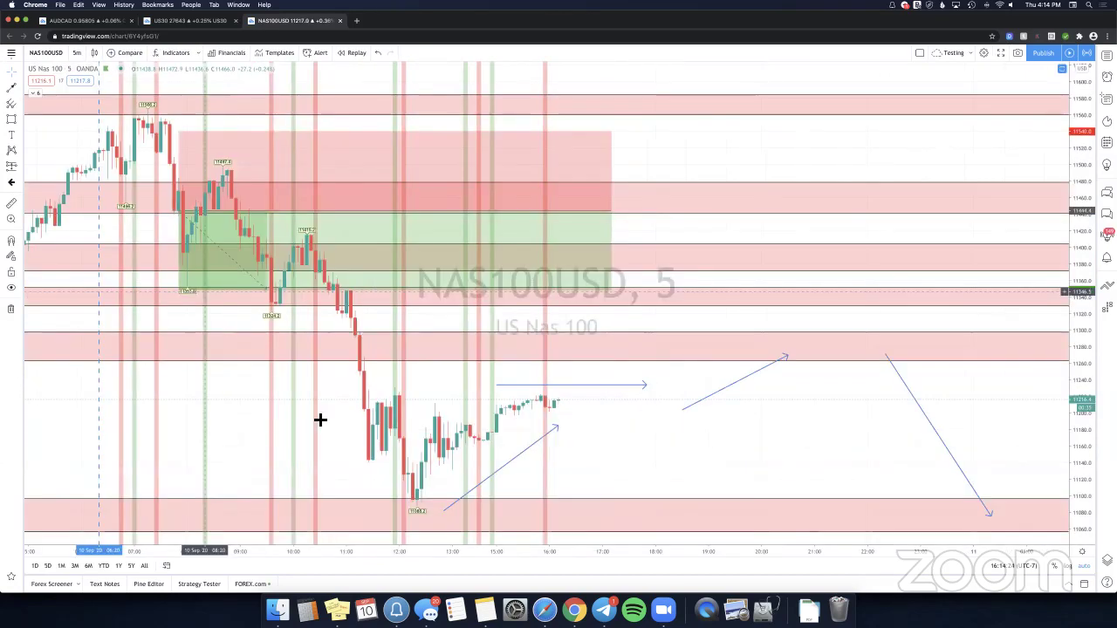
{"action": "scroll", "coordinate": [408, 158], "scroll_direction": "left", "scroll_amount": 5}
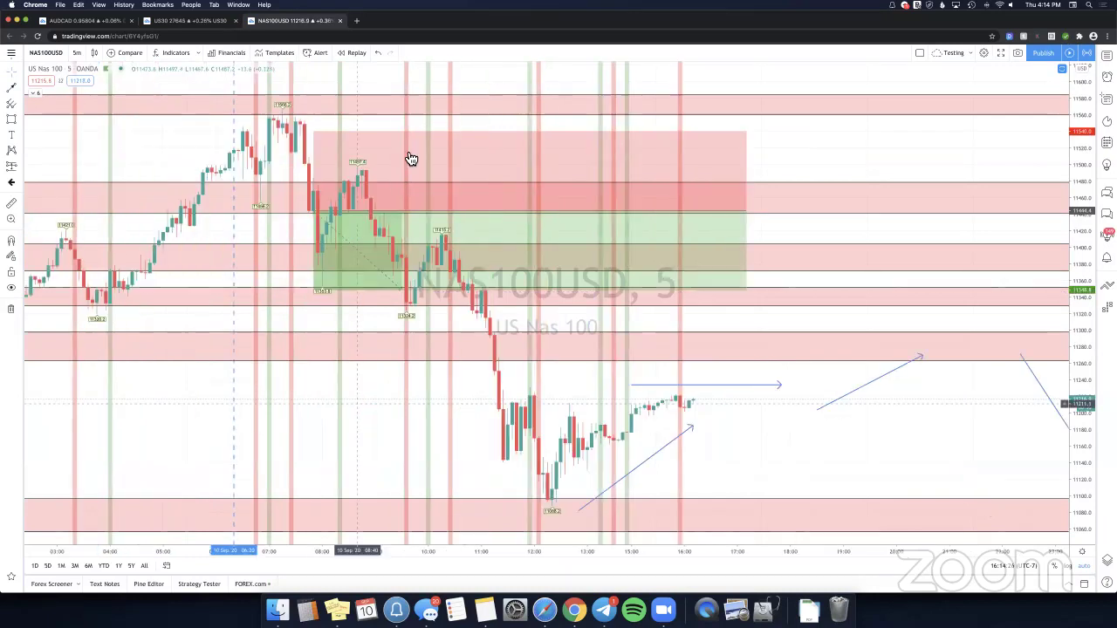
{"action": "scroll", "coordinate": [422, 176], "scroll_direction": "left", "scroll_amount": 5}
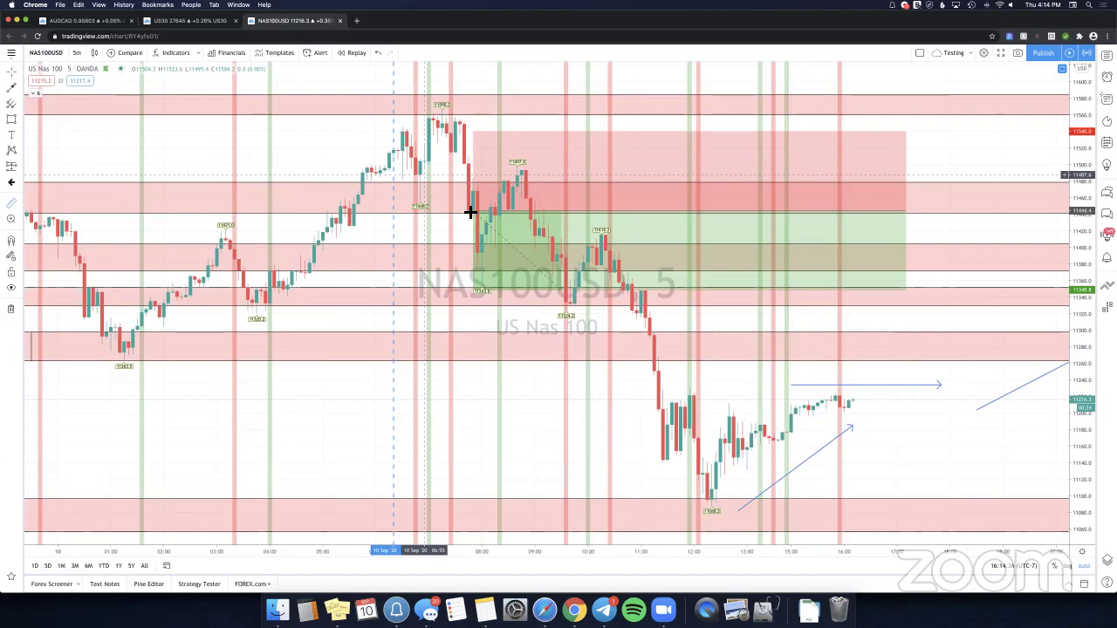
Measure the price move from the 06:50 candle at about 11,489 down to the short entry, and clear the measurement.
{"action": "left_click", "coordinate": [422, 176]}
{"action": "left_click", "coordinate": [484, 213]}
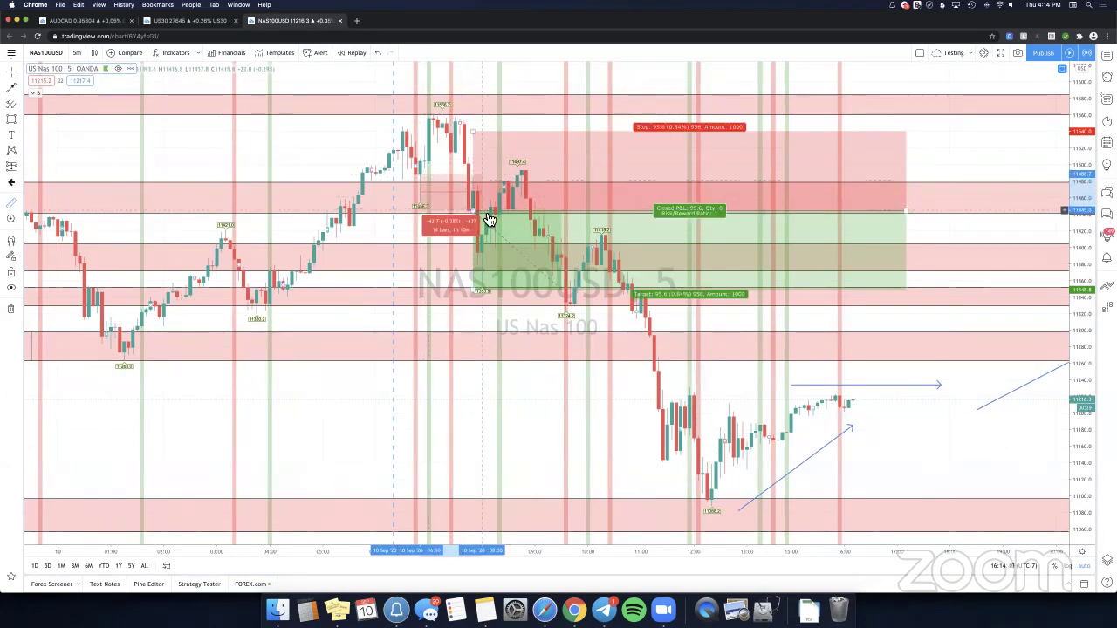
{"action": "left_click", "coordinate": [490, 220]}
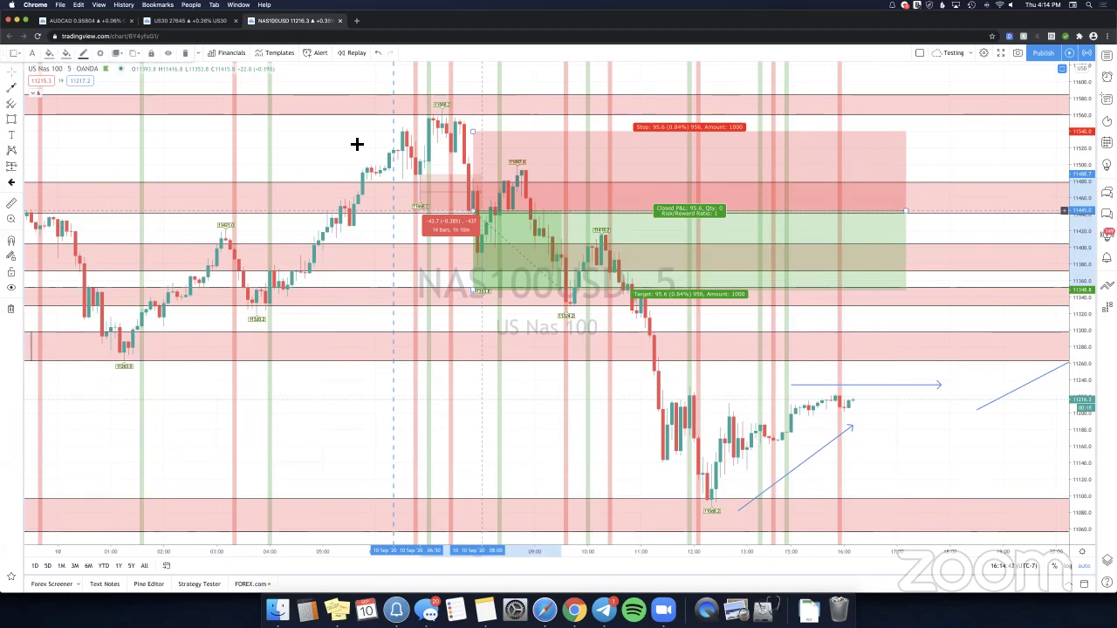
{"action": "left_click", "coordinate": [449, 166]}
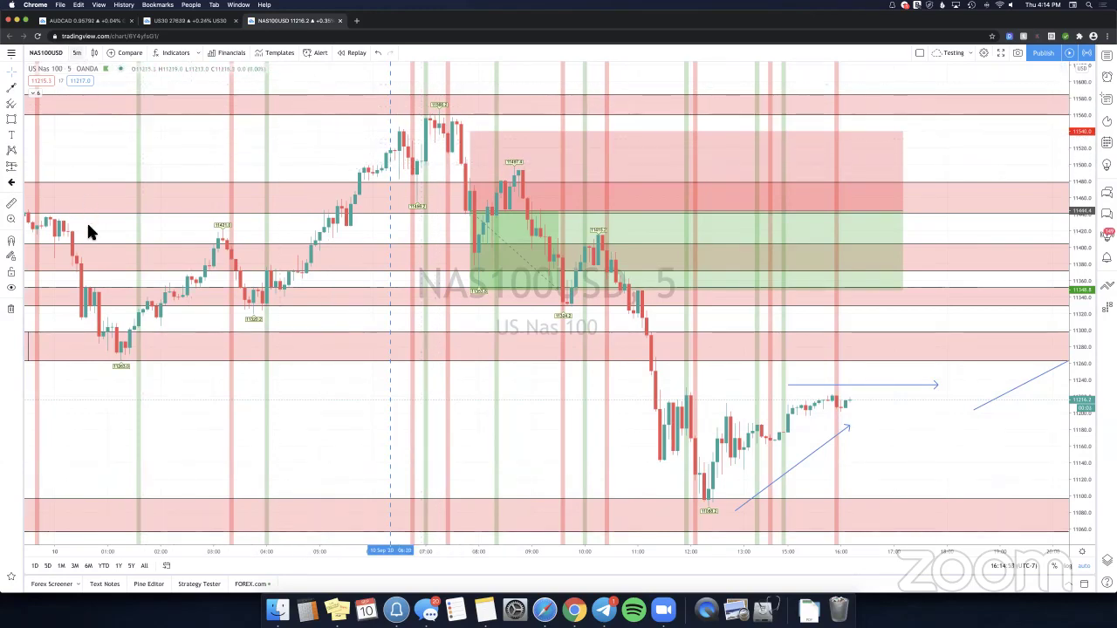
Switch to the 15-minute timeframe, measure the drop from the short entry level to the sell-signal candle's close, and clear the measurement.
{"action": "left_click", "coordinate": [76, 53]}
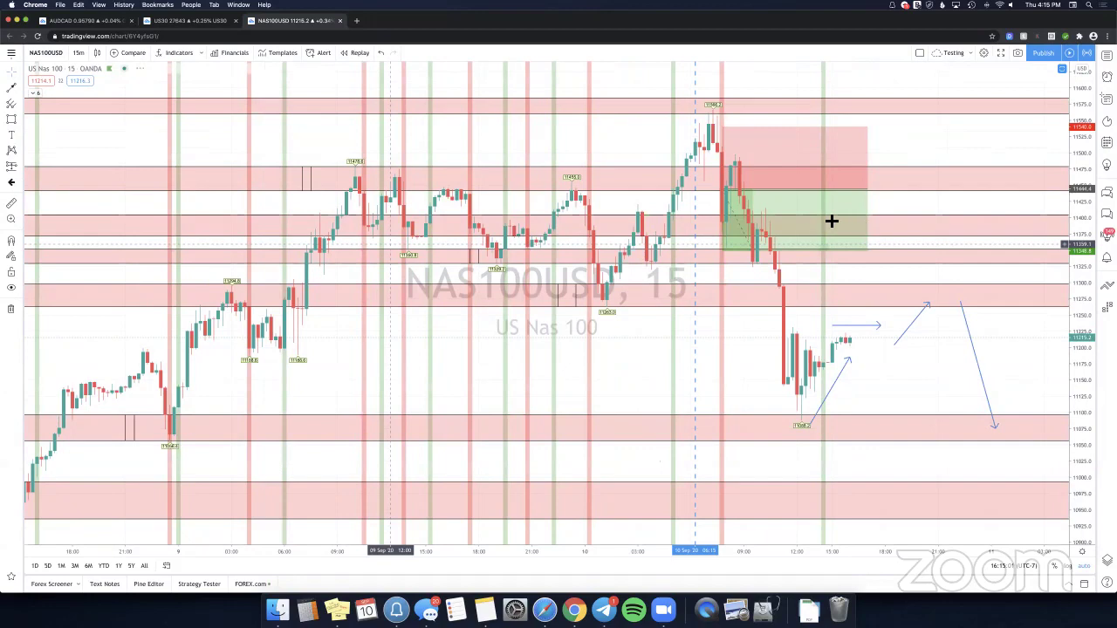
{"action": "left_click_drag", "start_coordinate": [643, 200], "coordinate": [598, 204]}
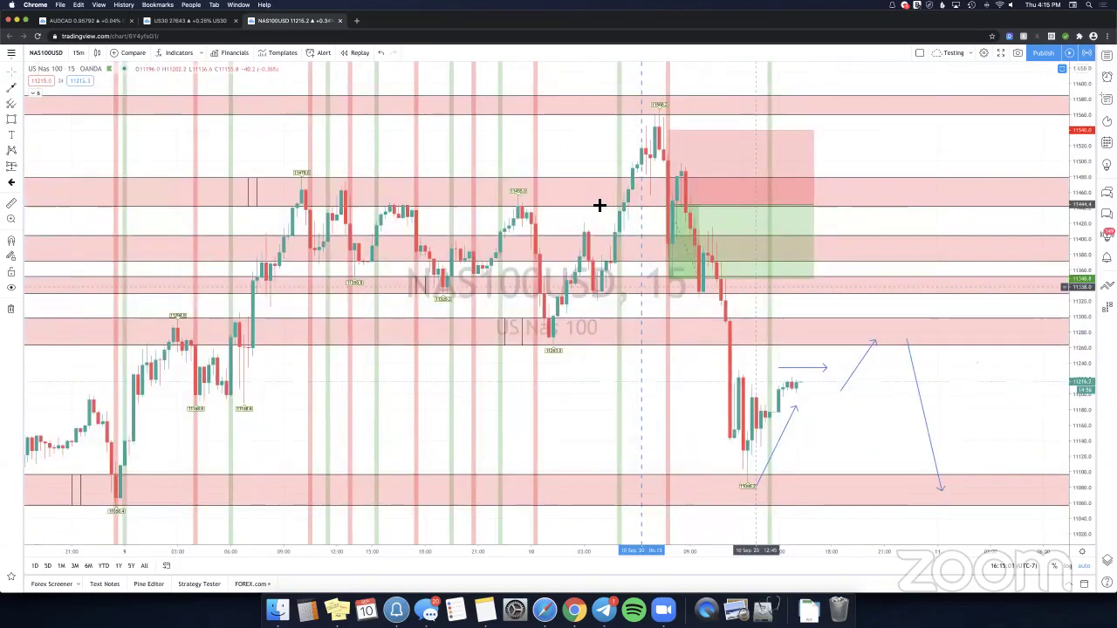
{"action": "scroll", "coordinate": [599, 204], "scroll_direction": "right", "scroll_amount": 3}
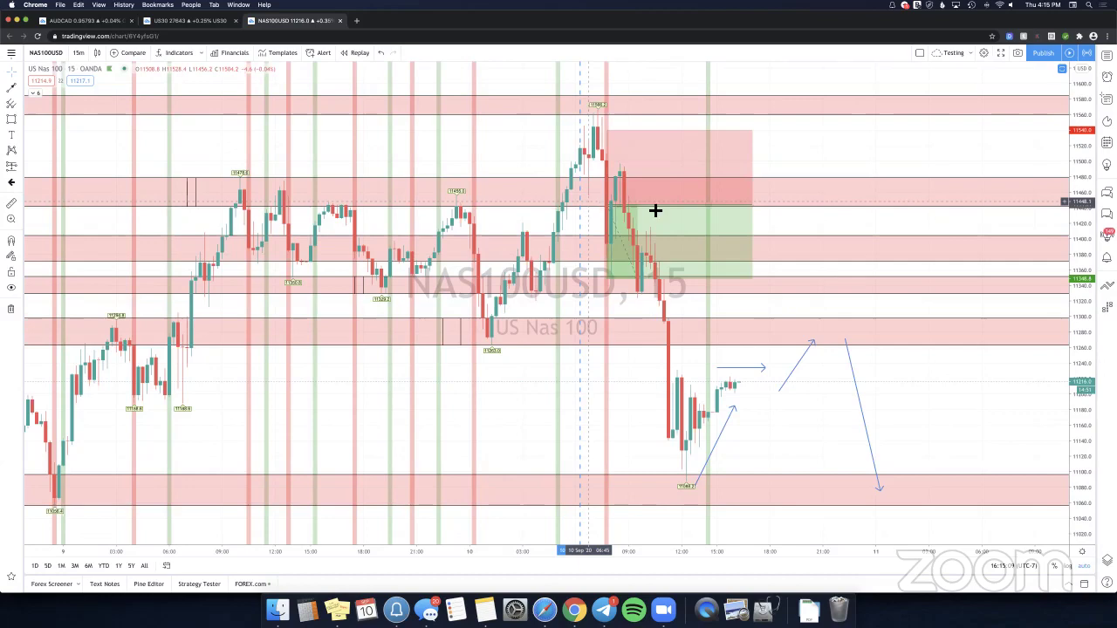
{"action": "scroll", "coordinate": [779, 226], "scroll_direction": "right", "scroll_amount": 1}
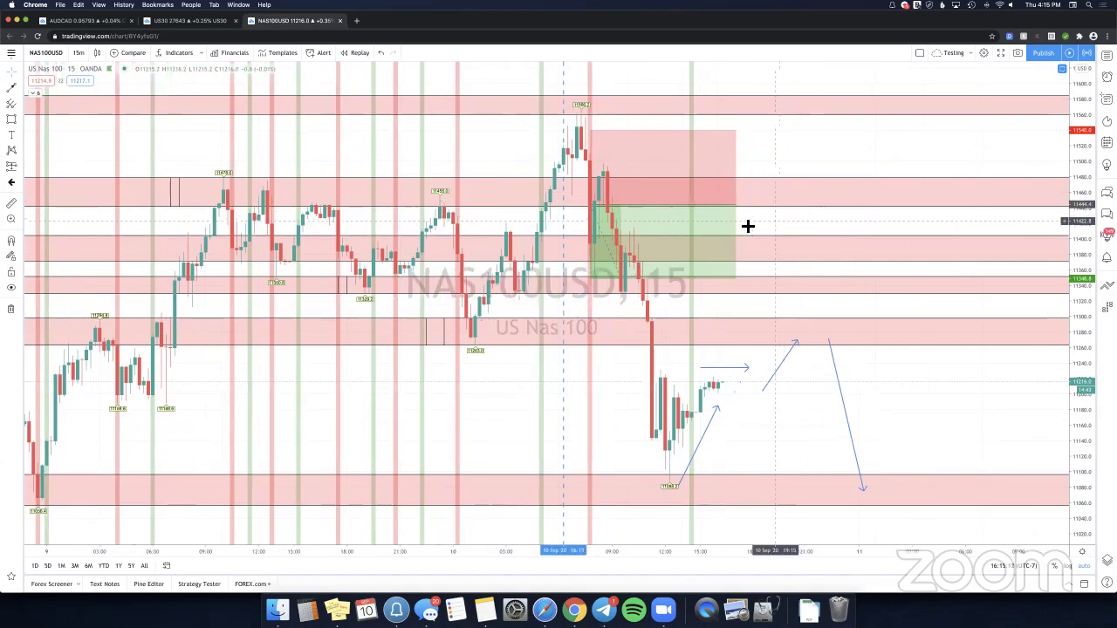
{"action": "scroll", "coordinate": [569, 269], "scroll_direction": "right", "scroll_amount": 1}
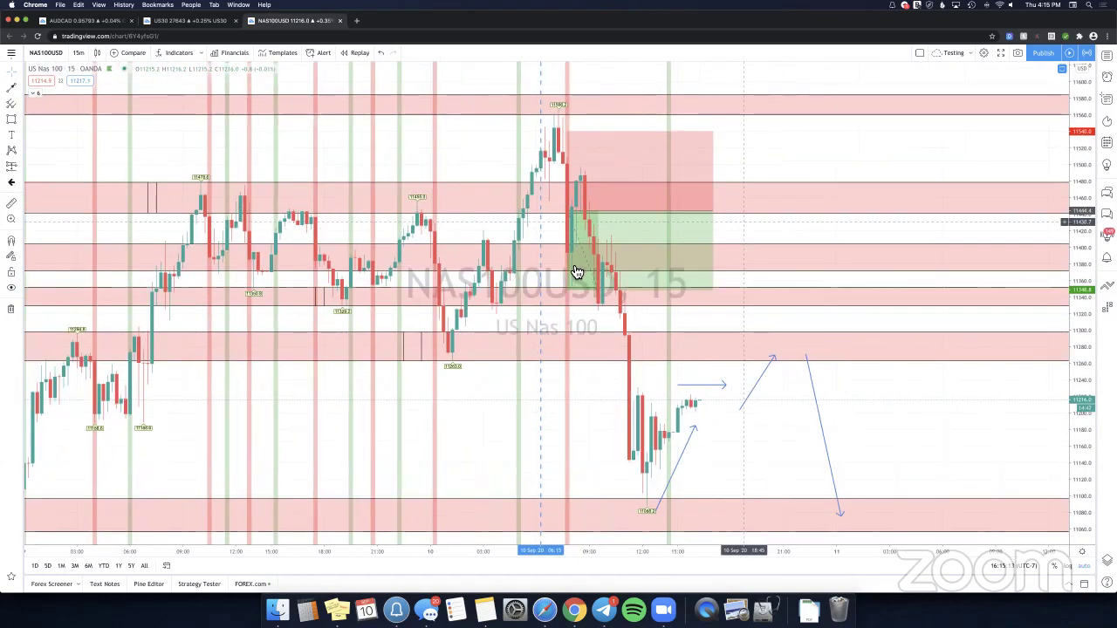
{"action": "left_click", "coordinate": [611, 254]}
{"action": "left_click", "coordinate": [11, 206]}
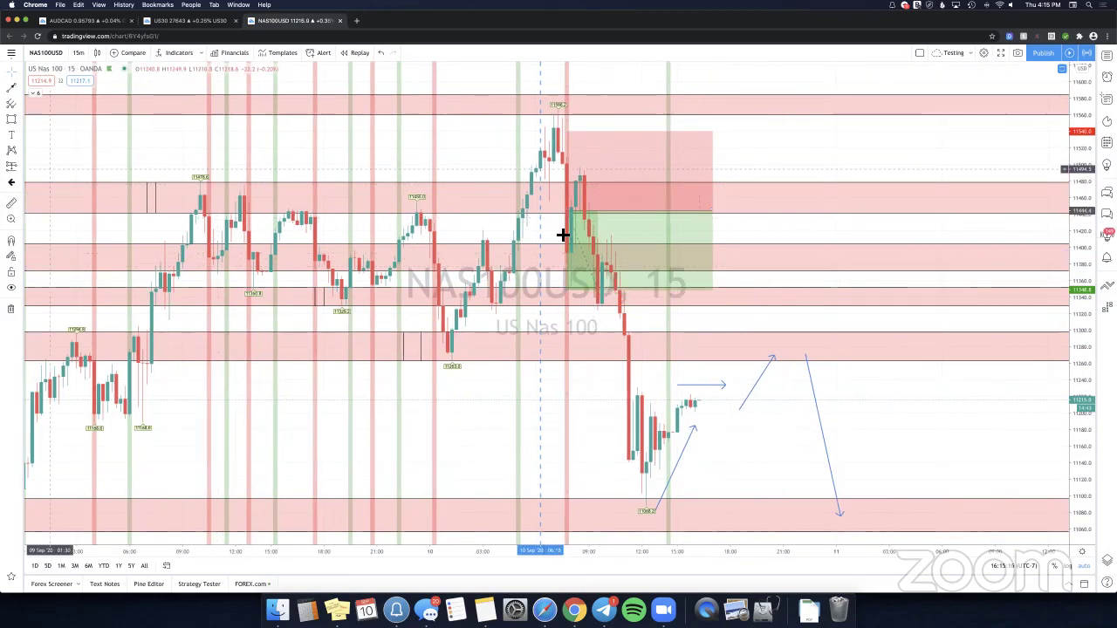
{"action": "left_click", "coordinate": [558, 212]}
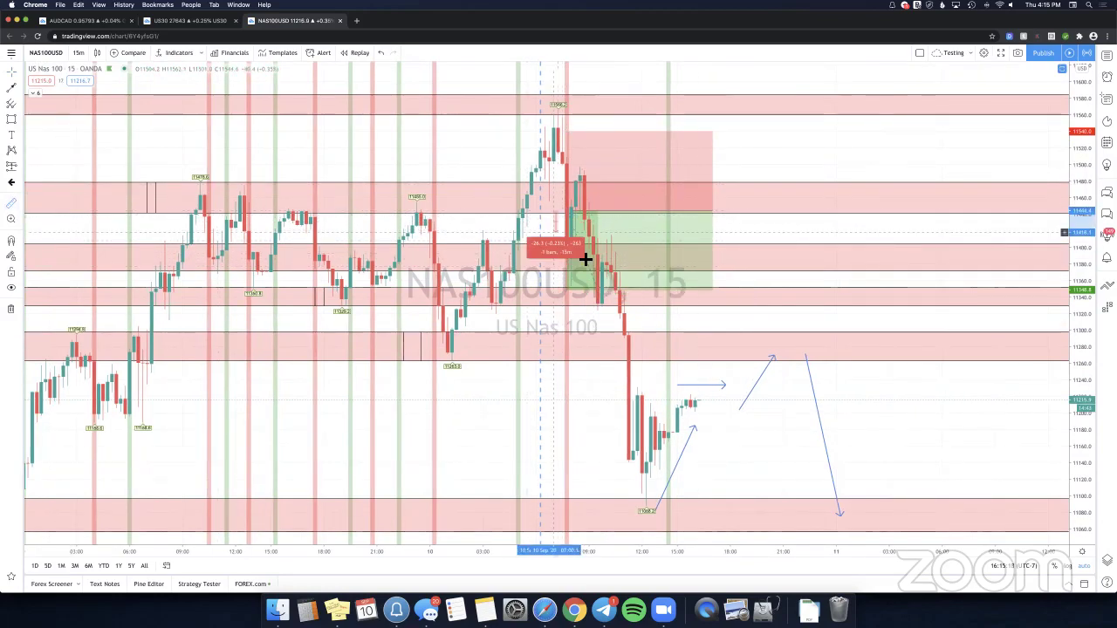
{"action": "left_click", "coordinate": [580, 254]}
{"action": "left_click", "coordinate": [572, 259]}
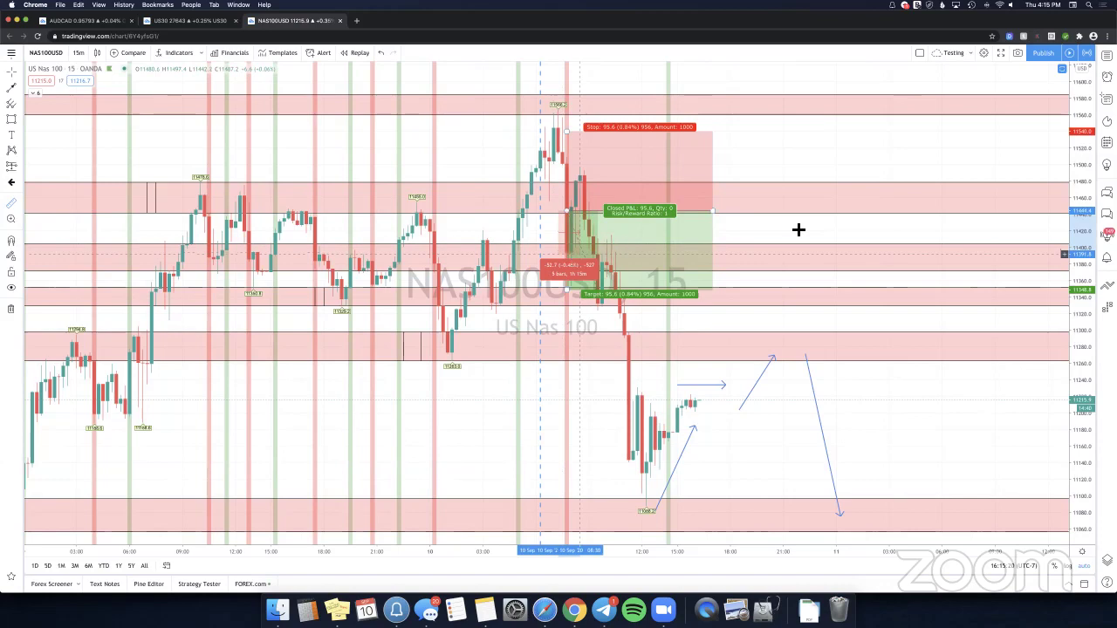
{"action": "left_click", "coordinate": [797, 229]}
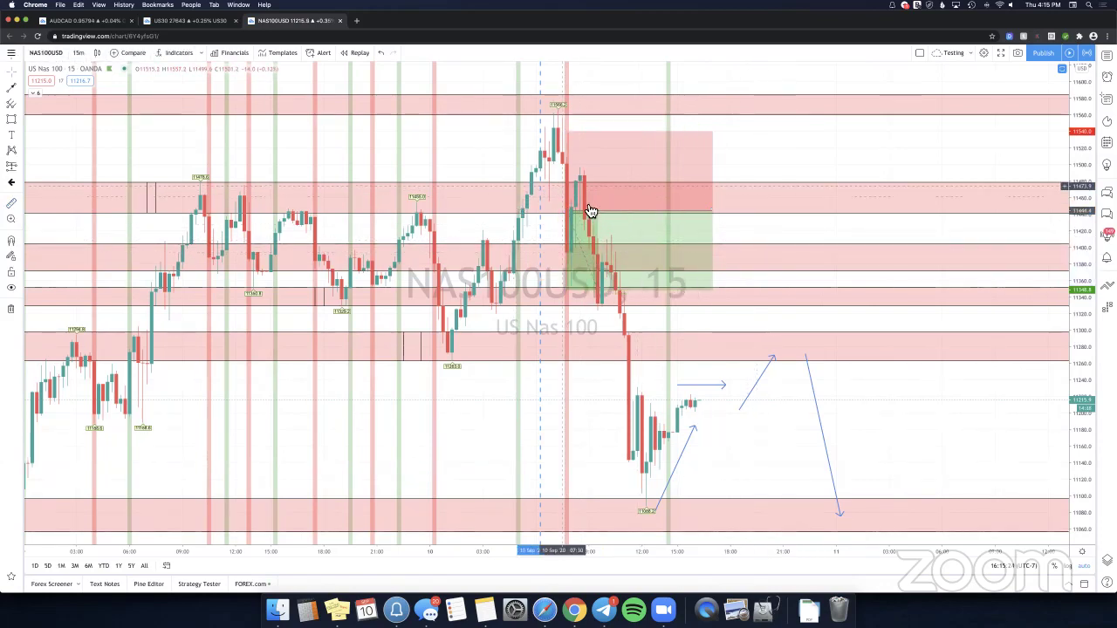
Return the chart to the 10-minute timeframe and review the candles around the short position.
{"action": "left_click", "coordinate": [84, 52]}
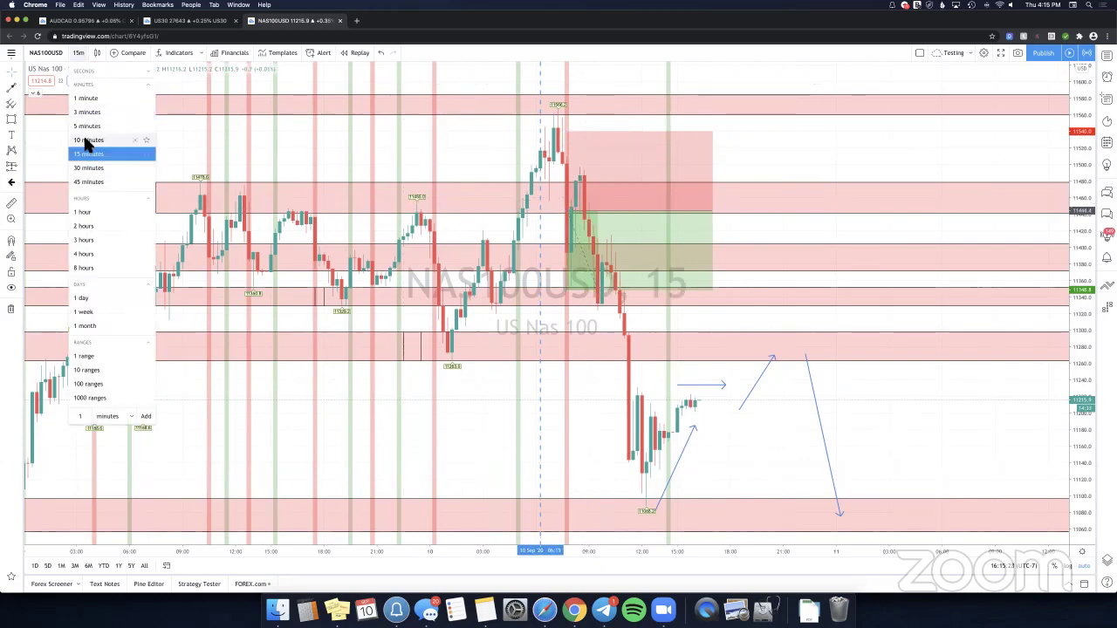
{"action": "left_click", "coordinate": [87, 140]}
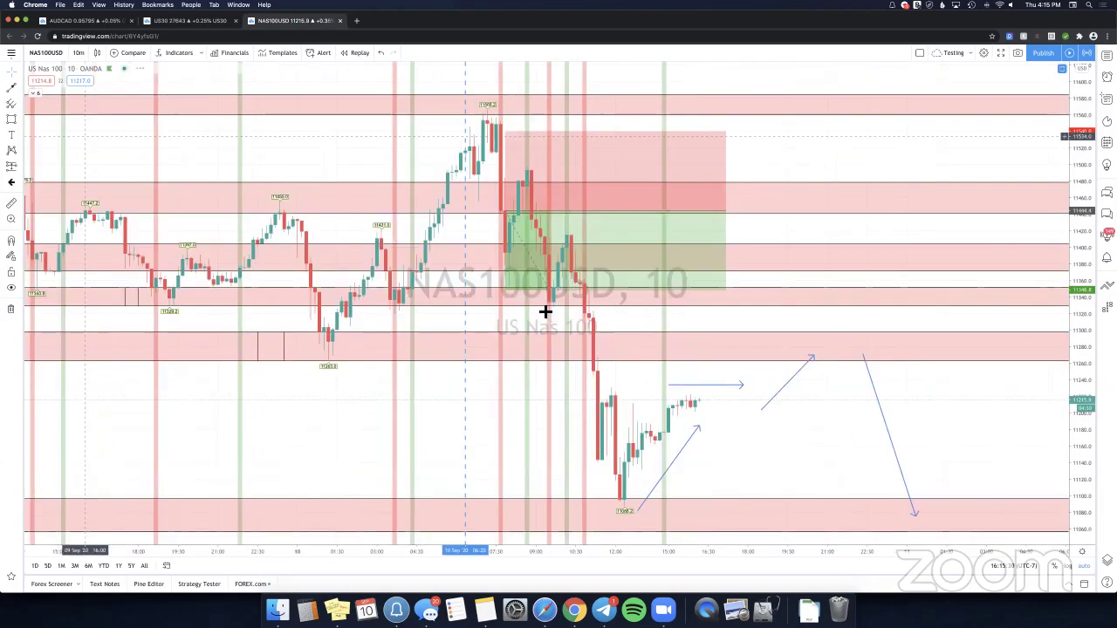
{"action": "left_click_drag", "start_coordinate": [570, 319], "coordinate": [584, 292]}
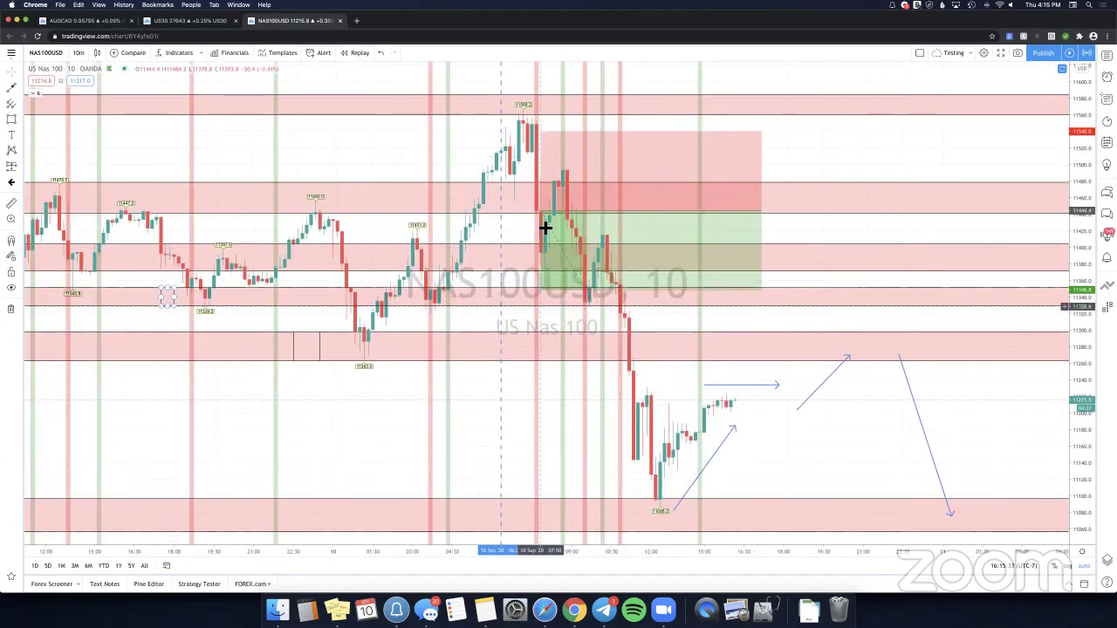
{"action": "scroll", "coordinate": [544, 228], "scroll_direction": "left", "scroll_amount": 1}
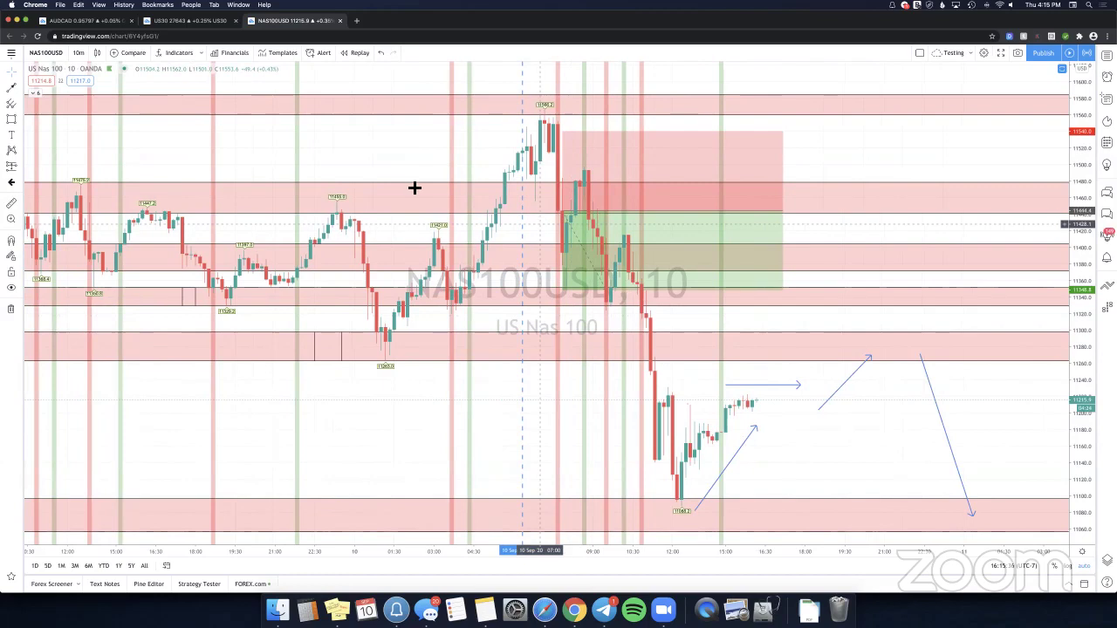
{"action": "scroll", "coordinate": [430, 165], "scroll_direction": "left", "scroll_amount": 1}
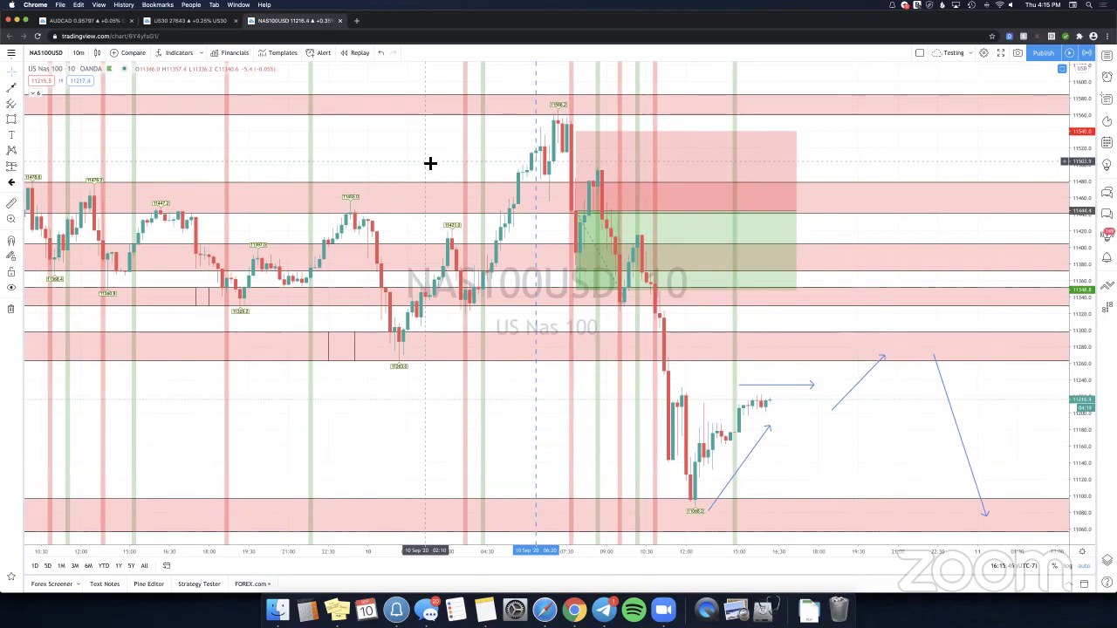
{"action": "left_click", "coordinate": [617, 228]}
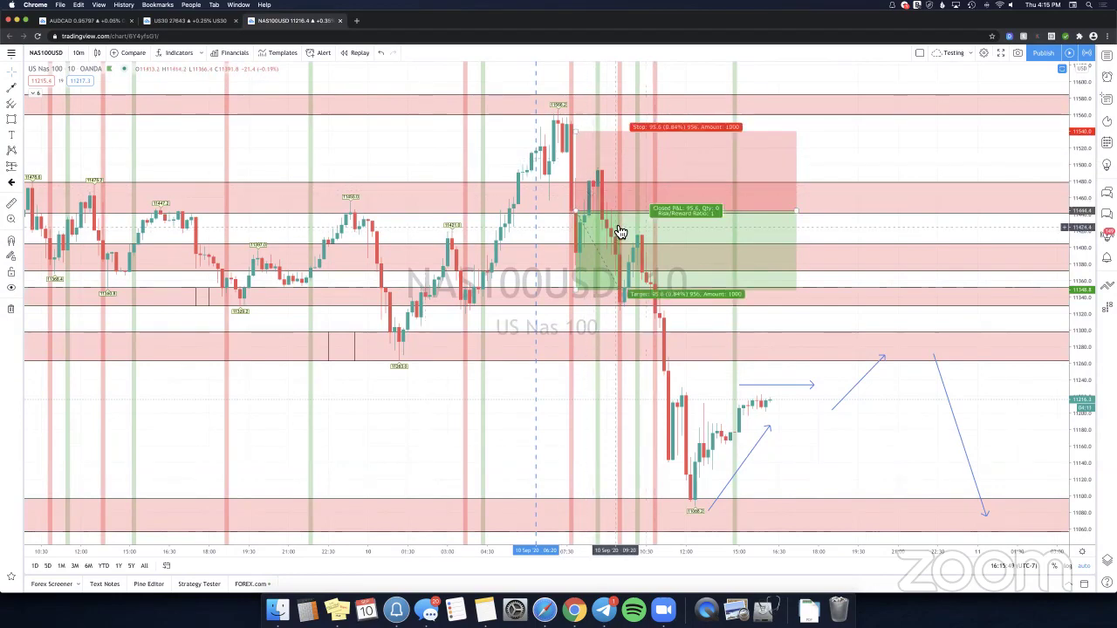
{"action": "left_click", "coordinate": [843, 227]}
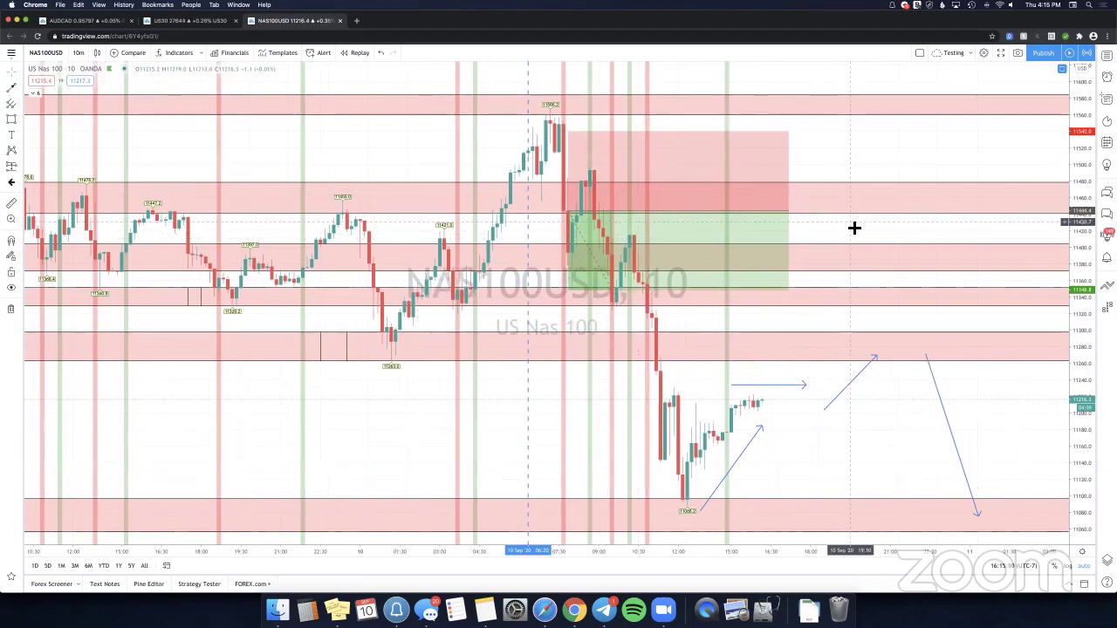
{"action": "left_click_drag", "start_coordinate": [854, 228], "coordinate": [841, 229]}
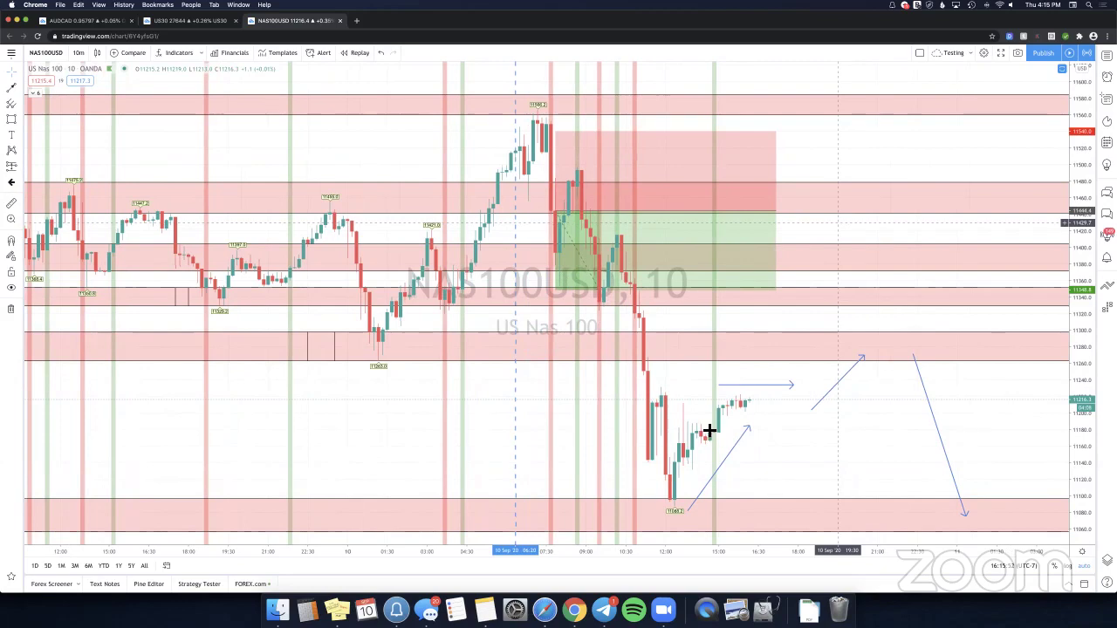
{"action": "scroll", "coordinate": [732, 455], "scroll_direction": "right", "scroll_amount": 3}
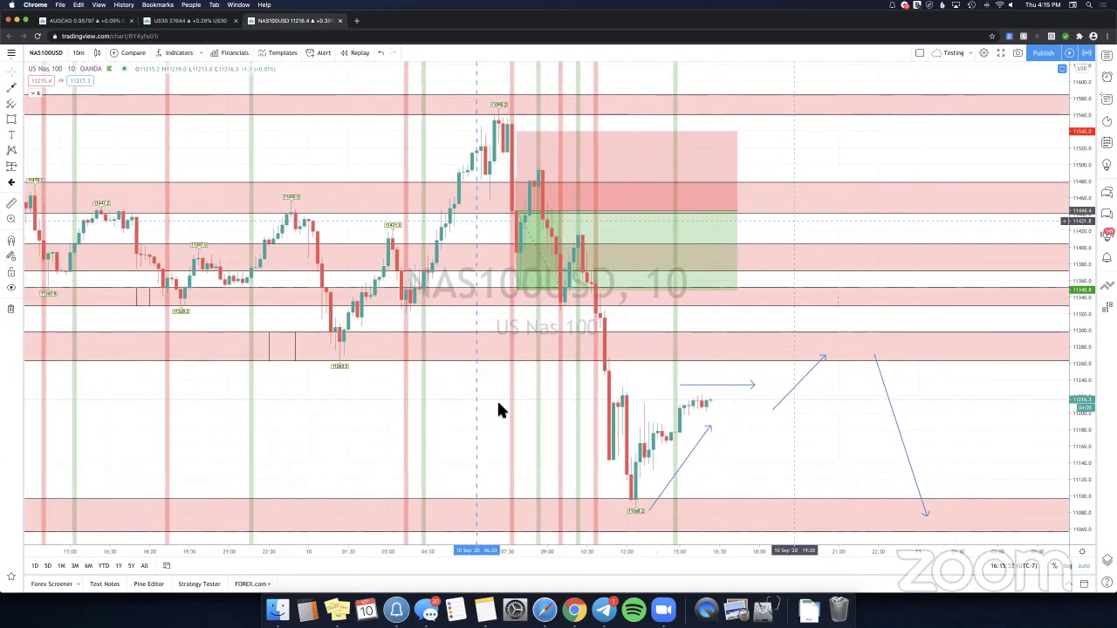
{"action": "scroll", "coordinate": [591, 148], "scroll_direction": "right", "scroll_amount": 1}
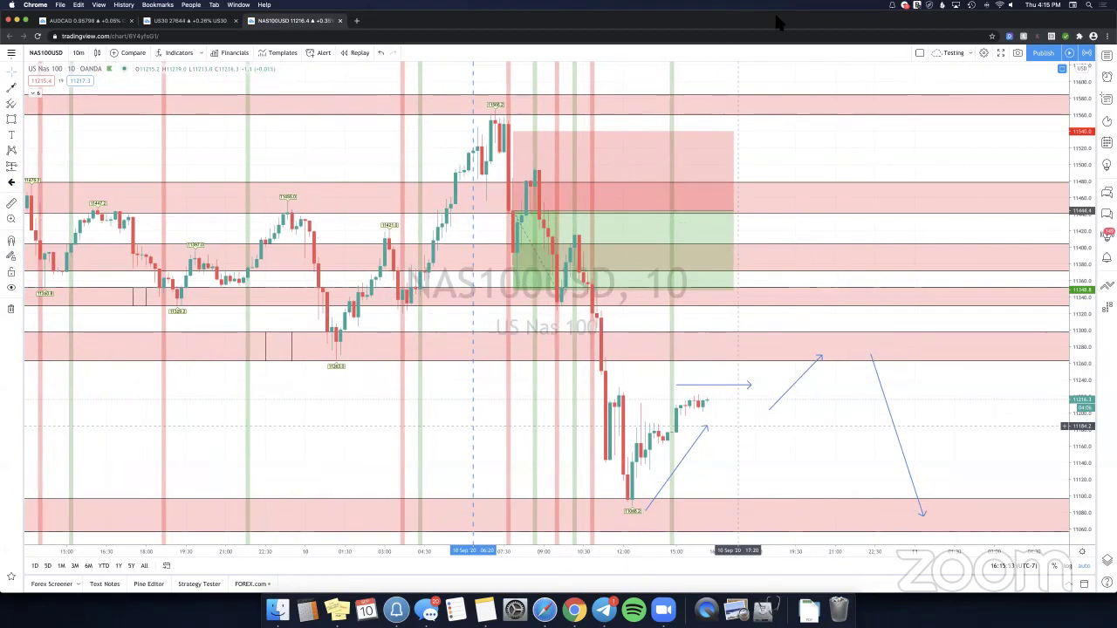
Switch to Safari and reload the IG US Tech 100 page to check its client sentiment.
{"action": "key", "text": "super+Tab"}
{"action": "left_click", "coordinate": [778, 17]}
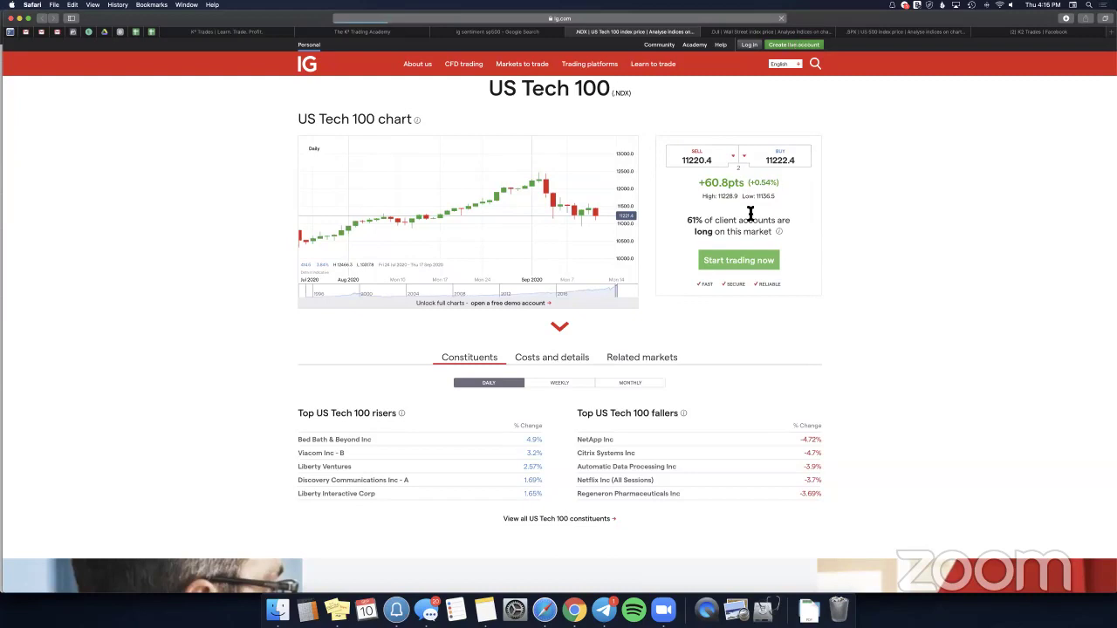
{"action": "key", "text": "super+r"}
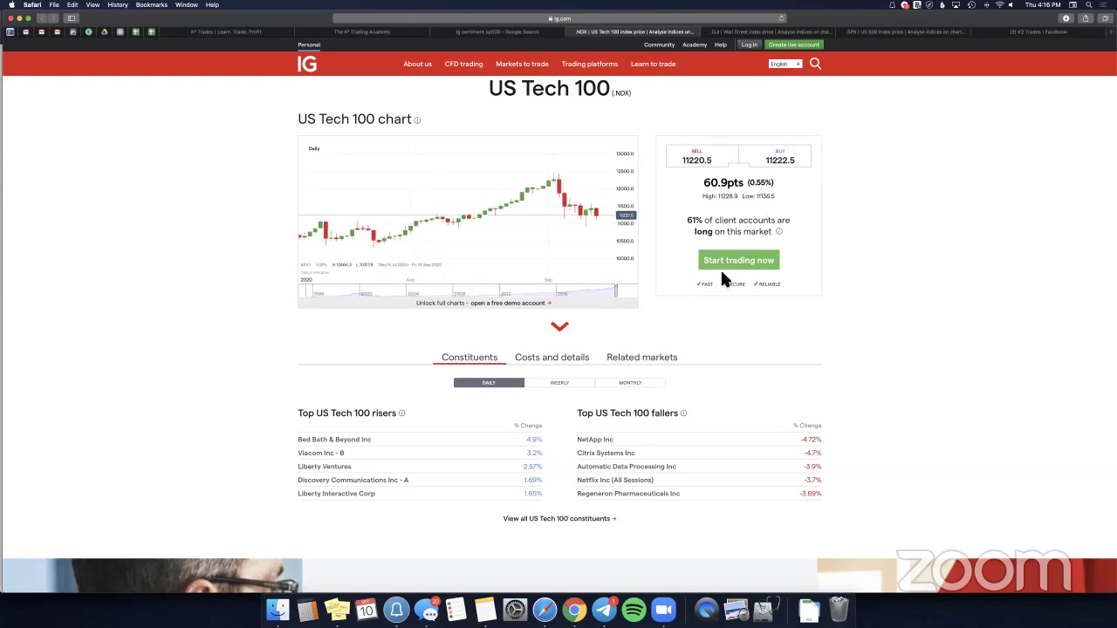
Look at the K2 Premium Signals Channel in Telegram and return to the NAS100USD chart in Chrome.
{"action": "left_click", "coordinate": [604, 610]}
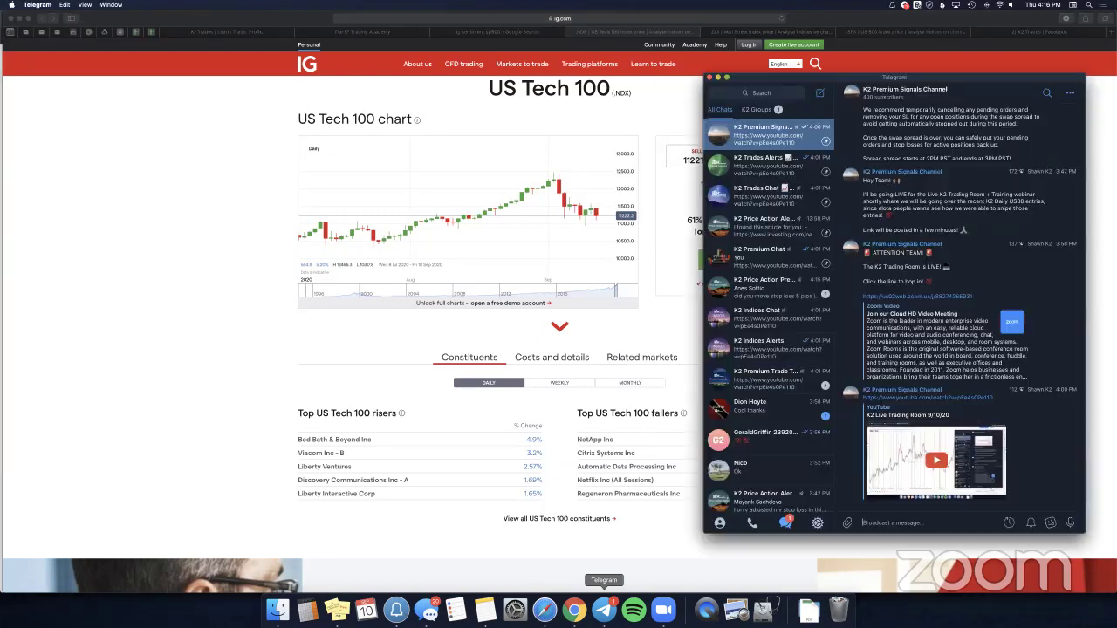
{"action": "left_click", "coordinate": [552, 541]}
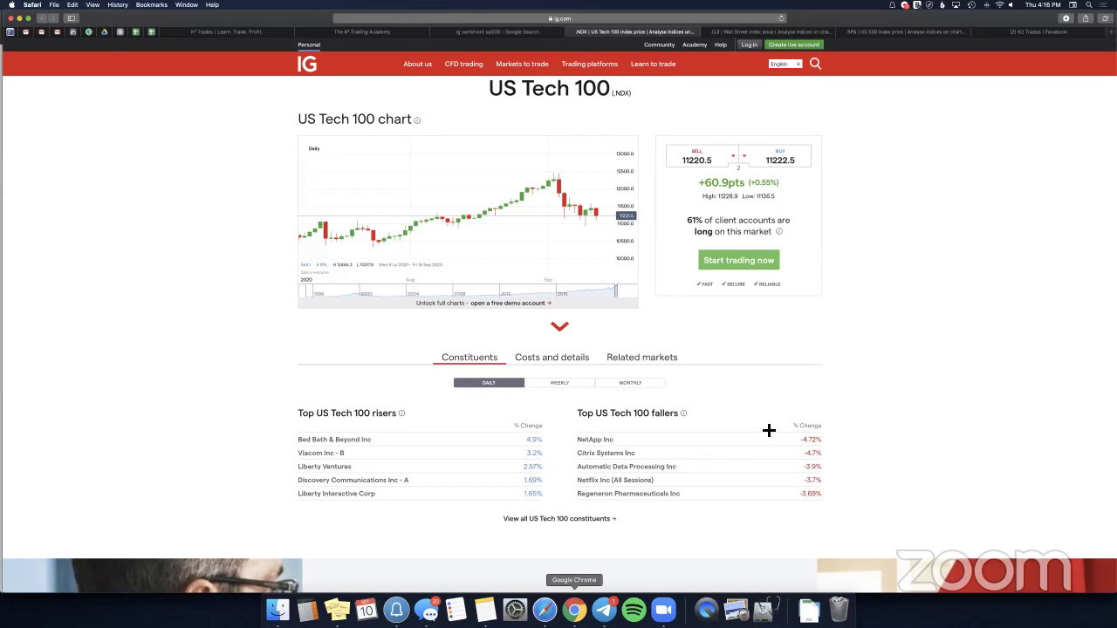
{"action": "left_click", "coordinate": [574, 609]}
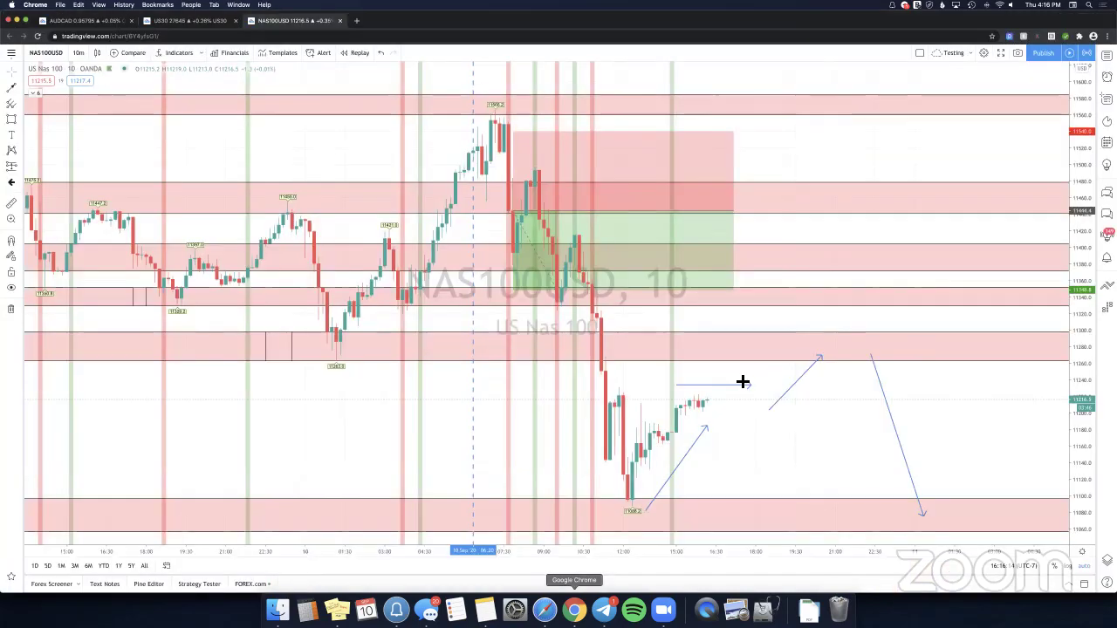
Delete the short position from the 10-minute NAS100USD chart and show the moving-average lines.
{"action": "scroll", "coordinate": [650, 376], "scroll_direction": "right", "scroll_amount": 3}
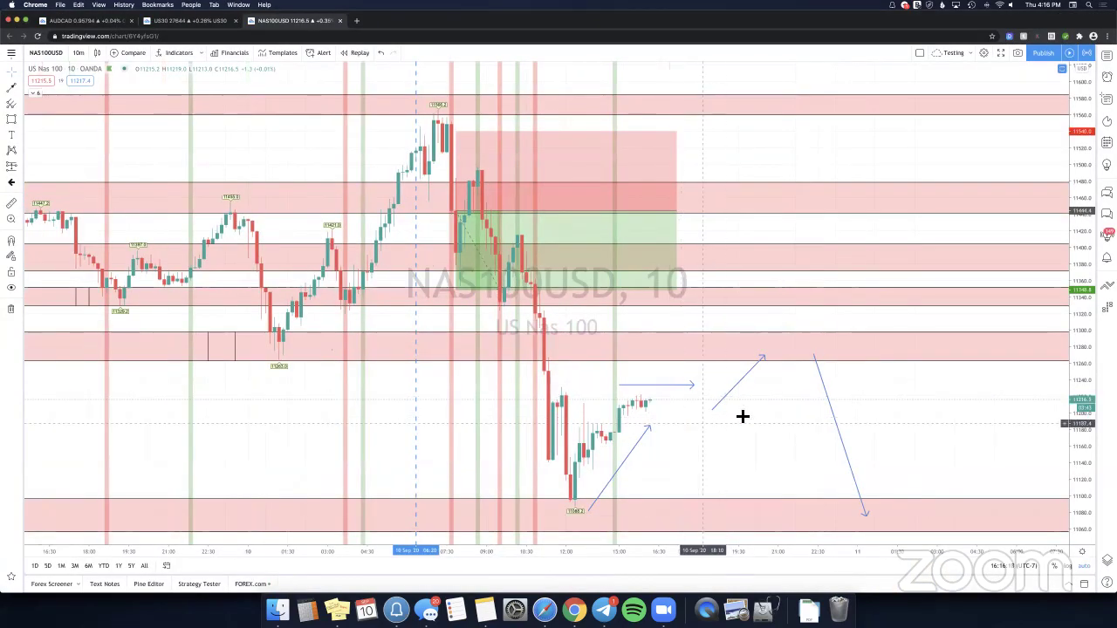
{"action": "scroll", "coordinate": [666, 388], "scroll_direction": "right", "scroll_amount": 2}
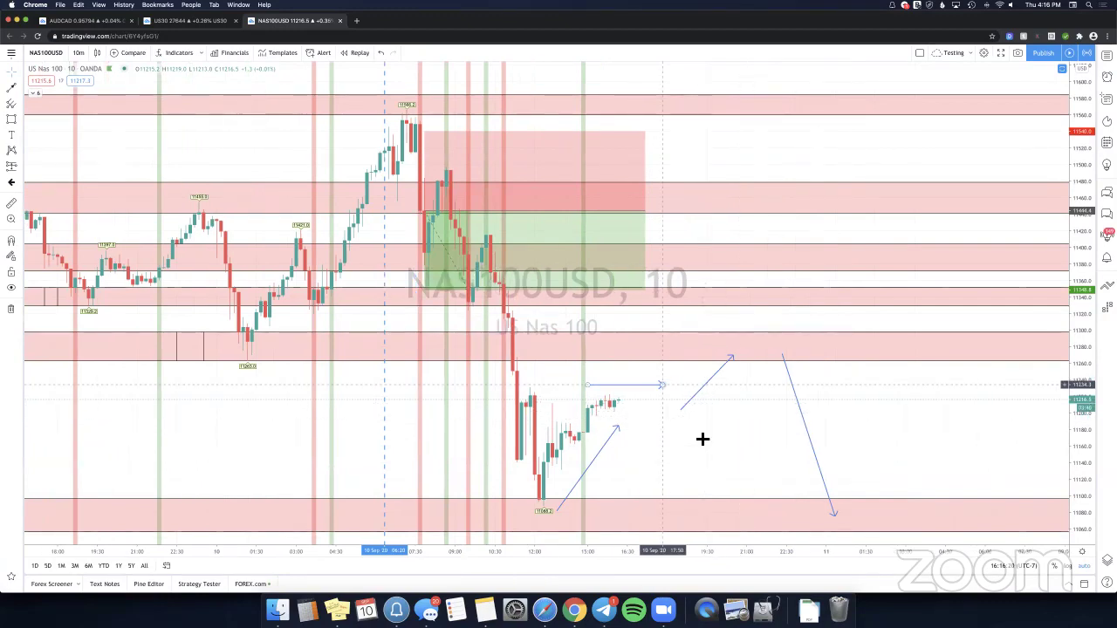
{"action": "scroll", "coordinate": [641, 393], "scroll_direction": "right", "scroll_amount": 3}
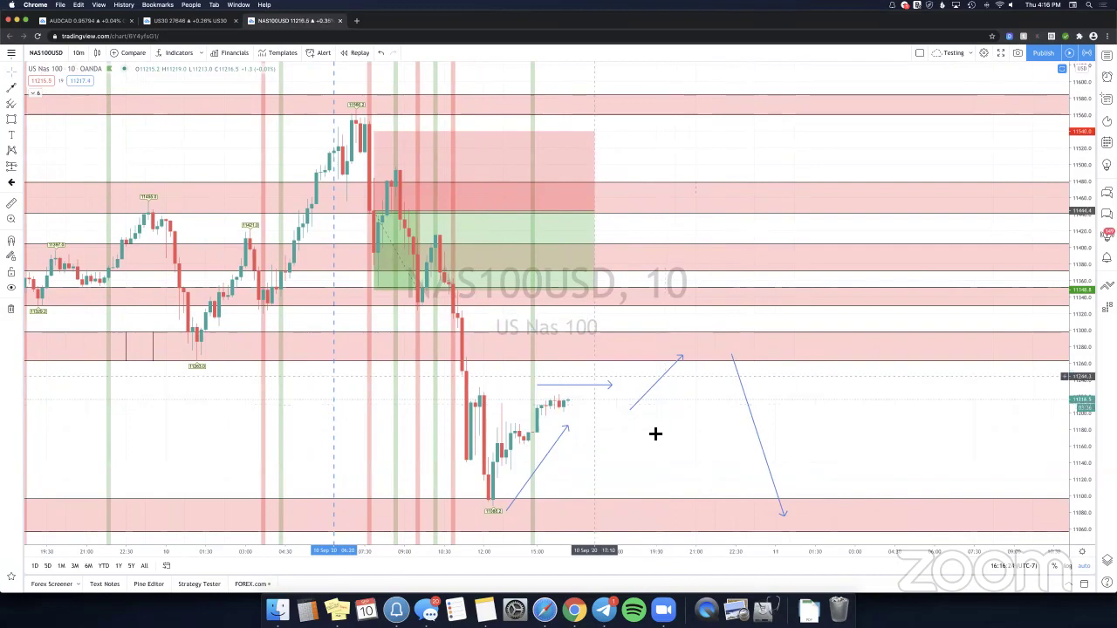
{"action": "left_click", "coordinate": [512, 209]}
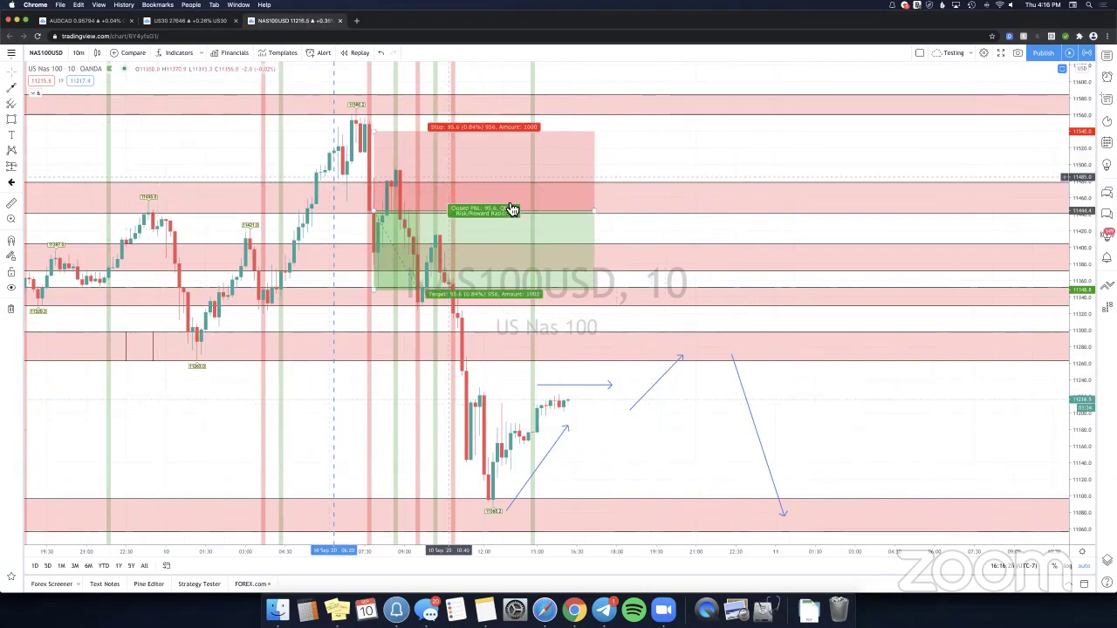
{"action": "key", "text": "Delete"}
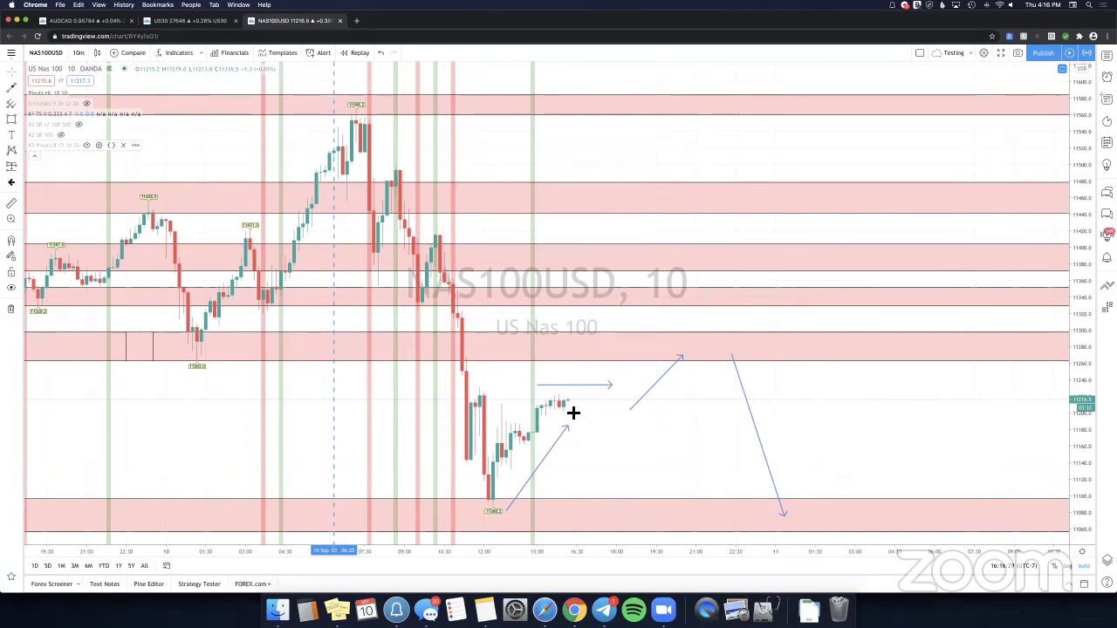
{"action": "left_click_drag", "start_coordinate": [434, 424], "coordinate": [473, 423]}
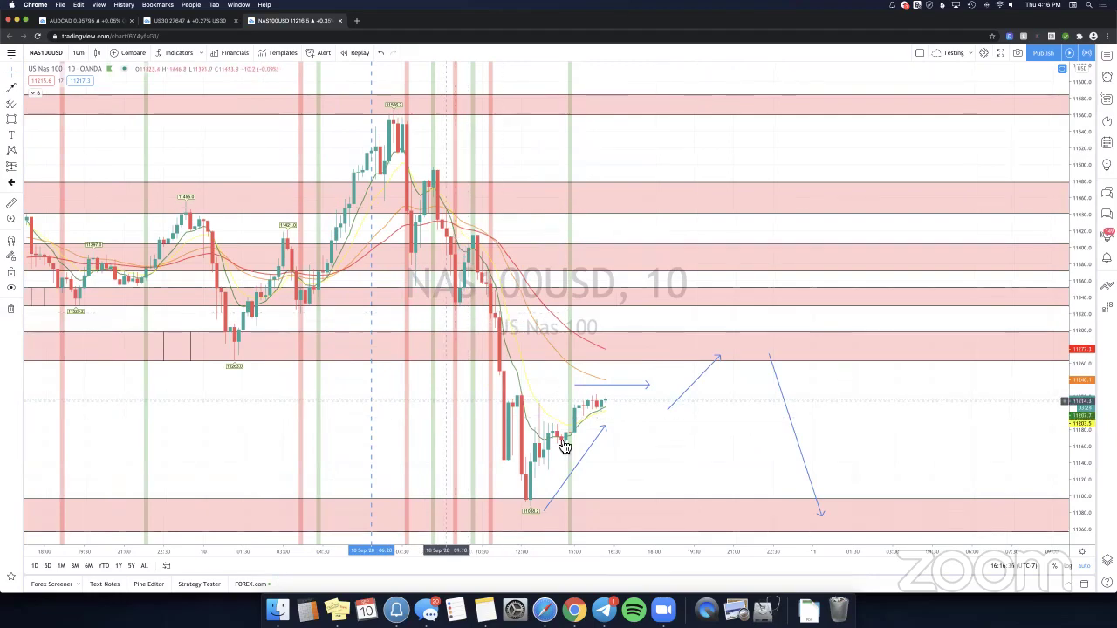
{"action": "left_click_drag", "start_coordinate": [563, 443], "coordinate": [583, 464]}
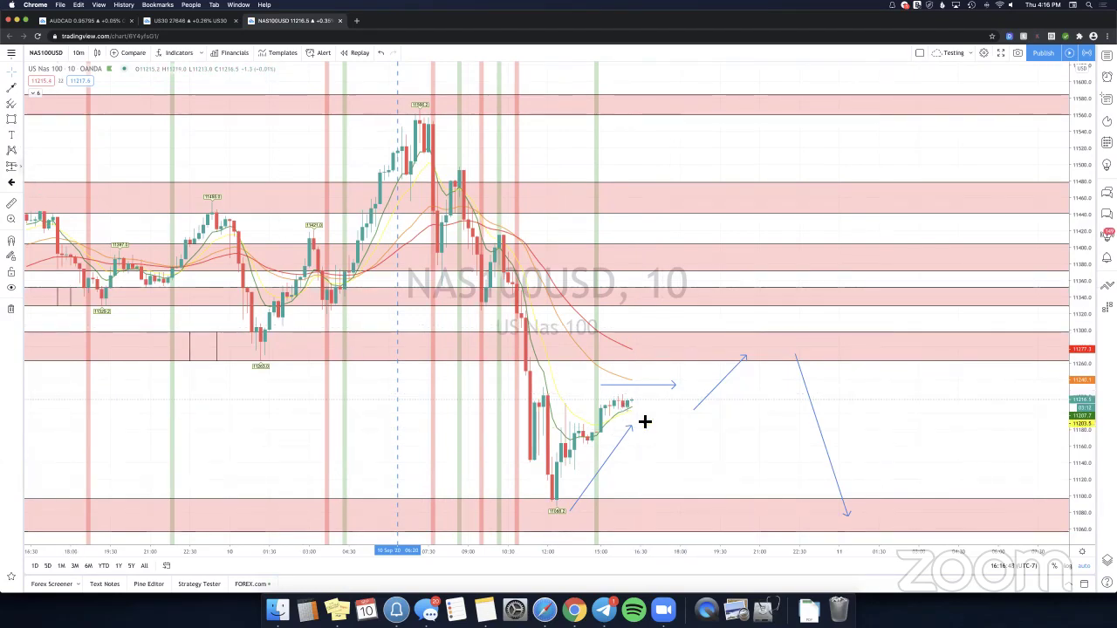
{"action": "left_click", "coordinate": [20, 165]}
{"action": "left_click", "coordinate": [62, 184]}
{"action": "left_click", "coordinate": [641, 418]}
{"action": "left_click", "coordinate": [465, 422]}
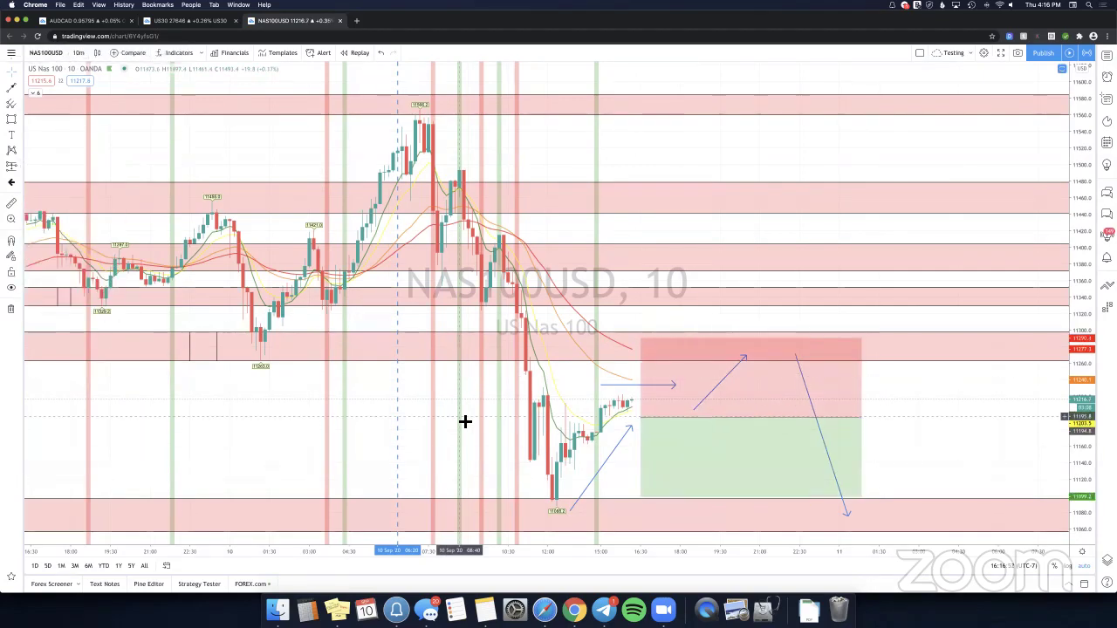
{"action": "left_click", "coordinate": [715, 424]}
{"action": "key", "text": "Delete"}
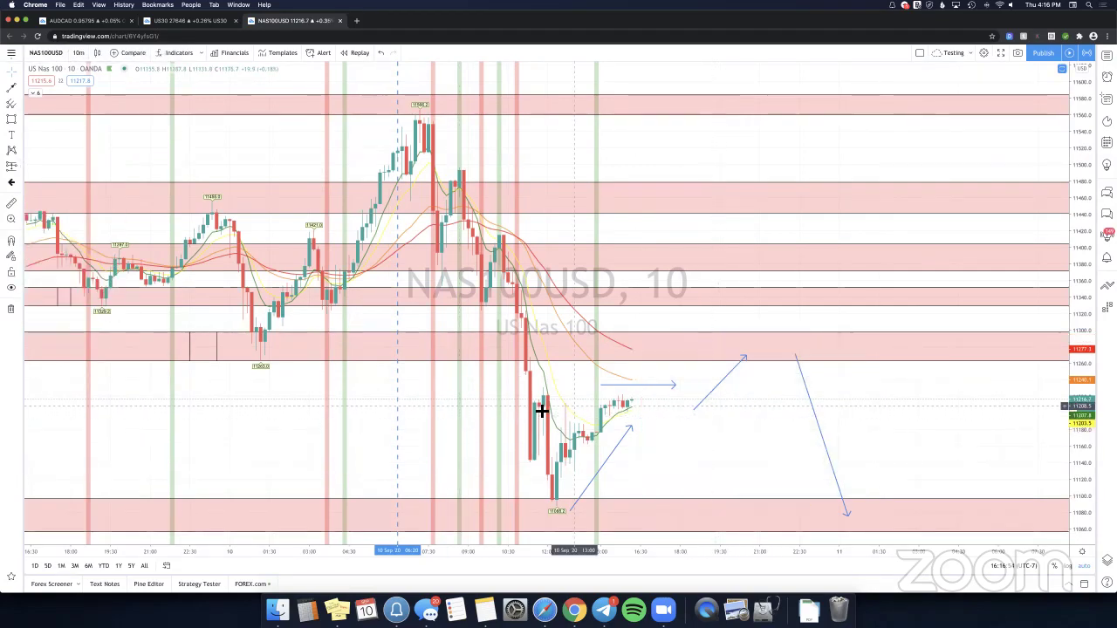
Place a text note on the chart above the sell-off at about 11,493 with the heading "K2 PIVOTS STRATEGY".
{"action": "scroll", "coordinate": [80, 149], "scroll_direction": "left", "scroll_amount": 2}
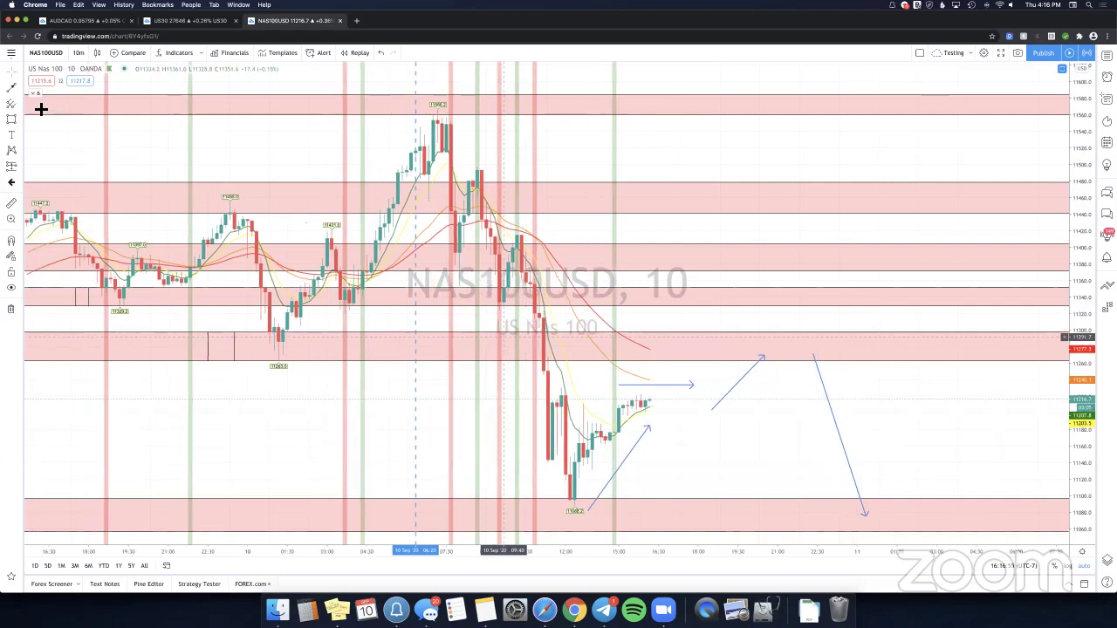
{"action": "left_click", "coordinate": [11, 289]}
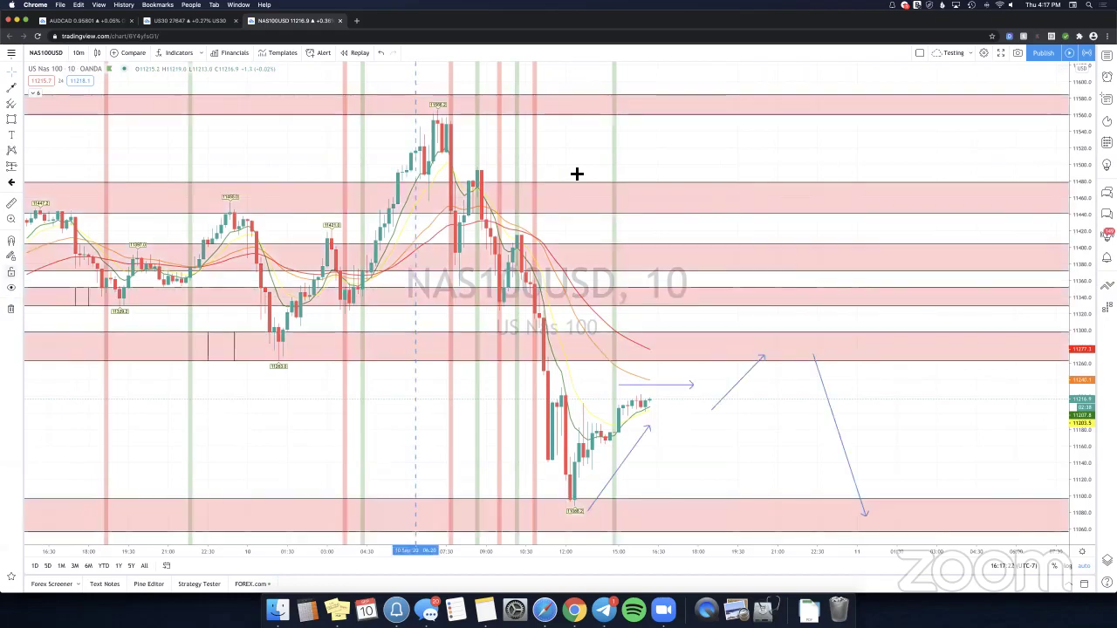
{"action": "left_click", "coordinate": [573, 173]}
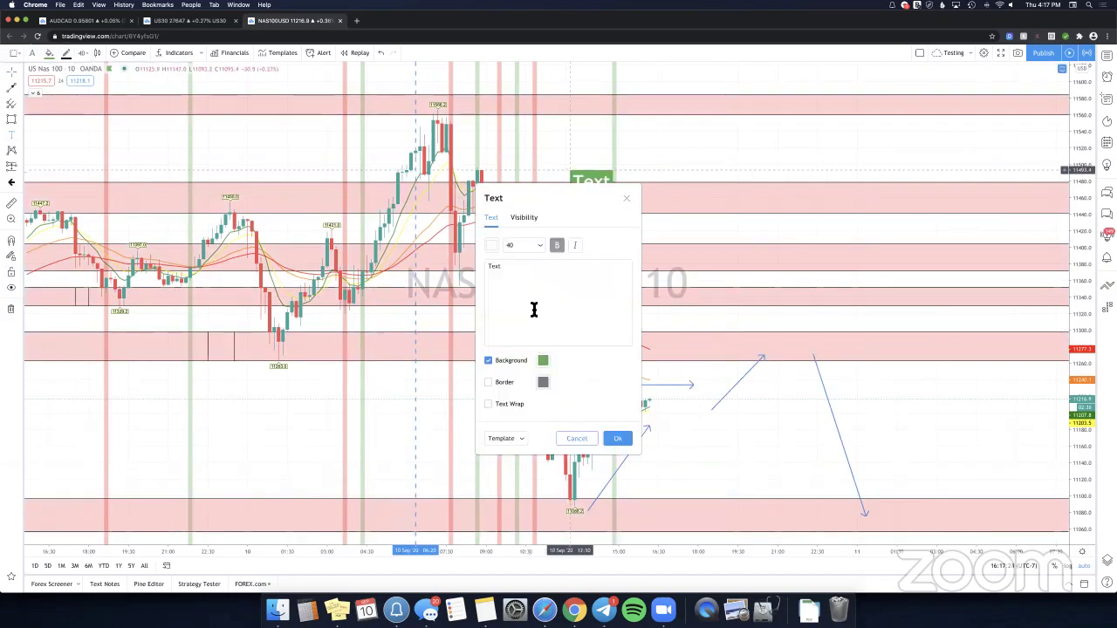
{"action": "type", "text": "K"}
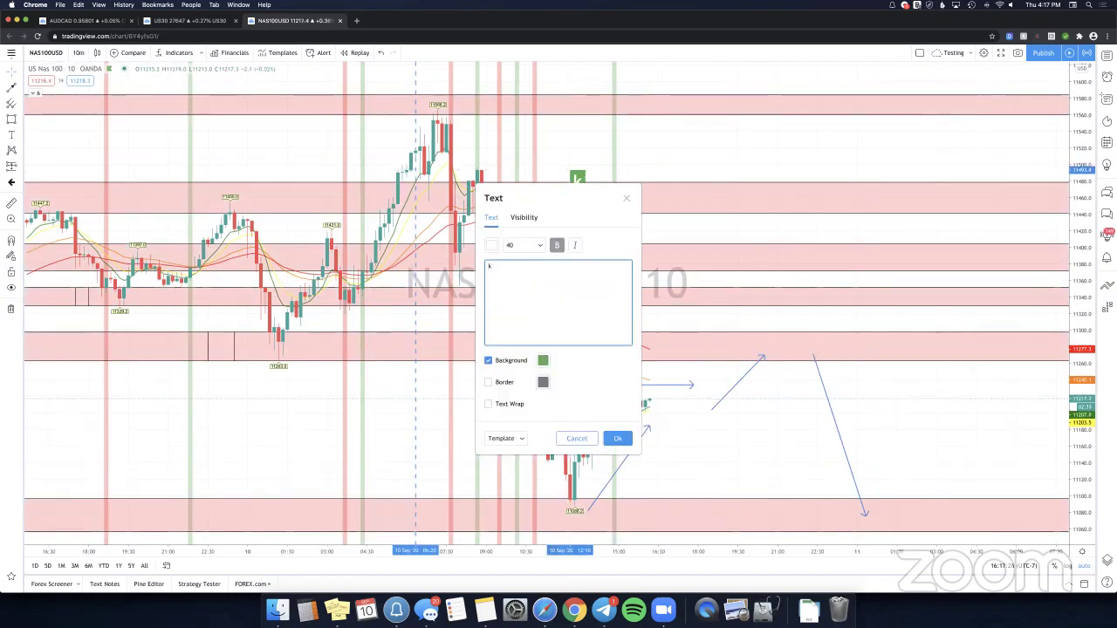
{"action": "type", "text": "2 PIVOTS STRATEGY"}
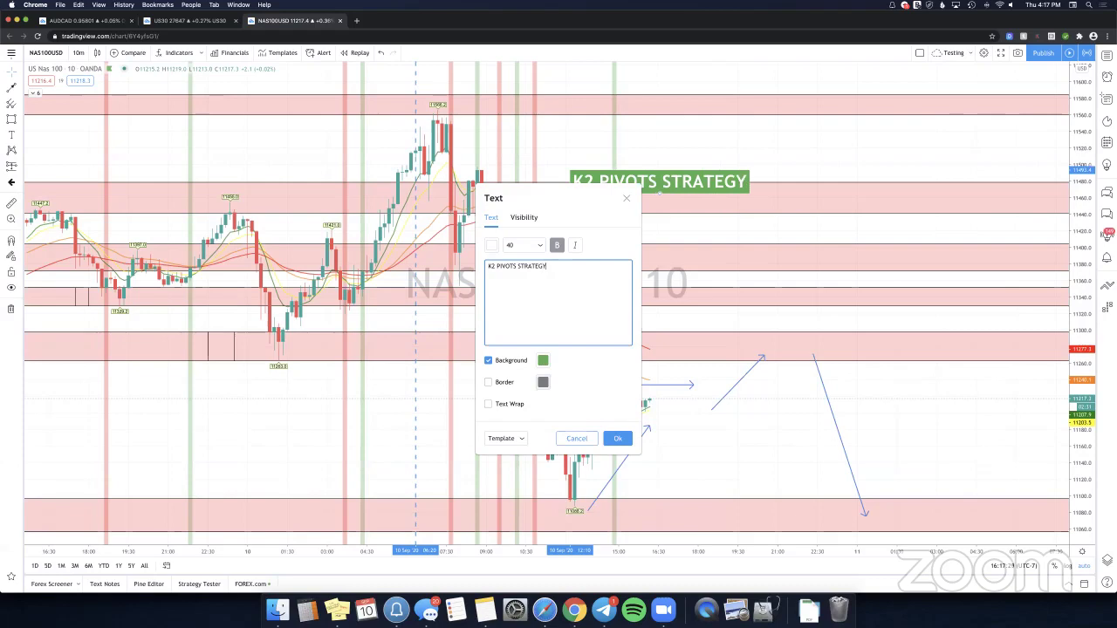
Add the first rule "1. IDENTIFY THE TREND VIA K2 PIVOTS" below the note's heading, separated by a blank line.
{"action": "key", "text": "Return"}
{"action": "type", "text": "1"}
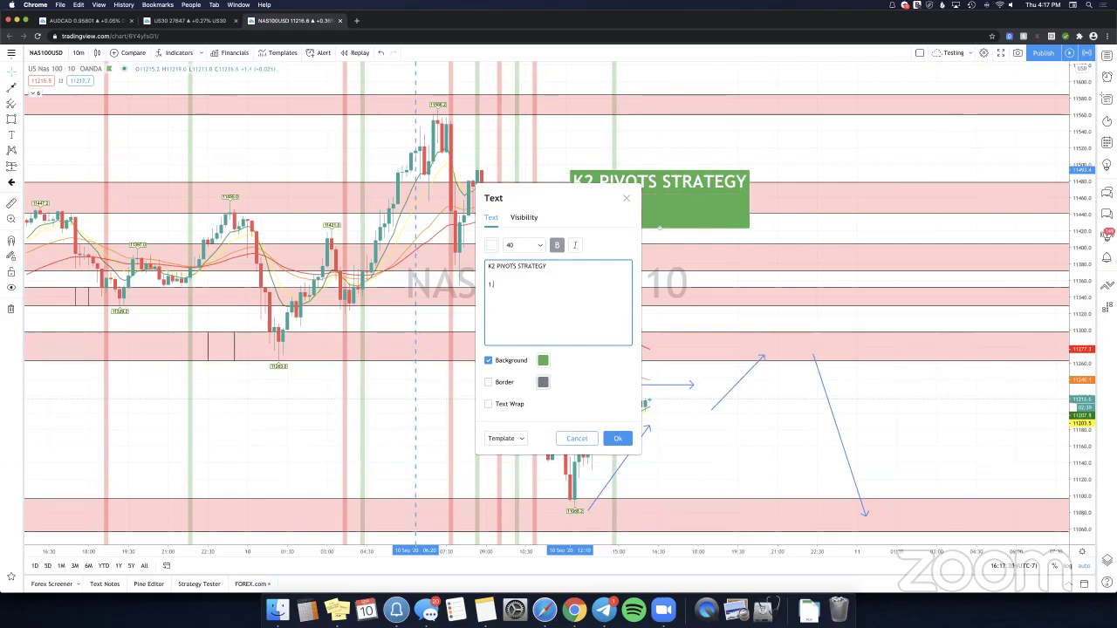
{"action": "type", "text": ". IDENTIFY THE T"}
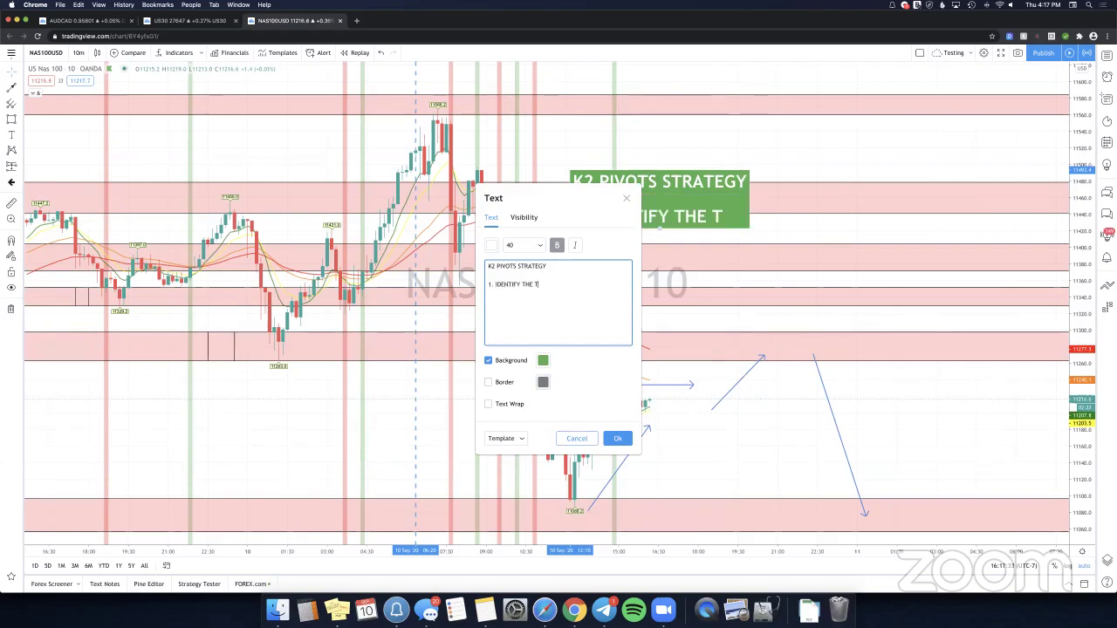
{"action": "type", "text": "REND VIA"}
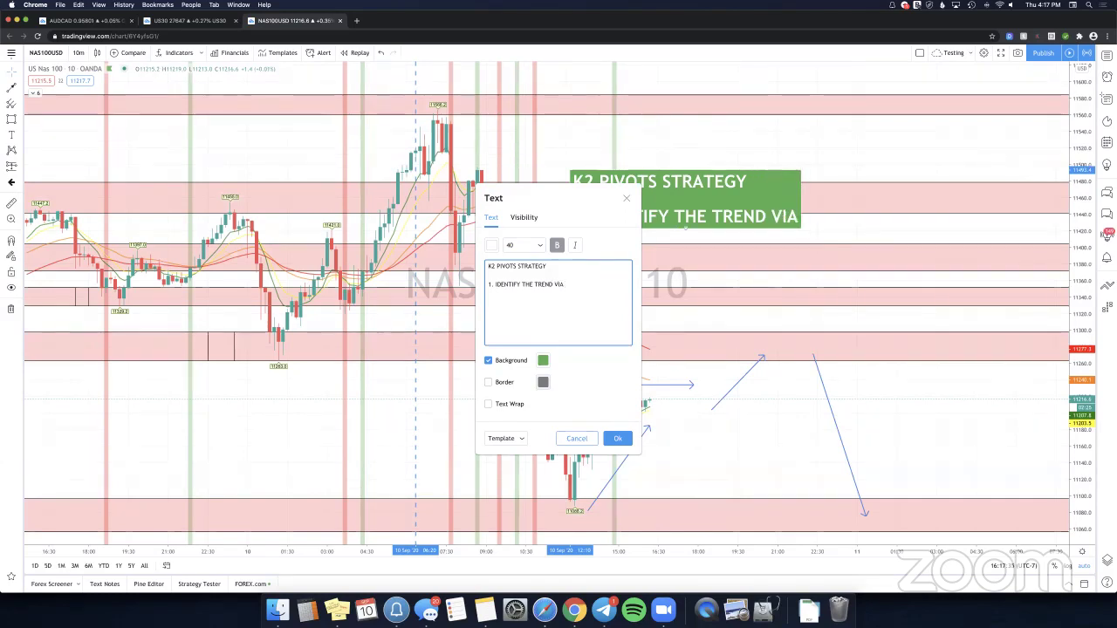
{"action": "type", "text": " K2 PIVOT"}
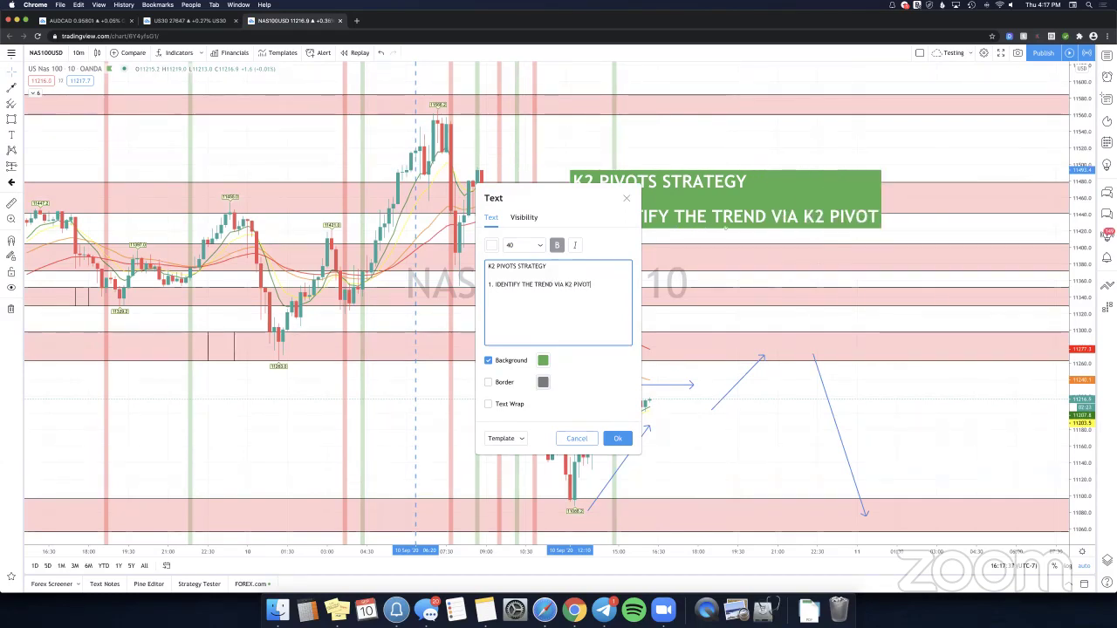
{"action": "type", "text": "S"}
Add the second rule "2. IDENTIFY A RETRACEMENT/PULLBACK" to the note, separated by a blank line.
{"action": "key", "text": "Return"}
{"action": "key", "text": "Return"}
{"action": "type", "text": "2."}
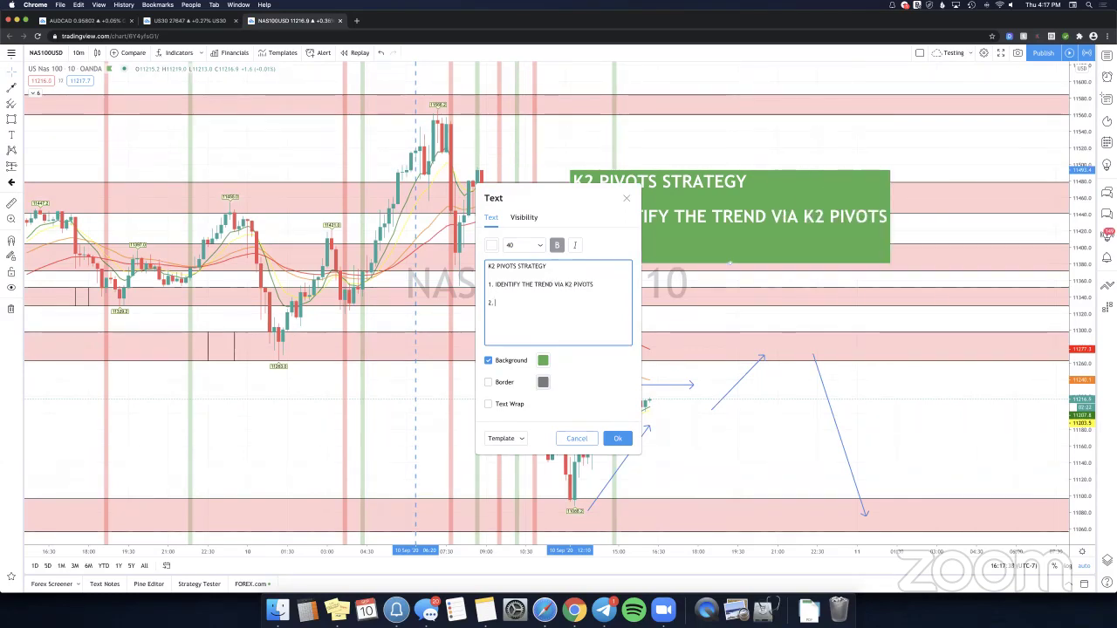
{"action": "type", "text": " IDENTIFY TH"}
{"action": "key", "text": "BackSpace"}
{"action": "key", "text": "BackSpace"}
{"action": "key", "text": "BackSpace"}
{"action": "key", "text": "BackSpace"}
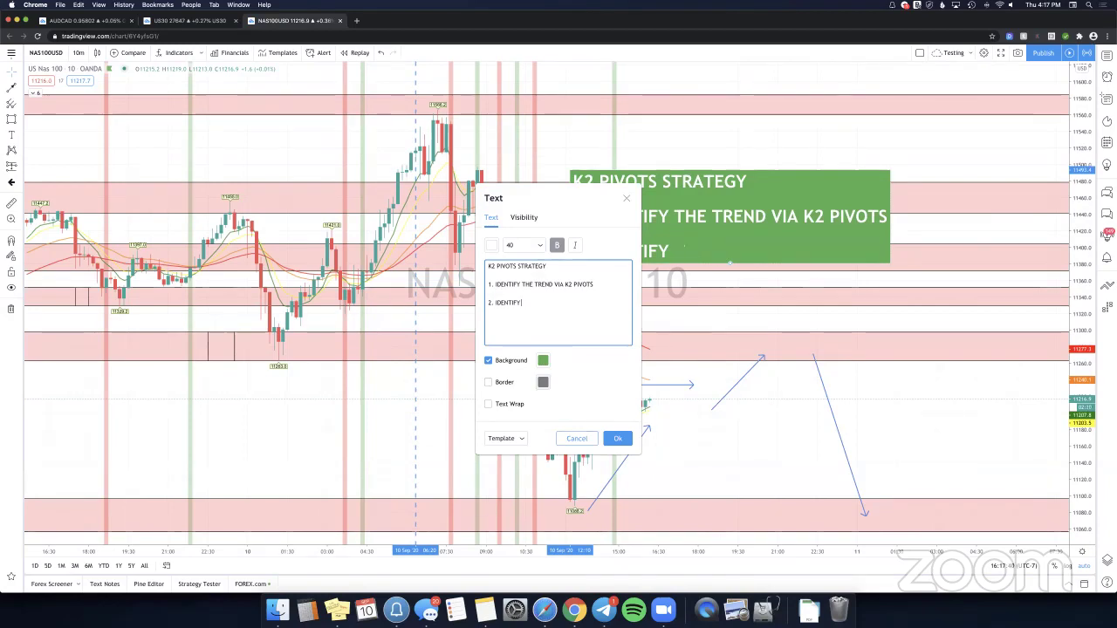
{"action": "type", "text": "REC"}
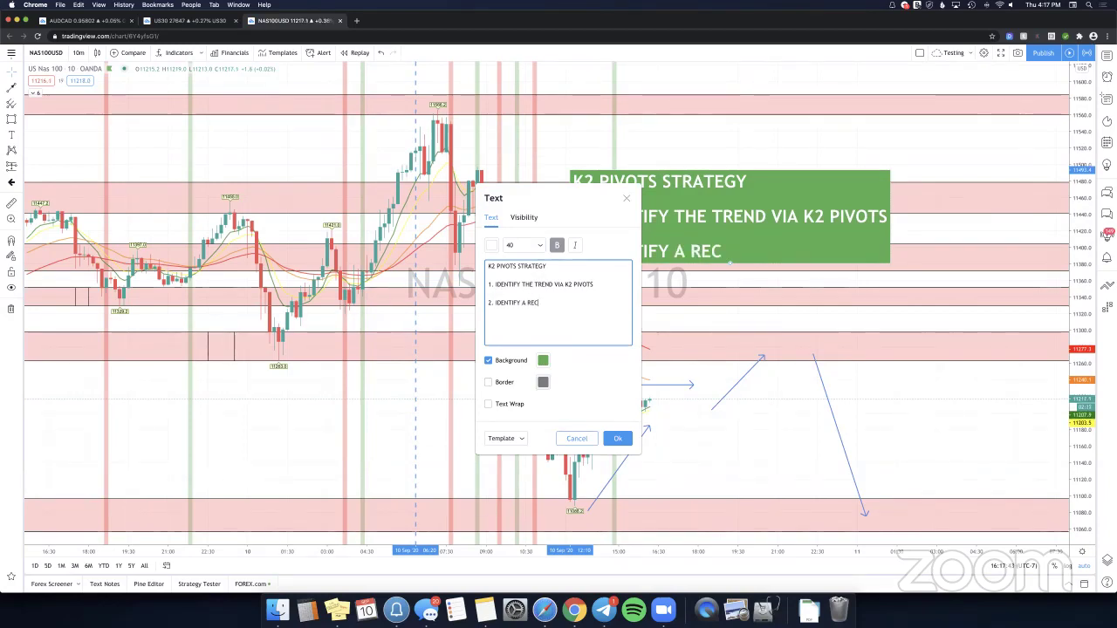
{"action": "key", "text": "BackSpace"}
{"action": "type", "text": "TRACEMENT"}
{"action": "key", "text": "Return"}
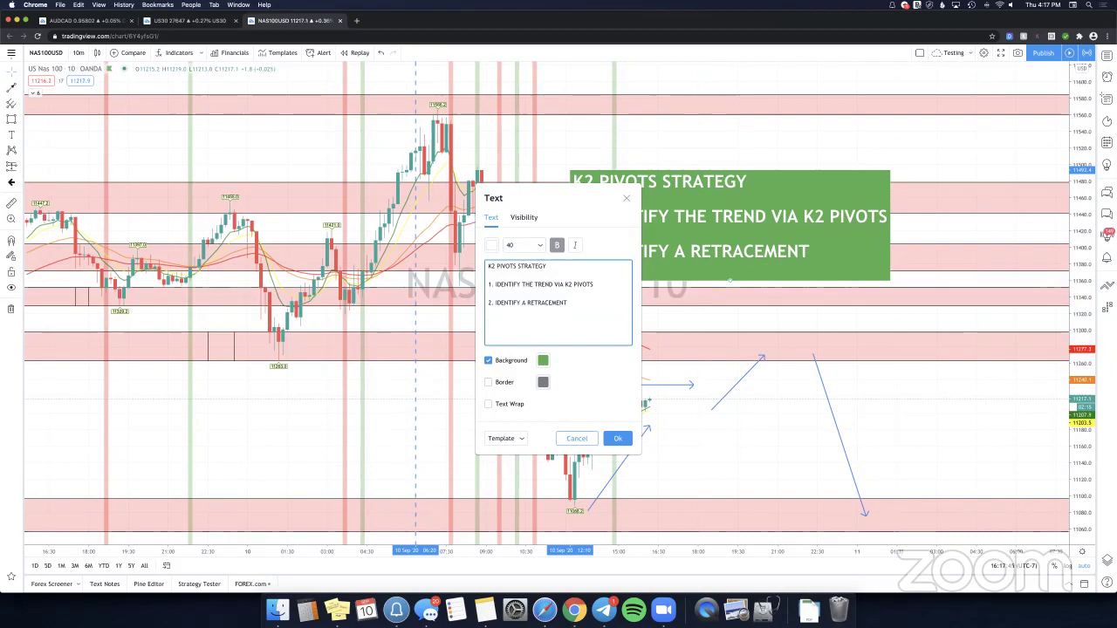
{"action": "type", "text": "/PULLBACK"}
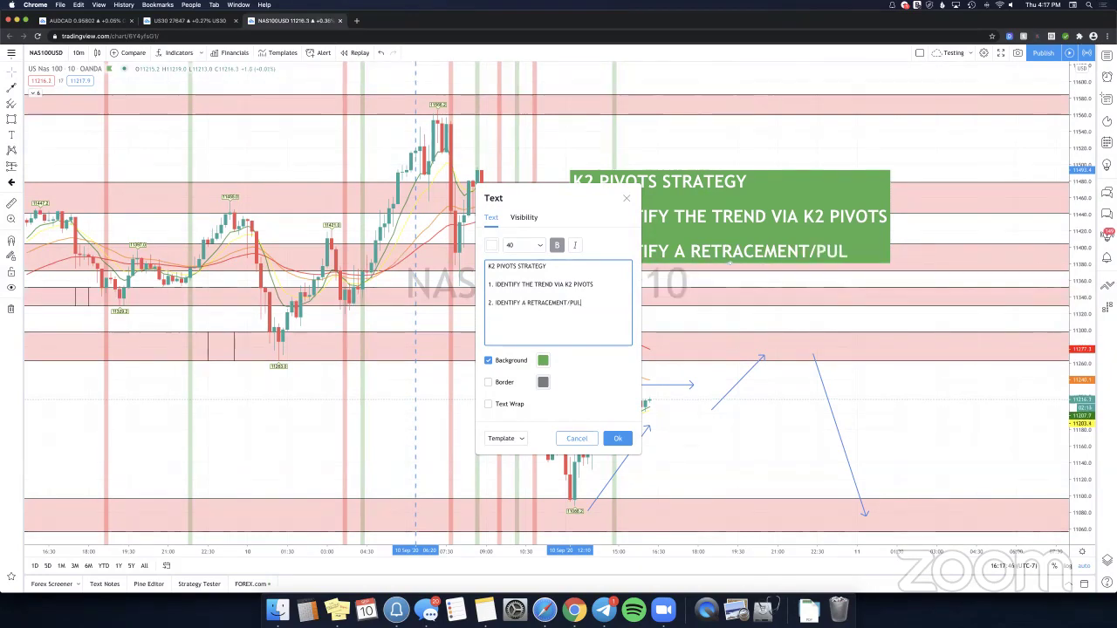
Add the third rule "3. IDENTIFY A REJECTION OFF K2 PIVOT AREA" to the note, separated by a blank line.
{"action": "key", "text": "Return"}
{"action": "key", "text": "Return"}
{"action": "type", "text": "3."}
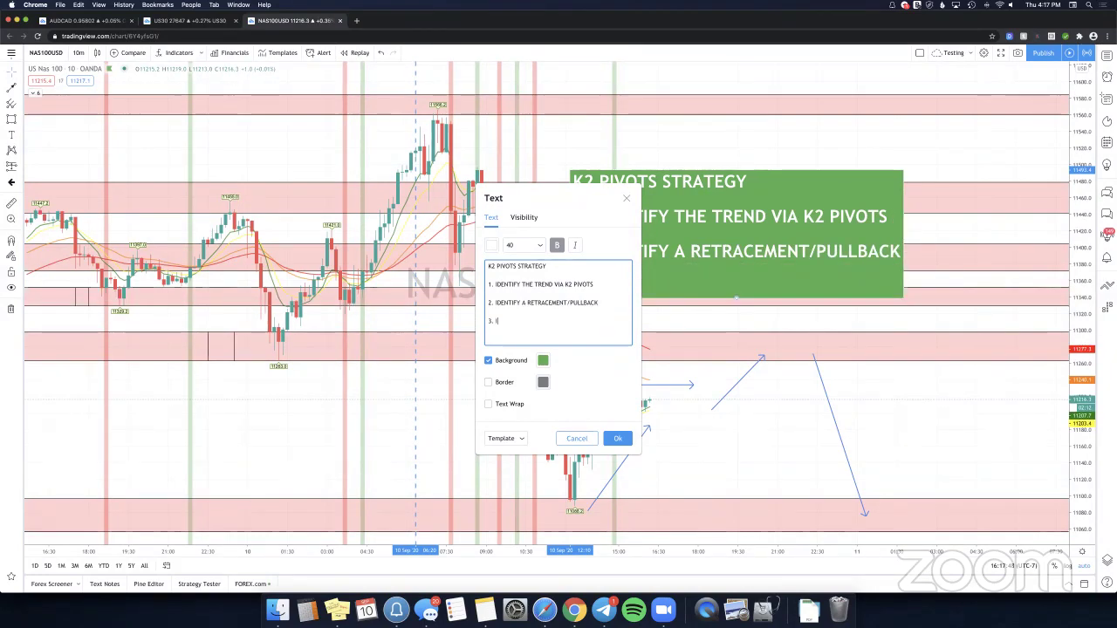
{"action": "type", "text": " IDENTIFY A R"}
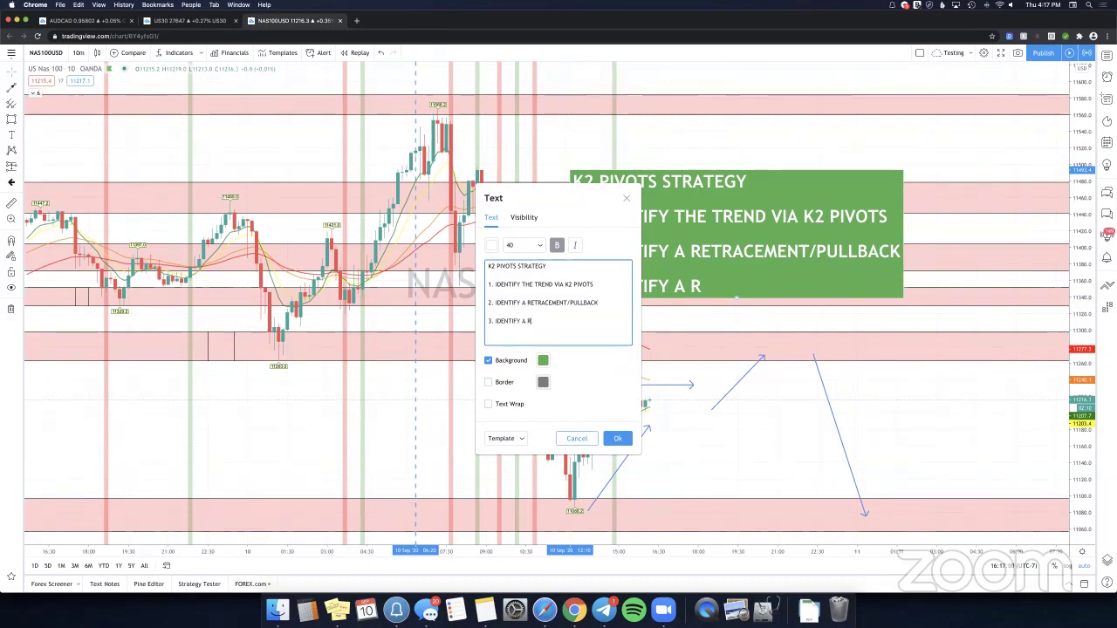
{"action": "type", "text": "EJECTION O"}
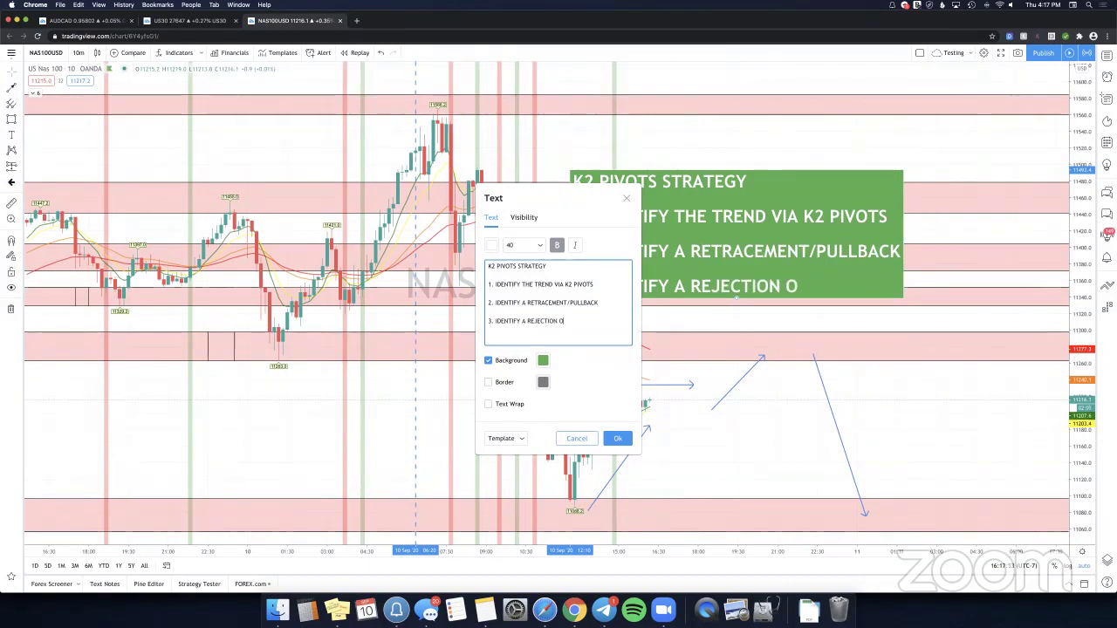
{"action": "type", "text": "FF K2 PO"}
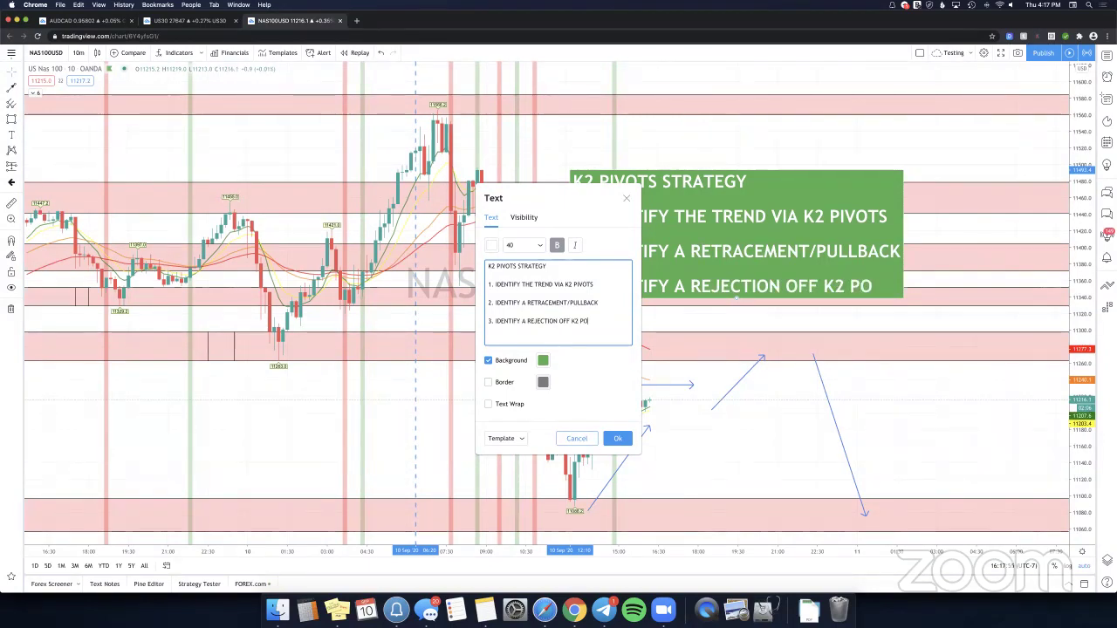
{"action": "type", "text": "I"}
{"action": "type", "text": "OVT"}
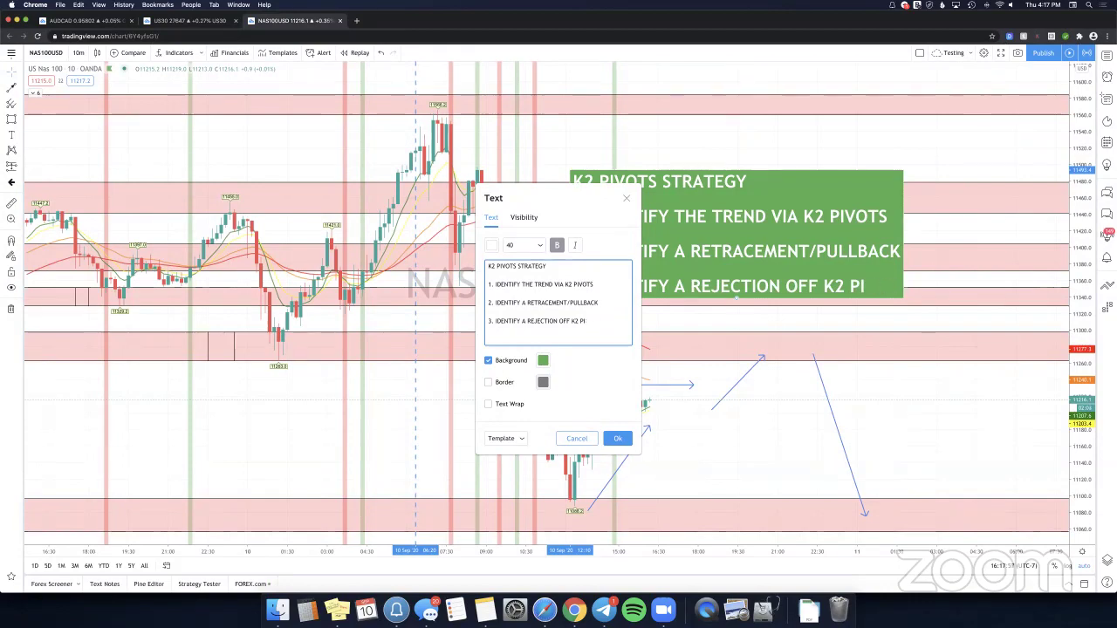
{"action": "type", "text": " AREA"}
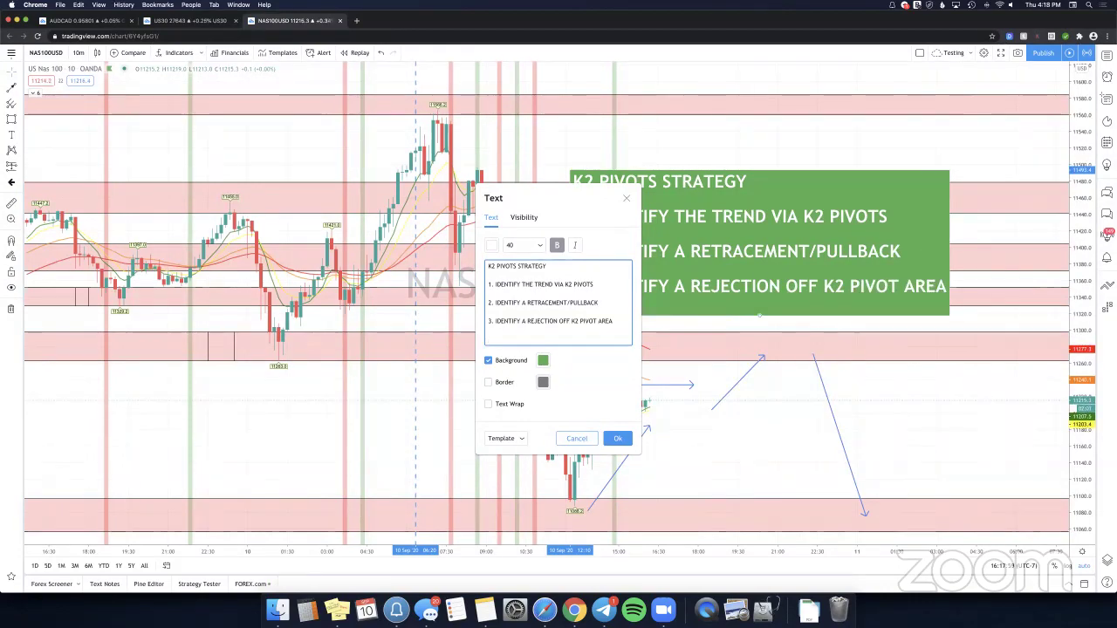
Add the fourth rule "4. IDENTIFY A VALID K2 SIGNAL" to the note, separated by a blank line.
{"action": "key", "text": "Return"}
{"action": "type", "text": "4. IDENTIF YA"}
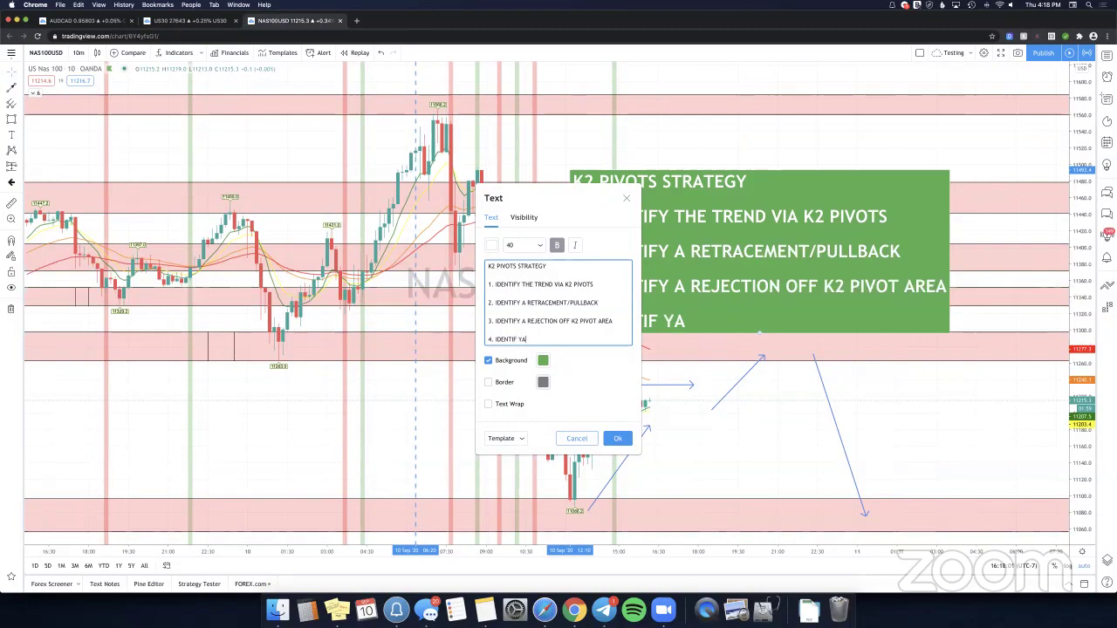
{"action": "key", "text": "BackSpace"}
{"action": "key", "text": "BackSpace"}
{"action": "key", "text": "BackSpace"}
{"action": "key", "text": "BackSpace"}
{"action": "key", "text": "BackSpace"}
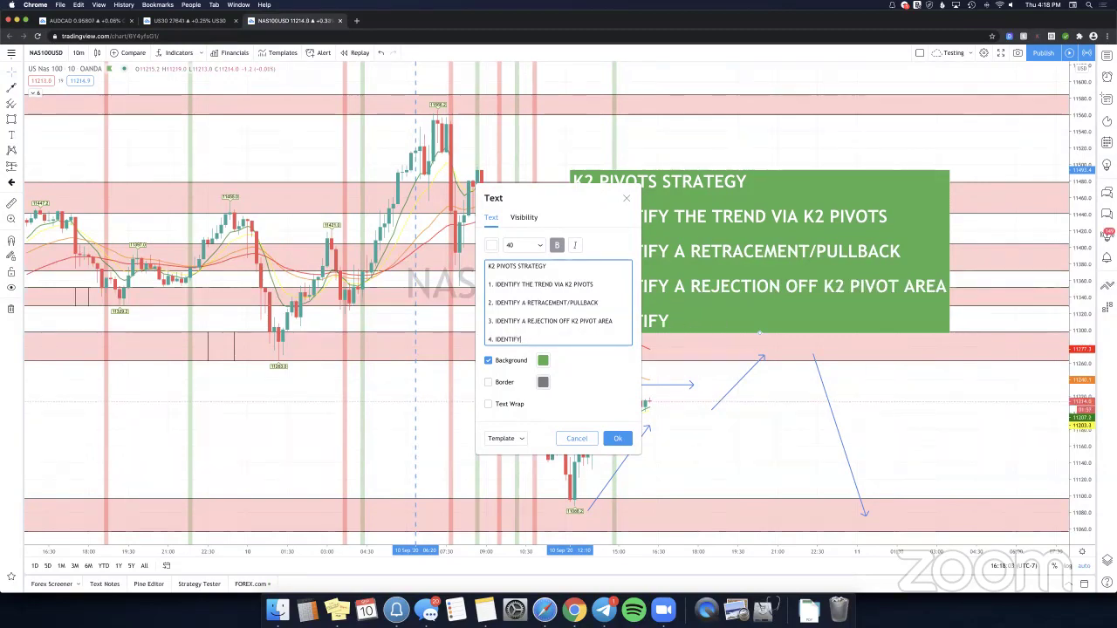
{"action": "type", "text": "SIGNAL"}
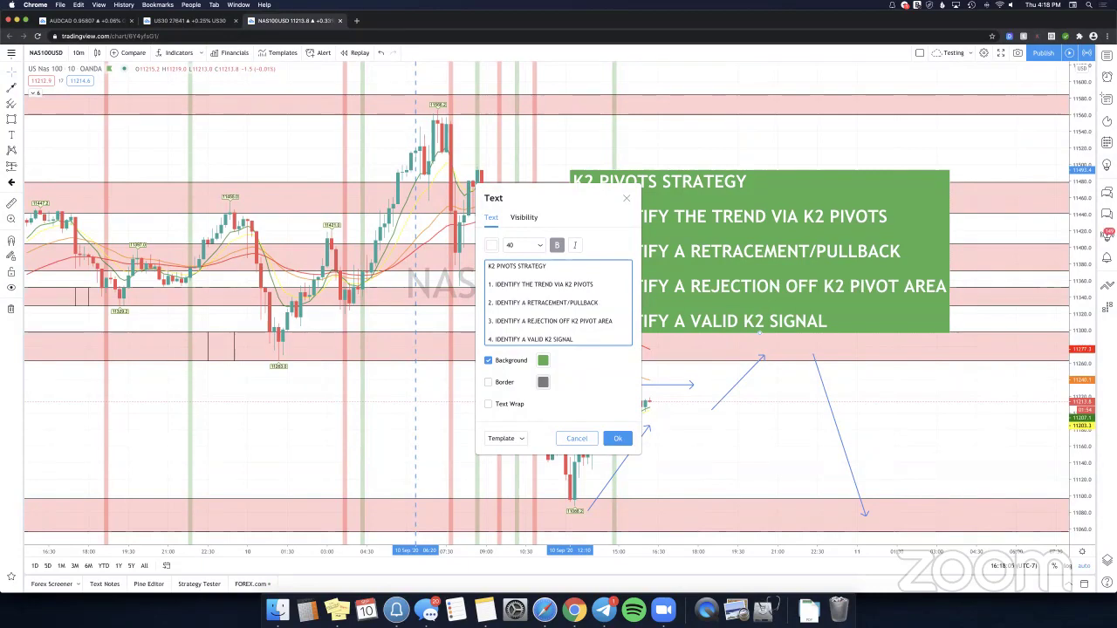
Add the fifth rule "5. ENTER ON THE OPEN OF THE FOLLOWING CANDLE" to the note, separated by a blank line.
{"action": "key", "text": "Return"}
{"action": "type", "text": "5."}
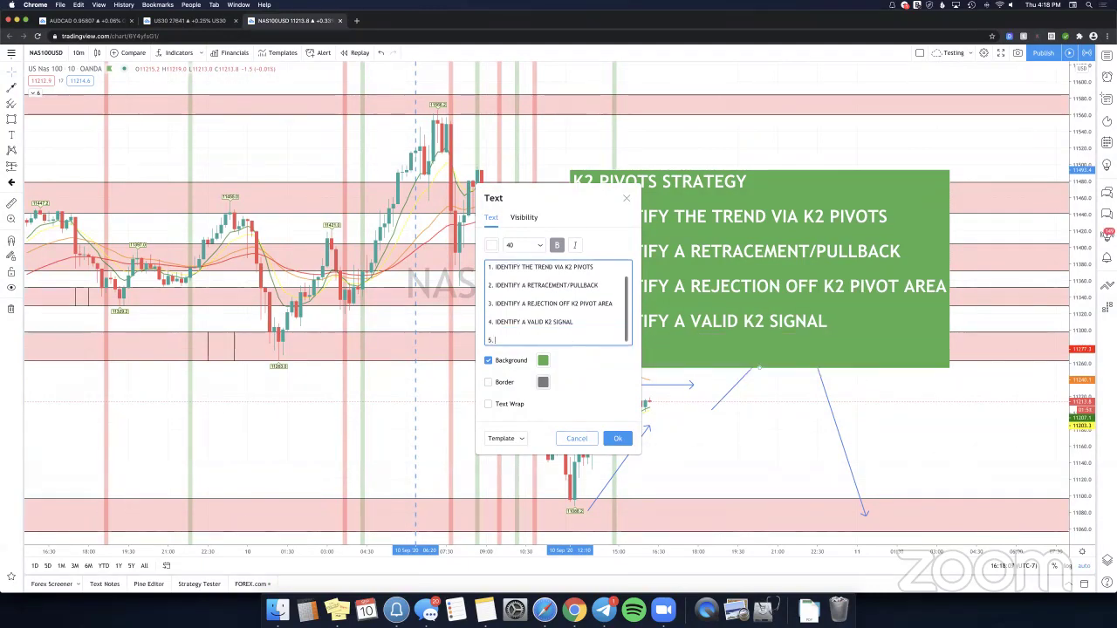
{"action": "type", "text": " ENTER ON THE OPEN OF THE FOLLLOWING CAND"}
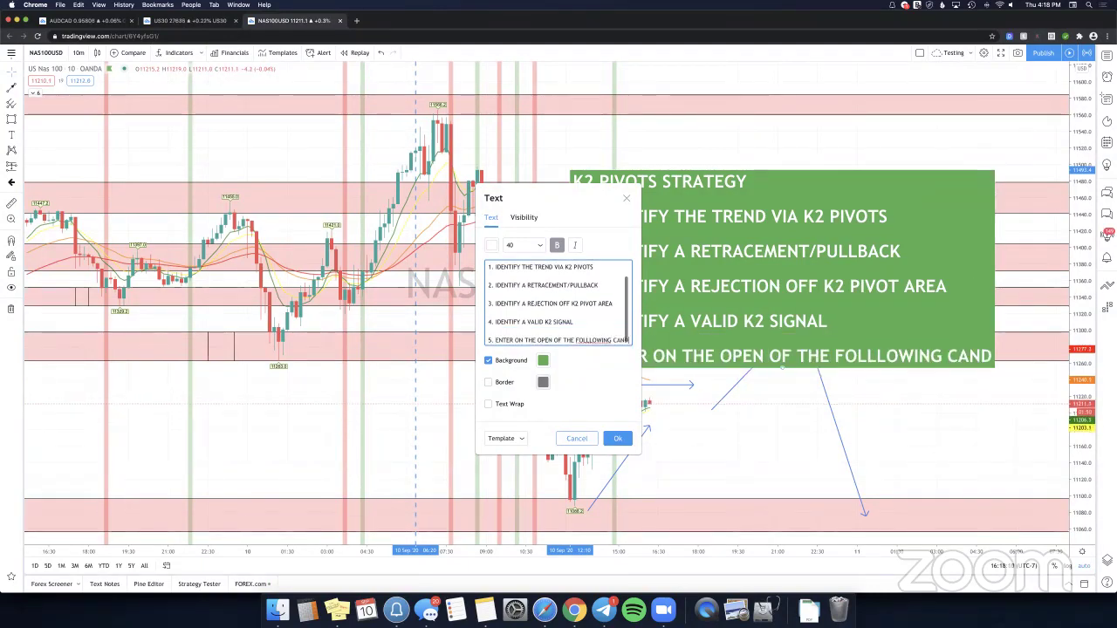
{"action": "key", "text": "BackSpace"}
{"action": "key", "text": "BackSpace"}
{"action": "key", "text": "BackSpace"}
{"action": "key", "text": "BackSpace"}
{"action": "key", "text": "BackSpace"}
{"action": "key", "text": "BackSpace"}
{"action": "type", "text": "G"}
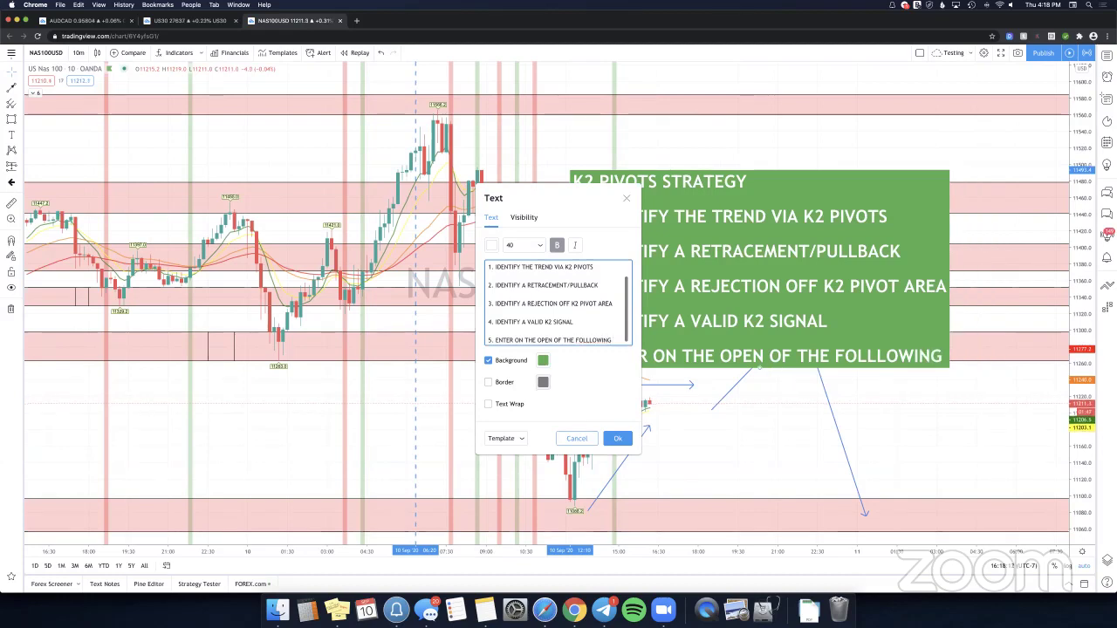
{"action": "type", "text": "OWING"}
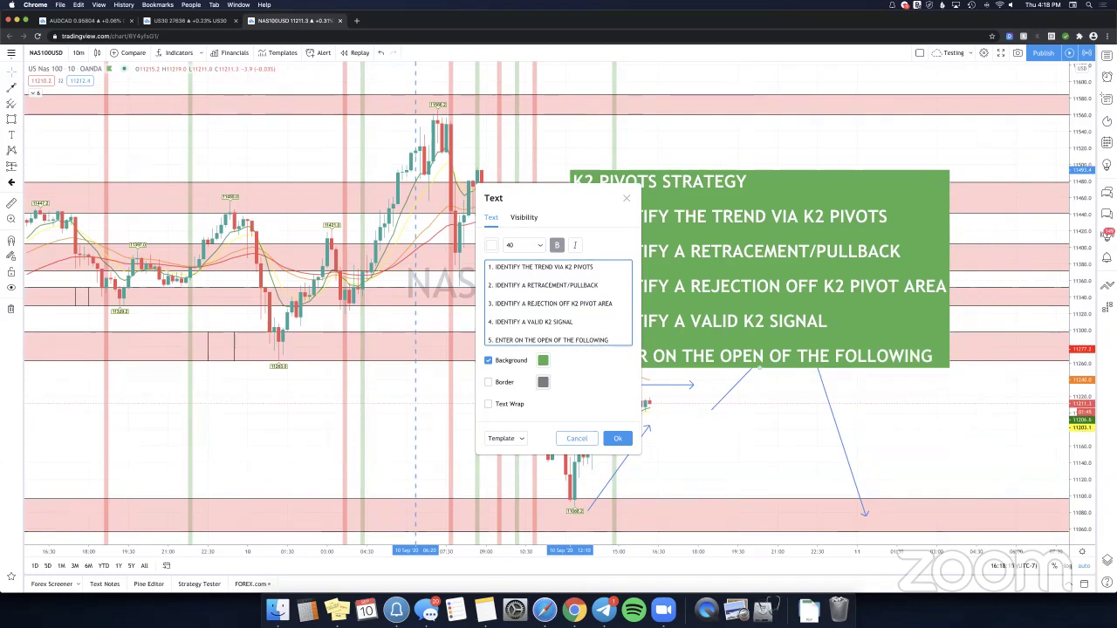
{"action": "type", "text": " CANDLE"}
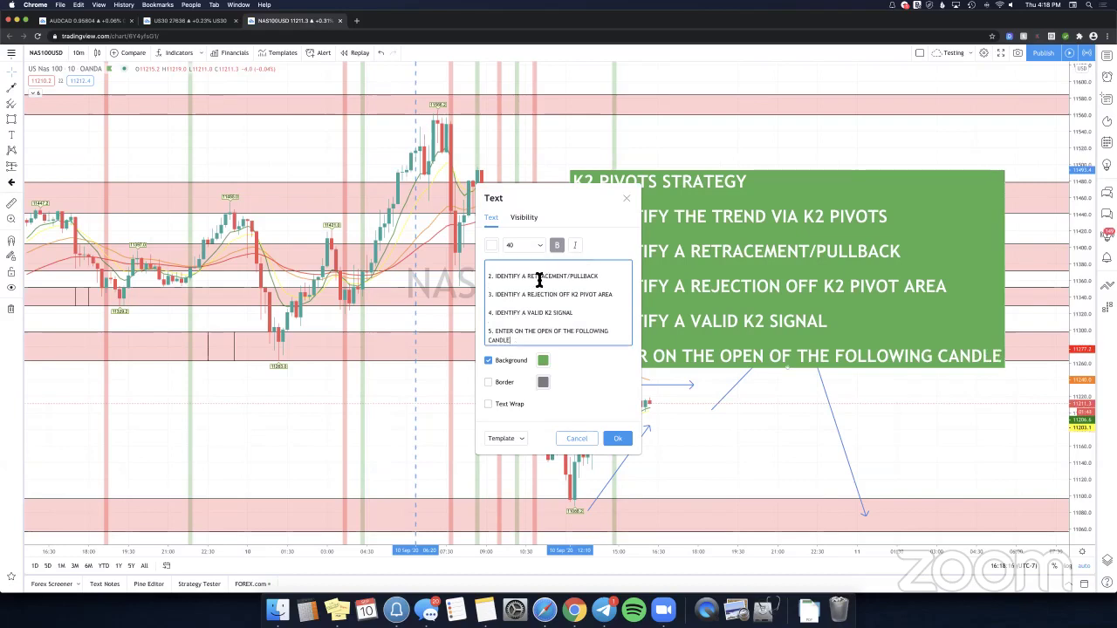
Give the note a black background and text size 20, and move it into the empty chart area beside the sell-off.
{"action": "left_click", "coordinate": [543, 360]}
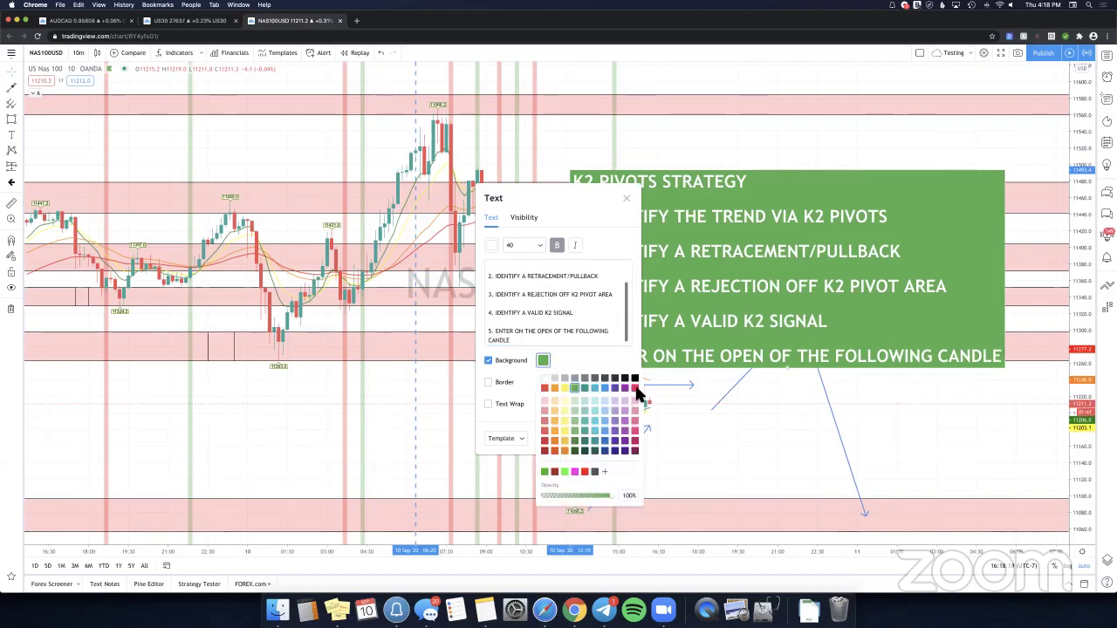
{"action": "left_click", "coordinate": [635, 380]}
{"action": "left_click", "coordinate": [524, 246]}
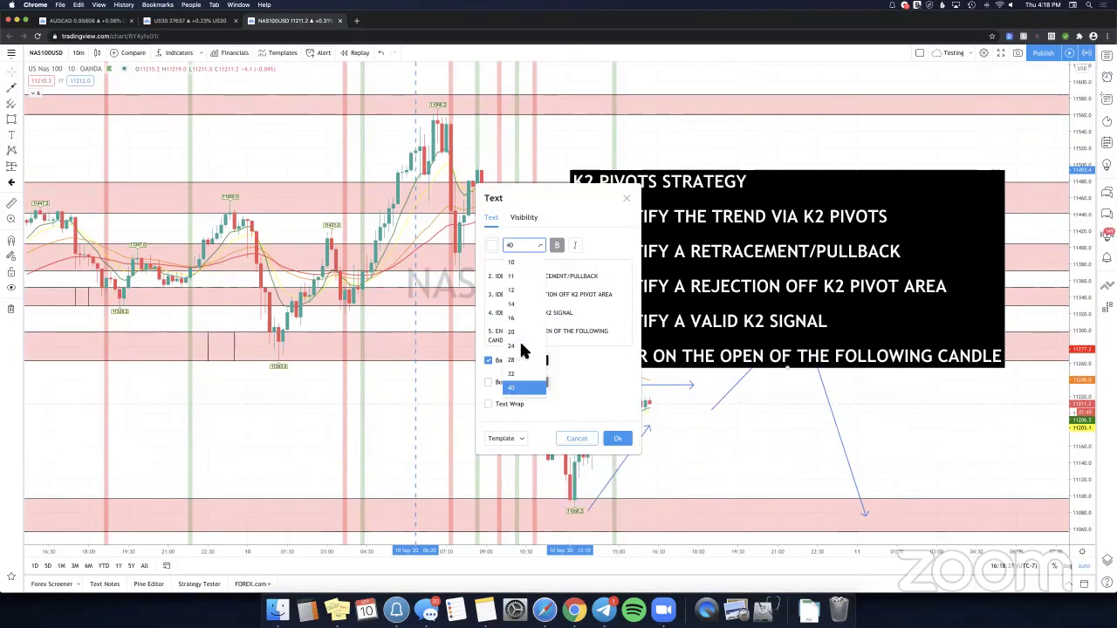
{"action": "left_click", "coordinate": [521, 333]}
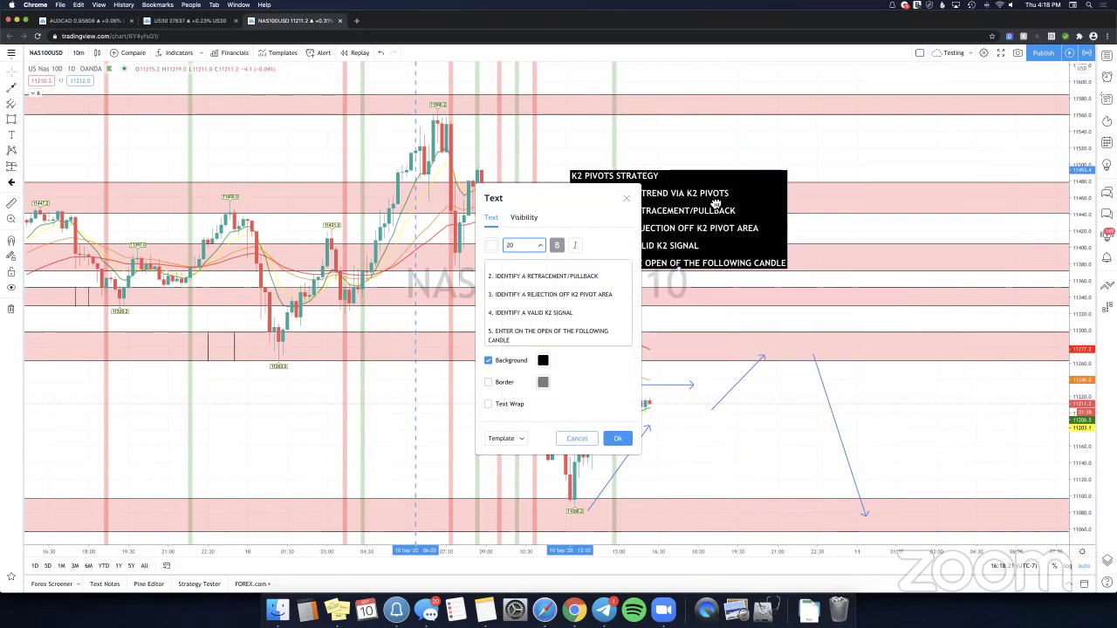
{"action": "left_click", "coordinate": [718, 391]}
{"action": "left_click_drag", "start_coordinate": [644, 261], "coordinate": [704, 237]}
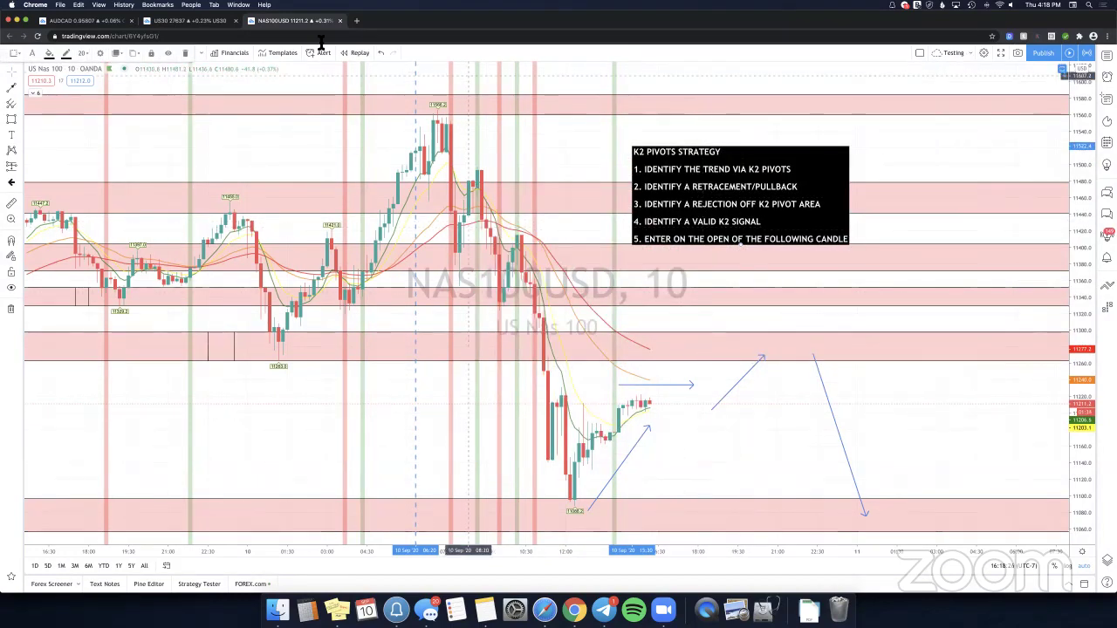
{"action": "left_click_drag", "start_coordinate": [685, 191], "coordinate": [684, 196]}
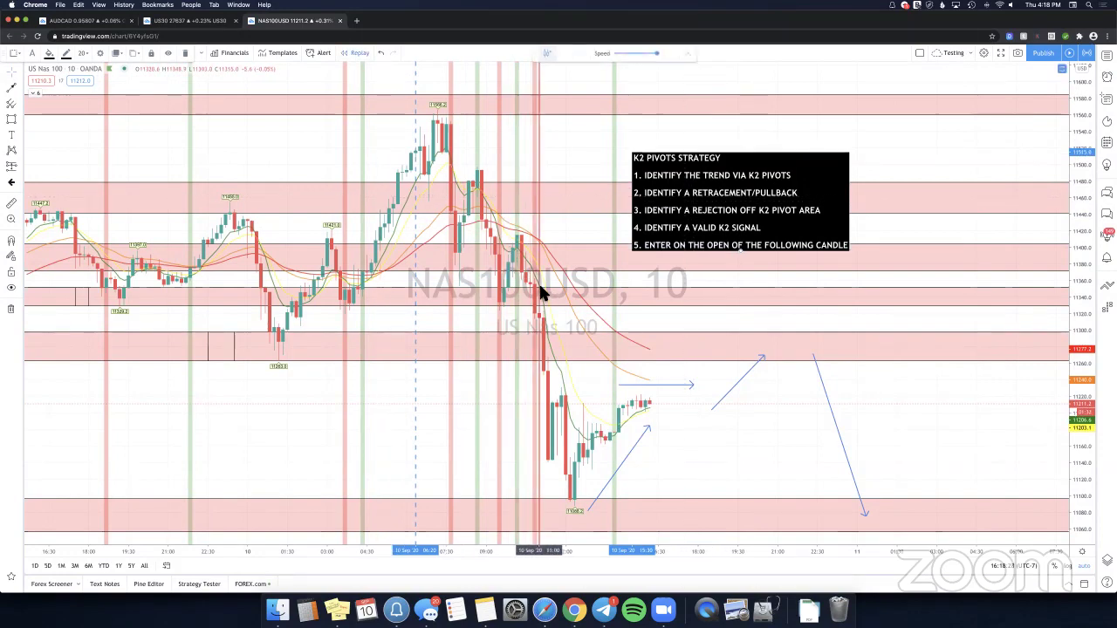
Start bar replay from the 10 Sep 11:00 candle and move the strategy note closer to the latest candles.
{"action": "left_click", "coordinate": [657, 280]}
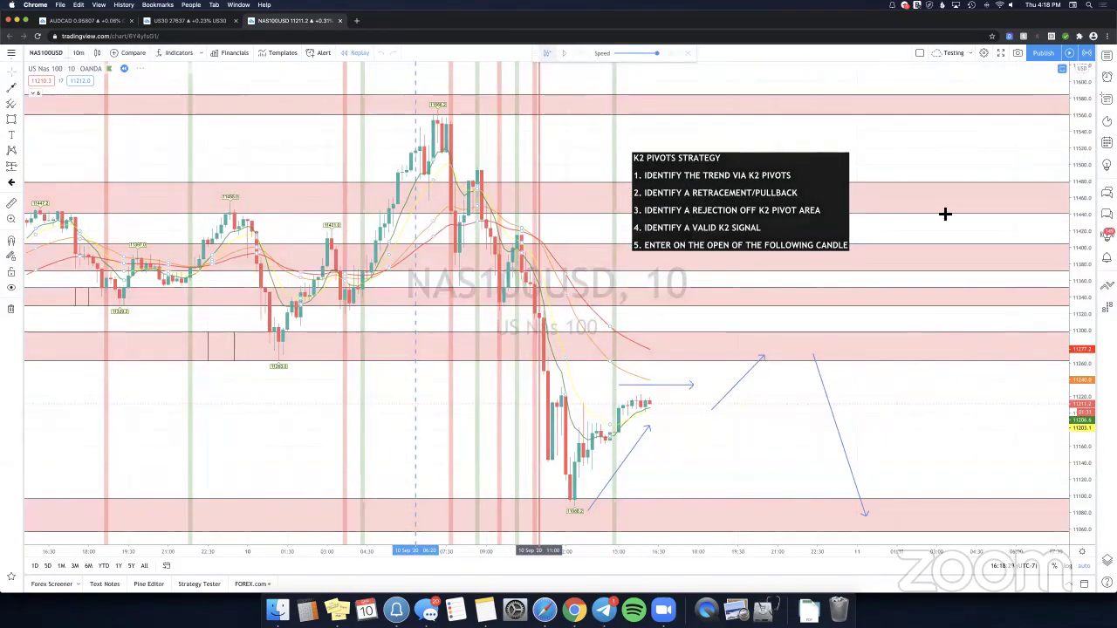
{"action": "left_click", "coordinate": [730, 164]}
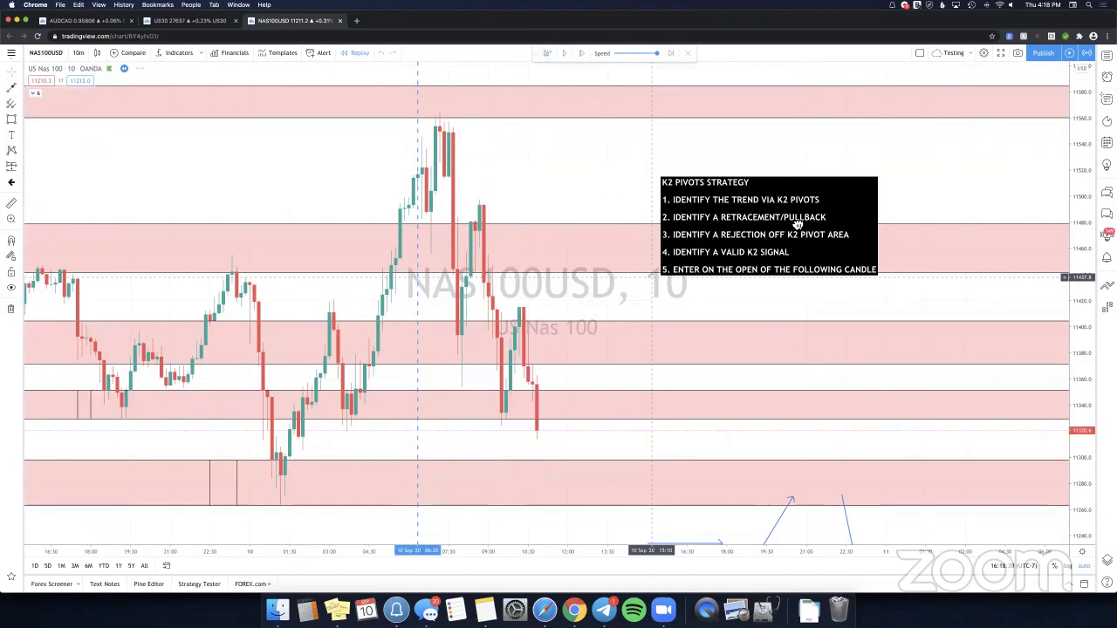
{"action": "left_click_drag", "start_coordinate": [652, 278], "coordinate": [808, 224]}
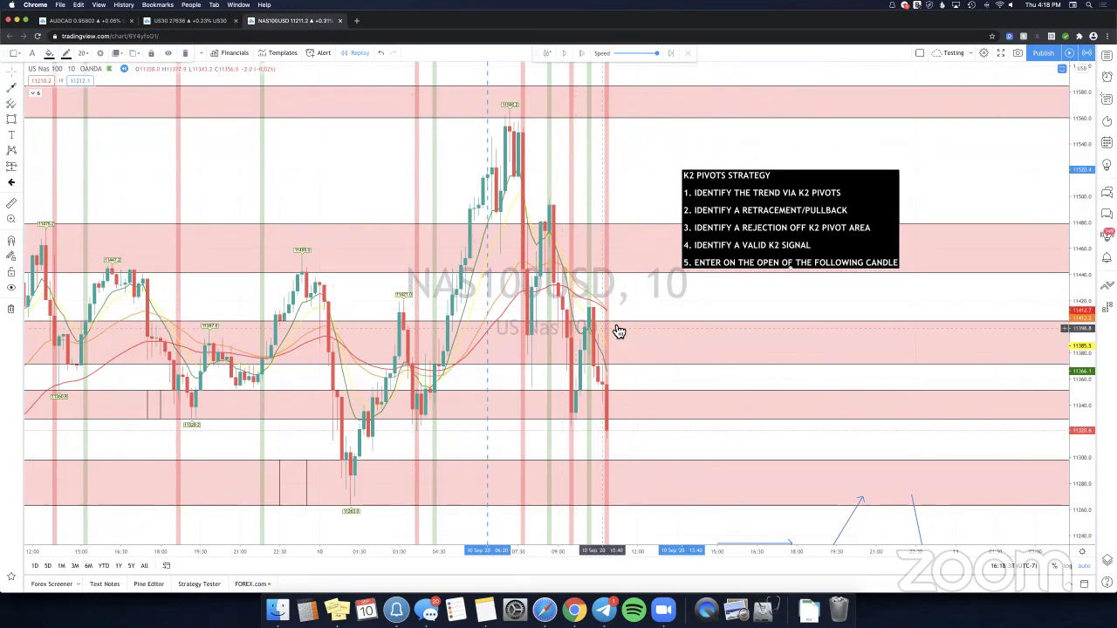
Remove the three upper price zones from the chart and shift the strategy note nearer to the price action.
{"action": "left_click", "coordinate": [715, 203]}
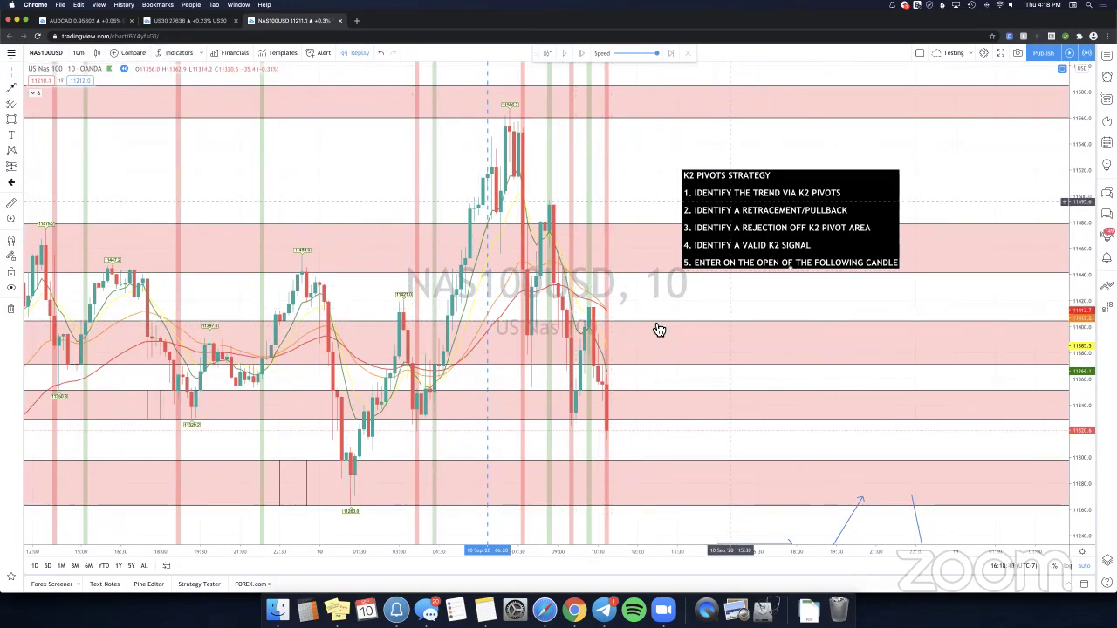
{"action": "left_click_drag", "start_coordinate": [731, 202], "coordinate": [717, 183]}
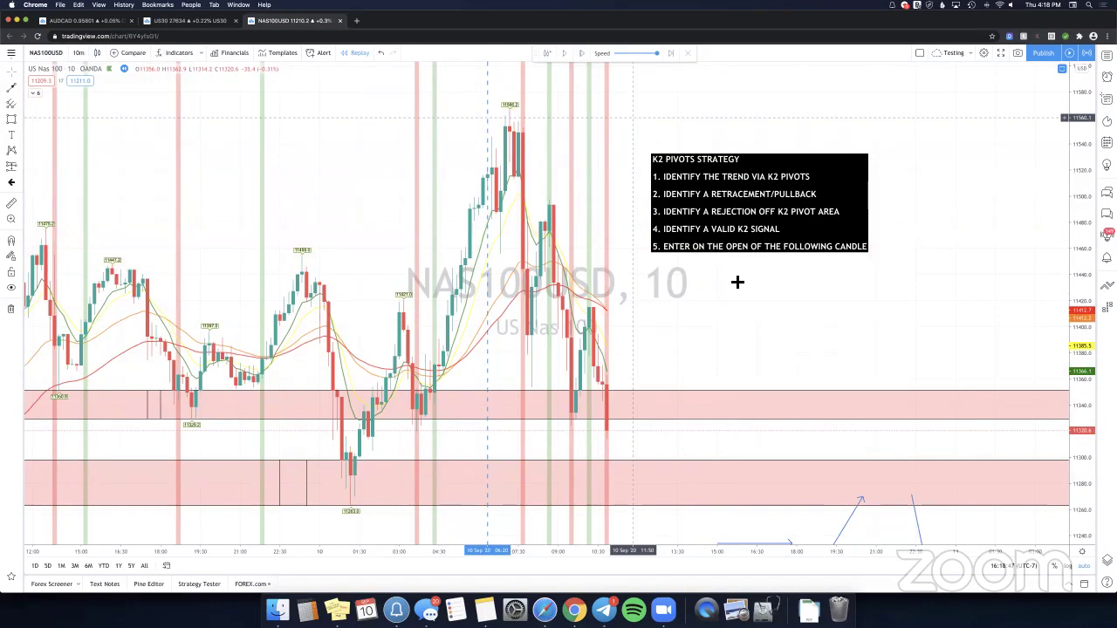
{"action": "mouse_move", "coordinate": [713, 227]}
{"action": "left_mouse_down"}
{"action": "mouse_move", "coordinate": [714, 314]}
{"action": "mouse_move", "coordinate": [689, 303]}
{"action": "left_mouse_up"}
Hide the K1 indicator's red and green vertical bands and move the strategy note slightly lower.
{"action": "left_click", "coordinate": [36, 93]}
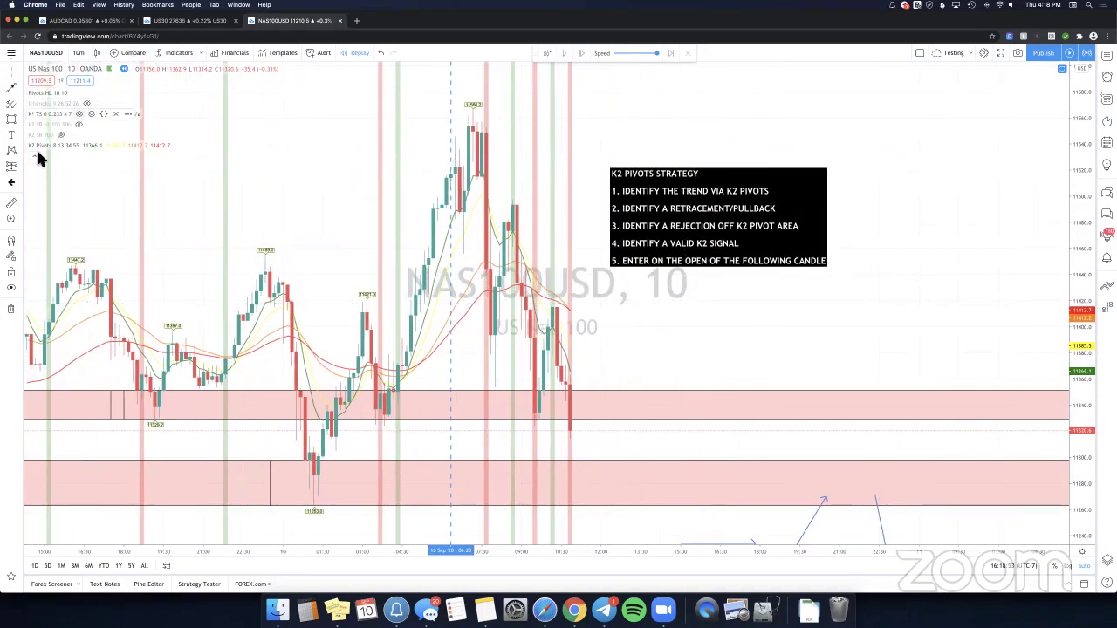
{"action": "left_click", "coordinate": [80, 115]}
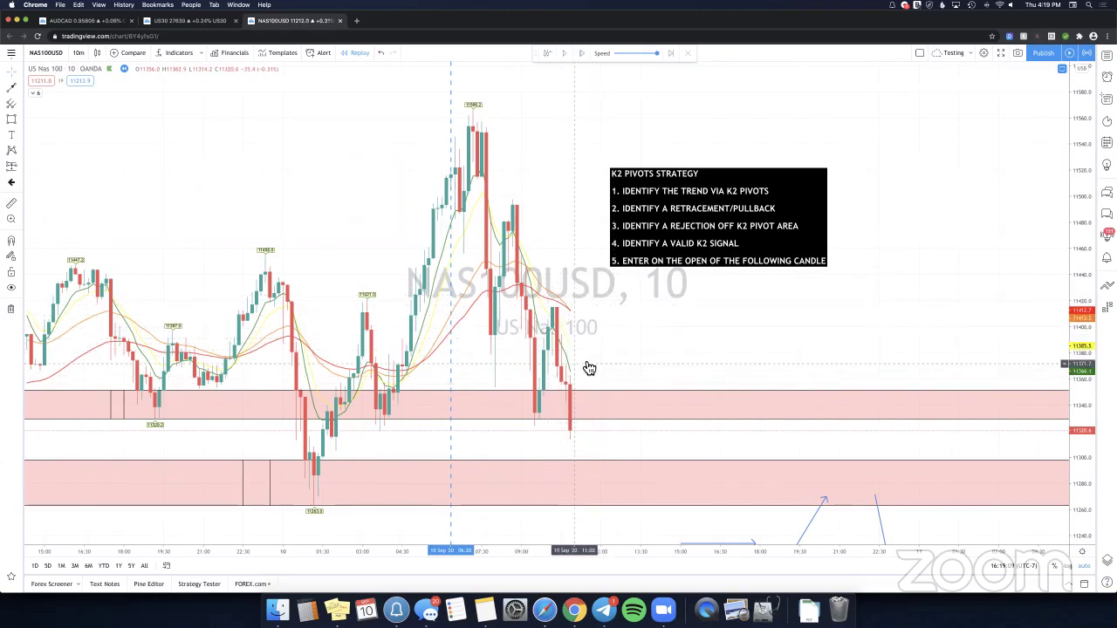
{"action": "left_click_drag", "start_coordinate": [667, 216], "coordinate": [711, 235]}
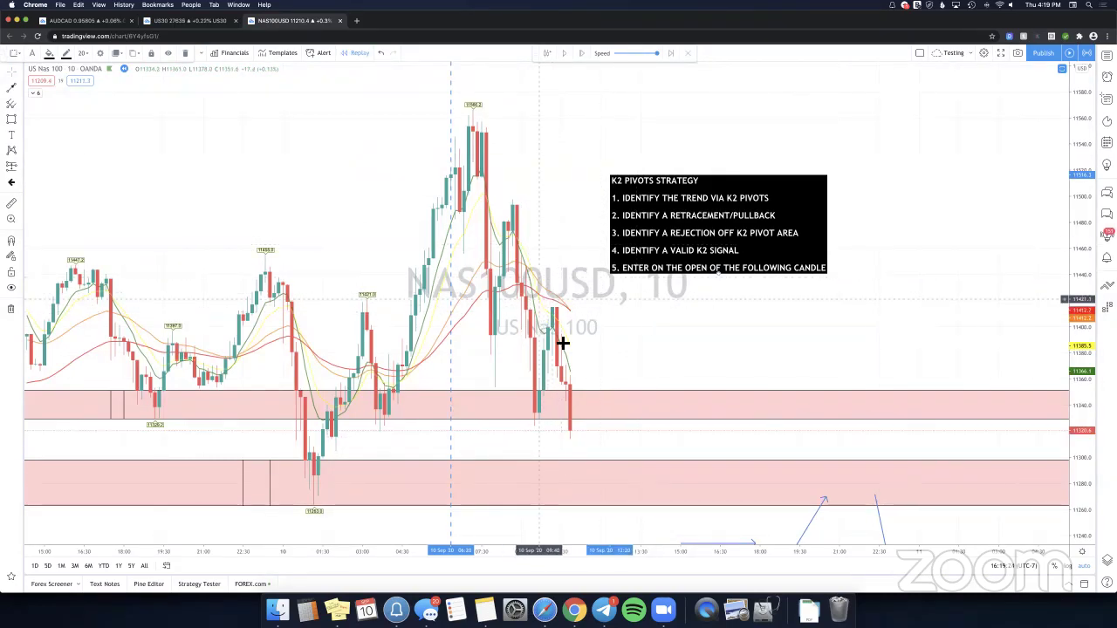
Show the K1 indicator's red and green vertical bands again and move the strategy note slightly lower.
{"action": "left_click", "coordinate": [35, 92]}
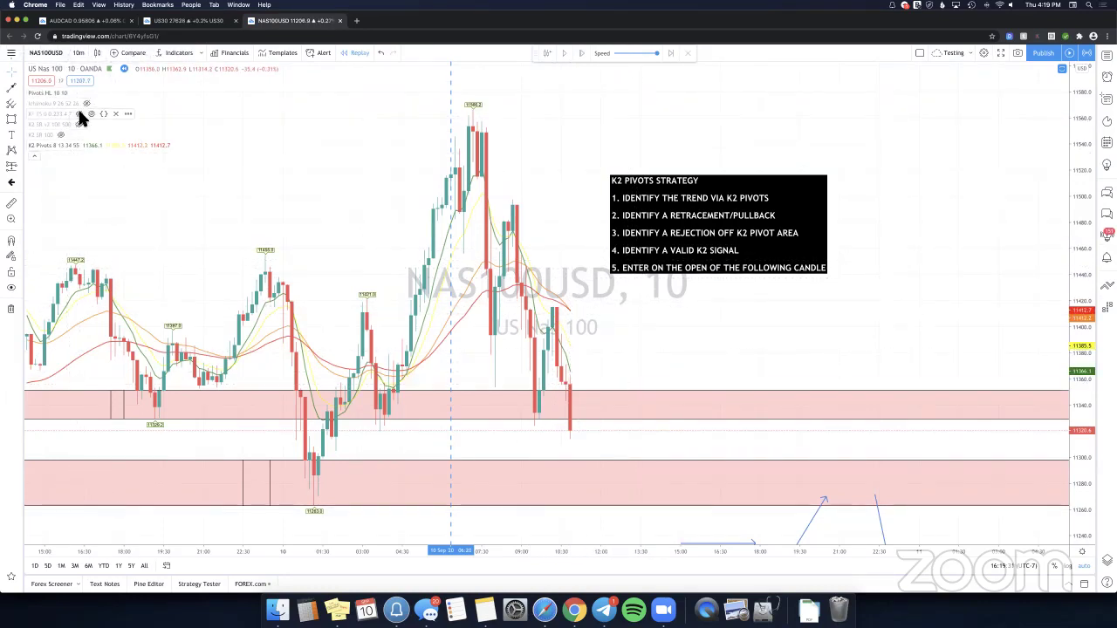
{"action": "left_click", "coordinate": [78, 114]}
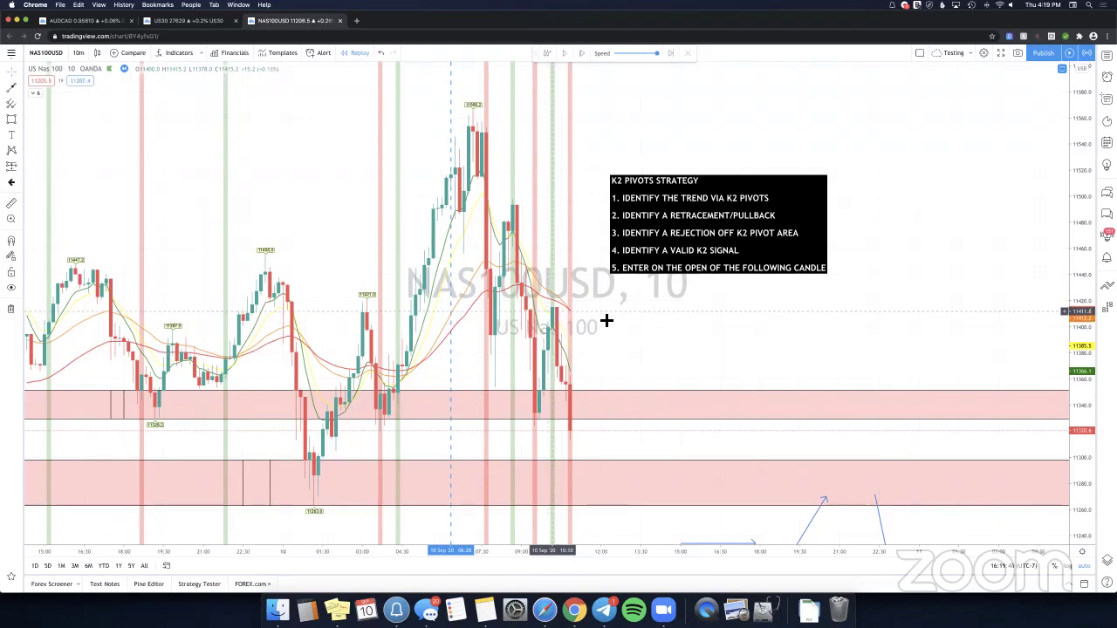
{"action": "scroll", "coordinate": [656, 254], "scroll_direction": "right", "scroll_amount": 1}
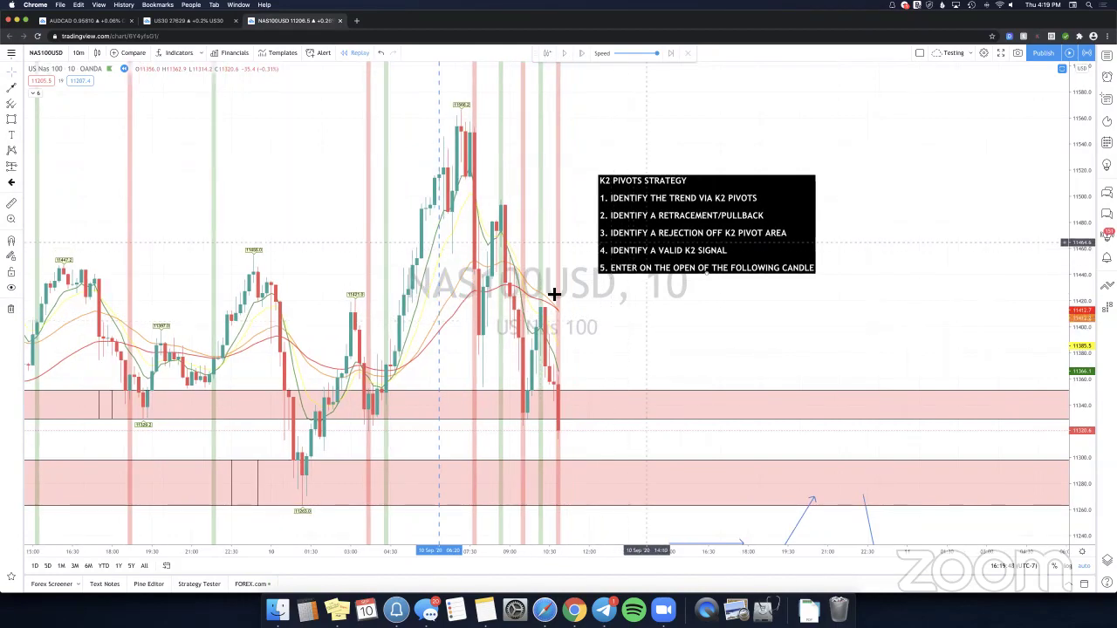
{"action": "left_click_drag", "start_coordinate": [647, 242], "coordinate": [646, 255]}
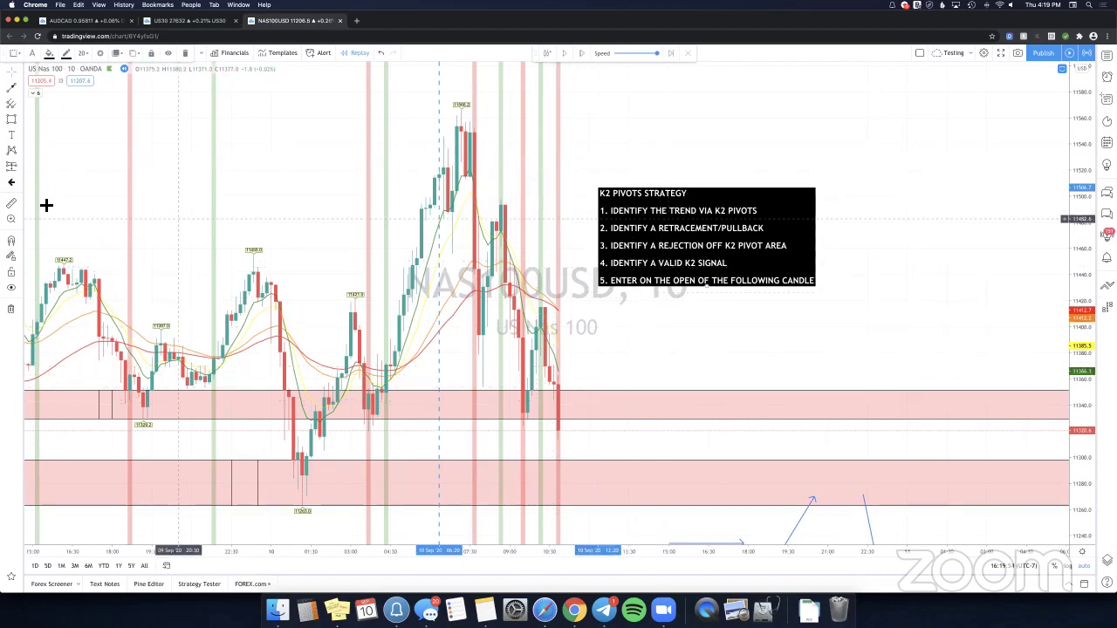
Place a short position after the latest candle with entry at about 11,320.9 and raise its stop to the earlier swing high at about 11,497.3.
{"action": "left_click", "coordinate": [22, 167]}
{"action": "left_click", "coordinate": [38, 186]}
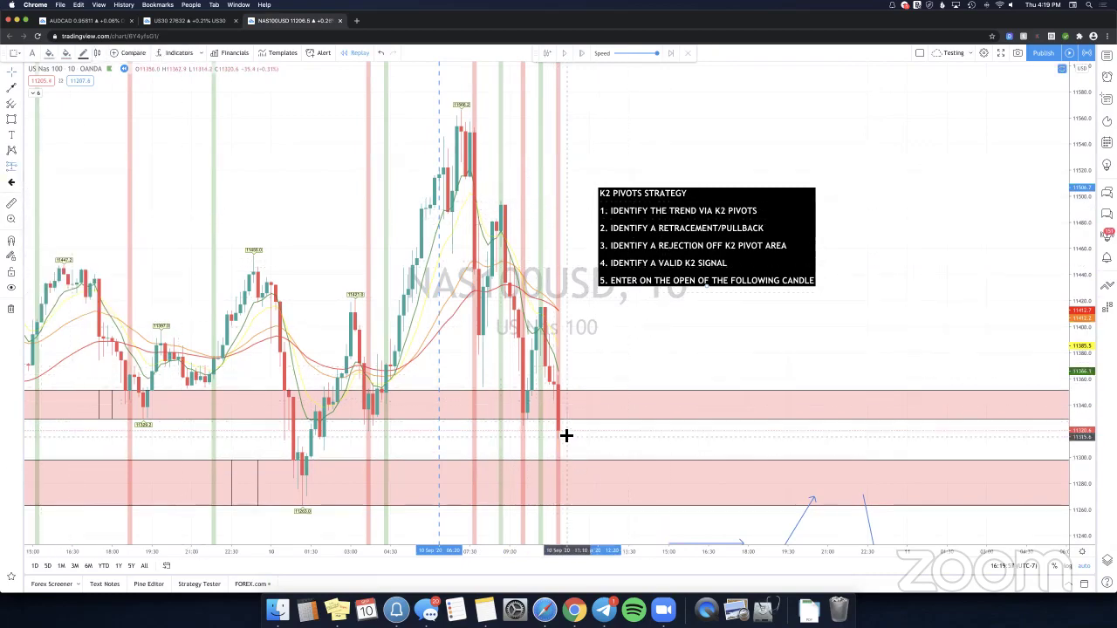
{"action": "left_click", "coordinate": [566, 431]}
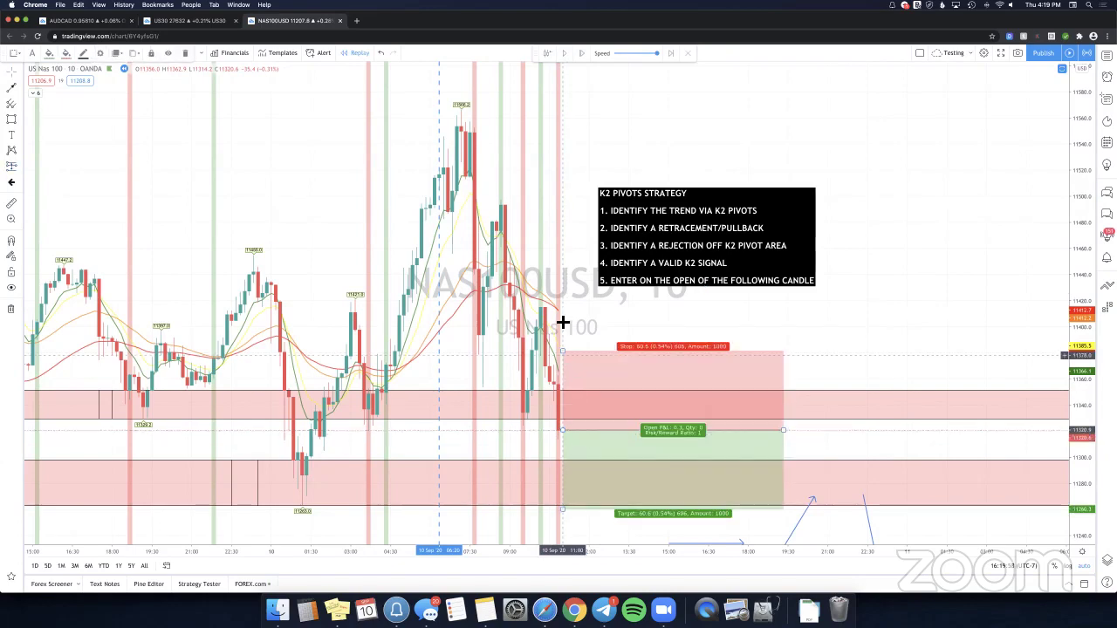
{"action": "left_click_drag", "start_coordinate": [563, 323], "coordinate": [567, 294]}
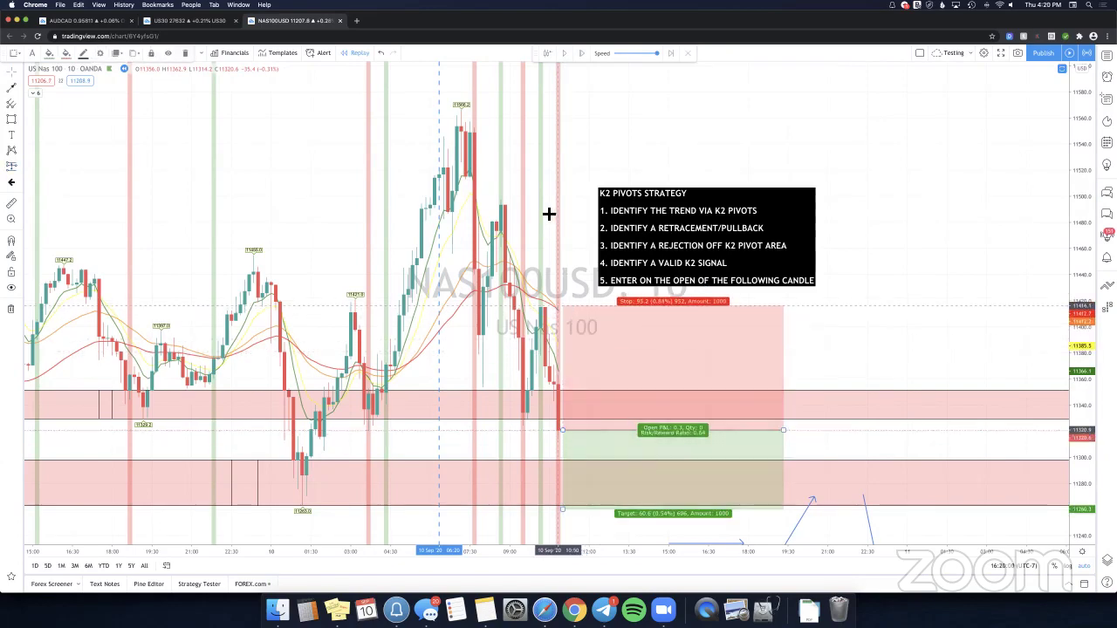
{"action": "left_click_drag", "start_coordinate": [549, 213], "coordinate": [549, 203]}
{"action": "left_click_drag", "start_coordinate": [559, 258], "coordinate": [563, 199]}
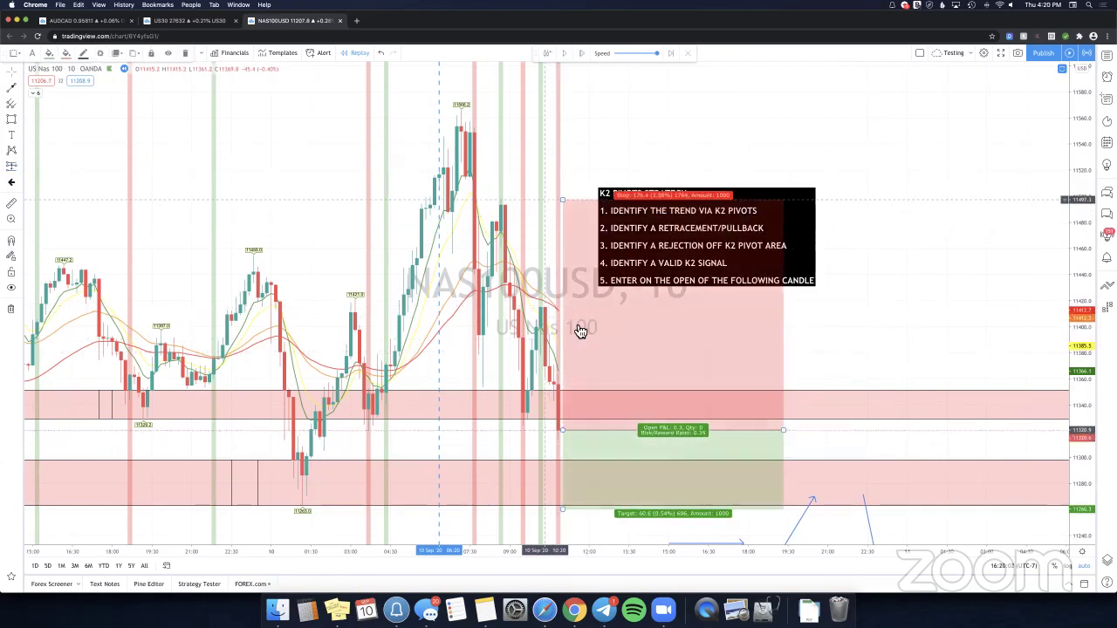
Set the short position's profit and stop levels to 1700 ticks each and undo its accidental shift off the entry candle.
{"action": "double_click", "coordinate": [553, 351]}
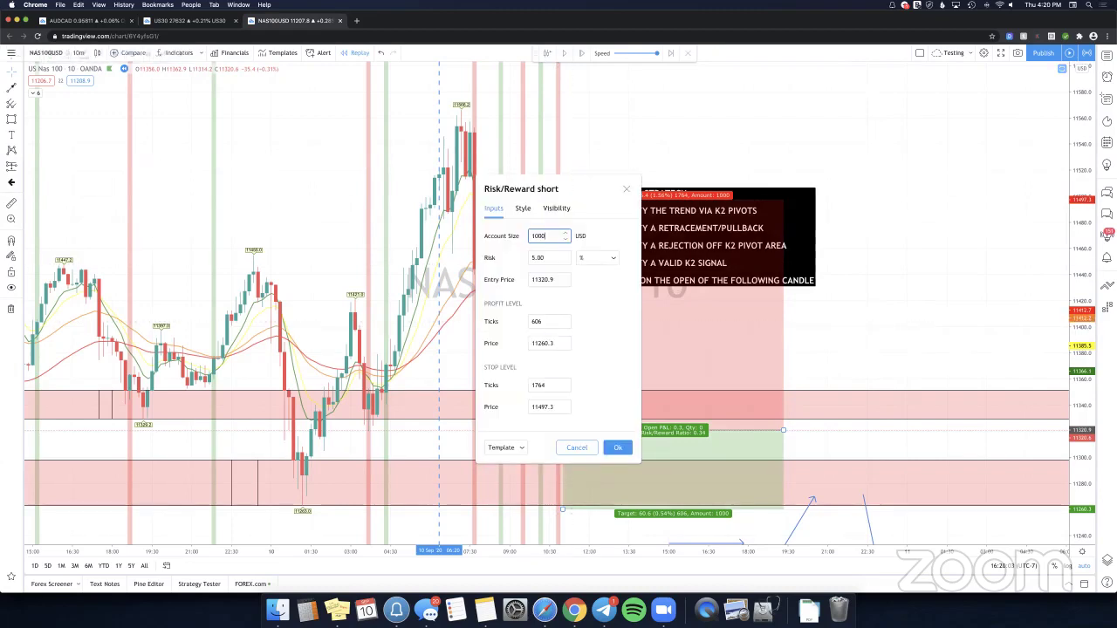
{"action": "double_click", "coordinate": [539, 322]}
{"action": "type", "text": "1700"}
{"action": "key", "text": "Tab"}
{"action": "key", "text": "Tab"}
{"action": "type", "text": "1700"}
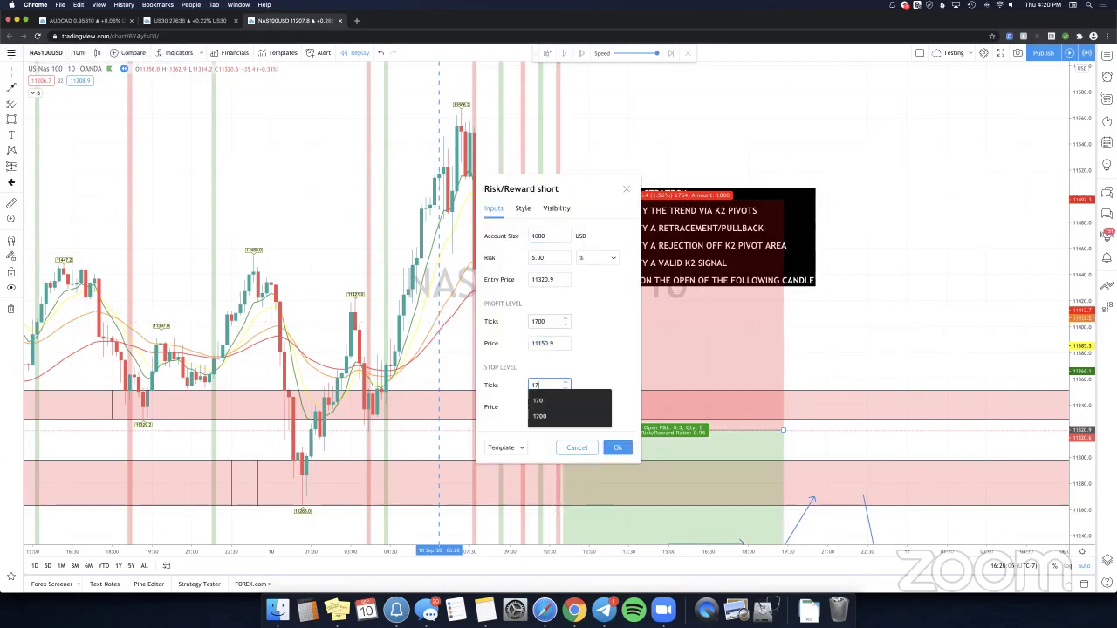
{"action": "type", "text": "00"}
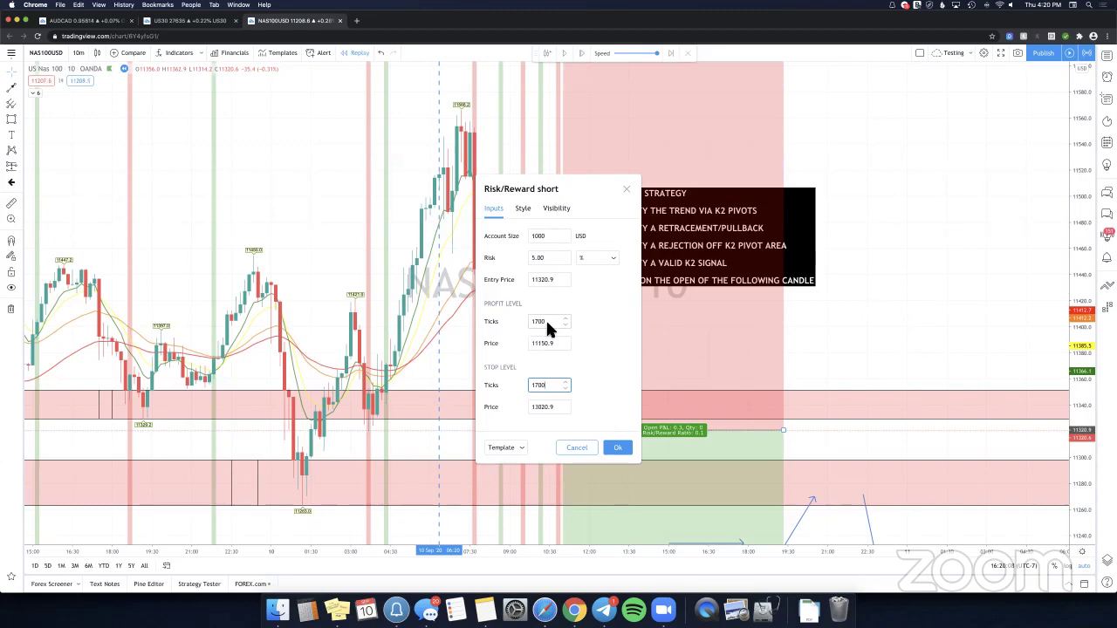
{"action": "key", "text": "Return"}
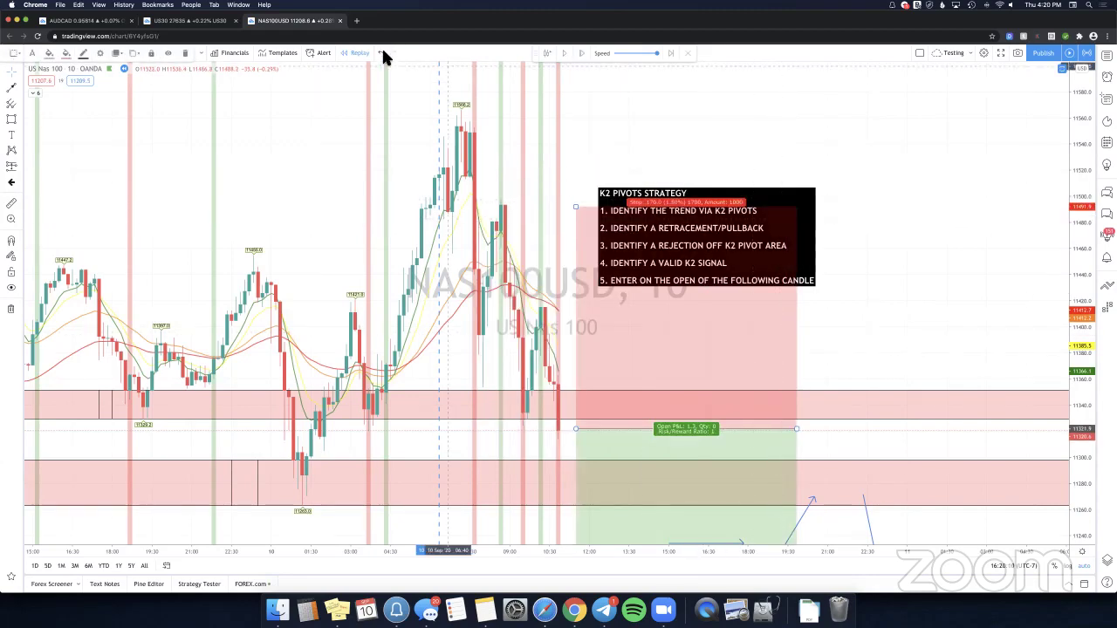
{"action": "left_click", "coordinate": [383, 54]}
Move the strategy note clear of the short position and play the bar replay forward to the current candle.
{"action": "left_click_drag", "start_coordinate": [800, 228], "coordinate": [989, 140]}
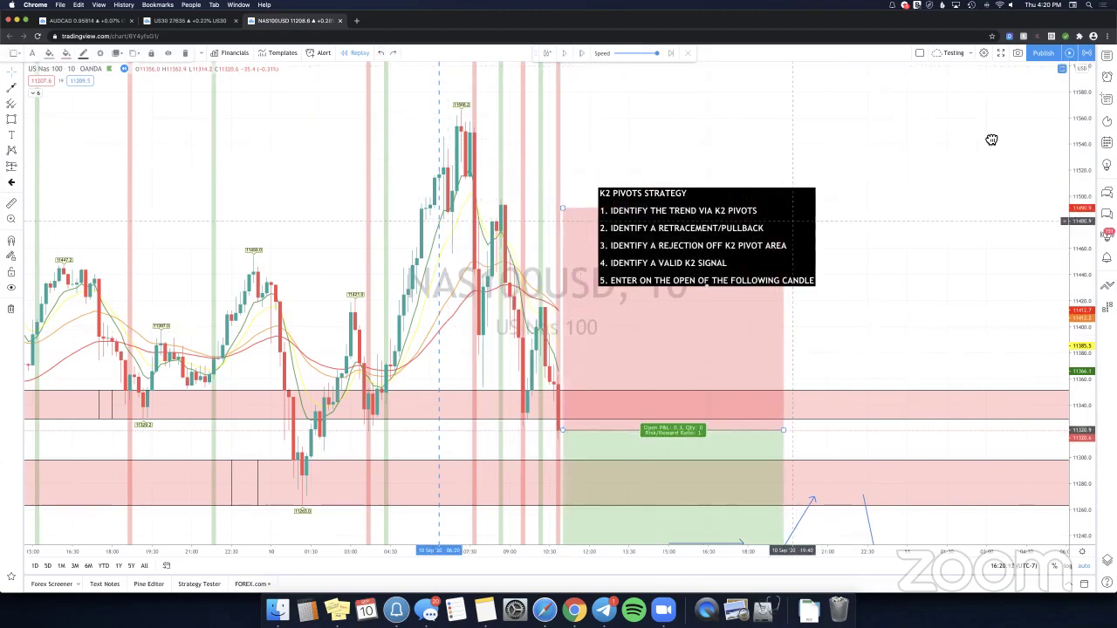
{"action": "left_click", "coordinate": [566, 57]}
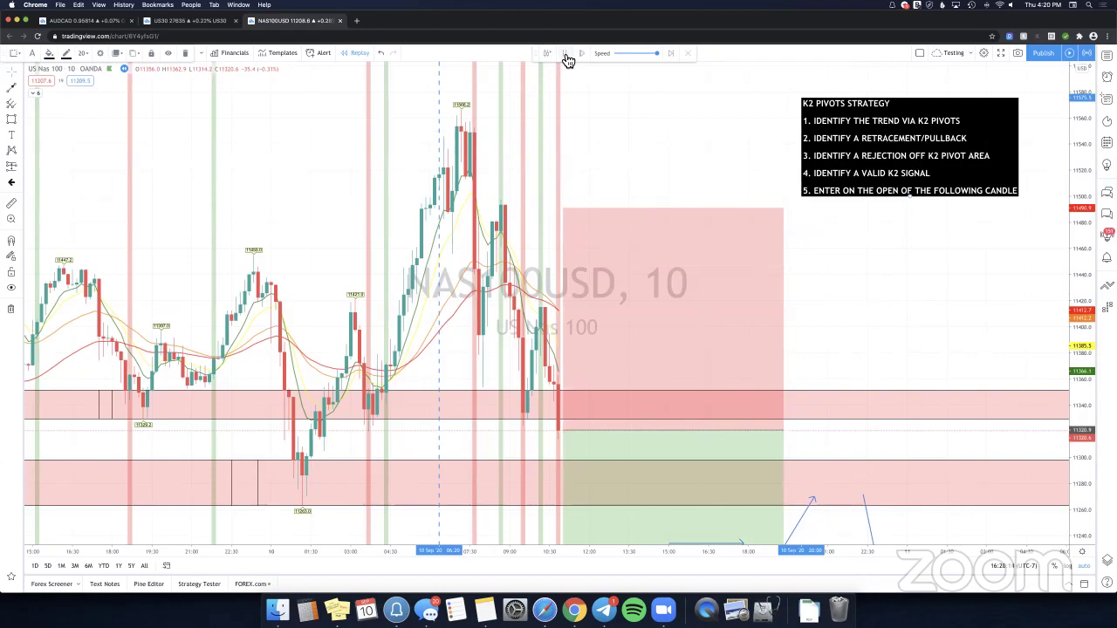
{"action": "left_click", "coordinate": [568, 60]}
{"action": "left_click", "coordinate": [567, 59]}
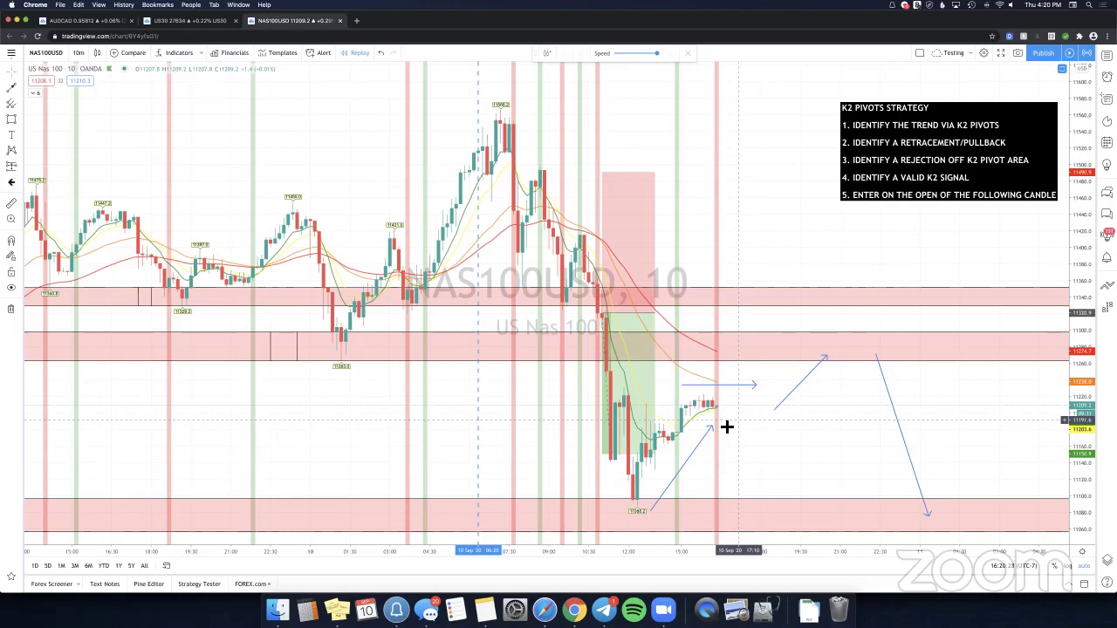
Delete the four blue projection arrows drawn around and beyond the latest candles.
{"action": "left_click_drag", "start_coordinate": [727, 427], "coordinate": [718, 419]}
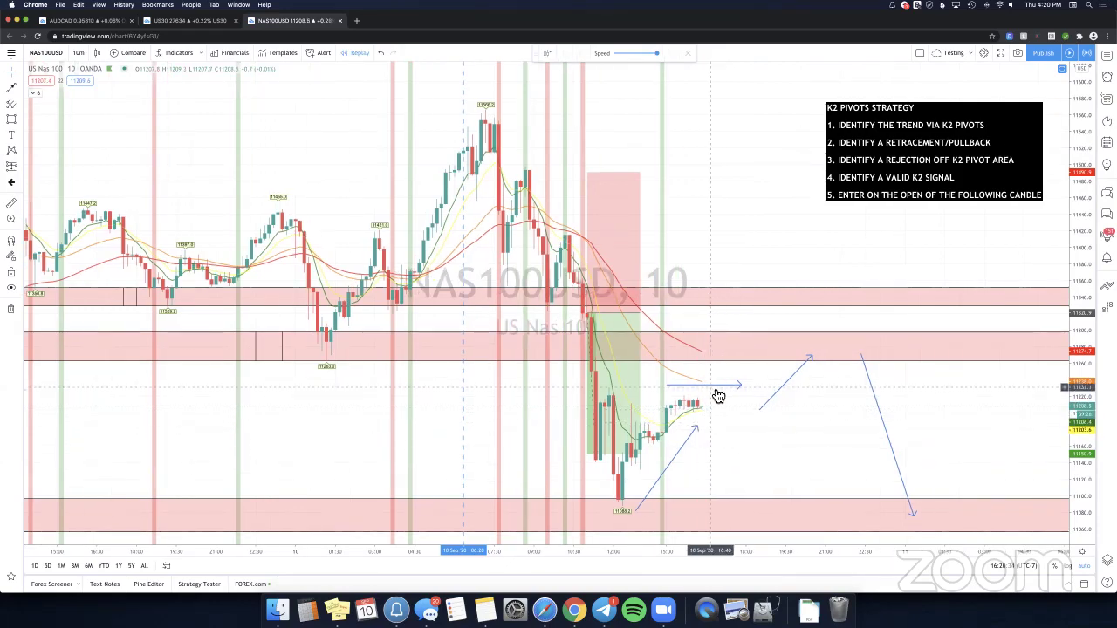
{"action": "left_click", "coordinate": [720, 395]}
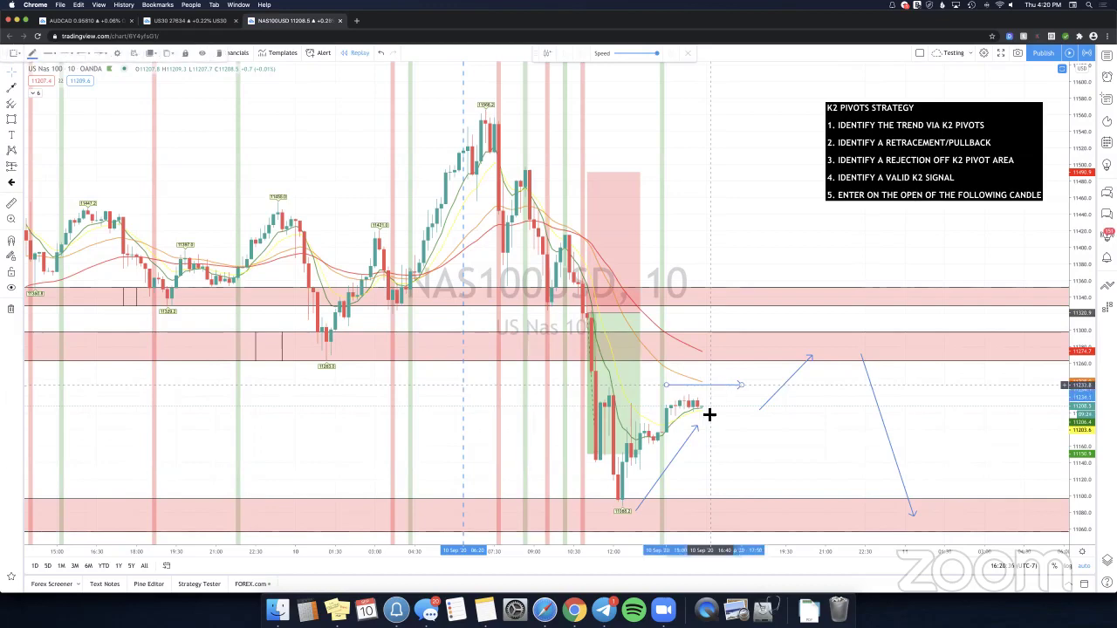
{"action": "key", "text": "Delete"}
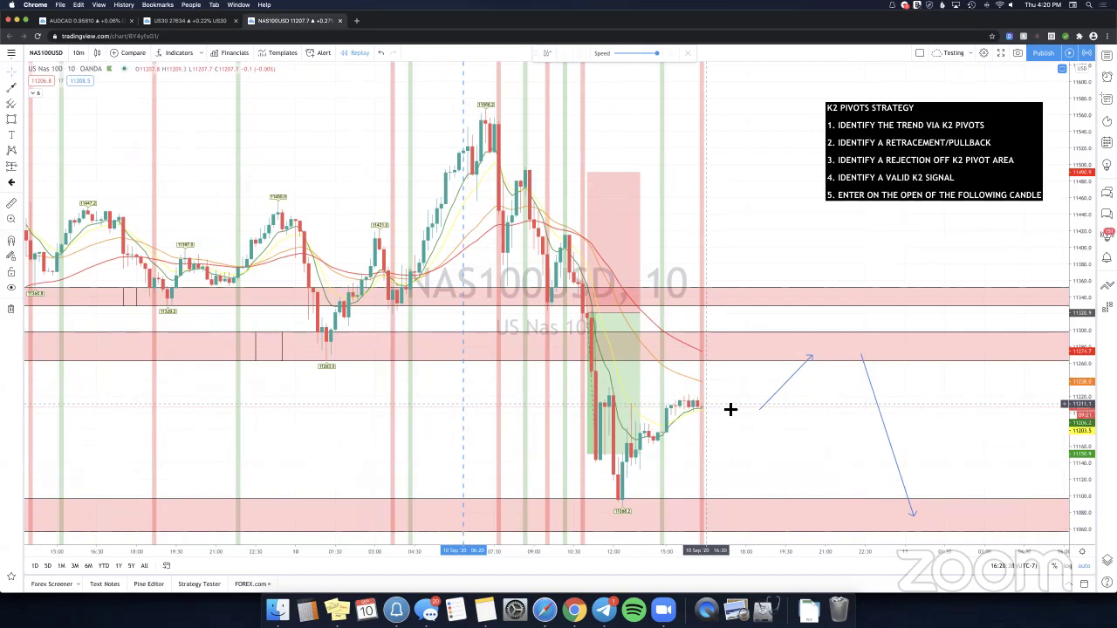
{"action": "scroll", "coordinate": [730, 410], "scroll_direction": "up", "scroll_amount": 2}
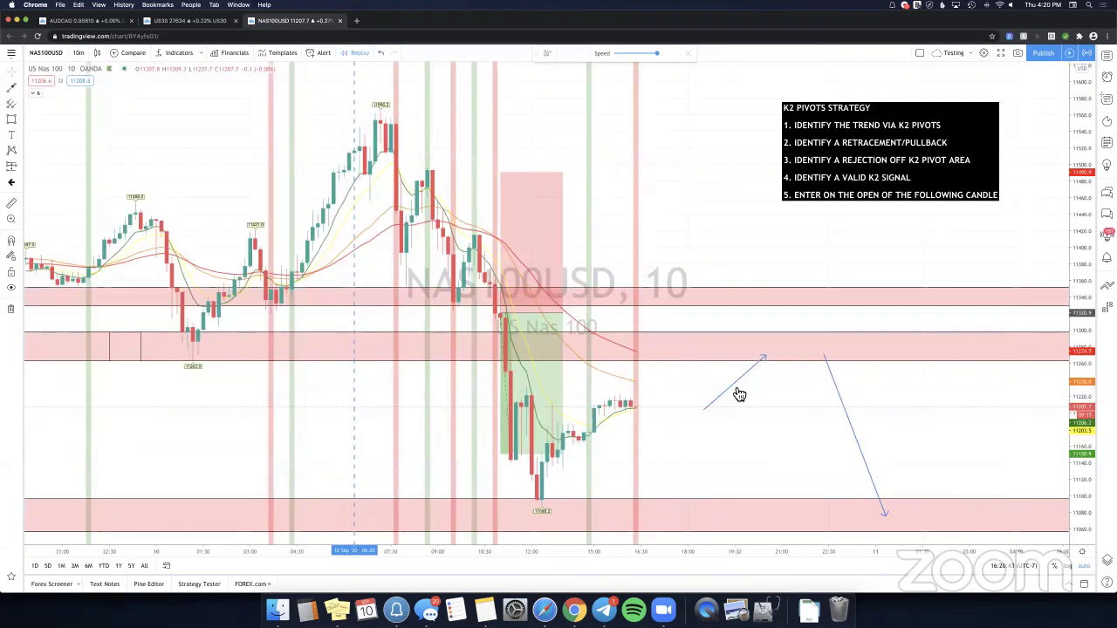
{"action": "left_click", "coordinate": [843, 400]}
{"action": "key", "text": "Delete"}
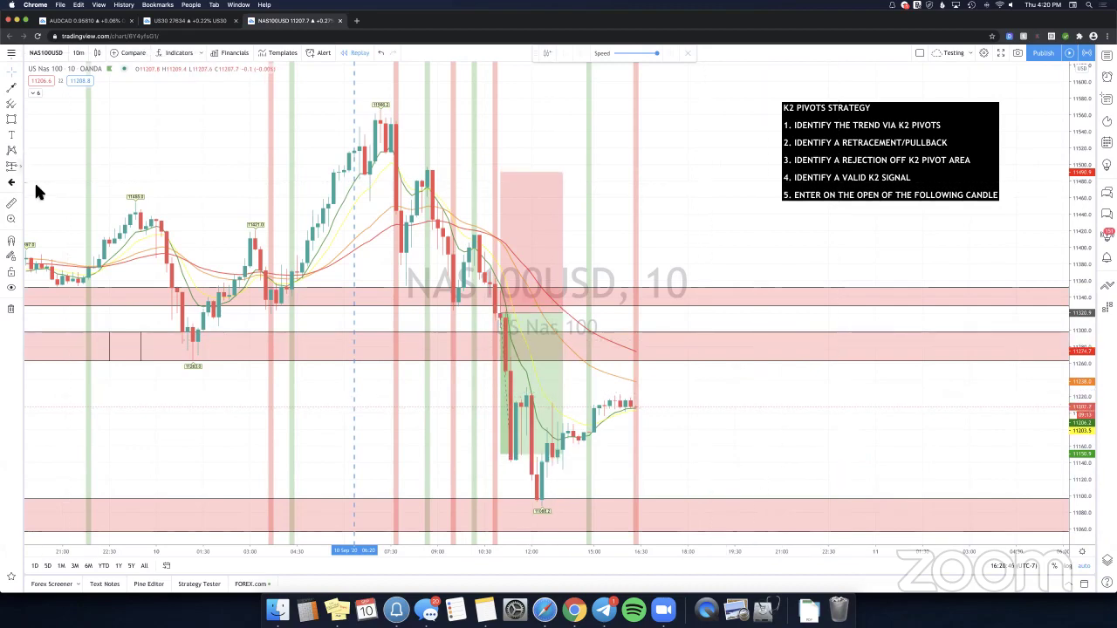
Place a short position right after the latest candle with its entry at about 11,205.8.
{"action": "left_click", "coordinate": [20, 166]}
{"action": "left_click", "coordinate": [36, 185]}
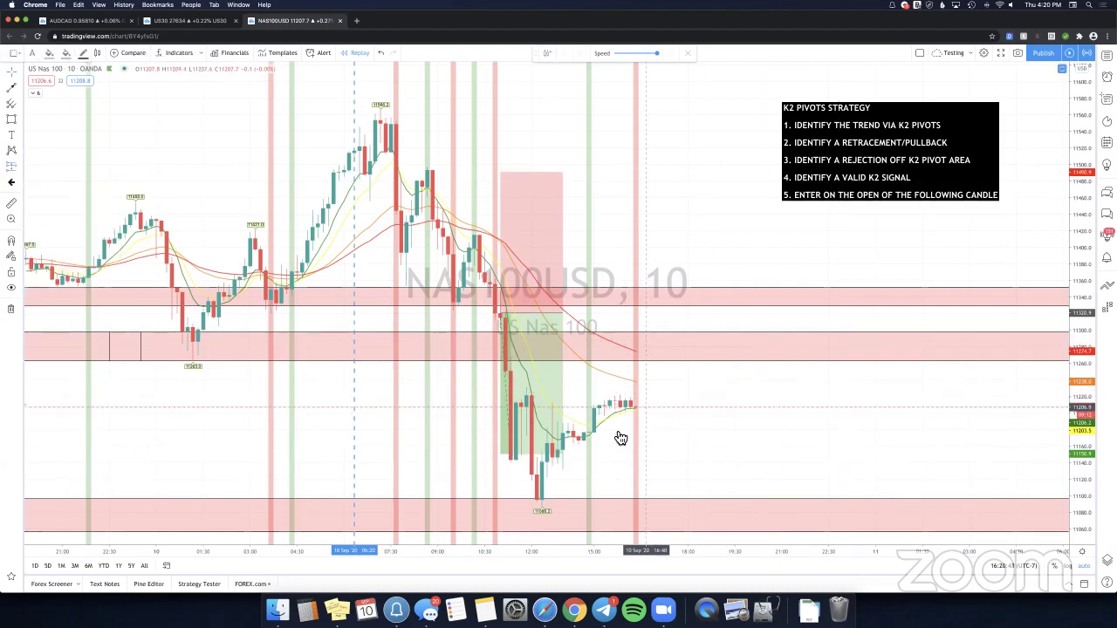
{"action": "left_click", "coordinate": [606, 454]}
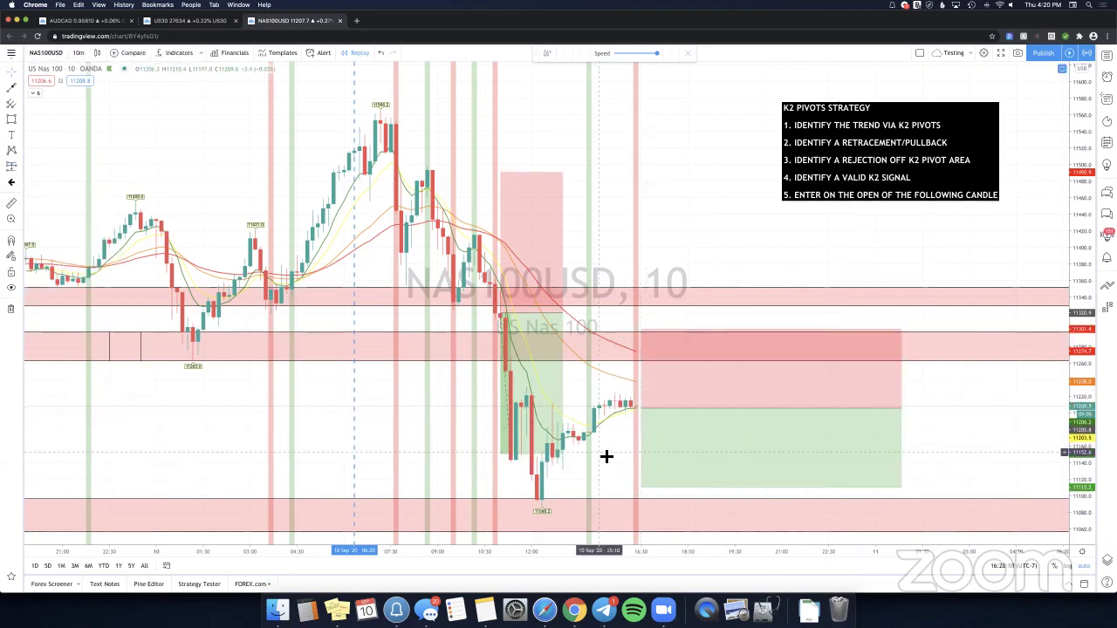
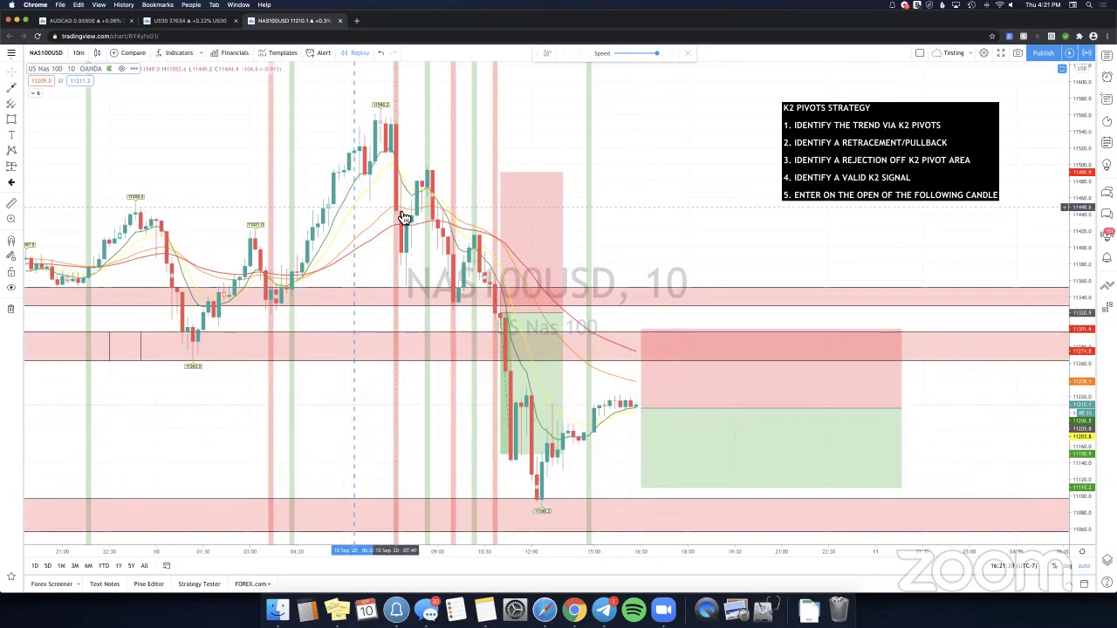
{"action": "left_click", "coordinate": [828, 454]}
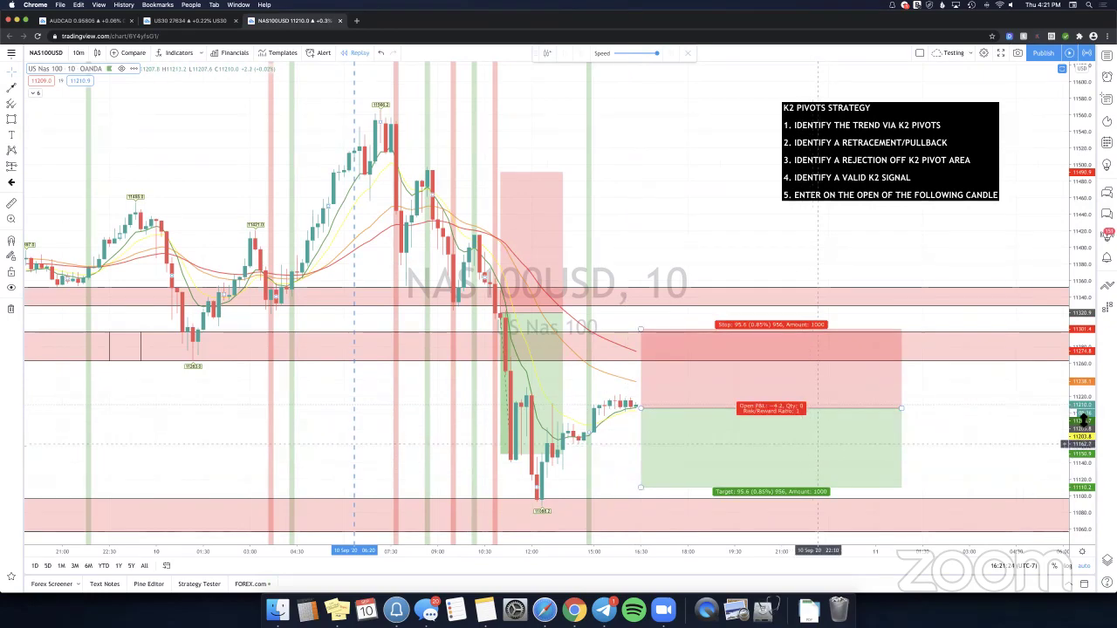
{"action": "left_click", "coordinate": [997, 448]}
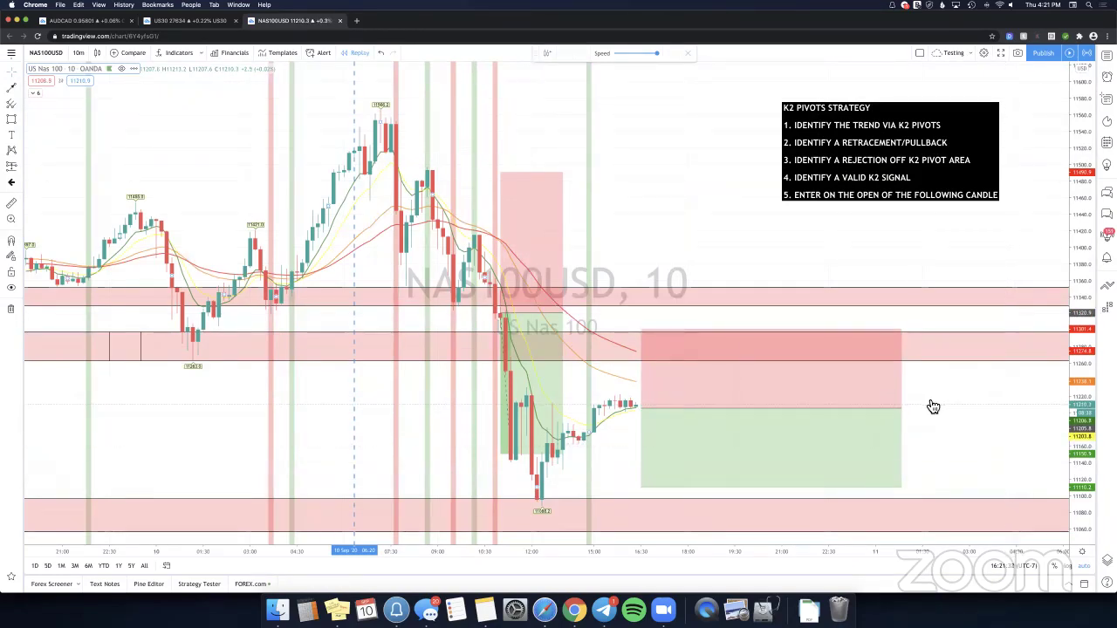
Shorten the new short position to about half its width by pulling in its end.
{"action": "left_click", "coordinate": [740, 399]}
{"action": "mouse_move", "coordinate": [900, 407]}
{"action": "left_mouse_down"}
{"action": "mouse_move", "coordinate": [735, 408]}
{"action": "mouse_move", "coordinate": [772, 409]}
{"action": "left_mouse_up"}
{"action": "left_click", "coordinate": [774, 411]}
{"action": "left_click", "coordinate": [846, 413]}
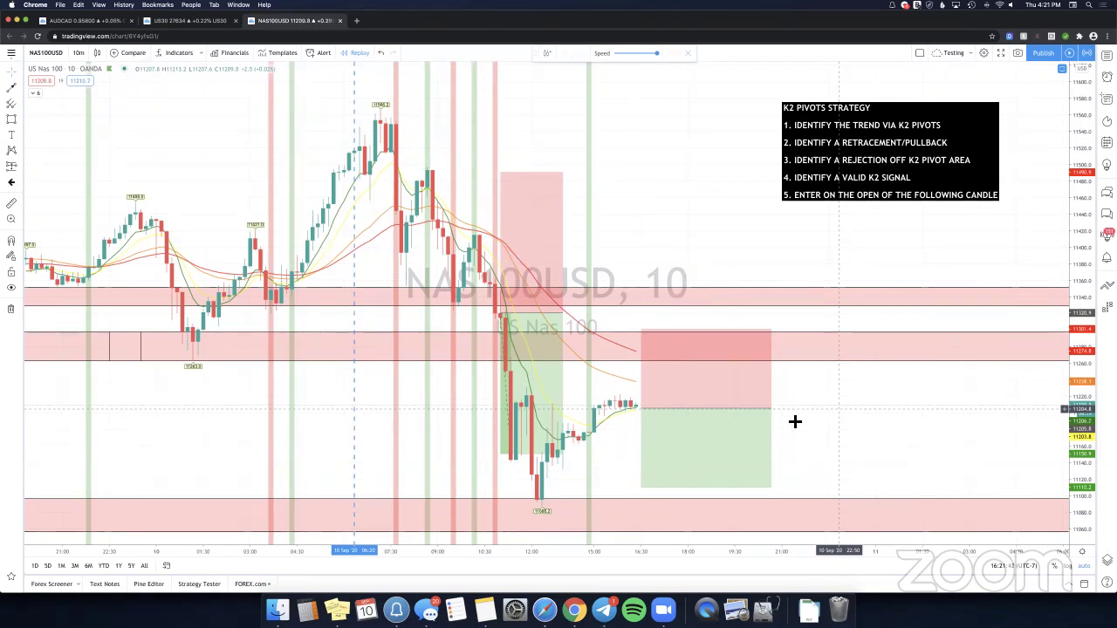
Move the K2 Pivots Strategy note slightly lower and nearer to the price action.
{"action": "scroll", "coordinate": [809, 413], "scroll_direction": "down", "scroll_amount": 1}
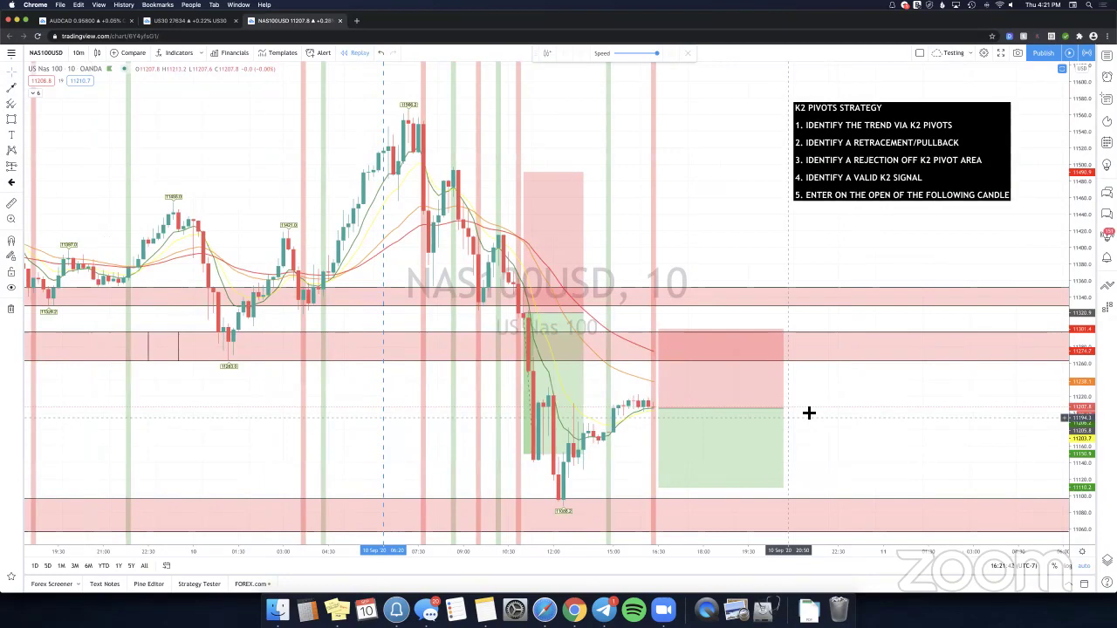
{"action": "scroll", "coordinate": [809, 413], "scroll_direction": "down", "scroll_amount": 1}
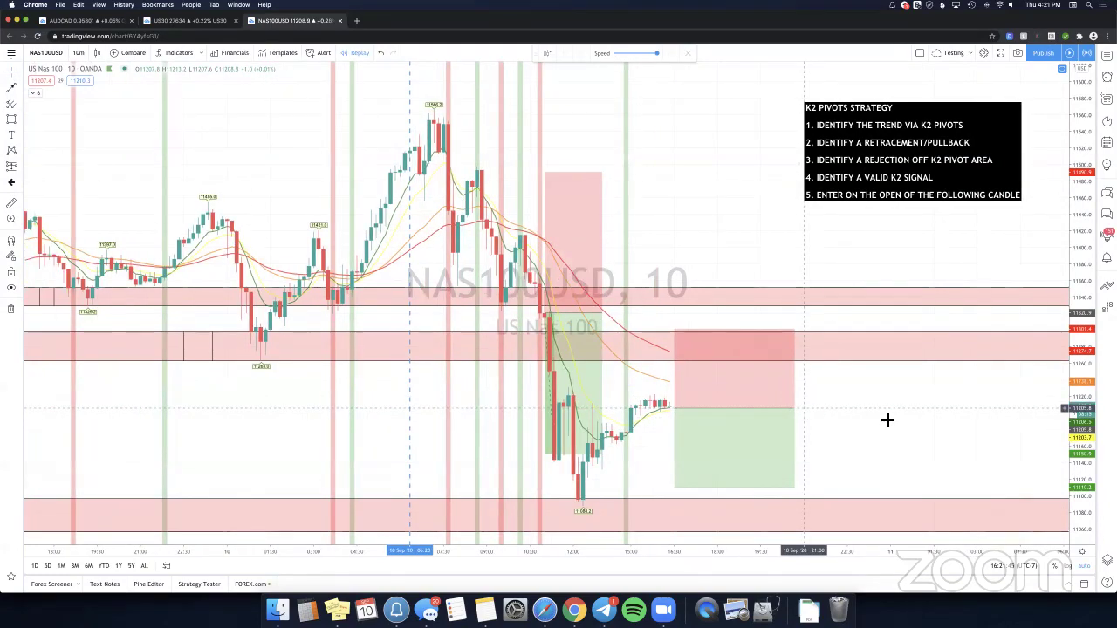
{"action": "scroll", "coordinate": [786, 441], "scroll_direction": "right", "scroll_amount": 1}
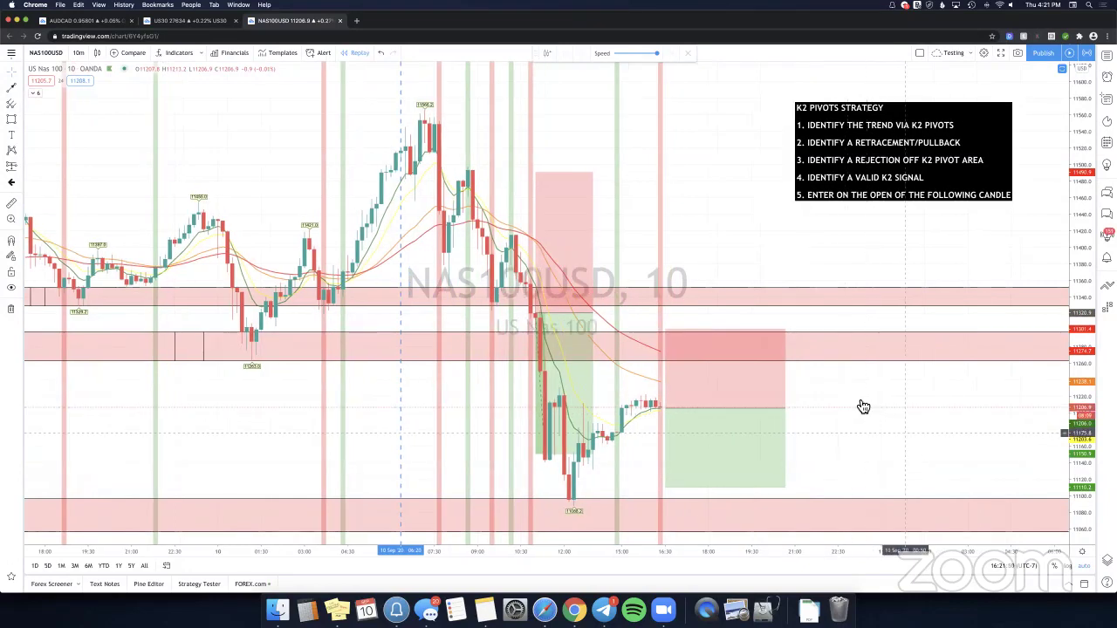
{"action": "left_click", "coordinate": [663, 409]}
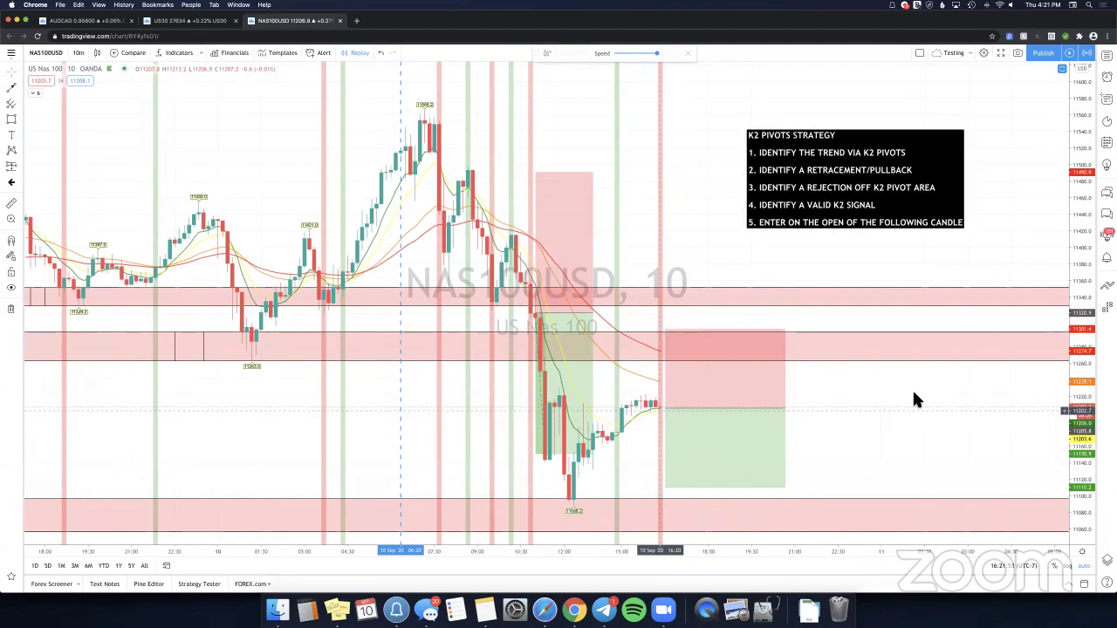
{"action": "scroll", "coordinate": [915, 399], "scroll_direction": "up", "scroll_amount": 1}
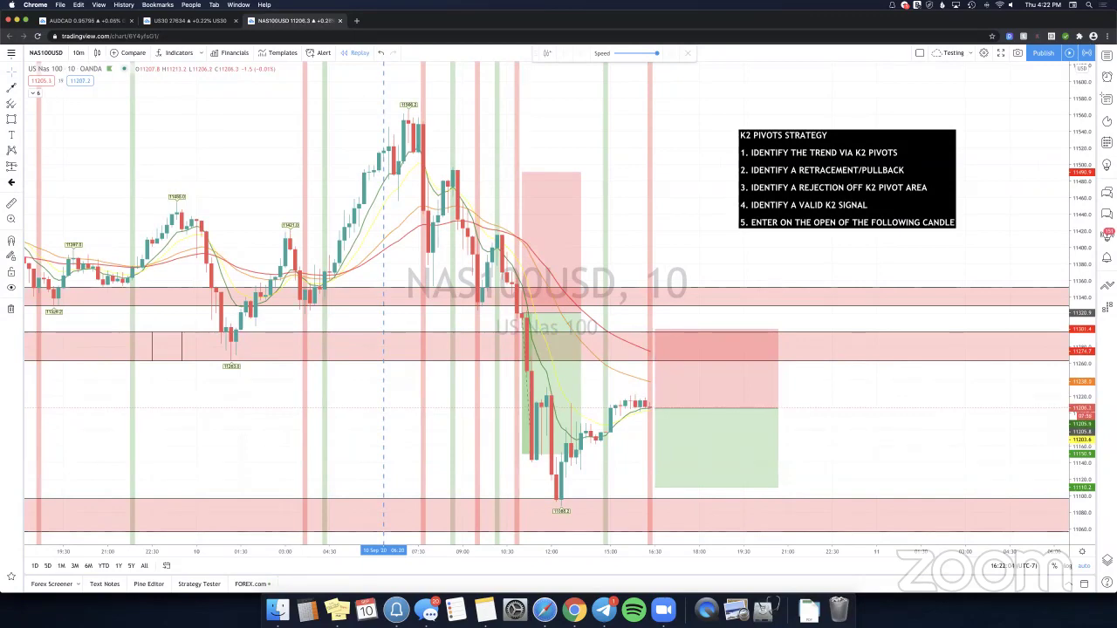
Switch the chart to the 15-minute interval and delete the earlier short position from the replay demonstration.
{"action": "left_click", "coordinate": [79, 52]}
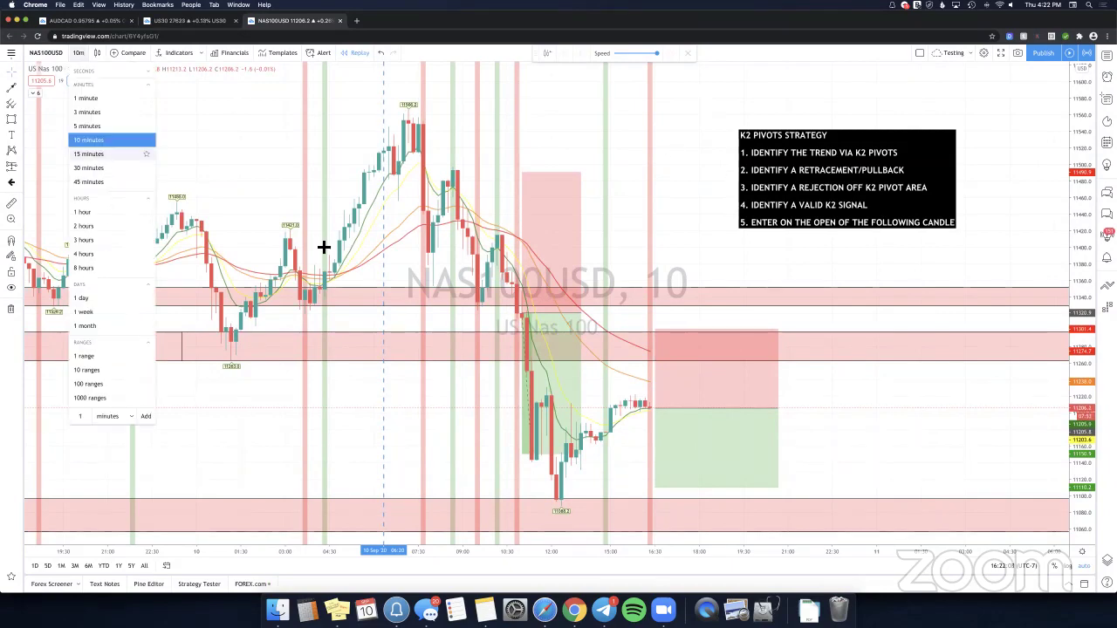
{"action": "type", "text": "15"}
{"action": "key", "text": "Return"}
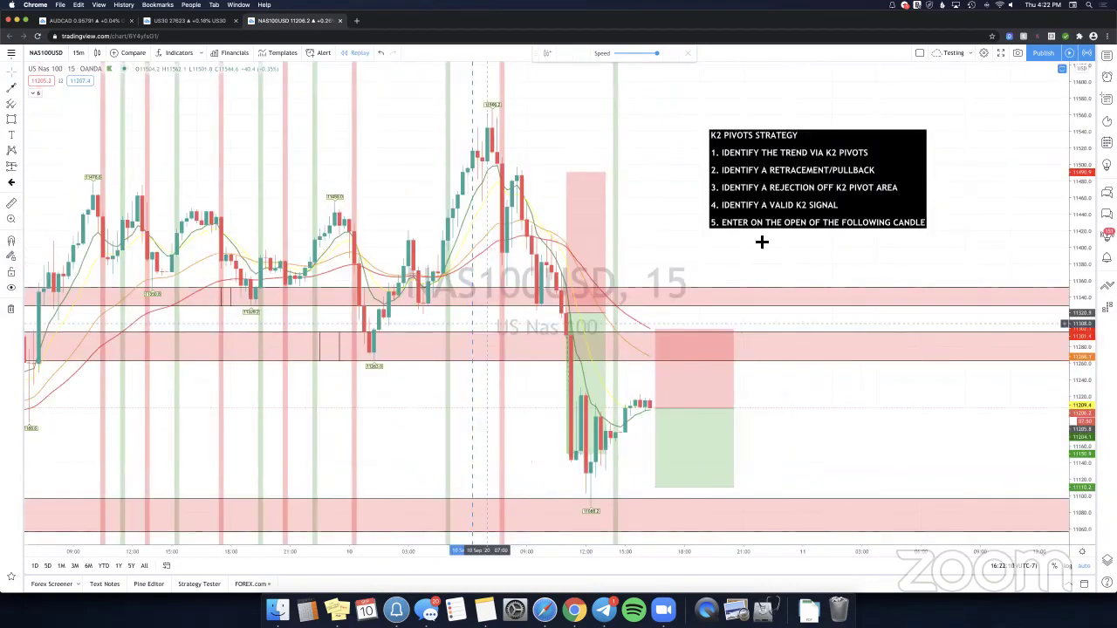
{"action": "key", "text": "Delete"}
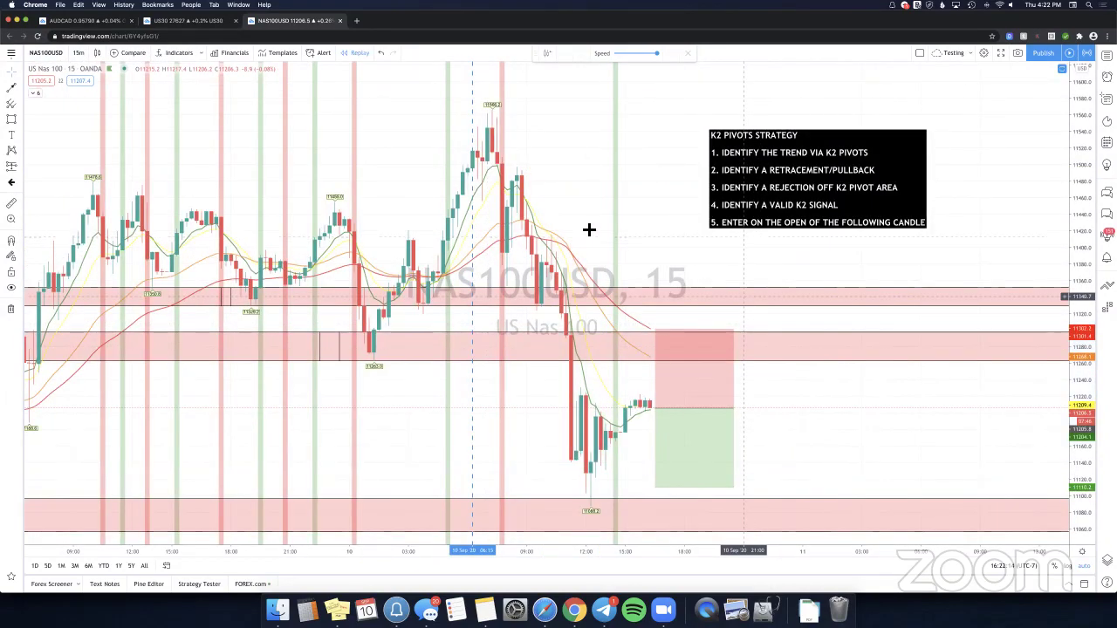
Place a short position after the large red signal candle below the peak, with entry at 11,394.4 and stop at about 11,566.6.
{"action": "left_click", "coordinate": [19, 166]}
{"action": "left_click", "coordinate": [40, 180]}
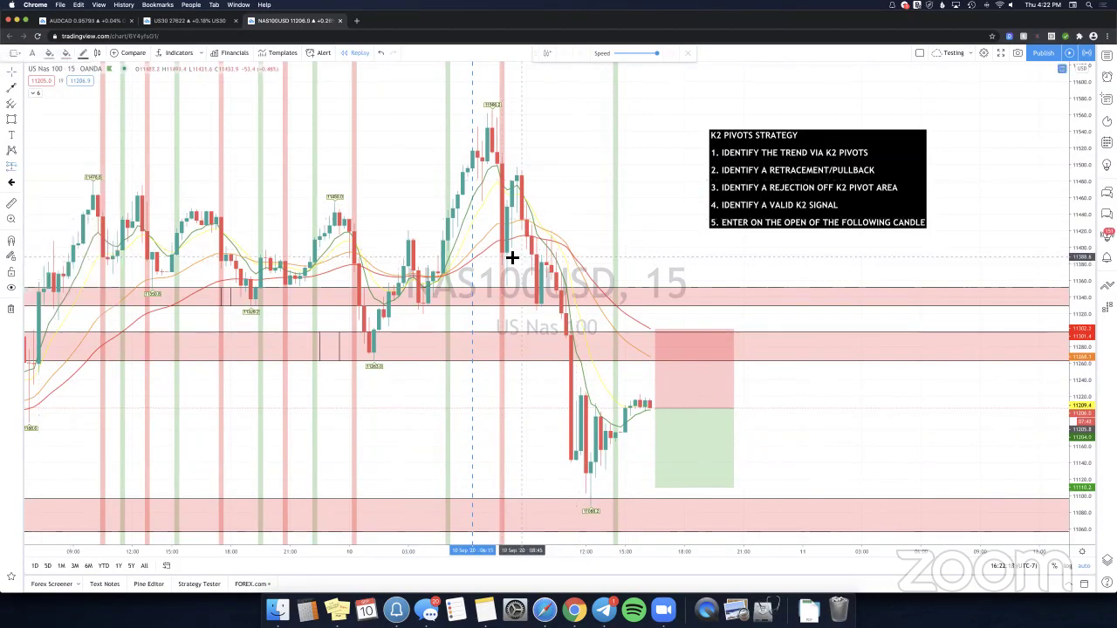
{"action": "left_click_drag", "start_coordinate": [512, 253], "coordinate": [510, 174]}
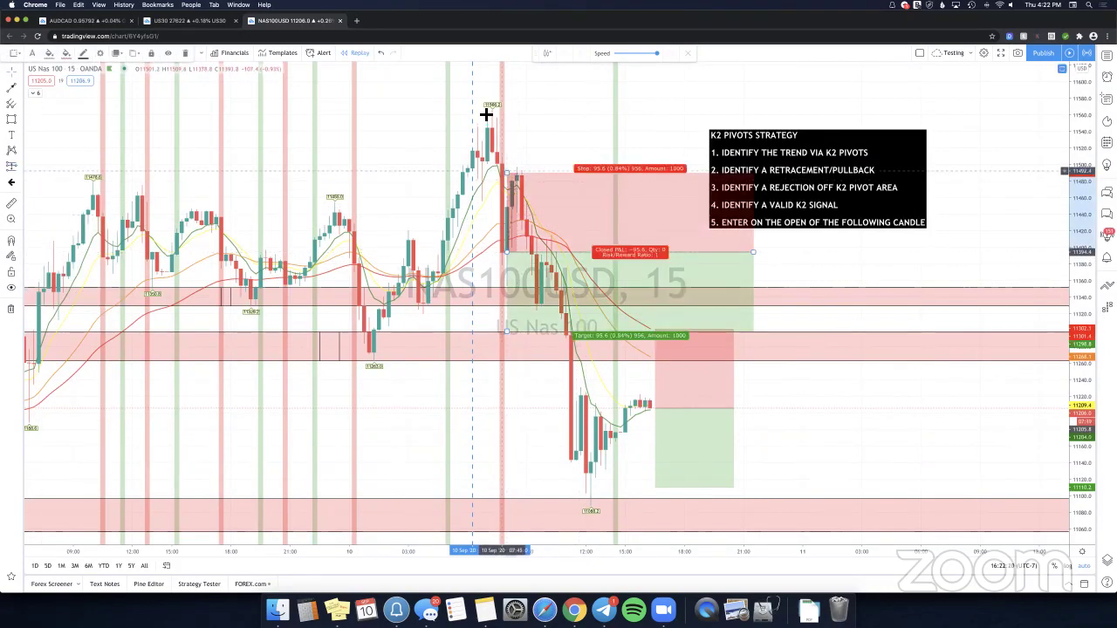
Set this short position's profit and stop levels to 1700 ticks each and narrow it to about a third of its width.
{"action": "double_click", "coordinate": [602, 174]}
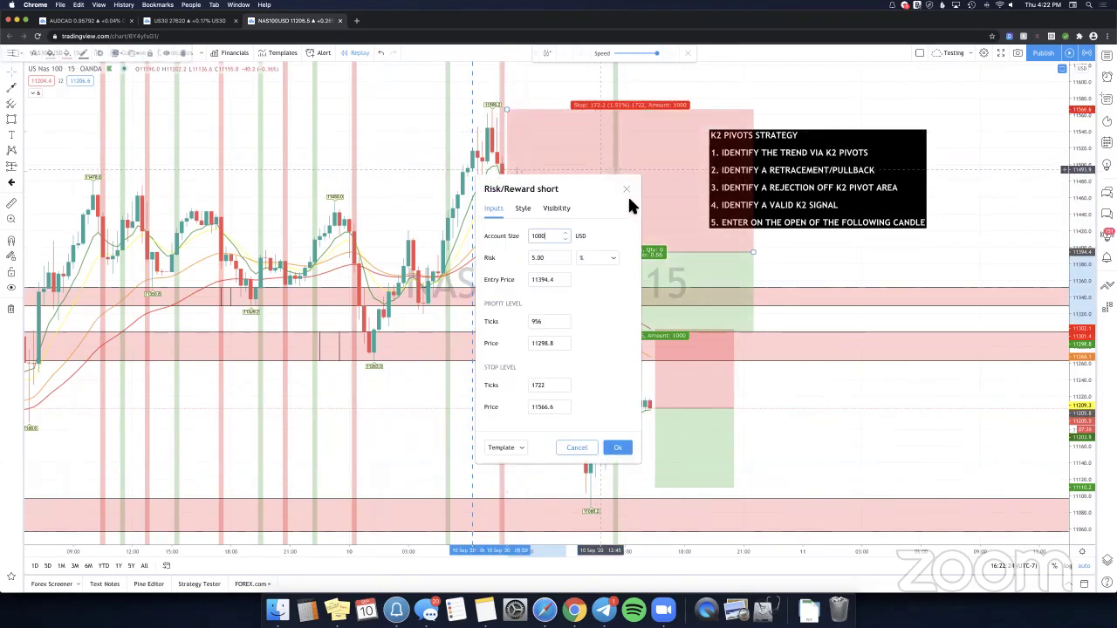
{"action": "double_click", "coordinate": [544, 322]}
{"action": "type", "text": "17"}
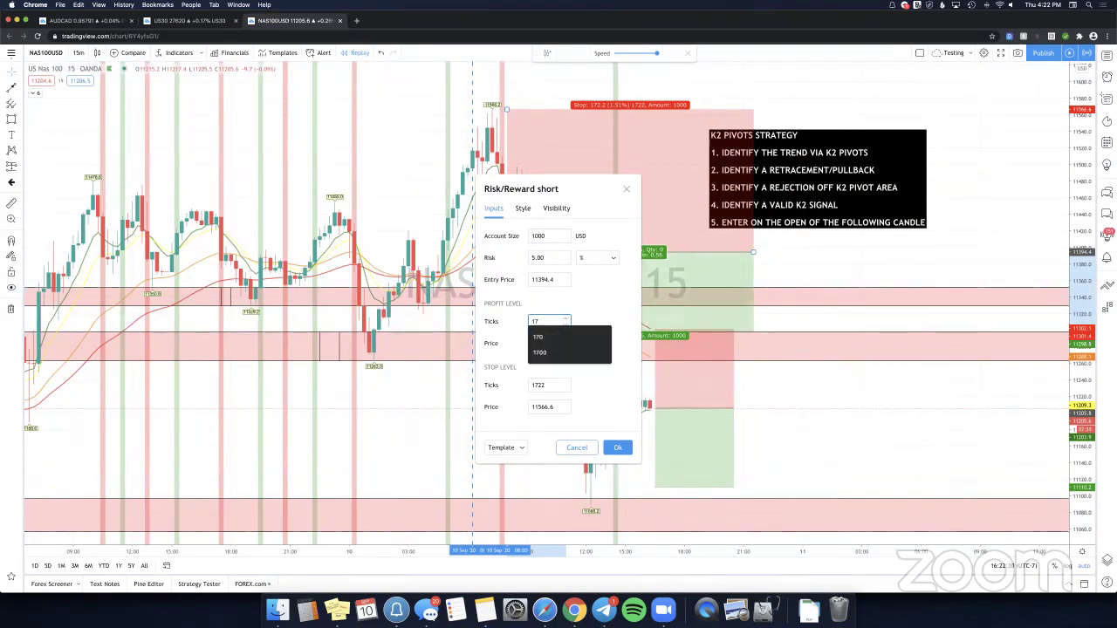
{"action": "type", "text": "00"}
{"action": "key", "text": "Tab"}
{"action": "key", "text": "Tab"}
{"action": "type", "text": "1700"}
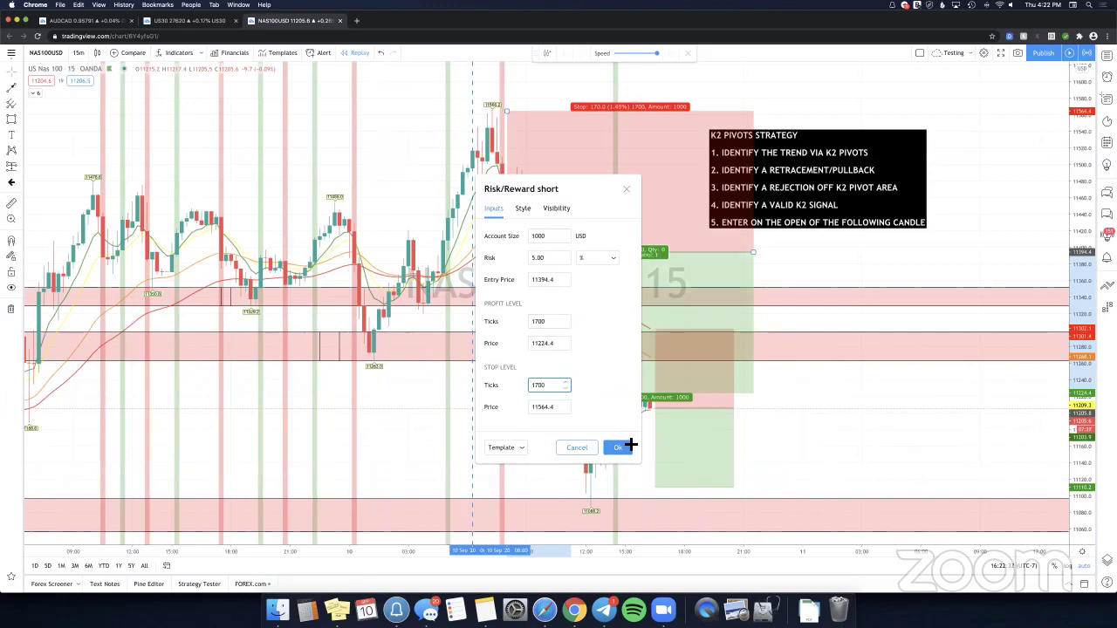
{"action": "key", "text": "Return"}
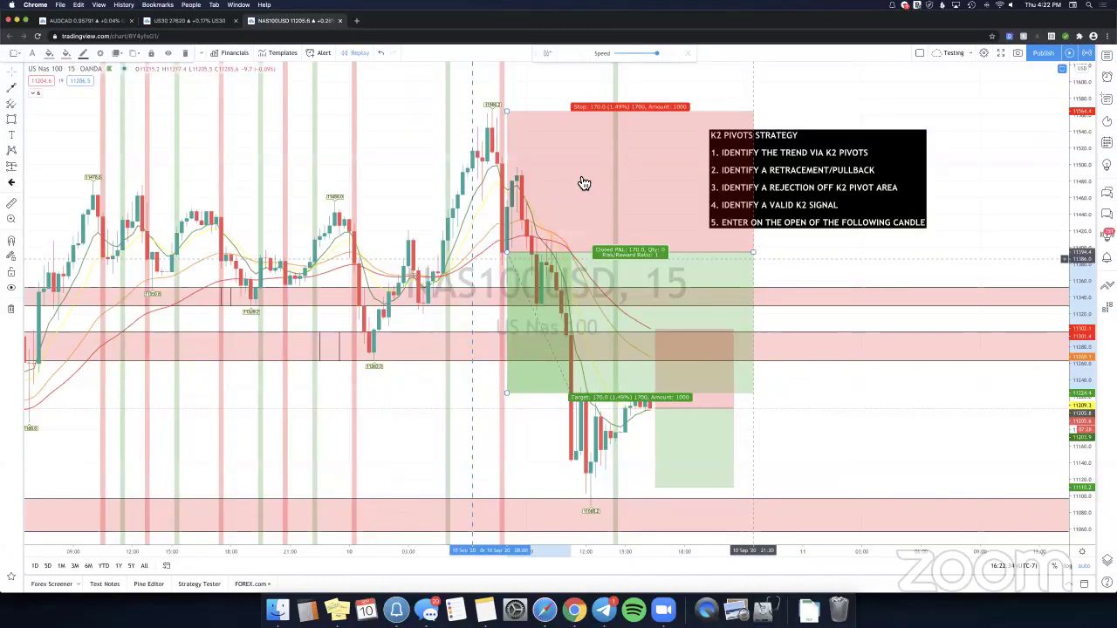
{"action": "left_click_drag", "start_coordinate": [753, 253], "coordinate": [587, 252]}
{"action": "left_click", "coordinate": [498, 160]}
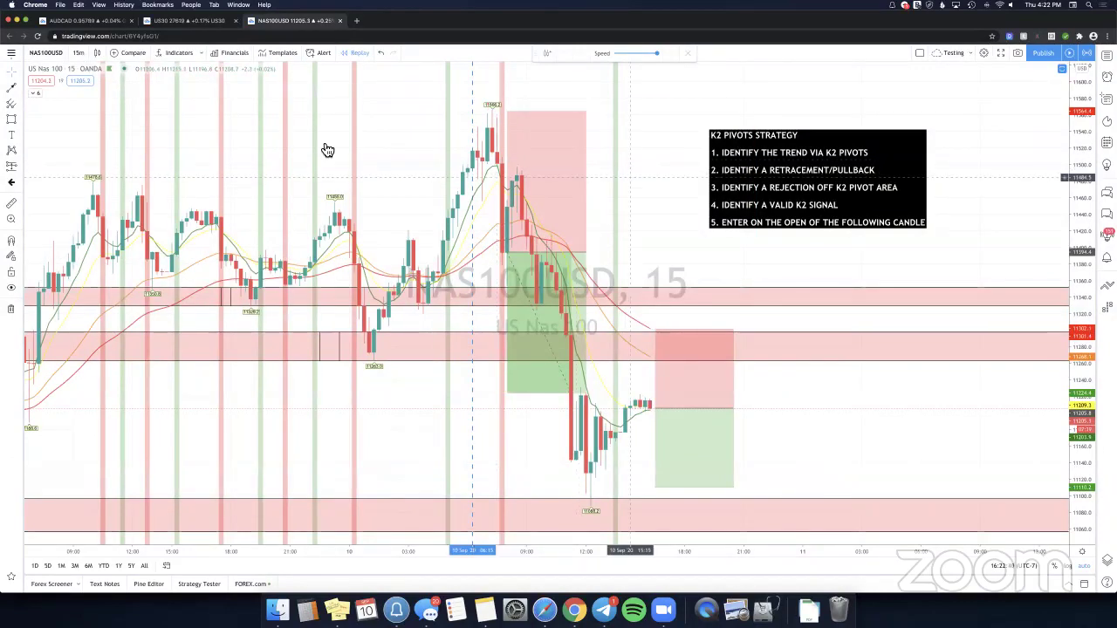
Switch the chart back to the 10-minute interval.
{"action": "left_click", "coordinate": [79, 53]}
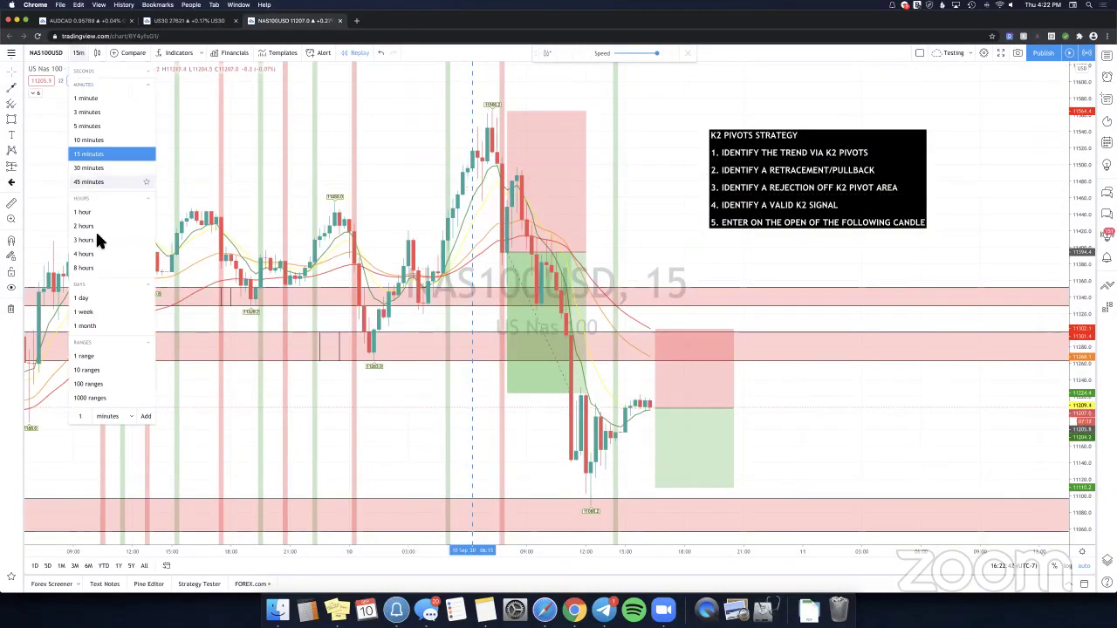
{"action": "left_click", "coordinate": [89, 141]}
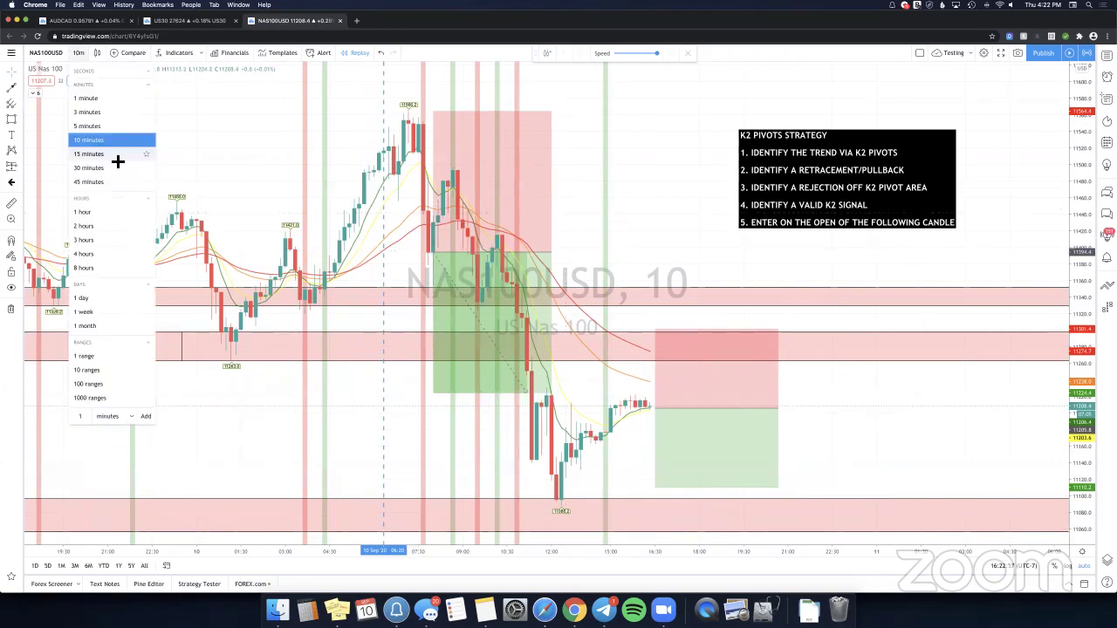
Check the peak and the short entry on the 15-minute interval, and return the chart to the 10-minute interval.
{"action": "left_click", "coordinate": [88, 154]}
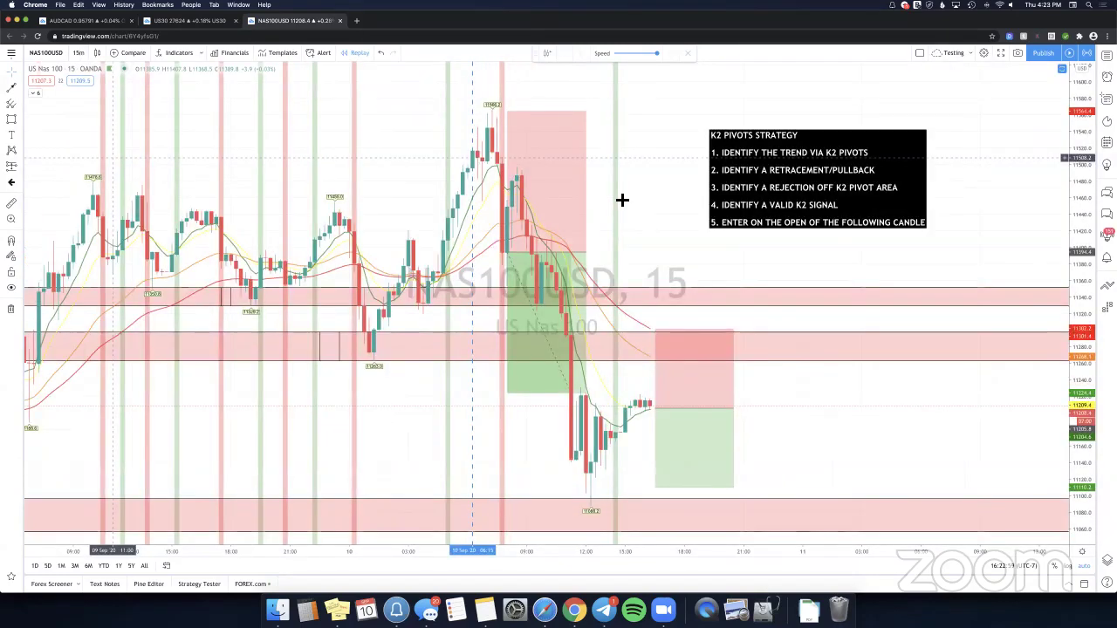
{"action": "left_click", "coordinate": [497, 118]}
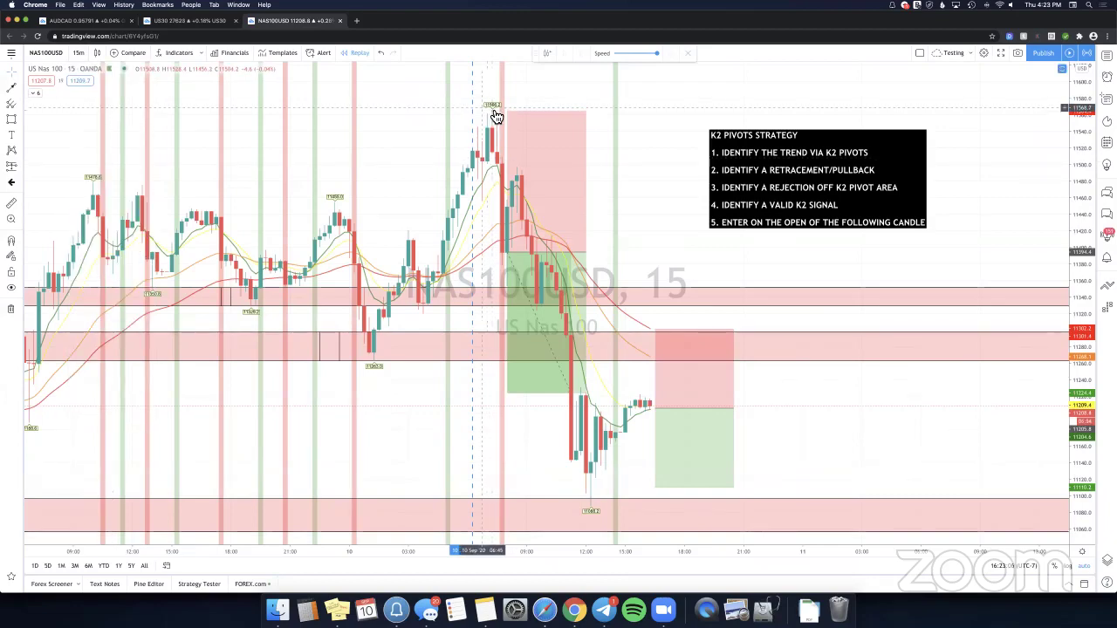
{"action": "left_click", "coordinate": [76, 54]}
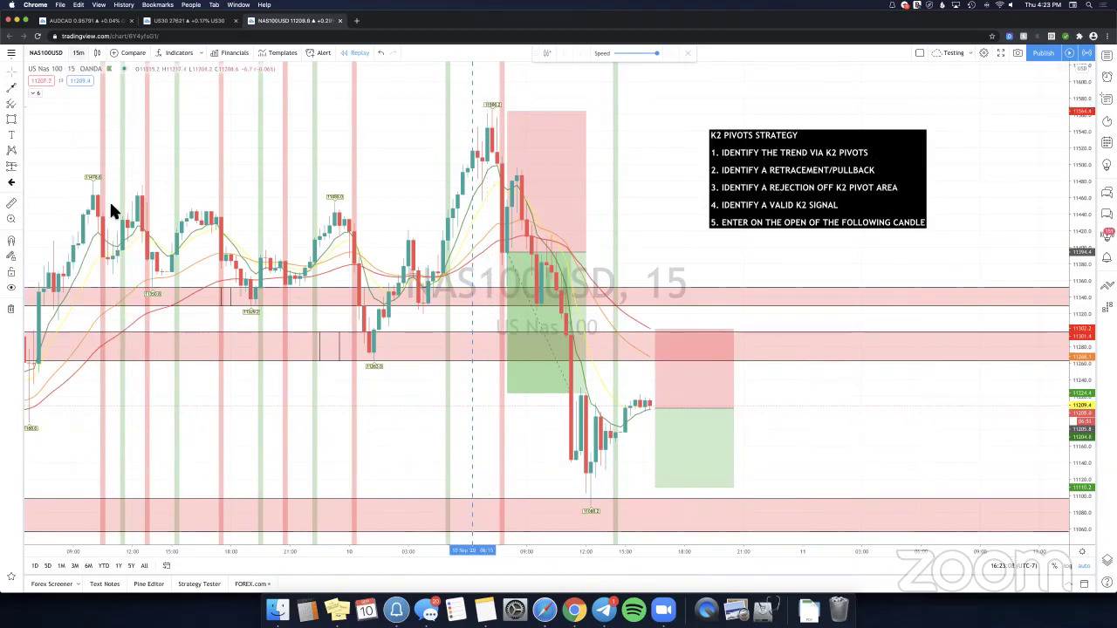
{"action": "left_click", "coordinate": [88, 140]}
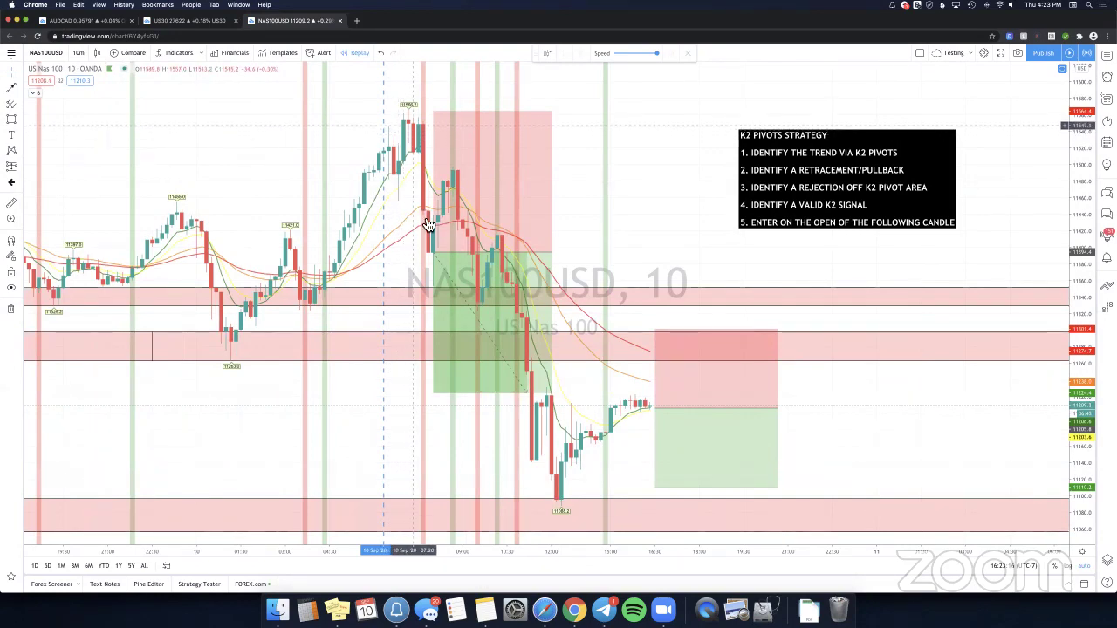
Delete the 1700-tick short position placed after the large red signal candle below the peak.
{"action": "left_click", "coordinate": [436, 266]}
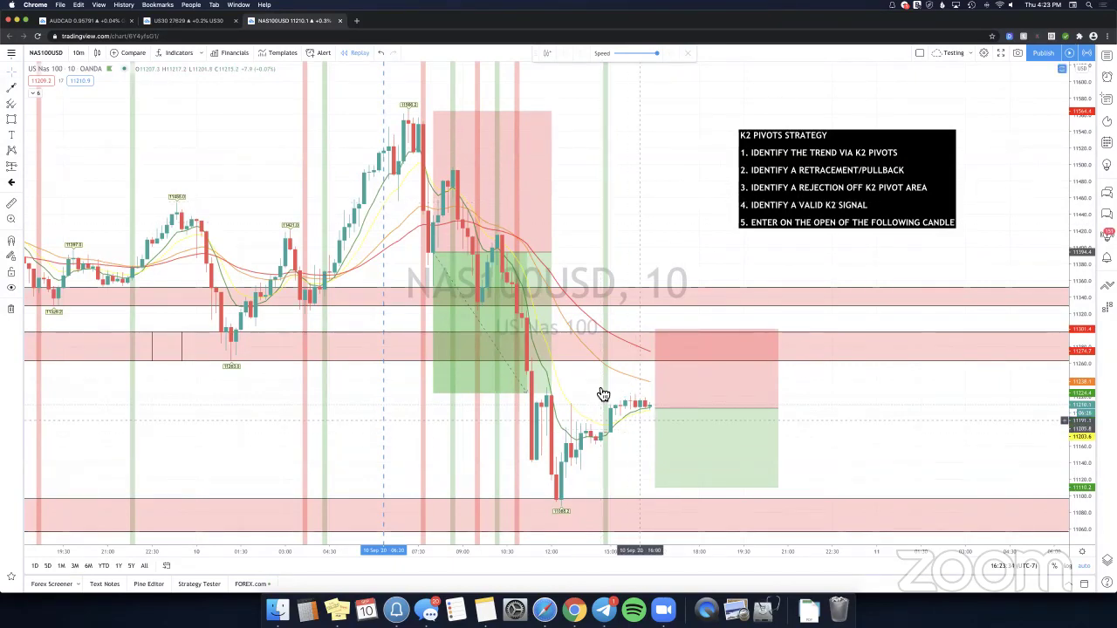
{"action": "left_click", "coordinate": [547, 250]}
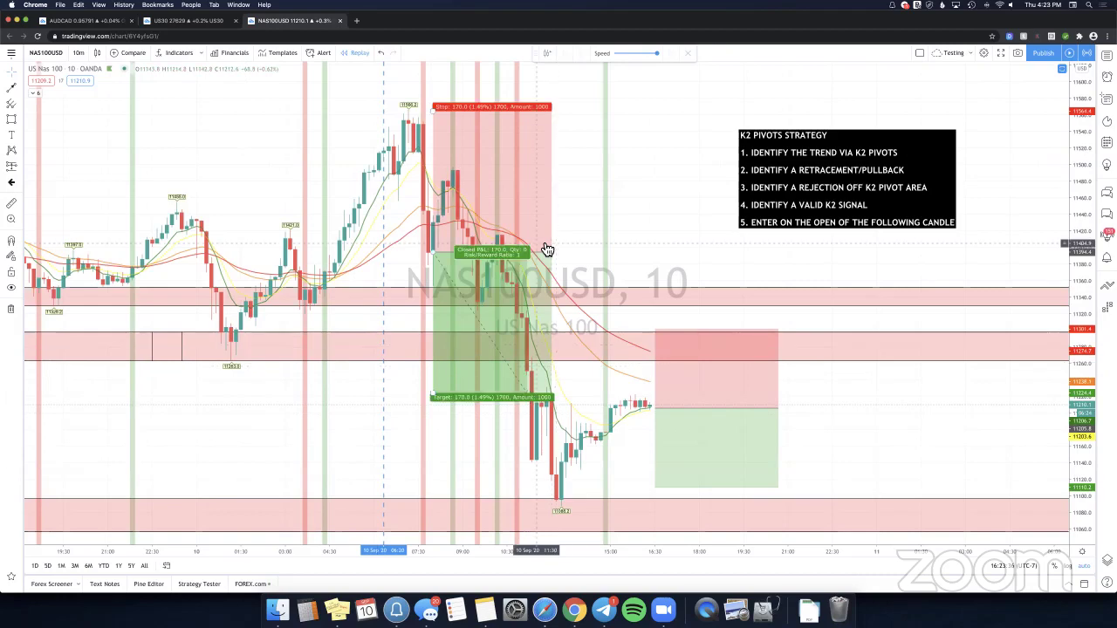
{"action": "key", "text": "Delete"}
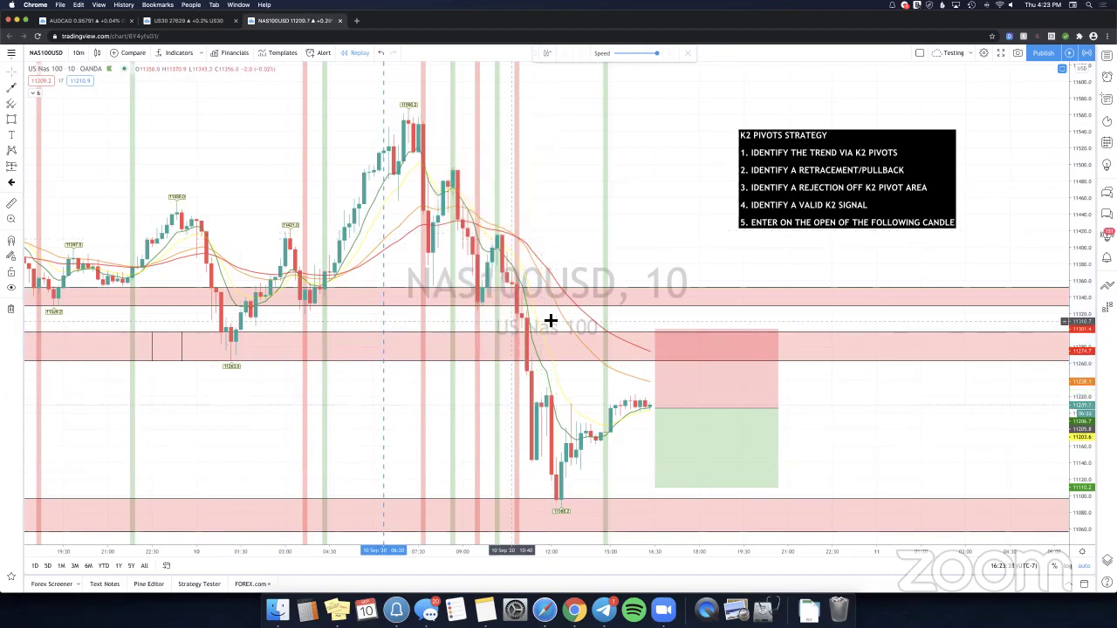
Inspect the remaining short position beside the latest candles, including its entry, stop and target levels.
{"action": "left_click", "coordinate": [656, 422]}
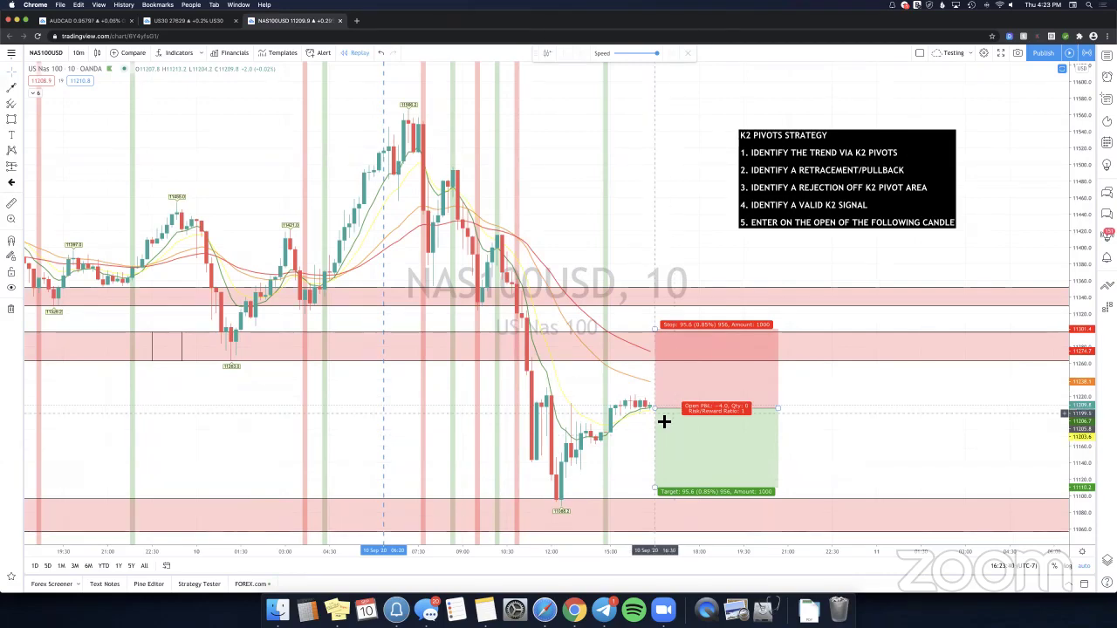
{"action": "left_click", "coordinate": [655, 413]}
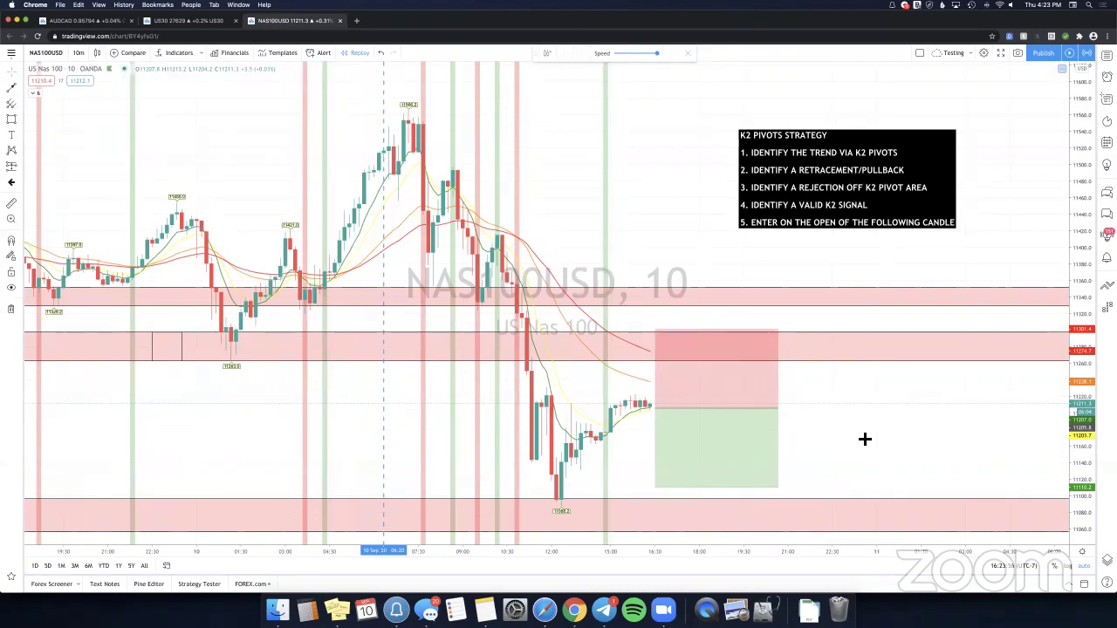
{"action": "scroll", "coordinate": [844, 442], "scroll_direction": "right", "scroll_amount": 2}
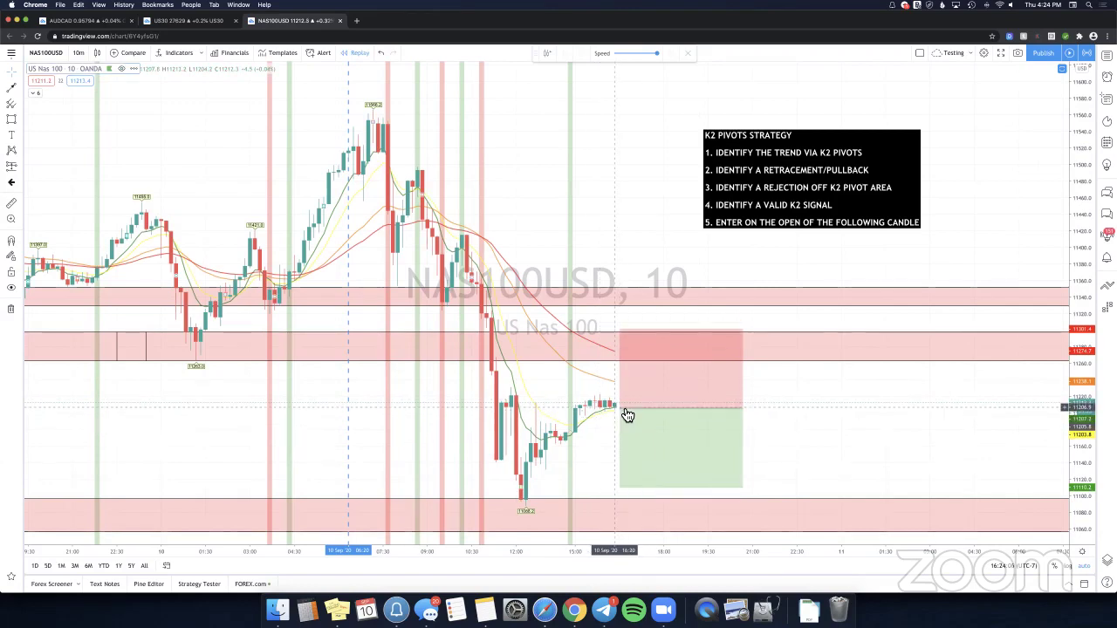
{"action": "mouse_move", "coordinate": [637, 414]}
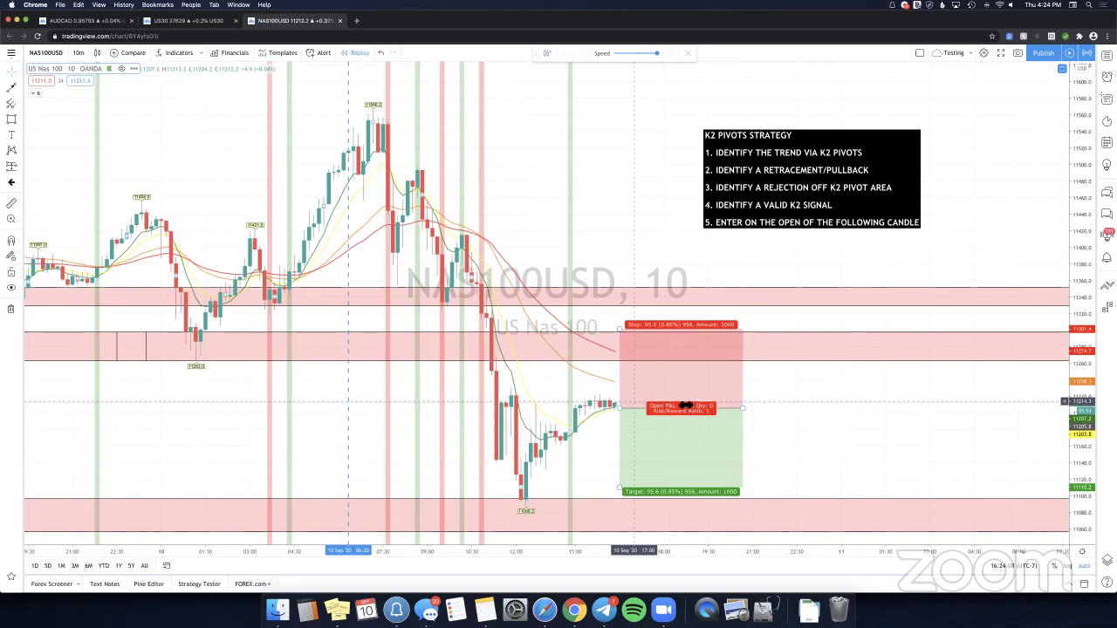
Open the alerts list and restart the stopped NAS100 10M K2 Signal alert.
{"action": "left_click", "coordinate": [687, 407]}
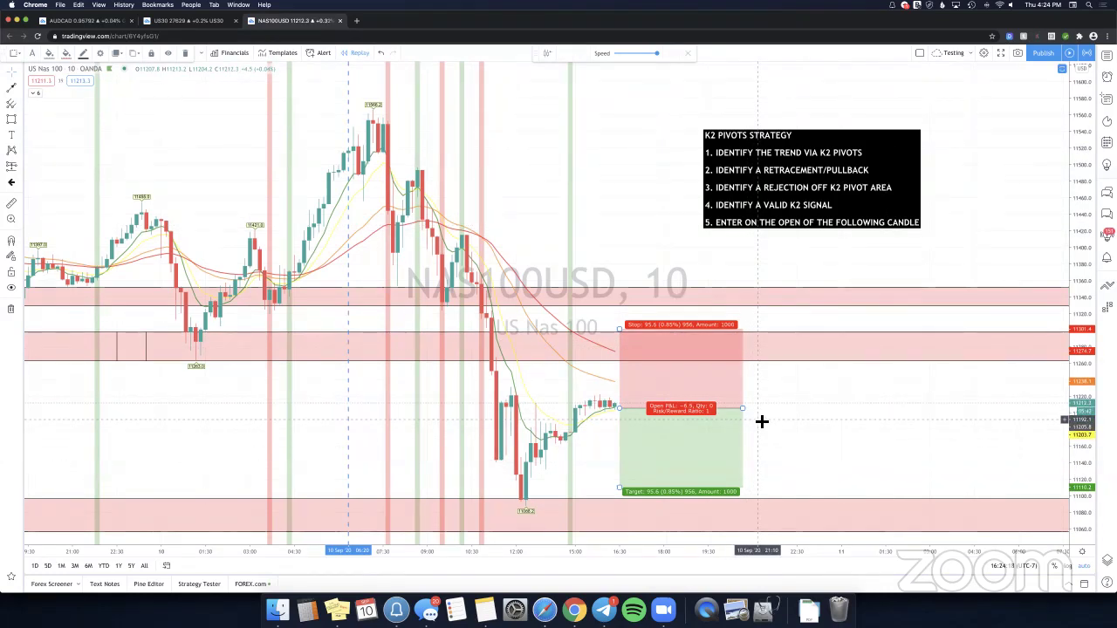
{"action": "left_click", "coordinate": [602, 407]}
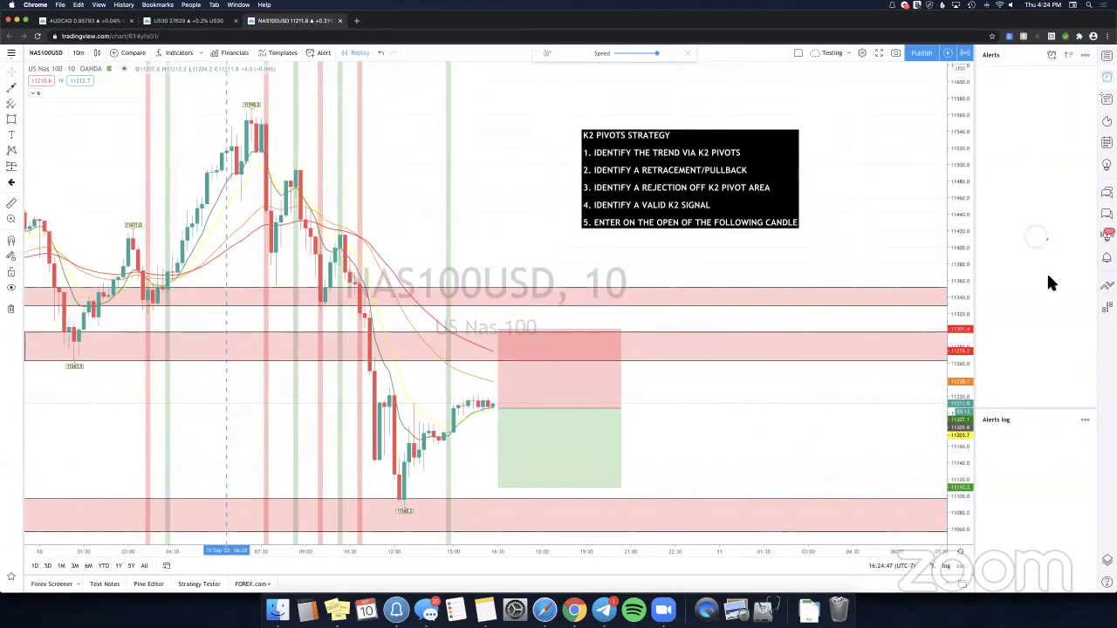
{"action": "scroll", "coordinate": [1074, 228], "scroll_direction": "down", "scroll_amount": 4}
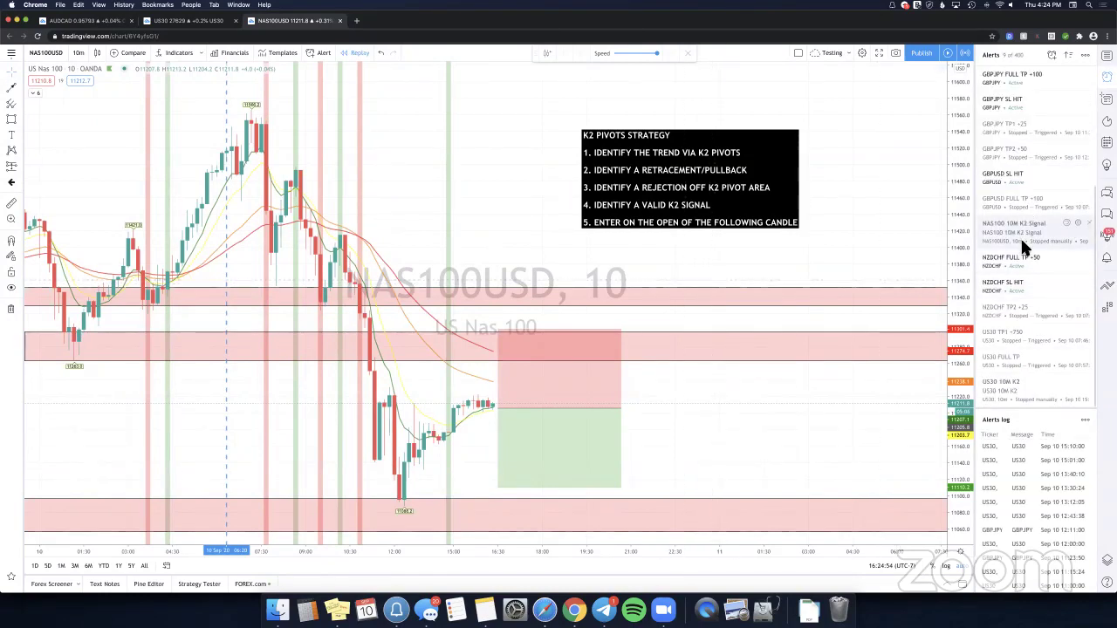
{"action": "mouse_move", "coordinate": [1026, 249]}
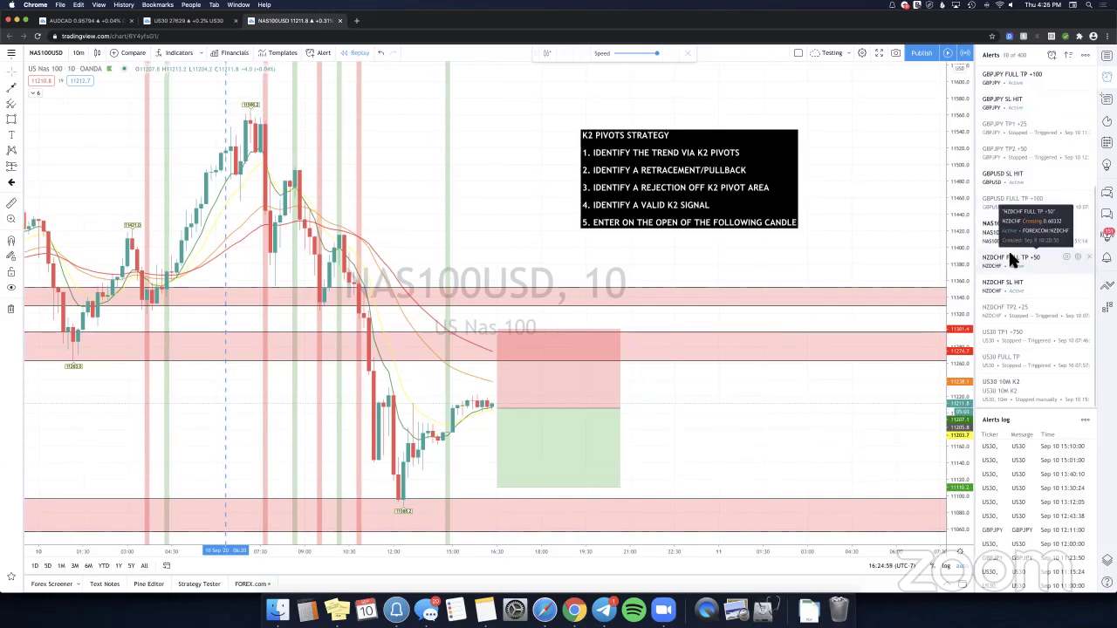
{"action": "mouse_move", "coordinate": [1001, 295]}
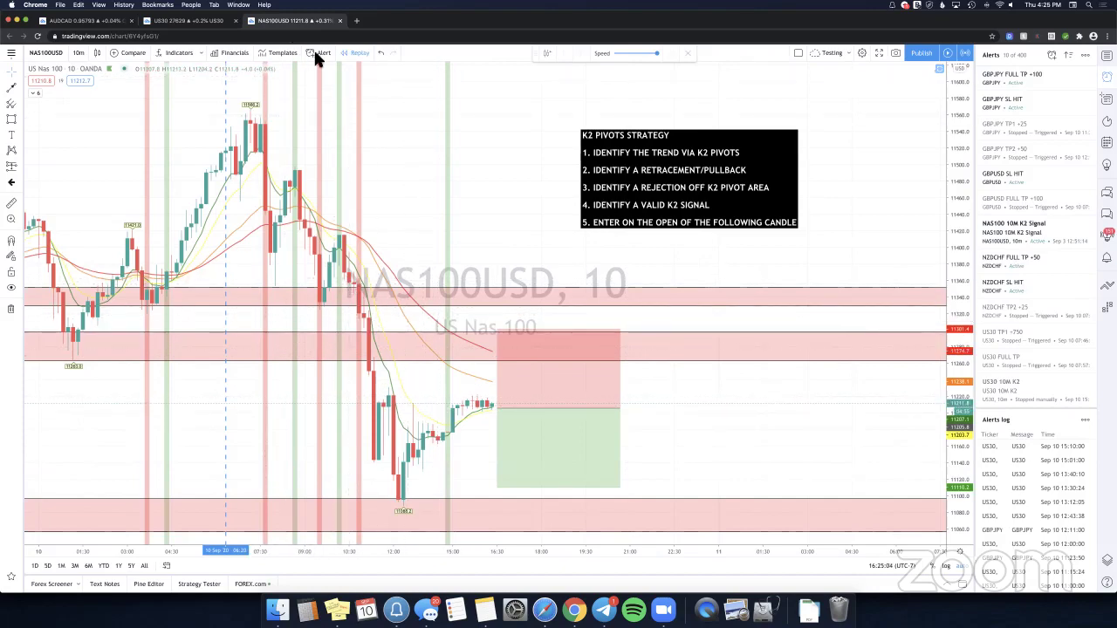
Fill in a NAS100USD alert for the K² TS condition K² Signal Fired with the message "NAS100 K2 SIGNAL", then discard it.
{"action": "key", "text": "alt+a"}
{"action": "left_click", "coordinate": [551, 192]}
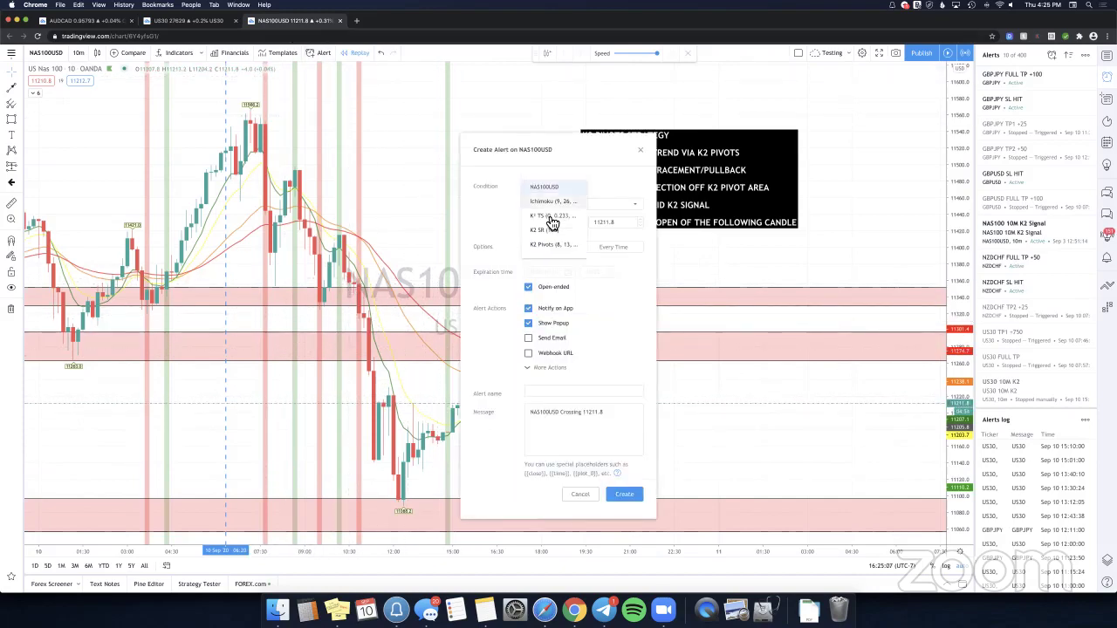
{"action": "left_click", "coordinate": [559, 216]}
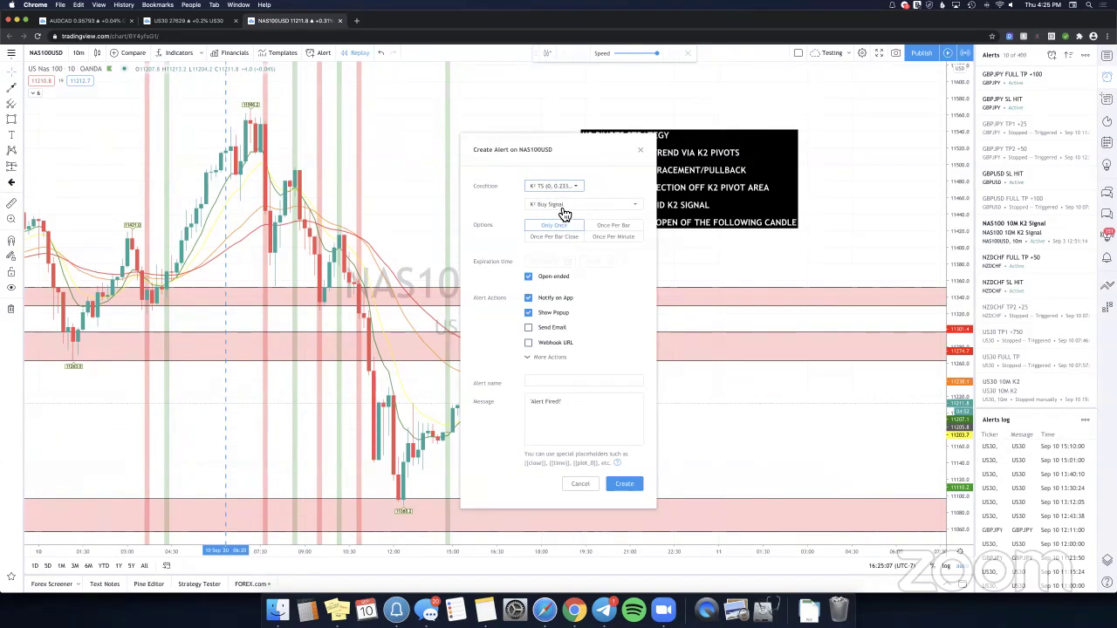
{"action": "left_click", "coordinate": [565, 215]}
{"action": "left_click", "coordinate": [563, 219]}
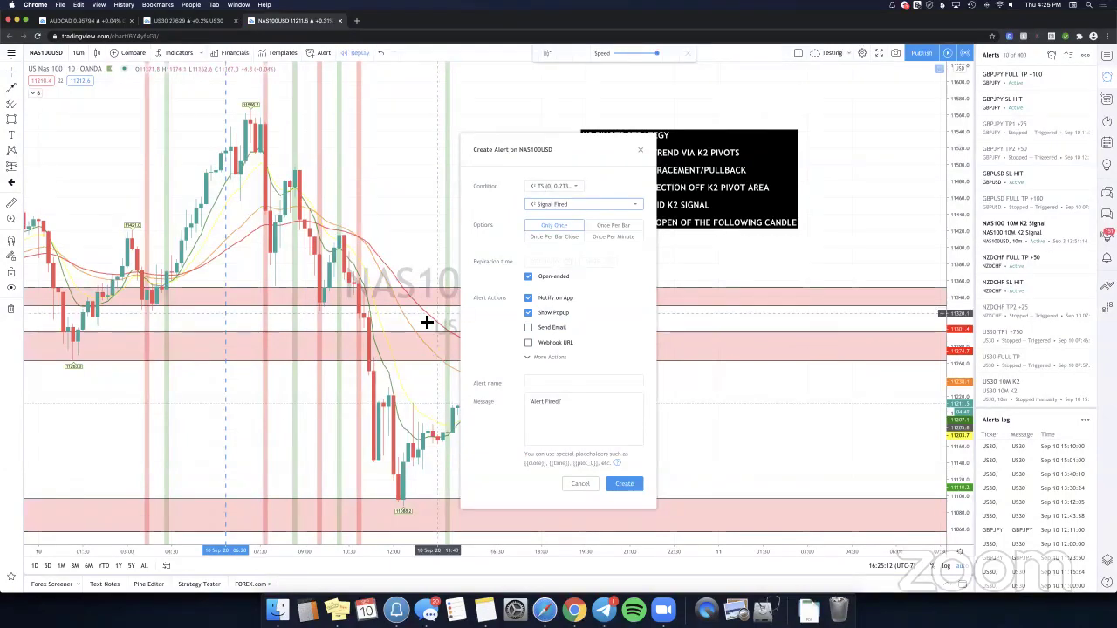
{"action": "left_click", "coordinate": [564, 410]}
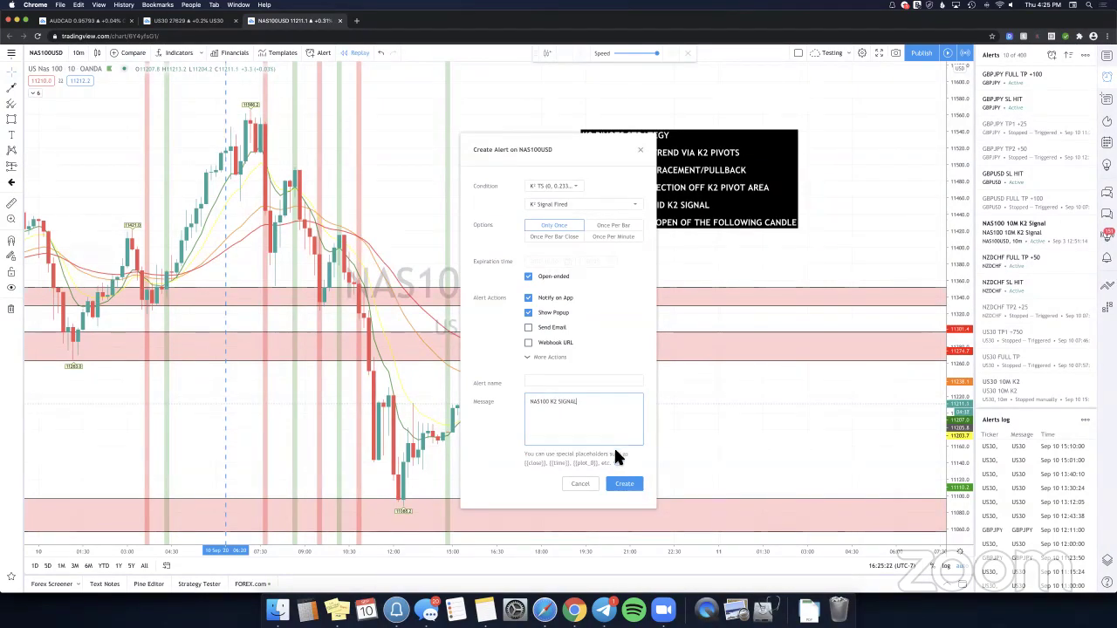
{"action": "left_click", "coordinate": [587, 485]}
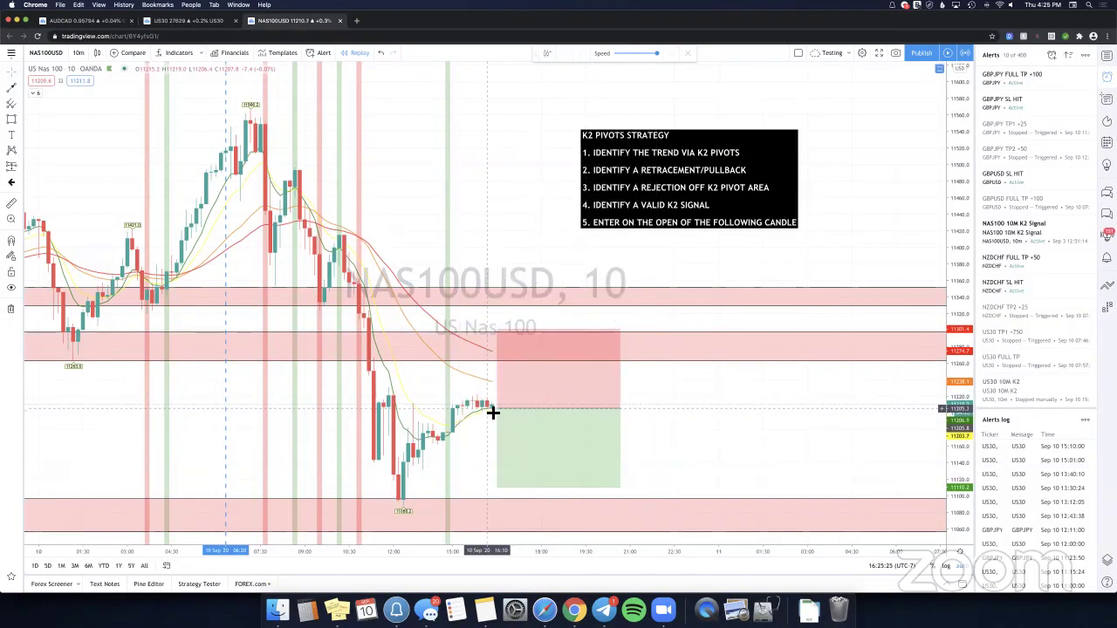
Close the bar replay and set the chart interval to 4 hours.
{"action": "left_click", "coordinate": [690, 56]}
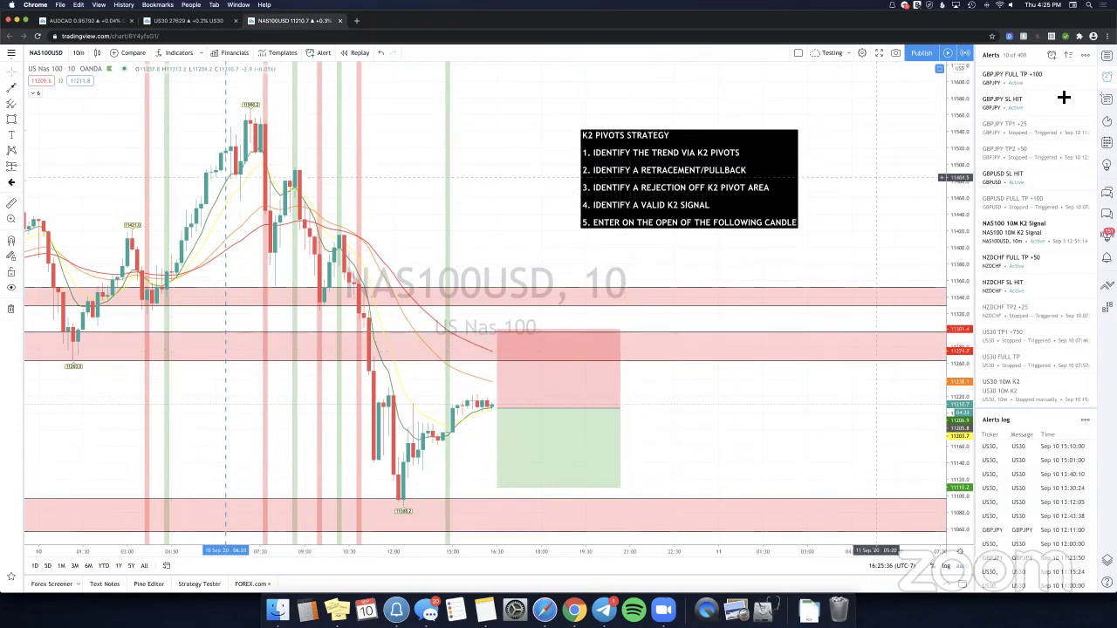
{"action": "left_click", "coordinate": [80, 53]}
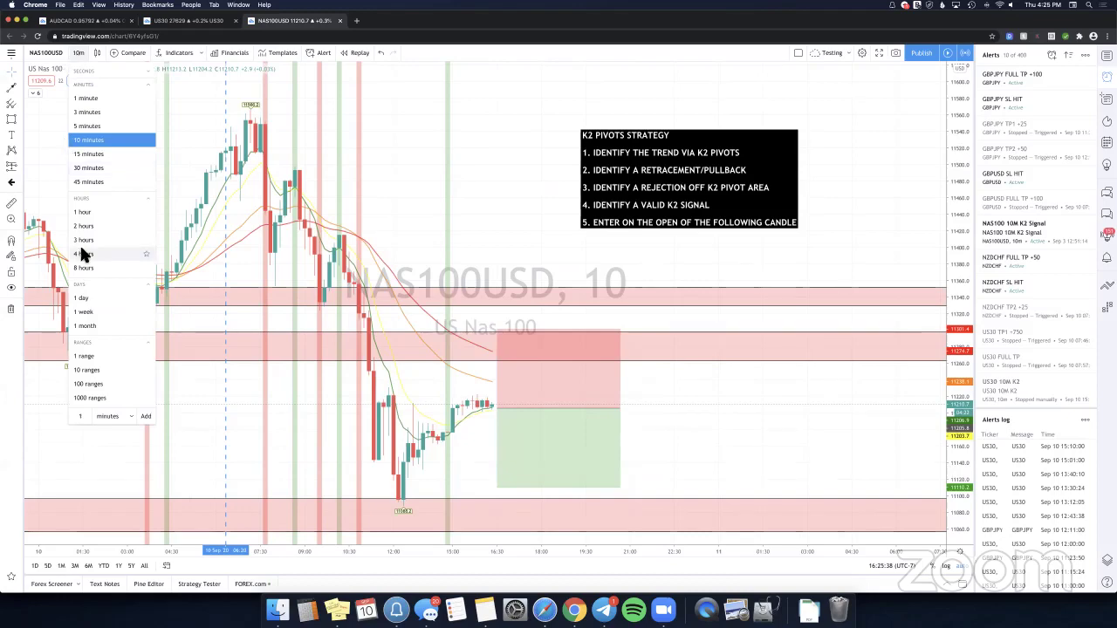
{"action": "left_click", "coordinate": [84, 268]}
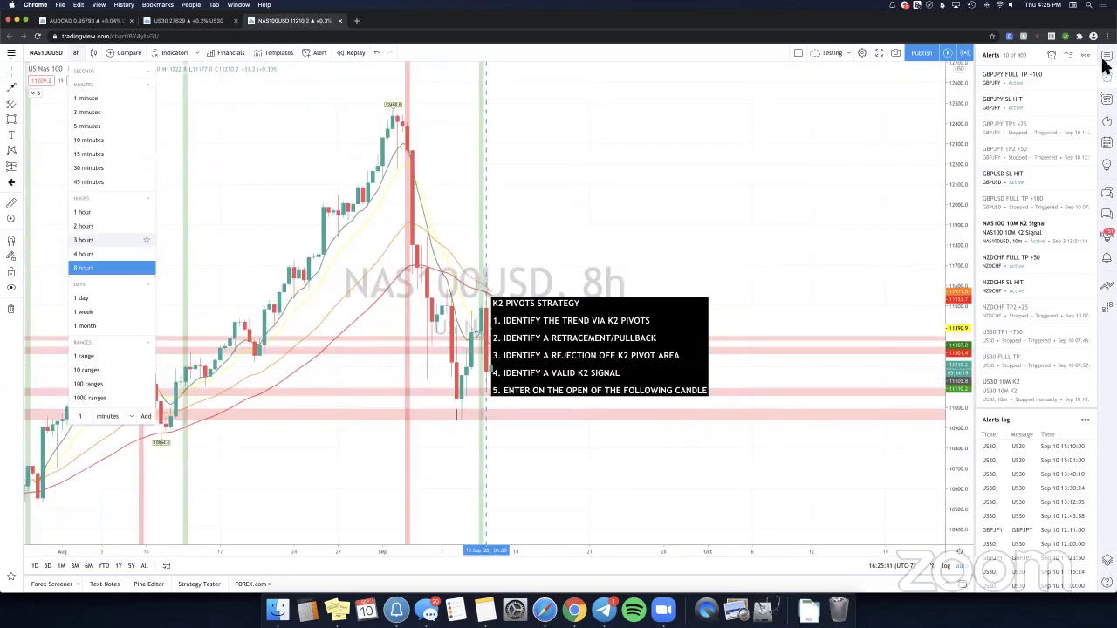
Load the XAUUSD chart from the watchlist and hide the watchlist.
{"action": "left_click", "coordinate": [1106, 56]}
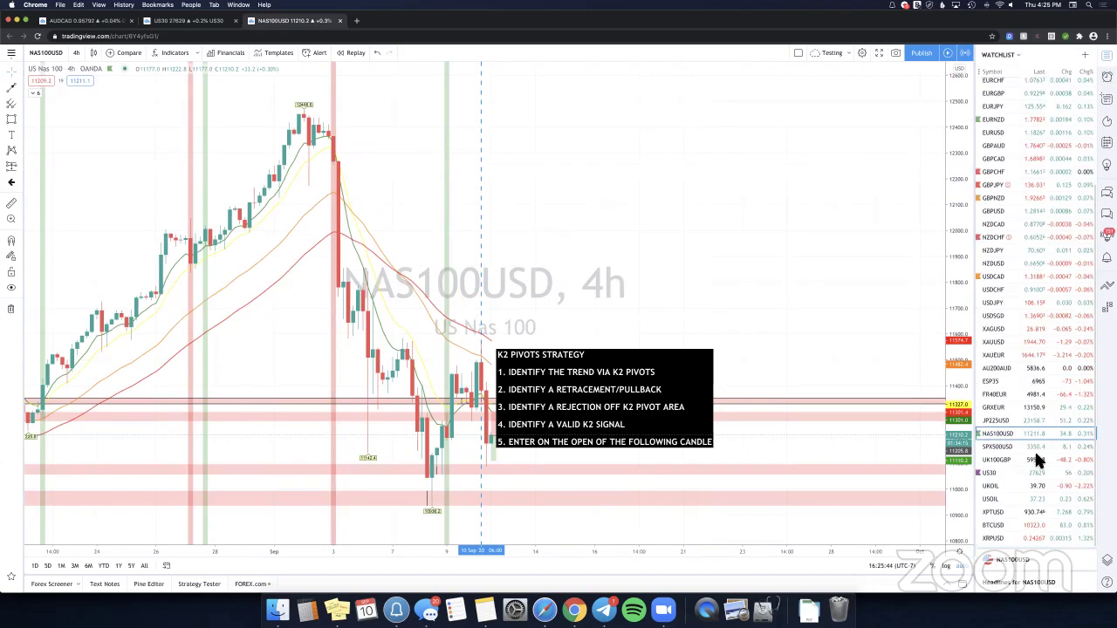
{"action": "left_click", "coordinate": [1002, 344]}
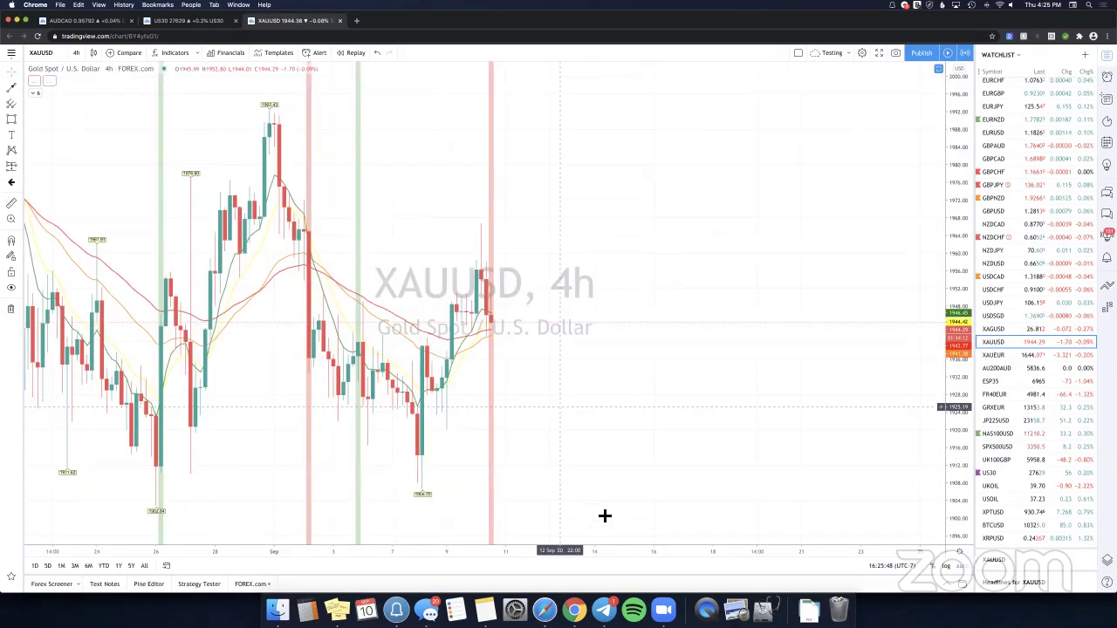
{"action": "left_click_drag", "start_coordinate": [215, 410], "coordinate": [440, 415]}
{"action": "scroll", "coordinate": [579, 516], "scroll_direction": "left", "scroll_amount": 5}
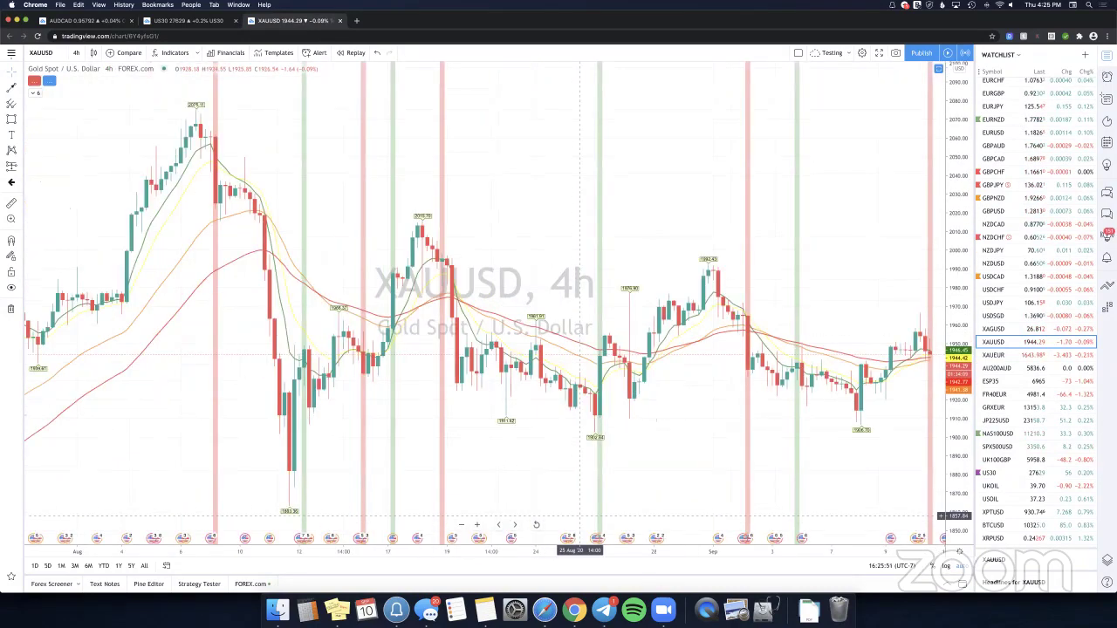
{"action": "scroll", "coordinate": [35, 96], "scroll_direction": "left", "scroll_amount": 5}
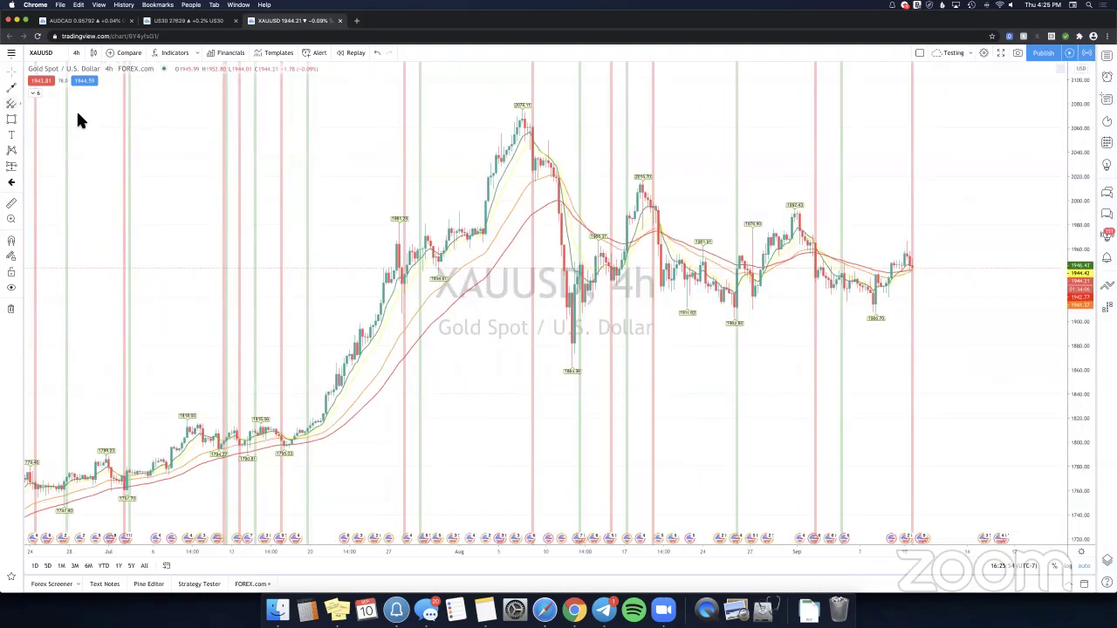
Hide the K² TS and K2 Pivots indicators on the XAUUSD chart and show the first K2 SR indicator.
{"action": "left_click", "coordinate": [35, 94]}
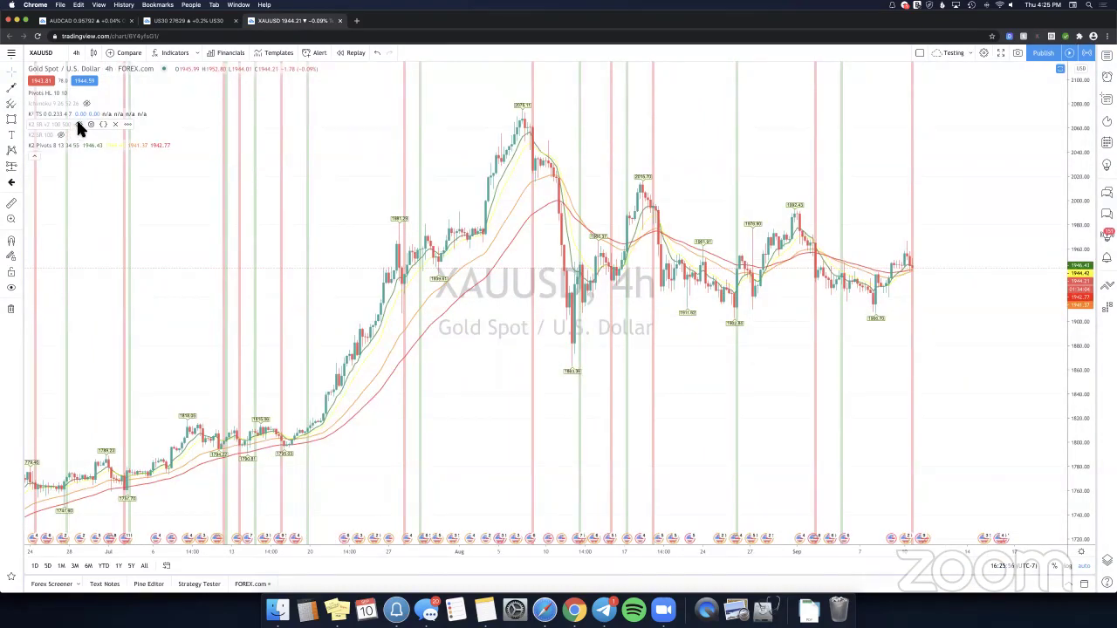
{"action": "left_click", "coordinate": [80, 114]}
{"action": "left_click", "coordinate": [79, 124]}
{"action": "left_click", "coordinate": [86, 146]}
{"action": "left_click", "coordinate": [35, 156]}
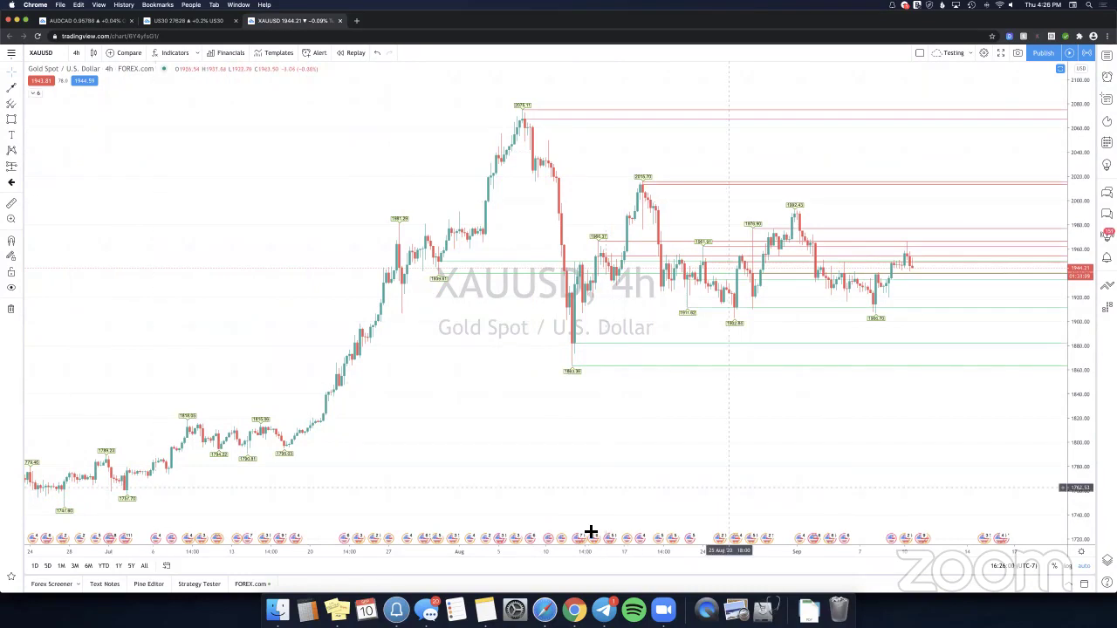
Draw a horizontal price zone between the two lowest green support lines, from about 1863 to 1882.
{"action": "scroll", "coordinate": [605, 411], "scroll_direction": "left", "scroll_amount": 5}
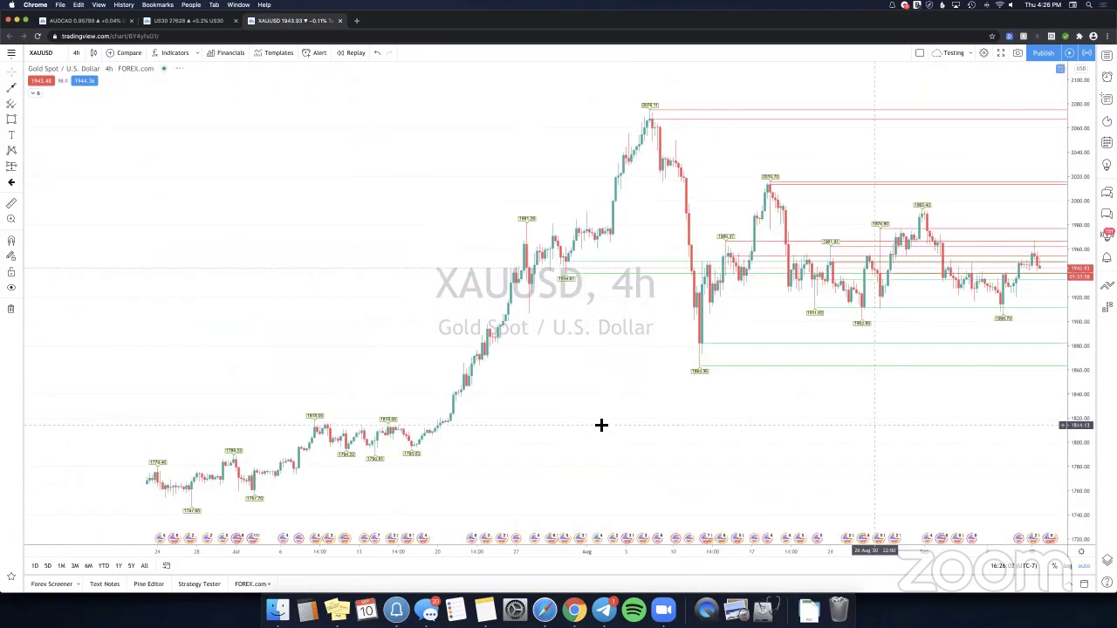
{"action": "left_click_drag", "start_coordinate": [874, 425], "coordinate": [663, 419]}
{"action": "left_click", "coordinate": [11, 120]}
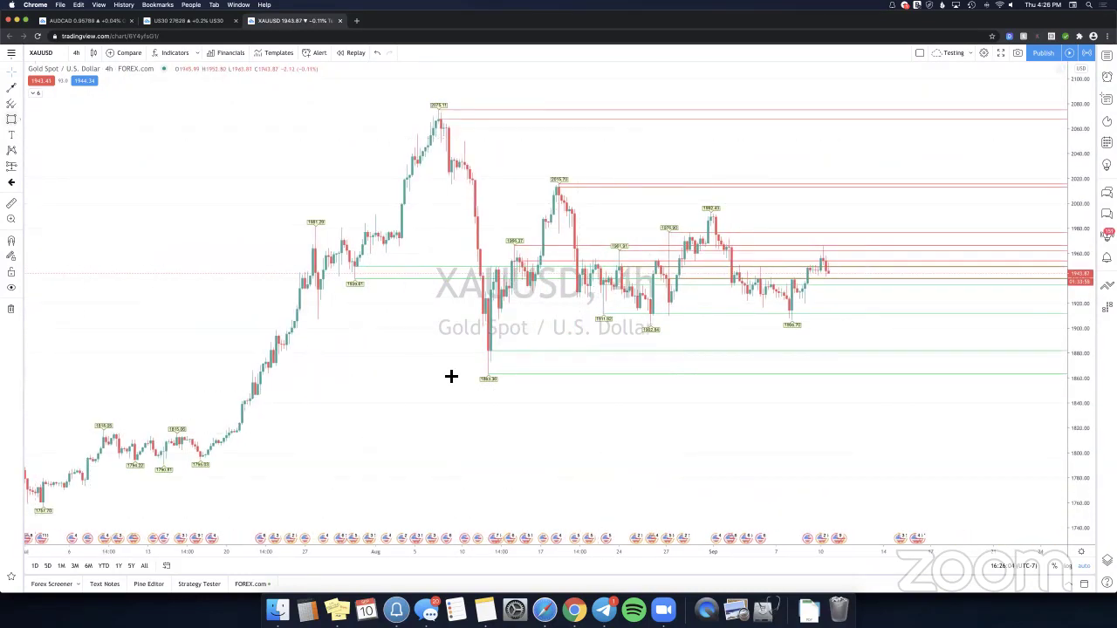
{"action": "left_click_drag", "start_coordinate": [459, 374], "coordinate": [463, 357]}
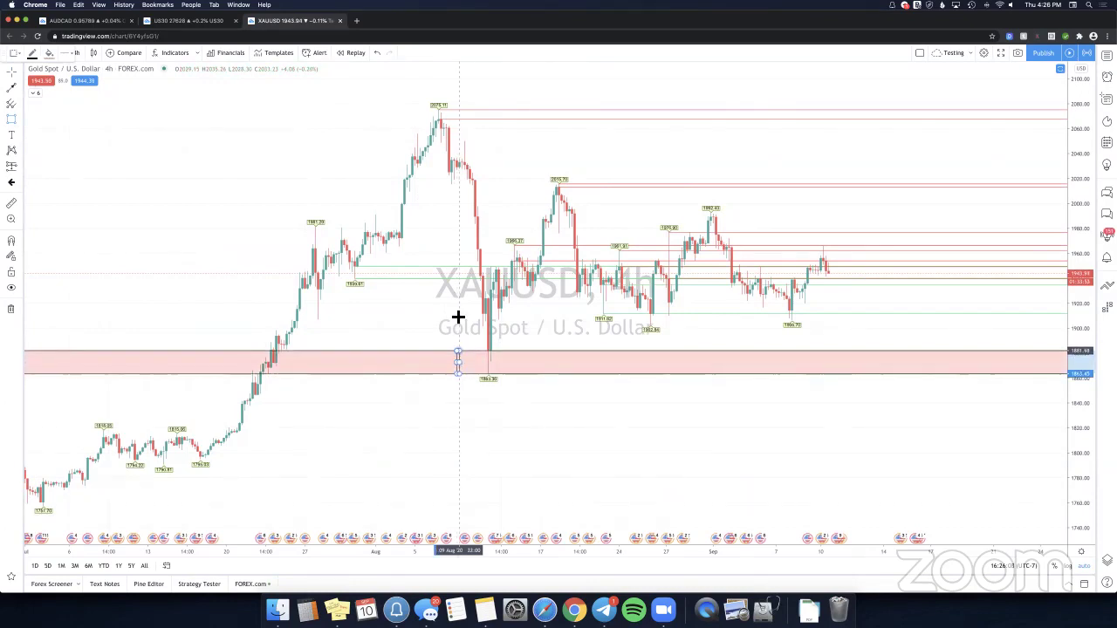
{"action": "left_click", "coordinate": [459, 316]}
Draw two more support zones between the green lines, from about 1912 to 1935 and from about 1939 to 1949.
{"action": "left_click", "coordinate": [12, 120]}
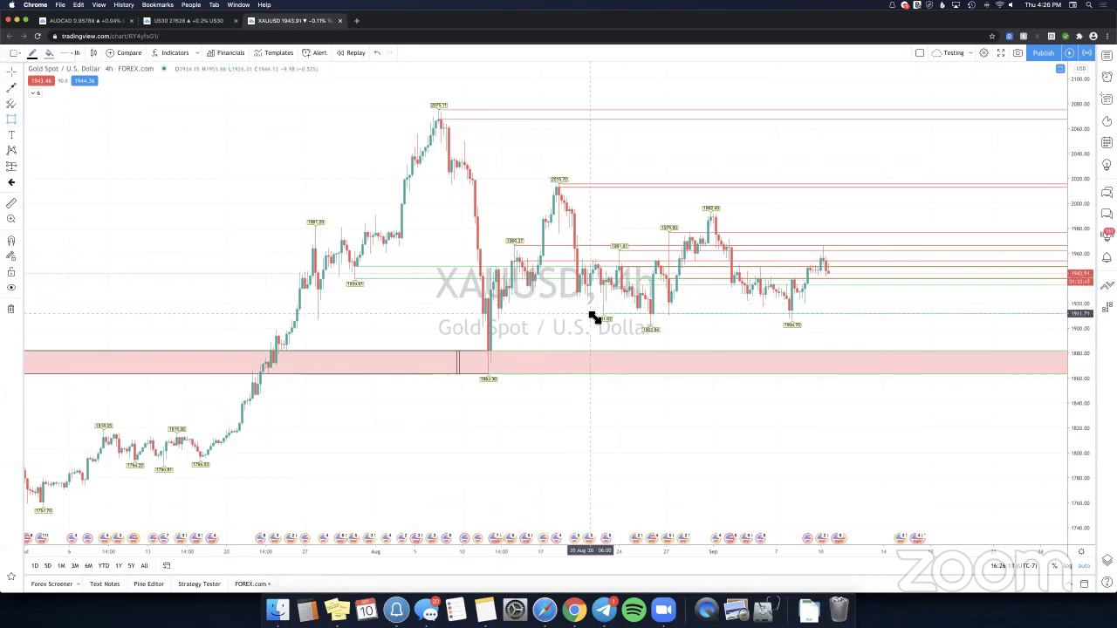
{"action": "left_click_drag", "start_coordinate": [590, 313], "coordinate": [594, 285]}
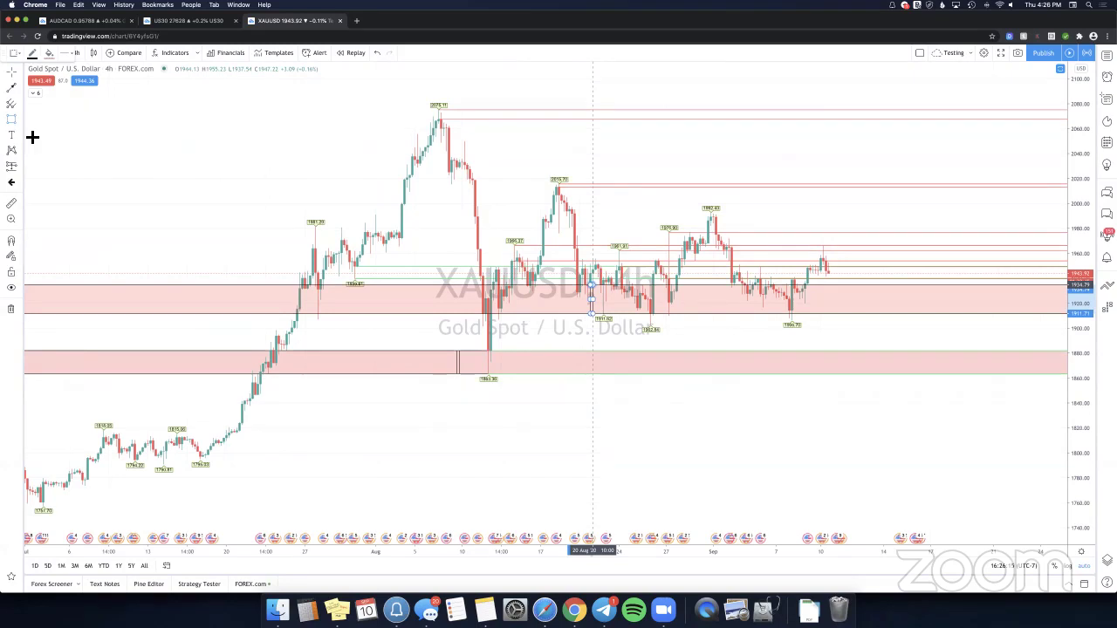
{"action": "left_click", "coordinate": [344, 278]}
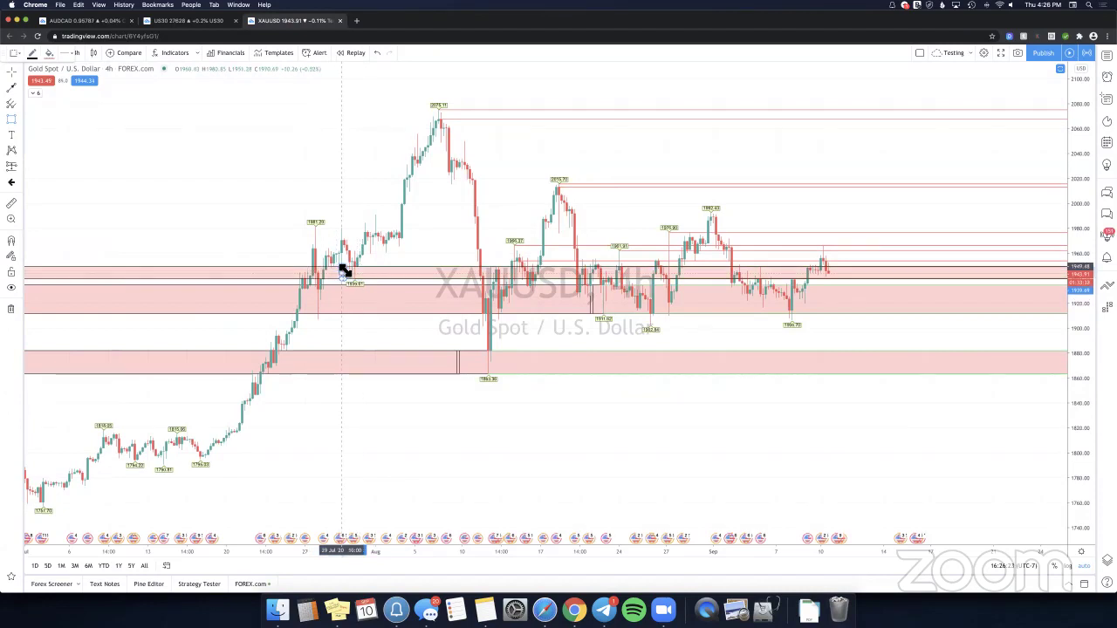
{"action": "left_click", "coordinate": [343, 267]}
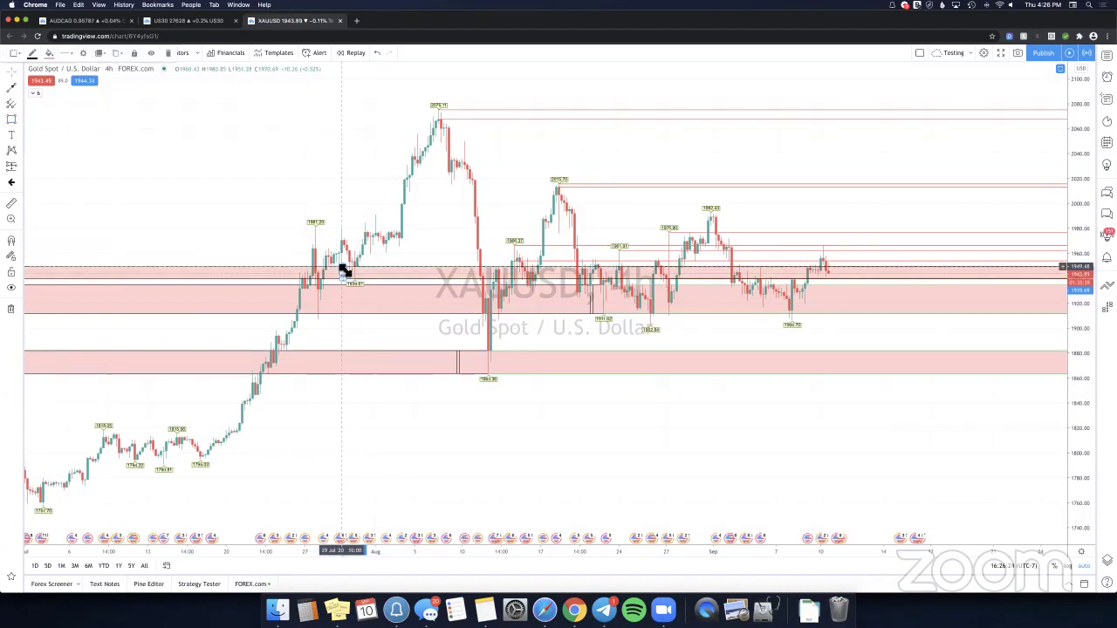
Draw a resistance zone from about 1954 to 1967 and adjust the lower edge of the zone below it to about 1939.34.
{"action": "left_click", "coordinate": [15, 123]}
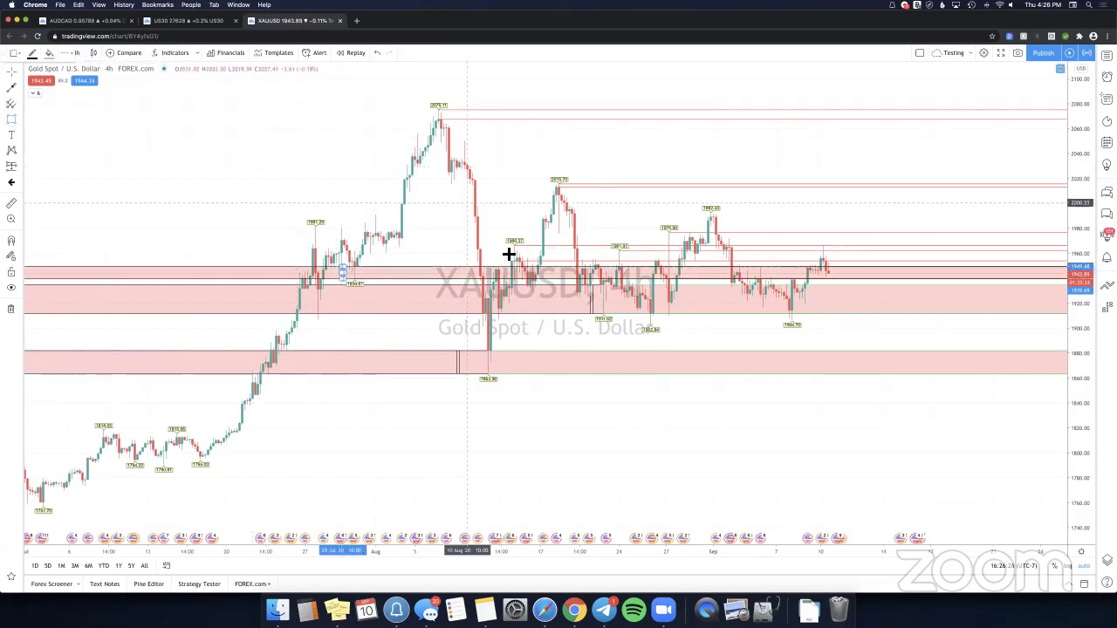
{"action": "left_click", "coordinate": [509, 261]}
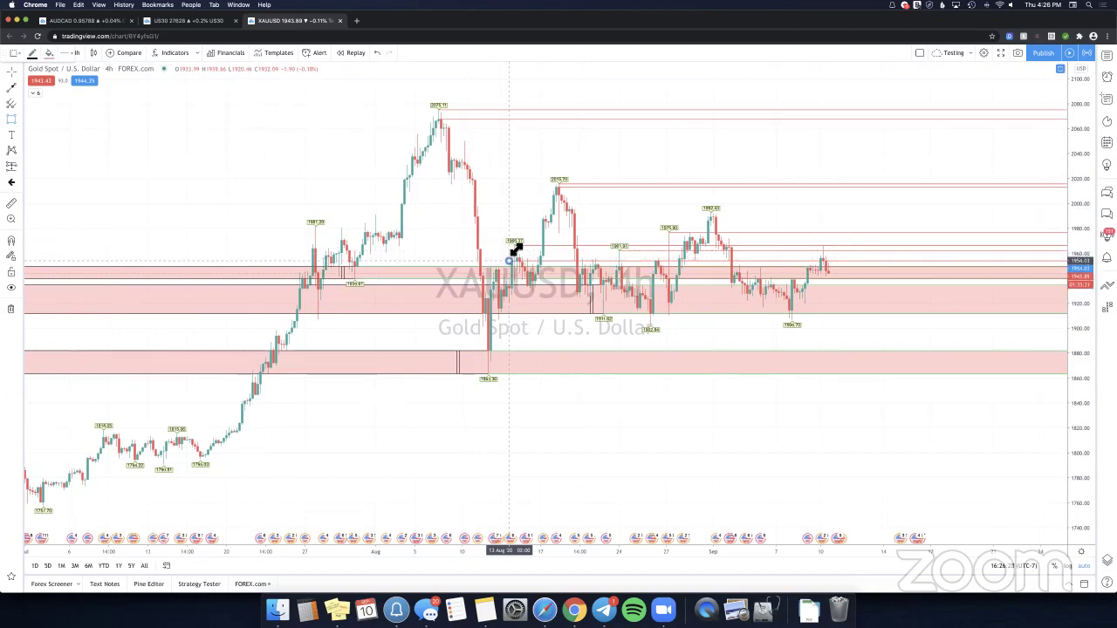
{"action": "left_click", "coordinate": [512, 246]}
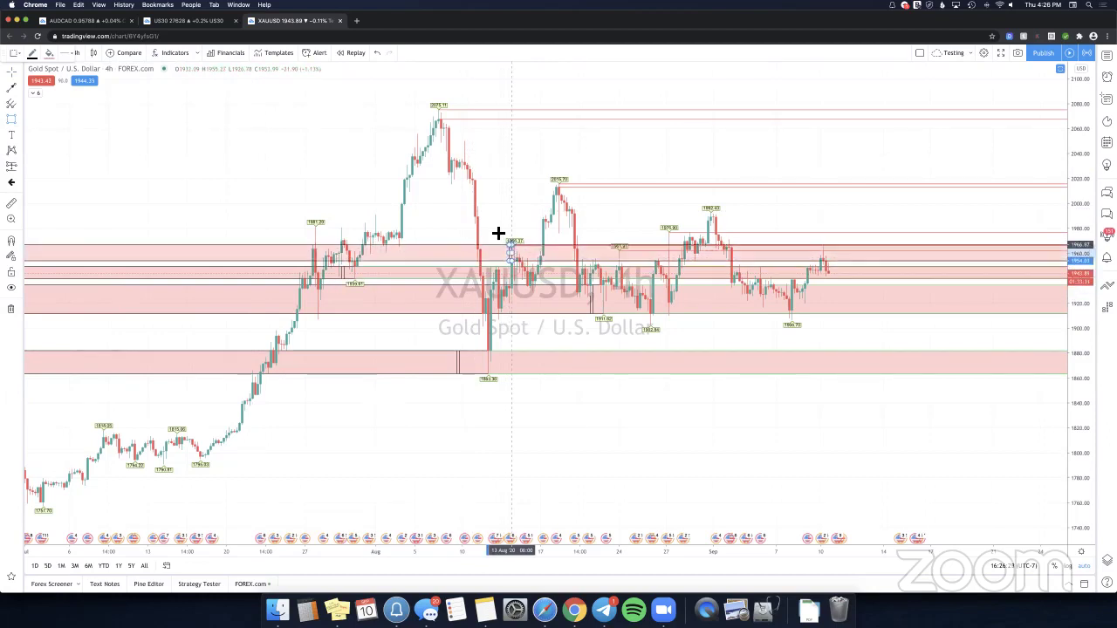
{"action": "left_click", "coordinate": [358, 281]}
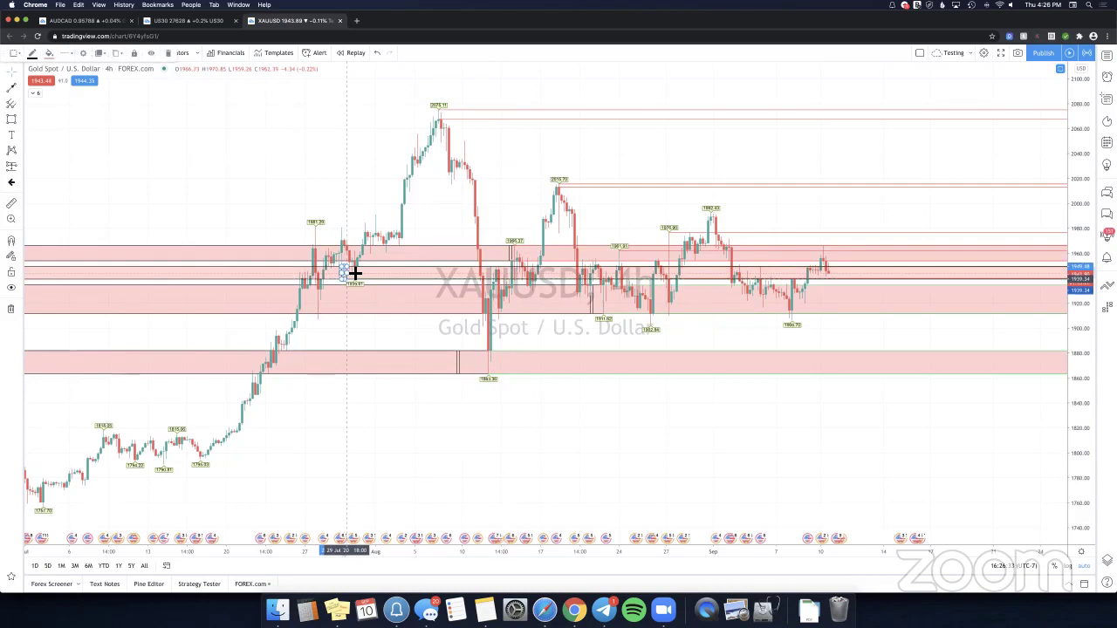
{"action": "left_click", "coordinate": [187, 173]}
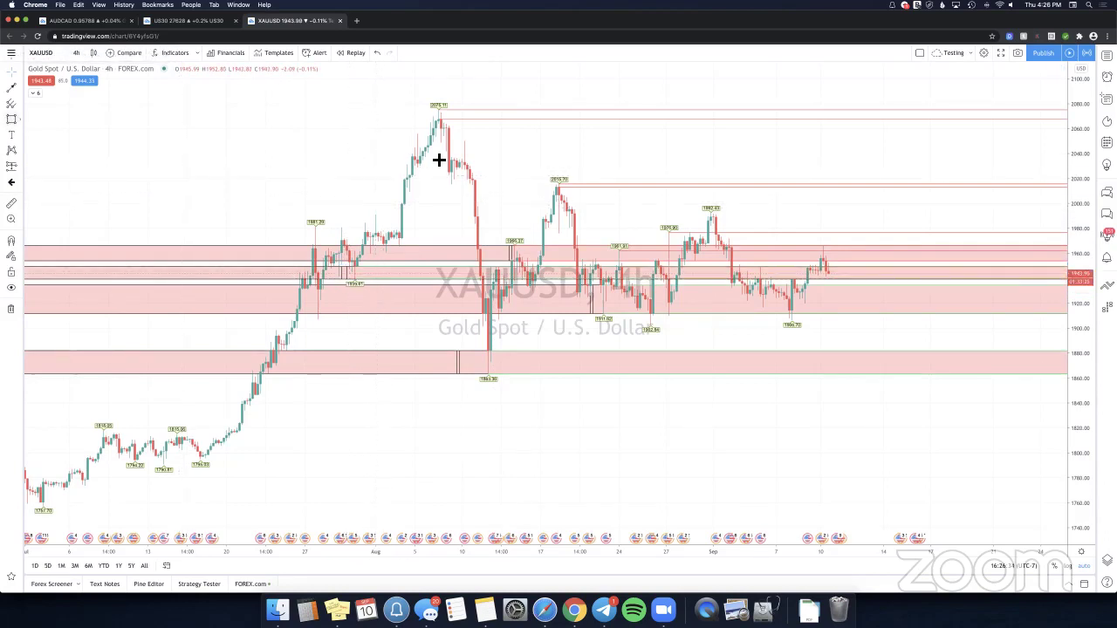
Draw resistance zones from about 2068 to 2075 at the highest peak and between the two red lines at the mid-August high.
{"action": "left_click", "coordinate": [436, 113]}
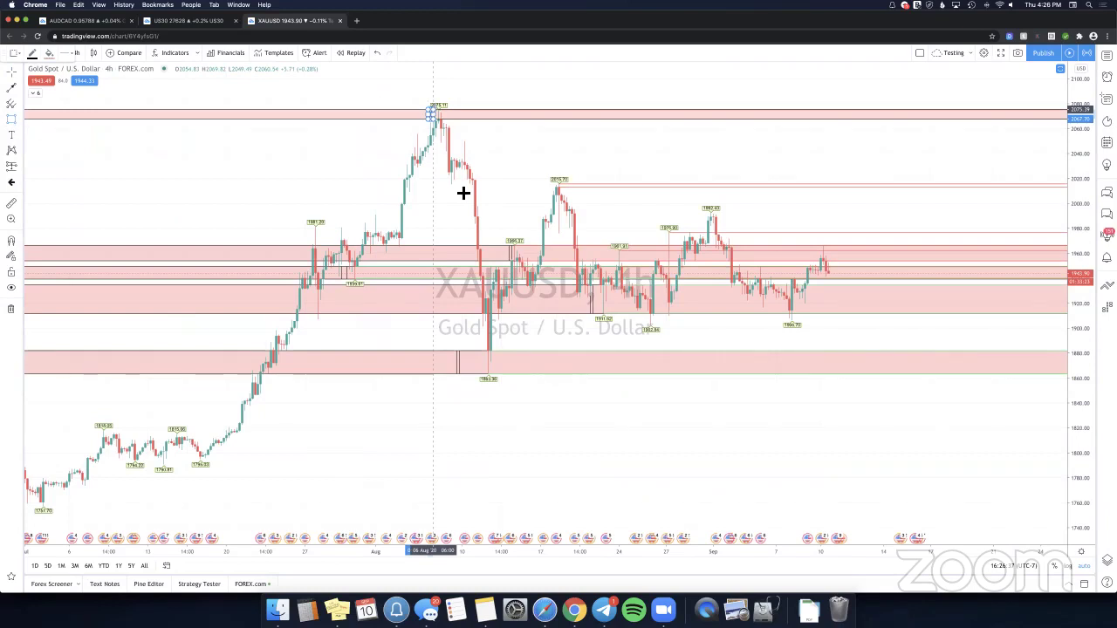
{"action": "left_click", "coordinate": [552, 191]}
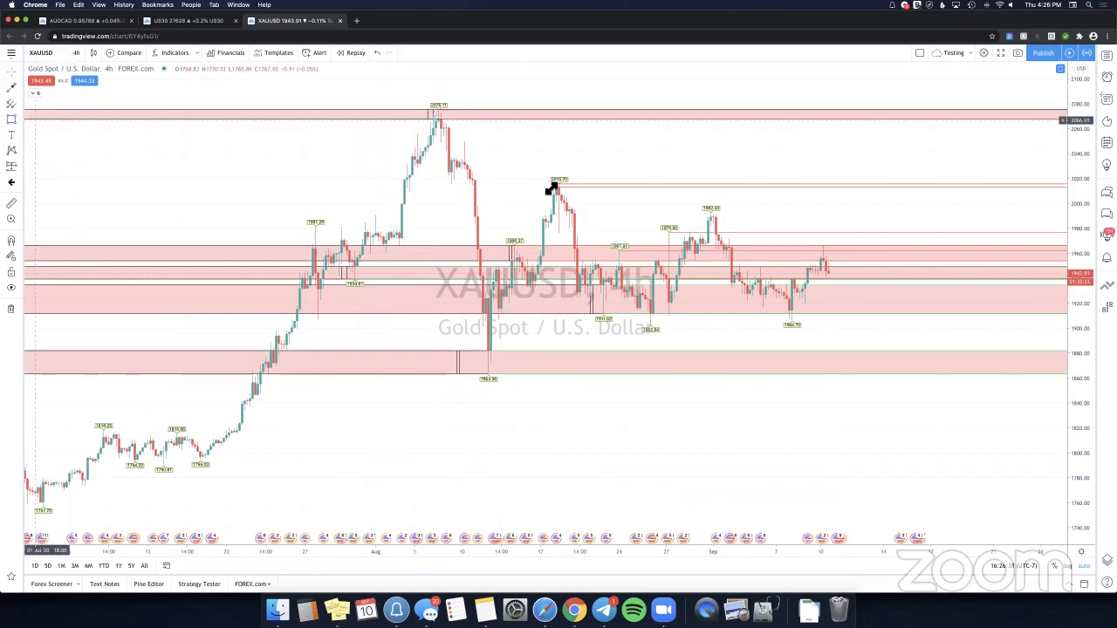
{"action": "left_click", "coordinate": [550, 187]}
{"action": "left_click", "coordinate": [547, 183]}
{"action": "left_click", "coordinate": [545, 172]}
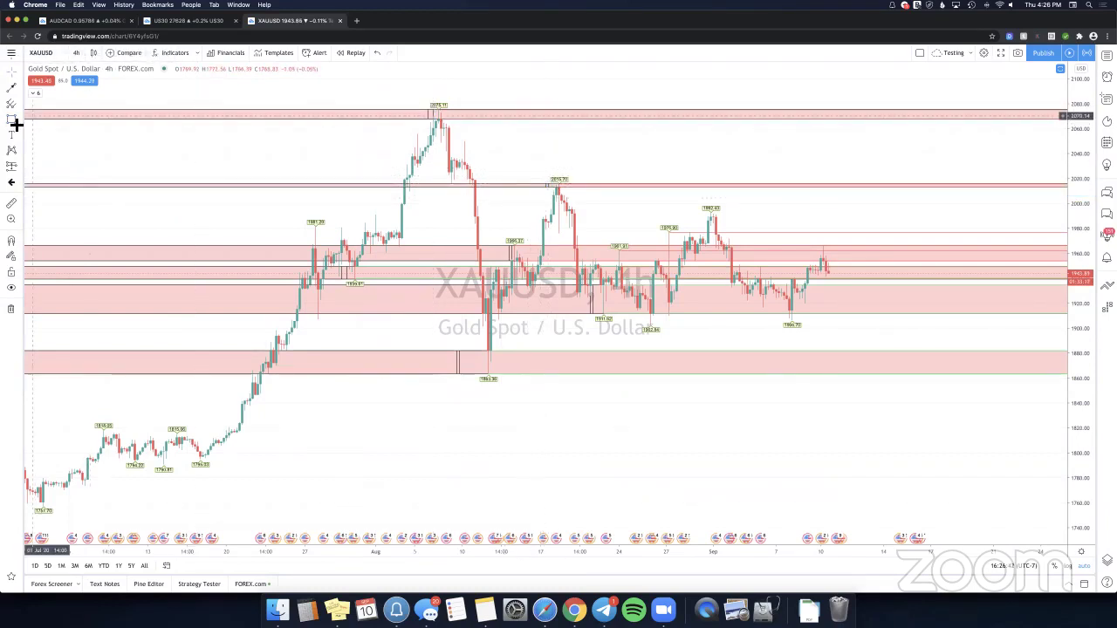
{"action": "left_click", "coordinate": [16, 124]}
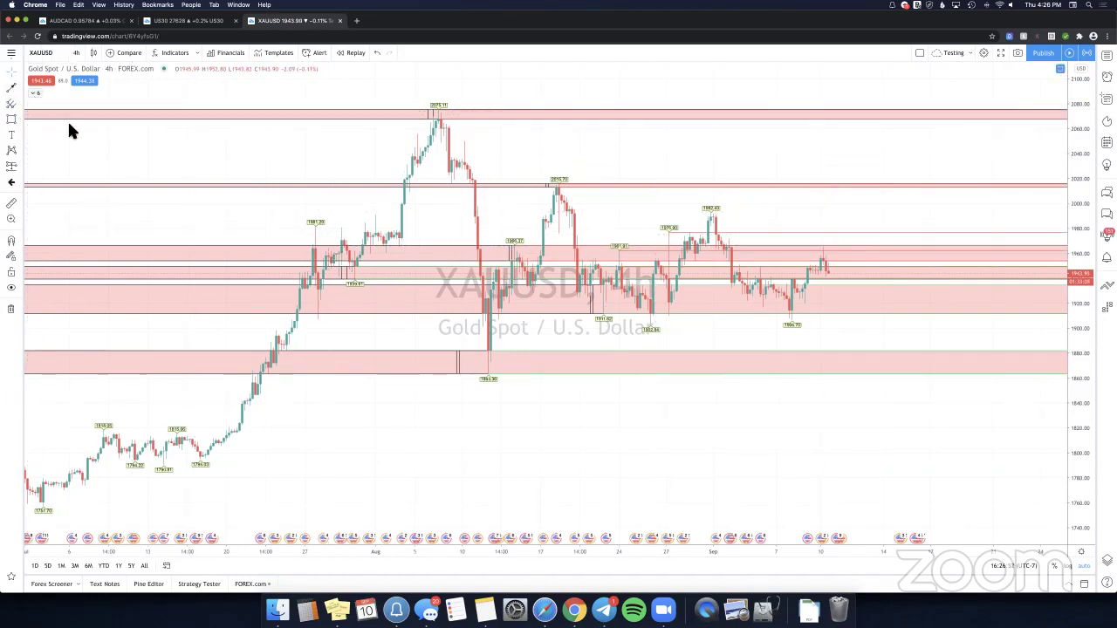
Hide the K2 SR indicator's support and resistance lines so that only the drawn zones remain on the chart.
{"action": "left_click", "coordinate": [34, 155]}
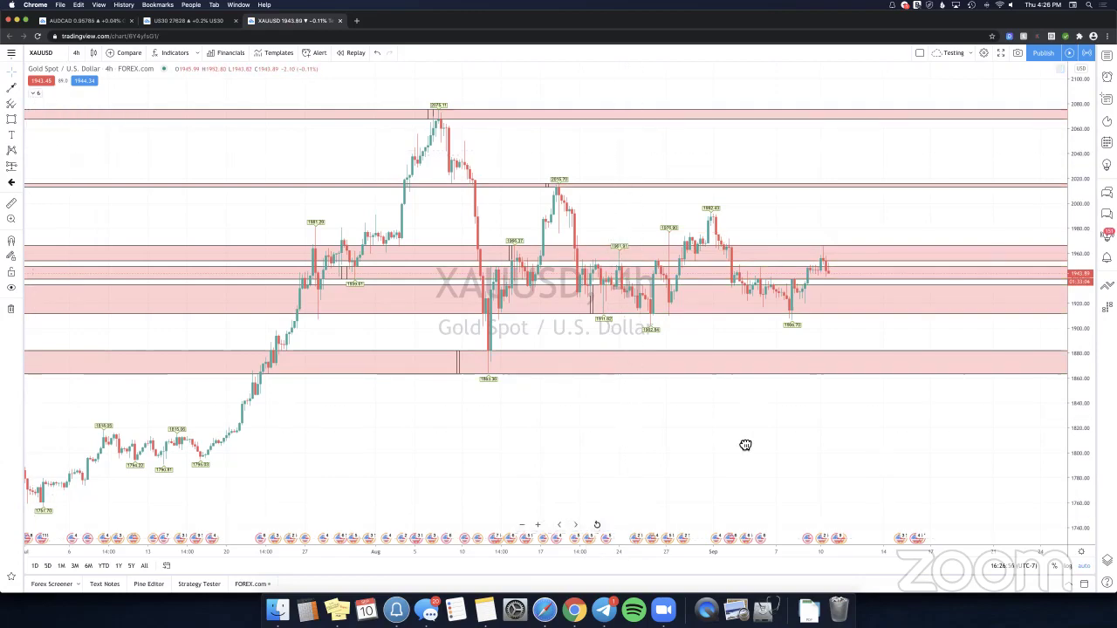
{"action": "left_click_drag", "start_coordinate": [745, 445], "coordinate": [957, 444]}
{"action": "scroll", "coordinate": [548, 340], "scroll_direction": "right", "scroll_amount": 3}
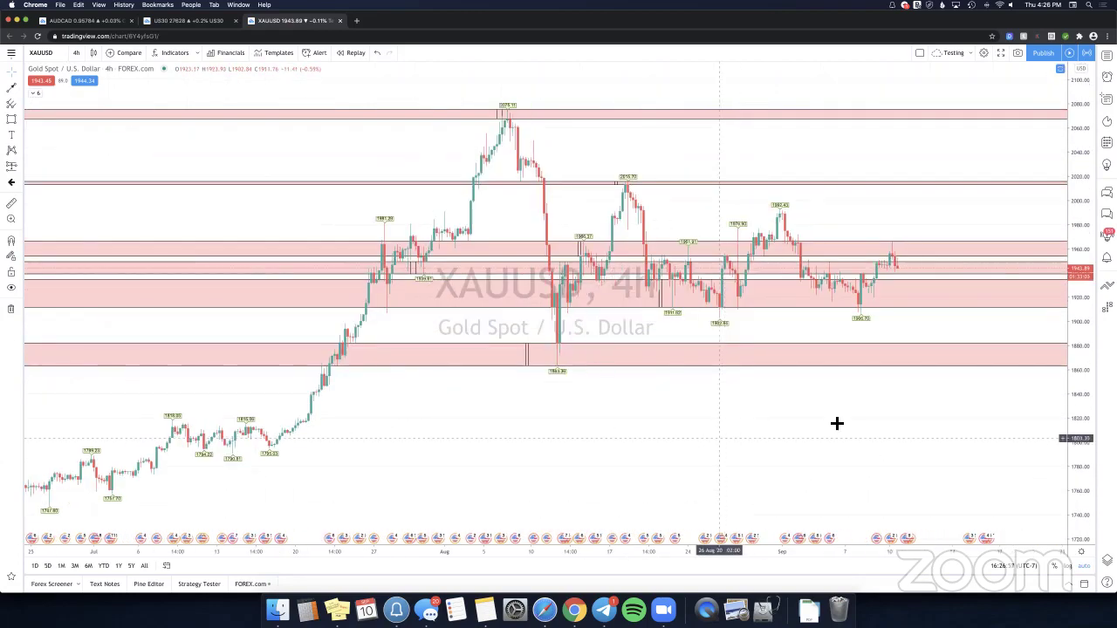
{"action": "scroll", "coordinate": [845, 318], "scroll_direction": "right", "scroll_amount": 3}
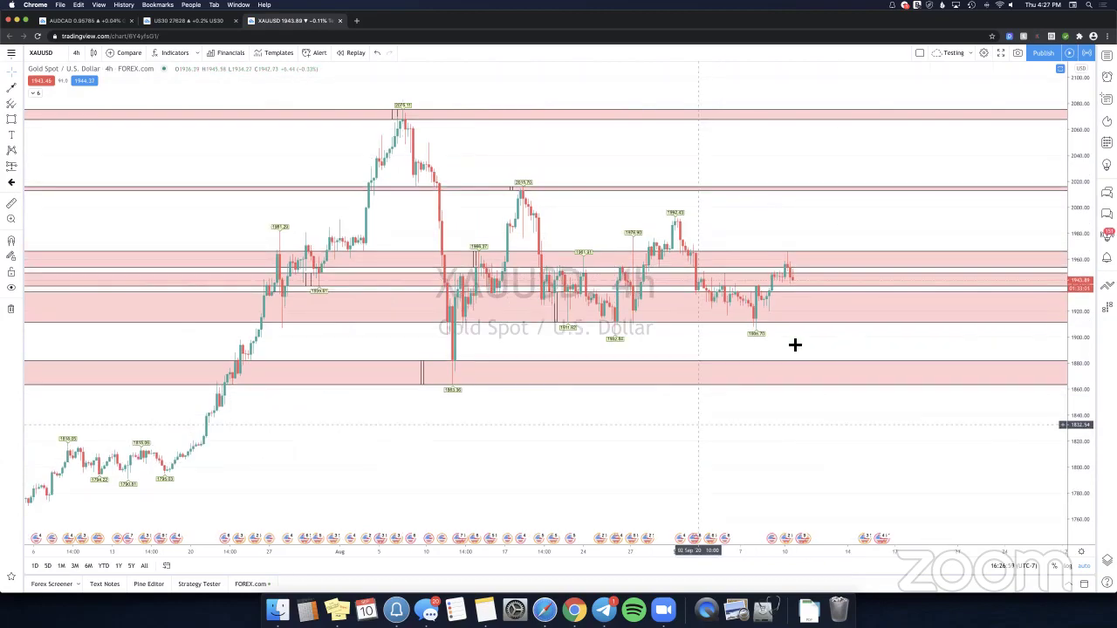
{"action": "scroll", "coordinate": [694, 279], "scroll_direction": "right", "scroll_amount": 2}
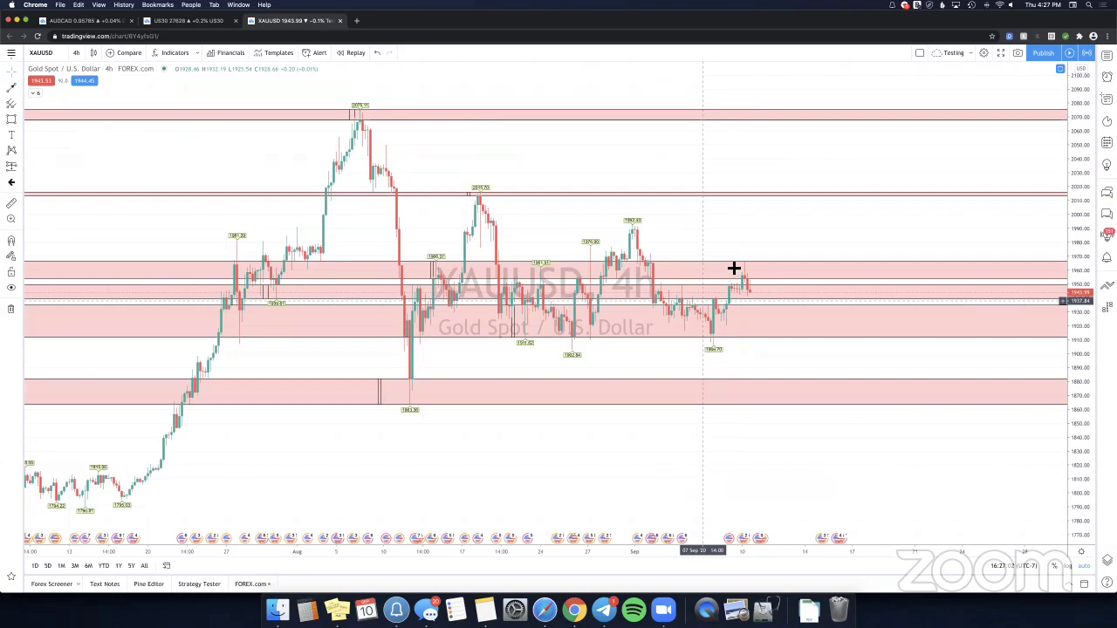
{"action": "scroll", "coordinate": [771, 344], "scroll_direction": "right", "scroll_amount": 1}
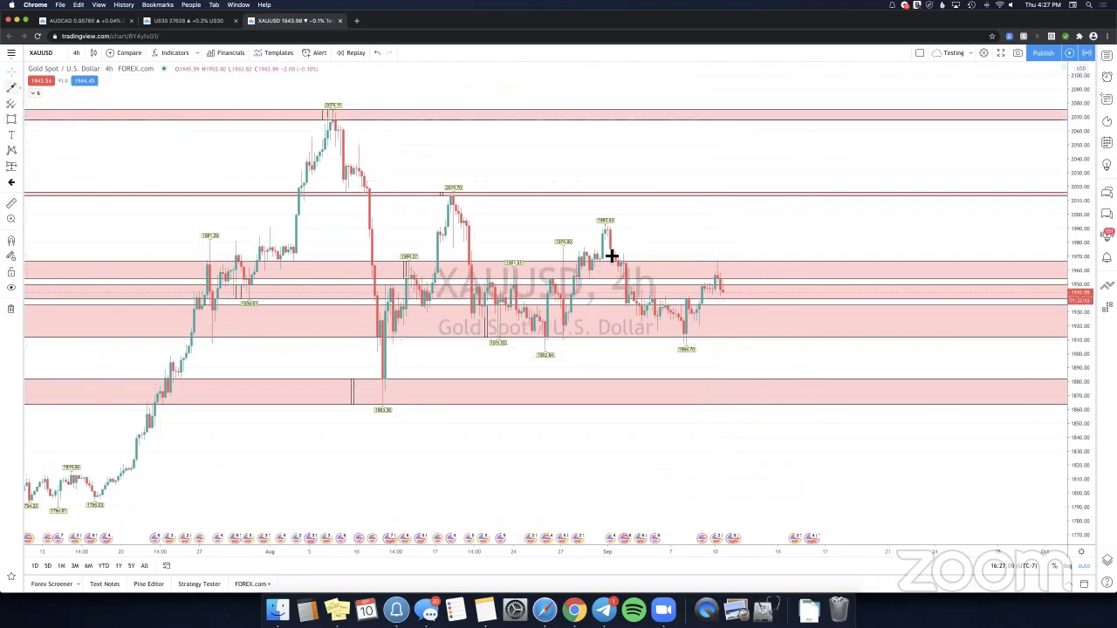
Draw a downward arrow from about 1951 beside the latest candle to the zone edge at about 1912.
{"action": "left_click", "coordinate": [727, 281]}
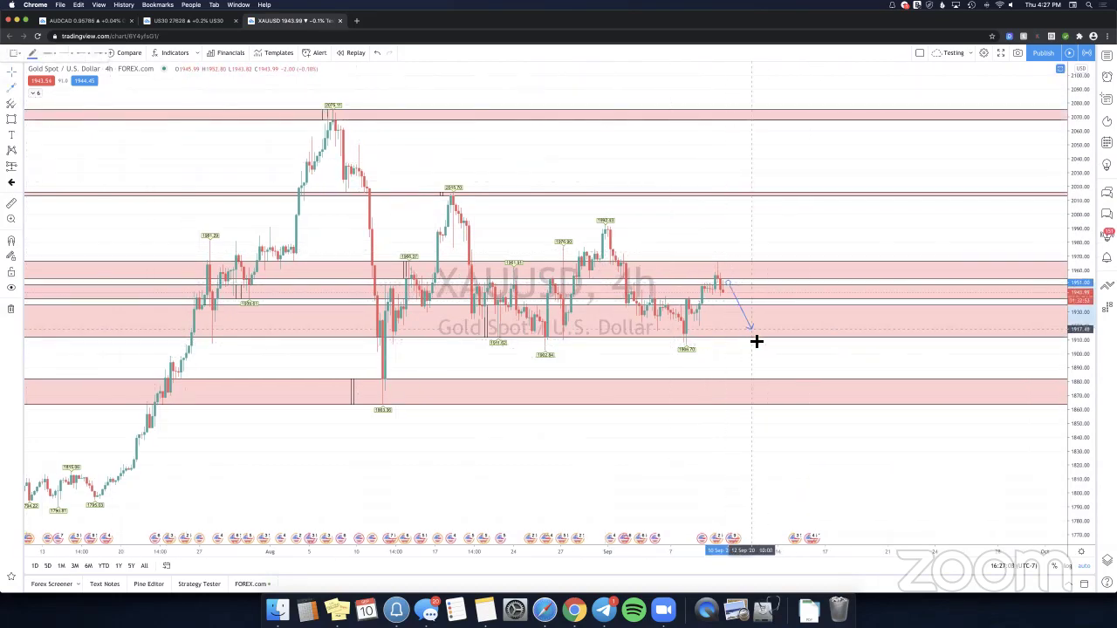
{"action": "left_click", "coordinate": [754, 338]}
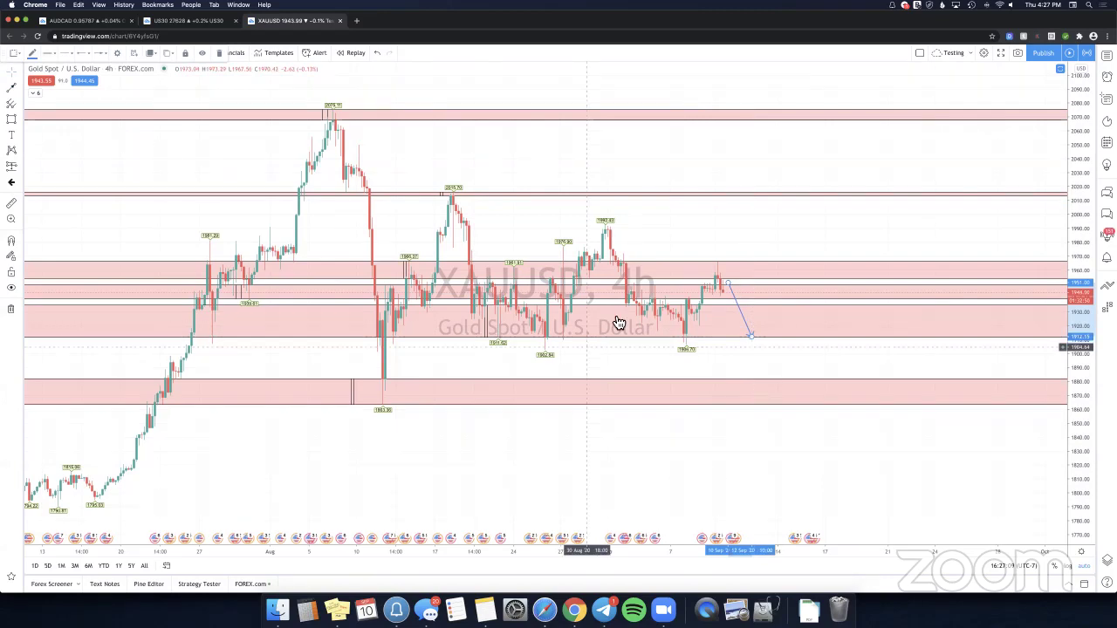
{"action": "left_click", "coordinate": [642, 295]}
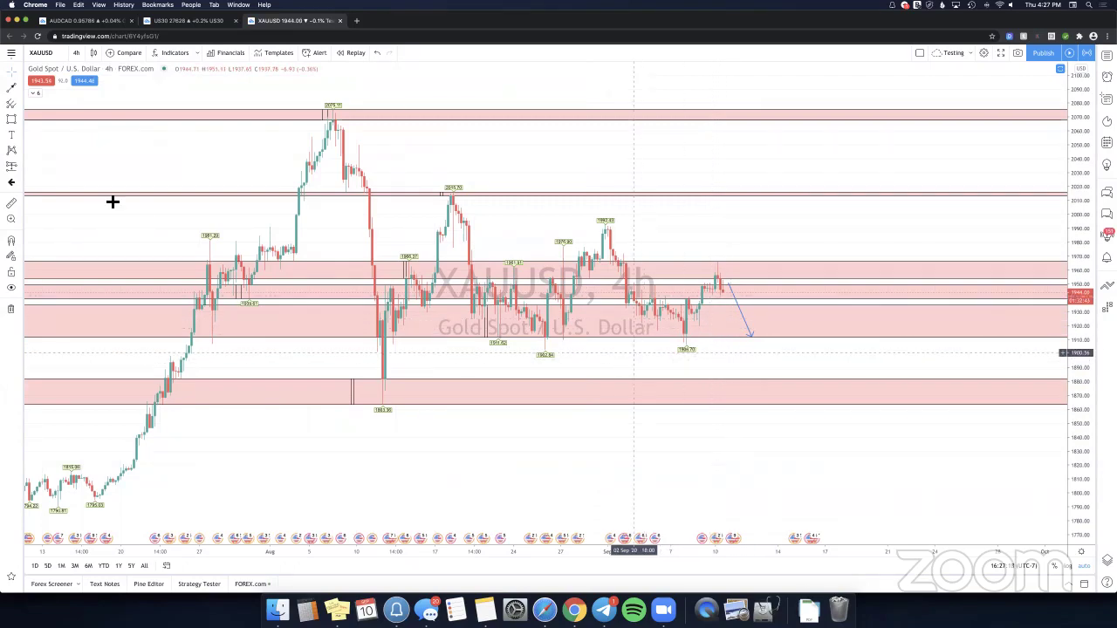
Try a descending parallel channel along the mid-August and early-September highs, and remove it from the chart.
{"action": "left_click", "coordinate": [43, 281]}
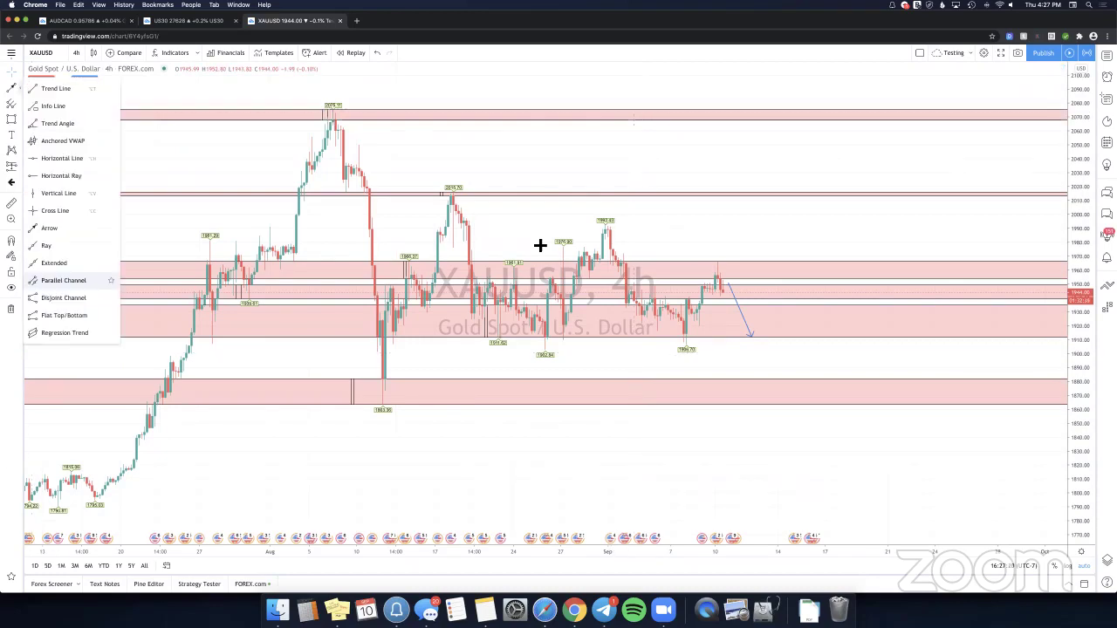
{"action": "left_click", "coordinate": [453, 194]}
{"action": "left_click", "coordinate": [997, 337]}
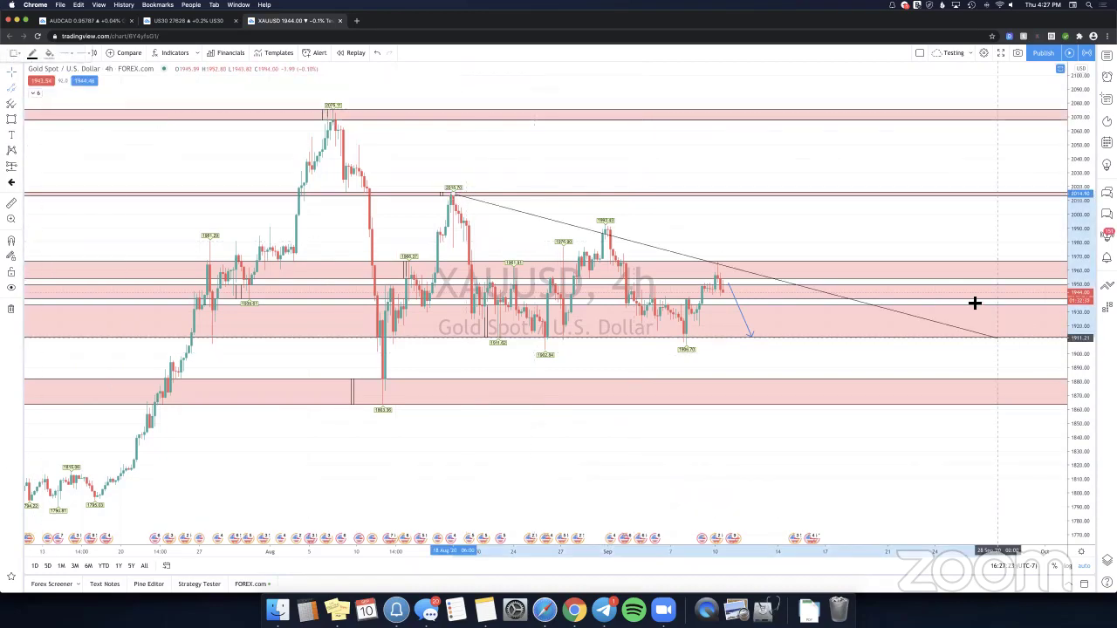
{"action": "left_click", "coordinate": [624, 374]}
{"action": "left_click", "coordinate": [782, 503]}
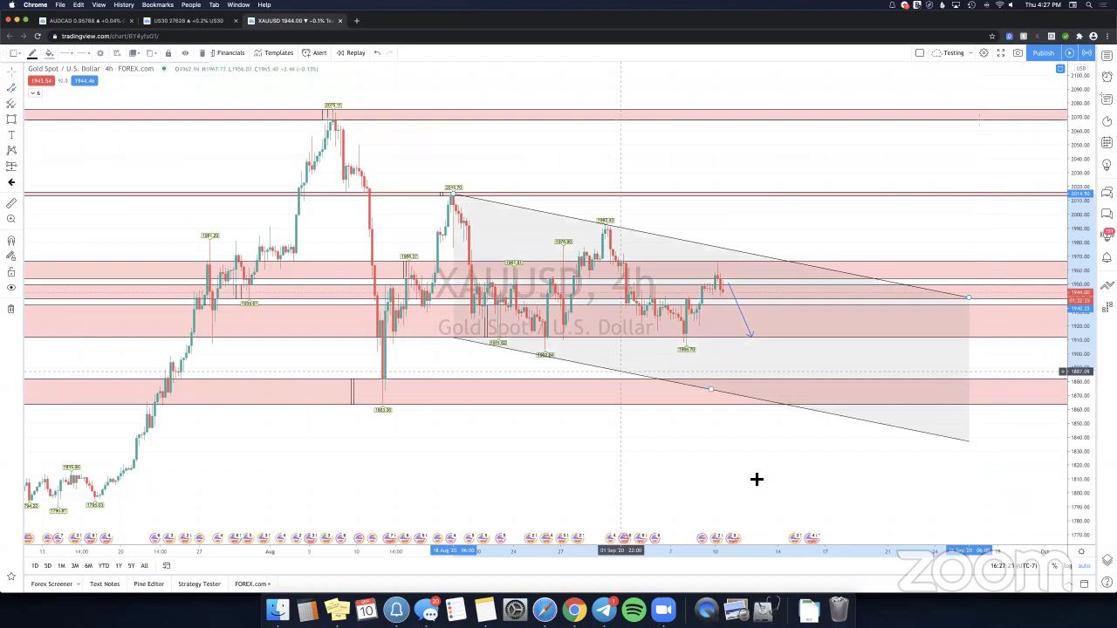
{"action": "left_click", "coordinate": [836, 417]}
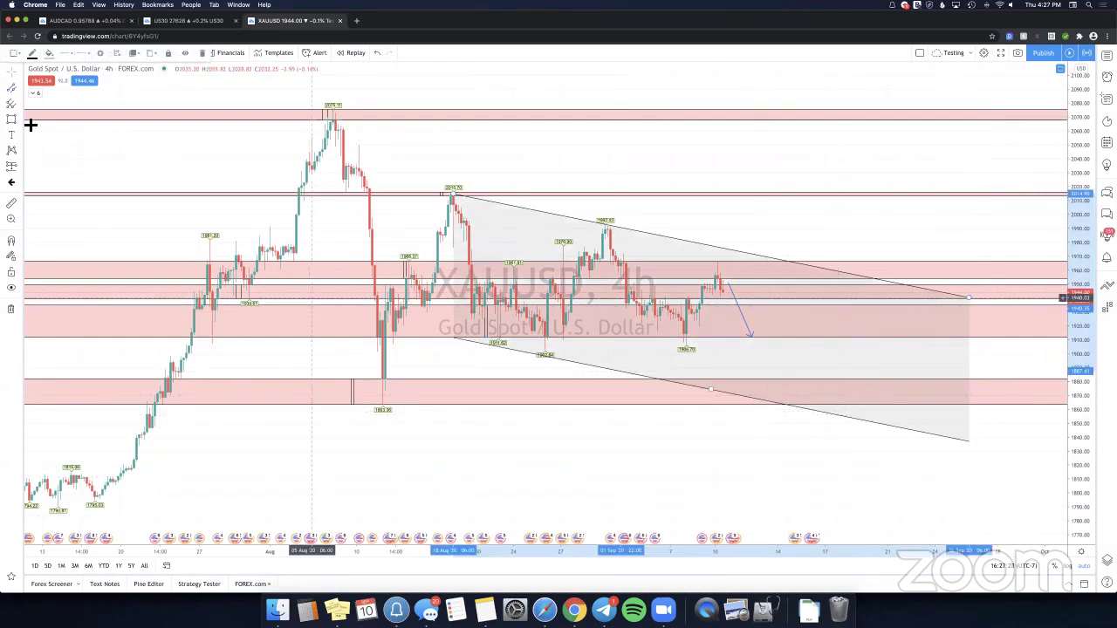
{"action": "key", "text": "Delete"}
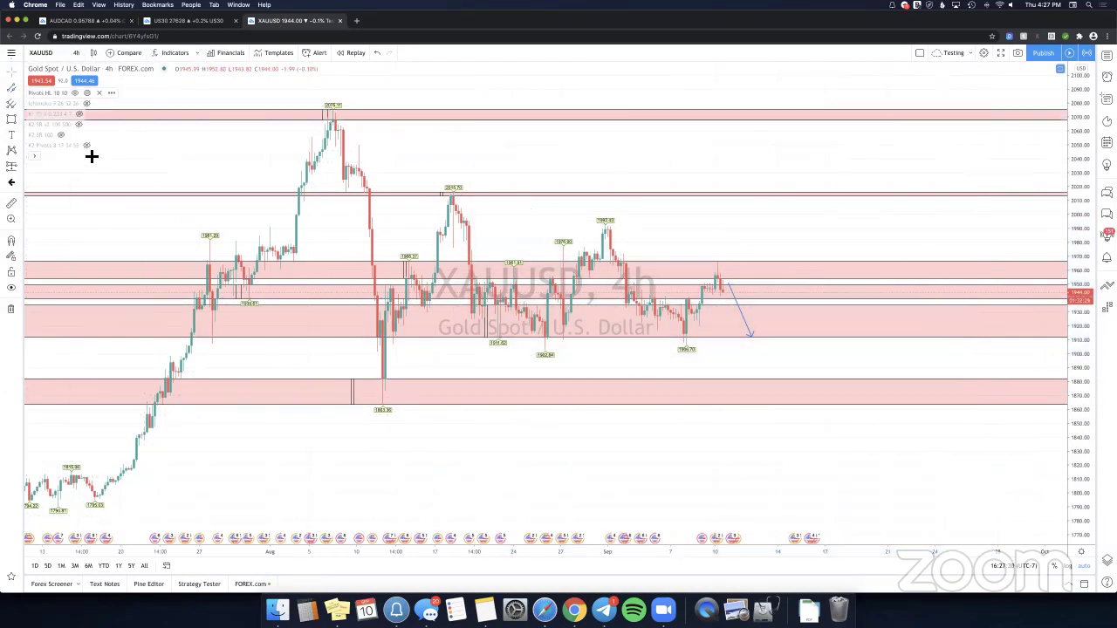
Show the K2 Pivots moving averages over the price zones.
{"action": "left_click", "coordinate": [35, 157]}
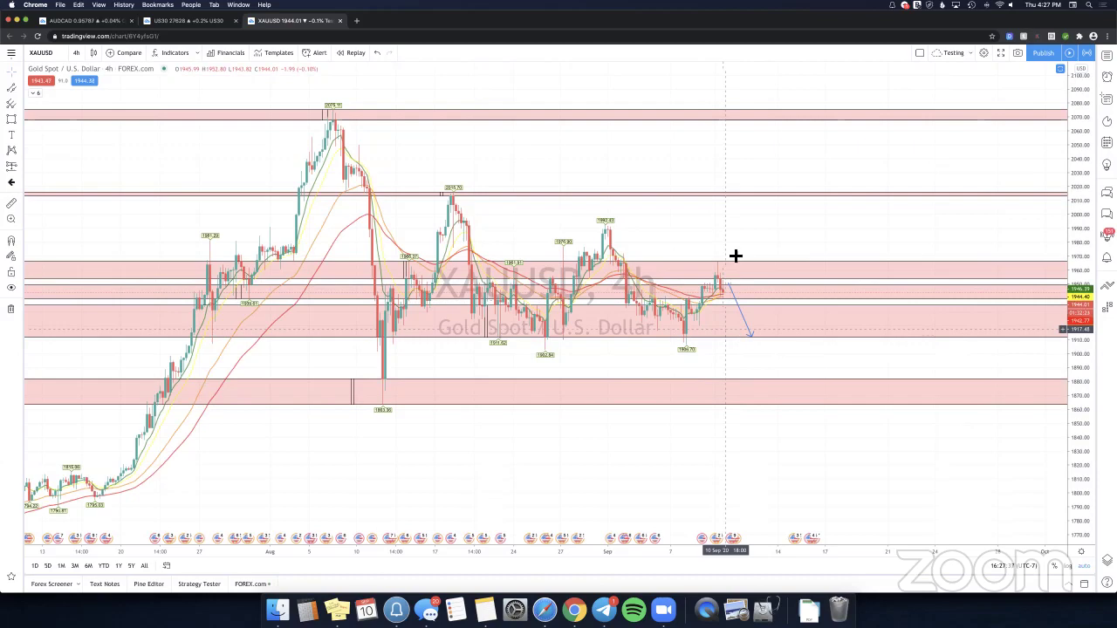
{"action": "left_click_drag", "start_coordinate": [624, 286], "coordinate": [607, 295]}
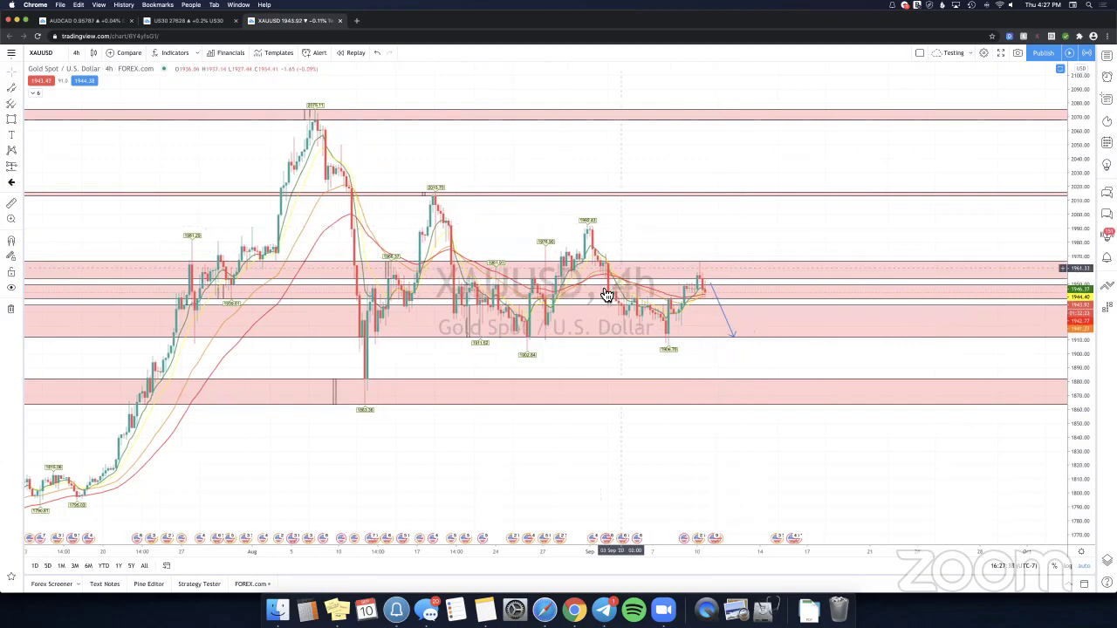
Delete the price zone from about 1939 to 1949 and hide the K2 Pivots moving averages.
{"action": "left_click", "coordinate": [36, 92]}
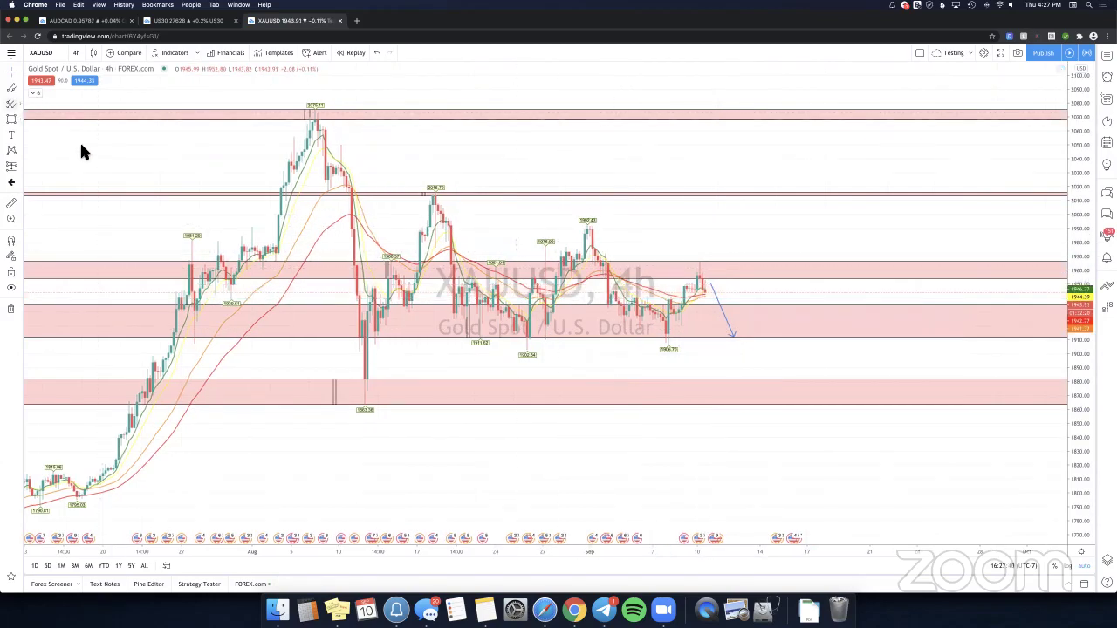
{"action": "left_click", "coordinate": [88, 146]}
{"action": "left_click", "coordinate": [36, 157]}
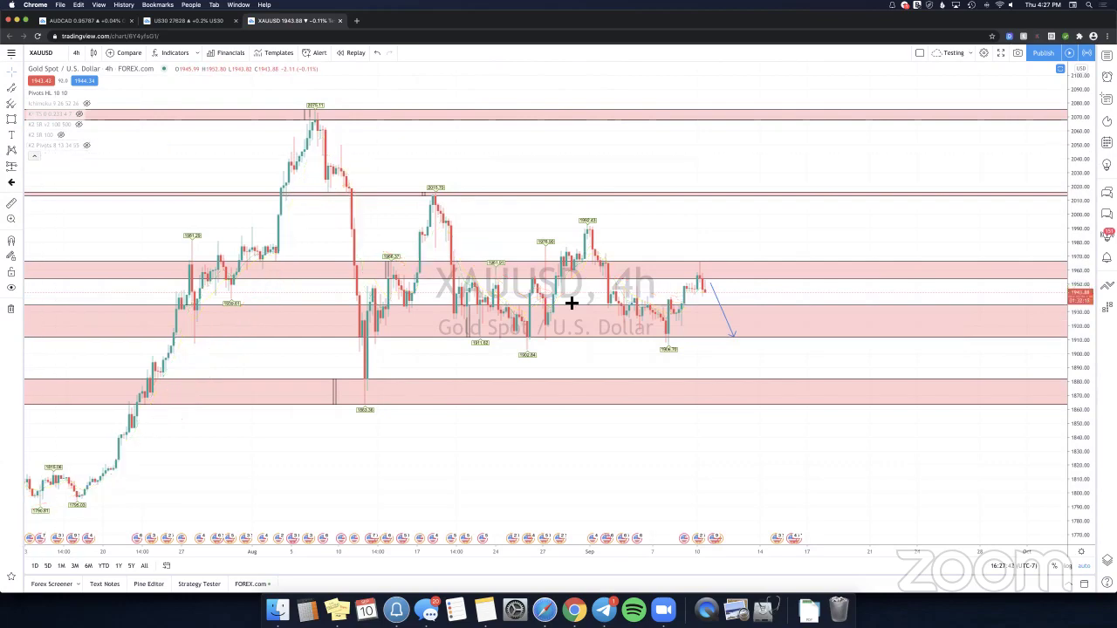
Reposition the downward arrow's ends so it runs from about 1965 to about 1933.
{"action": "scroll", "coordinate": [436, 310], "scroll_direction": "right", "scroll_amount": 2}
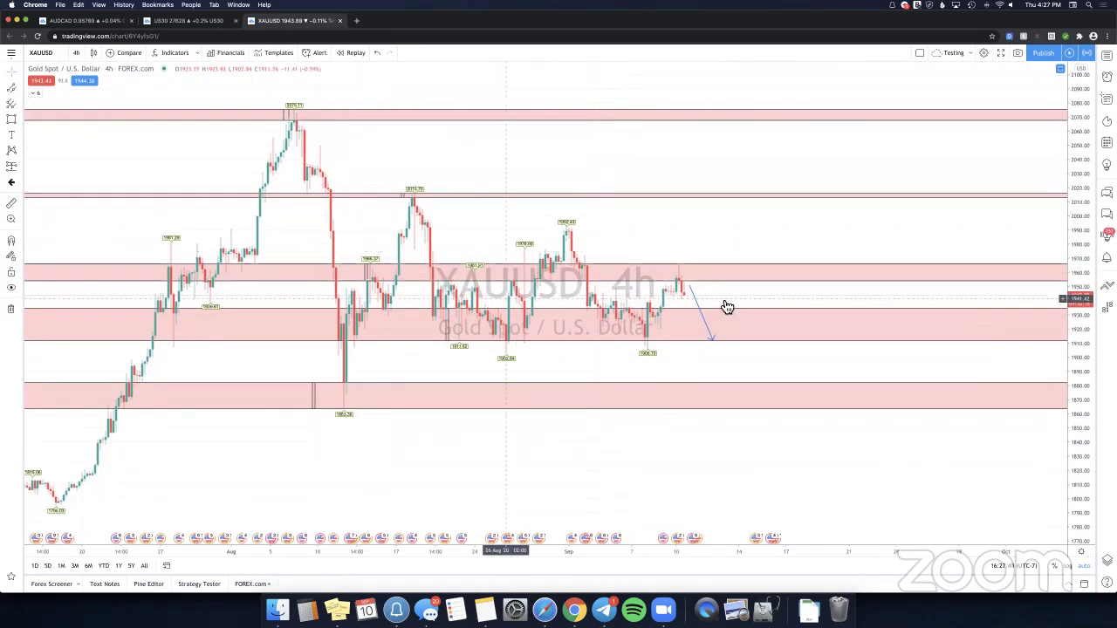
{"action": "scroll", "coordinate": [508, 302], "scroll_direction": "up", "scroll_amount": 2}
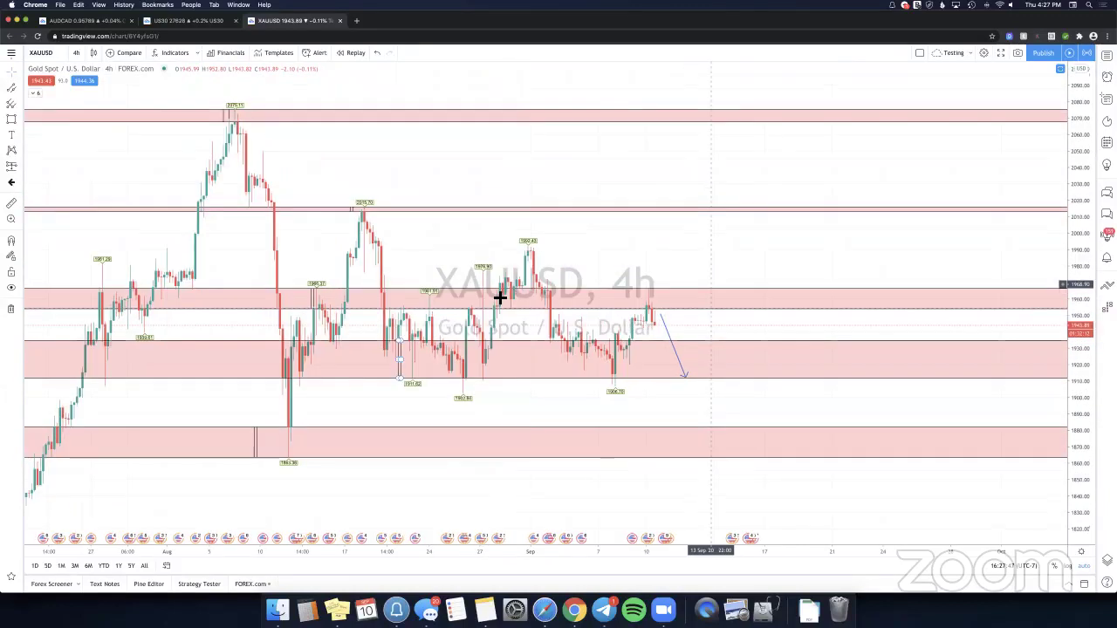
{"action": "scroll", "coordinate": [528, 323], "scroll_direction": "up", "scroll_amount": 3}
{"action": "left_click_drag", "start_coordinate": [526, 340], "coordinate": [512, 294]}
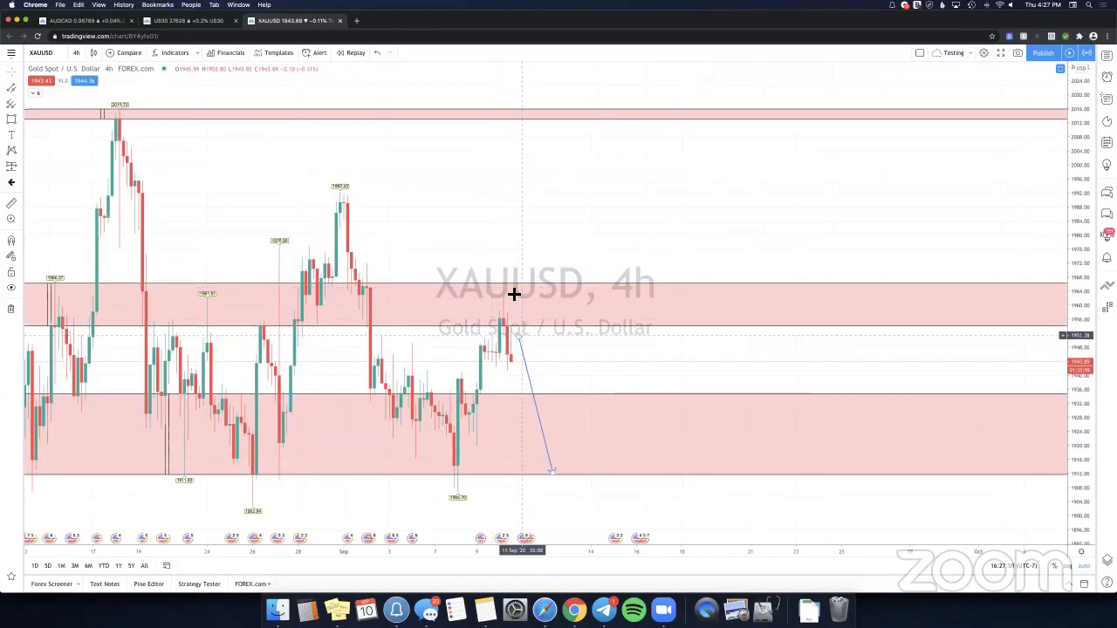
{"action": "left_click_drag", "start_coordinate": [555, 472], "coordinate": [533, 402]}
{"action": "left_click", "coordinate": [558, 371]}
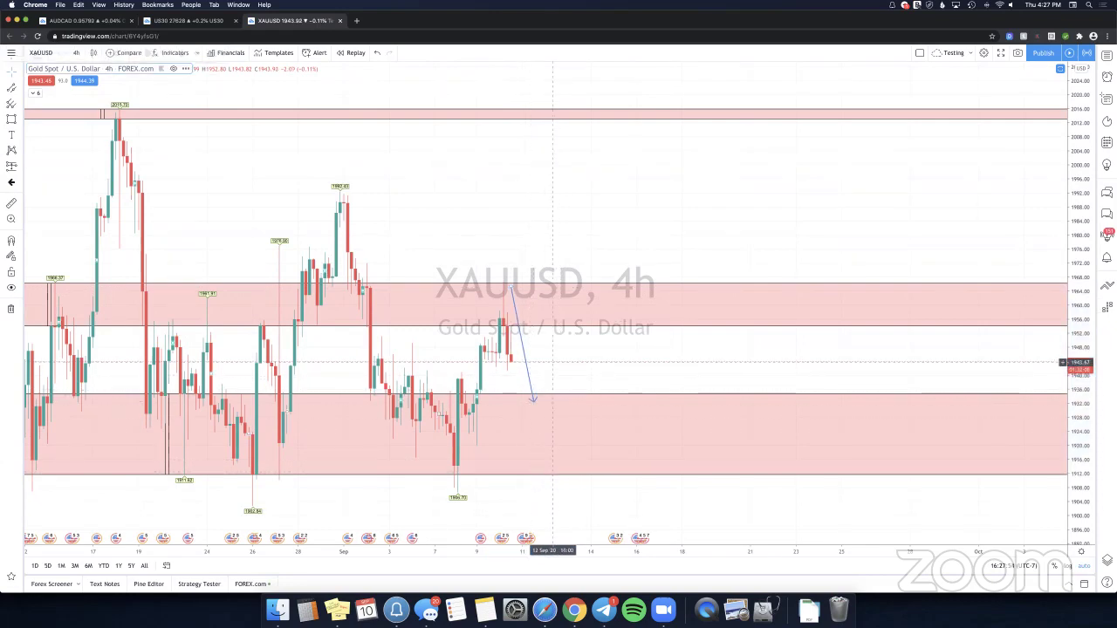
Draw a second downward arrow below the first, from about 1924 inside the support zone to about 1895 beneath it.
{"action": "left_click", "coordinate": [19, 88]}
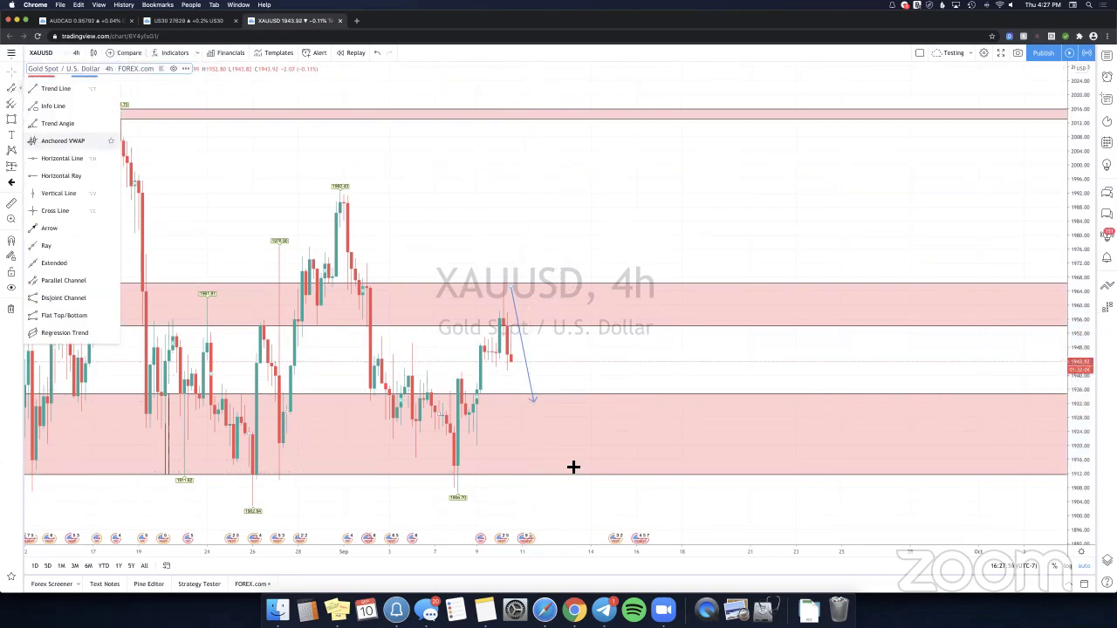
{"action": "left_click", "coordinate": [50, 227]}
{"action": "left_click", "coordinate": [544, 452]}
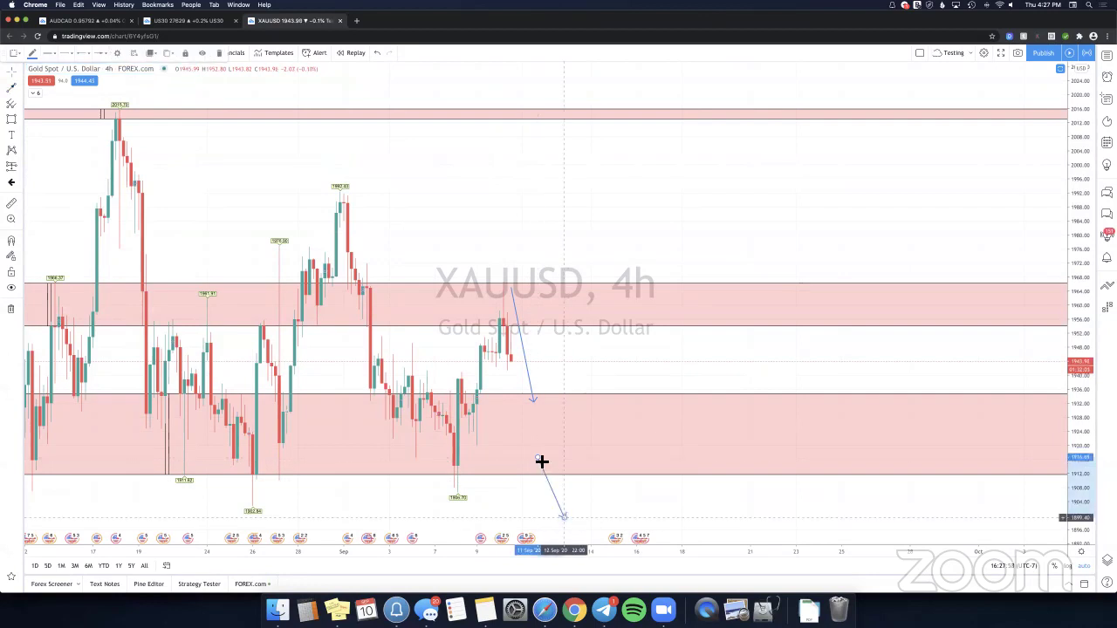
{"action": "left_click", "coordinate": [569, 522]}
{"action": "scroll", "coordinate": [670, 453], "scroll_direction": "down", "scroll_amount": 1}
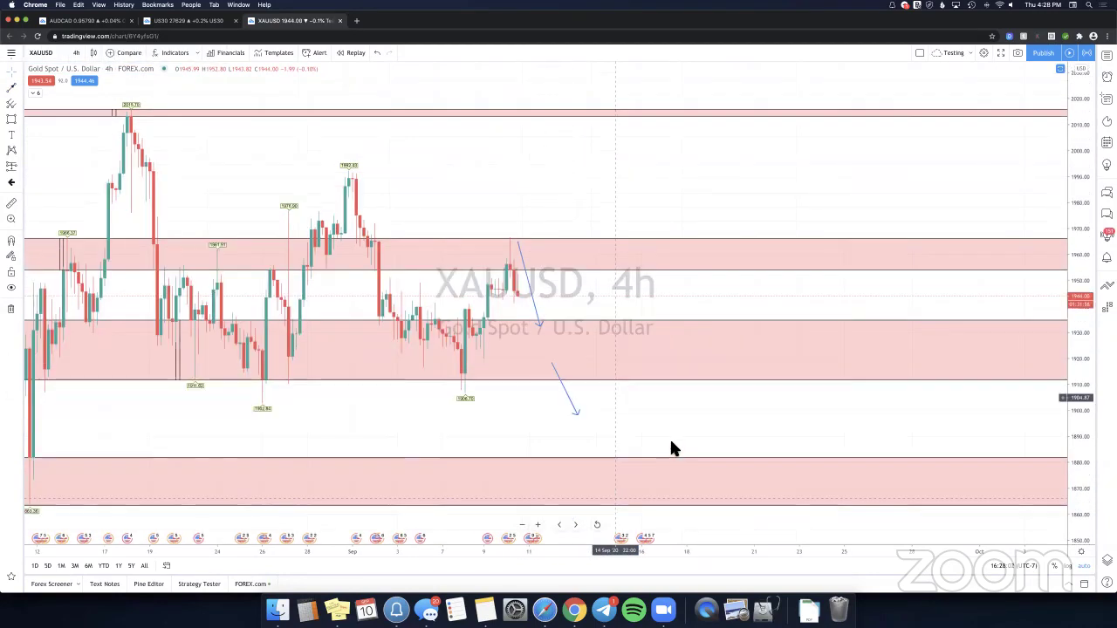
{"action": "scroll", "coordinate": [672, 449], "scroll_direction": "down", "scroll_amount": 2}
{"action": "left_click", "coordinate": [648, 401]}
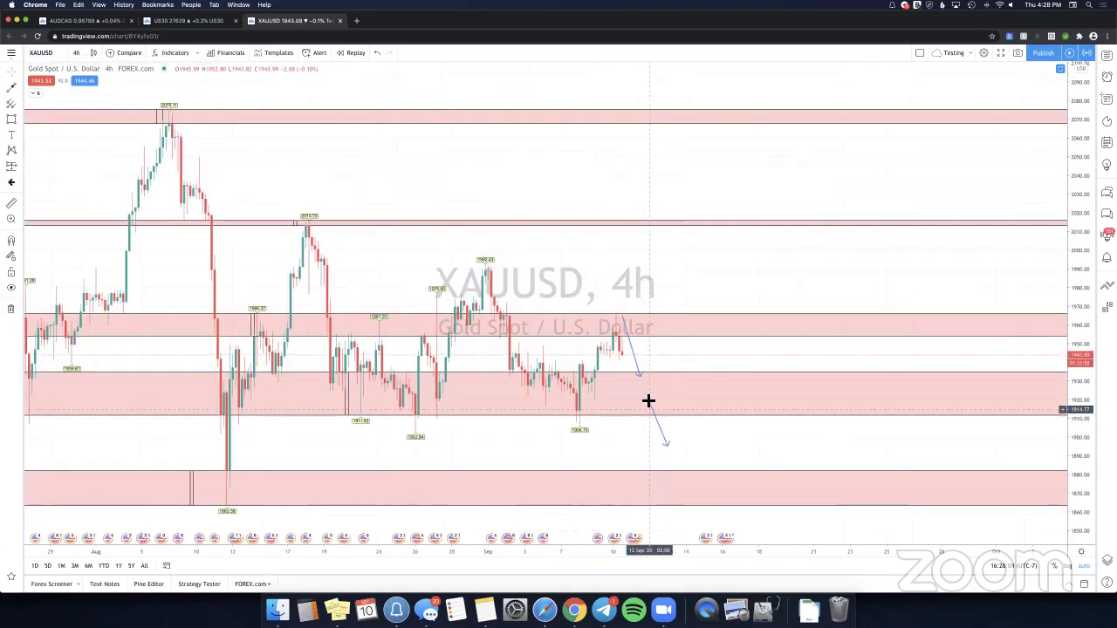
Try an upward bounce arrow from about 1929, extend its tip to about 1988, and remove the arrow.
{"action": "left_click", "coordinate": [11, 88]}
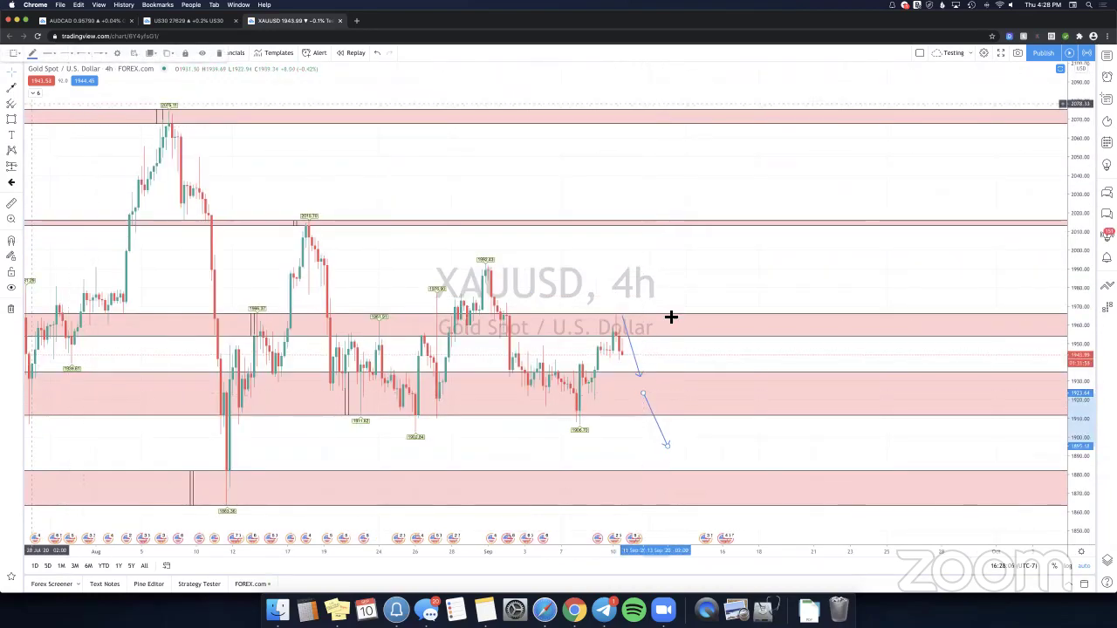
{"action": "left_click", "coordinate": [649, 383]}
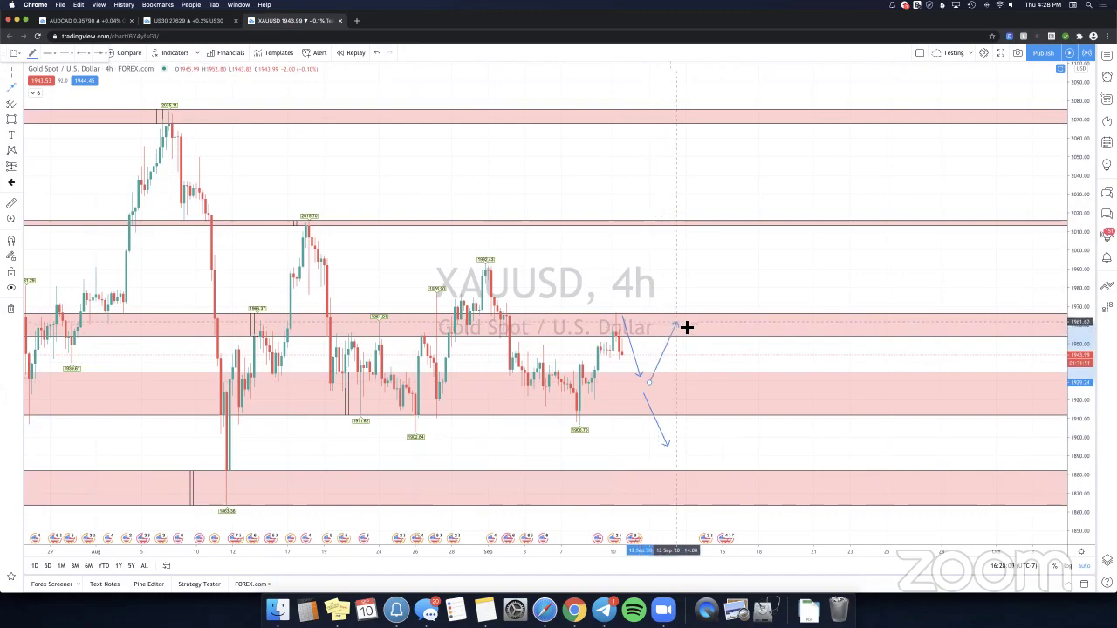
{"action": "left_click", "coordinate": [680, 324]}
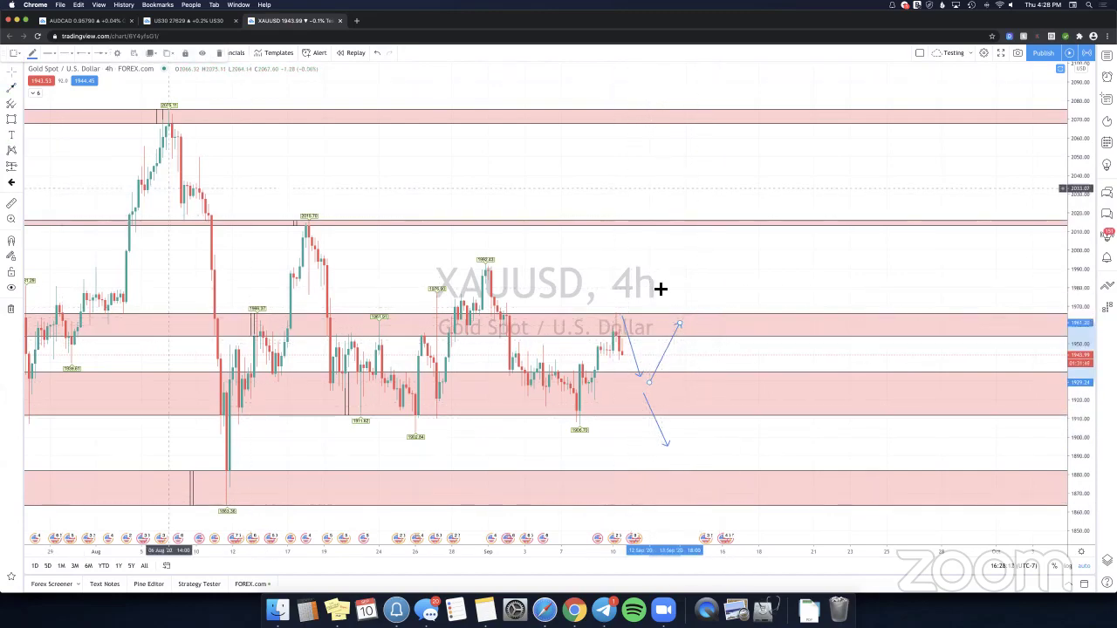
{"action": "left_click_drag", "start_coordinate": [681, 324], "coordinate": [698, 236]}
{"action": "left_click_drag", "start_coordinate": [748, 515], "coordinate": [746, 522]}
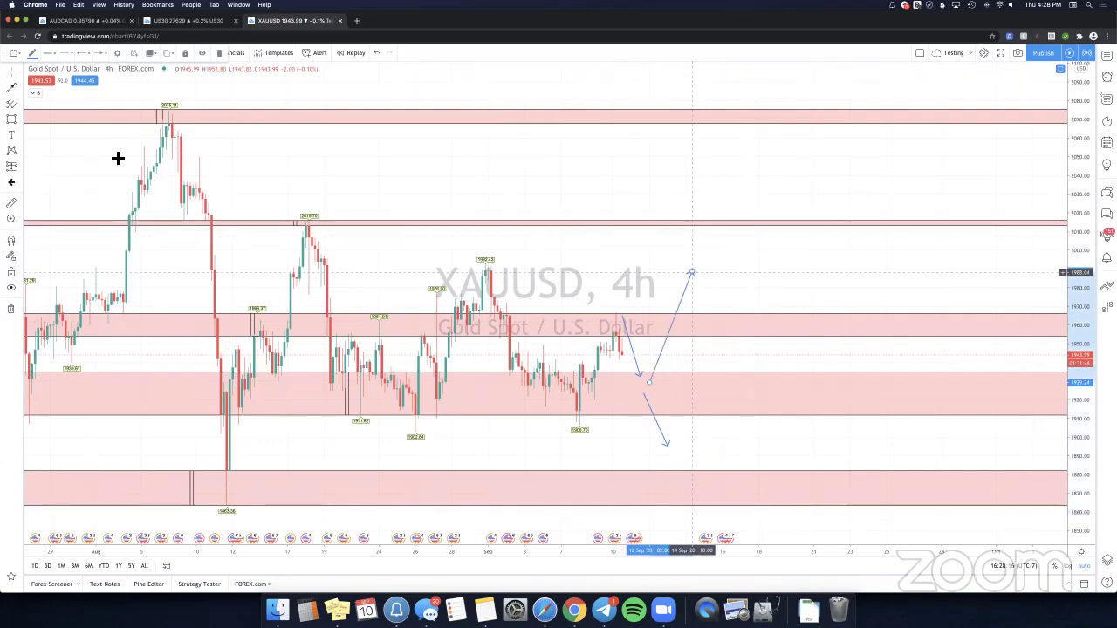
{"action": "key", "text": "Escape"}
Maximize the price pane over the K2 Trend Meter and show the K2 Pivots moving averages and the vertical red and green signal bands.
{"action": "left_click", "coordinate": [33, 94]}
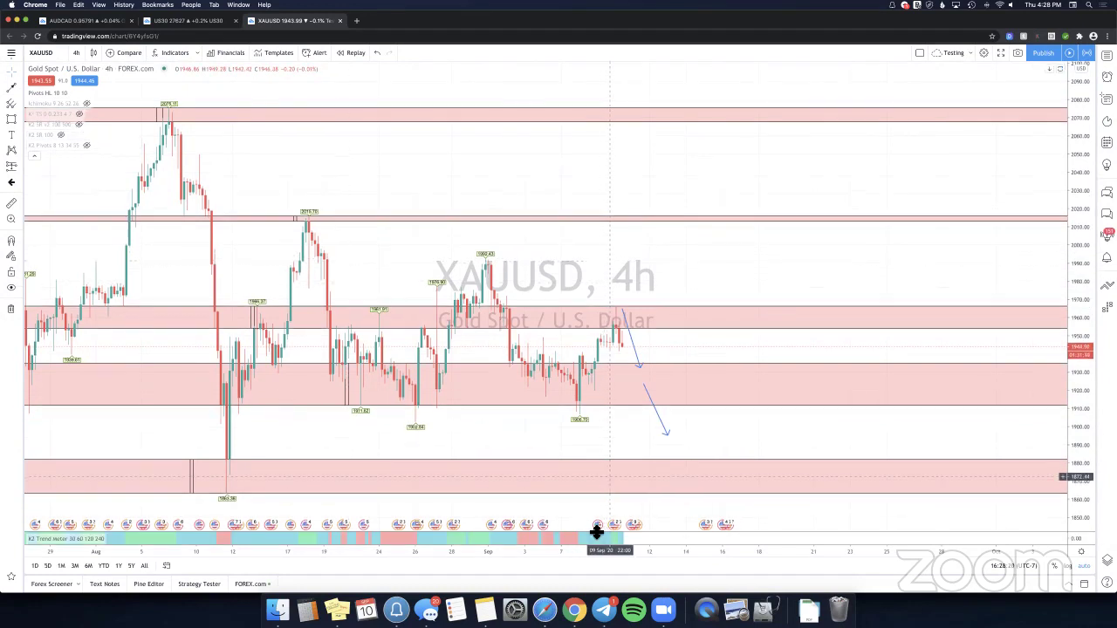
{"action": "double_click", "coordinate": [551, 449]}
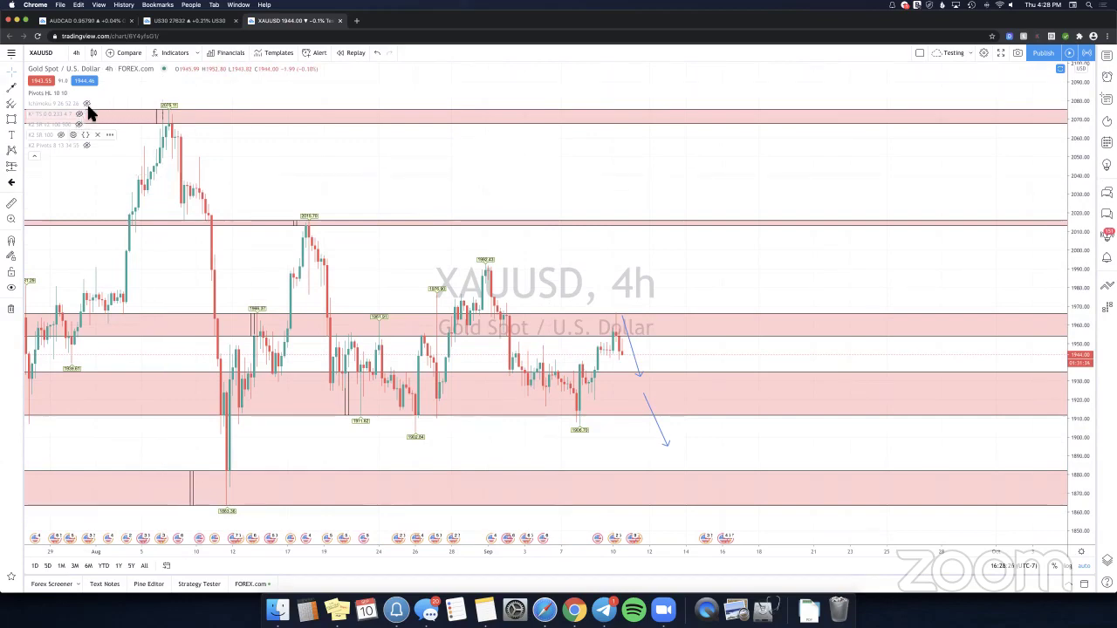
{"action": "left_click", "coordinate": [86, 146]}
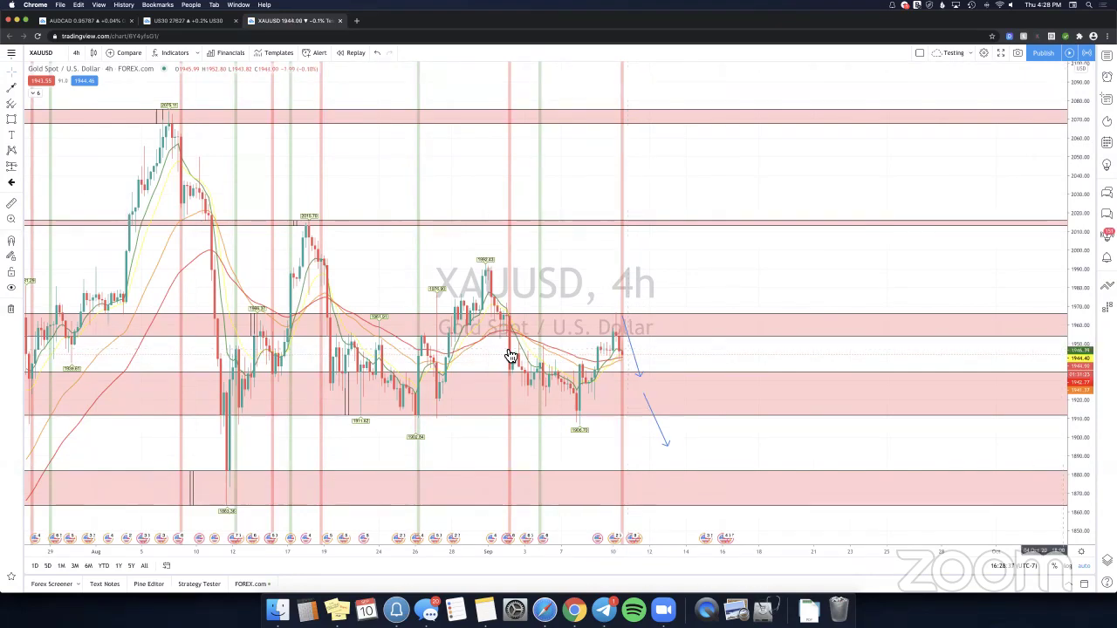
Delete the upper of the two downward arrows beside the latest candles.
{"action": "scroll", "coordinate": [624, 330], "scroll_direction": "up", "scroll_amount": 2}
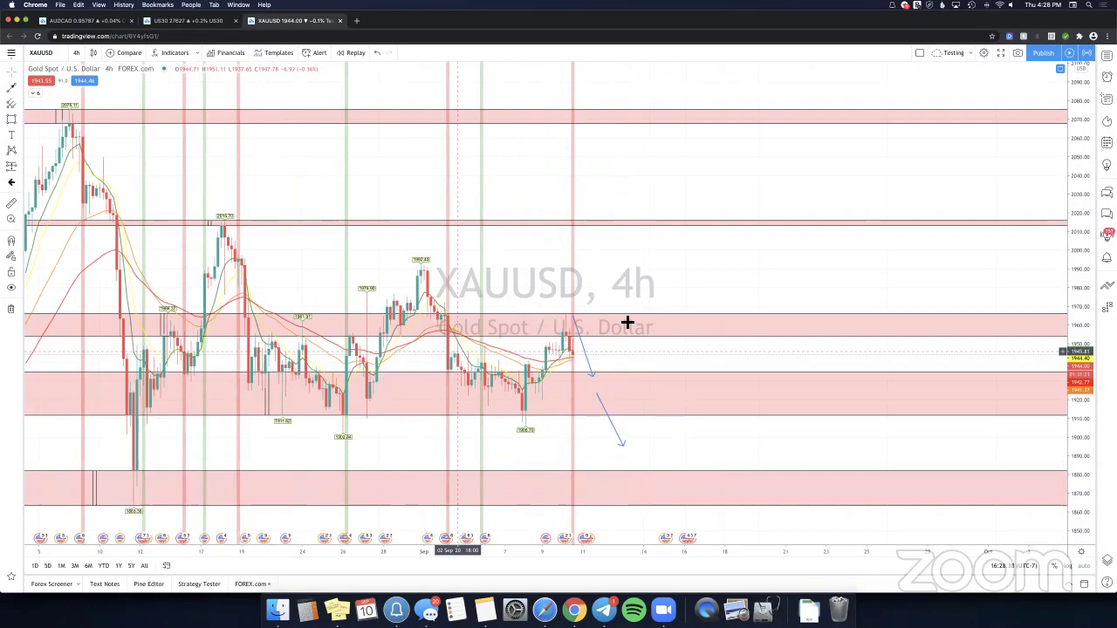
{"action": "scroll", "coordinate": [710, 394], "scroll_direction": "up", "scroll_amount": 2}
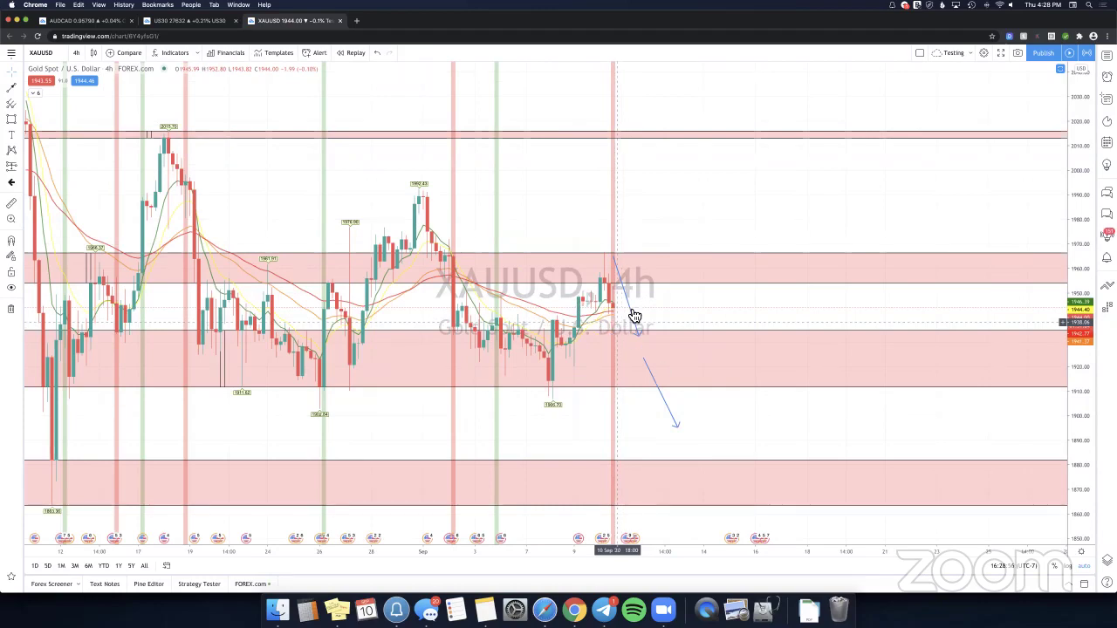
{"action": "left_click_drag", "start_coordinate": [637, 311], "coordinate": [648, 363]}
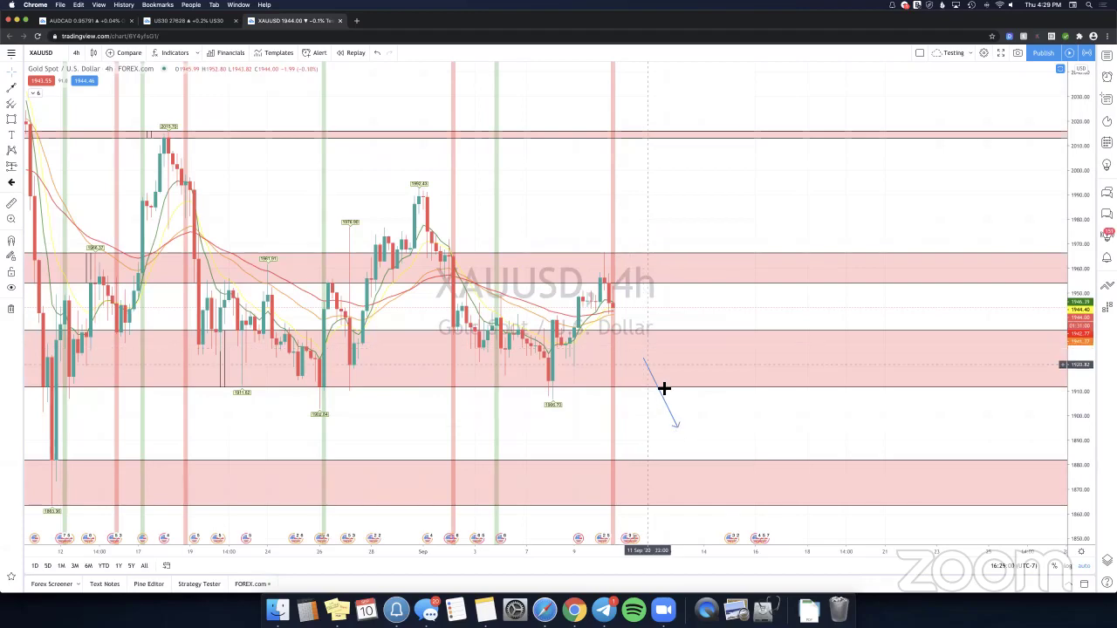
Move the downward arrow up to run from about 1940 to about 1913, and draw an upward arrow from about 1913 to about 1965.
{"action": "left_click_drag", "start_coordinate": [648, 365], "coordinate": [632, 324]}
{"action": "left_click", "coordinate": [454, 328]}
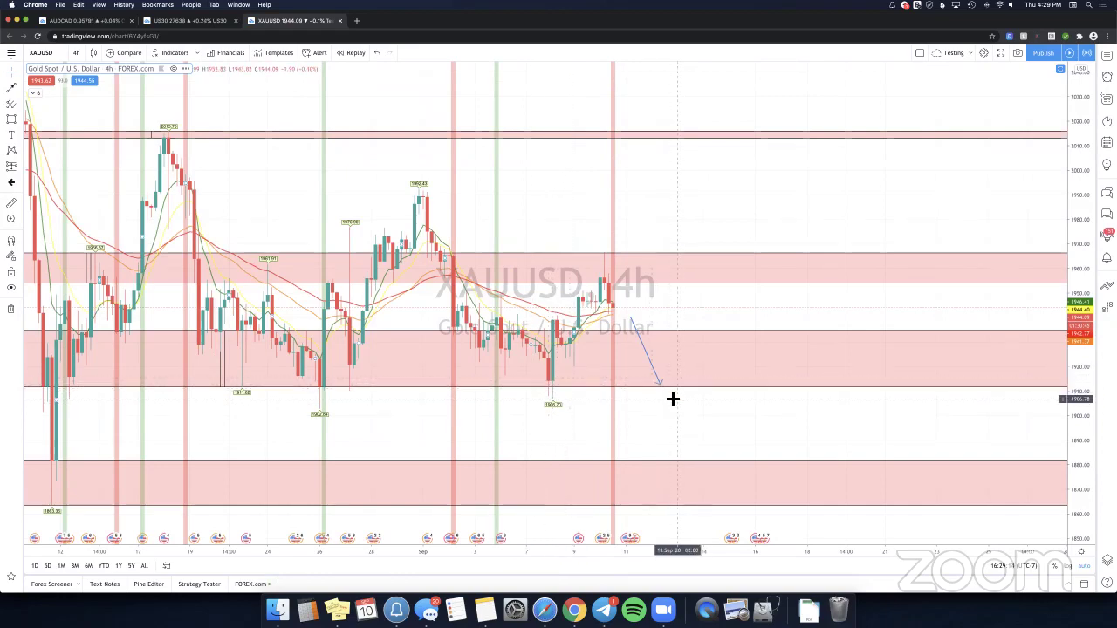
{"action": "left_click", "coordinate": [12, 88]}
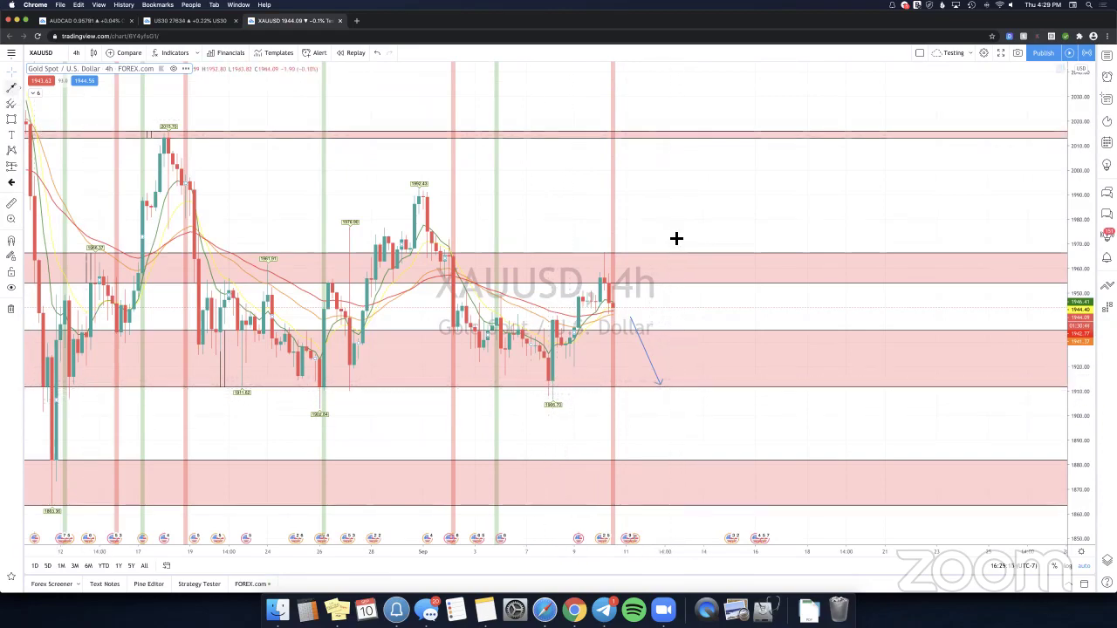
{"action": "left_click", "coordinate": [691, 382]}
{"action": "left_click", "coordinate": [733, 258]}
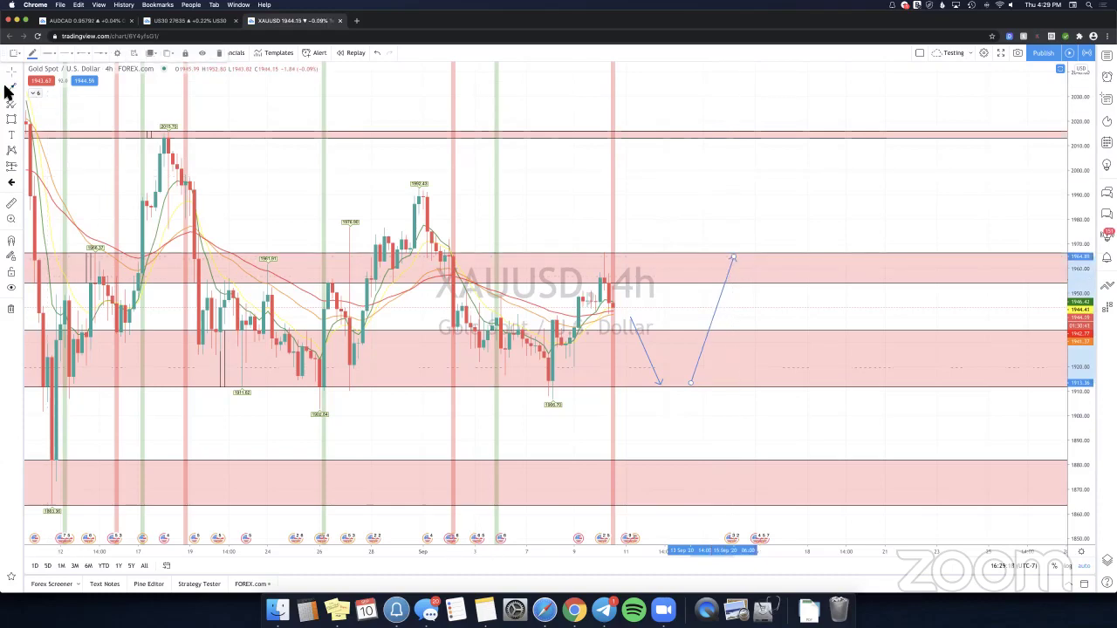
Draw a second downward arrow from about 1906 into the lowest zone at about 1865, and measure the first downward arrow's drop.
{"action": "left_click", "coordinate": [680, 406]}
{"action": "left_click", "coordinate": [675, 402]}
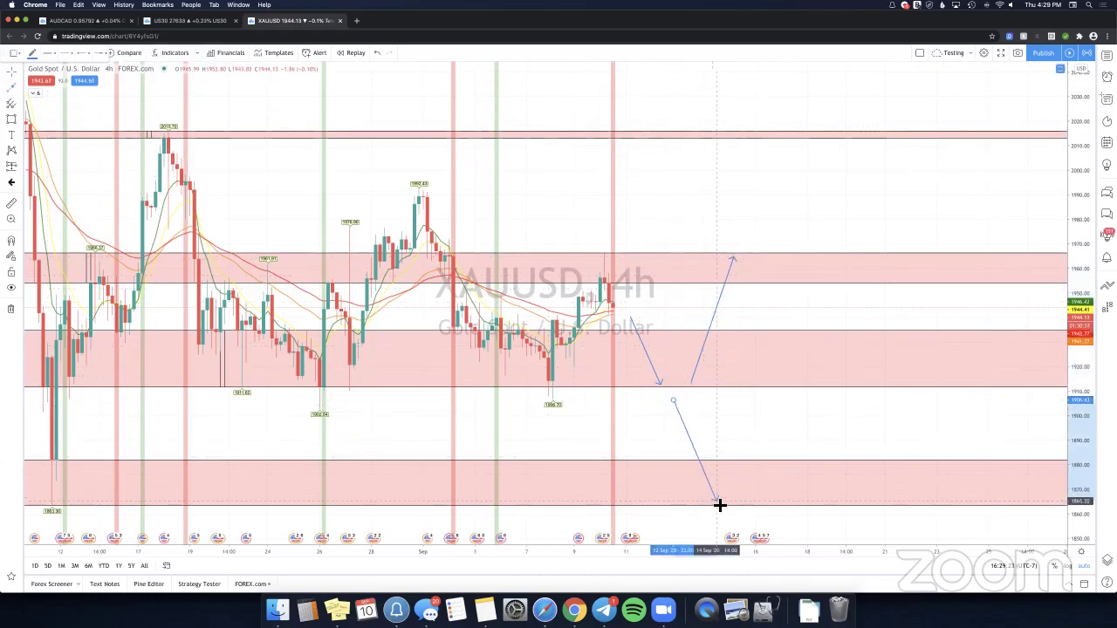
{"action": "left_click", "coordinate": [715, 500]}
{"action": "left_click", "coordinate": [730, 436]}
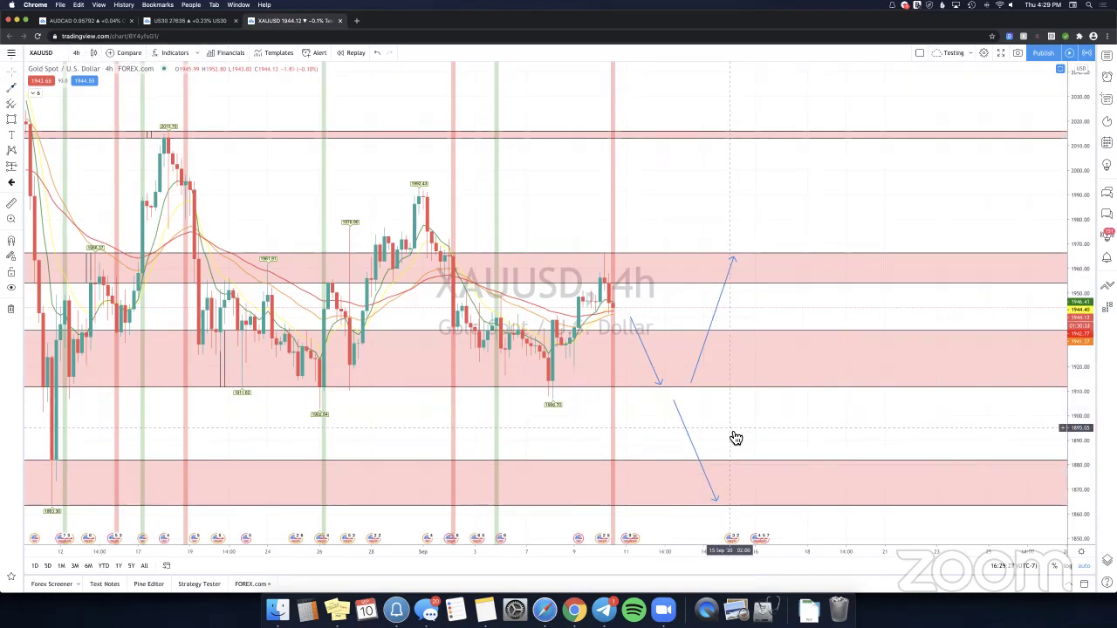
{"action": "left_click", "coordinate": [647, 322], "text": "shift"}
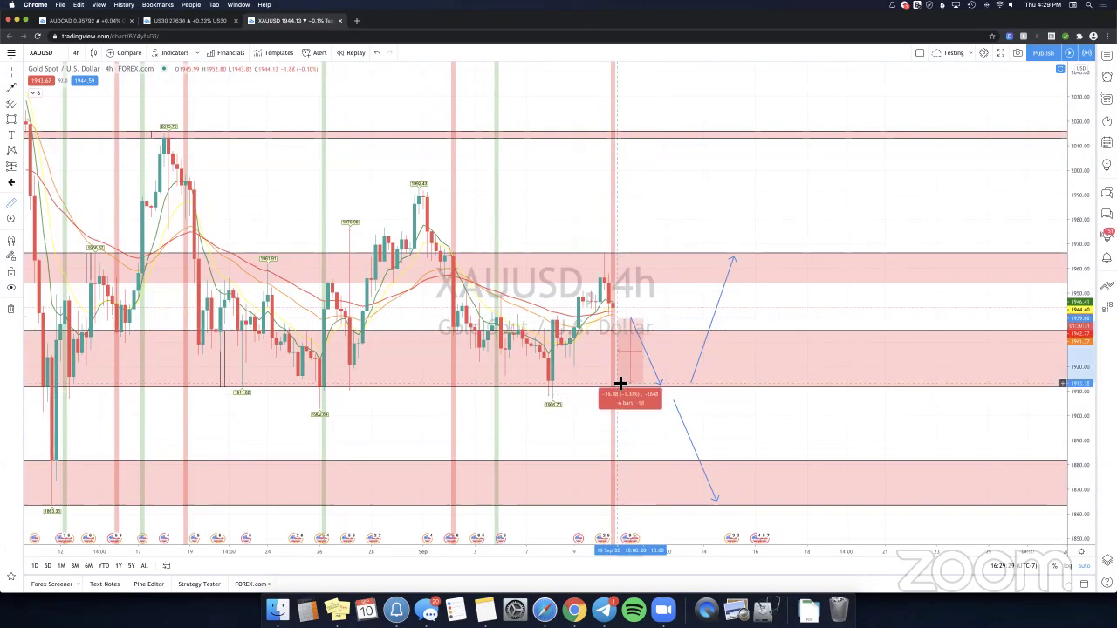
{"action": "left_click", "coordinate": [643, 351]}
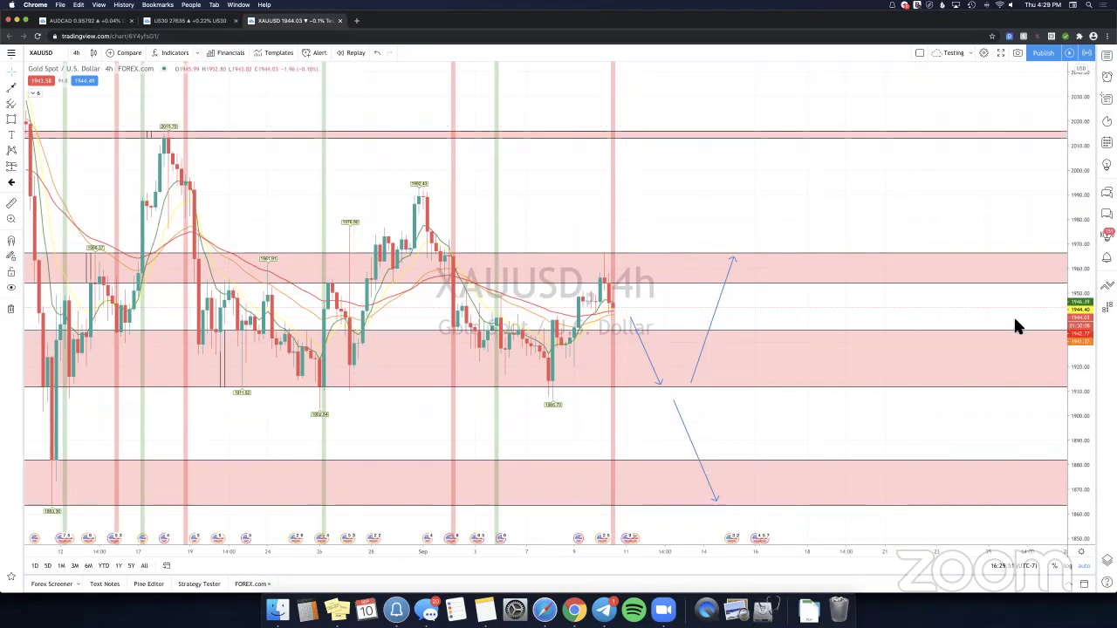
Switch to the Official Charts layout and compare the 4-hour EURUSD and USDCAD charts, returning to EURUSD.
{"action": "key", "text": "super+1"}
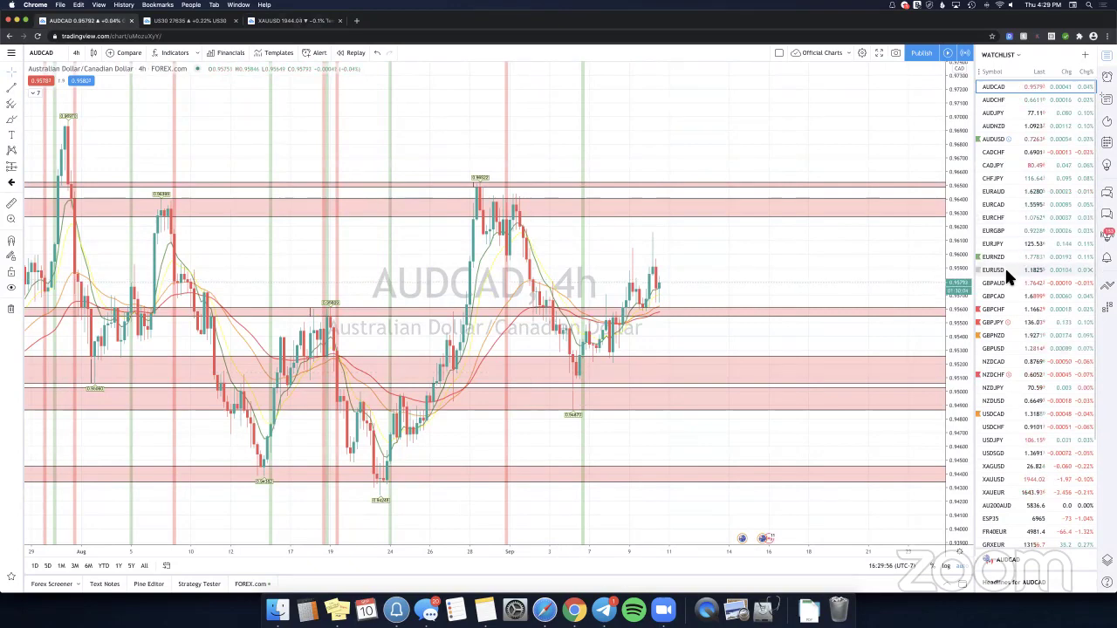
{"action": "left_click", "coordinate": [1005, 271]}
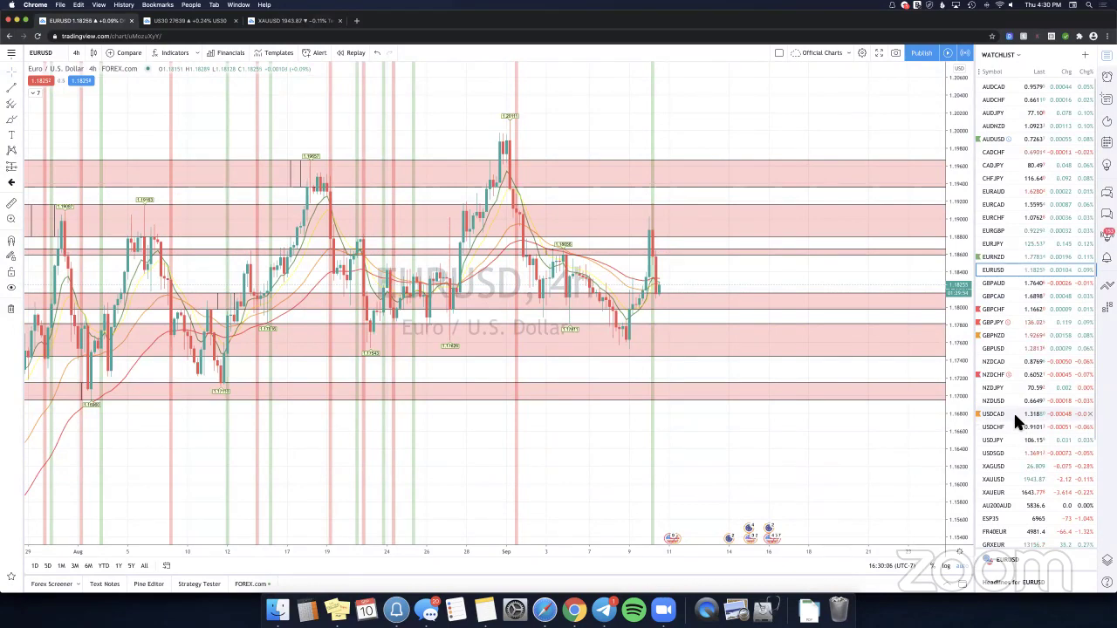
{"action": "left_click", "coordinate": [1017, 417]}
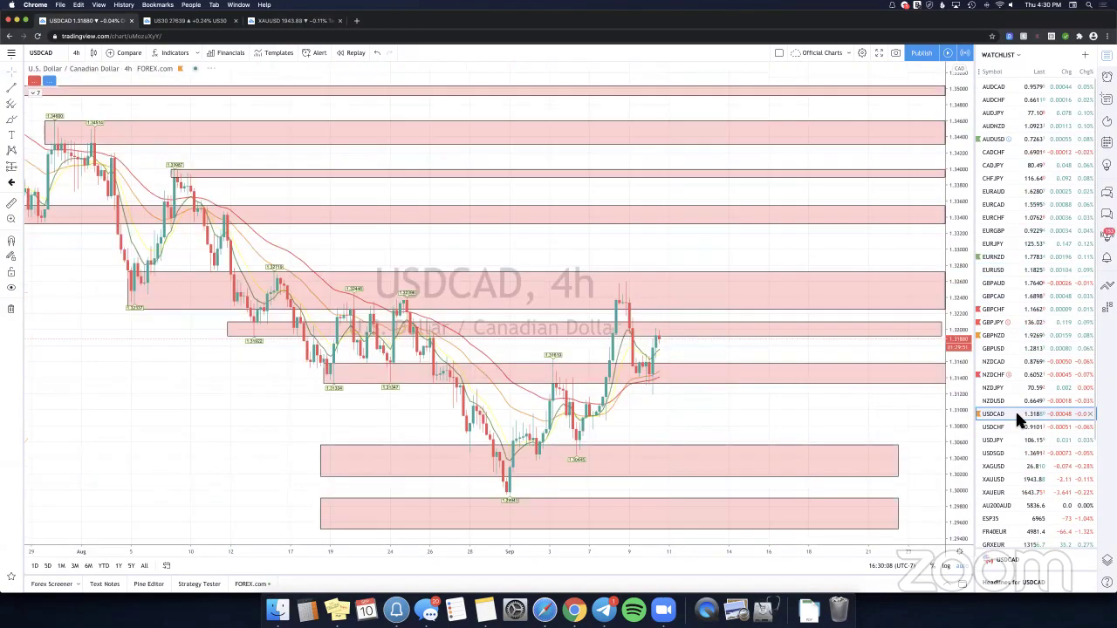
{"action": "left_click", "coordinate": [1008, 268]}
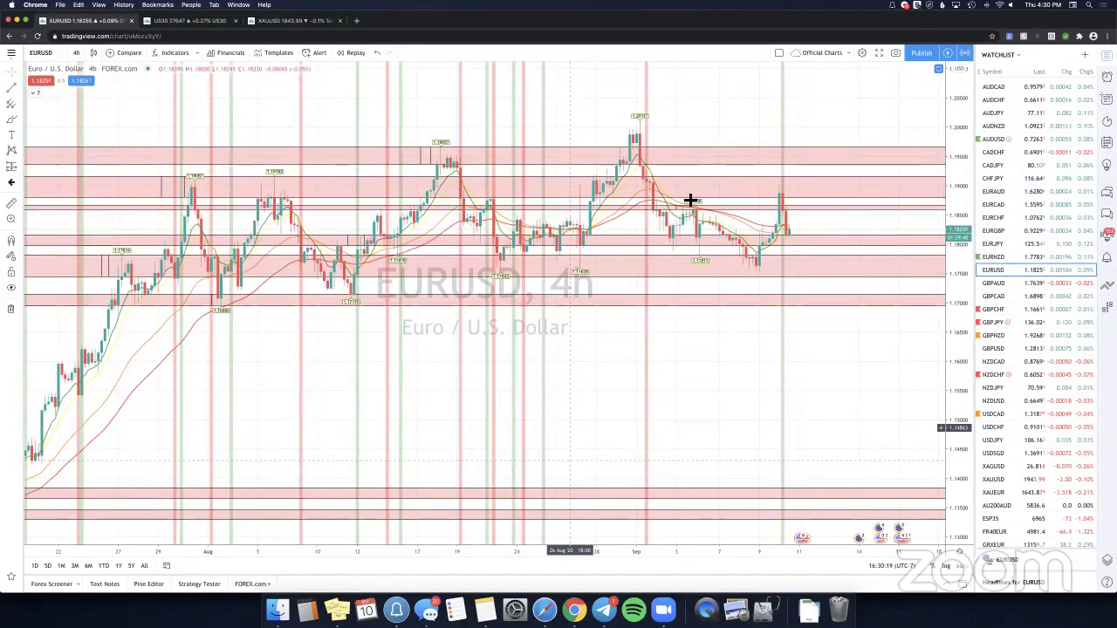
Draw a falling trend line on the EURUSD chart from about 1.187 in early August to about 1.150.
{"action": "left_click", "coordinate": [574, 403]}
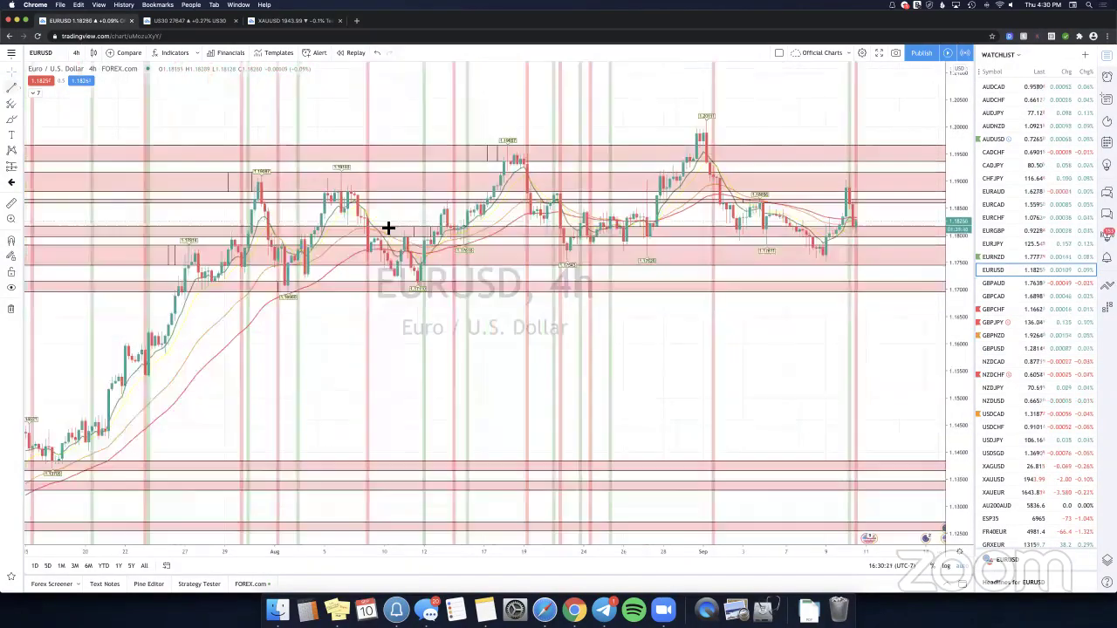
{"action": "left_click", "coordinate": [420, 236]}
{"action": "left_click", "coordinate": [366, 201]}
{"action": "left_click", "coordinate": [657, 349]}
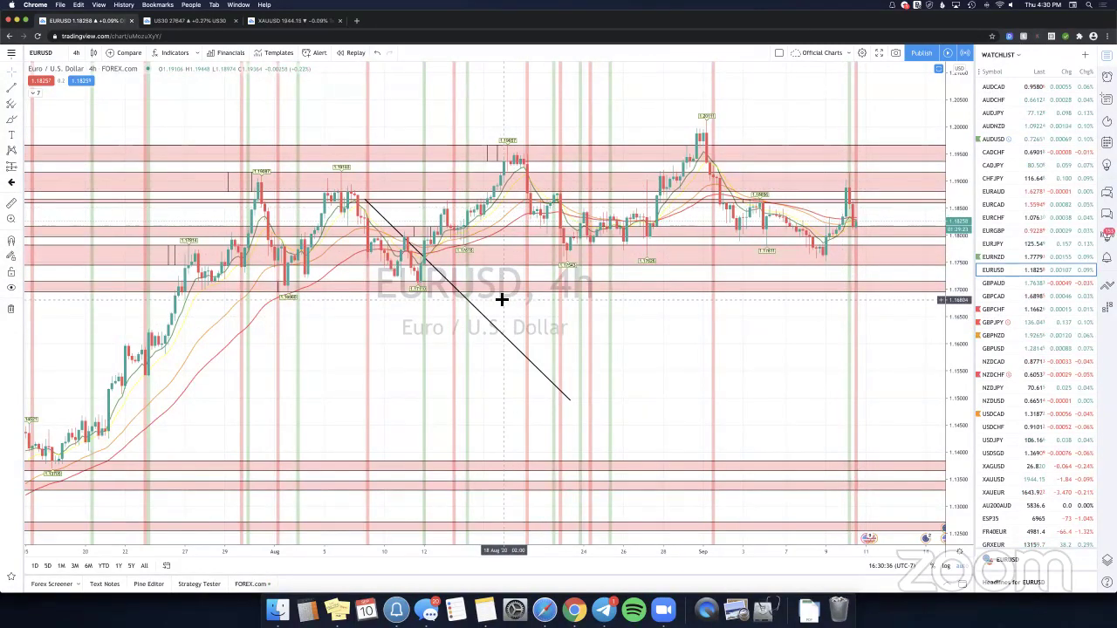
Show USDCAD and examine its 4-hour chart with a rising line from about 1.321 to about 1.352.
{"action": "left_click", "coordinate": [999, 414]}
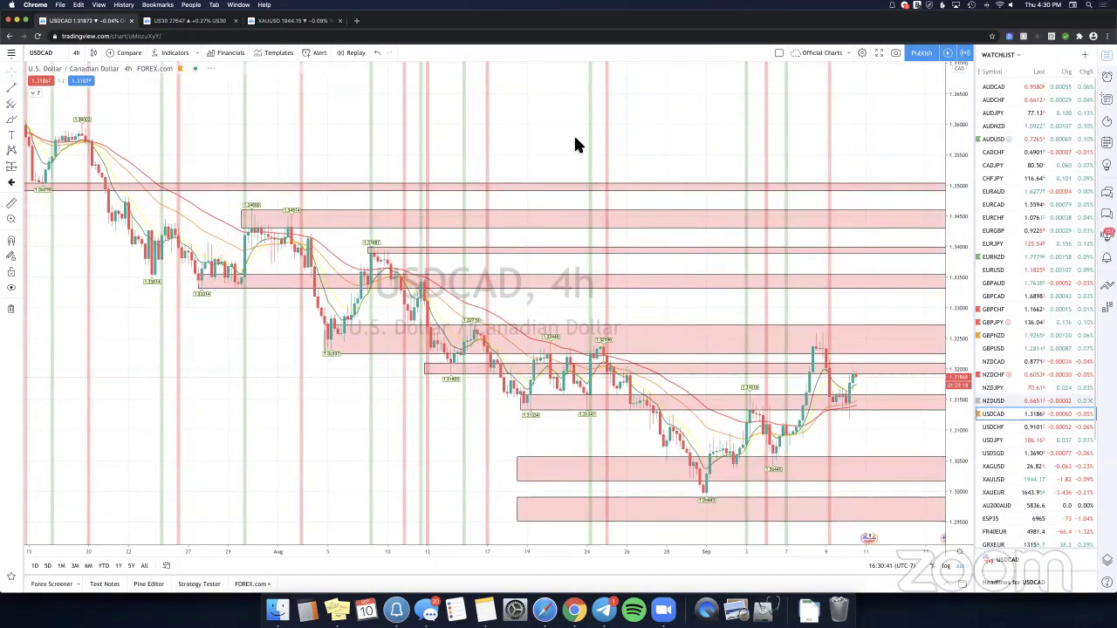
{"action": "left_click_drag", "start_coordinate": [413, 259], "coordinate": [389, 254]}
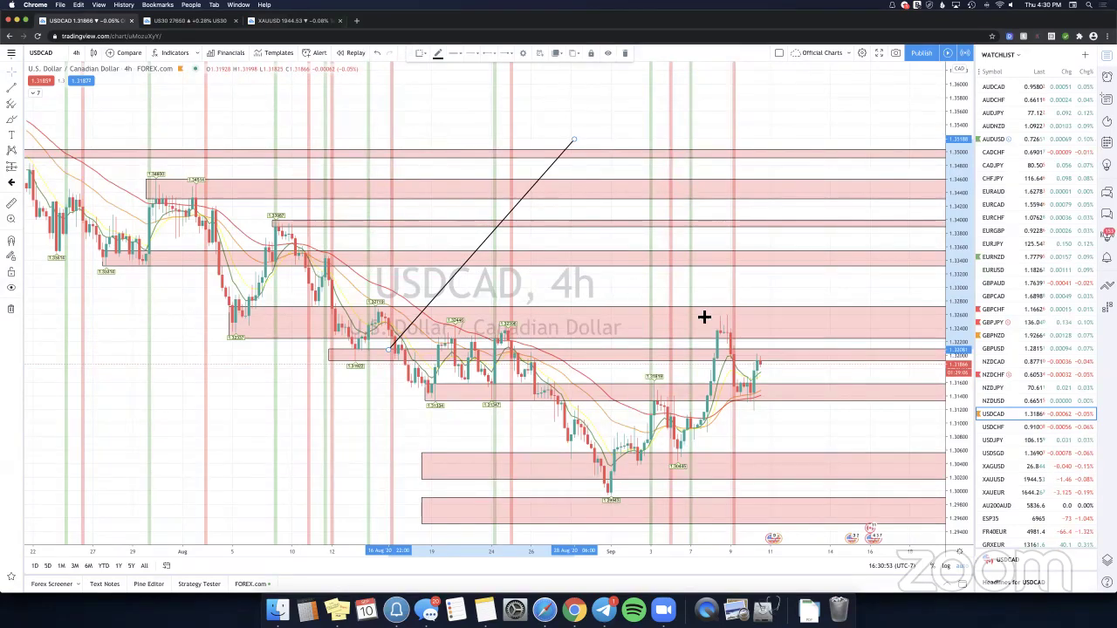
Return to the XAUUSD chart and draw a falling trend line from about 1974 on 3 September to about 1928.
{"action": "key", "text": "super+3"}
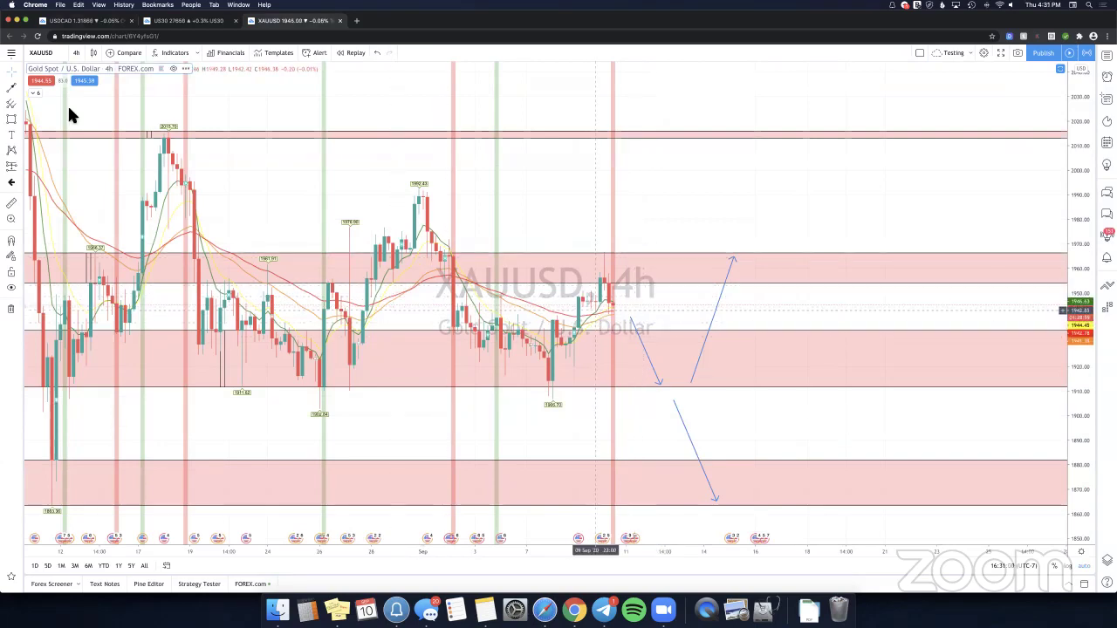
{"action": "left_click", "coordinate": [20, 89]}
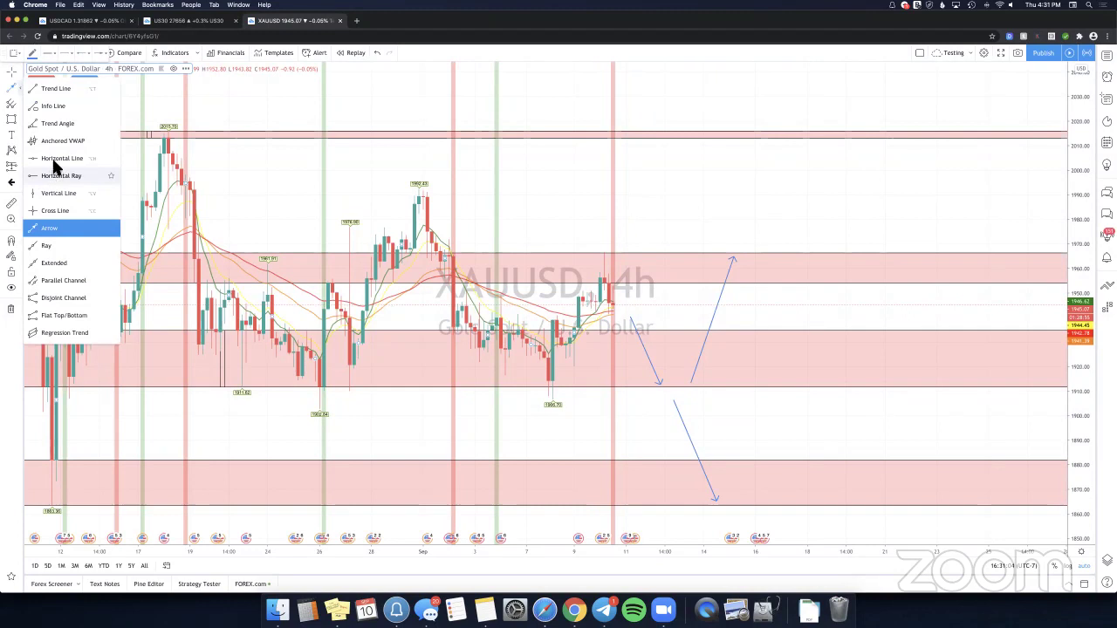
{"action": "left_click", "coordinate": [36, 91]}
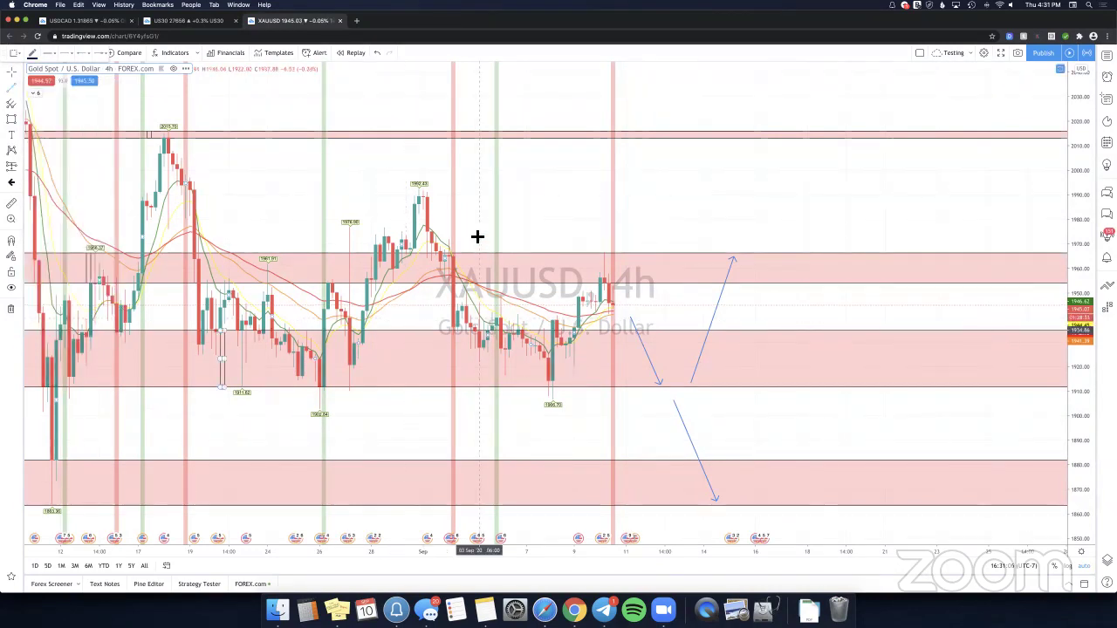
{"action": "left_click", "coordinate": [574, 347]}
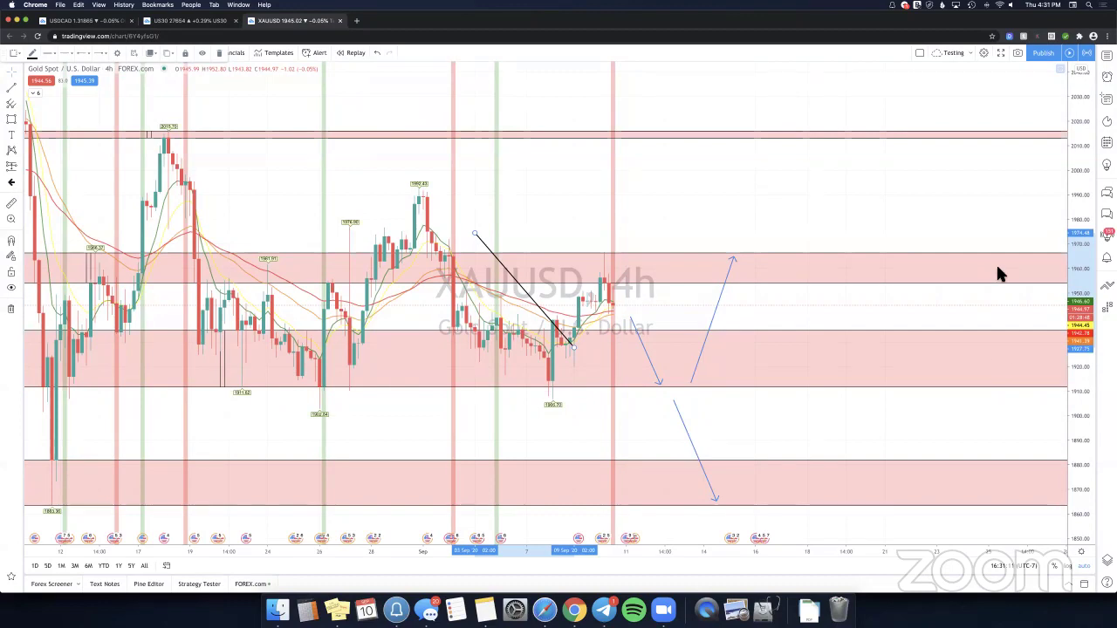
Go back to the Official Charts layout, show GBPUSD, and delete the short position drawing beside the latest candles.
{"action": "key", "text": "super+1"}
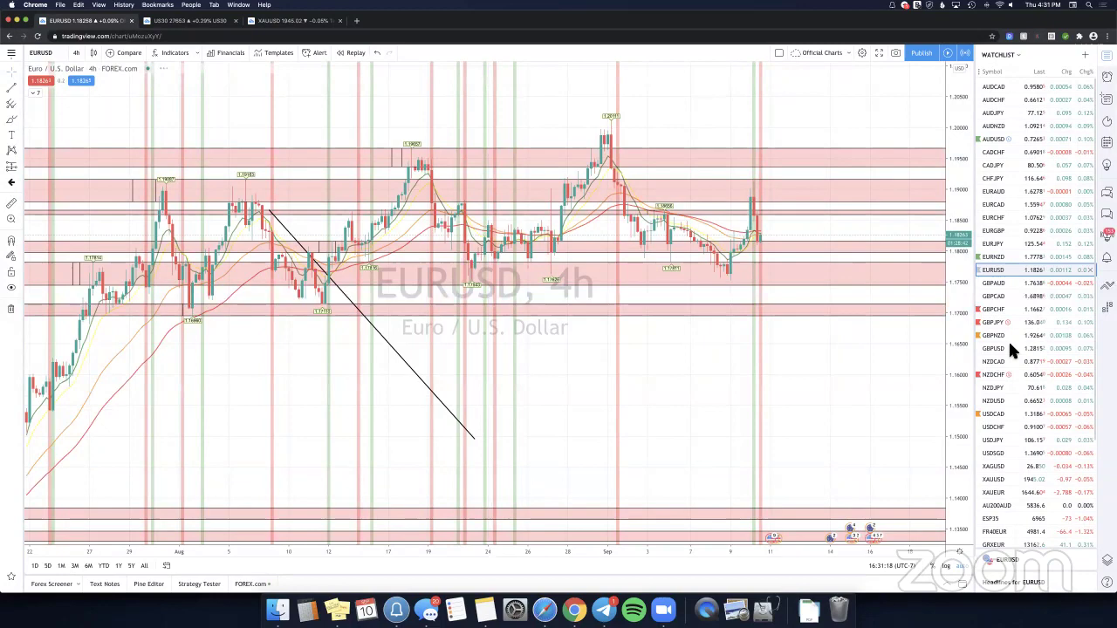
{"action": "left_click", "coordinate": [1009, 346]}
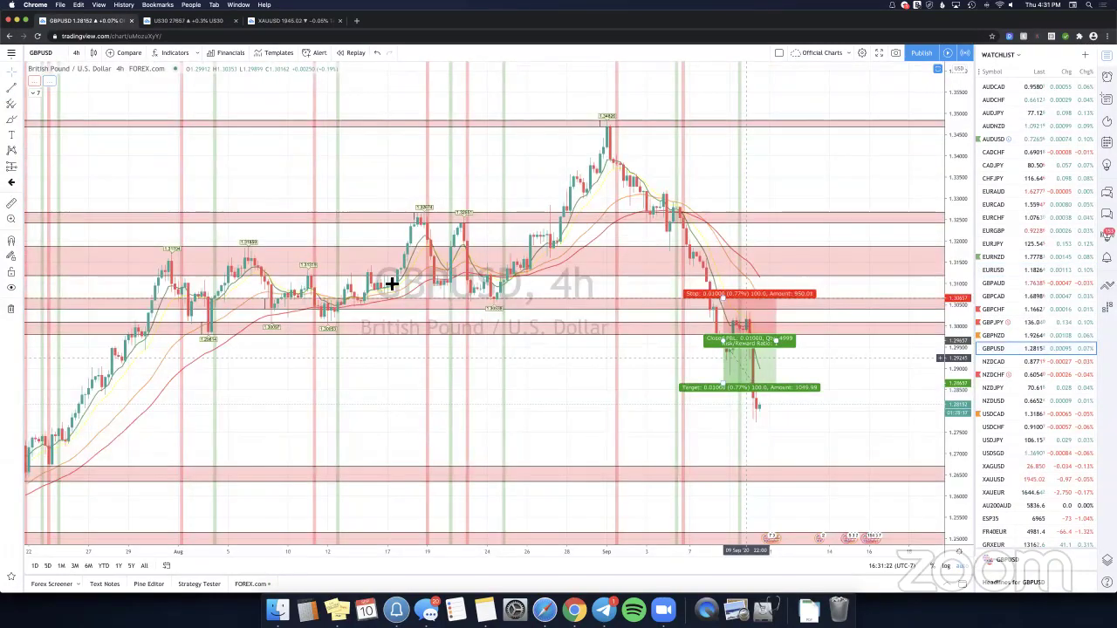
{"action": "key", "text": "Delete"}
Draw a falling trend line on the GBPUSD chart from about 1.323 in mid-August to about 1.284.
{"action": "key", "text": "alt+t"}
{"action": "left_click", "coordinate": [394, 230]}
{"action": "left_click", "coordinate": [580, 398]}
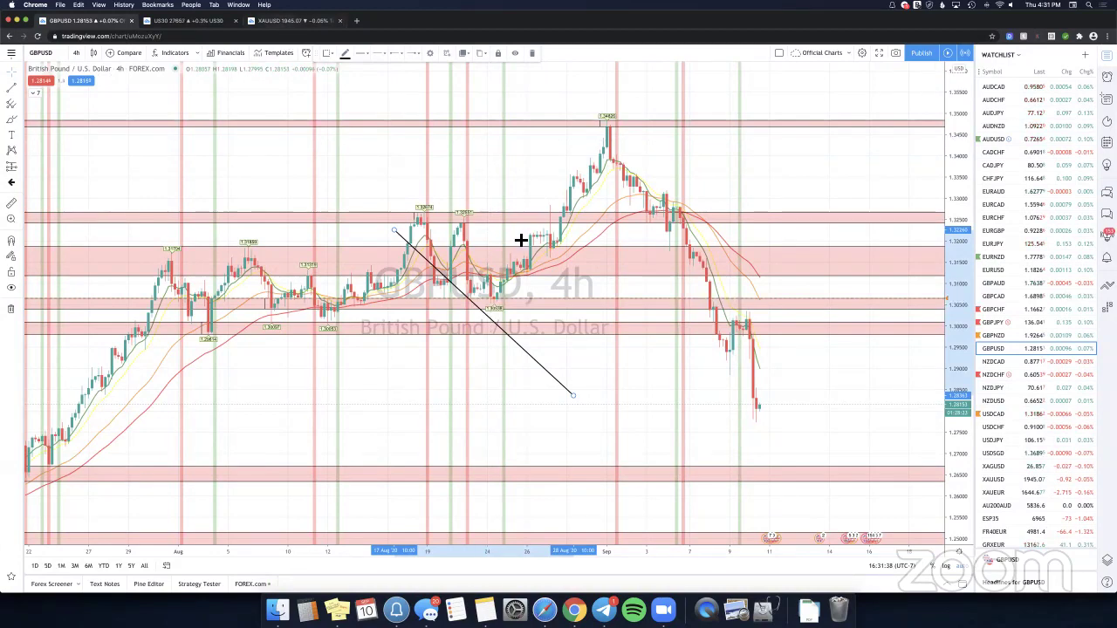
Return to the XAUUSD chart and delete the falling black trend line.
{"action": "key", "text": "super+3"}
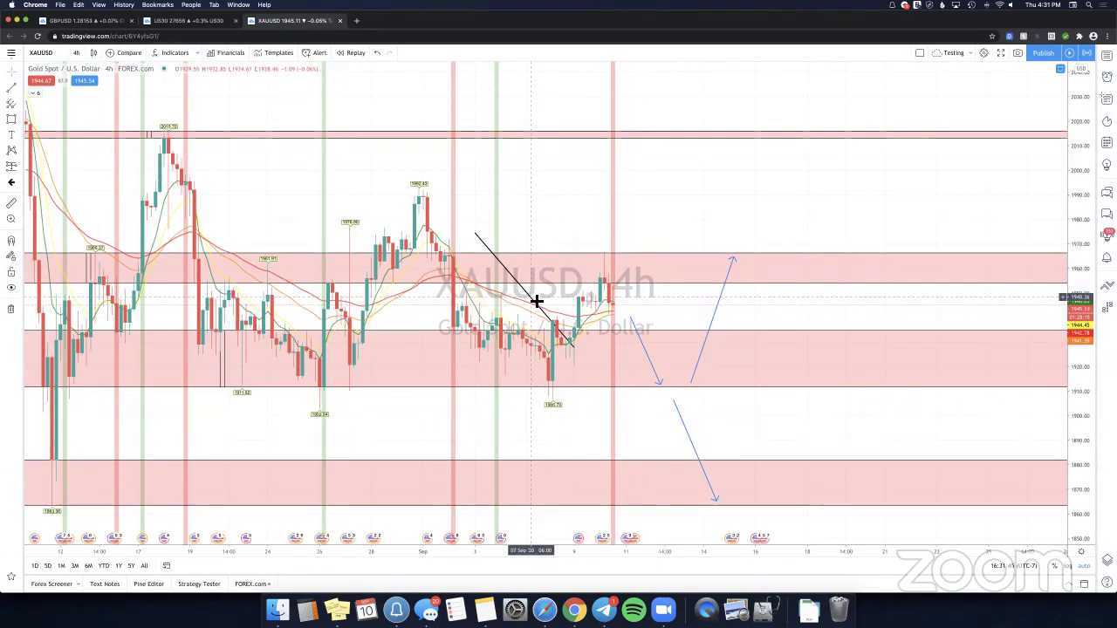
{"action": "left_click", "coordinate": [536, 305]}
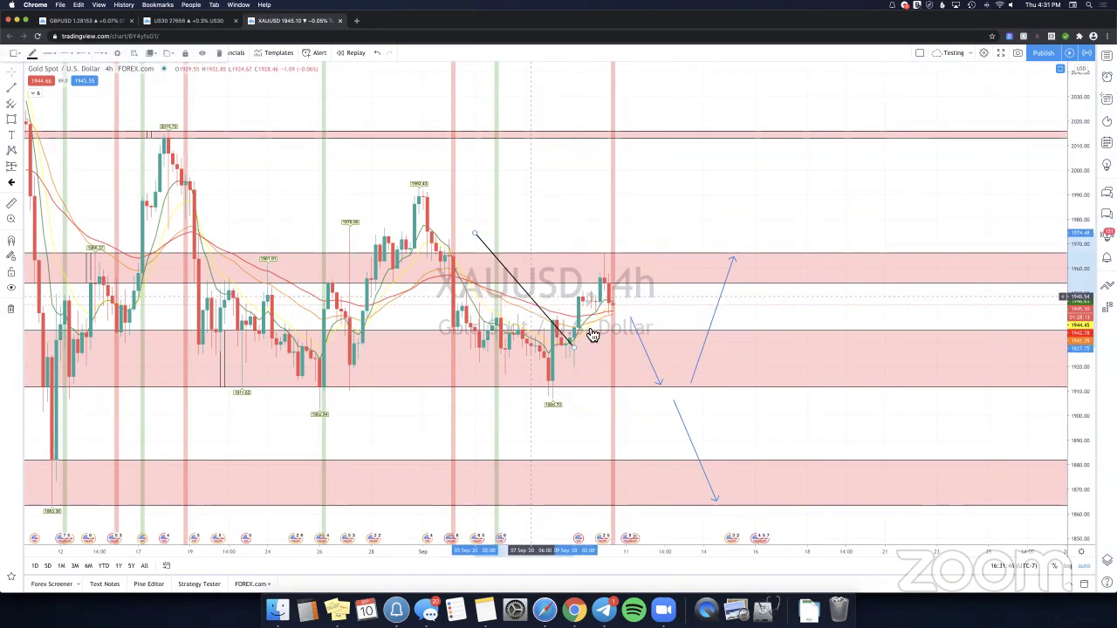
{"action": "key", "text": "Delete"}
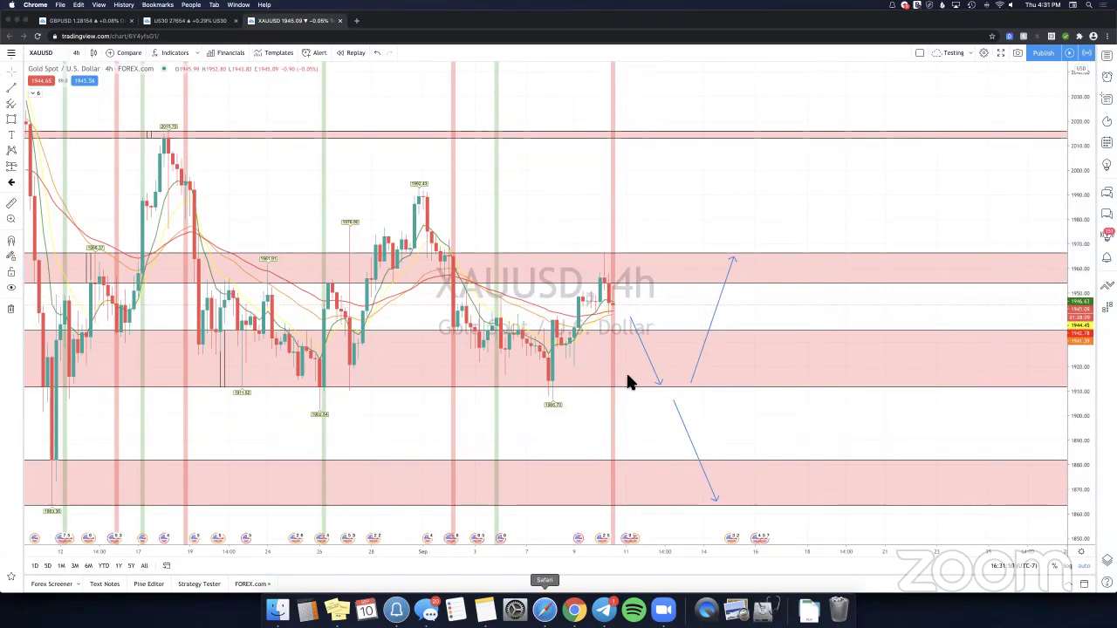
Switch to Safari and search Google for "myfxbook correlation".
{"action": "left_click", "coordinate": [545, 608]}
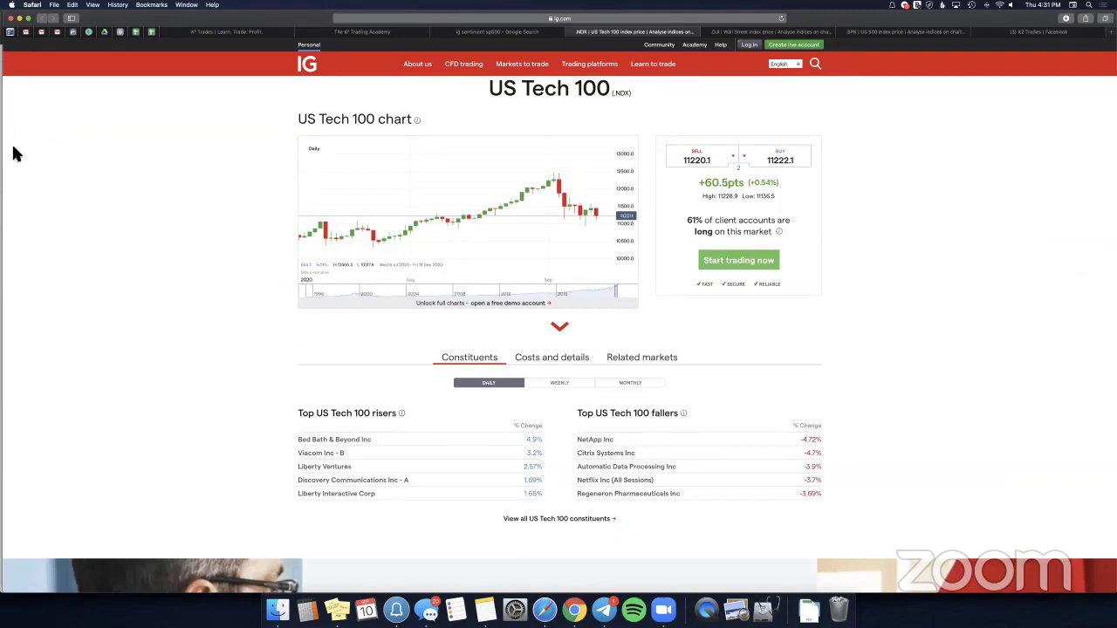
{"action": "left_click", "coordinate": [469, 33]}
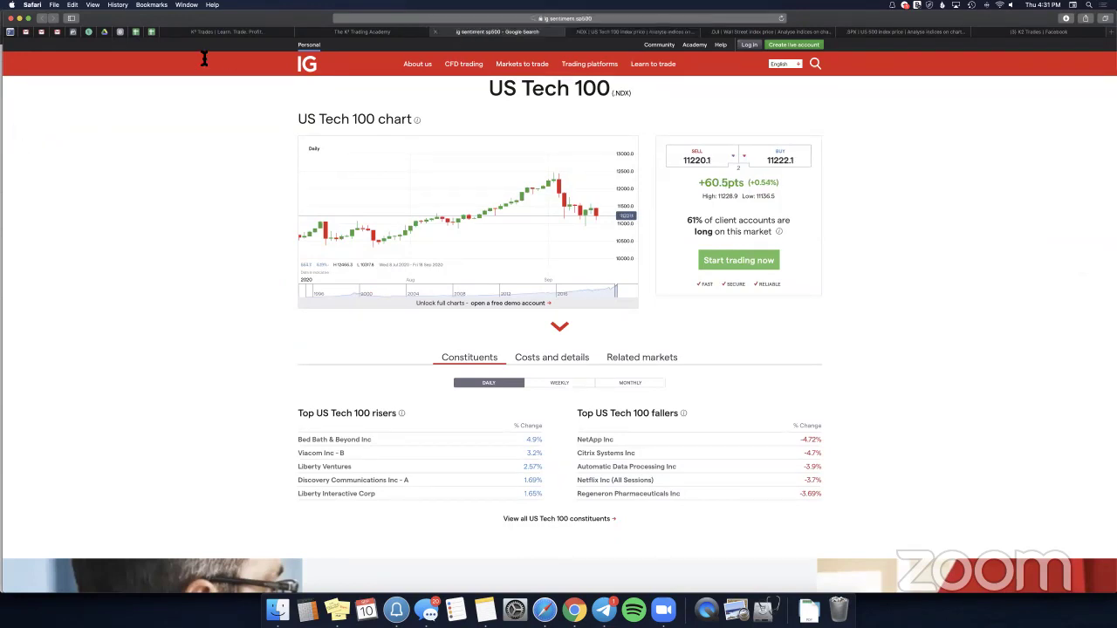
{"action": "type", "text": "M"}
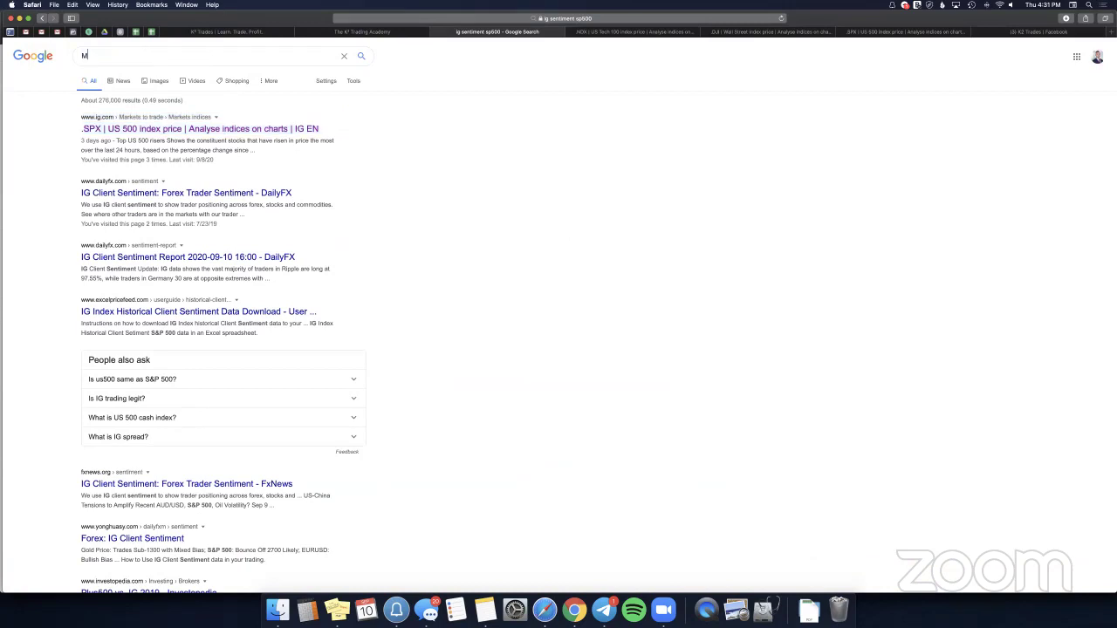
{"action": "type", "text": "FX"}
{"action": "key", "text": "BackSpace"}
{"action": "key", "text": "BackSpace"}
{"action": "key", "text": "BackSpace"}
{"action": "key", "text": "BackSpace"}
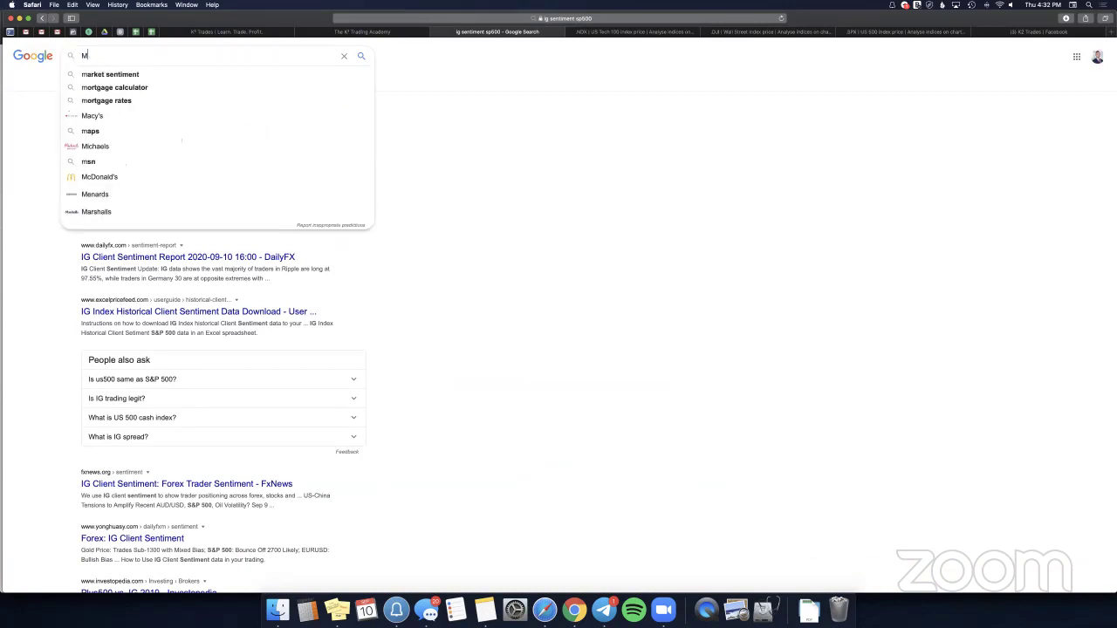
{"action": "type", "text": "myfxbook co"}
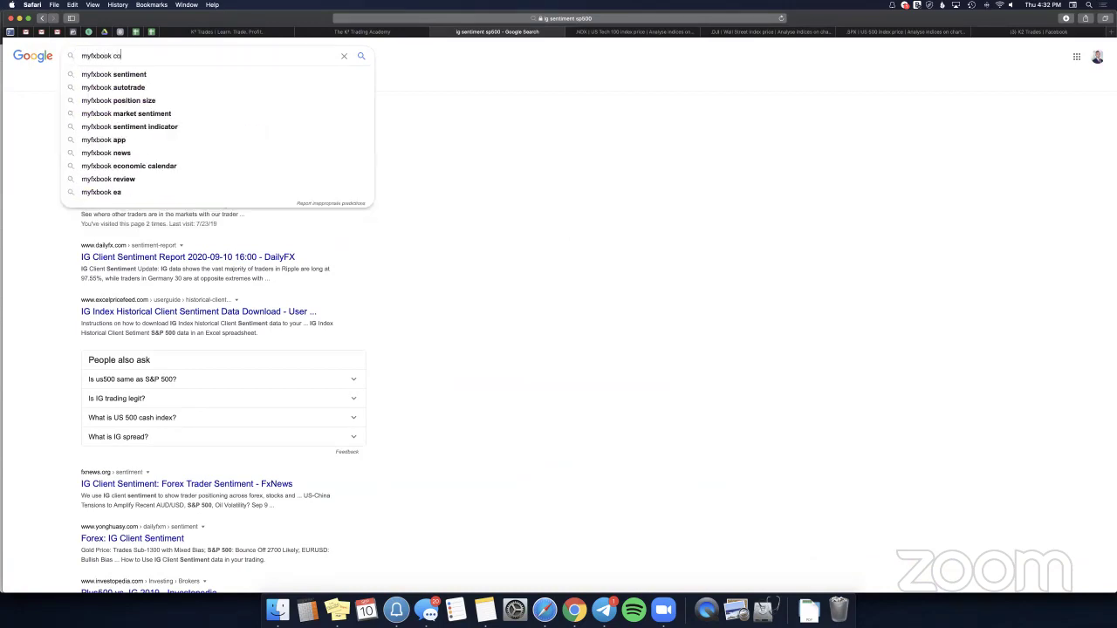
{"action": "key", "text": "Down"}
{"action": "key", "text": "Return"}
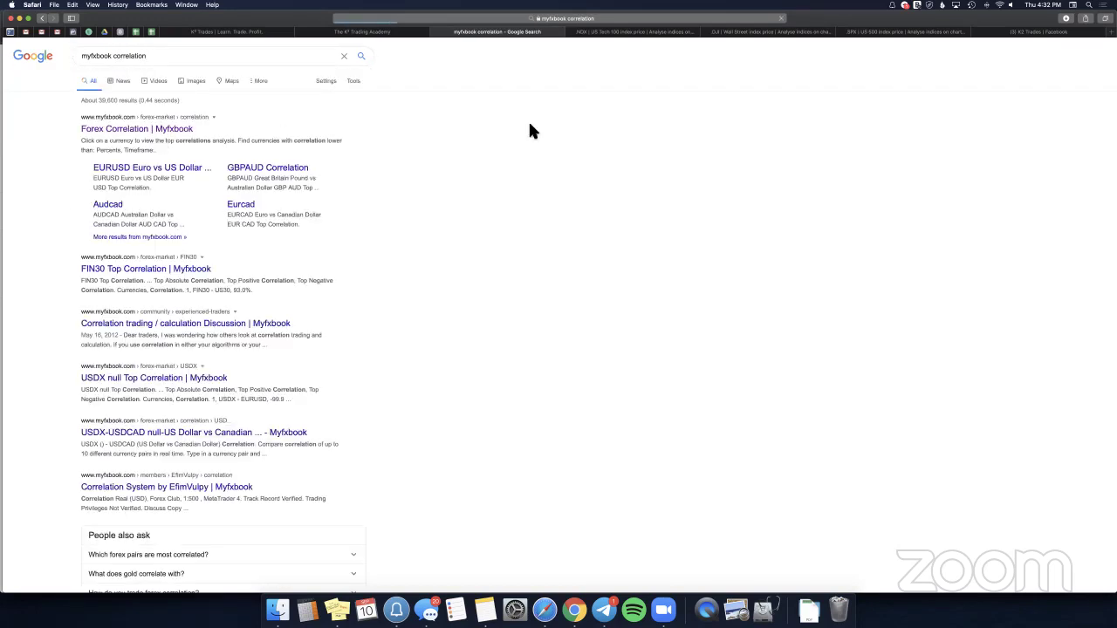
Open the "Forex Correlation | Myfxbook" search result in a new tab and show that page.
{"action": "right_click", "coordinate": [142, 128]}
{"action": "left_click", "coordinate": [173, 133]}
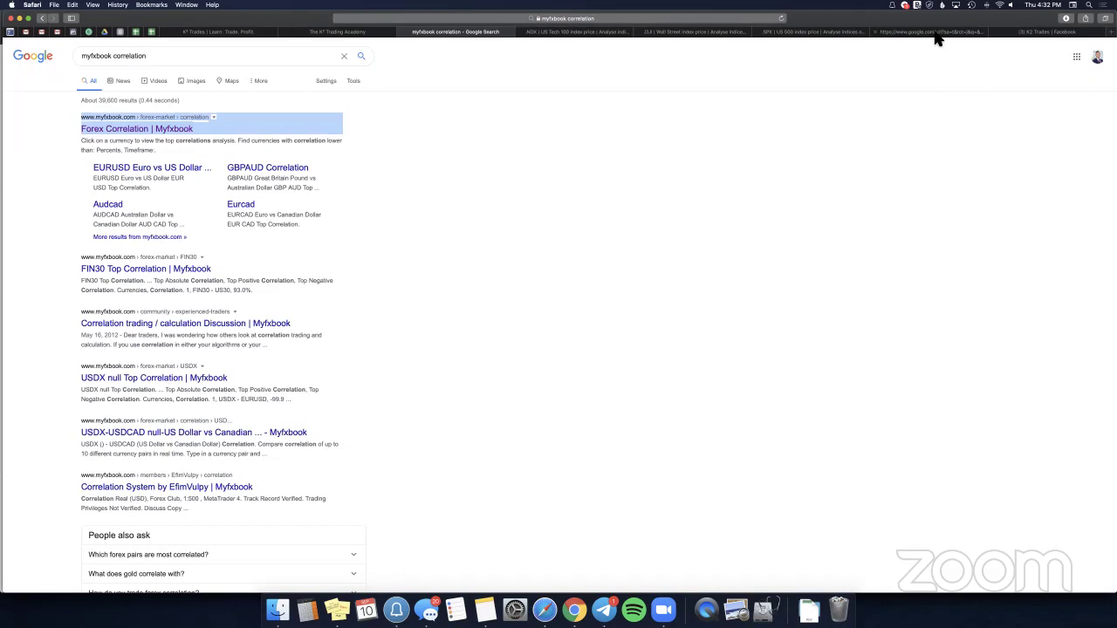
{"action": "left_click_drag", "start_coordinate": [935, 41], "coordinate": [936, 41]}
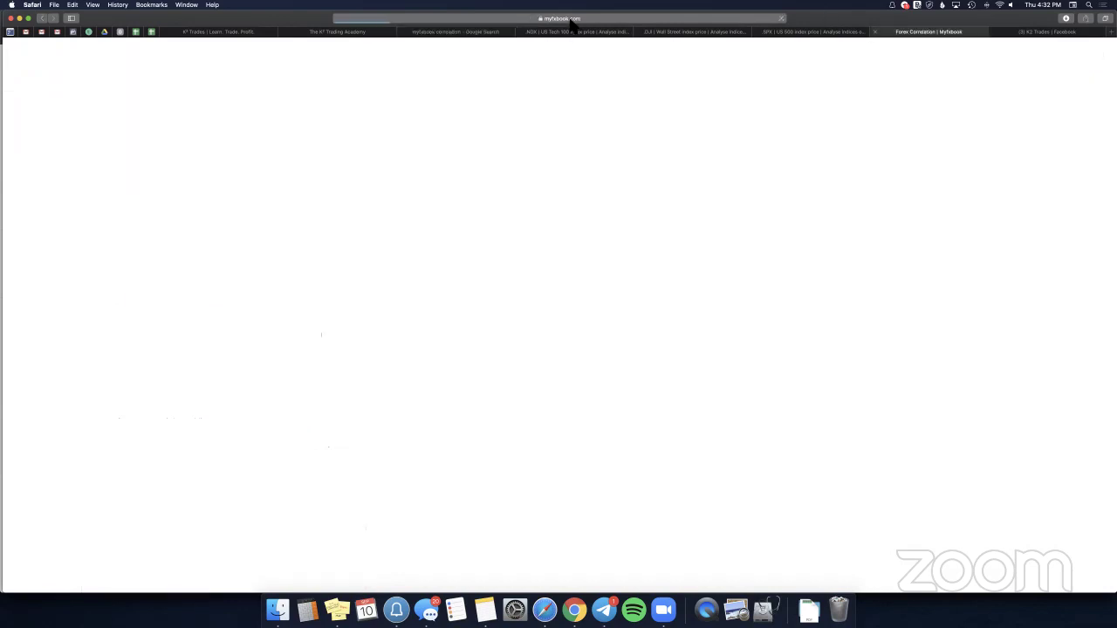
{"action": "left_click", "coordinate": [455, 32]}
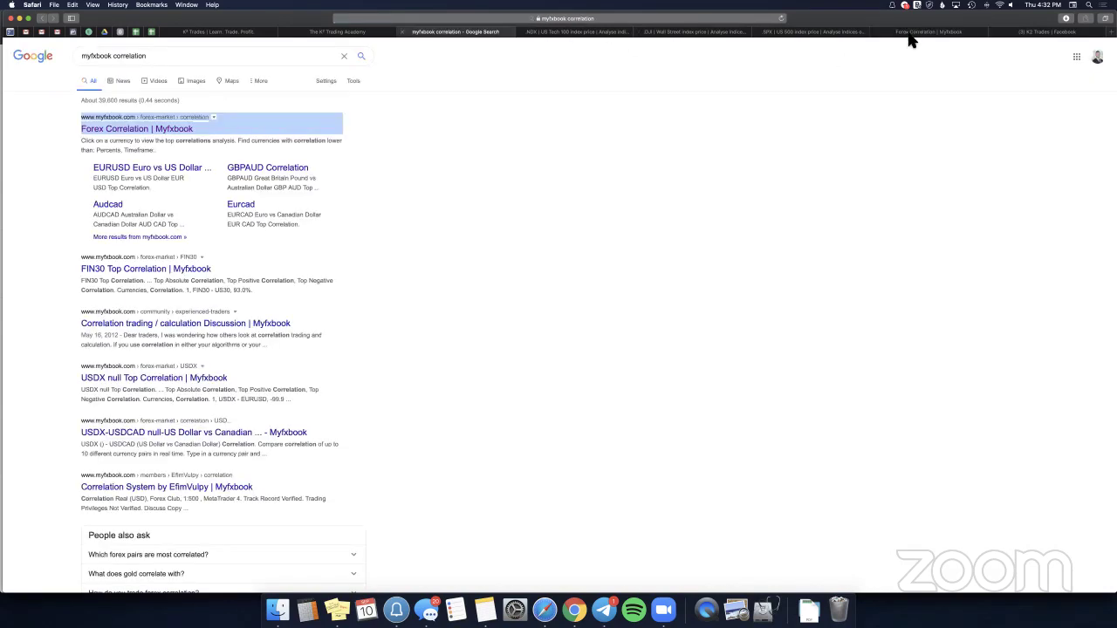
{"action": "key", "text": "super+7"}
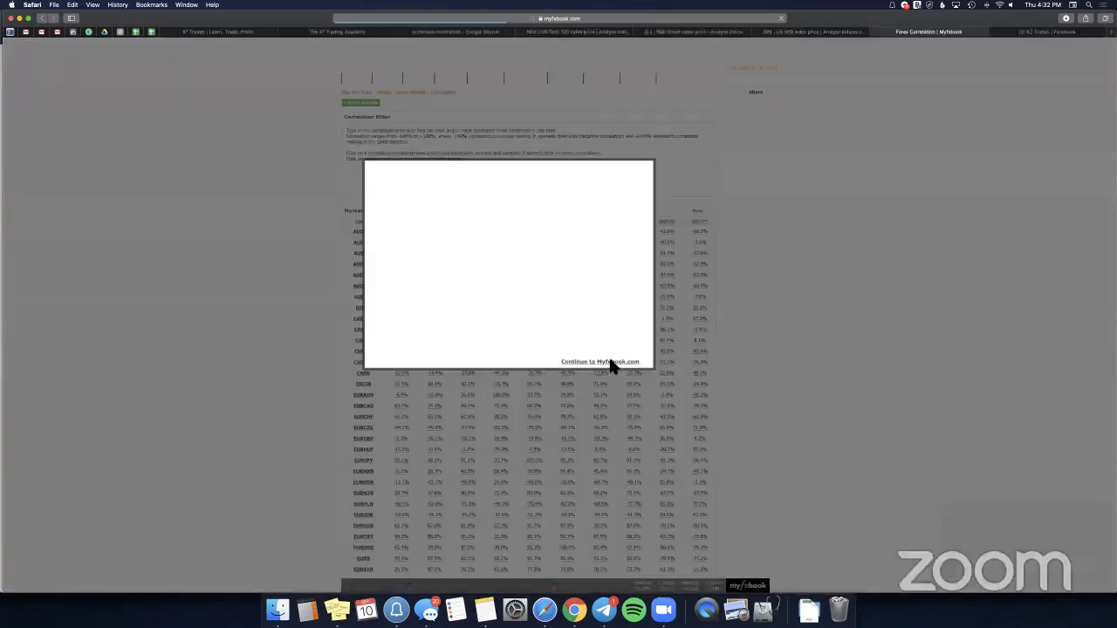
Continue past the advertisement to Myfxbook's market correlation table and open the correlation page for XAUUSD.
{"action": "left_click", "coordinate": [611, 363]}
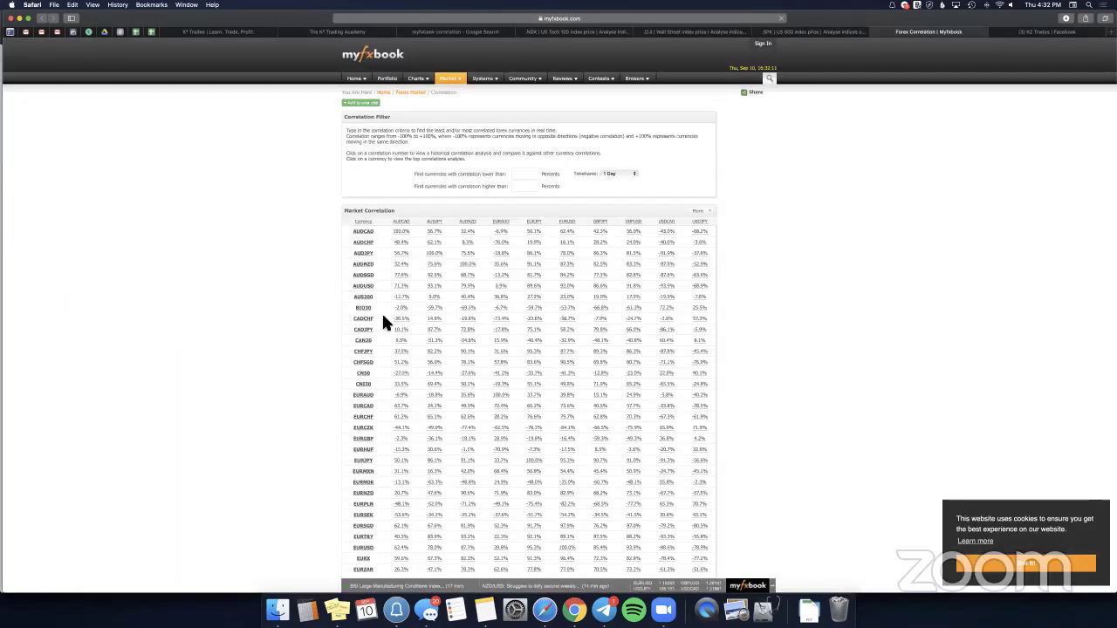
{"action": "scroll", "coordinate": [381, 318], "scroll_direction": "down", "scroll_amount": 1}
{"action": "scroll", "coordinate": [379, 424], "scroll_direction": "down", "scroll_amount": 5}
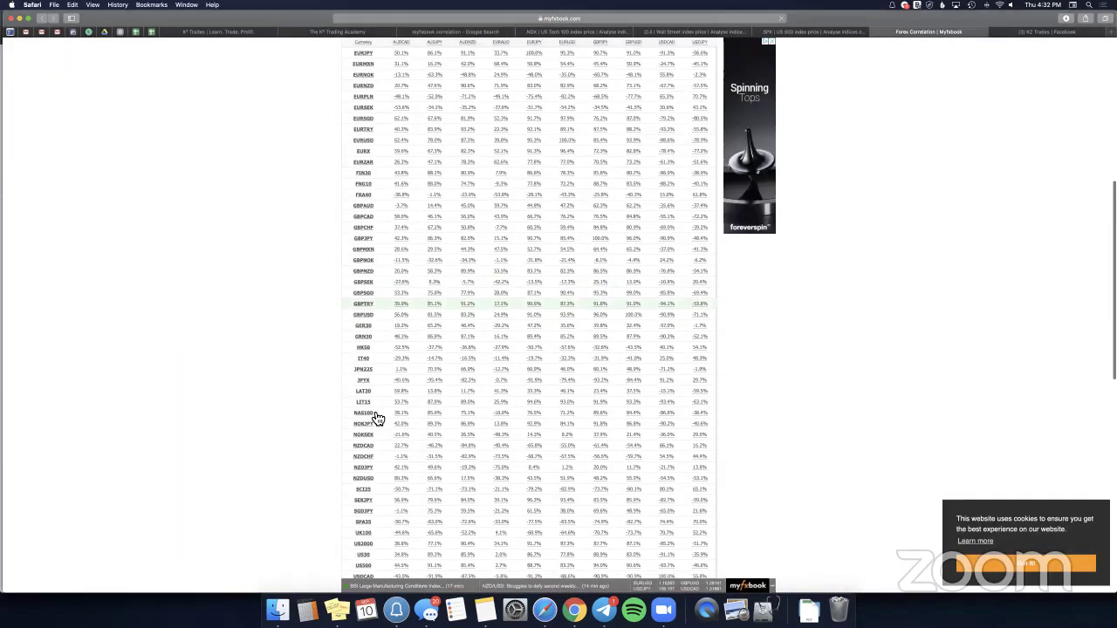
{"action": "scroll", "coordinate": [374, 434], "scroll_direction": "down", "scroll_amount": 8}
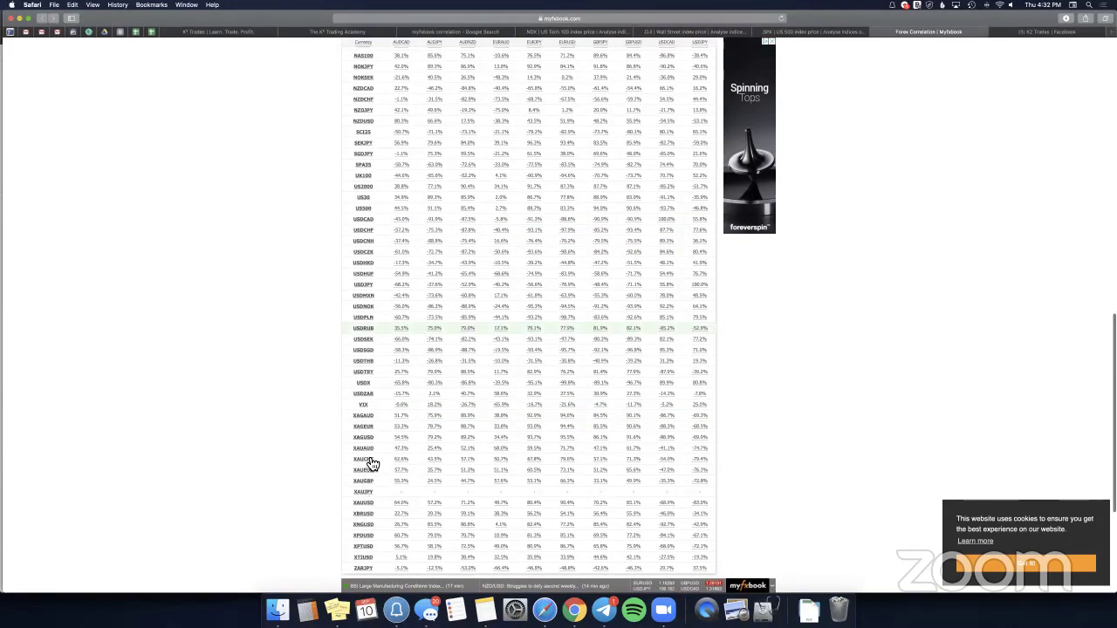
{"action": "left_click", "coordinate": [362, 502]}
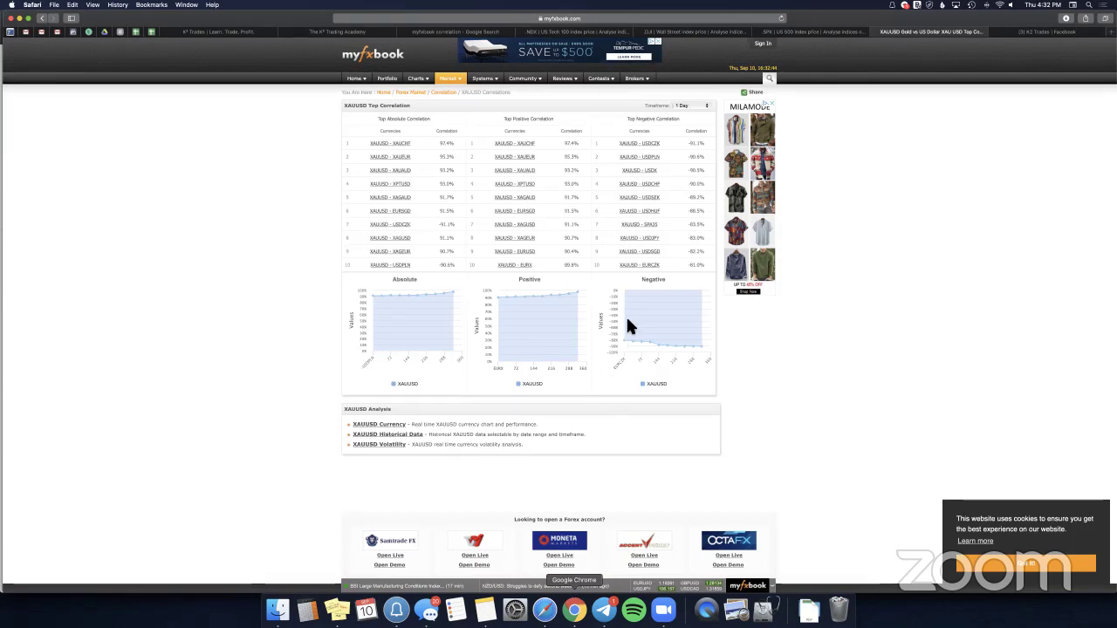
Switch back to the XAUUSD chart in Chrome and delete the three blue arrows after the latest candle.
{"action": "key", "text": "super+Tab"}
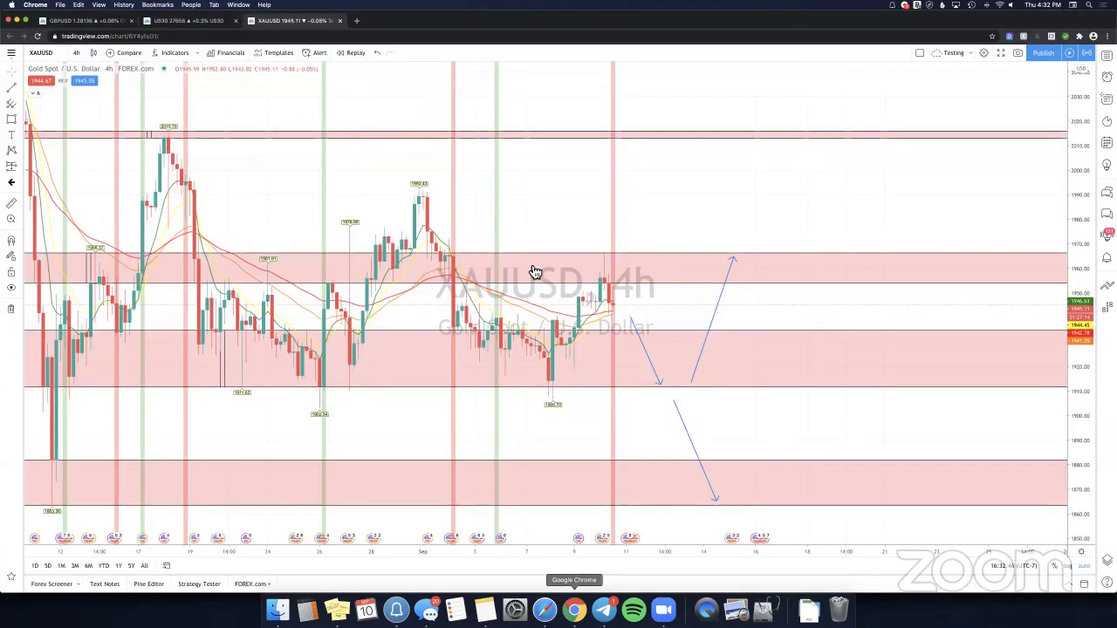
{"action": "left_click", "coordinate": [630, 294]}
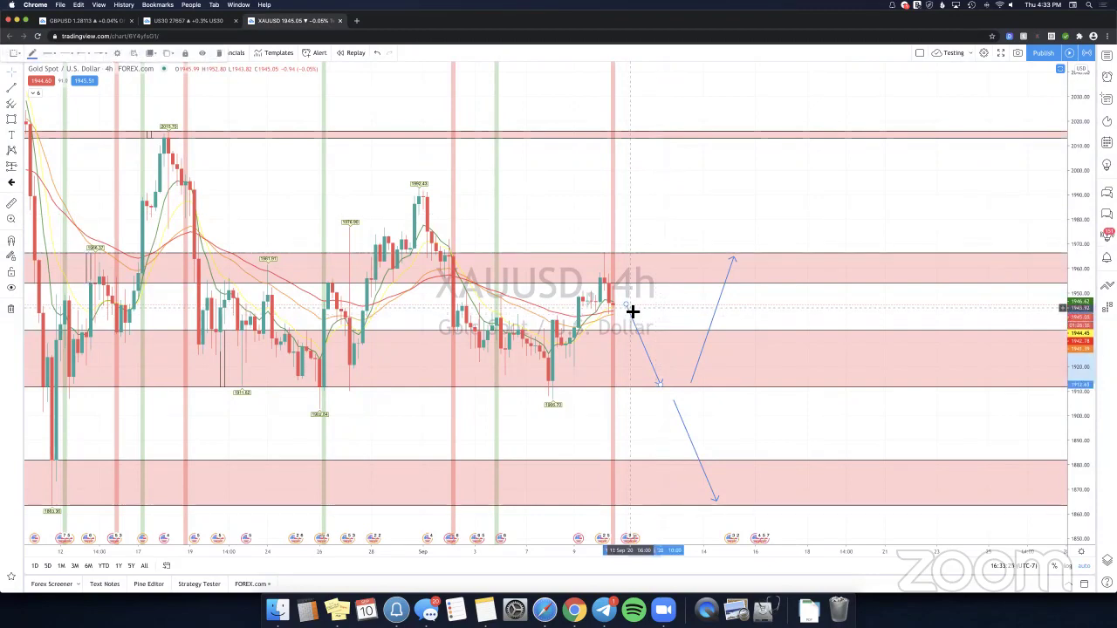
{"action": "key", "text": "Delete"}
{"action": "left_click", "coordinate": [720, 307]}
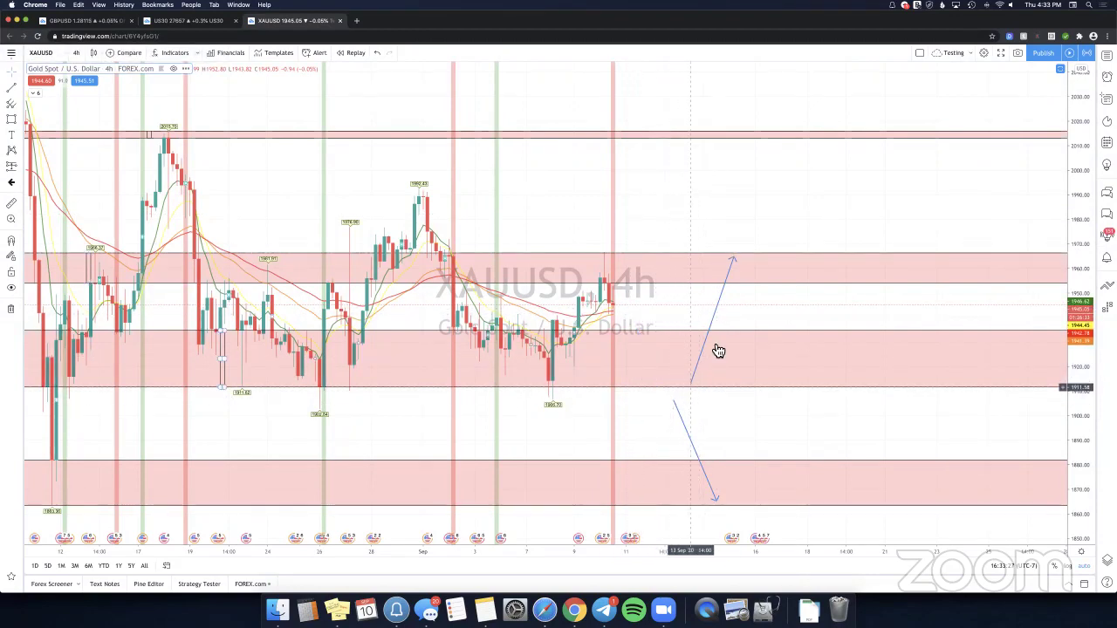
{"action": "left_click", "coordinate": [719, 319]}
{"action": "key", "text": "Delete"}
{"action": "left_click", "coordinate": [679, 411]}
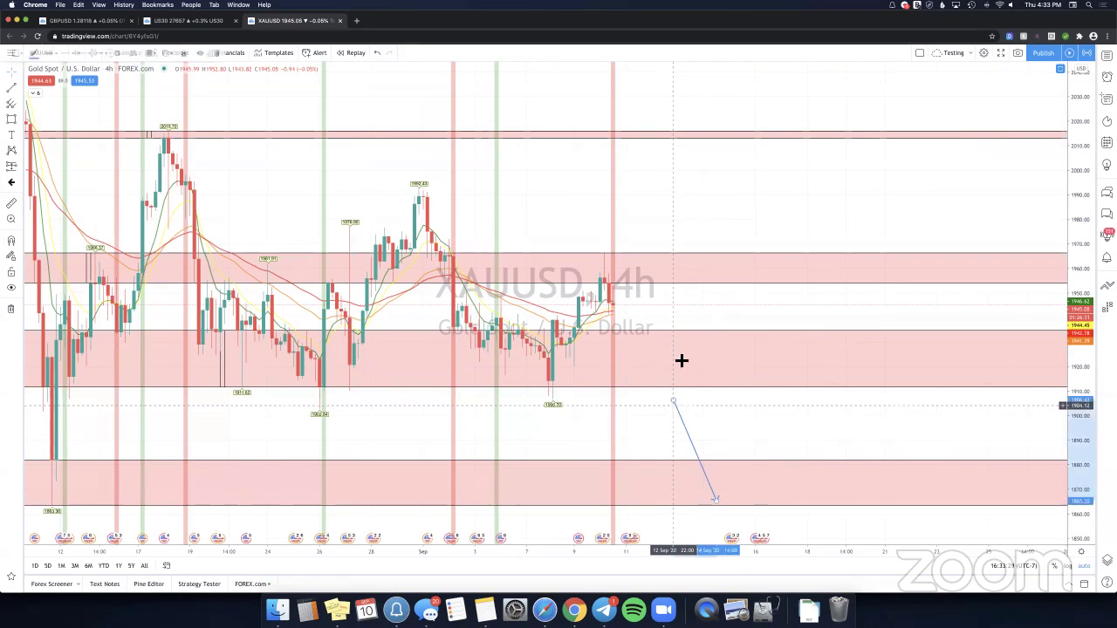
{"action": "key", "text": "Delete"}
Place a short position at the latest XAUUSD candle with entry 1945.16, target 1912.91 and stop about 1966.8.
{"action": "left_click", "coordinate": [25, 167]}
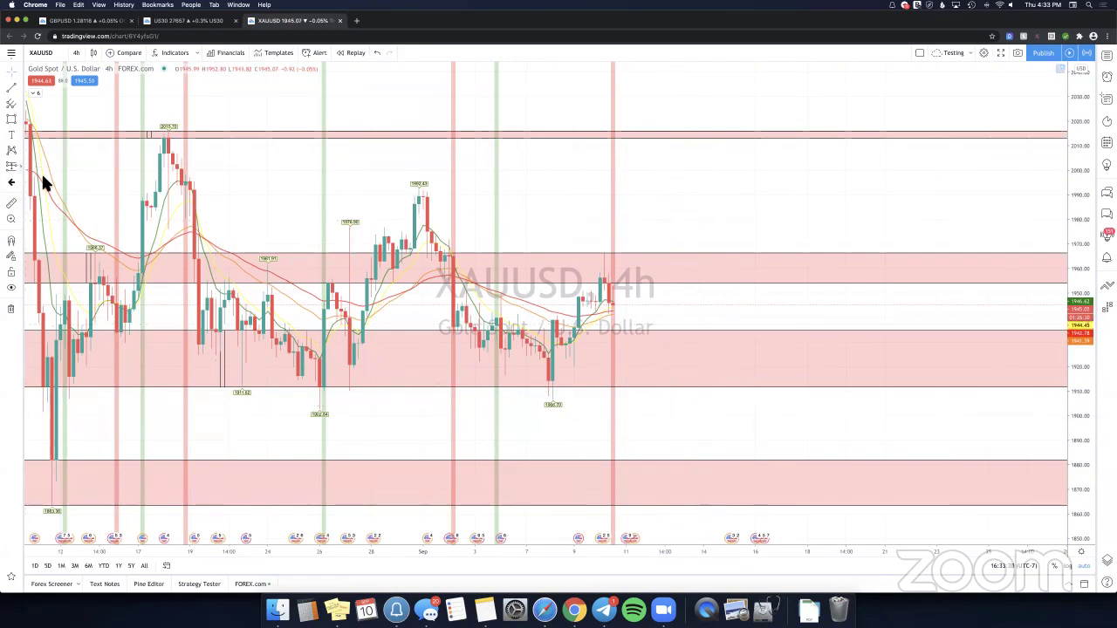
{"action": "left_click", "coordinate": [43, 180]}
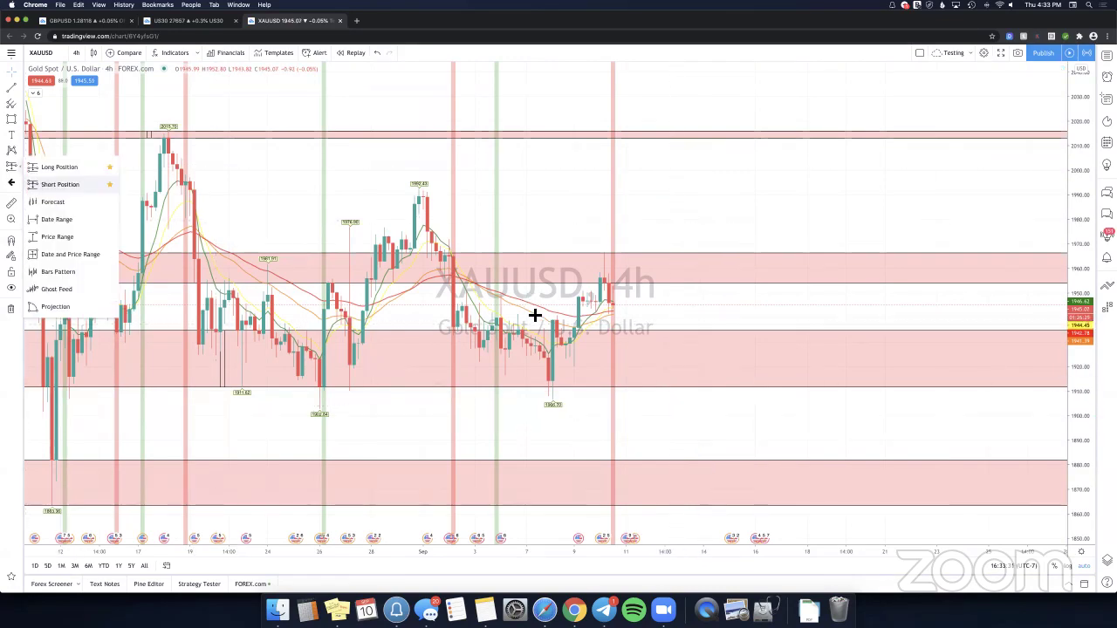
{"action": "left_click", "coordinate": [620, 306]}
{"action": "left_click", "coordinate": [384, 192]}
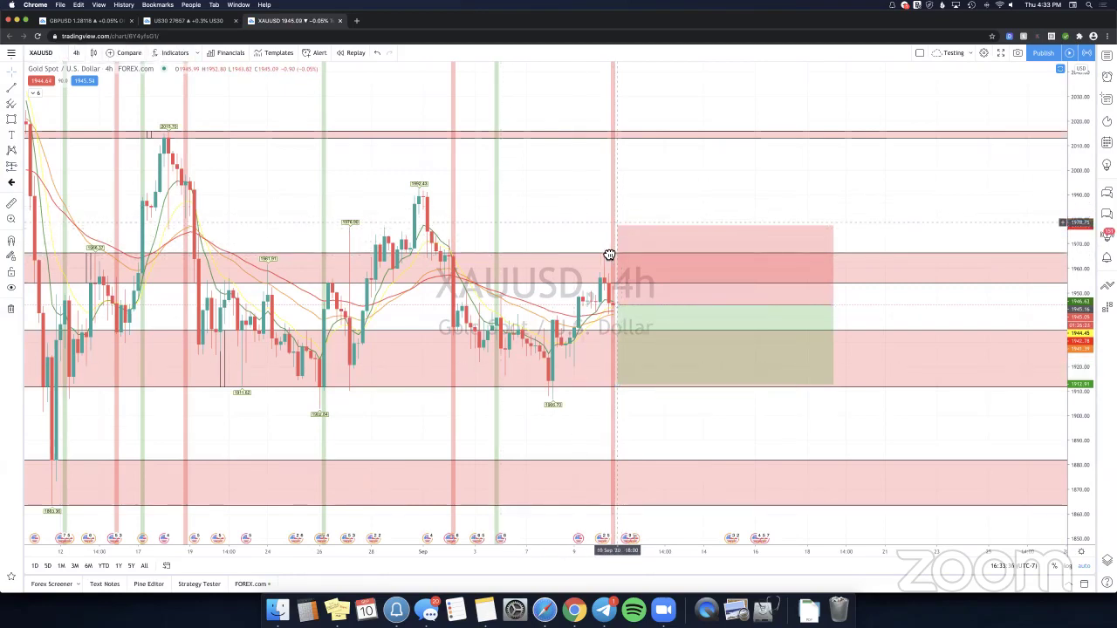
{"action": "mouse_move", "coordinate": [613, 254]}
{"action": "left_mouse_down"}
{"action": "mouse_move", "coordinate": [610, 218]}
{"action": "mouse_move", "coordinate": [591, 240]}
{"action": "left_mouse_up"}
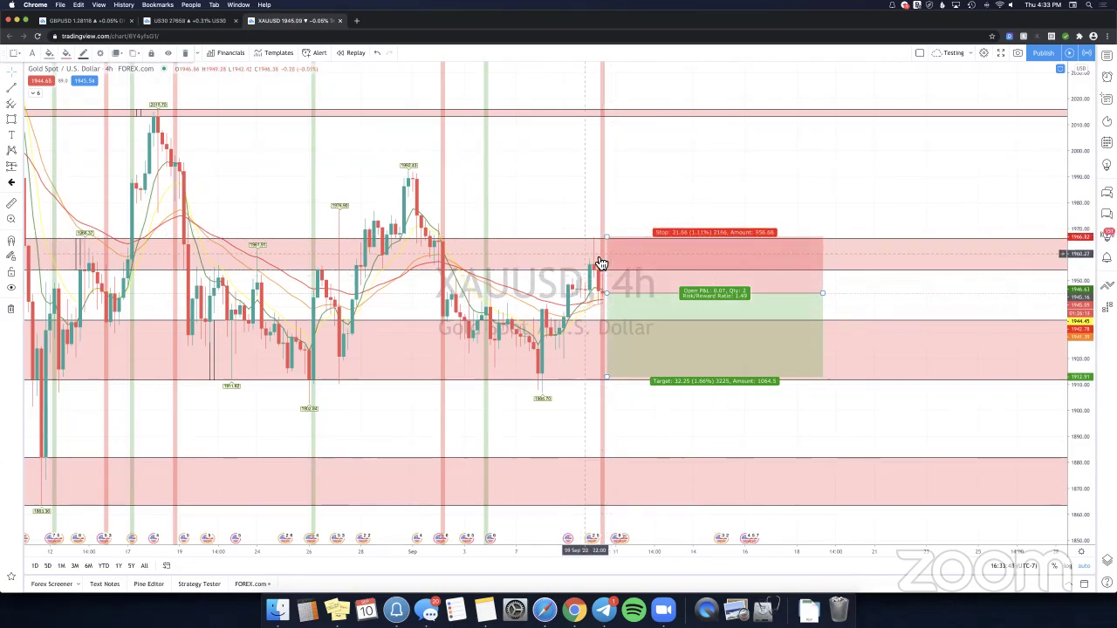
Try the XAUUSD short position's stop near the early-September high at about 1992, and return it to about 1968.3.
{"action": "left_click_drag", "start_coordinate": [608, 236], "coordinate": [390, 176]}
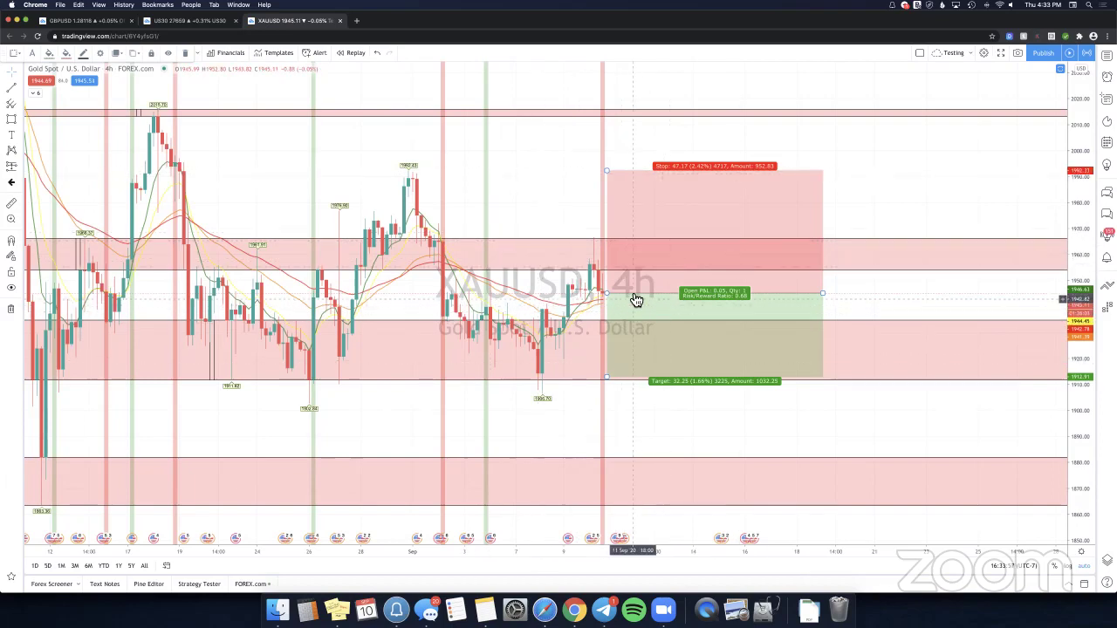
{"action": "left_click_drag", "start_coordinate": [609, 174], "coordinate": [592, 242]}
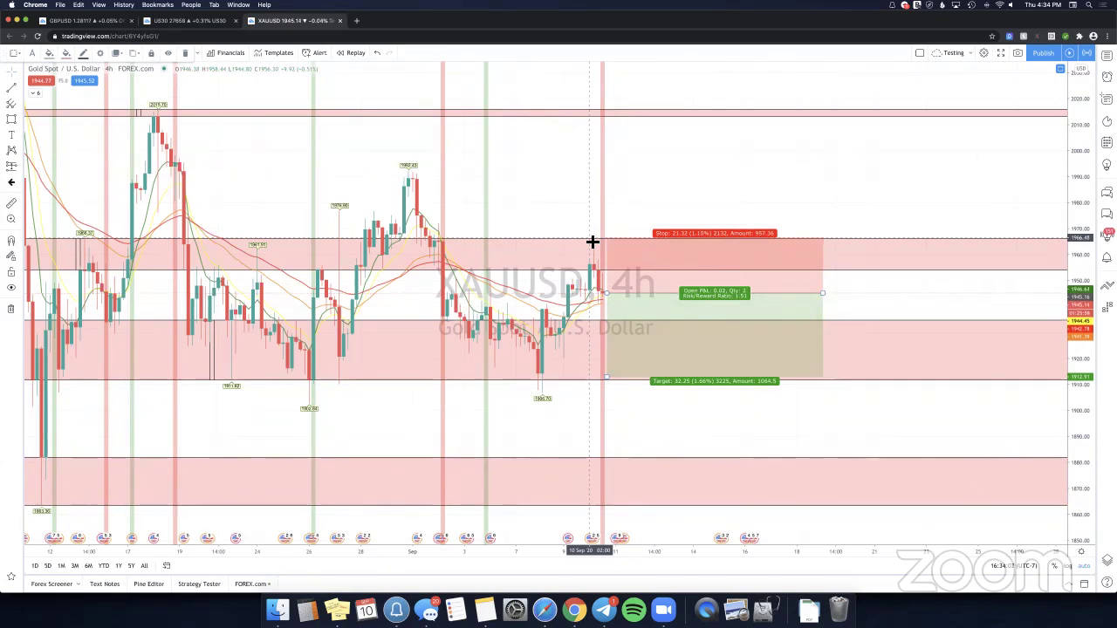
{"action": "left_click_drag", "start_coordinate": [593, 239], "coordinate": [588, 219]}
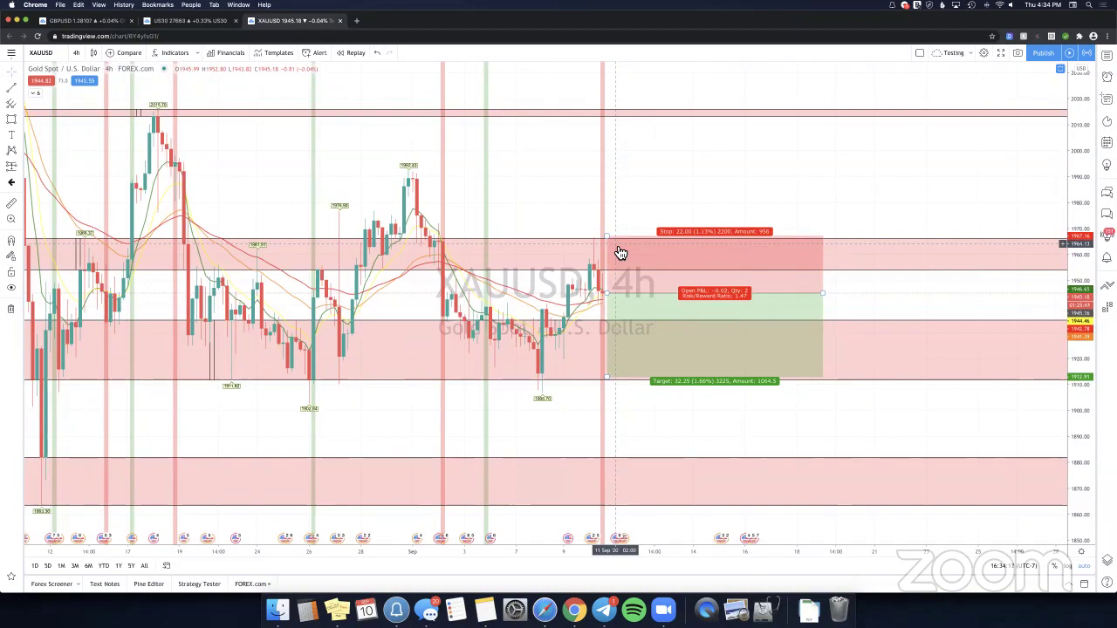
{"action": "mouse_move", "coordinate": [606, 239]}
{"action": "left_mouse_down"}
{"action": "mouse_move", "coordinate": [570, 240]}
{"action": "mouse_move", "coordinate": [514, 190]}
{"action": "mouse_move", "coordinate": [521, 177]}
{"action": "mouse_move", "coordinate": [521, 235]}
{"action": "mouse_move", "coordinate": [606, 244]}
{"action": "mouse_move", "coordinate": [553, 172]}
{"action": "left_mouse_up"}
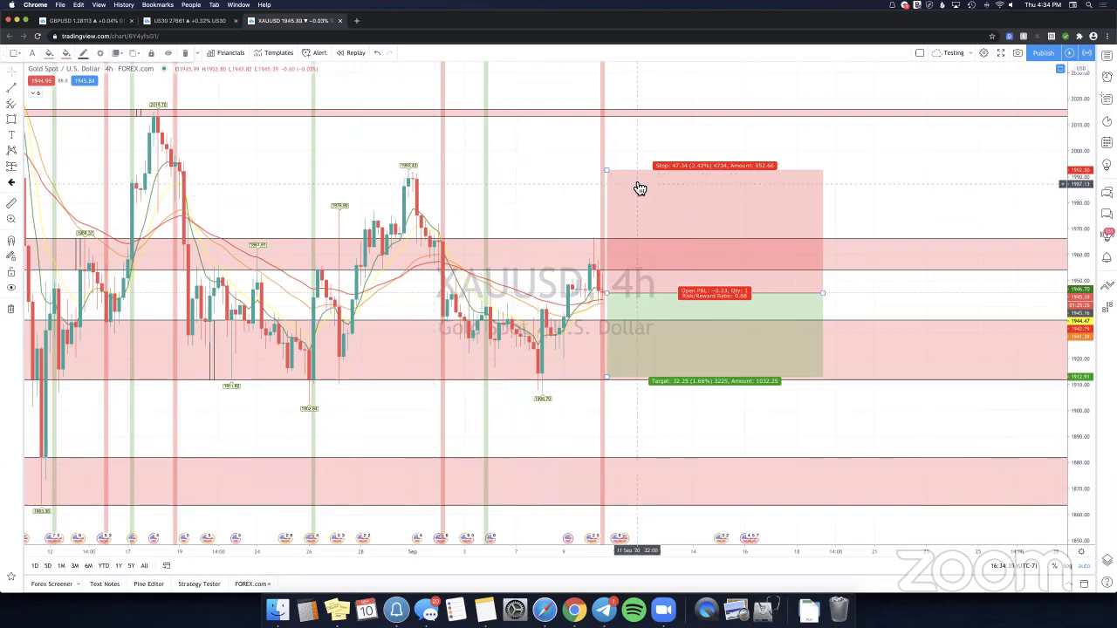
{"action": "left_click_drag", "start_coordinate": [607, 170], "coordinate": [382, 269]}
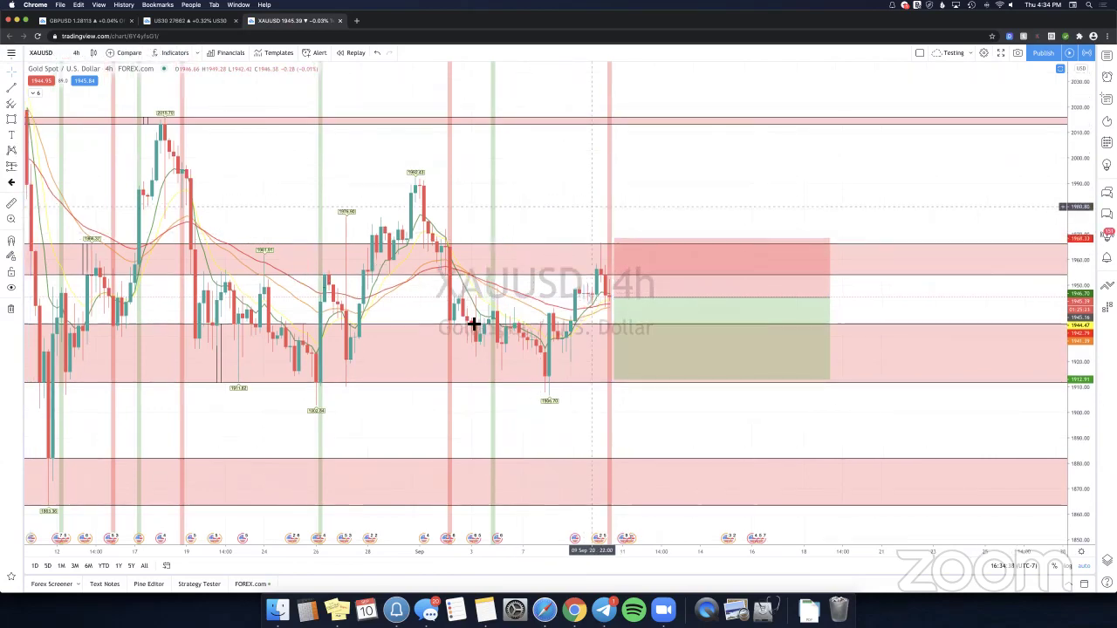
Review earlier XAUUSD price action and fine-tune the short position's stop to about 1968.7, just above the upper pivot zone.
{"action": "scroll", "coordinate": [604, 262], "scroll_direction": "down", "scroll_amount": 2}
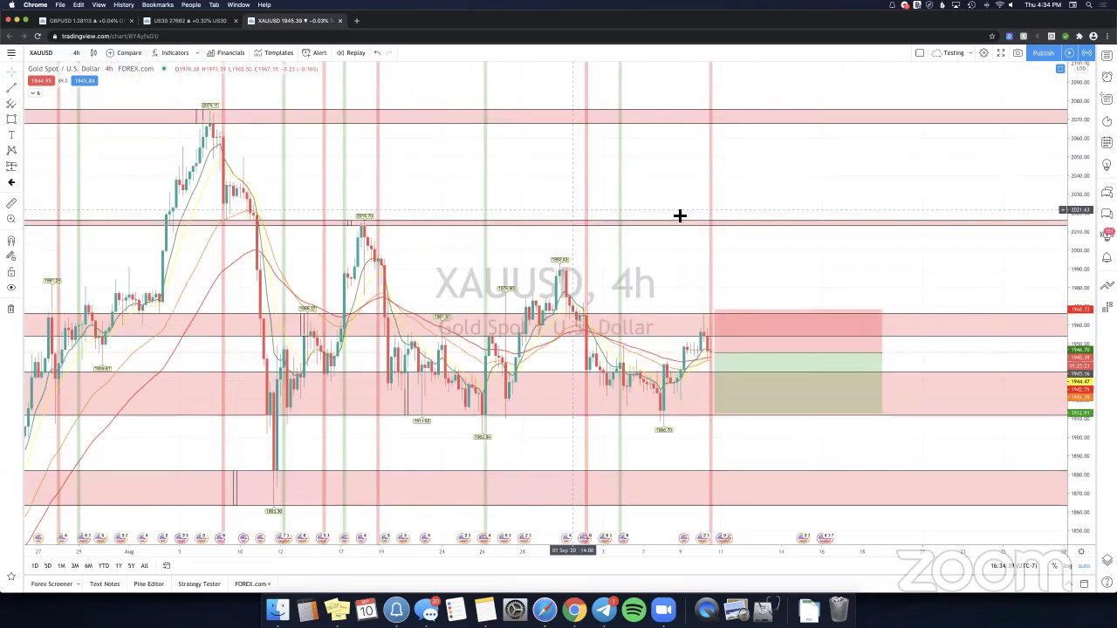
{"action": "scroll", "coordinate": [611, 183], "scroll_direction": "left", "scroll_amount": 5}
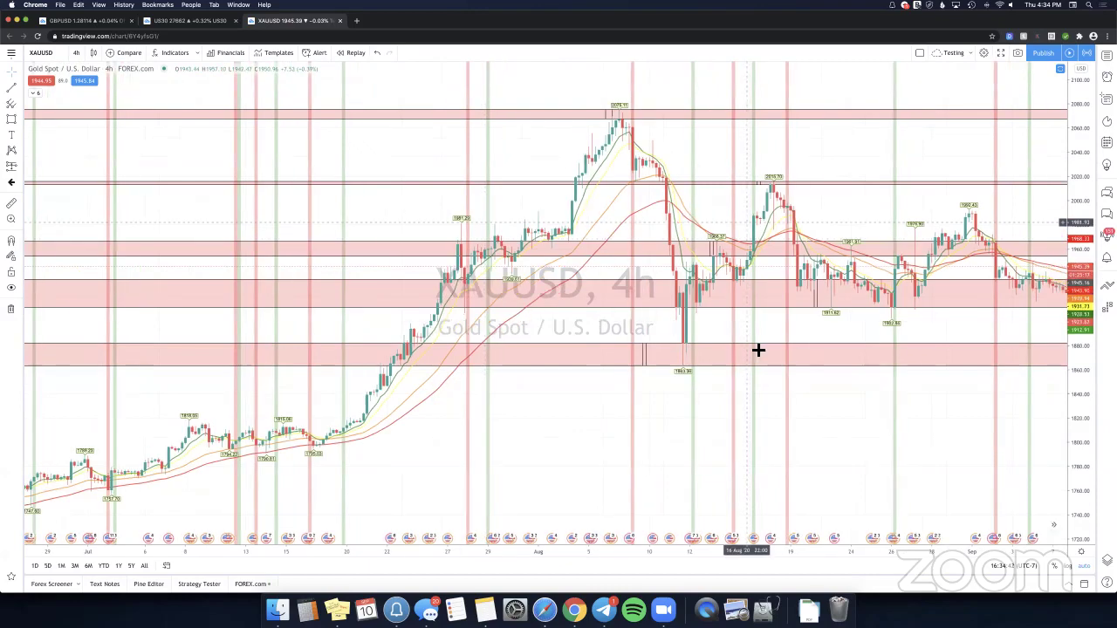
{"action": "scroll", "coordinate": [576, 219], "scroll_direction": "right", "scroll_amount": 2}
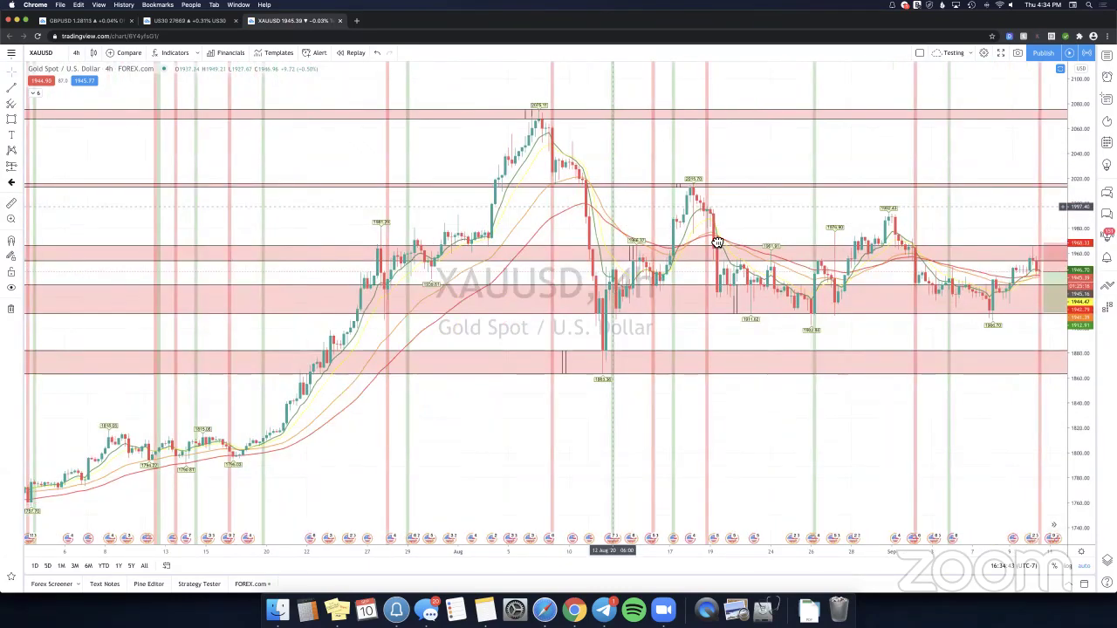
{"action": "scroll", "coordinate": [716, 242], "scroll_direction": "right", "scroll_amount": 1}
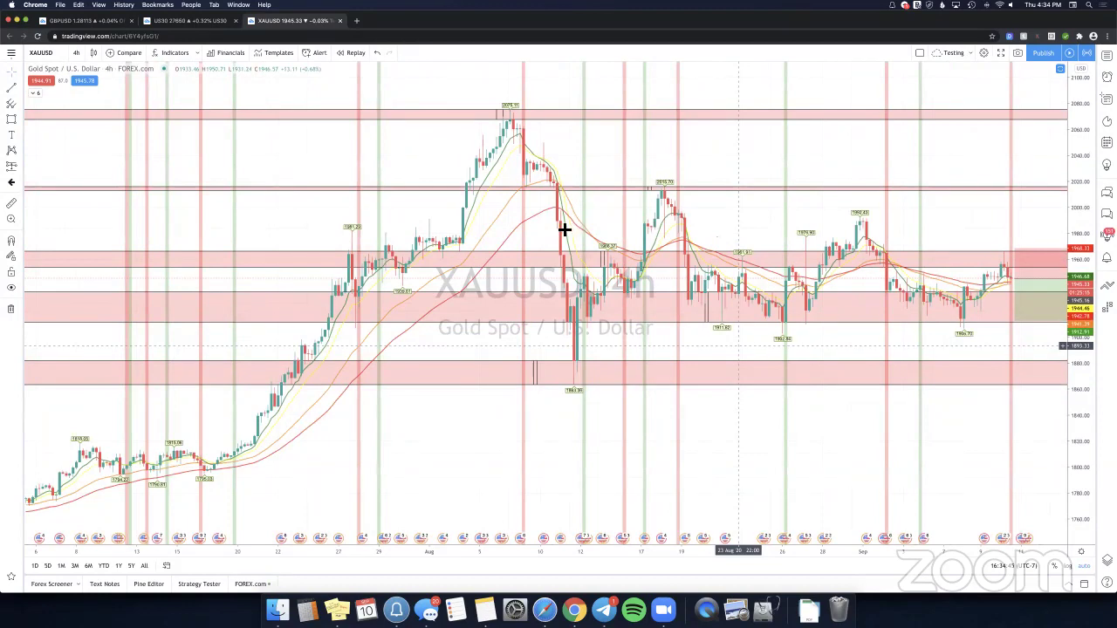
{"action": "scroll", "coordinate": [562, 231], "scroll_direction": "right", "scroll_amount": 3}
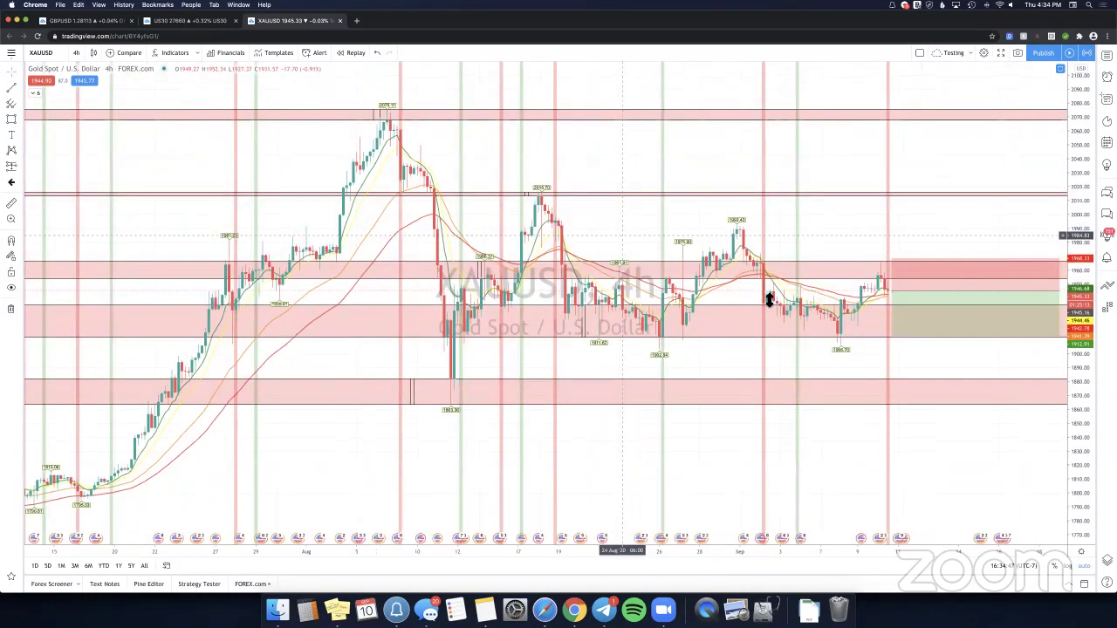
{"action": "scroll", "coordinate": [759, 298], "scroll_direction": "right", "scroll_amount": 3}
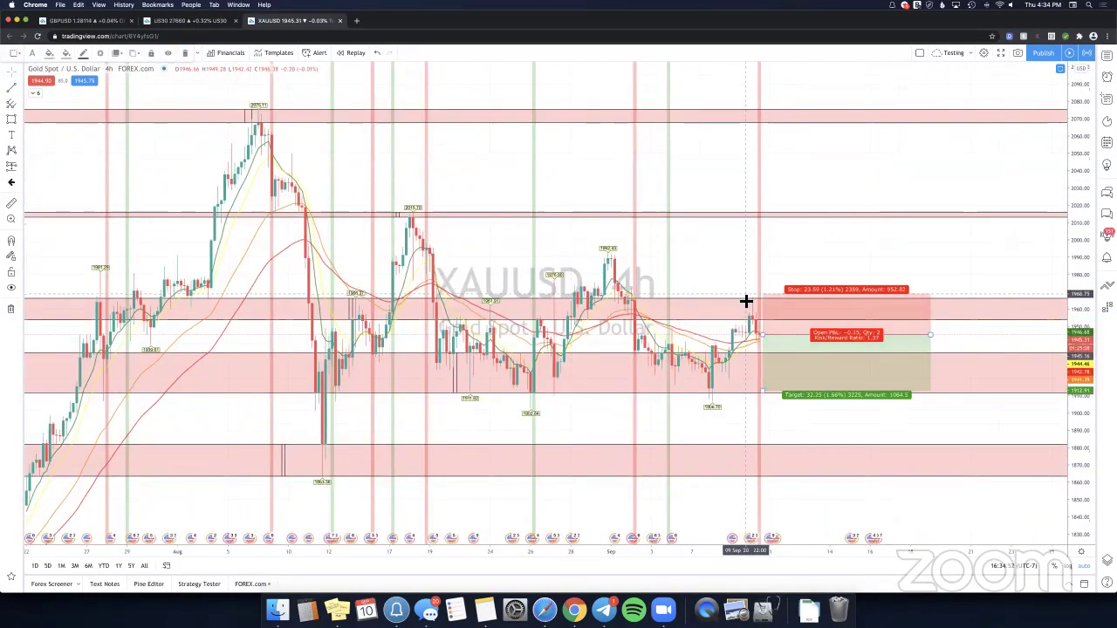
{"action": "left_click_drag", "start_coordinate": [746, 301], "coordinate": [745, 303]}
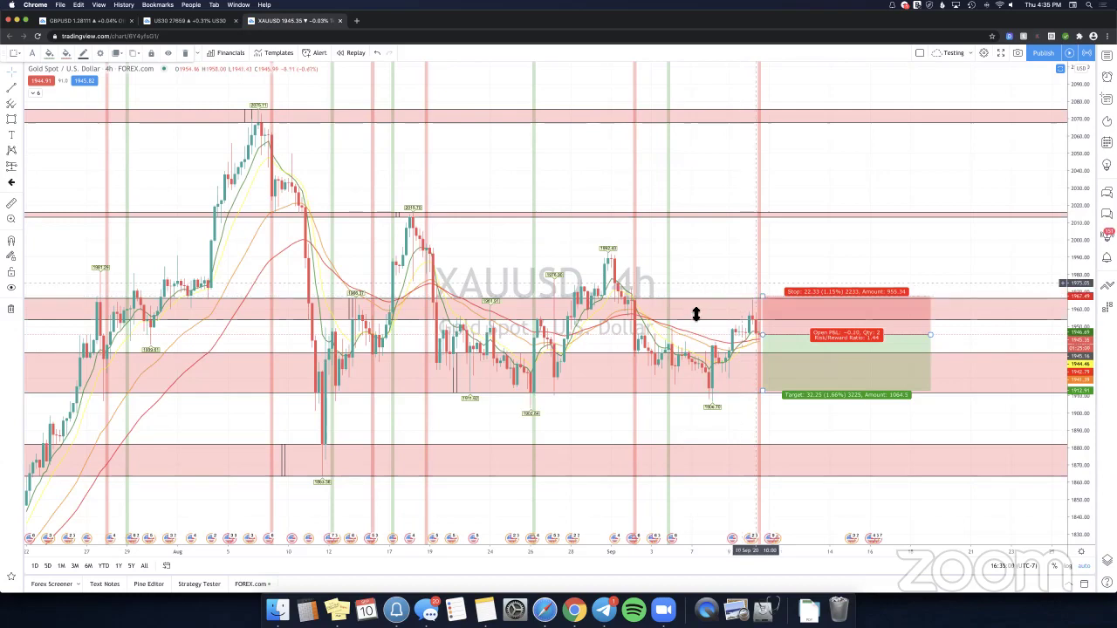
{"action": "left_click_drag", "start_coordinate": [670, 293], "coordinate": [636, 293]}
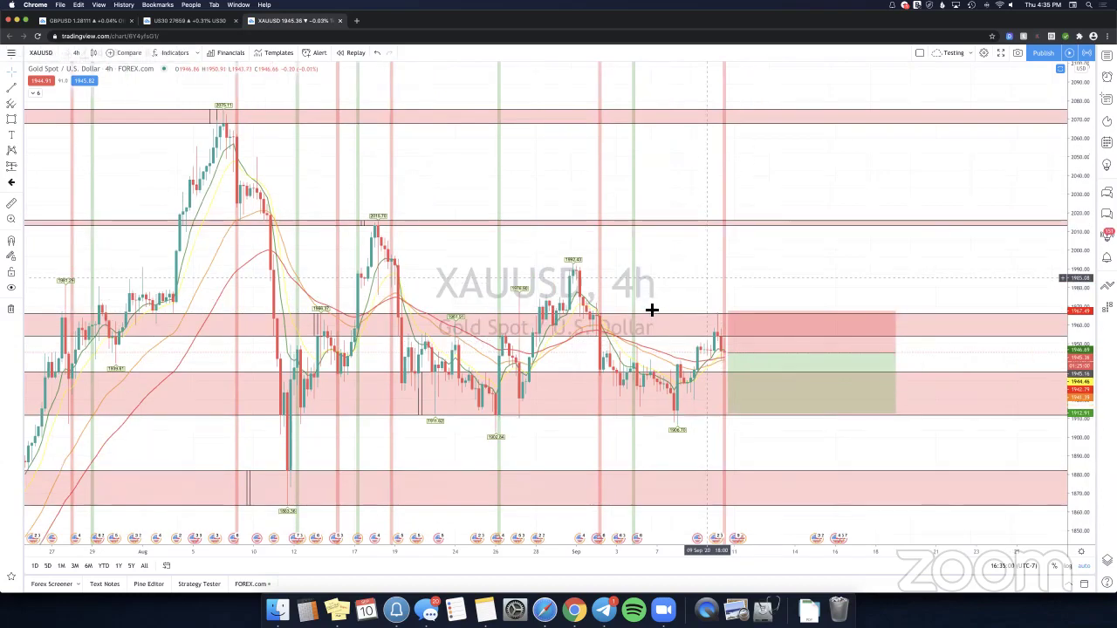
{"action": "scroll", "coordinate": [652, 310], "scroll_direction": "right", "scroll_amount": 5}
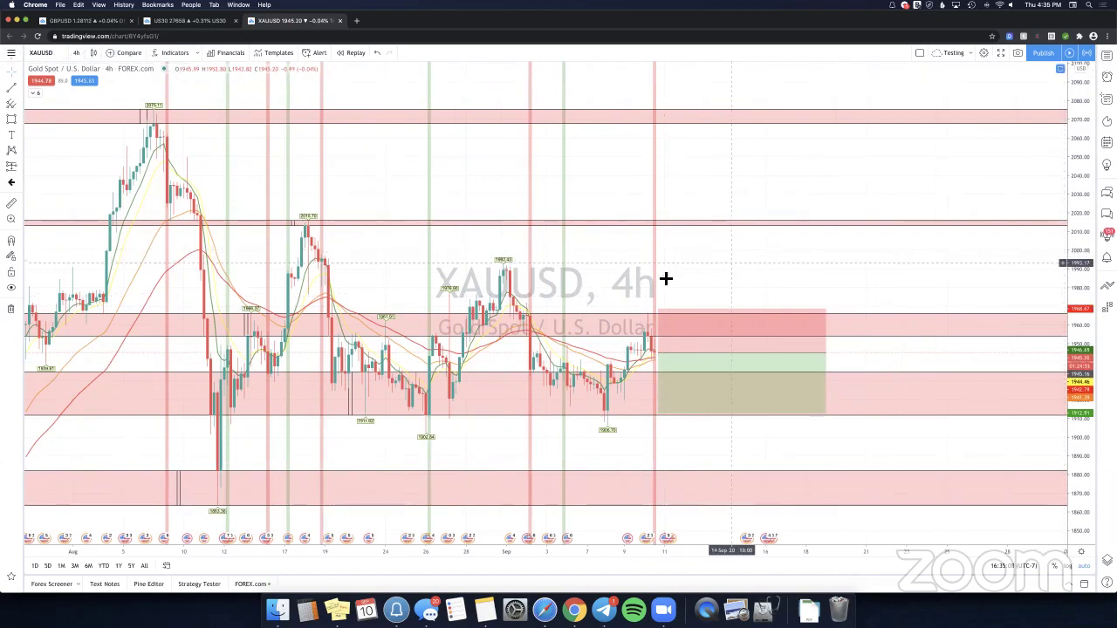
{"action": "scroll", "coordinate": [666, 279], "scroll_direction": "right", "scroll_amount": 3}
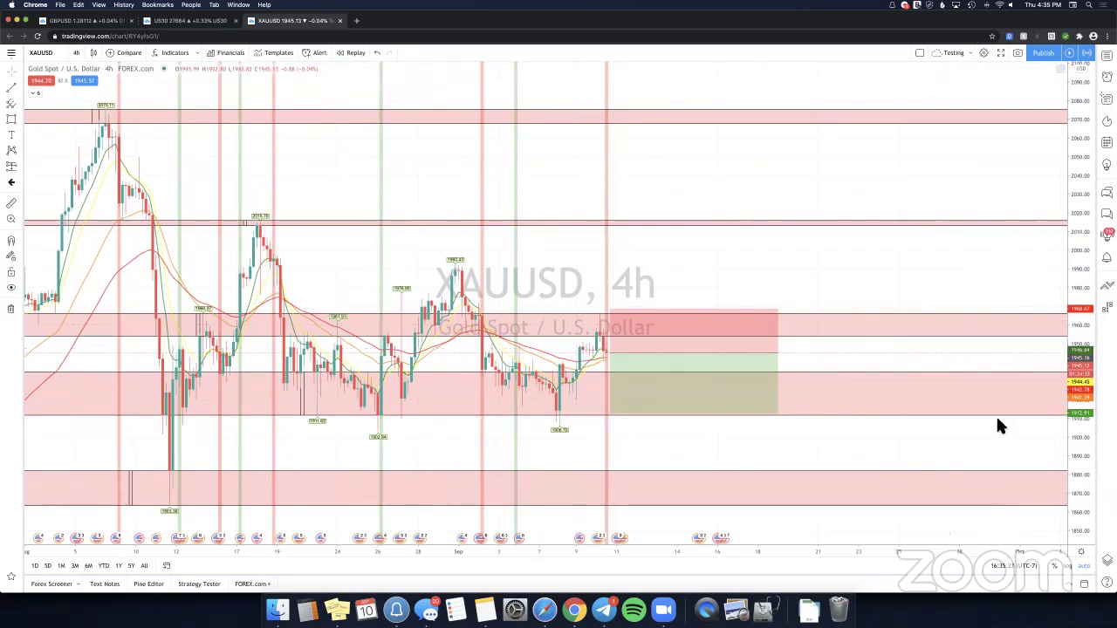
Load NAS100USD from the watchlist and set its chart to the 10-minute timeframe.
{"action": "left_click", "coordinate": [1108, 56]}
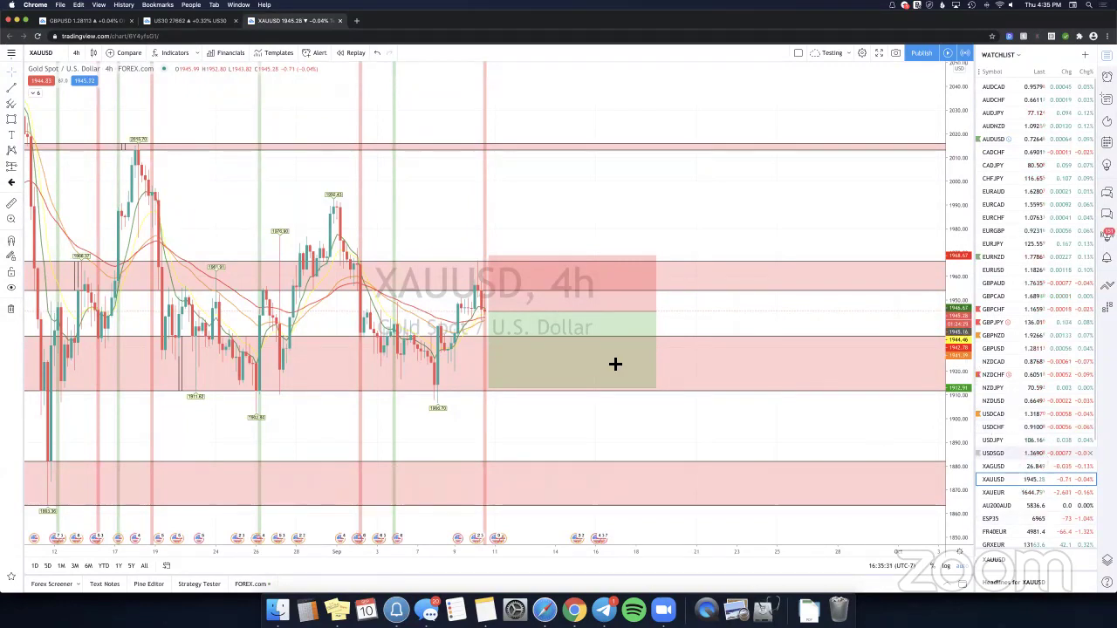
{"action": "scroll", "coordinate": [1037, 453], "scroll_direction": "down", "scroll_amount": 3}
{"action": "left_click", "coordinate": [999, 434]}
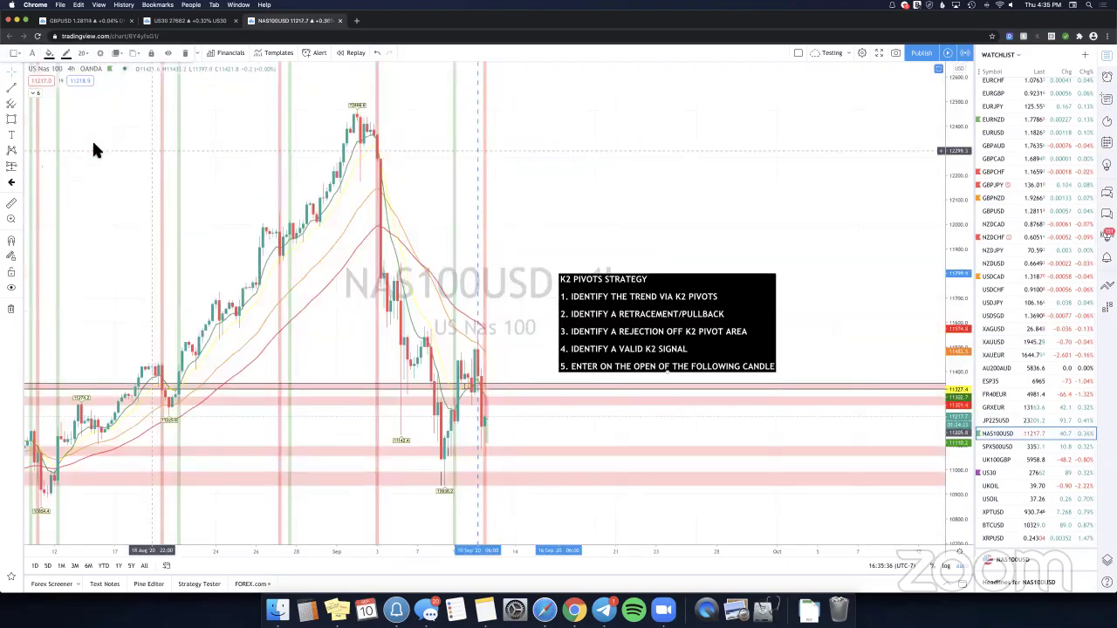
{"action": "left_click", "coordinate": [77, 53]}
{"action": "left_click", "coordinate": [93, 142]}
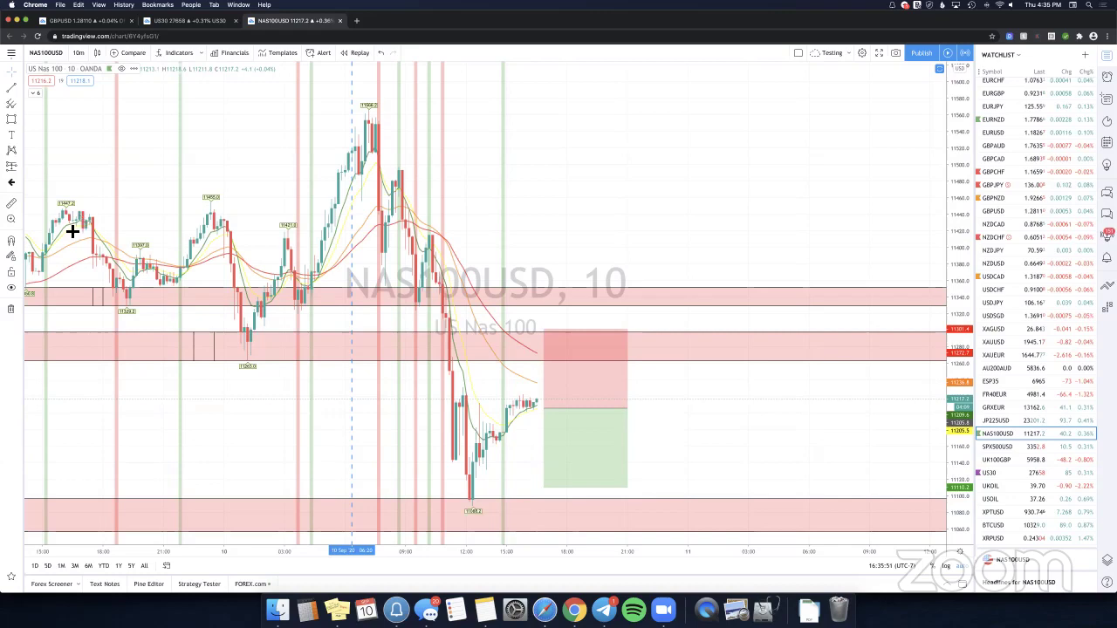
Draw a rising arrow on the NAS100USD chart from about 11171 to about 11294, and delete it.
{"action": "left_click", "coordinate": [504, 436]}
{"action": "left_click", "coordinate": [541, 350]}
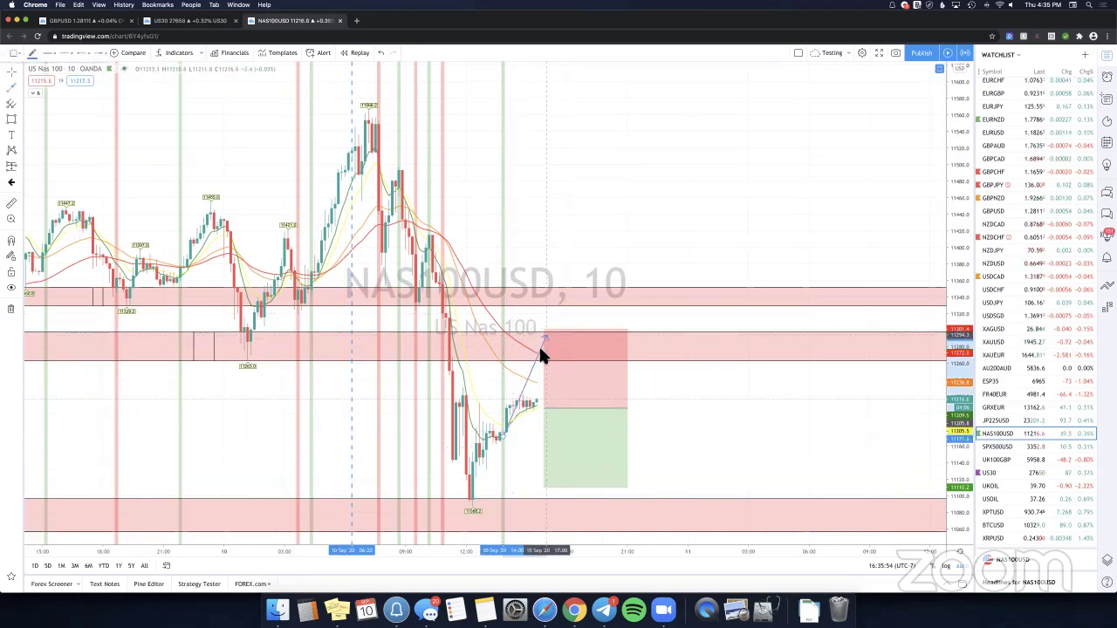
{"action": "key", "text": "Delete"}
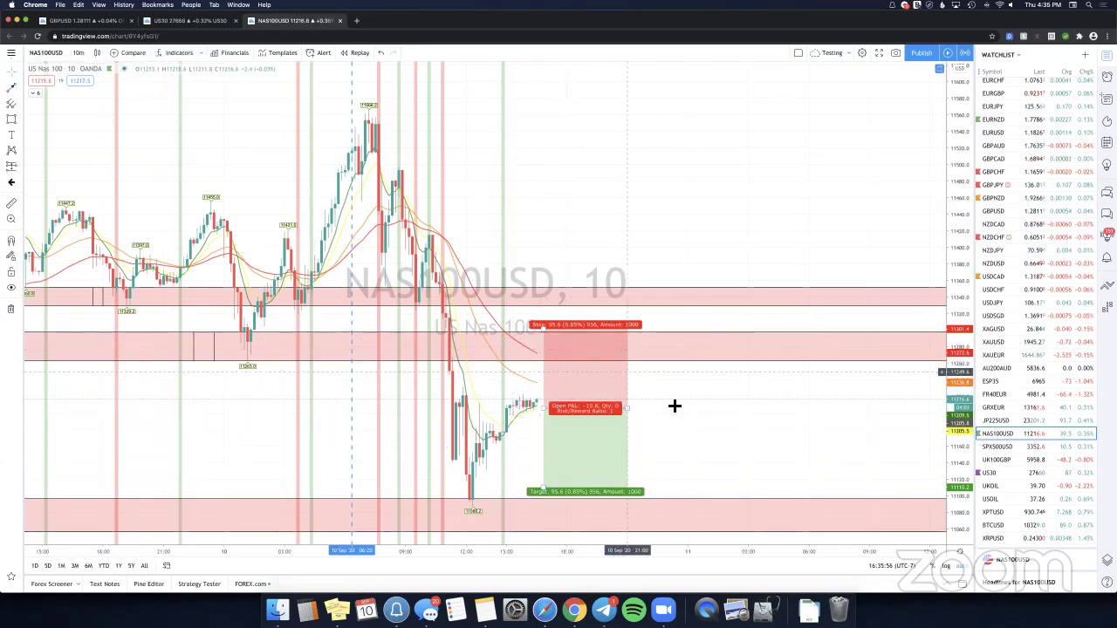
Raise the NAS100USD short position's stop to about 11560 near the chart's peak, and lower it to about 11463.
{"action": "left_click_drag", "start_coordinate": [672, 404], "coordinate": [566, 408]}
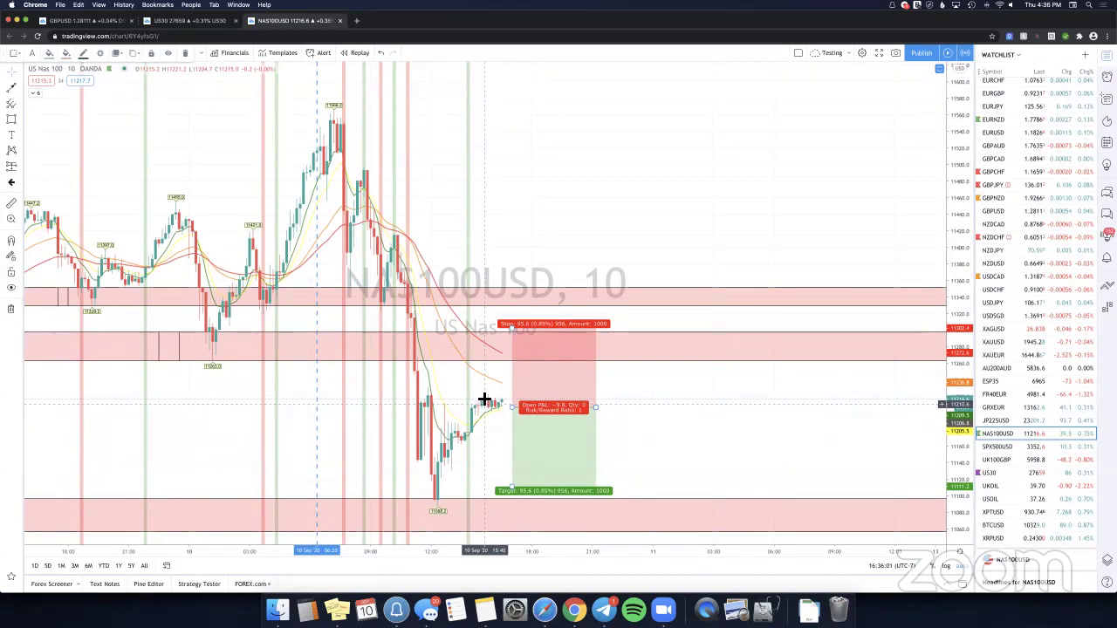
{"action": "left_click_drag", "start_coordinate": [512, 328], "coordinate": [357, 113]}
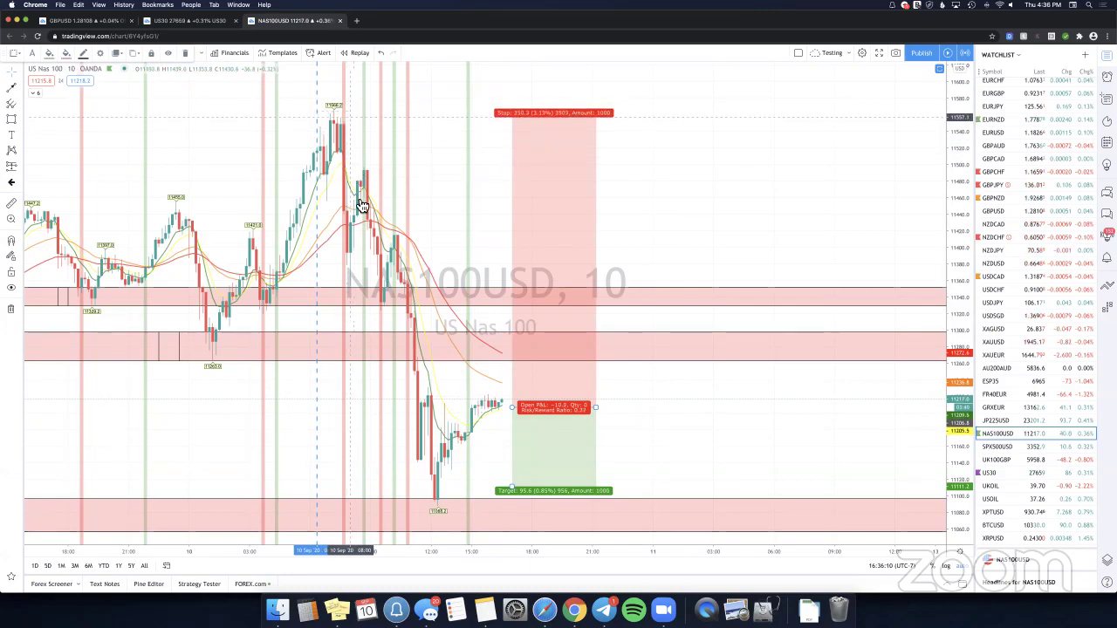
{"action": "left_click_drag", "start_coordinate": [362, 205], "coordinate": [347, 190]}
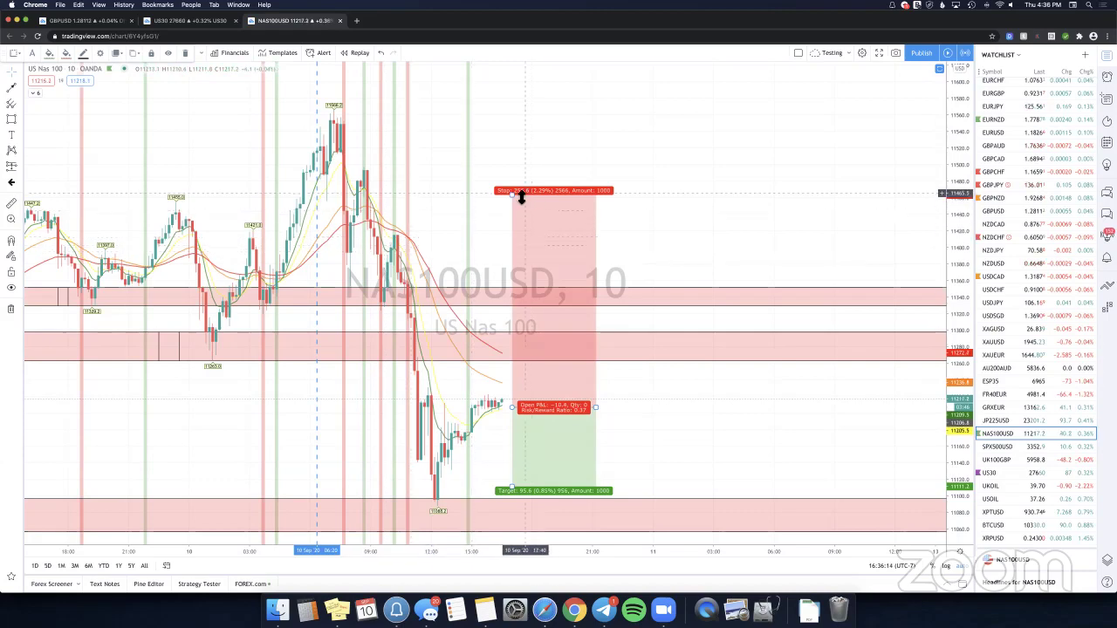
Lower the NAS100USD short position's stop to about 11415, and set its profit and stop levels to 2000 ticks each.
{"action": "left_click_drag", "start_coordinate": [521, 197], "coordinate": [392, 239]}
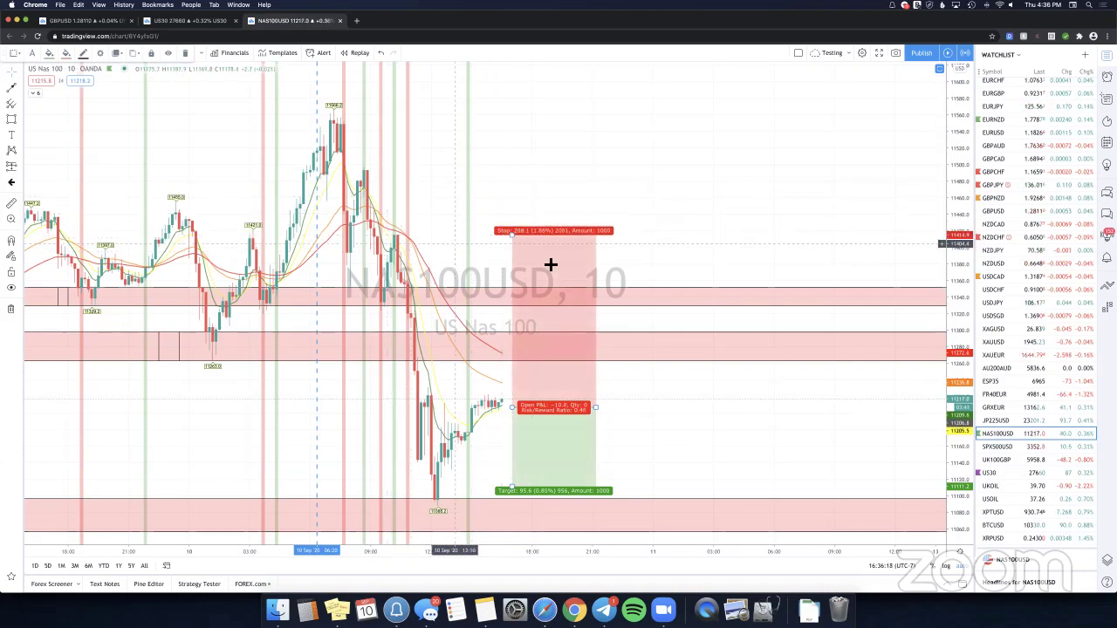
{"action": "scroll", "coordinate": [725, 412], "scroll_direction": "down", "scroll_amount": 1}
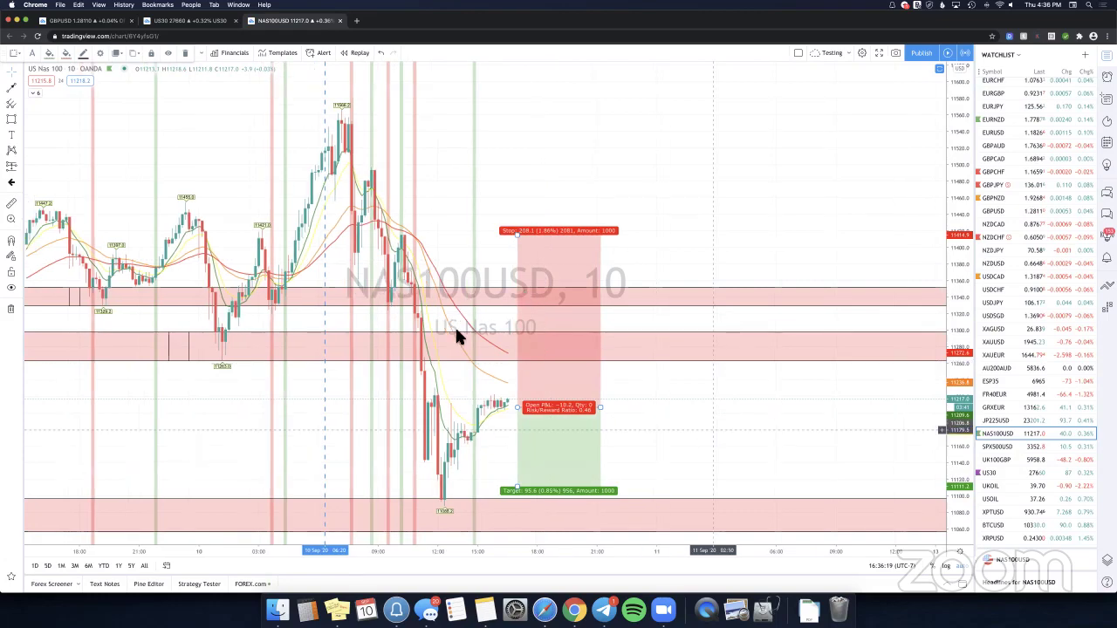
{"action": "scroll", "coordinate": [538, 322], "scroll_direction": "down", "scroll_amount": 2}
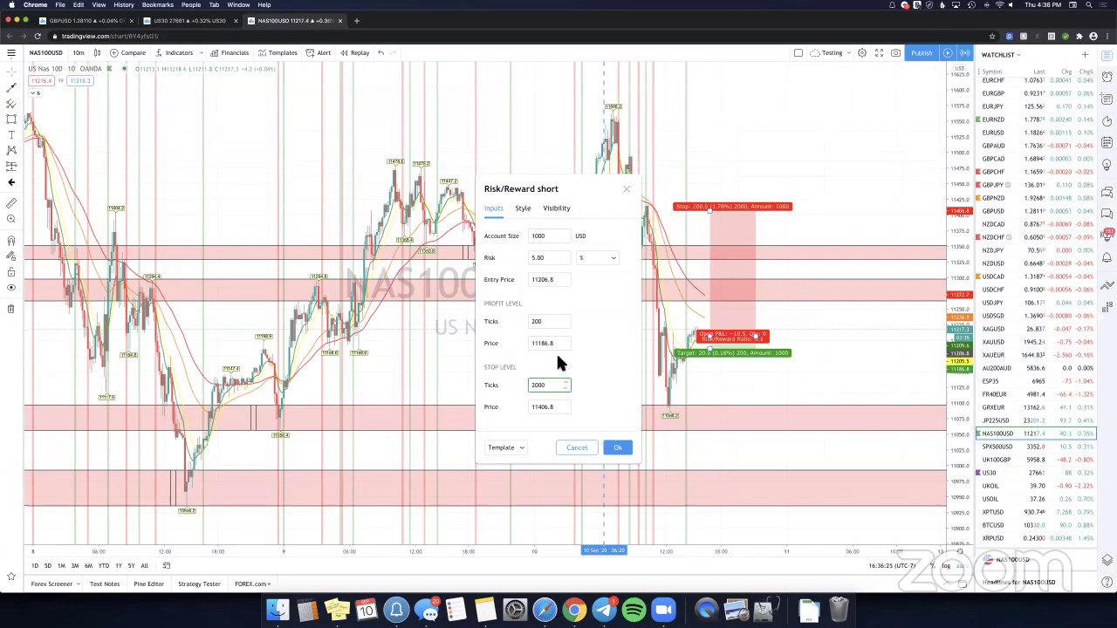
{"action": "double_click", "coordinate": [548, 322]}
{"action": "type", "text": "2000"}
{"action": "left_click", "coordinate": [612, 447]}
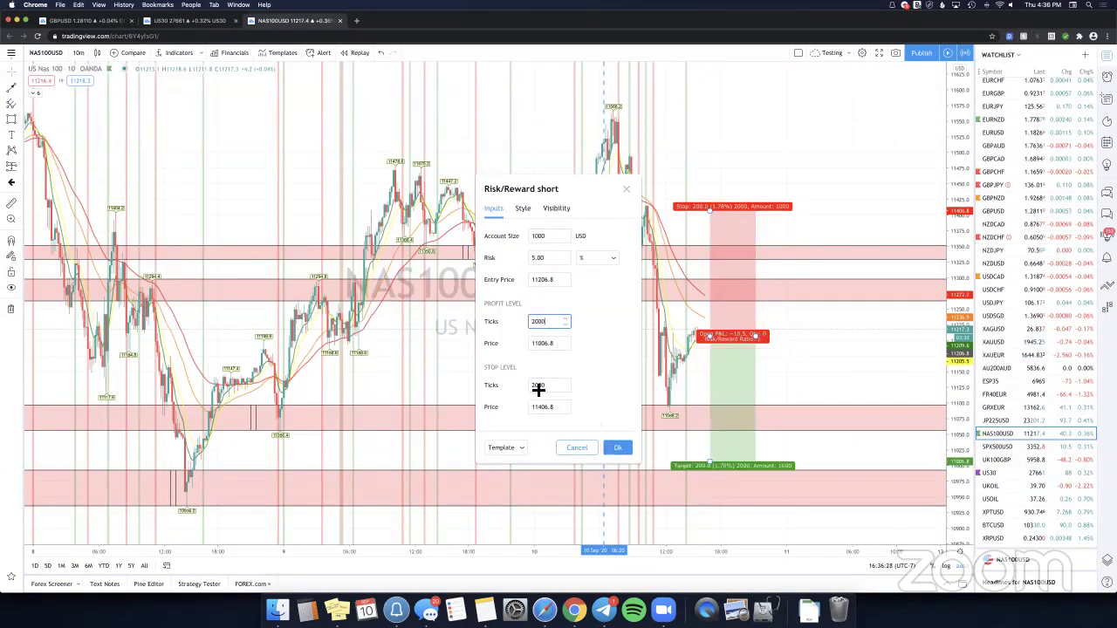
{"action": "left_click", "coordinate": [459, 379]}
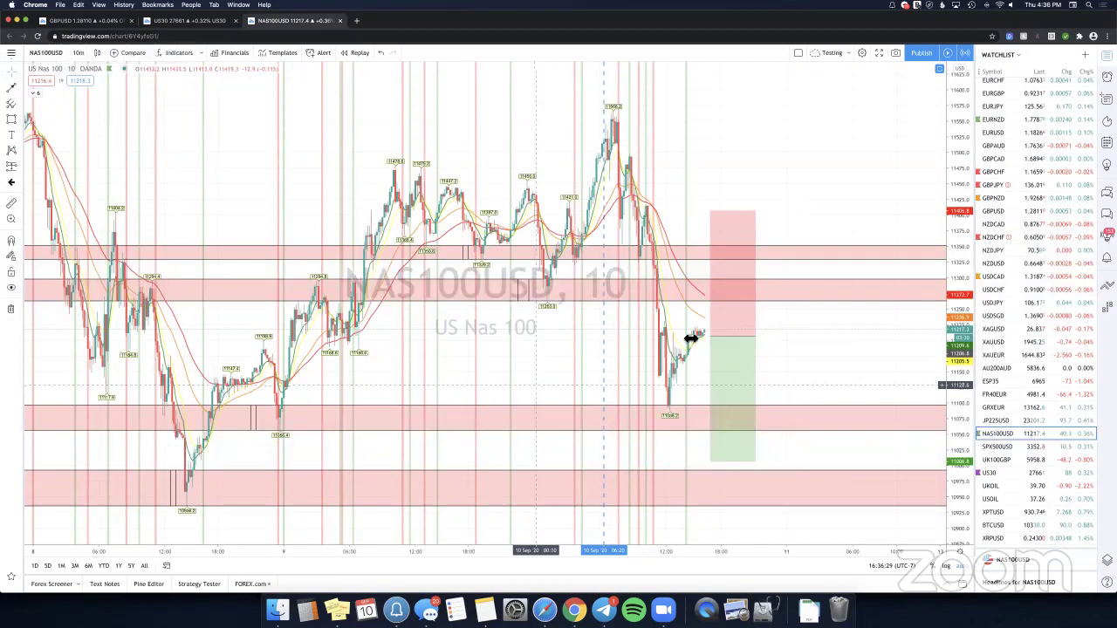
Widen the NAS100USD short position until its end reaches about 09:00 on 11 September.
{"action": "scroll", "coordinate": [690, 339], "scroll_direction": "right", "scroll_amount": 3}
{"action": "left_click_drag", "start_coordinate": [681, 336], "coordinate": [808, 344]}
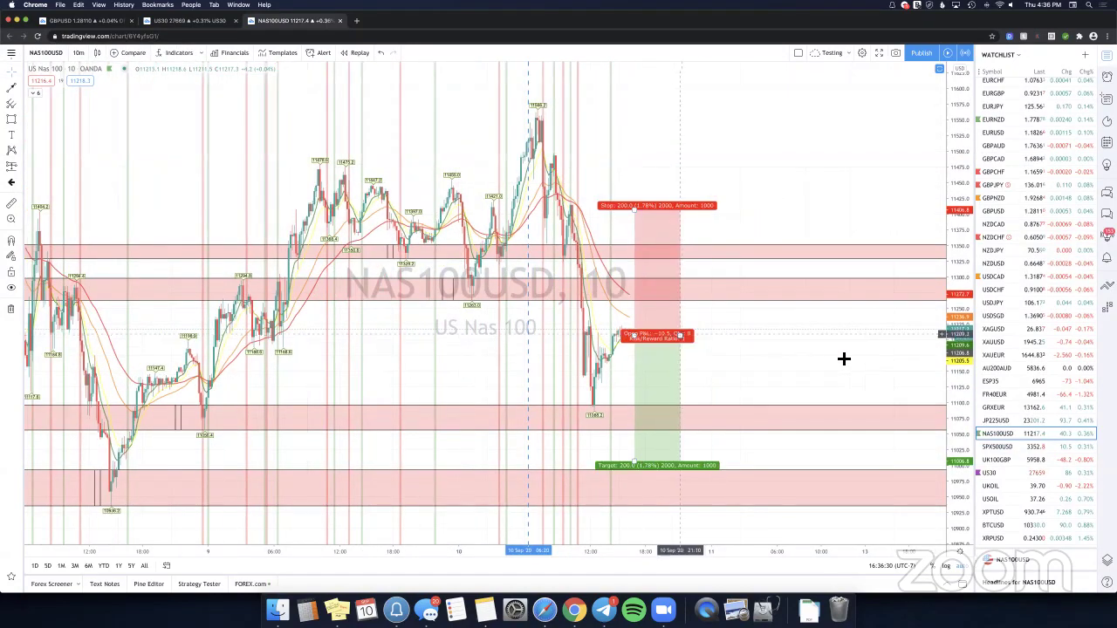
{"action": "left_click", "coordinate": [836, 359]}
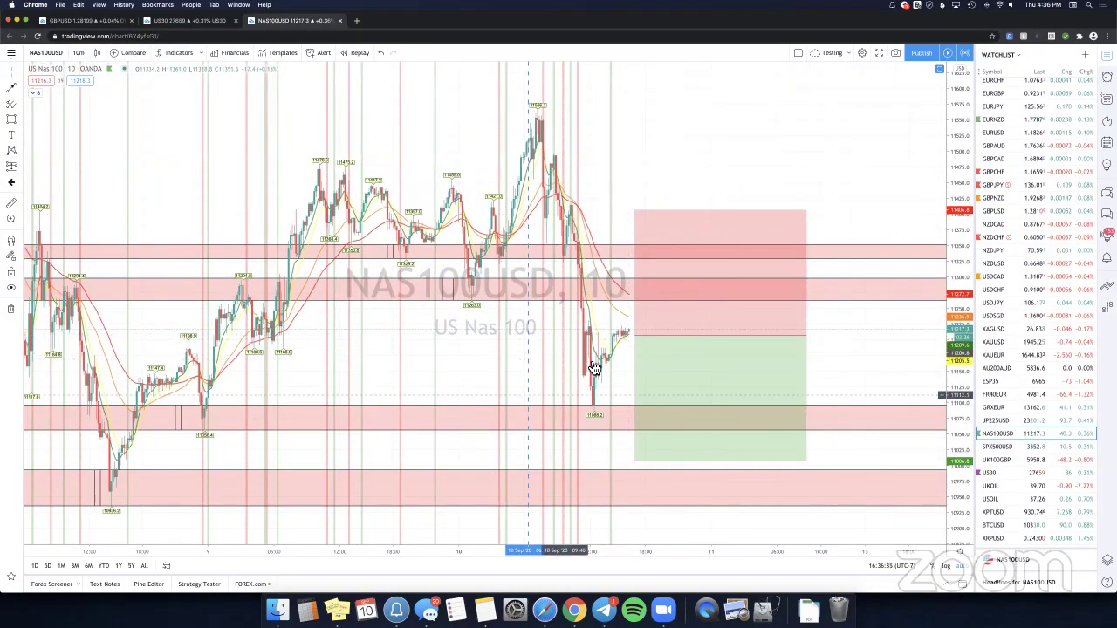
Draw a falling arrow beside the latest candles from about 11217 to about 11105.
{"action": "scroll", "coordinate": [554, 367], "scroll_direction": "right", "scroll_amount": 3}
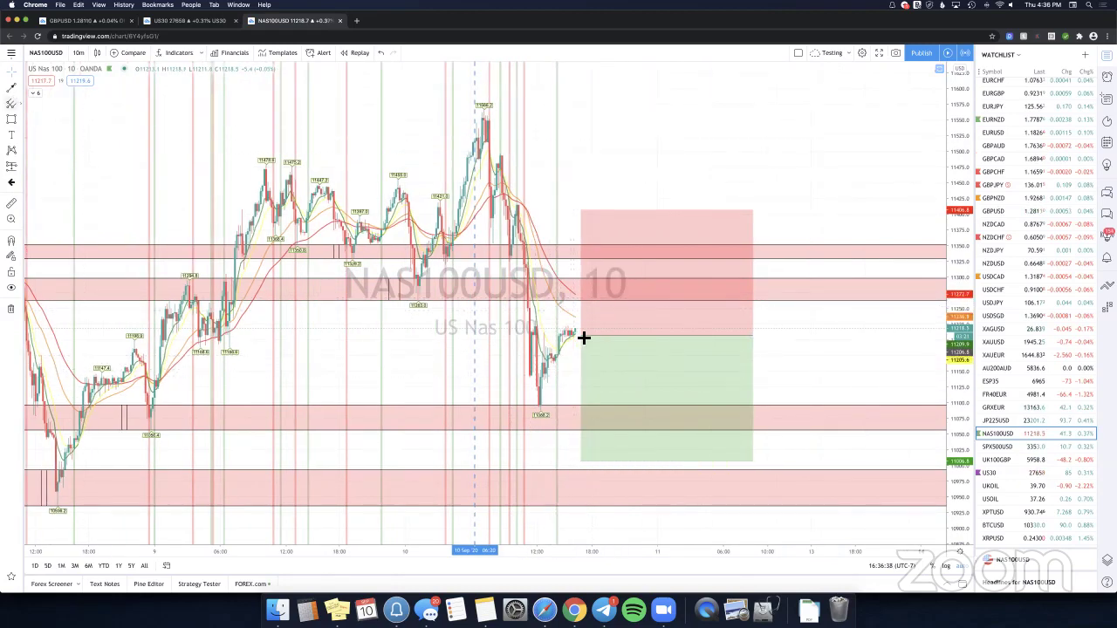
{"action": "left_click", "coordinate": [597, 330]}
{"action": "left_click", "coordinate": [619, 379]}
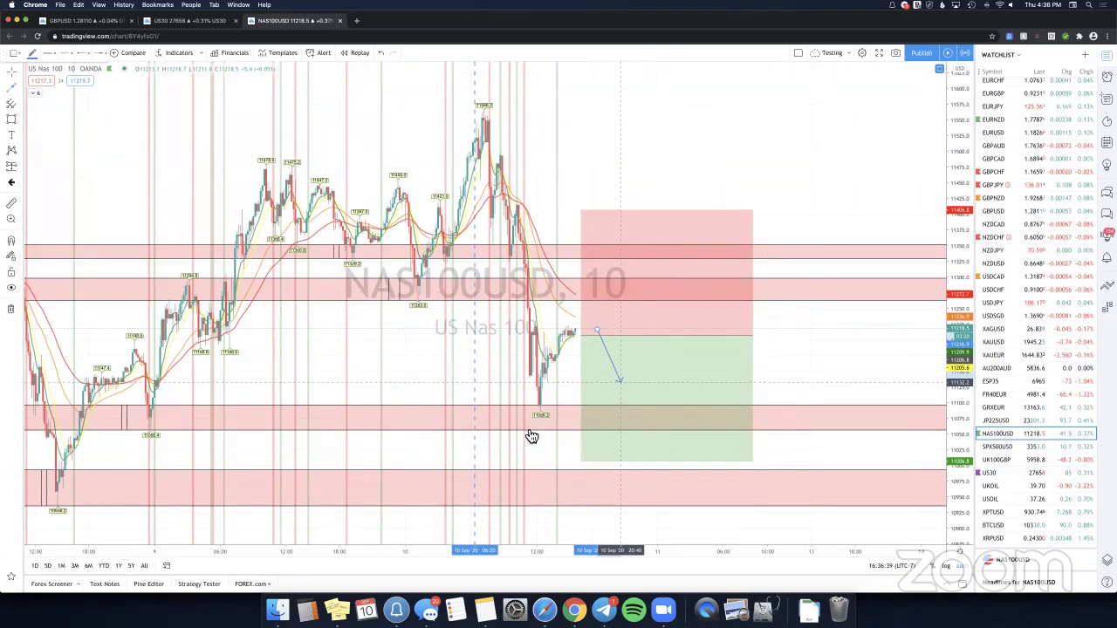
{"action": "left_click", "coordinate": [630, 399]}
Tighten the short position's stop to about 11271 and on to about 11242, deleting the falling arrow in between.
{"action": "left_click_drag", "start_coordinate": [581, 209], "coordinate": [581, 295]}
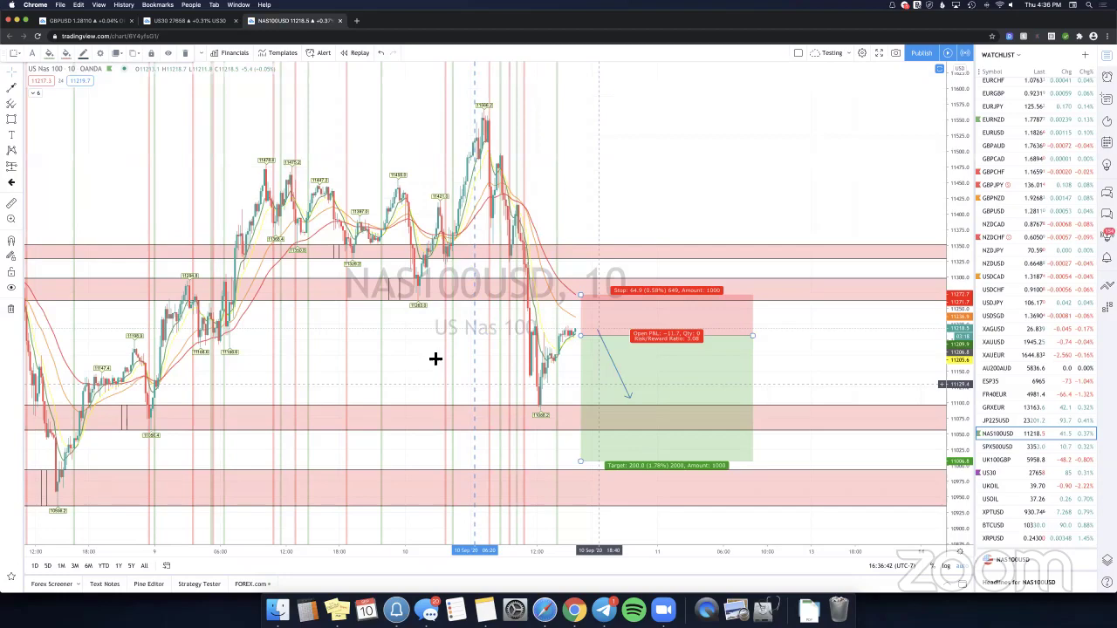
{"action": "key", "text": "Delete"}
{"action": "scroll", "coordinate": [434, 362], "scroll_direction": "up", "scroll_amount": 3}
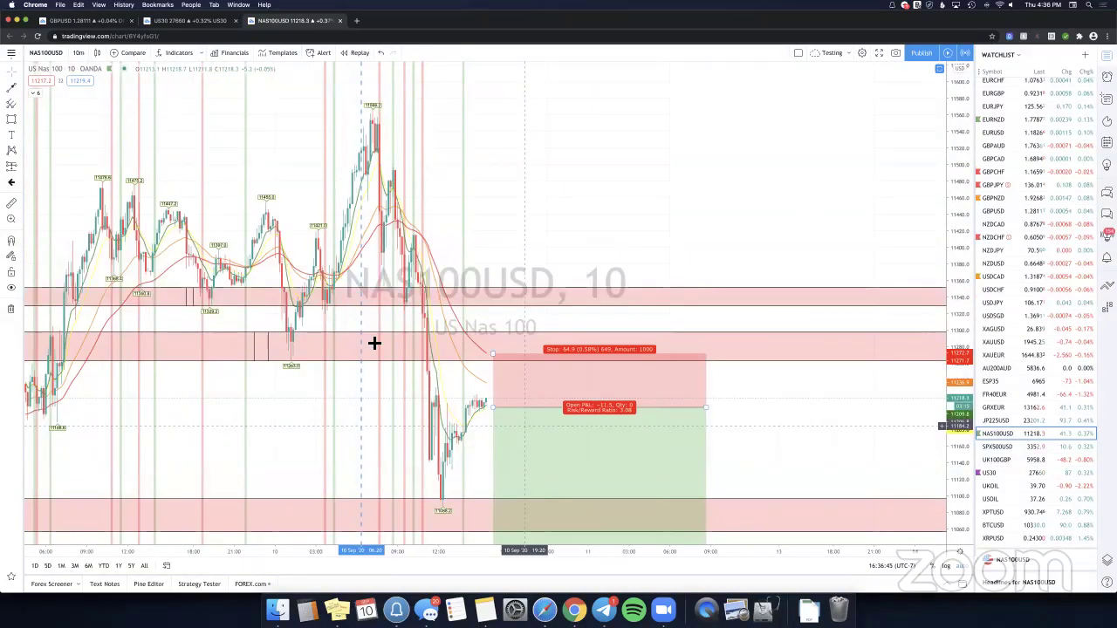
{"action": "scroll", "coordinate": [434, 363], "scroll_direction": "up", "scroll_amount": 2}
{"action": "mouse_move", "coordinate": [435, 360]}
{"action": "left_mouse_down"}
{"action": "mouse_move", "coordinate": [426, 395]}
{"action": "mouse_move", "coordinate": [429, 377]}
{"action": "left_mouse_up"}
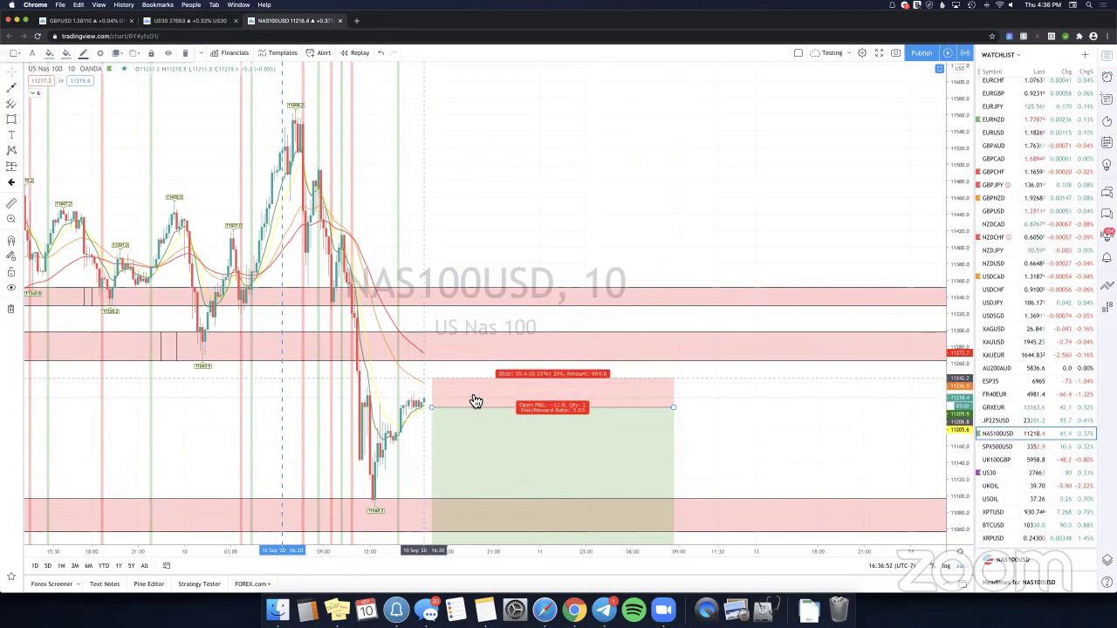
Delete the NAS100USD short position and start a bar replay from 11:00 on 10 September.
{"action": "key", "text": "Delete"}
{"action": "scroll", "coordinate": [320, 217], "scroll_direction": "up", "scroll_amount": 2}
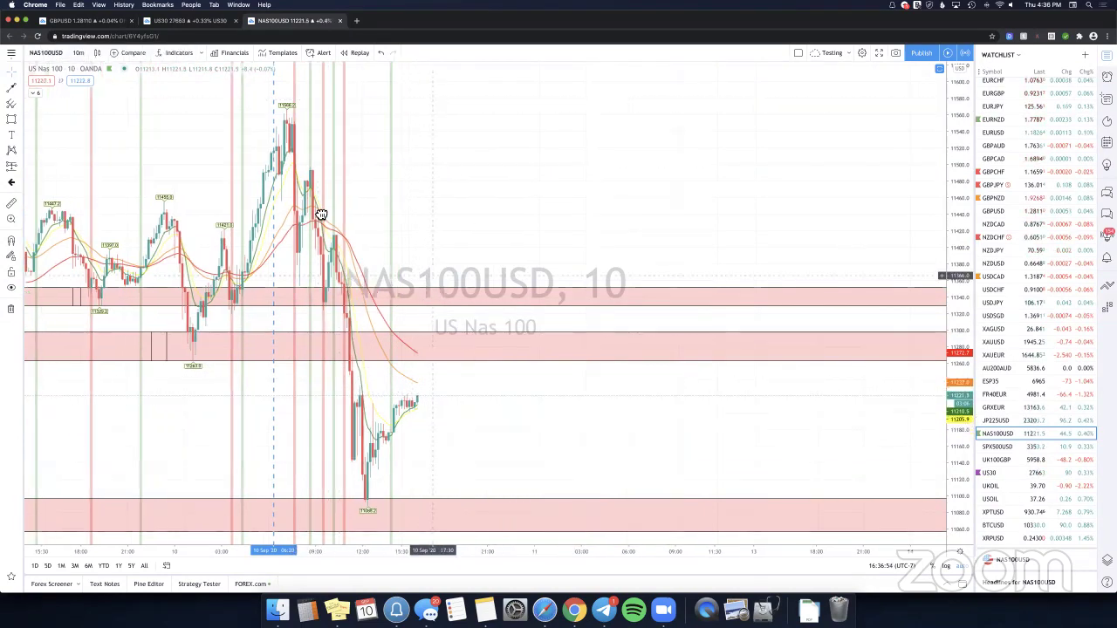
{"action": "scroll", "coordinate": [601, 210], "scroll_direction": "up", "scroll_amount": 2}
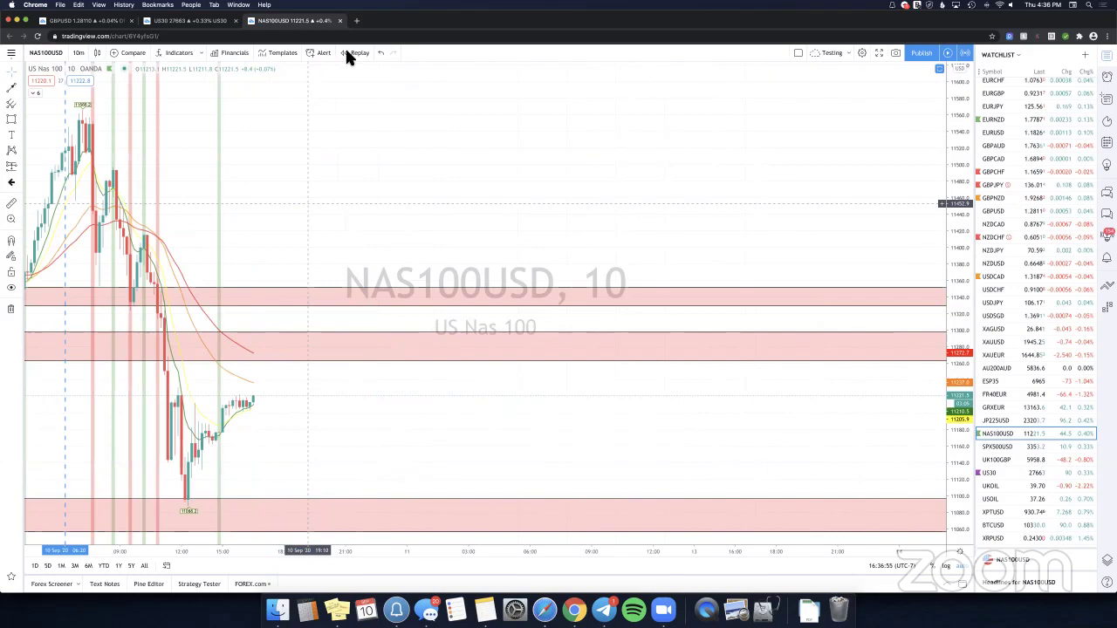
{"action": "left_click_drag", "start_coordinate": [389, 337], "coordinate": [690, 336]}
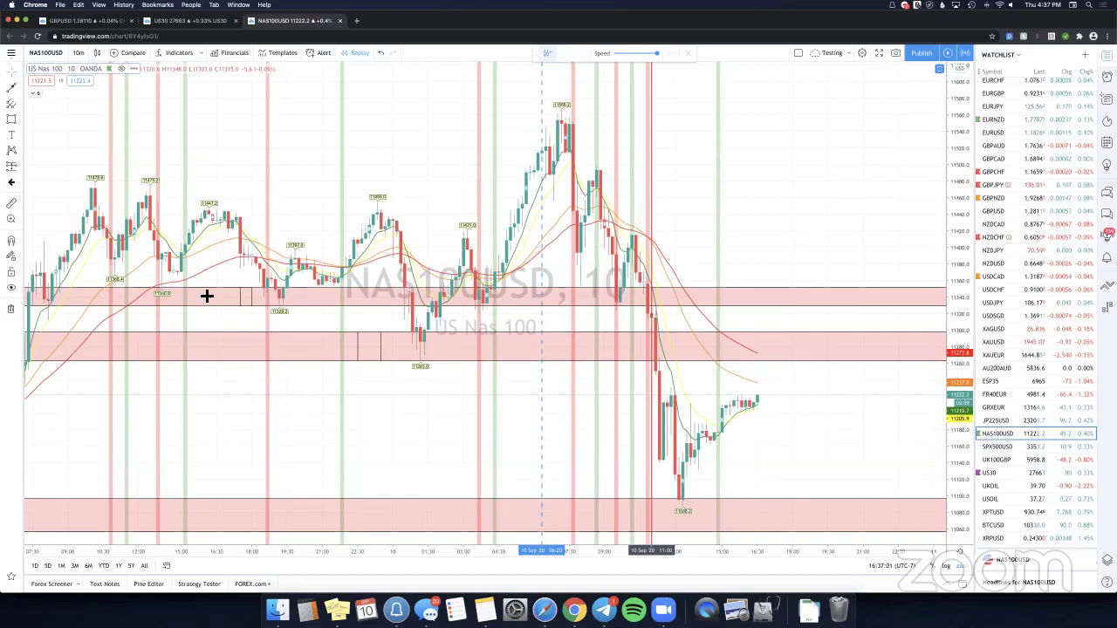
{"action": "left_click", "coordinate": [651, 312]}
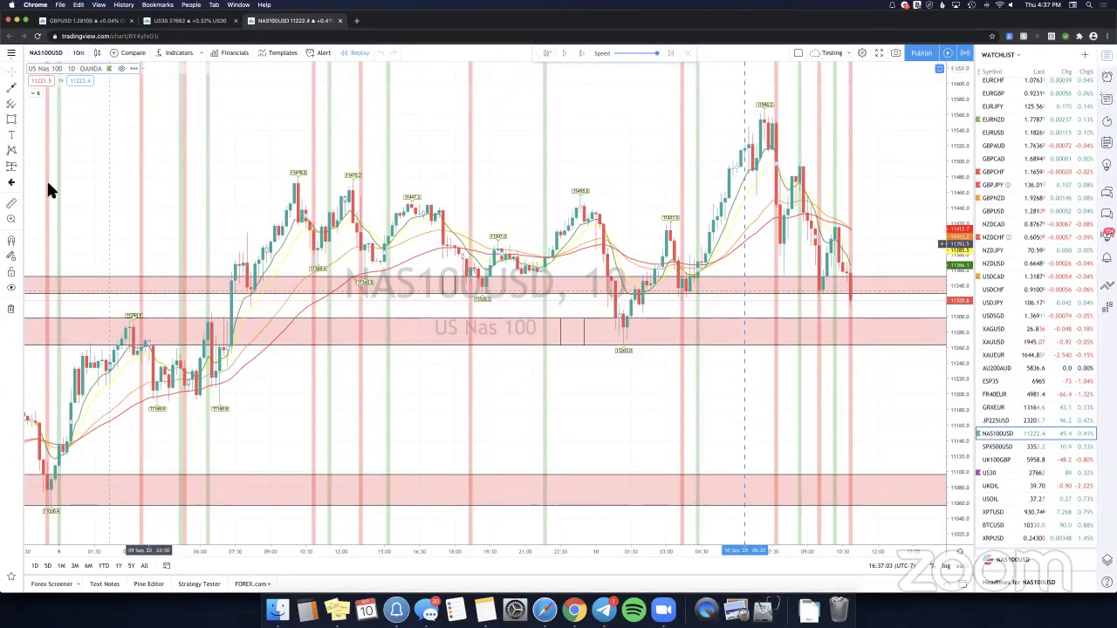
Remove all drawings from the NAS100USD chart, including the horizontal pivot zones, while keeping the indicators.
{"action": "left_click", "coordinate": [11, 309]}
{"action": "left_click_drag", "start_coordinate": [576, 244], "coordinate": [462, 243]}
{"action": "scroll", "coordinate": [758, 436], "scroll_direction": "up", "scroll_amount": 3}
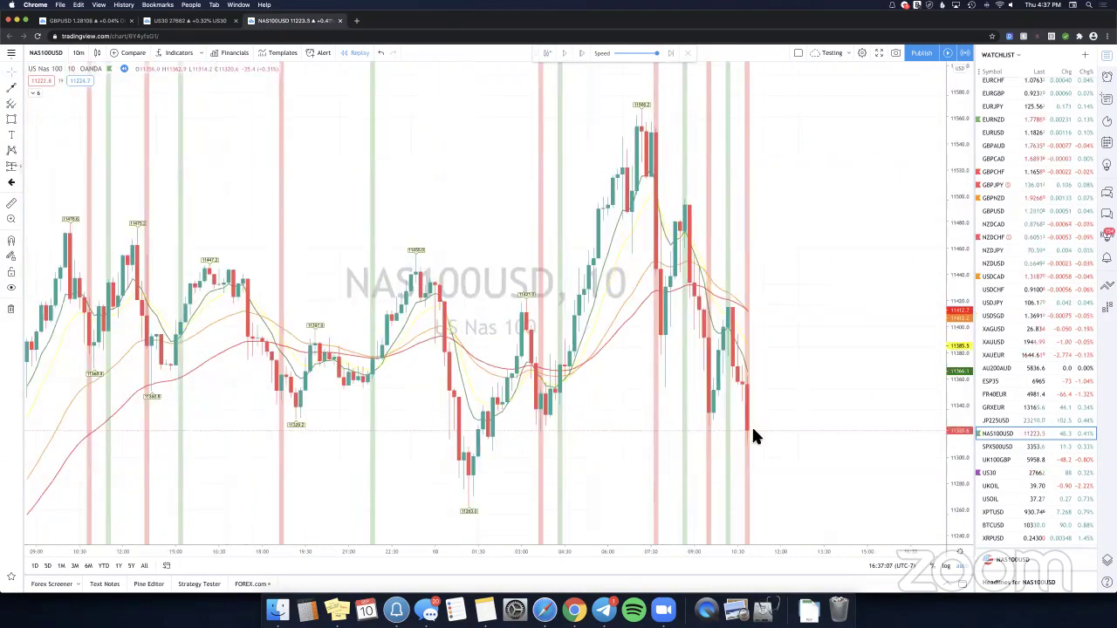
Place a short position with entry at about 11321 beside the latest replay candle, and raise its stop to about 11497.
{"action": "left_click", "coordinate": [754, 431]}
{"action": "left_click", "coordinate": [674, 379]}
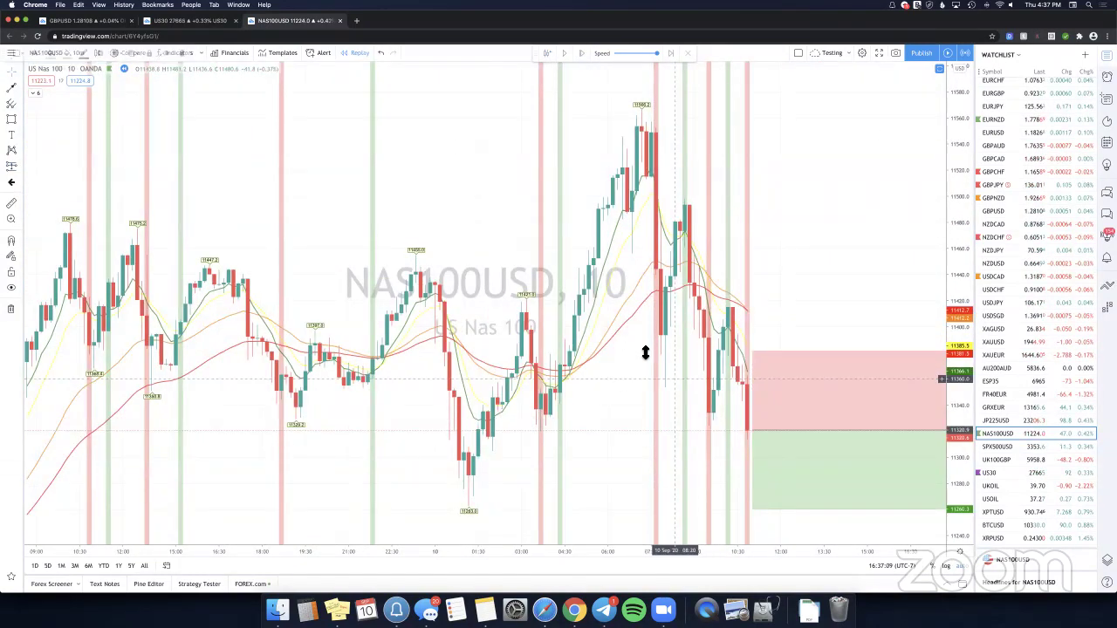
{"action": "left_click_drag", "start_coordinate": [646, 378], "coordinate": [532, 378]}
{"action": "mouse_move", "coordinate": [637, 350]}
{"action": "left_mouse_down"}
{"action": "mouse_move", "coordinate": [609, 307]}
{"action": "mouse_move", "coordinate": [622, 204]}
{"action": "left_mouse_up"}
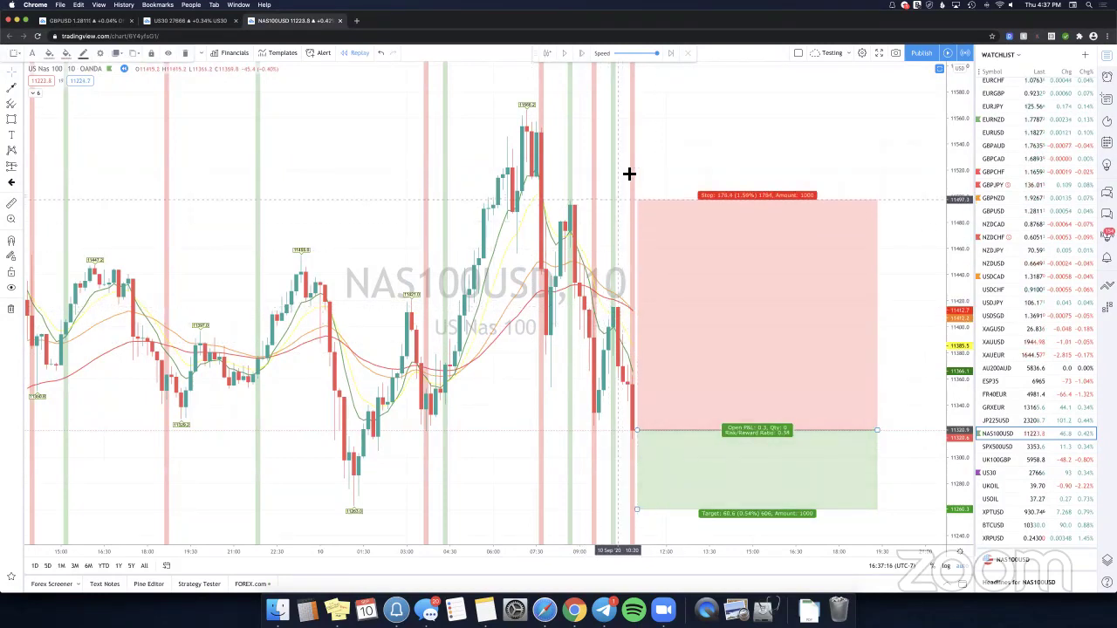
{"action": "left_click", "coordinate": [629, 176]}
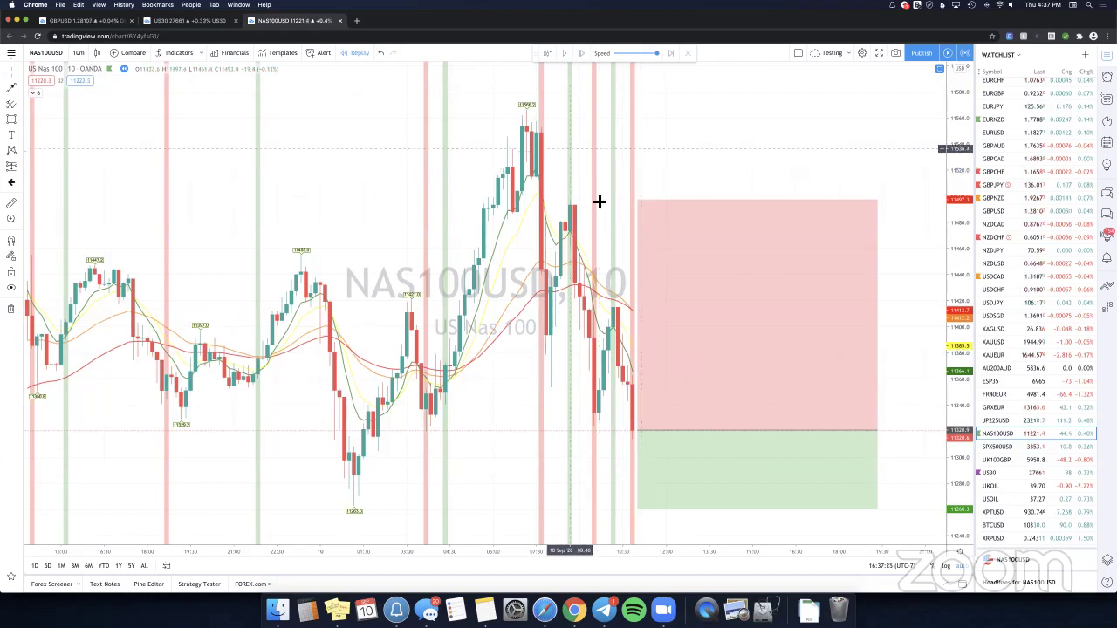
{"action": "left_click_drag", "start_coordinate": [610, 208], "coordinate": [597, 206]}
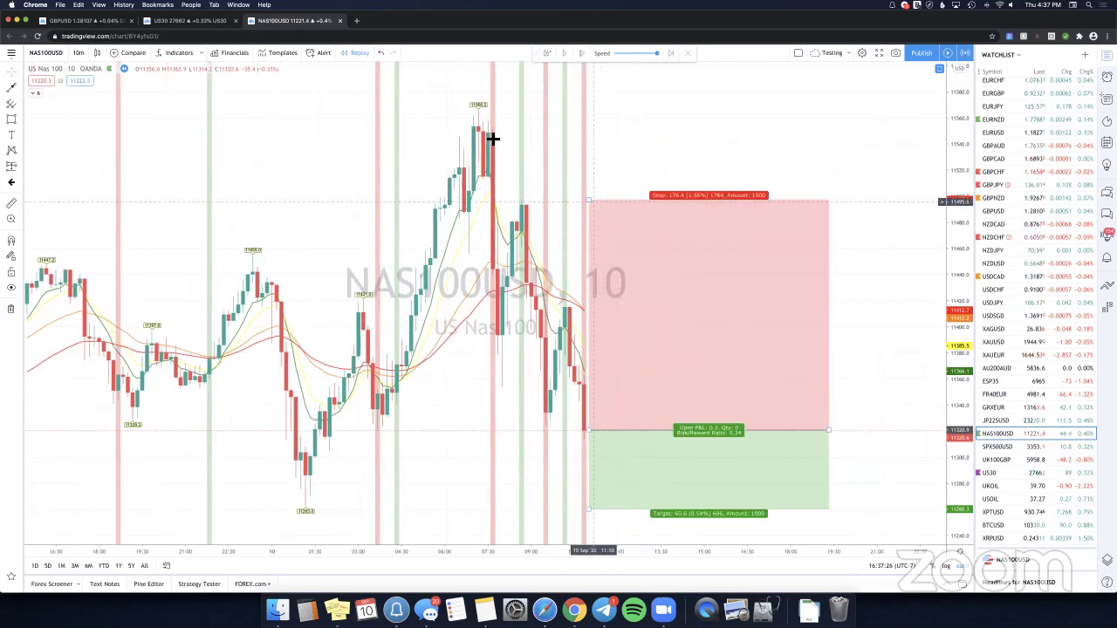
{"action": "left_click_drag", "start_coordinate": [471, 107], "coordinate": [474, 113]}
{"action": "left_click_drag", "start_coordinate": [474, 162], "coordinate": [479, 199]}
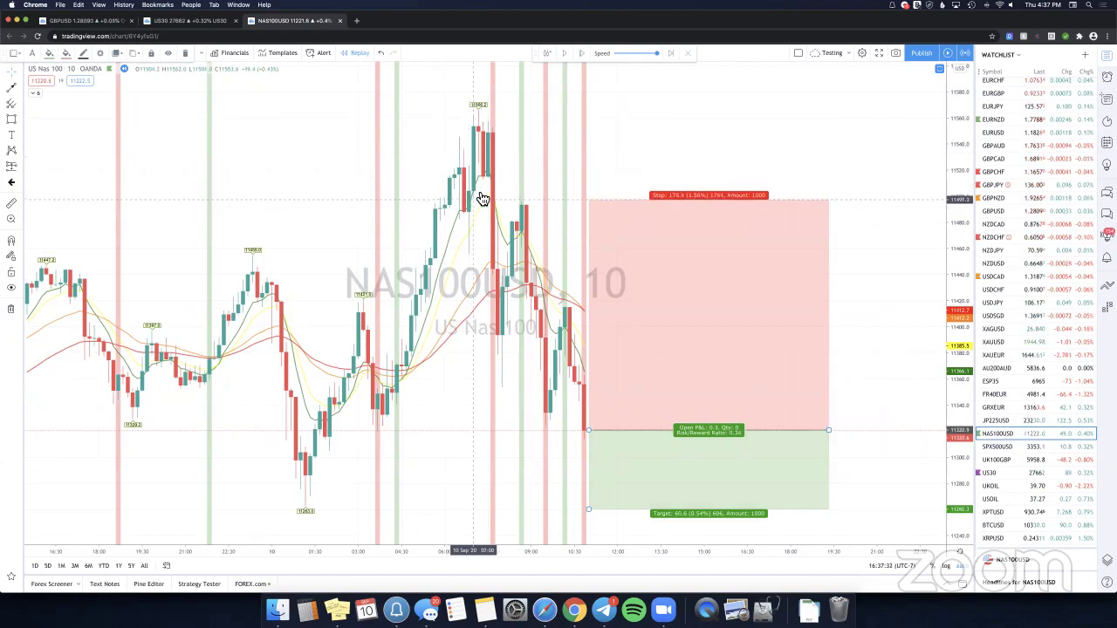
Set the new short position's profit and stop levels to 1700 ticks each.
{"action": "double_click", "coordinate": [642, 416]}
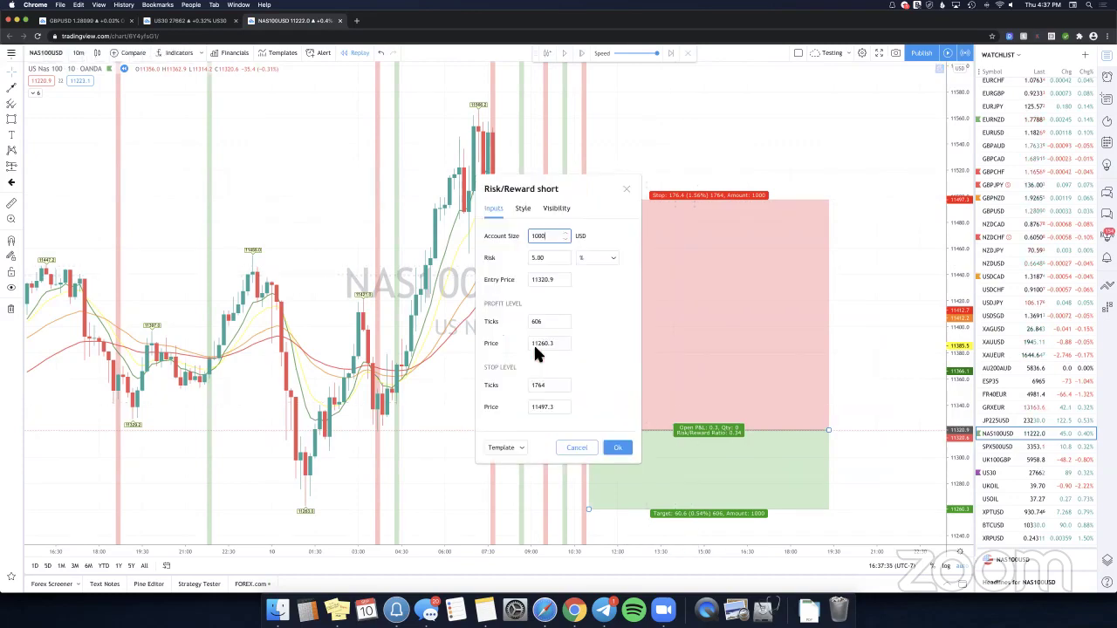
{"action": "left_click", "coordinate": [537, 323]}
{"action": "key", "text": "super+a"}
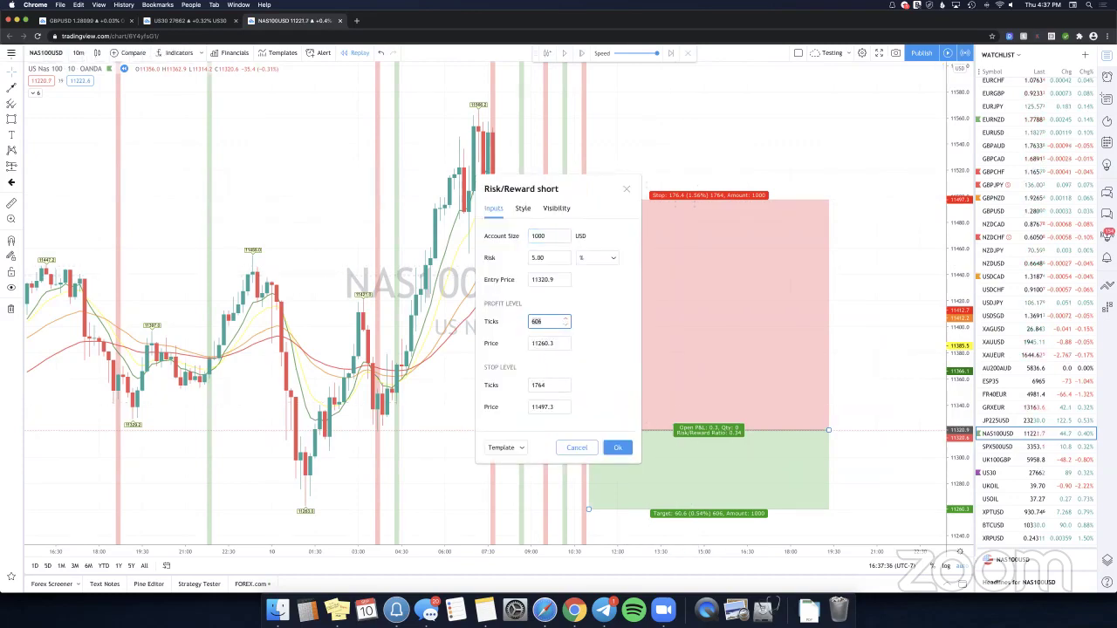
{"action": "type", "text": "1700"}
{"action": "key", "text": "Tab"}
{"action": "key", "text": "Tab"}
{"action": "type", "text": "1700"}
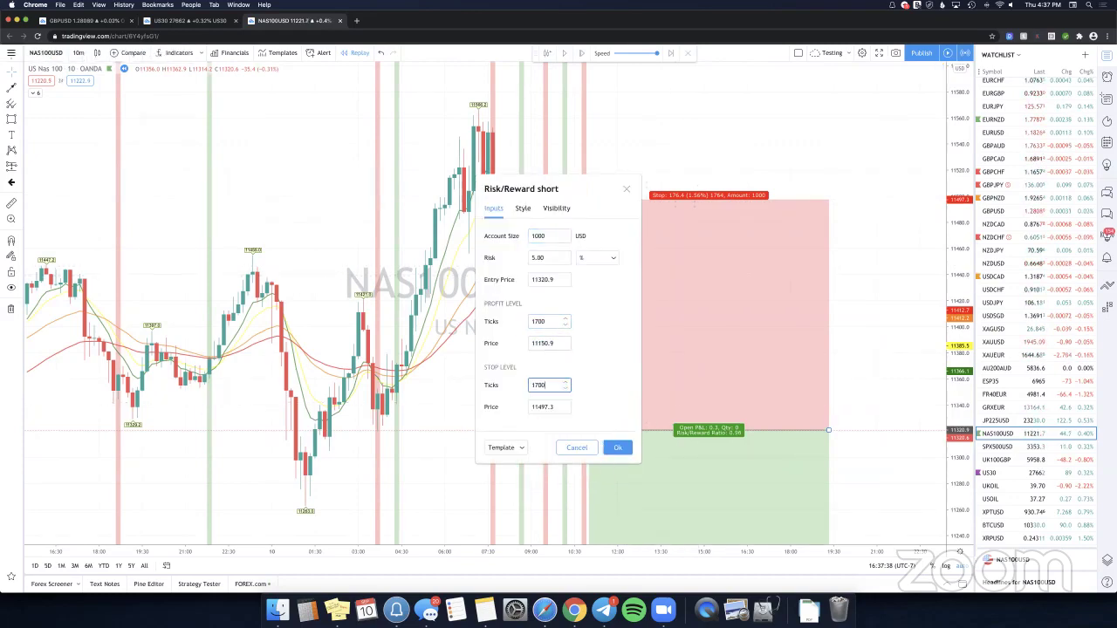
{"action": "left_click", "coordinate": [619, 449]}
{"action": "left_click", "coordinate": [463, 443]}
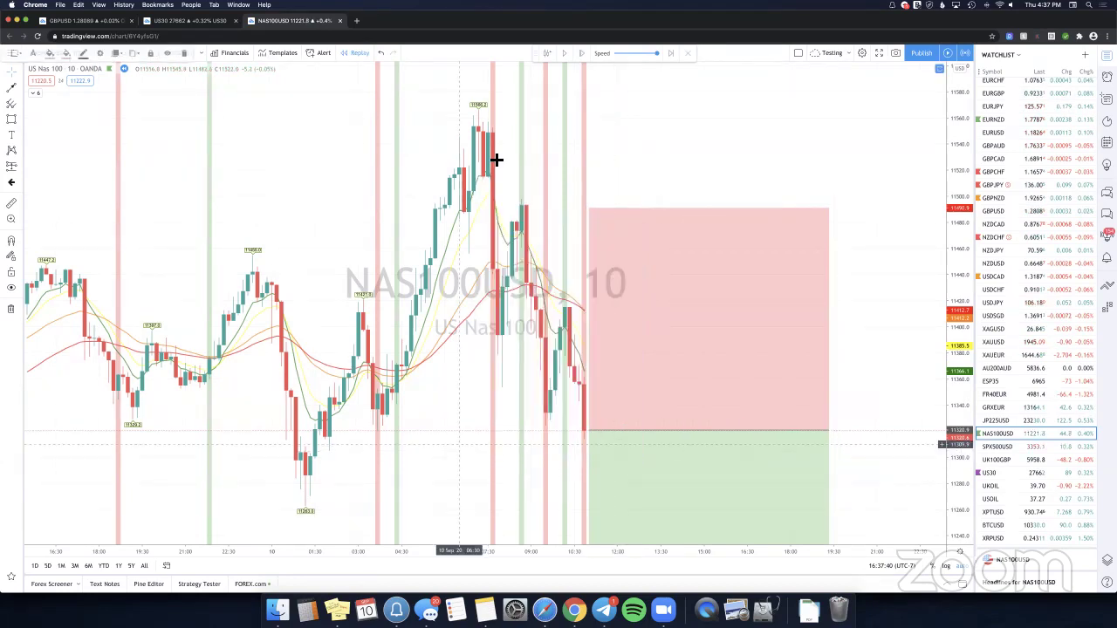
Advance the bar replay until price passes the short target, and rewind it to just after the 11:00 entry.
{"action": "left_click_drag", "start_coordinate": [696, 188], "coordinate": [626, 175]}
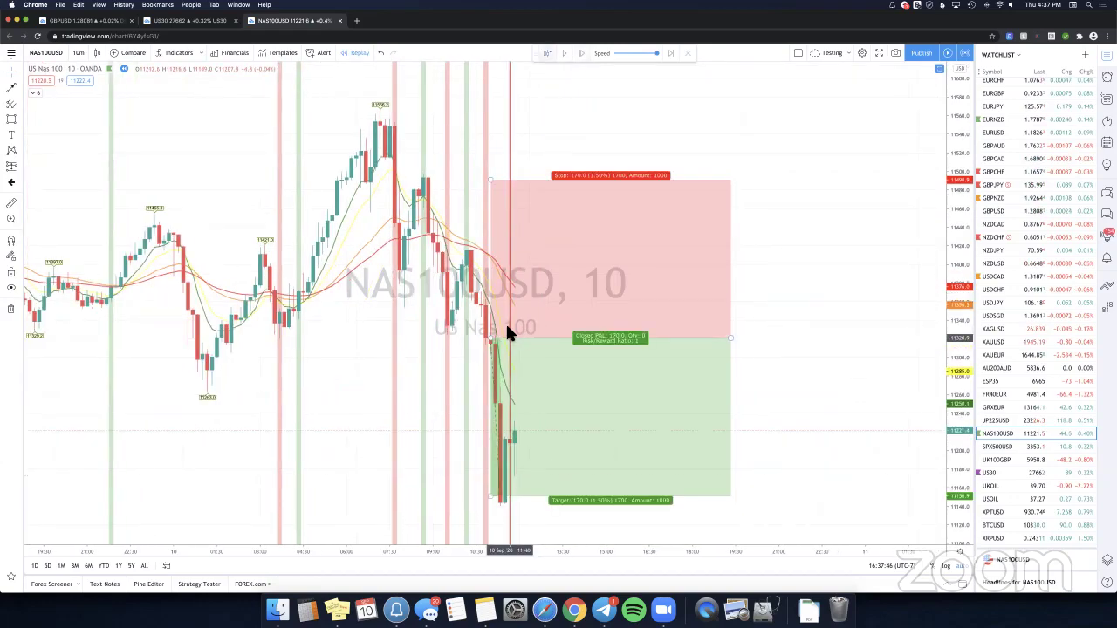
{"action": "left_click", "coordinate": [514, 337]}
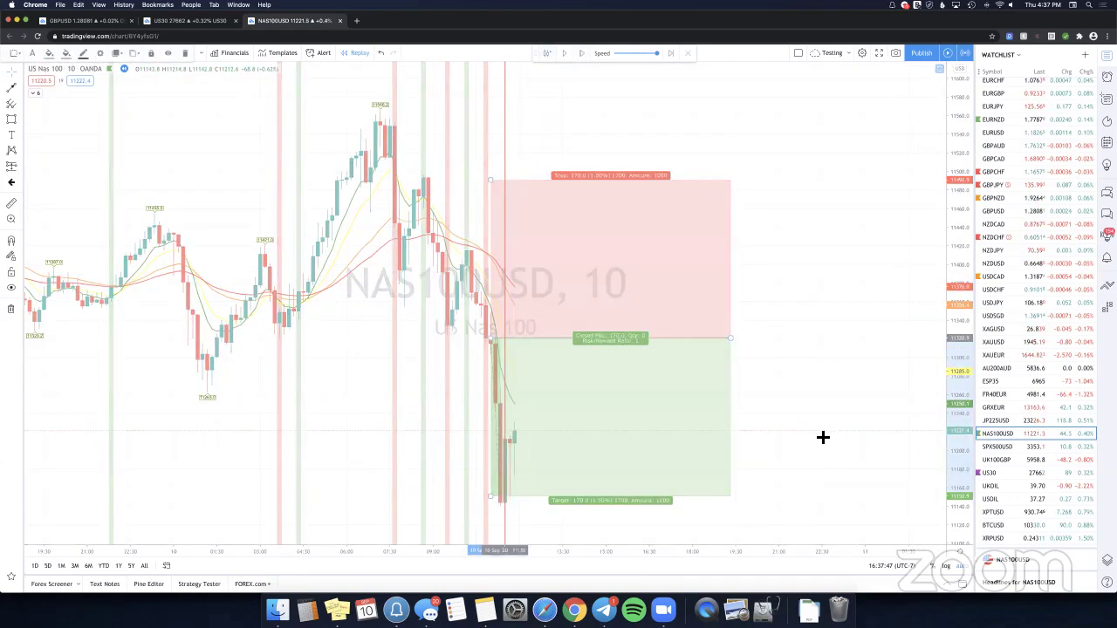
{"action": "left_click", "coordinate": [551, 55]}
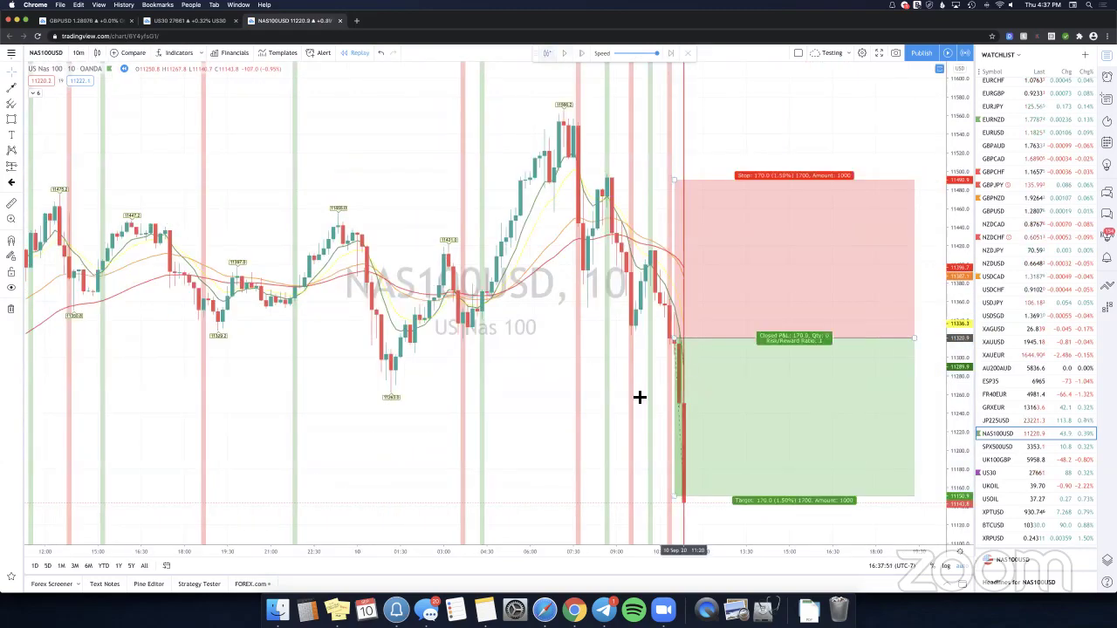
{"action": "left_click", "coordinate": [742, 456]}
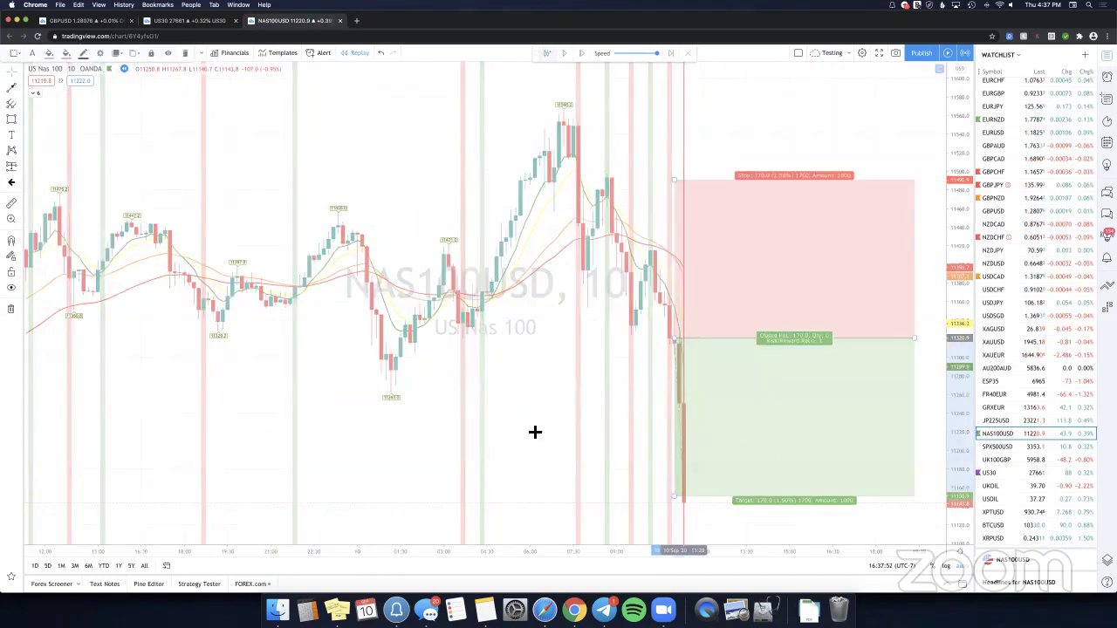
{"action": "left_click", "coordinate": [647, 463]}
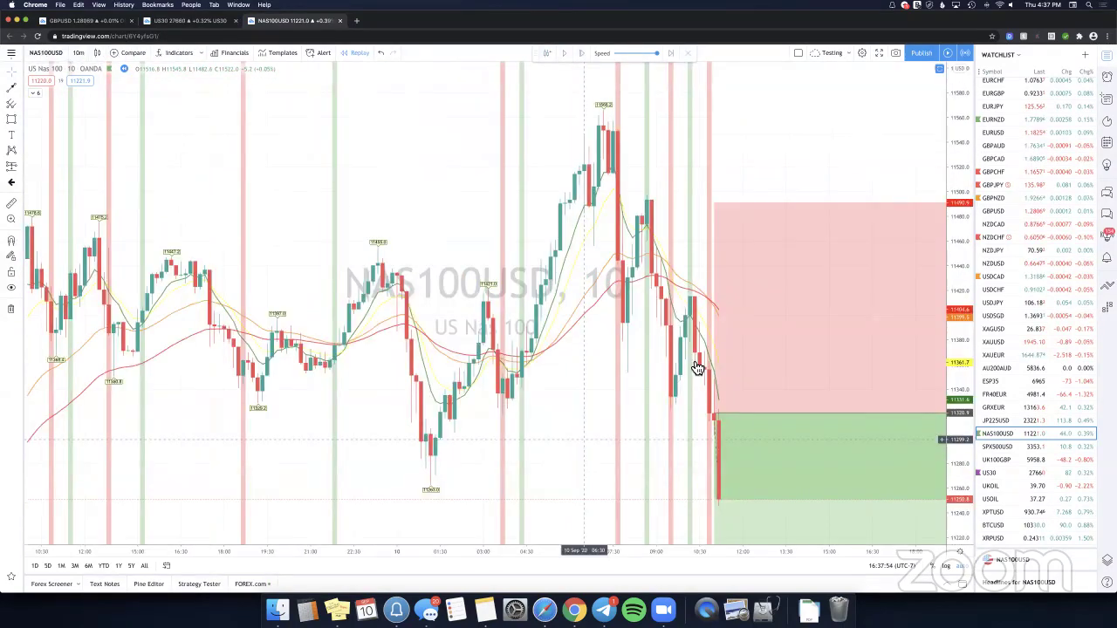
Lower the short position's target to below 11020, for a risk/reward ratio of 1.87.
{"action": "scroll", "coordinate": [624, 450], "scroll_direction": "down", "scroll_amount": 4}
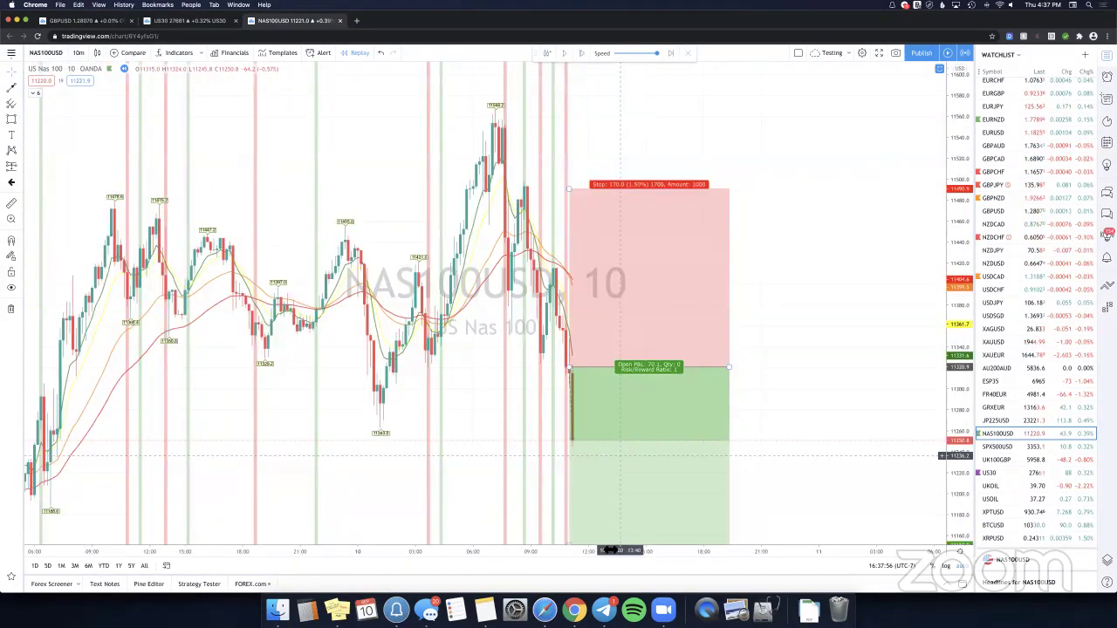
{"action": "scroll", "coordinate": [568, 303], "scroll_direction": "down", "scroll_amount": 2}
{"action": "left_click_drag", "start_coordinate": [622, 433], "coordinate": [622, 547]}
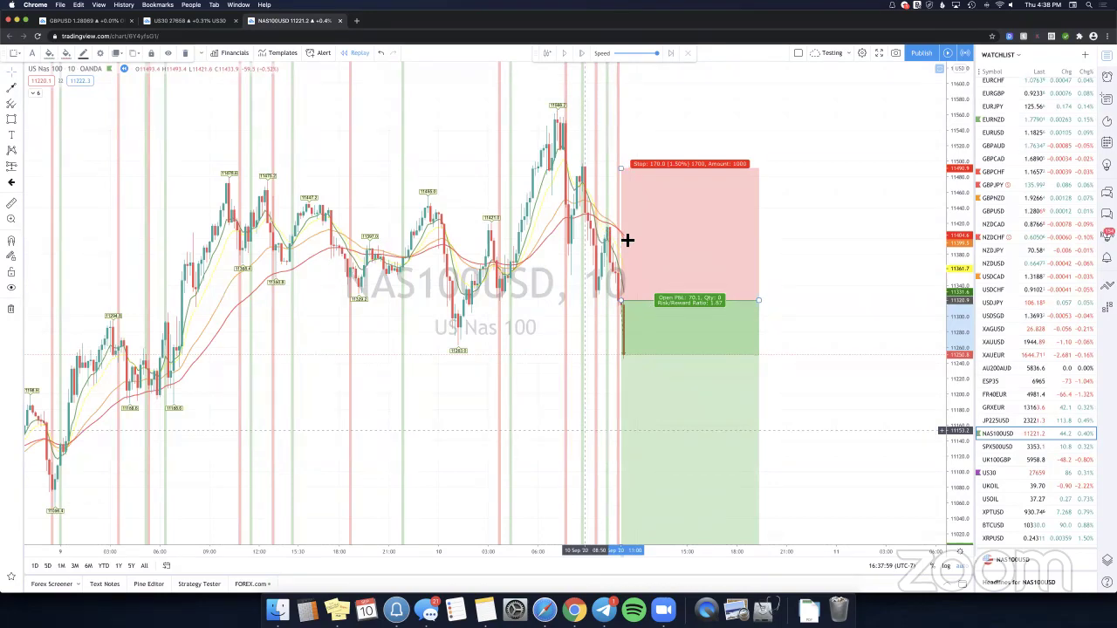
Advance the bar replay past 12:00 and trail the short position's stop down to about 11321, at the entry price.
{"action": "left_click_drag", "start_coordinate": [627, 239], "coordinate": [625, 233]}
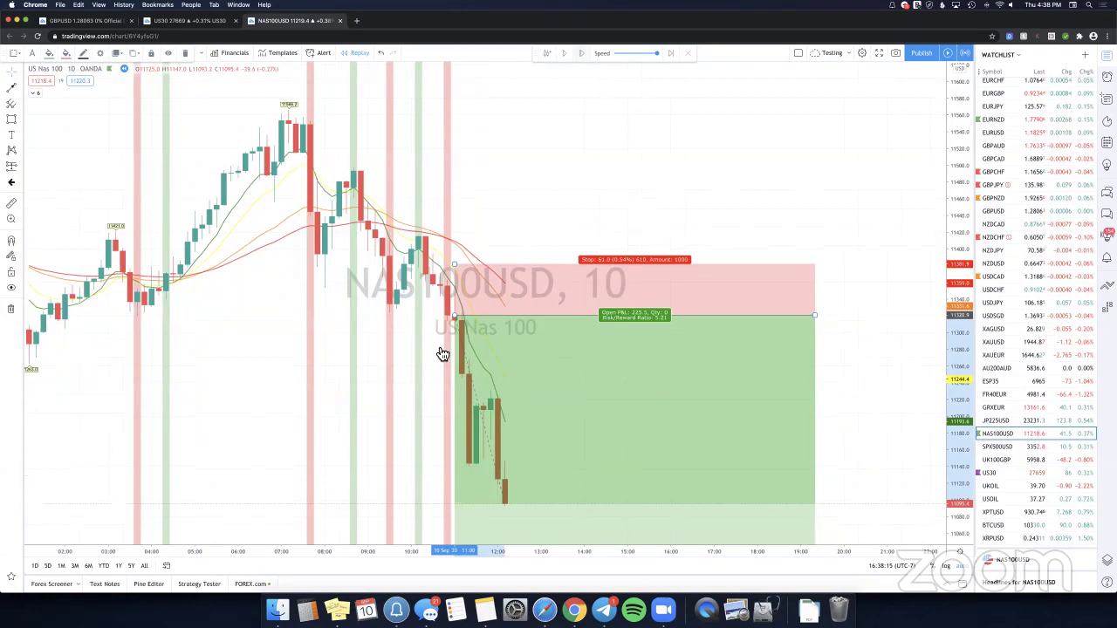
{"action": "left_click_drag", "start_coordinate": [433, 262], "coordinate": [433, 314]}
{"action": "left_click", "coordinate": [576, 281]}
{"action": "left_click_drag", "start_coordinate": [576, 282], "coordinate": [523, 279]}
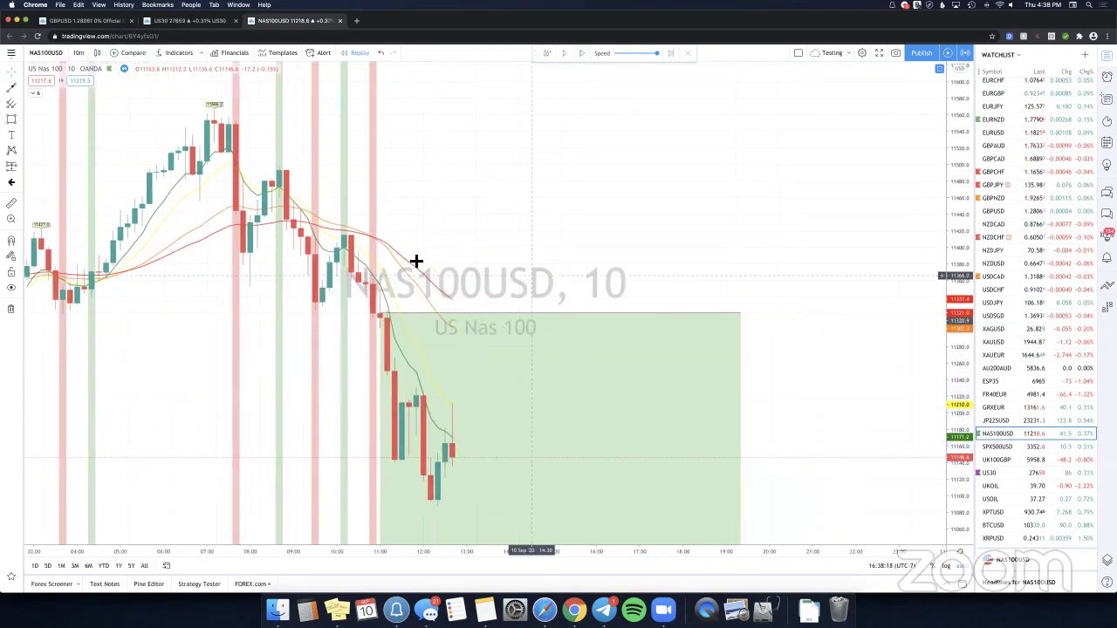
Draw a horizontal ray at about 11303 within the short position, beginning near the 12:20 candle.
{"action": "left_click", "coordinate": [19, 90]}
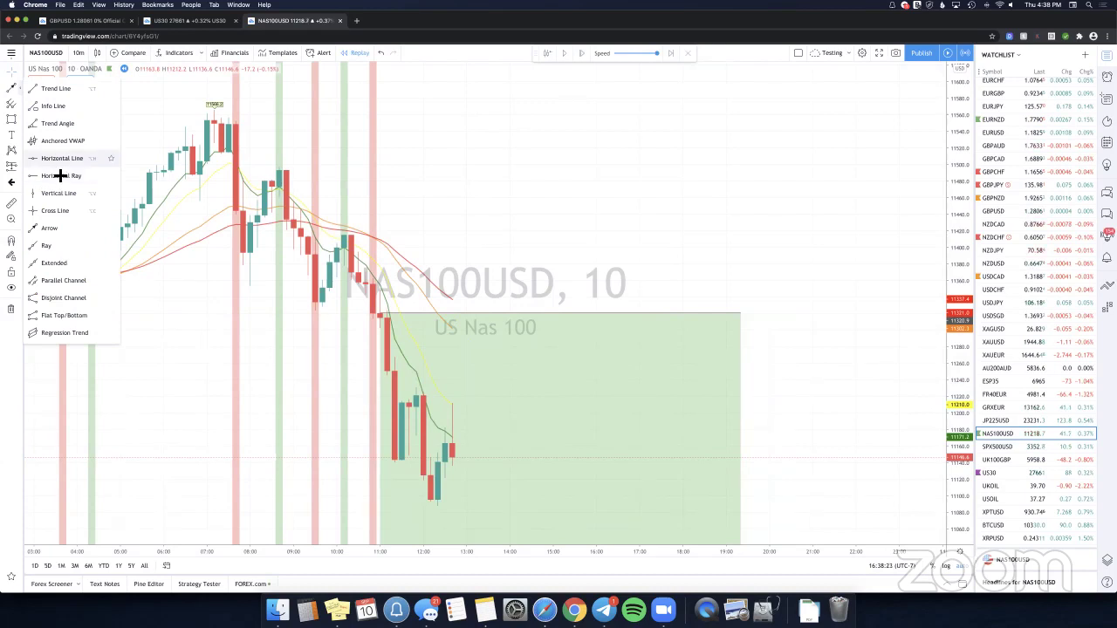
{"action": "left_click", "coordinate": [55, 176]}
{"action": "left_click", "coordinate": [435, 328]}
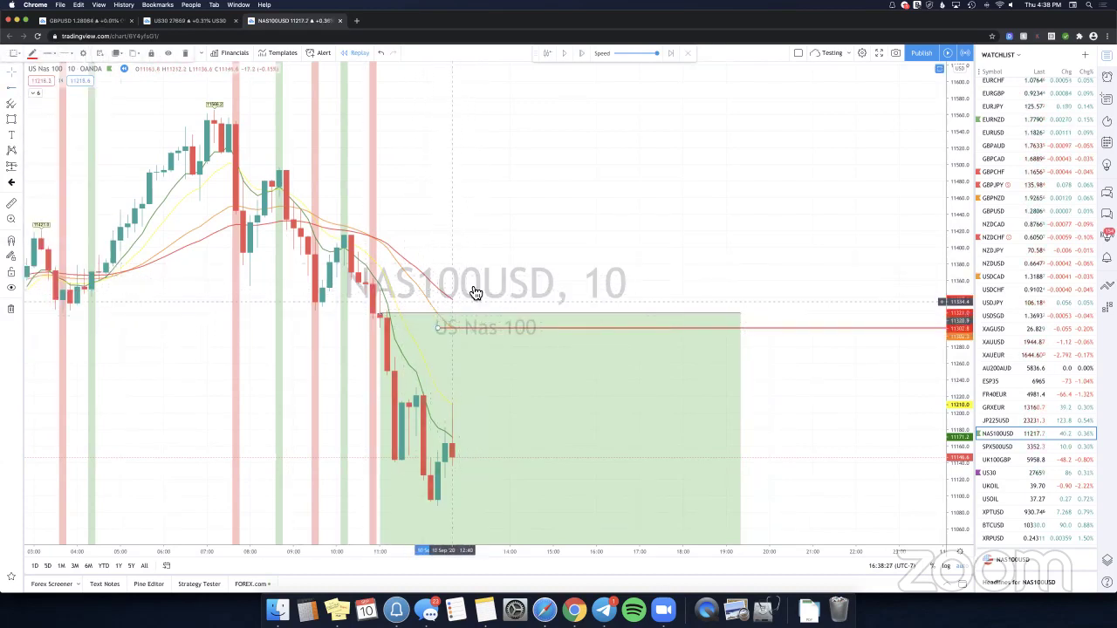
Advance the bar replay past 15:00 and lower the horizontal ray to about 11255, near the orange moving average.
{"action": "left_click", "coordinate": [583, 53]}
{"action": "left_click", "coordinate": [583, 53]}
{"action": "left_click_drag", "start_coordinate": [371, 327], "coordinate": [369, 373]}
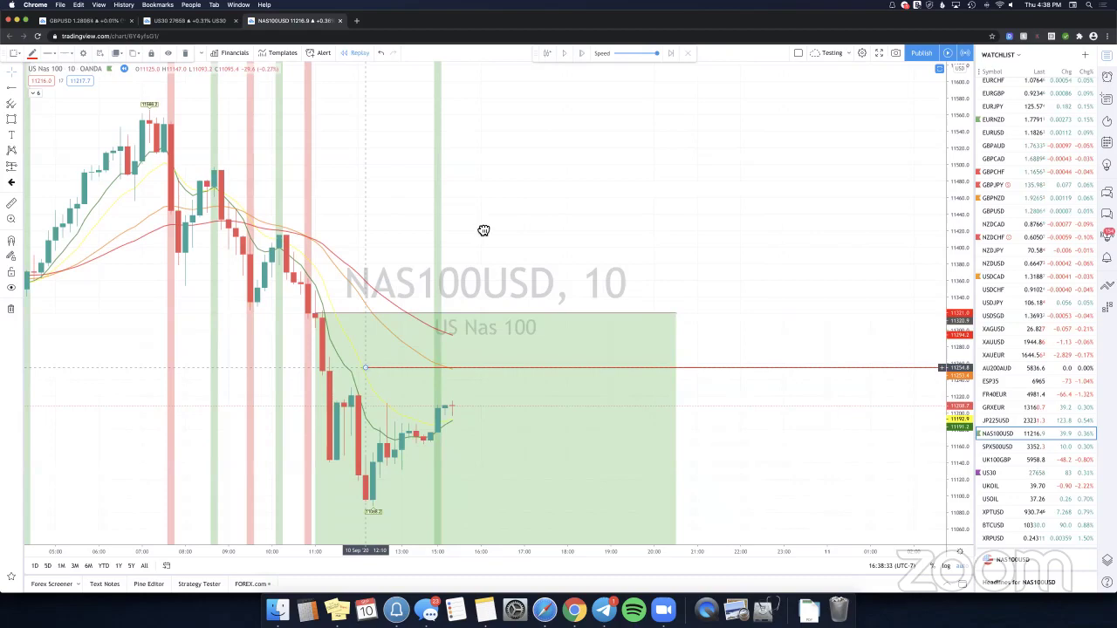
Set the short position's profit level to 1700 ticks.
{"action": "left_click_drag", "start_coordinate": [609, 206], "coordinate": [586, 208]}
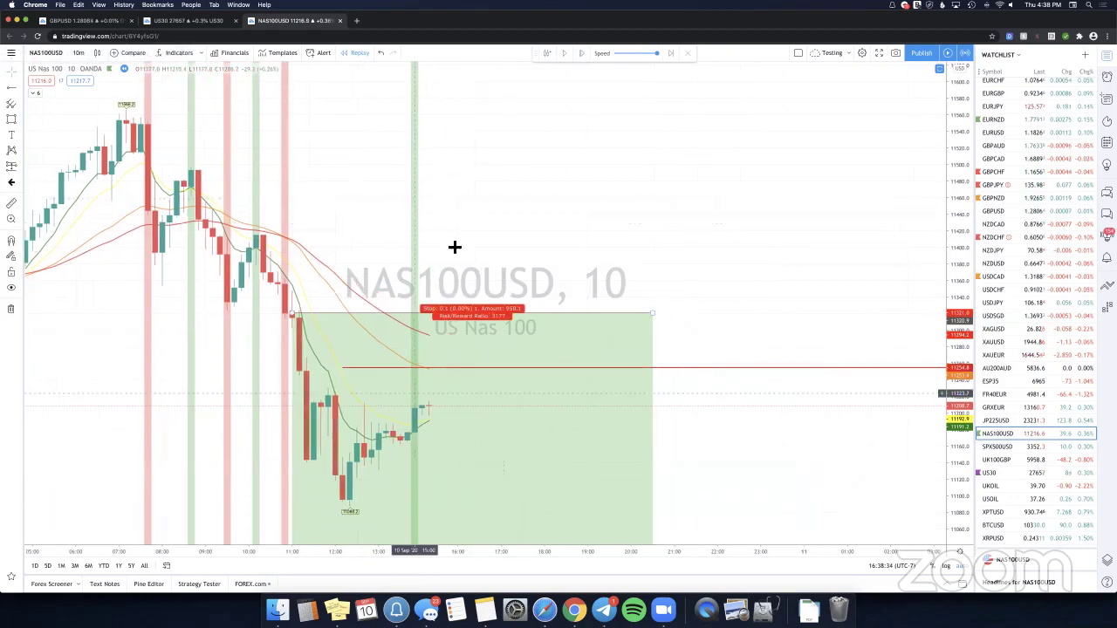
{"action": "scroll", "coordinate": [534, 367], "scroll_direction": "left", "scroll_amount": 10}
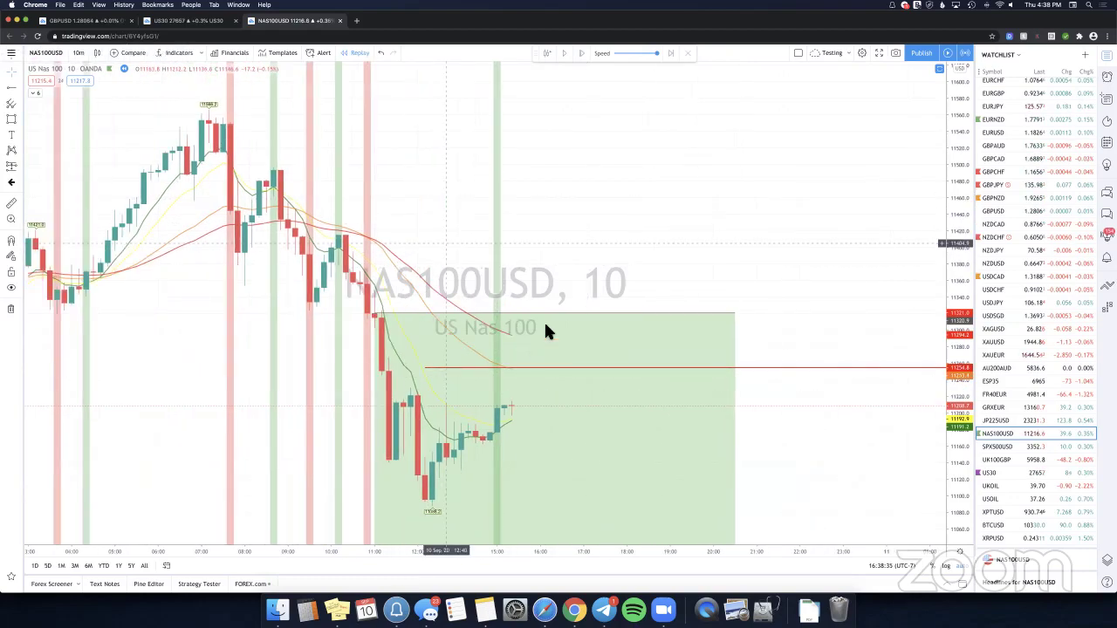
{"action": "double_click", "coordinate": [544, 323]}
{"action": "type", "text": "1700"}
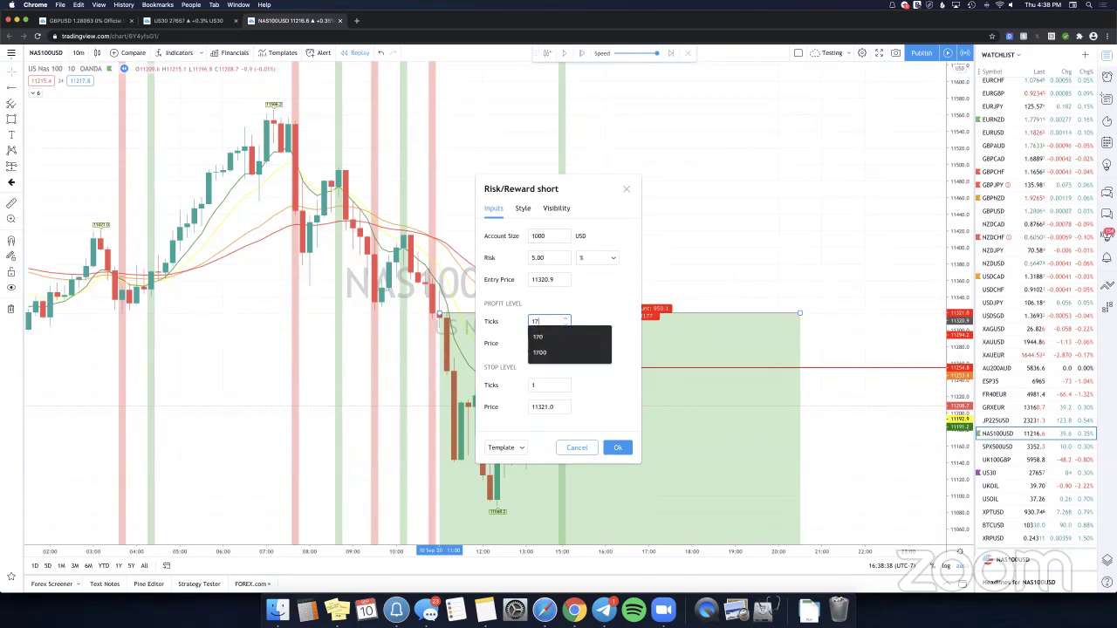
{"action": "left_click", "coordinate": [618, 448]}
Lower the horizontal ray to about 11253 and review the short position's stop and target figures.
{"action": "left_click", "coordinate": [599, 242]}
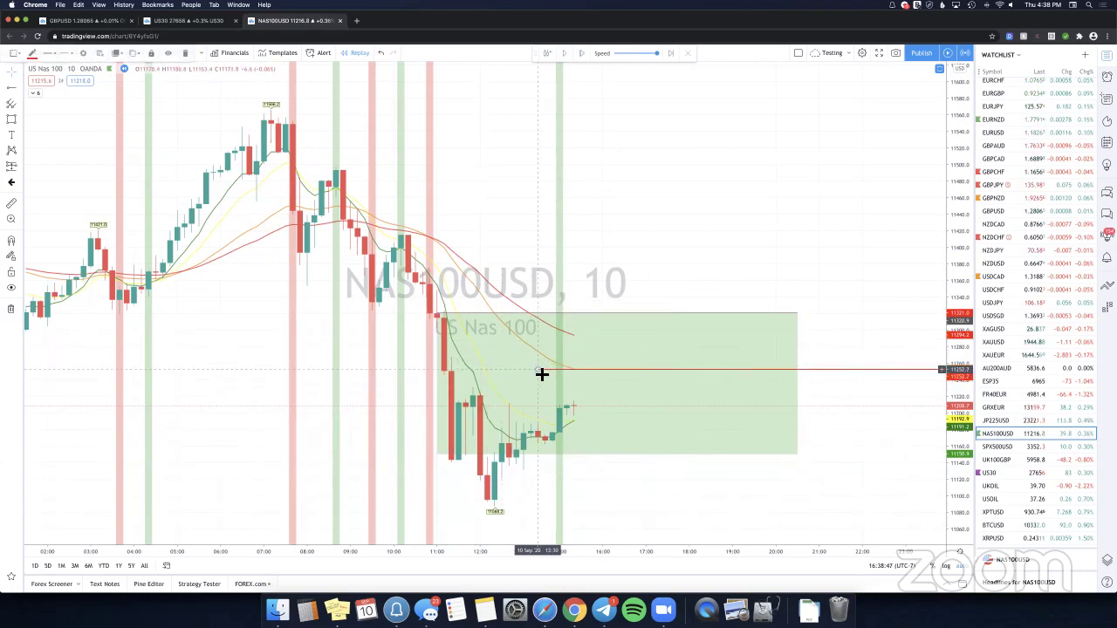
{"action": "left_click", "coordinate": [563, 208]}
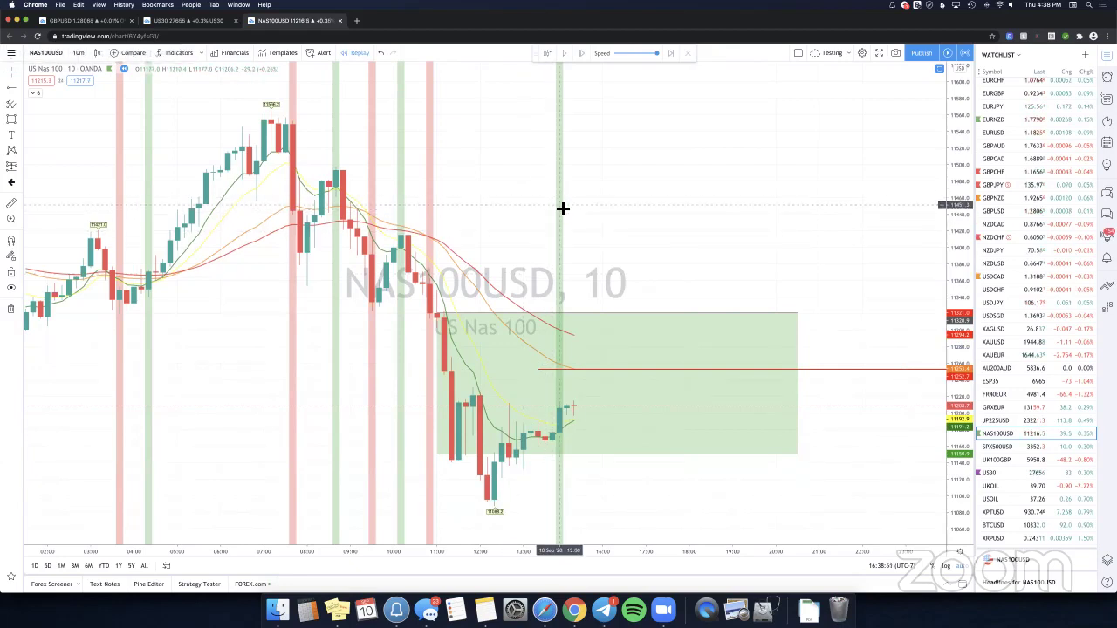
{"action": "left_click", "coordinate": [500, 390]}
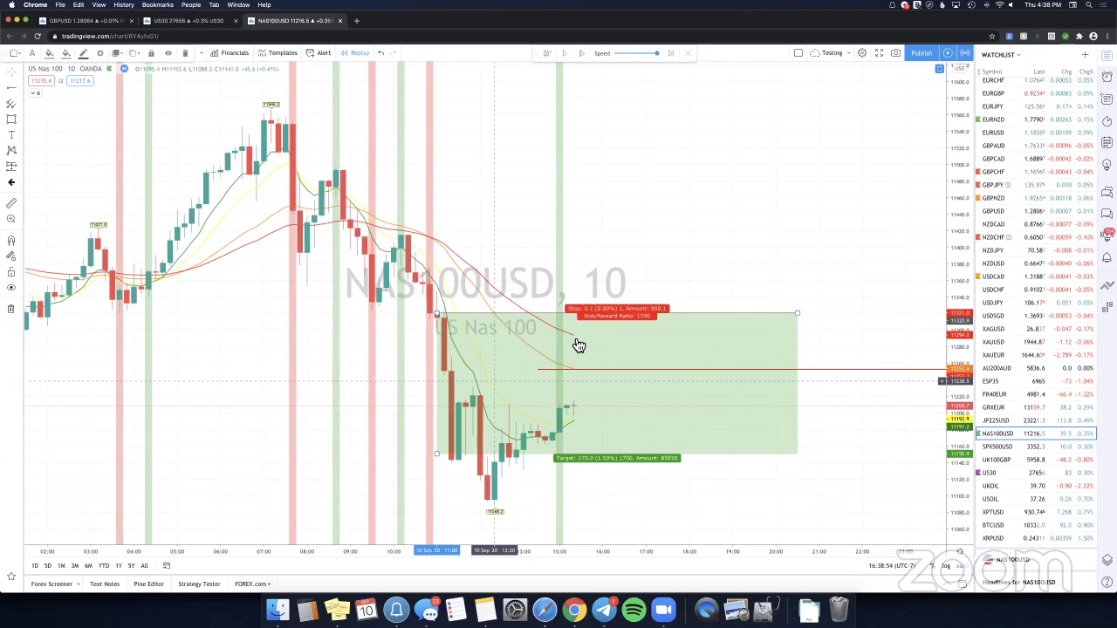
{"action": "left_click", "coordinate": [576, 260]}
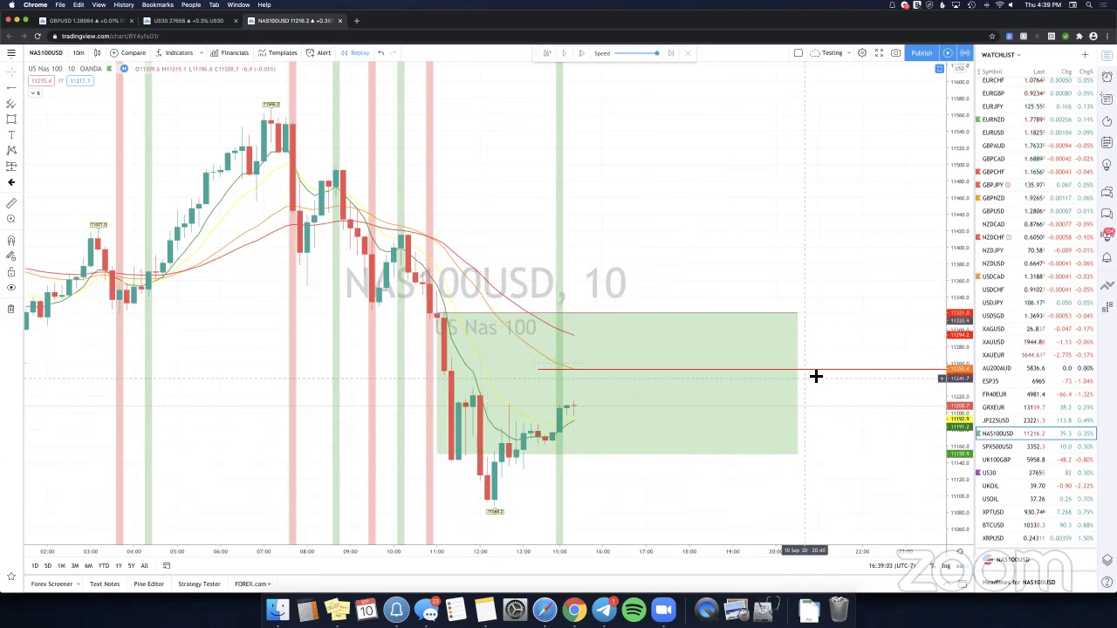
Delete the horizontal ray and the short position from the NAS100USD chart.
{"action": "left_click_drag", "start_coordinate": [816, 376], "coordinate": [801, 295]}
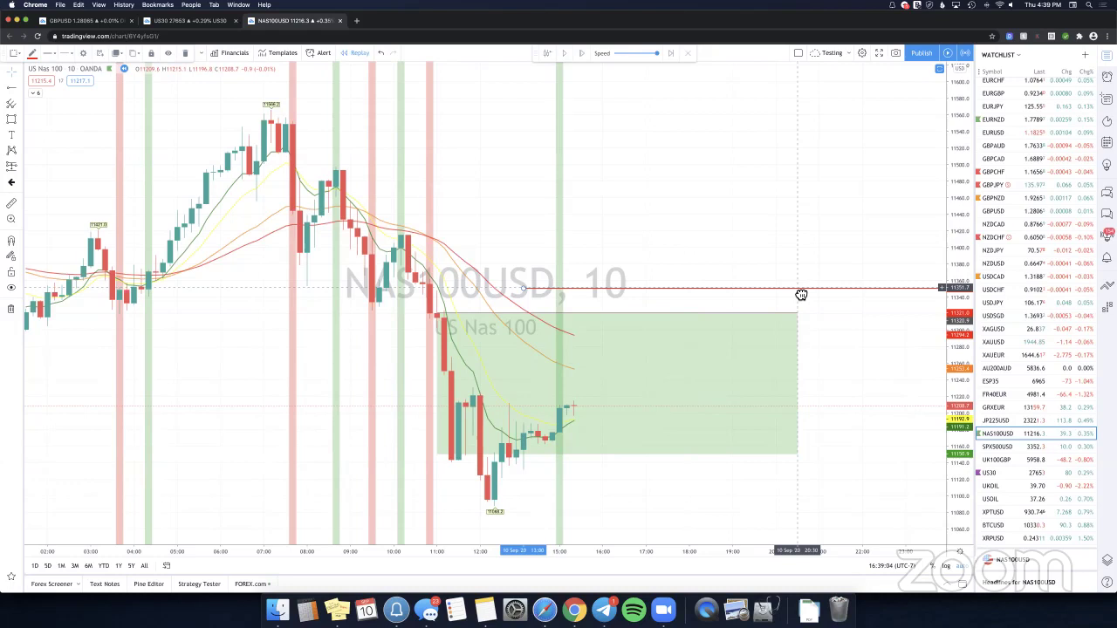
{"action": "key", "text": "Delete"}
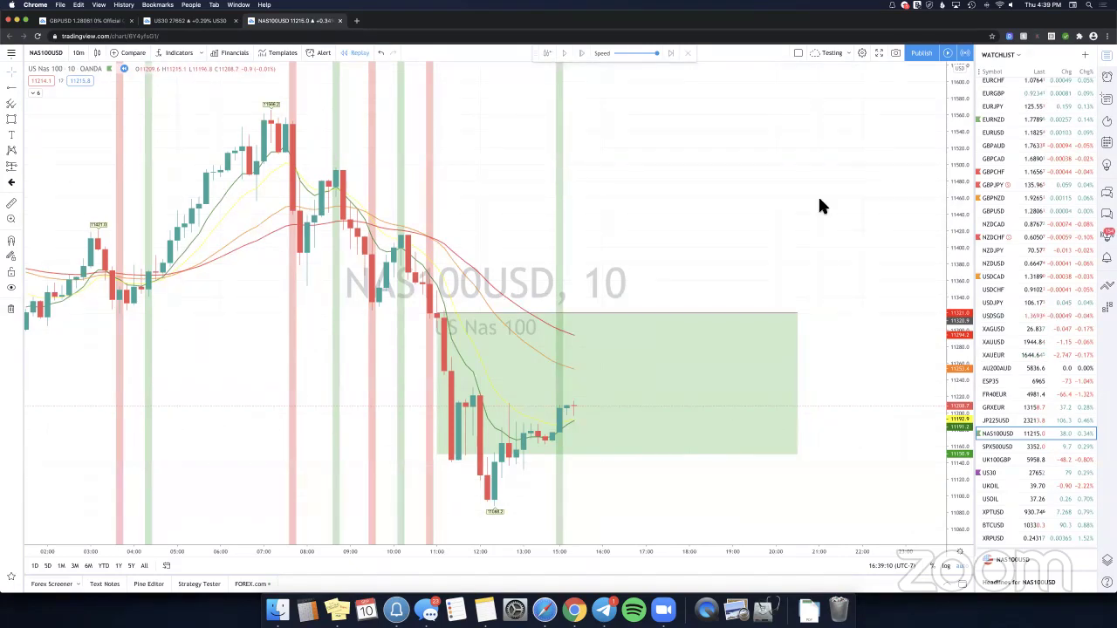
{"action": "left_click", "coordinate": [494, 354]}
{"action": "key", "text": "Delete"}
Hide the K2 Pivots and K1 indicators on the NAS100USD chart.
{"action": "left_click", "coordinate": [34, 90]}
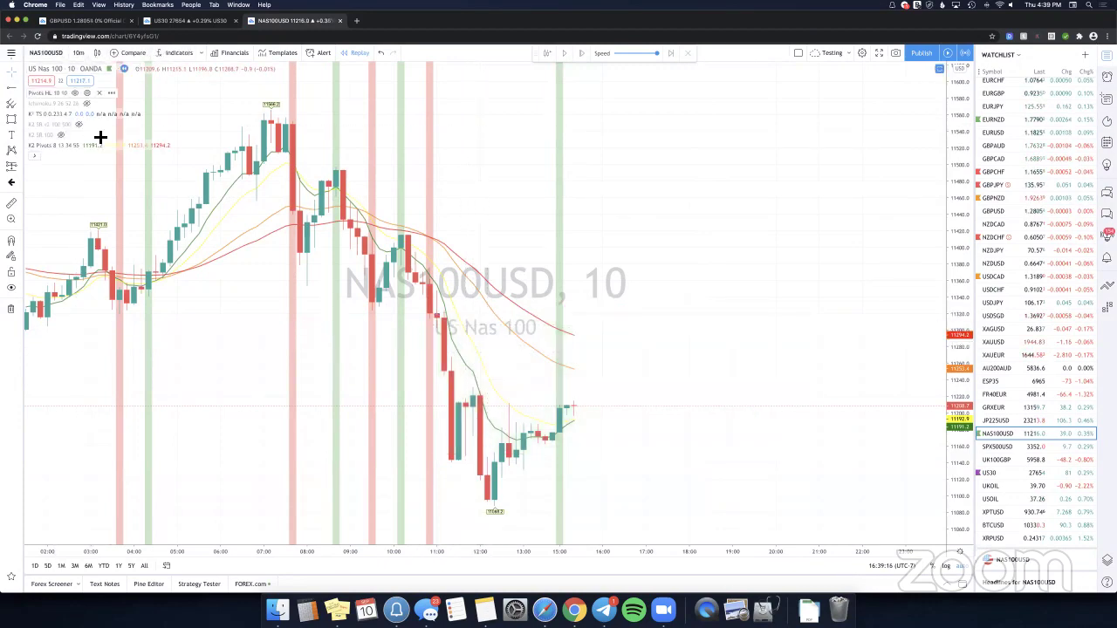
{"action": "left_click", "coordinate": [85, 145]}
{"action": "left_click", "coordinate": [77, 113]}
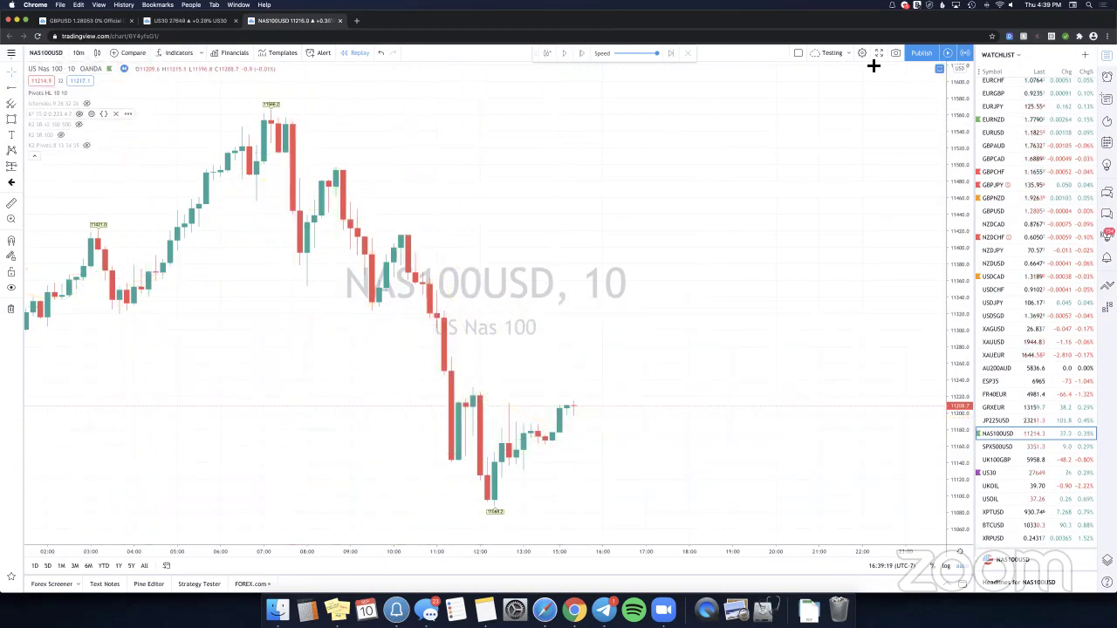
Hide the watchlist, switch the NAS100USD chart to the 4-hour timeframe and collapse the indicator list.
{"action": "left_click", "coordinate": [1105, 60]}
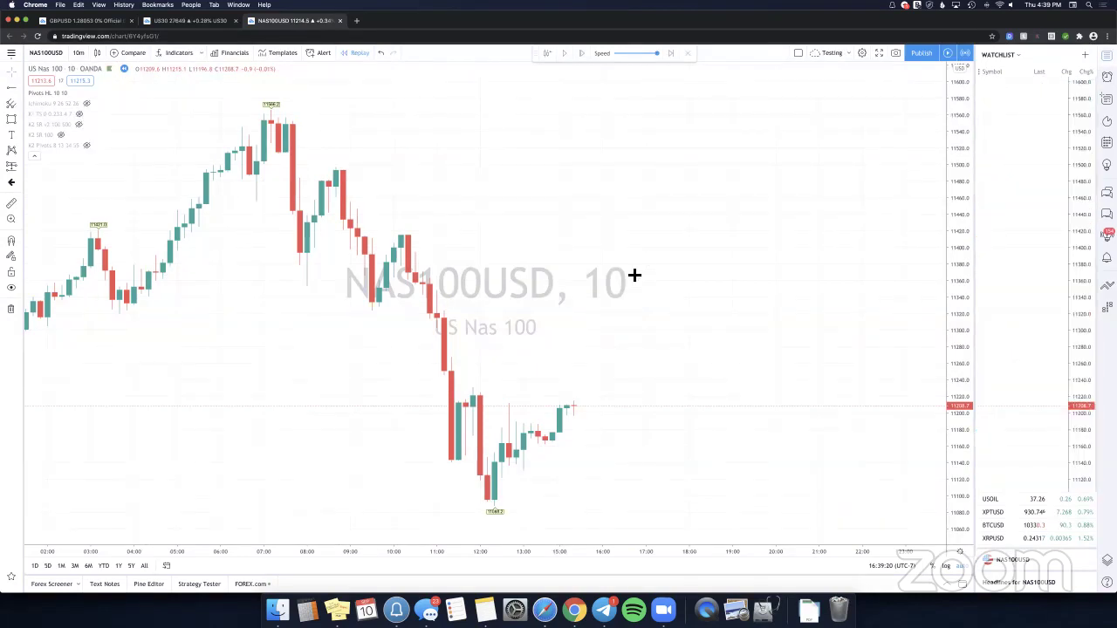
{"action": "left_click", "coordinate": [79, 53]}
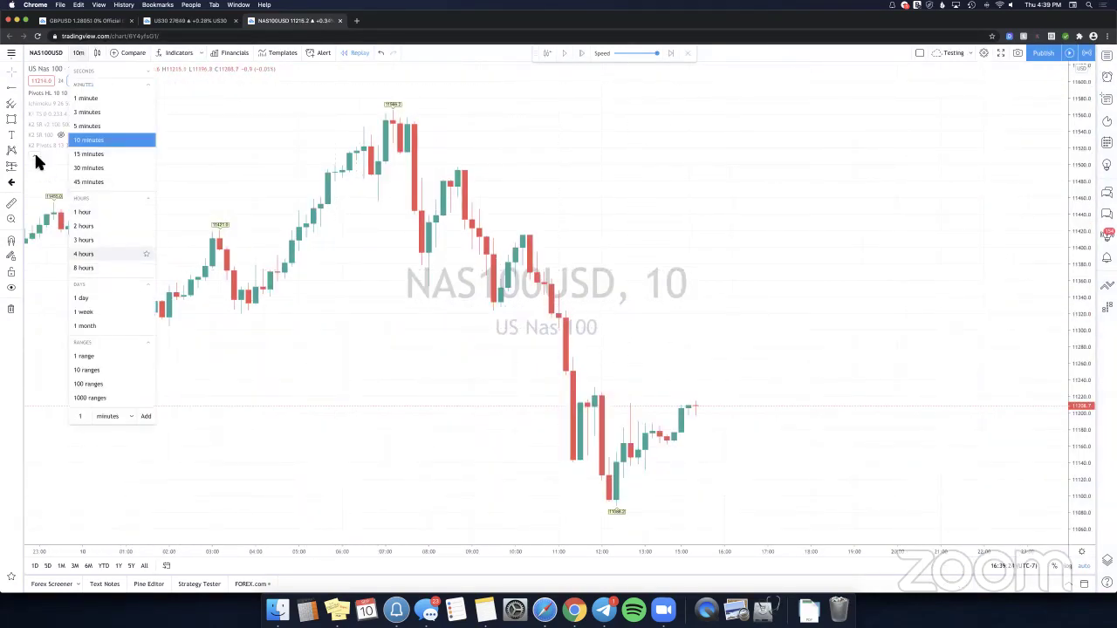
{"action": "left_click", "coordinate": [84, 253]}
{"action": "left_click", "coordinate": [35, 156]}
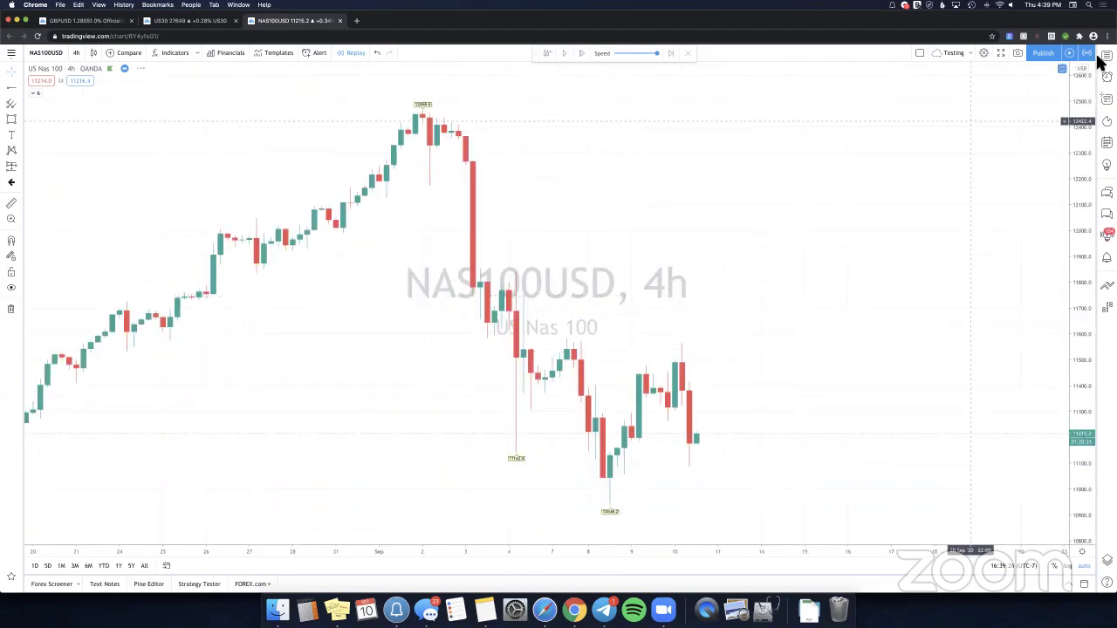
Open the GBPJPY 4-hour chart from the watchlist and hide the watchlist.
{"action": "left_click", "coordinate": [993, 293]}
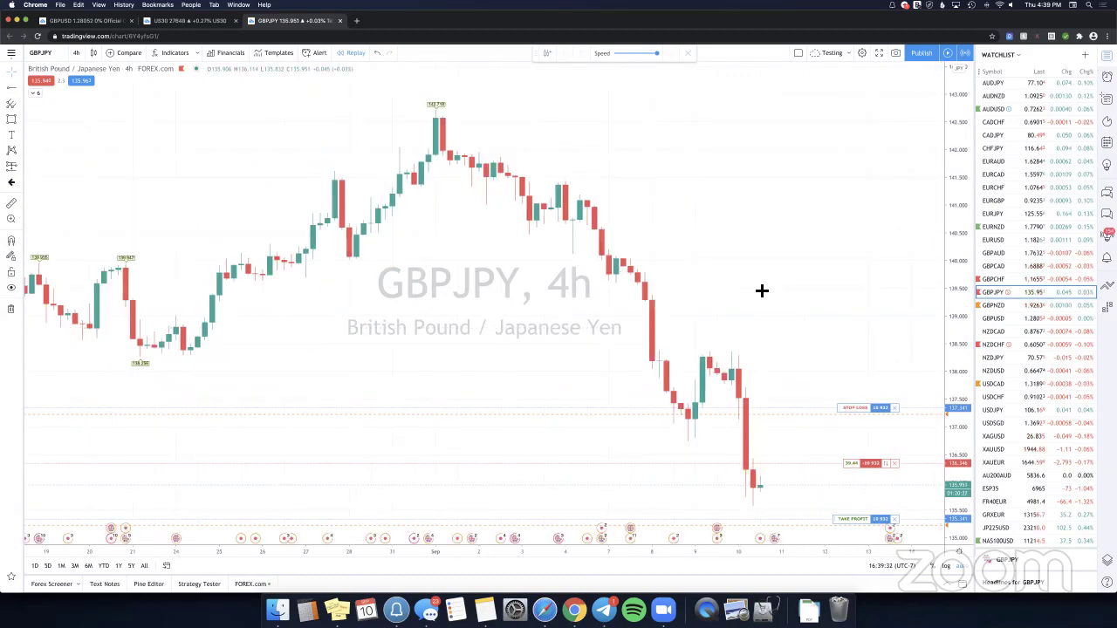
{"action": "left_click", "coordinate": [1107, 56]}
{"action": "left_click_drag", "start_coordinate": [809, 282], "coordinate": [709, 225]}
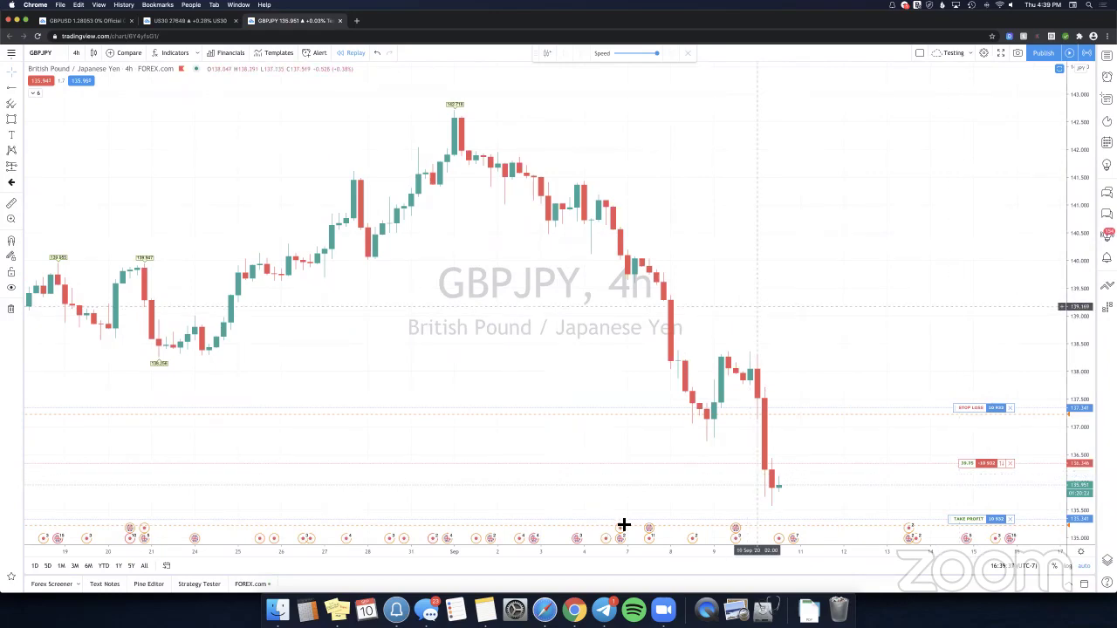
{"action": "left_click_drag", "start_coordinate": [735, 306], "coordinate": [792, 306]}
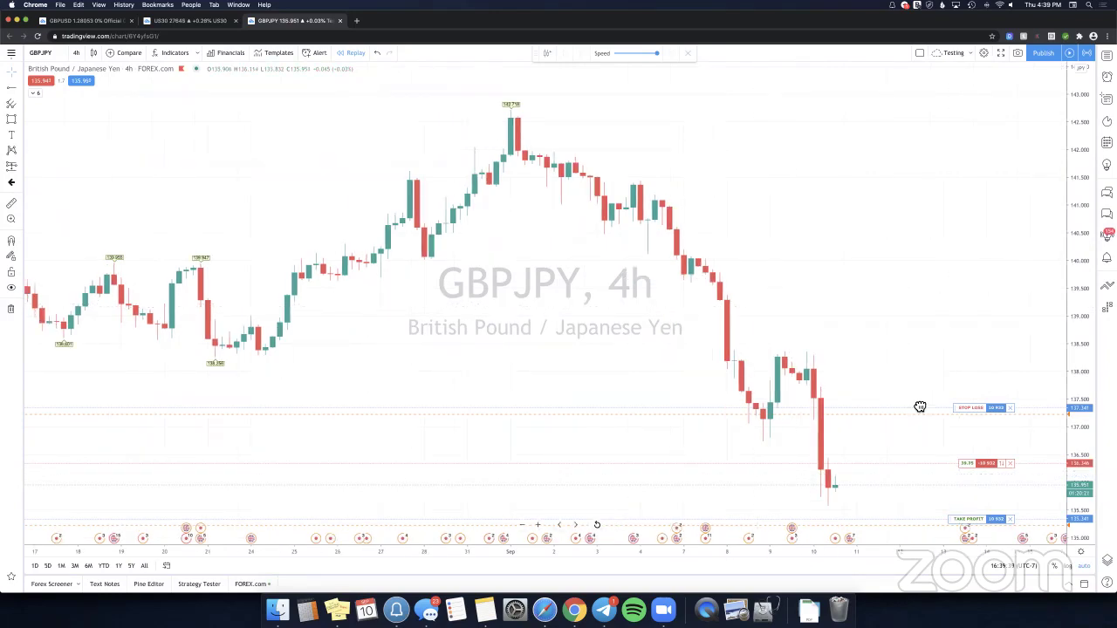
Examine GBPJPY's 4-hour price swings from mid-June through the September decline.
{"action": "scroll", "coordinate": [661, 412], "scroll_direction": "down", "scroll_amount": 5}
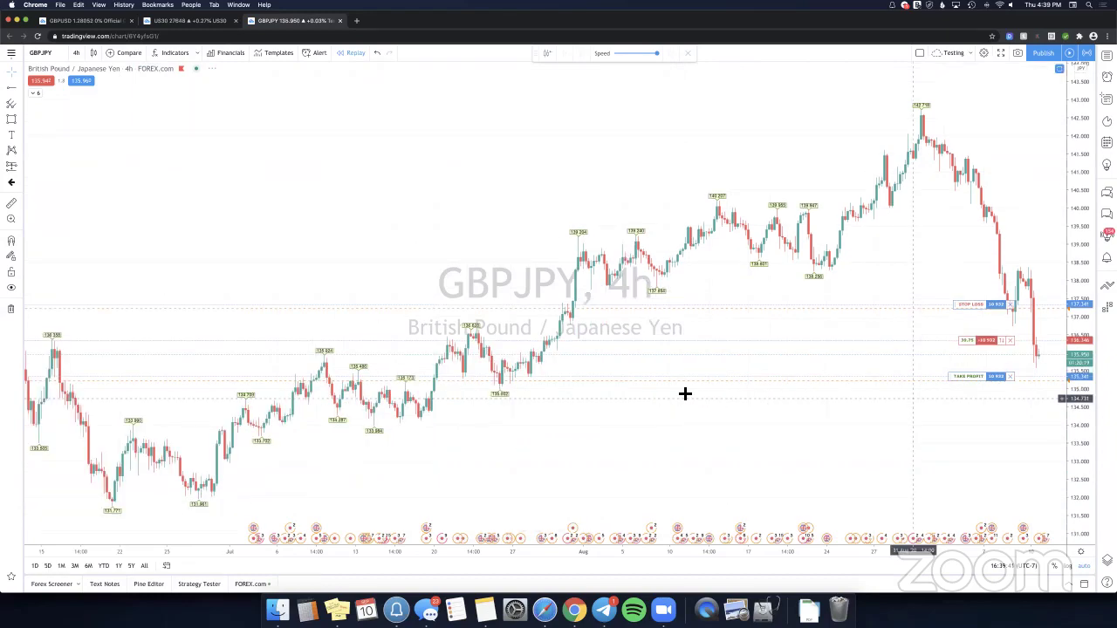
{"action": "scroll", "coordinate": [724, 410], "scroll_direction": "right", "scroll_amount": 5}
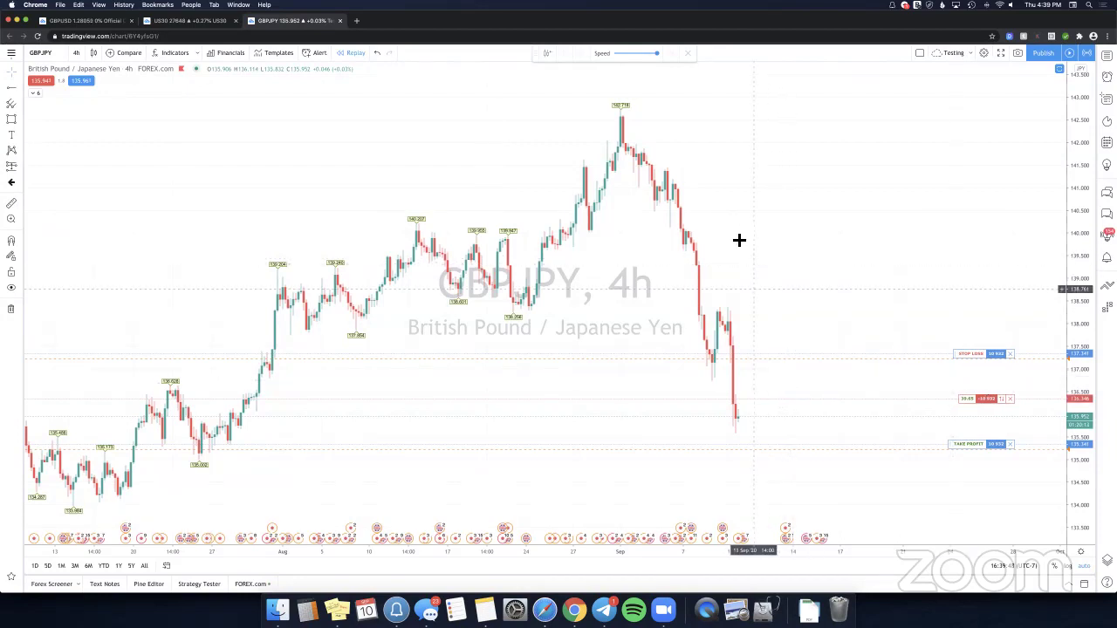
{"action": "left_click_drag", "start_coordinate": [805, 375], "coordinate": [789, 301]}
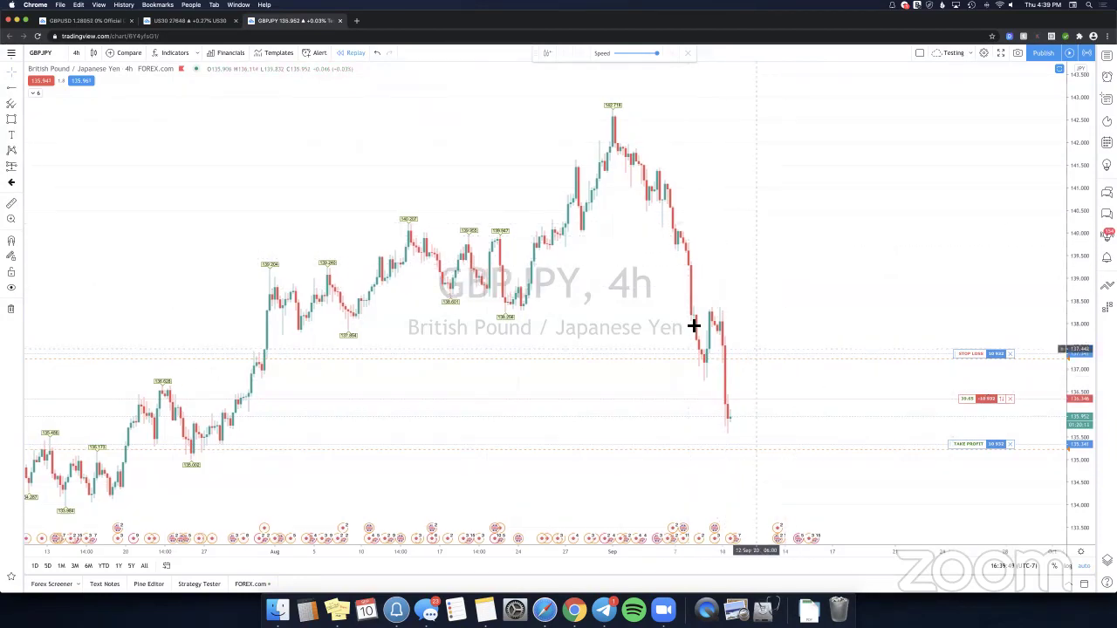
{"action": "left_click_drag", "start_coordinate": [756, 298], "coordinate": [795, 323]}
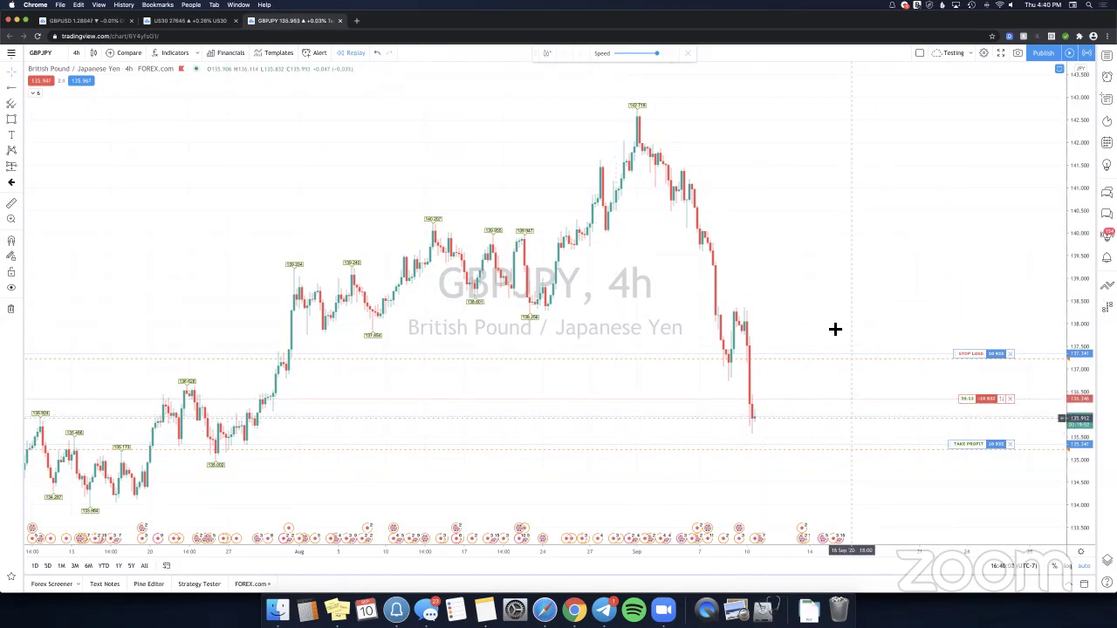
{"action": "scroll", "coordinate": [772, 353], "scroll_direction": "right", "scroll_amount": 3}
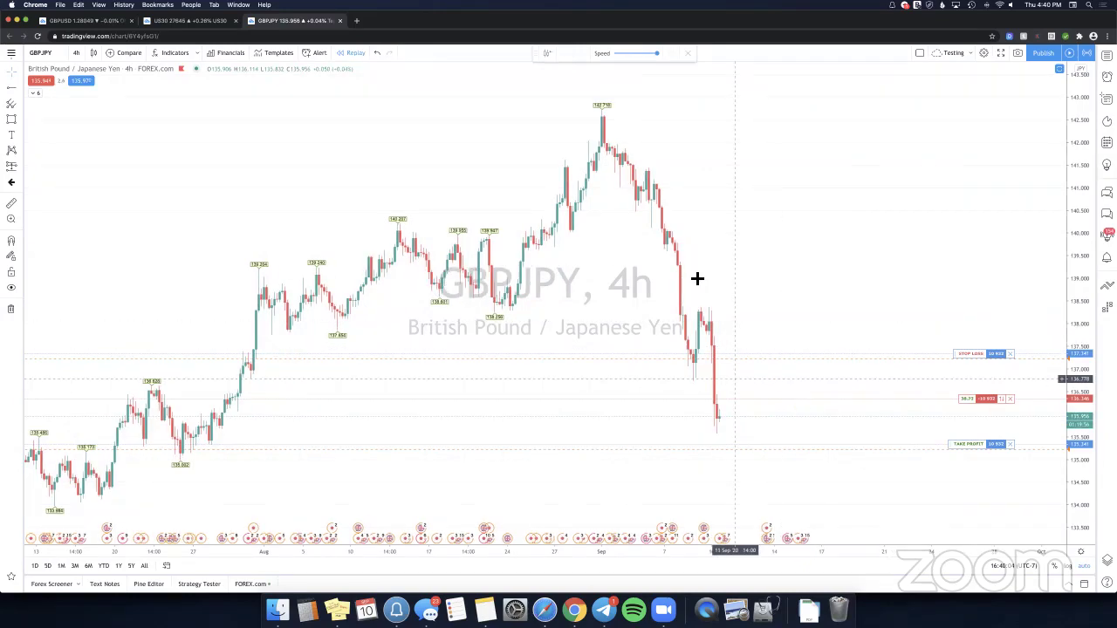
{"action": "scroll", "coordinate": [811, 343], "scroll_direction": "right", "scroll_amount": 4}
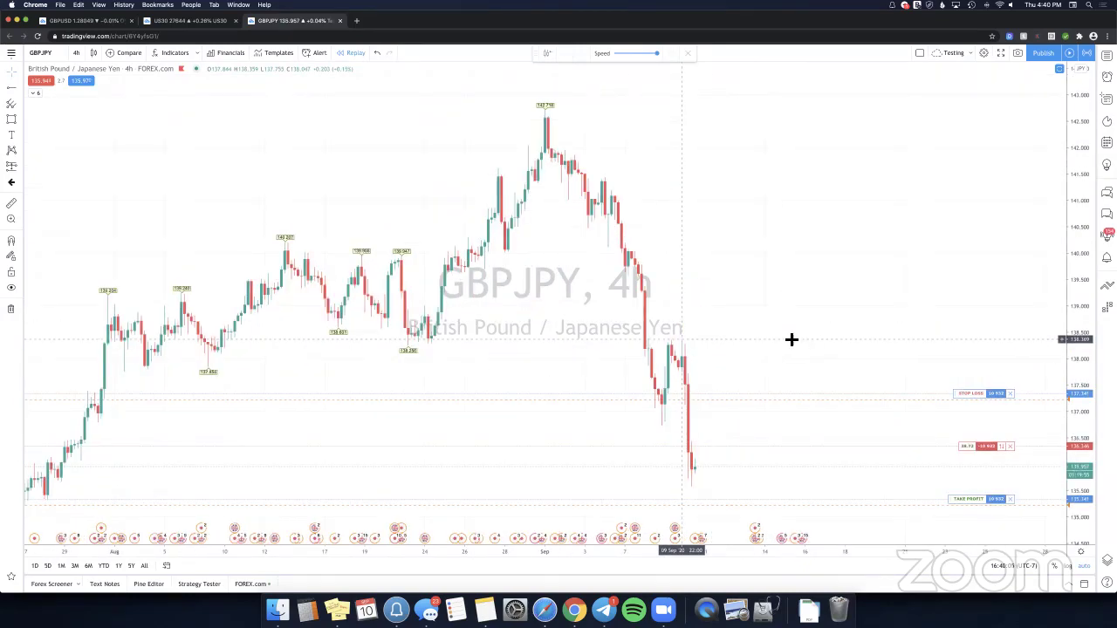
{"action": "scroll", "coordinate": [791, 339], "scroll_direction": "left", "scroll_amount": 8}
{"action": "scroll", "coordinate": [783, 366], "scroll_direction": "right", "scroll_amount": 5}
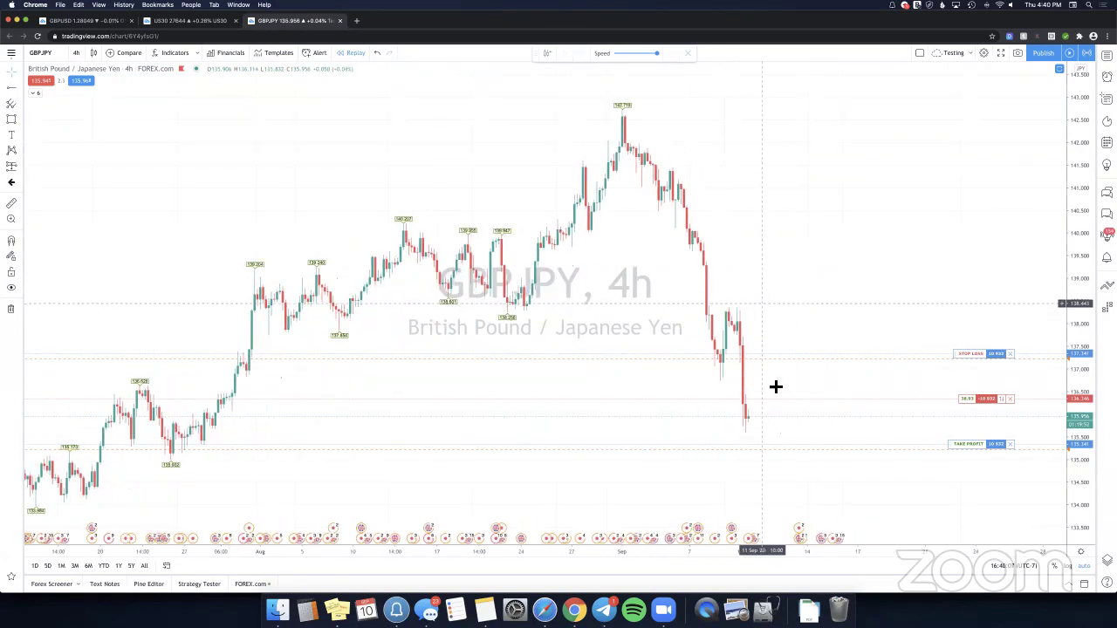
{"action": "scroll", "coordinate": [823, 268], "scroll_direction": "right", "scroll_amount": 1}
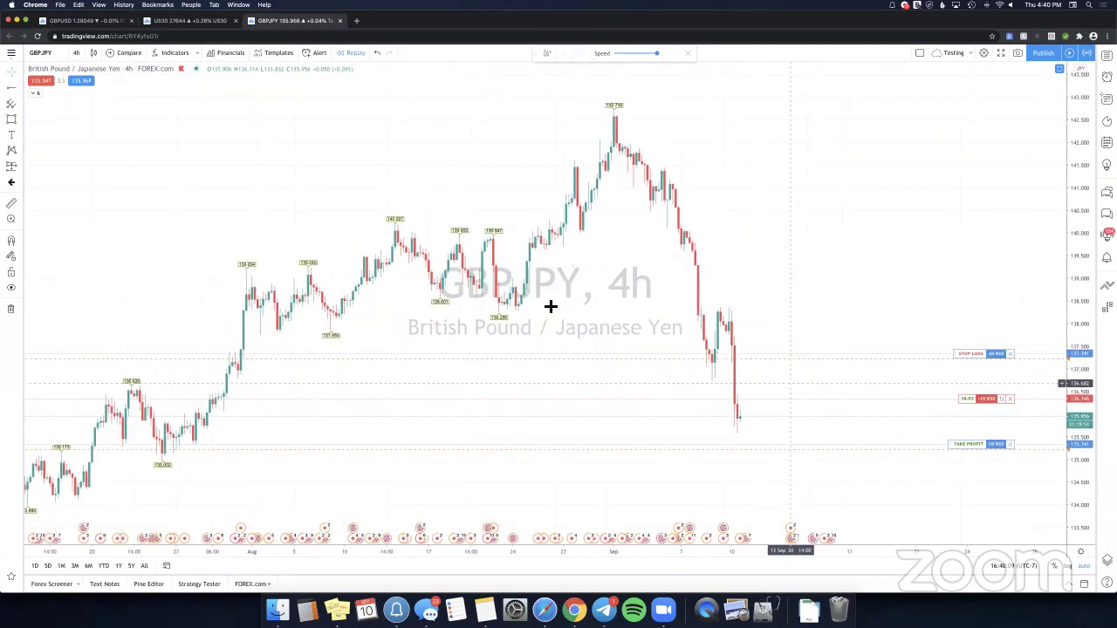
Show the K2 SR v2 100 500 indicator on the GBPJPY 4-hour chart and collapse the indicator list.
{"action": "left_click", "coordinate": [33, 94]}
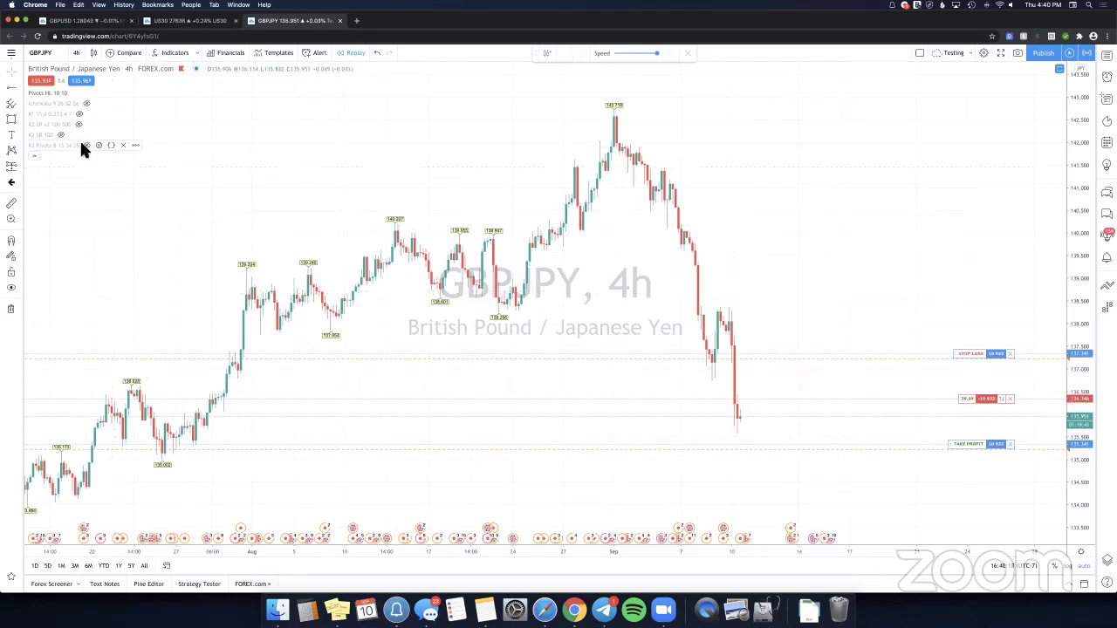
{"action": "mouse_move", "coordinate": [80, 120]}
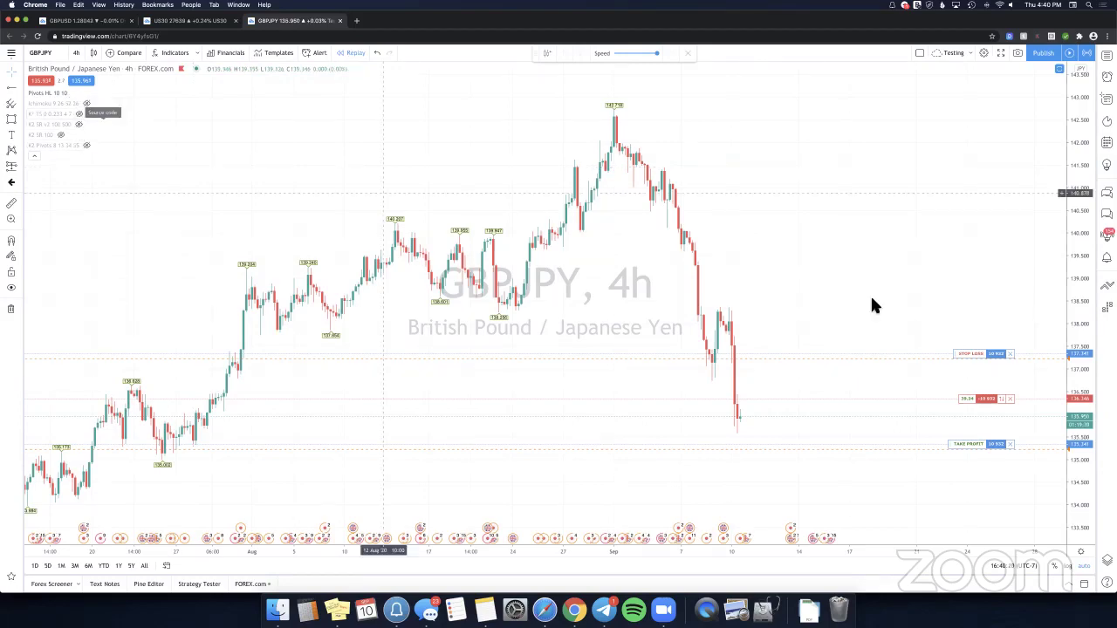
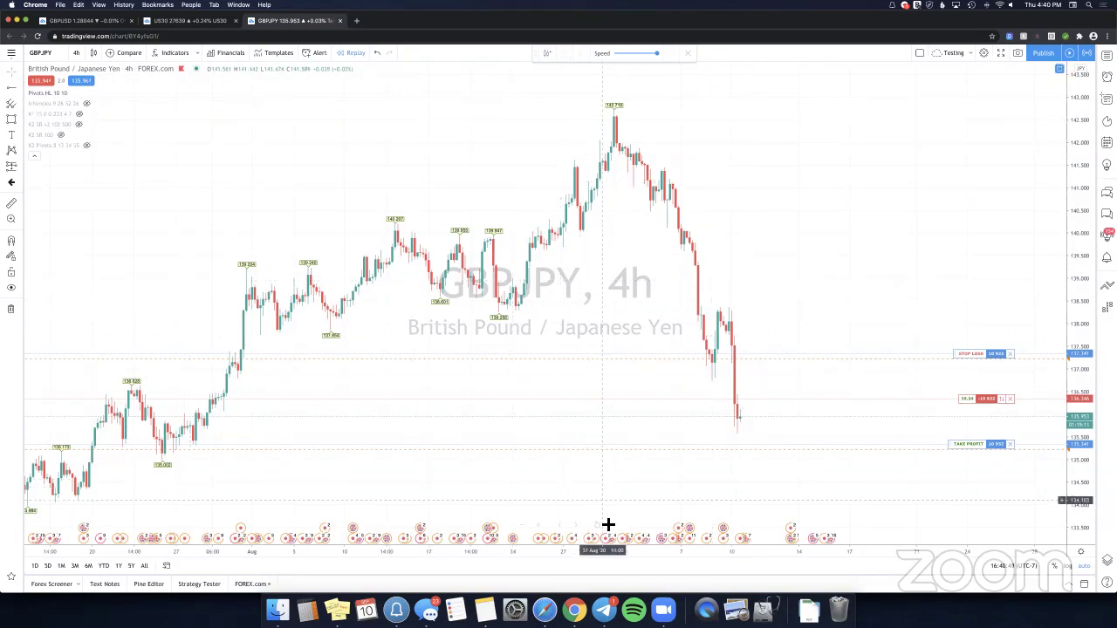
{"action": "scroll", "coordinate": [588, 237], "scroll_direction": "left", "scroll_amount": 5}
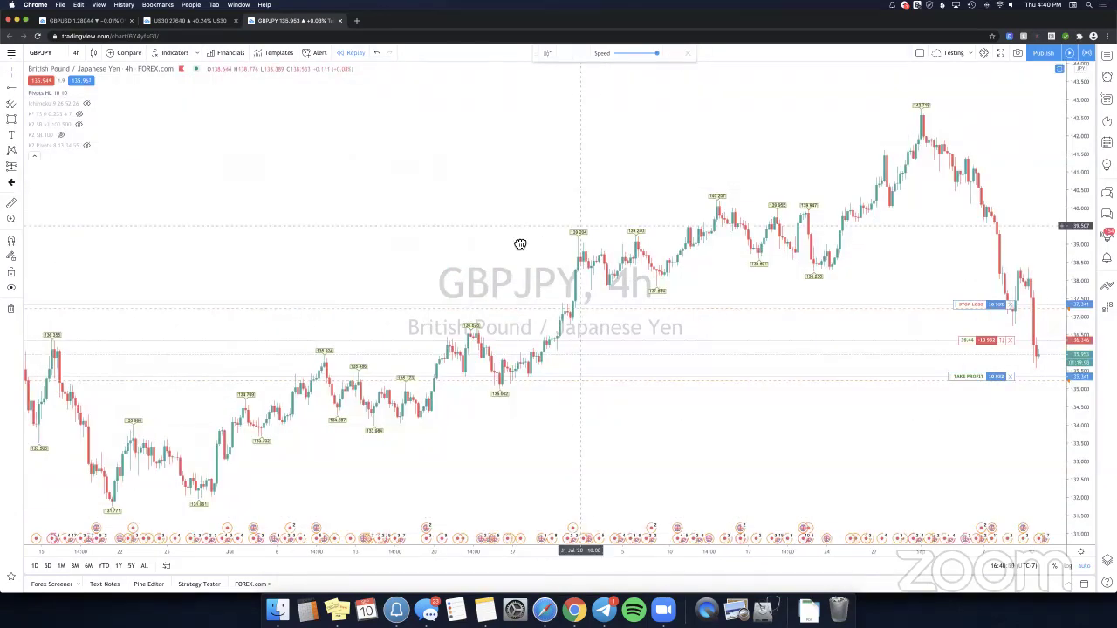
{"action": "scroll", "coordinate": [85, 139], "scroll_direction": "right", "scroll_amount": 2}
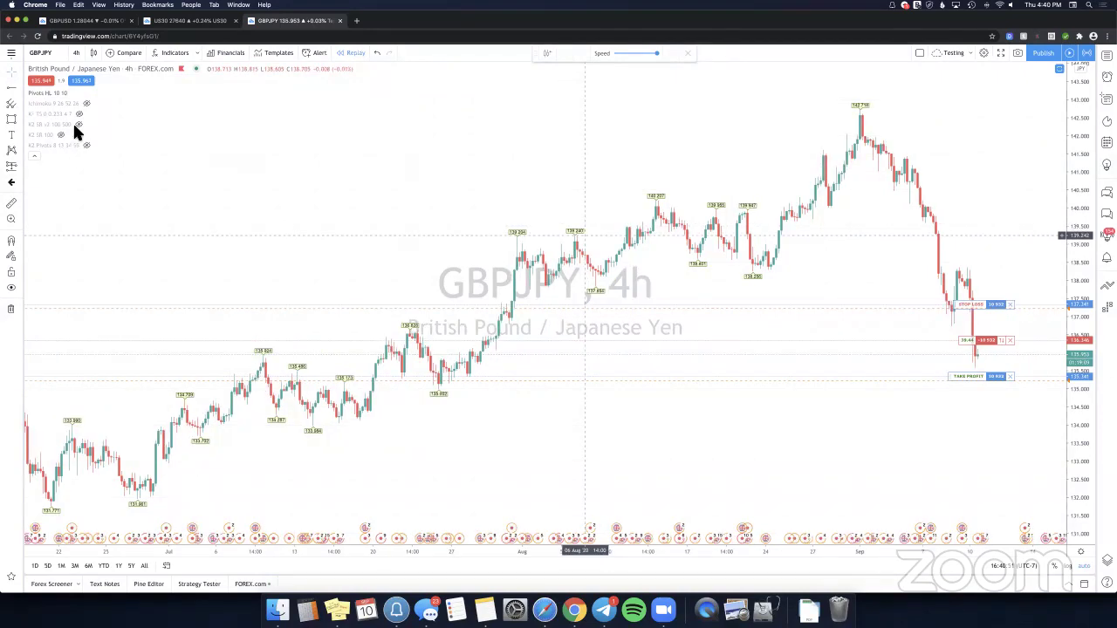
{"action": "left_click", "coordinate": [79, 125]}
{"action": "left_click", "coordinate": [35, 156]}
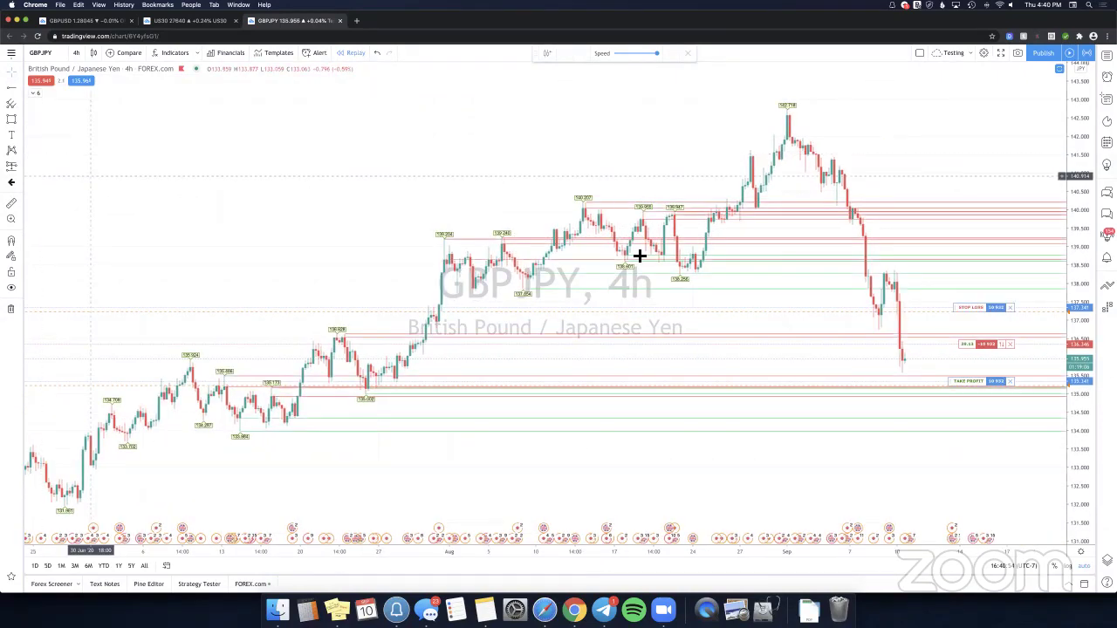
{"action": "scroll", "coordinate": [239, 161], "scroll_direction": "right", "scroll_amount": 2}
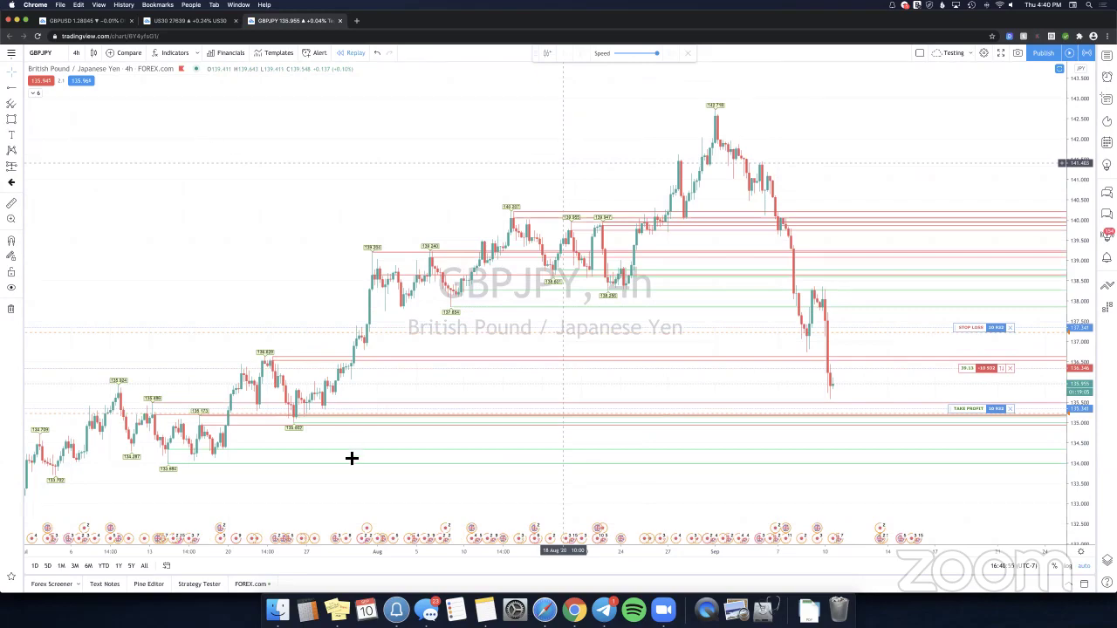
Draw a rectangle zone around the mid-July low, between about 133.98 and 134.34, on the GBPJPY chart.
{"action": "left_click", "coordinate": [165, 464]}
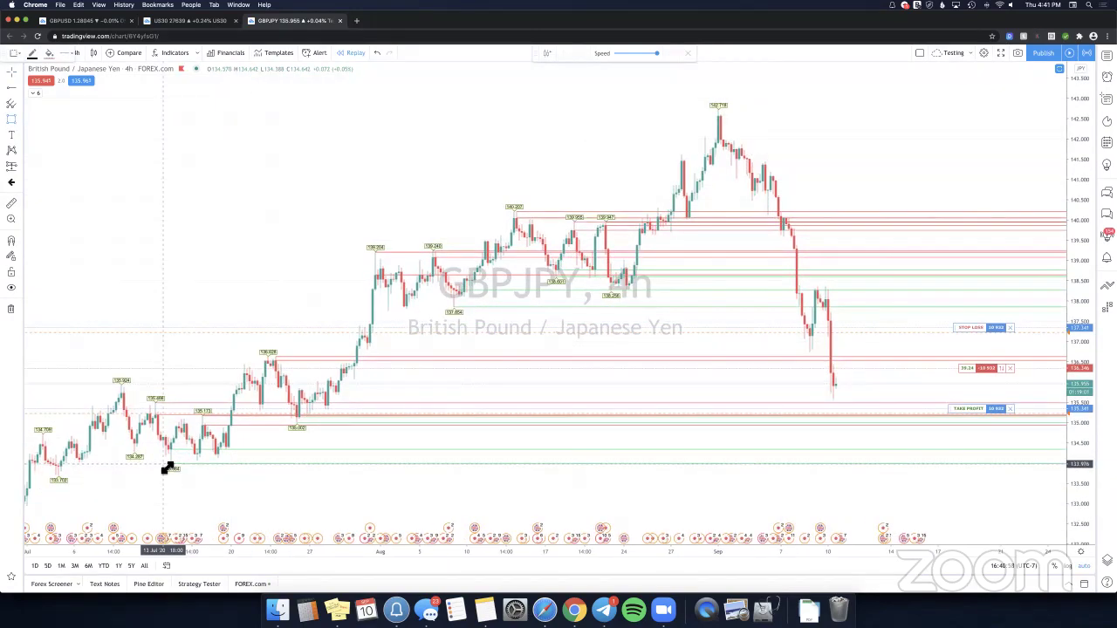
{"action": "left_click", "coordinate": [167, 449]}
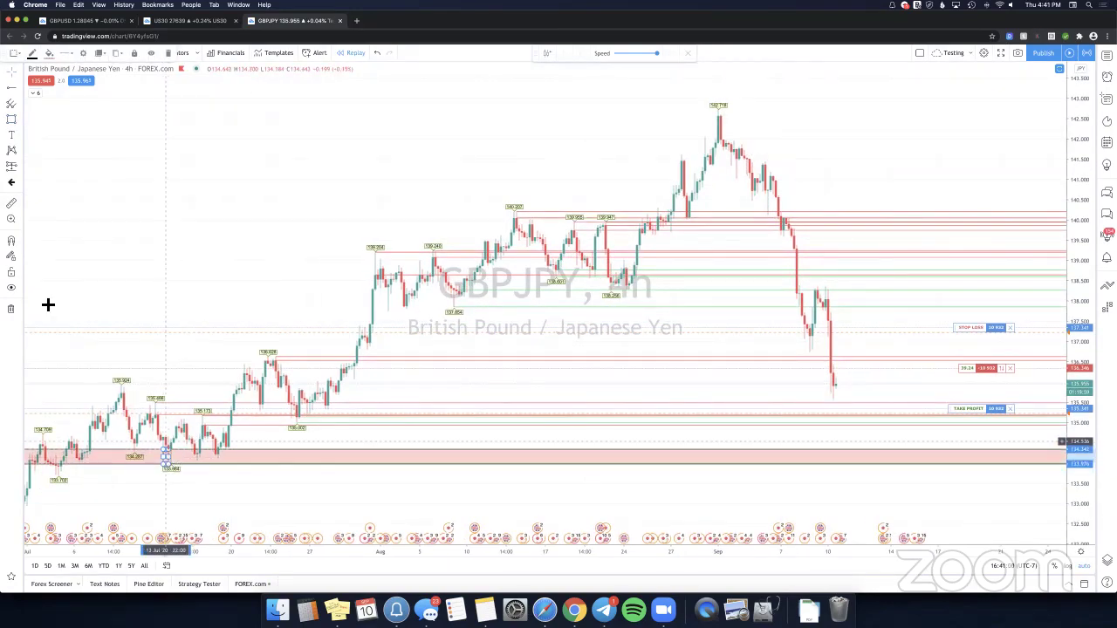
Try a rectangle zone from about 134.95 to 135.5 starting at the 13 July swing high, and remove it.
{"action": "left_click", "coordinate": [13, 121]}
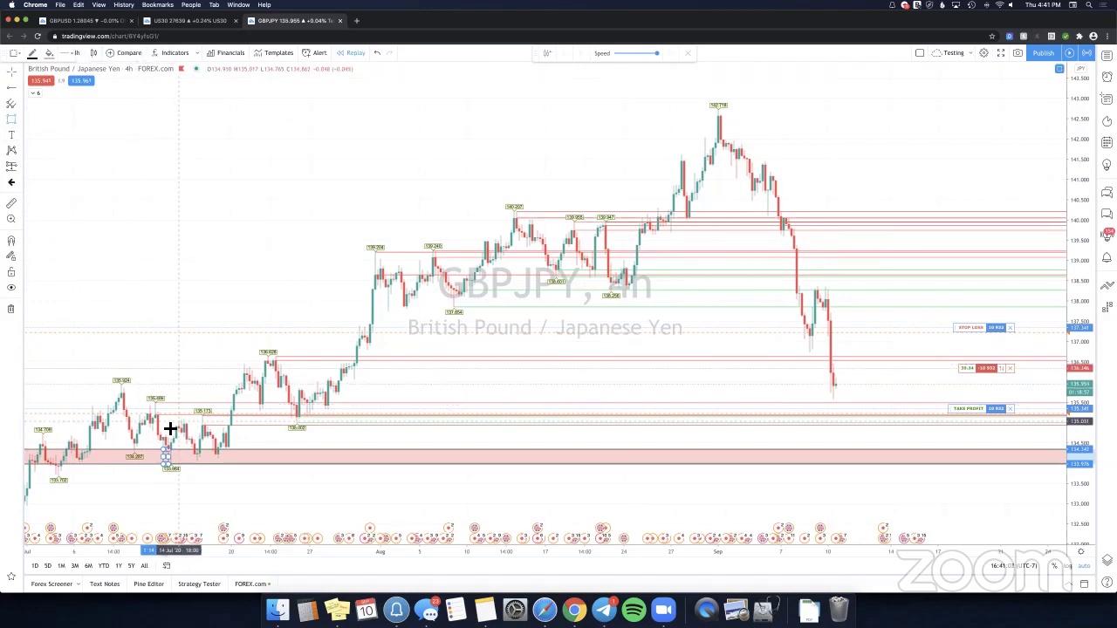
{"action": "left_click_drag", "start_coordinate": [153, 403], "coordinate": [200, 427]}
{"action": "left_click", "coordinate": [199, 428]}
{"action": "left_click", "coordinate": [301, 445]}
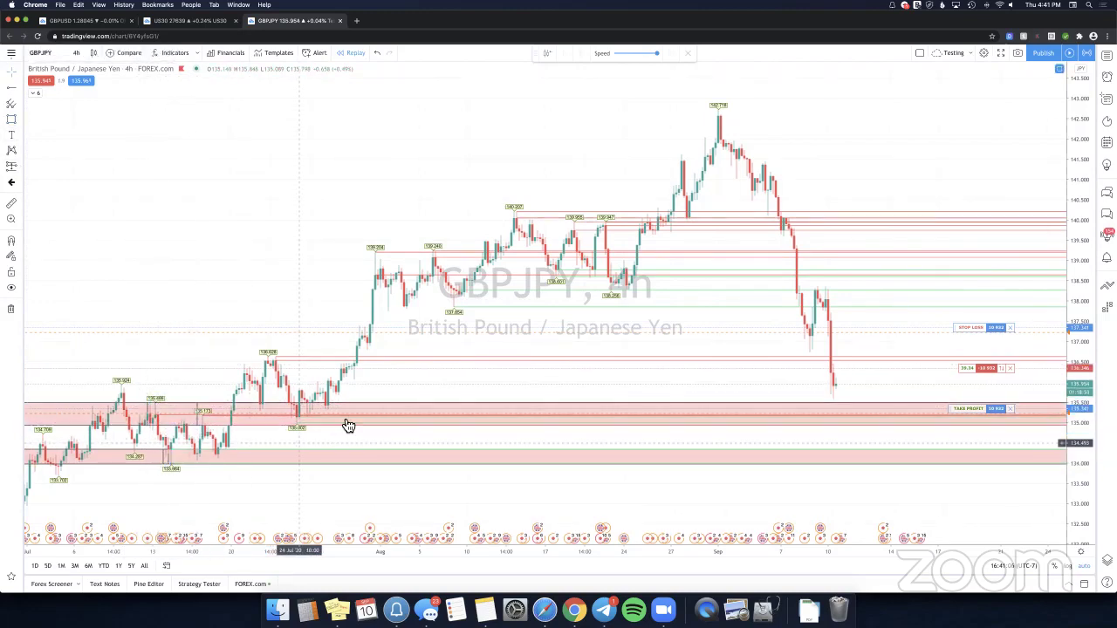
{"action": "left_click", "coordinate": [253, 388]}
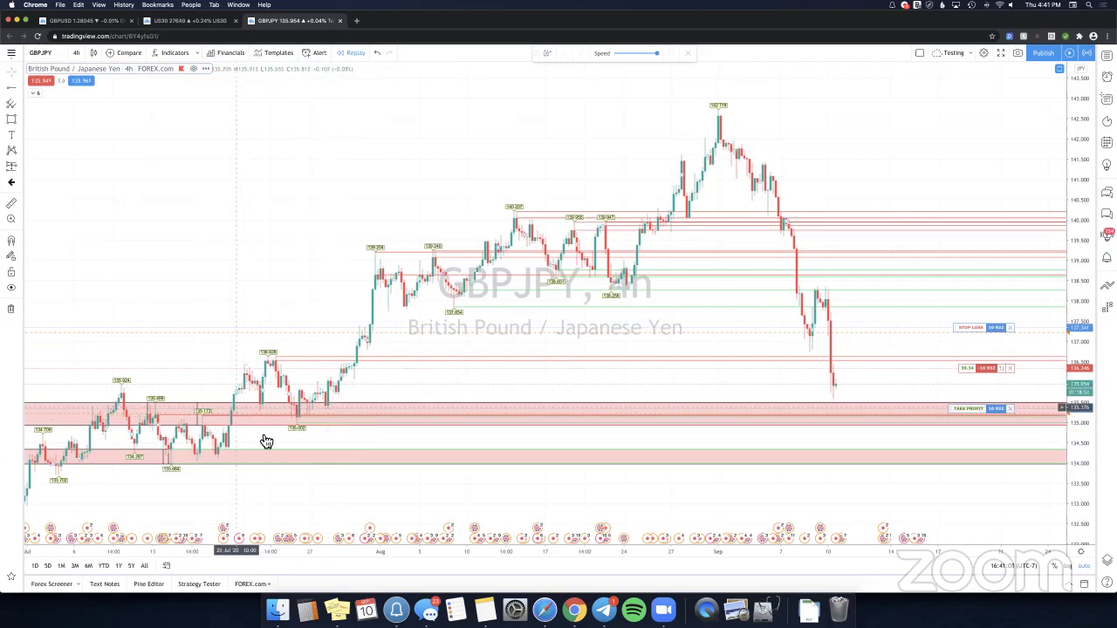
{"action": "scroll", "coordinate": [401, 446], "scroll_direction": "up", "scroll_amount": 1}
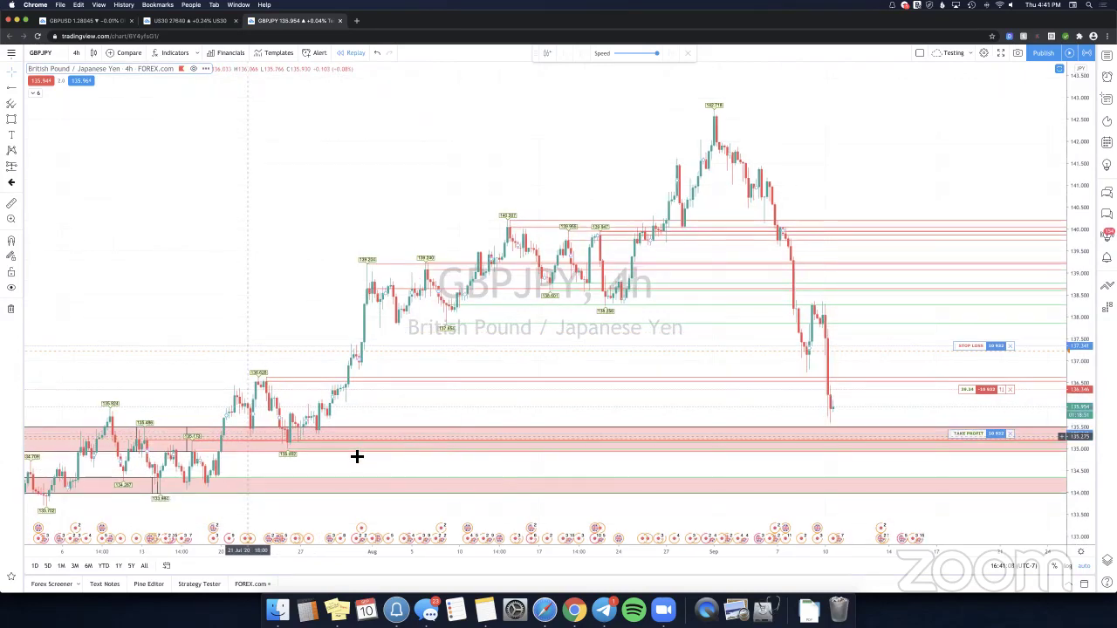
{"action": "scroll", "coordinate": [357, 456], "scroll_direction": "up", "scroll_amount": 1}
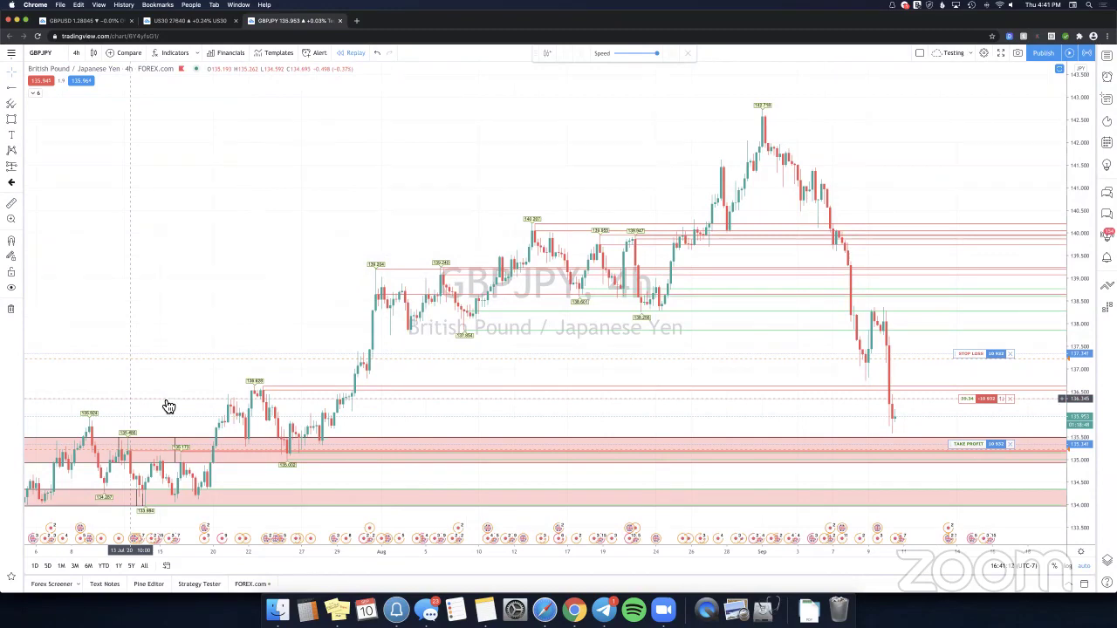
{"action": "scroll", "coordinate": [168, 408], "scroll_direction": "left", "scroll_amount": 2}
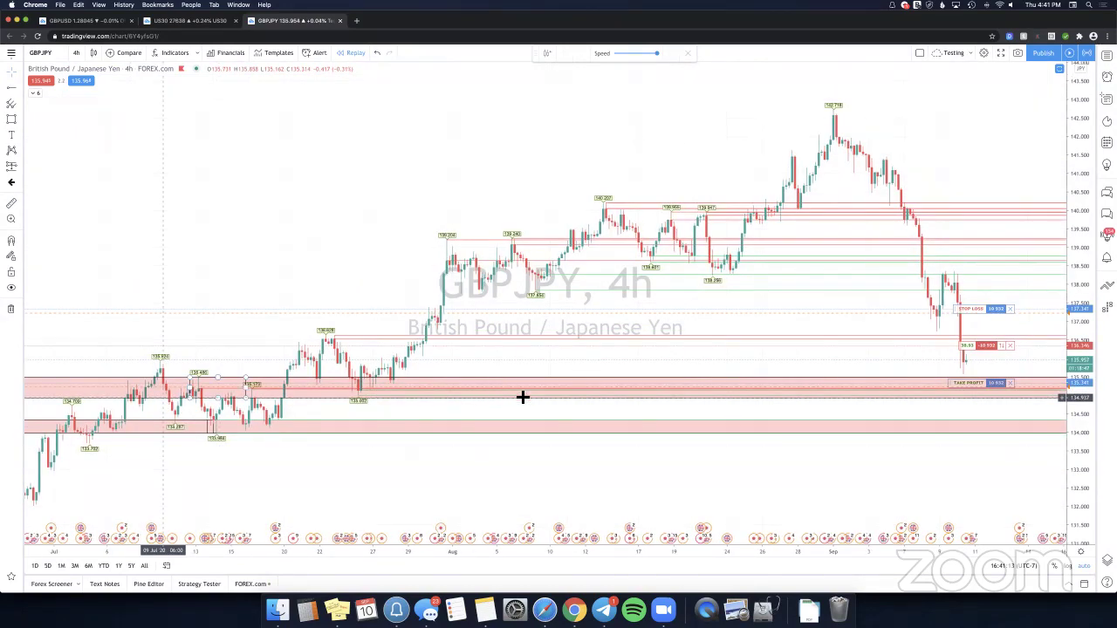
{"action": "scroll", "coordinate": [522, 397], "scroll_direction": "left", "scroll_amount": 3}
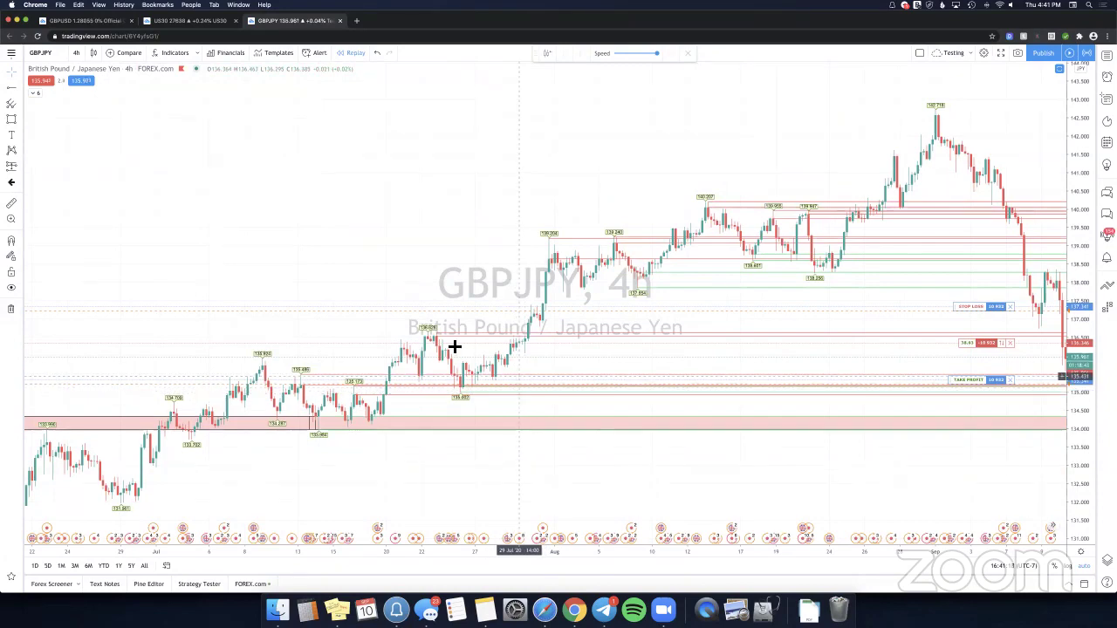
Draw a rectangle zone between about 134.95 and 135.49, starting around 8 July near the early-July swing high.
{"action": "left_click", "coordinate": [258, 375]}
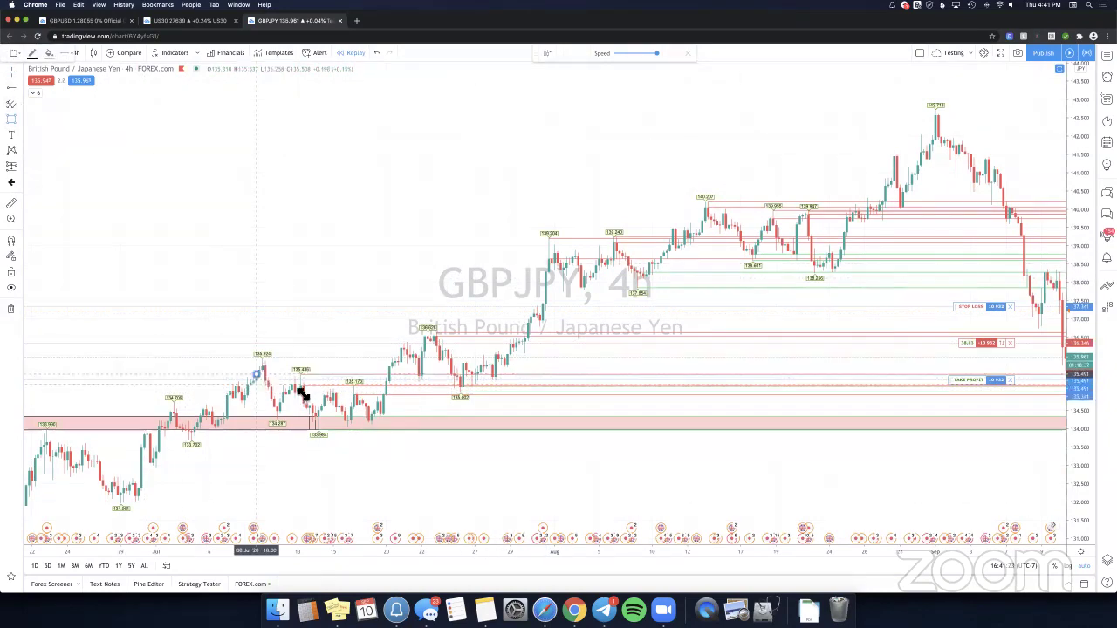
{"action": "left_click_drag", "start_coordinate": [285, 390], "coordinate": [271, 393]}
{"action": "left_click", "coordinate": [273, 398]}
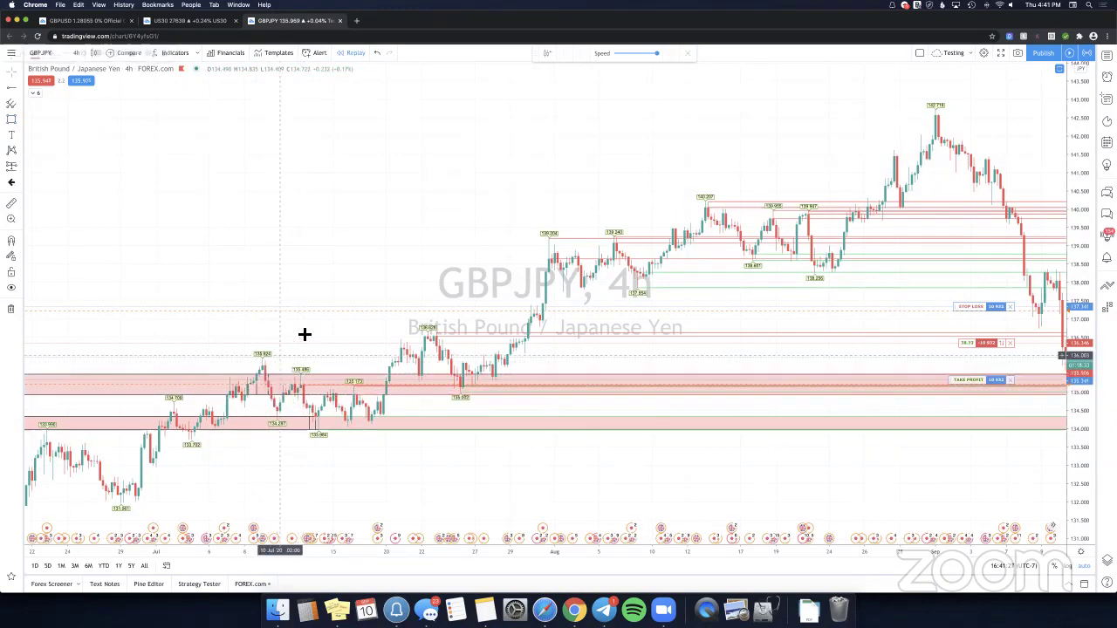
Draw a thin rectangle zone between about 136.5 and 136.6 along the two red lines at the late-July high.
{"action": "left_click_drag", "start_coordinate": [309, 321], "coordinate": [269, 309]}
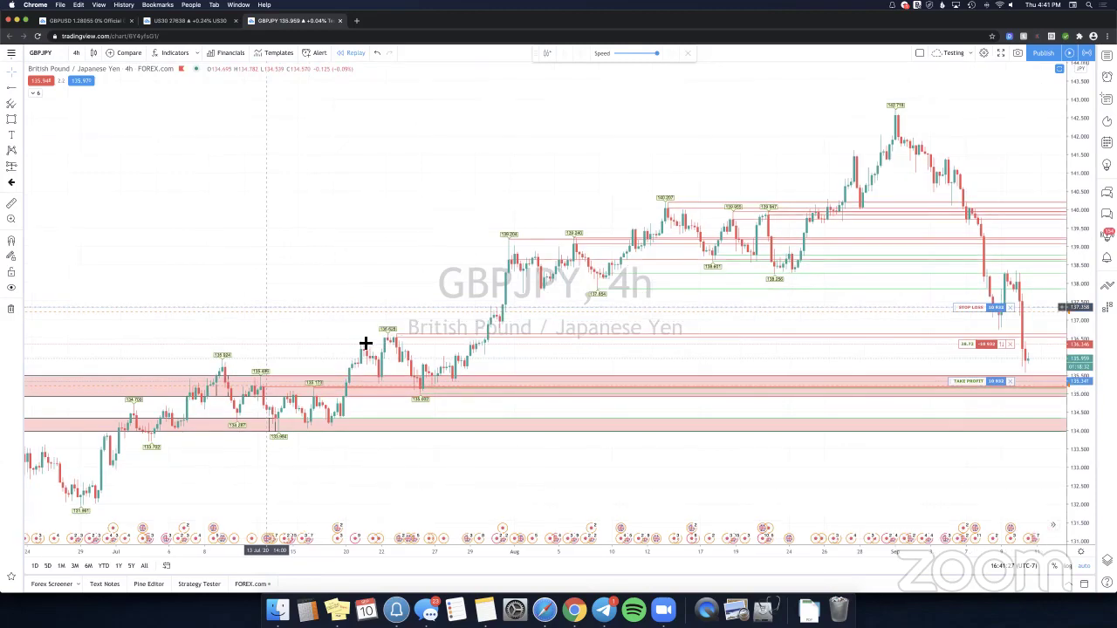
{"action": "left_click", "coordinate": [12, 119]}
{"action": "left_click", "coordinate": [364, 337]}
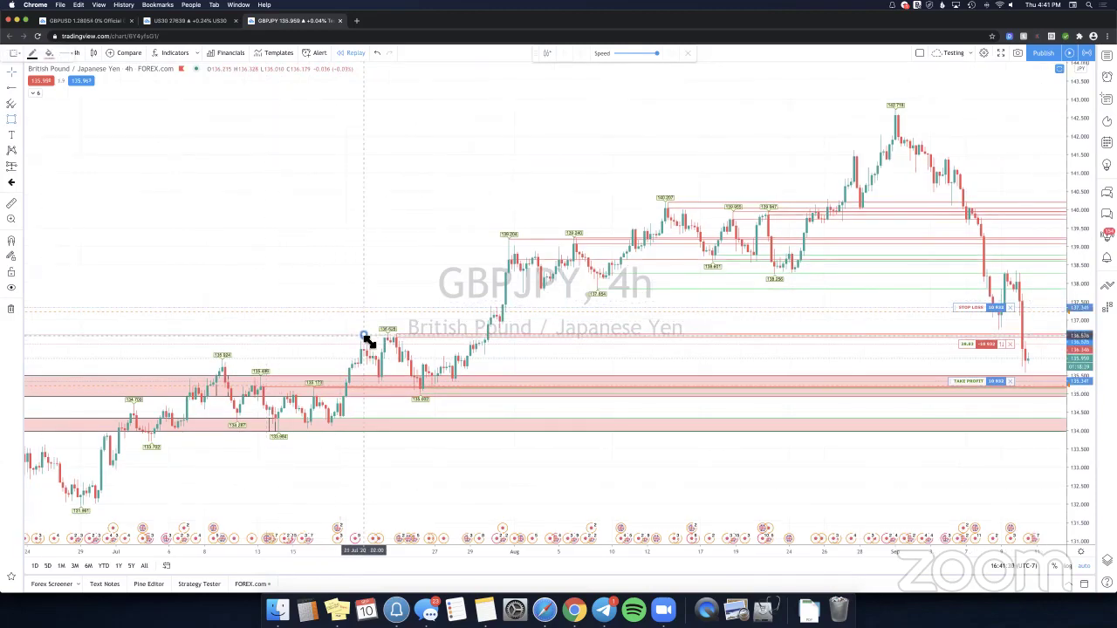
{"action": "left_click", "coordinate": [371, 340]}
Draw a rectangle zone at the mid-August swing high, covering prices from about 139.75 to 140.2.
{"action": "left_click_drag", "start_coordinate": [420, 273], "coordinate": [251, 254]}
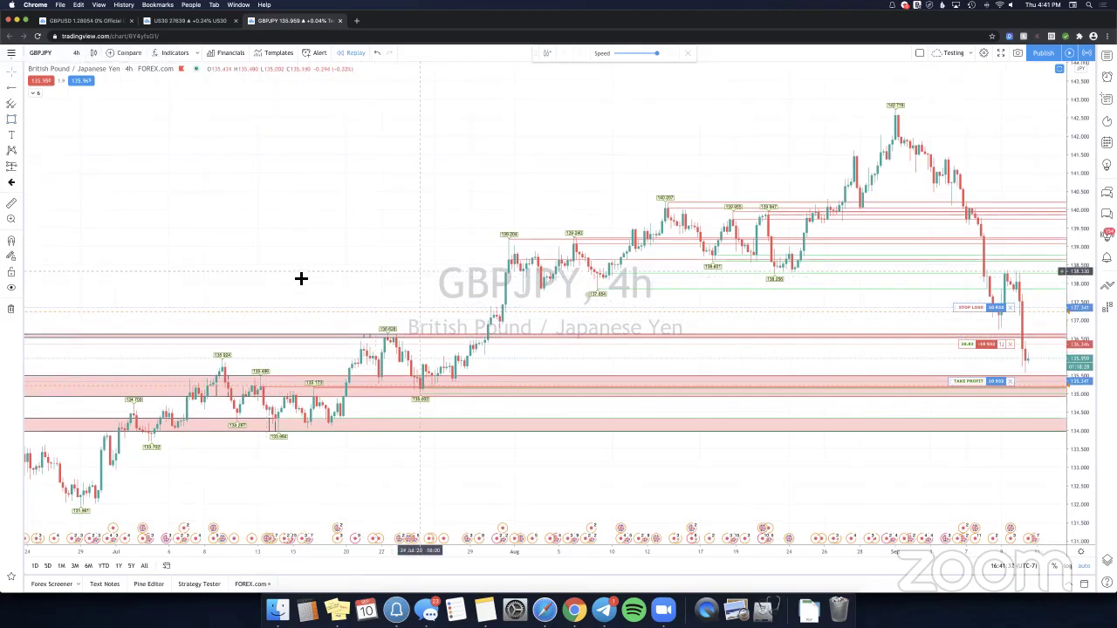
{"action": "left_click", "coordinate": [12, 121]}
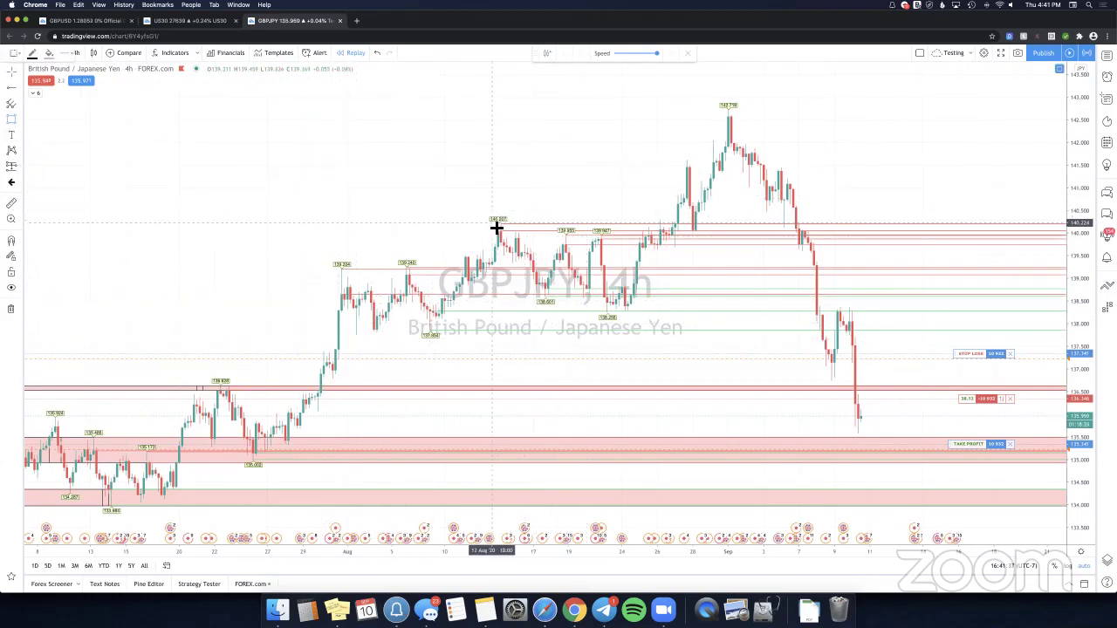
{"action": "left_click_drag", "start_coordinate": [495, 228], "coordinate": [507, 242]}
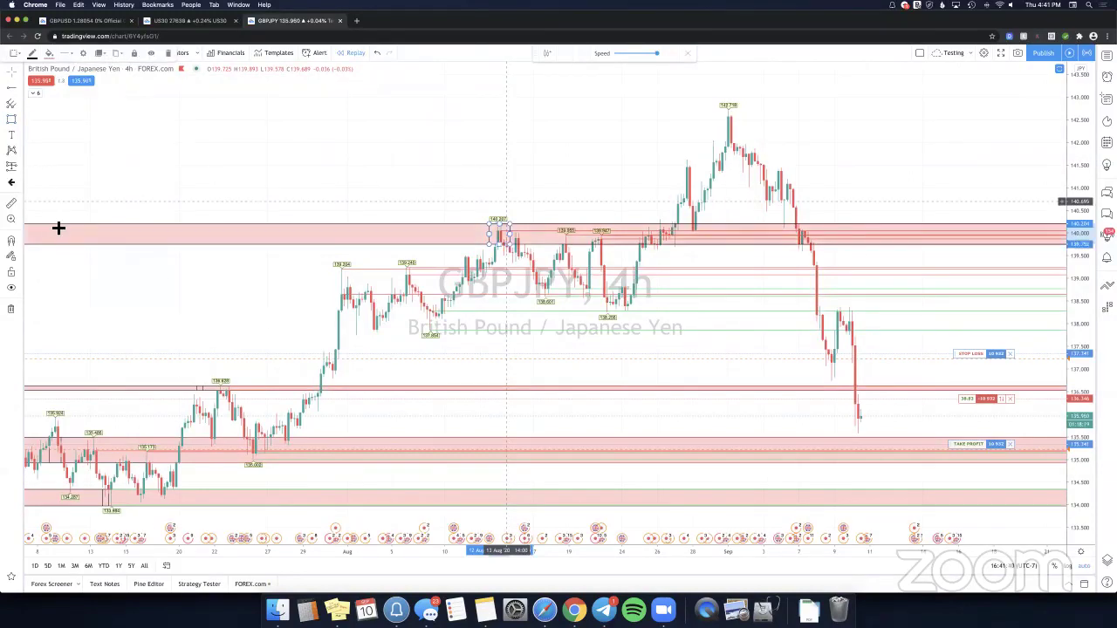
Sketch projection arrows from about 135.85 up to 138.38 and back down toward 136.62, and delete them.
{"action": "left_click", "coordinate": [19, 87]}
{"action": "left_click", "coordinate": [54, 229]}
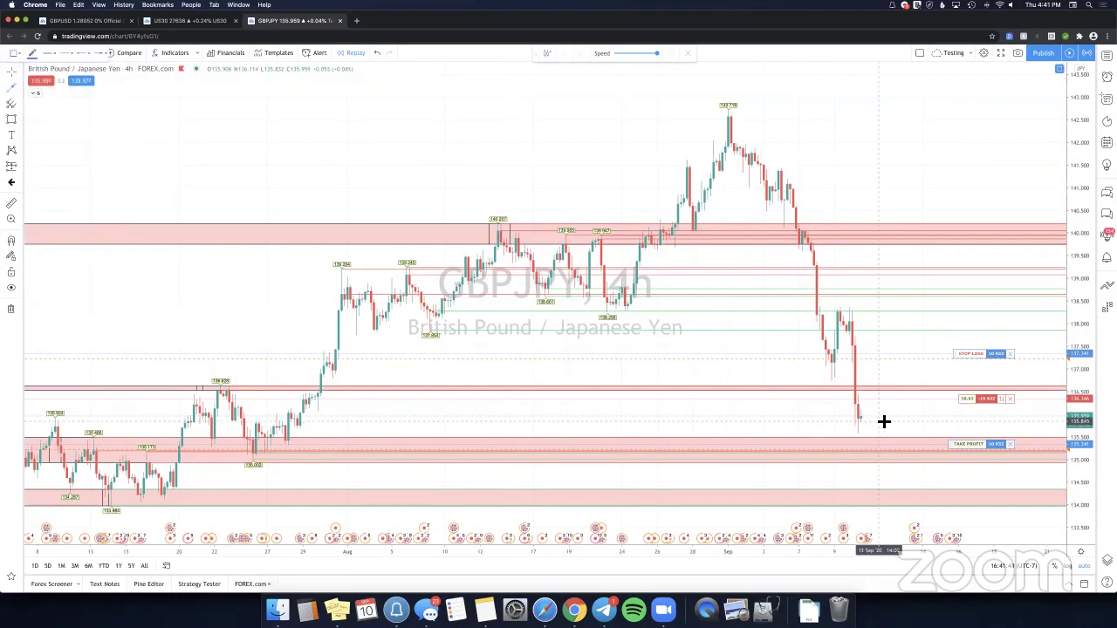
{"action": "left_click", "coordinate": [879, 422]}
{"action": "left_click", "coordinate": [887, 308]}
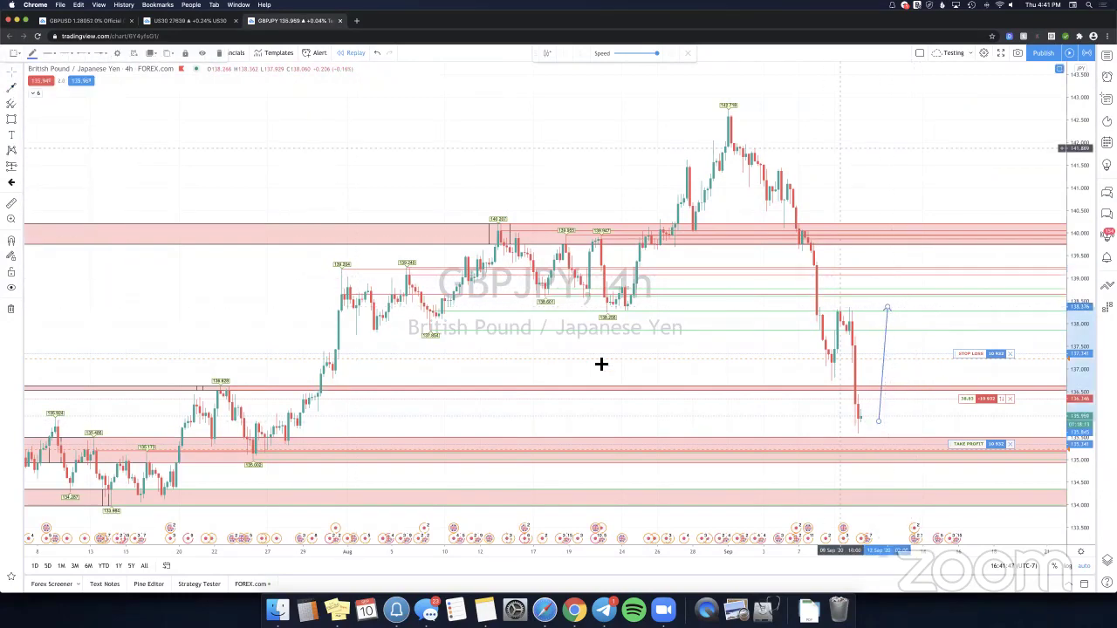
{"action": "scroll", "coordinate": [601, 364], "scroll_direction": "right", "scroll_amount": 5}
{"action": "scroll", "coordinate": [661, 450], "scroll_direction": "right", "scroll_amount": 3}
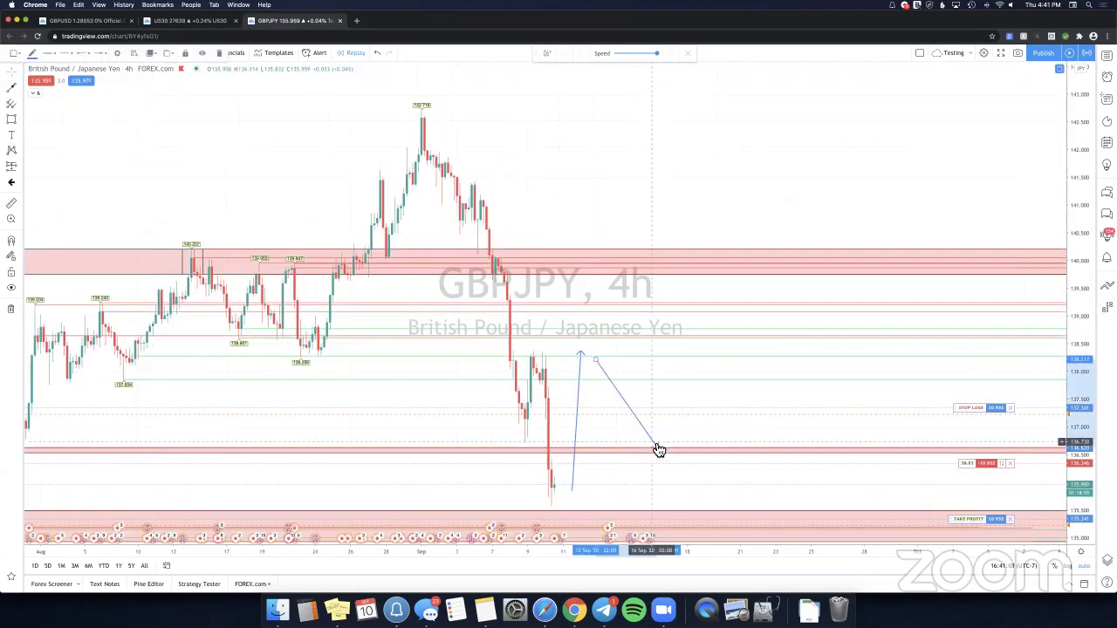
{"action": "left_click", "coordinate": [581, 366]}
{"action": "key", "text": "Delete"}
Draw a rectangle zone at the early-August swing low, between about 137.86 and 138.28.
{"action": "left_click_drag", "start_coordinate": [502, 419], "coordinate": [641, 406]}
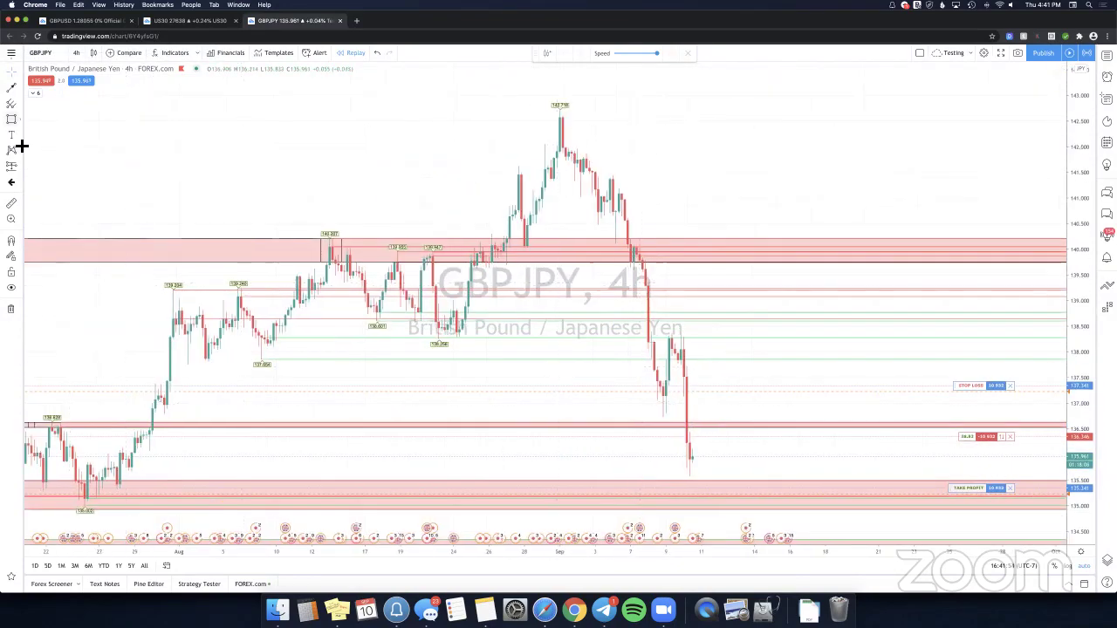
{"action": "left_click", "coordinate": [12, 119]}
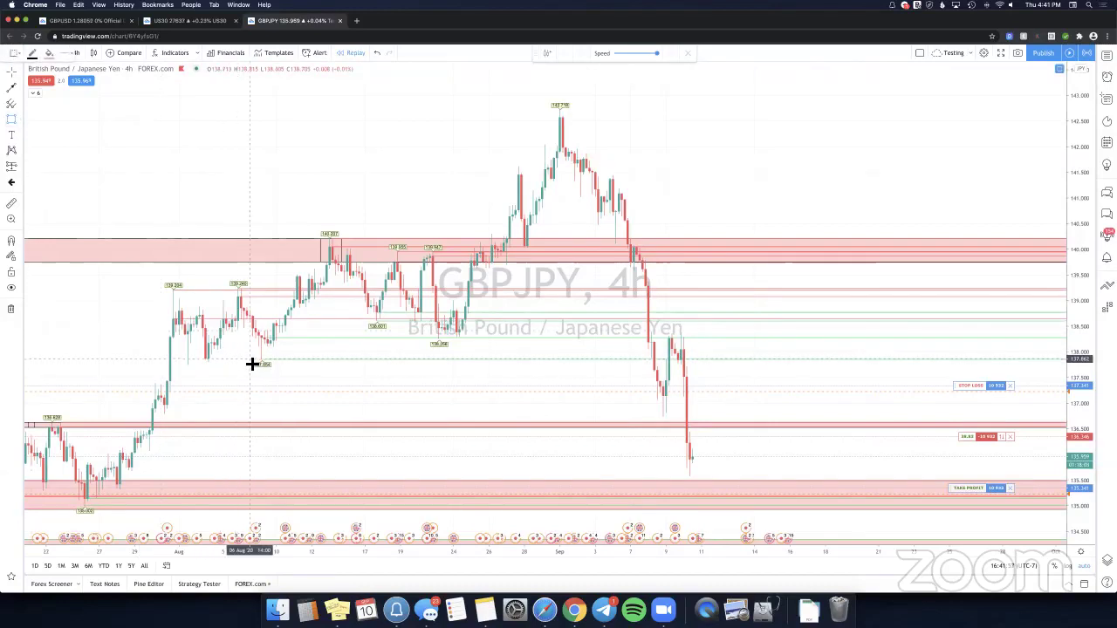
{"action": "left_click", "coordinate": [251, 362]}
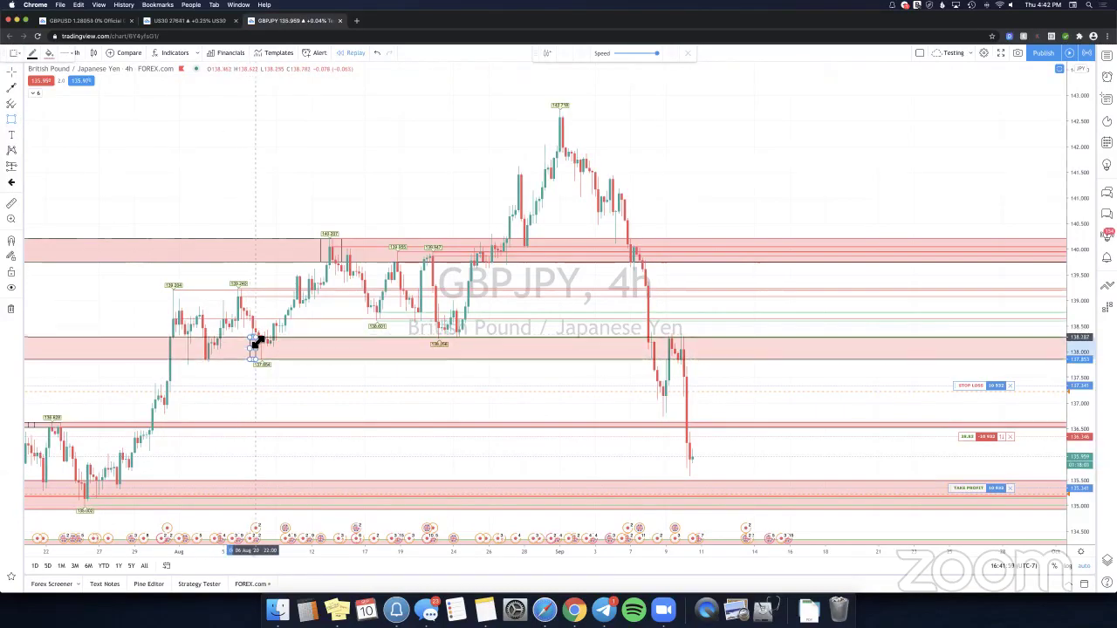
{"action": "left_click", "coordinate": [257, 341]}
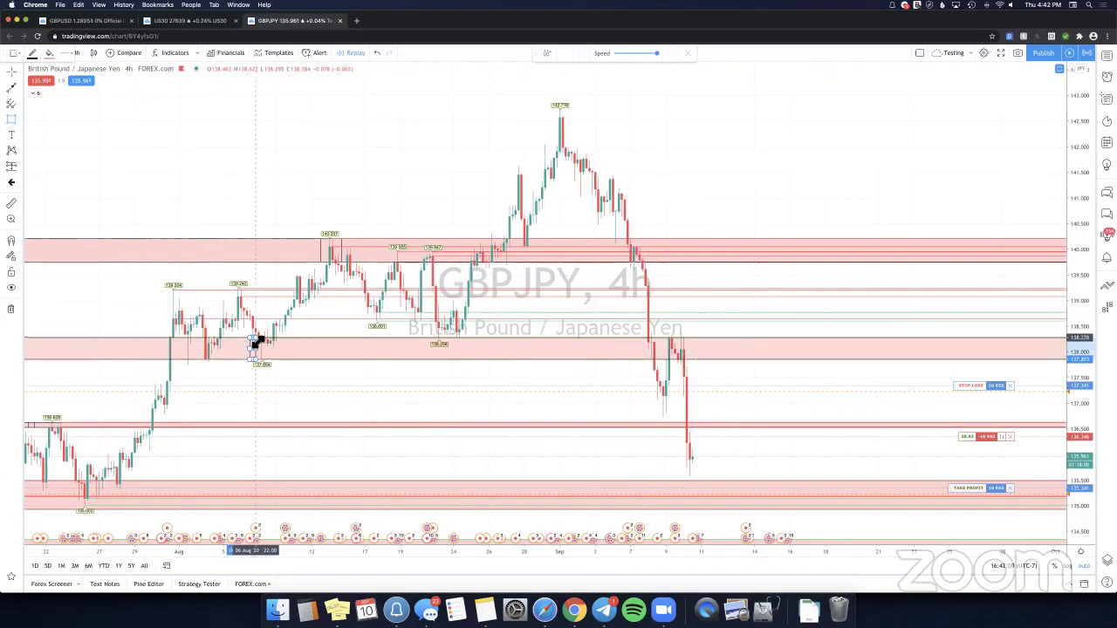
Draw a narrow rectangle zone across the early-August swing highs, between about 139.08 and 139.25.
{"action": "left_click", "coordinate": [11, 121]}
{"action": "left_click", "coordinate": [11, 120]}
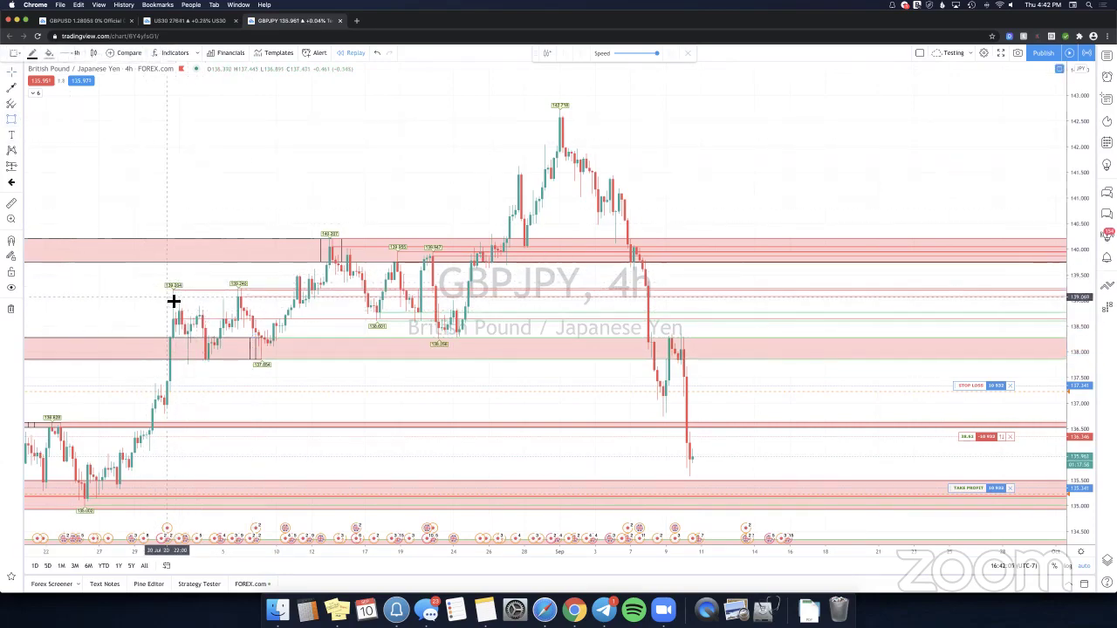
{"action": "left_click_drag", "start_coordinate": [169, 299], "coordinate": [203, 291]}
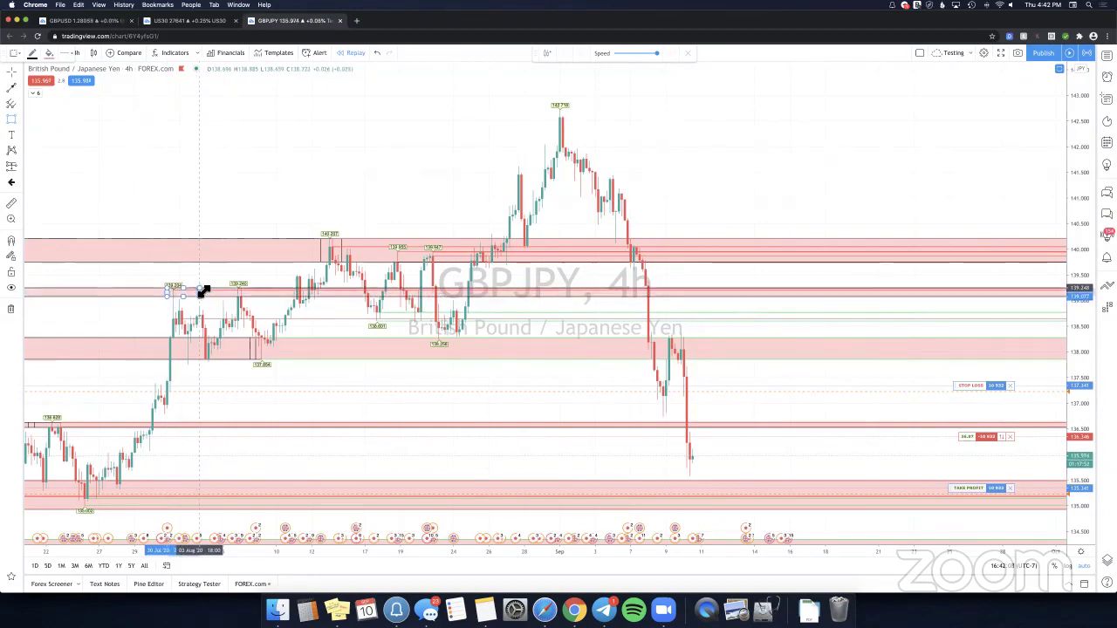
{"action": "left_click", "coordinate": [177, 198]}
Draw a narrow rectangle zone between about 138.59 and 138.77, starting at the end of July.
{"action": "left_click", "coordinate": [14, 120]}
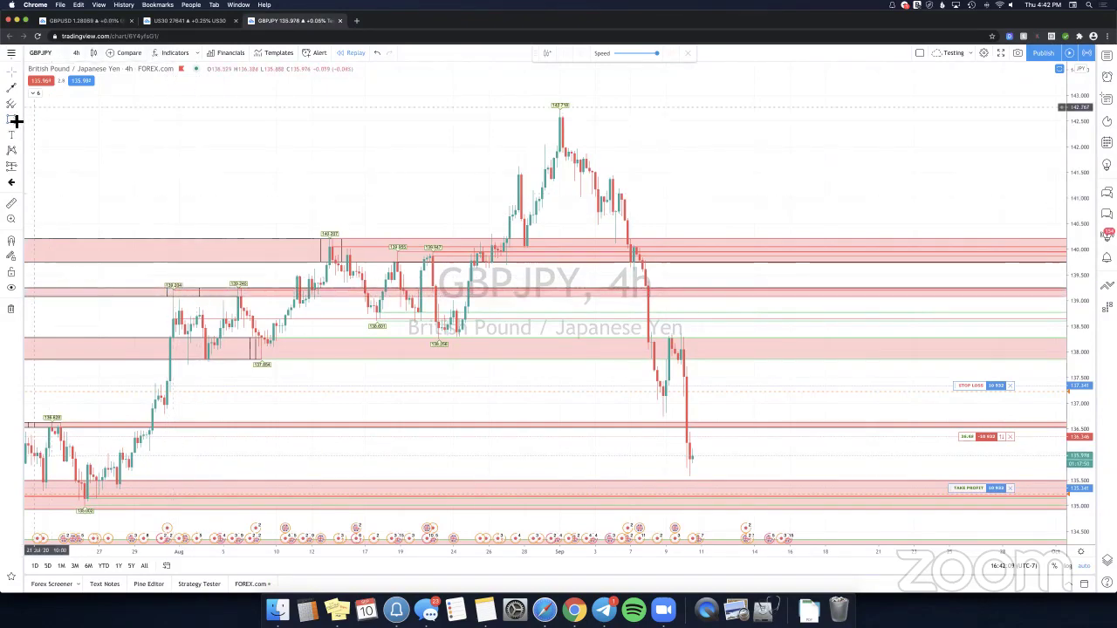
{"action": "left_click", "coordinate": [158, 327]}
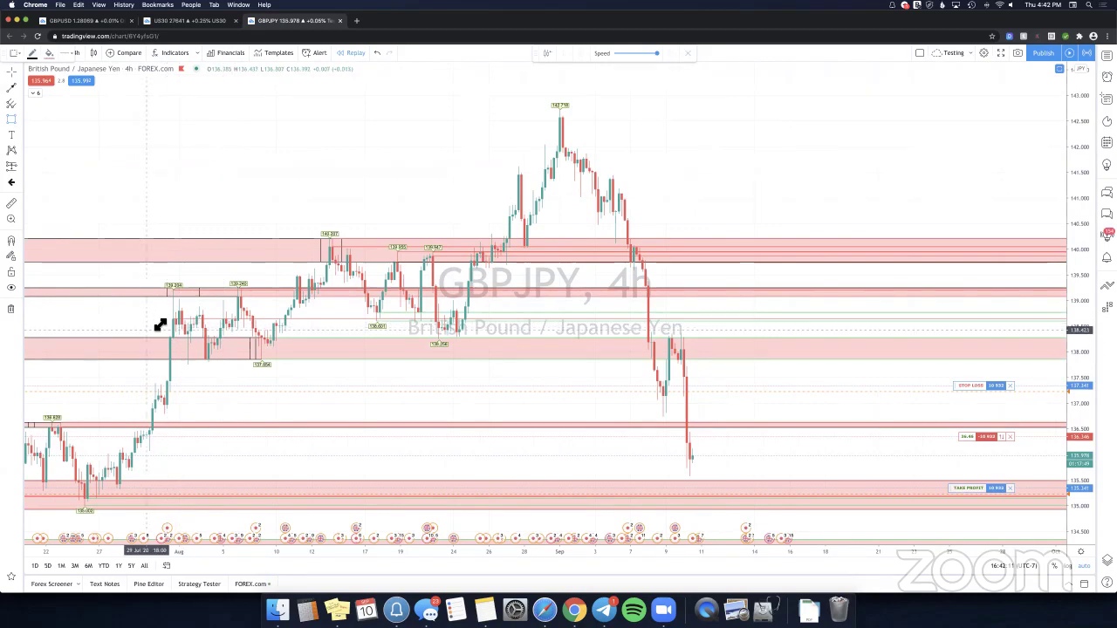
{"action": "left_click", "coordinate": [155, 321]}
{"action": "left_click", "coordinate": [172, 312]}
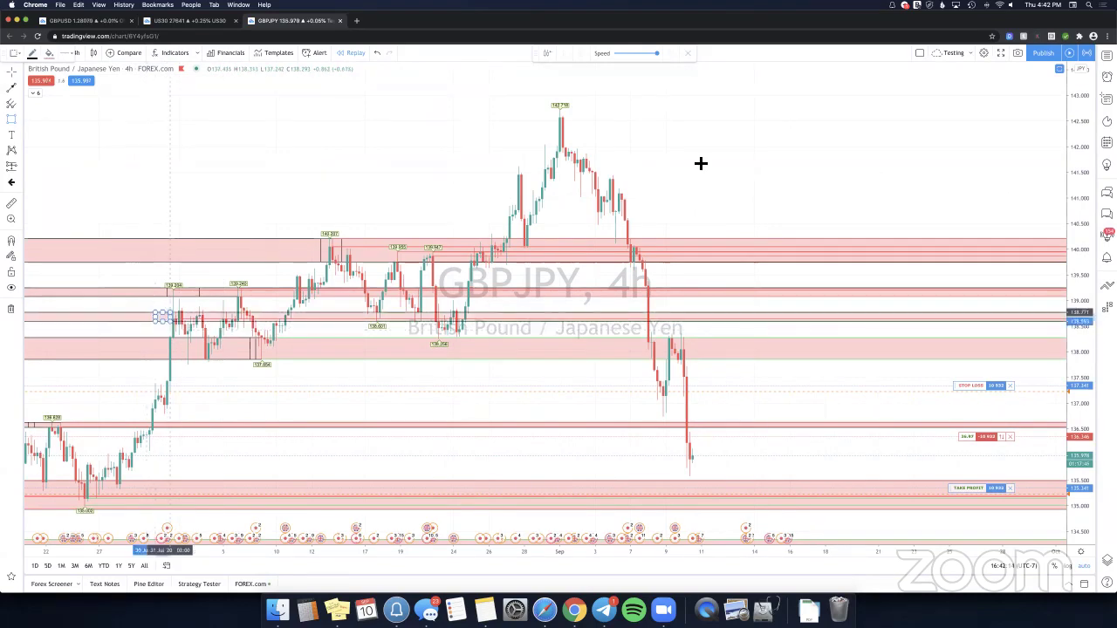
{"action": "left_click", "coordinate": [698, 161]}
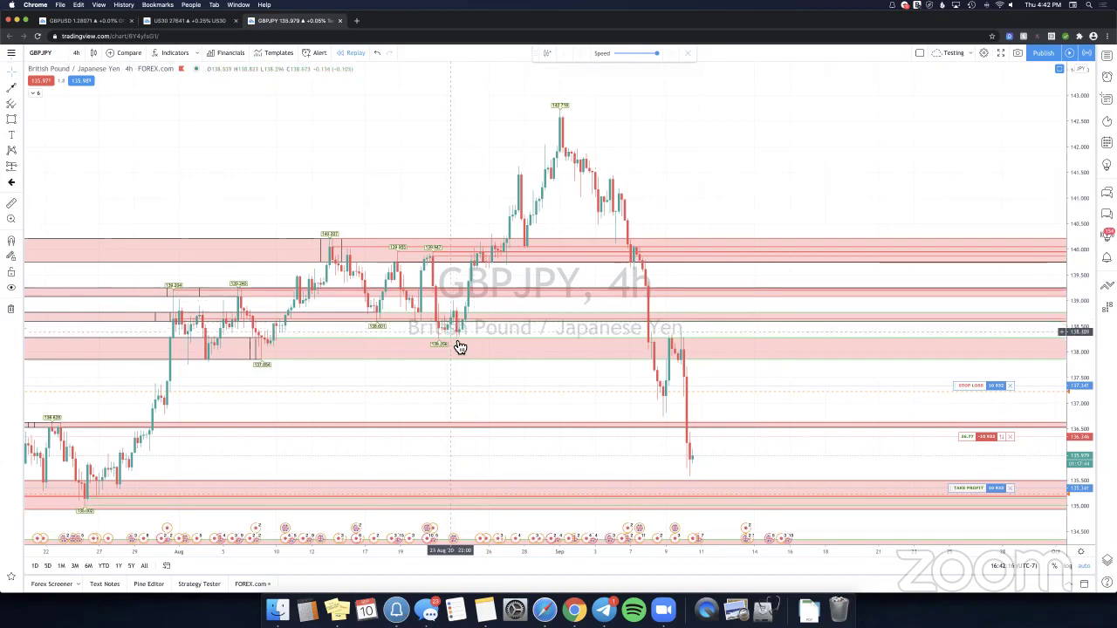
Hide the K2 SR v2 100 500 indicator so only the drawn zones mark levels, and collapse the indicator list.
{"action": "left_click", "coordinate": [37, 92]}
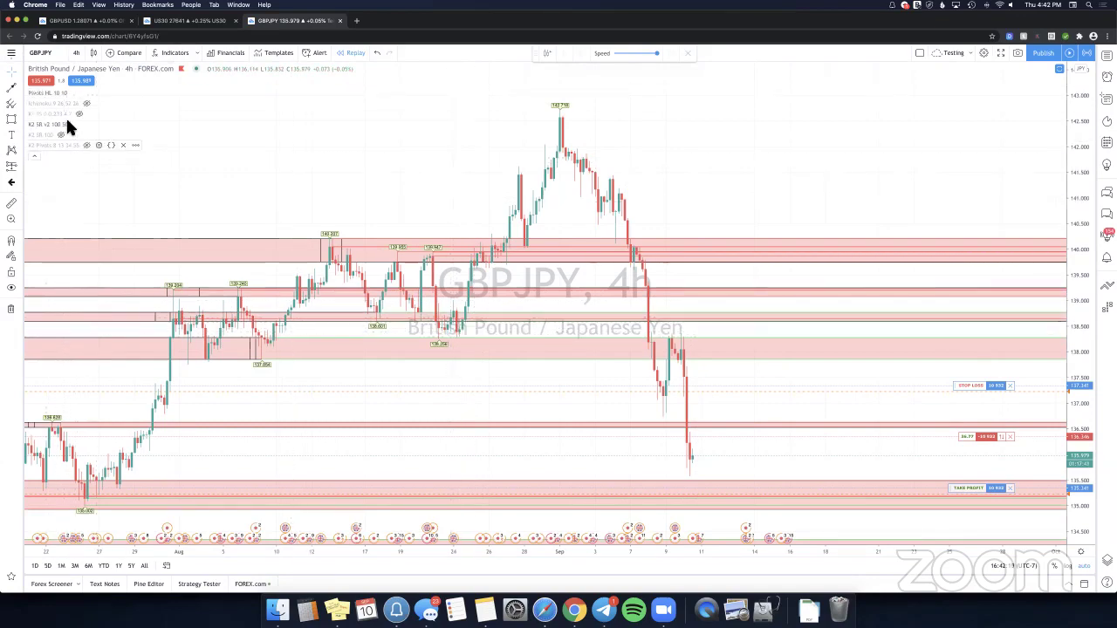
{"action": "left_click", "coordinate": [34, 155]}
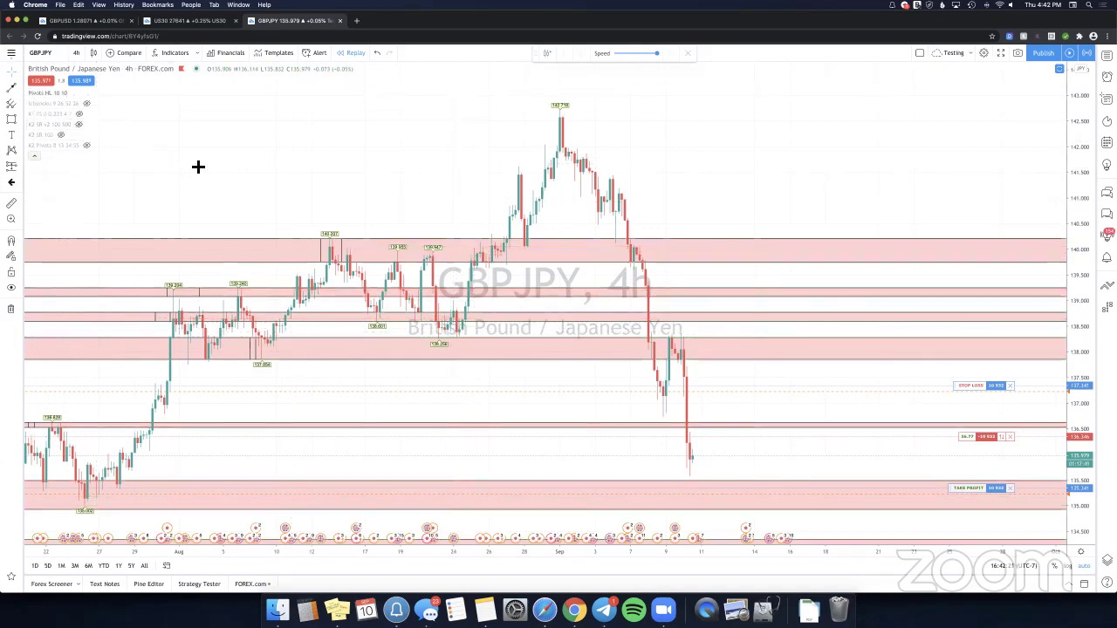
{"action": "scroll", "coordinate": [598, 161], "scroll_direction": "left", "scroll_amount": 5}
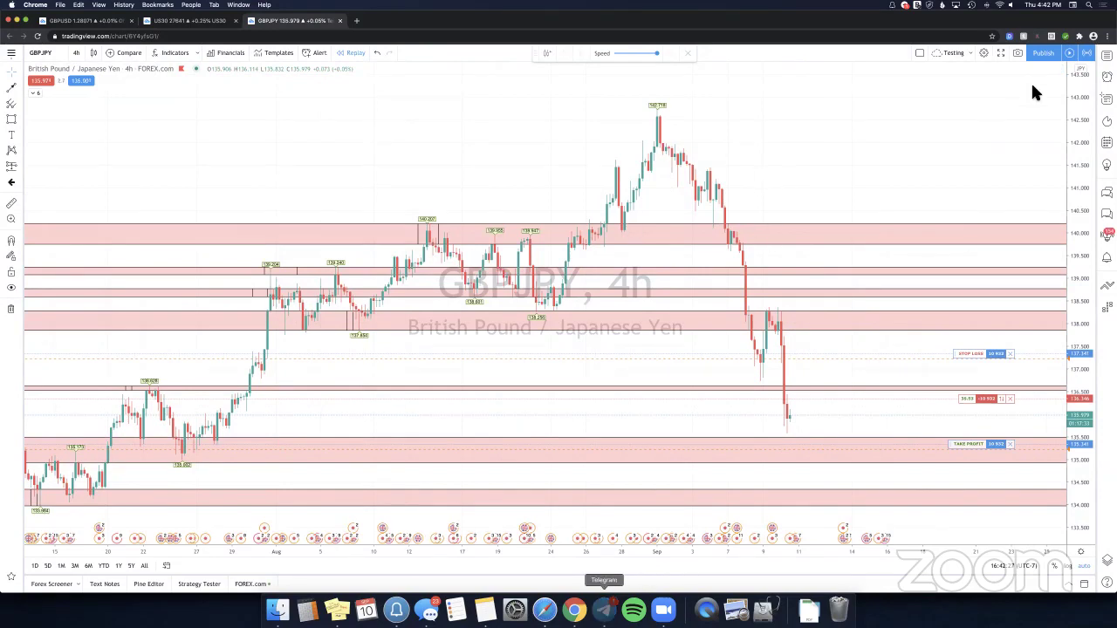
Switch to Telegram, search the K2 Premium Signals Channel for "gbpjpy" and review the matching trade messages.
{"action": "scroll", "coordinate": [1006, 106], "scroll_direction": "up", "scroll_amount": 2}
{"action": "key", "text": "super+f"}
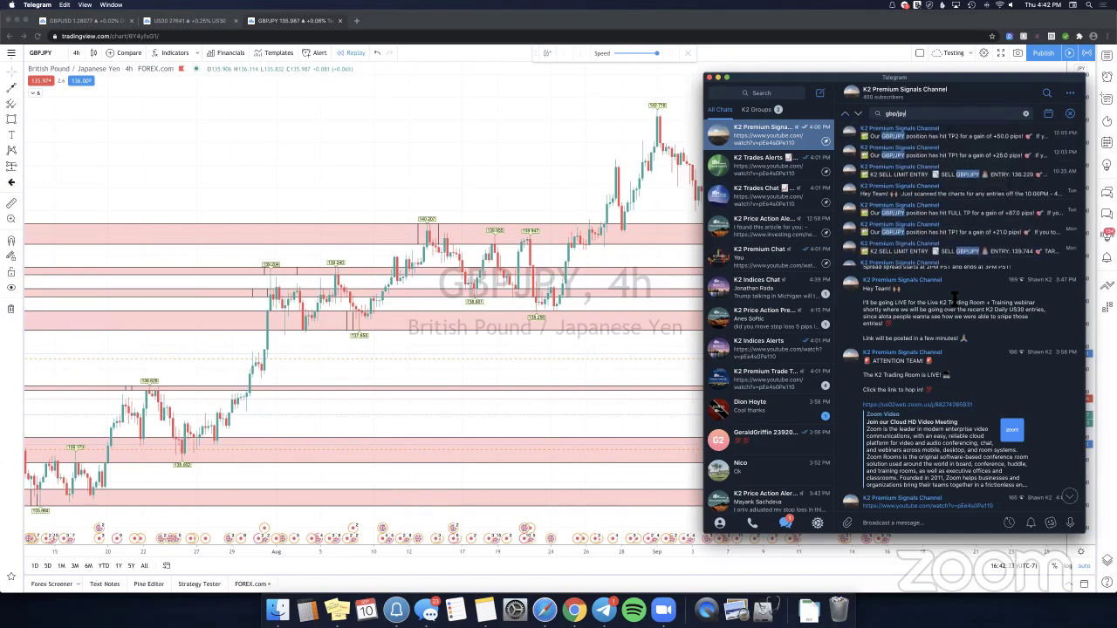
{"action": "key", "text": "Return"}
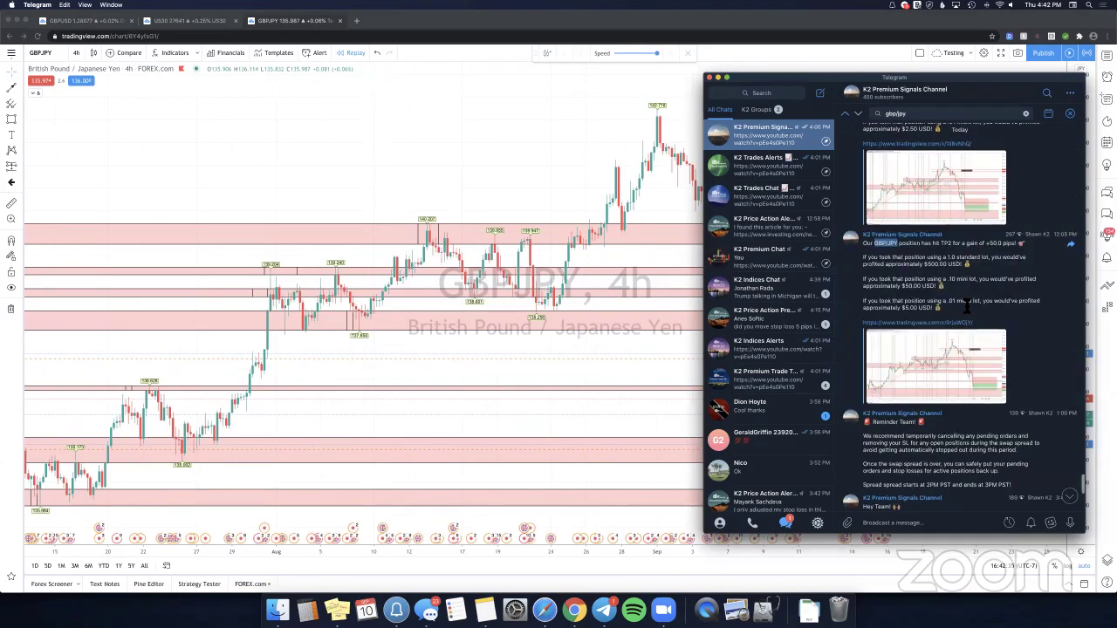
{"action": "key", "text": "Return"}
{"action": "scroll", "coordinate": [998, 272], "scroll_direction": "down", "scroll_amount": 1}
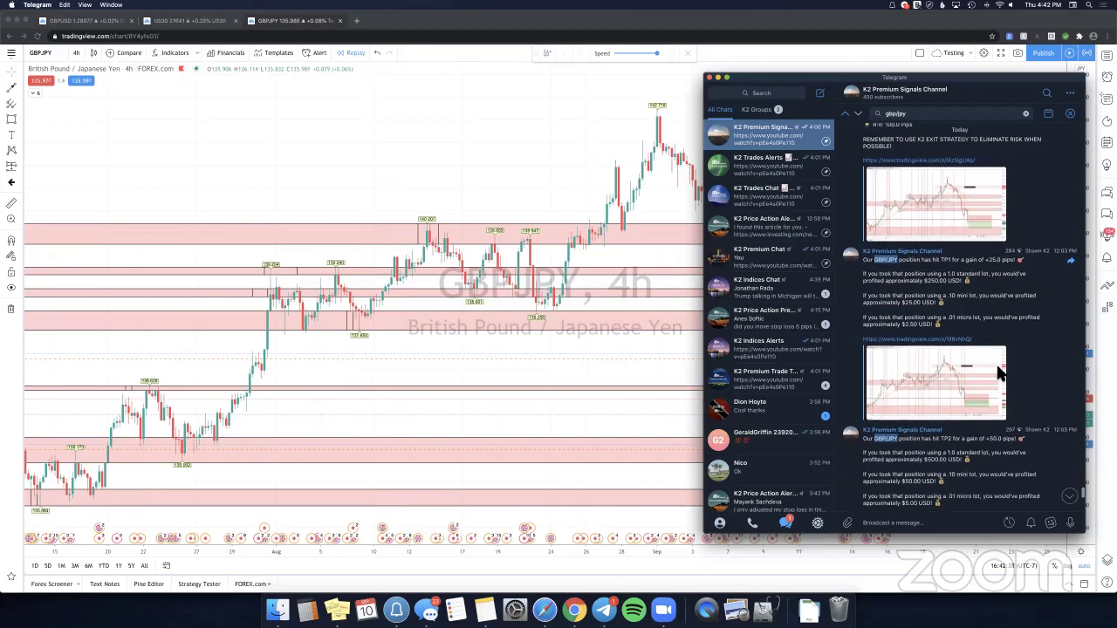
Review the GBPJPY TP1 and TP2 messages and their chart images in the K2 Premium Signals Channel.
{"action": "scroll", "coordinate": [998, 422], "scroll_direction": "down", "scroll_amount": 2}
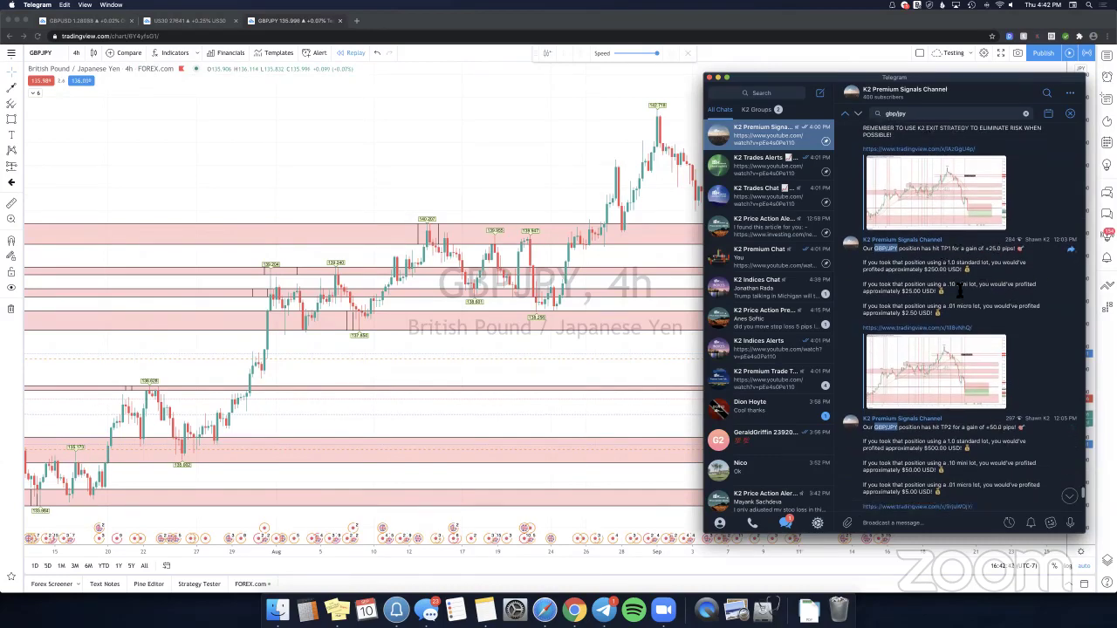
{"action": "scroll", "coordinate": [954, 322], "scroll_direction": "down", "scroll_amount": 4}
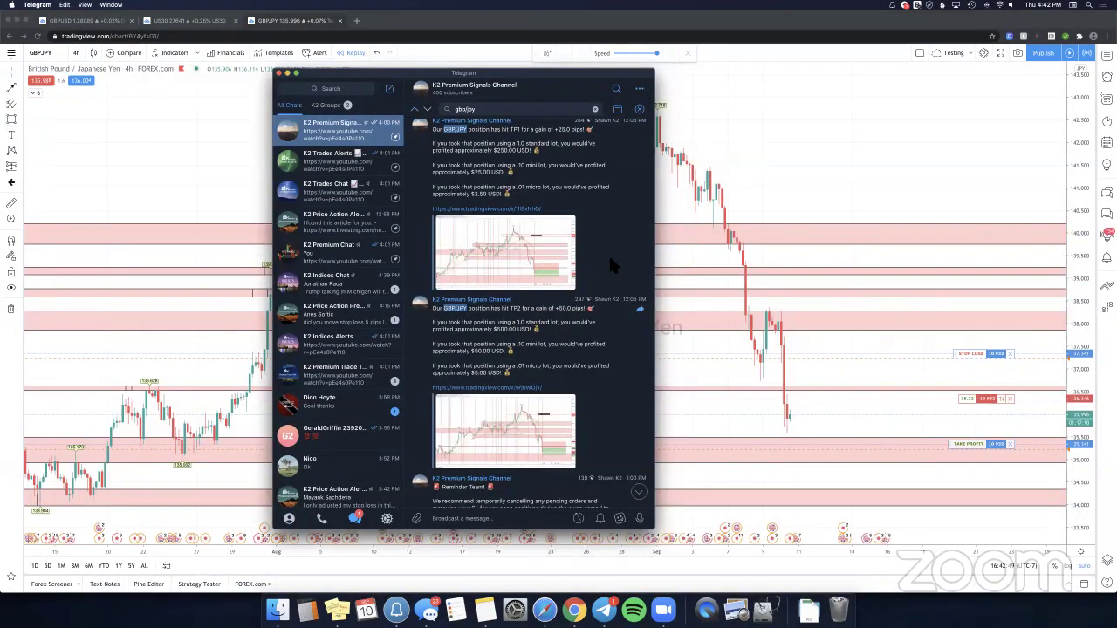
{"action": "scroll", "coordinate": [814, 447], "scroll_direction": "down", "scroll_amount": 1}
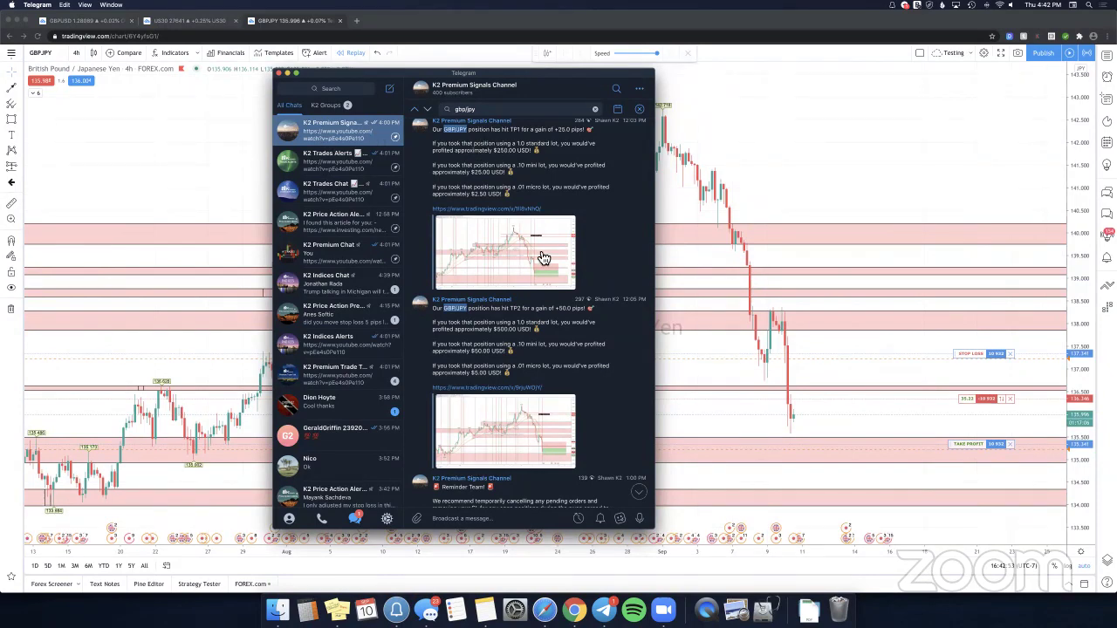
Switch back to the GBPJPY chart in TradingView, show the hidden moving-average indicator, and collapse the indicator list.
{"action": "key", "text": "super+Tab"}
{"action": "scroll", "coordinate": [810, 172], "scroll_direction": "up", "scroll_amount": 2}
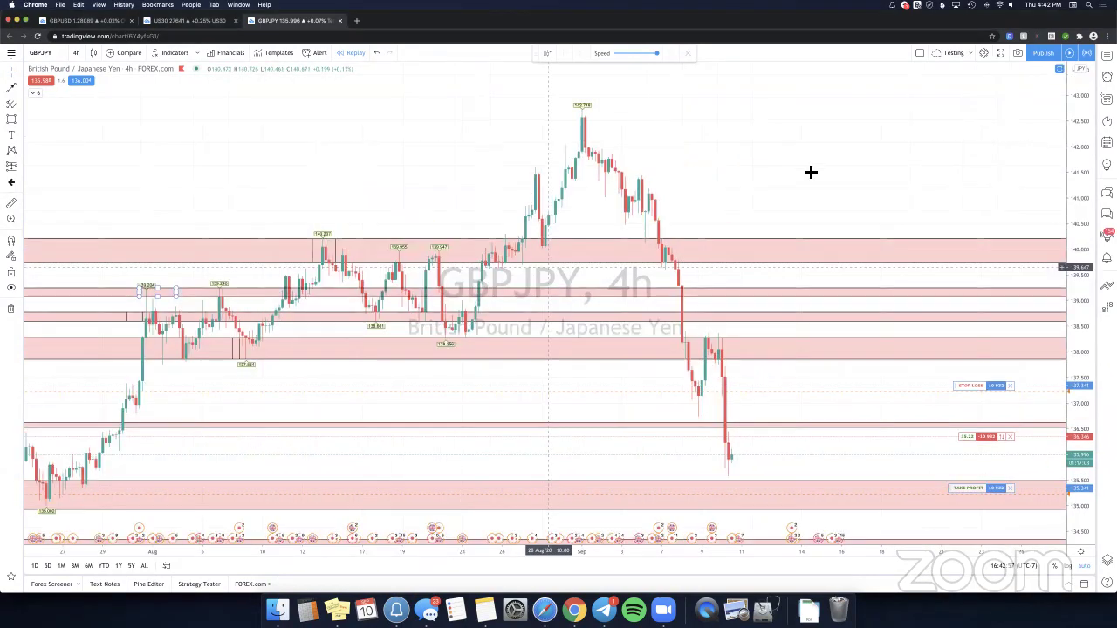
{"action": "scroll", "coordinate": [593, 516], "scroll_direction": "up", "scroll_amount": 1}
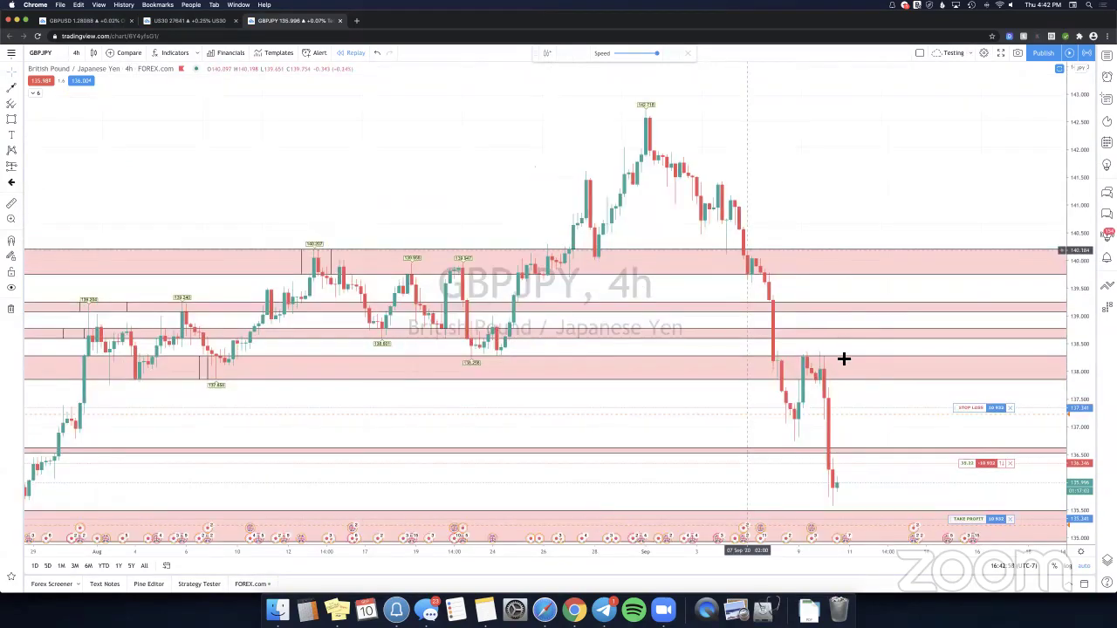
{"action": "scroll", "coordinate": [868, 301], "scroll_direction": "down", "scroll_amount": 2}
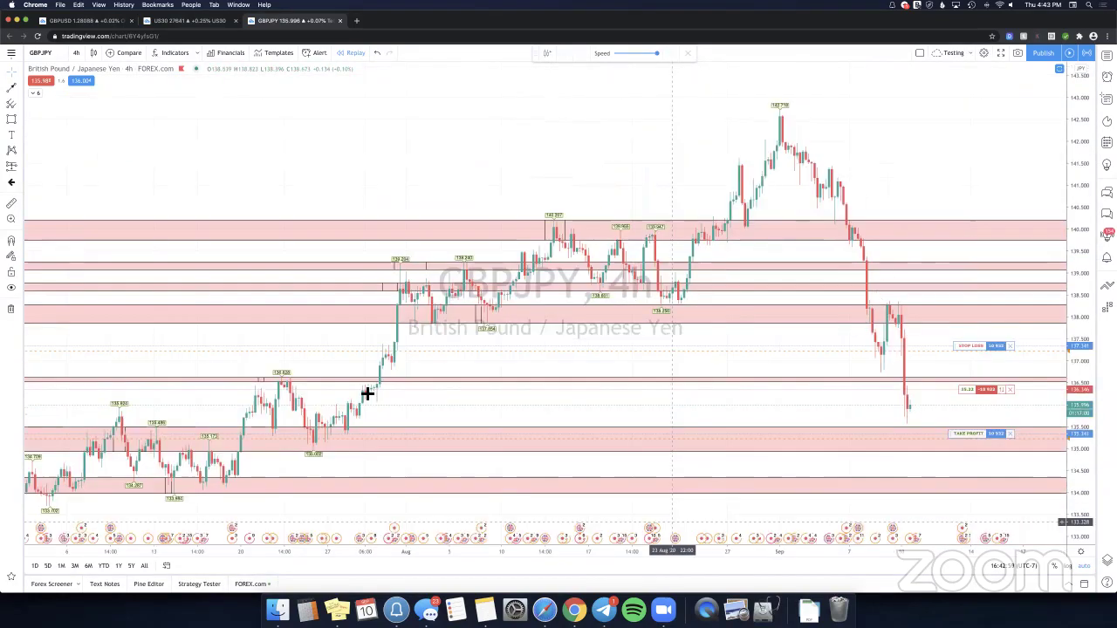
{"action": "scroll", "coordinate": [672, 521], "scroll_direction": "down", "scroll_amount": 1}
{"action": "left_click_drag", "start_coordinate": [721, 436], "coordinate": [837, 356]}
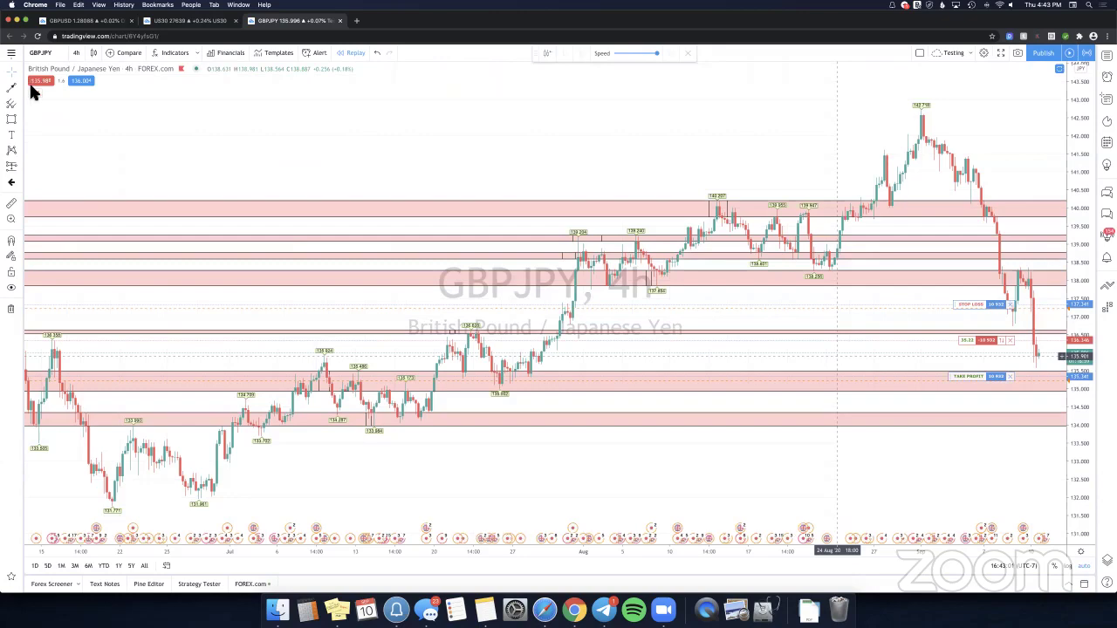
{"action": "left_click_drag", "start_coordinate": [303, 165], "coordinate": [73, 157]}
{"action": "left_click", "coordinate": [35, 93]}
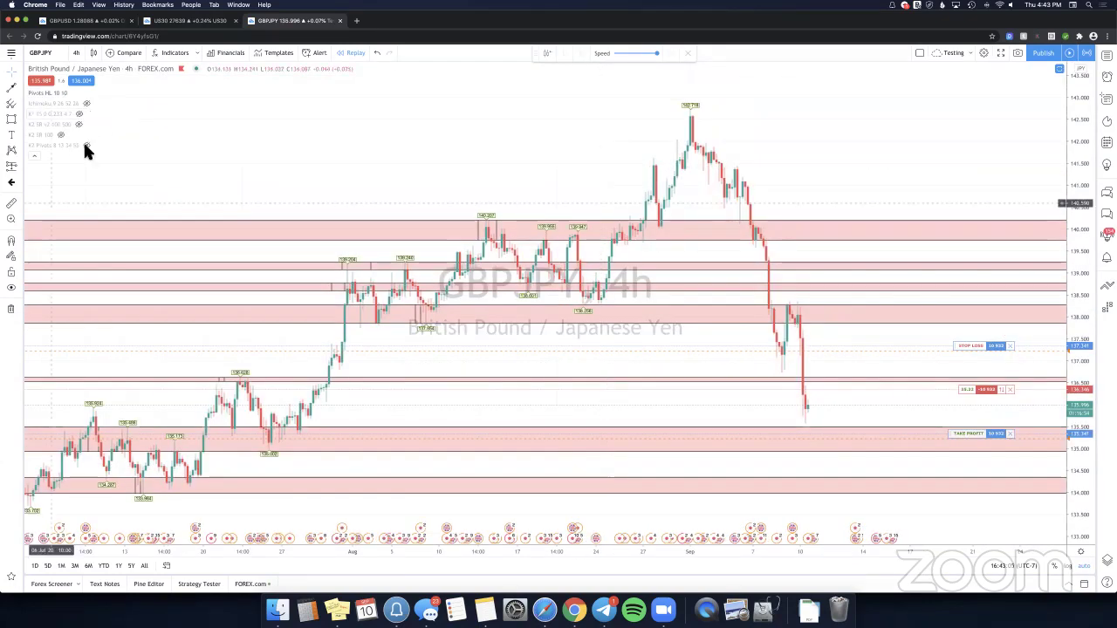
{"action": "left_click", "coordinate": [35, 156]}
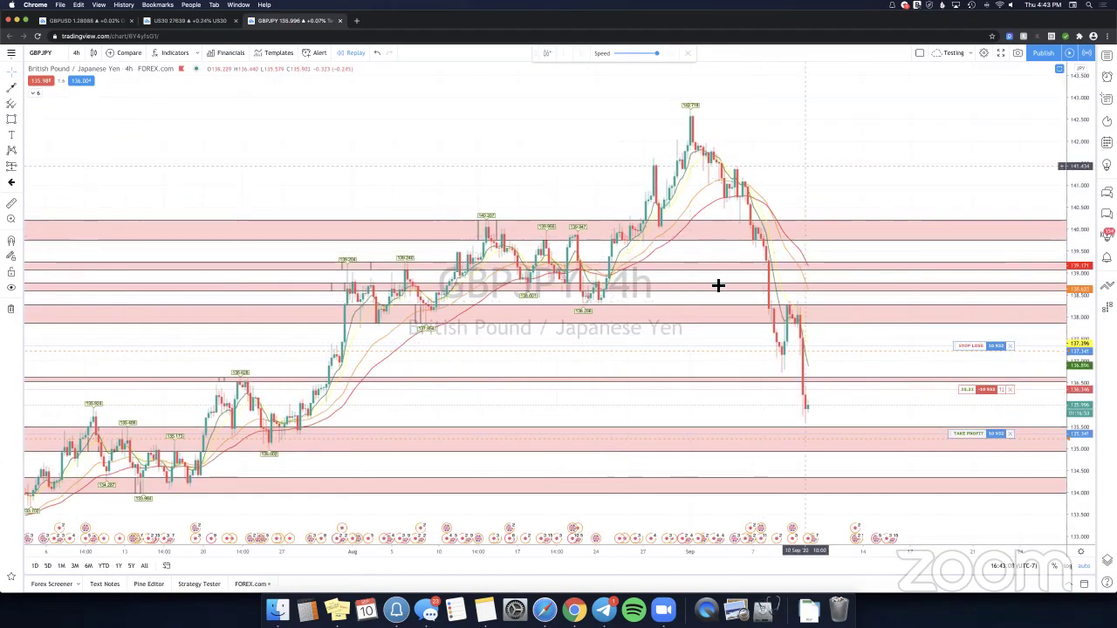
Draw an arrow up from the latest low to about 136.2 and another down into the support zone at about 135.1.
{"action": "left_click_drag", "start_coordinate": [789, 164], "coordinate": [784, 163]}
{"action": "scroll", "coordinate": [673, 212], "scroll_direction": "right", "scroll_amount": 2}
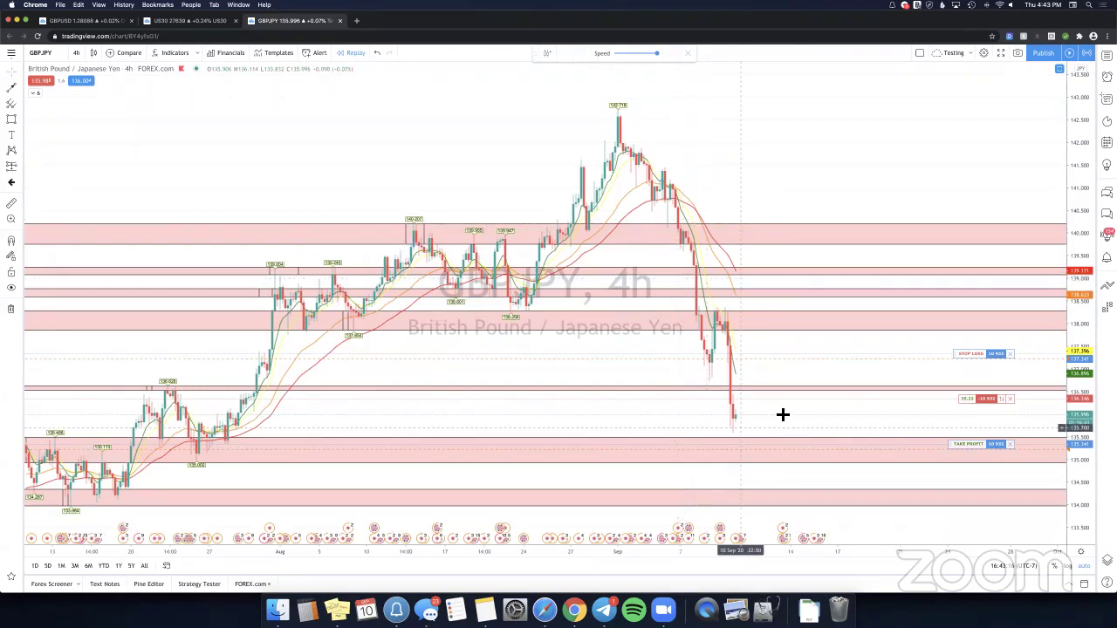
{"action": "scroll", "coordinate": [757, 412], "scroll_direction": "right", "scroll_amount": 1}
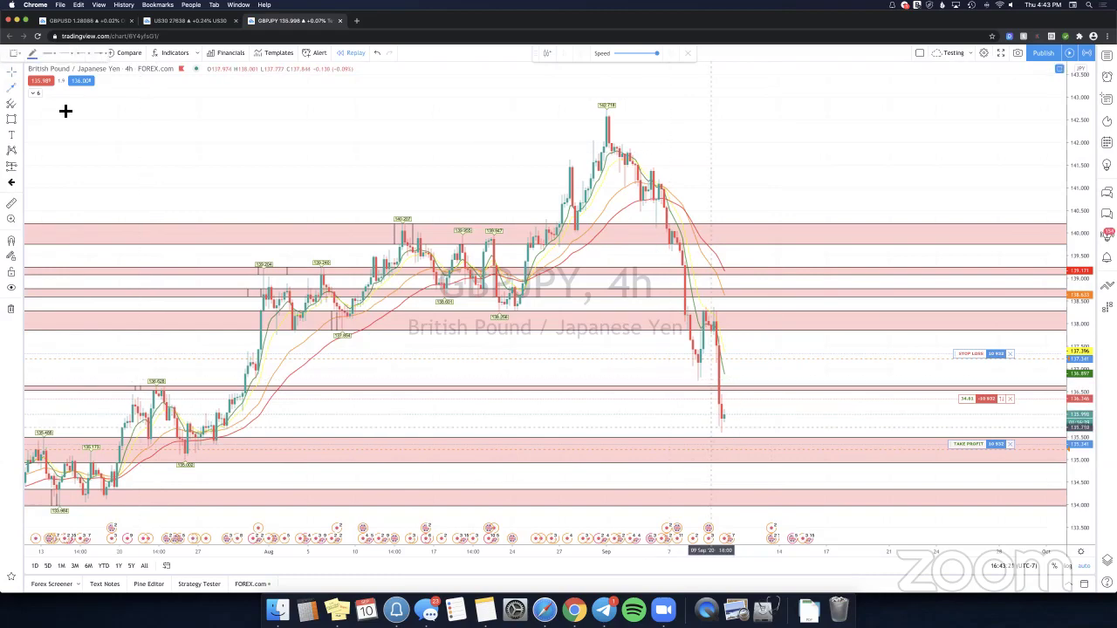
{"action": "left_click", "coordinate": [727, 432]}
{"action": "left_click", "coordinate": [732, 404]}
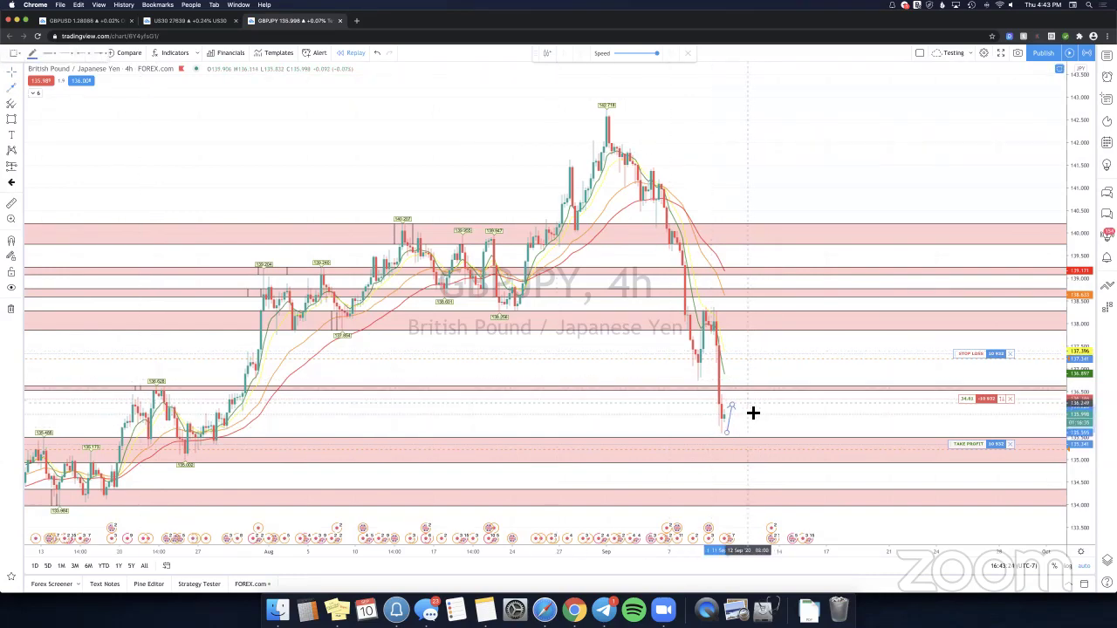
{"action": "left_click", "coordinate": [743, 403]}
{"action": "left_click", "coordinate": [764, 454]}
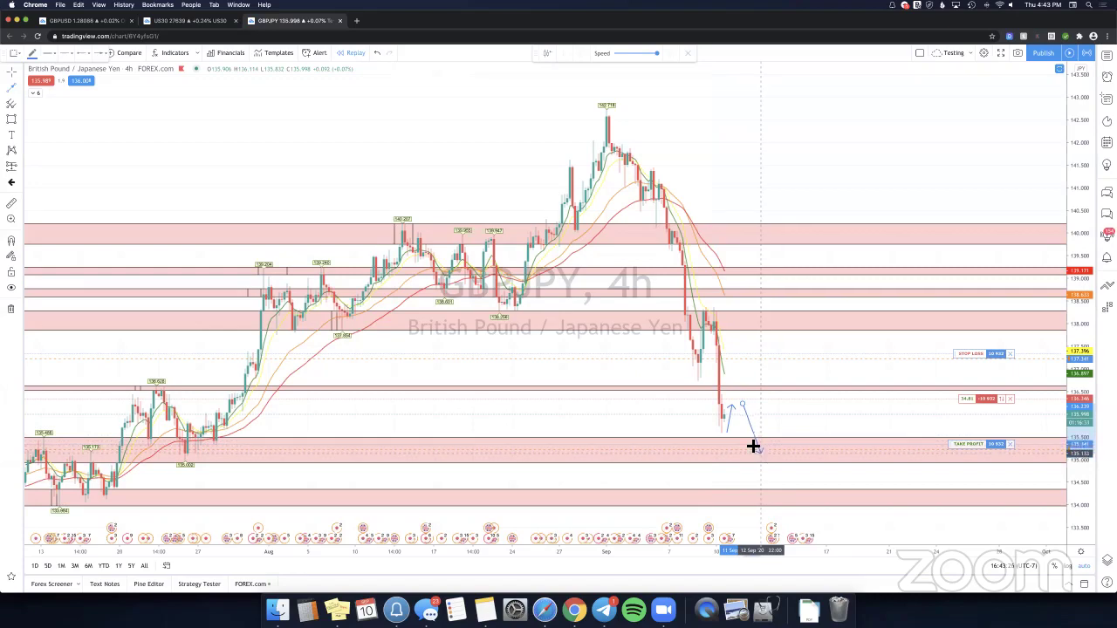
{"action": "key", "text": "Escape"}
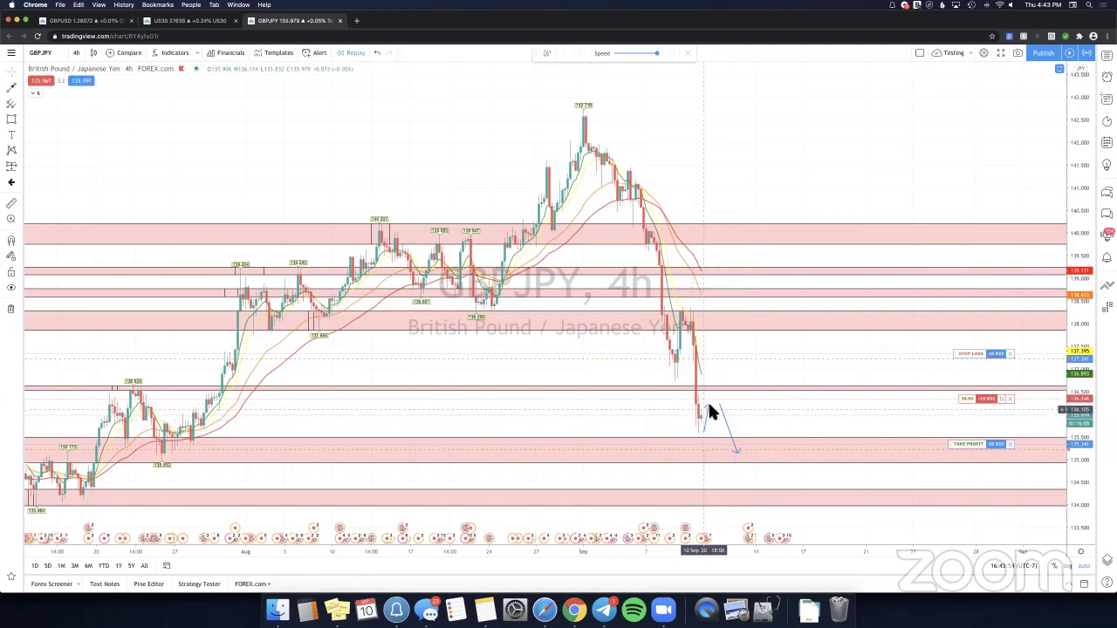
{"action": "left_click", "coordinate": [709, 407]}
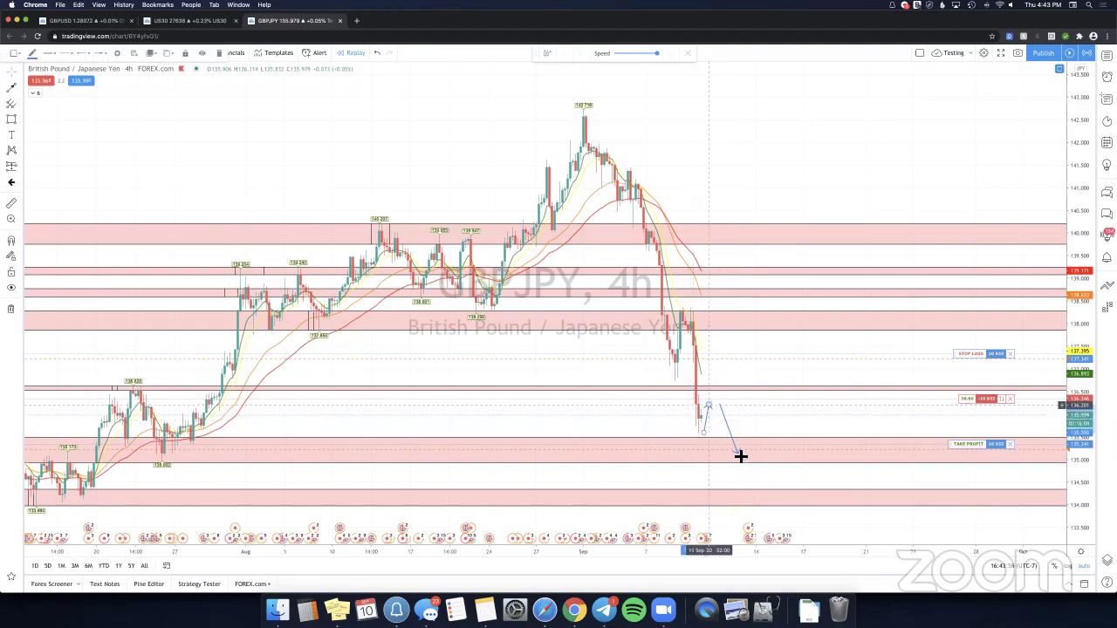
{"action": "left_click", "coordinate": [530, 407]}
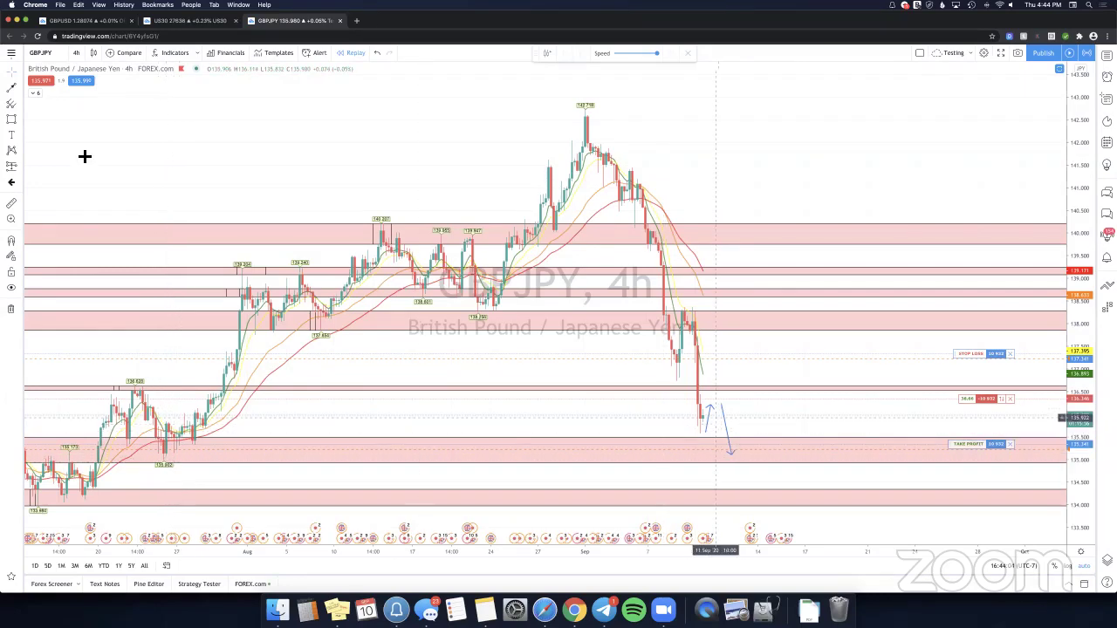
Draw a third arrow continuing down through the lowest support zone, from about 134.8 to 133.5.
{"action": "scroll", "coordinate": [596, 418], "scroll_direction": "down", "scroll_amount": 1}
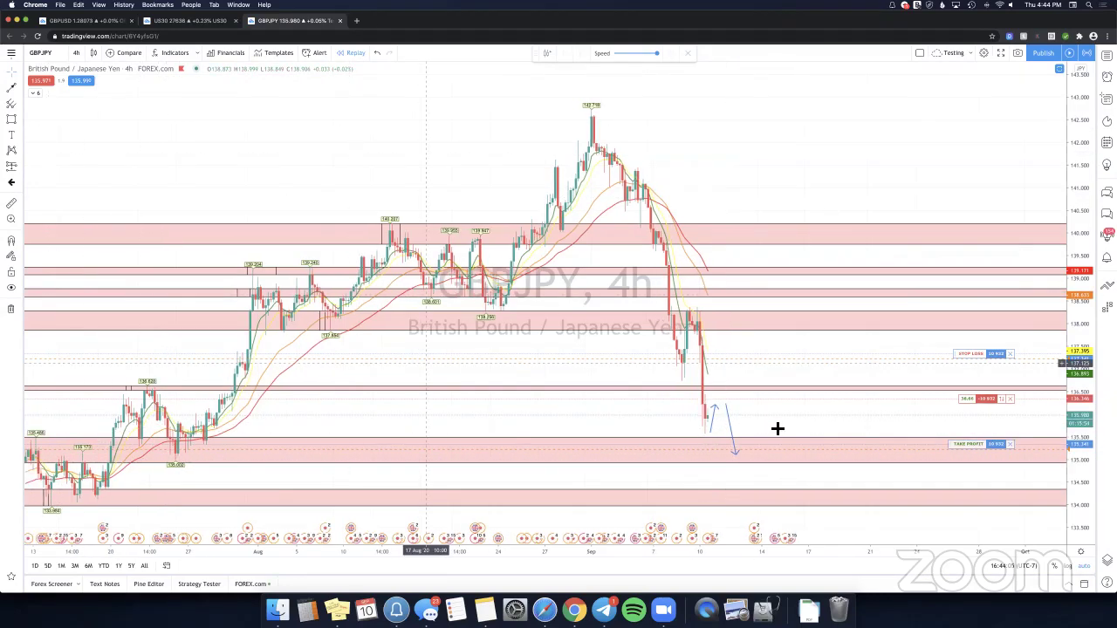
{"action": "scroll", "coordinate": [633, 390], "scroll_direction": "down", "scroll_amount": 1}
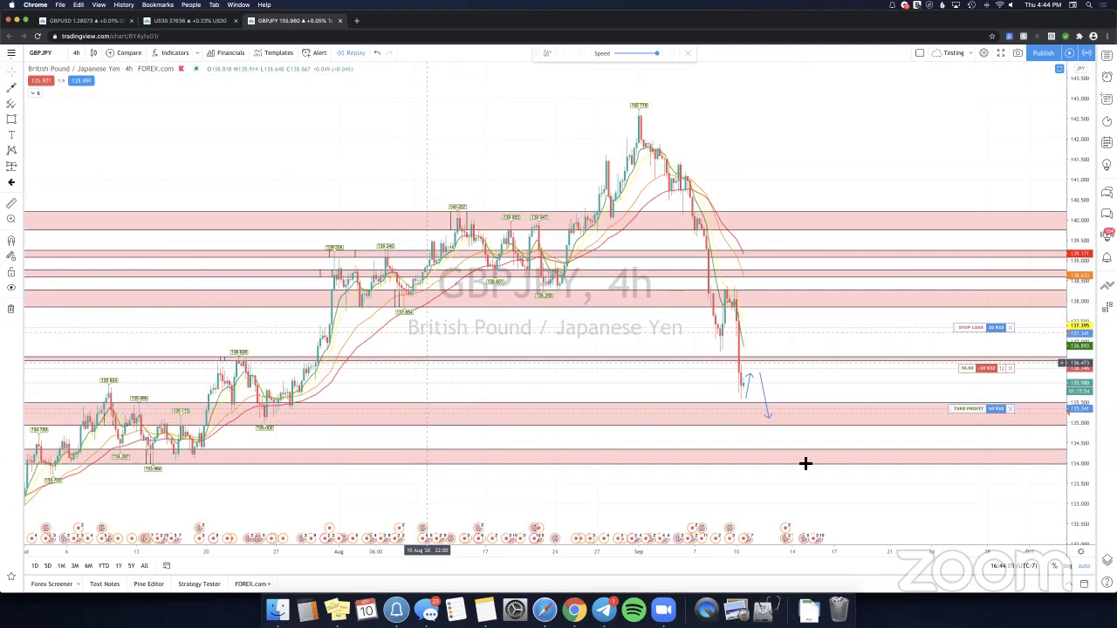
{"action": "scroll", "coordinate": [756, 459], "scroll_direction": "down", "scroll_amount": 1}
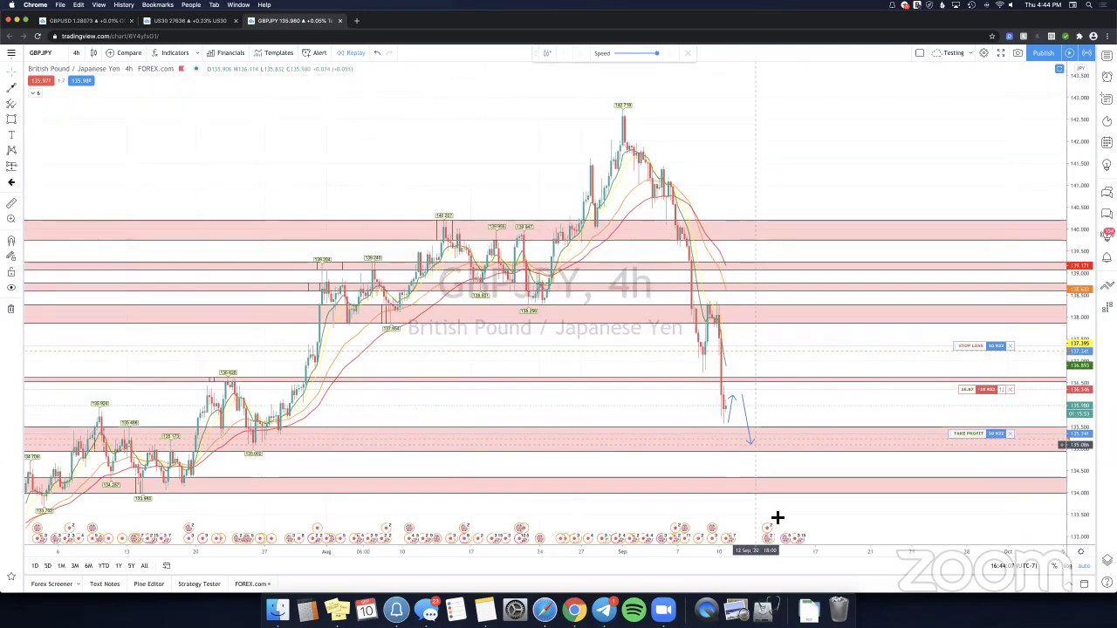
{"action": "left_click", "coordinate": [11, 90]}
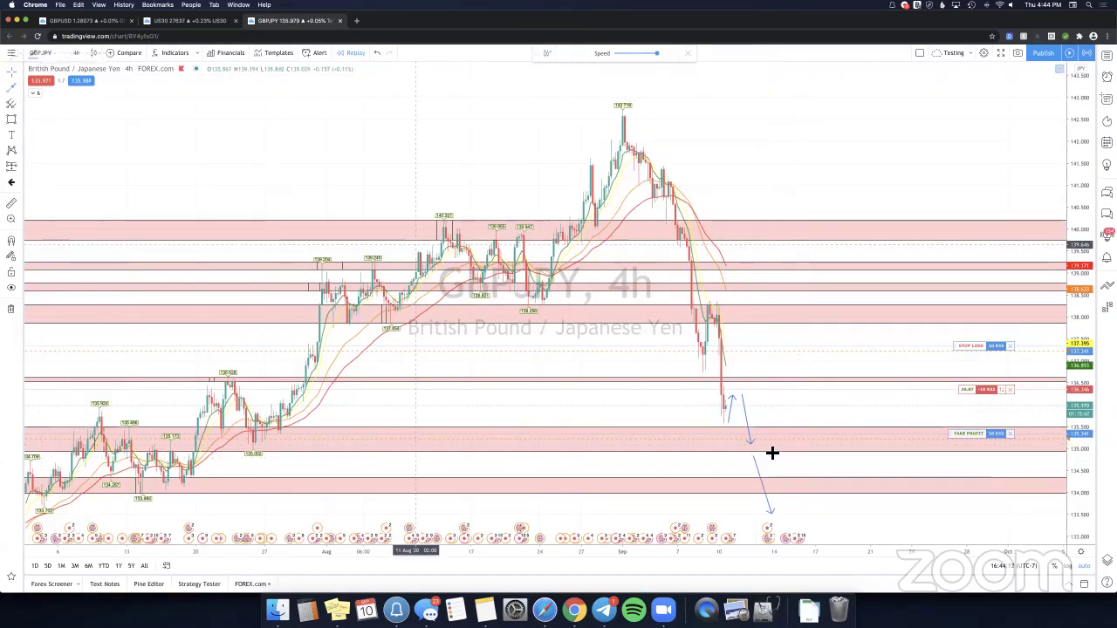
Draw a long arrow up from about 135.04 to 141.03, and delete it.
{"action": "left_click_drag", "start_coordinate": [766, 447], "coordinate": [851, 185]}
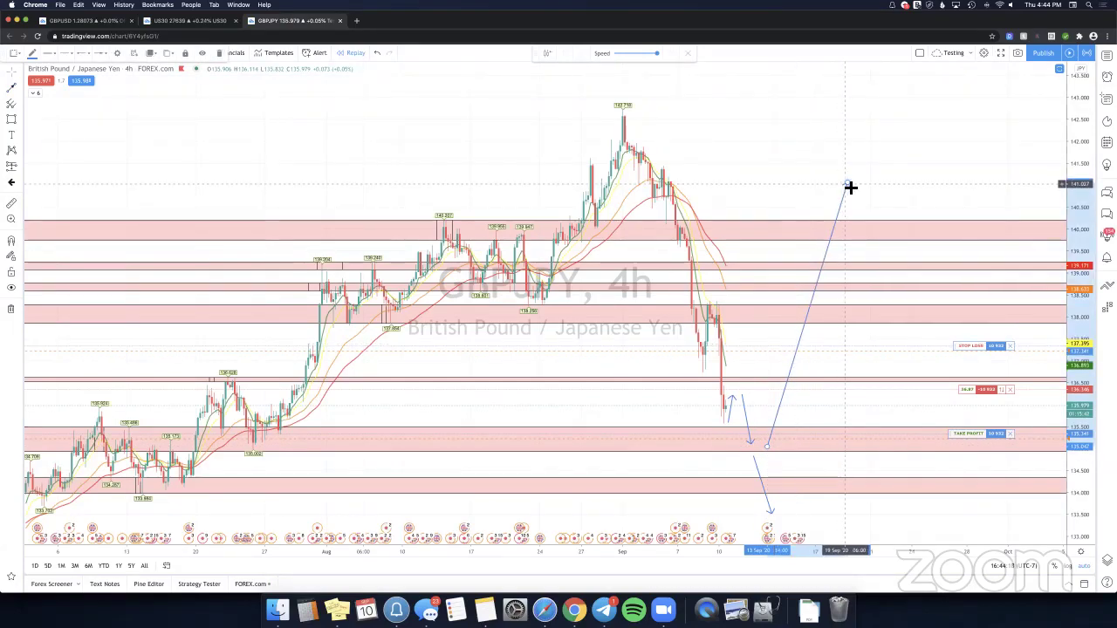
{"action": "key", "text": "Delete"}
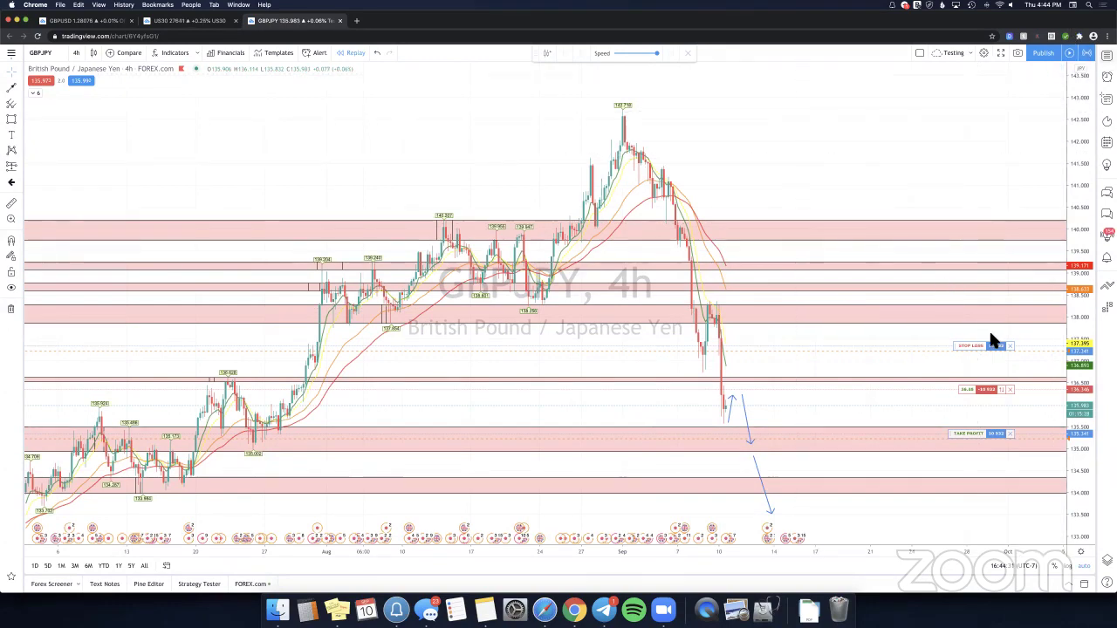
Show the watchlist and bring up the GBPCHF 4-hour chart, ending in the Official Charts layout.
{"action": "left_click", "coordinate": [1107, 56]}
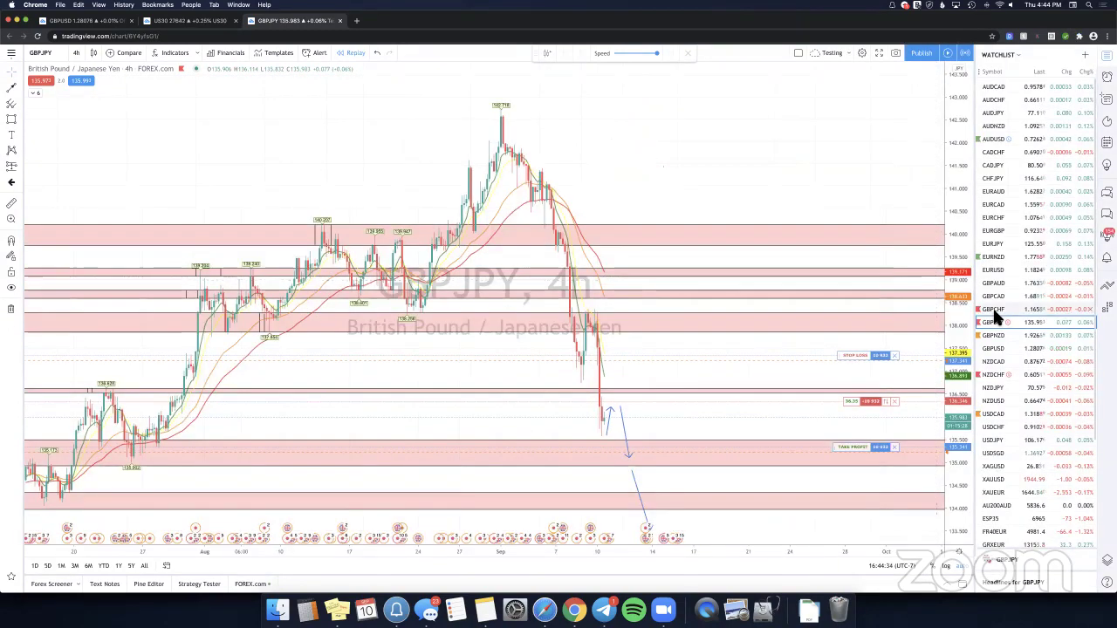
{"action": "left_click", "coordinate": [994, 311]}
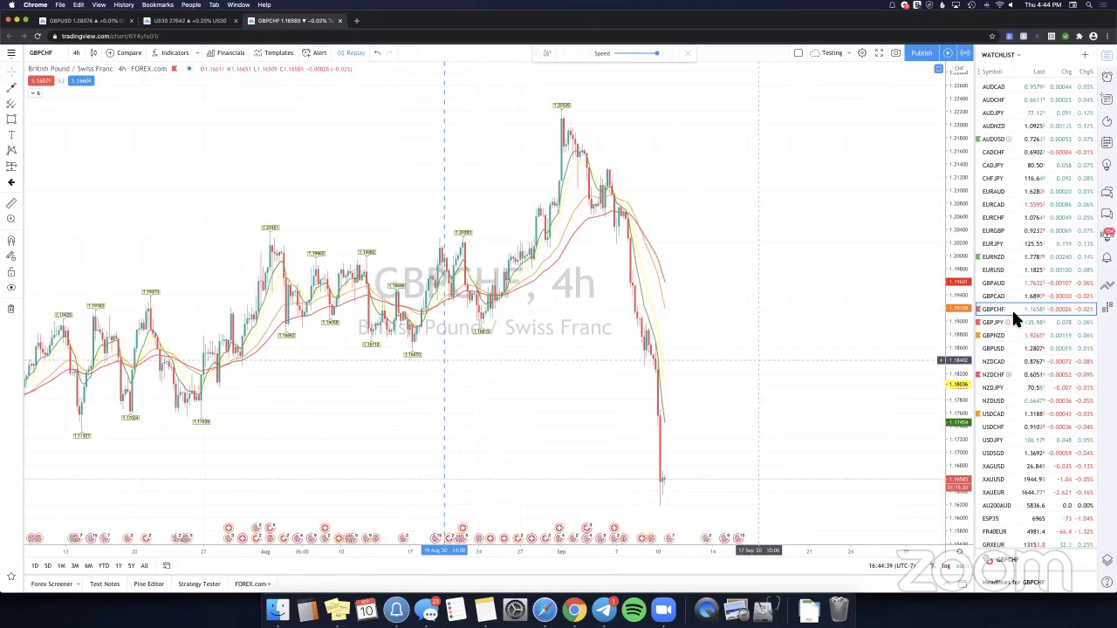
{"action": "key", "text": "Down"}
{"action": "key", "text": "Down"}
{"action": "key", "text": "Down"}
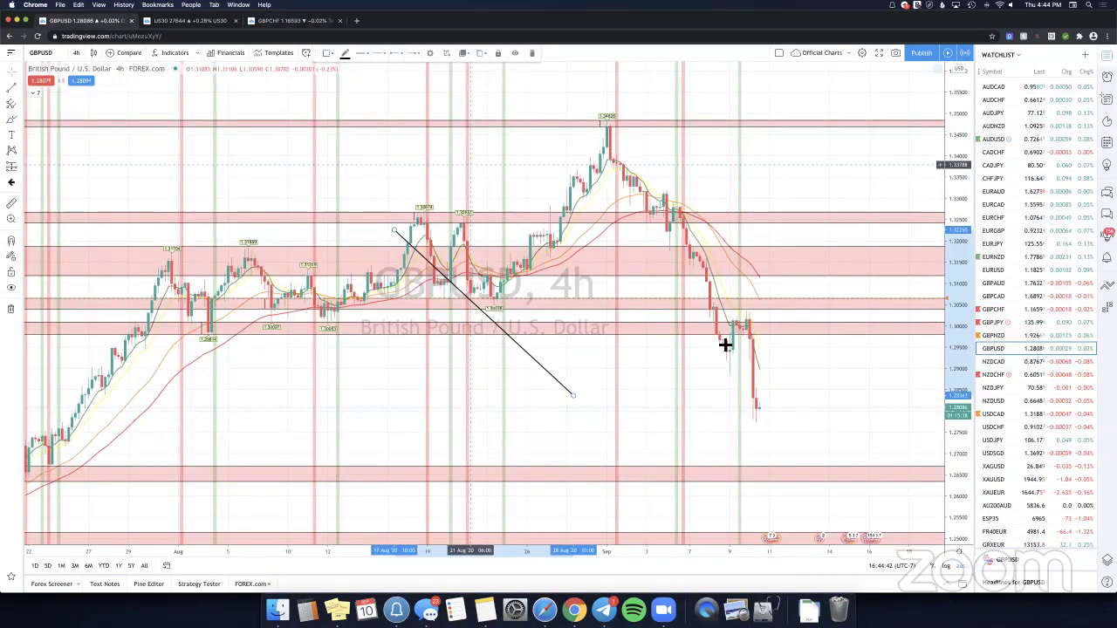
{"action": "key", "text": "Up"}
{"action": "key", "text": "Up"}
{"action": "key", "text": "Up"}
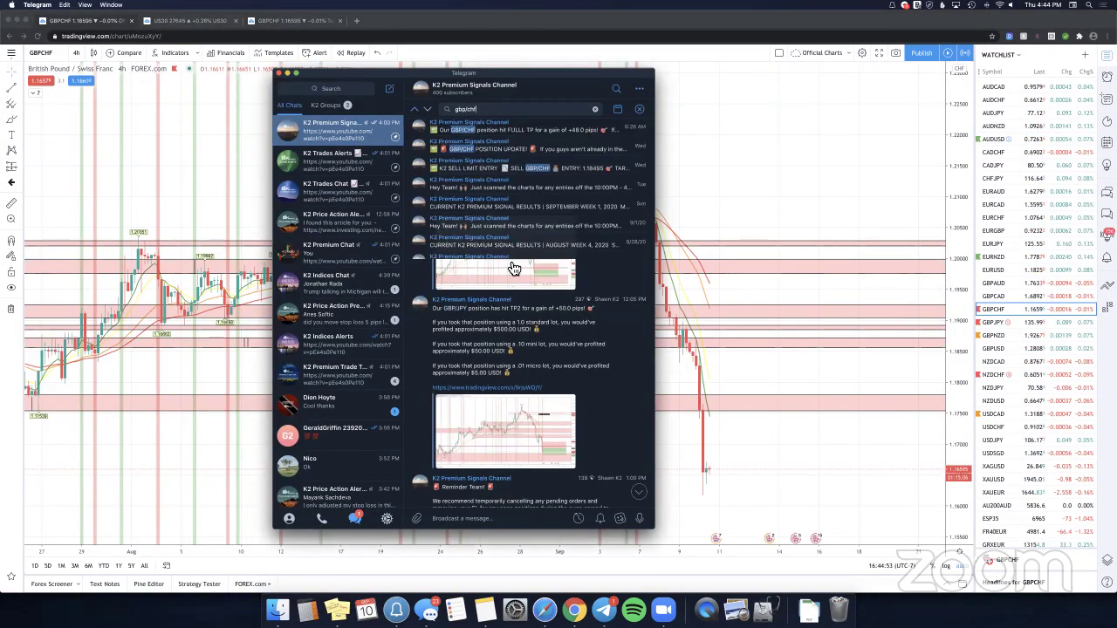
Search the Telegram signals channel for "gbp/chf", view the chart image of the full TP message, and return to TradingView.
{"action": "key", "text": "Return"}
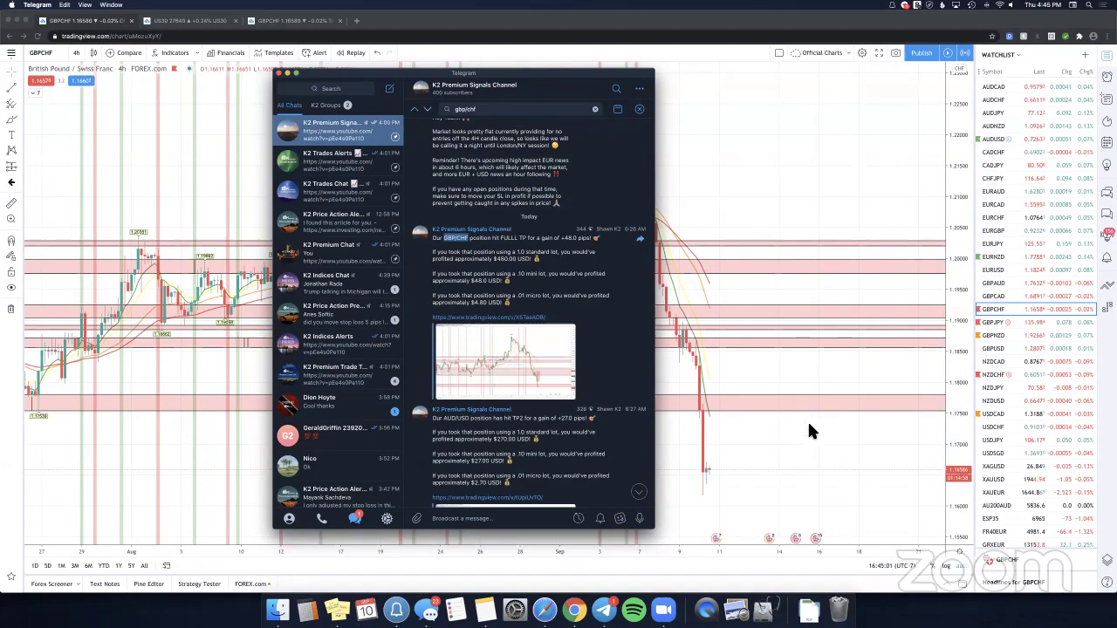
{"action": "left_click", "coordinate": [506, 362]}
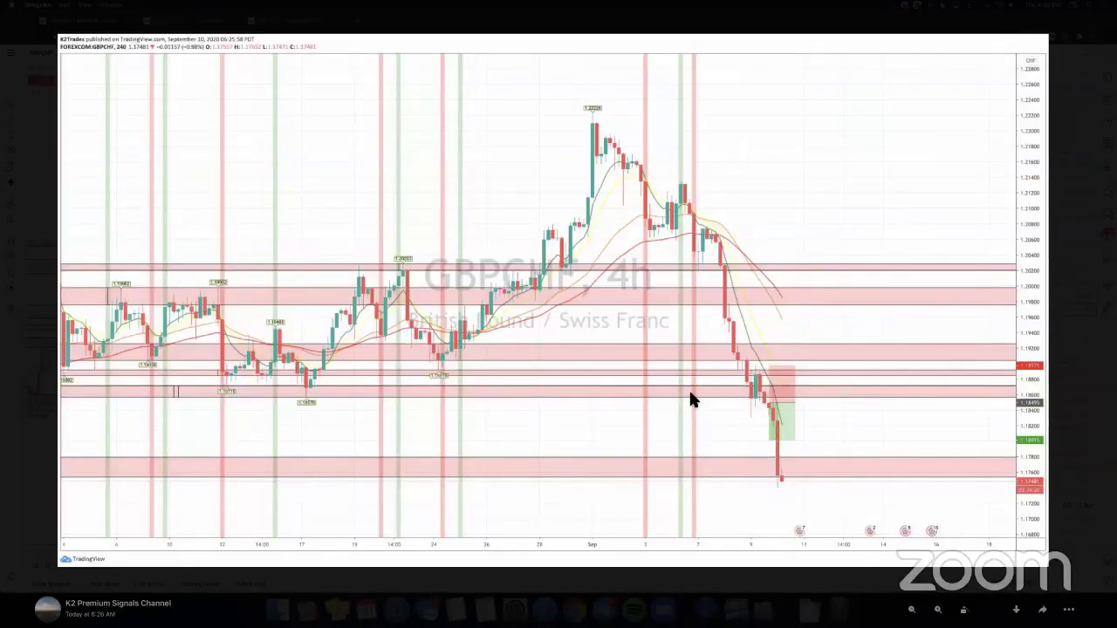
{"action": "key", "text": "super+Tab"}
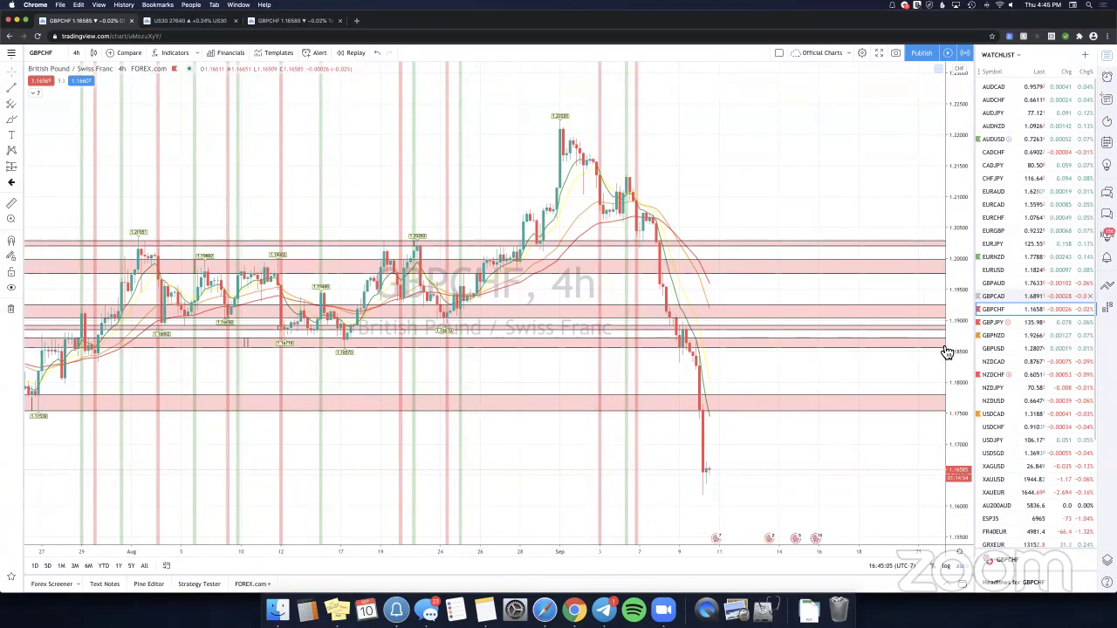
Compare the 4-hour GBPNZD, GBPJPY, GBPAUD, GBPCAD and GBPCHF charts from the watchlist, ending on GBPJPY.
{"action": "left_click", "coordinate": [993, 337]}
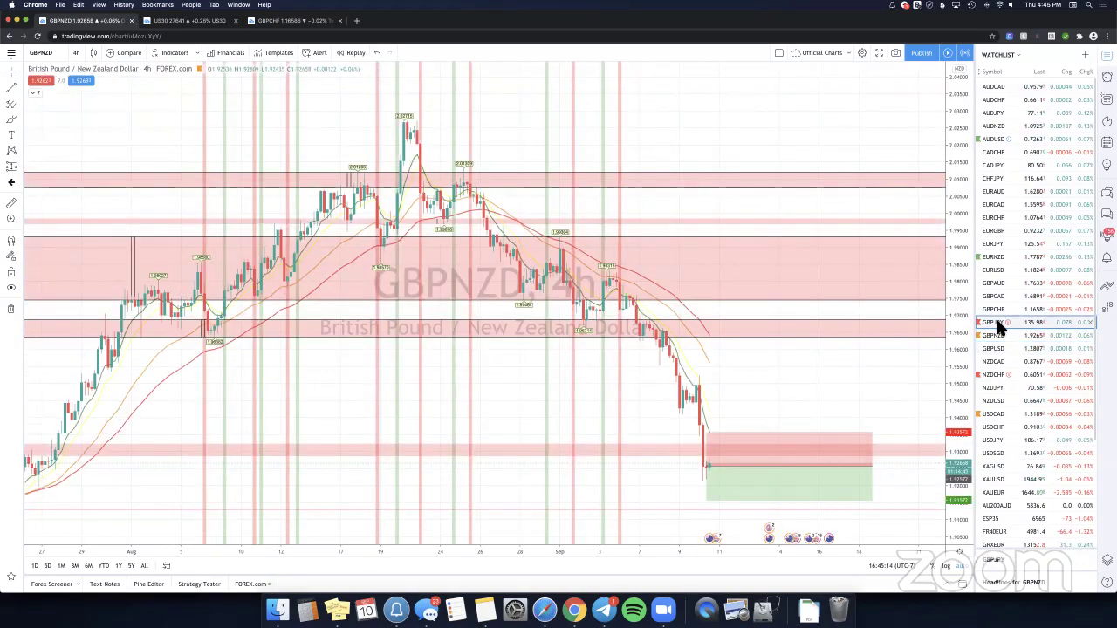
{"action": "left_click", "coordinate": [1025, 320]}
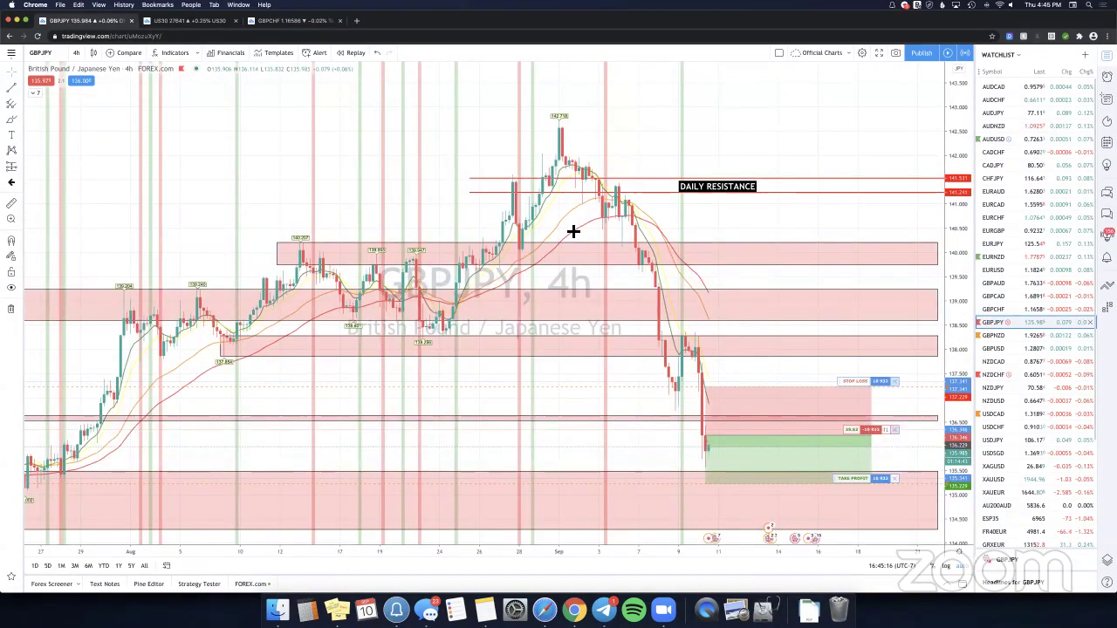
{"action": "left_click", "coordinate": [1013, 287]}
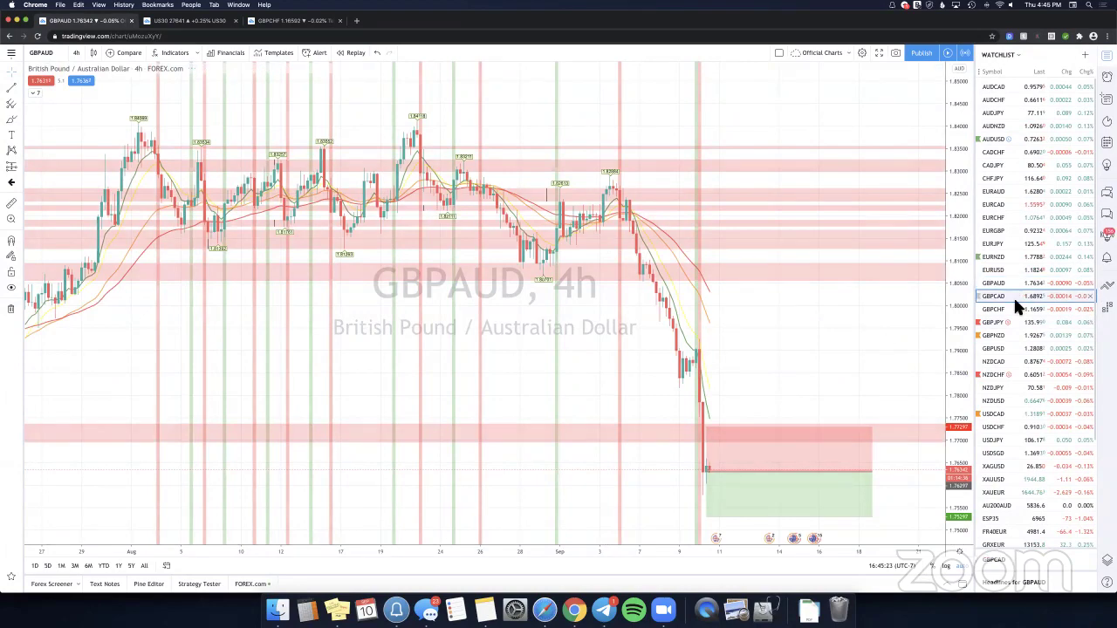
{"action": "left_click", "coordinate": [1014, 297]}
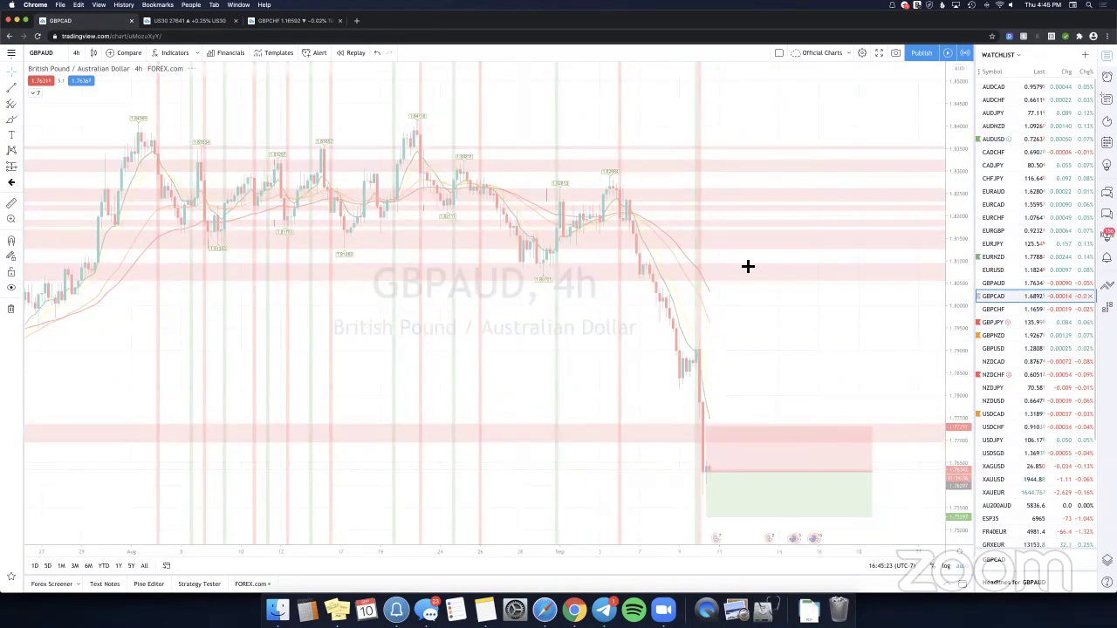
{"action": "left_click", "coordinate": [995, 310]}
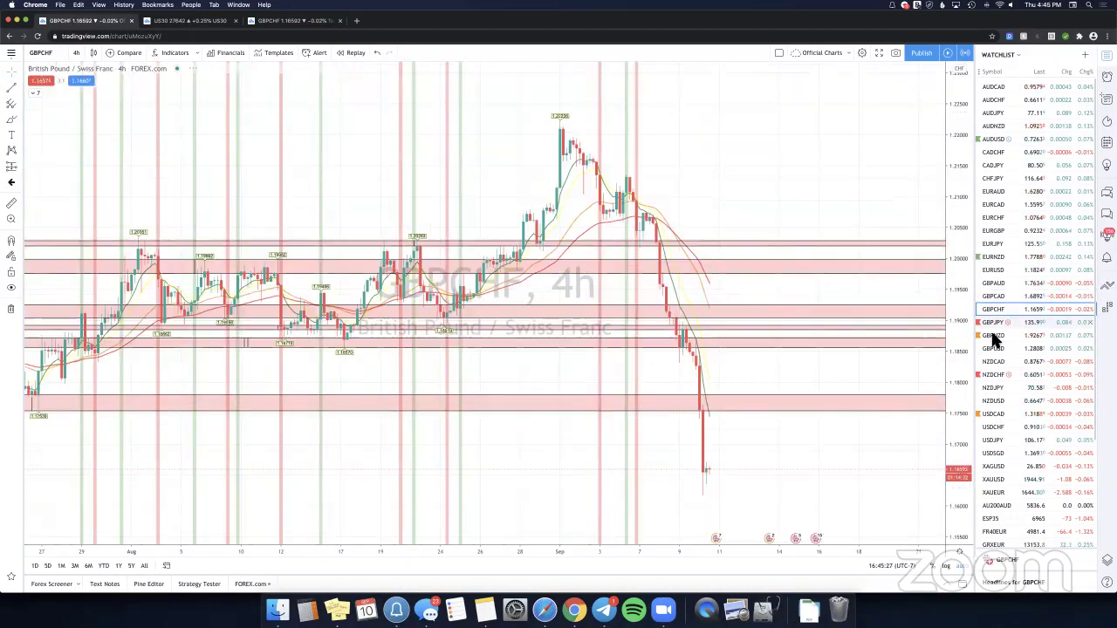
{"action": "left_click", "coordinate": [1013, 323]}
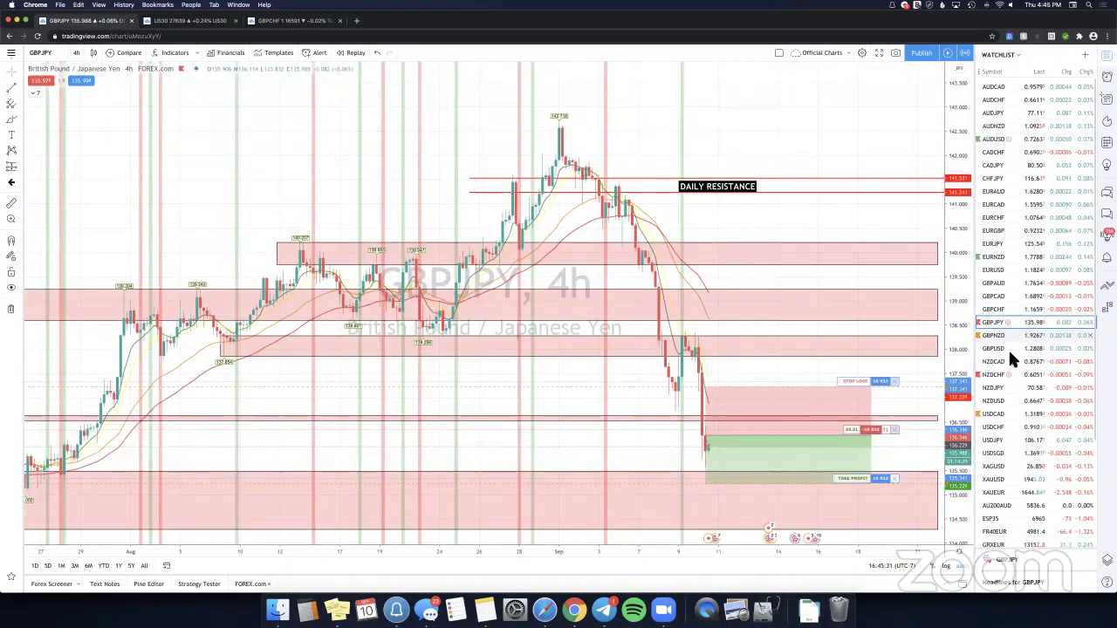
Compare the 4-hour GBPNZD and GBPUSD charts from the watchlist, then return to GBPJPY and examine its latest drop.
{"action": "left_click", "coordinate": [1004, 337]}
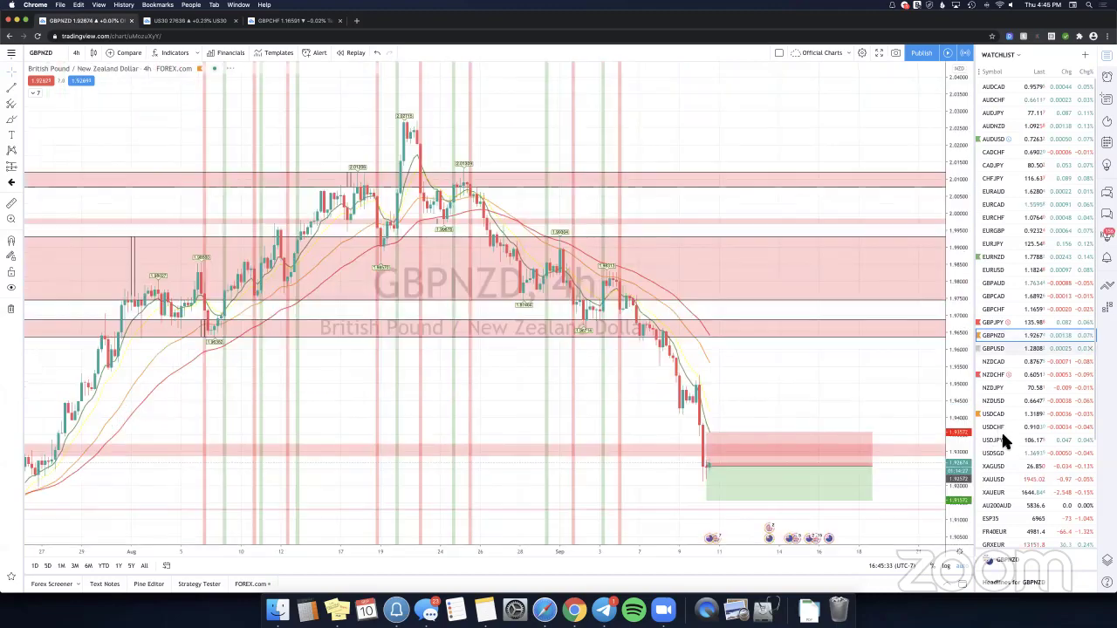
{"action": "left_click", "coordinate": [1003, 348]}
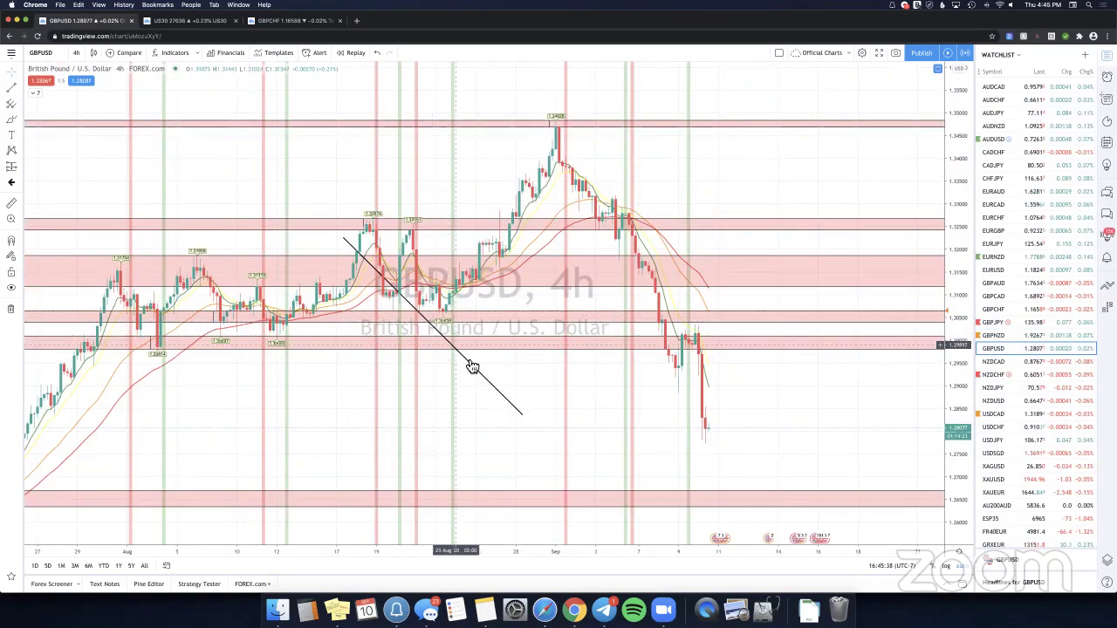
{"action": "left_click", "coordinate": [1030, 322]}
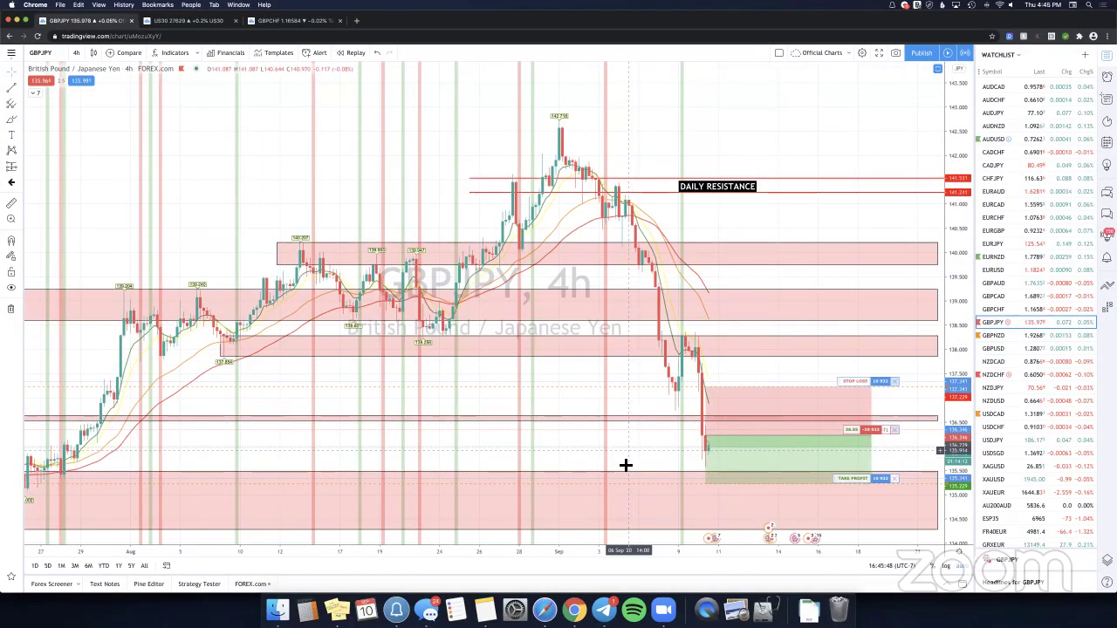
{"action": "scroll", "coordinate": [626, 458], "scroll_direction": "right", "scroll_amount": 2}
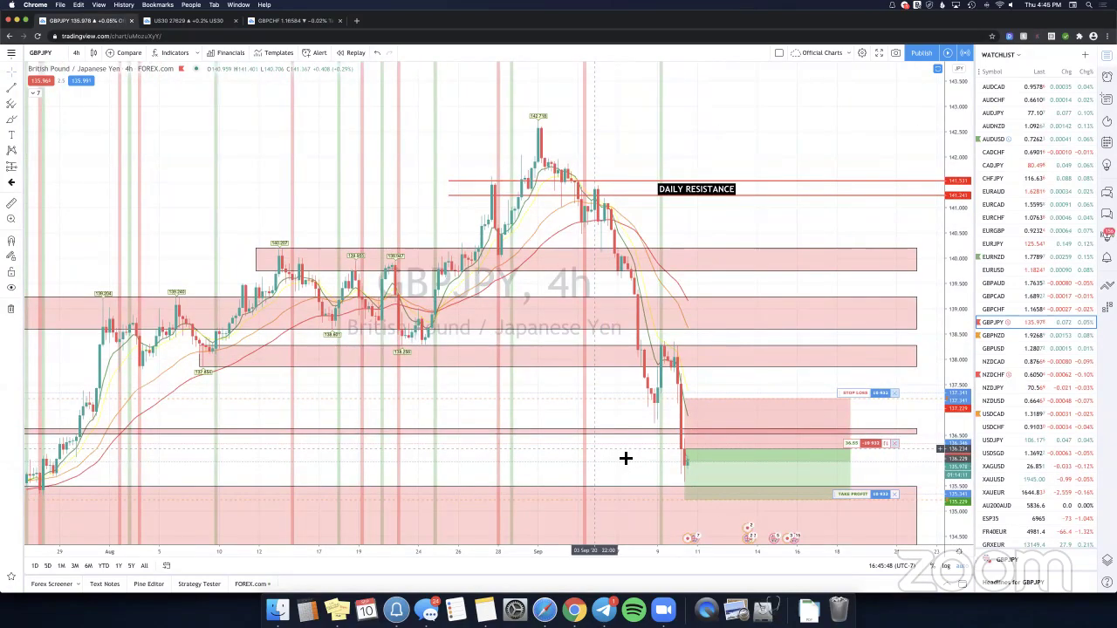
{"action": "scroll", "coordinate": [629, 435], "scroll_direction": "right", "scroll_amount": 1}
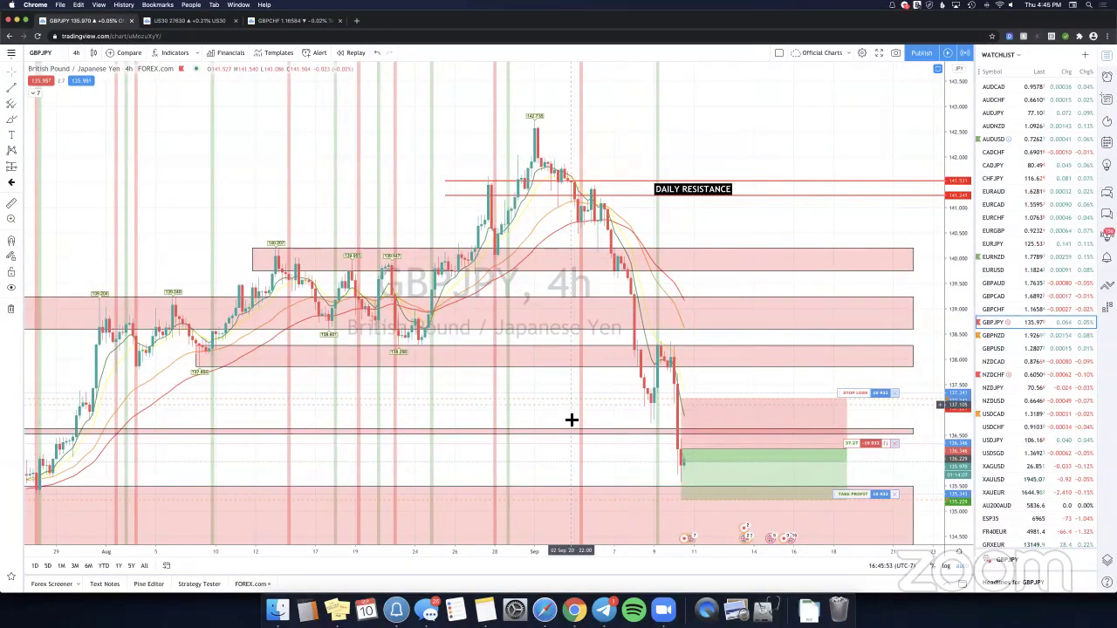
{"action": "scroll", "coordinate": [628, 461], "scroll_direction": "left", "scroll_amount": 1}
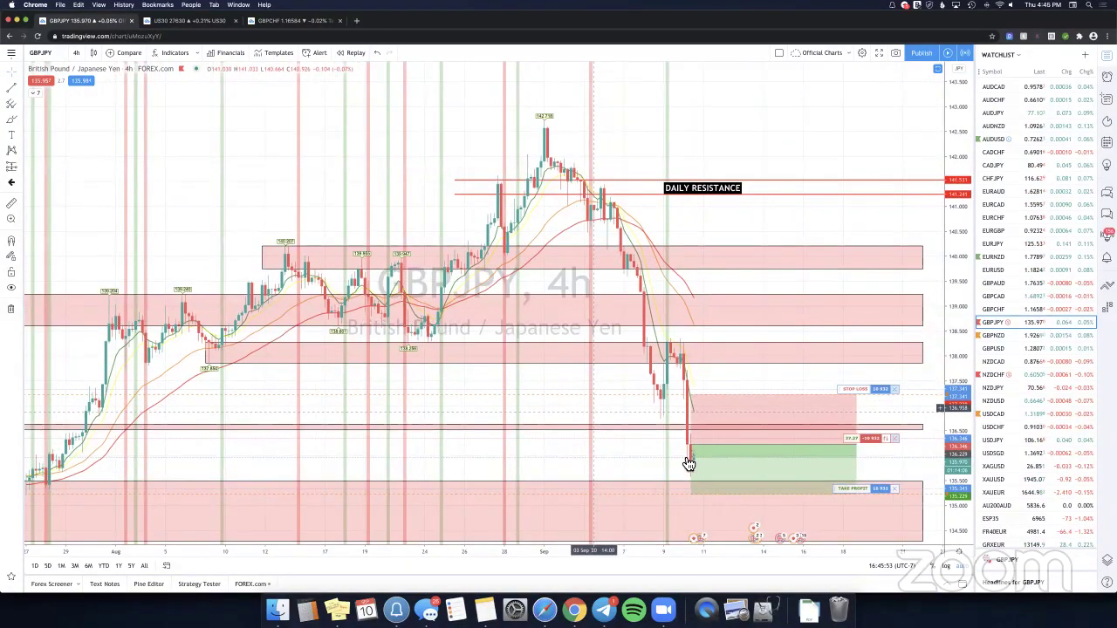
{"action": "scroll", "coordinate": [693, 451], "scroll_direction": "left", "scroll_amount": 1}
Switch the GBPJPY chart to the 10-minute timeframe and examine the price action around the open short trade.
{"action": "left_click", "coordinate": [76, 52]}
{"action": "scroll", "coordinate": [161, 157], "scroll_direction": "right", "scroll_amount": 2}
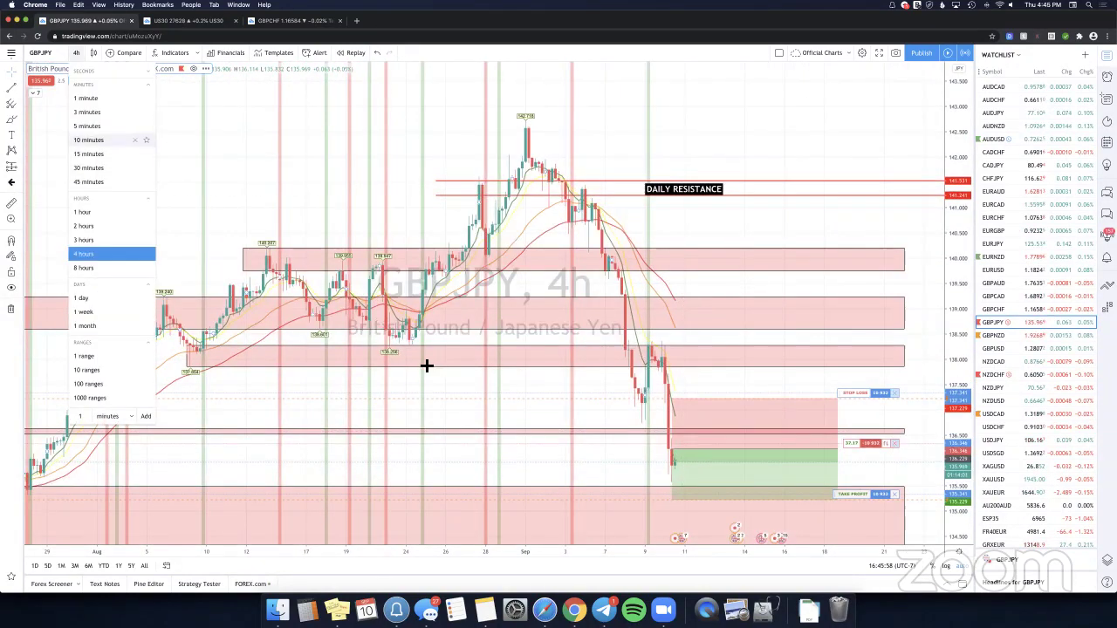
{"action": "key", "text": "1"}
{"action": "key", "text": "0"}
{"action": "key", "text": "Return"}
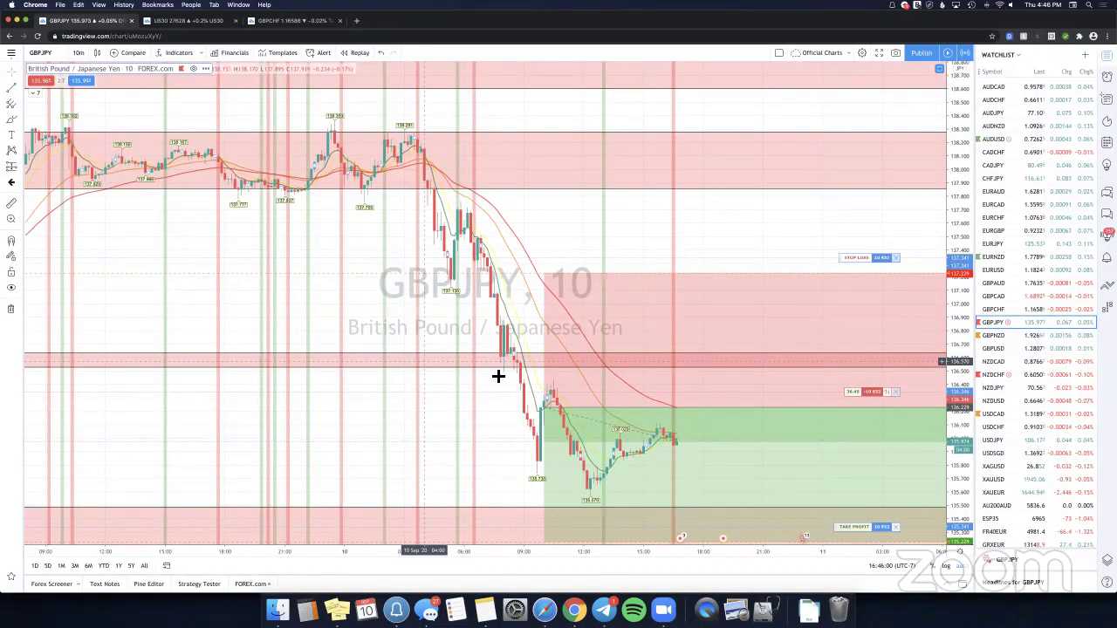
{"action": "left_click_drag", "start_coordinate": [480, 302], "coordinate": [505, 302]}
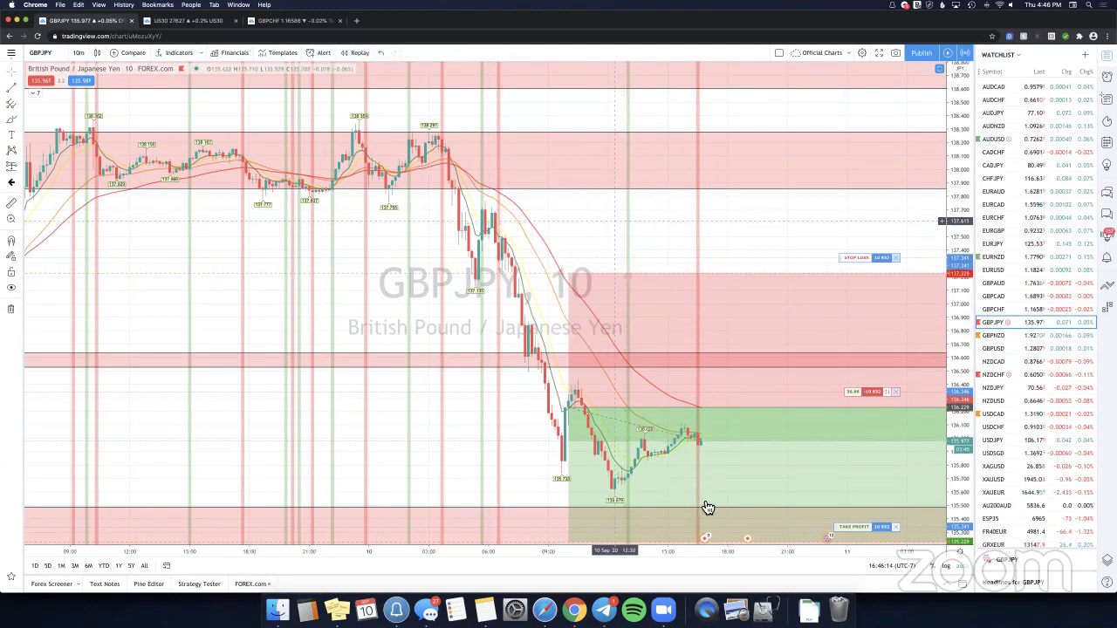
Place a short position at the latest GBPJPY candle with entry 135.950, stop 136.506 and target 135.394, and delete it.
{"action": "scroll", "coordinate": [708, 508], "scroll_direction": "right", "scroll_amount": 1}
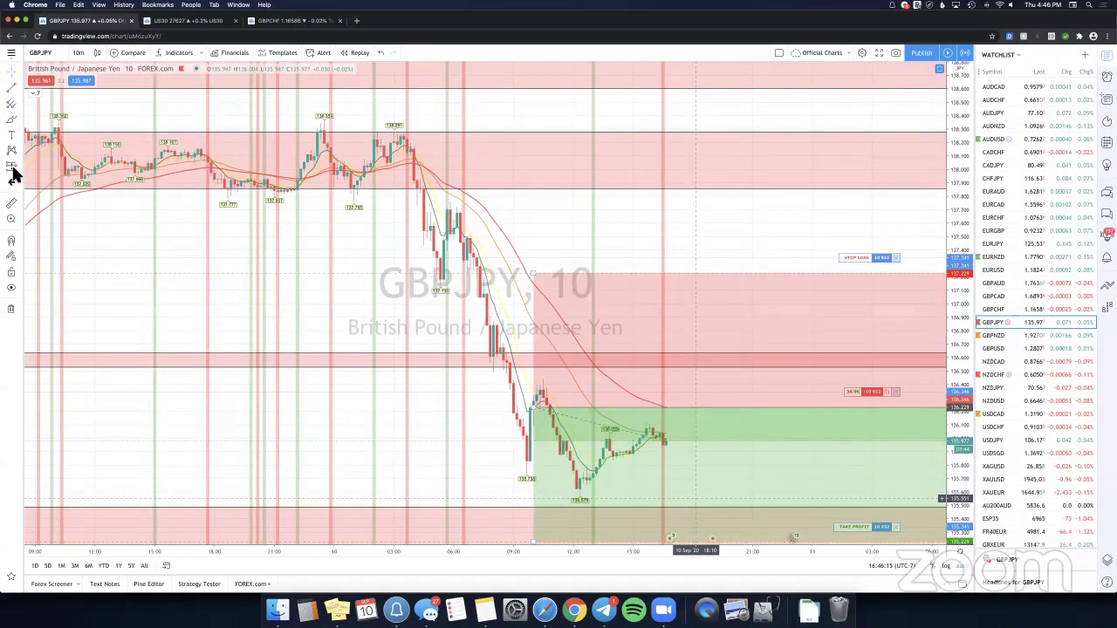
{"action": "scroll", "coordinate": [532, 440], "scroll_direction": "right", "scroll_amount": 5}
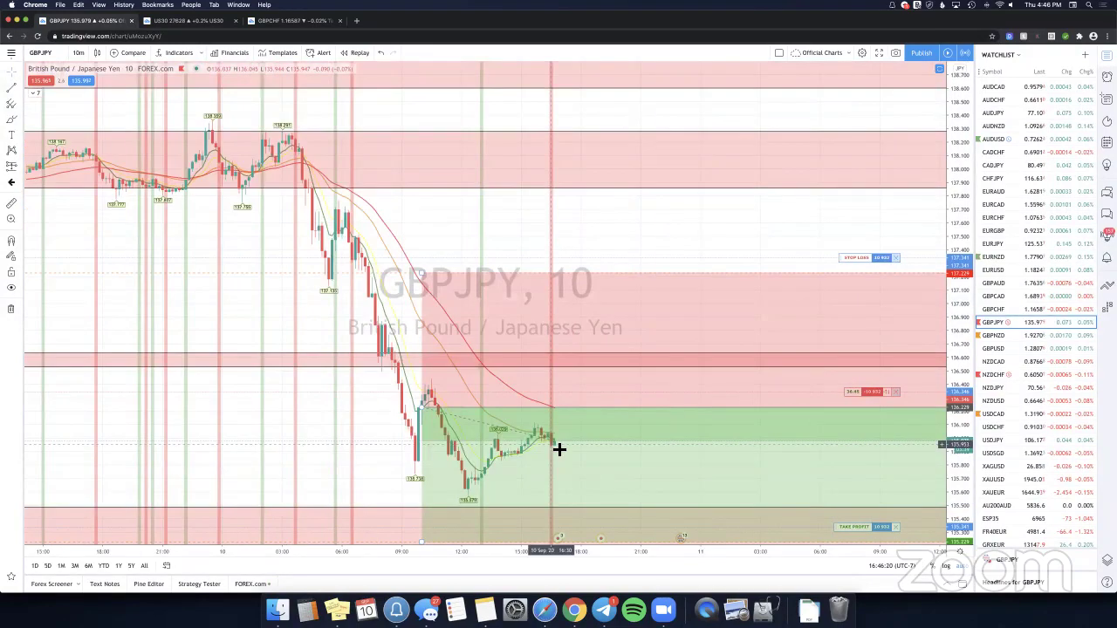
{"action": "left_click", "coordinate": [559, 446]}
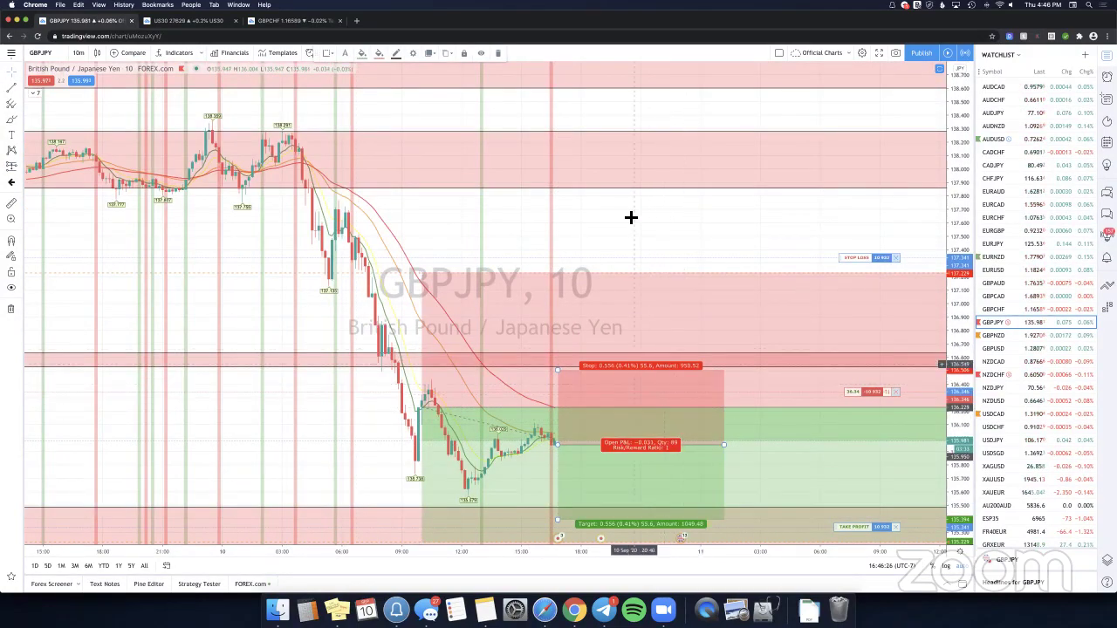
{"action": "left_click", "coordinate": [499, 454]}
{"action": "scroll", "coordinate": [501, 453], "scroll_direction": "right", "scroll_amount": 3}
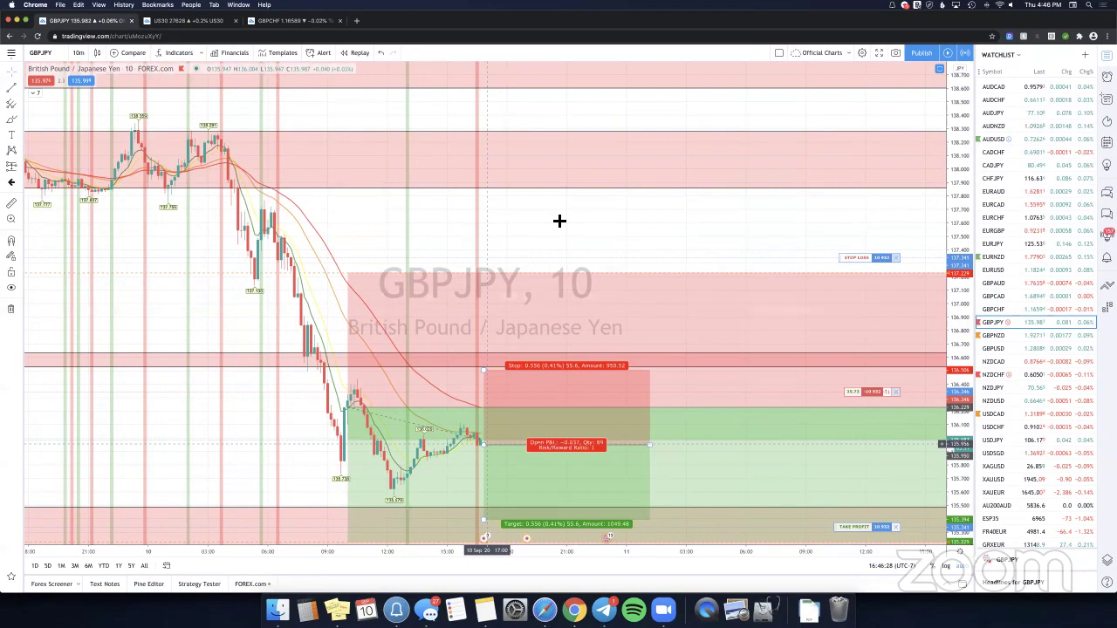
{"action": "key", "text": "Delete"}
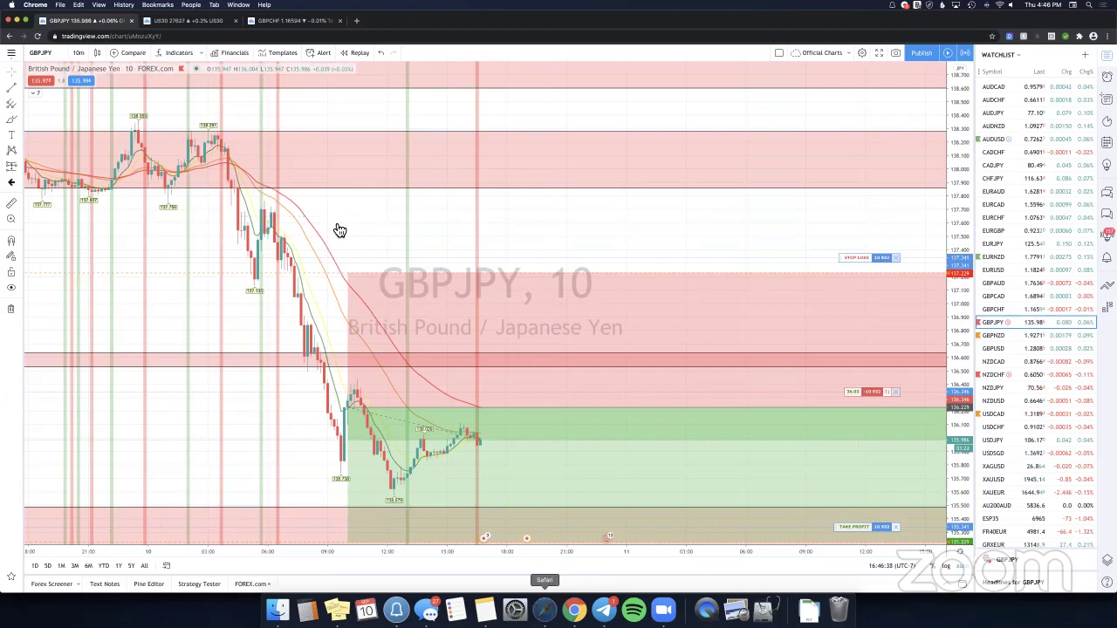
Switch to Safari, browse the strategy lessons in The K2 Trading Academy curriculum, and return to TradingView in Chrome.
{"action": "left_click", "coordinate": [544, 610]}
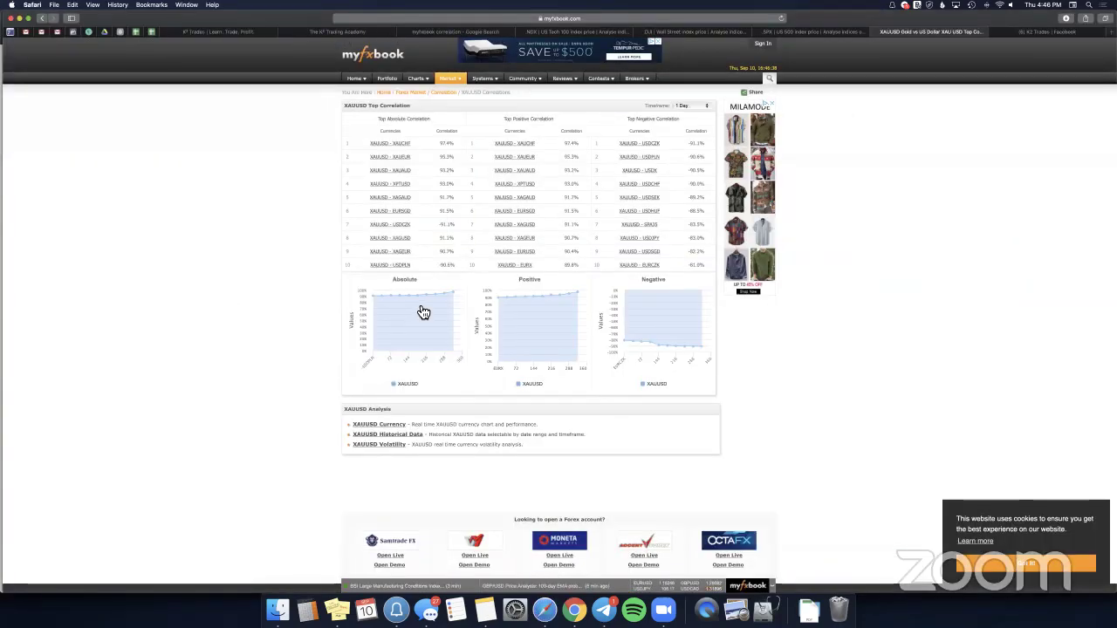
{"action": "left_click", "coordinate": [337, 33]}
{"action": "scroll", "coordinate": [315, 313], "scroll_direction": "down", "scroll_amount": 5}
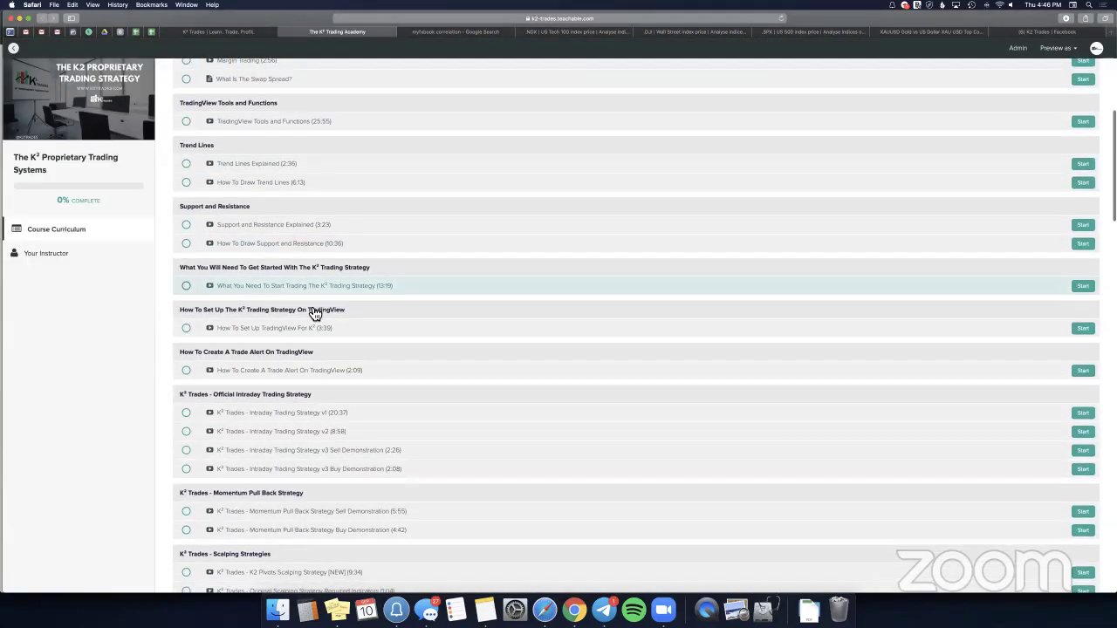
{"action": "scroll", "coordinate": [314, 314], "scroll_direction": "down", "scroll_amount": 6}
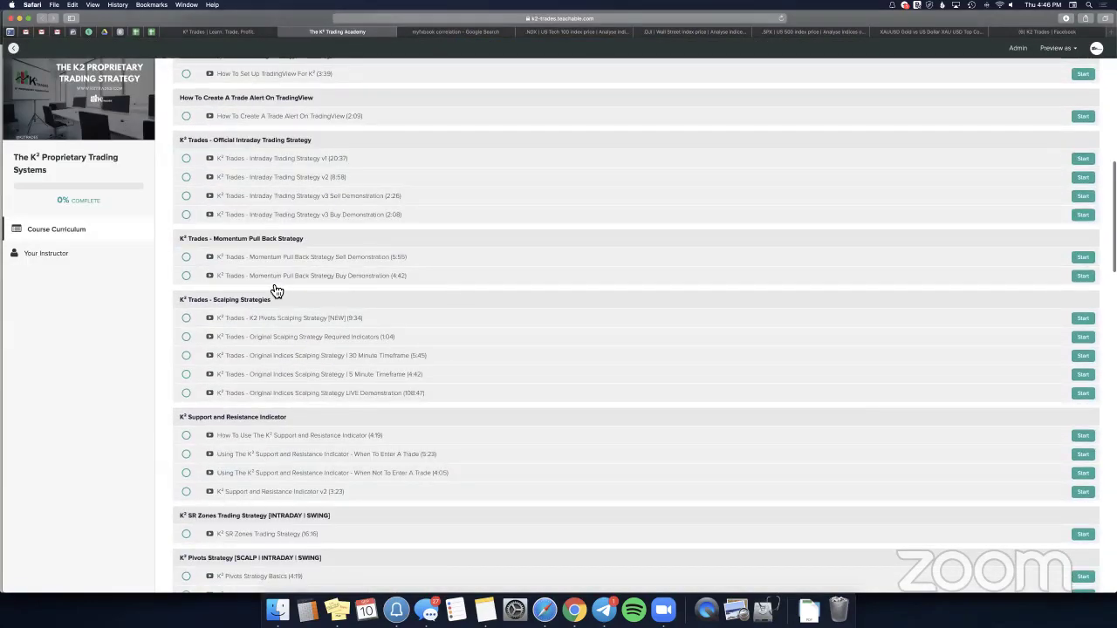
{"action": "scroll", "coordinate": [288, 290], "scroll_direction": "down", "scroll_amount": 1}
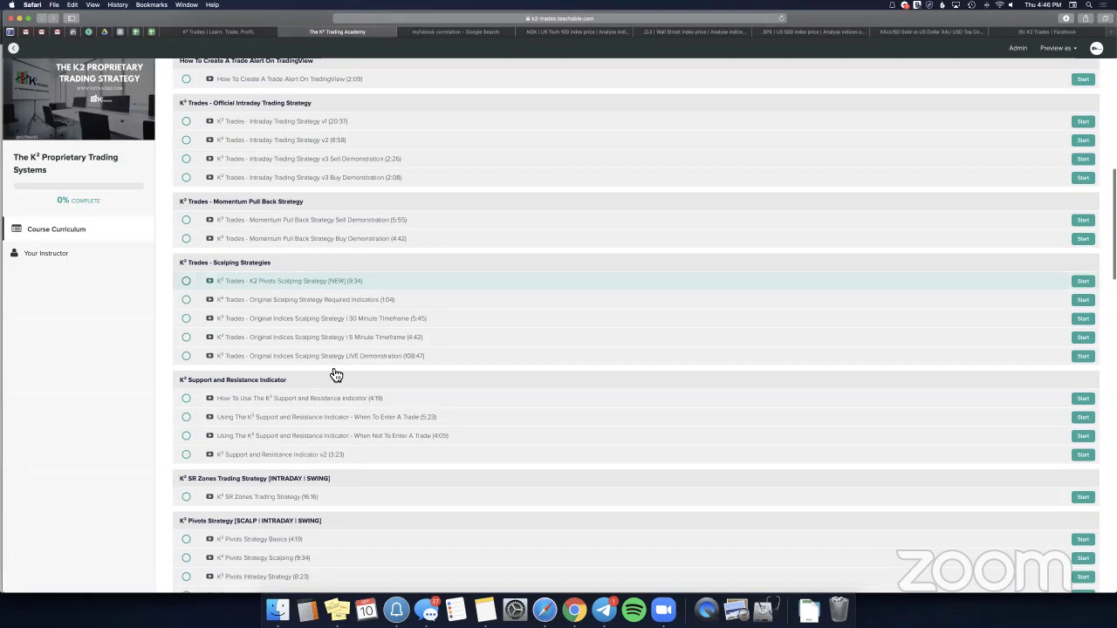
{"action": "scroll", "coordinate": [332, 373], "scroll_direction": "down", "scroll_amount": 5}
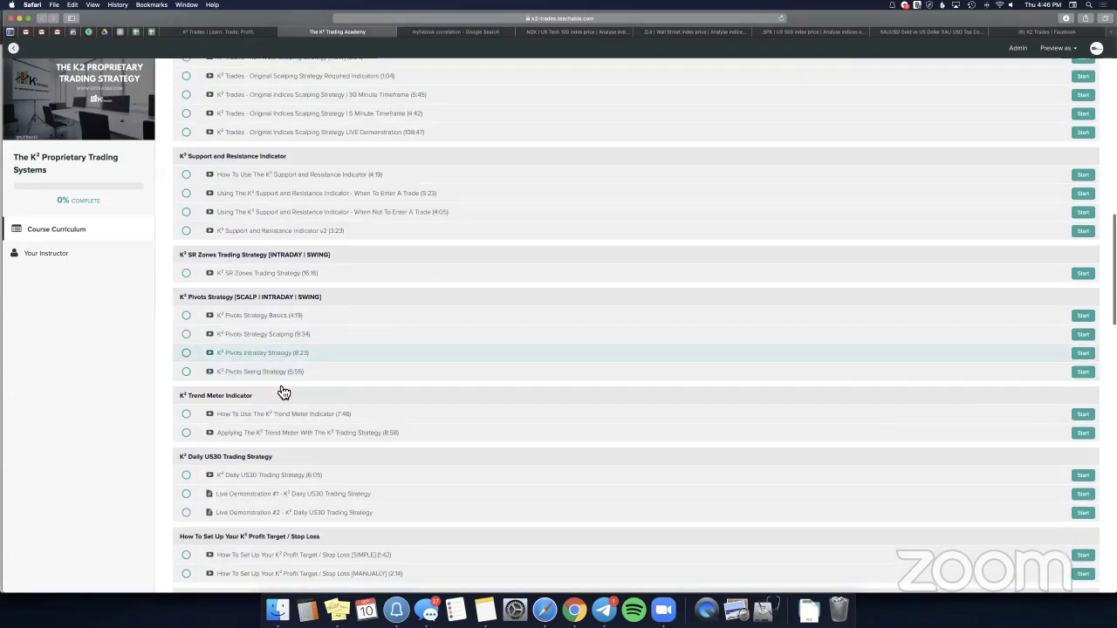
{"action": "left_click", "coordinate": [574, 610]}
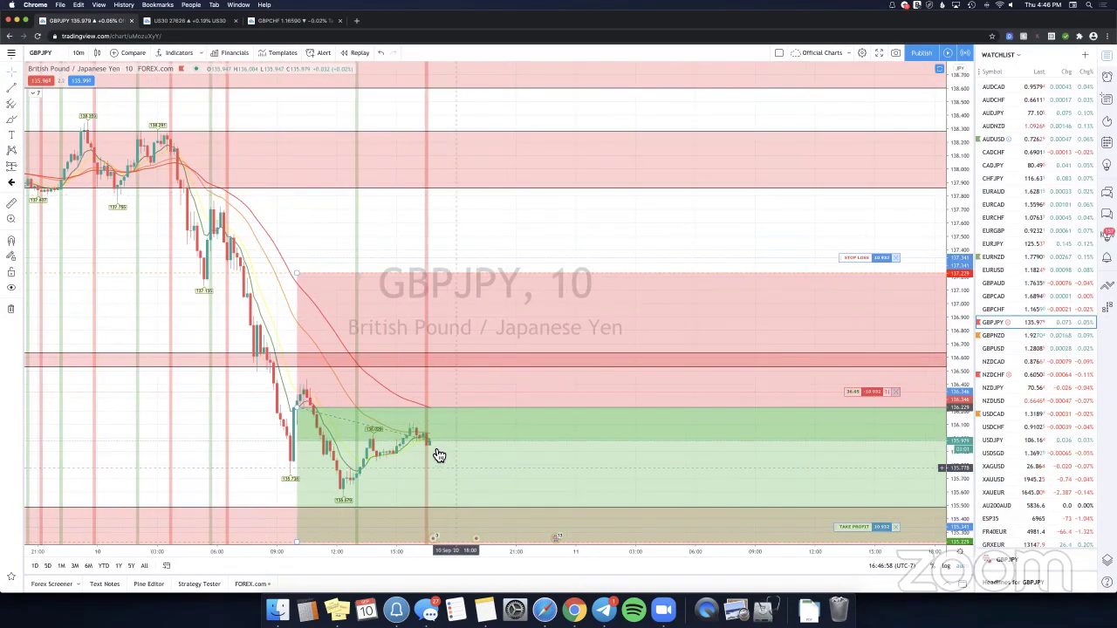
Return the GBPJPY chart to the 4-hour timeframe and review the short position against the support and resistance zones.
{"action": "left_click", "coordinate": [438, 455]}
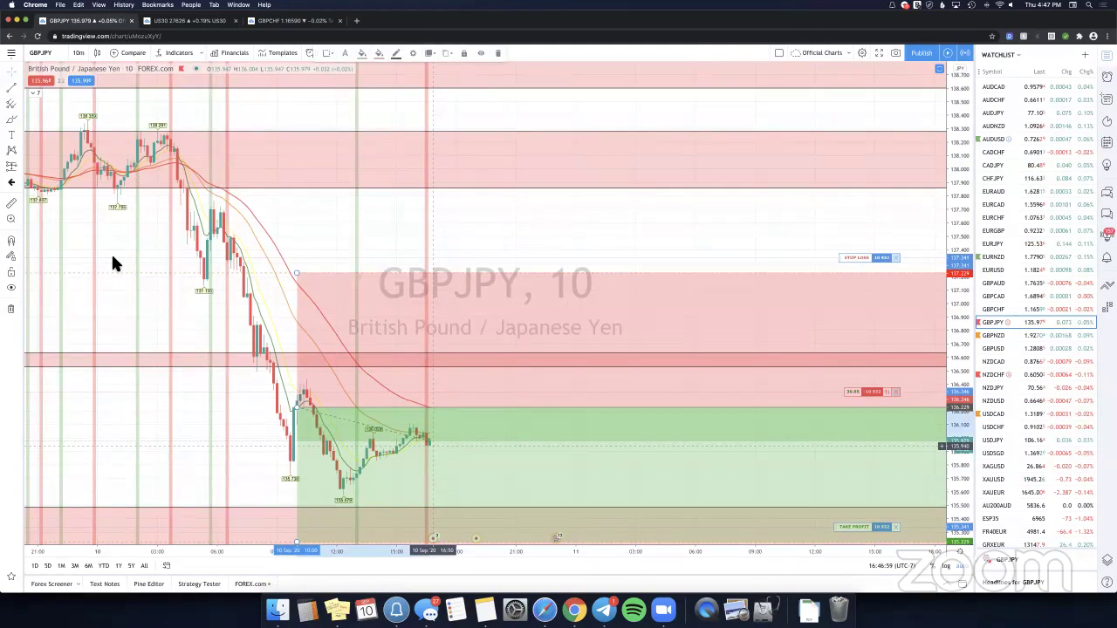
{"action": "left_click", "coordinate": [78, 54]}
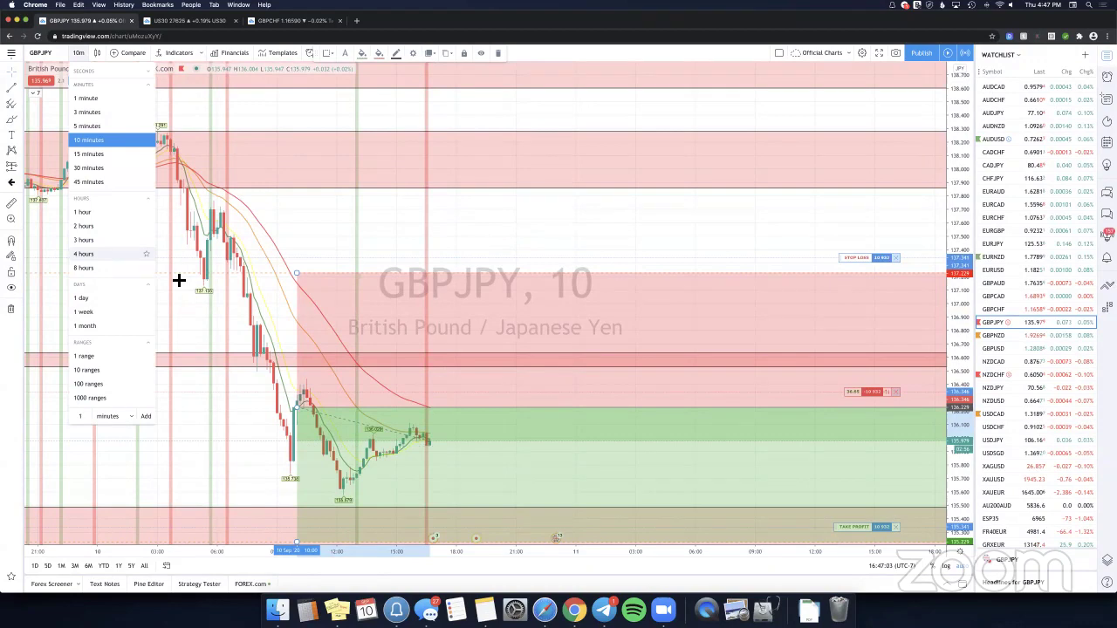
{"action": "left_click", "coordinate": [96, 254]}
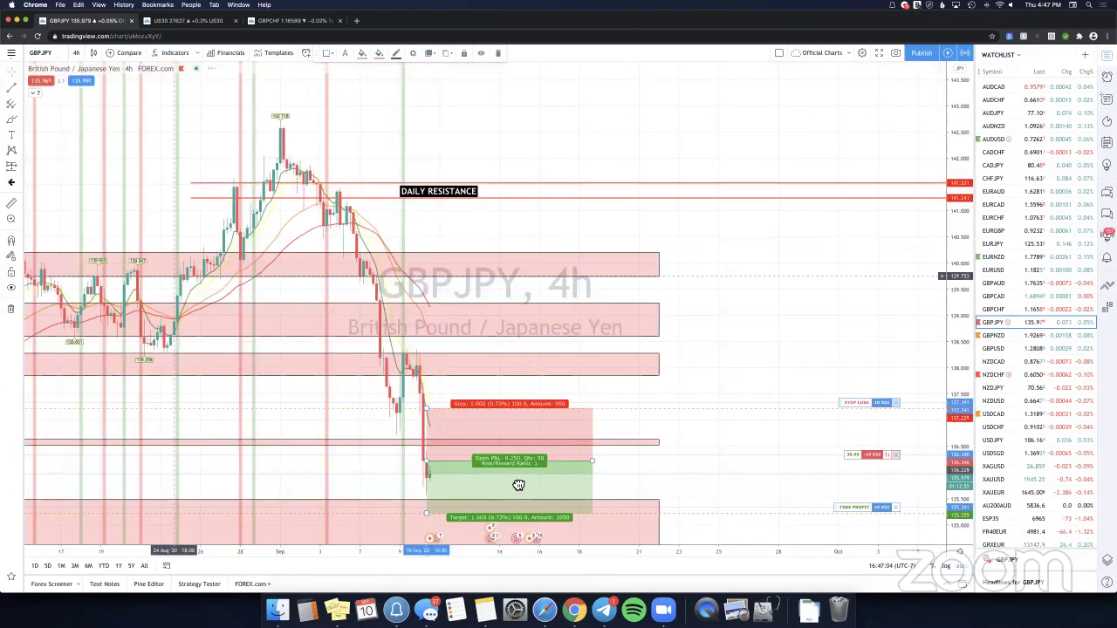
{"action": "left_click_drag", "start_coordinate": [519, 486], "coordinate": [601, 481]}
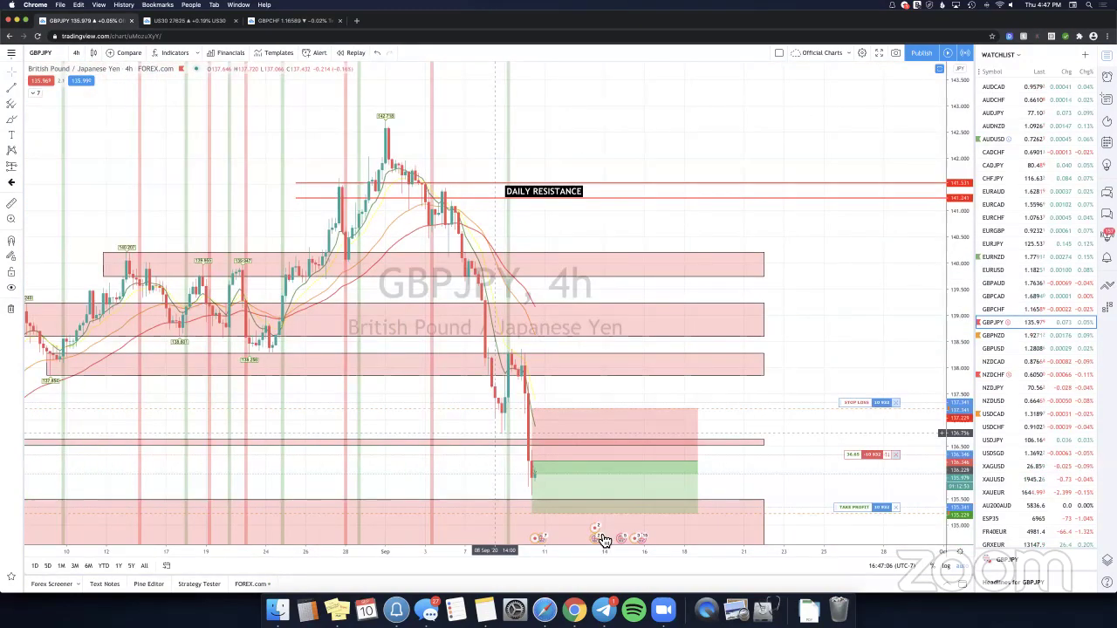
{"action": "scroll", "coordinate": [611, 524], "scroll_direction": "left", "scroll_amount": 2}
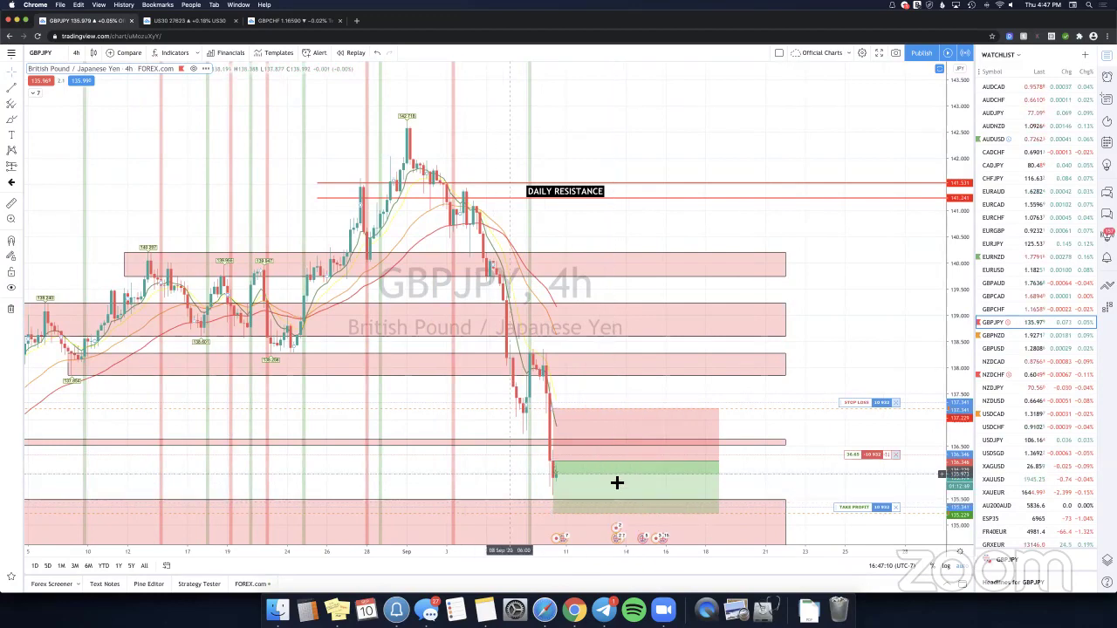
{"action": "left_click_drag", "start_coordinate": [510, 473], "coordinate": [513, 427]}
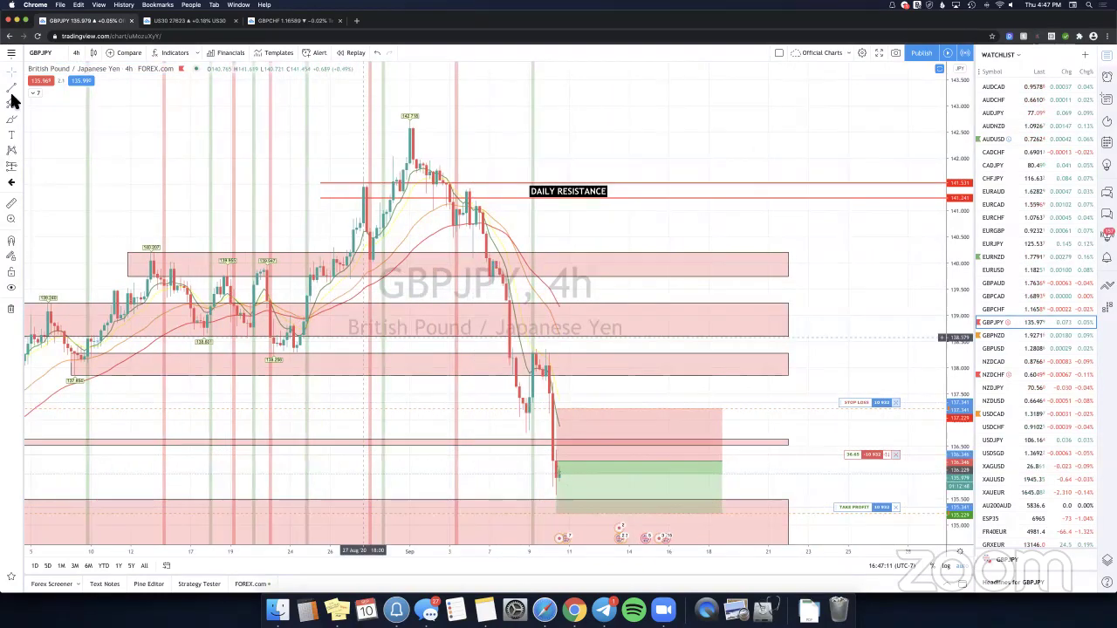
{"action": "scroll", "coordinate": [131, 459], "scroll_direction": "up", "scroll_amount": 2}
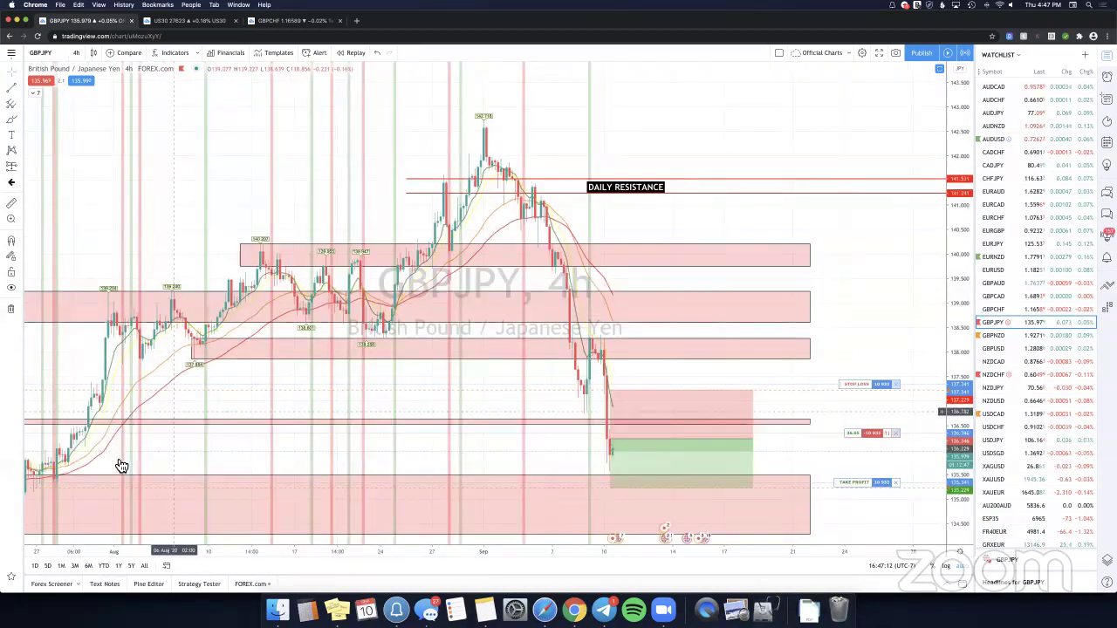
{"action": "scroll", "coordinate": [118, 459], "scroll_direction": "down", "scroll_amount": 1}
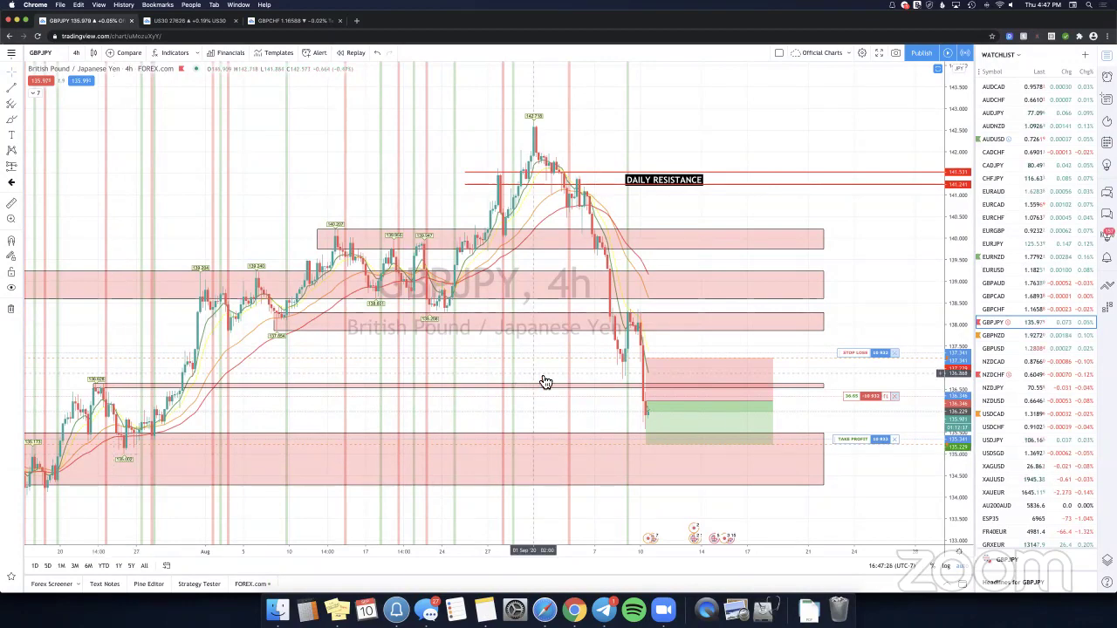
{"action": "mouse_move", "coordinate": [737, 413]}
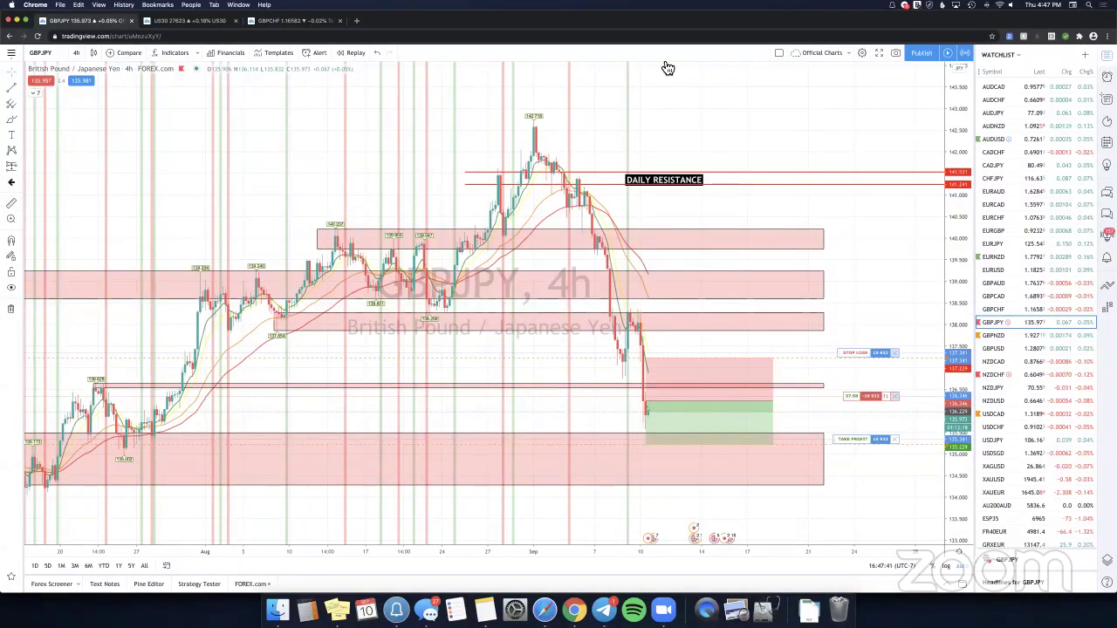
Switch to the GBPCHF chart in the Testing layout and hide its K2 Pivots indicator.
{"action": "key", "text": "super+3"}
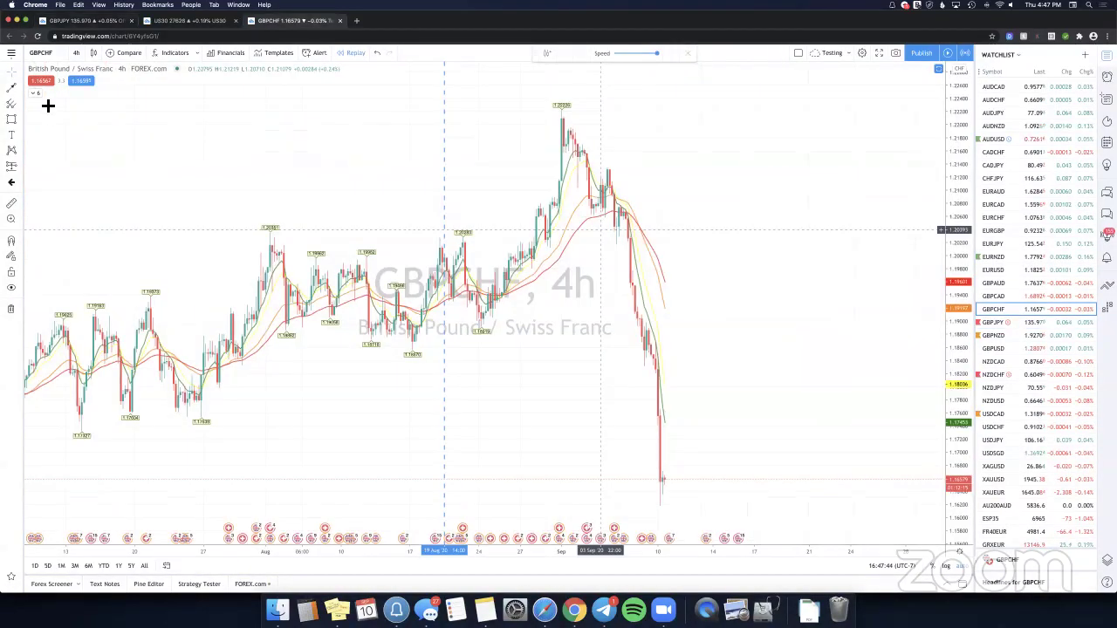
{"action": "left_click", "coordinate": [88, 145]}
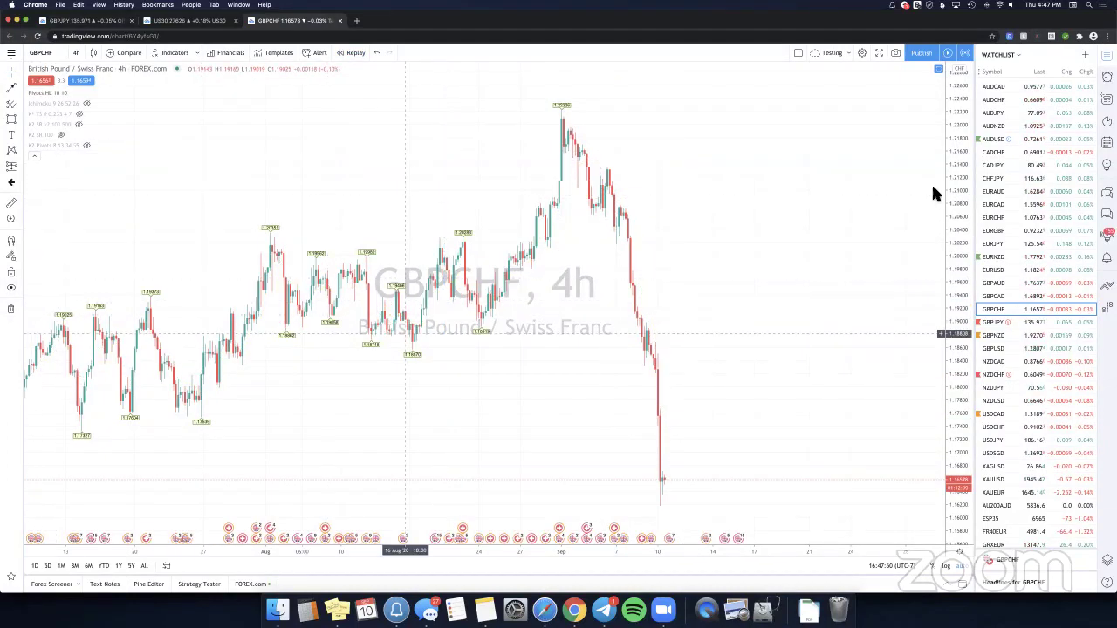
Bring up the 4-hour EURNZD chart with the watchlist hidden in the Testing layout, and view EURNZD in the Official Charts layout.
{"action": "left_click", "coordinate": [1001, 262]}
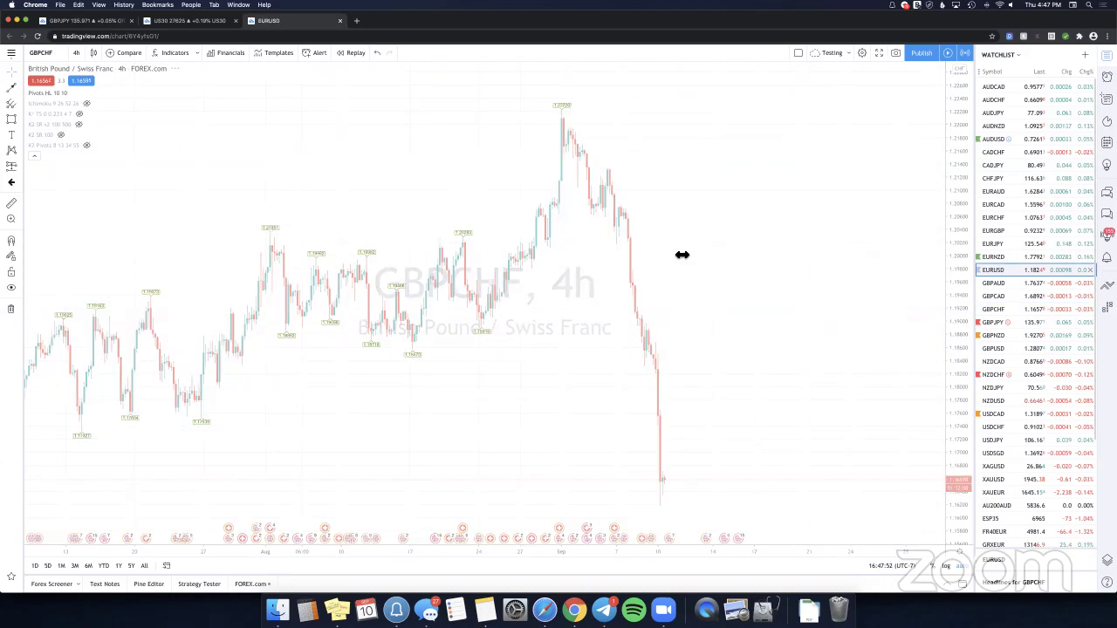
{"action": "key", "text": "Up"}
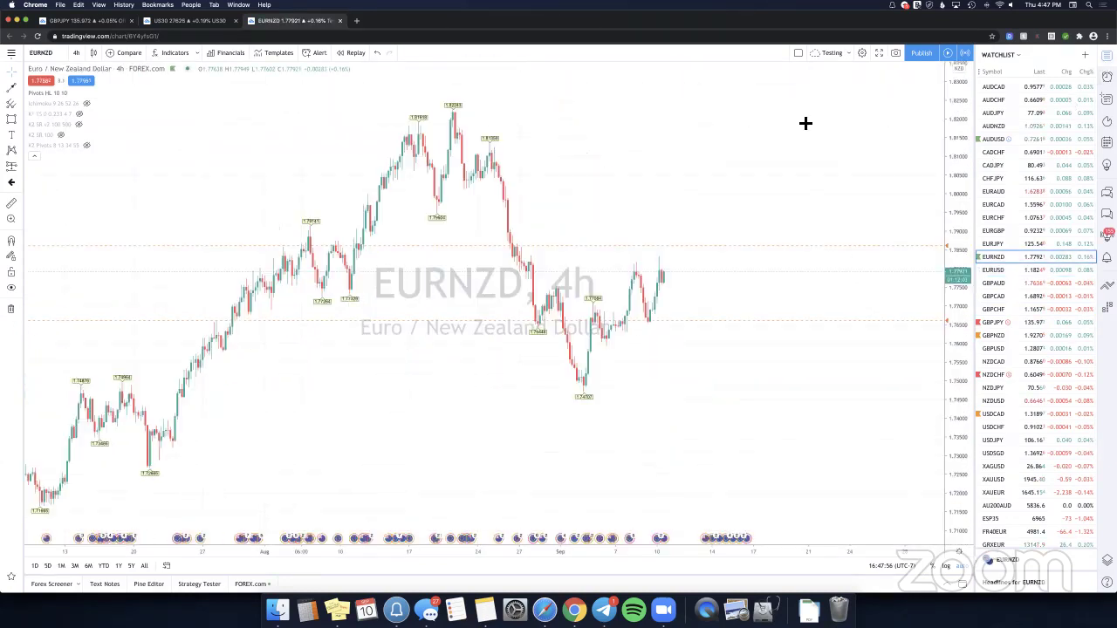
{"action": "left_click", "coordinate": [1107, 56]}
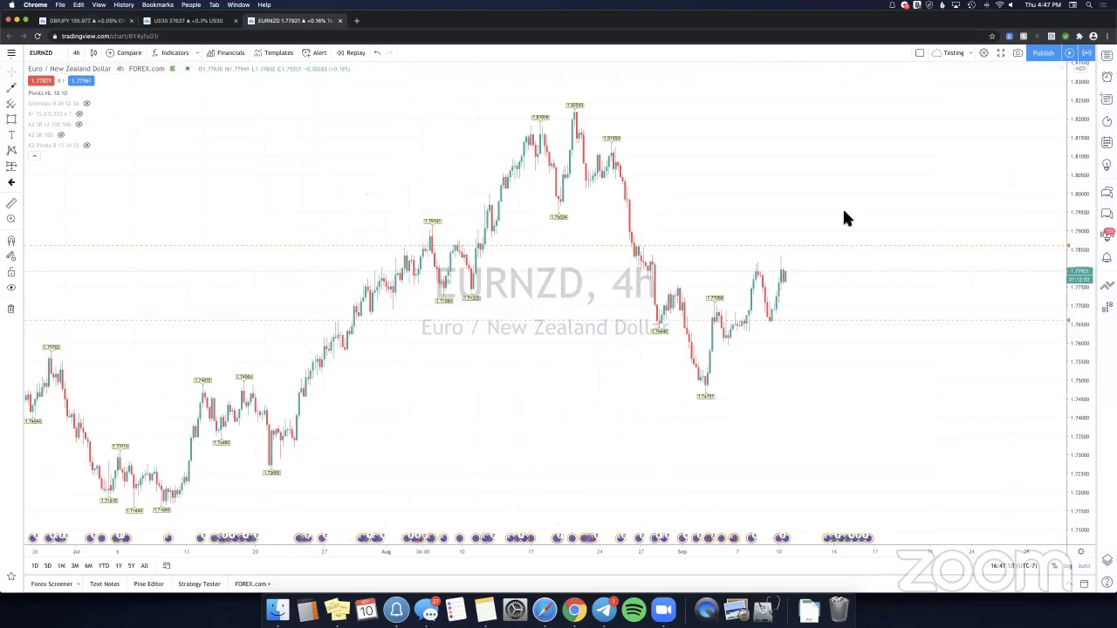
{"action": "key", "text": "super+1"}
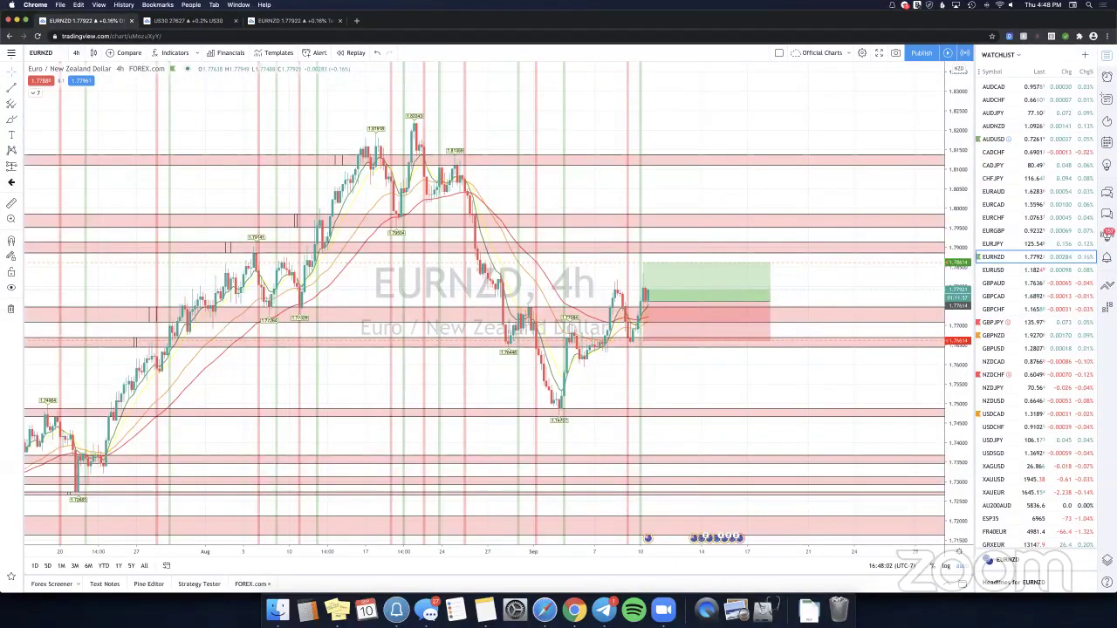
Switch to Telegram, search the K2 Premium Signals Channel for "eur/nzd", and move the window aside to uncover the EURNZD chart.
{"action": "scroll", "coordinate": [516, 107], "scroll_direction": "up", "scroll_amount": 3}
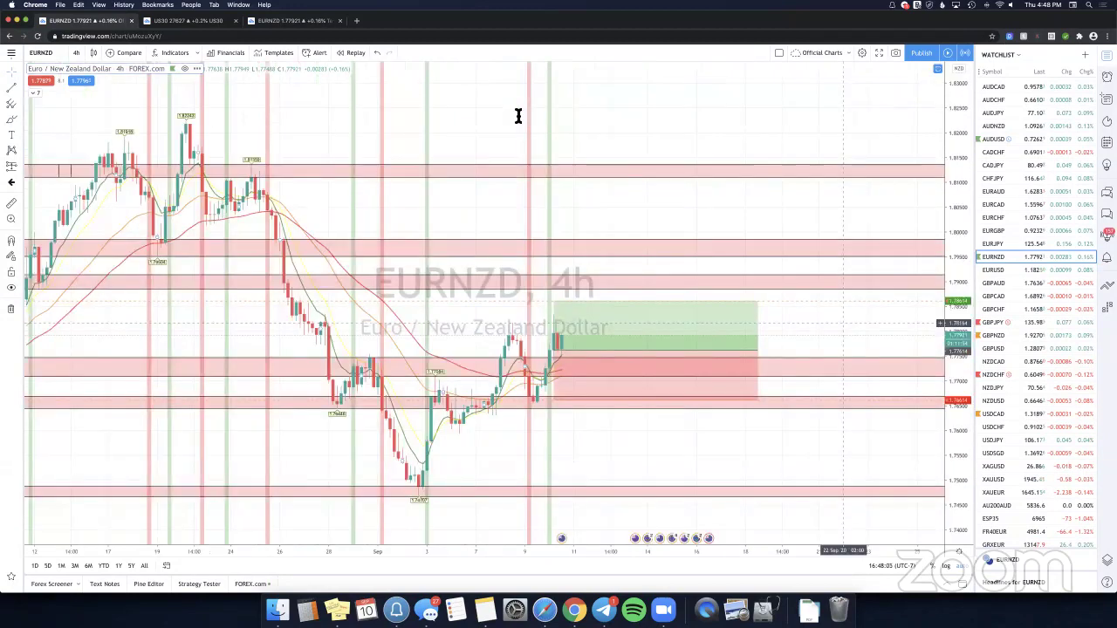
{"action": "type", "text": "eur/nzd"}
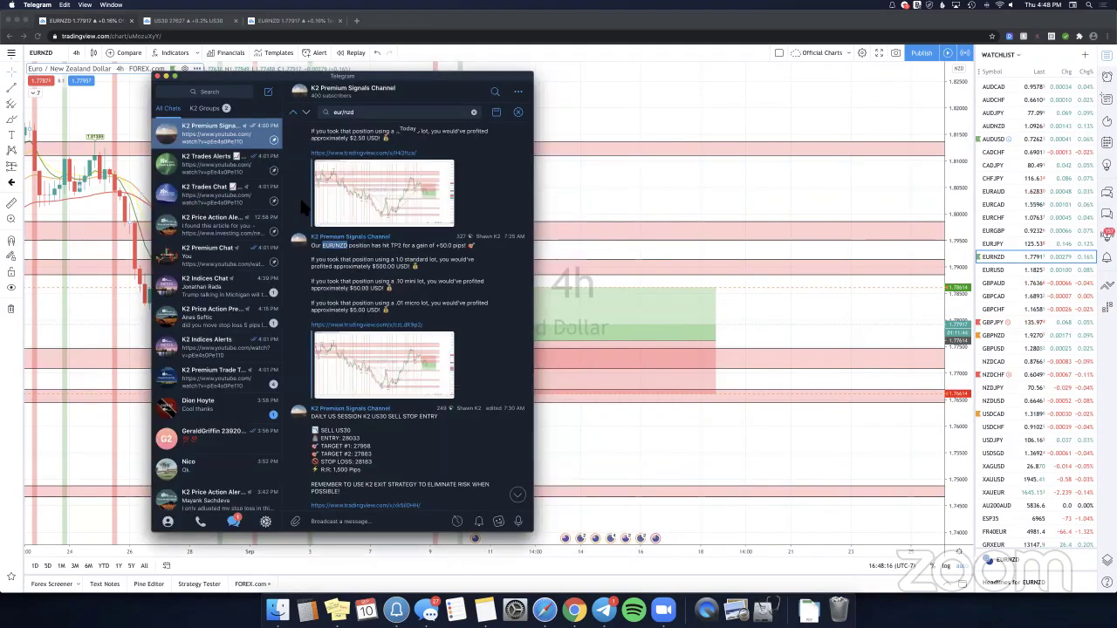
{"action": "left_click_drag", "start_coordinate": [449, 76], "coordinate": [881, 97]}
{"action": "scroll", "coordinate": [307, 203], "scroll_direction": "down", "scroll_amount": 4}
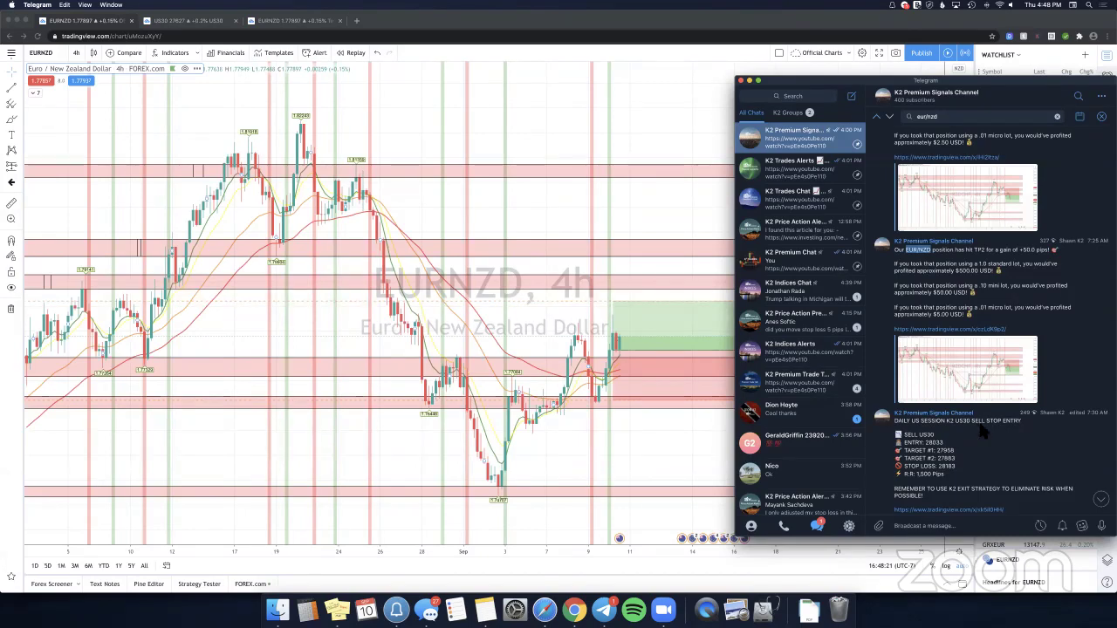
Review the EUR/NZD buy limit entry signal and its TP1 and TP2 messages from the channel's search results.
{"action": "left_click", "coordinate": [980, 116]}
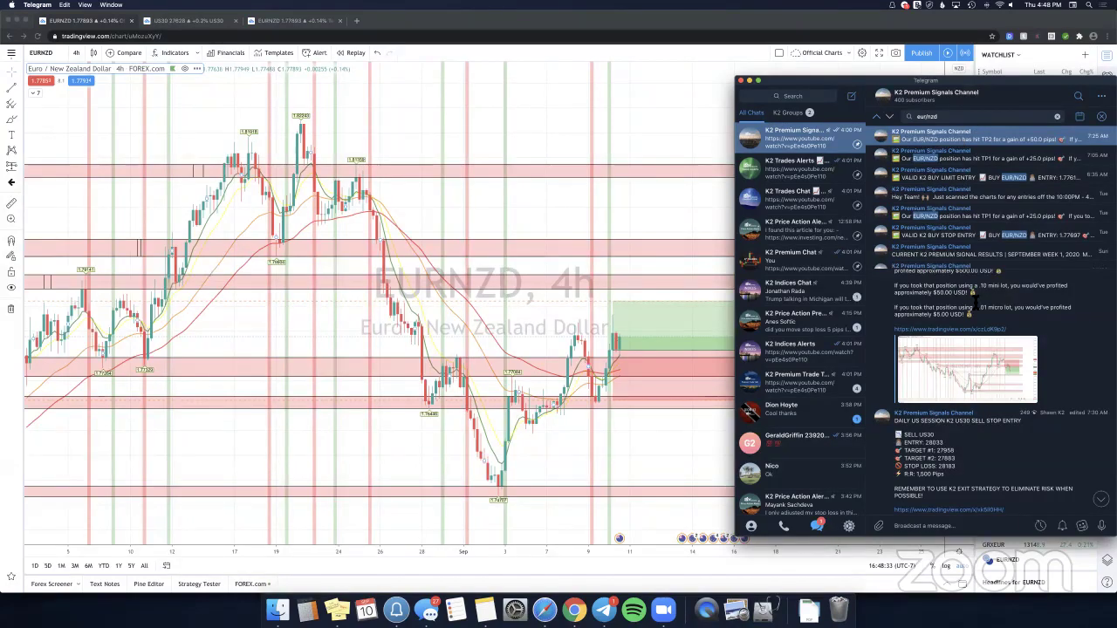
{"action": "left_click", "coordinate": [976, 155]}
{"action": "scroll", "coordinate": [986, 166], "scroll_direction": "up", "scroll_amount": 3}
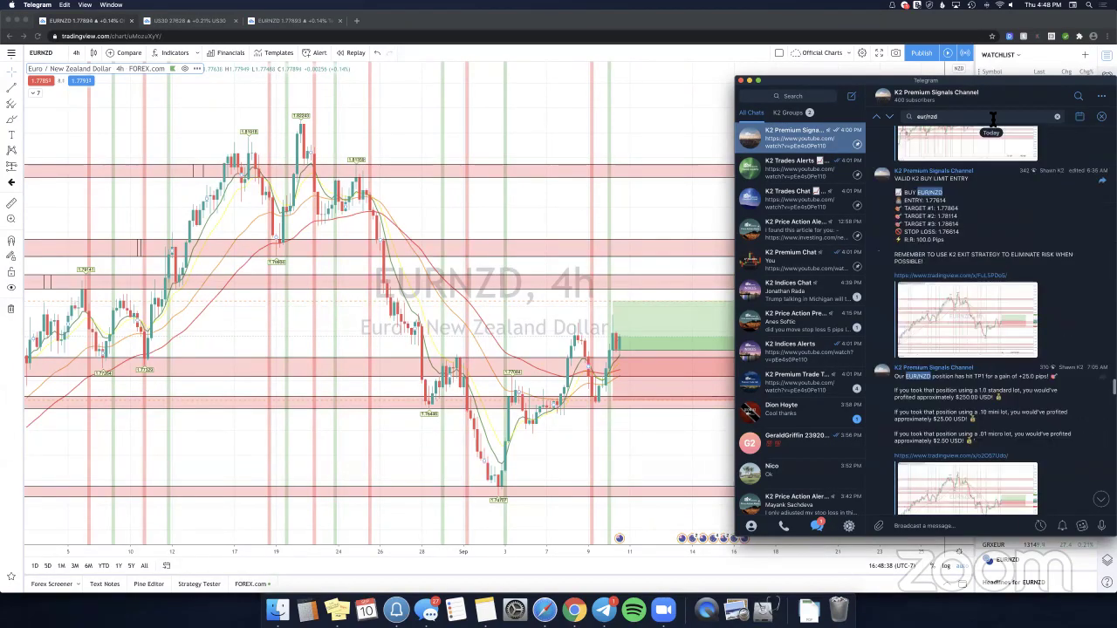
{"action": "scroll", "coordinate": [989, 129], "scroll_direction": "down", "scroll_amount": 2}
{"action": "left_click", "coordinate": [968, 130]}
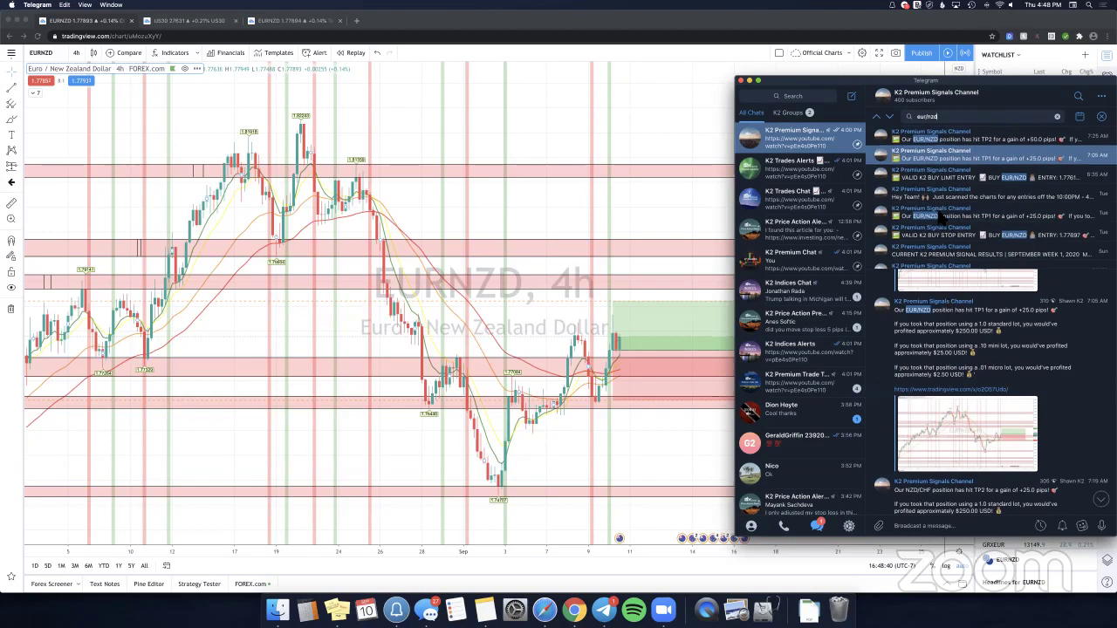
{"action": "left_click", "coordinate": [950, 139]}
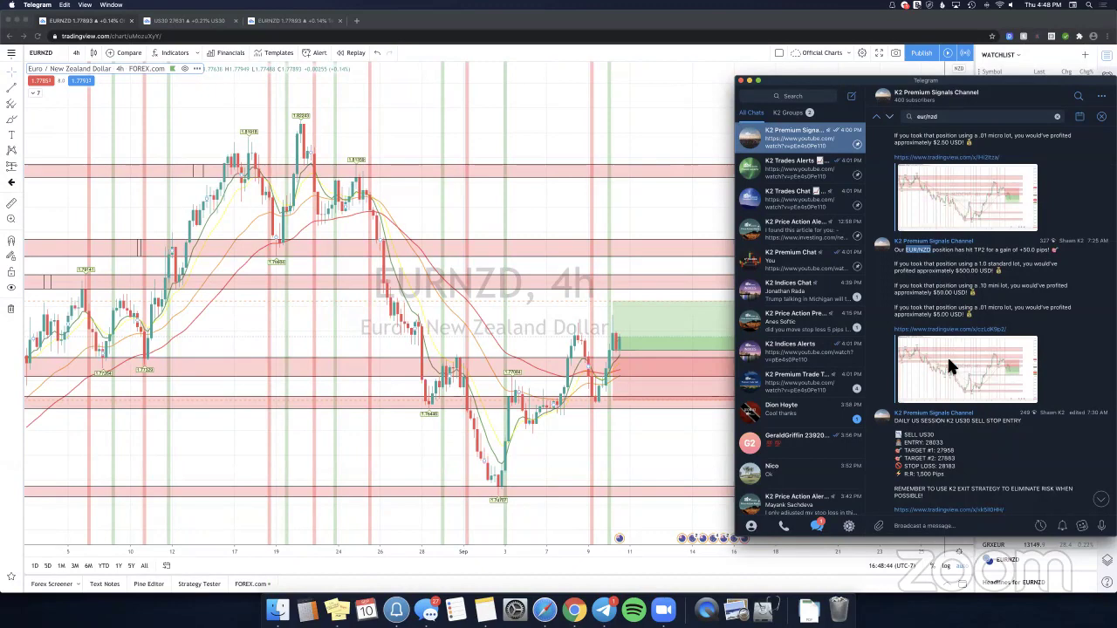
{"action": "scroll", "coordinate": [934, 358], "scroll_direction": "up", "scroll_amount": 3}
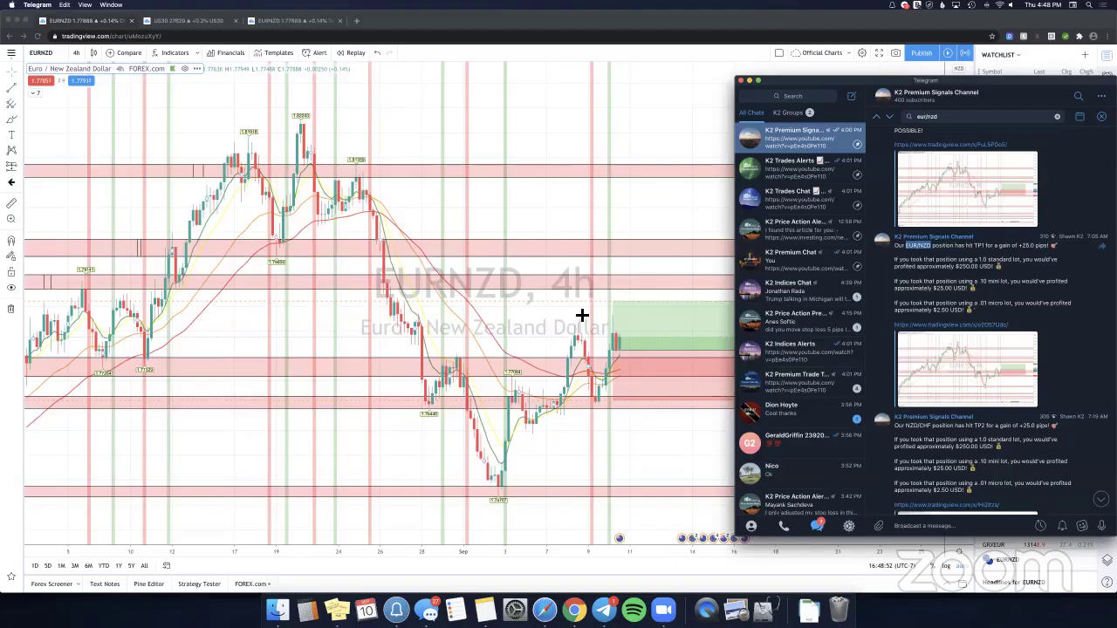
Return from Telegram to the browser, open the clean EURNZD 4h chart in the third tab and reset its view.
{"action": "left_click", "coordinate": [608, 327]}
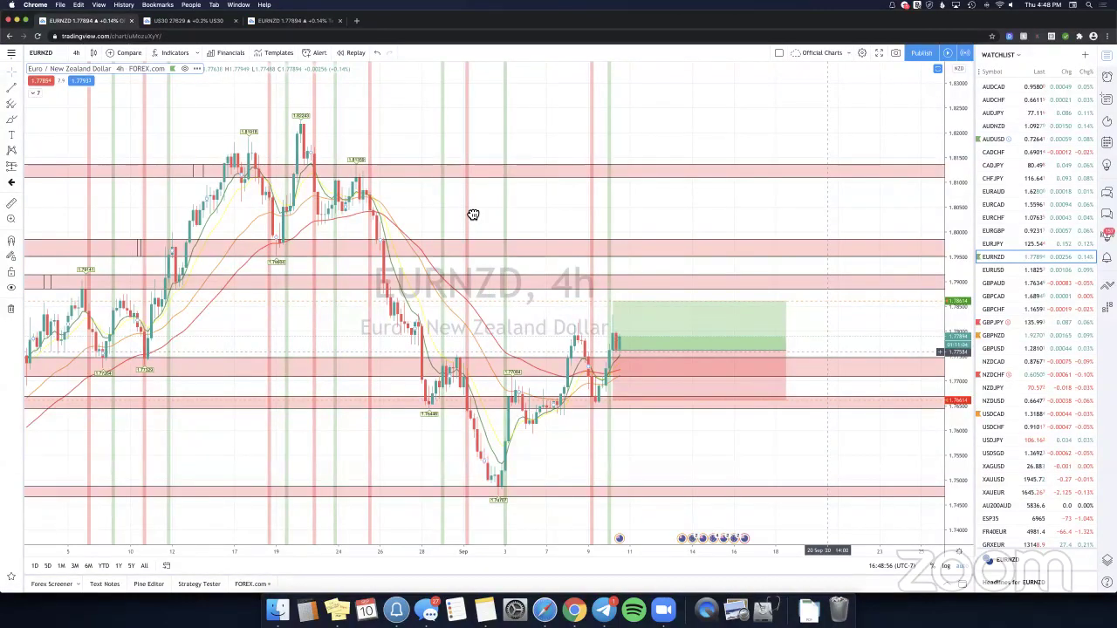
{"action": "key", "text": "super+3"}
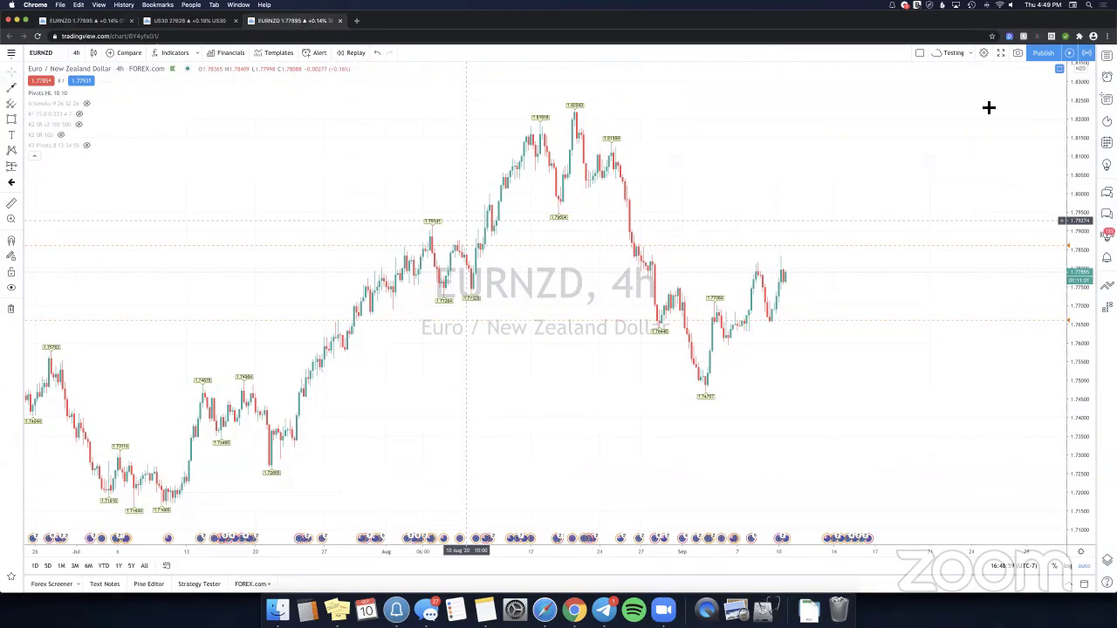
{"action": "key", "text": "super+1"}
{"action": "key", "text": "super+3"}
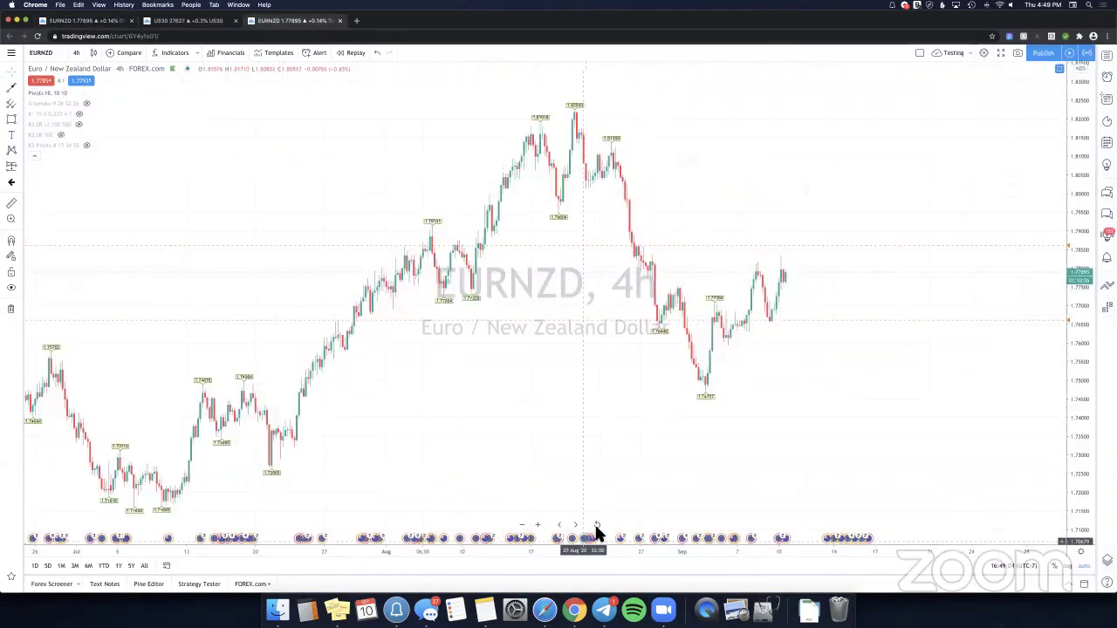
{"action": "left_click", "coordinate": [597, 524]}
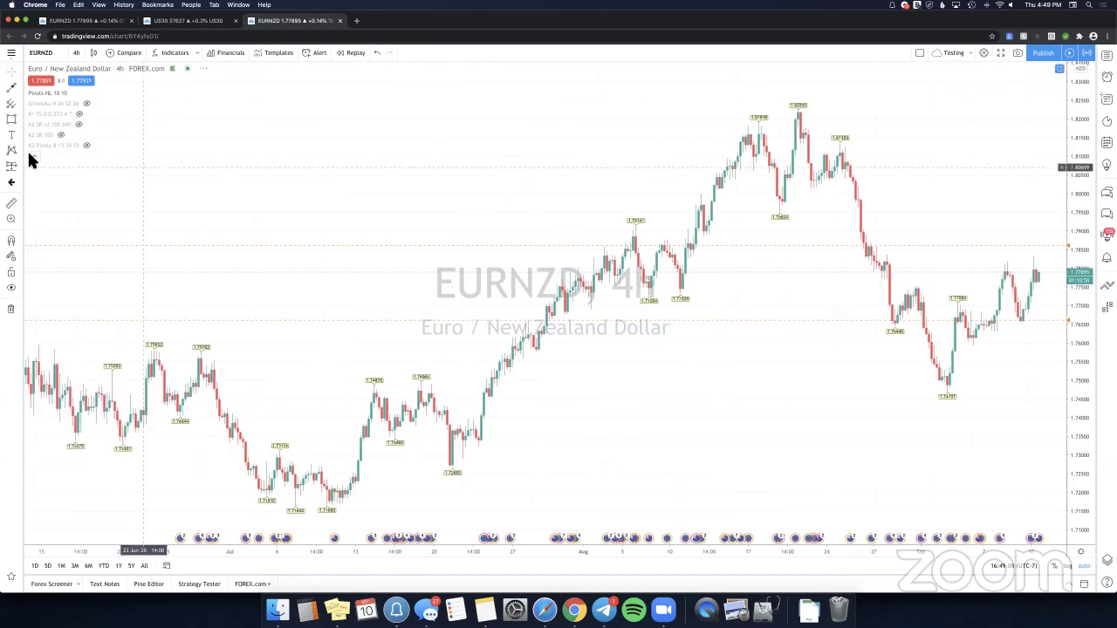
Draw a horizontal zone rectangle over the level lines at the early-August lows, about 1.773 to 1.775.
{"action": "left_click_drag", "start_coordinate": [599, 187], "coordinate": [297, 162]}
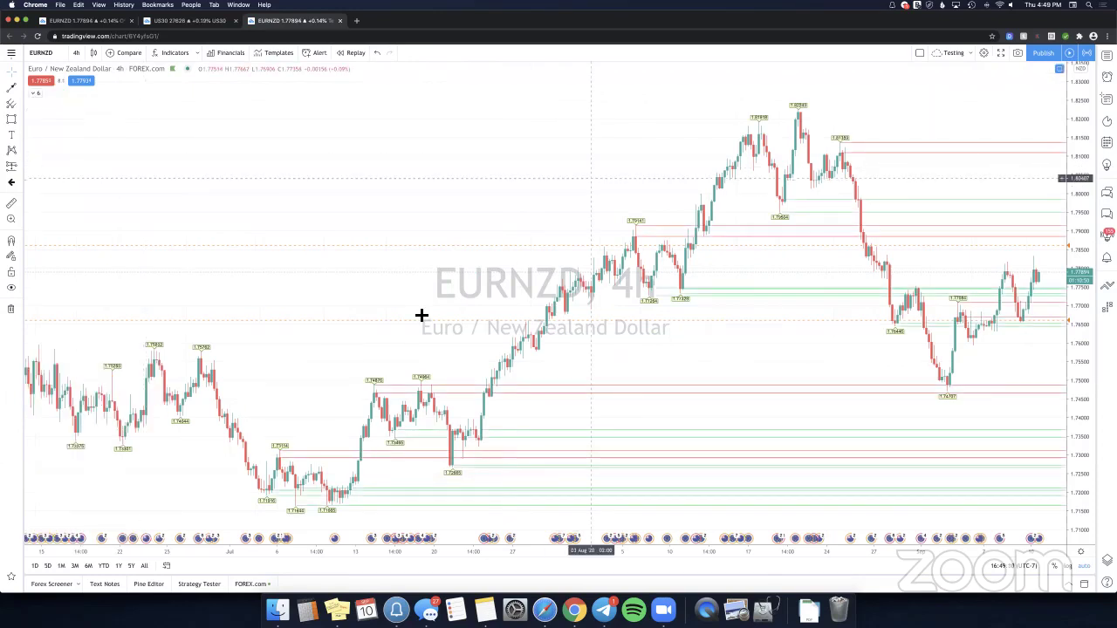
{"action": "left_click", "coordinate": [331, 301]}
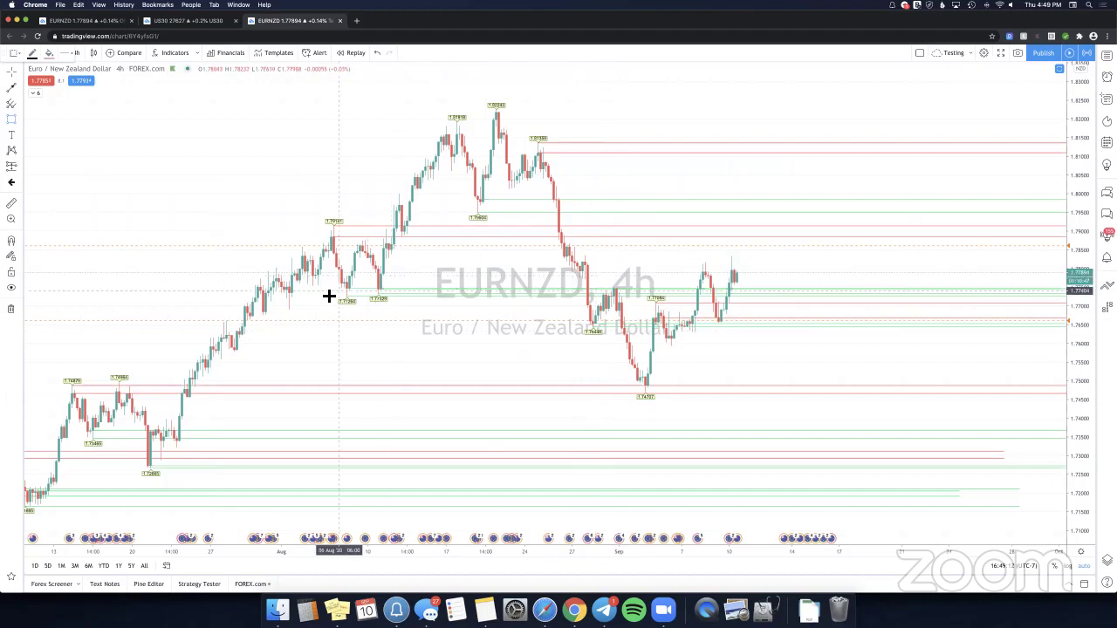
{"action": "left_click", "coordinate": [340, 294]}
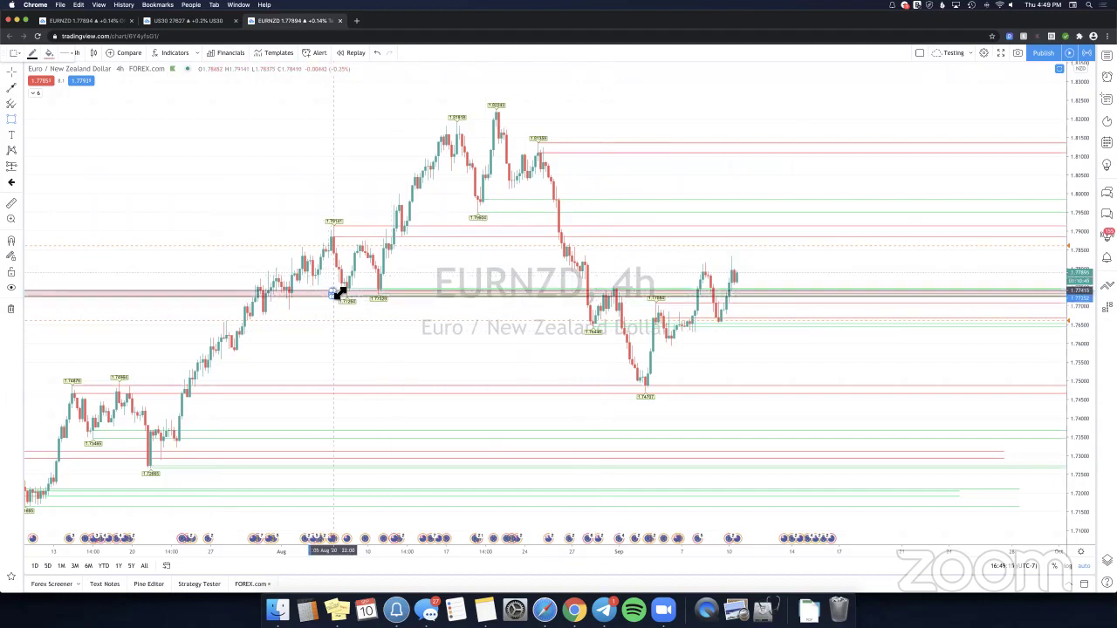
{"action": "left_click", "coordinate": [340, 291]}
{"action": "left_click", "coordinate": [382, 275]}
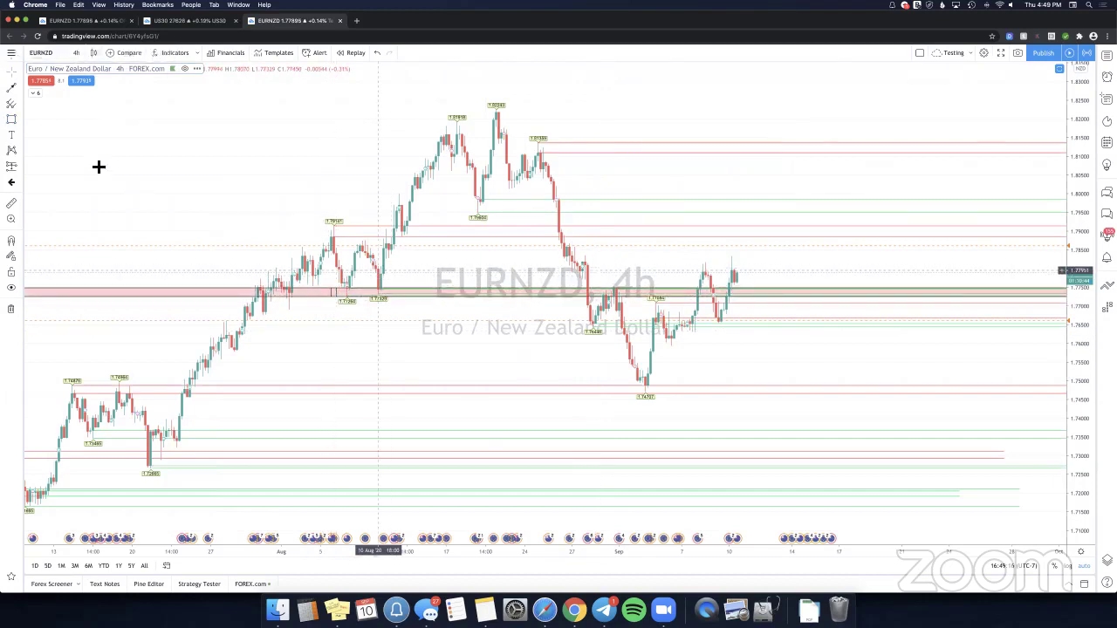
Draw a zone rectangle between the two red level lines at the early-August pivot high, about 1.7885 to 1.7915.
{"action": "left_click", "coordinate": [13, 120]}
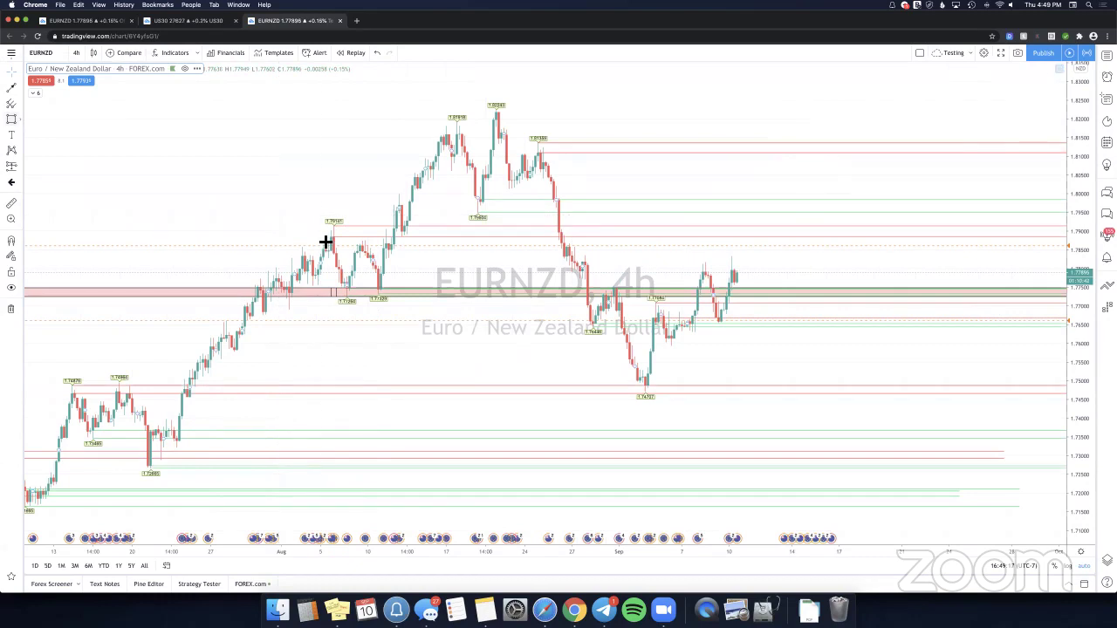
{"action": "left_click", "coordinate": [322, 237]}
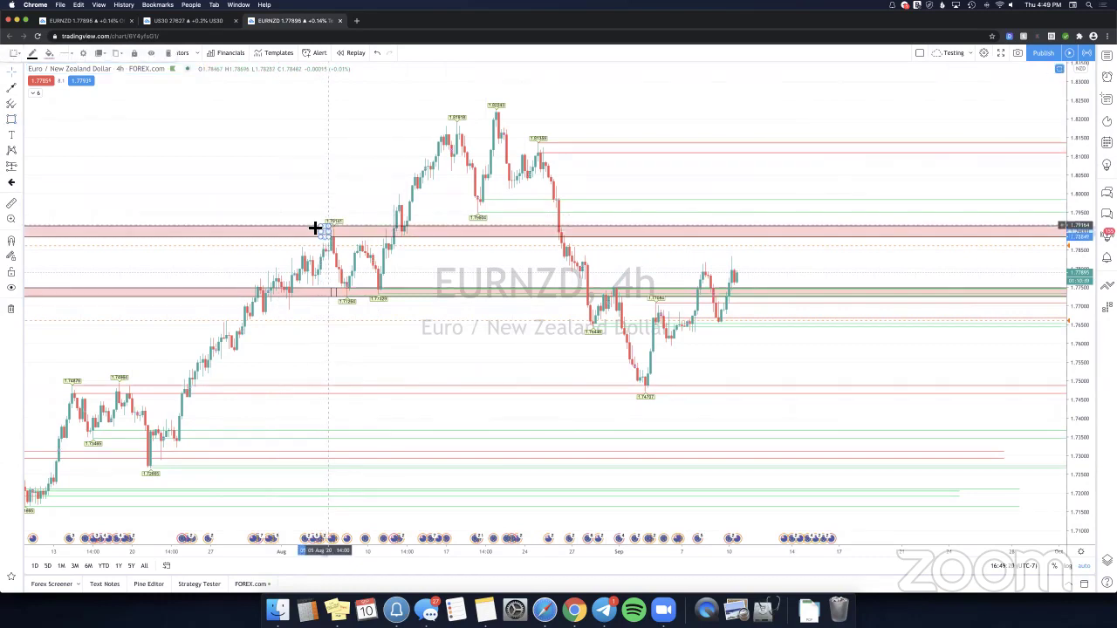
{"action": "left_click", "coordinate": [312, 217]}
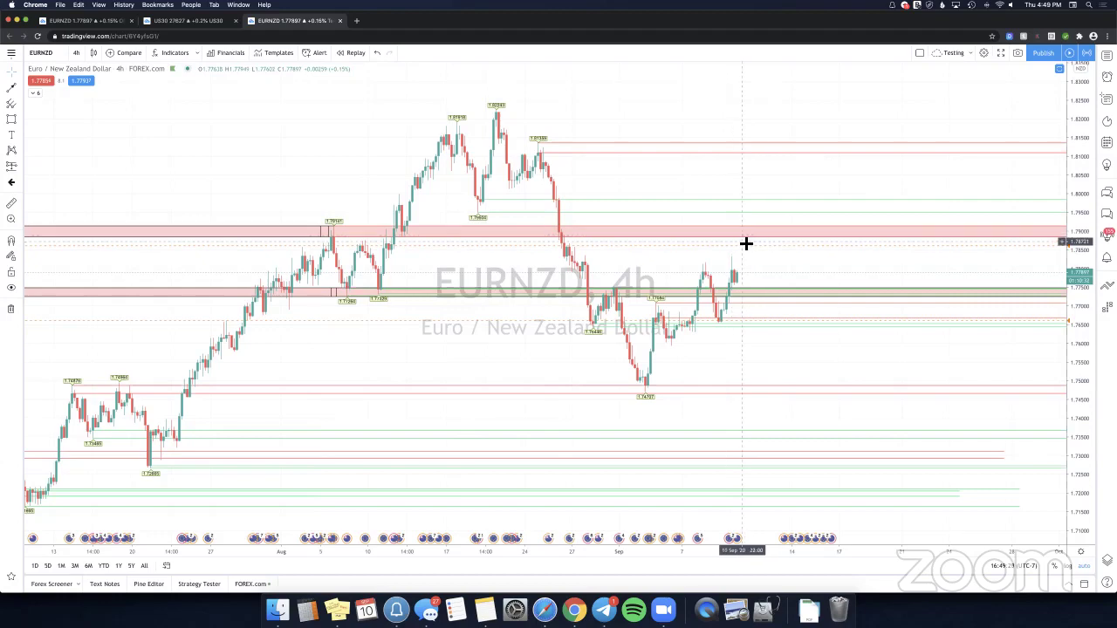
Sketch a downward arrow from the 1.789 zone to the 1.774 zone beside the latest candles, and delete it.
{"action": "left_click", "coordinate": [11, 88]}
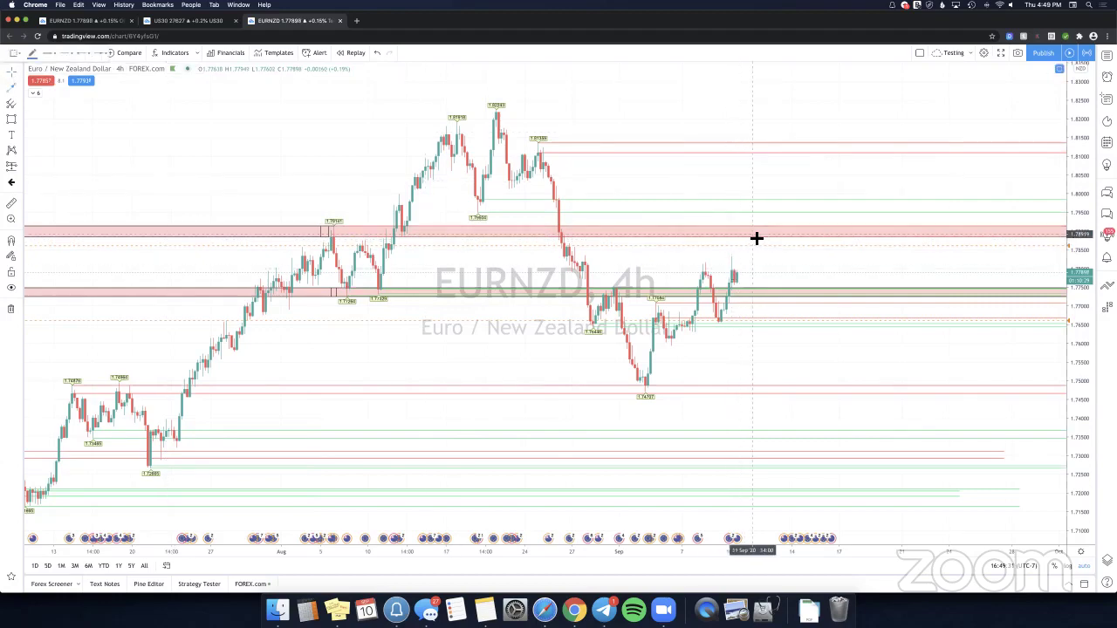
{"action": "left_click", "coordinate": [752, 234]}
{"action": "left_click", "coordinate": [770, 291]}
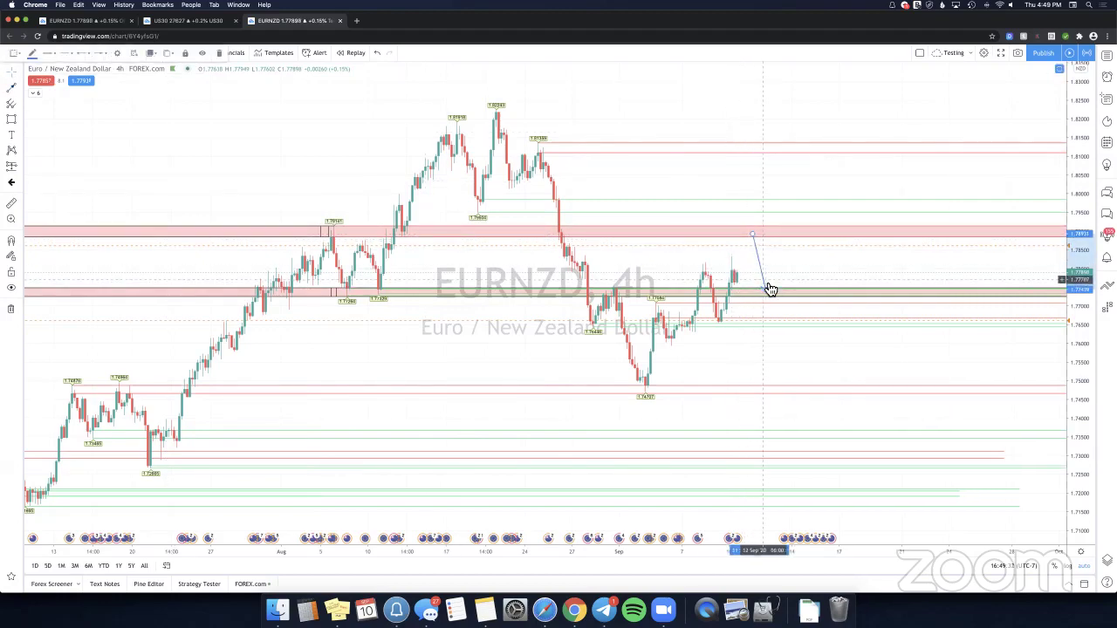
{"action": "key", "text": "Delete"}
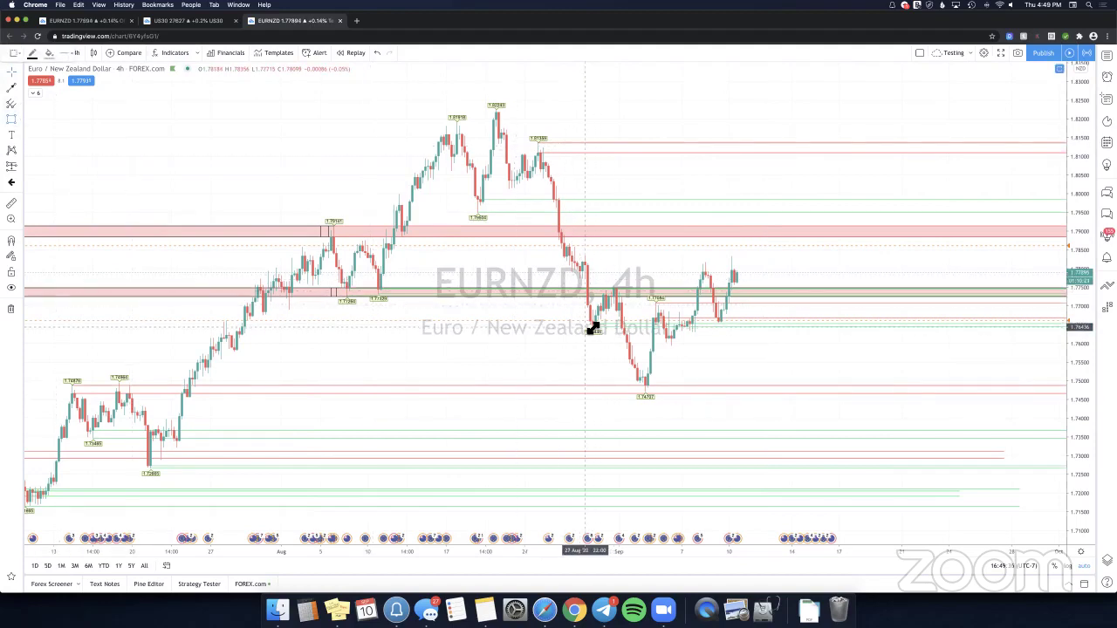
Draw a thin zone at the late-August pivot low, about 1.7644 to 1.7654, and a wider one just above it, about 1.767 to 1.771.
{"action": "left_click", "coordinate": [586, 326]}
{"action": "left_click", "coordinate": [454, 253]}
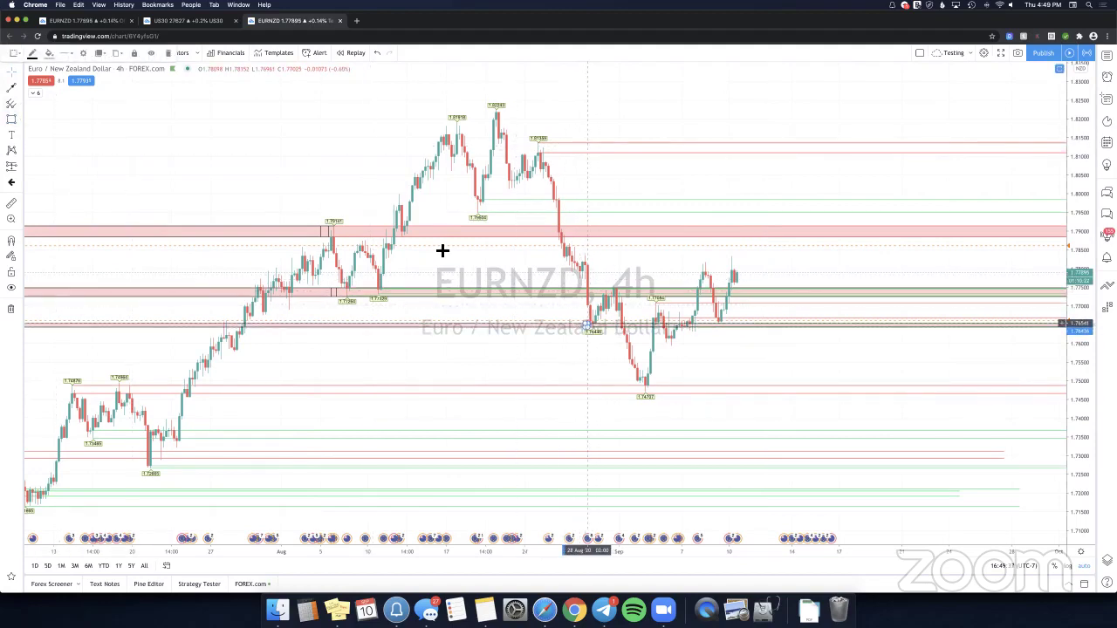
{"action": "left_click", "coordinate": [19, 119]}
{"action": "left_click", "coordinate": [54, 138]}
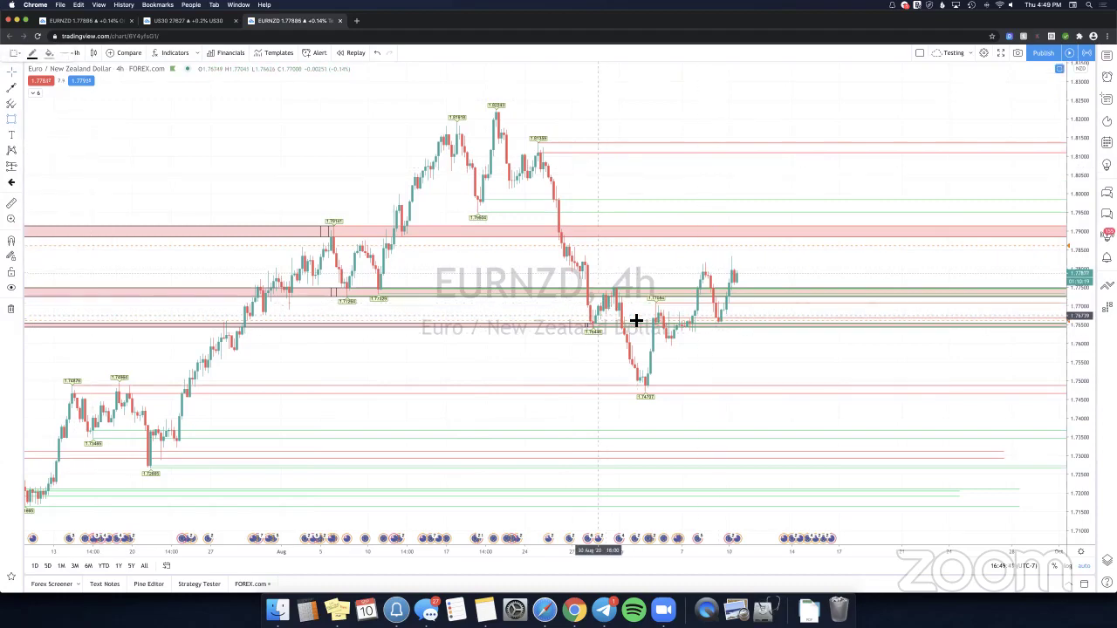
{"action": "left_click", "coordinate": [635, 321]}
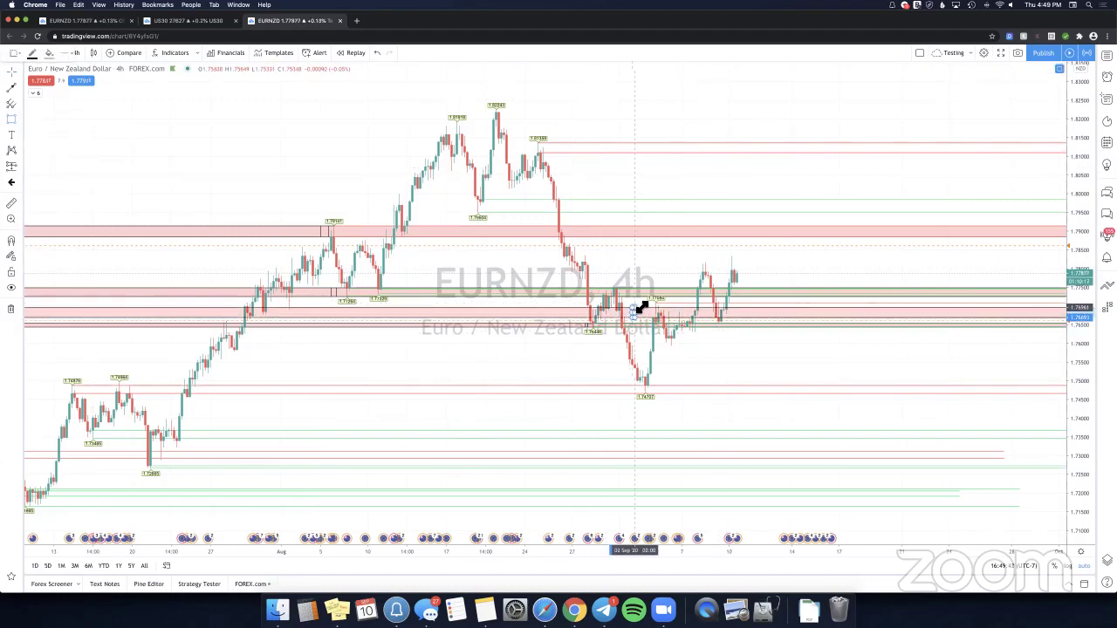
{"action": "left_click", "coordinate": [638, 305]}
{"action": "left_click", "coordinate": [638, 291]}
{"action": "left_click_drag", "start_coordinate": [727, 262], "coordinate": [716, 289]}
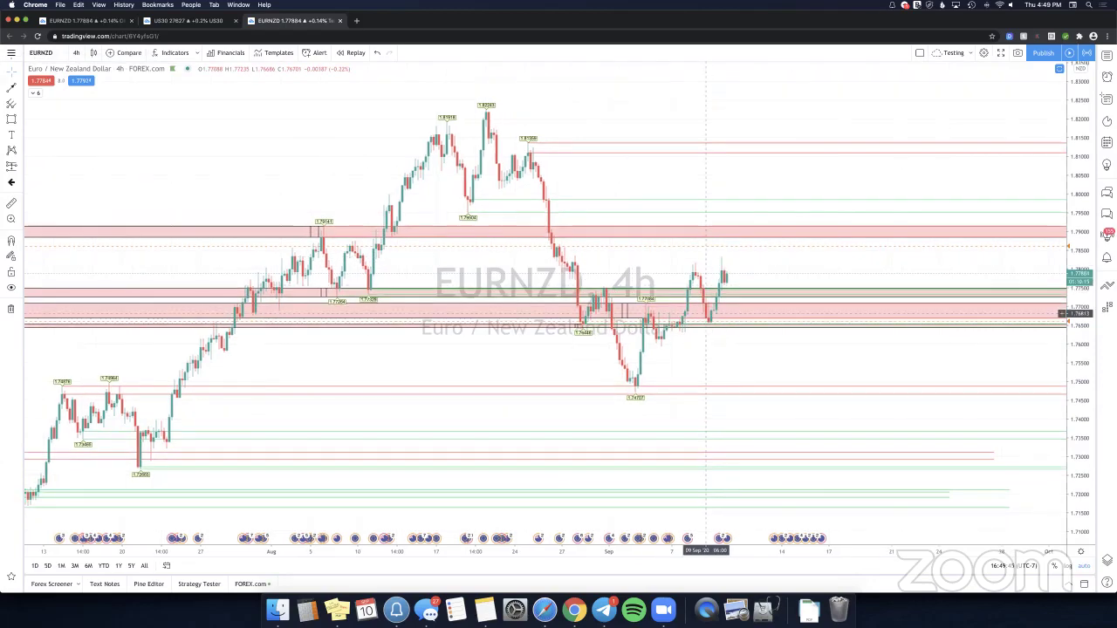
Sketch an upward arrow from the lowest zone at the recent swing low to beside the latest candles, and delete it.
{"action": "left_click", "coordinate": [11, 89]}
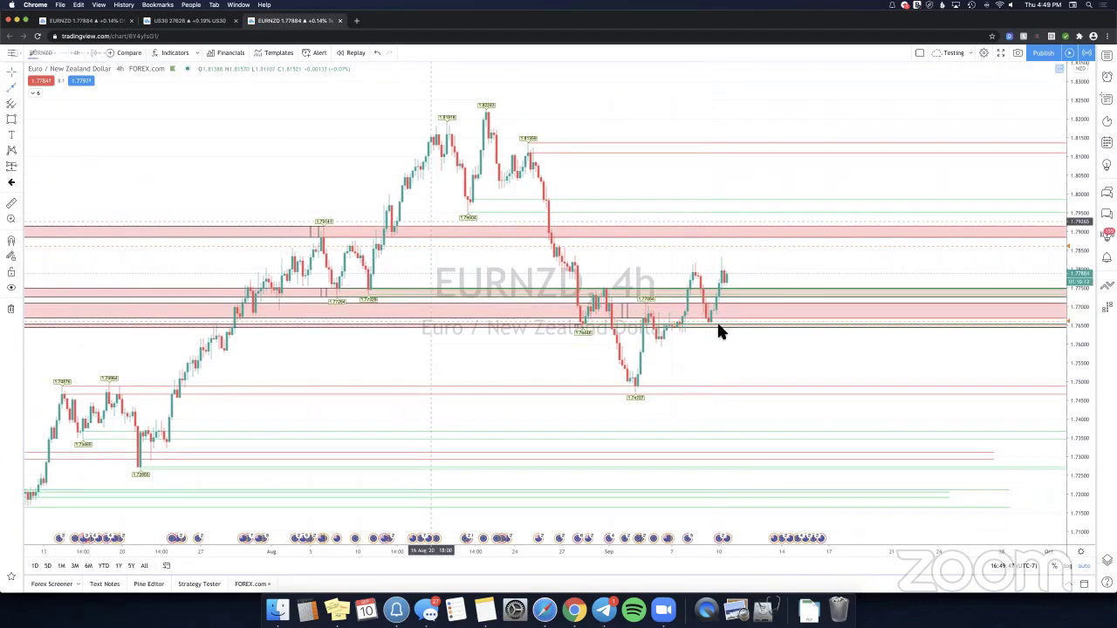
{"action": "left_click", "coordinate": [716, 325]}
{"action": "left_click", "coordinate": [741, 278]}
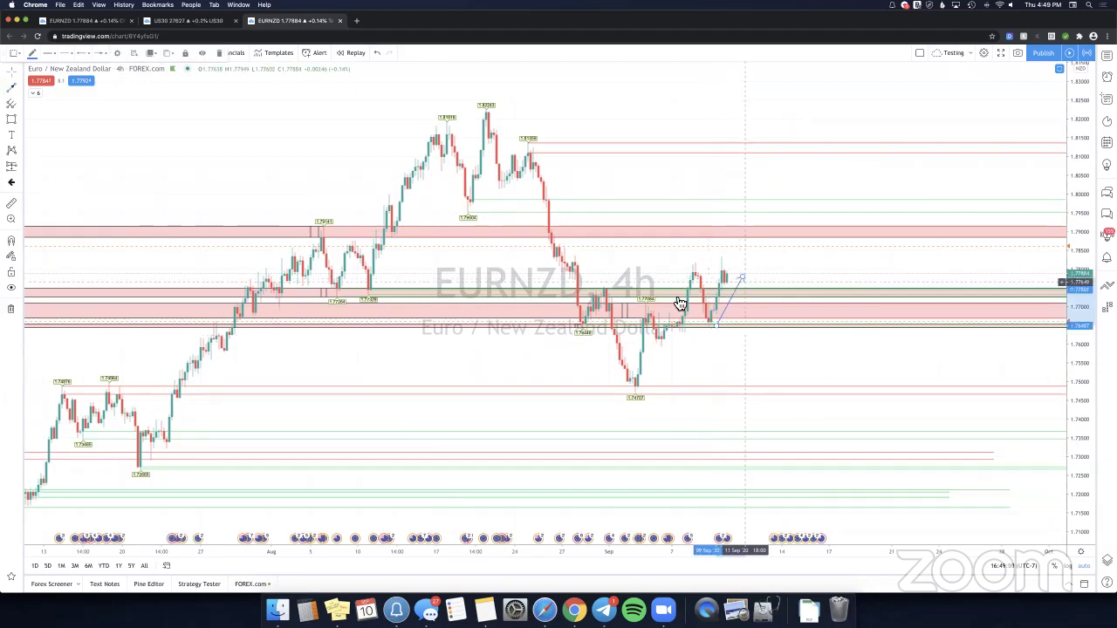
{"action": "key", "text": "Delete"}
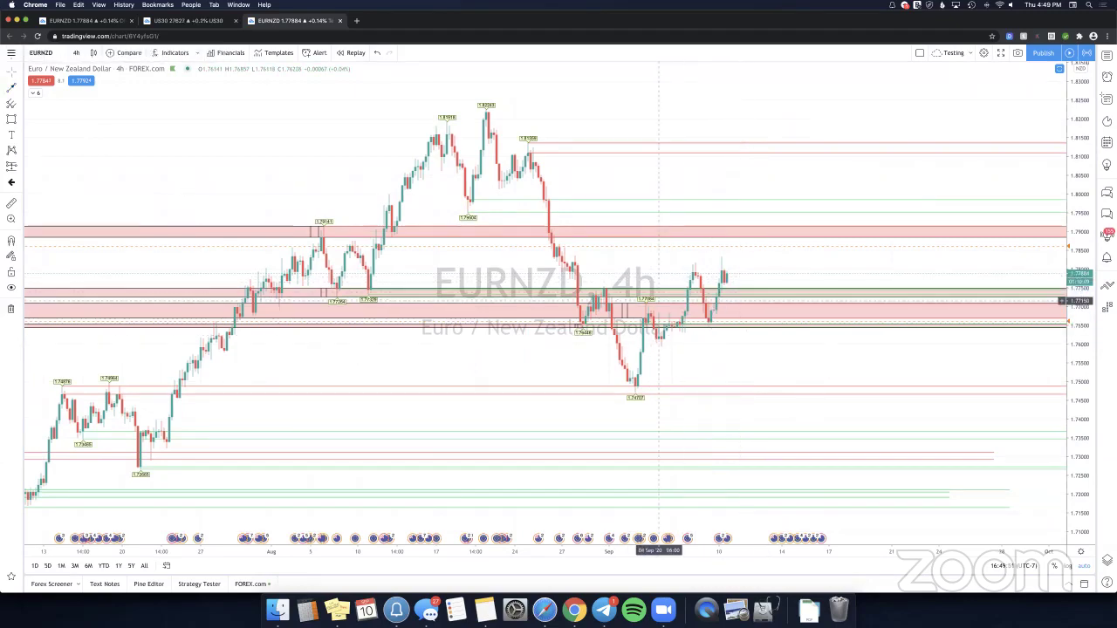
Draw zones at the late-August pivot high, about 1.811 to 1.8135, and at the mid-August pivot low, about 1.795 to 1.7985.
{"action": "left_click", "coordinate": [512, 152]}
{"action": "left_click", "coordinate": [513, 143]}
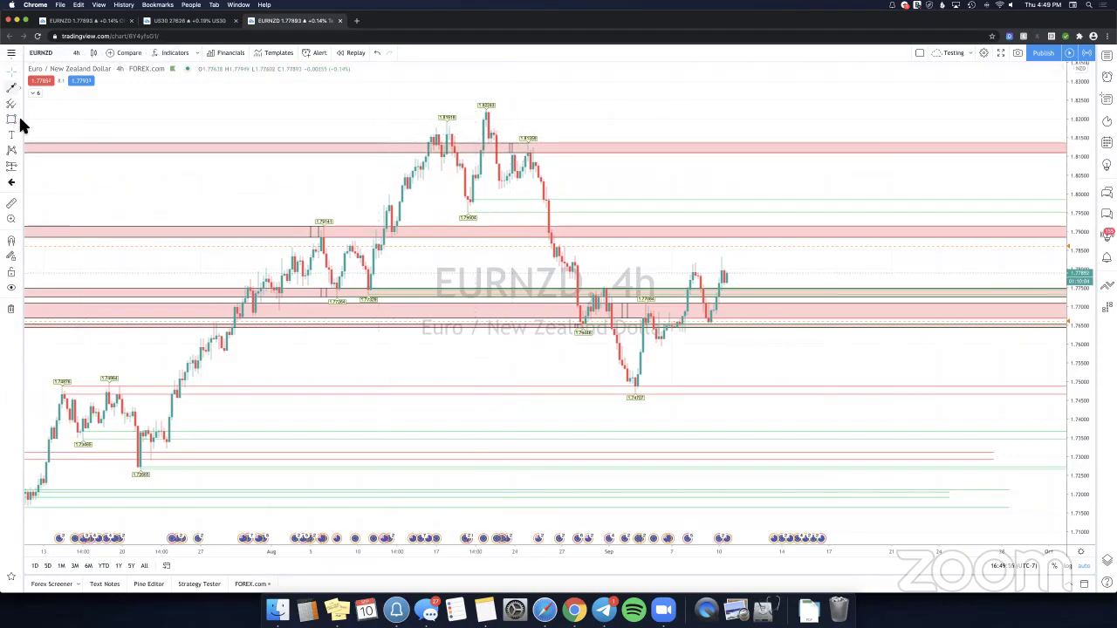
{"action": "left_click", "coordinate": [463, 213]}
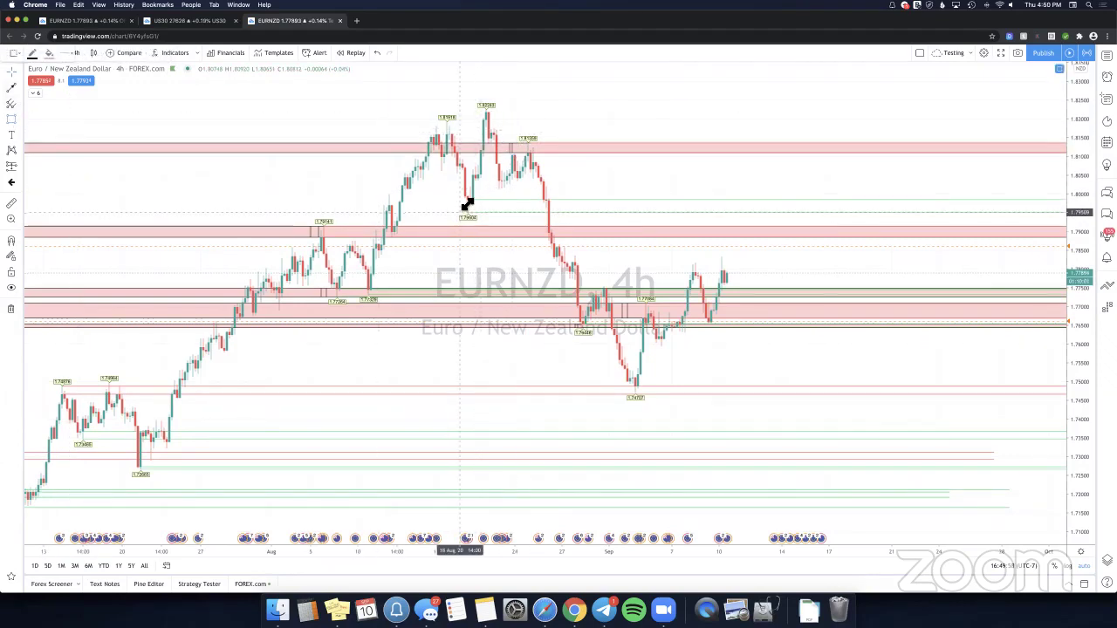
{"action": "left_click_drag", "start_coordinate": [469, 203], "coordinate": [468, 200]}
Draw a zone rectangle between the two red level lines at the mid-July pivot highs, about 1.7465 to 1.749.
{"action": "left_click", "coordinate": [9, 121]}
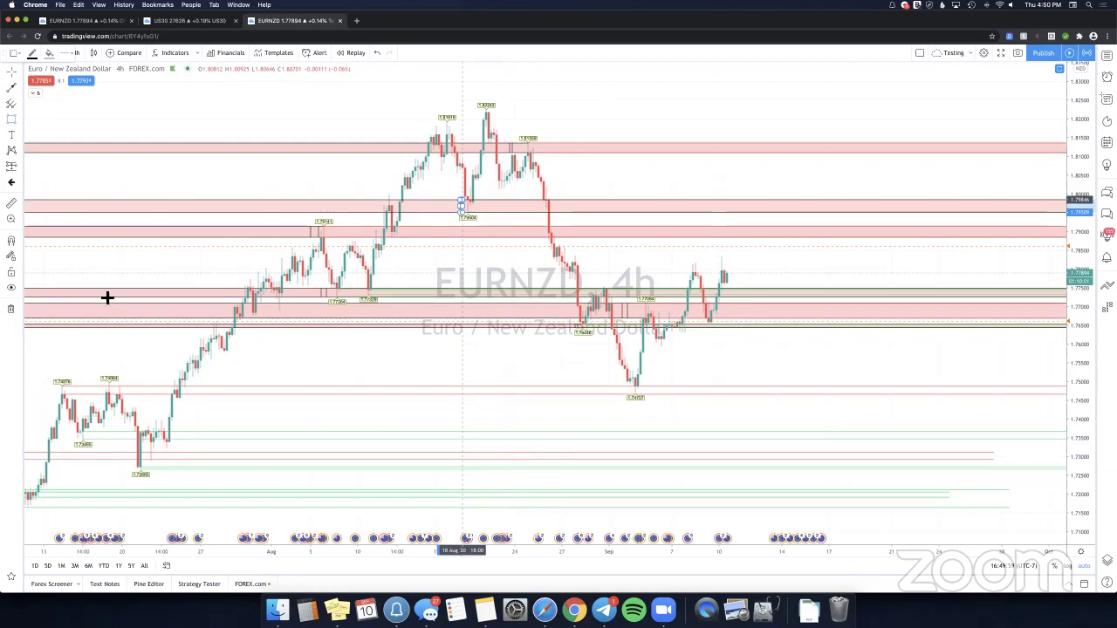
{"action": "left_click", "coordinate": [55, 399]}
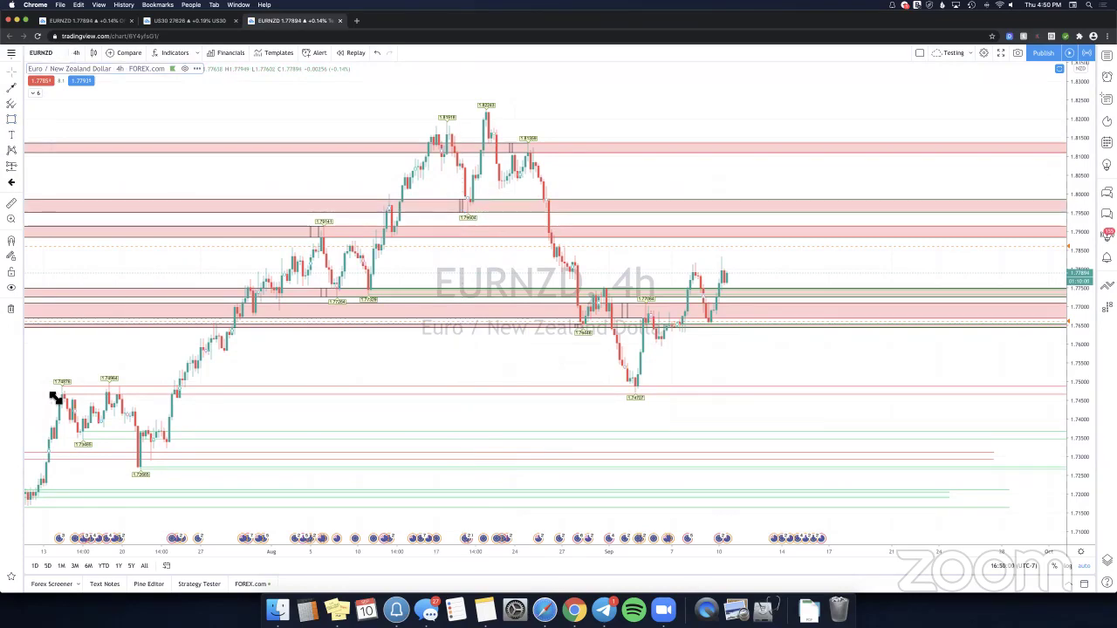
{"action": "left_click_drag", "start_coordinate": [52, 395], "coordinate": [55, 384]}
{"action": "key", "text": "Escape"}
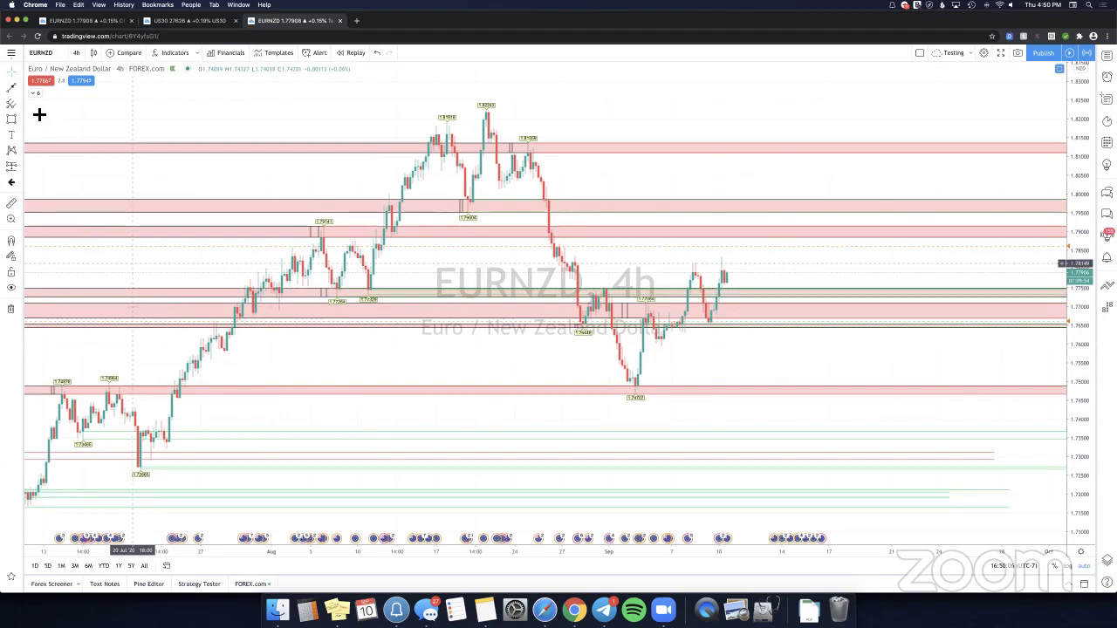
Draw a zone rectangle covering the group of green level lines at the early-July lows, about 1.7164 to 1.721.
{"action": "scroll", "coordinate": [39, 115], "scroll_direction": "left", "scroll_amount": 5}
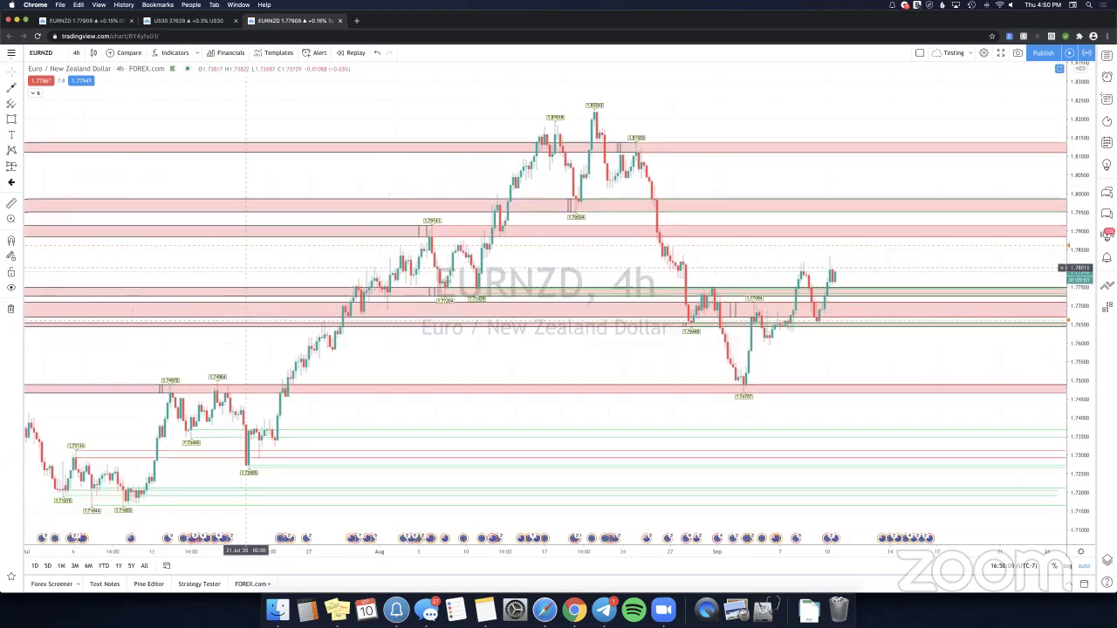
{"action": "left_click", "coordinate": [76, 510]}
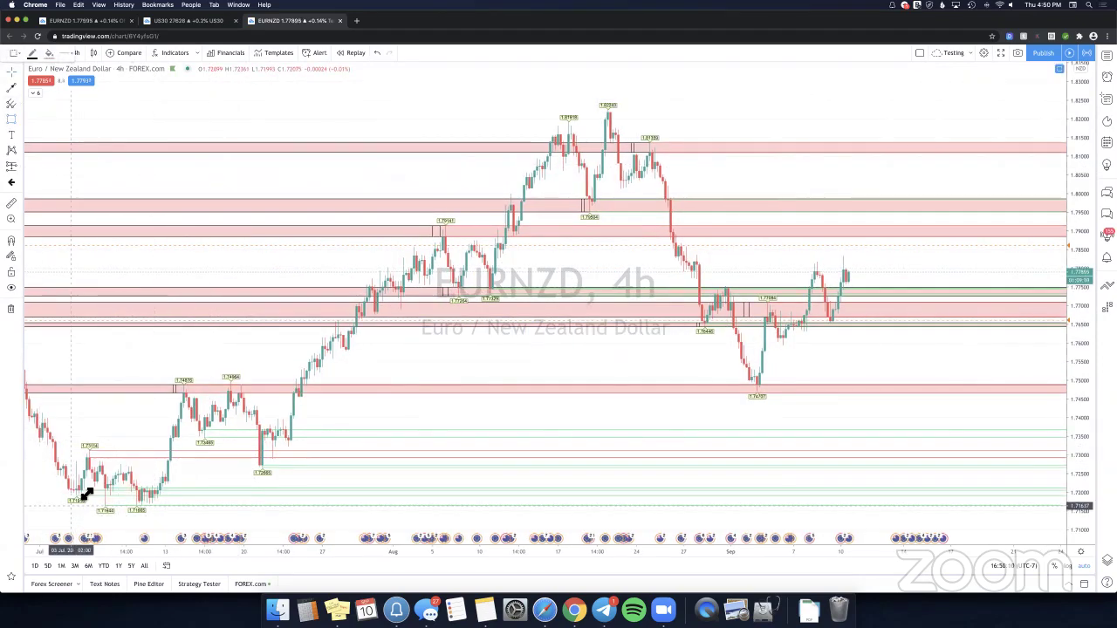
{"action": "left_click", "coordinate": [86, 493]}
{"action": "left_click", "coordinate": [88, 440]}
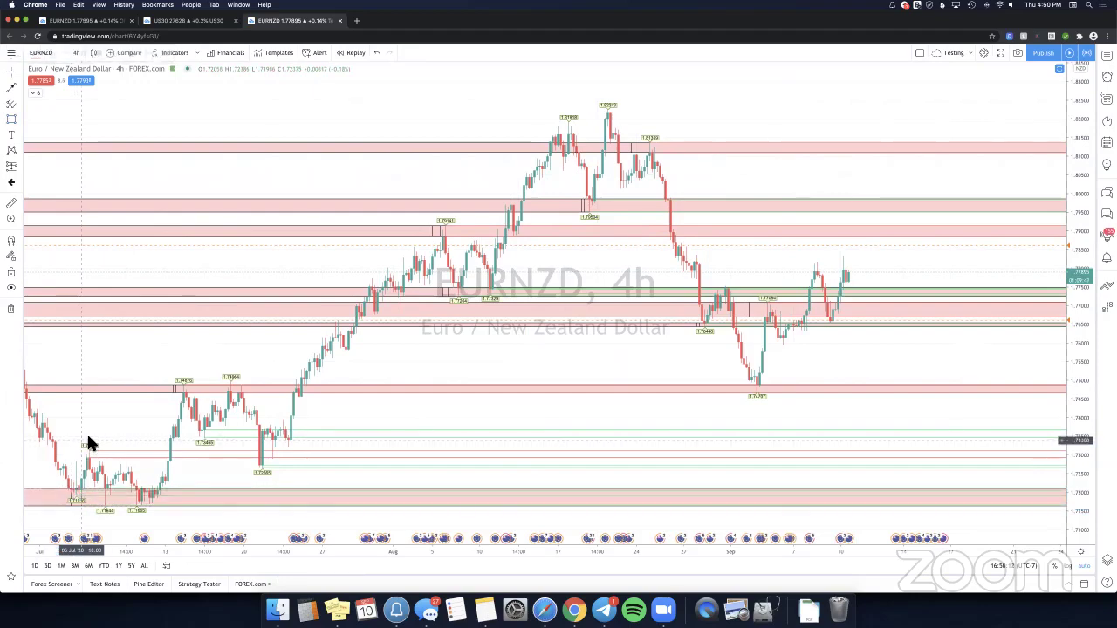
Draw a zone rectangle from the green lines to the top red line at the early-July pivot high, about 1.7265 to 1.7313.
{"action": "left_click", "coordinate": [11, 120]}
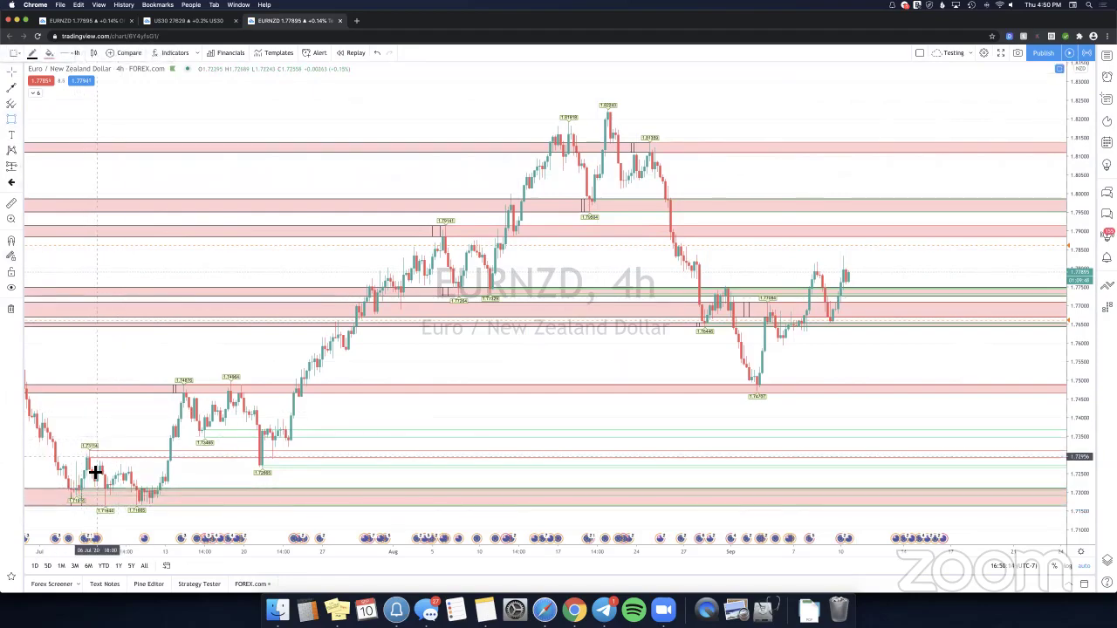
{"action": "left_click", "coordinate": [91, 466]}
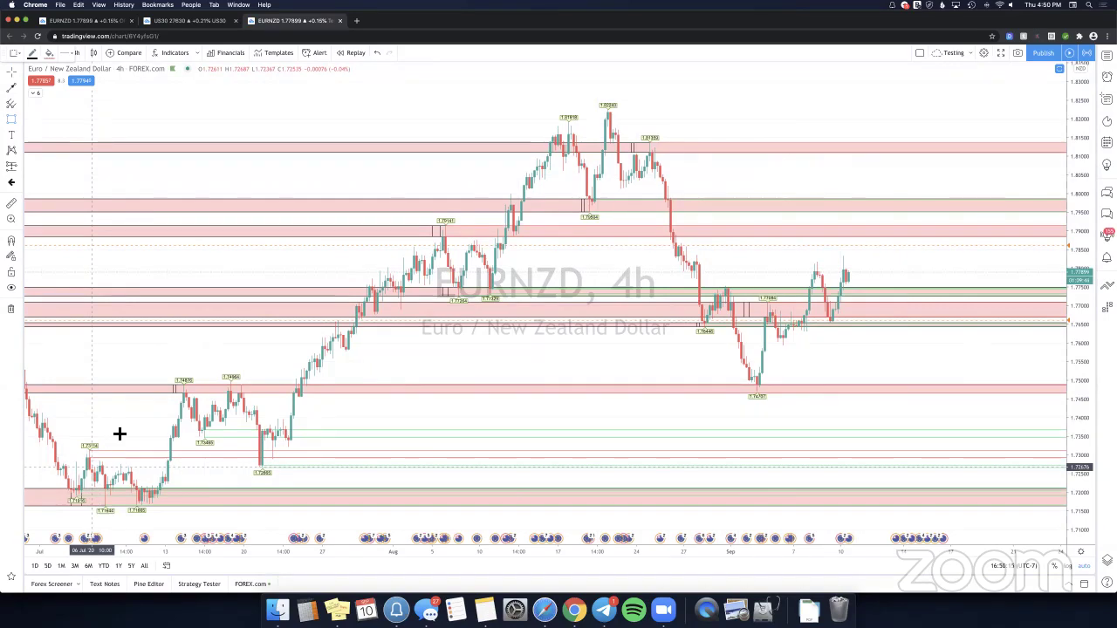
{"action": "left_click", "coordinate": [114, 449]}
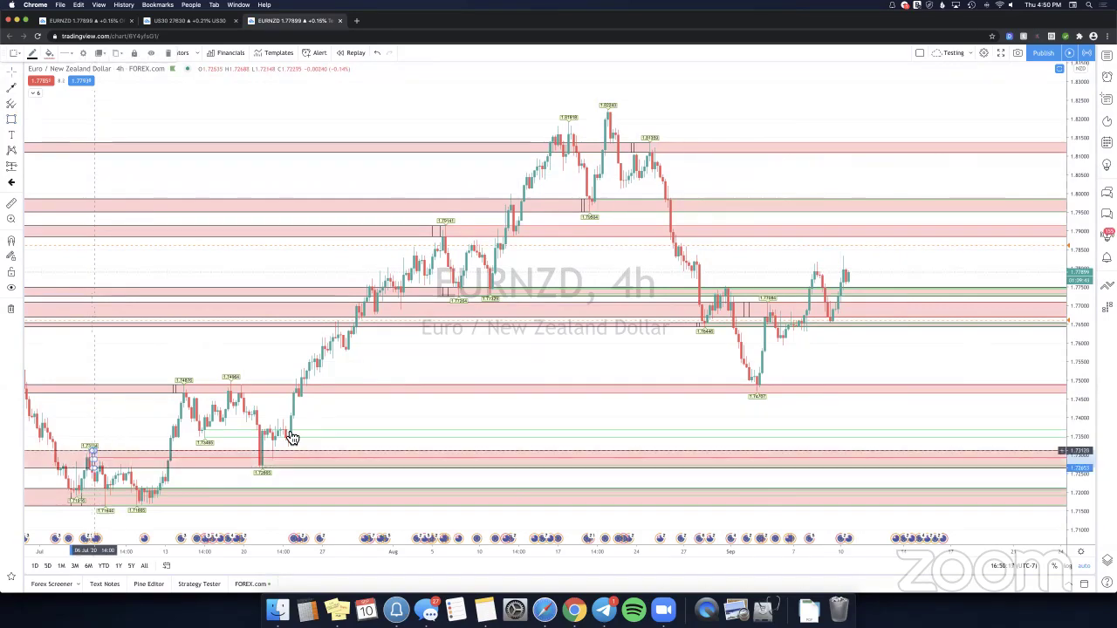
Draw a zone rectangle between the green lines at the mid-July pivot low, about 1.735 to 1.737, and hide the indicator's level lines.
{"action": "left_click", "coordinate": [12, 120]}
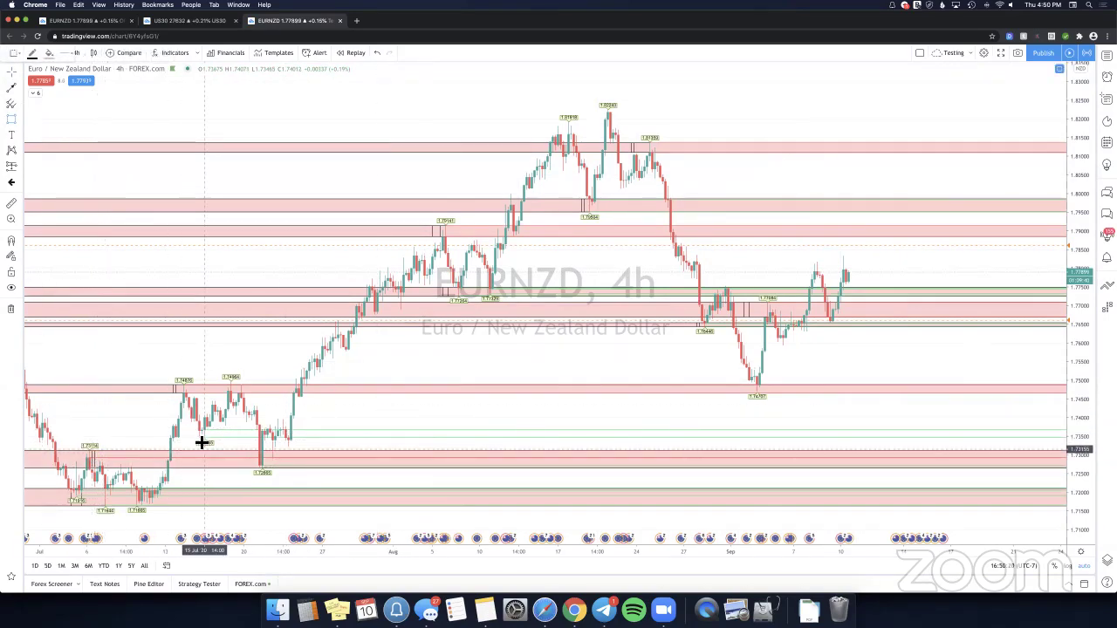
{"action": "left_click", "coordinate": [197, 437]}
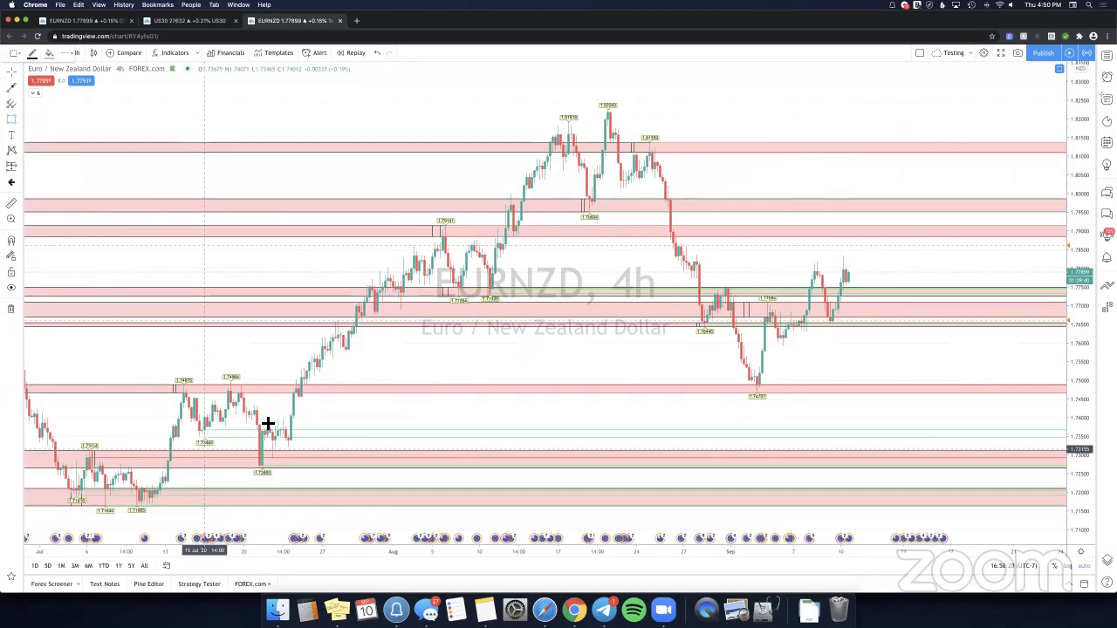
{"action": "left_click", "coordinate": [201, 430]}
{"action": "left_click", "coordinate": [34, 93]}
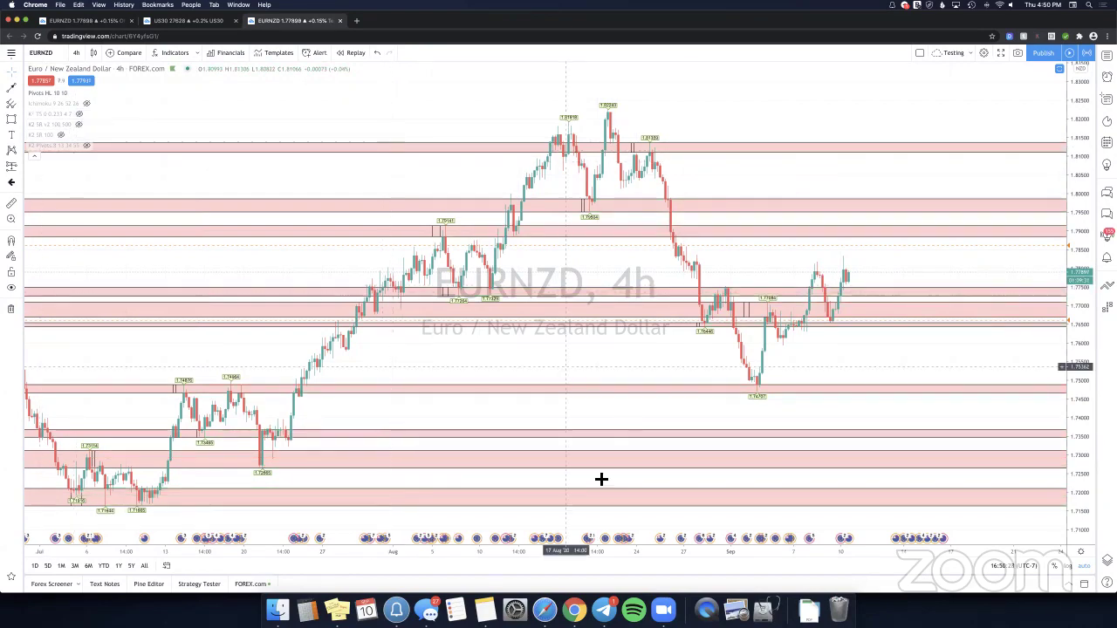
Examine the drawn zones against the July-to-September price swings and collapse the indicator list.
{"action": "left_click_drag", "start_coordinate": [686, 477], "coordinate": [162, 457]}
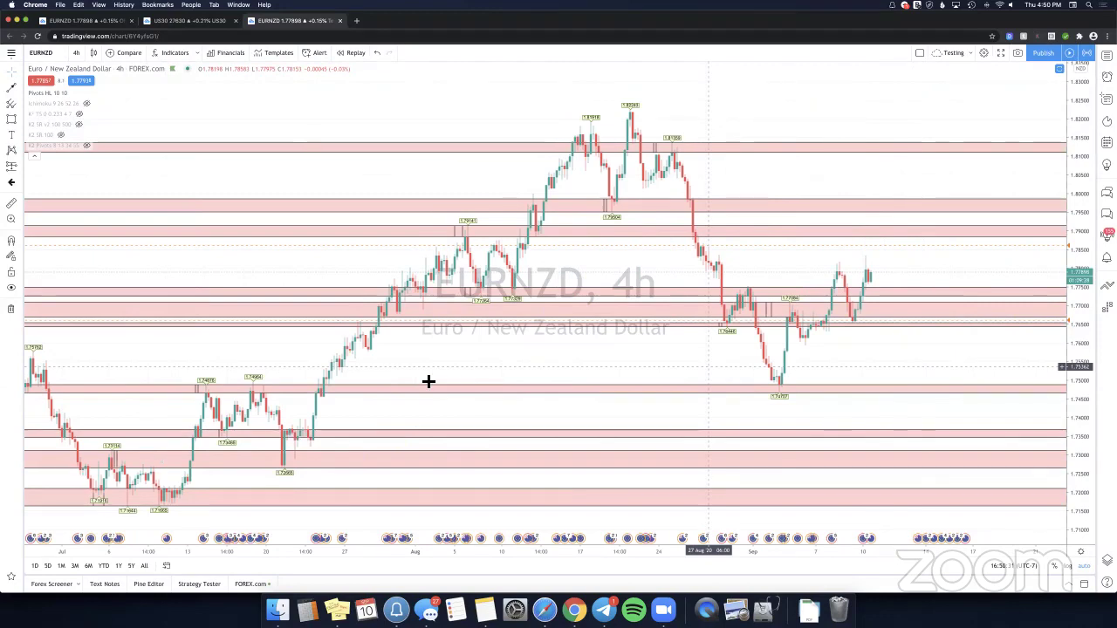
{"action": "left_click_drag", "start_coordinate": [438, 380], "coordinate": [424, 400]}
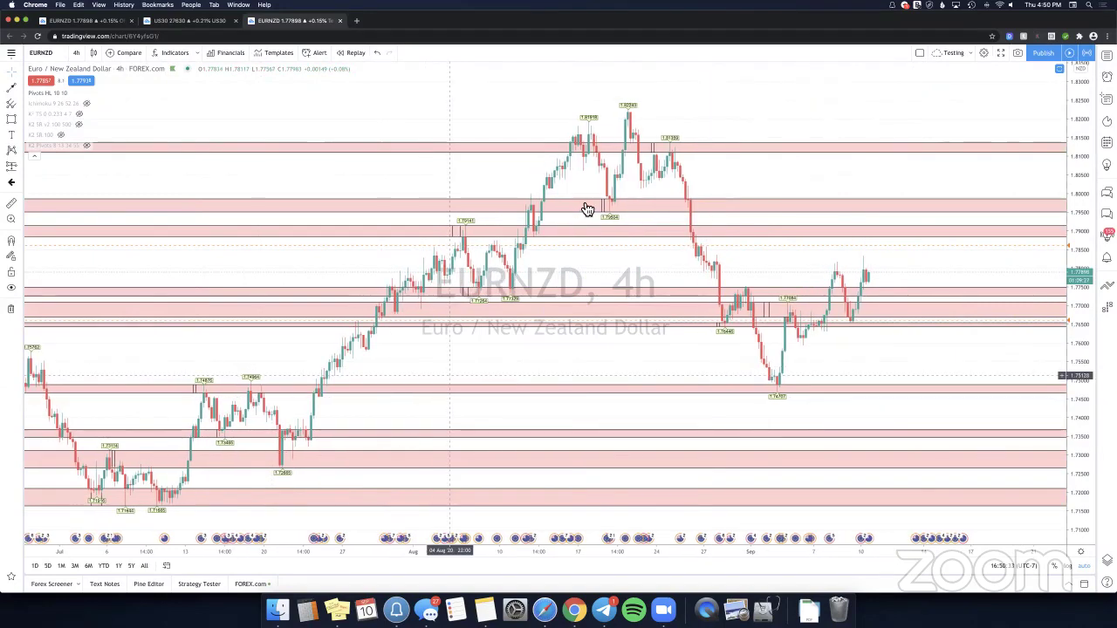
{"action": "scroll", "coordinate": [592, 229], "scroll_direction": "left", "scroll_amount": 2}
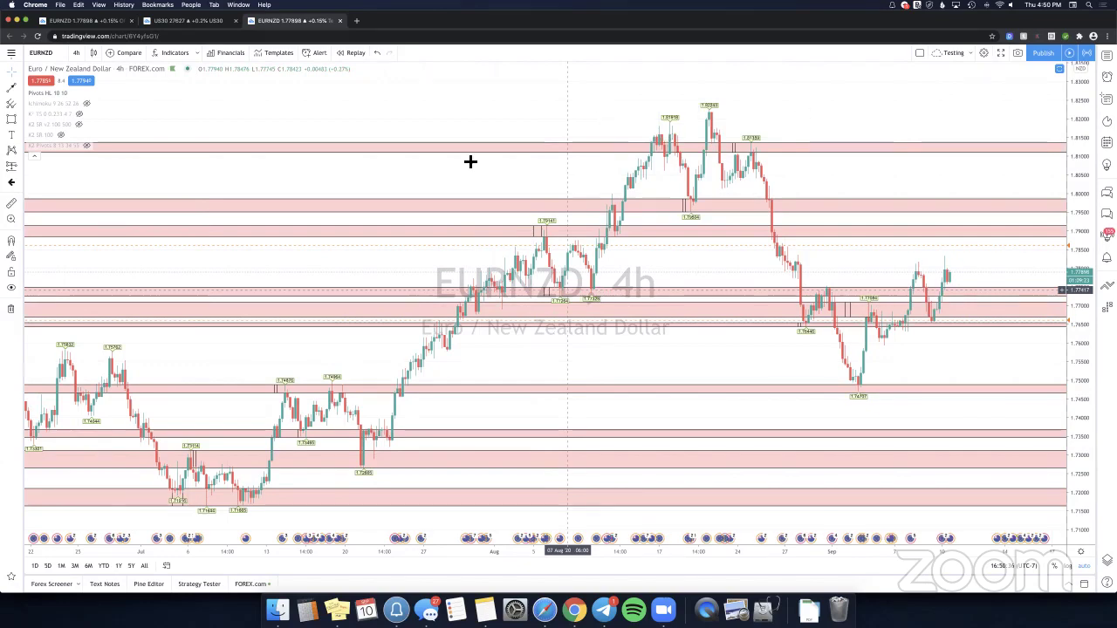
{"action": "scroll", "coordinate": [530, 135], "scroll_direction": "right", "scroll_amount": 5}
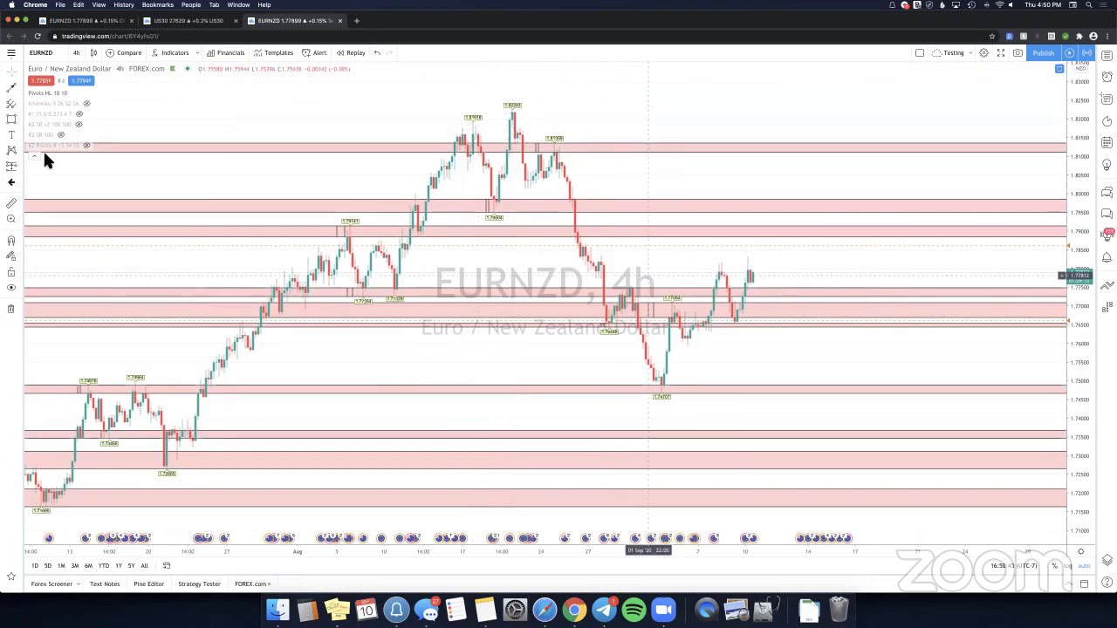
{"action": "scroll", "coordinate": [443, 115], "scroll_direction": "right", "scroll_amount": 3}
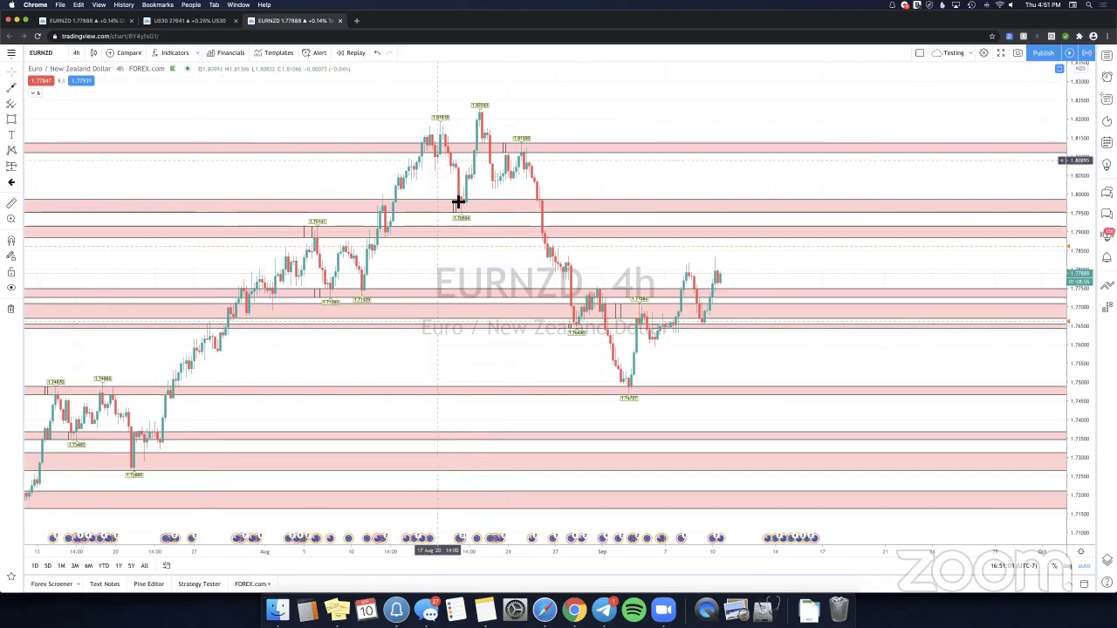
{"action": "left_click_drag", "start_coordinate": [314, 173], "coordinate": [354, 155]}
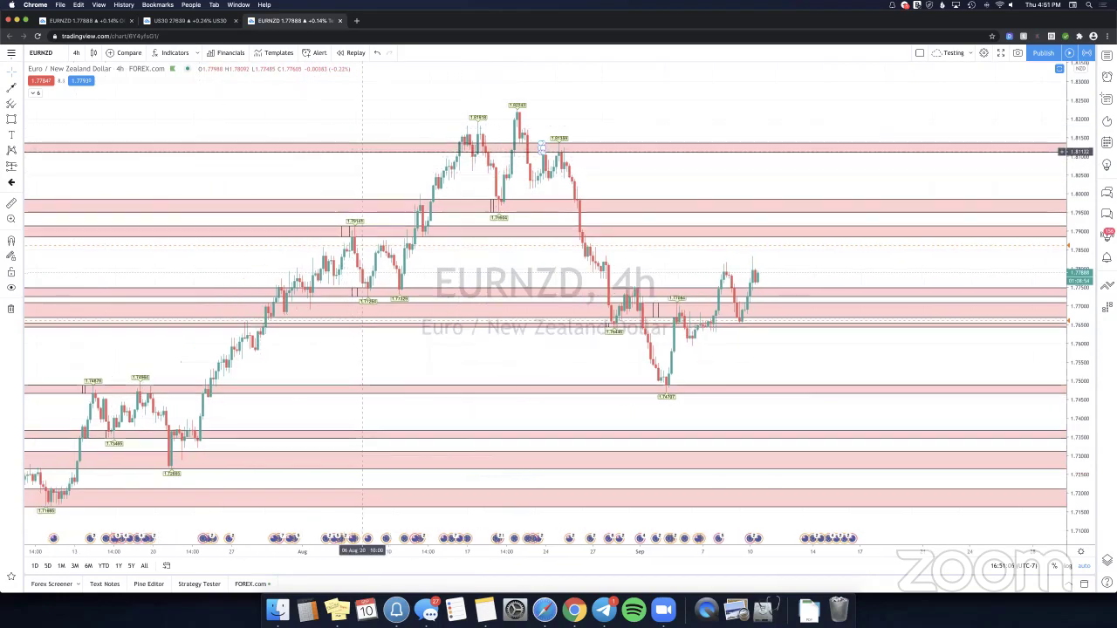
Compare the chart with all drawings hidden and shown again, checking the zones against the labelled pivots.
{"action": "left_click", "coordinate": [11, 288]}
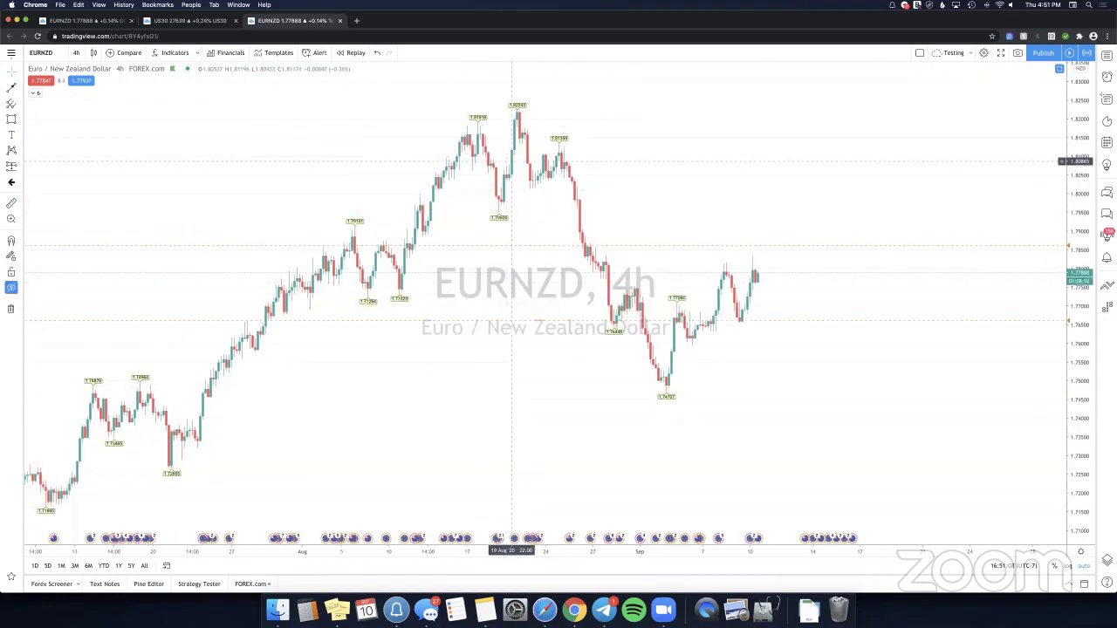
{"action": "key", "text": "ctrl+alt+h"}
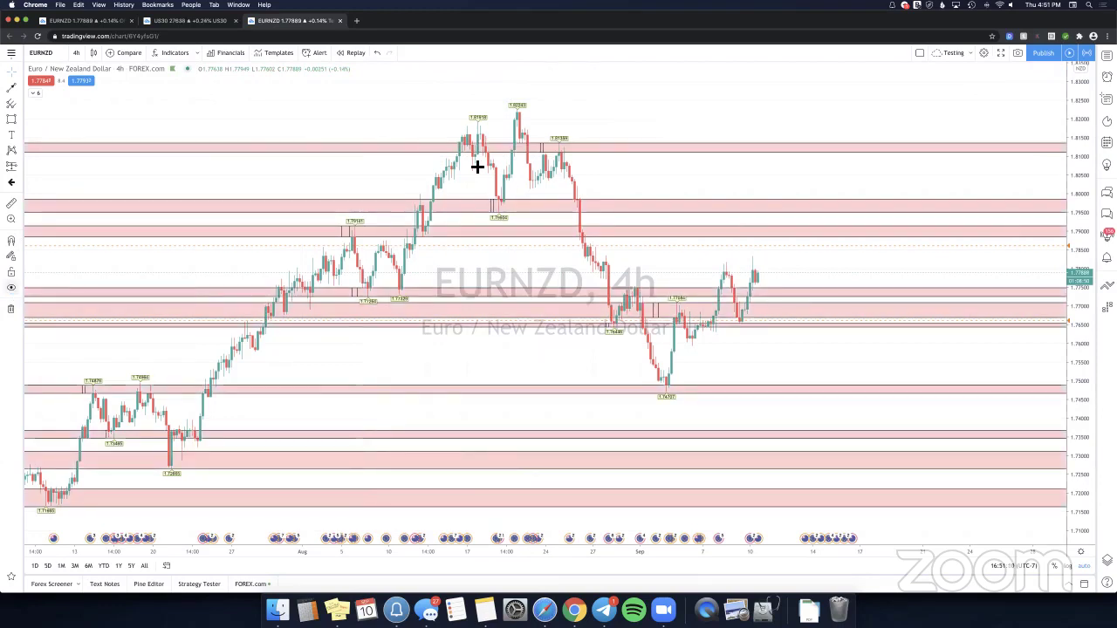
{"action": "left_click_drag", "start_coordinate": [501, 185], "coordinate": [478, 167]}
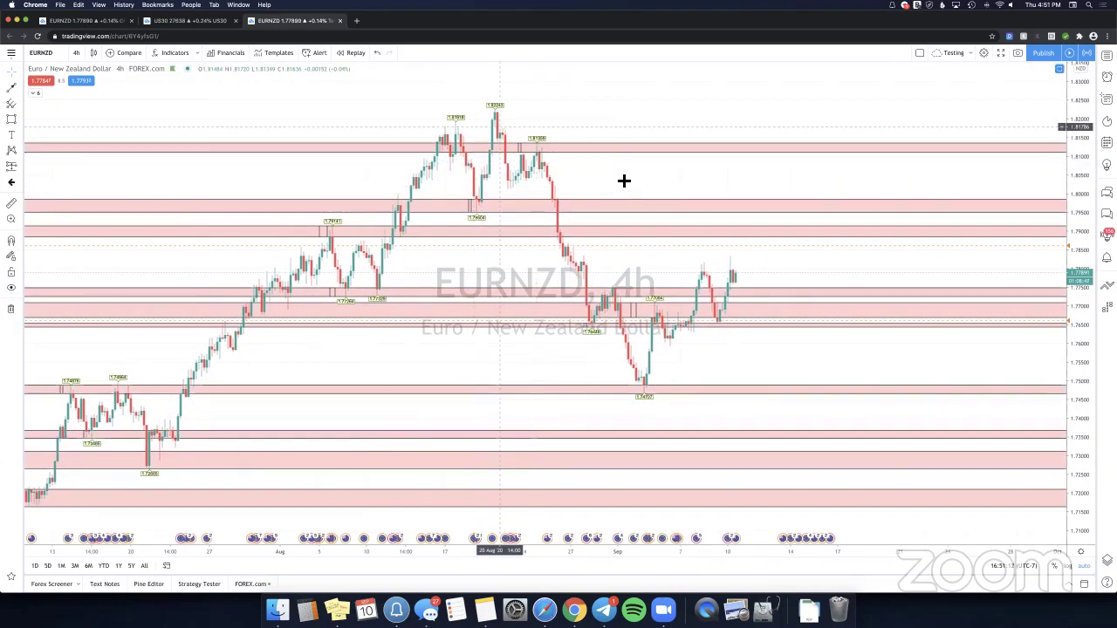
{"action": "scroll", "coordinate": [507, 181], "scroll_direction": "right", "scroll_amount": 2}
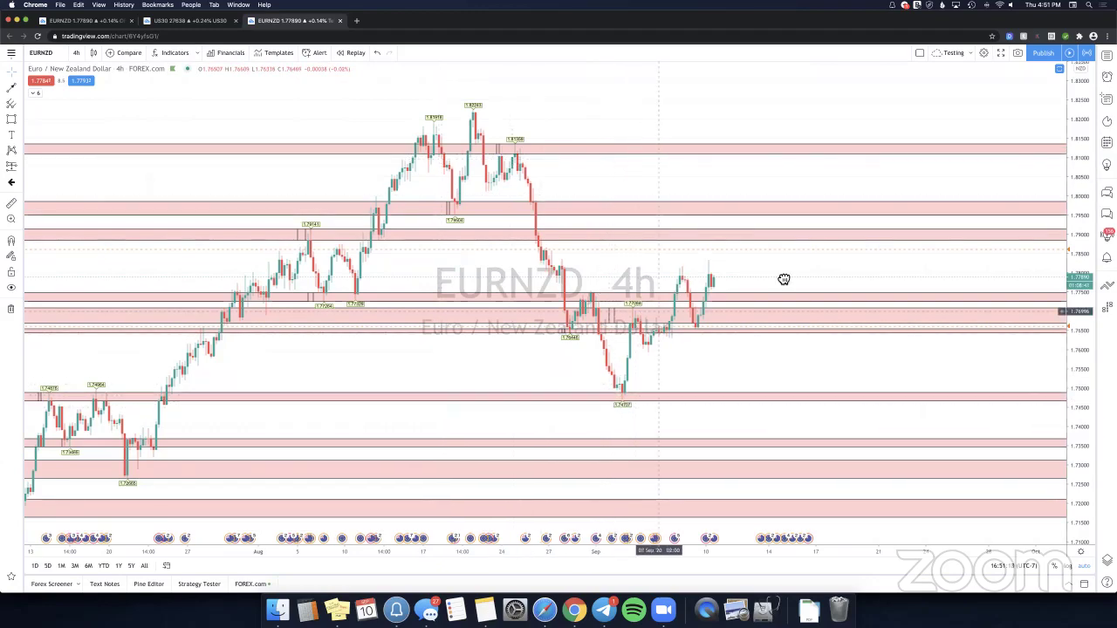
{"action": "scroll", "coordinate": [512, 439], "scroll_direction": "right", "scroll_amount": 5}
{"action": "scroll", "coordinate": [568, 350], "scroll_direction": "right", "scroll_amount": 5}
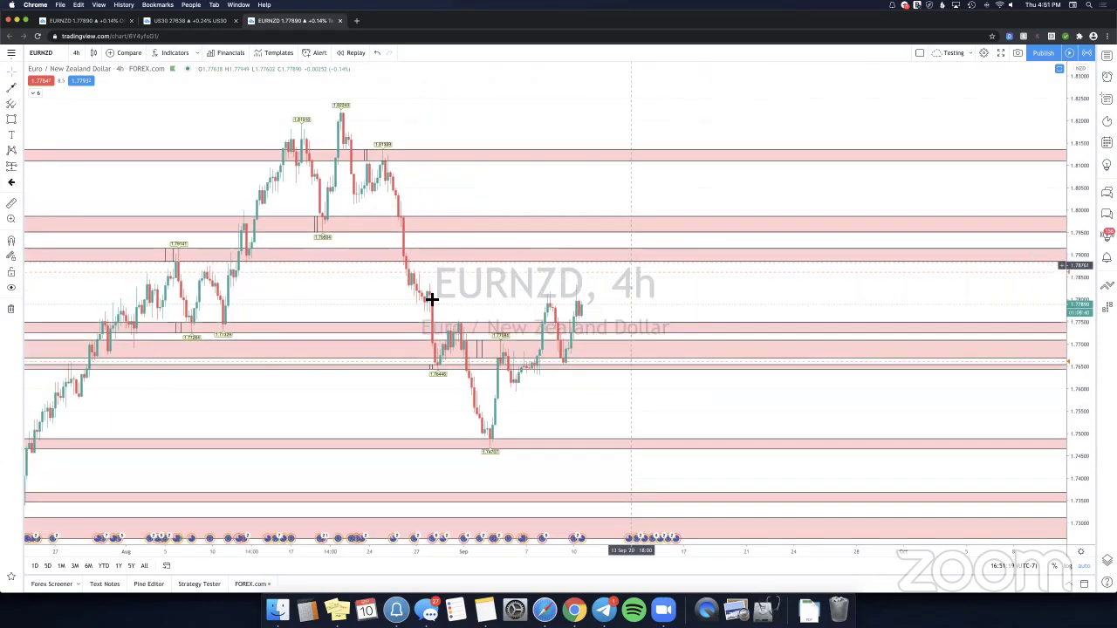
{"action": "scroll", "coordinate": [411, 544], "scroll_direction": "left", "scroll_amount": 5}
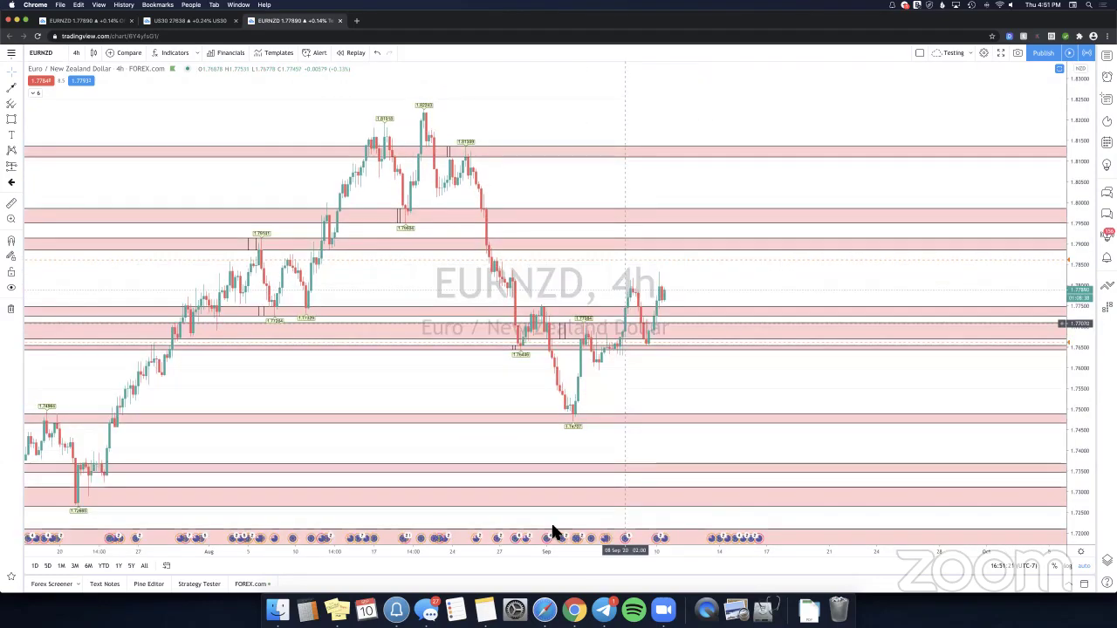
{"action": "scroll", "coordinate": [430, 360], "scroll_direction": "left", "scroll_amount": 10}
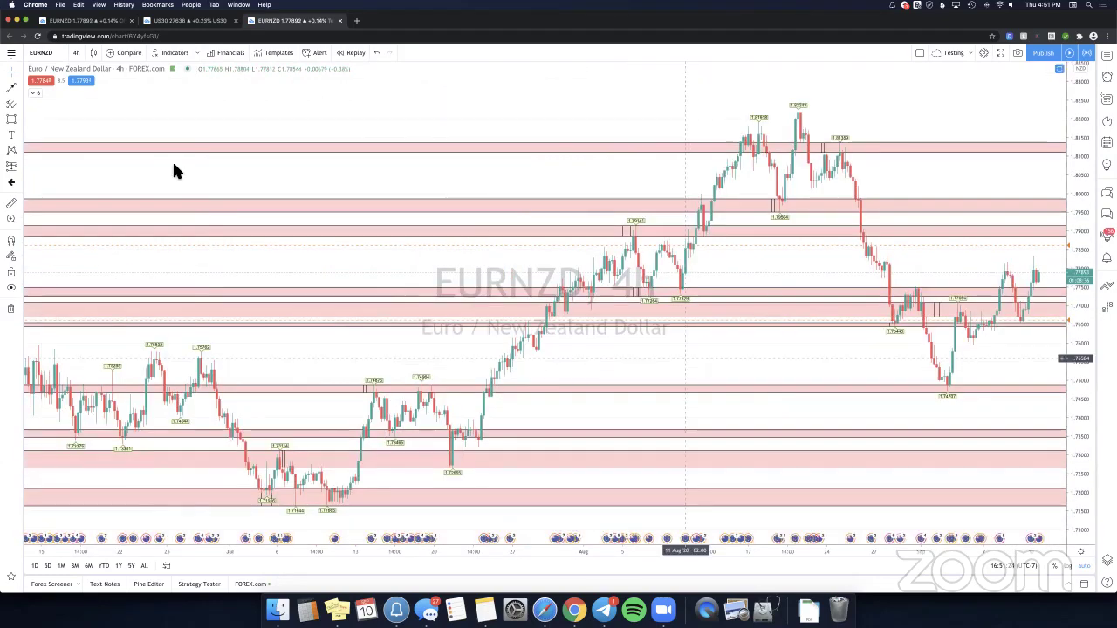
Show the K2 Pivots moving averages and the K1 TS indicator's vertical signal bands on the chart.
{"action": "scroll", "coordinate": [79, 157], "scroll_direction": "right", "scroll_amount": 7}
{"action": "scroll", "coordinate": [84, 150], "scroll_direction": "right", "scroll_amount": 3}
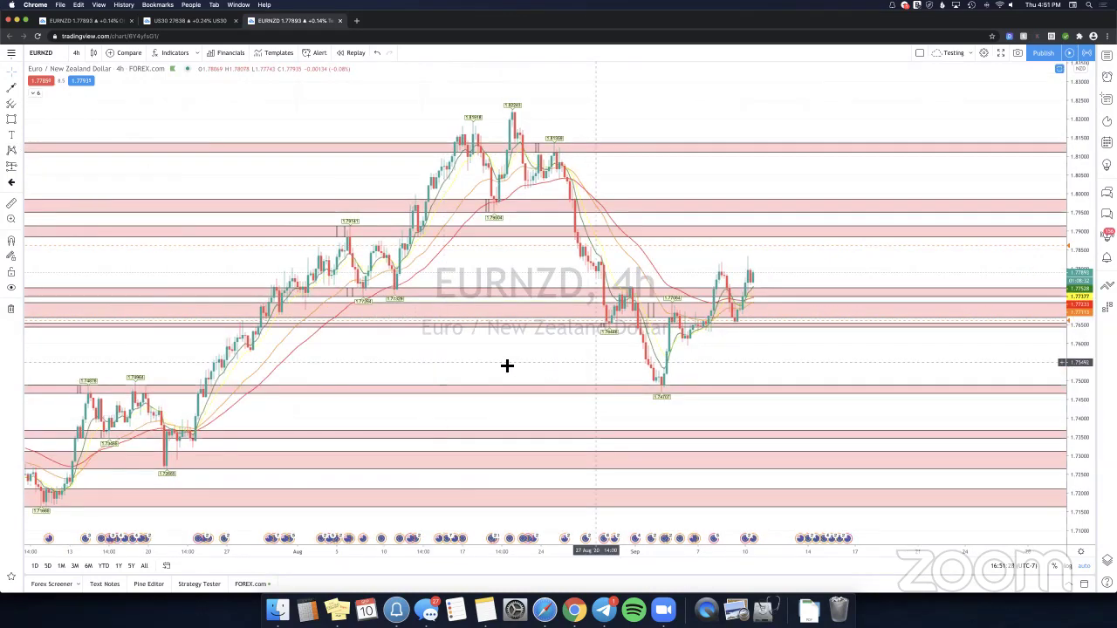
{"action": "scroll", "coordinate": [540, 311], "scroll_direction": "right", "scroll_amount": 4}
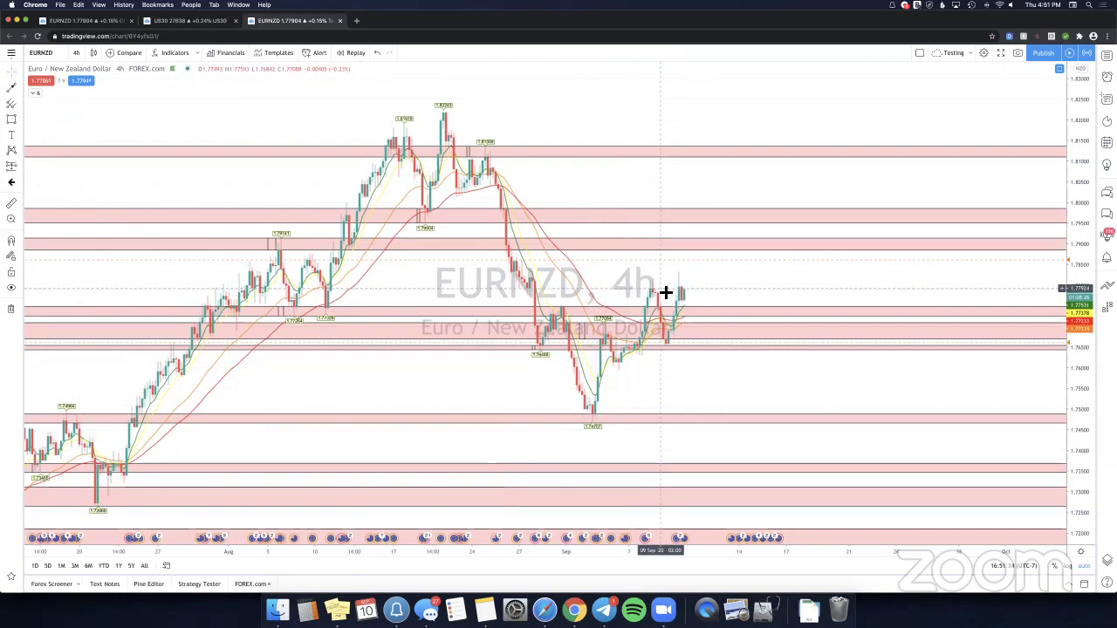
{"action": "left_click_drag", "start_coordinate": [651, 293], "coordinate": [568, 273]}
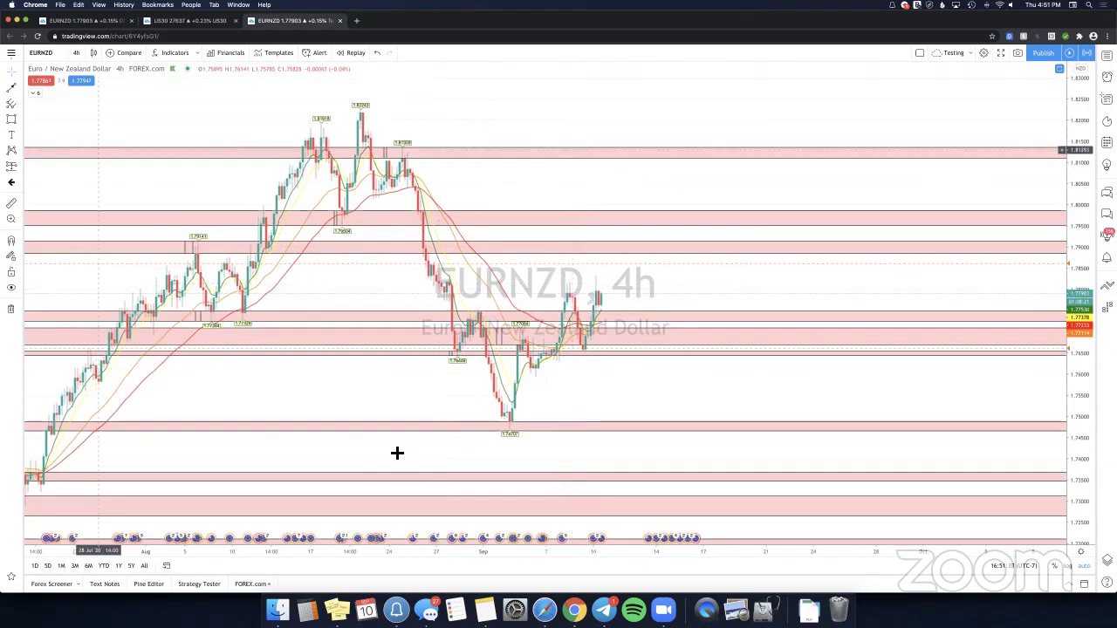
{"action": "left_click", "coordinate": [35, 95]}
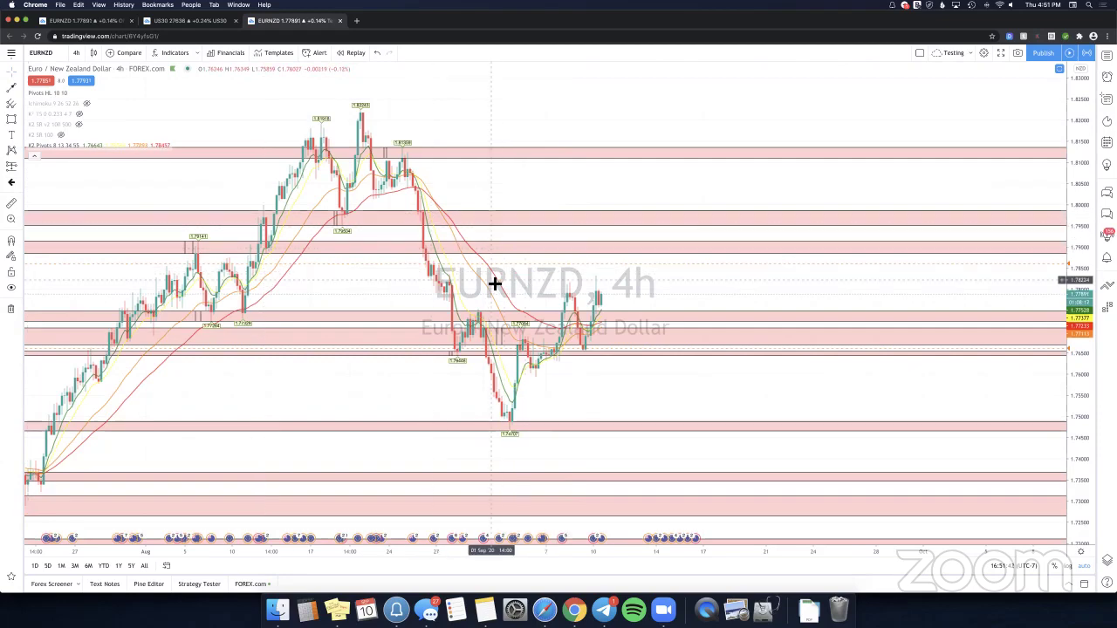
{"action": "left_click", "coordinate": [81, 114]}
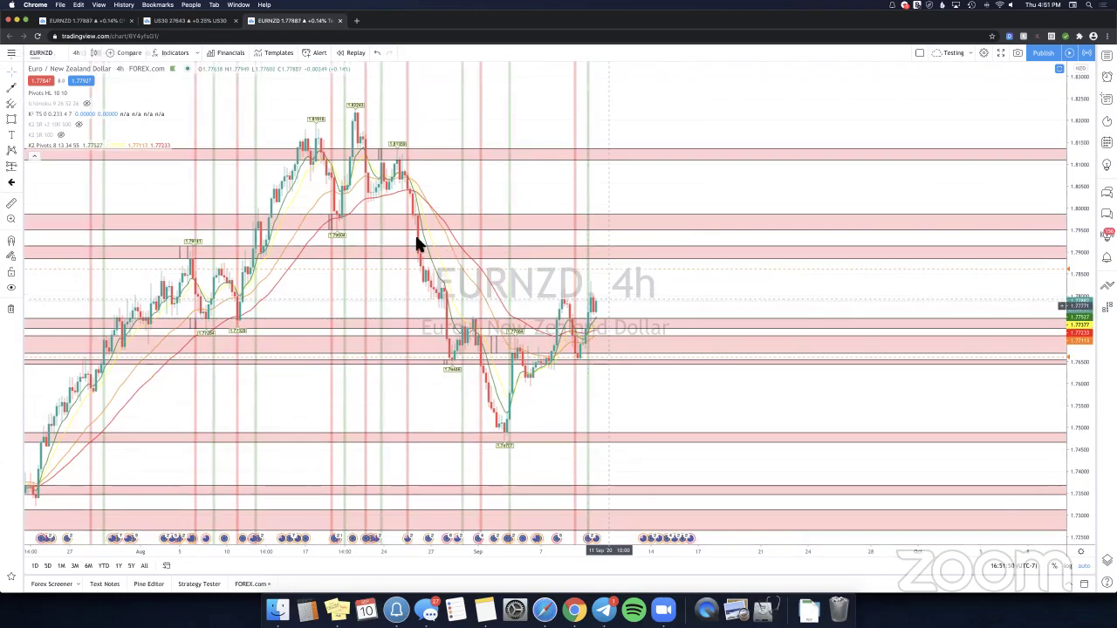
Switch to the Official Charts EURNZD tab and examine the long position beside the latest candles.
{"action": "scroll", "coordinate": [709, 338], "scroll_direction": "right", "scroll_amount": 1}
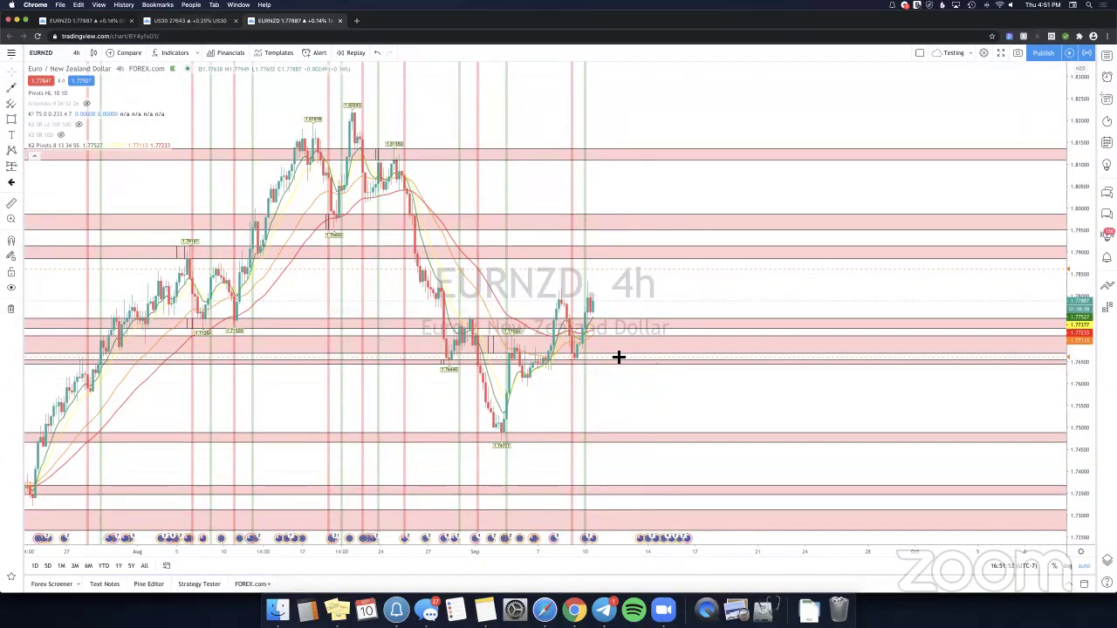
{"action": "key", "text": "ctrl+Tab"}
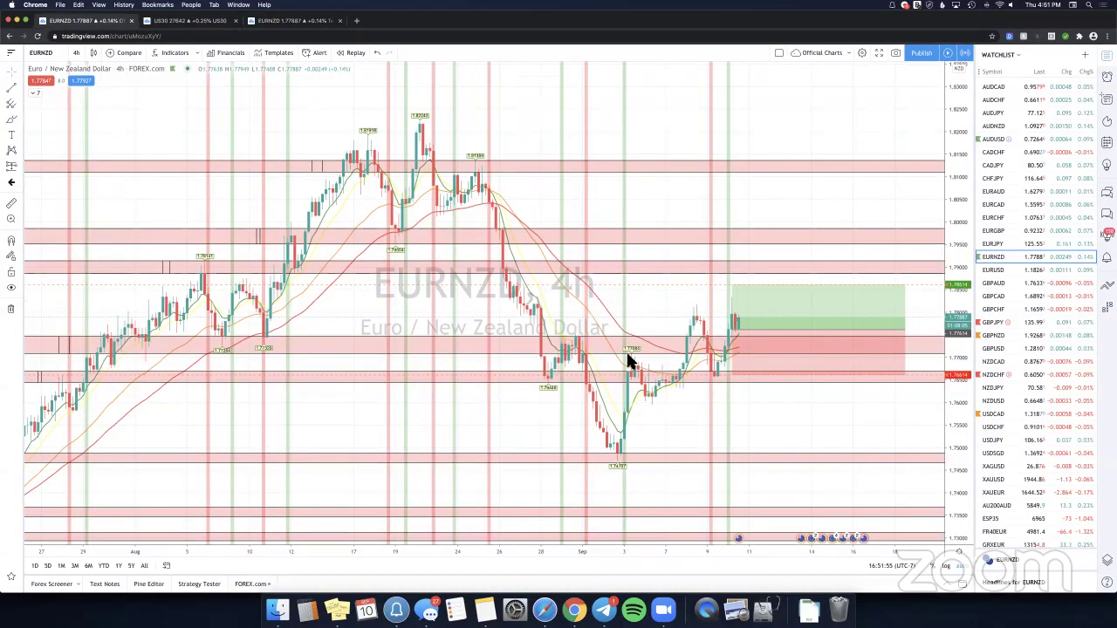
{"action": "scroll", "coordinate": [625, 355], "scroll_direction": "right", "scroll_amount": 5}
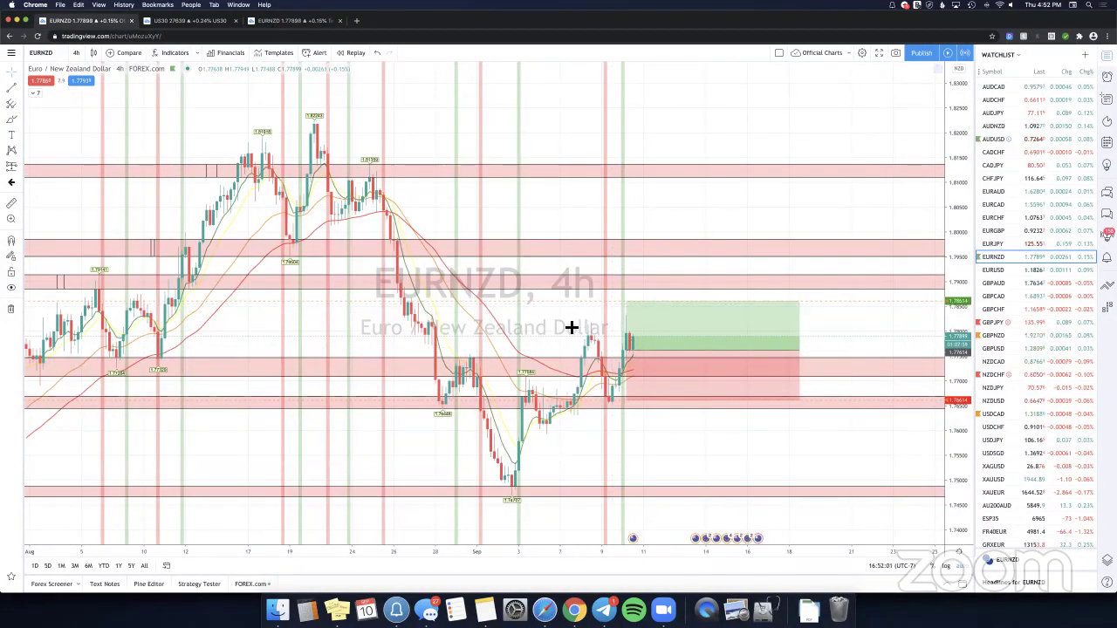
On the Testing layout's EURNZD chart, draw an upward arrow beside the latest candles from about 1.773 to 1.789.
{"action": "key", "text": "ctrl+shift+Tab"}
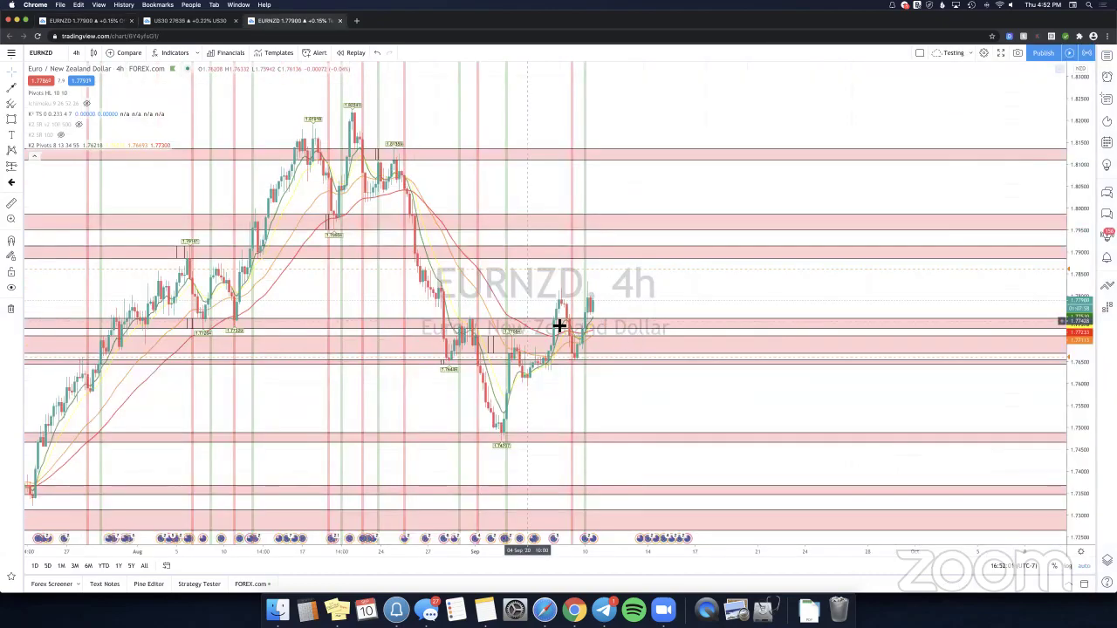
{"action": "scroll", "coordinate": [620, 319], "scroll_direction": "up", "scroll_amount": 2}
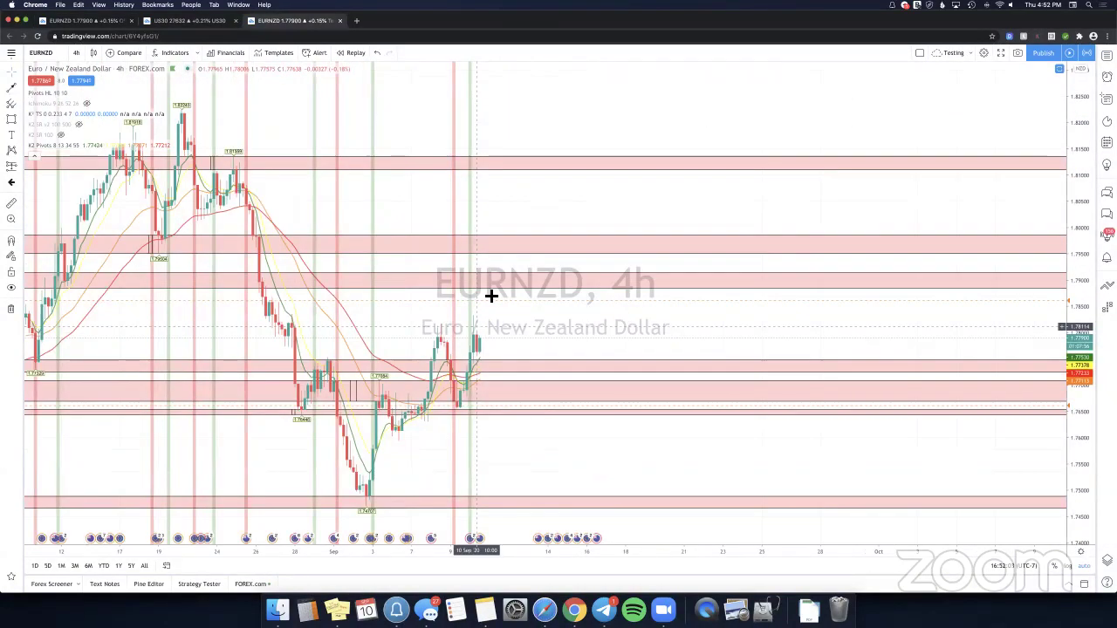
{"action": "scroll", "coordinate": [565, 373], "scroll_direction": "left", "scroll_amount": 2}
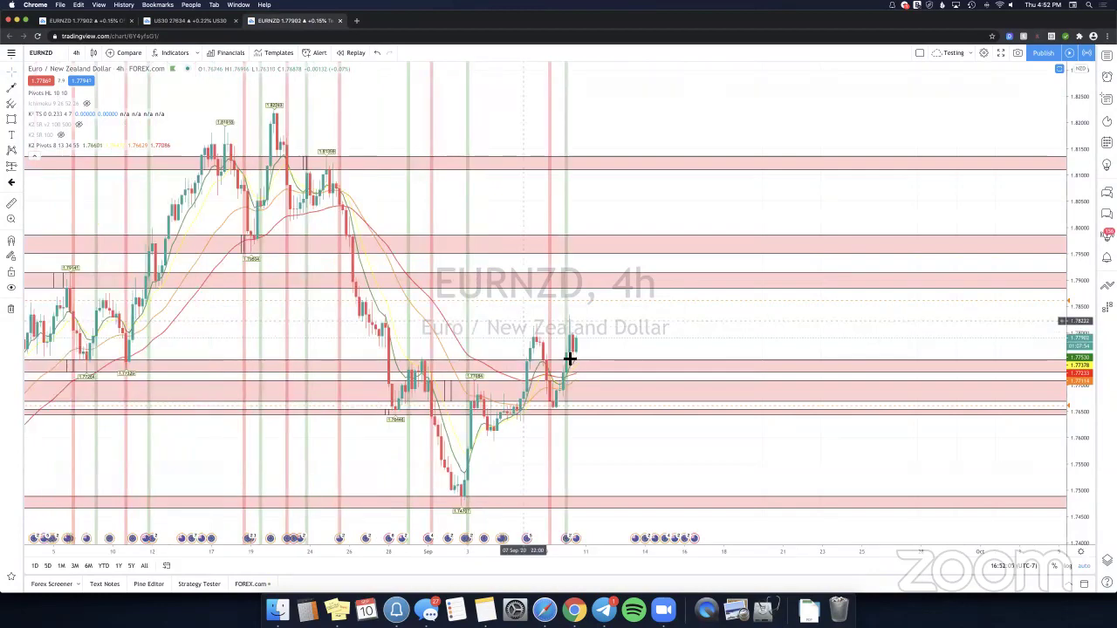
{"action": "scroll", "coordinate": [568, 358], "scroll_direction": "right", "scroll_amount": 1}
{"action": "key", "text": "alt+t"}
{"action": "left_click", "coordinate": [562, 368]}
{"action": "left_click", "coordinate": [578, 286]}
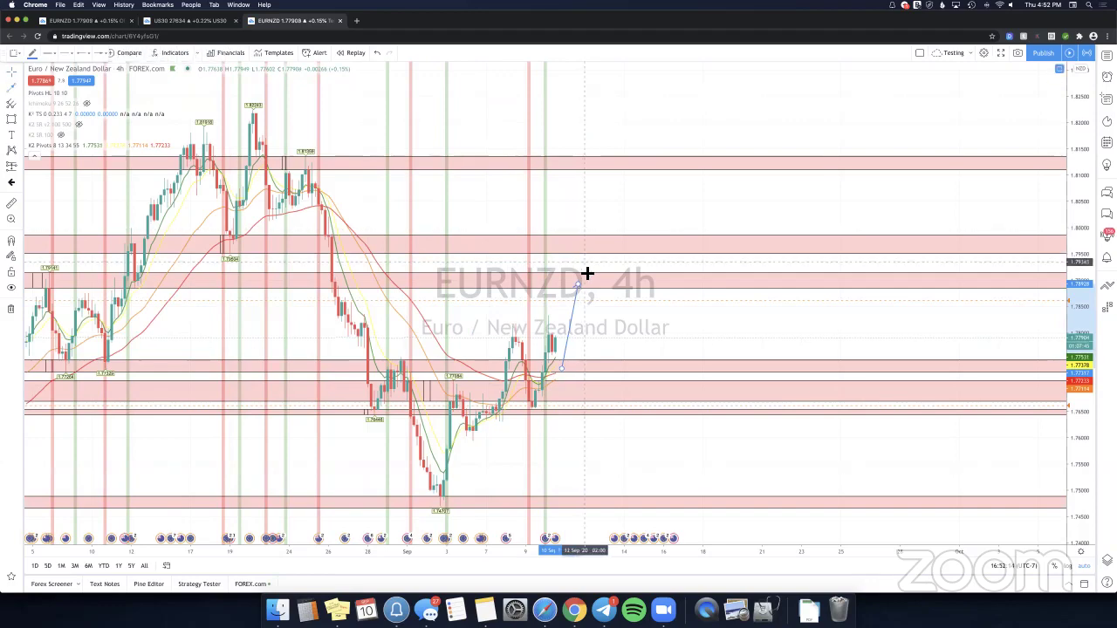
Draw a second upward arrow above the first, from about 1.792 to 1.8175, and collapse the indicator list.
{"action": "left_click", "coordinate": [14, 88]}
{"action": "left_click_drag", "start_coordinate": [580, 270], "coordinate": [606, 137]}
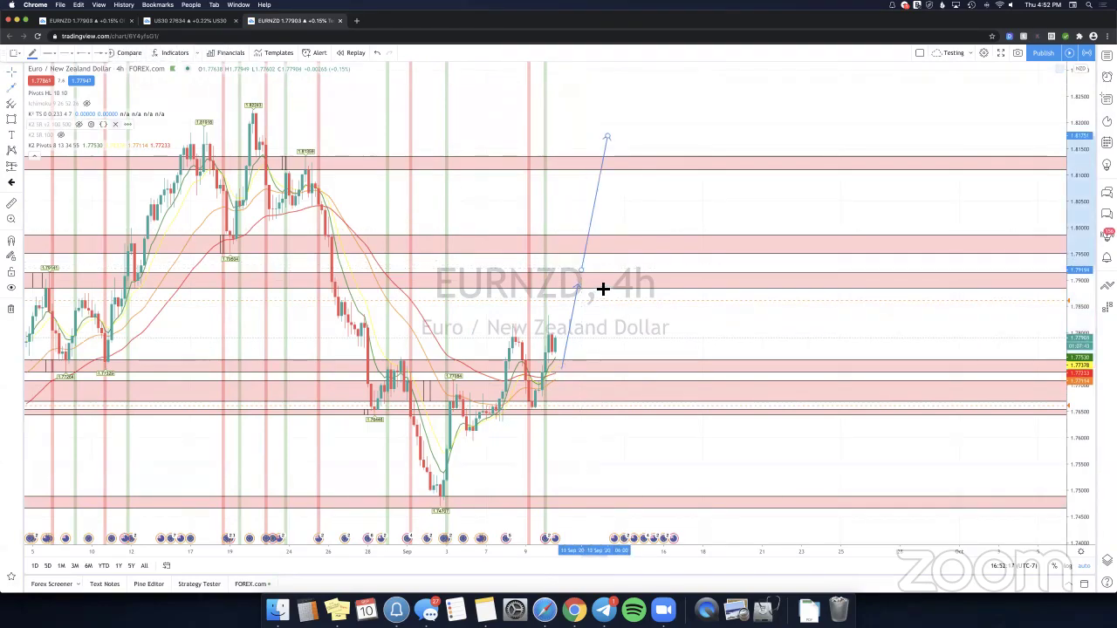
{"action": "left_click", "coordinate": [626, 359]}
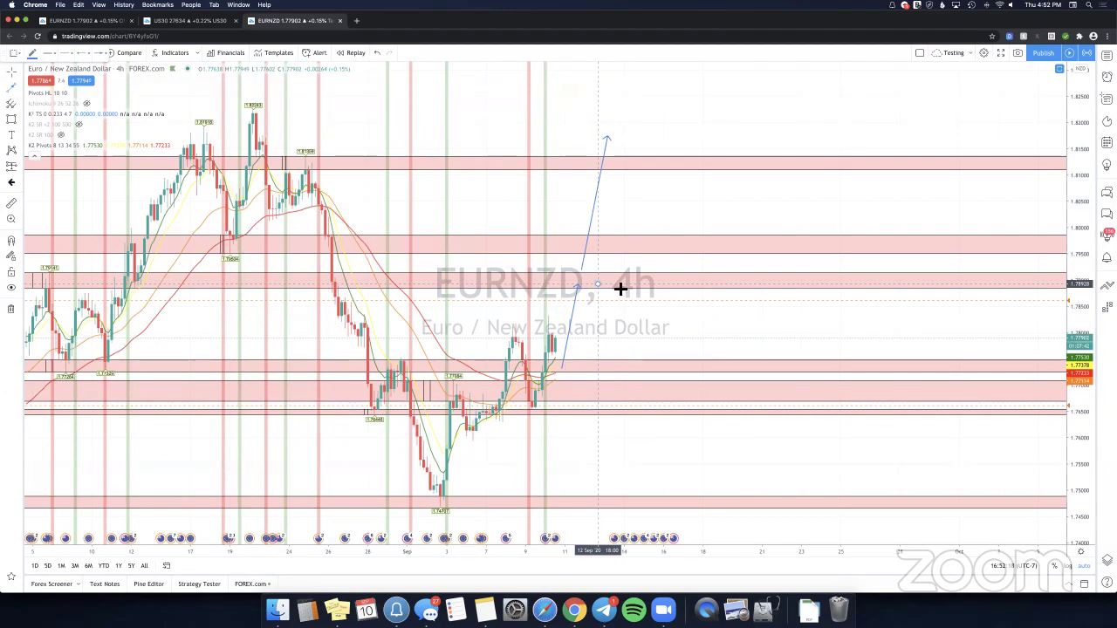
{"action": "left_click", "coordinate": [39, 156]}
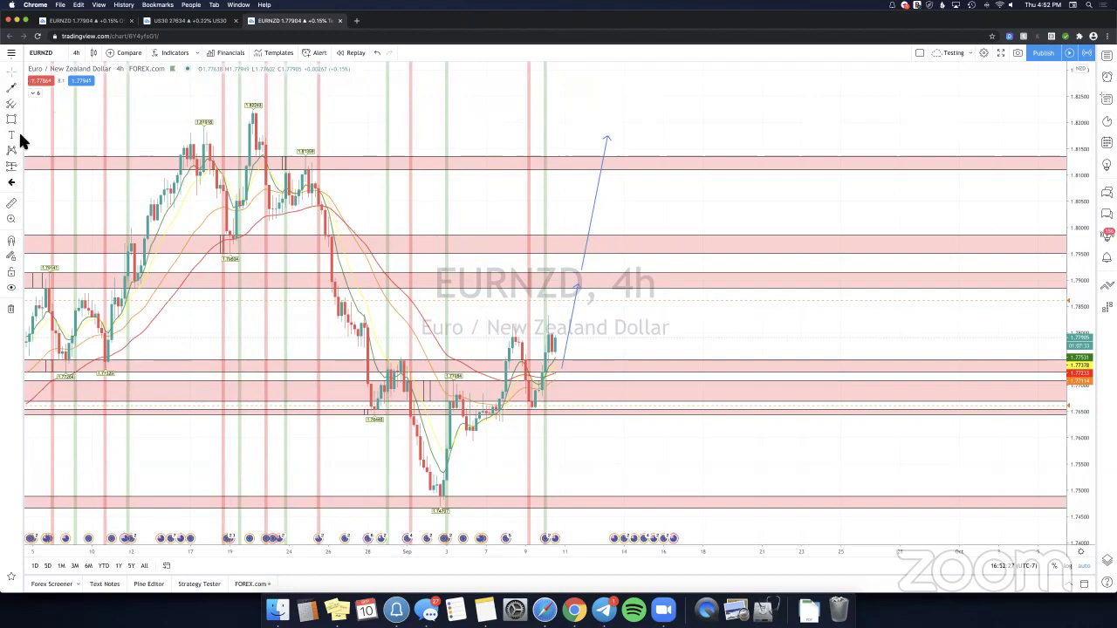
On the Official Charts EURNZD tab, draw an upward arrow over the long position from about 1.7755 to 1.7898.
{"action": "left_click", "coordinate": [65, 21]}
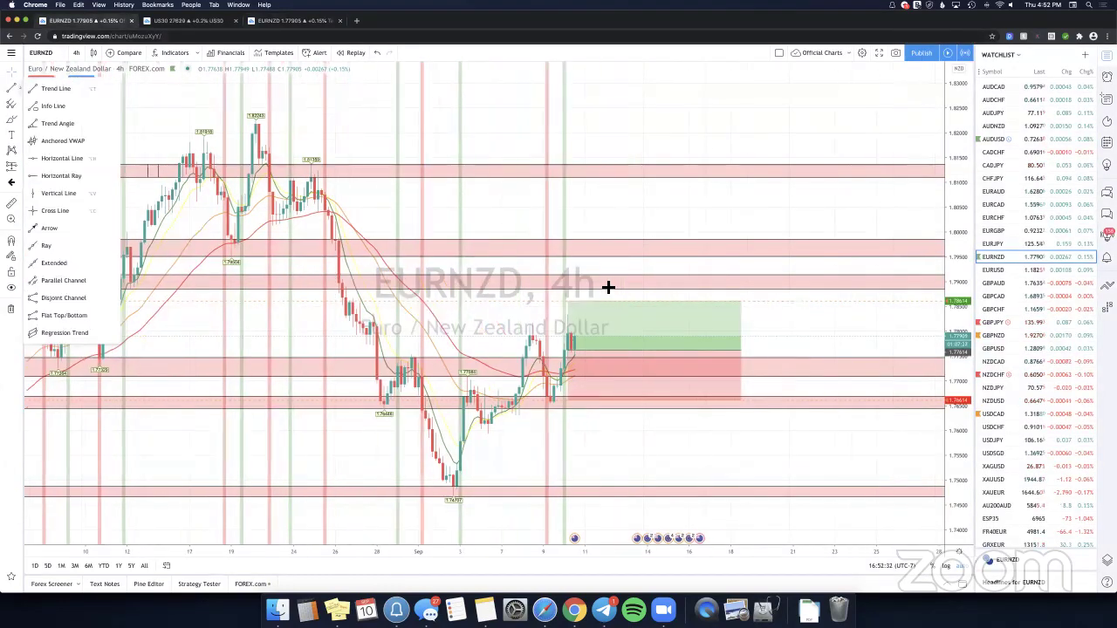
{"action": "left_click", "coordinate": [606, 285]}
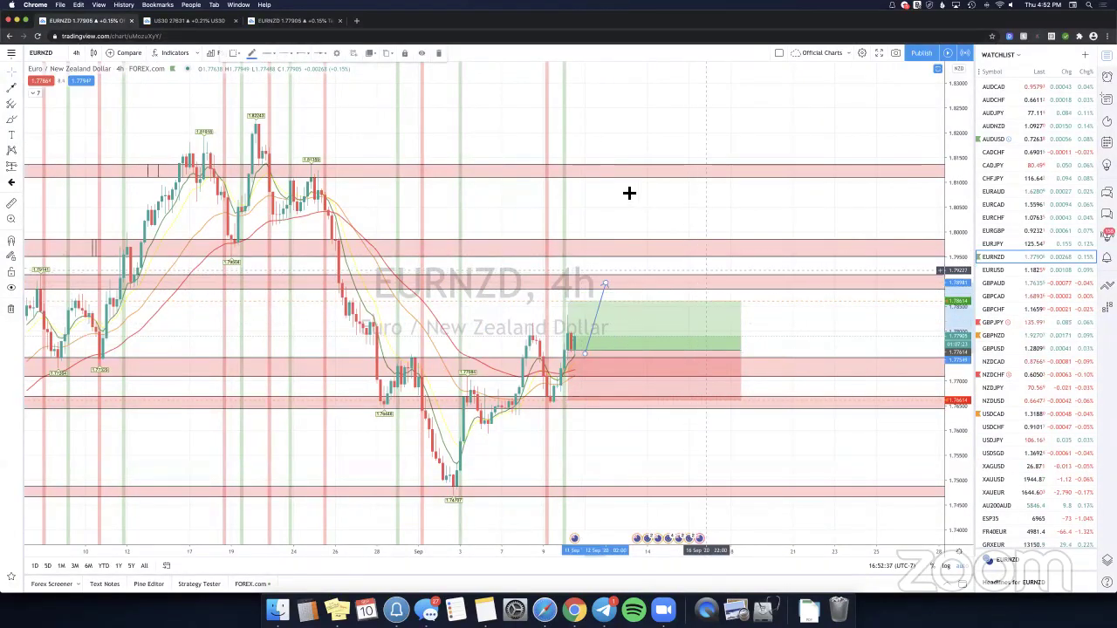
{"action": "left_click", "coordinate": [675, 217]}
{"action": "left_click", "coordinate": [680, 427]}
{"action": "left_click", "coordinate": [628, 355]}
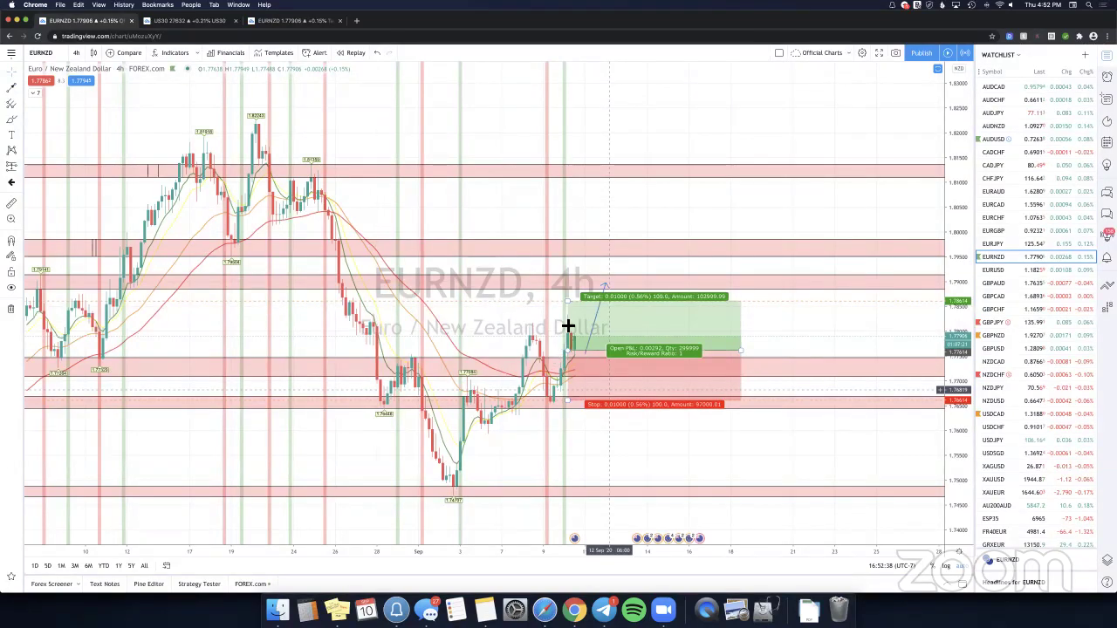
{"action": "left_click", "coordinate": [609, 289]}
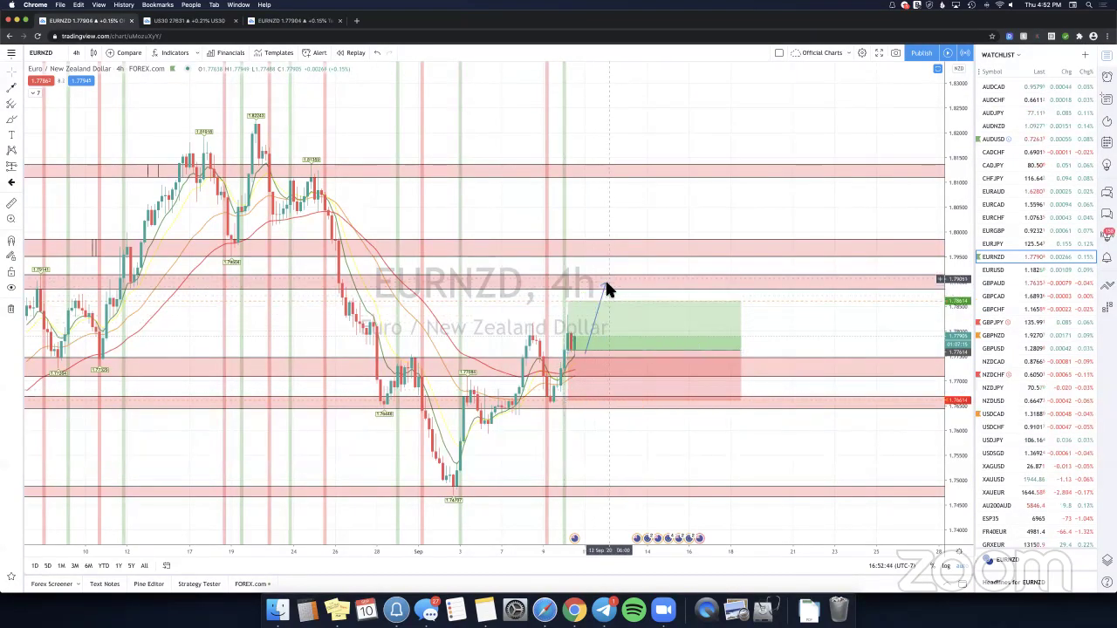
{"action": "left_click", "coordinate": [606, 282]}
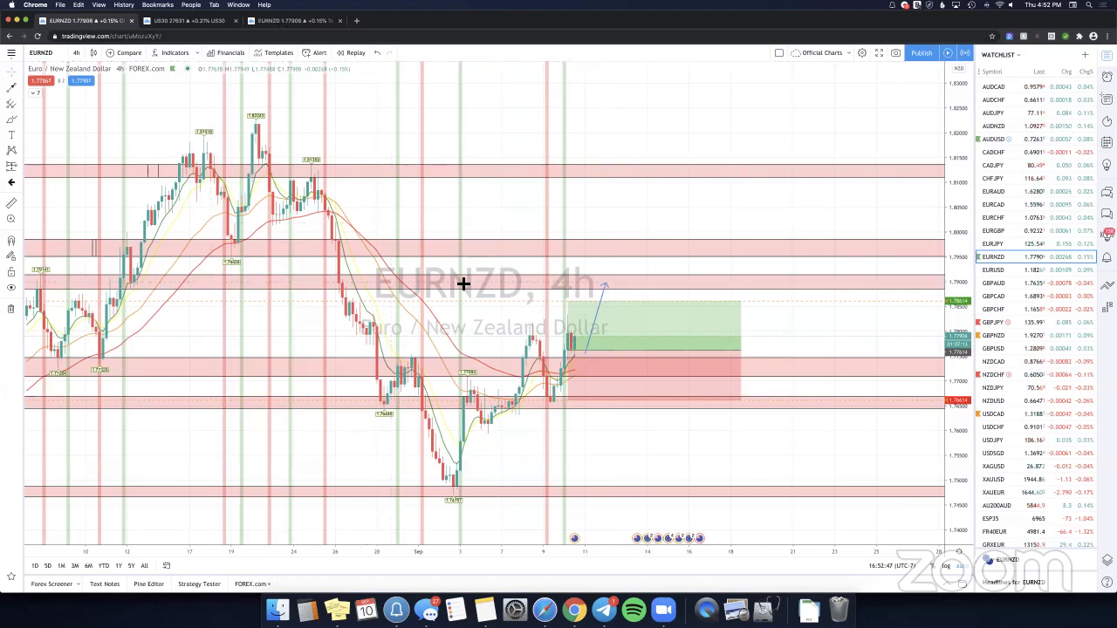
Return to the Testing layout's EURNZD chart and delete the upper projection arrow.
{"action": "key", "text": "ctrl+shift+Tab"}
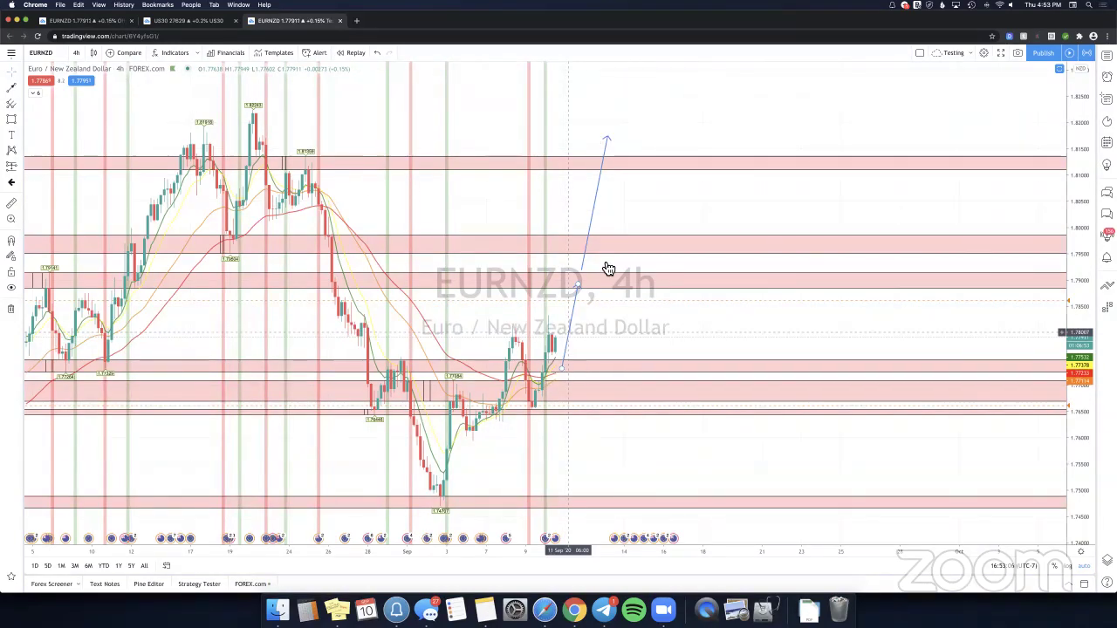
{"action": "left_click", "coordinate": [599, 202]}
{"action": "key", "text": "Delete"}
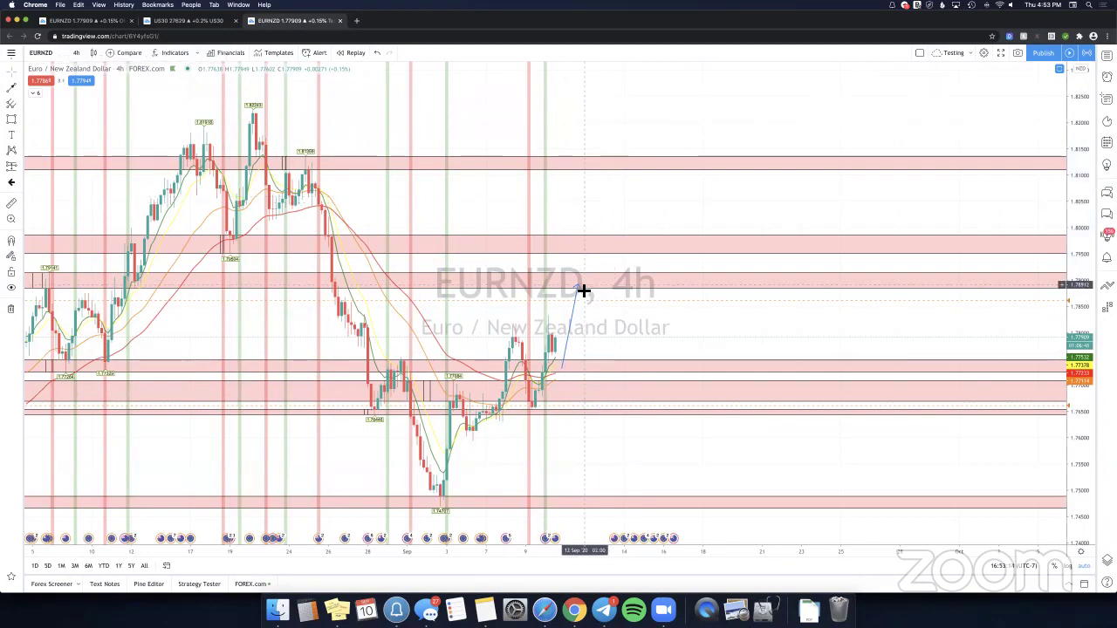
Undo the remaining projection arrow on the EURNZD chart and switch the chart to the 10-minute timeframe.
{"action": "key", "text": "ctrl+z"}
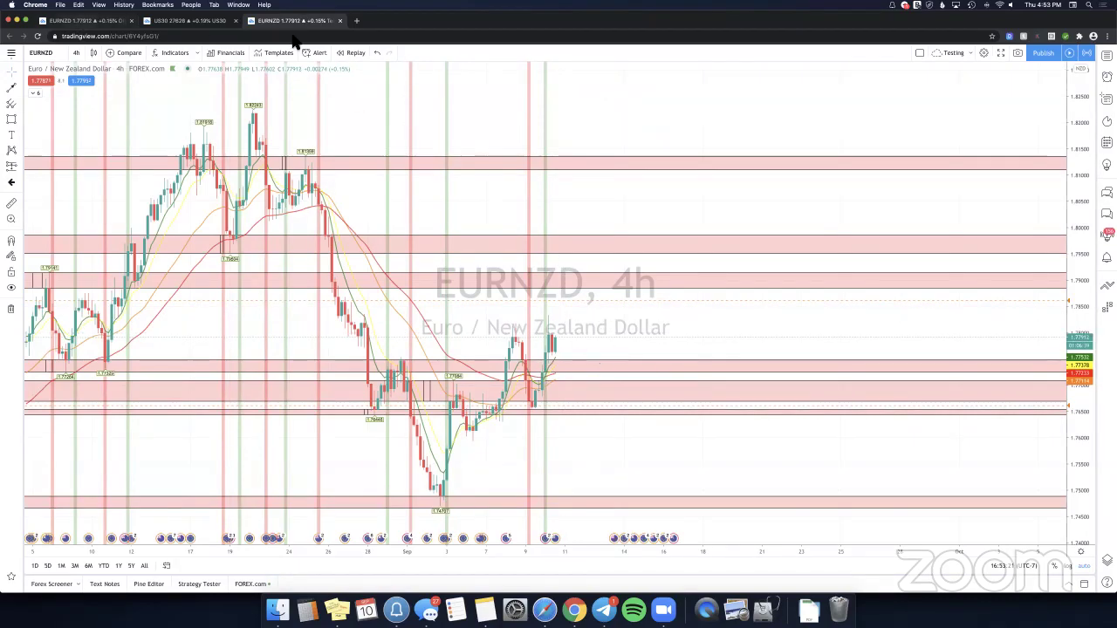
{"action": "key", "text": "ctrl+Tab"}
{"action": "key", "text": "ctrl+shift+Tab"}
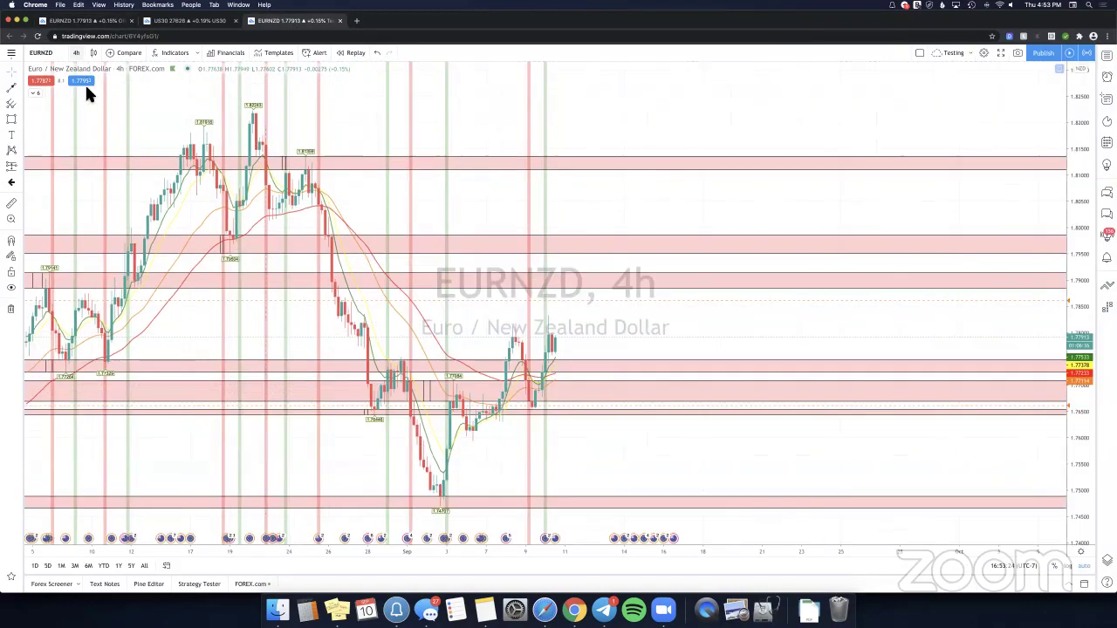
{"action": "left_click", "coordinate": [76, 53]}
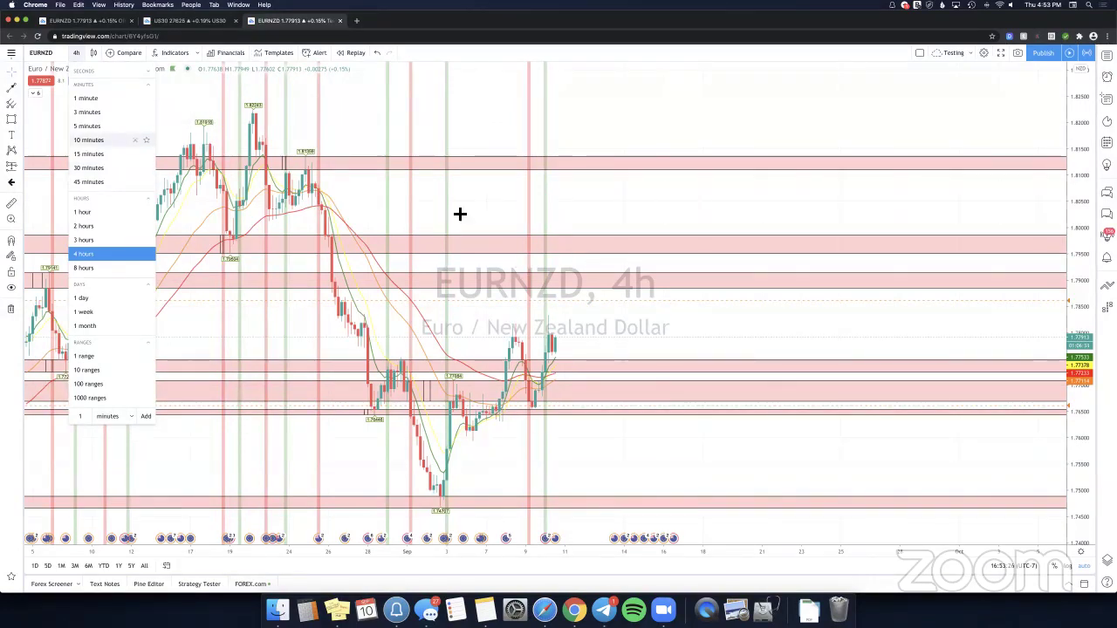
{"action": "left_click", "coordinate": [89, 139]}
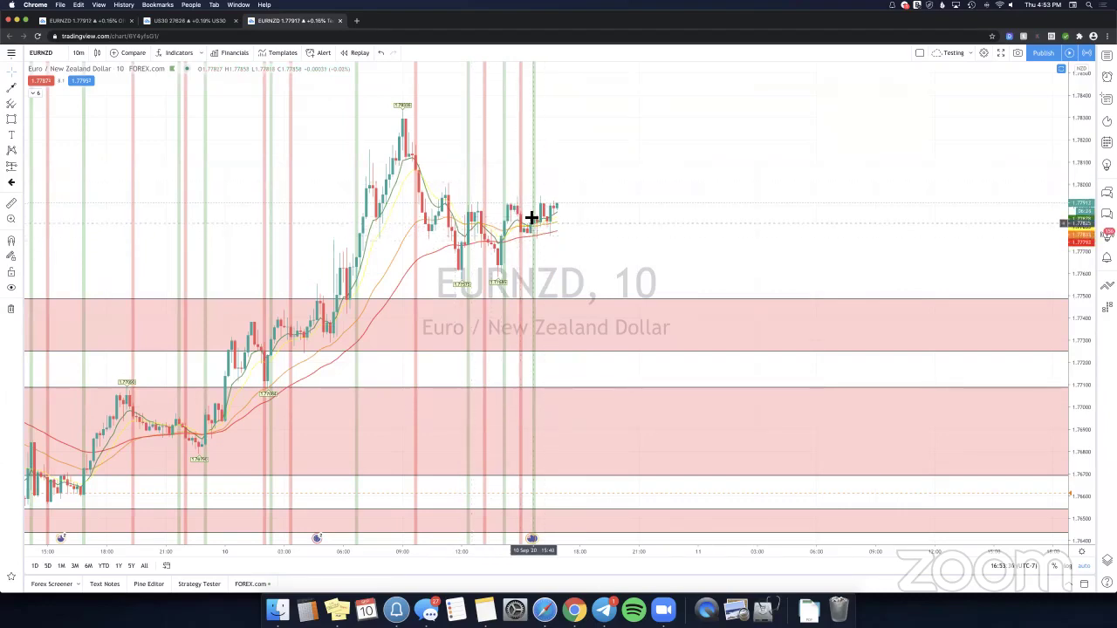
Place a long position at the latest candles with entry about 1.7786, and draw an upward arrow over it from about 1.7777 to 1.7833.
{"action": "left_click", "coordinate": [18, 167]}
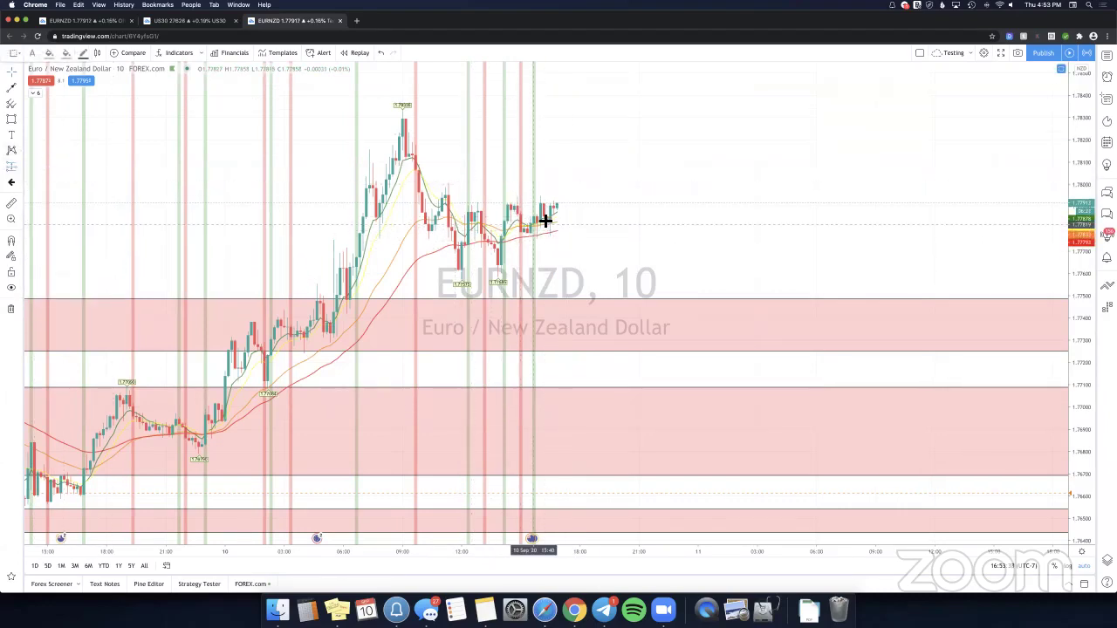
{"action": "left_click", "coordinate": [544, 220]}
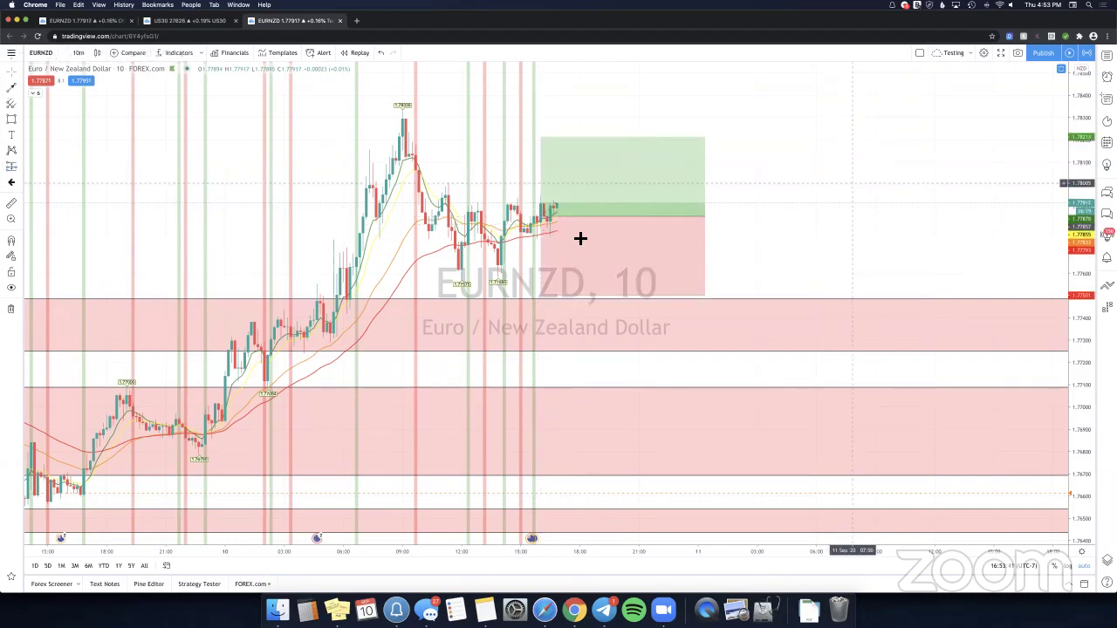
{"action": "left_click", "coordinate": [621, 115]}
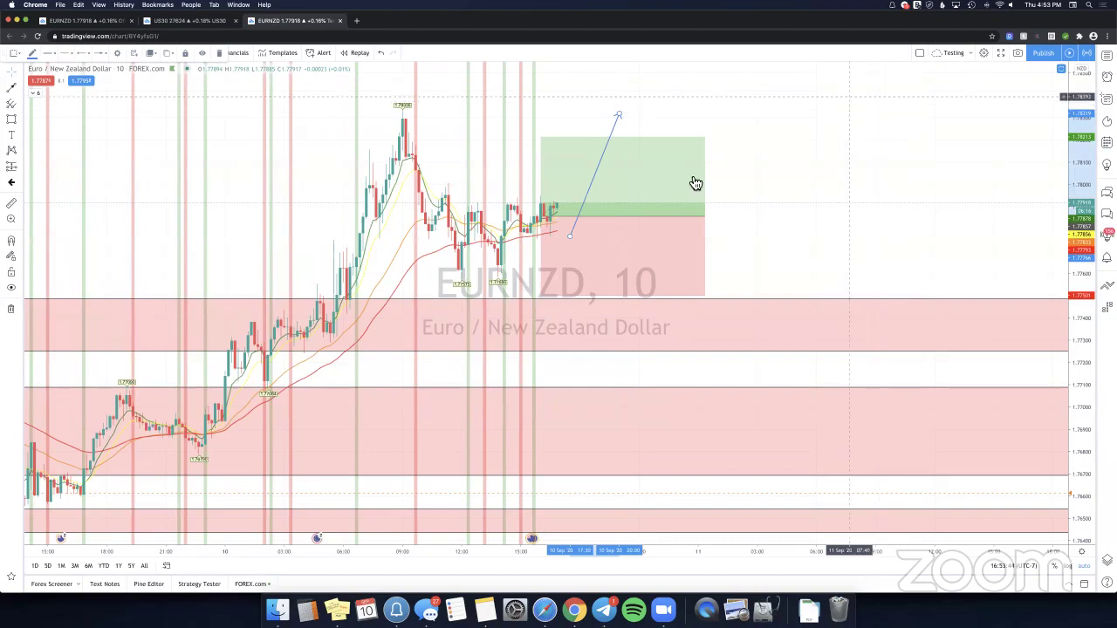
{"action": "key", "text": "Delete"}
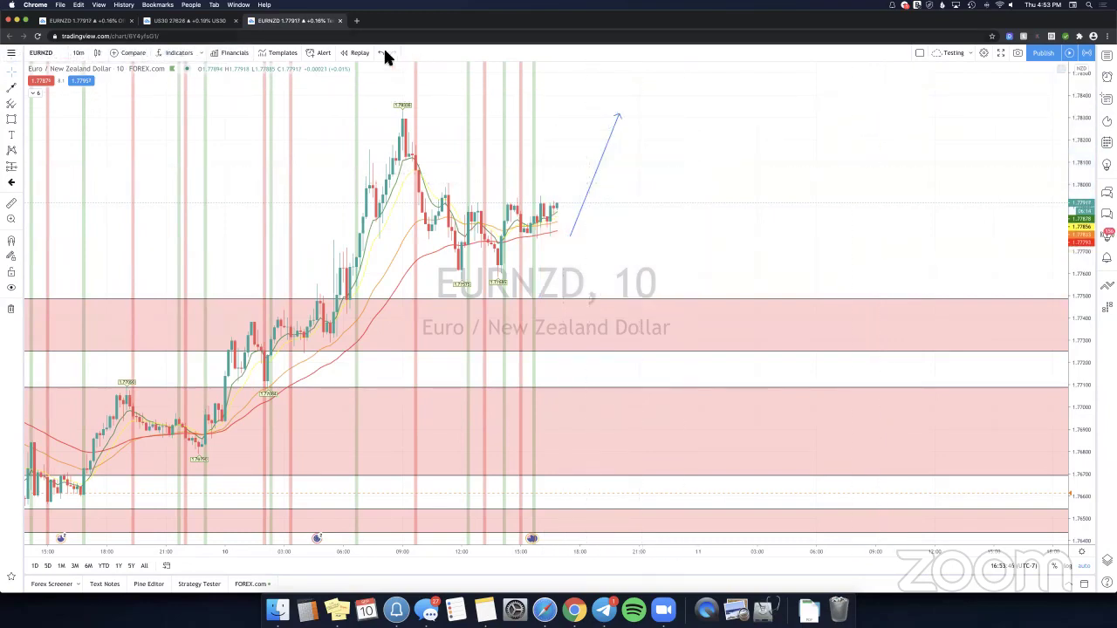
{"action": "left_click", "coordinate": [382, 53]}
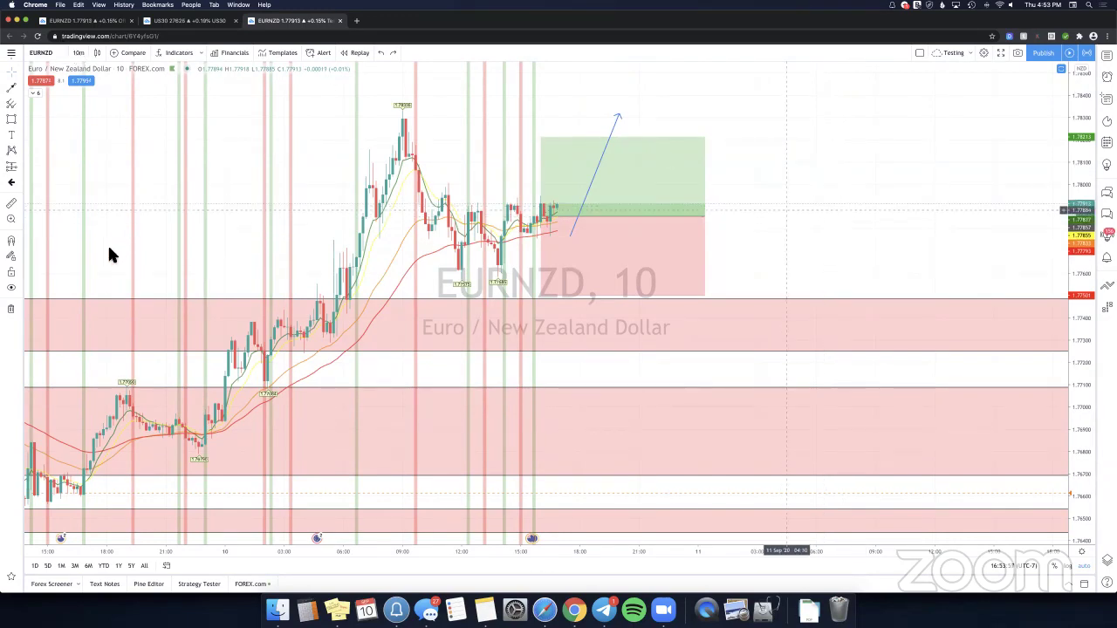
Examine the long position against the surrounding zones on the 4-hour timeframe and return to the 10-minute timeframe.
{"action": "left_click", "coordinate": [79, 53]}
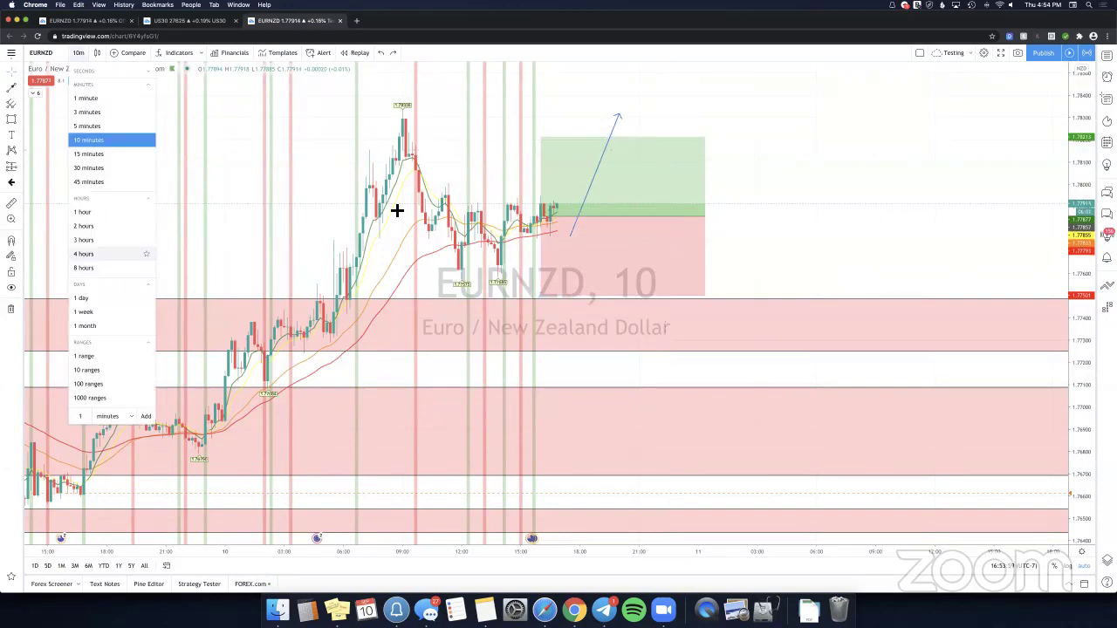
{"action": "left_click", "coordinate": [85, 254]}
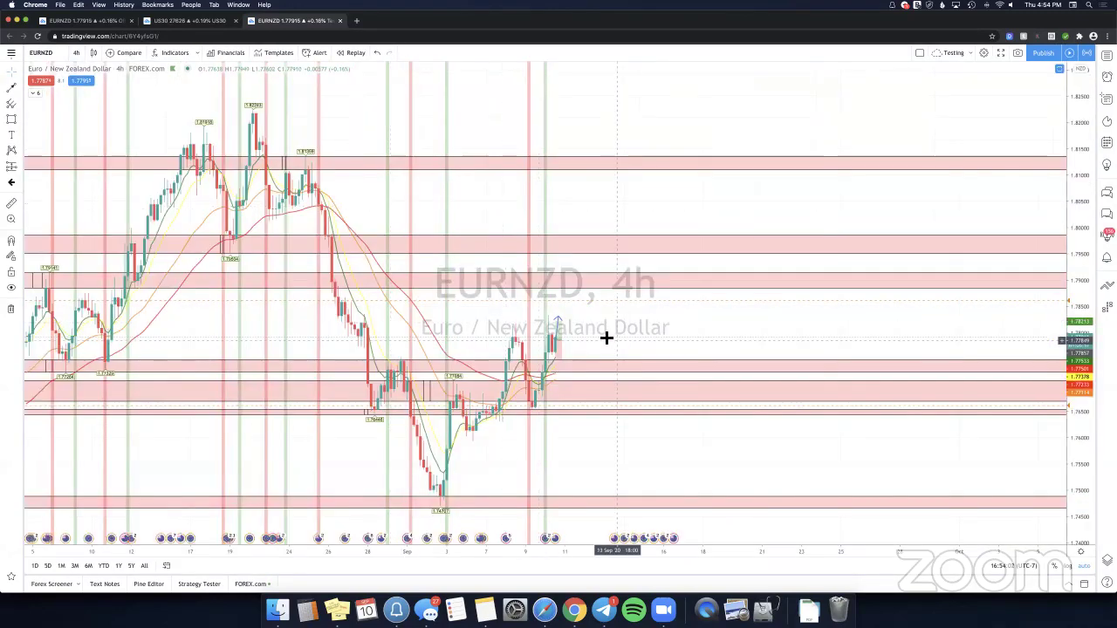
{"action": "scroll", "coordinate": [419, 181], "scroll_direction": "up", "scroll_amount": 2}
{"action": "scroll", "coordinate": [467, 297], "scroll_direction": "up", "scroll_amount": 2}
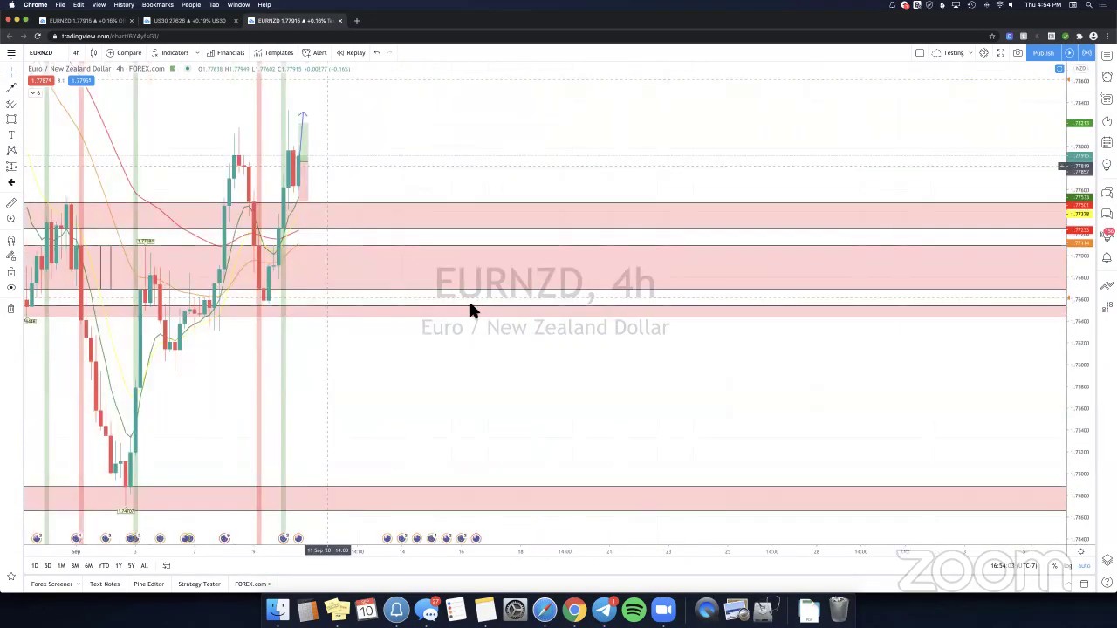
{"action": "scroll", "coordinate": [476, 307], "scroll_direction": "down", "scroll_amount": 3}
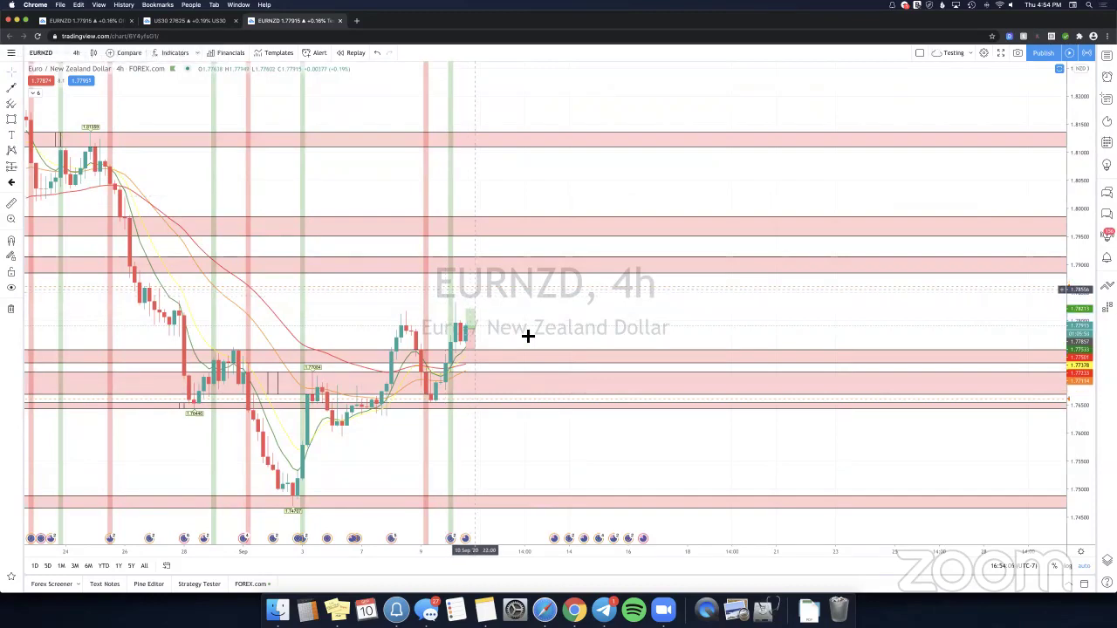
{"action": "scroll", "coordinate": [470, 215], "scroll_direction": "up", "scroll_amount": 1}
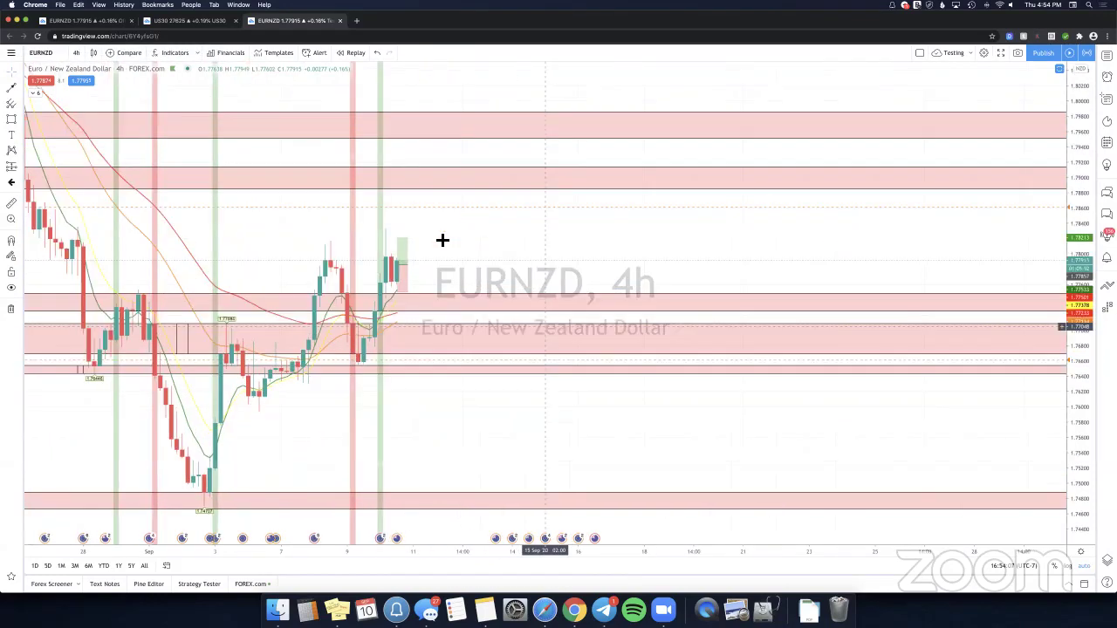
{"action": "scroll", "coordinate": [530, 338], "scroll_direction": "down", "scroll_amount": 1}
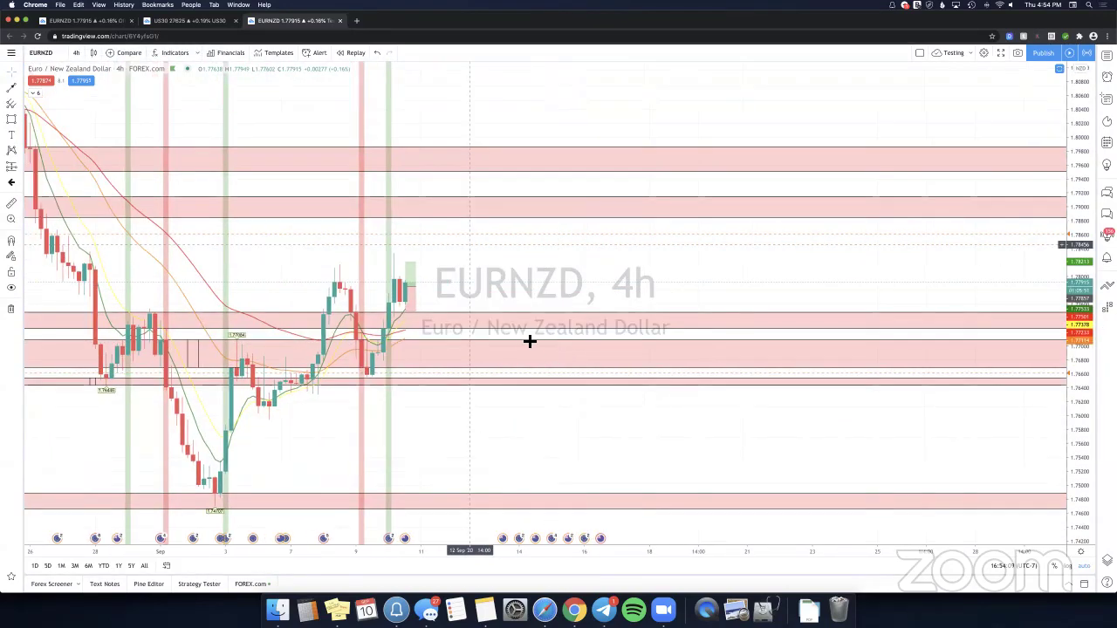
{"action": "left_click_drag", "start_coordinate": [470, 245], "coordinate": [562, 319]}
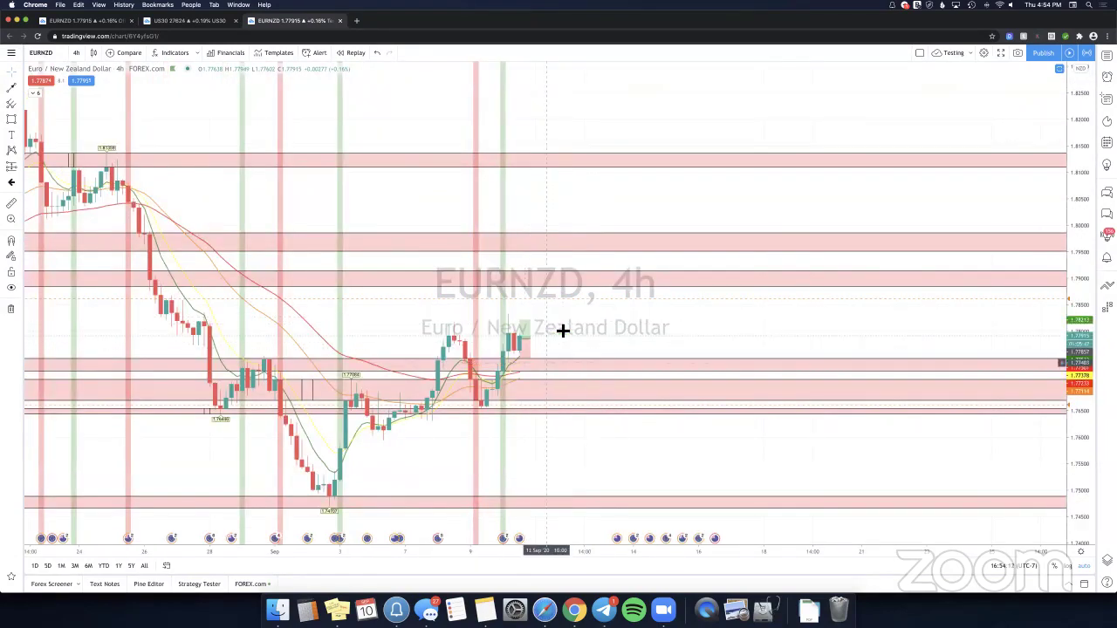
{"action": "left_click", "coordinate": [77, 52]}
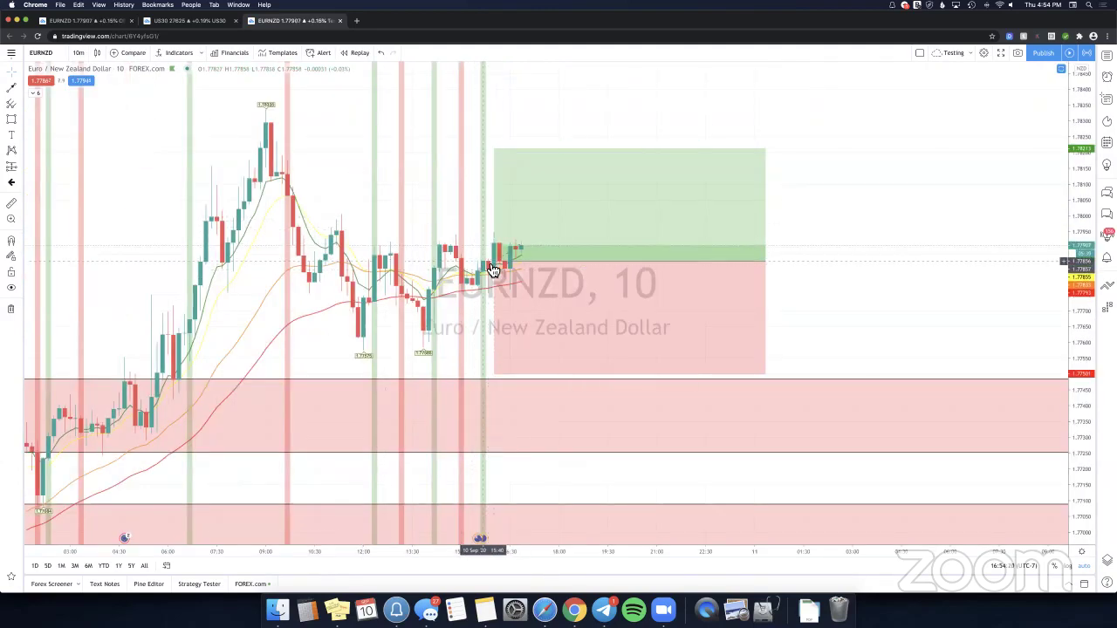
{"action": "mouse_move", "coordinate": [497, 256]}
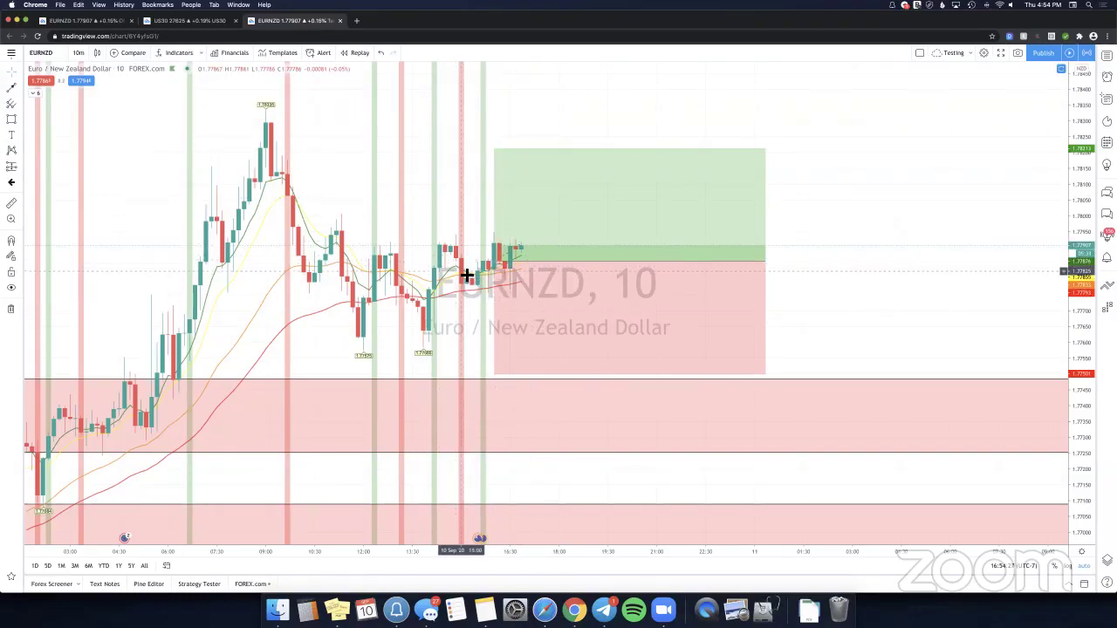
{"action": "left_click", "coordinate": [12, 88]}
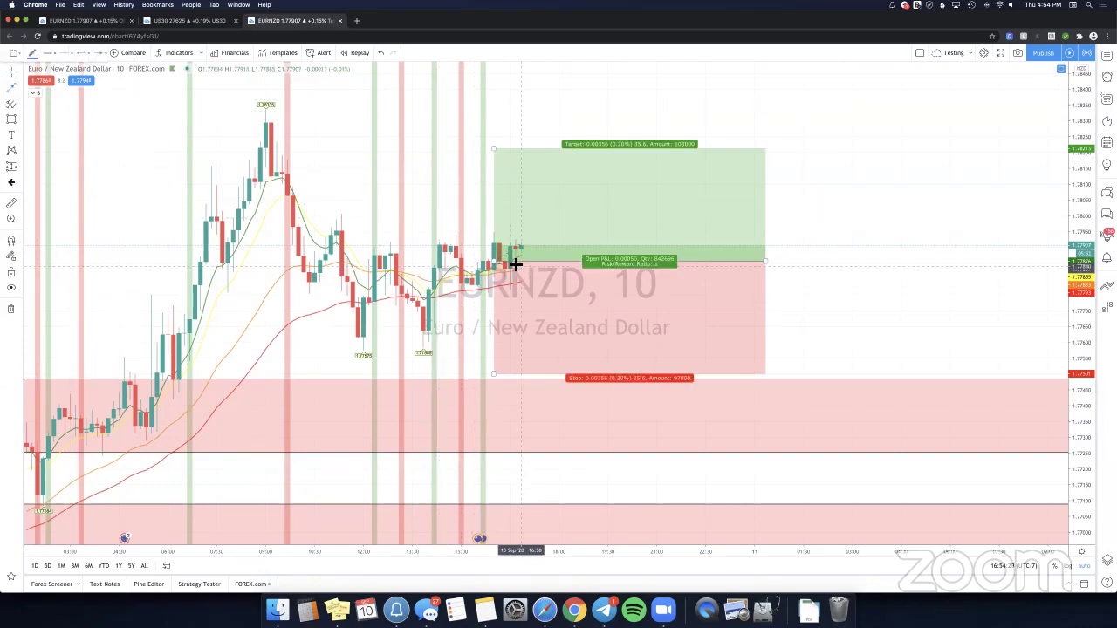
{"action": "left_click", "coordinate": [518, 247]}
{"action": "left_click", "coordinate": [582, 122]}
{"action": "key", "text": "Delete"}
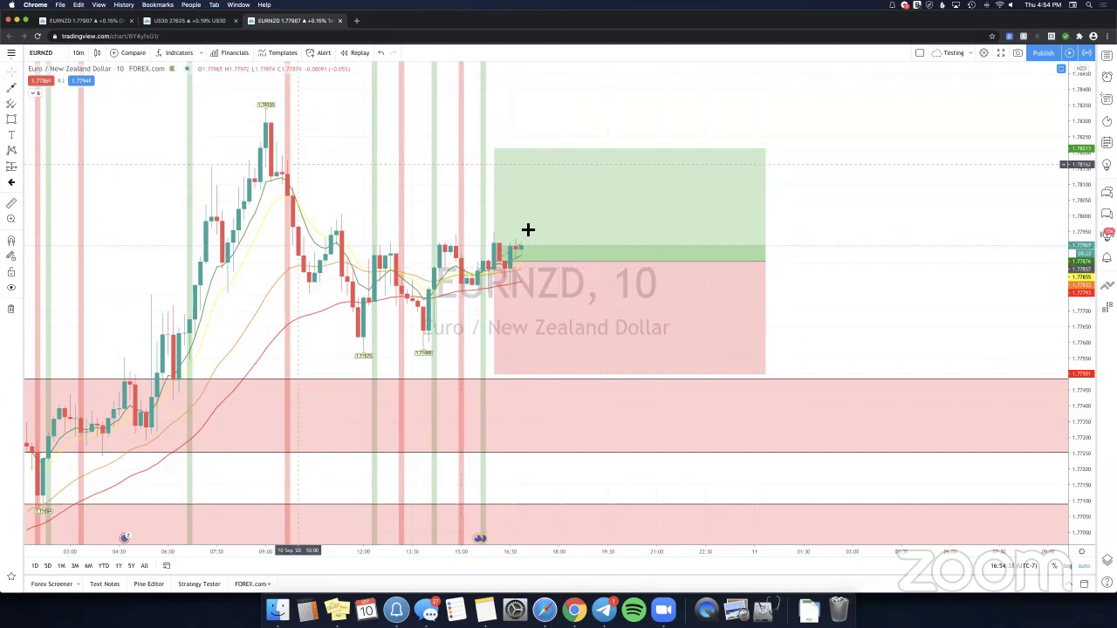
Draw a short downward arrow at the latest candles from about 1.7797 to 1.7785, and an upward arrow beside it to about 1.7827.
{"action": "left_click_drag", "start_coordinate": [523, 225], "coordinate": [536, 261]}
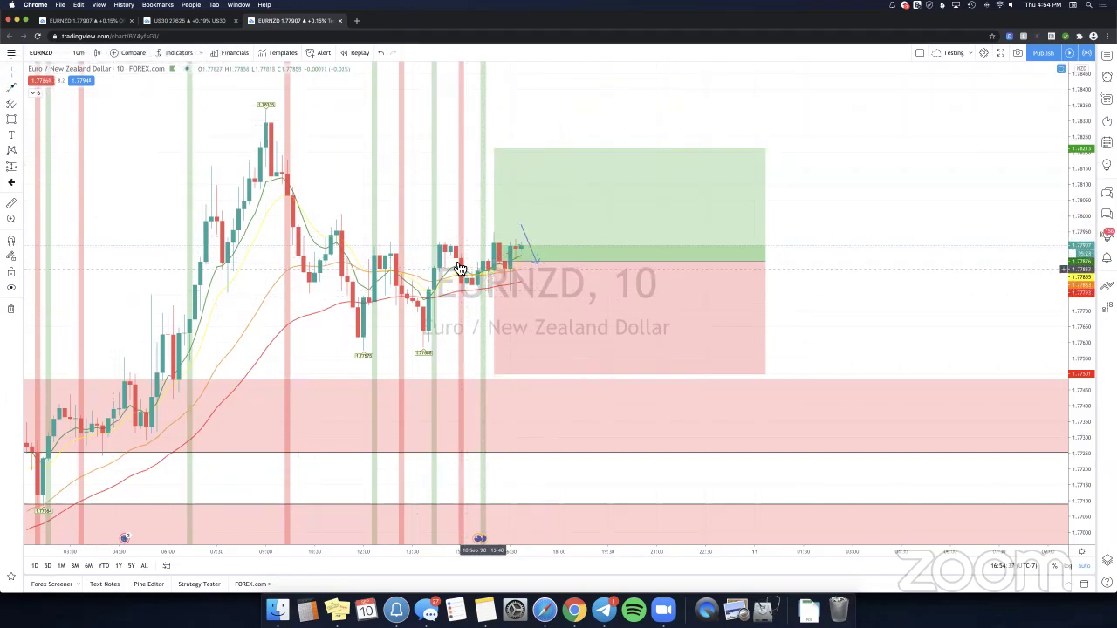
{"action": "left_click", "coordinate": [561, 270]}
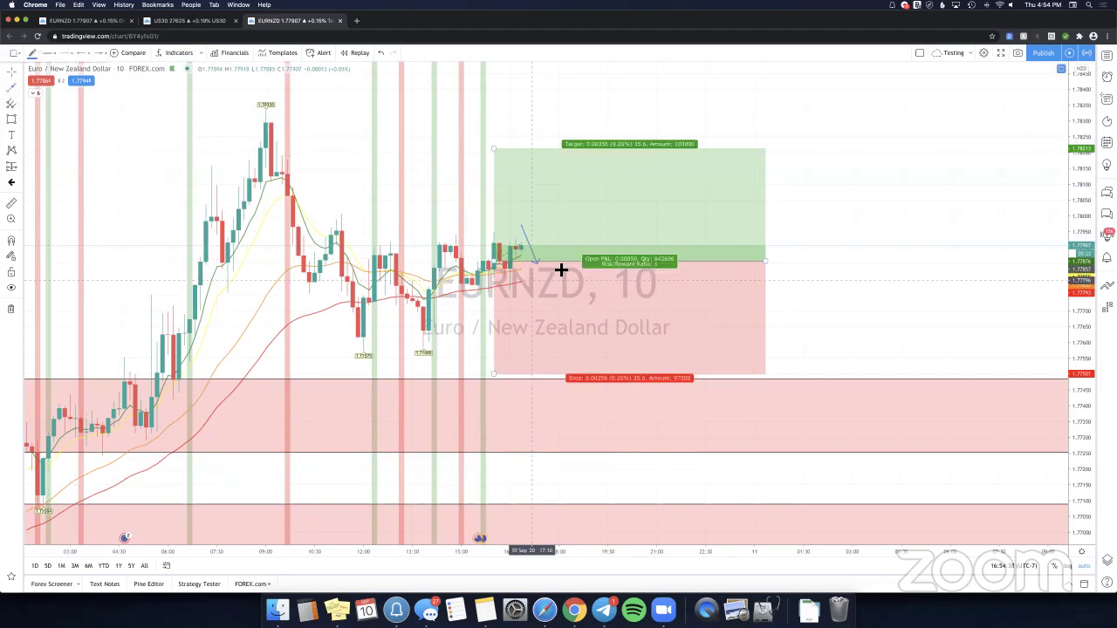
{"action": "left_click", "coordinate": [555, 264]}
{"action": "left_click", "coordinate": [602, 130]}
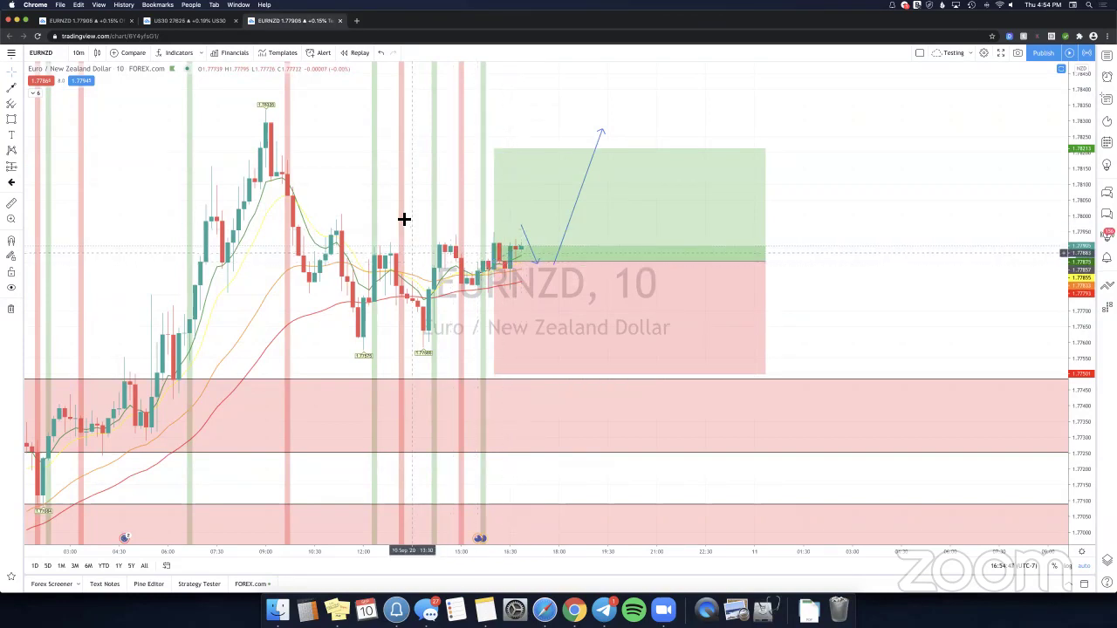
Delete the long position and both projection arrows beside the latest candles.
{"action": "scroll", "coordinate": [401, 225], "scroll_direction": "left", "scroll_amount": 3}
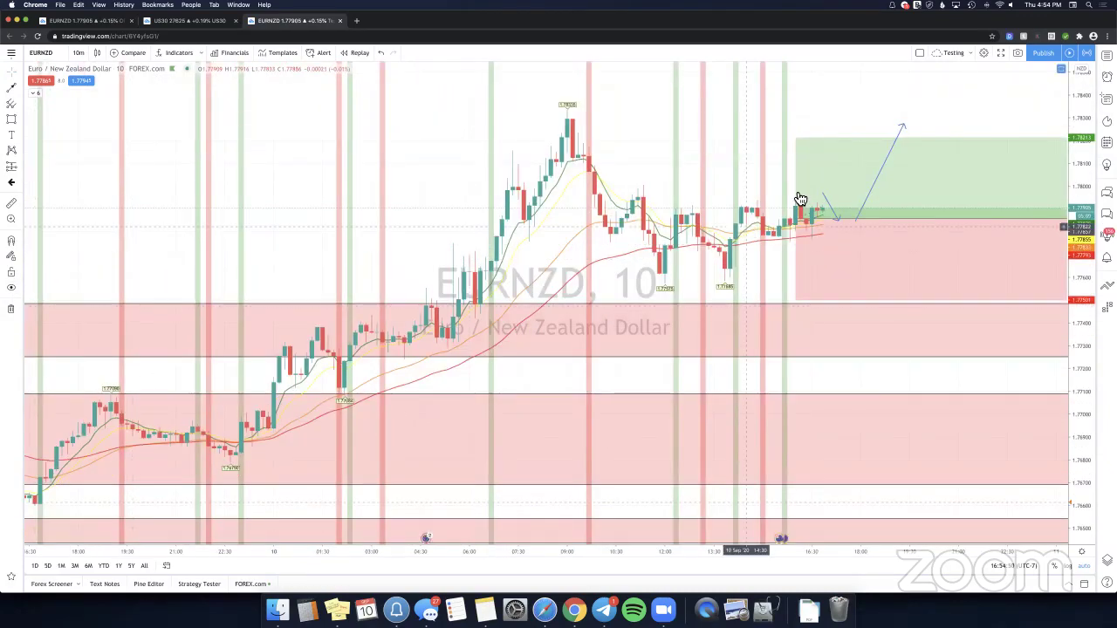
{"action": "left_click", "coordinate": [802, 186]}
{"action": "key", "text": "Delete"}
{"action": "left_click", "coordinate": [831, 207]}
{"action": "key", "text": "Delete"}
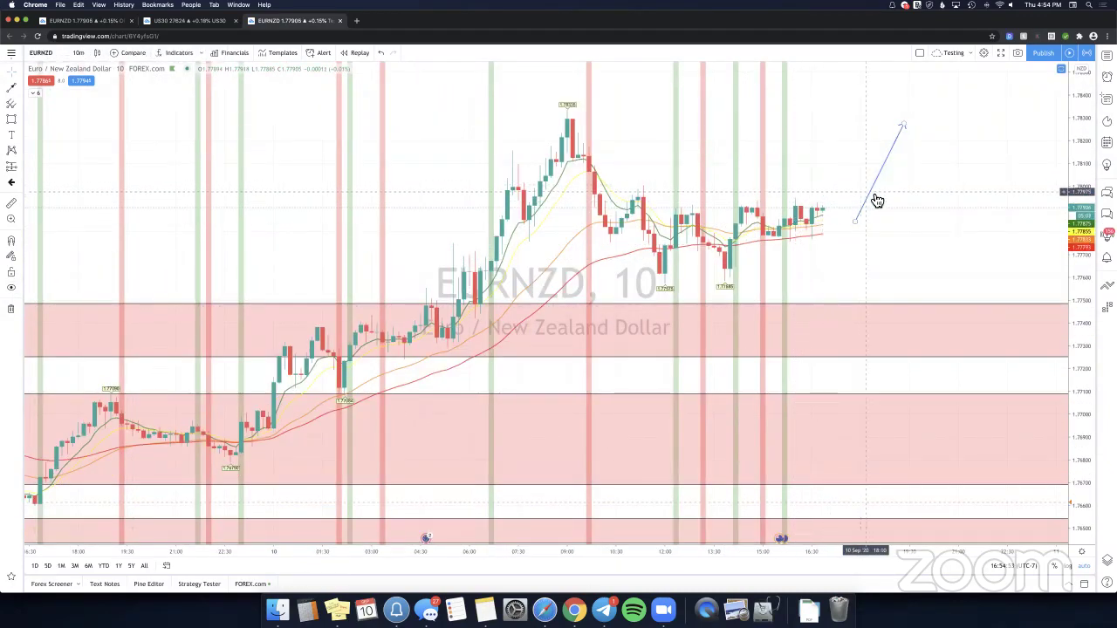
{"action": "left_click", "coordinate": [872, 193]}
{"action": "key", "text": "Delete"}
Delete the two support zones spanning about 1.7725 to 1.7748 and 1.7669 to 1.7709.
{"action": "left_click", "coordinate": [808, 314]}
{"action": "key", "text": "Delete"}
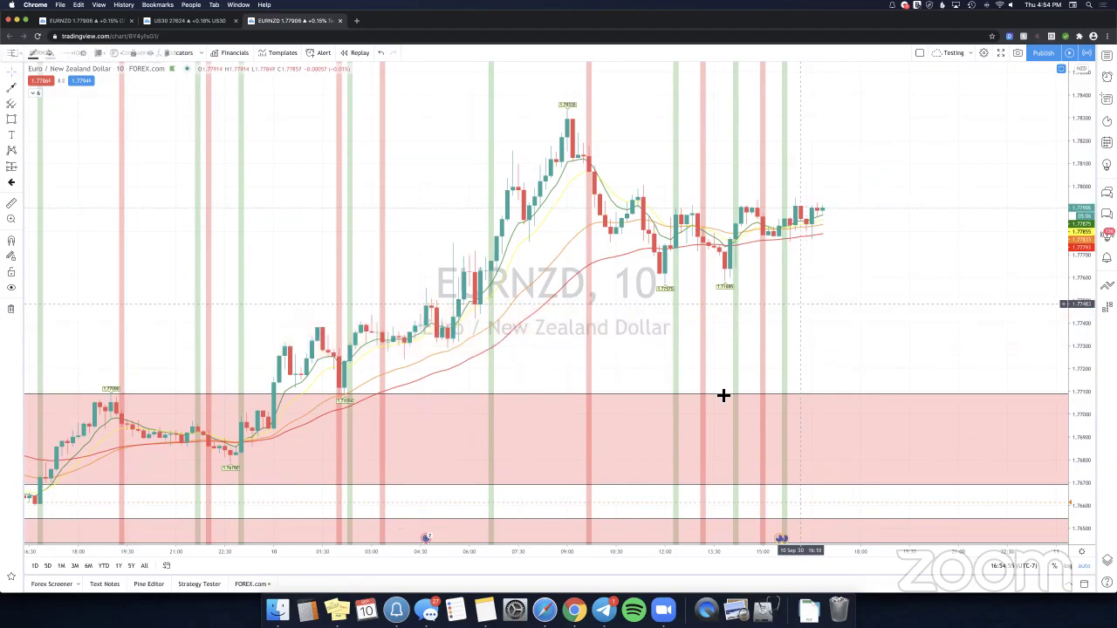
{"action": "left_click", "coordinate": [723, 397]}
{"action": "key", "text": "Delete"}
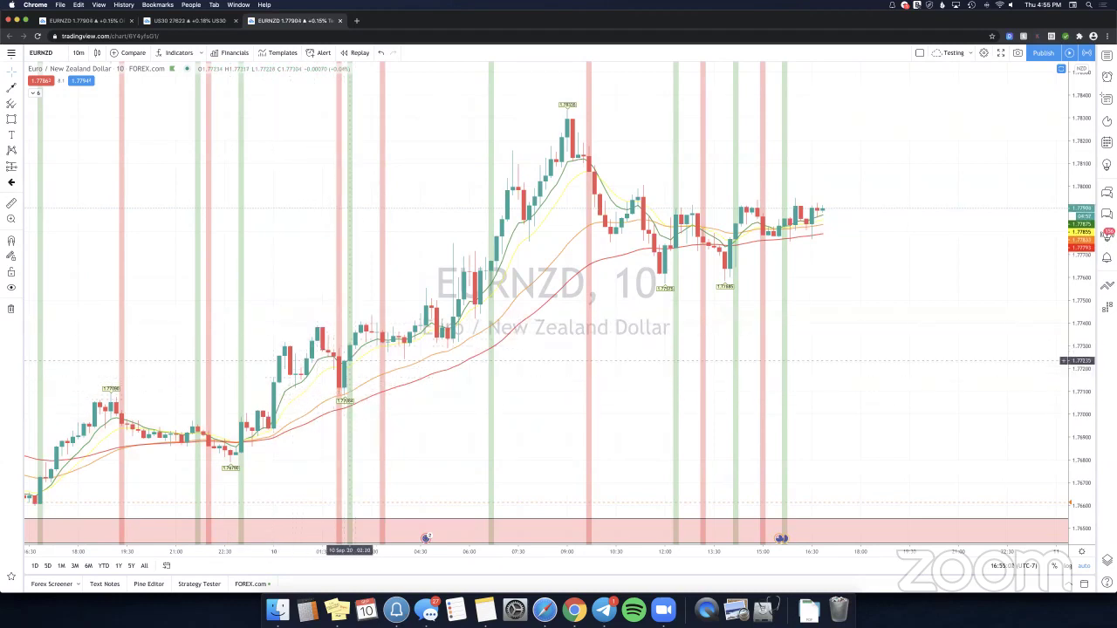
{"action": "left_click", "coordinate": [13, 166]}
{"action": "left_click", "coordinate": [26, 167]}
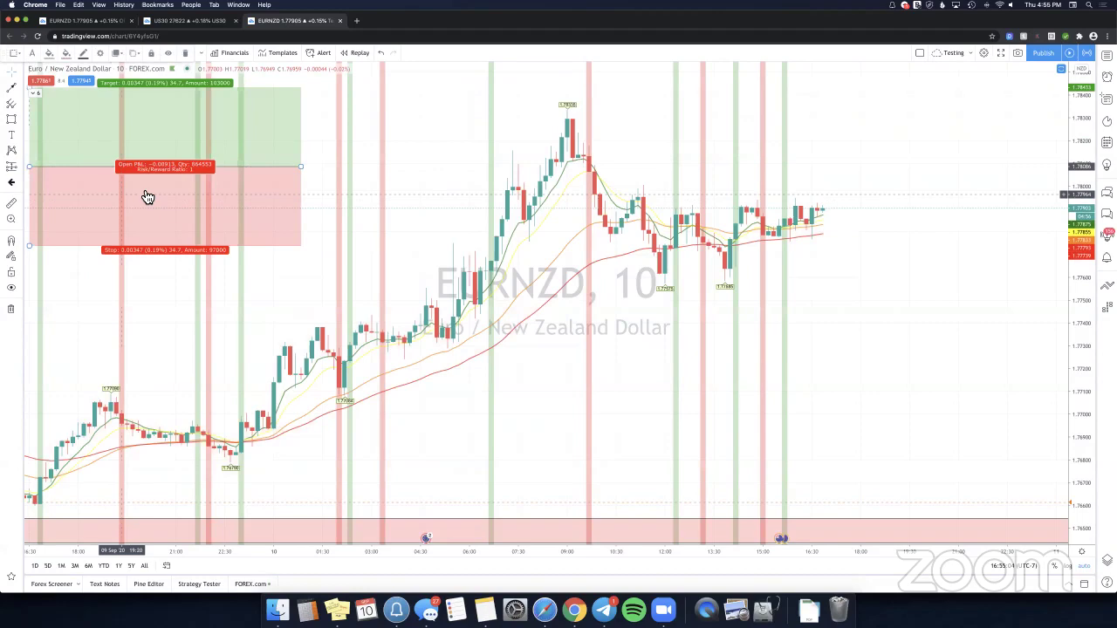
{"action": "key", "text": "Delete"}
Place a long position just after the 10 Sep 02:20 green signal line with entry about 1.7730, and narrow it to the nearby candles.
{"action": "left_click", "coordinate": [12, 167]}
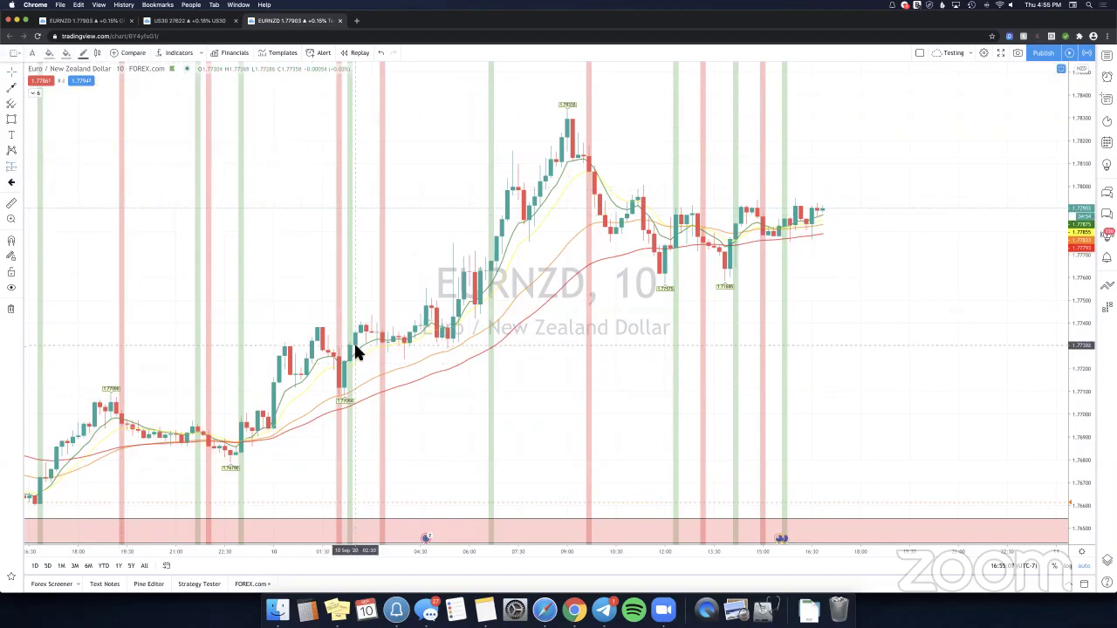
{"action": "left_click", "coordinate": [357, 347]}
{"action": "left_click_drag", "start_coordinate": [630, 347], "coordinate": [407, 344]}
{"action": "left_click", "coordinate": [440, 308]}
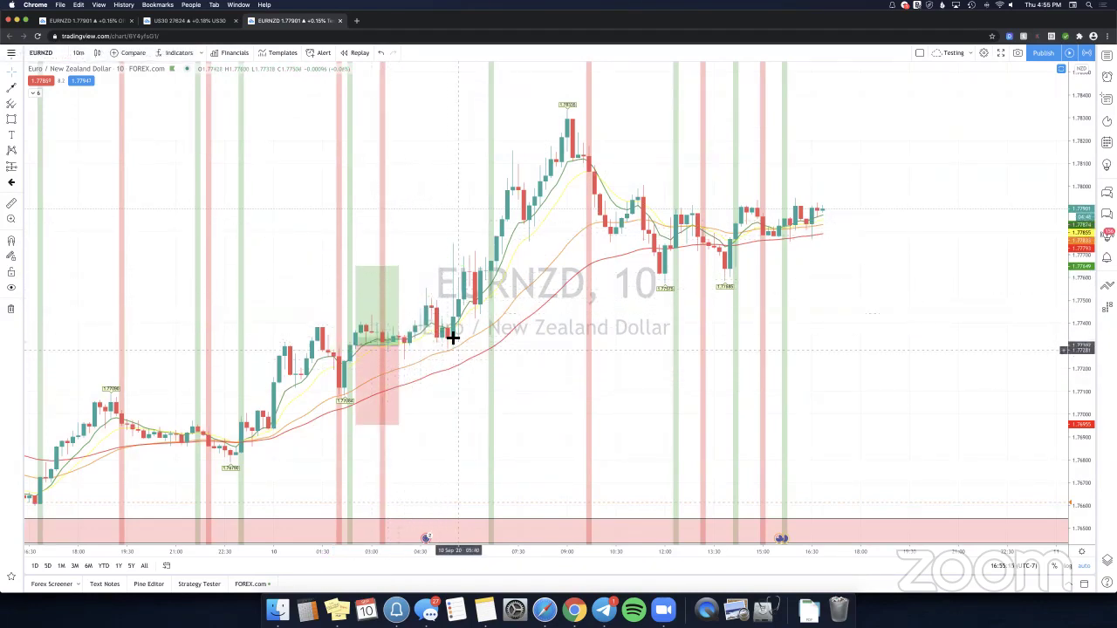
Place a second long position at the 10 Sep 06:50 candle with entry about 1.7768, and narrow it to the following rally.
{"action": "left_click", "coordinate": [12, 166]}
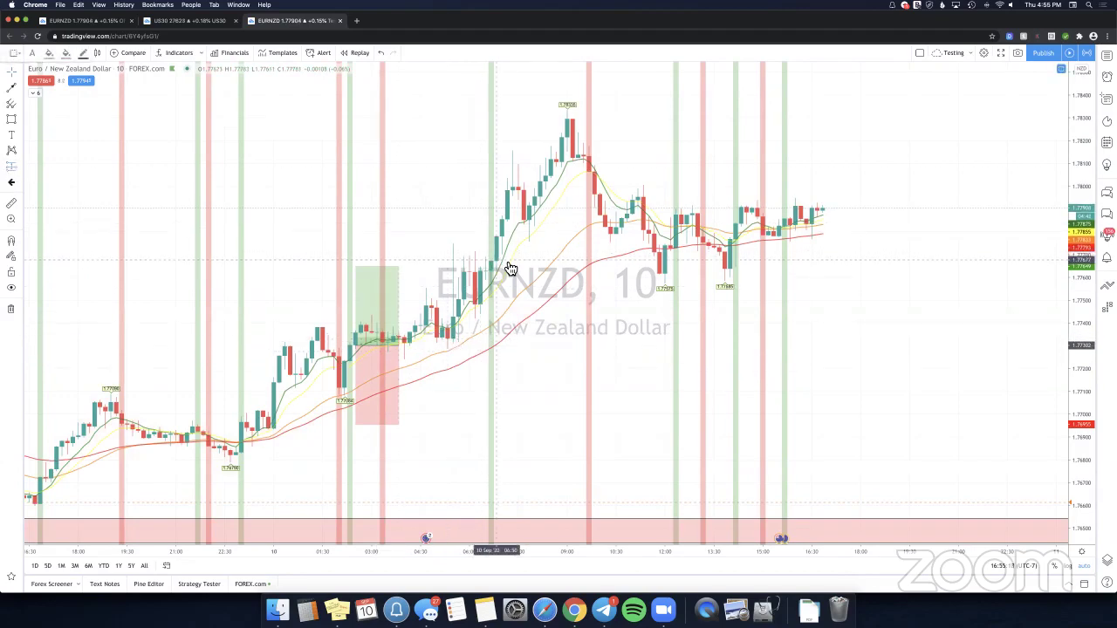
{"action": "left_click", "coordinate": [506, 261]}
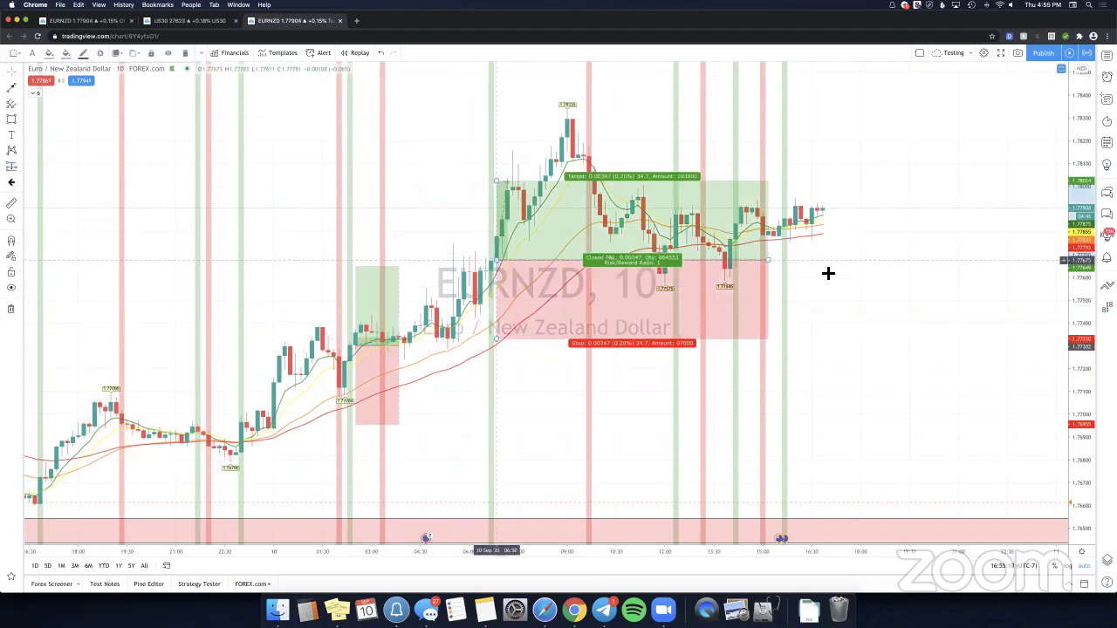
{"action": "left_click_drag", "start_coordinate": [595, 261], "coordinate": [556, 261]}
{"action": "left_click", "coordinate": [422, 243]}
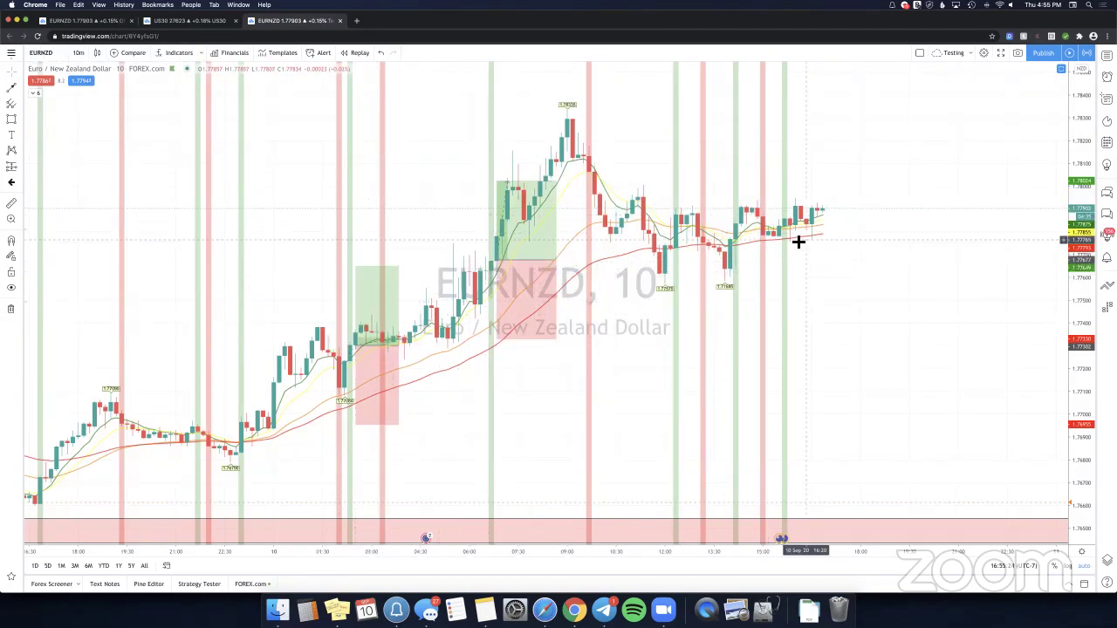
{"action": "left_click_drag", "start_coordinate": [799, 241], "coordinate": [715, 257]}
{"action": "scroll", "coordinate": [682, 210], "scroll_direction": "right", "scroll_amount": 1}
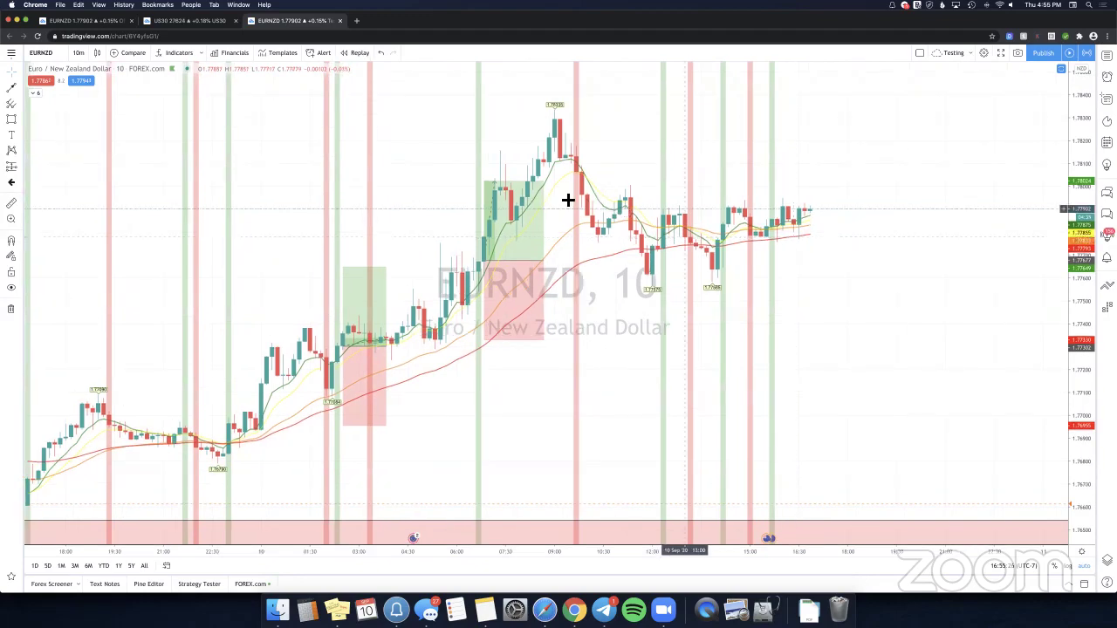
{"action": "scroll", "coordinate": [568, 200], "scroll_direction": "right", "scroll_amount": 5}
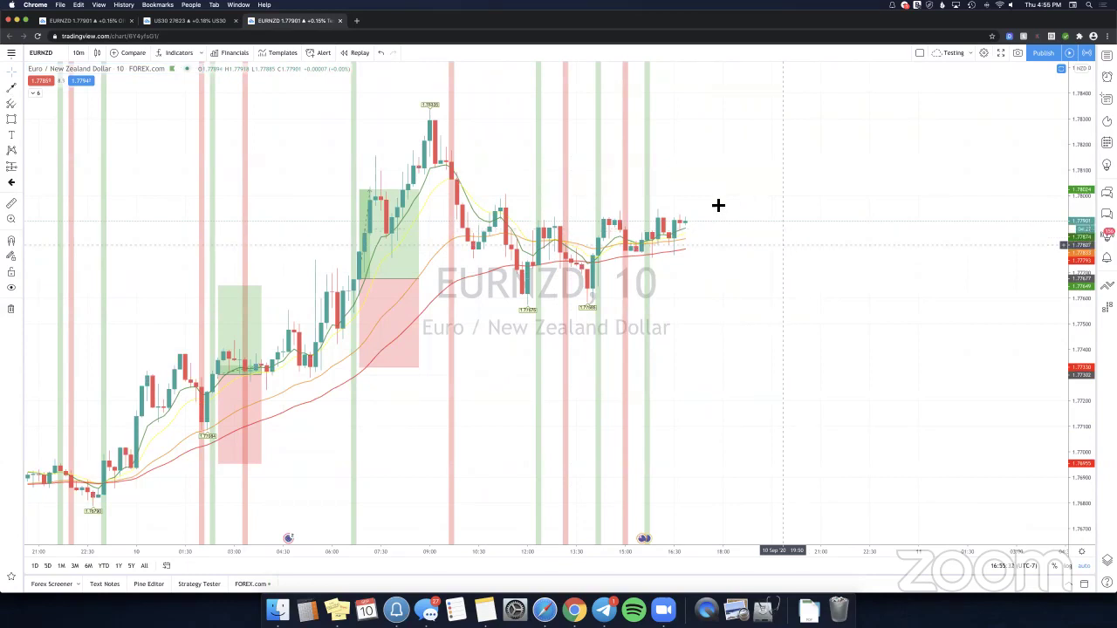
Draw a nearly level arrow at about 1.7800 from 10 Sep 12:20 to 17:20, check the 4-hour chart, and delete the arrow.
{"action": "left_click", "coordinate": [538, 197]}
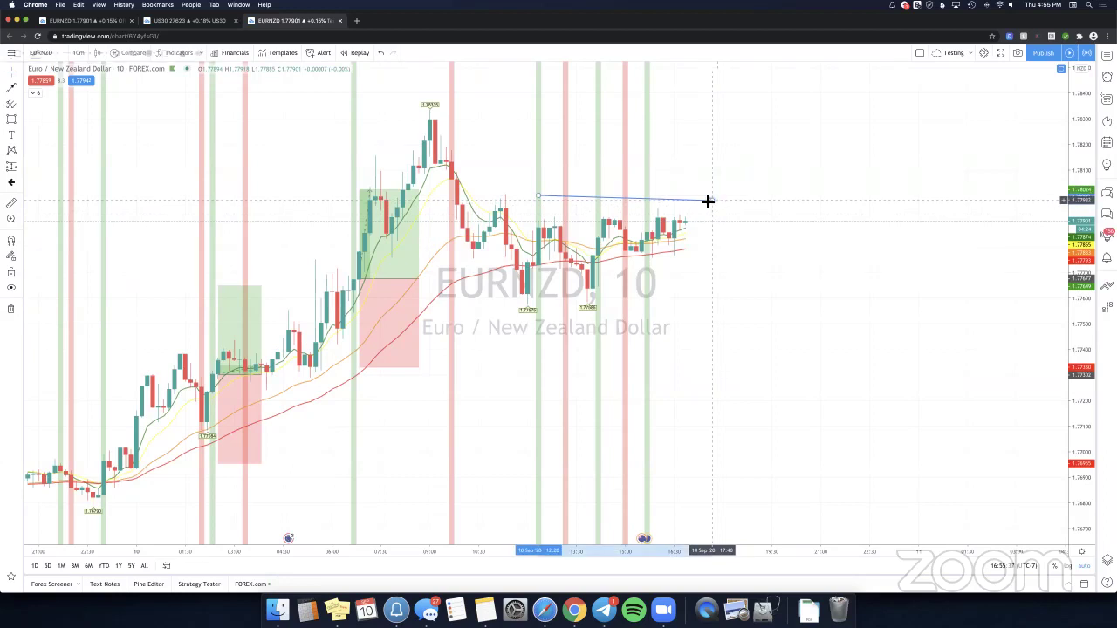
{"action": "left_click", "coordinate": [707, 198]}
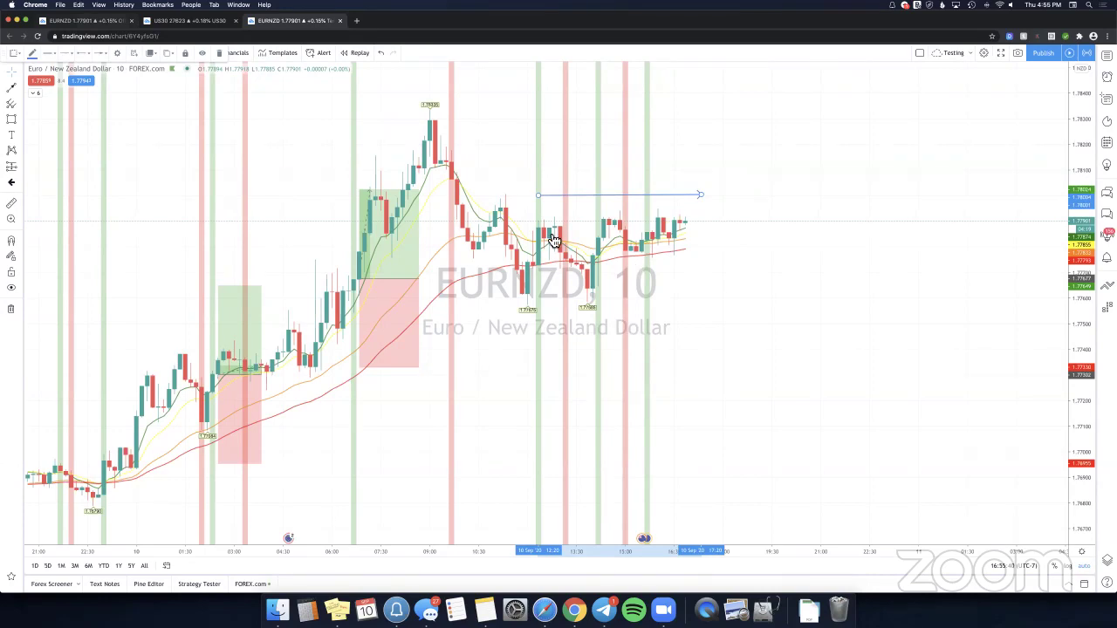
{"action": "key", "text": "ctrl+Tab"}
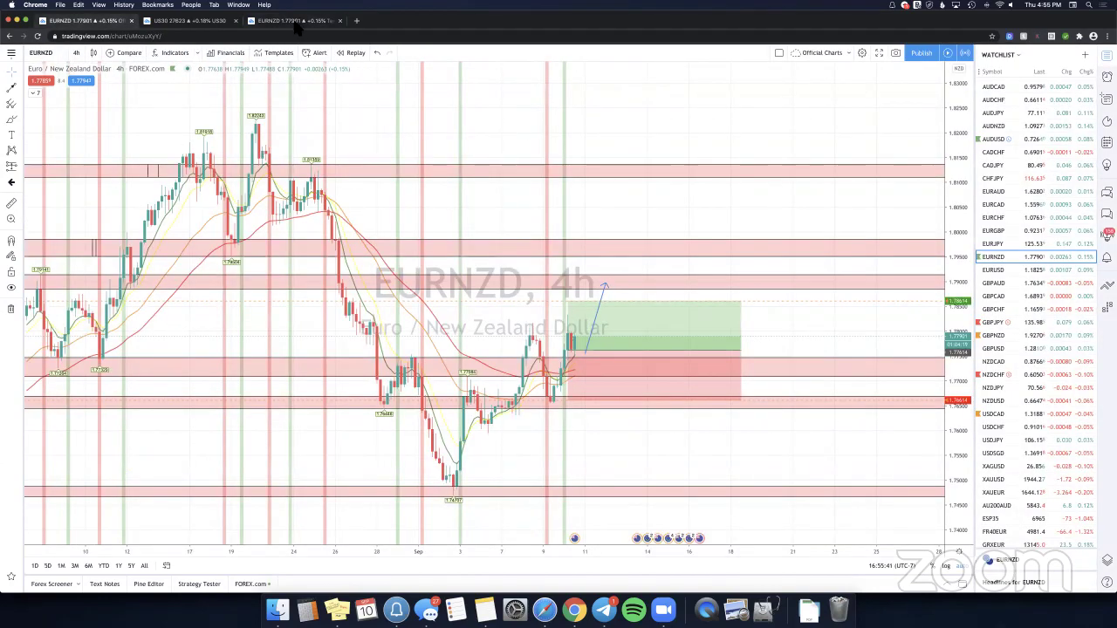
{"action": "key", "text": "ctrl+shift+Tab"}
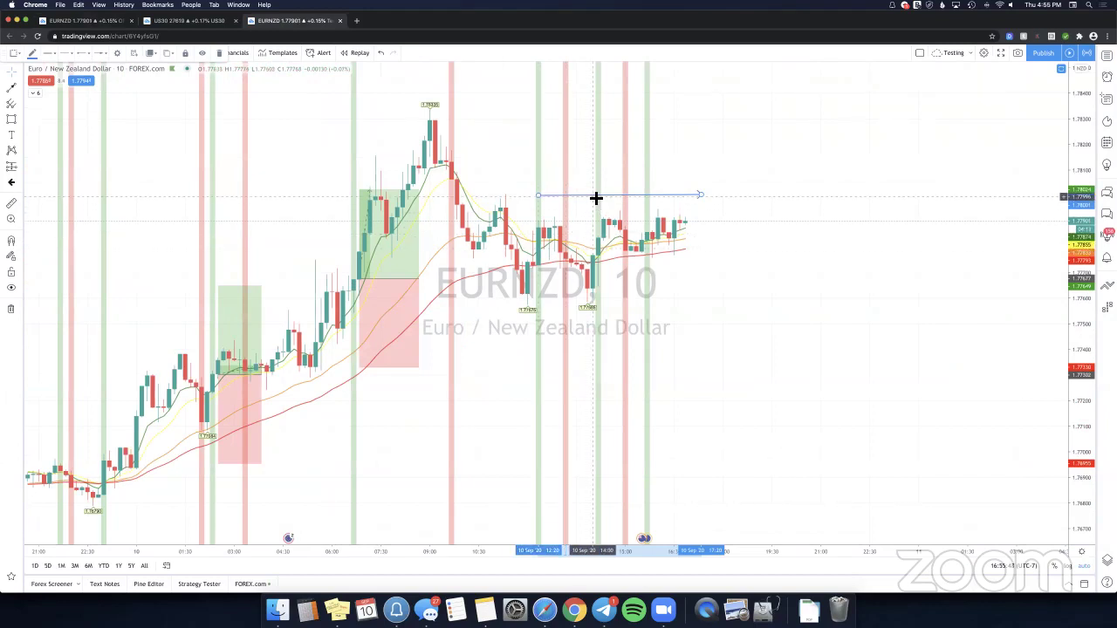
{"action": "key", "text": "Delete"}
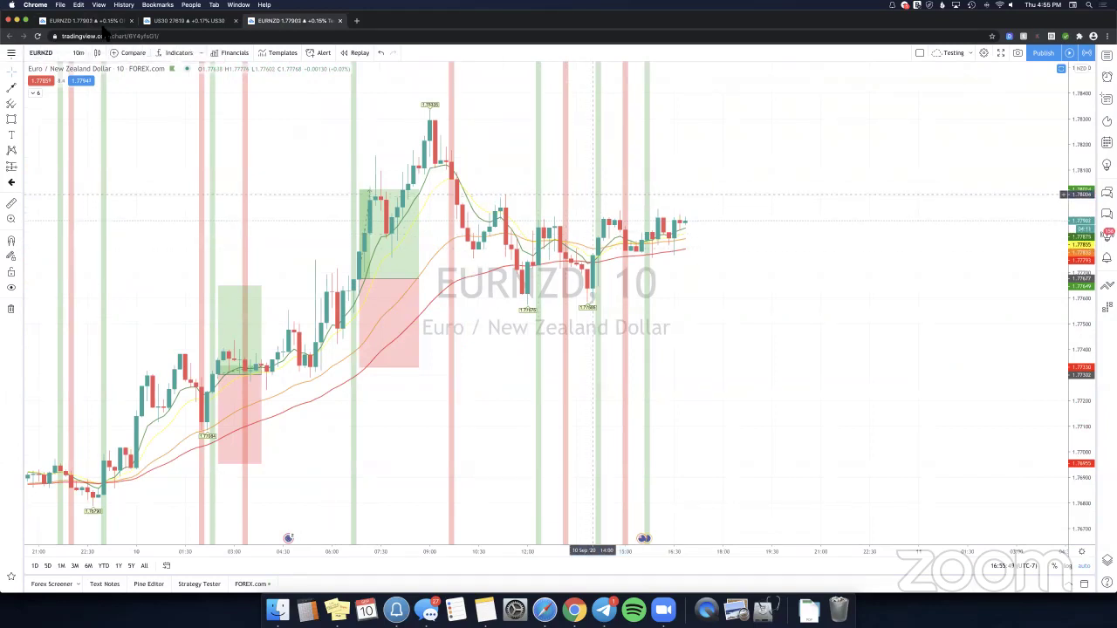
Compare the recent 10-minute EURNZD signal lines with the long setup on the 4-hour chart.
{"action": "scroll", "coordinate": [502, 240], "scroll_direction": "down", "scroll_amount": 3}
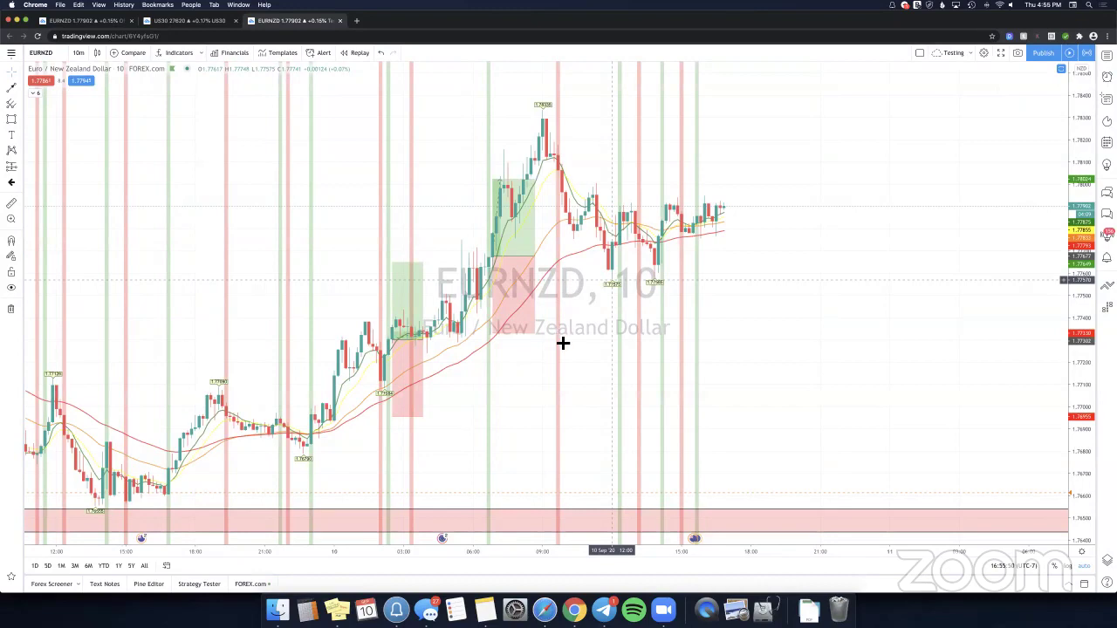
{"action": "key", "text": "ctrl+Tab"}
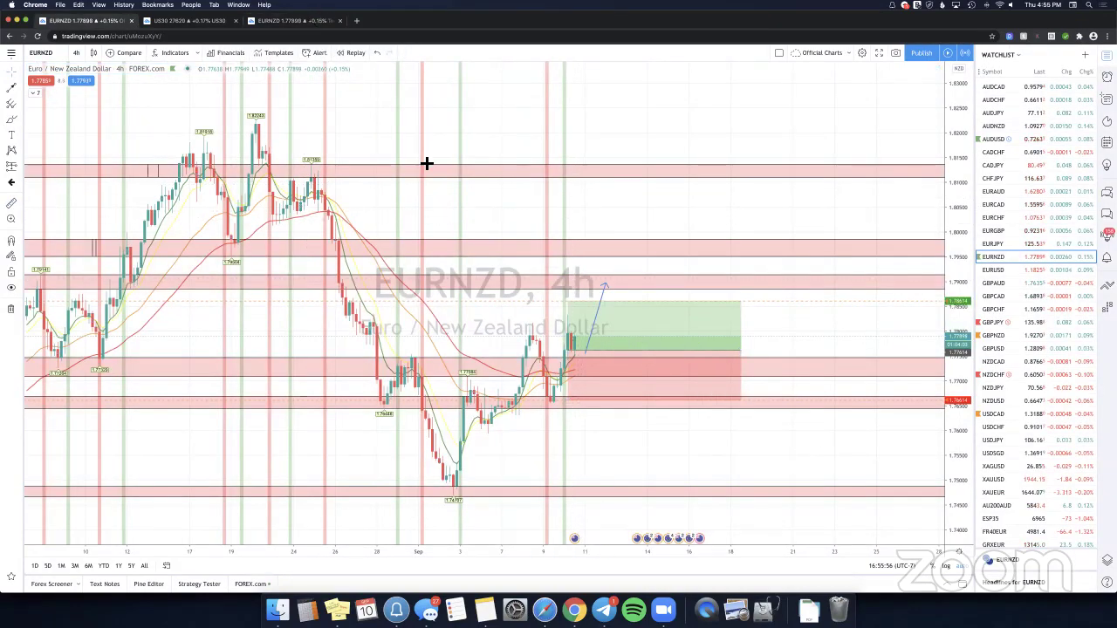
{"action": "key", "text": "ctrl+shift+Tab"}
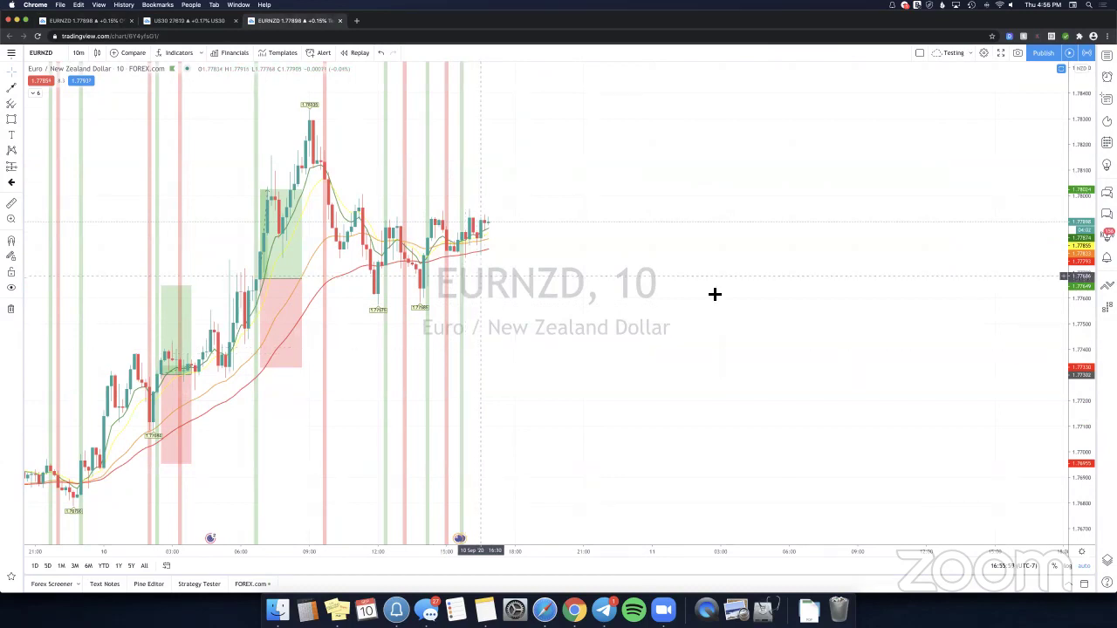
{"action": "scroll", "coordinate": [713, 294], "scroll_direction": "left", "scroll_amount": 5}
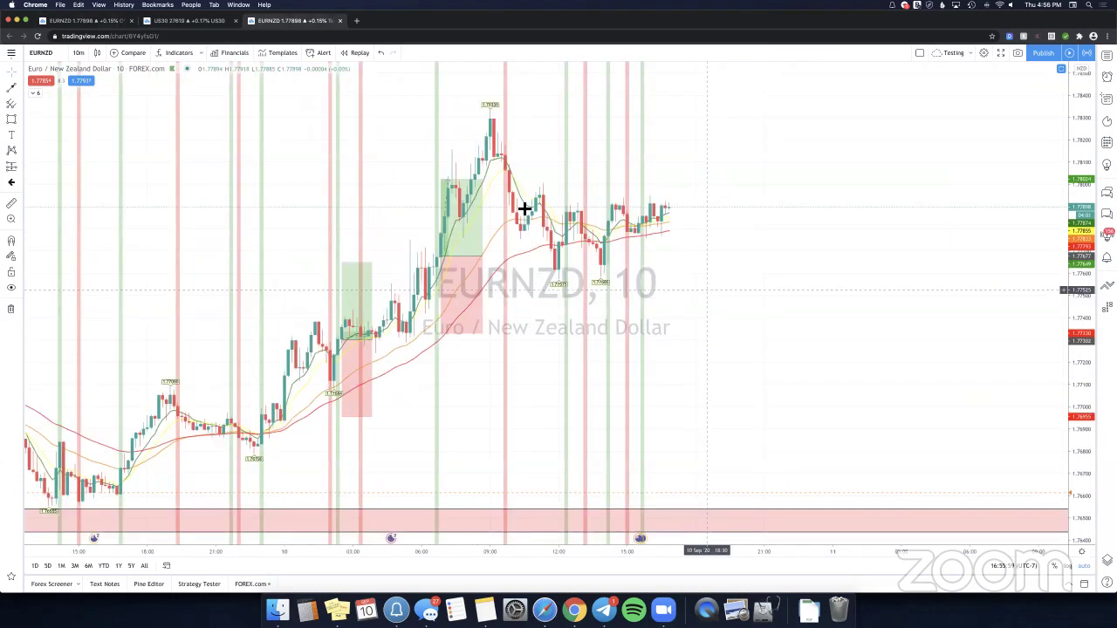
{"action": "scroll", "coordinate": [524, 208], "scroll_direction": "right", "scroll_amount": 2}
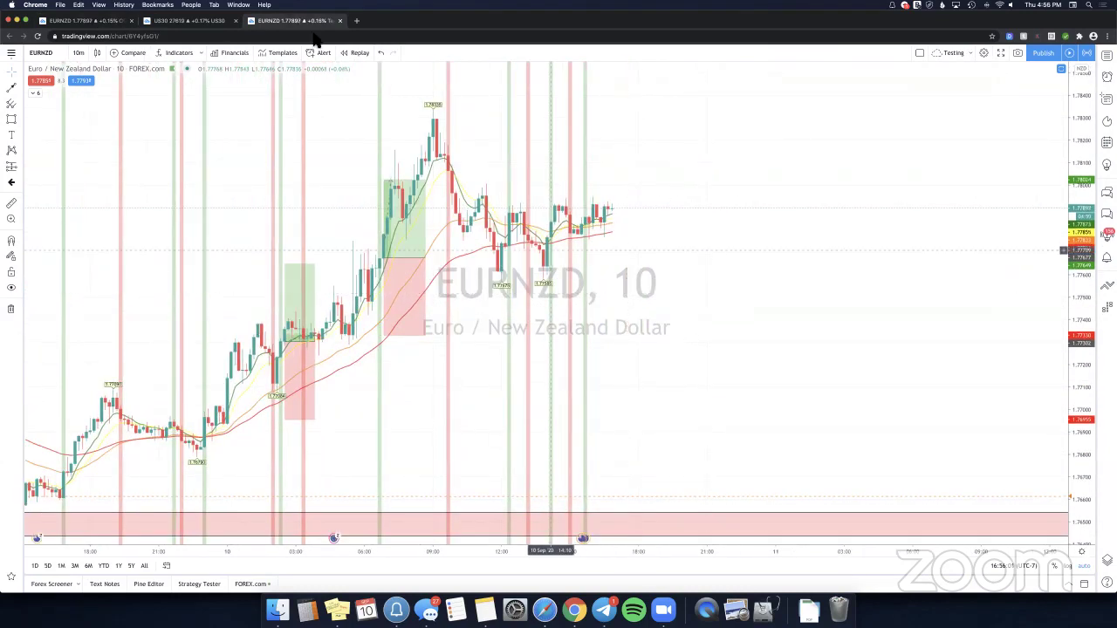
{"action": "key", "text": "super+1"}
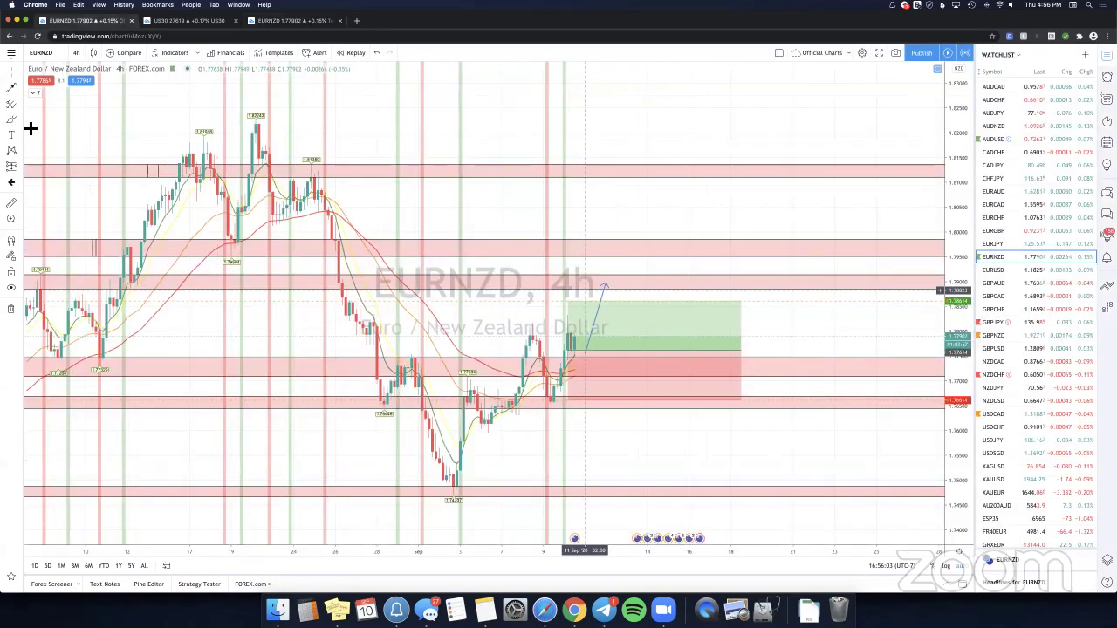
Place a long position on the 10-minute chart after the late 9 Sep green signal line, entry about 1.7696, and narrow it to the nearby rally.
{"action": "key", "text": "super+3"}
{"action": "left_click", "coordinate": [21, 166]}
{"action": "left_click", "coordinate": [36, 166]}
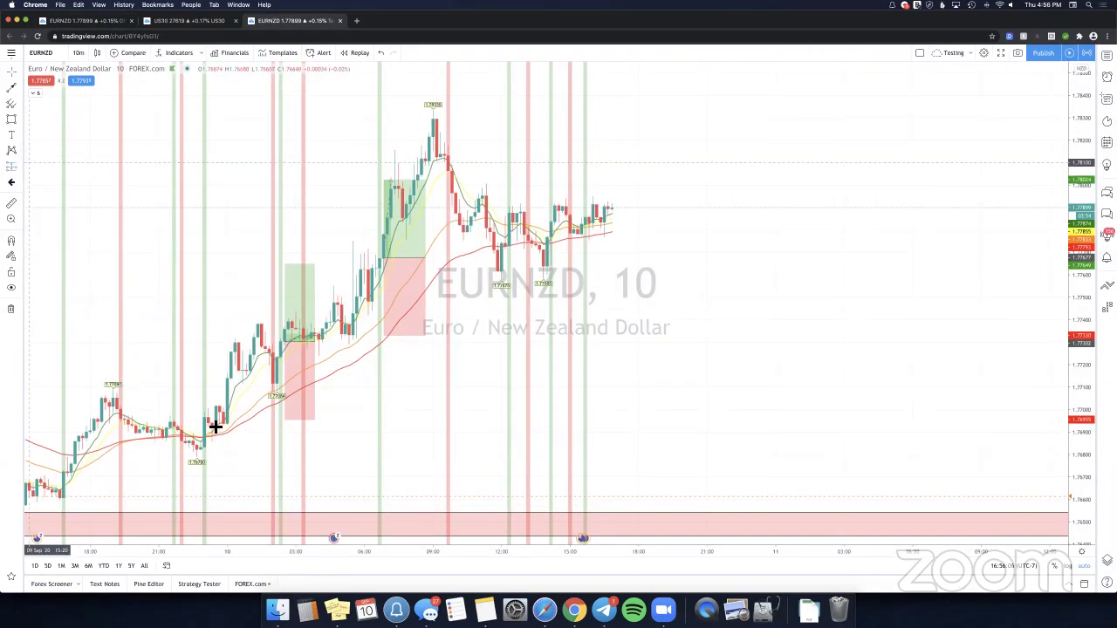
{"action": "left_click", "coordinate": [214, 417]}
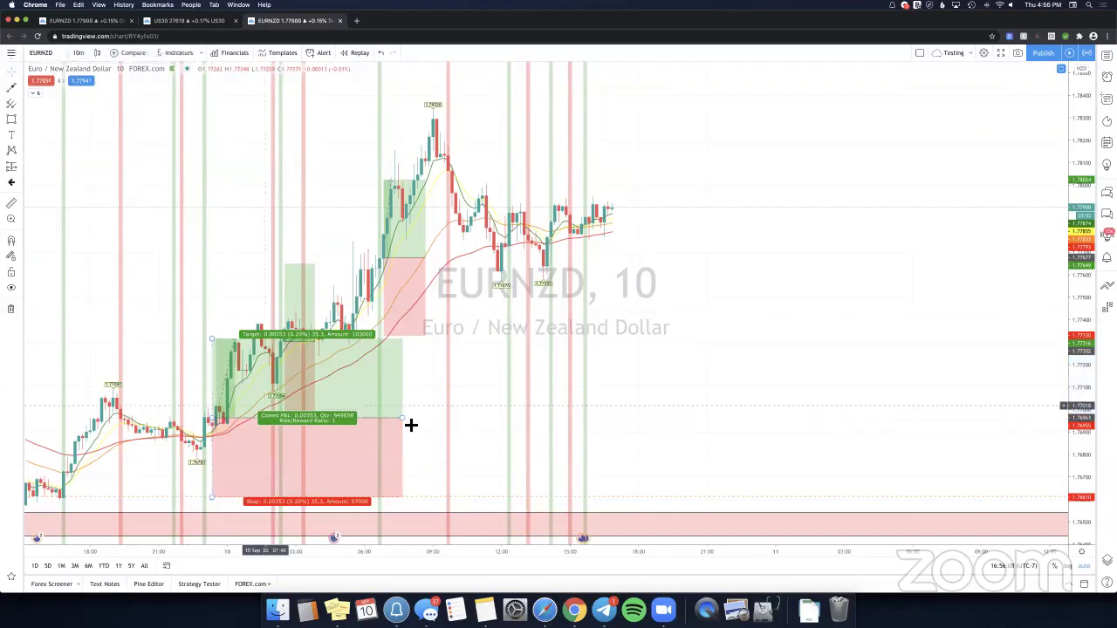
{"action": "left_click_drag", "start_coordinate": [272, 417], "coordinate": [262, 417]}
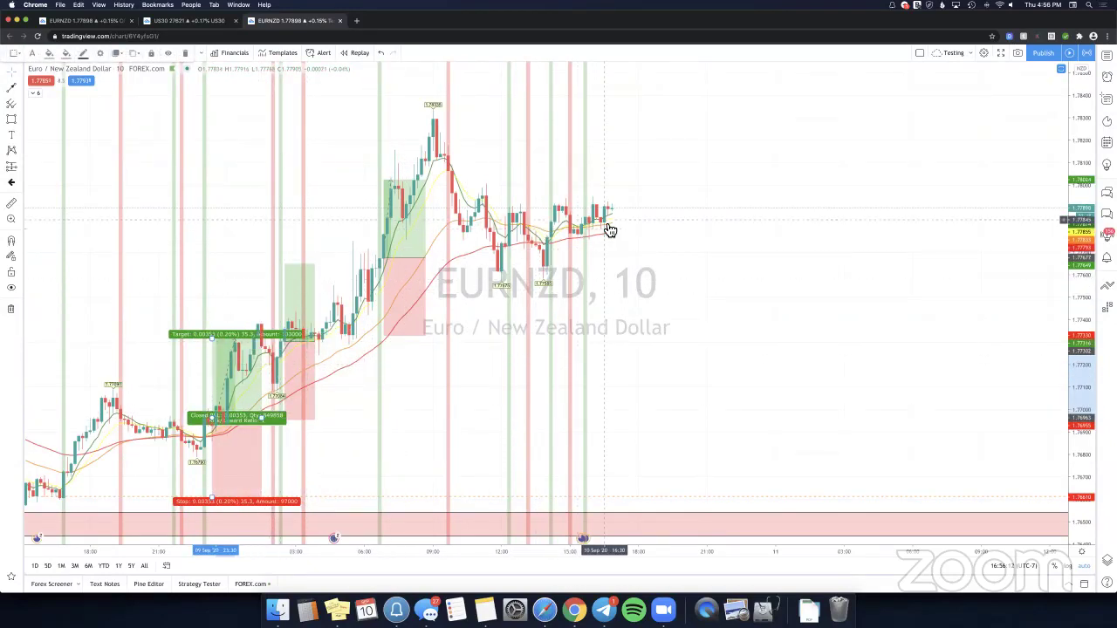
Switch to Calculator, work out the total gain for several 35-pip targets, and return to the 10-minute chart.
{"action": "left_click", "coordinate": [305, 611]}
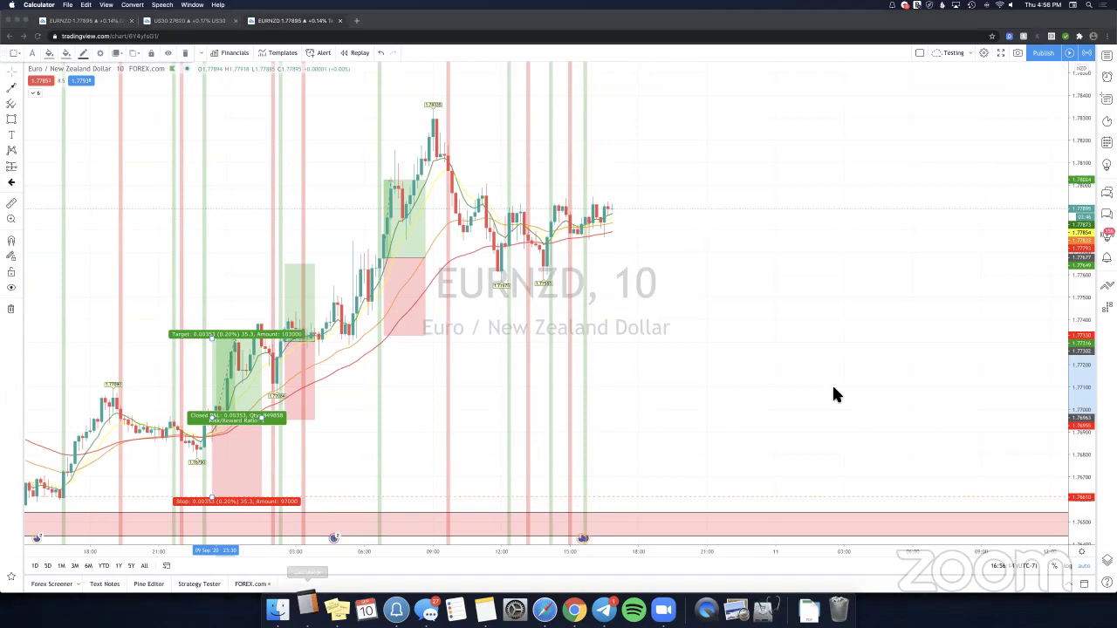
{"action": "type", "text": "35"}
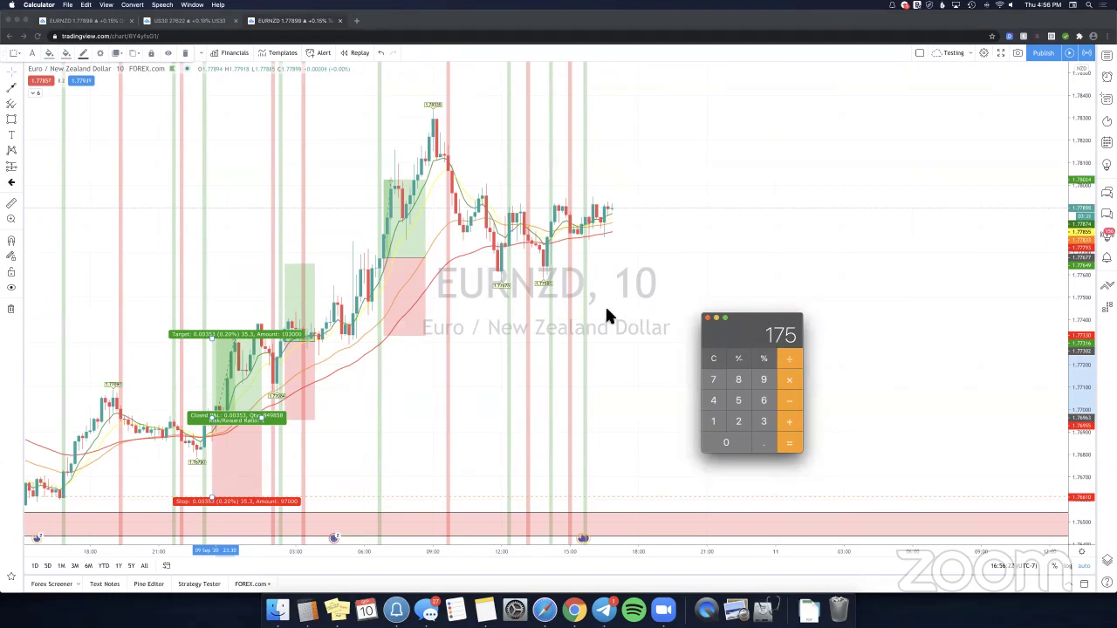
{"action": "left_click", "coordinate": [503, 376]}
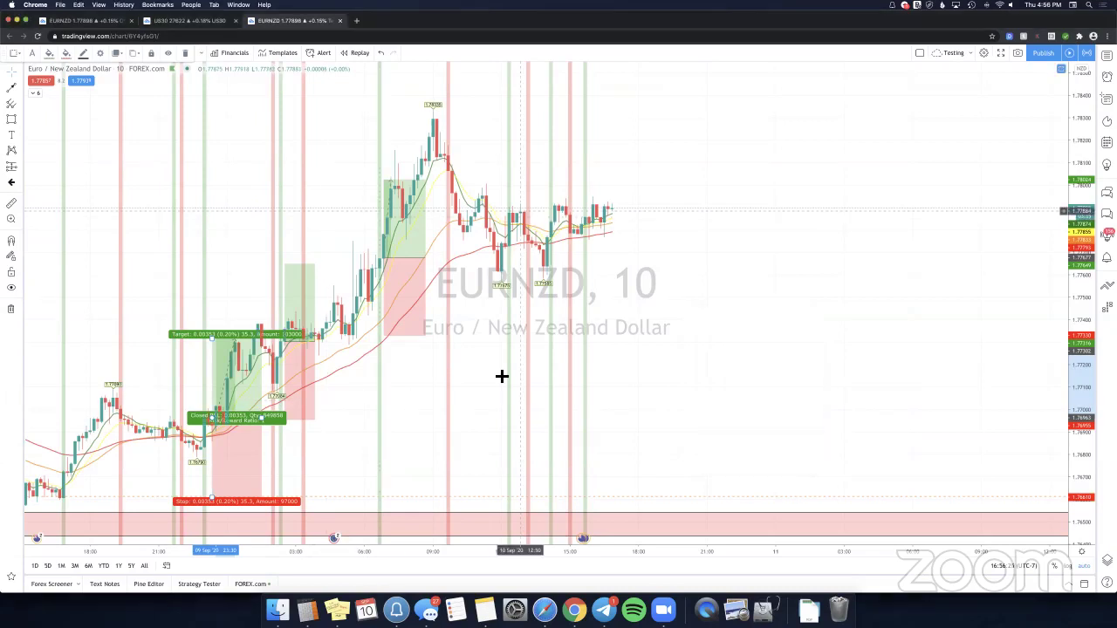
{"action": "left_click", "coordinate": [501, 375]}
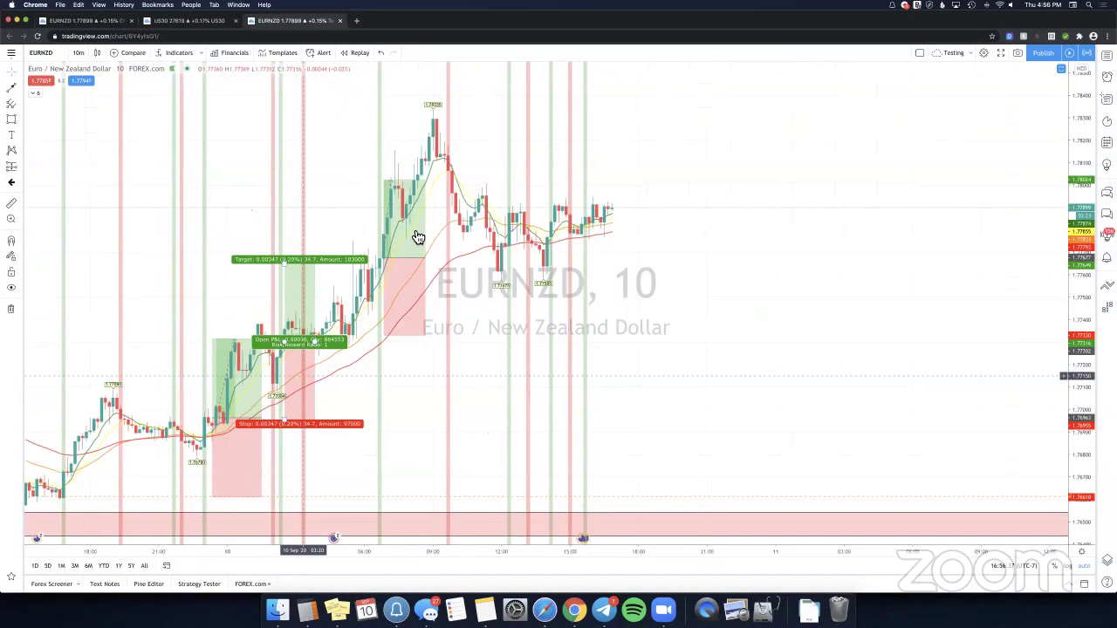
Delete the three long positions from the EURNZD 10-minute chart.
{"action": "left_click", "coordinate": [302, 317]}
{"action": "key", "text": "Delete"}
{"action": "left_click", "coordinate": [252, 359]}
{"action": "key", "text": "Delete"}
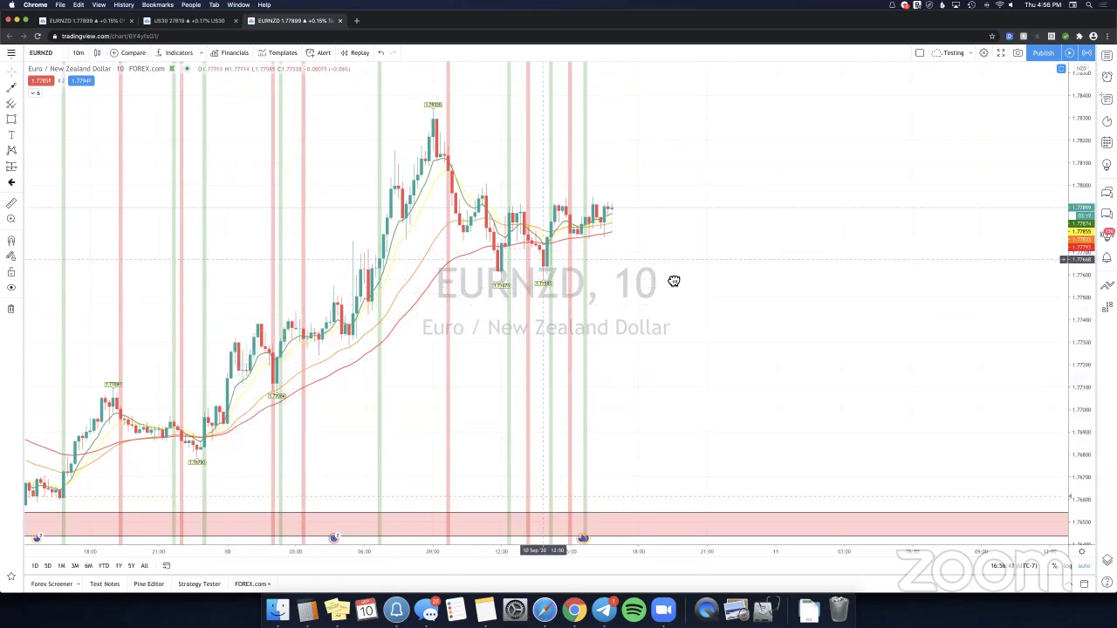
Show the watchlist and switch the 10-minute chart to US30.
{"action": "left_click_drag", "start_coordinate": [593, 219], "coordinate": [579, 239]}
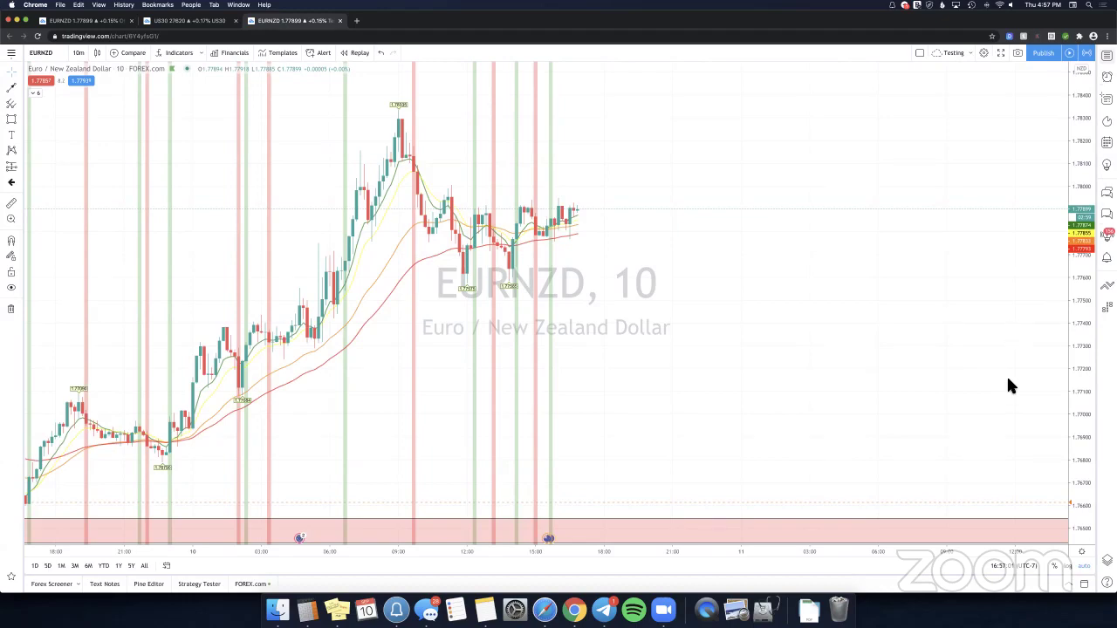
{"action": "left_click", "coordinate": [1108, 56]}
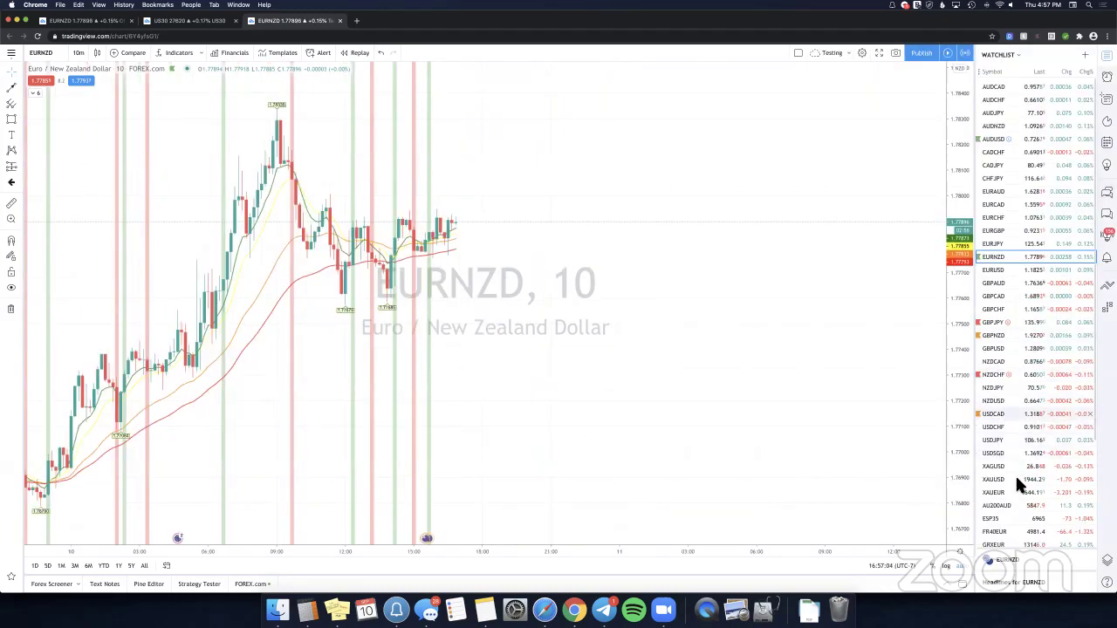
{"action": "scroll", "coordinate": [1015, 473], "scroll_direction": "down", "scroll_amount": 5}
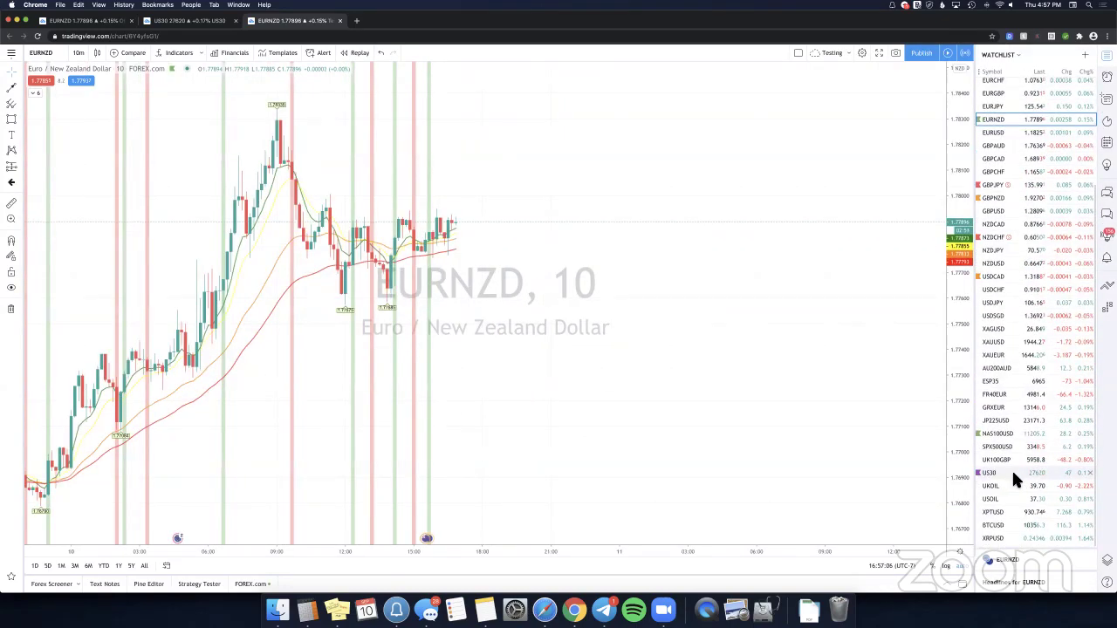
{"action": "left_click", "coordinate": [1014, 473]}
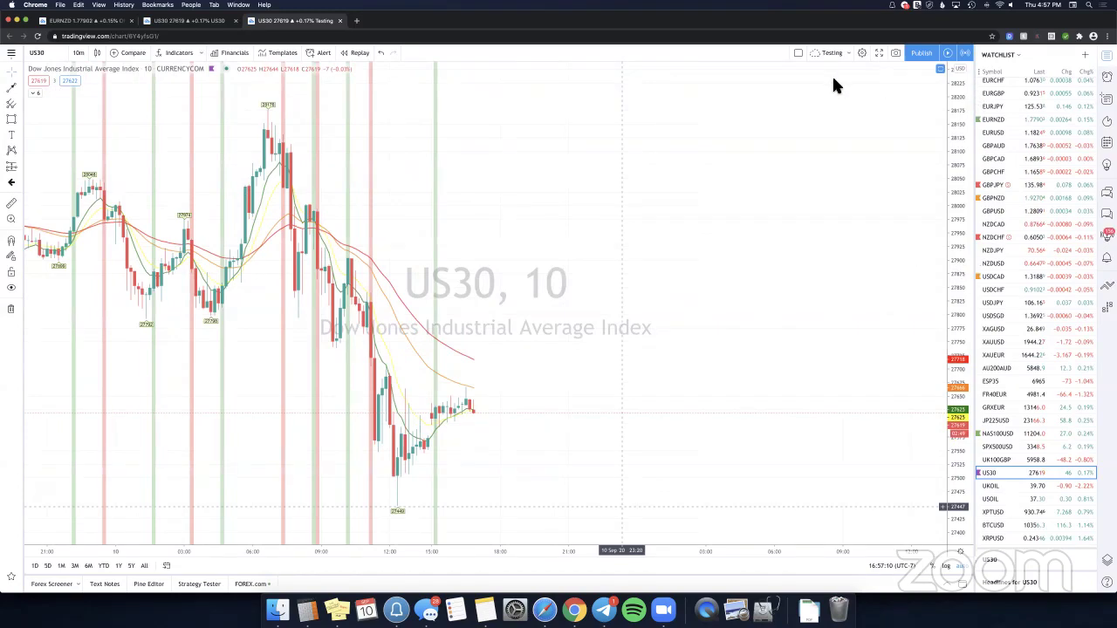
Switch to Telegram and look through K2 Premium Chat for the shared US30 short trade chart, viewing it enlarged.
{"action": "key", "text": "super+Tab"}
{"action": "left_click", "coordinate": [795, 258]}
{"action": "left_click_drag", "start_coordinate": [829, 80], "coordinate": [685, 74]}
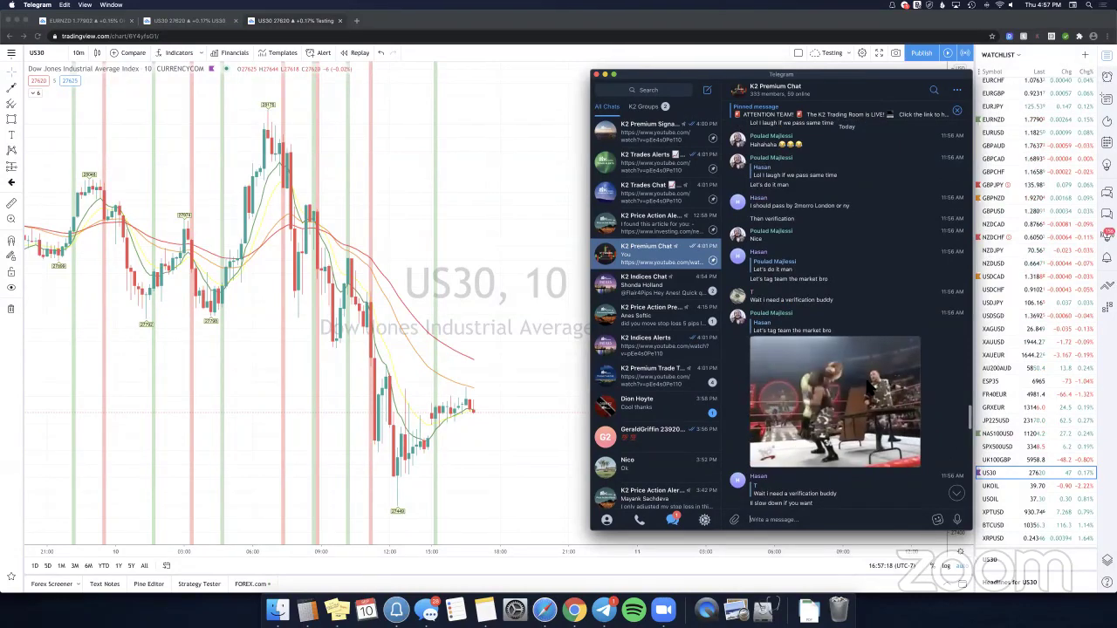
{"action": "scroll", "coordinate": [863, 369], "scroll_direction": "up", "scroll_amount": 5}
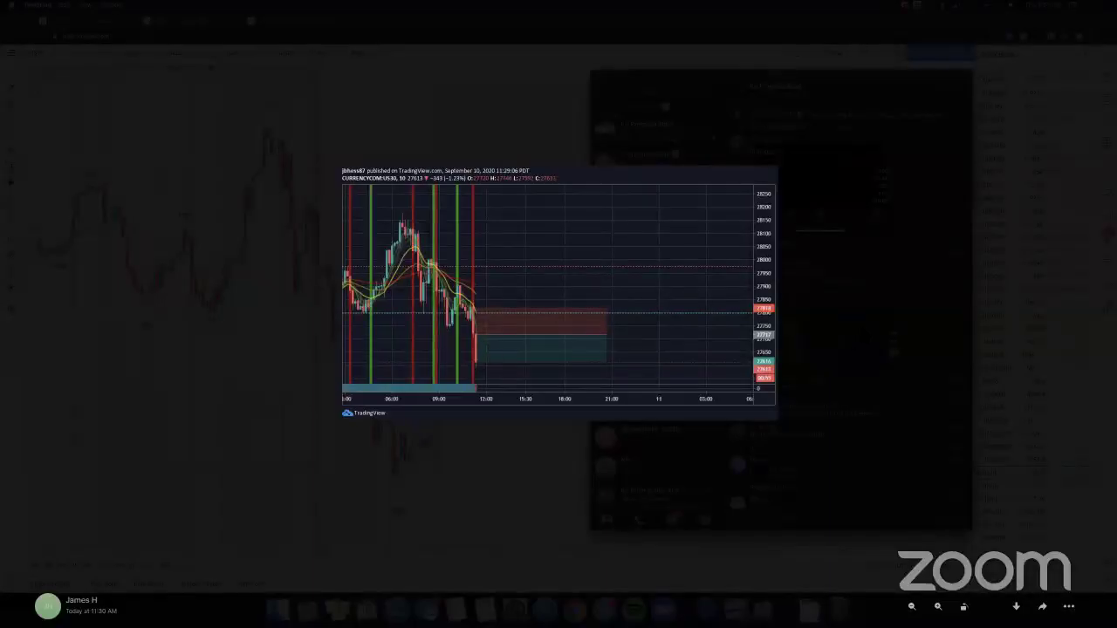
{"action": "key", "text": "Escape"}
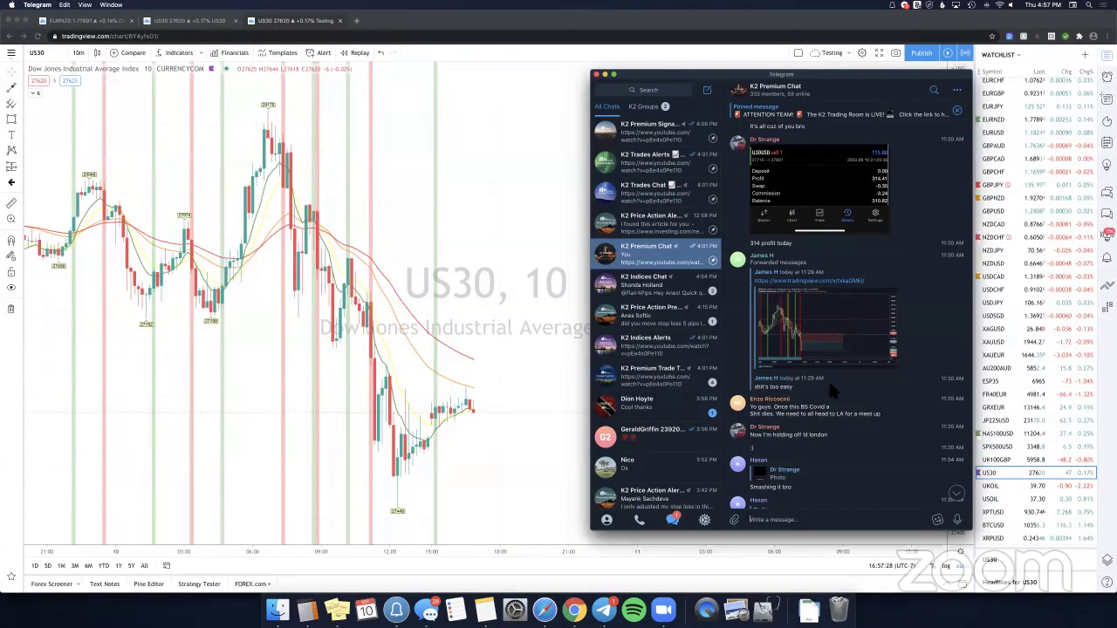
Open the member's direct chat about US30, view the shared account results image, and return to the US30 chart.
{"action": "left_click", "coordinate": [717, 453]}
{"action": "scroll", "coordinate": [717, 449], "scroll_direction": "down", "scroll_amount": 4}
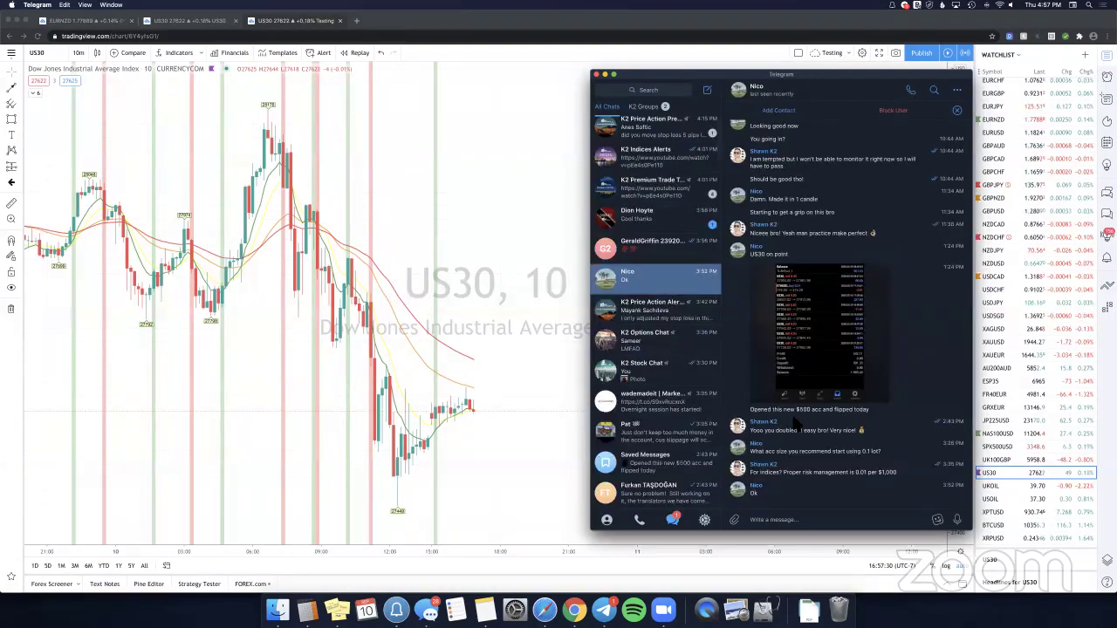
{"action": "left_click", "coordinate": [786, 309]}
{"action": "left_click", "coordinate": [785, 309]}
{"action": "left_click", "coordinate": [429, 336]}
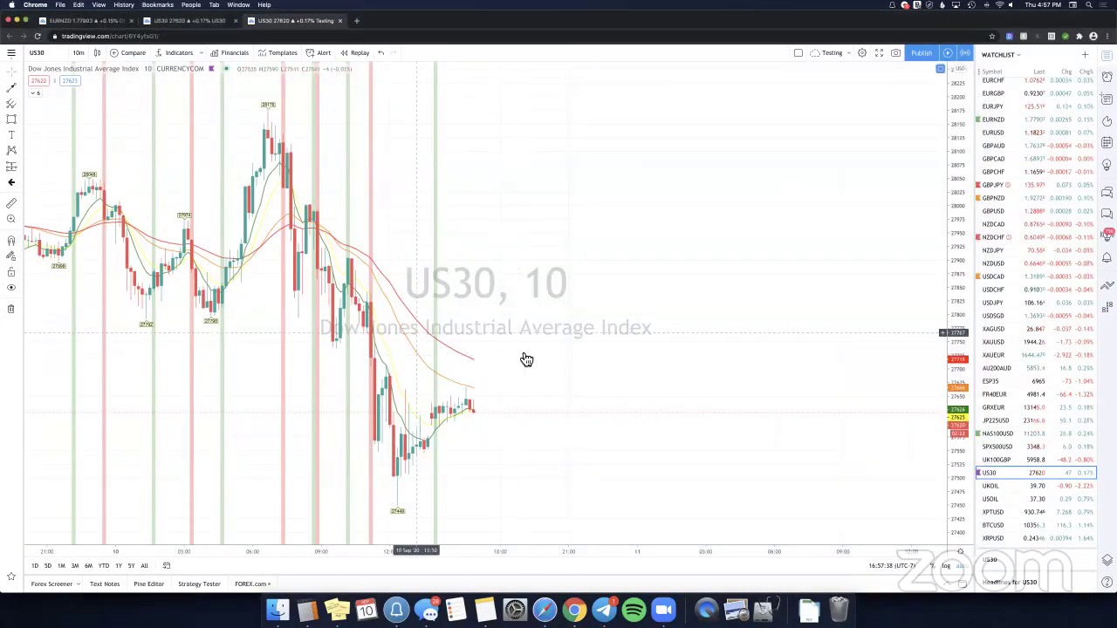
Place a short position just after the 10 Sep red signal line near 11:20, with entry 27720, stop 27865 and target 27575.
{"action": "scroll", "coordinate": [553, 331], "scroll_direction": "left", "scroll_amount": 5}
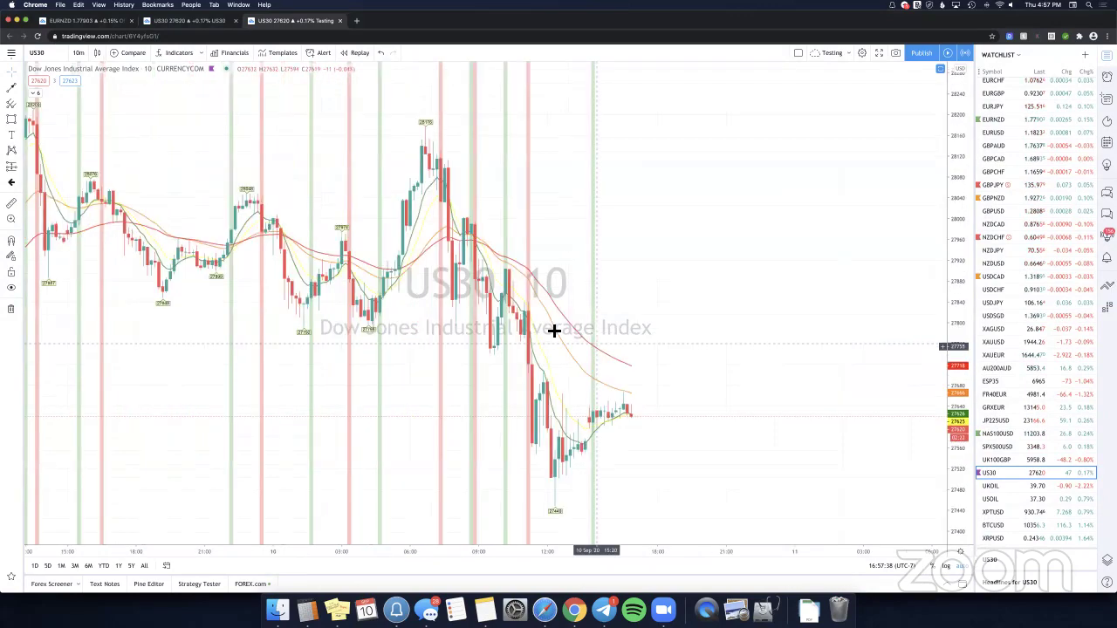
{"action": "scroll", "coordinate": [554, 331], "scroll_direction": "left", "scroll_amount": 1}
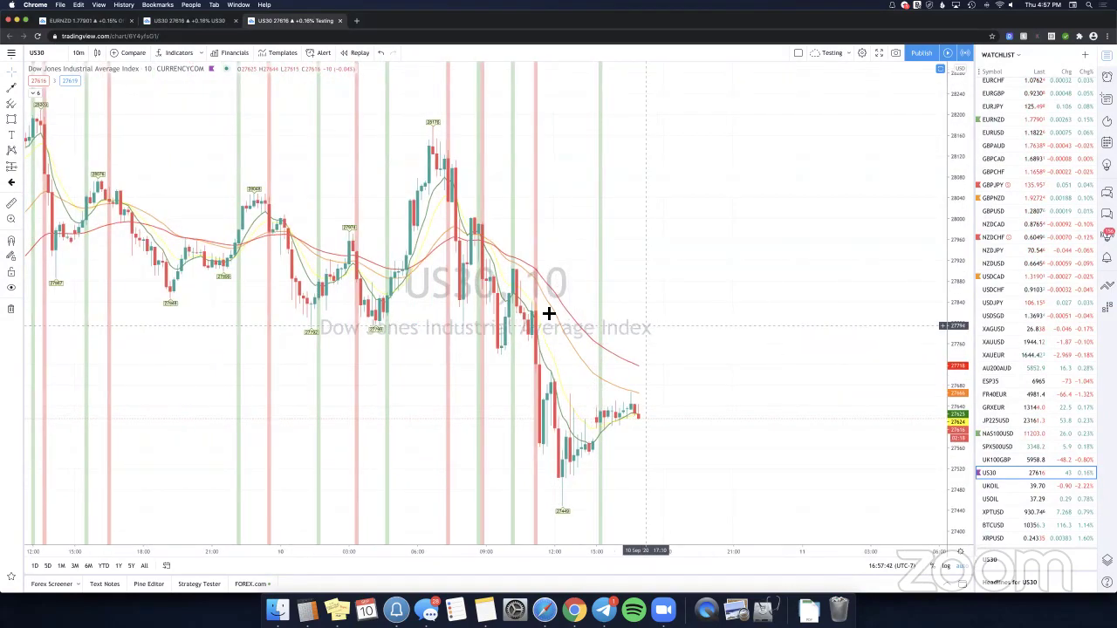
{"action": "scroll", "coordinate": [598, 336], "scroll_direction": "up", "scroll_amount": 3}
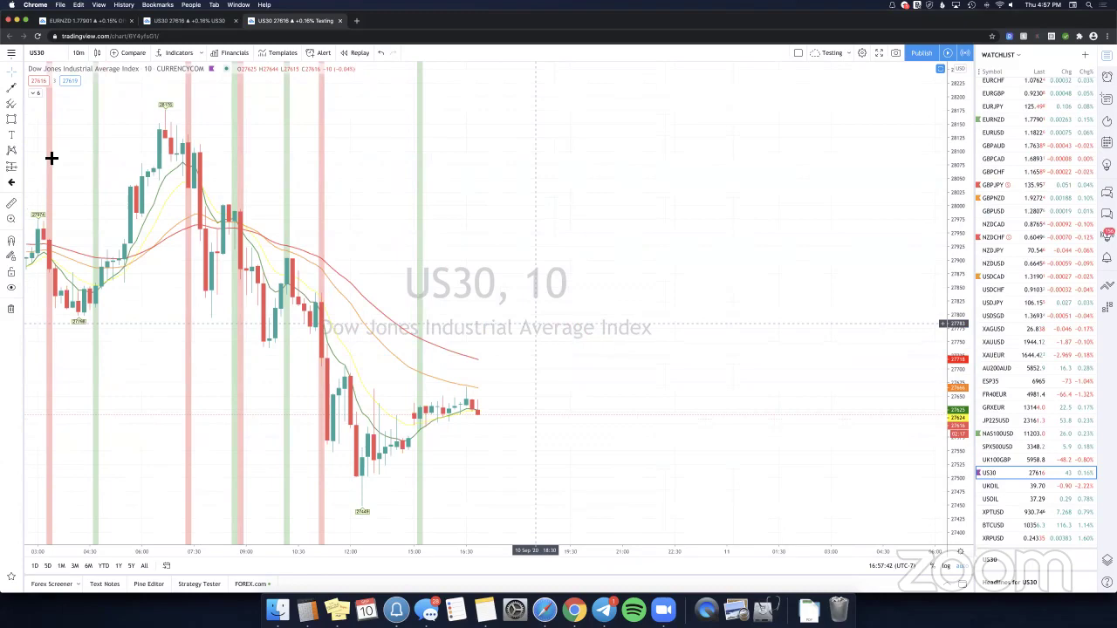
{"action": "scroll", "coordinate": [483, 375], "scroll_direction": "left", "scroll_amount": 9}
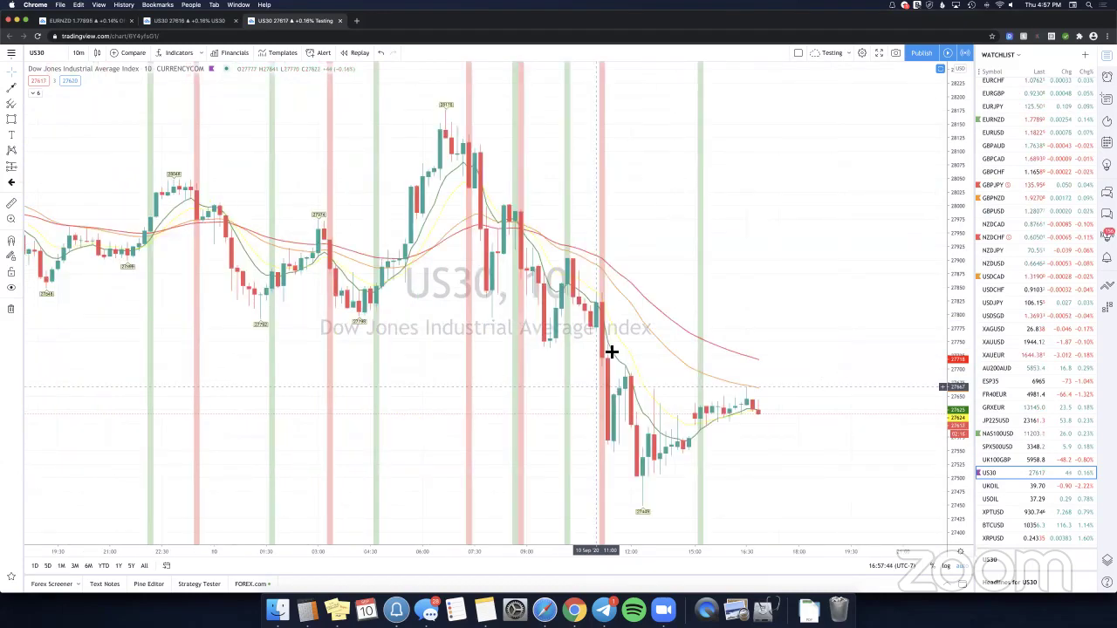
{"action": "scroll", "coordinate": [706, 343], "scroll_direction": "right", "scroll_amount": 3}
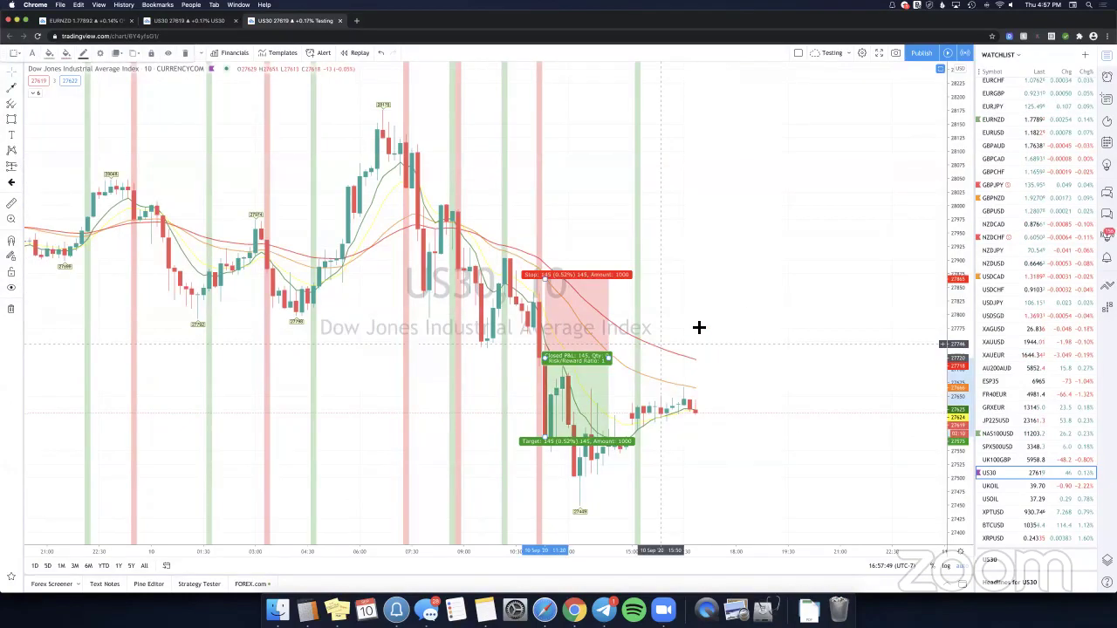
{"action": "left_click", "coordinate": [699, 327]}
{"action": "scroll", "coordinate": [621, 326], "scroll_direction": "right", "scroll_amount": 3}
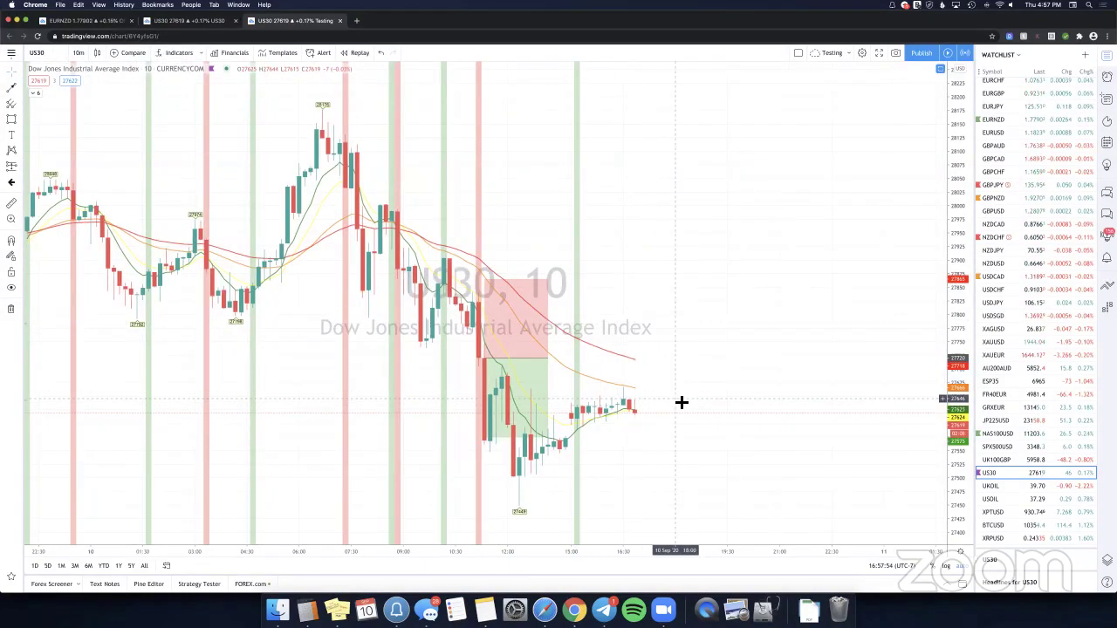
{"action": "scroll", "coordinate": [681, 402], "scroll_direction": "right", "scroll_amount": 1}
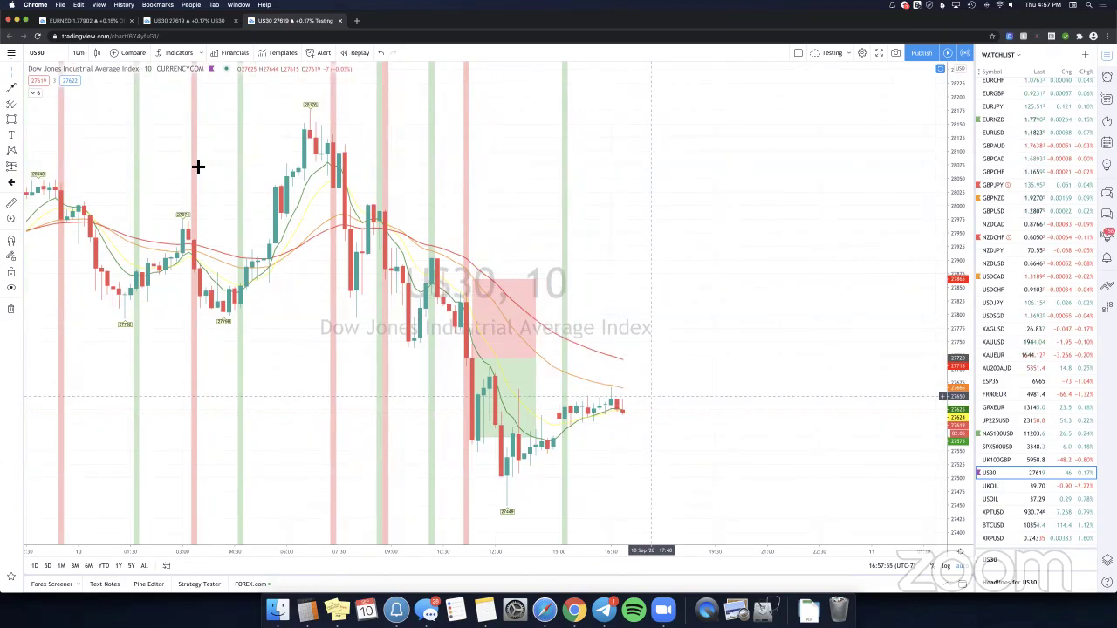
Place a short position at US30's latest 10-minute candle, about two hours wide, with entry 27623, stop 27769 and target 27479.
{"action": "scroll", "coordinate": [590, 415], "scroll_direction": "right", "scroll_amount": 2}
{"action": "left_click", "coordinate": [589, 412]}
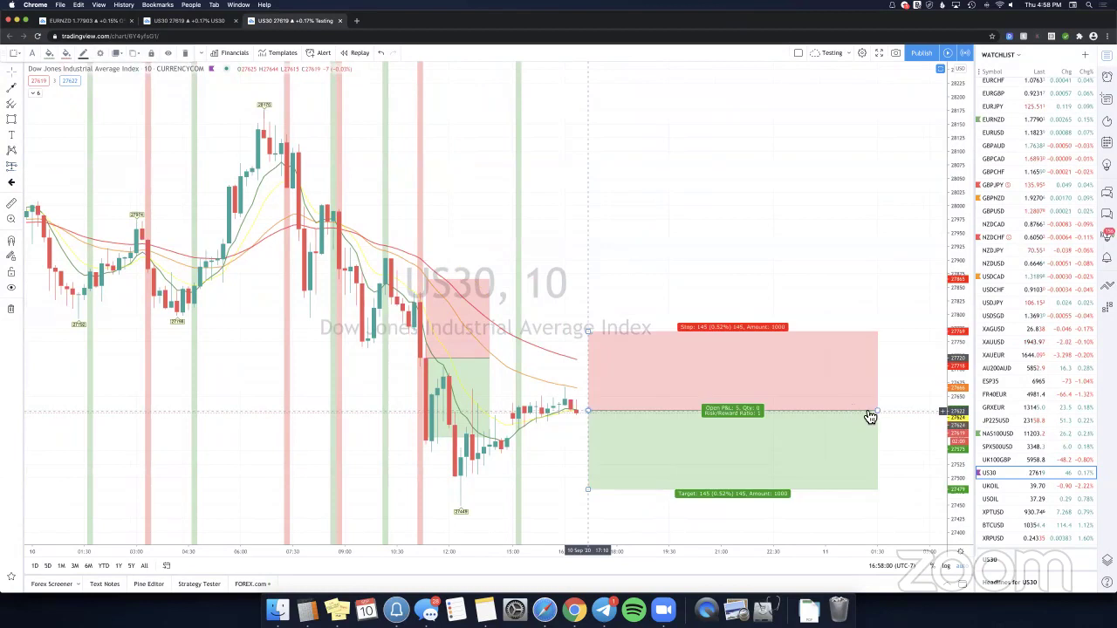
{"action": "left_click_drag", "start_coordinate": [874, 417], "coordinate": [578, 411]}
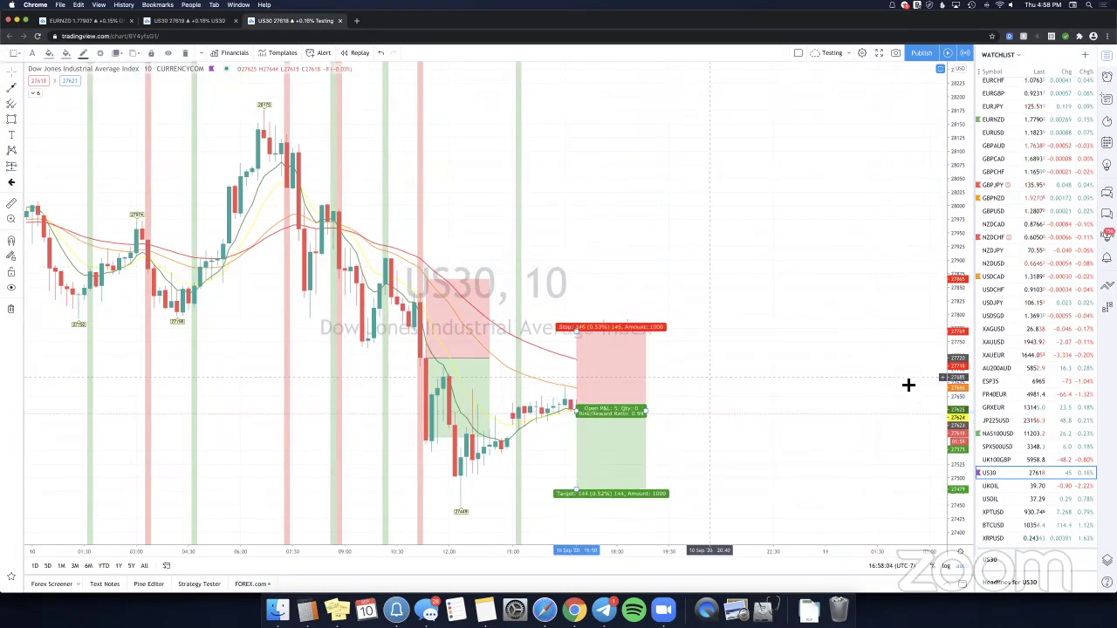
{"action": "left_click", "coordinate": [831, 369]}
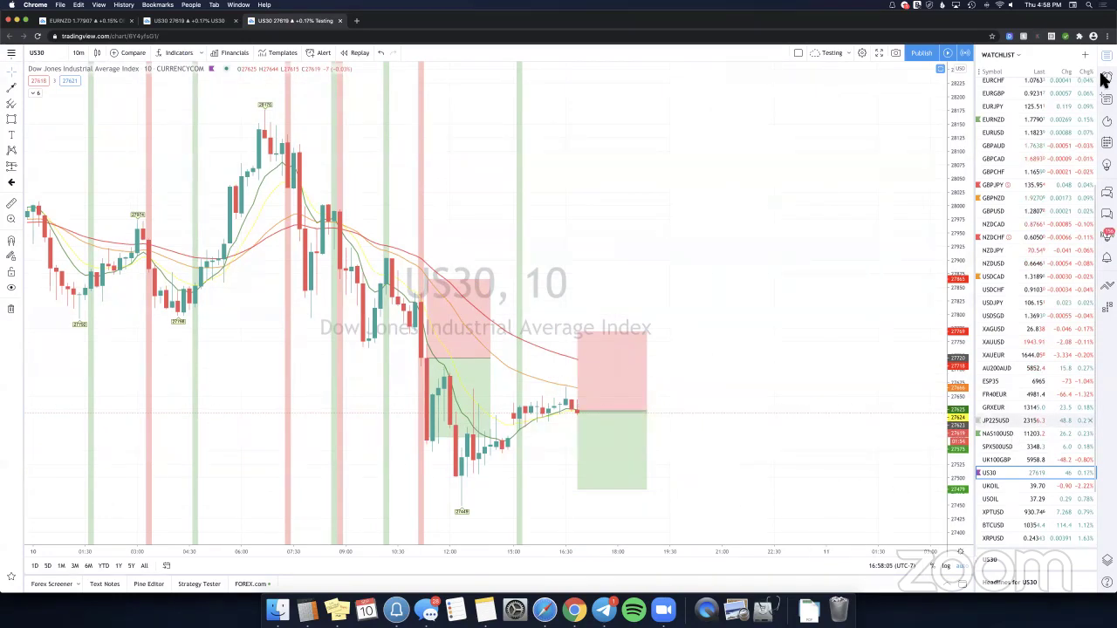
Switch the 10-minute chart to NAS100USD and place a short position at the latest candle with entry 11205.8.
{"action": "left_click", "coordinate": [1030, 433]}
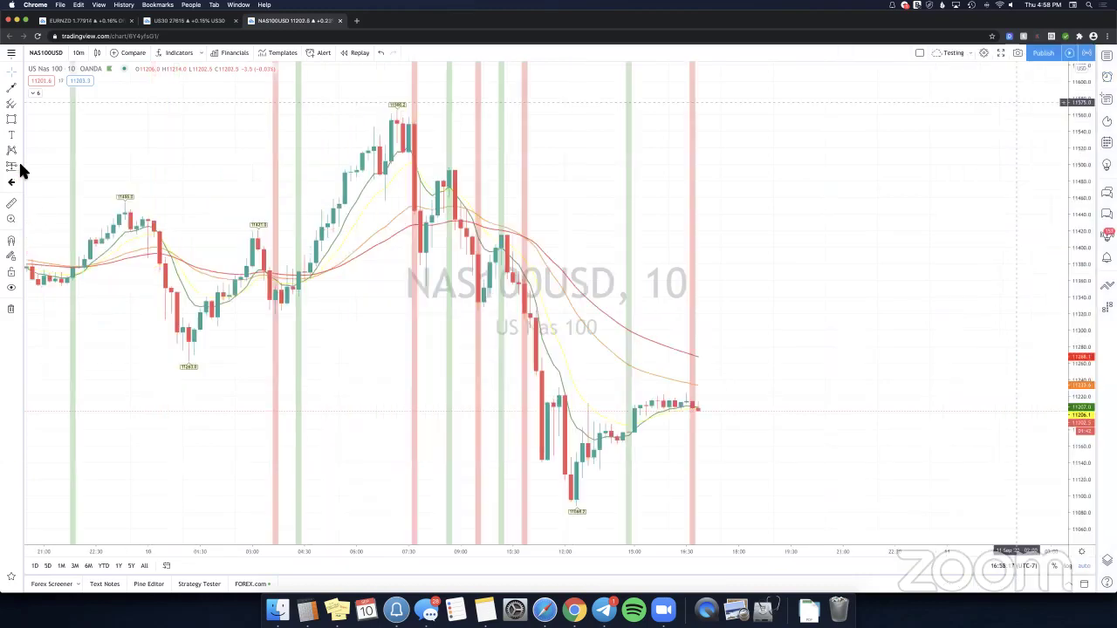
{"action": "left_click", "coordinate": [706, 411]}
{"action": "left_click_drag", "start_coordinate": [723, 288], "coordinate": [557, 336]}
Set both the profit level and the stop level of the NAS100USD short position to 1000 ticks.
{"action": "double_click", "coordinate": [709, 359]}
{"action": "double_click", "coordinate": [539, 321]}
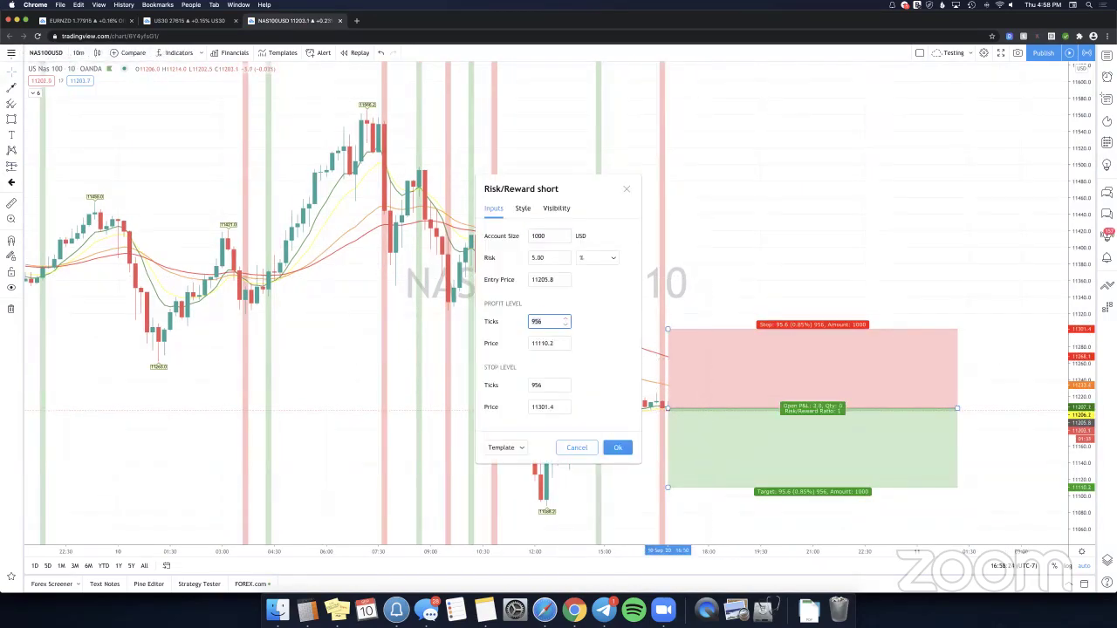
{"action": "type", "text": "100"}
{"action": "key", "text": "Tab"}
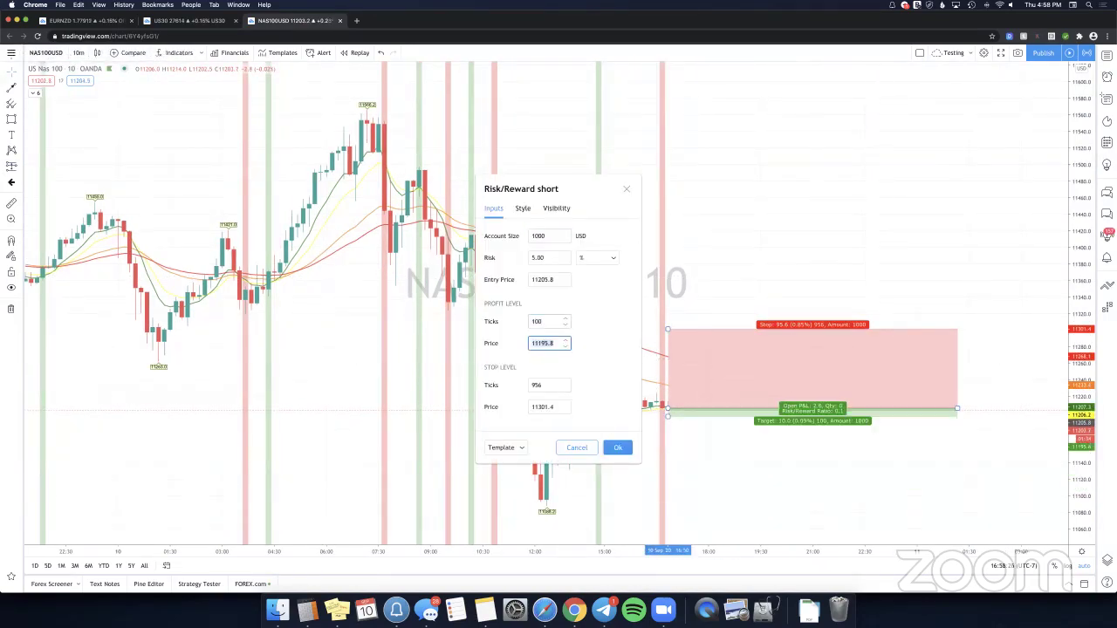
{"action": "key", "text": "Tab"}
{"action": "type", "text": "1000"}
{"action": "left_click", "coordinate": [541, 322]}
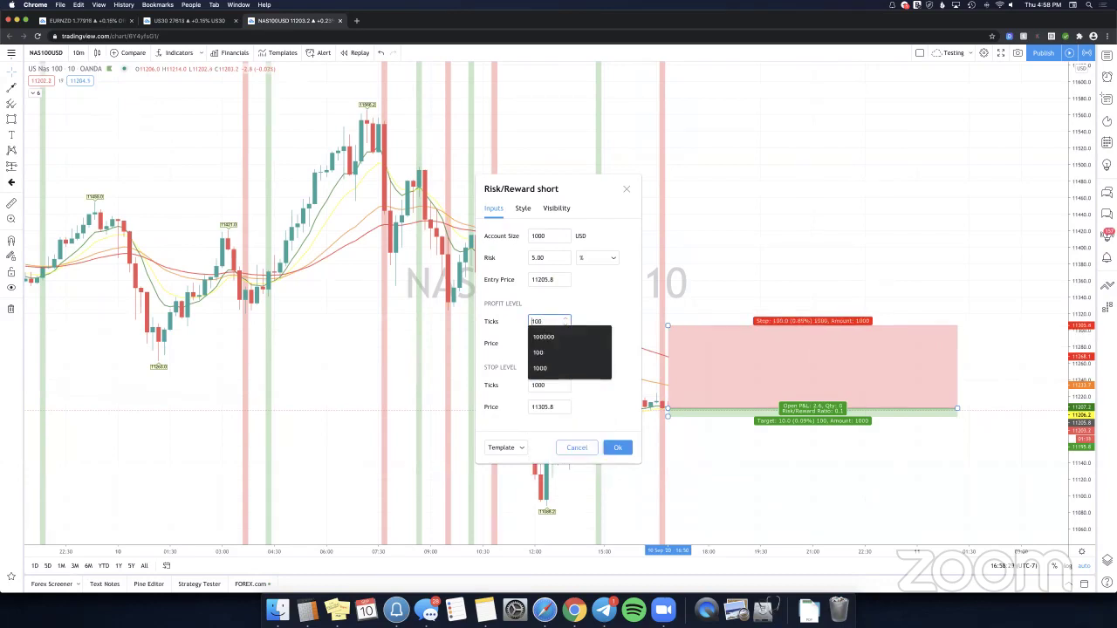
{"action": "type", "text": "0"}
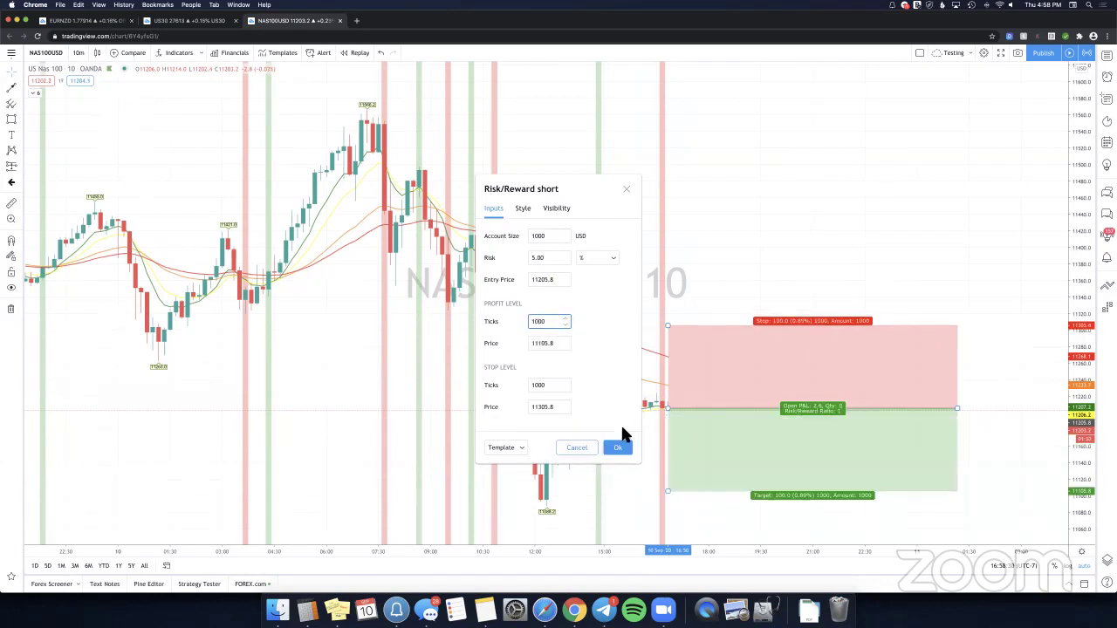
{"action": "left_click", "coordinate": [618, 447]}
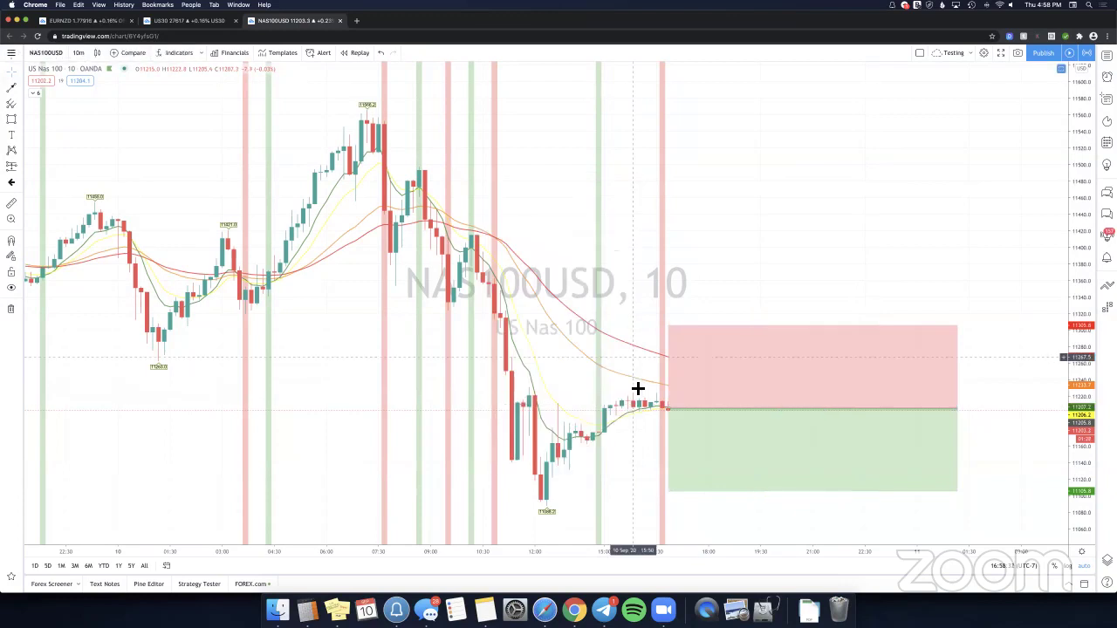
Shorten the current NAS100USD short position so that it ends at about 19:40.
{"action": "left_click", "coordinate": [700, 419]}
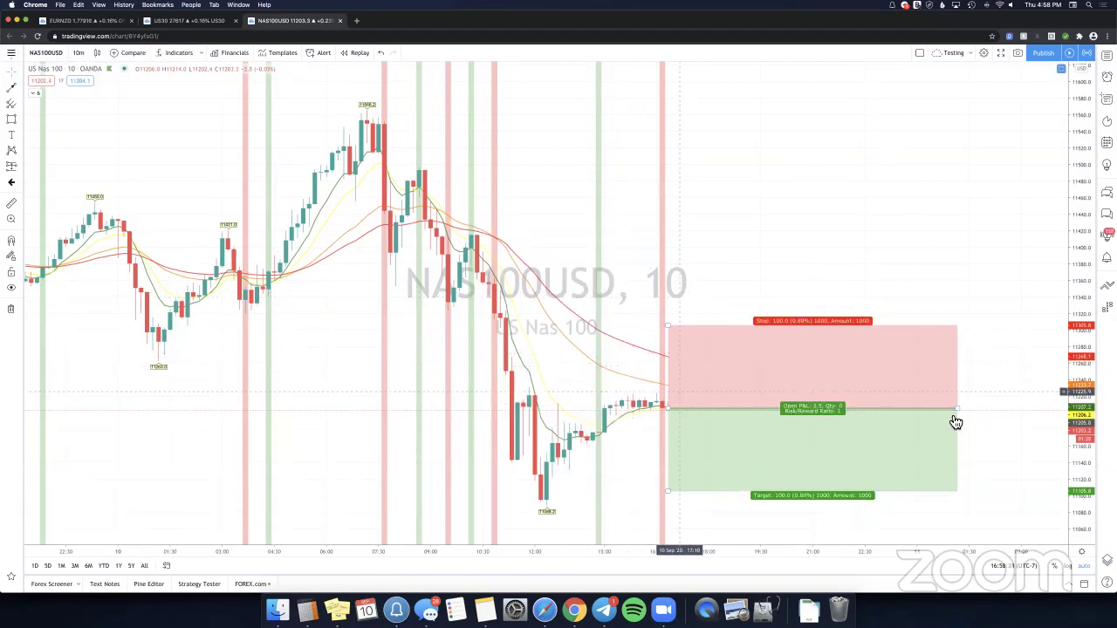
{"action": "left_click_drag", "start_coordinate": [959, 413], "coordinate": [765, 399]}
{"action": "left_click", "coordinate": [758, 279]}
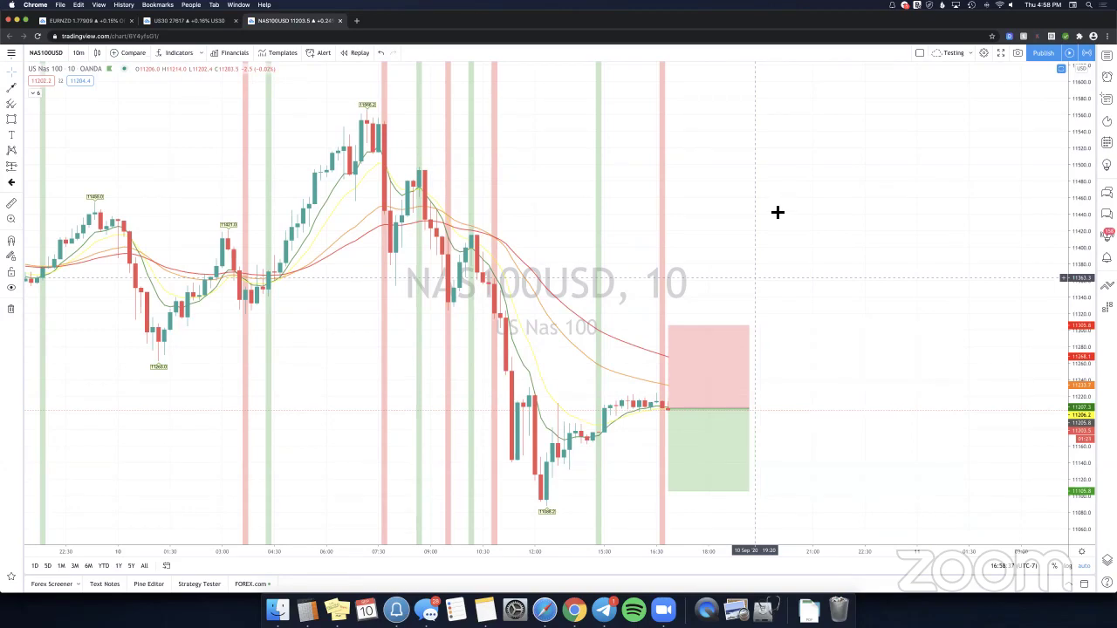
{"action": "left_click_drag", "start_coordinate": [673, 411], "coordinate": [753, 438]}
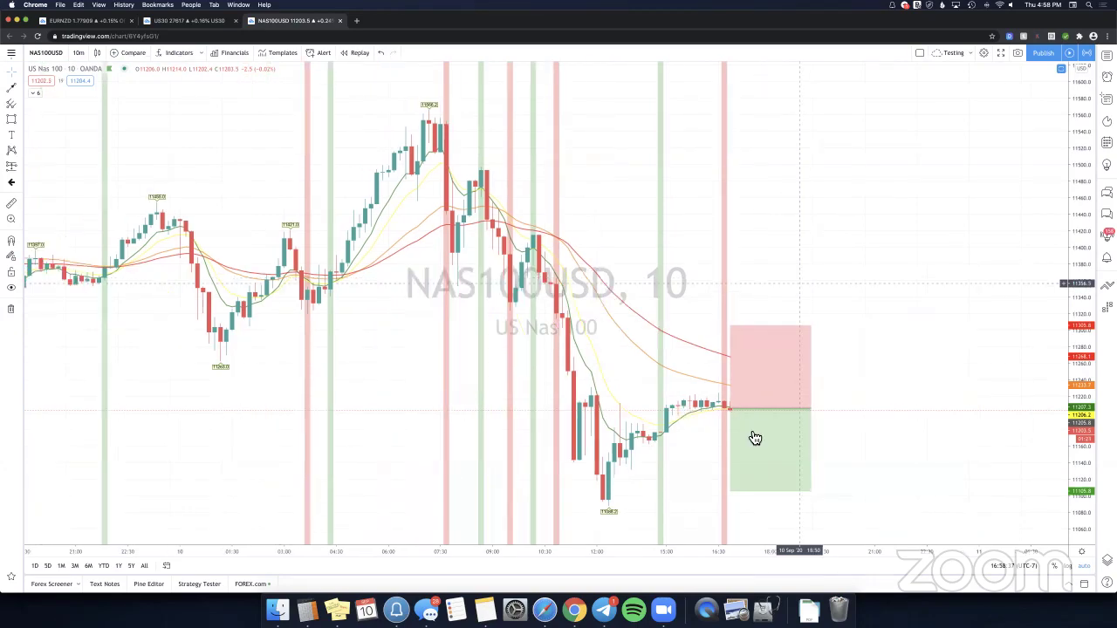
Place two narrow short positions after the earlier 10 Sep red signal lines, at 09:40 with entry 11332.2 and at 11:00 with entry 11320.1.
{"action": "left_click", "coordinate": [20, 167]}
{"action": "left_click", "coordinate": [59, 184]}
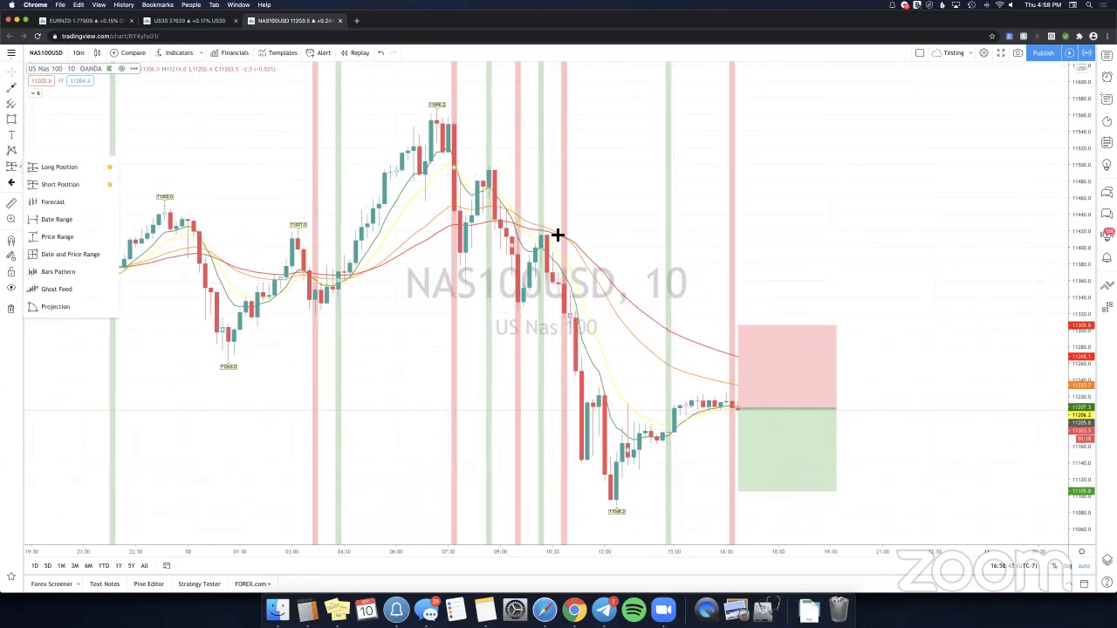
{"action": "left_click_drag", "start_coordinate": [524, 303], "coordinate": [562, 298]}
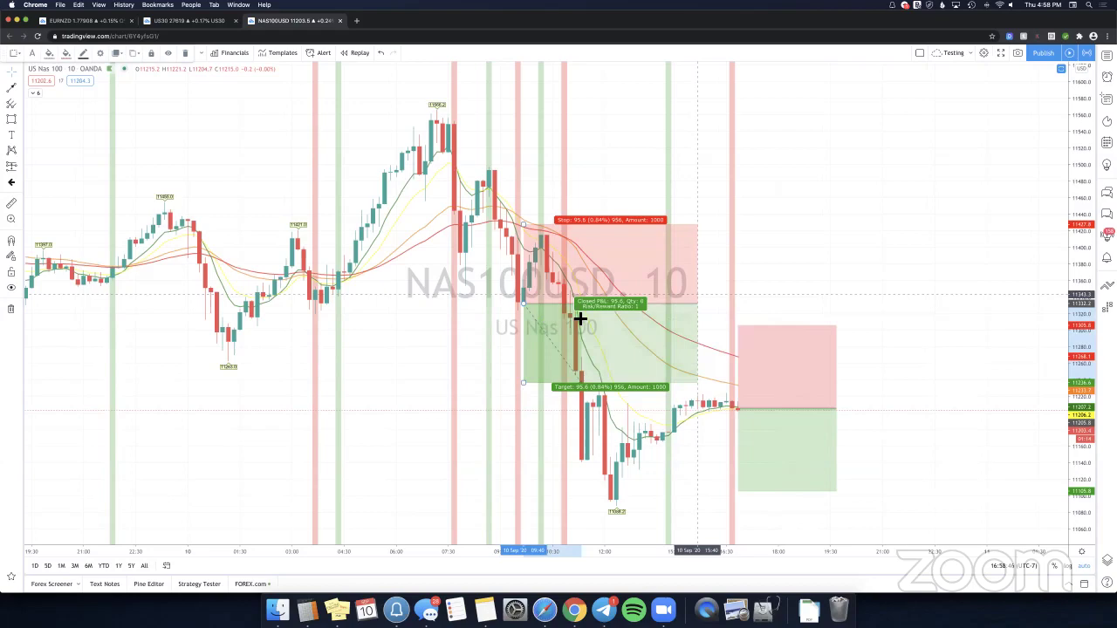
{"action": "left_click", "coordinate": [572, 315]}
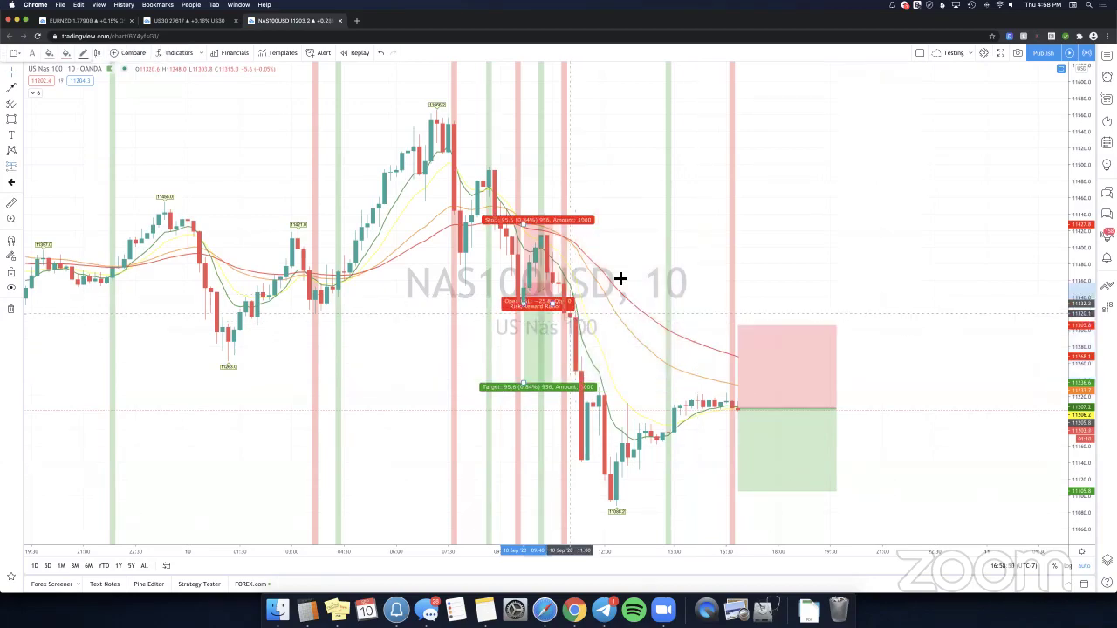
{"action": "left_click_drag", "start_coordinate": [856, 316], "coordinate": [601, 294]}
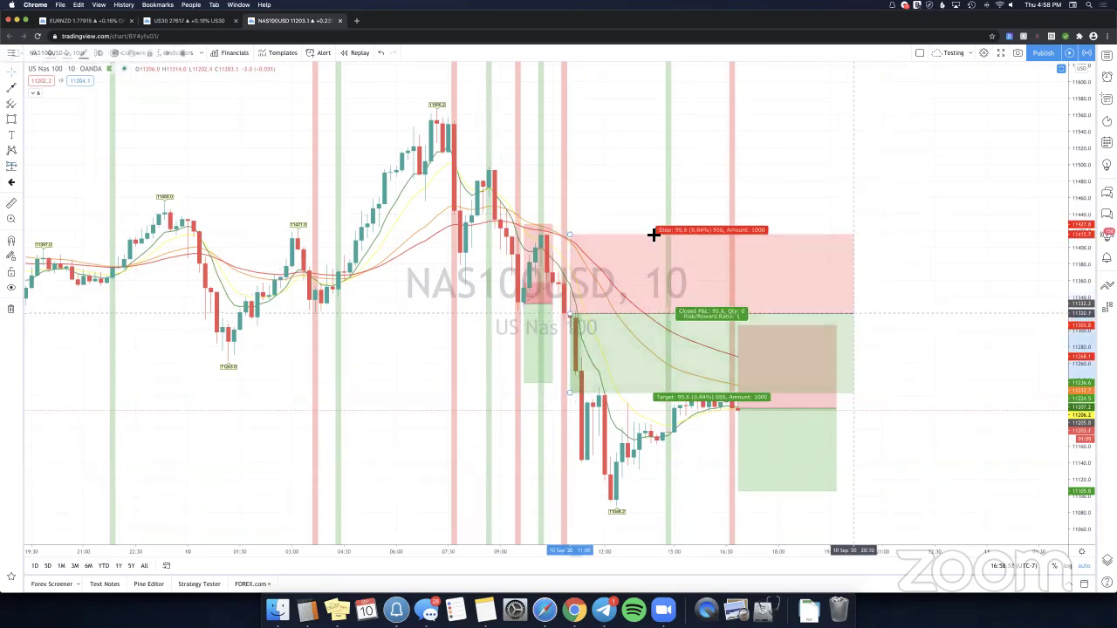
{"action": "left_click", "coordinate": [680, 242]}
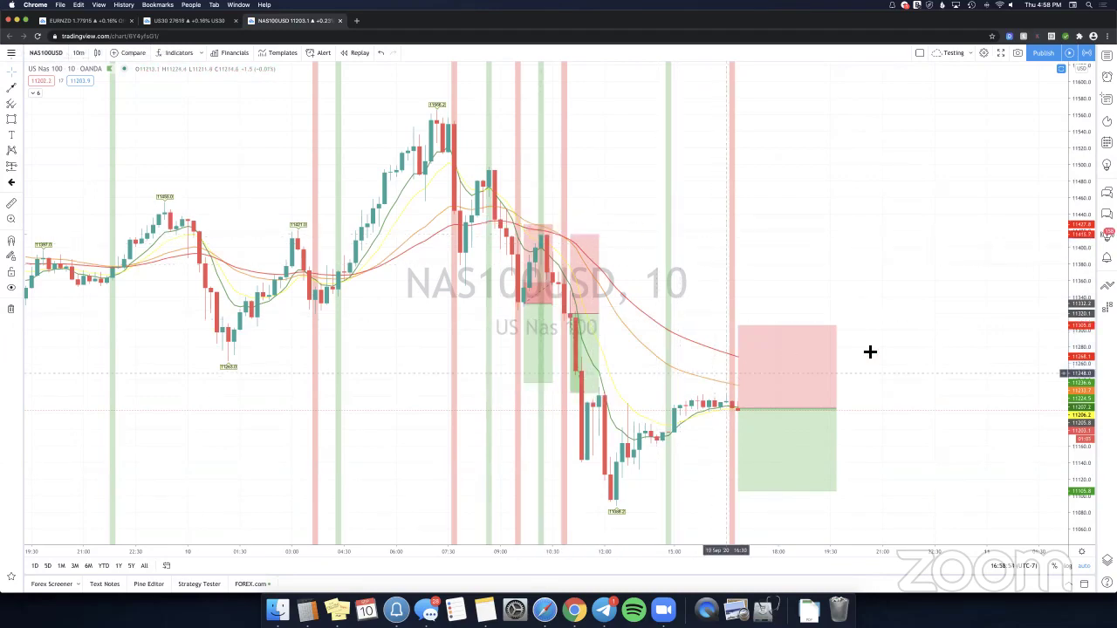
Draw a steep downward arrow over the current short position and adjust its ends so it points just below the target.
{"action": "left_click", "coordinate": [744, 383]}
{"action": "left_click", "coordinate": [782, 485]}
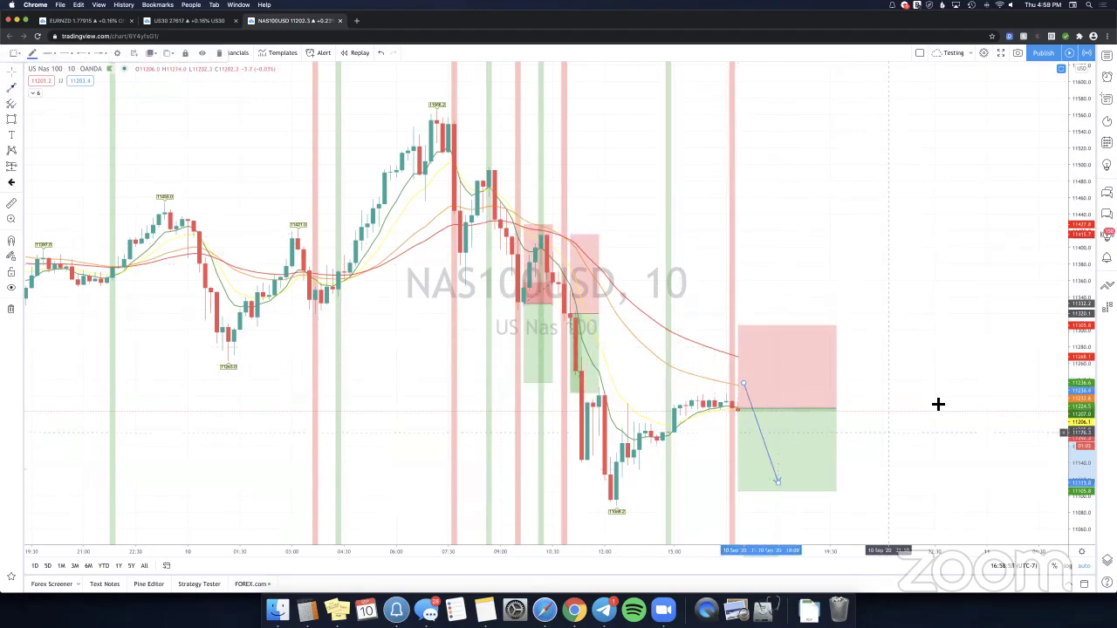
{"action": "left_click_drag", "start_coordinate": [943, 404], "coordinate": [905, 408]}
{"action": "left_click_drag", "start_coordinate": [723, 257], "coordinate": [686, 306]}
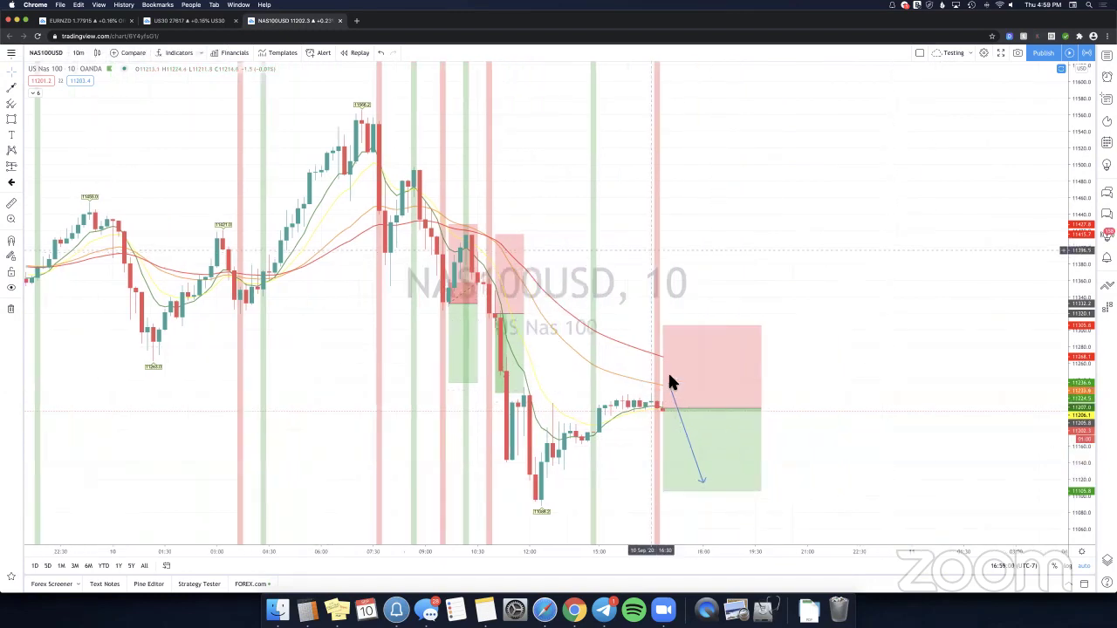
{"action": "left_click_drag", "start_coordinate": [669, 383], "coordinate": [681, 393]}
{"action": "left_click_drag", "start_coordinate": [712, 498], "coordinate": [716, 509]}
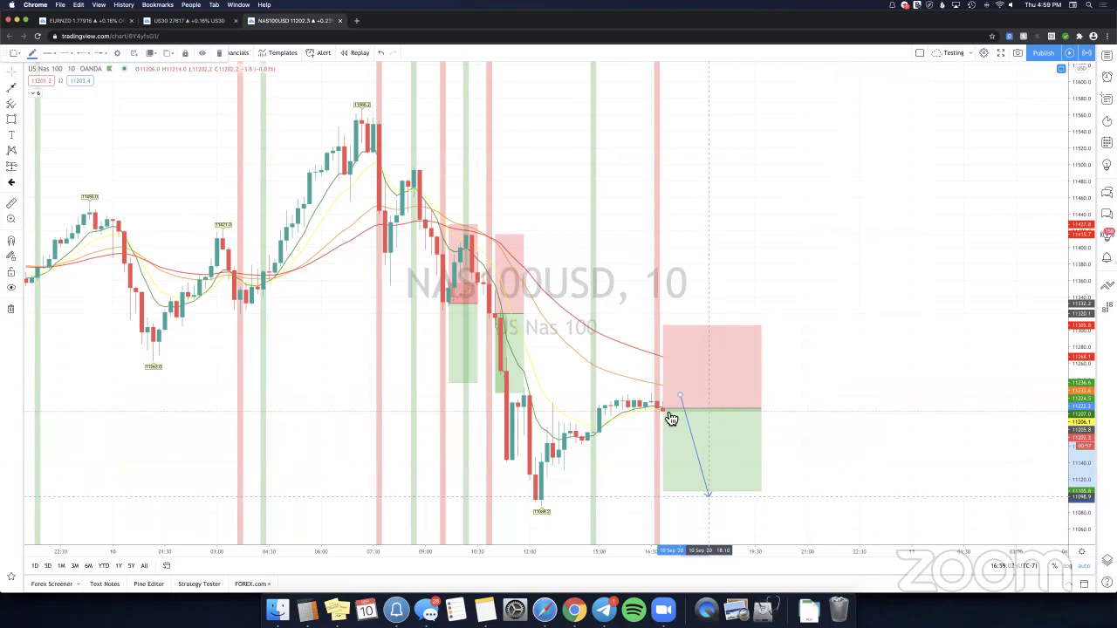
{"action": "left_click", "coordinate": [655, 451]}
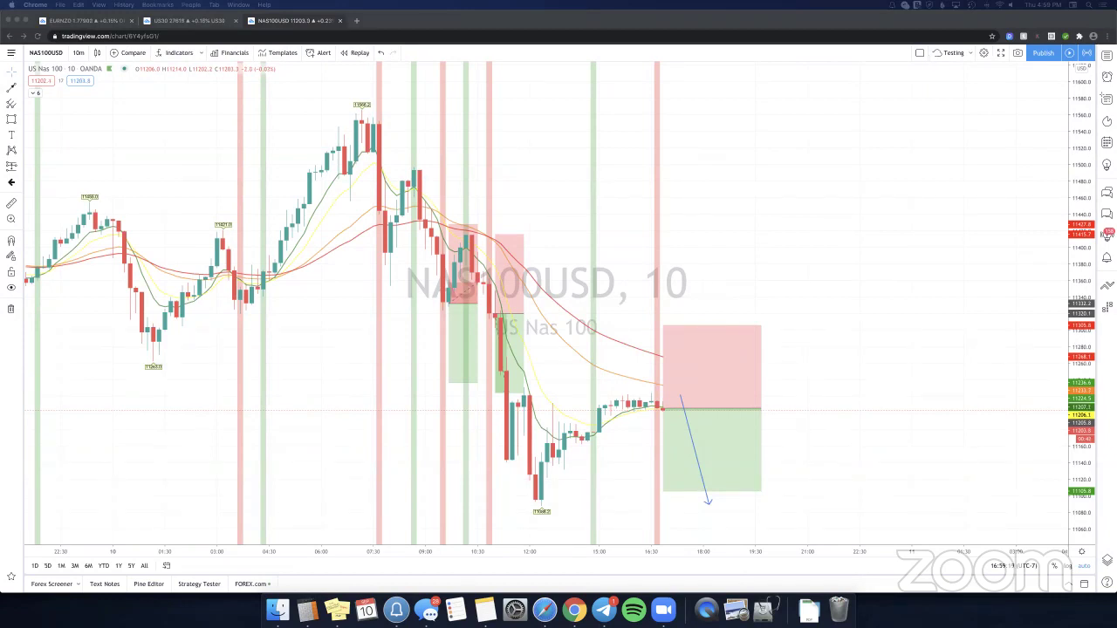
{"action": "left_click", "coordinate": [770, 172]}
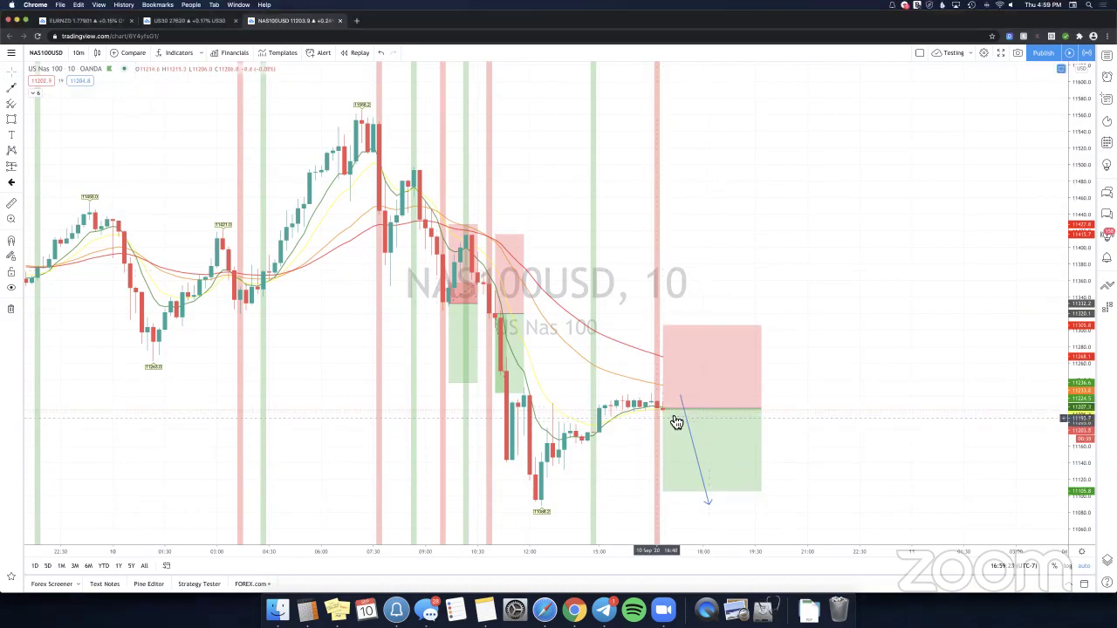
Compare the NAS100USD setup on the 5-minute and 15-minute charts, and return to the 10-minute chart.
{"action": "left_click", "coordinate": [78, 52]}
{"action": "left_click", "coordinate": [93, 132]}
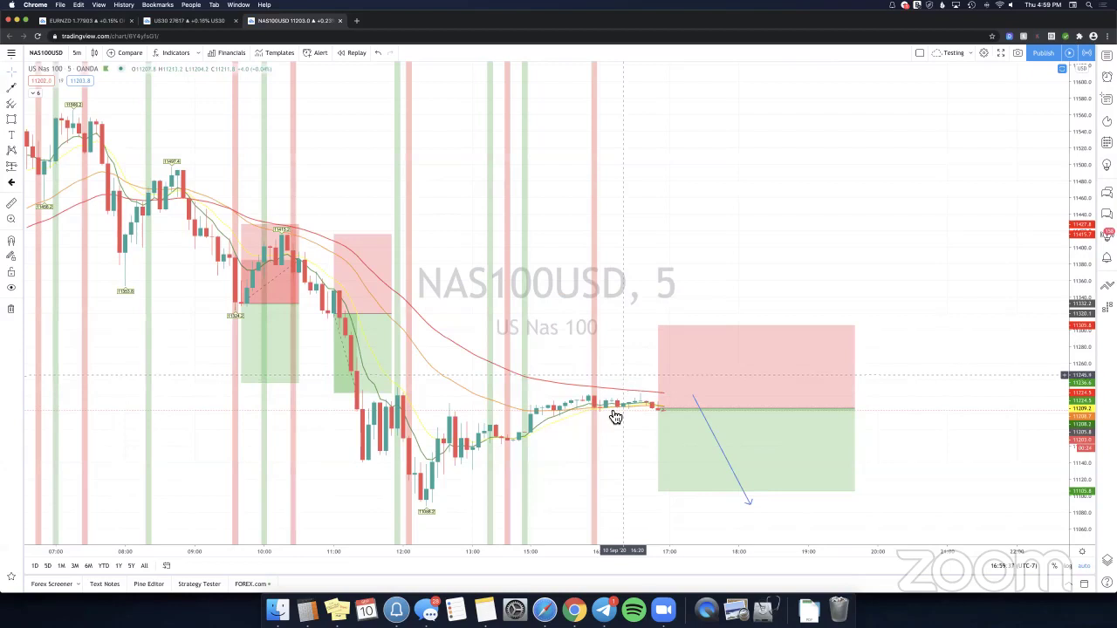
{"action": "left_click", "coordinate": [77, 54]}
{"action": "left_click", "coordinate": [98, 154]}
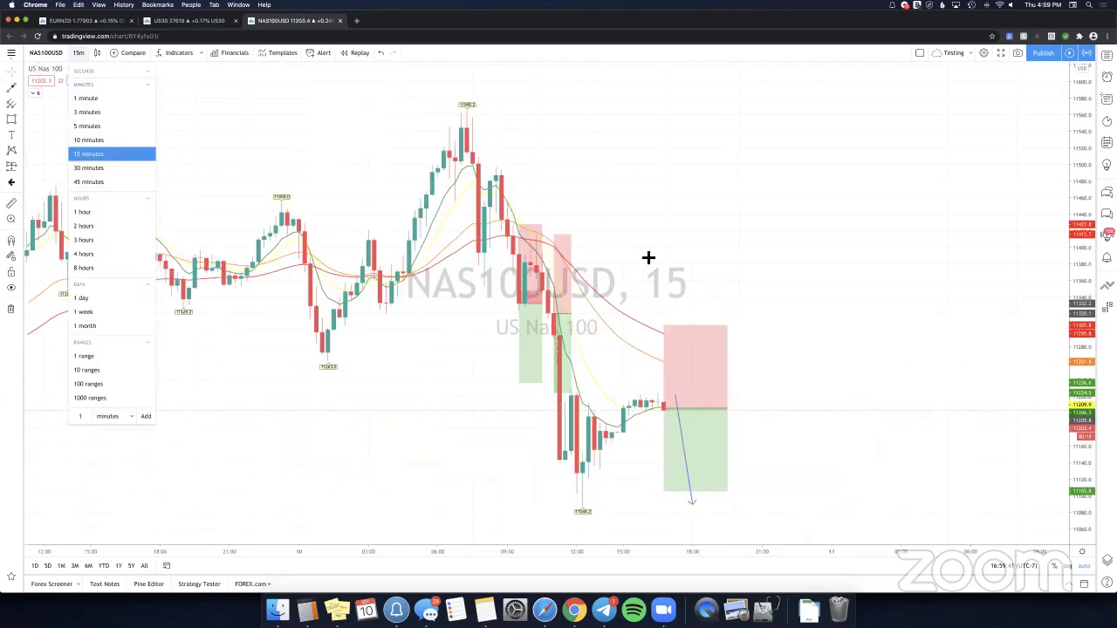
{"action": "type", "text": "10"}
{"action": "key", "text": "Return"}
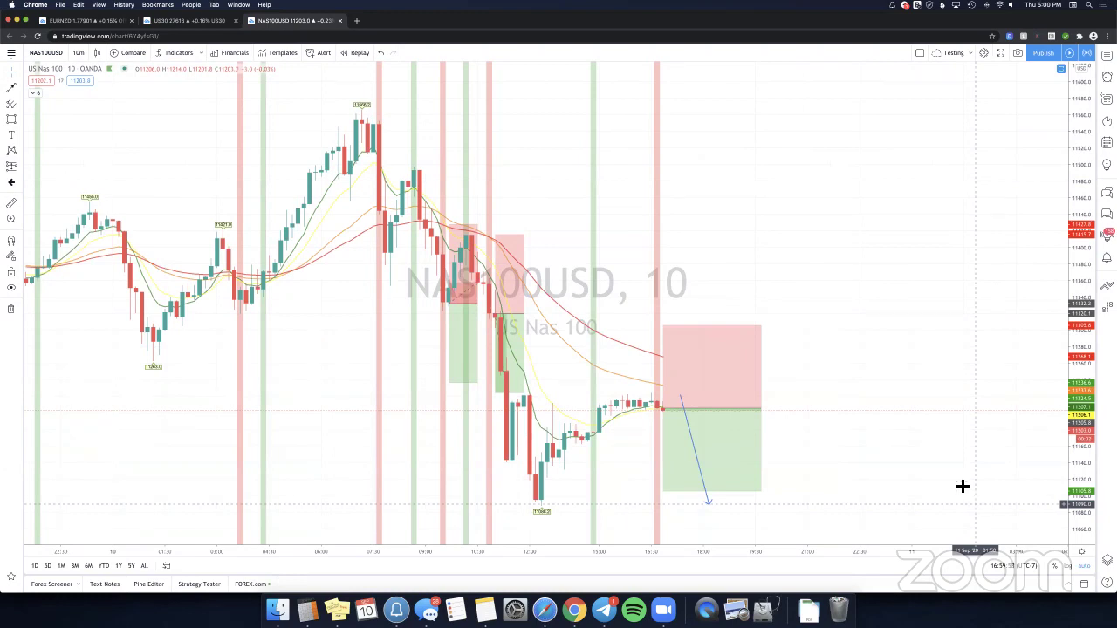
Check the current short position's open profit and loss, and remove the downward arrow over it.
{"action": "left_click", "coordinate": [724, 416]}
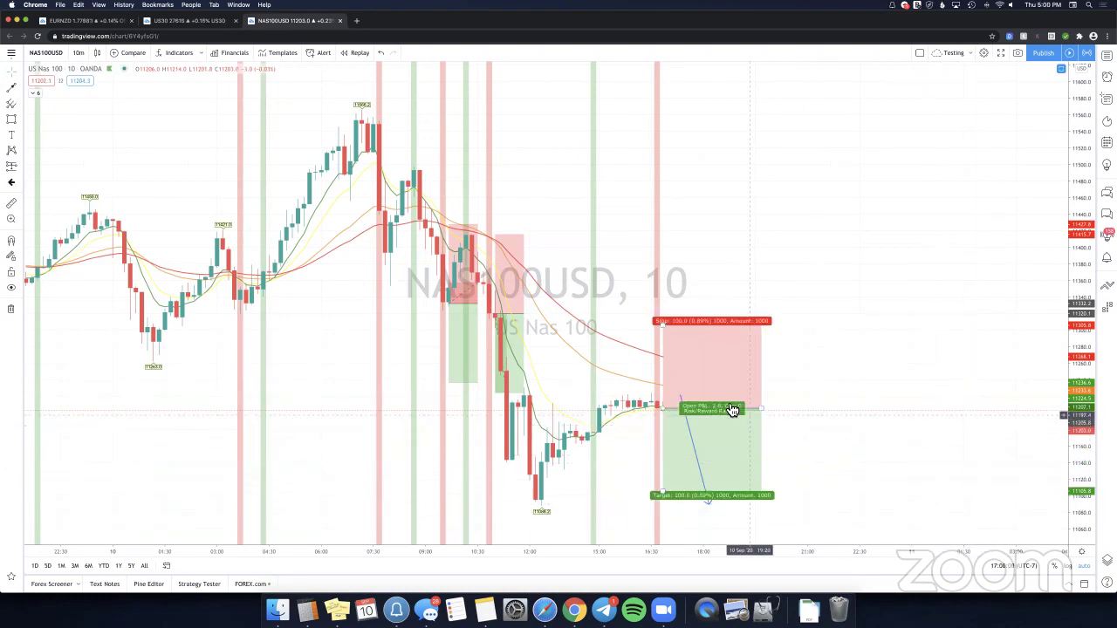
{"action": "left_click", "coordinate": [731, 404]}
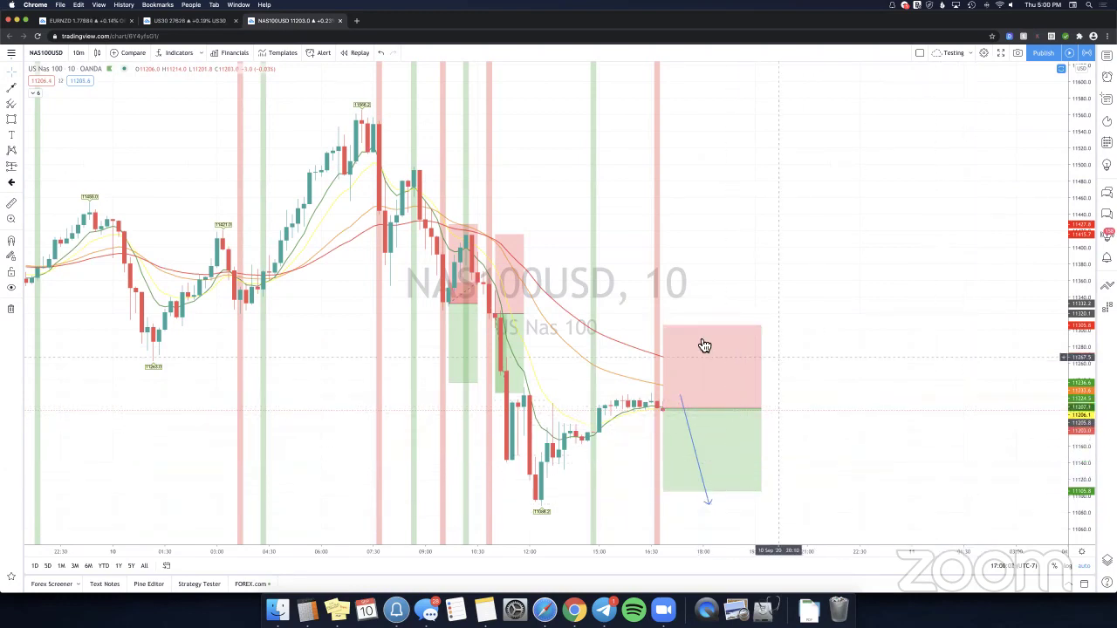
{"action": "left_click", "coordinate": [704, 344]}
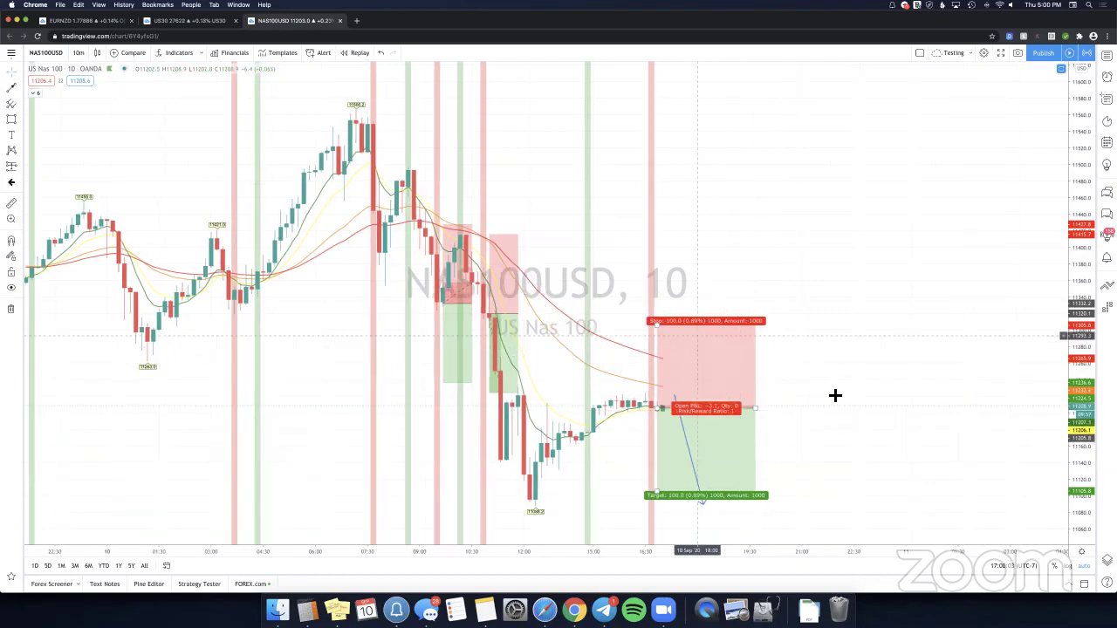
{"action": "left_click", "coordinate": [835, 396]}
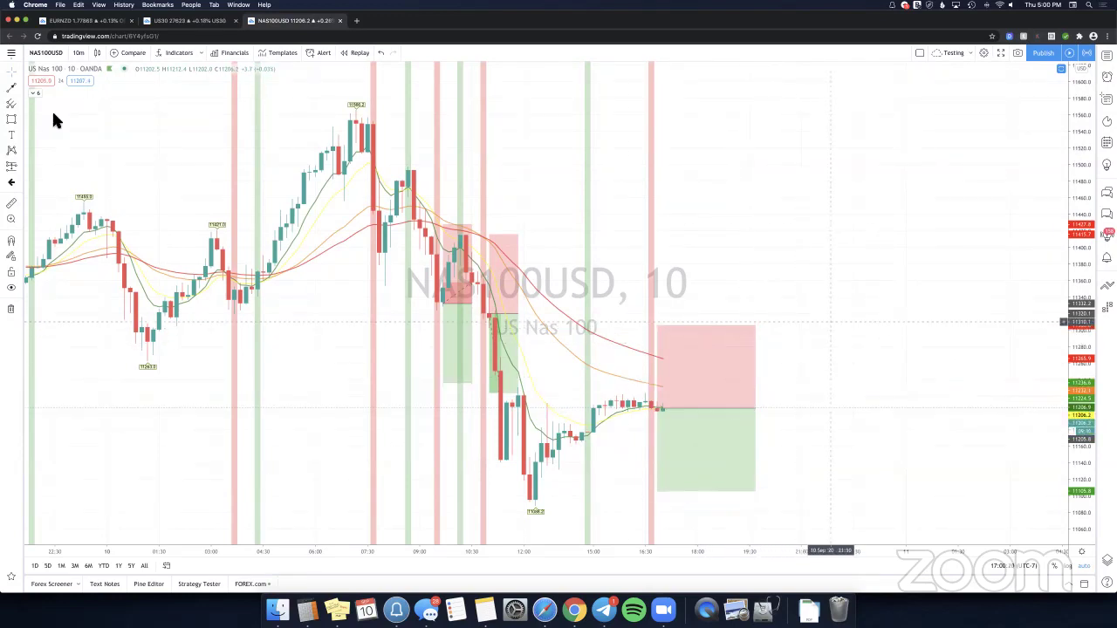
Draw a nearly horizontal arrow at about 11247 from the green signal line at 14:00 to 17:40.
{"action": "left_click", "coordinate": [12, 87]}
{"action": "left_click", "coordinate": [588, 375]}
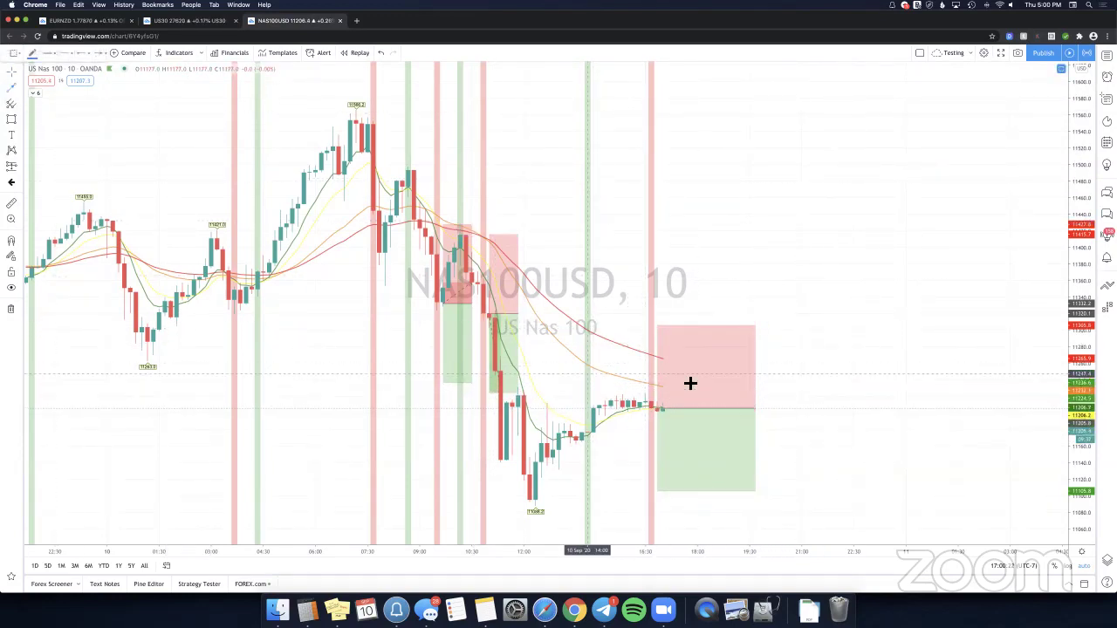
{"action": "left_click", "coordinate": [689, 378]}
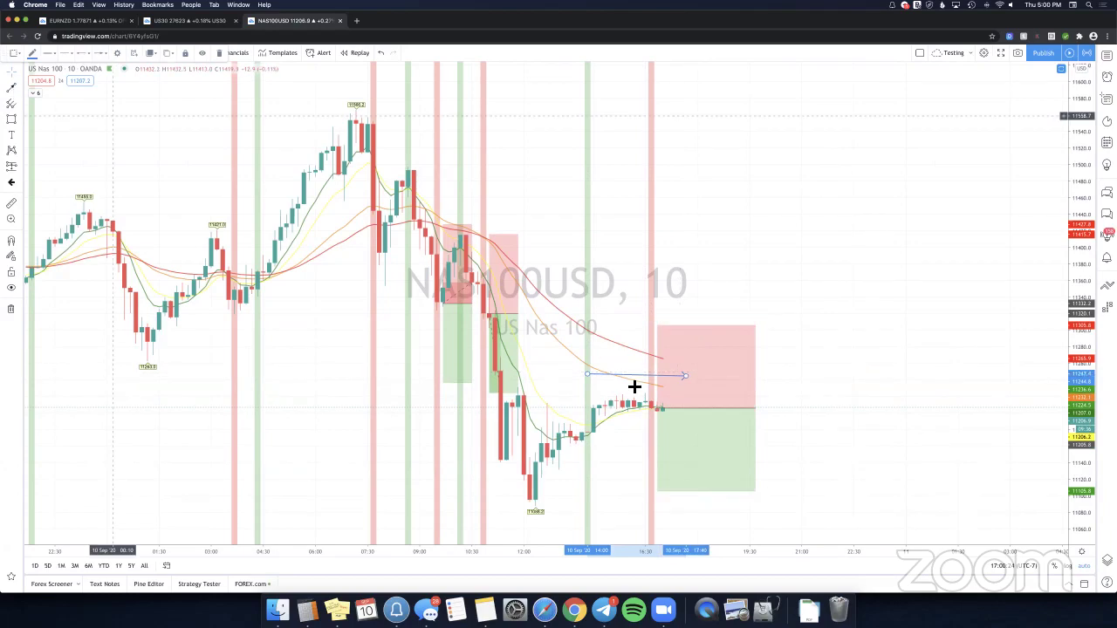
{"action": "left_click", "coordinate": [700, 376]}
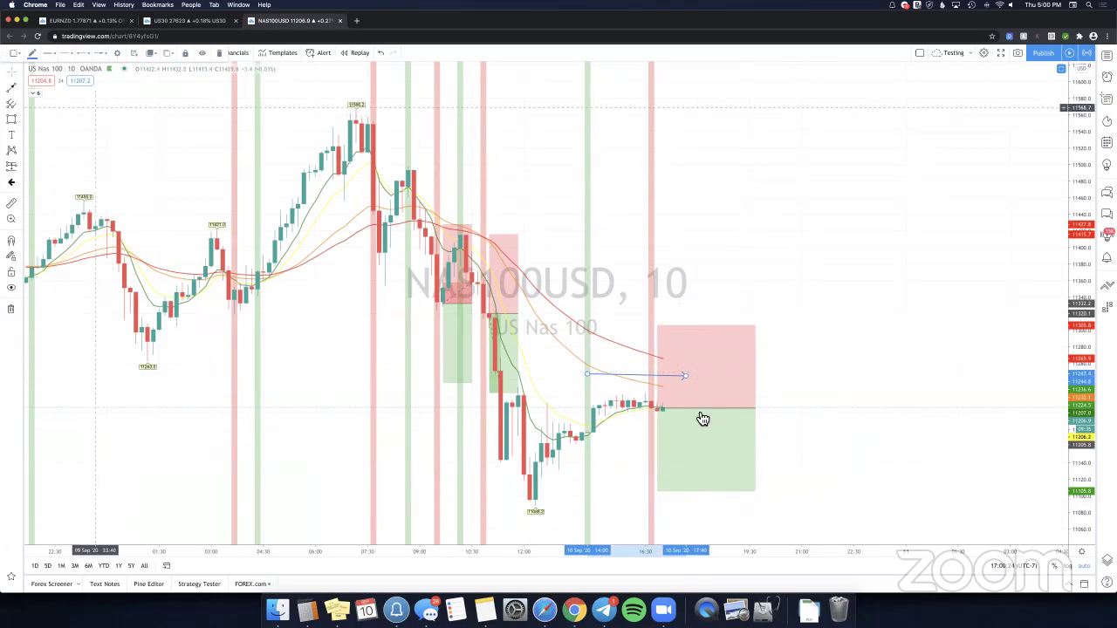
{"action": "left_click", "coordinate": [714, 425]}
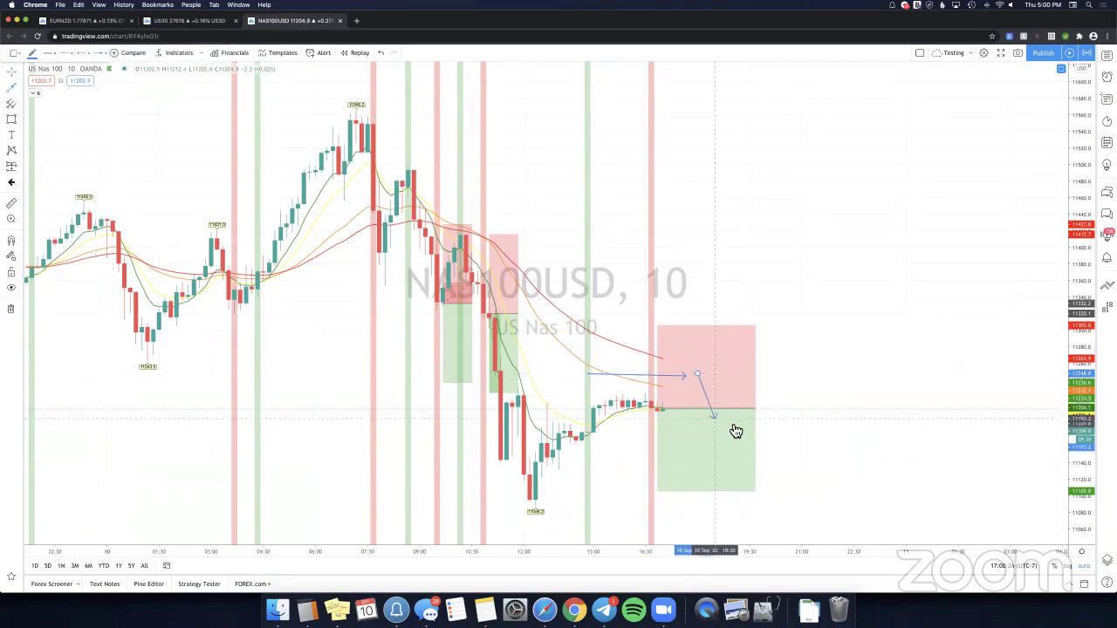
{"action": "key", "text": "Delete"}
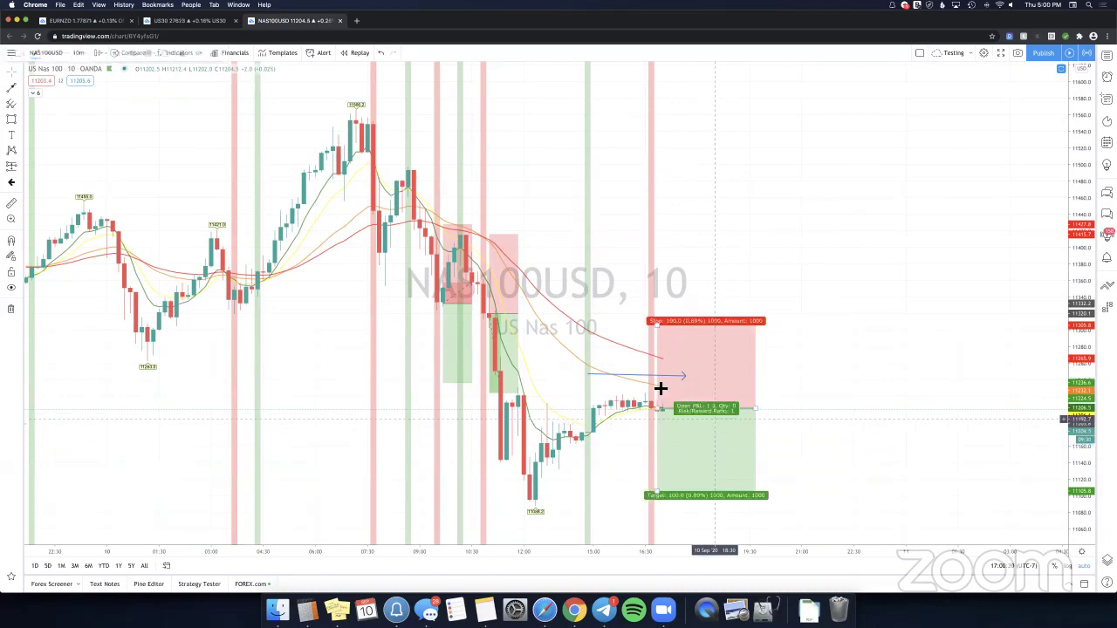
Lower the horizontal arrow slightly, so that it meets the orange moving average near the latest candles.
{"action": "left_click_drag", "start_coordinate": [614, 377], "coordinate": [614, 385]}
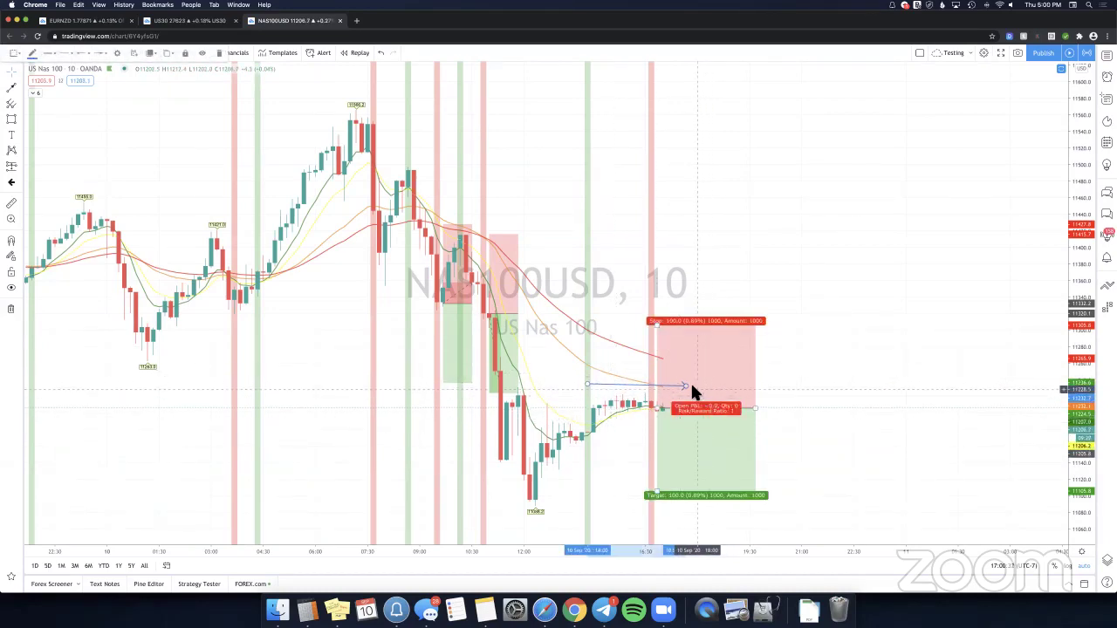
Extend the horizontal arrow's end to 19:00, across the current short position.
{"action": "left_click_drag", "start_coordinate": [689, 389], "coordinate": [736, 391]}
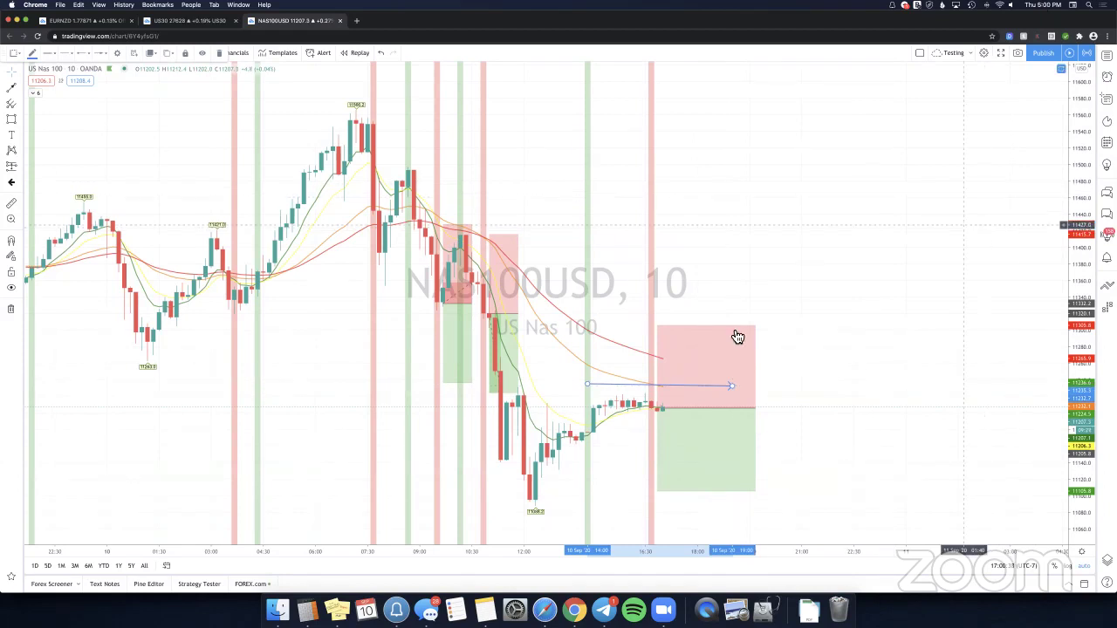
{"action": "left_click", "coordinate": [787, 406]}
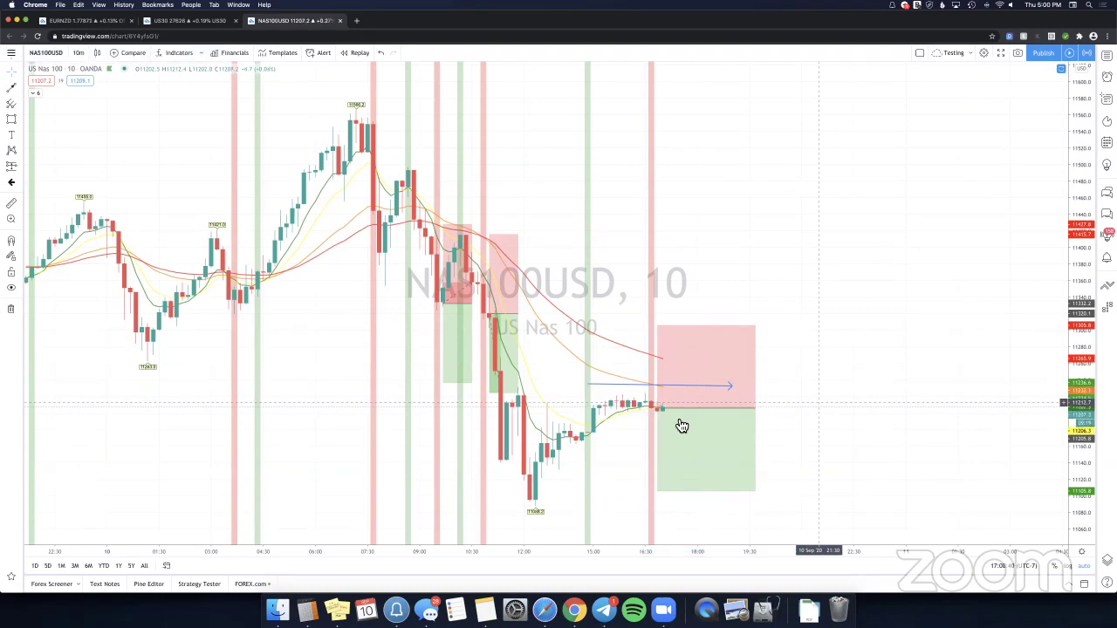
Remove the horizontal arrow, and the two earlier short positions between the 09:30 and 11:30 candles.
{"action": "left_click", "coordinate": [640, 427]}
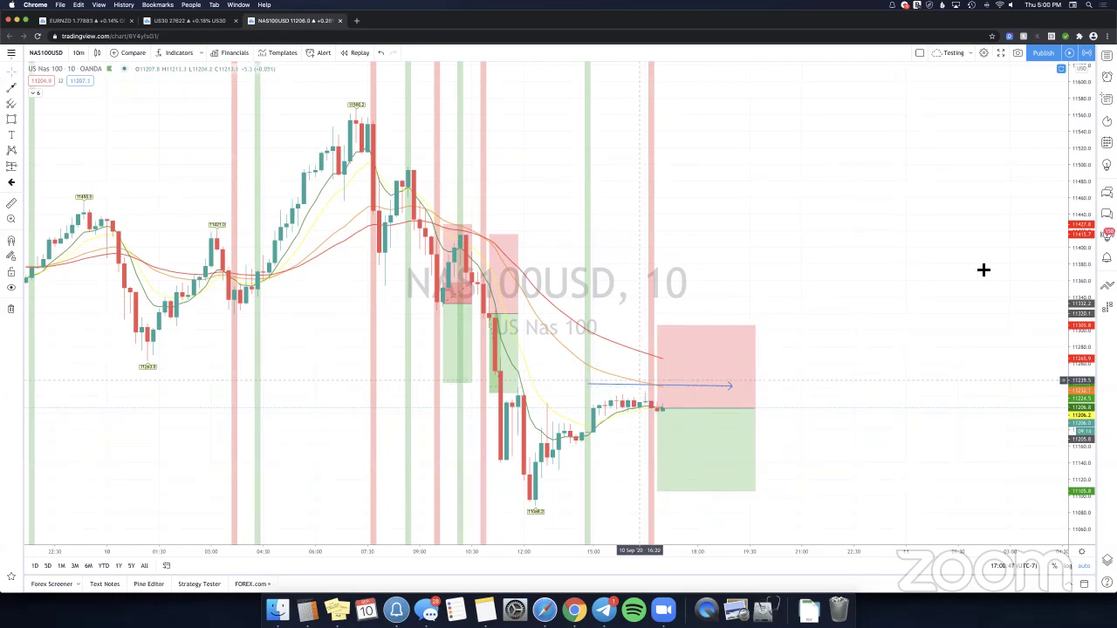
{"action": "key", "text": "Delete"}
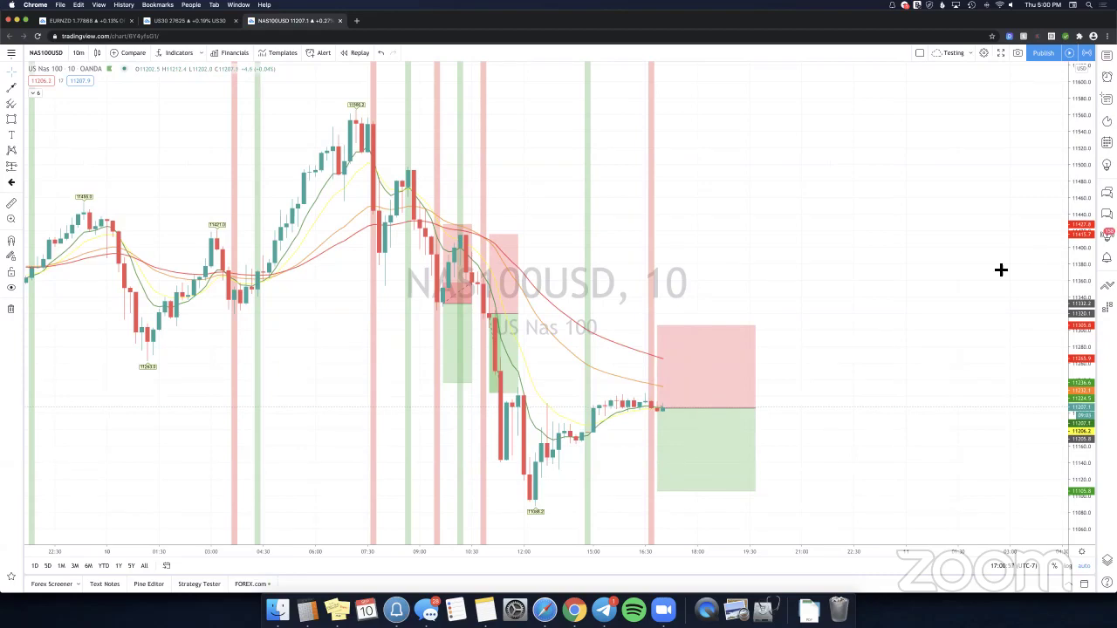
{"action": "mouse_move", "coordinate": [490, 276]}
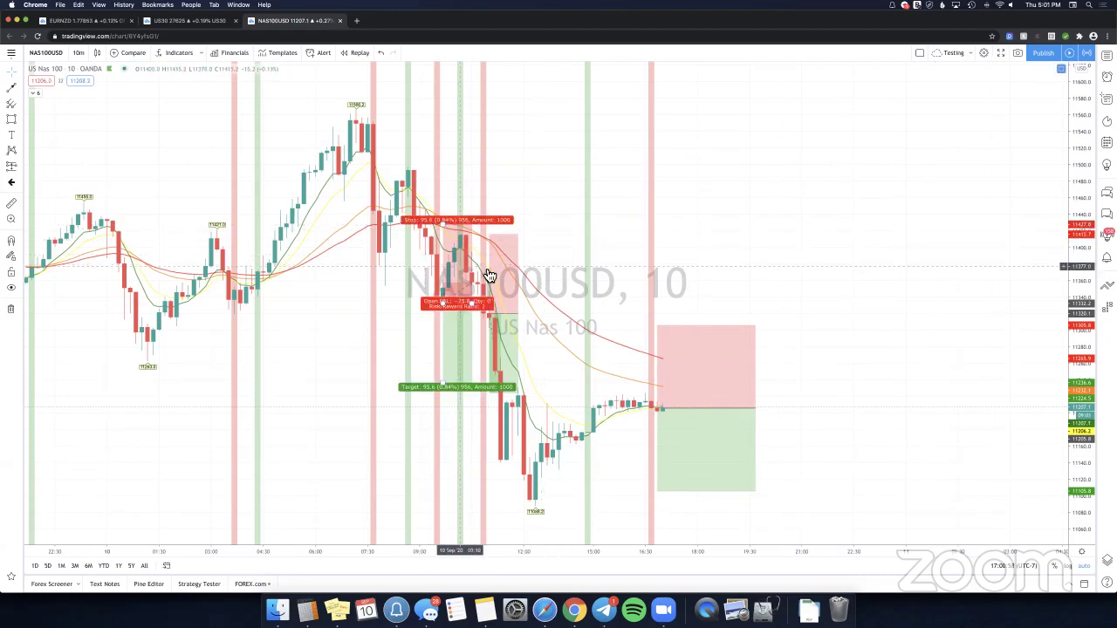
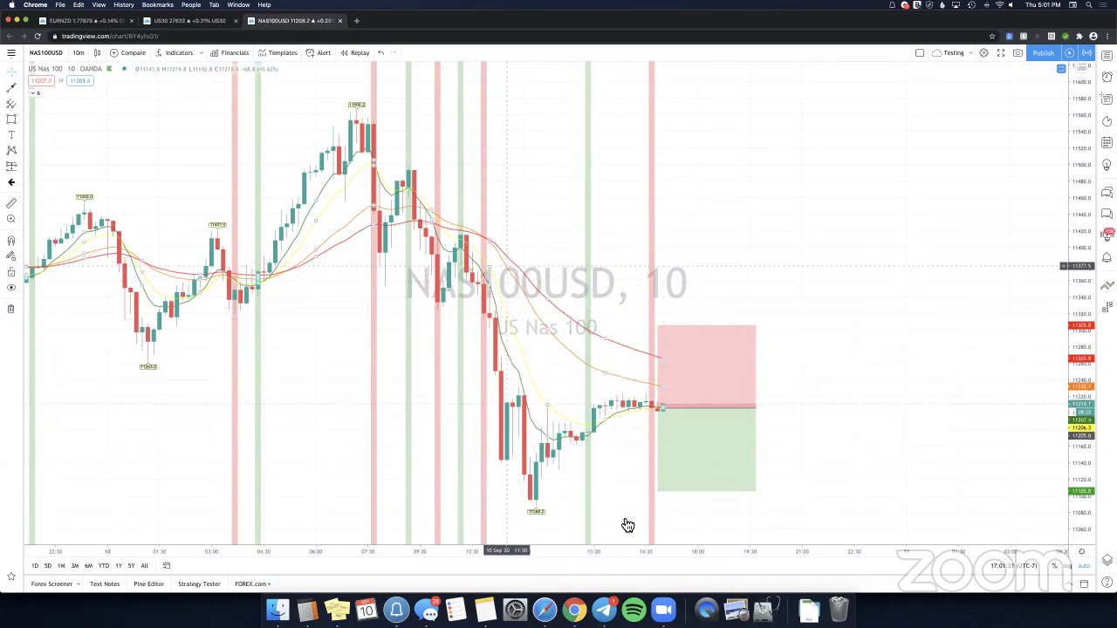
Mark the range from 9 Sep 18:00 to 22:30 with a rectangle between about 11324 and 11394, and remove it.
{"action": "scroll", "coordinate": [456, 264], "scroll_direction": "left", "scroll_amount": 3}
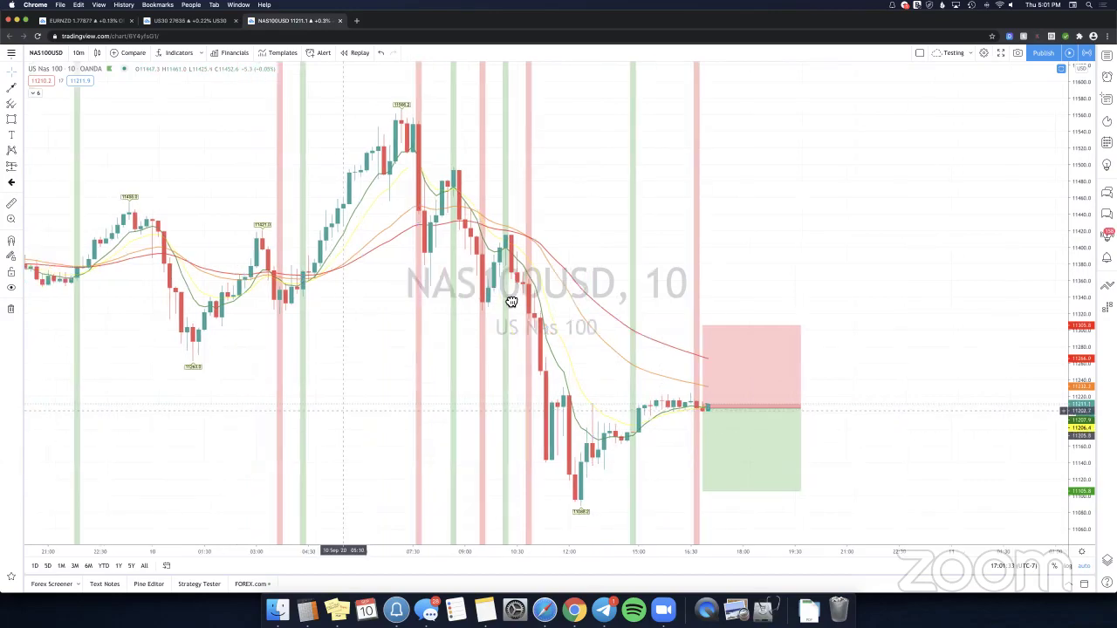
{"action": "scroll", "coordinate": [384, 296], "scroll_direction": "left", "scroll_amount": 8}
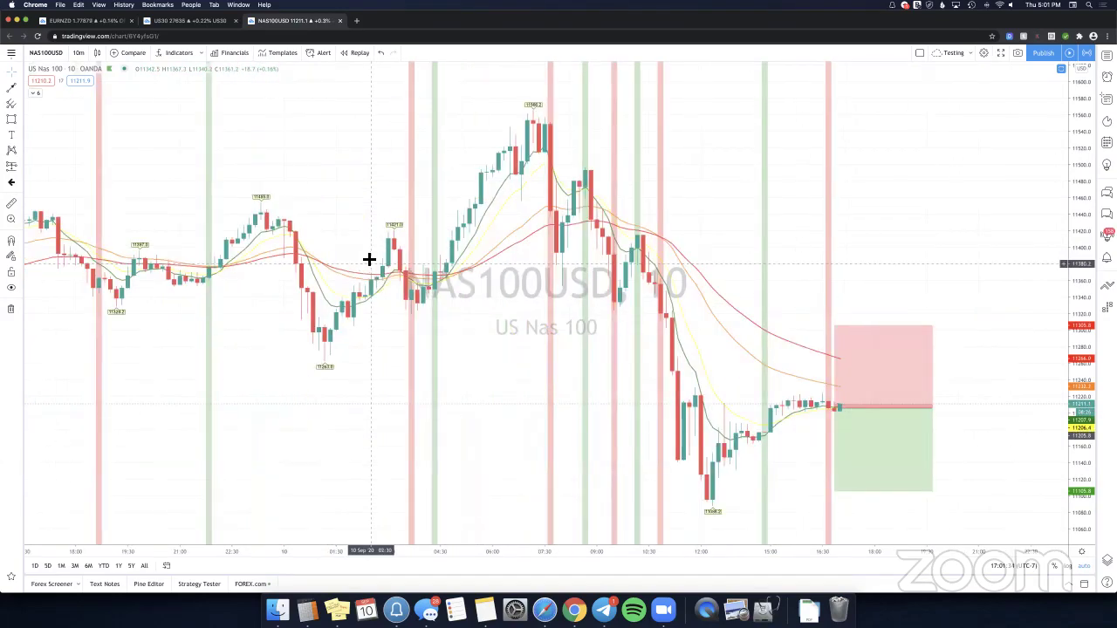
{"action": "scroll", "coordinate": [342, 310], "scroll_direction": "left", "scroll_amount": 10}
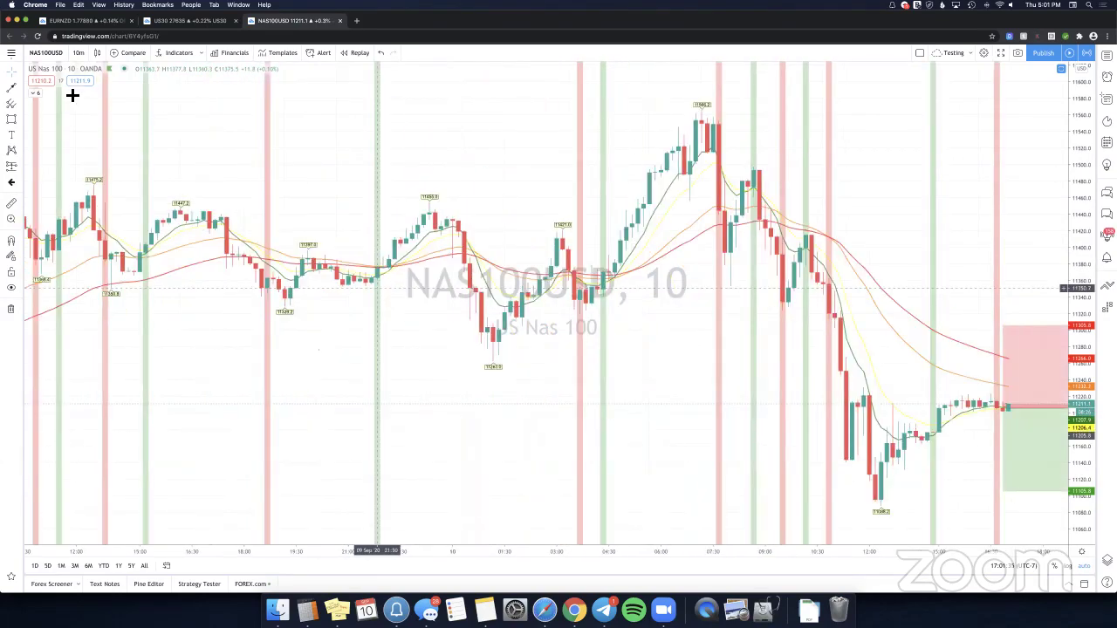
{"action": "scroll", "coordinate": [497, 315], "scroll_direction": "left", "scroll_amount": 5}
{"action": "left_click", "coordinate": [497, 315]}
{"action": "left_click", "coordinate": [337, 254]}
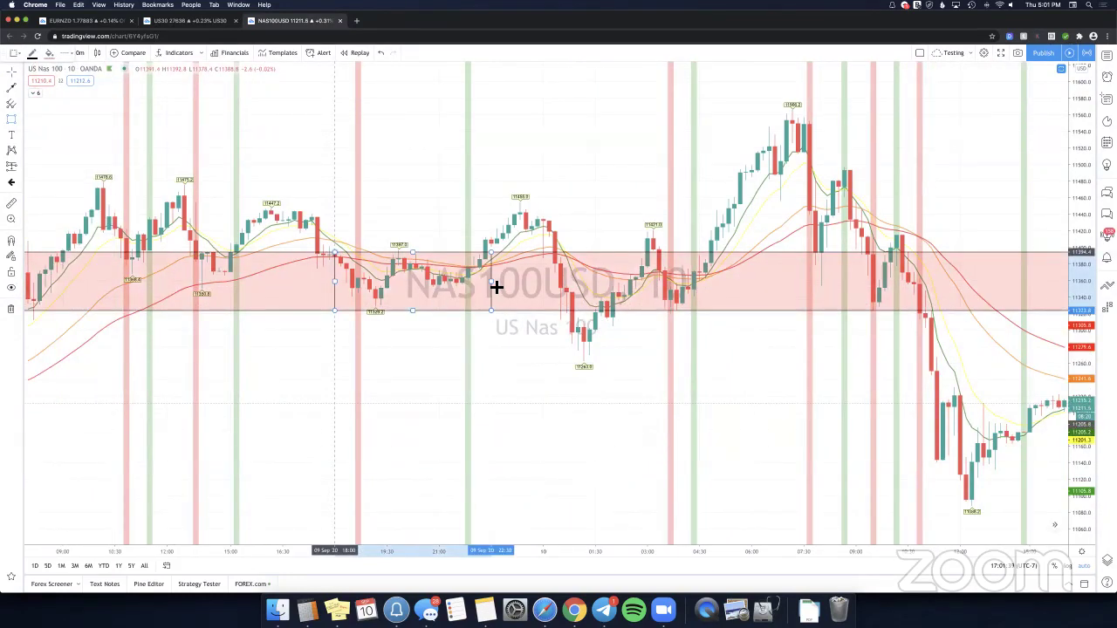
{"action": "key", "text": "Delete"}
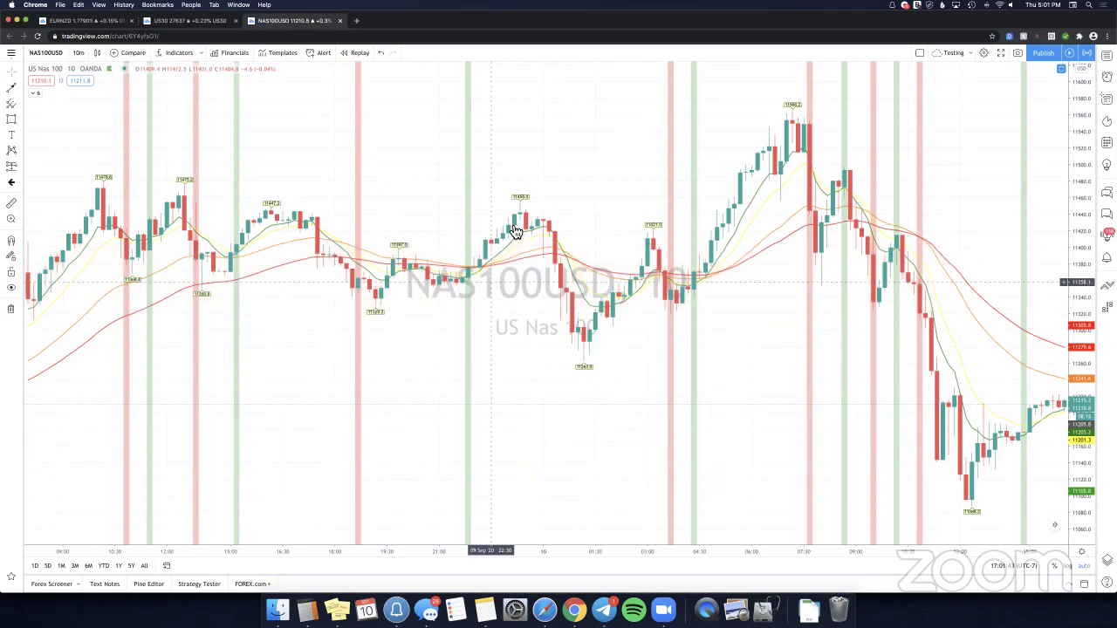
Start a bar replay at the green signal line of 9 Sep 21:50.
{"action": "left_click", "coordinate": [354, 53]}
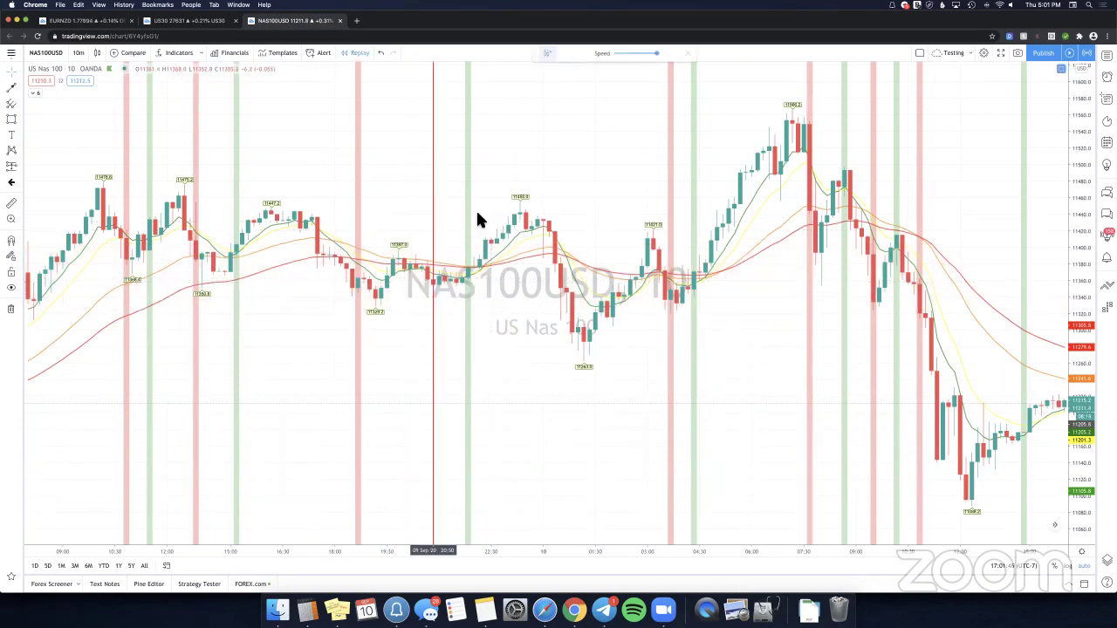
{"action": "left_click", "coordinate": [541, 270]}
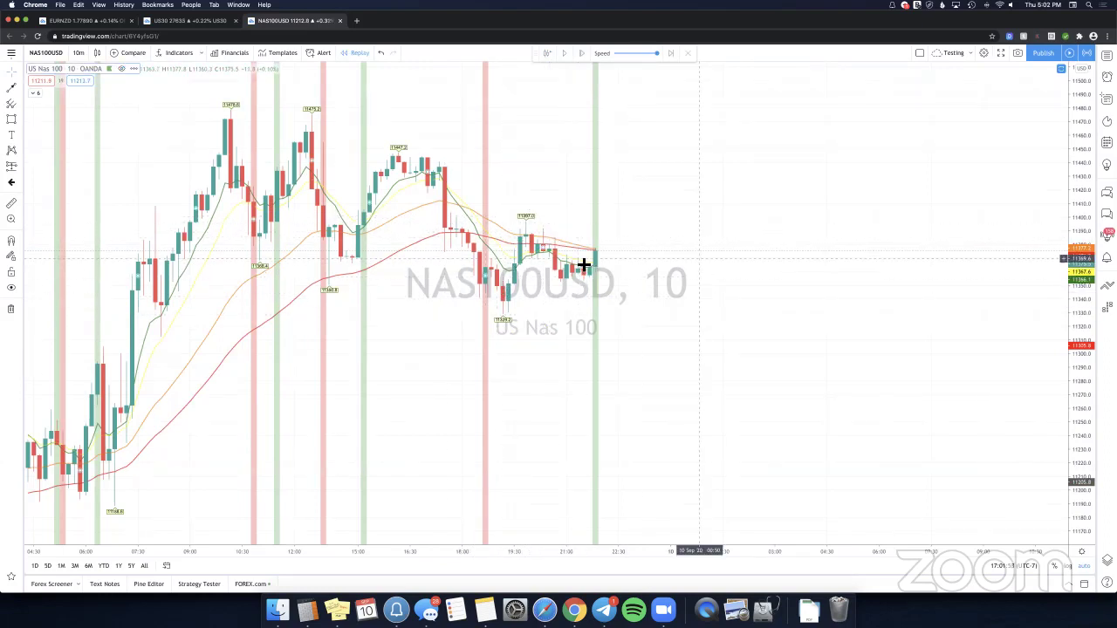
{"action": "left_click_drag", "start_coordinate": [592, 309], "coordinate": [606, 315]}
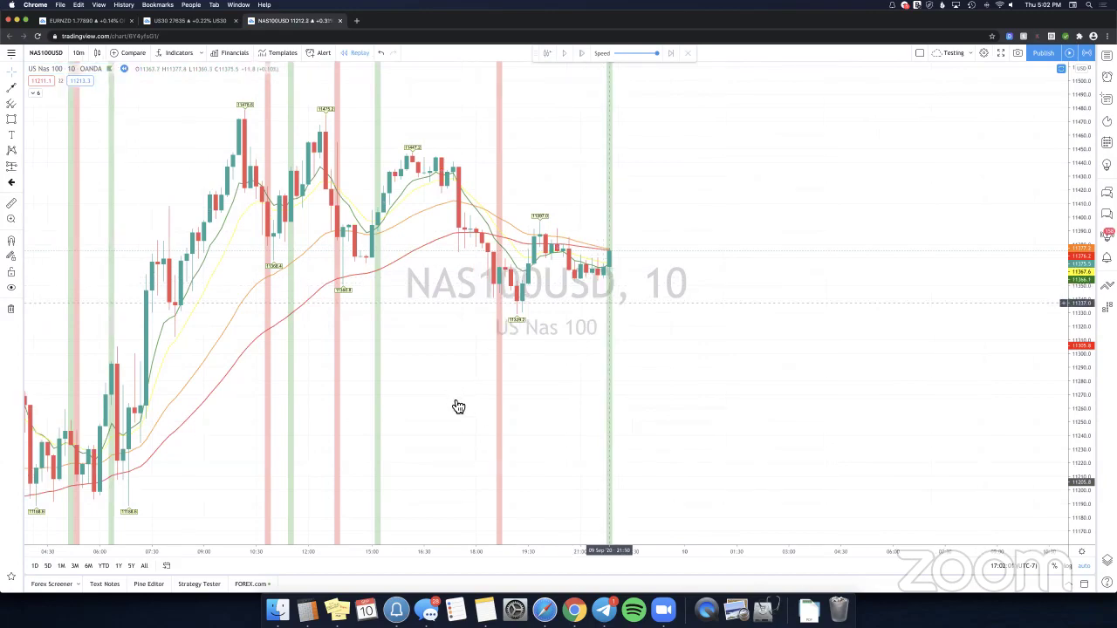
Examine the red and green signal lines and the moving averages across 9 September before the replay point.
{"action": "scroll", "coordinate": [456, 404], "scroll_direction": "up", "scroll_amount": 2}
{"action": "scroll", "coordinate": [439, 367], "scroll_direction": "up", "scroll_amount": 2}
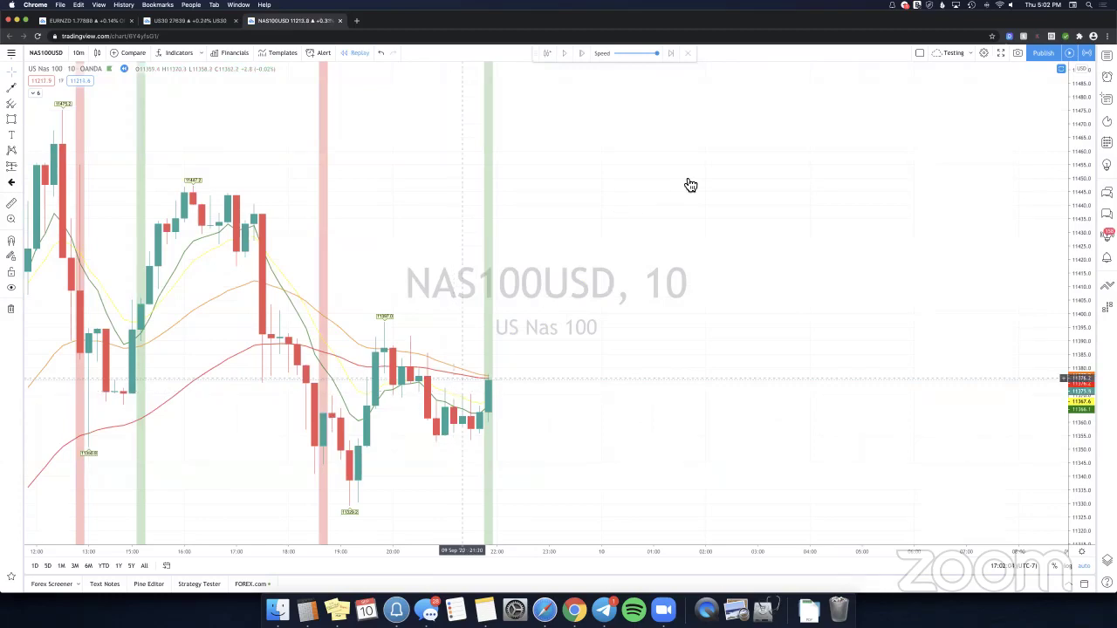
{"action": "scroll", "coordinate": [608, 216], "scroll_direction": "left", "scroll_amount": 15}
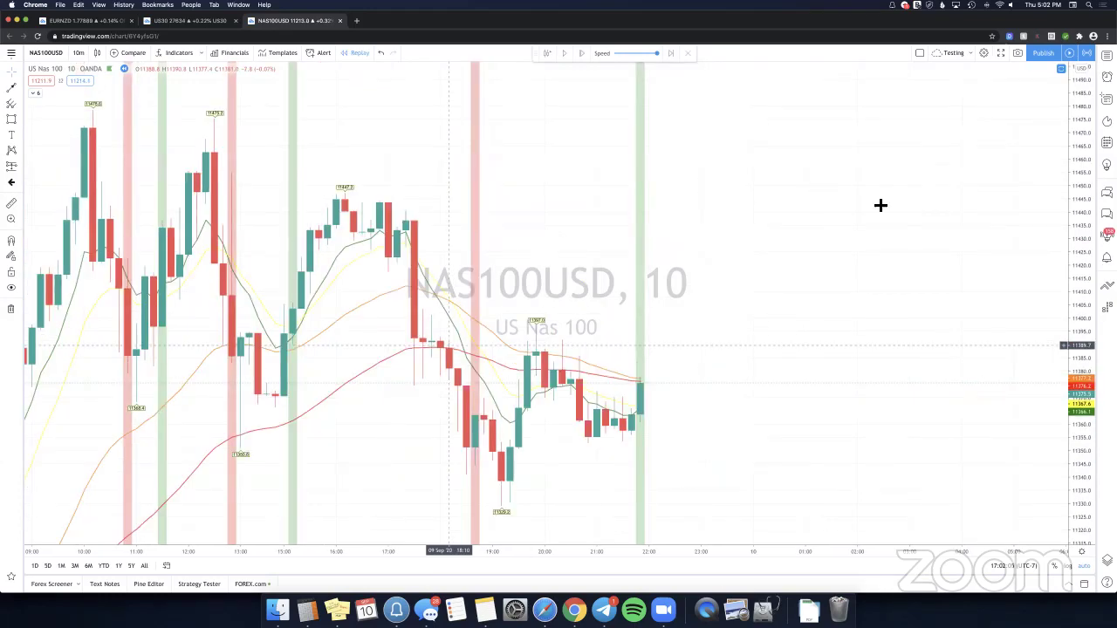
{"action": "scroll", "coordinate": [772, 310], "scroll_direction": "left", "scroll_amount": 20}
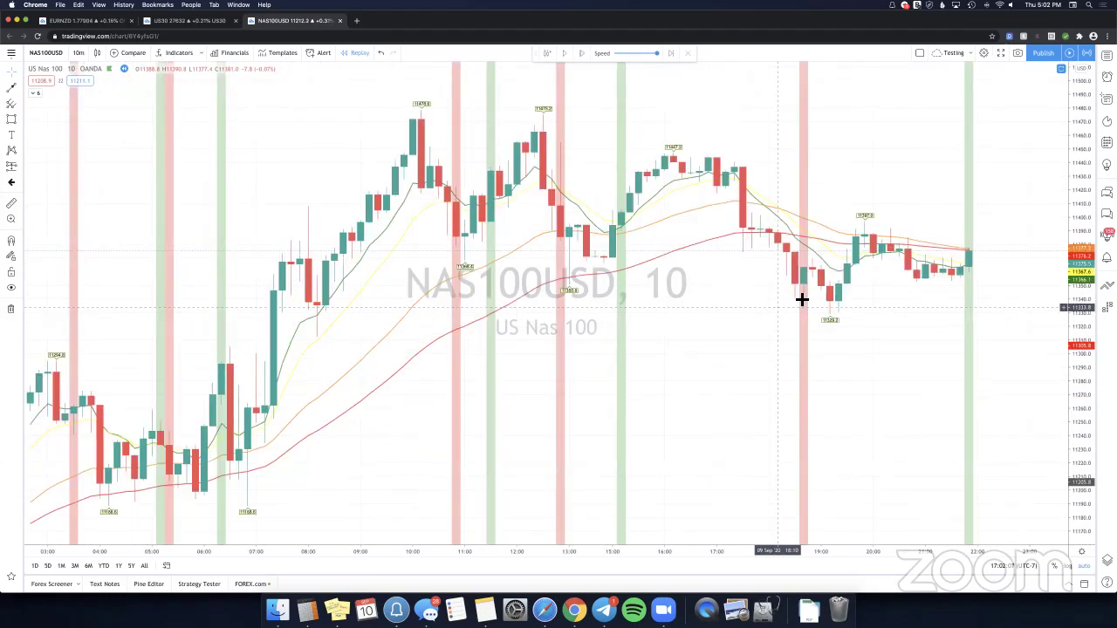
{"action": "scroll", "coordinate": [802, 300], "scroll_direction": "right", "scroll_amount": 16}
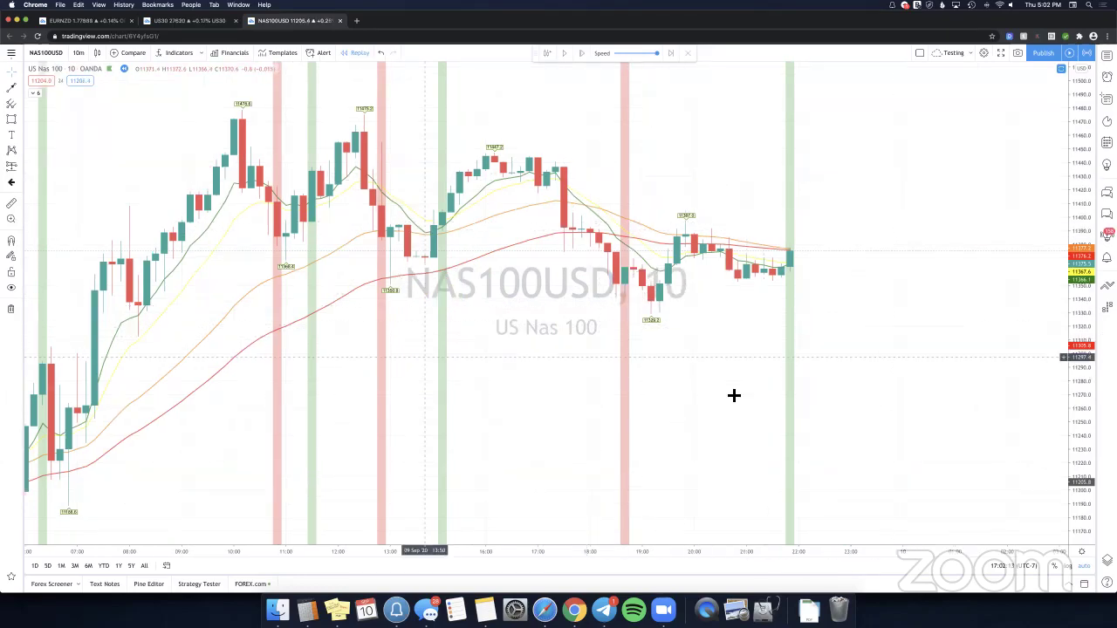
{"action": "scroll", "coordinate": [737, 388], "scroll_direction": "left", "scroll_amount": 16}
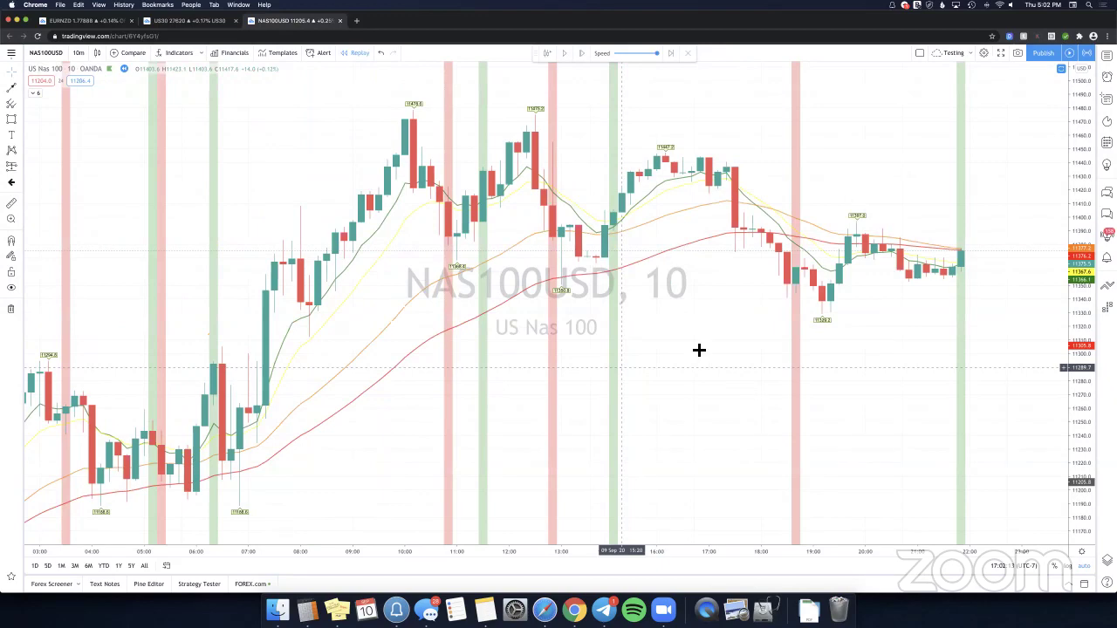
{"action": "scroll", "coordinate": [292, 337], "scroll_direction": "down", "scroll_amount": 3}
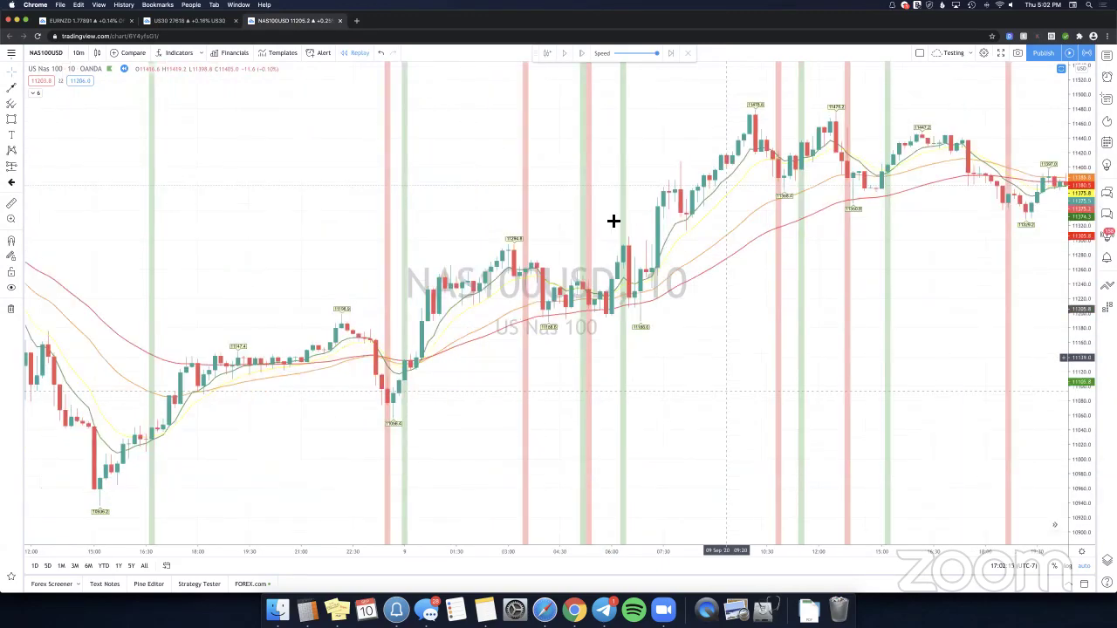
{"action": "scroll", "coordinate": [611, 219], "scroll_direction": "right", "scroll_amount": 11}
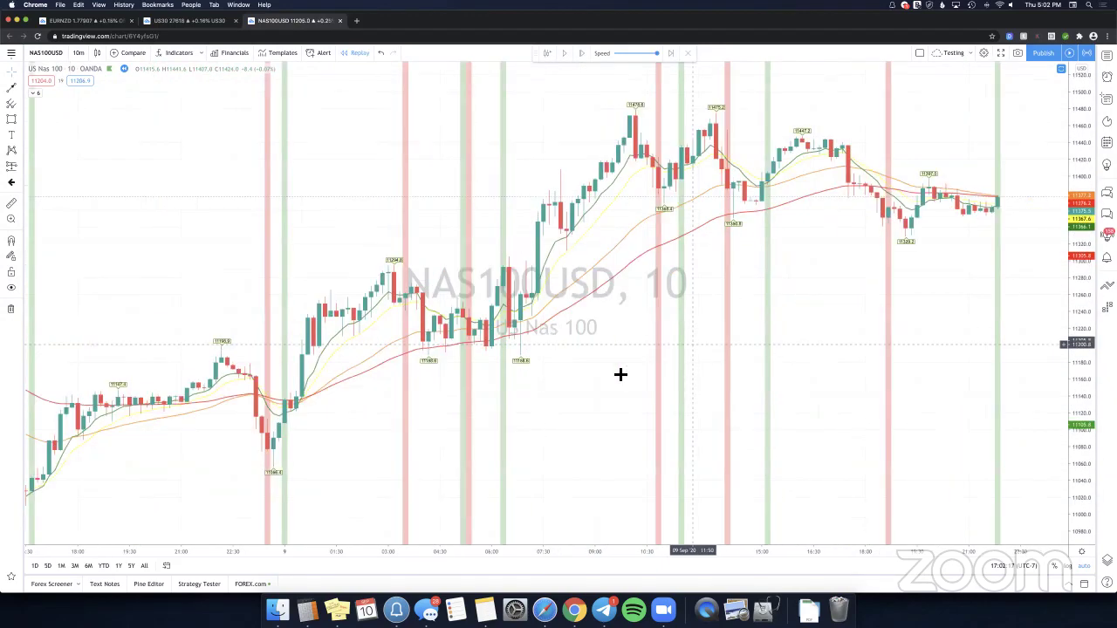
{"action": "scroll", "coordinate": [343, 221], "scroll_direction": "right", "scroll_amount": 4}
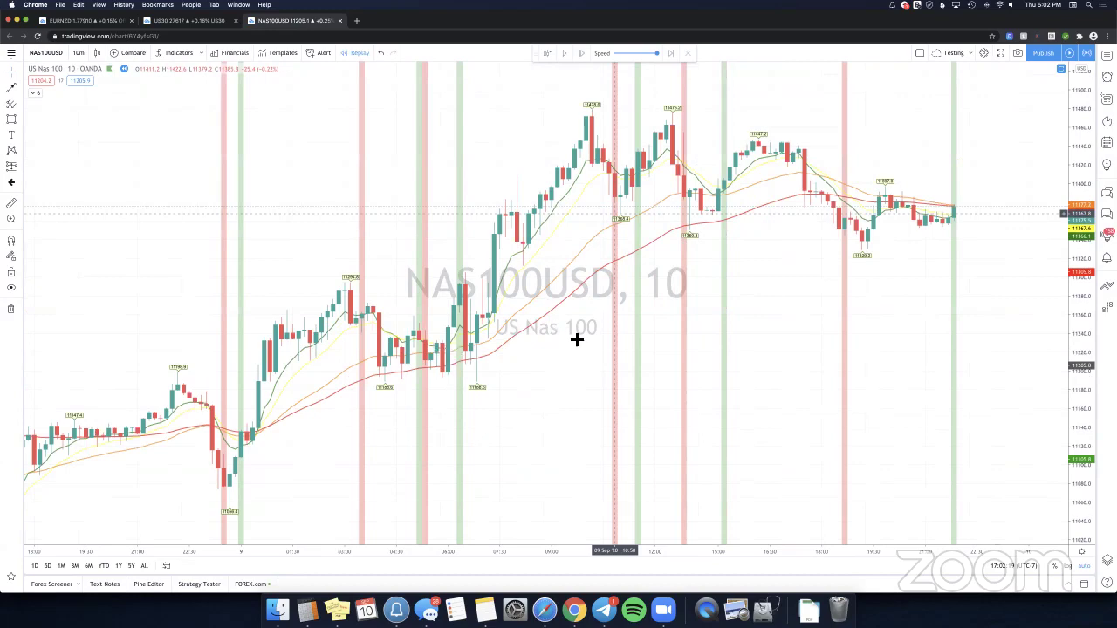
Examine the signals in the 8 September downtrend and the following rise, and return to the replay's latest candle.
{"action": "scroll", "coordinate": [384, 280], "scroll_direction": "left", "scroll_amount": 20}
{"action": "scroll", "coordinate": [419, 344], "scroll_direction": "right", "scroll_amount": 3}
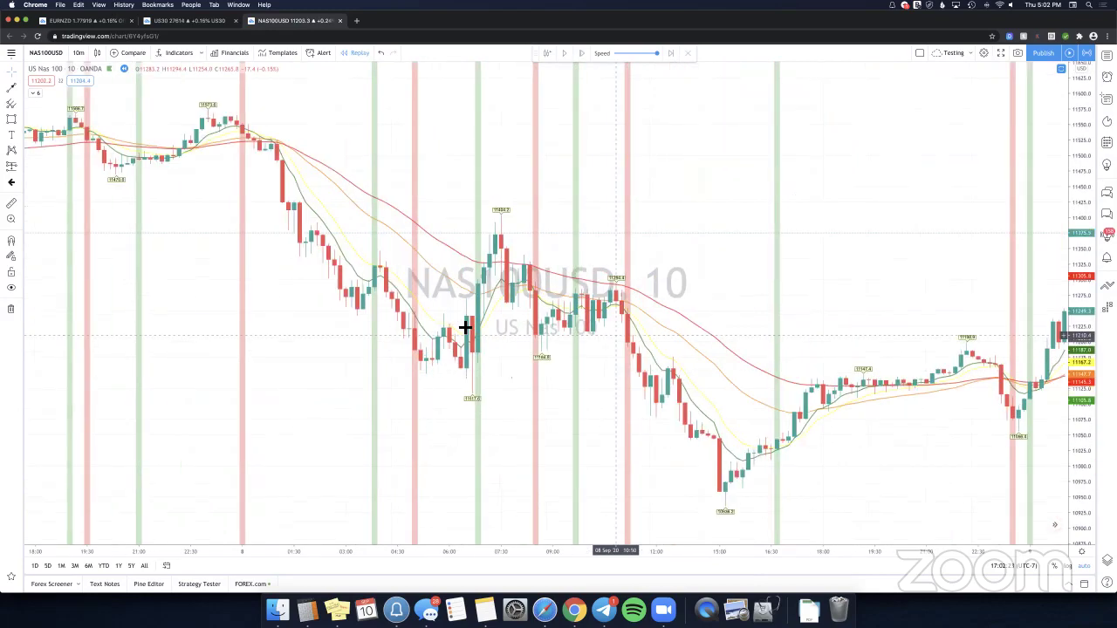
{"action": "scroll", "coordinate": [626, 277], "scroll_direction": "right", "scroll_amount": 10}
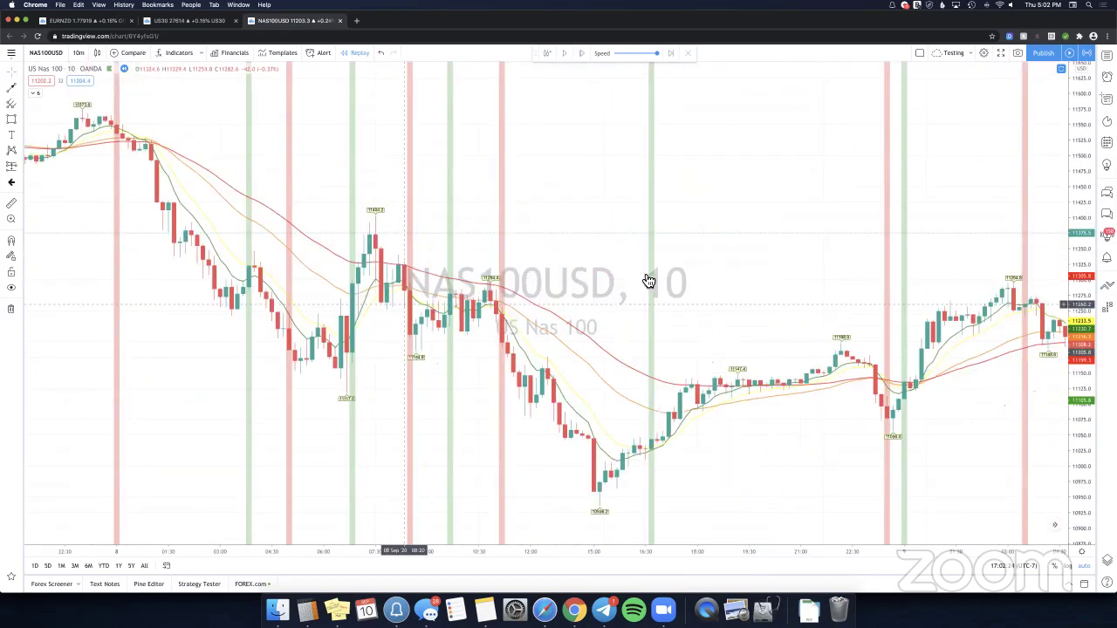
{"action": "scroll", "coordinate": [700, 310], "scroll_direction": "right", "scroll_amount": 20}
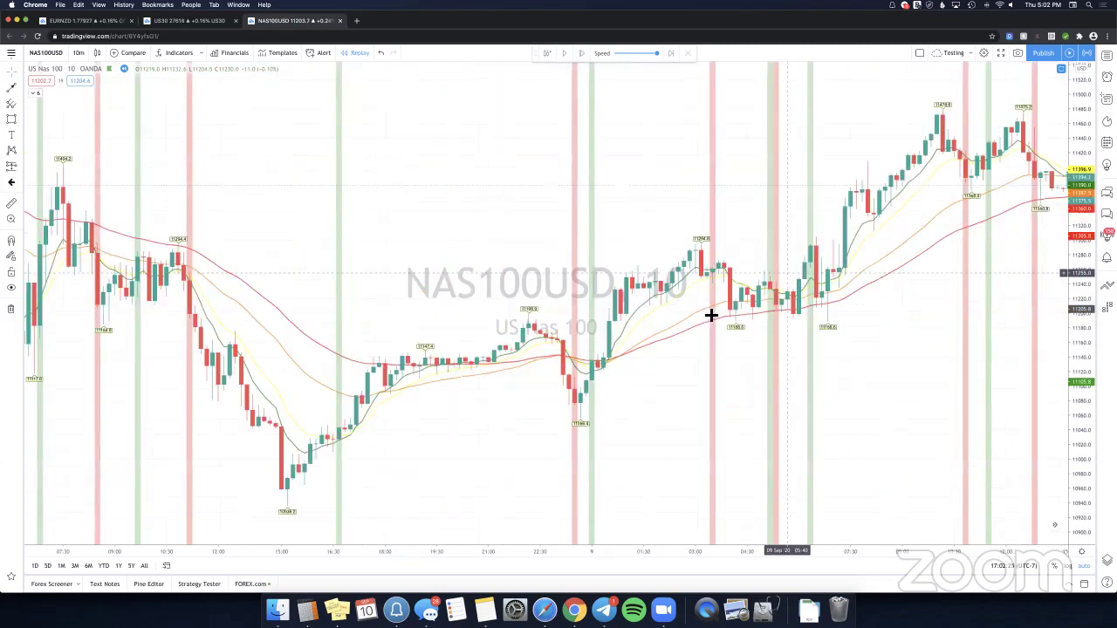
{"action": "scroll", "coordinate": [694, 63], "scroll_direction": "right", "scroll_amount": 20}
{"action": "scroll", "coordinate": [633, 357], "scroll_direction": "right", "scroll_amount": 2}
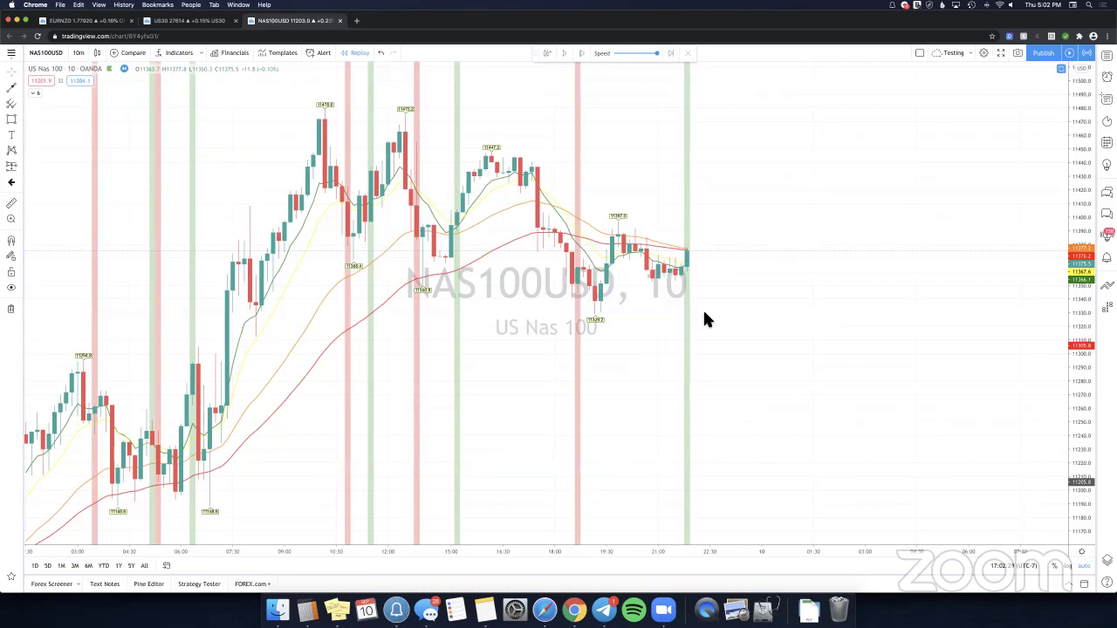
Exit the bar replay, and go back to the current short position at the latest candles.
{"action": "left_click", "coordinate": [687, 53]}
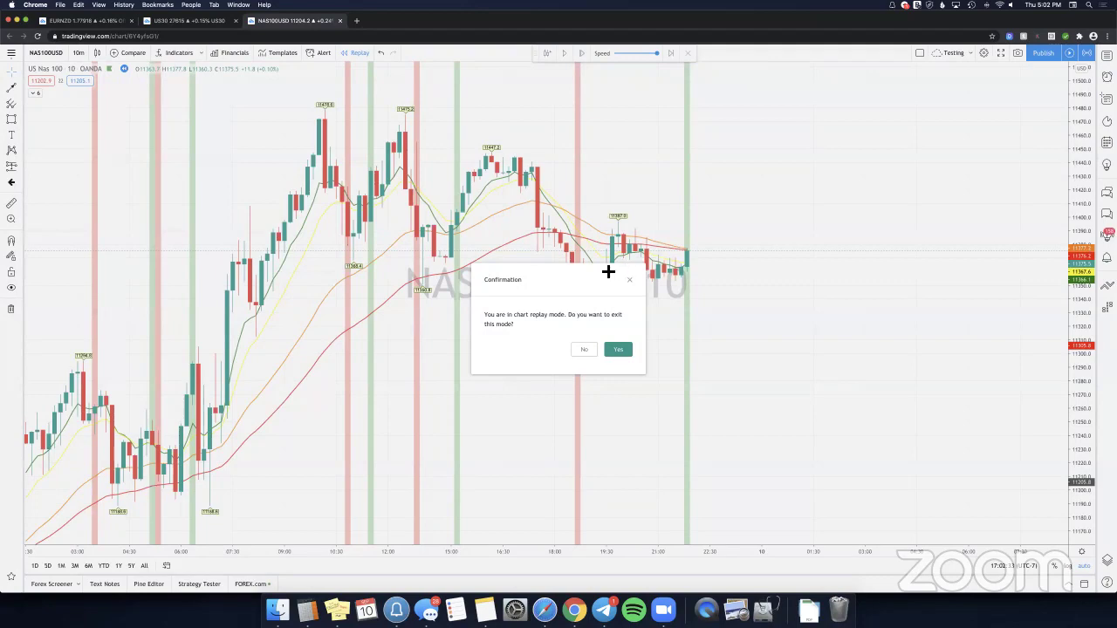
{"action": "key", "text": "Return"}
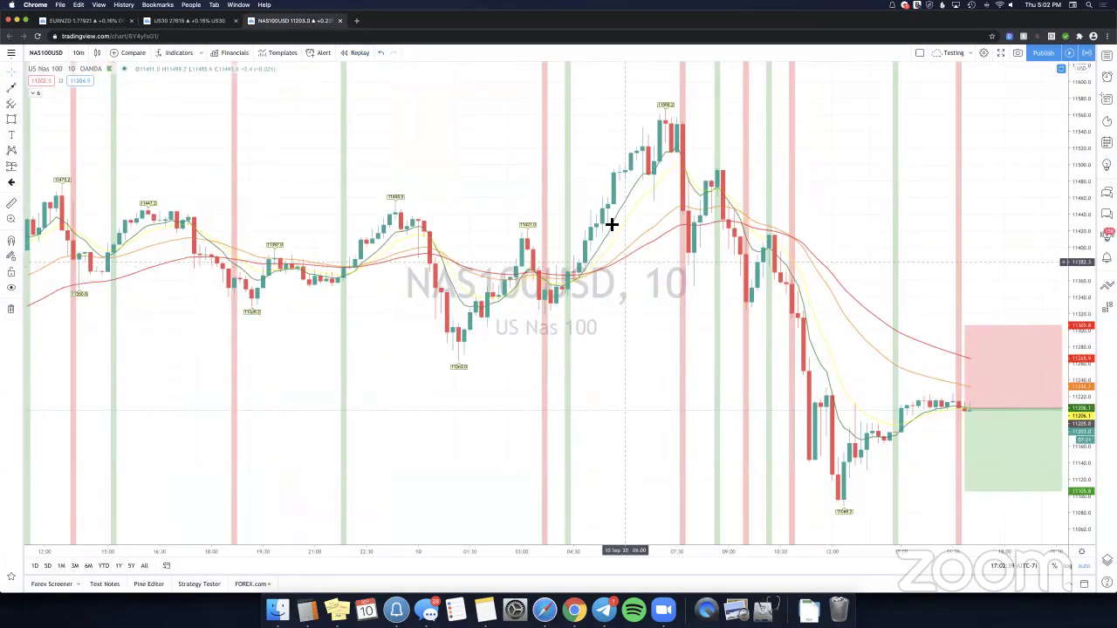
{"action": "scroll", "coordinate": [751, 196], "scroll_direction": "right", "scroll_amount": 2}
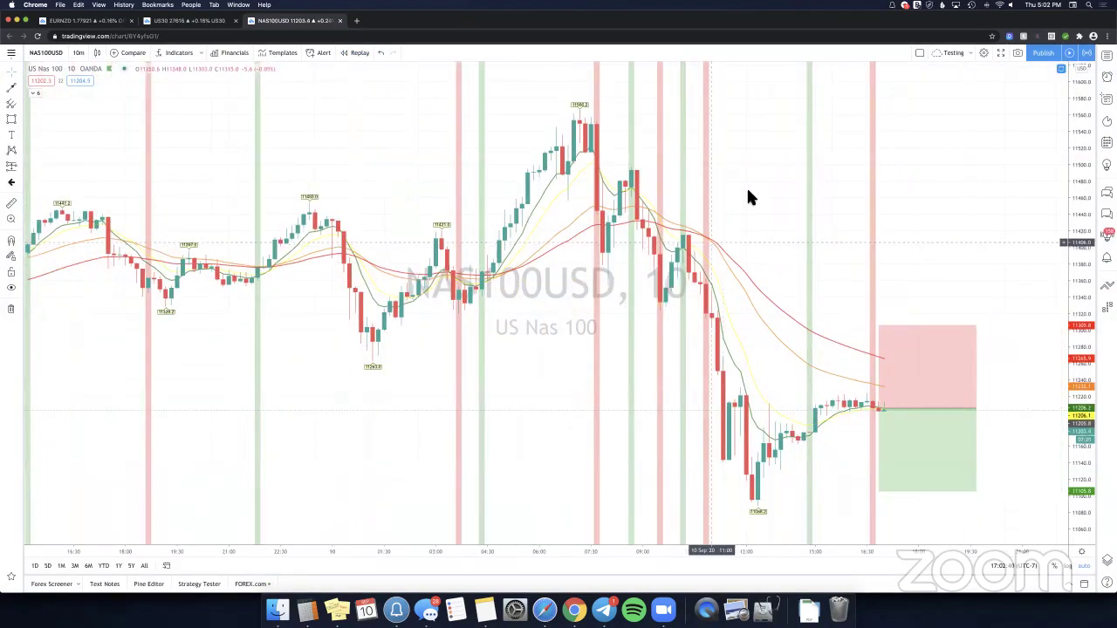
{"action": "scroll", "coordinate": [748, 192], "scroll_direction": "right", "scroll_amount": 8}
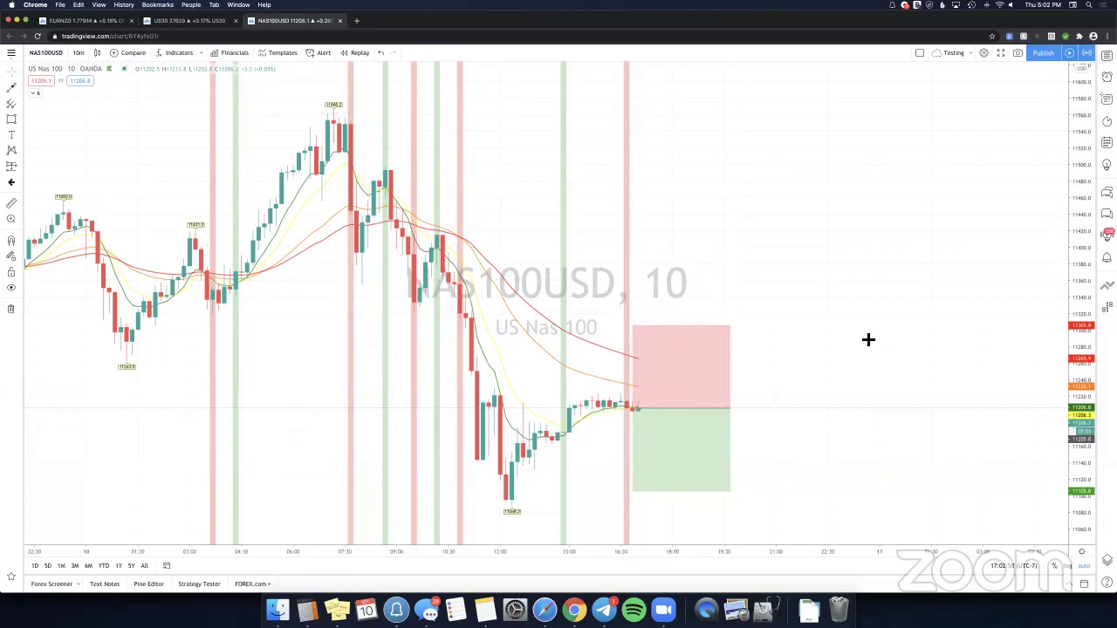
Show the watchlist, and switch the chart to SPX500USD.
{"action": "left_click", "coordinate": [1107, 56]}
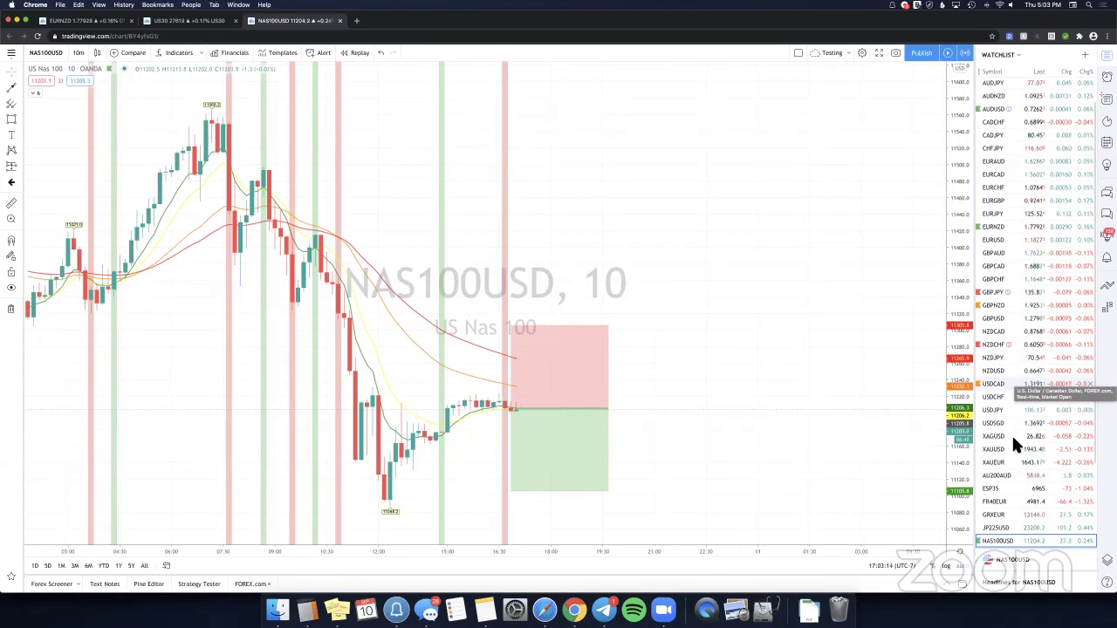
{"action": "scroll", "coordinate": [1008, 523], "scroll_direction": "down", "scroll_amount": 1}
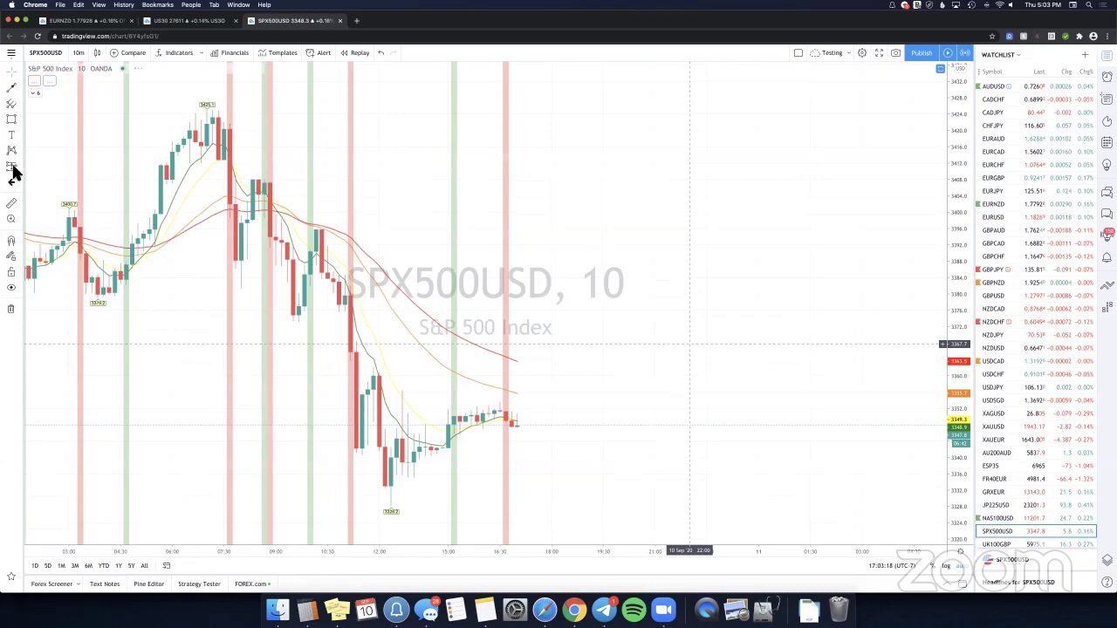
Place a short position at about 3348.9 from the 16:50 candle, with its stop at 3368.3 and target at 3329.5.
{"action": "scroll", "coordinate": [41, 190], "scroll_direction": "left", "scroll_amount": 3}
{"action": "scroll", "coordinate": [416, 413], "scroll_direction": "right", "scroll_amount": 5}
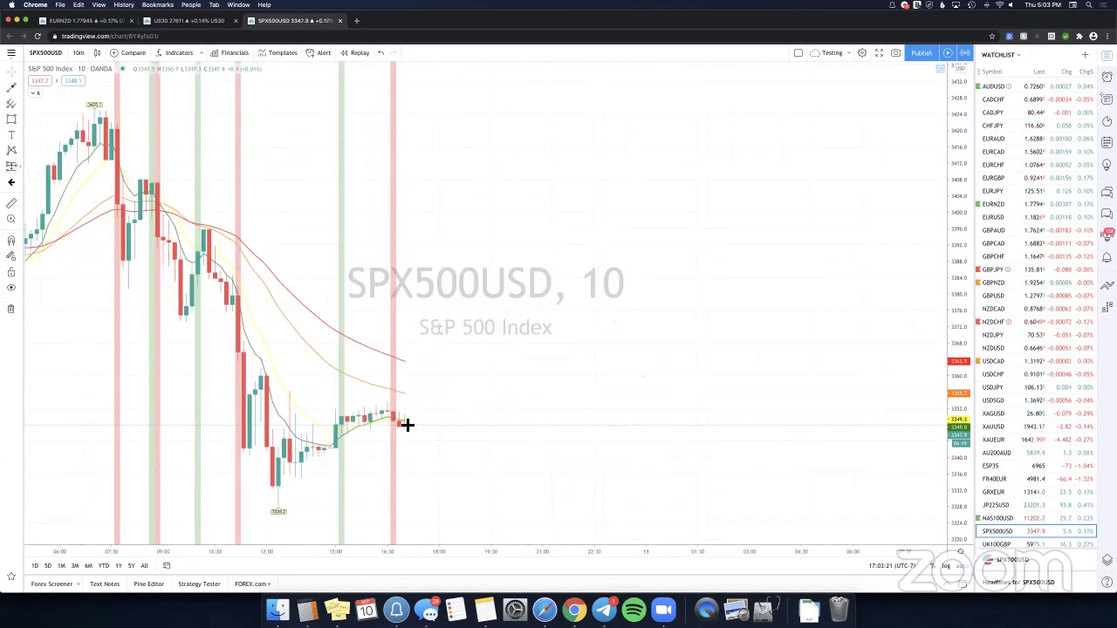
{"action": "left_click", "coordinate": [19, 167]}
{"action": "left_click", "coordinate": [41, 188]}
{"action": "left_click", "coordinate": [399, 421]}
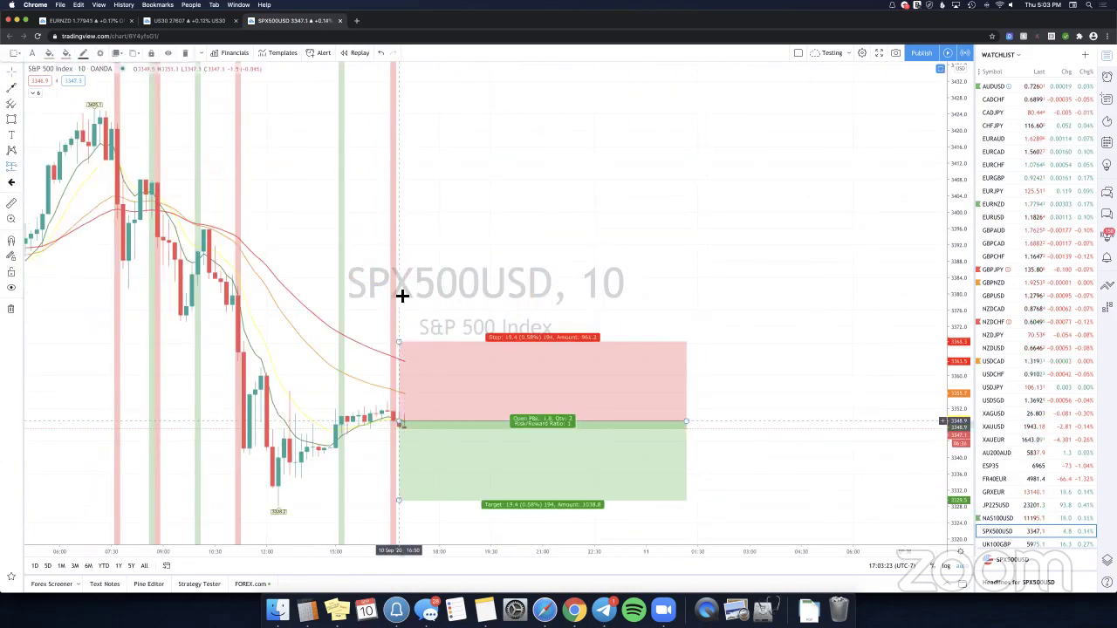
{"action": "left_click", "coordinate": [555, 293]}
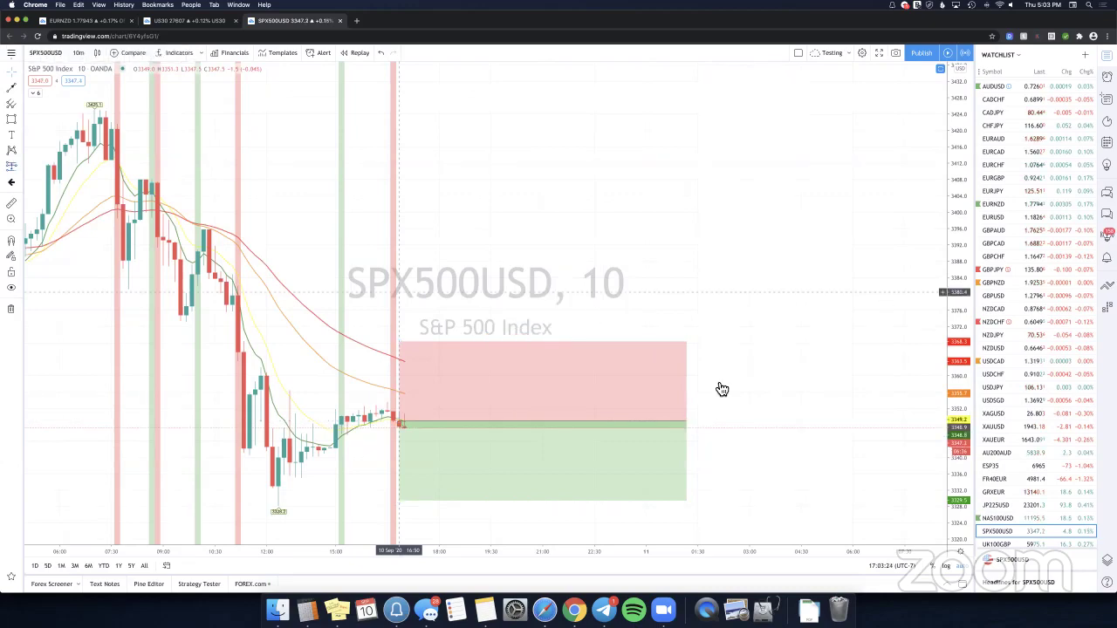
Shorten the SPX500USD short position horizontally so that it ends at about 20:20, keeping its entry, stop and target.
{"action": "scroll", "coordinate": [698, 428], "scroll_direction": "left", "scroll_amount": 2}
{"action": "left_click_drag", "start_coordinate": [453, 266], "coordinate": [383, 266]}
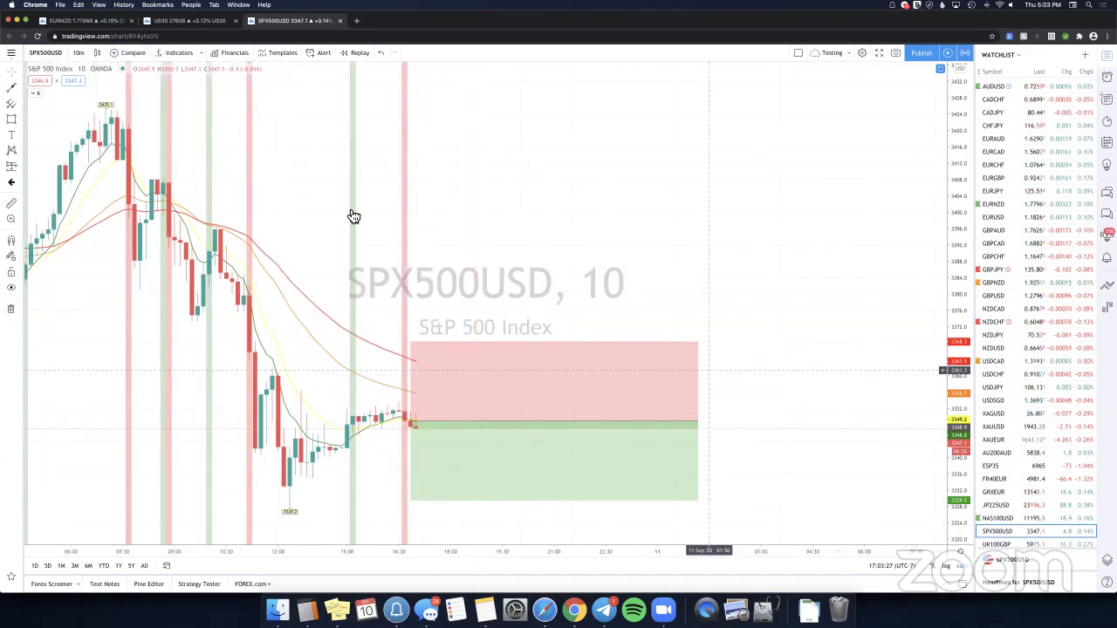
{"action": "left_click_drag", "start_coordinate": [698, 422], "coordinate": [530, 422]}
{"action": "left_click_drag", "start_coordinate": [467, 277], "coordinate": [585, 254]}
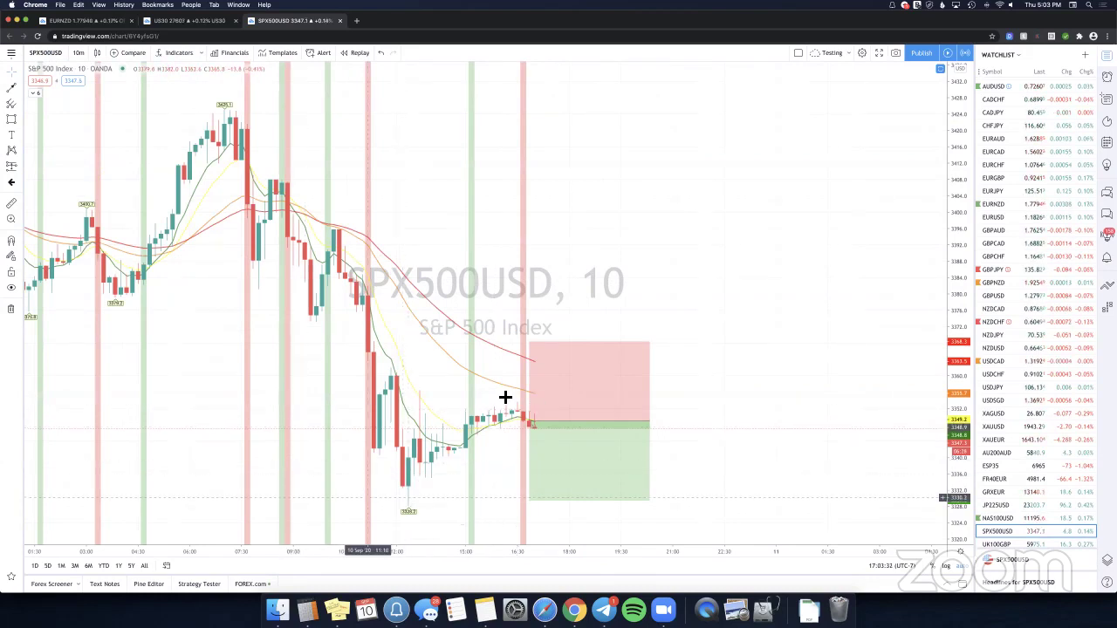
{"action": "left_click", "coordinate": [564, 425]}
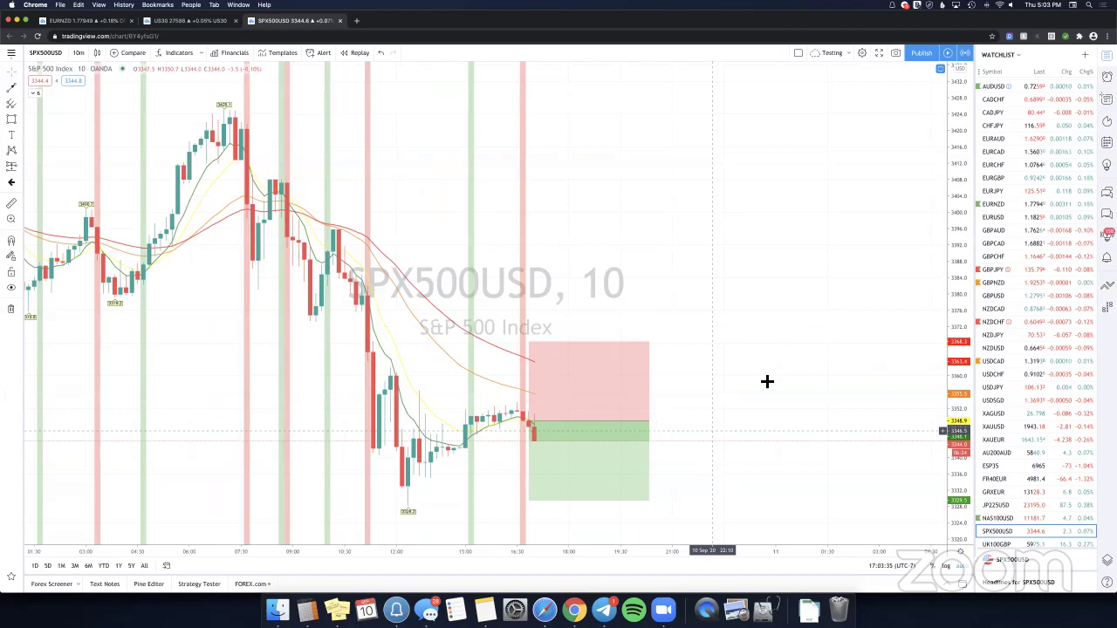
Look back over the earlier signals, check the course curriculum in Safari, and return to the SPX500USD chart in Chrome.
{"action": "scroll", "coordinate": [774, 375], "scroll_direction": "left", "scroll_amount": 3}
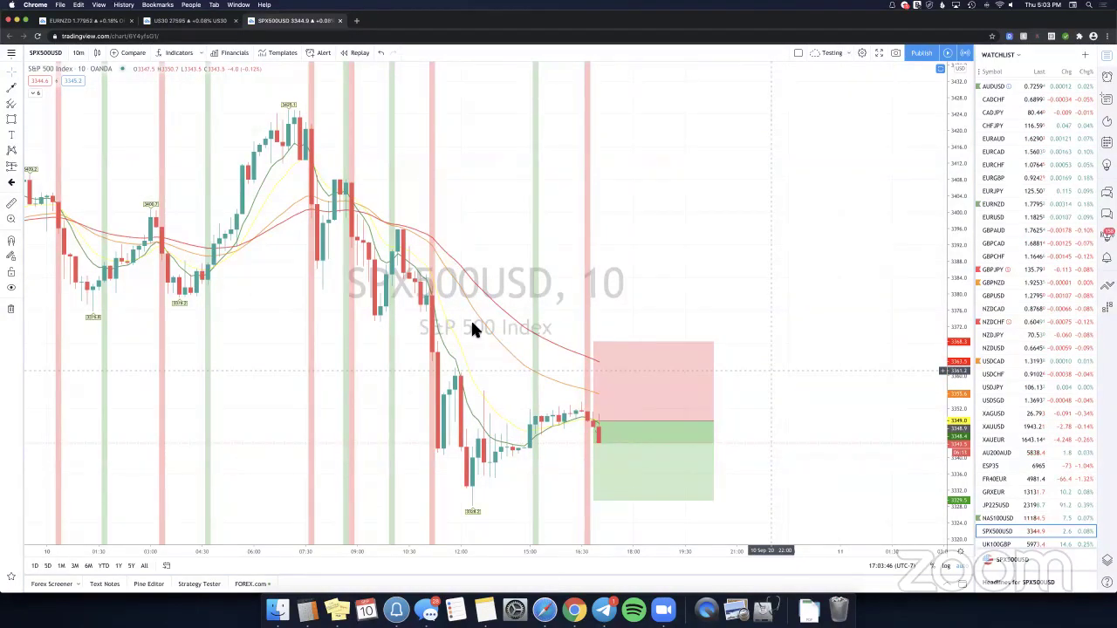
{"action": "scroll", "coordinate": [457, 541], "scroll_direction": "left", "scroll_amount": 5}
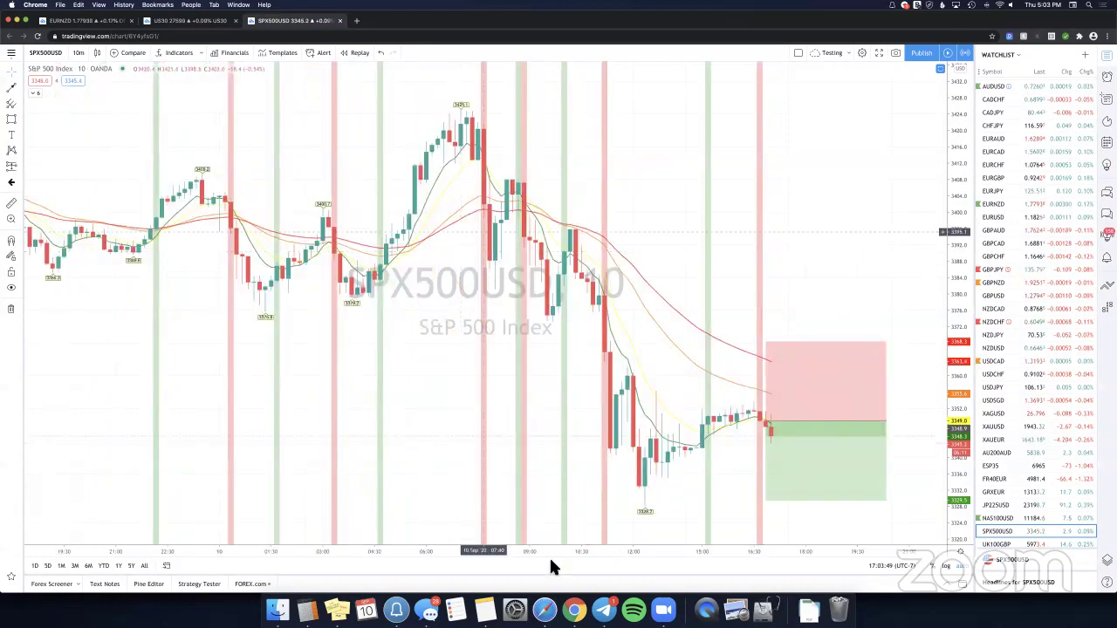
{"action": "key", "text": "super+Tab"}
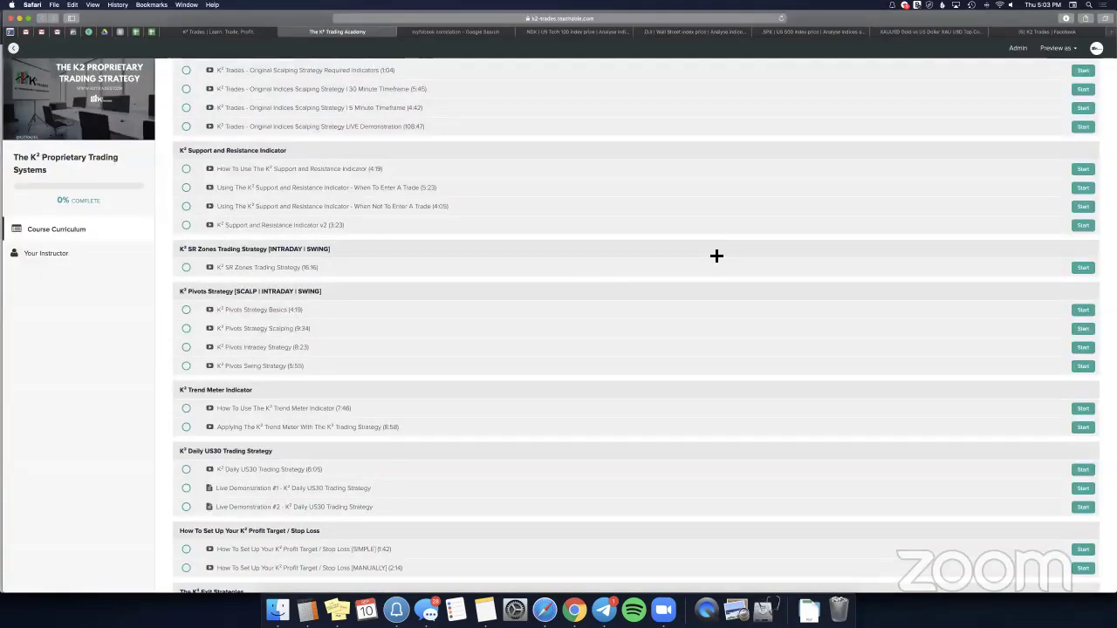
{"action": "key", "text": "super+Tab"}
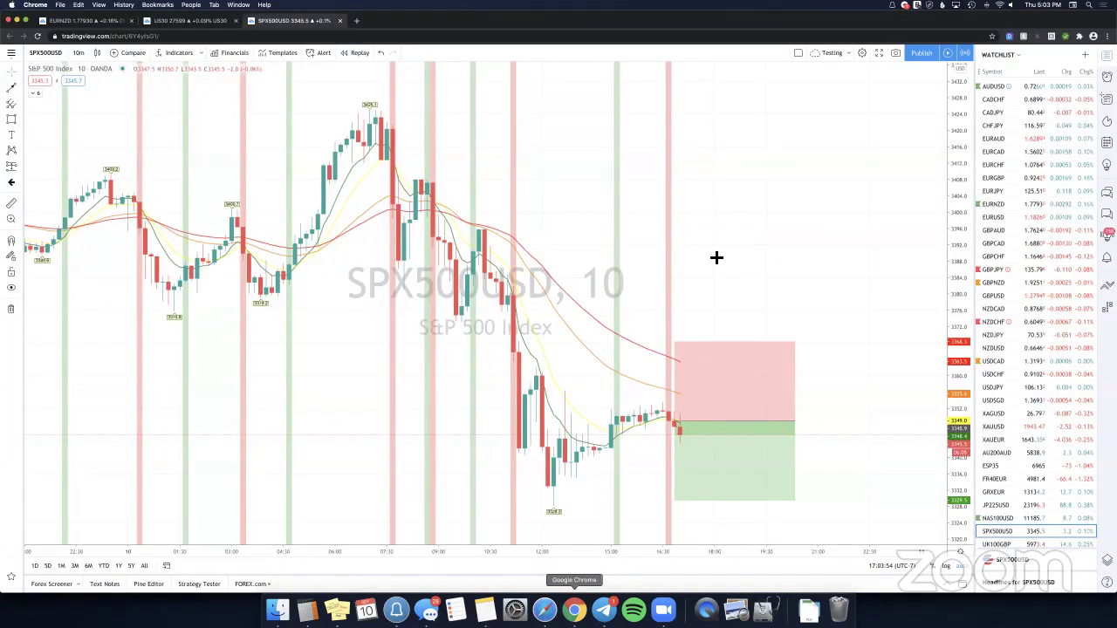
{"action": "left_click_drag", "start_coordinate": [717, 258], "coordinate": [650, 262]}
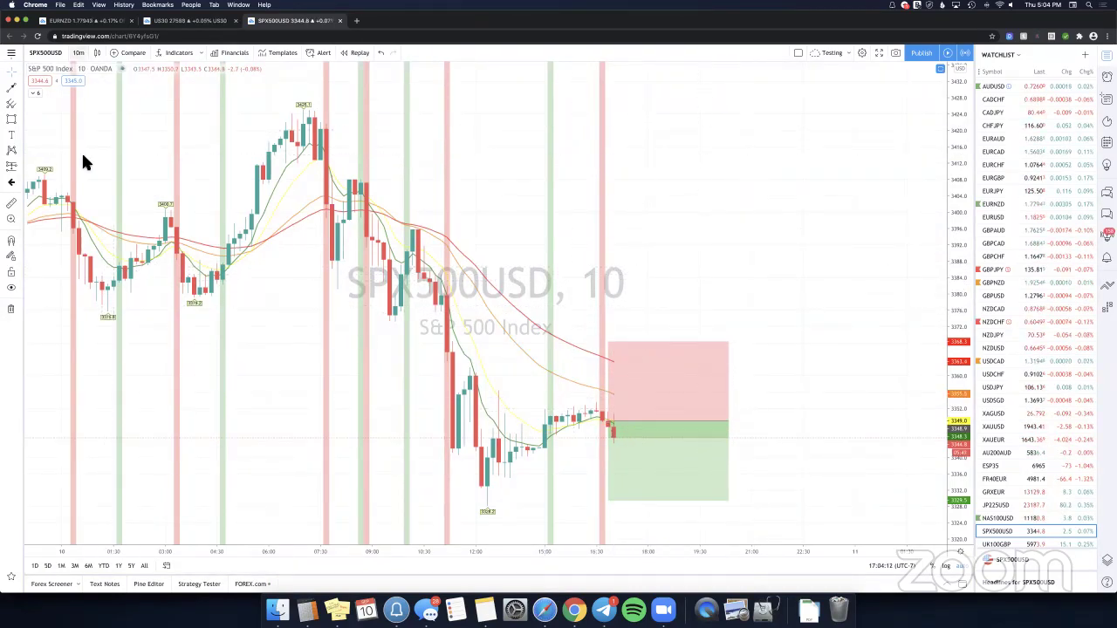
Switch the chart to 30 minutes, and draw rectangle zones at about 3330.6 to 3322.3 and about 3382 to 3376.
{"action": "left_click", "coordinate": [78, 52]}
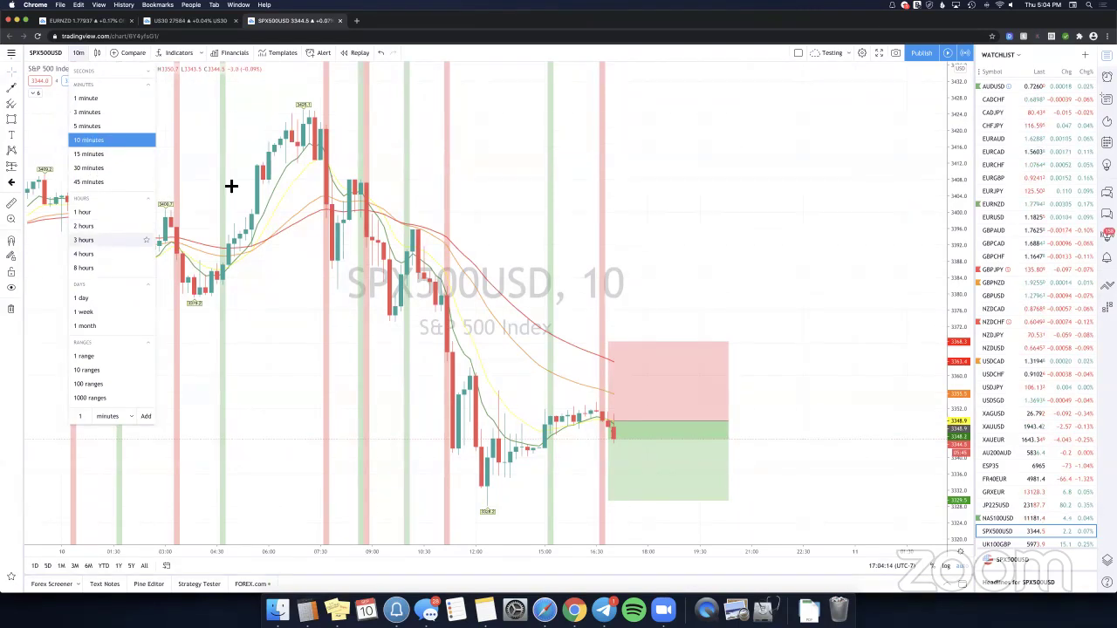
{"action": "left_click", "coordinate": [88, 166]}
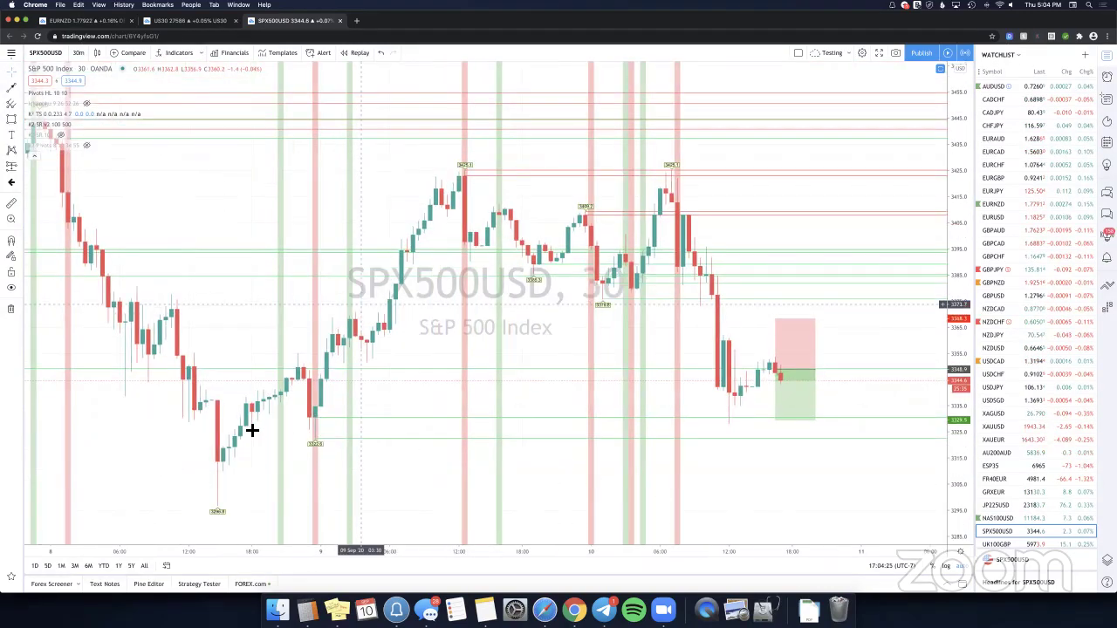
{"action": "left_click", "coordinate": [246, 430]}
{"action": "left_click", "coordinate": [264, 404]}
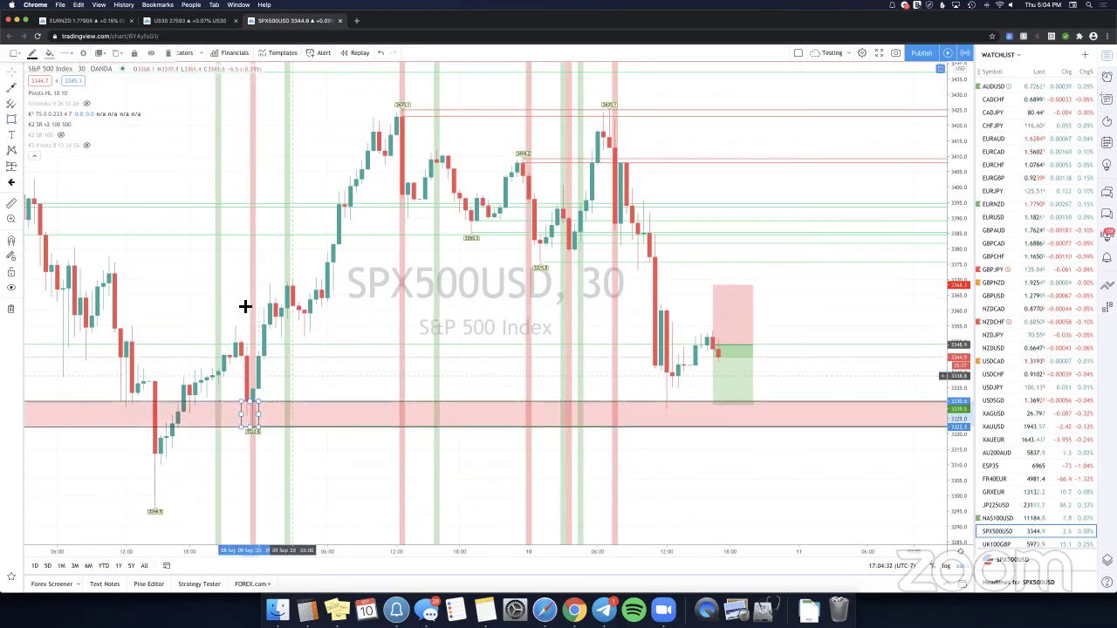
{"action": "left_click", "coordinate": [471, 289]}
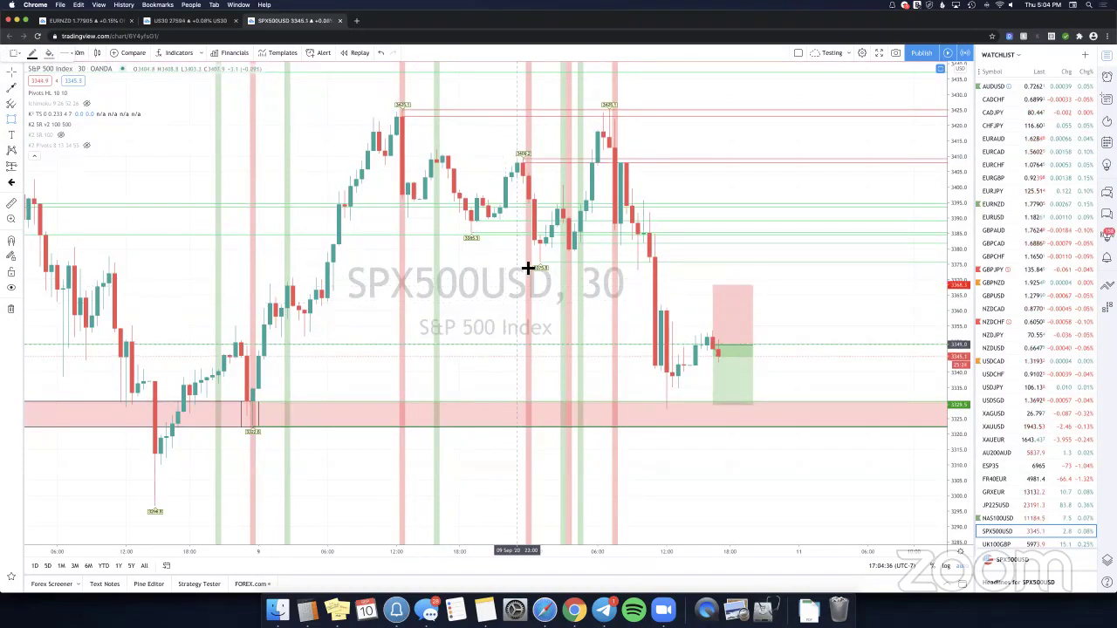
{"action": "left_click_drag", "start_coordinate": [524, 261], "coordinate": [541, 245]}
Place a horizontal line at 3349.3 on the earlier swing low, and set the chart back to 10 minutes.
{"action": "left_click", "coordinate": [87, 97]}
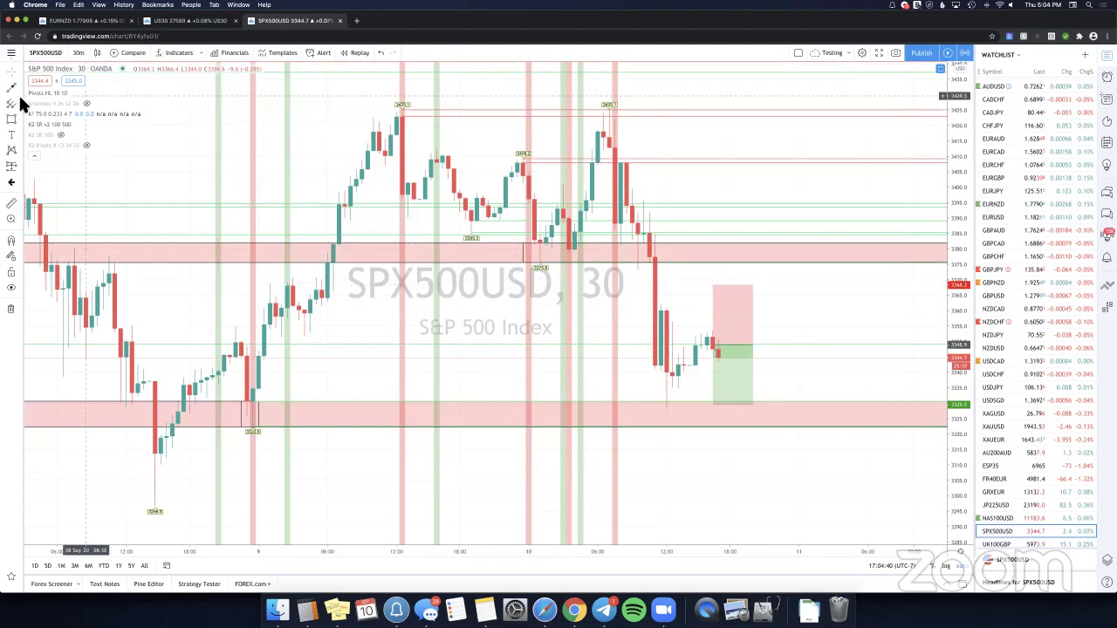
{"action": "left_click", "coordinate": [21, 88]}
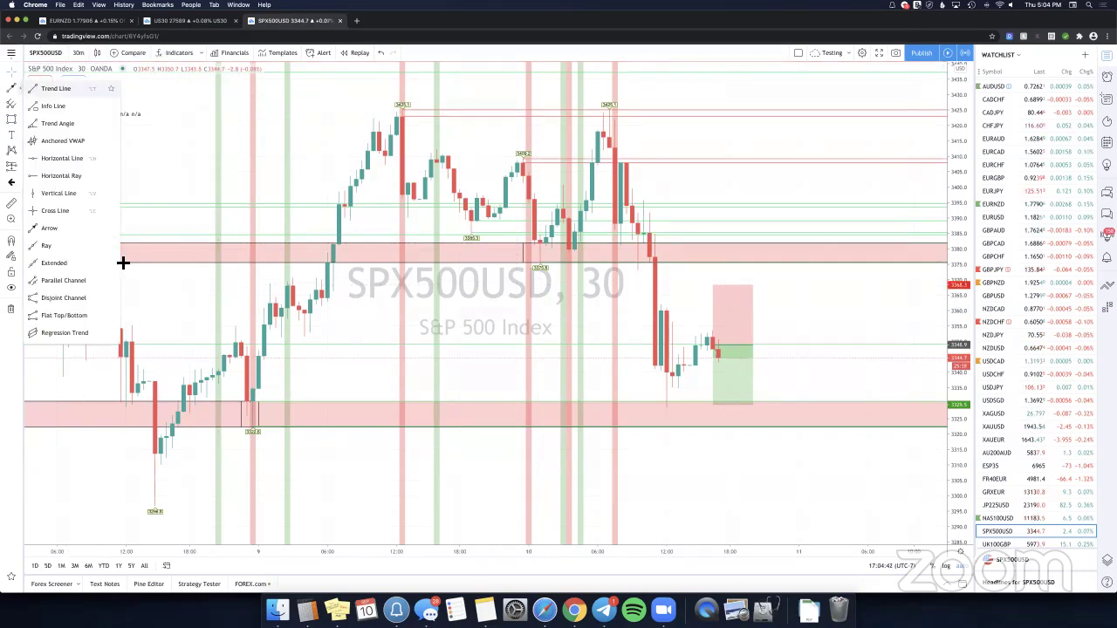
{"action": "left_click", "coordinate": [174, 346]}
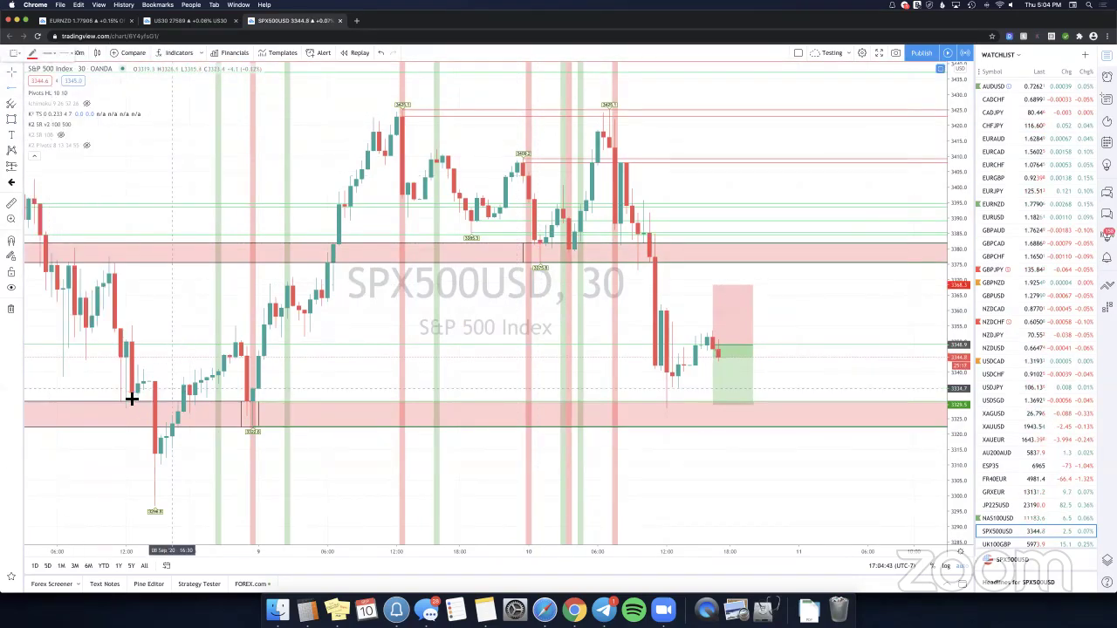
{"action": "scroll", "coordinate": [129, 400], "scroll_direction": "down", "scroll_amount": 3}
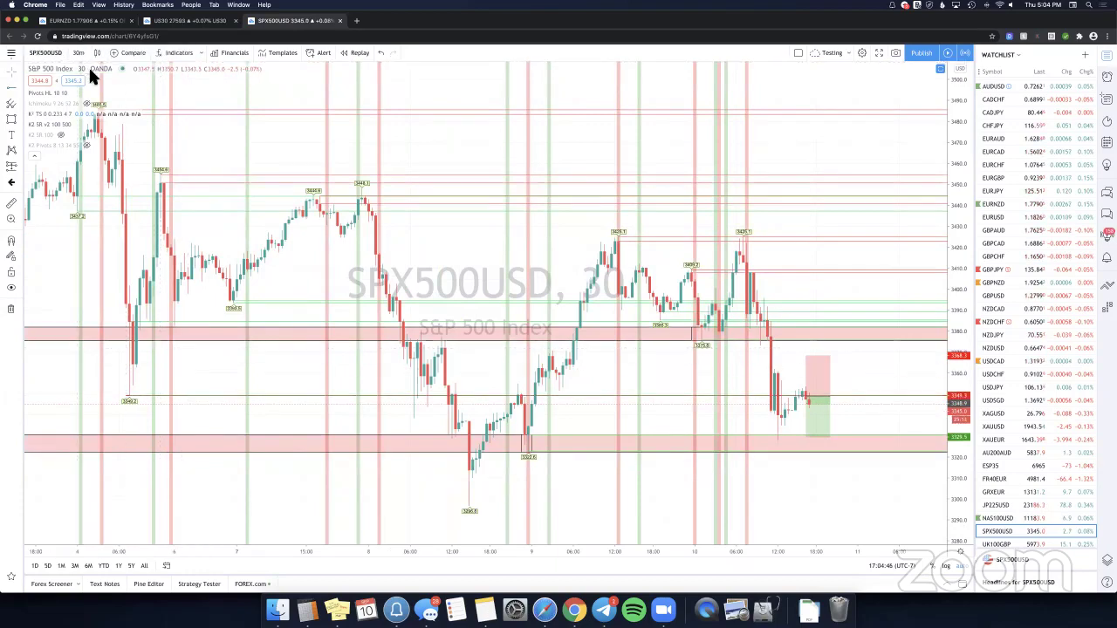
{"action": "left_click", "coordinate": [79, 52]}
{"action": "left_click", "coordinate": [90, 139]}
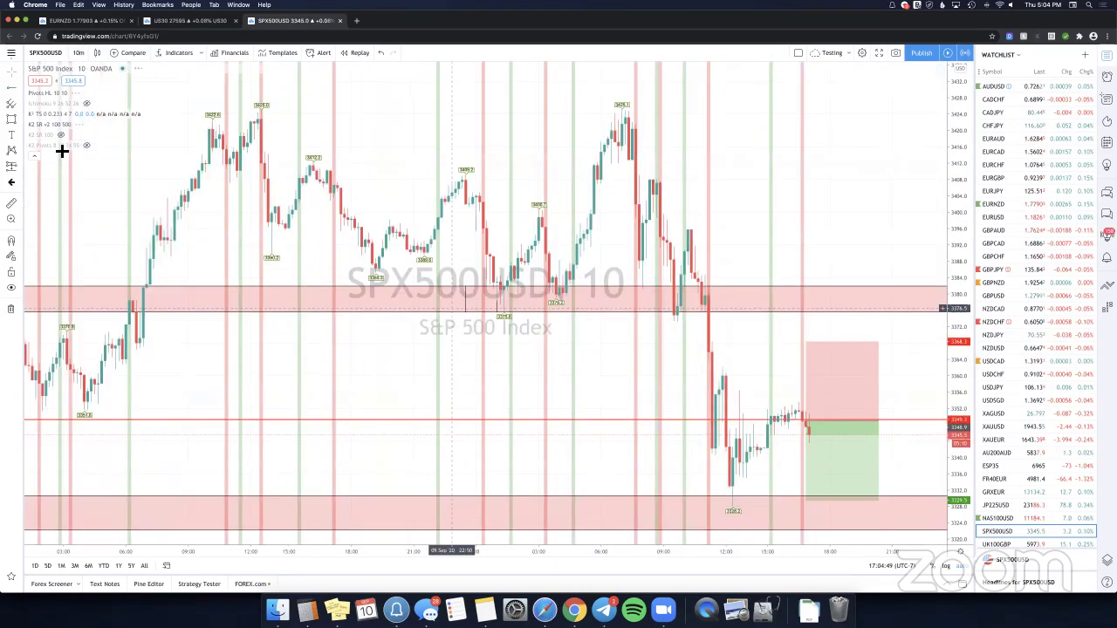
Show the hidden moving averages on the 10-minute SPX500USD chart, and collapse the indicator list.
{"action": "scroll", "coordinate": [504, 237], "scroll_direction": "right", "scroll_amount": 3}
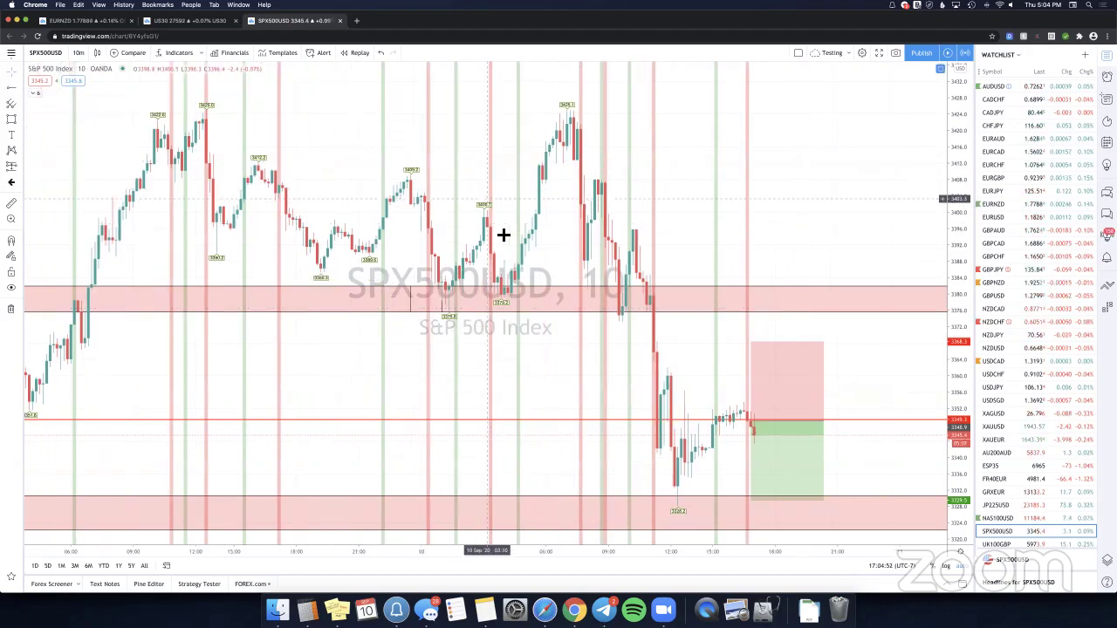
{"action": "scroll", "coordinate": [615, 187], "scroll_direction": "right", "scroll_amount": 4}
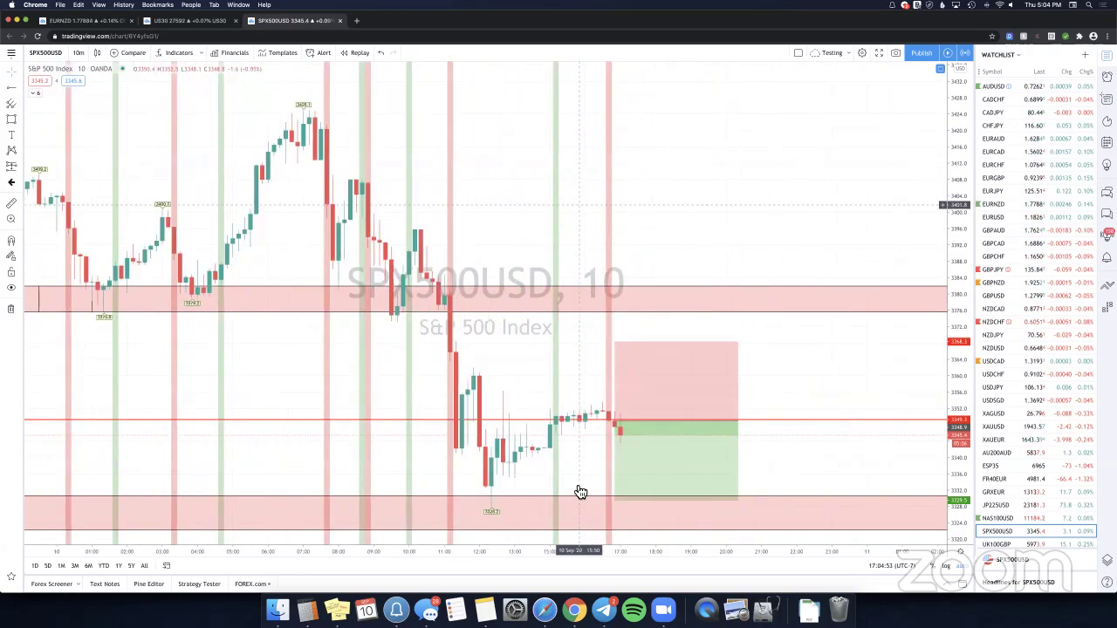
{"action": "scroll", "coordinate": [582, 488], "scroll_direction": "right", "scroll_amount": 1}
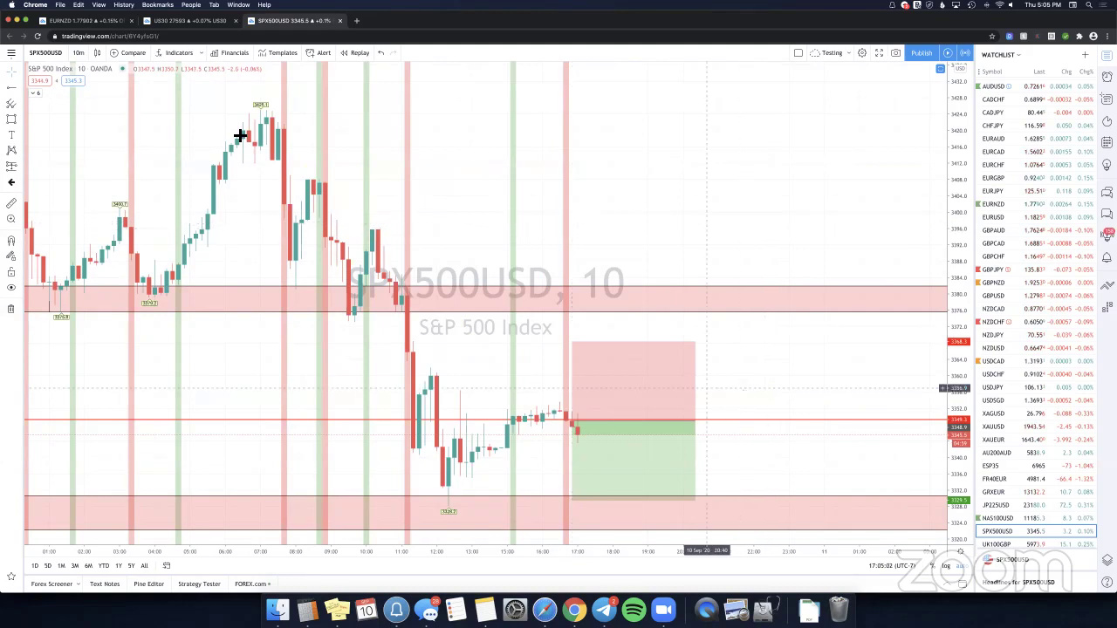
{"action": "left_click_drag", "start_coordinate": [332, 143], "coordinate": [297, 259]}
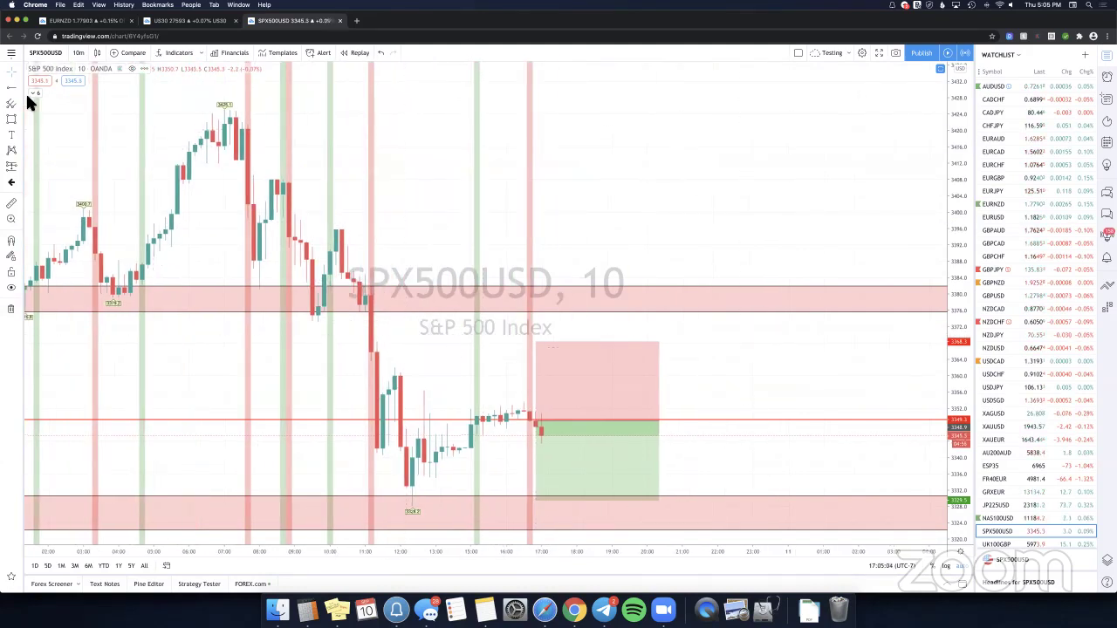
{"action": "left_click", "coordinate": [35, 93]}
{"action": "left_click", "coordinate": [83, 143]}
{"action": "left_click", "coordinate": [35, 154]}
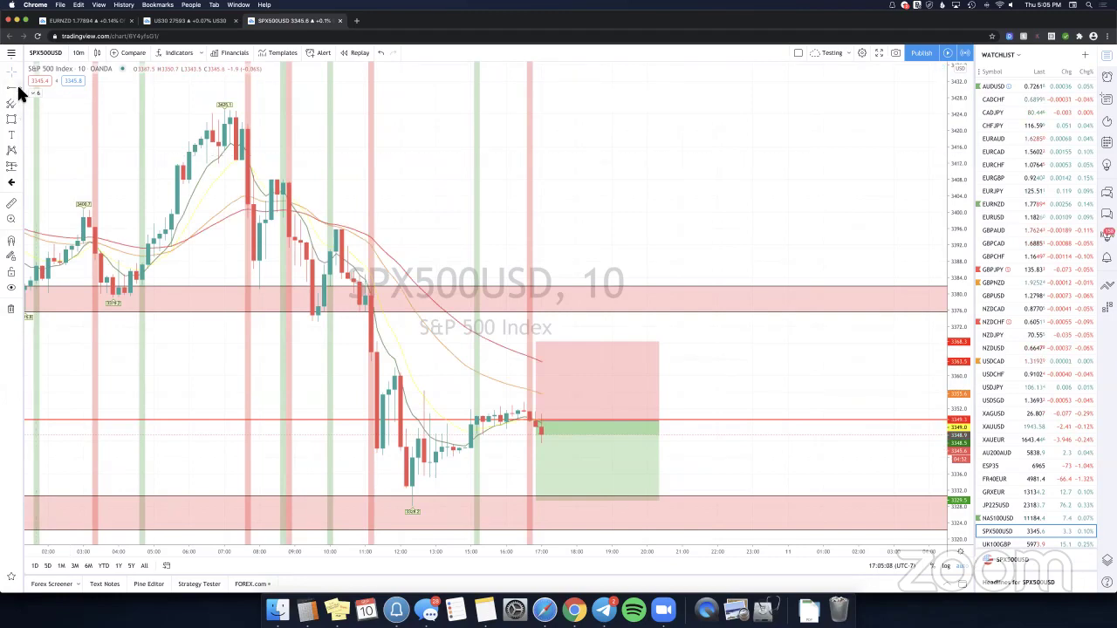
Draw an arrow down through the short position, from about 3361 to about 3328 inside the lower zone.
{"action": "left_click", "coordinate": [20, 88]}
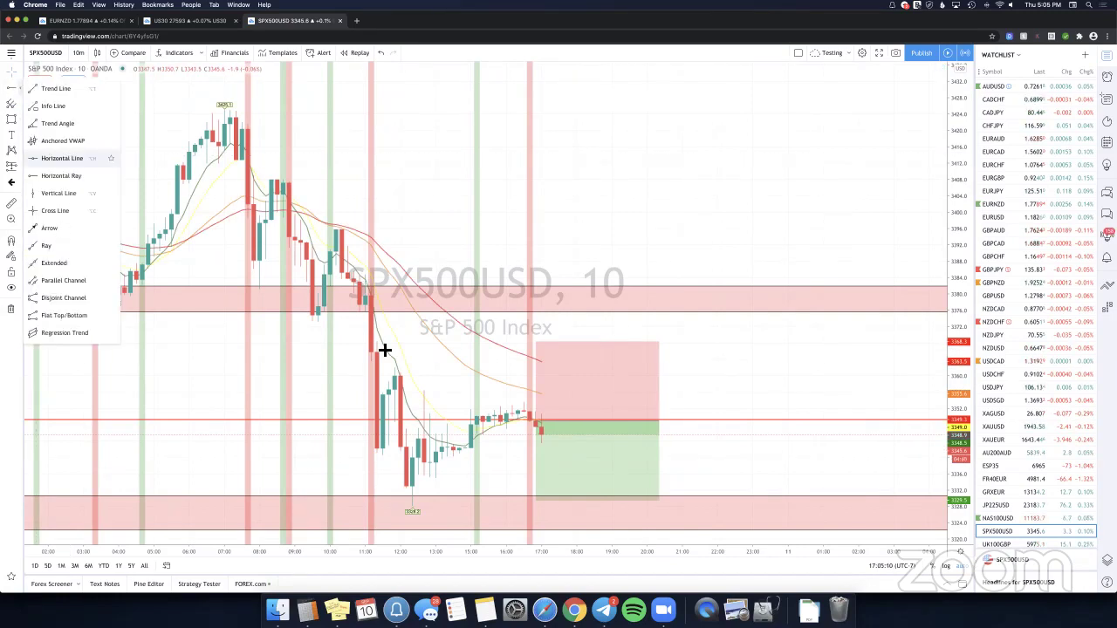
{"action": "left_click", "coordinate": [50, 227]}
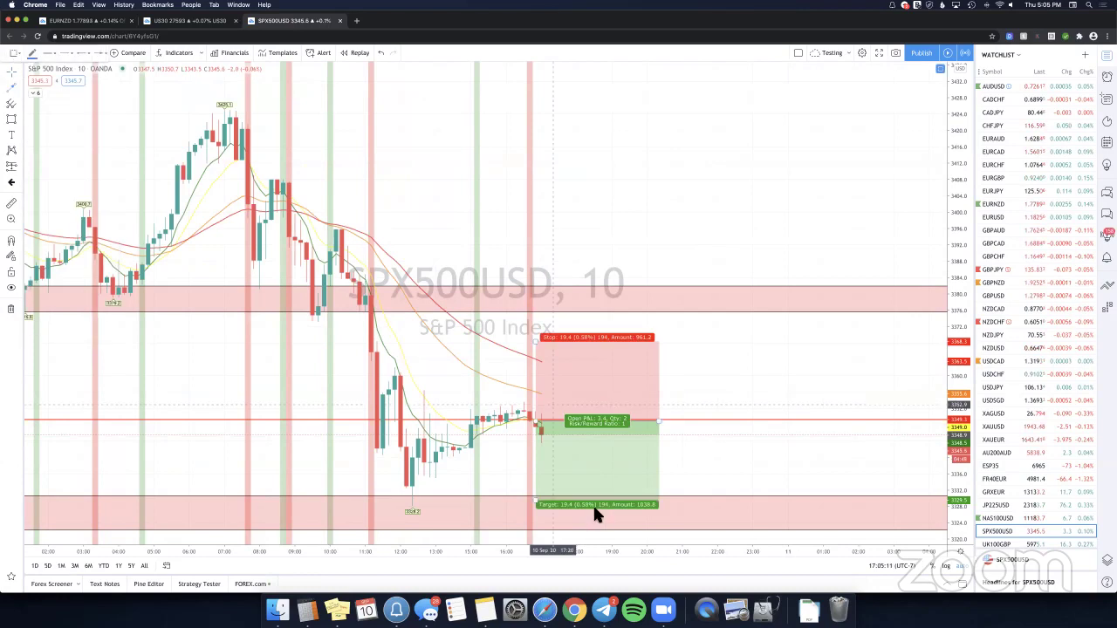
{"action": "left_click", "coordinate": [547, 370]}
{"action": "left_click", "coordinate": [651, 399]}
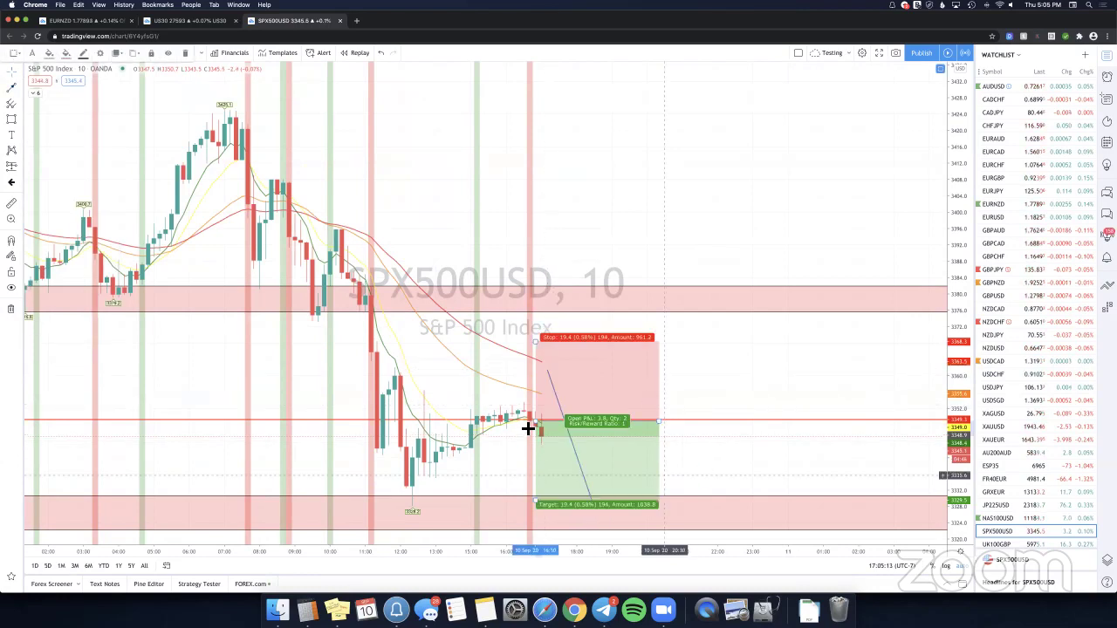
{"action": "left_click", "coordinate": [502, 463]}
{"action": "left_click_drag", "start_coordinate": [476, 392], "coordinate": [531, 395]}
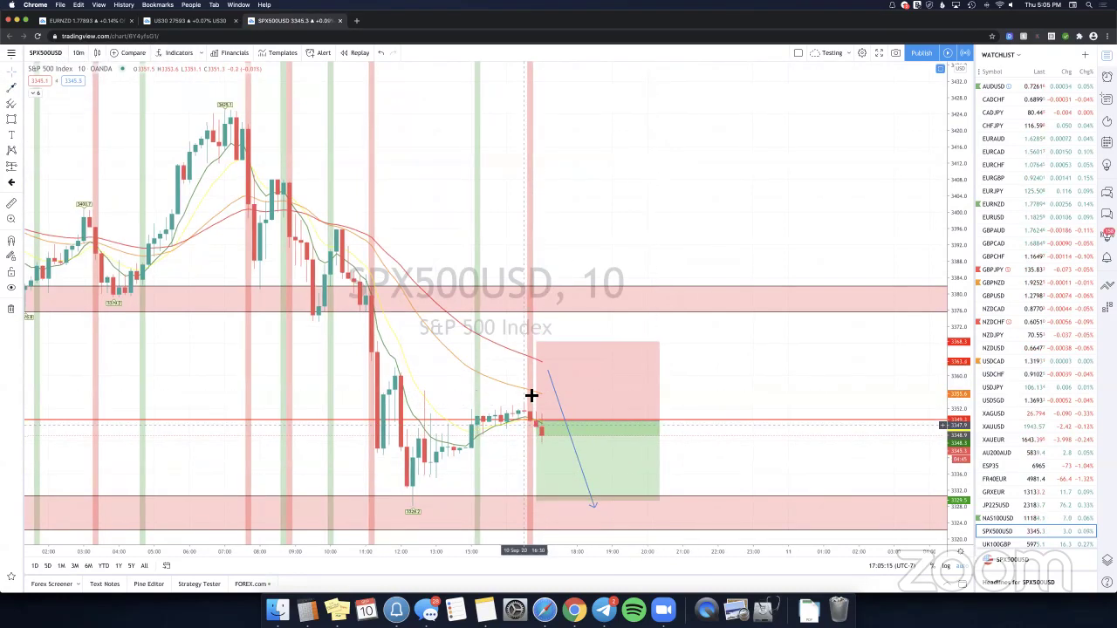
{"action": "scroll", "coordinate": [732, 397], "scroll_direction": "right", "scroll_amount": 3}
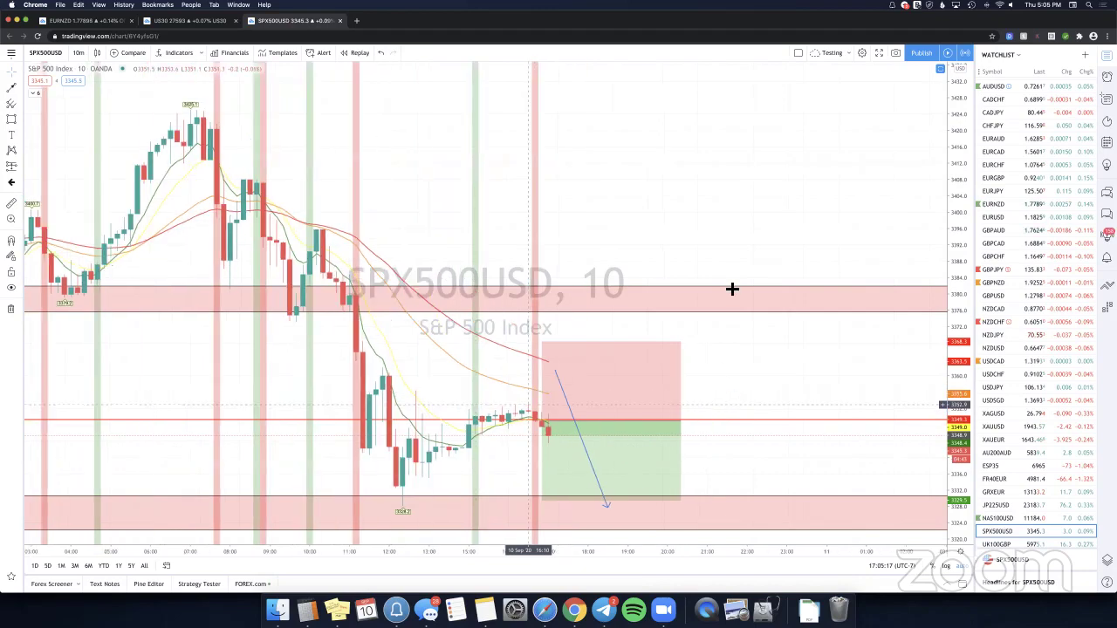
{"action": "scroll", "coordinate": [638, 253], "scroll_direction": "left", "scroll_amount": 3}
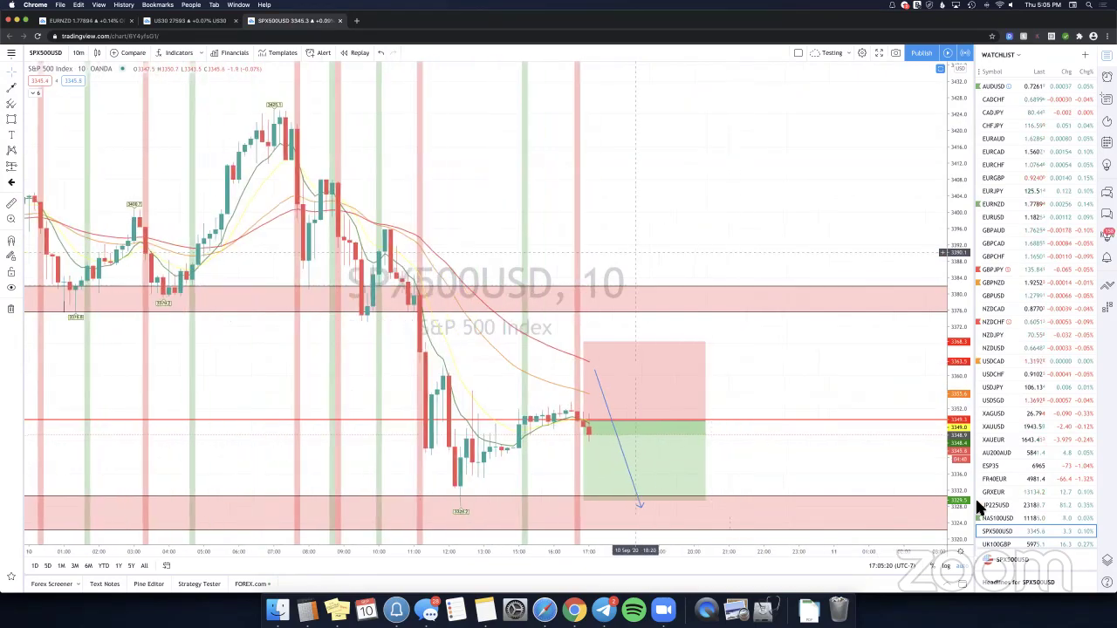
Compare the short position on NAS100USD, then return to SPX500USD and examine the target at the lower zone.
{"action": "scroll", "coordinate": [1006, 512], "scroll_direction": "down", "scroll_amount": 1}
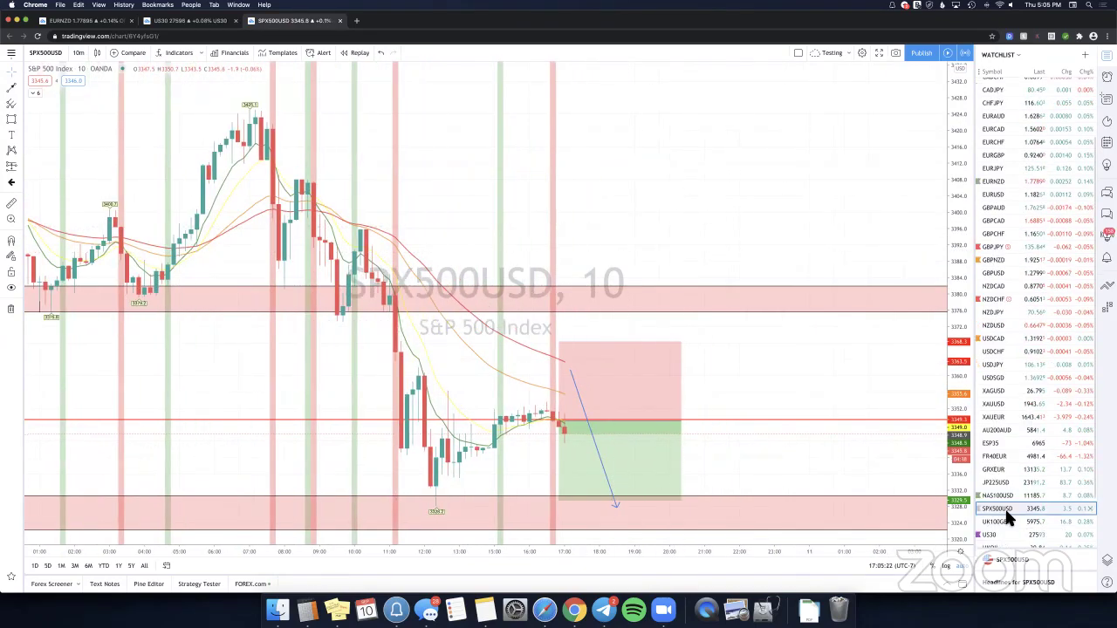
{"action": "scroll", "coordinate": [1007, 487], "scroll_direction": "down", "scroll_amount": 1}
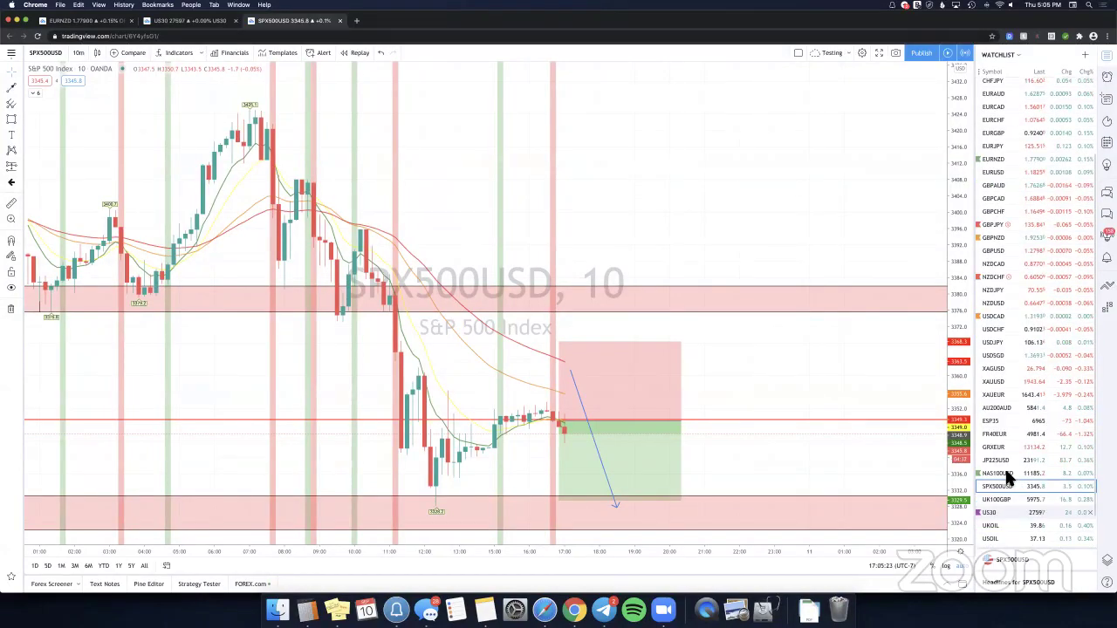
{"action": "scroll", "coordinate": [1008, 477], "scroll_direction": "down", "scroll_amount": 2}
{"action": "key", "text": "Down"}
{"action": "key", "text": "Down"}
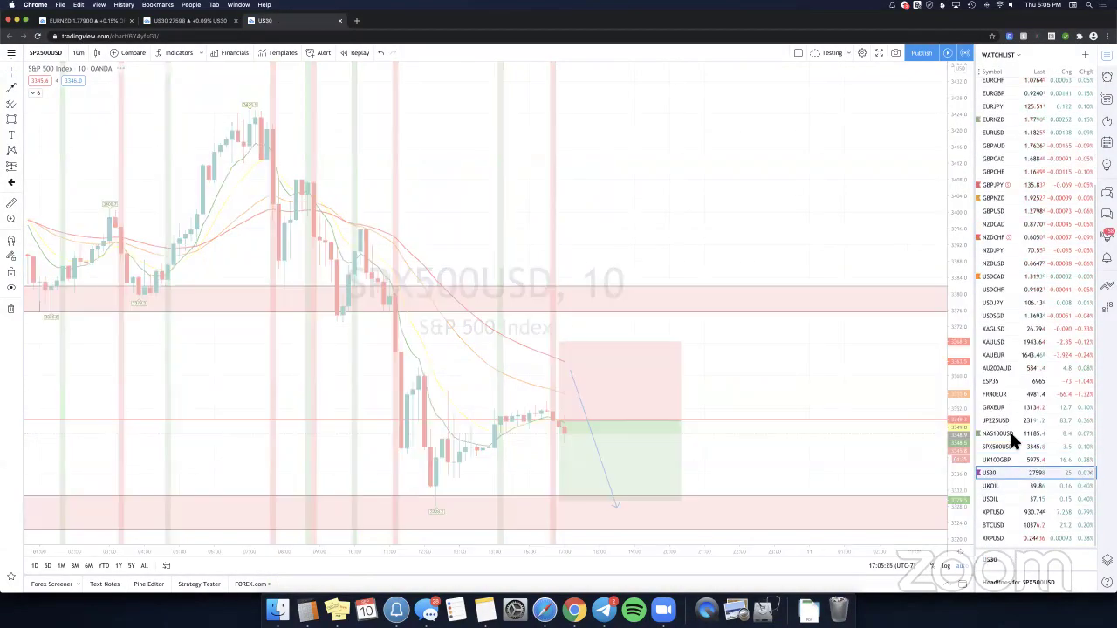
{"action": "left_click", "coordinate": [1012, 436]}
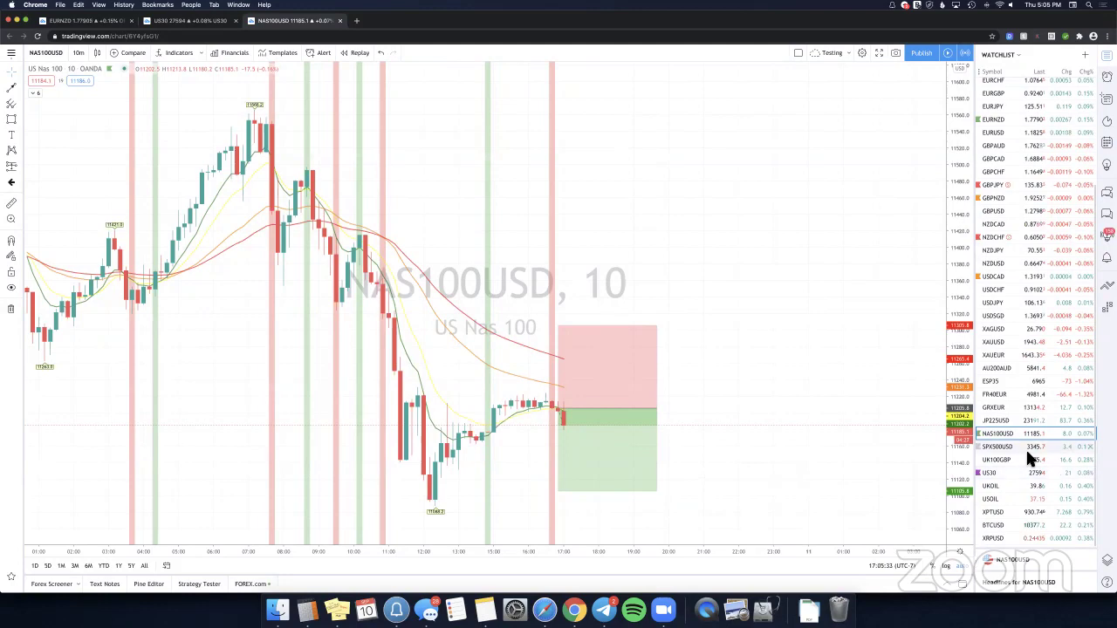
{"action": "left_click", "coordinate": [1027, 446]}
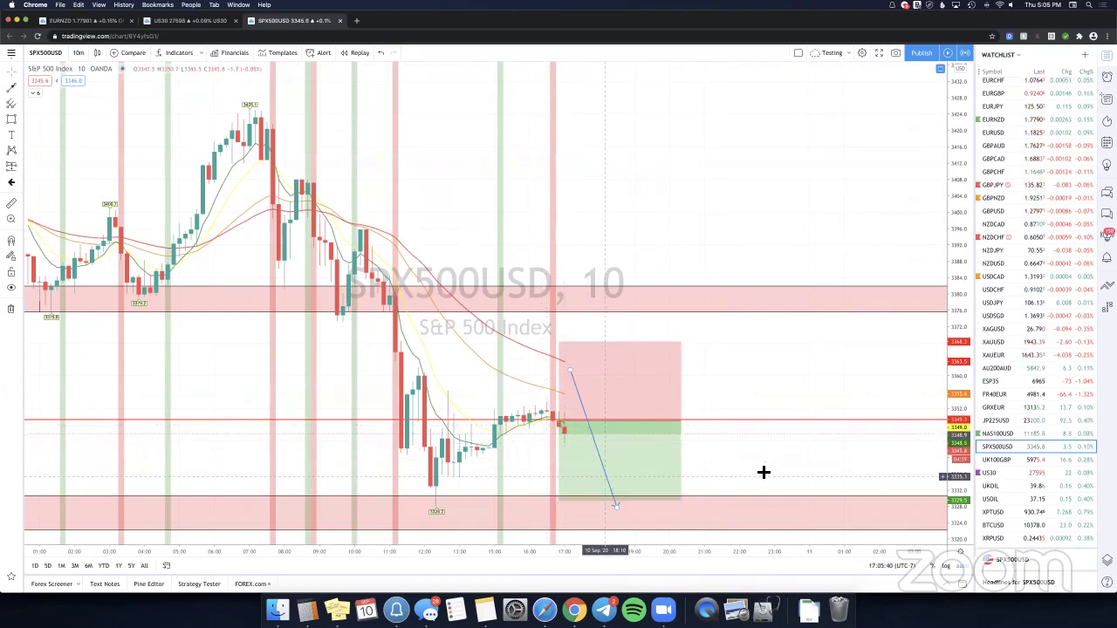
{"action": "mouse_move", "coordinate": [574, 501]}
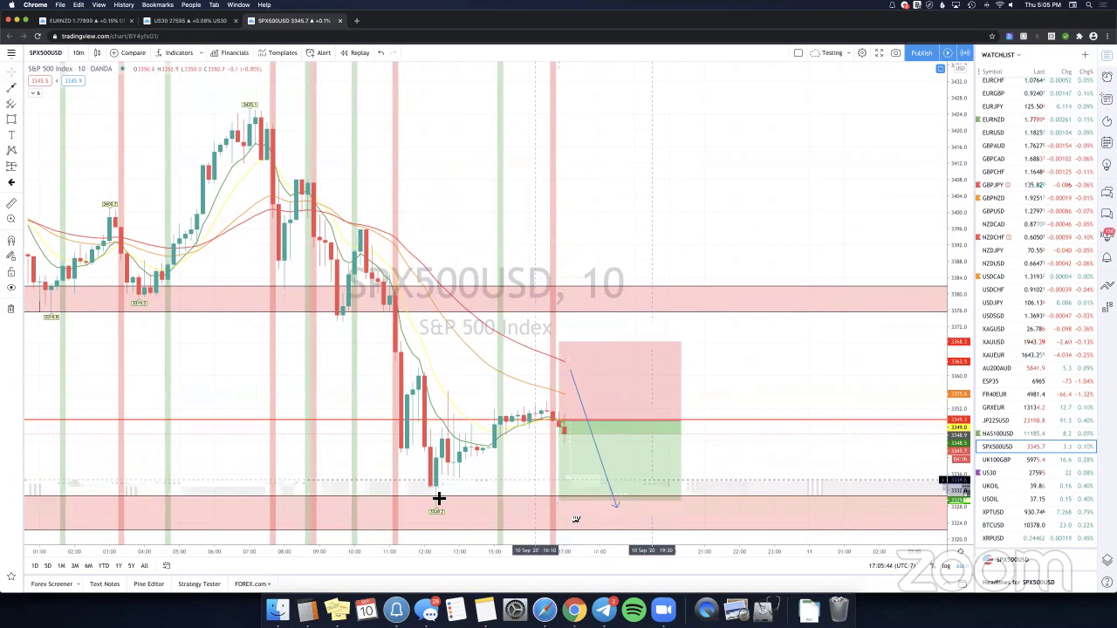
{"action": "left_click_drag", "start_coordinate": [421, 509], "coordinate": [393, 506]}
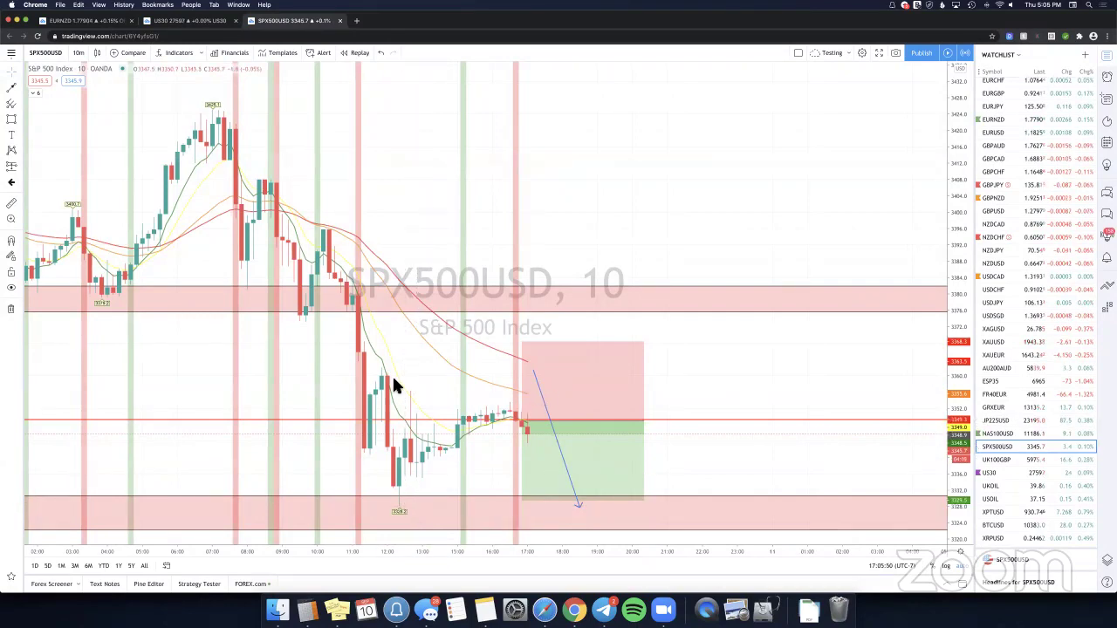
Switch to NAS100USD on the 30-minute chart and draw a rectangle zone at the 9 September swing low, from about 11057 to 11094.
{"action": "key", "text": "Up"}
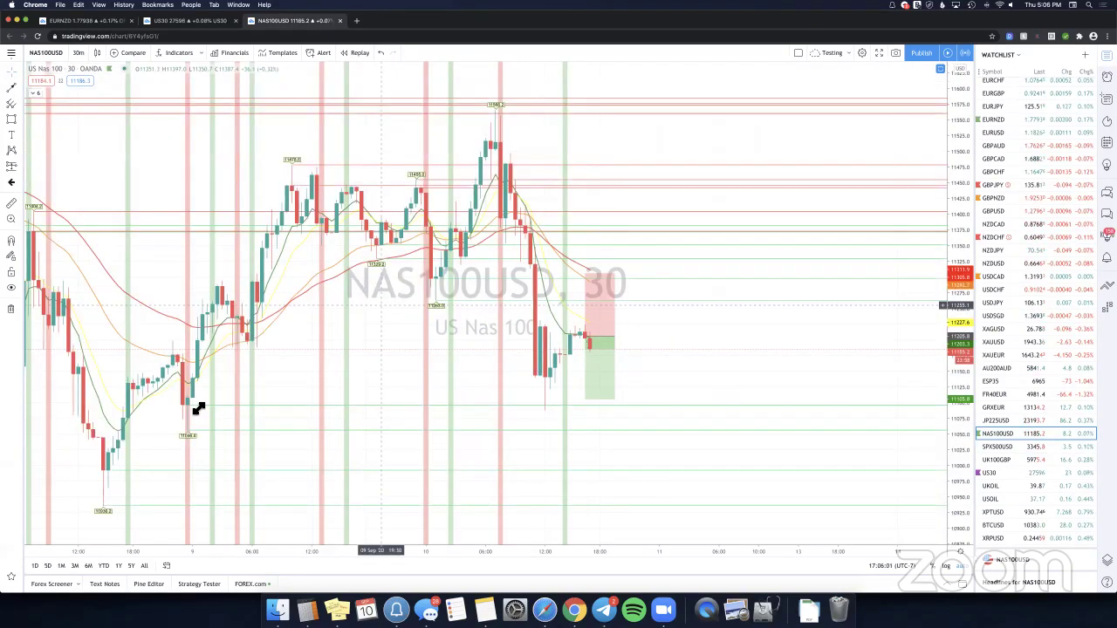
{"action": "left_click_drag", "start_coordinate": [185, 435], "coordinate": [200, 410]}
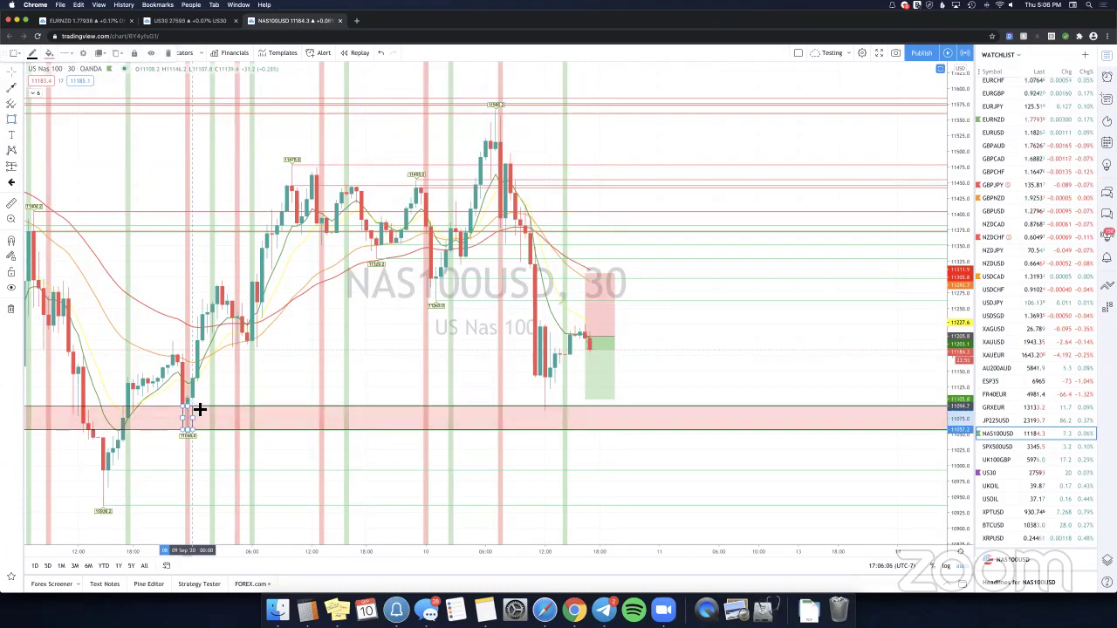
{"action": "left_click", "coordinate": [200, 408]}
{"action": "left_click", "coordinate": [576, 381]}
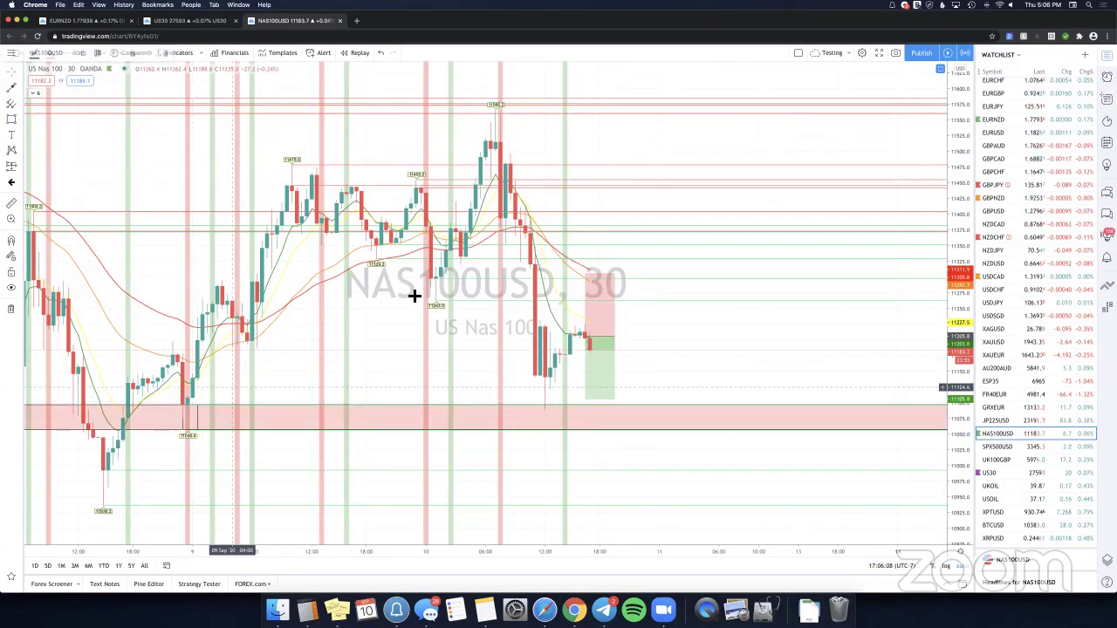
Draw a second rectangle zone at the 10 September swing low on NAS100USD, from about 11263 to 11298.
{"action": "left_click", "coordinate": [12, 119]}
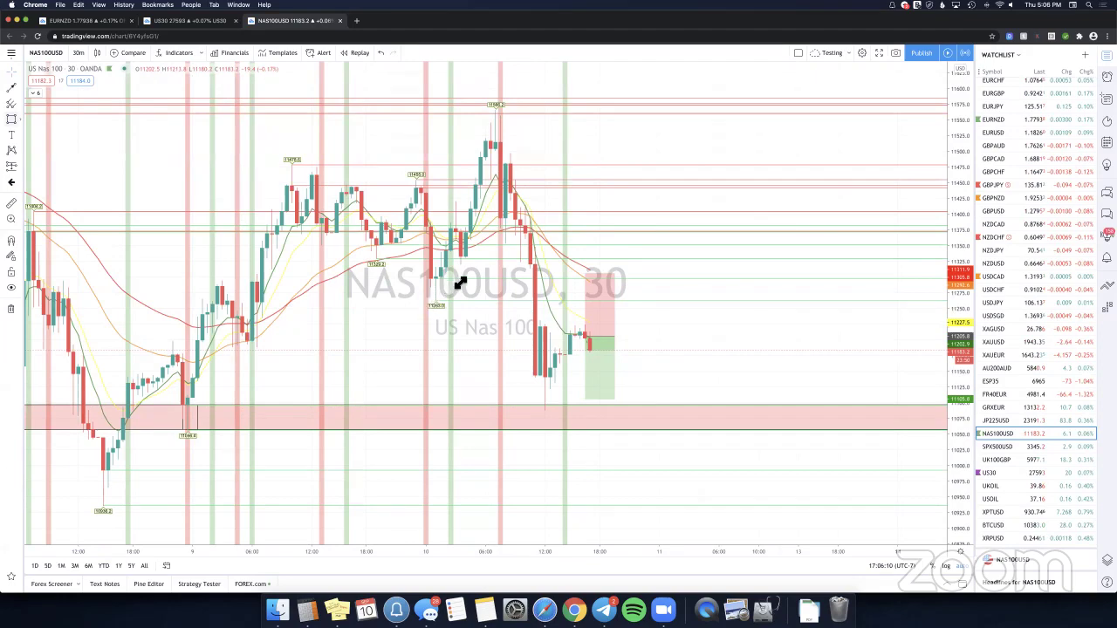
{"action": "left_click", "coordinate": [462, 282]}
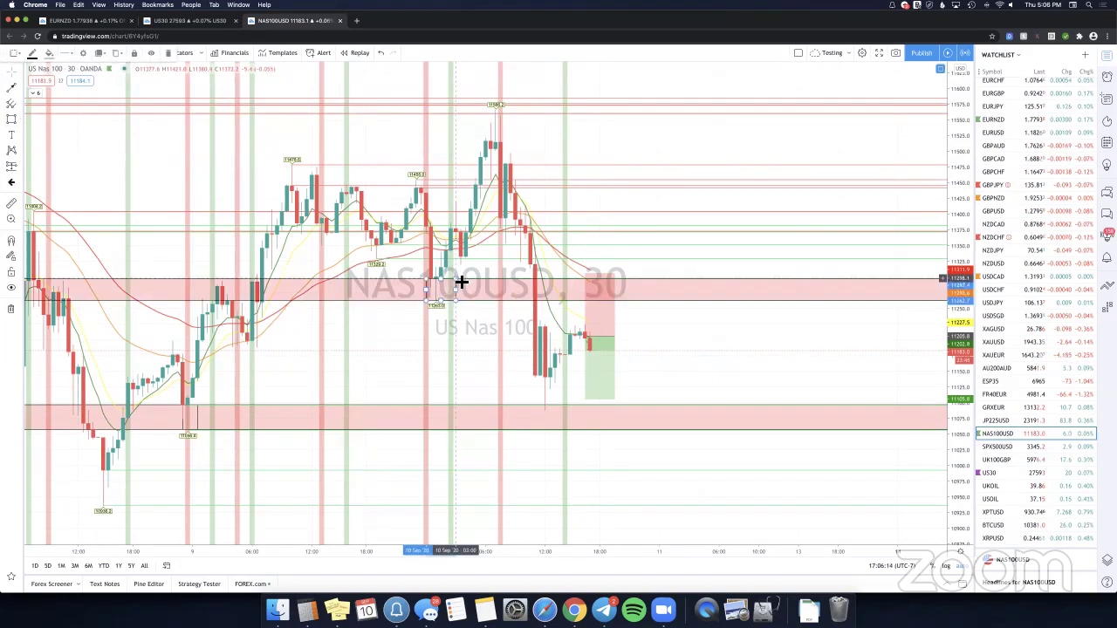
{"action": "left_click", "coordinate": [640, 334]}
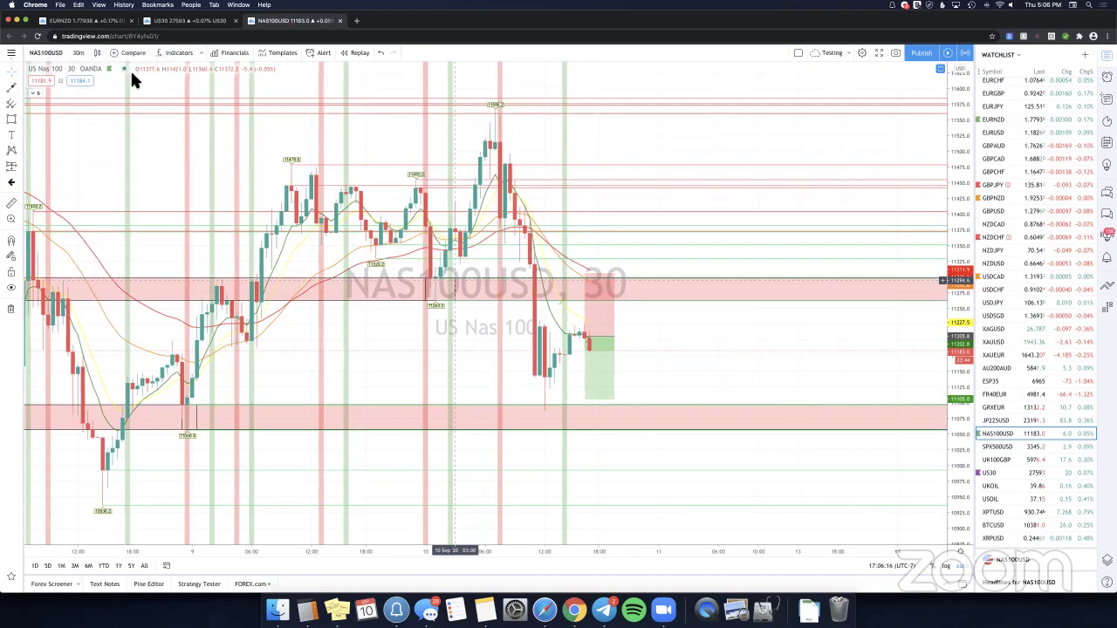
Hide the K2 SR v2 support and resistance levels, keep the vertical signal bands shown, and collapse the indicator list.
{"action": "left_click", "coordinate": [34, 91]}
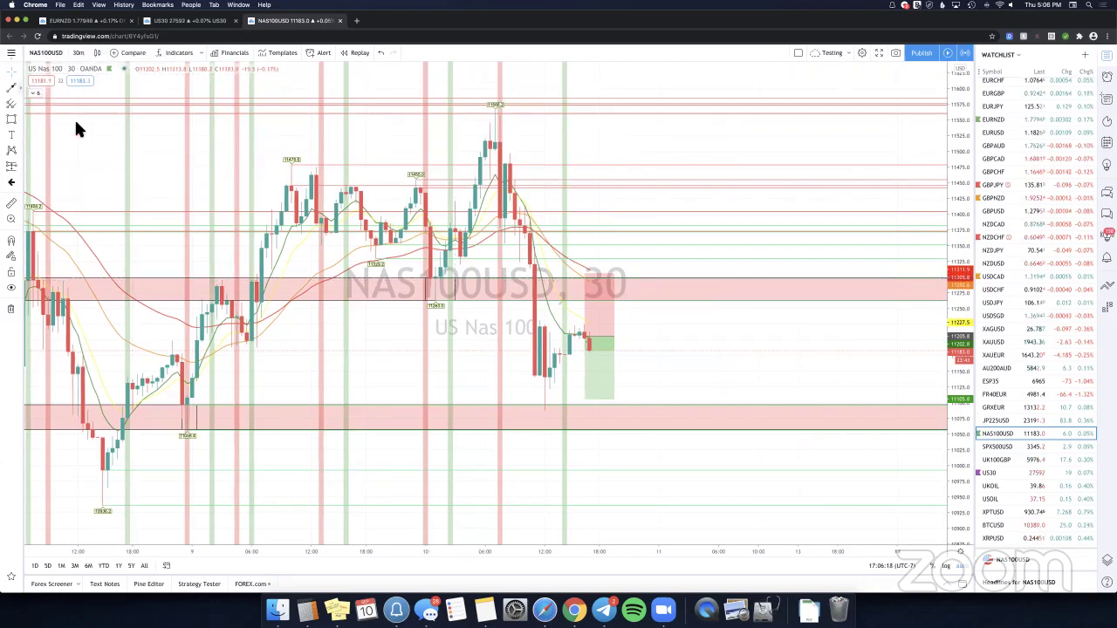
{"action": "left_click", "coordinate": [33, 93]}
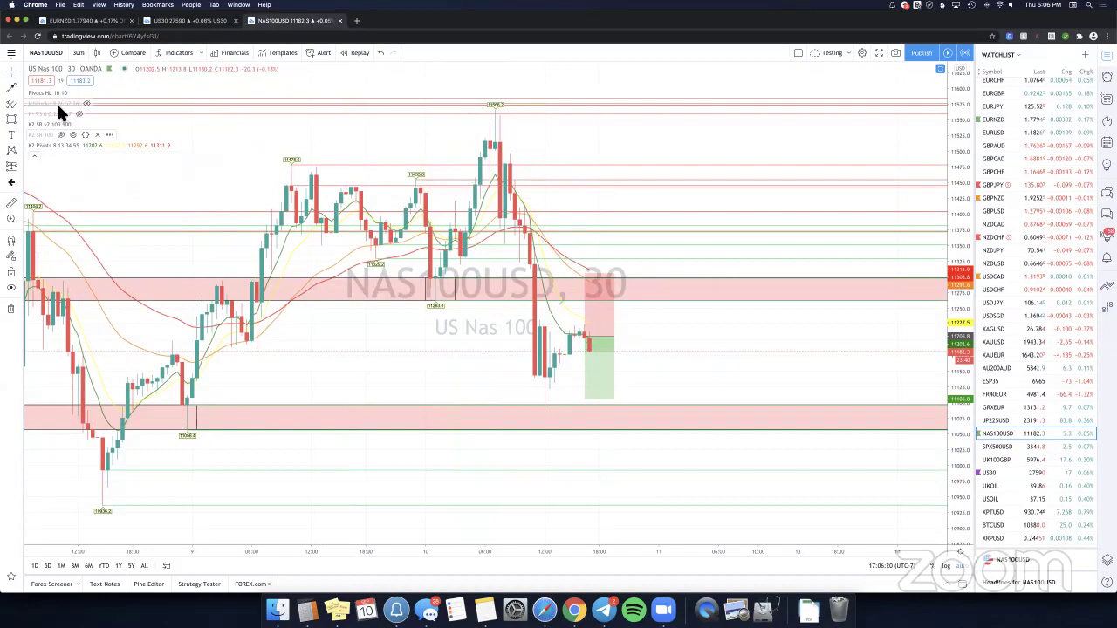
{"action": "scroll", "coordinate": [69, 119], "scroll_direction": "left", "scroll_amount": 3}
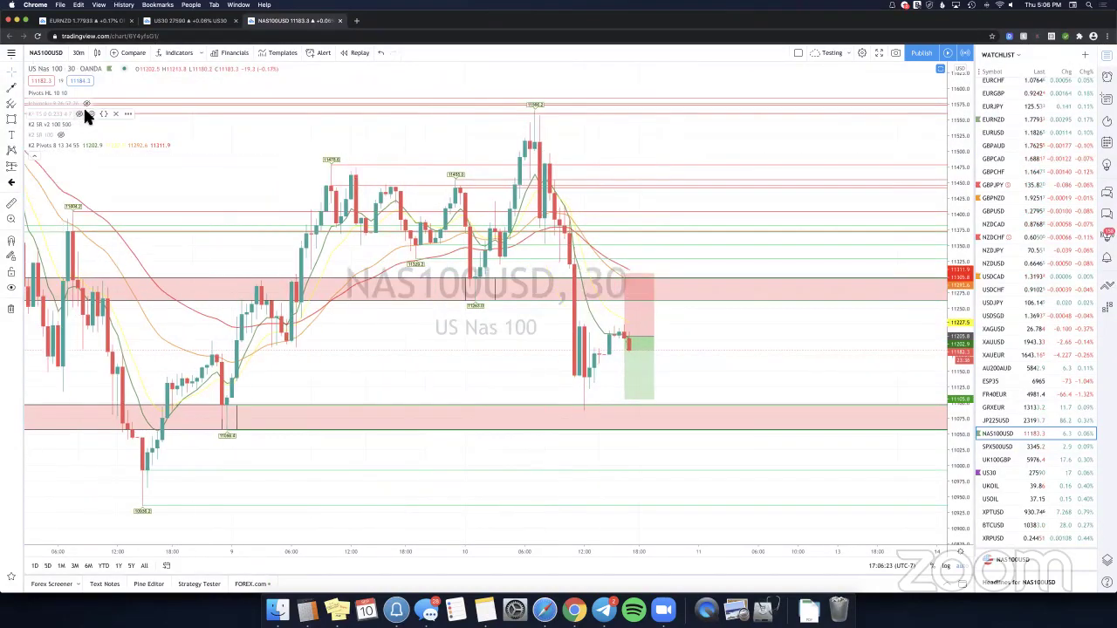
{"action": "left_click", "coordinate": [79, 114]}
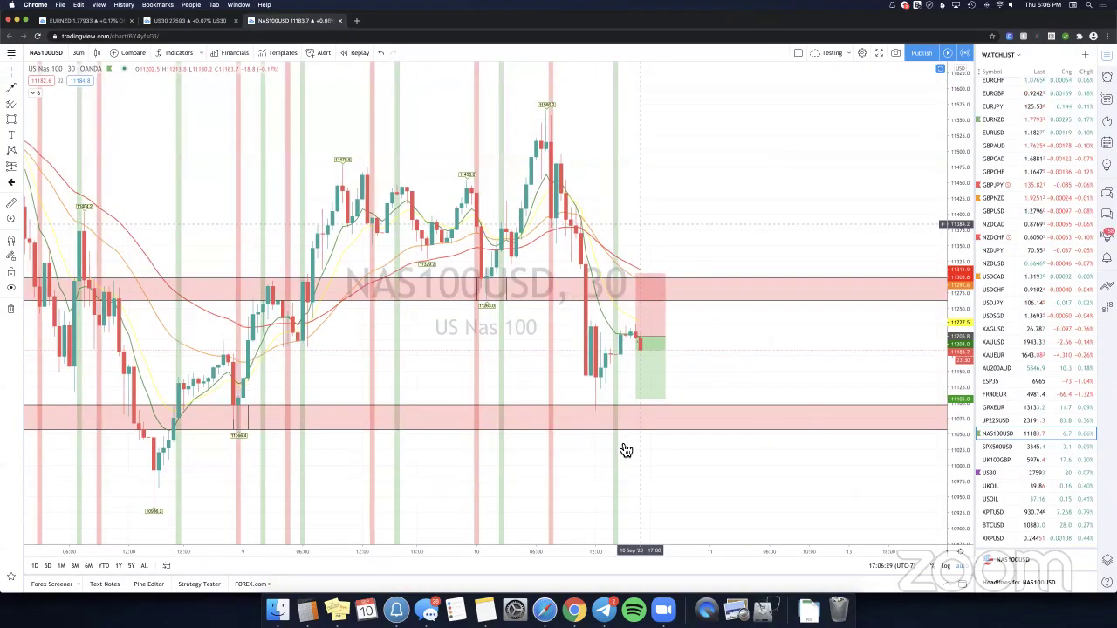
Set the NAS100USD chart to 10 minutes, then compare its short position with the one on SPX500USD and return.
{"action": "scroll", "coordinate": [625, 447], "scroll_direction": "up", "scroll_amount": 3}
{"action": "left_click", "coordinate": [78, 53]}
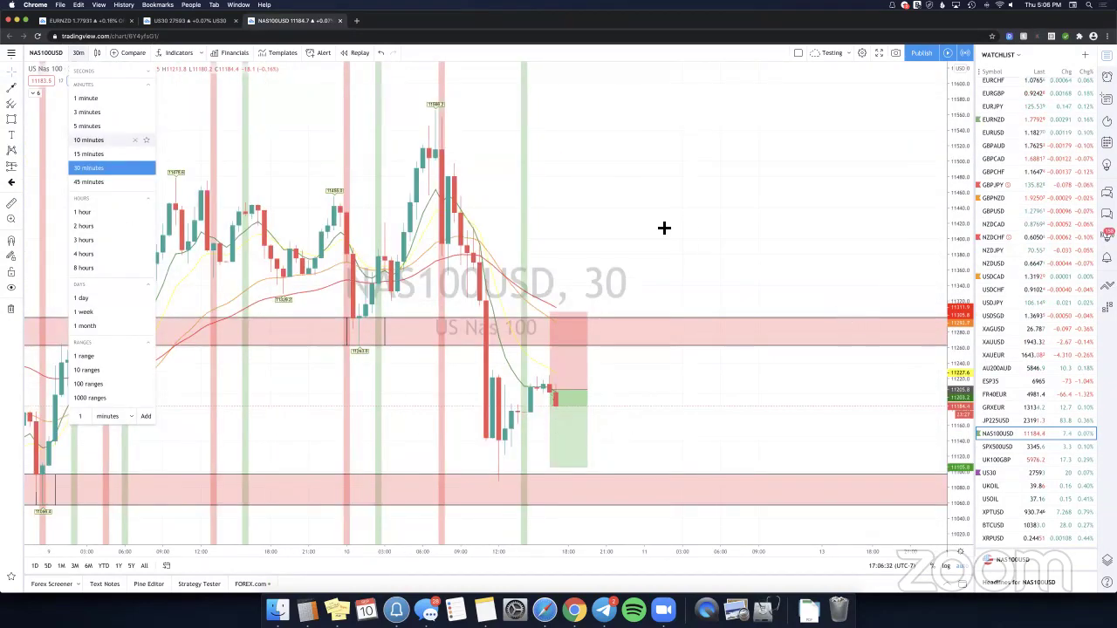
{"action": "left_click", "coordinate": [89, 140]}
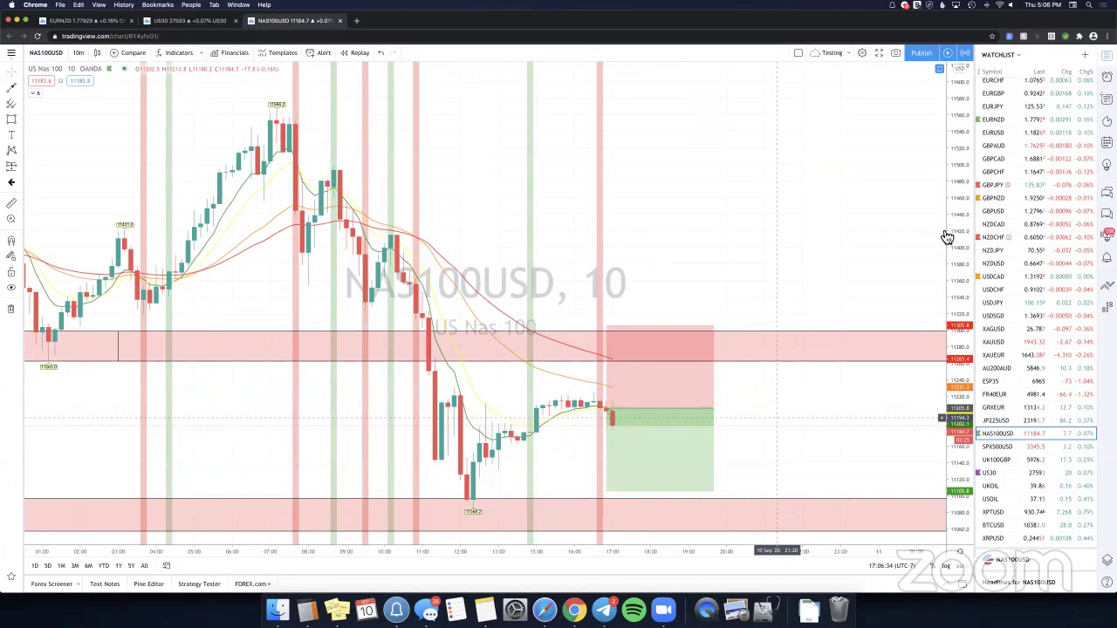
{"action": "left_click_drag", "start_coordinate": [705, 224], "coordinate": [635, 222]}
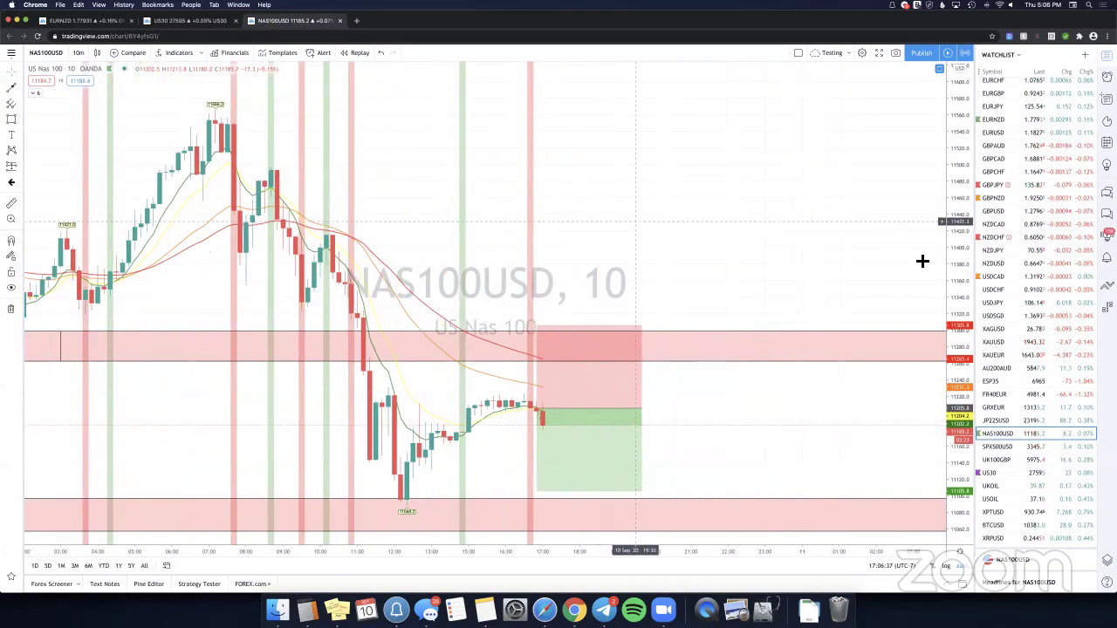
{"action": "scroll", "coordinate": [907, 271], "scroll_direction": "left", "scroll_amount": 3}
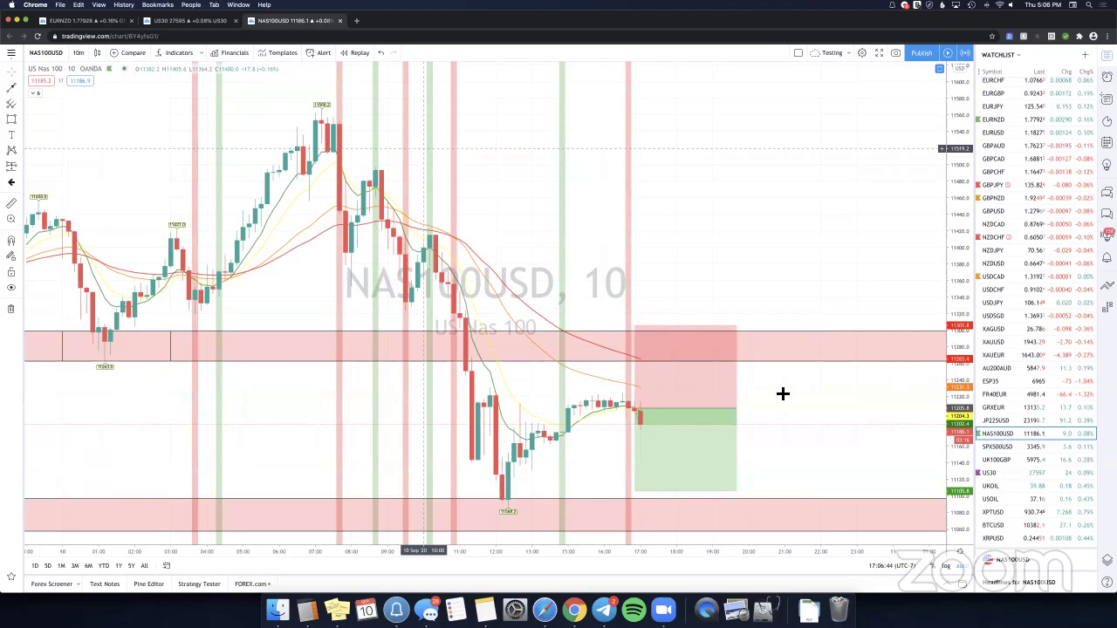
{"action": "left_click", "coordinate": [1028, 444]}
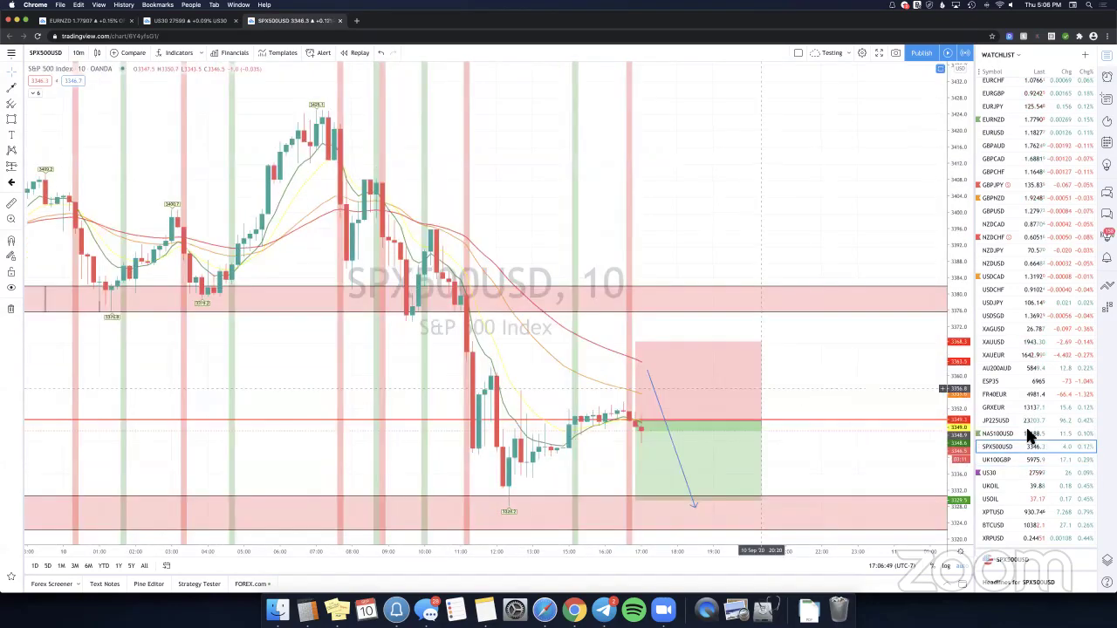
{"action": "left_click", "coordinate": [1027, 430]}
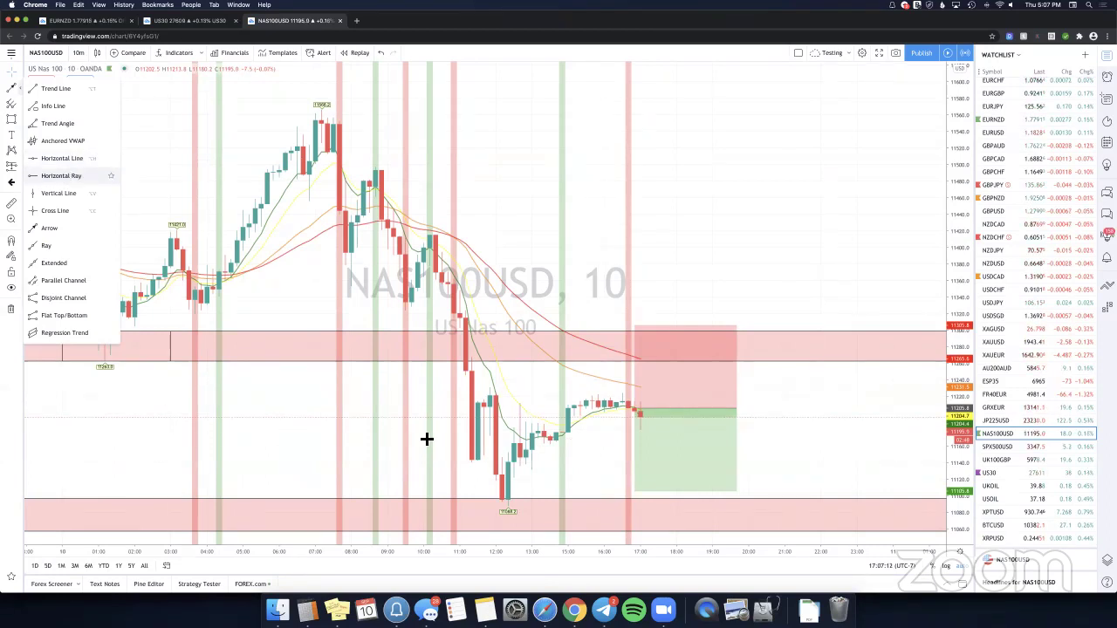
Place a horizontal ray below the short entry on NAS100USD and set its price to 11176.
{"action": "left_click", "coordinate": [61, 175]}
{"action": "left_click", "coordinate": [455, 446]}
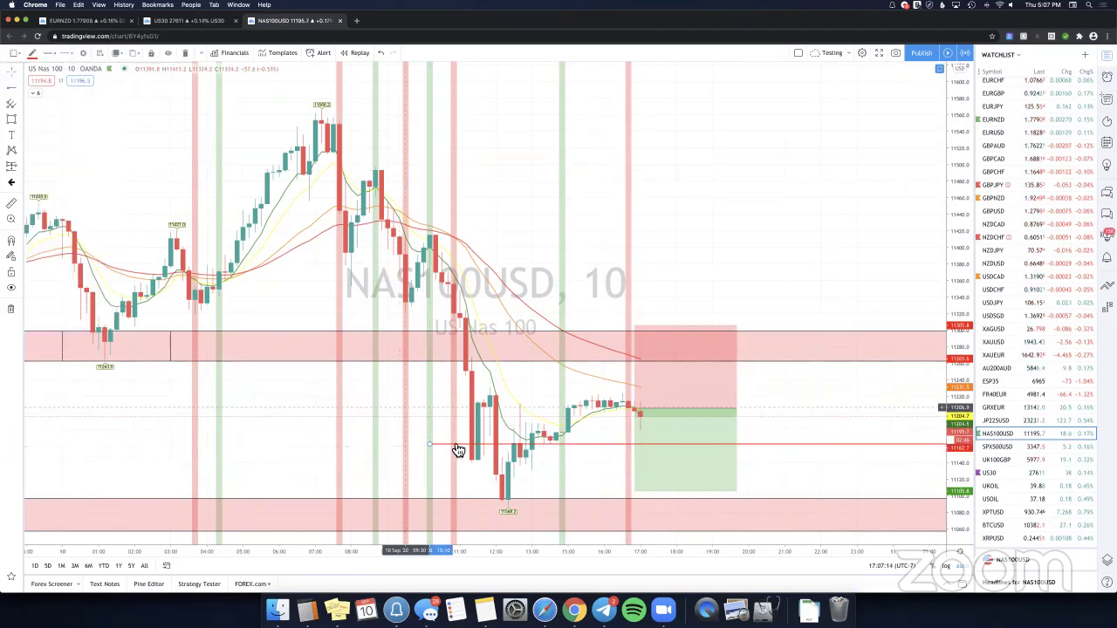
{"action": "left_click", "coordinate": [562, 288]}
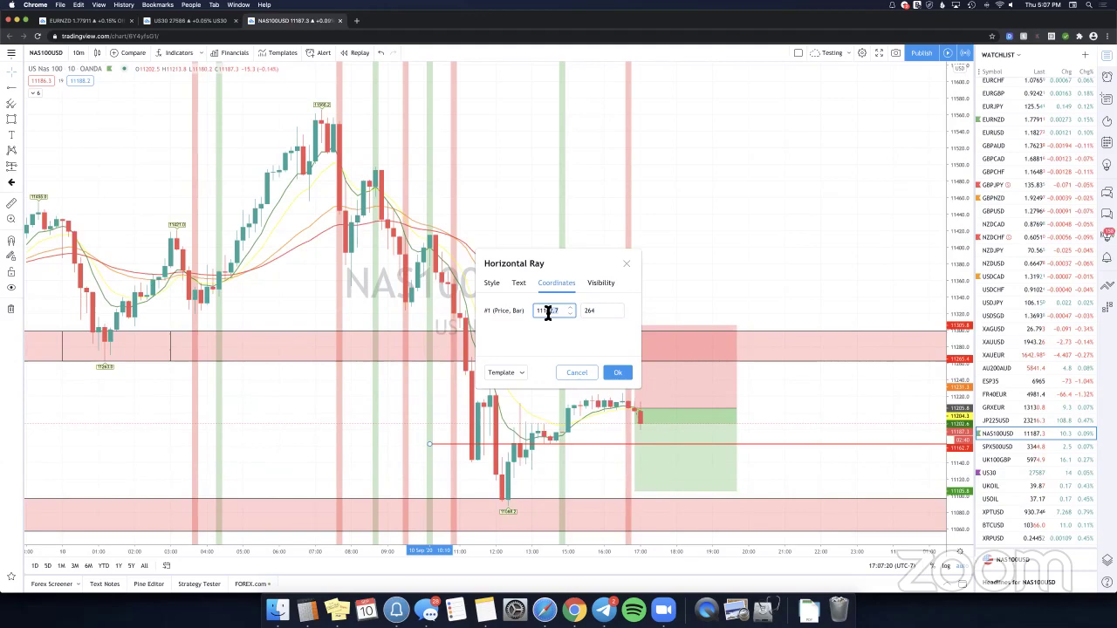
{"action": "double_click", "coordinate": [548, 311]}
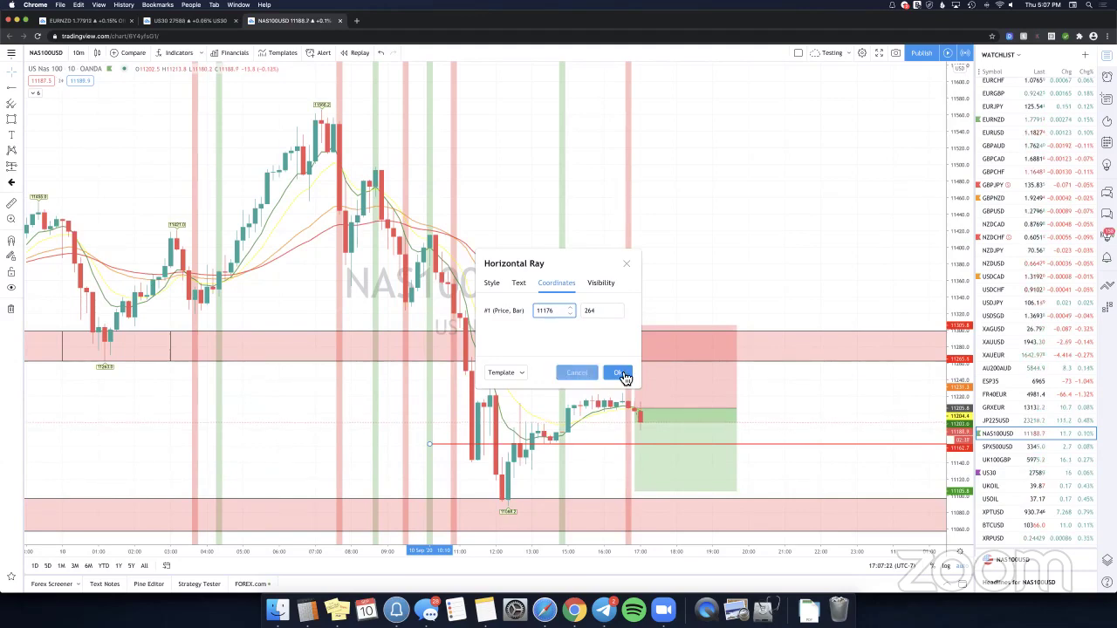
{"action": "left_click", "coordinate": [618, 373]}
{"action": "left_click", "coordinate": [491, 399]}
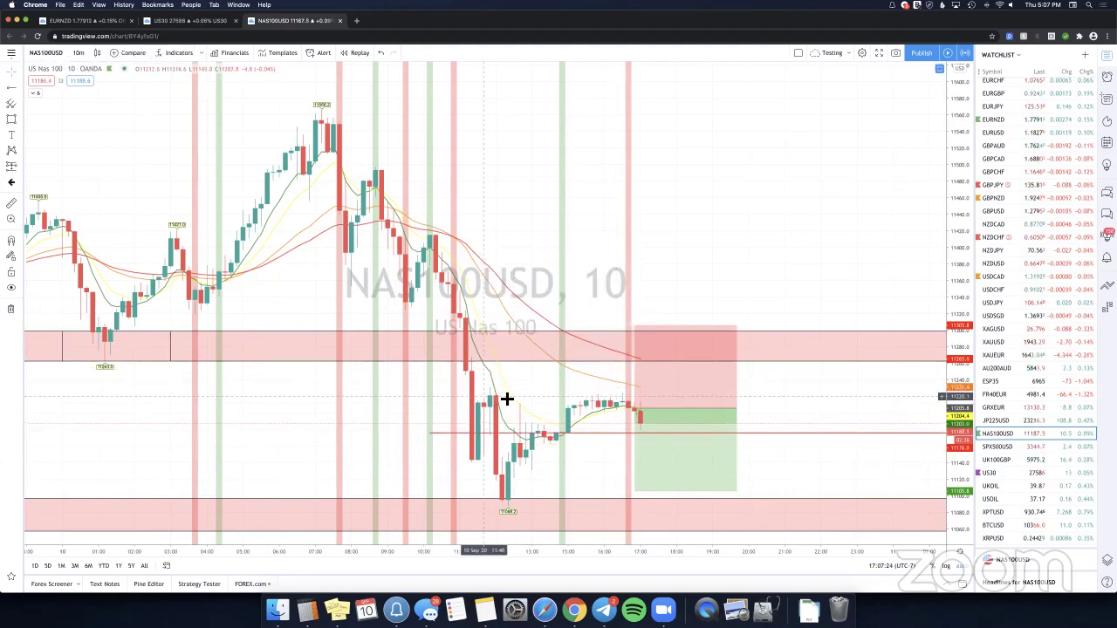
Show the K2 SR v2 support and resistance levels again on the 10-minute chart, and collapse the indicator list.
{"action": "scroll", "coordinate": [531, 398], "scroll_direction": "down", "scroll_amount": 1}
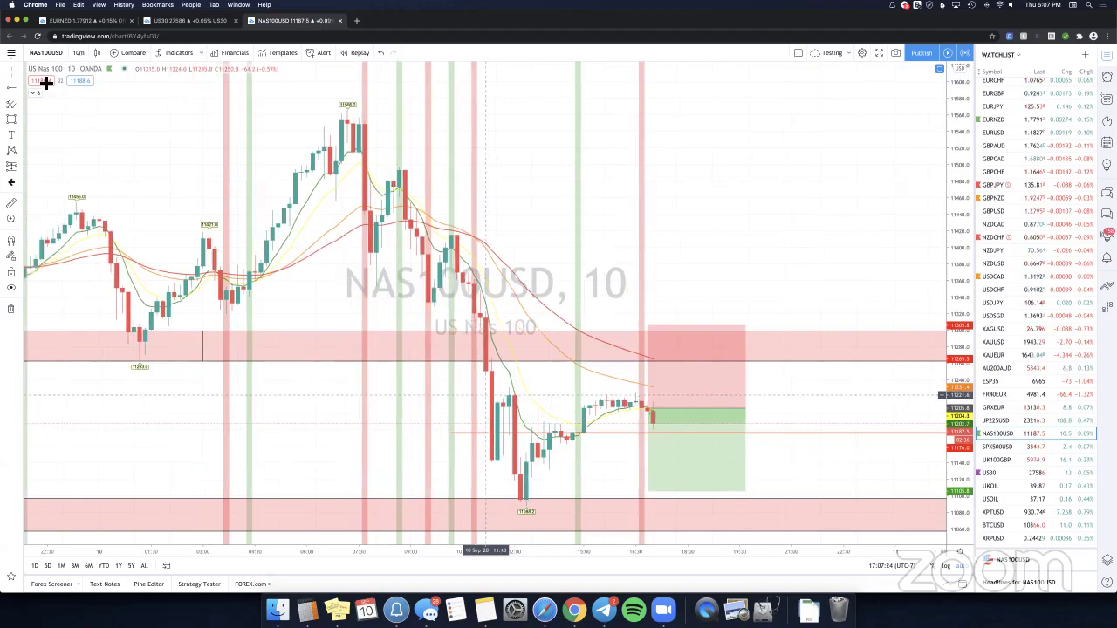
{"action": "scroll", "coordinate": [73, 109], "scroll_direction": "down", "scroll_amount": 1}
{"action": "mouse_move", "coordinate": [79, 112]}
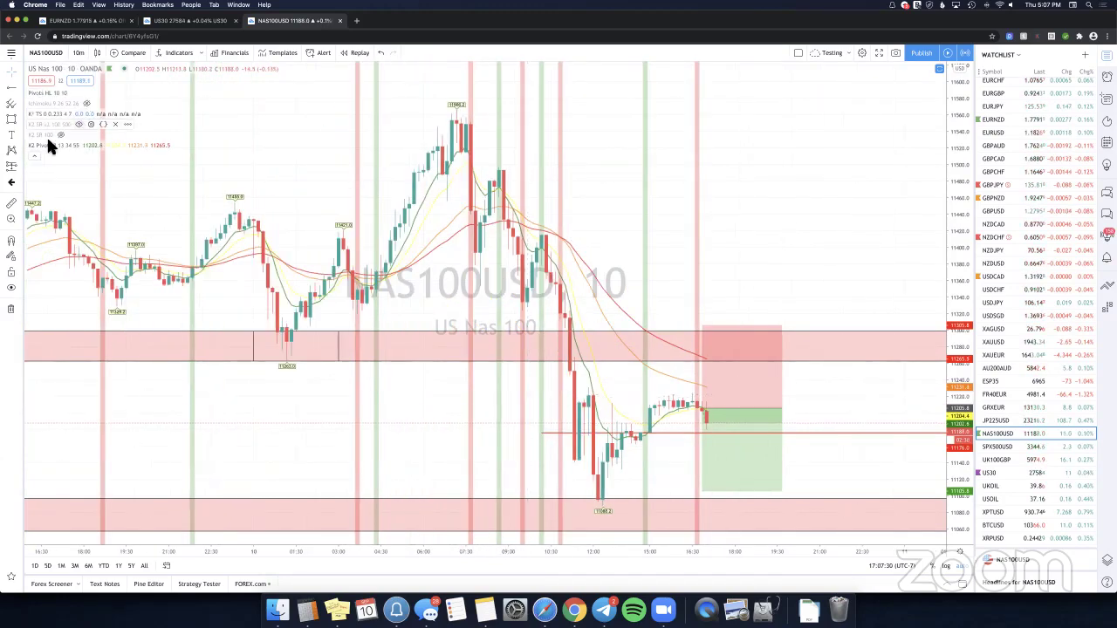
{"action": "left_click", "coordinate": [36, 156]}
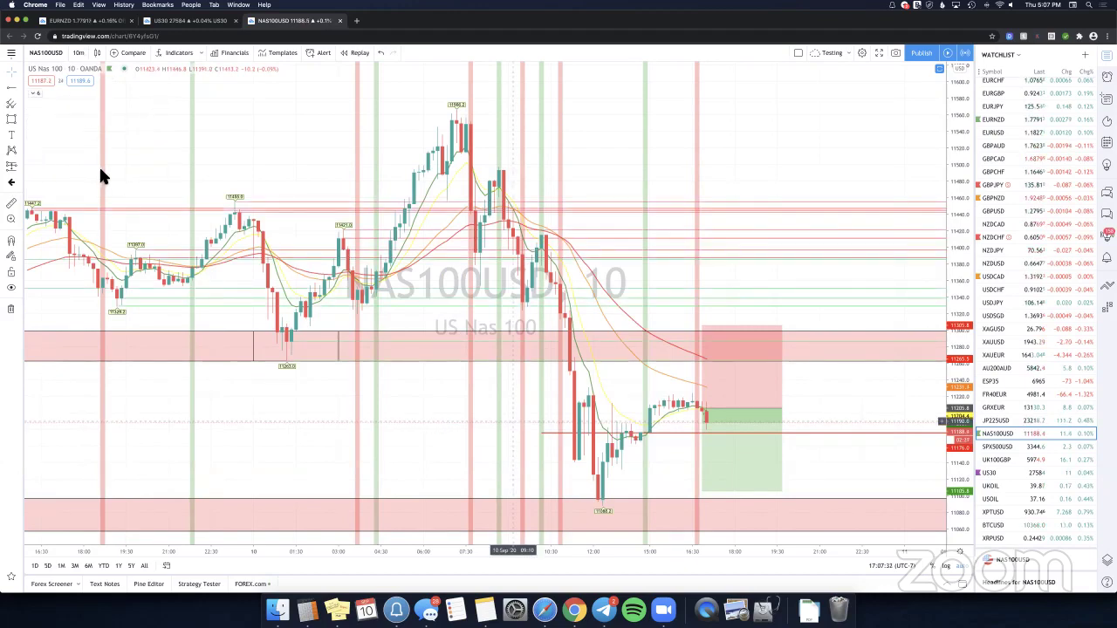
Set the chart to 30 minutes, expand the indicator list, and examine the levels around the lower zone.
{"action": "scroll", "coordinate": [100, 168], "scroll_direction": "right", "scroll_amount": 3}
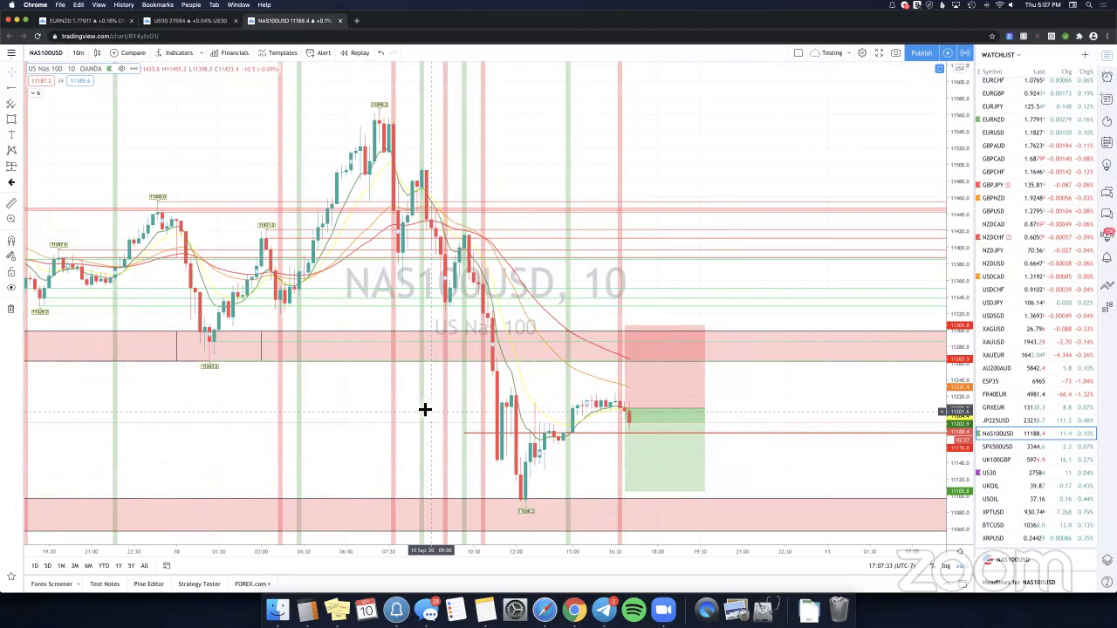
{"action": "type", "text": "30"}
{"action": "key", "text": "Return"}
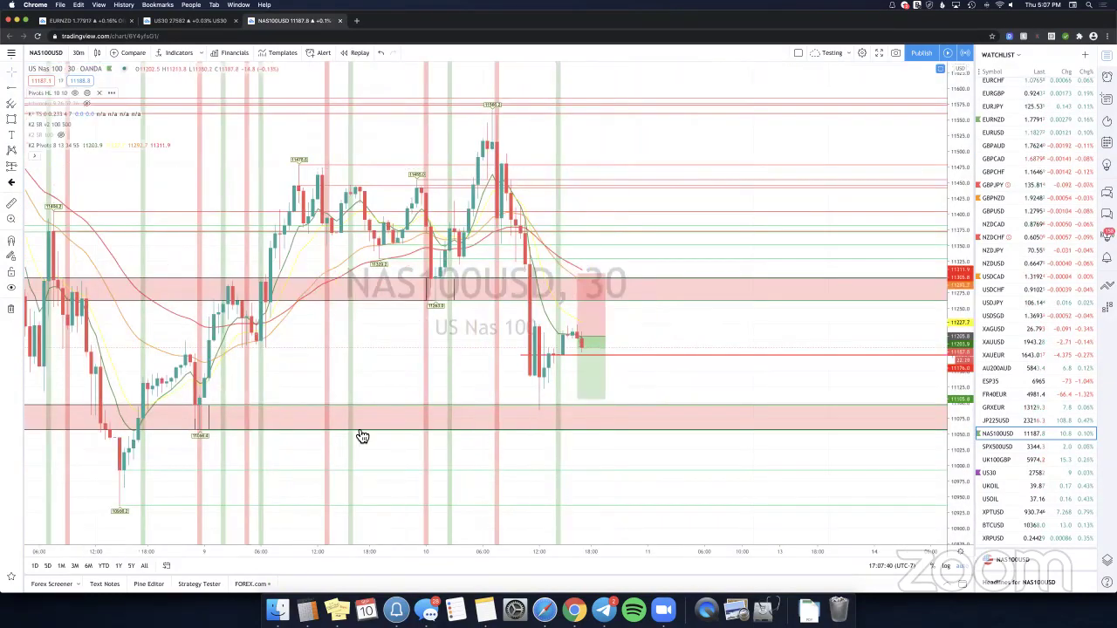
{"action": "mouse_move", "coordinate": [80, 124]}
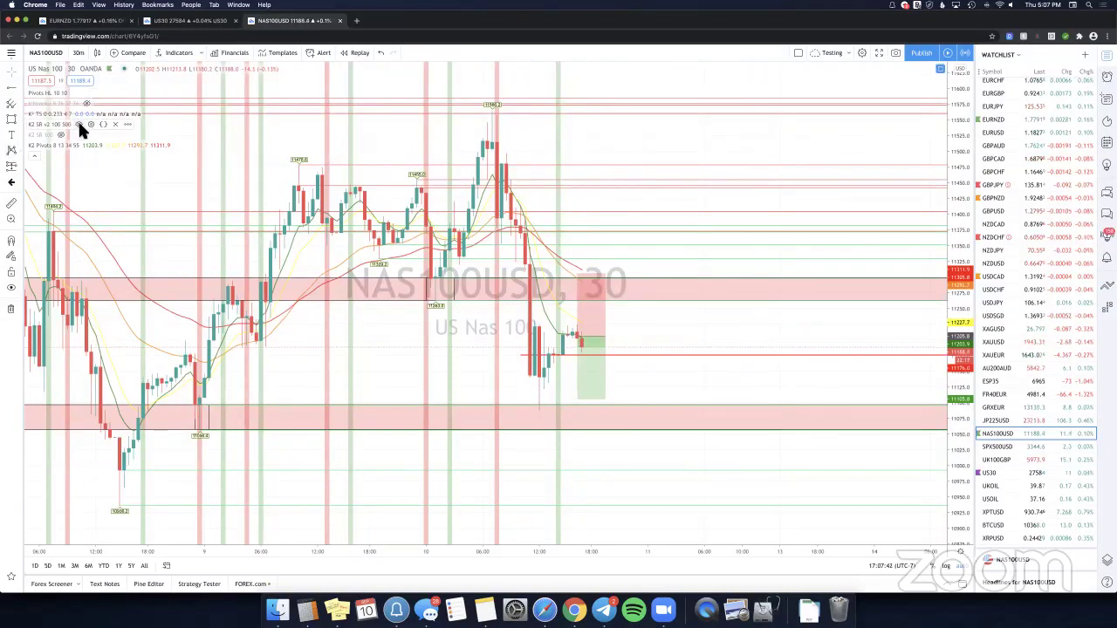
Set the chart to 5 minutes and examine the earlier swings and levels around the short position.
{"action": "left_click", "coordinate": [78, 53]}
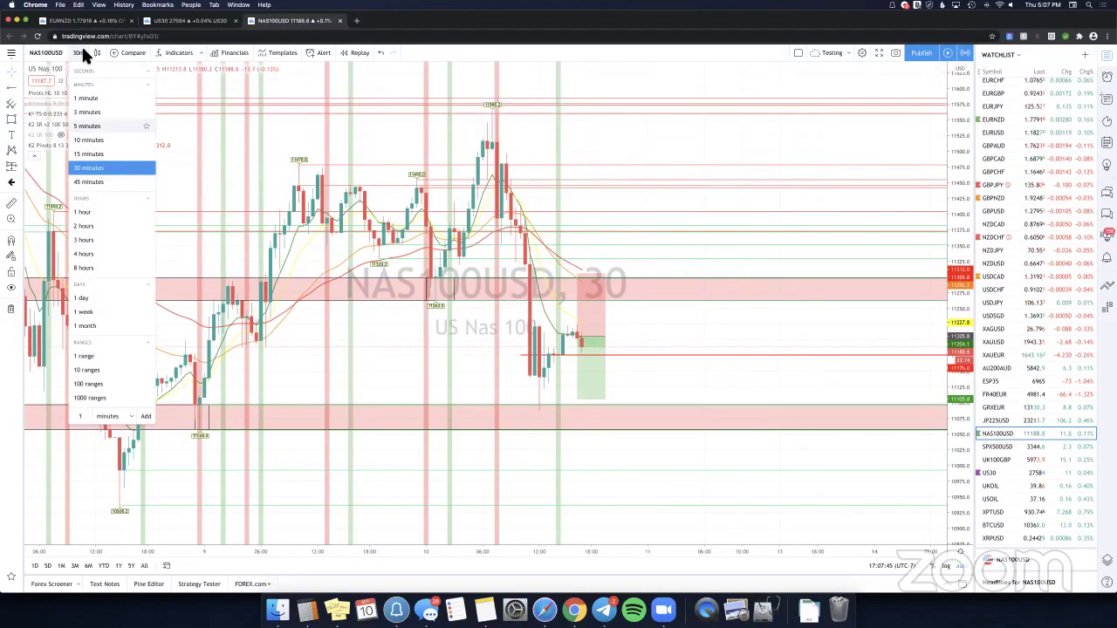
{"action": "left_click", "coordinate": [89, 125]}
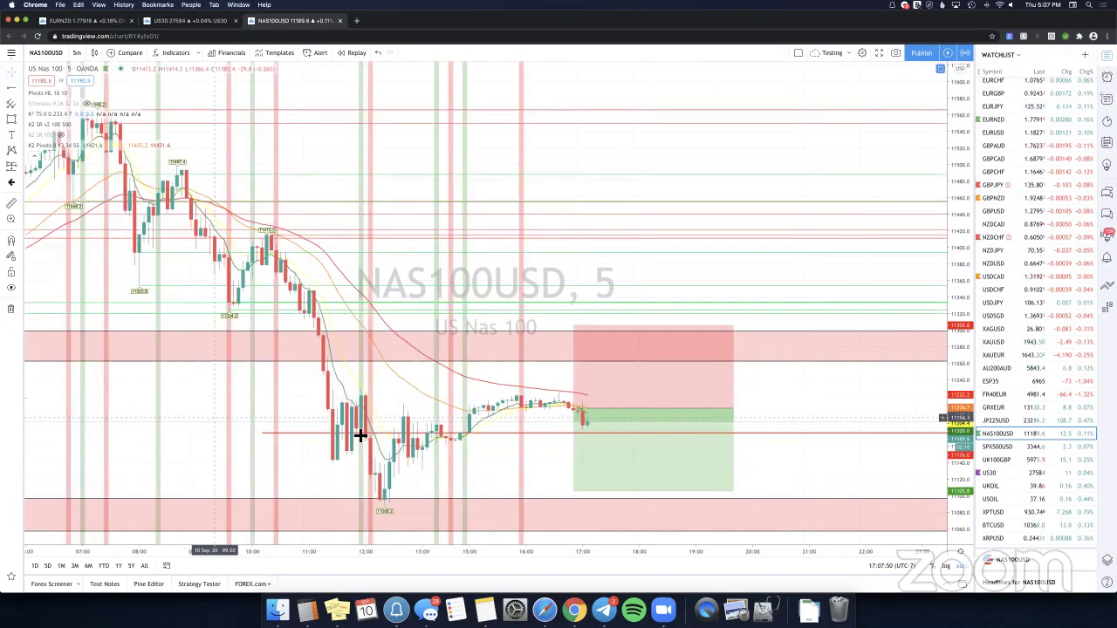
{"action": "left_click_drag", "start_coordinate": [360, 436], "coordinate": [416, 425]}
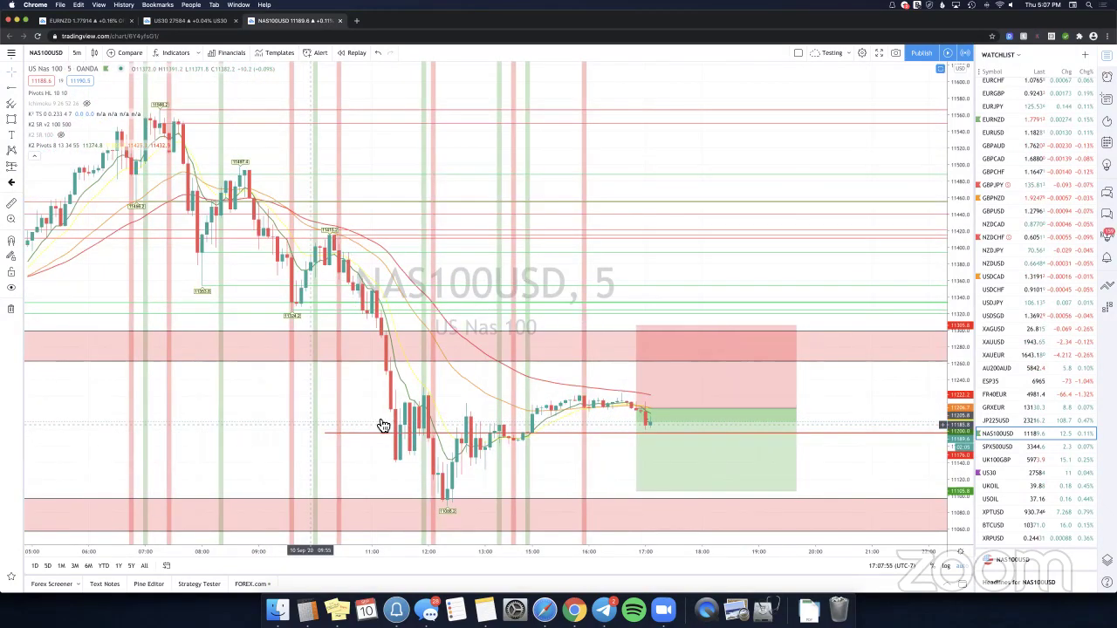
{"action": "scroll", "coordinate": [933, 446], "scroll_direction": "left", "scroll_amount": 5}
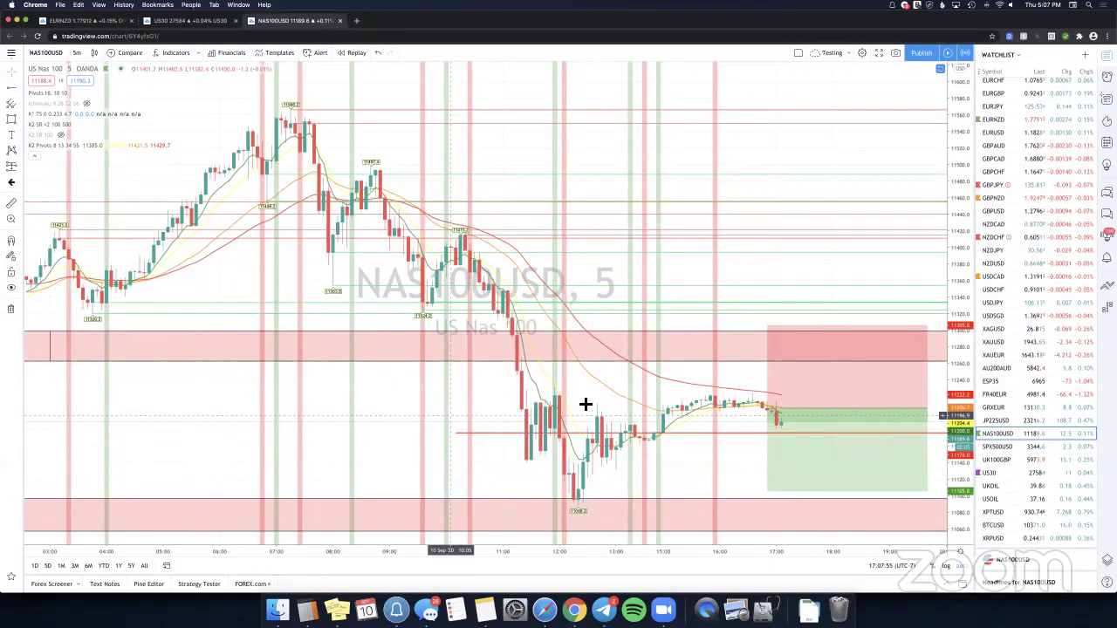
{"action": "scroll", "coordinate": [589, 409], "scroll_direction": "down", "scroll_amount": 5}
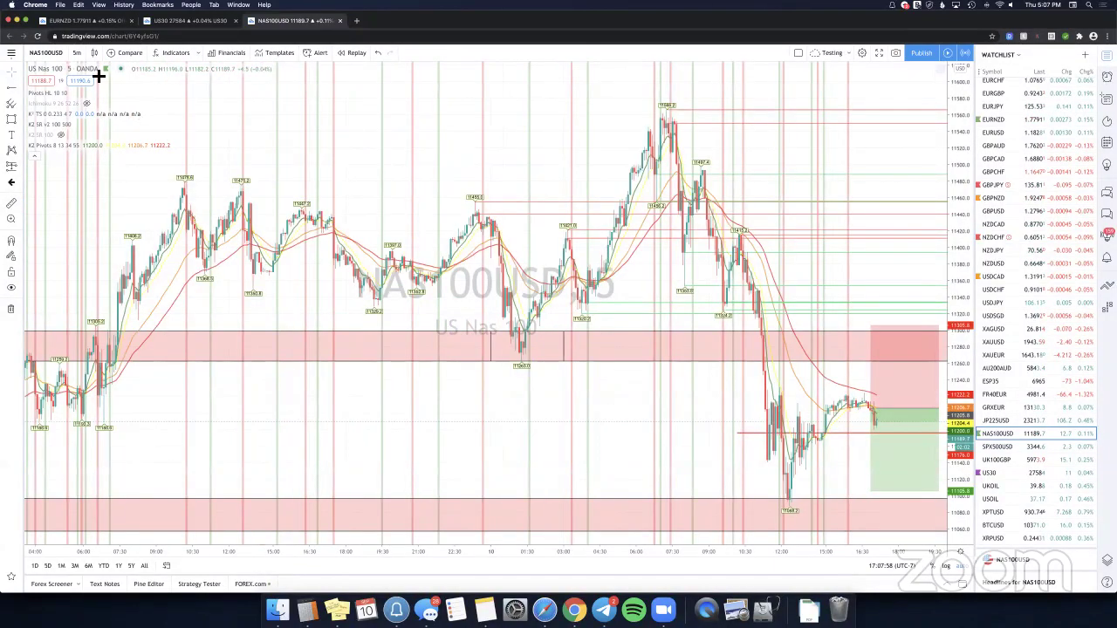
{"action": "scroll", "coordinate": [555, 431], "scroll_direction": "up", "scroll_amount": 2}
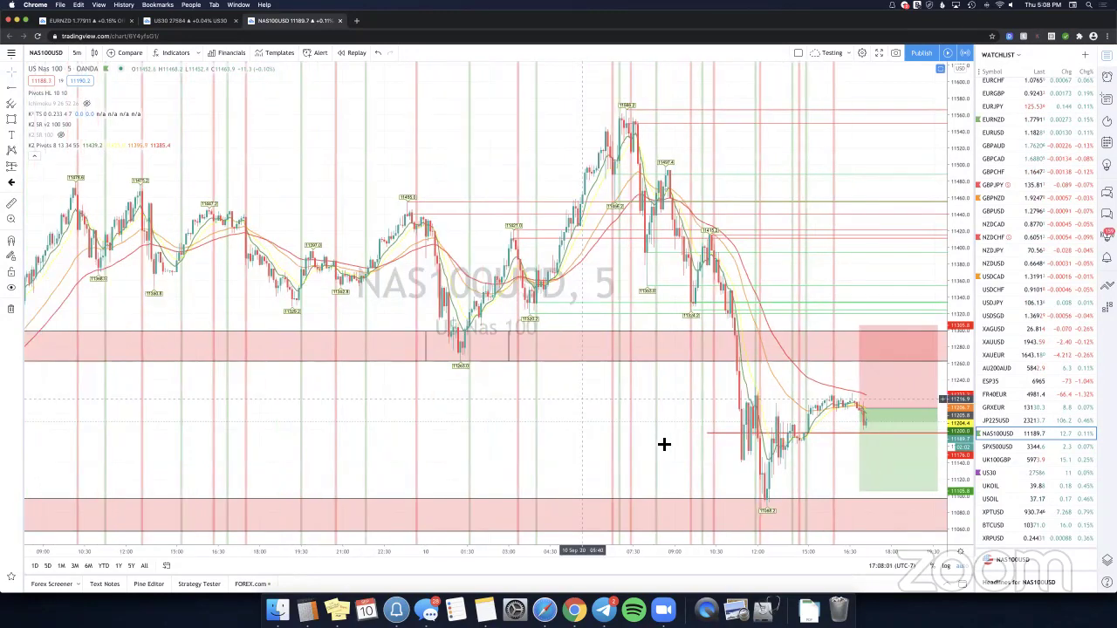
{"action": "scroll", "coordinate": [541, 444], "scroll_direction": "up", "scroll_amount": 3}
Set the NAS100USD chart back to 10 minutes and examine the short target just above the lower zone.
{"action": "left_click", "coordinate": [77, 54]}
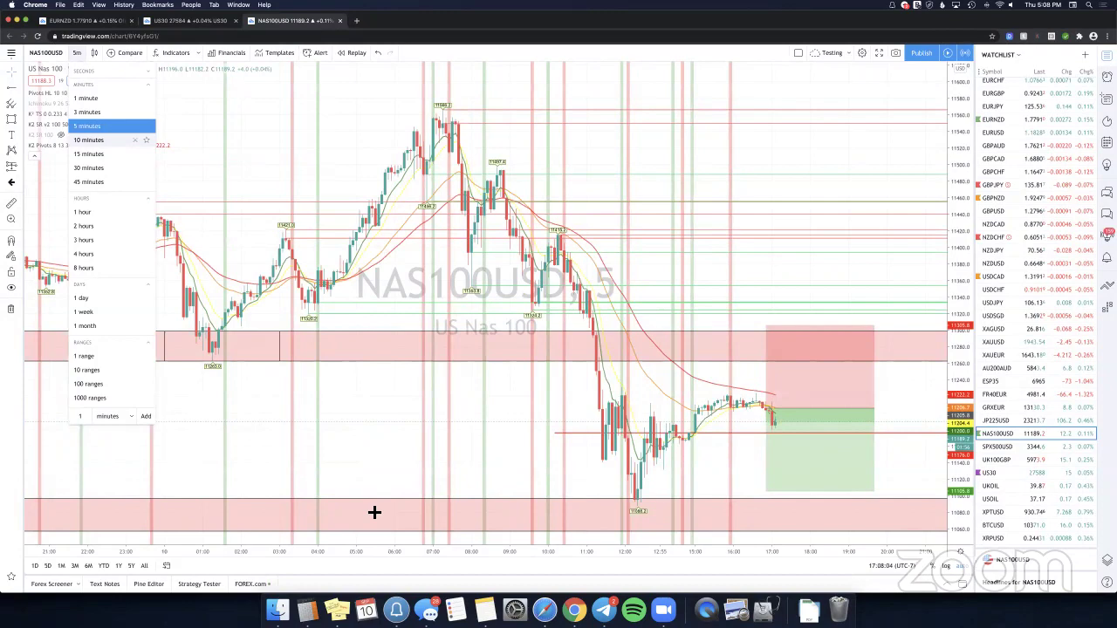
{"action": "key", "text": "Return"}
{"action": "scroll", "coordinate": [377, 513], "scroll_direction": "up", "scroll_amount": 2}
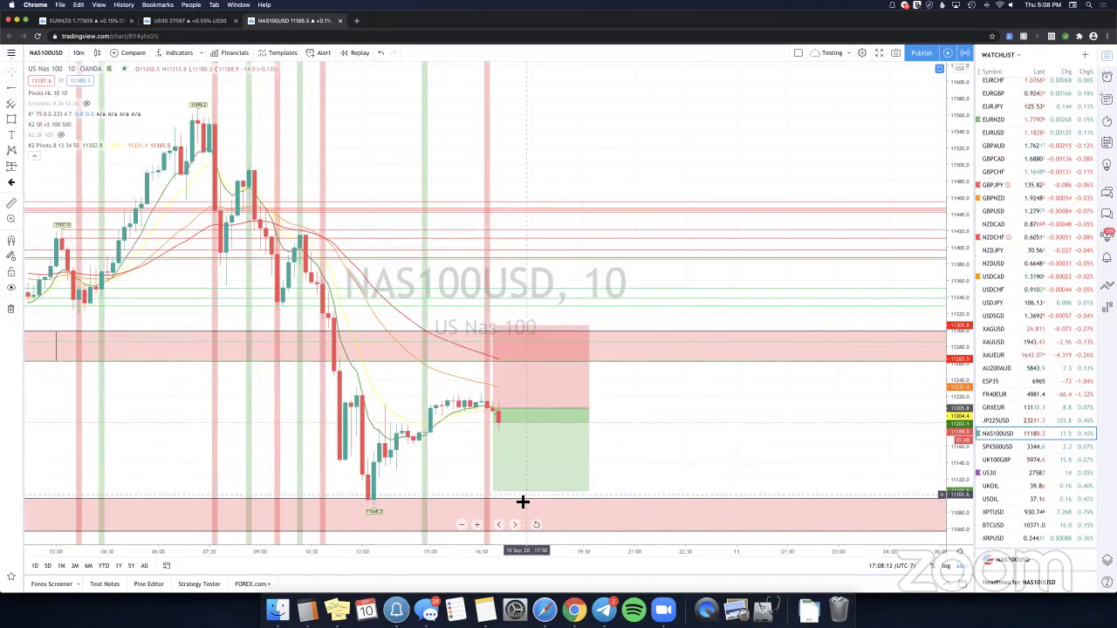
{"action": "mouse_move", "coordinate": [524, 508]}
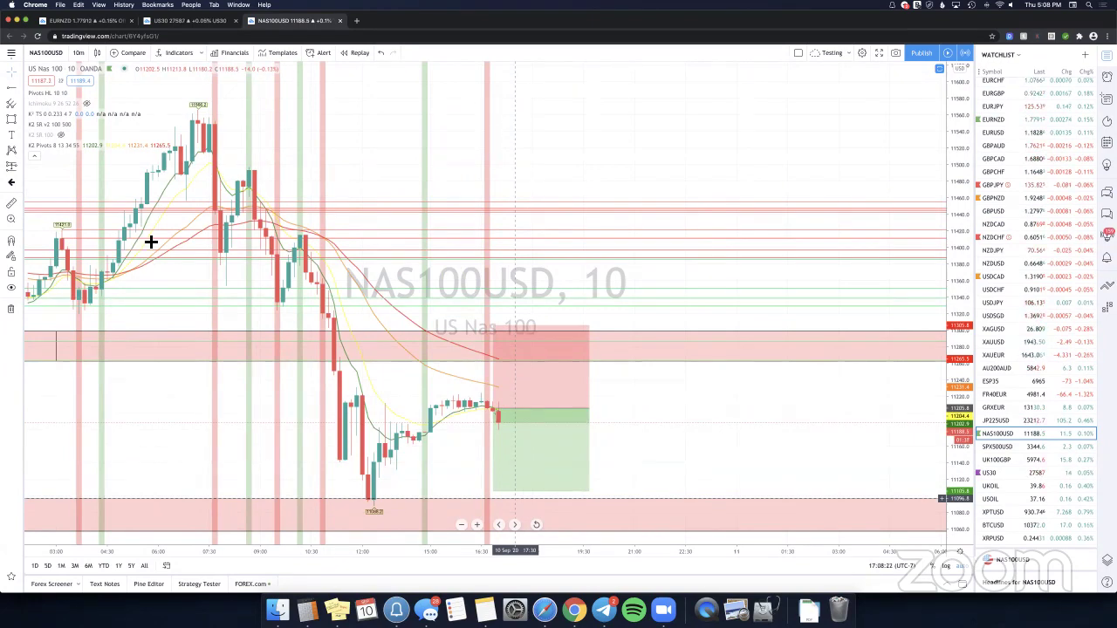
Draw an arrow from just above the NAS100USD short entry down to the lower zone, and hide the K2 SR v2 levels.
{"action": "left_click", "coordinate": [19, 89]}
{"action": "left_click", "coordinate": [516, 398]}
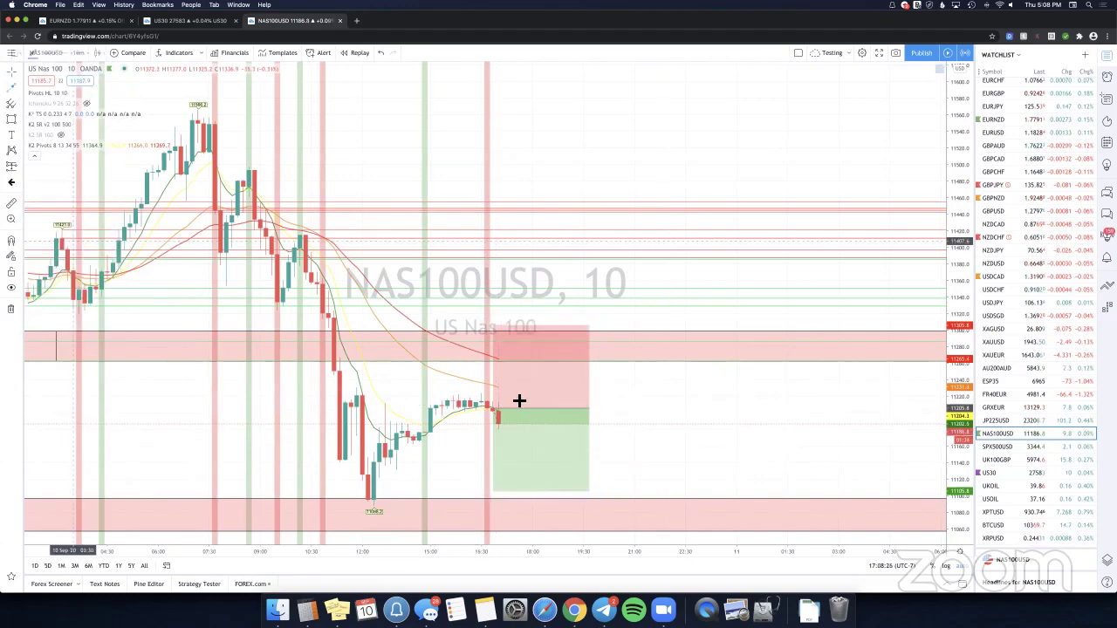
{"action": "left_click", "coordinate": [542, 483]}
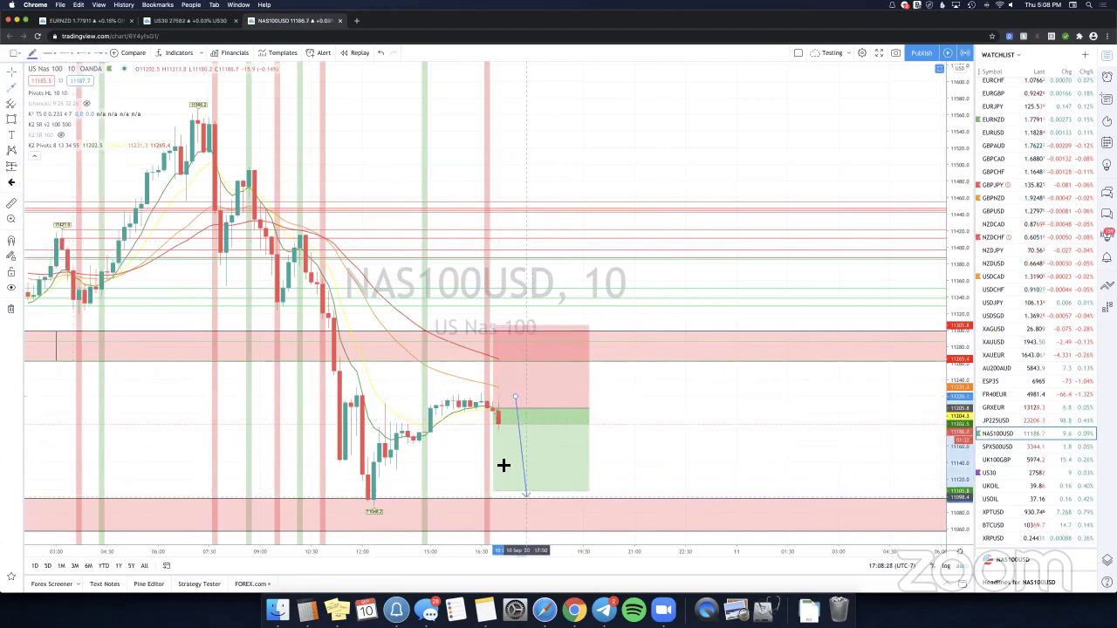
{"action": "left_click", "coordinate": [532, 500]}
{"action": "left_click", "coordinate": [471, 466]}
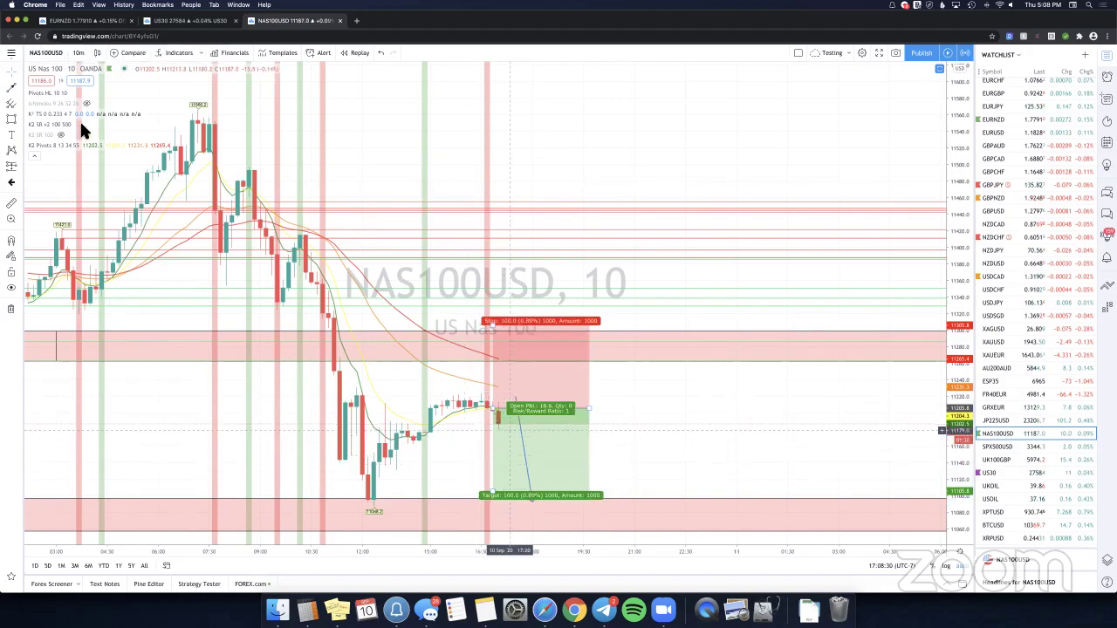
{"action": "left_click", "coordinate": [52, 124]}
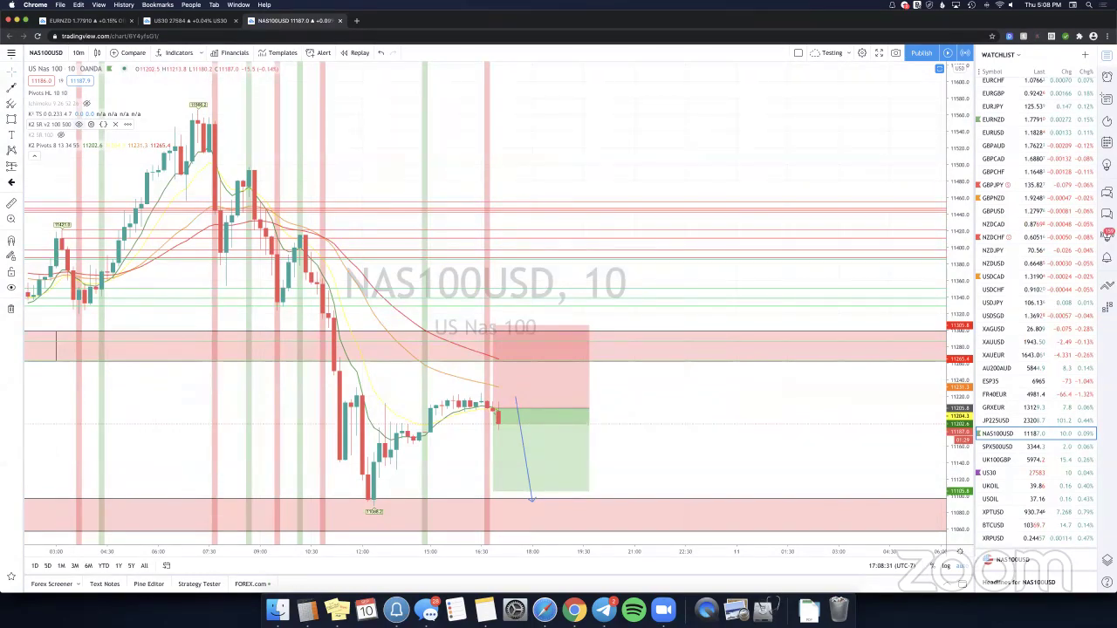
{"action": "key", "text": "Delete"}
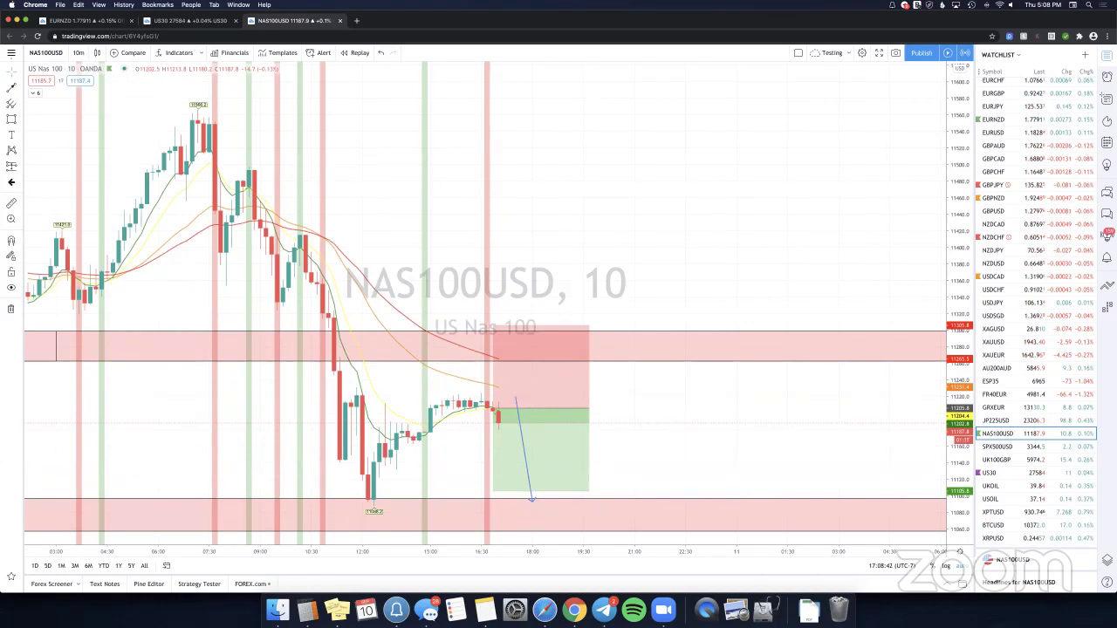
Show SPX500USD and examine its short position, expected move and earlier signal lines, and bring up Telegram.
{"action": "left_click", "coordinate": [1019, 445]}
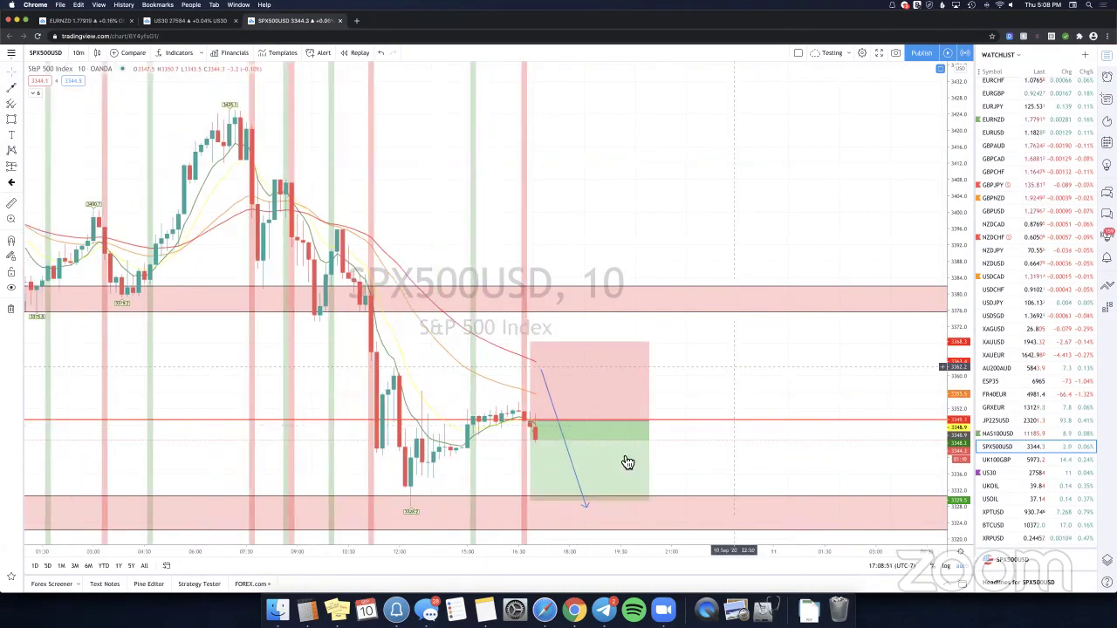
{"action": "scroll", "coordinate": [654, 327], "scroll_direction": "left", "scroll_amount": 2}
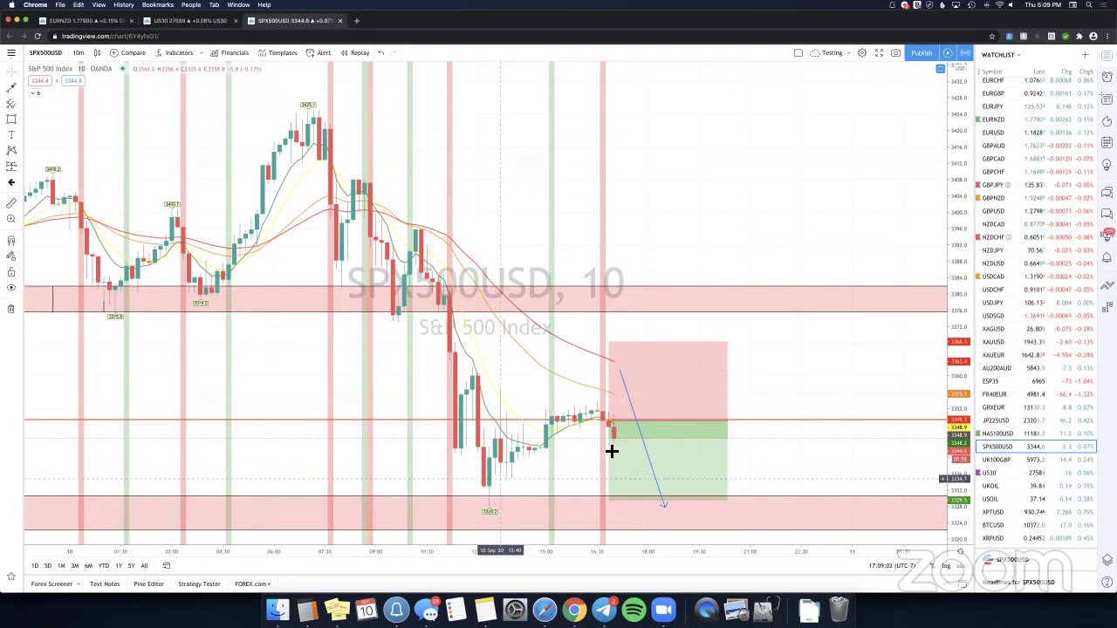
{"action": "left_click", "coordinate": [613, 344]}
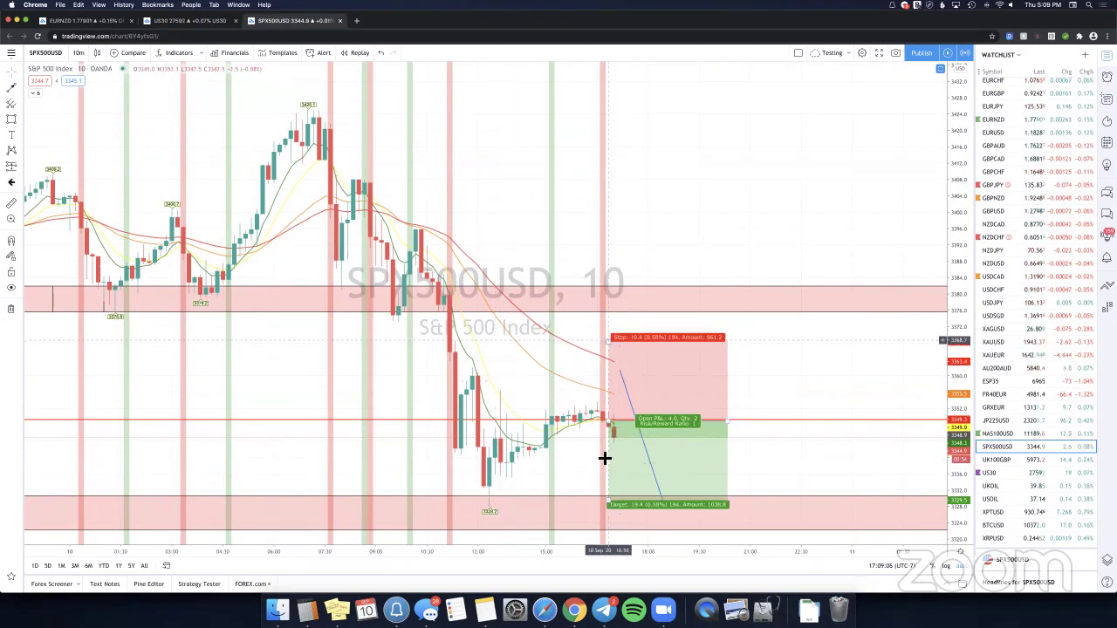
{"action": "left_click_drag", "start_coordinate": [609, 341], "coordinate": [608, 352]}
{"action": "left_click", "coordinate": [413, 126]}
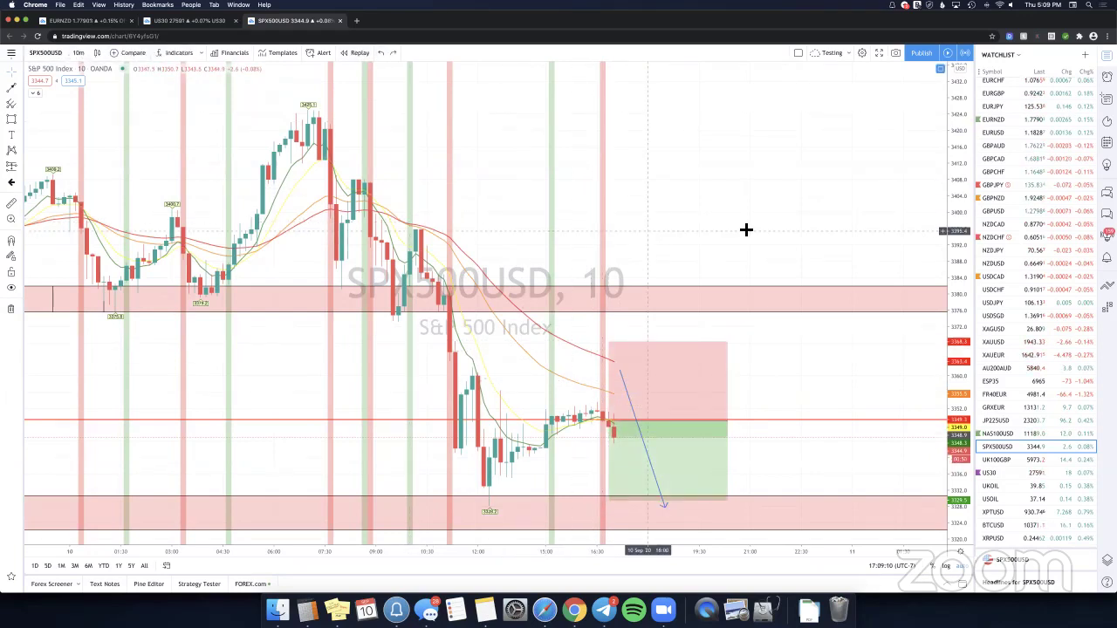
{"action": "scroll", "coordinate": [782, 232], "scroll_direction": "left", "scroll_amount": 5}
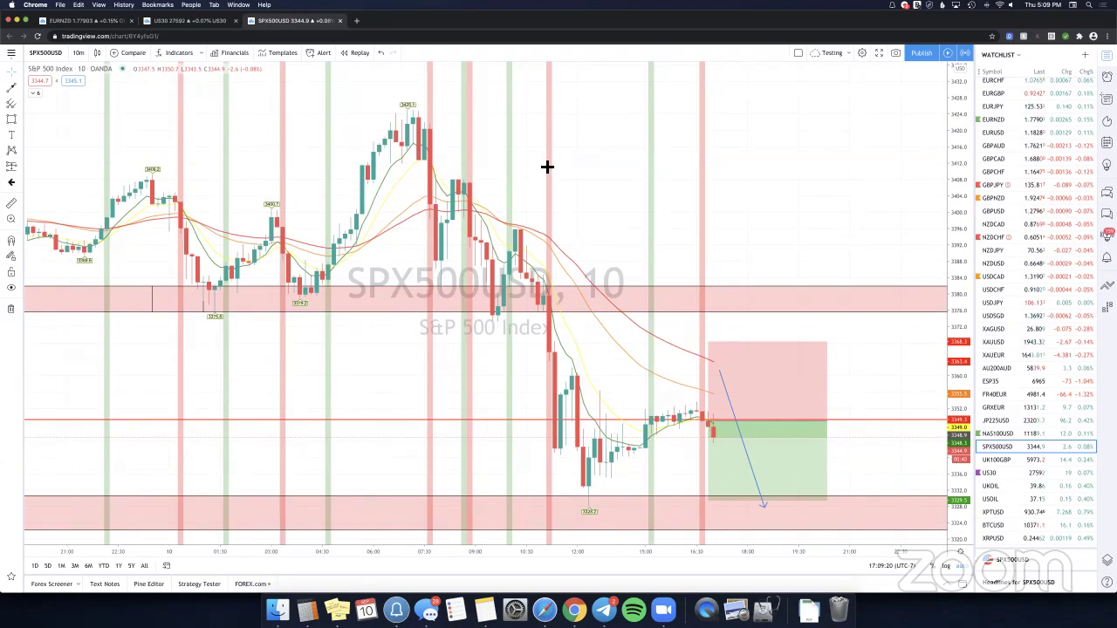
{"action": "scroll", "coordinate": [527, 166], "scroll_direction": "right", "scroll_amount": 2}
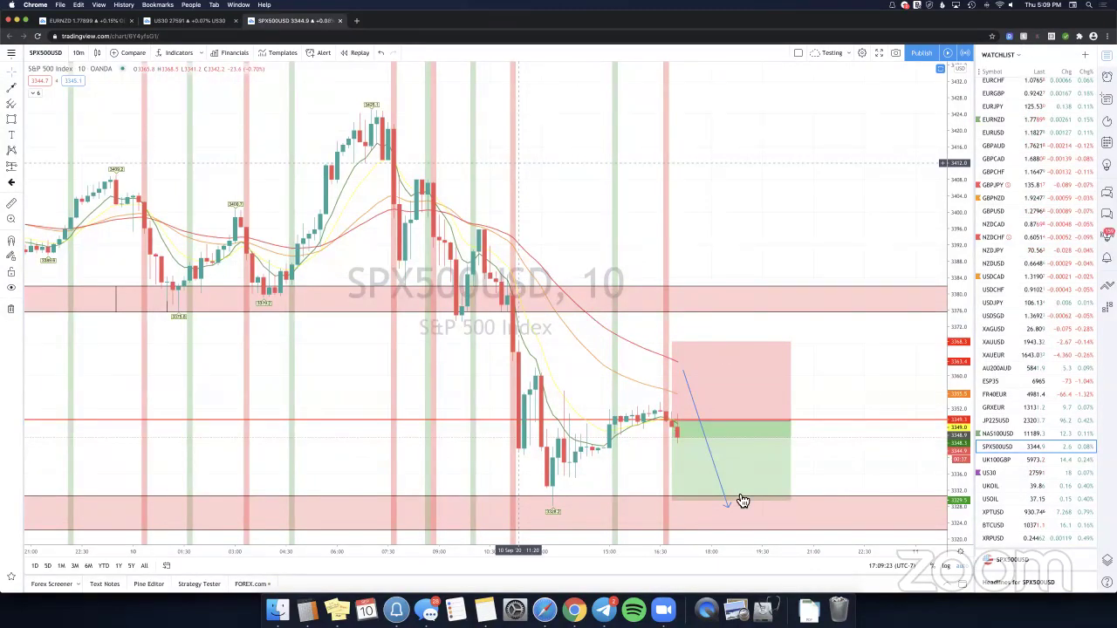
{"action": "scroll", "coordinate": [666, 414], "scroll_direction": "right", "scroll_amount": 1}
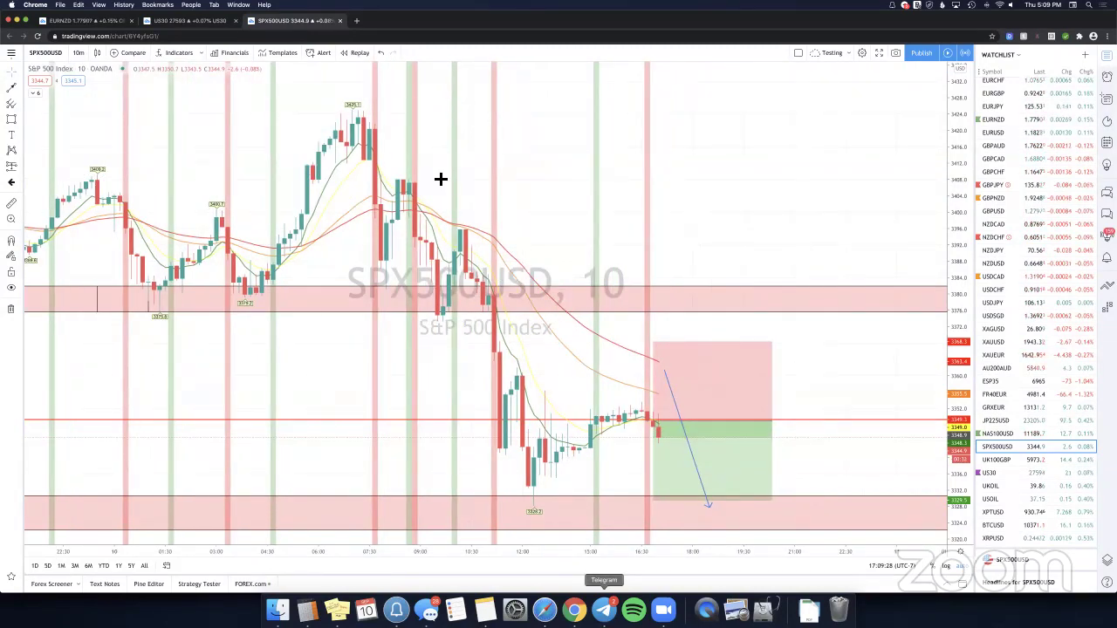
{"action": "left_click", "coordinate": [606, 611]}
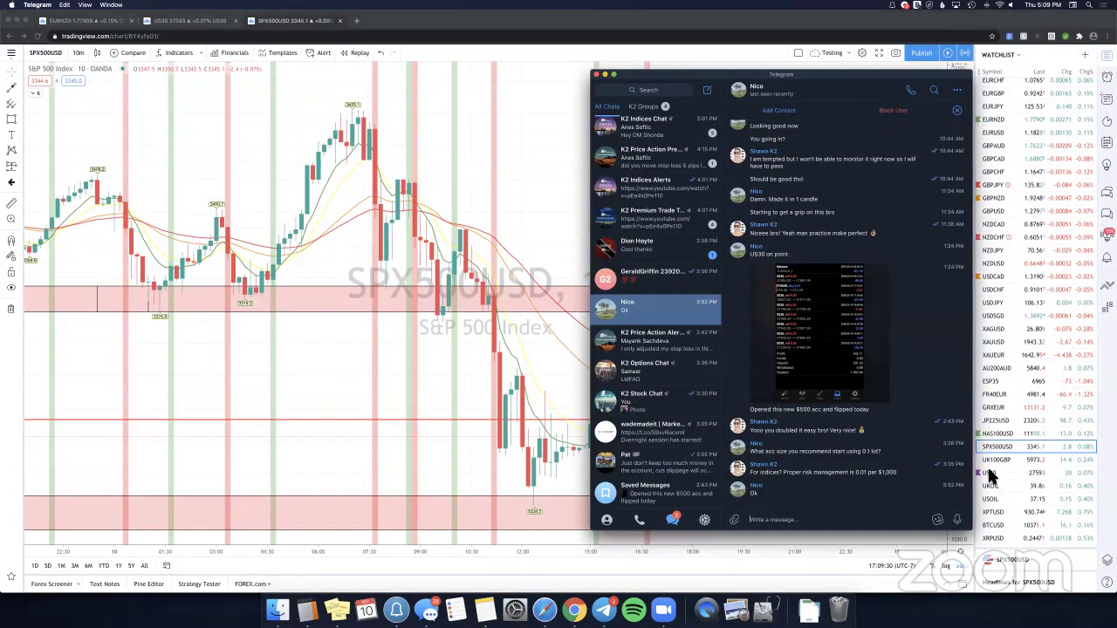
Switch the chart to US30 and mark the NYSE open at 06:30 on 10 Sep with a vertical line.
{"action": "left_click", "coordinate": [989, 473]}
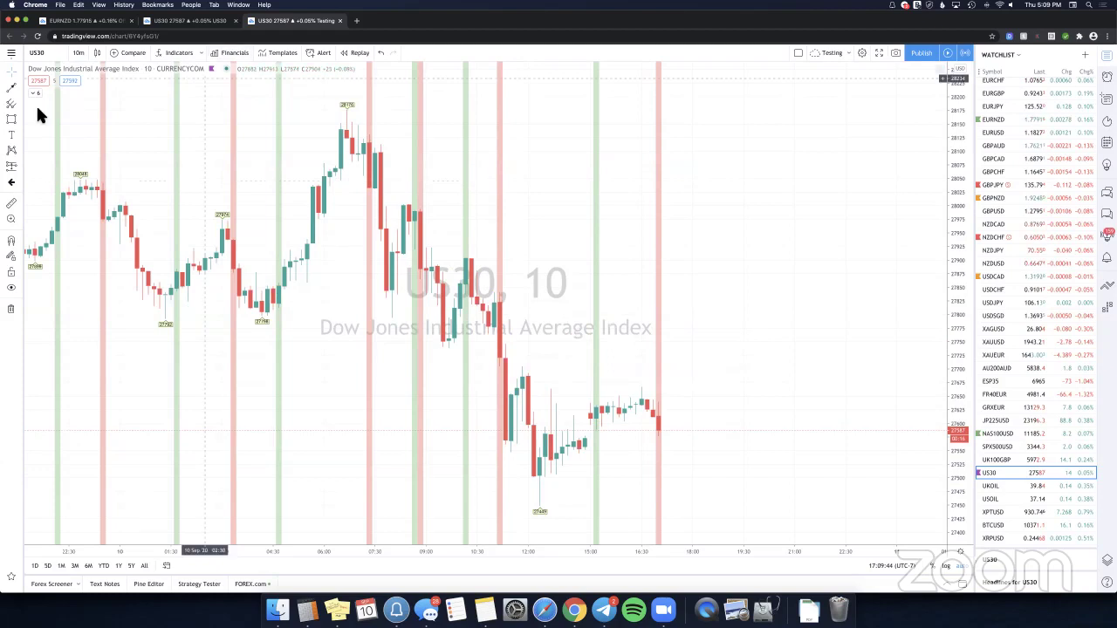
{"action": "left_click", "coordinate": [20, 89]}
{"action": "left_click", "coordinate": [60, 191]}
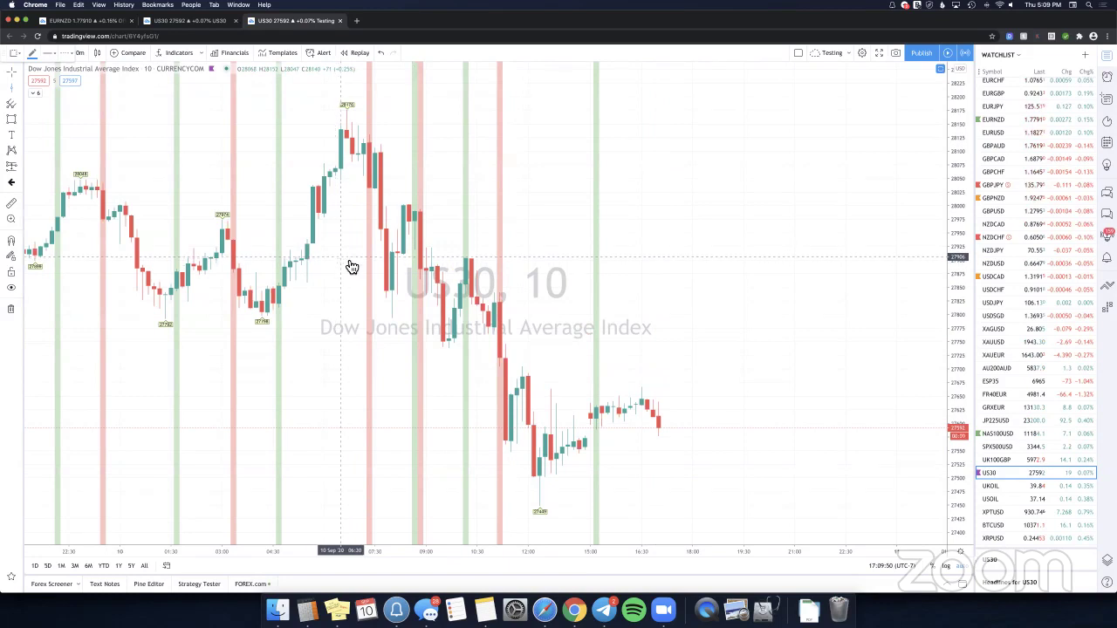
{"action": "left_click", "coordinate": [349, 267]}
{"action": "left_click", "coordinate": [471, 234]}
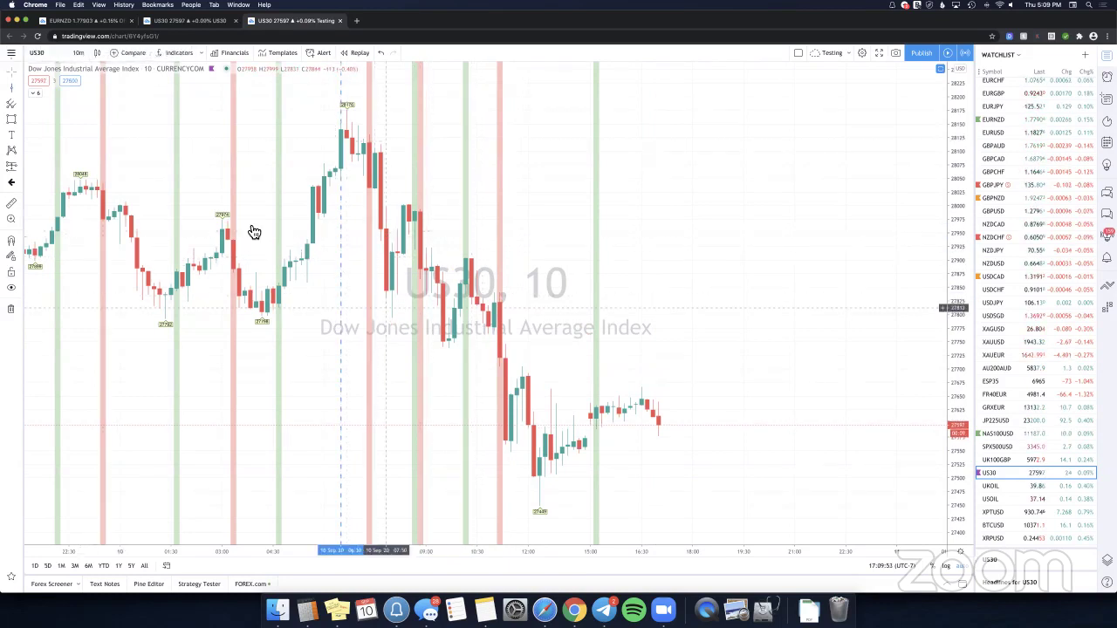
Start a bar replay of US30 from the first red signal line after the 06:30 open, at 07:20.
{"action": "scroll", "coordinate": [413, 329], "scroll_direction": "left", "scroll_amount": 5}
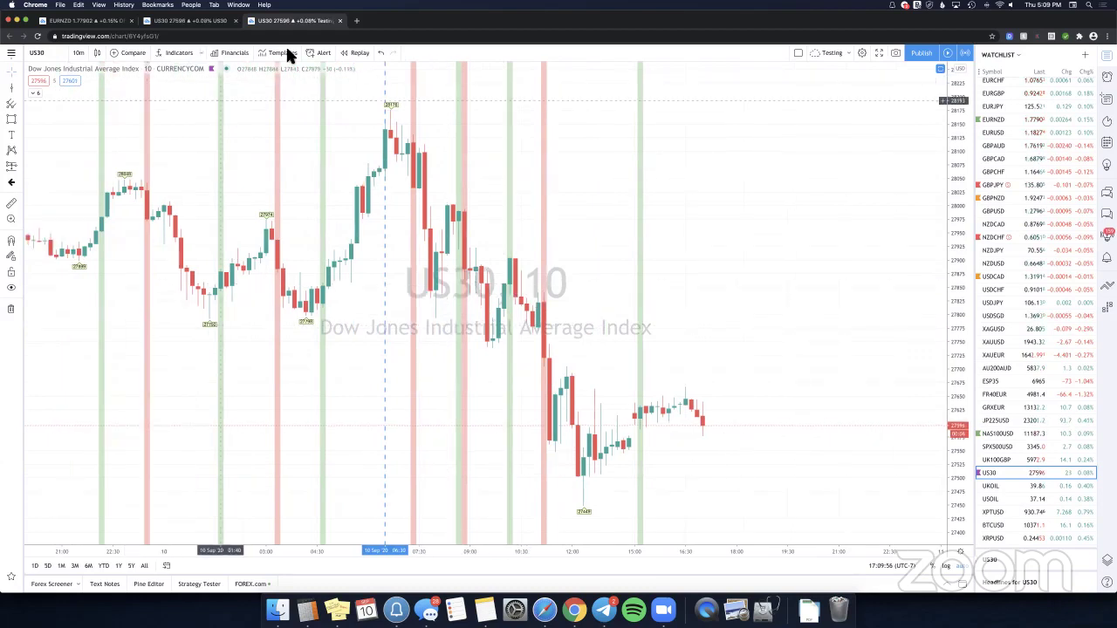
{"action": "left_click", "coordinate": [355, 53]}
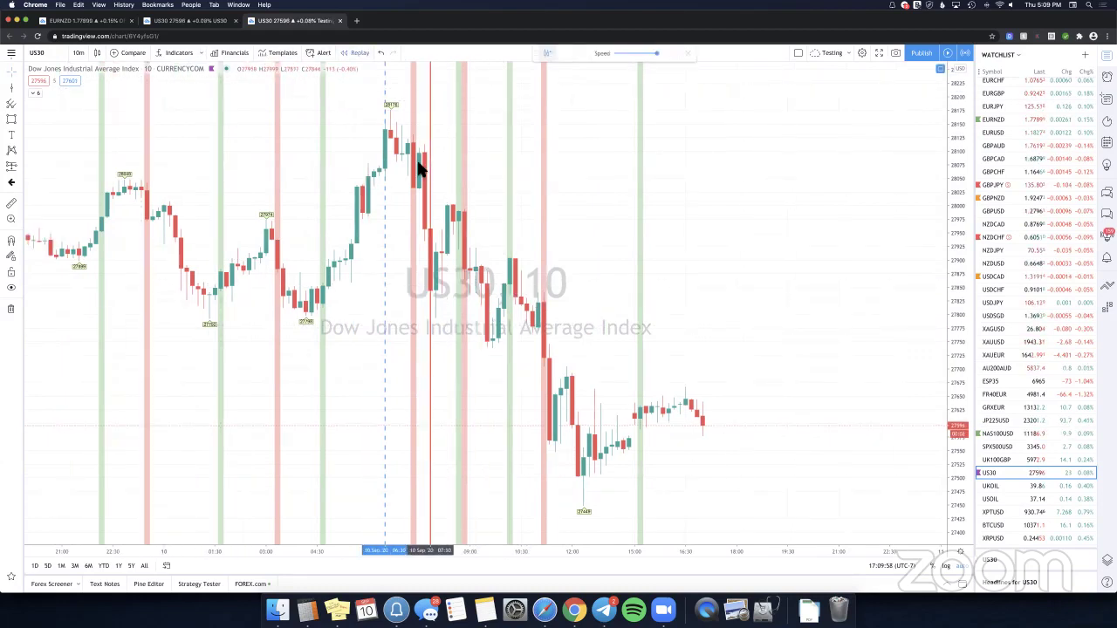
{"action": "left_click", "coordinate": [419, 167]}
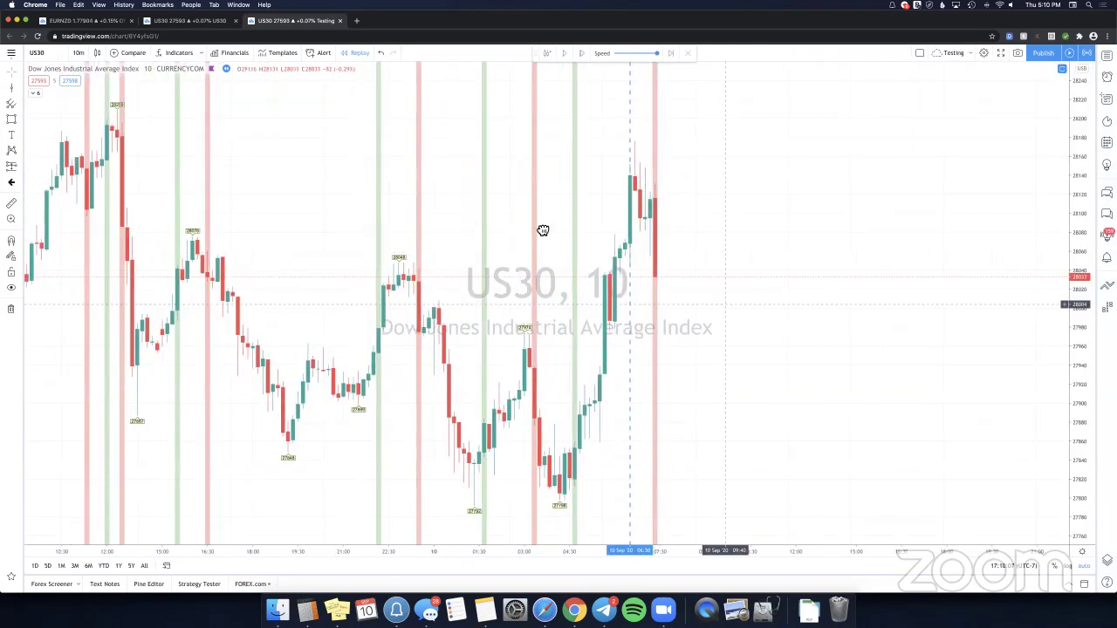
Place a text note in the empty area beyond the latest candle, headed "K2 US30 DAILY ENTRY".
{"action": "left_click", "coordinate": [16, 136]}
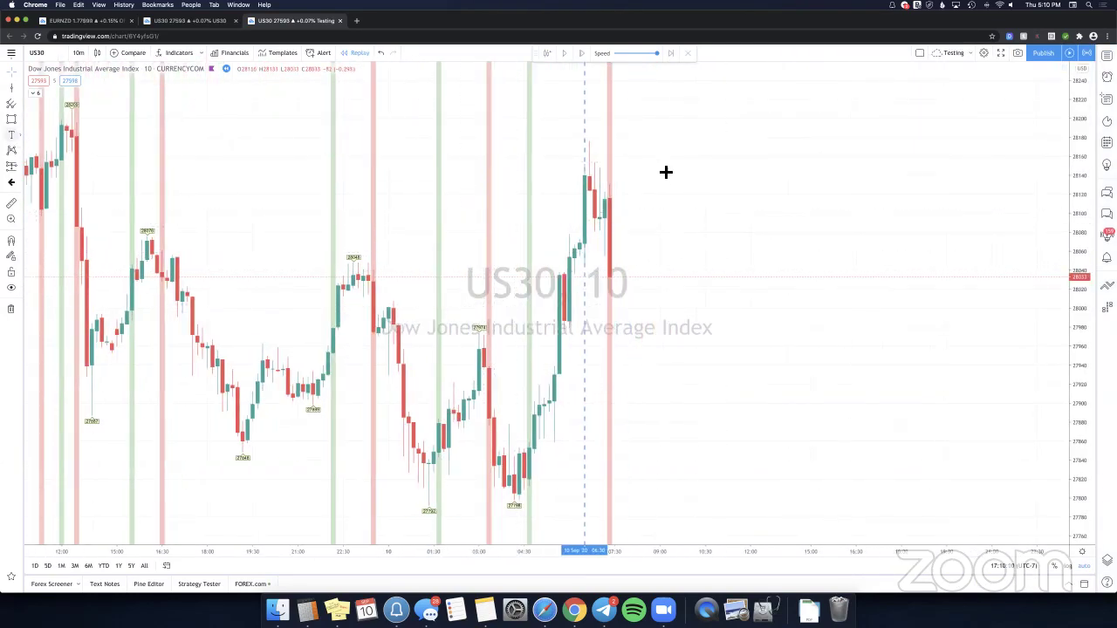
{"action": "left_click", "coordinate": [669, 171]}
{"action": "type", "text": "k"}
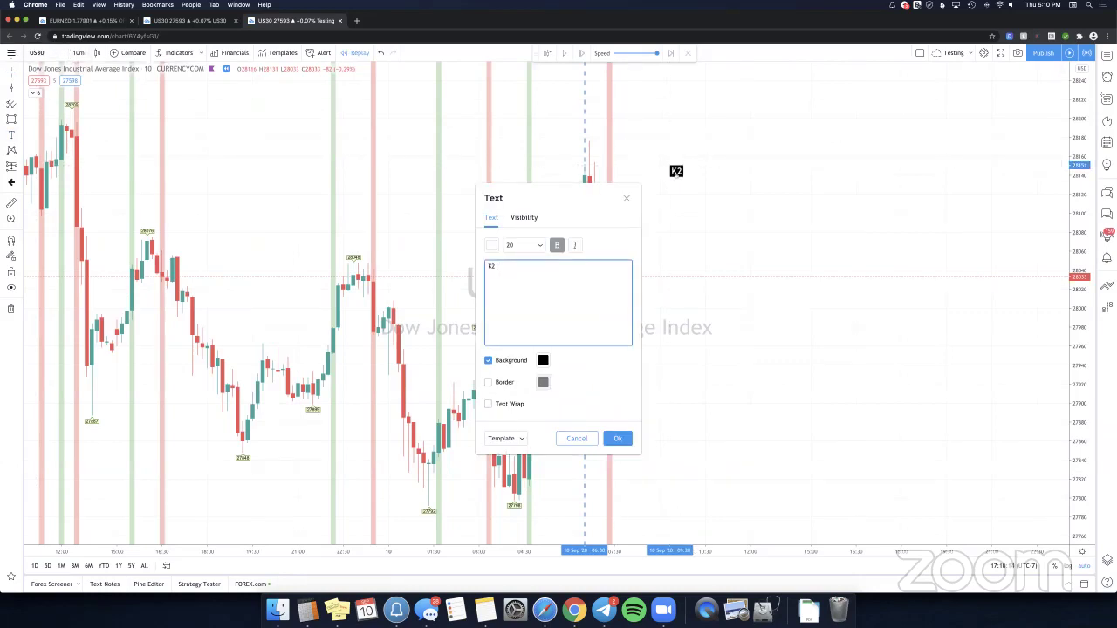
{"action": "type", "text": "2 US30 DAILY ENTRY"}
{"action": "key", "text": "Return"}
Add the first point to the note: "1. LOOK FOR TRADES "AFTER" NYSE OPEN 6:30AM PDST".
{"action": "type", "text": "1. LOOK FOR TRADES"}
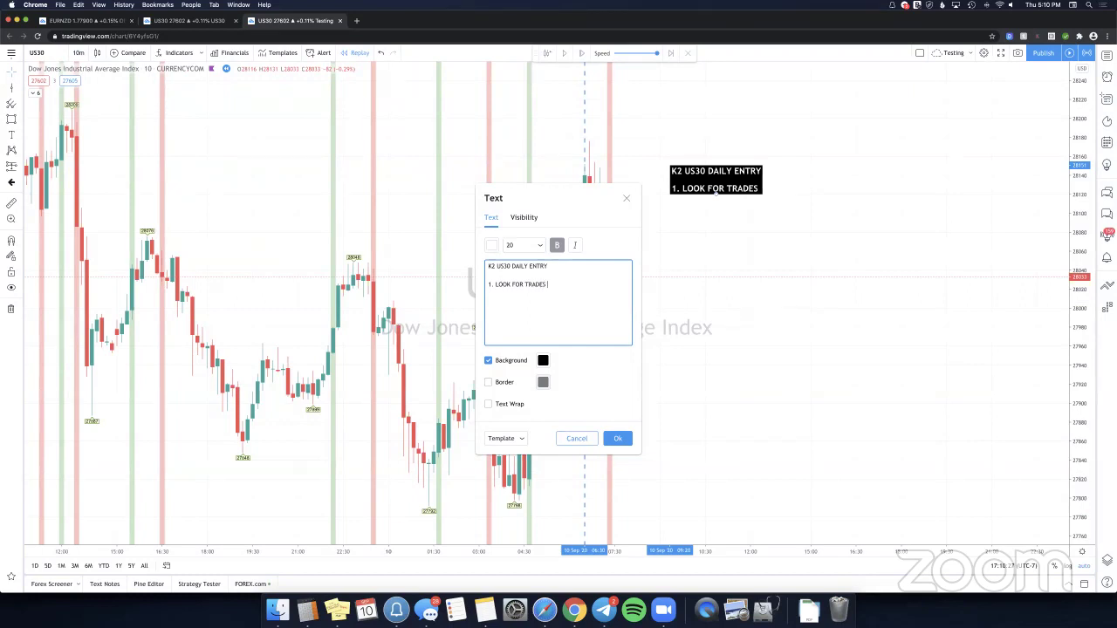
{"action": "key", "text": "Return"}
{"action": "type", "text": "\""}
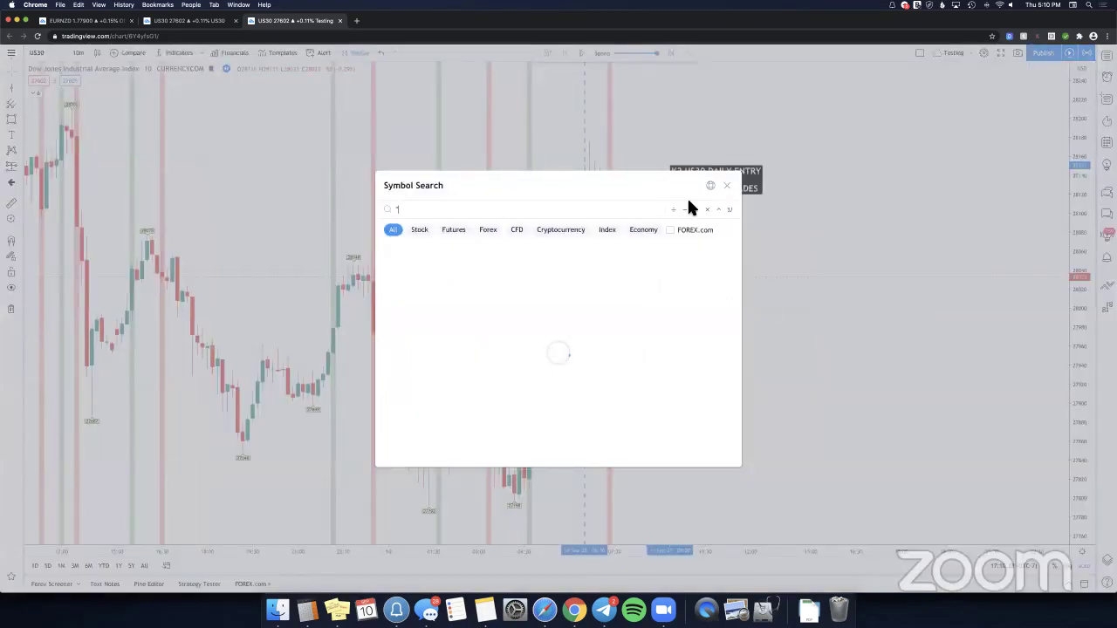
{"action": "key", "text": "Escape"}
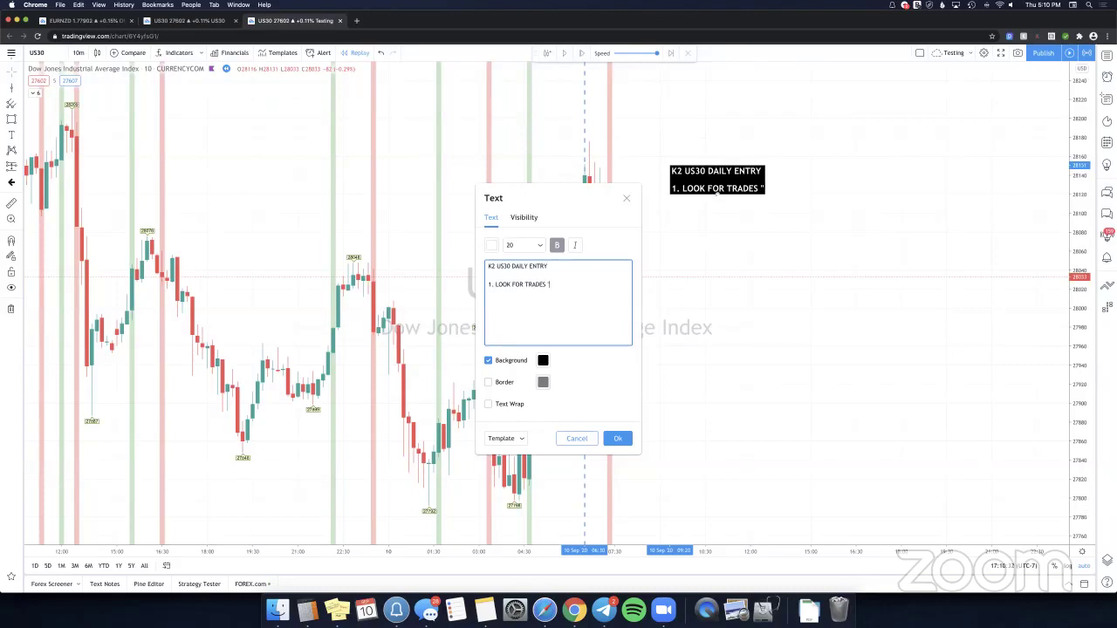
{"action": "type", "text": "\"AFTER\""}
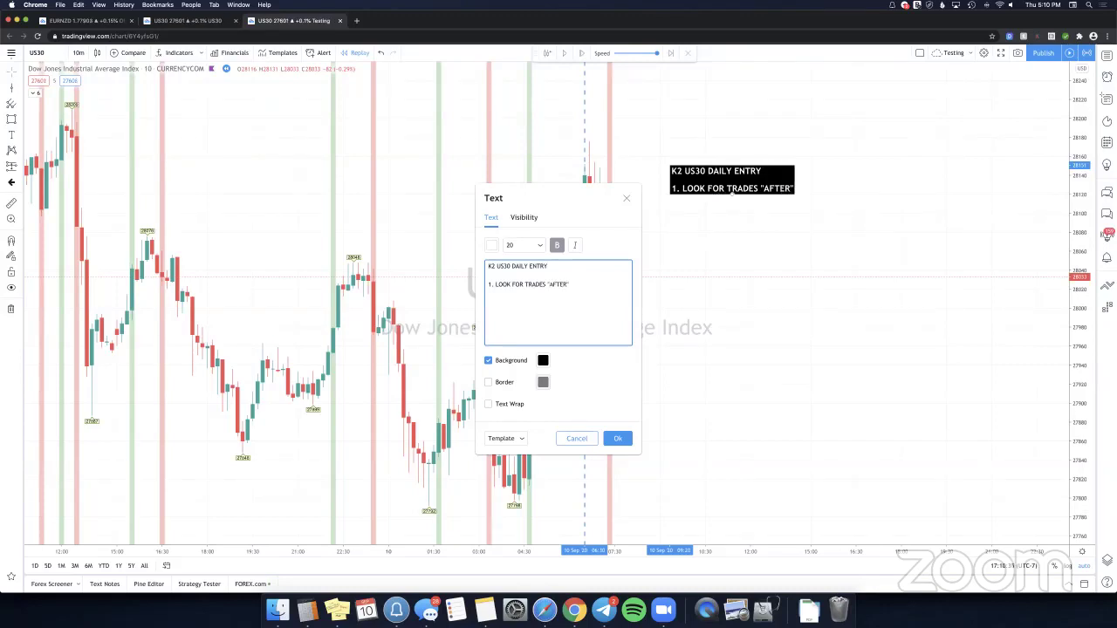
{"action": "type", "text": " NYSE OPEN"}
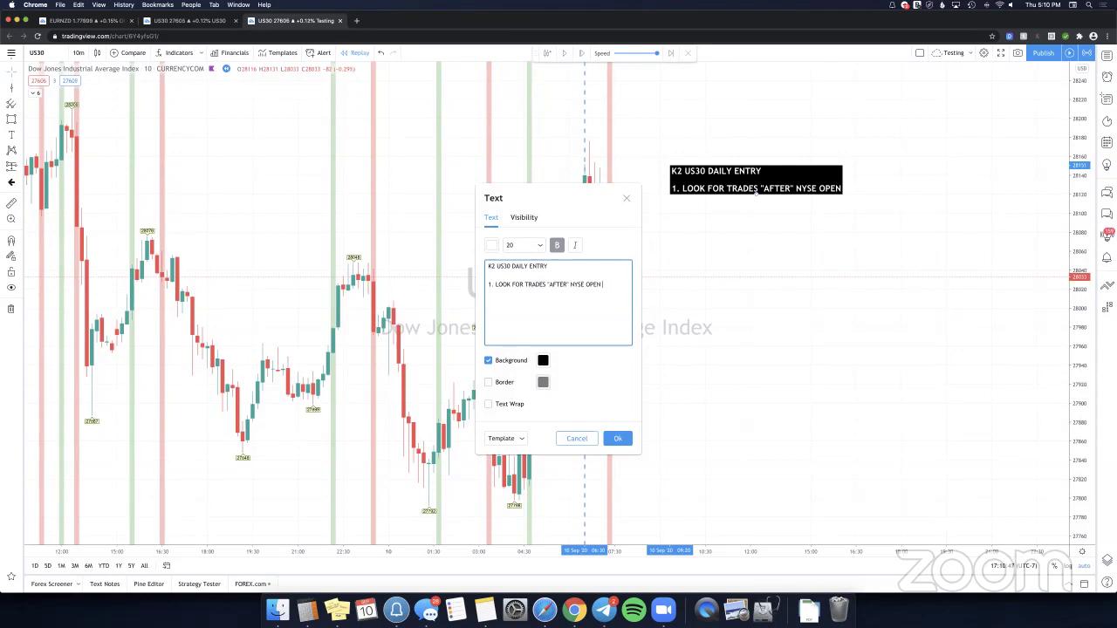
{"action": "type", "text": "6:30AM PDST"}
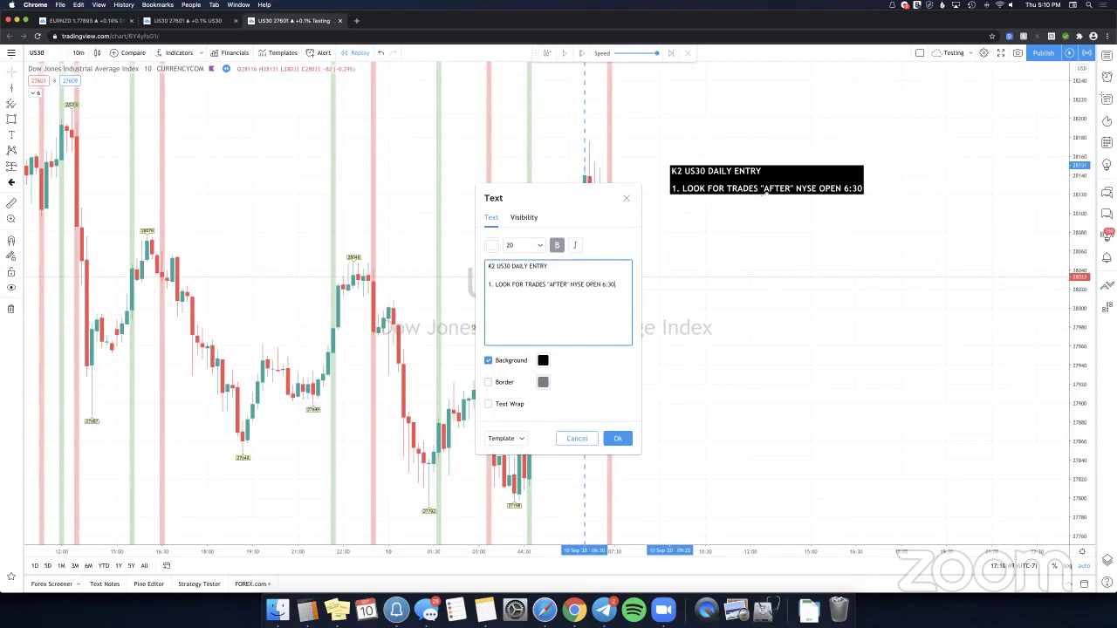
Add the second point to the note: "2. IDENTIFY THE FIRST VALID K2 SIGNAL AFTER NYSE OPEN".
{"action": "key", "text": "Return"}
{"action": "key", "text": "Return"}
{"action": "type", "text": "2. IDENTIFY T"}
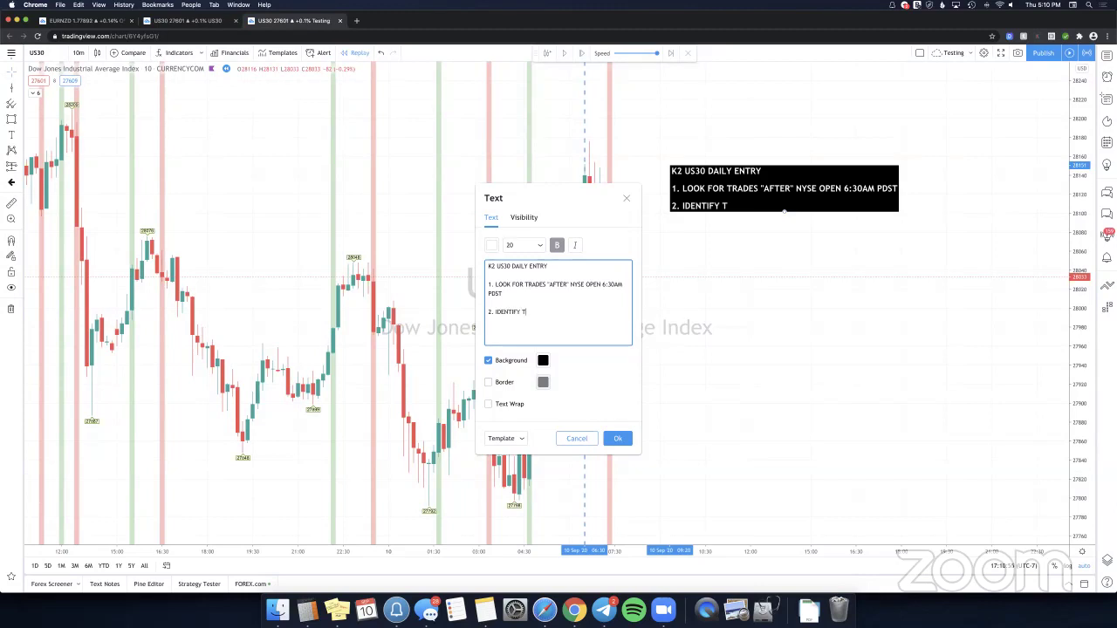
{"action": "type", "text": "HE FIRST VALID K2 SIGNAL AFTER"}
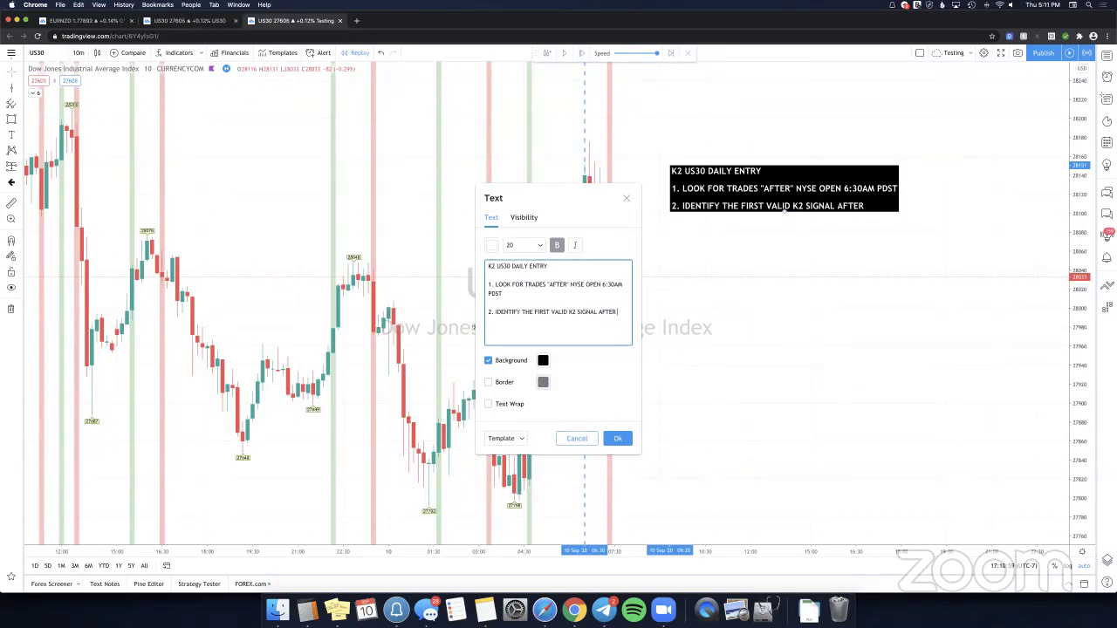
{"action": "type", "text": " NYSE OPEN"}
Add "3. ENTER ON THE OPEN OF THE FOLLOWING CANDLE" to the note and move the finished note higher on the chart.
{"action": "key", "text": "Return"}
{"action": "key", "text": "Return"}
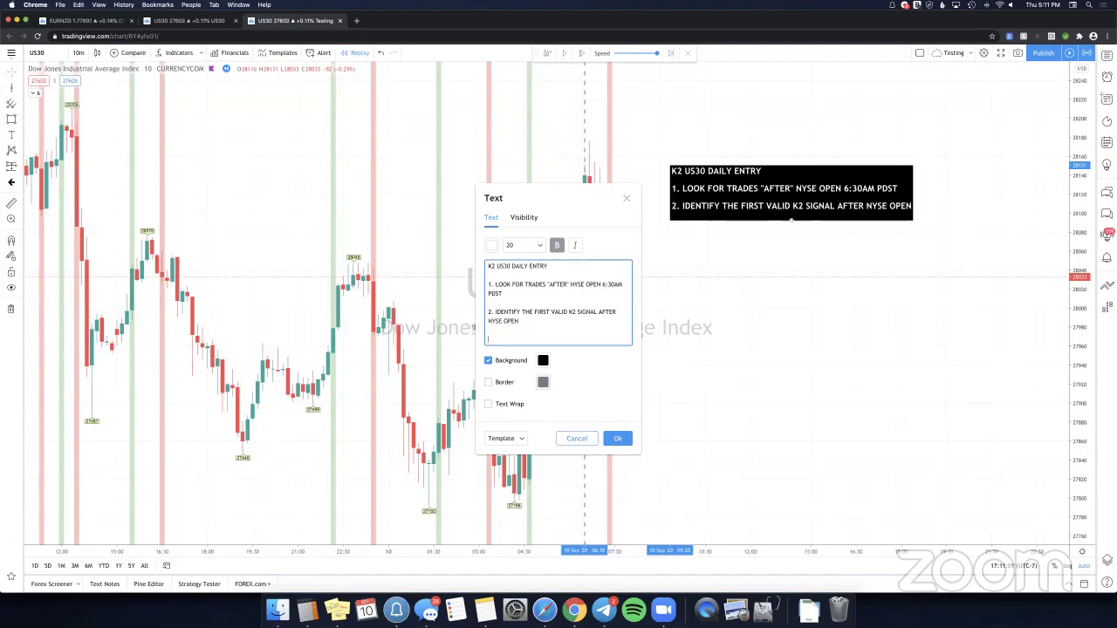
{"action": "type", "text": "3. ENTER ON"}
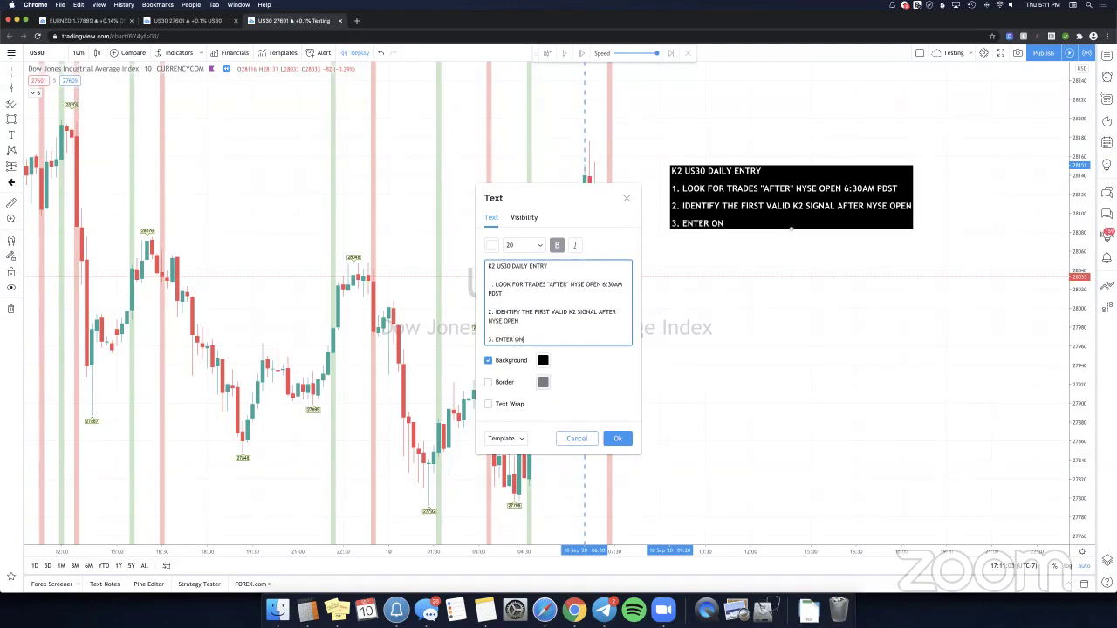
{"action": "type", "text": " THE OPEN OF THE F"}
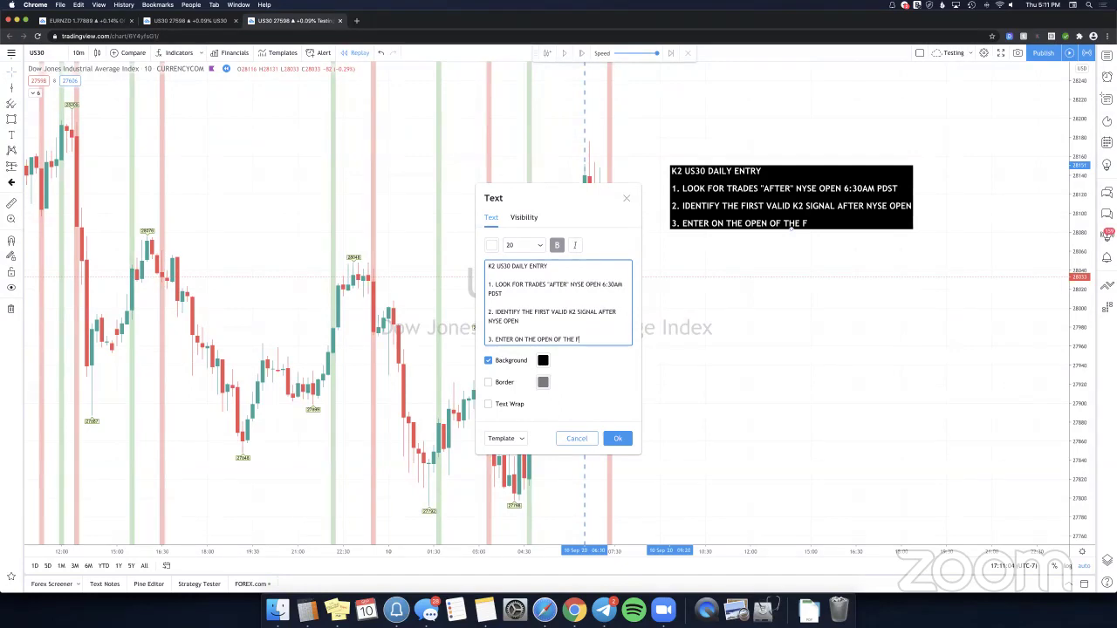
{"action": "type", "text": "OLLOWING CANDLE"}
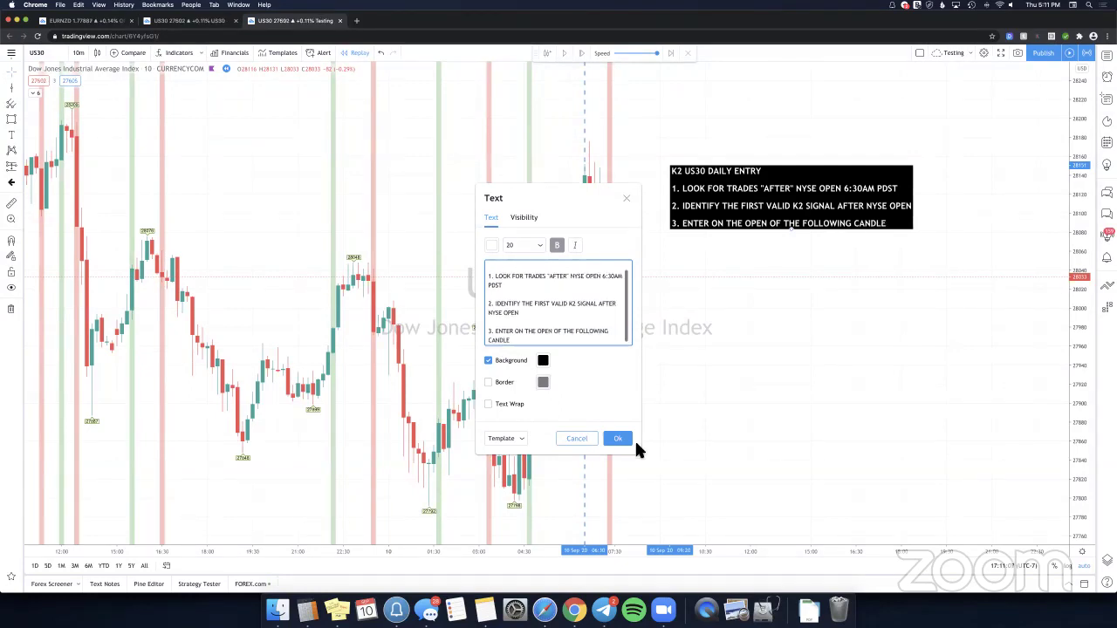
{"action": "left_click", "coordinate": [622, 441]}
{"action": "left_click_drag", "start_coordinate": [730, 187], "coordinate": [715, 142]}
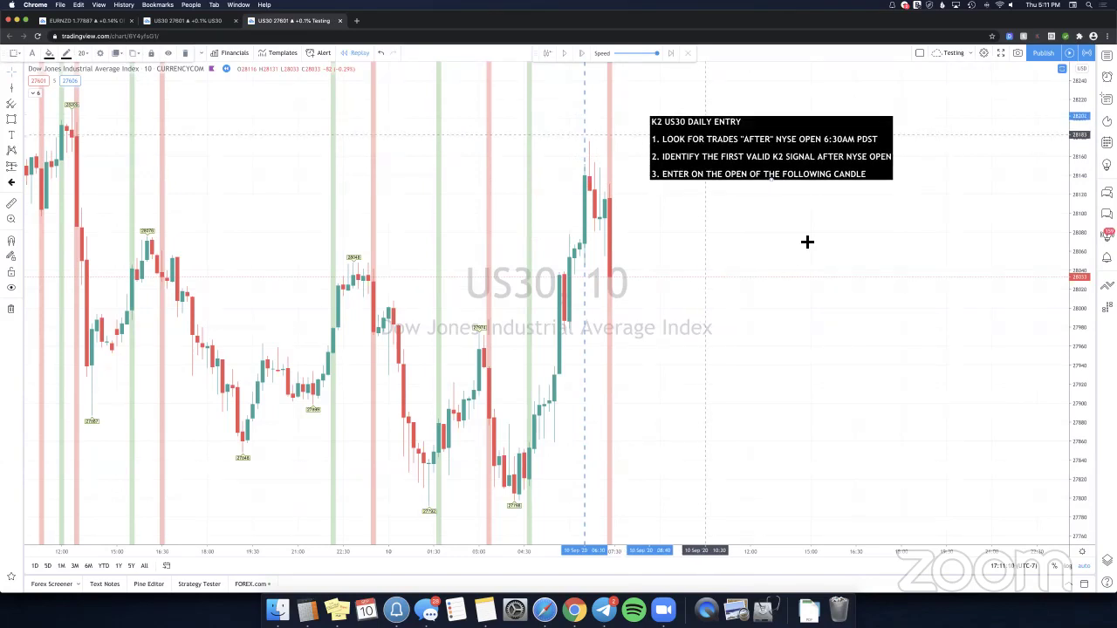
{"action": "left_click", "coordinate": [654, 268]}
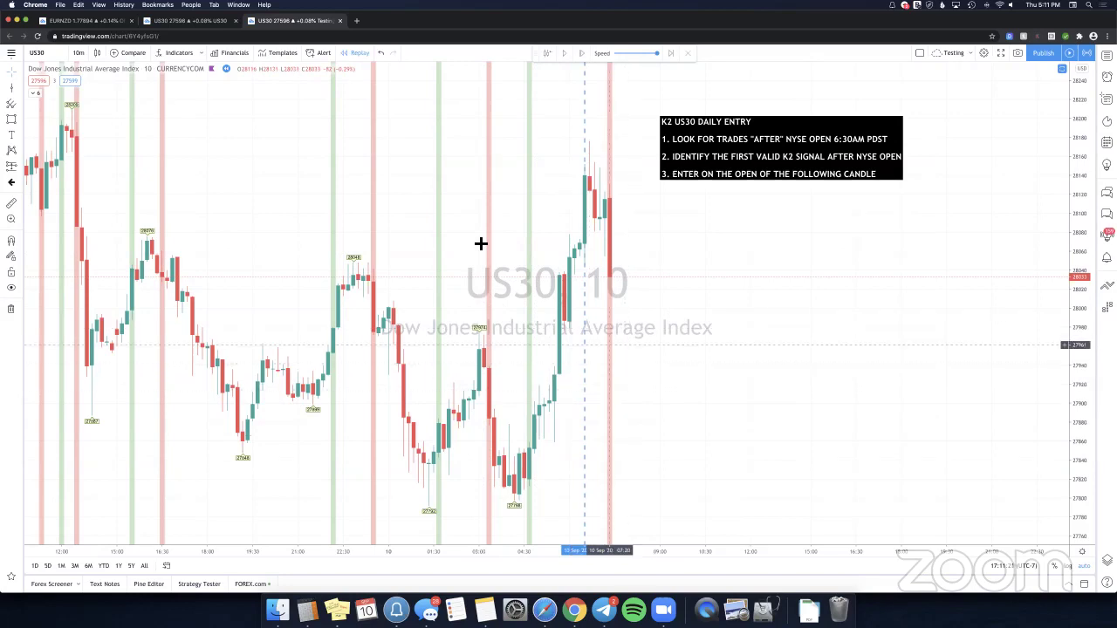
Nudge the K2 US30 rules note slightly higher on the chart and briefly highlight the dashed vertical line marking the NYSE open.
{"action": "left_click_drag", "start_coordinate": [689, 173], "coordinate": [721, 153]}
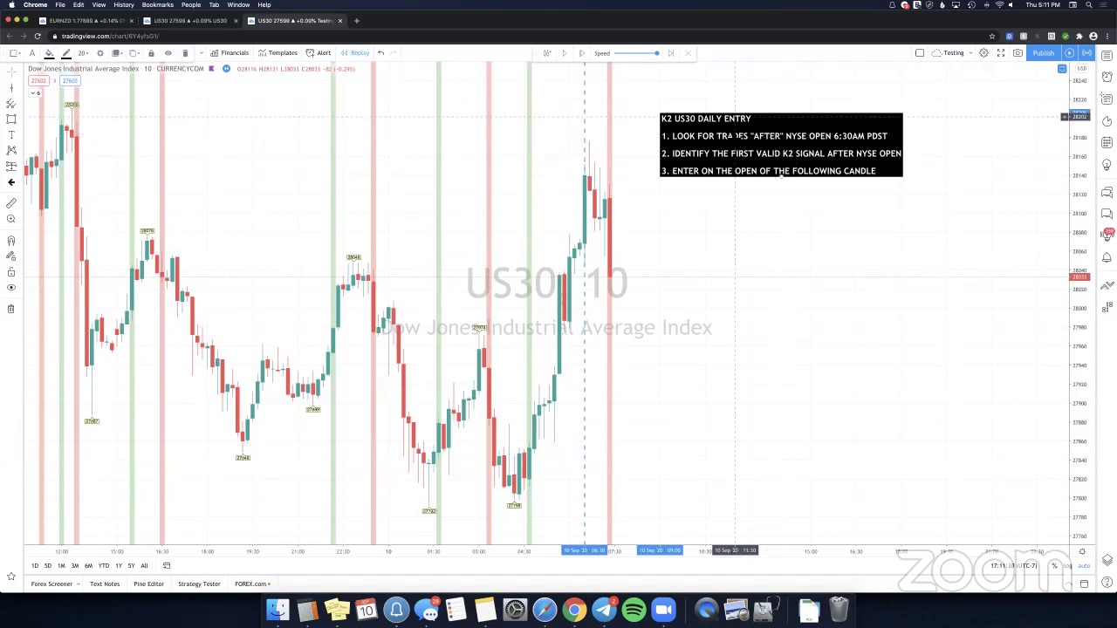
{"action": "left_click", "coordinate": [686, 187]}
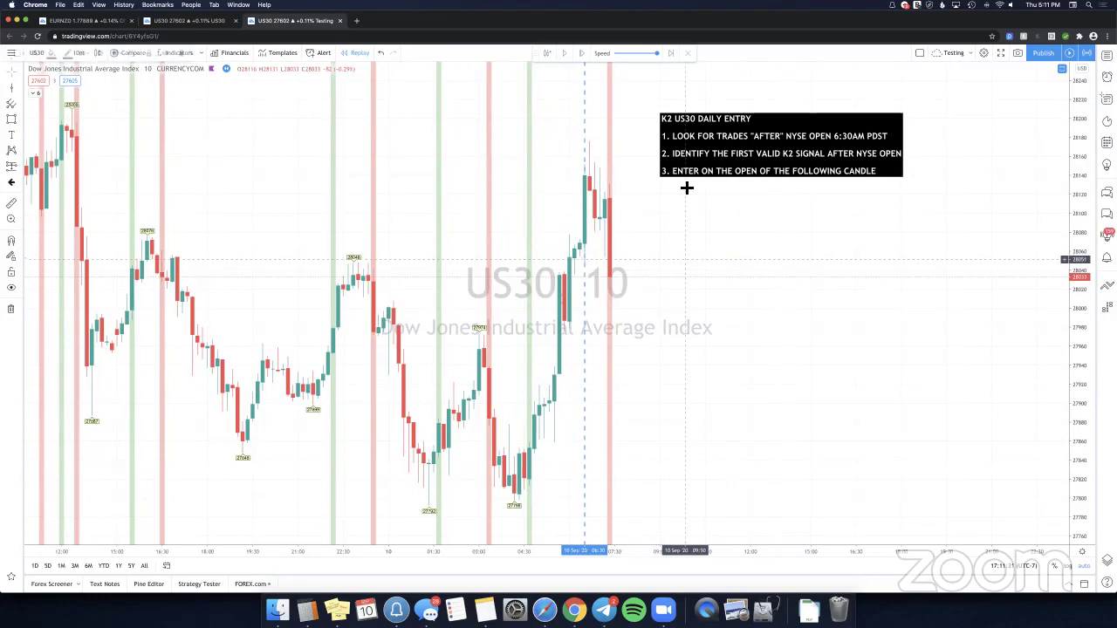
{"action": "left_click", "coordinate": [587, 239]}
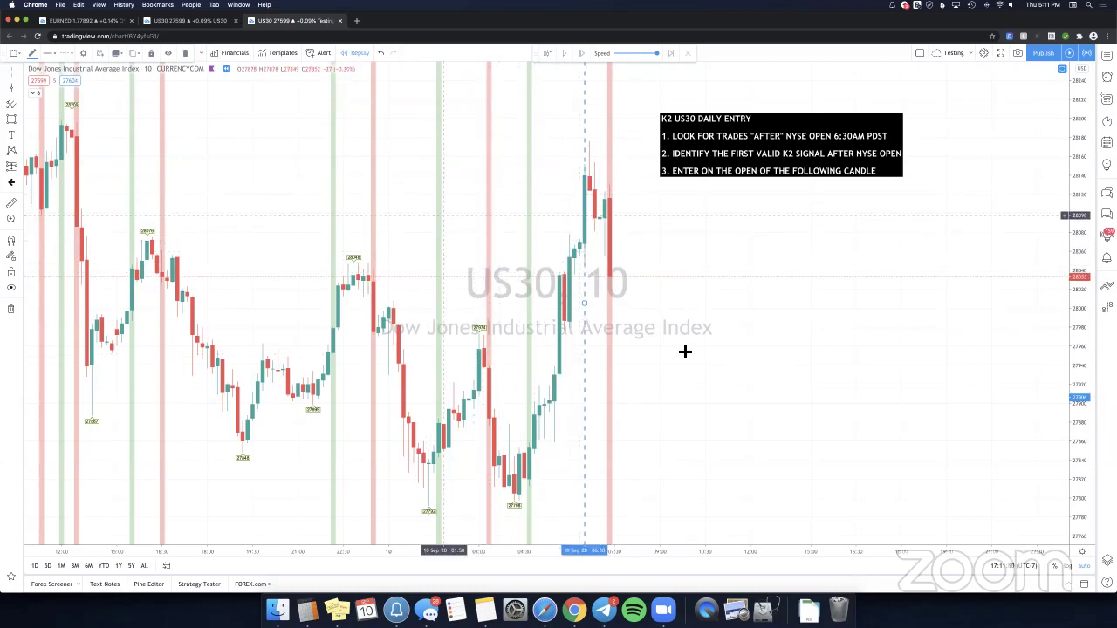
{"action": "left_click", "coordinate": [495, 269]}
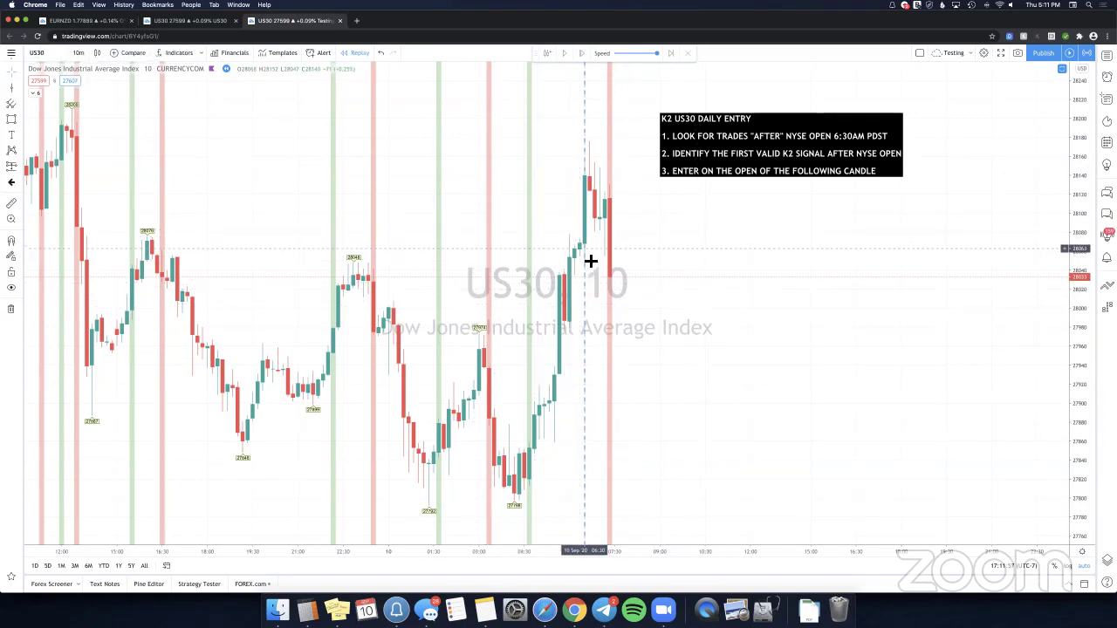
Draw a short upward arrow along the 6:30 NYSE-open candle with the Arrow tool and delete it again.
{"action": "left_click", "coordinate": [21, 88]}
{"action": "left_click", "coordinate": [37, 228]}
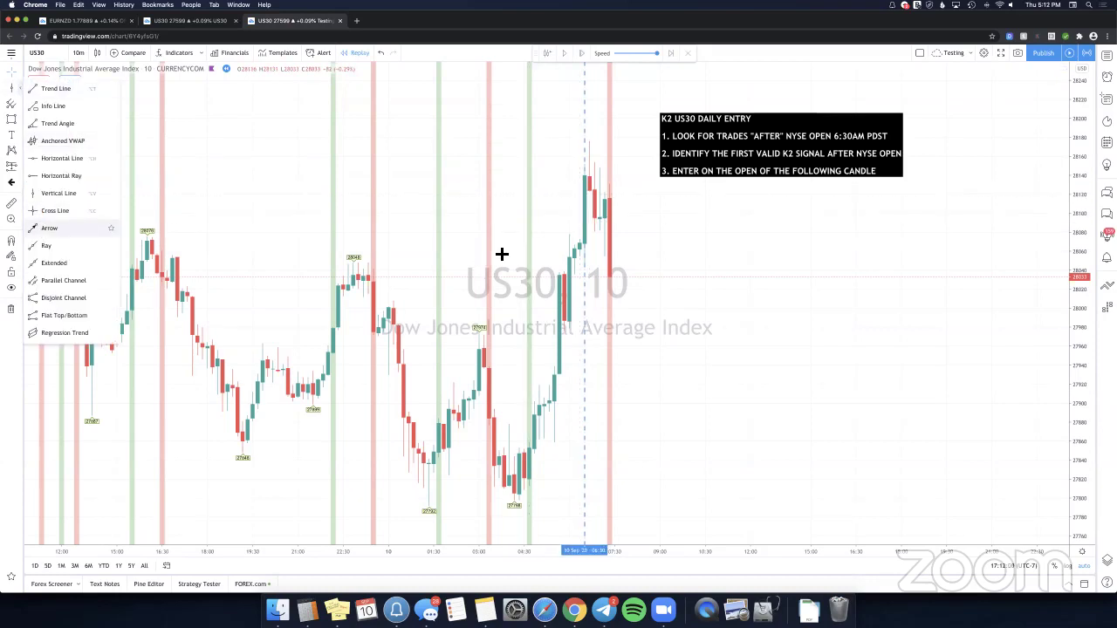
{"action": "left_click", "coordinate": [591, 260]}
{"action": "left_click", "coordinate": [598, 160]}
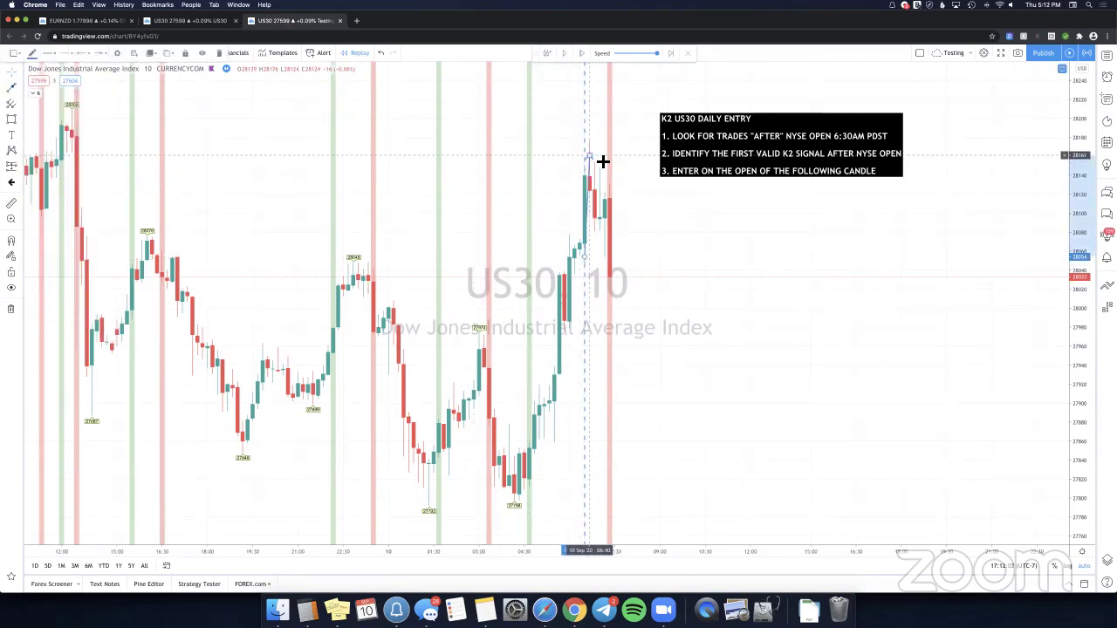
{"action": "key", "text": "BackSpace"}
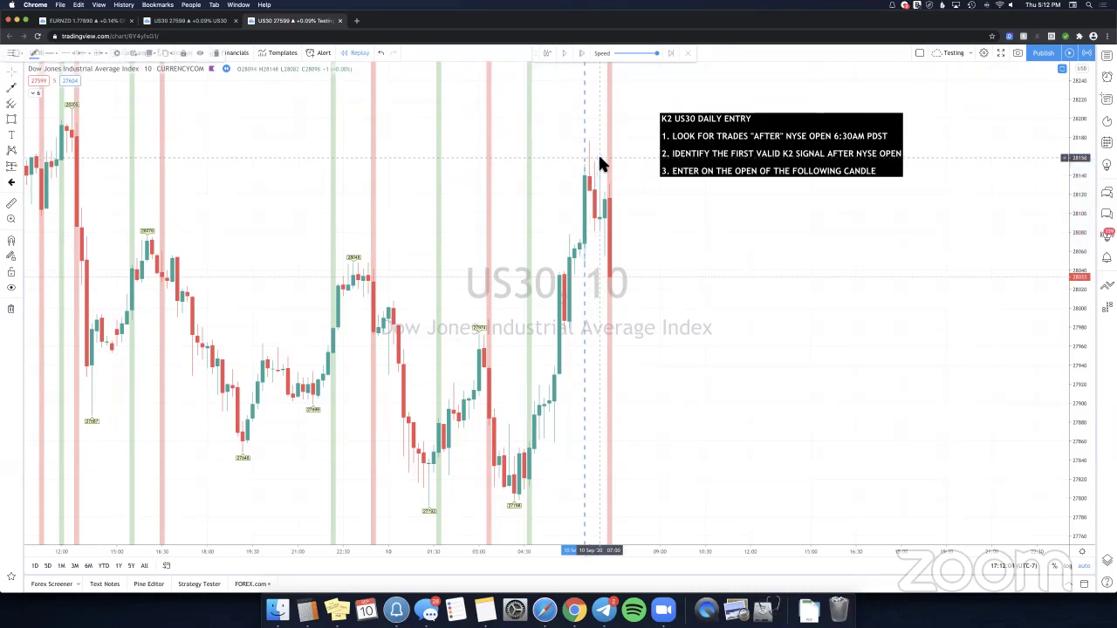
Start picking a new replay starting point on the US30 chart.
{"action": "left_click", "coordinate": [547, 54]}
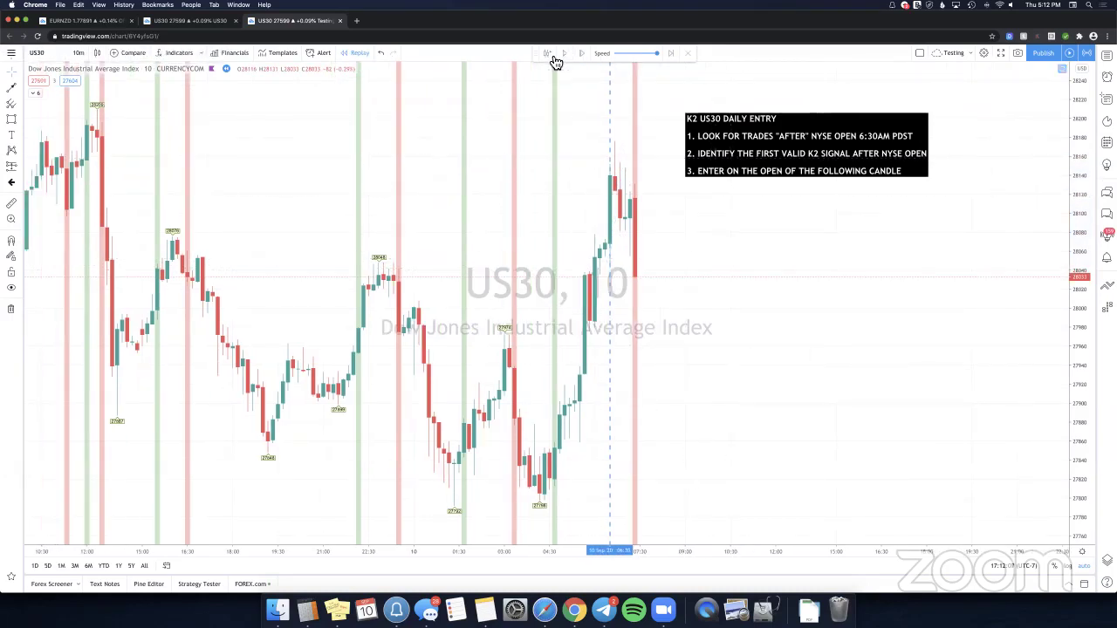
Restart the bar replay from the 10 Sep 06:30 candle and reposition the K2 US30 Daily Entry note beside it.
{"action": "left_click", "coordinate": [607, 161]}
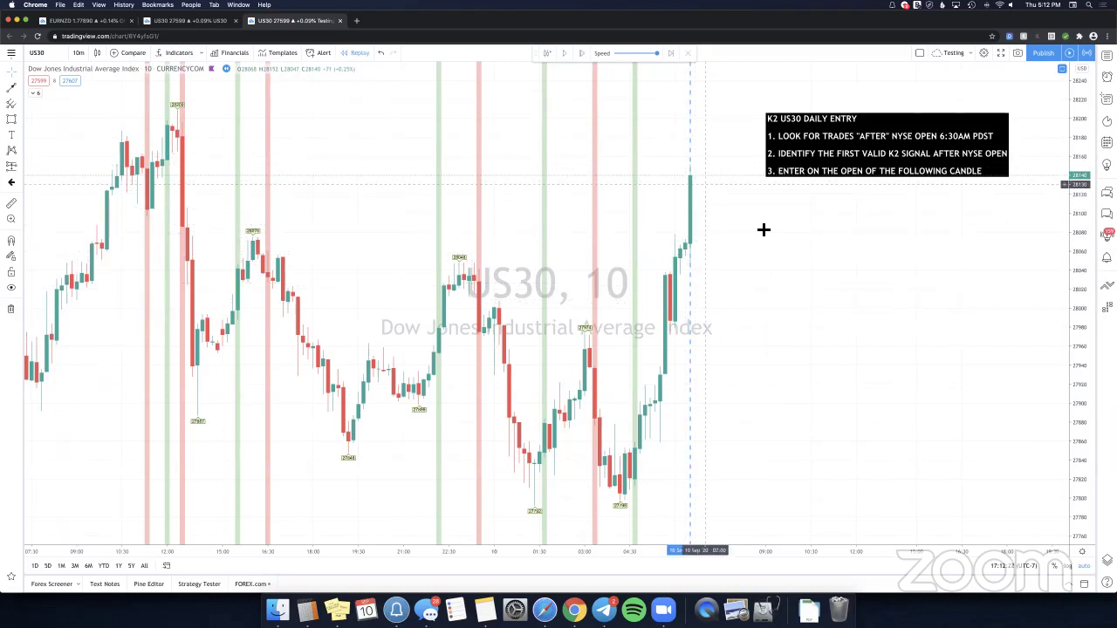
{"action": "mouse_move", "coordinate": [719, 155]}
{"action": "left_mouse_down"}
{"action": "mouse_move", "coordinate": [694, 165]}
{"action": "mouse_move", "coordinate": [766, 153]}
{"action": "left_mouse_up"}
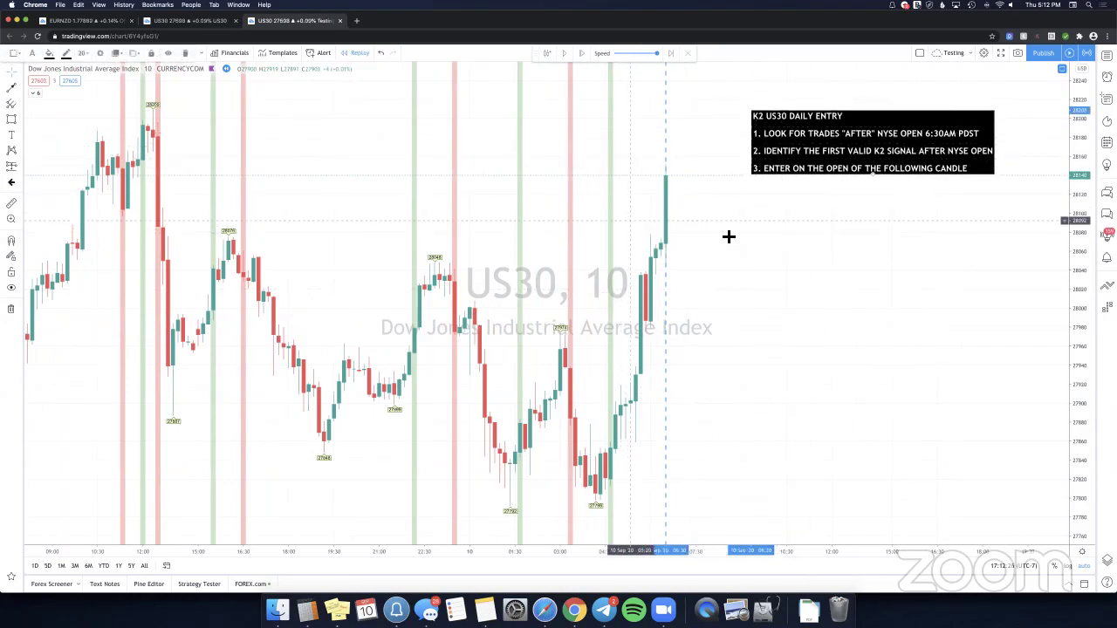
{"action": "left_click", "coordinate": [660, 282]}
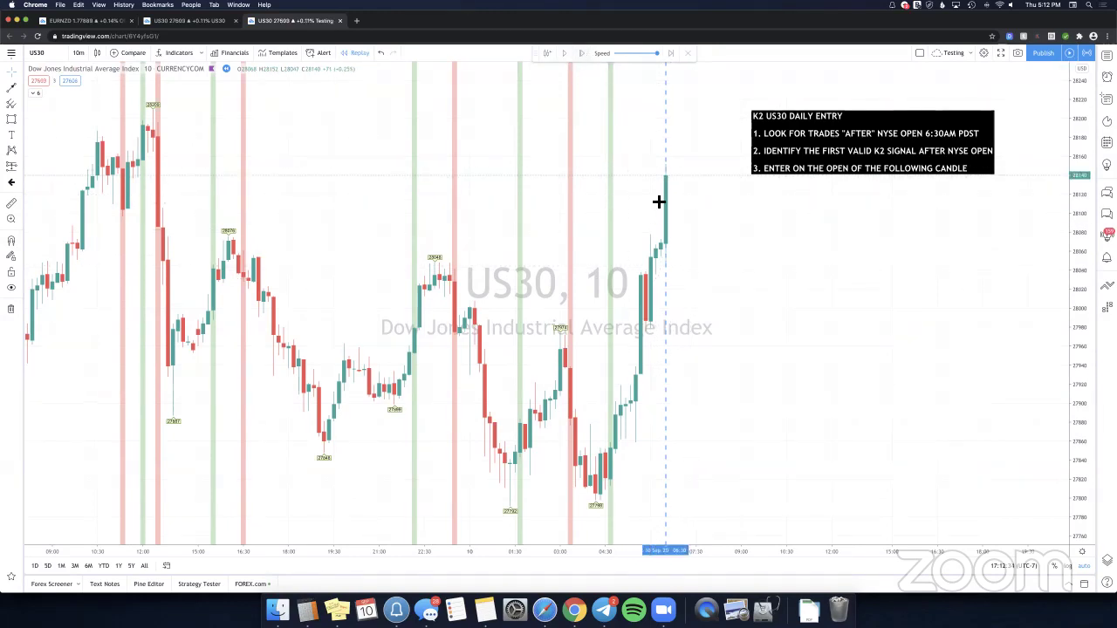
Advance the replay by one candle and measure the price move on the new candle after the NYSE open.
{"action": "key", "text": "shift+Right"}
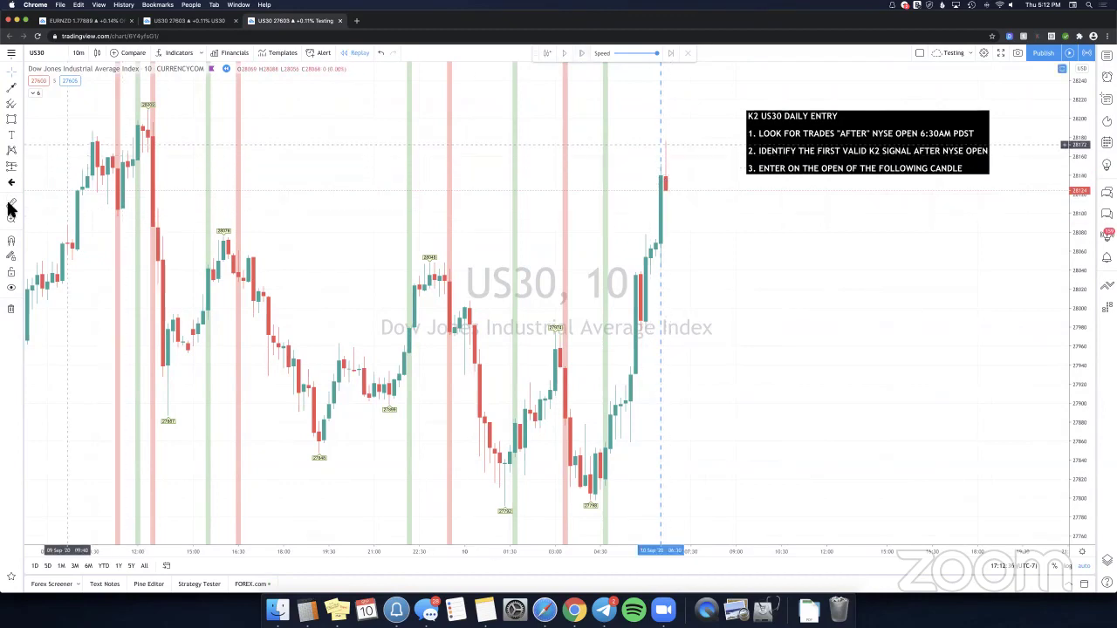
{"action": "left_click", "coordinate": [10, 205]}
{"action": "left_click", "coordinate": [667, 181]}
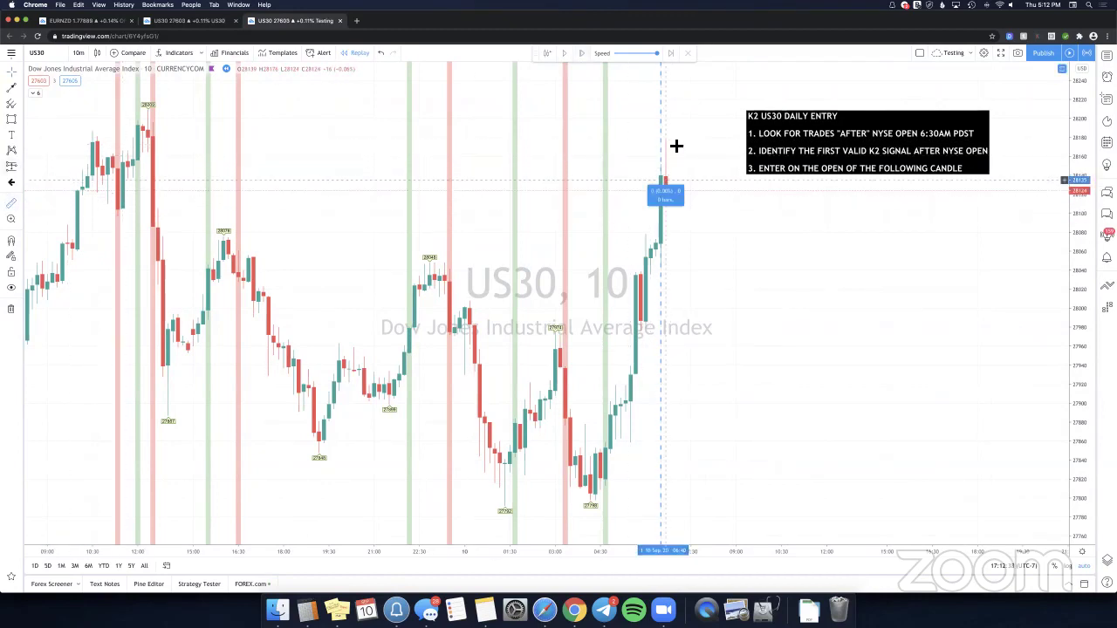
{"action": "left_click", "coordinate": [676, 146]}
{"action": "left_click", "coordinate": [696, 135]}
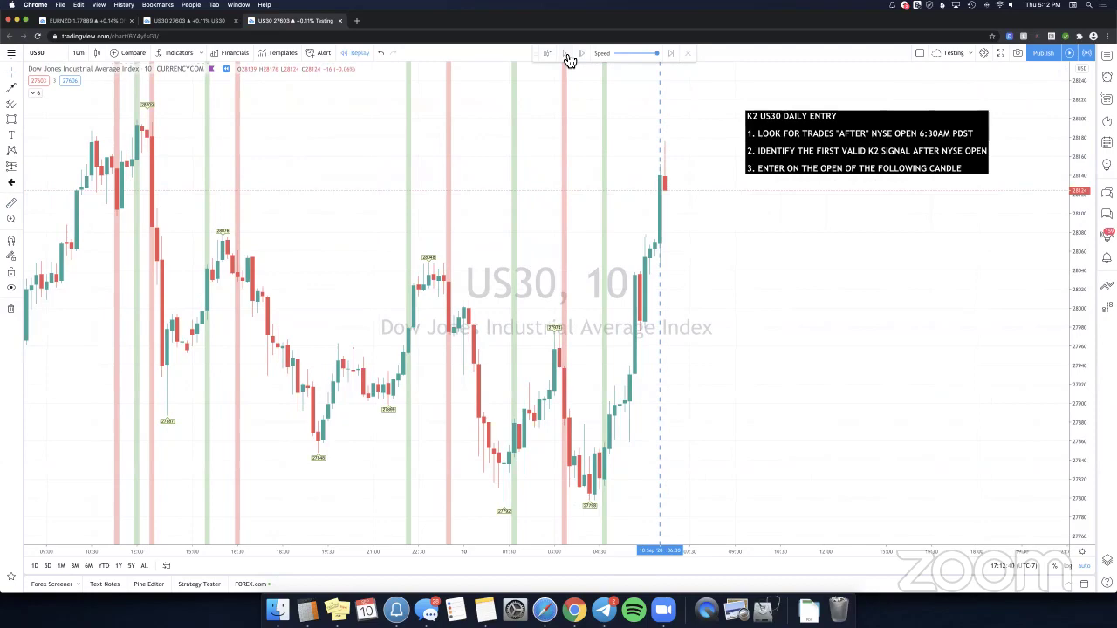
Play the replay past the NYSE open and restart it from the 07:20 candle marked by the first red signal.
{"action": "left_click", "coordinate": [569, 56]}
{"action": "left_click", "coordinate": [568, 55]}
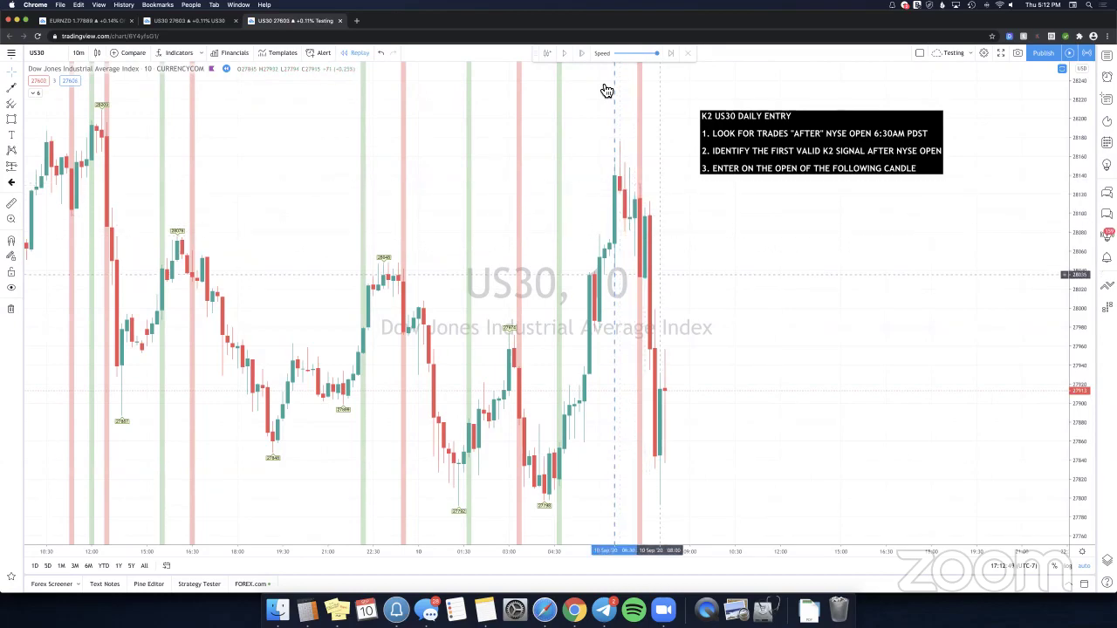
{"action": "left_click", "coordinate": [549, 54]}
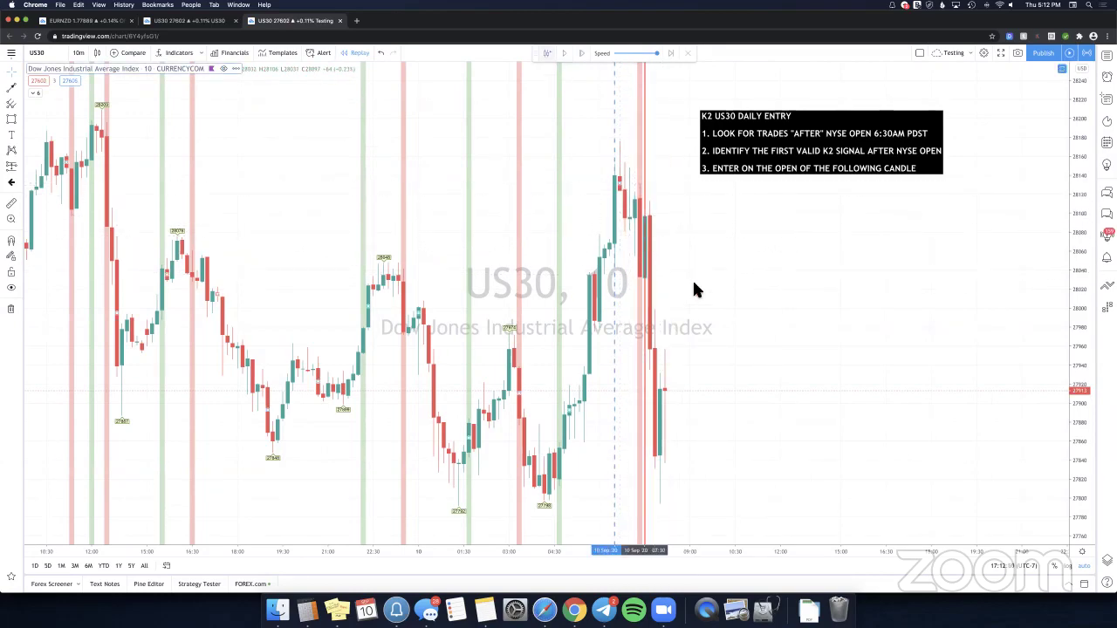
{"action": "left_click", "coordinate": [643, 232]}
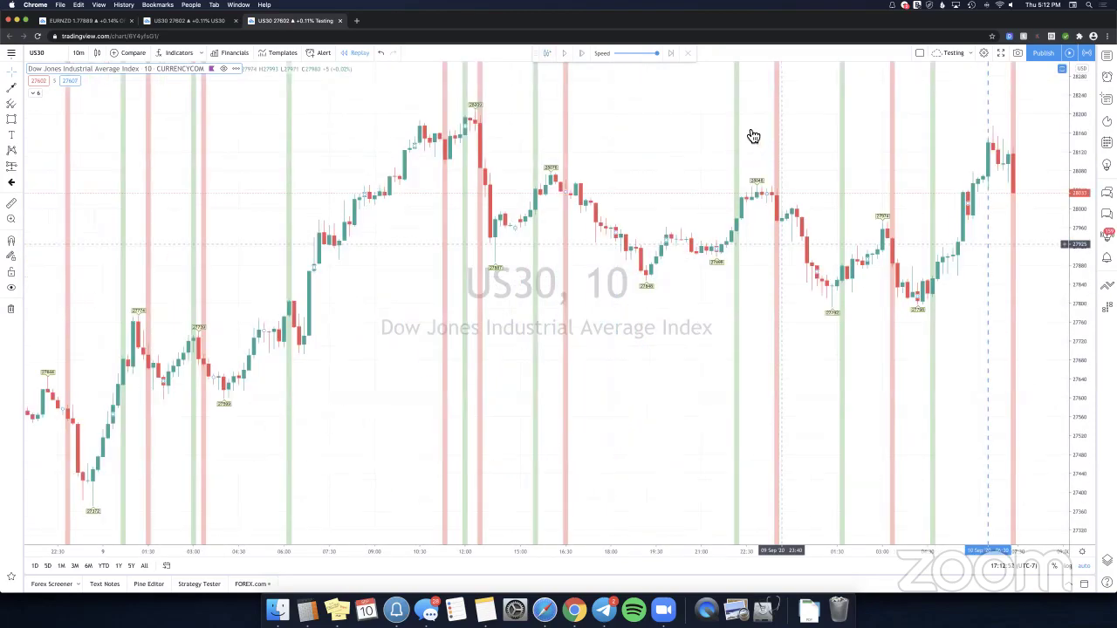
Reposition the K2 US30 Daily Entry note in the empty area beside the 07:20 signal candle.
{"action": "left_click_drag", "start_coordinate": [756, 145], "coordinate": [741, 148]}
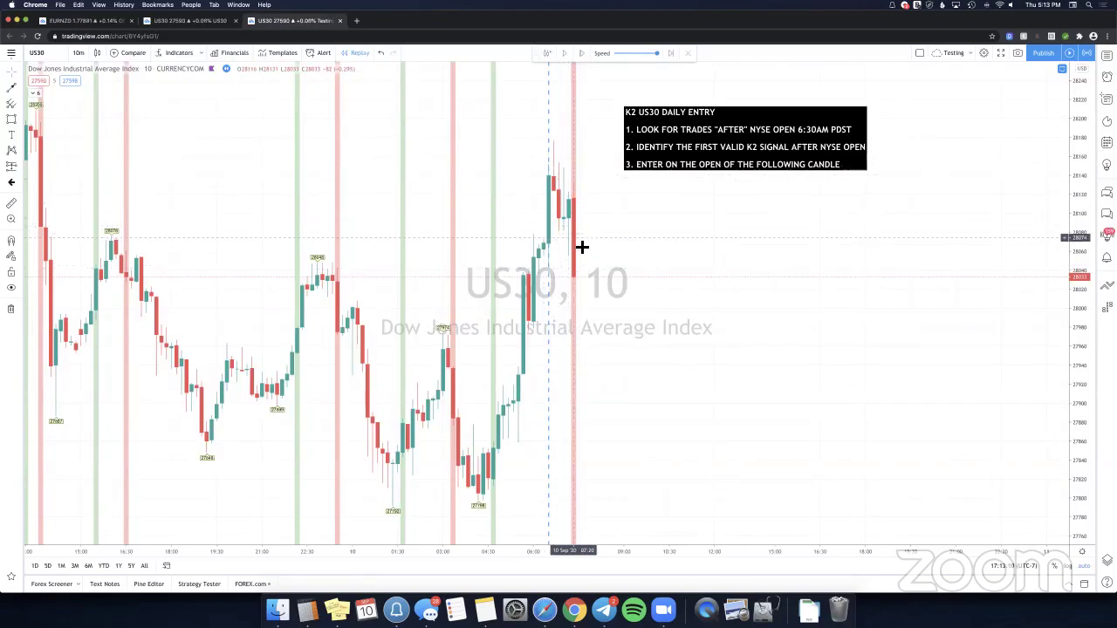
{"action": "left_click_drag", "start_coordinate": [670, 151], "coordinate": [685, 167]}
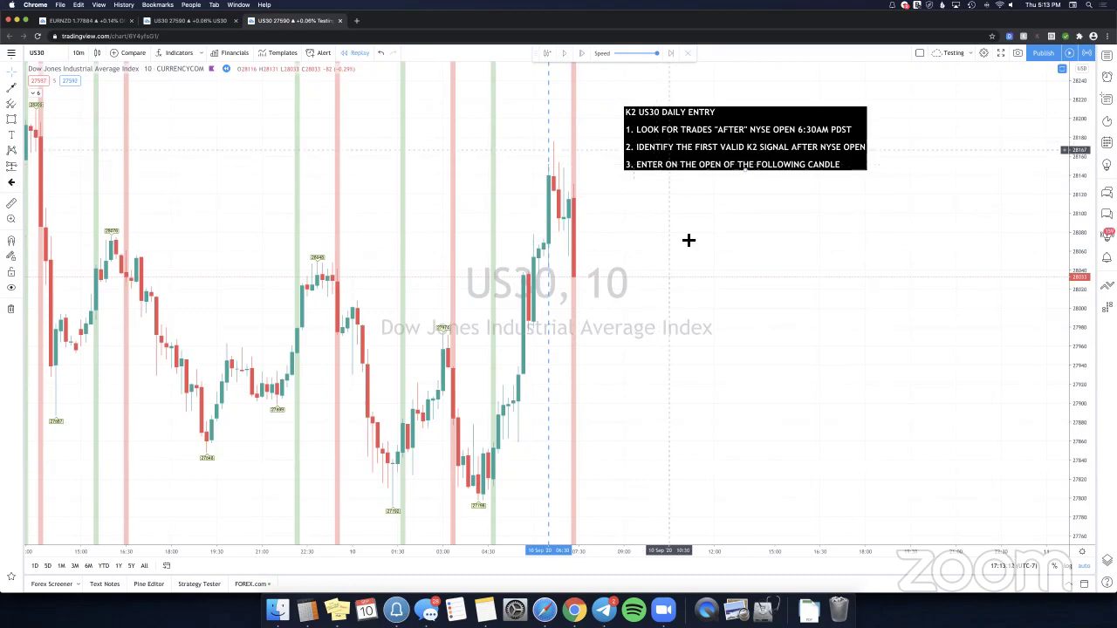
{"action": "left_click_drag", "start_coordinate": [740, 259], "coordinate": [549, 280]}
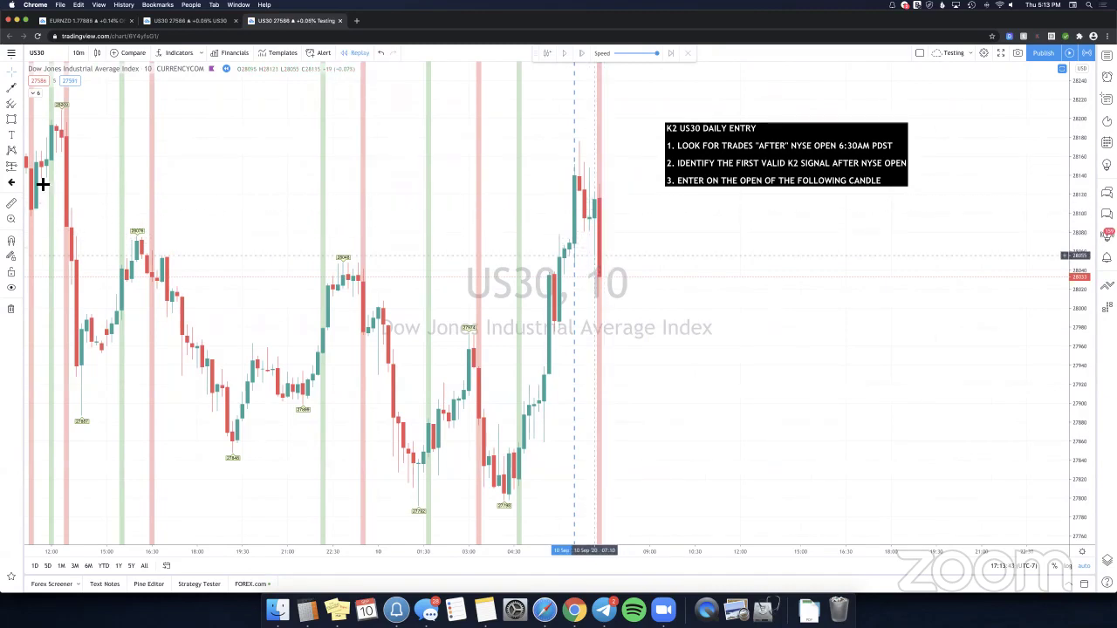
Place a Short Position with its entry at 28033, just after the 07:20 signal candle's close.
{"action": "left_click", "coordinate": [19, 167]}
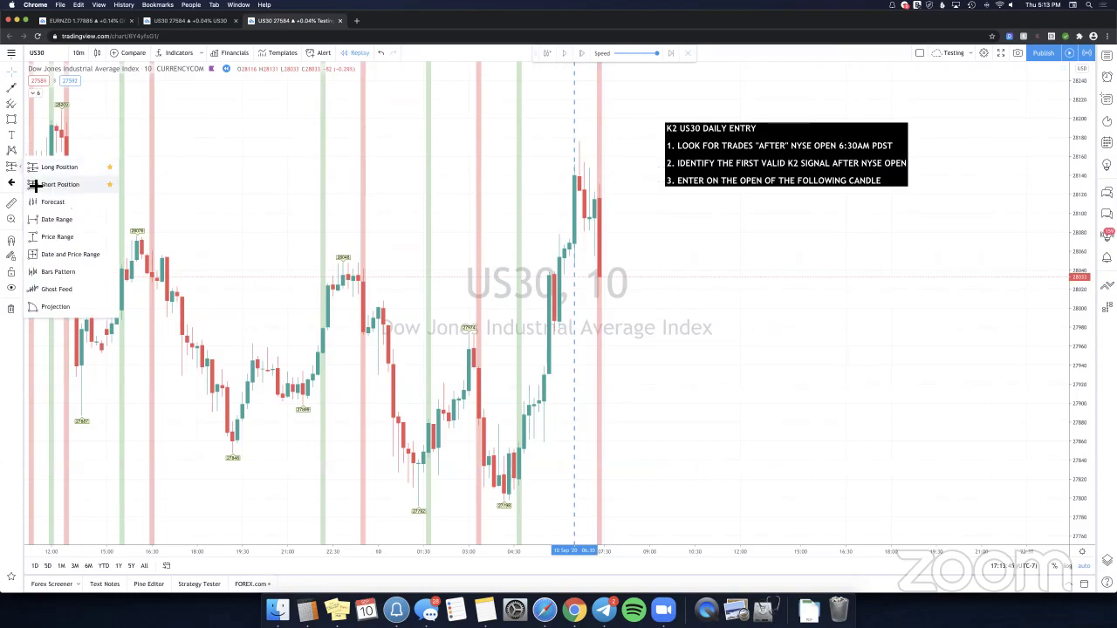
{"action": "left_click", "coordinate": [35, 184]}
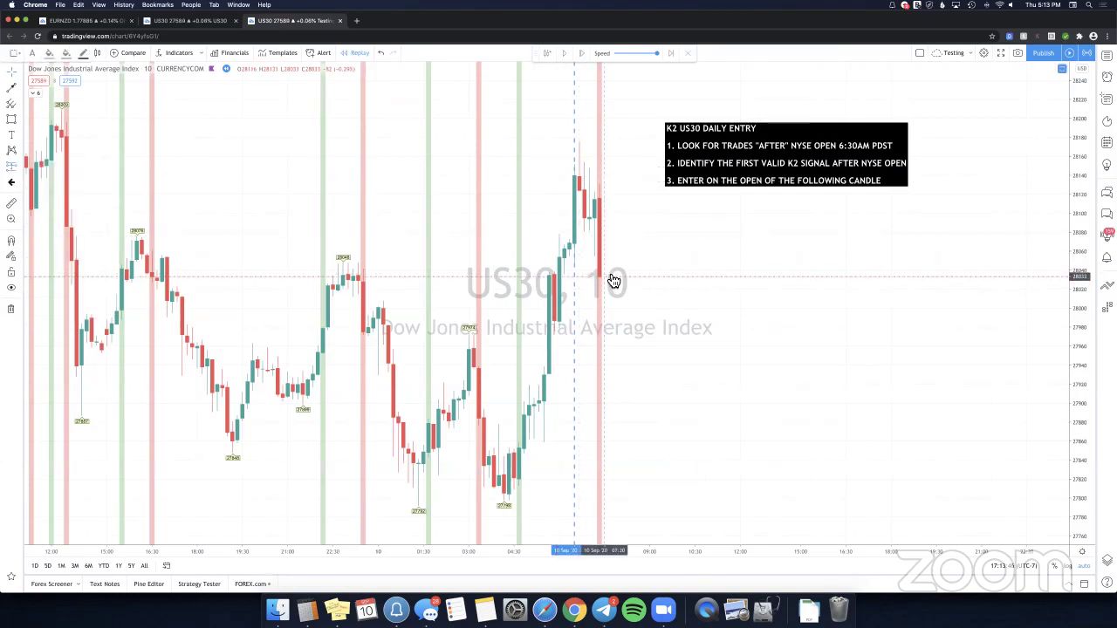
{"action": "left_click", "coordinate": [611, 277]}
Set the short position's profit level and stop level to 150 ticks each.
{"action": "double_click", "coordinate": [632, 240]}
{"action": "left_click", "coordinate": [547, 324]}
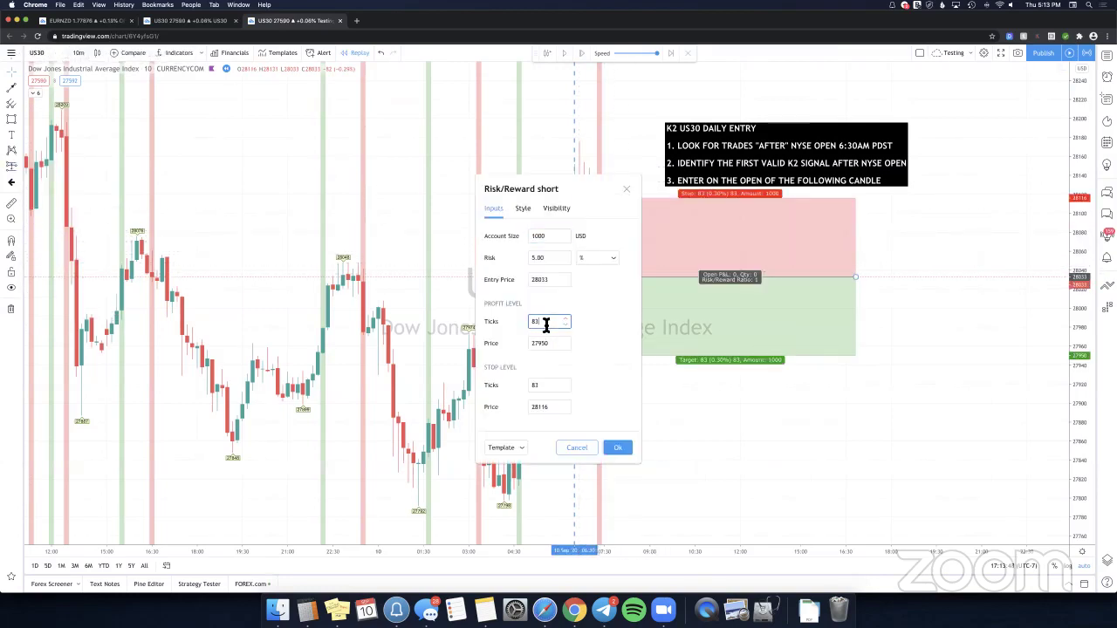
{"action": "type", "text": "1500"}
{"action": "key", "text": "Tab"}
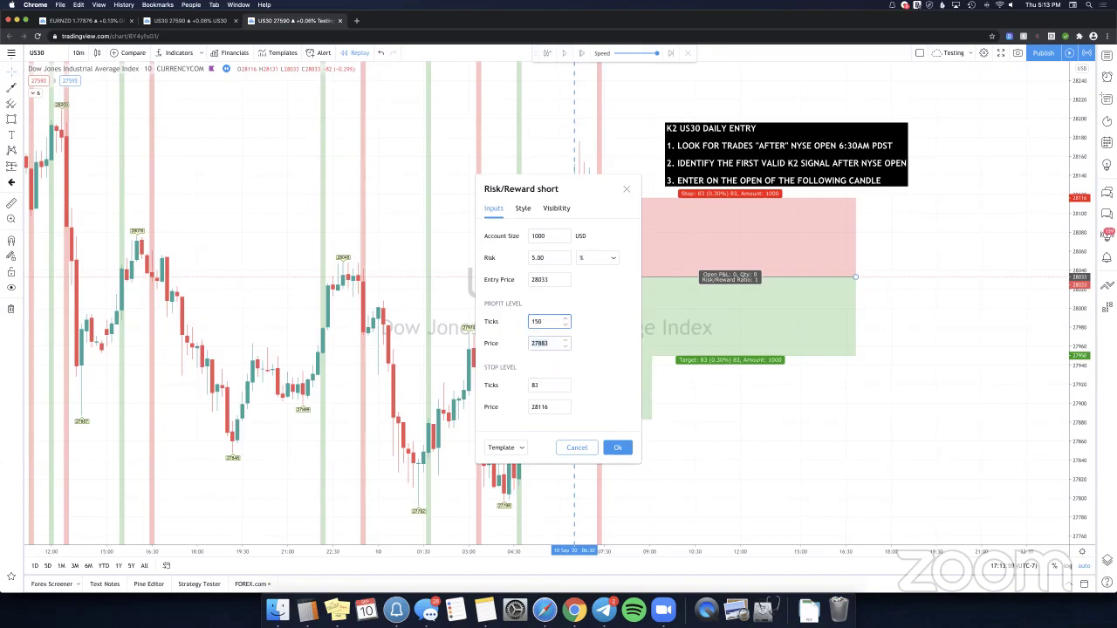
{"action": "type", "text": "150"}
{"action": "key", "text": "BackSpace"}
{"action": "key", "text": "BackSpace"}
{"action": "key", "text": "BackSpace"}
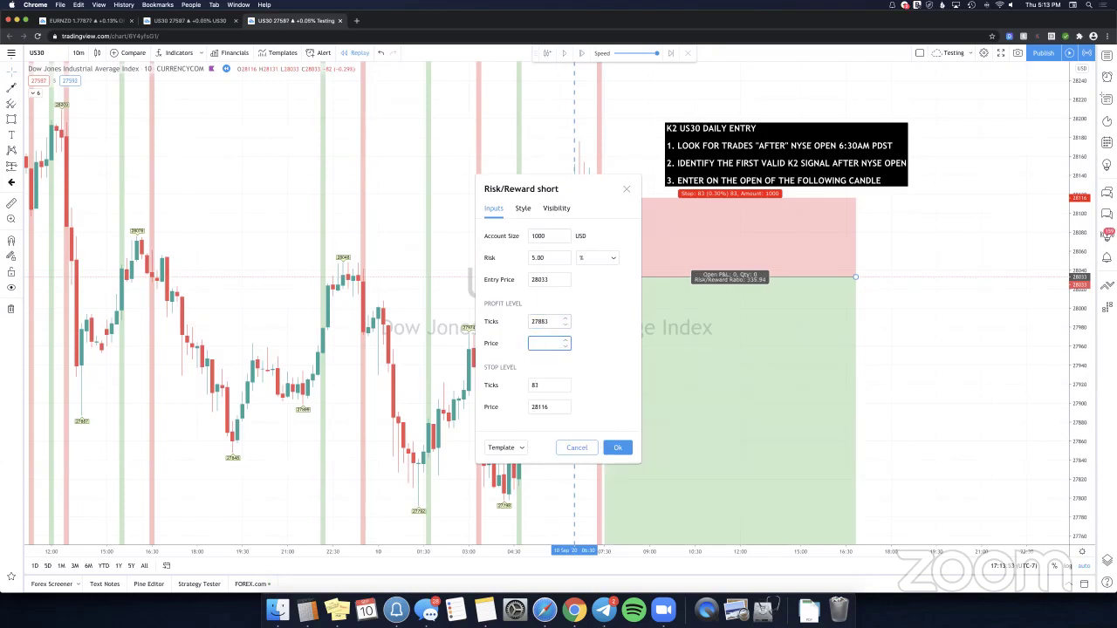
{"action": "key", "text": "Tab"}
{"action": "type", "text": "150"}
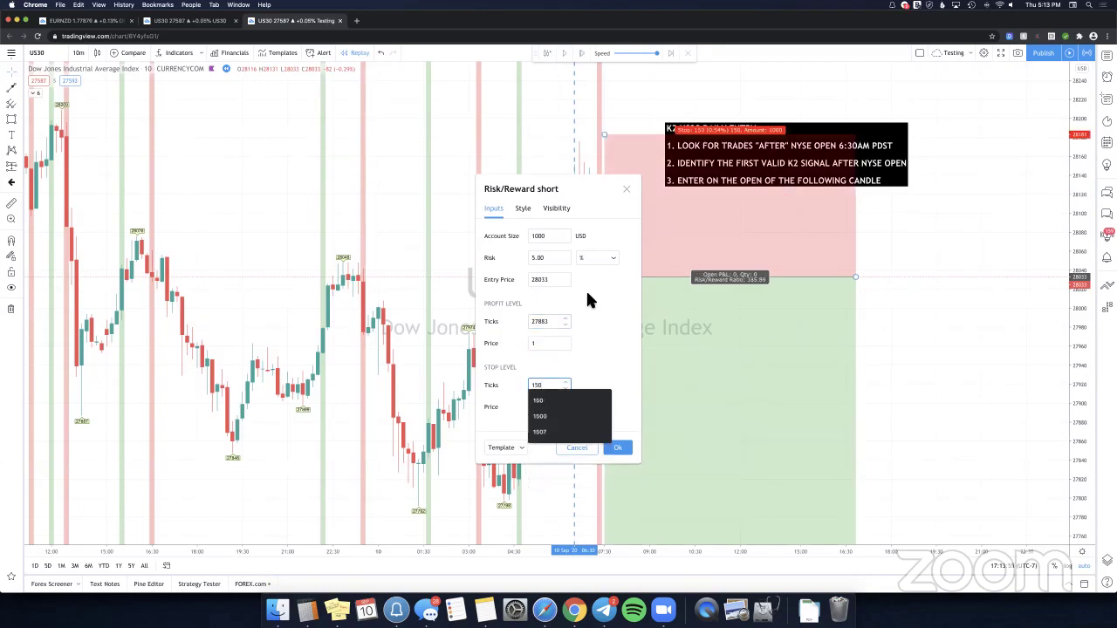
{"action": "left_click", "coordinate": [554, 322]}
{"action": "type", "text": "150"}
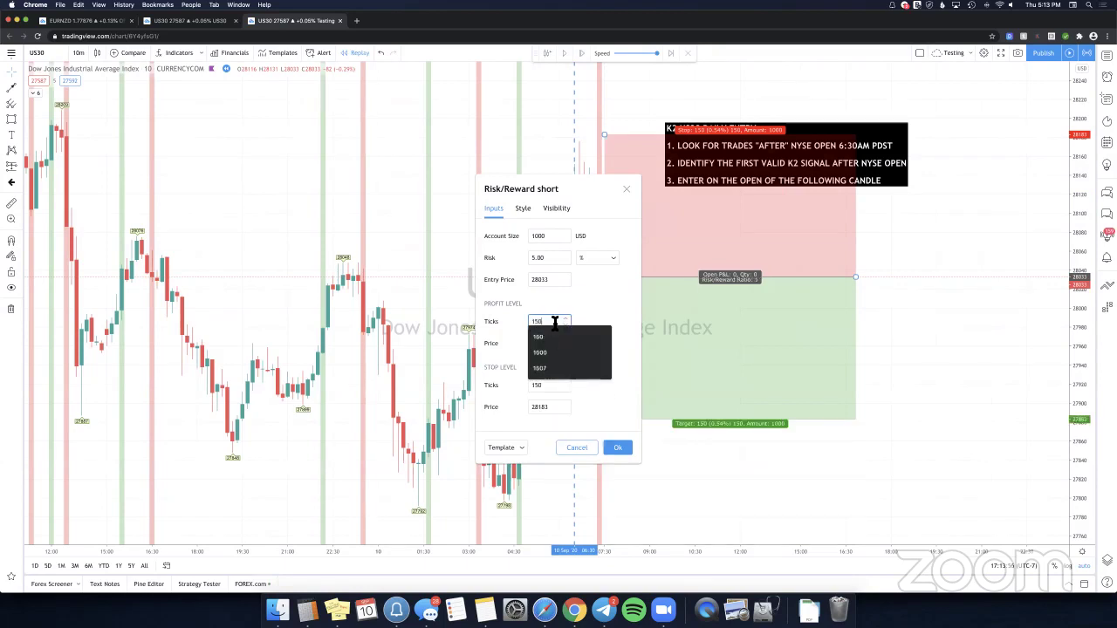
{"action": "left_click", "coordinate": [625, 454]}
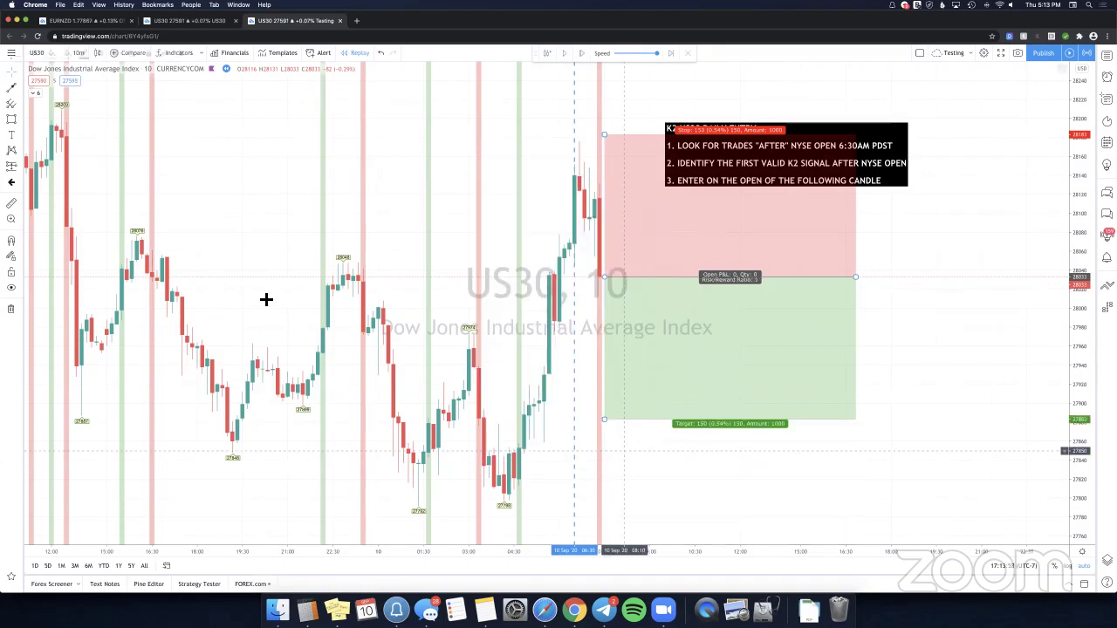
Move the K2 US30 Daily Entry note clear of the short position's risk/reward box.
{"action": "scroll", "coordinate": [439, 319], "scroll_direction": "down", "scroll_amount": 1}
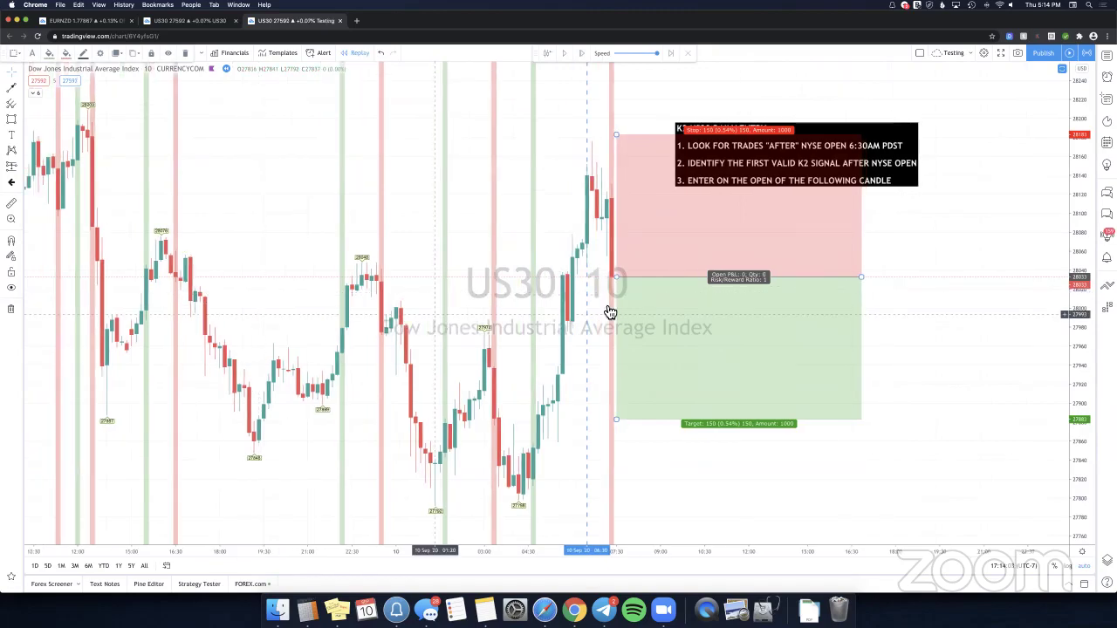
{"action": "left_click_drag", "start_coordinate": [884, 166], "coordinate": [1005, 167]}
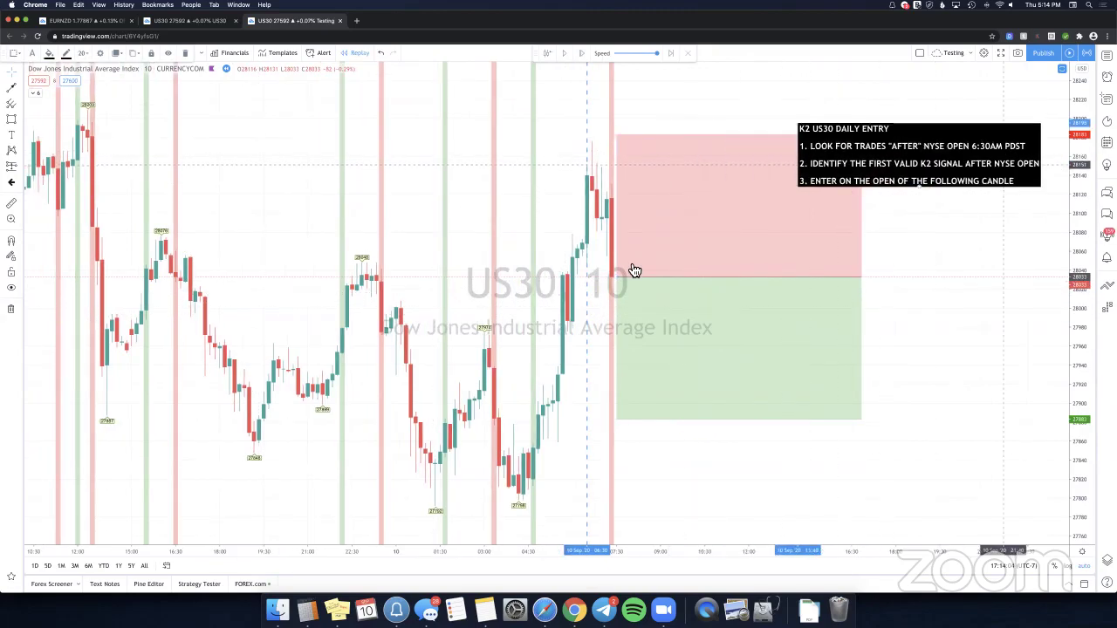
{"action": "scroll", "coordinate": [634, 270], "scroll_direction": "right", "scroll_amount": 1}
{"action": "left_click_drag", "start_coordinate": [890, 137], "coordinate": [937, 262]}
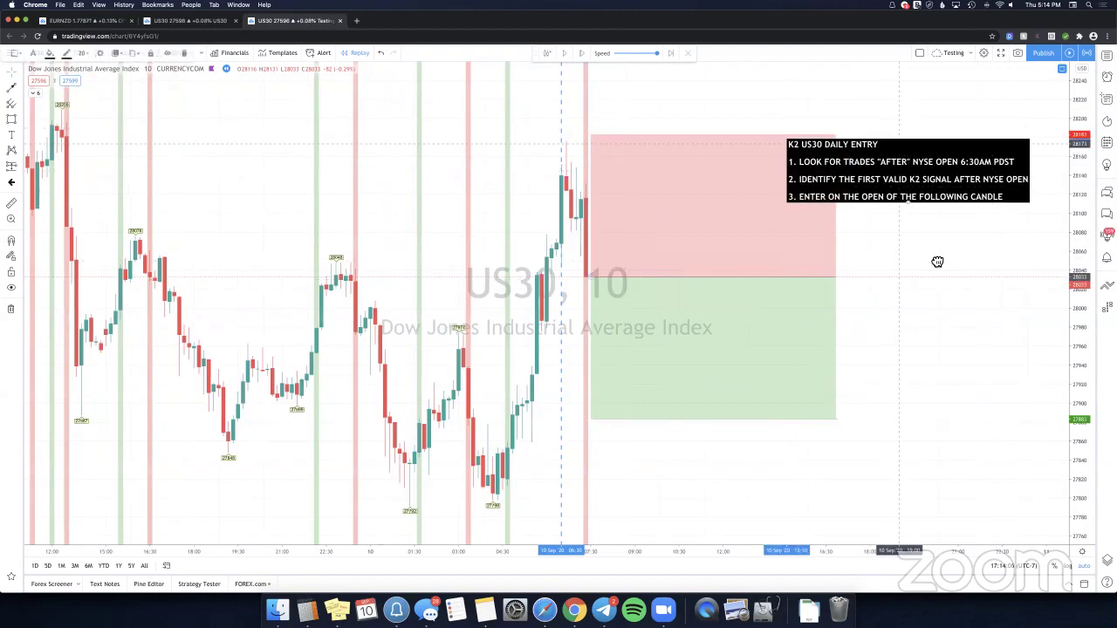
{"action": "left_click_drag", "start_coordinate": [929, 201], "coordinate": [935, 187]}
{"action": "left_click_drag", "start_coordinate": [948, 256], "coordinate": [925, 254]}
{"action": "left_click_drag", "start_coordinate": [859, 183], "coordinate": [875, 188]}
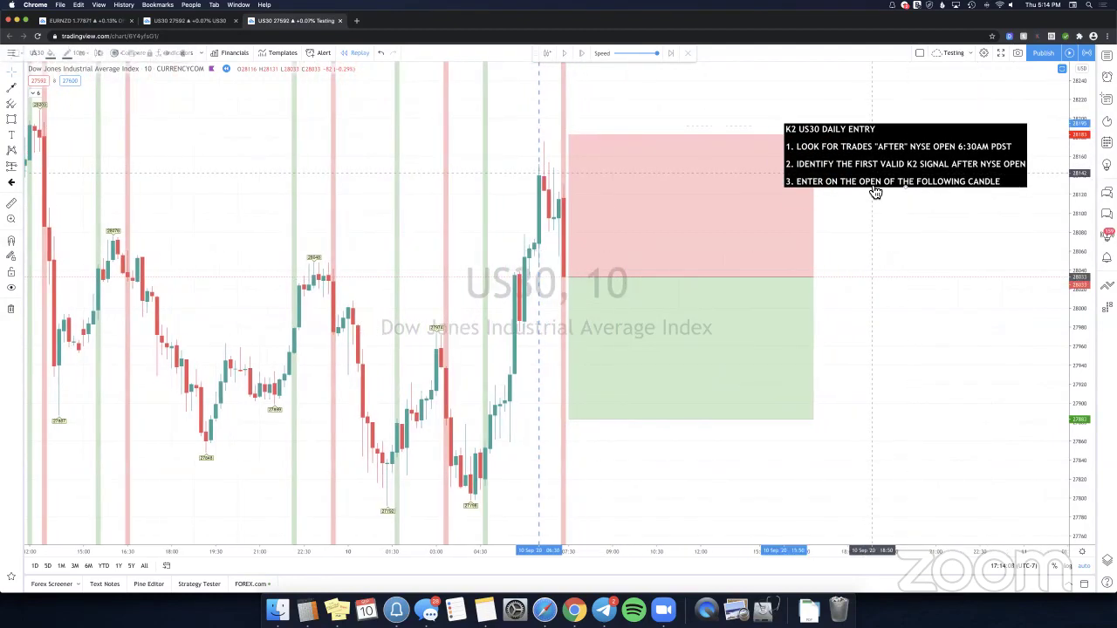
{"action": "scroll", "coordinate": [785, 261], "scroll_direction": "right", "scroll_amount": 2}
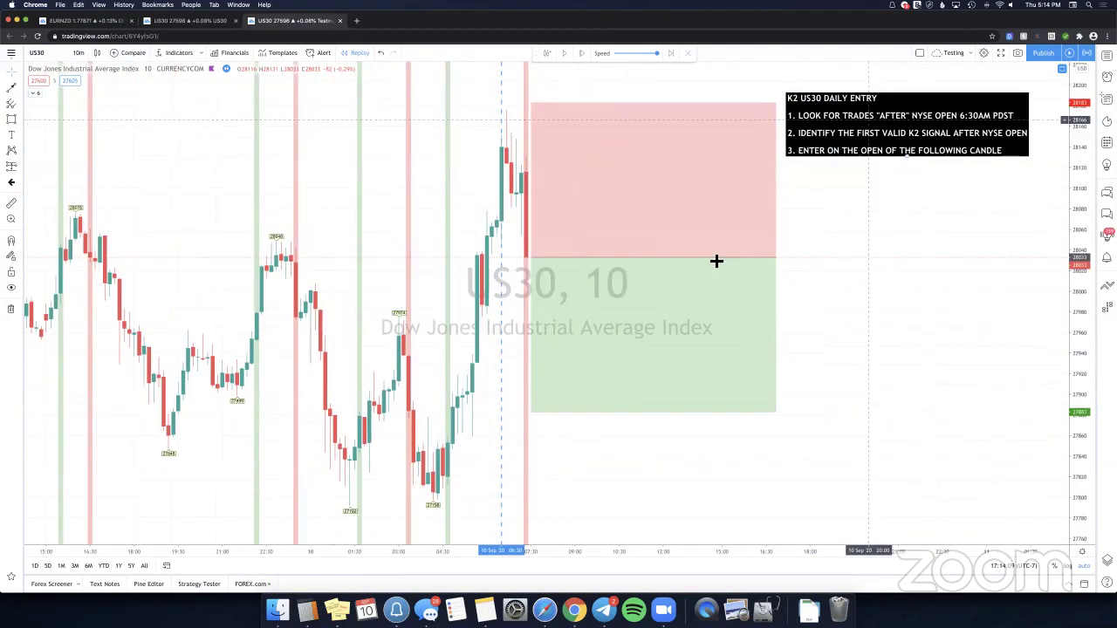
{"action": "left_click_drag", "start_coordinate": [868, 120], "coordinate": [869, 137]}
Play the replay forward until price passes the short position's 150-tick target, and pause it.
{"action": "scroll", "coordinate": [869, 266], "scroll_direction": "down", "scroll_amount": 1}
{"action": "scroll", "coordinate": [673, 216], "scroll_direction": "down", "scroll_amount": 2}
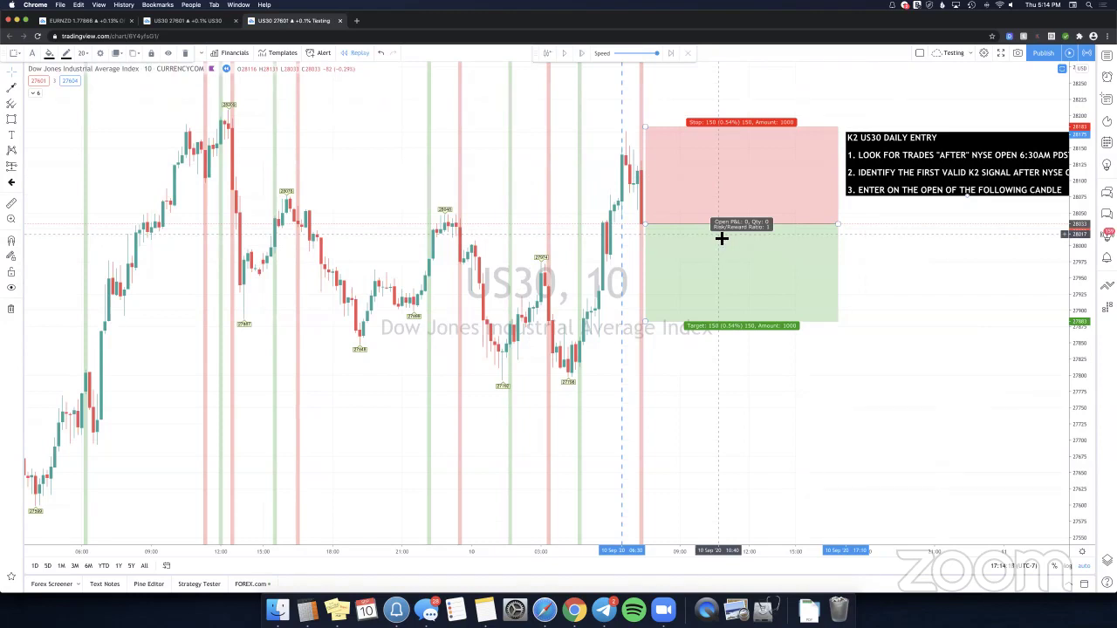
{"action": "left_click", "coordinate": [910, 260]}
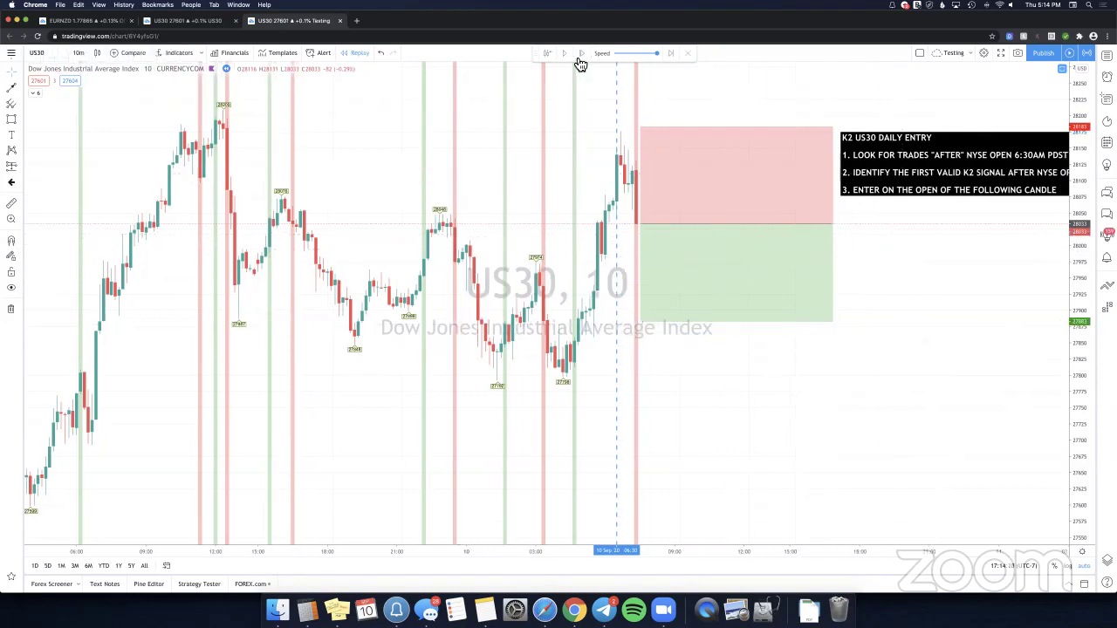
{"action": "left_click", "coordinate": [565, 54]}
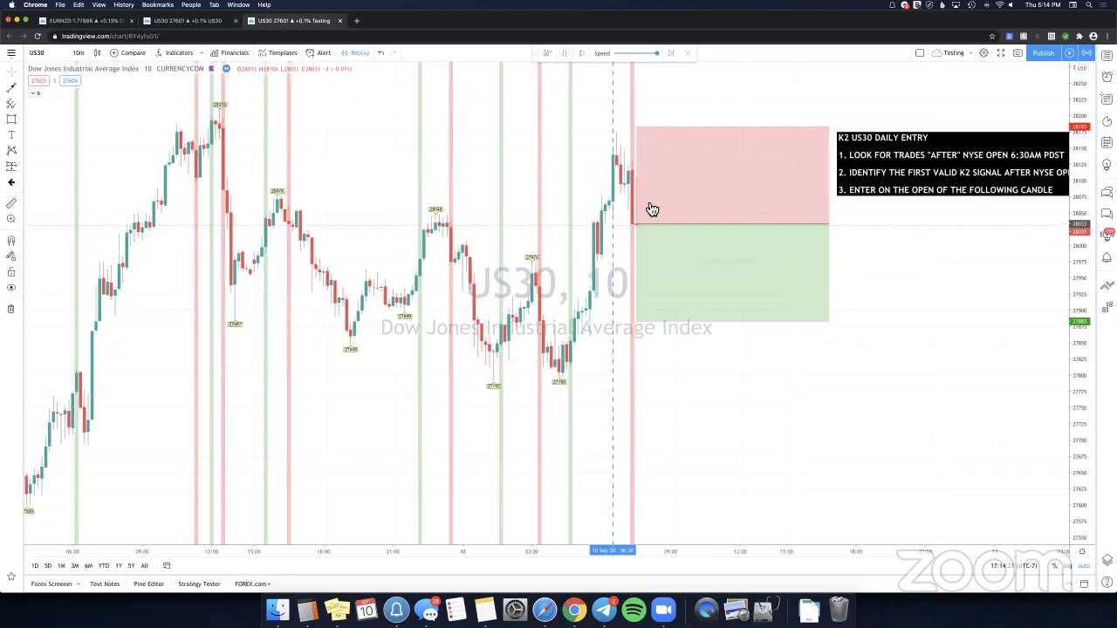
{"action": "left_click", "coordinate": [737, 232]}
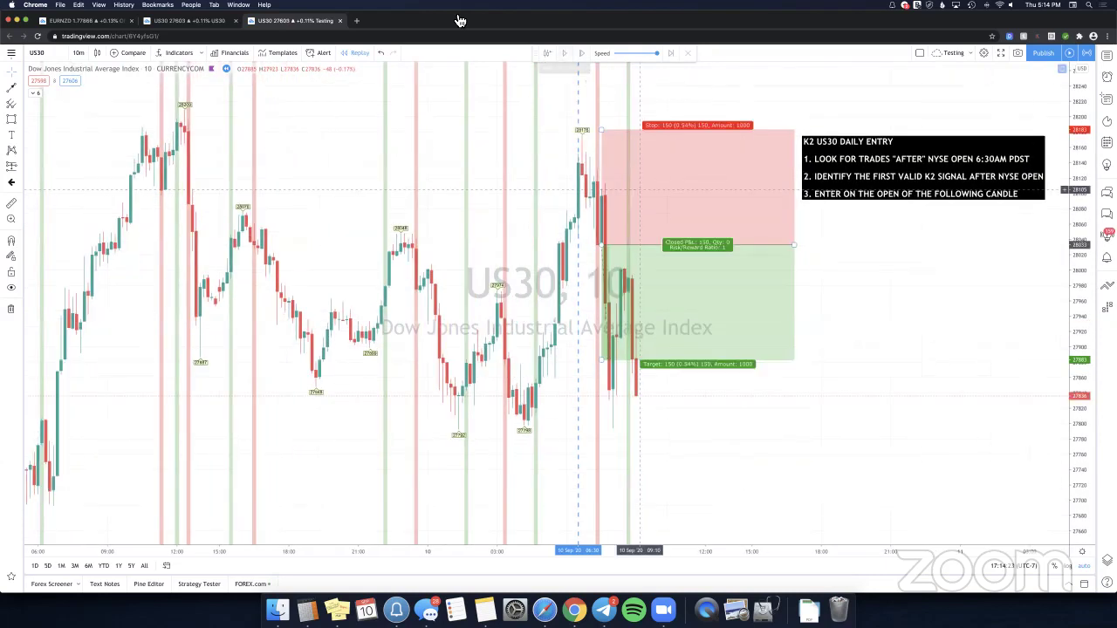
Restart the replay from the 07:20 signal candle and move the rules note farther away from the short position.
{"action": "left_click", "coordinate": [381, 53]}
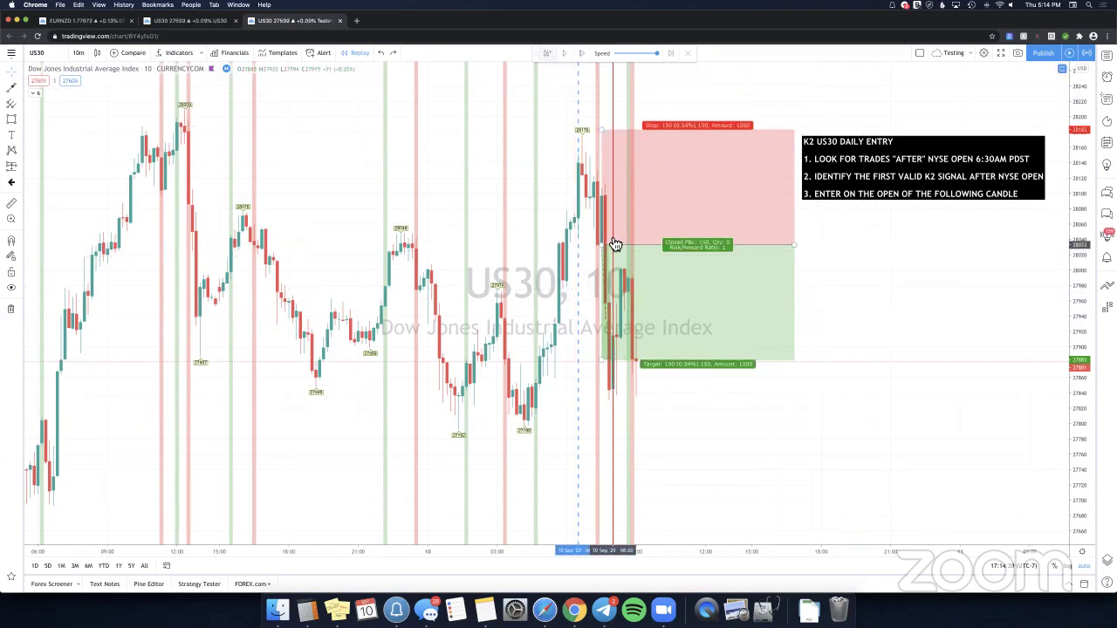
{"action": "left_click", "coordinate": [895, 185]}
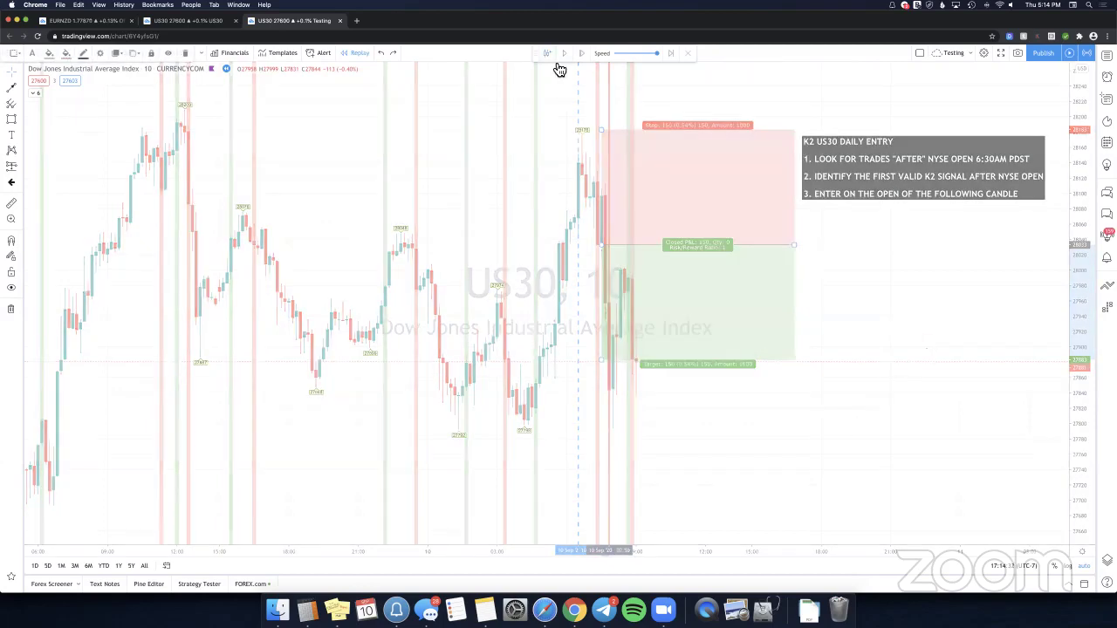
{"action": "scroll", "coordinate": [631, 241], "scroll_direction": "left", "scroll_amount": 5}
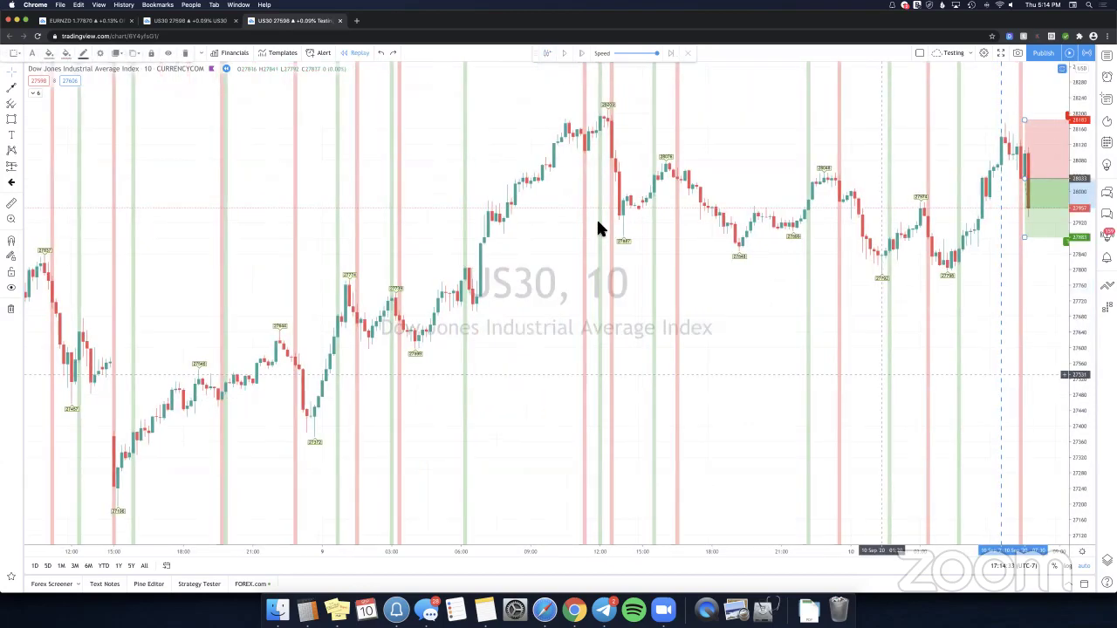
{"action": "scroll", "coordinate": [602, 227], "scroll_direction": "right", "scroll_amount": 5}
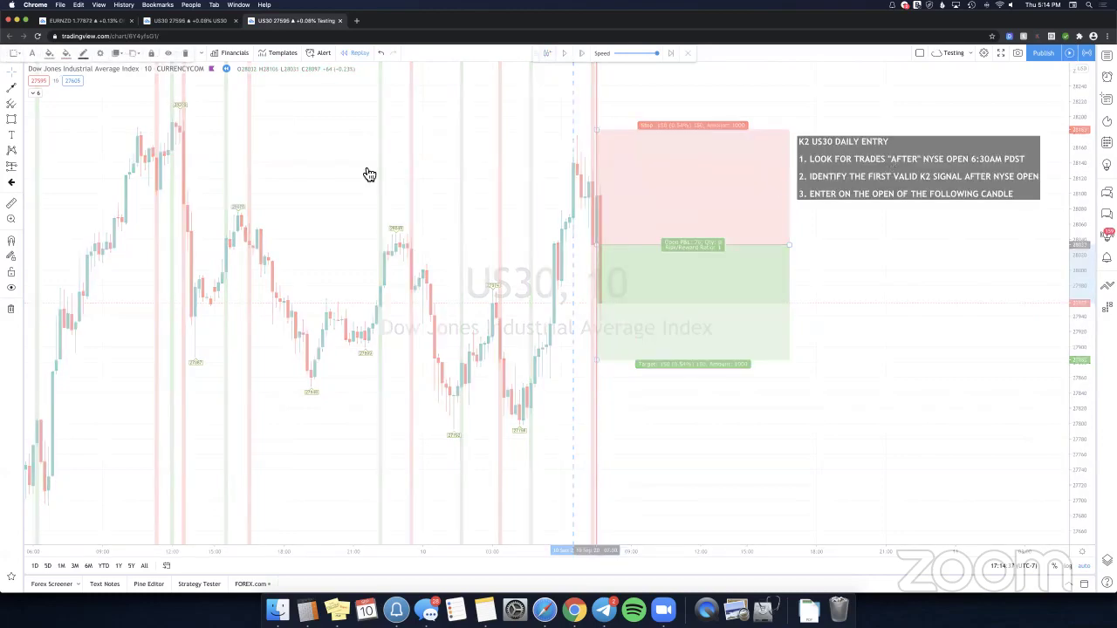
{"action": "scroll", "coordinate": [855, 164], "scroll_direction": "left", "scroll_amount": 1}
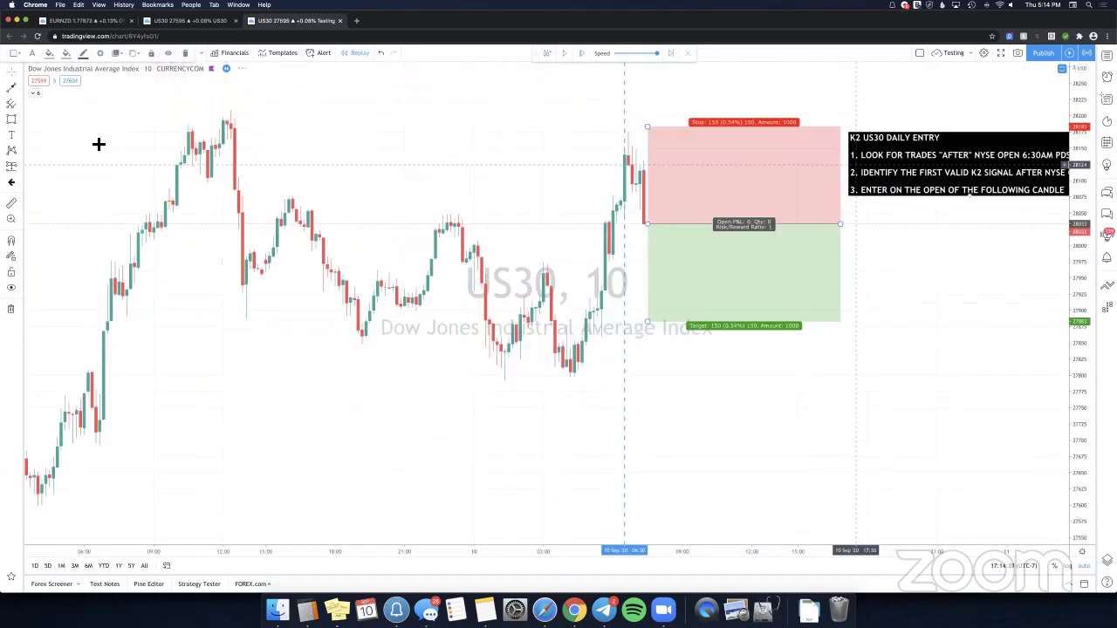
{"action": "scroll", "coordinate": [856, 164], "scroll_direction": "right", "scroll_amount": 2}
{"action": "left_click_drag", "start_coordinate": [771, 171], "coordinate": [807, 179]}
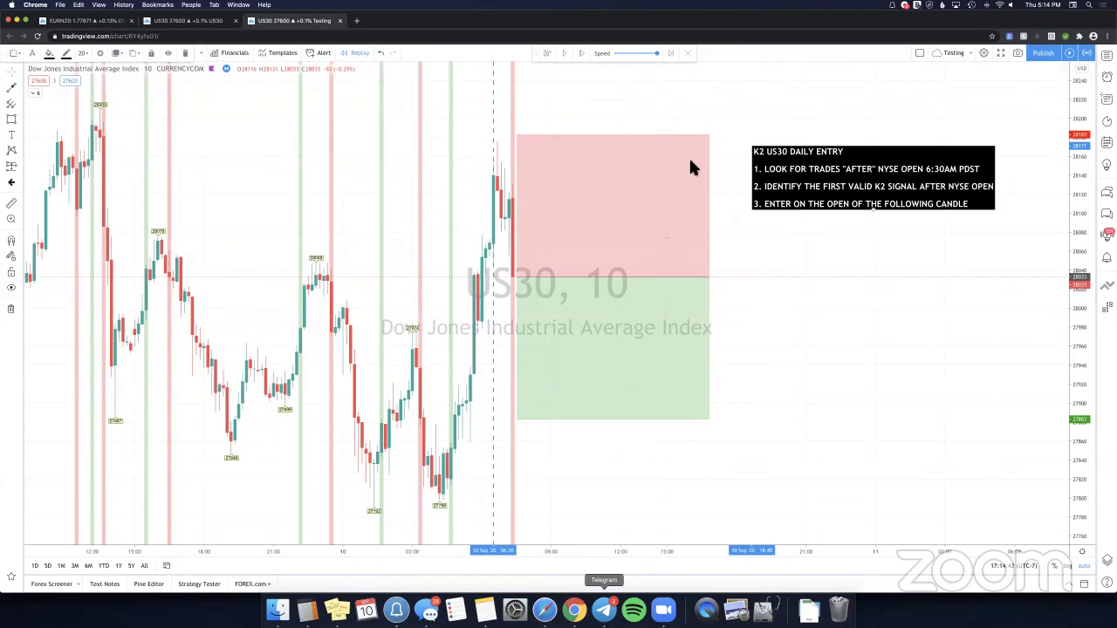
Switch to Telegram and examine the trade history screenshot forwarded on 9 September in the K2 Premium Signals Channel.
{"action": "key", "text": "super+Tab"}
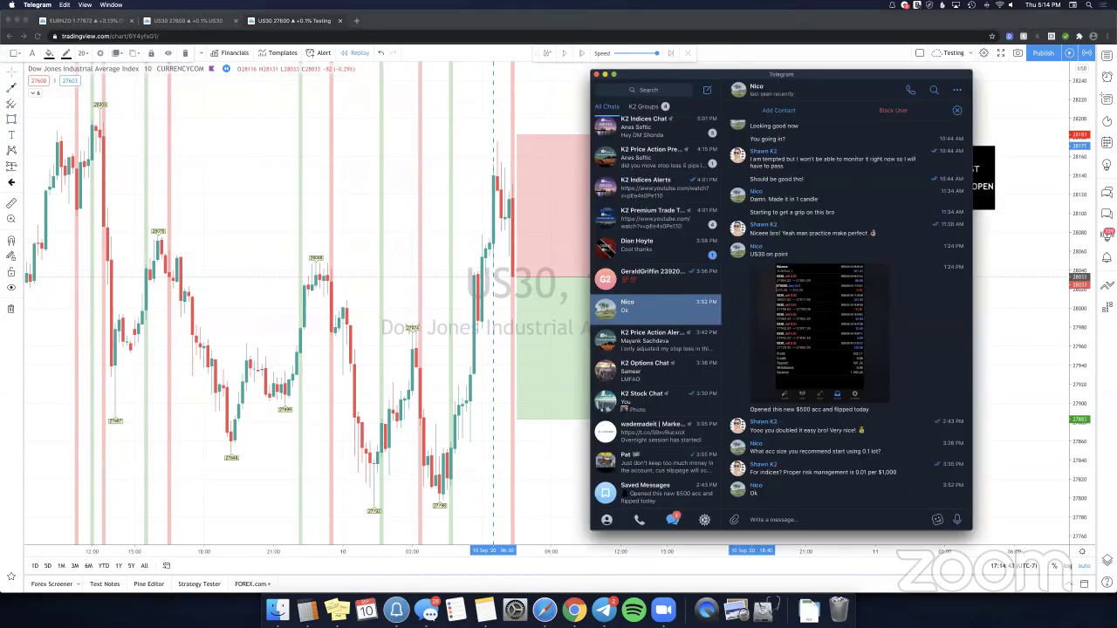
{"action": "scroll", "coordinate": [657, 262], "scroll_direction": "up", "scroll_amount": 5}
{"action": "left_click", "coordinate": [657, 131]}
{"action": "scroll", "coordinate": [831, 315], "scroll_direction": "up", "scroll_amount": 5}
{"action": "scroll", "coordinate": [829, 315], "scroll_direction": "up", "scroll_amount": 10}
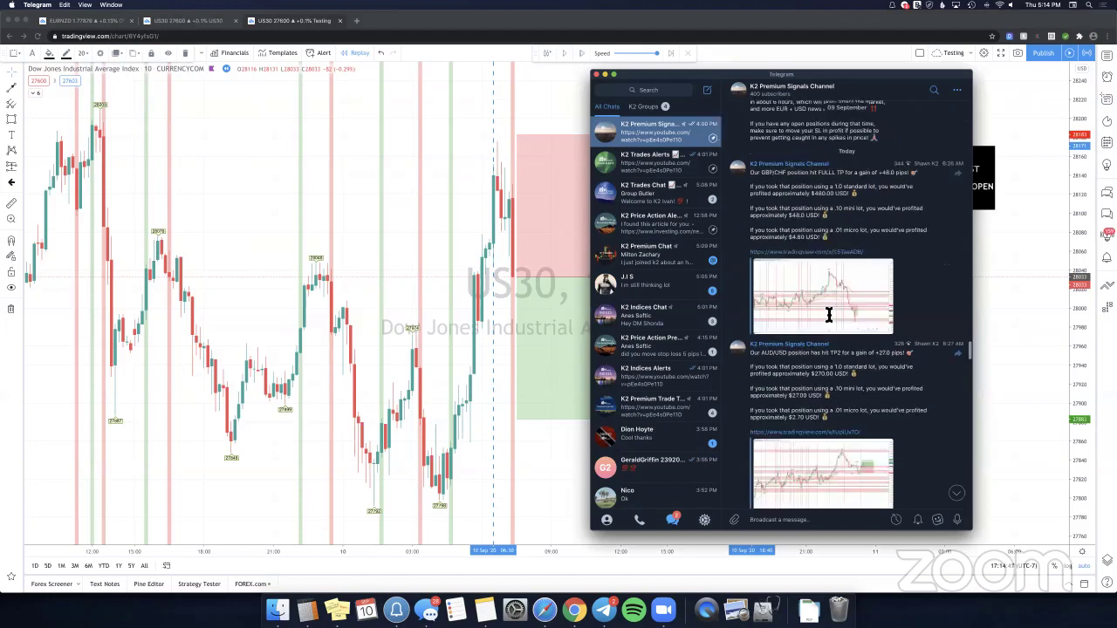
{"action": "scroll", "coordinate": [836, 323], "scroll_direction": "up", "scroll_amount": 10}
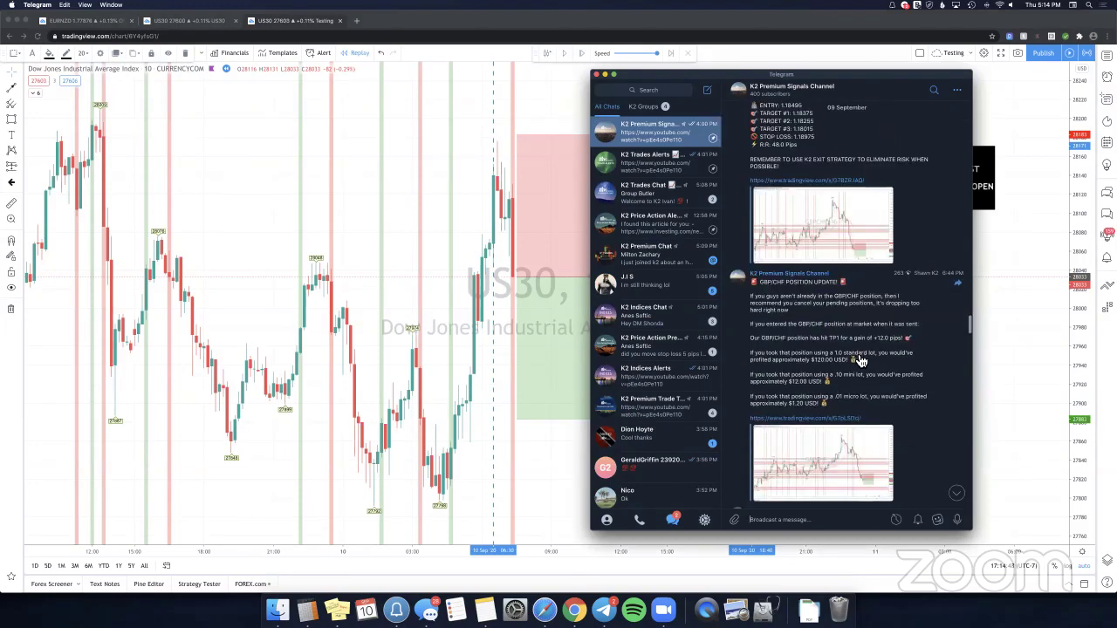
{"action": "scroll", "coordinate": [858, 356], "scroll_direction": "up", "scroll_amount": 10}
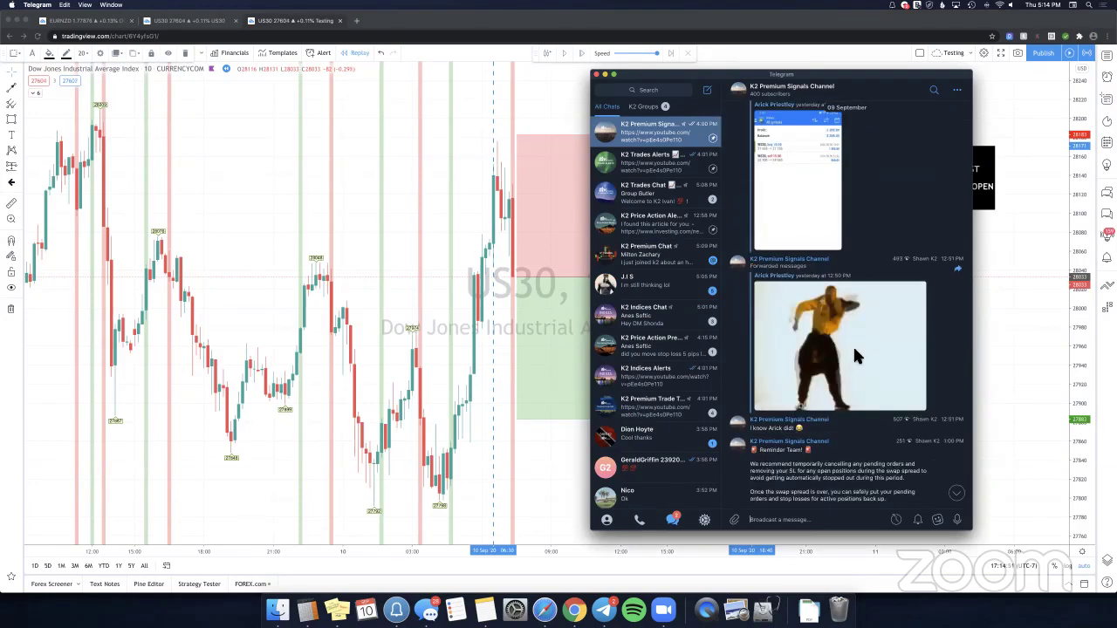
{"action": "scroll", "coordinate": [846, 280], "scroll_direction": "down", "scroll_amount": 2}
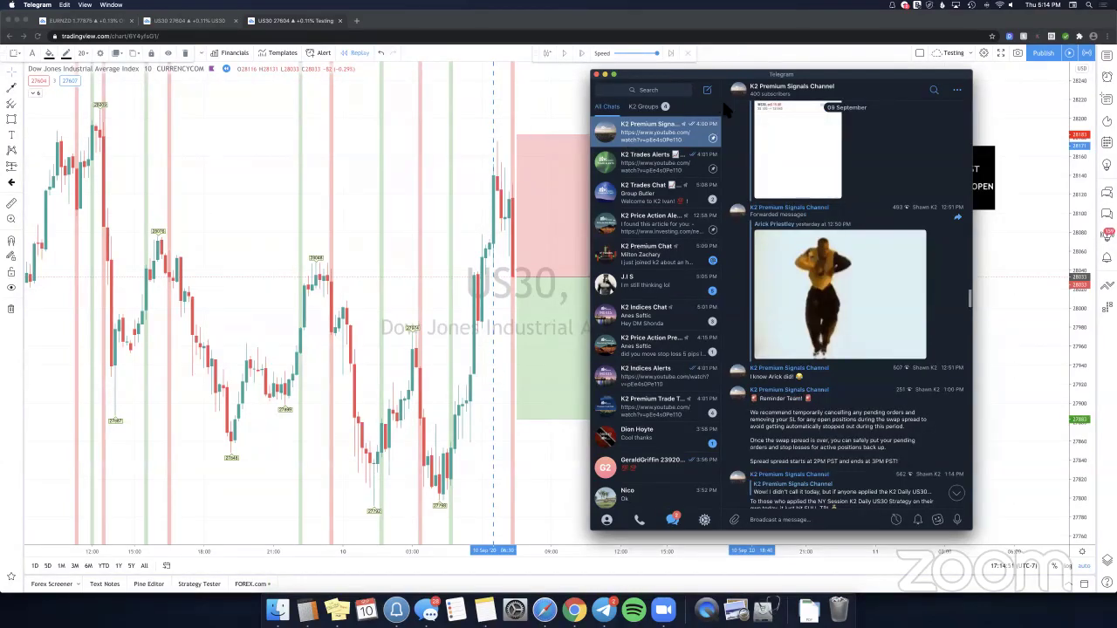
{"action": "scroll", "coordinate": [789, 164], "scroll_direction": "up", "scroll_amount": 3}
{"action": "left_click", "coordinate": [798, 210]}
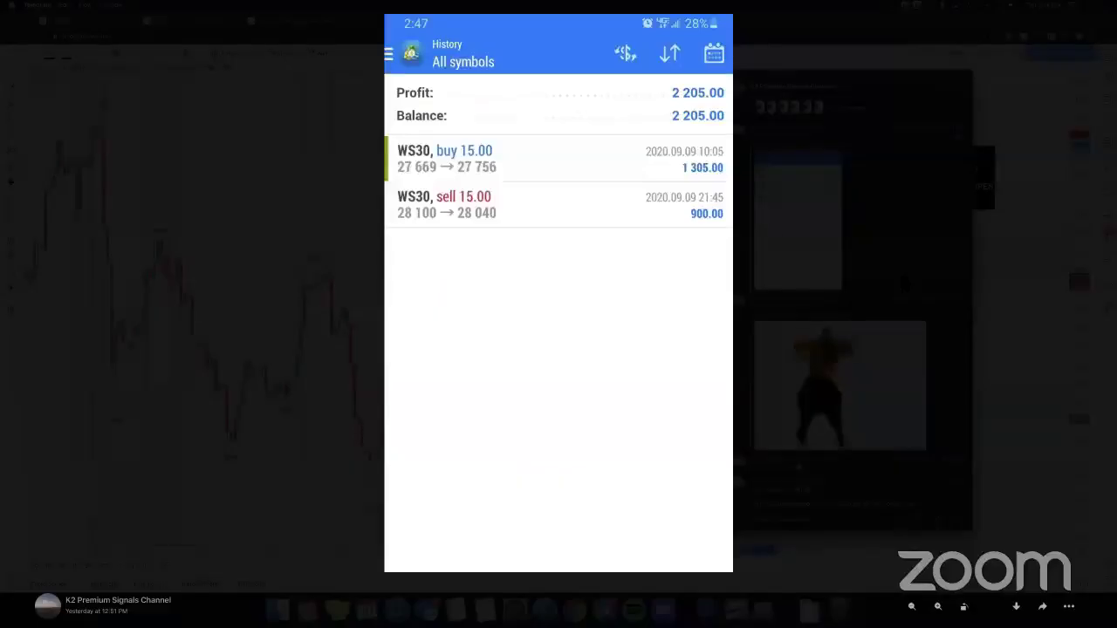
{"action": "left_click", "coordinate": [899, 279]}
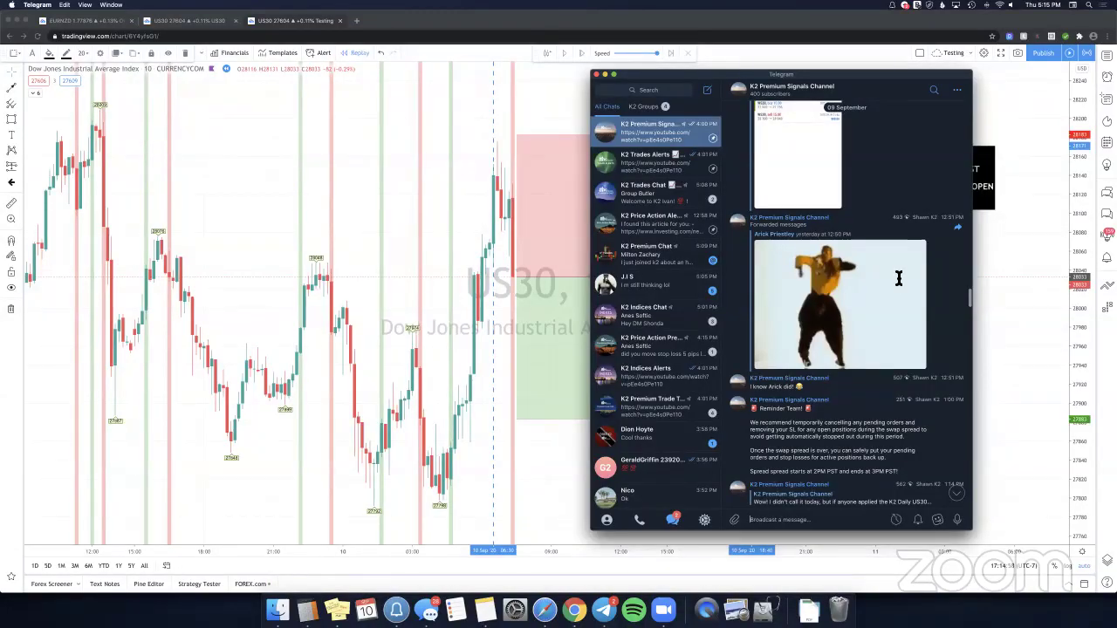
Find today's DAILY US SESSION K2 US30 SELL STOP ENTRY post in the channel and check its entry price.
{"action": "scroll", "coordinate": [899, 279], "scroll_direction": "down", "scroll_amount": 2}
{"action": "scroll", "coordinate": [899, 280], "scroll_direction": "down", "scroll_amount": 5}
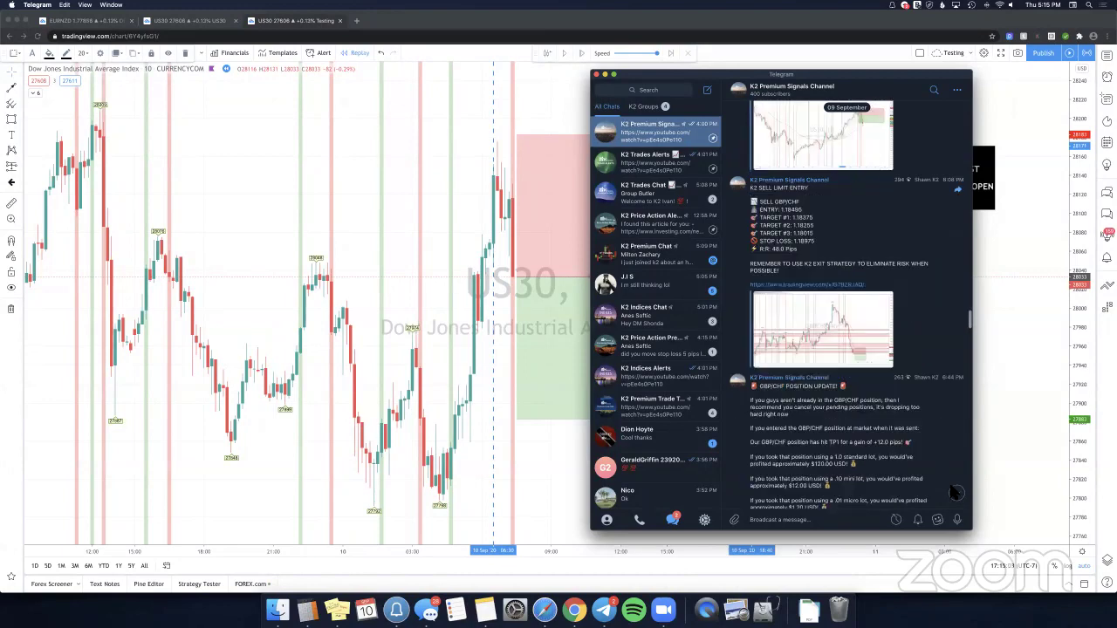
{"action": "left_click", "coordinate": [956, 494]}
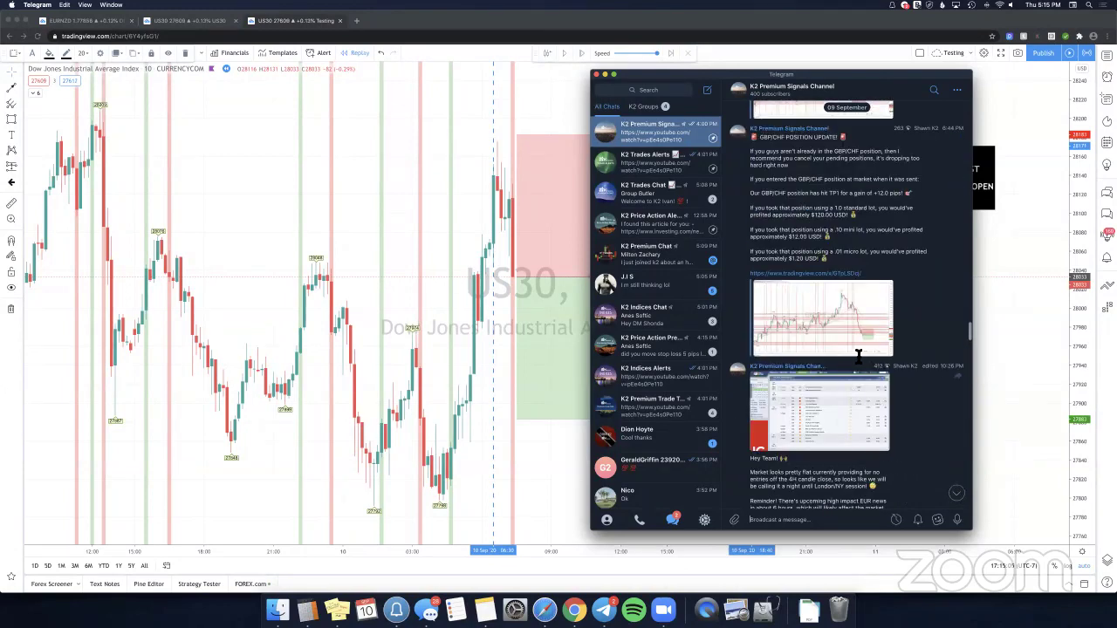
{"action": "scroll", "coordinate": [858, 353], "scroll_direction": "down", "scroll_amount": 5}
{"action": "scroll", "coordinate": [857, 358], "scroll_direction": "up", "scroll_amount": 3}
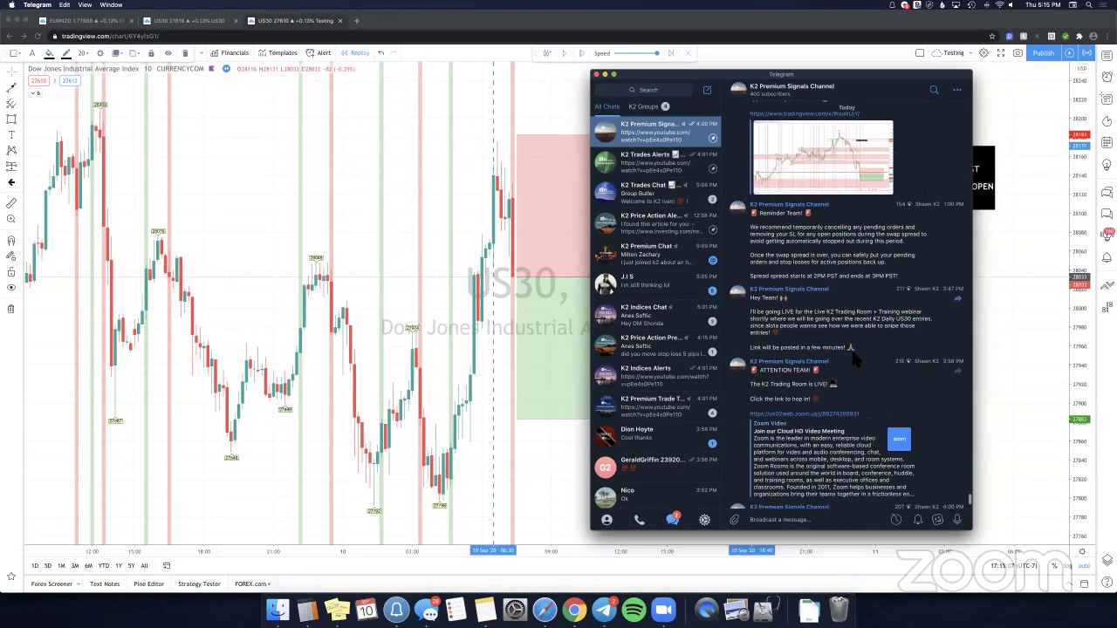
{"action": "scroll", "coordinate": [853, 354], "scroll_direction": "up", "scroll_amount": 5}
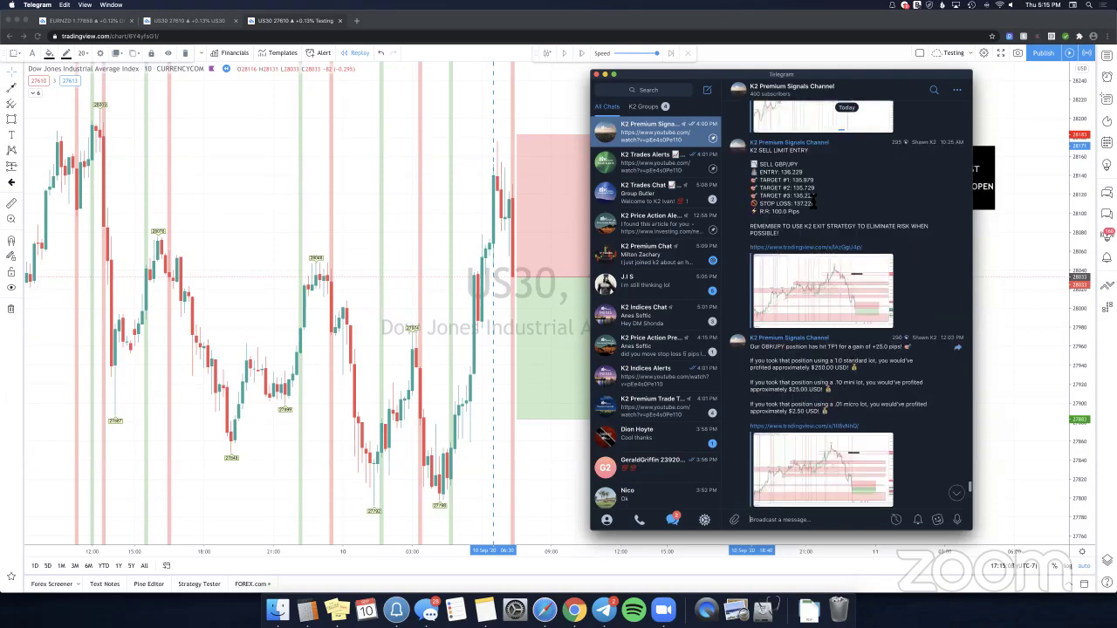
{"action": "scroll", "coordinate": [857, 349], "scroll_direction": "down", "scroll_amount": 5}
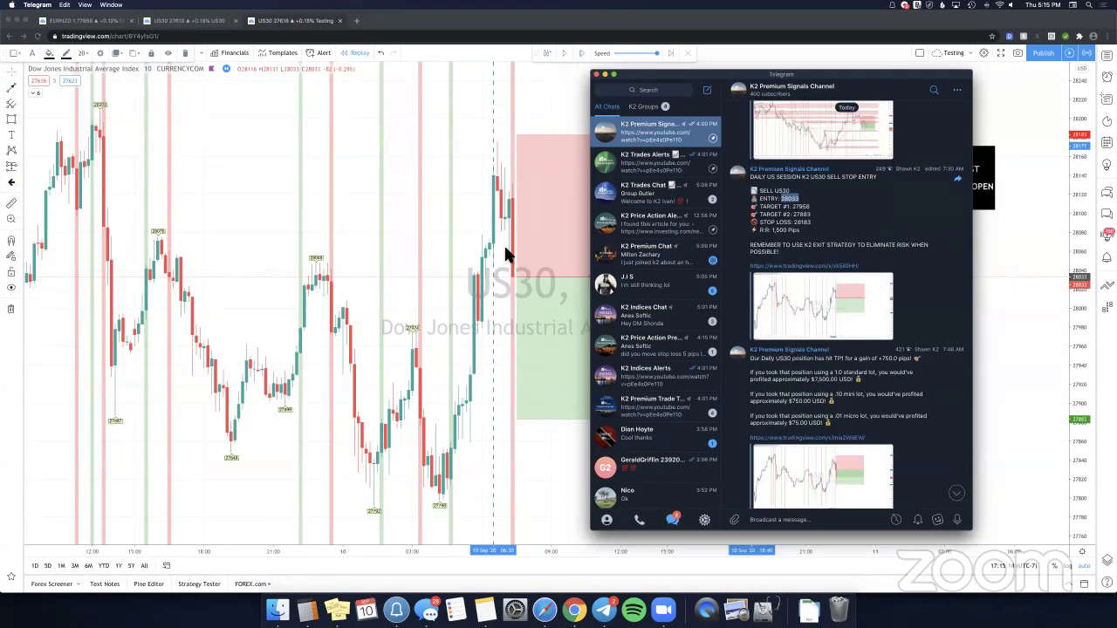
Switch back to the US30 chart in Chrome and compare the short position's entry price with the posted signal.
{"action": "left_click", "coordinate": [526, 253]}
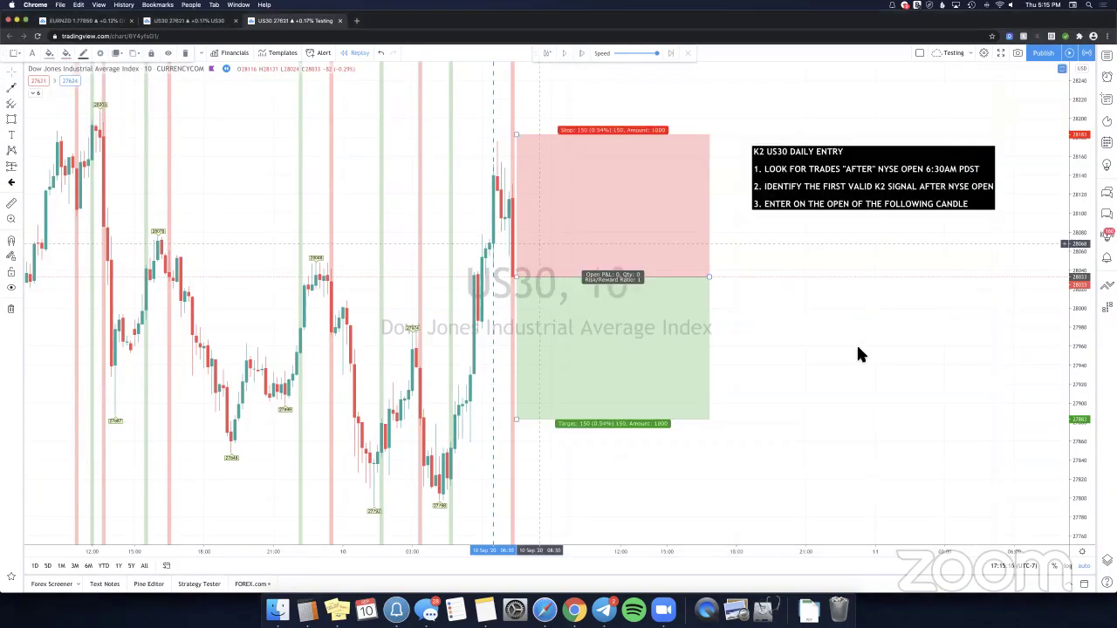
{"action": "double_click", "coordinate": [540, 243]}
{"action": "left_click", "coordinate": [551, 279]}
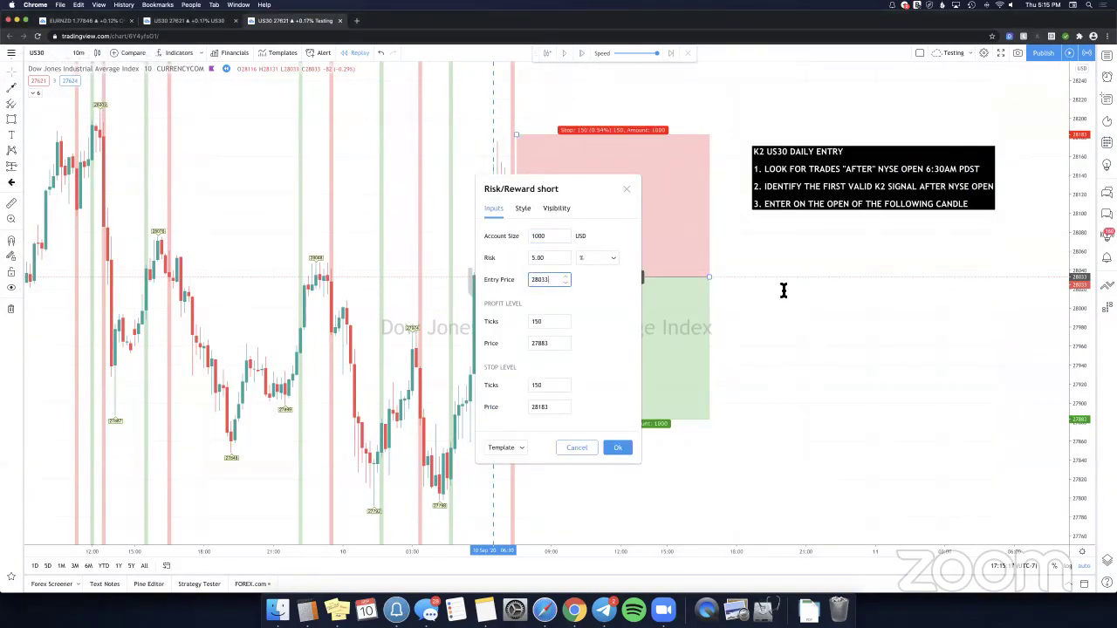
{"action": "left_click", "coordinate": [802, 208]}
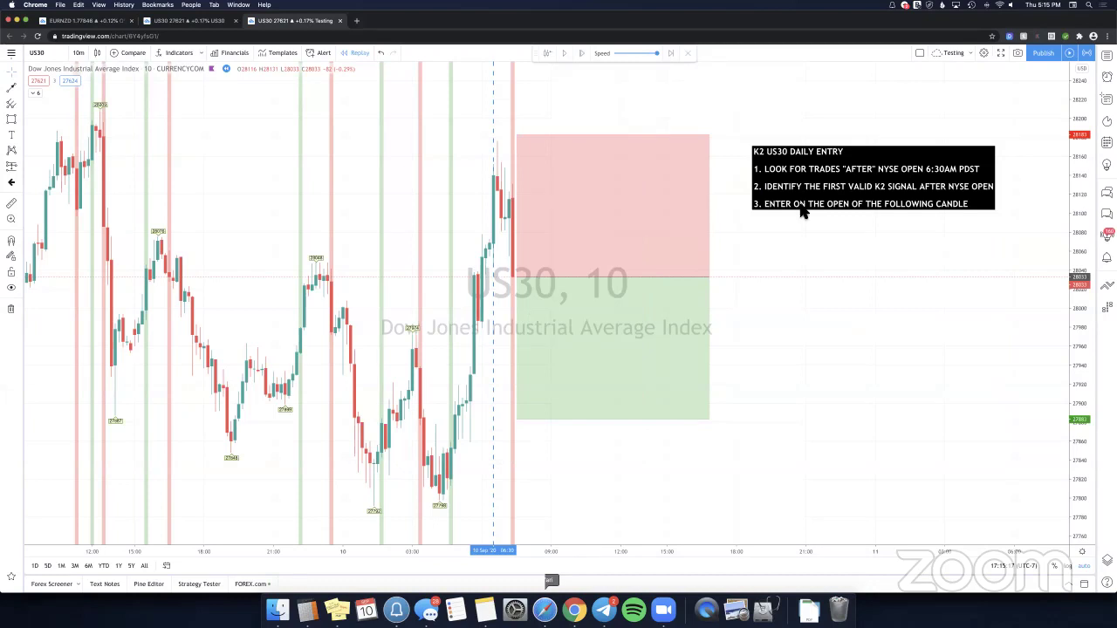
Draw a horizontal ray across the short position's profit zone and set its price to 27958, the signal's first target.
{"action": "left_click", "coordinate": [21, 88]}
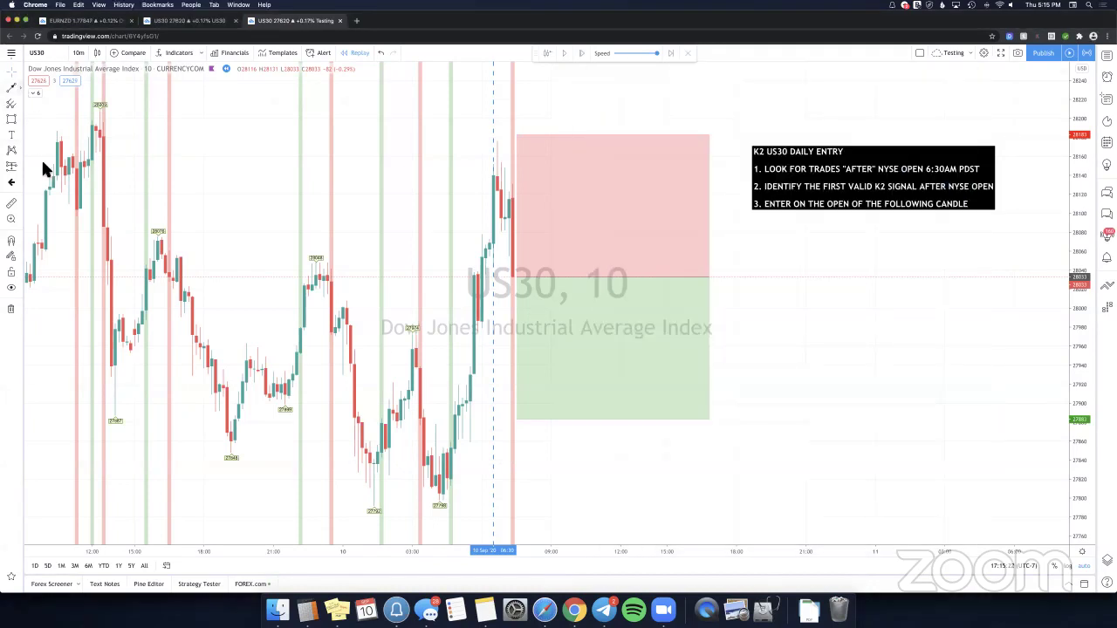
{"action": "left_click", "coordinate": [497, 299]}
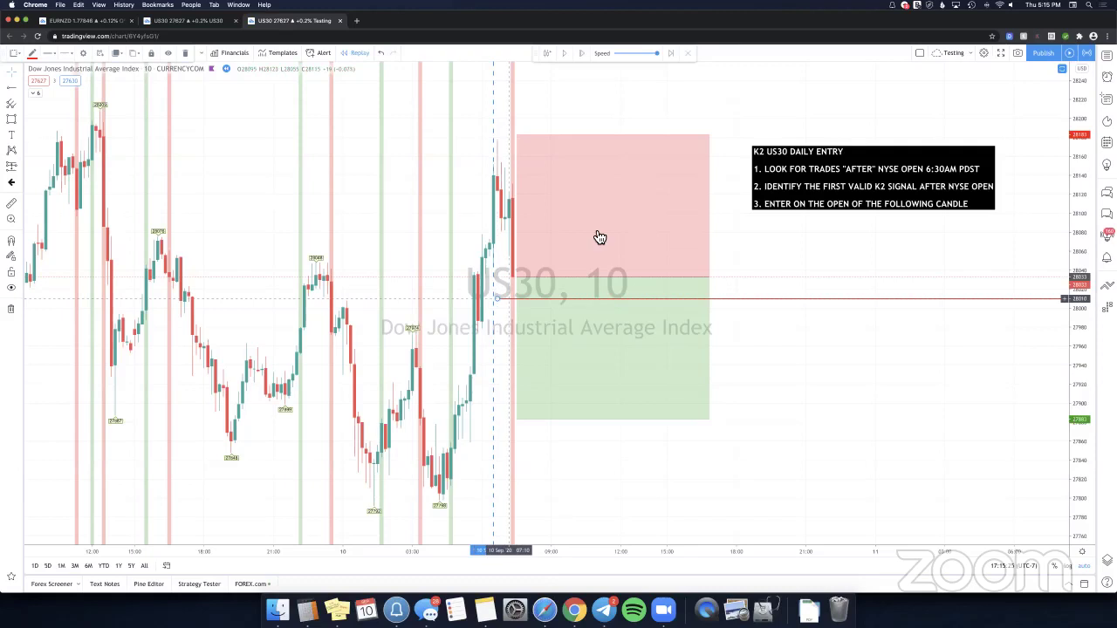
{"action": "double_click", "coordinate": [753, 298]}
{"action": "double_click", "coordinate": [561, 311]}
{"action": "type", "text": "27958"}
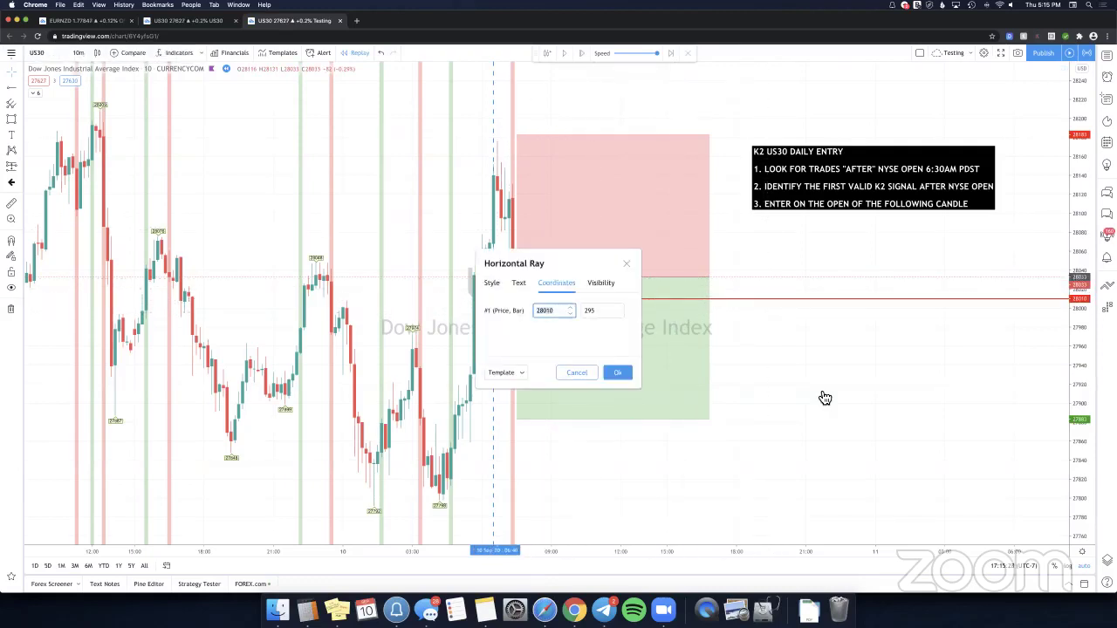
{"action": "left_click", "coordinate": [825, 399]}
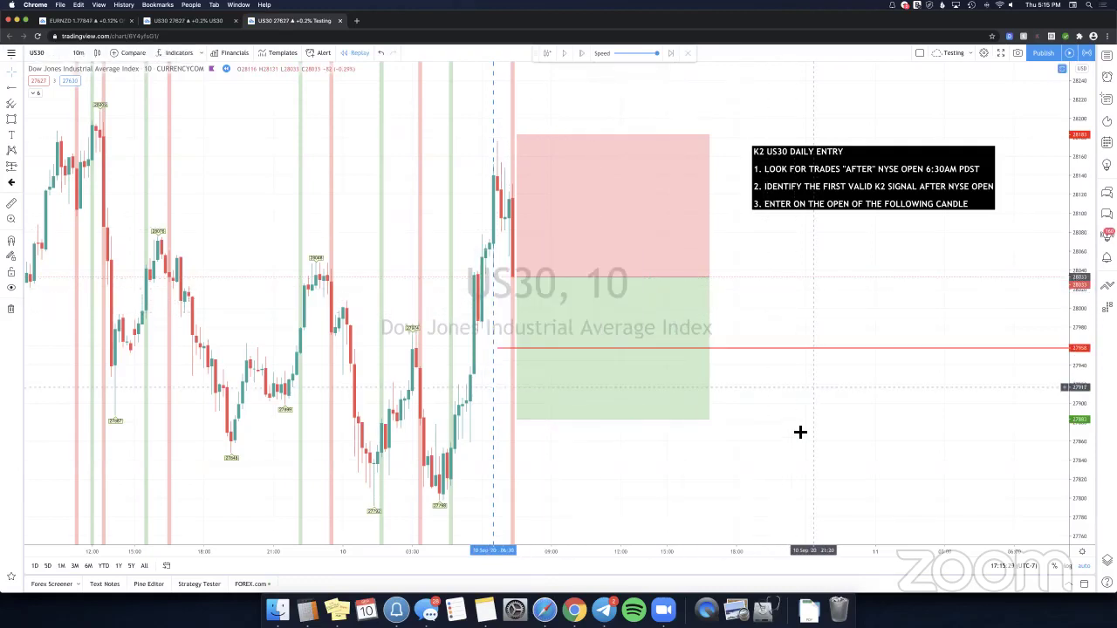
{"action": "left_click", "coordinate": [585, 420]}
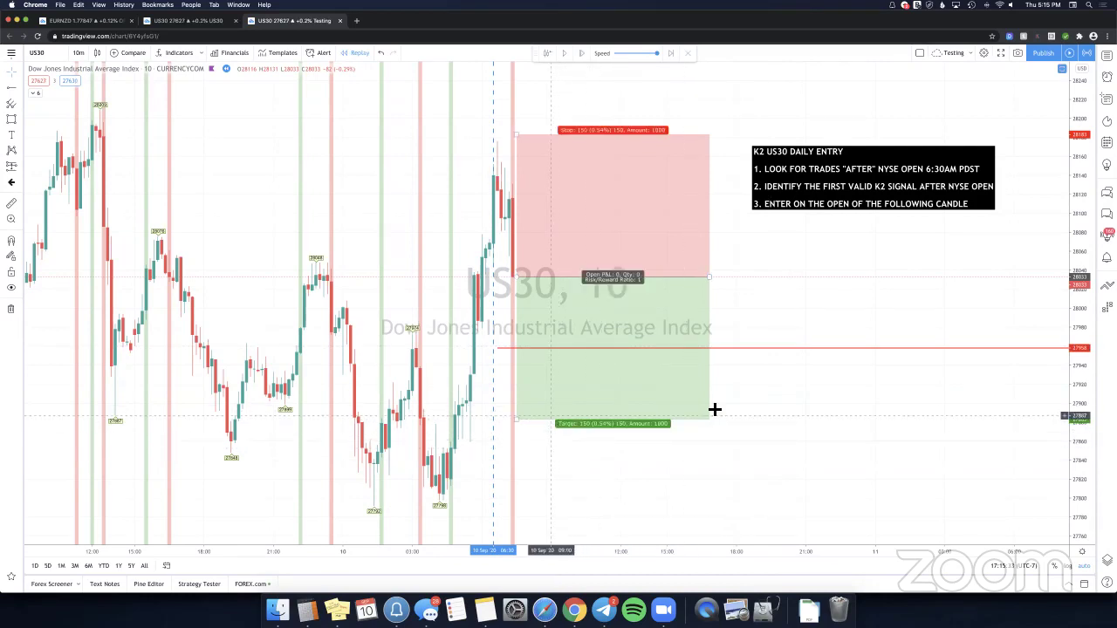
{"action": "left_click", "coordinate": [793, 282]}
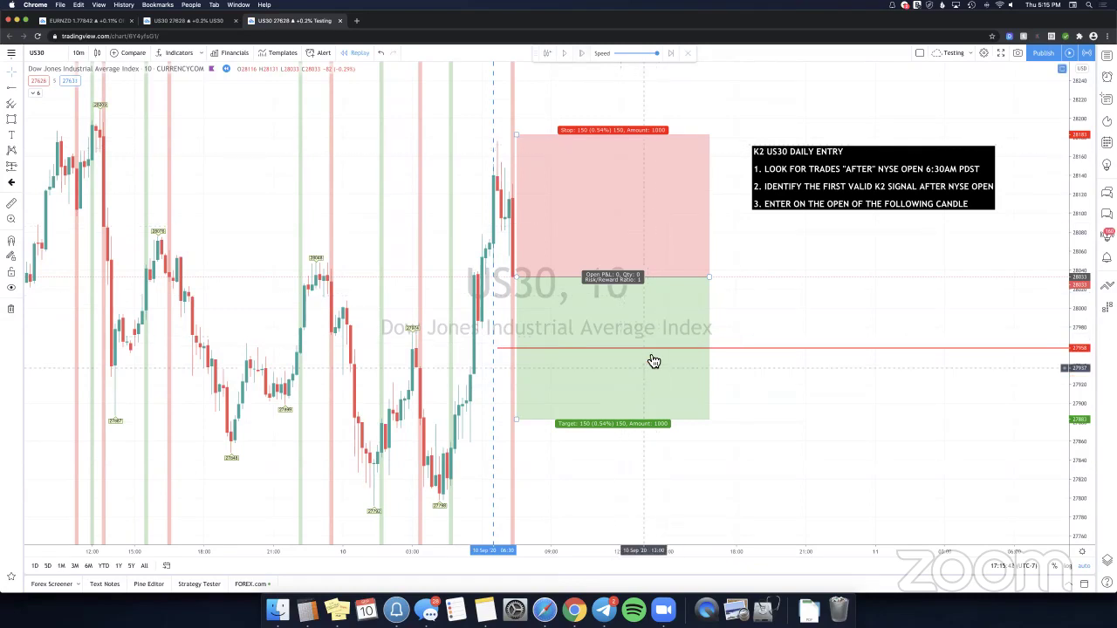
Advance the replay by two candles and pull the short position's stop down to 1 tick from the entry price.
{"action": "left_click", "coordinate": [582, 55]}
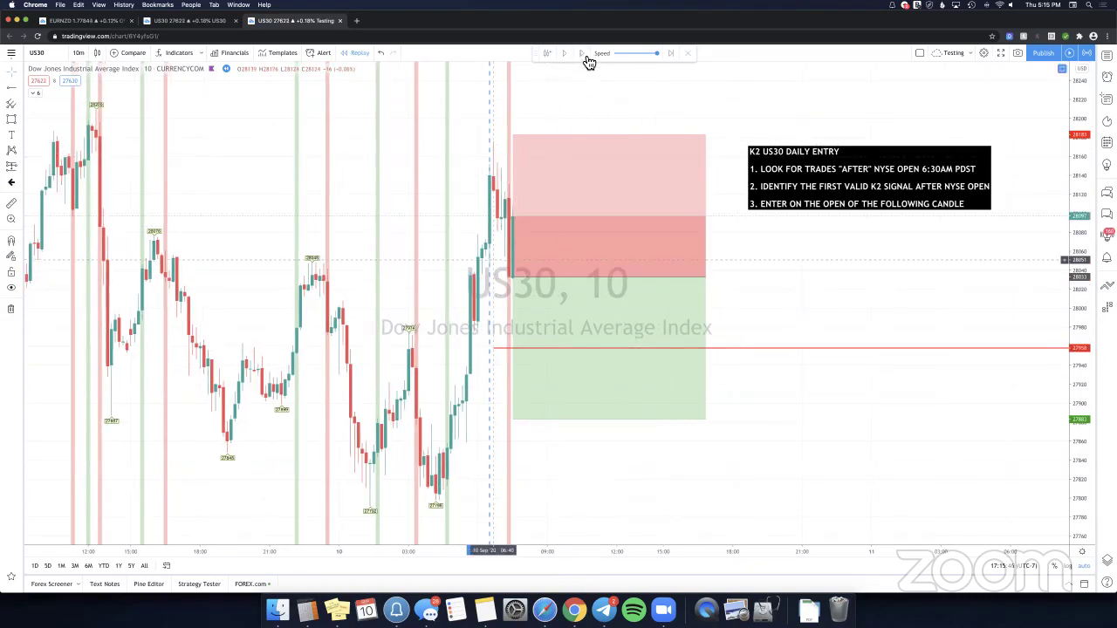
{"action": "left_click", "coordinate": [585, 56]}
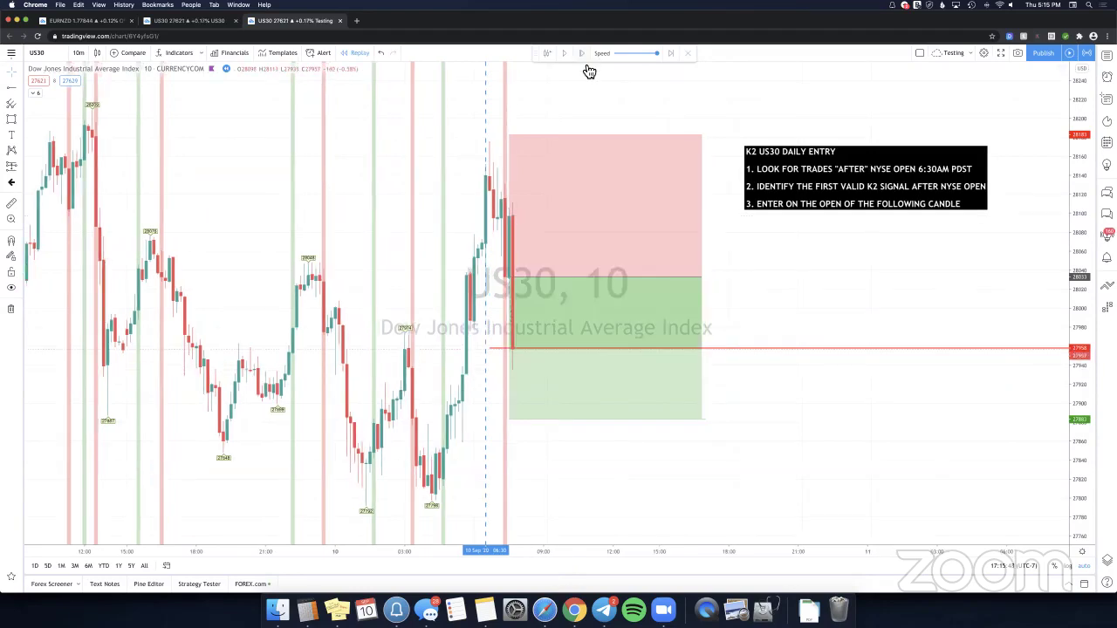
{"action": "left_click", "coordinate": [520, 360]}
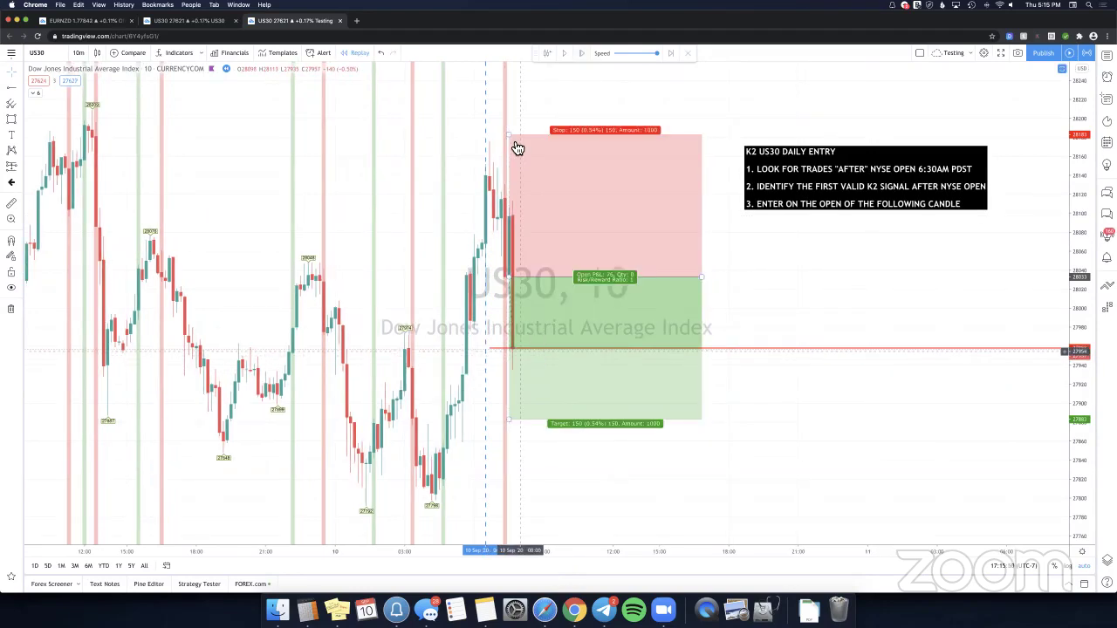
{"action": "left_click_drag", "start_coordinate": [510, 165], "coordinate": [523, 357]}
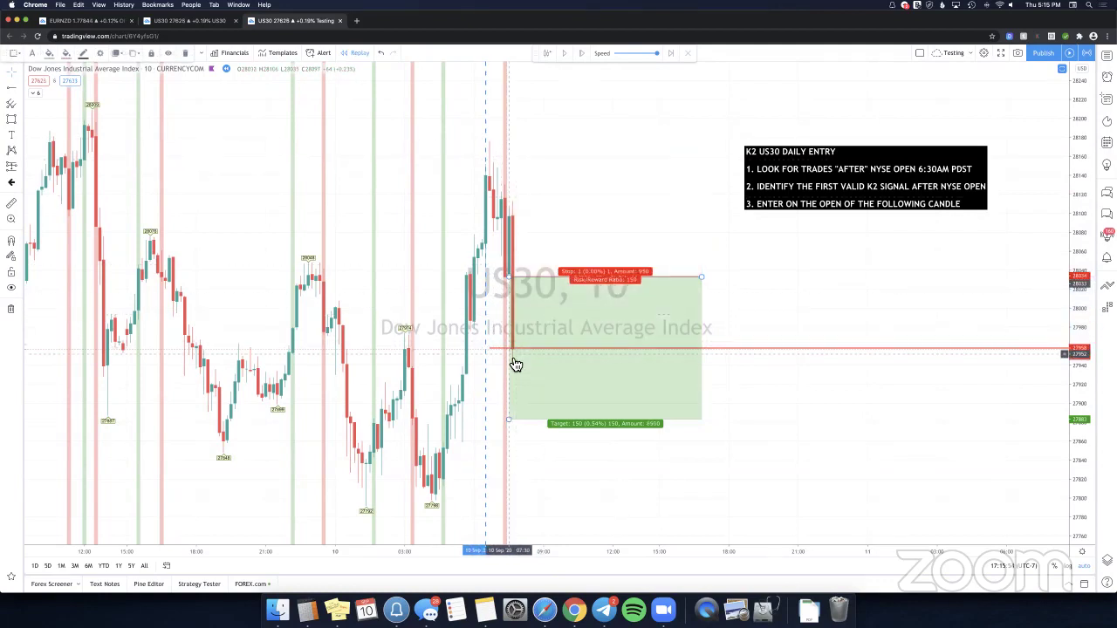
Draw an upward arrow from the latest candle's low to just above the short position's entry line.
{"action": "left_click", "coordinate": [18, 88]}
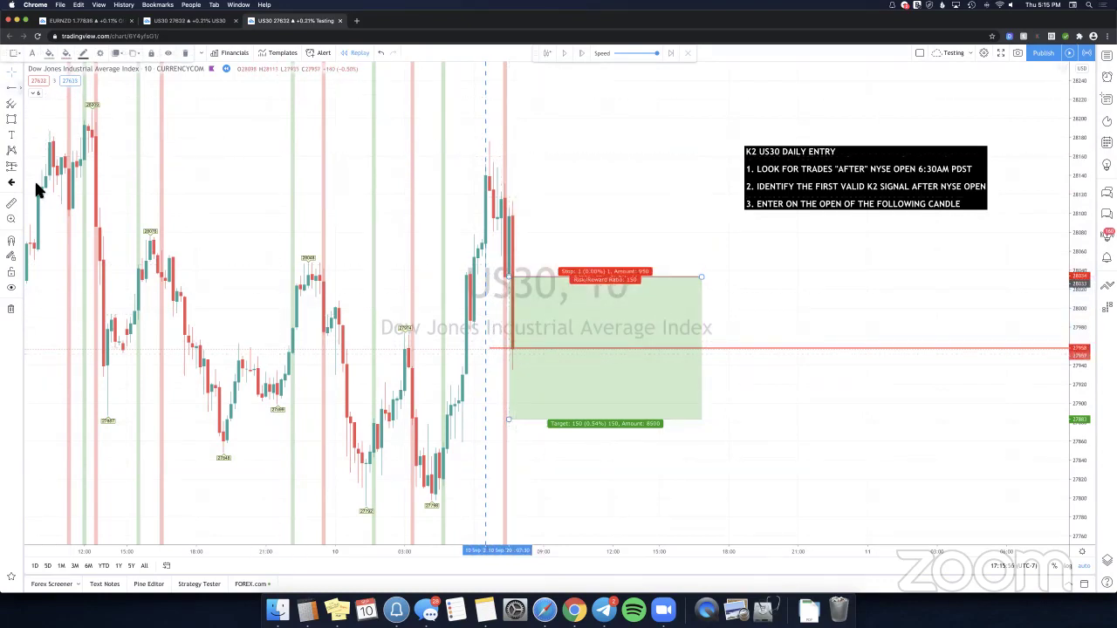
{"action": "left_click", "coordinate": [42, 229]}
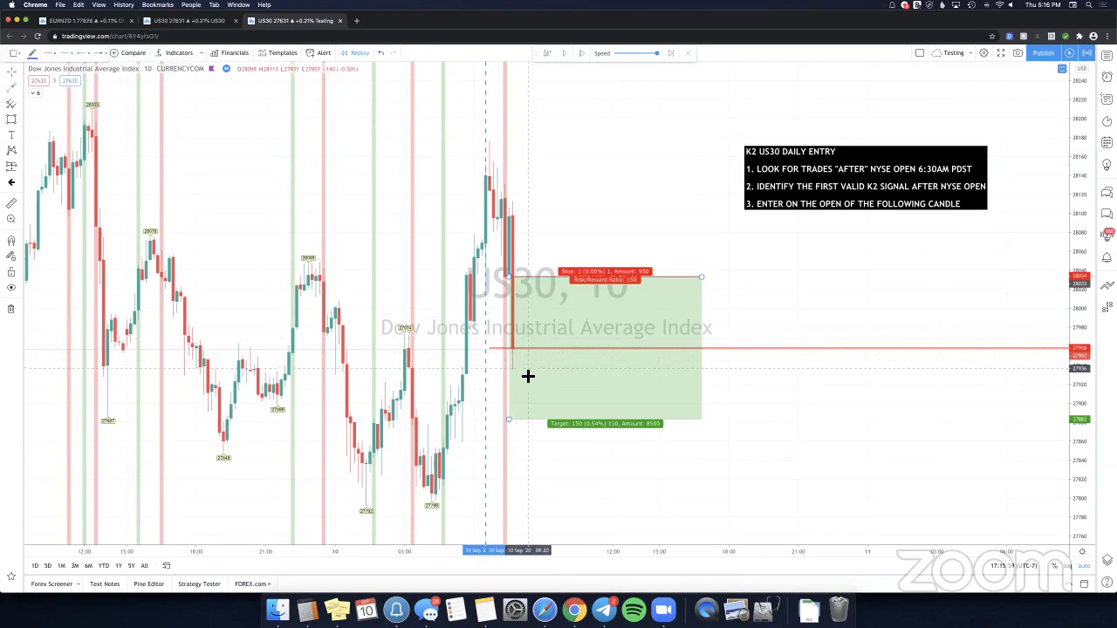
{"action": "left_click", "coordinate": [524, 370]}
{"action": "left_click", "coordinate": [527, 312]}
{"action": "left_click", "coordinate": [543, 266]}
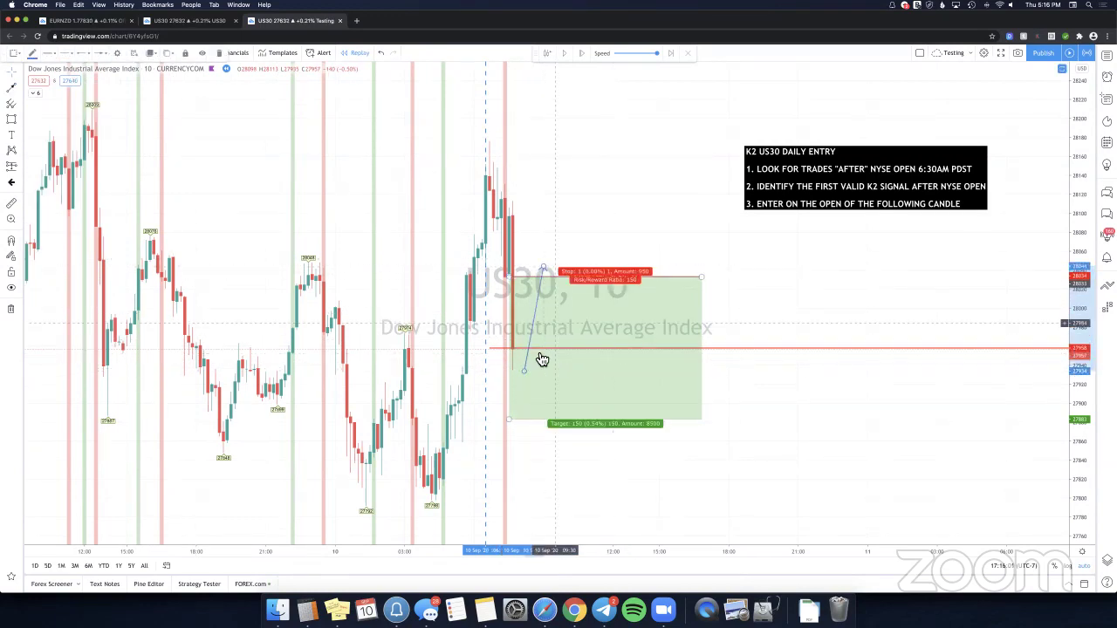
{"action": "left_click", "coordinate": [810, 335]}
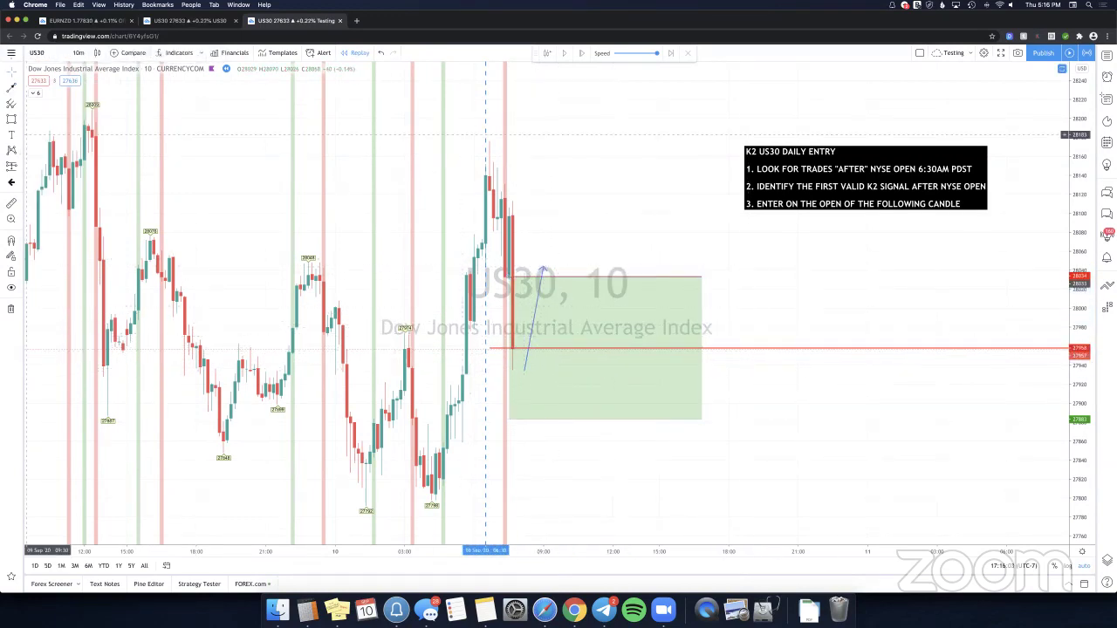
Measure the price distance from the short position's entry line down to the 27958 ray, and clear the measurement.
{"action": "left_click", "coordinate": [736, 276], "text": "shift"}
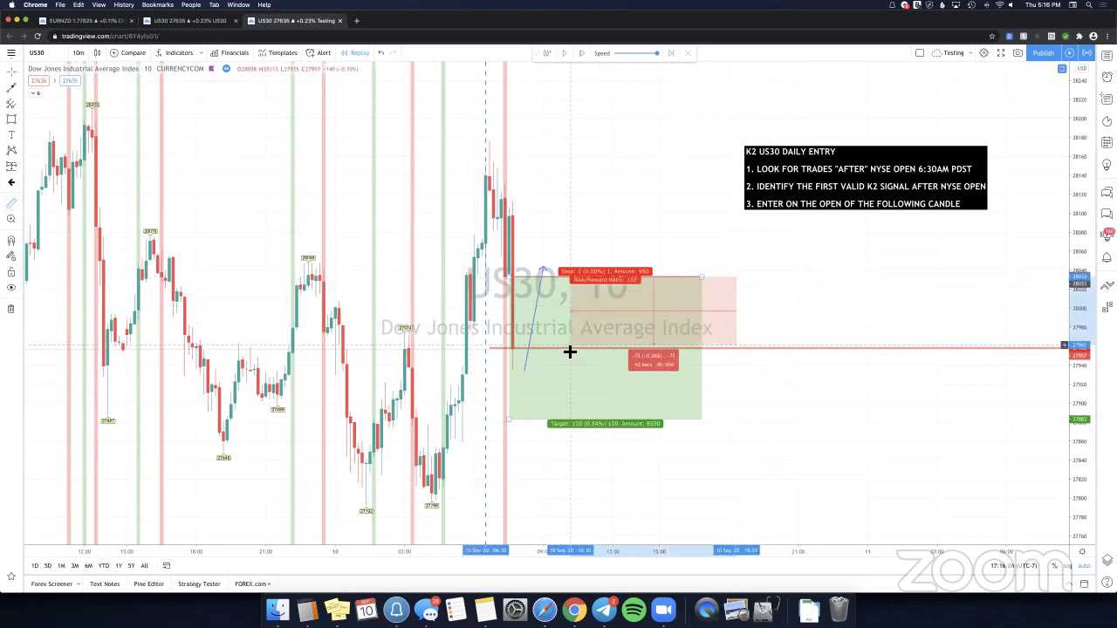
{"action": "left_click", "coordinate": [569, 353]}
{"action": "left_click", "coordinate": [826, 302]}
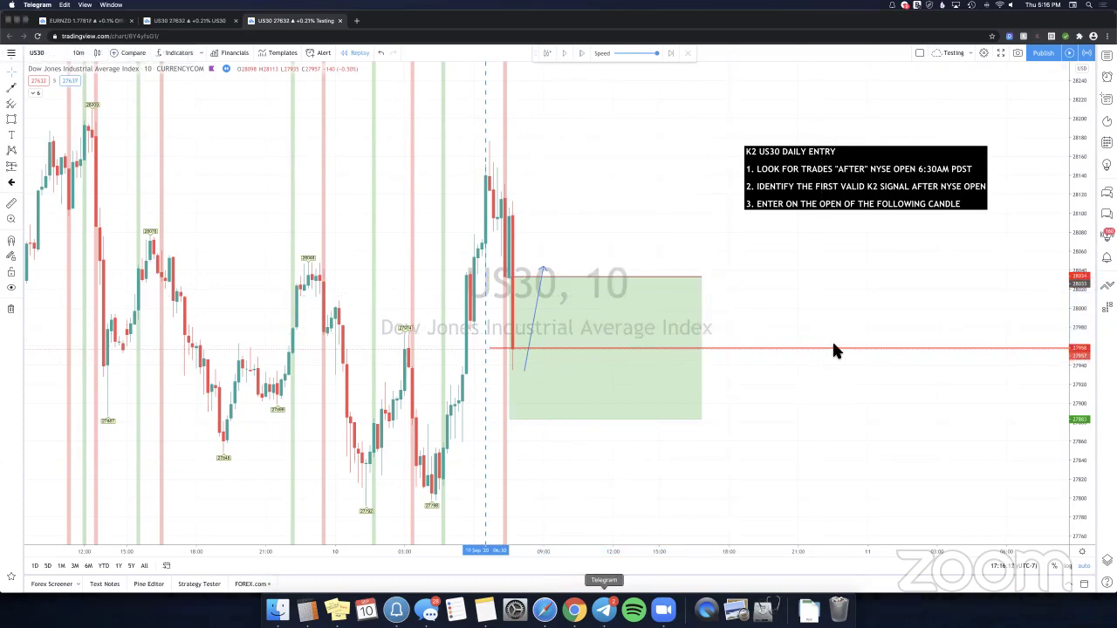
Switch to Telegram and review the posts about the daily US30 position's TP1 and full TP.
{"action": "scroll", "coordinate": [900, 264], "scroll_direction": "down", "scroll_amount": 3}
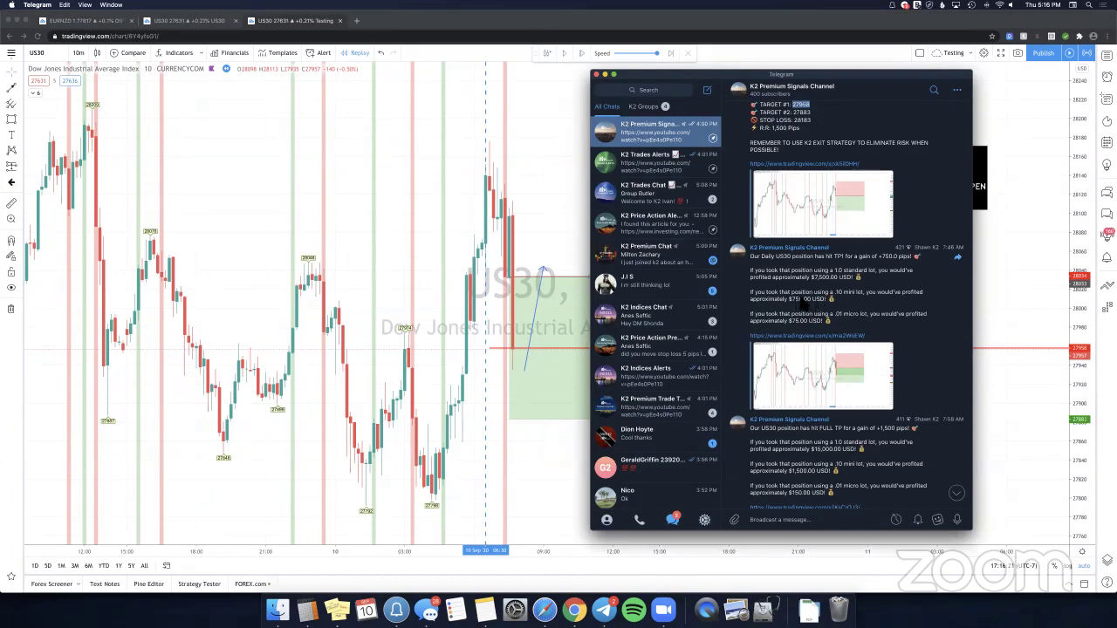
{"action": "left_click_drag", "start_coordinate": [903, 276], "coordinate": [899, 277]}
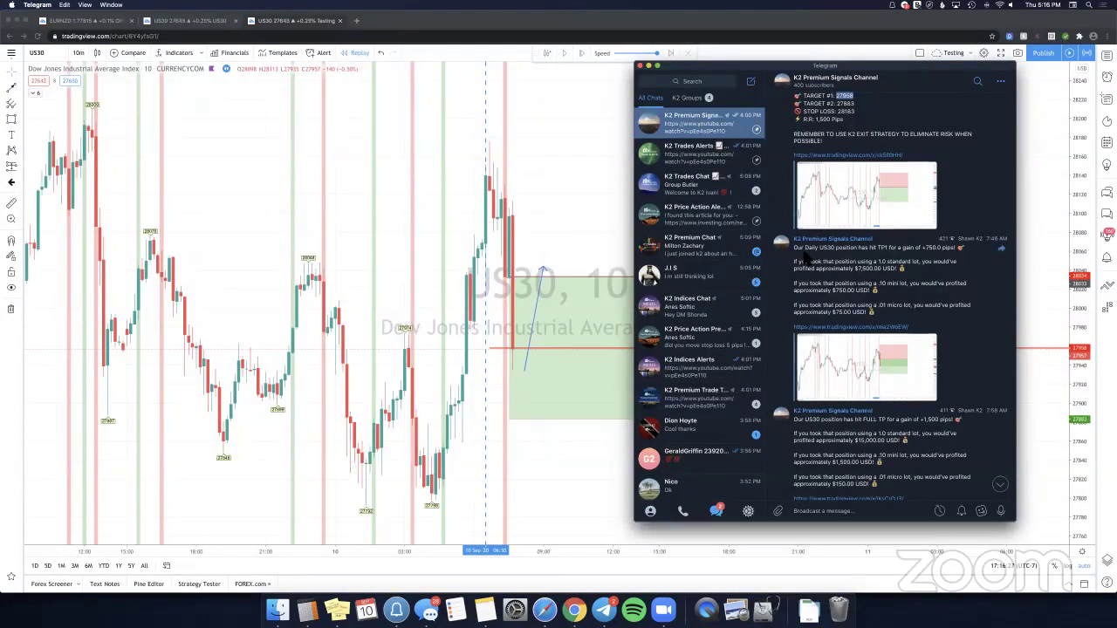
Switch back to the chart in Chrome and lower the arrow's tip to just above the 27958 ray.
{"action": "left_click", "coordinate": [520, 276]}
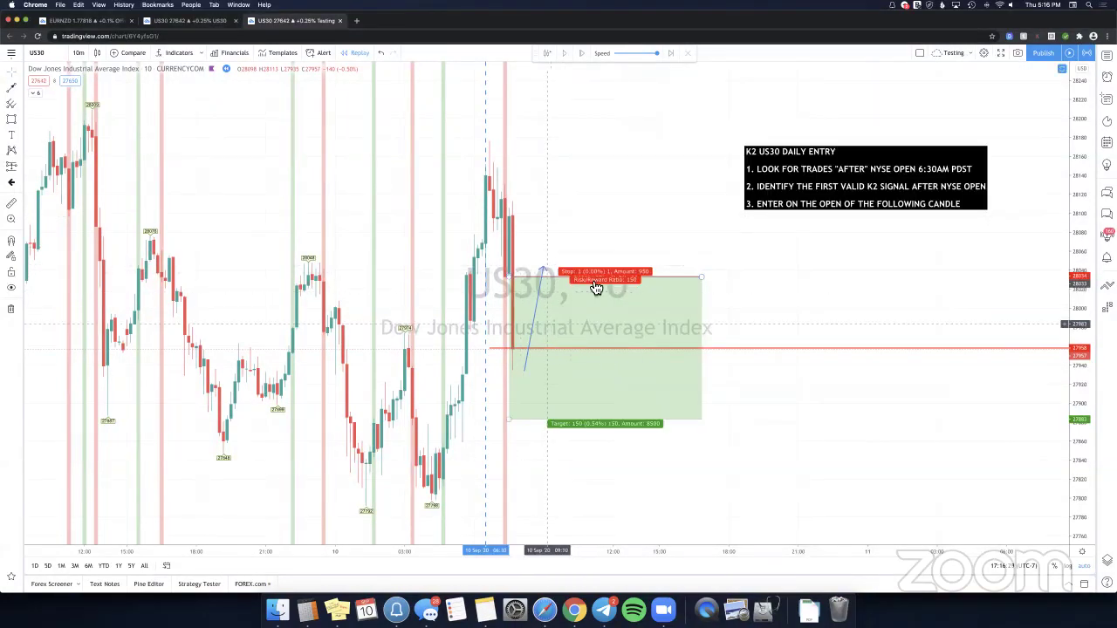
{"action": "left_click", "coordinate": [546, 269]}
{"action": "left_click_drag", "start_coordinate": [546, 270], "coordinate": [541, 330]}
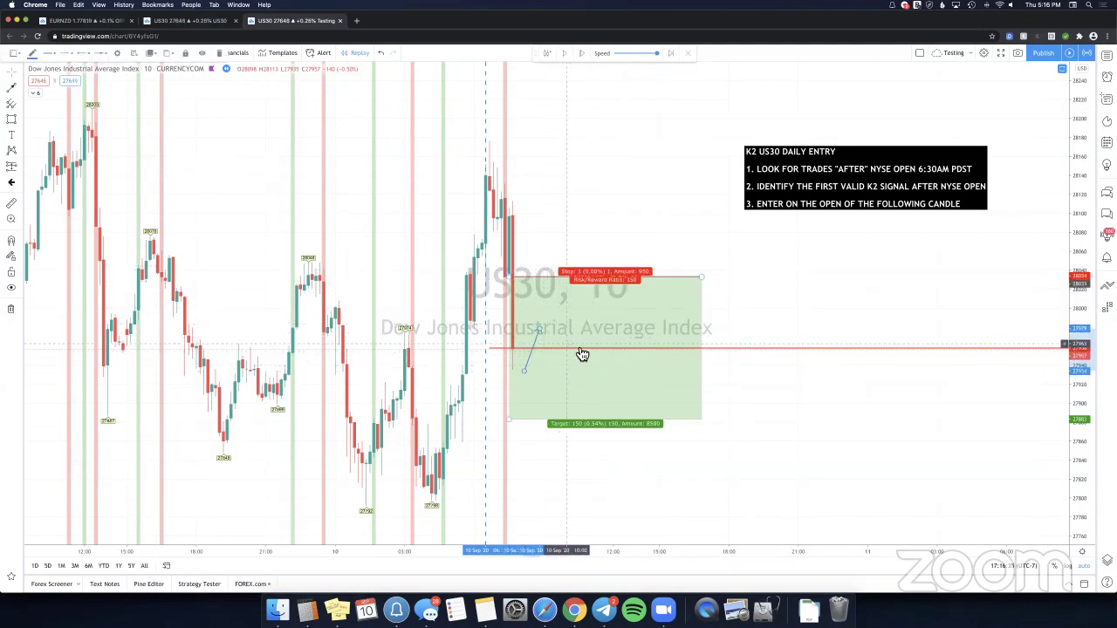
Adjust the upward arrow's tip to sit just above the 27958 ray, inside the short position's target zone.
{"action": "left_click_drag", "start_coordinate": [539, 328], "coordinate": [565, 441]}
{"action": "left_click_drag", "start_coordinate": [558, 380], "coordinate": [549, 326]}
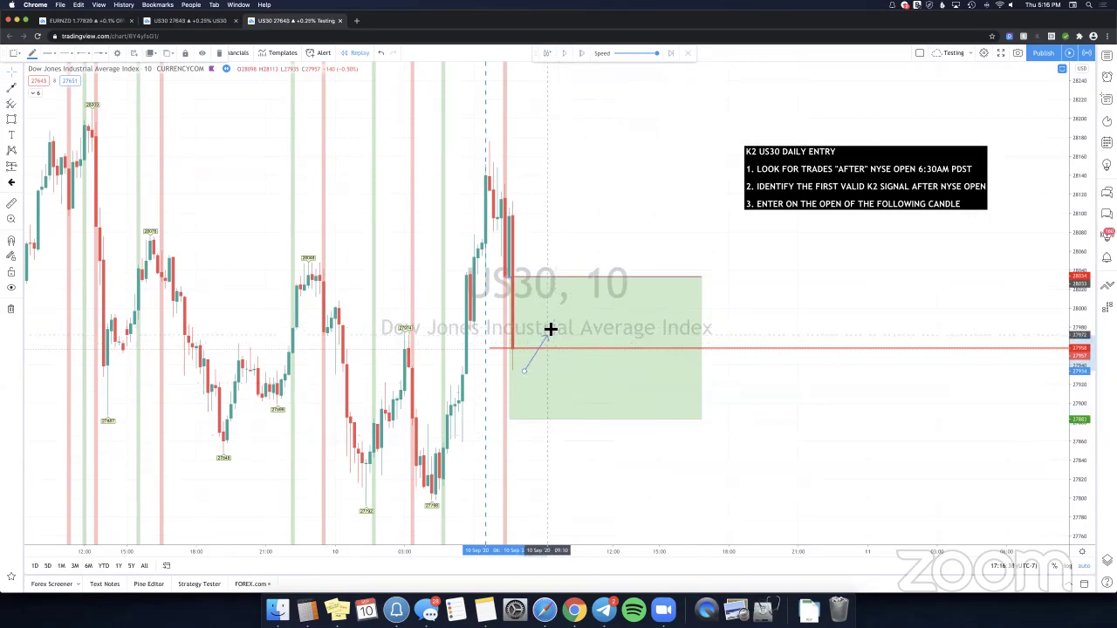
{"action": "left_click", "coordinate": [725, 327]}
{"action": "left_click_drag", "start_coordinate": [590, 233], "coordinate": [619, 231]}
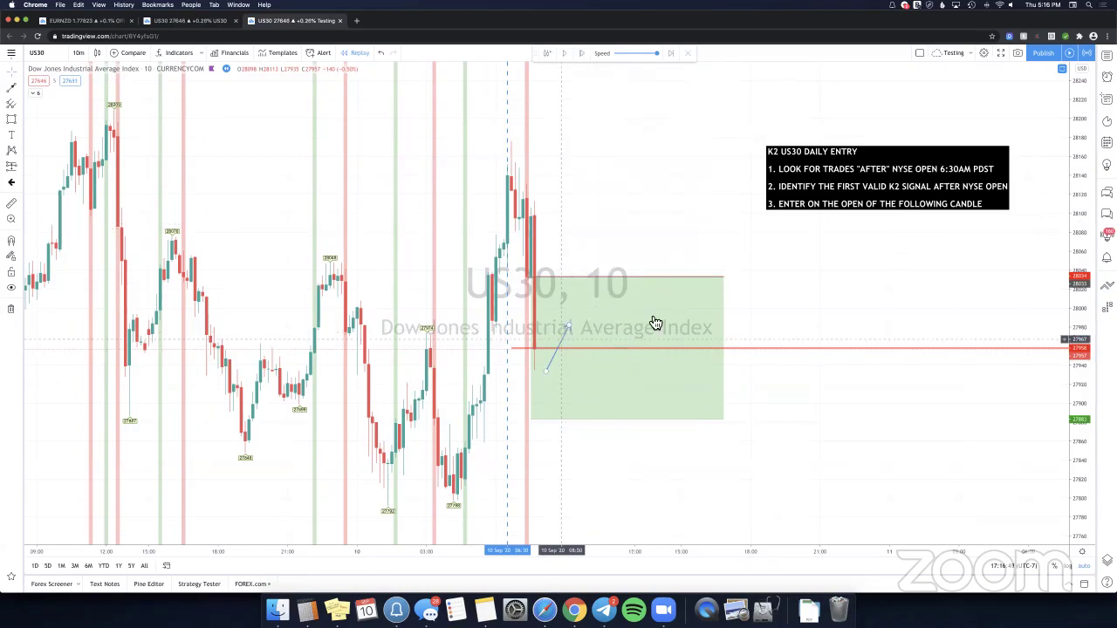
{"action": "left_click_drag", "start_coordinate": [568, 326], "coordinate": [564, 323]}
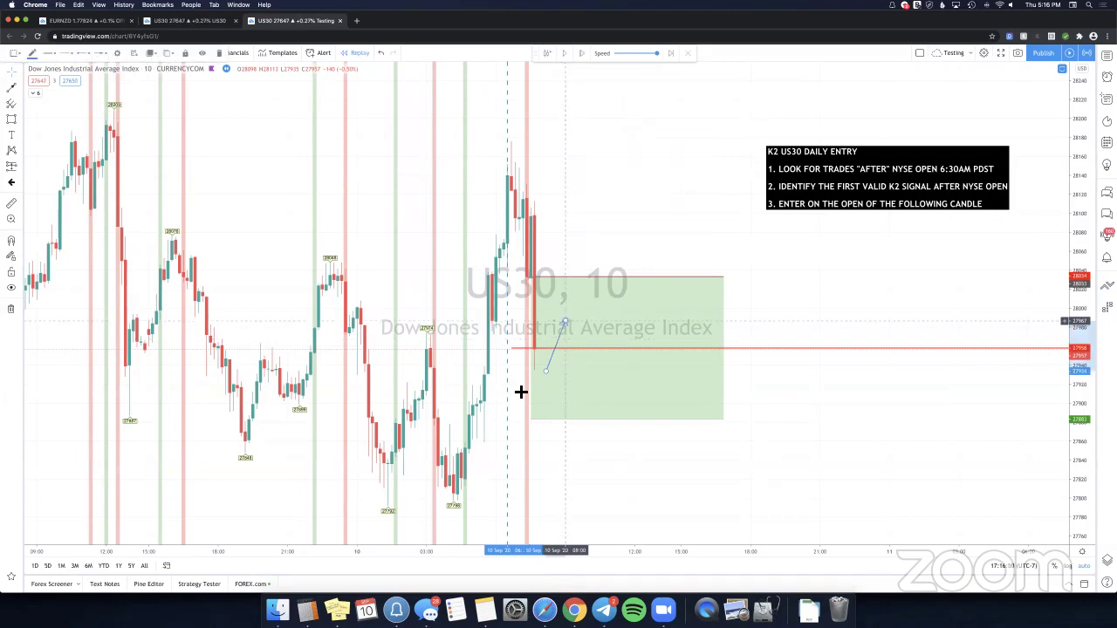
{"action": "left_click", "coordinate": [765, 320]}
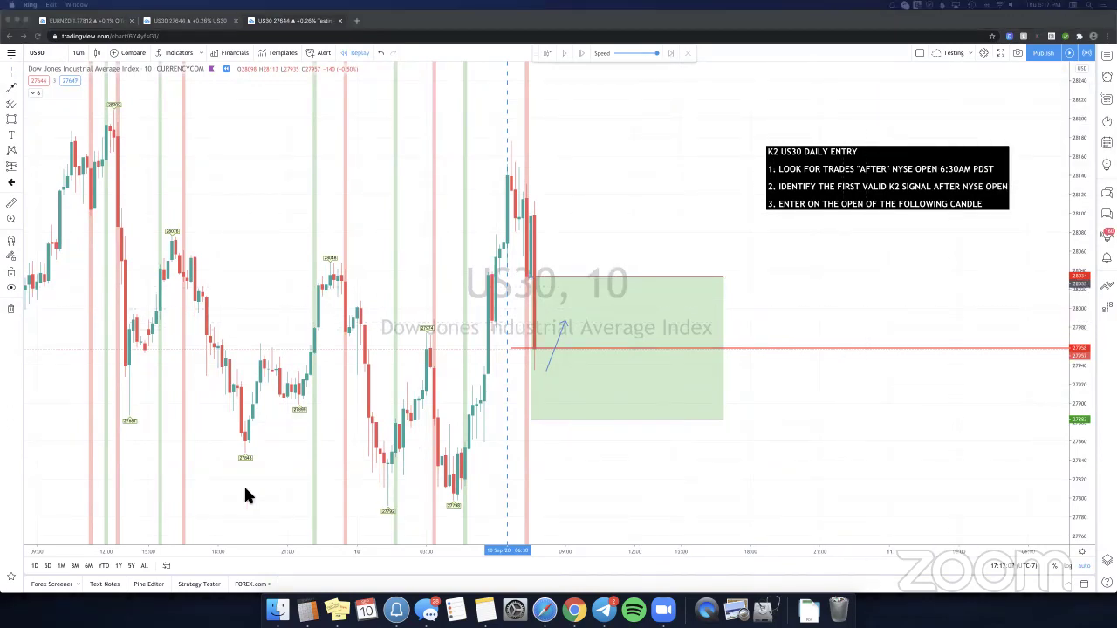
Dismiss the Ring app and advance the bar replay by one candle.
{"action": "right_click", "coordinate": [396, 610]}
{"action": "left_click", "coordinate": [395, 577]}
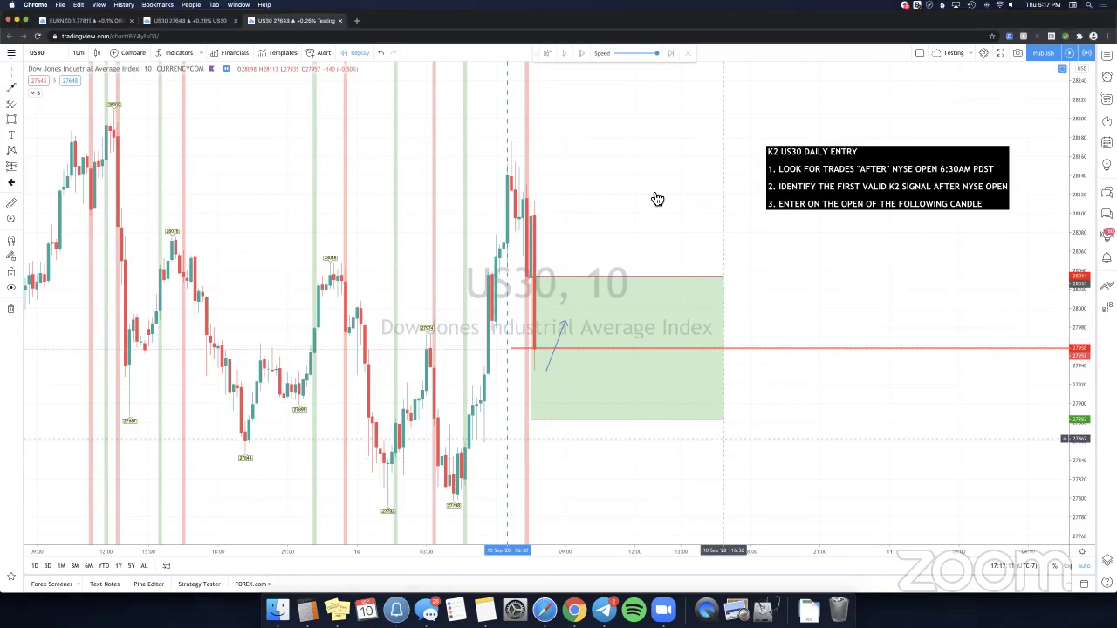
{"action": "left_click", "coordinate": [586, 56]}
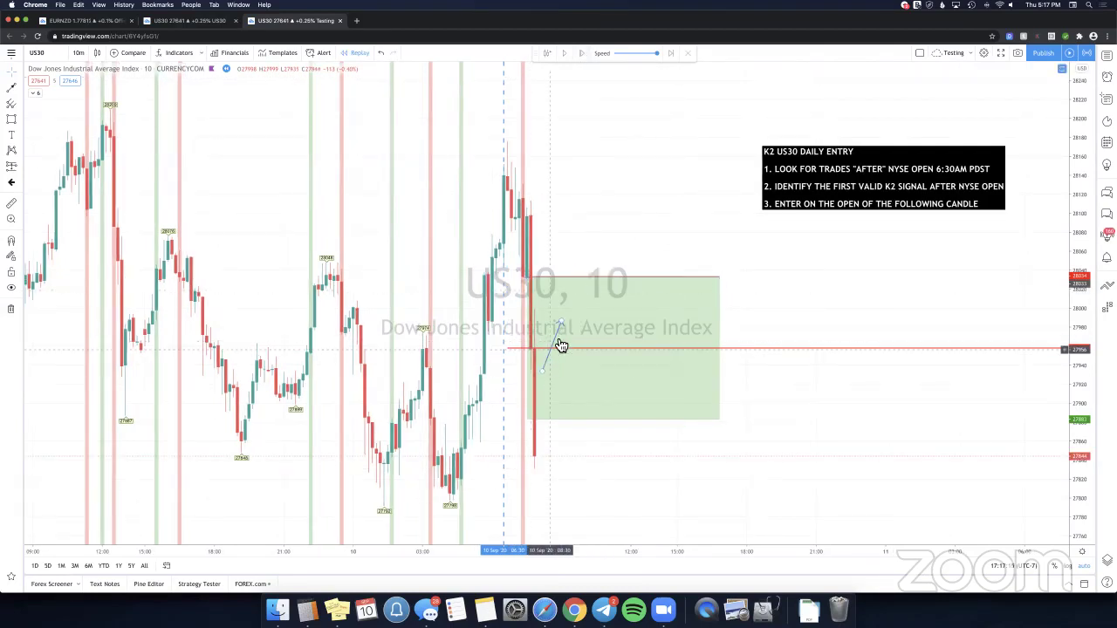
Replace the arrow with two horizontal ray levels, raising the 27958 ray to about 27995 and adding one at about 27931.
{"action": "mouse_move", "coordinate": [561, 322]}
{"action": "left_mouse_down"}
{"action": "mouse_move", "coordinate": [553, 364]}
{"action": "mouse_move", "coordinate": [549, 341]}
{"action": "left_mouse_up"}
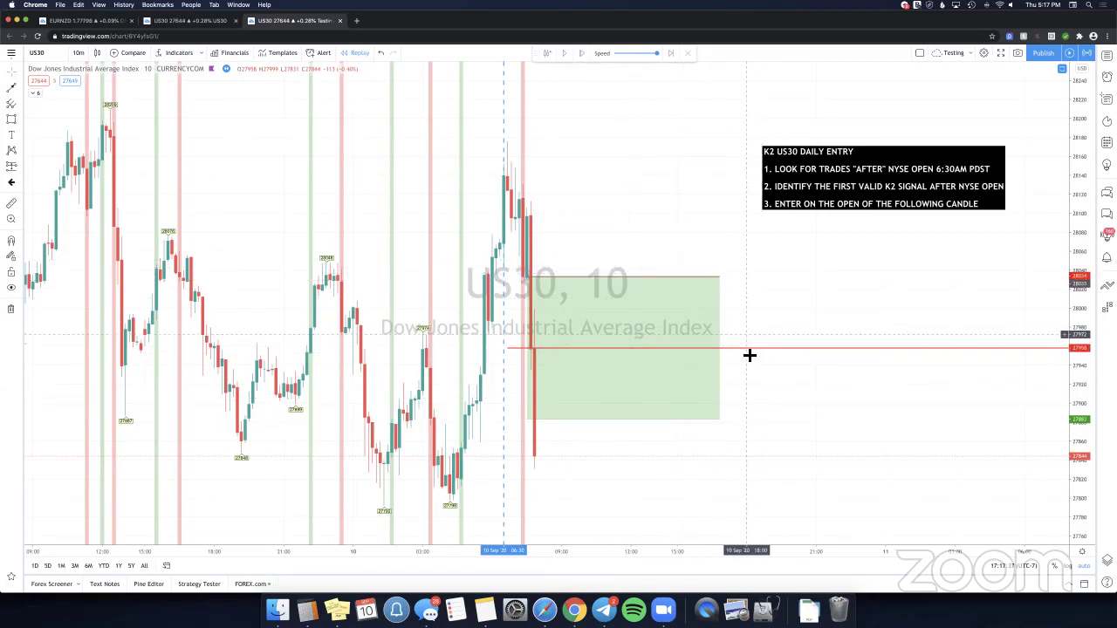
{"action": "mouse_move", "coordinate": [751, 318]}
{"action": "left_mouse_down"}
{"action": "mouse_move", "coordinate": [747, 359]}
{"action": "mouse_move", "coordinate": [742, 316]}
{"action": "mouse_move", "coordinate": [713, 314]}
{"action": "left_mouse_up"}
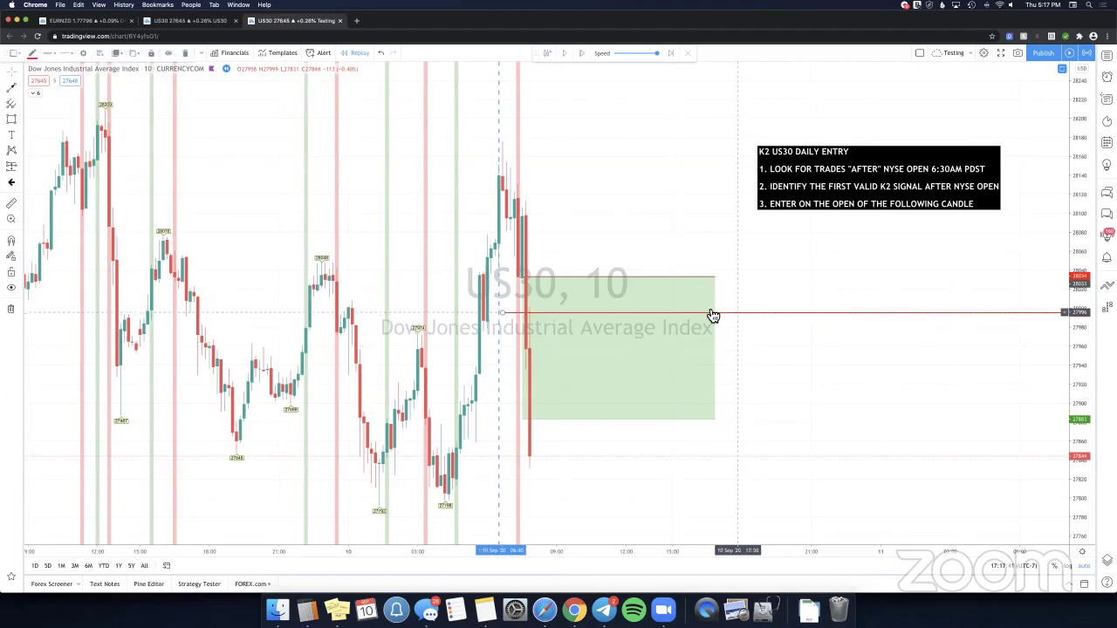
{"action": "left_click", "coordinate": [24, 95]}
{"action": "left_click", "coordinate": [38, 174]}
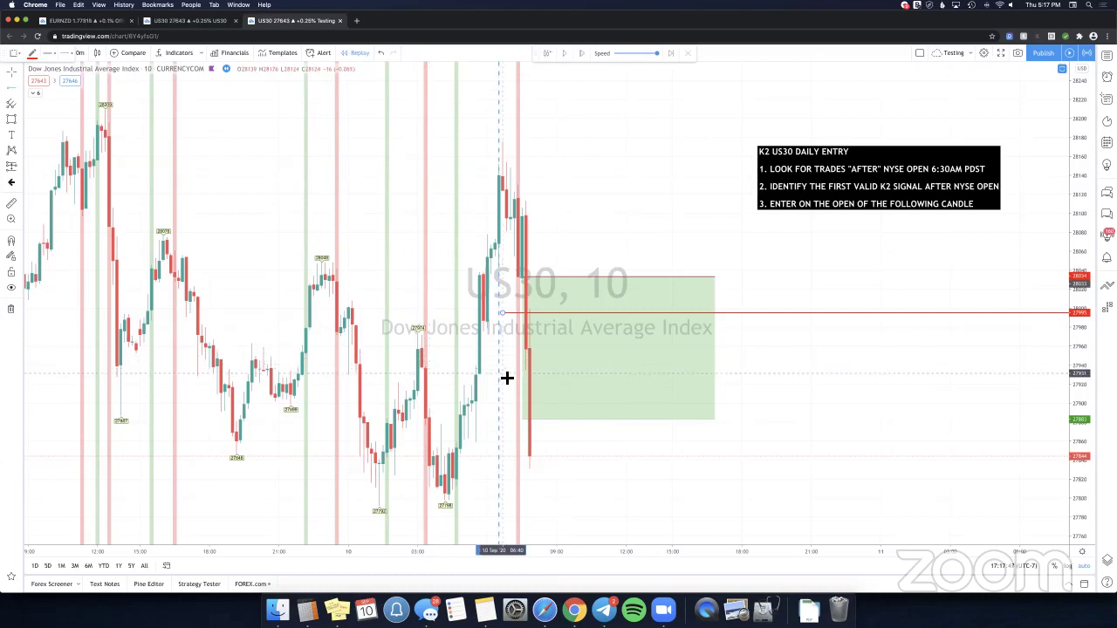
{"action": "left_click", "coordinate": [507, 377]}
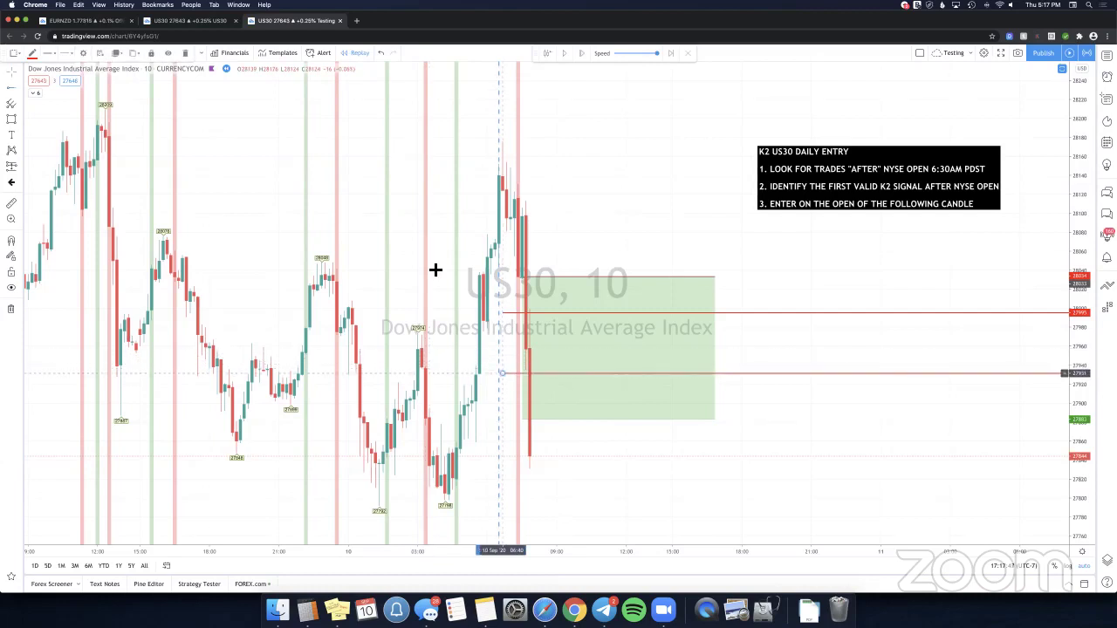
Jump the bar replay back to the candle before the latest one.
{"action": "left_click", "coordinate": [548, 54]}
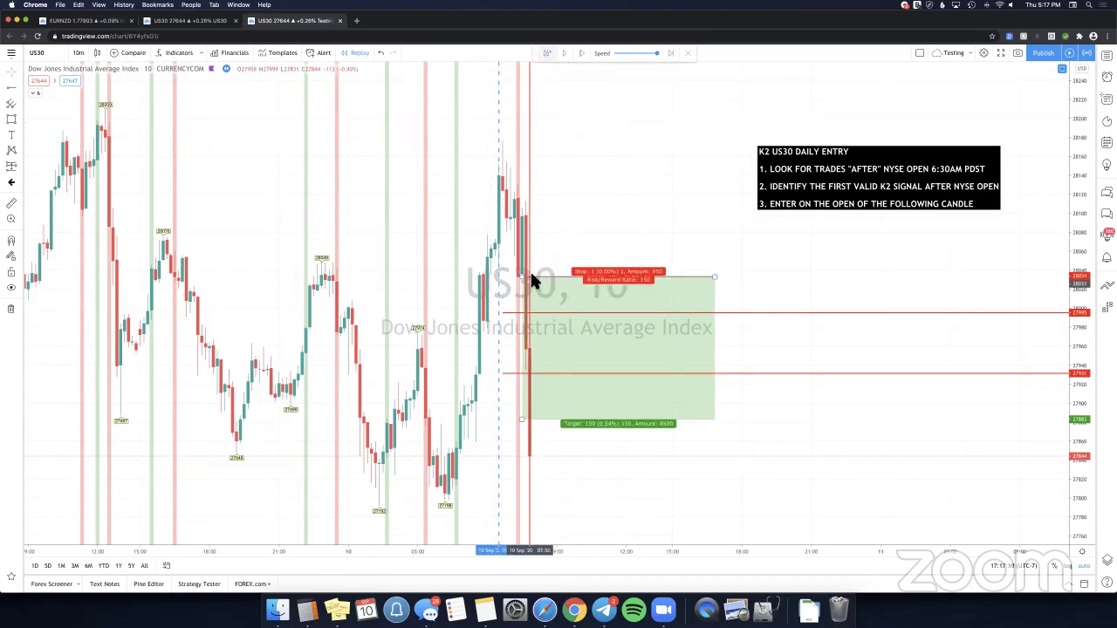
{"action": "left_click", "coordinate": [533, 278]}
{"action": "left_click", "coordinate": [548, 276]}
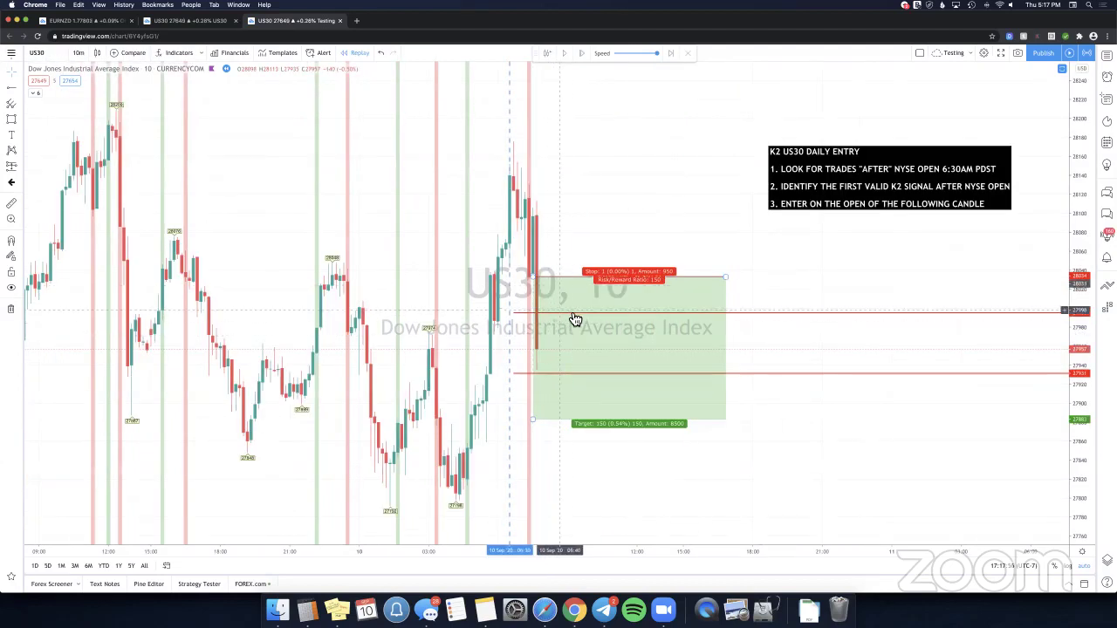
Draw an upward arrow from the 27931 ray past the 27995 ray to just below the entry line, and delete it.
{"action": "left_click", "coordinate": [21, 88]}
{"action": "left_click", "coordinate": [44, 229]}
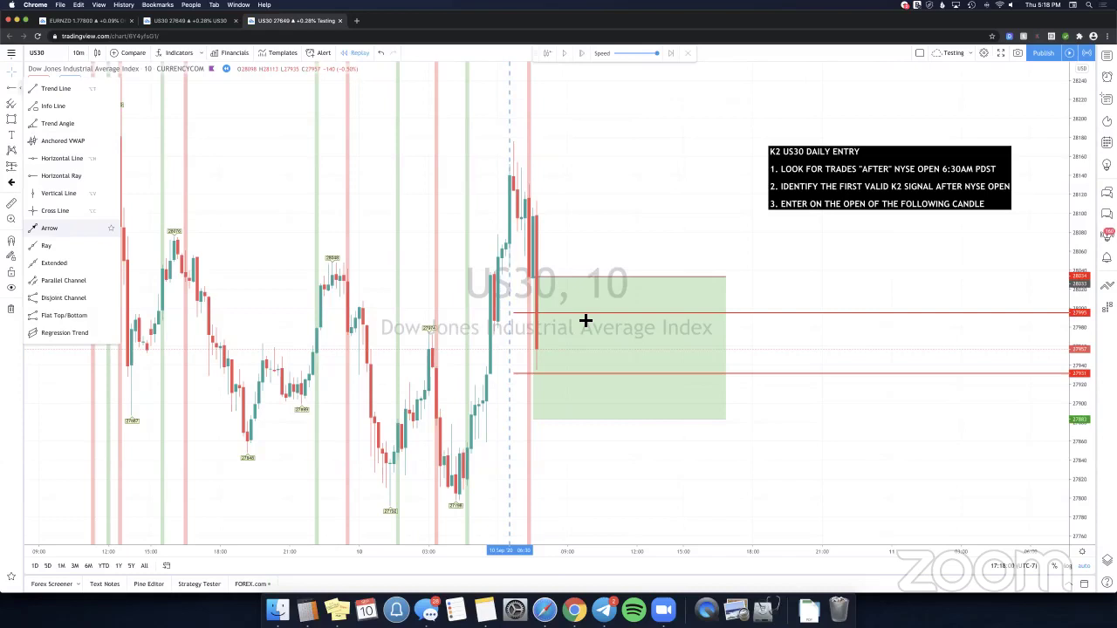
{"action": "left_click", "coordinate": [557, 373]}
{"action": "left_click", "coordinate": [567, 291]}
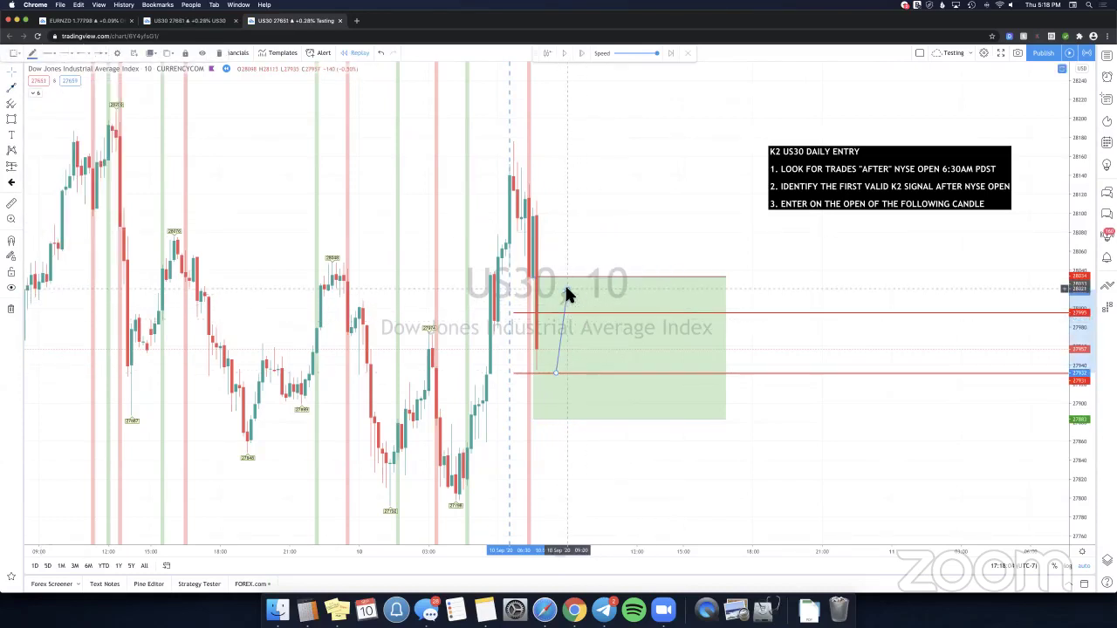
{"action": "key", "text": "Delete"}
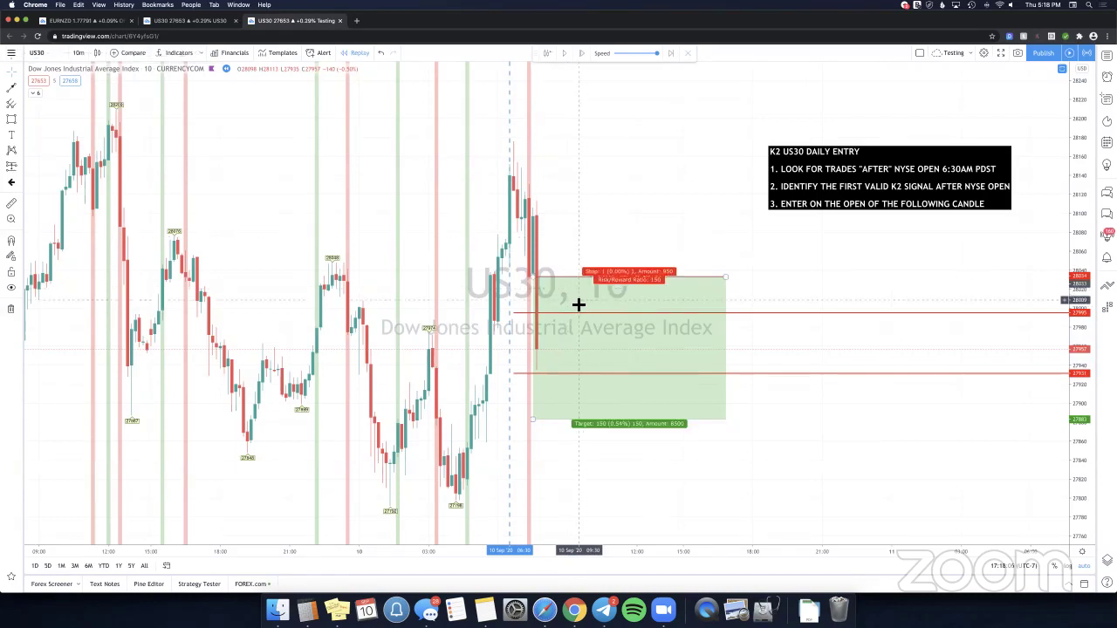
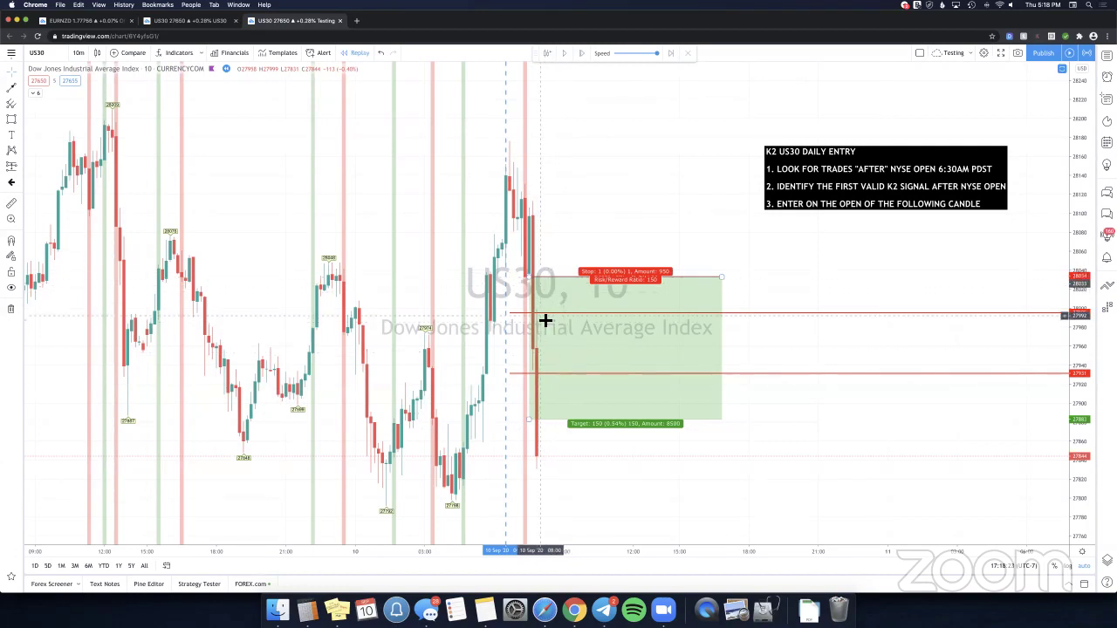
Lower the 27995 ray to about the 27931 level and draw an upward arrow from about 27887 to just above it.
{"action": "left_click_drag", "start_coordinate": [515, 314], "coordinate": [516, 377]}
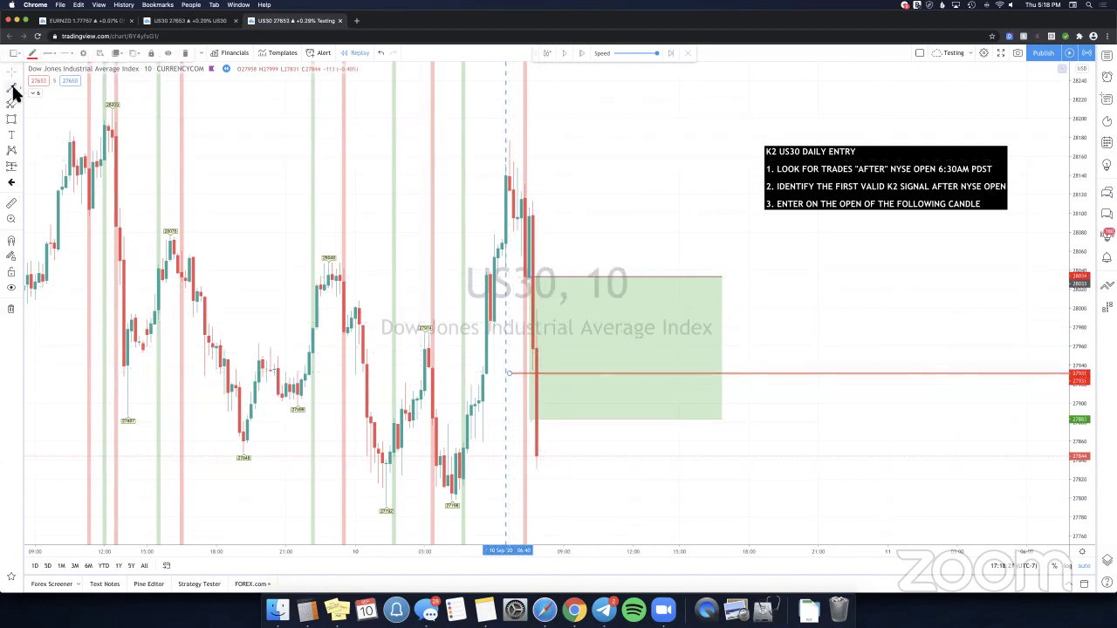
{"action": "left_click", "coordinate": [546, 416]}
{"action": "left_click", "coordinate": [564, 364]}
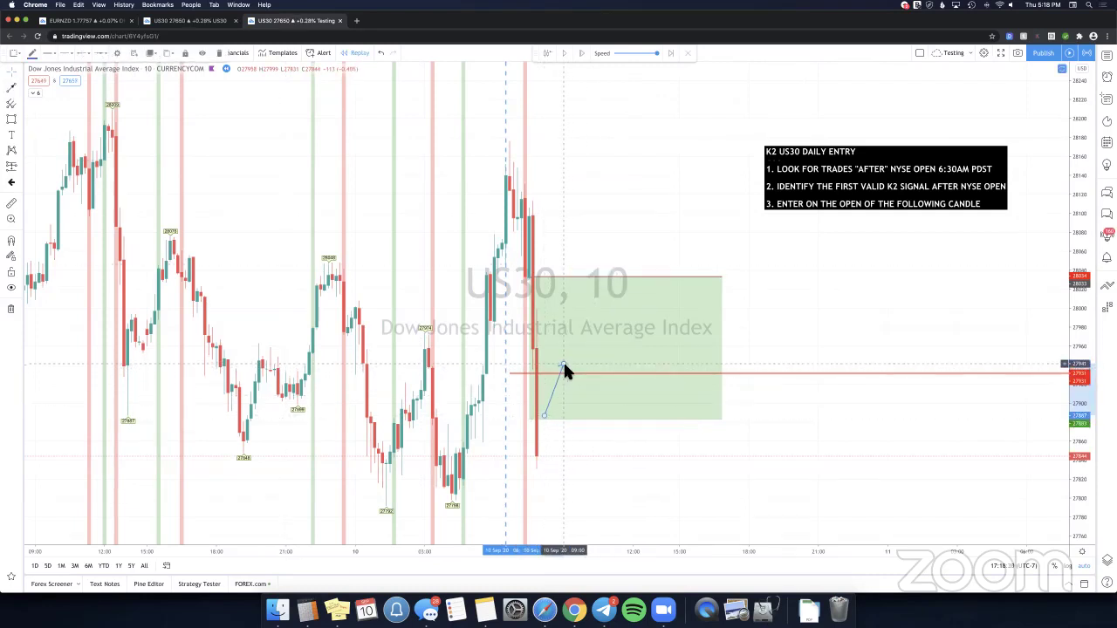
Delete the arrow and both horizontal rays, keeping the short position on the chart.
{"action": "left_click_drag", "start_coordinate": [563, 362], "coordinate": [548, 398]}
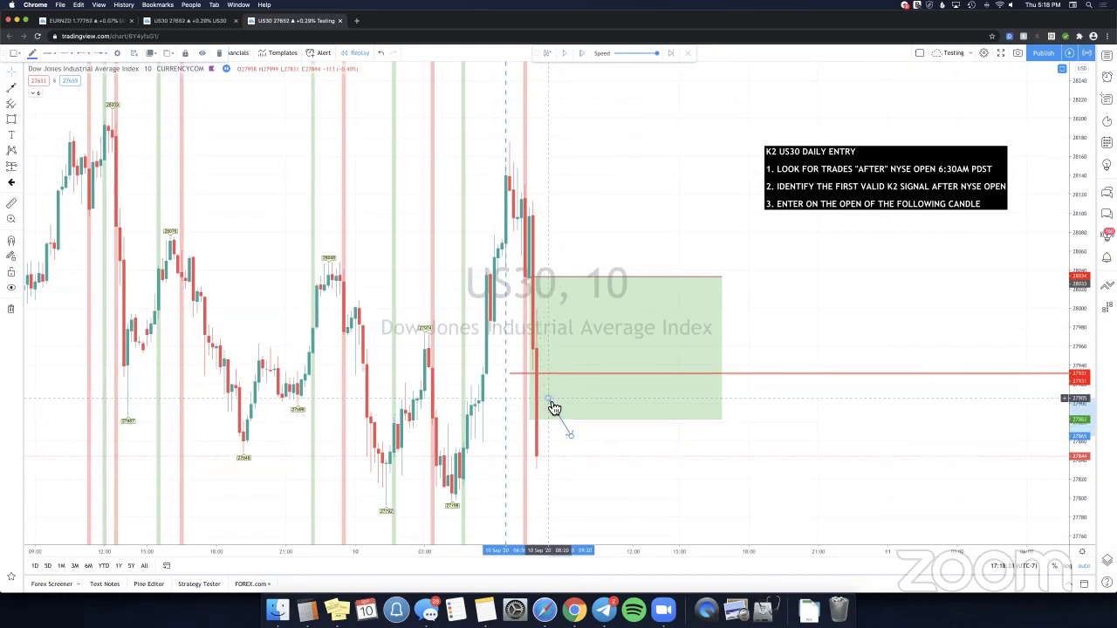
{"action": "key", "text": "Delete"}
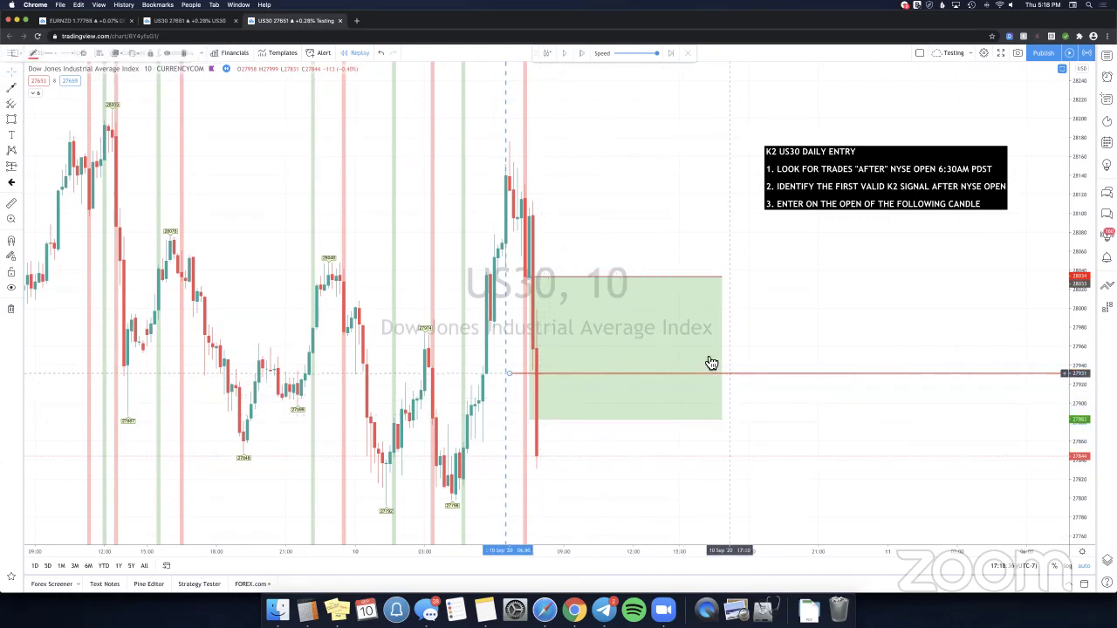
{"action": "left_click", "coordinate": [630, 332]}
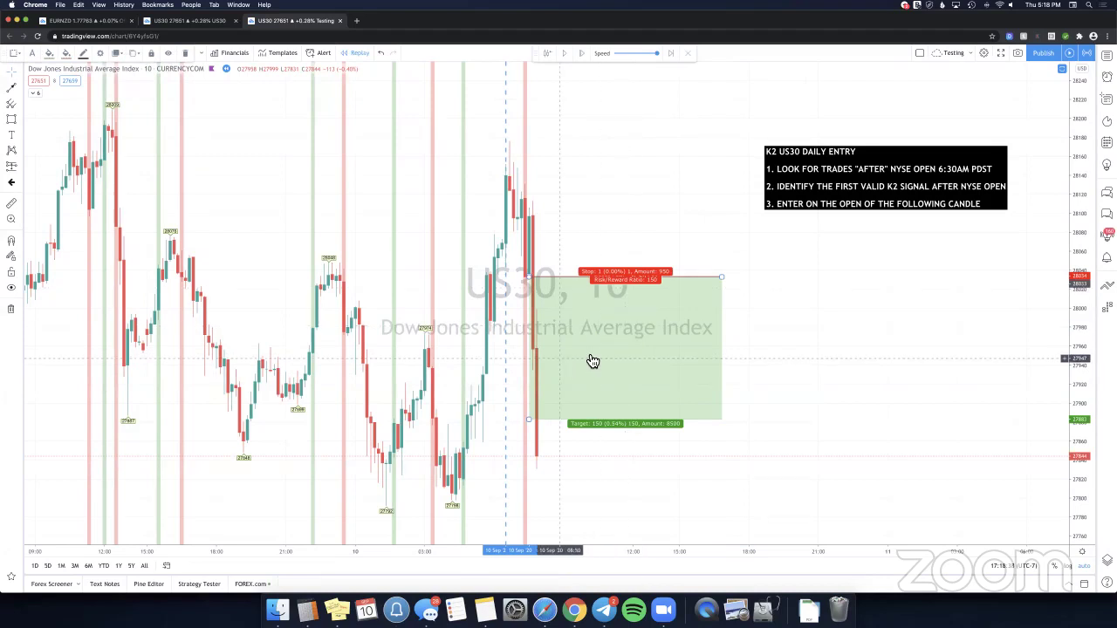
{"action": "double_click", "coordinate": [593, 361]}
{"action": "left_click", "coordinate": [767, 363]}
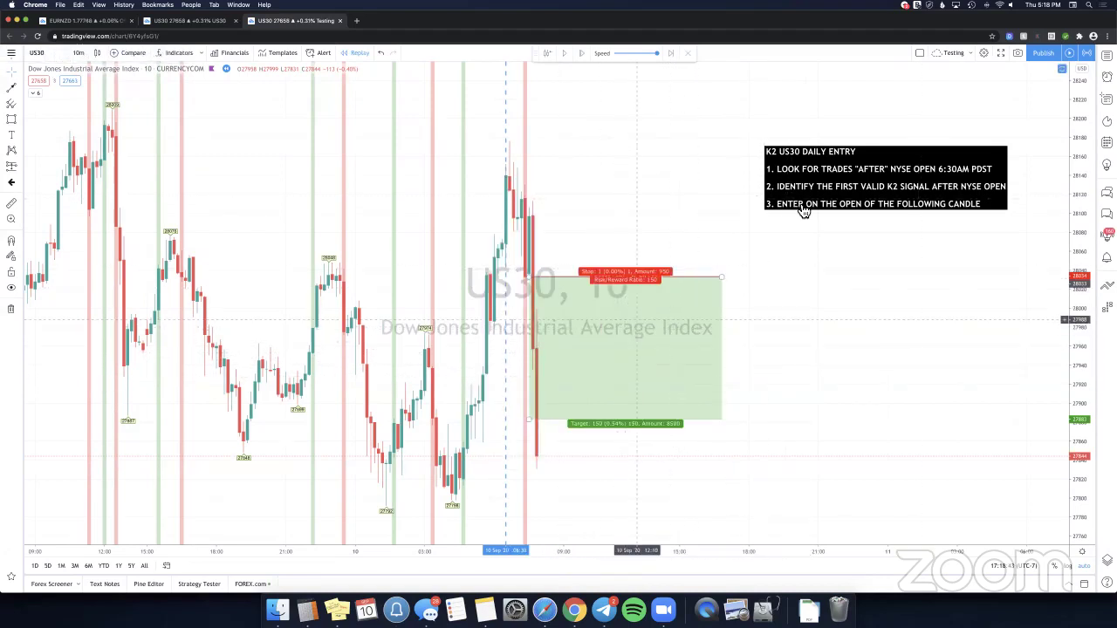
Move the K2 US30 DAILY ENTRY note closer to the latest candles and open its text for editing at the end of rule 1.
{"action": "left_click_drag", "start_coordinate": [817, 196], "coordinate": [698, 207]}
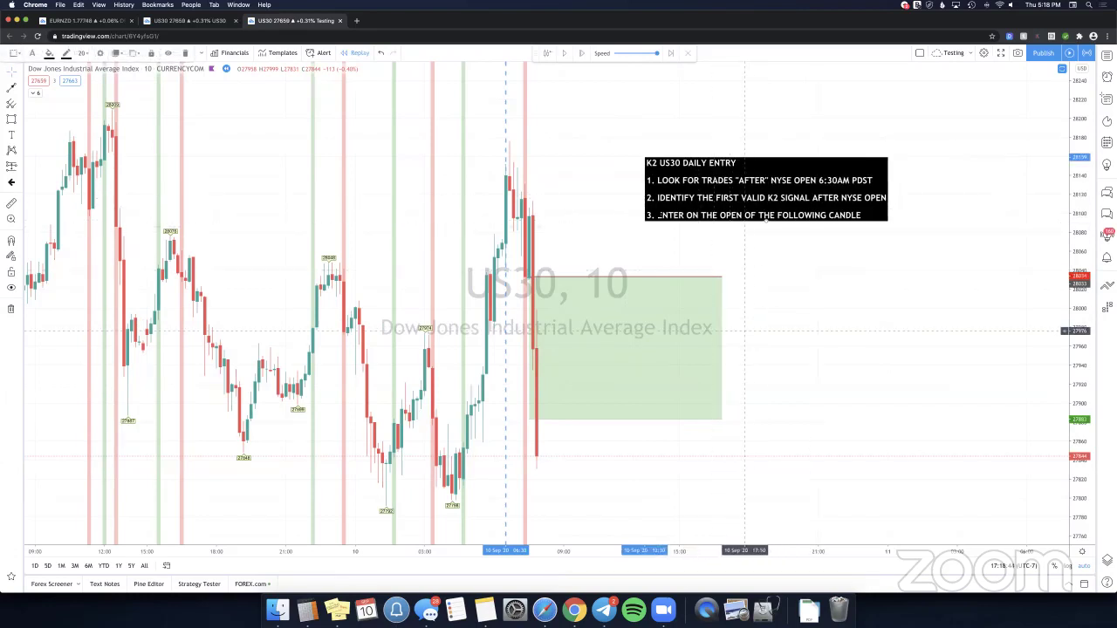
{"action": "double_click", "coordinate": [765, 218]}
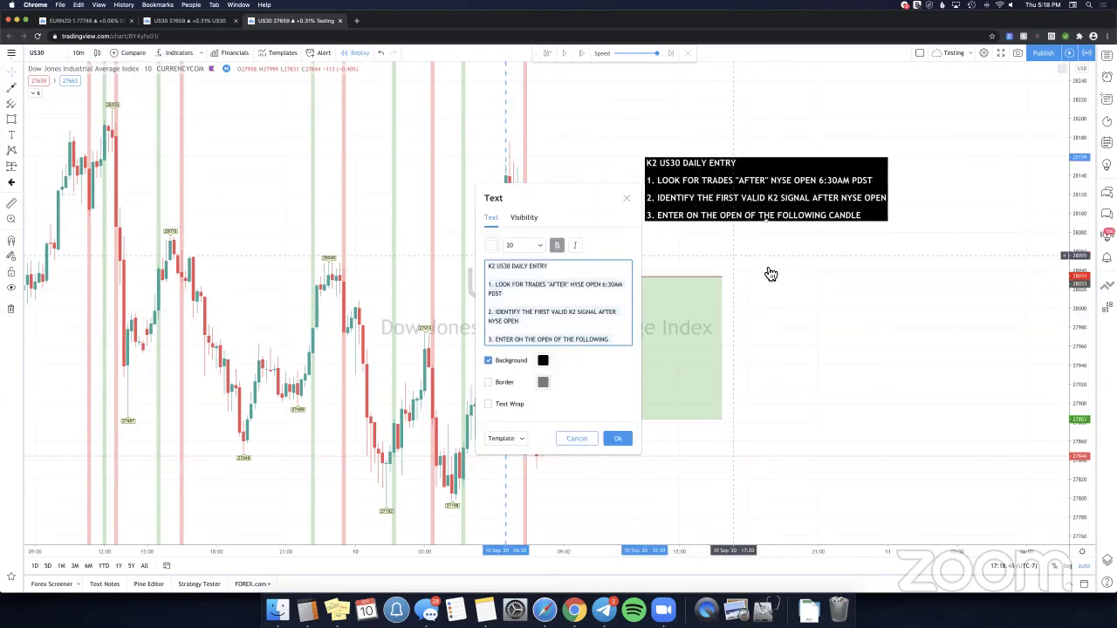
{"action": "left_click", "coordinate": [576, 292]}
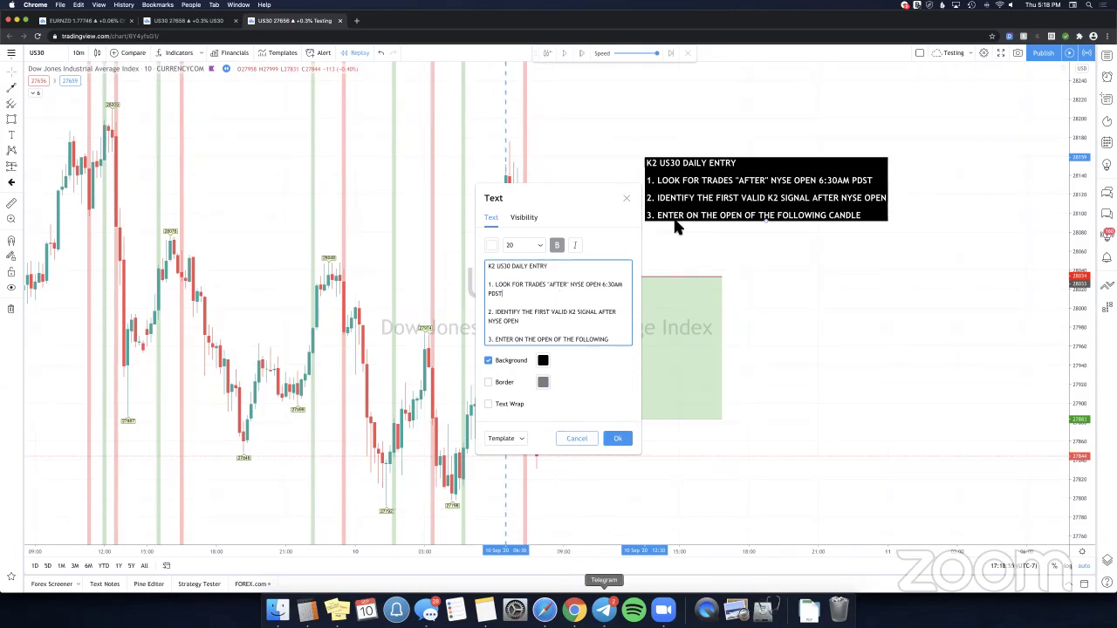
Switch to Telegram and look back through the K2 Premium Trade Talk chat for the unofficial K2 US30 London entry post.
{"action": "left_click", "coordinate": [604, 610]}
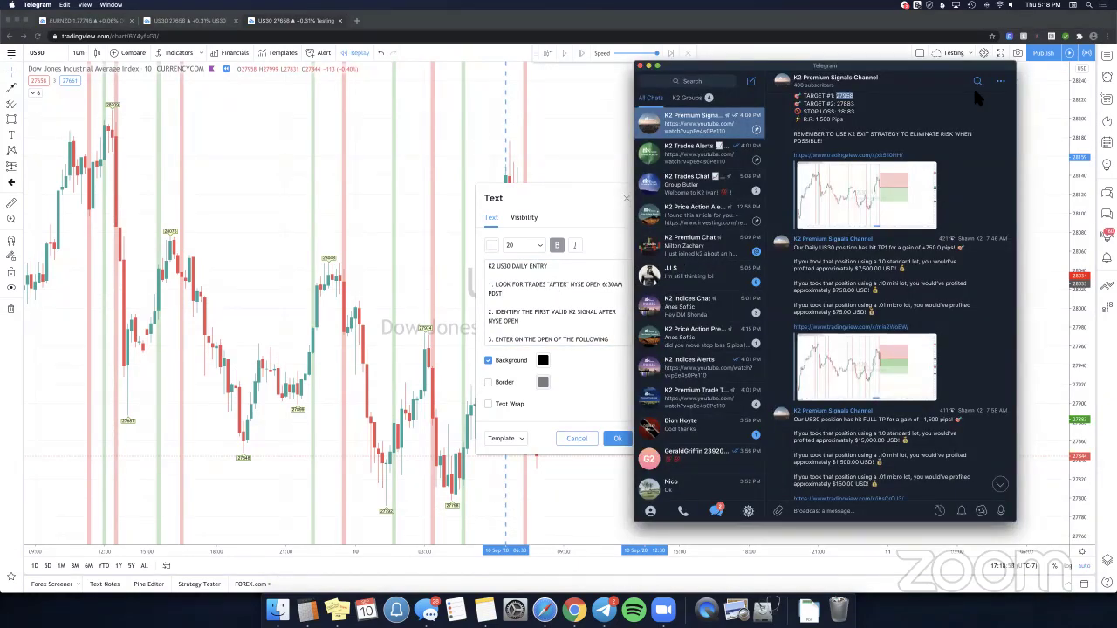
{"action": "left_click", "coordinate": [706, 398]}
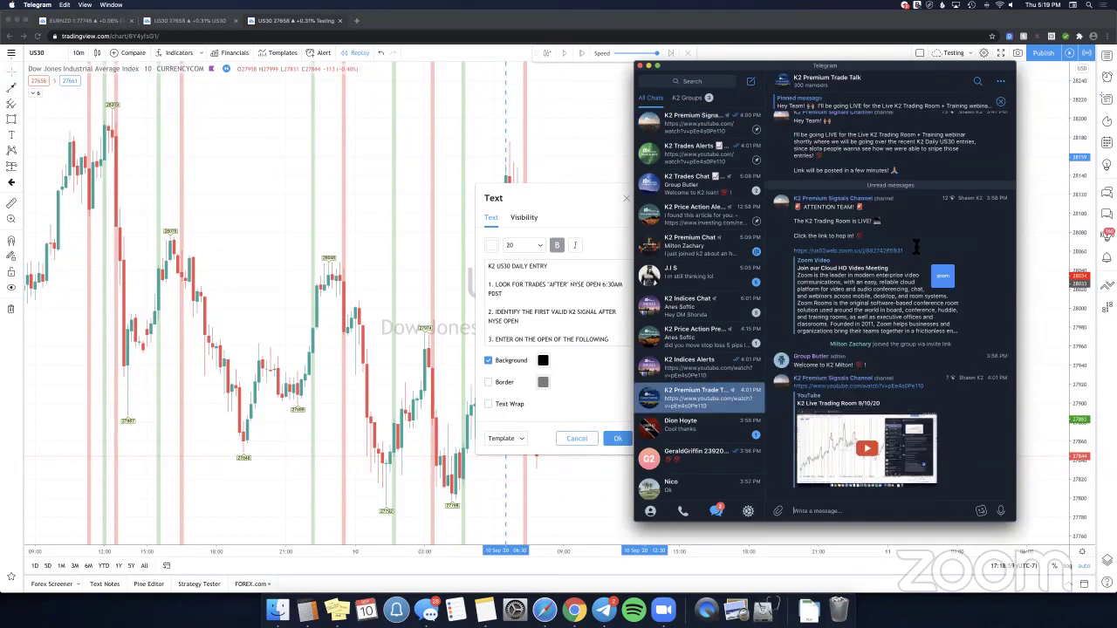
{"action": "scroll", "coordinate": [915, 247], "scroll_direction": "up", "scroll_amount": 3}
{"action": "scroll", "coordinate": [910, 237], "scroll_direction": "up", "scroll_amount": 15}
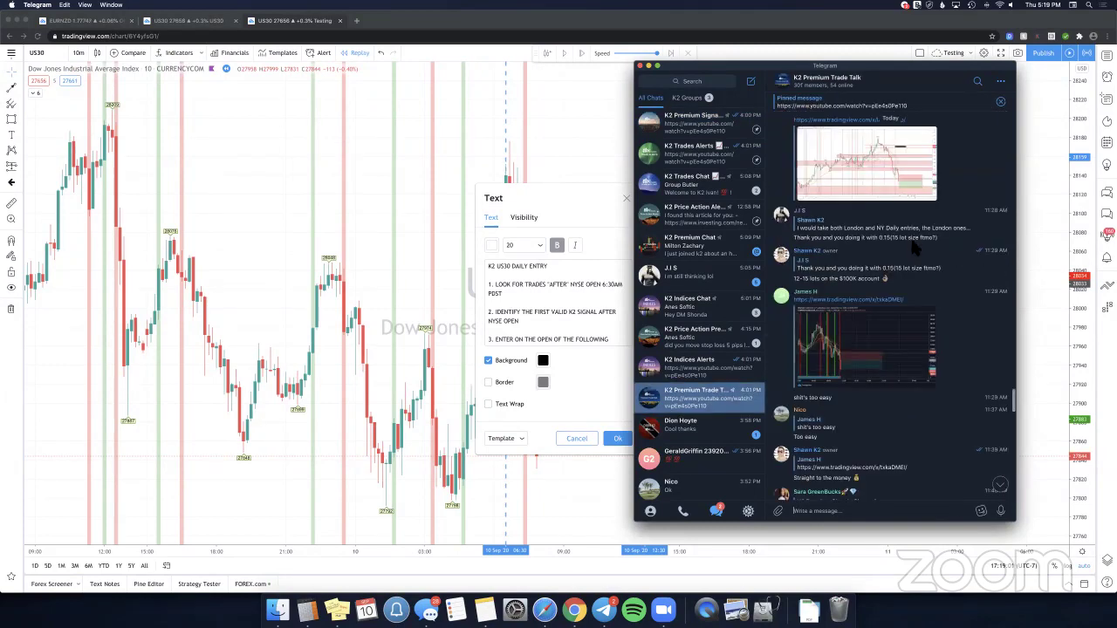
{"action": "scroll", "coordinate": [908, 237], "scroll_direction": "up", "scroll_amount": 15}
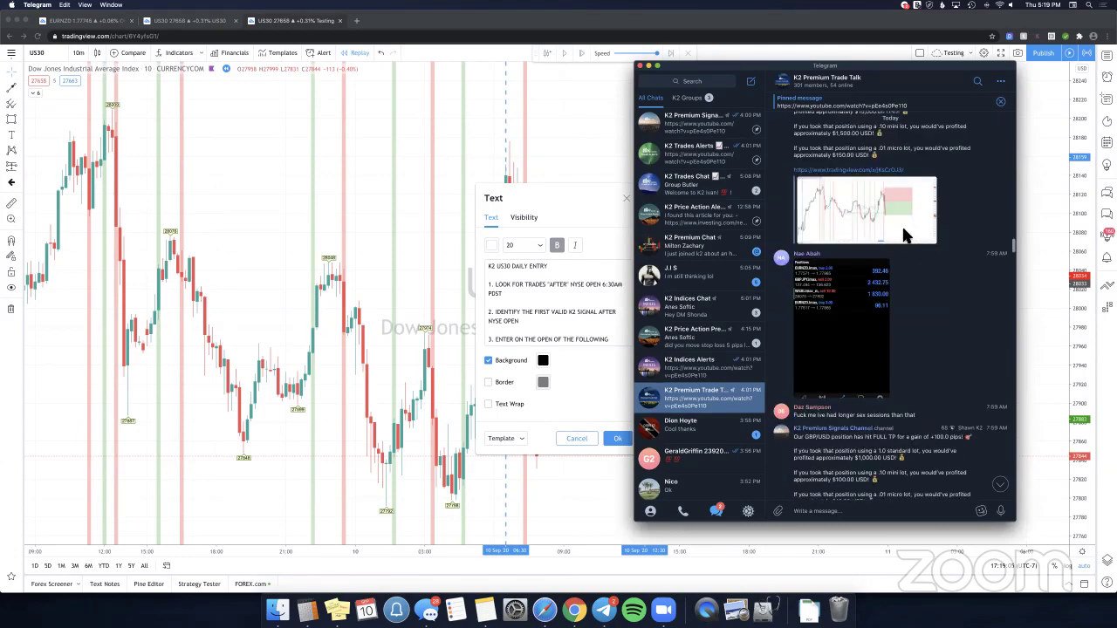
{"action": "scroll", "coordinate": [905, 235], "scroll_direction": "up", "scroll_amount": 4}
{"action": "scroll", "coordinate": [903, 234], "scroll_direction": "up", "scroll_amount": 6}
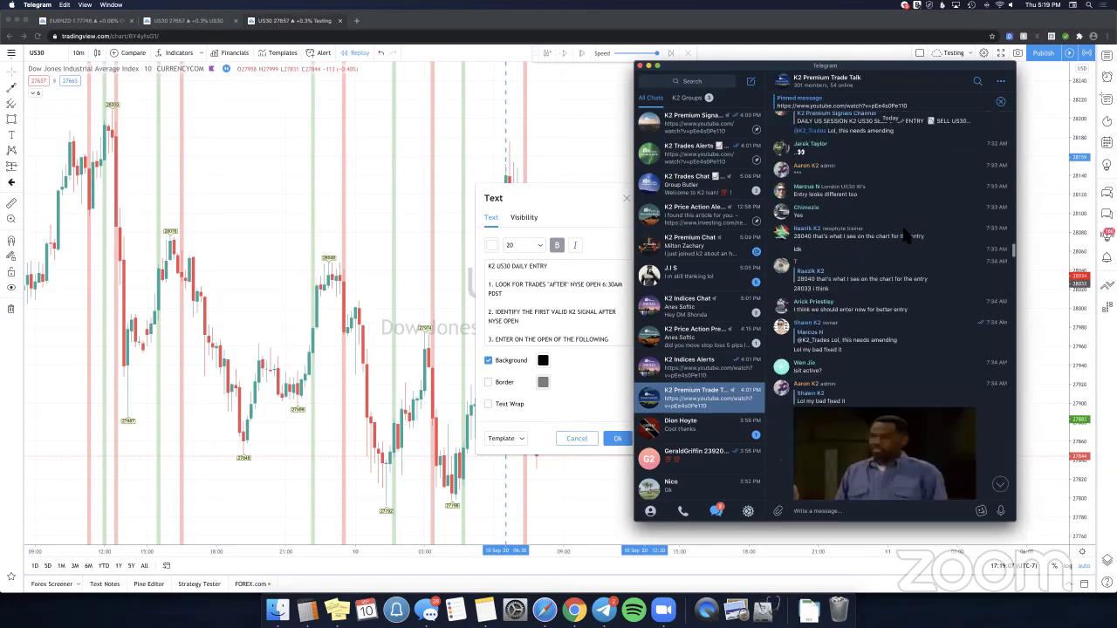
{"action": "scroll", "coordinate": [905, 234], "scroll_direction": "up", "scroll_amount": 5}
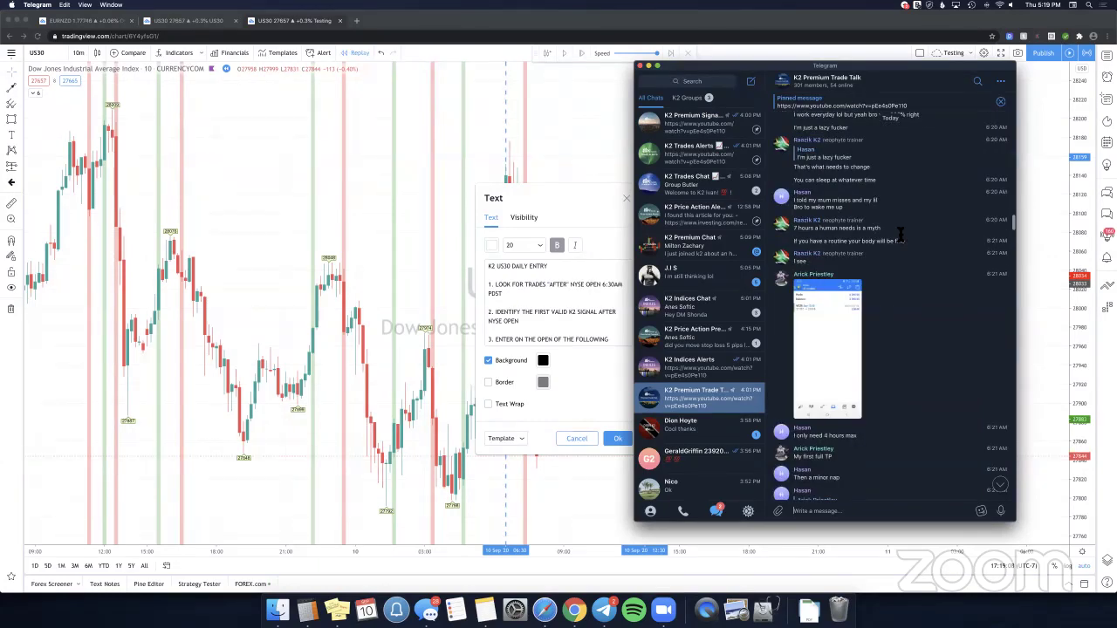
{"action": "scroll", "coordinate": [901, 236], "scroll_direction": "up", "scroll_amount": 5}
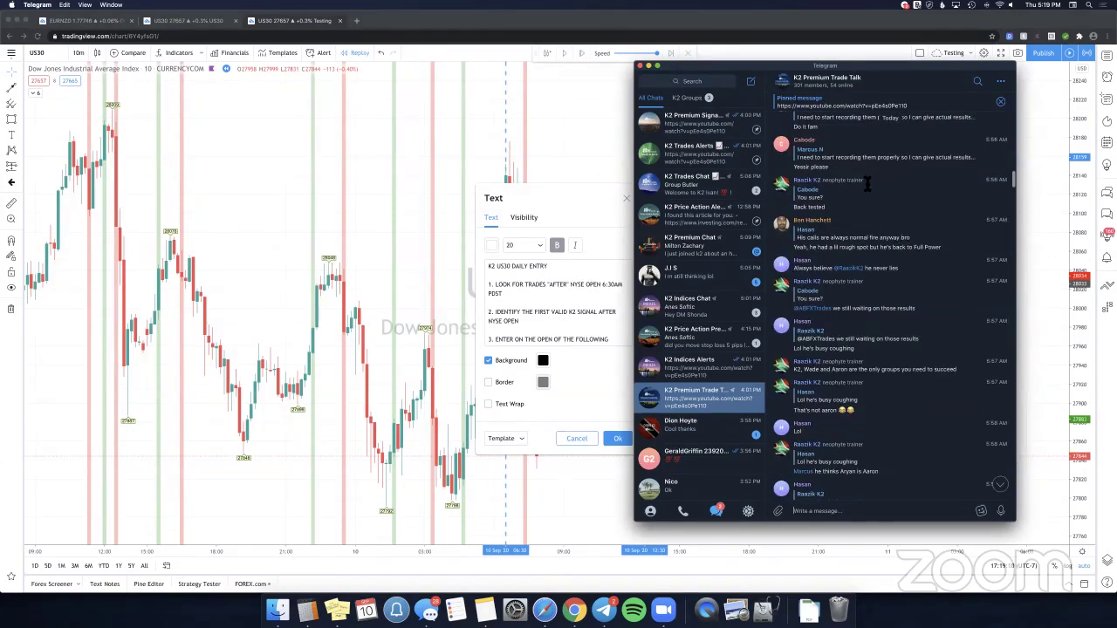
{"action": "scroll", "coordinate": [857, 164], "scroll_direction": "up", "scroll_amount": 5}
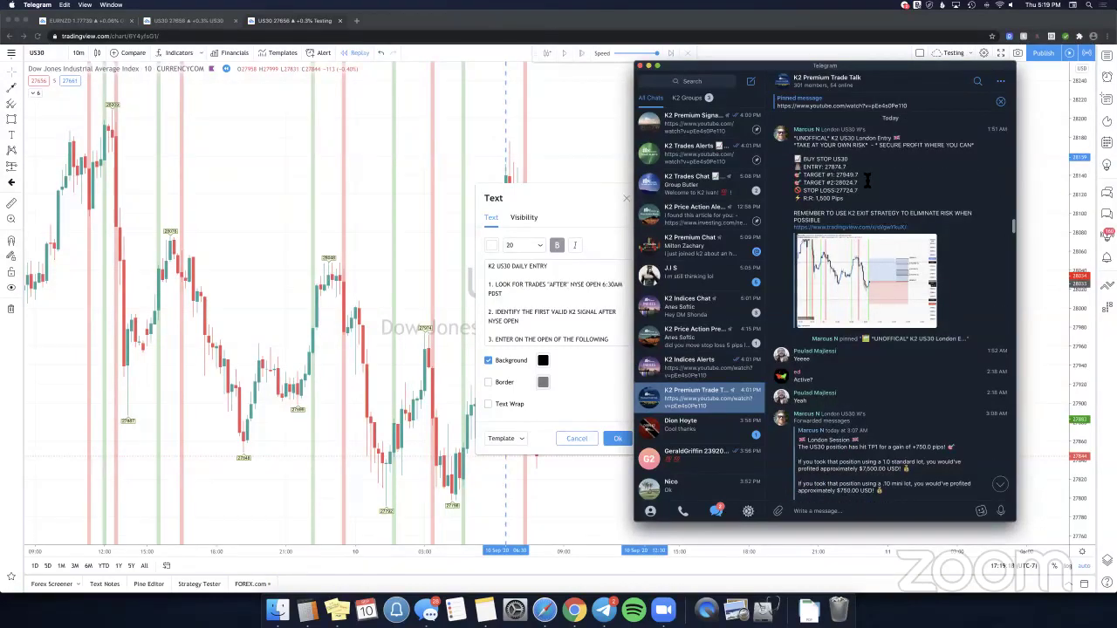
Return to the chart and change rule 1 of the K2 US30 DAILY ENTRY note to trades "AFTER" LONDON OPEN 12:00AM PDST.
{"action": "left_click", "coordinate": [493, 264]}
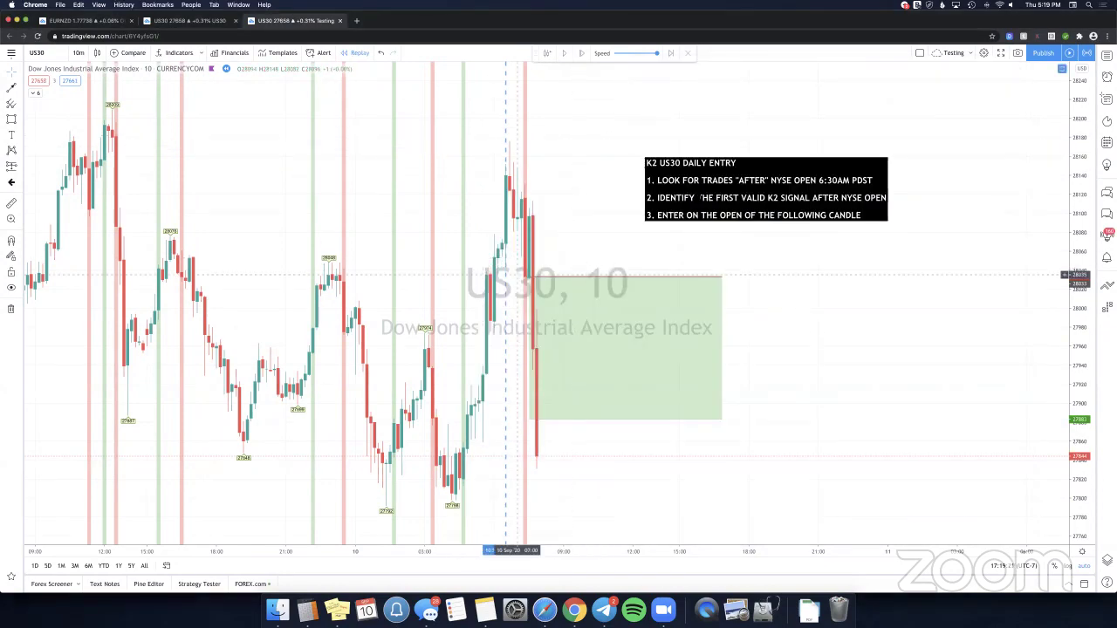
{"action": "left_click", "coordinate": [517, 304]}
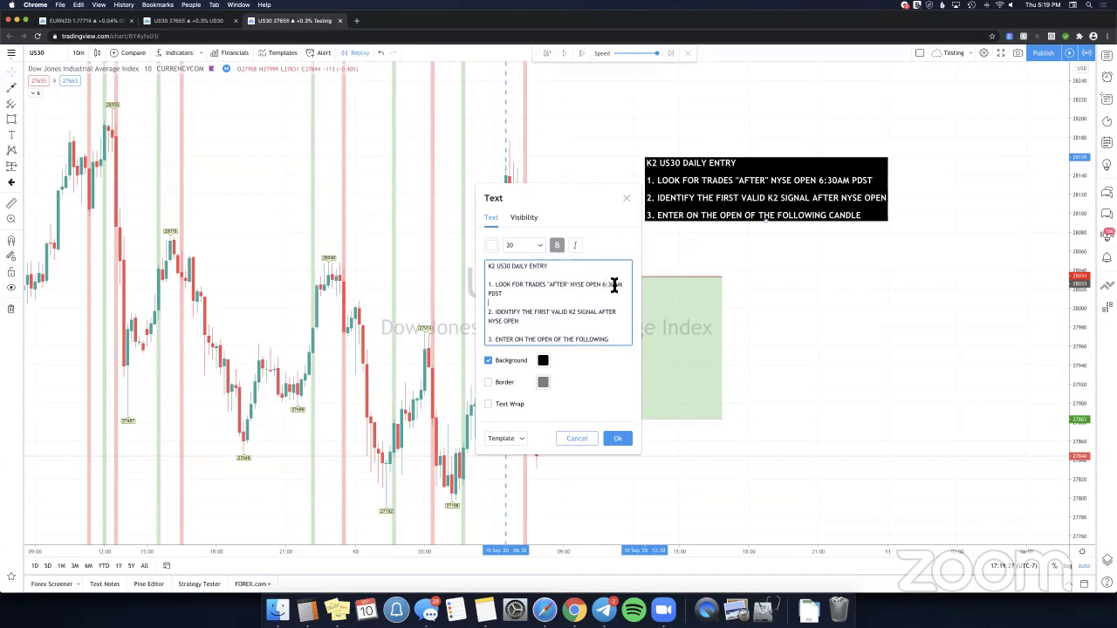
{"action": "double_click", "coordinate": [576, 284]}
{"action": "type", "text": "LOND"}
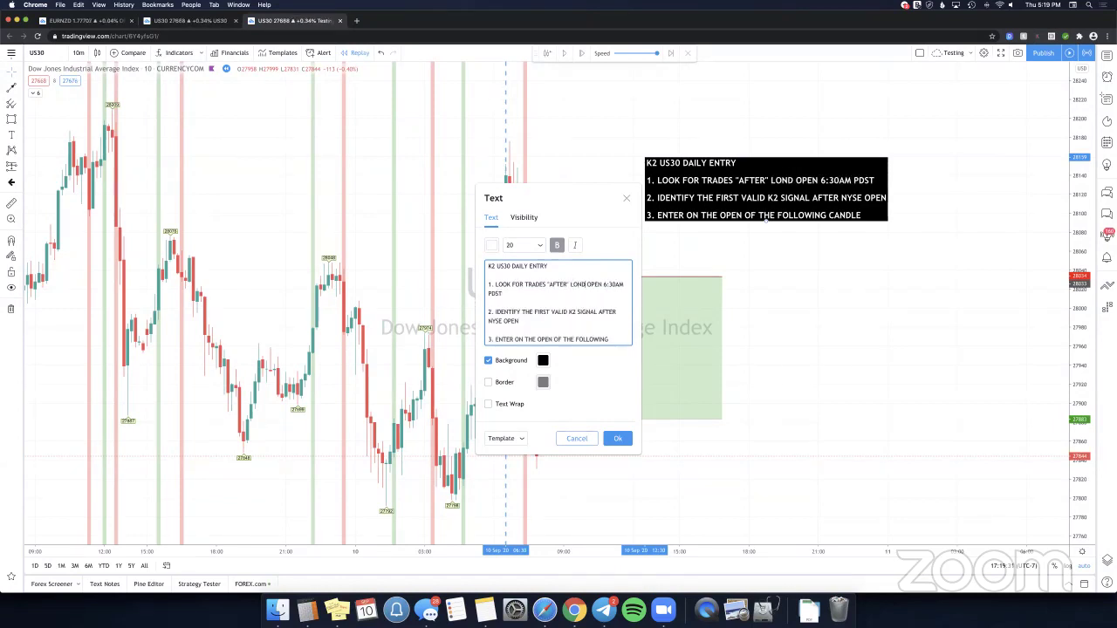
{"action": "type", "text": "ON OPEN "}
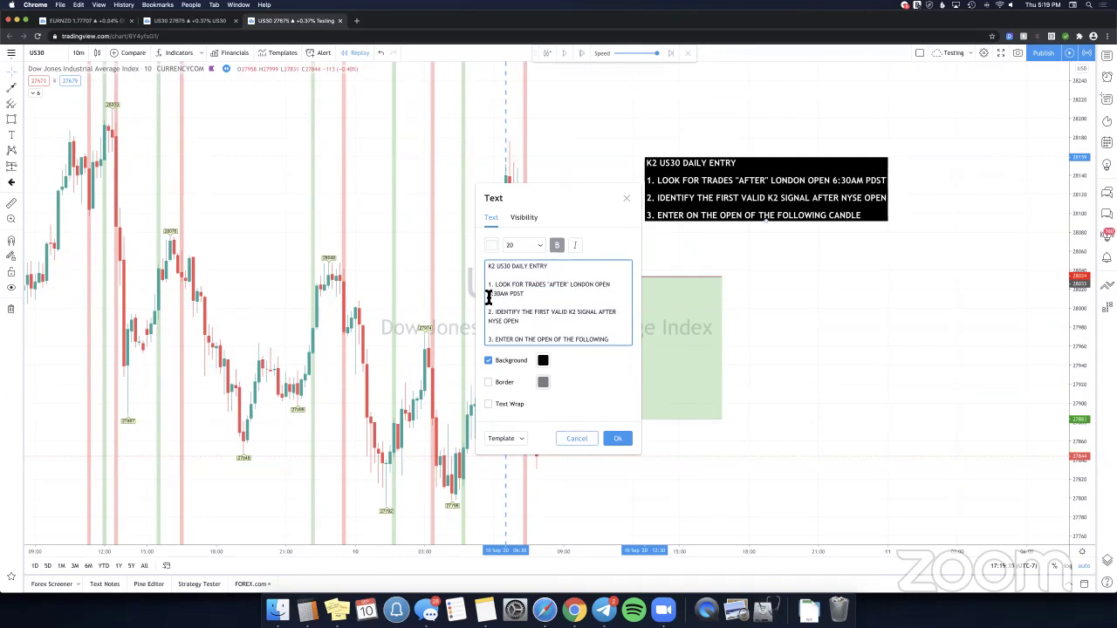
{"action": "type", "text": "12"}
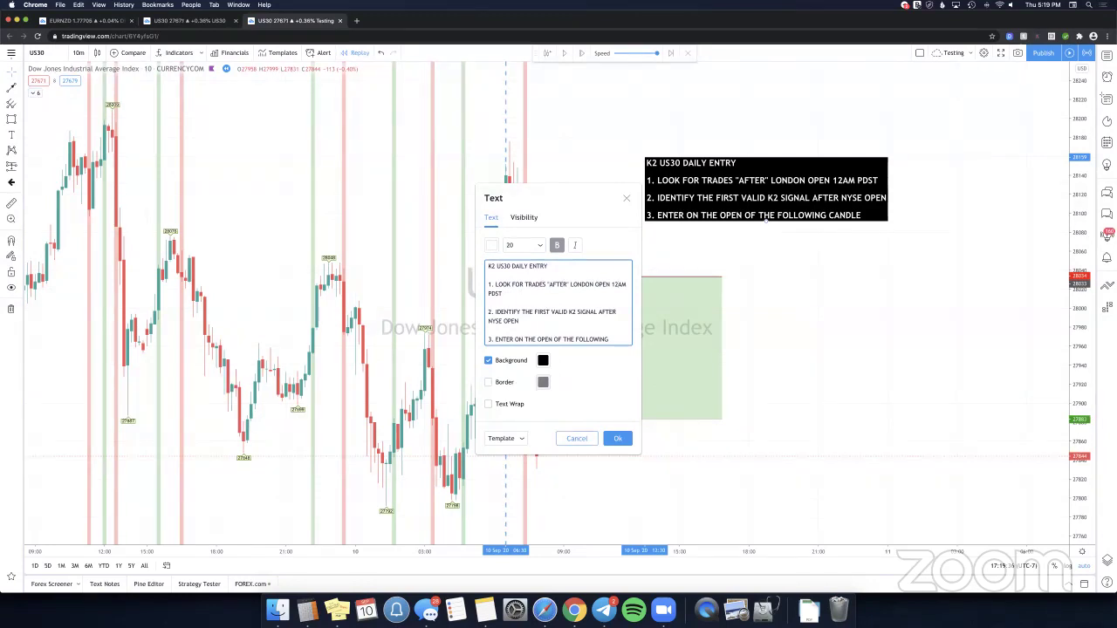
{"action": "type", "text": ":00"}
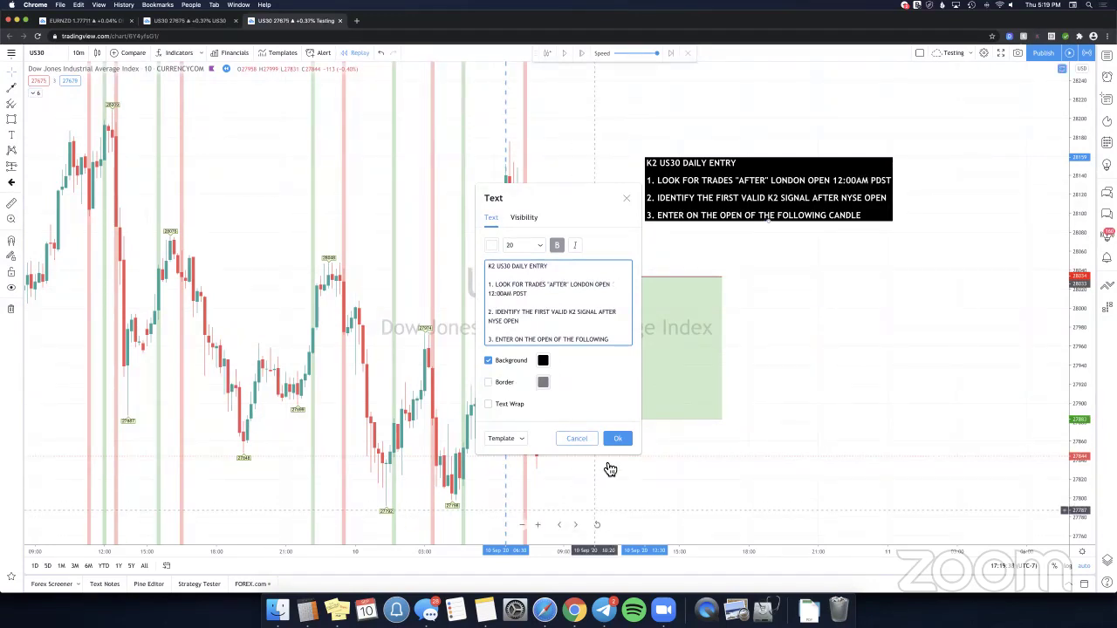
{"action": "left_click", "coordinate": [613, 438]}
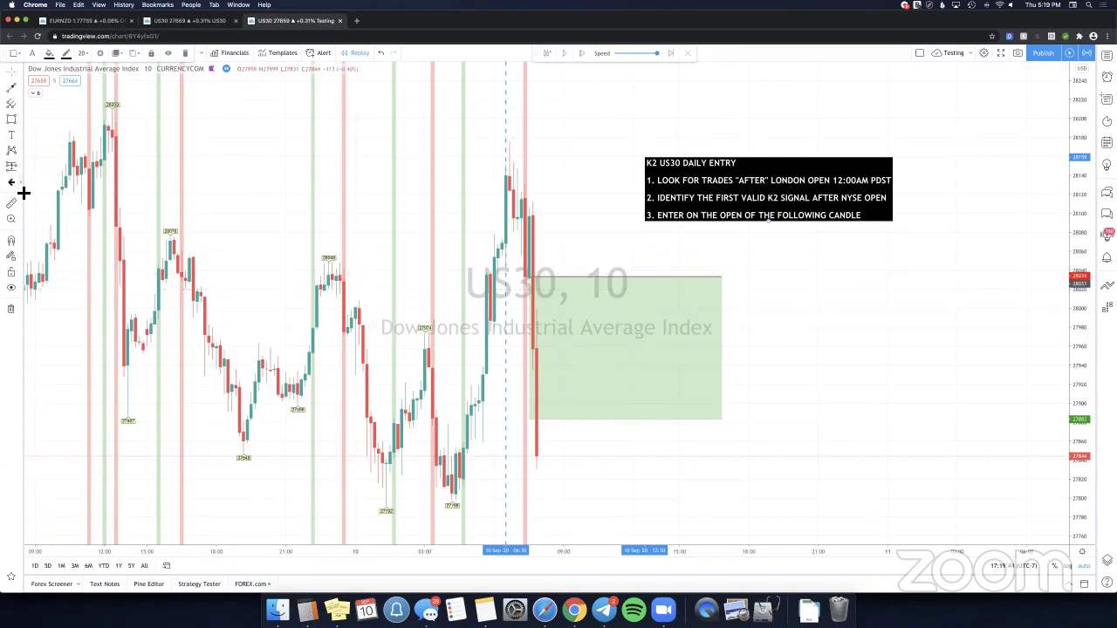
Add a vertical line to the chart at the London open, at about 23:50 on 9 Sep.
{"action": "left_click", "coordinate": [19, 91]}
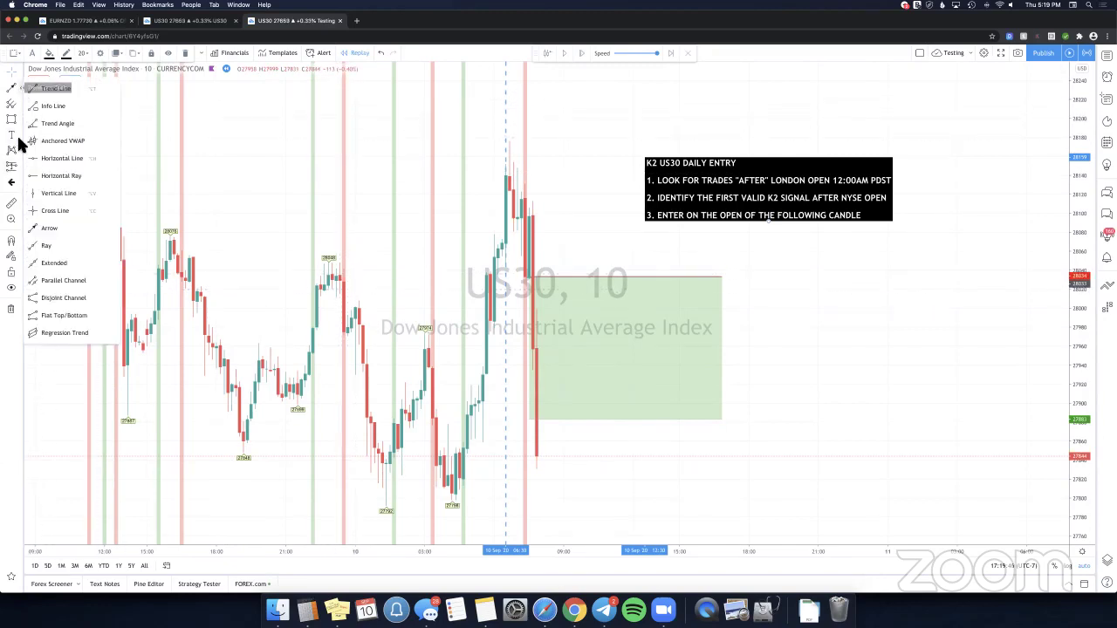
{"action": "left_click", "coordinate": [20, 138]}
{"action": "left_click", "coordinate": [19, 89]}
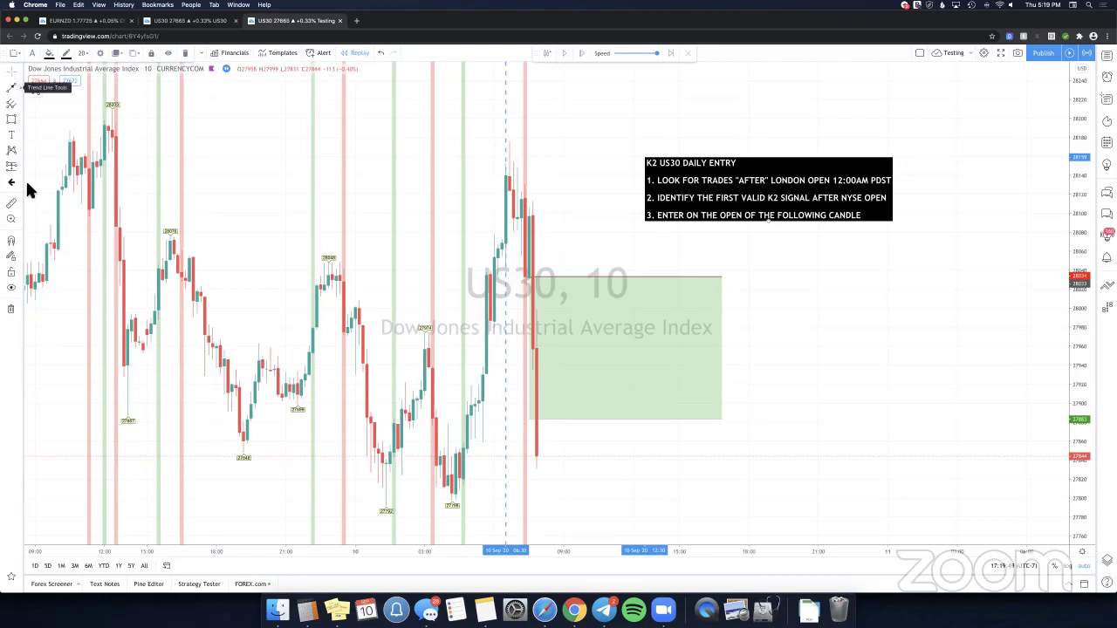
{"action": "left_click", "coordinate": [38, 194]}
{"action": "left_click", "coordinate": [398, 396]}
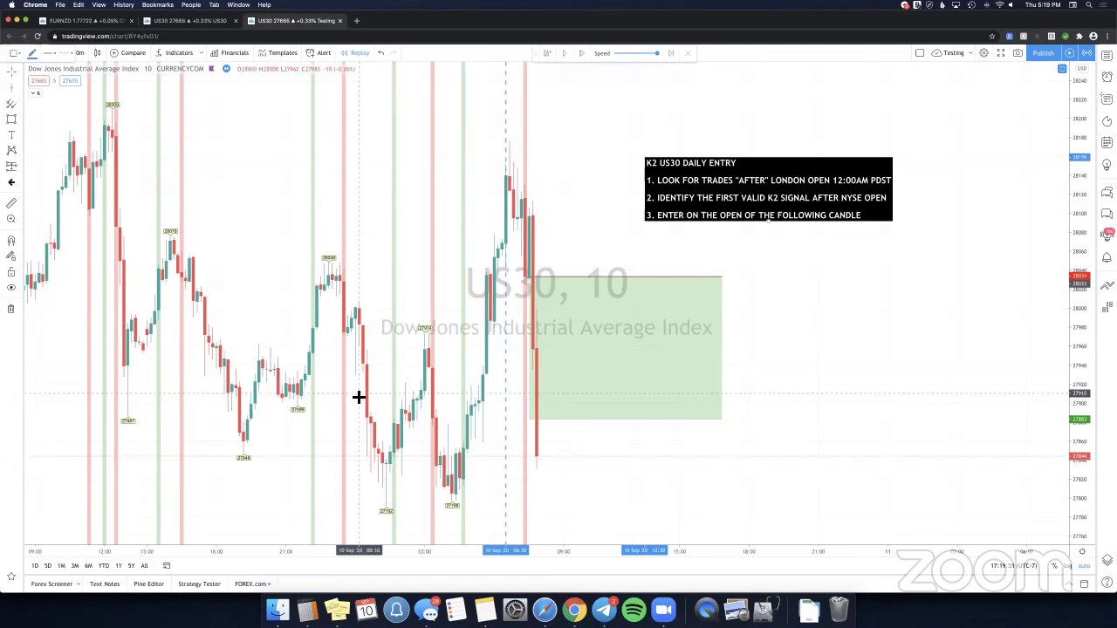
{"action": "left_click", "coordinate": [358, 398]}
Restart the bar replay at the first green signal candle after the London open line.
{"action": "left_click", "coordinate": [548, 54]}
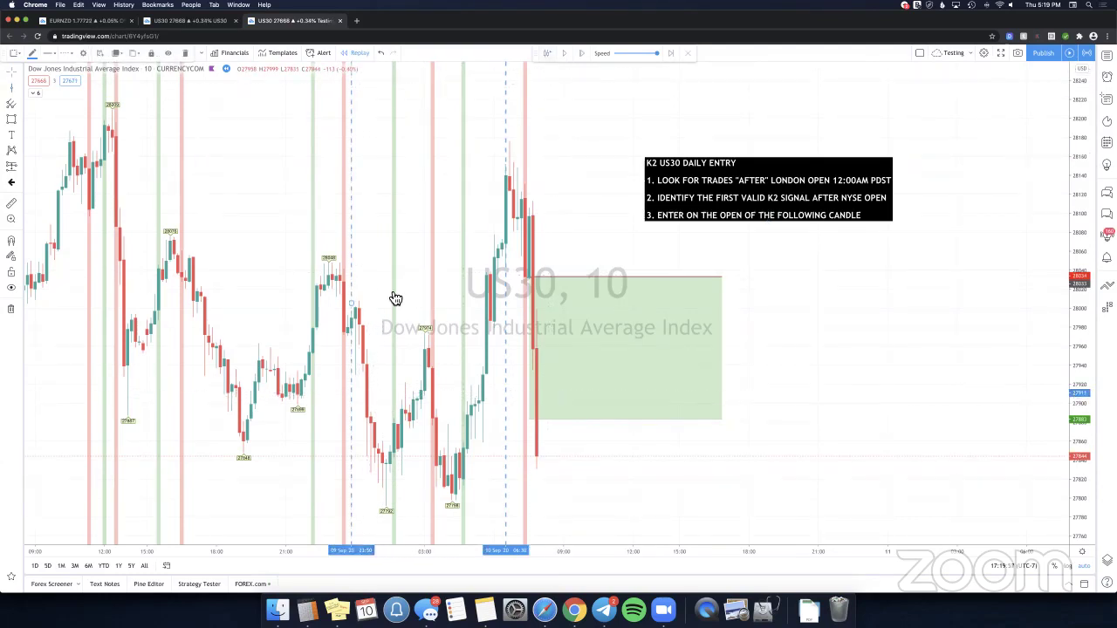
{"action": "left_click", "coordinate": [645, 318]}
{"action": "left_click", "coordinate": [537, 281]}
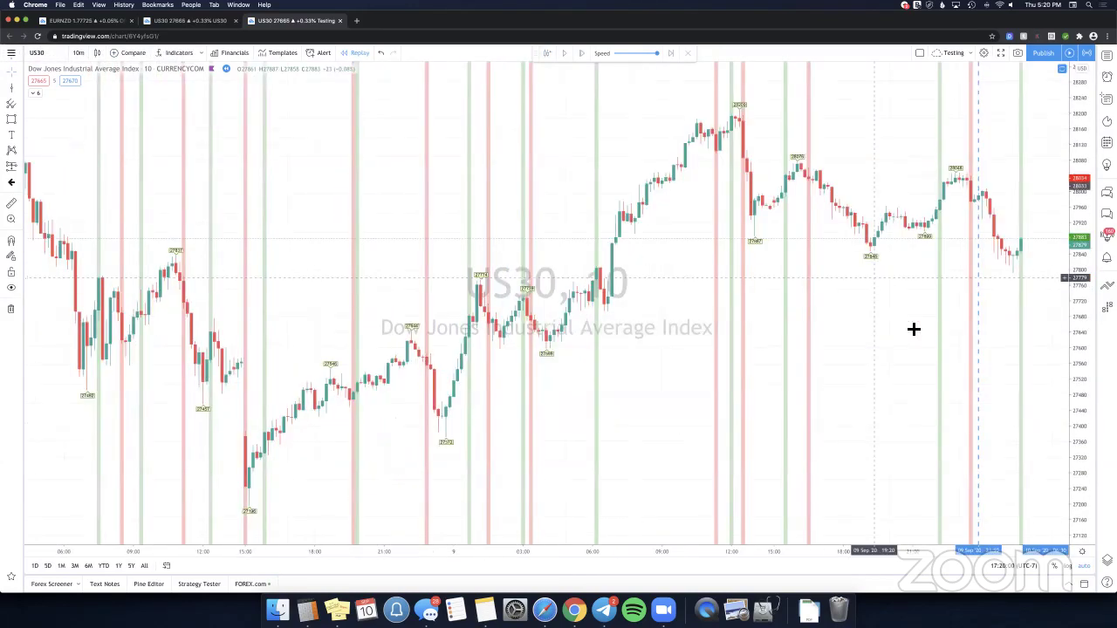
Clear the old short position and the 06:30 line, and move the rules note down beside the latest candles.
{"action": "left_click_drag", "start_coordinate": [874, 277], "coordinate": [541, 285]}
{"action": "left_click_drag", "start_coordinate": [800, 281], "coordinate": [636, 347]}
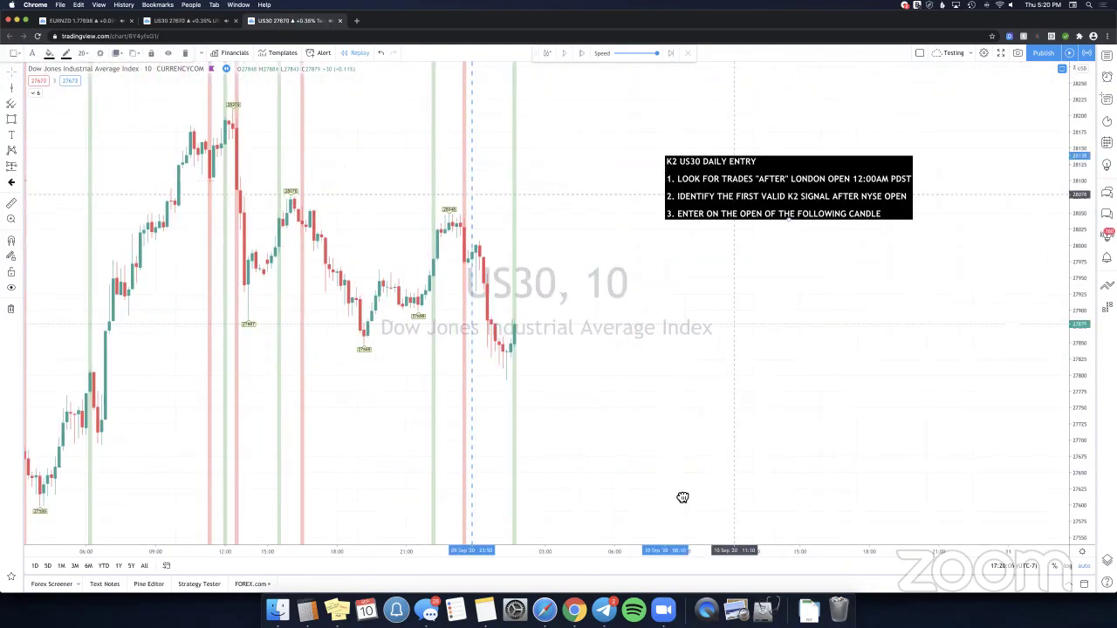
{"action": "left_click_drag", "start_coordinate": [766, 198], "coordinate": [731, 467]}
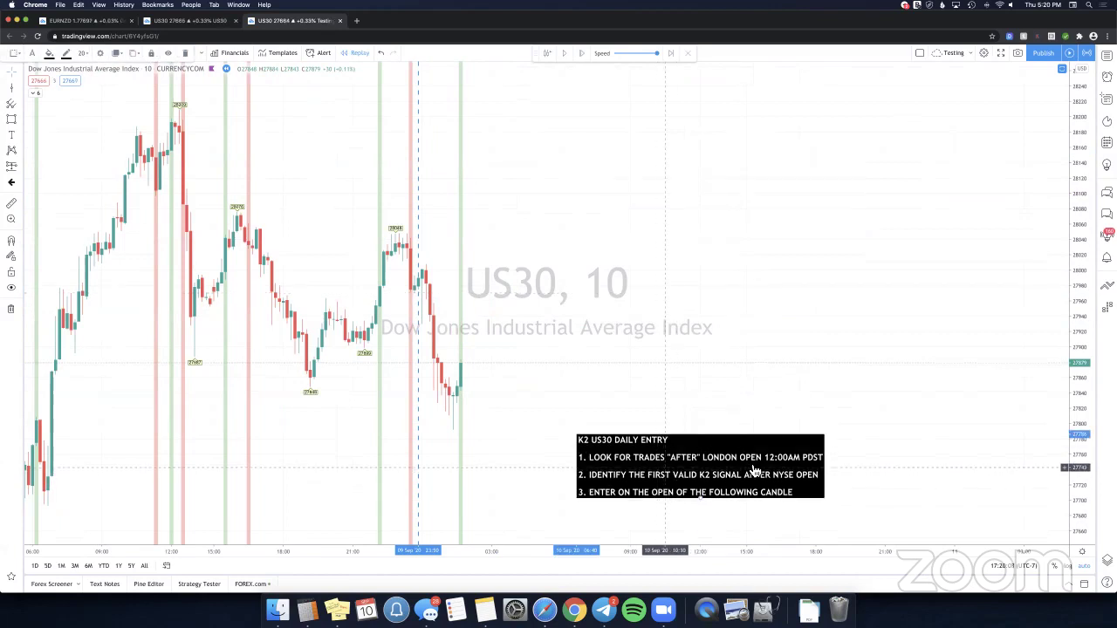
Shift the London open line to 00:00 on 10 Sep and nudge the rules note slightly higher.
{"action": "left_click", "coordinate": [424, 411]}
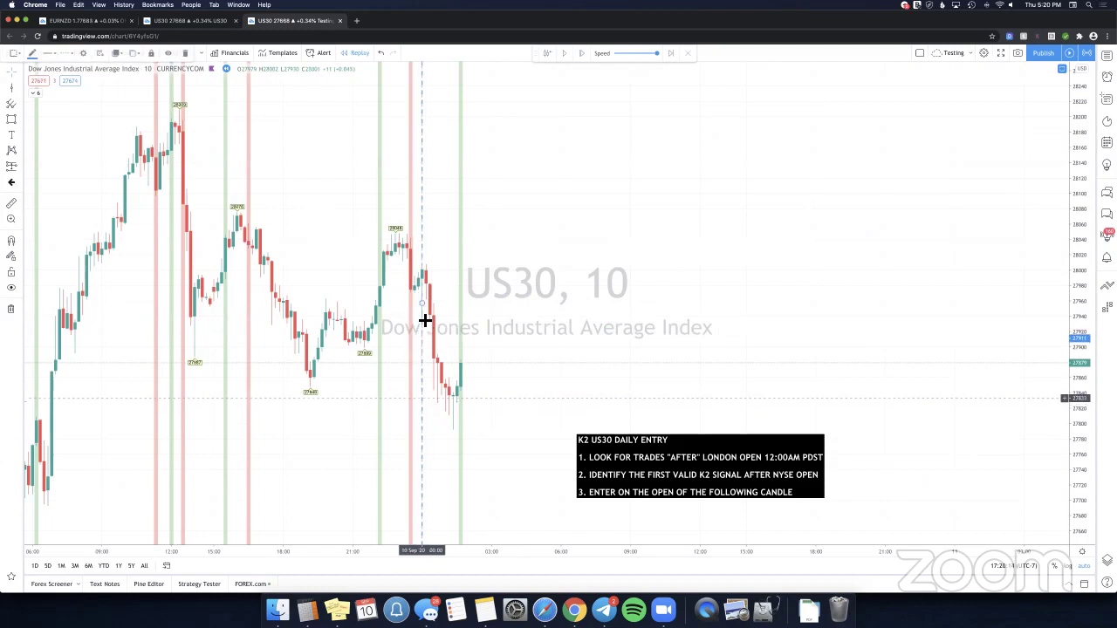
{"action": "left_click", "coordinate": [592, 469]}
{"action": "left_click_drag", "start_coordinate": [661, 481], "coordinate": [661, 452]}
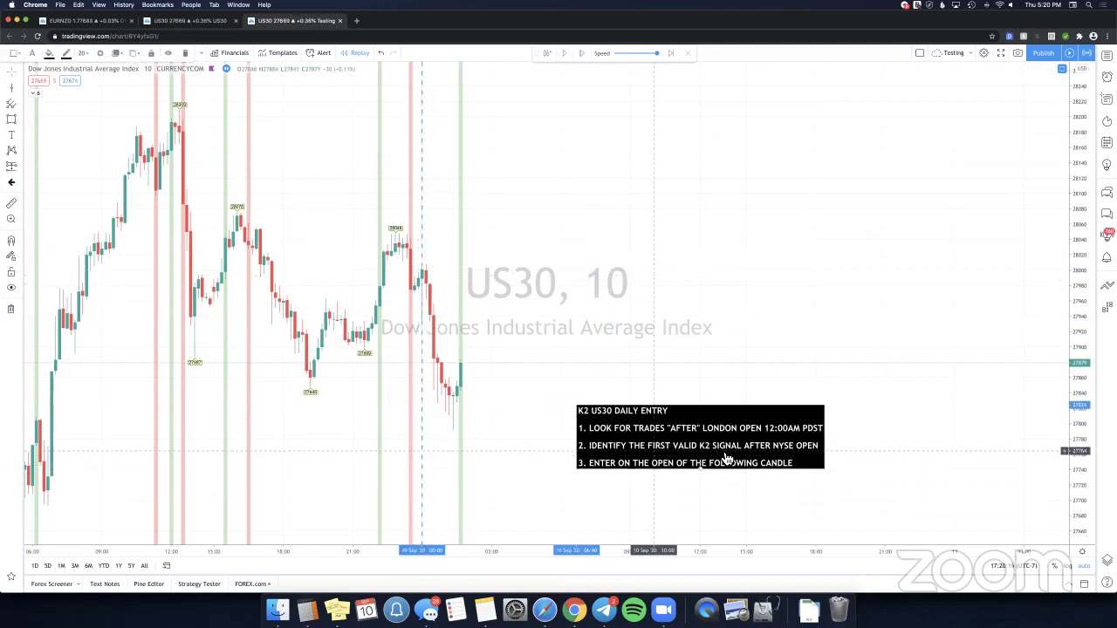
{"action": "left_click", "coordinate": [463, 393]}
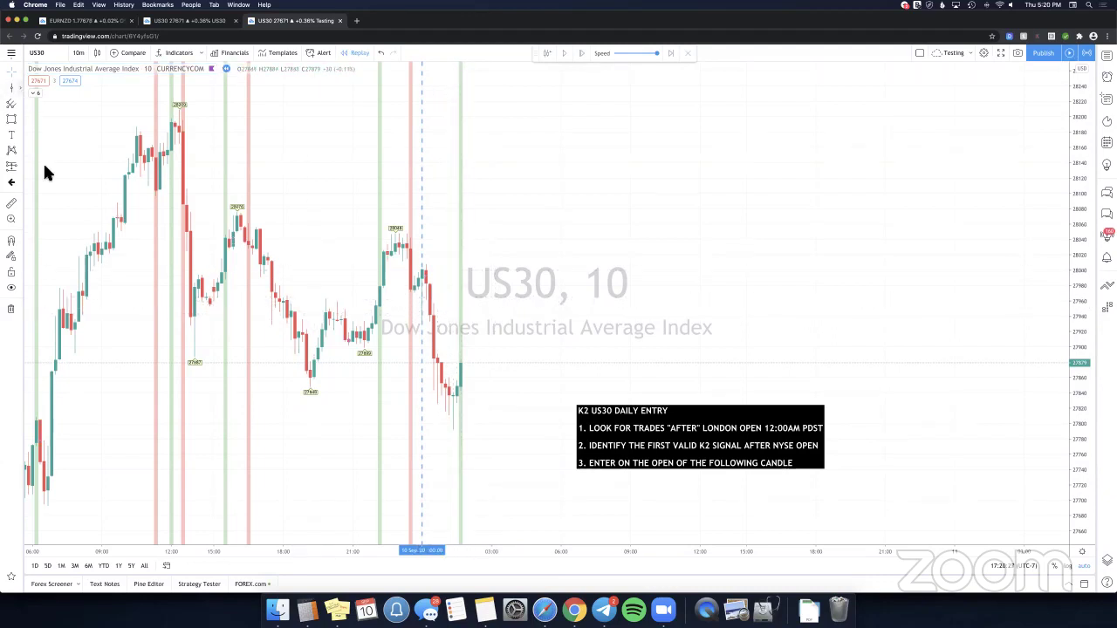
Draw an arrow down the sell-off after the 00:00 line, from about 28010 to 27855, and delete it again.
{"action": "left_click", "coordinate": [20, 87]}
{"action": "left_click", "coordinate": [49, 230]}
{"action": "left_click", "coordinate": [427, 263]}
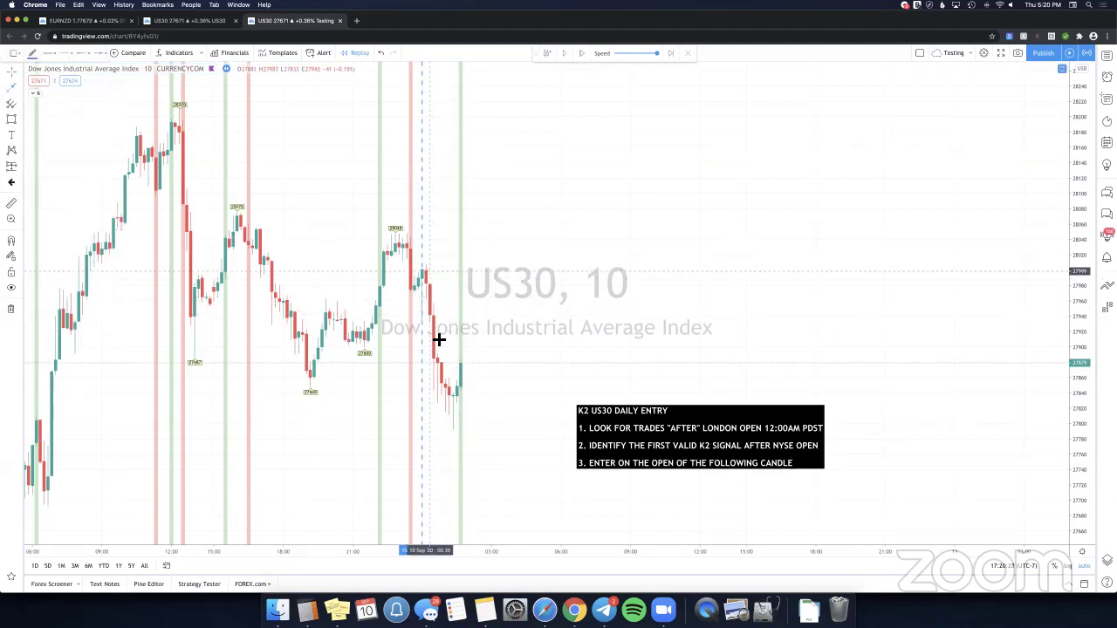
{"action": "left_click", "coordinate": [454, 384]}
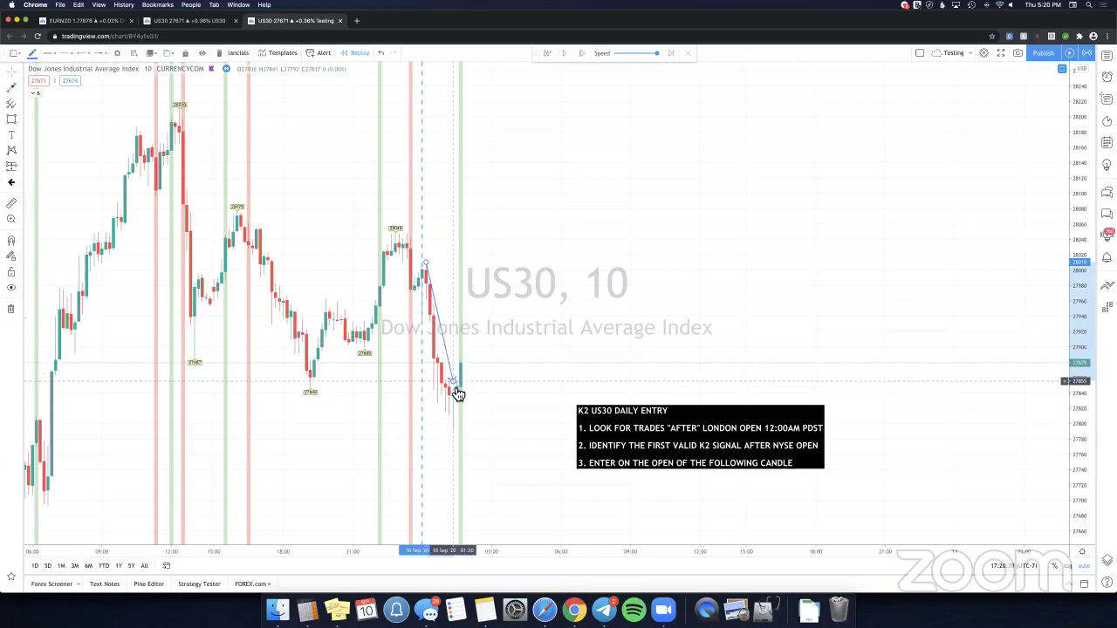
{"action": "key", "text": "Delete"}
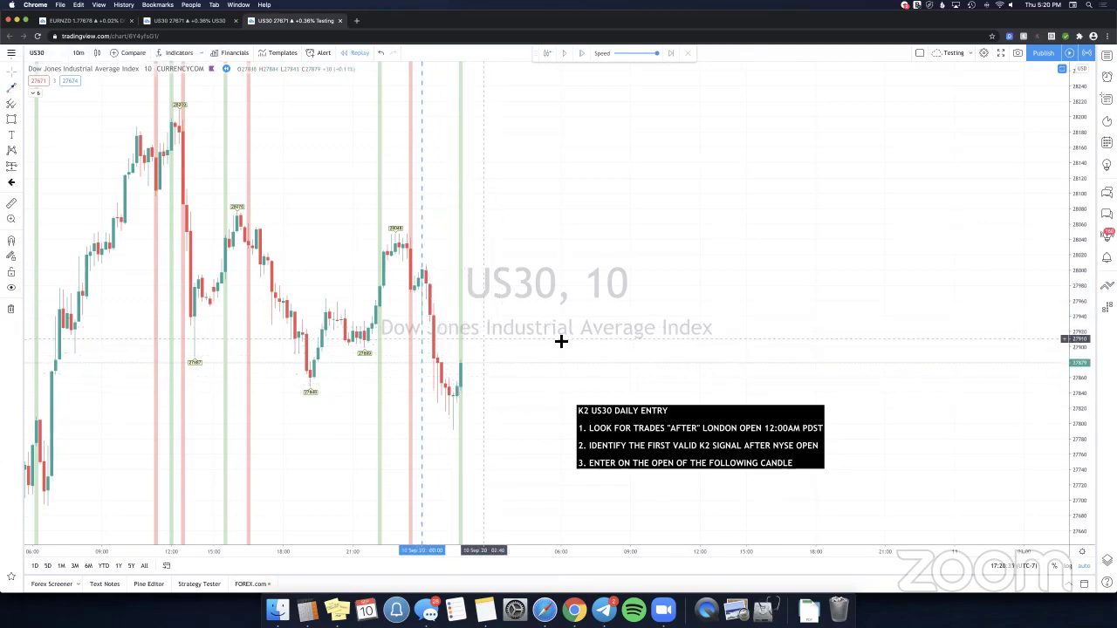
Restart the bar replay at the London open line, so the chart ends at the 00:00 candle on 10 Sep.
{"action": "left_click_drag", "start_coordinate": [548, 331], "coordinate": [584, 329]}
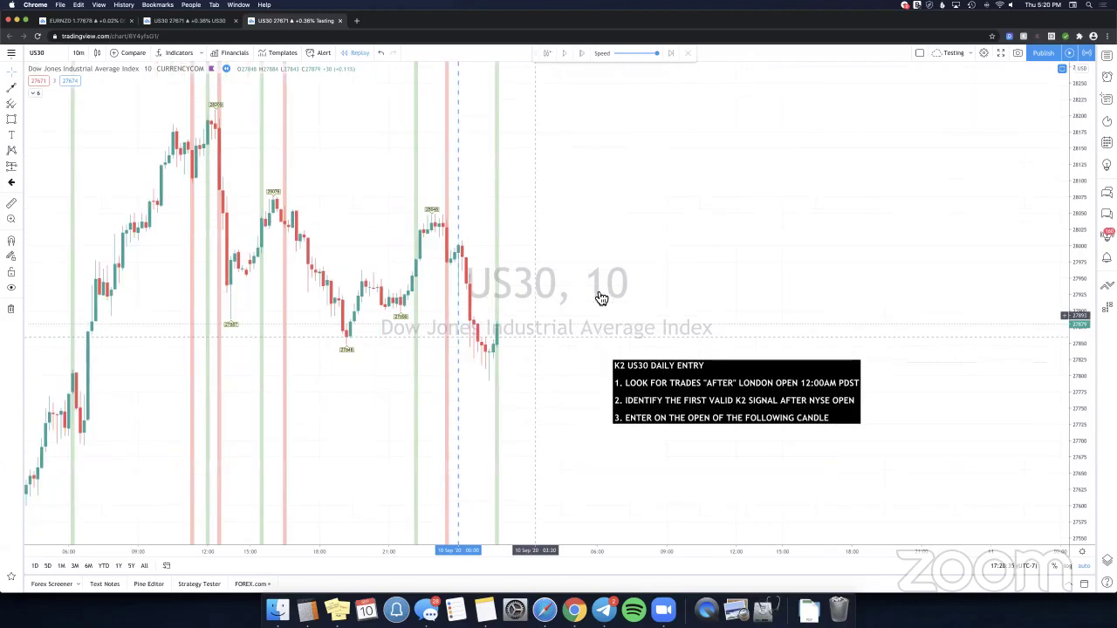
{"action": "scroll", "coordinate": [606, 297], "scroll_direction": "left", "scroll_amount": 5}
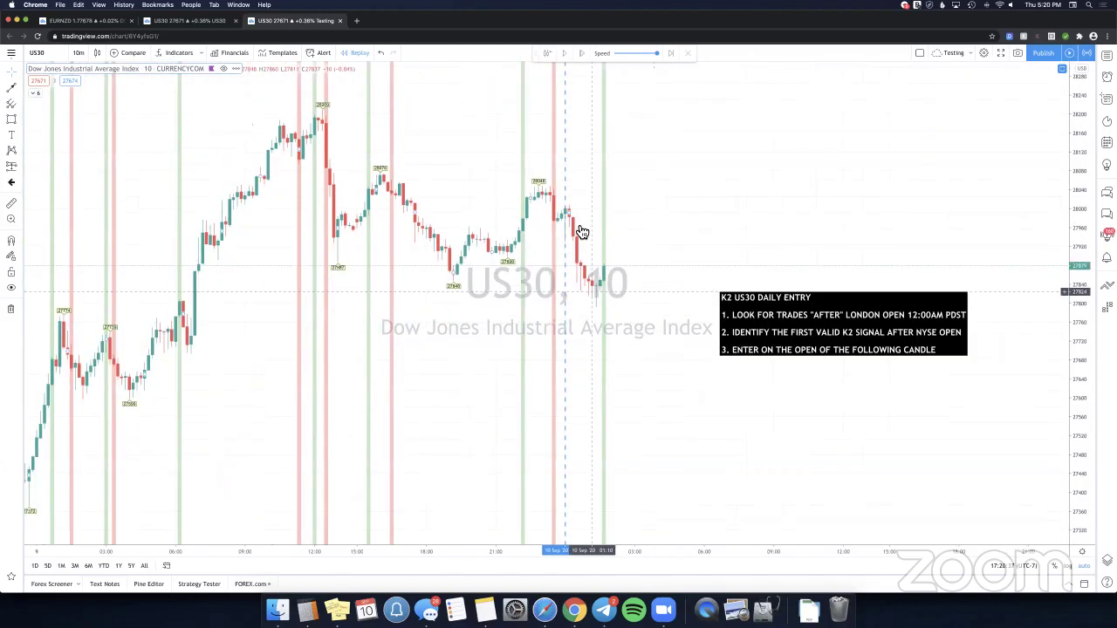
{"action": "scroll", "coordinate": [586, 220], "scroll_direction": "left", "scroll_amount": 2}
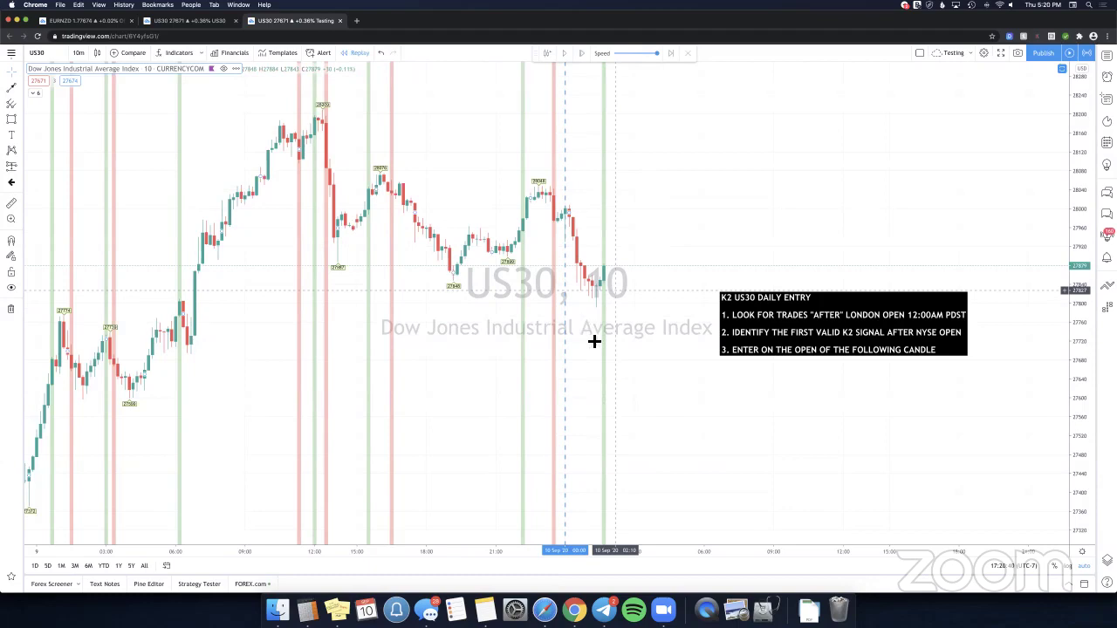
{"action": "scroll", "coordinate": [593, 331], "scroll_direction": "right", "scroll_amount": 1}
{"action": "scroll", "coordinate": [611, 317], "scroll_direction": "right", "scroll_amount": 2}
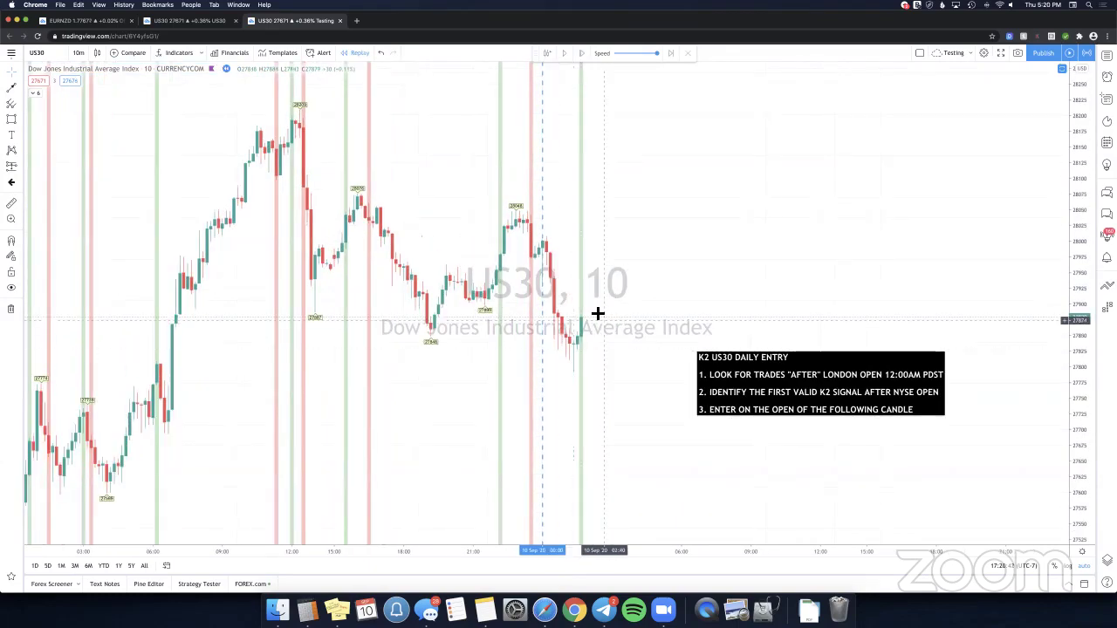
{"action": "scroll", "coordinate": [519, 250], "scroll_direction": "right", "scroll_amount": 2}
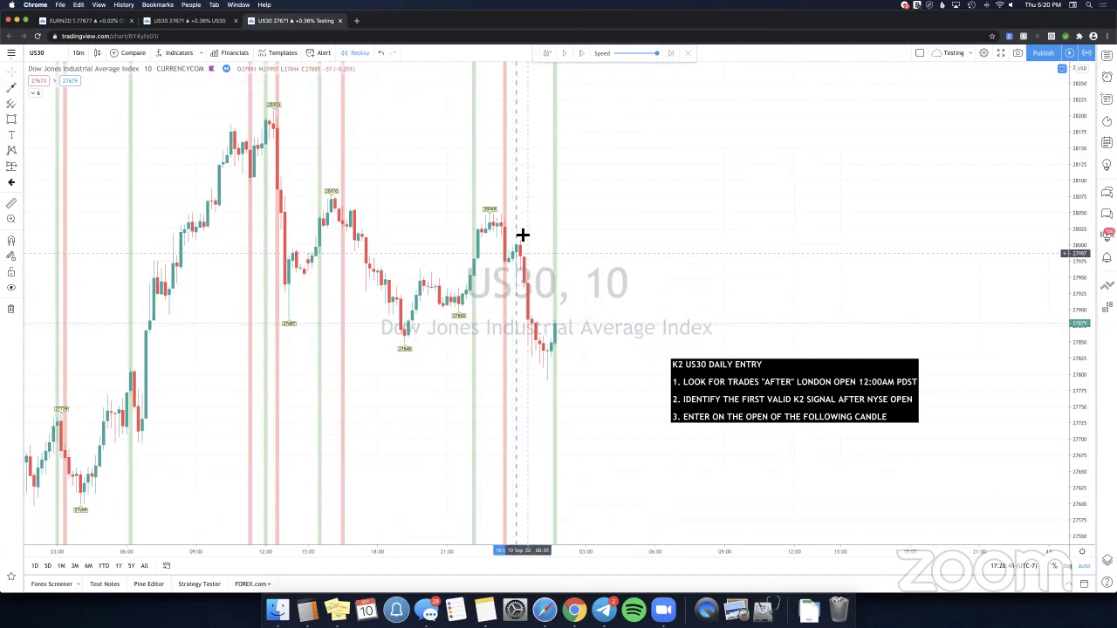
{"action": "left_click", "coordinate": [553, 54]}
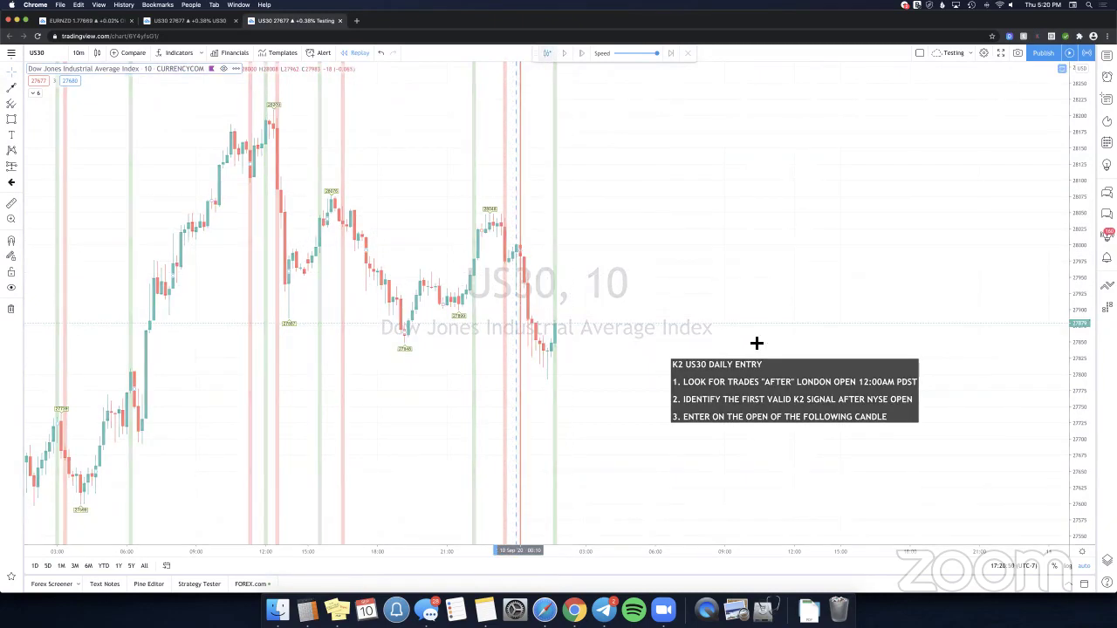
{"action": "left_click", "coordinate": [518, 318]}
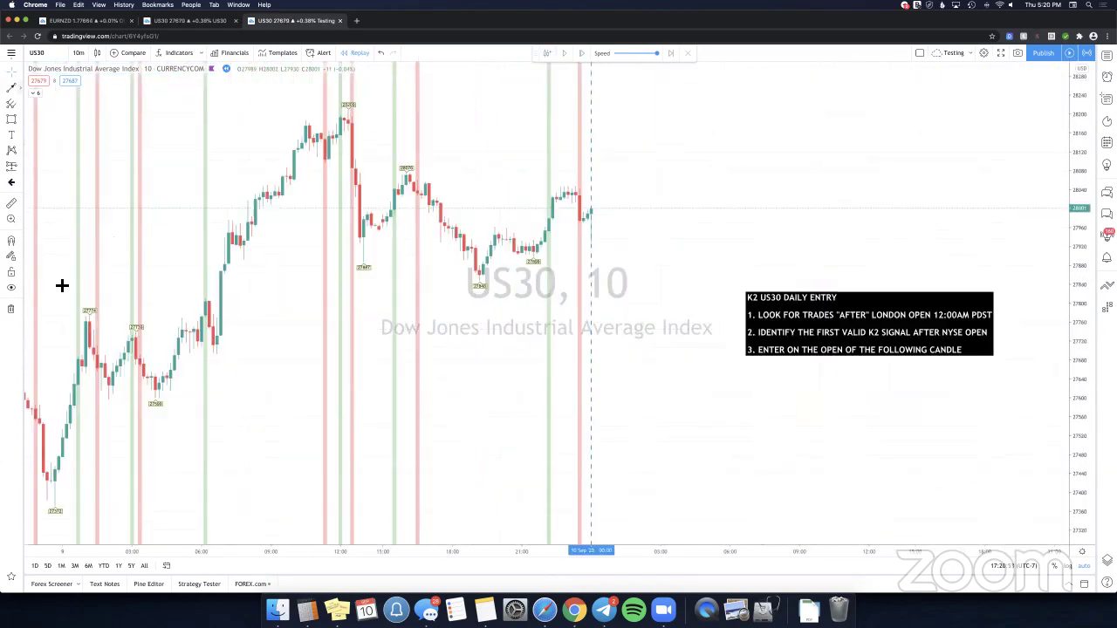
Draw a descending parallel channel from the 9 Sep high near 28213 to about 27962, with its lower edge along the swing lows.
{"action": "left_click", "coordinate": [19, 87]}
{"action": "left_click", "coordinate": [59, 280]}
{"action": "left_click", "coordinate": [348, 106]}
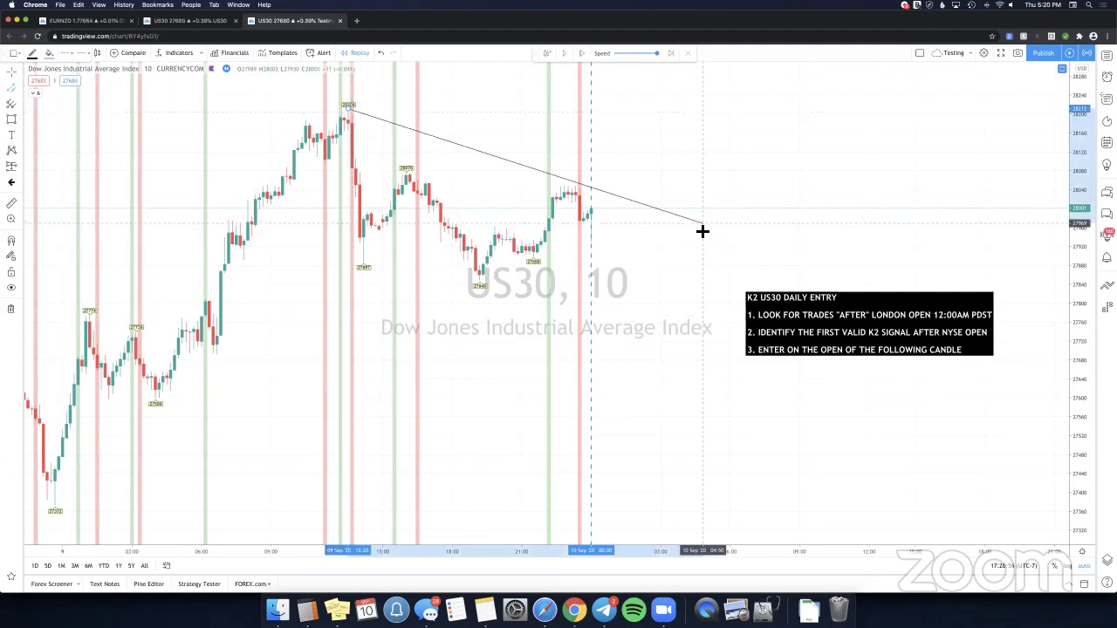
{"action": "left_click", "coordinate": [702, 227]}
{"action": "left_click", "coordinate": [393, 279]}
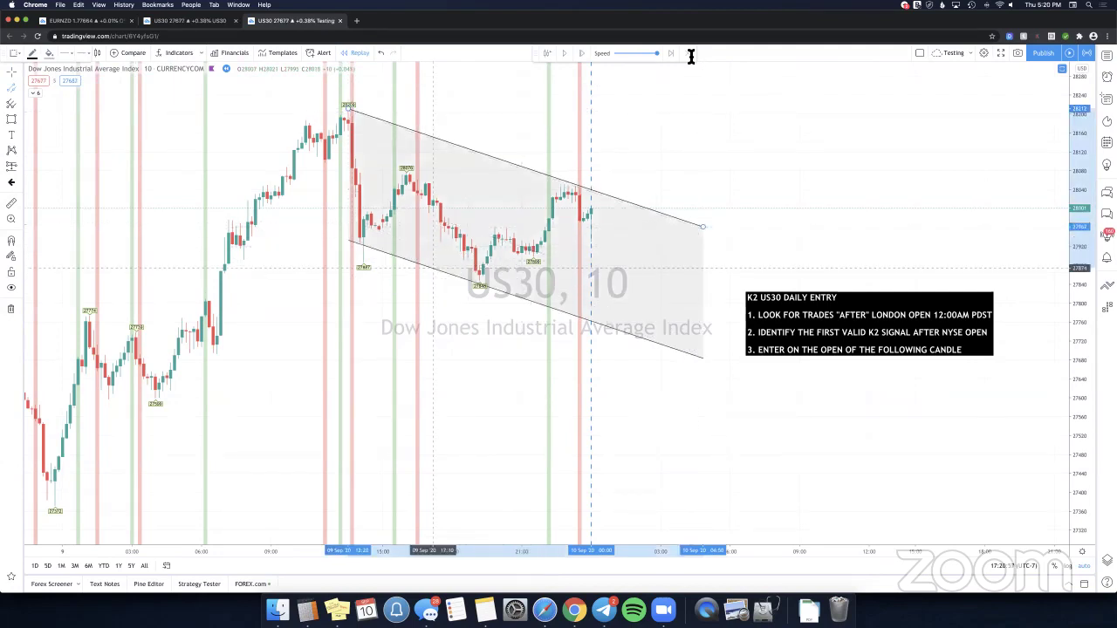
Advance the replay past the 00:00 line and draw a downward arrow from about 27940 to 27697 inside the channel.
{"action": "left_click", "coordinate": [583, 55]}
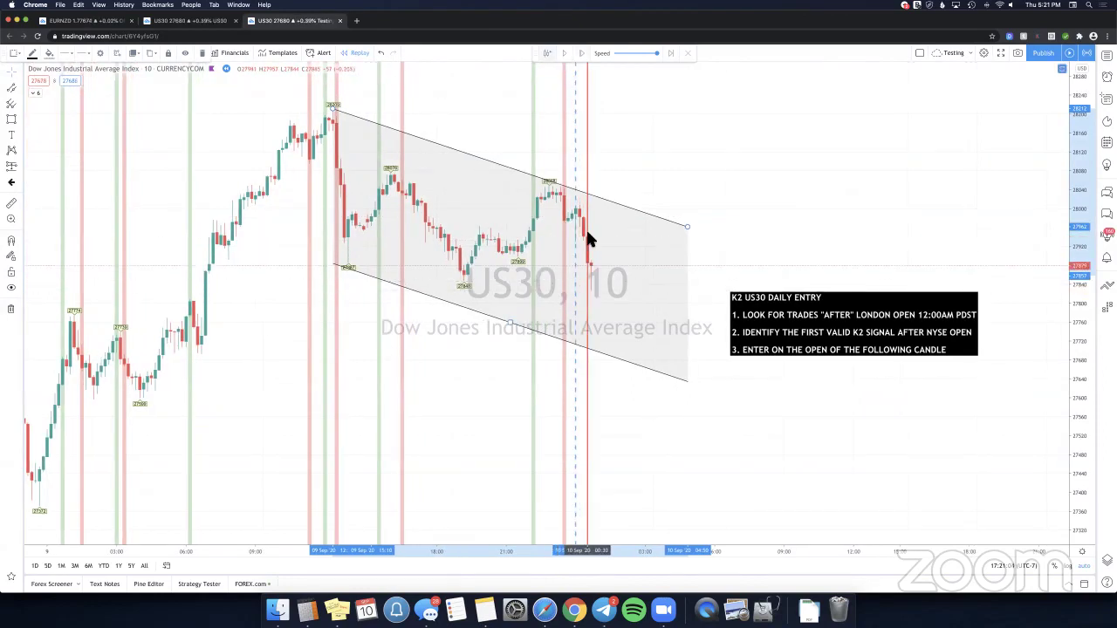
{"action": "left_click", "coordinate": [588, 233]}
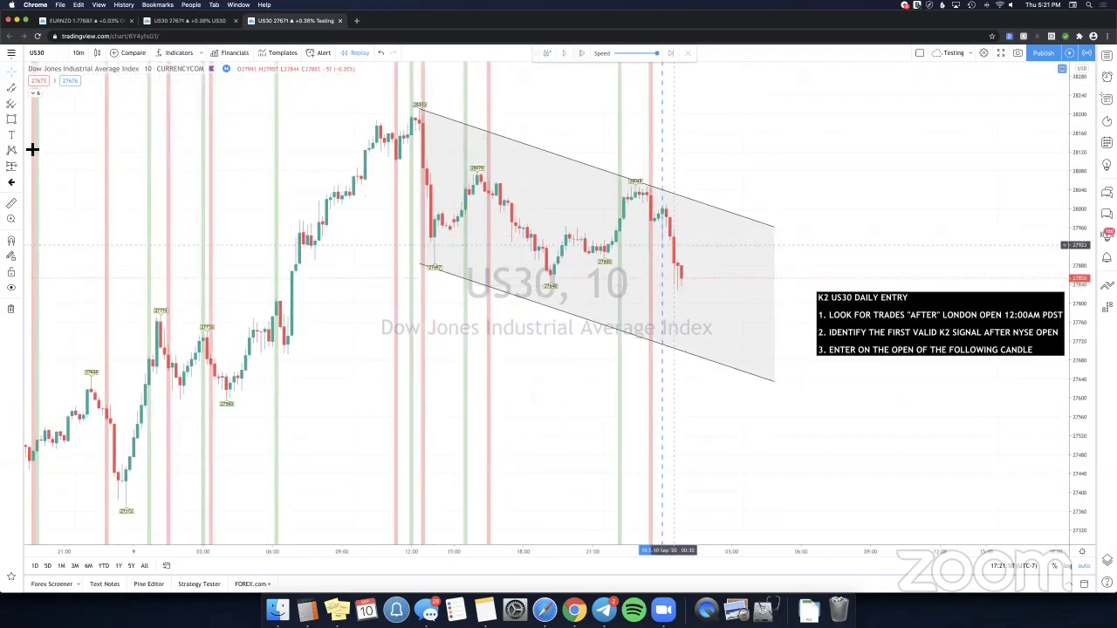
{"action": "left_click", "coordinate": [19, 88]}
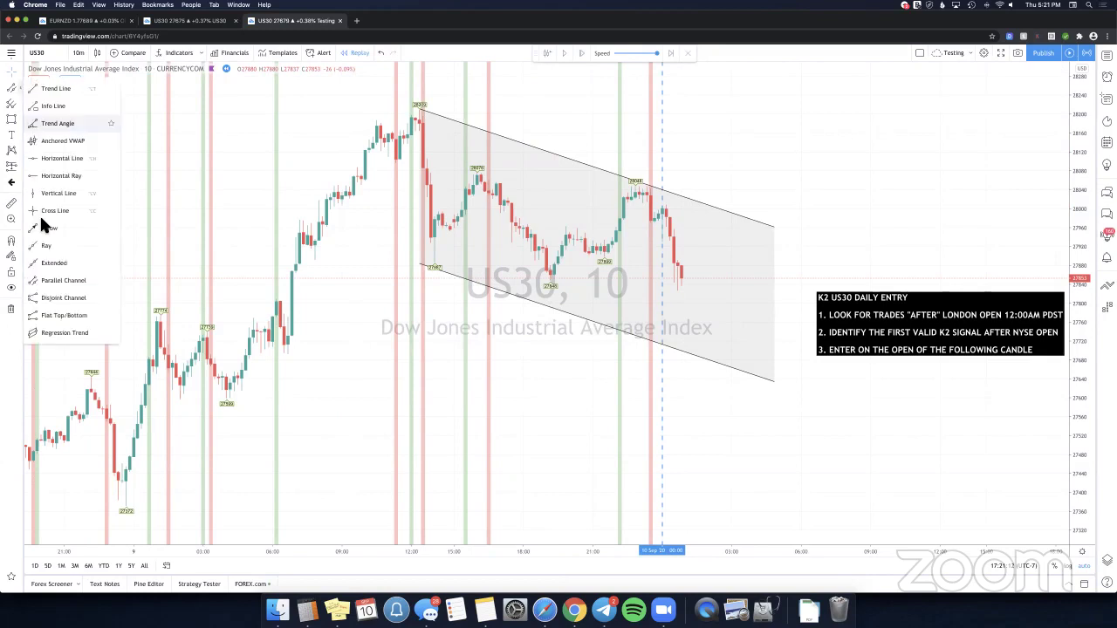
{"action": "left_click", "coordinate": [696, 238]}
{"action": "left_click", "coordinate": [719, 351]}
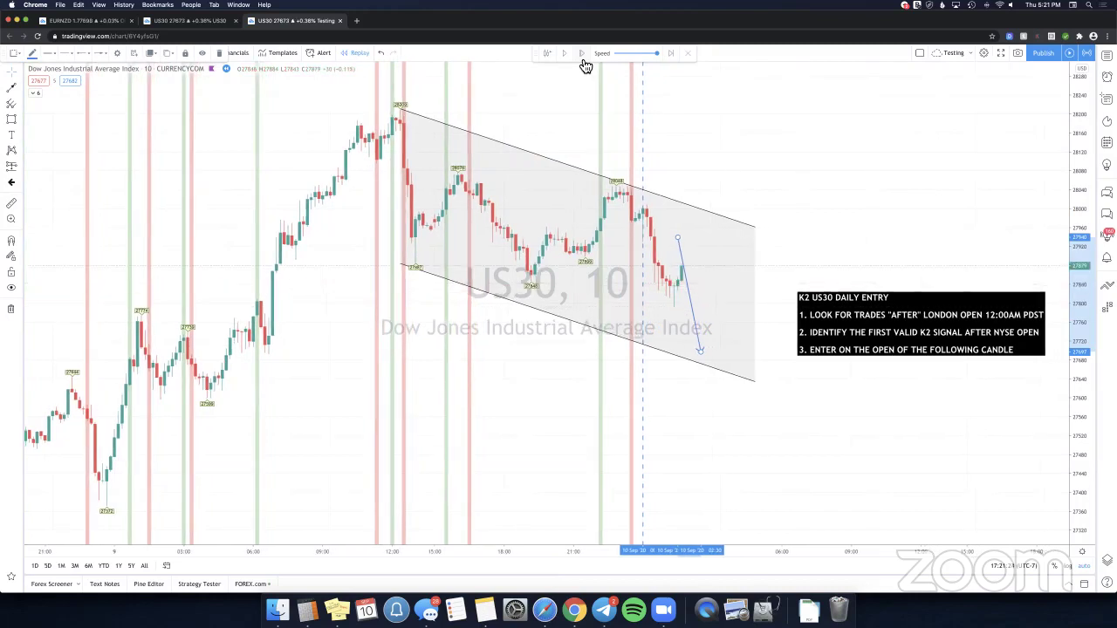
Restart the replay at the 01:40 green signal candle and clear the channel and arrow from the chart.
{"action": "left_click", "coordinate": [551, 55]}
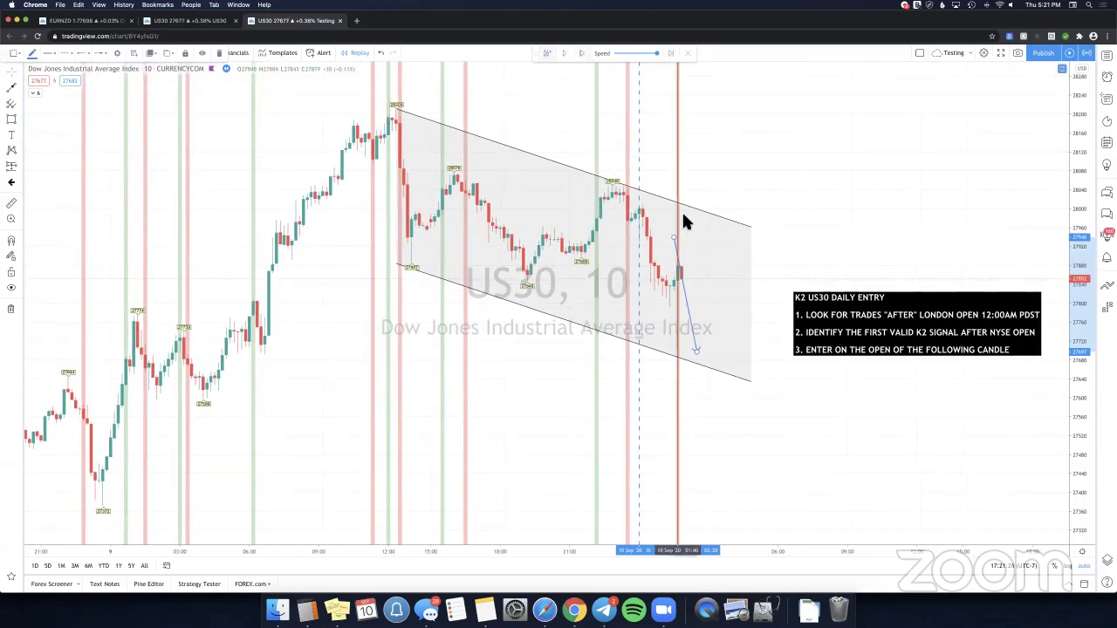
{"action": "left_click", "coordinate": [682, 210]}
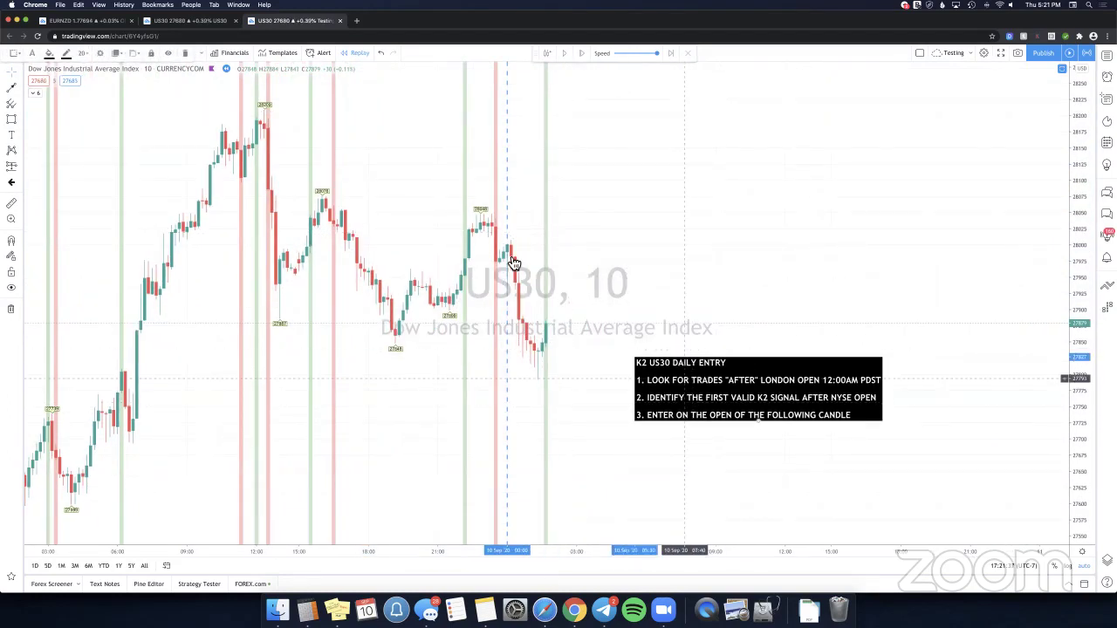
Move the rules note clear of the price action and place a long position at 27878, just after the 01:40 green signal candle.
{"action": "left_click", "coordinate": [710, 399]}
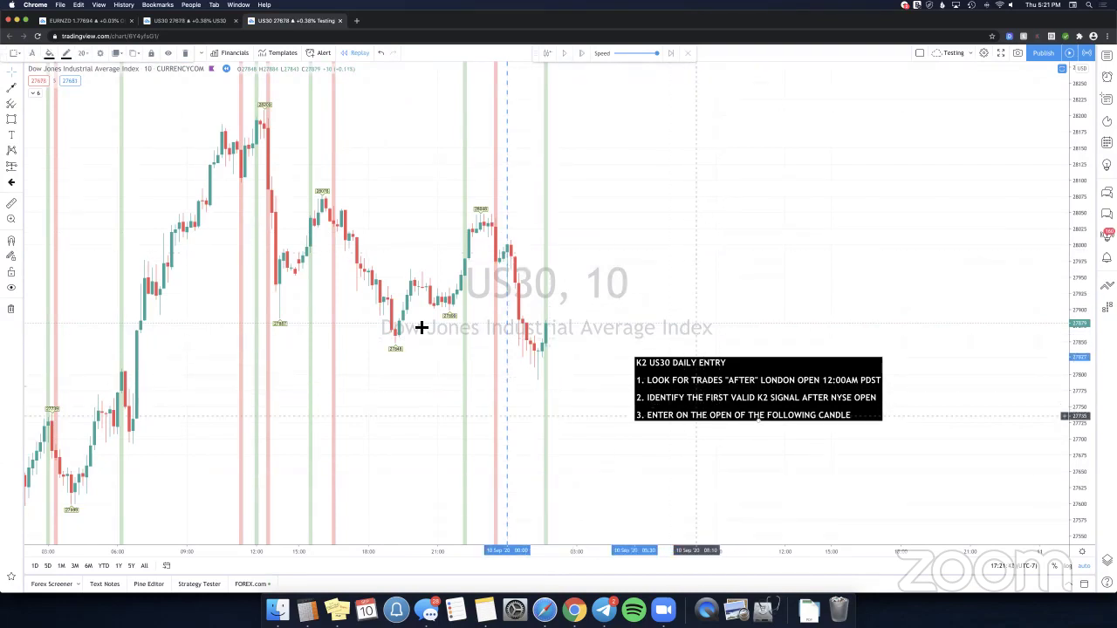
{"action": "left_click_drag", "start_coordinate": [698, 414], "coordinate": [870, 422]}
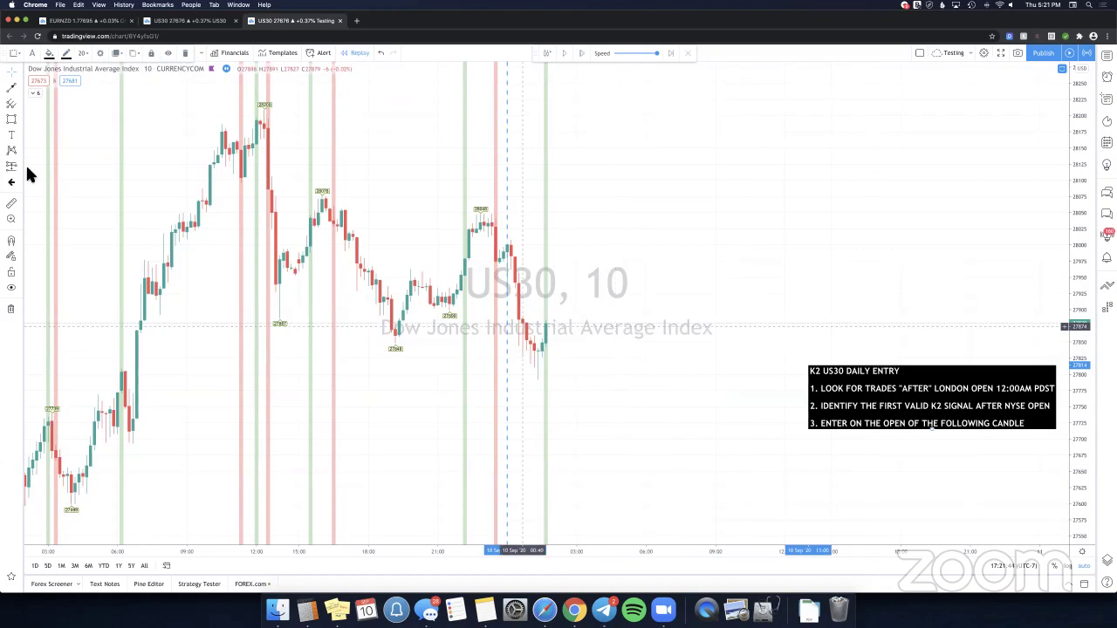
{"action": "left_click", "coordinate": [28, 172]}
{"action": "left_click", "coordinate": [34, 172]}
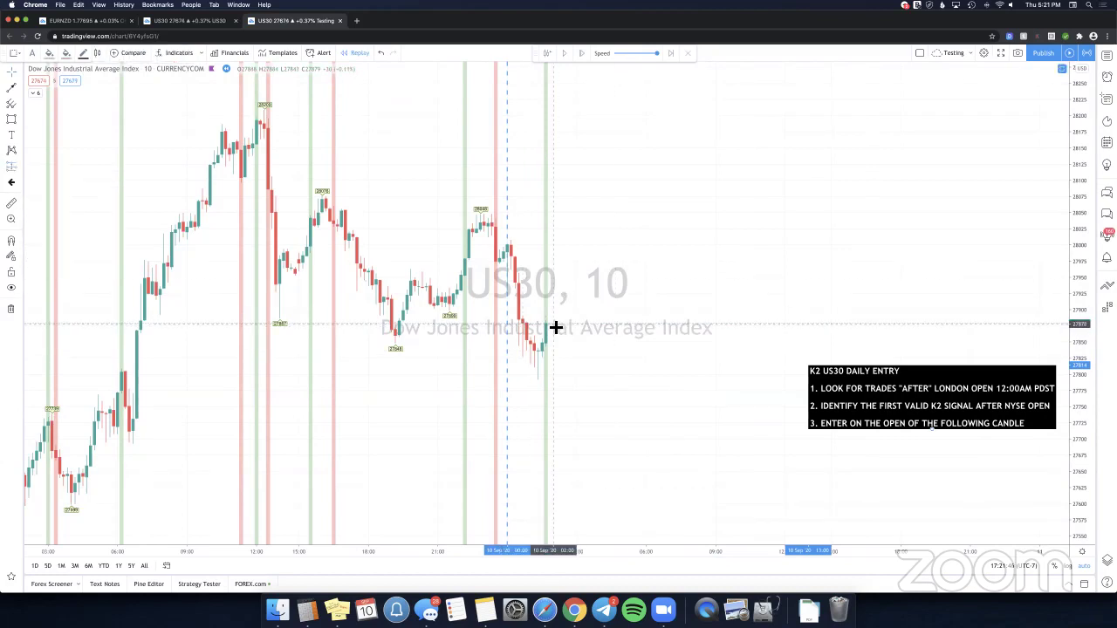
{"action": "left_click", "coordinate": [553, 327]}
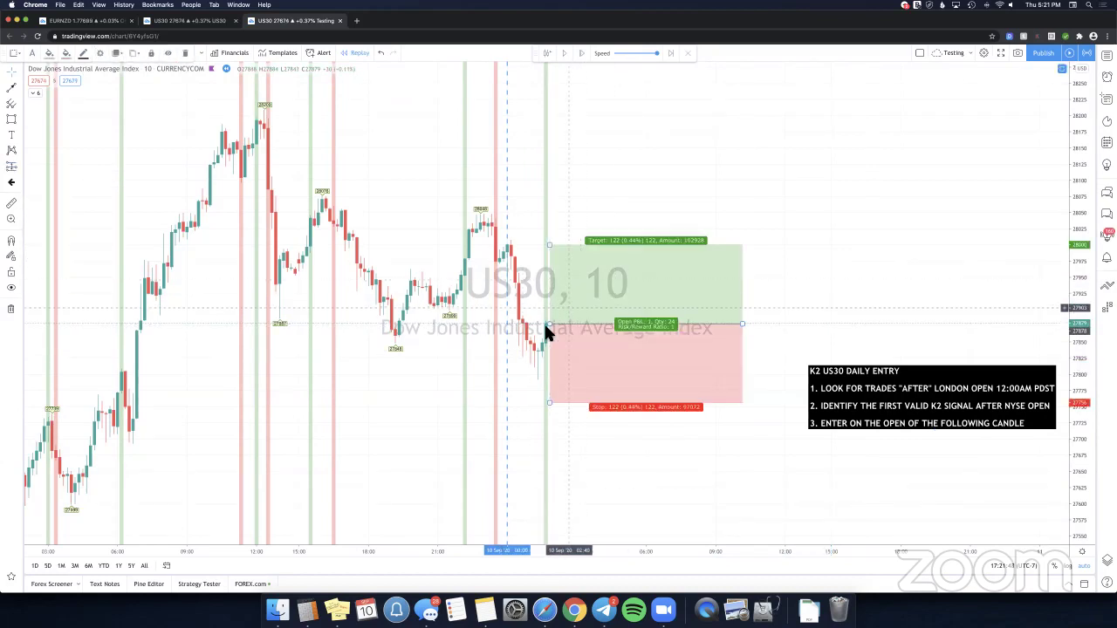
Set the long position's profit level and stop level to 150 ticks each.
{"action": "double_click", "coordinate": [543, 321]}
{"action": "double_click", "coordinate": [542, 322]}
{"action": "type", "text": "150"}
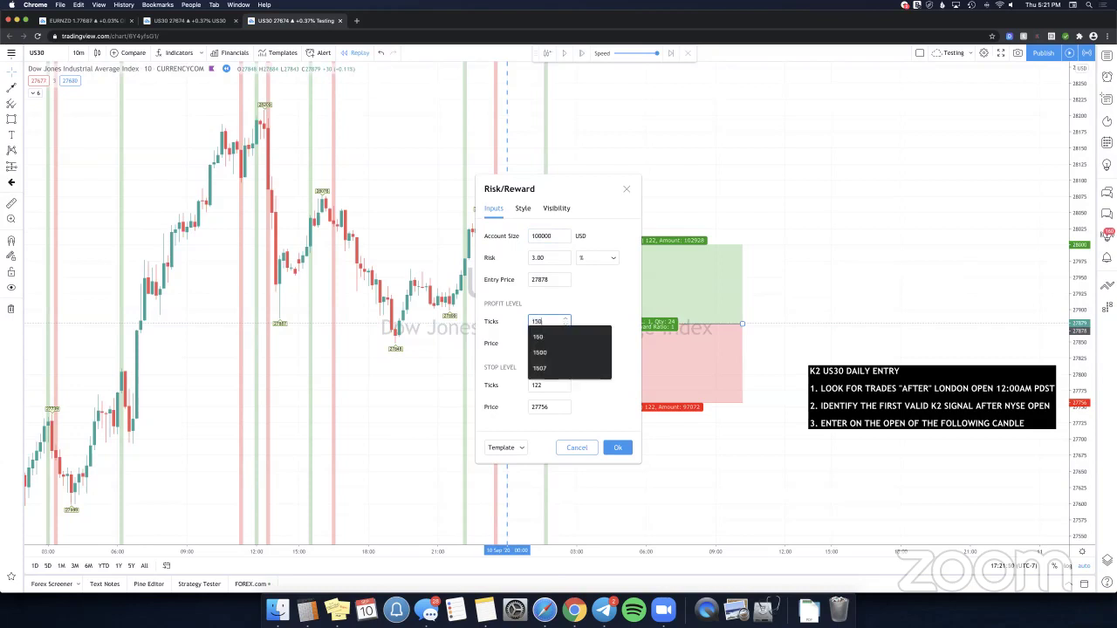
{"action": "key", "text": "Tab"}
{"action": "key", "text": "Tab"}
{"action": "type", "text": "150"}
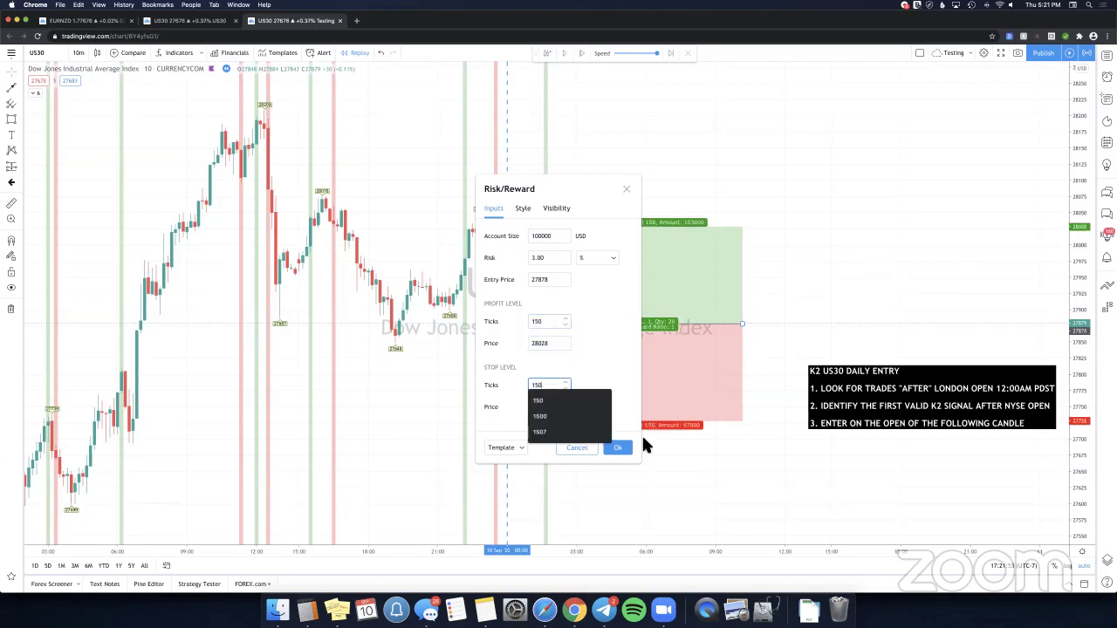
{"action": "left_click", "coordinate": [716, 473]}
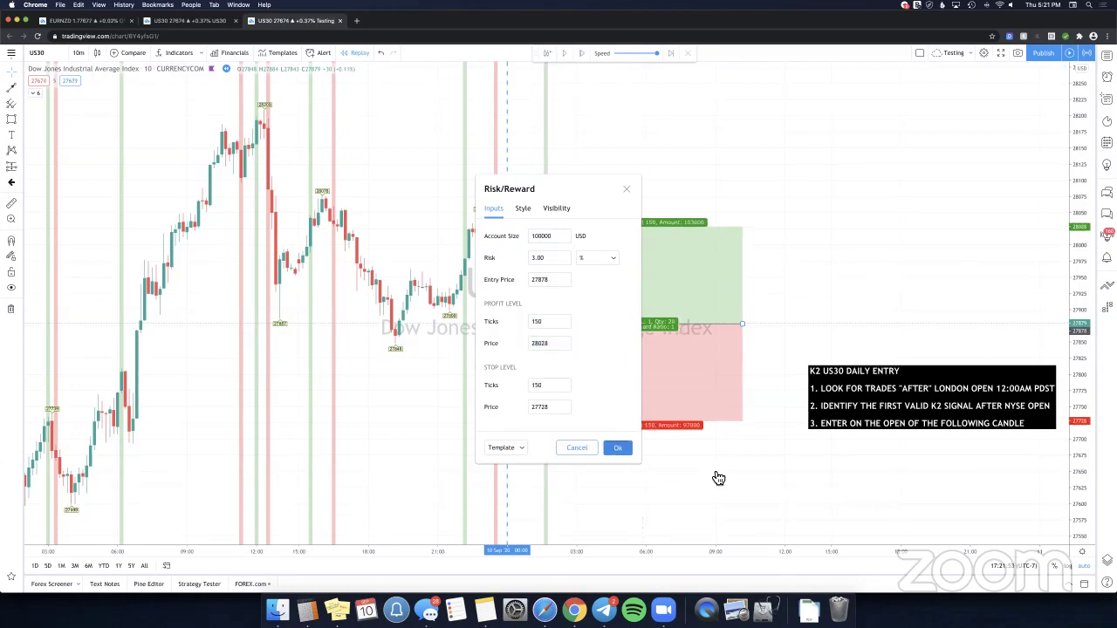
Play the replay past the long target, narrow the position to end near the target-hit candle, and bring the rules note back into view.
{"action": "left_click", "coordinate": [567, 58]}
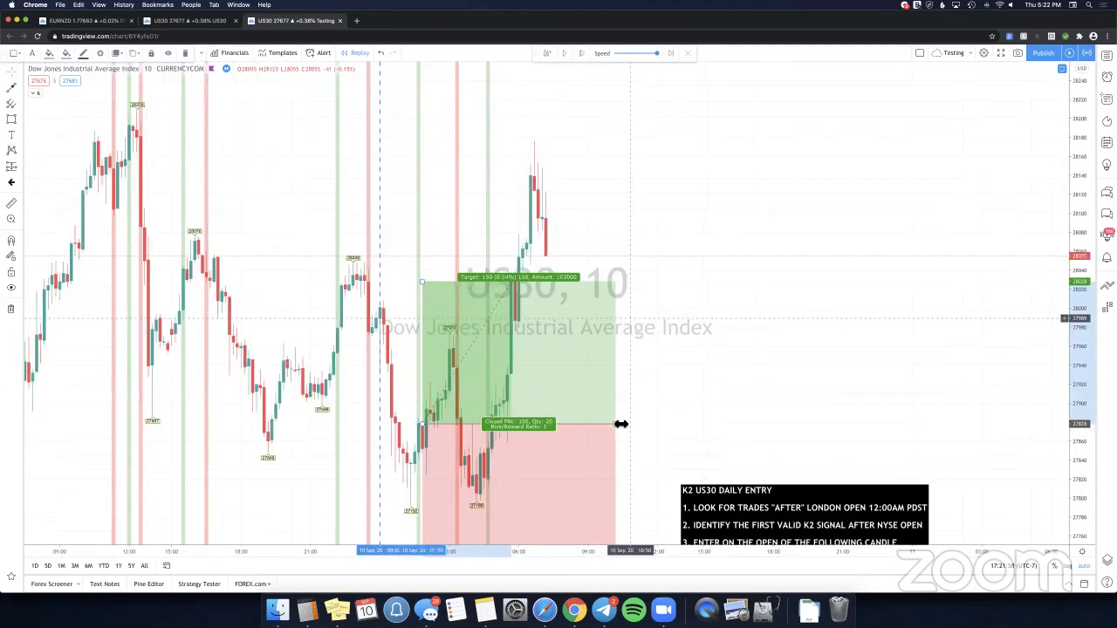
{"action": "left_click_drag", "start_coordinate": [621, 424], "coordinate": [524, 425]}
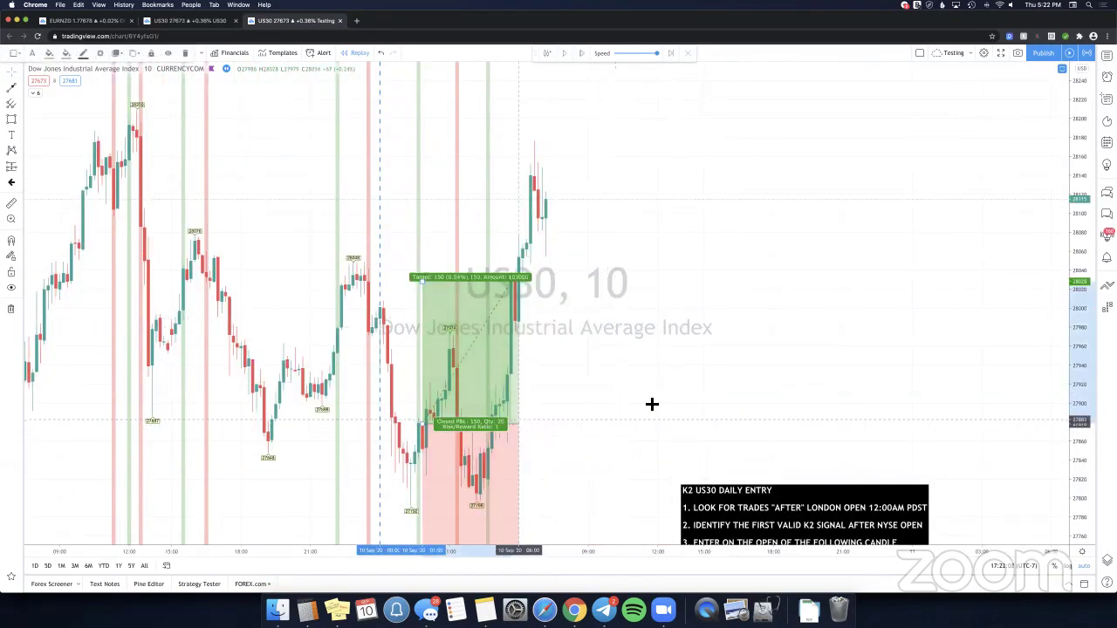
{"action": "left_click_drag", "start_coordinate": [557, 365], "coordinate": [543, 370]}
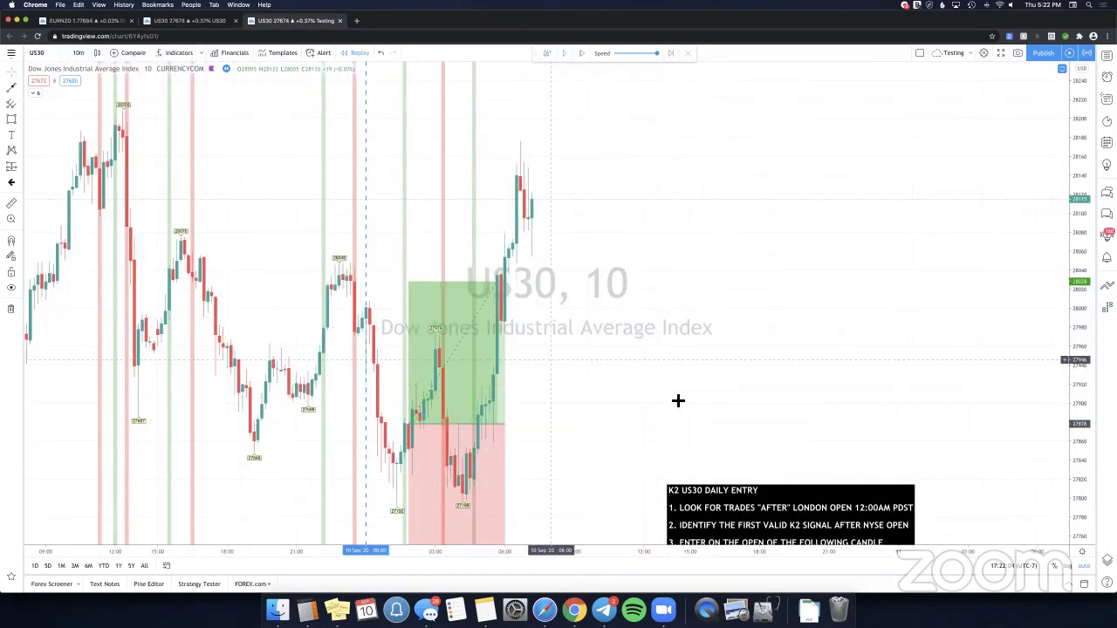
{"action": "left_click_drag", "start_coordinate": [710, 500], "coordinate": [675, 448]}
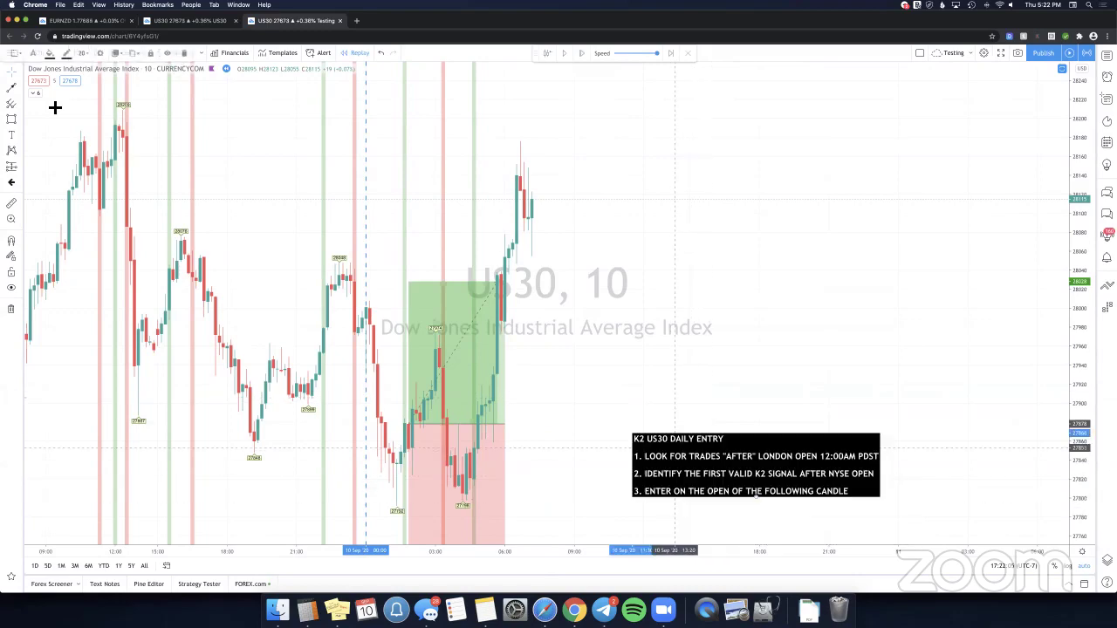
Mark 06:30 on 10 Sep with a vertical line and advance the replay to the next red signal candle.
{"action": "left_click", "coordinate": [21, 88]}
{"action": "left_click", "coordinate": [48, 196]}
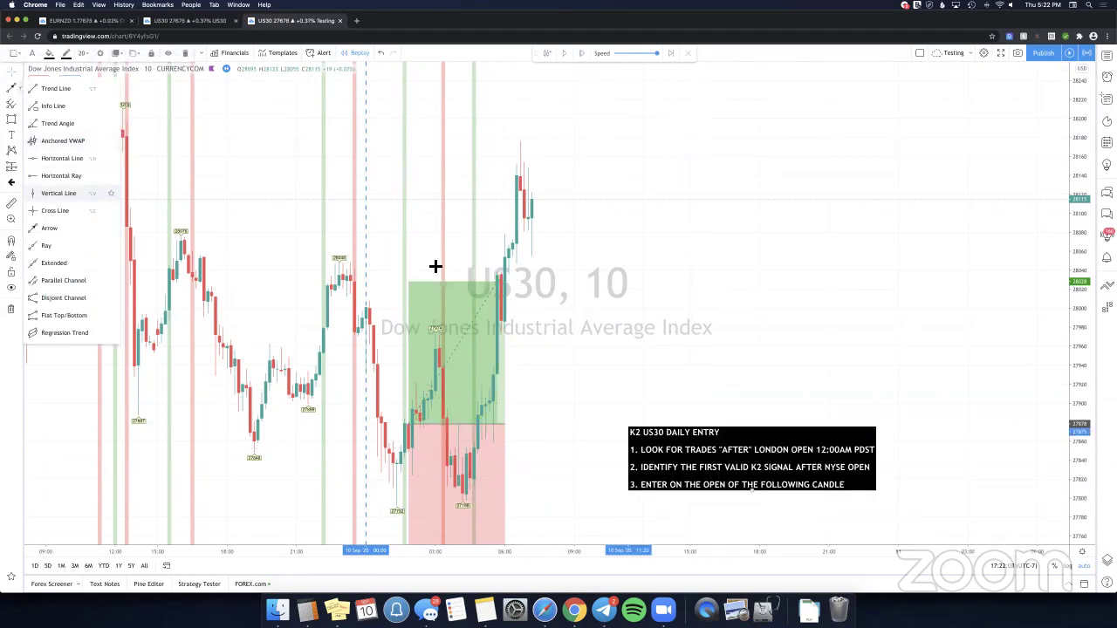
{"action": "left_click", "coordinate": [519, 255]}
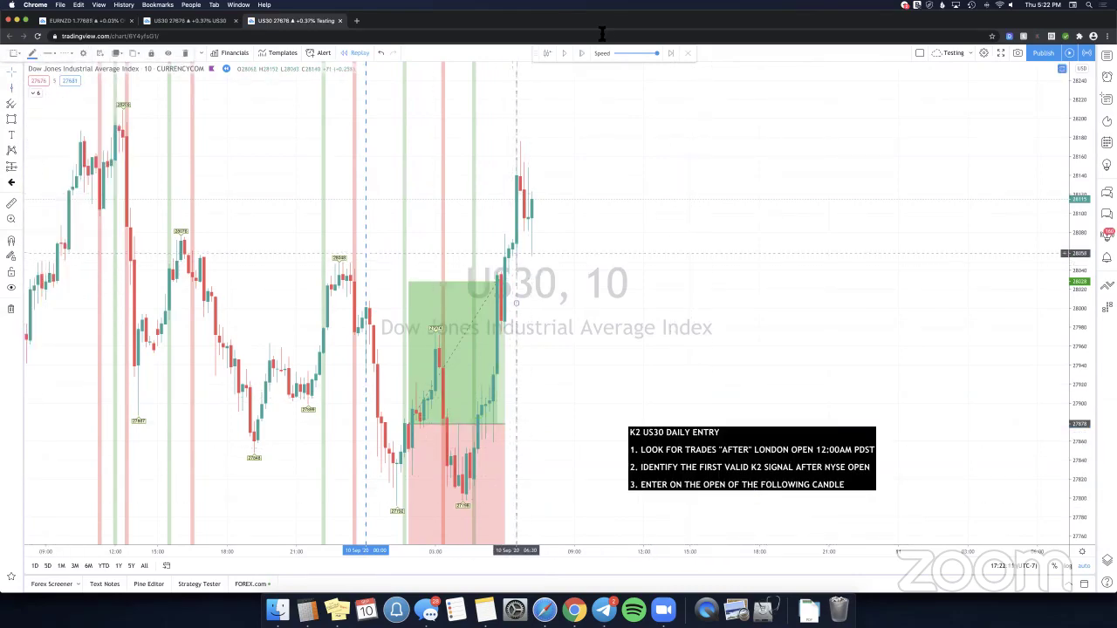
{"action": "left_click", "coordinate": [589, 54]}
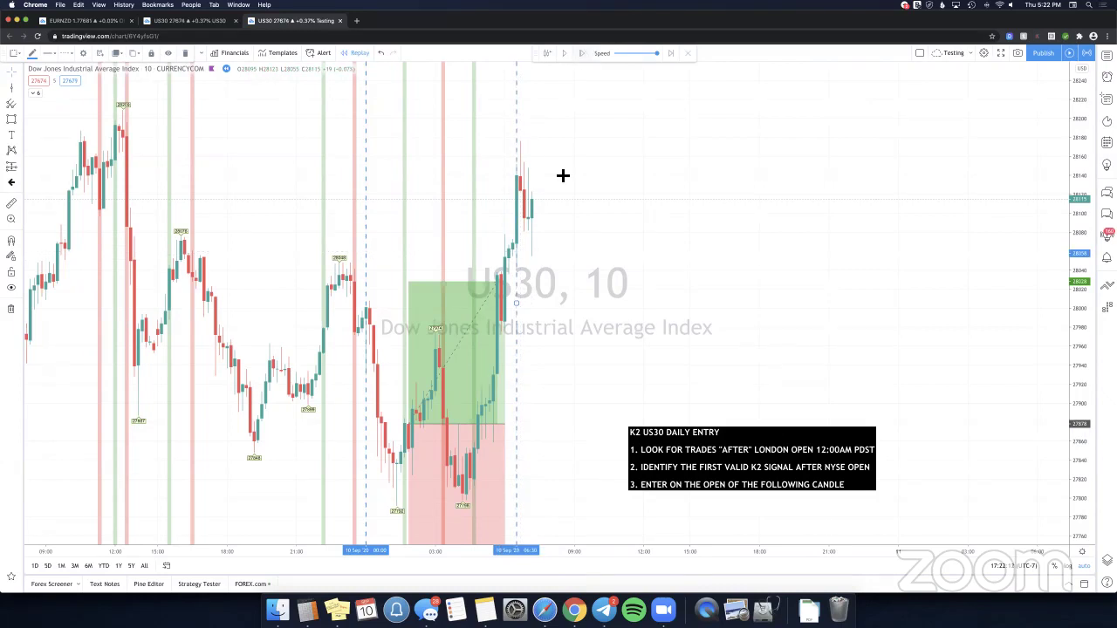
Place a short position with its entry at 28033, right after the red signal candle.
{"action": "left_click", "coordinate": [21, 167]}
{"action": "left_click", "coordinate": [52, 184]}
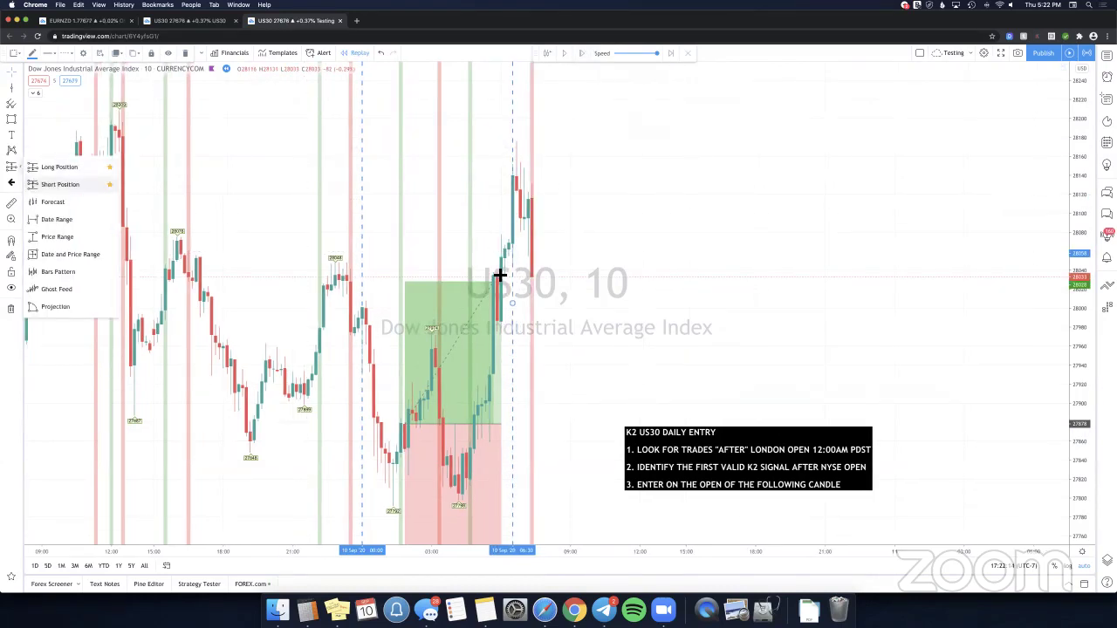
{"action": "left_click", "coordinate": [536, 276]}
{"action": "left_click", "coordinate": [575, 241]}
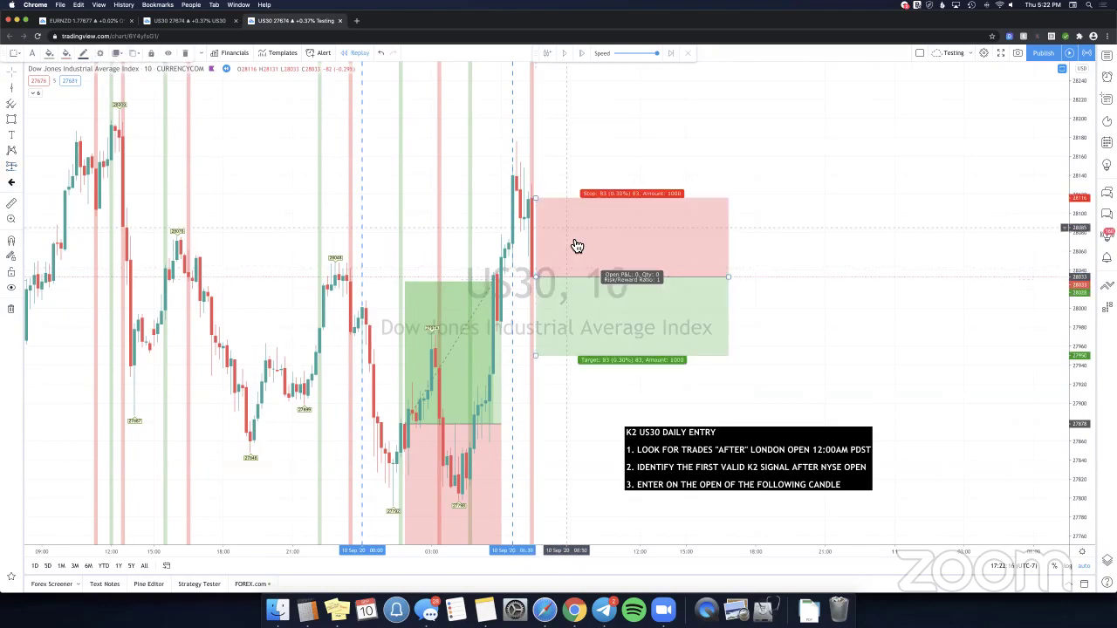
Set the short position's profit and stop levels to 150 ticks each and move the rules note clear of it.
{"action": "double_click", "coordinate": [543, 276]}
{"action": "double_click", "coordinate": [546, 321]}
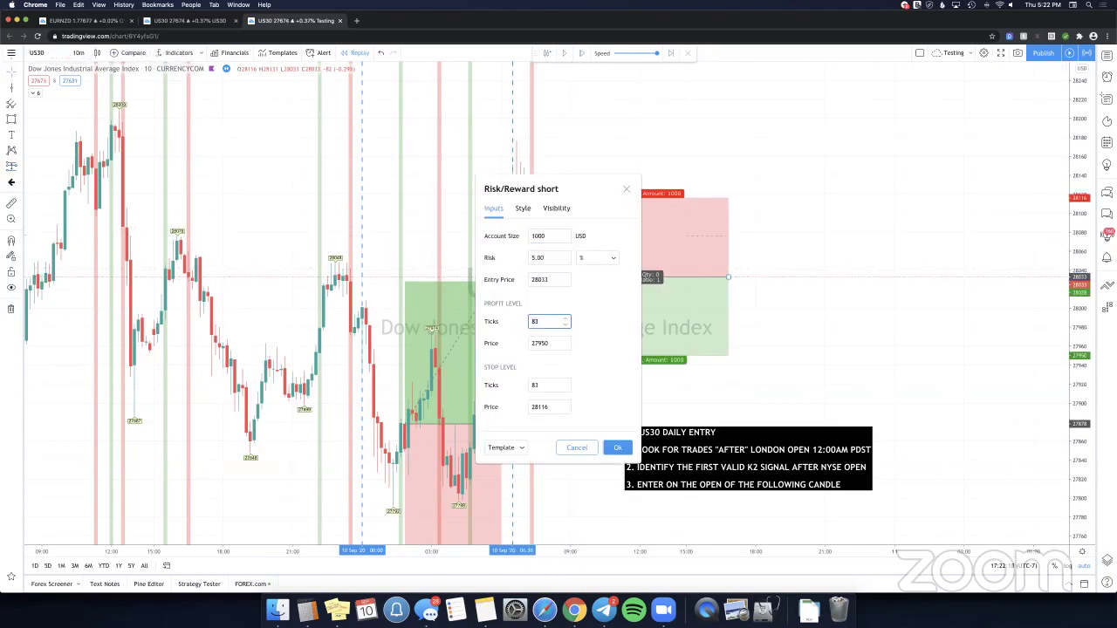
{"action": "type", "text": "150"}
{"action": "key", "text": "Tab"}
{"action": "key", "text": "Tab"}
{"action": "type", "text": "150"}
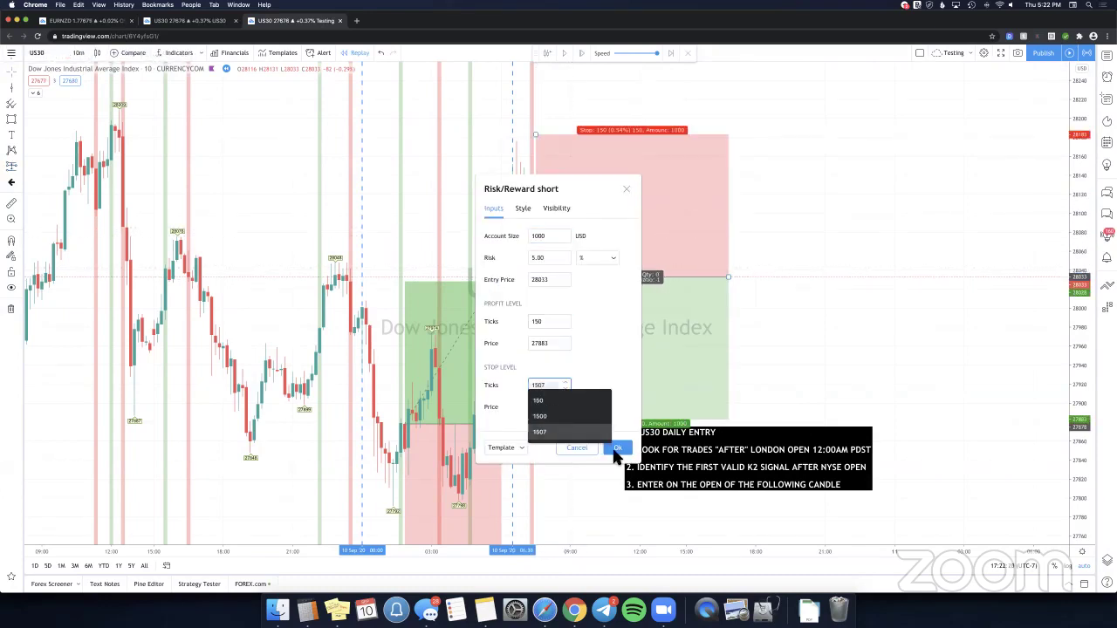
{"action": "left_click", "coordinate": [617, 451]}
{"action": "key", "text": "Return"}
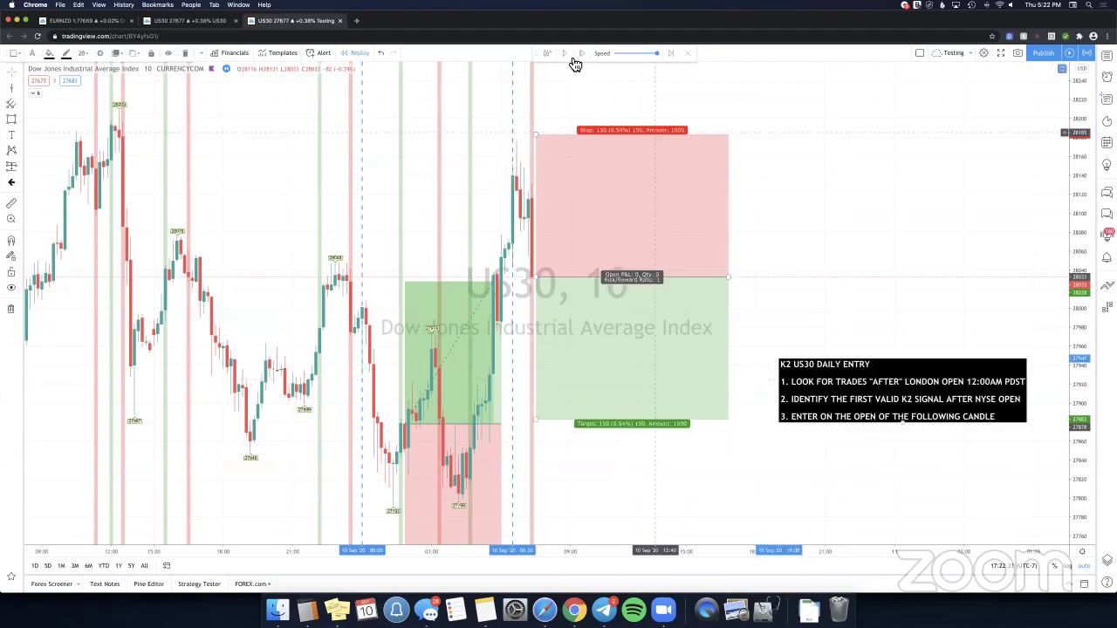
Play the replay past the short target, and delete the short and long positions from the chart.
{"action": "left_click", "coordinate": [571, 60]}
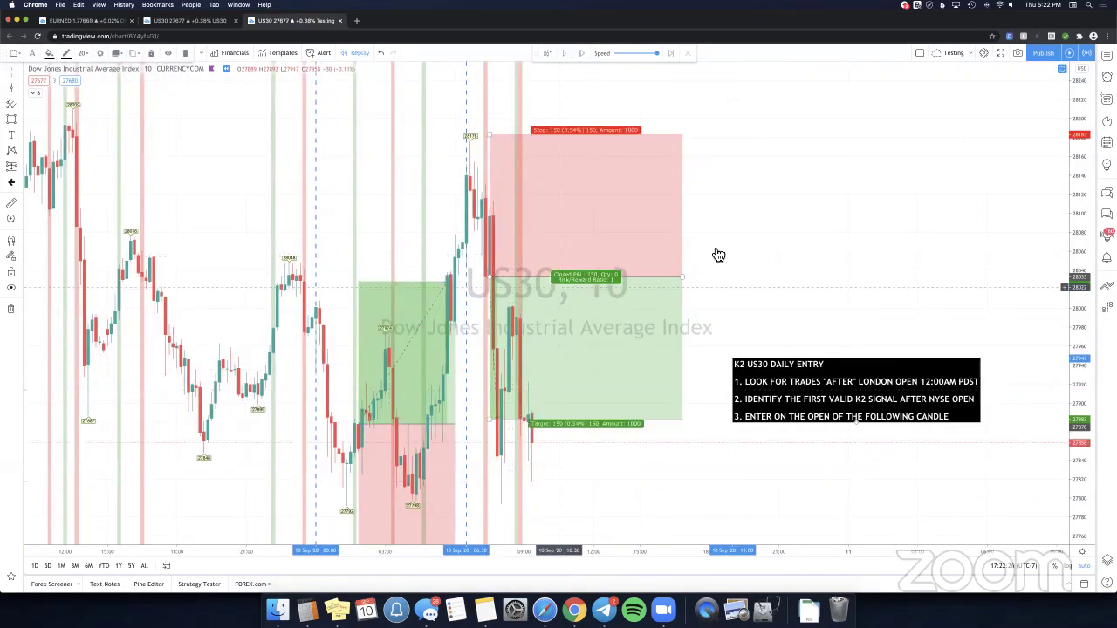
{"action": "key", "text": "Delete"}
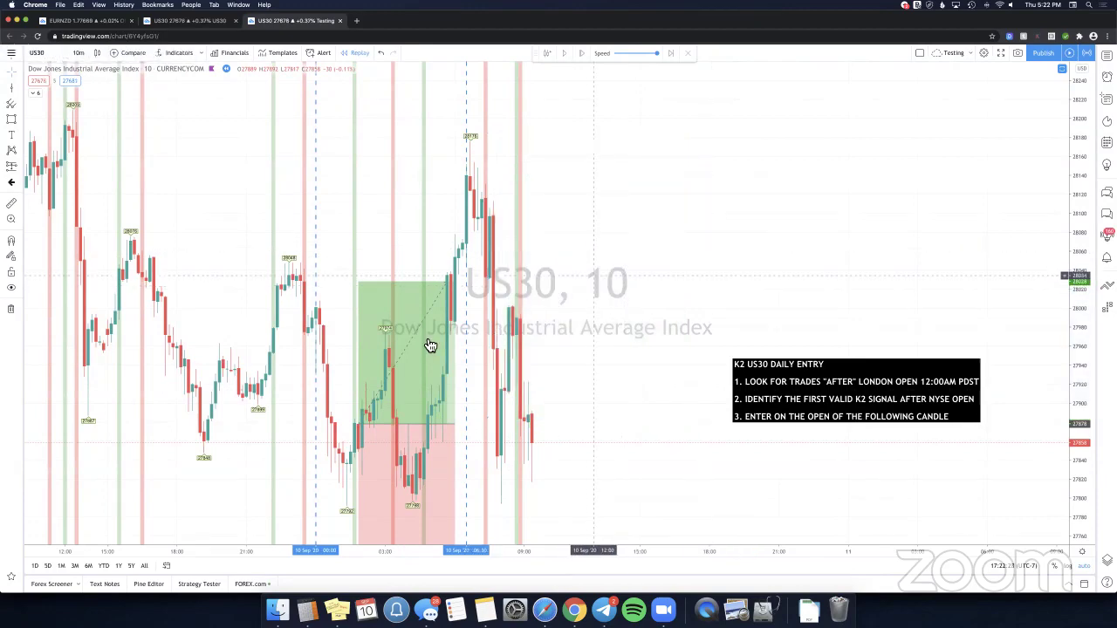
{"action": "key", "text": "Delete"}
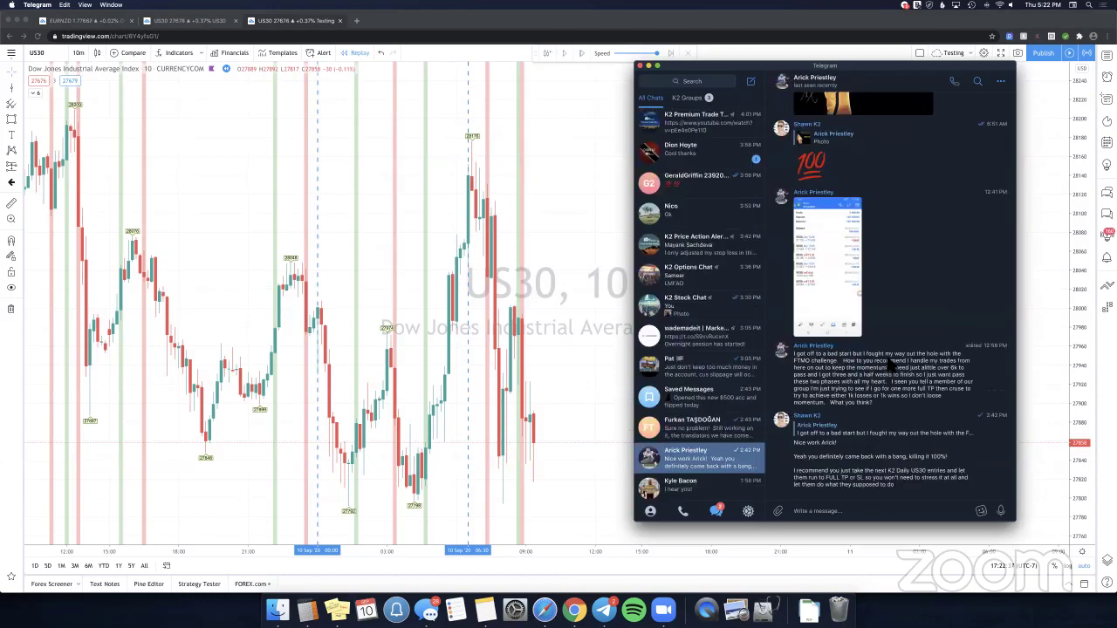
Switch to the member's Telegram chat, review today's messages, and view the trade history screenshot sent this morning.
{"action": "scroll", "coordinate": [889, 366], "scroll_direction": "up", "scroll_amount": 1}
{"action": "scroll", "coordinate": [890, 375], "scroll_direction": "up", "scroll_amount": 3}
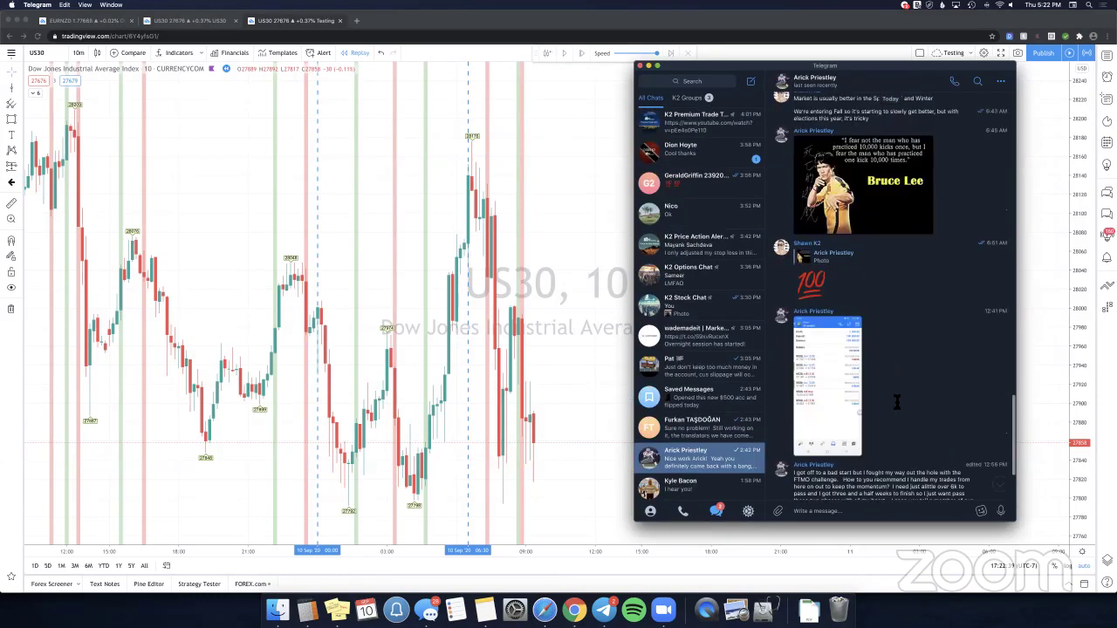
{"action": "scroll", "coordinate": [894, 402], "scroll_direction": "up", "scroll_amount": 10}
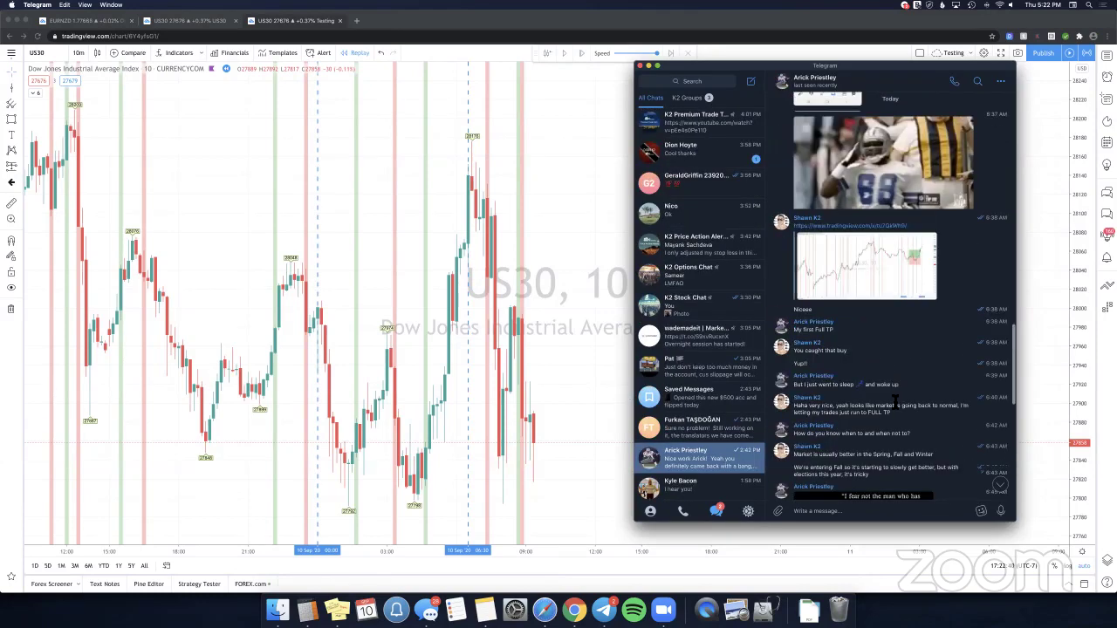
{"action": "scroll", "coordinate": [897, 404], "scroll_direction": "up", "scroll_amount": 8}
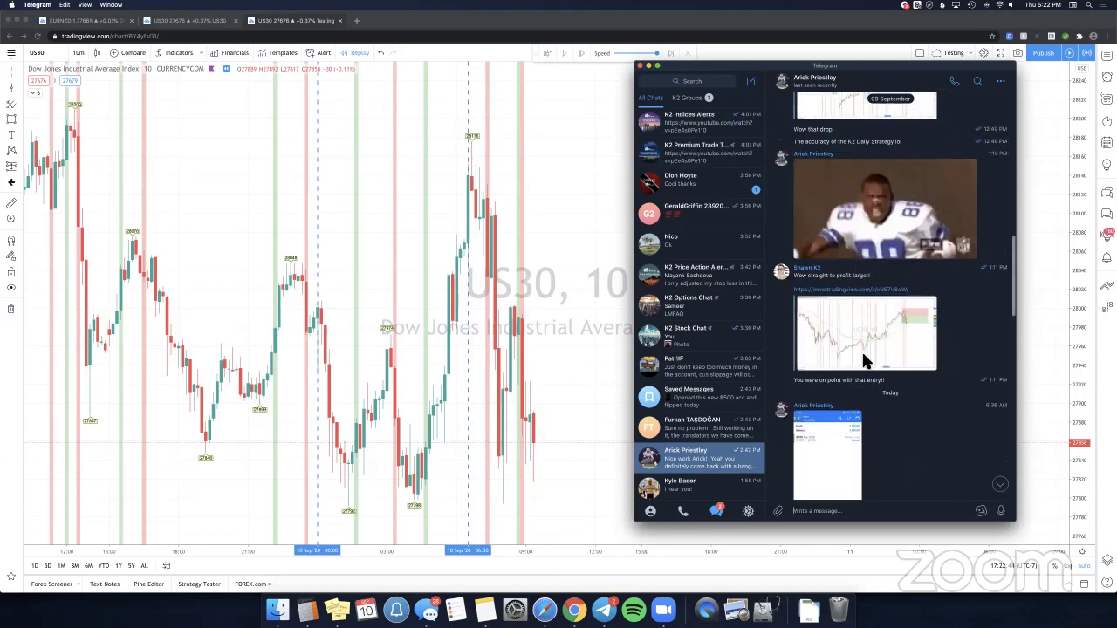
{"action": "scroll", "coordinate": [867, 366], "scroll_direction": "up", "scroll_amount": 1}
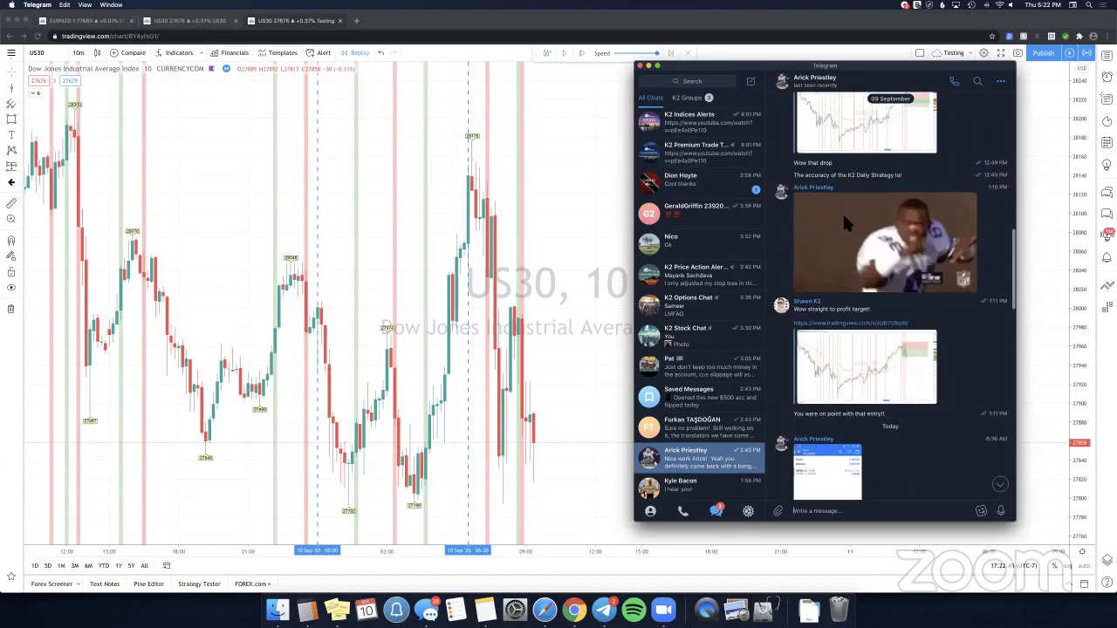
{"action": "scroll", "coordinate": [842, 214], "scroll_direction": "down", "scroll_amount": 10}
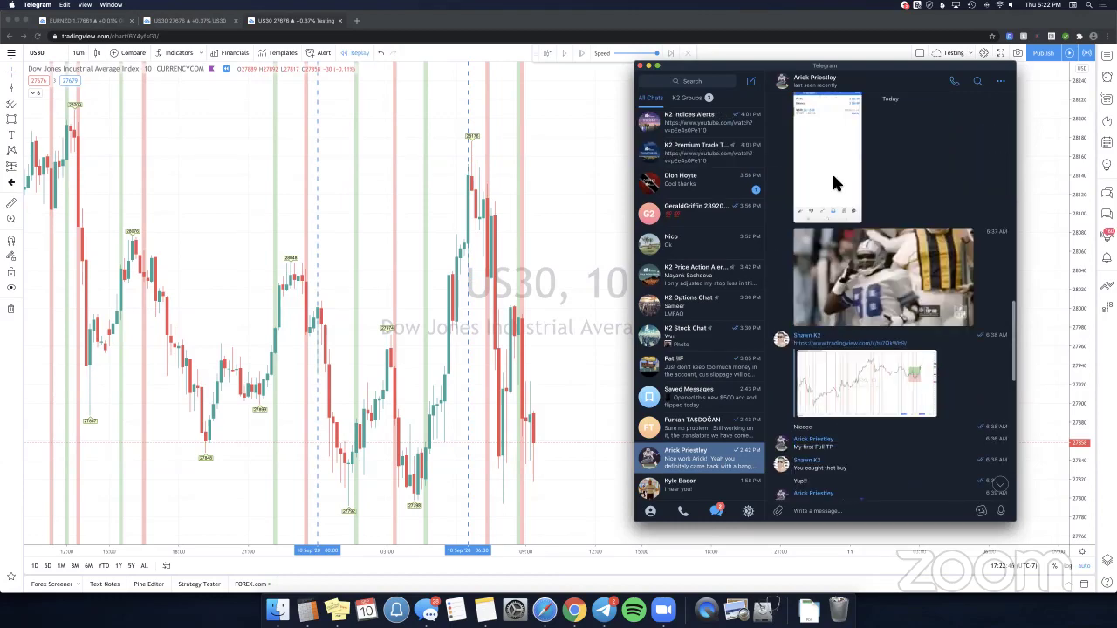
{"action": "scroll", "coordinate": [909, 310], "scroll_direction": "up", "scroll_amount": 1}
{"action": "left_click", "coordinate": [909, 319]}
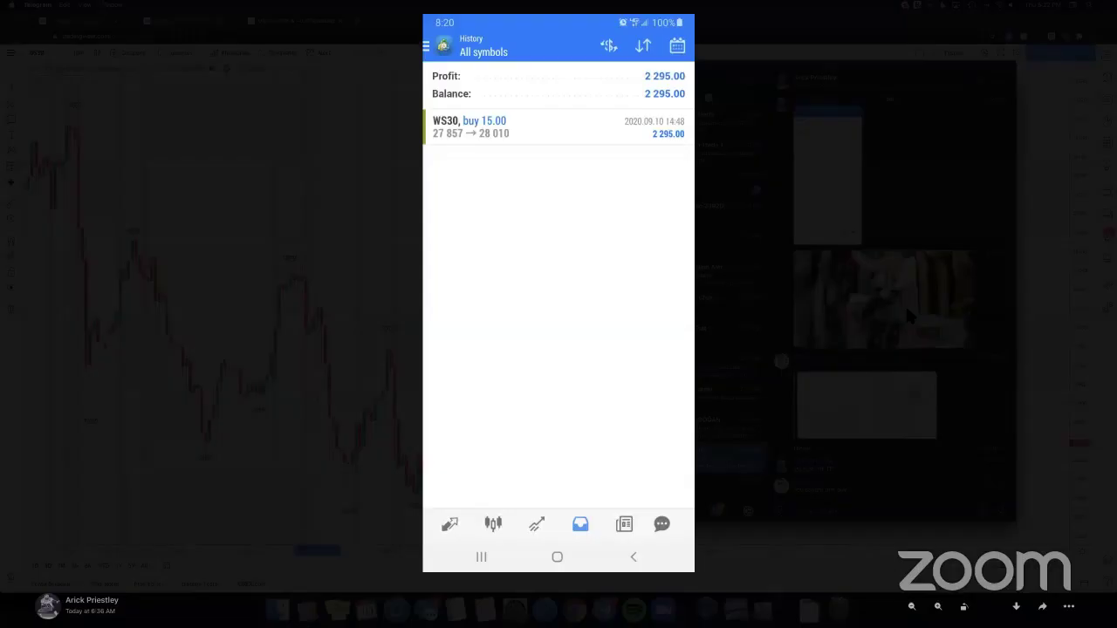
{"action": "left_click", "coordinate": [897, 351]}
Go back to the chat's 9 September messages and view the trade history screenshot with the WS30 buy and sell.
{"action": "scroll", "coordinate": [896, 349], "scroll_direction": "up", "scroll_amount": 7}
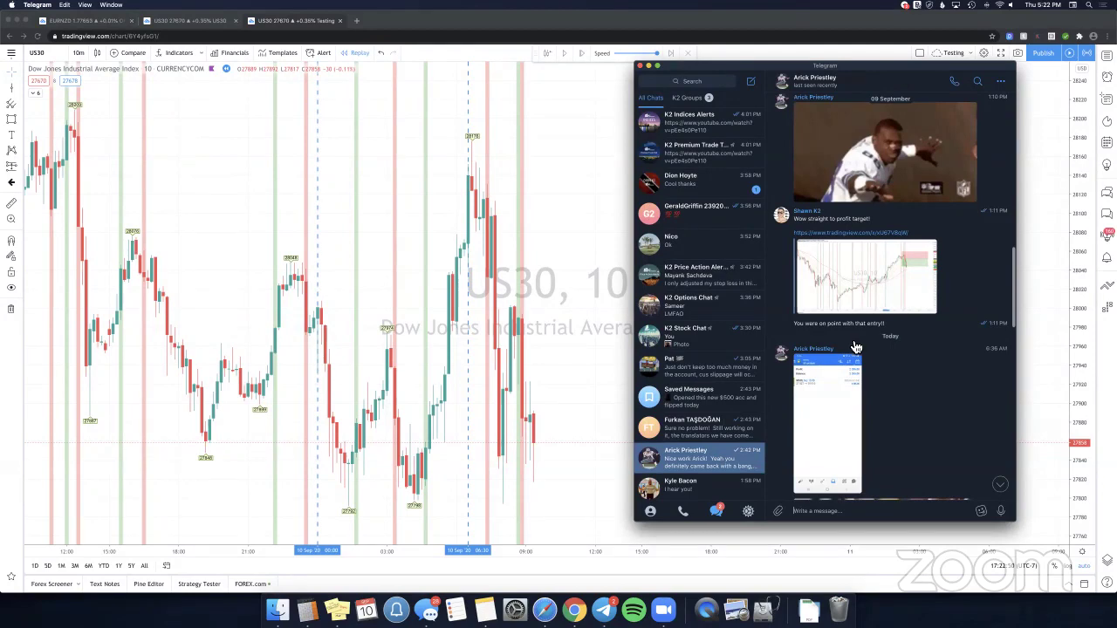
{"action": "scroll", "coordinate": [851, 341], "scroll_direction": "up", "scroll_amount": 4}
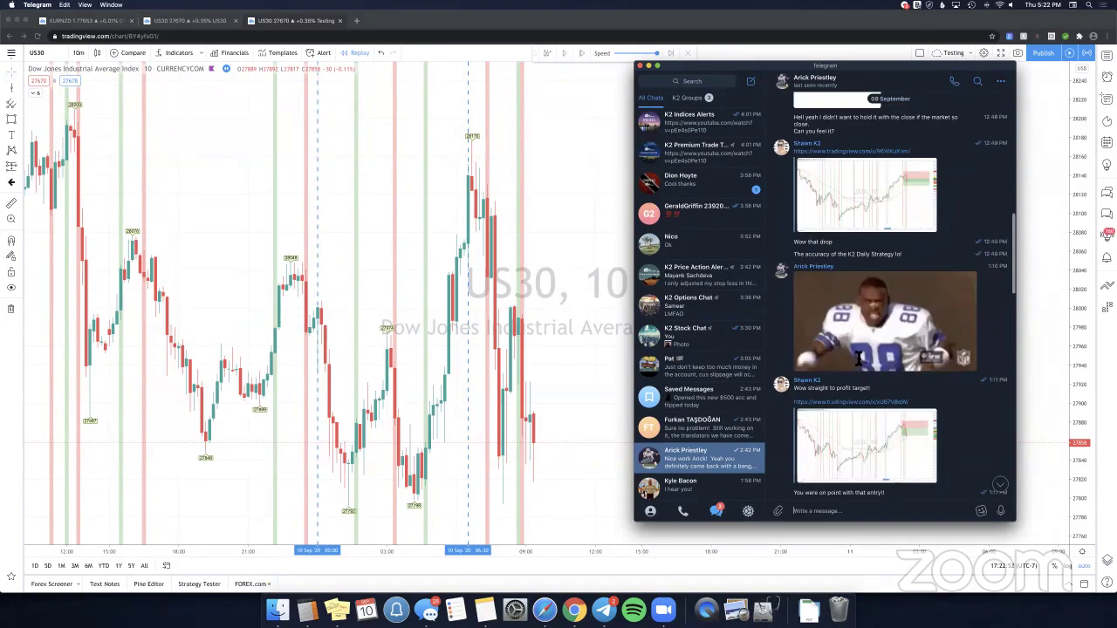
{"action": "scroll", "coordinate": [859, 358], "scroll_direction": "up", "scroll_amount": 5}
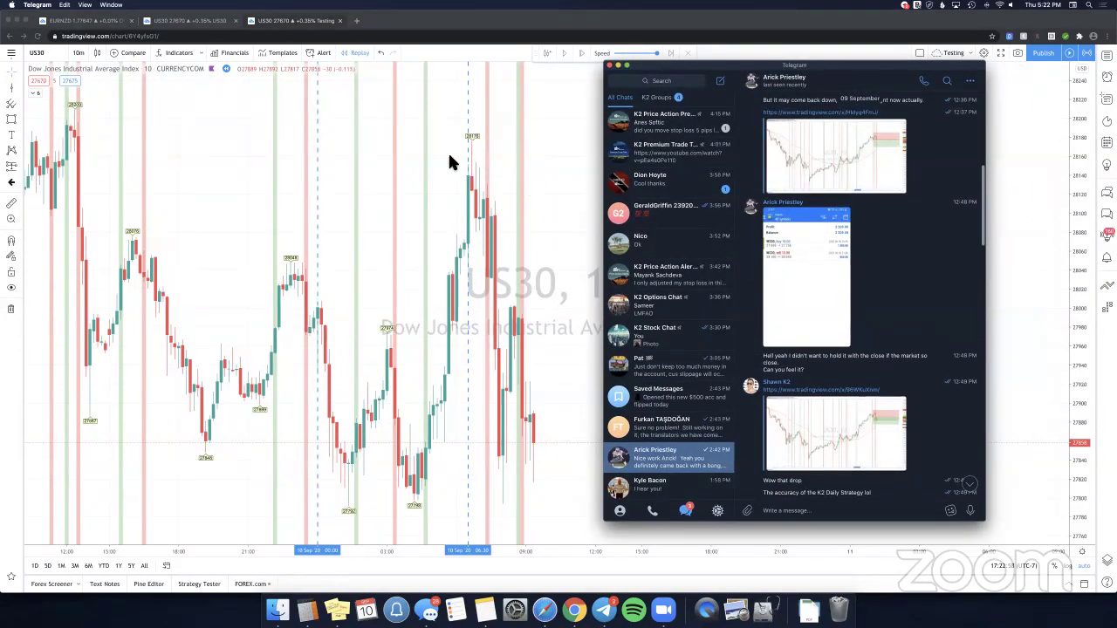
{"action": "left_click", "coordinate": [799, 236]}
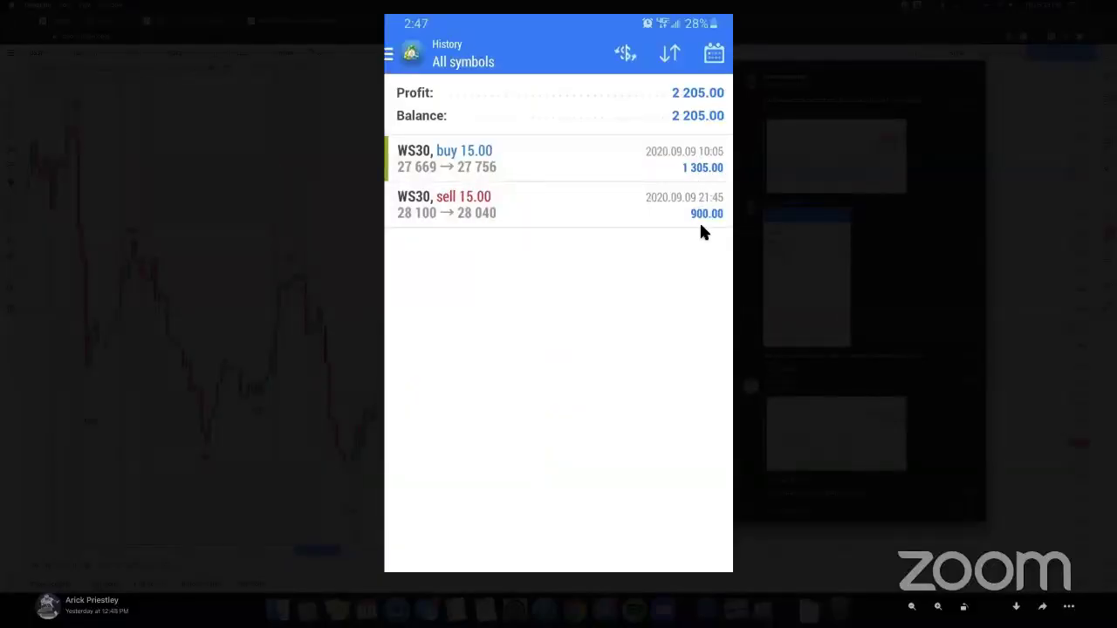
{"action": "left_click", "coordinate": [896, 316]}
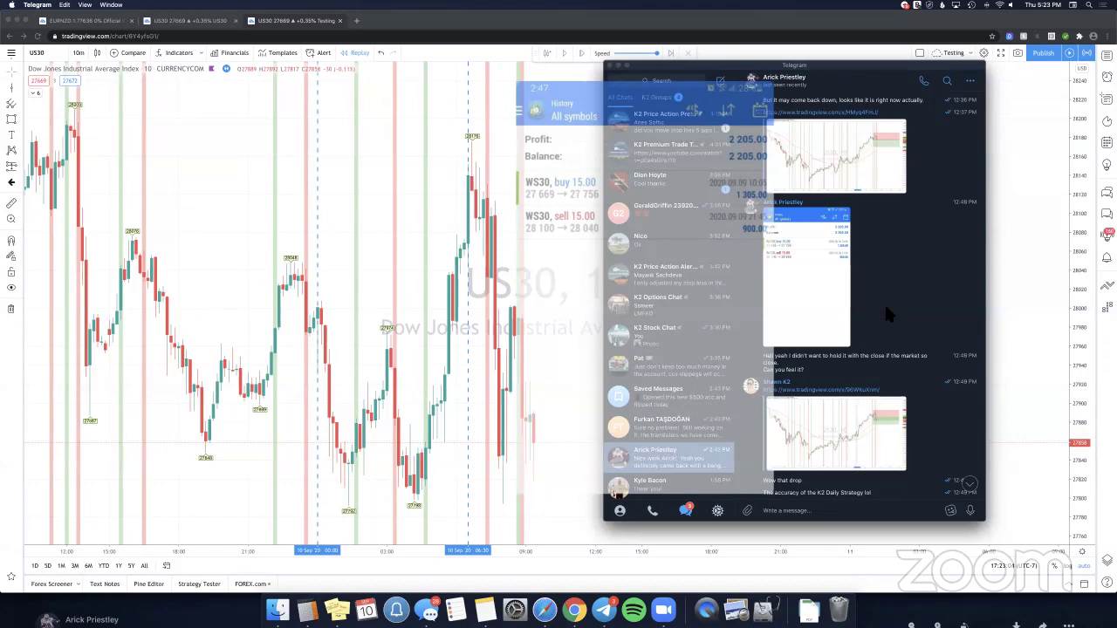
Examine the chat messages and chart snapshots exchanged around the 9 September trades.
{"action": "scroll", "coordinate": [886, 315], "scroll_direction": "up", "scroll_amount": 10}
{"action": "scroll", "coordinate": [887, 314], "scroll_direction": "down", "scroll_amount": 10}
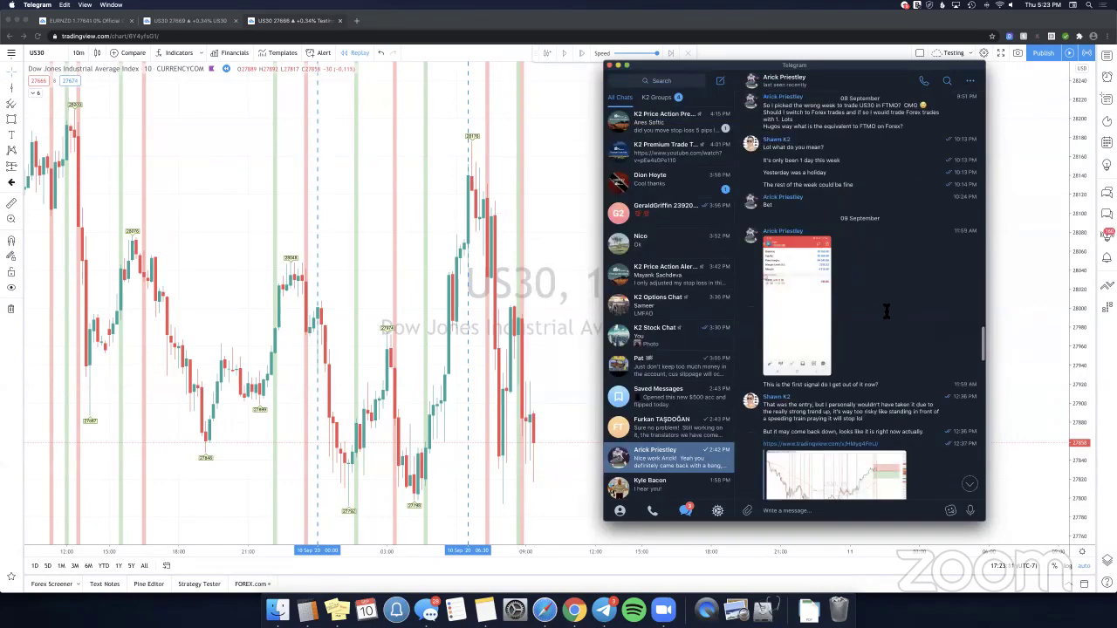
{"action": "scroll", "coordinate": [885, 313], "scroll_direction": "down", "scroll_amount": 5}
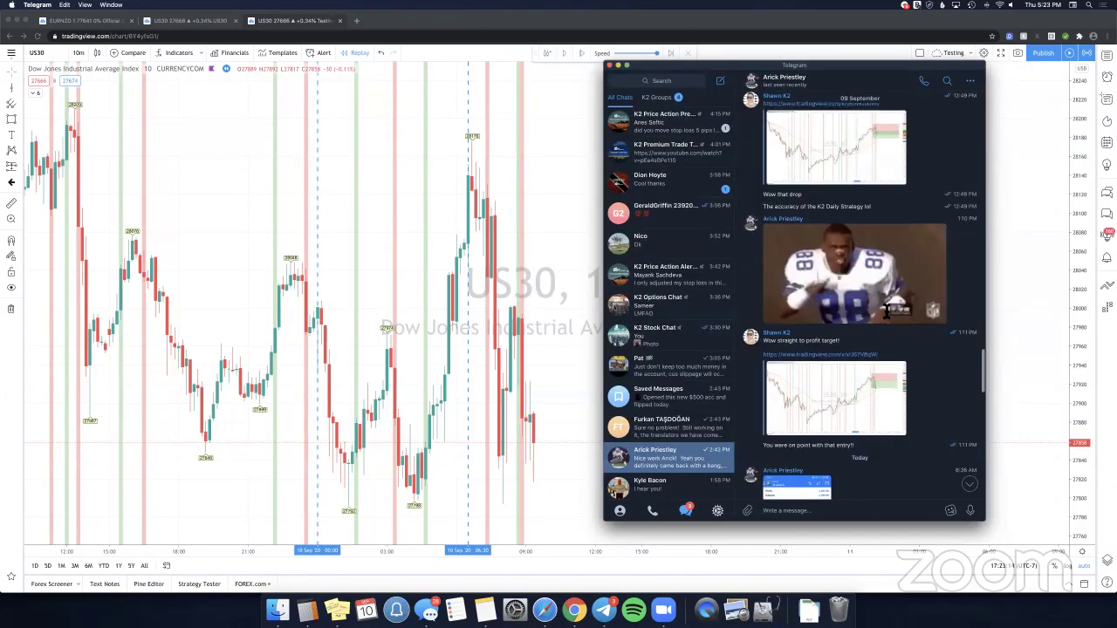
Examine today's part of the chat, from the trade history screenshot to the chart snapshot of the buy and the replies.
{"action": "scroll", "coordinate": [886, 314], "scroll_direction": "down", "scroll_amount": 8}
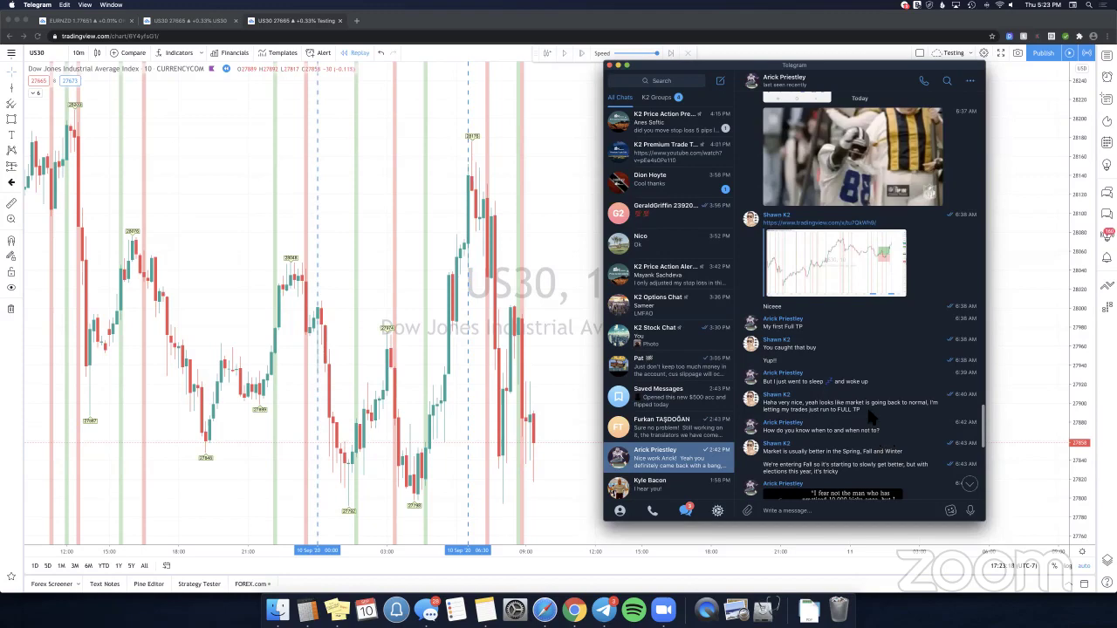
{"action": "scroll", "coordinate": [903, 218], "scroll_direction": "up", "scroll_amount": 3}
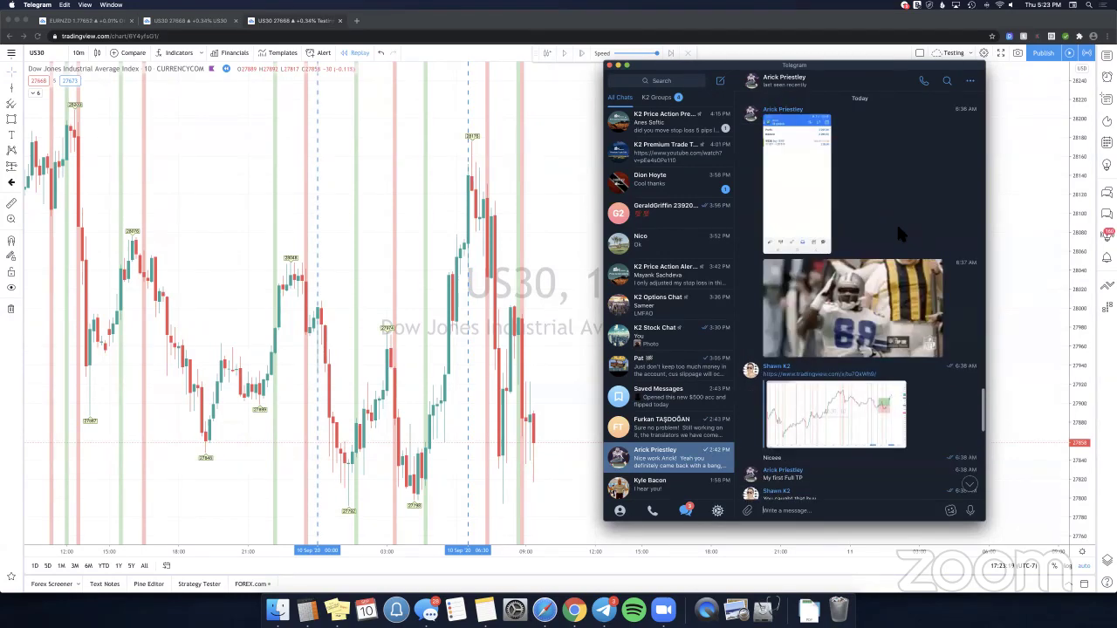
{"action": "left_click", "coordinate": [854, 444]}
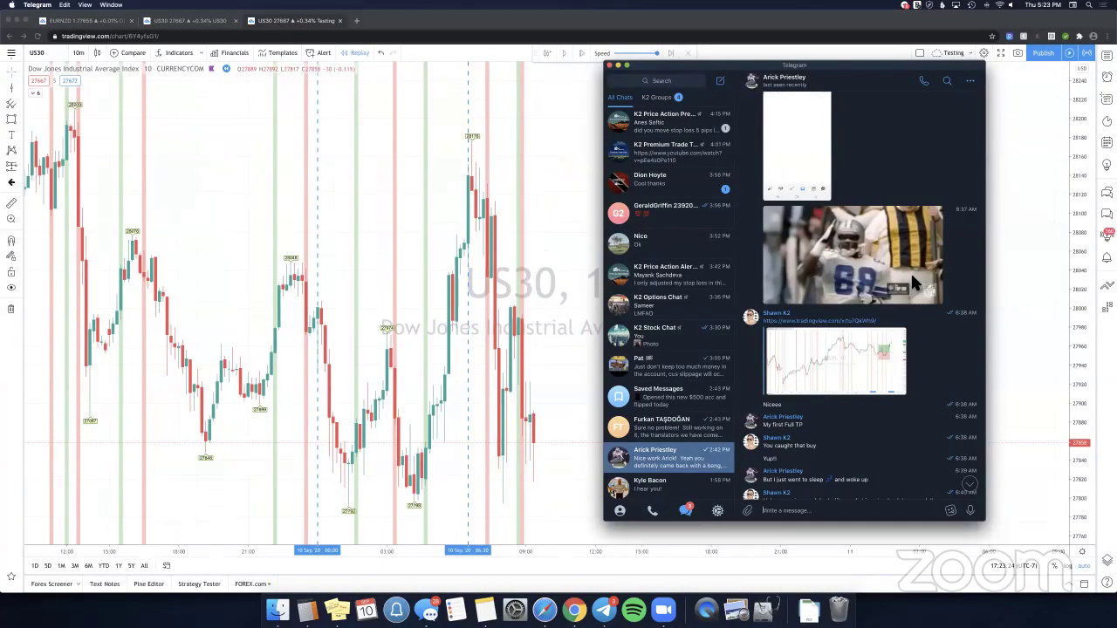
{"action": "scroll", "coordinate": [912, 277], "scroll_direction": "up", "scroll_amount": 5}
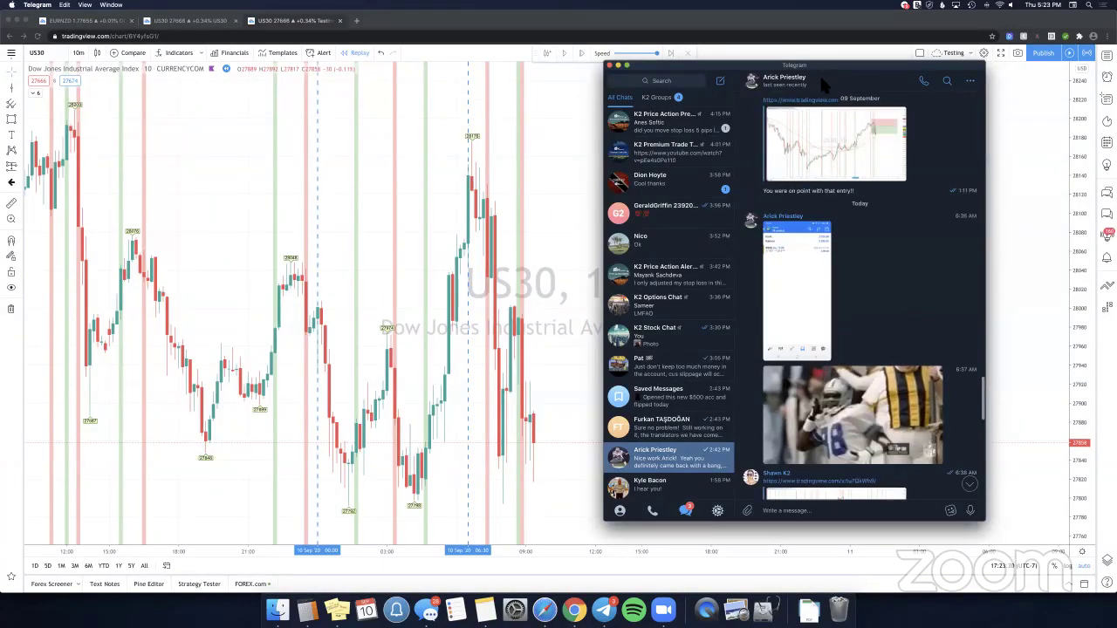
{"action": "scroll", "coordinate": [785, 253], "scroll_direction": "down", "scroll_amount": 2}
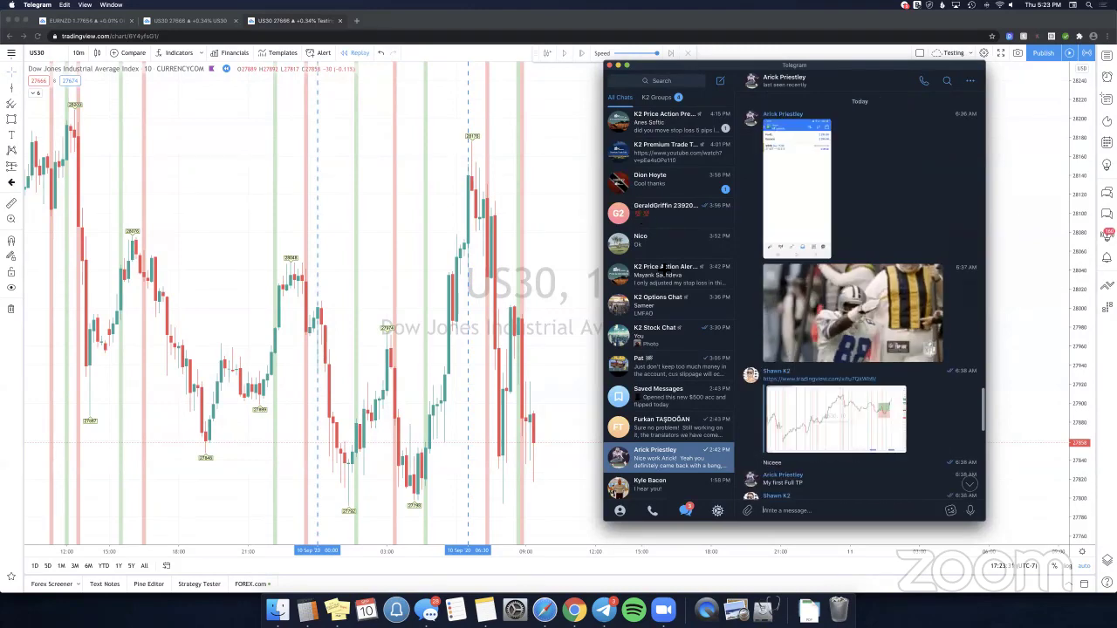
Switch back to TradingView and load the NAS100USD chart from the watchlist, with the open short position in view.
{"action": "key", "text": "super+Tab"}
{"action": "left_click_drag", "start_coordinate": [810, 407], "coordinate": [674, 384]}
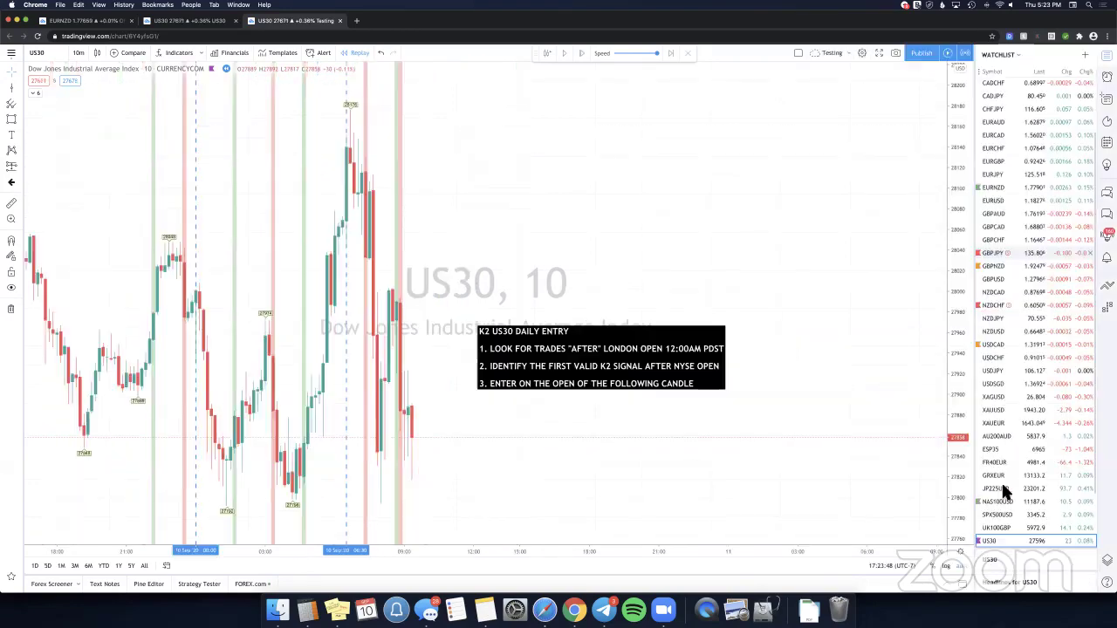
{"action": "key", "text": "Up"}
{"action": "key", "text": "Up"}
{"action": "key", "text": "Up"}
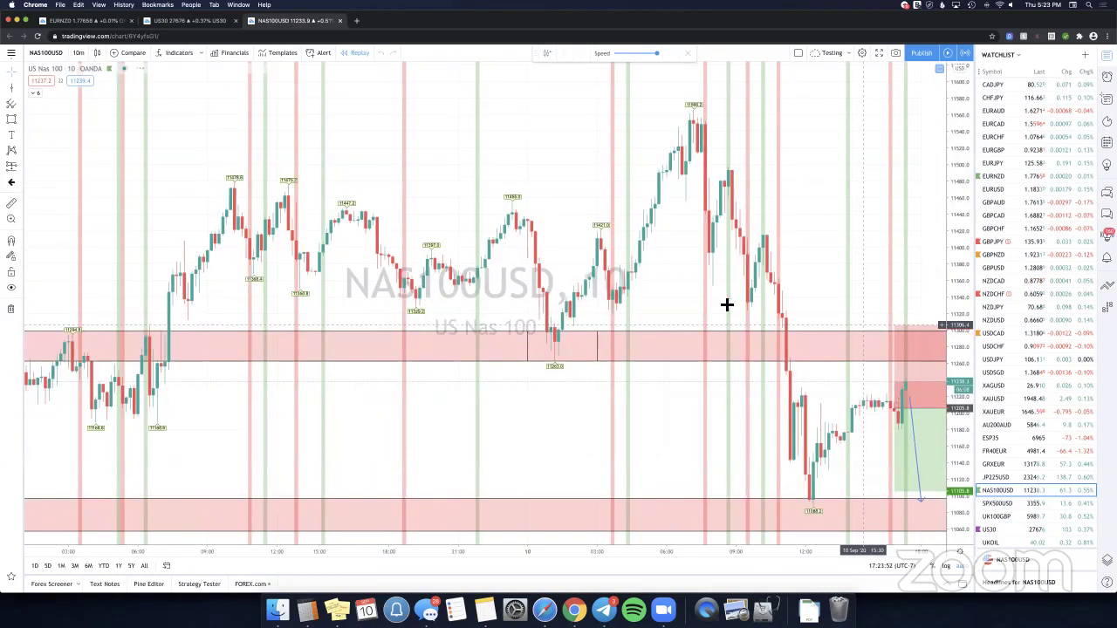
{"action": "left_click_drag", "start_coordinate": [863, 325], "coordinate": [582, 223]}
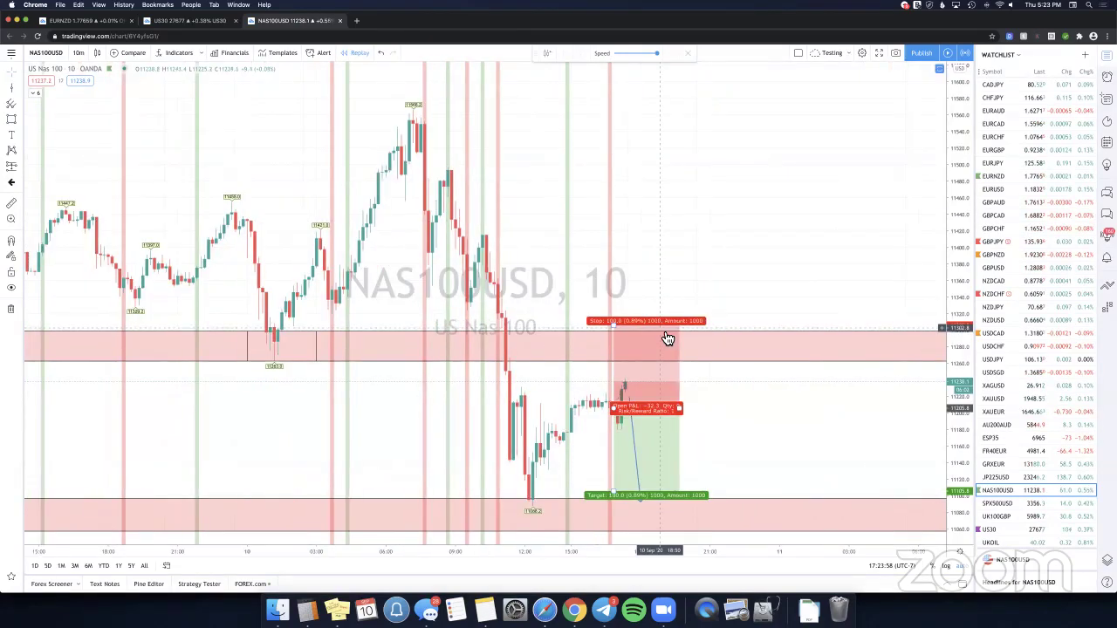
Check the entry, profit and stop levels in the settings of the NAS100USD short position.
{"action": "double_click", "coordinate": [665, 336]}
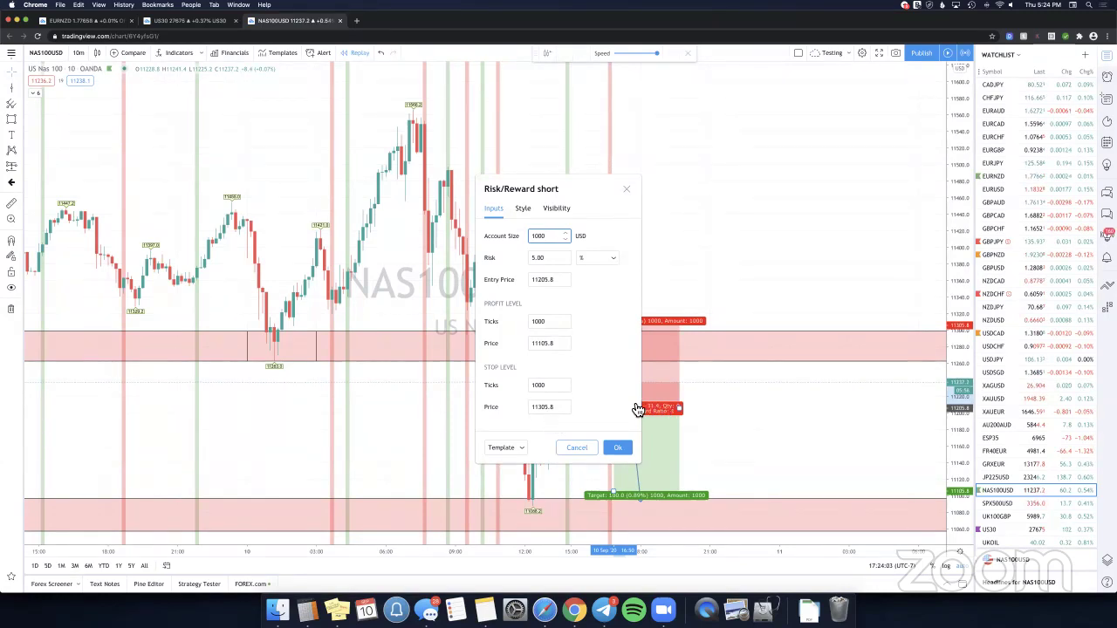
{"action": "key", "text": "Escape"}
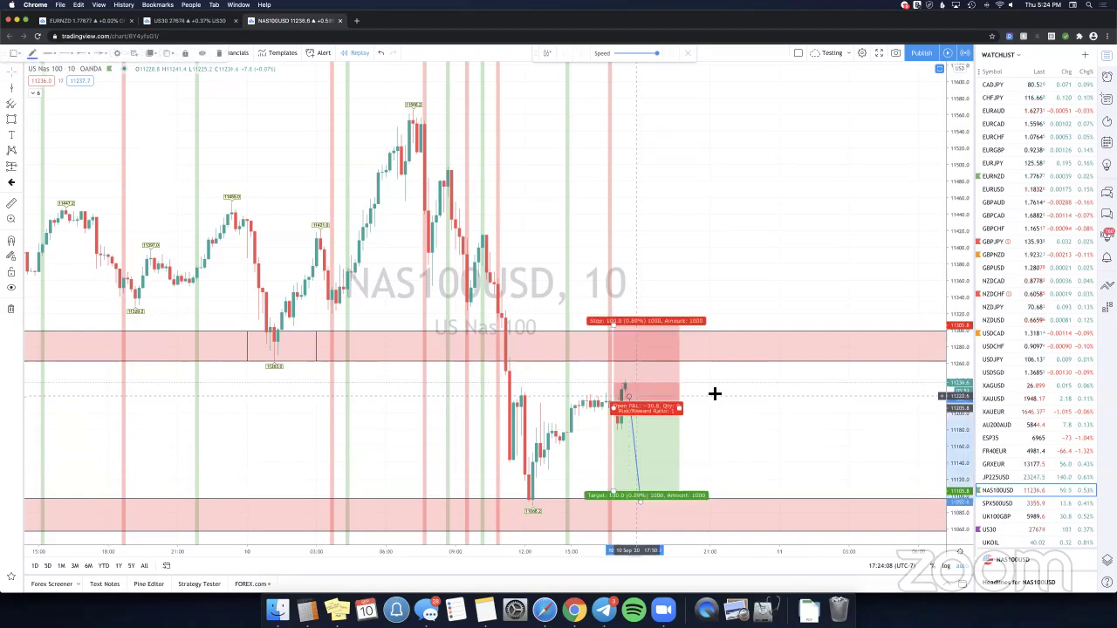
{"action": "left_click", "coordinate": [715, 394]}
Show the moving averages on the NAS100USD 10-minute chart.
{"action": "left_click", "coordinate": [81, 53]}
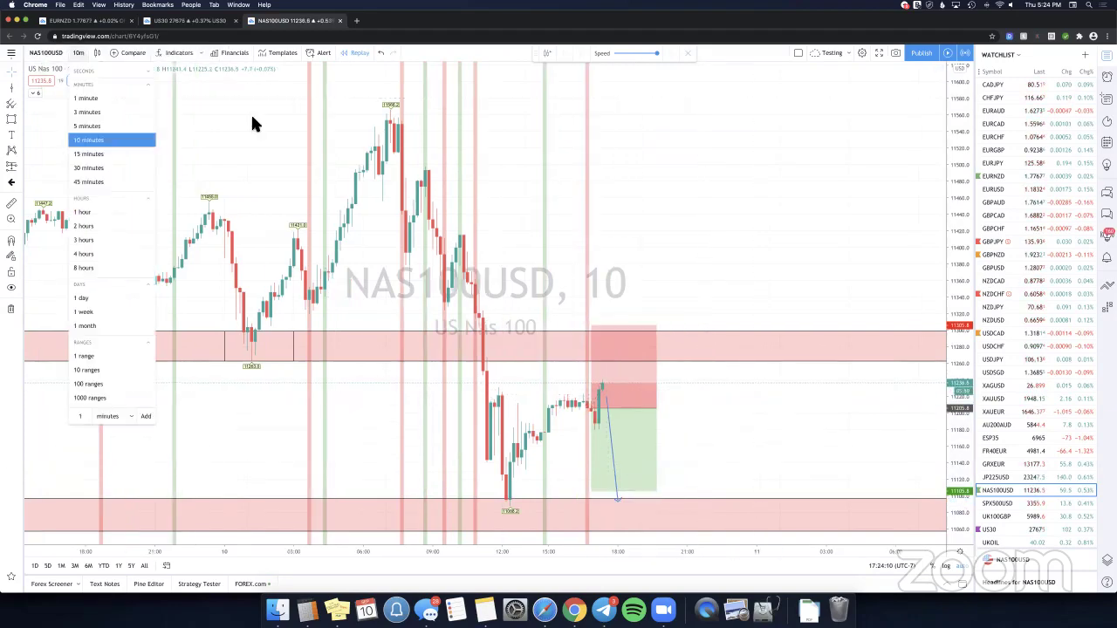
{"action": "left_click", "coordinate": [12, 88]}
{"action": "left_click", "coordinate": [36, 93]}
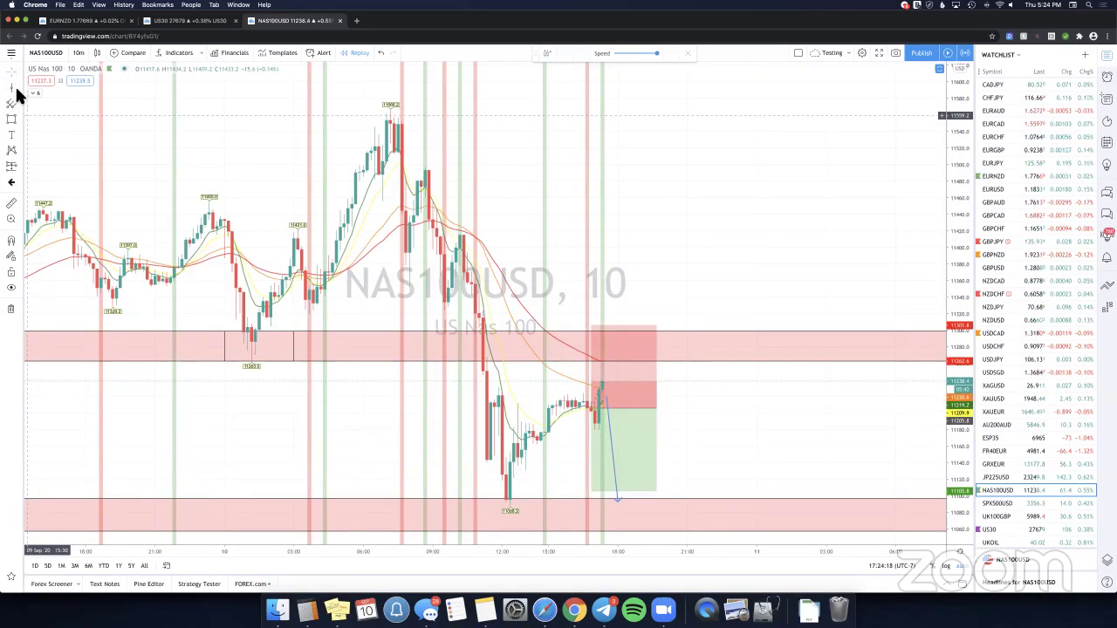
Draw an arrow rising from below the current price to the upper red zone, and another falling from there toward the lower zone.
{"action": "left_click", "coordinate": [611, 428]}
{"action": "left_click", "coordinate": [615, 370]}
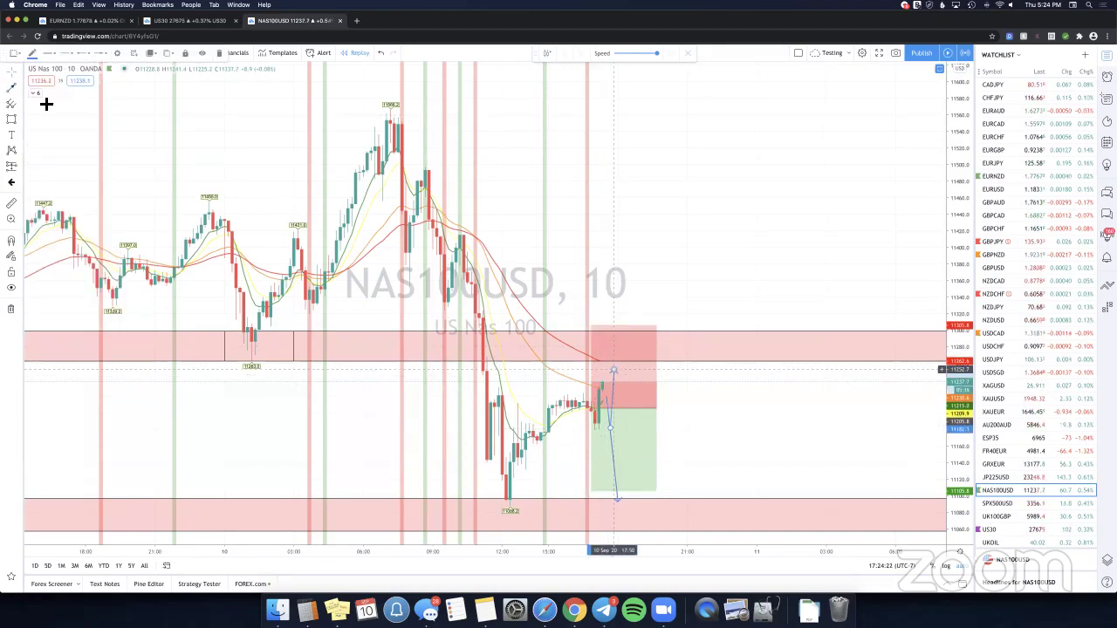
{"action": "left_click", "coordinate": [15, 90]}
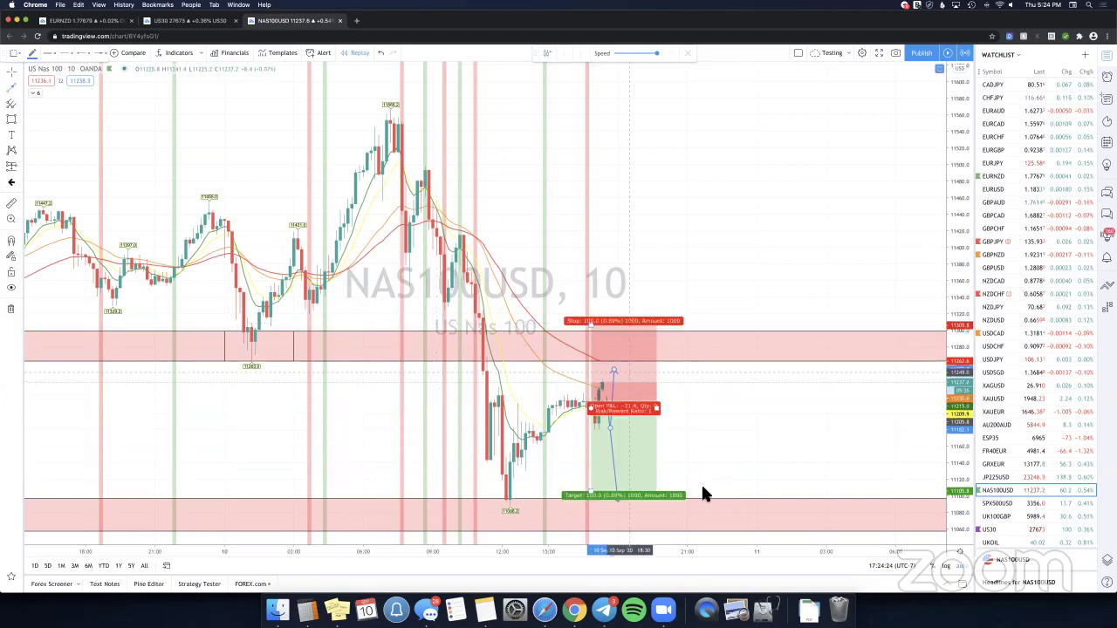
{"action": "left_click_drag", "start_coordinate": [705, 494], "coordinate": [615, 360]}
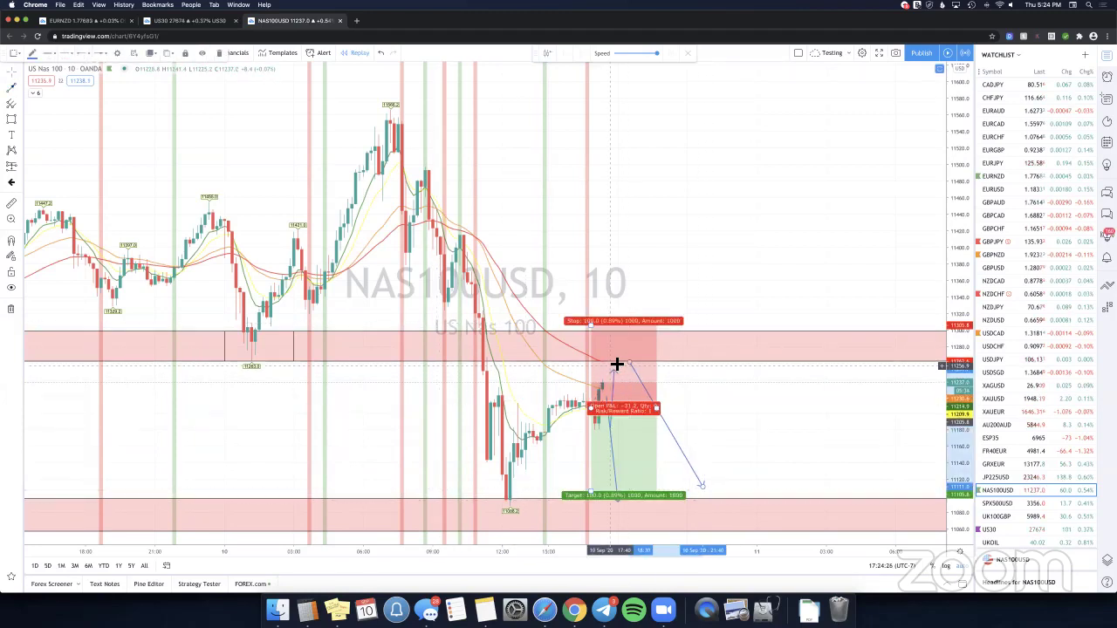
{"action": "left_click", "coordinate": [635, 368]}
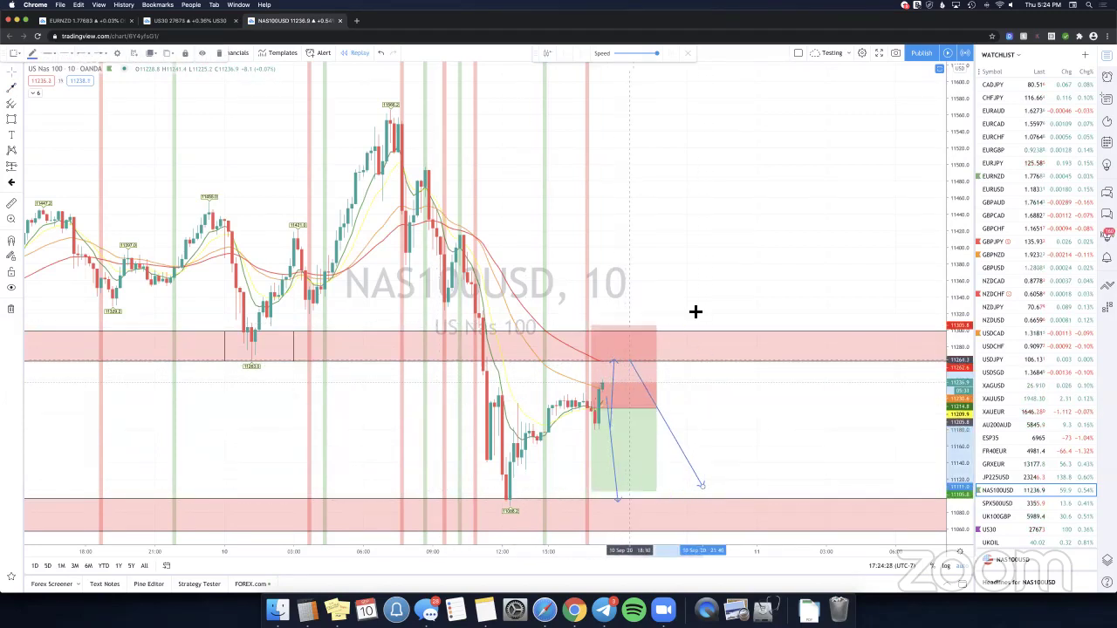
{"action": "left_click", "coordinate": [726, 300]}
{"action": "scroll", "coordinate": [725, 393], "scroll_direction": "left", "scroll_amount": 2}
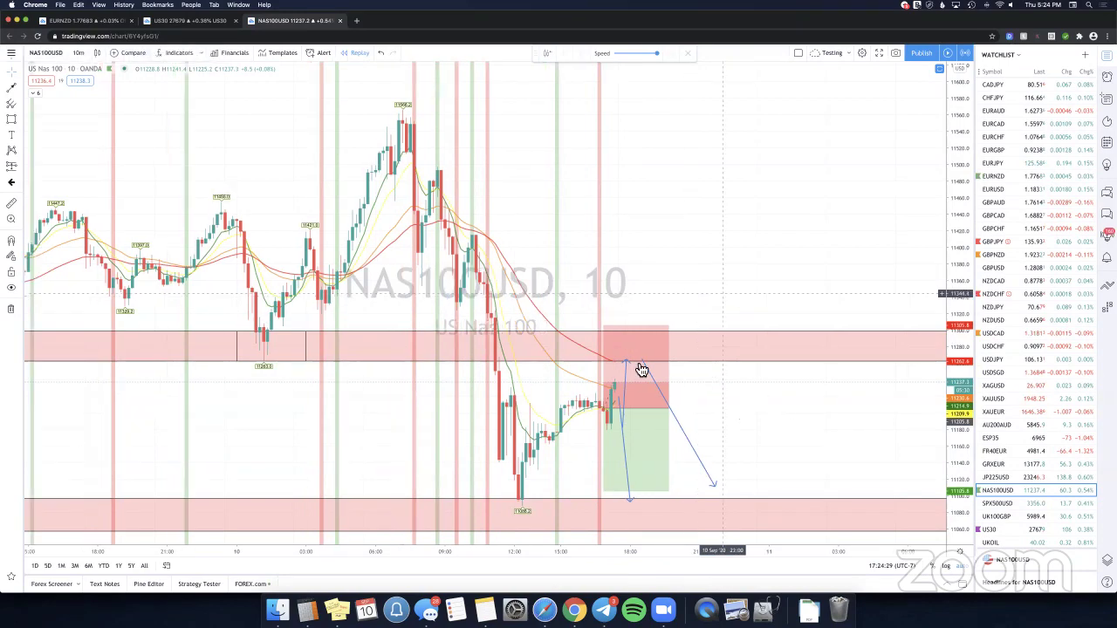
Delete the original downward arrow that starts at the current price and points to the lower red zone.
{"action": "left_click", "coordinate": [644, 364]}
{"action": "left_click_drag", "start_coordinate": [645, 364], "coordinate": [649, 365]}
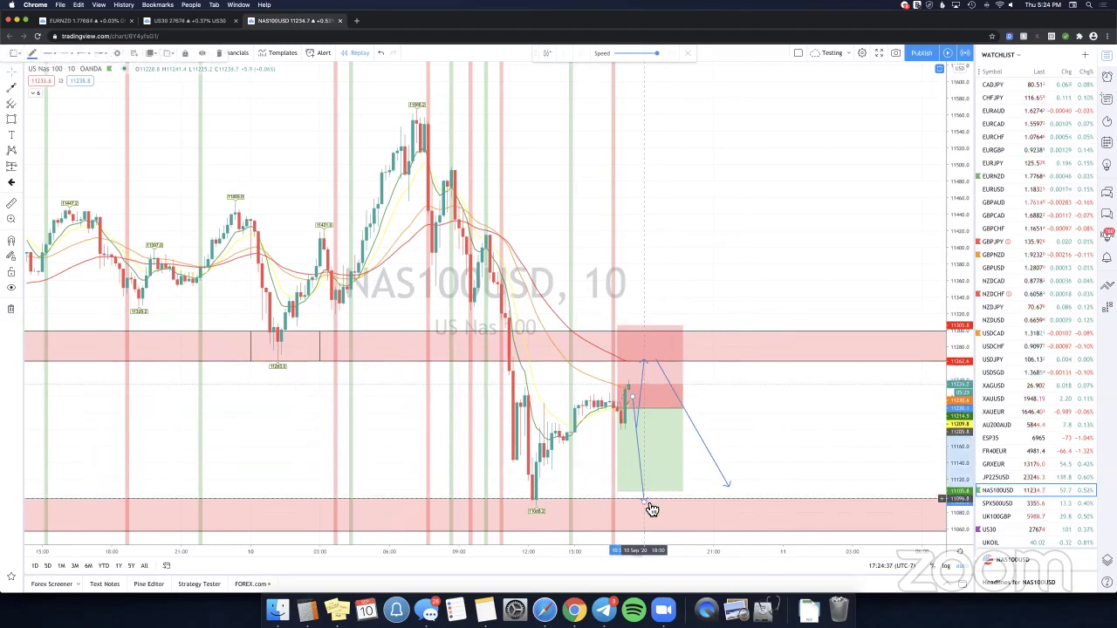
{"action": "key", "text": "Delete"}
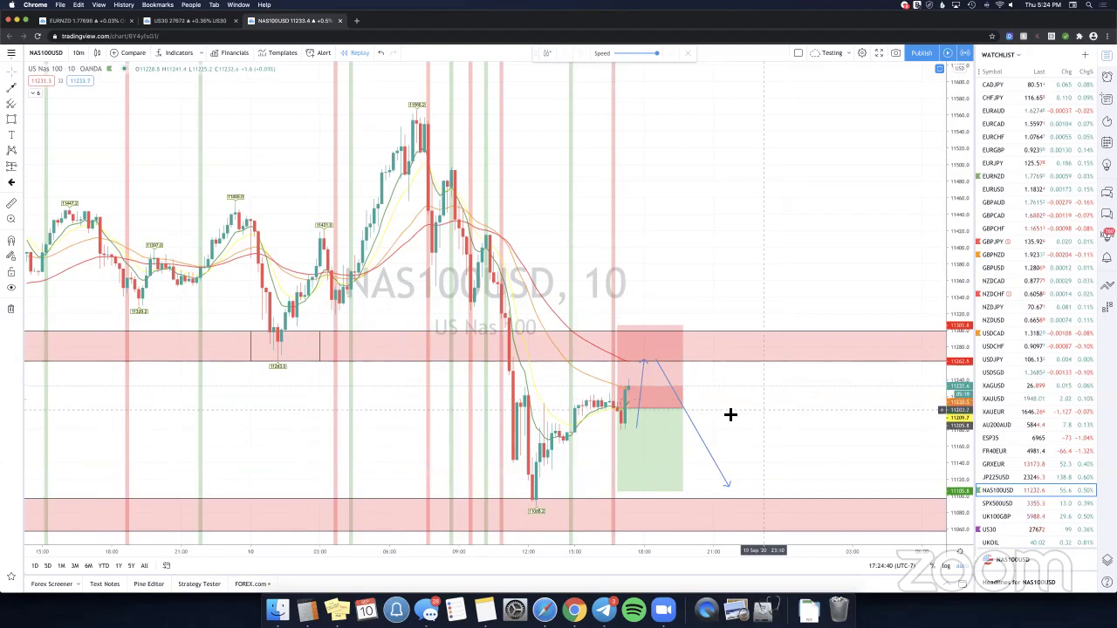
Reposition the tip of the upward arrow, first just above the current price and finally above the short position's stop level.
{"action": "left_click_drag", "start_coordinate": [731, 413], "coordinate": [701, 404]}
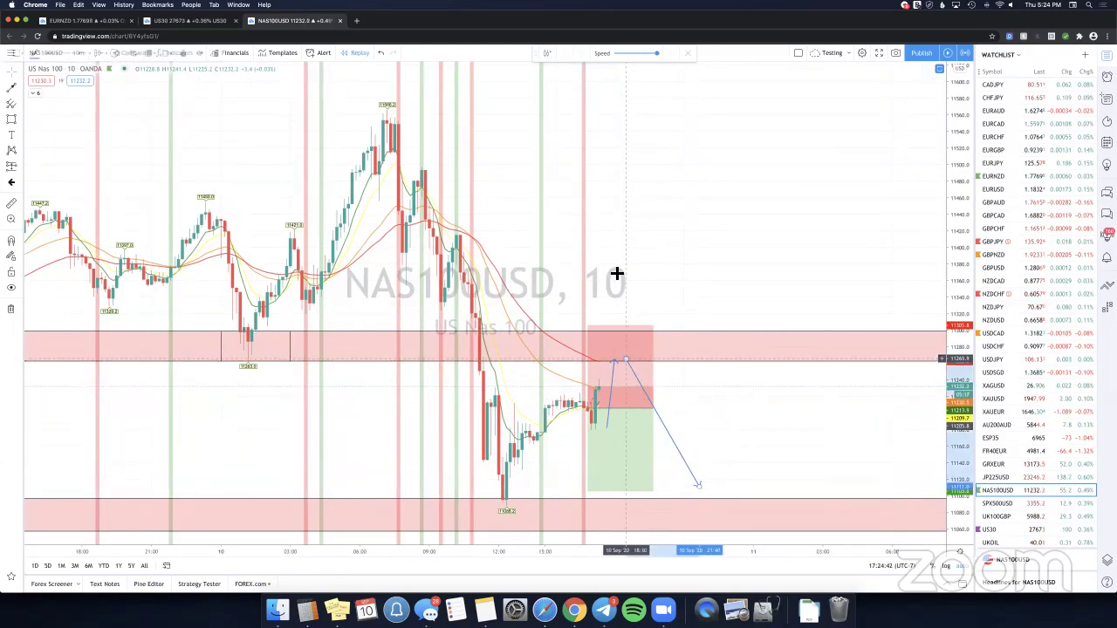
{"action": "mouse_move", "coordinate": [646, 325]}
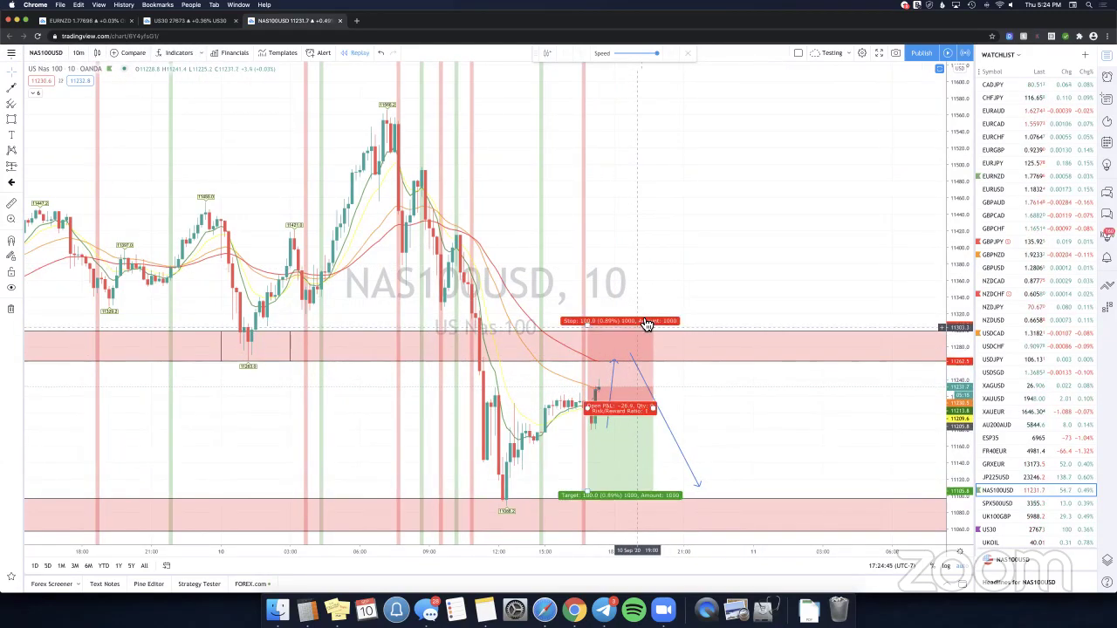
{"action": "left_click", "coordinate": [617, 368]}
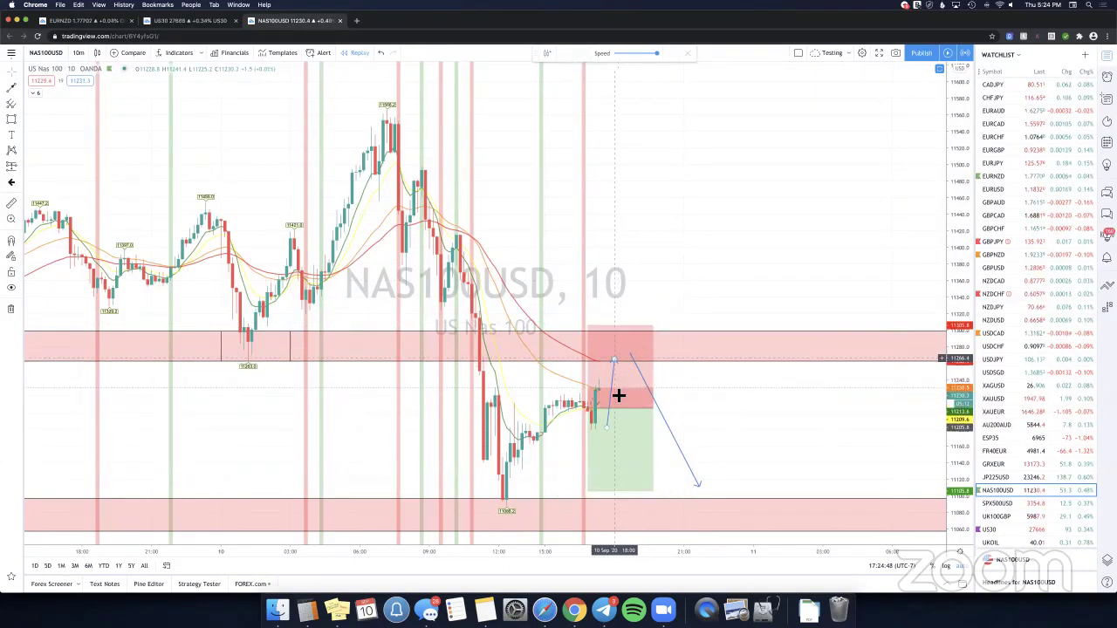
{"action": "left_click", "coordinate": [661, 395]}
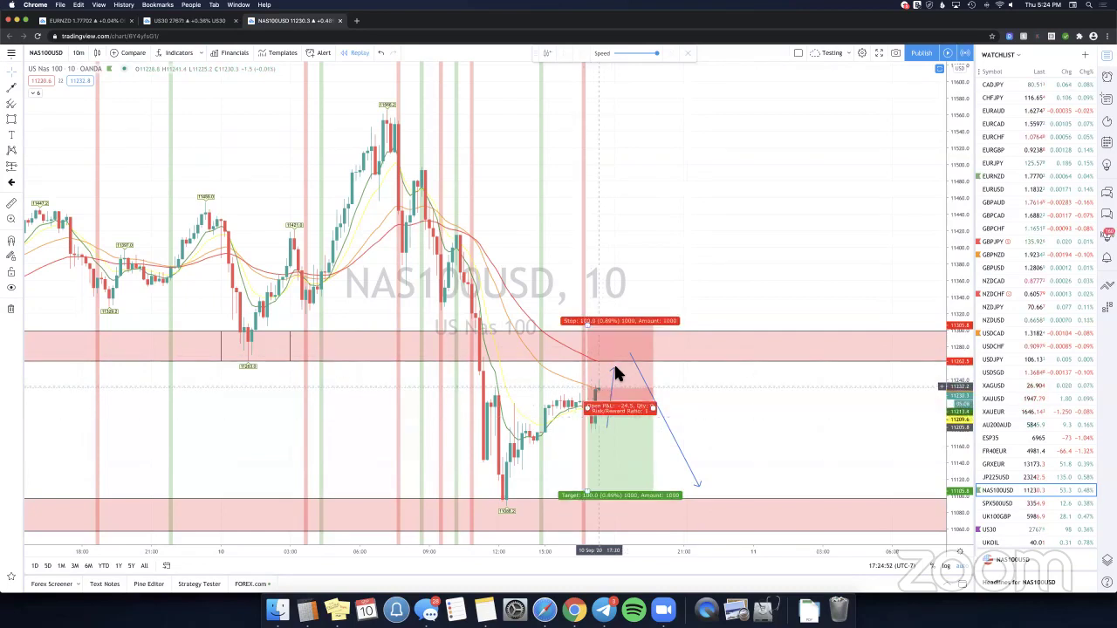
{"action": "left_click_drag", "start_coordinate": [615, 368], "coordinate": [610, 376]}
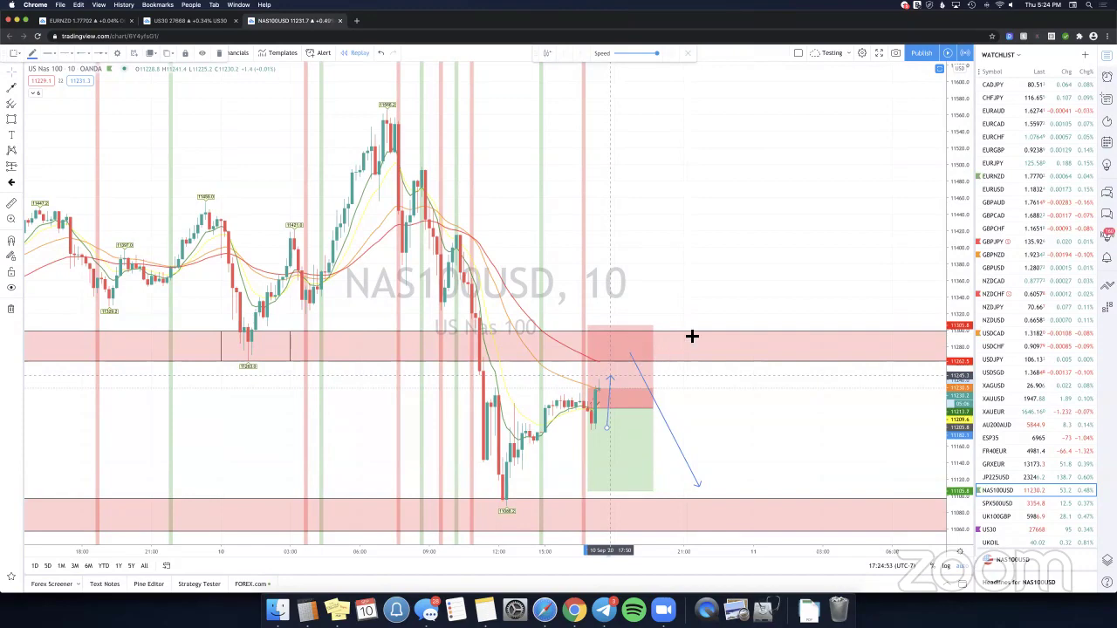
{"action": "left_click_drag", "start_coordinate": [614, 376], "coordinate": [624, 322]}
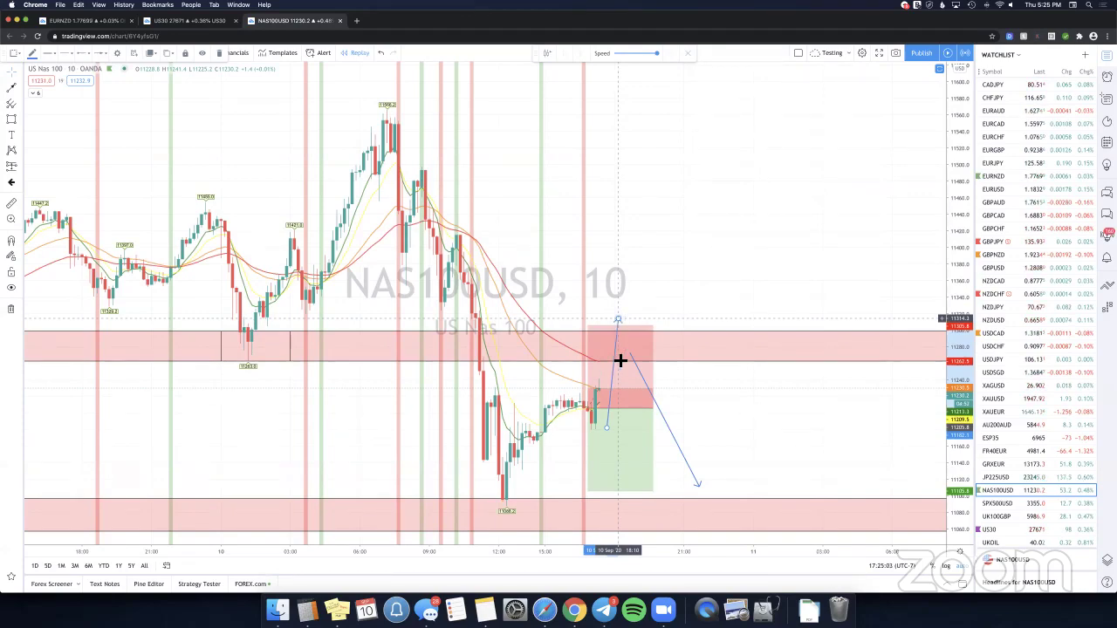
Undo the accidental shift of the short position, and move the start of the downward arrow to 10 Sep 19:00.
{"action": "left_click_drag", "start_coordinate": [617, 355], "coordinate": [602, 424]}
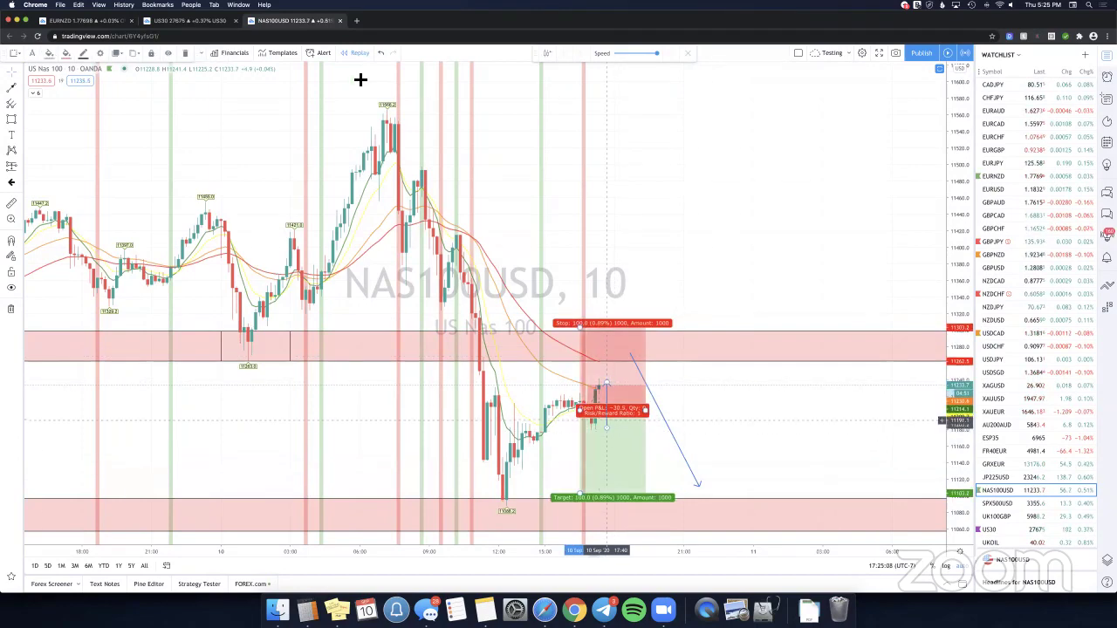
{"action": "left_click", "coordinate": [382, 50]}
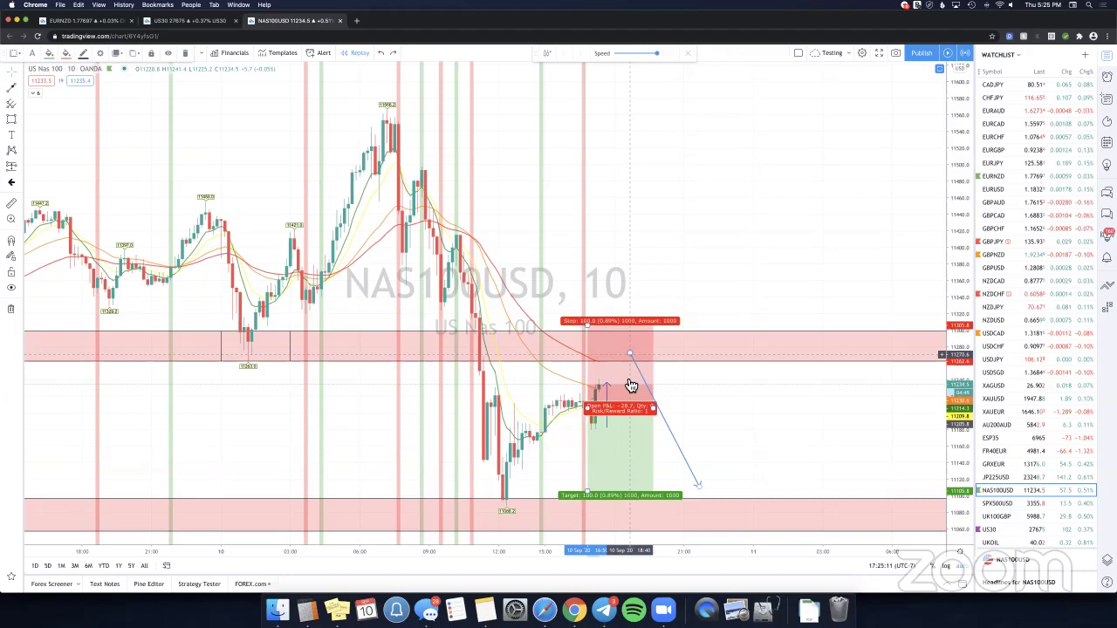
{"action": "mouse_move", "coordinate": [631, 353]}
{"action": "left_mouse_down"}
{"action": "mouse_move", "coordinate": [616, 366]}
{"action": "mouse_move", "coordinate": [647, 381]}
{"action": "mouse_move", "coordinate": [620, 360]}
{"action": "mouse_move", "coordinate": [643, 355]}
{"action": "left_mouse_up"}
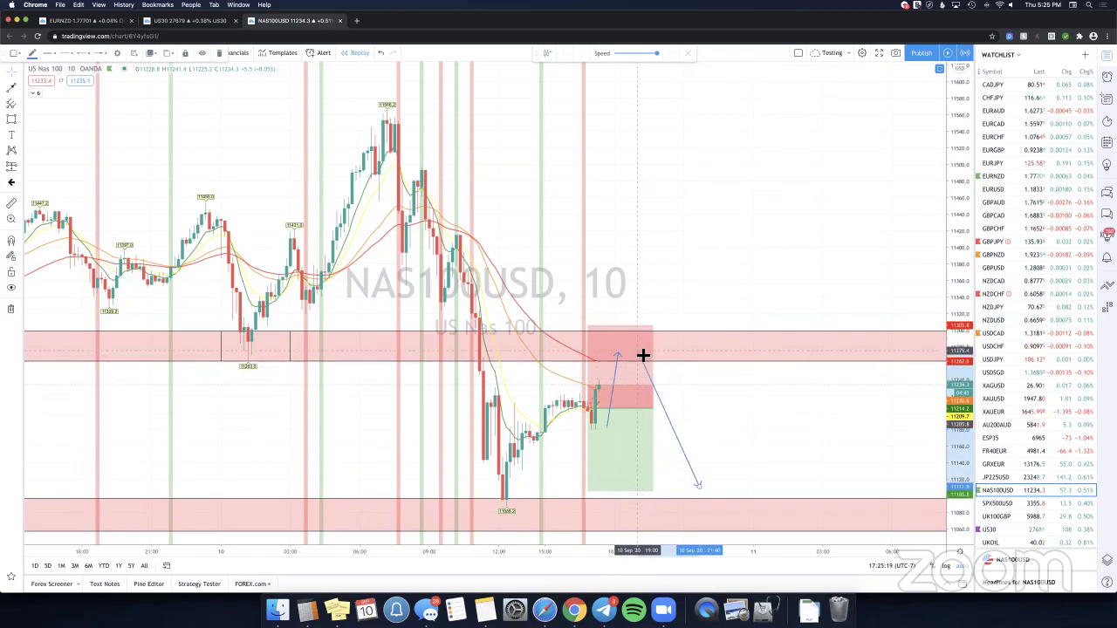
{"action": "left_click", "coordinate": [680, 371]}
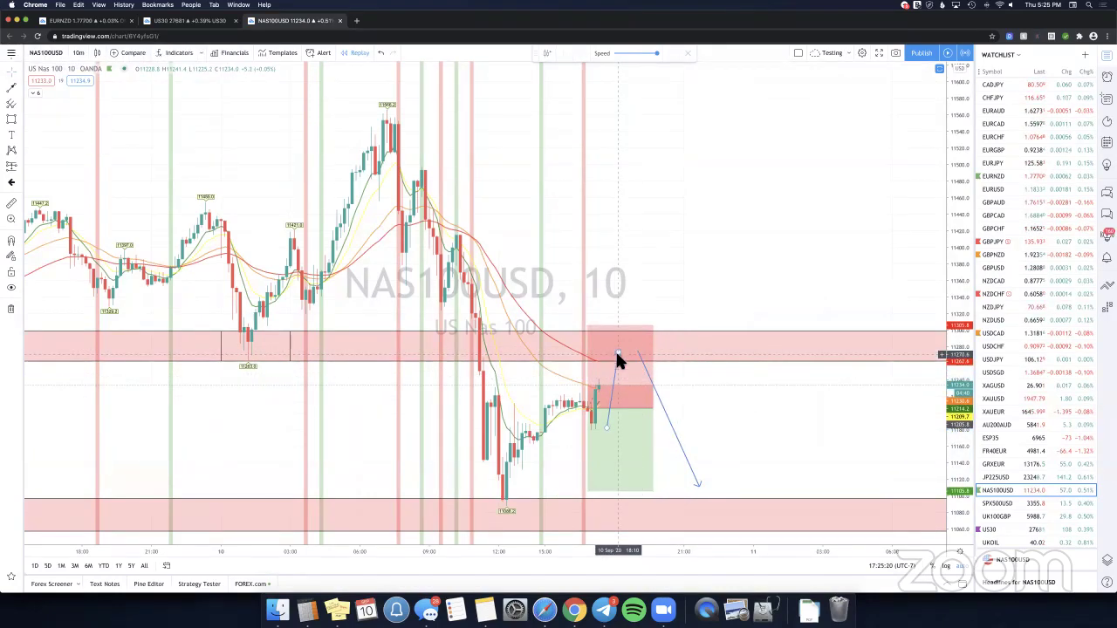
Delete the upward and downward projection arrows from the NAS100USD chart.
{"action": "left_click", "coordinate": [618, 354]}
{"action": "key", "text": "Delete"}
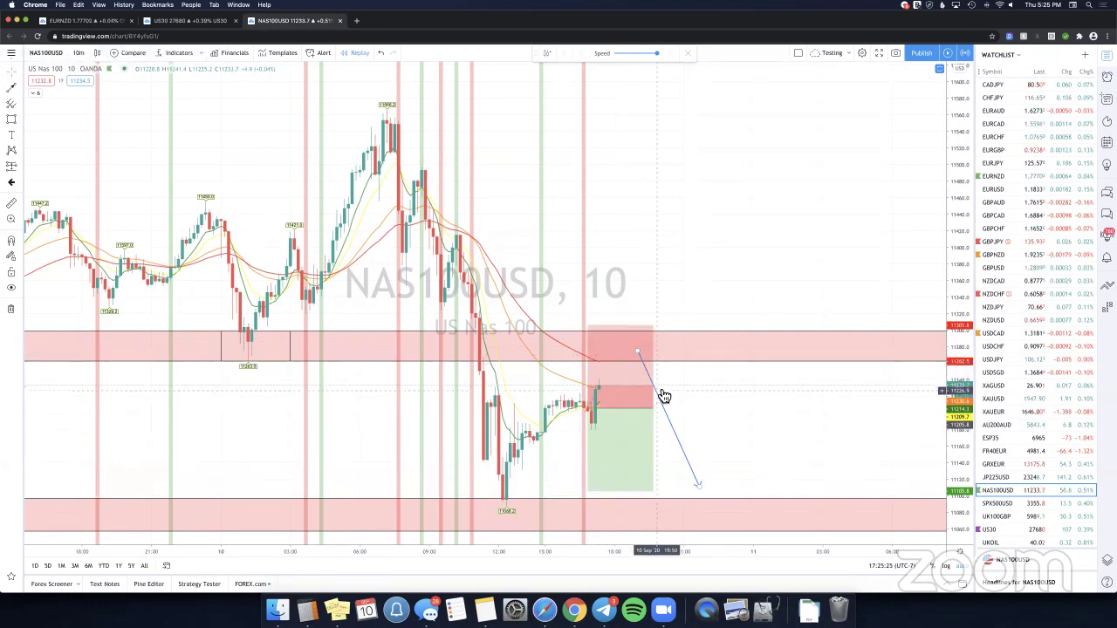
{"action": "key", "text": "Delete"}
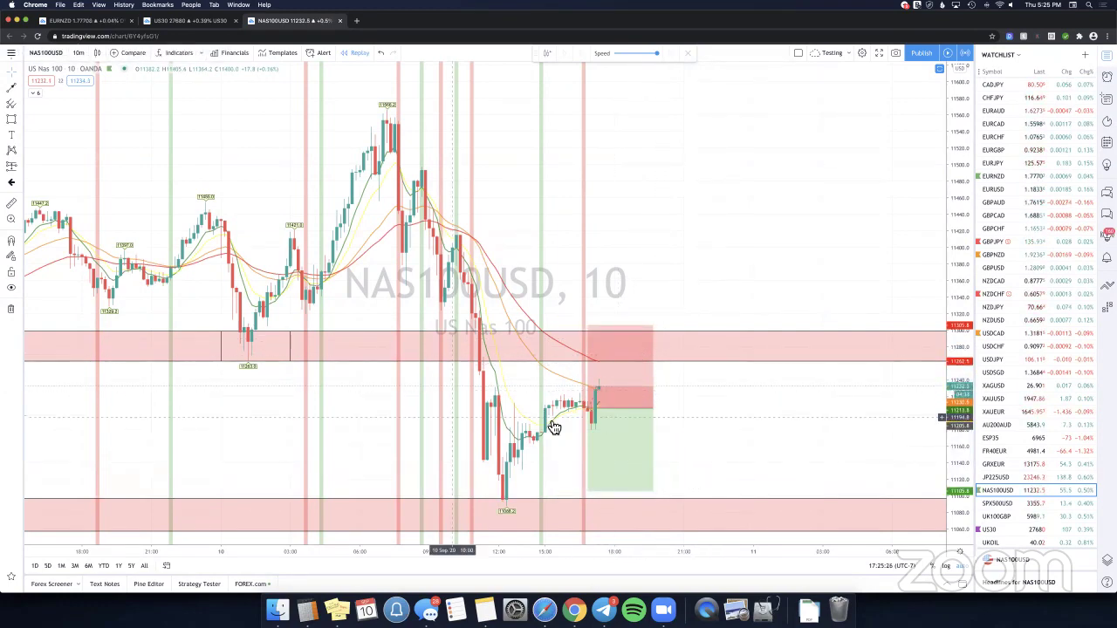
Take a closer look at the NAS100USD short position, and switch to the EURNZD 4h chart.
{"action": "left_click_drag", "start_coordinate": [460, 417], "coordinate": [601, 439]}
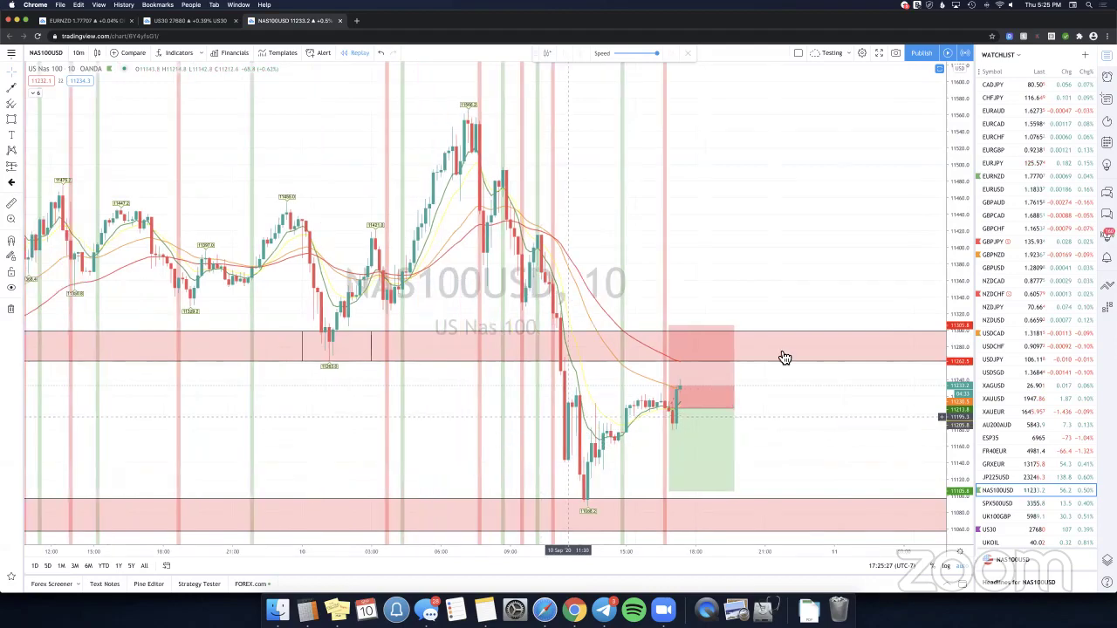
{"action": "scroll", "coordinate": [713, 346], "scroll_direction": "up", "scroll_amount": 2}
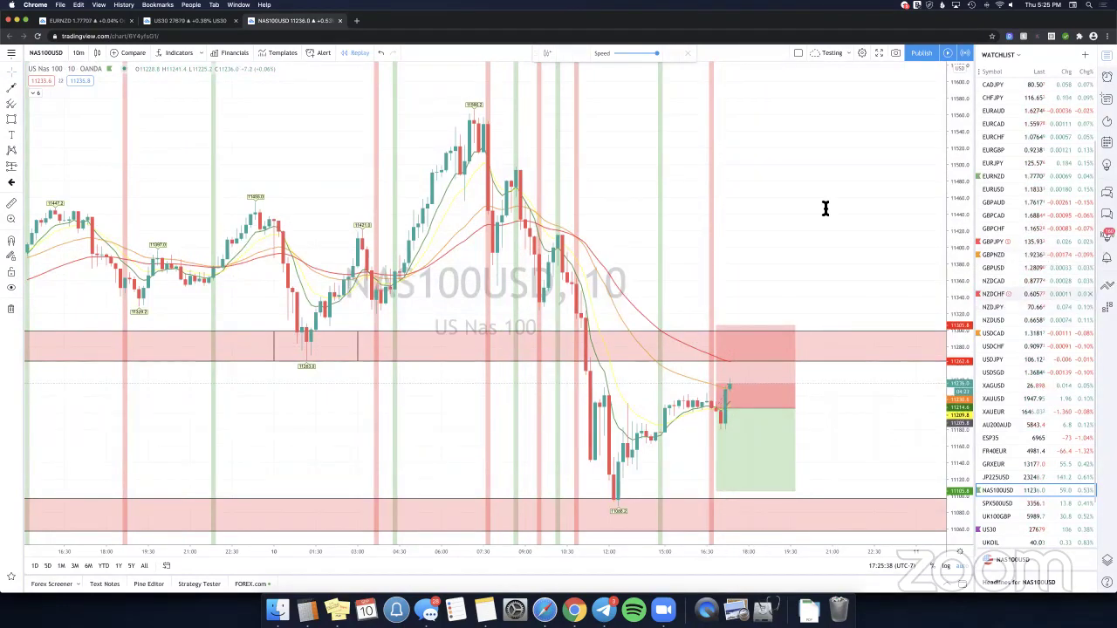
{"action": "left_click", "coordinate": [104, 25]}
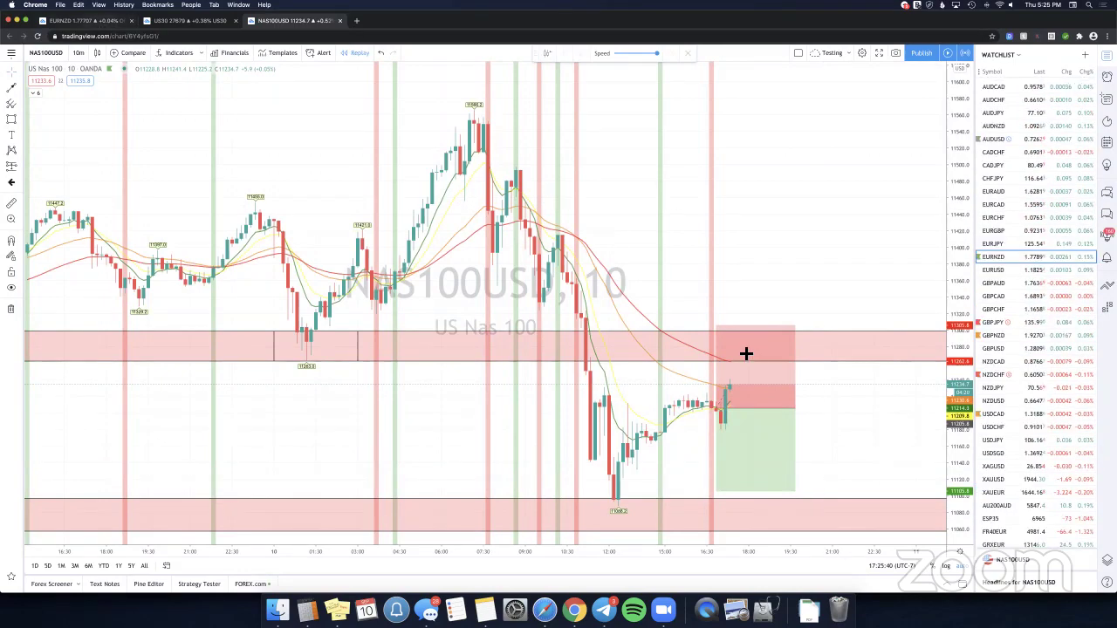
{"action": "key", "text": "ctrl+Tab"}
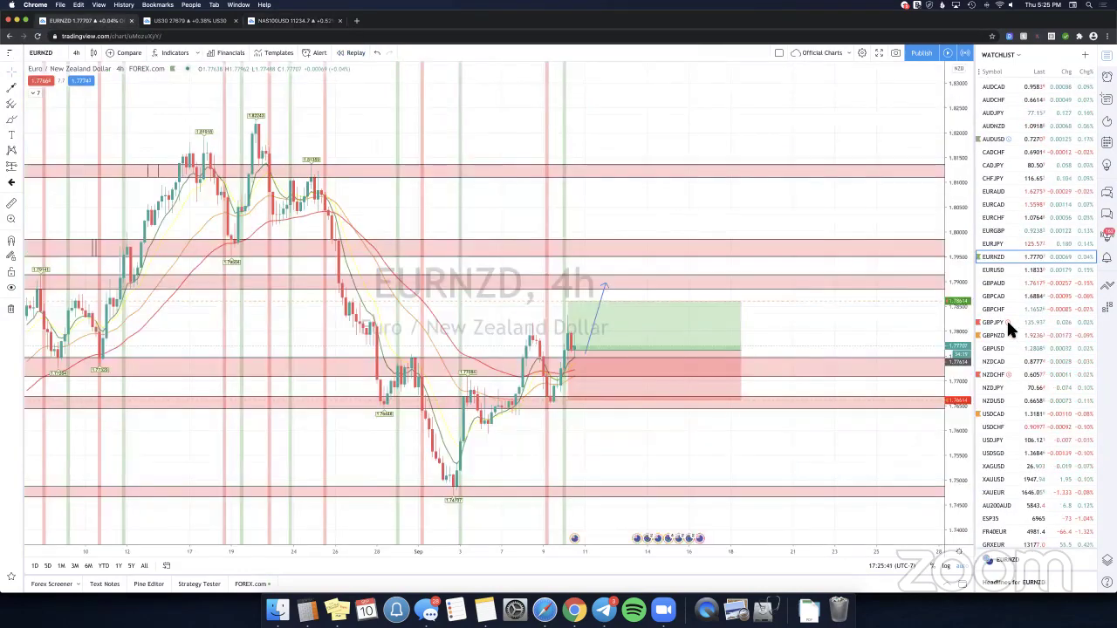
Review the open short trades on the GBPJPY and NZDCHF 4h charts against their stop and target levels.
{"action": "left_click", "coordinate": [1006, 321]}
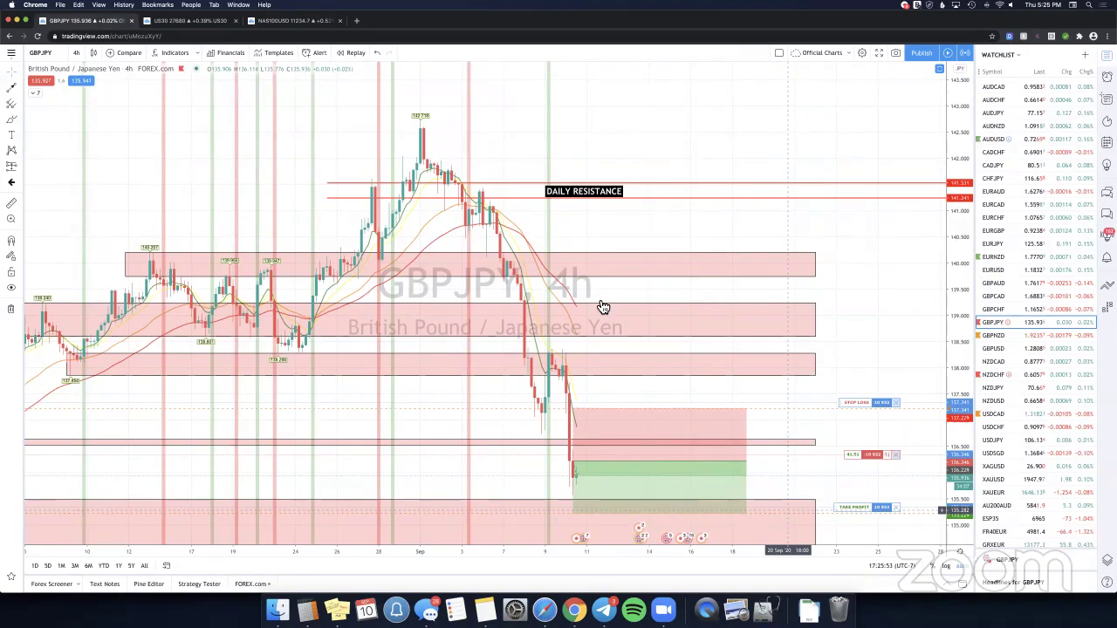
{"action": "key", "text": "Down"}
{"action": "key", "text": "Down"}
{"action": "key", "text": "Down"}
{"action": "key", "text": "Down"}
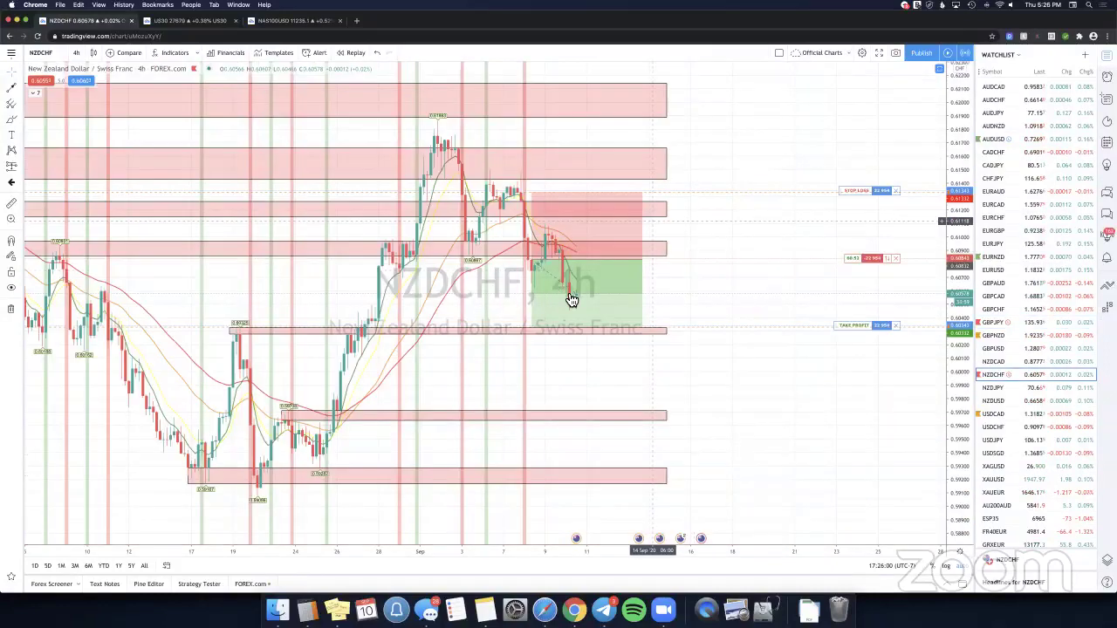
{"action": "scroll", "coordinate": [708, 303], "scroll_direction": "up", "scroll_amount": 1}
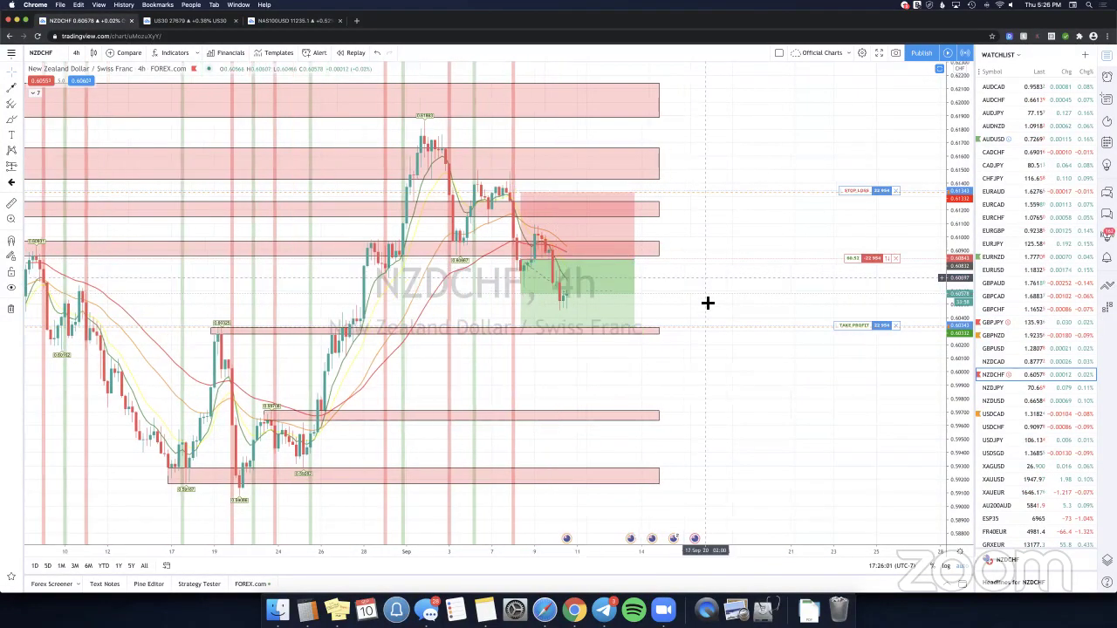
Review the AUDUSD 4h chart, checking the open long position against its target and stop.
{"action": "left_click", "coordinate": [999, 140]}
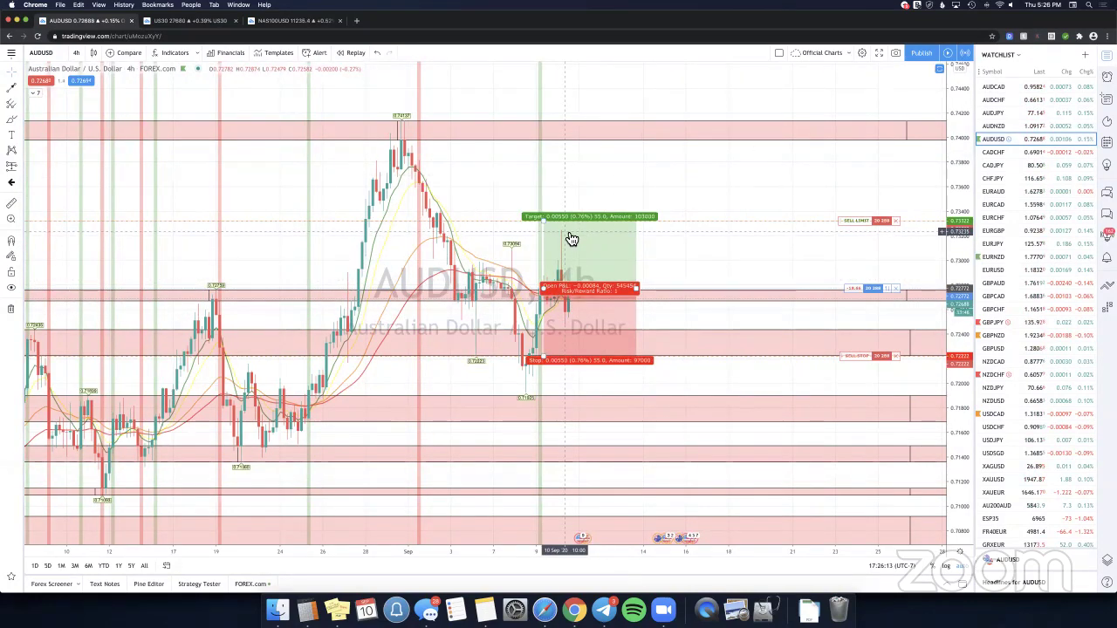
{"action": "left_click", "coordinate": [765, 266]}
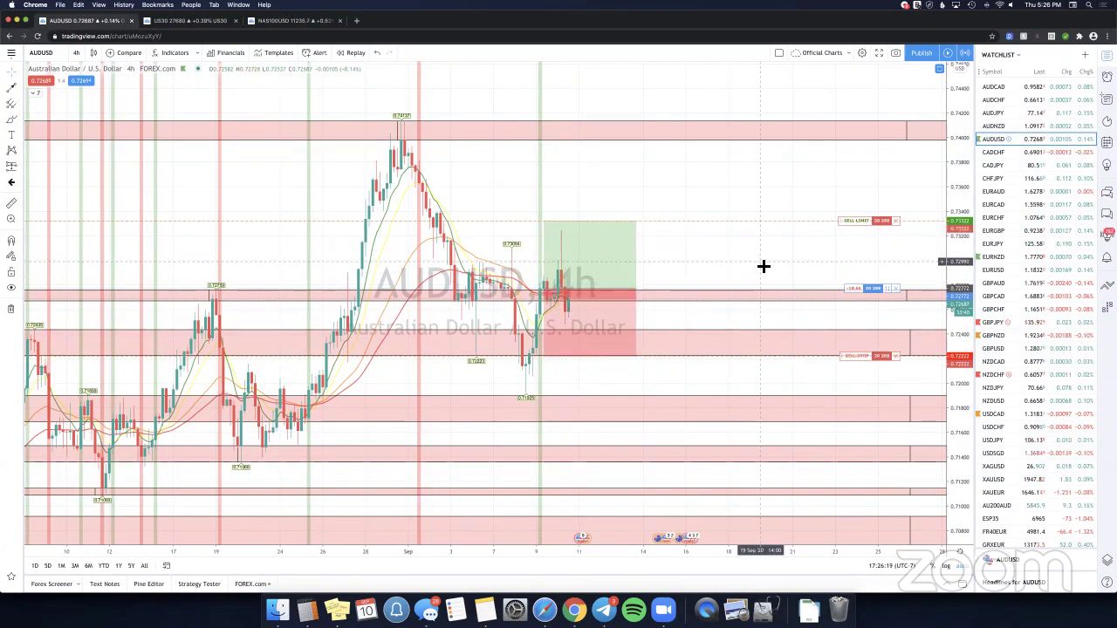
{"action": "left_click", "coordinate": [608, 271]}
{"action": "left_click", "coordinate": [796, 277]}
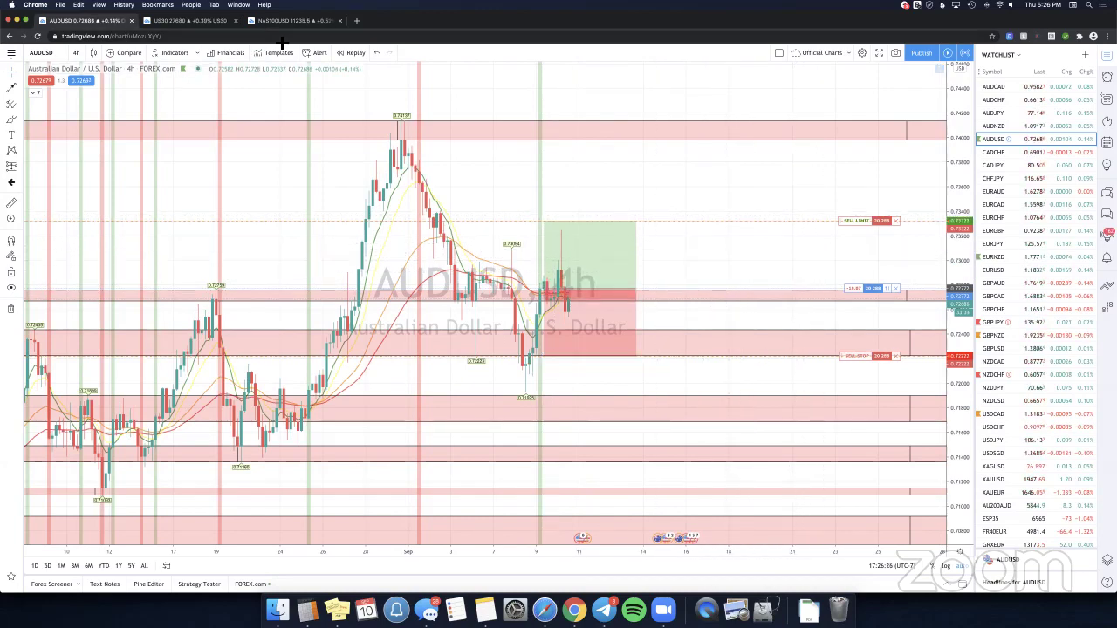
Switch to the chart using the Testing layout, open NZDUSD there, and set its timeframe to 4h.
{"action": "key", "text": "ctrl+Tab"}
{"action": "key", "text": "ctrl+Tab"}
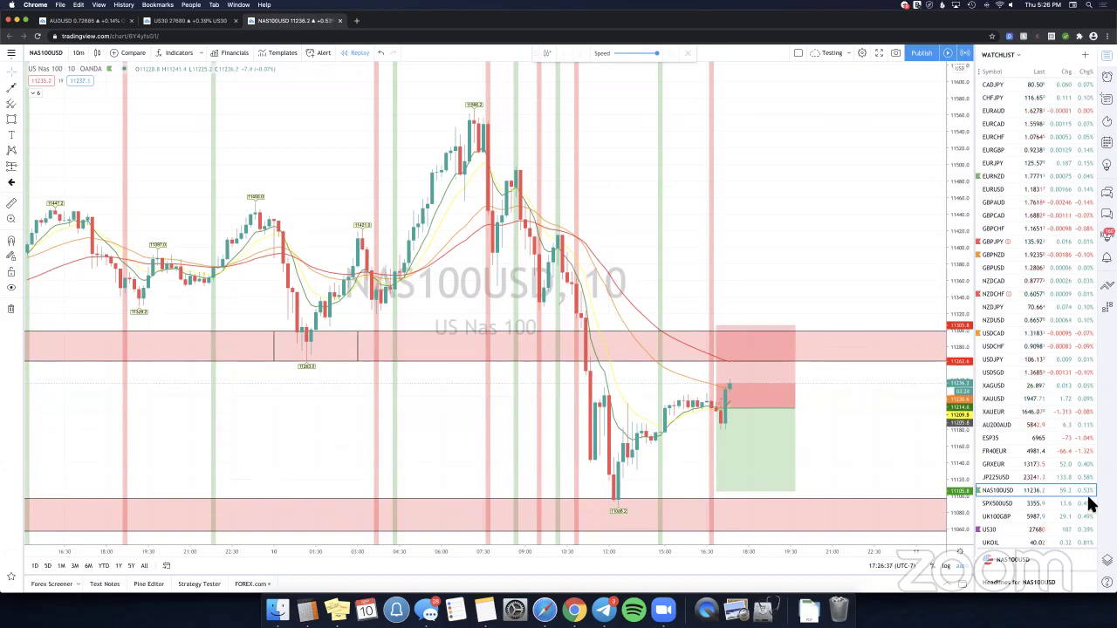
{"action": "scroll", "coordinate": [1015, 456], "scroll_direction": "down", "scroll_amount": 1}
{"action": "scroll", "coordinate": [1012, 446], "scroll_direction": "down", "scroll_amount": 2}
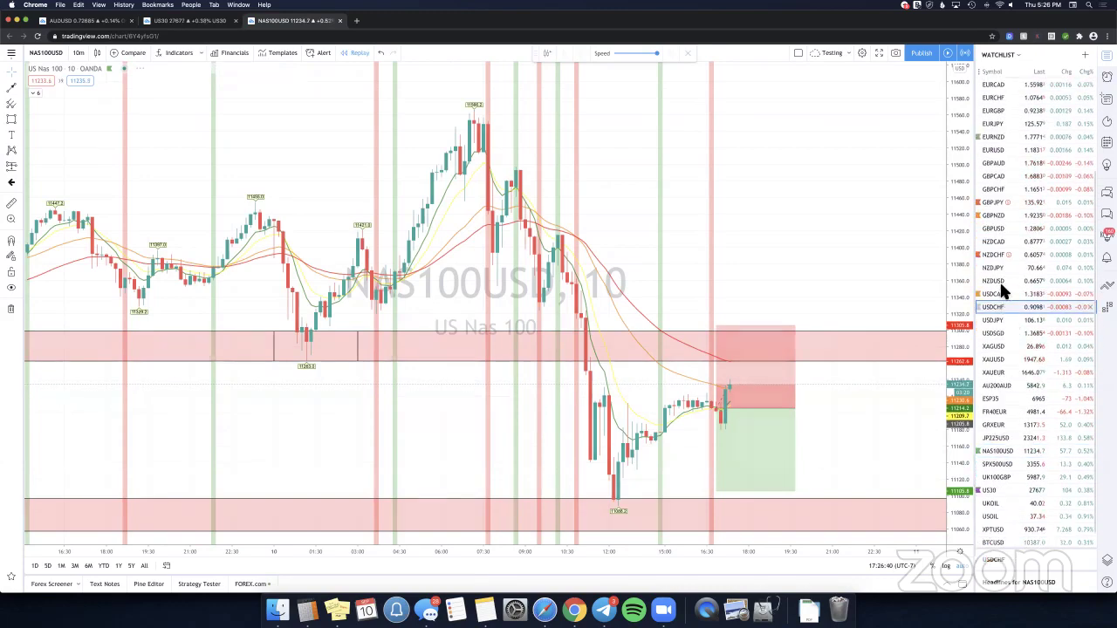
{"action": "left_click", "coordinate": [1000, 282]}
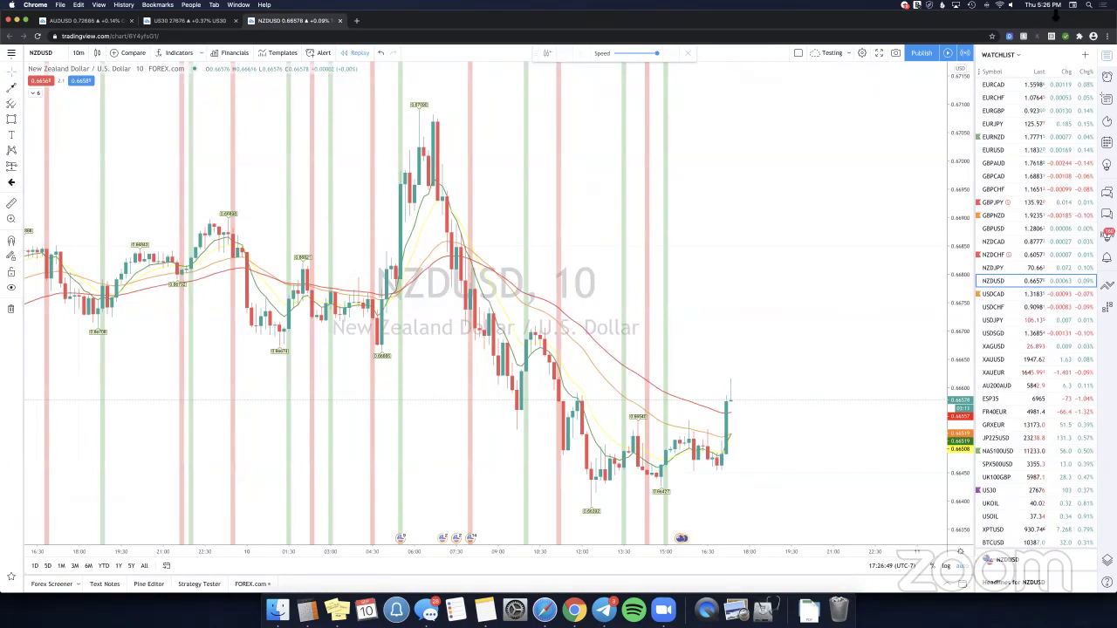
{"action": "left_click", "coordinate": [78, 52]}
{"action": "left_click", "coordinate": [115, 251]}
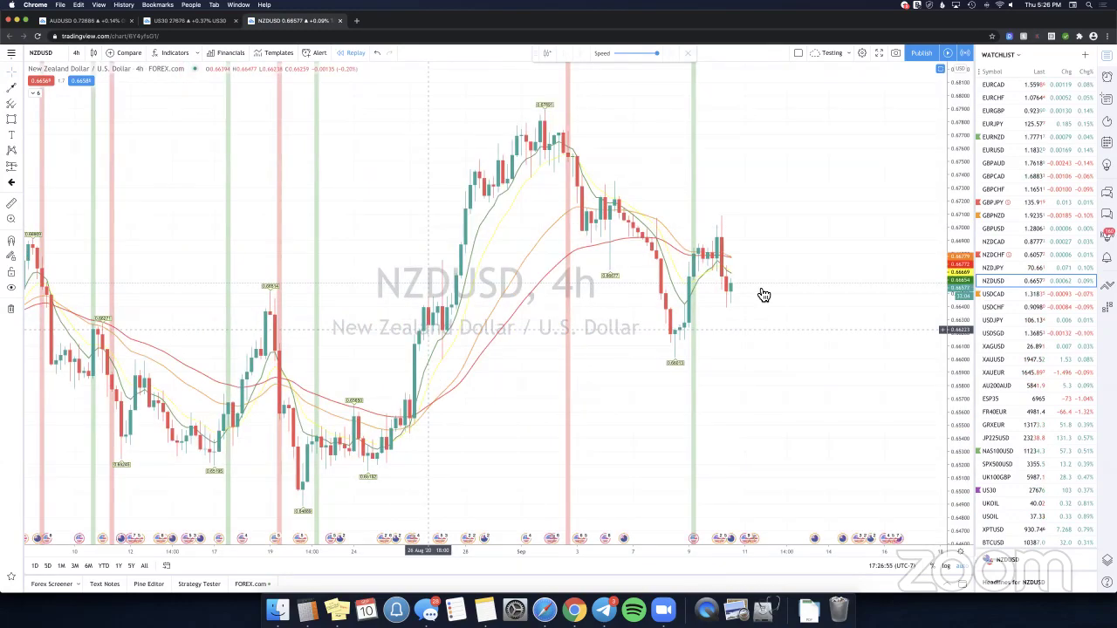
Hide the moving averages and vertical signal bars on the NZDUSD chart, and show the indicator's horizontal support and resistance lines.
{"action": "scroll", "coordinate": [46, 308], "scroll_direction": "right", "scroll_amount": 3}
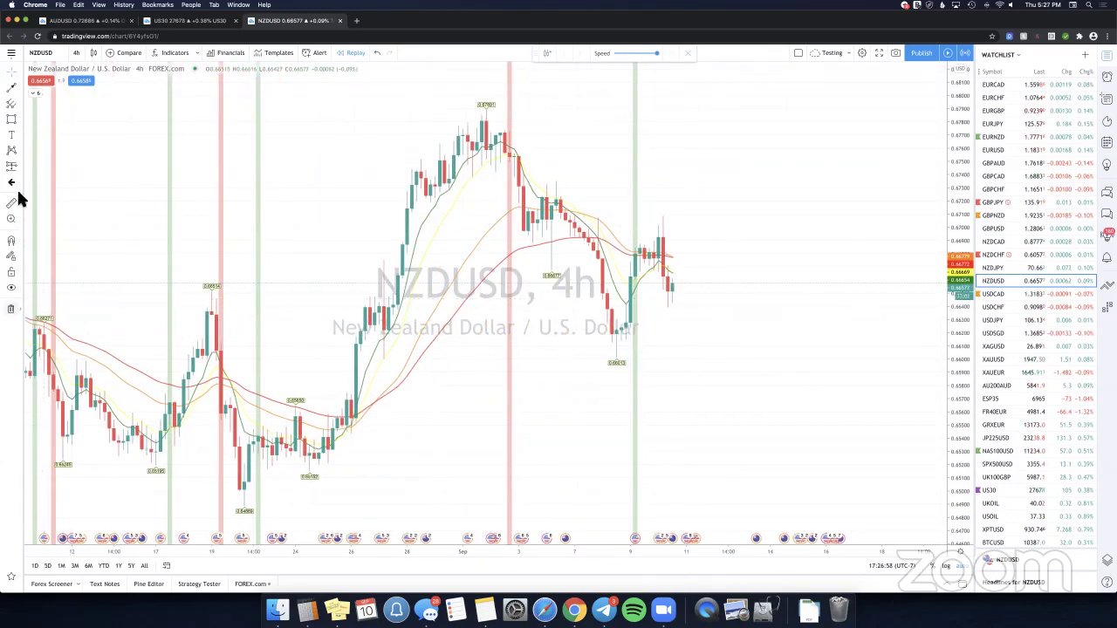
{"action": "left_click", "coordinate": [37, 92]}
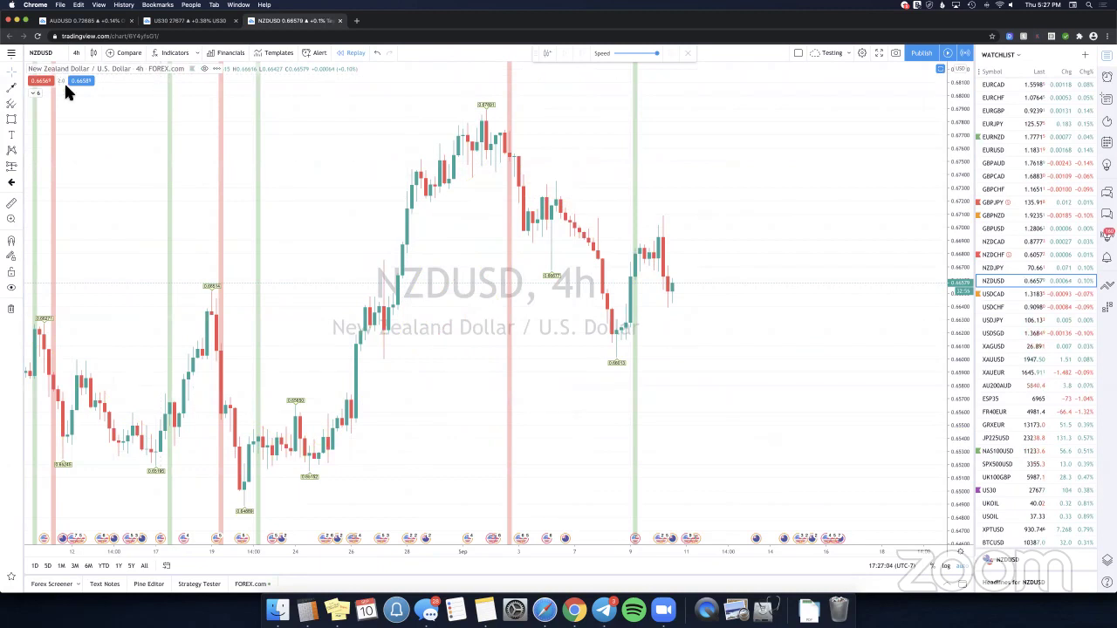
{"action": "left_click", "coordinate": [38, 93]}
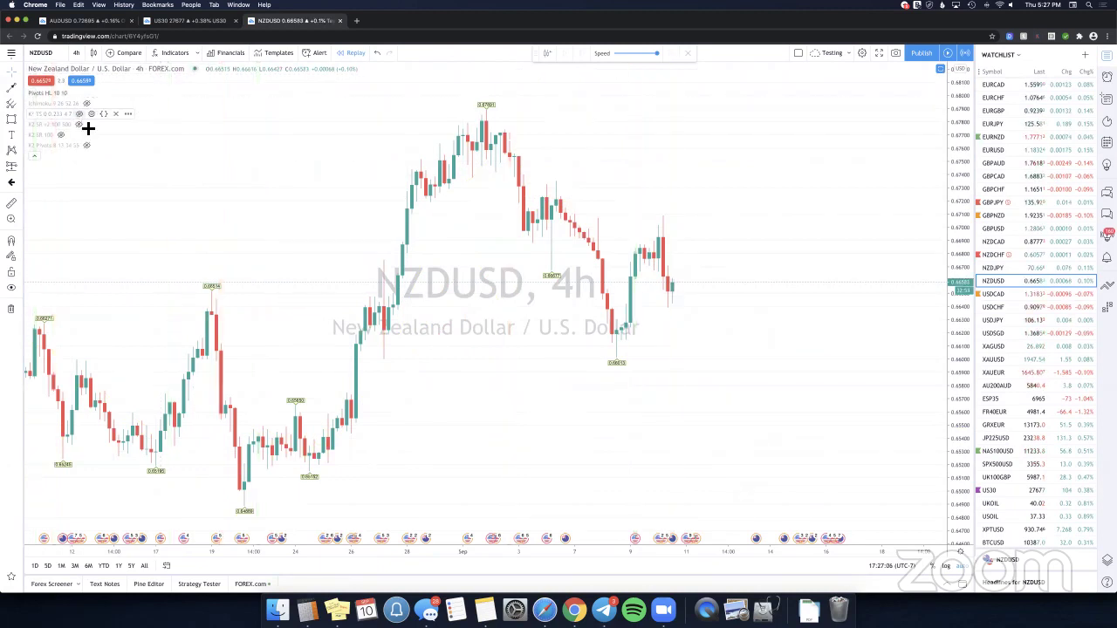
{"action": "mouse_move", "coordinate": [540, 536]}
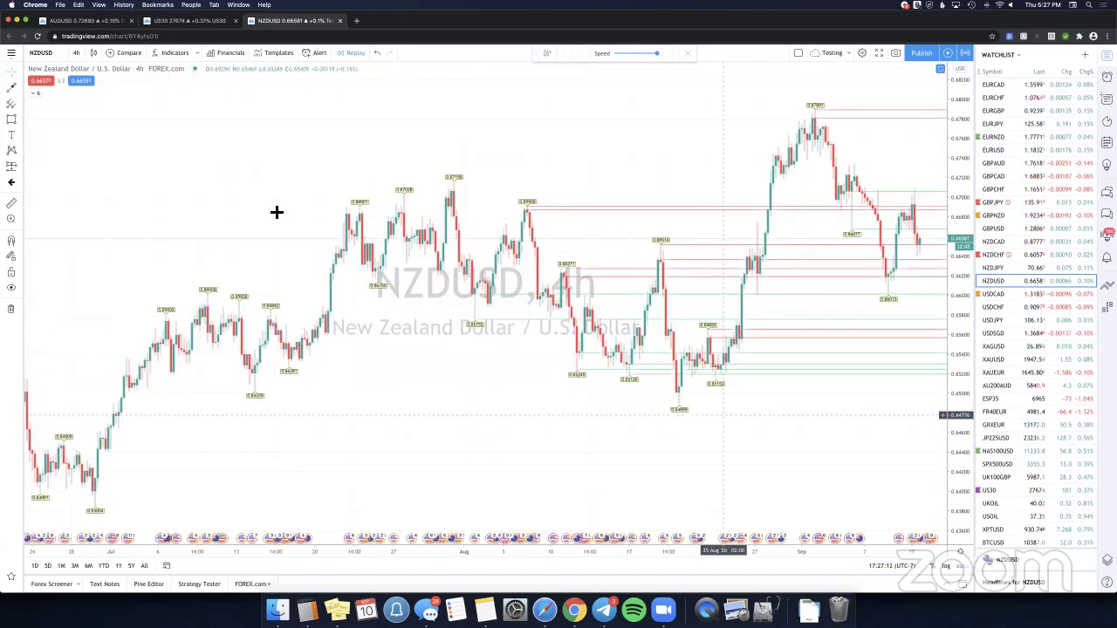
Draw two rectangle zones on the resistance line pairs, at about 0.6687–0.6691 and at the September high, about 0.6781–0.6790.
{"action": "left_click", "coordinate": [16, 121]}
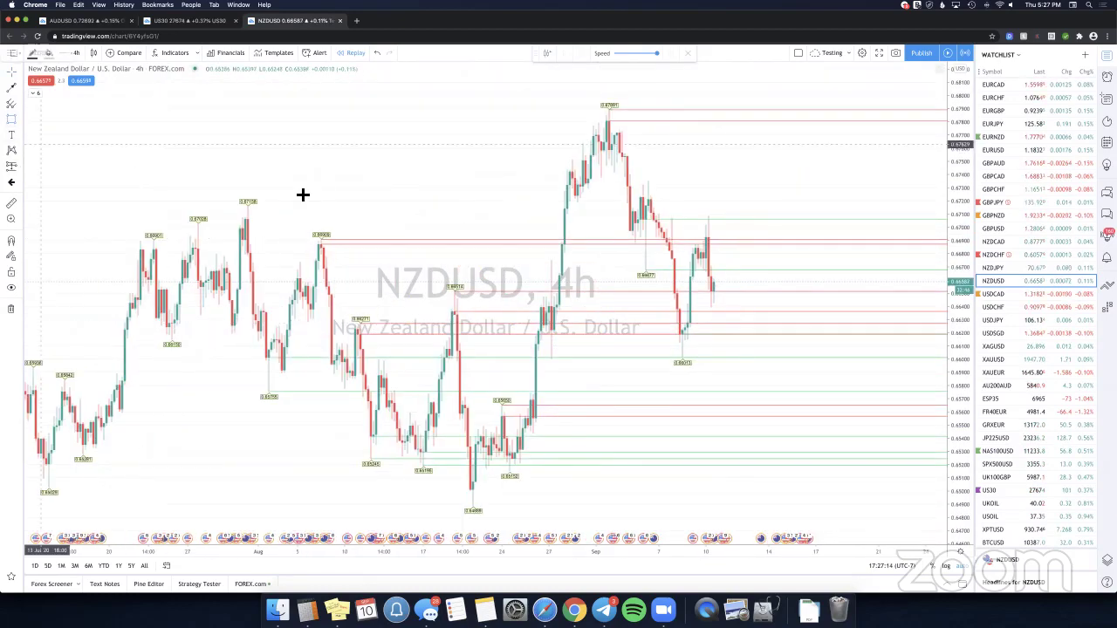
{"action": "left_click", "coordinate": [309, 242]}
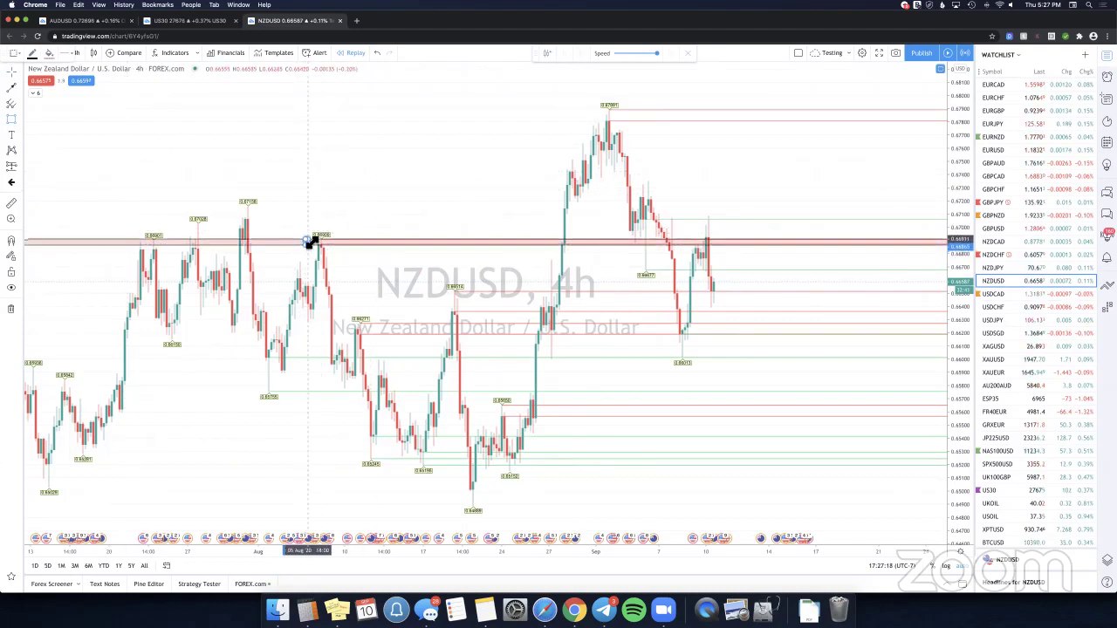
{"action": "left_click", "coordinate": [173, 134]}
{"action": "left_click", "coordinate": [11, 119]}
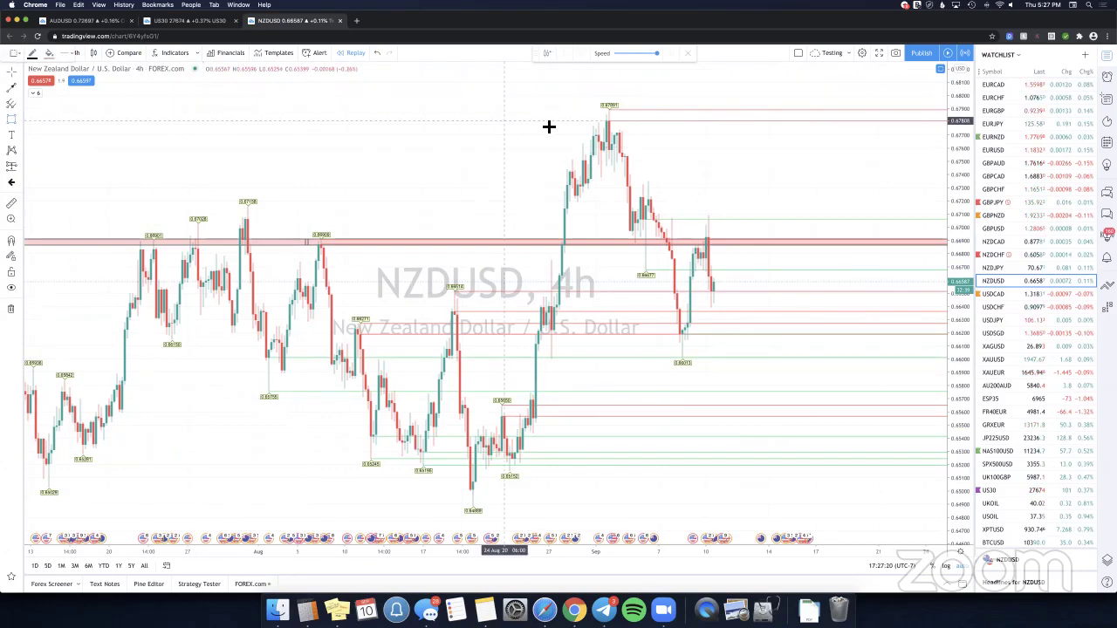
{"action": "left_click", "coordinate": [547, 122]}
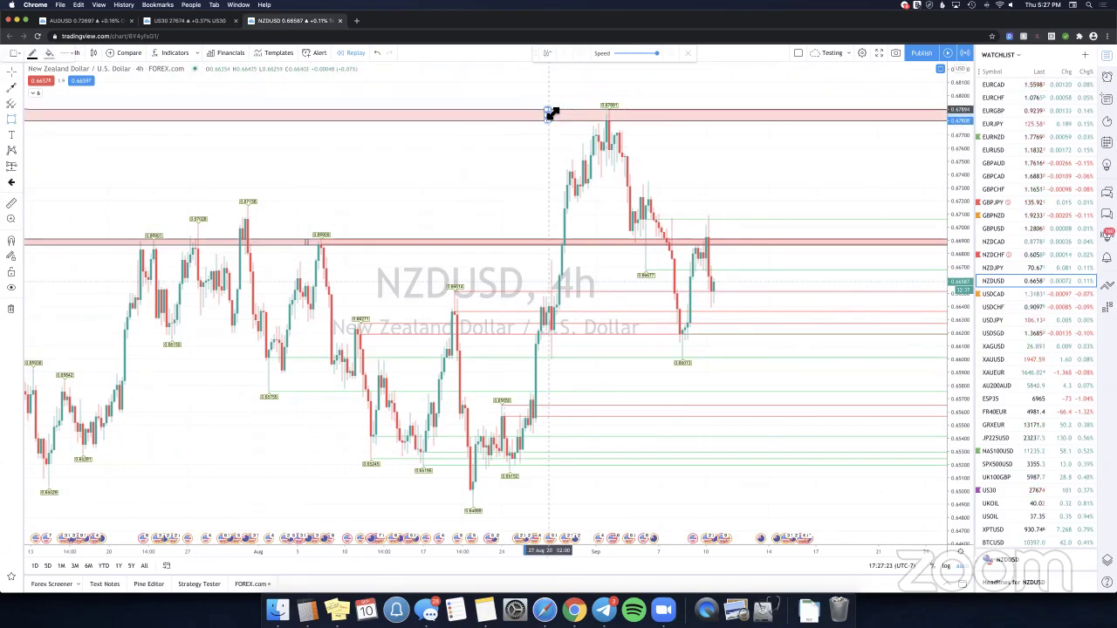
{"action": "left_click", "coordinate": [551, 110]}
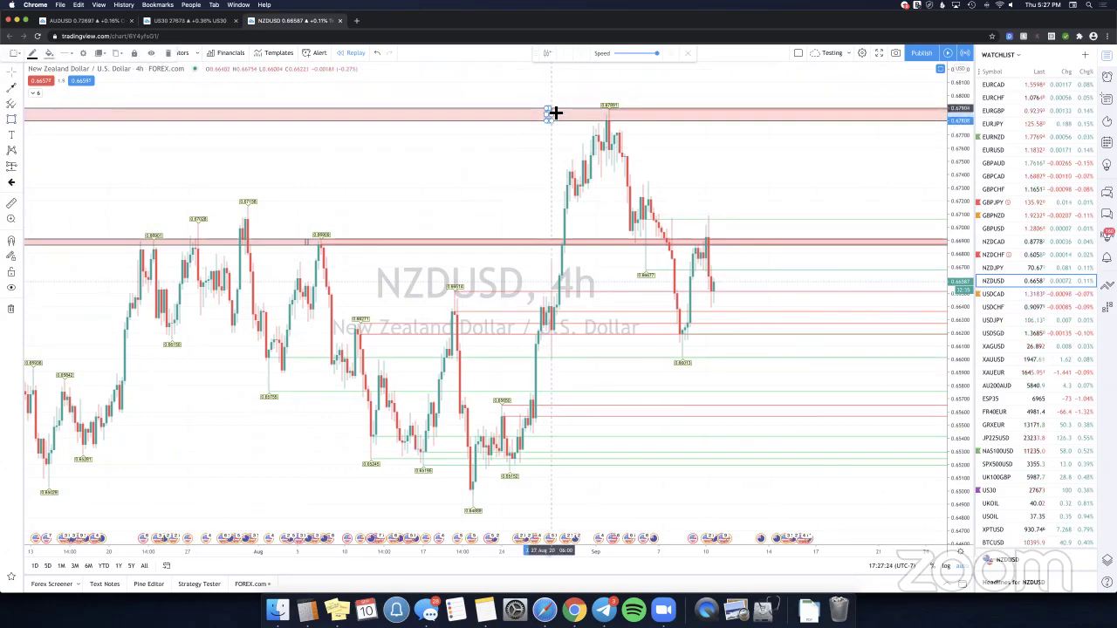
{"action": "left_click", "coordinate": [291, 184]}
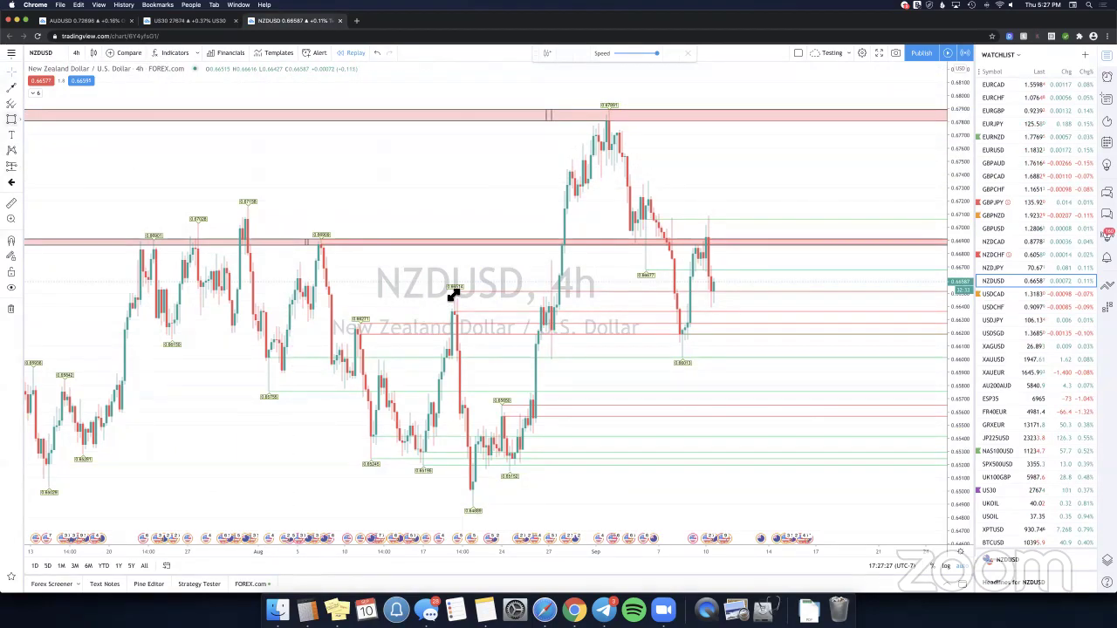
Add rectangle zones along the resistance line pairs at about 0.6636–0.6652 and 0.6619–0.6627.
{"action": "left_click", "coordinate": [450, 292]}
{"action": "left_click", "coordinate": [202, 219]}
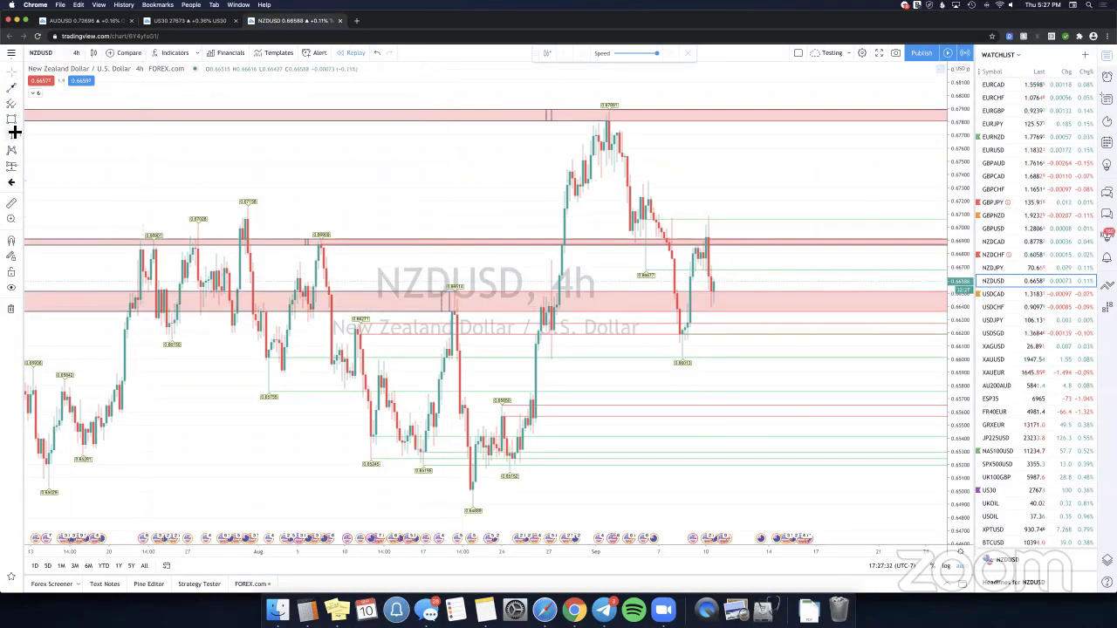
{"action": "left_click", "coordinate": [358, 333]}
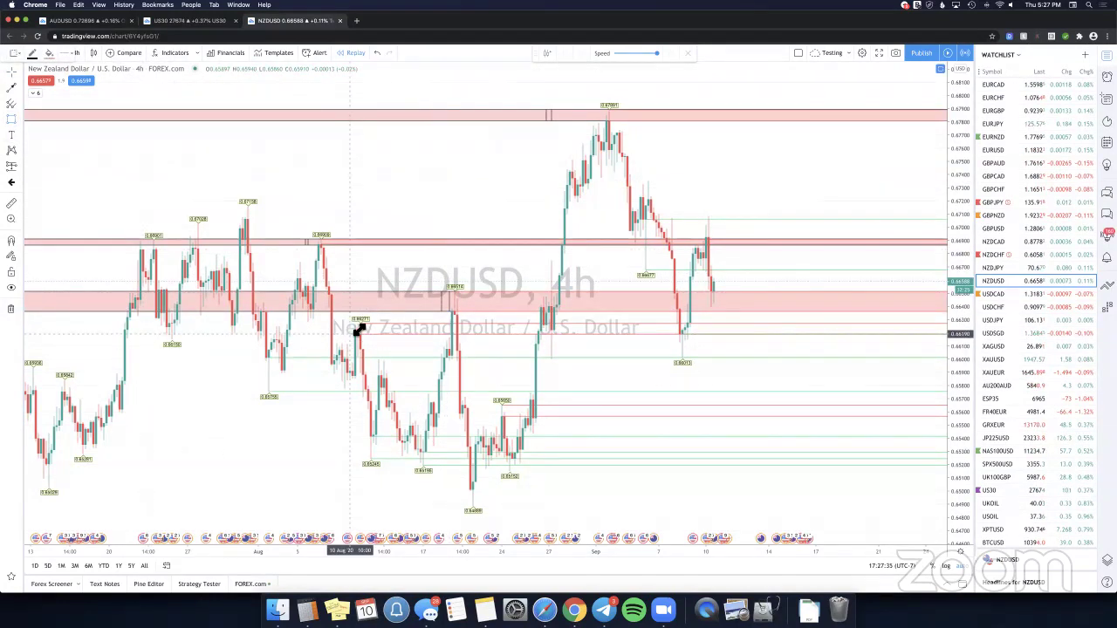
{"action": "left_click", "coordinate": [356, 324]}
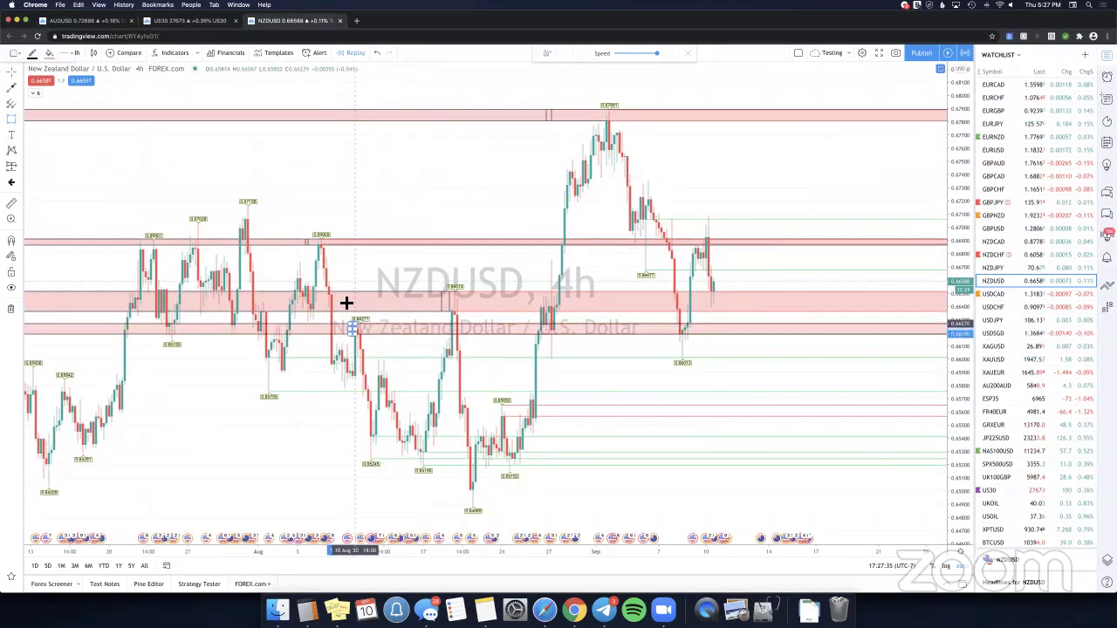
Draw rectangle zones between the green support lines at about 0.6576–0.6601 and 0.6520–0.6541.
{"action": "left_click", "coordinate": [12, 119]}
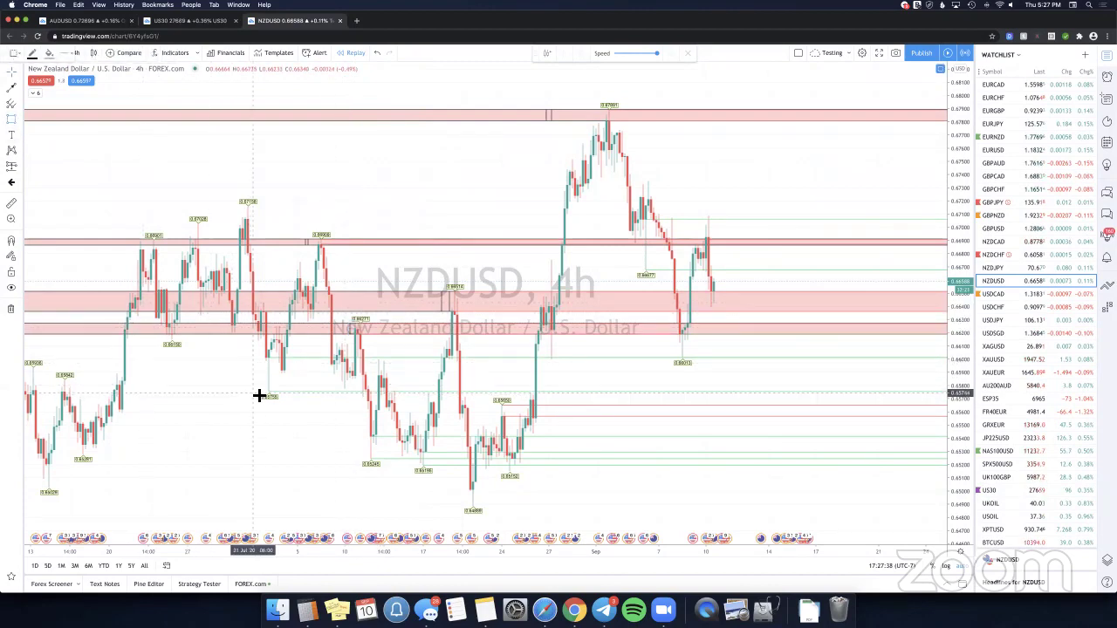
{"action": "left_click_drag", "start_coordinate": [259, 395], "coordinate": [272, 358]}
{"action": "left_click", "coordinate": [235, 336]}
{"action": "left_click", "coordinate": [11, 120]}
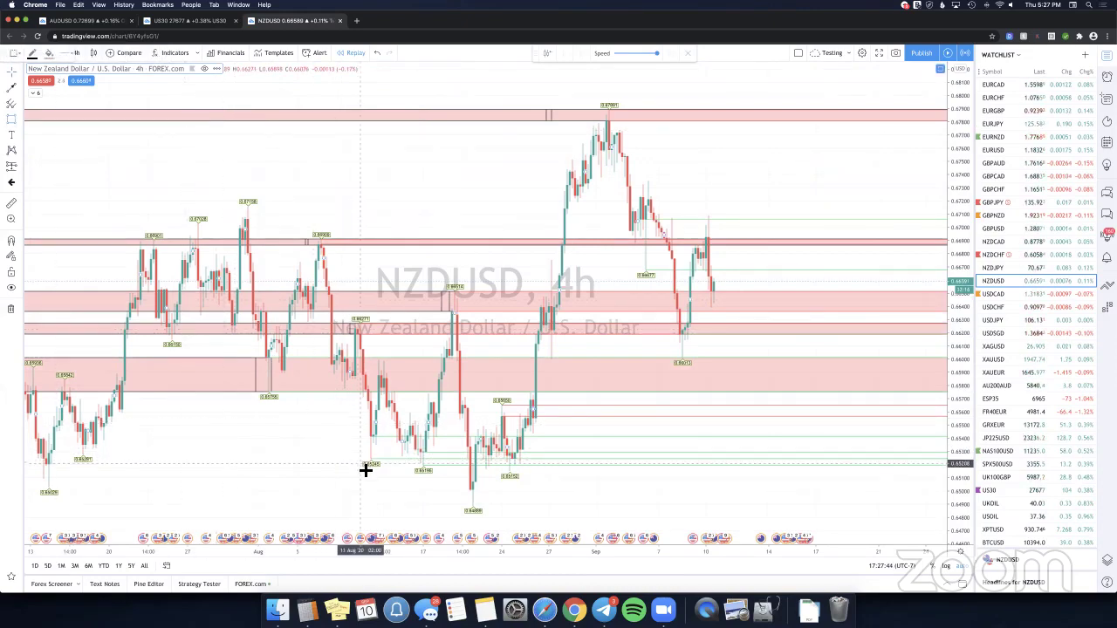
{"action": "left_click_drag", "start_coordinate": [366, 471], "coordinate": [385, 425]}
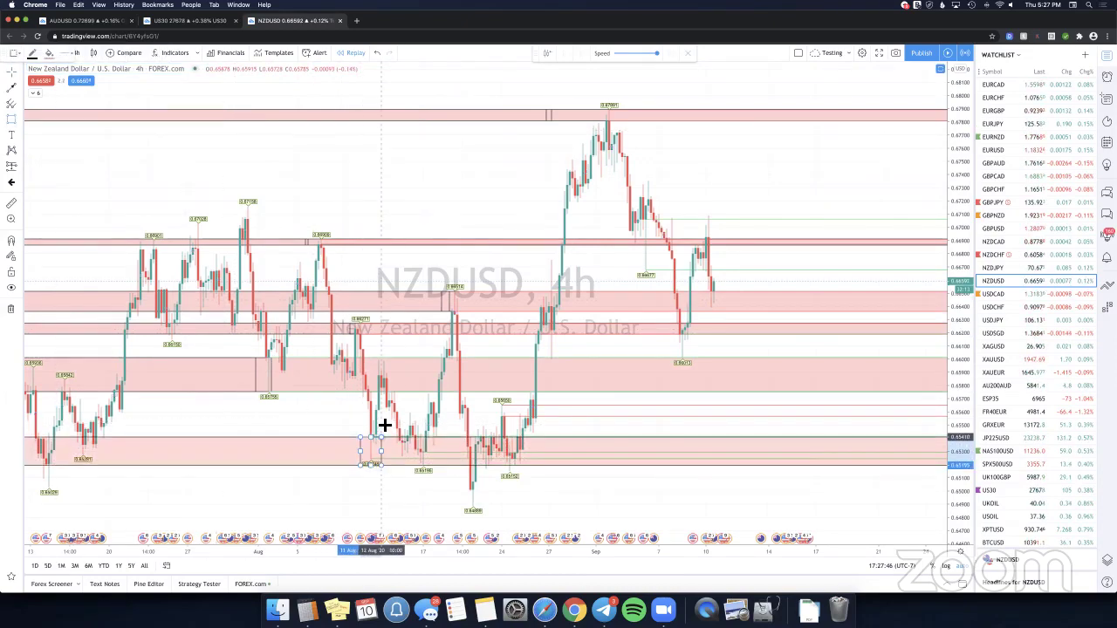
Draw a rectangle zone between the two red lines at the late-August swing high, at about 0.6556–0.6565.
{"action": "left_click", "coordinate": [15, 131]}
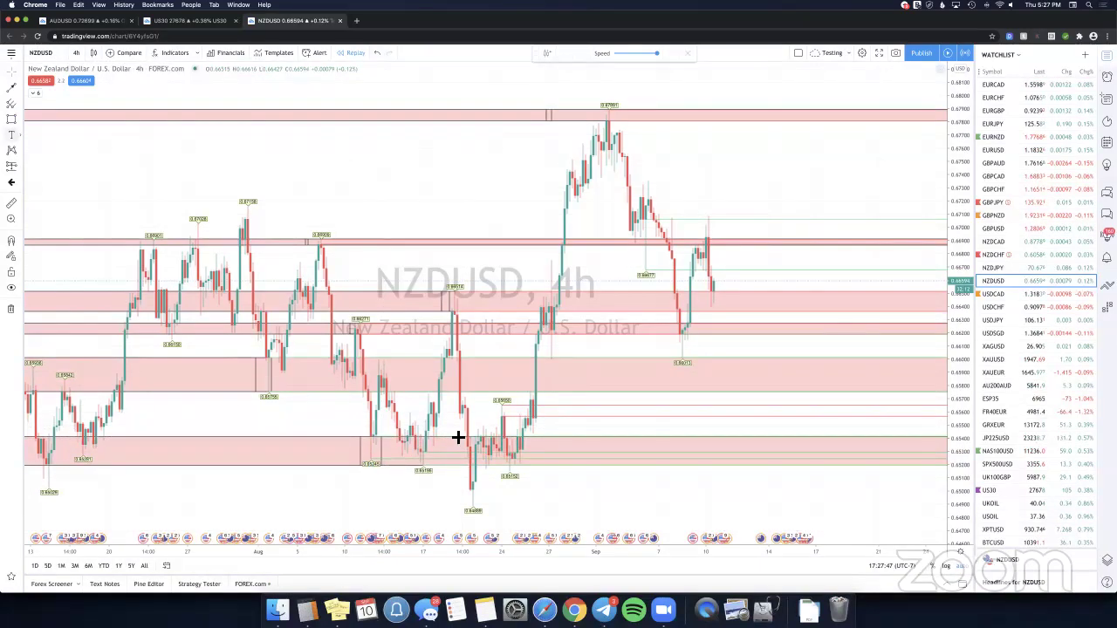
{"action": "left_click", "coordinate": [497, 406]}
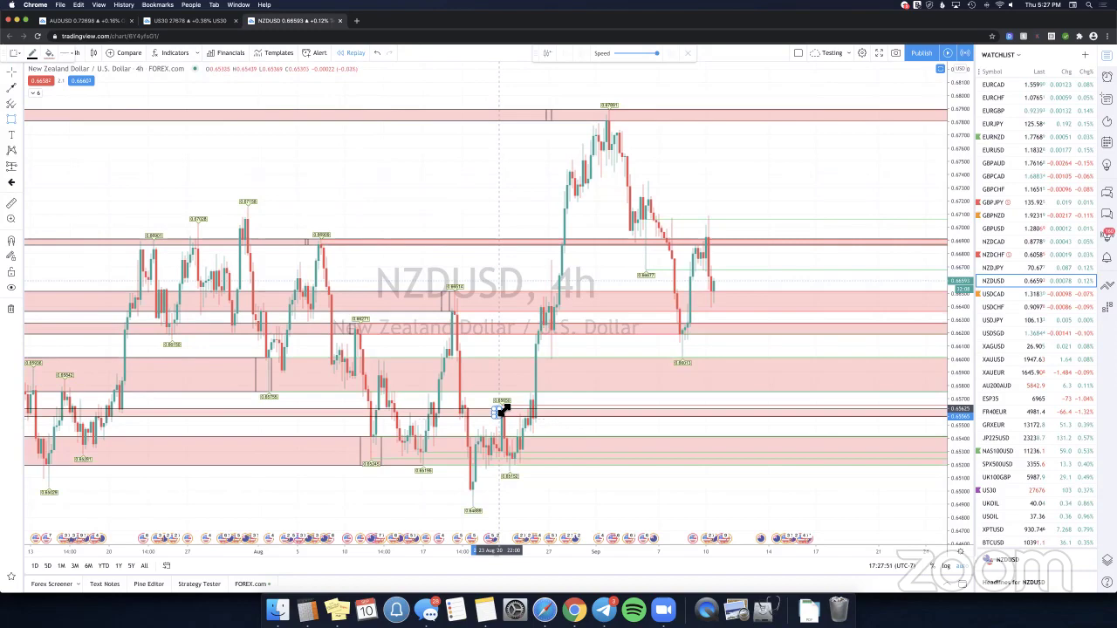
{"action": "left_click", "coordinate": [557, 264]}
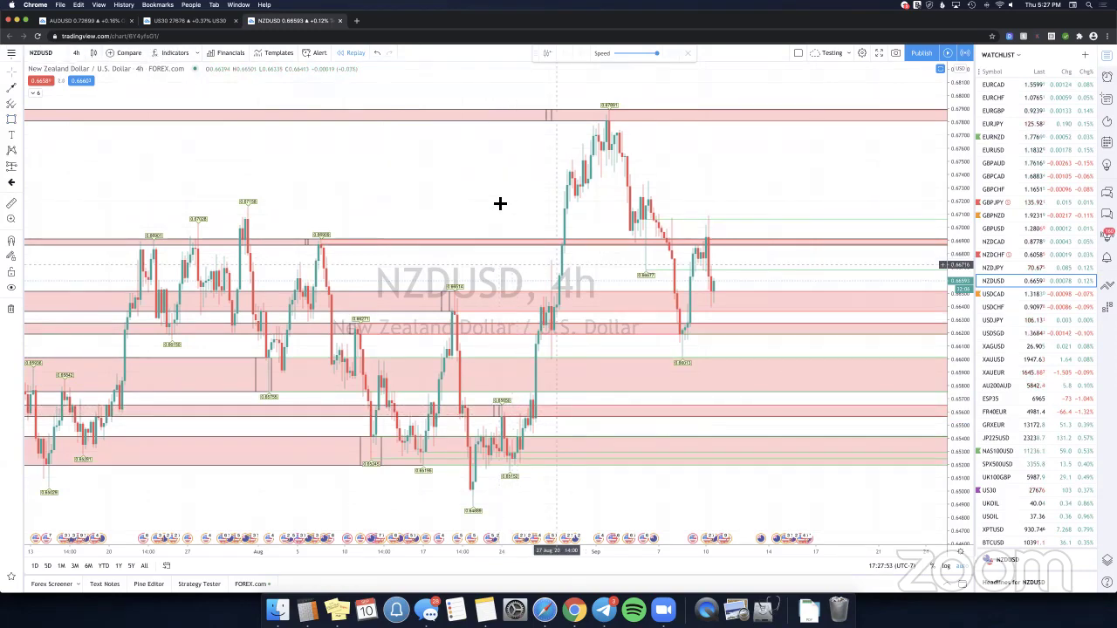
Stretch the narrow zone near 0.6690 to span the green lines at about 0.6667 and 0.6706, and hide the indicator's horizontal lines.
{"action": "left_click_drag", "start_coordinate": [500, 203], "coordinate": [400, 228]}
{"action": "scroll", "coordinate": [401, 227], "scroll_direction": "right", "scroll_amount": 3}
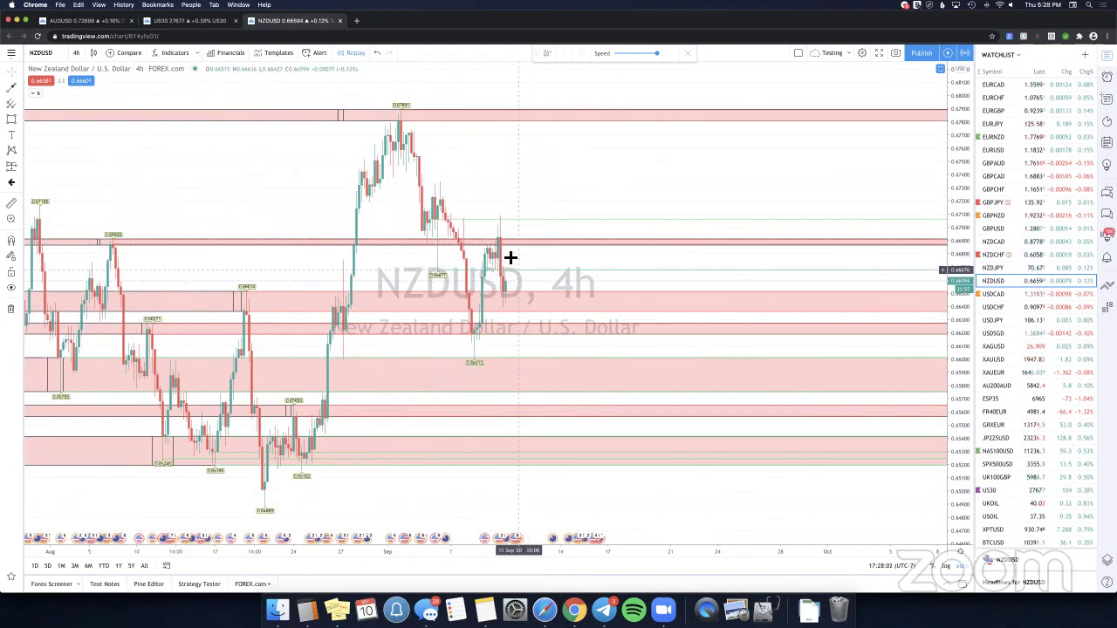
{"action": "left_click", "coordinate": [518, 269], "text": "shift"}
{"action": "left_click", "coordinate": [332, 249]}
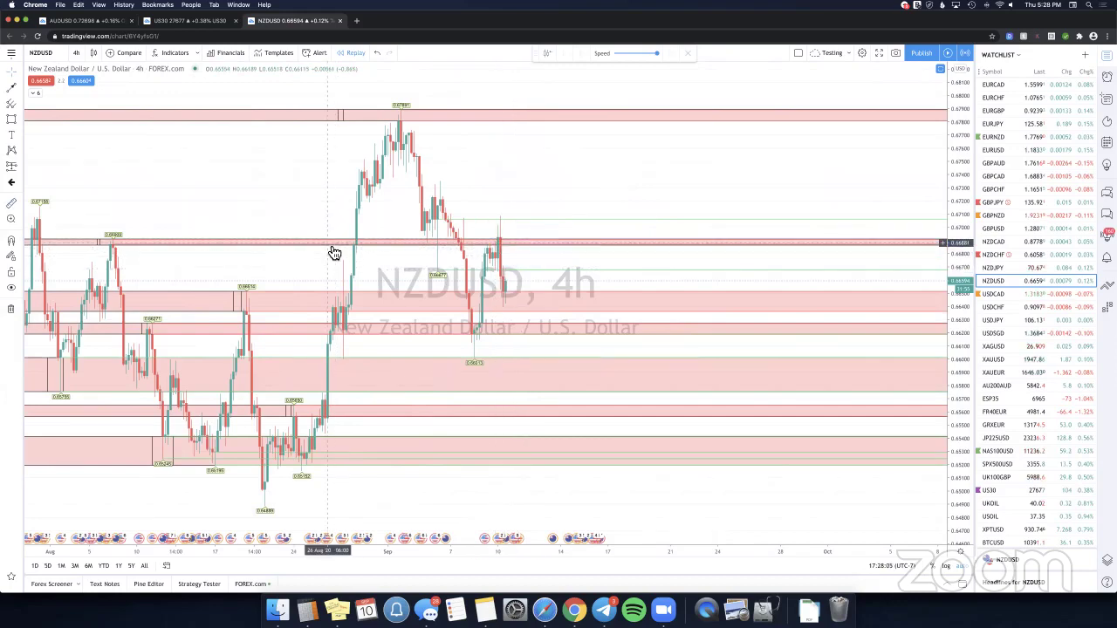
{"action": "left_click", "coordinate": [98, 242]}
{"action": "left_click_drag", "start_coordinate": [98, 245], "coordinate": [100, 270]}
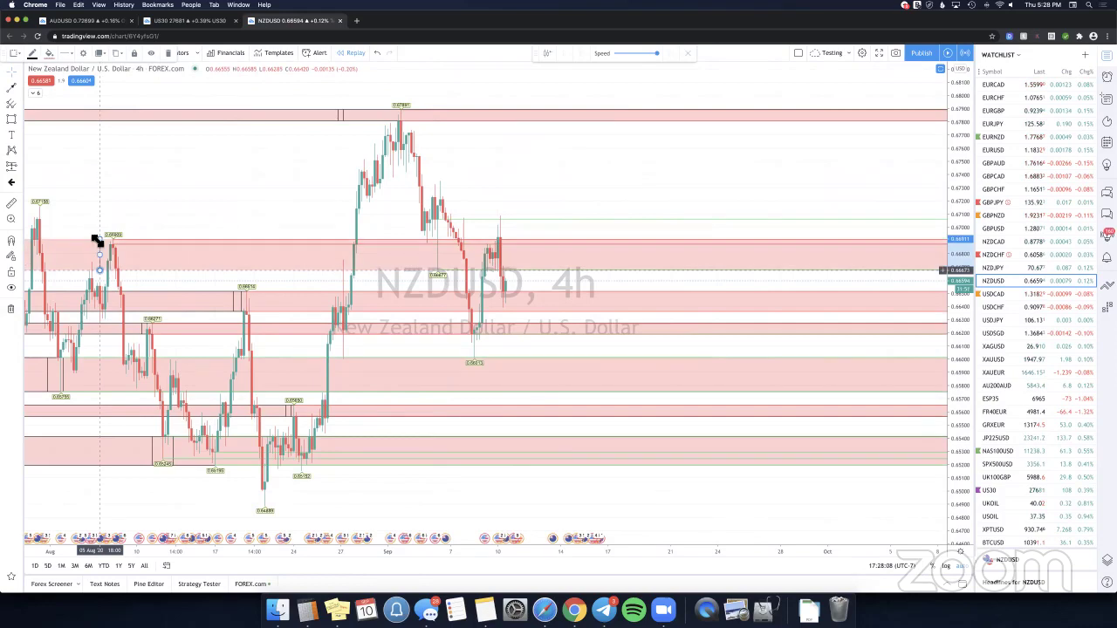
{"action": "left_click_drag", "start_coordinate": [123, 234], "coordinate": [125, 220]}
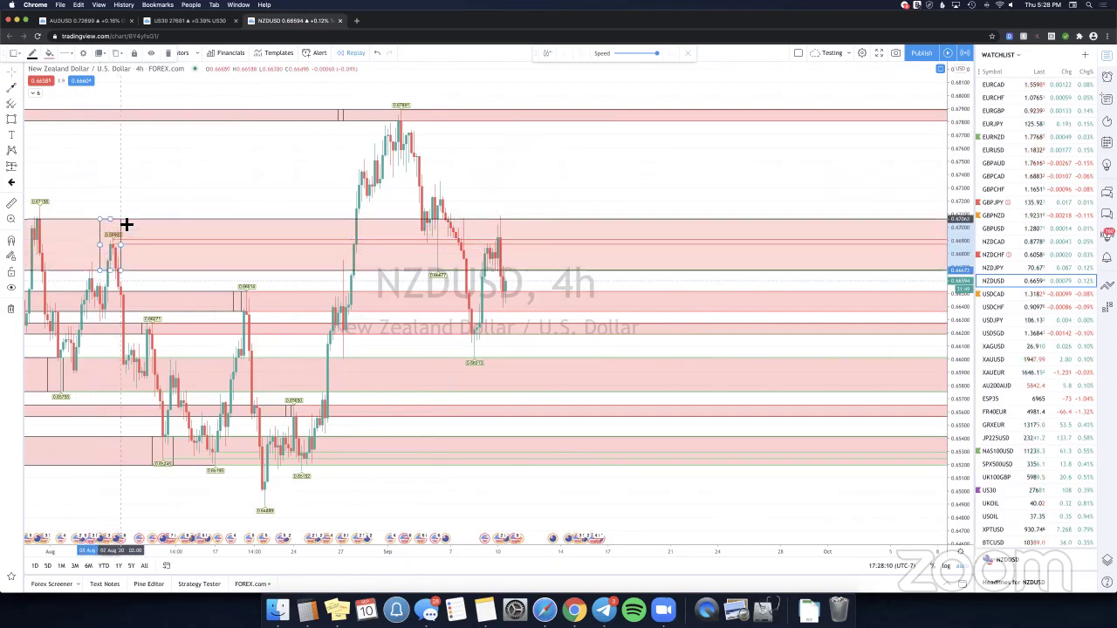
{"action": "left_click", "coordinate": [124, 199]}
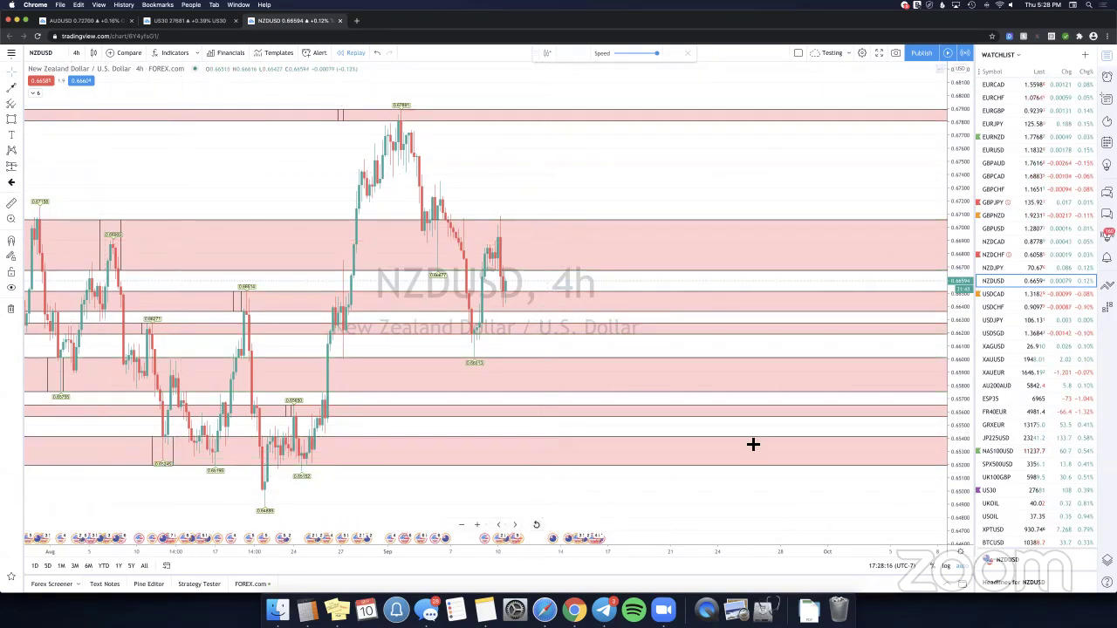
{"action": "scroll", "coordinate": [848, 447], "scroll_direction": "left", "scroll_amount": 5}
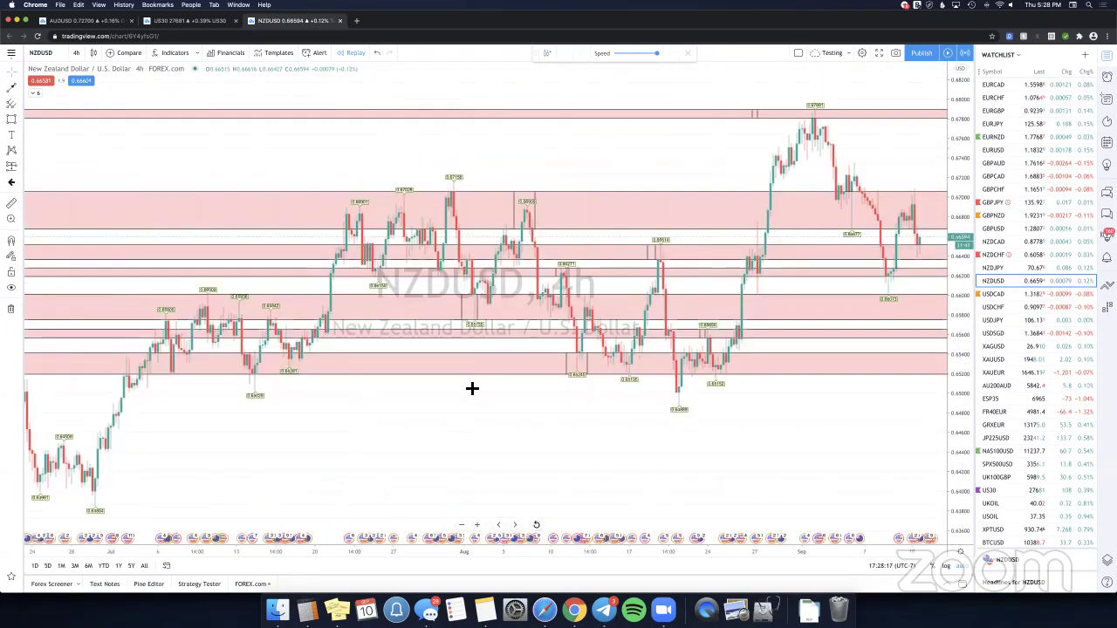
Draw two projection arrows beside the latest NZDUSD candle, one up to about 0.6711 and one down to about 0.6573.
{"action": "scroll", "coordinate": [472, 388], "scroll_direction": "right", "scroll_amount": 2}
{"action": "scroll", "coordinate": [942, 468], "scroll_direction": "right", "scroll_amount": 1}
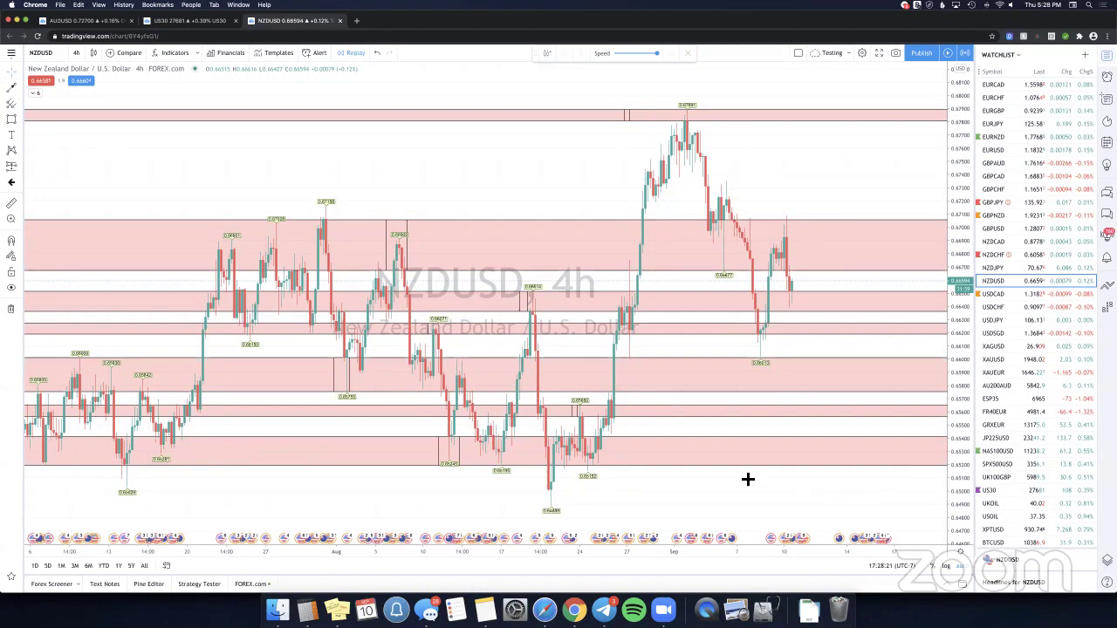
{"action": "scroll", "coordinate": [751, 373], "scroll_direction": "right", "scroll_amount": 2}
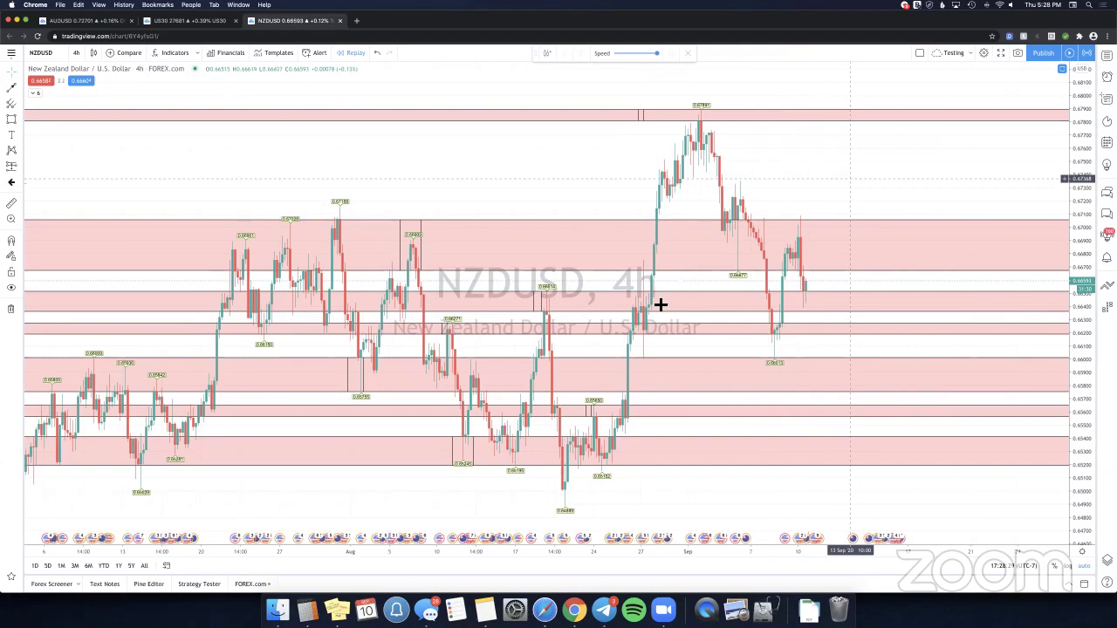
{"action": "scroll", "coordinate": [701, 296], "scroll_direction": "right", "scroll_amount": 3}
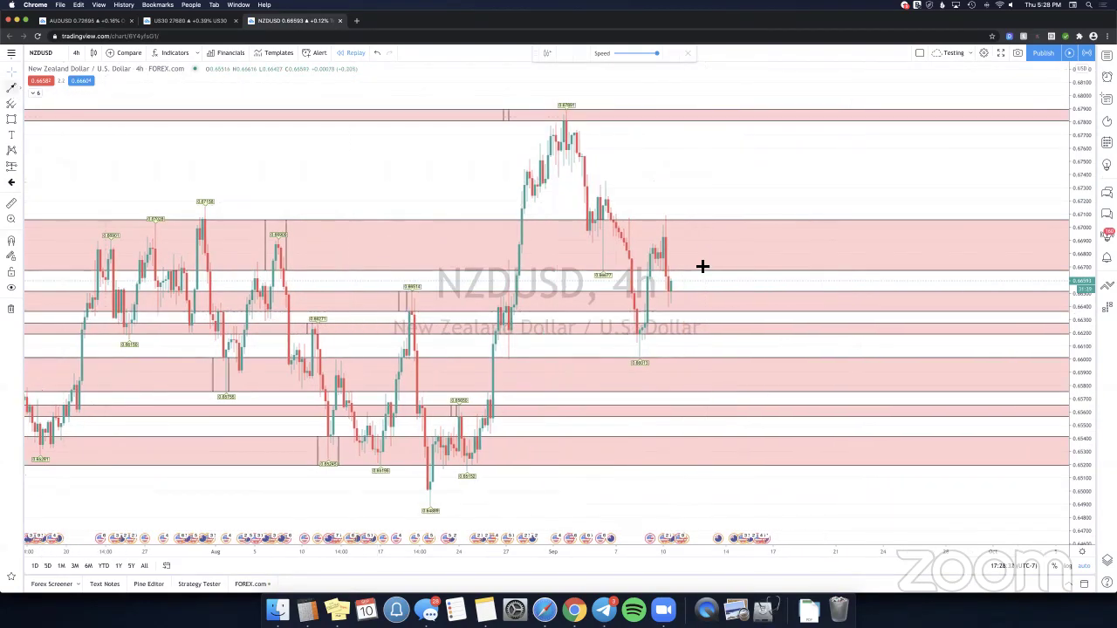
{"action": "left_click", "coordinate": [679, 300]}
{"action": "left_click", "coordinate": [707, 212]}
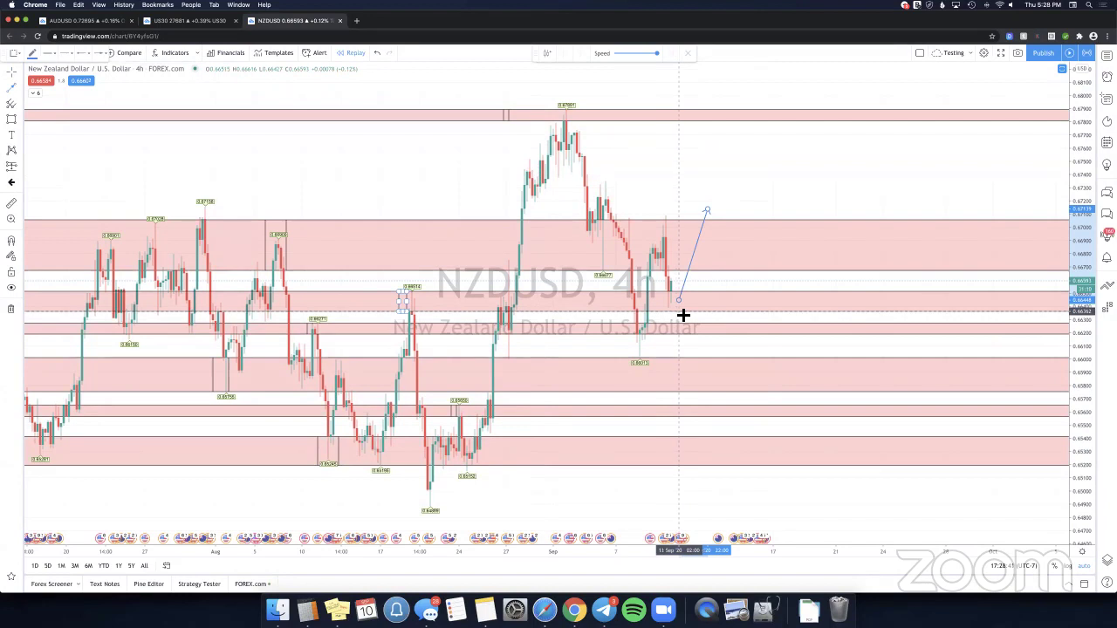
{"action": "left_click", "coordinate": [684, 316]}
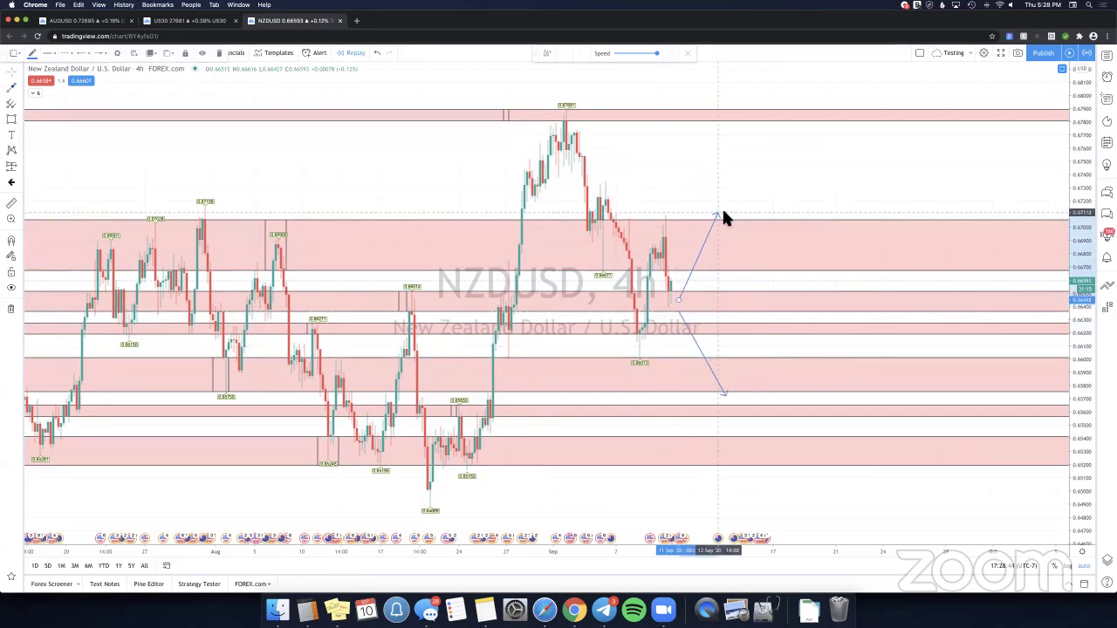
{"action": "left_click", "coordinate": [727, 215]}
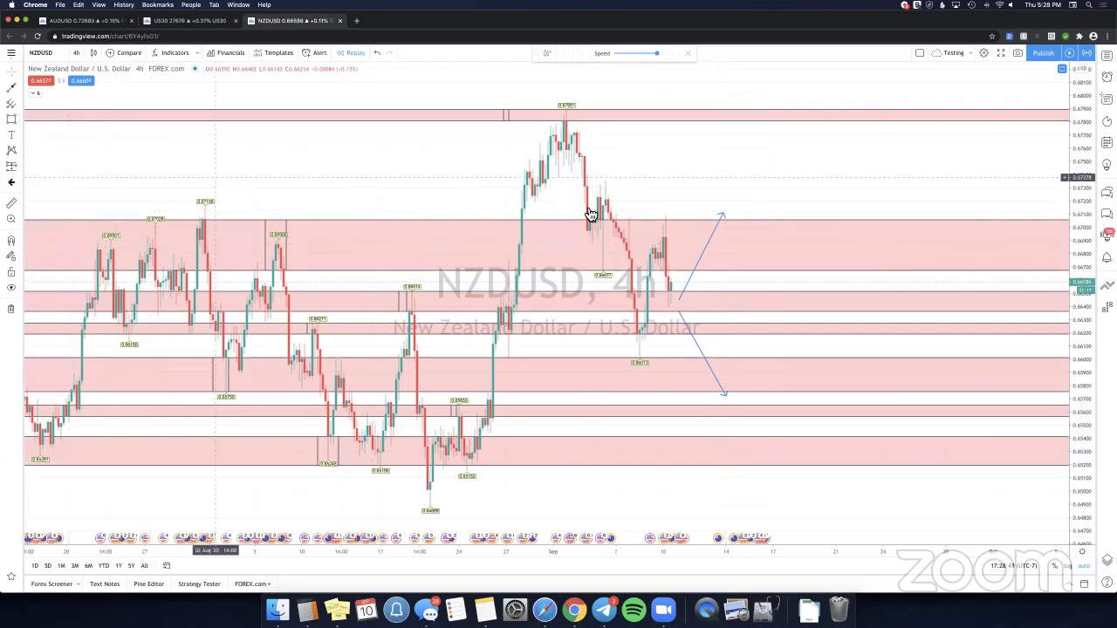
Show the hidden moving averages and the vertical green and red signal bands on the NZDUSD chart.
{"action": "scroll", "coordinate": [591, 214], "scroll_direction": "left", "scroll_amount": 3}
{"action": "scroll", "coordinate": [769, 456], "scroll_direction": "right", "scroll_amount": 4}
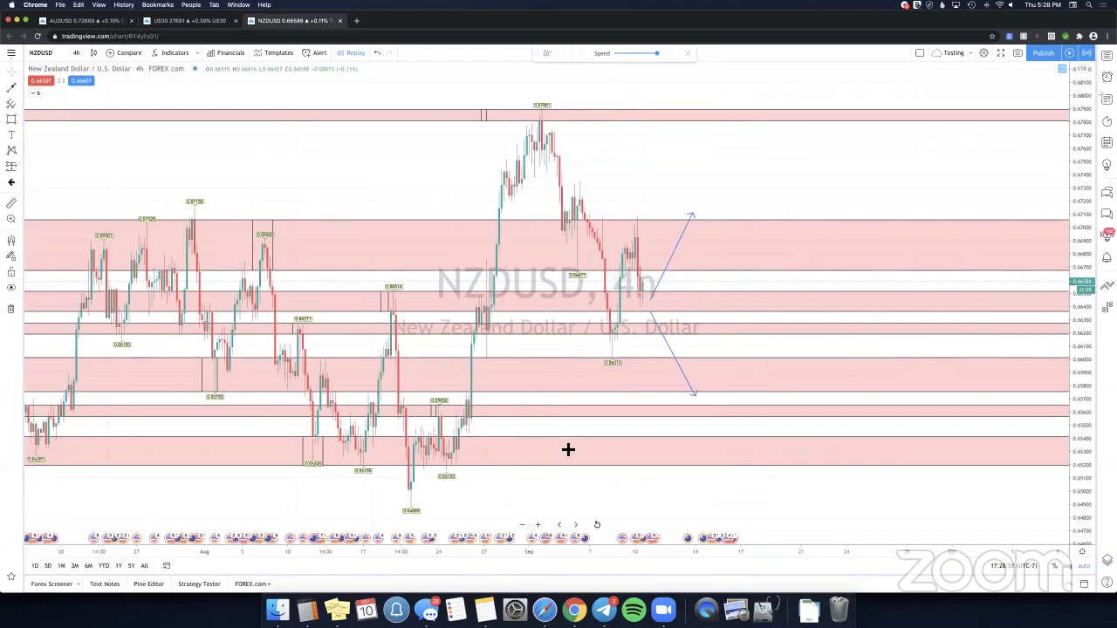
{"action": "scroll", "coordinate": [597, 487], "scroll_direction": "left", "scroll_amount": 15}
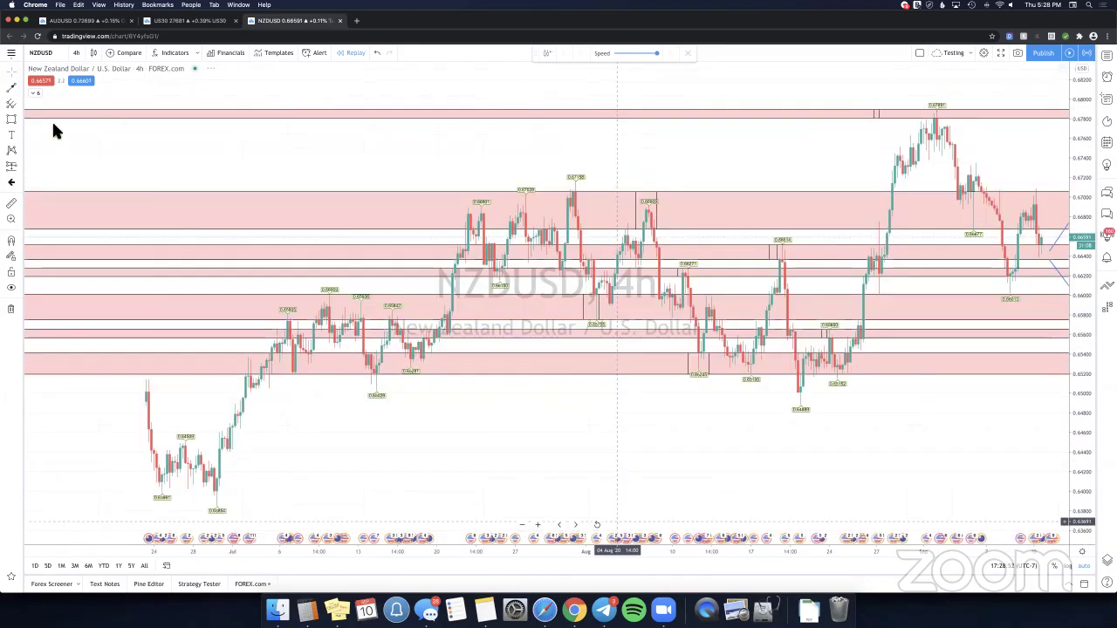
{"action": "scroll", "coordinate": [54, 131], "scroll_direction": "right", "scroll_amount": 8}
{"action": "left_click", "coordinate": [36, 93]}
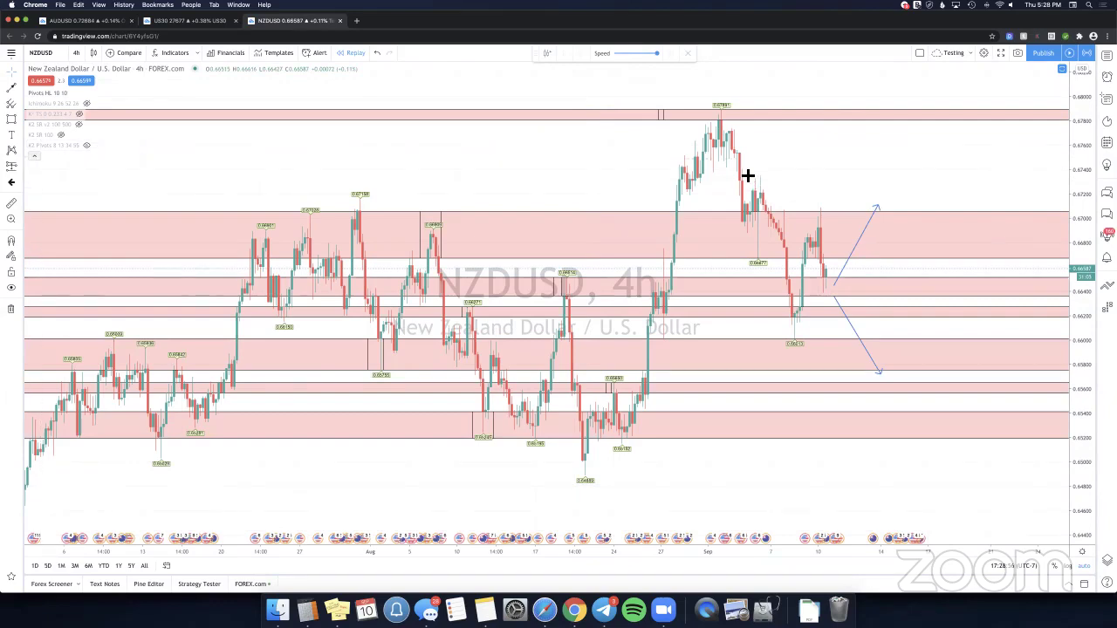
{"action": "mouse_move", "coordinate": [822, 164]}
{"action": "left_mouse_down"}
{"action": "mouse_move", "coordinate": [673, 239]}
{"action": "mouse_move", "coordinate": [668, 292]}
{"action": "mouse_move", "coordinate": [644, 294]}
{"action": "left_mouse_up"}
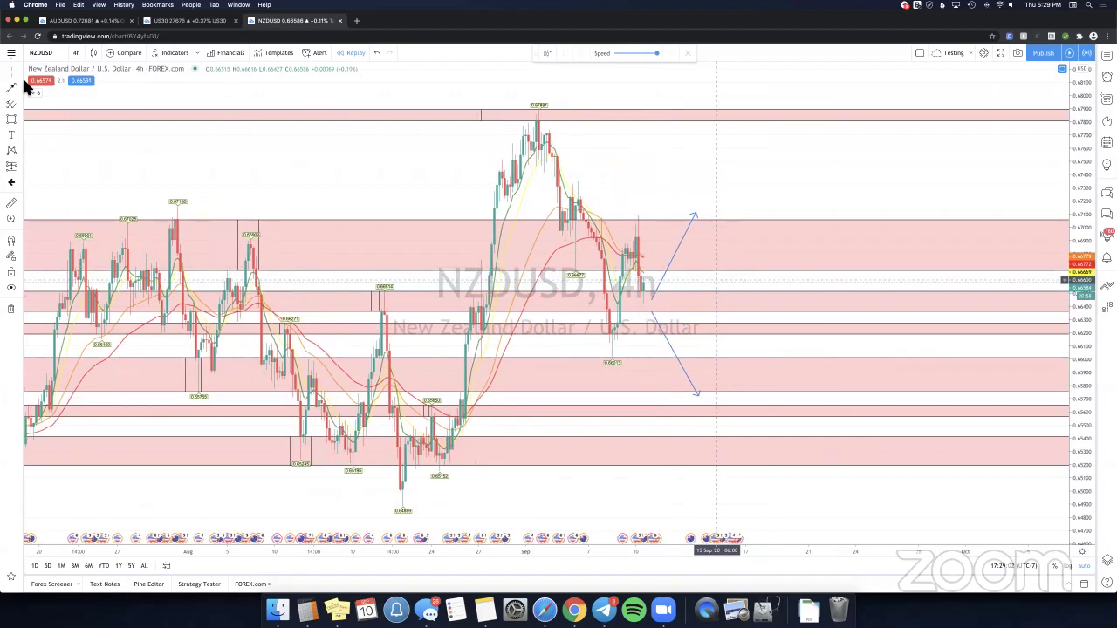
{"action": "left_click", "coordinate": [34, 94]}
{"action": "left_click", "coordinate": [80, 114]}
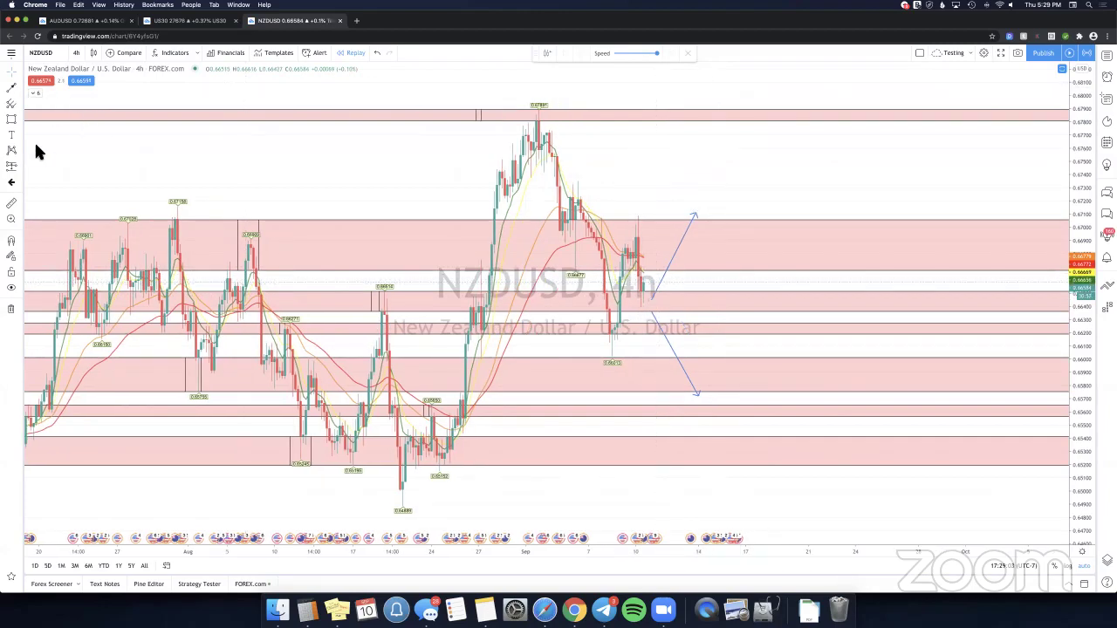
{"action": "left_click", "coordinate": [34, 156]}
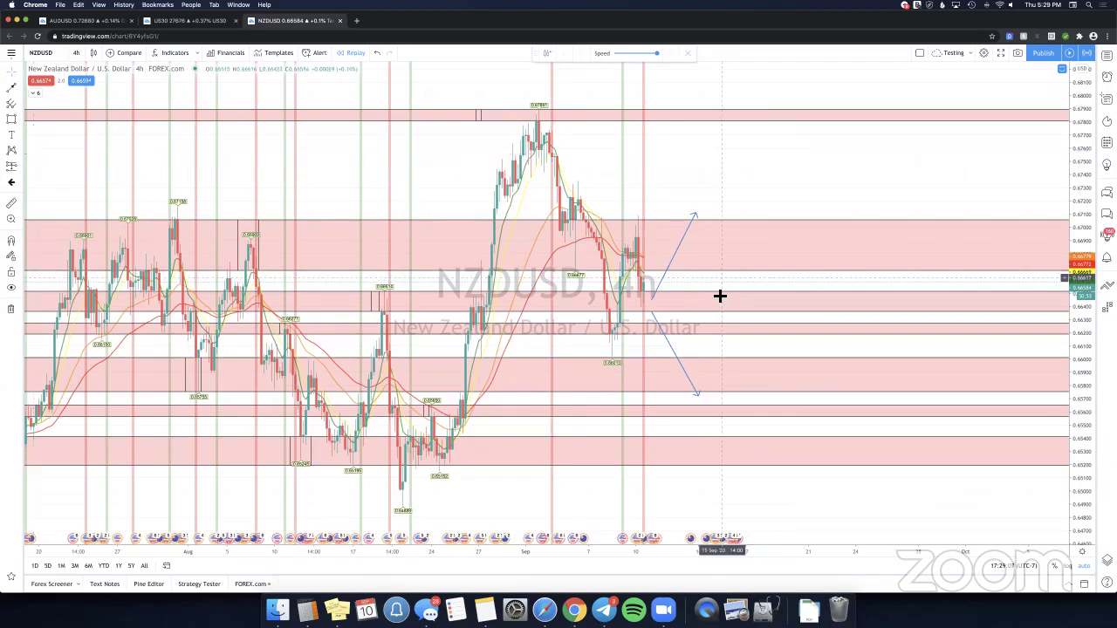
Raise the upward arrow's tip to about 0.6738 and dismiss the NAS100USD alert.
{"action": "left_click_drag", "start_coordinate": [720, 297], "coordinate": [624, 301]}
{"action": "scroll", "coordinate": [627, 301], "scroll_direction": "up", "scroll_amount": 4}
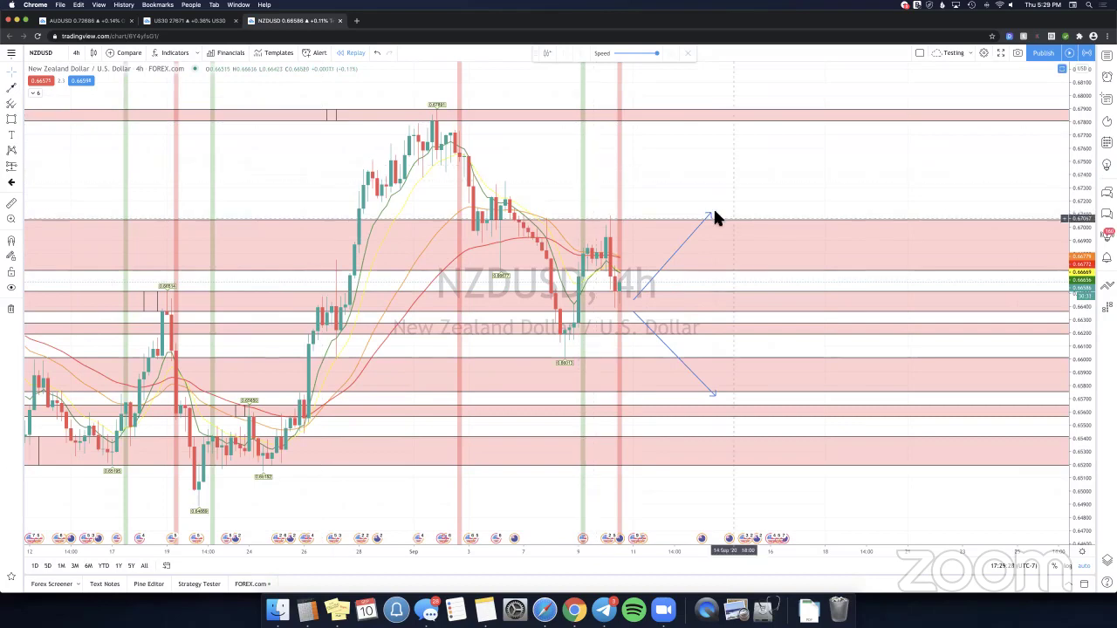
{"action": "left_click_drag", "start_coordinate": [710, 214], "coordinate": [693, 187]}
{"action": "left_click", "coordinate": [650, 184]}
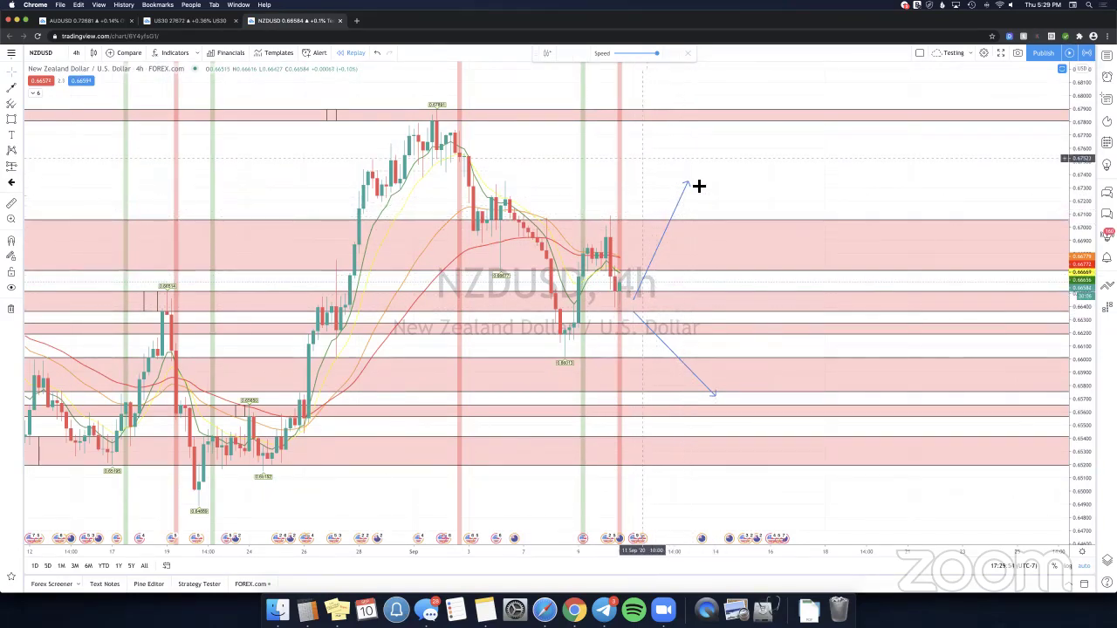
{"action": "left_click_drag", "start_coordinate": [691, 186], "coordinate": [706, 179]}
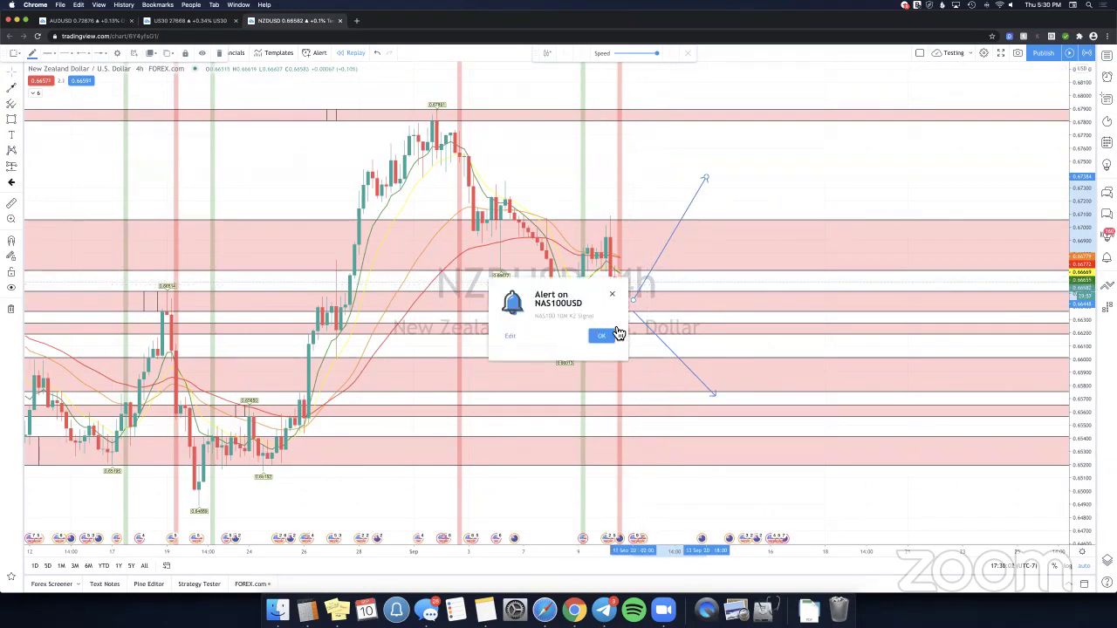
{"action": "left_click", "coordinate": [602, 337]}
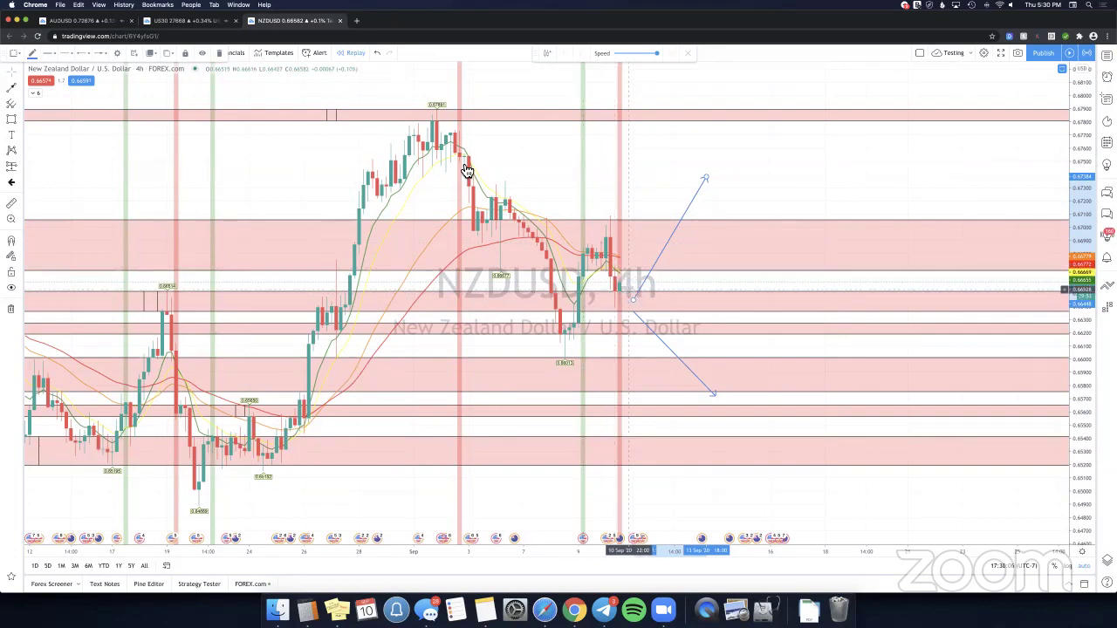
{"action": "left_click", "coordinate": [665, 305]}
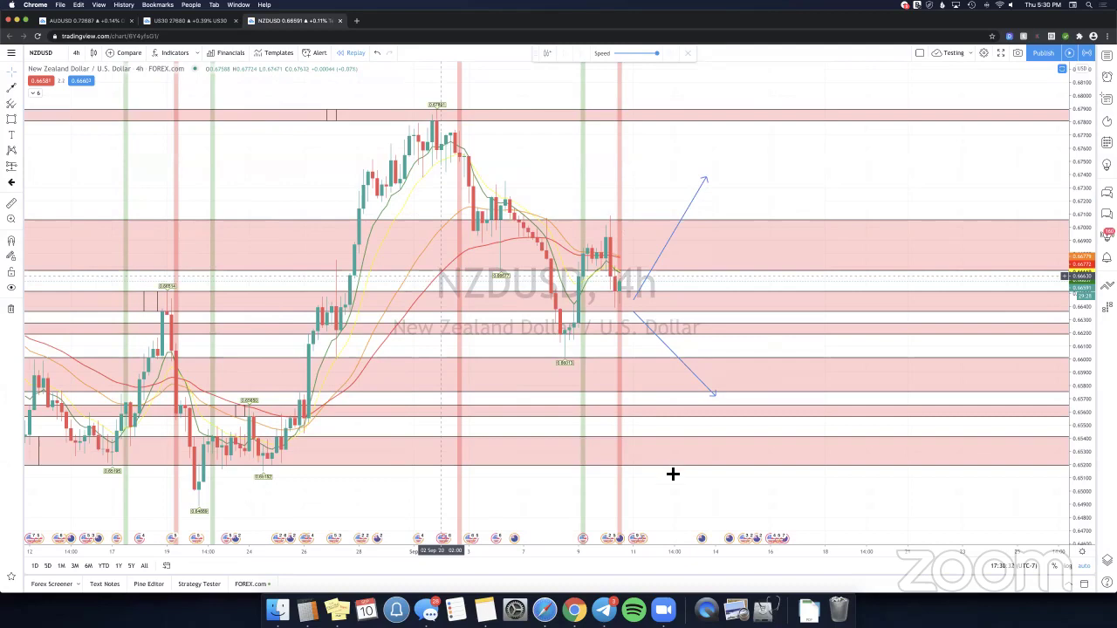
Move the upward arrow's tip to about 0.6726 and delete the downward arrow.
{"action": "left_click", "coordinate": [621, 538]}
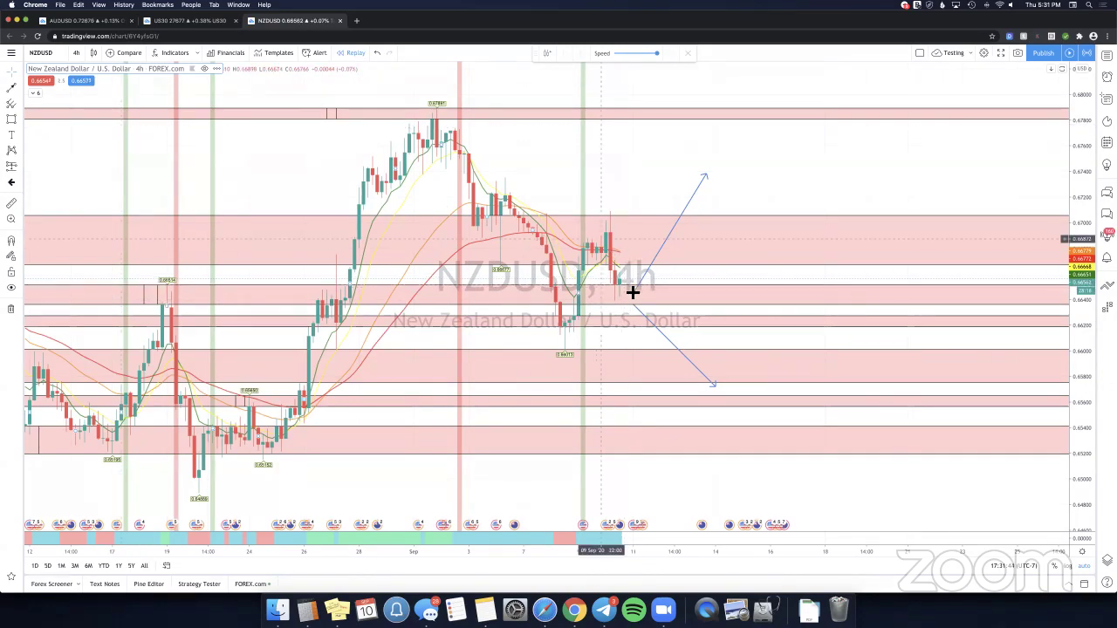
{"action": "scroll", "coordinate": [631, 294], "scroll_direction": "right", "scroll_amount": 2}
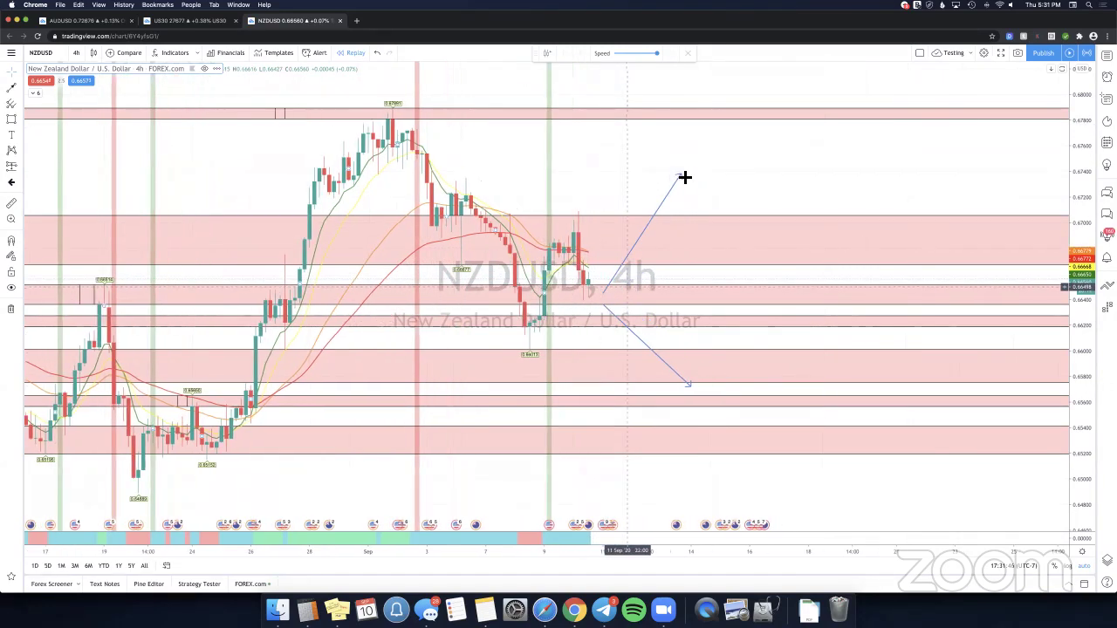
{"action": "left_click_drag", "start_coordinate": [680, 174], "coordinate": [642, 190]}
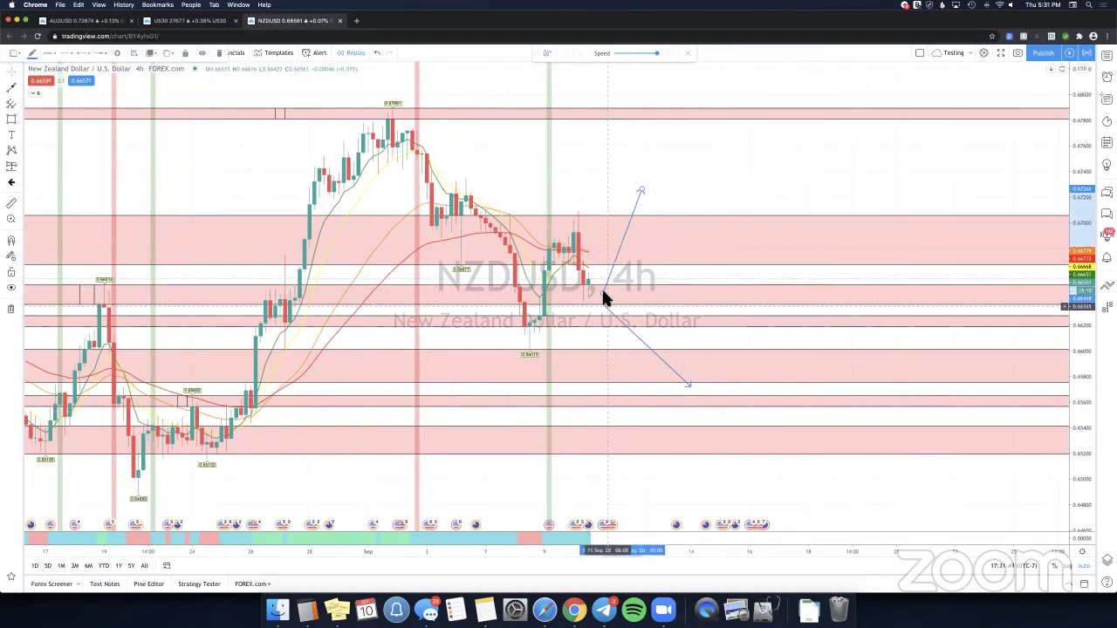
{"action": "key", "text": "Delete"}
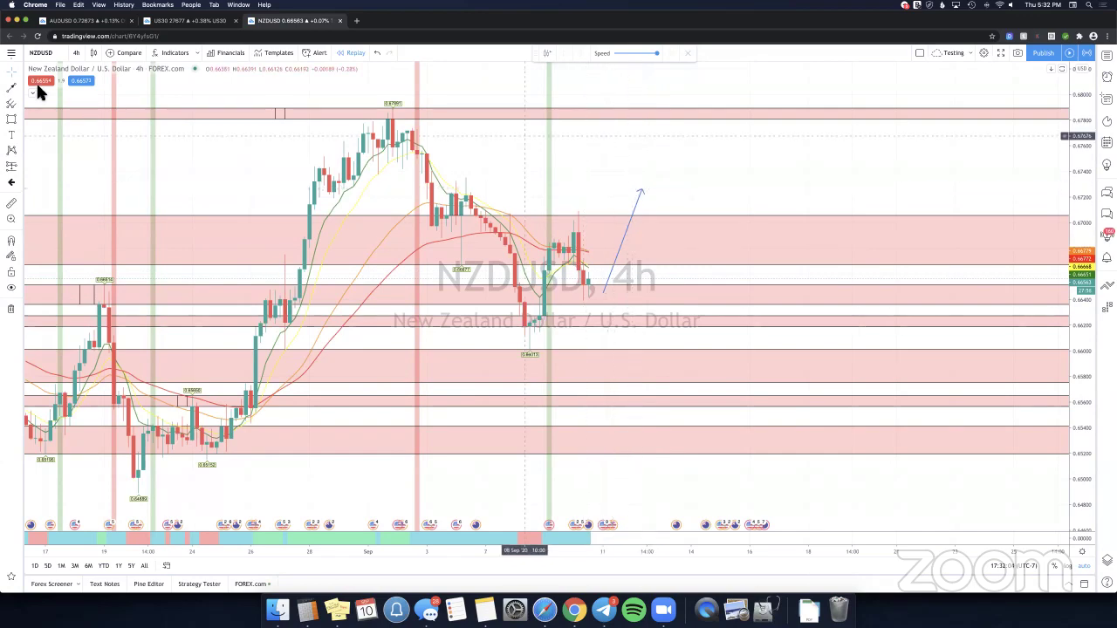
Draw a rising parallel channel with its lower line from the September 8 swing low to about 0.6740 and its upper line above the latest highs.
{"action": "left_click", "coordinate": [63, 281]}
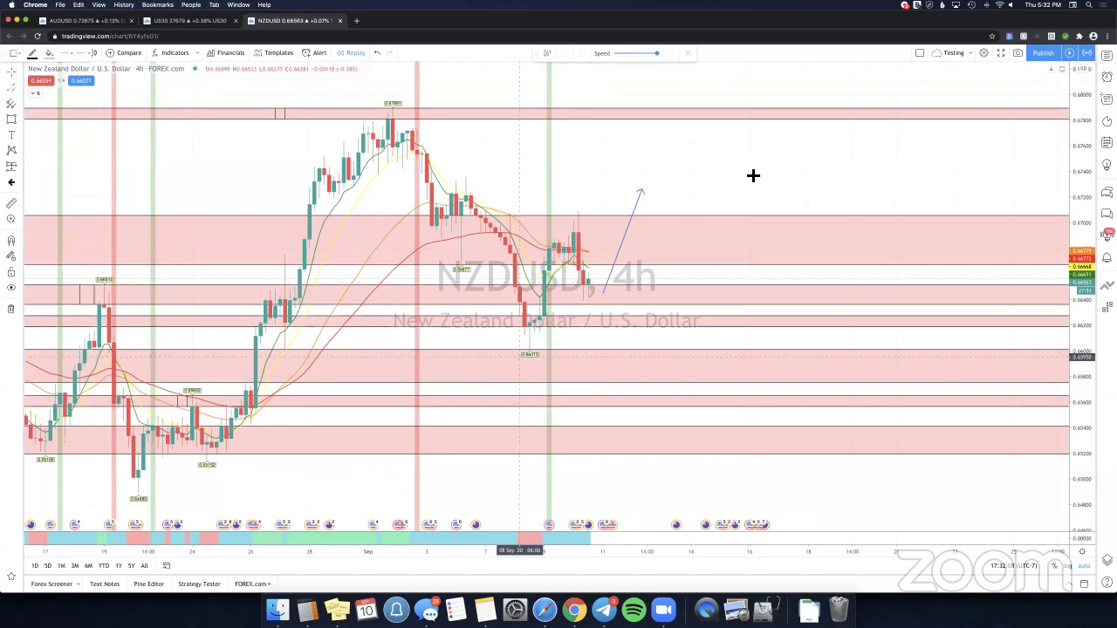
{"action": "left_click", "coordinate": [520, 357]}
{"action": "left_click", "coordinate": [751, 172]}
{"action": "left_click", "coordinate": [637, 157]}
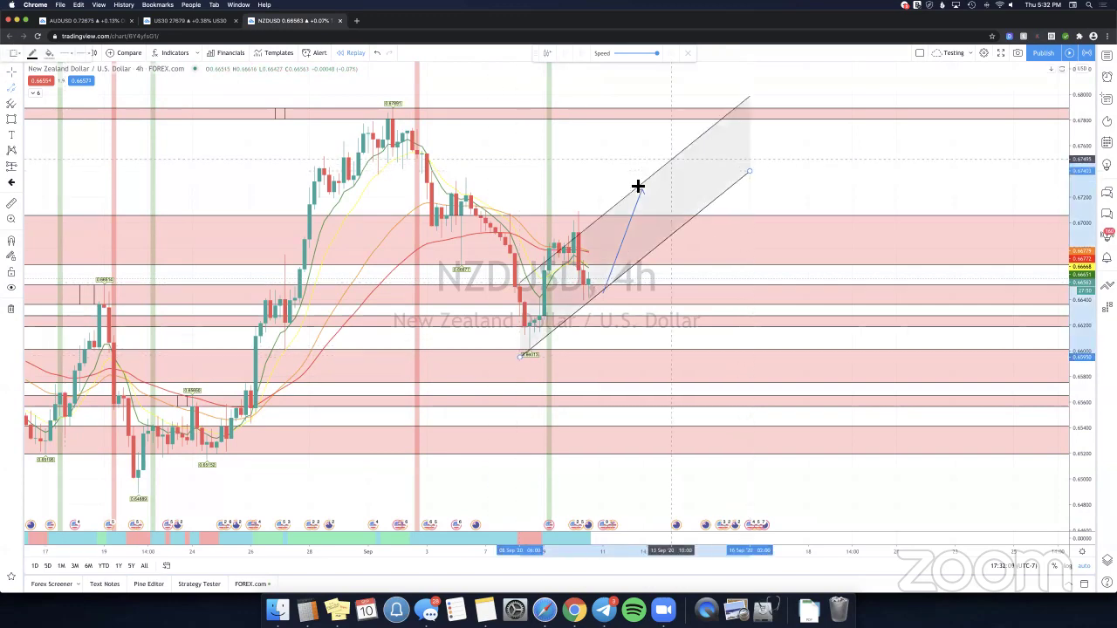
{"action": "left_click", "coordinate": [683, 335]}
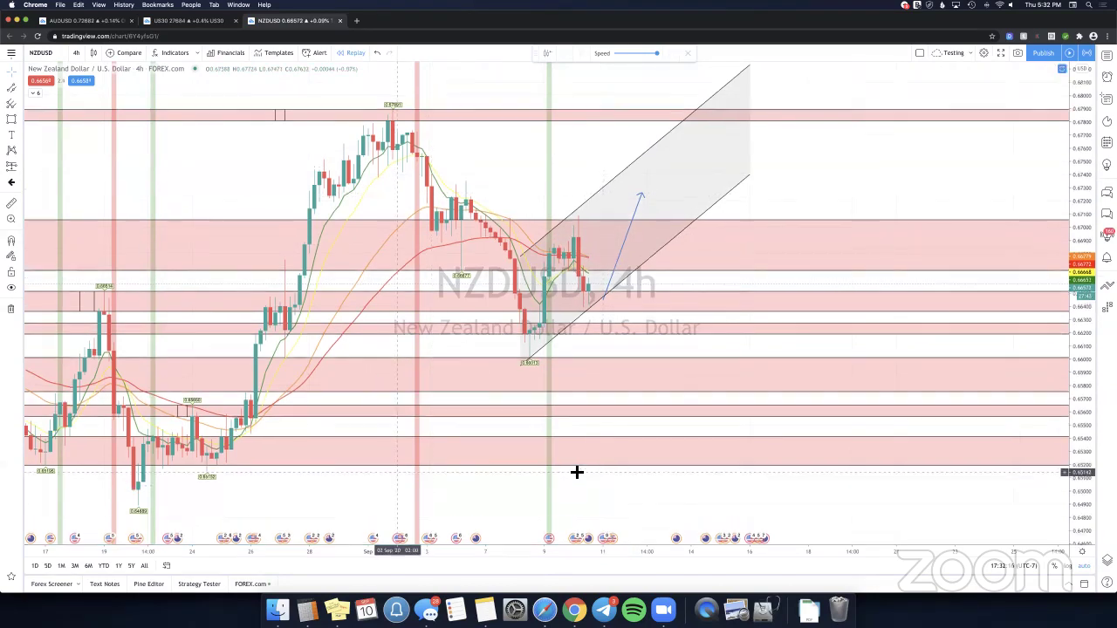
Examine the NZDUSD price history since April against the marked zones, the rising channel and the upward arrow.
{"action": "scroll", "coordinate": [575, 476], "scroll_direction": "left", "scroll_amount": 5}
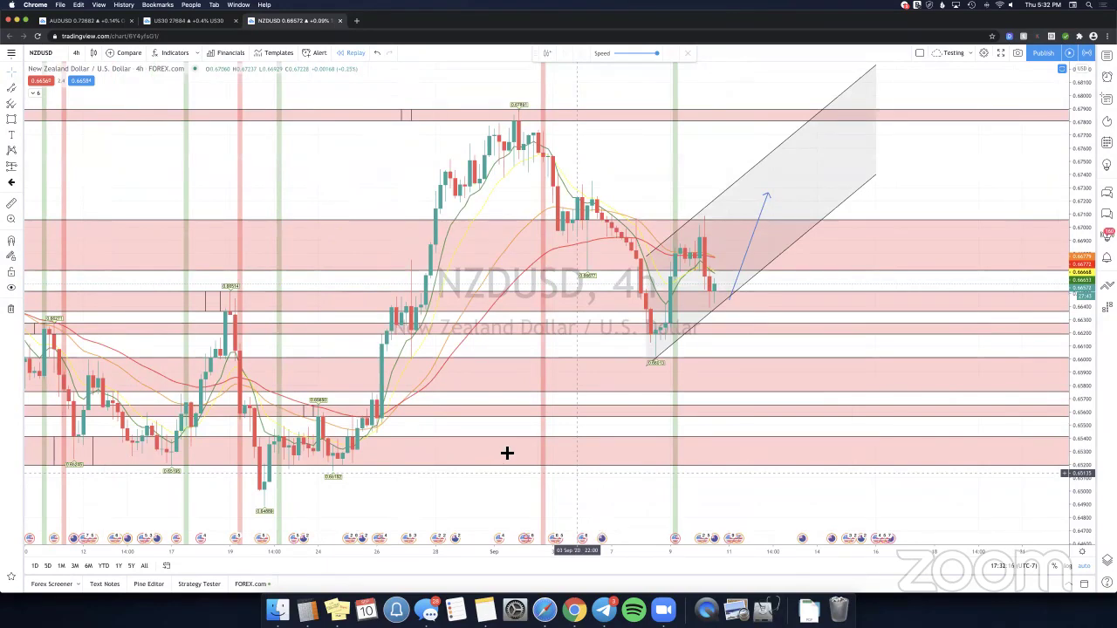
{"action": "scroll", "coordinate": [507, 453], "scroll_direction": "down", "scroll_amount": 3}
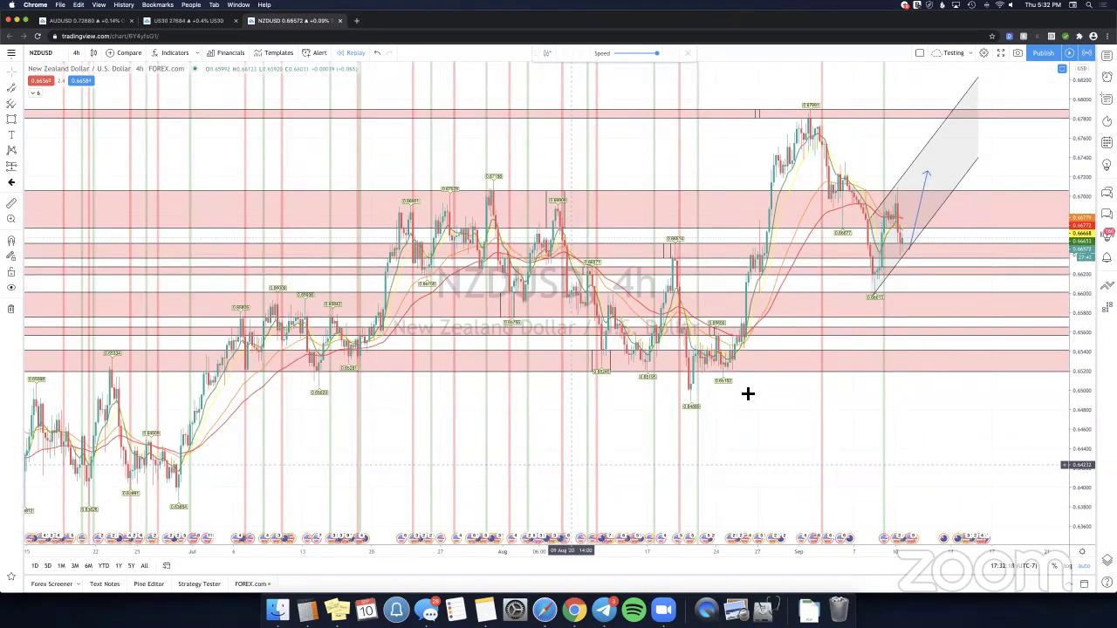
{"action": "scroll", "coordinate": [744, 393], "scroll_direction": "left", "scroll_amount": 3}
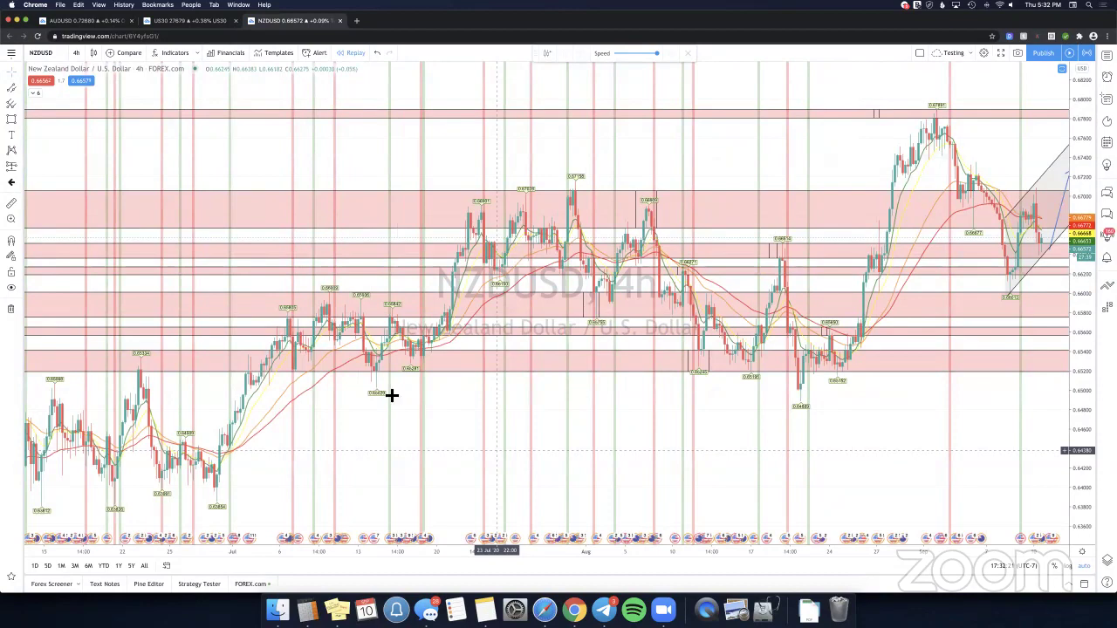
{"action": "scroll", "coordinate": [548, 302], "scroll_direction": "down", "scroll_amount": 3}
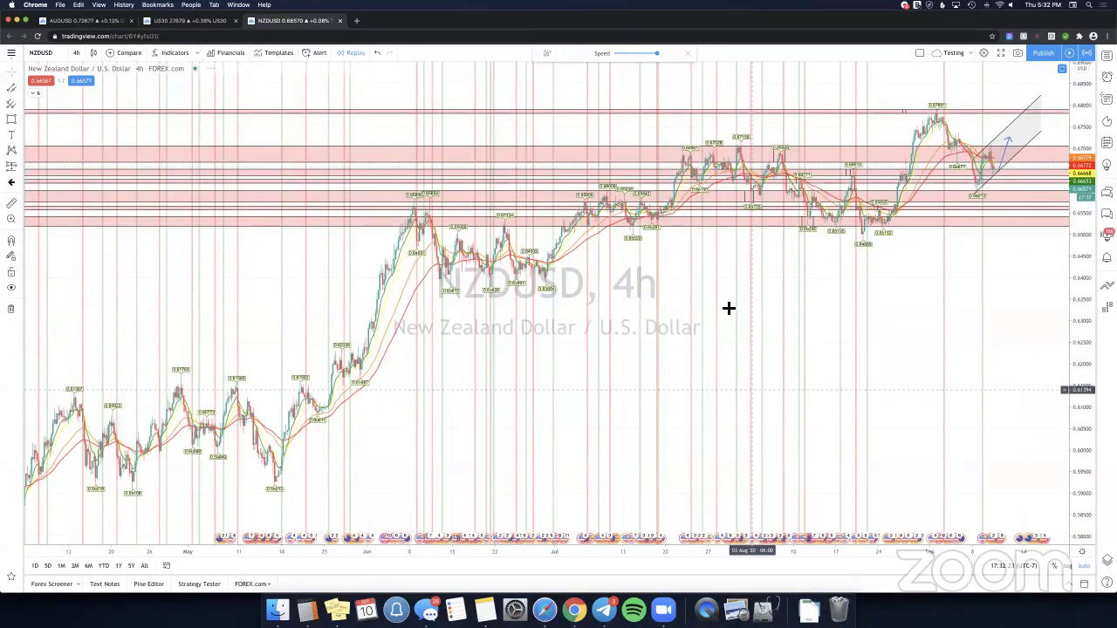
{"action": "scroll", "coordinate": [727, 308], "scroll_direction": "down", "scroll_amount": 1}
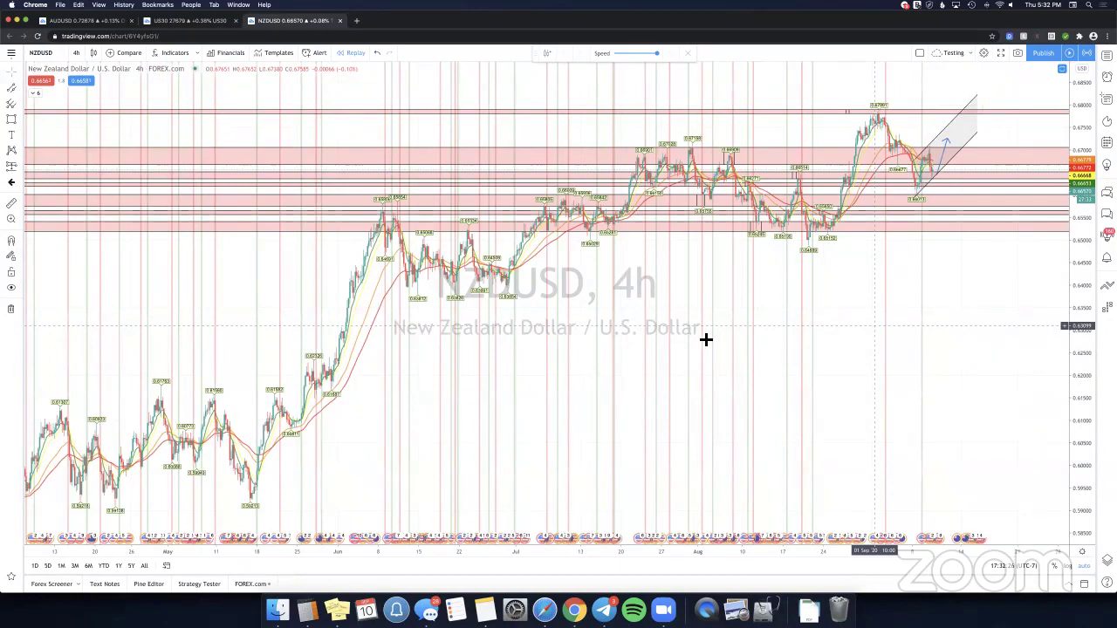
{"action": "scroll", "coordinate": [705, 338], "scroll_direction": "right", "scroll_amount": 2}
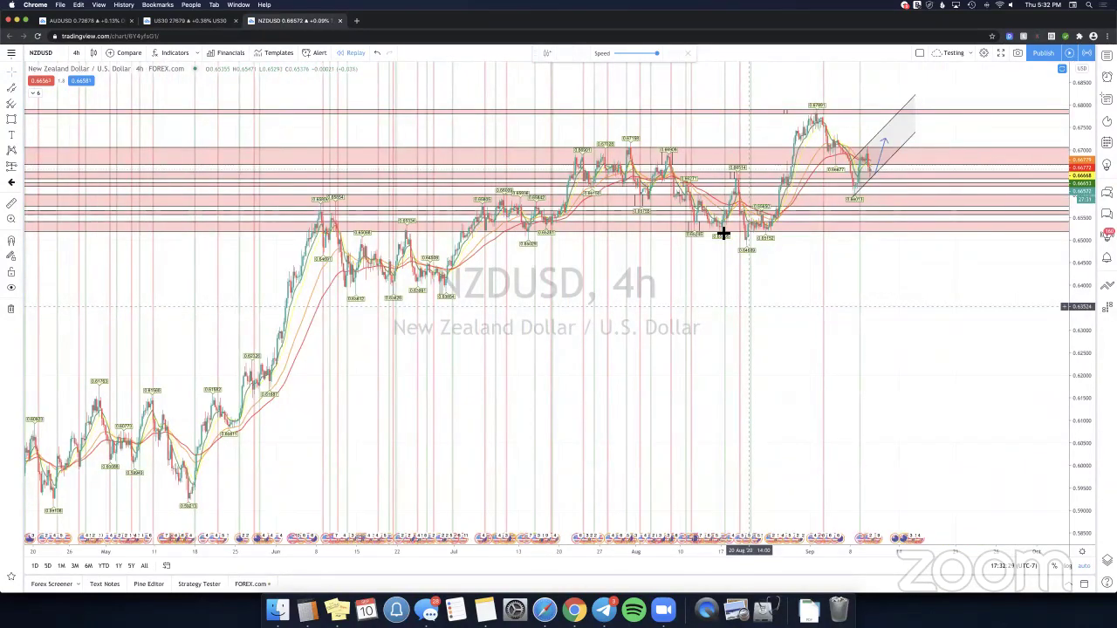
{"action": "scroll", "coordinate": [724, 227], "scroll_direction": "up", "scroll_amount": 3}
{"action": "scroll", "coordinate": [725, 219], "scroll_direction": "right", "scroll_amount": 3}
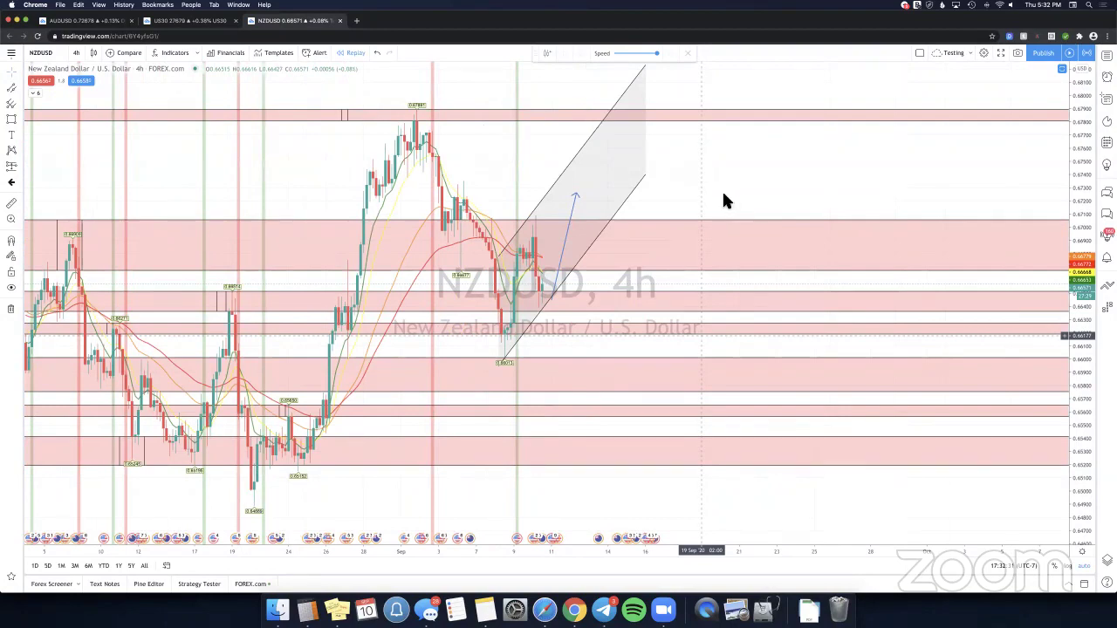
{"action": "scroll", "coordinate": [722, 192], "scroll_direction": "left", "scroll_amount": 5}
{"action": "left_click", "coordinate": [722, 192]}
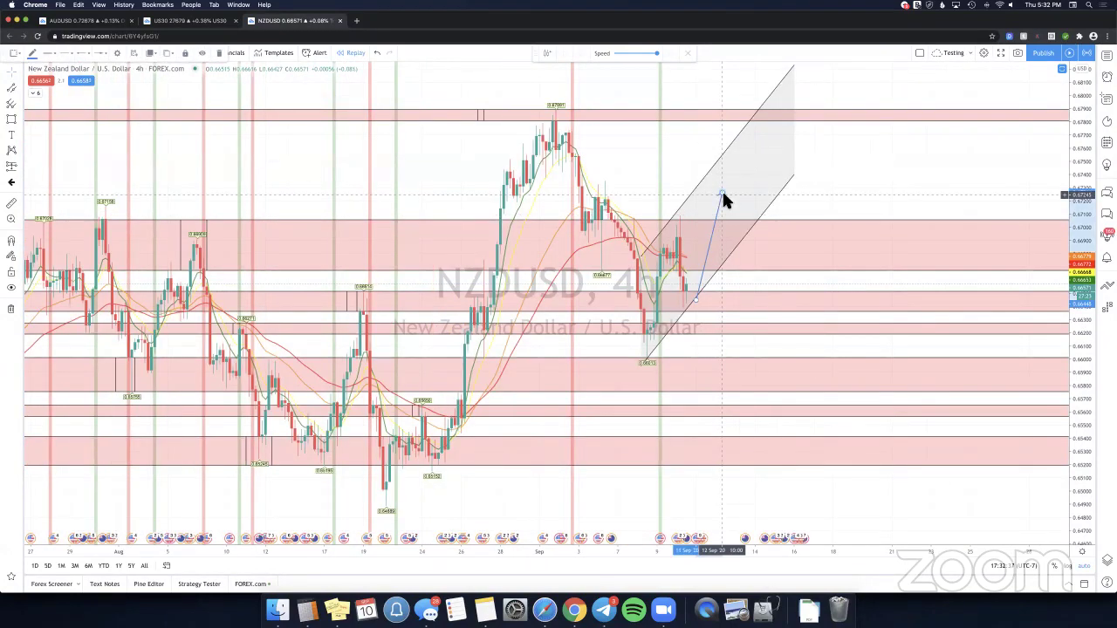
{"action": "left_click", "coordinate": [958, 176]}
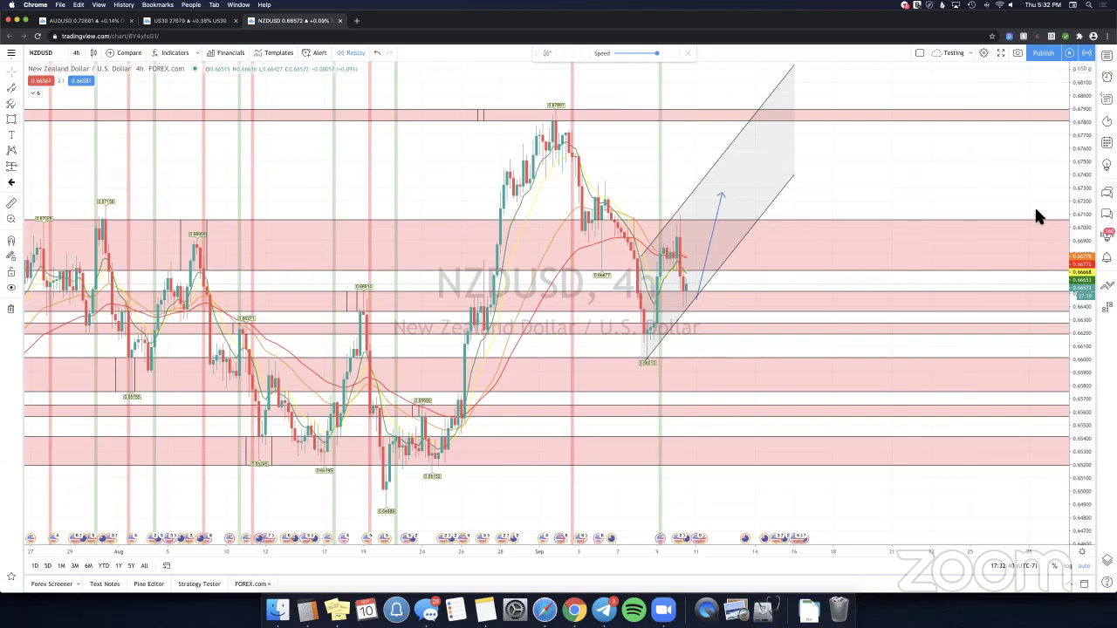
Show the watchlist and open the AUDUSD chart.
{"action": "left_click", "coordinate": [1106, 56]}
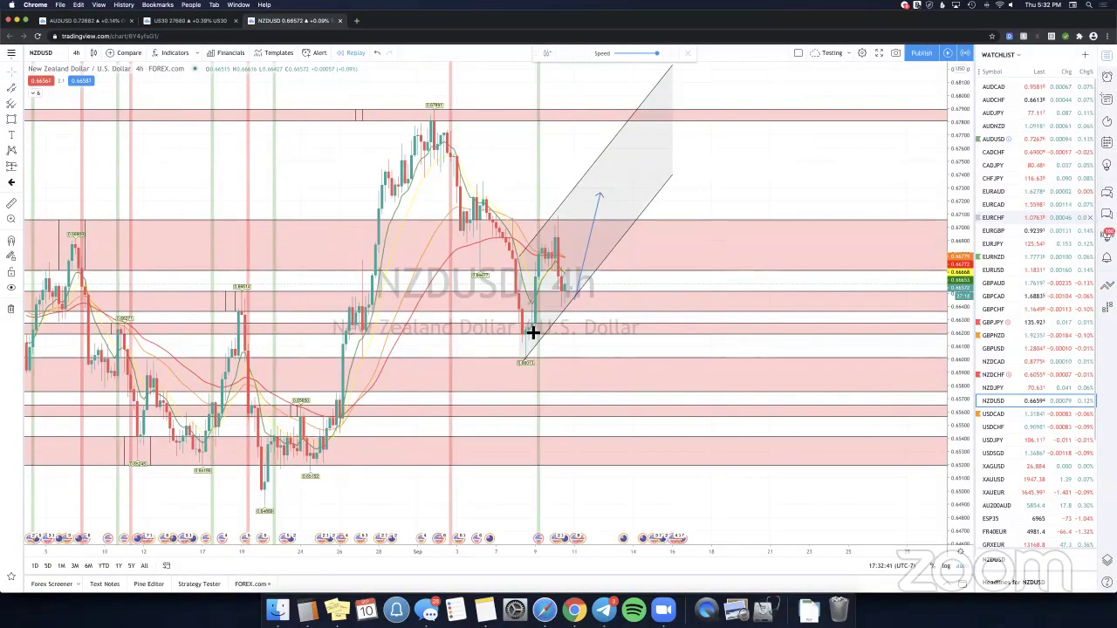
{"action": "left_click", "coordinate": [995, 140]}
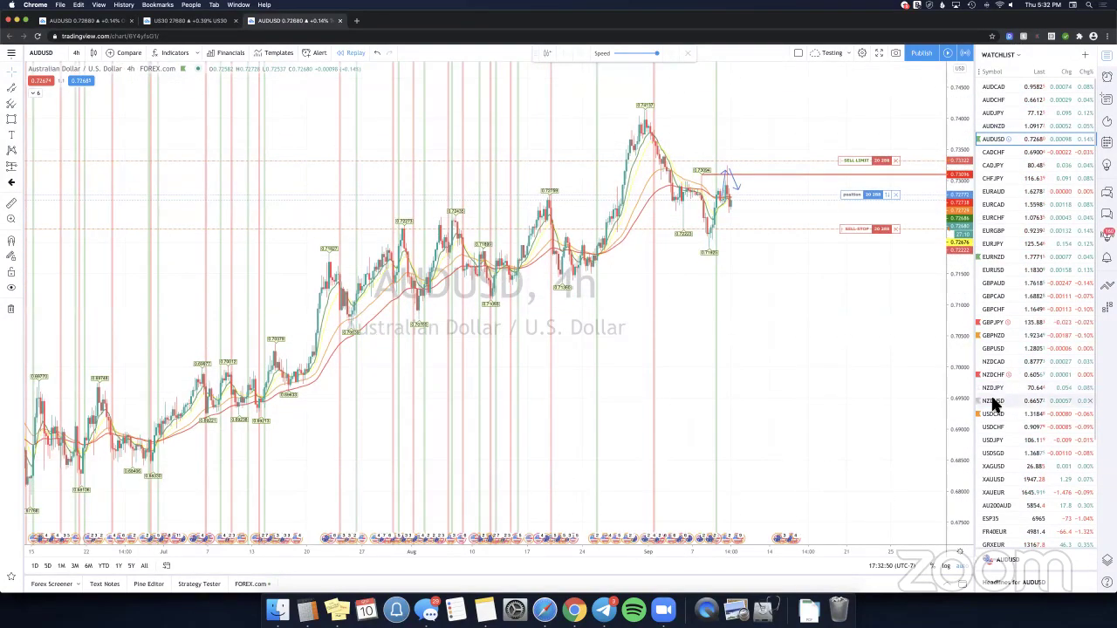
On the AUDUSD chart, hide the K1 TS indicator and show the K2 SR v2 support and resistance levels.
{"action": "left_click", "coordinate": [992, 401]}
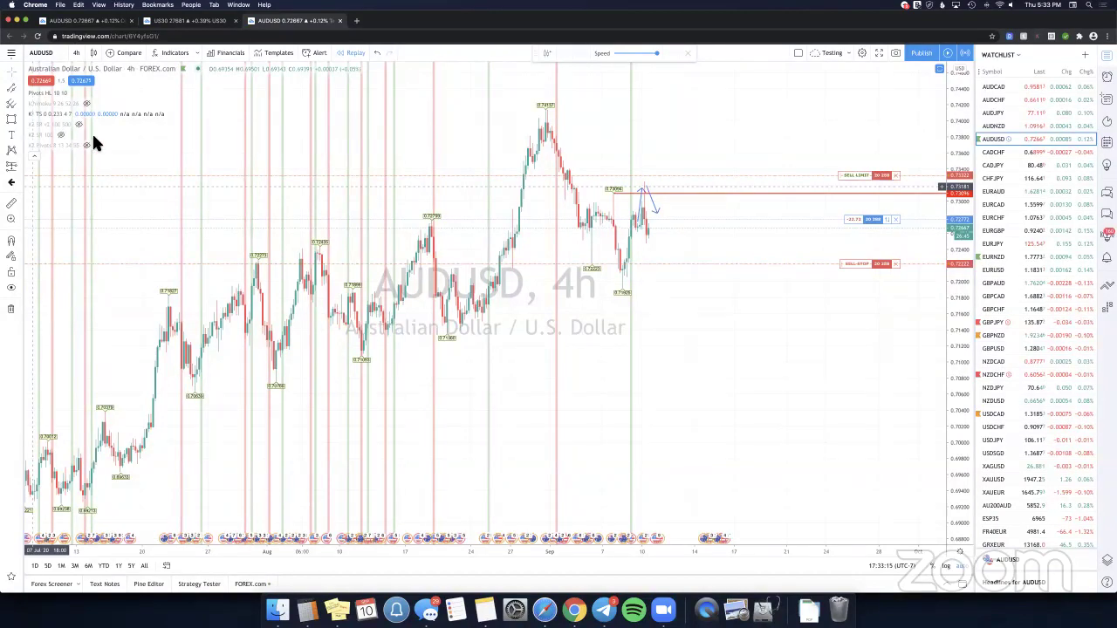
{"action": "left_click", "coordinate": [80, 114]}
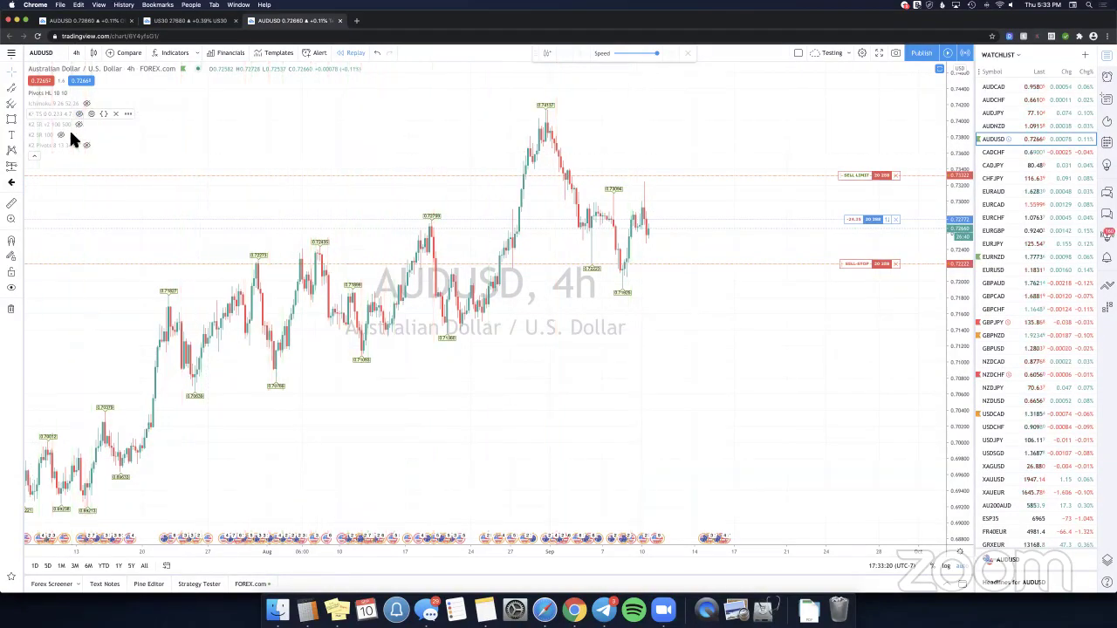
{"action": "left_click", "coordinate": [78, 124]}
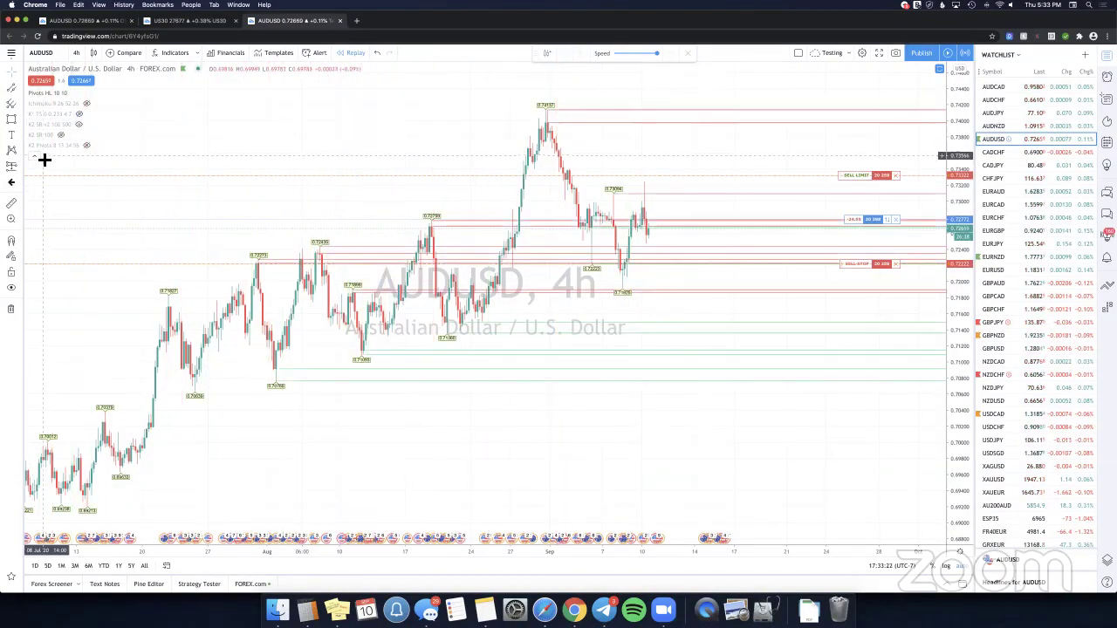
{"action": "left_click", "coordinate": [35, 156]}
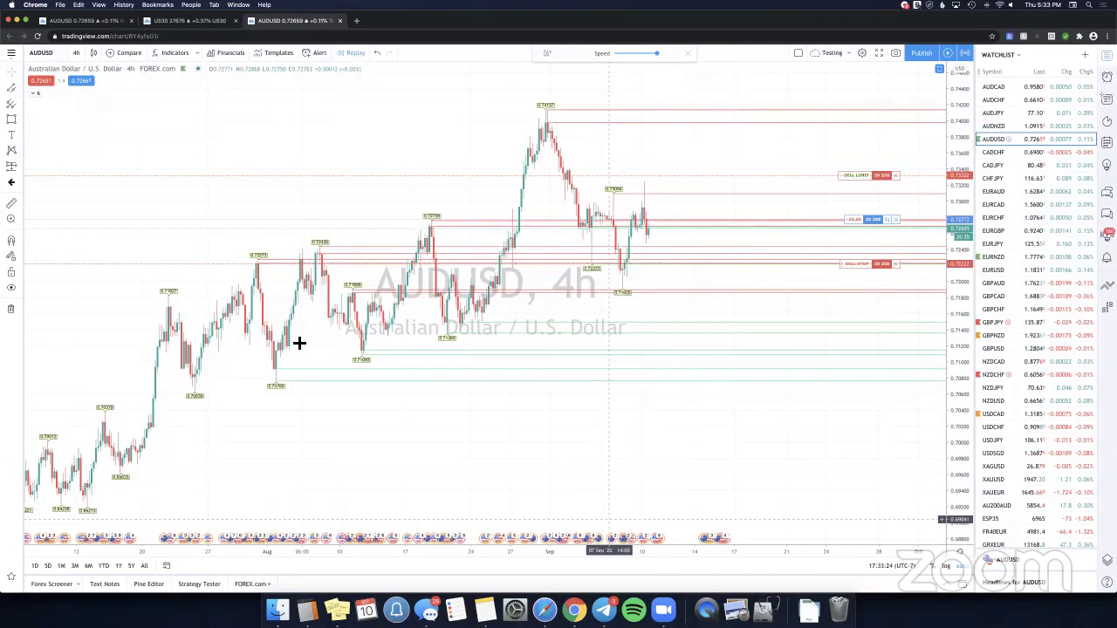
Draw a rectangle zone from about 0.7076 to 0.7091 at the early-August swing low, matching the lowest green level pair.
{"action": "scroll", "coordinate": [324, 350], "scroll_direction": "up", "scroll_amount": 2}
{"action": "left_click", "coordinate": [11, 119]}
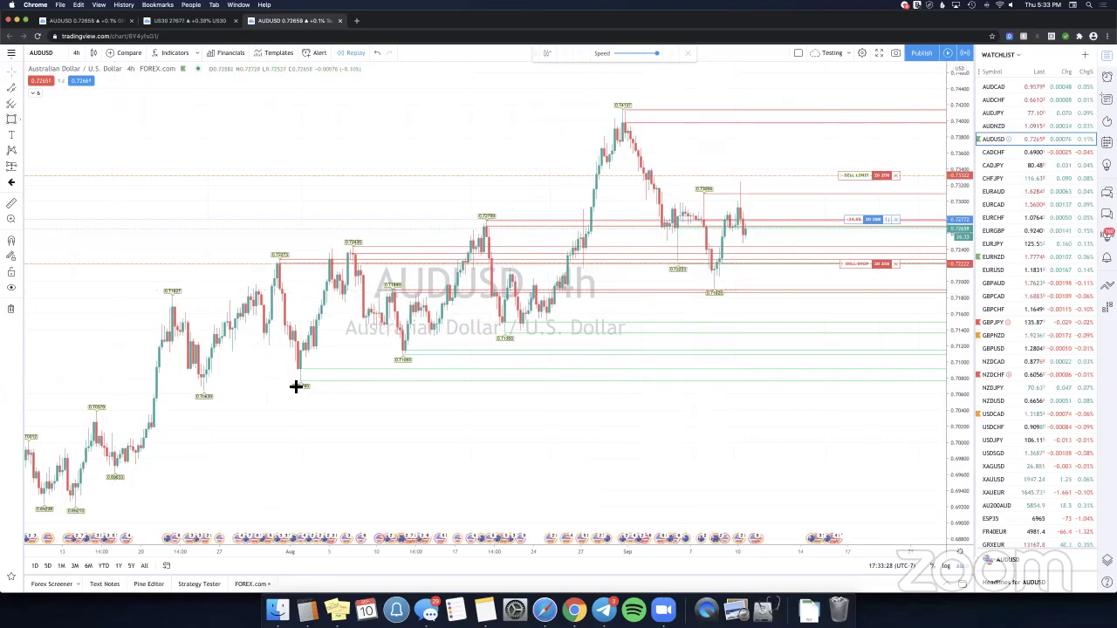
{"action": "left_click", "coordinate": [294, 370]}
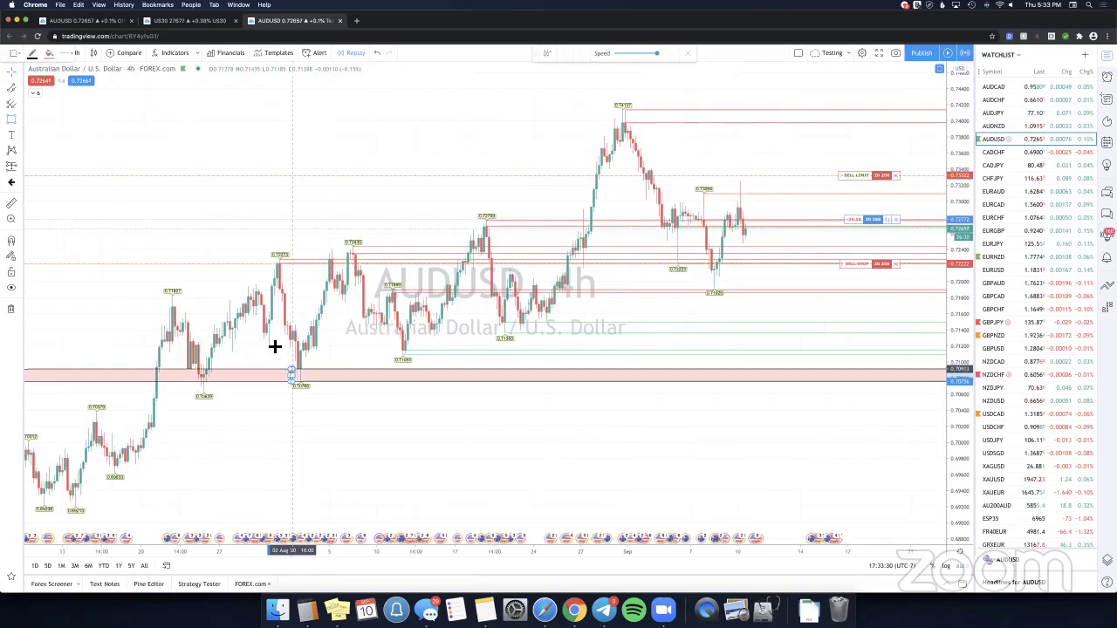
{"action": "left_click", "coordinate": [274, 346]}
Draw two more zones over the green levels, from about 0.7110 to 0.7114 and from about 0.7136 to 0.7149.
{"action": "left_click", "coordinate": [11, 121]}
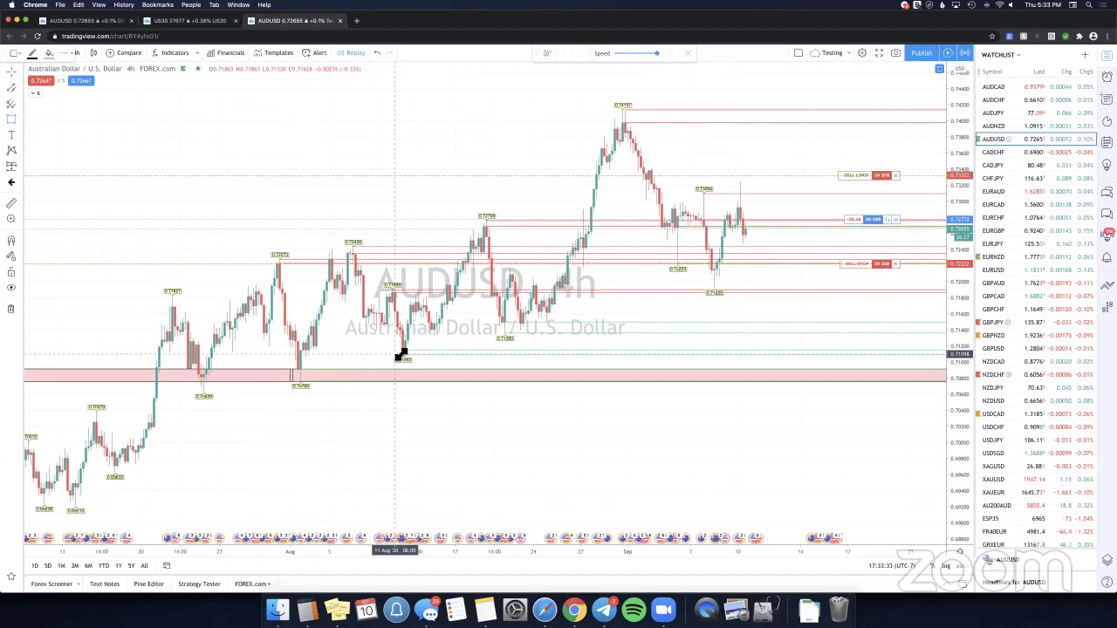
{"action": "left_click", "coordinate": [402, 357]}
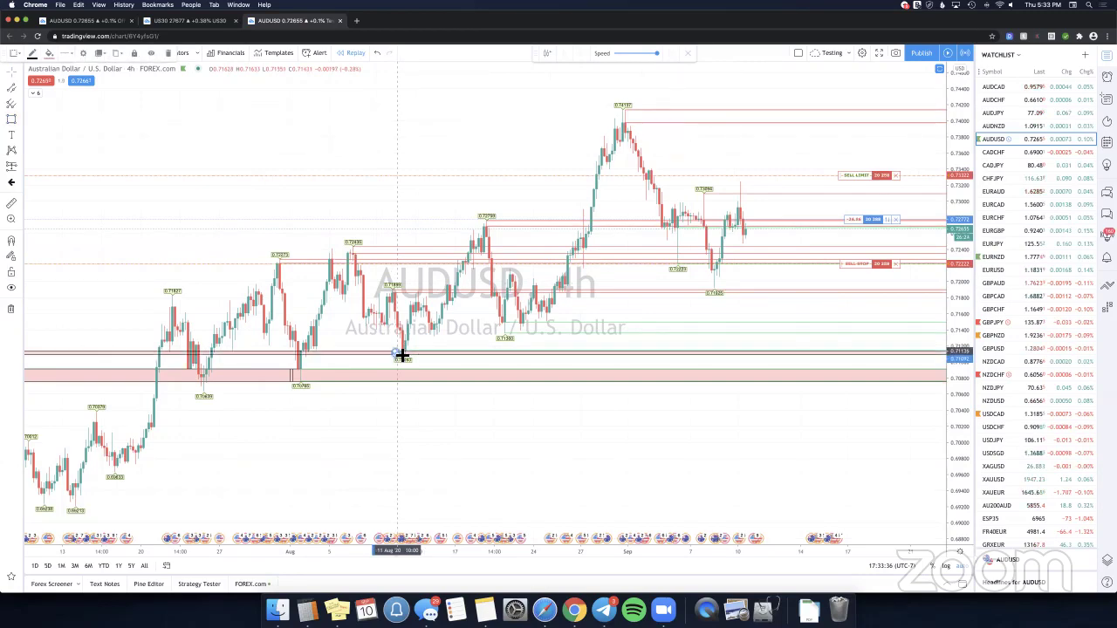
{"action": "left_click", "coordinate": [403, 355]}
{"action": "left_click", "coordinate": [433, 332]}
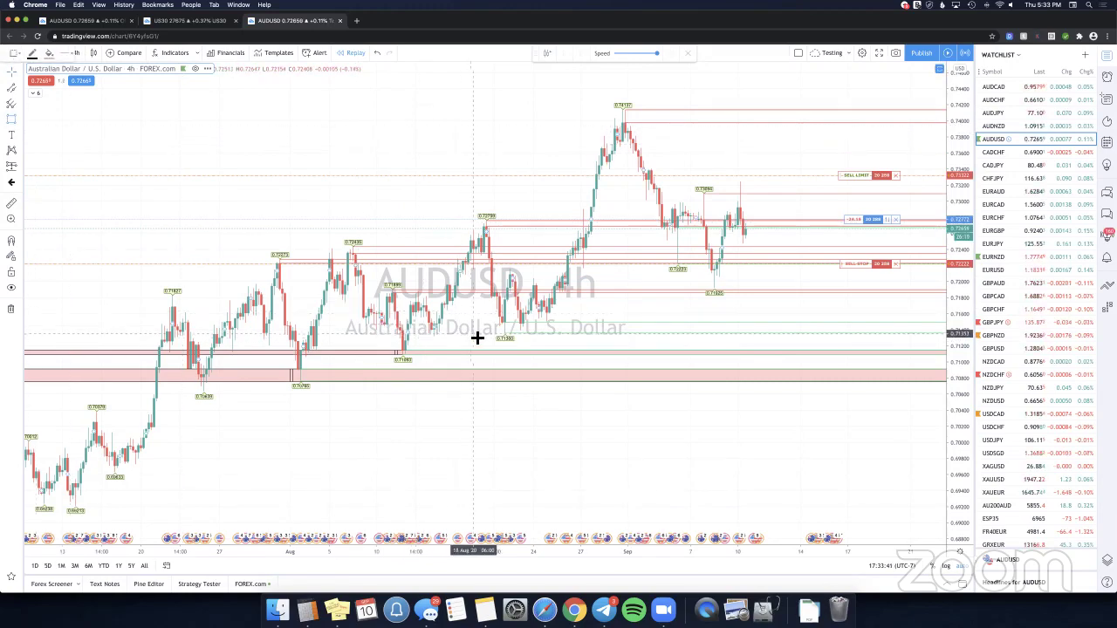
{"action": "left_click_drag", "start_coordinate": [477, 335], "coordinate": [480, 328]}
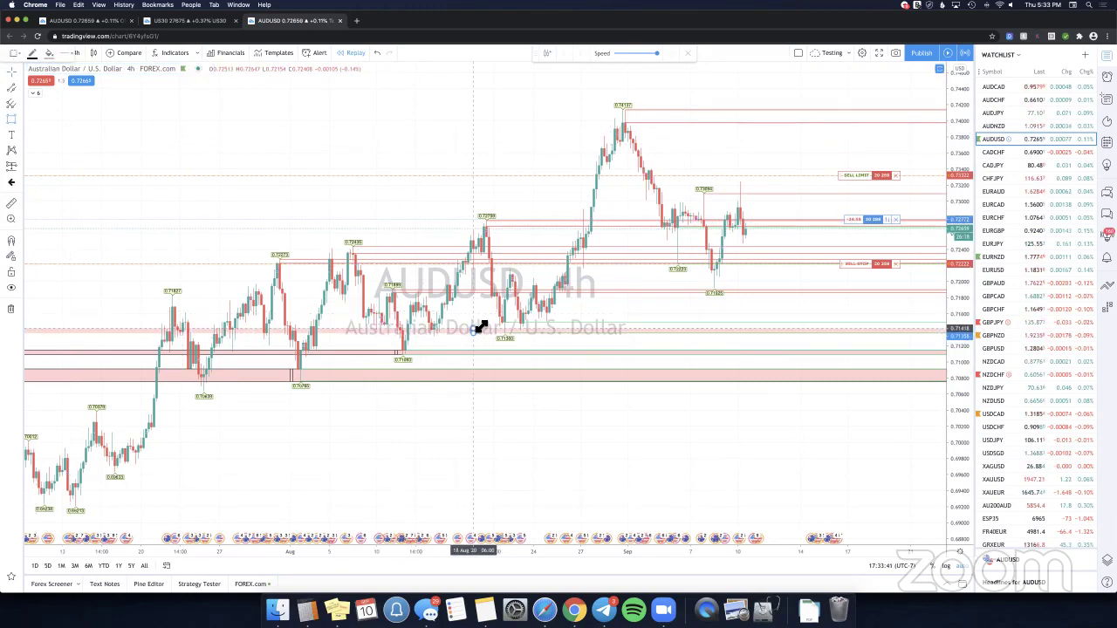
Draw zones at about 0.7186 to 0.7190 by the August 10 high and about 0.7222 to 0.7228 by the July 30 high.
{"action": "left_click", "coordinate": [9, 124]}
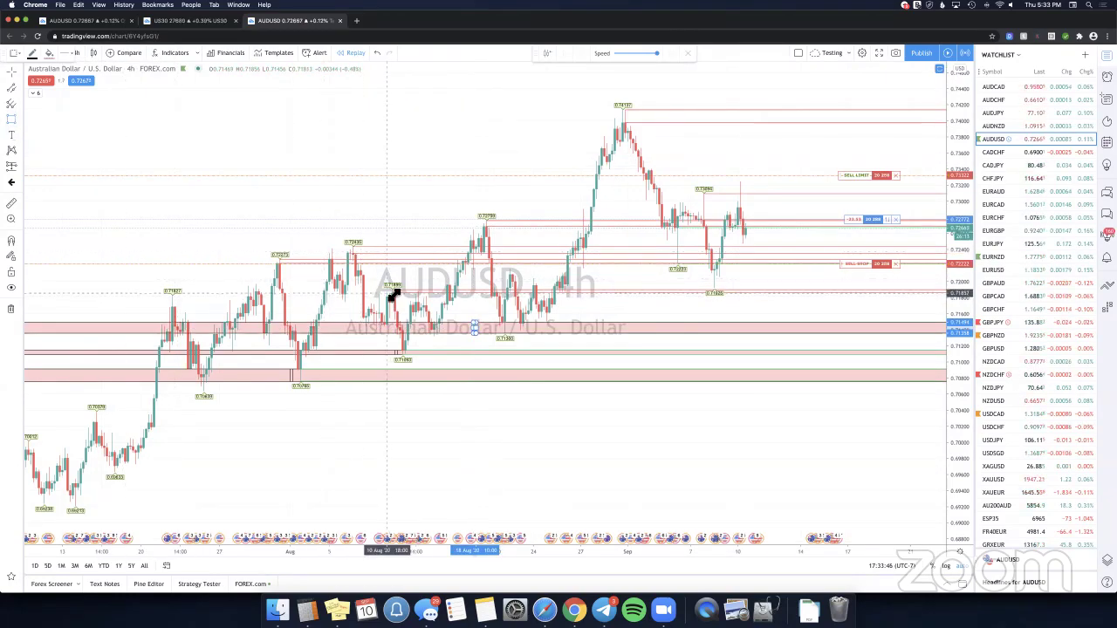
{"action": "left_click", "coordinate": [392, 294]}
{"action": "left_click", "coordinate": [393, 288]}
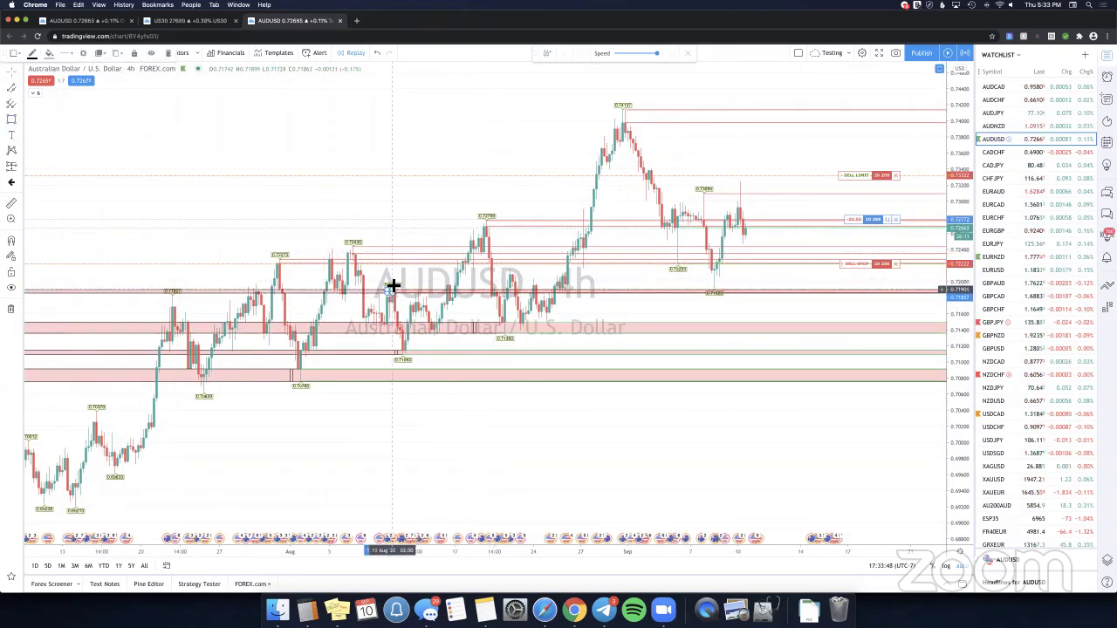
{"action": "left_click", "coordinate": [15, 121]}
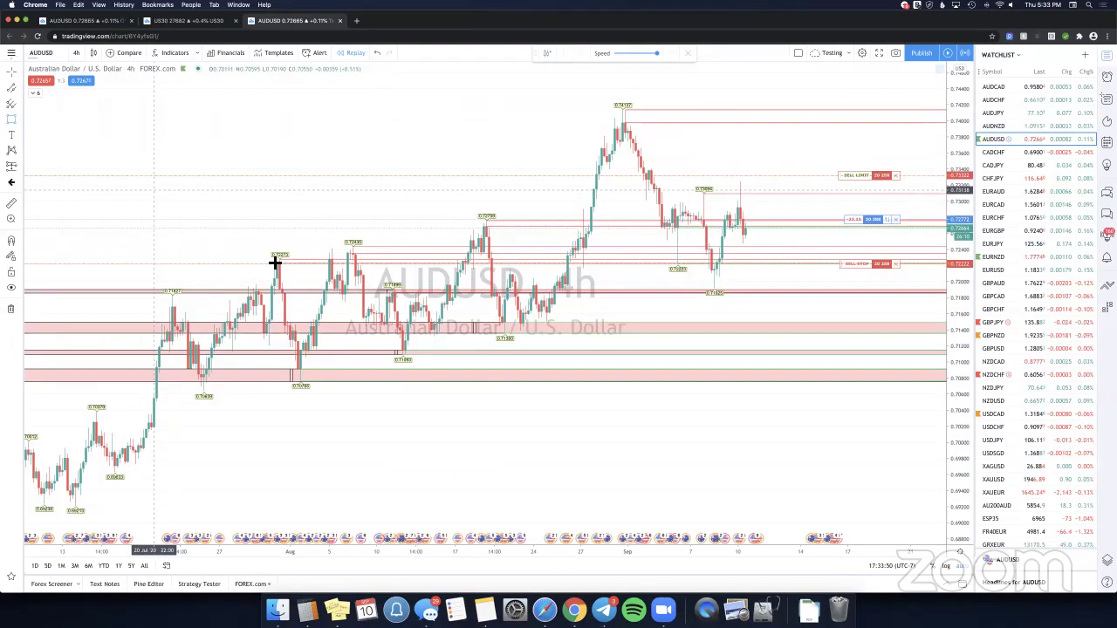
{"action": "left_click", "coordinate": [279, 261]}
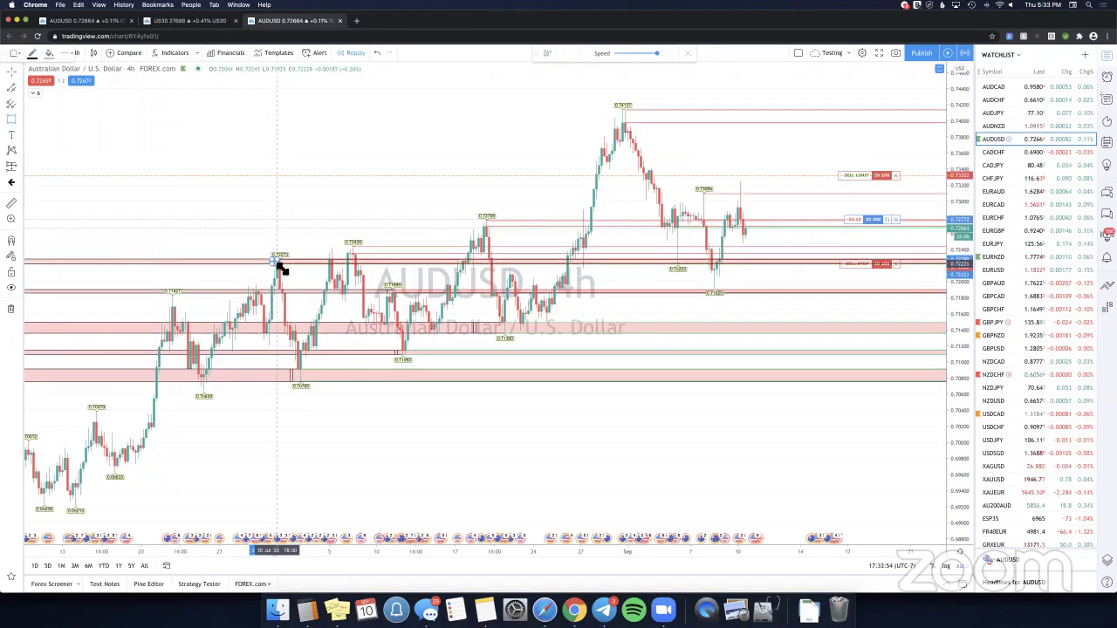
Draw a zone from about 0.7235 to 0.7243 at the August 6 swing high.
{"action": "left_click", "coordinate": [14, 127]}
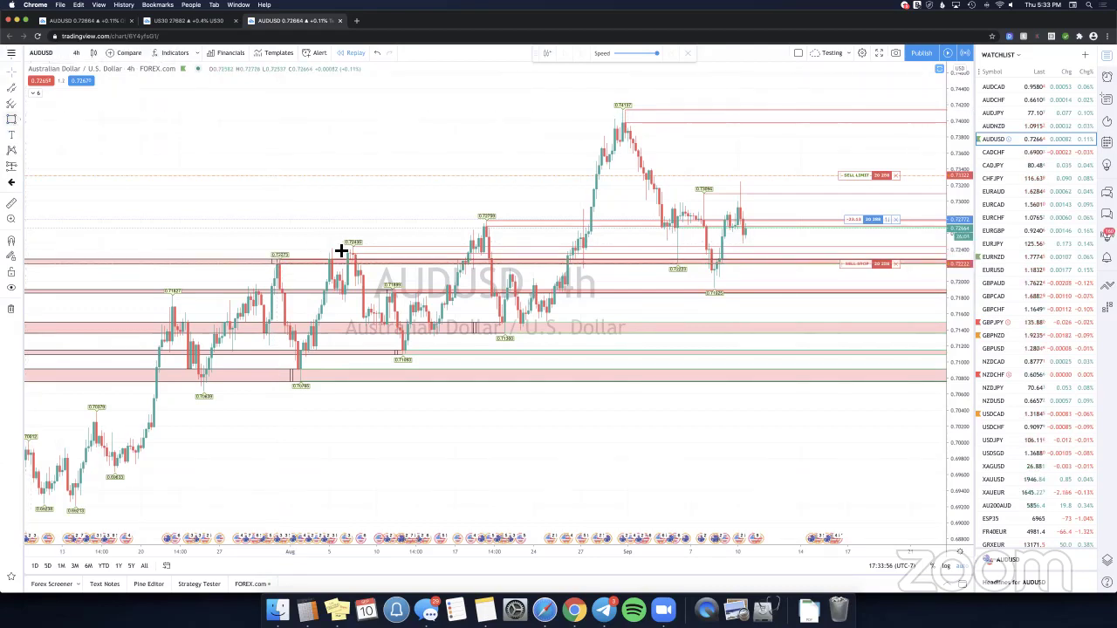
{"action": "left_click", "coordinate": [345, 252]}
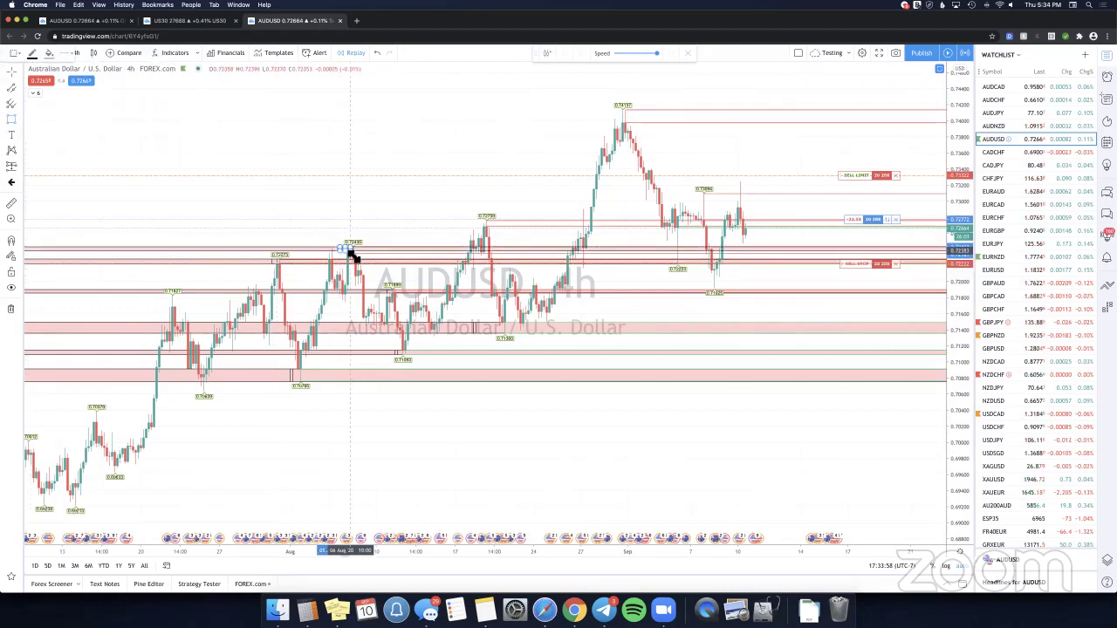
{"action": "left_click", "coordinate": [355, 255]}
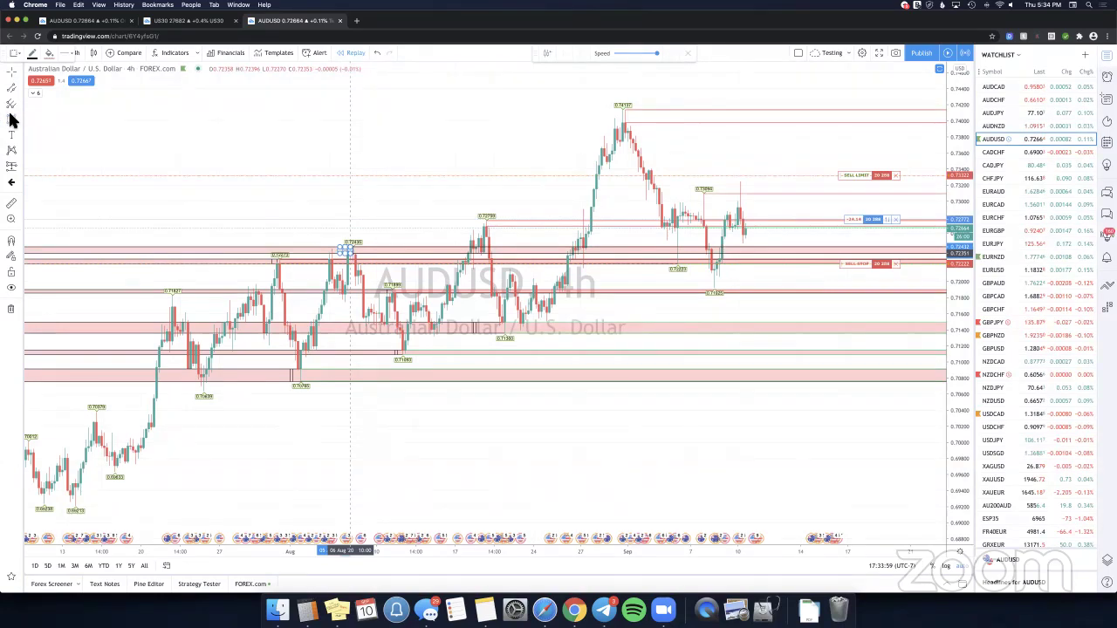
Draw zones at about 0.7268 to 0.7277 by the August 18 high and about 0.7397 to 0.7413 by the August 31 high.
{"action": "left_click", "coordinate": [475, 228]}
{"action": "left_click", "coordinate": [482, 222]}
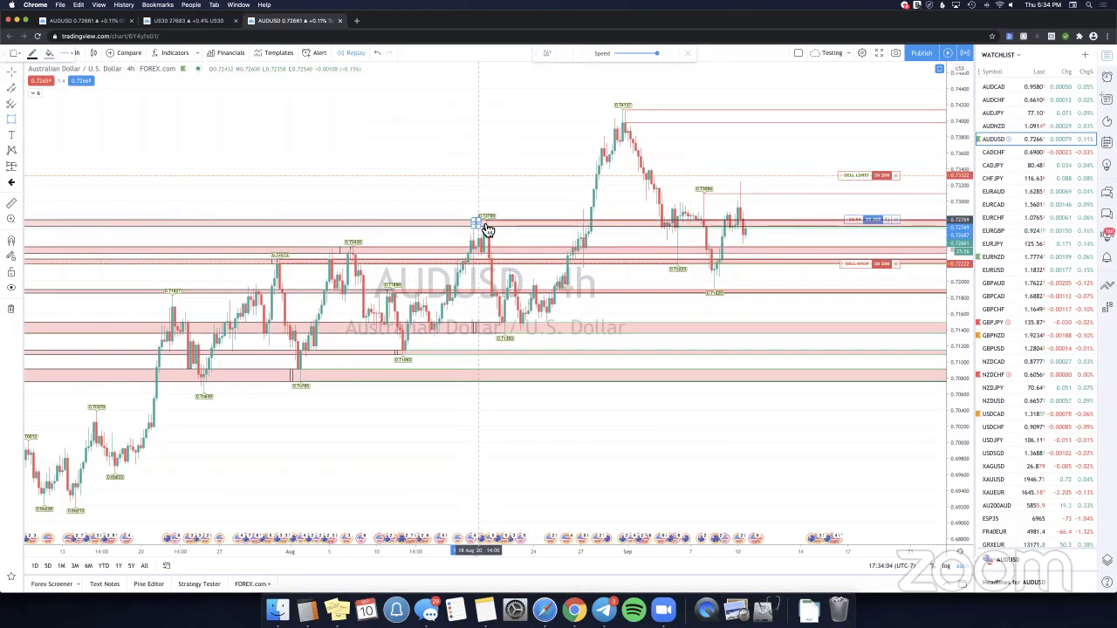
{"action": "left_click", "coordinate": [320, 166]}
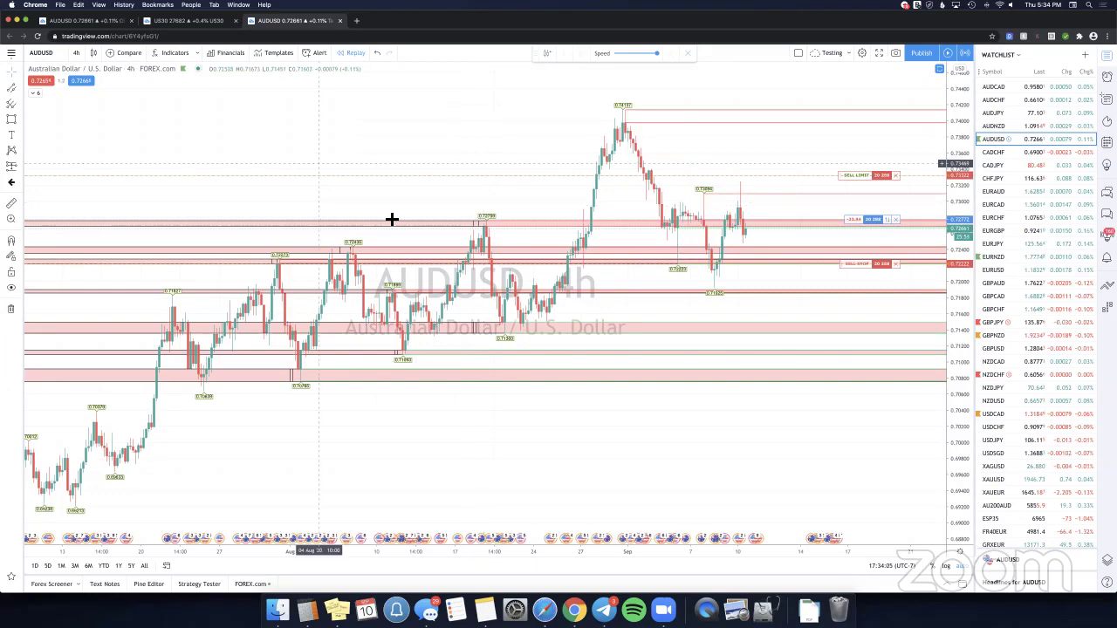
{"action": "left_click", "coordinate": [486, 231]}
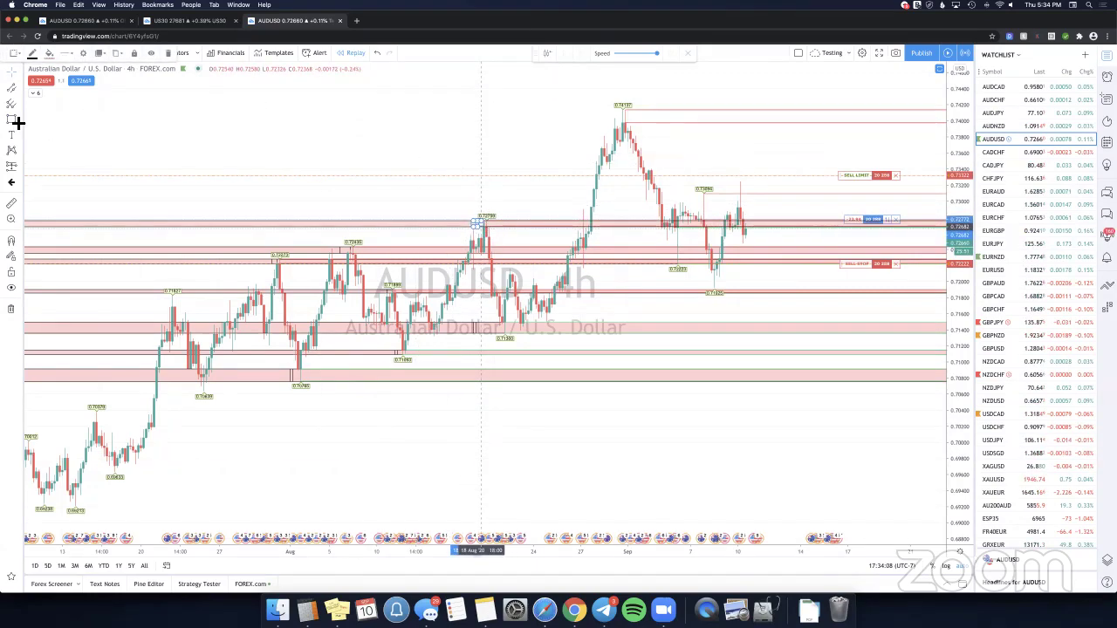
{"action": "left_click_drag", "start_coordinate": [616, 123], "coordinate": [621, 114]}
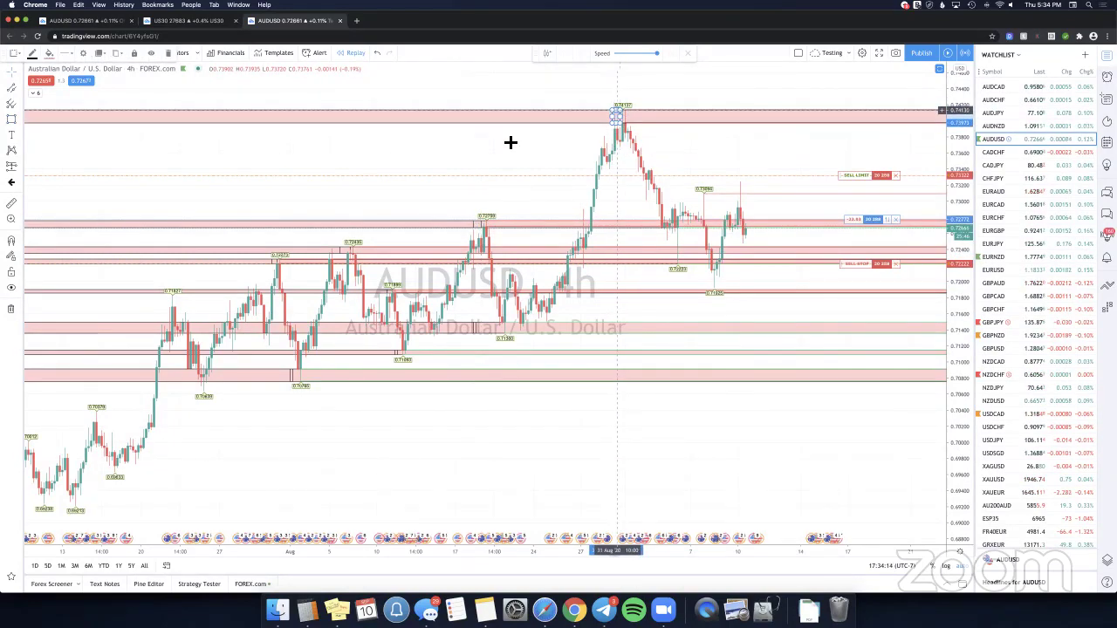
{"action": "left_click", "coordinate": [512, 143]}
Draw a red horizontal ray at about 0.7310 starting from the September 7 swing high.
{"action": "scroll", "coordinate": [605, 167], "scroll_direction": "right", "scroll_amount": 3}
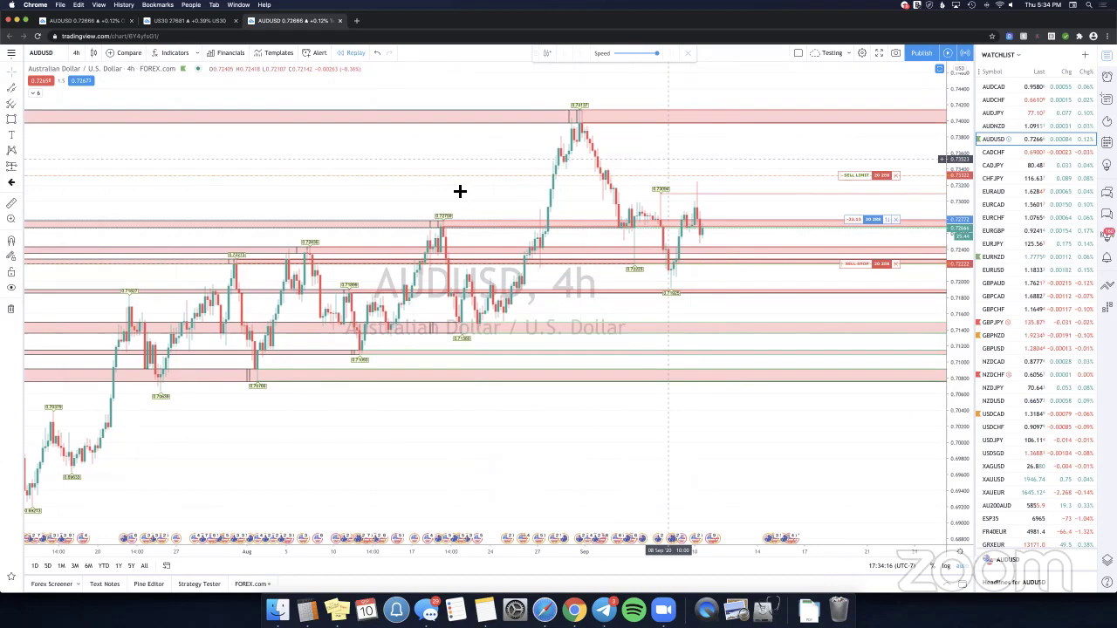
{"action": "scroll", "coordinate": [460, 190], "scroll_direction": "right", "scroll_amount": 4}
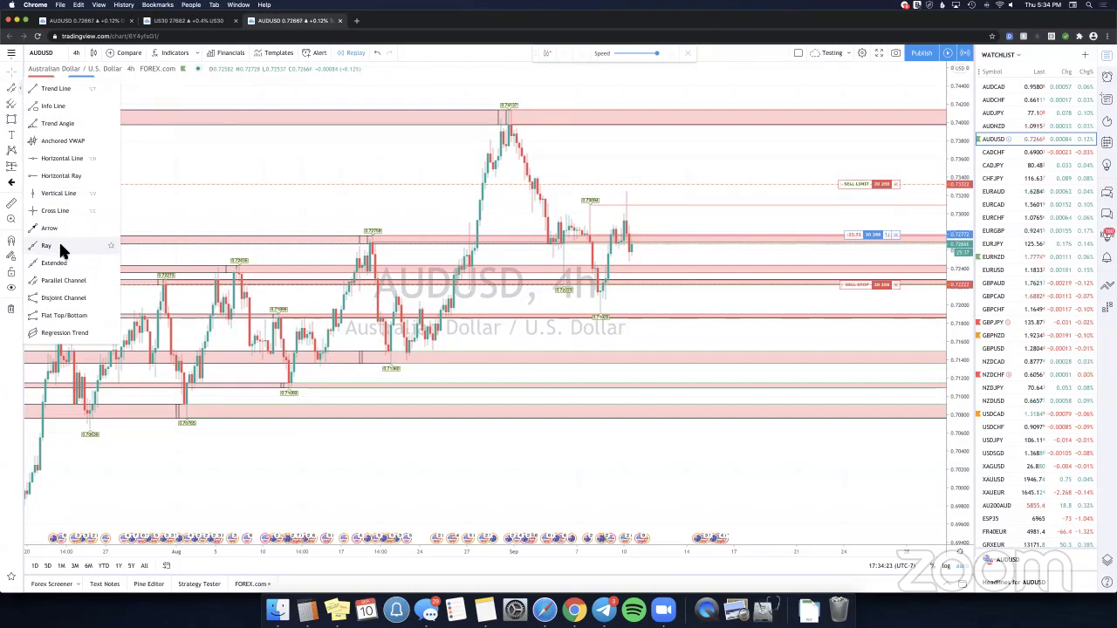
{"action": "left_click", "coordinate": [605, 214]}
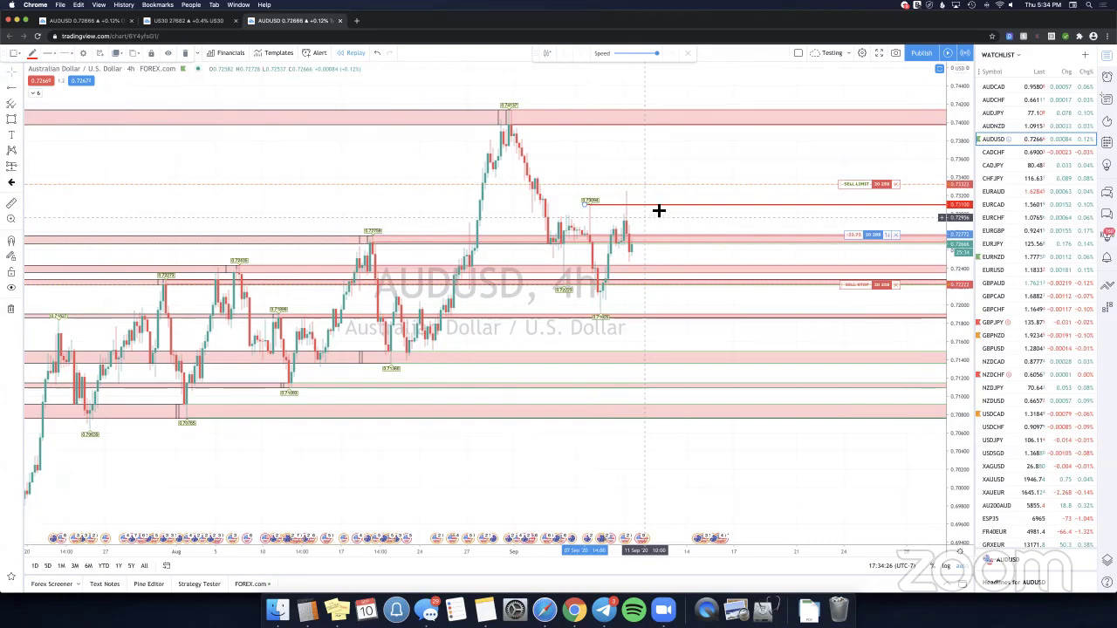
Measure the price distance from the zone crossing the recent candles up to the red ray, and clear the measurement.
{"action": "left_click", "coordinate": [648, 229], "text": "shift"}
{"action": "left_click", "coordinate": [651, 209]}
{"action": "left_click", "coordinate": [648, 213]}
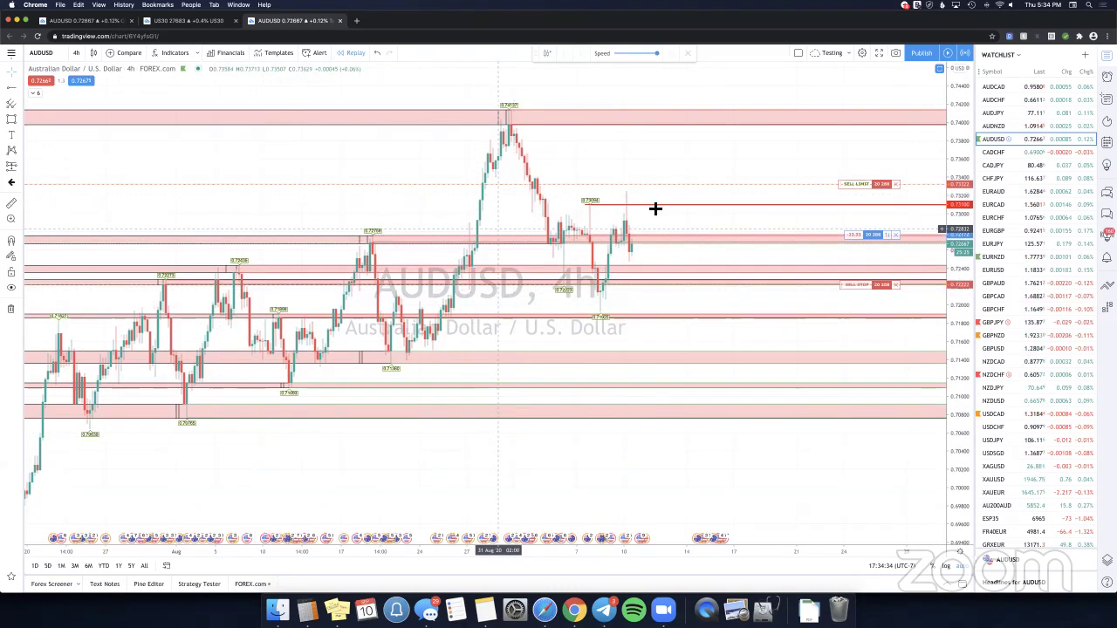
{"action": "left_click", "coordinate": [600, 242], "text": "shift"}
{"action": "left_click", "coordinate": [650, 205]}
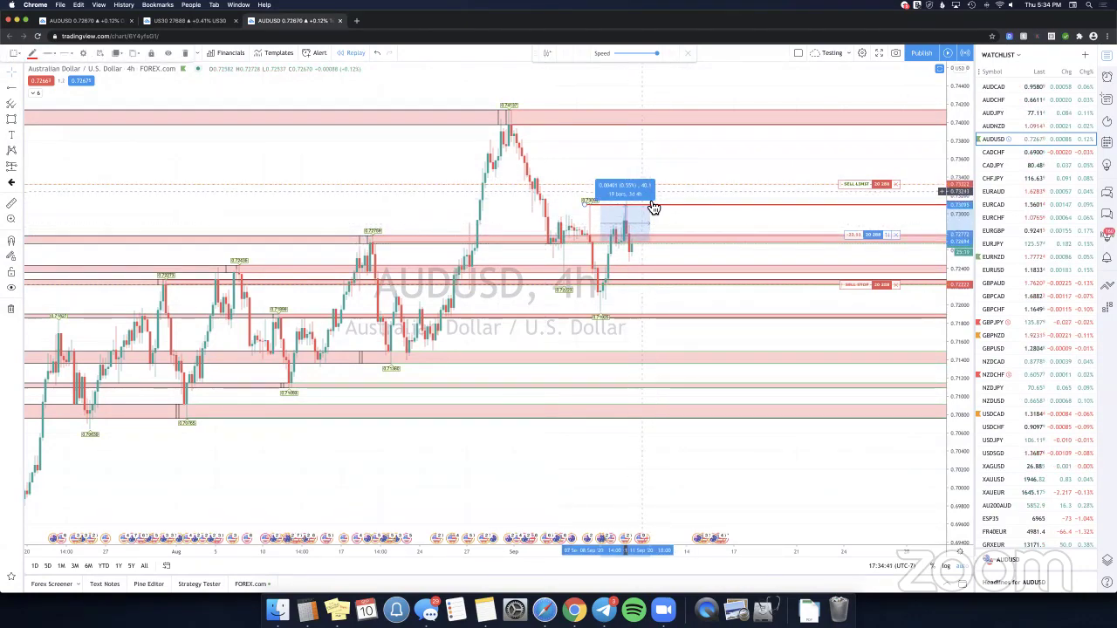
{"action": "left_click", "coordinate": [663, 233]}
Hide the K2 SR v2 levels so only the drawn zones and ray mark the chart.
{"action": "left_click", "coordinate": [35, 93]}
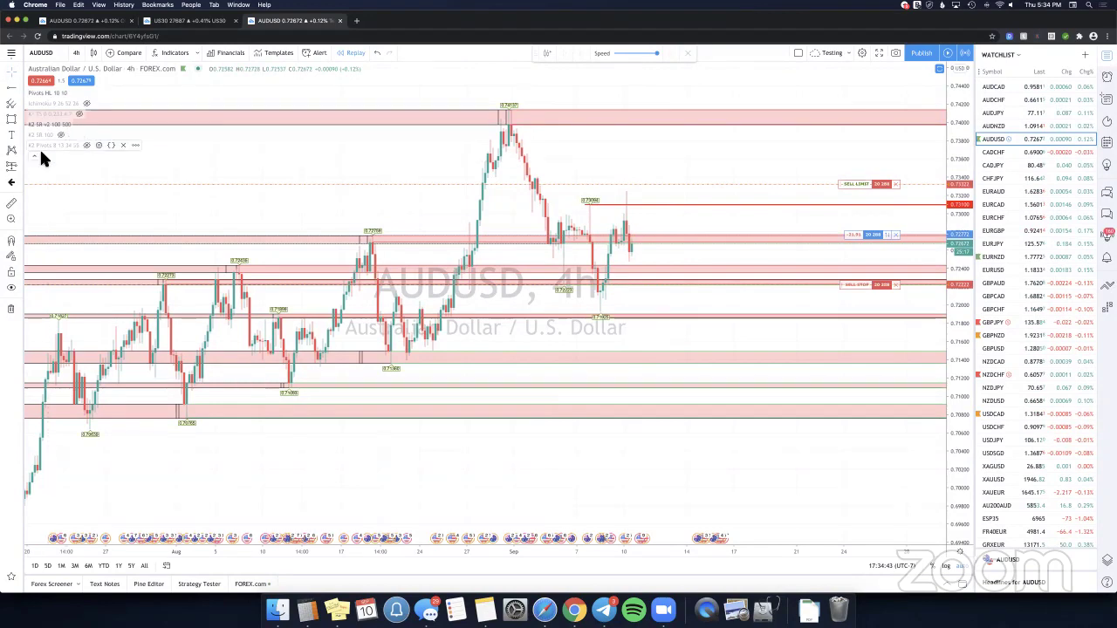
{"action": "left_click", "coordinate": [35, 155]}
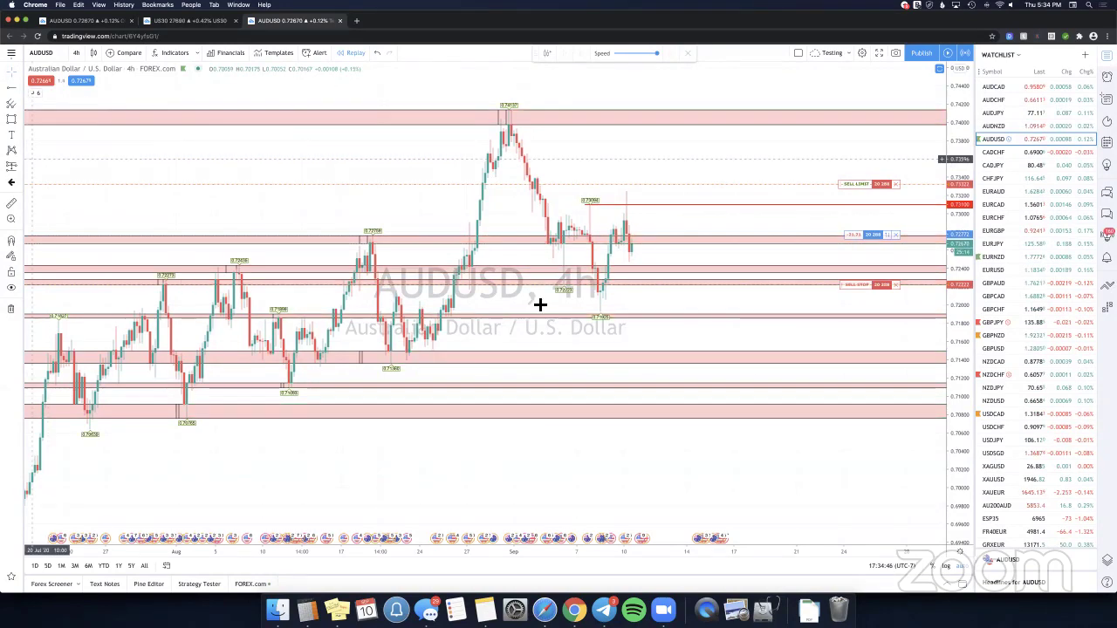
Examine the AUDUSD price action since late June, especially the September swings, against the drawn zones and the red ray.
{"action": "scroll", "coordinate": [367, 404], "scroll_direction": "up", "scroll_amount": 2}
{"action": "left_click_drag", "start_coordinate": [541, 521], "coordinate": [536, 455]}
{"action": "scroll", "coordinate": [500, 203], "scroll_direction": "left", "scroll_amount": 3}
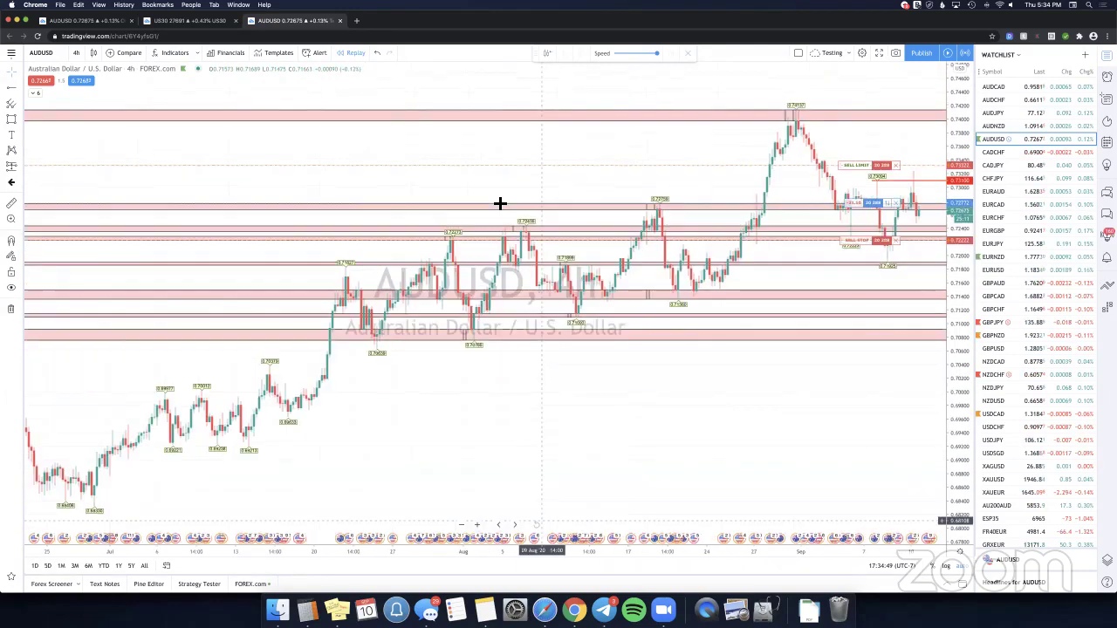
{"action": "scroll", "coordinate": [275, 255], "scroll_direction": "right", "scroll_amount": 5}
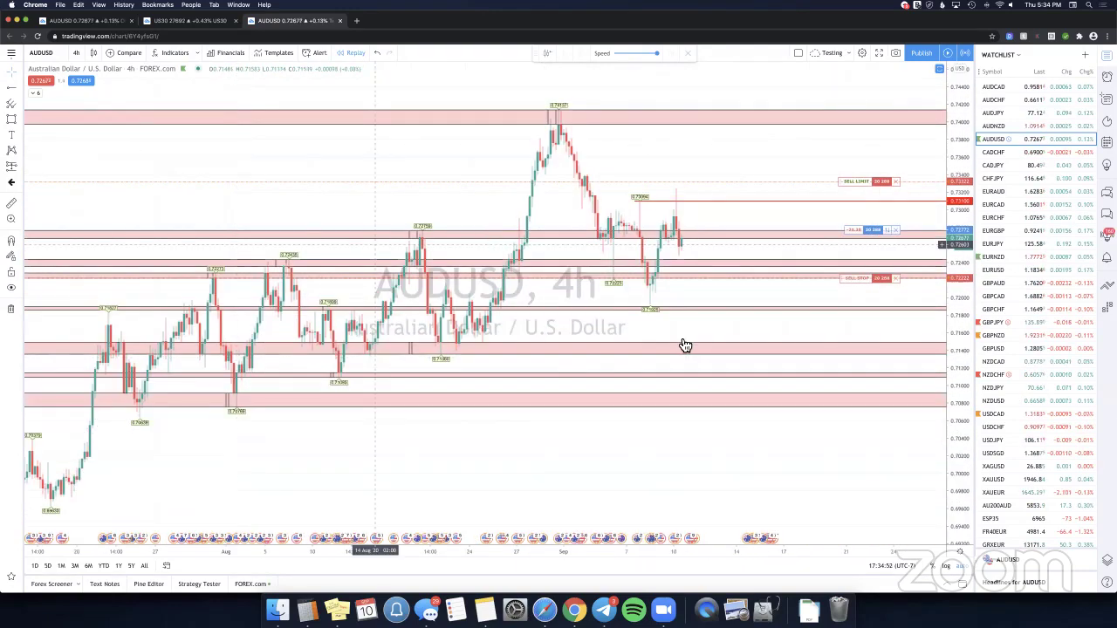
{"action": "scroll", "coordinate": [530, 408], "scroll_direction": "right", "scroll_amount": 1}
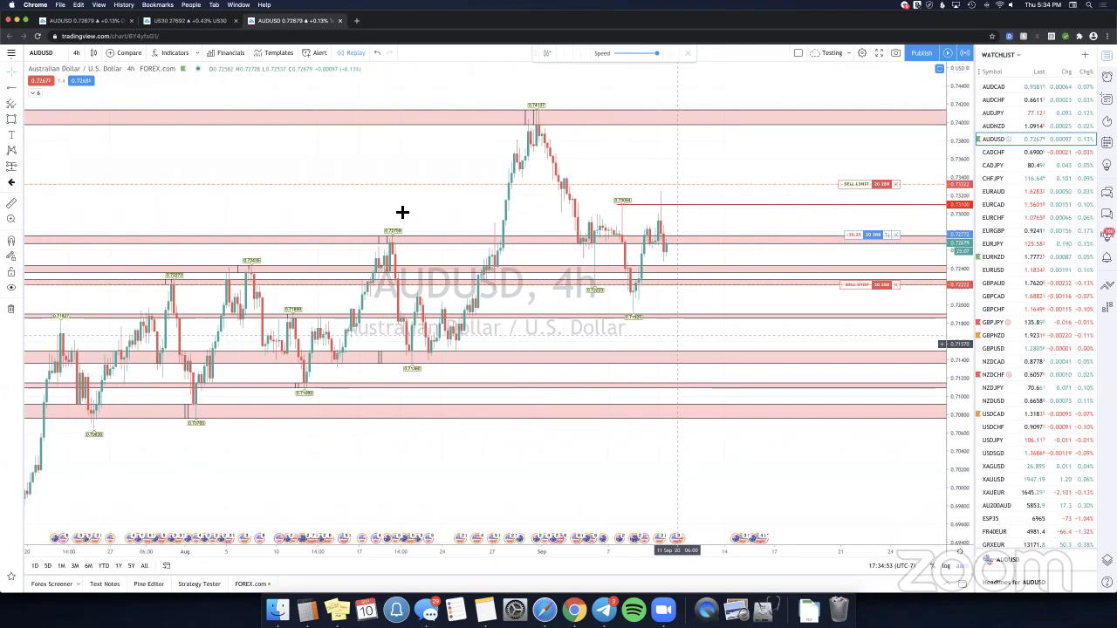
{"action": "scroll", "coordinate": [483, 283], "scroll_direction": "right", "scroll_amount": 3}
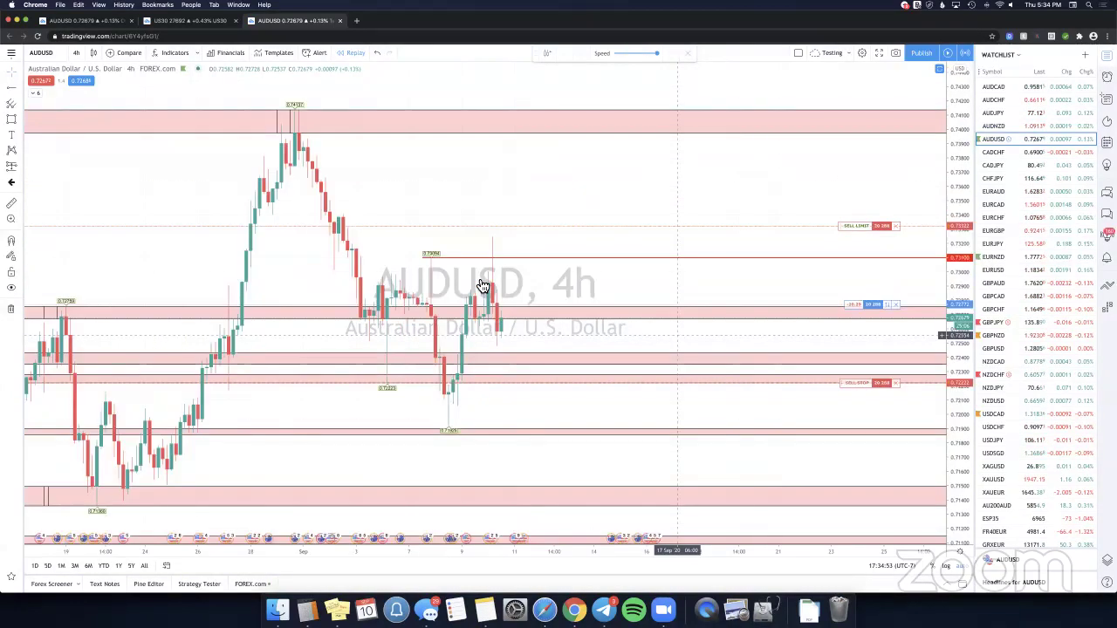
{"action": "scroll", "coordinate": [513, 430], "scroll_direction": "left", "scroll_amount": 3}
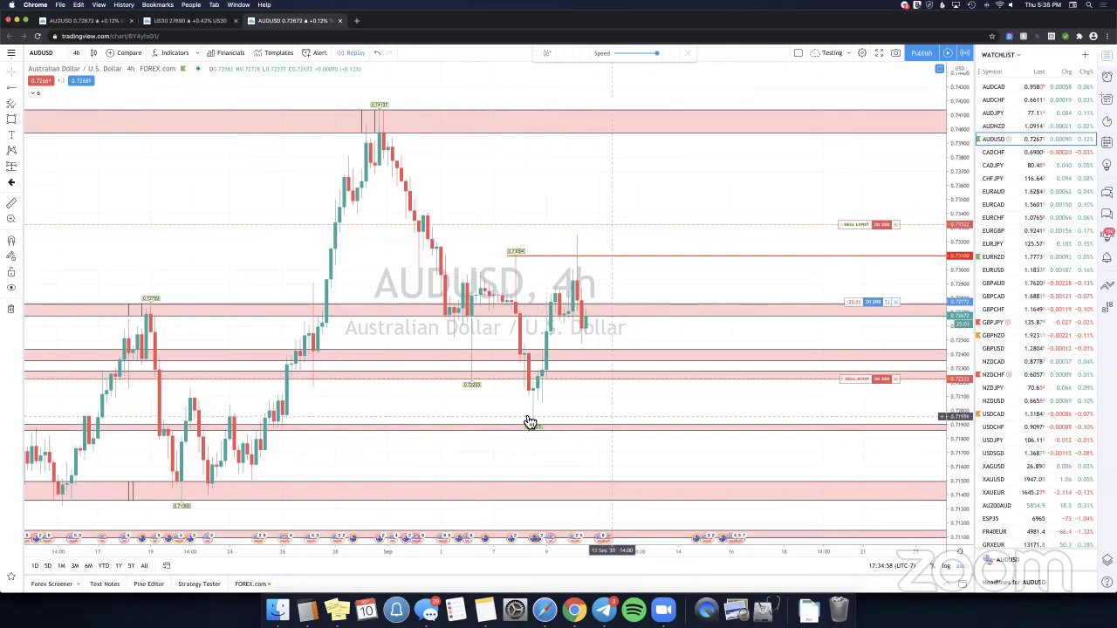
{"action": "scroll", "coordinate": [529, 424], "scroll_direction": "right", "scroll_amount": 1}
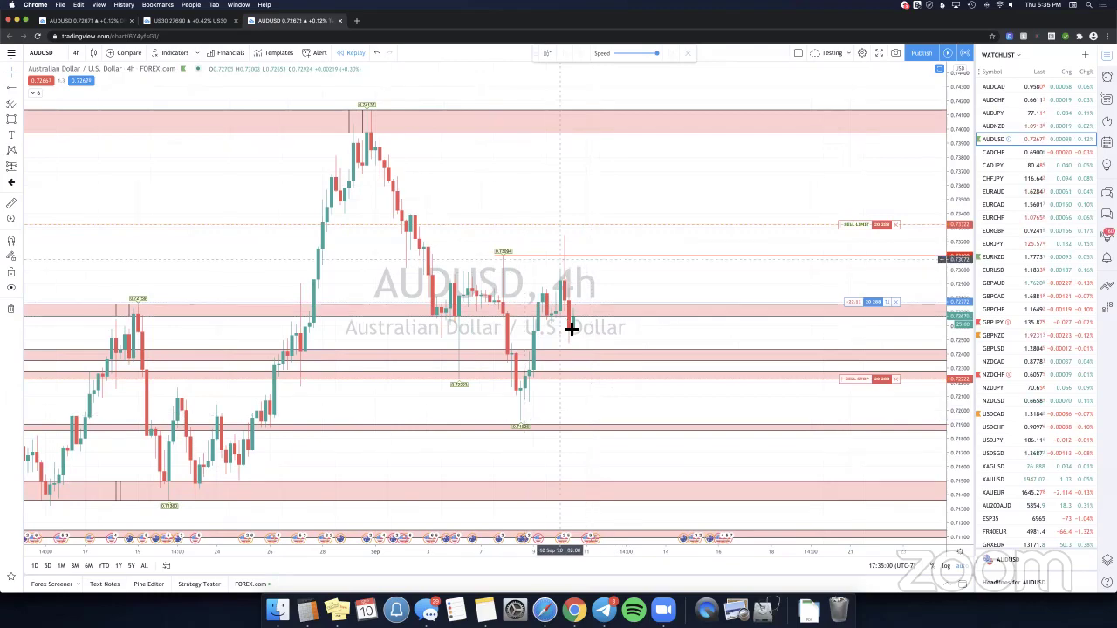
{"action": "scroll", "coordinate": [594, 332], "scroll_direction": "right", "scroll_amount": 1}
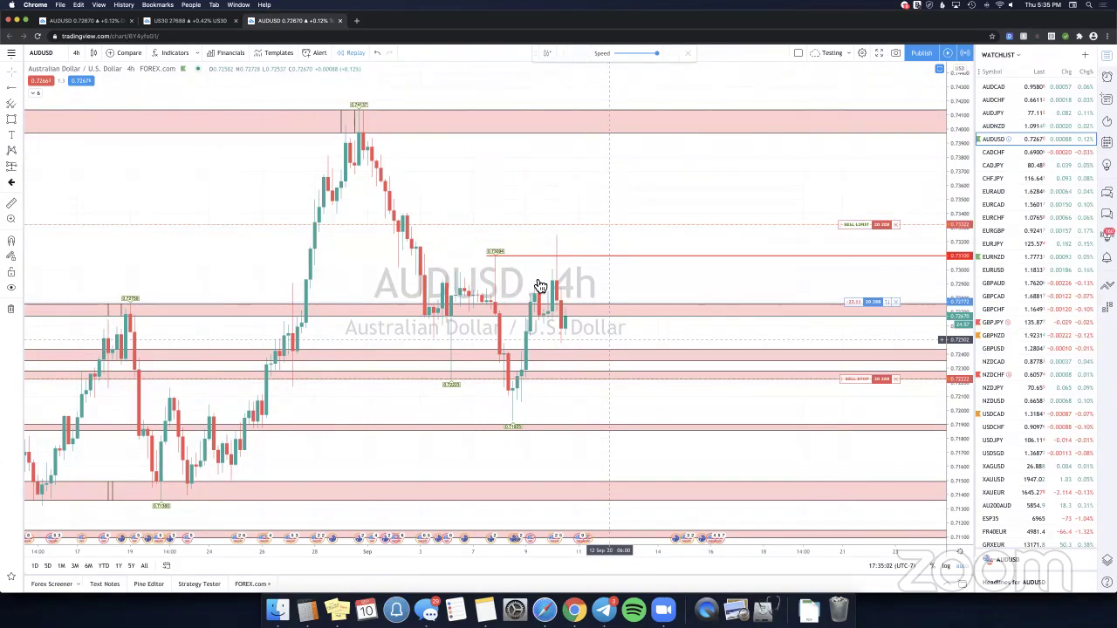
Draw an upward arrow just after the latest candles, from about 0.7252 to about 0.7280 in the zone above.
{"action": "scroll", "coordinate": [17, 96], "scroll_direction": "right", "scroll_amount": 2}
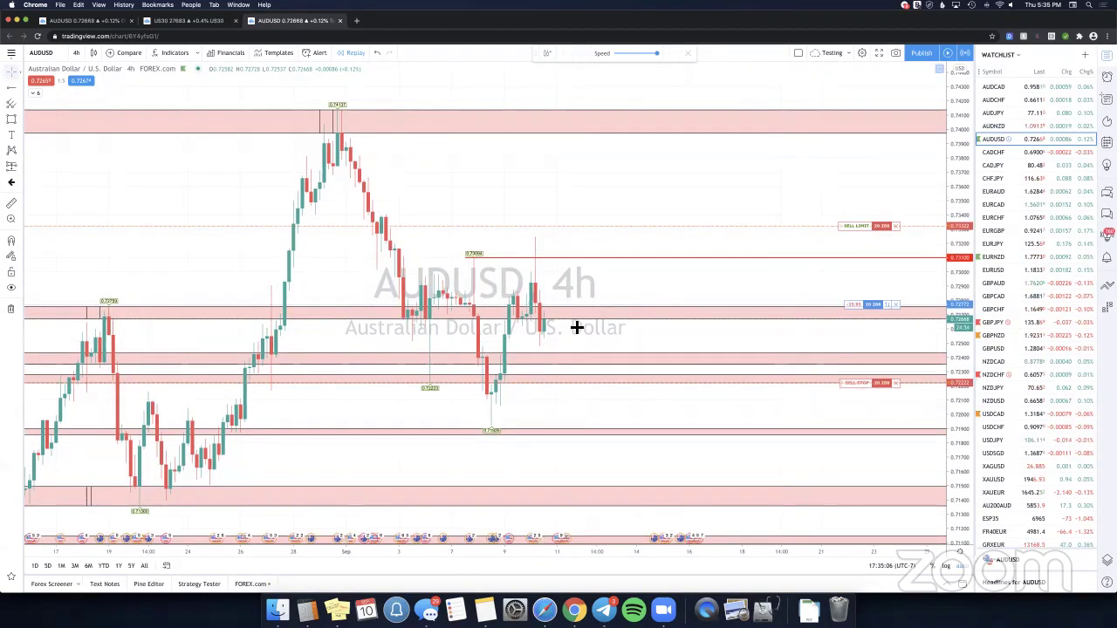
{"action": "left_click", "coordinate": [554, 342]}
{"action": "left_click", "coordinate": [559, 302]}
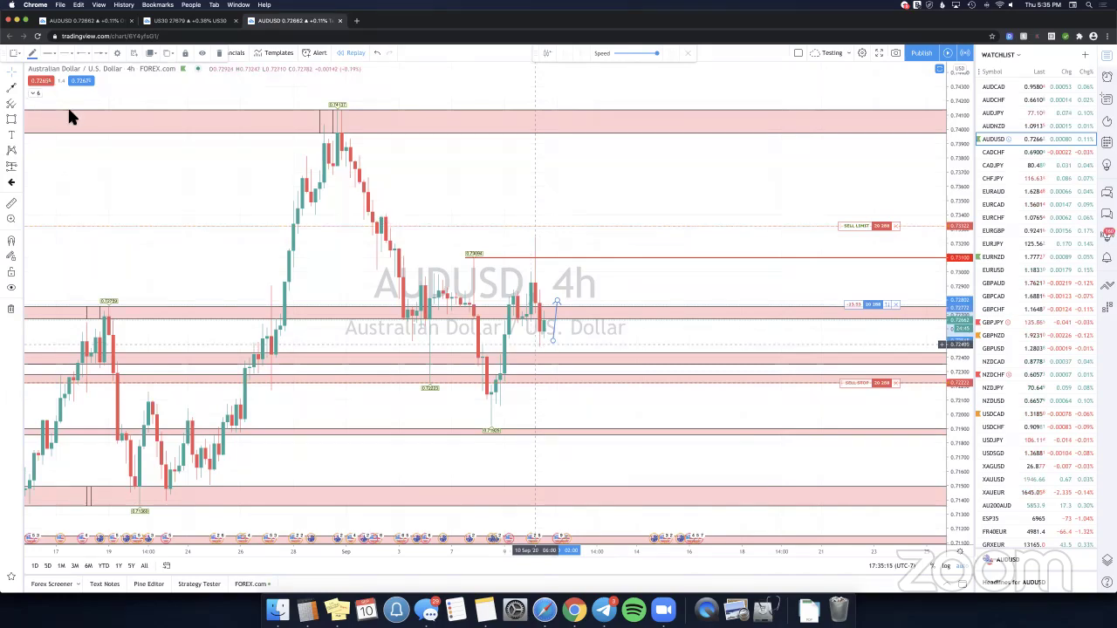
Draw a rectangle zone from September 1 to September 11 under the latest candles, between about 0.7248 and 0.7257.
{"action": "left_click", "coordinate": [35, 93]}
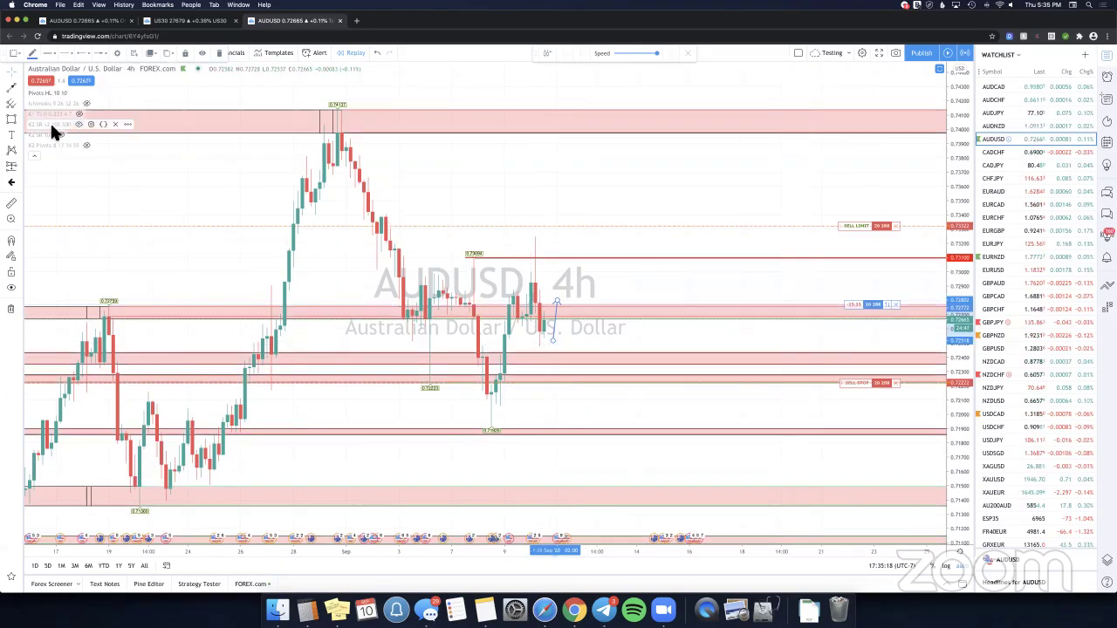
{"action": "left_click", "coordinate": [561, 347]}
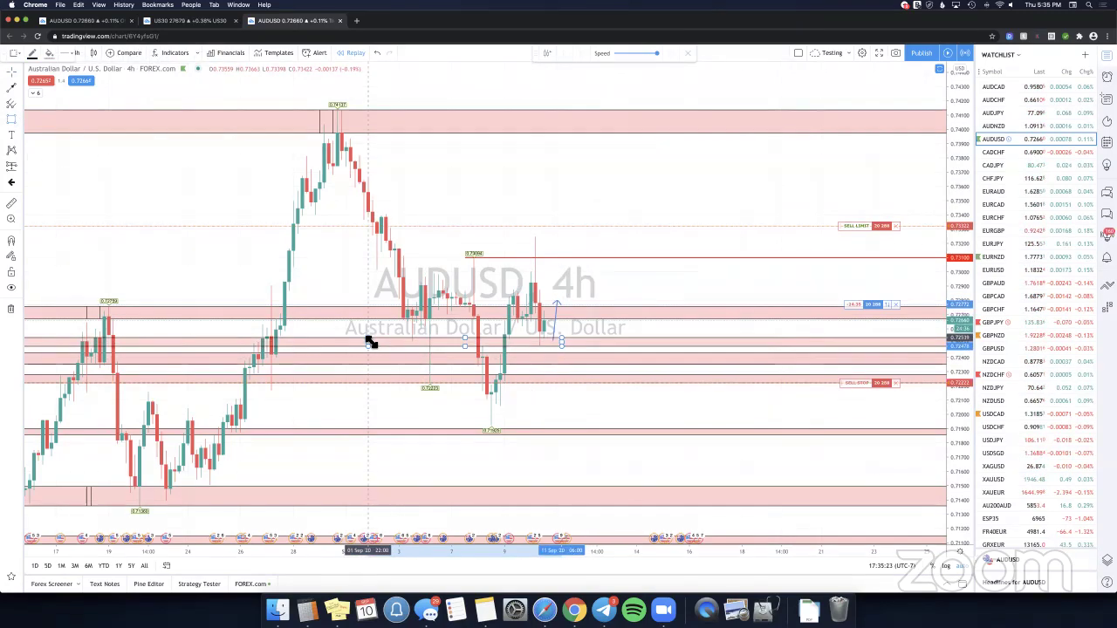
{"action": "left_click_drag", "start_coordinate": [369, 335], "coordinate": [373, 334]}
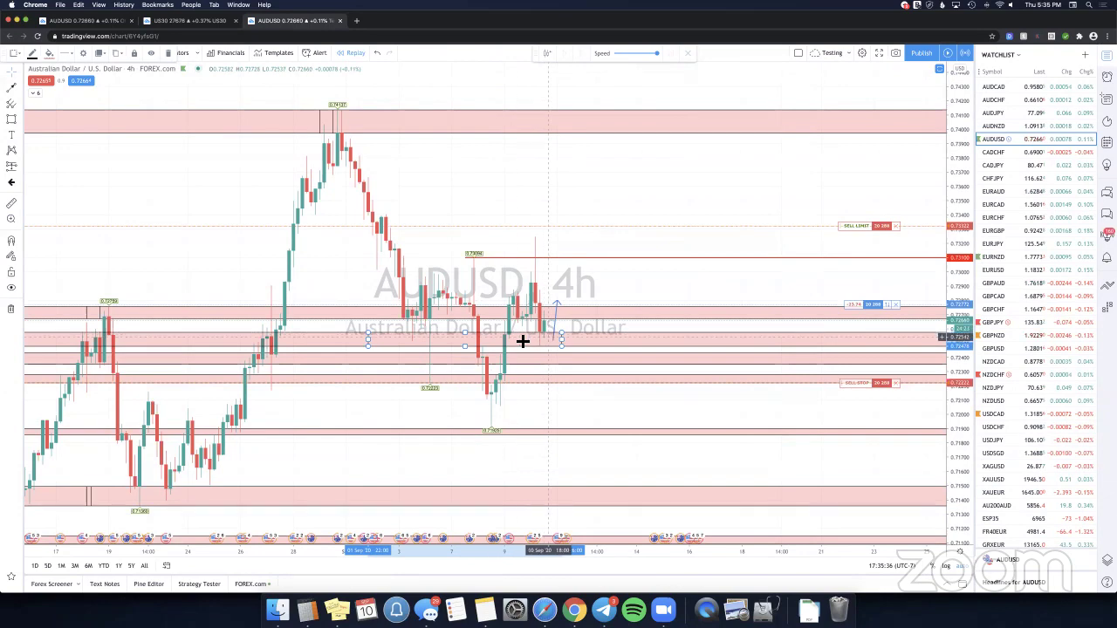
{"action": "left_click", "coordinate": [369, 328]}
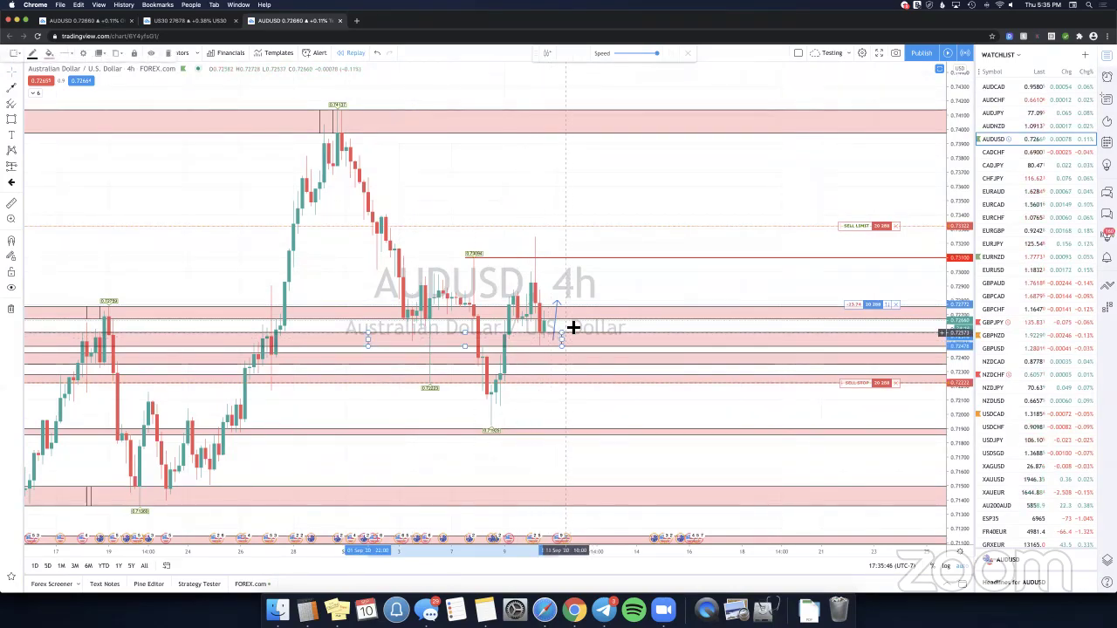
Replace the upward arrow with a downward one from about 0.7257 to about 0.7241, and start another arrow beside its tip.
{"action": "scroll", "coordinate": [460, 317], "scroll_direction": "right", "scroll_amount": 5}
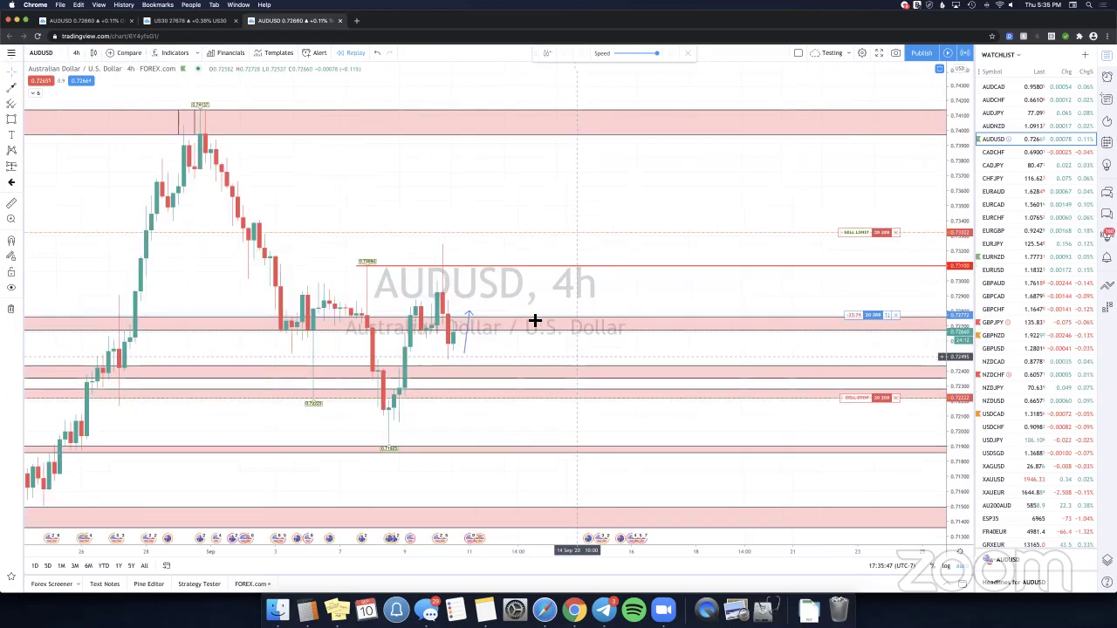
{"action": "scroll", "coordinate": [635, 319], "scroll_direction": "right", "scroll_amount": 3}
{"action": "scroll", "coordinate": [634, 319], "scroll_direction": "left", "scroll_amount": 5}
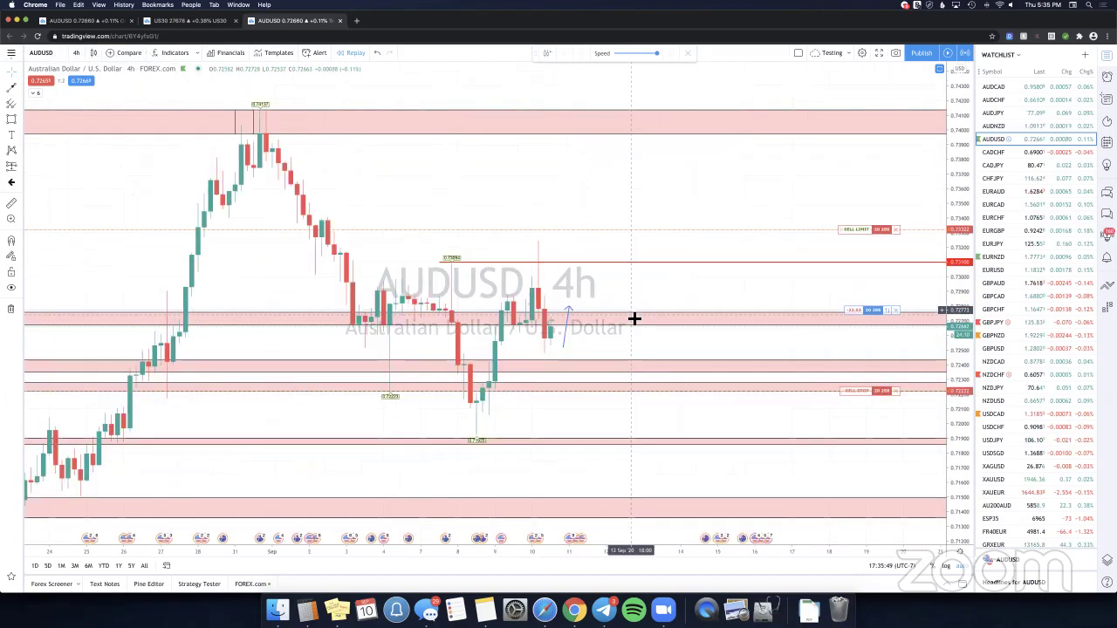
{"action": "left_click", "coordinate": [569, 300]}
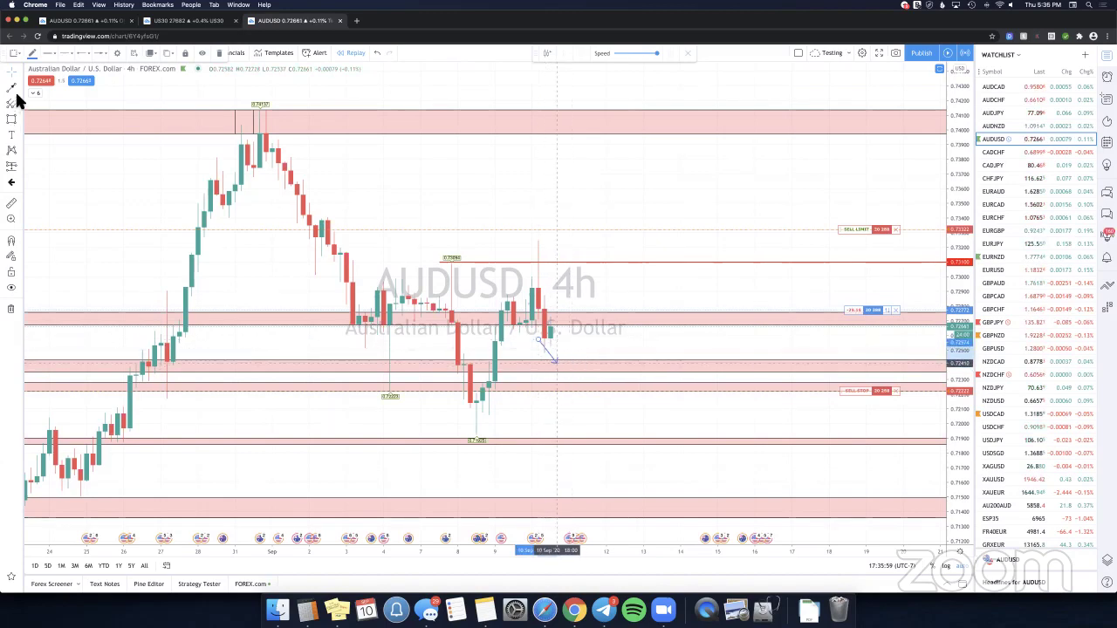
{"action": "left_click", "coordinate": [573, 367]}
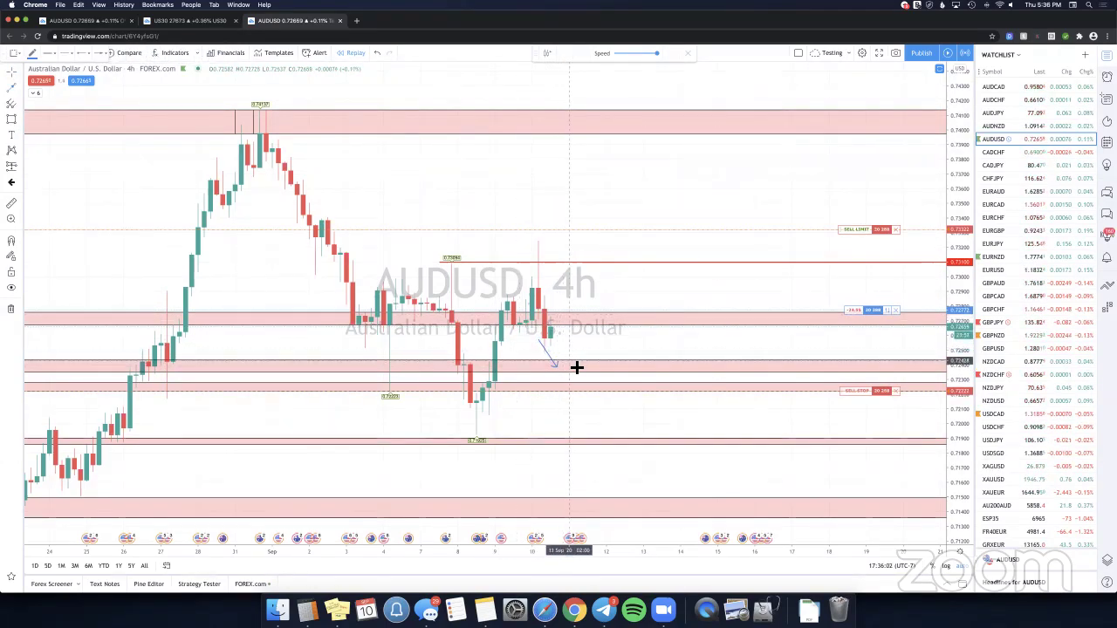
Finish a rising projection arrow from about 0.7240 to 0.7297, and delete both it and the falling arrow beside it.
{"action": "double_click", "coordinate": [624, 286]}
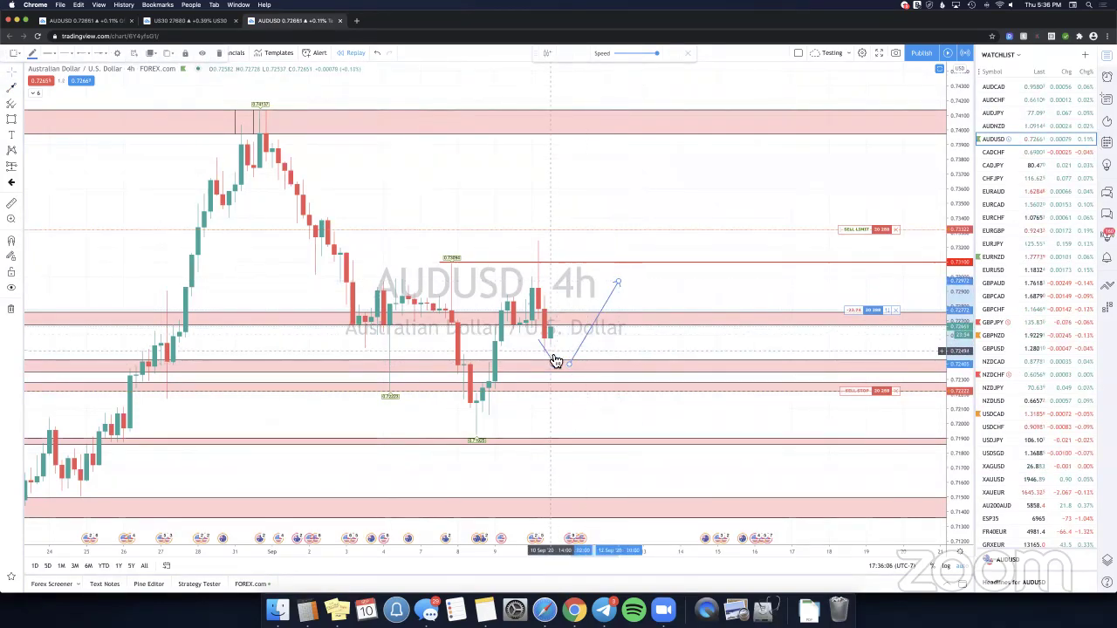
{"action": "left_click", "coordinate": [555, 359]}
{"action": "key", "text": "Delete"}
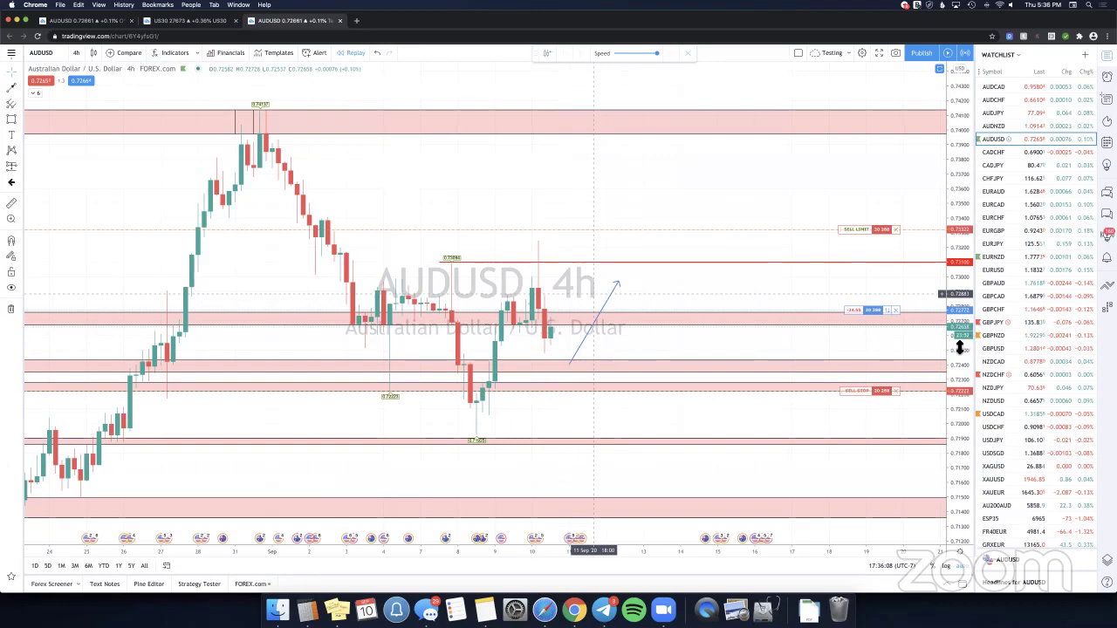
{"action": "key", "text": "Delete"}
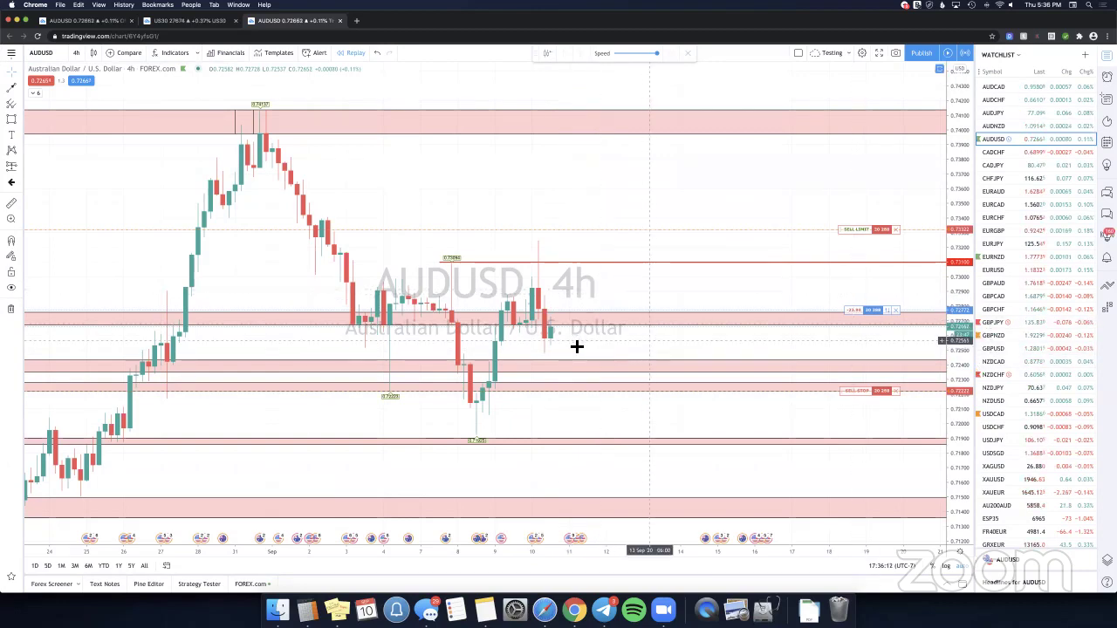
Sketch a steep rising arrow from about 0.7278 to 0.7357 beyond the latest candle, and remove it.
{"action": "left_click", "coordinate": [607, 193]}
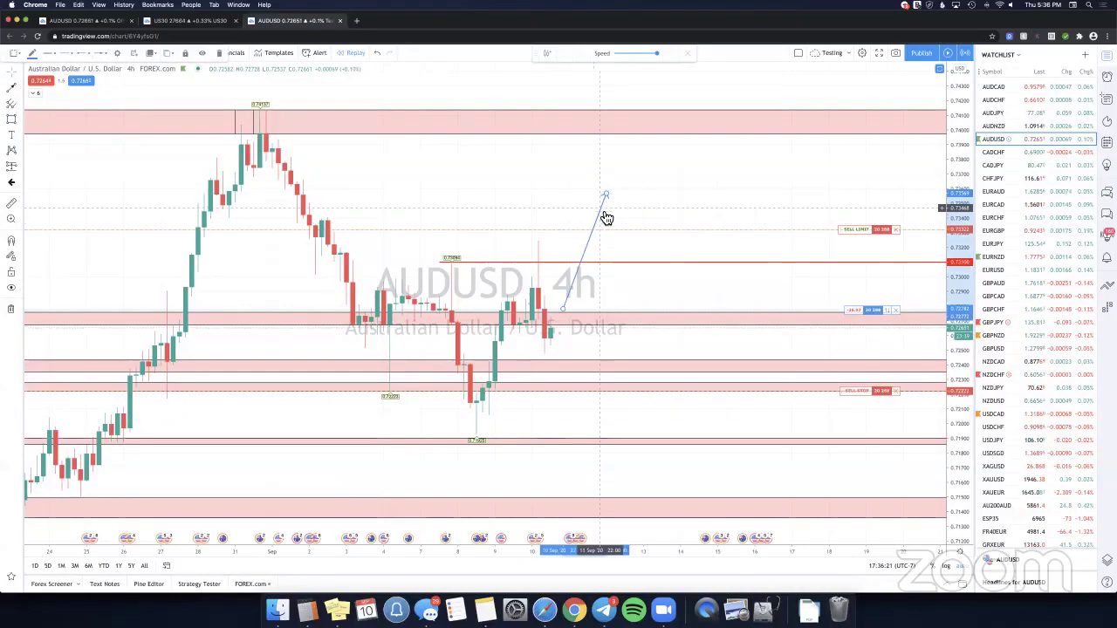
{"action": "key", "text": "Delete"}
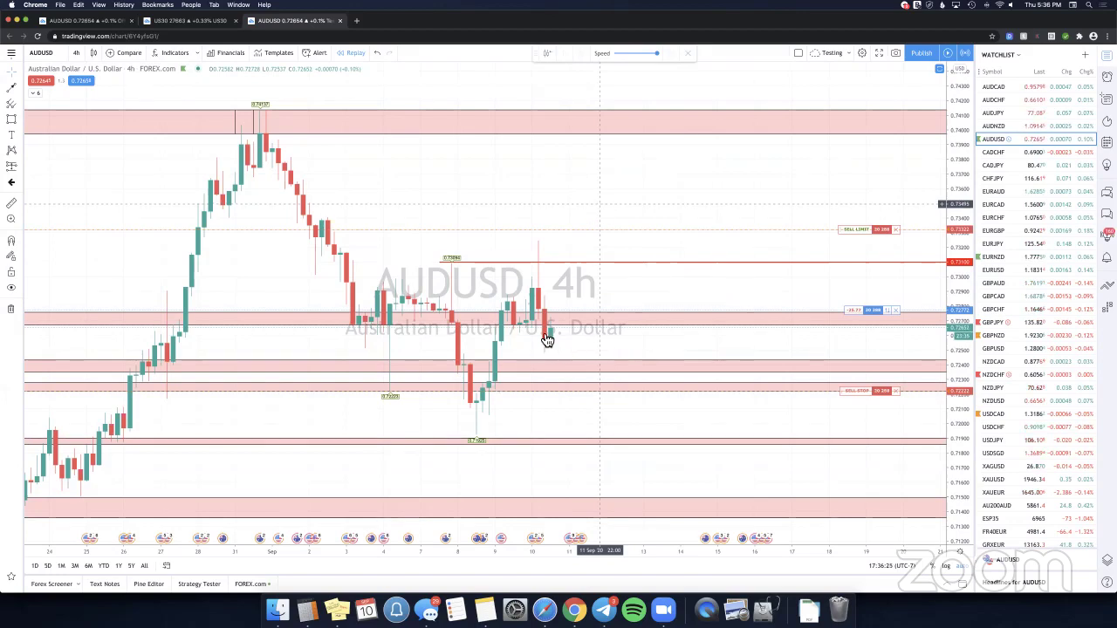
Draw a nearly horizontal arrow at about 0.7253 below the latest AUDUSD candles, and delete it.
{"action": "scroll", "coordinate": [511, 332], "scroll_direction": "right", "scroll_amount": 3}
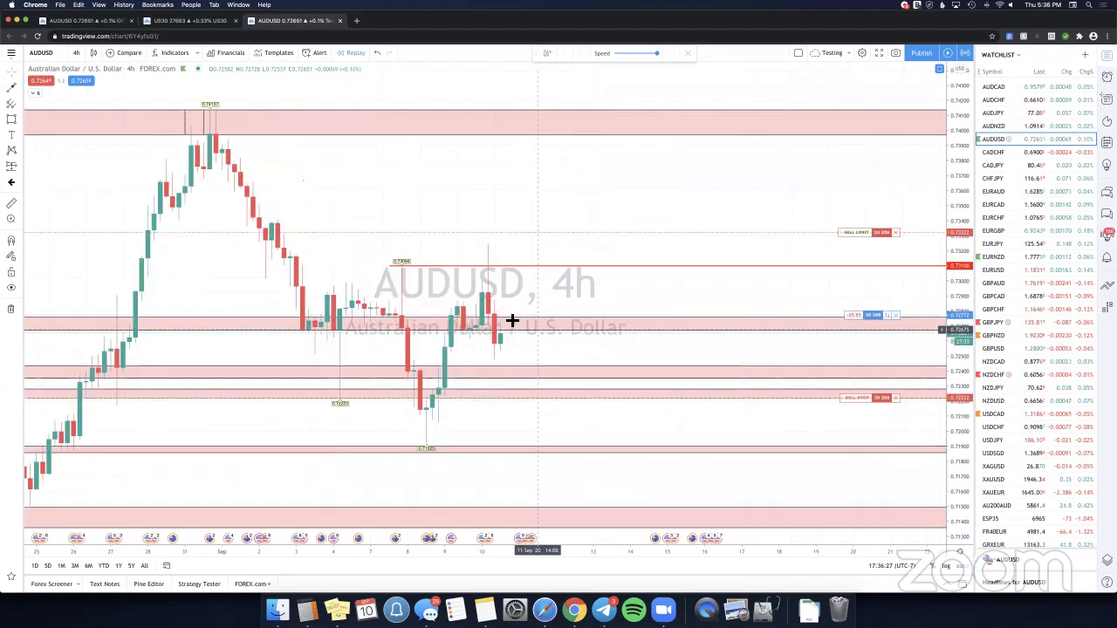
{"action": "left_click", "coordinate": [12, 89]}
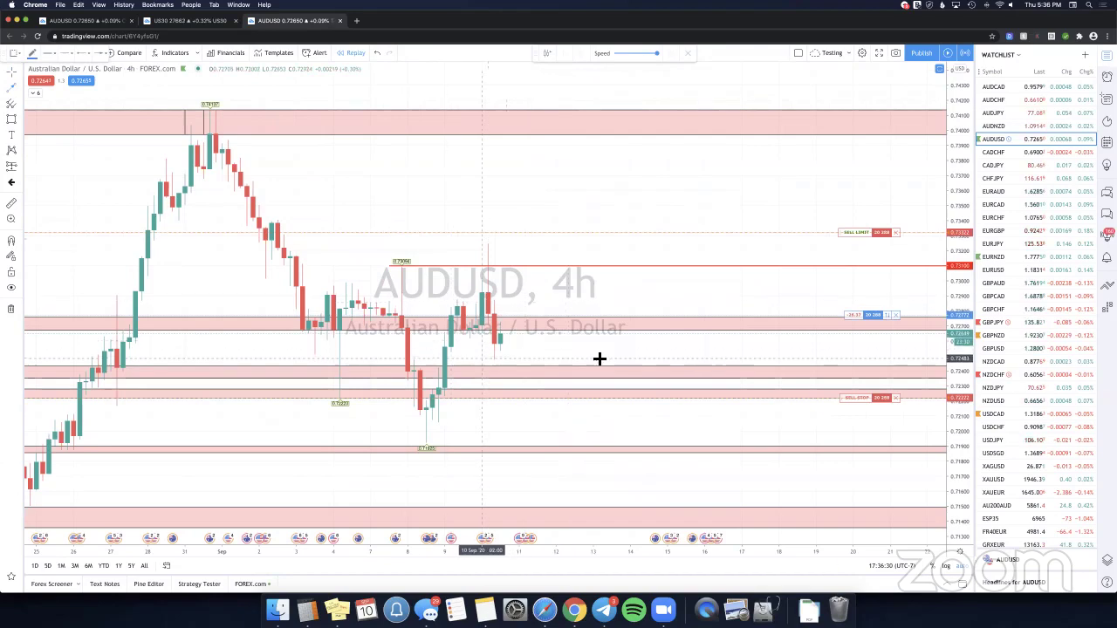
{"action": "left_click", "coordinate": [469, 351]}
{"action": "left_click", "coordinate": [594, 352]}
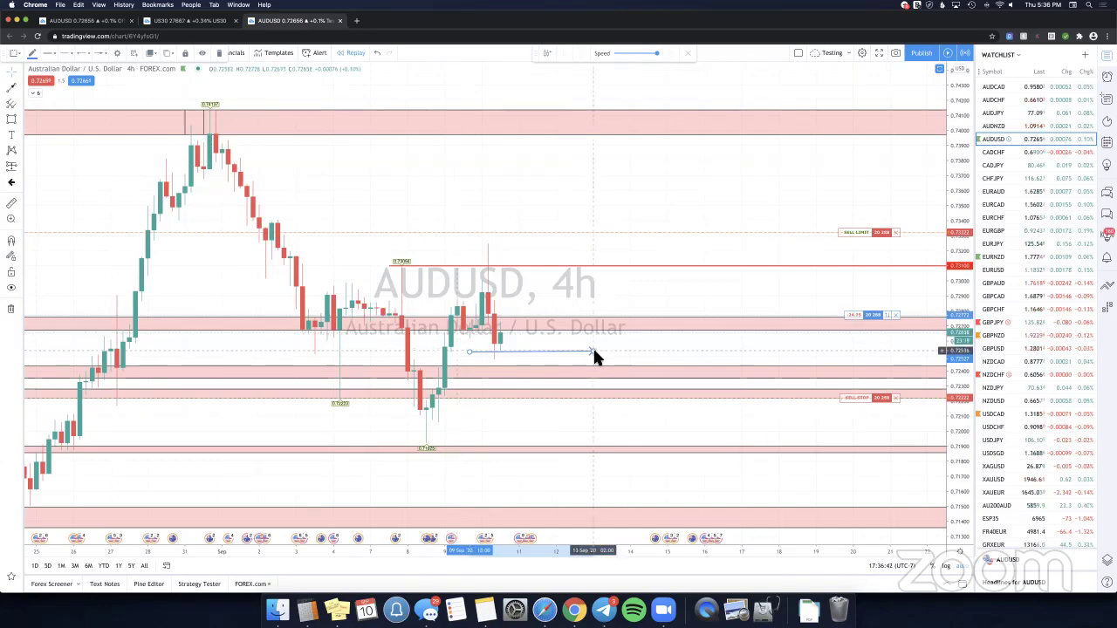
{"action": "key", "text": "Delete"}
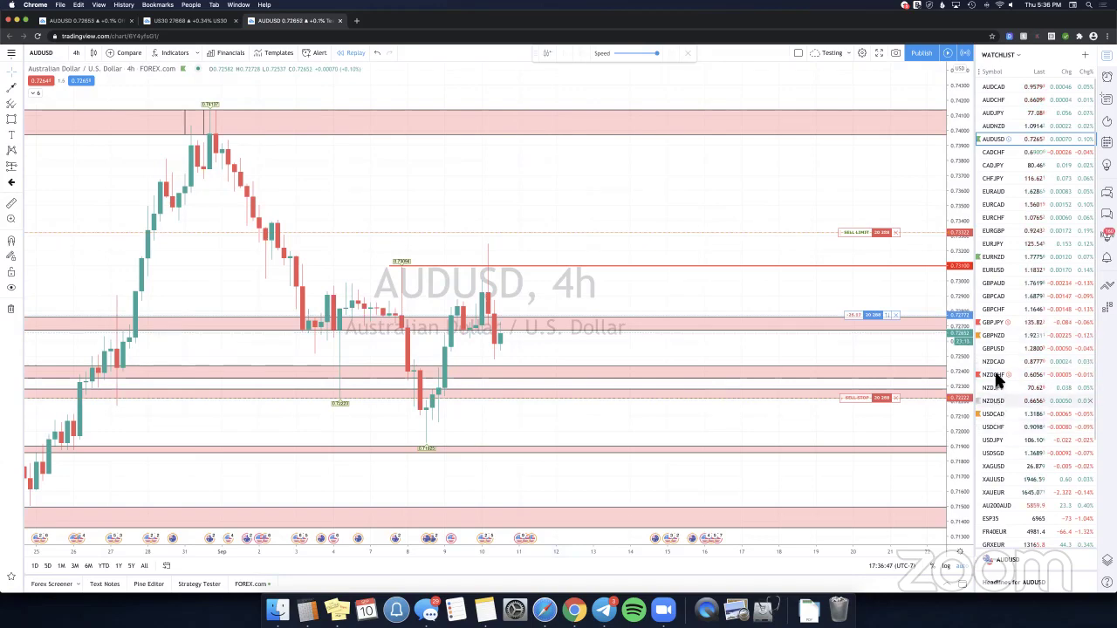
View the NZDUSD chart with its rising channel for comparison, and return to AUDUSD.
{"action": "left_click", "coordinate": [994, 399]}
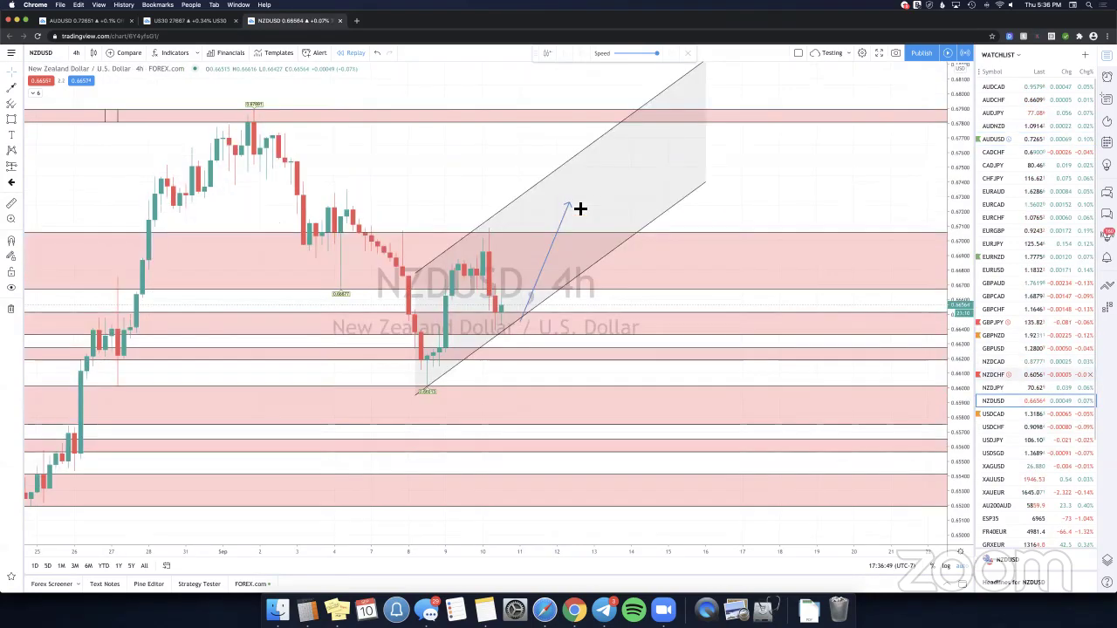
{"action": "left_click", "coordinate": [996, 141]}
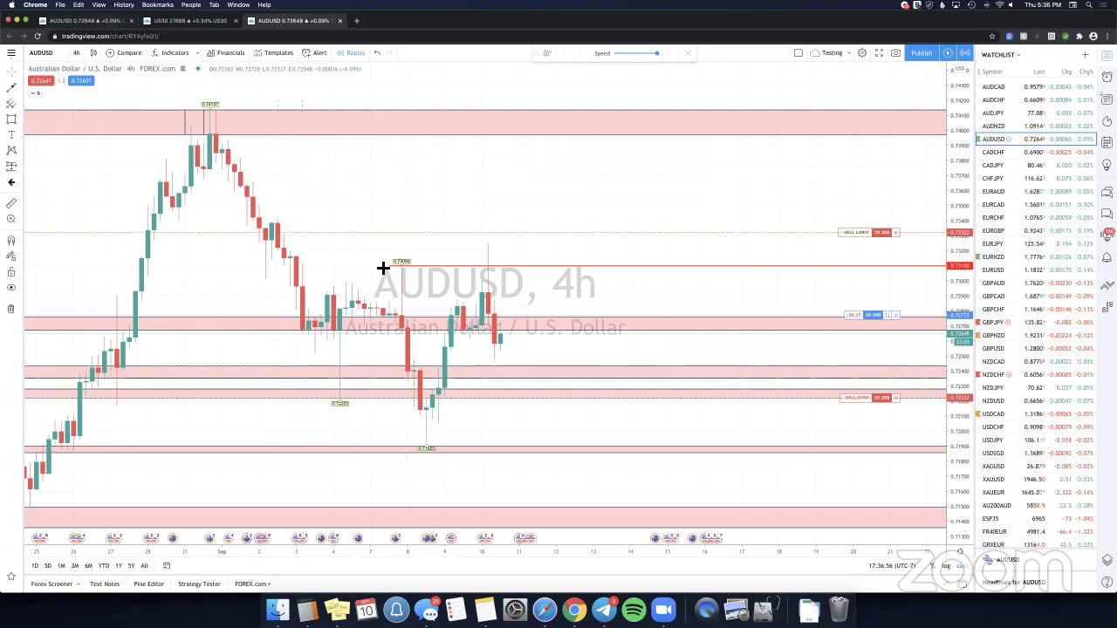
Examine the AUDUSD 4h long position, zones and moving averages in the Official Charts layout.
{"action": "key", "text": "ctrl+Tab"}
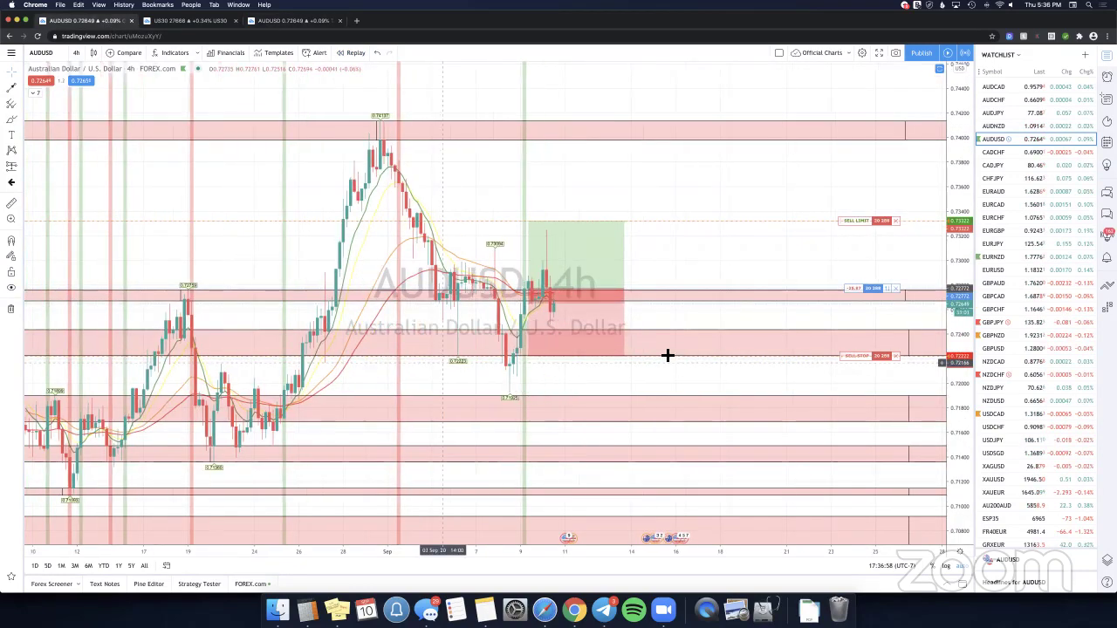
{"action": "left_click_drag", "start_coordinate": [599, 339], "coordinate": [733, 274]}
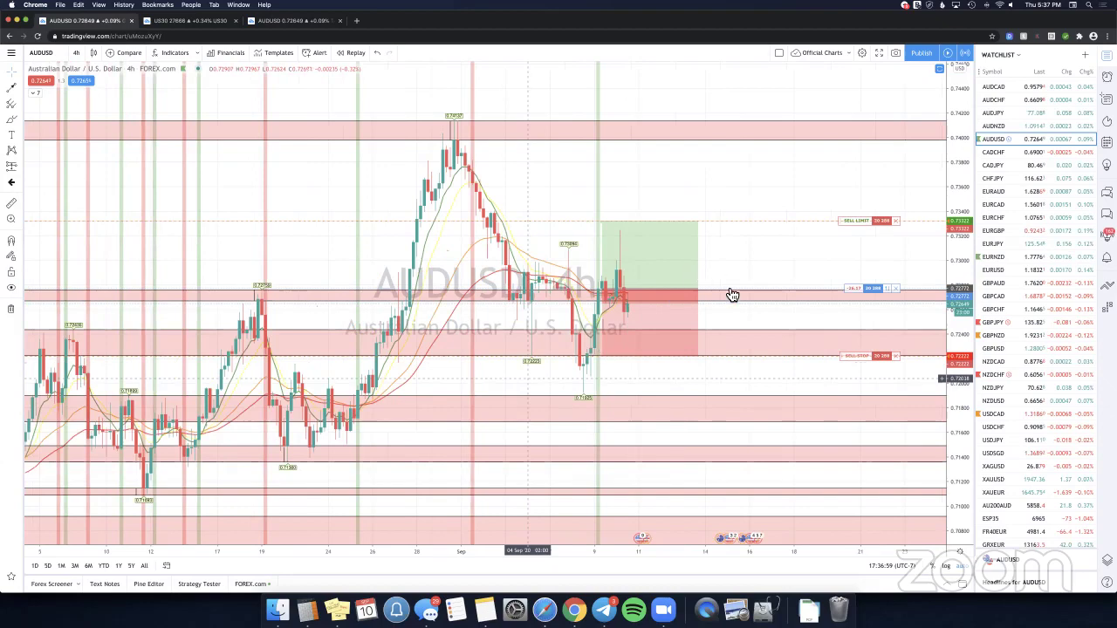
{"action": "scroll", "coordinate": [793, 252], "scroll_direction": "left", "scroll_amount": 3}
{"action": "scroll", "coordinate": [639, 285], "scroll_direction": "left", "scroll_amount": 2}
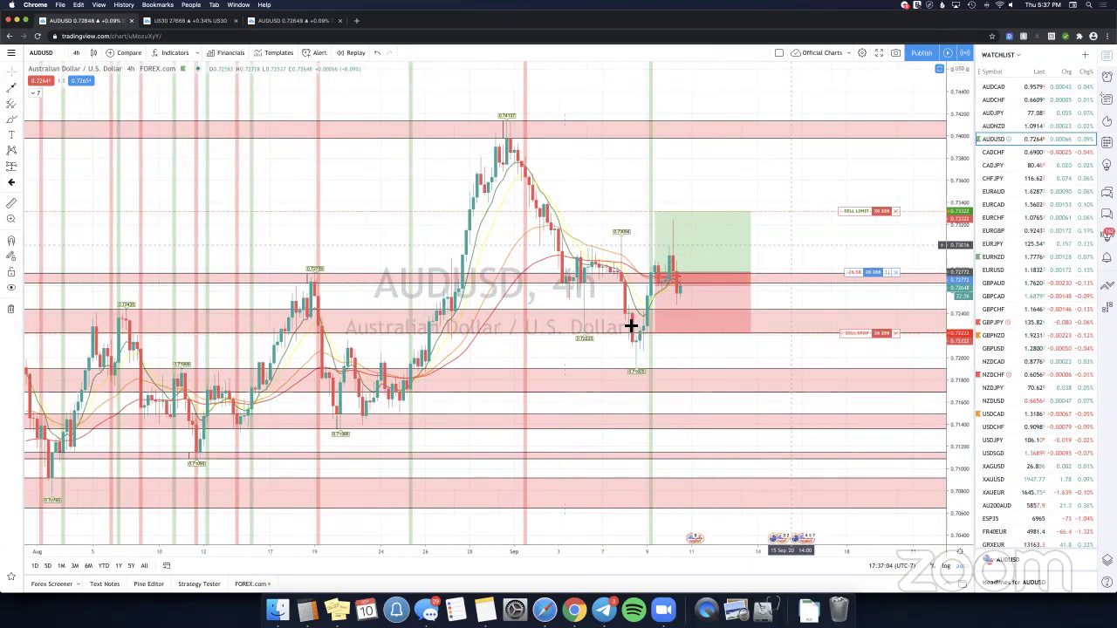
{"action": "scroll", "coordinate": [474, 320], "scroll_direction": "right", "scroll_amount": 2}
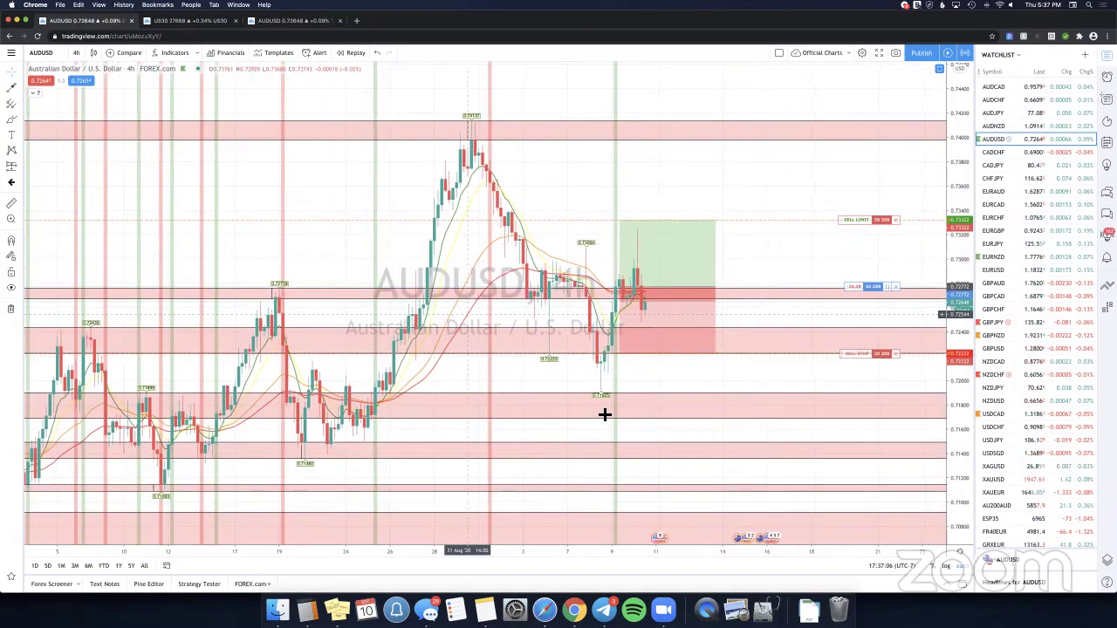
{"action": "scroll", "coordinate": [497, 431], "scroll_direction": "right", "scroll_amount": 3}
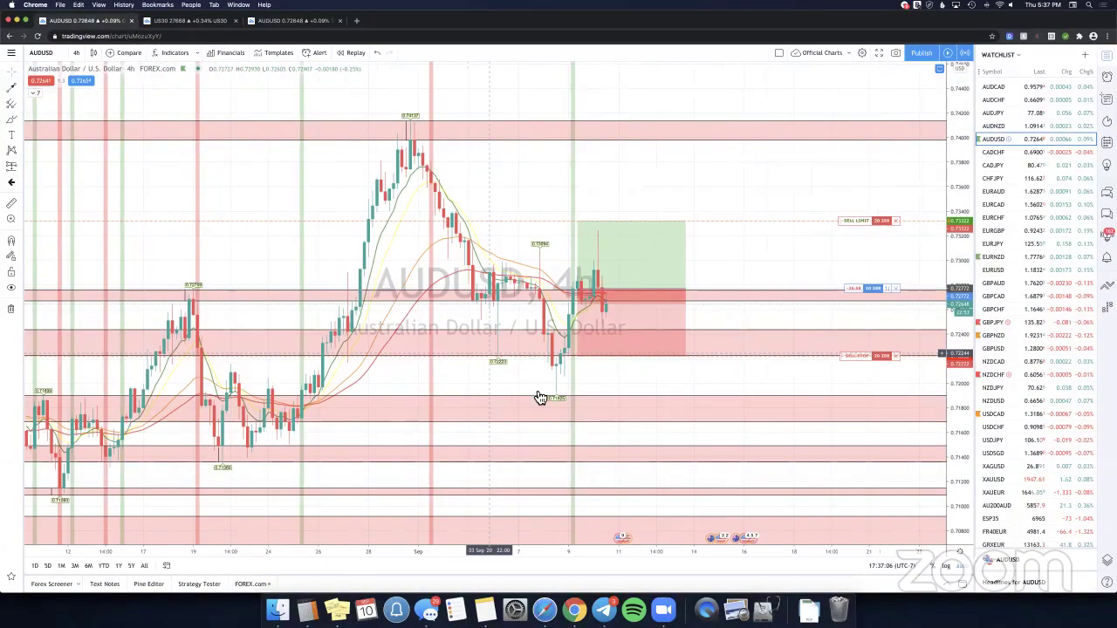
{"action": "scroll", "coordinate": [511, 399], "scroll_direction": "up", "scroll_amount": 5}
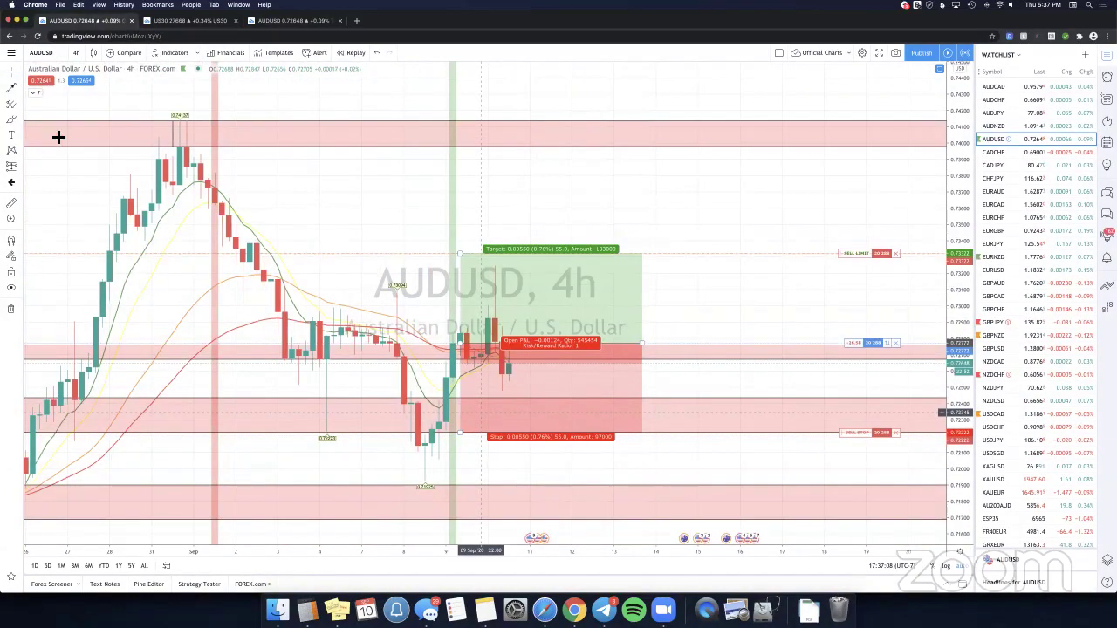
In the Testing layout, draw a falling arrow from about 0.7306 to 0.7239 and a rising arrow from about 0.7240 to 0.7306.
{"action": "left_click", "coordinate": [279, 23]}
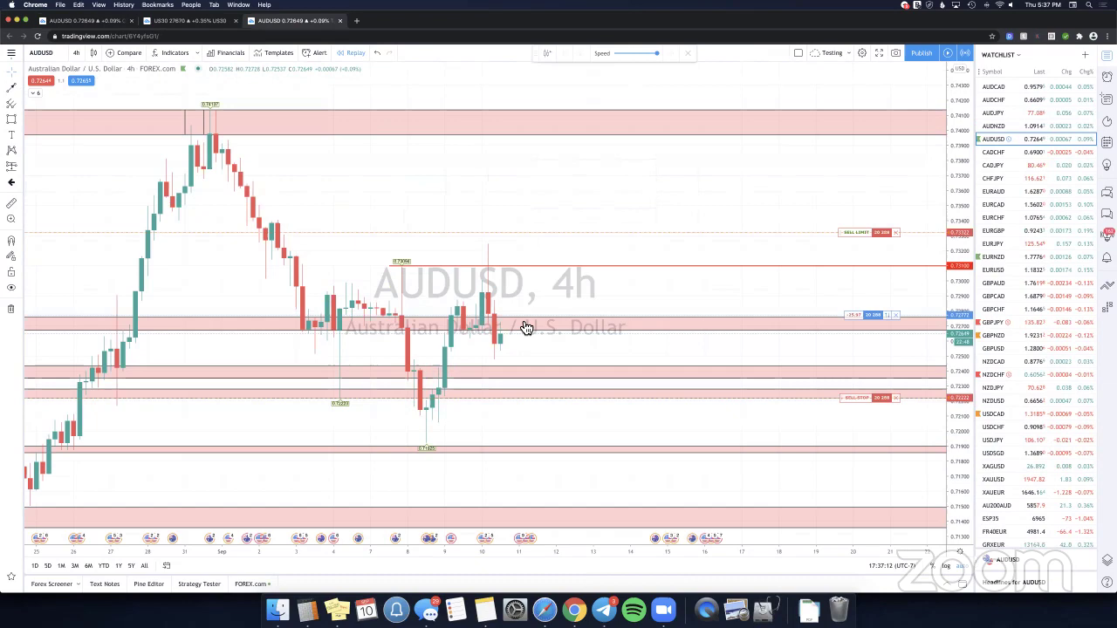
{"action": "left_click", "coordinate": [14, 88]}
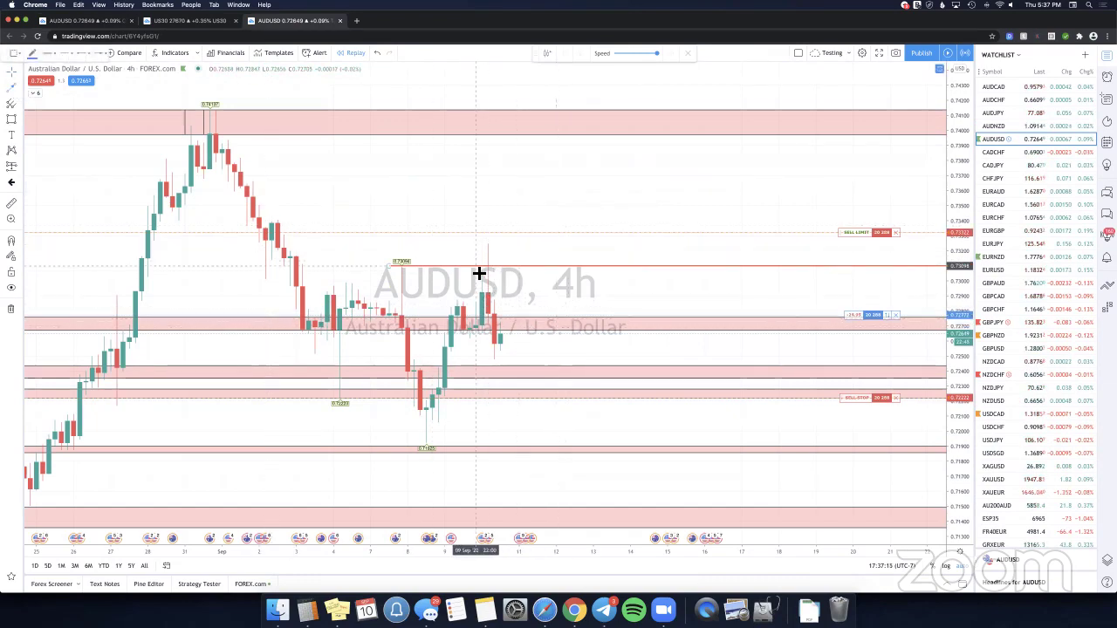
{"action": "left_click", "coordinate": [469, 270]}
{"action": "left_click", "coordinate": [507, 373]}
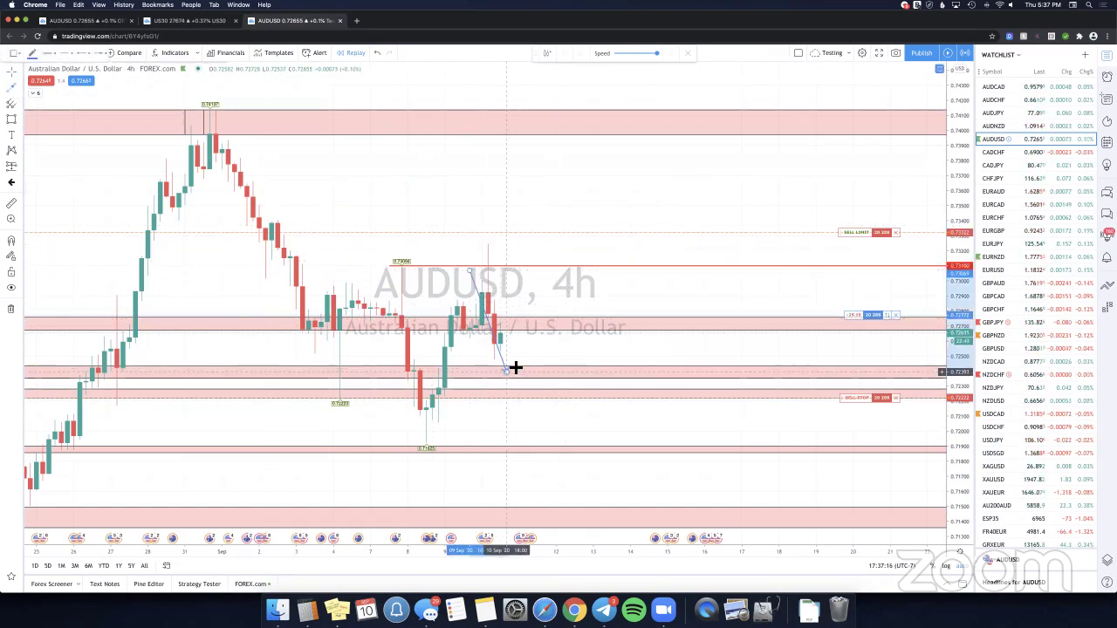
{"action": "left_click", "coordinate": [12, 90]}
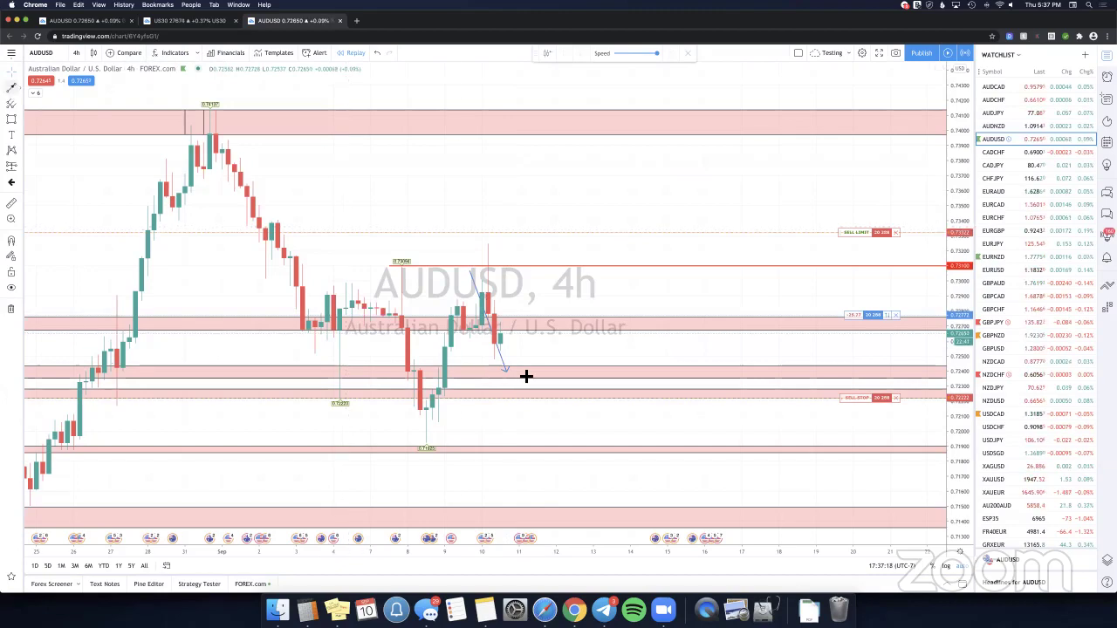
{"action": "left_click", "coordinate": [525, 373]}
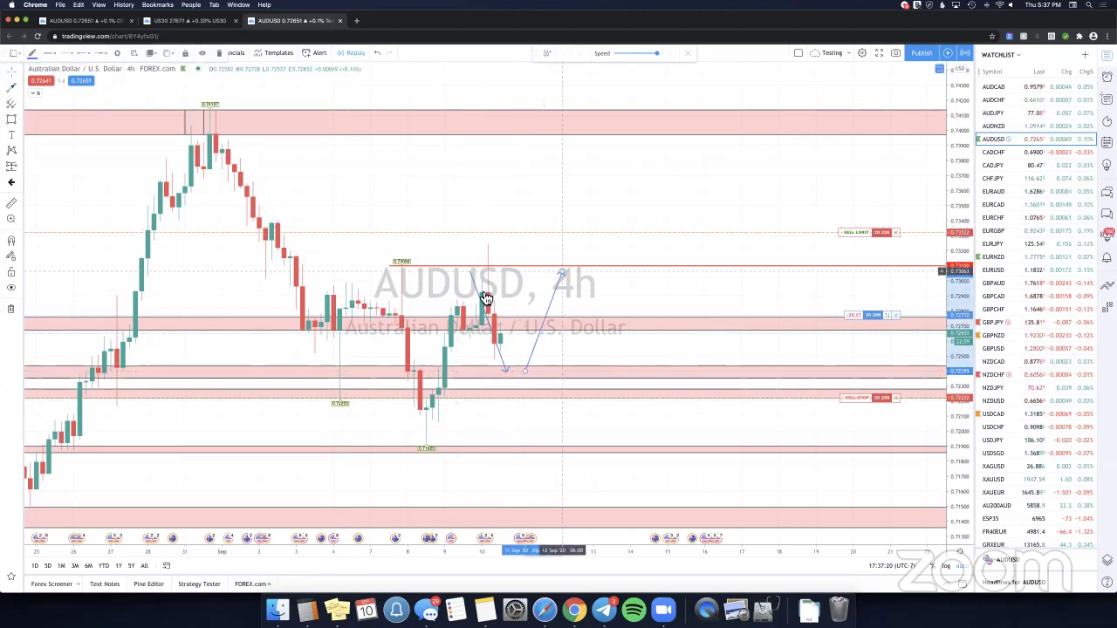
Remove the rising and falling projection arrows from the AUDUSD chart.
{"action": "key", "text": "Escape"}
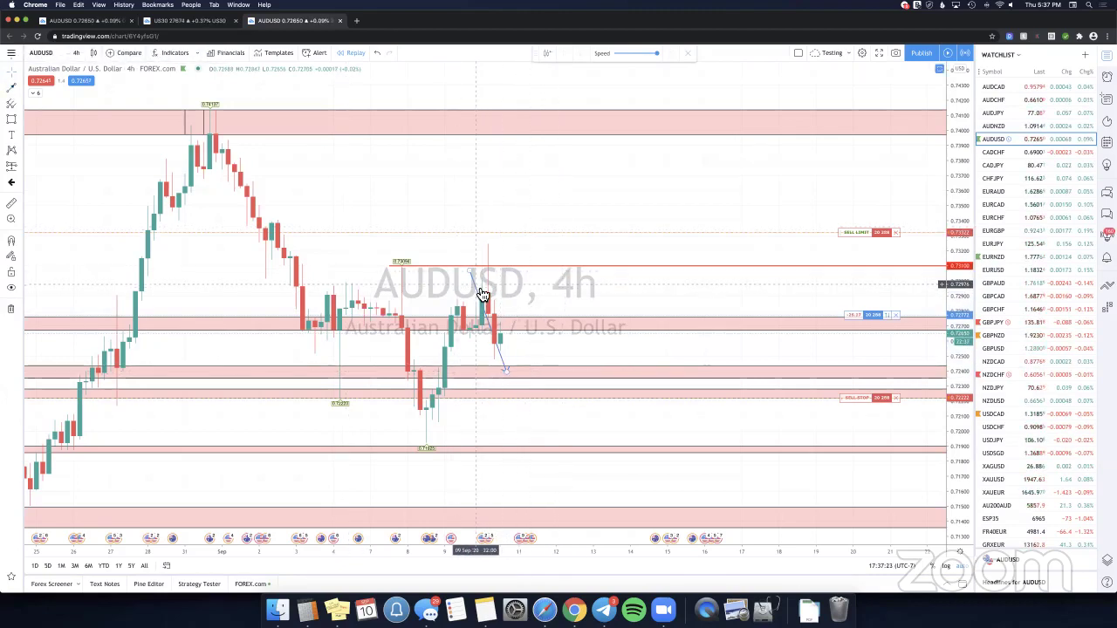
{"action": "left_click", "coordinate": [478, 289]}
{"action": "key", "text": "Delete"}
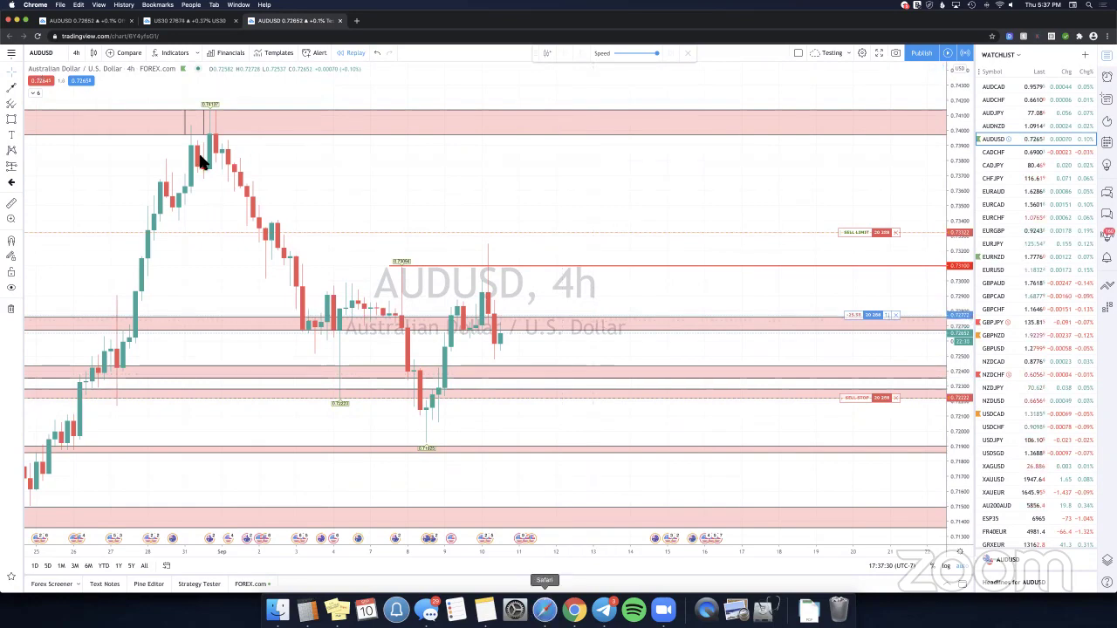
Switch to Safari and reload the Forex Factory calendar to check this week's economic events.
{"action": "key", "text": "super+Tab"}
{"action": "key", "text": "super+1"}
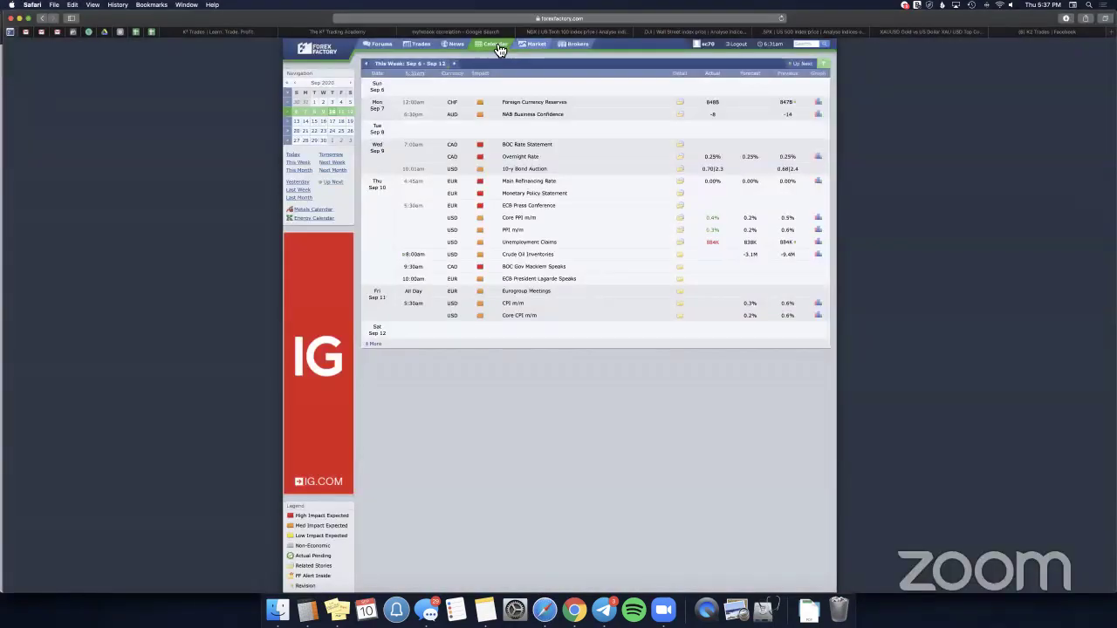
{"action": "left_click", "coordinate": [498, 45]}
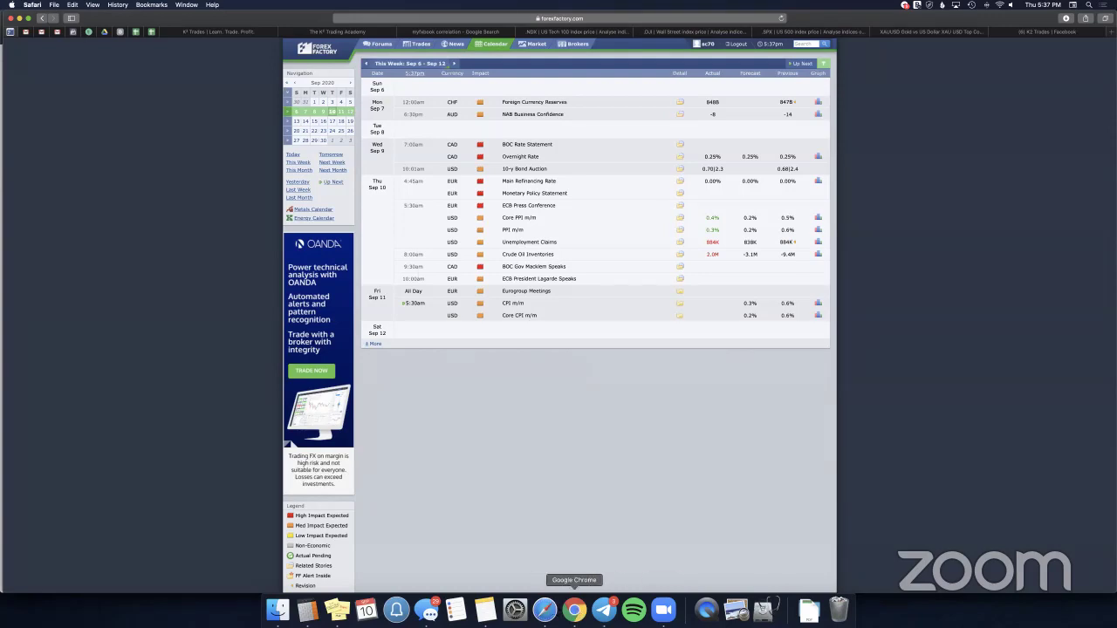
Switch back to Chrome and examine the AUDCAD 4h price swings, zones and moving averages in the Official Charts layout.
{"action": "left_click", "coordinate": [575, 609]}
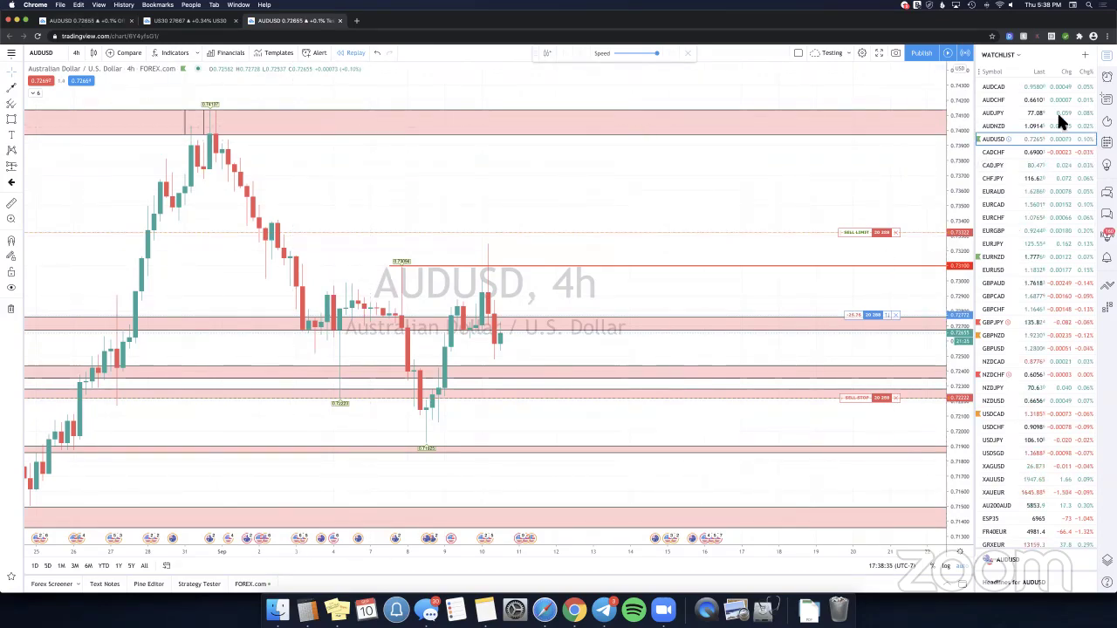
{"action": "key", "text": "ctrl+Tab"}
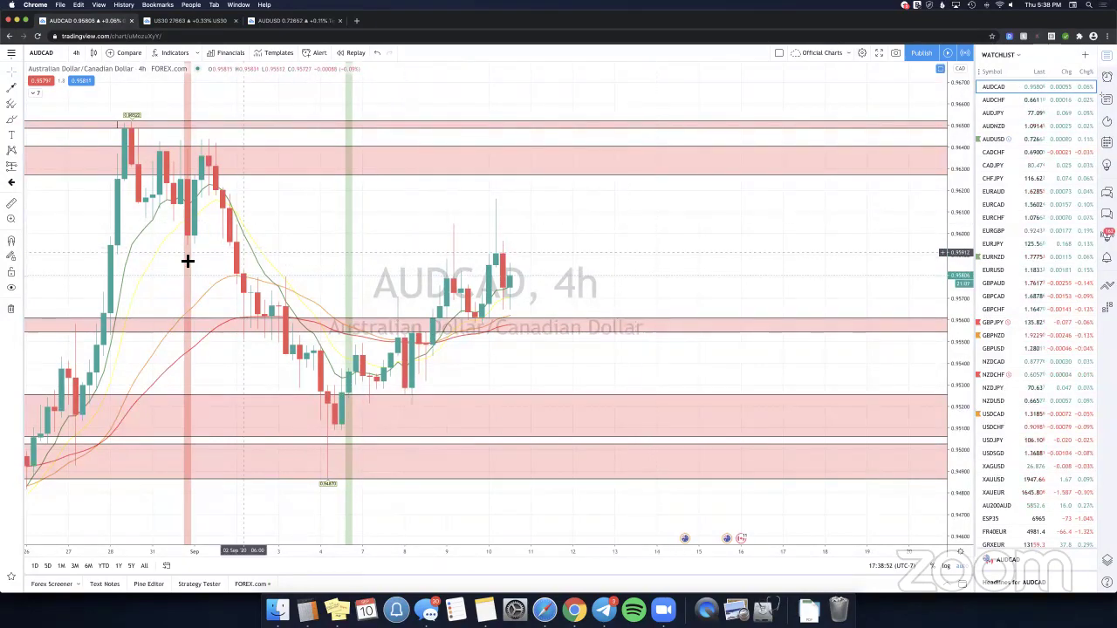
{"action": "scroll", "coordinate": [573, 414], "scroll_direction": "down", "scroll_amount": 3}
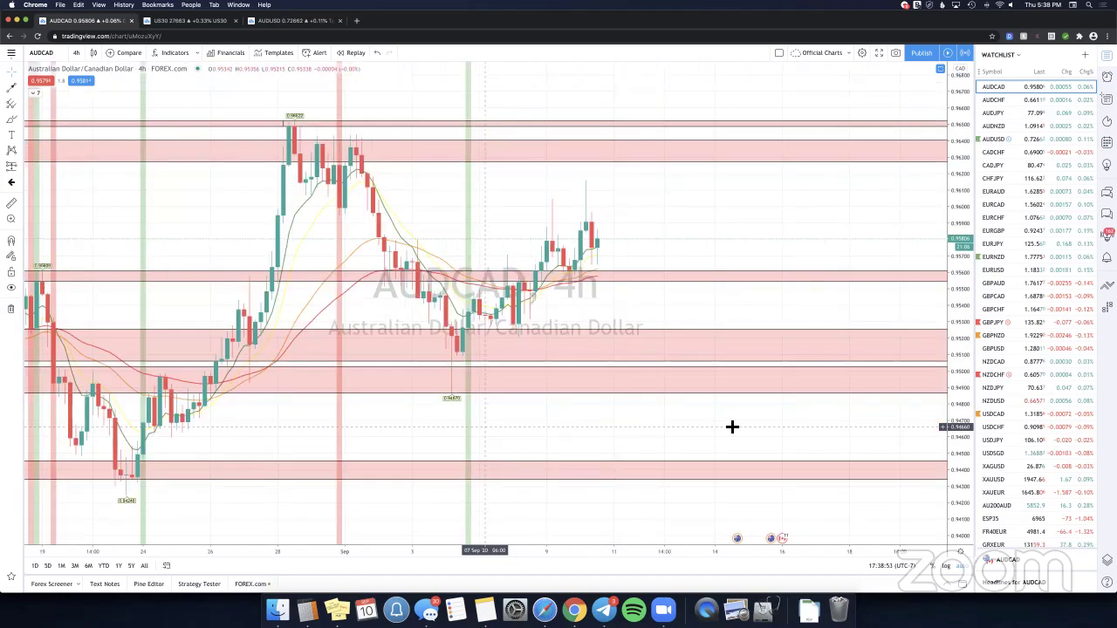
{"action": "scroll", "coordinate": [732, 427], "scroll_direction": "left", "scroll_amount": 3}
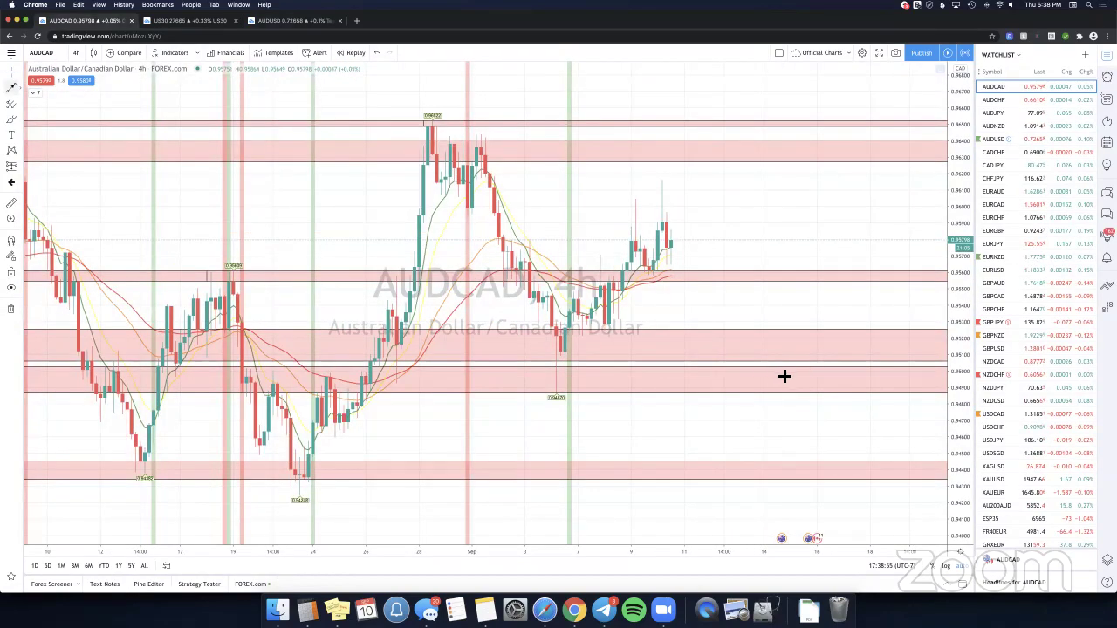
{"action": "scroll", "coordinate": [797, 372], "scroll_direction": "down", "scroll_amount": 3}
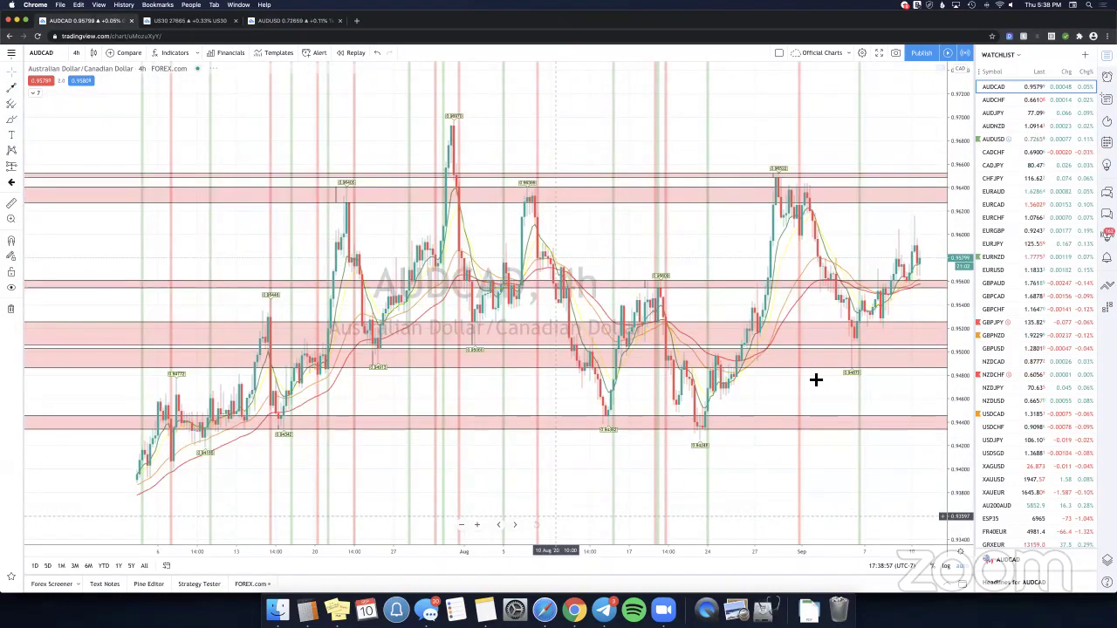
{"action": "scroll", "coordinate": [893, 199], "scroll_direction": "right", "scroll_amount": 2}
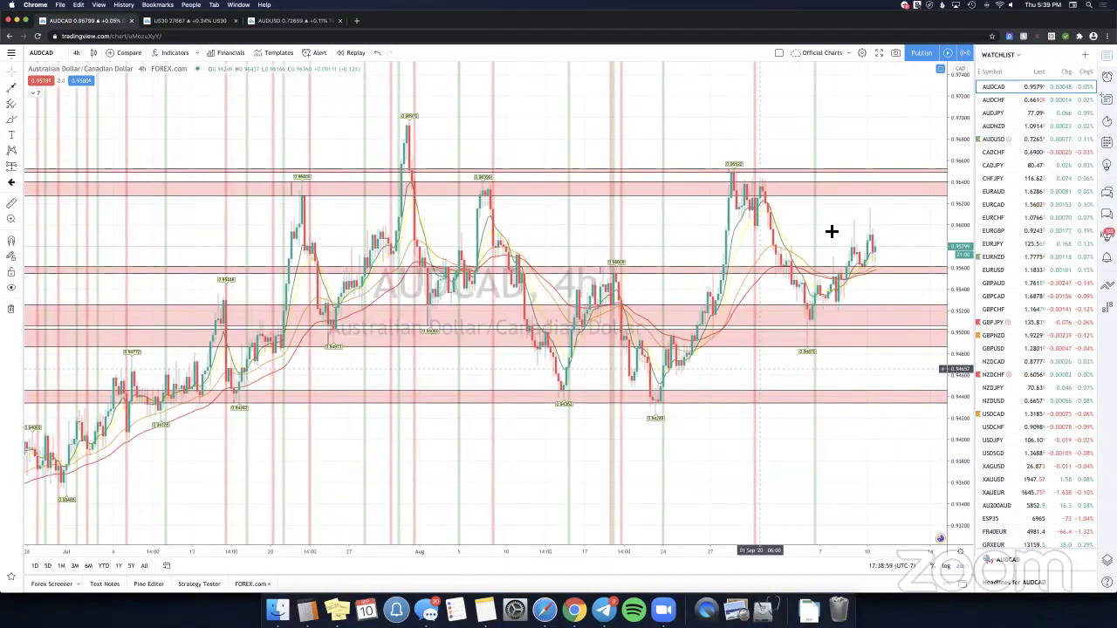
{"action": "scroll", "coordinate": [688, 242], "scroll_direction": "right", "scroll_amount": 2}
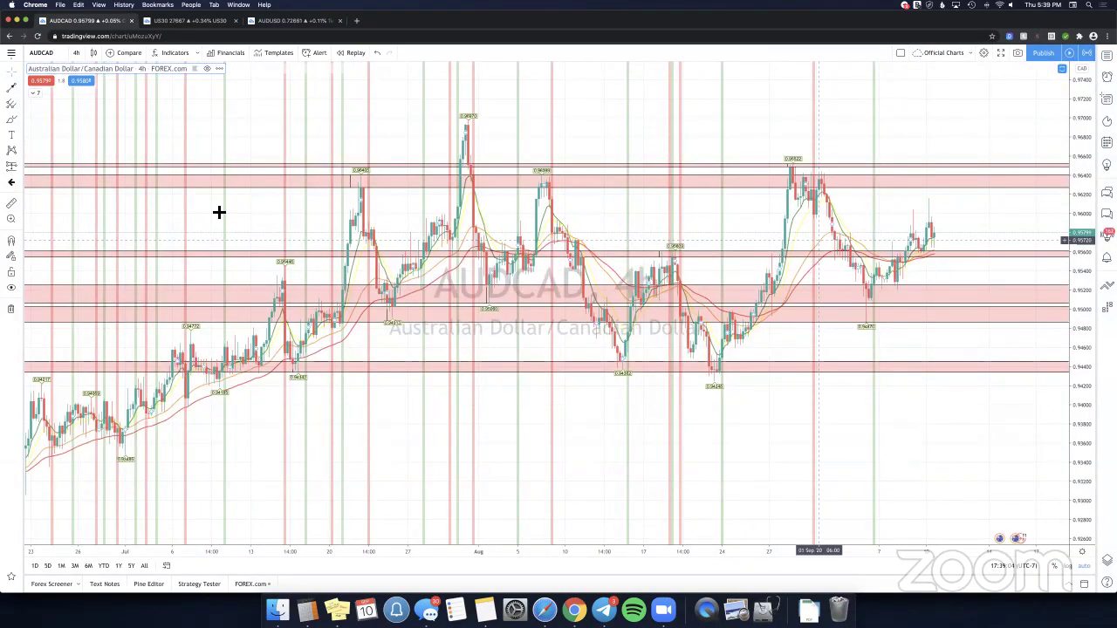
{"action": "scroll", "coordinate": [174, 205], "scroll_direction": "up", "scroll_amount": 2}
{"action": "scroll", "coordinate": [40, 169], "scroll_direction": "up", "scroll_amount": 1}
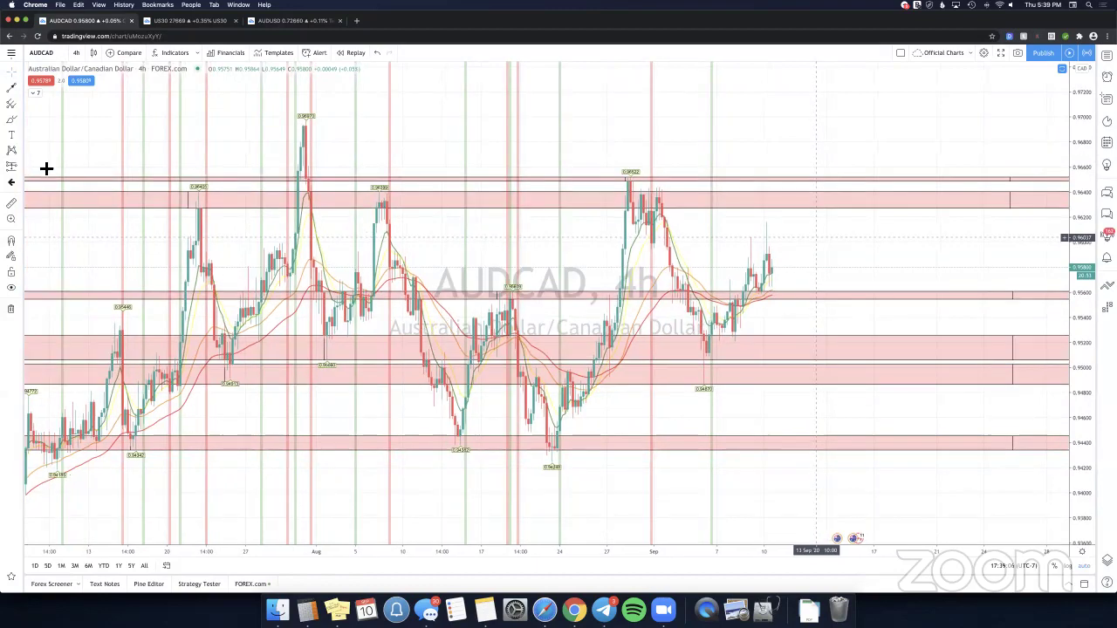
{"action": "scroll", "coordinate": [515, 308], "scroll_direction": "up", "scroll_amount": 3}
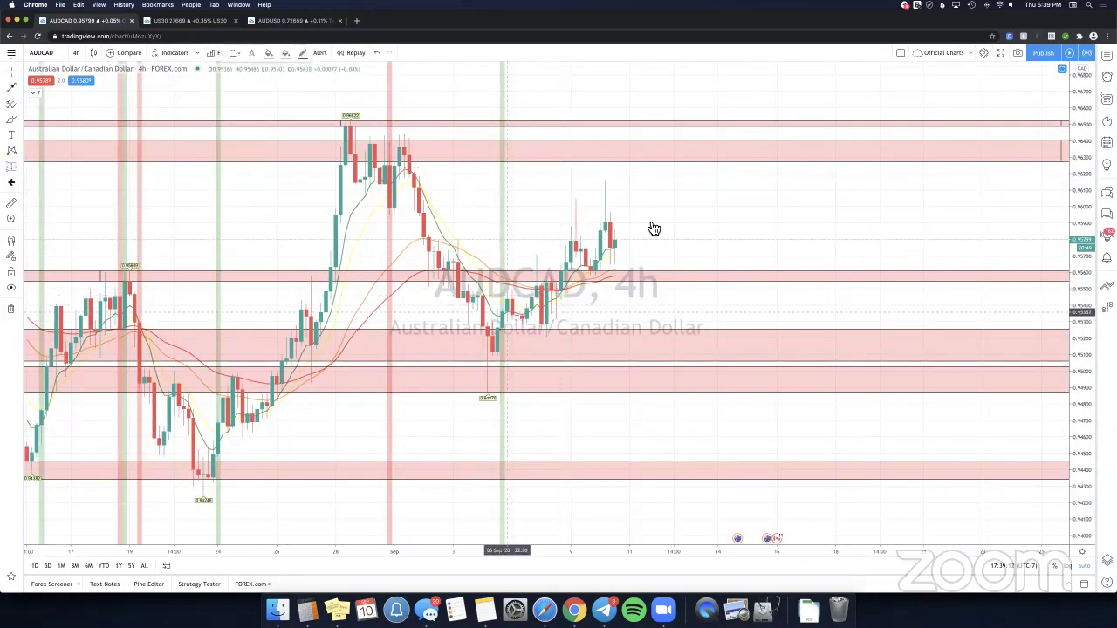
Place a long position on AUDCAD with entry at 0.95357, shorten it to 9 September, and delete it.
{"action": "left_click", "coordinate": [507, 312]}
{"action": "left_click_drag", "start_coordinate": [755, 312], "coordinate": [625, 316]}
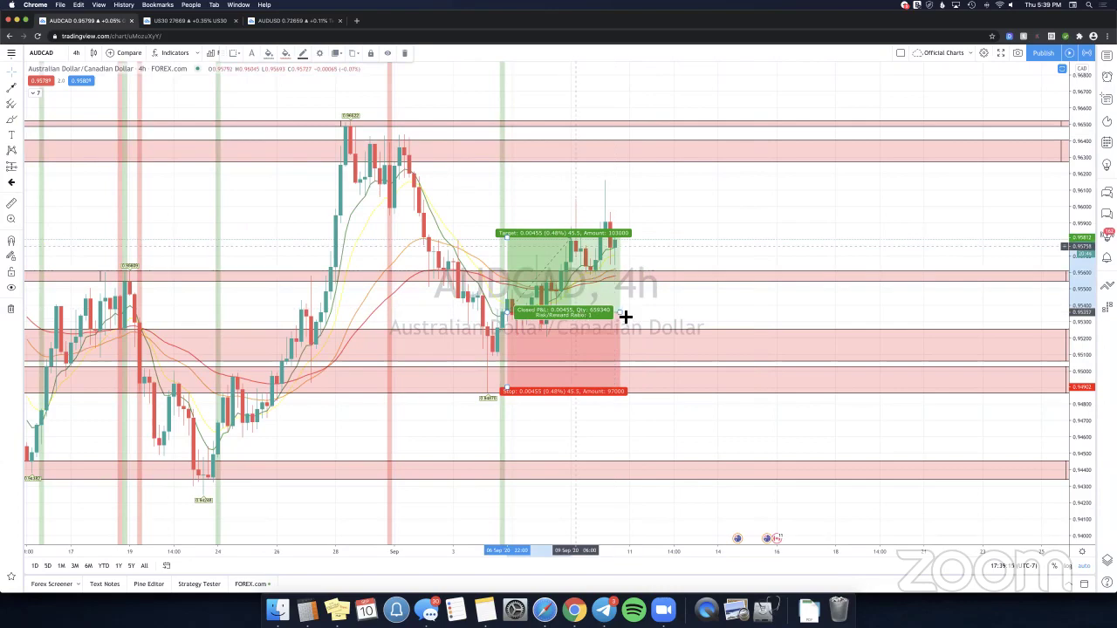
{"action": "left_click_drag", "start_coordinate": [620, 313], "coordinate": [575, 309]}
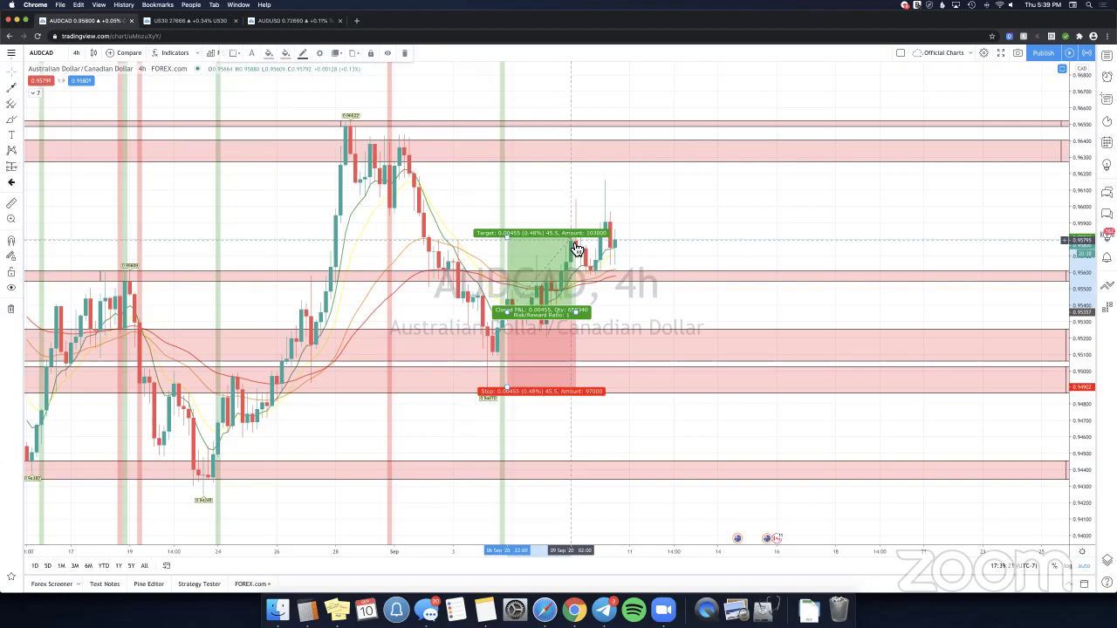
{"action": "key", "text": "Delete"}
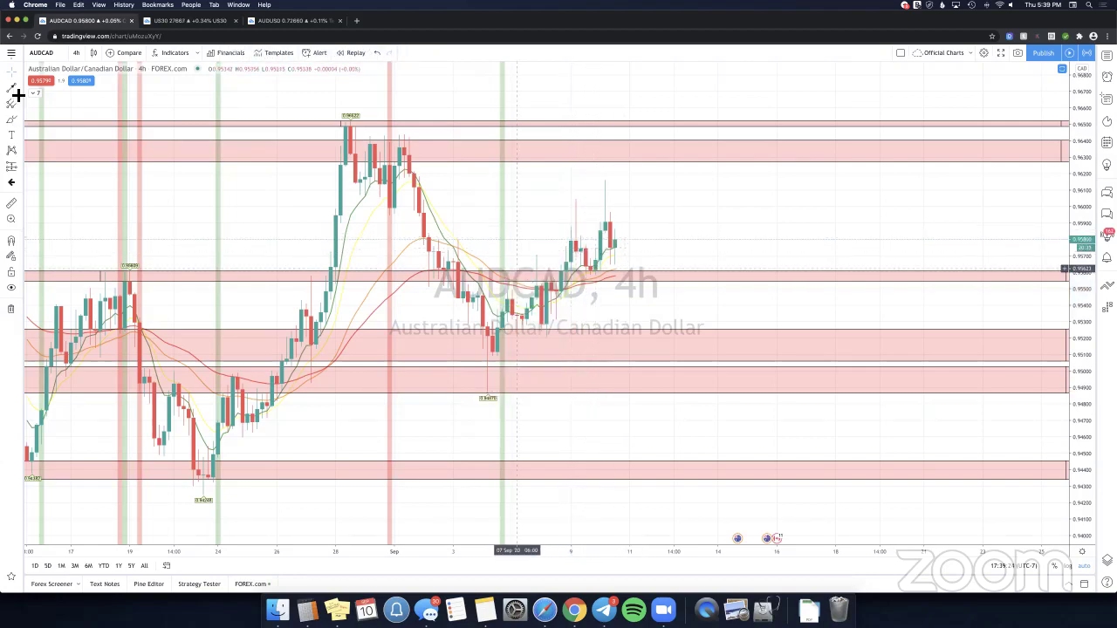
Sketch a falling arrow from about 0.9597 to 0.9571 and a rising arrow to about 0.9624 on AUDCAD, and remove the rising one.
{"action": "left_click_drag", "start_coordinate": [581, 211], "coordinate": [601, 256]}
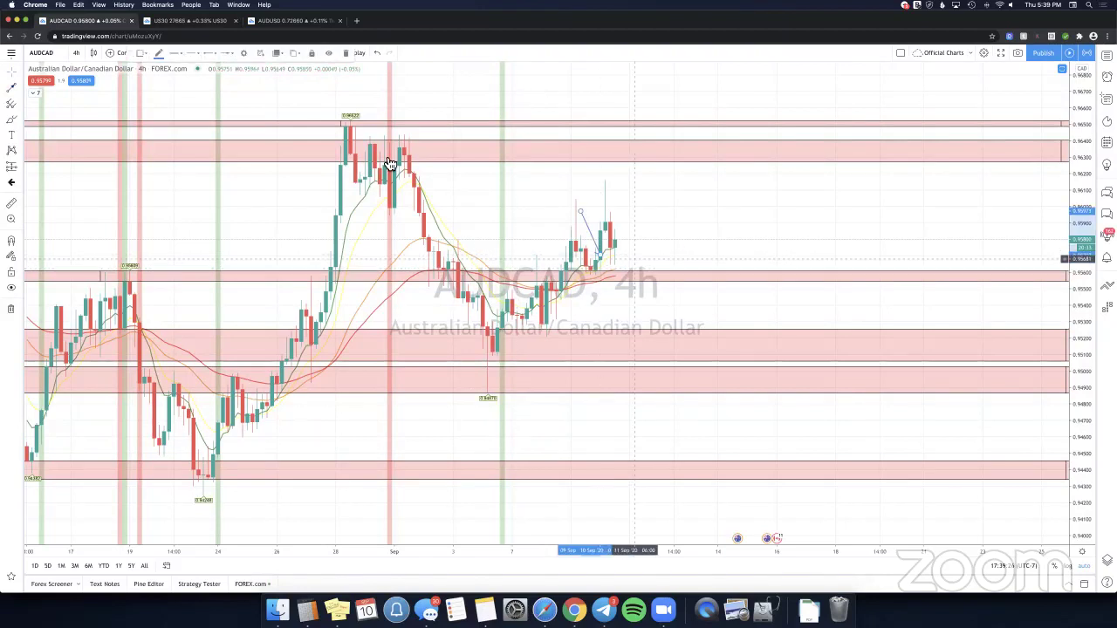
{"action": "left_click", "coordinate": [17, 88]}
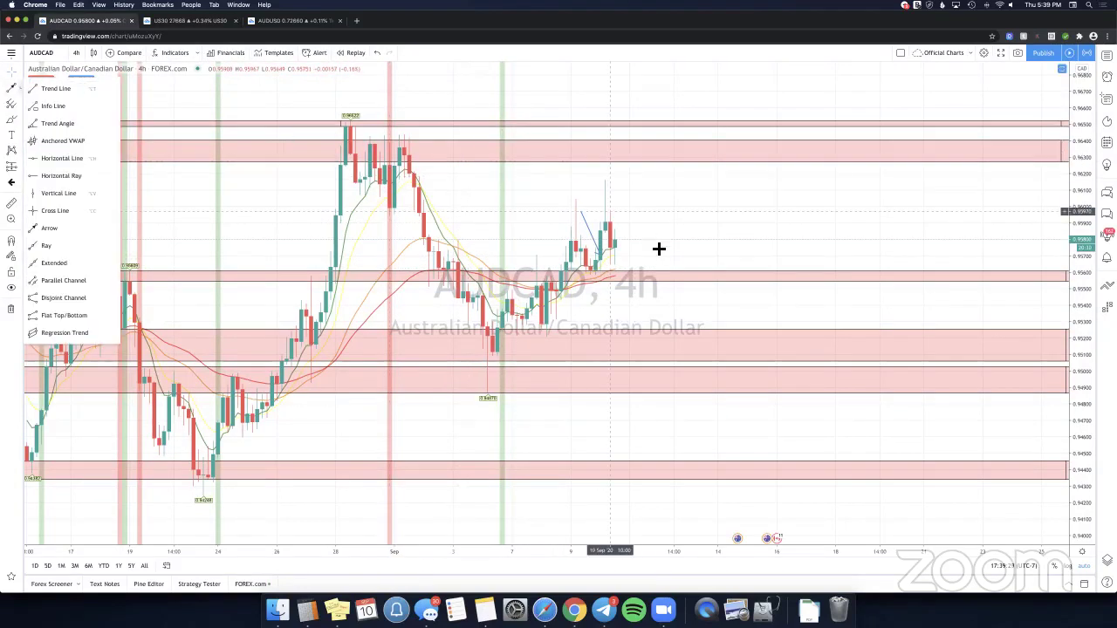
{"action": "left_click", "coordinate": [672, 159]}
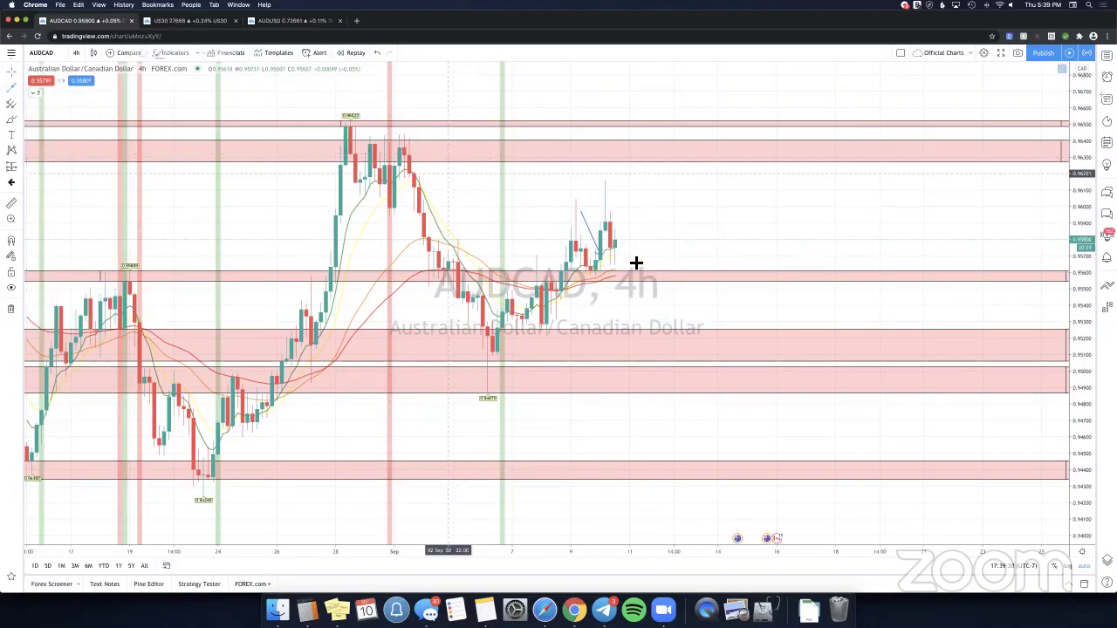
{"action": "left_click_drag", "start_coordinate": [630, 254], "coordinate": [663, 167]}
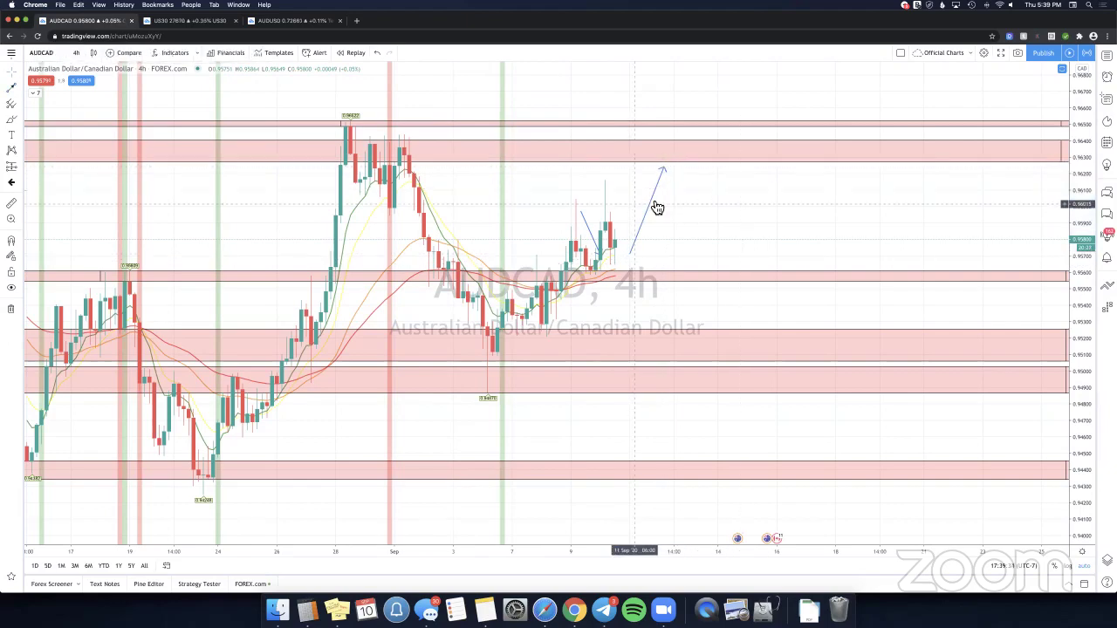
{"action": "key", "text": "Delete"}
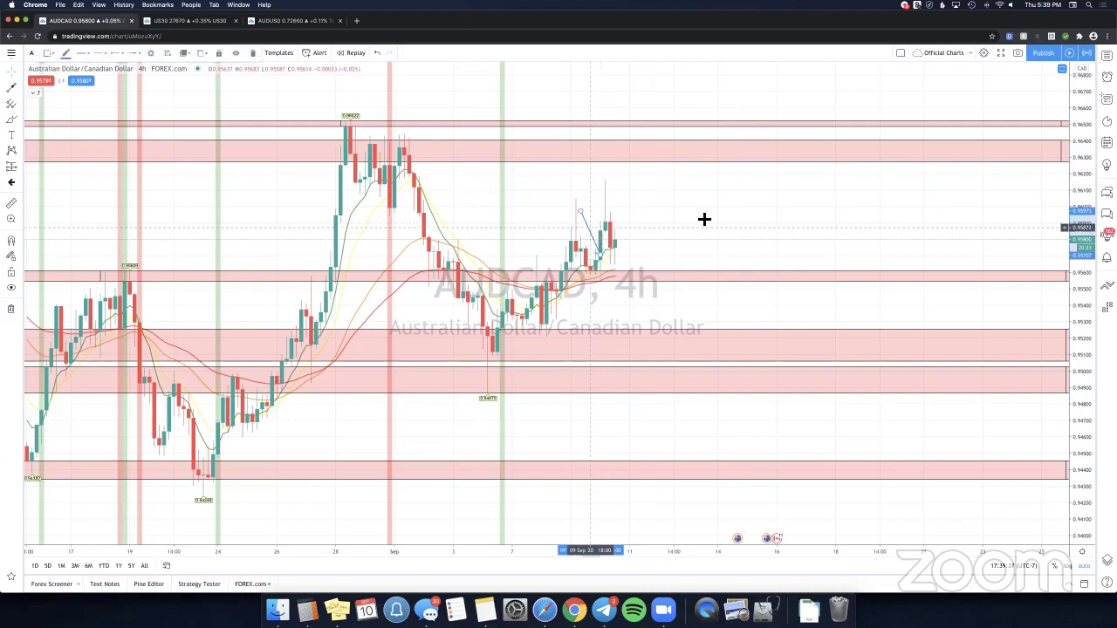
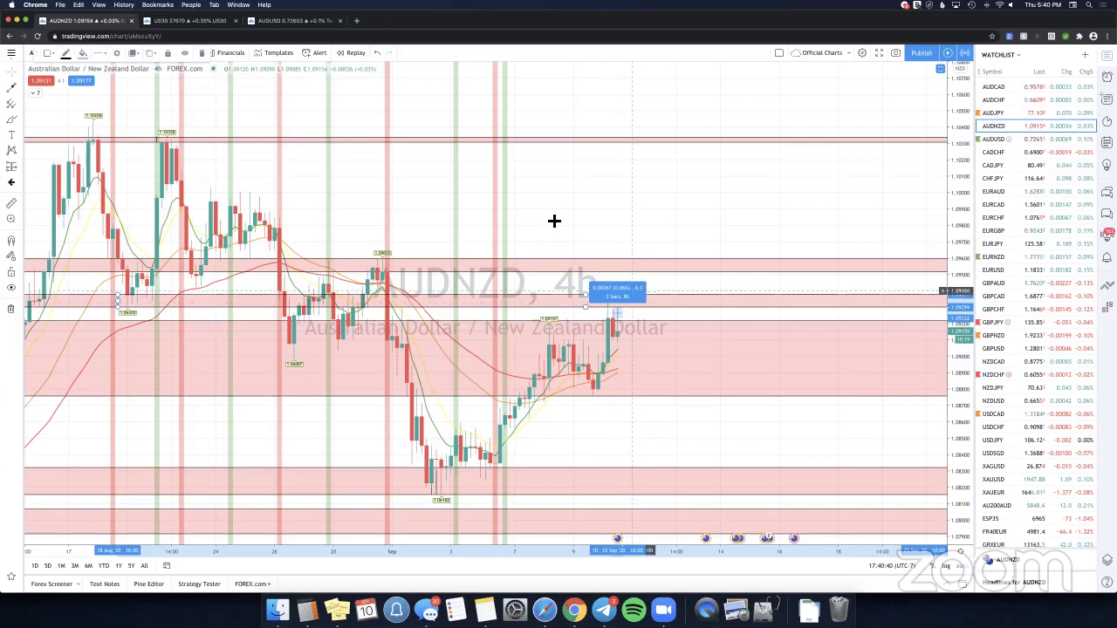
Sketch a rising arrow from about 1.0907 to 1.0934 and a falling arrow to about 1.0902 on AUDNZD, and delete them.
{"action": "left_click", "coordinate": [564, 219]}
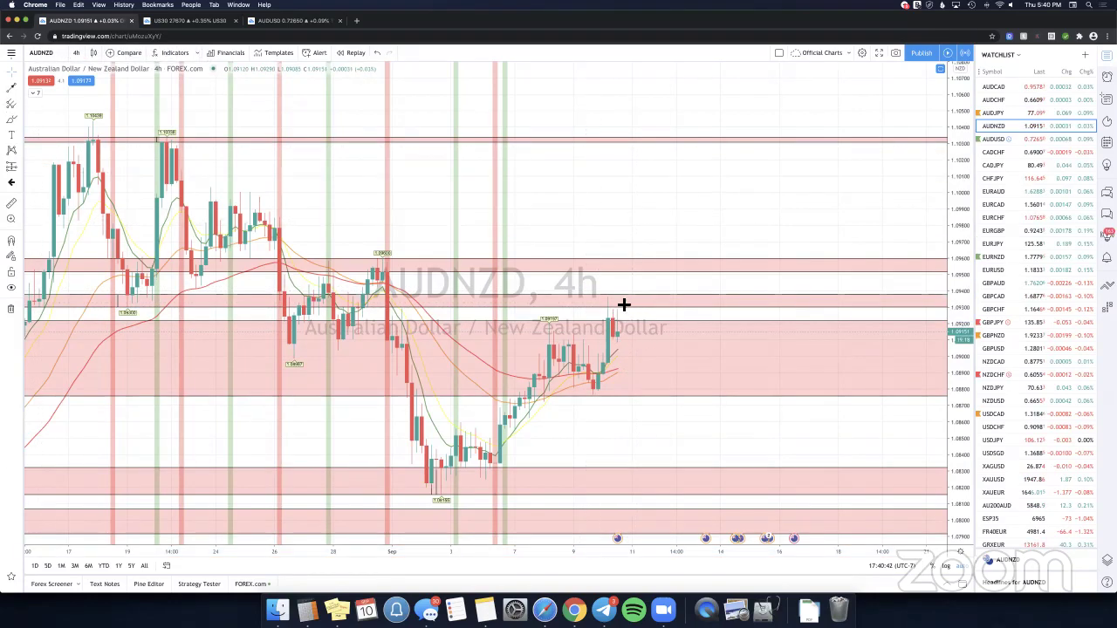
{"action": "left_click", "coordinate": [12, 87]}
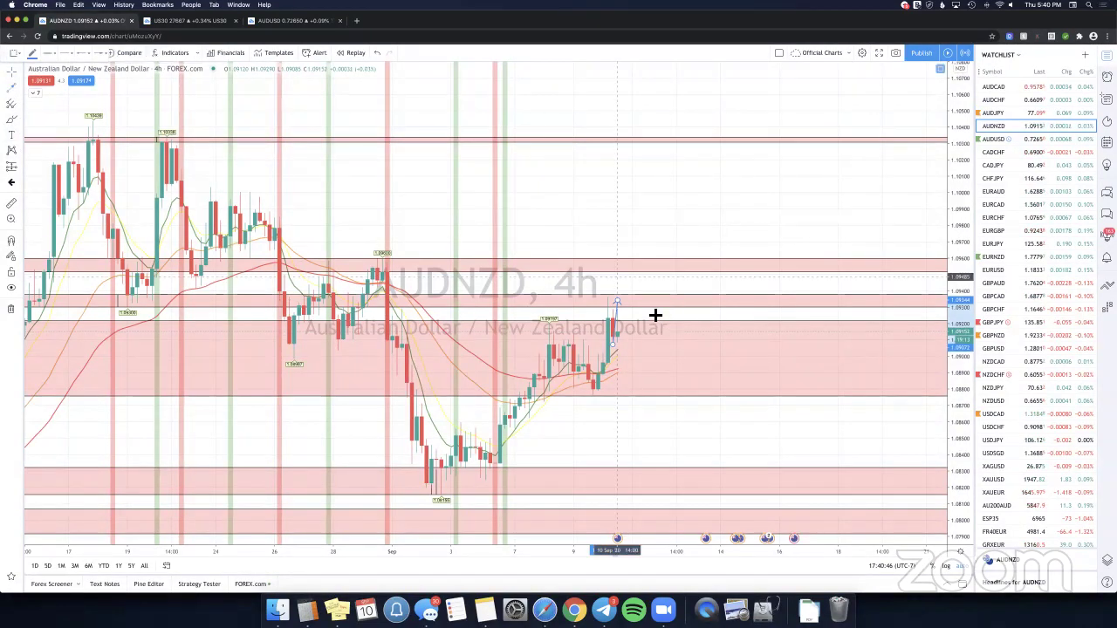
{"action": "left_click_drag", "start_coordinate": [637, 301], "coordinate": [671, 353]}
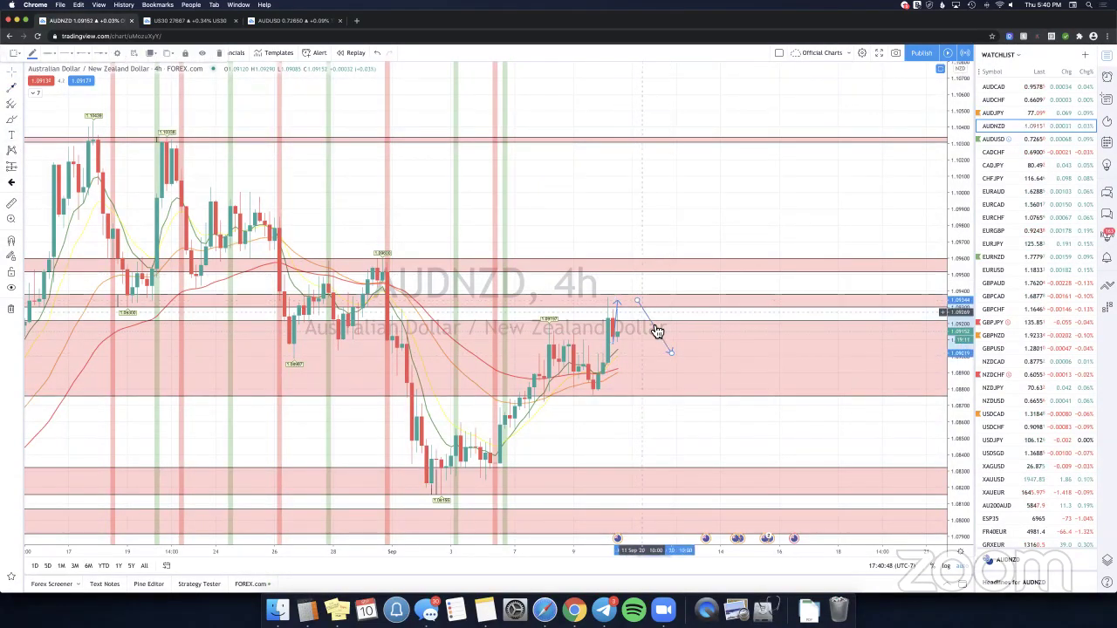
{"action": "key", "text": "Delete"}
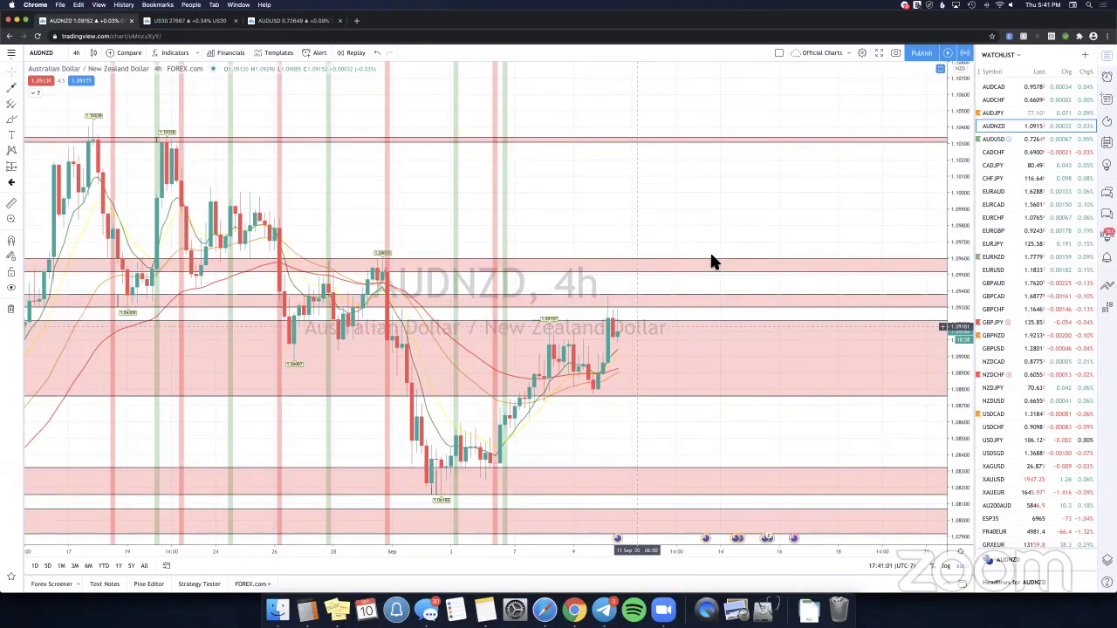
Review the open AUDUSD long position against its target and stop, and move on to the CADCHF 4h chart.
{"action": "left_click", "coordinate": [1010, 137]}
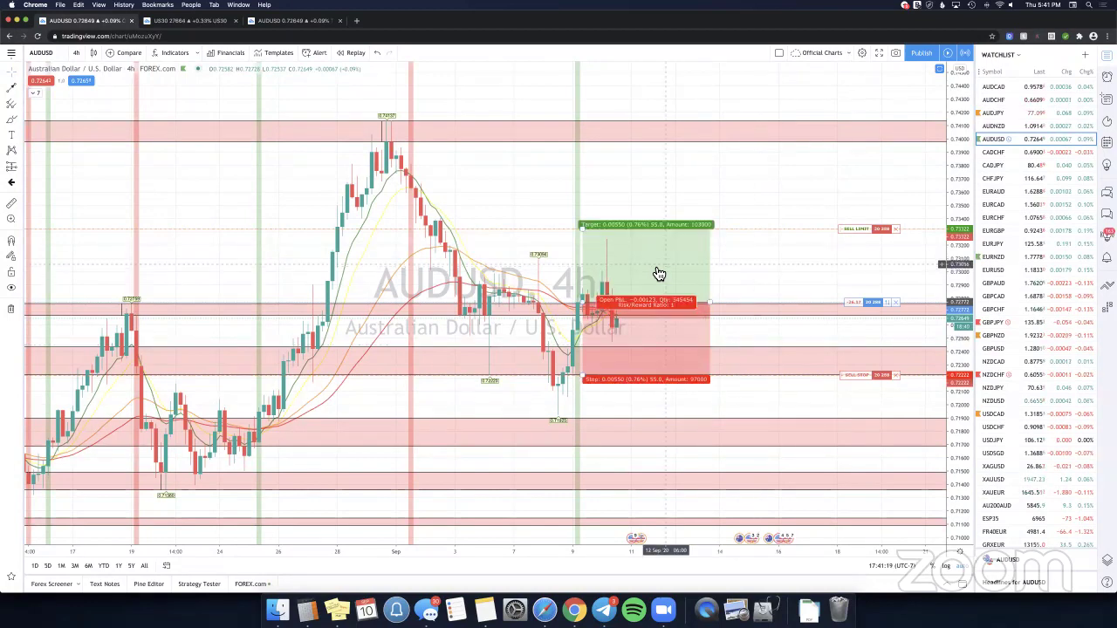
{"action": "left_click", "coordinate": [782, 277]}
{"action": "left_click", "coordinate": [652, 280]}
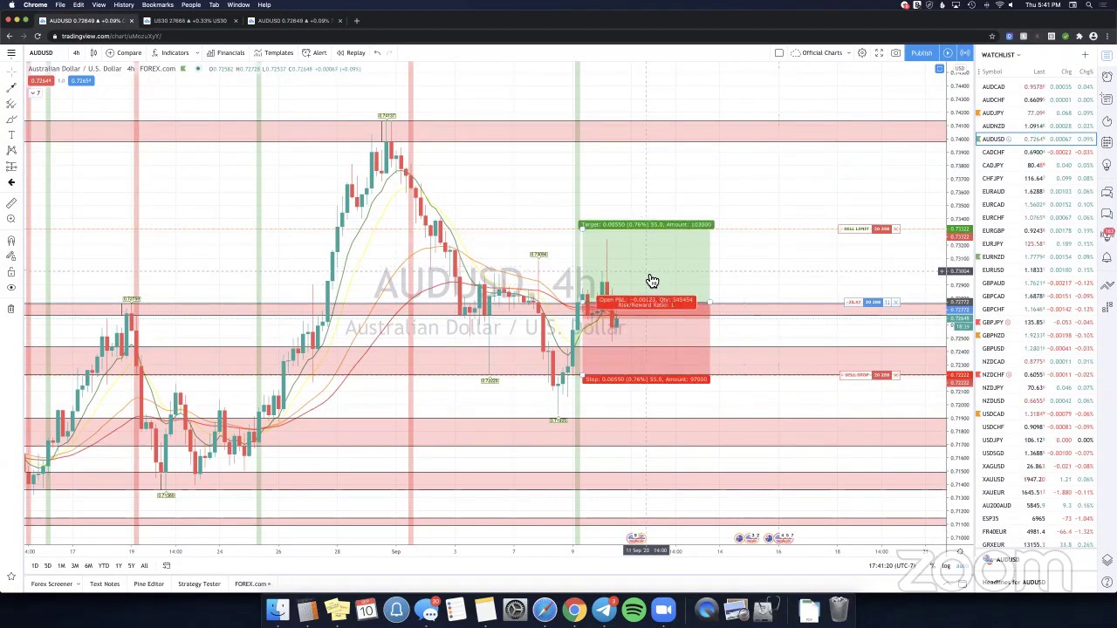
{"action": "left_click", "coordinate": [775, 274]}
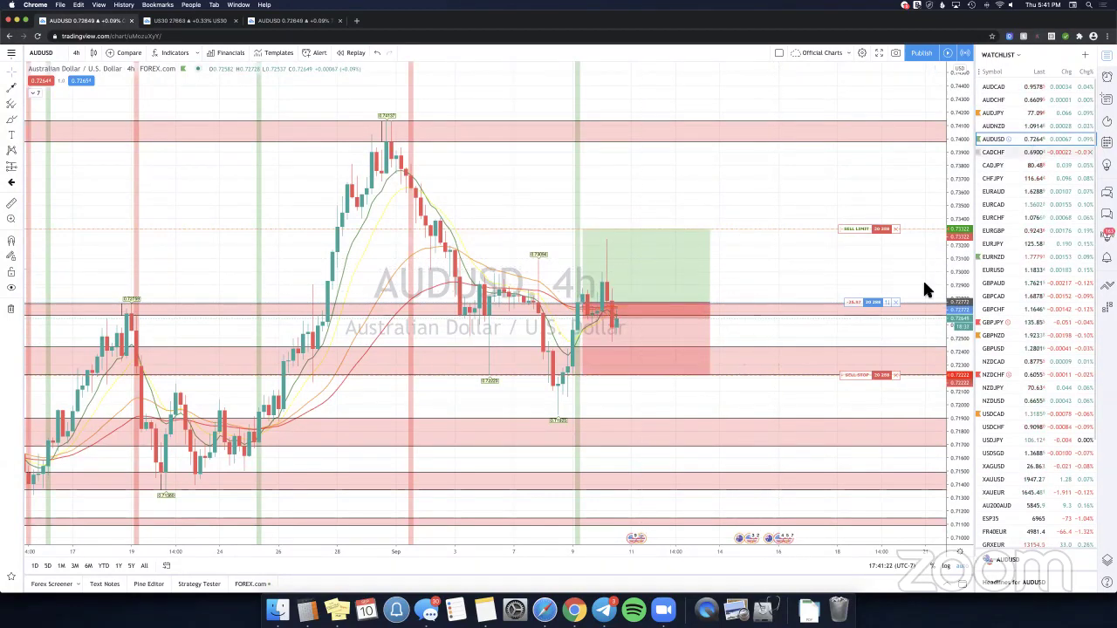
{"action": "key", "text": "Down"}
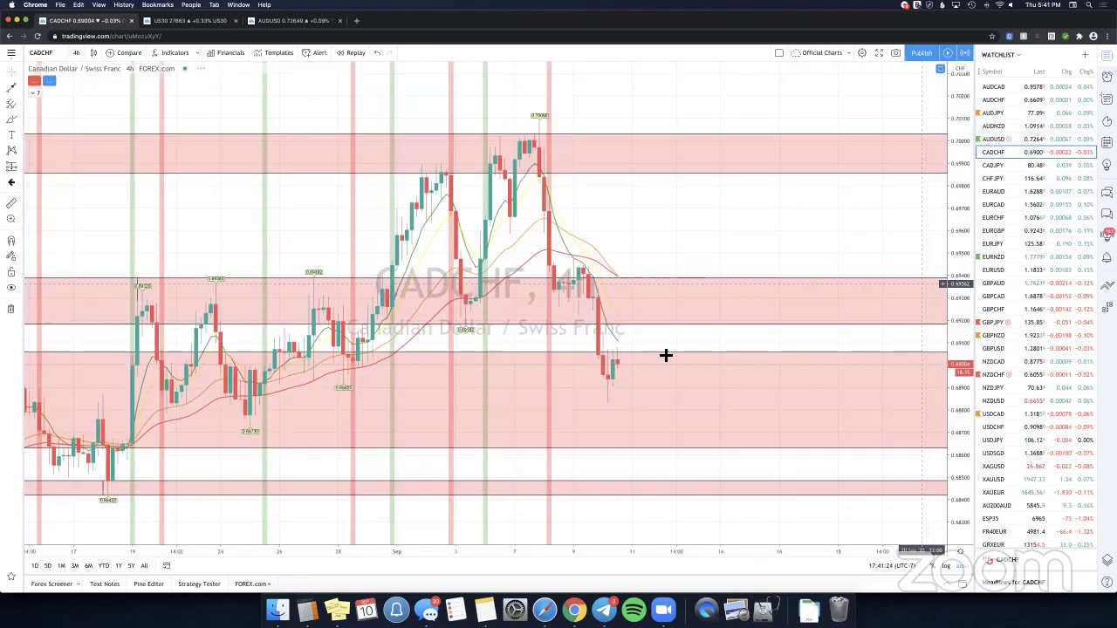
{"action": "scroll", "coordinate": [553, 399], "scroll_direction": "left", "scroll_amount": 2}
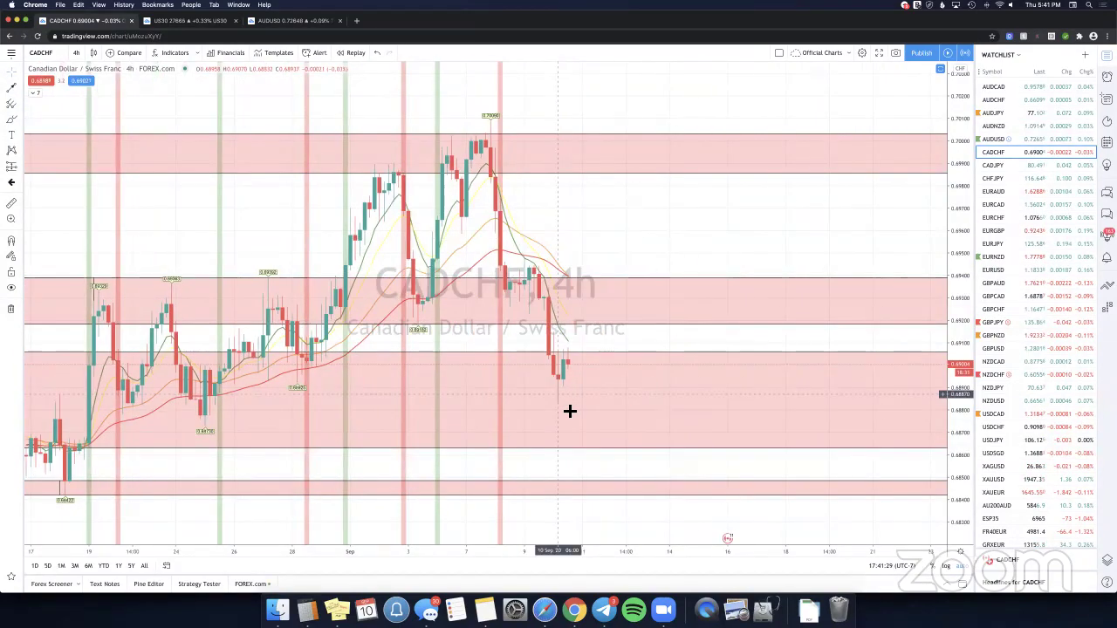
Draw a rising arrow from about 0.6881 to 0.6904 and a falling arrow from about 0.6904 to 0.6846 on CADCHF.
{"action": "left_click", "coordinate": [564, 408]}
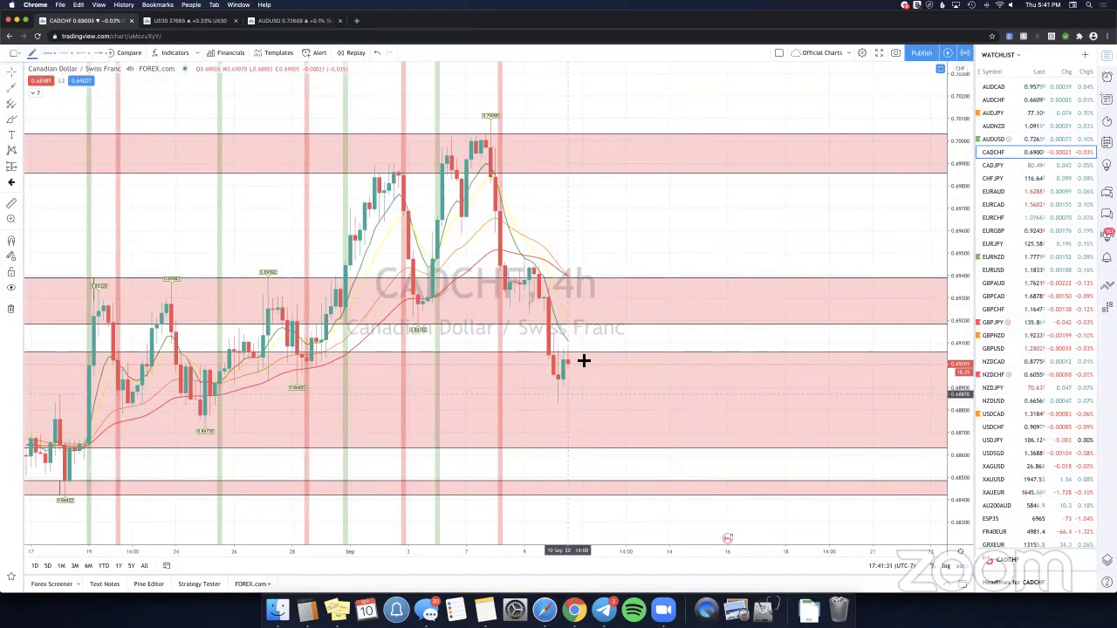
{"action": "left_click", "coordinate": [580, 358]}
{"action": "left_click", "coordinate": [11, 87]}
{"action": "left_click", "coordinate": [577, 358]}
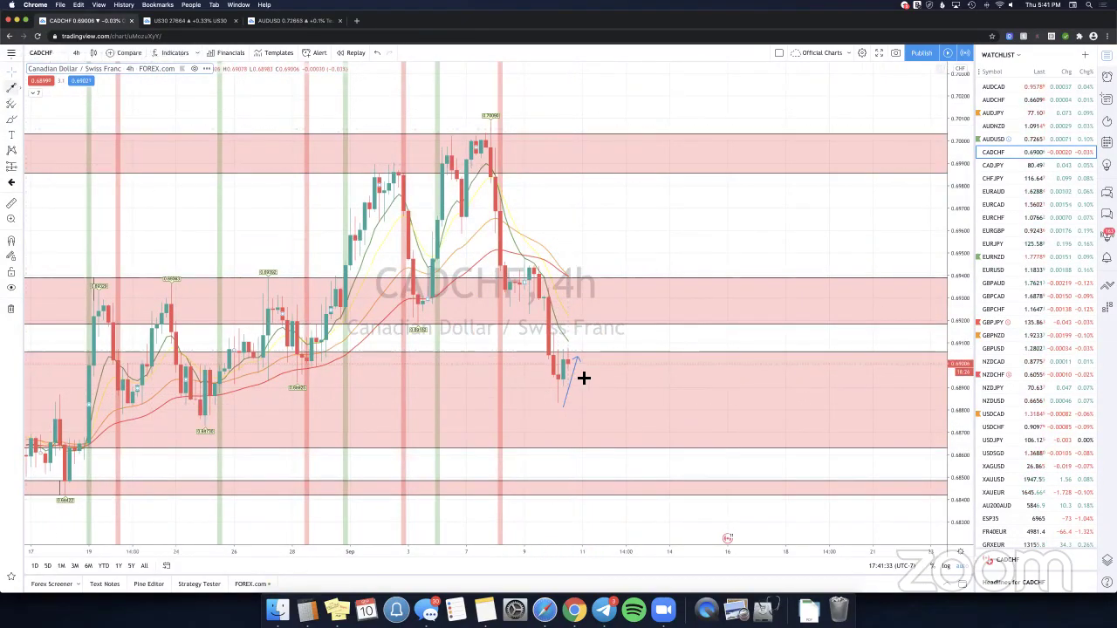
{"action": "left_click", "coordinate": [607, 384]}
{"action": "left_click", "coordinate": [650, 487]}
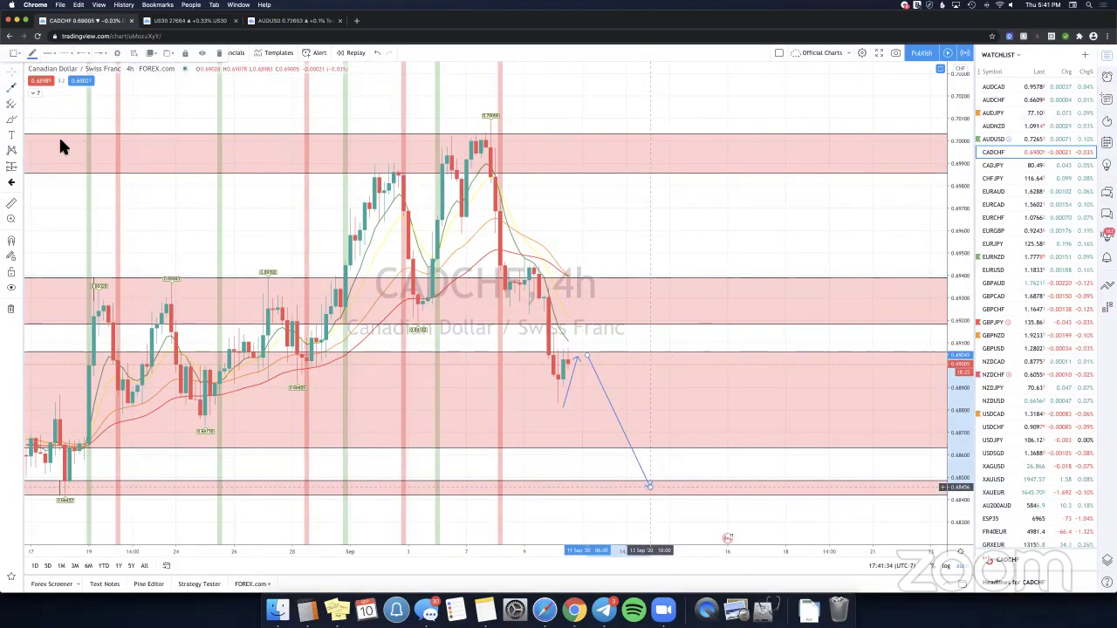
Remove both projection arrows from the CADCHF chart and show the K2 SR v2 indicator levels.
{"action": "left_click", "coordinate": [39, 162]}
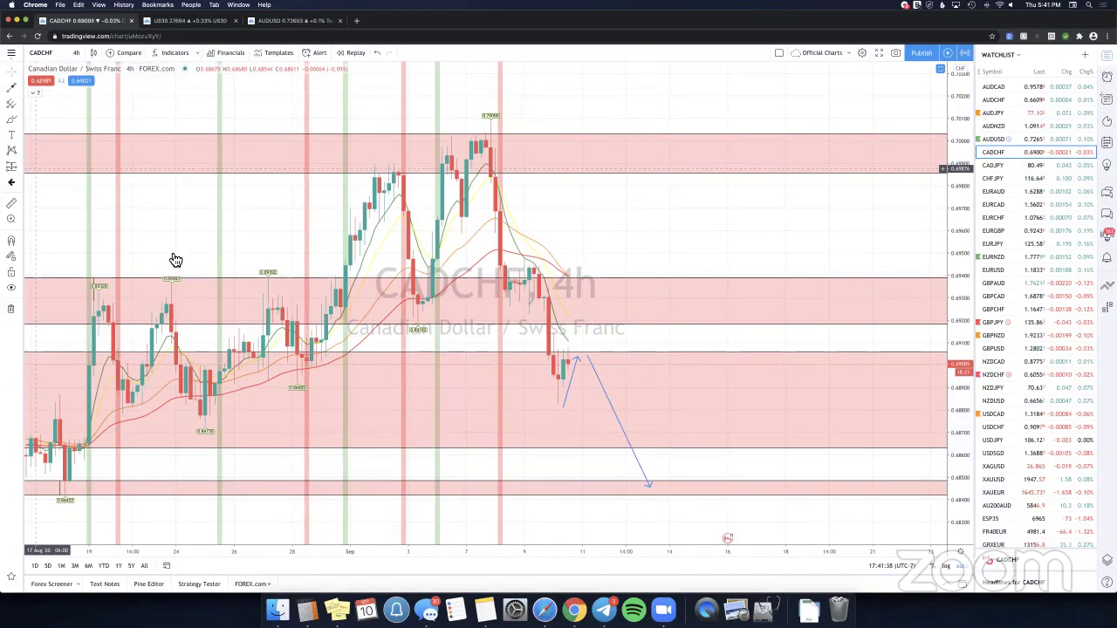
{"action": "key", "text": "Delete"}
{"action": "left_click", "coordinate": [596, 338]}
{"action": "key", "text": "Delete"}
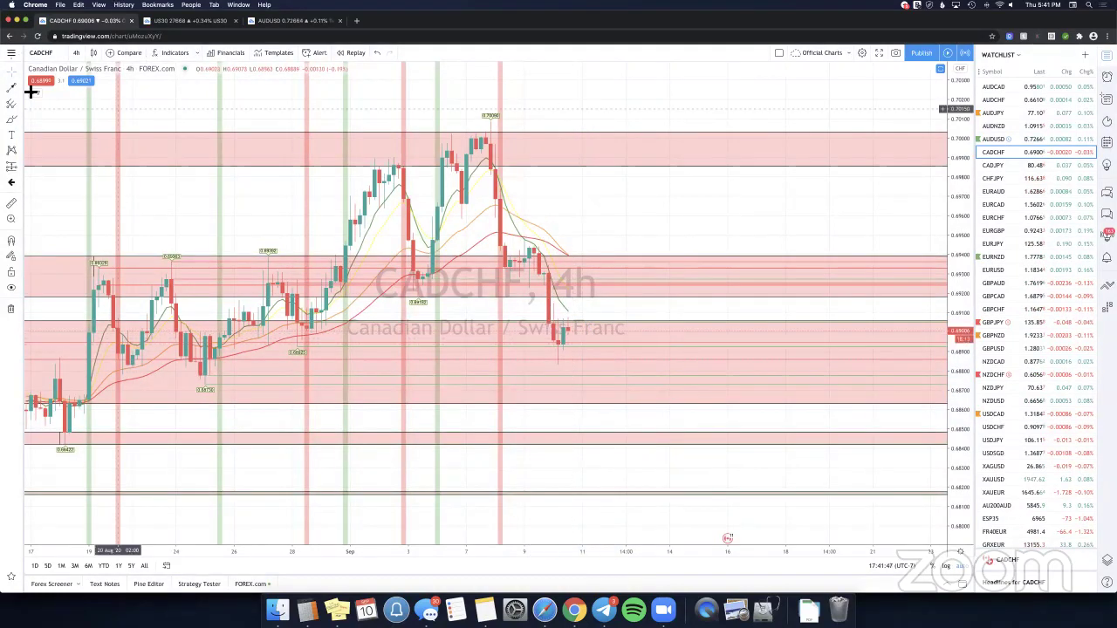
Draw a rising arrow on CADCHF from about 0.6885 to 0.6931, and delete it.
{"action": "left_click", "coordinate": [11, 88]}
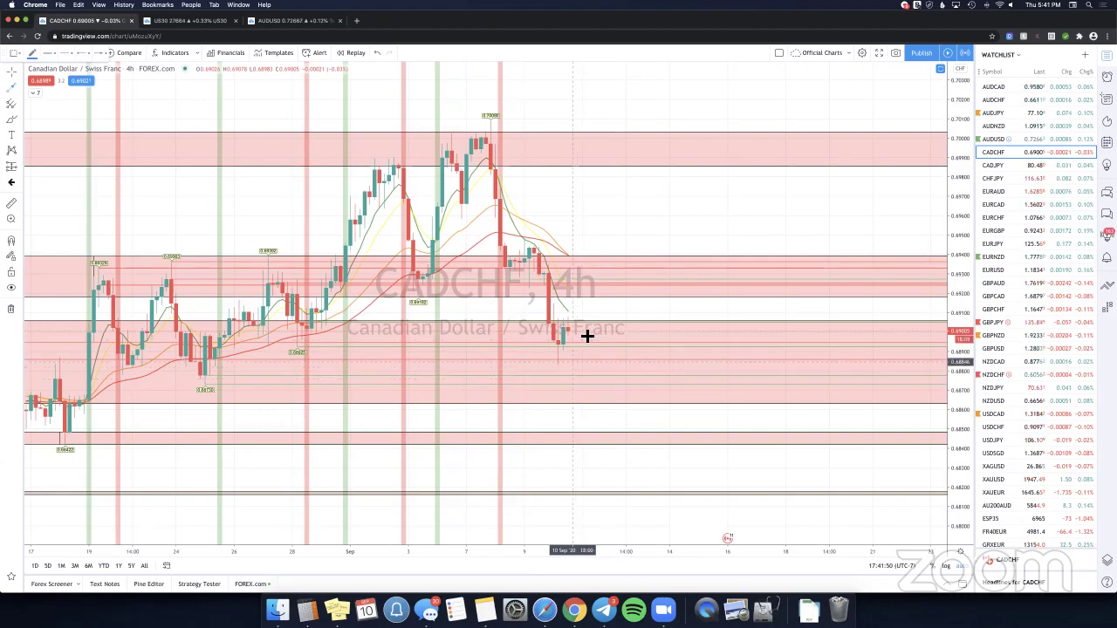
{"action": "left_click", "coordinate": [572, 361]}
{"action": "left_click", "coordinate": [582, 329]}
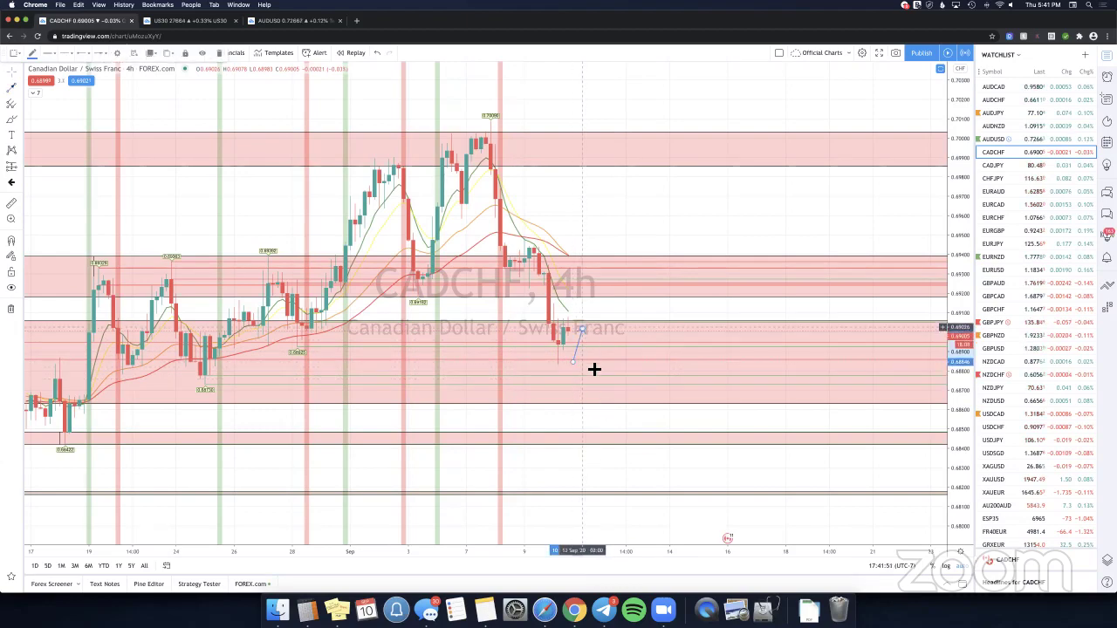
{"action": "left_click", "coordinate": [602, 271]}
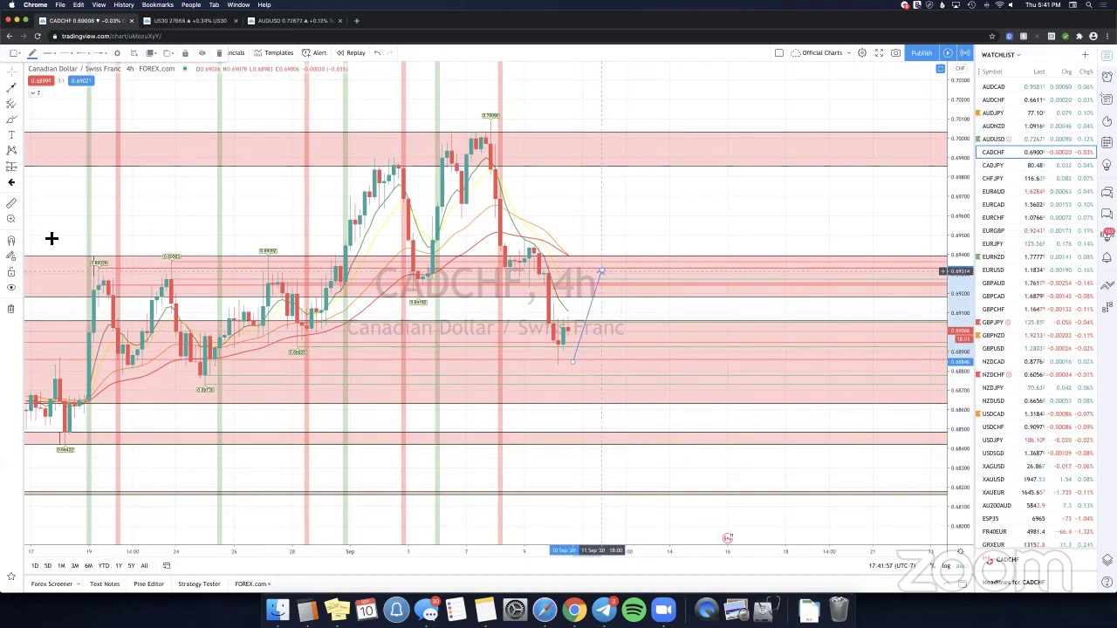
{"action": "key", "text": "Delete"}
Hide the K1 T5 indicator's vertical bars and move on to the CADJPY 4h chart.
{"action": "left_click", "coordinate": [35, 93]}
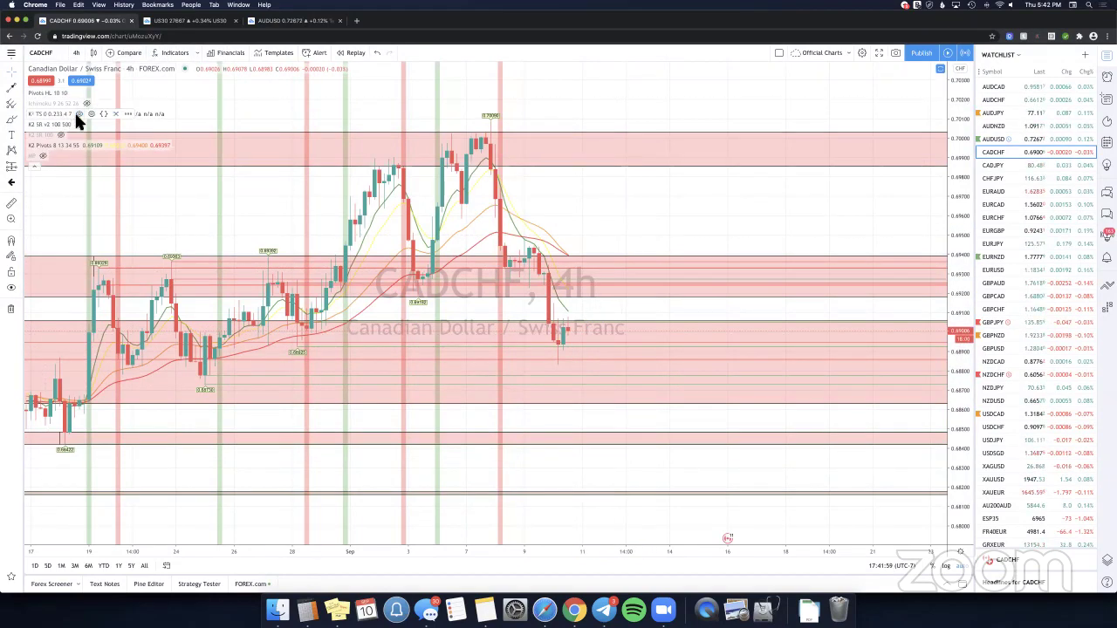
{"action": "left_click", "coordinate": [41, 157]}
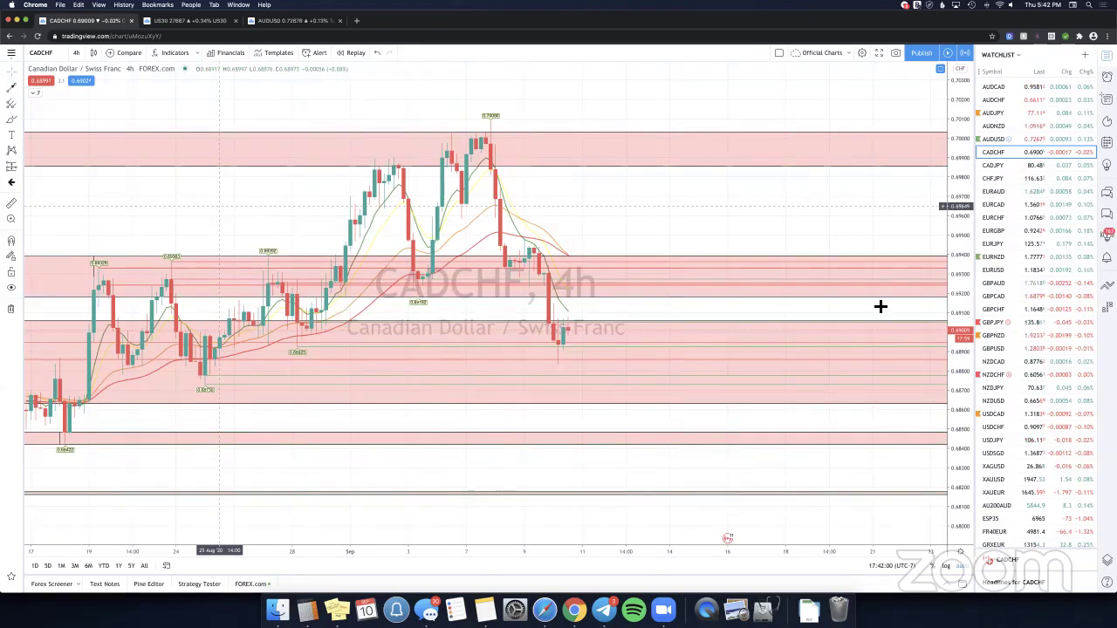
{"action": "key", "text": "Down"}
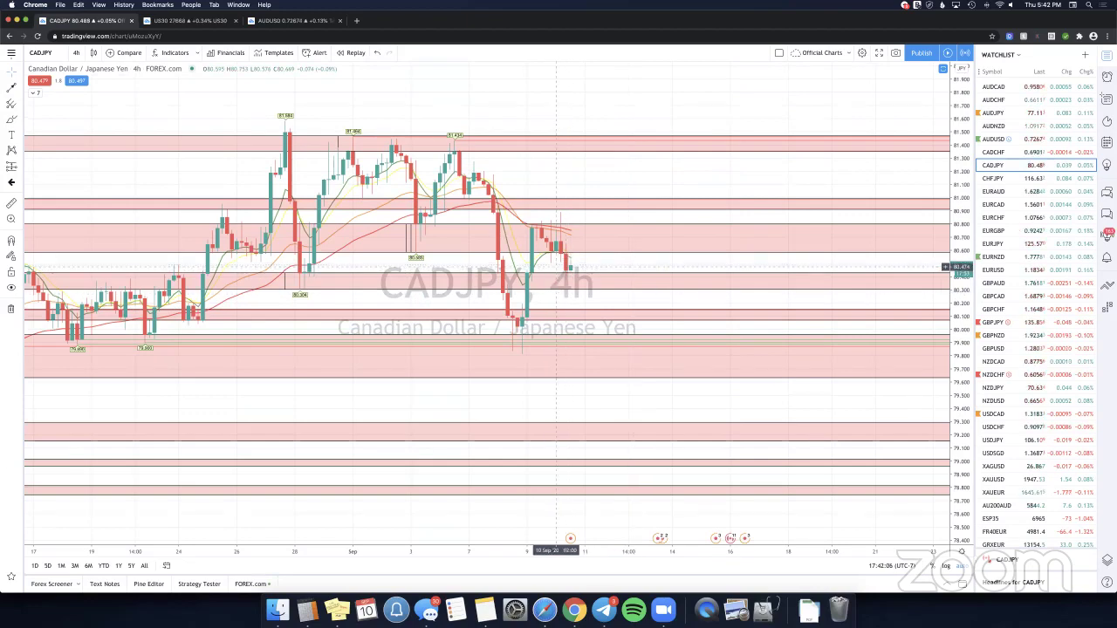
Sketch a rising projection arrow from the latest CADJPY candles to about 81.3, and delete it.
{"action": "left_click", "coordinate": [11, 87]}
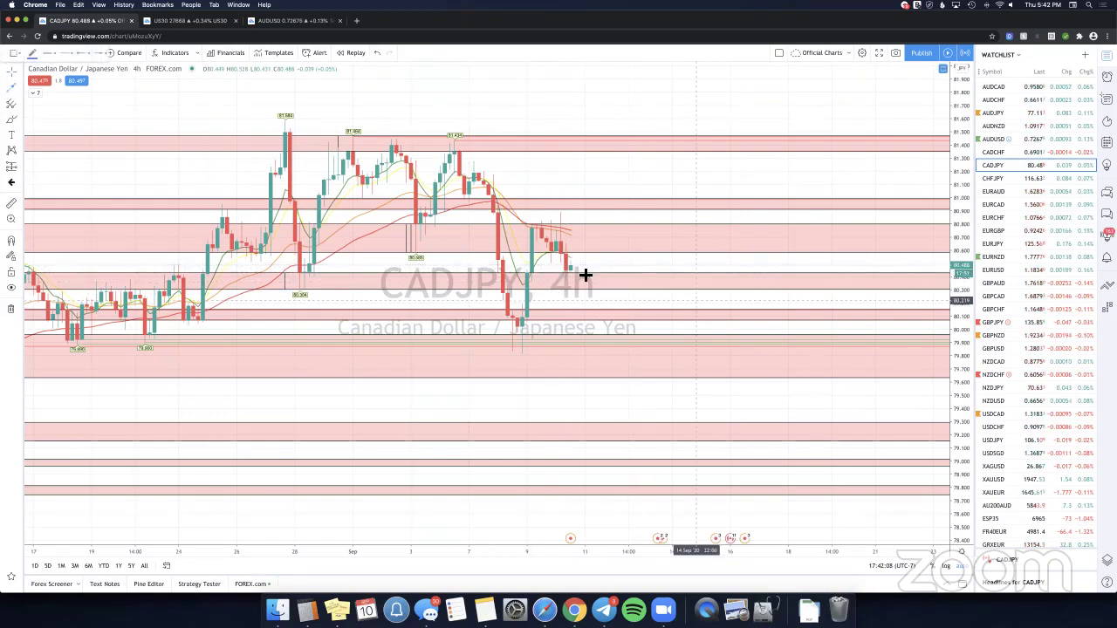
{"action": "left_click", "coordinate": [617, 160]}
{"action": "key", "text": "Delete"}
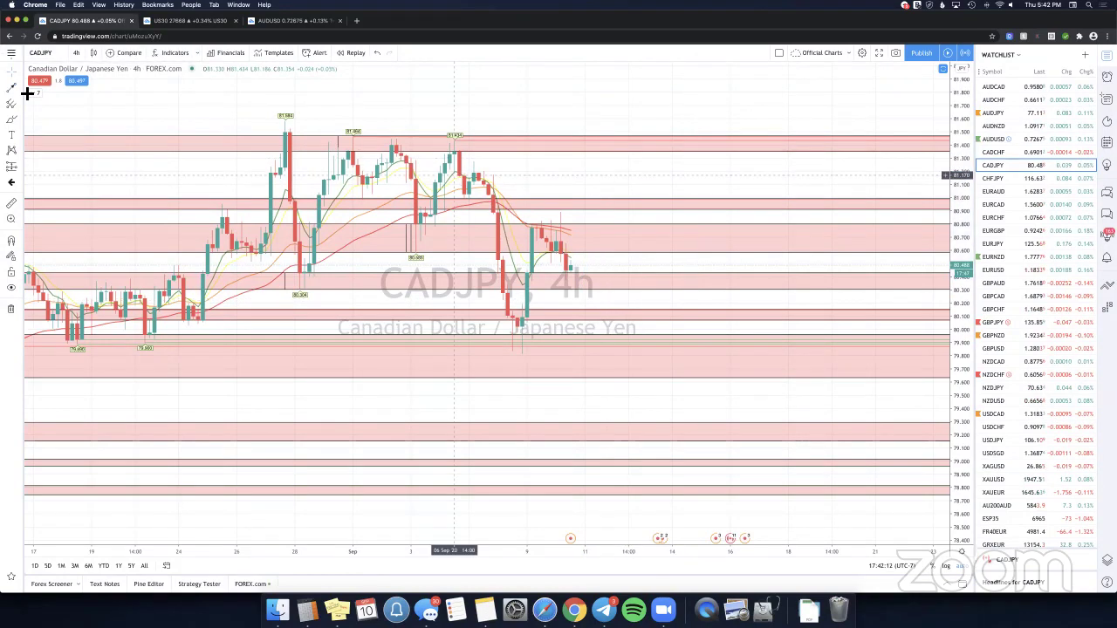
Show the K1 T5 indicator's vertical bars on the CADJPY chart again.
{"action": "left_click", "coordinate": [35, 93]}
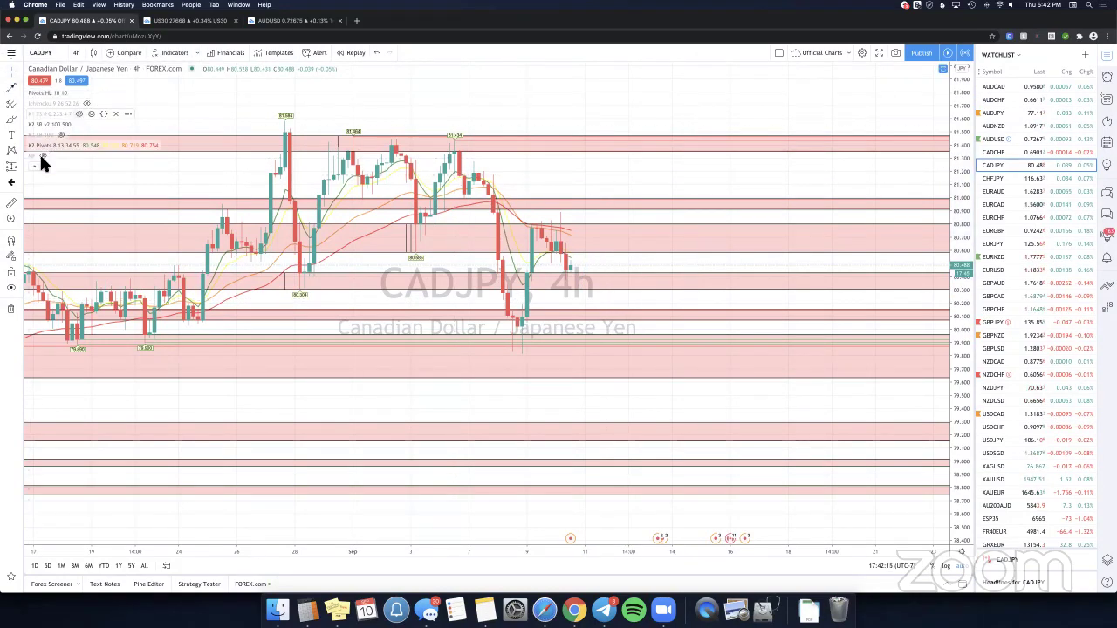
{"action": "left_click", "coordinate": [42, 156]}
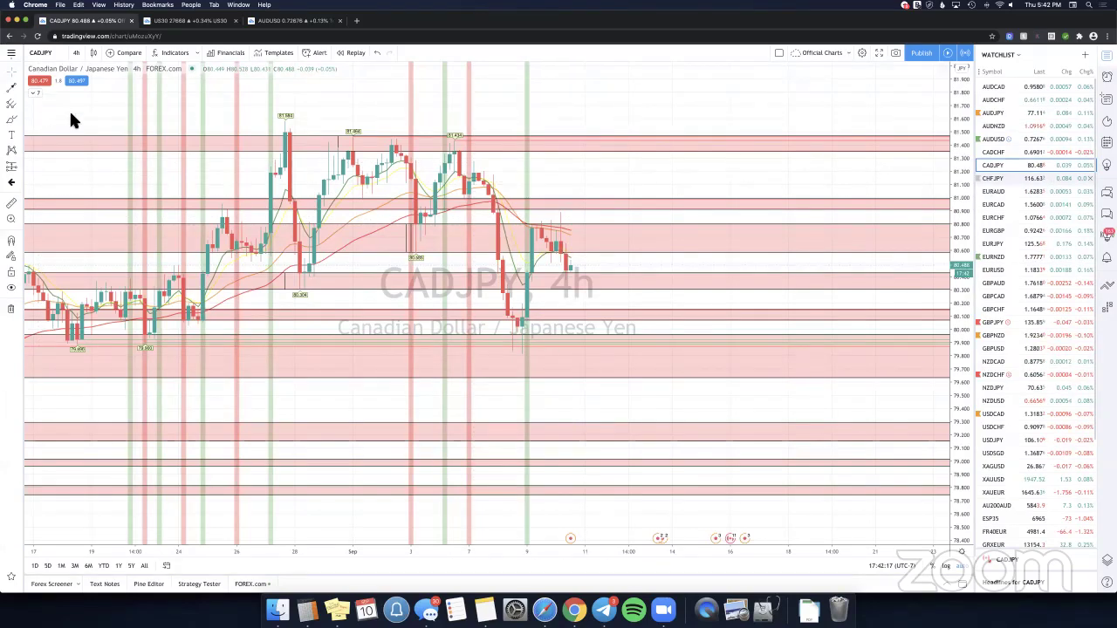
Open the CHFJPY 4h chart with the K2 SR v2 indicator hidden and the recent candles in view.
{"action": "key", "text": "Down"}
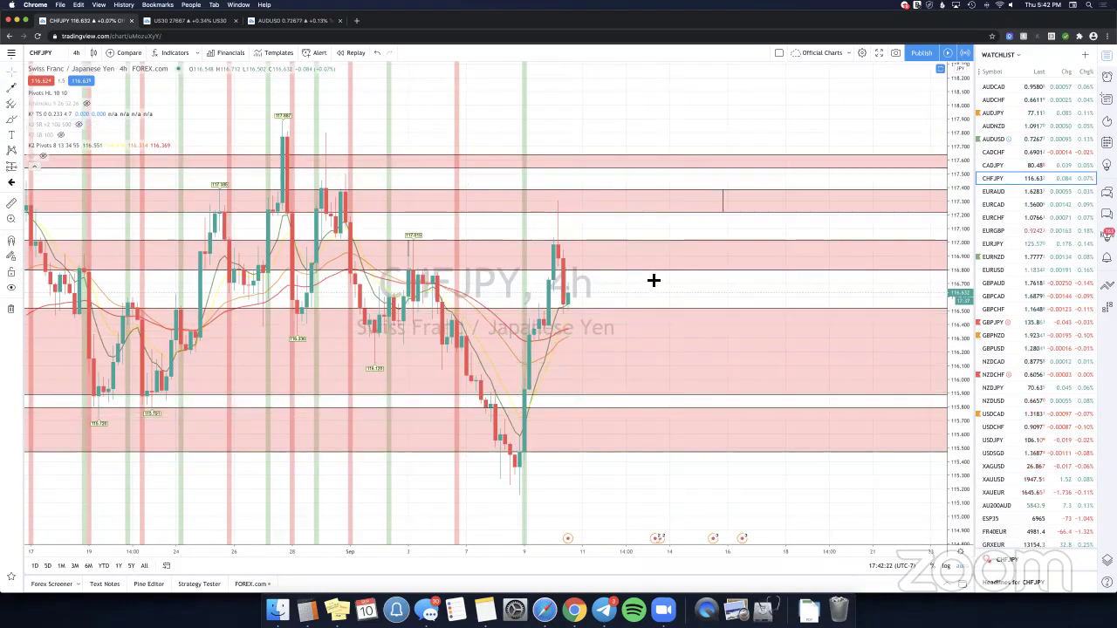
{"action": "scroll", "coordinate": [653, 285], "scroll_direction": "down", "scroll_amount": 1}
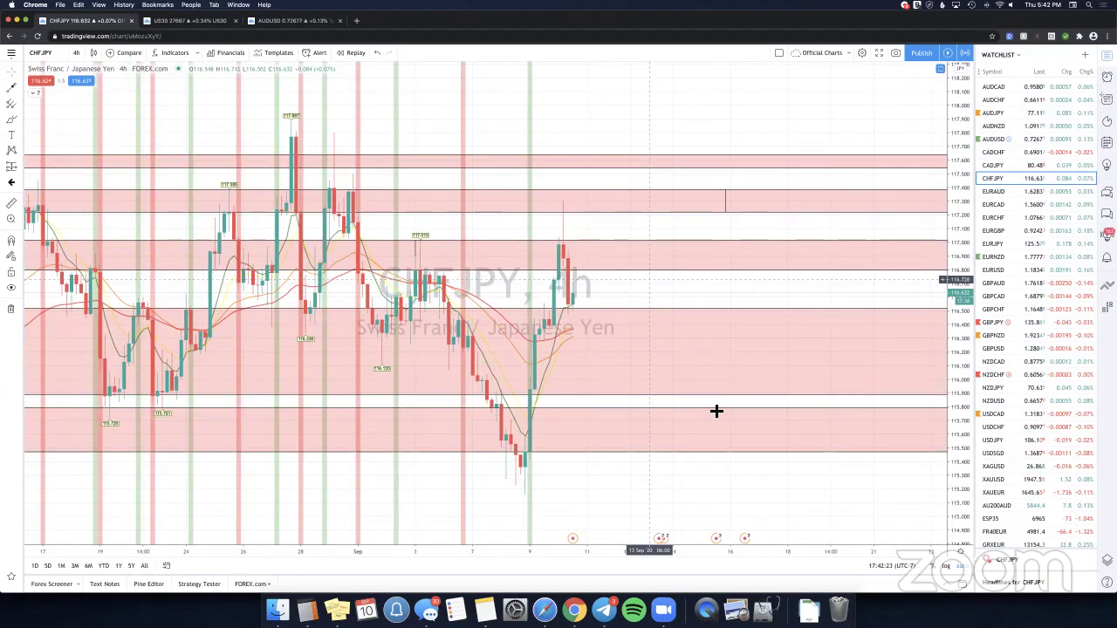
Sketch a falling arrow to about 116.4 at the latest CHFJPY candles and a rising arrow just after it to about 116.67.
{"action": "scroll", "coordinate": [681, 293], "scroll_direction": "down", "scroll_amount": 3}
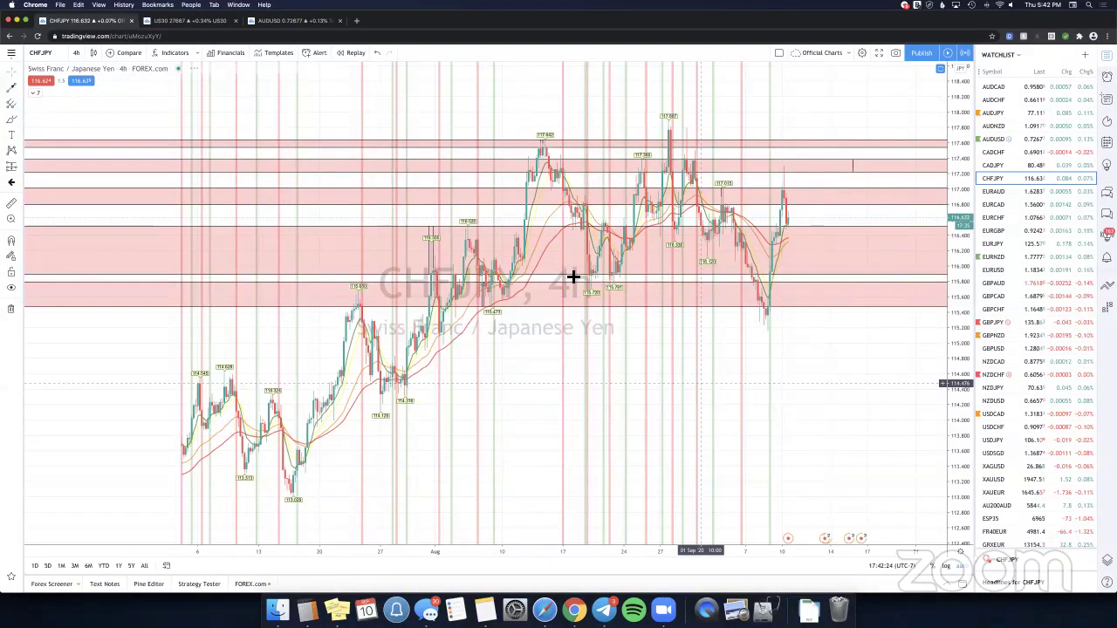
{"action": "scroll", "coordinate": [568, 283], "scroll_direction": "up", "scroll_amount": 5}
{"action": "left_click", "coordinate": [512, 287]}
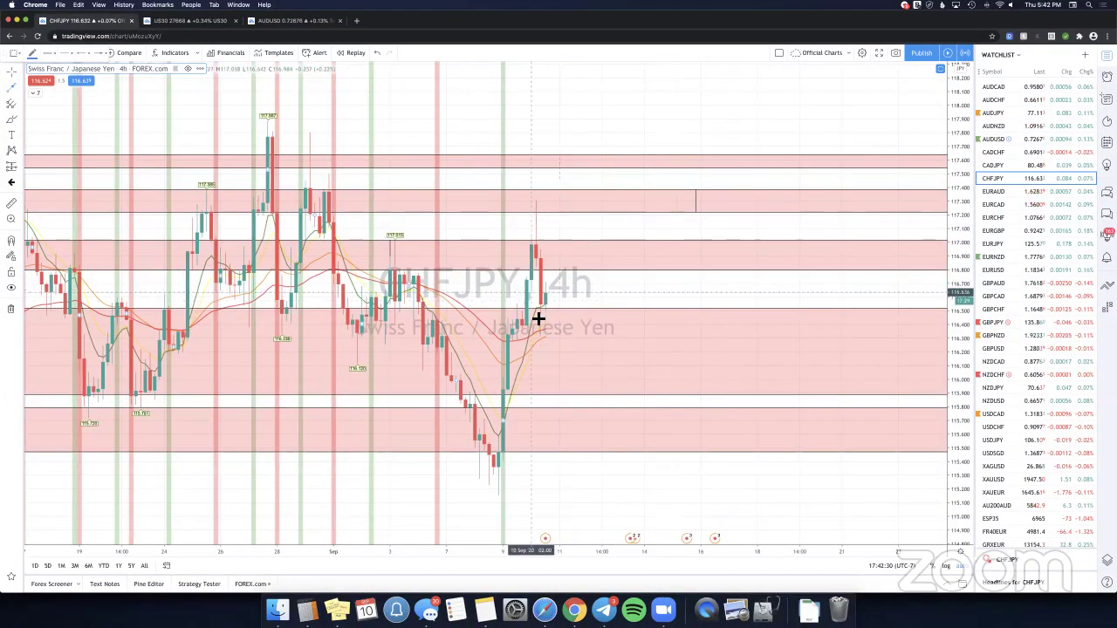
{"action": "left_click", "coordinate": [541, 324]}
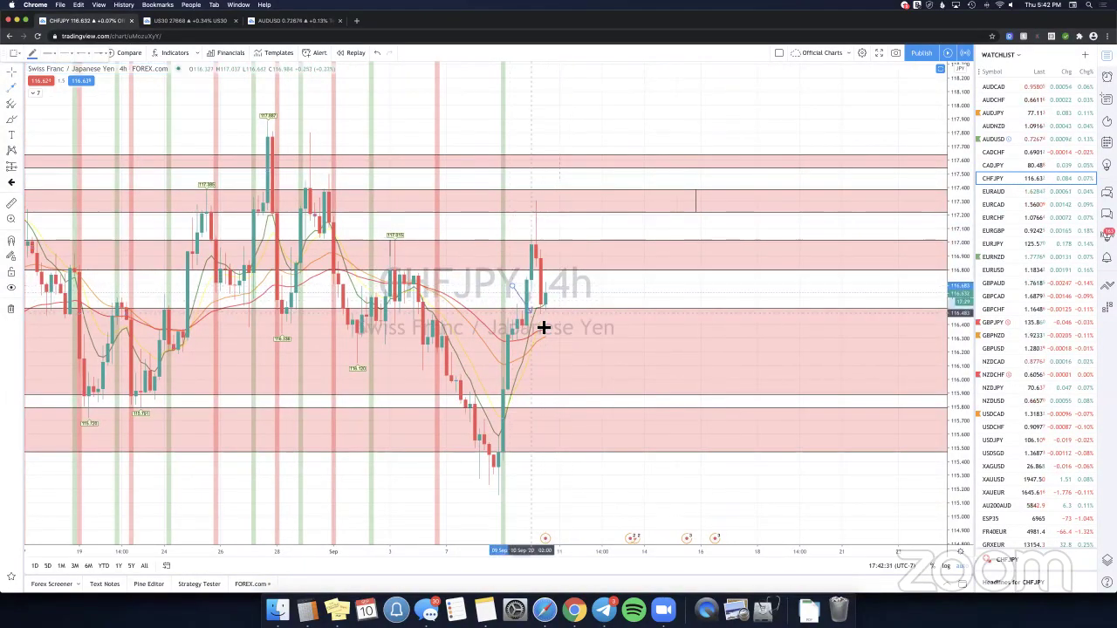
{"action": "left_click", "coordinate": [19, 90]}
{"action": "left_click", "coordinate": [45, 88]}
{"action": "left_click", "coordinate": [560, 320]}
{"action": "left_click", "coordinate": [570, 288]}
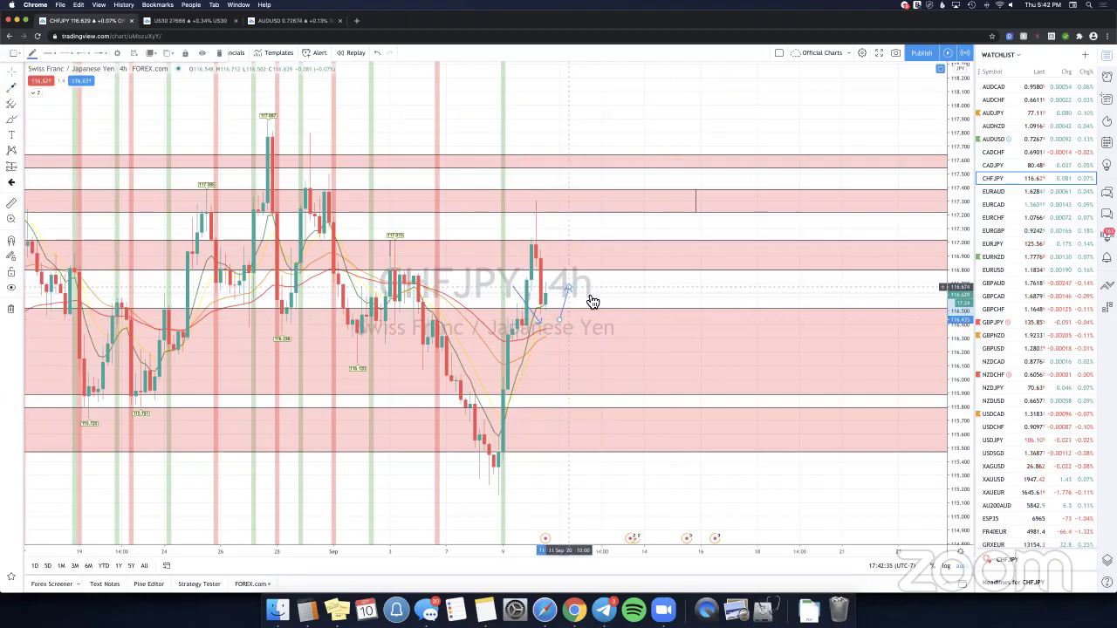
Measure a short price move near the rising arrow's tip, and delete both CHFJPY projection arrows.
{"action": "left_click", "coordinate": [586, 294], "text": "shift"}
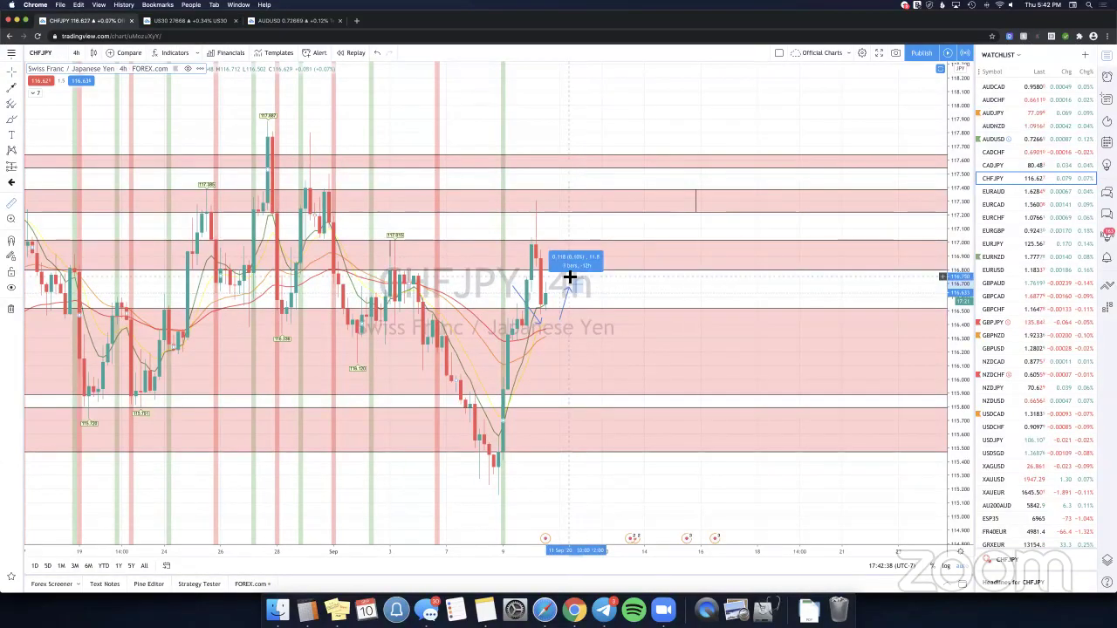
{"action": "left_click", "coordinate": [565, 281]}
{"action": "left_click", "coordinate": [575, 295]}
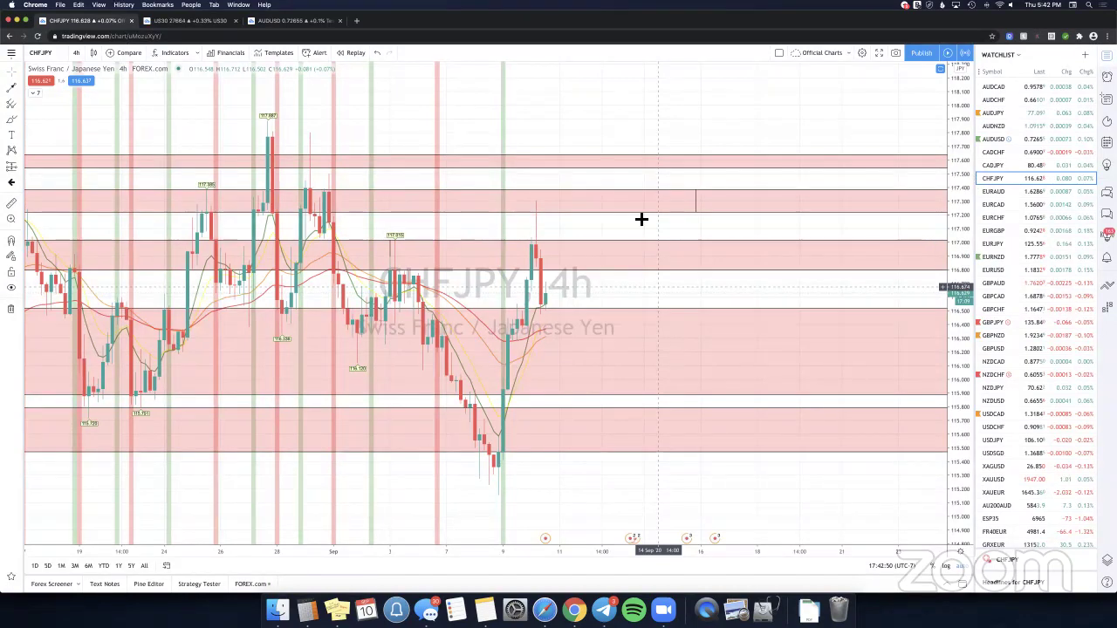
Move on to the EURAUD 4h chart with the recent candles in view.
{"action": "scroll", "coordinate": [512, 239], "scroll_direction": "left", "scroll_amount": 2}
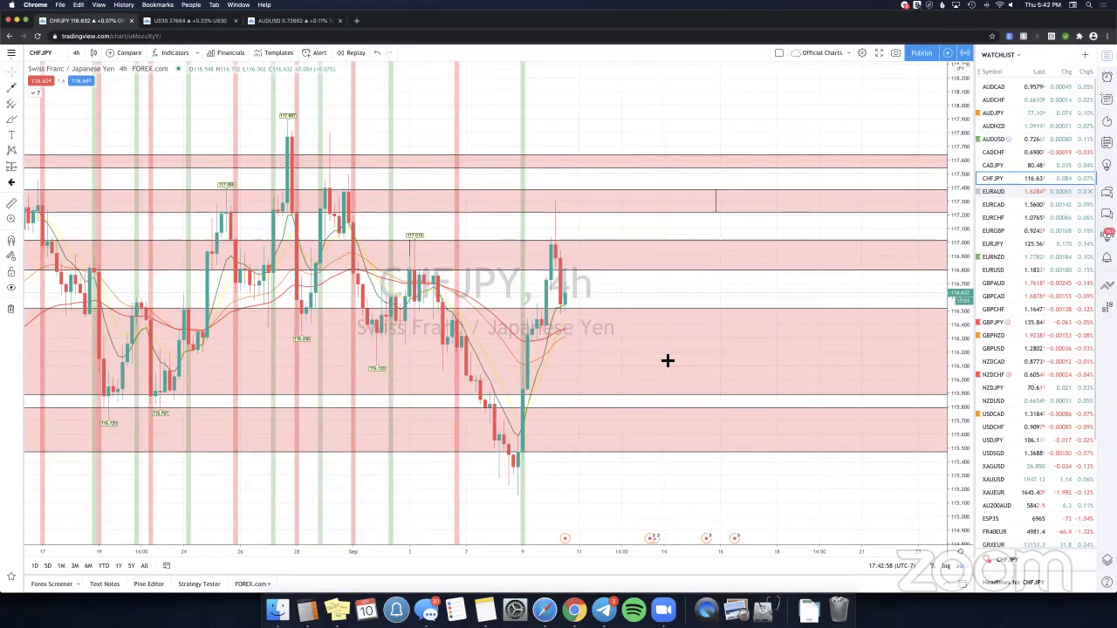
{"action": "key", "text": "Down"}
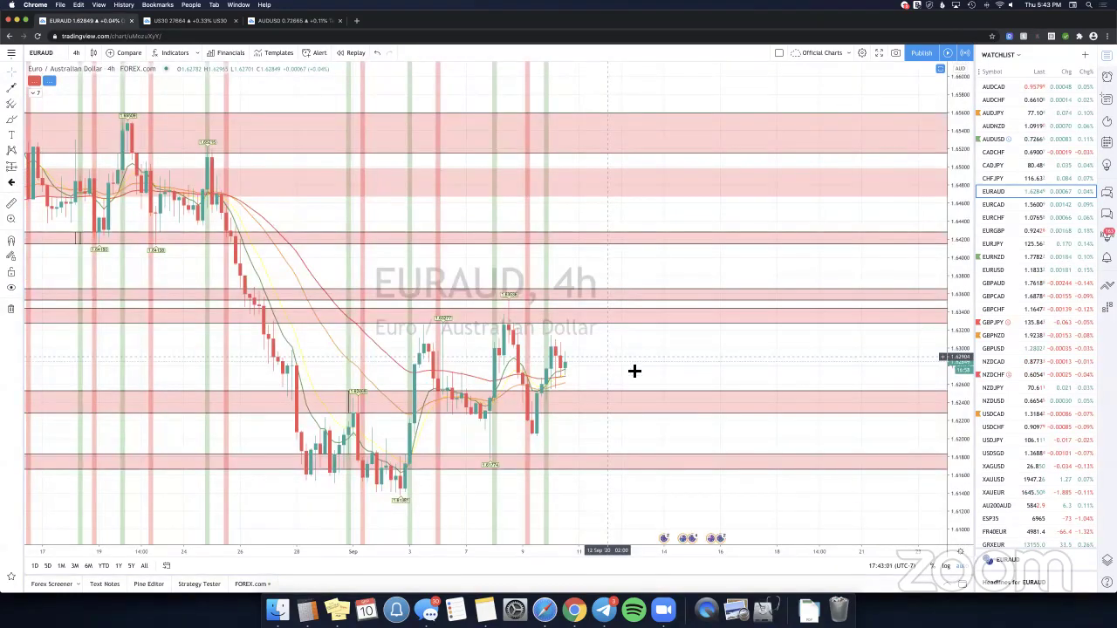
{"action": "scroll", "coordinate": [668, 384], "scroll_direction": "left", "scroll_amount": 5}
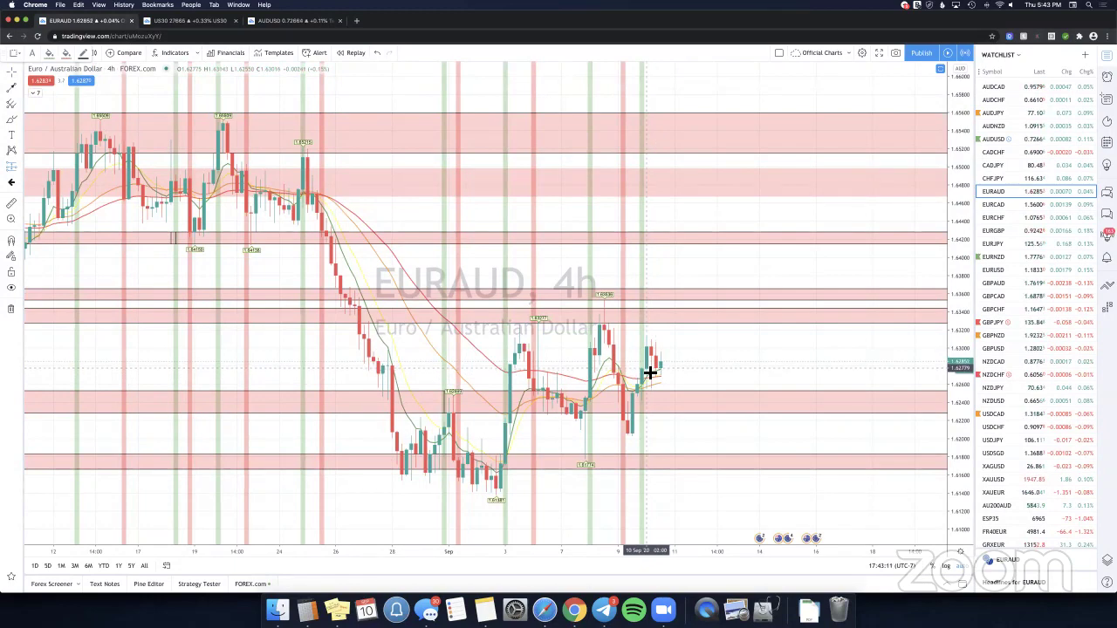
Place a long position at about 1.6278 on the latest EURAUD candles, and delete it.
{"action": "left_click", "coordinate": [650, 373]}
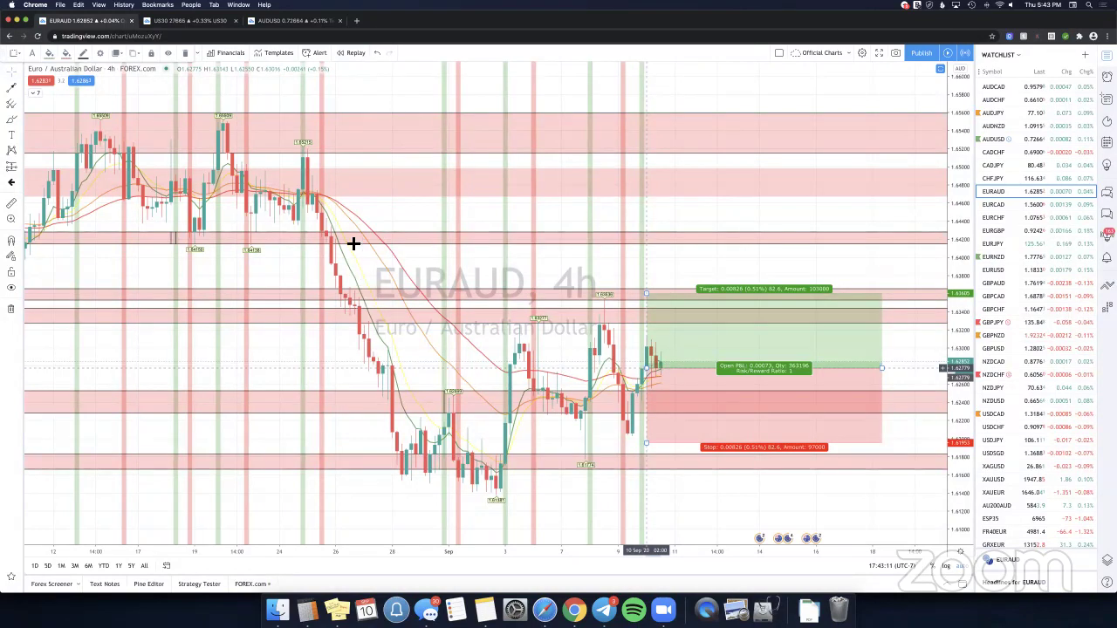
{"action": "key", "text": "Delete"}
{"action": "scroll", "coordinate": [361, 275], "scroll_direction": "right", "scroll_amount": 1}
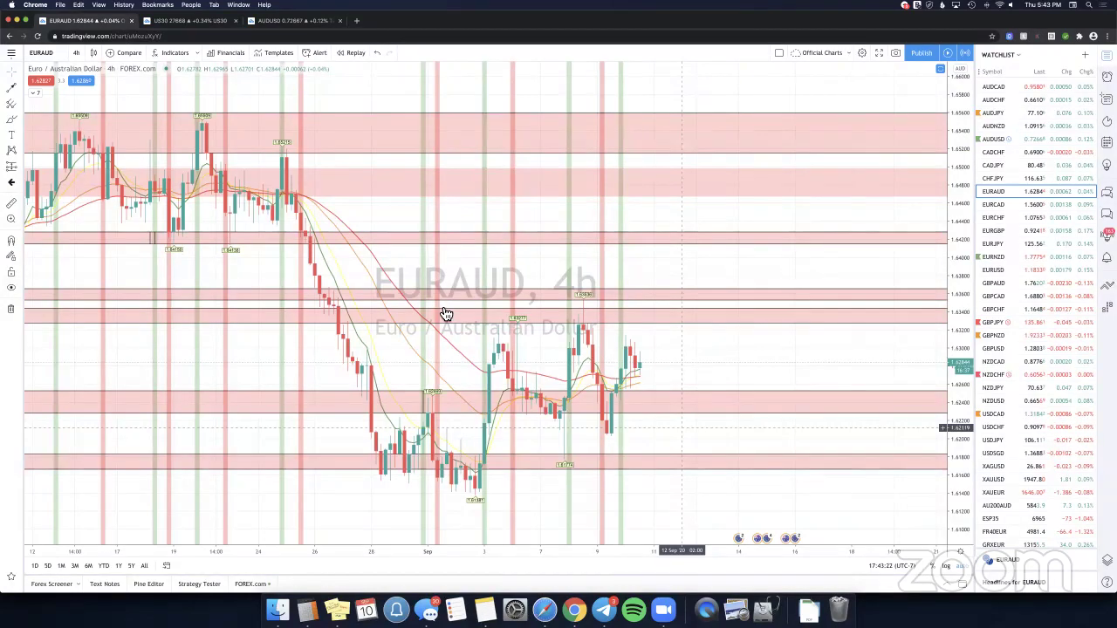
Sketch a horizontal arrow at about 1.6283 through the September EURAUD candles and a rising arrow beyond its tip to about 1.6394.
{"action": "left_click", "coordinate": [12, 88]}
{"action": "left_click", "coordinate": [443, 363]}
{"action": "left_click", "coordinate": [673, 362]}
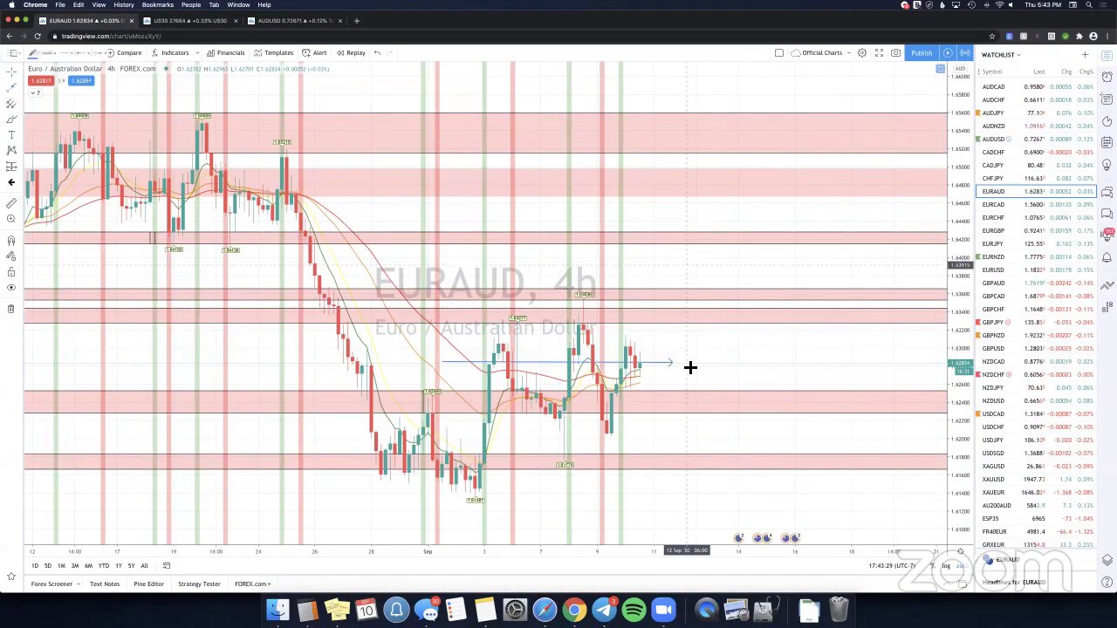
{"action": "left_click", "coordinate": [687, 363]}
{"action": "left_click", "coordinate": [712, 265]}
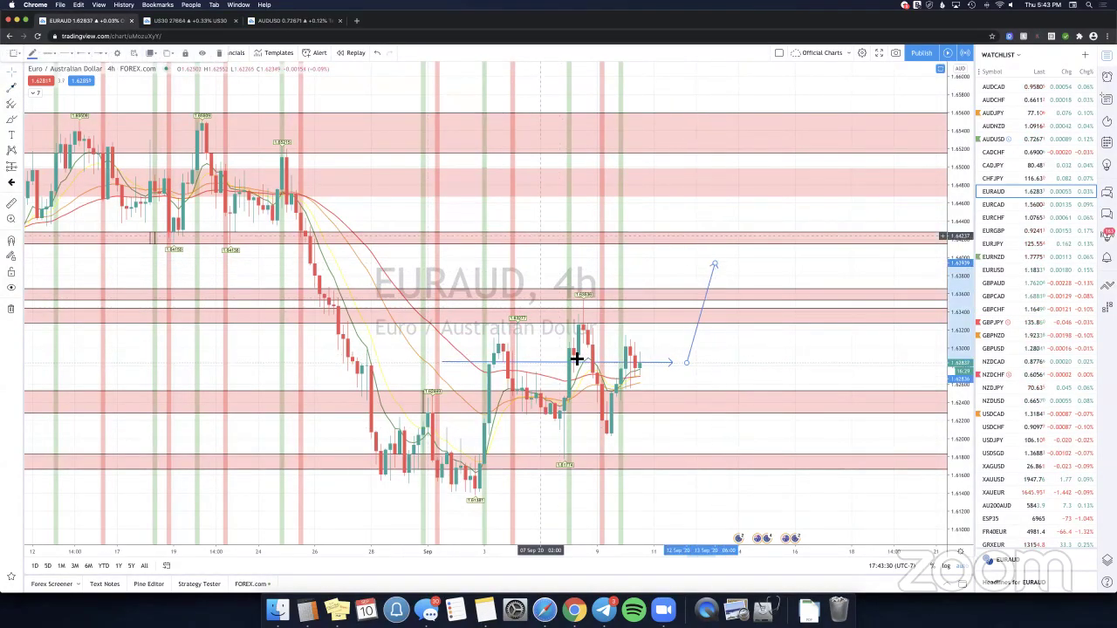
Sketch a falling arrow from about 1.6268, and lengthen the two sloped arrows to about 1.6135 and 1.6405.
{"action": "left_click", "coordinate": [726, 452]}
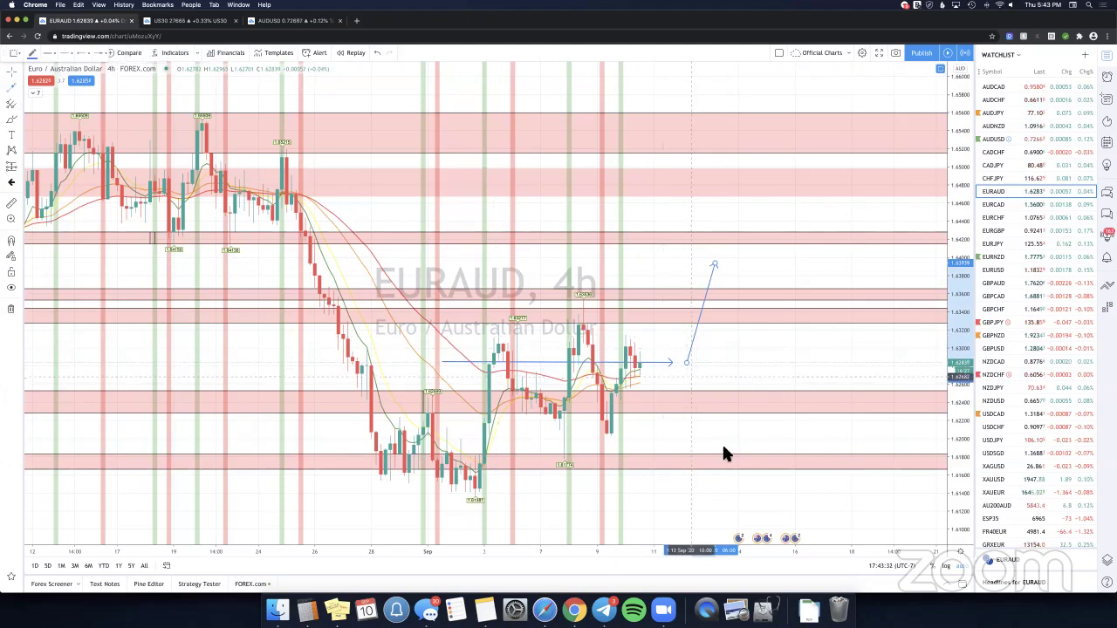
{"action": "left_click", "coordinate": [692, 377]}
{"action": "left_click", "coordinate": [725, 447]}
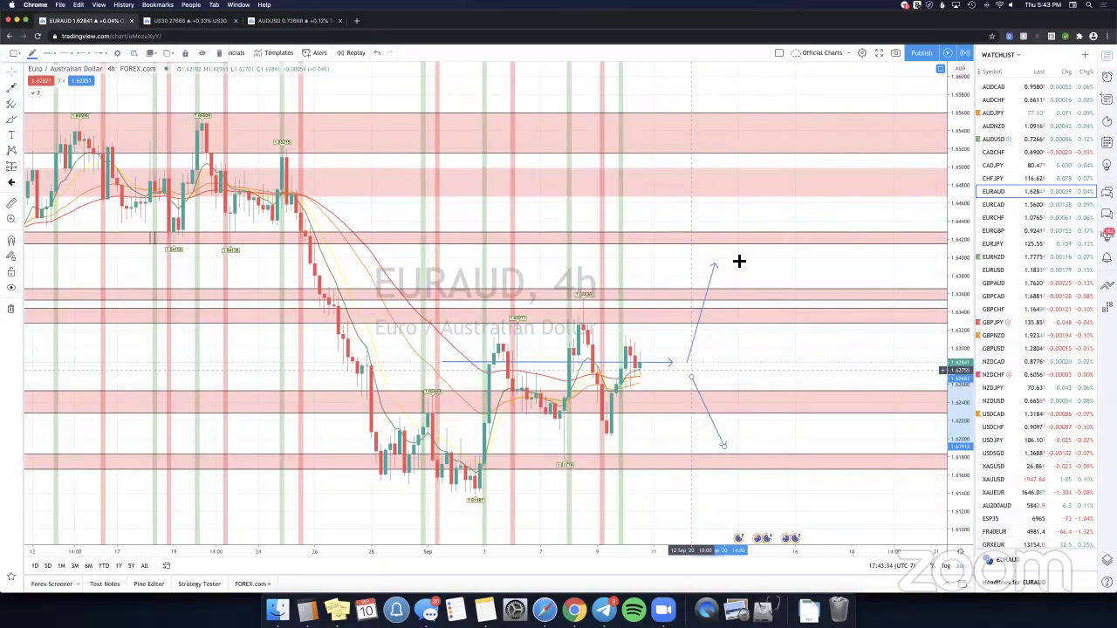
{"action": "left_click_drag", "start_coordinate": [725, 447], "coordinate": [738, 498]}
{"action": "left_click_drag", "start_coordinate": [687, 362], "coordinate": [692, 366]}
{"action": "left_click_drag", "start_coordinate": [714, 263], "coordinate": [734, 253]}
{"action": "left_click", "coordinate": [766, 255]}
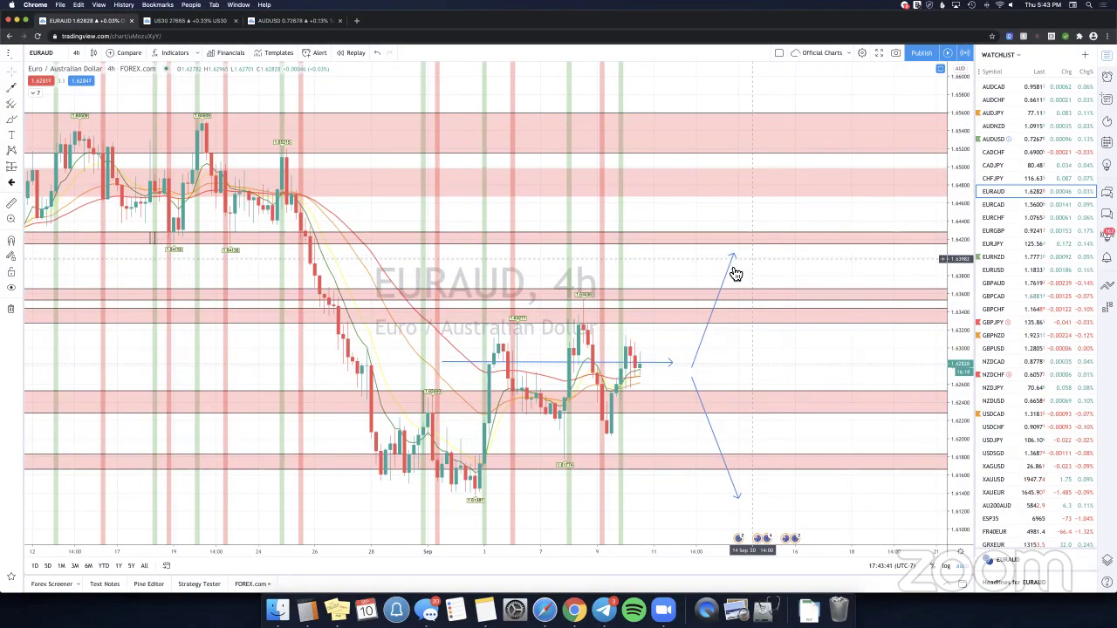
{"action": "left_click", "coordinate": [730, 263]}
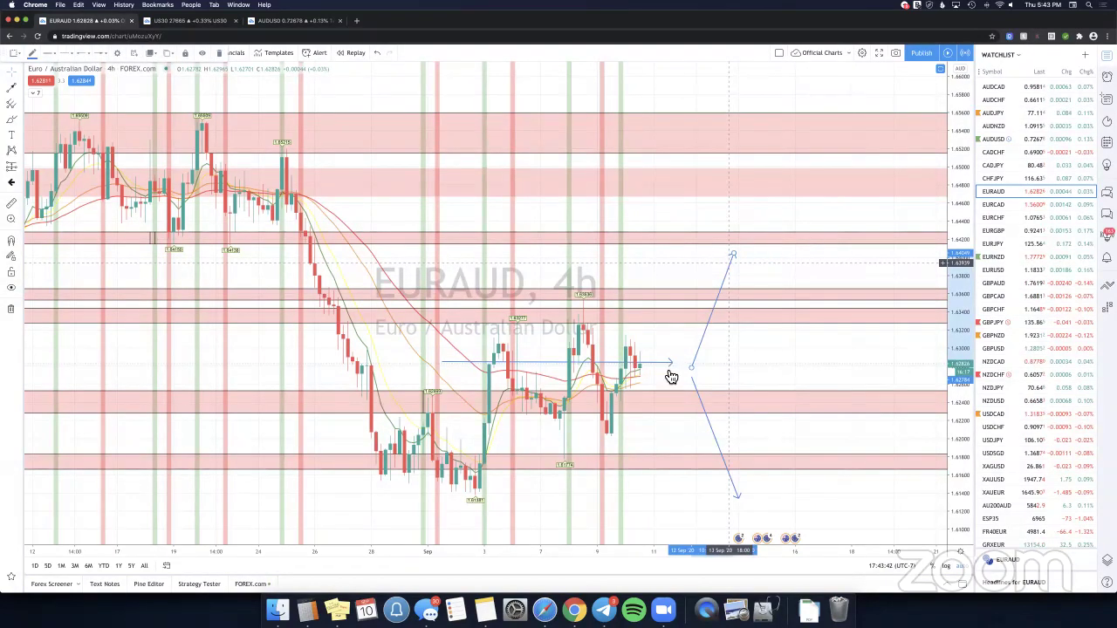
{"action": "type", "text": "\\"}
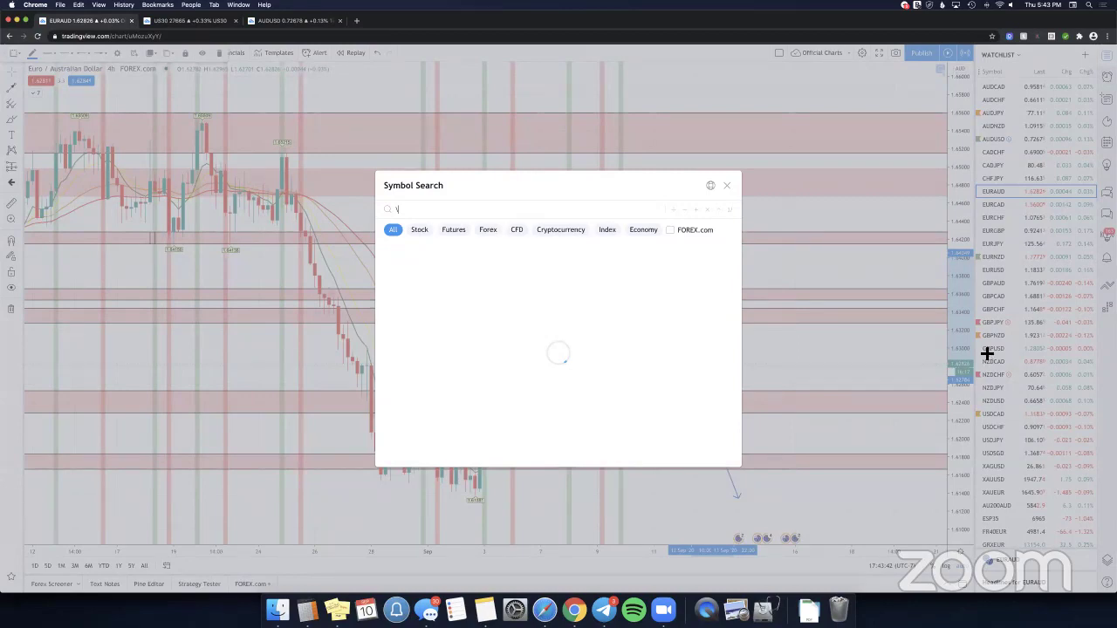
{"action": "key", "text": "Escape"}
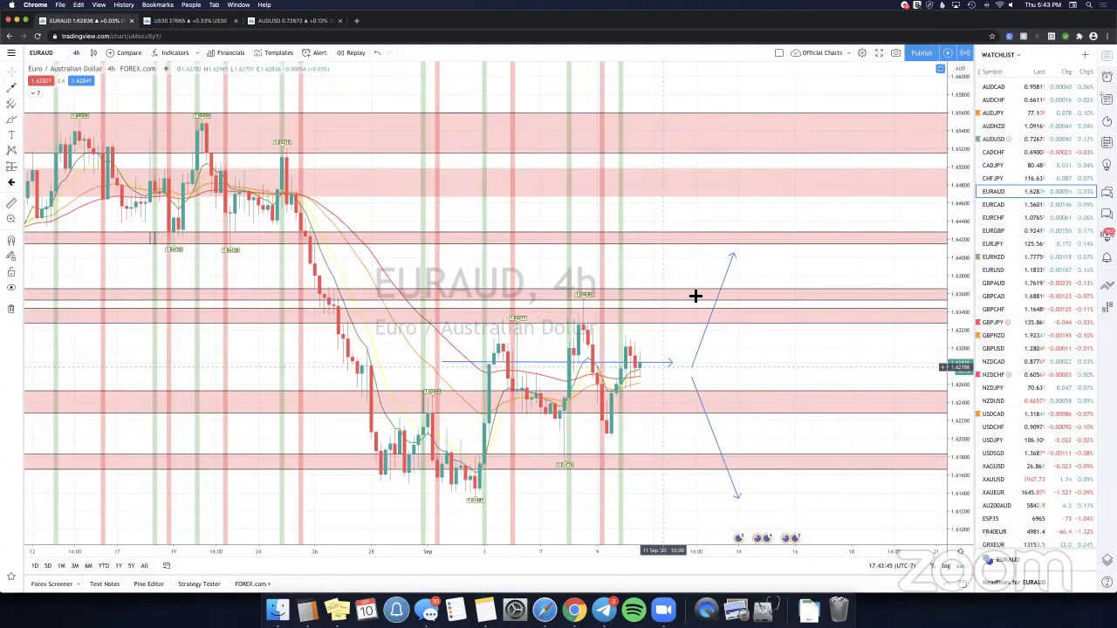
Open the EURCAD 4h chart and clear its shaded support and resistance zones, keeping the latest candles in view.
{"action": "key", "text": "Down"}
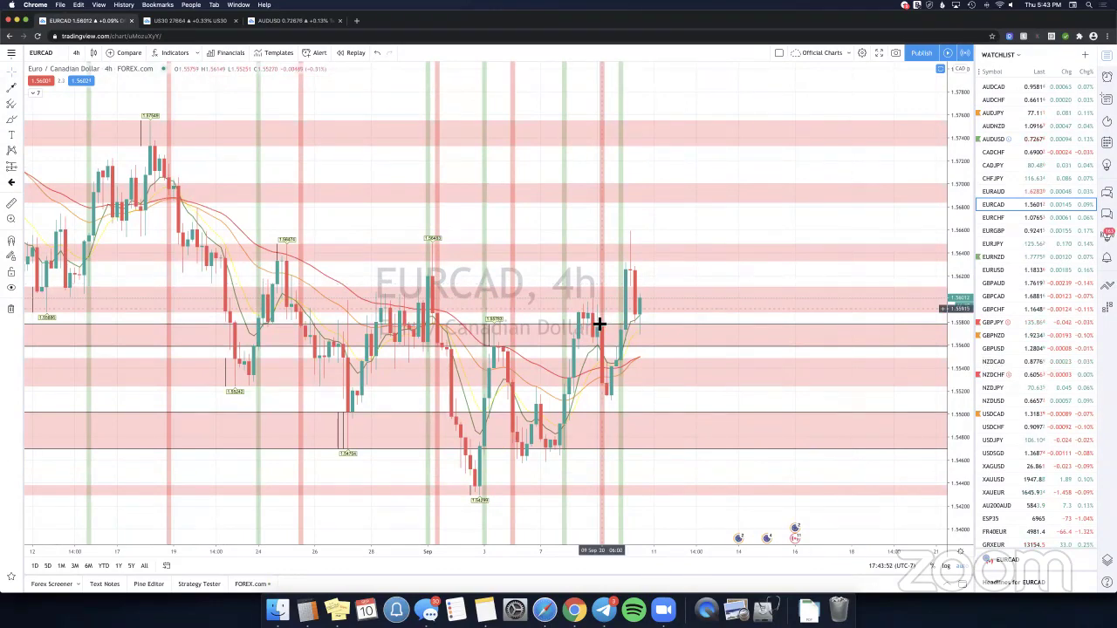
{"action": "scroll", "coordinate": [600, 323], "scroll_direction": "down", "scroll_amount": 2}
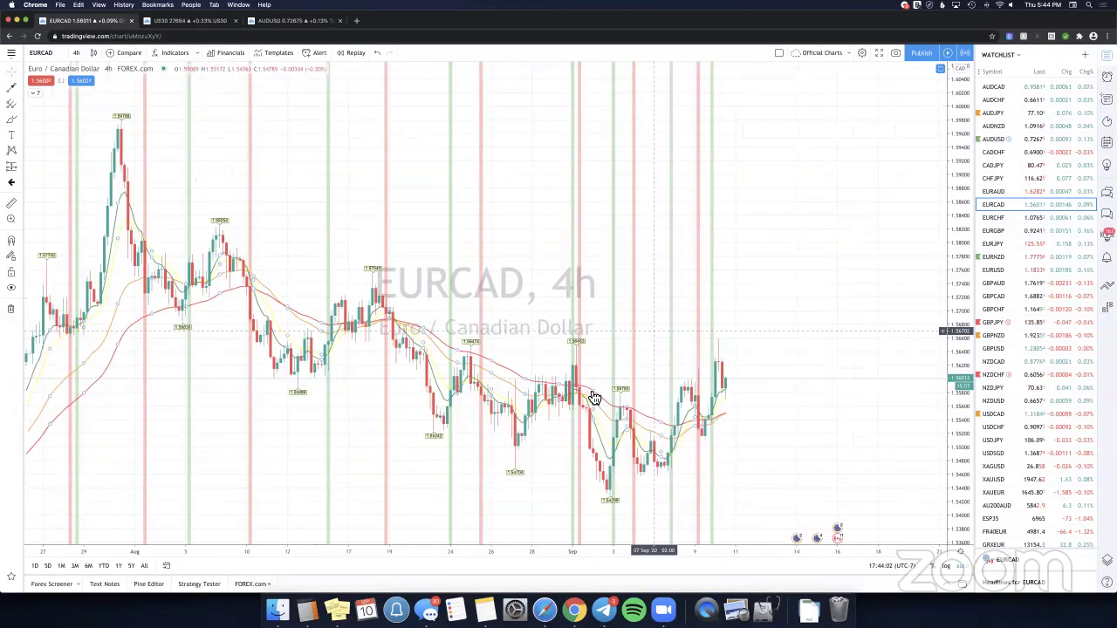
{"action": "scroll", "coordinate": [605, 398], "scroll_direction": "down", "scroll_amount": 2}
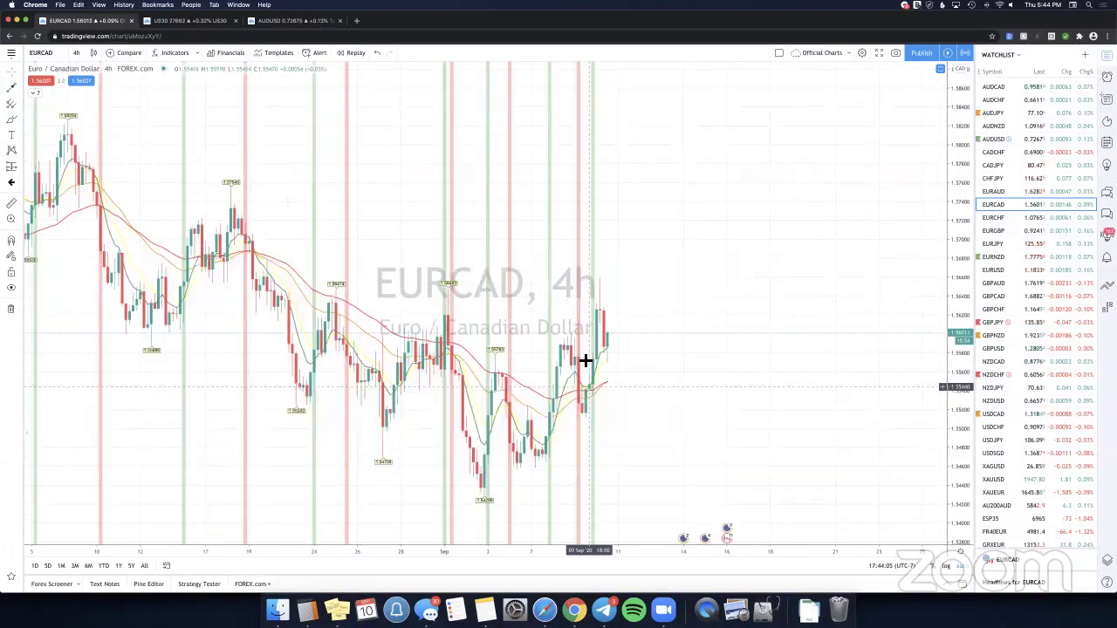
{"action": "scroll", "coordinate": [592, 384], "scroll_direction": "up", "scroll_amount": 2}
Try a long position at about 1.5571 narrowed to the latest EURCAD candles, and delete it.
{"action": "left_click", "coordinate": [679, 321]}
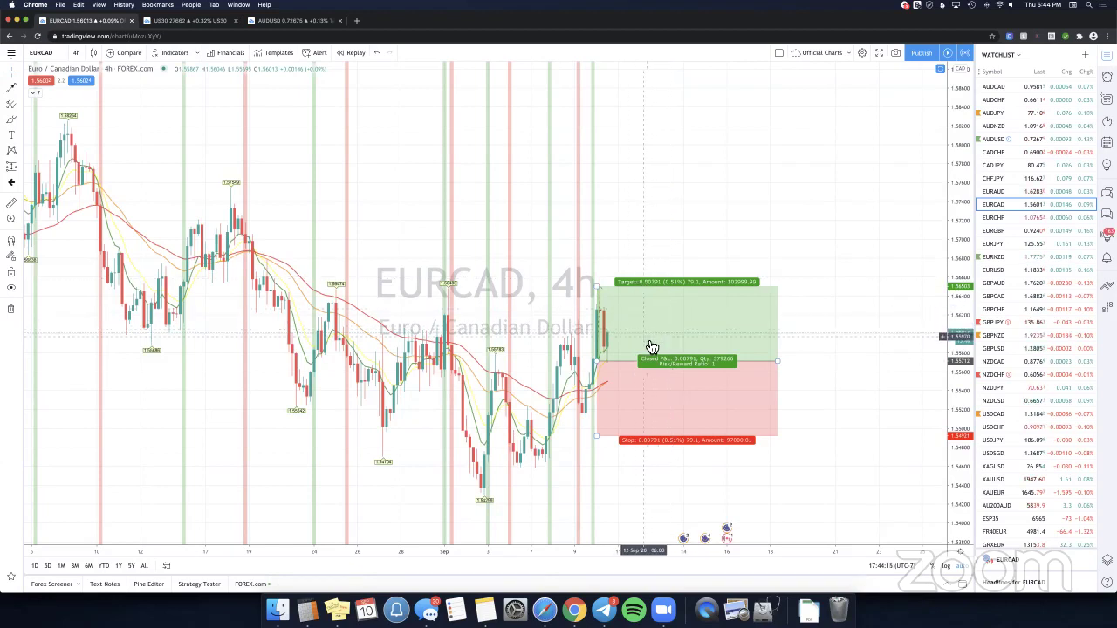
{"action": "left_click", "coordinate": [624, 373]}
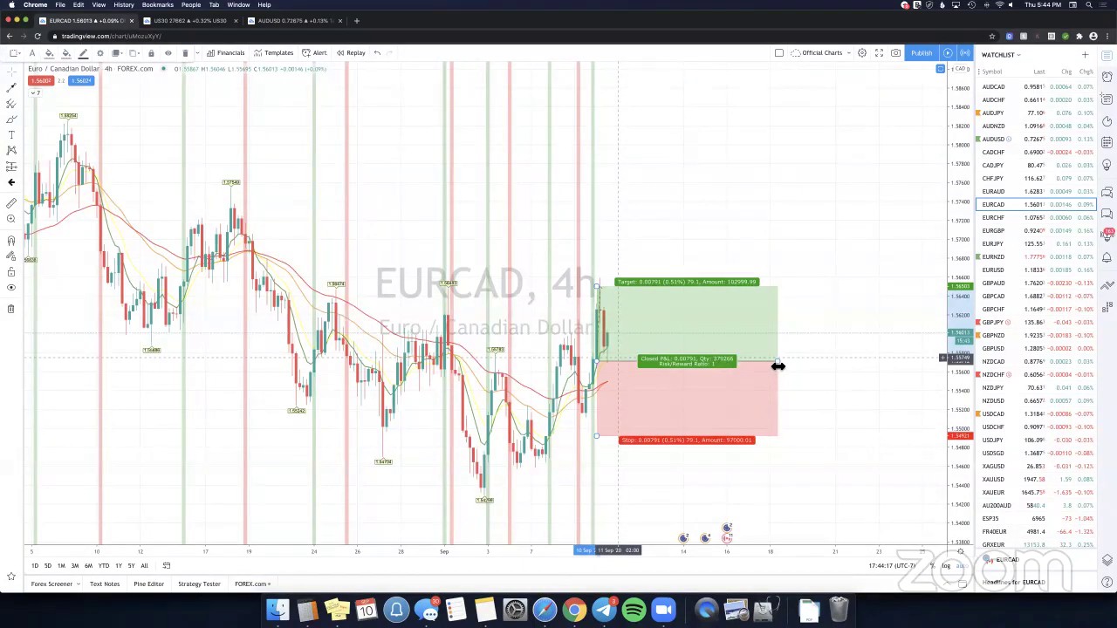
{"action": "left_click_drag", "start_coordinate": [778, 362], "coordinate": [604, 335]}
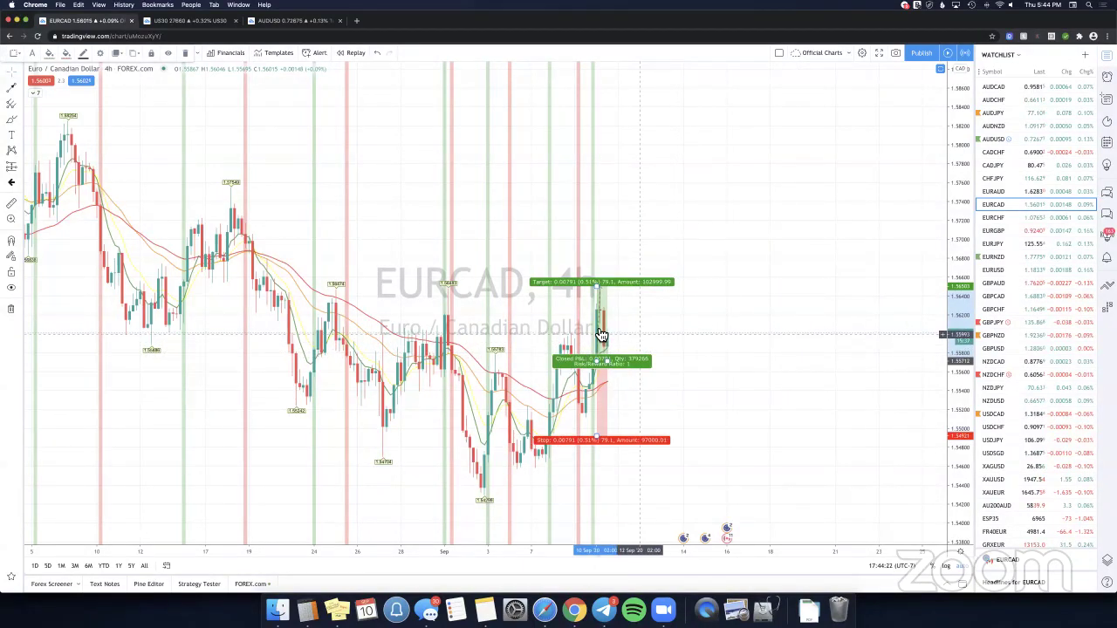
{"action": "key", "text": "Delete"}
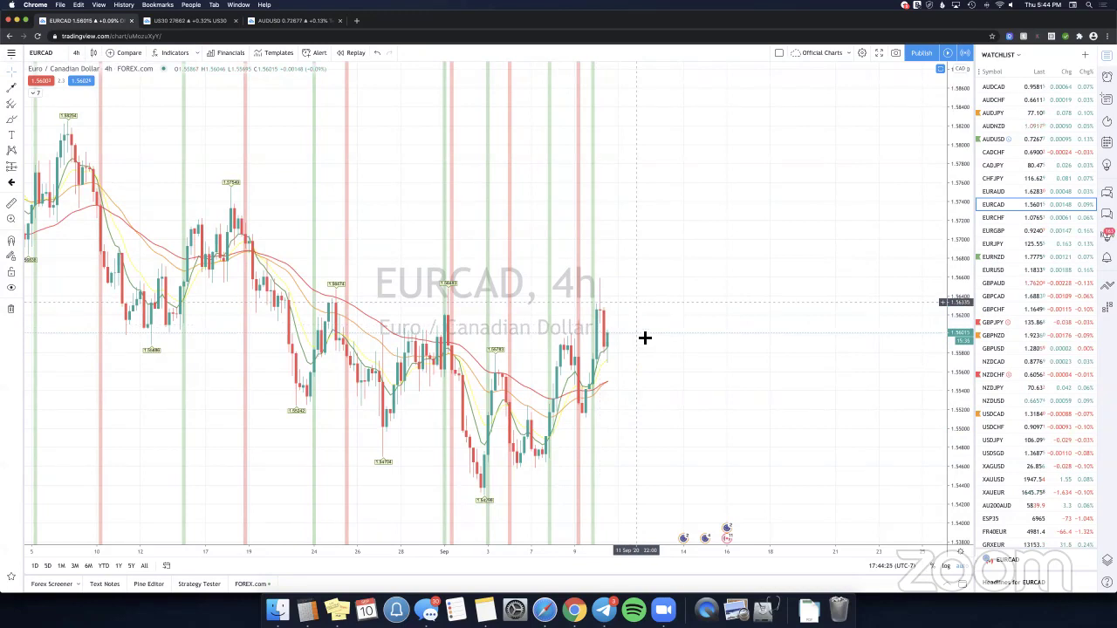
Sketch a falling arrow from the latest EURCAD candles to about 1.558, followed by a rising arrow to about 1.585.
{"action": "left_click", "coordinate": [11, 88]}
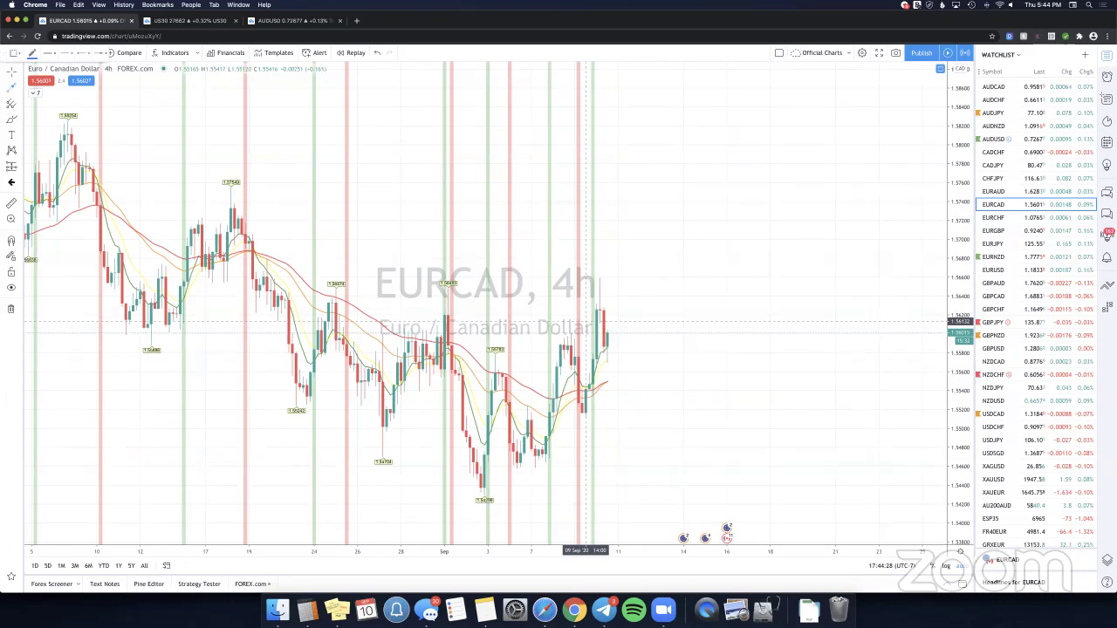
{"action": "mouse_move", "coordinate": [608, 297]}
{"action": "left_mouse_down"}
{"action": "mouse_move", "coordinate": [624, 354]}
{"action": "mouse_move", "coordinate": [663, 343]}
{"action": "mouse_move", "coordinate": [726, 98]}
{"action": "left_mouse_up"}
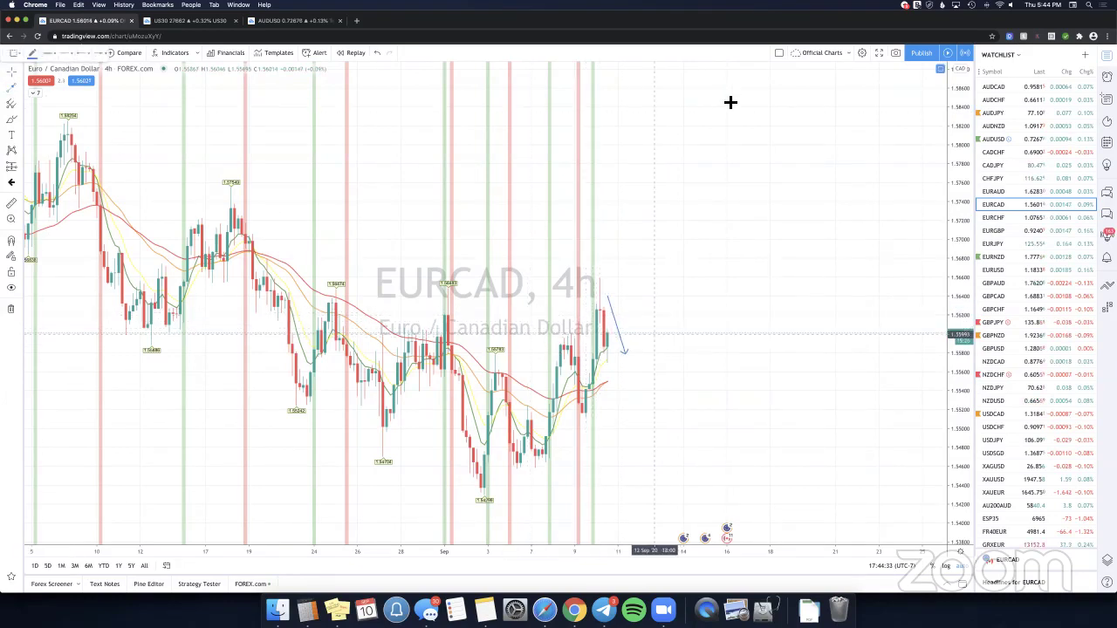
{"action": "left_click", "coordinate": [221, 146]}
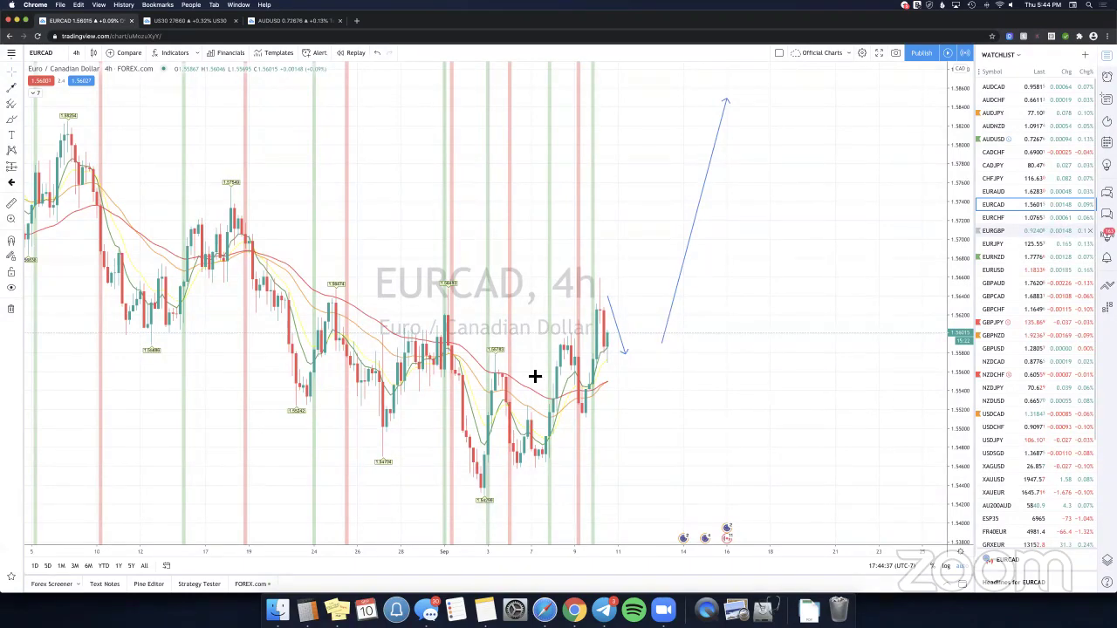
Open the EURCHF 4h chart and examine the recent decline and latest candles against the shaded zones.
{"action": "key", "text": "Down"}
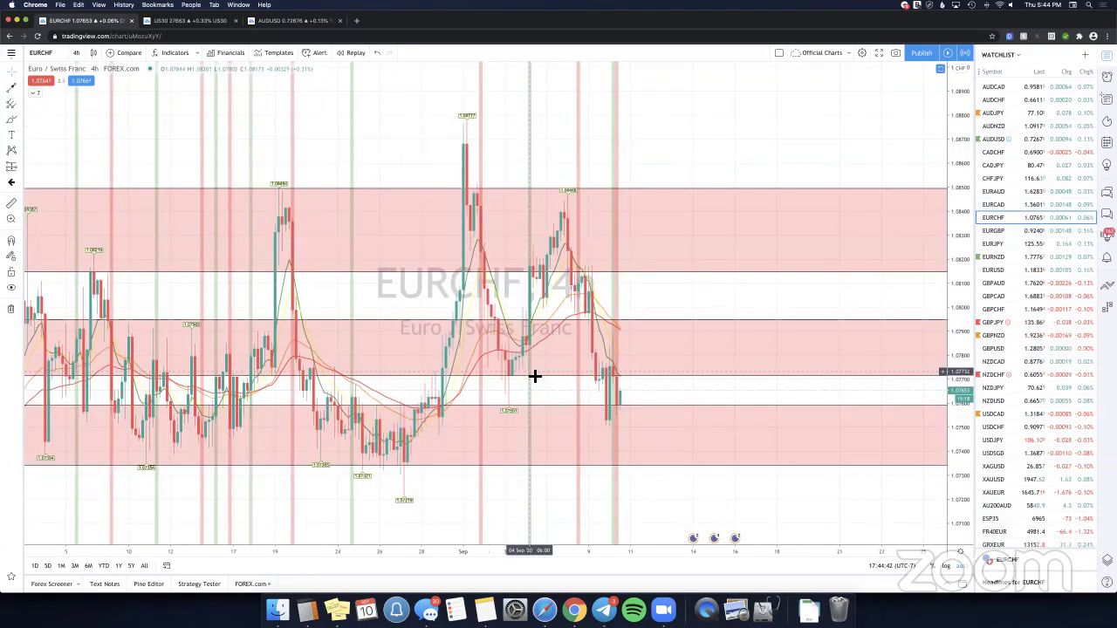
{"action": "scroll", "coordinate": [535, 377], "scroll_direction": "up", "scroll_amount": 1}
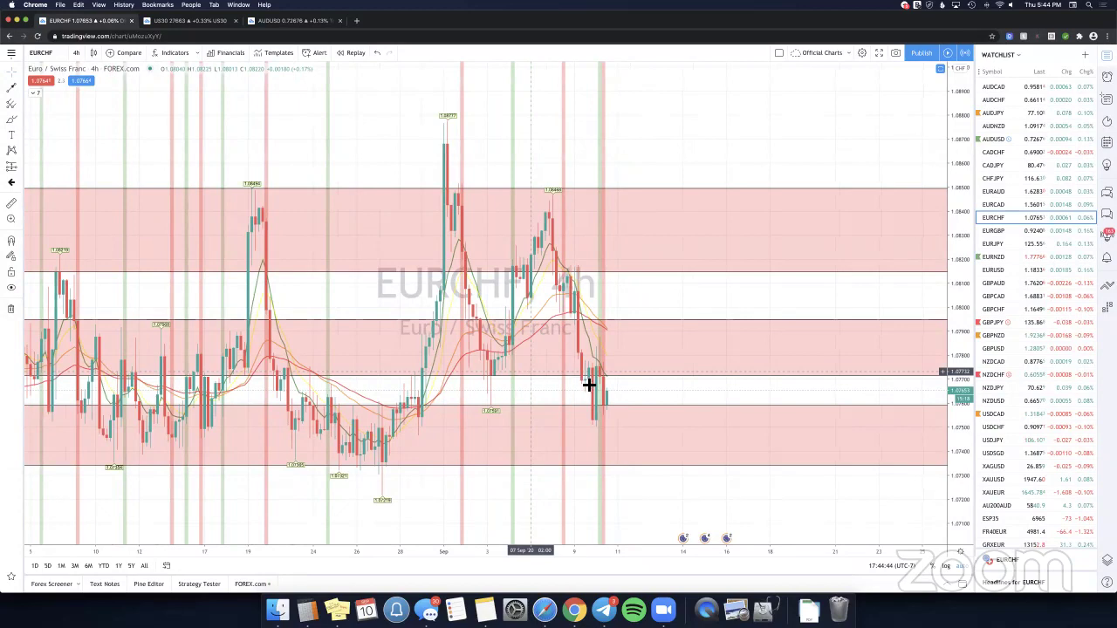
{"action": "scroll", "coordinate": [691, 313], "scroll_direction": "right", "scroll_amount": 5}
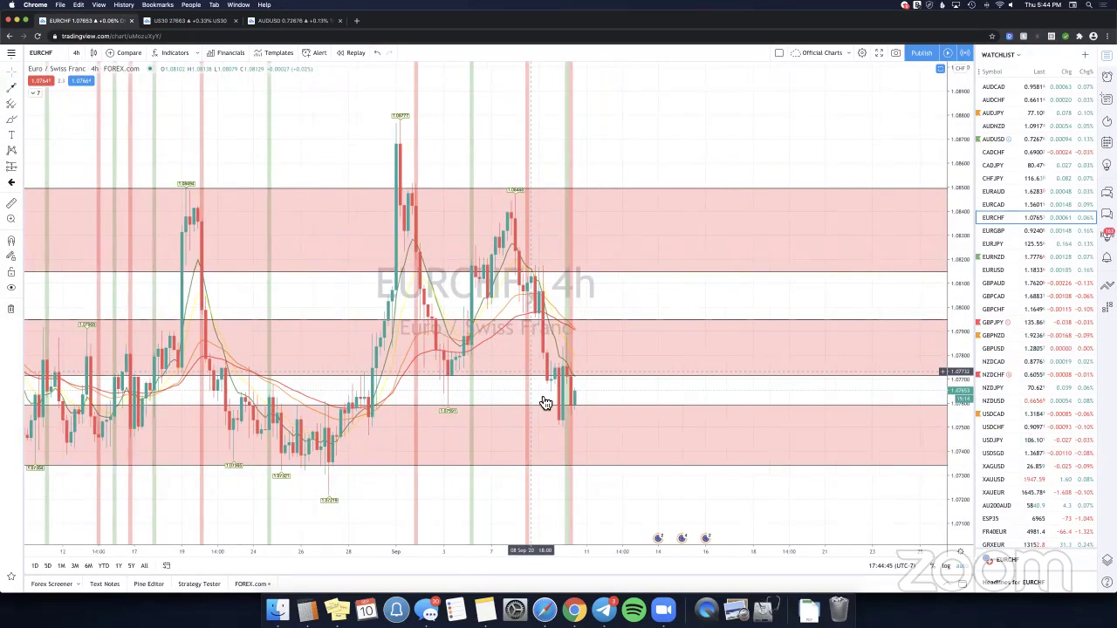
{"action": "scroll", "coordinate": [630, 399], "scroll_direction": "right", "scroll_amount": 5}
{"action": "scroll", "coordinate": [567, 389], "scroll_direction": "left", "scroll_amount": 3}
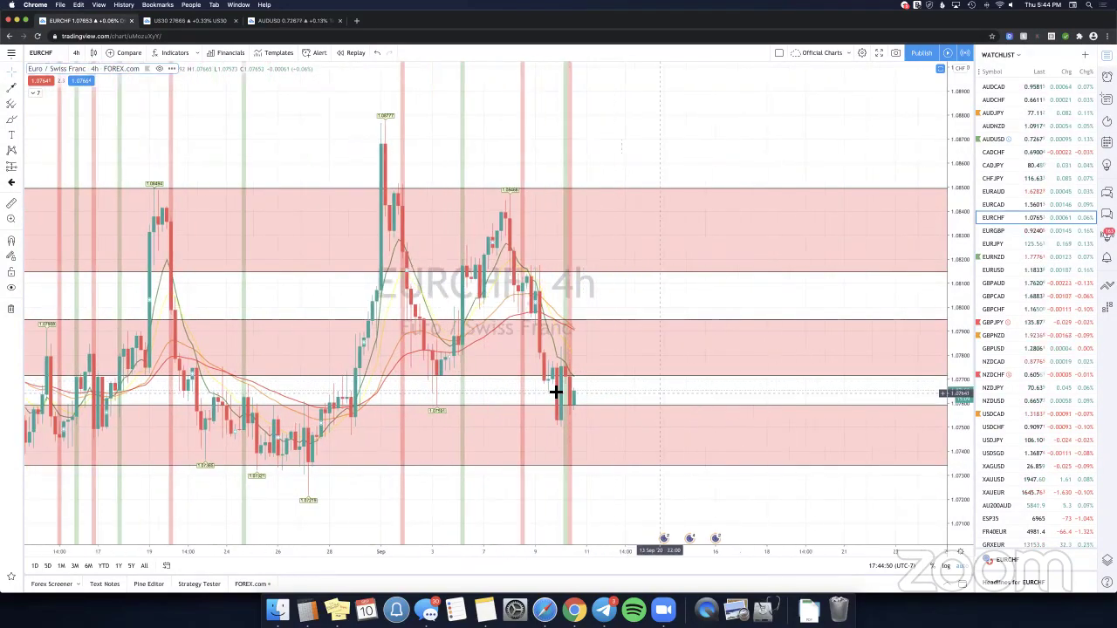
{"action": "scroll", "coordinate": [593, 406], "scroll_direction": "left", "scroll_amount": 2}
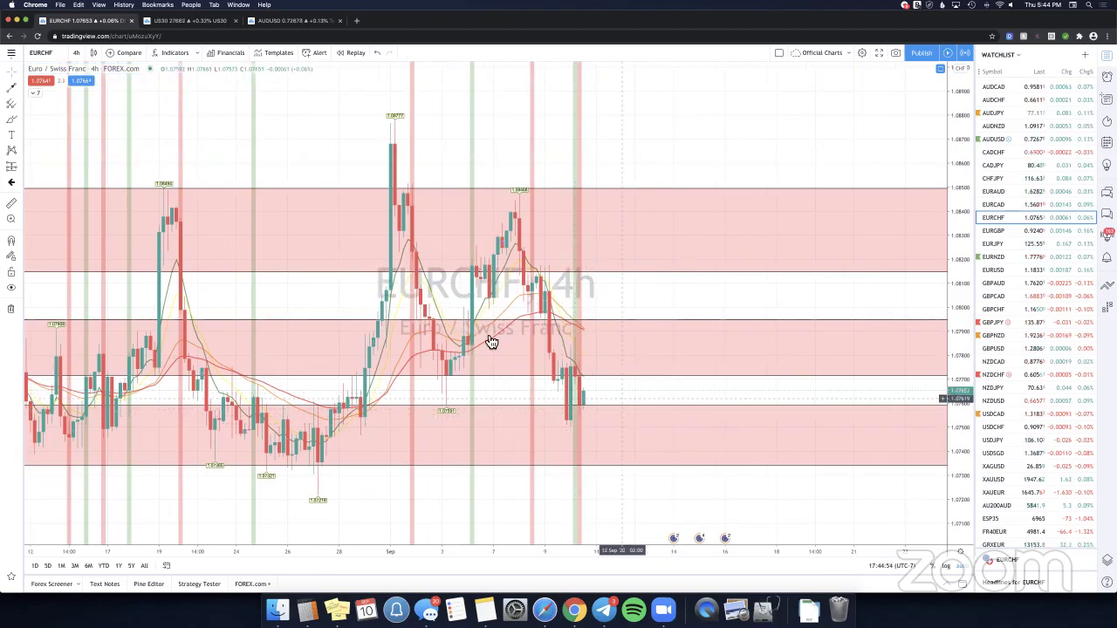
{"action": "scroll", "coordinate": [288, 236], "scroll_direction": "right", "scroll_amount": 2}
{"action": "scroll", "coordinate": [535, 423], "scroll_direction": "right", "scroll_amount": 3}
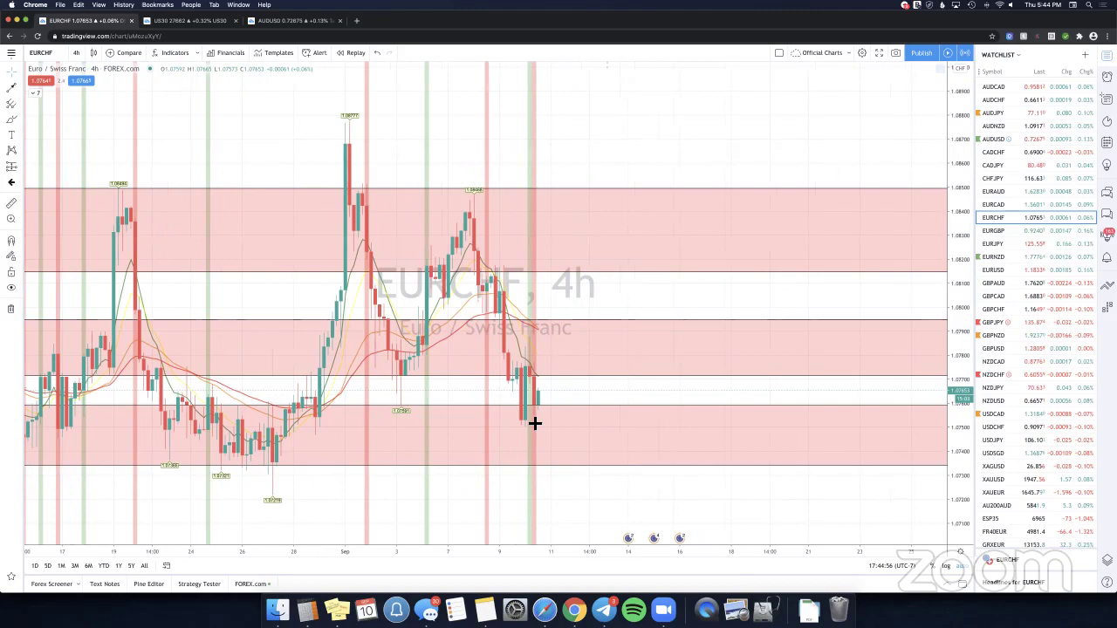
Try a rising arrow from about 1.0751 to about 1.0791 beside the latest EURCHF candles, and delete it.
{"action": "left_click", "coordinate": [589, 331]}
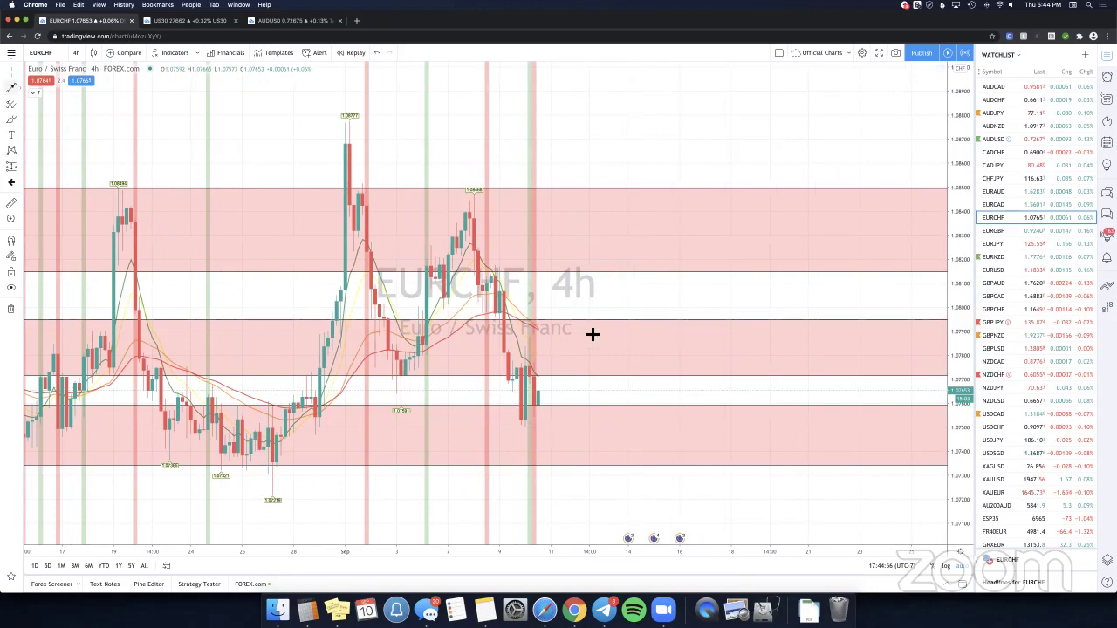
{"action": "left_click", "coordinate": [542, 425]}
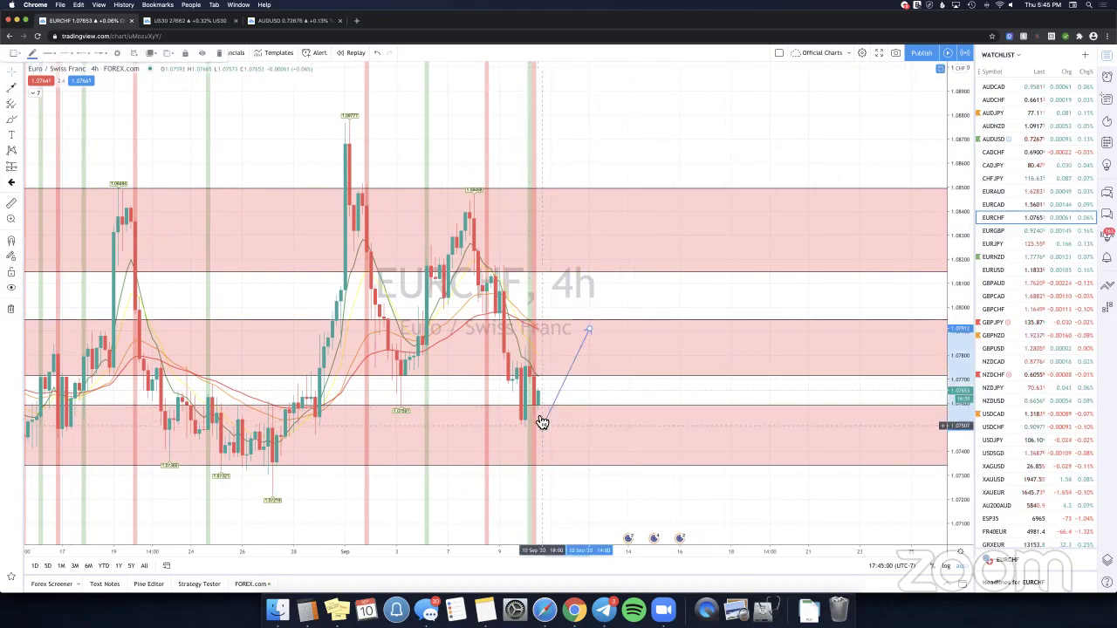
{"action": "key", "text": "Delete"}
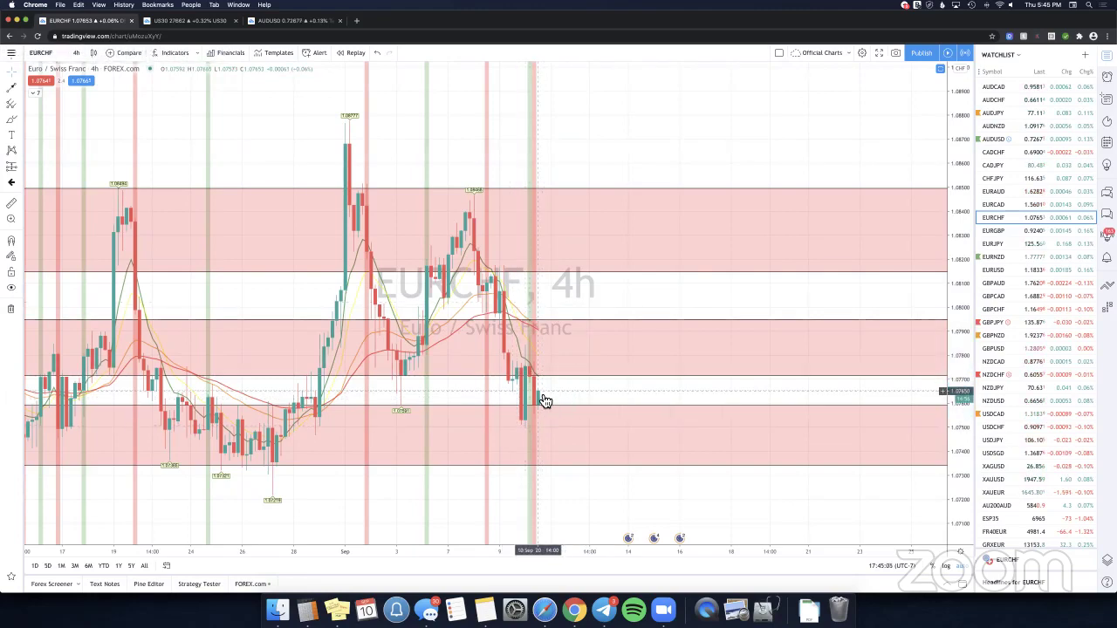
Try a falling arrow from about 1.0777 to about 1.0723 beside the latest EURCHF candles, and delete it.
{"action": "left_click", "coordinate": [11, 88]}
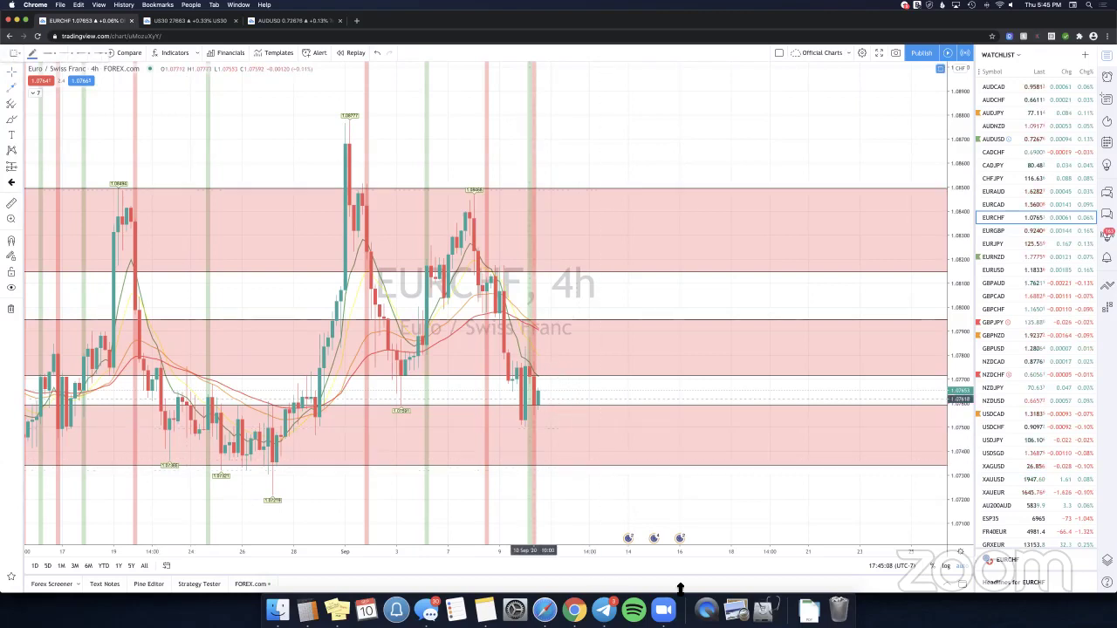
{"action": "left_click", "coordinate": [615, 490]}
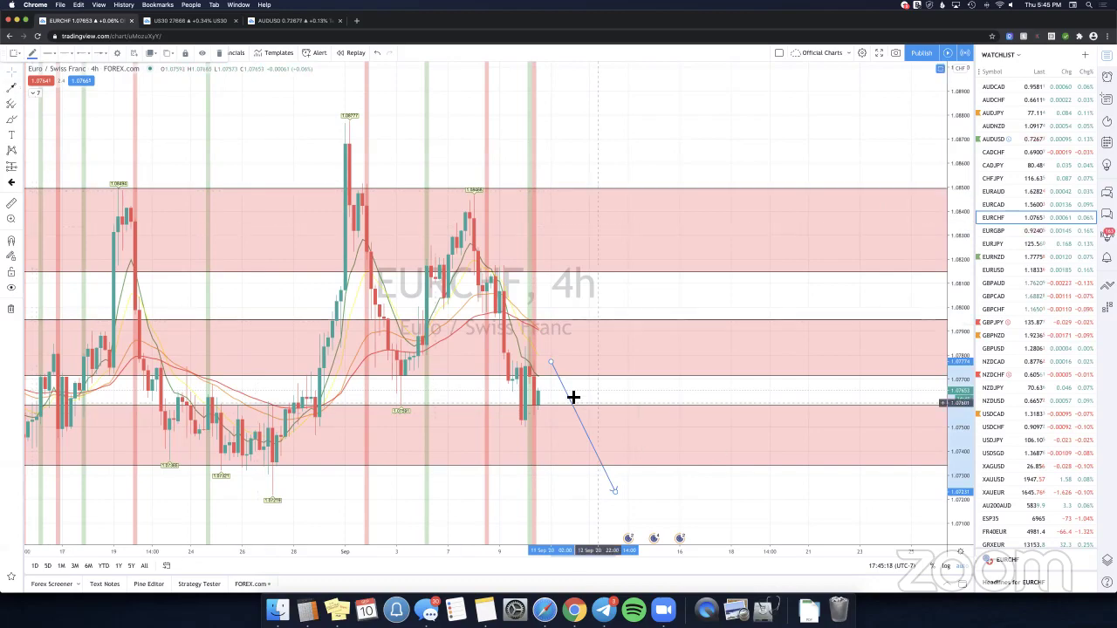
{"action": "key", "text": "Delete"}
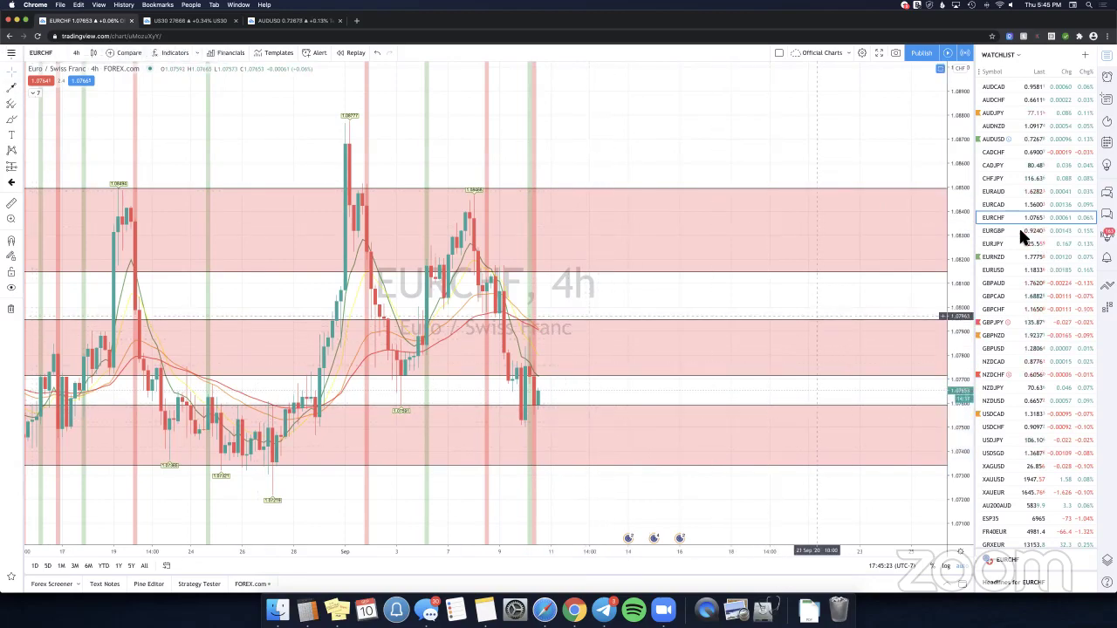
Open the EURGBP 4h chart and show the steep September rally together with the August price swings.
{"action": "key", "text": "Down"}
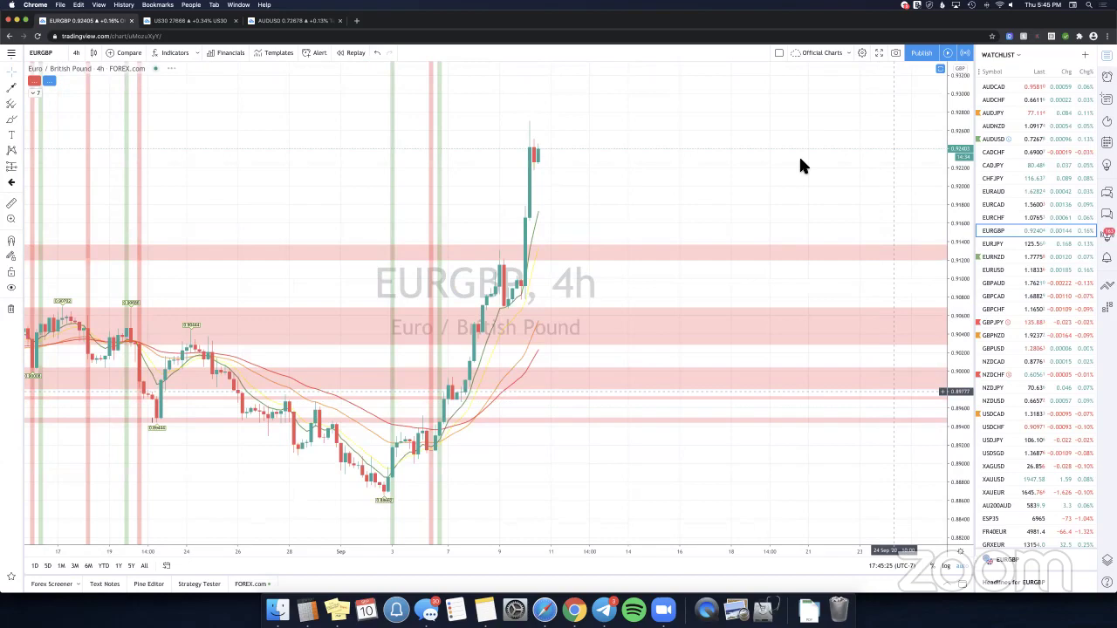
{"action": "scroll", "coordinate": [800, 166], "scroll_direction": "down", "scroll_amount": 1}
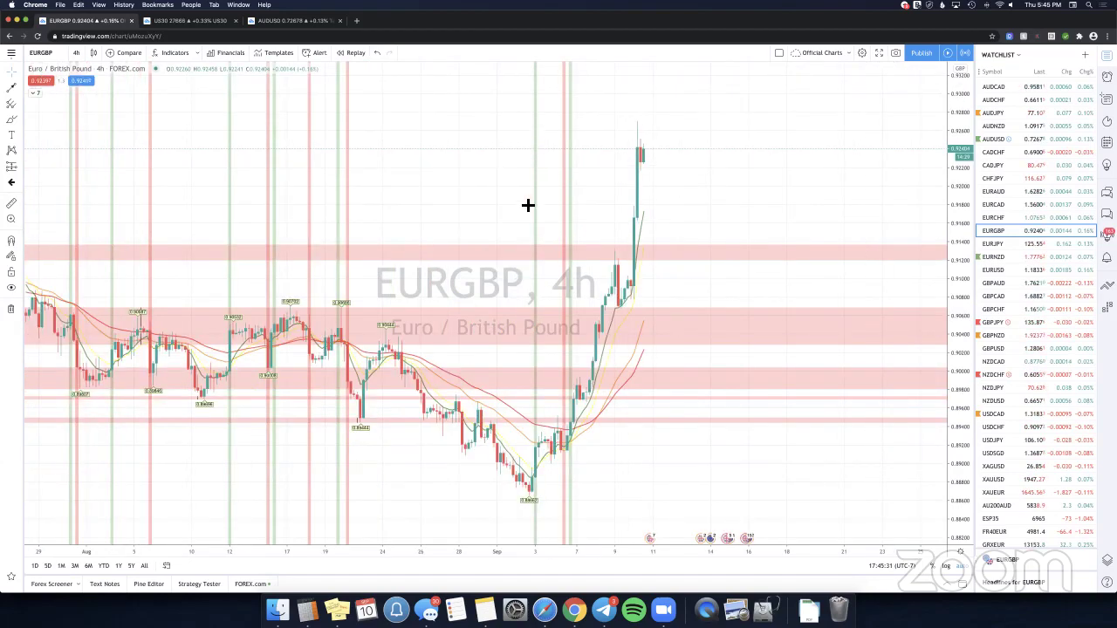
{"action": "left_click_drag", "start_coordinate": [528, 203], "coordinate": [550, 210]}
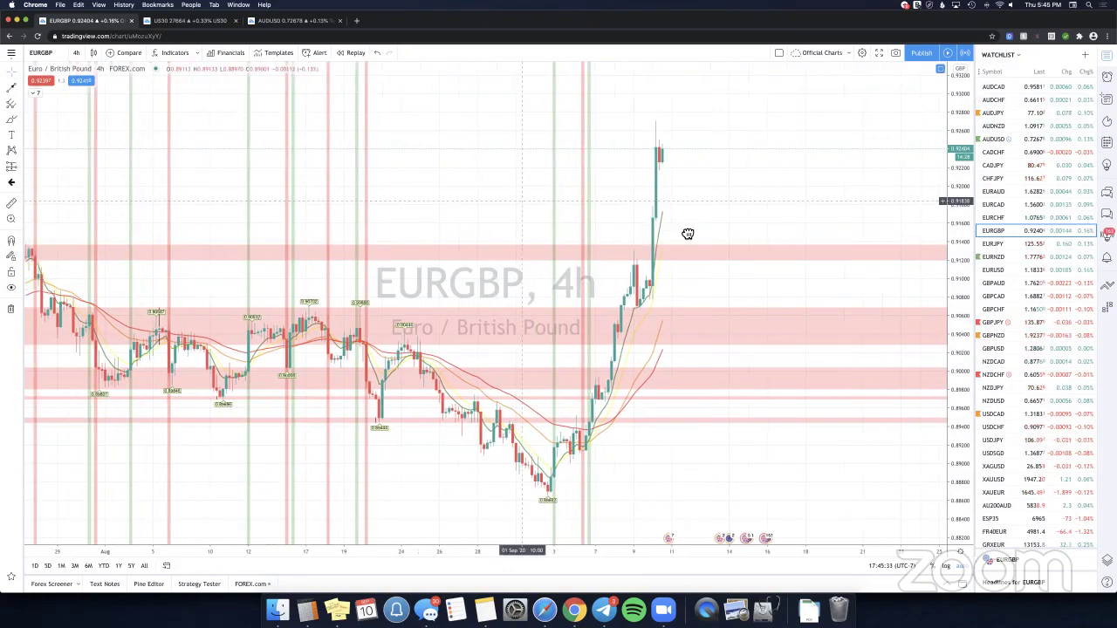
{"action": "scroll", "coordinate": [534, 183], "scroll_direction": "left", "scroll_amount": 5}
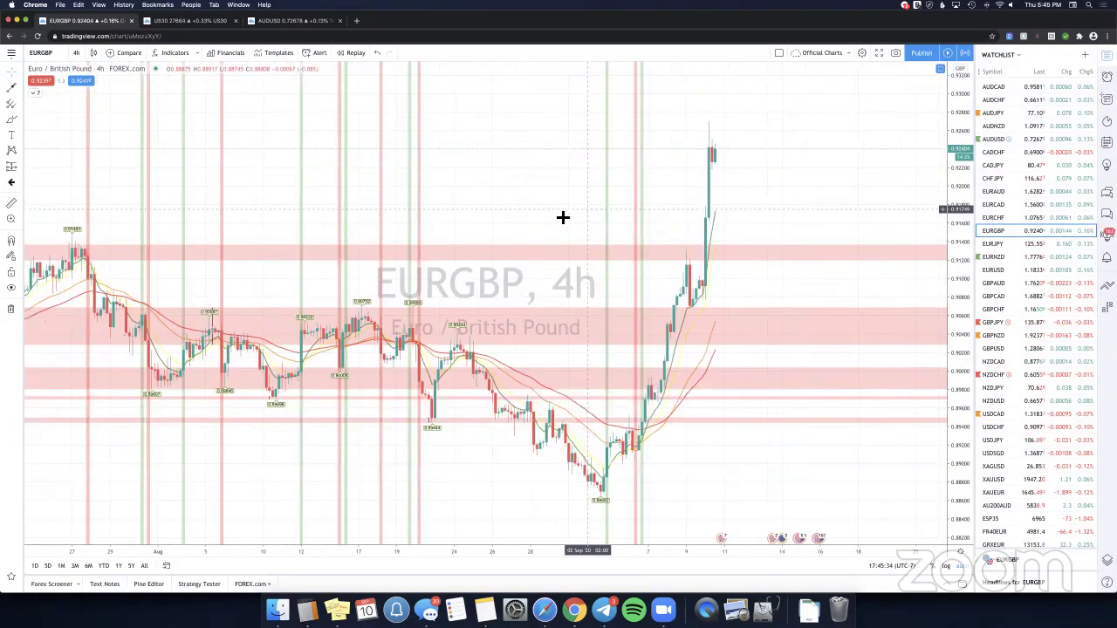
{"action": "scroll", "coordinate": [217, 177], "scroll_direction": "right", "scroll_amount": 10}
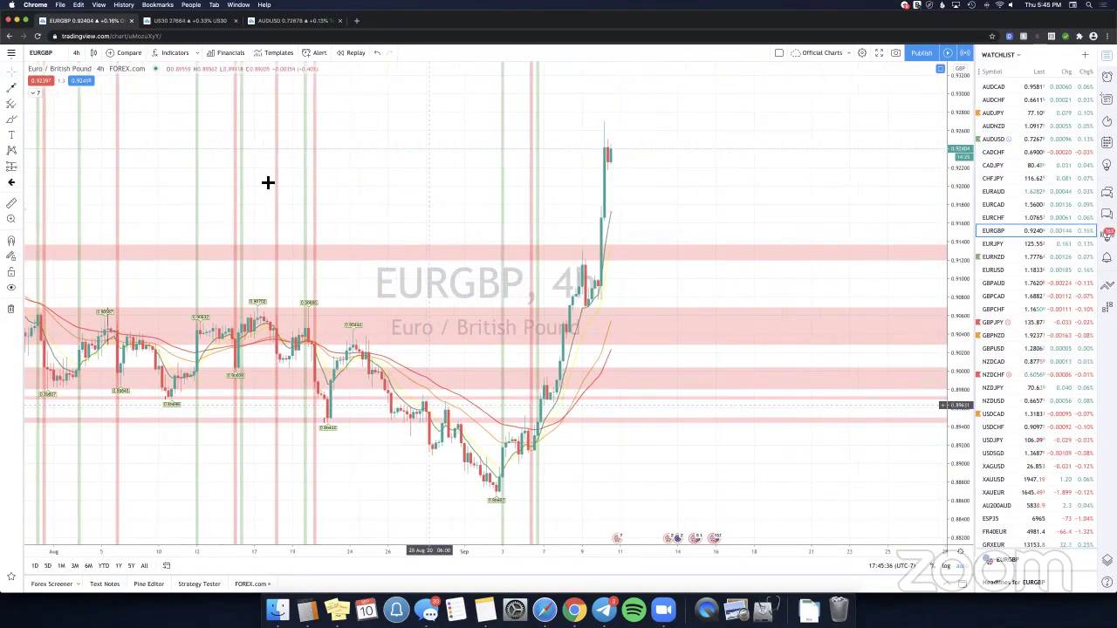
{"action": "scroll", "coordinate": [643, 334], "scroll_direction": "left", "scroll_amount": 4}
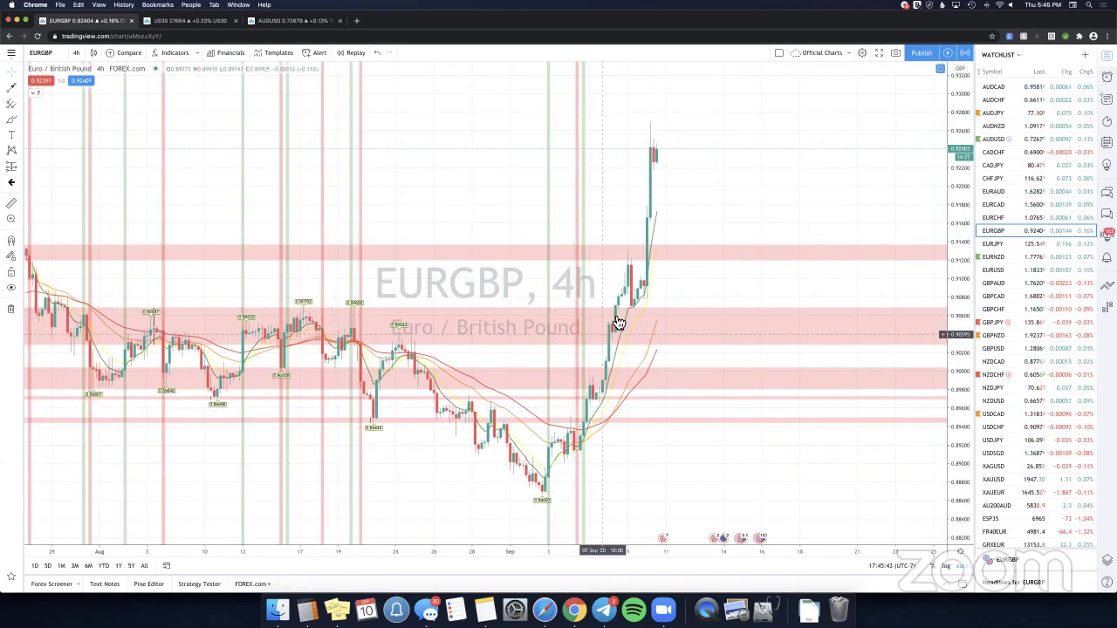
{"action": "scroll", "coordinate": [613, 306], "scroll_direction": "right", "scroll_amount": 2}
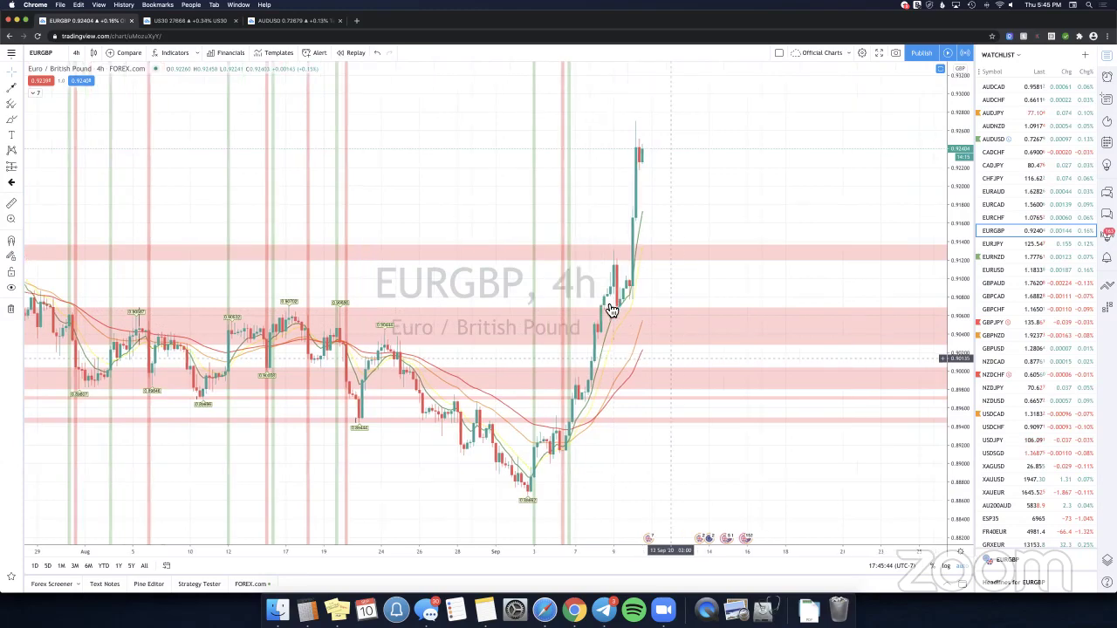
Place a long position with its entry at about 0.9072 on the EURGBP rally, undoing the trial moves of the box.
{"action": "left_click", "coordinate": [20, 167]}
{"action": "left_click", "coordinate": [38, 168]}
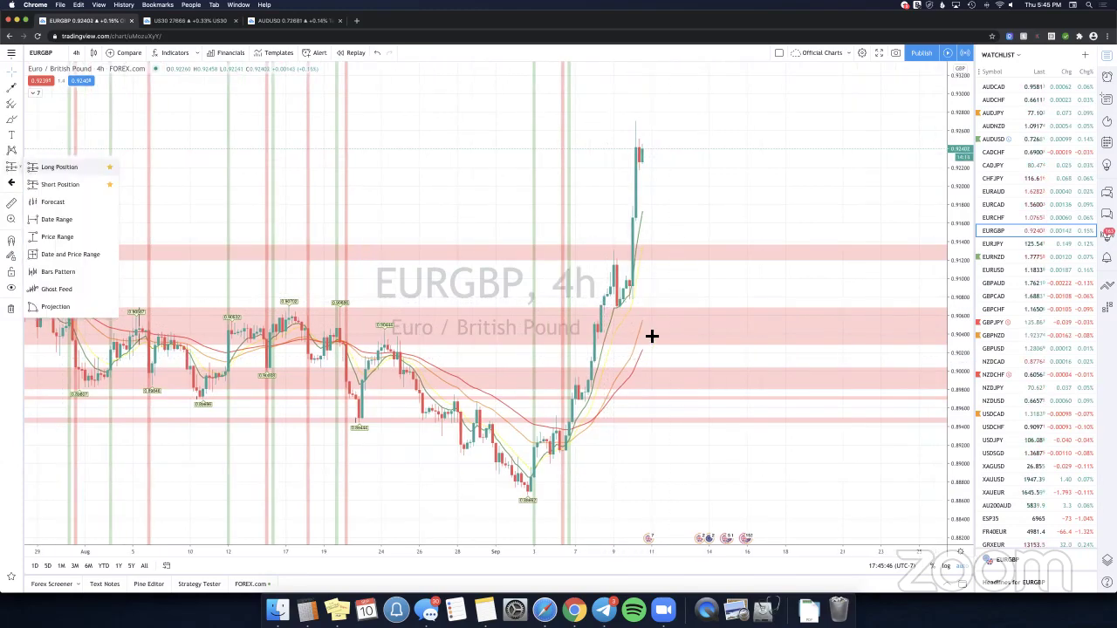
{"action": "left_click", "coordinate": [603, 303]}
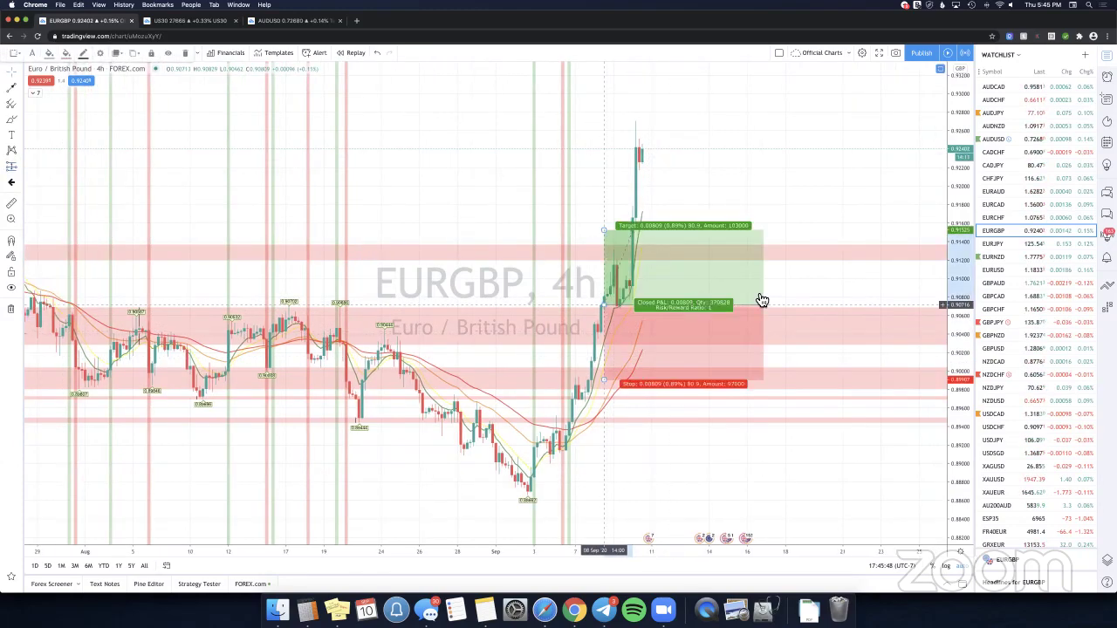
{"action": "left_click_drag", "start_coordinate": [677, 302], "coordinate": [582, 291]}
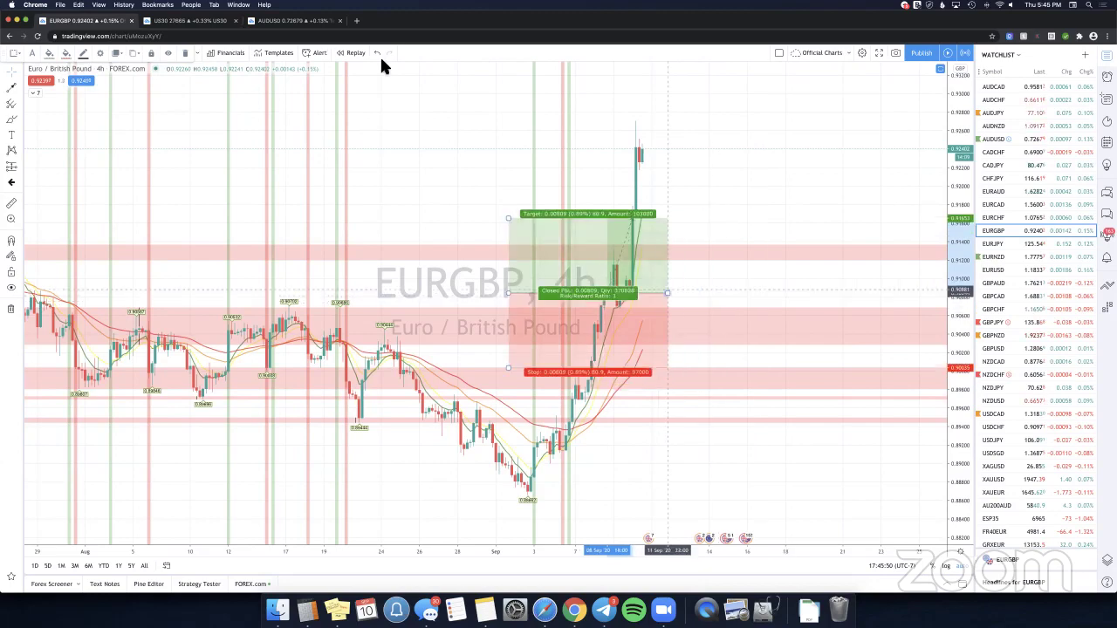
{"action": "left_click", "coordinate": [376, 52]}
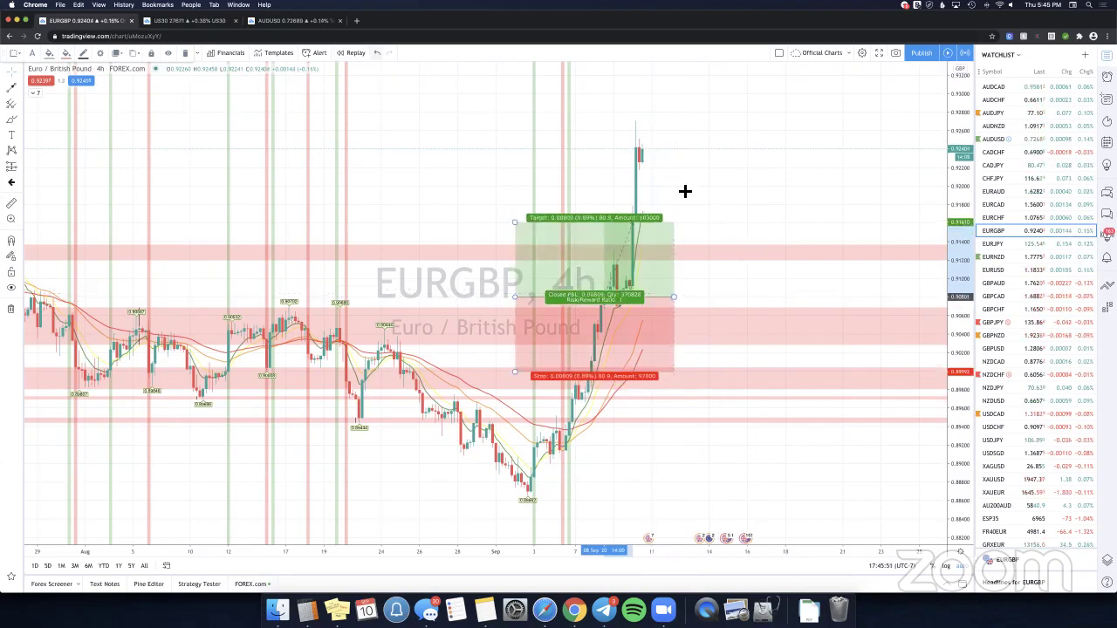
{"action": "left_click", "coordinate": [376, 52]}
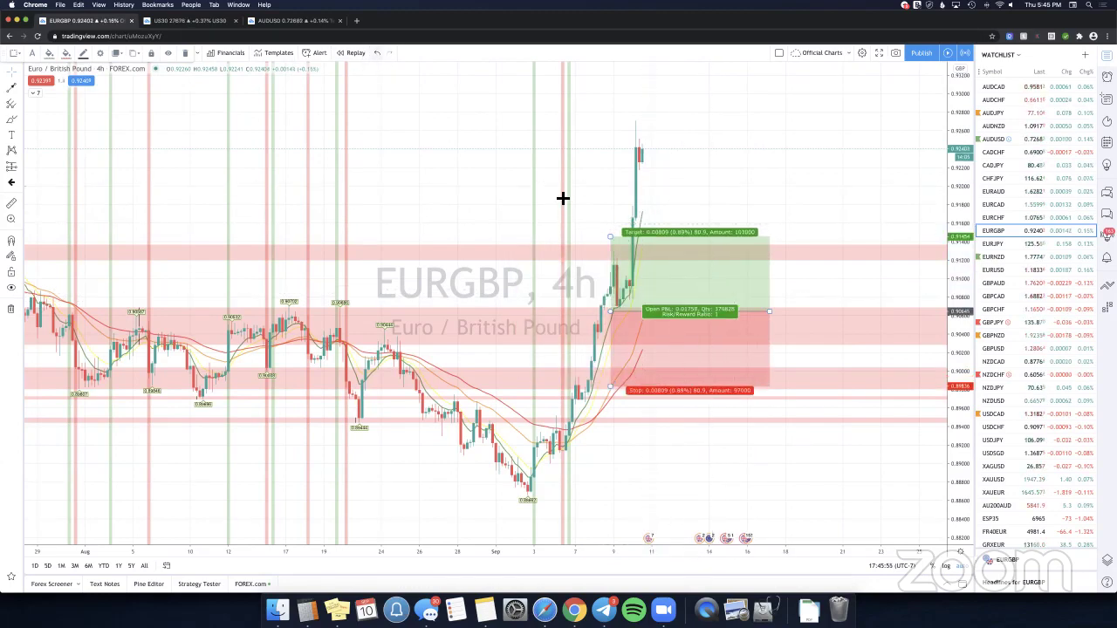
{"action": "left_click", "coordinate": [788, 196]}
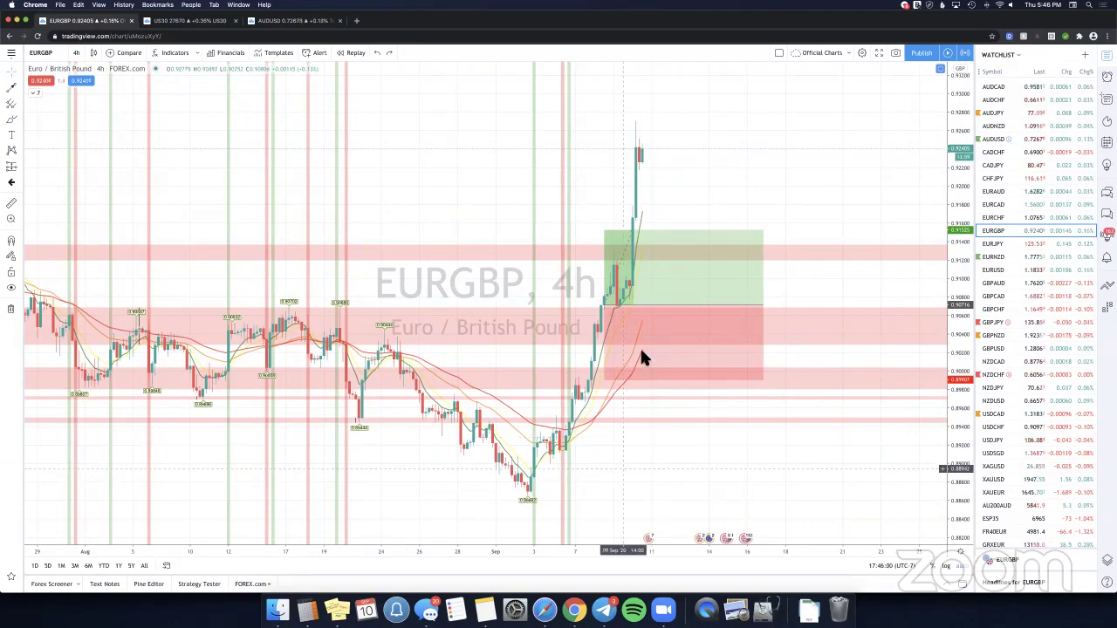
Switch to Telegram, review a contact's chat and the posted EURGBP trade screenshots, and return to the EURGBP chart.
{"action": "left_click", "coordinate": [603, 609]}
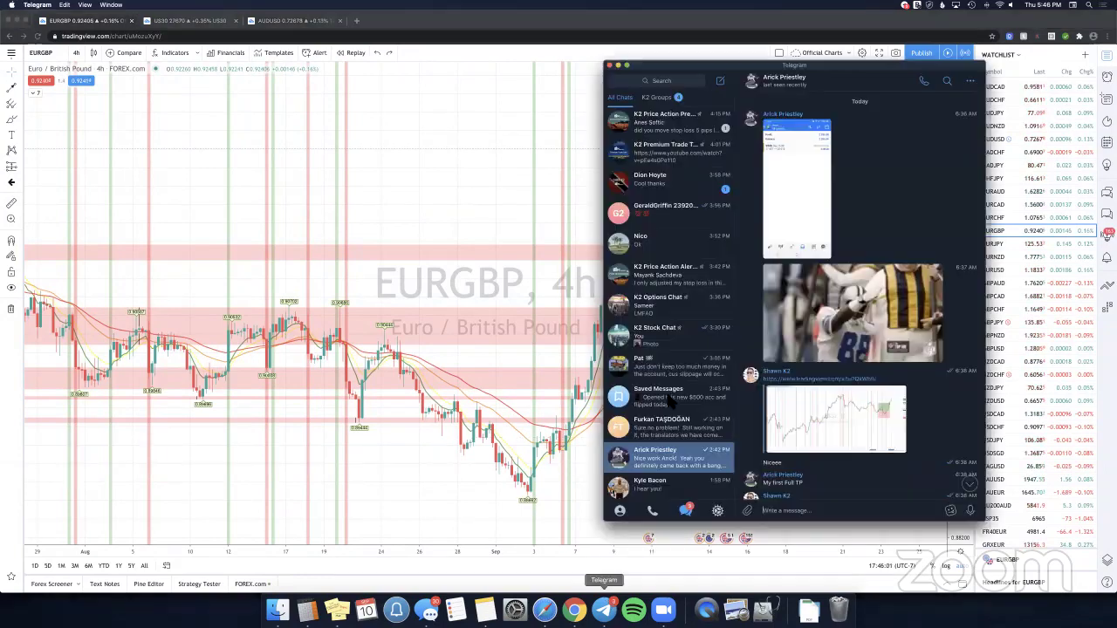
{"action": "left_click", "coordinate": [680, 428]}
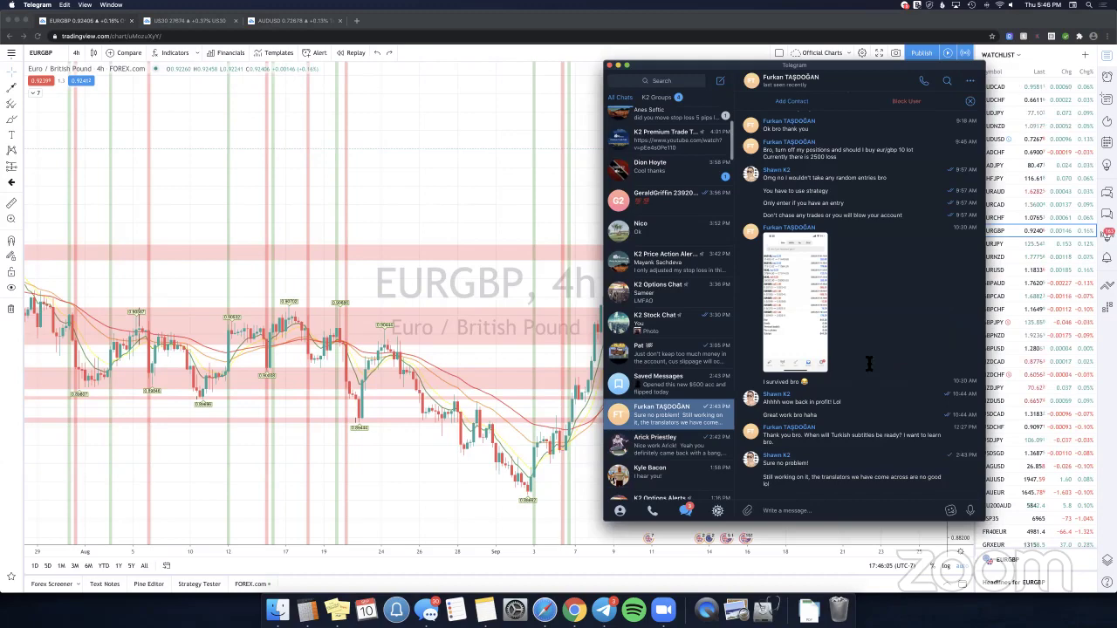
{"action": "scroll", "coordinate": [855, 307], "scroll_direction": "up", "scroll_amount": 5}
{"action": "scroll", "coordinate": [898, 341], "scroll_direction": "up", "scroll_amount": 2}
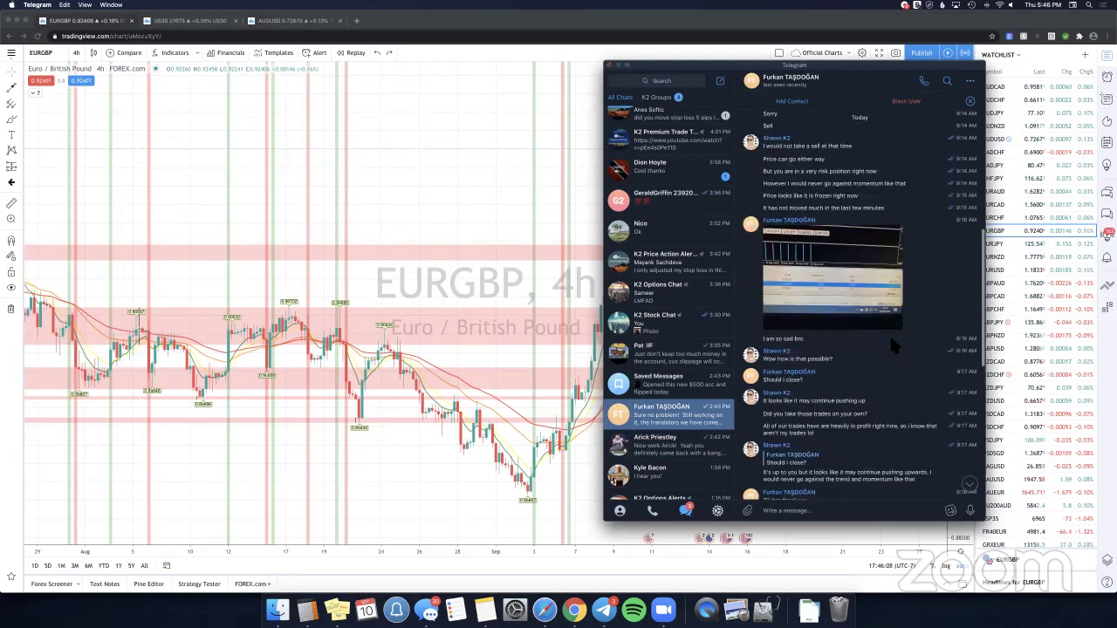
{"action": "left_click", "coordinate": [845, 316]}
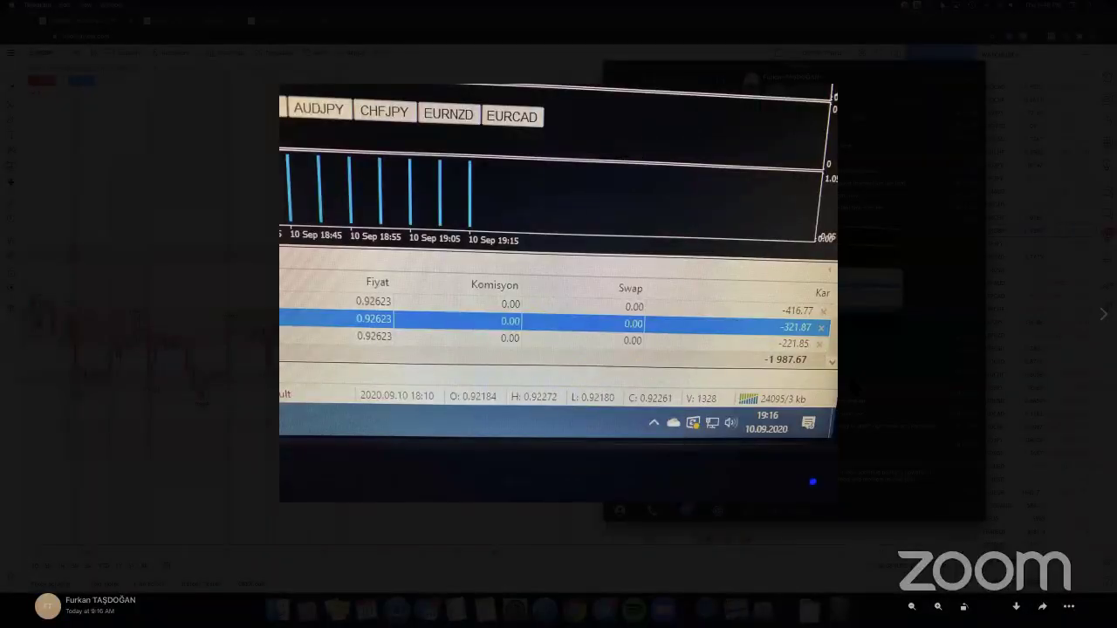
{"action": "left_click", "coordinate": [797, 328]}
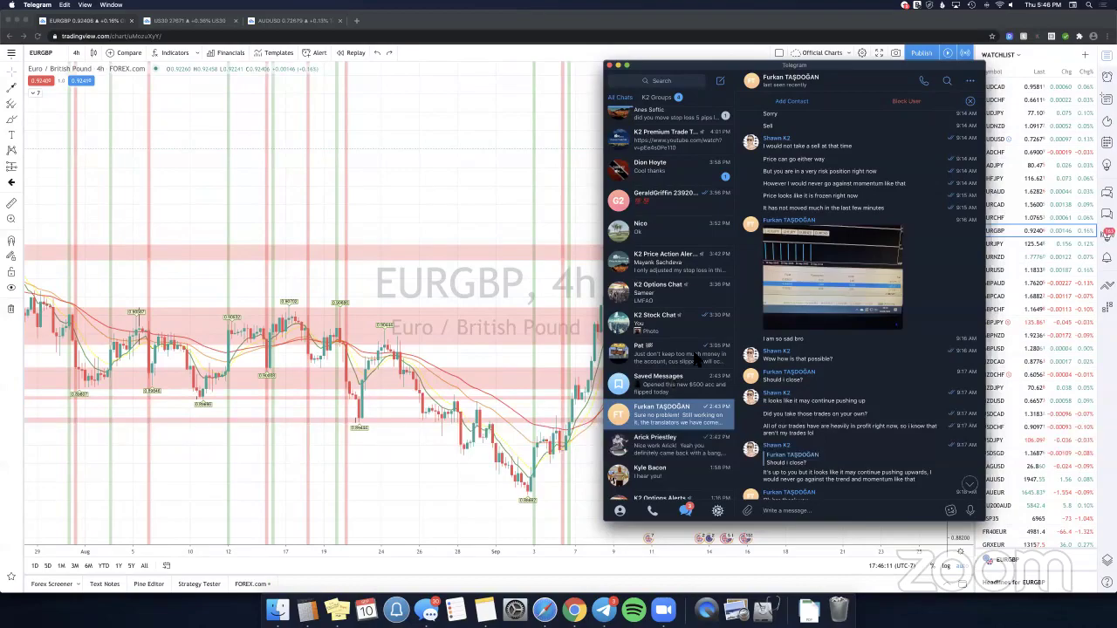
{"action": "left_click", "coordinate": [644, 384]}
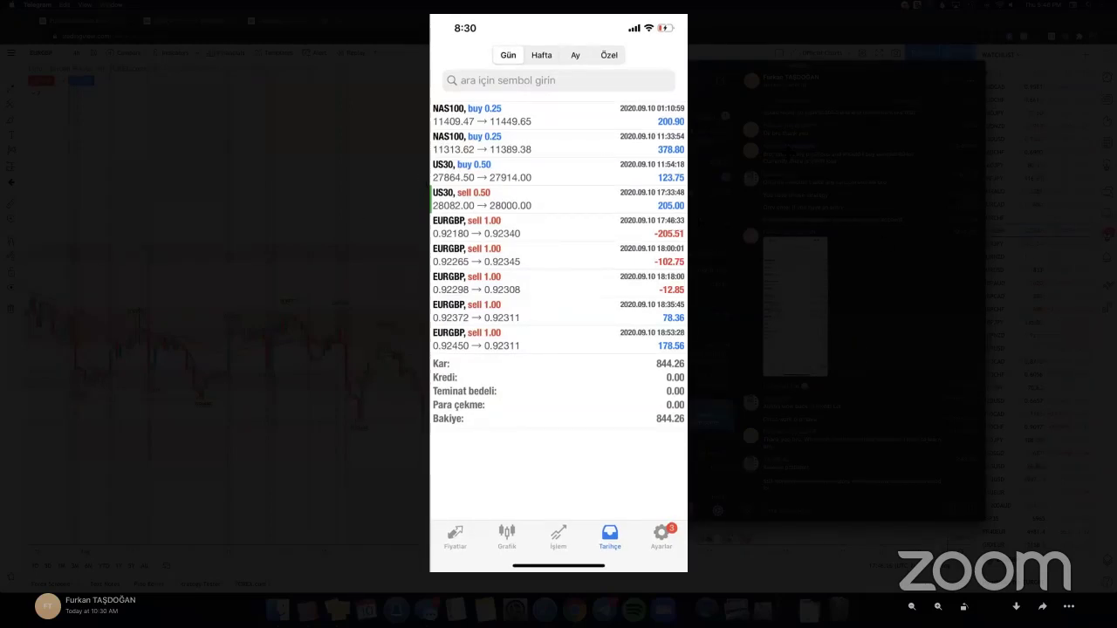
{"action": "left_click", "coordinate": [789, 151]}
{"action": "left_click", "coordinate": [579, 162]}
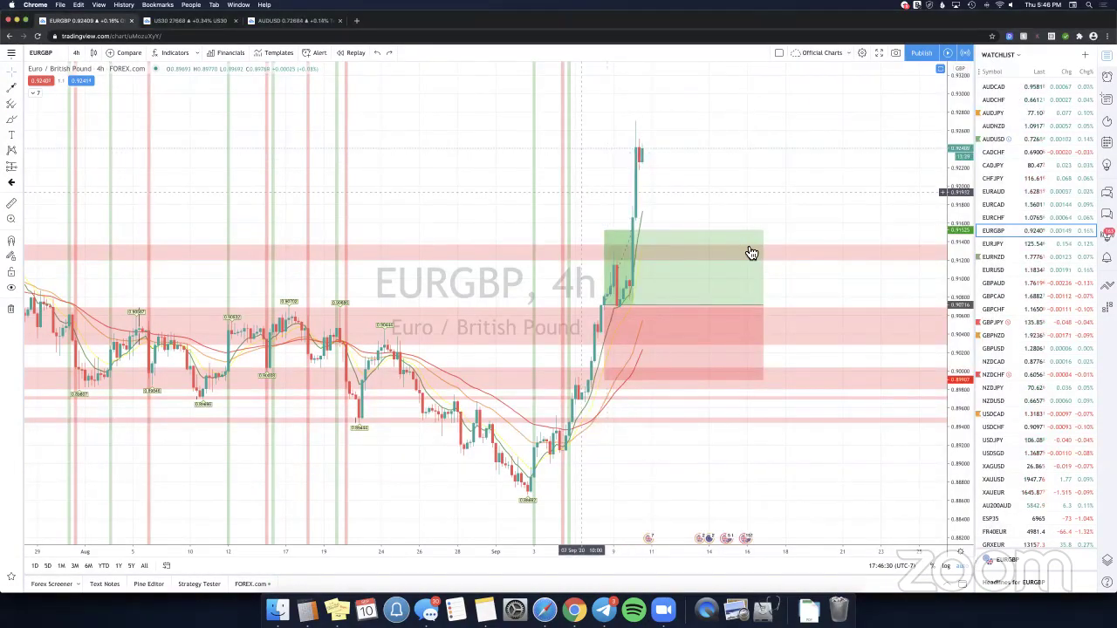
Narrow the EURGBP long position so its box ends close to the latest candles.
{"action": "left_click", "coordinate": [742, 250]}
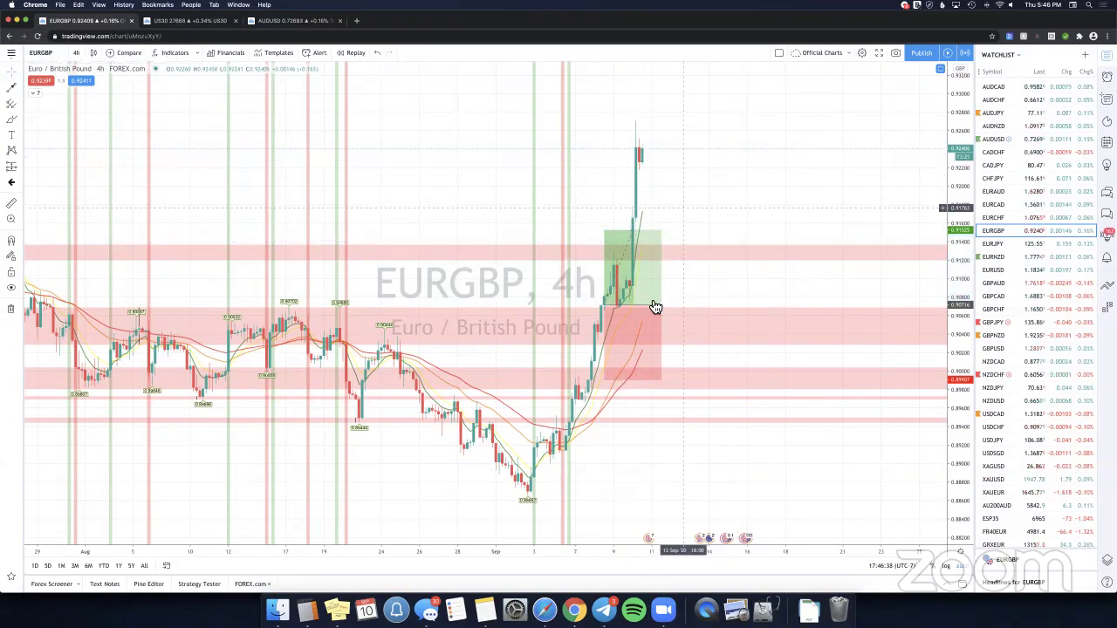
{"action": "left_click_drag", "start_coordinate": [661, 306], "coordinate": [631, 305]}
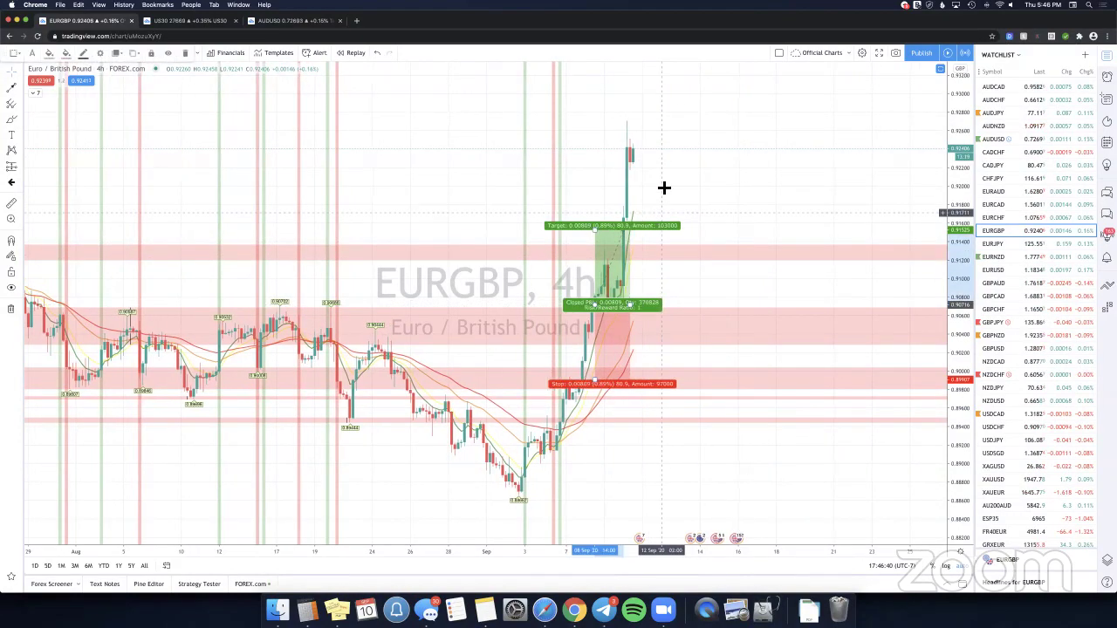
{"action": "left_click", "coordinate": [663, 188]}
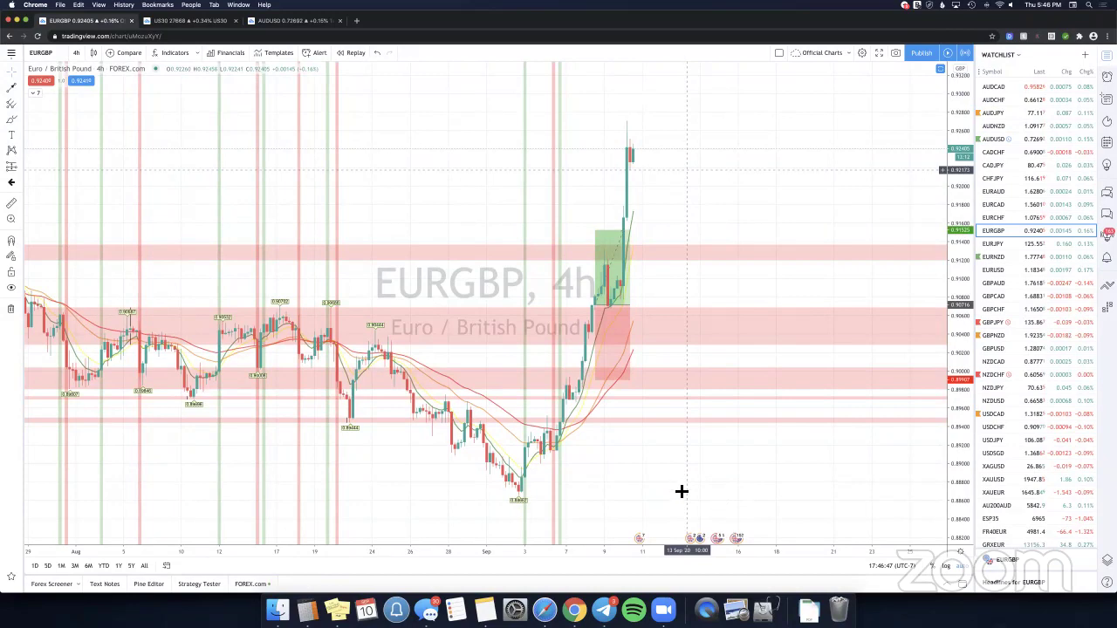
{"action": "left_click", "coordinate": [643, 308]}
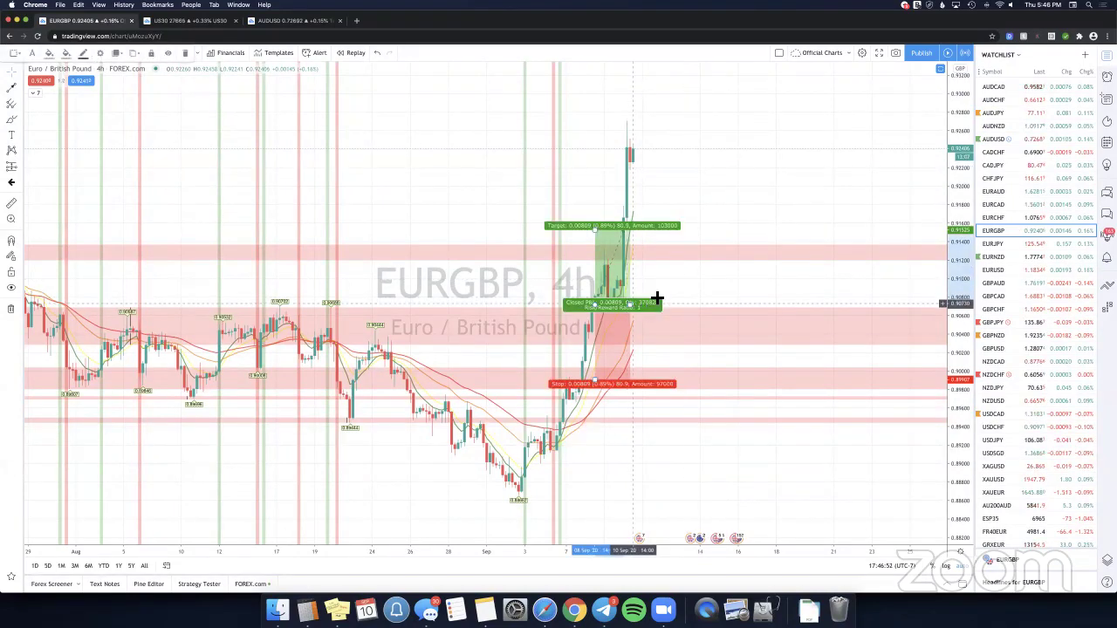
{"action": "left_click", "coordinate": [776, 288]}
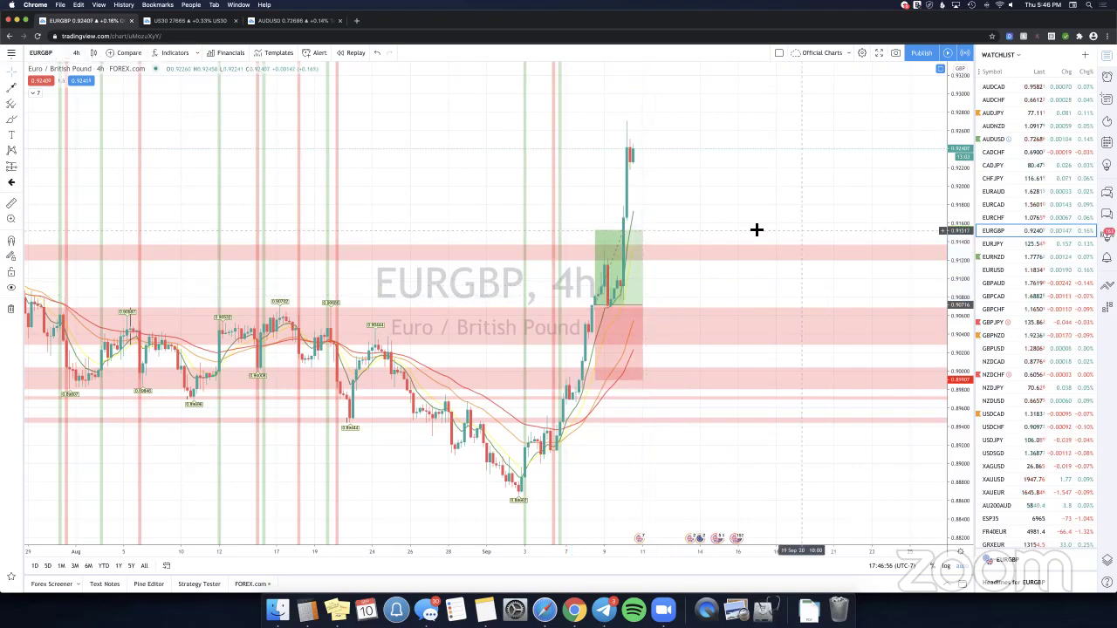
Remove the long position and sketch a short falling arrow from about 0.9275 to about 0.9200 beside the latest EURGBP candles.
{"action": "scroll", "coordinate": [680, 236], "scroll_direction": "down", "scroll_amount": 2}
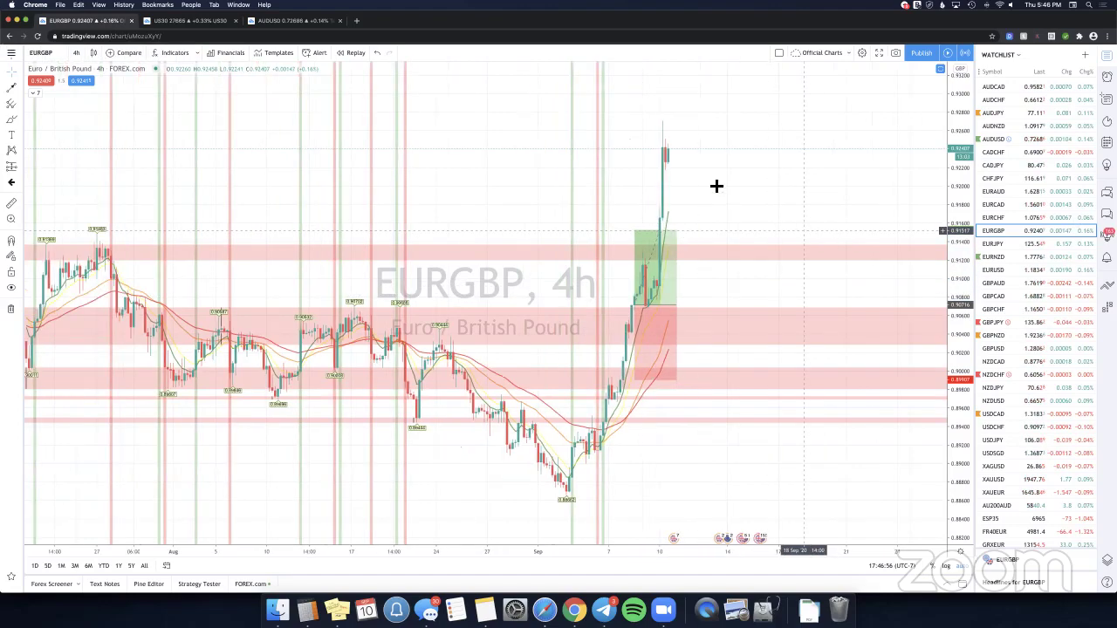
{"action": "left_click", "coordinate": [13, 88]}
{"action": "left_click", "coordinate": [670, 233]}
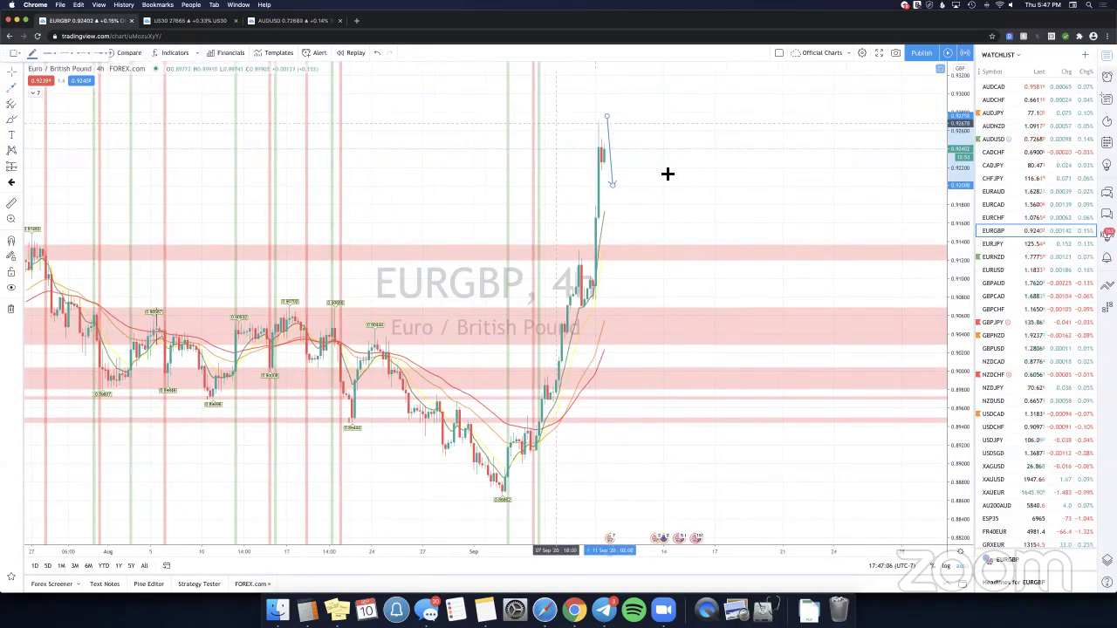
Try a rising arrow from about 0.9200 to about 0.9320 ahead of the EURGBP falling arrow, and delete it.
{"action": "left_click", "coordinate": [650, 187]}
{"action": "left_click", "coordinate": [687, 75]}
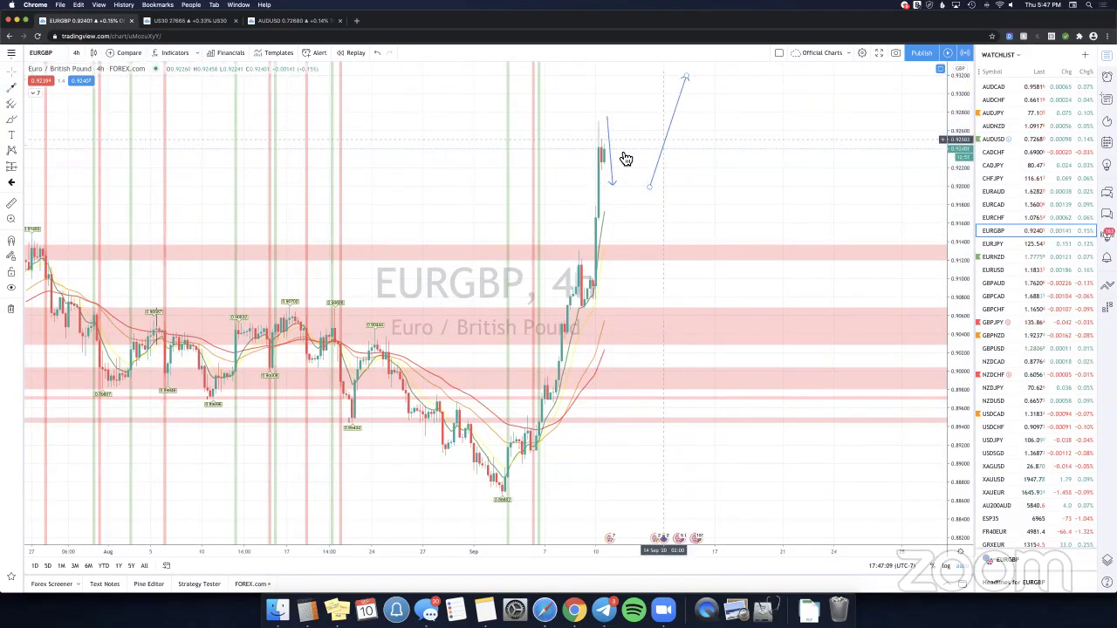
{"action": "key", "text": "BackSpace"}
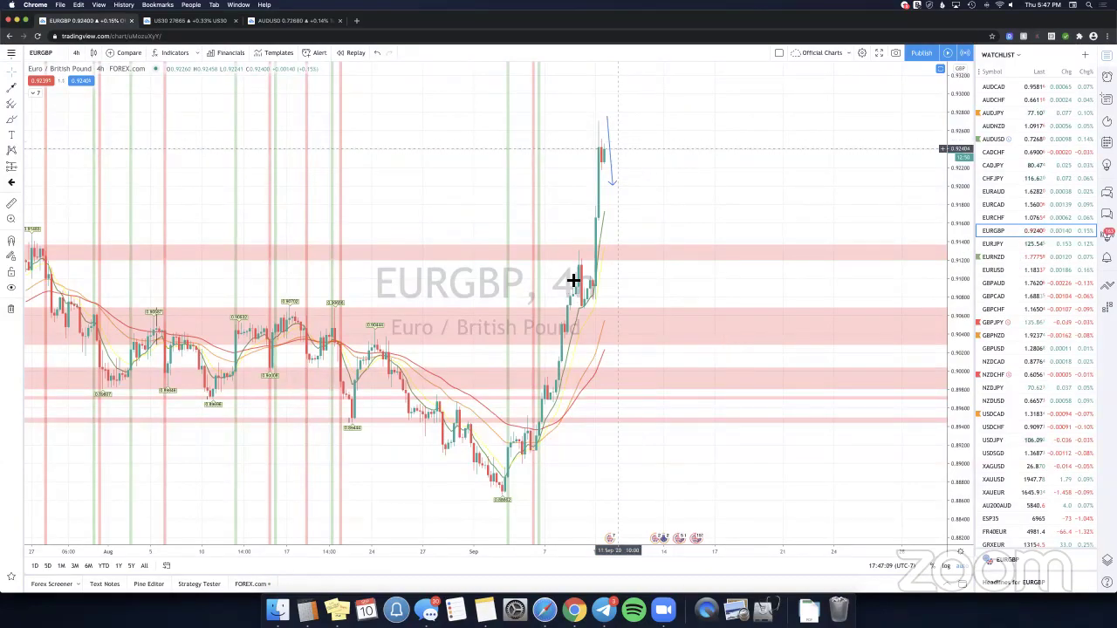
Open the EURJPY chart and sketch a short falling arrow from about 125.35 to about 125.03 beside the latest candles.
{"action": "key", "text": "Down"}
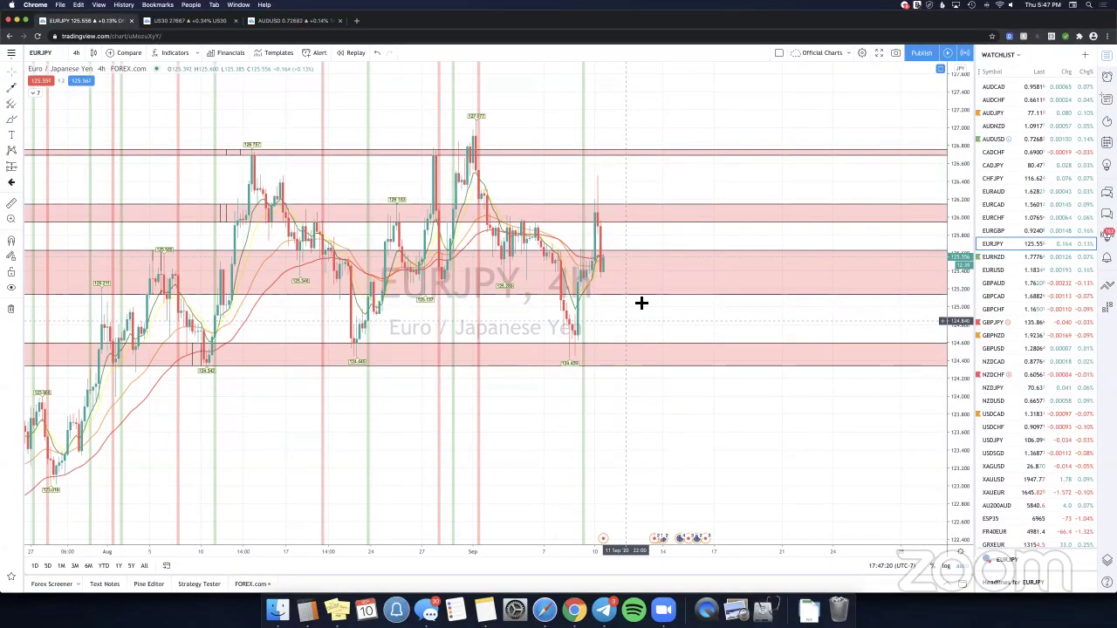
{"action": "left_click_drag", "start_coordinate": [618, 268], "coordinate": [598, 269]}
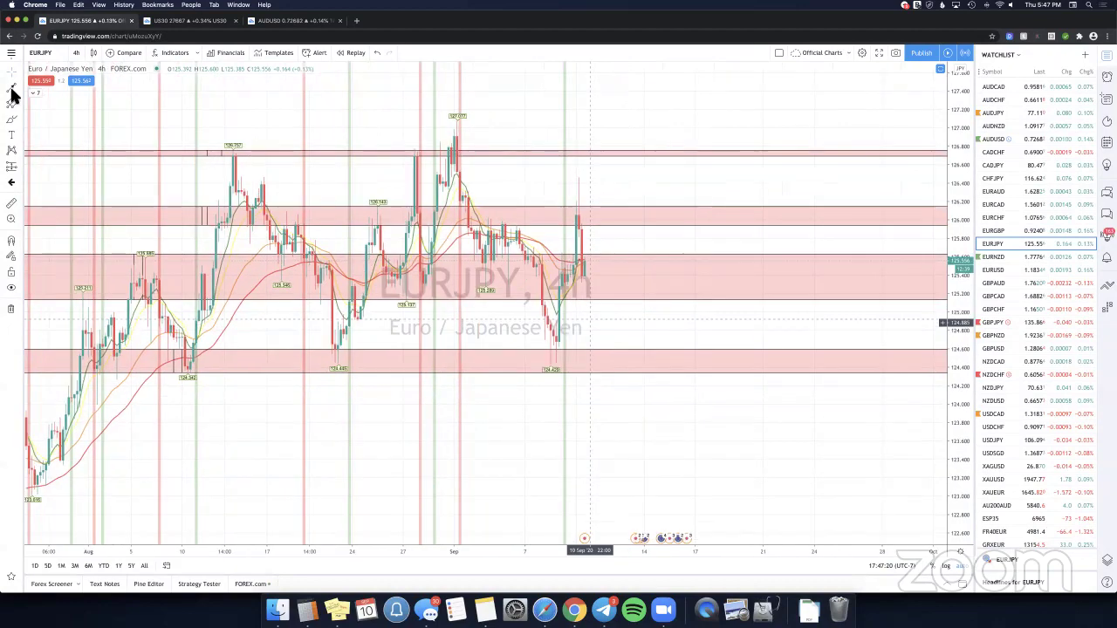
{"action": "left_click", "coordinate": [11, 87]}
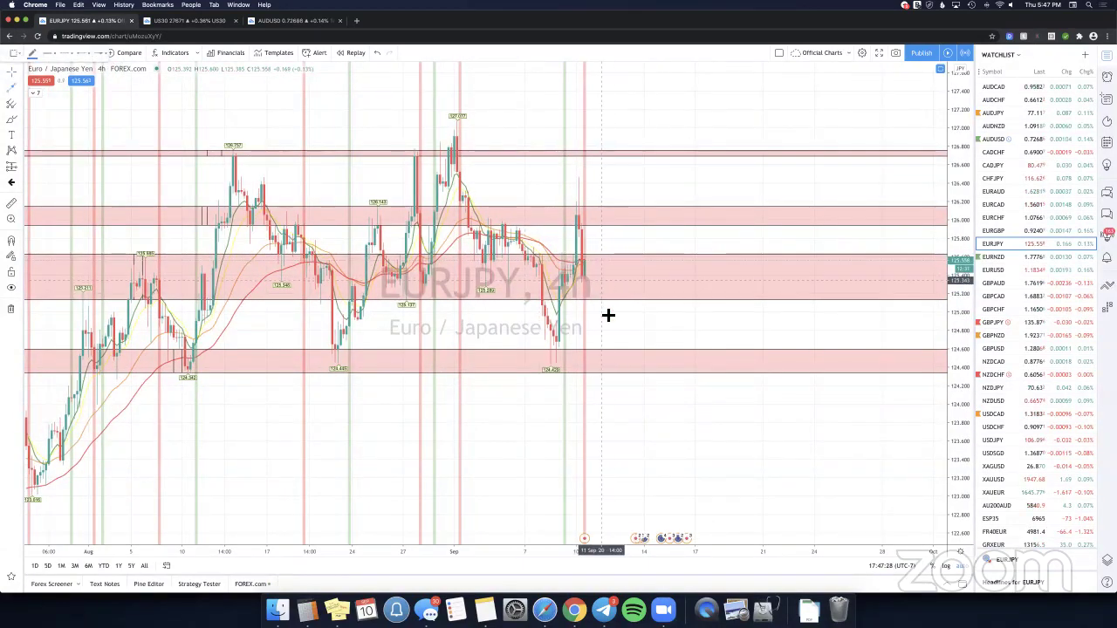
{"action": "left_click", "coordinate": [596, 278]}
{"action": "left_click", "coordinate": [605, 310]}
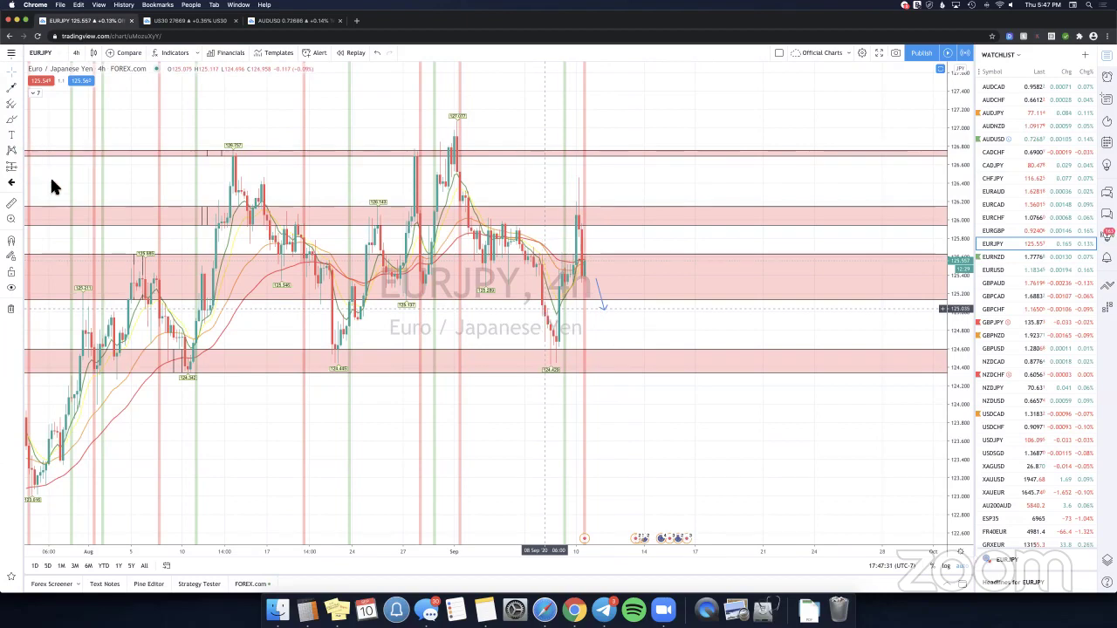
Try a EURJPY short position with entry at about 125.08 and target at about 124.48, and remove it along with the falling arrow.
{"action": "left_click", "coordinate": [550, 305]}
{"action": "left_click_drag", "start_coordinate": [550, 382], "coordinate": [551, 363]}
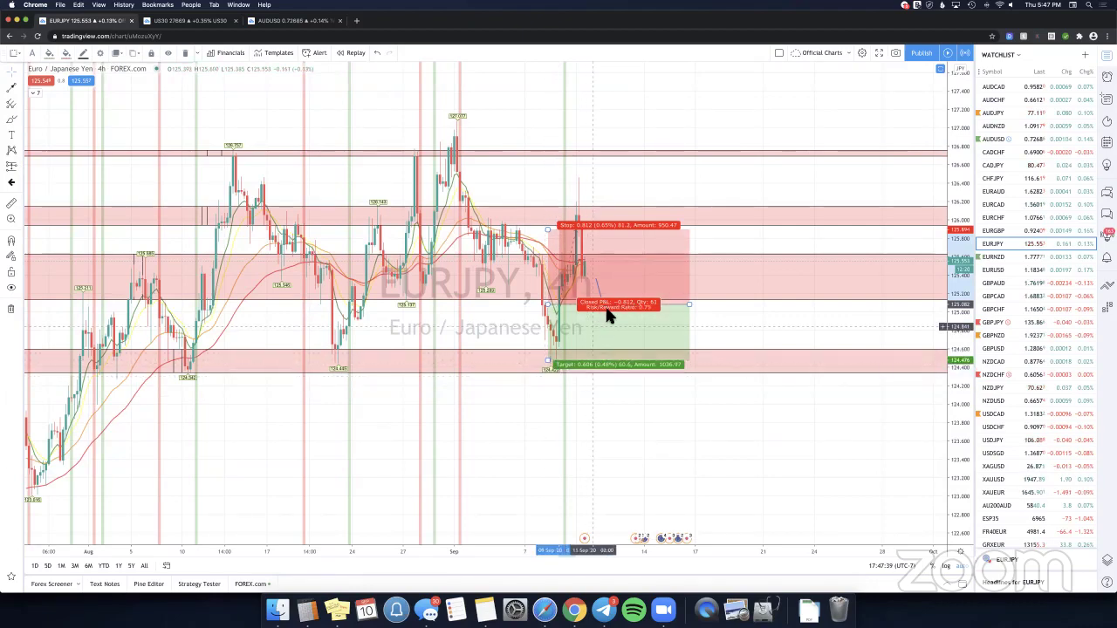
{"action": "key", "text": "Delete"}
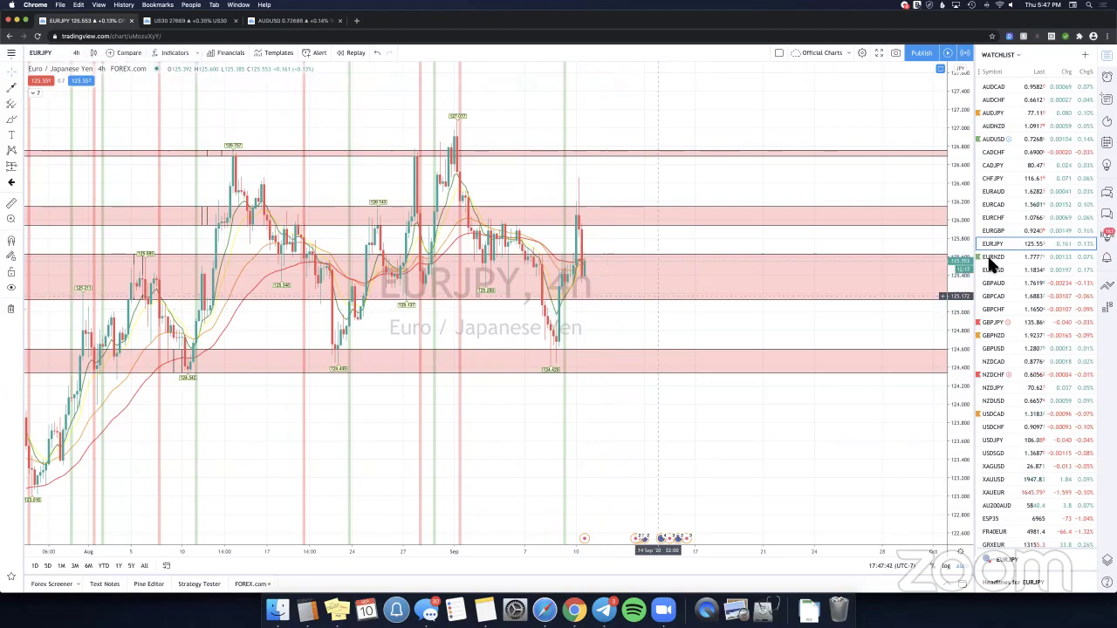
Review the EURNZD chart with its long position, and examine the latest candles and zones on EURUSD.
{"action": "key", "text": "Down"}
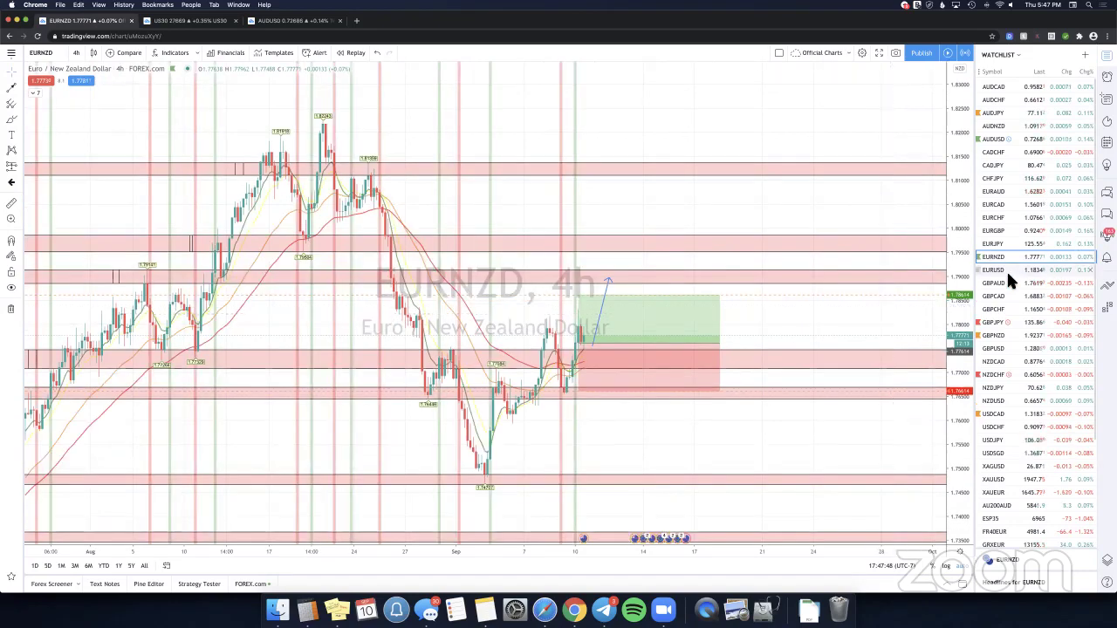
{"action": "left_click", "coordinate": [1002, 272]}
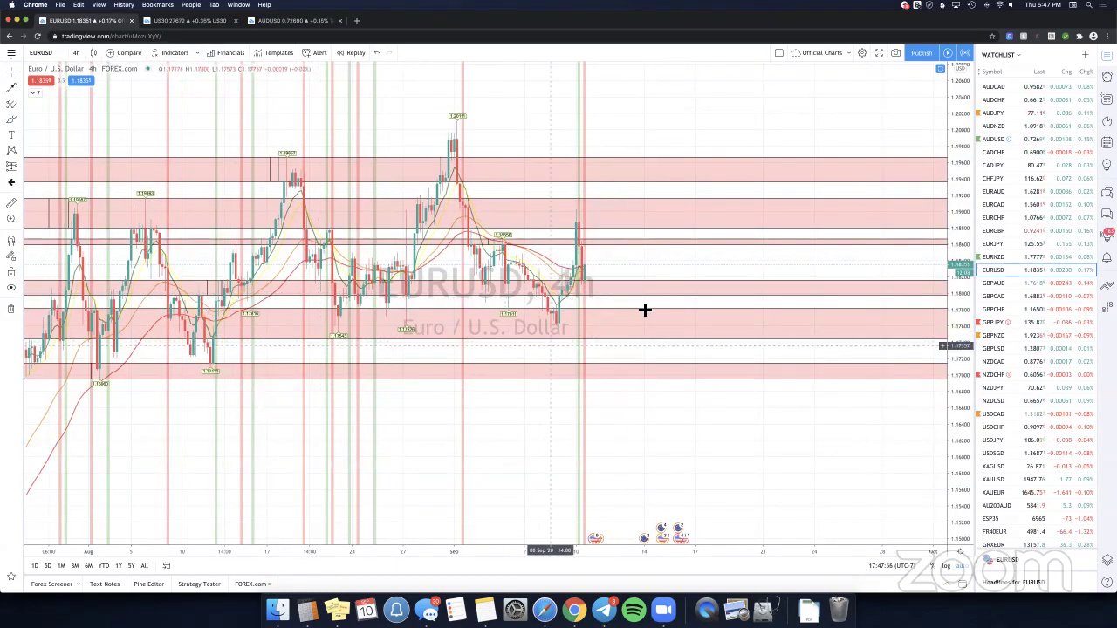
{"action": "scroll", "coordinate": [715, 338], "scroll_direction": "up", "scroll_amount": 1}
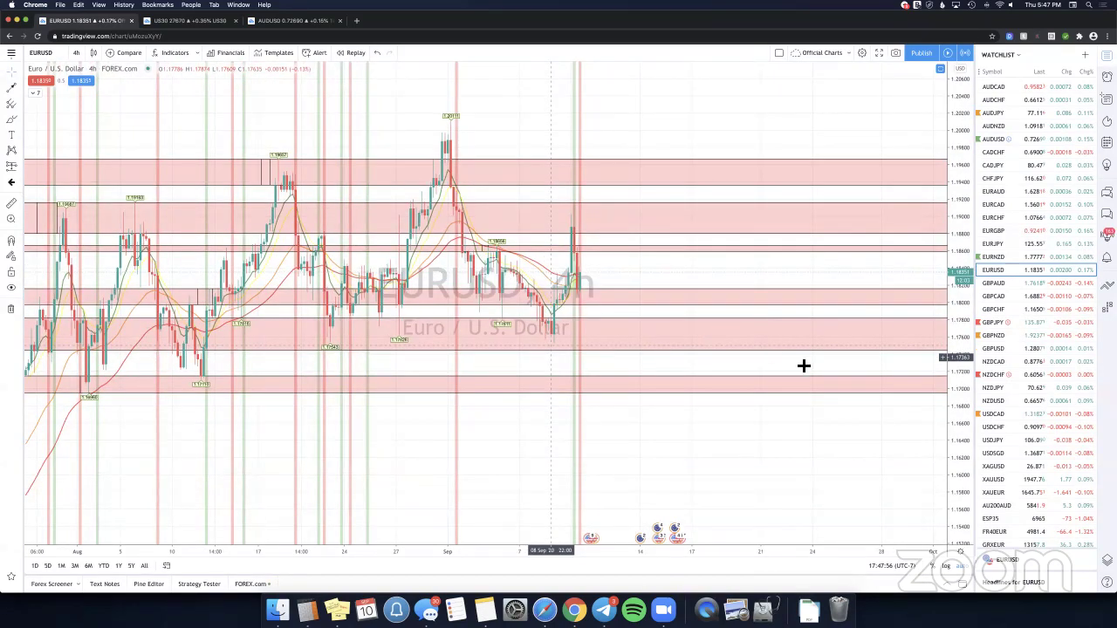
{"action": "scroll", "coordinate": [803, 366], "scroll_direction": "up", "scroll_amount": 1}
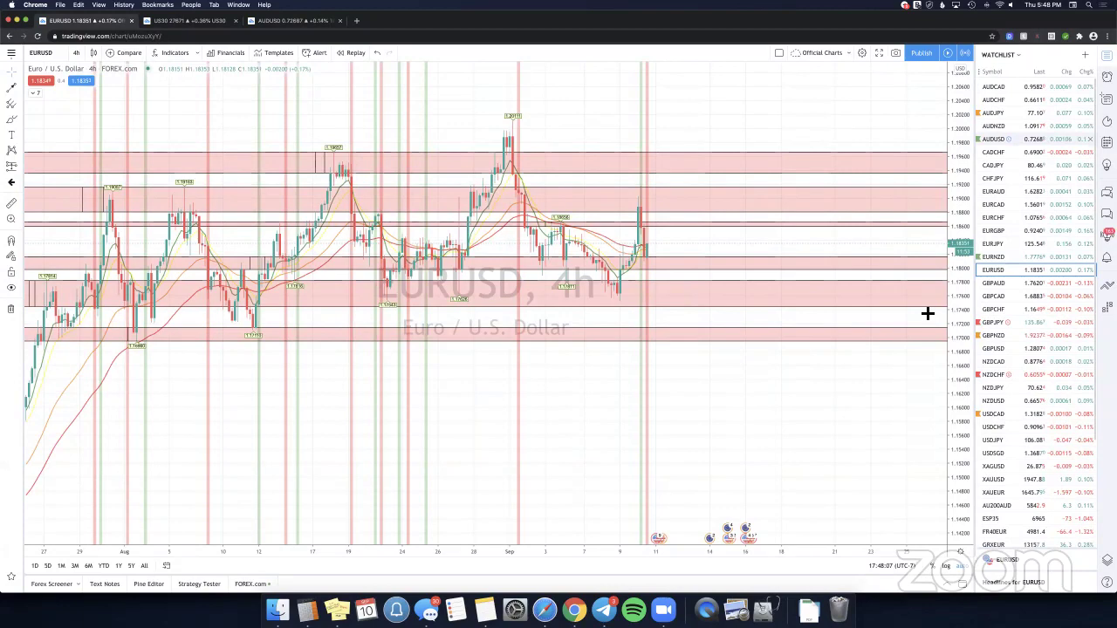
Go through GBPCAD to the GBPAUD chart and sketch a rising arrow from about 1.7601 to about 1.7756 at the latest candles.
{"action": "left_click", "coordinate": [1015, 293]}
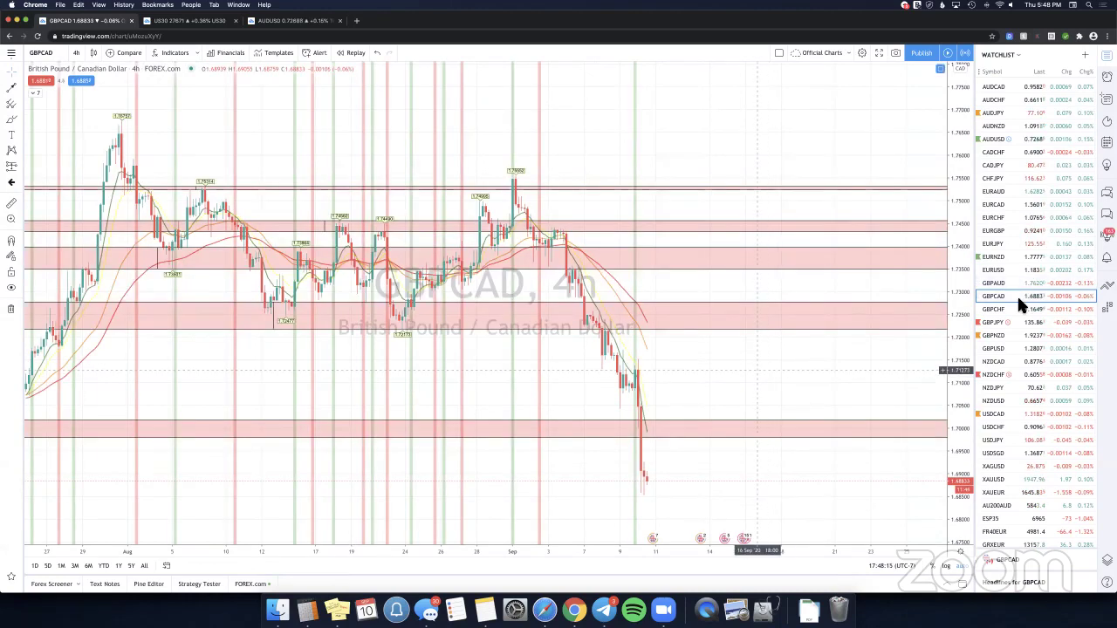
{"action": "key", "text": "Up"}
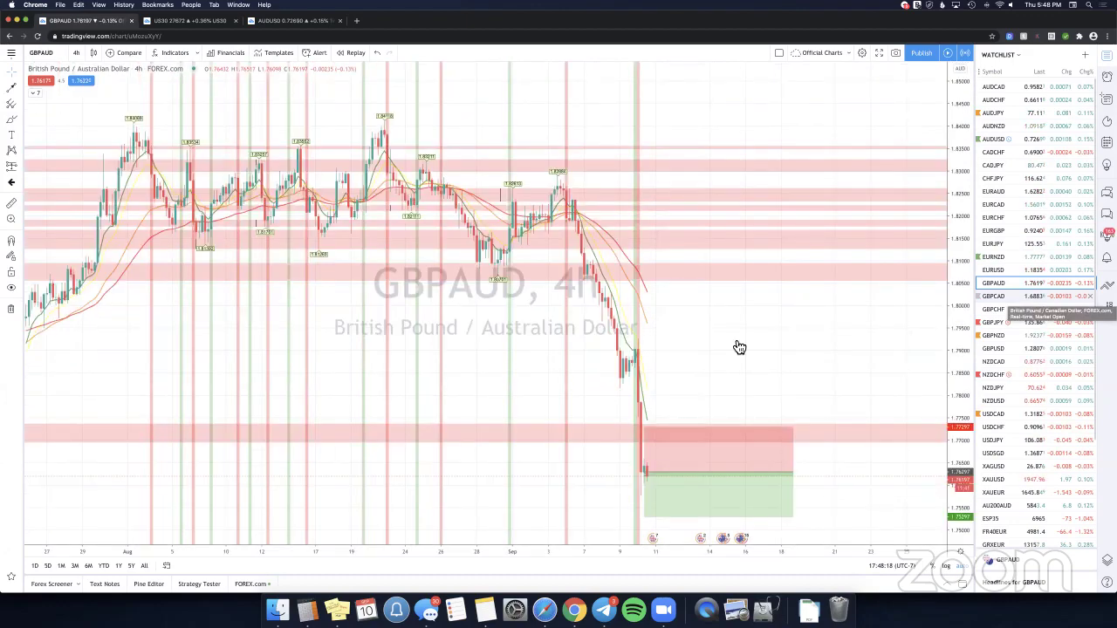
{"action": "scroll", "coordinate": [698, 393], "scroll_direction": "up", "scroll_amount": 2}
{"action": "scroll", "coordinate": [629, 472], "scroll_direction": "up", "scroll_amount": 2}
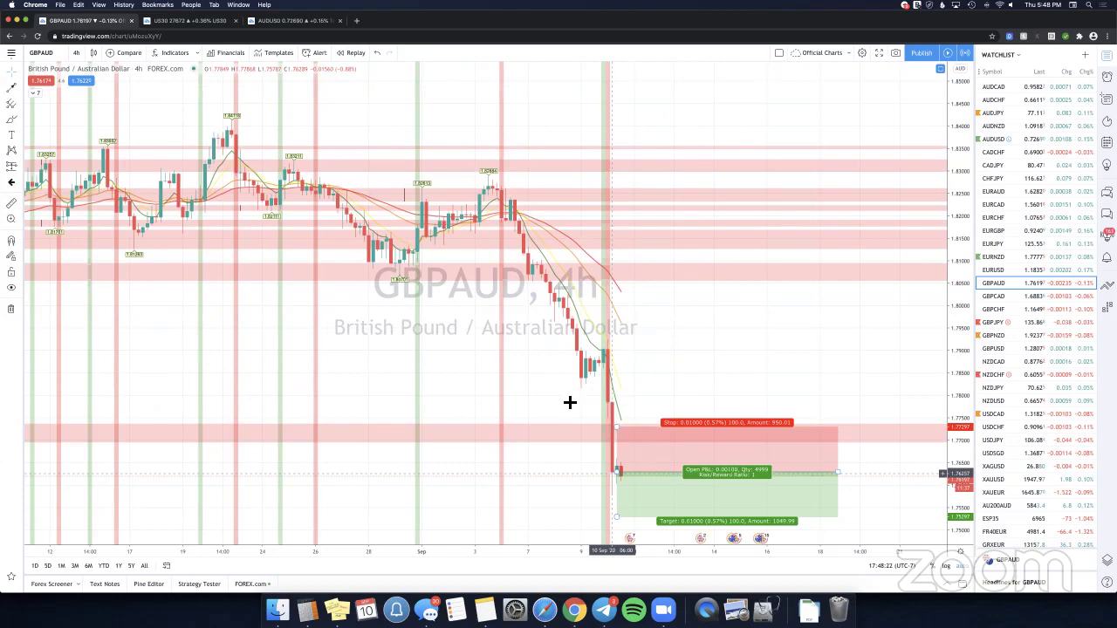
{"action": "left_click", "coordinate": [10, 91]}
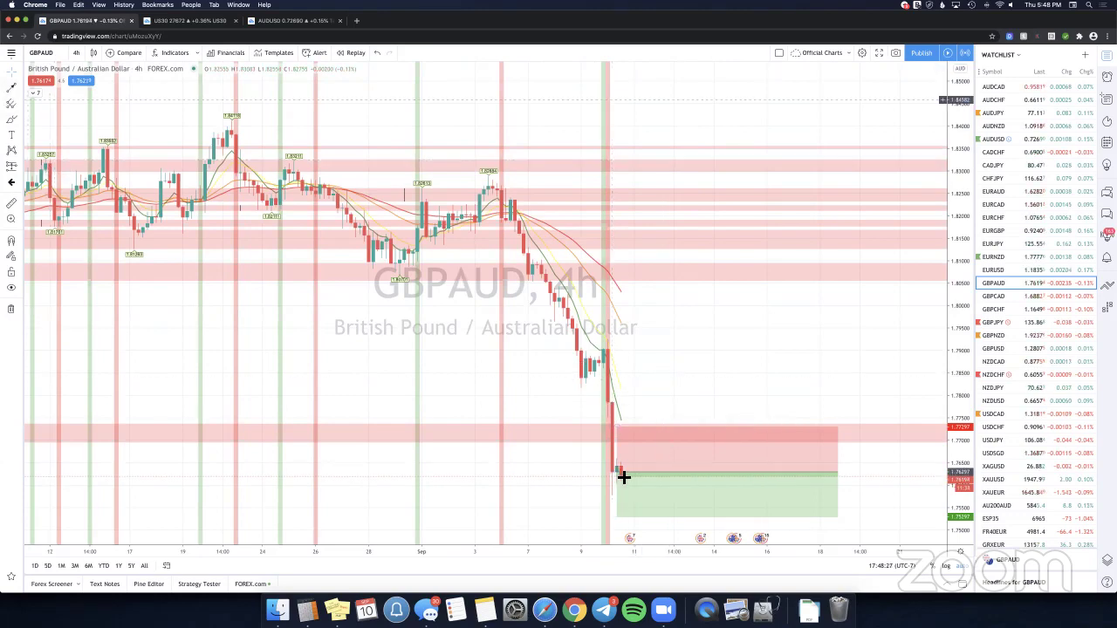
{"action": "left_click", "coordinate": [617, 484]}
{"action": "left_click", "coordinate": [625, 416]}
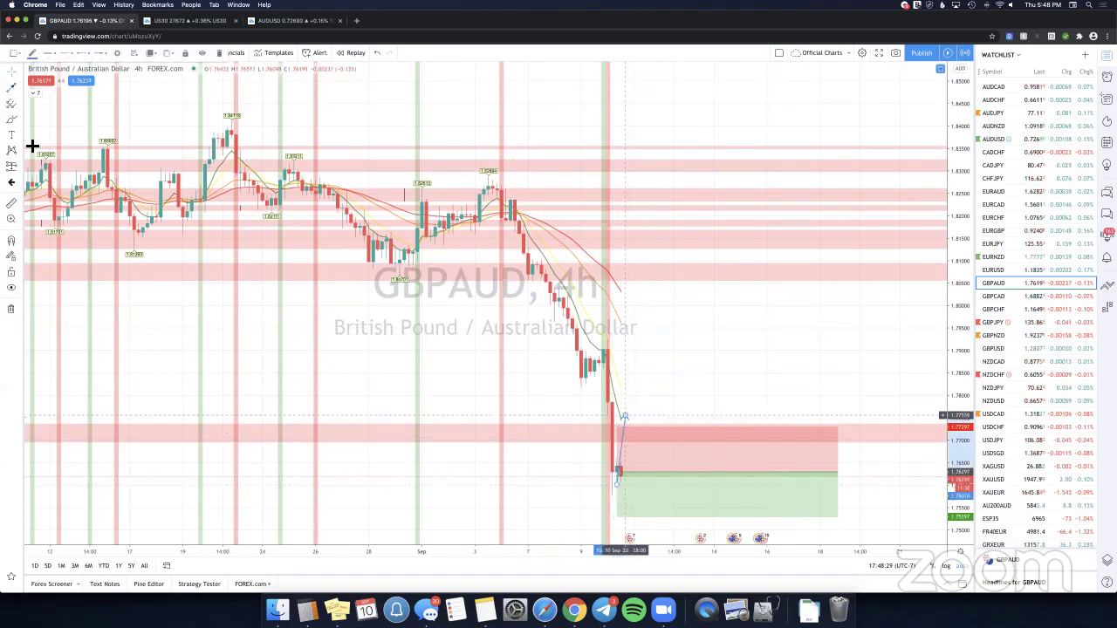
Try a falling arrow from about 1.7730 to about 1.7571 ahead of the GBPAUD rising arrow, and delete both arrows.
{"action": "left_click", "coordinate": [11, 104]}
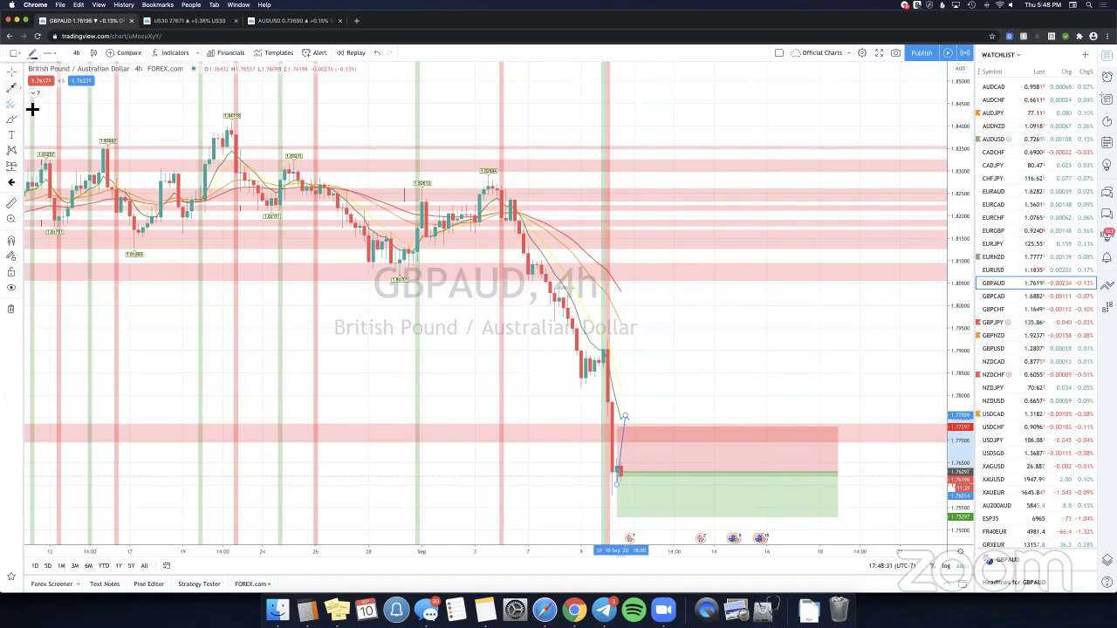
{"action": "left_click", "coordinate": [643, 425]}
{"action": "left_click", "coordinate": [665, 498]}
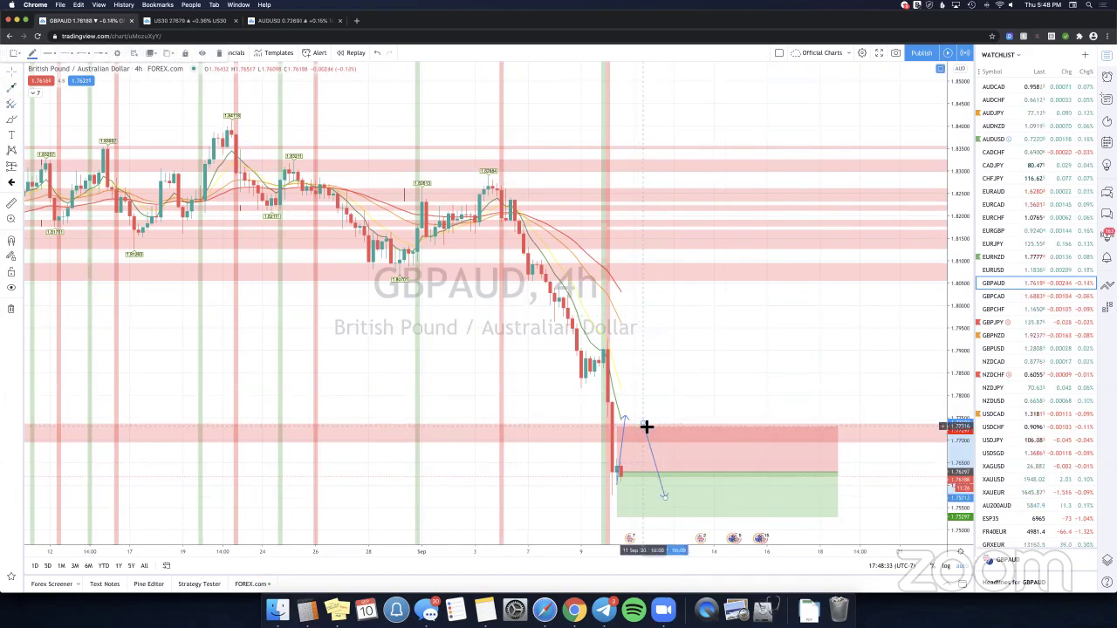
{"action": "key", "text": "Delete"}
{"action": "left_click", "coordinate": [627, 419]}
{"action": "key", "text": "Delete"}
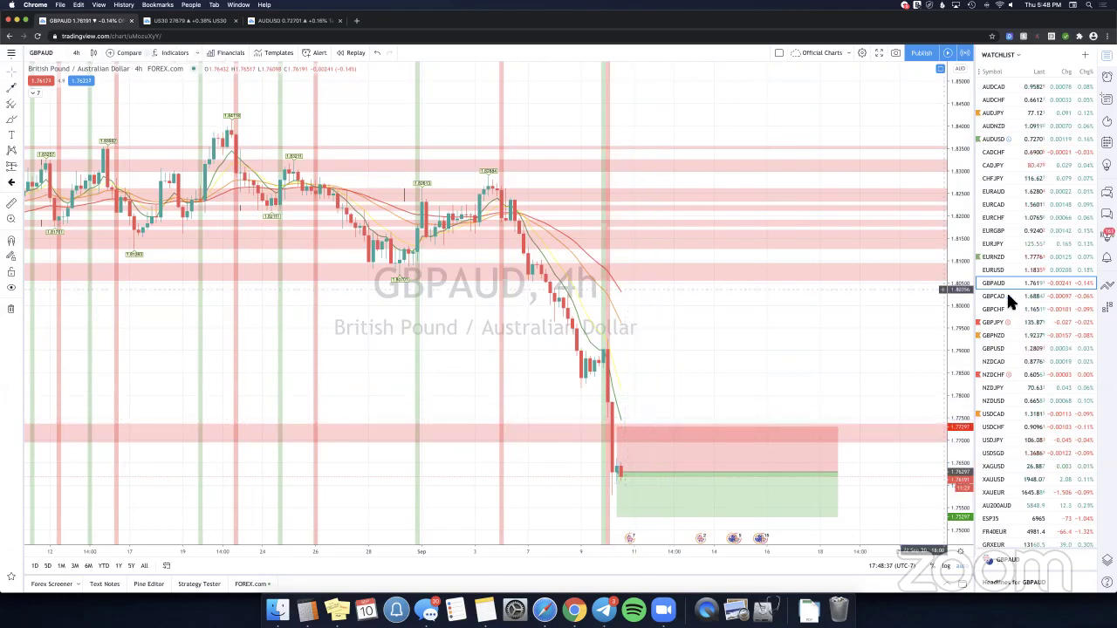
Compare the recent sell-offs on the GBPCAD, GBPCHF and GBPAUD charts.
{"action": "left_click", "coordinate": [1007, 296]}
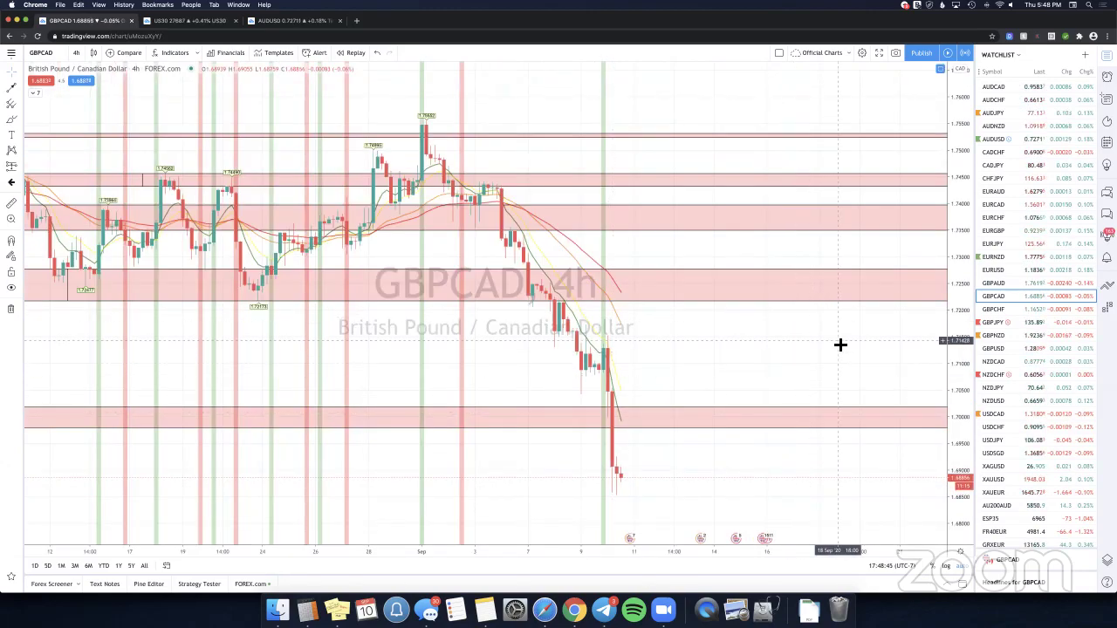
{"action": "left_click", "coordinate": [1012, 310]}
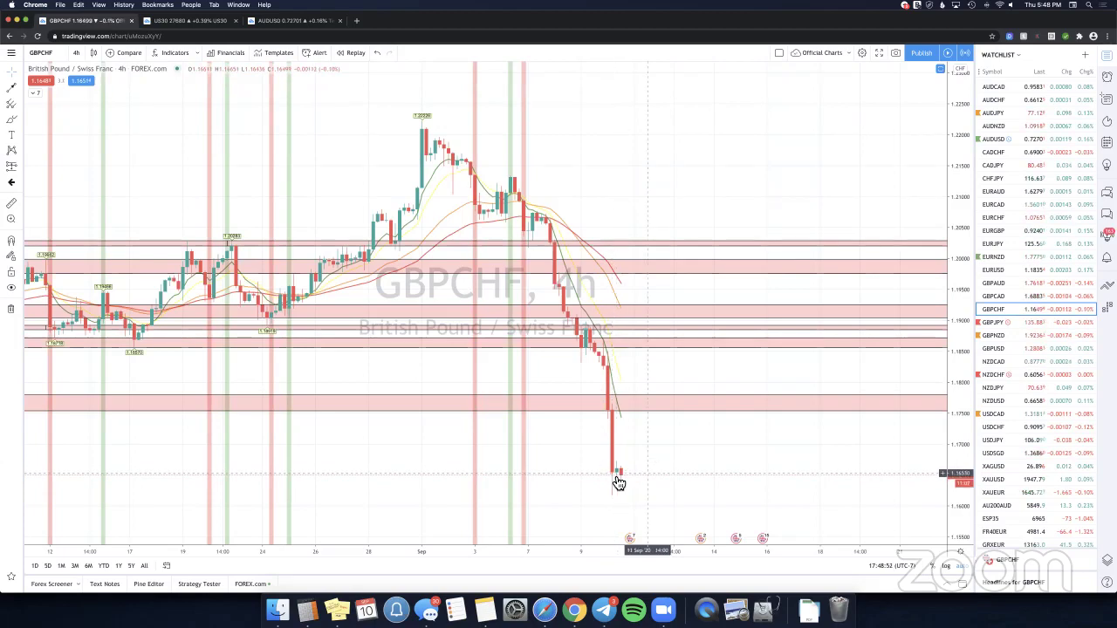
{"action": "left_click", "coordinate": [993, 297]}
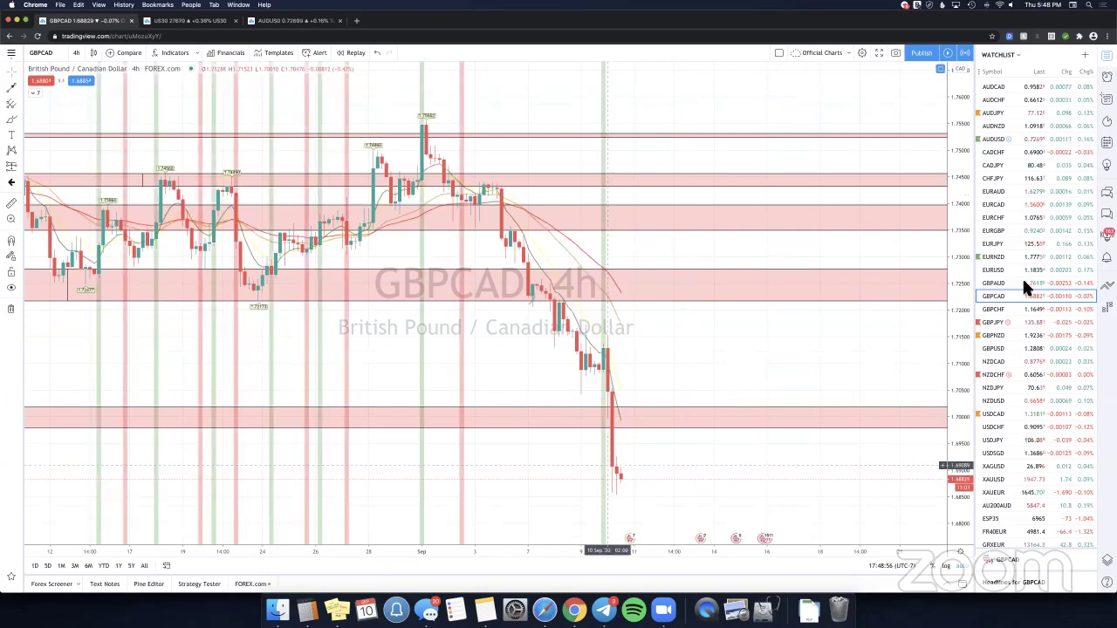
{"action": "left_click", "coordinate": [1024, 283]}
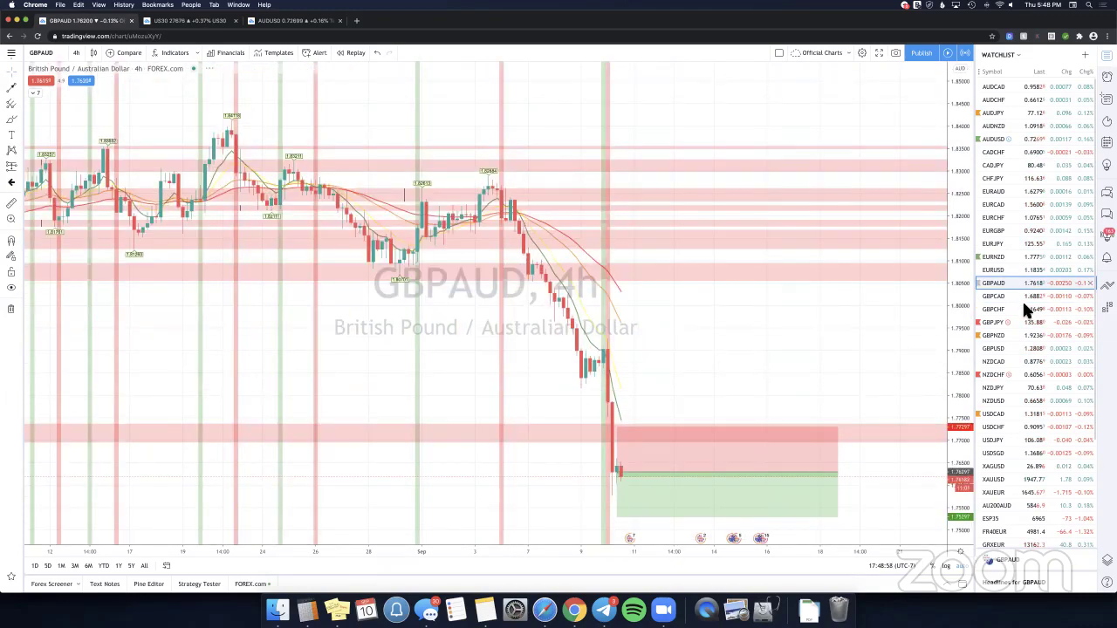
{"action": "left_click", "coordinate": [1027, 309]}
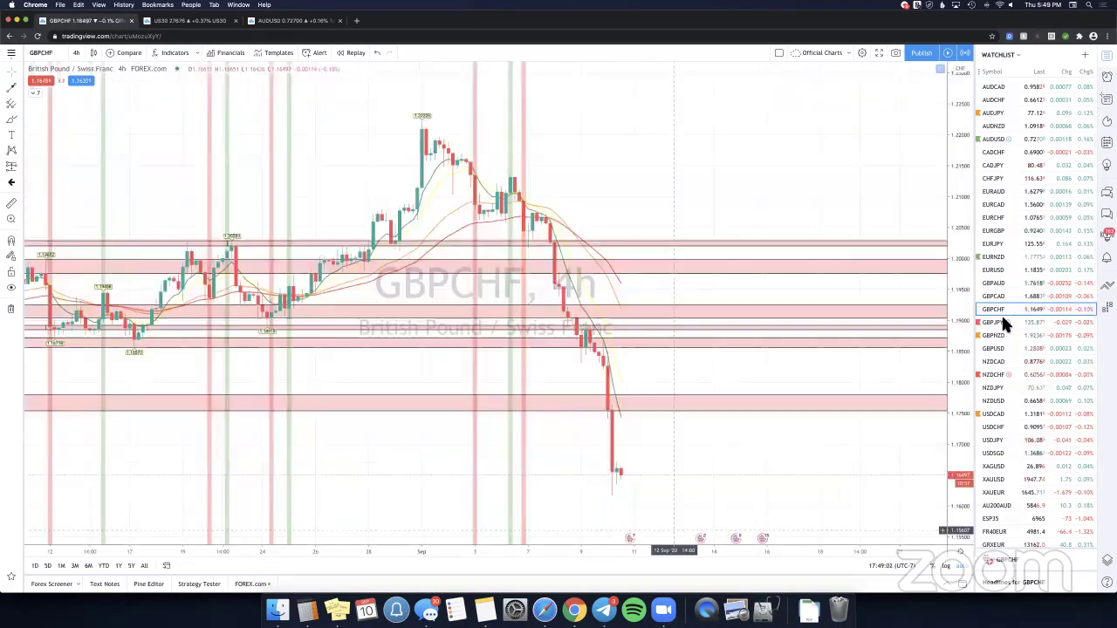
Open the GBPJPY chart and examine the short position's entry, stop loss and take profit against the latest candles.
{"action": "left_click", "coordinate": [995, 323]}
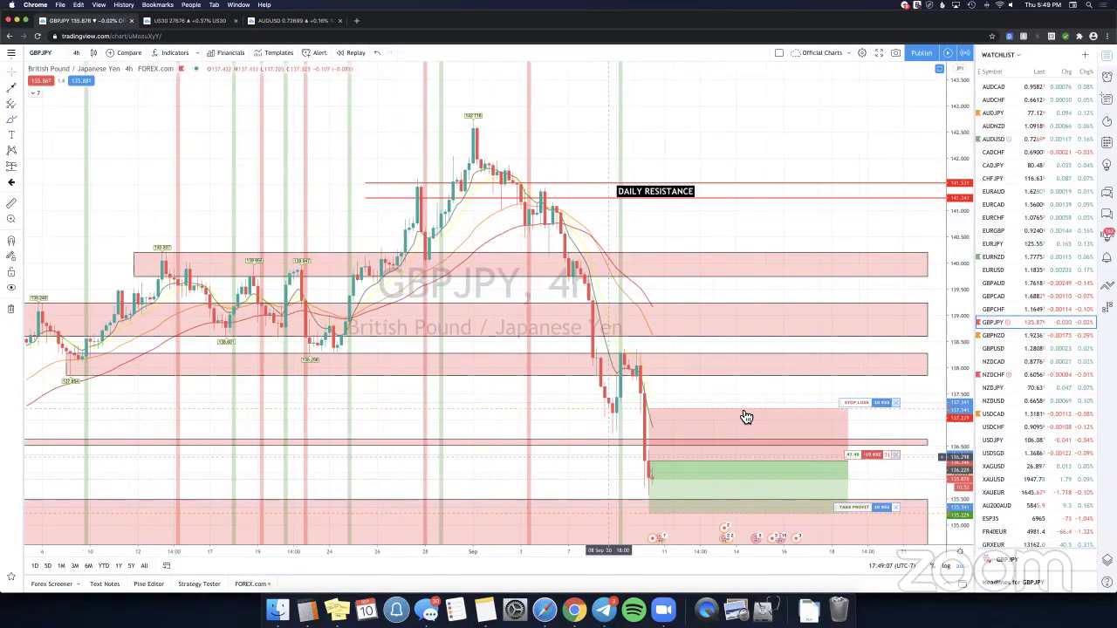
{"action": "scroll", "coordinate": [752, 419], "scroll_direction": "down", "scroll_amount": 1}
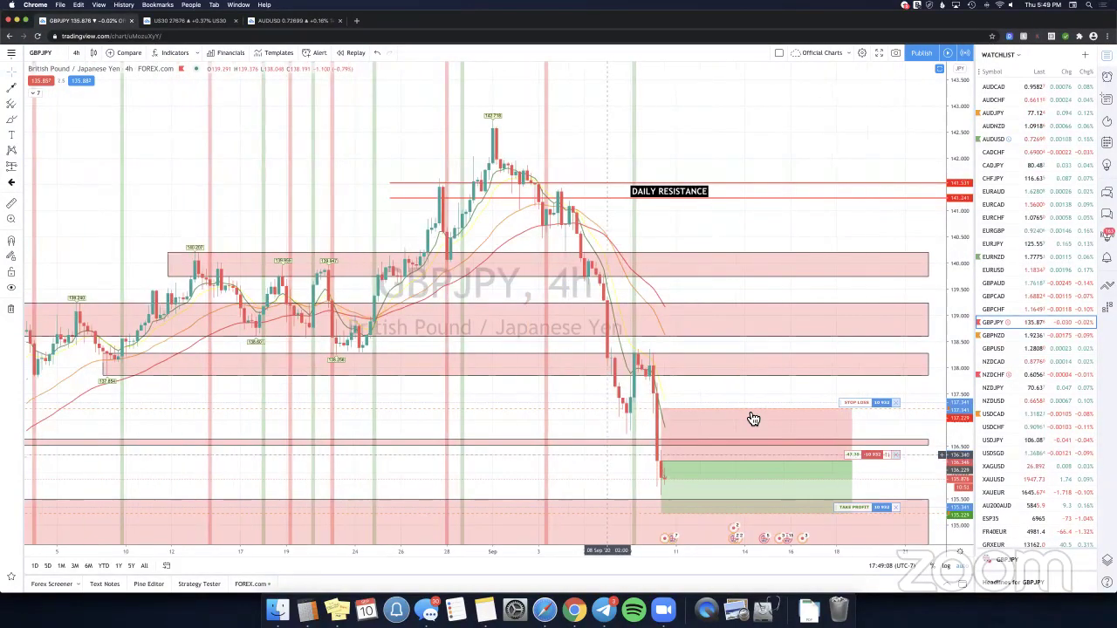
{"action": "left_click", "coordinate": [753, 419]}
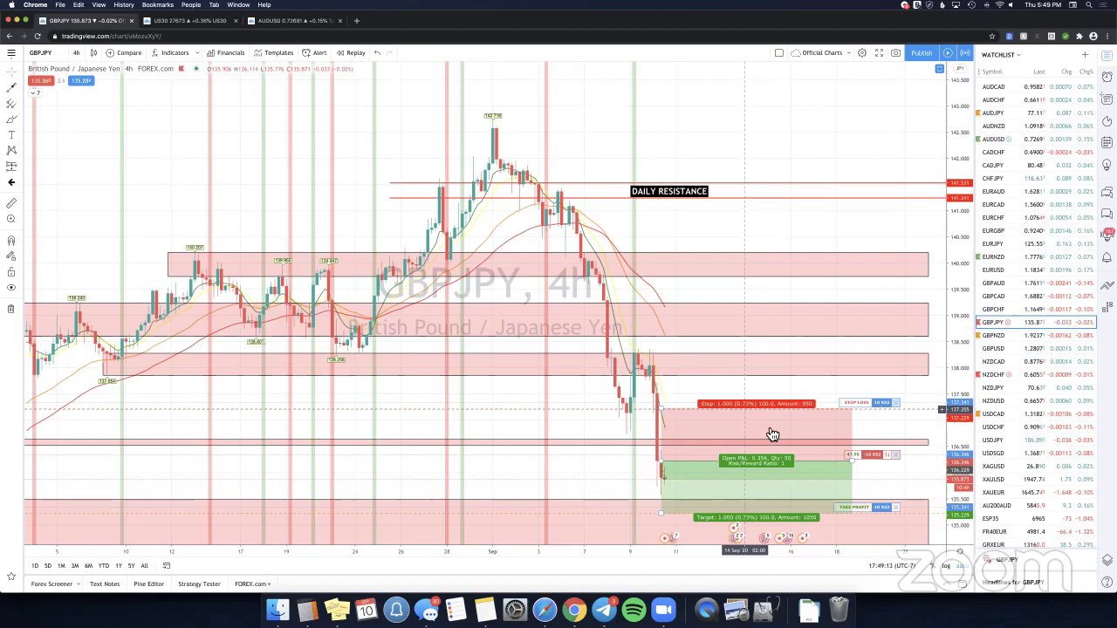
{"action": "left_click", "coordinate": [619, 474]}
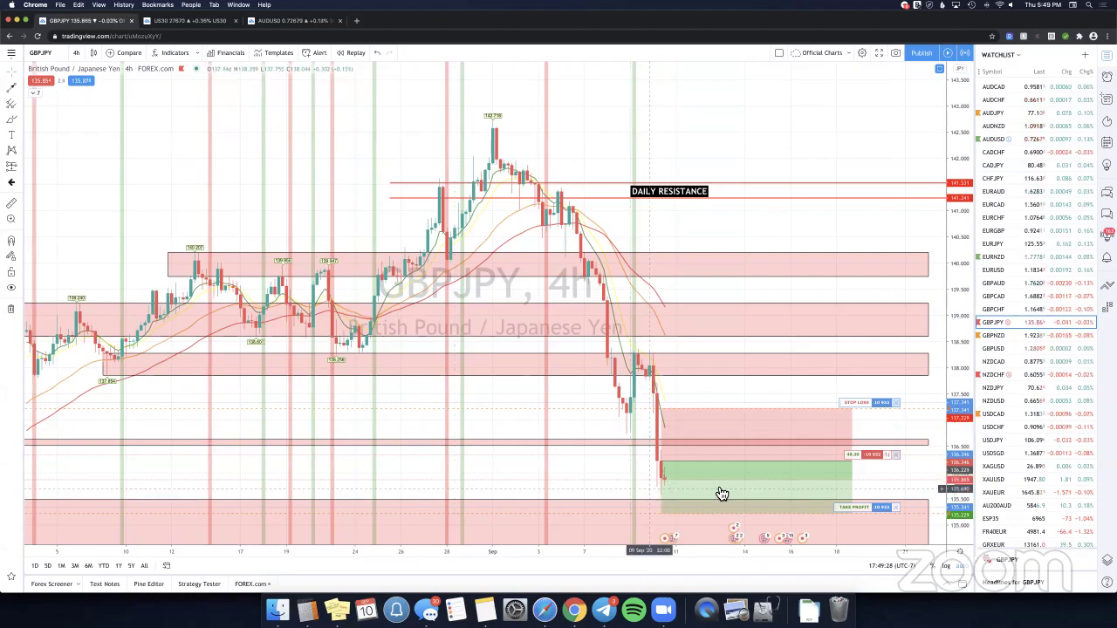
{"action": "mouse_move", "coordinate": [686, 489]}
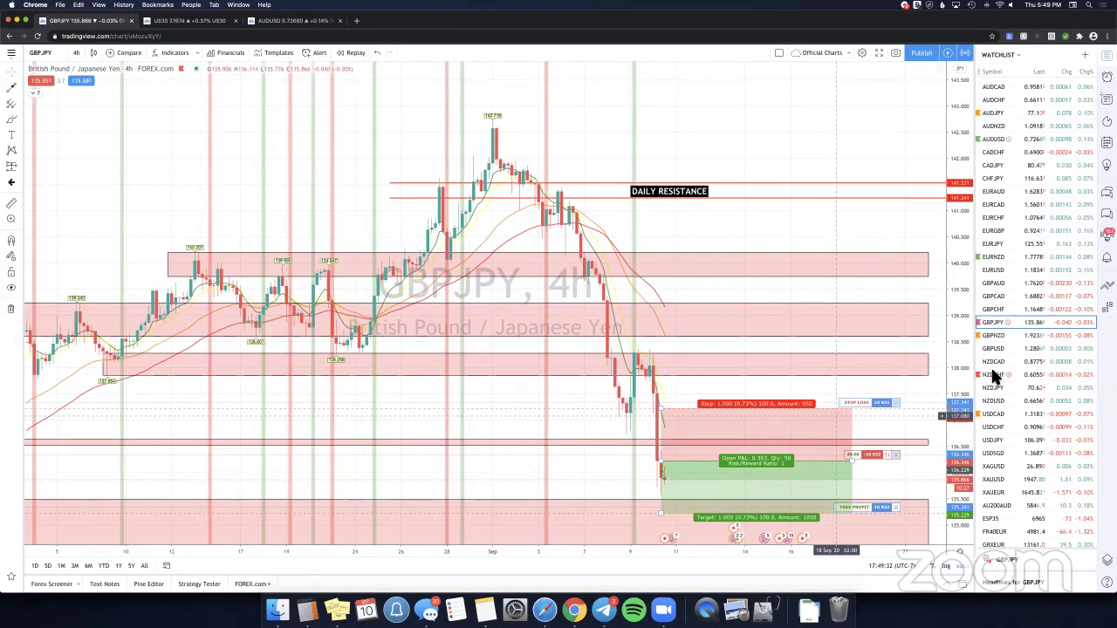
Review the GBPNZD short position, revisit GBPCHF and GBPJPY, and bring up the GBPUSD chart.
{"action": "key", "text": "Down"}
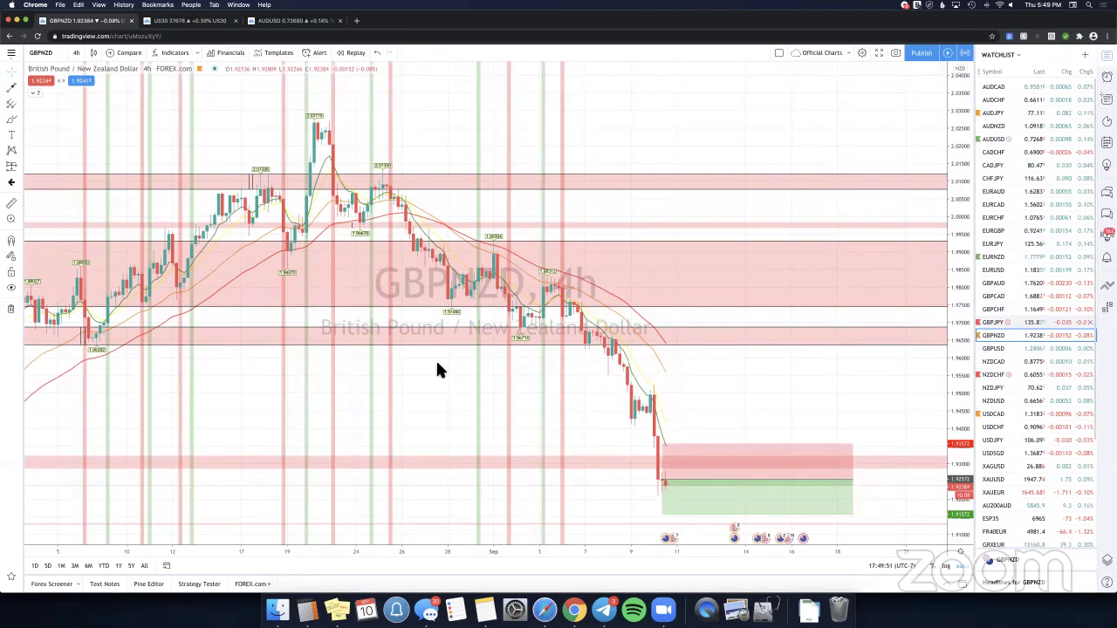
{"action": "left_click", "coordinate": [992, 307]}
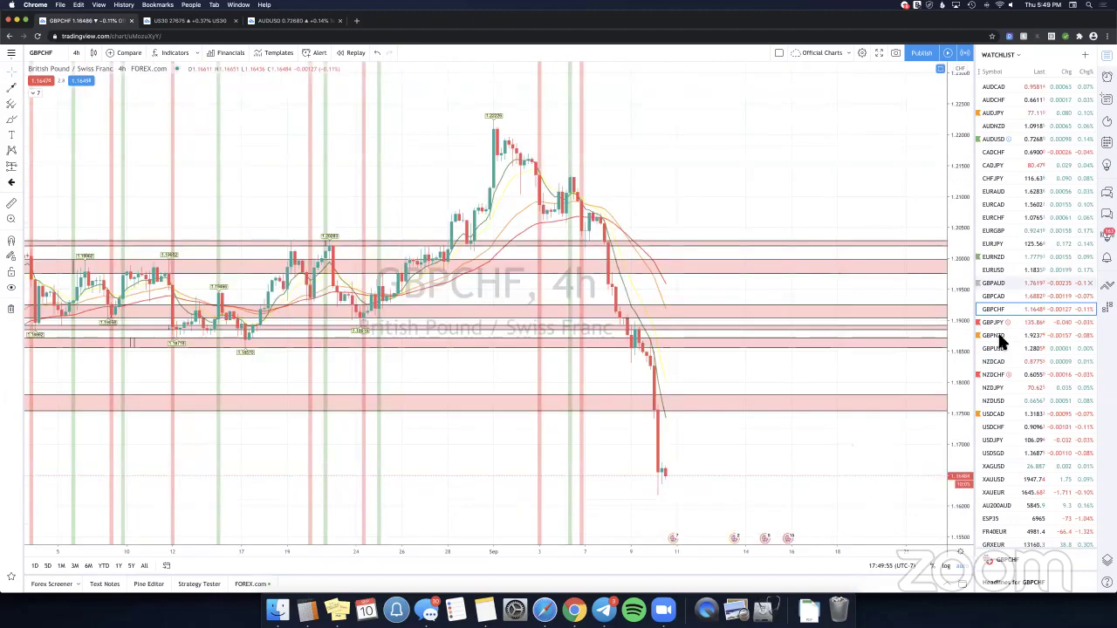
{"action": "left_click", "coordinate": [995, 323]}
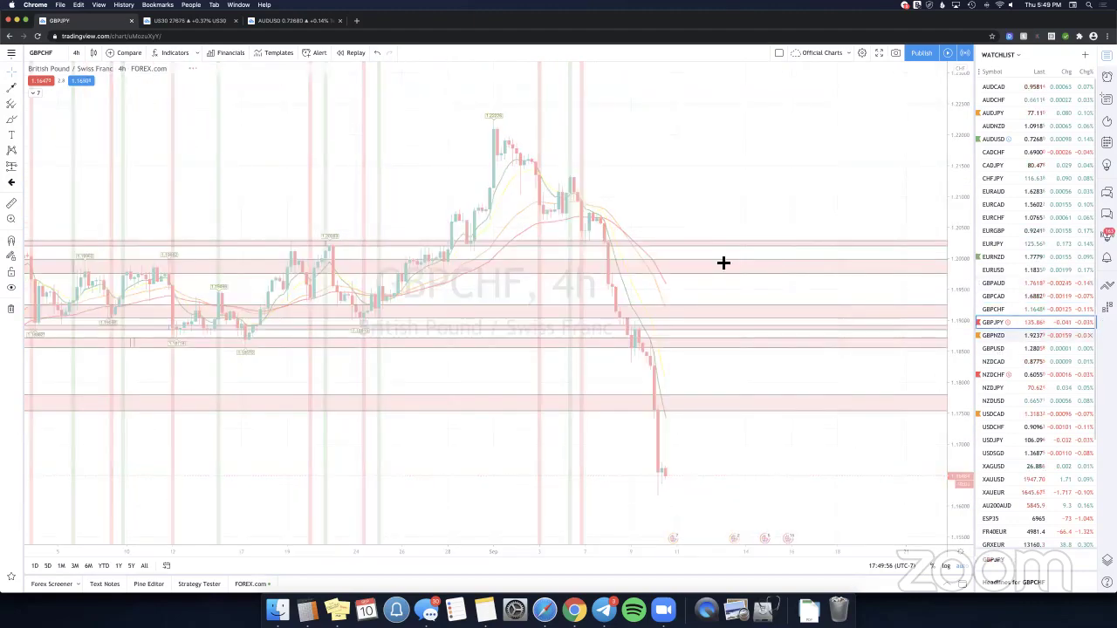
{"action": "key", "text": "Down"}
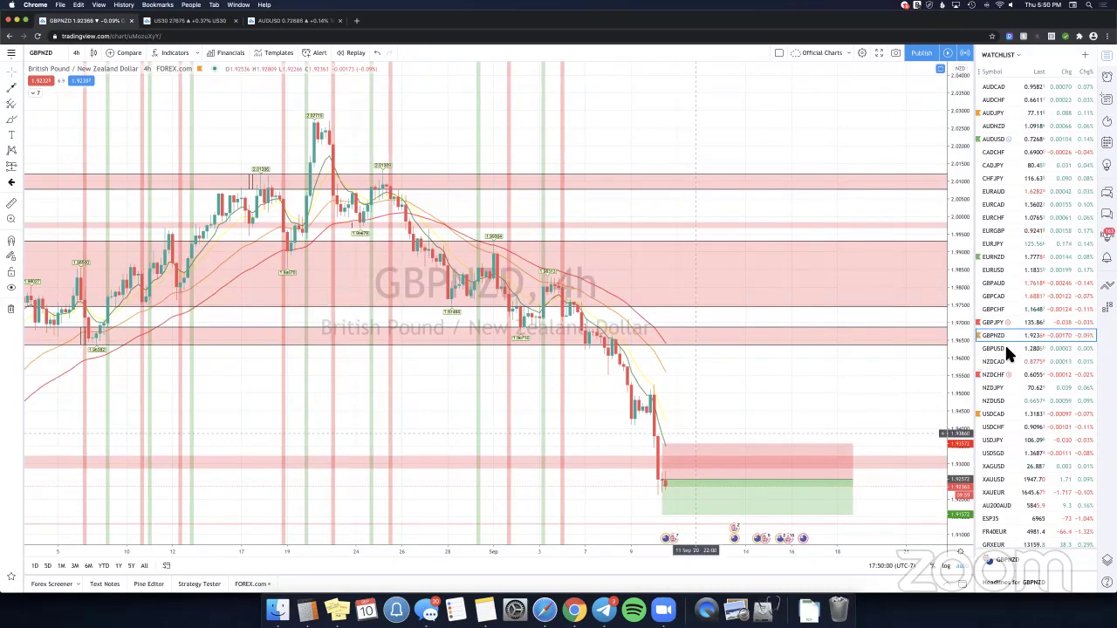
{"action": "key", "text": "Down"}
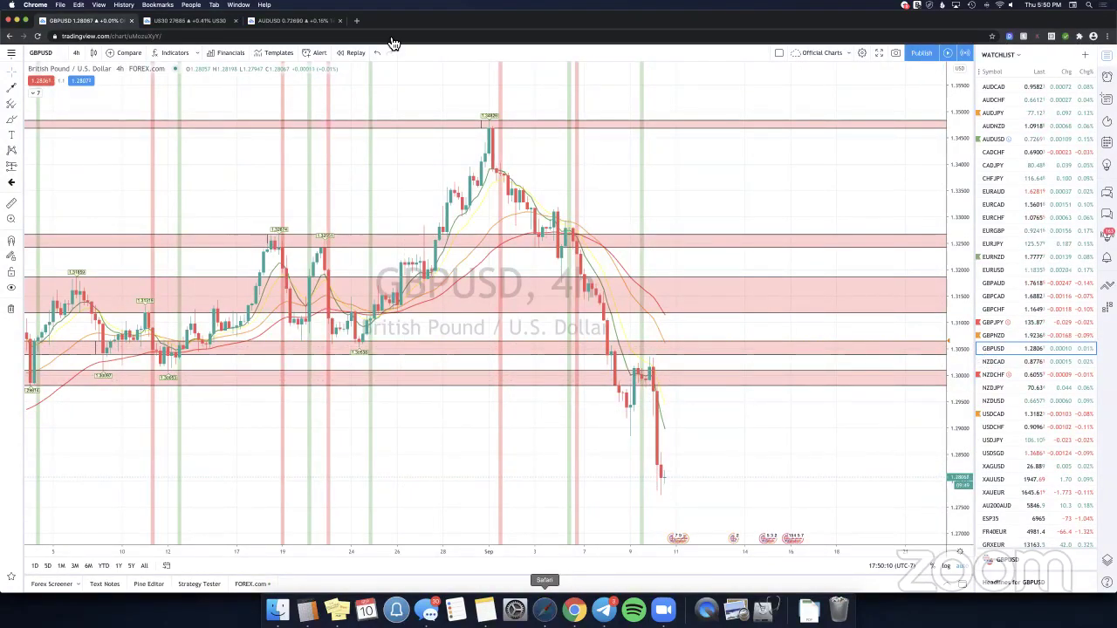
Switch to Safari's Forex Factory economic calendar and return to the site's news page.
{"action": "key", "text": "super+Tab"}
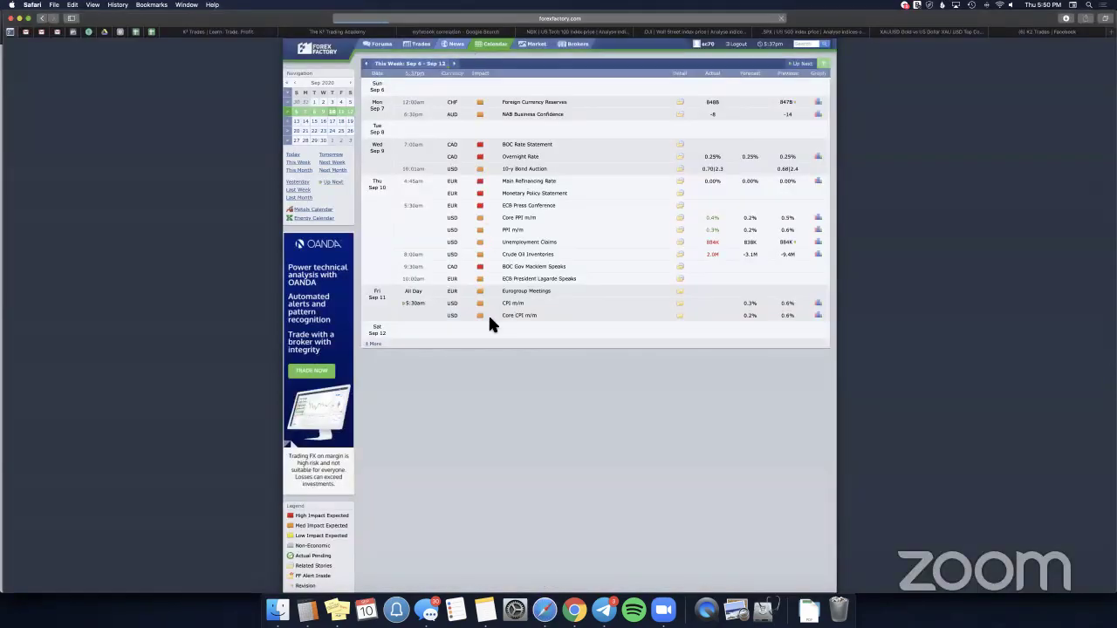
{"action": "key", "text": "super+bracketleft"}
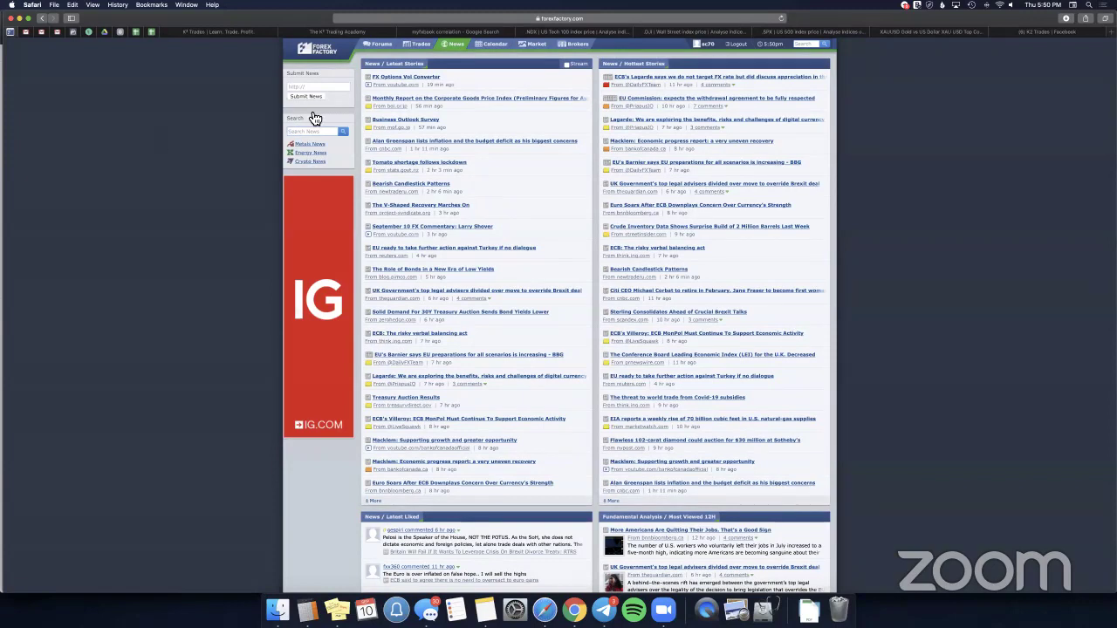
Switch back to TradingView in Chrome and examine the NZDCHF, NZDCAD, NZDJPY, NZDUSD and USDCAD charts in turn.
{"action": "left_click", "coordinate": [574, 609]}
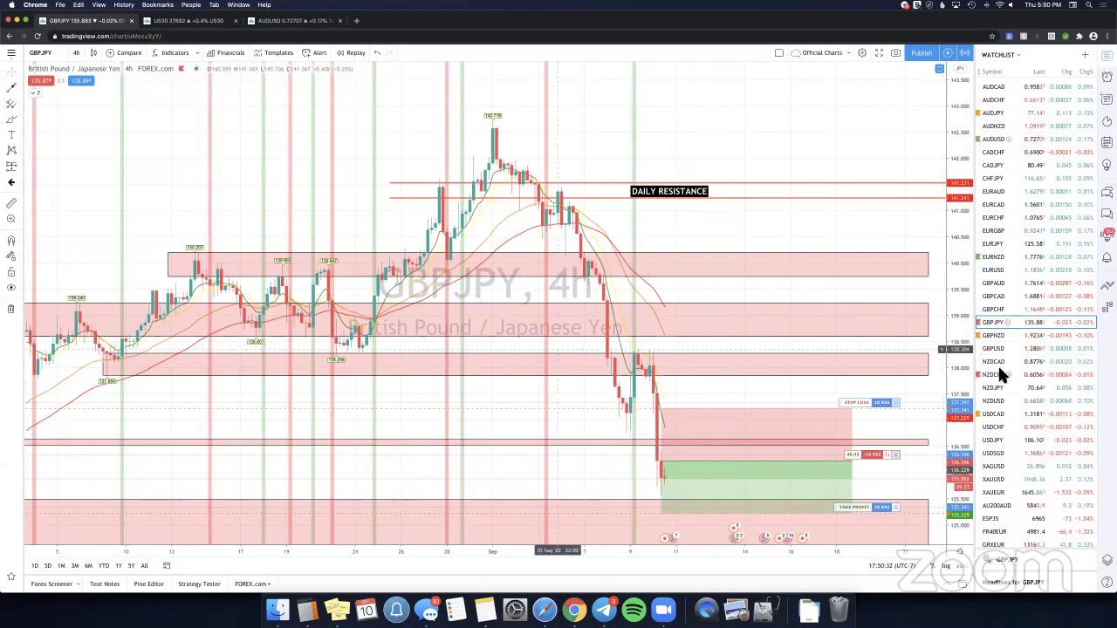
{"action": "left_click", "coordinate": [1002, 377]}
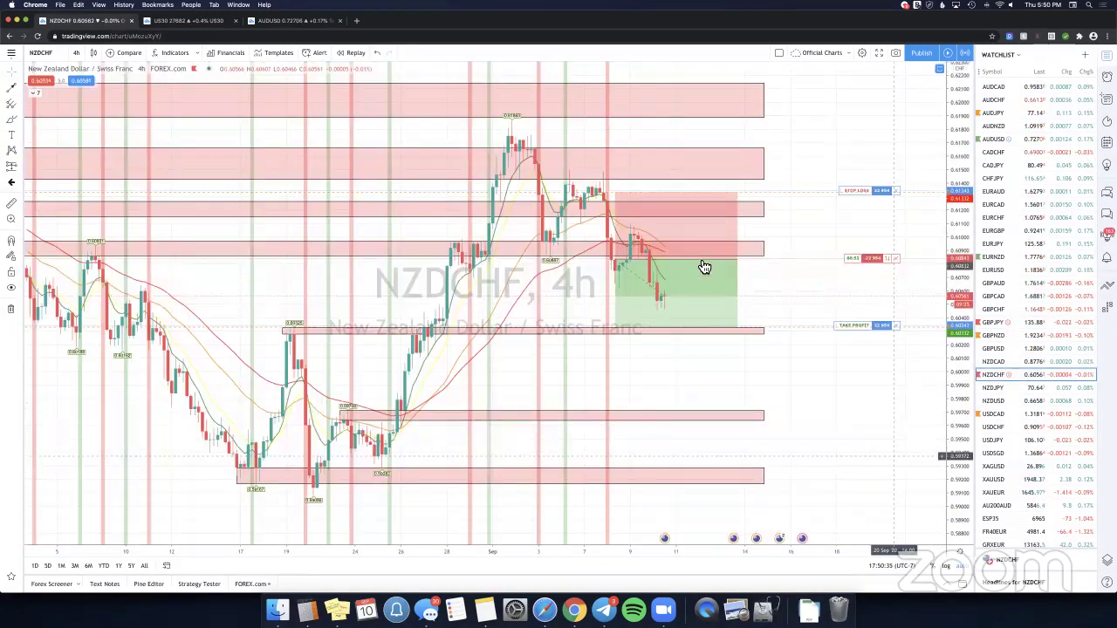
{"action": "left_click", "coordinate": [996, 361]}
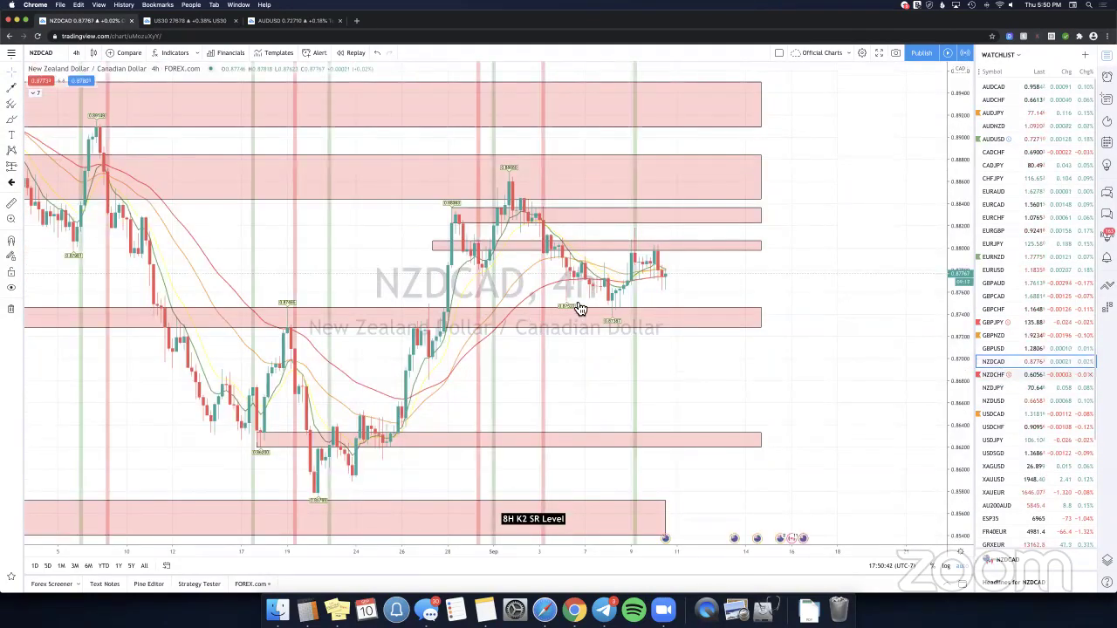
{"action": "left_click", "coordinate": [1001, 391]}
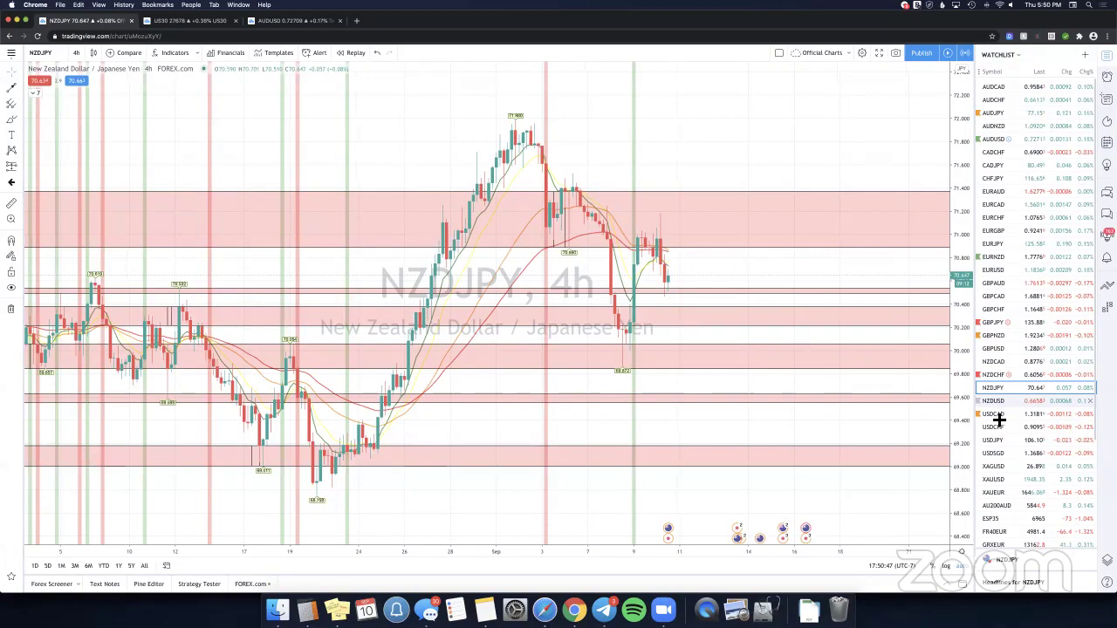
{"action": "left_click", "coordinate": [995, 402]}
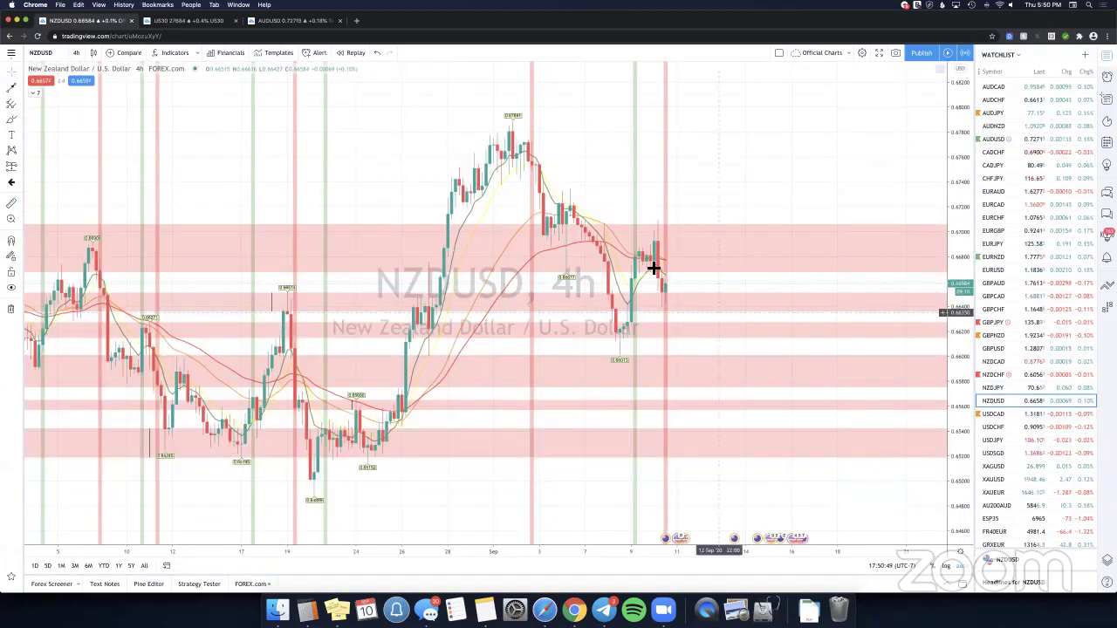
{"action": "left_click", "coordinate": [1001, 417]}
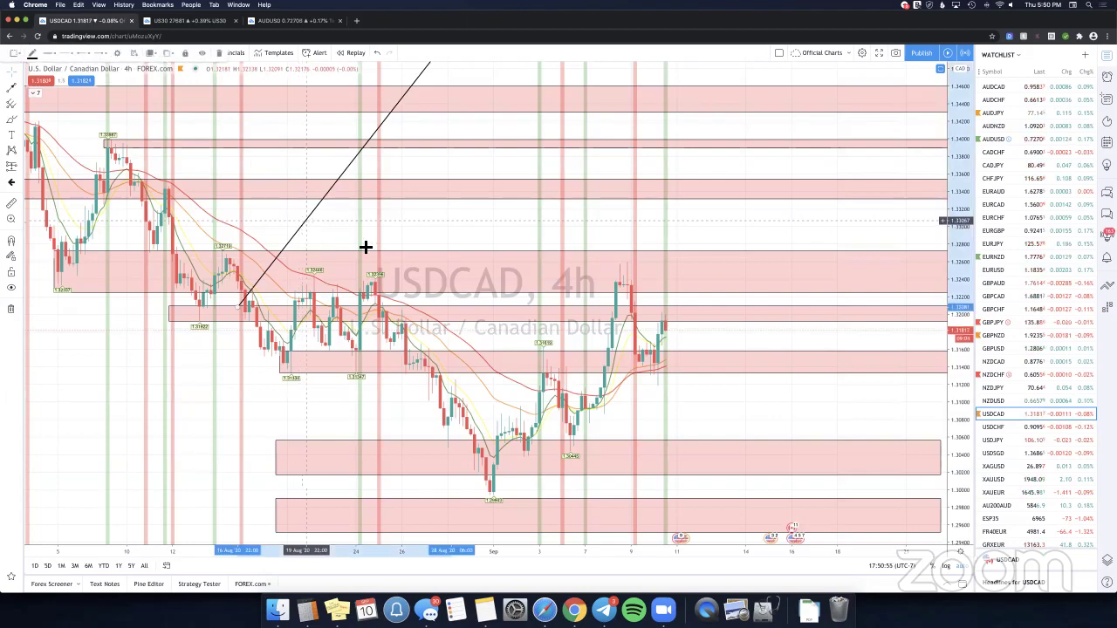
On the USDCHF chart, place a short position at the latest candle with entry 0.90964, stop 0.91367 and target 0.90561.
{"action": "left_click", "coordinate": [1030, 428]}
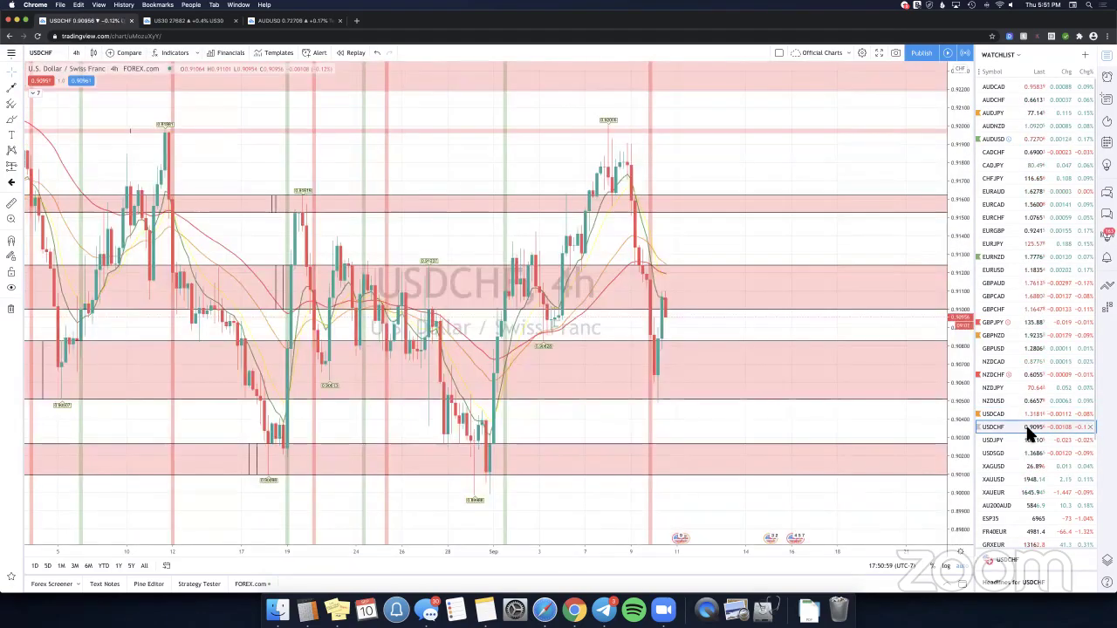
{"action": "left_click", "coordinate": [20, 168]}
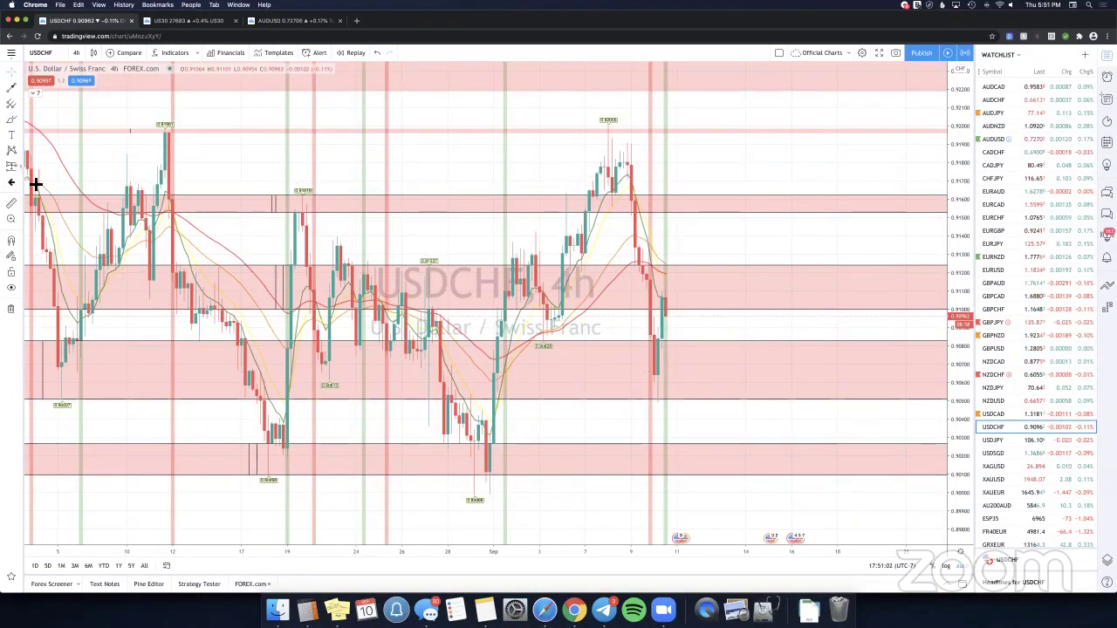
{"action": "left_click", "coordinate": [679, 317]}
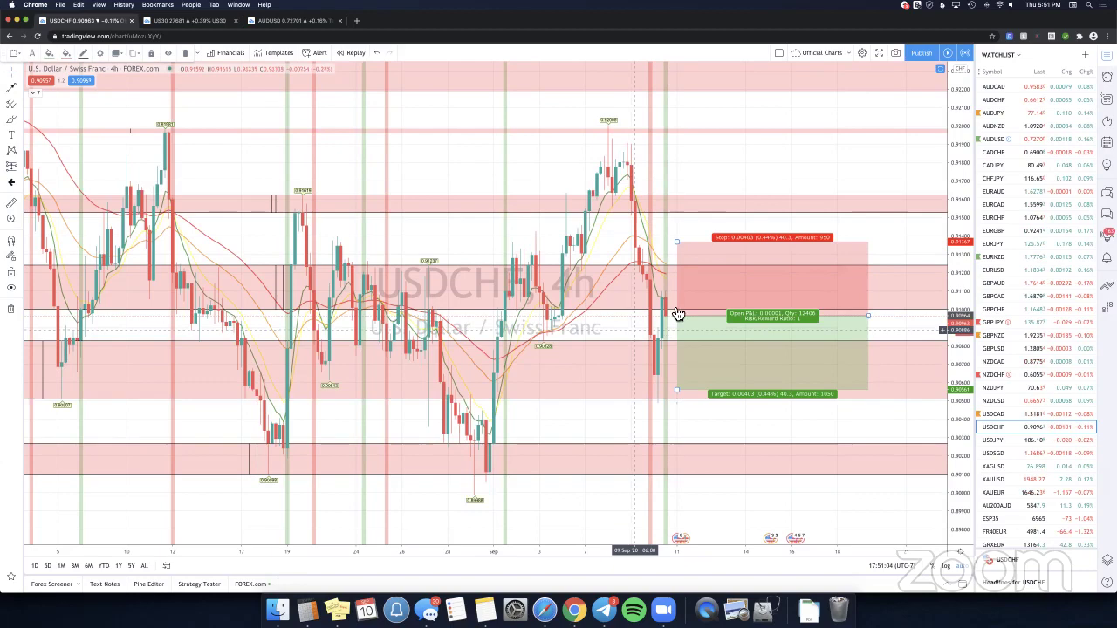
{"action": "left_click_drag", "start_coordinate": [691, 323], "coordinate": [625, 333]}
{"action": "left_click", "coordinate": [656, 326]}
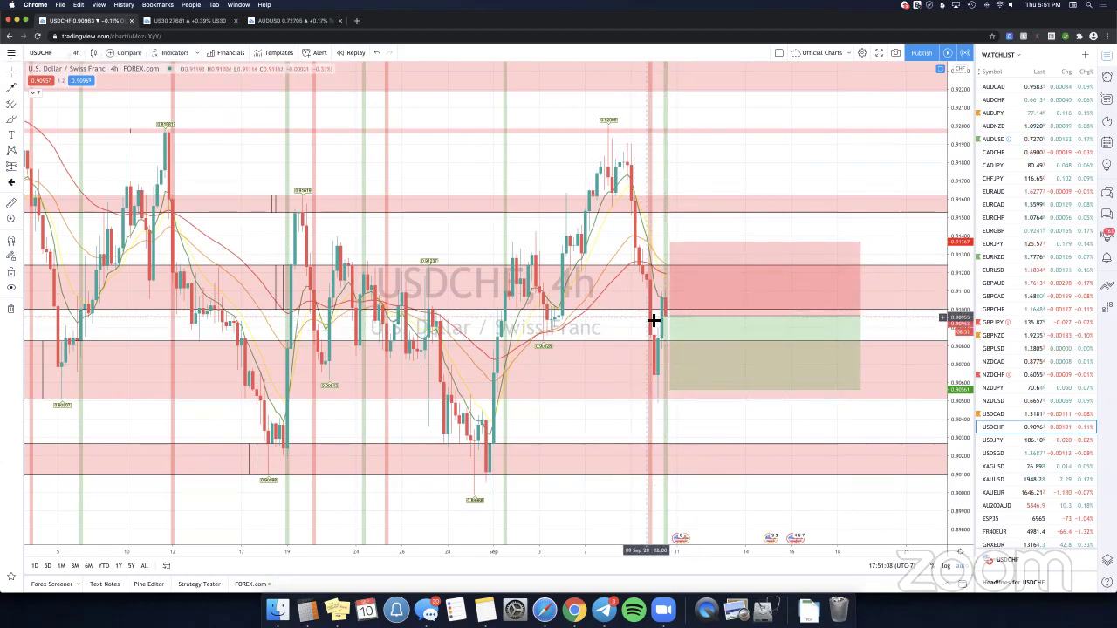
Measure the USDCHF price distance from the short position's entry down to the edge of the zone below.
{"action": "left_click", "coordinate": [653, 320], "text": "shift"}
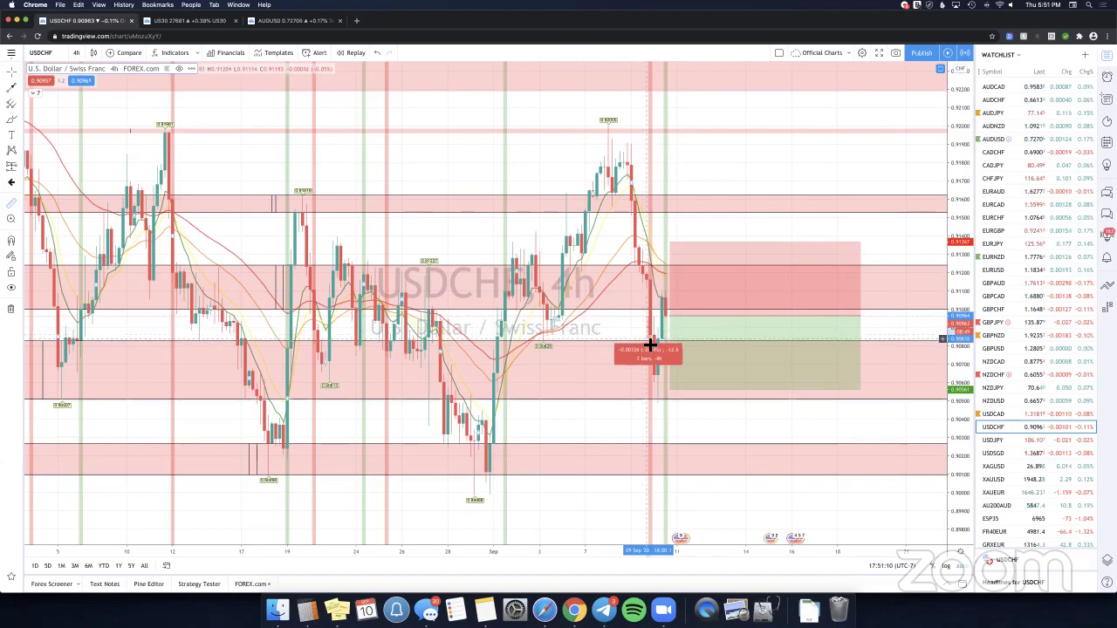
{"action": "left_click", "coordinate": [651, 345]}
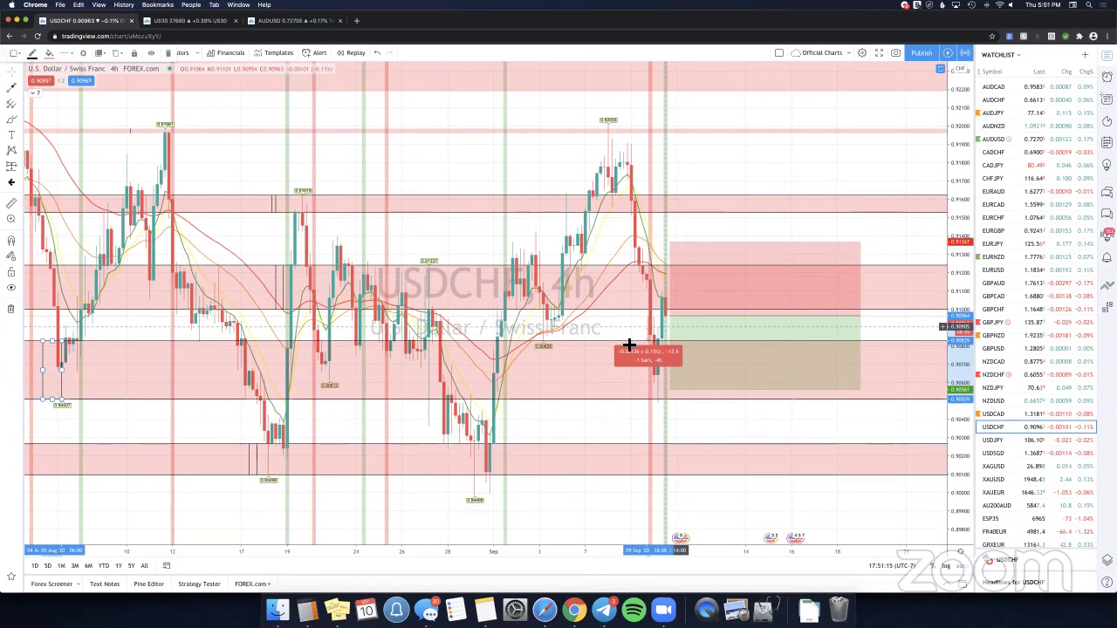
{"action": "left_click", "coordinate": [673, 330]}
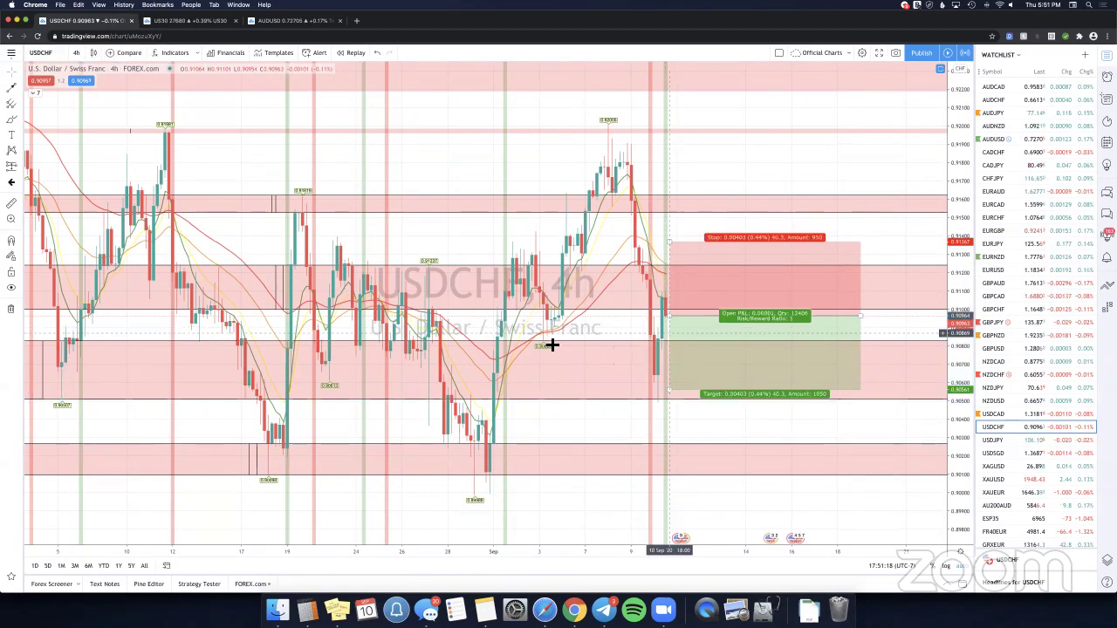
{"action": "left_click", "coordinate": [678, 353]}
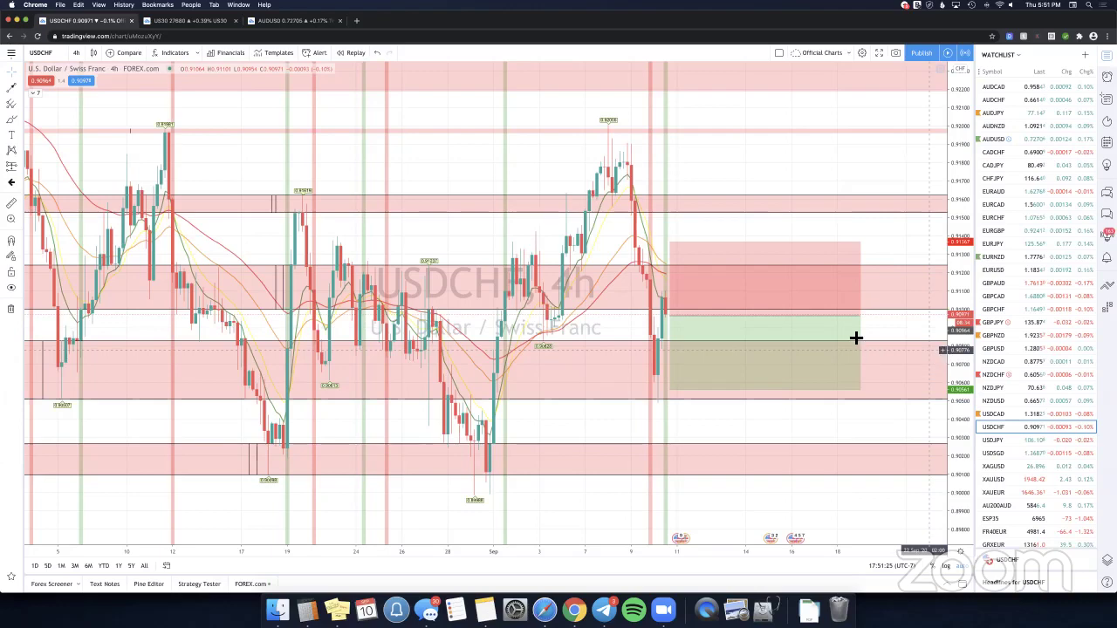
Review the GBPJPY short position again, and measure the distance just below the short entry on the GBPNZD chart.
{"action": "left_click", "coordinate": [1040, 321]}
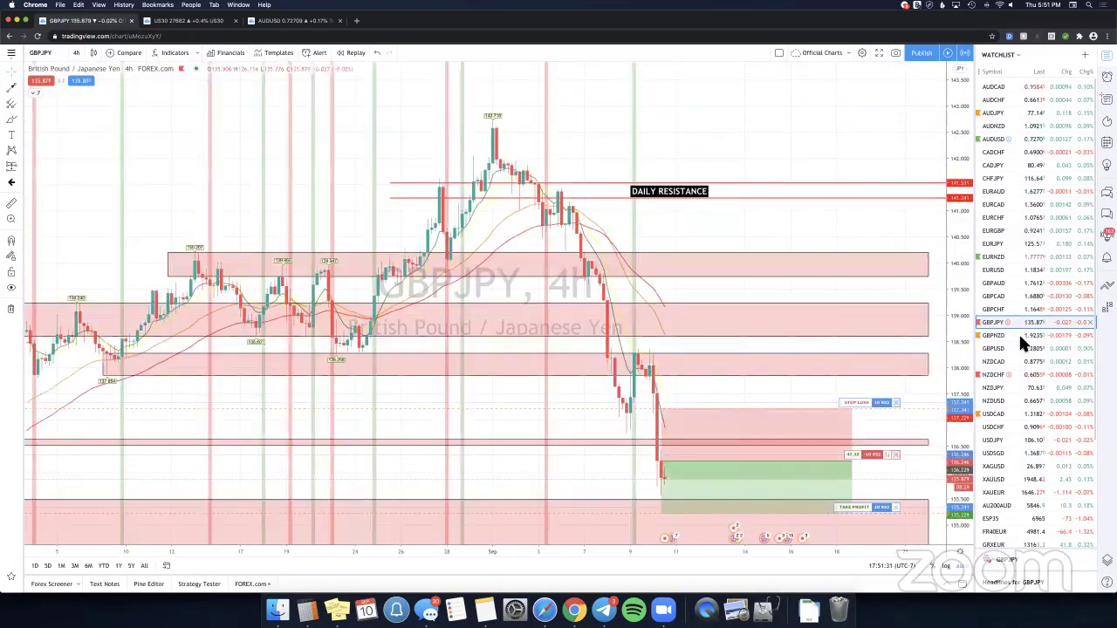
{"action": "left_click", "coordinate": [1008, 340]}
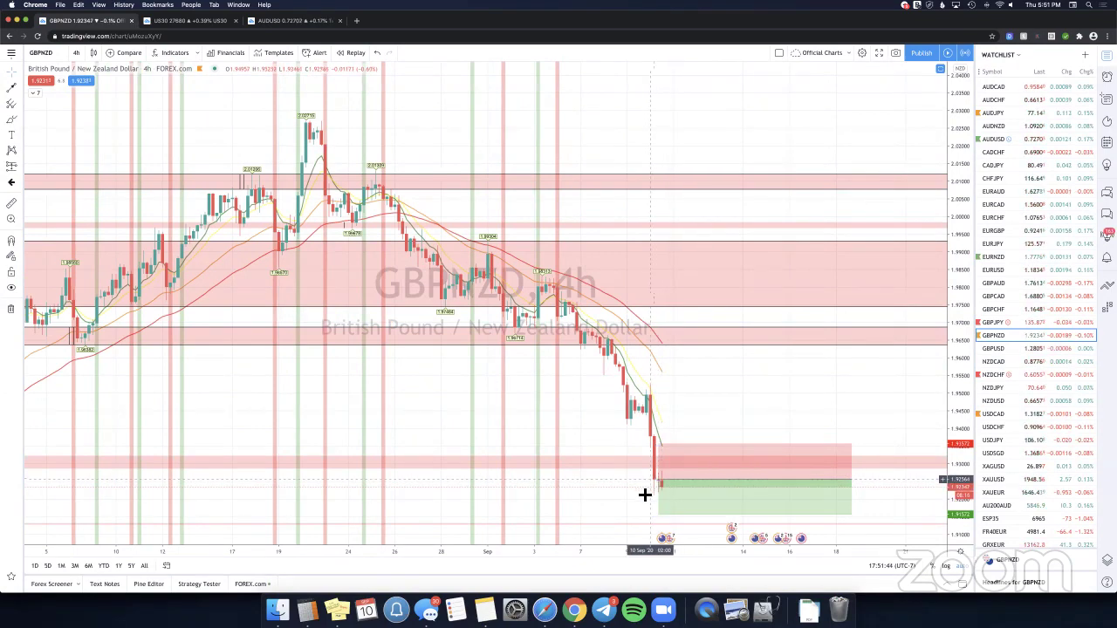
{"action": "left_click", "coordinate": [649, 482], "text": "shift"}
{"action": "left_click", "coordinate": [690, 495]}
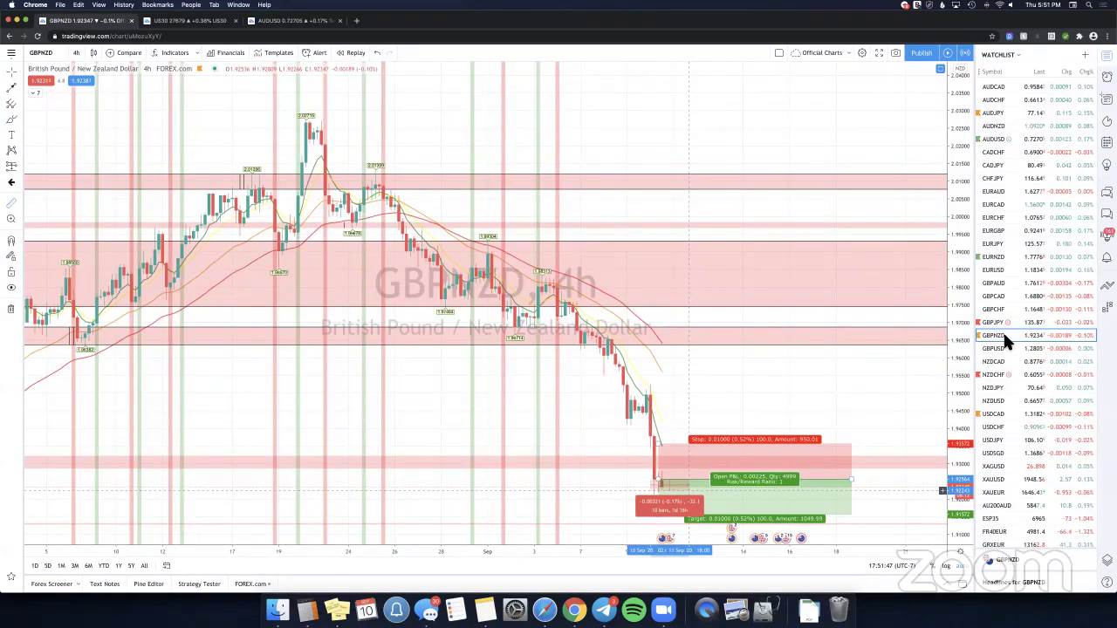
{"action": "left_click", "coordinate": [611, 328]}
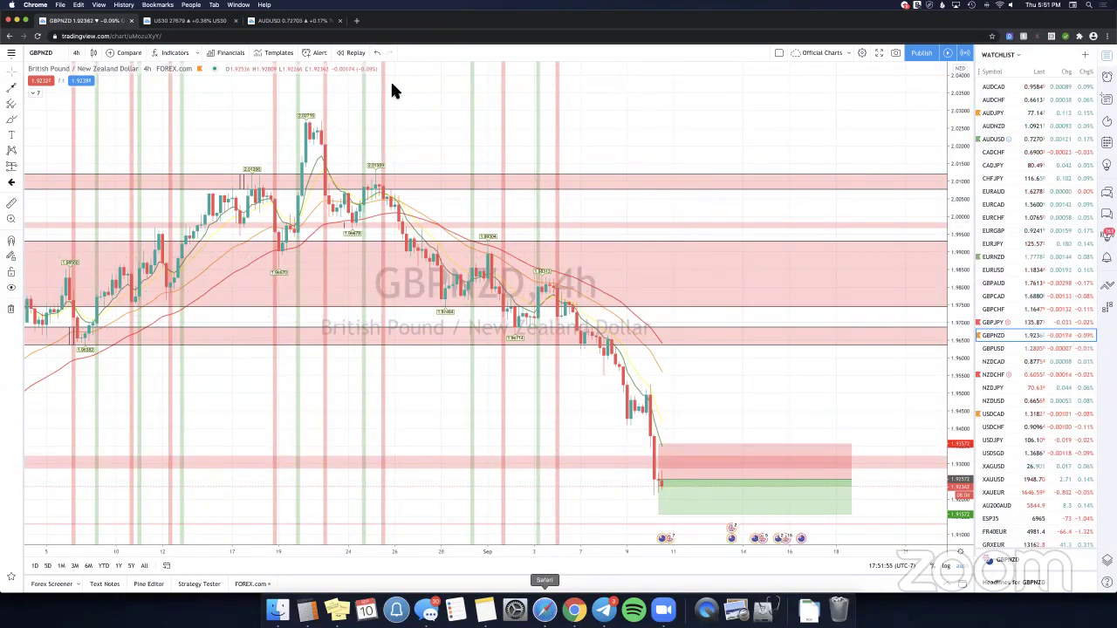
Switch to Safari's K² Trading Academy page, look over the strategy lessons in the curriculum, and return to Chrome's GBPNZD chart.
{"action": "key", "text": "super+Tab"}
{"action": "left_click", "coordinate": [337, 32]}
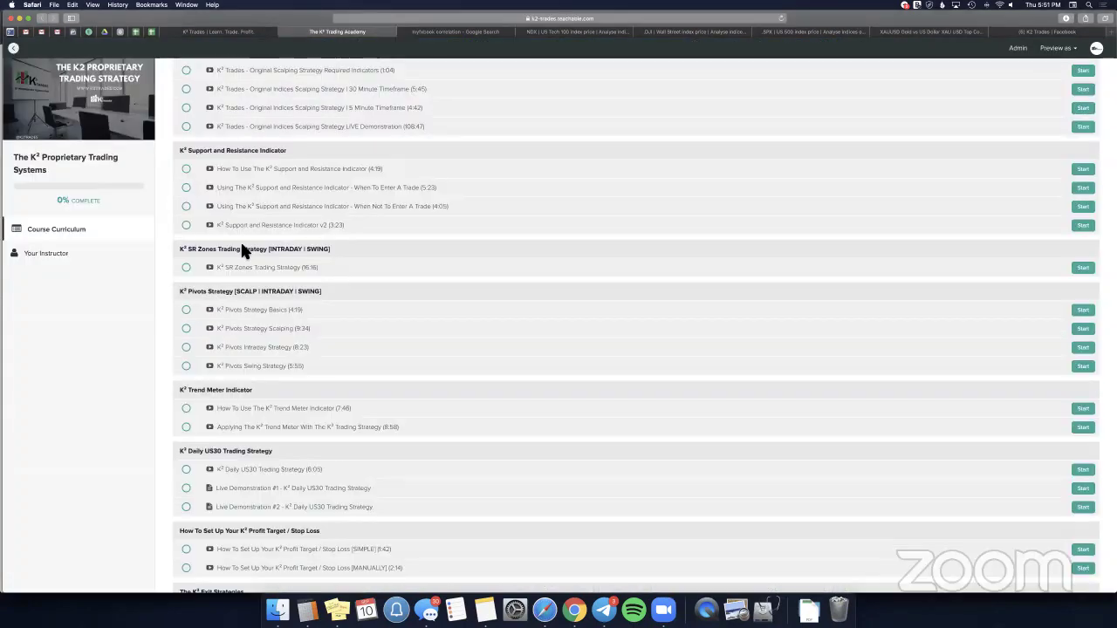
{"action": "scroll", "coordinate": [229, 248], "scroll_direction": "up", "scroll_amount": 1}
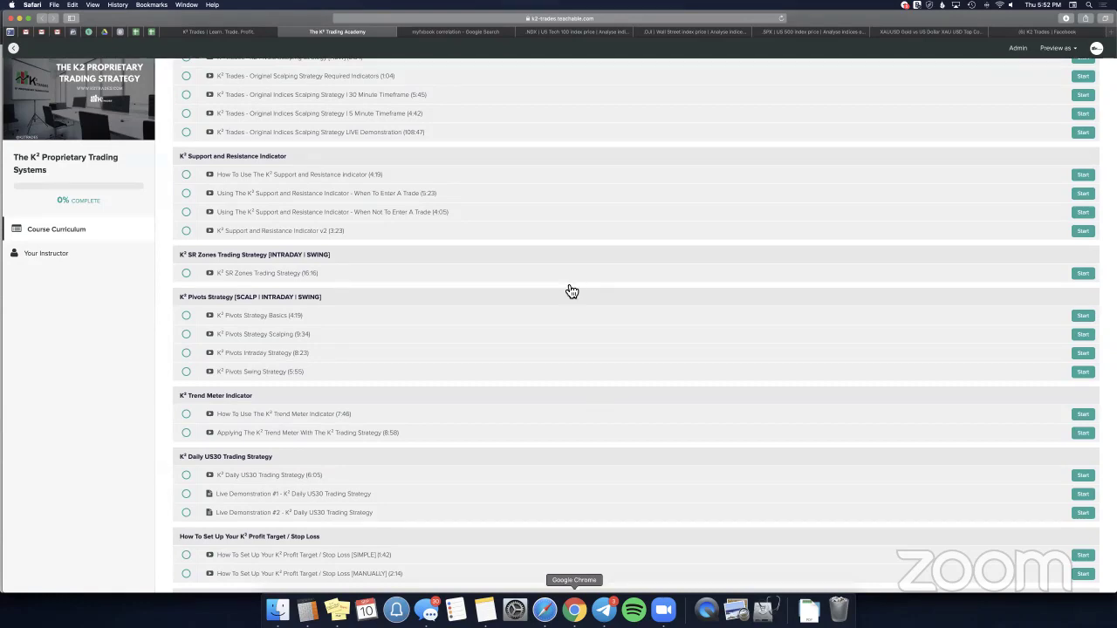
{"action": "key", "text": "super+Tab"}
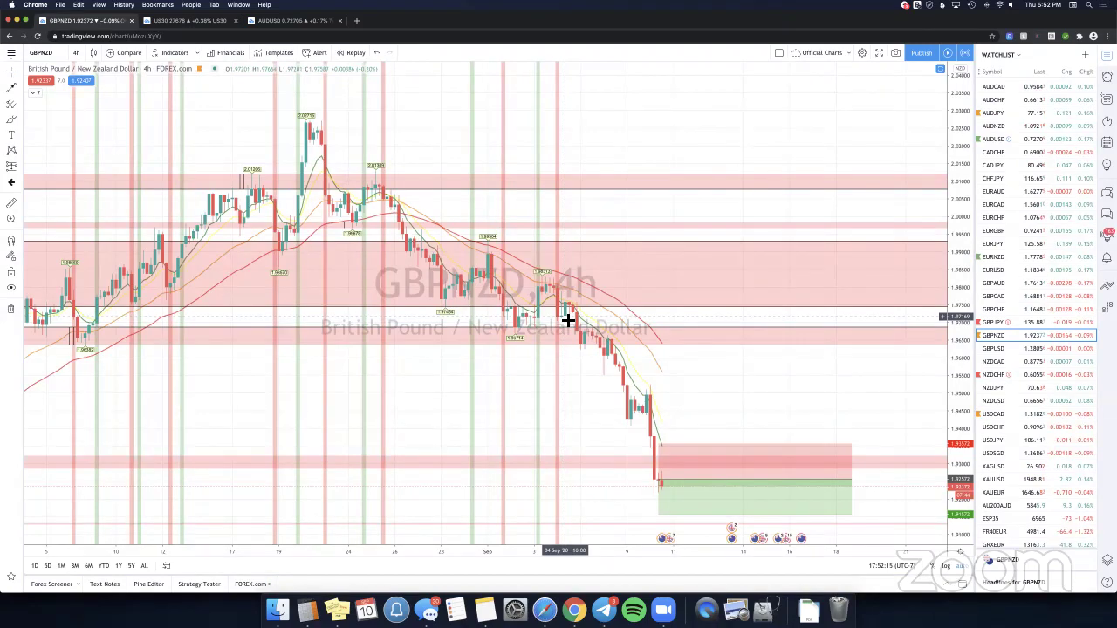
Try out an additional short position on the GBPNZD sell-off and delete it.
{"action": "left_click", "coordinate": [19, 169]}
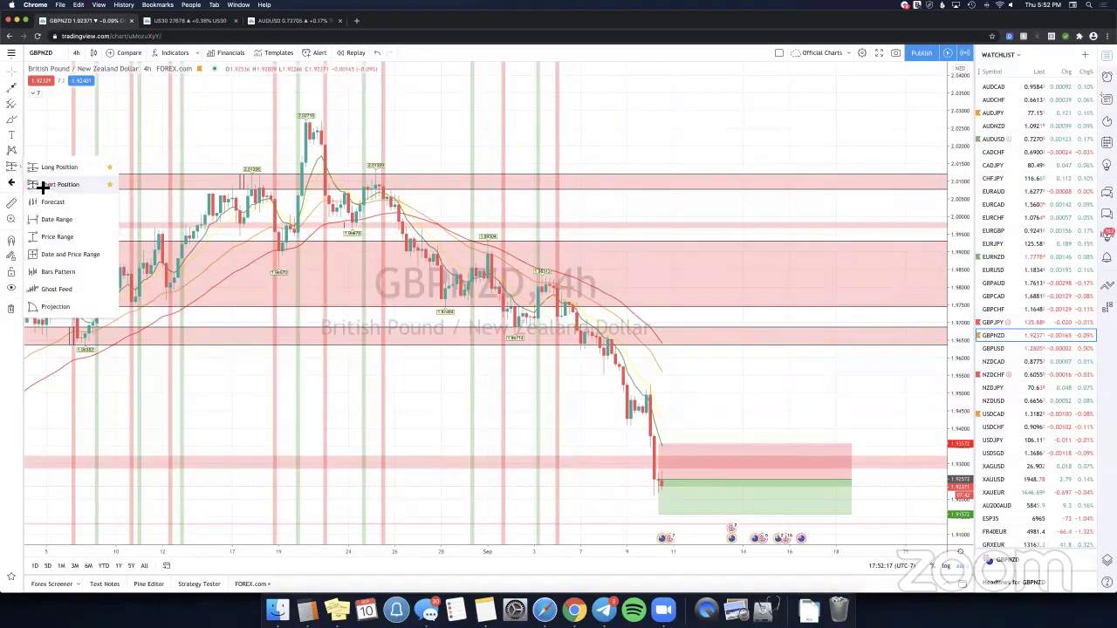
{"action": "left_click", "coordinate": [44, 185]}
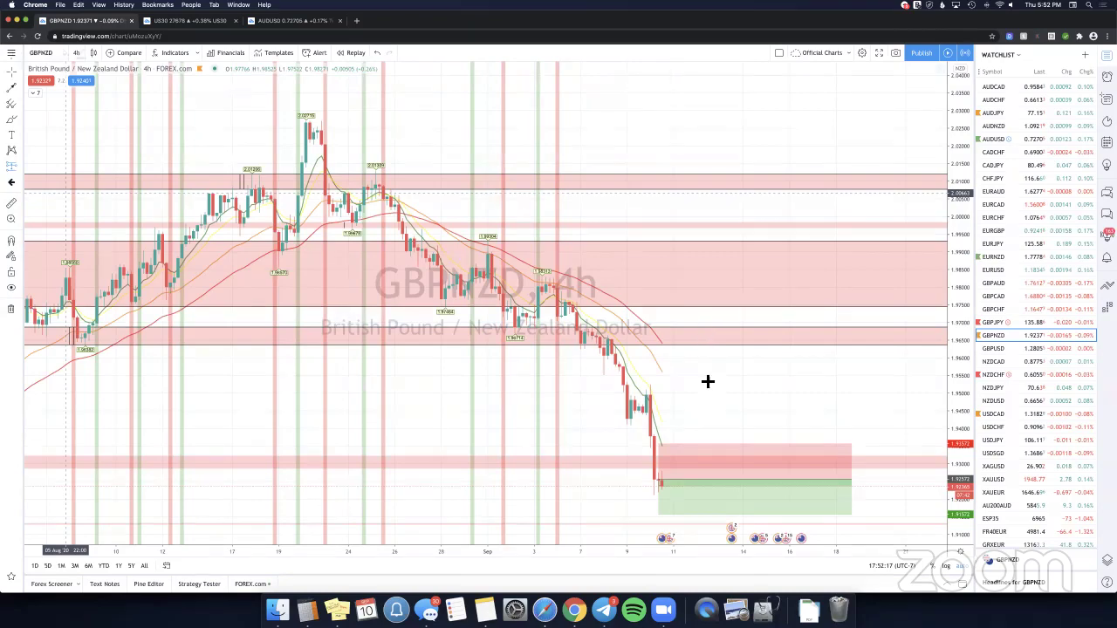
{"action": "left_click", "coordinate": [561, 317]}
{"action": "left_click_drag", "start_coordinate": [658, 472], "coordinate": [625, 399]}
{"action": "key", "text": "Delete"}
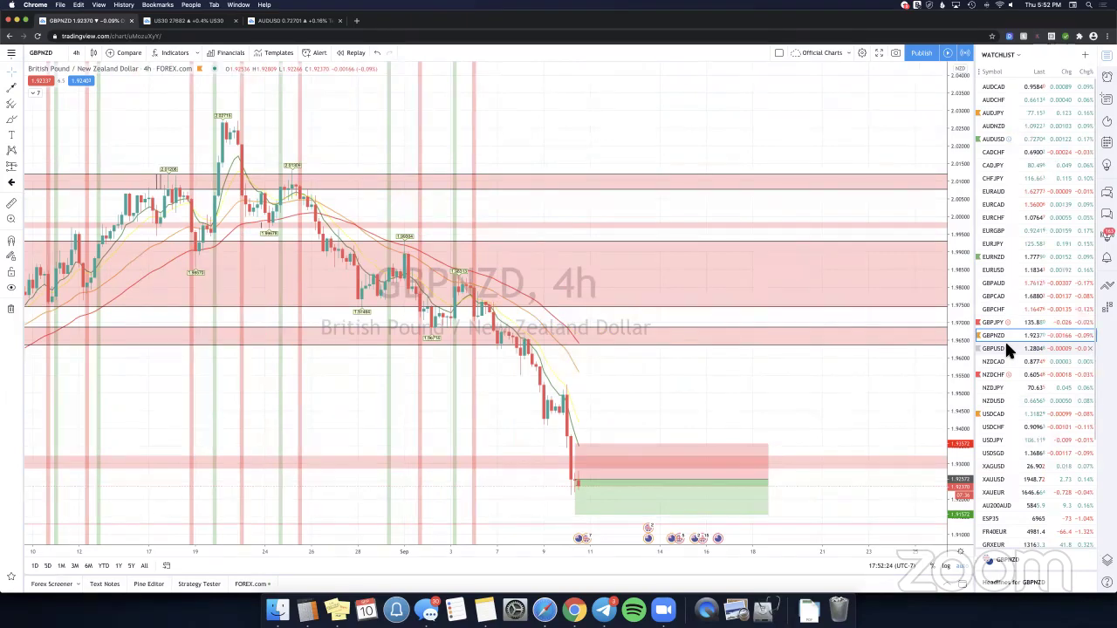
Examine the GBPUSD, USDCHF and USDJPY charts in turn.
{"action": "left_click", "coordinate": [1007, 347]}
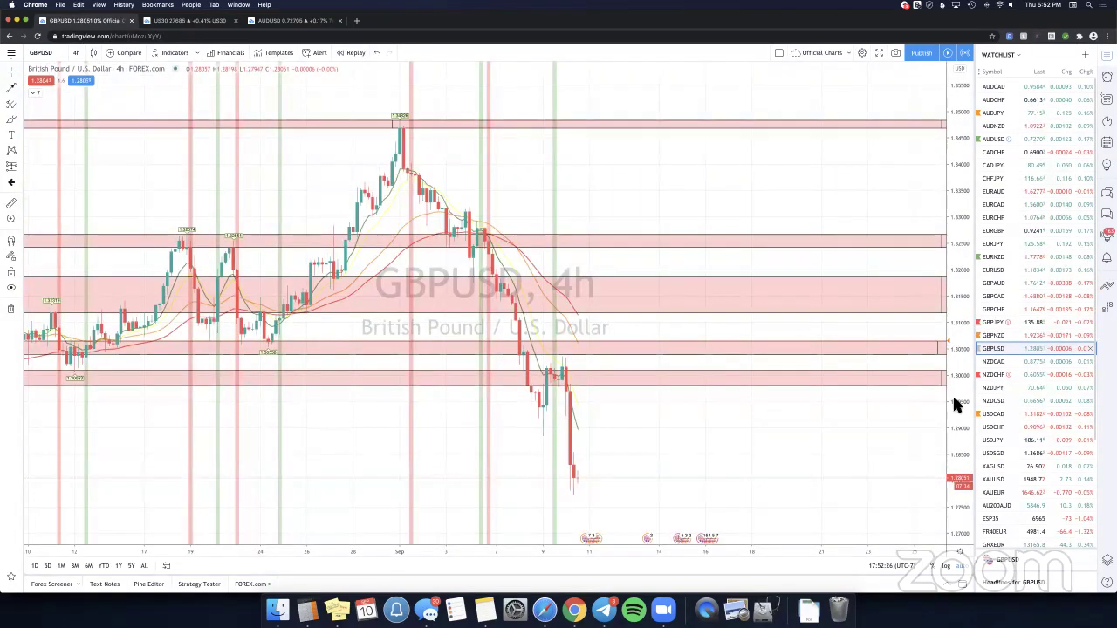
{"action": "left_click", "coordinate": [1008, 426]}
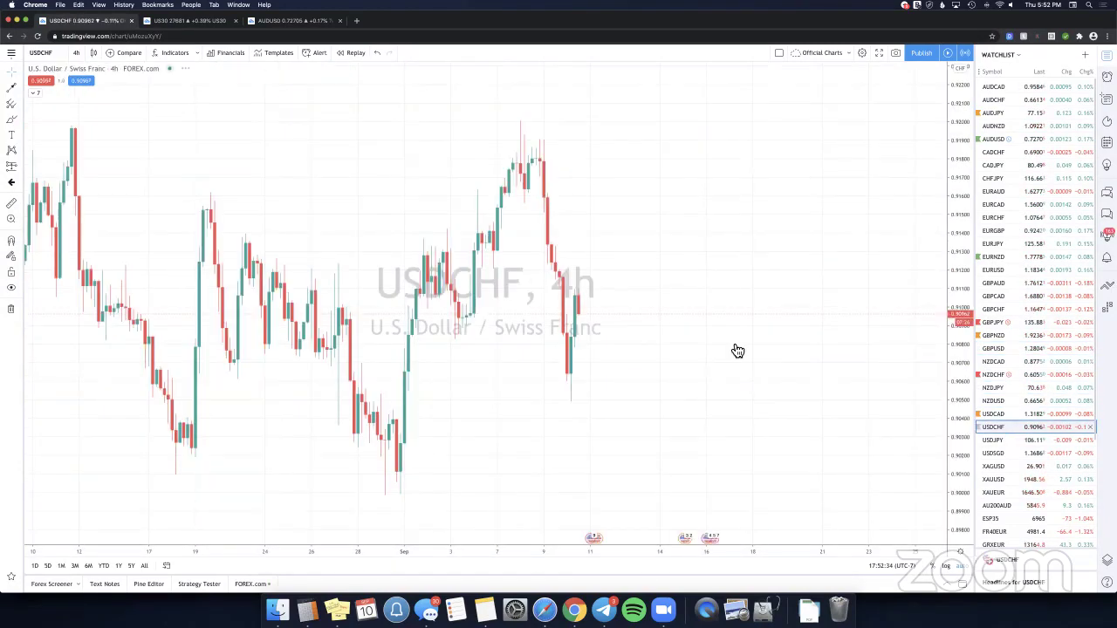
{"action": "left_click", "coordinate": [999, 438]}
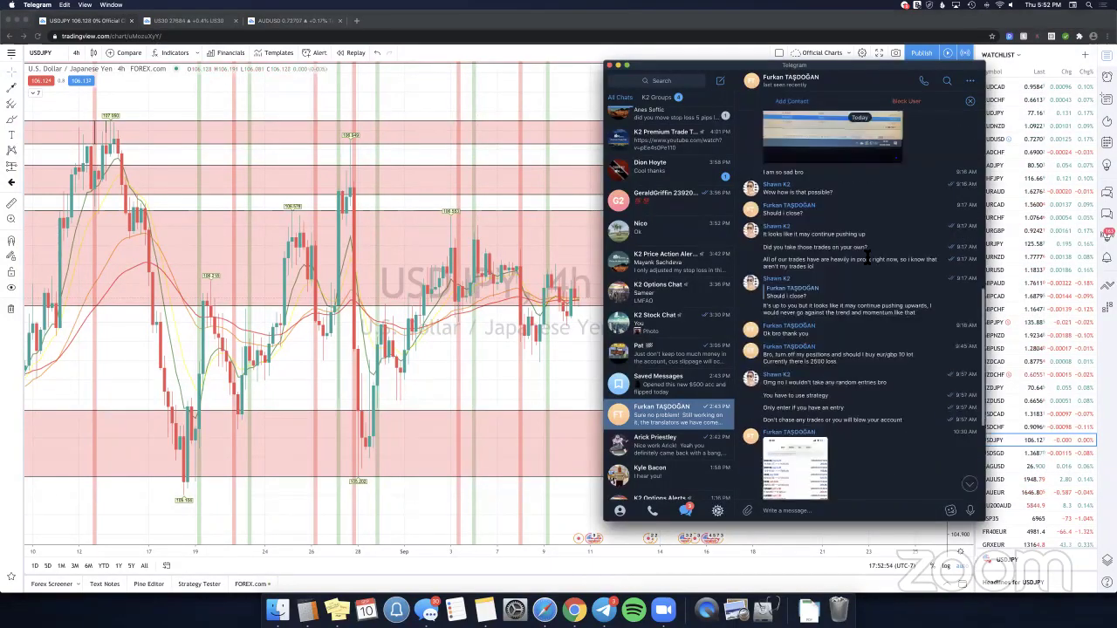
In Telegram, read the trade posts for US30, GBPUSD and GBPJPY in the K2 Premium Signals Channel, and return to Chrome's USDJPY chart.
{"action": "scroll", "coordinate": [868, 257], "scroll_direction": "up", "scroll_amount": 10}
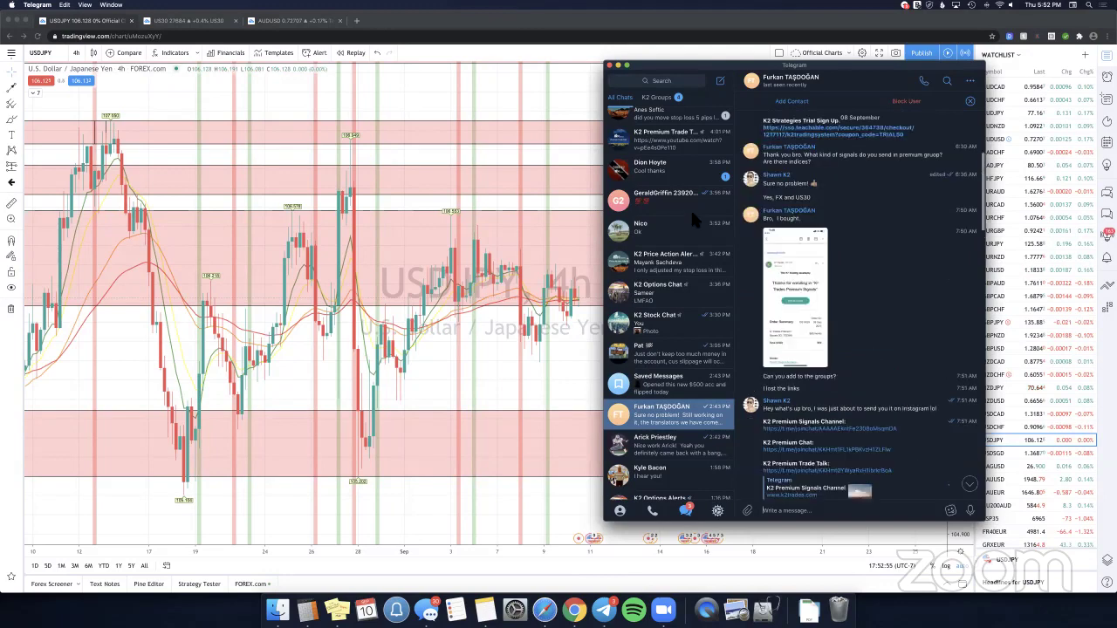
{"action": "scroll", "coordinate": [690, 206], "scroll_direction": "up", "scroll_amount": 5}
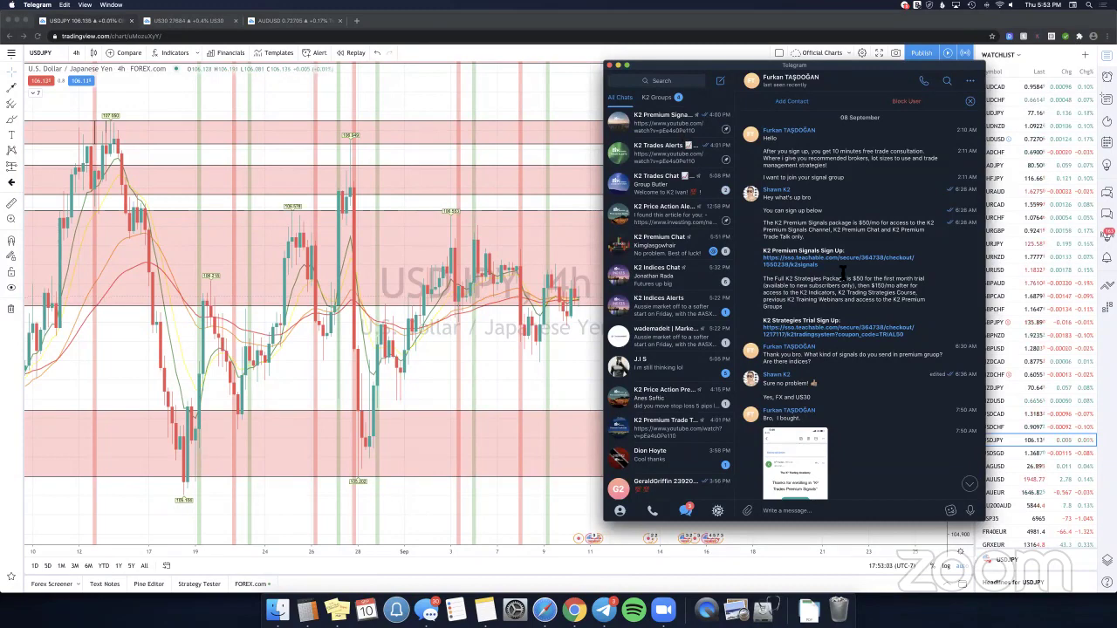
{"action": "left_click", "coordinate": [668, 122]}
{"action": "scroll", "coordinate": [834, 278], "scroll_direction": "up", "scroll_amount": 10}
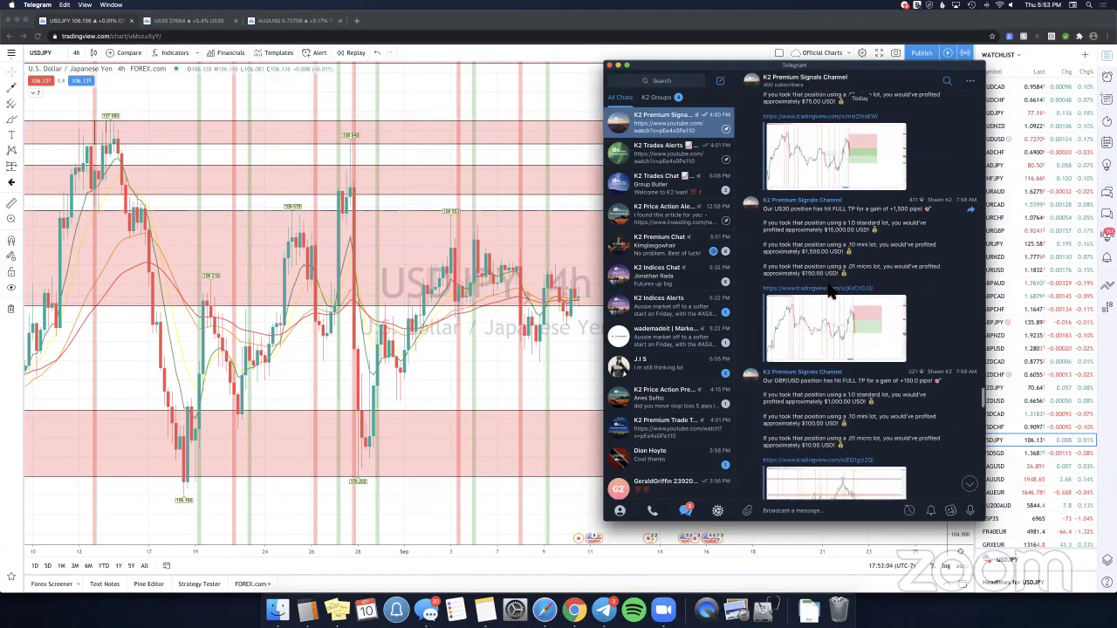
{"action": "scroll", "coordinate": [846, 328], "scroll_direction": "up", "scroll_amount": 5}
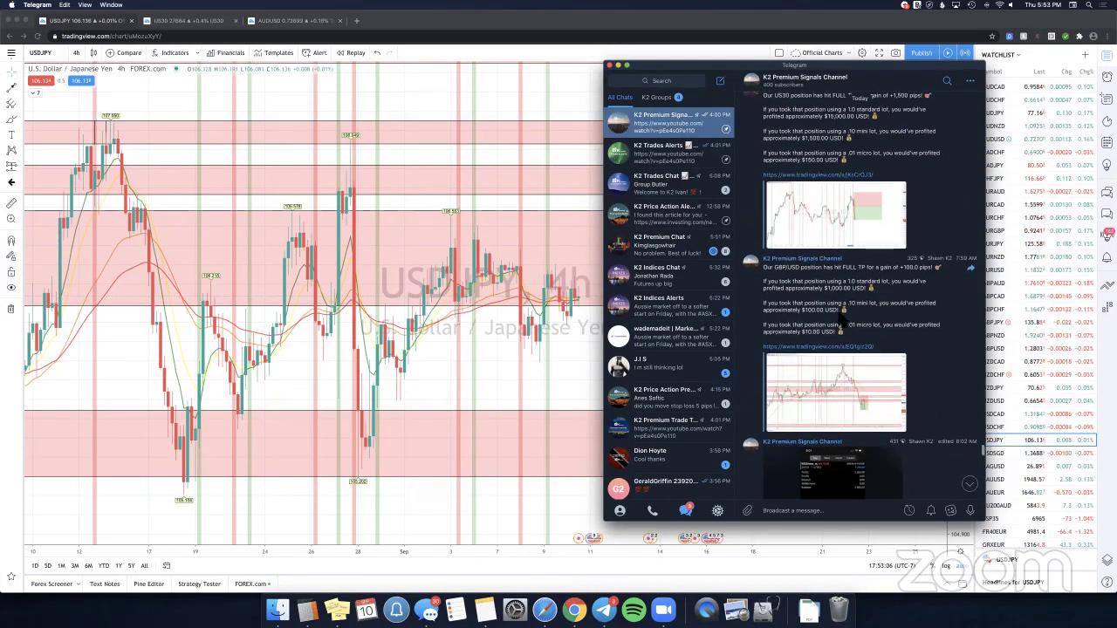
{"action": "scroll", "coordinate": [840, 323], "scroll_direction": "down", "scroll_amount": 8}
{"action": "scroll", "coordinate": [839, 316], "scroll_direction": "up", "scroll_amount": 8}
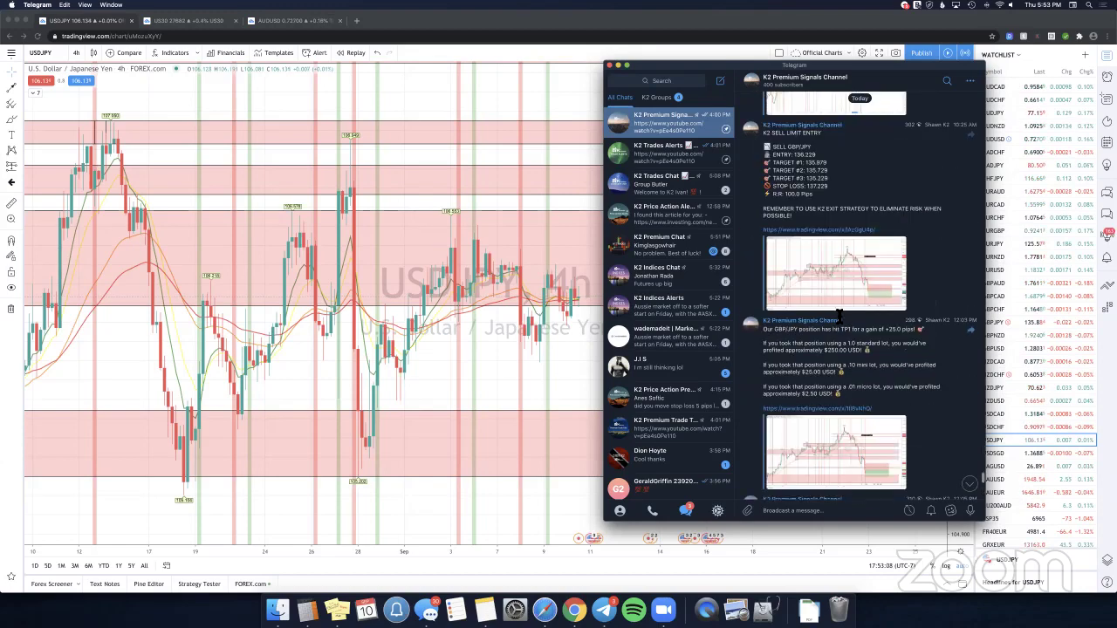
{"action": "scroll", "coordinate": [835, 311], "scroll_direction": "up", "scroll_amount": 5}
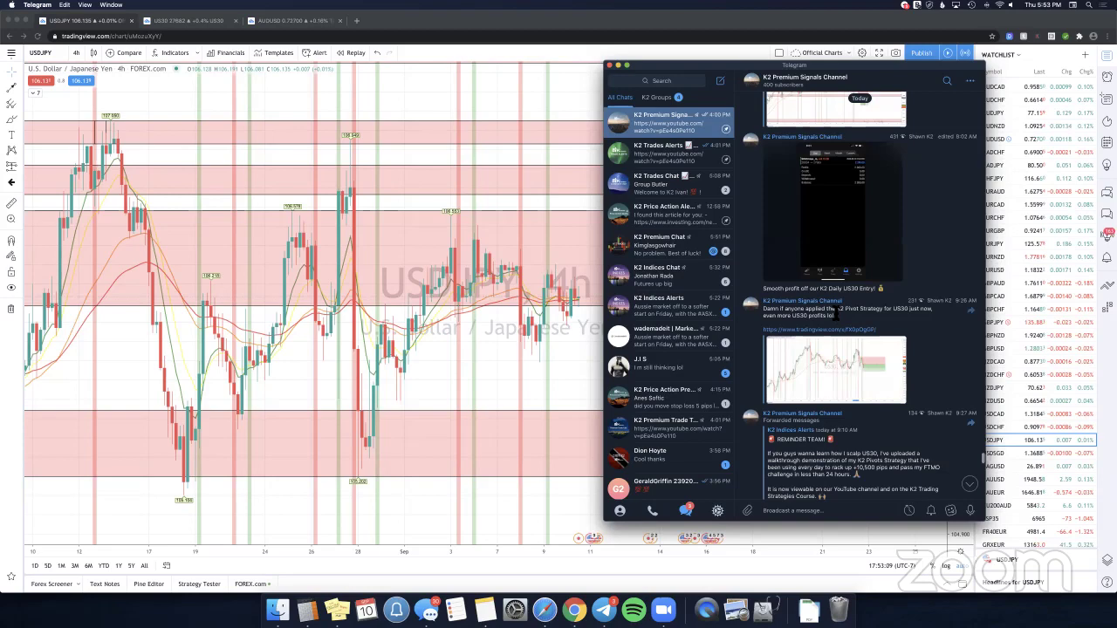
{"action": "scroll", "coordinate": [836, 311], "scroll_direction": "up", "scroll_amount": 10}
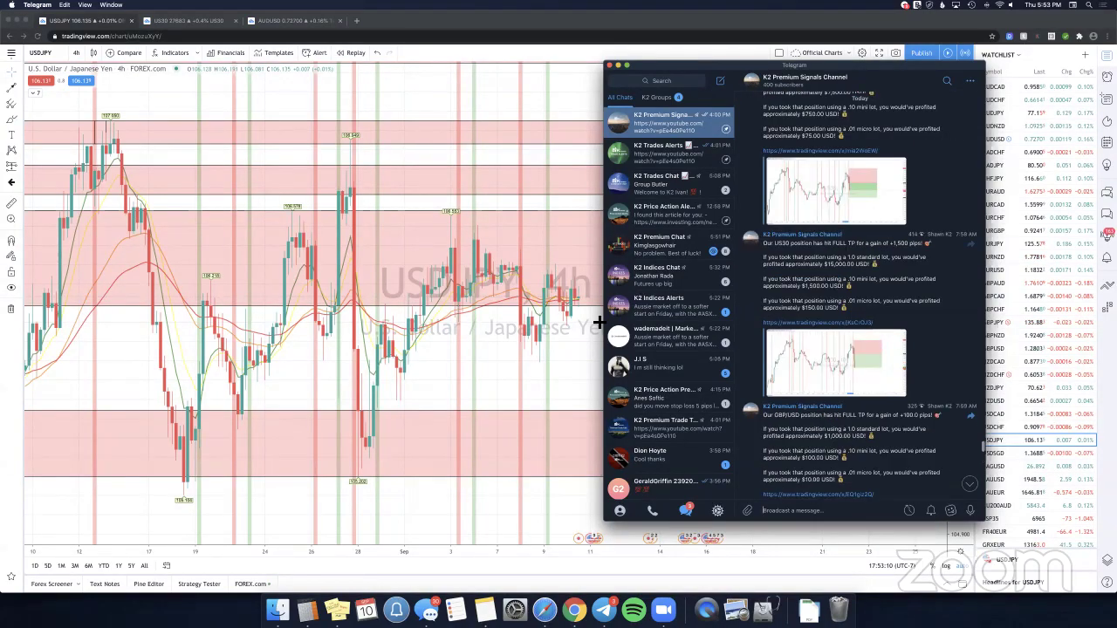
{"action": "left_click", "coordinate": [595, 317]}
{"action": "scroll", "coordinate": [595, 317], "scroll_direction": "down", "scroll_amount": 10}
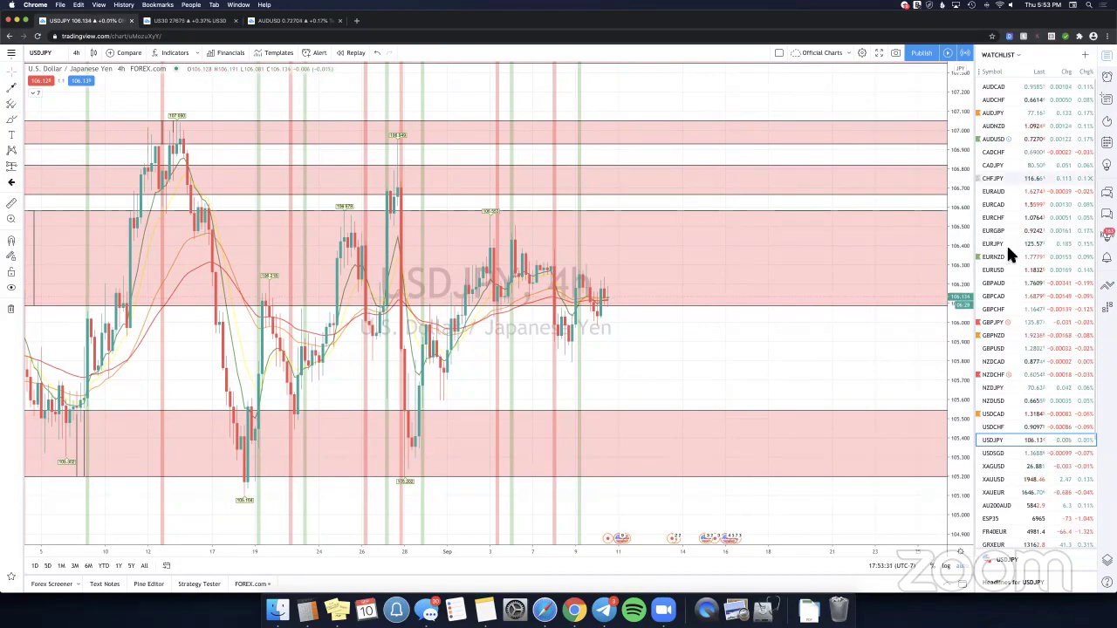
Open the GBPJPY 4-hour chart and examine the open short position with its stop loss and take profit.
{"action": "left_click", "coordinate": [999, 322]}
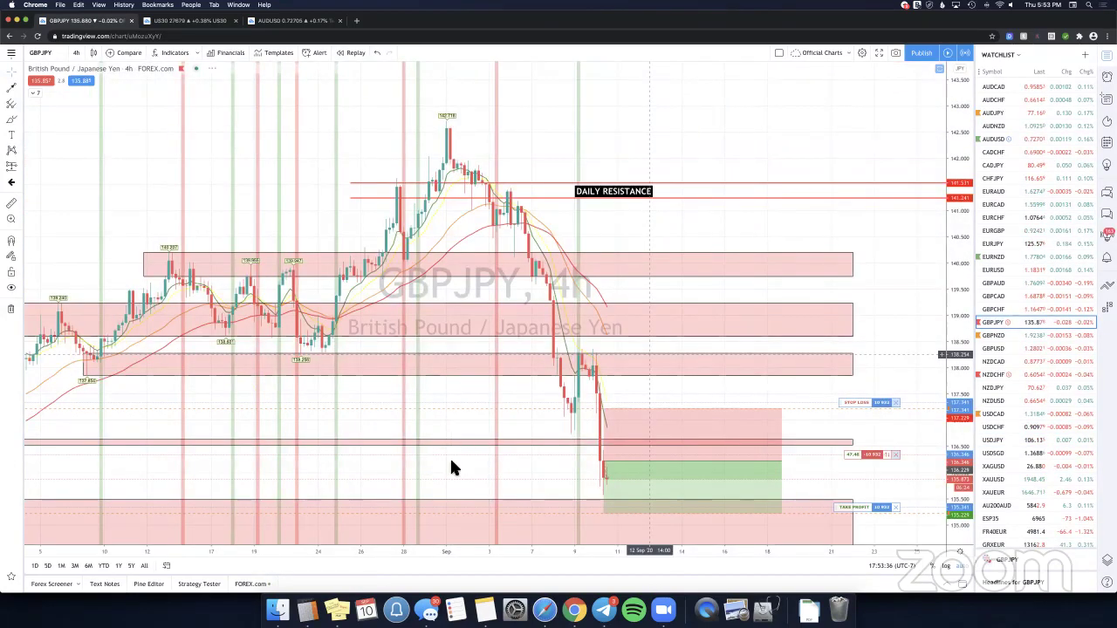
{"action": "scroll", "coordinate": [451, 467], "scroll_direction": "up", "scroll_amount": 3}
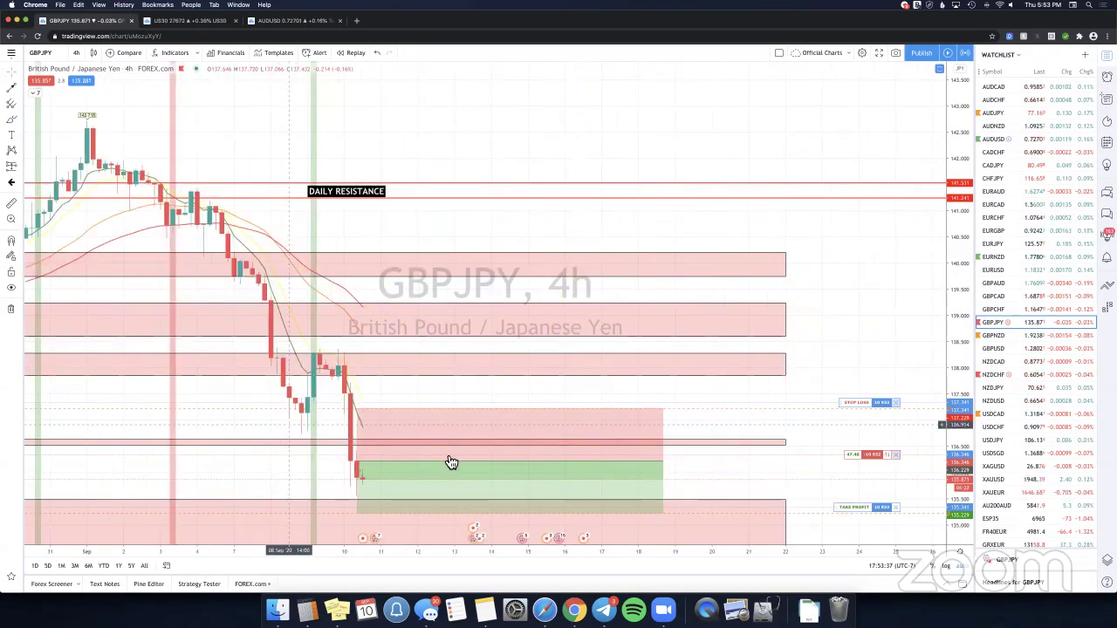
{"action": "scroll", "coordinate": [450, 463], "scroll_direction": "up", "scroll_amount": 3}
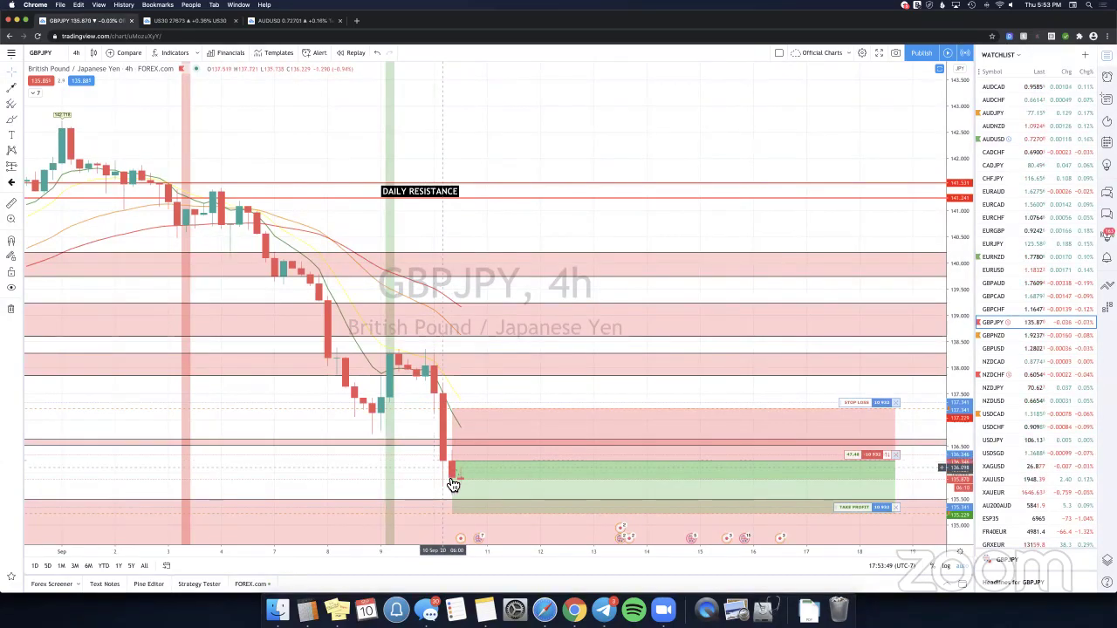
{"action": "mouse_move", "coordinate": [453, 487]}
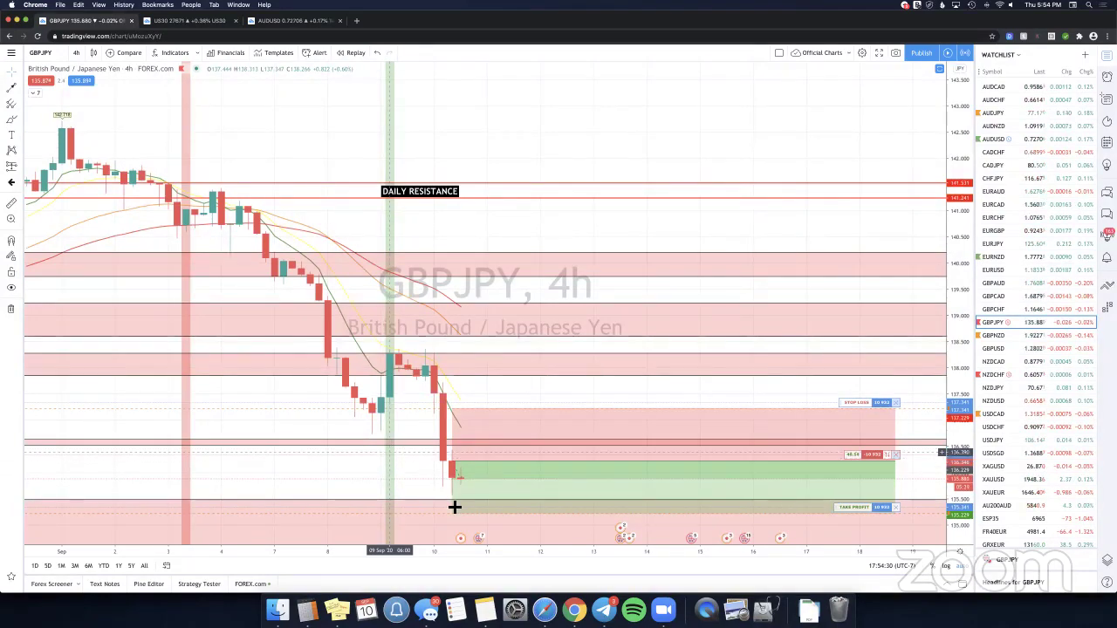
{"action": "mouse_move", "coordinate": [561, 492]}
{"action": "scroll", "coordinate": [594, 489], "scroll_direction": "down", "scroll_amount": 1}
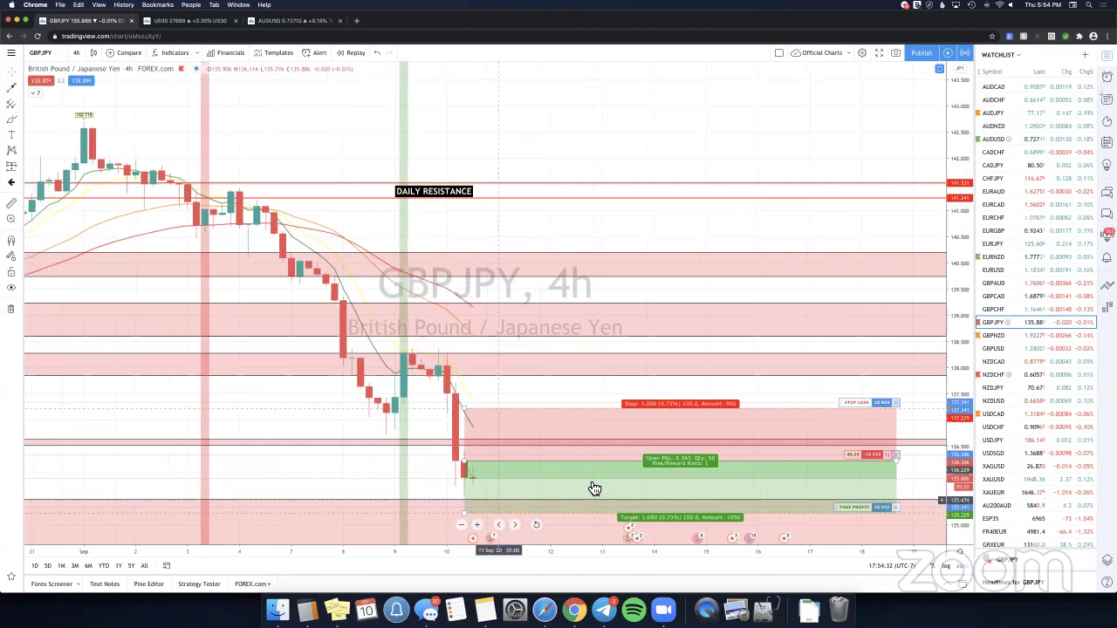
{"action": "scroll", "coordinate": [595, 489], "scroll_direction": "down", "scroll_amount": 1}
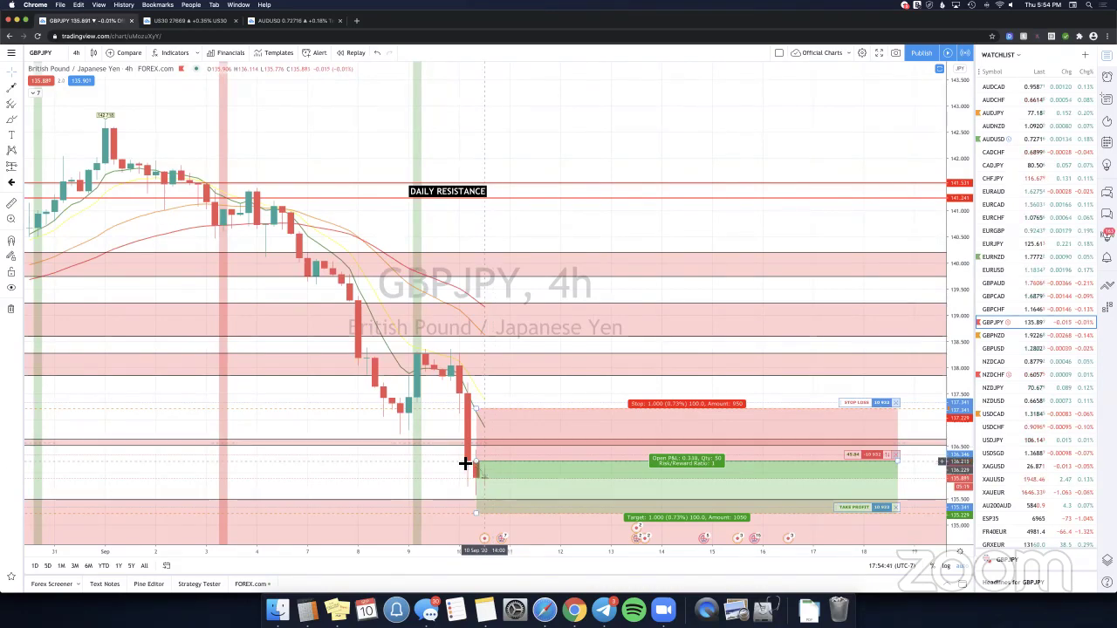
{"action": "left_click", "coordinate": [466, 464]}
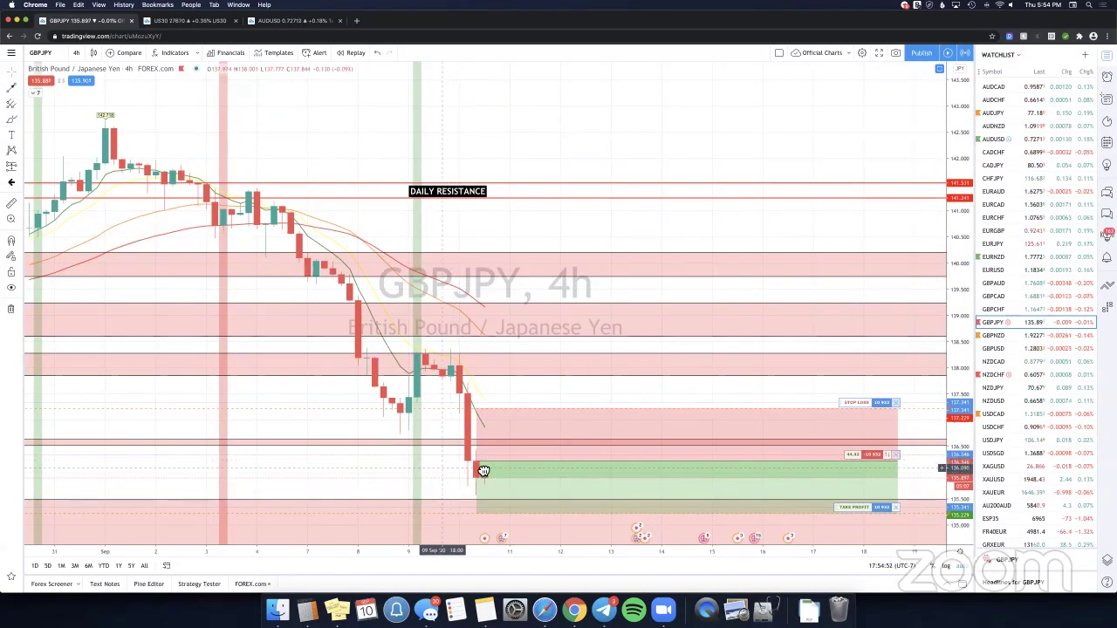
{"action": "scroll", "coordinate": [484, 471], "scroll_direction": "left", "scroll_amount": 3}
{"action": "scroll", "coordinate": [440, 469], "scroll_direction": "down", "scroll_amount": 2}
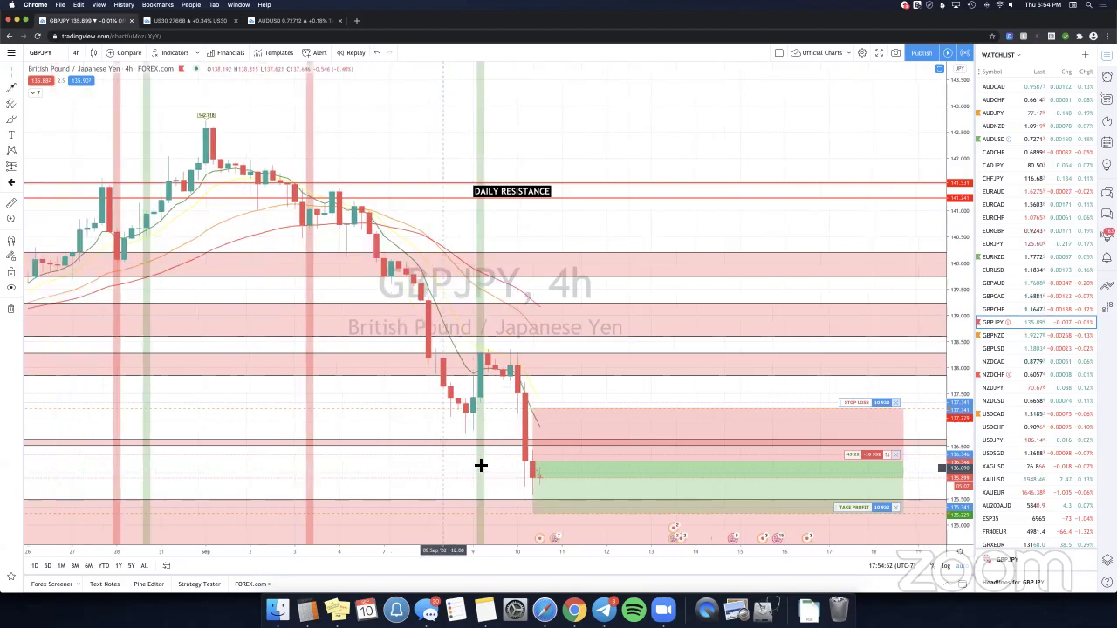
Sketch a downward arrow on GBPJPY from about 136.37 to 135.18, past the take-profit level, and remove it.
{"action": "scroll", "coordinate": [493, 482], "scroll_direction": "right", "scroll_amount": 4}
{"action": "key", "text": "alt+t"}
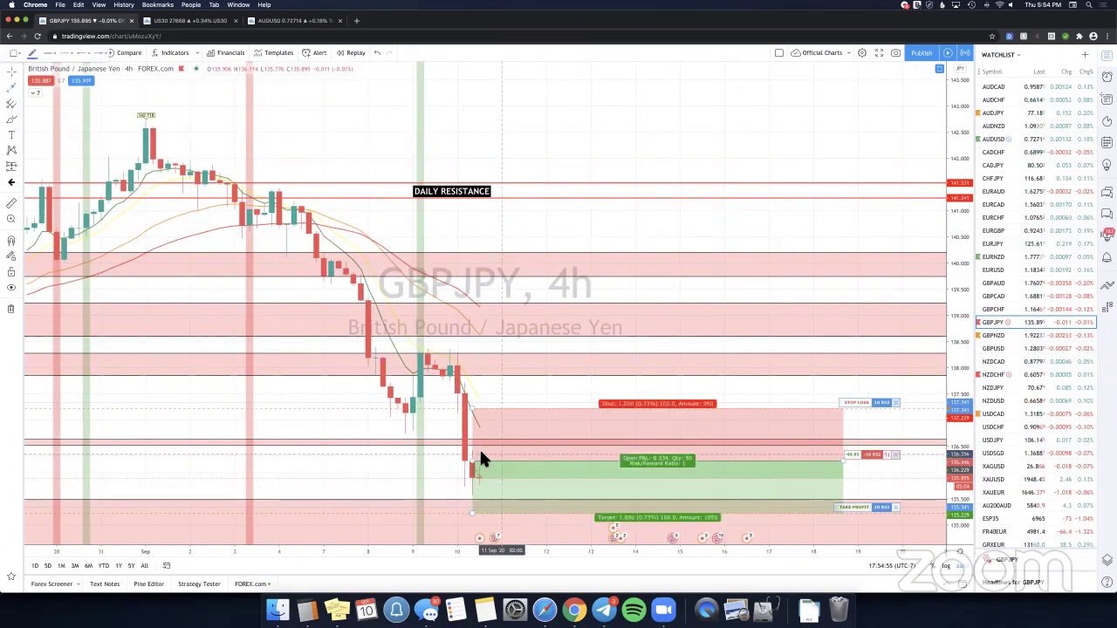
{"action": "left_click", "coordinate": [480, 454]}
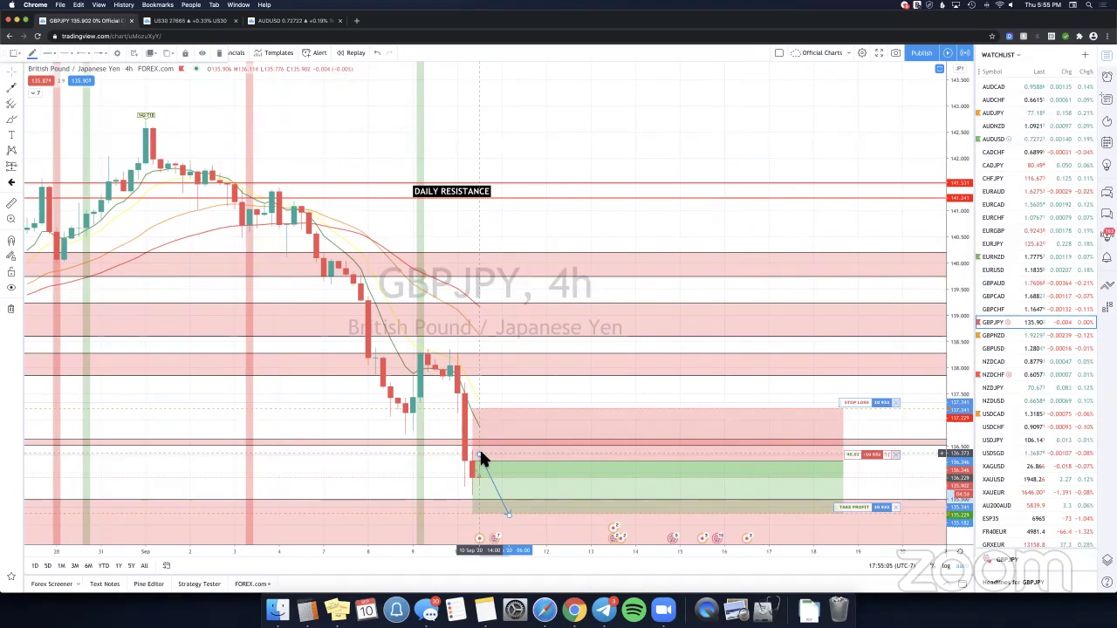
{"action": "left_click", "coordinate": [479, 452]}
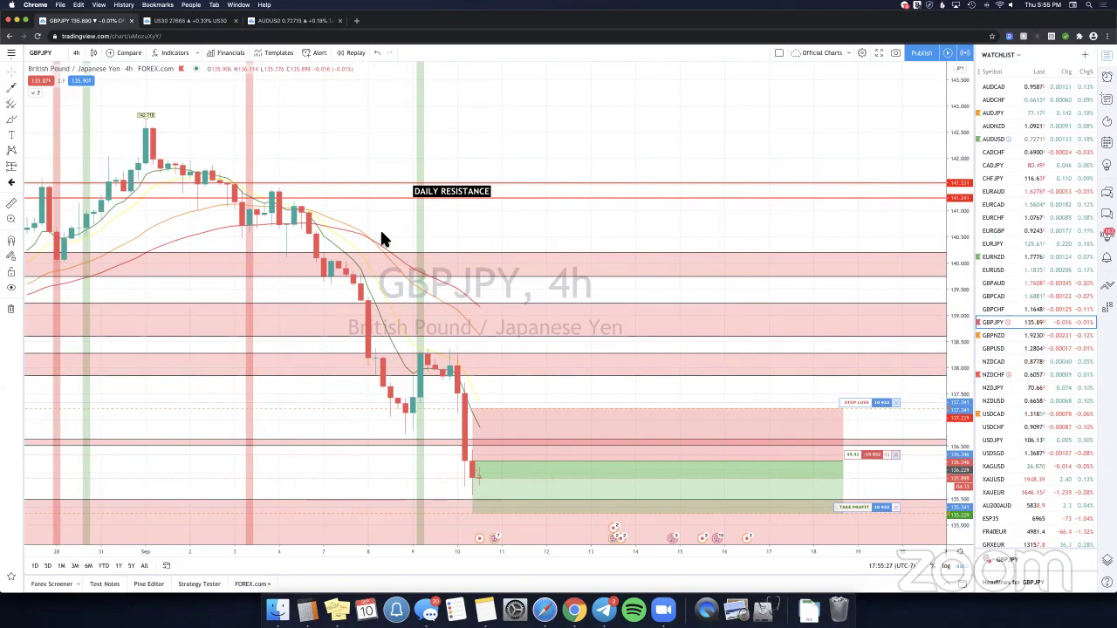
Look over the earlier GBPJPY price action and start a bar replay from the 6 September sell-off candle.
{"action": "scroll", "coordinate": [672, 239], "scroll_direction": "left", "scroll_amount": 5}
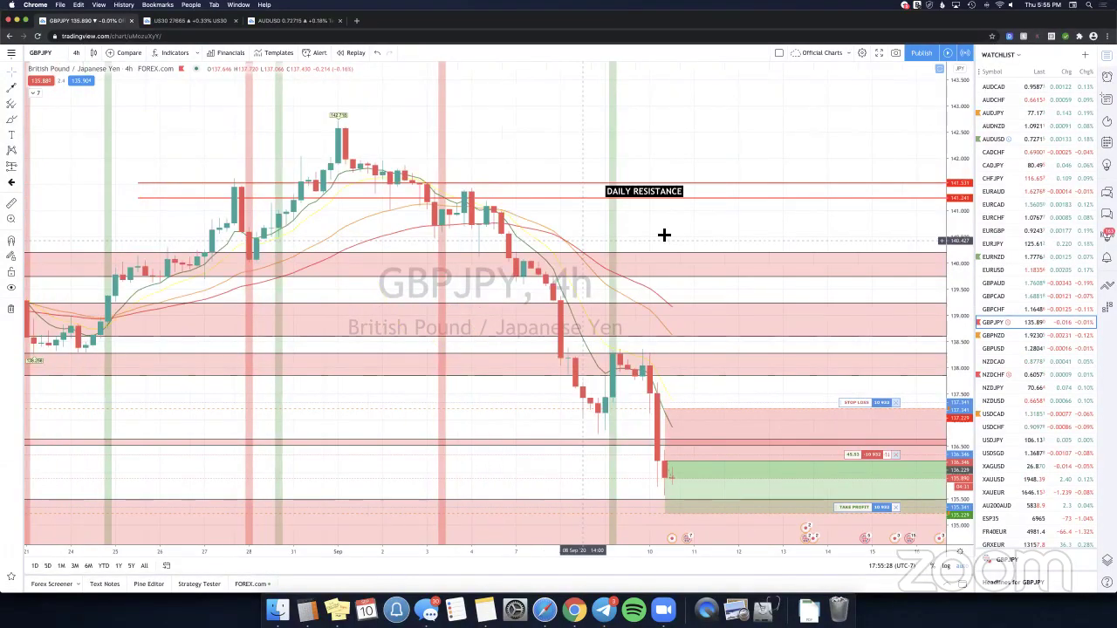
{"action": "left_click_drag", "start_coordinate": [728, 243], "coordinate": [710, 237]}
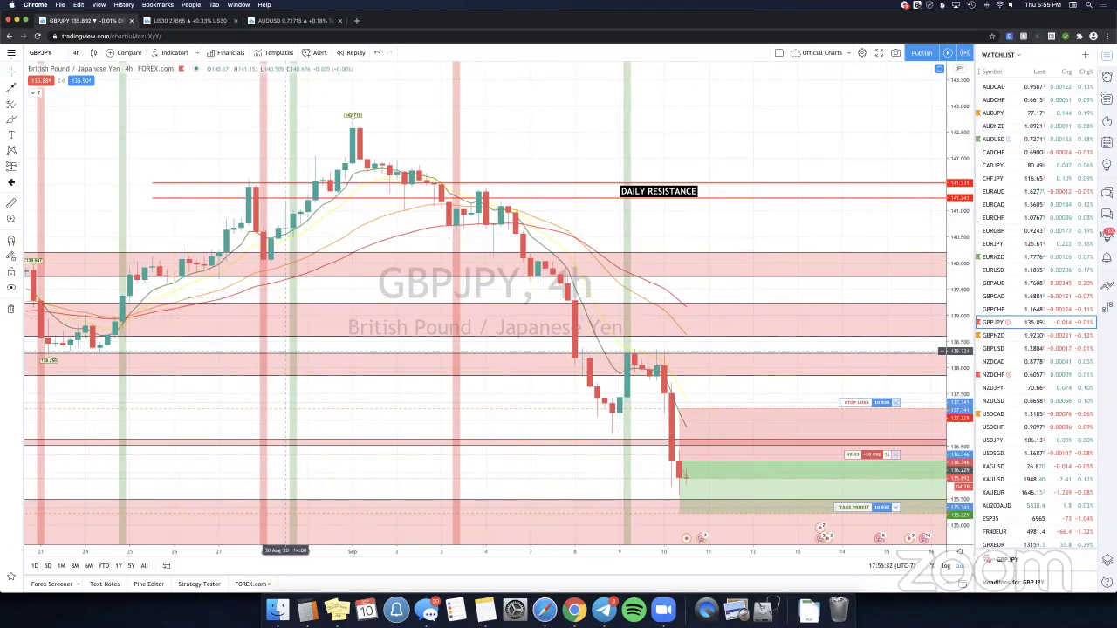
{"action": "scroll", "coordinate": [514, 181], "scroll_direction": "down", "scroll_amount": 3}
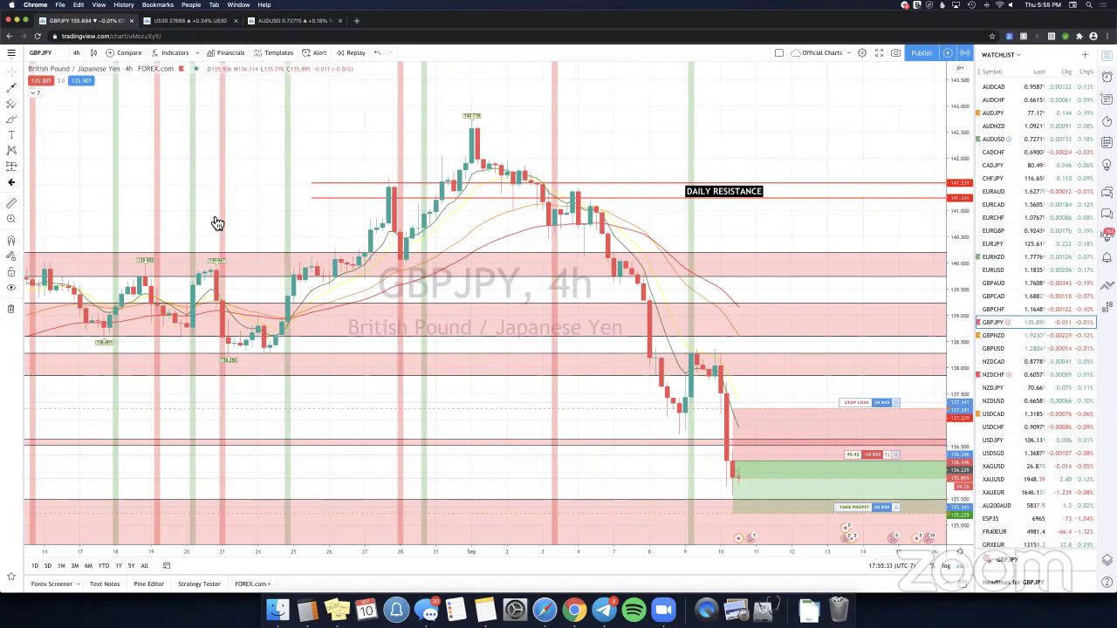
{"action": "scroll", "coordinate": [582, 122], "scroll_direction": "up", "scroll_amount": 3}
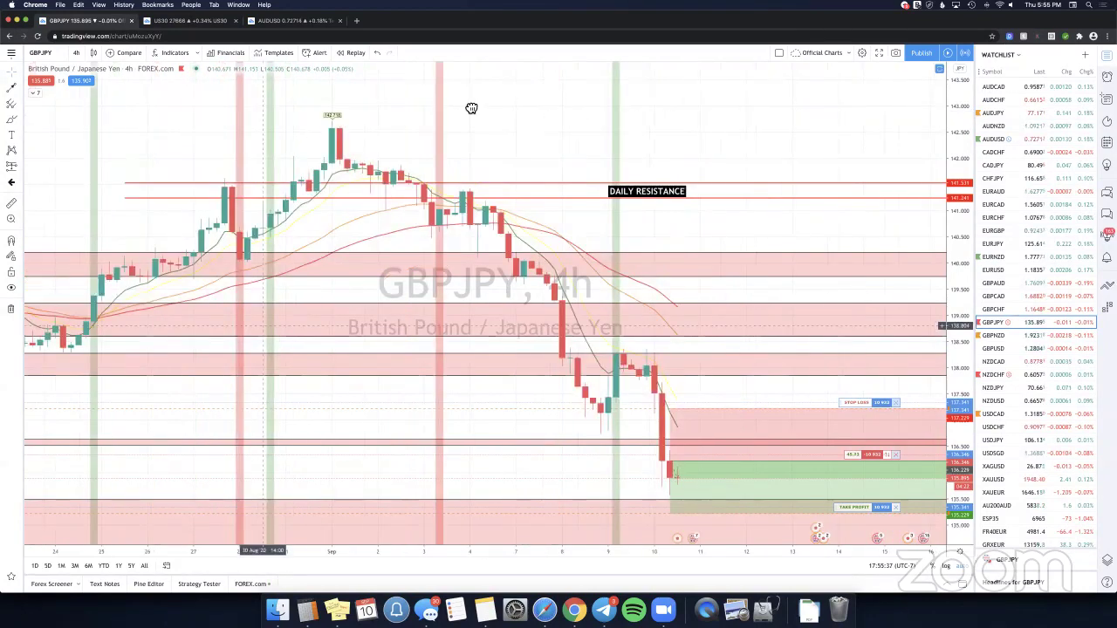
{"action": "scroll", "coordinate": [138, 315], "scroll_direction": "left", "scroll_amount": 3}
{"action": "scroll", "coordinate": [371, 238], "scroll_direction": "left", "scroll_amount": 2}
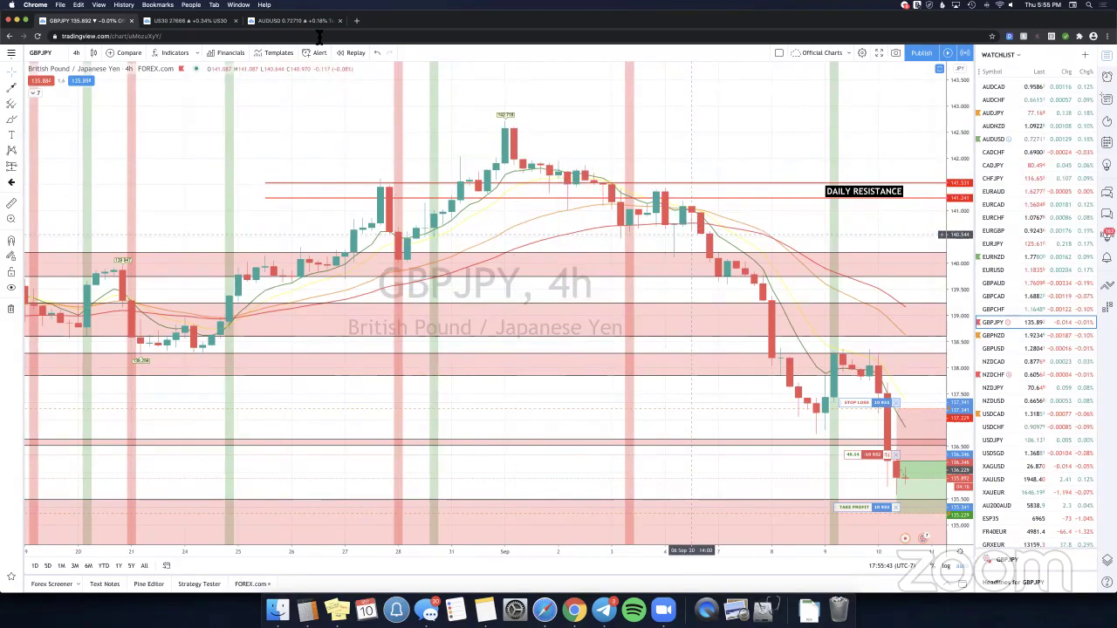
{"action": "left_click", "coordinate": [356, 53]}
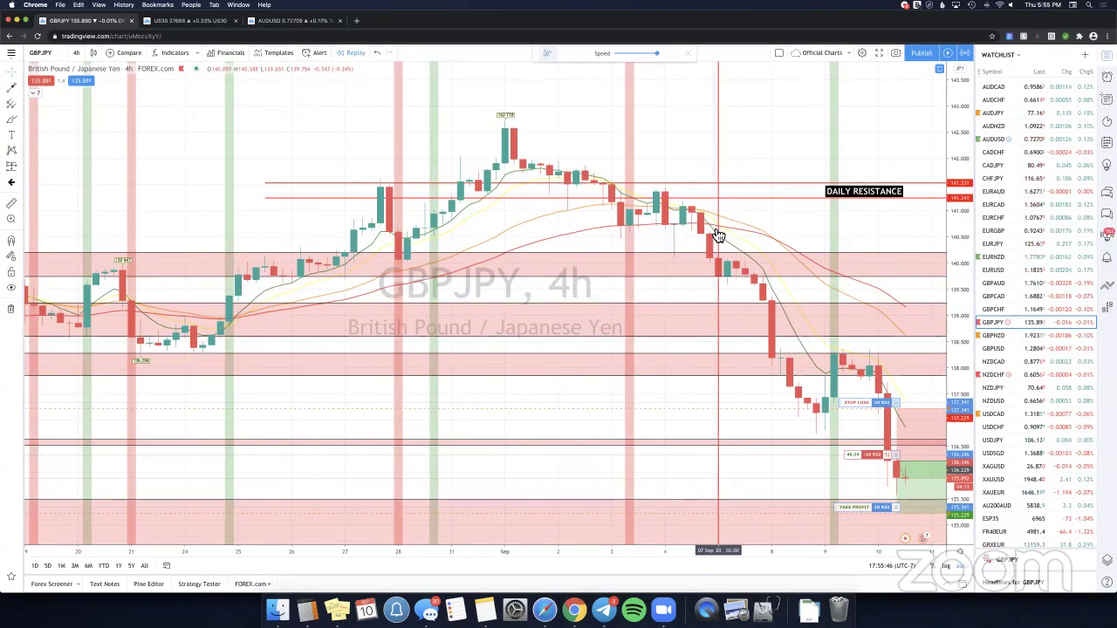
{"action": "left_click", "coordinate": [710, 231]}
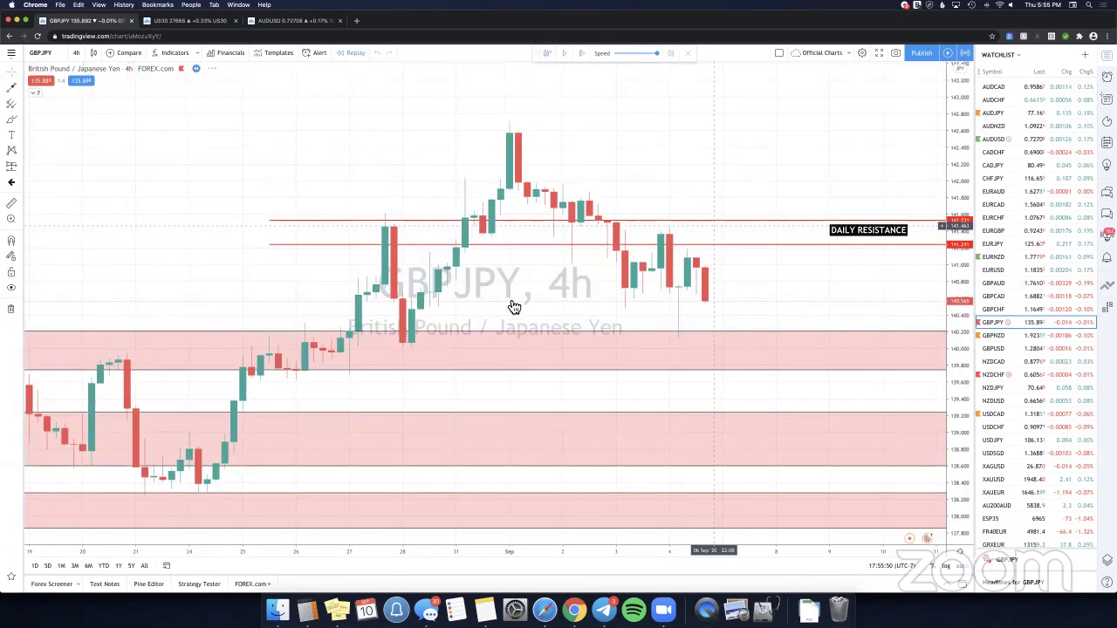
Advance the GBPJPY replay candle by candle through the 7 September break below the support zone.
{"action": "left_click_drag", "start_coordinate": [513, 307], "coordinate": [653, 303]}
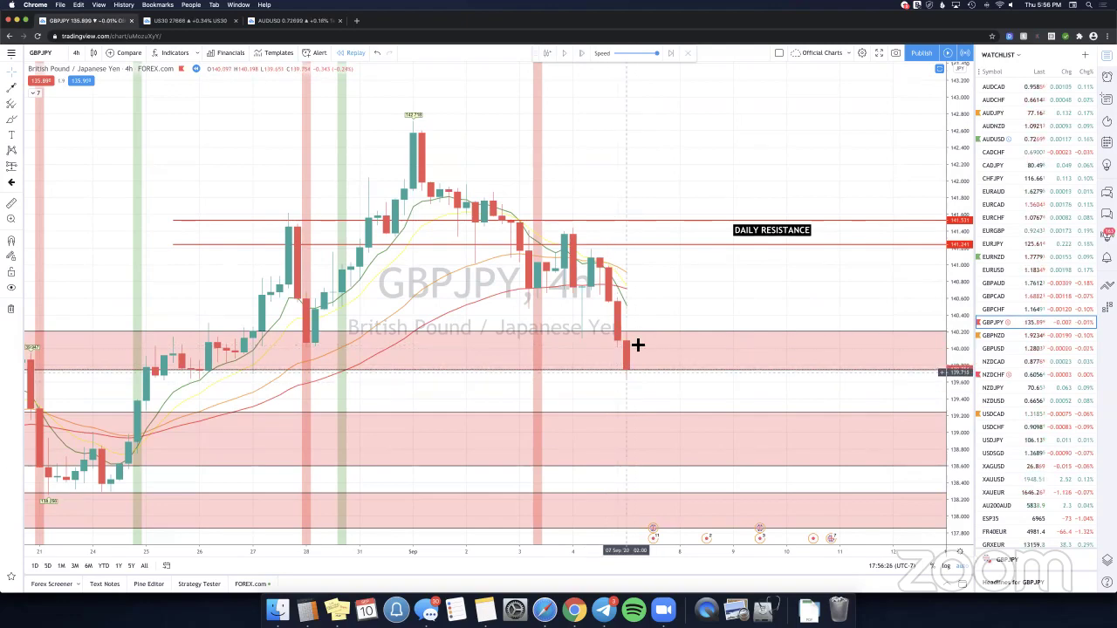
{"action": "left_click", "coordinate": [590, 57]}
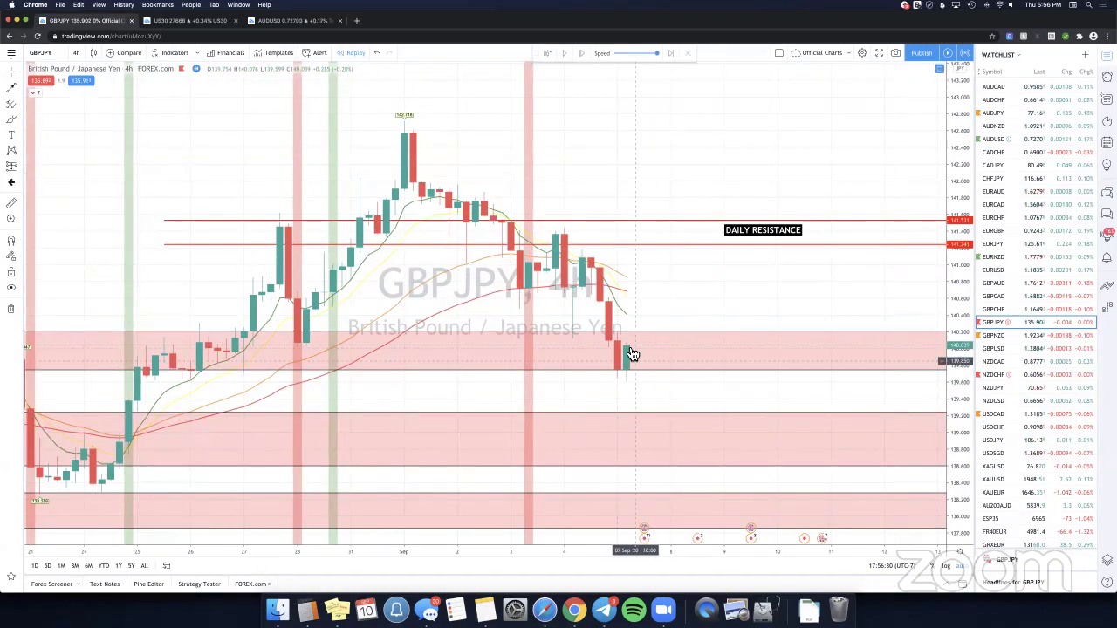
{"action": "left_click", "coordinate": [590, 58]}
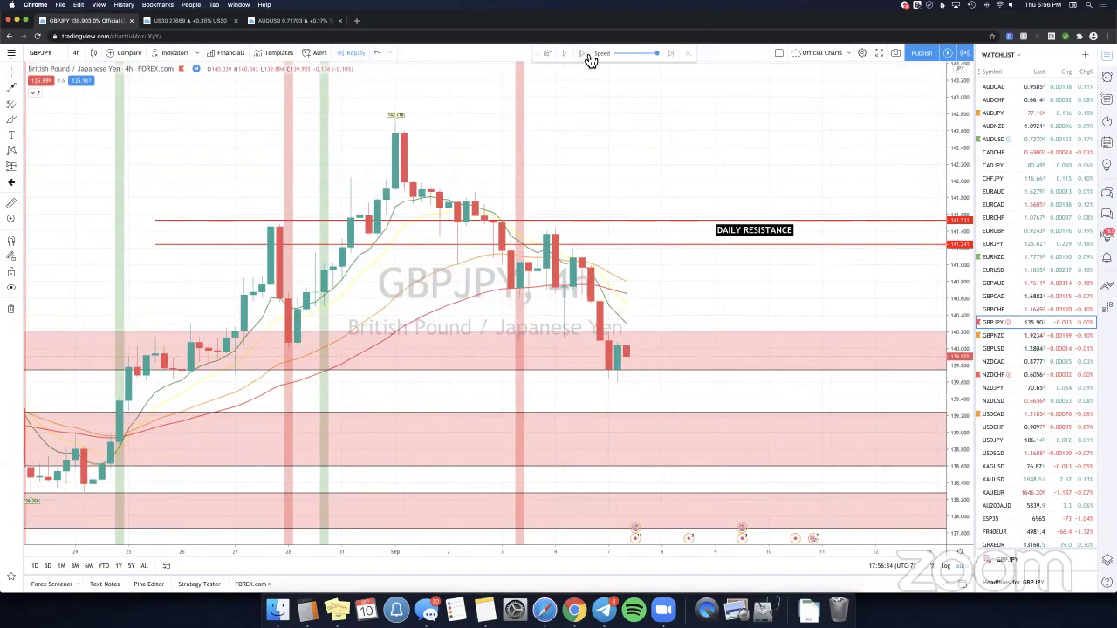
{"action": "left_click", "coordinate": [590, 58]}
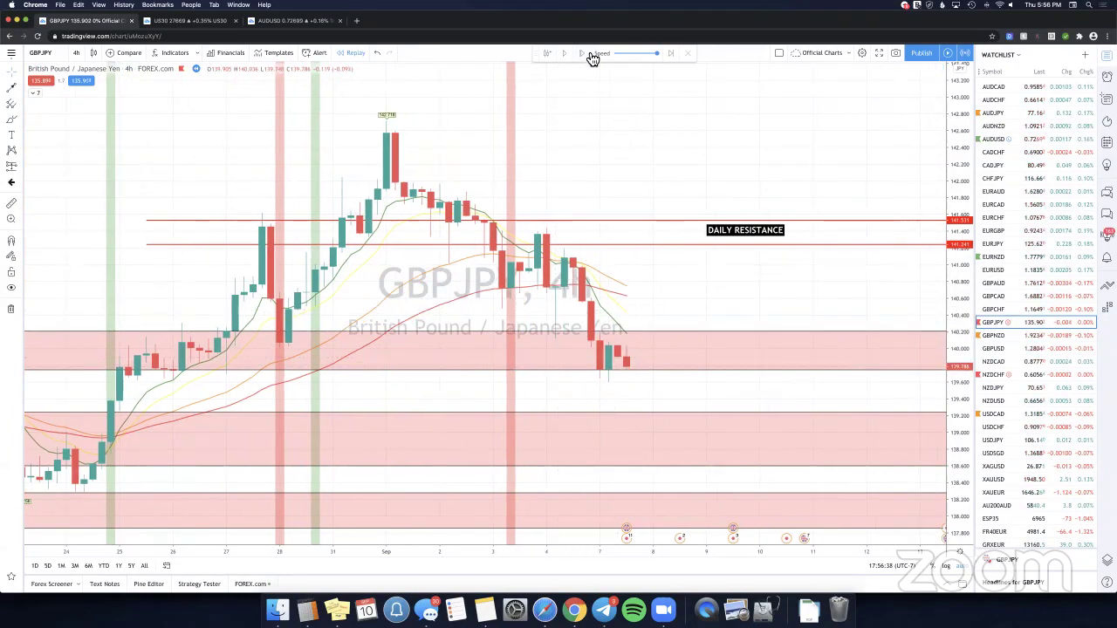
{"action": "key", "text": "shift+Right"}
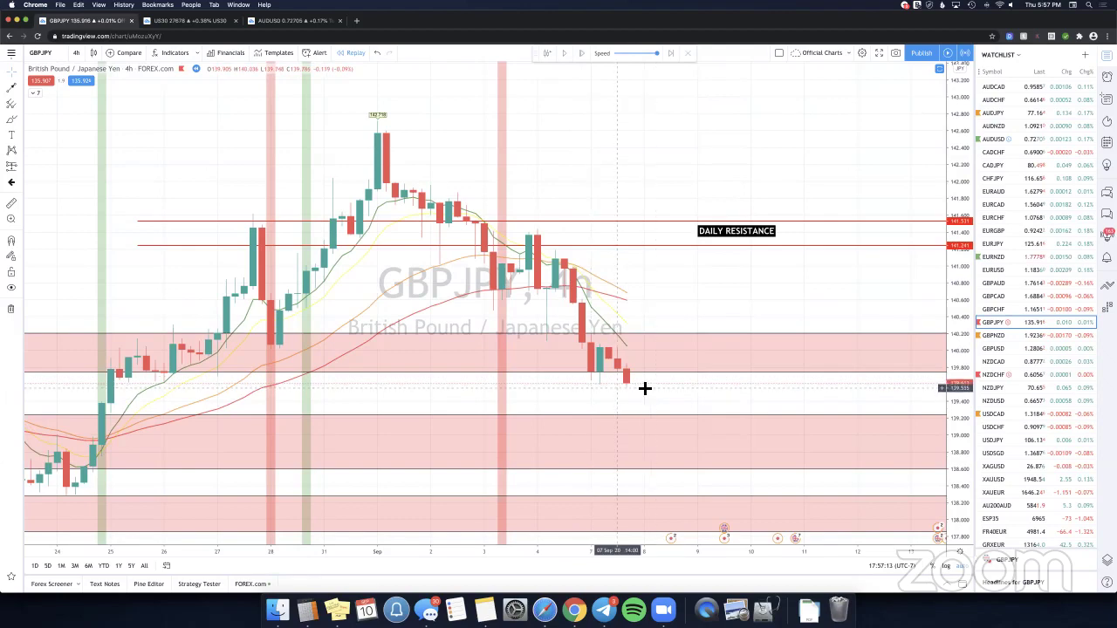
Sketch a downward arrow from about 140.0 to 138.2 across the sell-off and play the replay onward.
{"action": "left_click", "coordinate": [12, 88]}
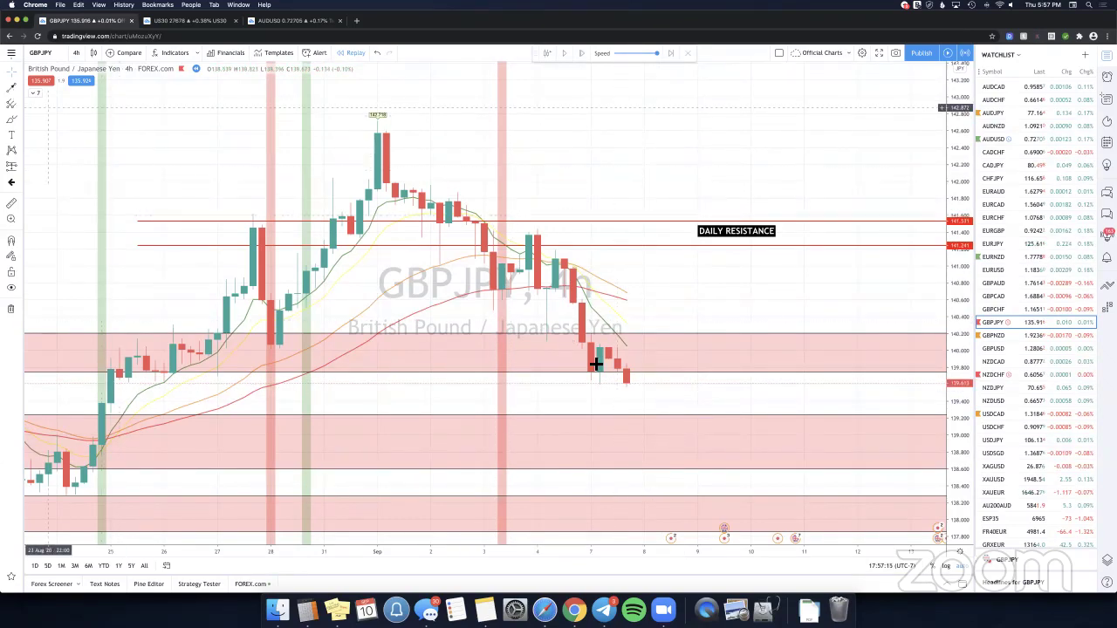
{"action": "left_click_drag", "start_coordinate": [705, 507], "coordinate": [573, 351]}
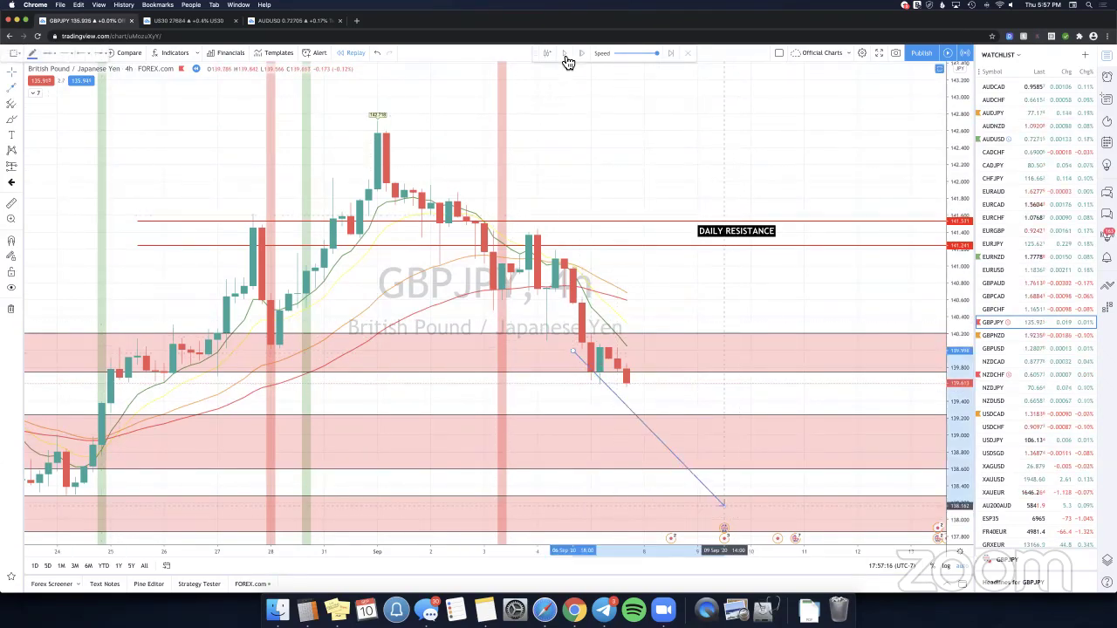
{"action": "left_click", "coordinate": [565, 58]}
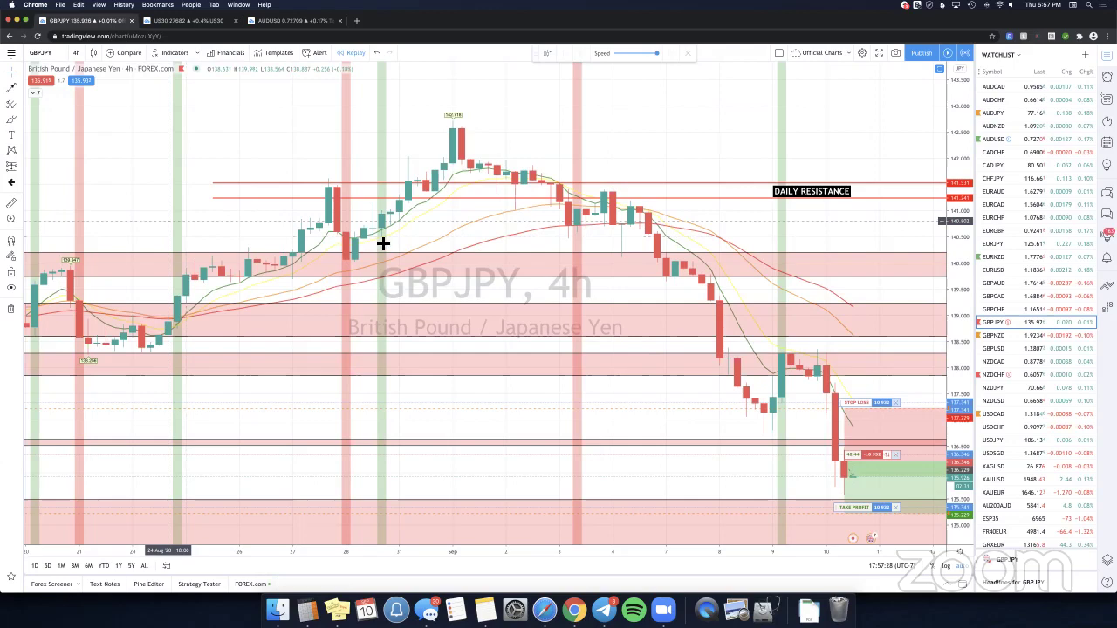
Look back through the August GBPJPY price action, restart the replay from the 21 August drop, and advance it by single candles.
{"action": "scroll", "coordinate": [310, 227], "scroll_direction": "left", "scroll_amount": 7}
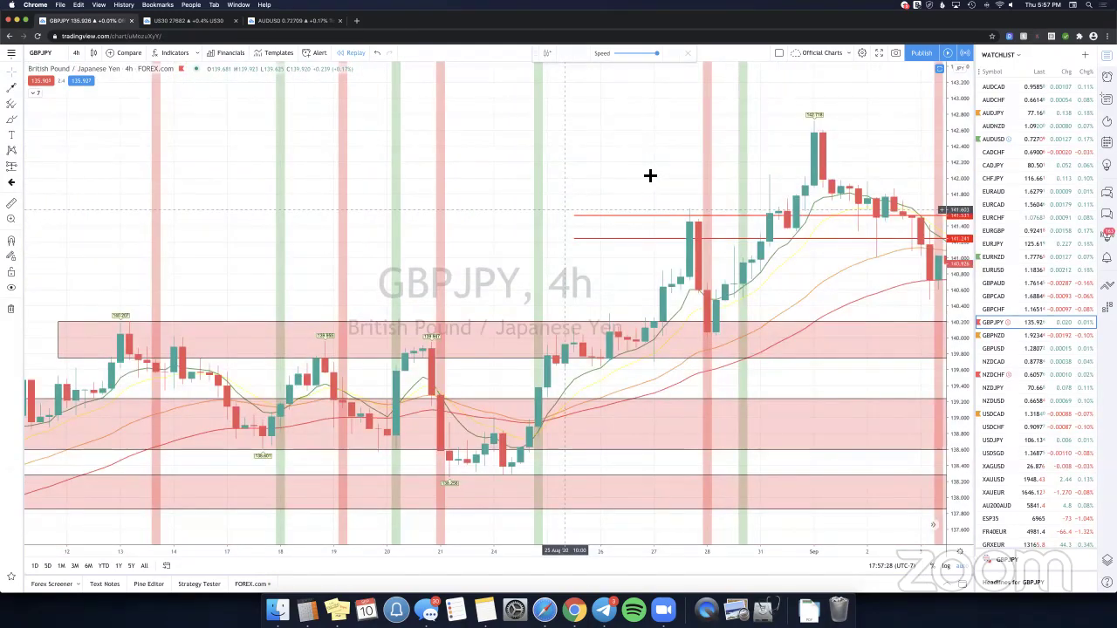
{"action": "scroll", "coordinate": [764, 375], "scroll_direction": "left", "scroll_amount": 4}
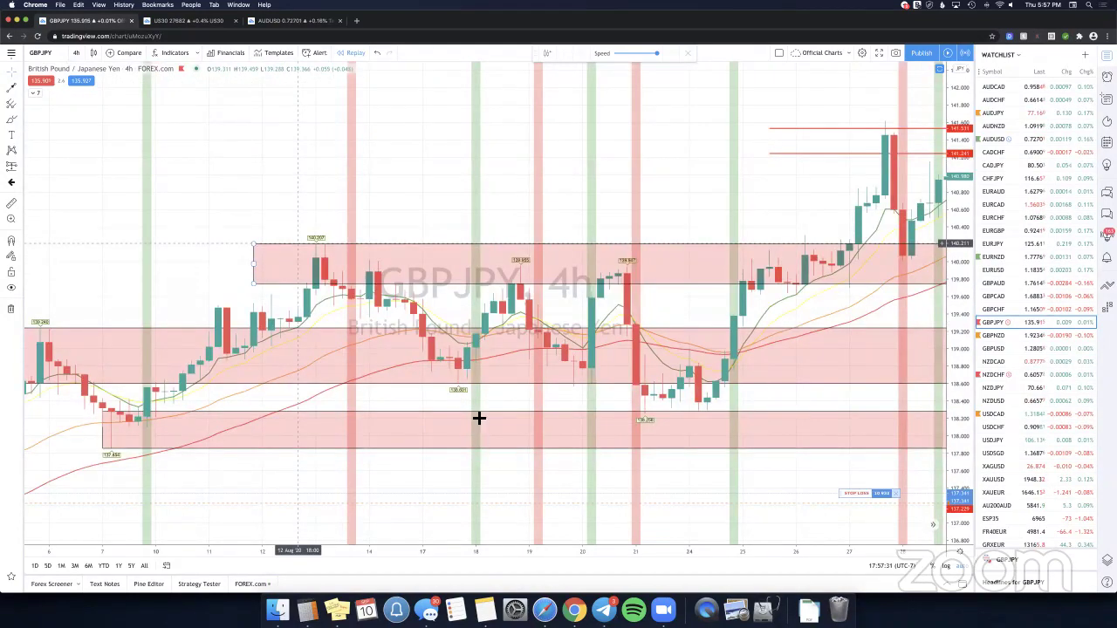
{"action": "scroll", "coordinate": [479, 419], "scroll_direction": "left", "scroll_amount": 6}
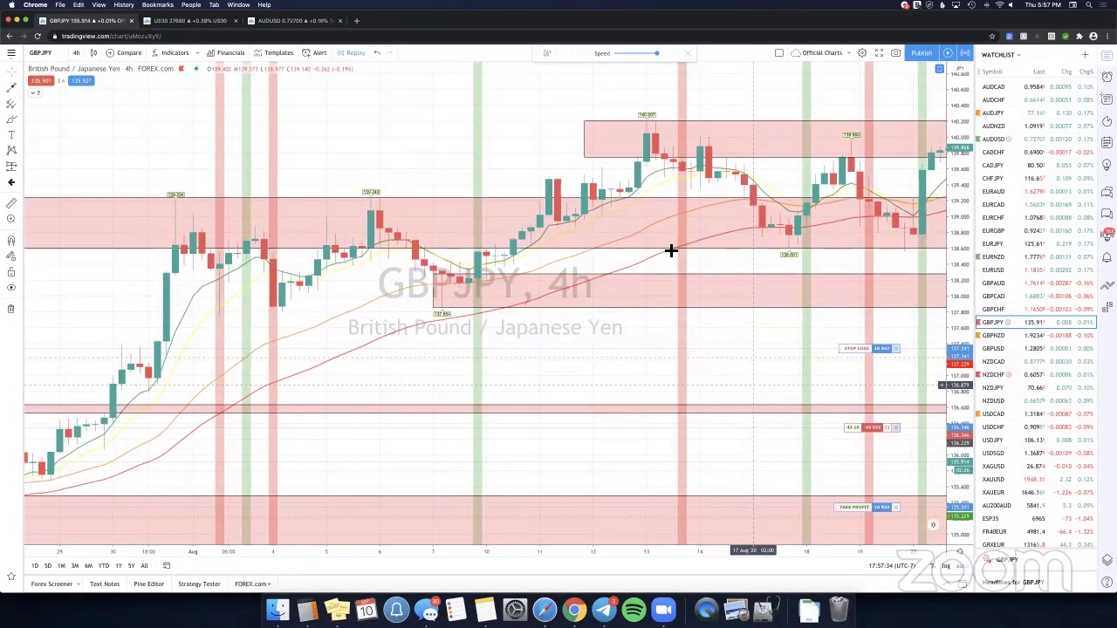
{"action": "scroll", "coordinate": [611, 332], "scroll_direction": "right", "scroll_amount": 9}
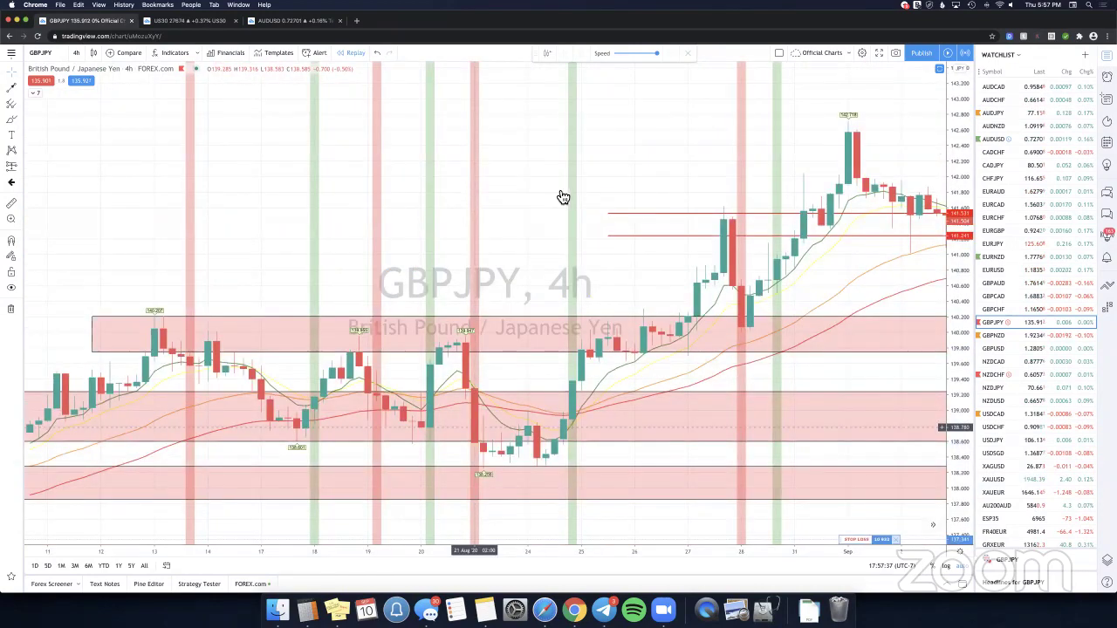
{"action": "scroll", "coordinate": [559, 77], "scroll_direction": "left", "scroll_amount": 8}
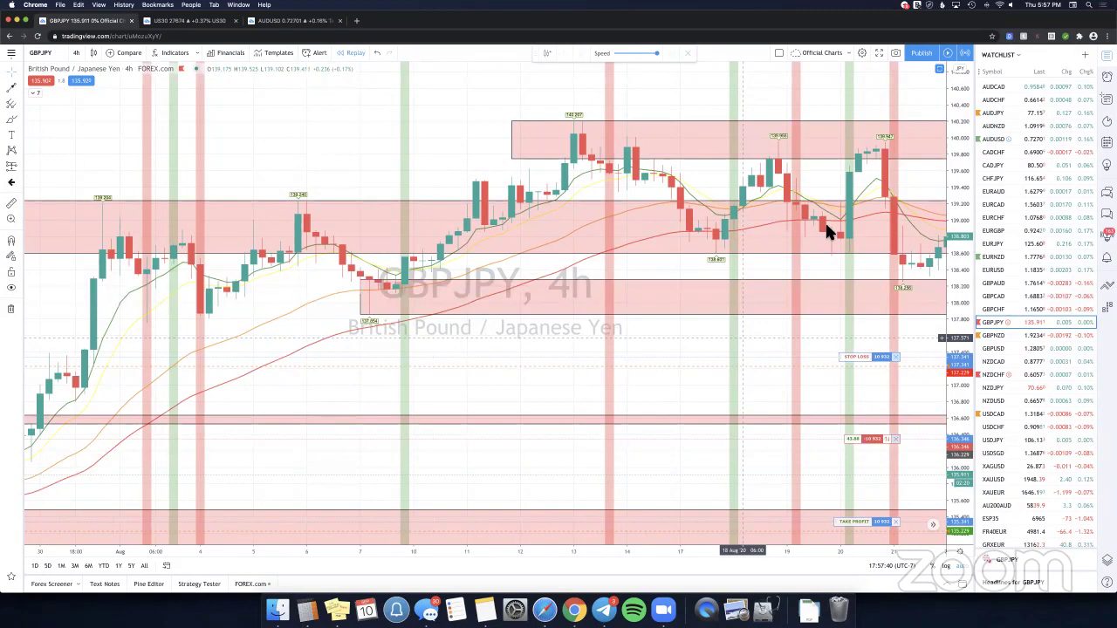
{"action": "left_click_drag", "start_coordinate": [827, 231], "coordinate": [751, 232]}
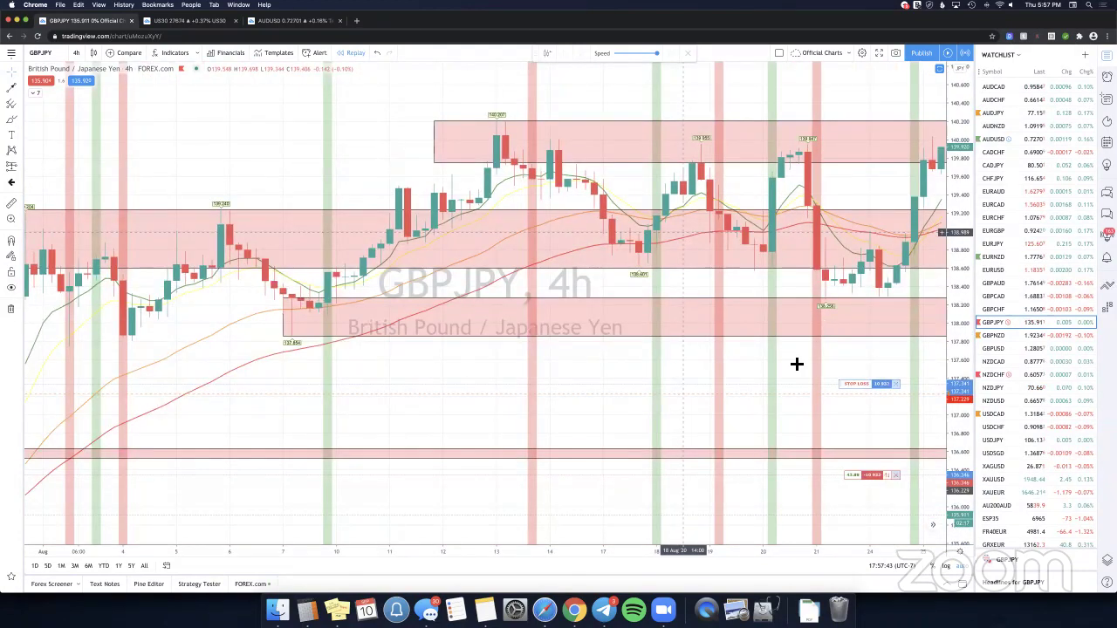
{"action": "left_click", "coordinate": [599, 182]}
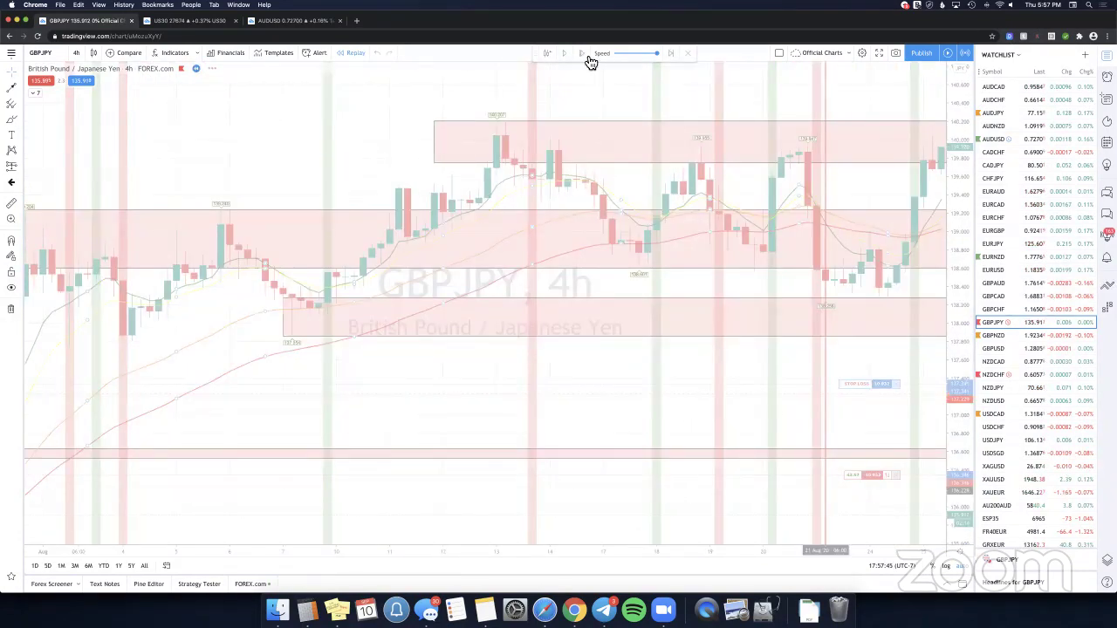
{"action": "left_click", "coordinate": [629, 390]}
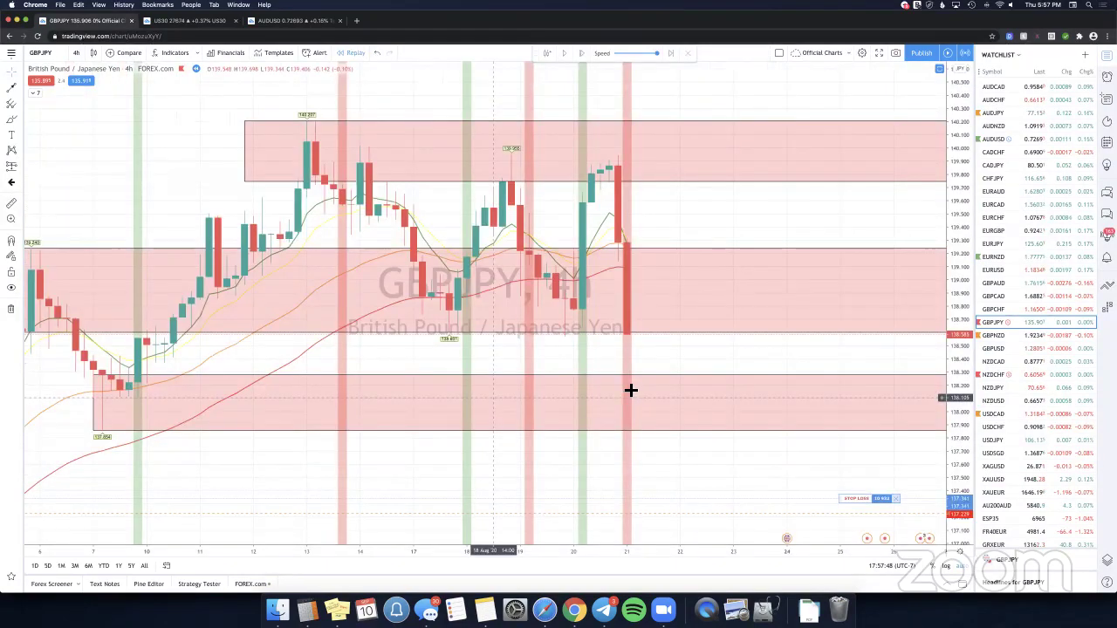
{"action": "key", "text": "shift+Right"}
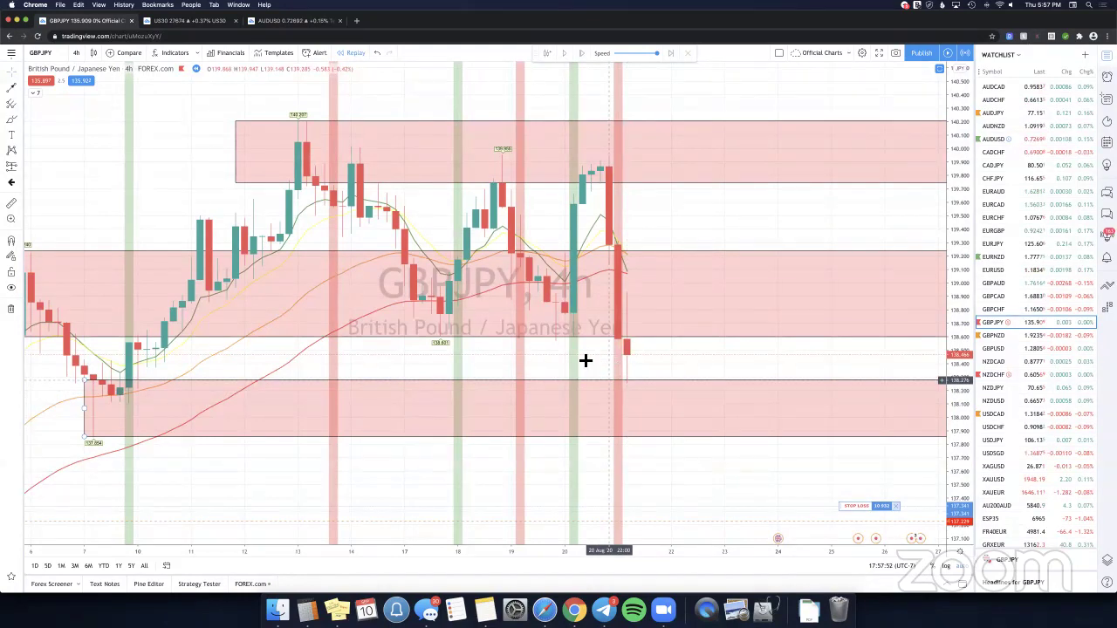
Sketch an upward arrow from about 138.28 to 140.37 after the 21 August drop, advance the replay past it, and delete the arrow.
{"action": "scroll", "coordinate": [437, 357], "scroll_direction": "down", "scroll_amount": 2}
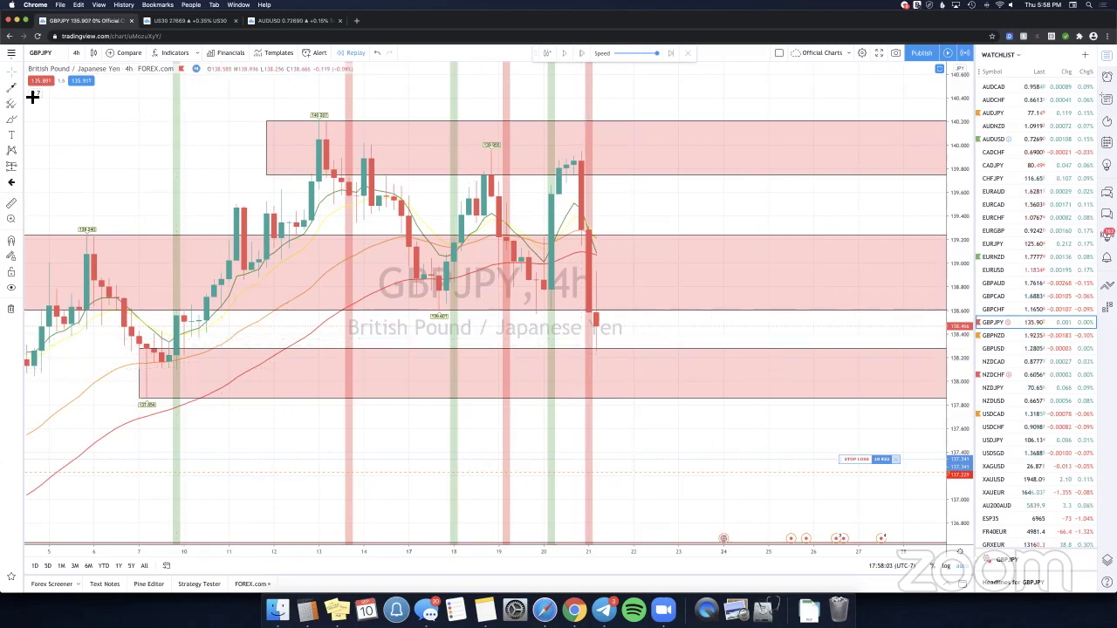
{"action": "left_click_drag", "start_coordinate": [618, 348], "coordinate": [707, 103]}
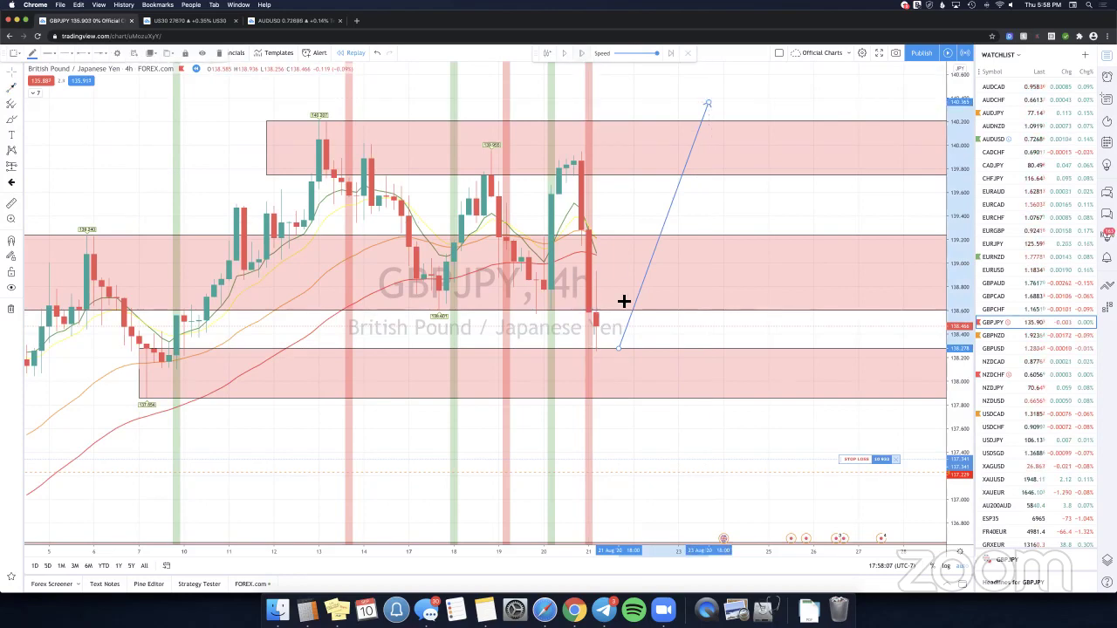
{"action": "left_click", "coordinate": [581, 54]}
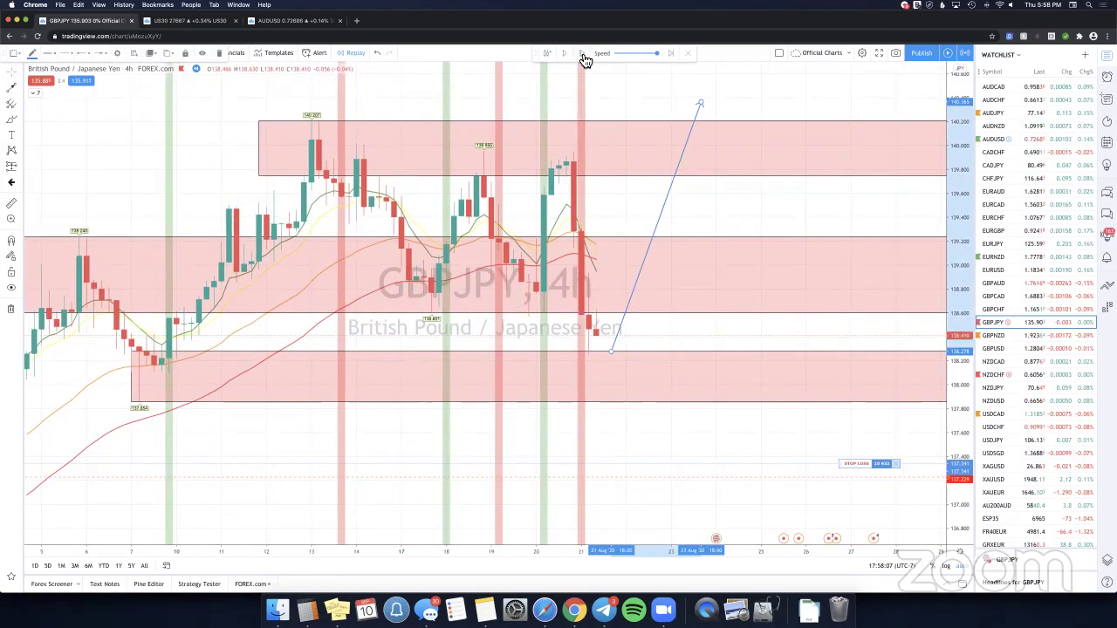
{"action": "left_click", "coordinate": [582, 55]}
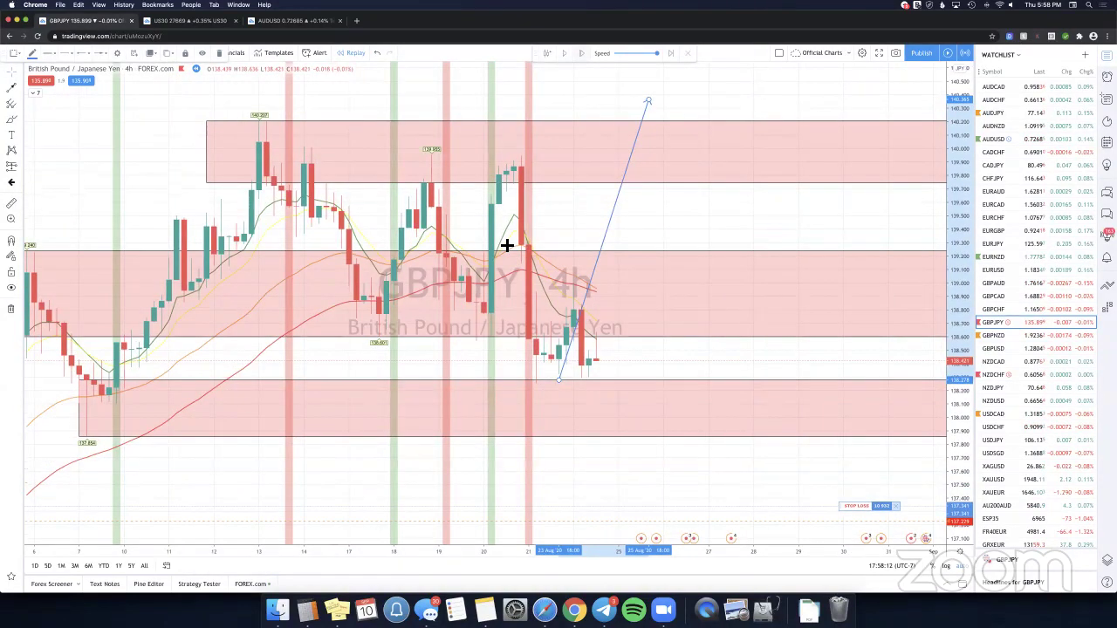
{"action": "left_click", "coordinate": [573, 60]}
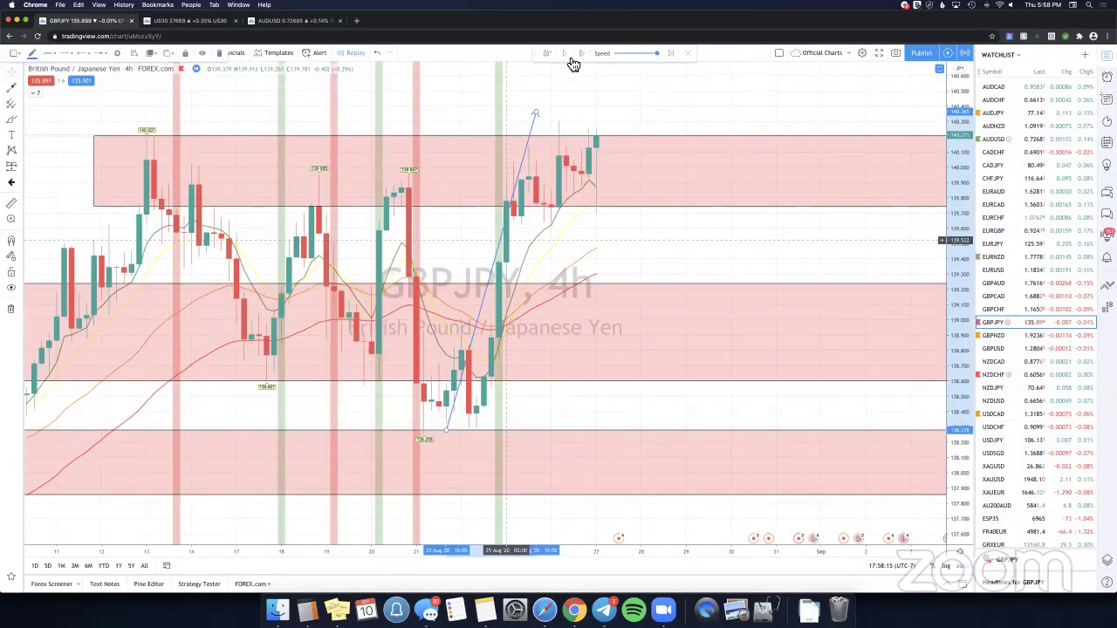
{"action": "key", "text": "Delete"}
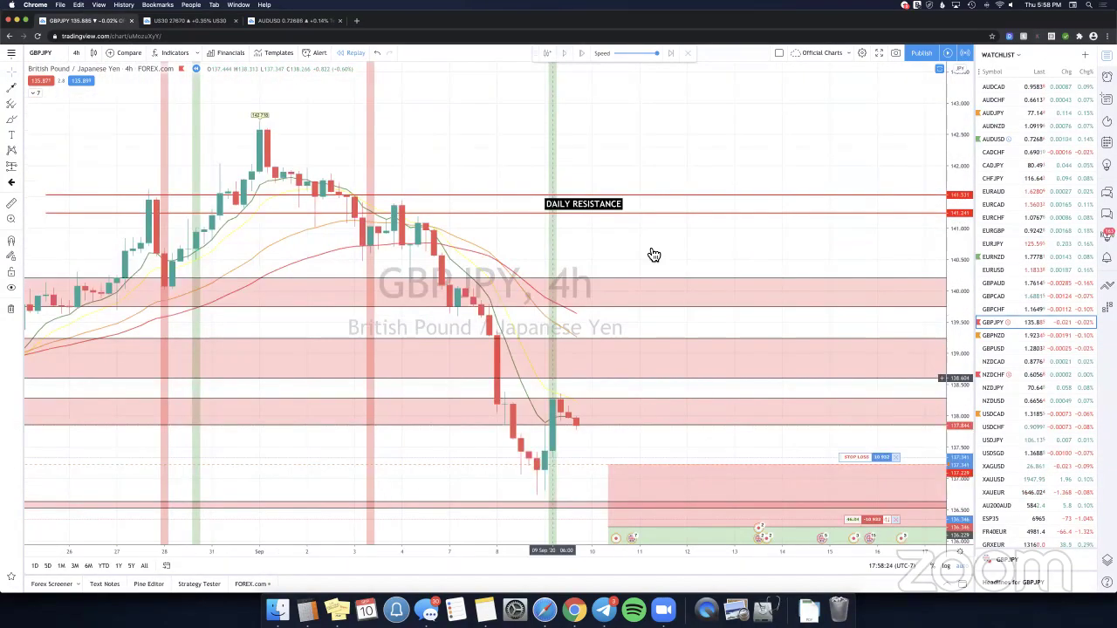
Compare the early September GBPJPY decline with the late August bounce and rally around the support zones.
{"action": "scroll", "coordinate": [684, 320], "scroll_direction": "up", "scroll_amount": 3}
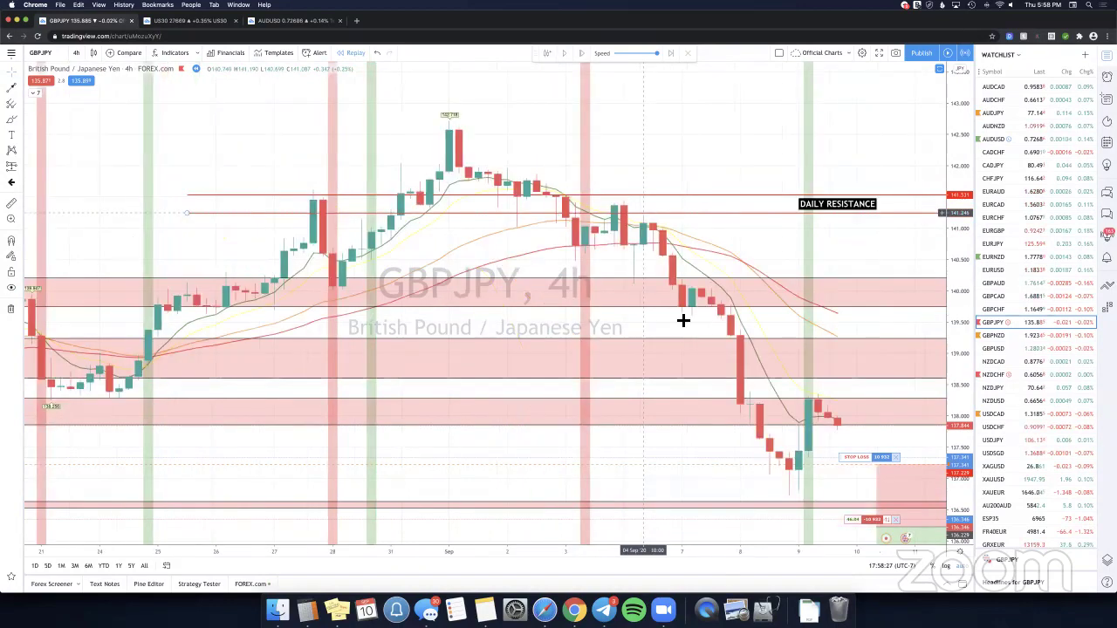
{"action": "scroll", "coordinate": [681, 325], "scroll_direction": "right", "scroll_amount": 2}
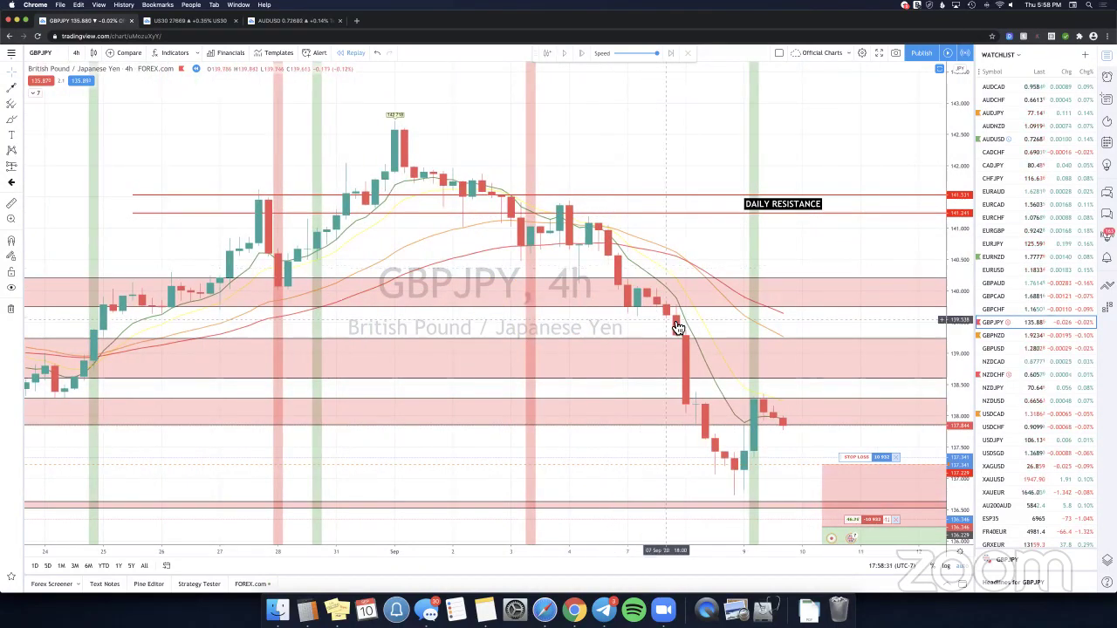
{"action": "scroll", "coordinate": [668, 349], "scroll_direction": "right", "scroll_amount": 1}
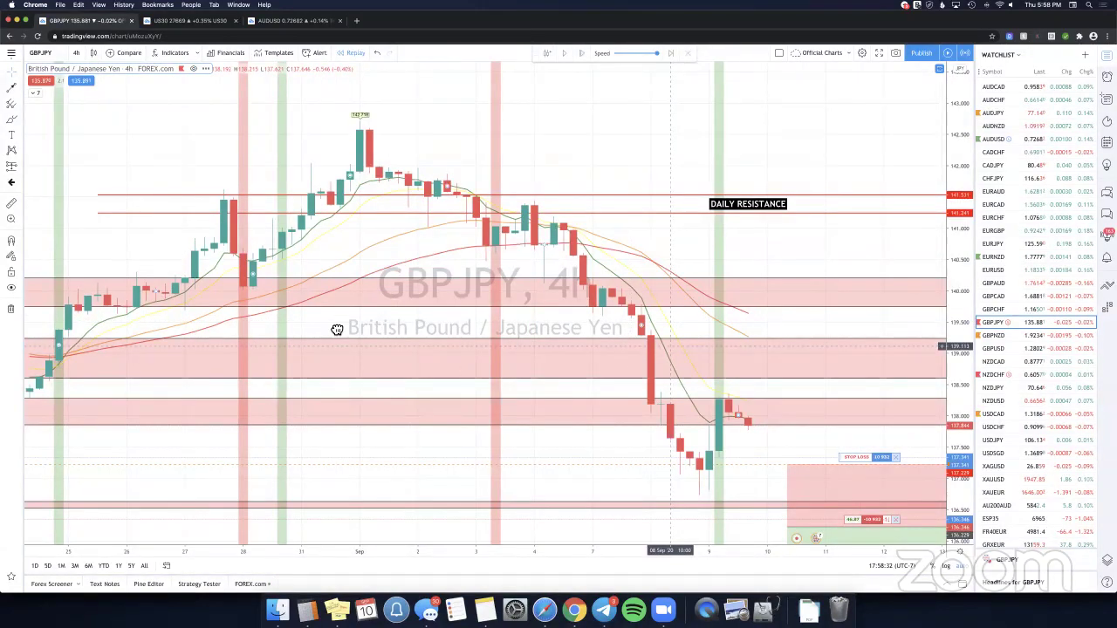
{"action": "scroll", "coordinate": [337, 330], "scroll_direction": "right", "scroll_amount": 4}
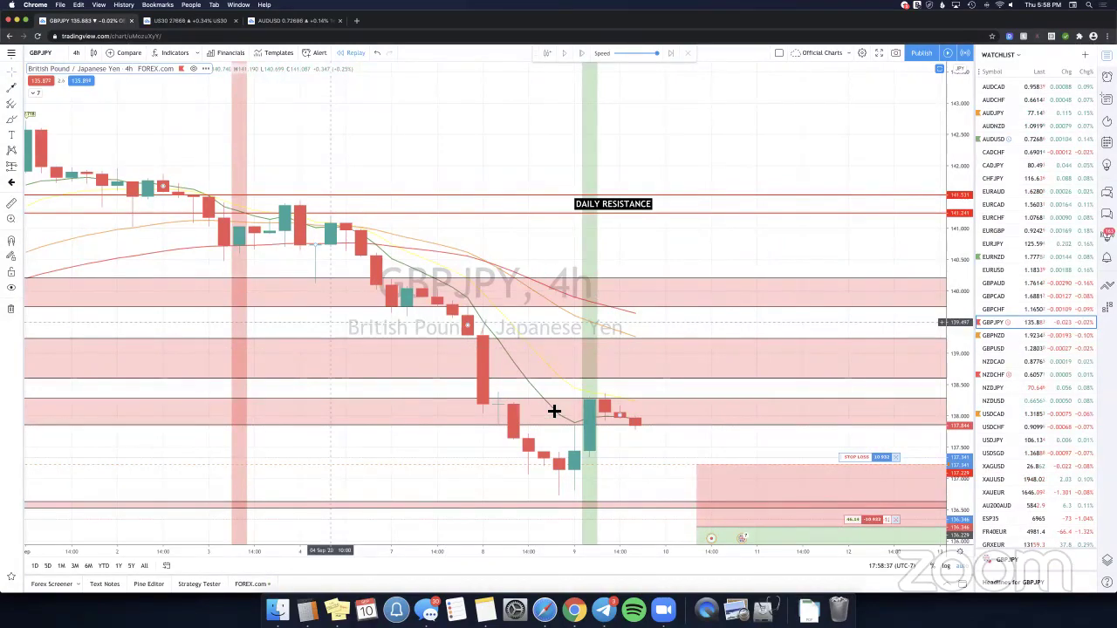
{"action": "scroll", "coordinate": [606, 426], "scroll_direction": "left", "scroll_amount": 10}
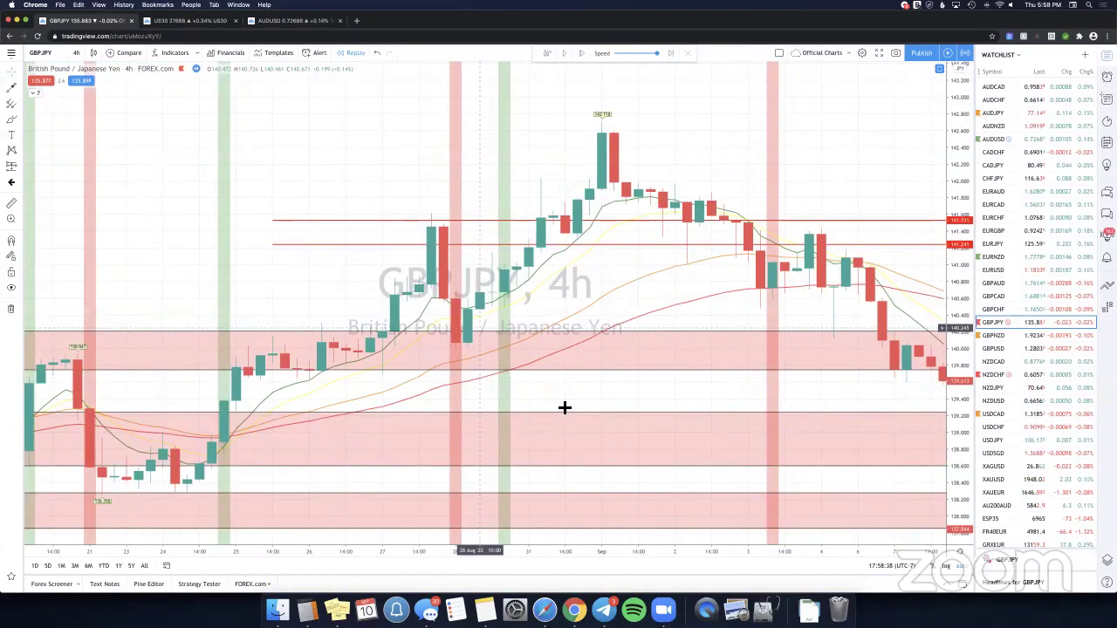
{"action": "scroll", "coordinate": [565, 407], "scroll_direction": "left", "scroll_amount": 10}
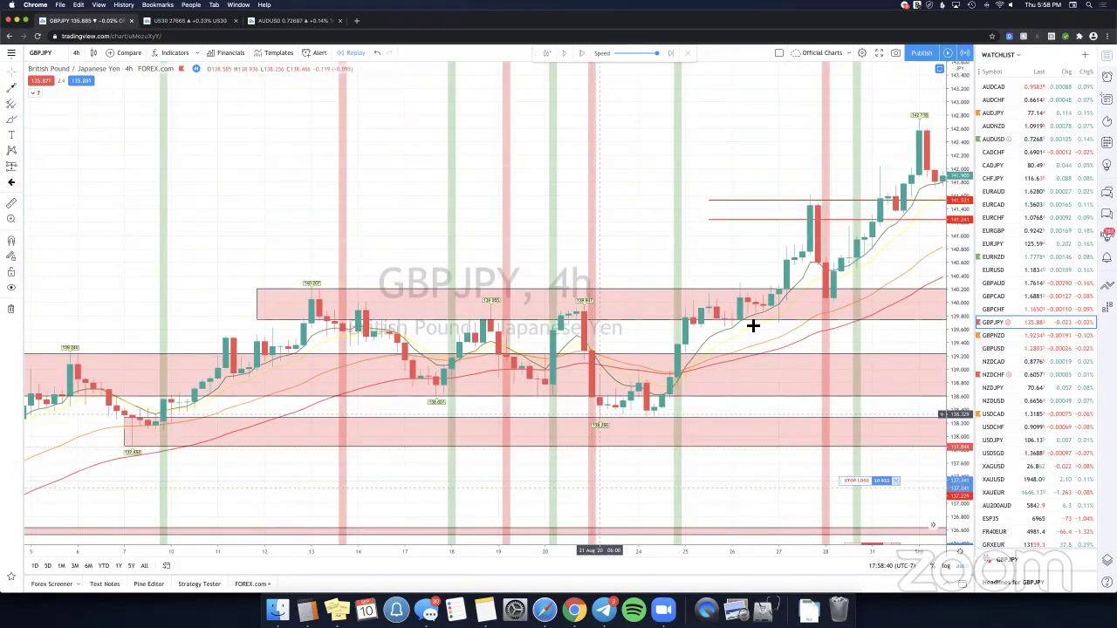
{"action": "scroll", "coordinate": [648, 348], "scroll_direction": "up", "scroll_amount": 5}
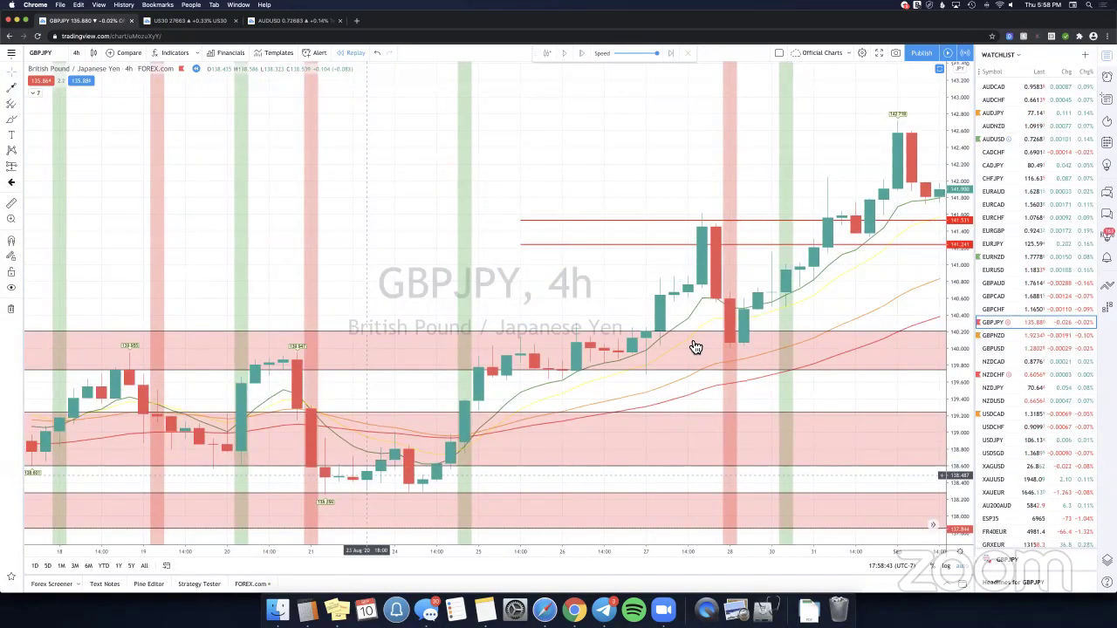
{"action": "scroll", "coordinate": [691, 348], "scroll_direction": "right", "scroll_amount": 10}
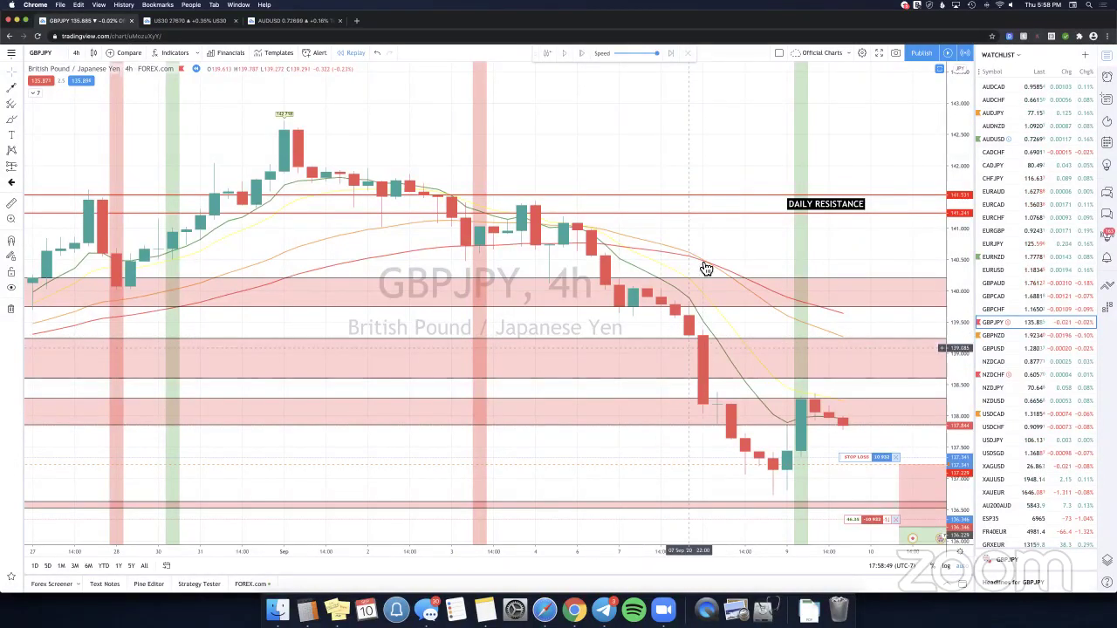
{"action": "scroll", "coordinate": [693, 253], "scroll_direction": "down", "scroll_amount": 1}
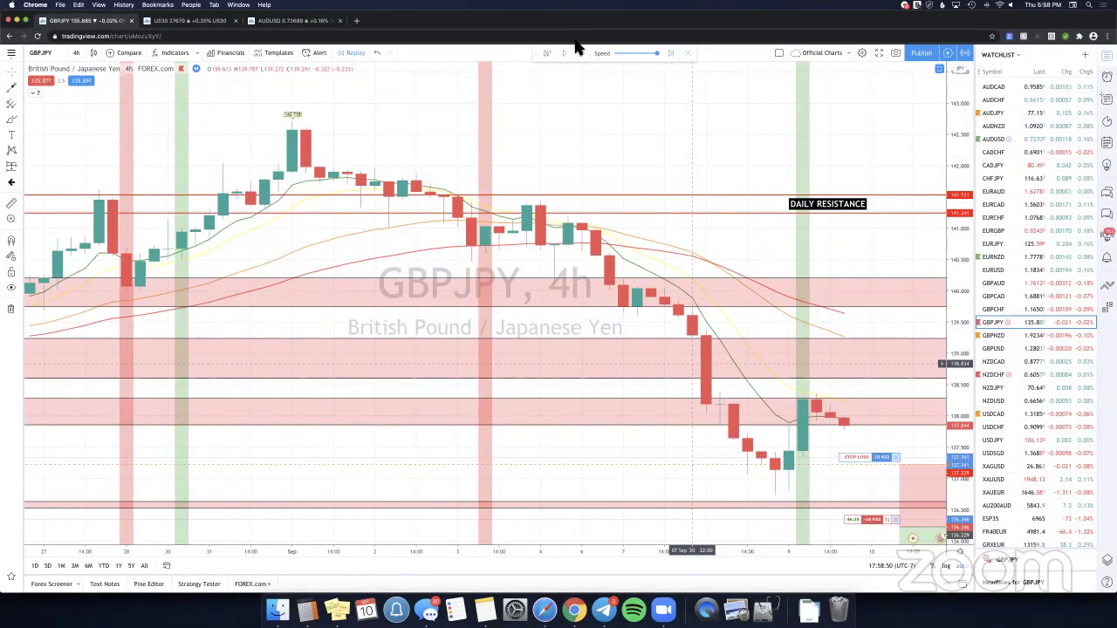
Restart the GBPJPY replay from the 8 September sell-off candle and look back over the August price action.
{"action": "left_click", "coordinate": [548, 53]}
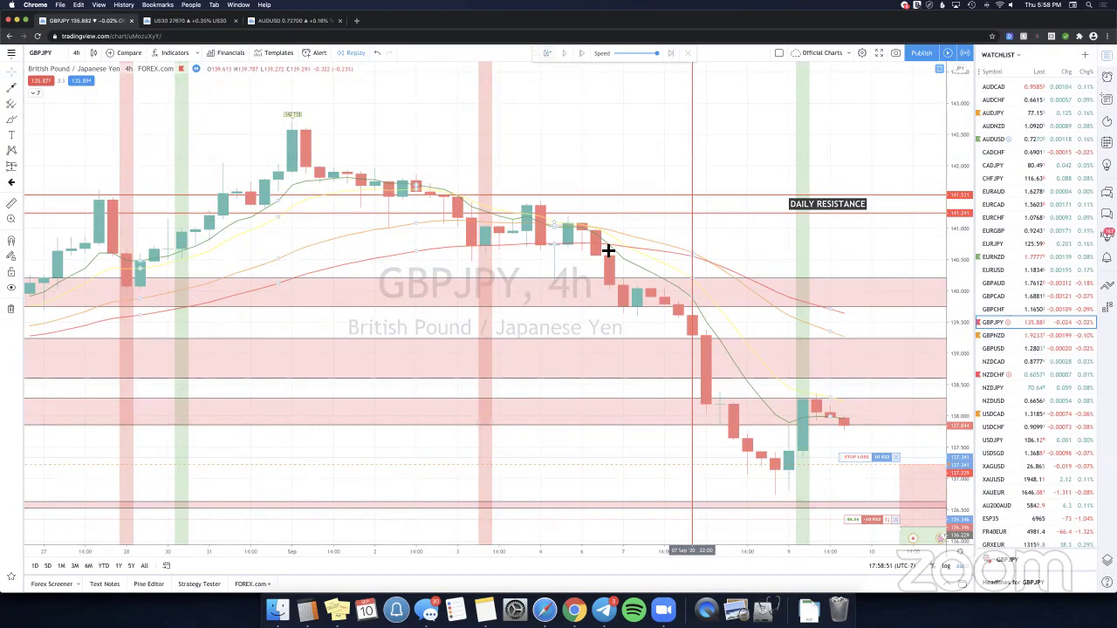
{"action": "left_click", "coordinate": [733, 373]}
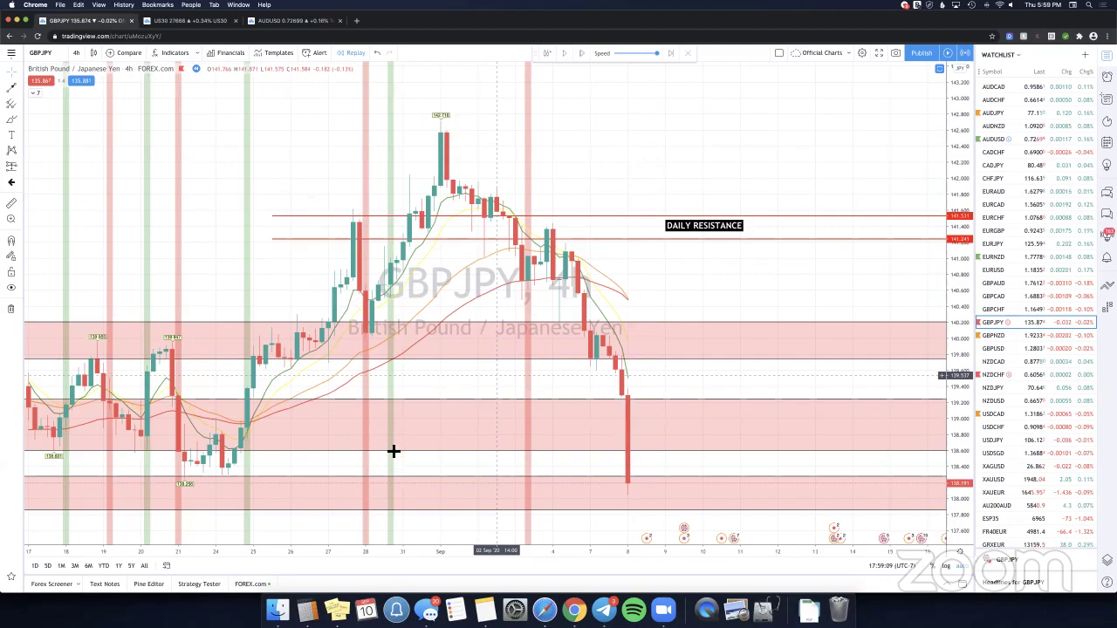
{"action": "left_click_drag", "start_coordinate": [522, 374], "coordinate": [711, 362]}
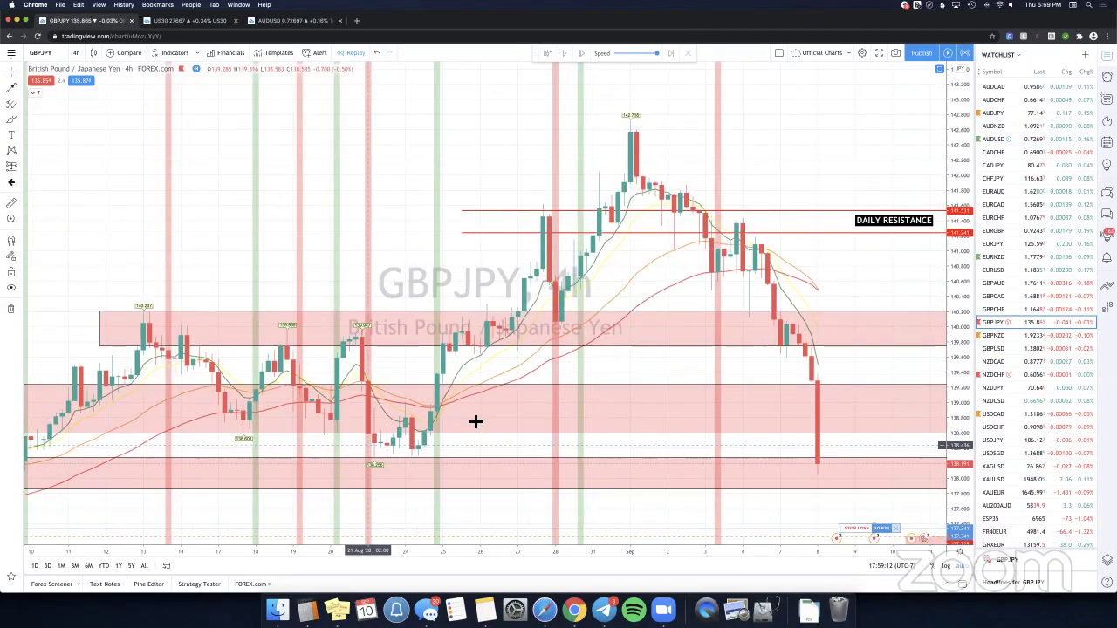
{"action": "scroll", "coordinate": [682, 171], "scroll_direction": "left", "scroll_amount": 2}
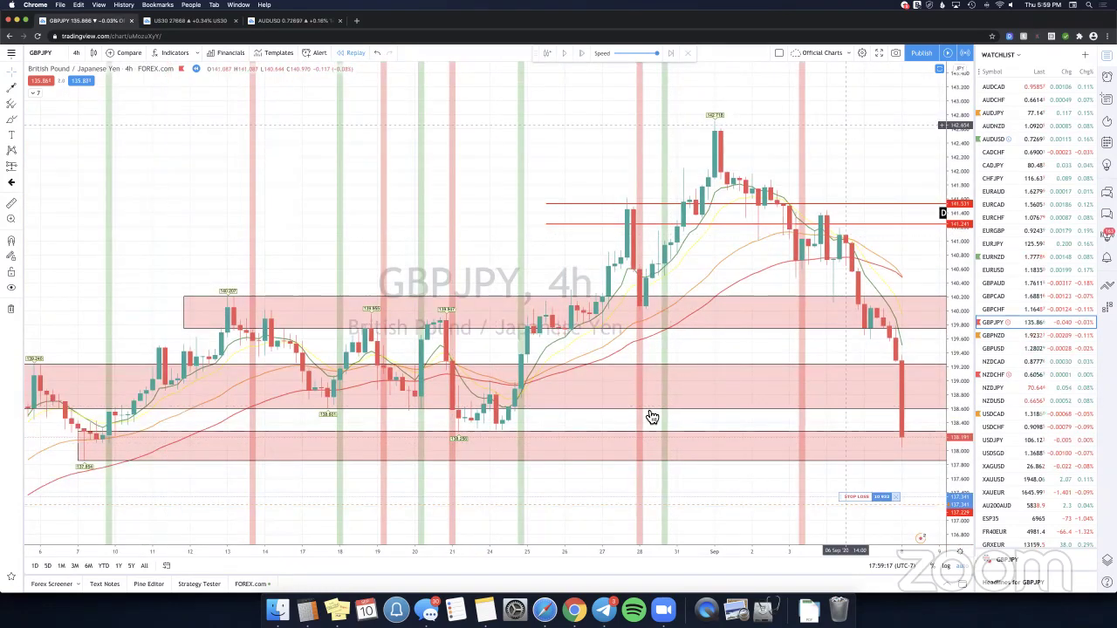
{"action": "scroll", "coordinate": [658, 395], "scroll_direction": "right", "scroll_amount": 3}
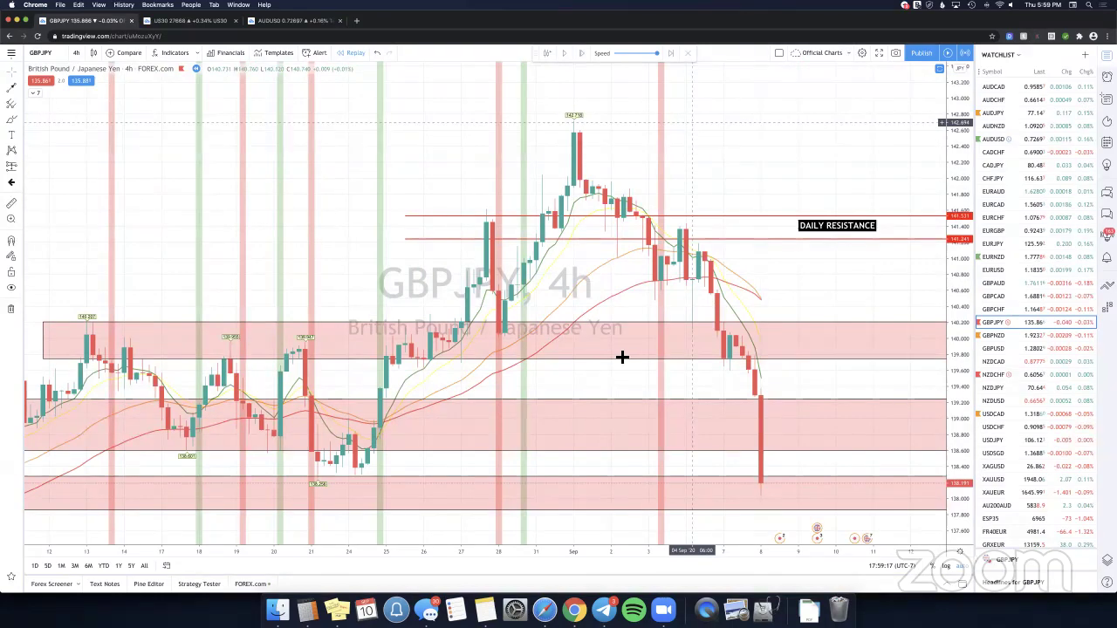
Let the GBPJPY replay run through to 10 September and exit replay mode.
{"action": "scroll", "coordinate": [617, 99], "scroll_direction": "right", "scroll_amount": 3}
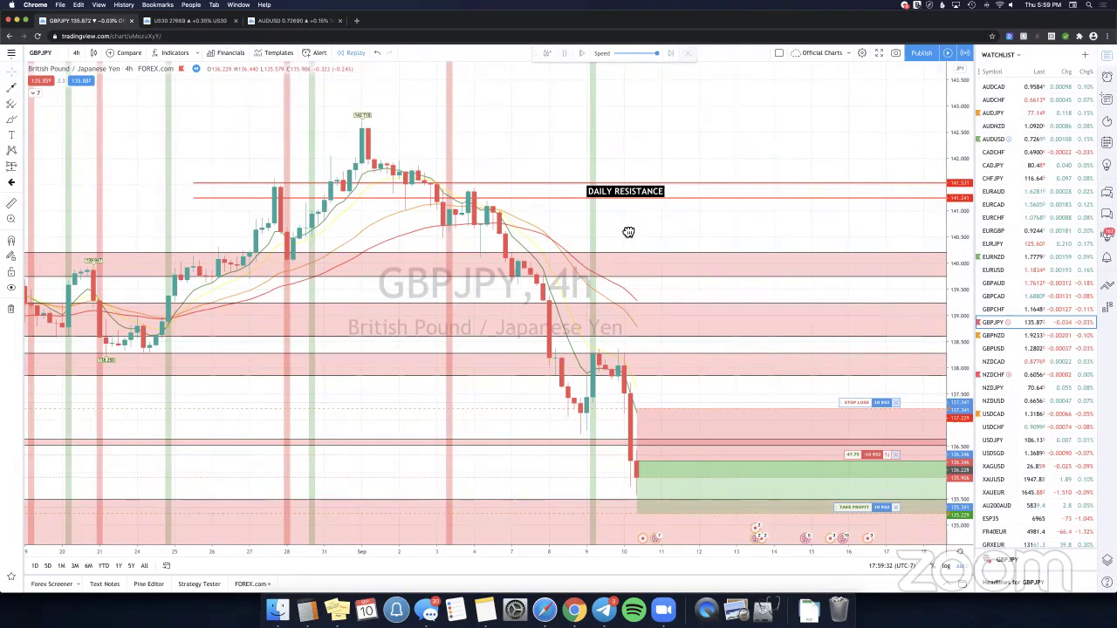
{"action": "key", "text": "Escape"}
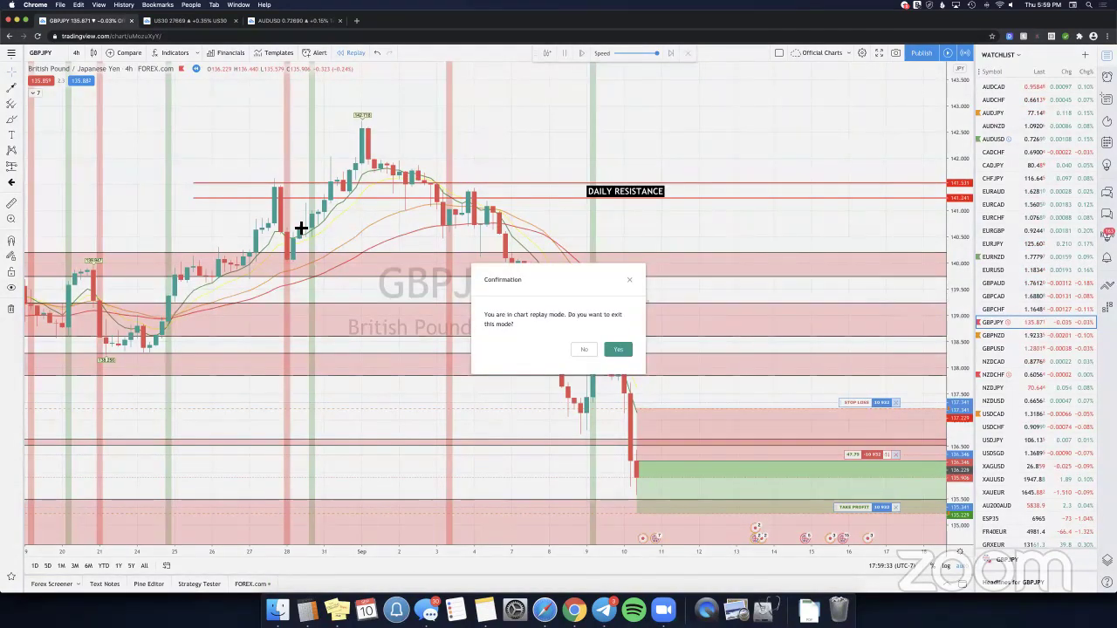
{"action": "key", "text": "Return"}
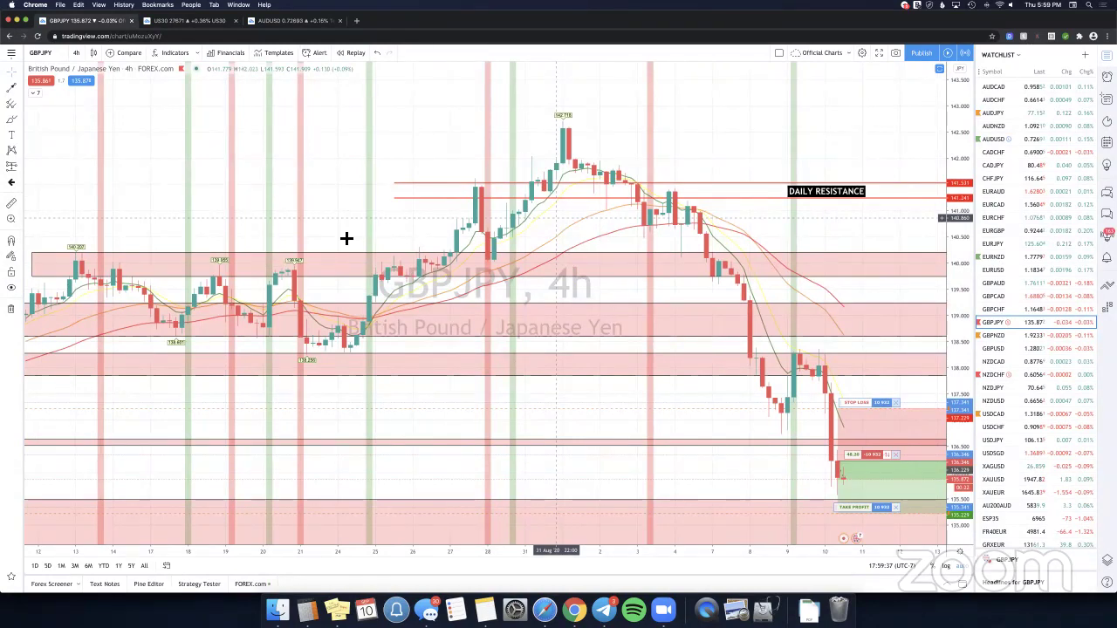
Sketch an arrow along the August rise from about 138.2 on 10 August to 140.0 on 14 August, and delete it.
{"action": "left_click_drag", "start_coordinate": [350, 248], "coordinate": [455, 311]}
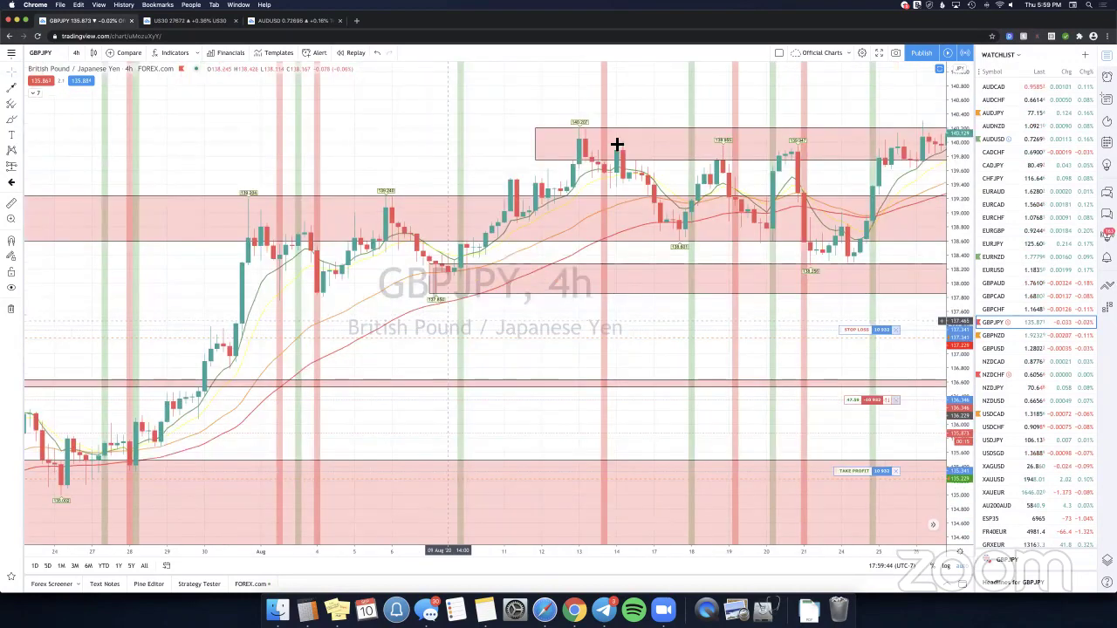
{"action": "left_click", "coordinate": [617, 142]}
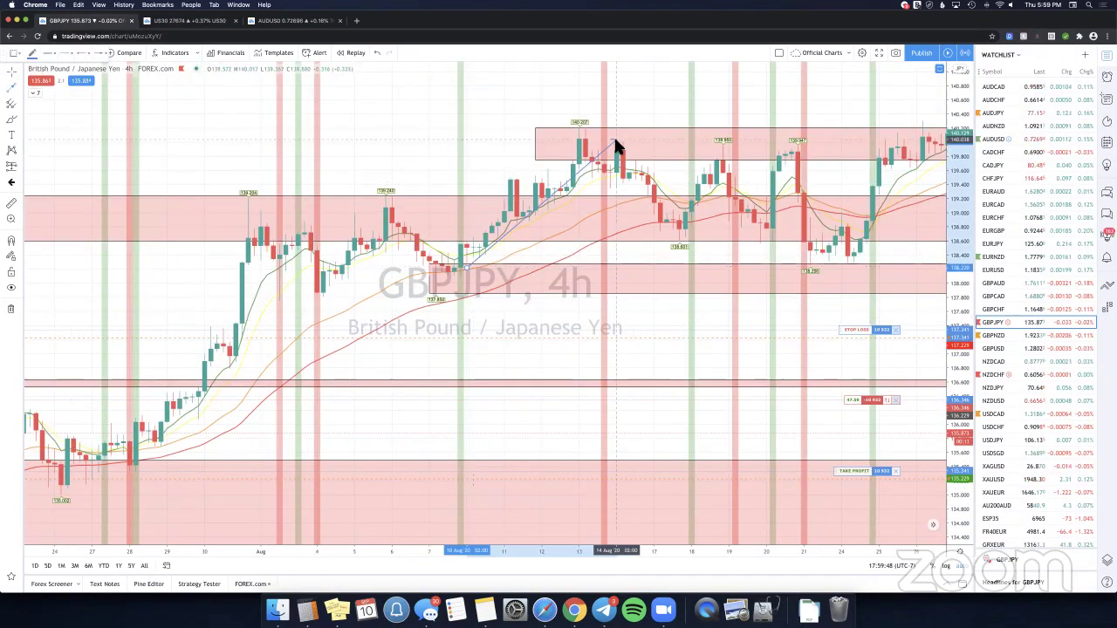
{"action": "key", "text": "Delete"}
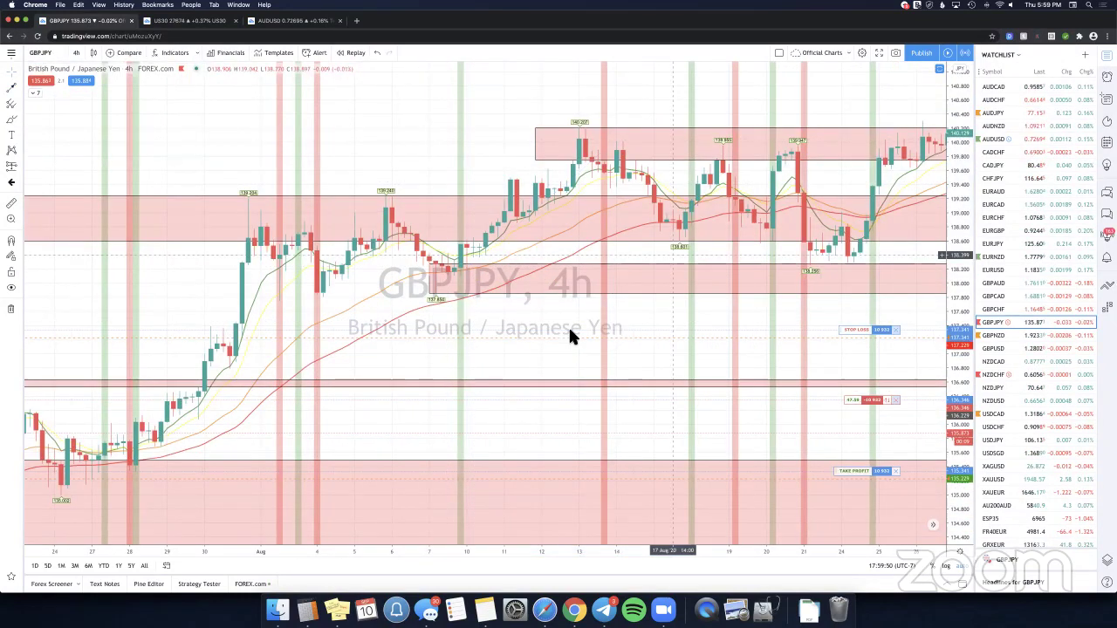
{"action": "left_click", "coordinate": [597, 495]}
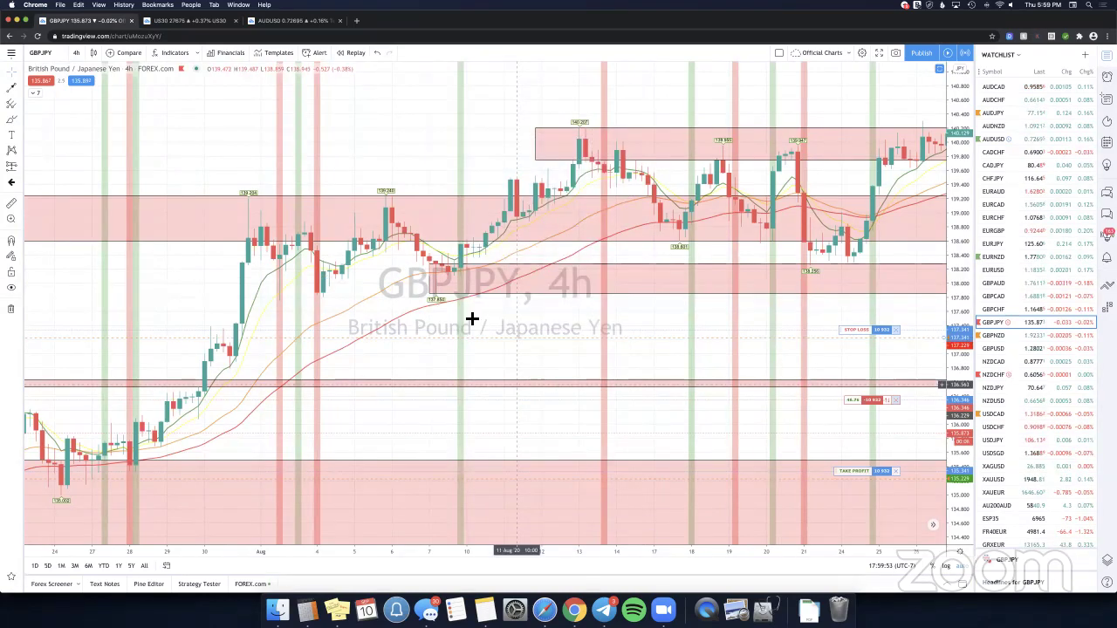
Look over the July GBPJPY ranges and zones and return to the open short position at the latest candles.
{"action": "left_click_drag", "start_coordinate": [381, 385], "coordinate": [477, 461]}
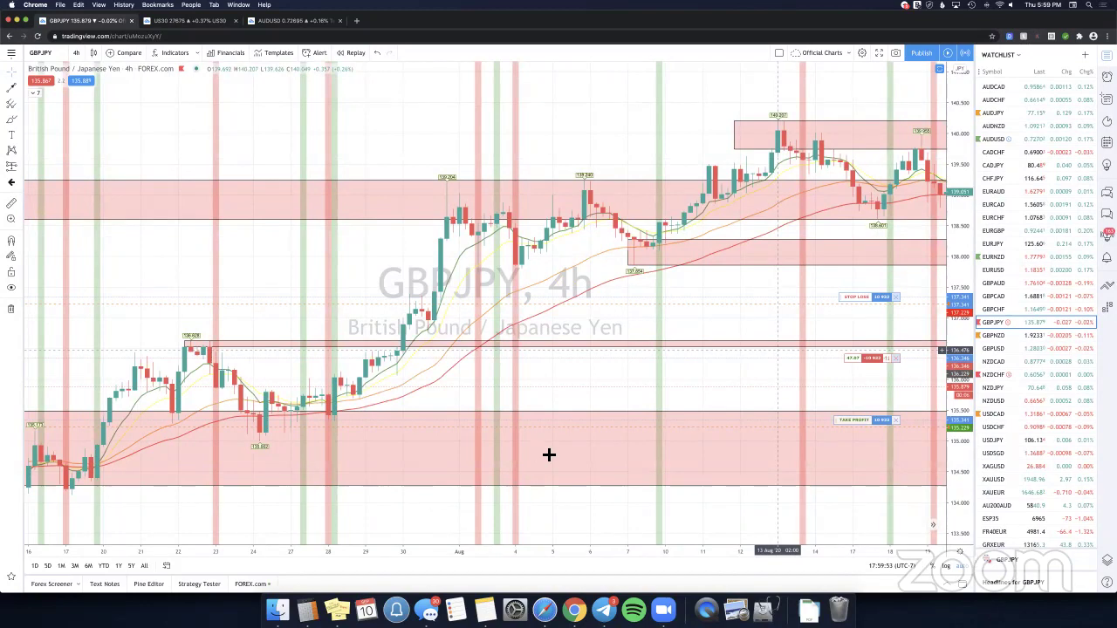
{"action": "scroll", "coordinate": [428, 397], "scroll_direction": "left", "scroll_amount": 8}
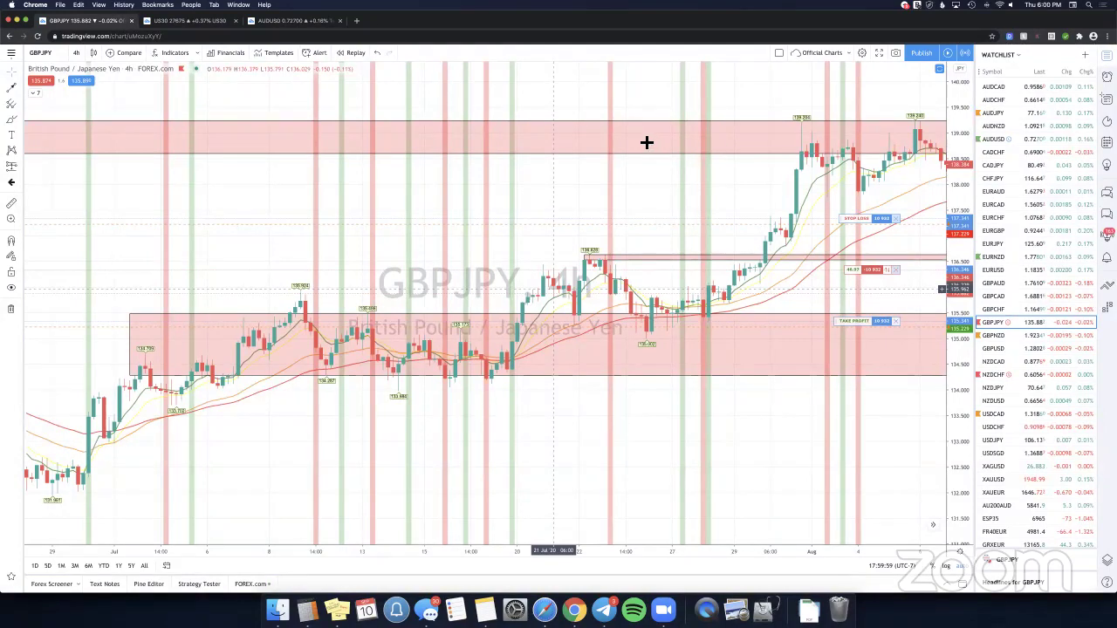
{"action": "scroll", "coordinate": [654, 135], "scroll_direction": "right", "scroll_amount": 5}
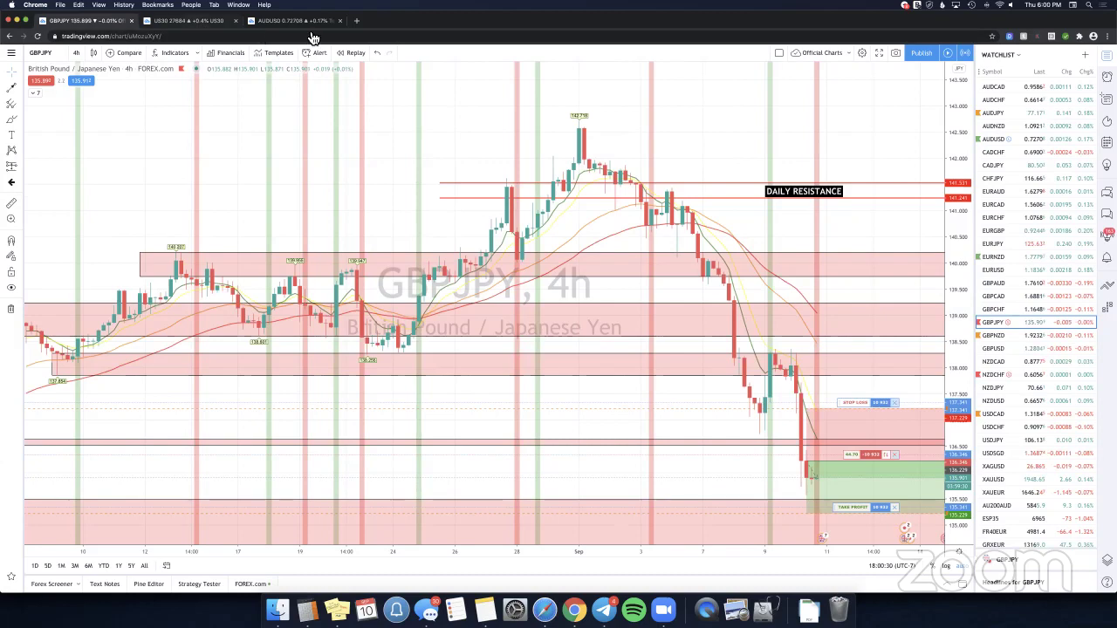
Switch to the US30 10-minute chart and look back over the 10 September price action and signals.
{"action": "key", "text": "ctrl+Tab"}
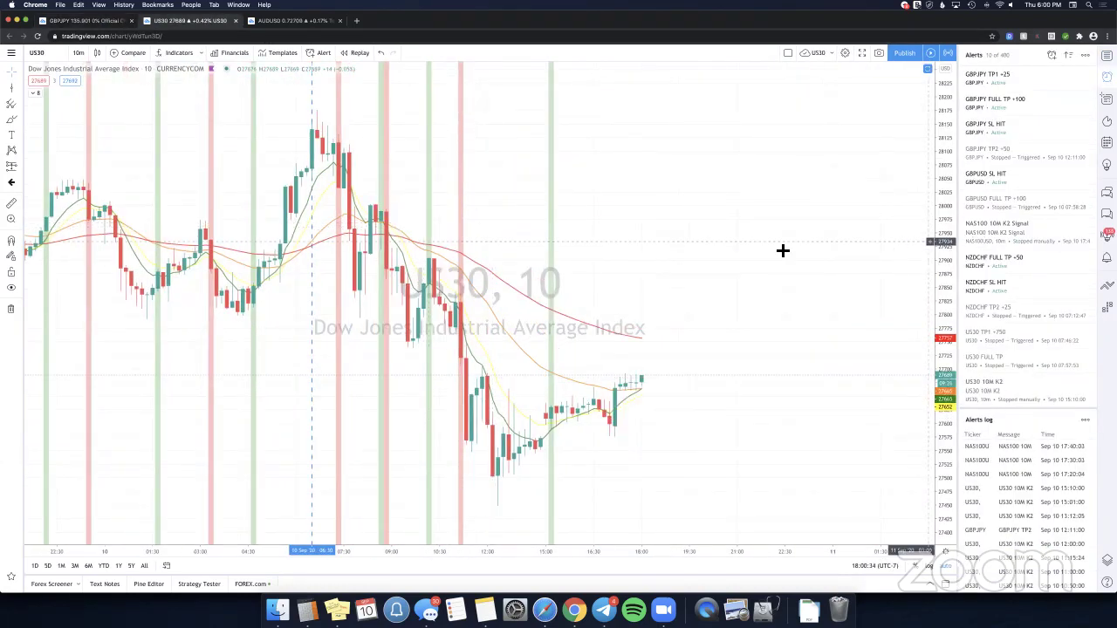
{"action": "left_click_drag", "start_coordinate": [762, 225], "coordinate": [790, 217]}
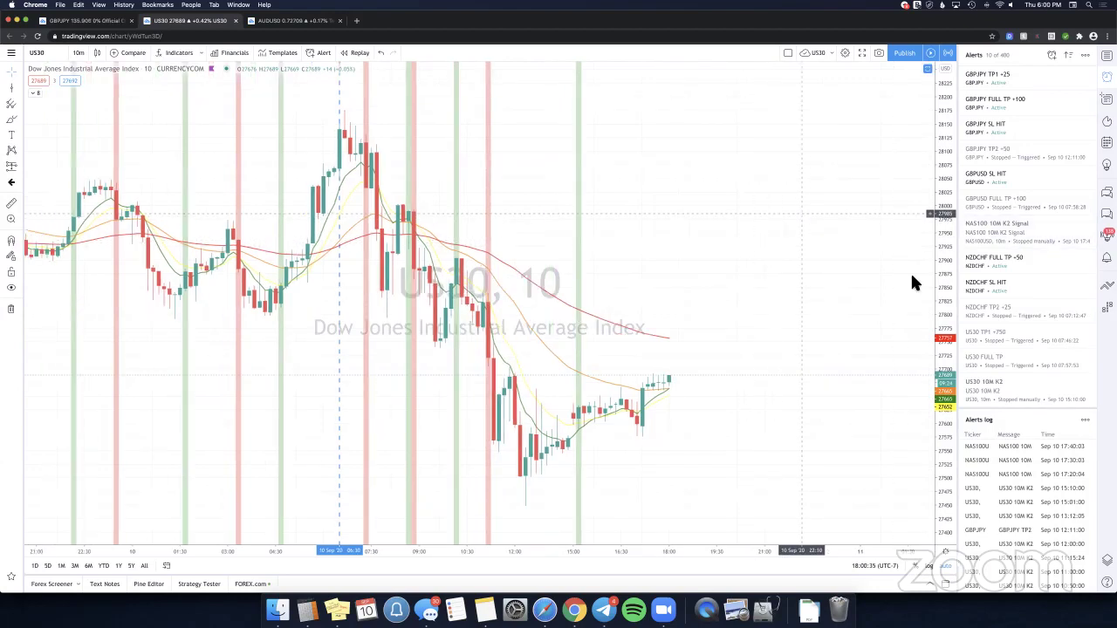
{"action": "scroll", "coordinate": [912, 277], "scroll_direction": "left", "scroll_amount": 2}
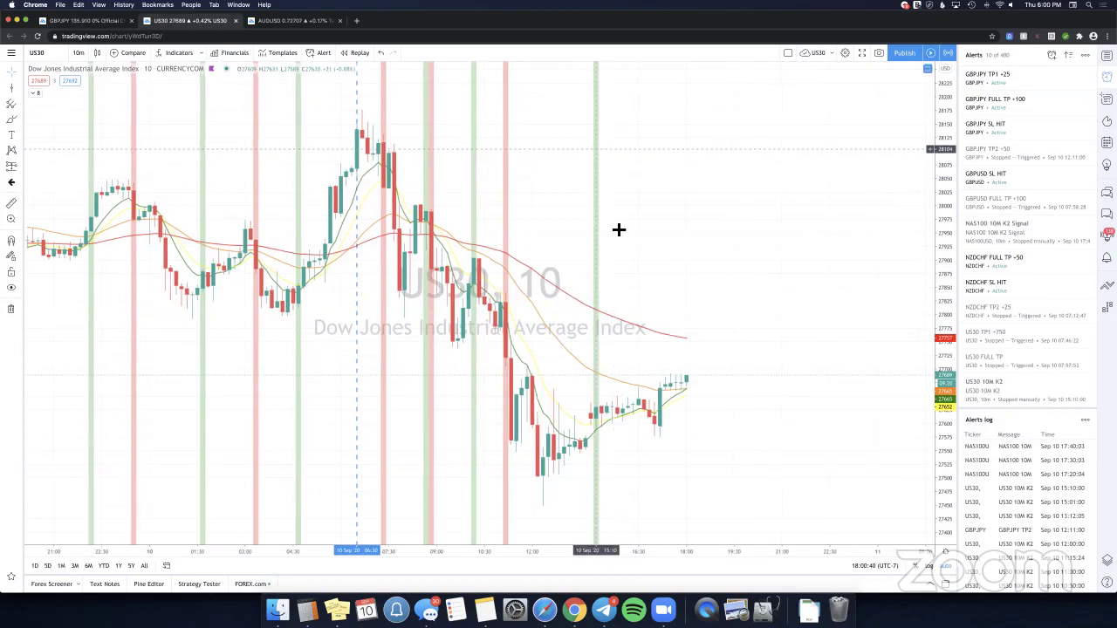
{"action": "scroll", "coordinate": [578, 239], "scroll_direction": "left", "scroll_amount": 3}
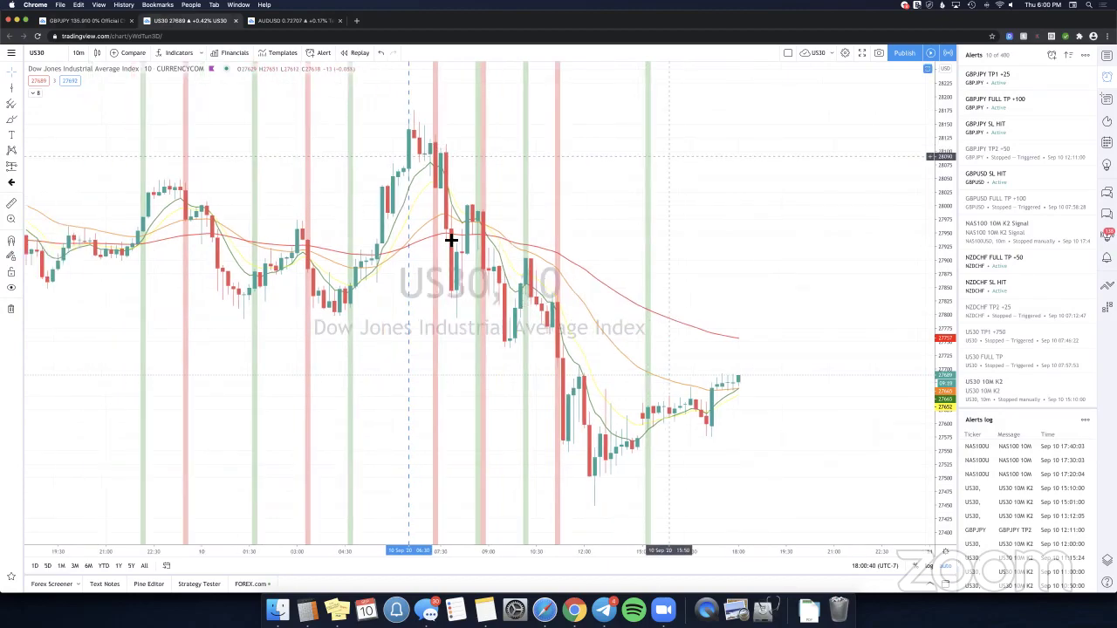
{"action": "scroll", "coordinate": [594, 238], "scroll_direction": "left", "scroll_amount": 5}
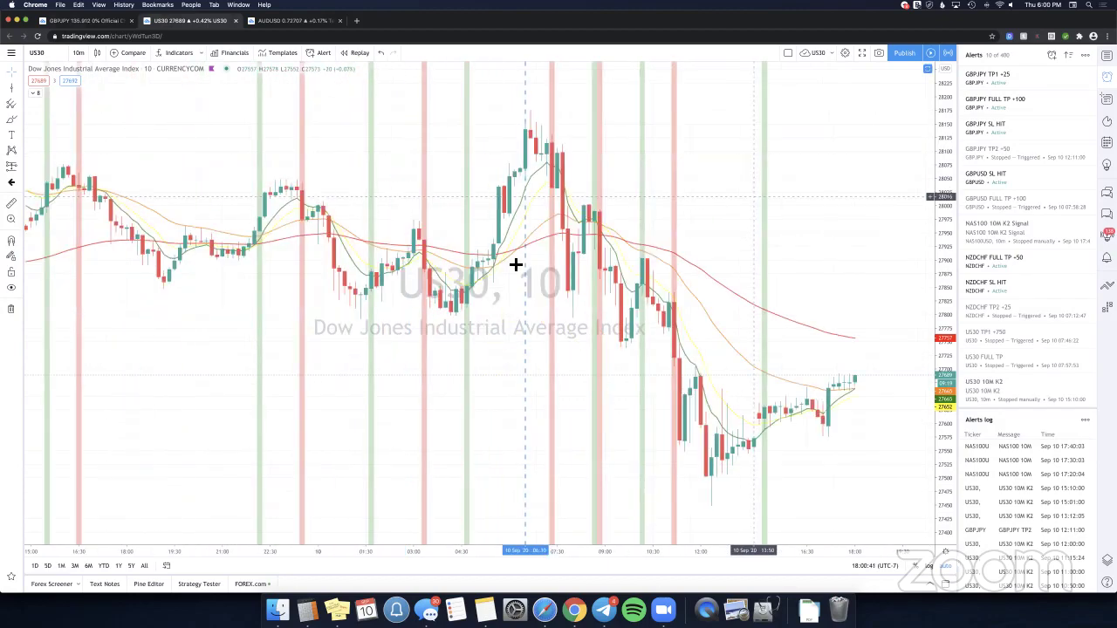
Hide the K2 Pivots indicator on the US30 10-minute chart.
{"action": "scroll", "coordinate": [516, 265], "scroll_direction": "left", "scroll_amount": 6}
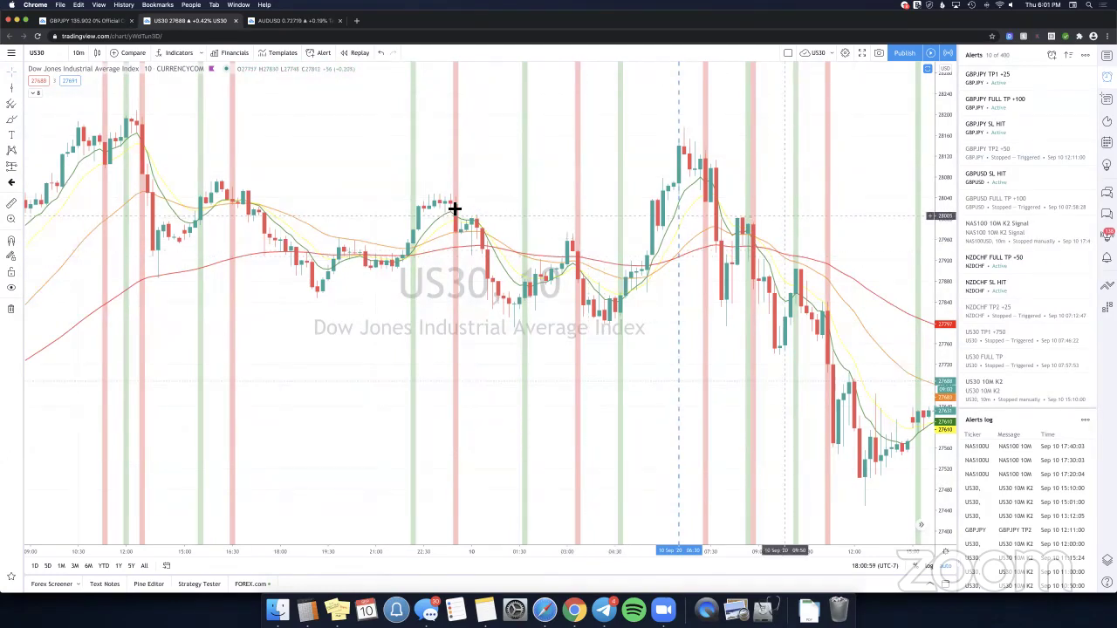
{"action": "left_click_drag", "start_coordinate": [785, 216], "coordinate": [551, 225]}
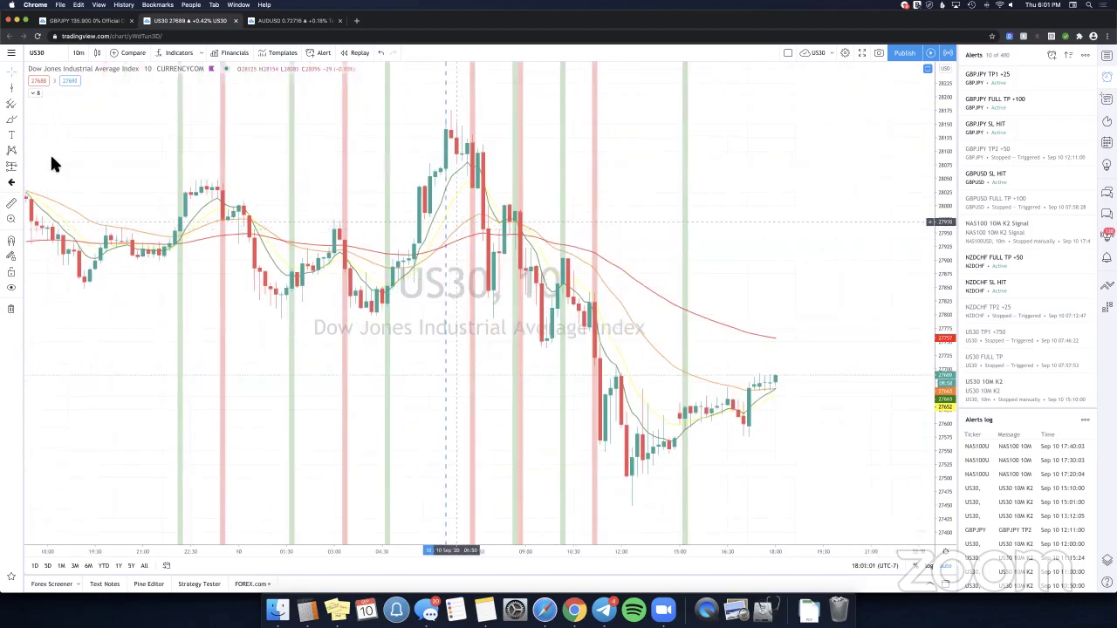
{"action": "left_click", "coordinate": [35, 93]}
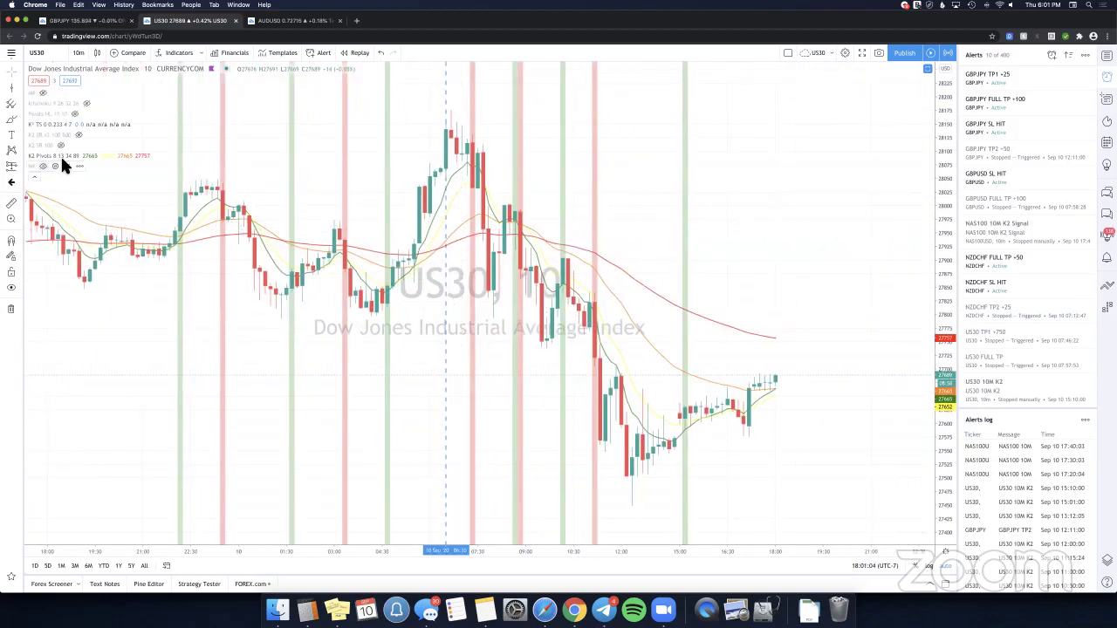
{"action": "left_click", "coordinate": [88, 156]}
{"action": "left_click", "coordinate": [35, 178]}
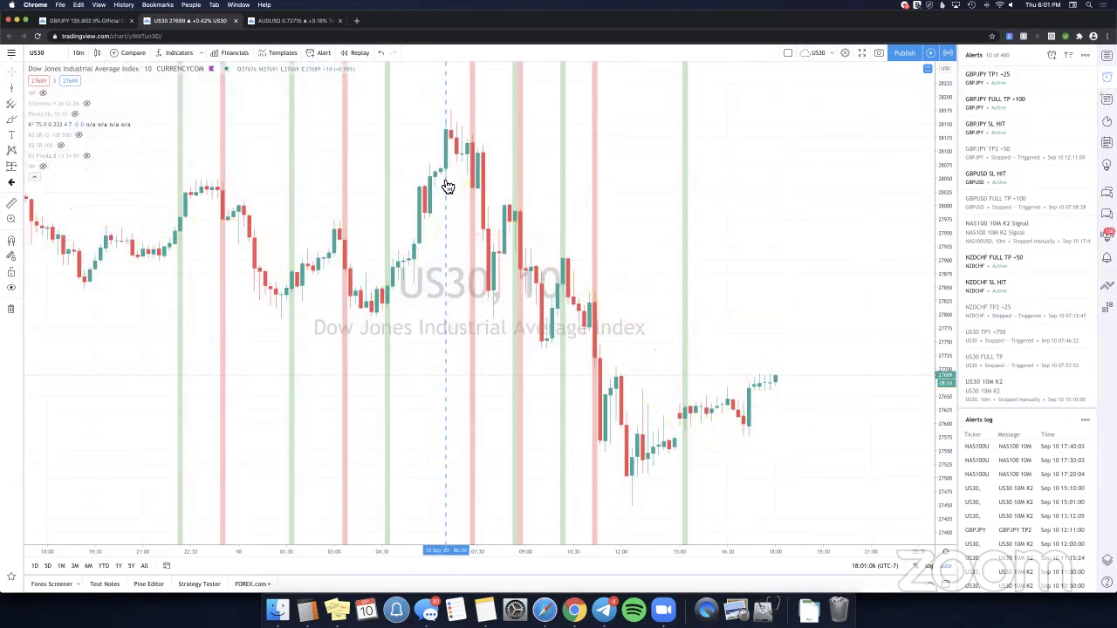
Place a short position at the 10 September 07:30 sell signal with its entry at 28033.
{"action": "left_click", "coordinate": [18, 166]}
{"action": "left_click", "coordinate": [42, 185]}
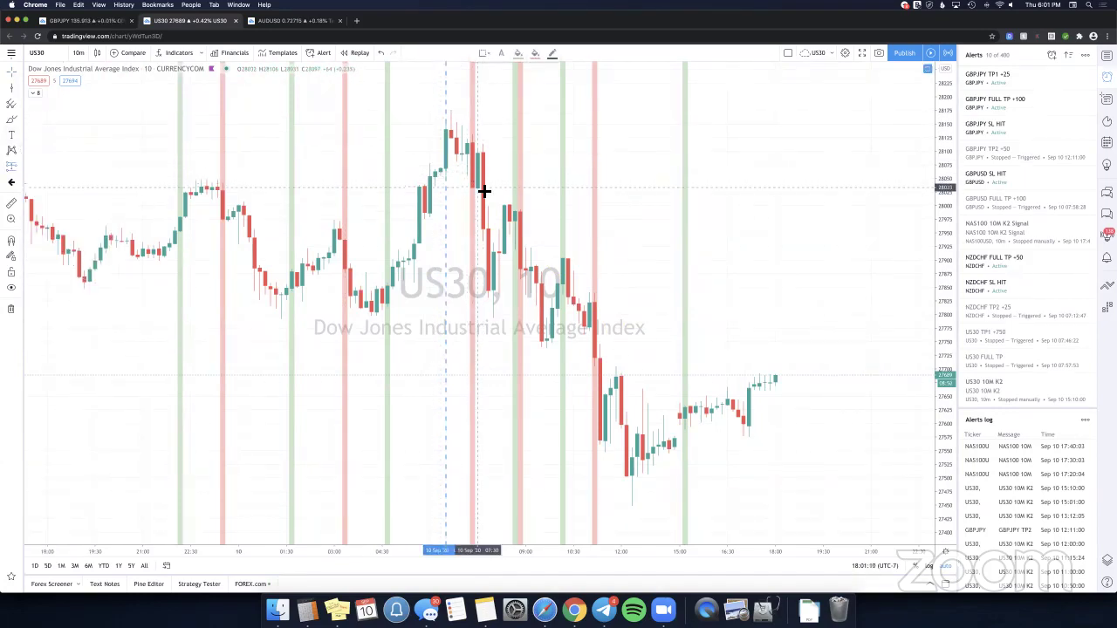
{"action": "left_click", "coordinate": [478, 186]}
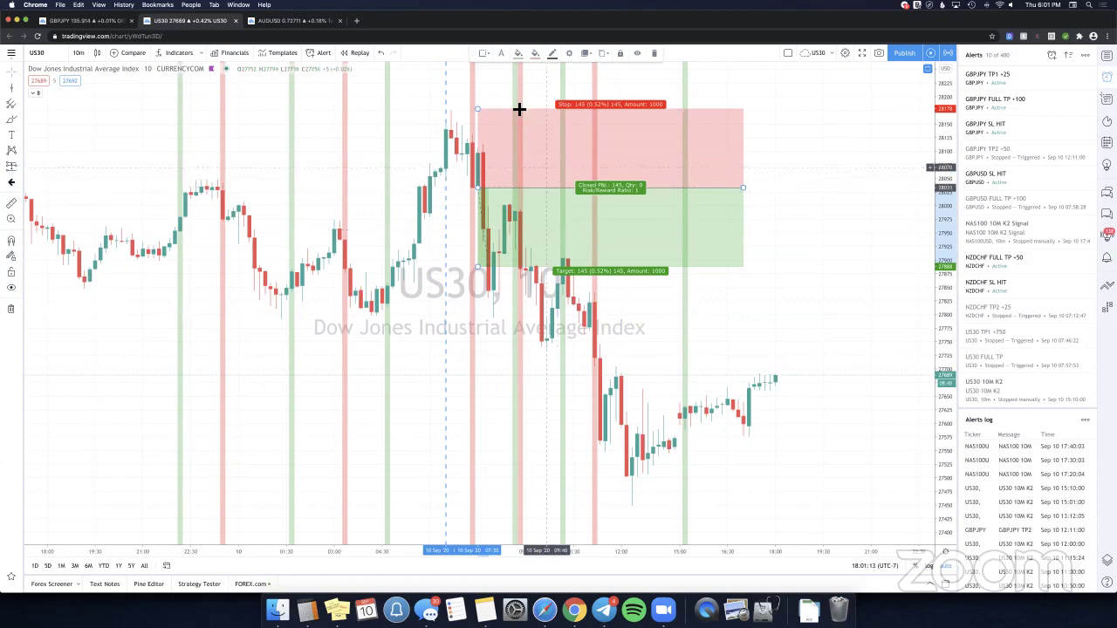
Set both the profit level and the stop level of the US30 short position to 150 ticks.
{"action": "double_click", "coordinate": [562, 170]}
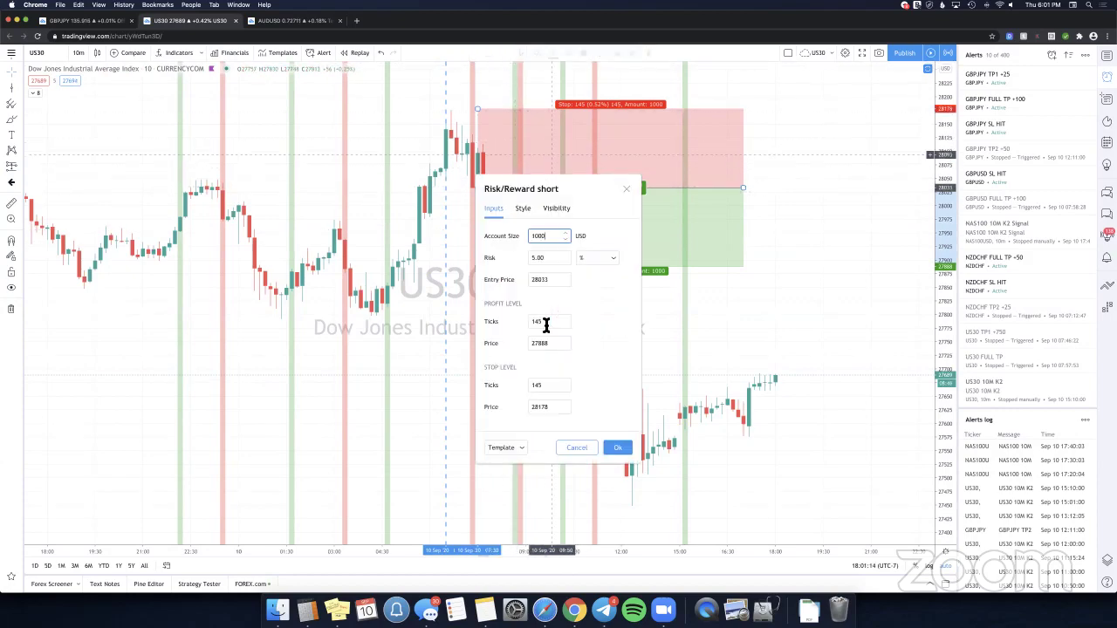
{"action": "left_click", "coordinate": [546, 325]}
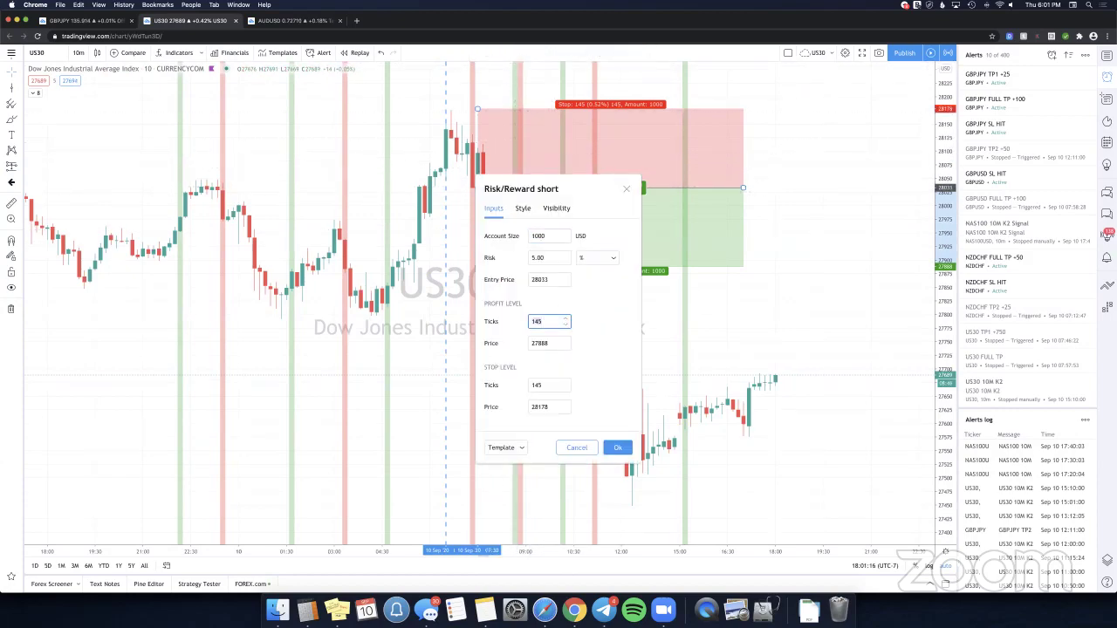
{"action": "type", "text": "150"}
{"action": "key", "text": "Tab"}
{"action": "key", "text": "Tab"}
{"action": "type", "text": "150"}
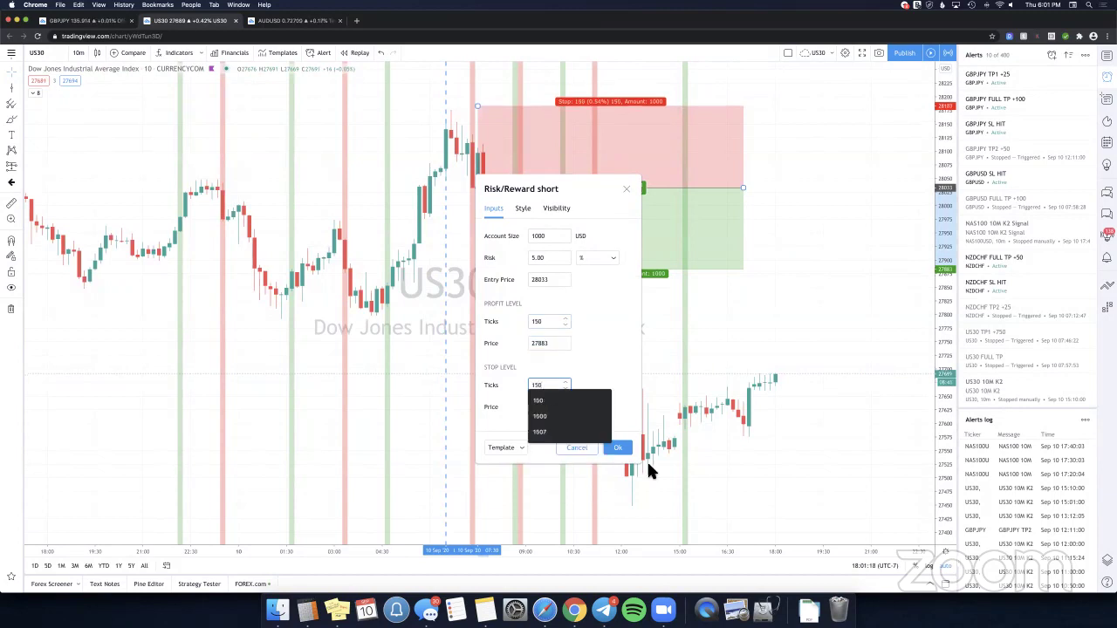
{"action": "left_click", "coordinate": [621, 449]}
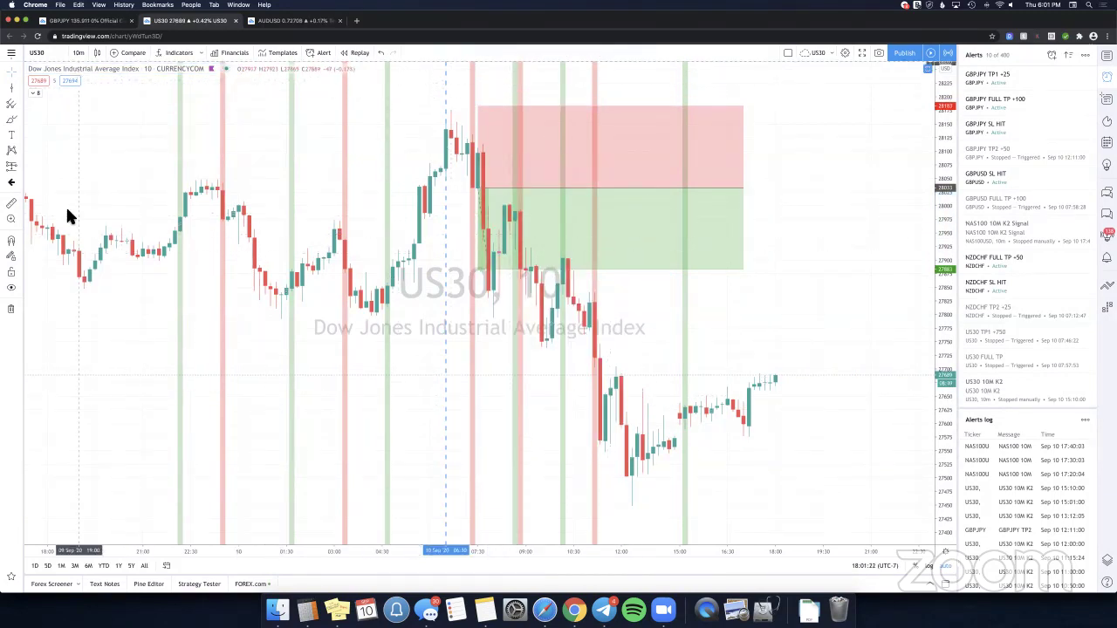
Switch US30 to the 5-minute timeframe and measure the move from the 06:55 sell signal down to the short entry.
{"action": "left_click", "coordinate": [78, 52]}
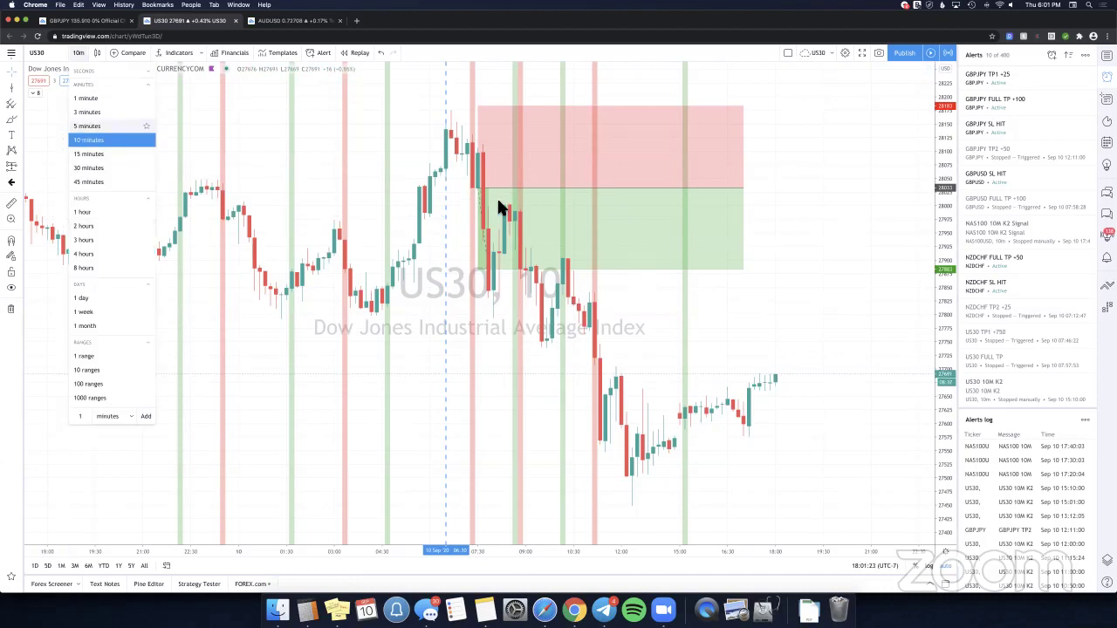
{"action": "left_click", "coordinate": [87, 126]}
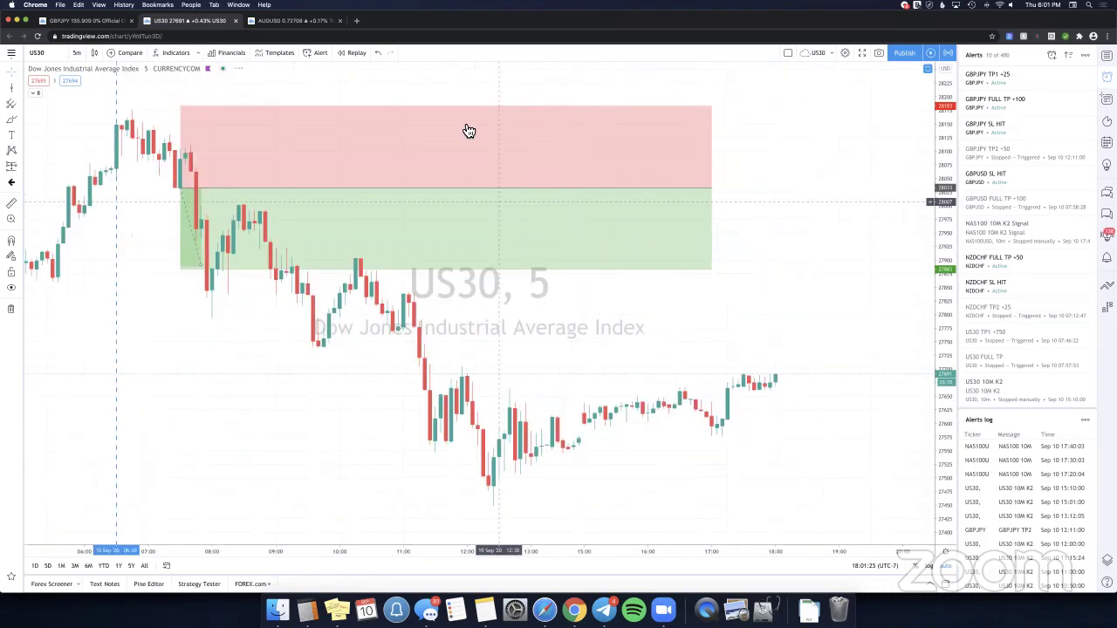
{"action": "scroll", "coordinate": [413, 197], "scroll_direction": "left", "scroll_amount": 5}
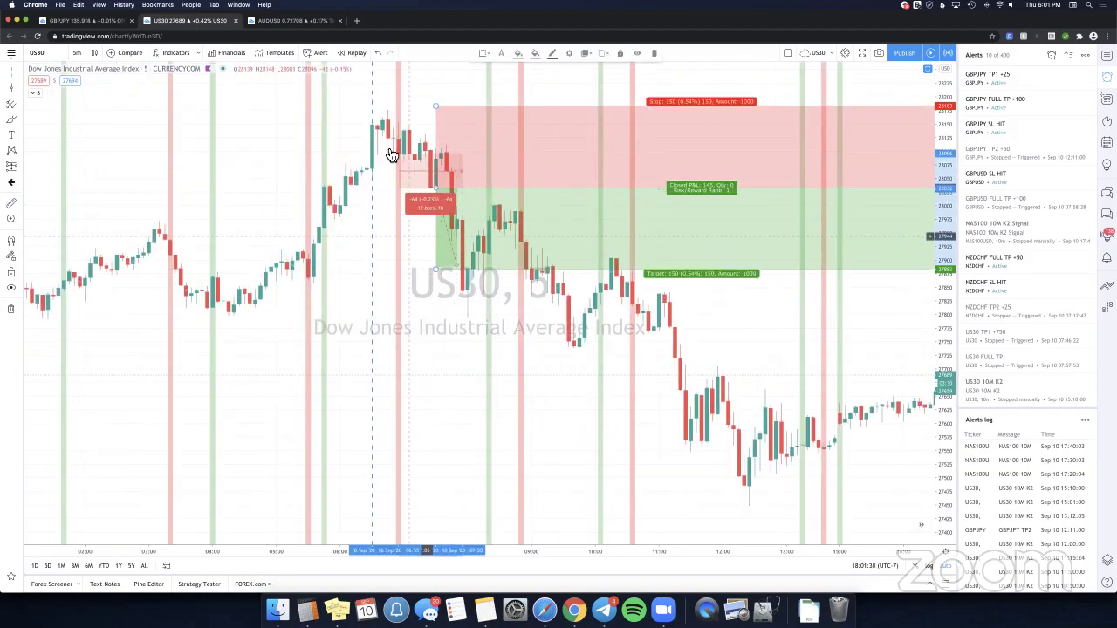
{"action": "left_click", "coordinate": [401, 156]}
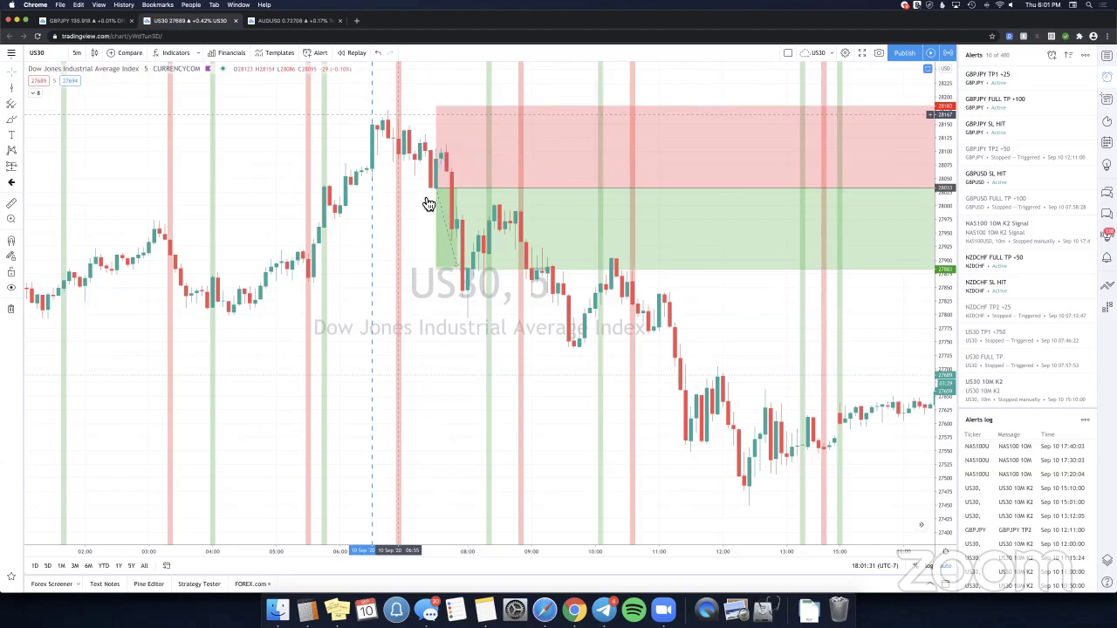
{"action": "left_click", "coordinate": [451, 199]}
Measure the drop below the short entry on the 15-minute timeframe and return to the 10-minute timeframe.
{"action": "left_click", "coordinate": [76, 53]}
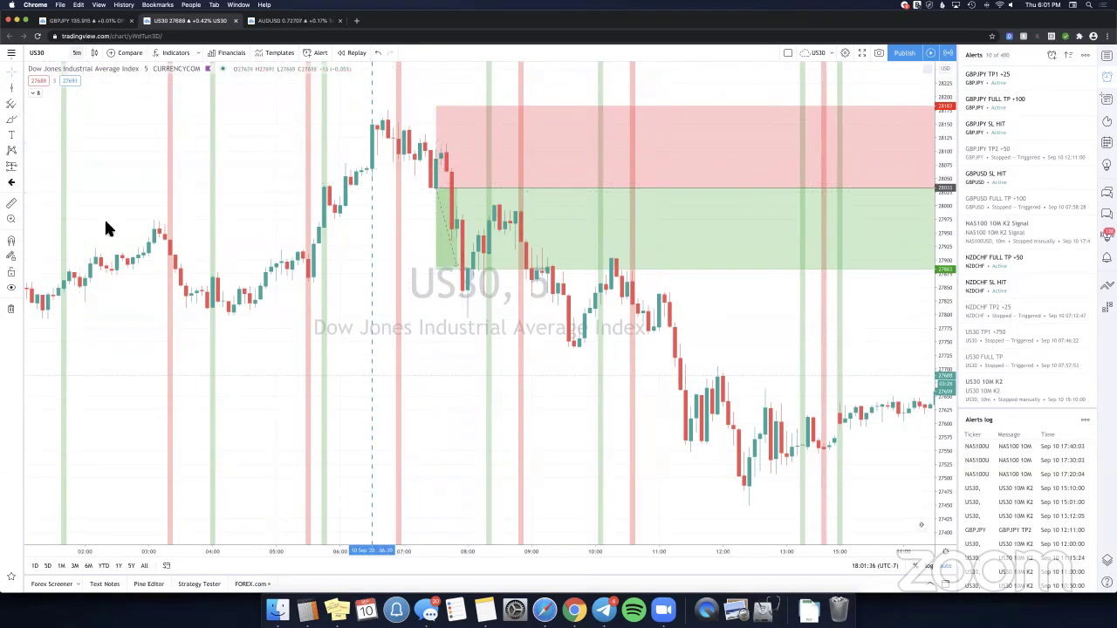
{"action": "left_click", "coordinate": [99, 155]}
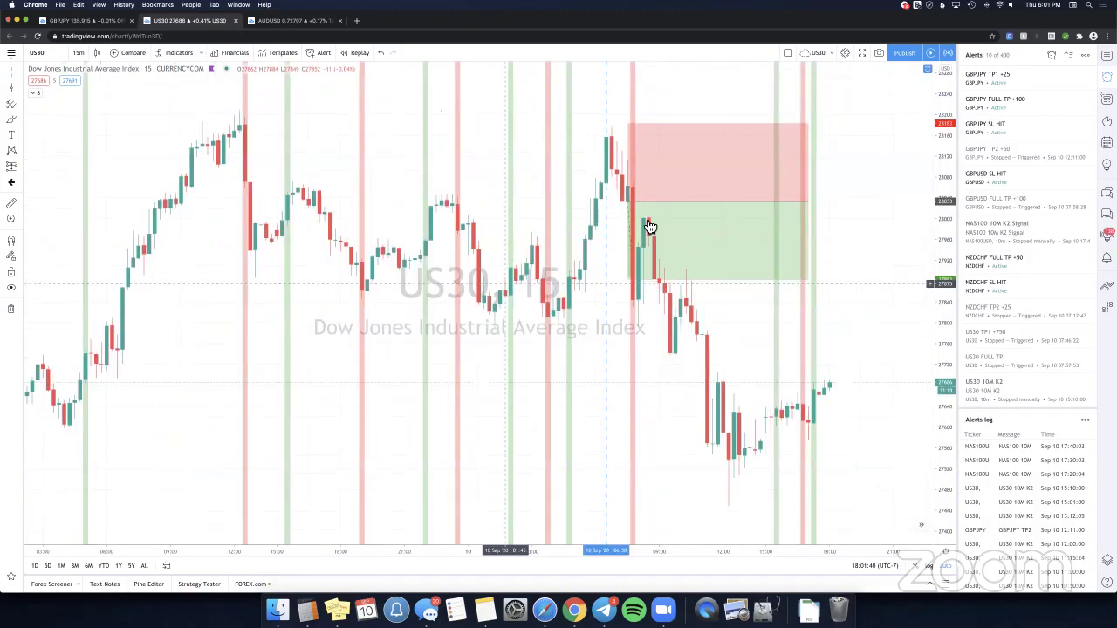
{"action": "left_click", "coordinate": [650, 223]}
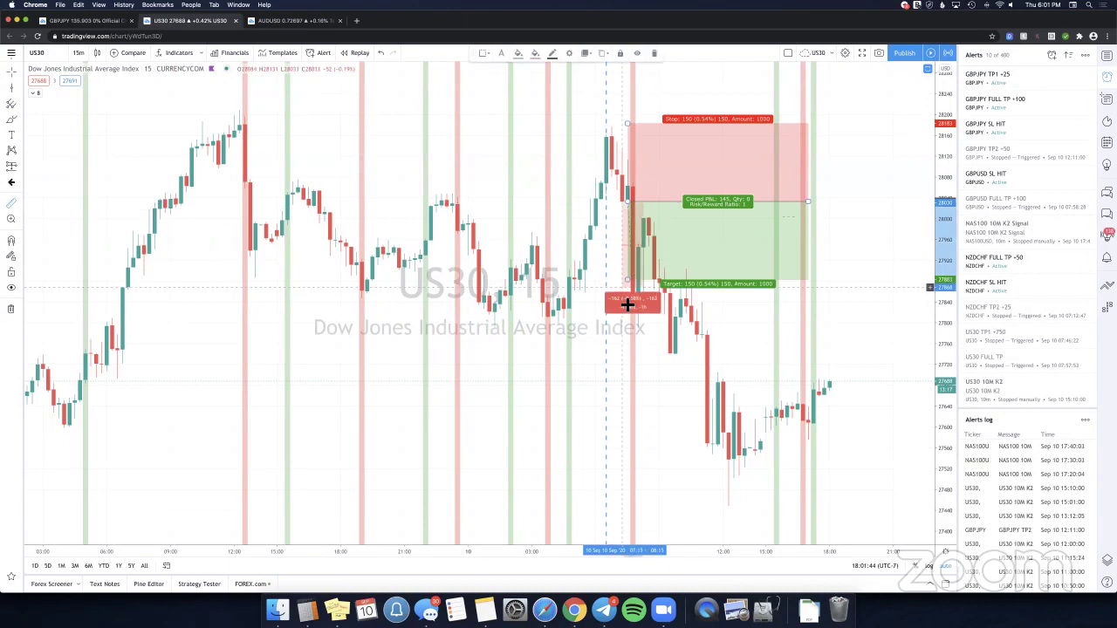
{"action": "left_click", "coordinate": [622, 305]}
{"action": "left_click", "coordinate": [678, 381]}
{"action": "left_click_drag", "start_coordinate": [679, 380], "coordinate": [646, 367]}
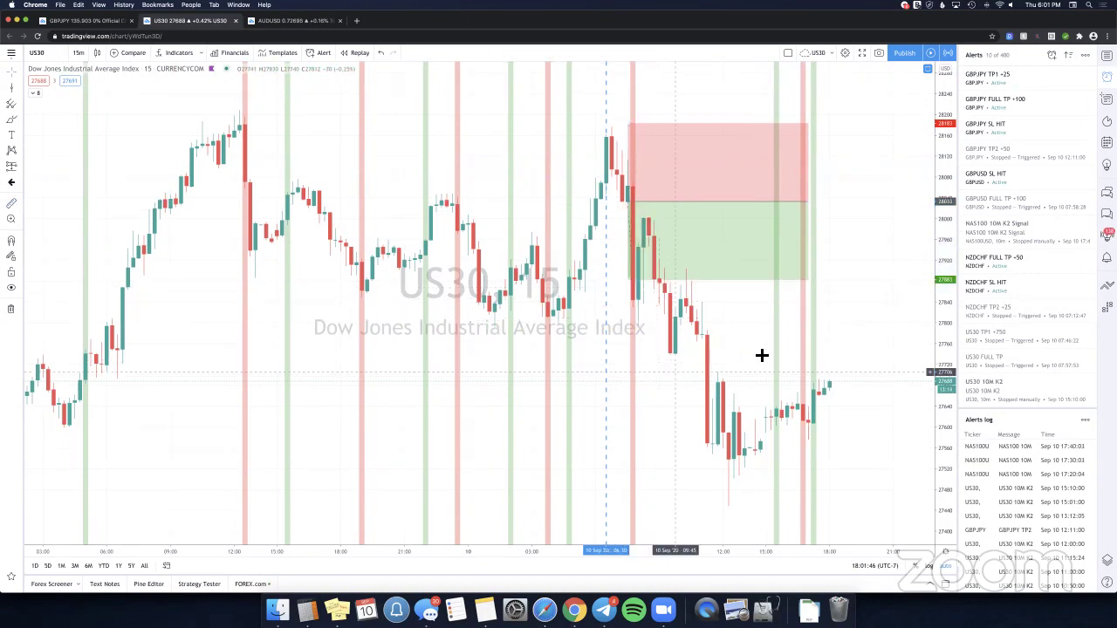
{"action": "left_click_drag", "start_coordinate": [823, 310], "coordinate": [783, 299]}
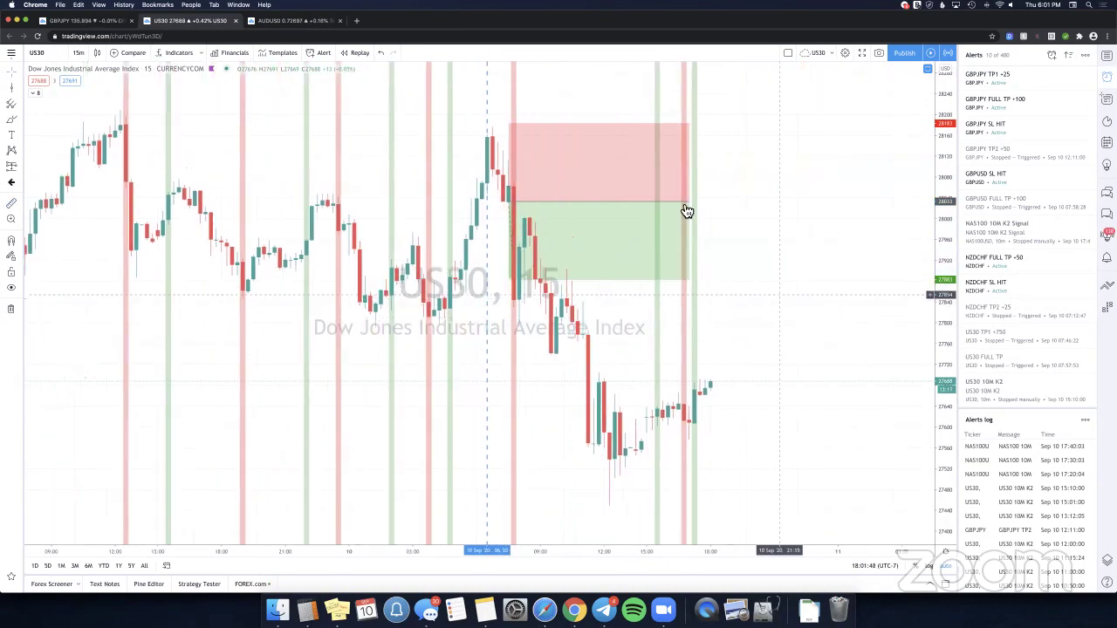
{"action": "left_click", "coordinate": [79, 54]}
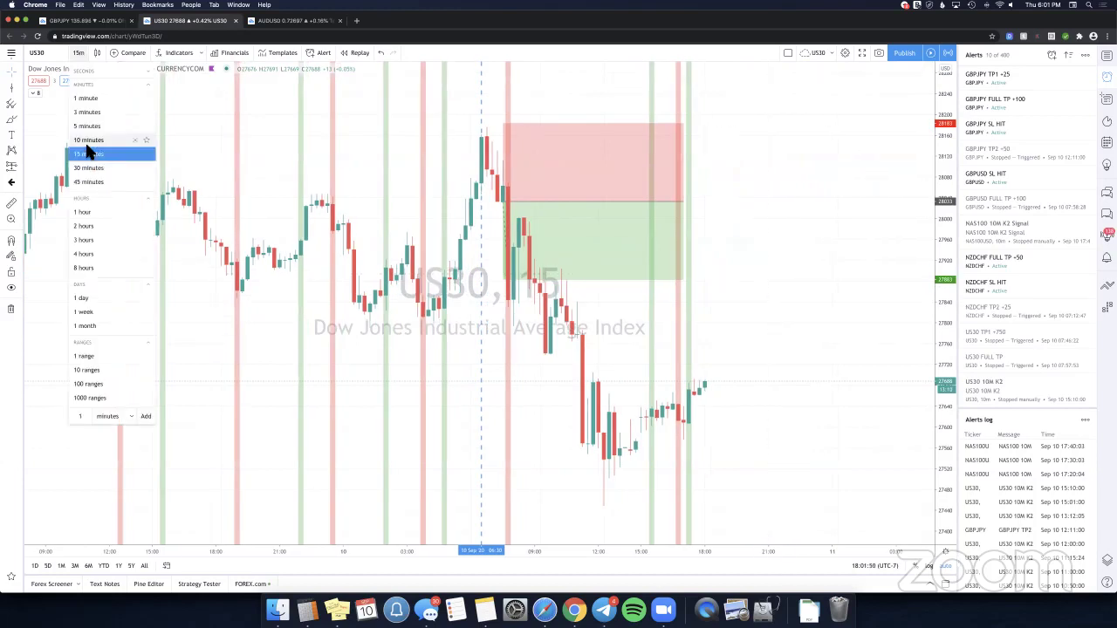
{"action": "left_click", "coordinate": [88, 140]}
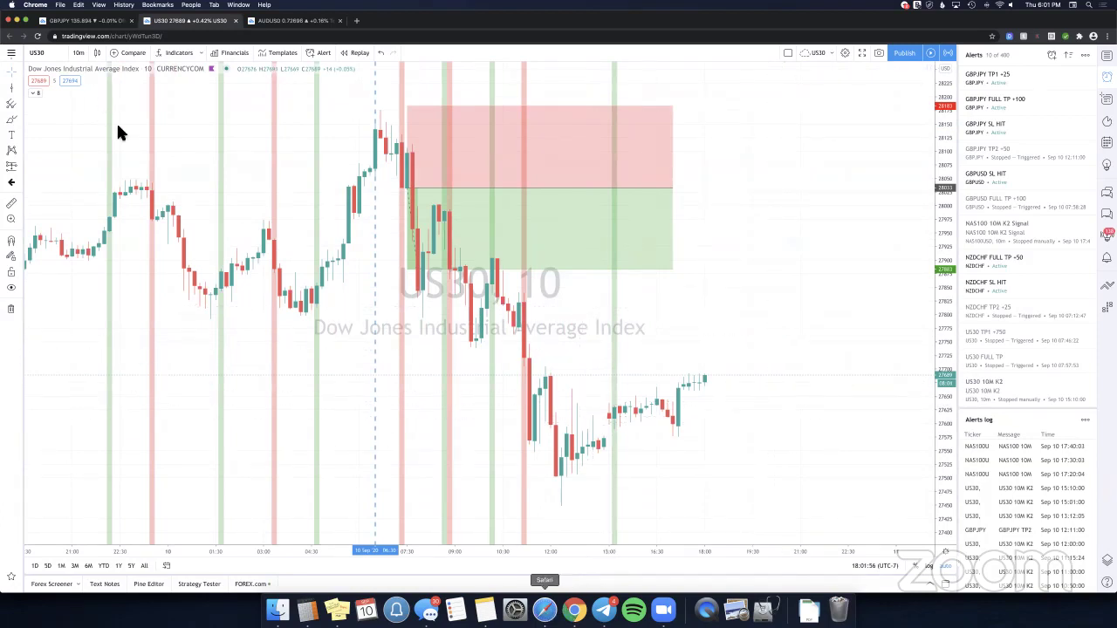
Switch to Safari and look through the K2 course curriculum for the pivots, scalping and Daily US30 strategy lessons.
{"action": "key", "text": "super+Tab"}
{"action": "scroll", "coordinate": [221, 224], "scroll_direction": "up", "scroll_amount": 5}
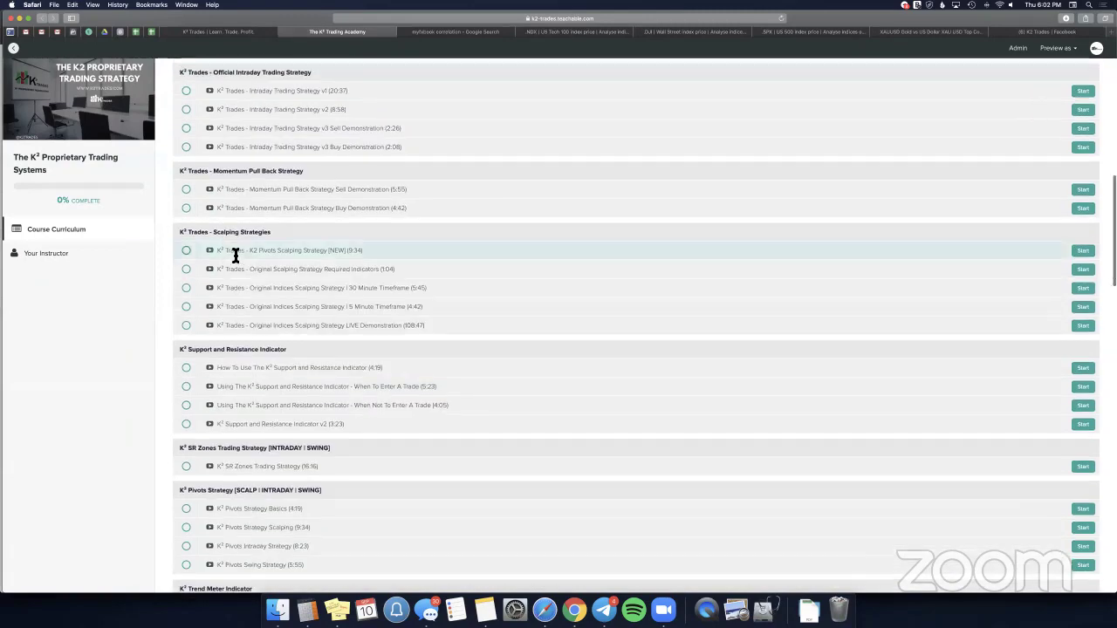
{"action": "scroll", "coordinate": [240, 261], "scroll_direction": "up", "scroll_amount": 3}
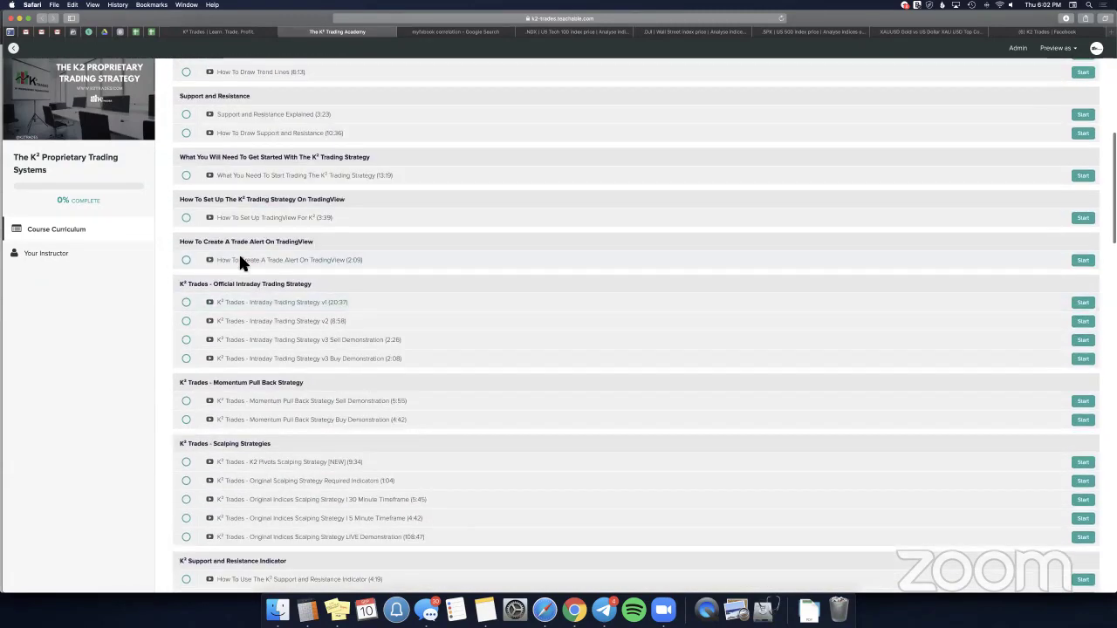
{"action": "scroll", "coordinate": [244, 270], "scroll_direction": "down", "scroll_amount": 4}
{"action": "scroll", "coordinate": [253, 292], "scroll_direction": "down", "scroll_amount": 8}
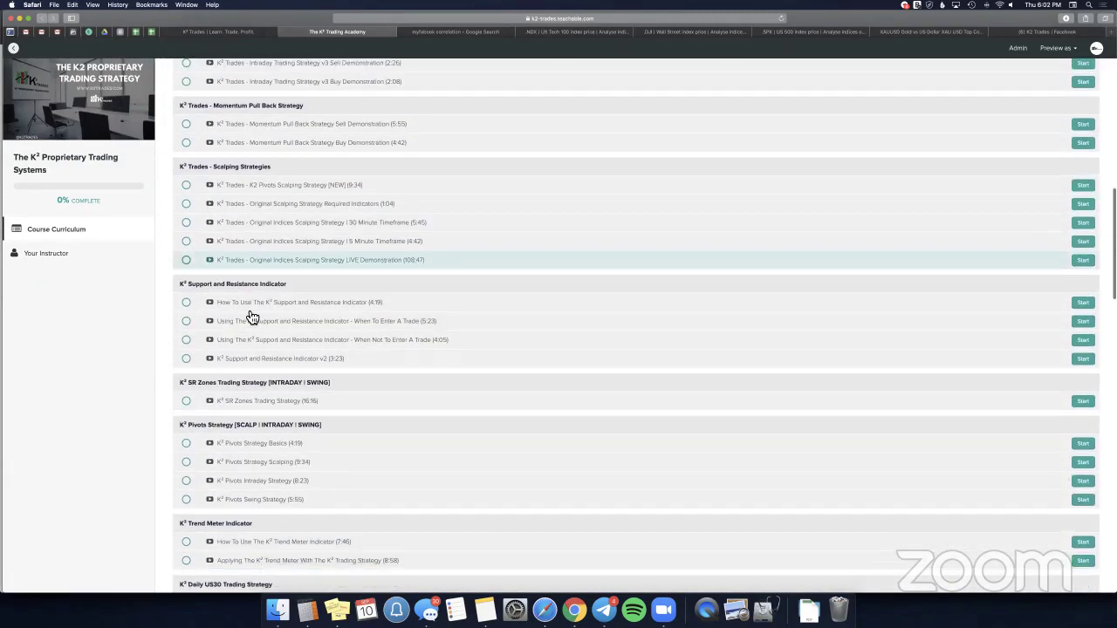
{"action": "scroll", "coordinate": [250, 316], "scroll_direction": "up", "scroll_amount": 1}
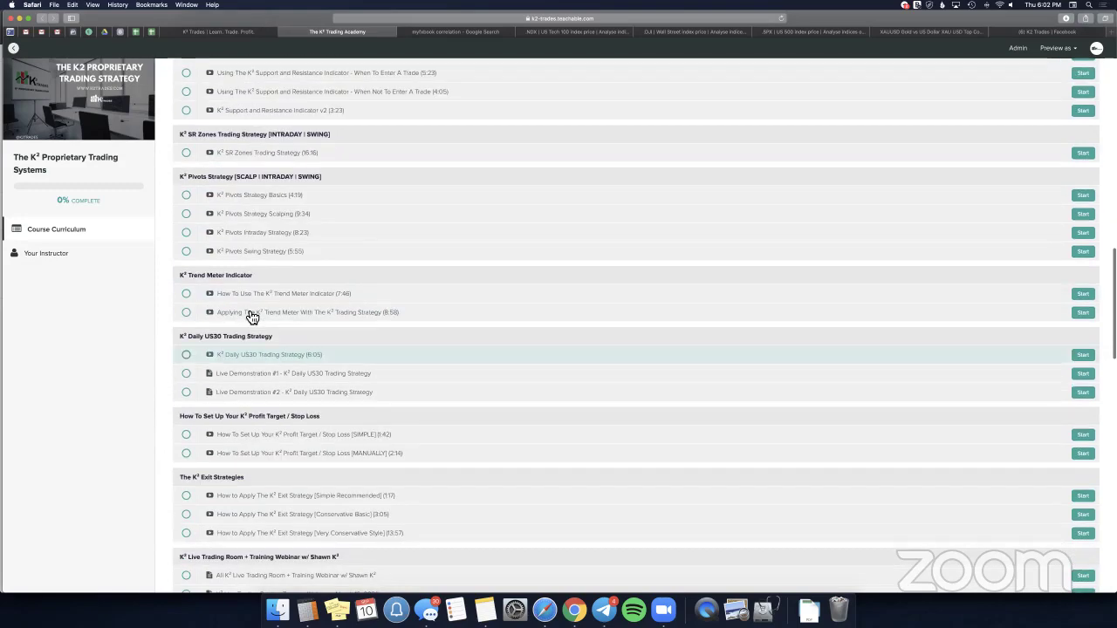
{"action": "scroll", "coordinate": [251, 316], "scroll_direction": "up", "scroll_amount": 1}
{"action": "scroll", "coordinate": [252, 316], "scroll_direction": "up", "scroll_amount": 1}
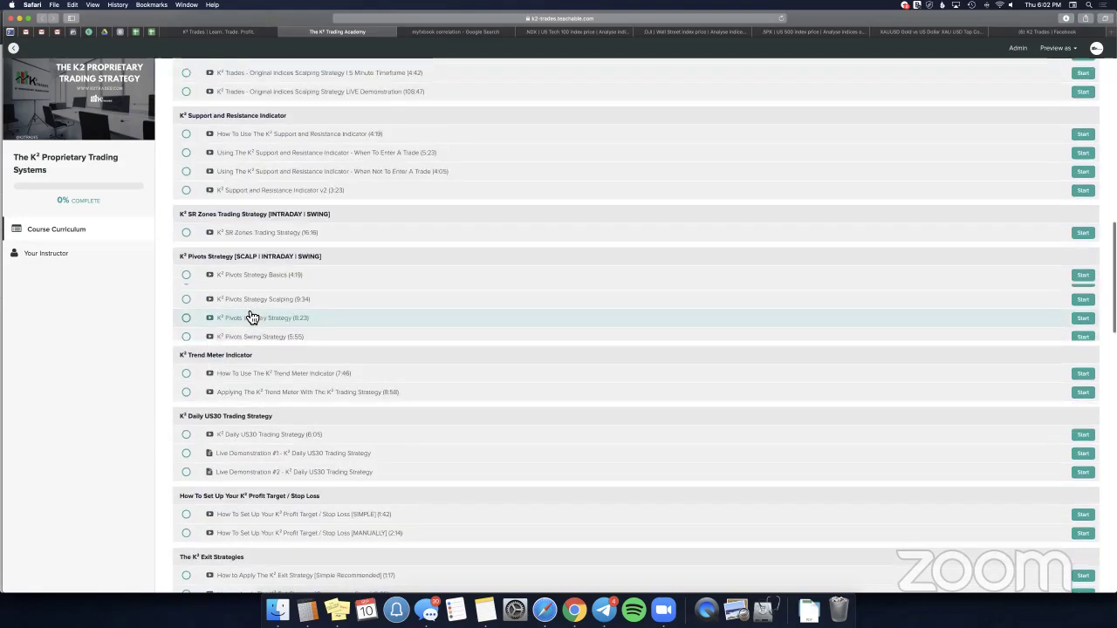
{"action": "scroll", "coordinate": [251, 316], "scroll_direction": "up", "scroll_amount": 4}
{"action": "scroll", "coordinate": [249, 312], "scroll_direction": "up", "scroll_amount": 3}
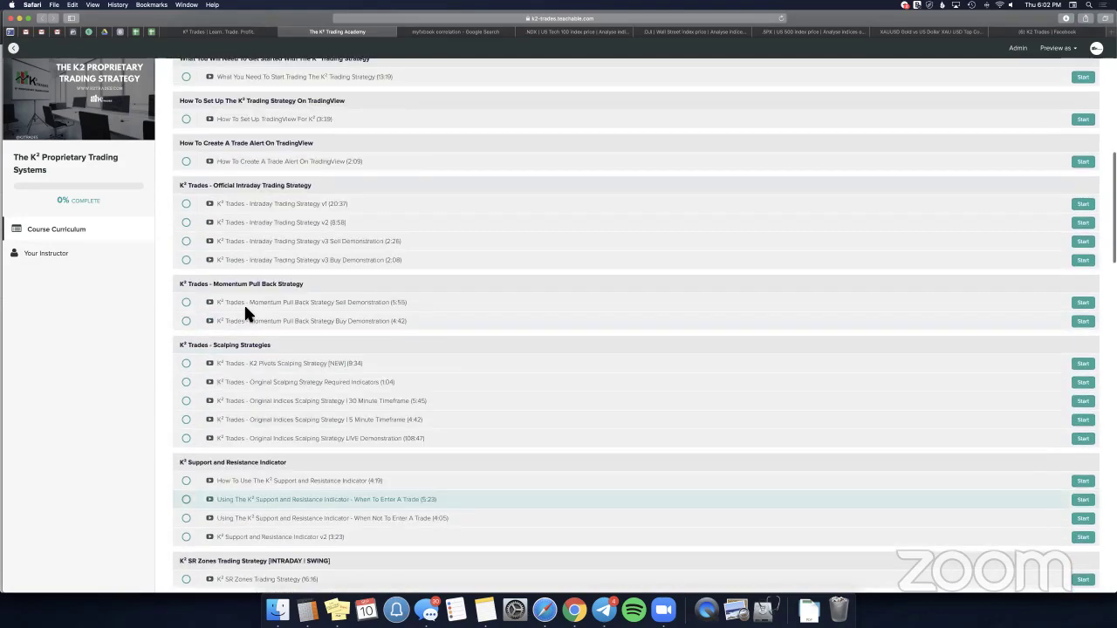
{"action": "scroll", "coordinate": [256, 432], "scroll_direction": "down", "scroll_amount": 2}
{"action": "scroll", "coordinate": [204, 512], "scroll_direction": "down", "scroll_amount": 3}
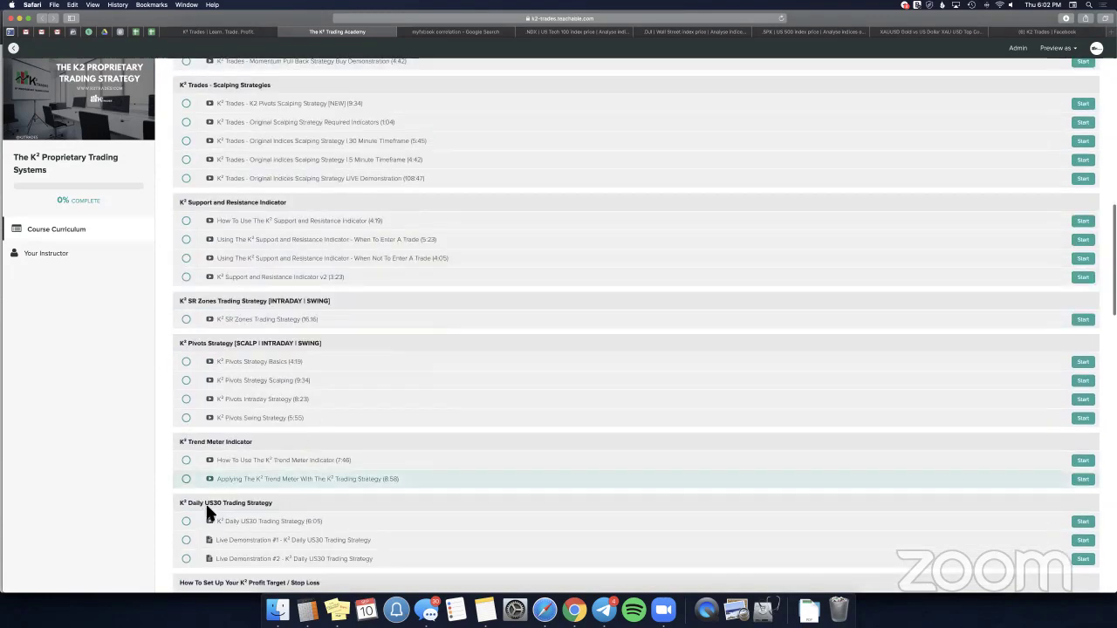
{"action": "scroll", "coordinate": [270, 506], "scroll_direction": "down", "scroll_amount": 1}
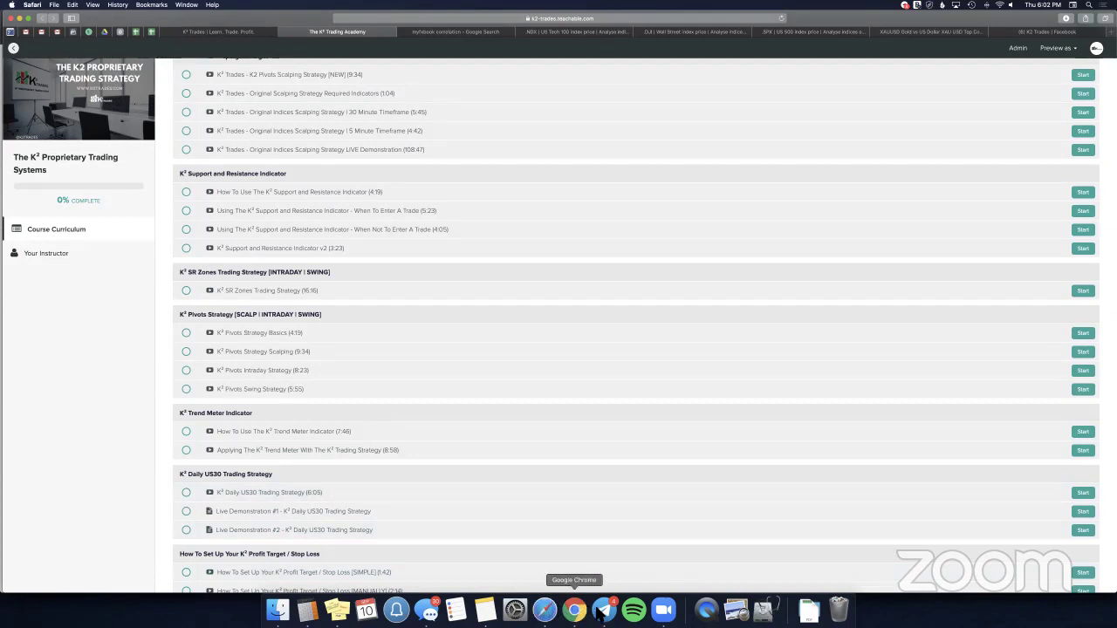
Return to Chrome and shorten the US30 short position so it ends at about 12:10 on 10 September.
{"action": "left_click", "coordinate": [578, 613]}
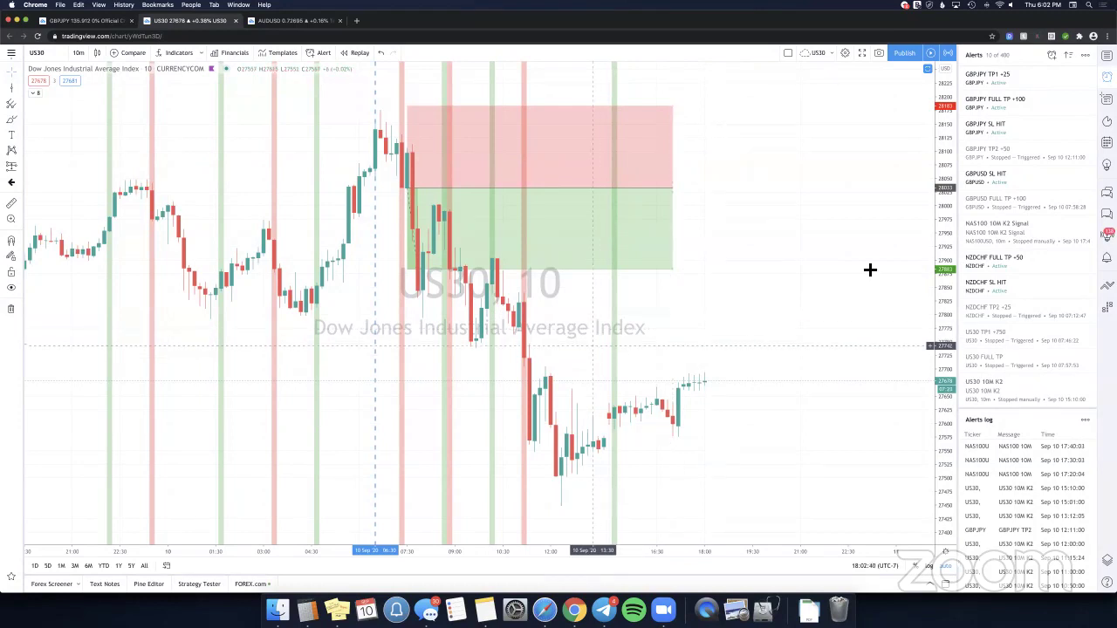
{"action": "scroll", "coordinate": [856, 236], "scroll_direction": "left", "scroll_amount": 3}
{"action": "left_click_drag", "start_coordinate": [811, 187], "coordinate": [698, 195]}
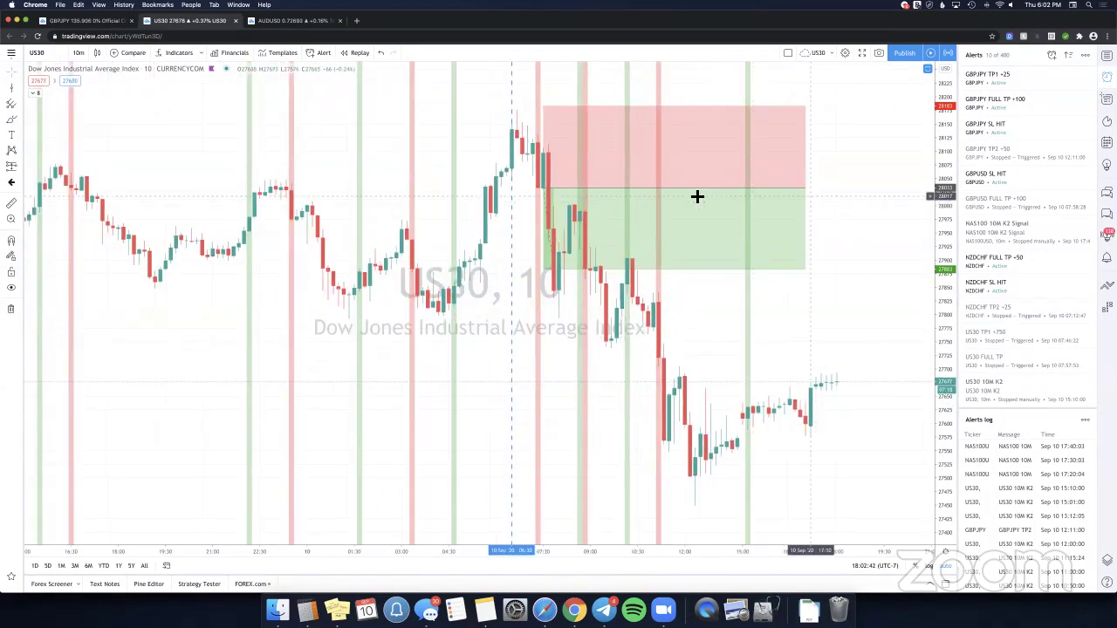
{"action": "left_click", "coordinate": [764, 207]}
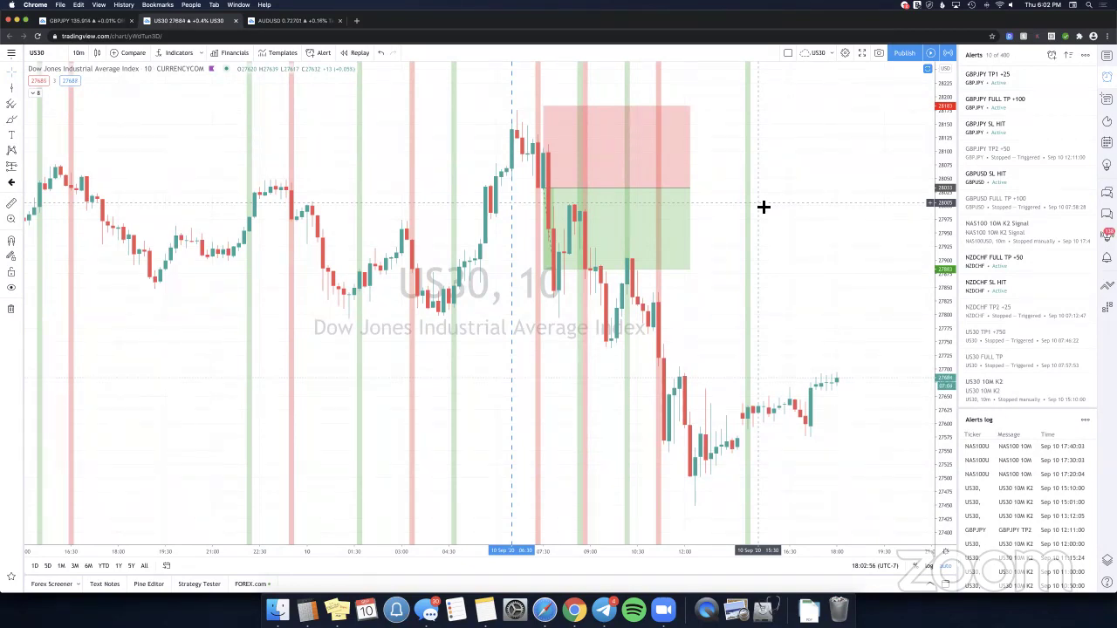
{"action": "left_click", "coordinate": [697, 191]}
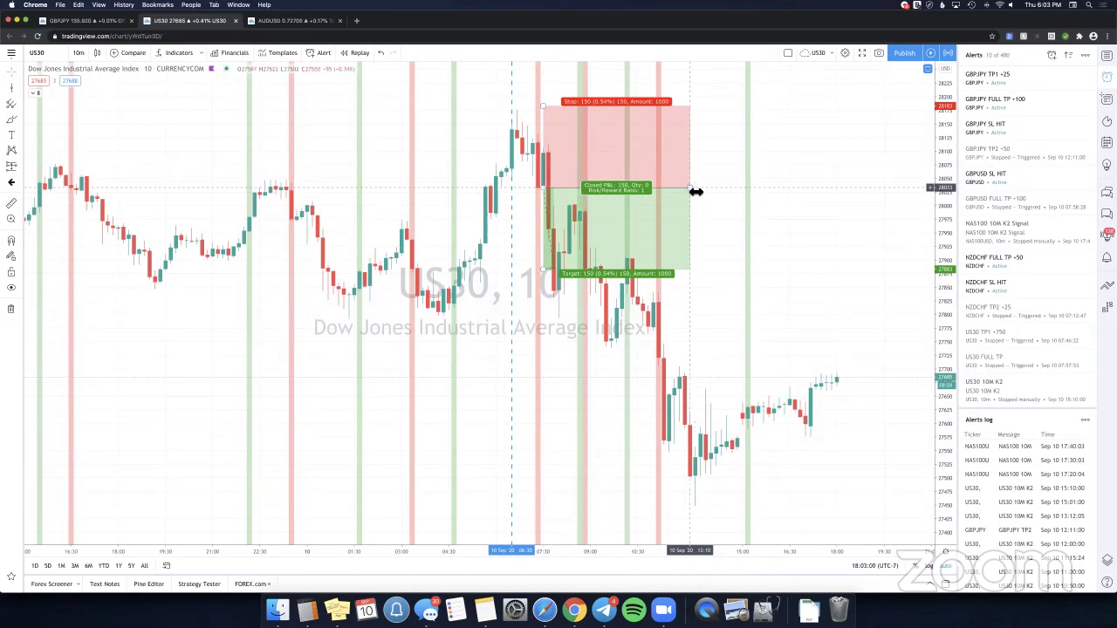
{"action": "left_click", "coordinate": [740, 263]}
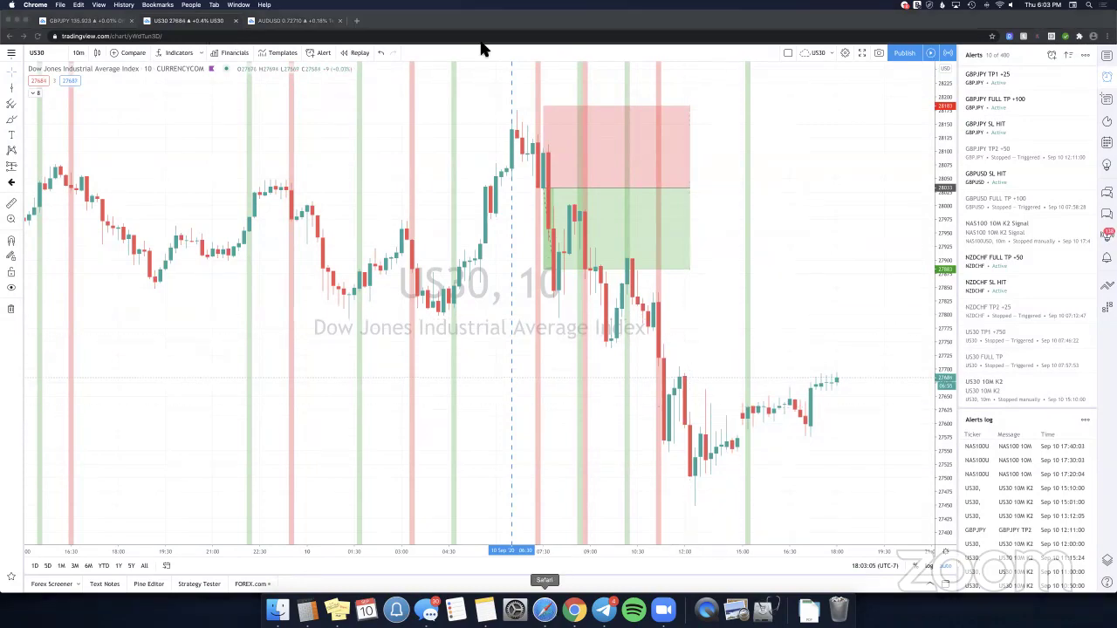
Switch to Safari, open the K² Trades homepage's free access link in a new tab and view the K² Trading Academy Intro page.
{"action": "key", "text": "super+Tab"}
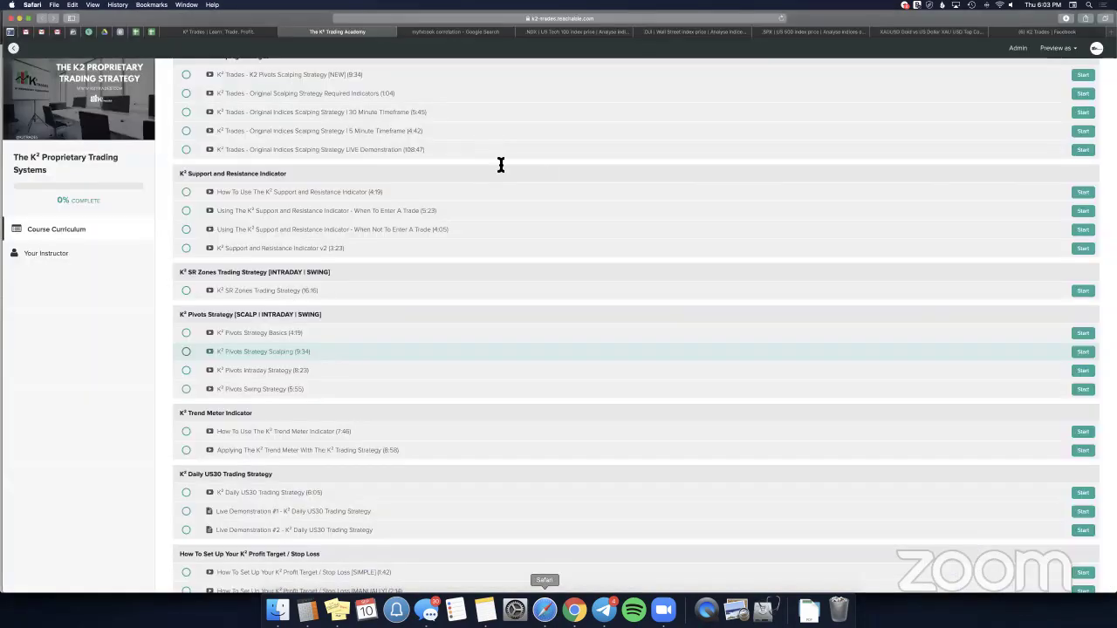
{"action": "key", "text": "ctrl+shift+Tab"}
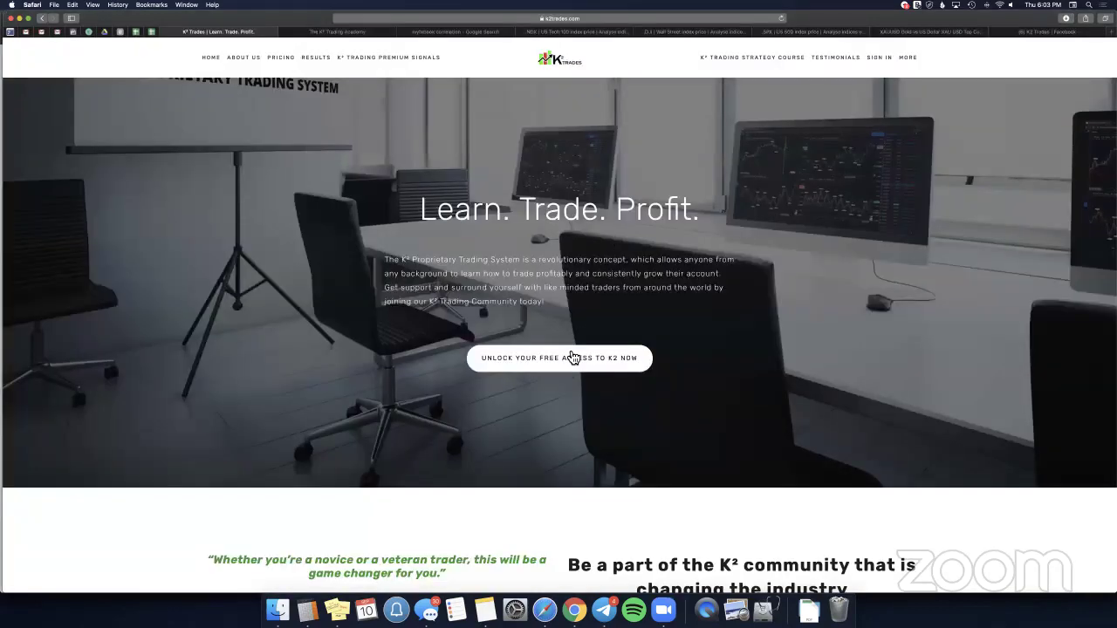
{"action": "right_click", "coordinate": [589, 365]}
{"action": "left_click", "coordinate": [590, 366]}
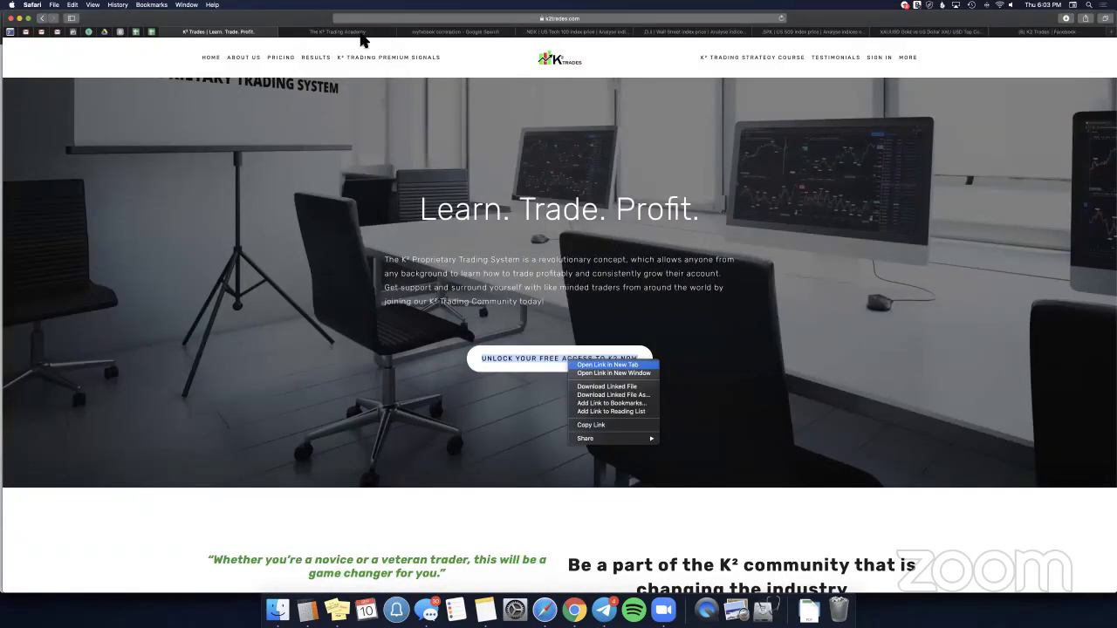
{"action": "left_click", "coordinate": [330, 33]}
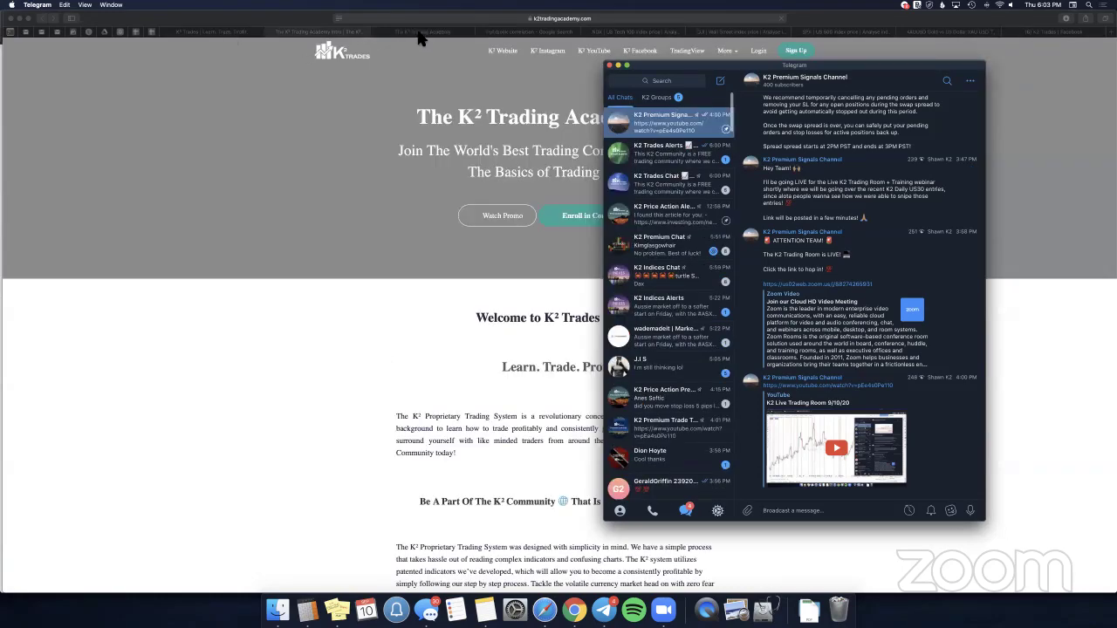
{"action": "left_click", "coordinate": [420, 38]}
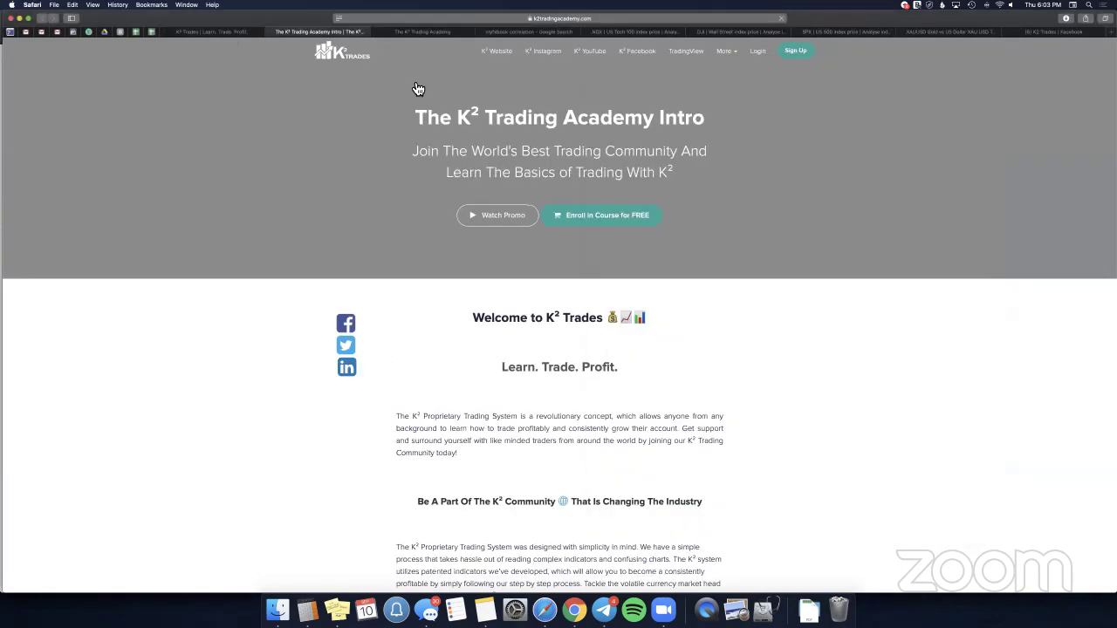
Look through the introductory forex and TradingView lessons in the K² course curriculum, and return to the US30 chart in Chrome.
{"action": "left_click", "coordinate": [422, 33]}
{"action": "scroll", "coordinate": [392, 279], "scroll_direction": "up", "scroll_amount": 15}
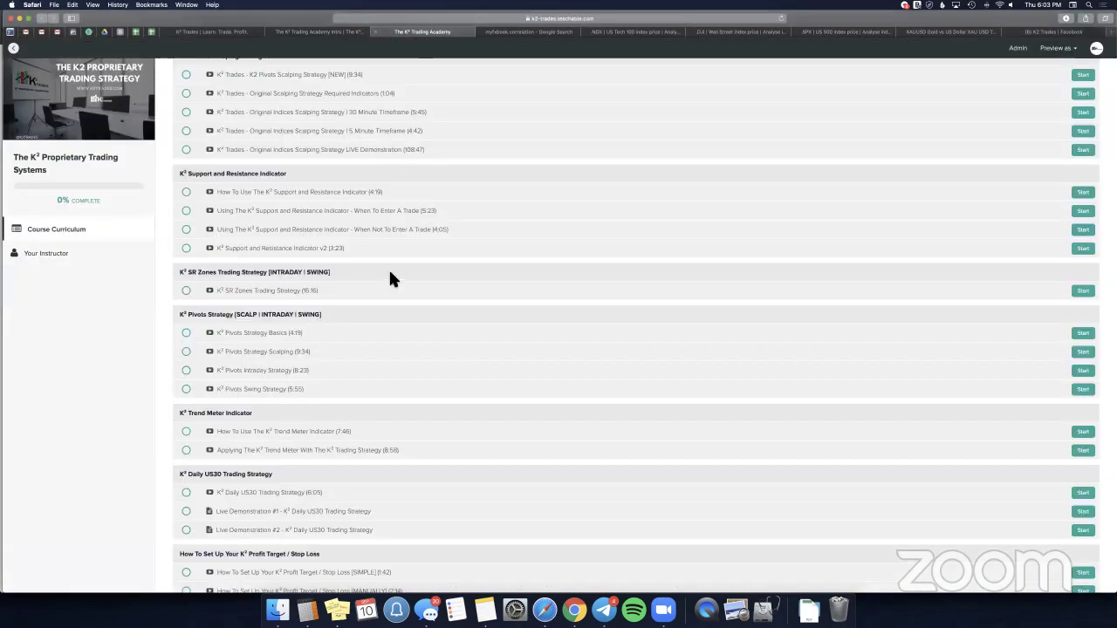
{"action": "scroll", "coordinate": [397, 282], "scroll_direction": "down", "scroll_amount": 5}
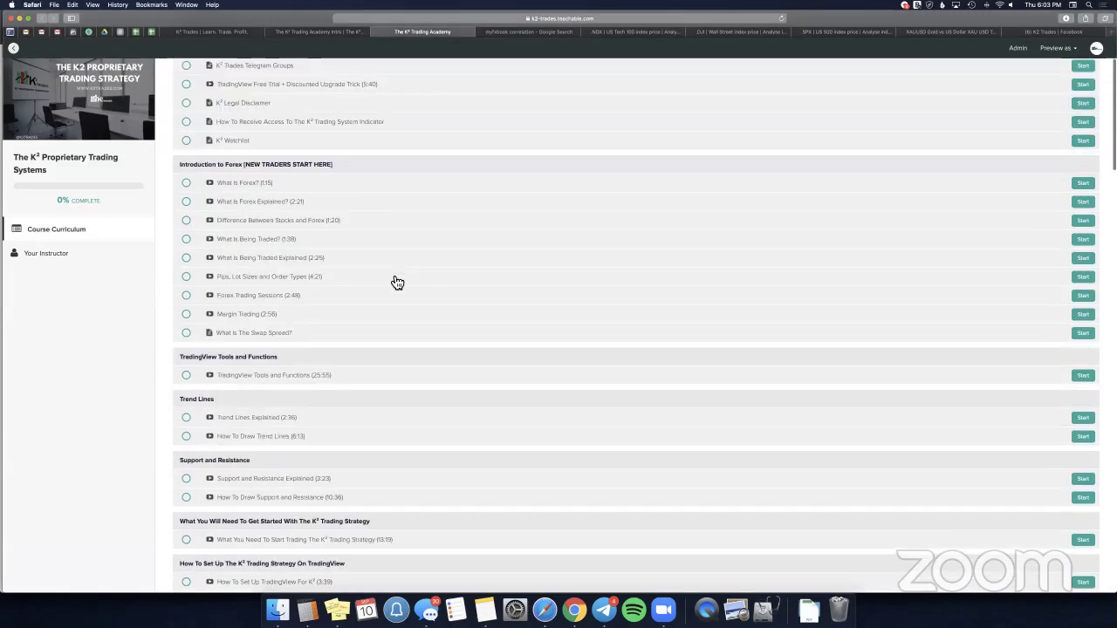
{"action": "scroll", "coordinate": [390, 277], "scroll_direction": "up", "scroll_amount": 2}
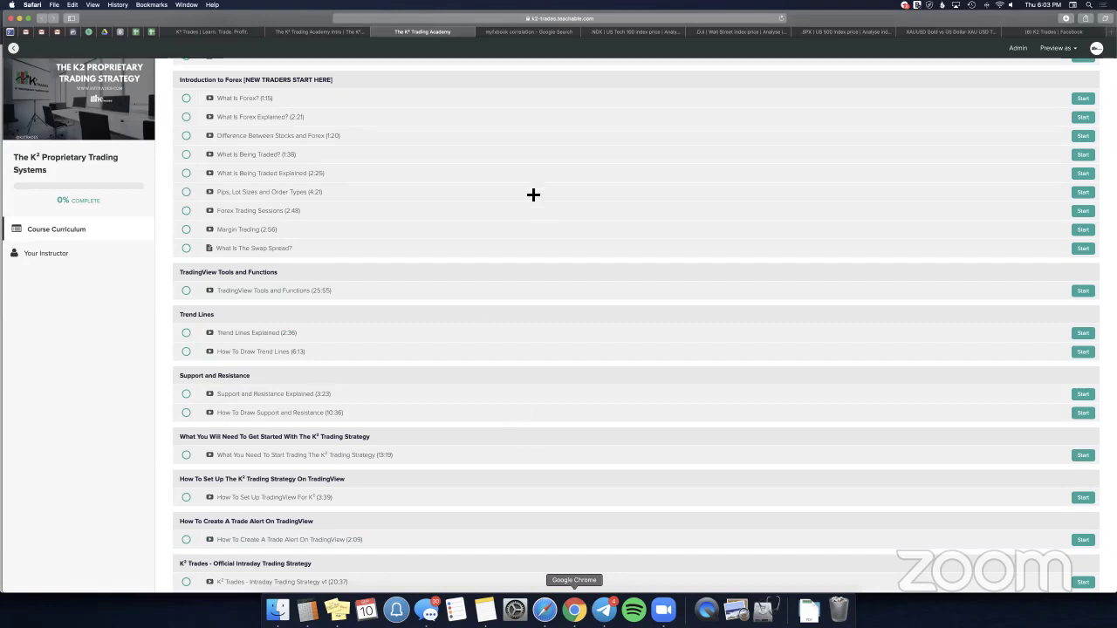
{"action": "left_click", "coordinate": [575, 610]}
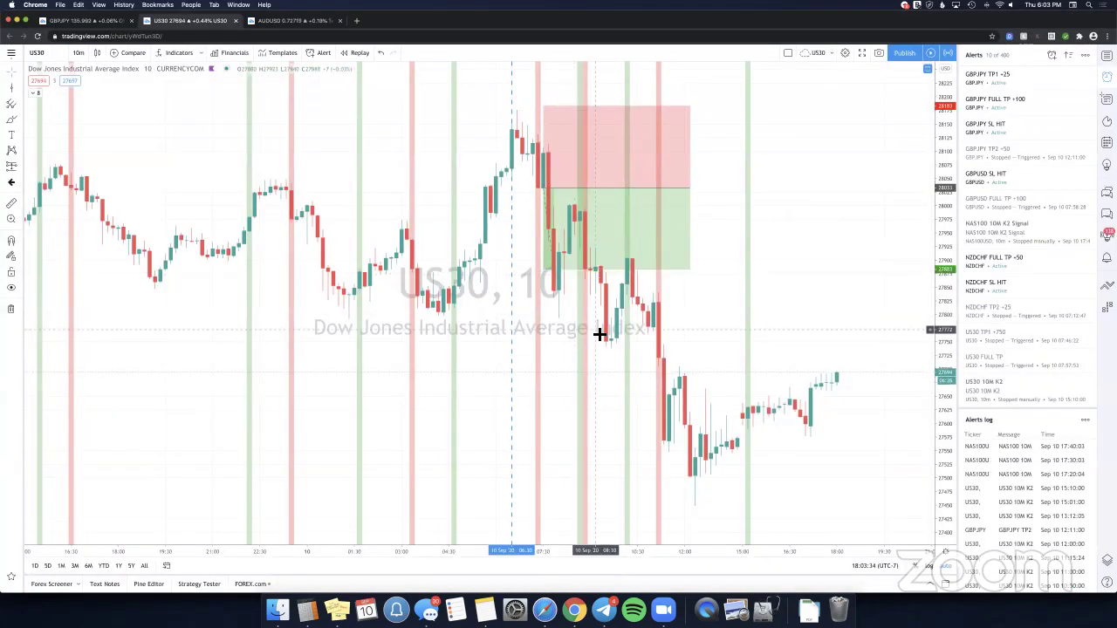